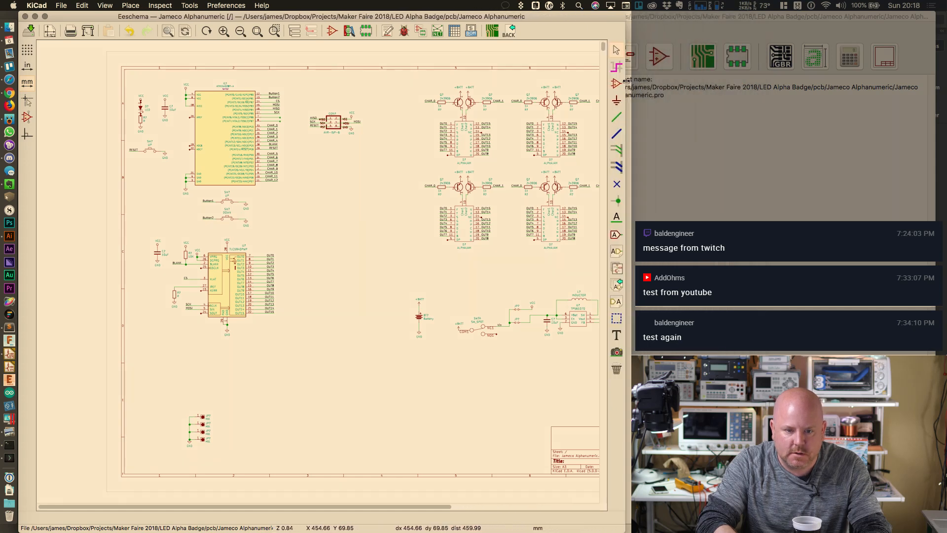
Zoom the Eeschema view to fit the whole Jameco Alphanumeric schematic sheet and title block
{"action": "left_click", "coordinate": [257, 29]}
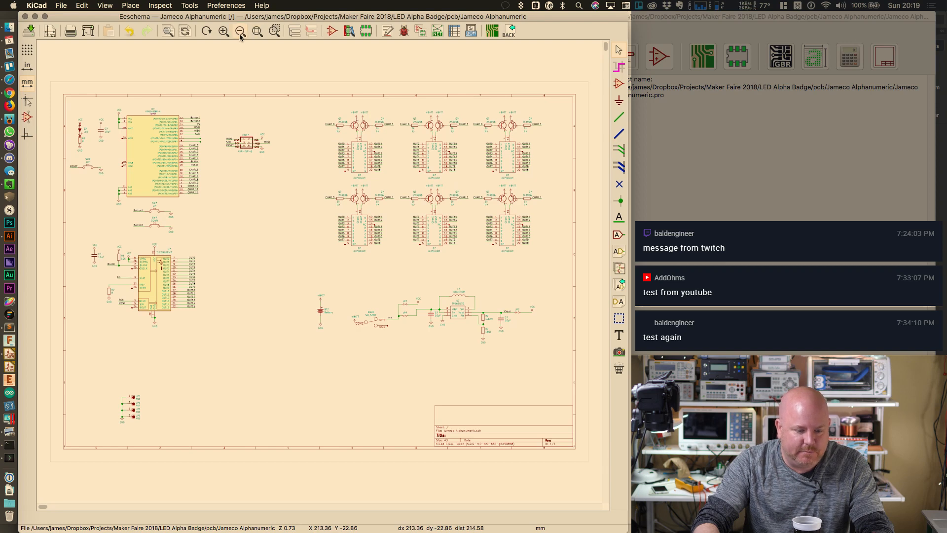
Enlarge the view around the ALPHAJAM digit arrays, 2N3906 drivers and TPS61070 boost circuit
{"action": "left_click", "coordinate": [224, 32]}
{"action": "left_click", "coordinate": [224, 31]}
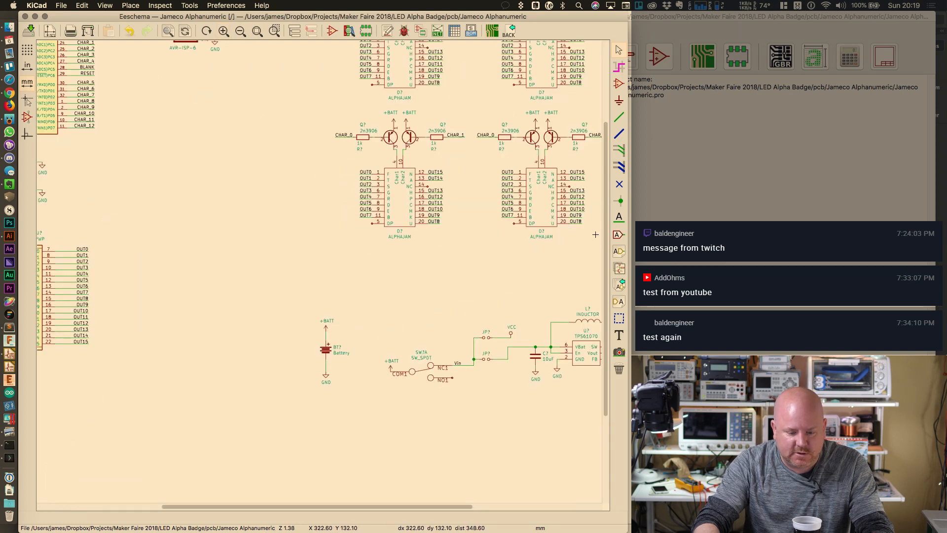
{"action": "scroll", "coordinate": [596, 234], "scroll_direction": "up", "scroll_amount": 5}
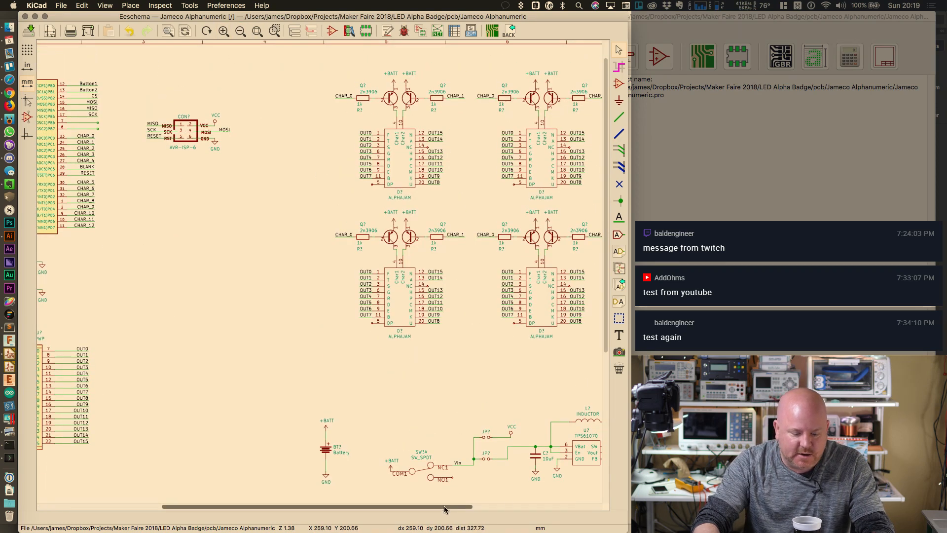
{"action": "left_click_drag", "start_coordinate": [444, 509], "coordinate": [555, 509]}
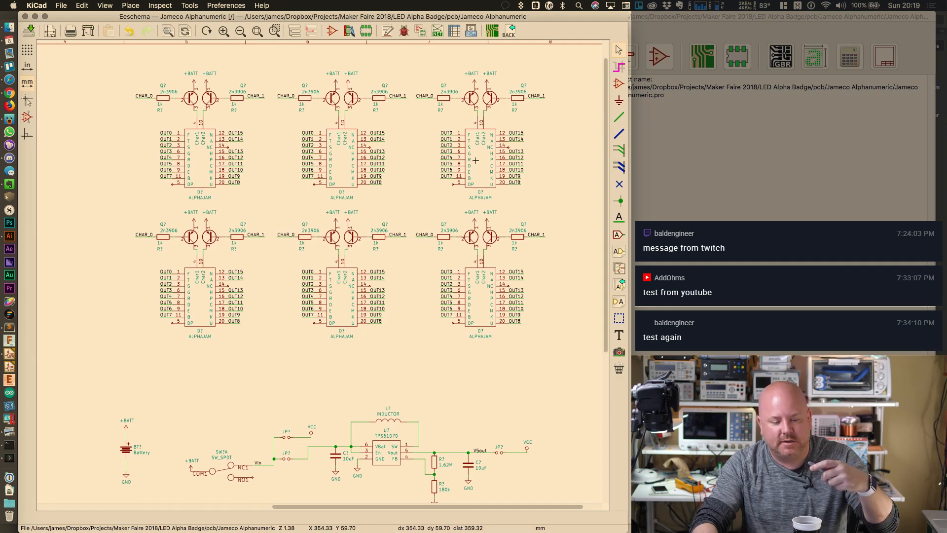
{"action": "left_click_drag", "start_coordinate": [606, 225], "coordinate": [606, 330]}
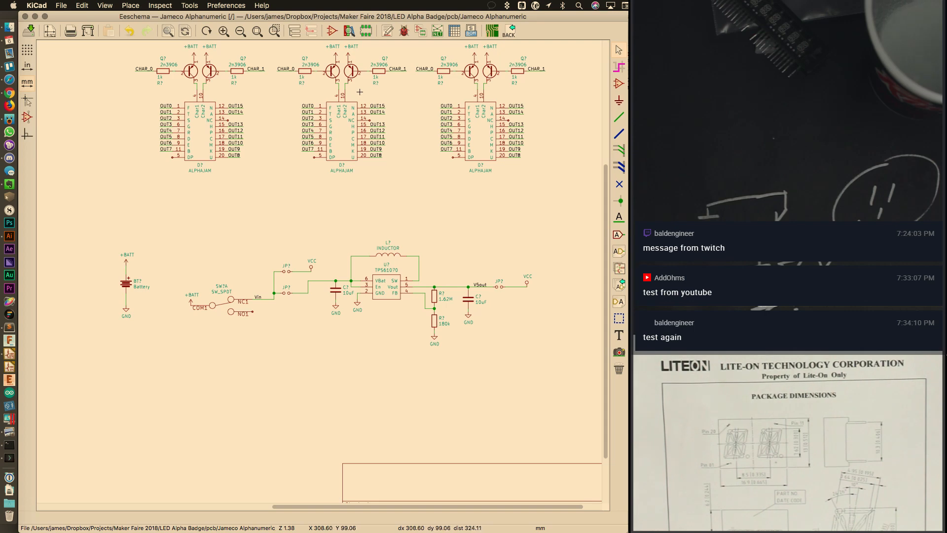
Bring up Alphanumeric 2 Digit.ai in Illustrator with the Line Segment tool active
{"action": "left_click", "coordinate": [18, 239]}
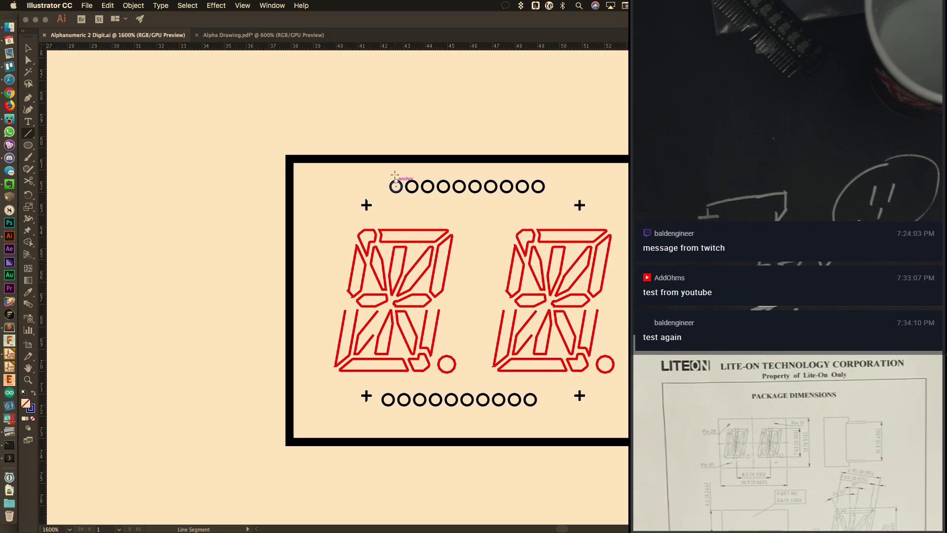
{"action": "left_click", "coordinate": [28, 48]}
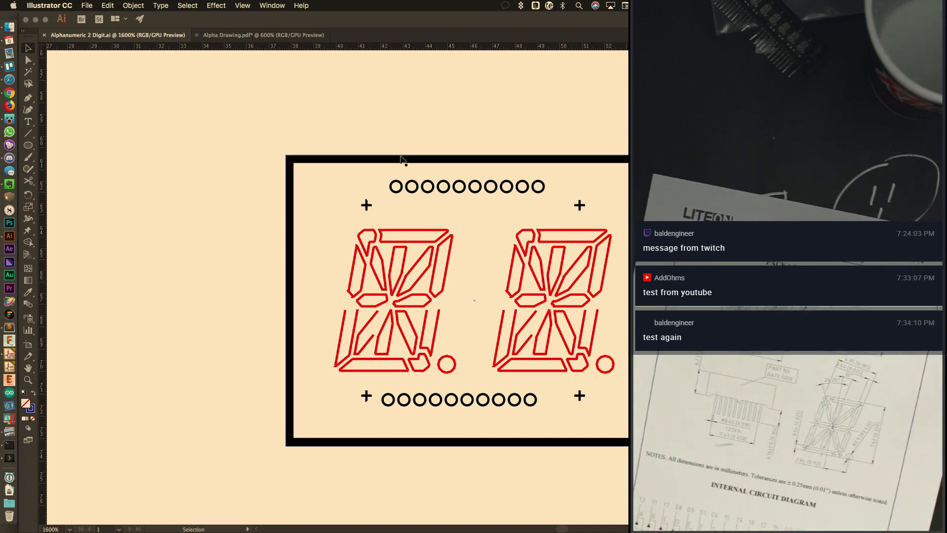
{"action": "left_click", "coordinate": [28, 133]}
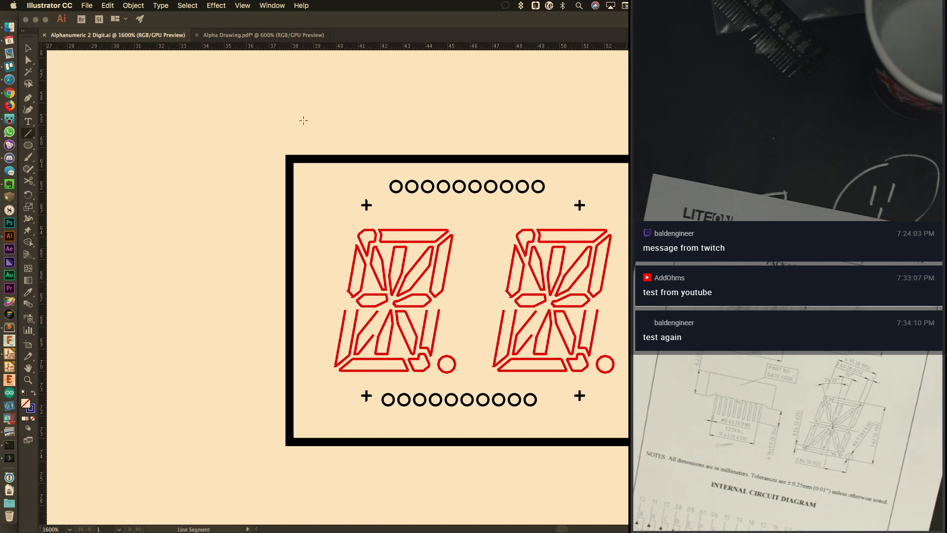
Create an 11.43 mm line and place copies above and below the black frame
{"action": "left_click", "coordinate": [302, 120]}
{"action": "type", "text": "11.43"}
{"action": "key", "text": "Return"}
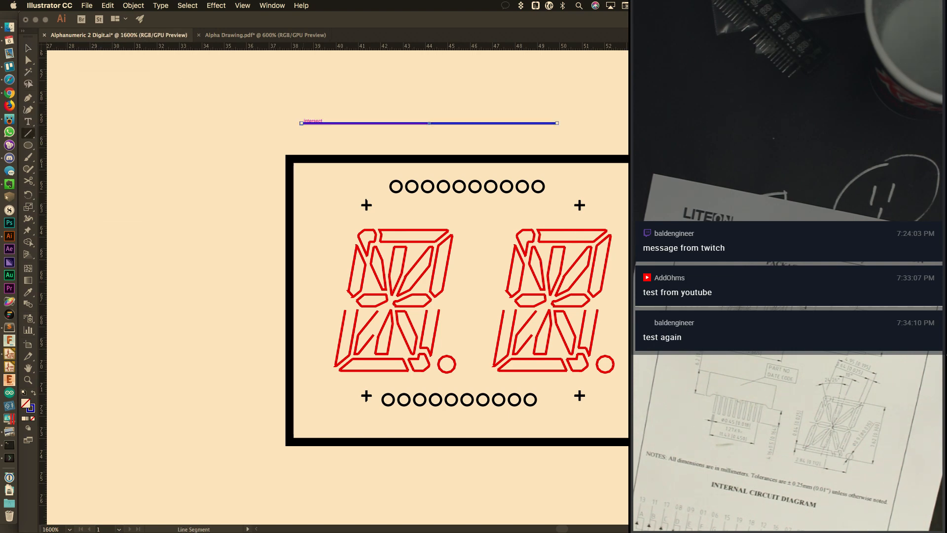
{"action": "key", "text": "v"}
{"action": "left_click_drag", "start_coordinate": [477, 122], "coordinate": [501, 420]}
{"action": "left_click", "coordinate": [500, 420]}
{"action": "left_click_drag", "start_coordinate": [487, 281], "coordinate": [494, 469]}
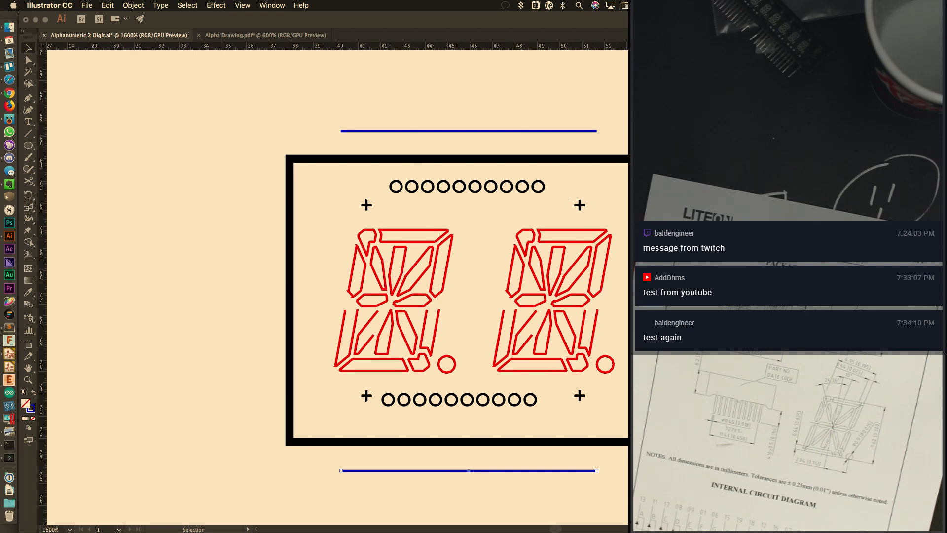
Hide the properties panel and frame the two-digit display in view
{"action": "key", "text": "shift+Tab"}
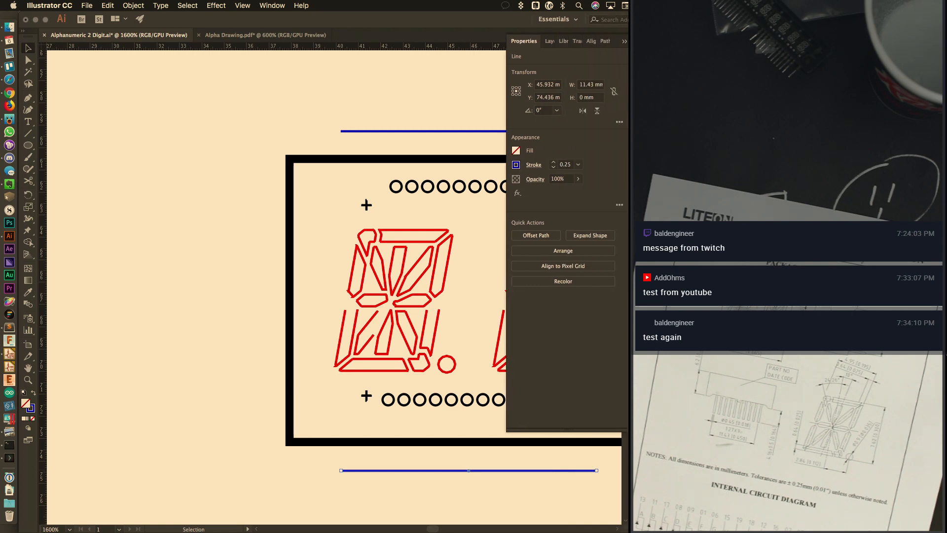
{"action": "left_click", "coordinate": [620, 41]}
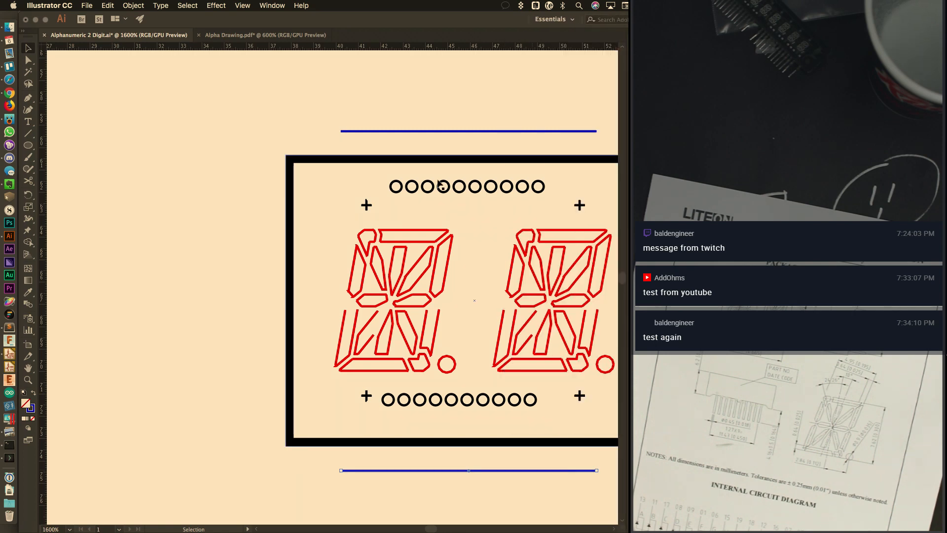
{"action": "key", "text": "super+0"}
{"action": "left_click_drag", "start_coordinate": [206, 161], "coordinate": [205, 161], "text": "super"}
{"action": "left_click_drag", "start_coordinate": [468, 172], "coordinate": [348, 223]}
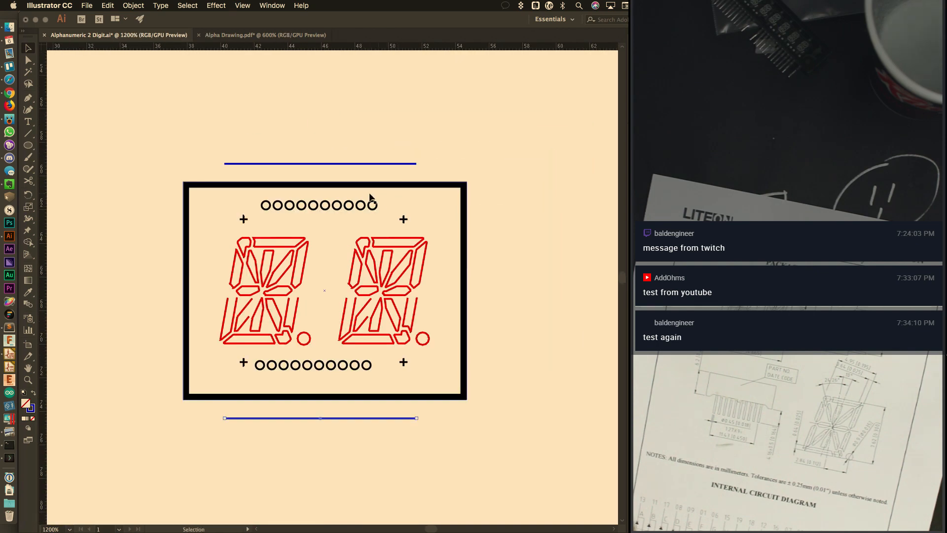
{"action": "scroll", "coordinate": [371, 194], "scroll_direction": "up", "scroll_amount": 1, "text": "alt"}
{"action": "left_click_drag", "start_coordinate": [398, 244], "coordinate": [431, 200]}
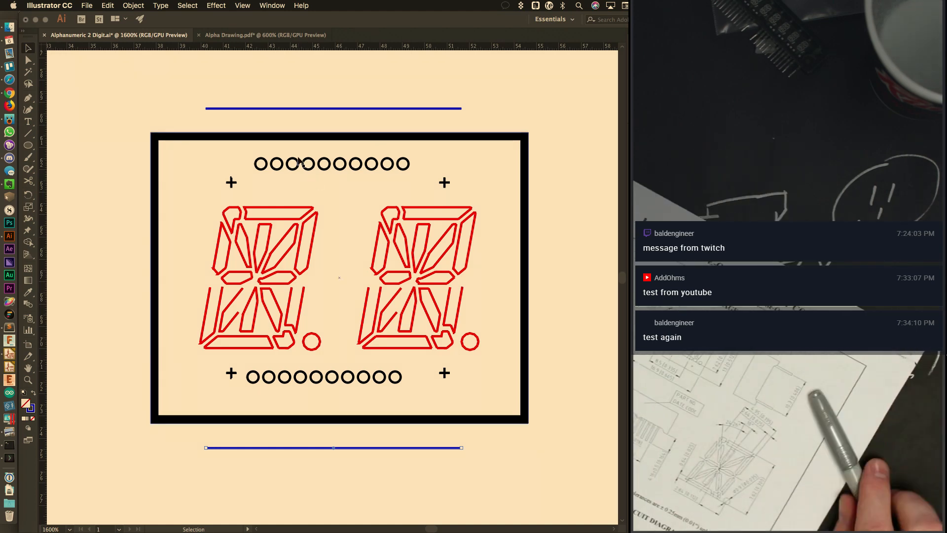
Draw a 10.3 mm line, turn it vertical, and place it left of the black frame
{"action": "left_click", "coordinate": [295, 108]}
{"action": "left_click", "coordinate": [28, 133]}
{"action": "left_click", "coordinate": [74, 141]}
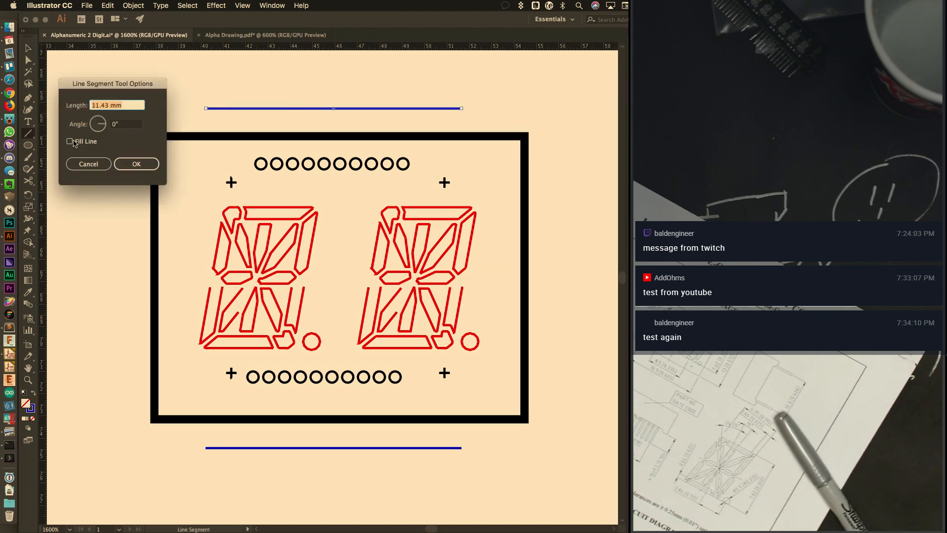
{"action": "type", "text": "10.3mm"}
{"action": "key", "text": "Return"}
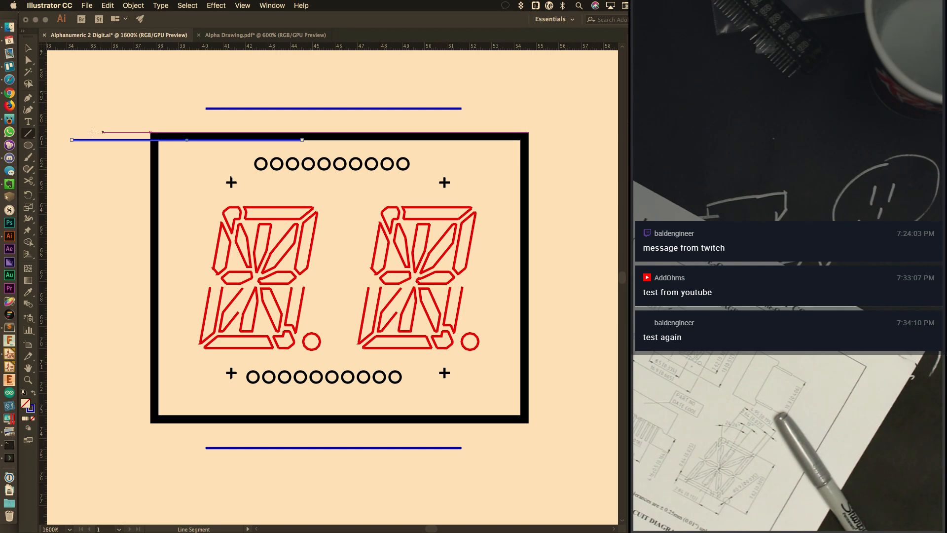
{"action": "left_click_drag", "start_coordinate": [69, 139], "coordinate": [118, 321]}
{"action": "key", "text": "v"}
{"action": "left_click_drag", "start_coordinate": [192, 78], "coordinate": [116, 203]}
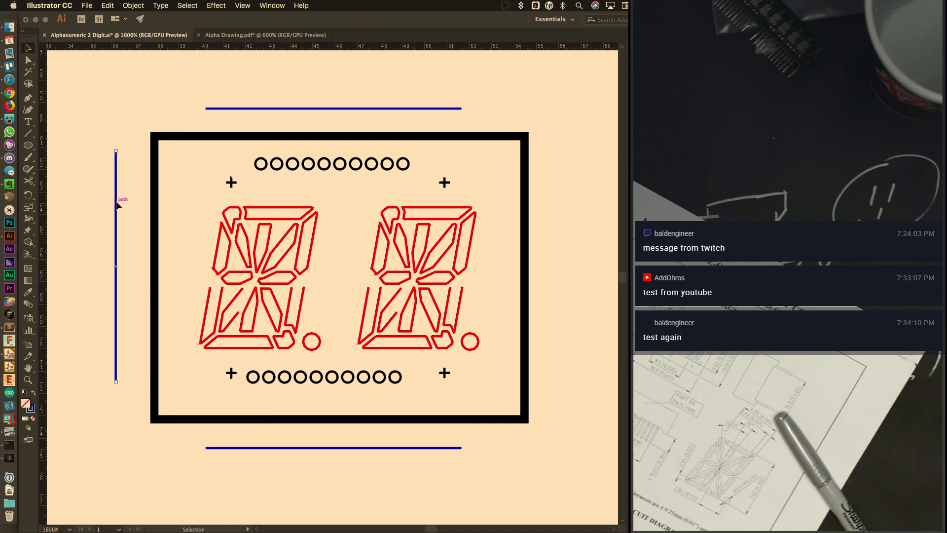
{"action": "mouse_move", "coordinate": [116, 205]}
{"action": "left_mouse_down"}
{"action": "mouse_move", "coordinate": [259, 213]}
{"action": "mouse_move", "coordinate": [108, 209]}
{"action": "left_mouse_up"}
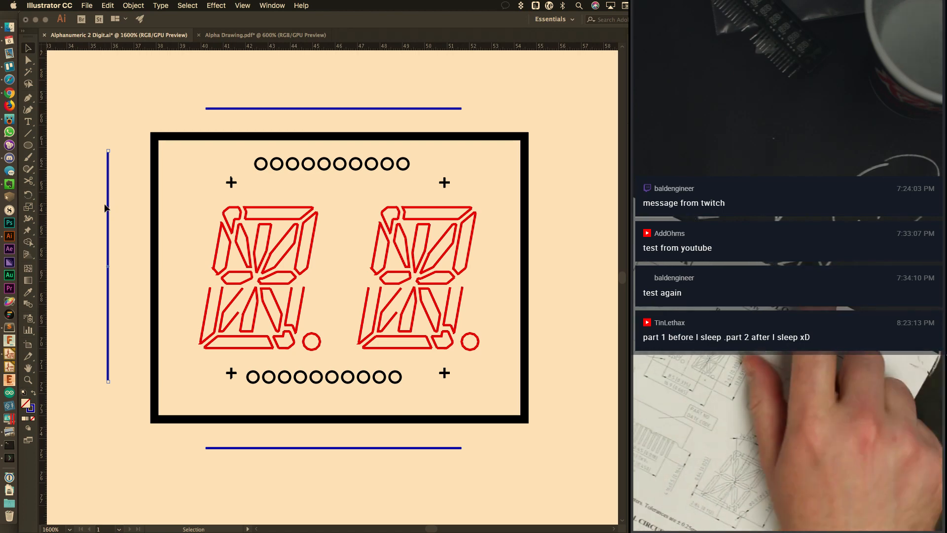
Align-centre the top blue line horizontally and the left line vertically with the frame
{"action": "left_click", "coordinate": [330, 110]}
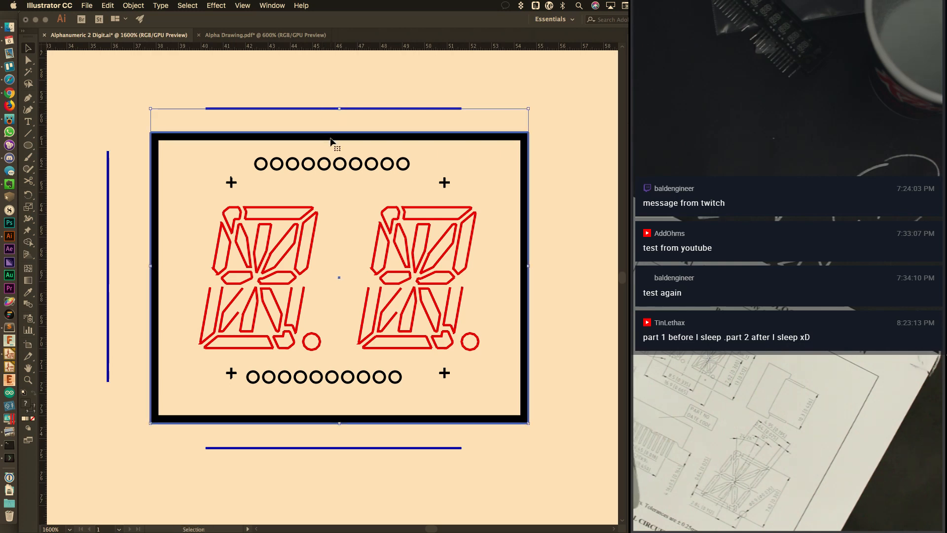
{"action": "key", "text": "shift+F7"}
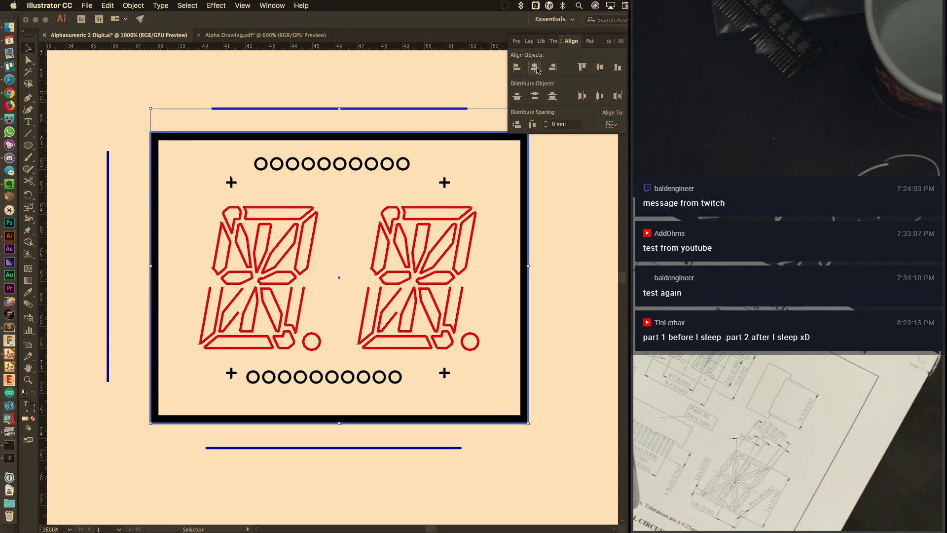
{"action": "left_click", "coordinate": [108, 239]}
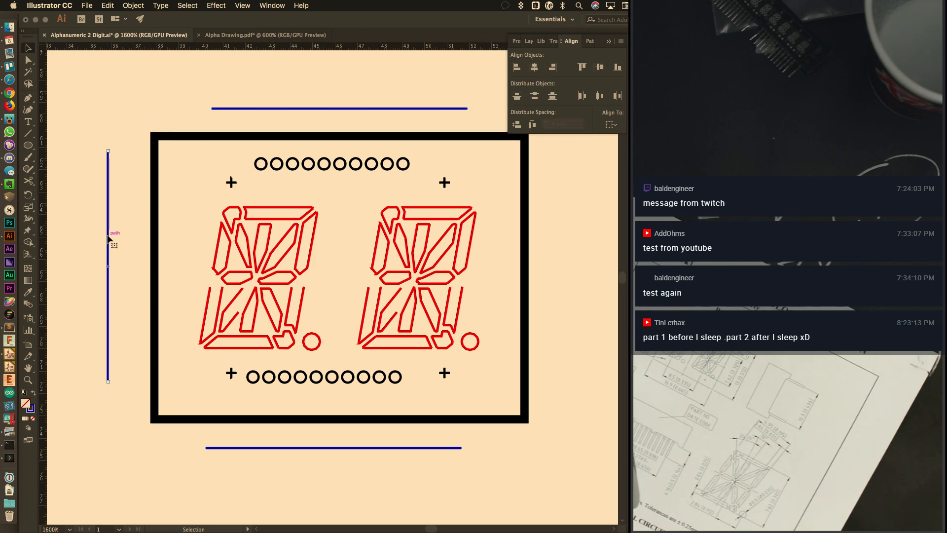
{"action": "left_click", "coordinate": [152, 232], "text": "shift"}
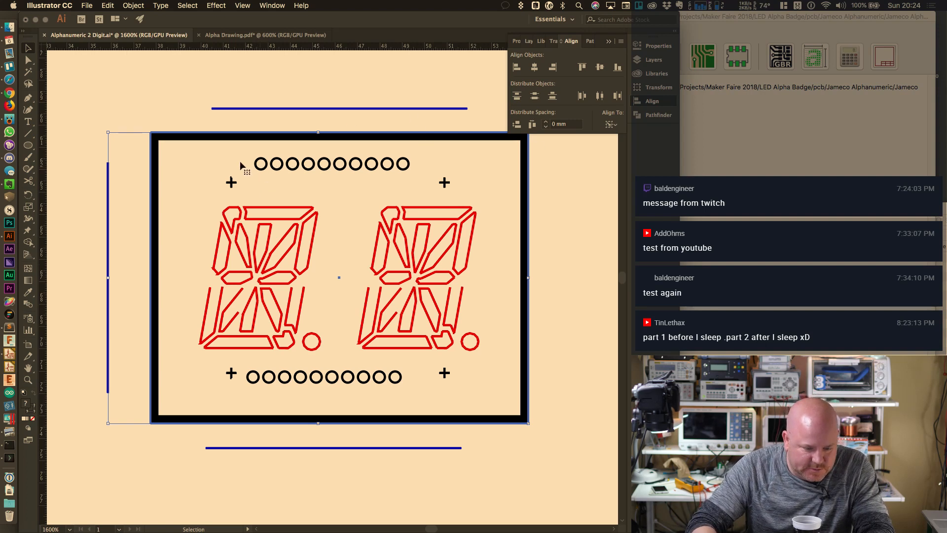
Add a left guide and a top-row guide, and move the end top-row pins onto them
{"action": "left_click_drag", "start_coordinate": [47, 146], "coordinate": [213, 108]}
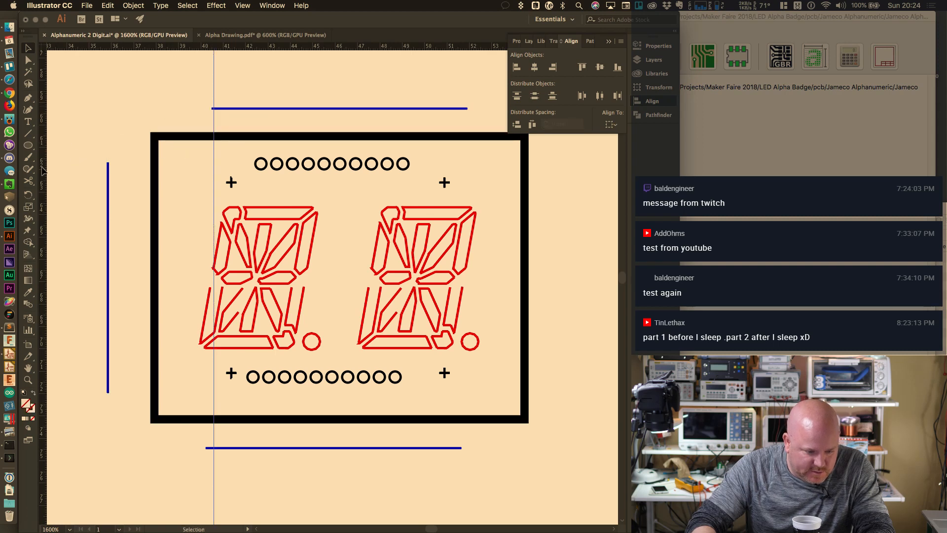
{"action": "left_click_drag", "start_coordinate": [143, 47], "coordinate": [467, 121]}
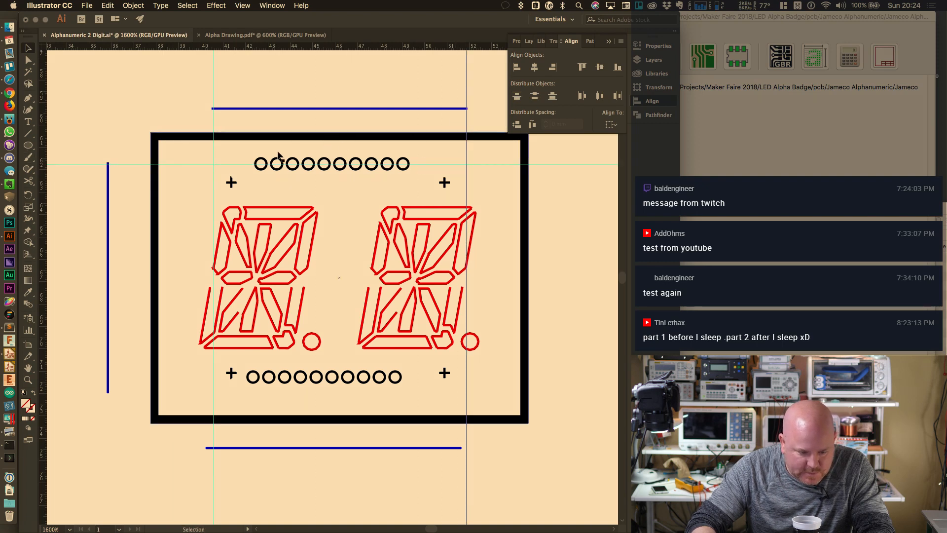
{"action": "left_click_drag", "start_coordinate": [260, 170], "coordinate": [213, 171]}
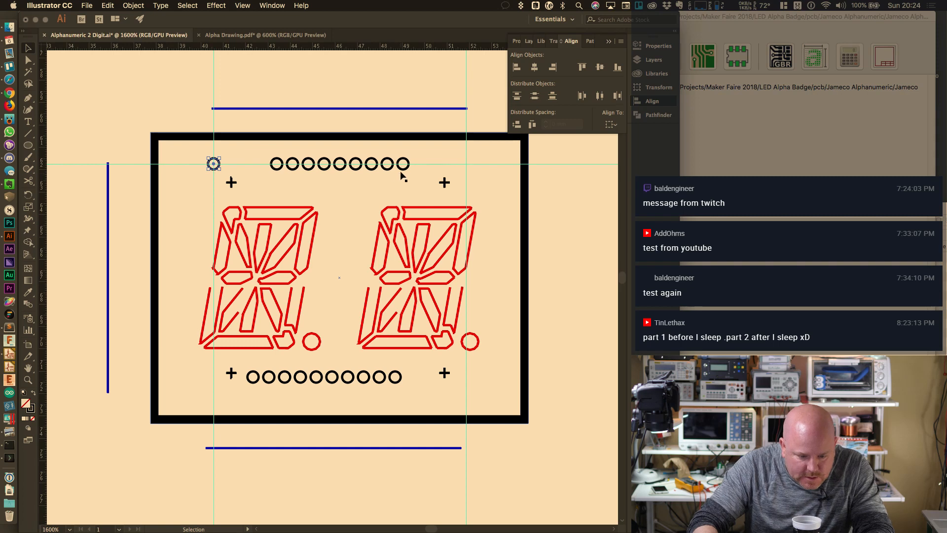
{"action": "left_click_drag", "start_coordinate": [401, 169], "coordinate": [463, 168]}
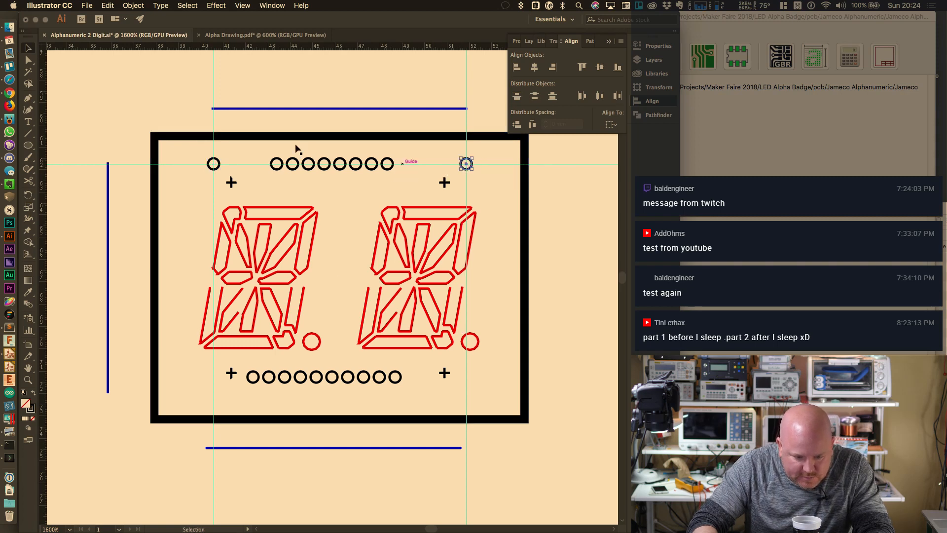
Select top-row pins with the frame, then trial-move the border rectangle and undo it
{"action": "left_click", "coordinate": [213, 163]}
{"action": "left_click", "coordinate": [276, 163], "text": "shift"}
{"action": "left_click", "coordinate": [286, 170], "text": "shift"}
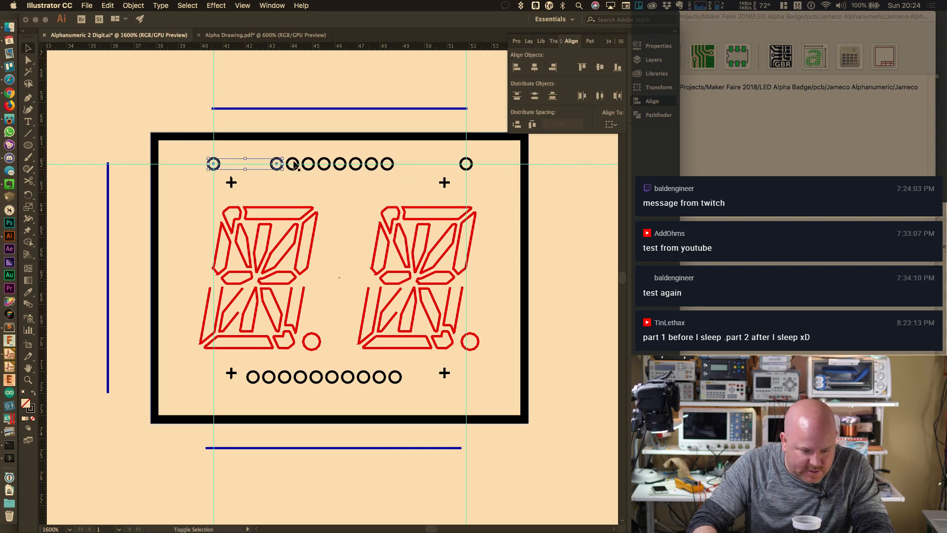
{"action": "left_click", "coordinate": [213, 163]}
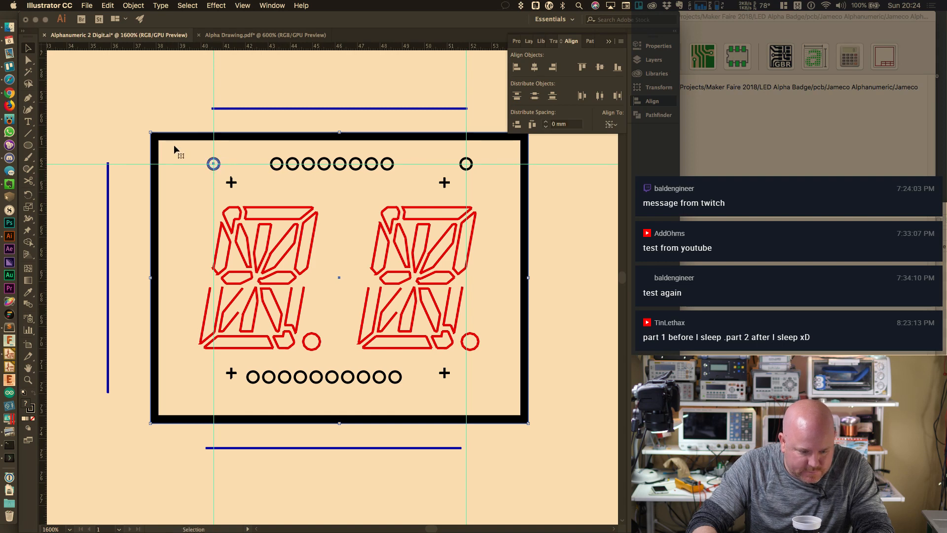
{"action": "left_click_drag", "start_coordinate": [205, 152], "coordinate": [446, 179]}
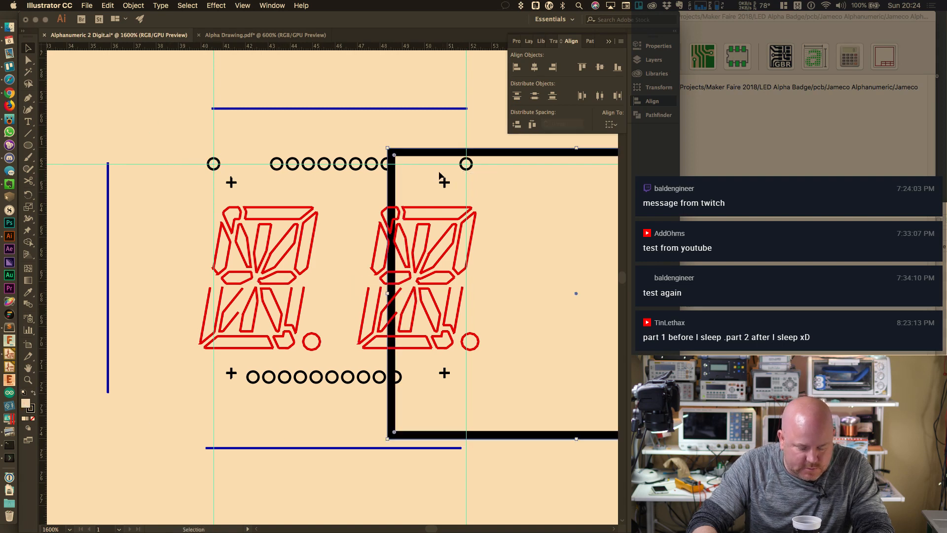
{"action": "key", "text": "super+z"}
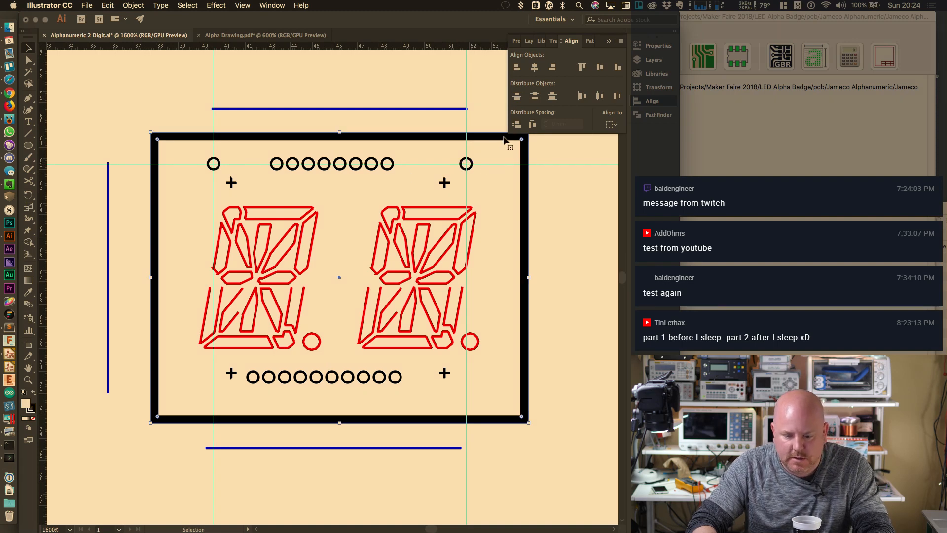
Add Layer 2 and cut the red digit artwork and plus marks from Layer 1
{"action": "left_click", "coordinate": [654, 59]}
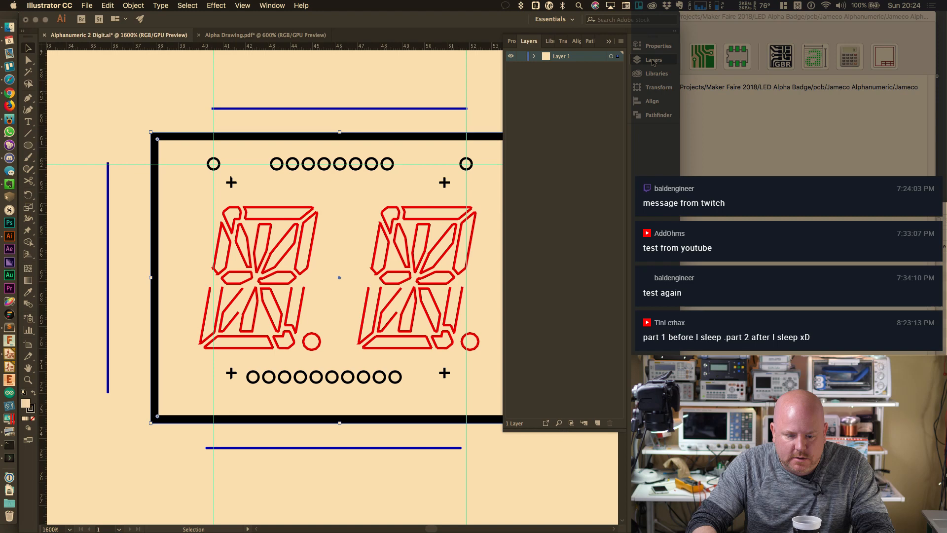
{"action": "left_click", "coordinate": [597, 423]}
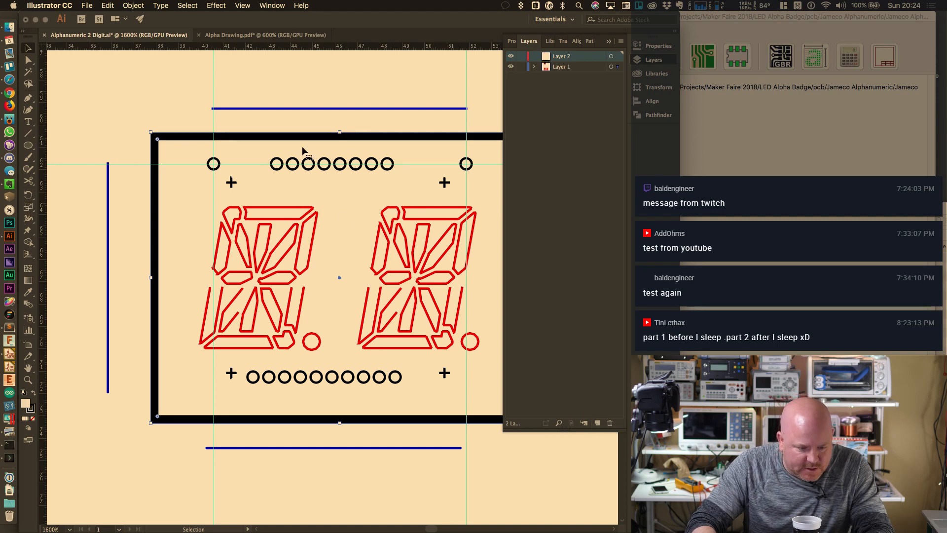
{"action": "left_click", "coordinate": [111, 58]}
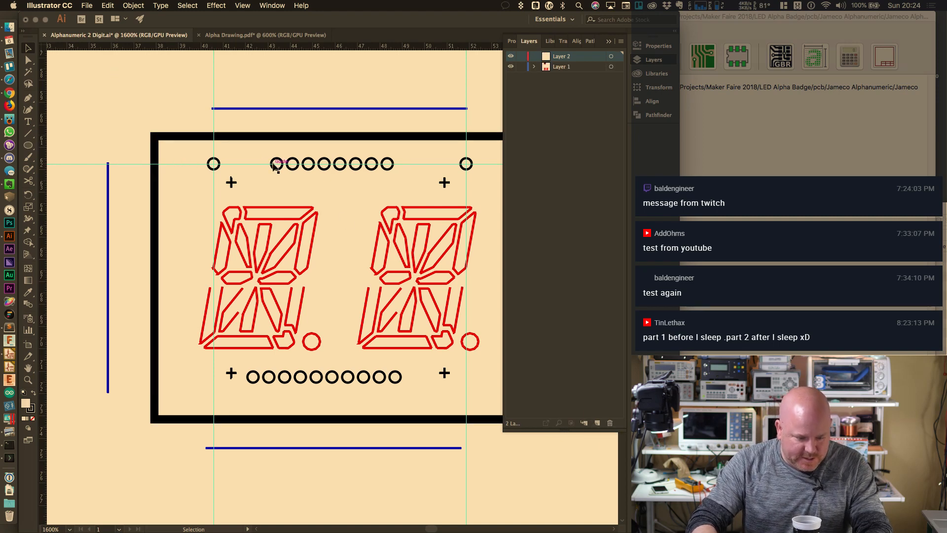
{"action": "left_click", "coordinate": [440, 213]}
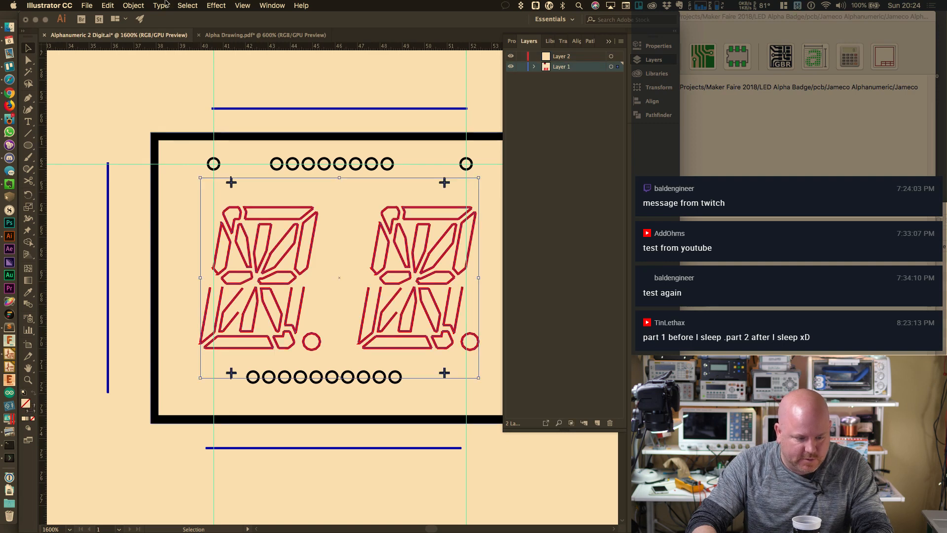
{"action": "key", "text": "Delete"}
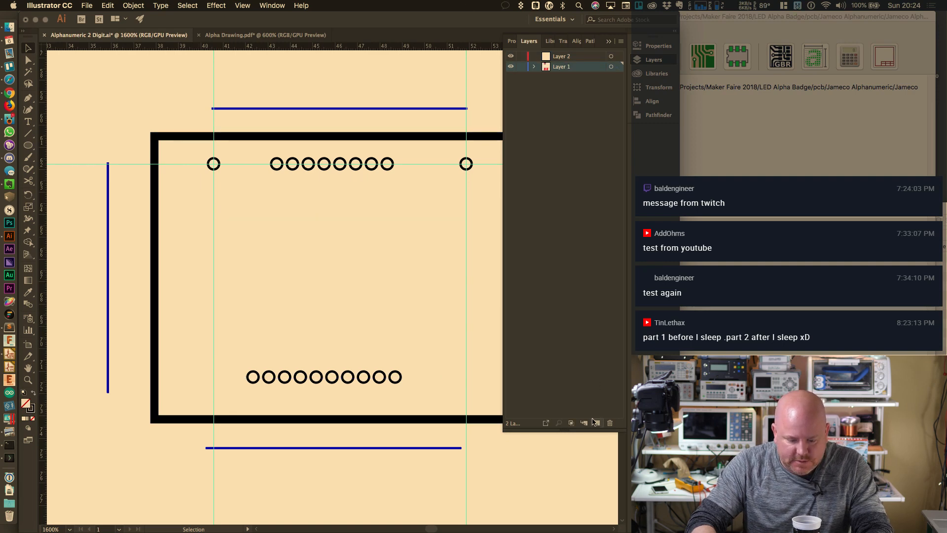
Create a layer named Segments, paste the digit artwork in place, and lock it
{"action": "left_click", "coordinate": [594, 420]}
{"action": "double_click", "coordinate": [560, 66]}
{"action": "type", "text": "S"}
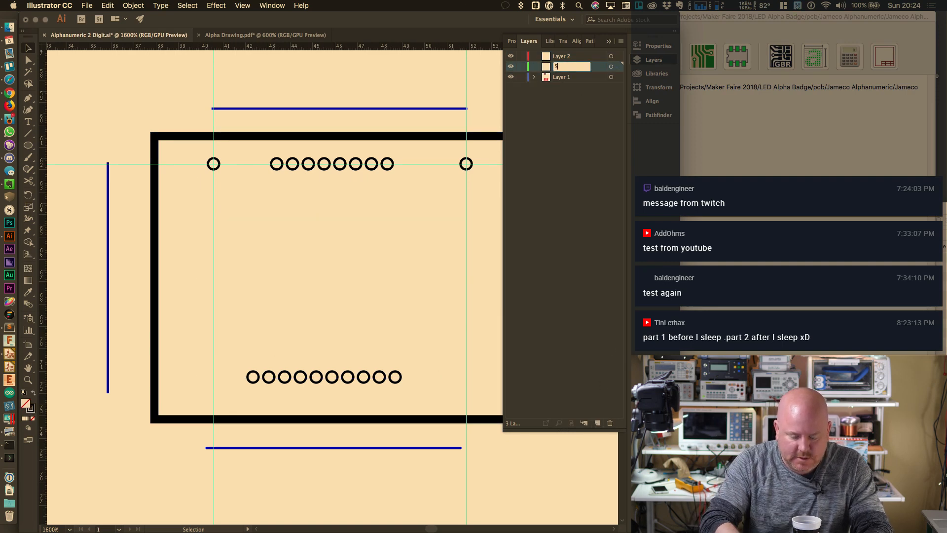
{"action": "type", "text": "egments"}
{"action": "key", "text": "Return"}
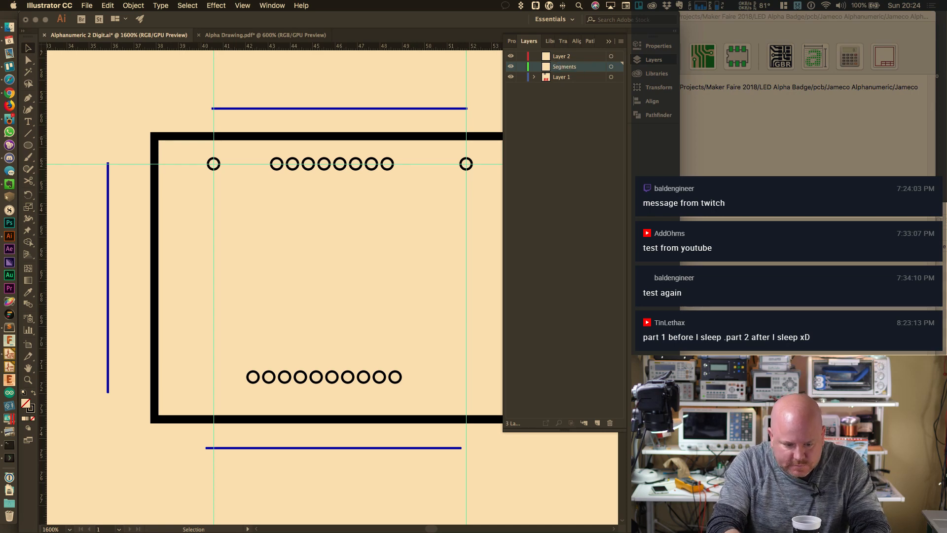
{"action": "key", "text": "super+v"}
{"action": "left_click", "coordinate": [522, 66]}
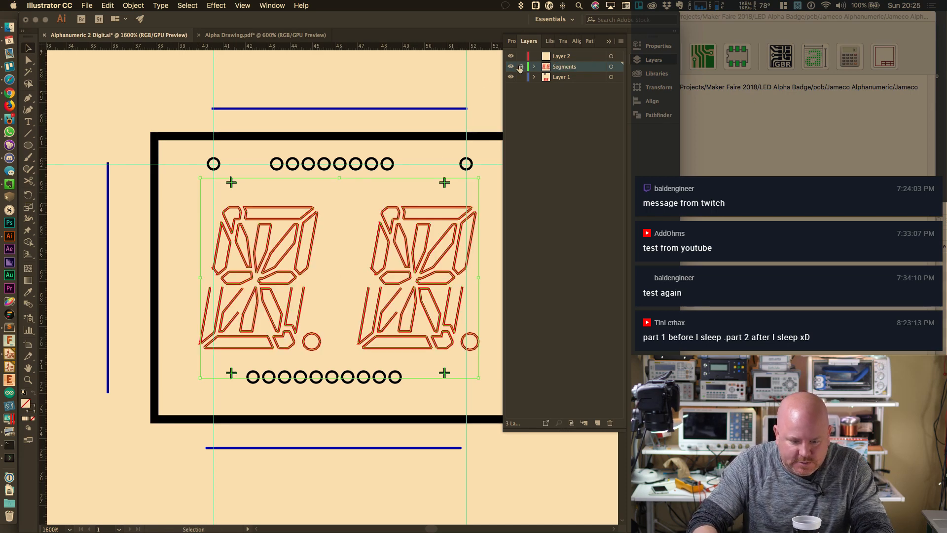
{"action": "left_click", "coordinate": [402, 143]}
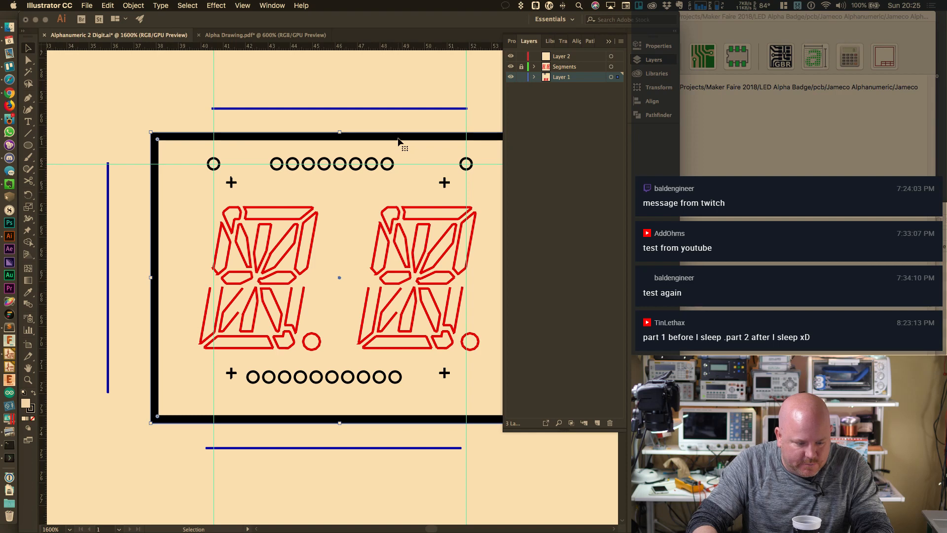
Move the black frame rectangle onto a new locked layer named Outline
{"action": "key", "text": "Delete"}
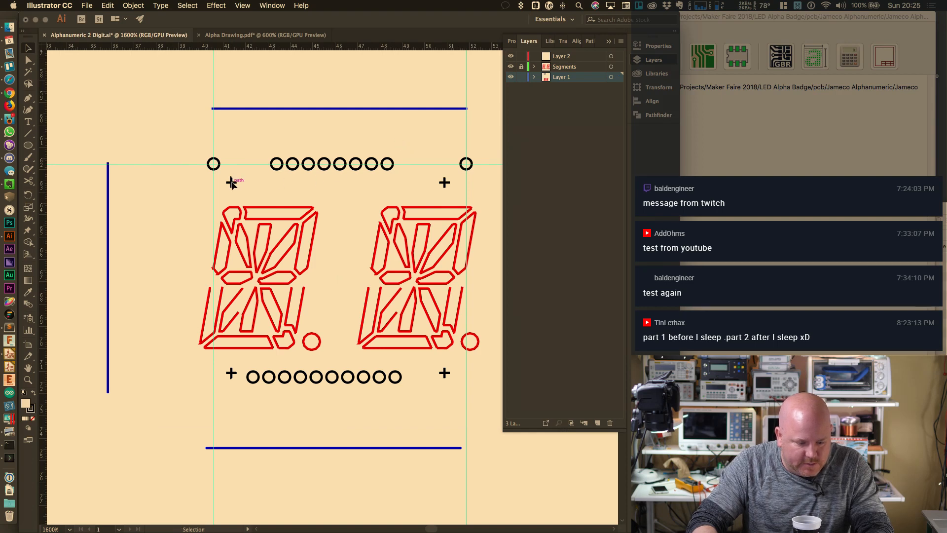
{"action": "key", "text": "super+z"}
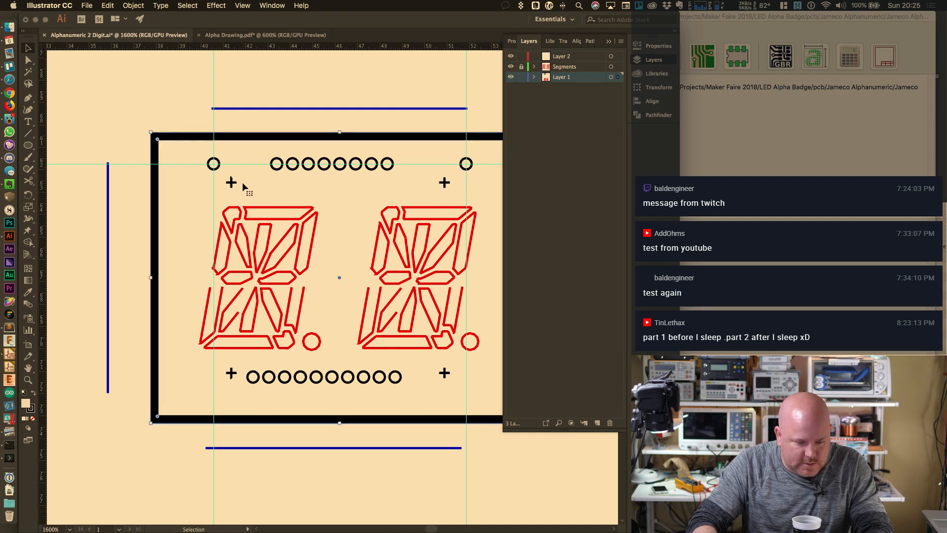
{"action": "key", "text": "super+z"}
{"action": "left_click", "coordinate": [314, 136]}
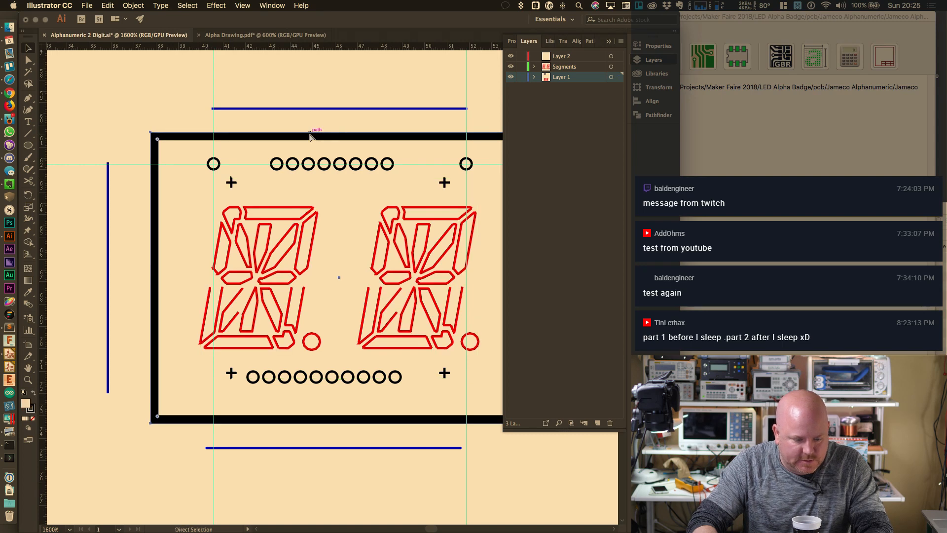
{"action": "key", "text": "Delete"}
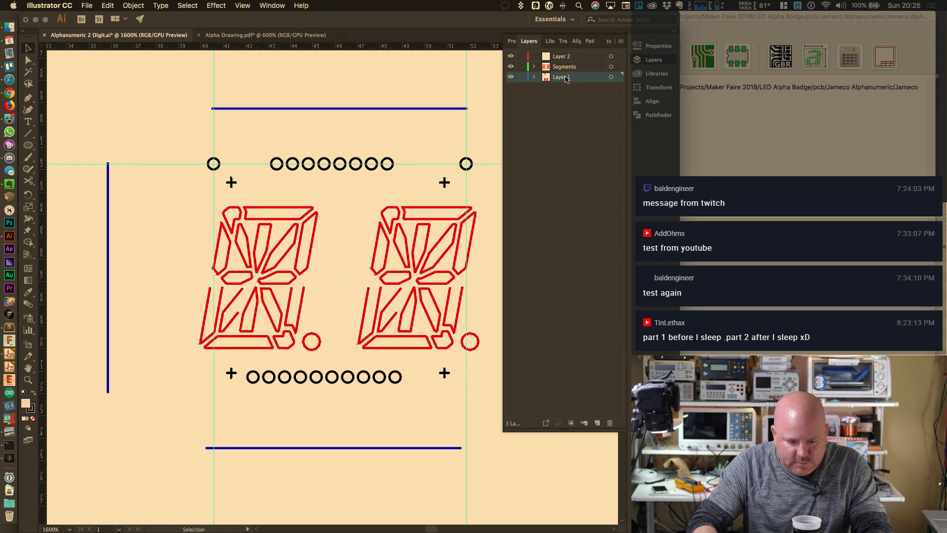
{"action": "left_click", "coordinate": [597, 422]}
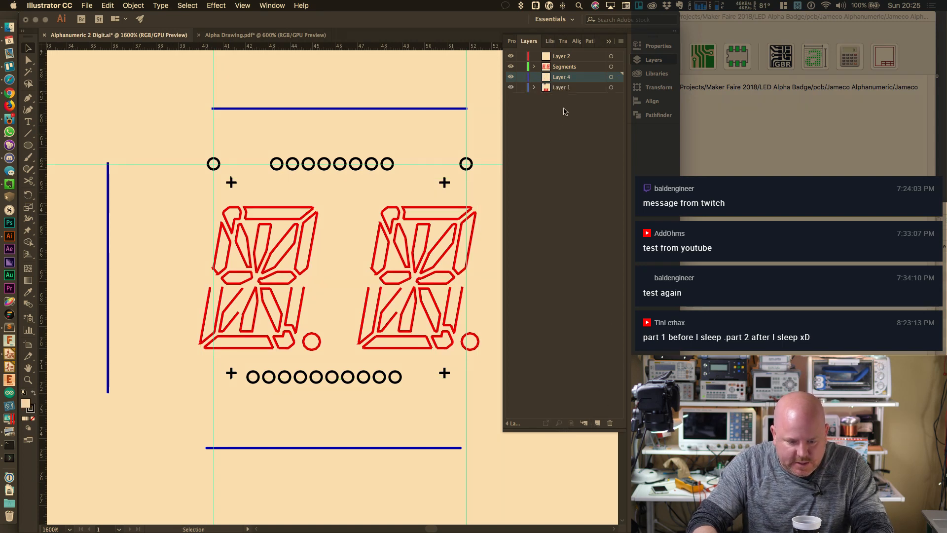
{"action": "double_click", "coordinate": [565, 77]}
{"action": "type", "text": "Outline"}
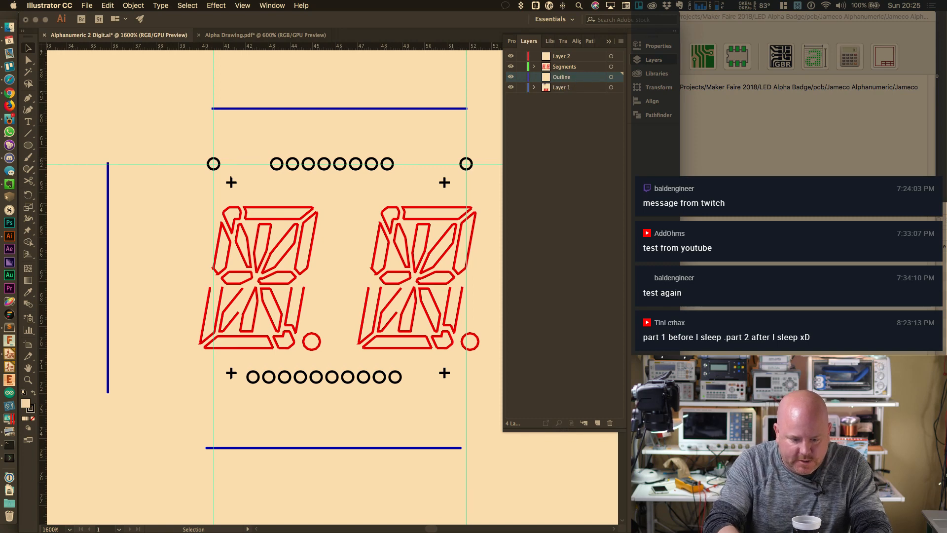
{"action": "key", "text": "Return"}
{"action": "key", "text": "super+shift+v"}
{"action": "left_click", "coordinate": [521, 76]}
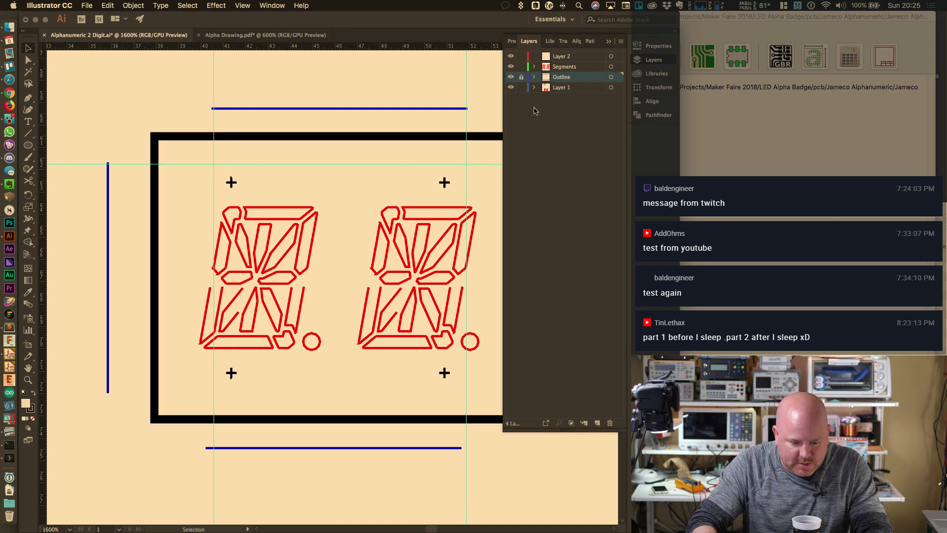
Move Layer 1 above Segments in the stack and hide its contents
{"action": "left_click", "coordinate": [564, 89]}
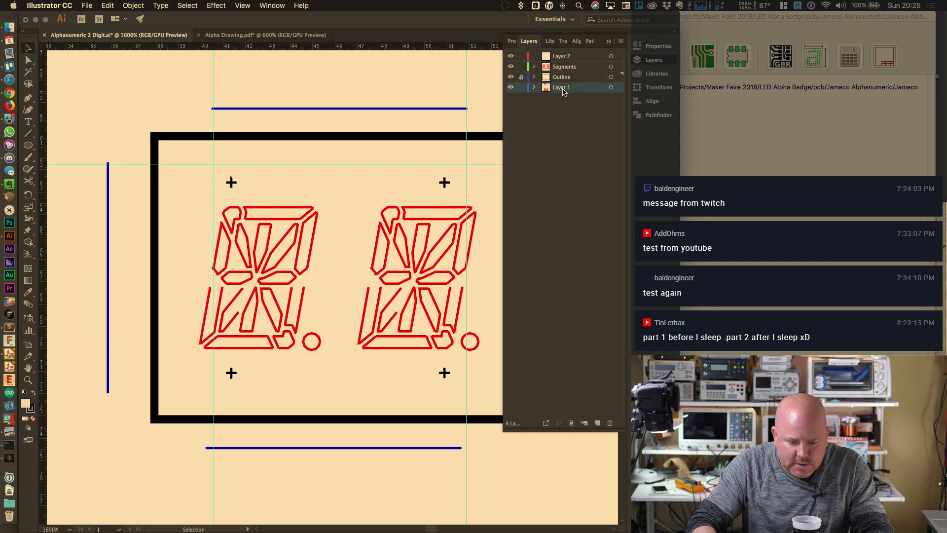
{"action": "left_click", "coordinate": [510, 87]}
{"action": "left_click", "coordinate": [511, 88]}
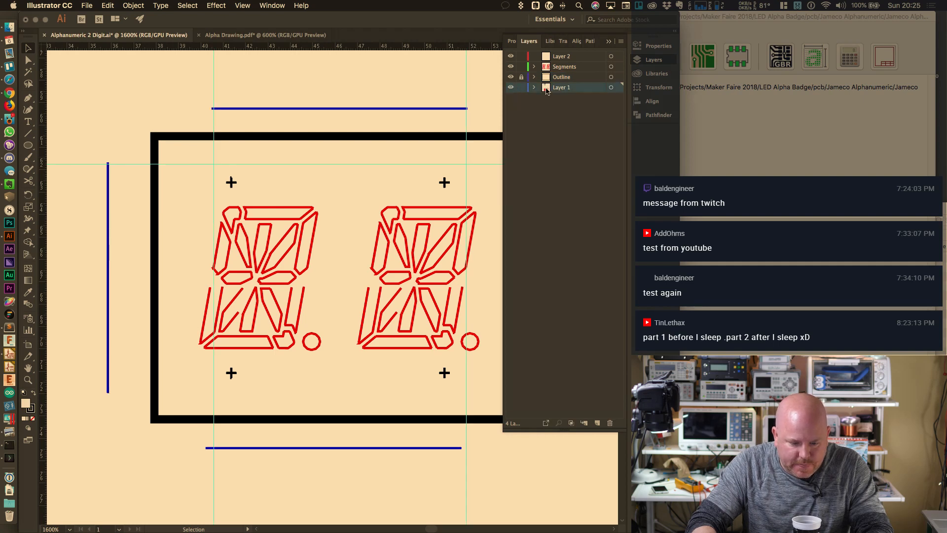
{"action": "left_click_drag", "start_coordinate": [548, 90], "coordinate": [558, 62]}
{"action": "left_click", "coordinate": [513, 67]}
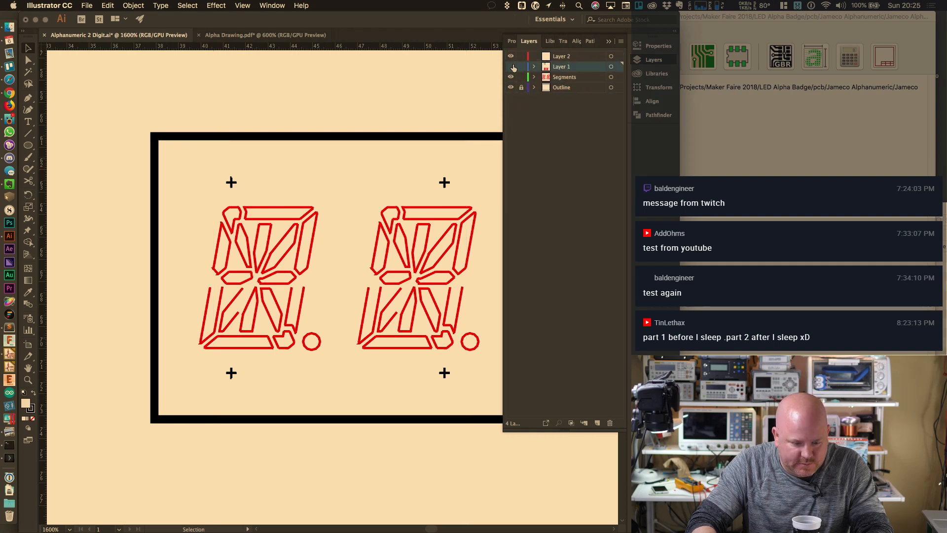
Show Layer 1 again and delete the two leftover large red digits higher on the artboard
{"action": "left_click", "coordinate": [512, 67]}
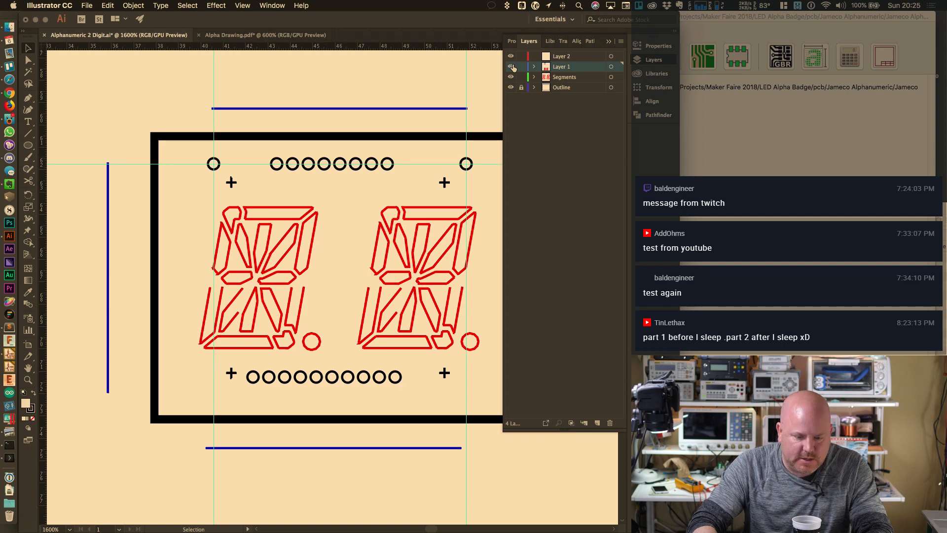
{"action": "scroll", "coordinate": [402, 227], "scroll_direction": "down", "scroll_amount": 3, "text": "alt"}
{"action": "left_click_drag", "start_coordinate": [434, 339], "coordinate": [387, 132]}
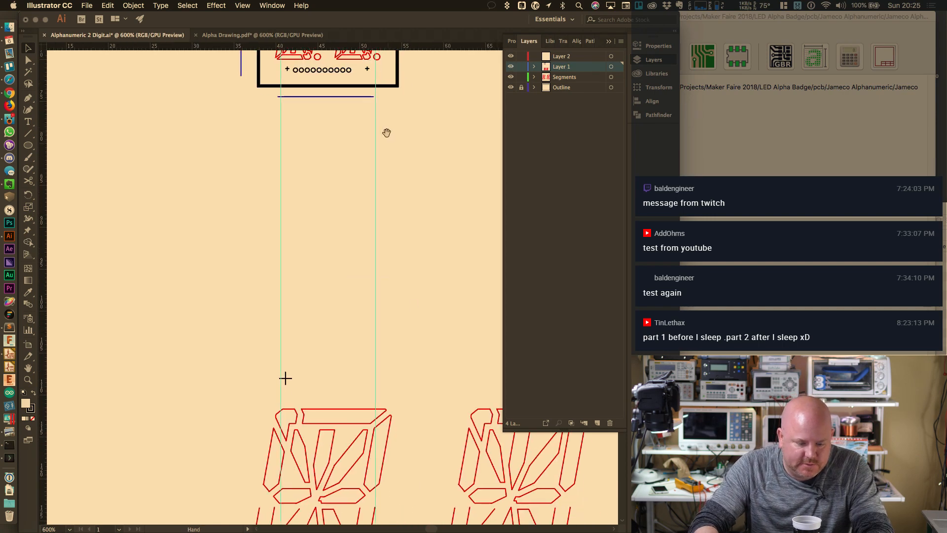
{"action": "scroll", "coordinate": [415, 297], "scroll_direction": "down", "scroll_amount": 2, "text": "alt"}
{"action": "left_click_drag", "start_coordinate": [378, 370], "coordinate": [322, 319]}
{"action": "left_click_drag", "start_coordinate": [256, 273], "coordinate": [474, 412]}
{"action": "key", "text": "Delete"}
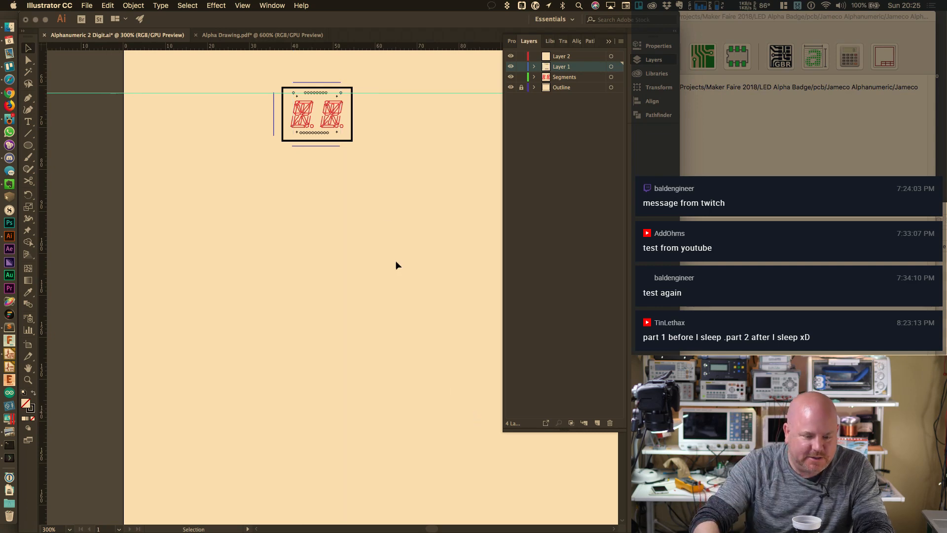
{"action": "scroll", "coordinate": [292, 61], "scroll_direction": "up", "scroll_amount": 3, "text": "alt"}
{"action": "scroll", "coordinate": [291, 64], "scroll_direction": "up", "scroll_amount": 1, "text": "alt"}
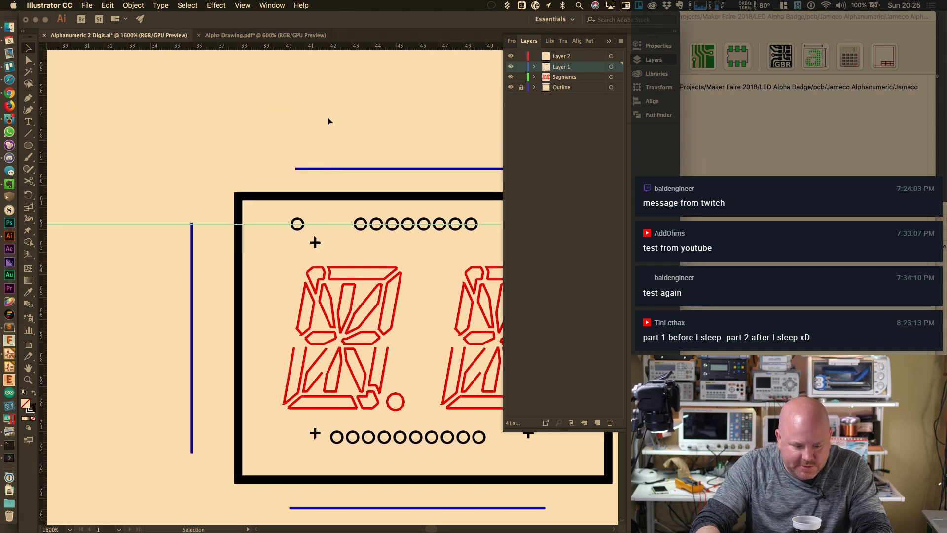
{"action": "left_click_drag", "start_coordinate": [497, 328], "coordinate": [378, 274]}
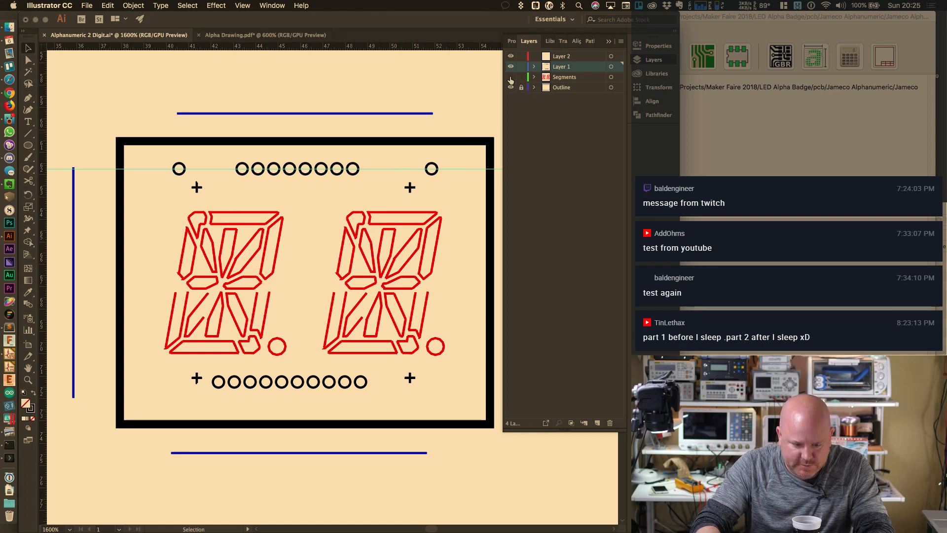
Check the Segments and Layer 1 contents and make Layer 1 active
{"action": "left_click", "coordinate": [511, 76]}
{"action": "left_click", "coordinate": [510, 77]}
{"action": "left_click", "coordinate": [575, 75]}
{"action": "left_click", "coordinate": [558, 68]}
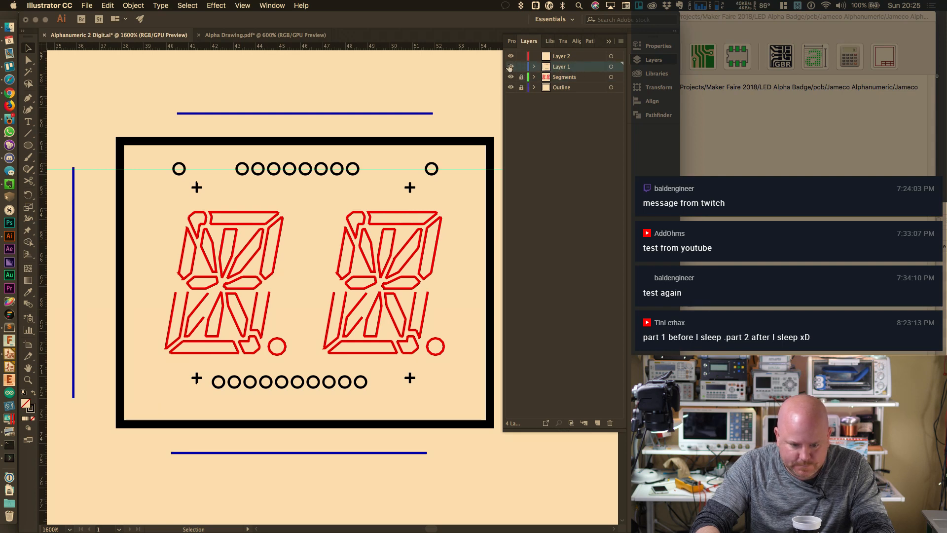
{"action": "left_click", "coordinate": [510, 67]}
{"action": "left_click", "coordinate": [510, 66]}
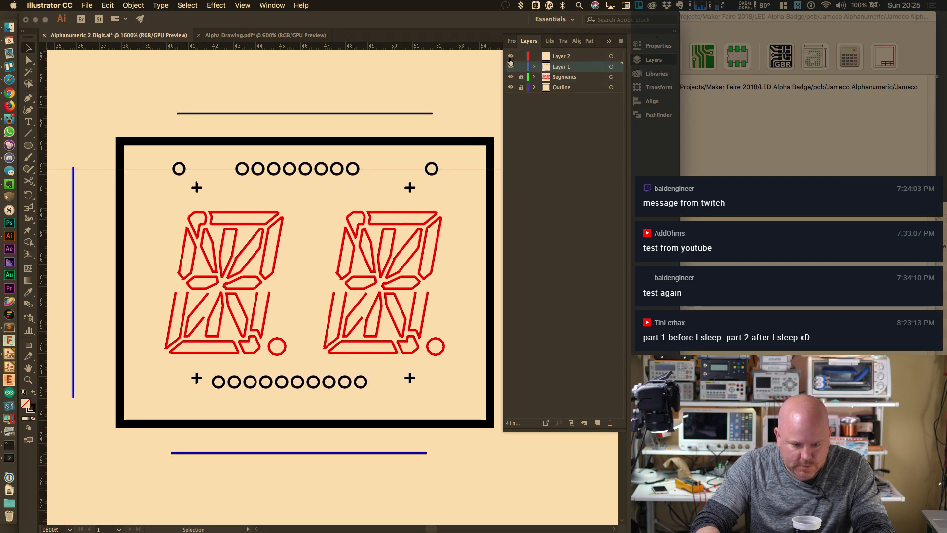
Select the top blue line, pick all paths with its stroke weight, and cut them
{"action": "left_click", "coordinate": [292, 113]}
{"action": "left_click", "coordinate": [216, 6]}
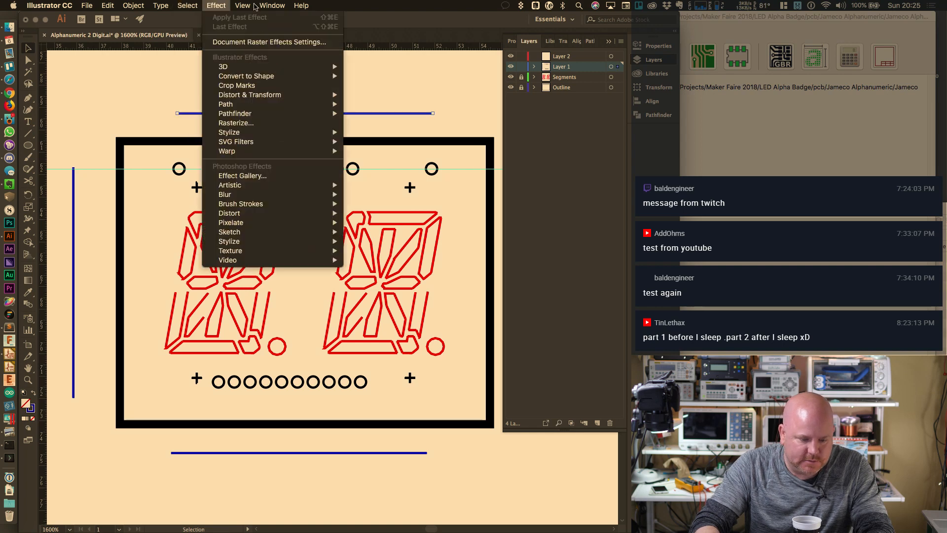
{"action": "mouse_move", "coordinate": [200, 109]}
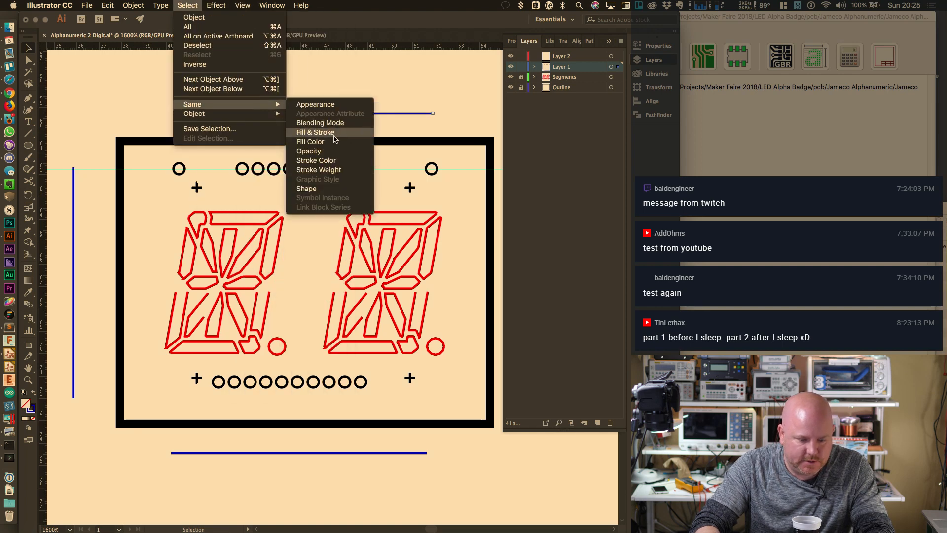
{"action": "left_click", "coordinate": [334, 170]}
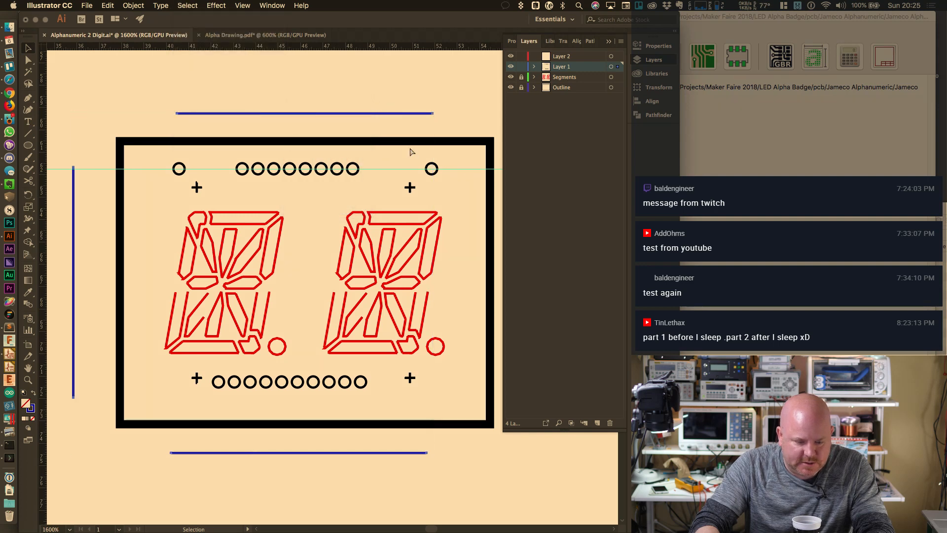
{"action": "key", "text": "Delete"}
Rename Layer 2 to 'Guides' and paste the blue lines in place on it
{"action": "double_click", "coordinate": [561, 57]}
{"action": "type", "text": "Guides"}
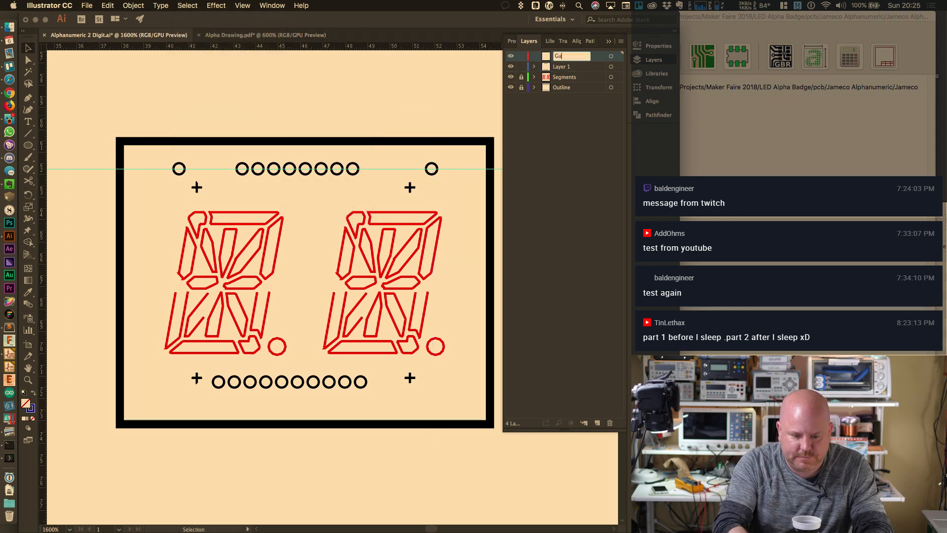
{"action": "key", "text": "Return"}
{"action": "key", "text": "super+f"}
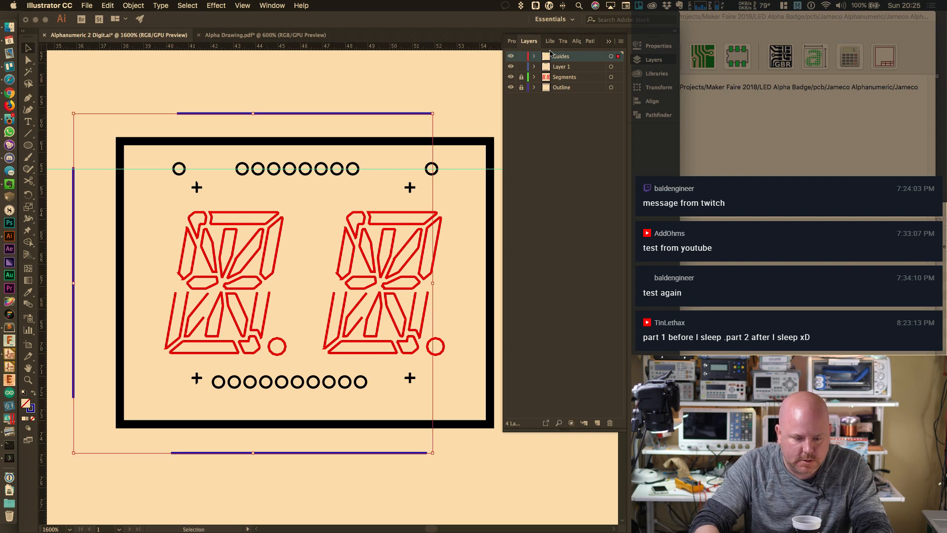
{"action": "left_click_drag", "start_coordinate": [543, 58], "coordinate": [550, 70]}
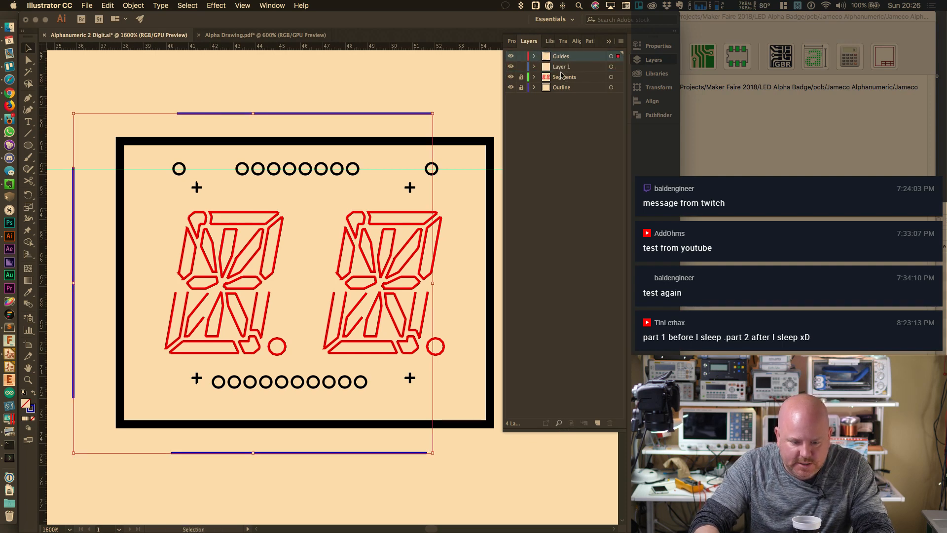
Rename Layer 1 to 'Pin Holes'
{"action": "left_click", "coordinate": [559, 66]}
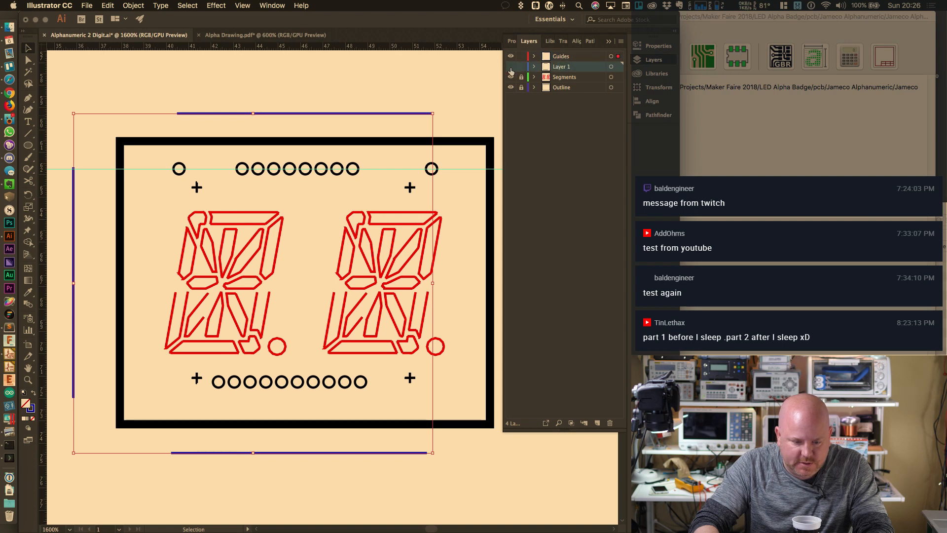
{"action": "left_click", "coordinate": [512, 66]}
{"action": "double_click", "coordinate": [560, 66]}
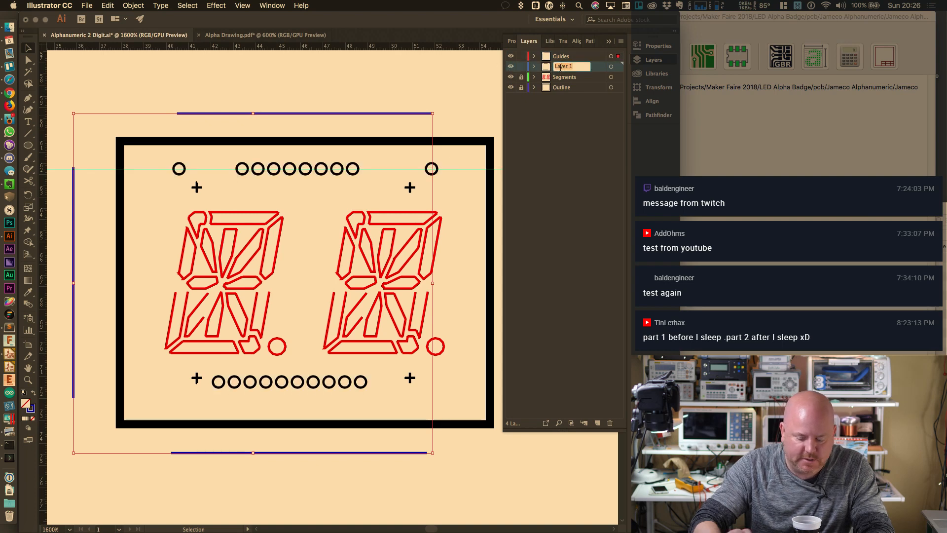
{"action": "type", "text": "Pin Holes"}
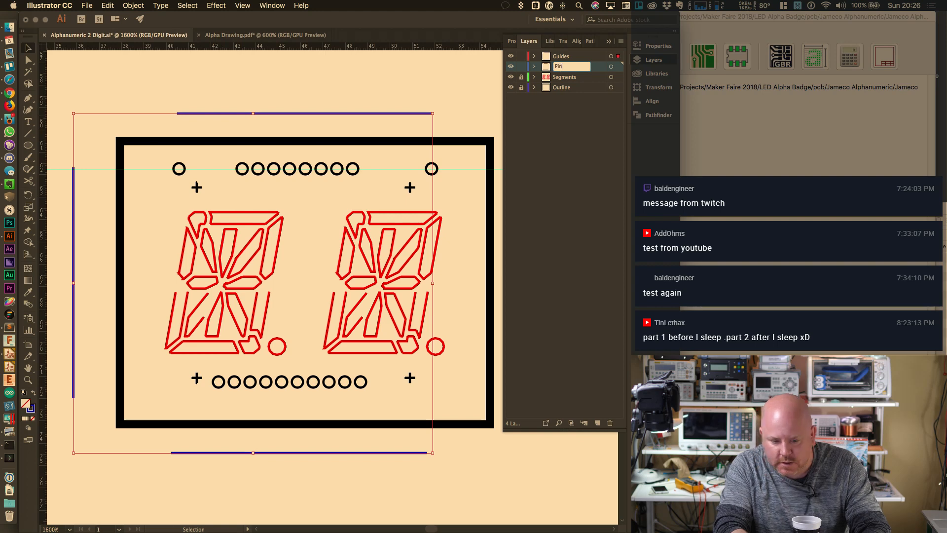
{"action": "key", "text": "Return"}
{"action": "left_click", "coordinate": [621, 41]}
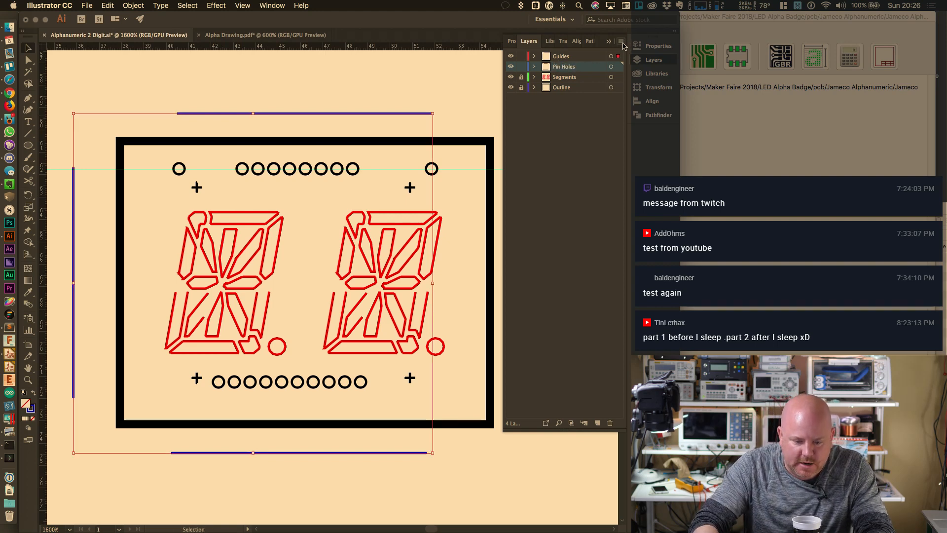
{"action": "left_click", "coordinate": [555, 182]}
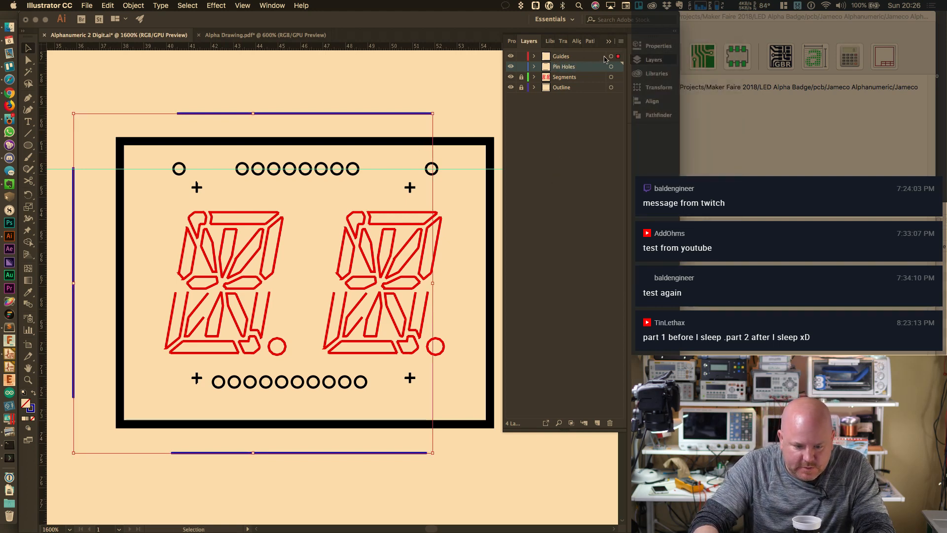
Add guides through the first and last top pads and across the lower board, then select the top pads
{"action": "left_click", "coordinate": [609, 41]}
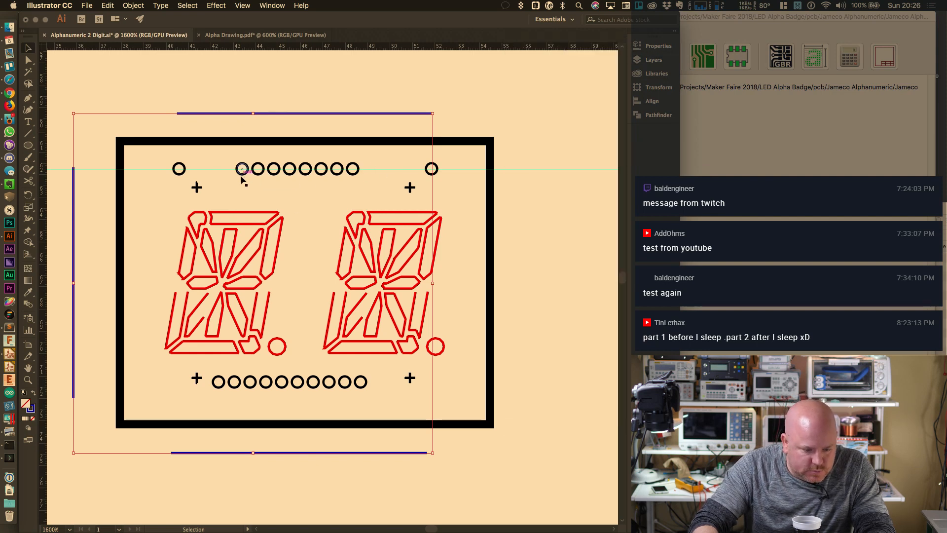
{"action": "left_click_drag", "start_coordinate": [44, 142], "coordinate": [179, 119]}
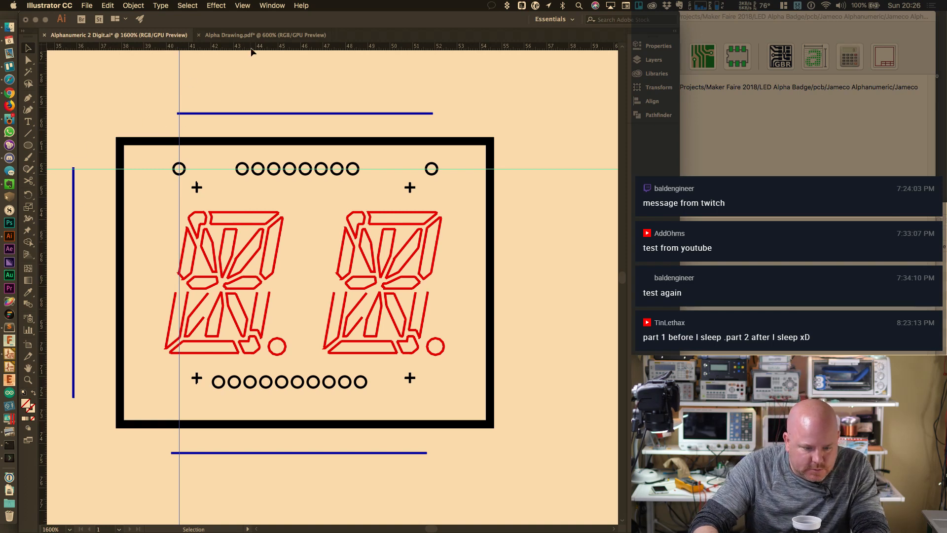
{"action": "left_click_drag", "start_coordinate": [251, 49], "coordinate": [74, 398]}
{"action": "left_click_drag", "start_coordinate": [44, 282], "coordinate": [431, 114]}
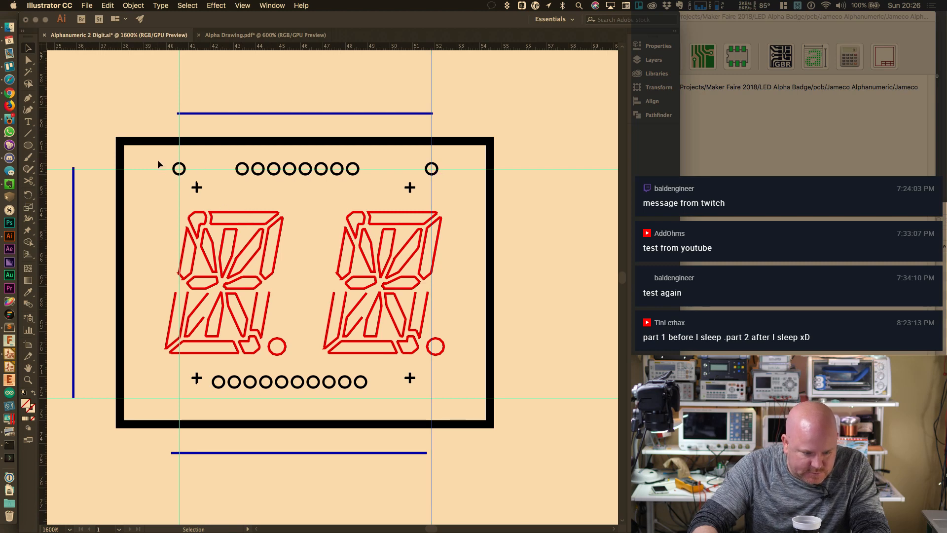
{"action": "left_click_drag", "start_coordinate": [158, 164], "coordinate": [460, 181]}
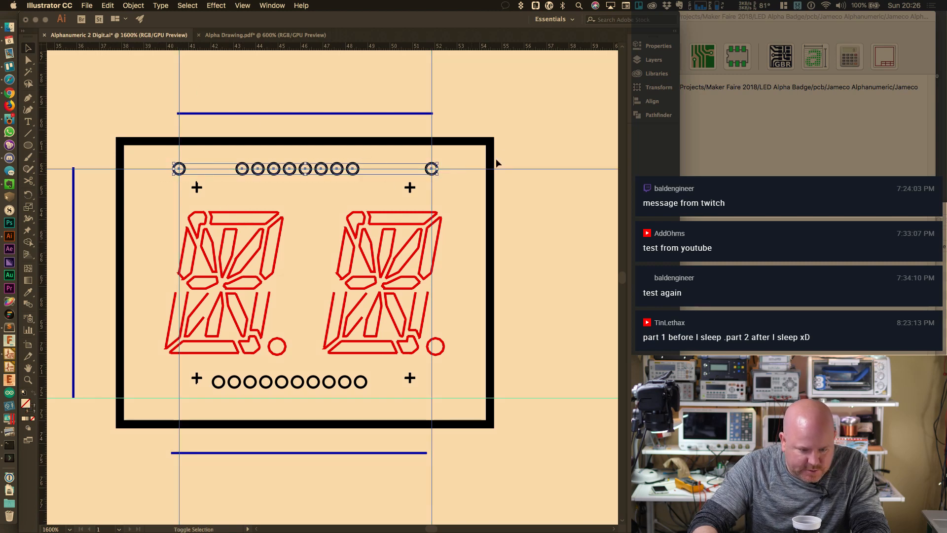
Apply Horizontal Distribute Center to the ten selected top-row pads
{"action": "left_click", "coordinate": [654, 101]}
{"action": "left_click", "coordinate": [600, 96]}
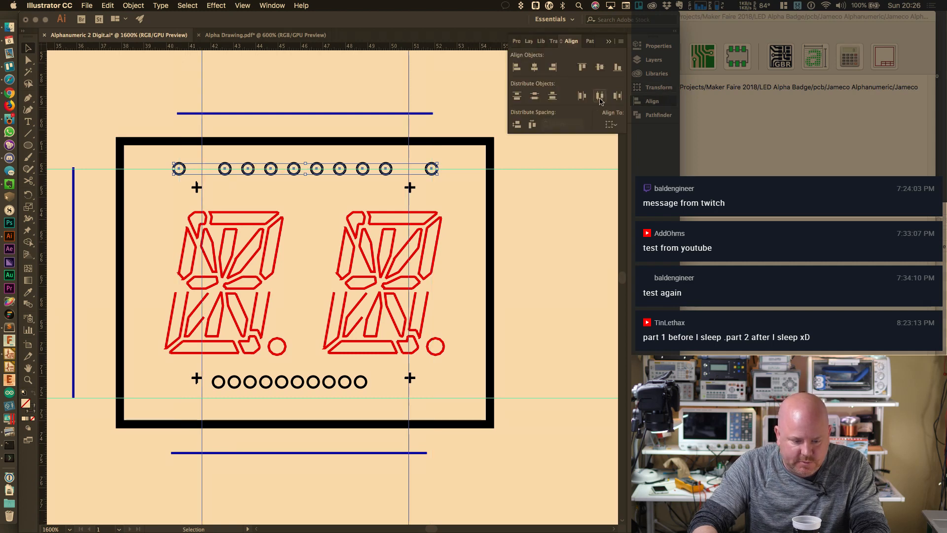
{"action": "key", "text": "super+z"}
{"action": "key", "text": "super+z"}
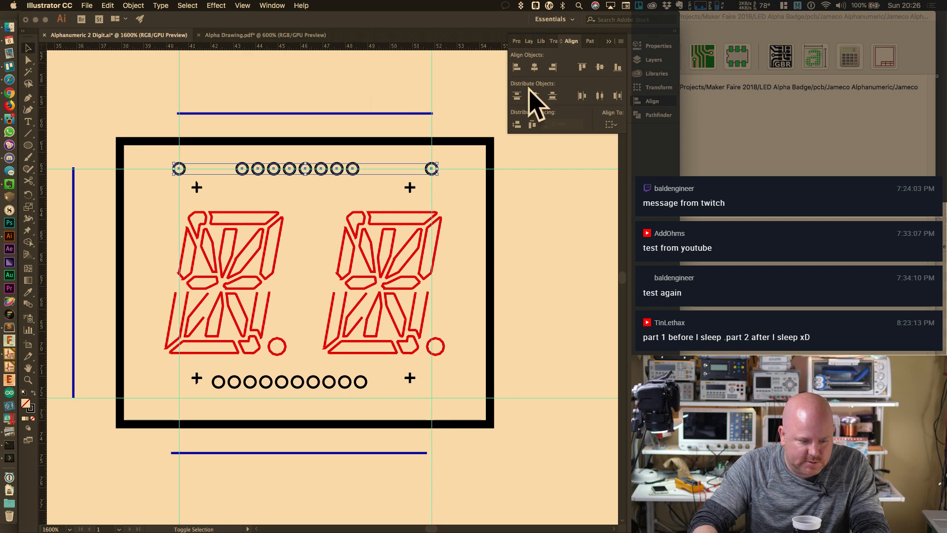
{"action": "left_click", "coordinate": [598, 96]}
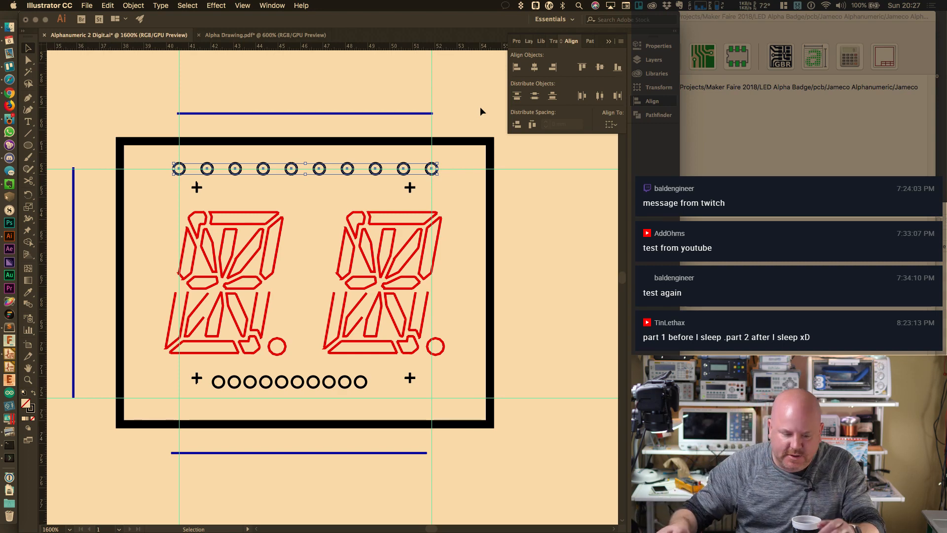
Zoom in on the first top pad and draw a trial line to the next pad
{"action": "left_click", "coordinate": [340, 60]}
{"action": "scroll", "coordinate": [186, 165], "scroll_direction": "up", "scroll_amount": 10, "text": "alt"}
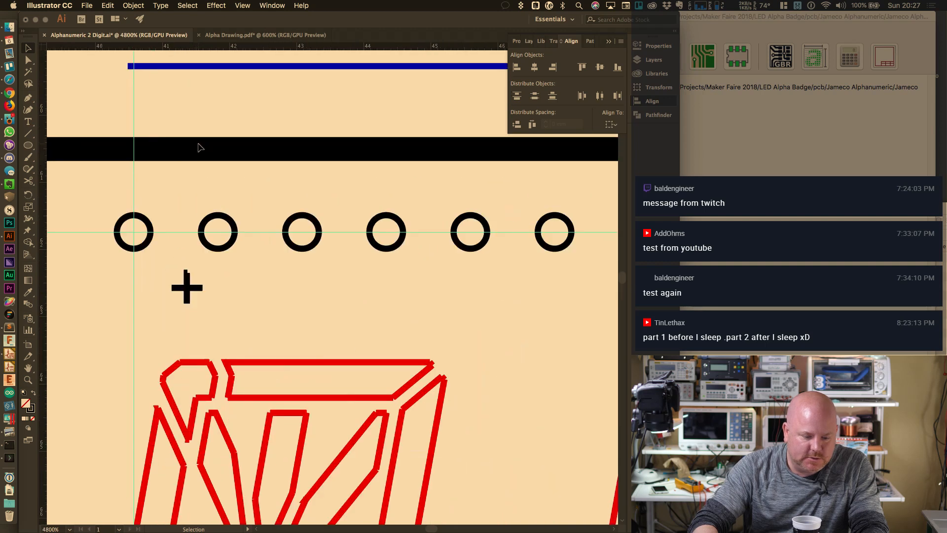
{"action": "left_click", "coordinate": [29, 133]}
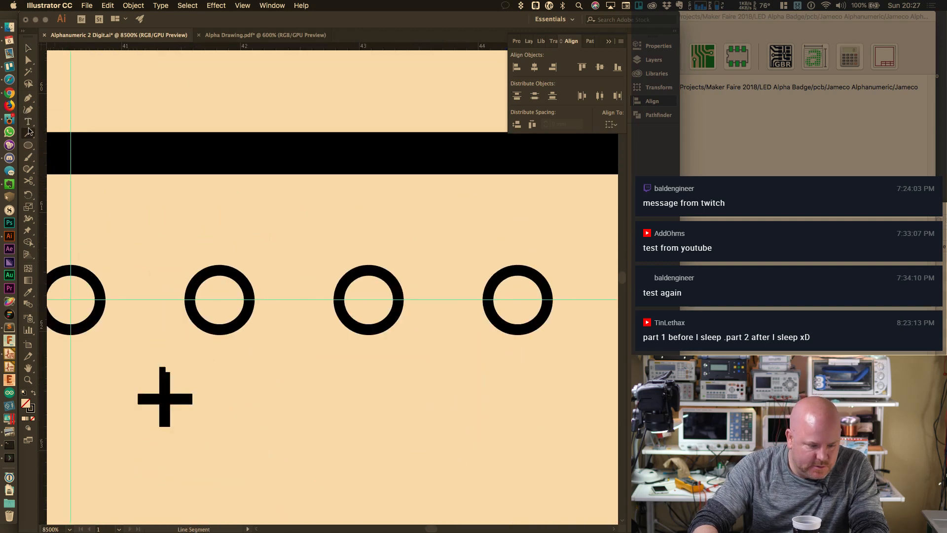
{"action": "mouse_move", "coordinate": [71, 298]}
{"action": "left_mouse_down"}
{"action": "mouse_move", "coordinate": [271, 301]}
{"action": "mouse_move", "coordinate": [207, 302]}
{"action": "mouse_move", "coordinate": [267, 299]}
{"action": "mouse_move", "coordinate": [239, 299]}
{"action": "left_mouse_up"}
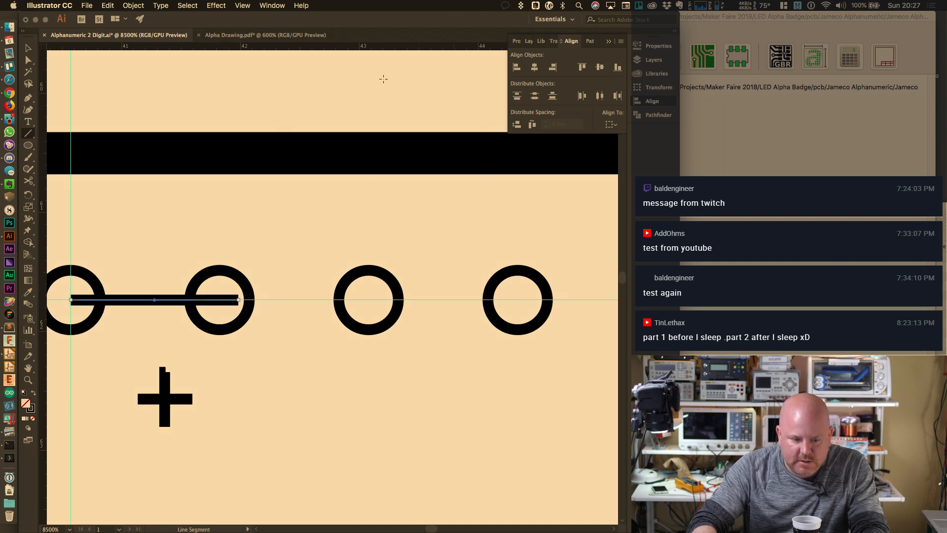
Turn off Snap to Pixel through the command search and delete the trial line
{"action": "left_click", "coordinate": [304, 5]}
{"action": "type", "text": "snap"}
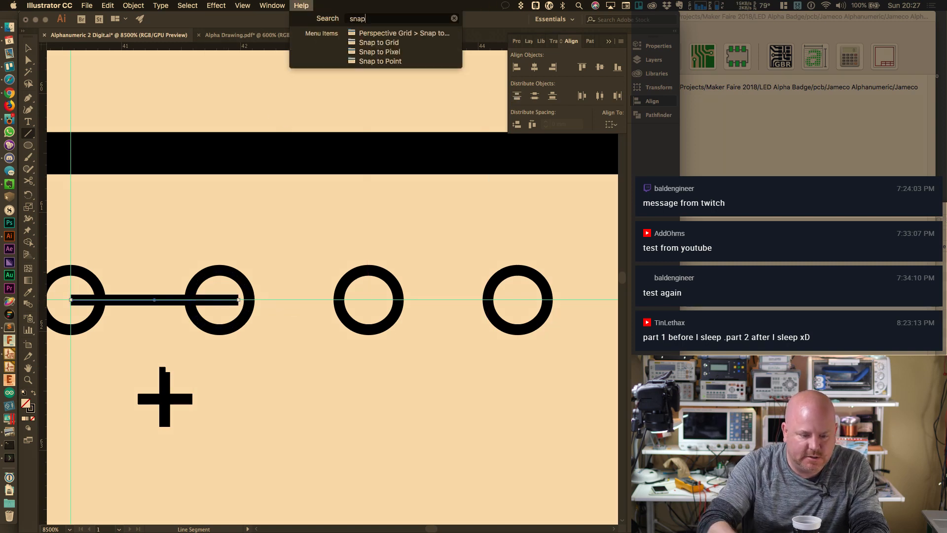
{"action": "mouse_move", "coordinate": [386, 53]}
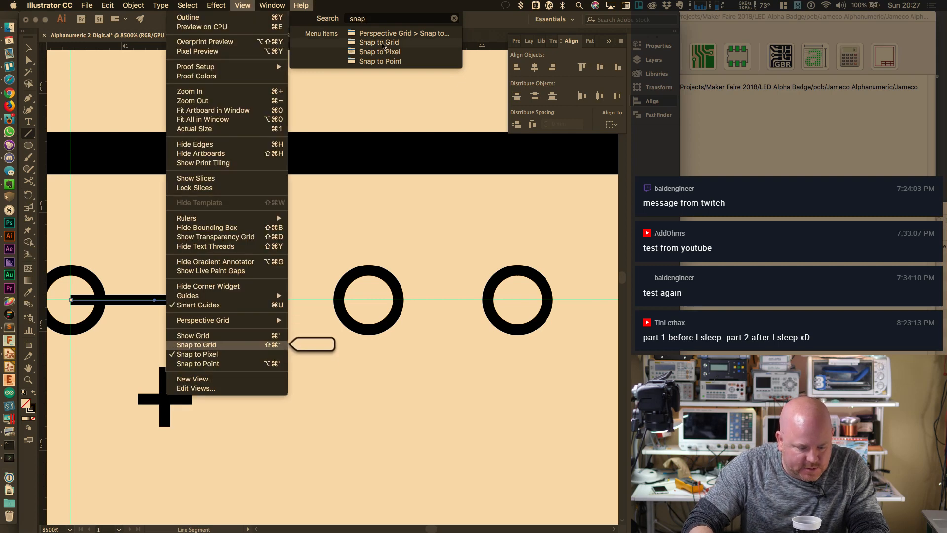
{"action": "left_click", "coordinate": [386, 53]}
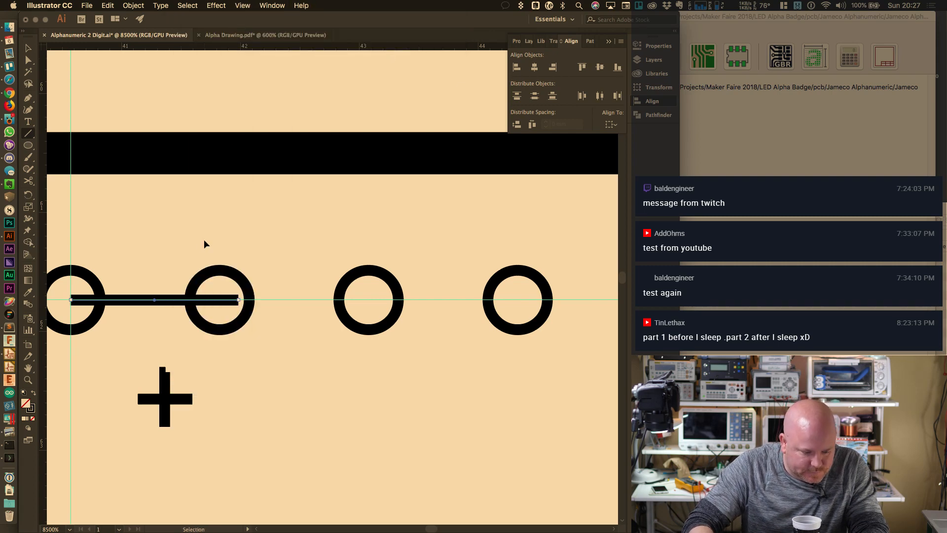
{"action": "key", "text": "v"}
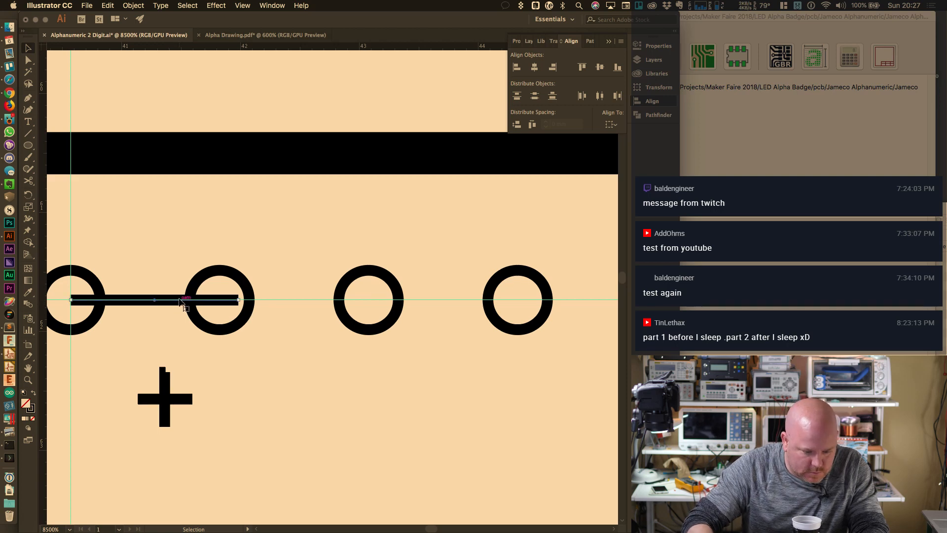
{"action": "key", "text": "Delete"}
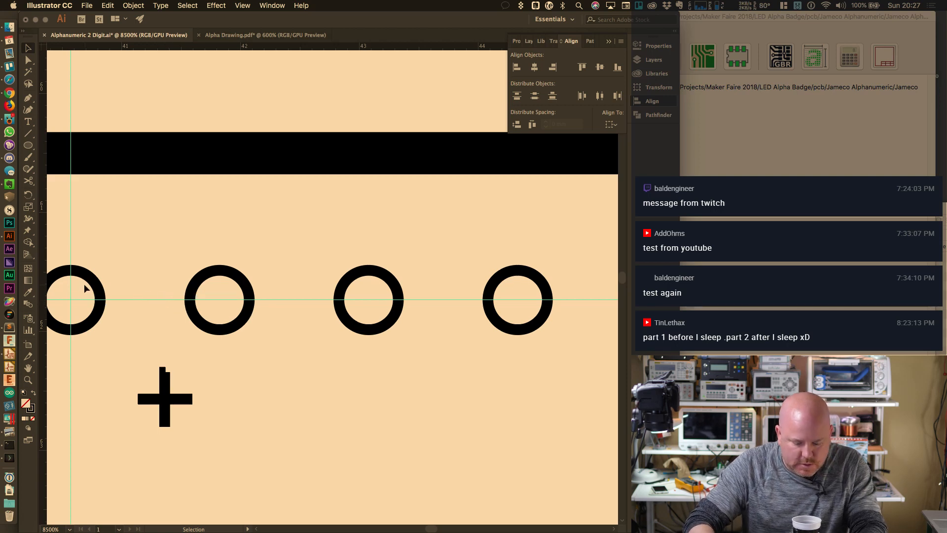
Draw a test line along the guide from the first pad, then remove it
{"action": "key", "text": "backslash"}
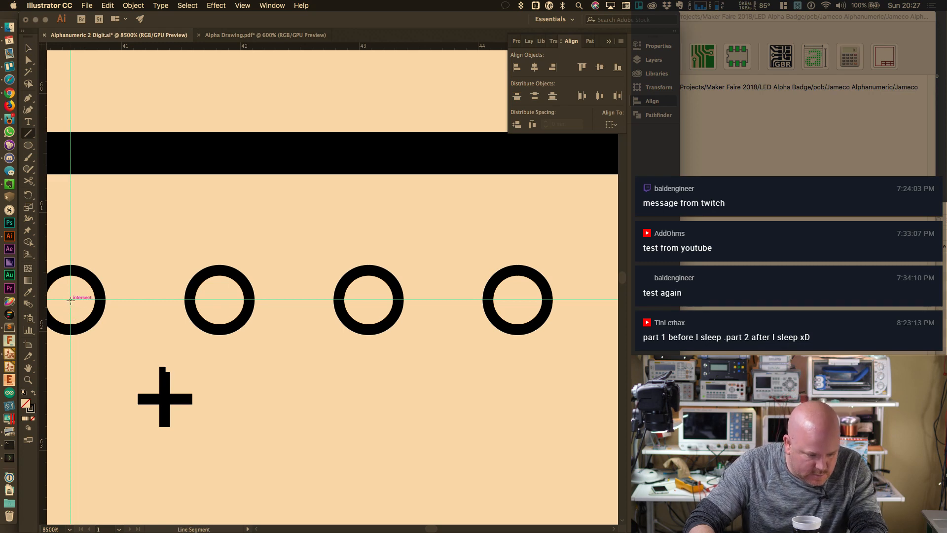
{"action": "left_click_drag", "start_coordinate": [69, 301], "coordinate": [222, 300]}
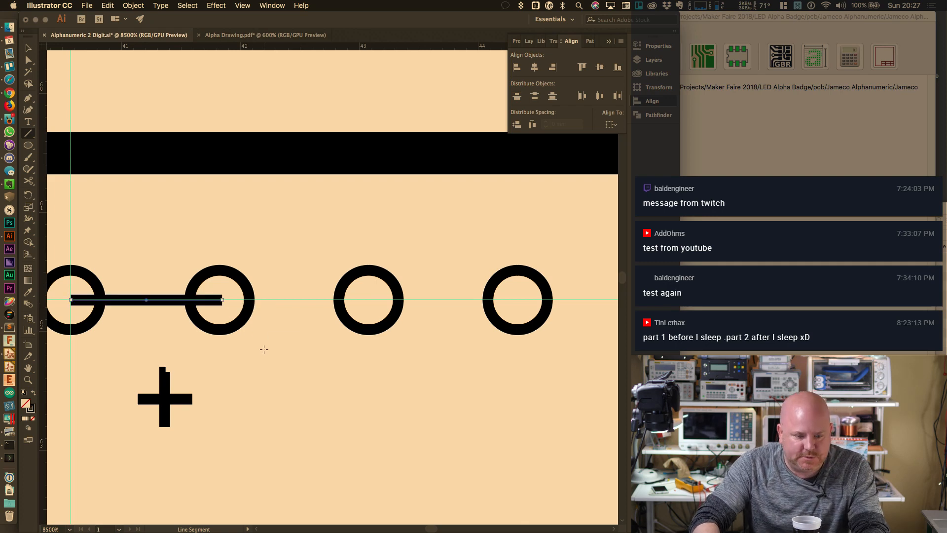
{"action": "key", "text": "BackSpace"}
Align the bottom-left pin hole directly under the top-left pin hole
{"action": "key", "text": "super+minus"}
{"action": "key", "text": "super+minus"}
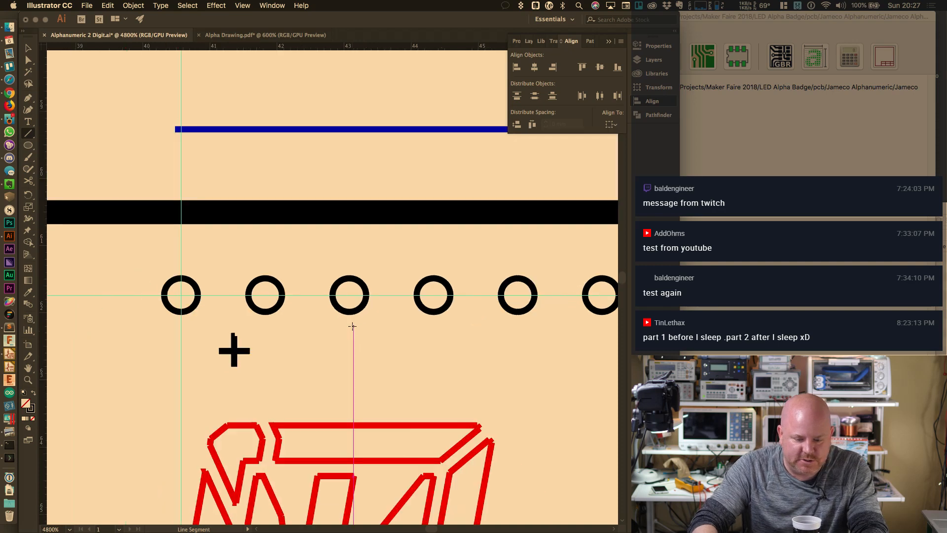
{"action": "key", "text": "super+minus"}
{"action": "key", "text": "super+minus"}
{"action": "key", "text": "super+minus"}
{"action": "scroll", "coordinate": [428, 391], "scroll_direction": "down", "scroll_amount": 5}
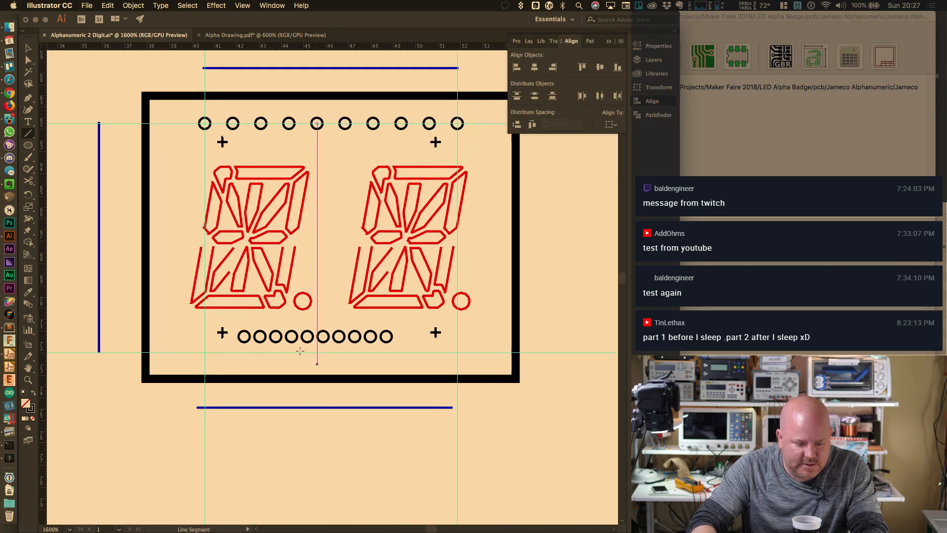
{"action": "key", "text": "v"}
{"action": "left_click_drag", "start_coordinate": [244, 346], "coordinate": [226, 359]}
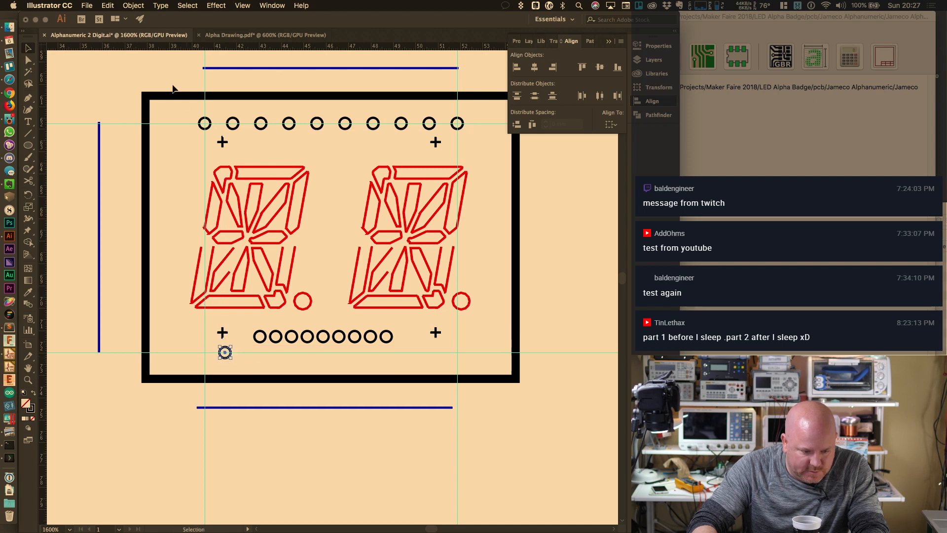
{"action": "left_click", "coordinate": [207, 126], "text": "shift"}
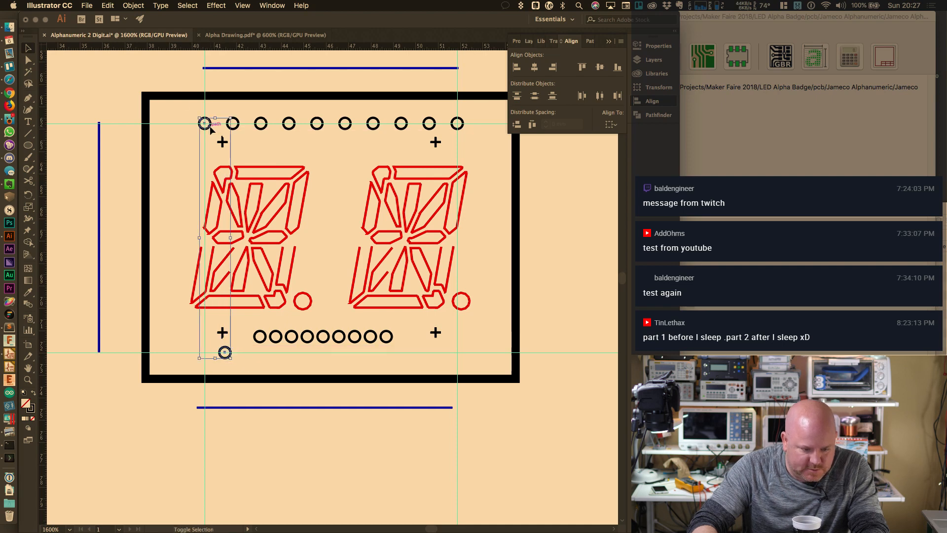
{"action": "left_click", "coordinate": [517, 69]}
Align the bottom-right pin hole directly under the top-right pin hole
{"action": "left_click_drag", "start_coordinate": [387, 336], "coordinate": [439, 357]}
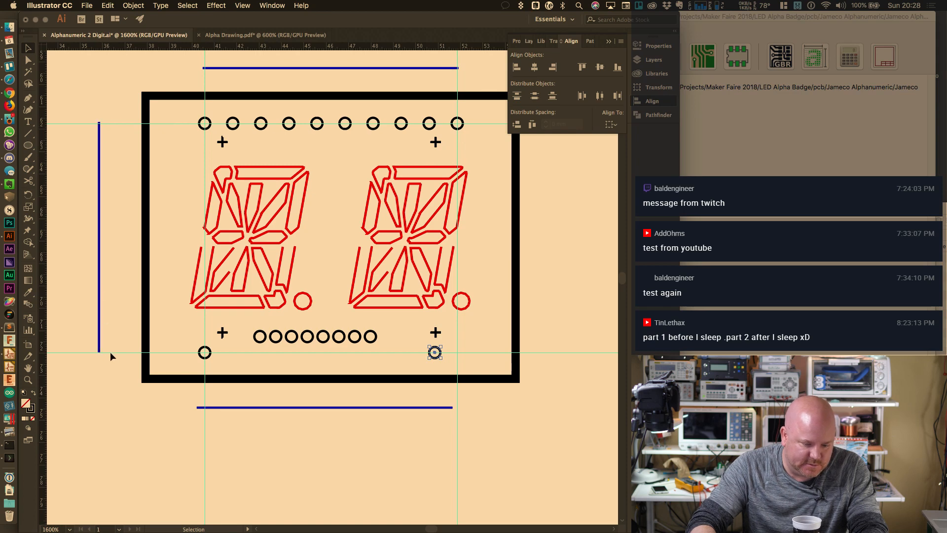
{"action": "left_click", "coordinate": [458, 123], "text": "shift"}
{"action": "left_click", "coordinate": [553, 68]}
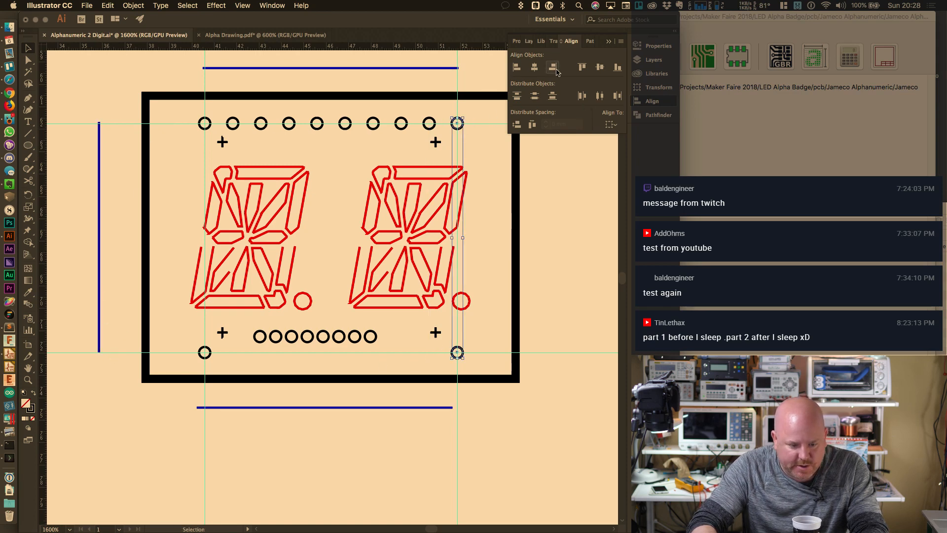
Distribute all ten bottom pin holes evenly and align their bottom edges
{"action": "left_click", "coordinate": [205, 352]}
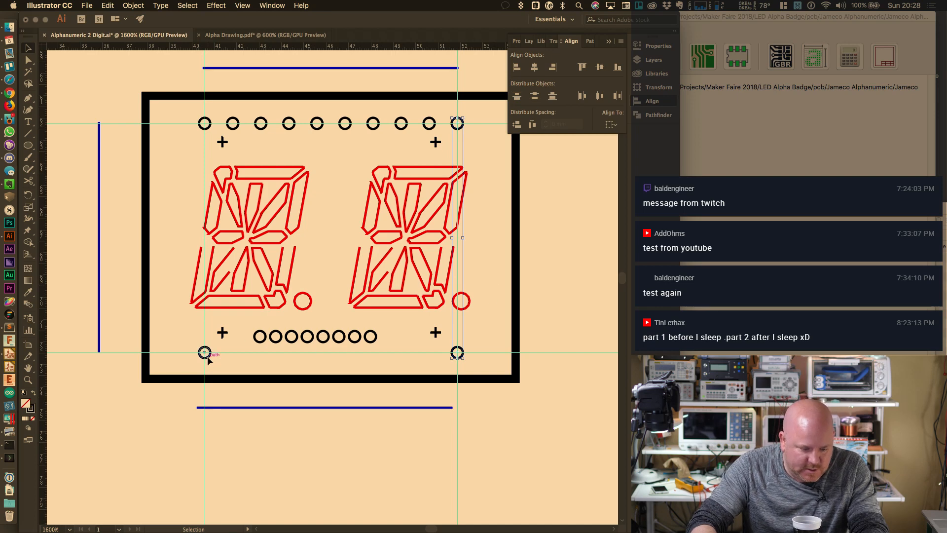
{"action": "left_click", "coordinate": [360, 342], "text": "shift"}
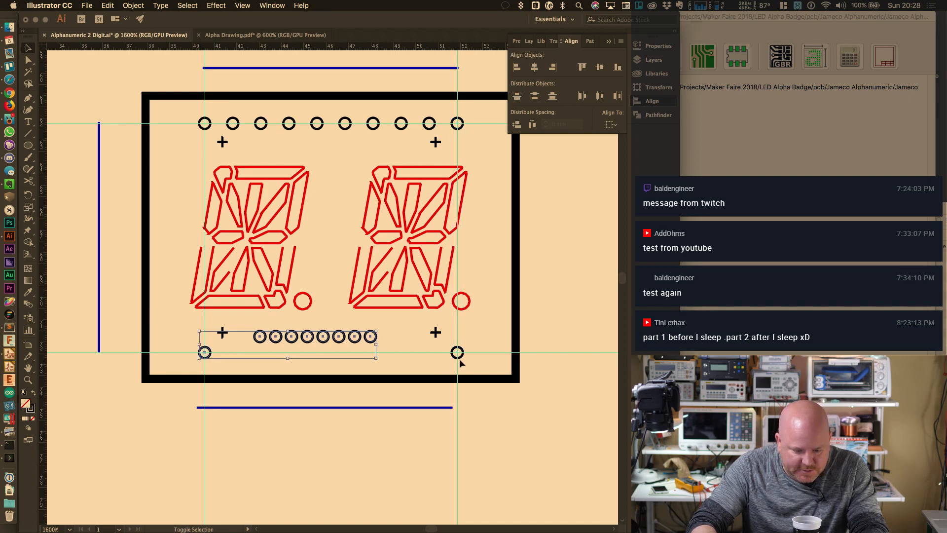
{"action": "left_click", "coordinate": [459, 354], "text": "shift"}
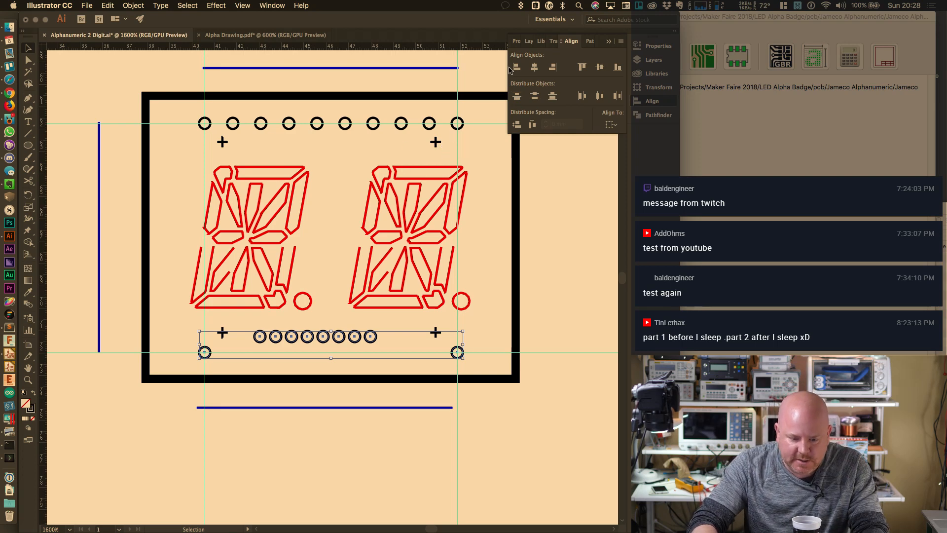
{"action": "left_click", "coordinate": [601, 97]}
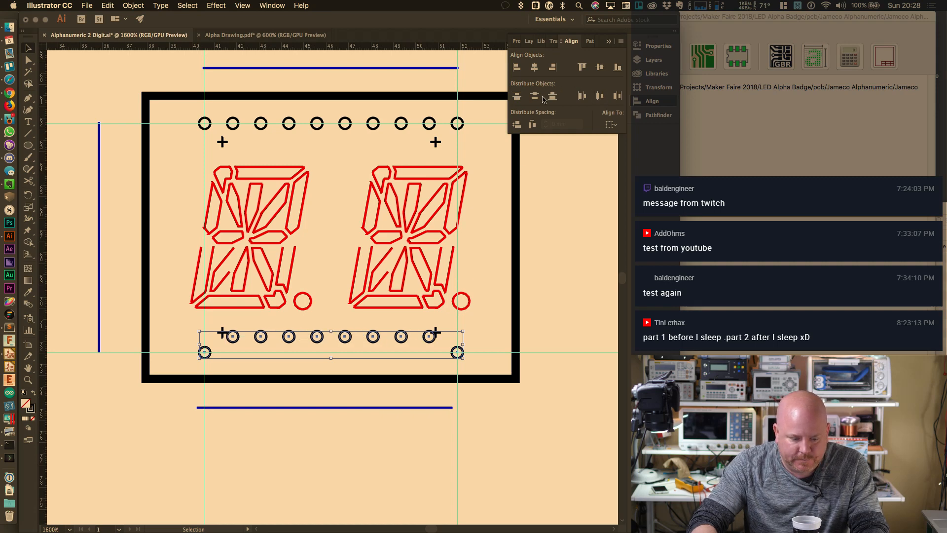
{"action": "left_click", "coordinate": [617, 69]}
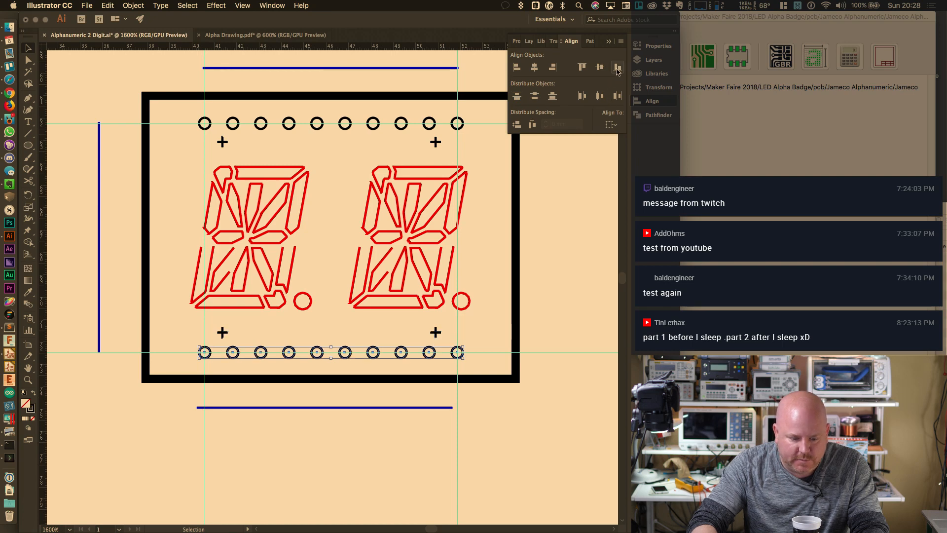
{"action": "left_click", "coordinate": [336, 255]}
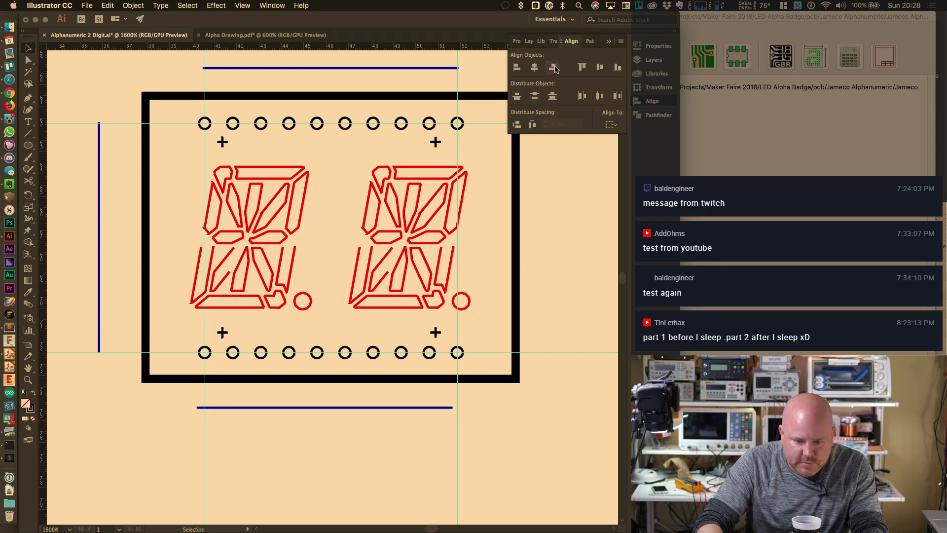
Ungroup the artwork on the Segments layer
{"action": "left_click", "coordinate": [652, 60]}
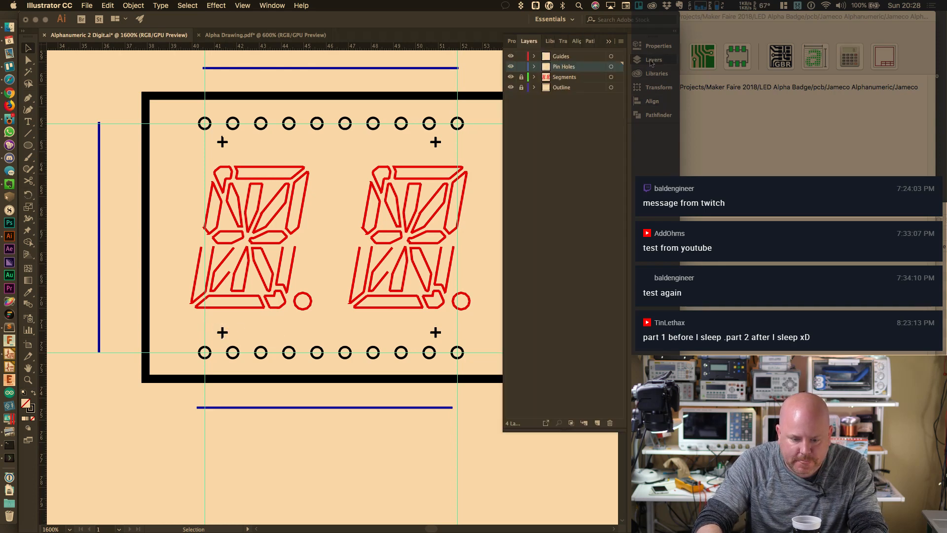
{"action": "left_click", "coordinate": [511, 77]}
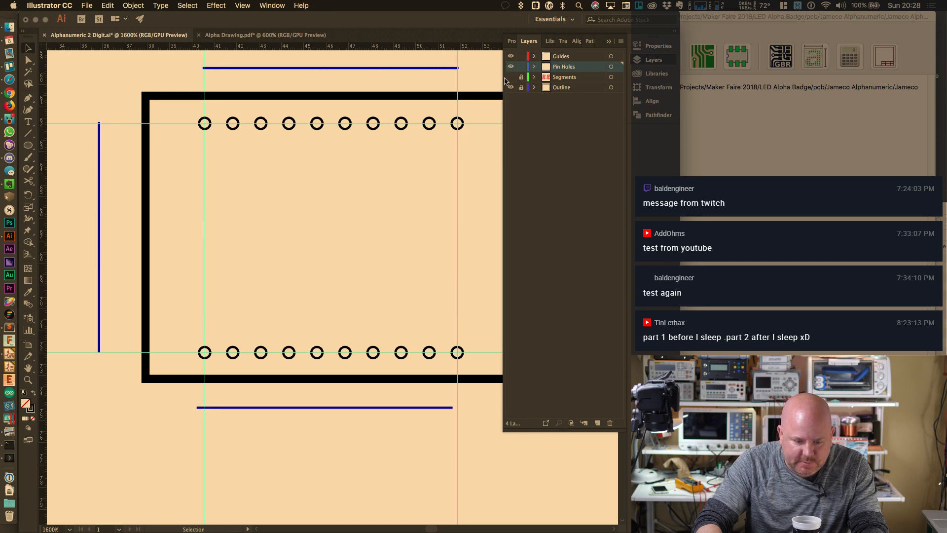
{"action": "left_click", "coordinate": [511, 77]}
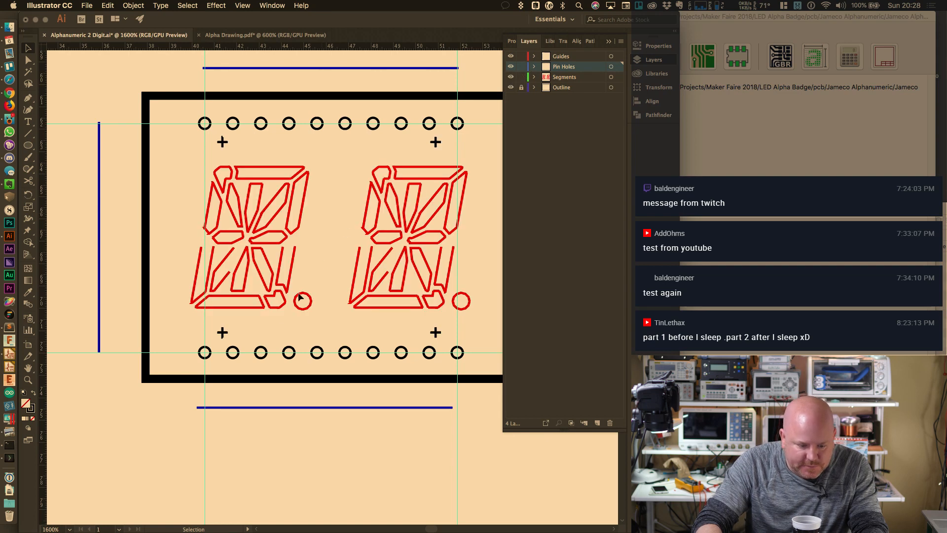
{"action": "left_click", "coordinate": [224, 334]}
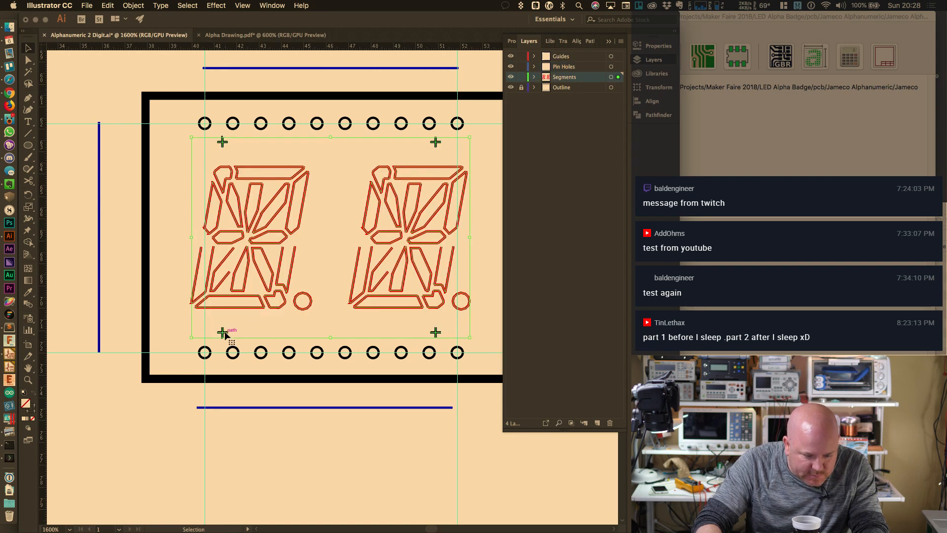
{"action": "right_click", "coordinate": [222, 334]}
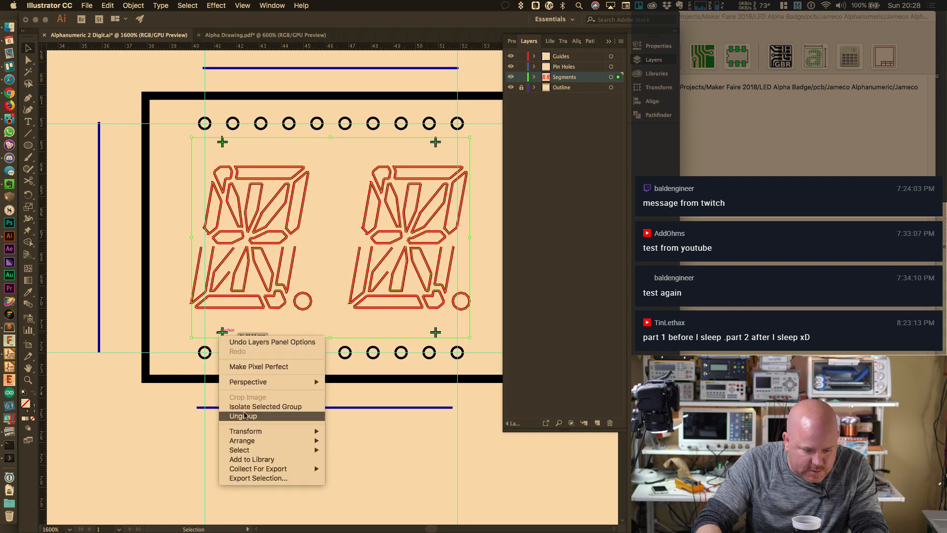
{"action": "left_click", "coordinate": [247, 417]}
{"action": "left_click", "coordinate": [150, 410]}
Delete the lower-left crosshair
{"action": "left_click", "coordinate": [222, 332]}
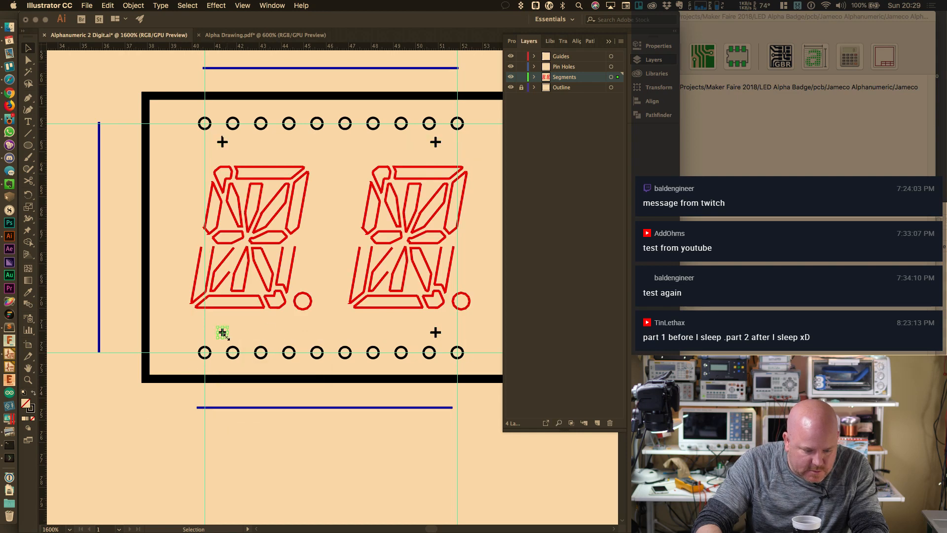
{"action": "left_click_drag", "start_coordinate": [221, 334], "coordinate": [182, 352]}
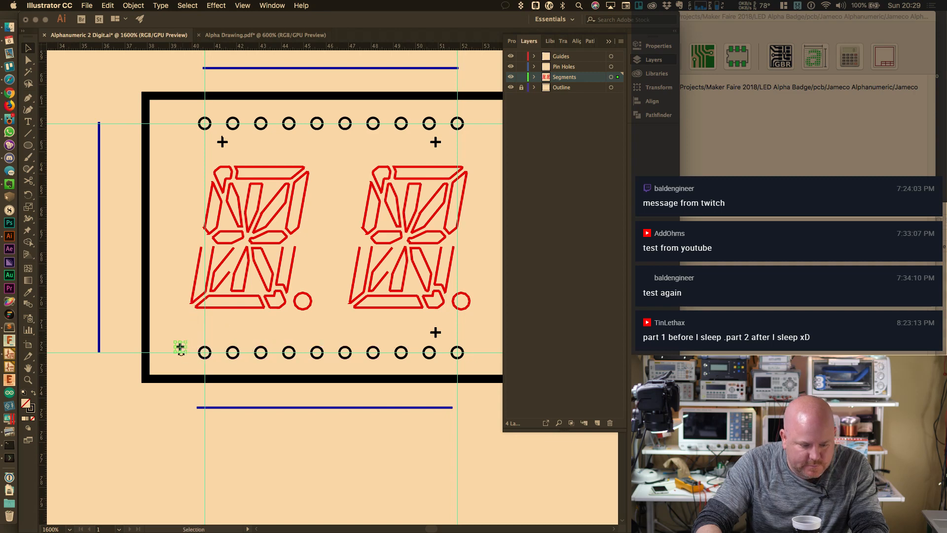
{"action": "key", "text": "Delete"}
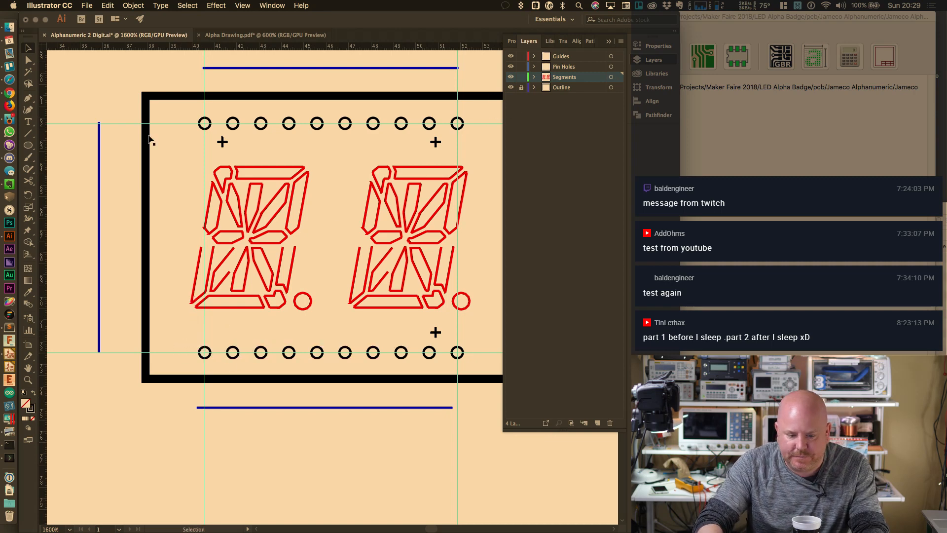
Draw a small square around the first bottom pin hole with the Rectangle tool
{"action": "left_click", "coordinate": [29, 146]}
{"action": "left_click_drag", "start_coordinate": [28, 146], "coordinate": [65, 143]}
{"action": "left_click_drag", "start_coordinate": [193, 339], "coordinate": [220, 366]}
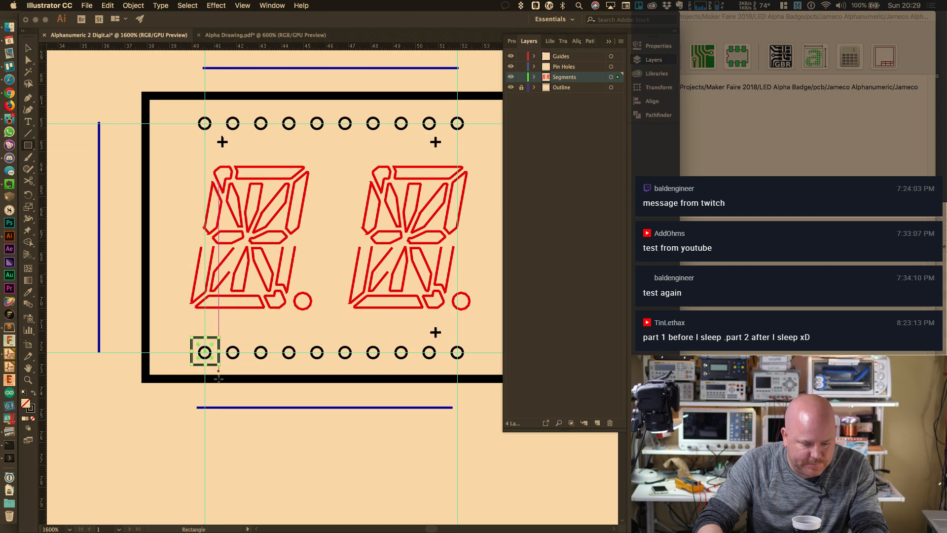
Drag the square's top edge down so it is about 0.97 mm tall
{"action": "scroll", "coordinate": [201, 360], "scroll_direction": "up", "scroll_amount": 4, "text": "alt"}
{"action": "key", "text": "v"}
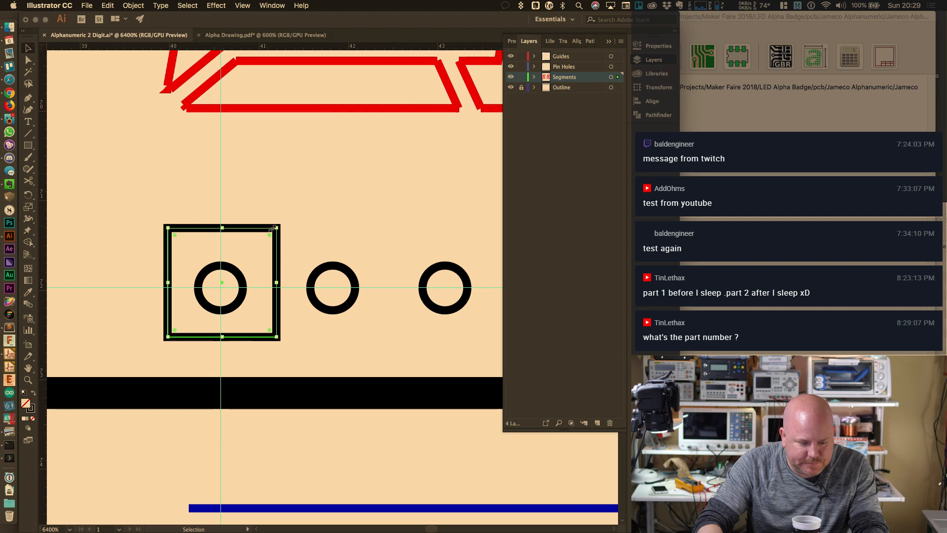
{"action": "mouse_move", "coordinate": [222, 228]}
{"action": "left_mouse_down"}
{"action": "mouse_move", "coordinate": [224, 254]}
{"action": "mouse_move", "coordinate": [222, 239]}
{"action": "left_mouse_up"}
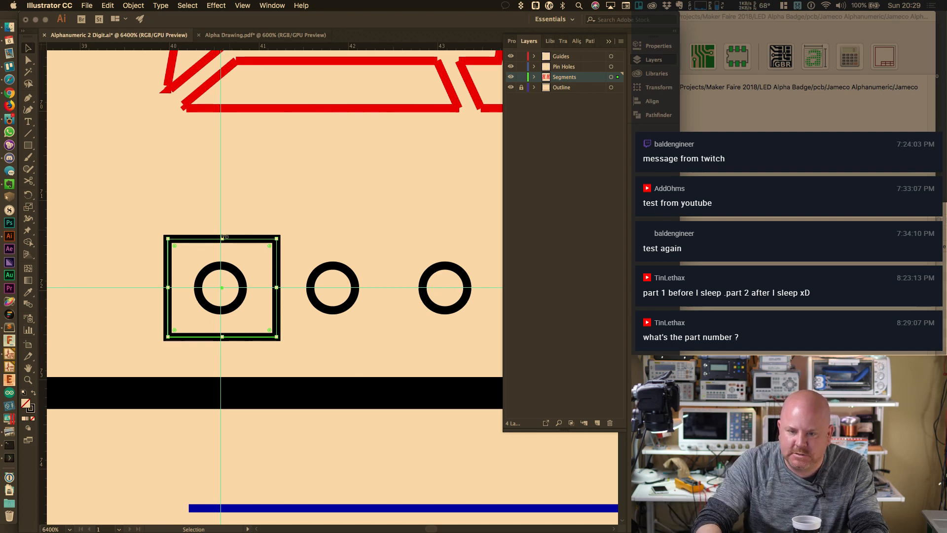
{"action": "left_click", "coordinate": [244, 302], "text": "shift"}
{"action": "left_click", "coordinate": [249, 338], "text": "shift"}
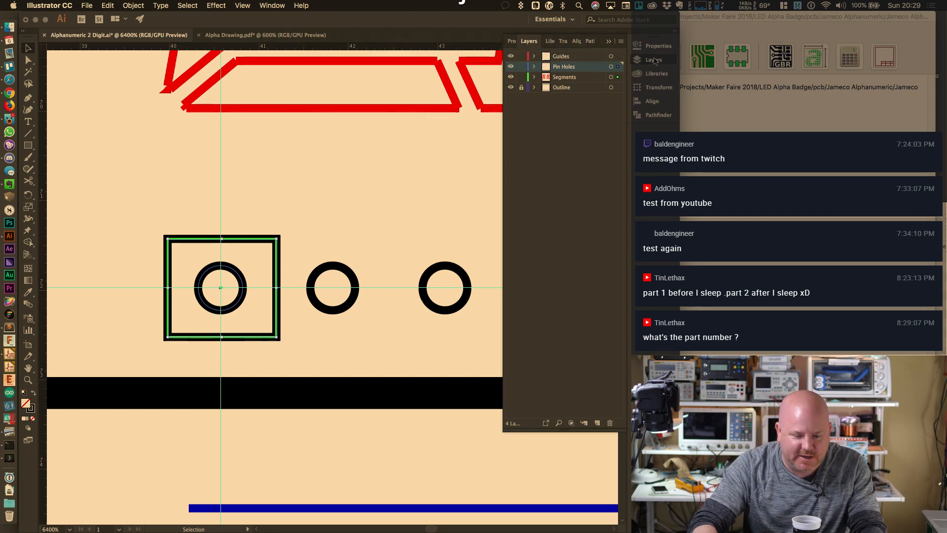
{"action": "left_click", "coordinate": [667, 50]}
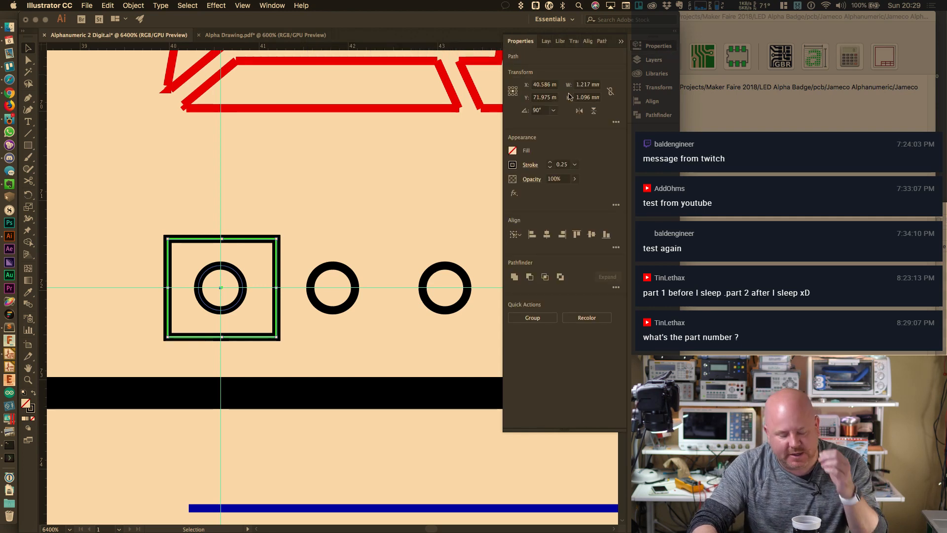
{"action": "left_click", "coordinate": [544, 98]}
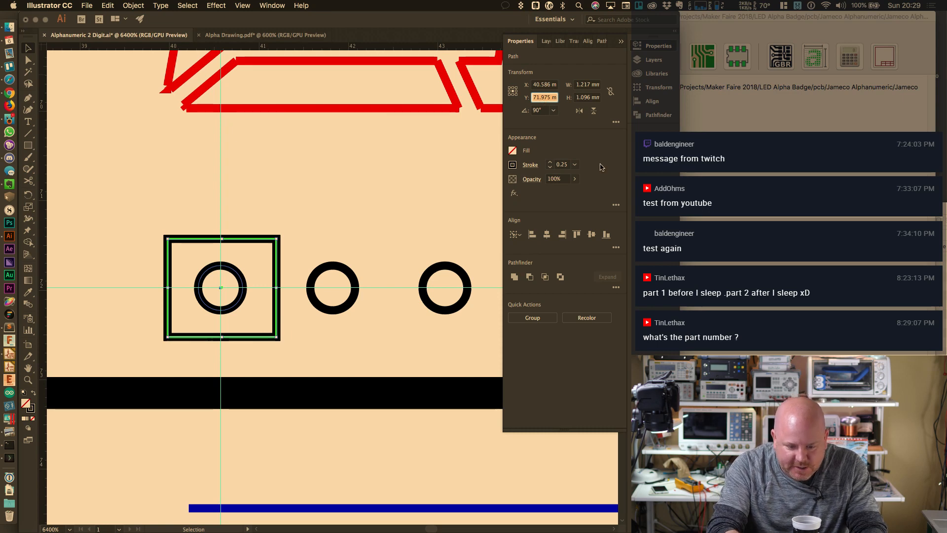
{"action": "key", "text": "shift+Tab"}
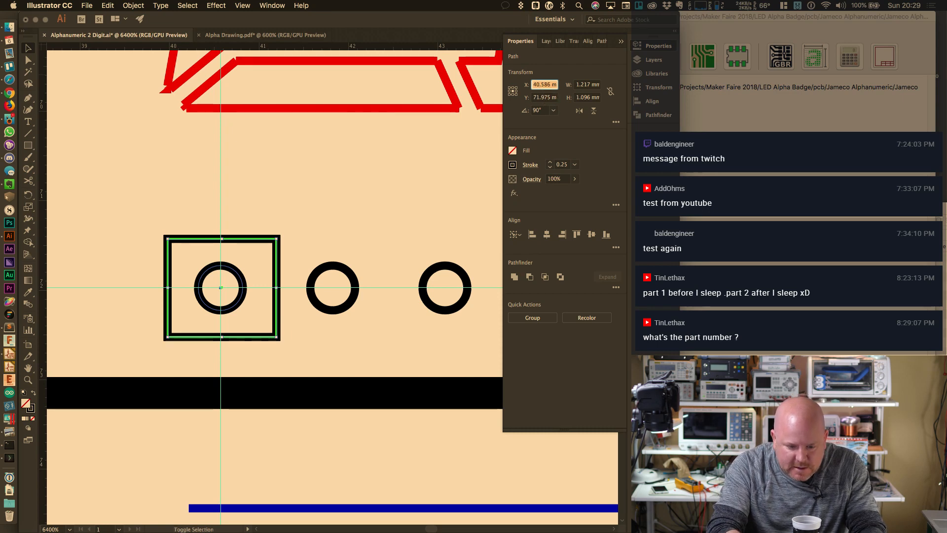
{"action": "key", "text": "shift+Tab"}
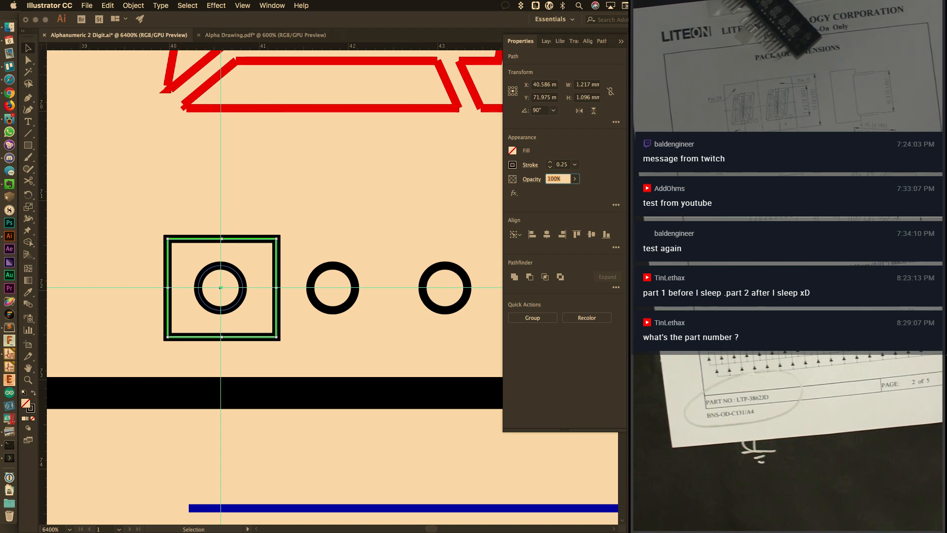
Switch desktops and bring the YouTube live chat window to the front
{"action": "key", "text": "ctrl+Left"}
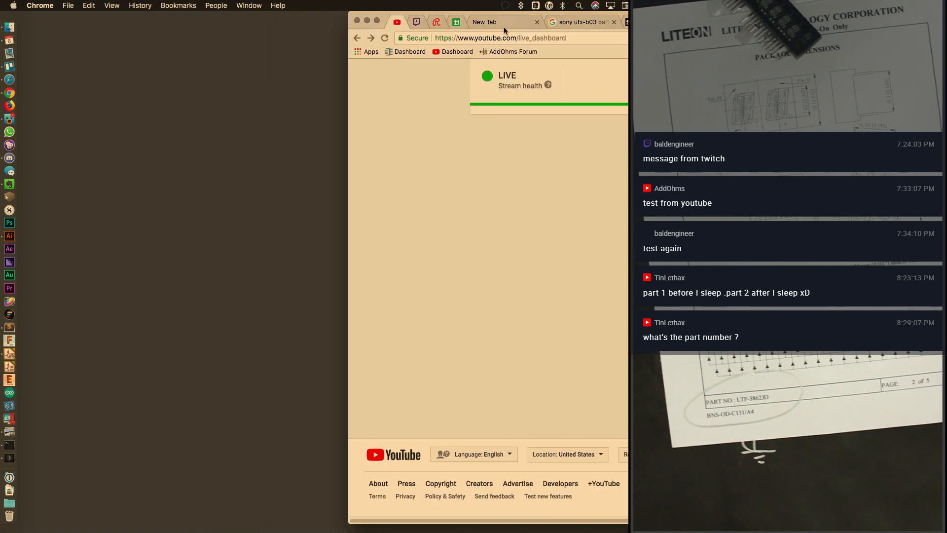
{"action": "key", "text": "ctrl+Left"}
{"action": "key", "text": "ctrl+Right"}
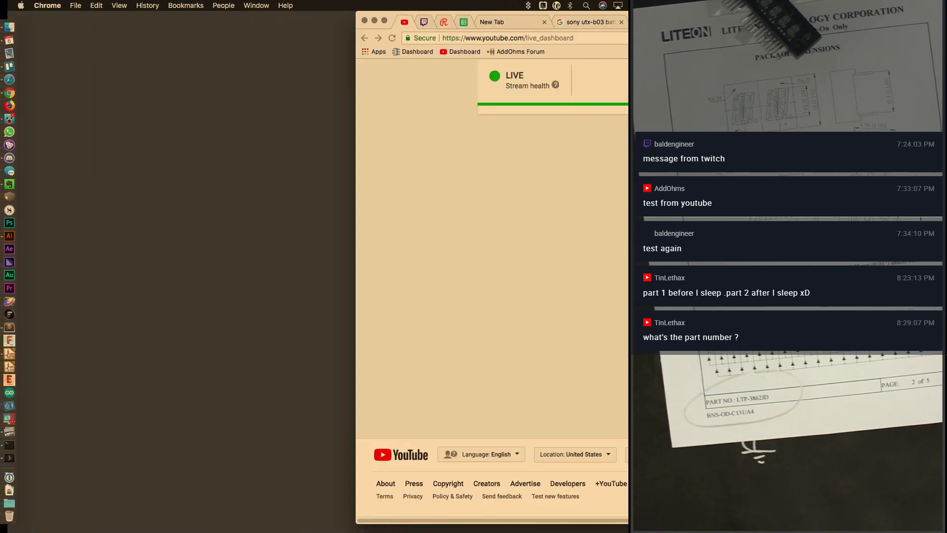
{"action": "key", "text": "ctrl+Up"}
{"action": "left_click", "coordinate": [295, 176]}
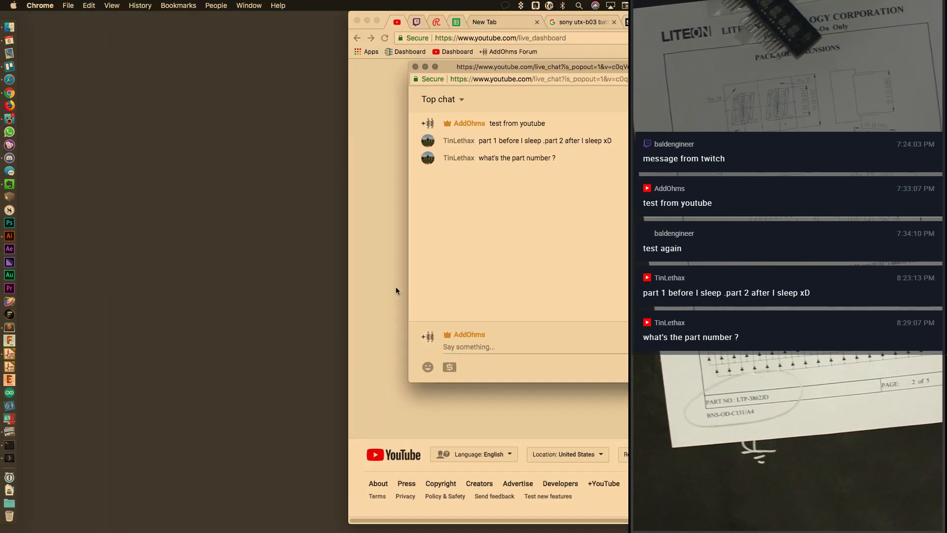
{"action": "left_click", "coordinate": [498, 348]}
{"action": "type", "text": "LTP-"}
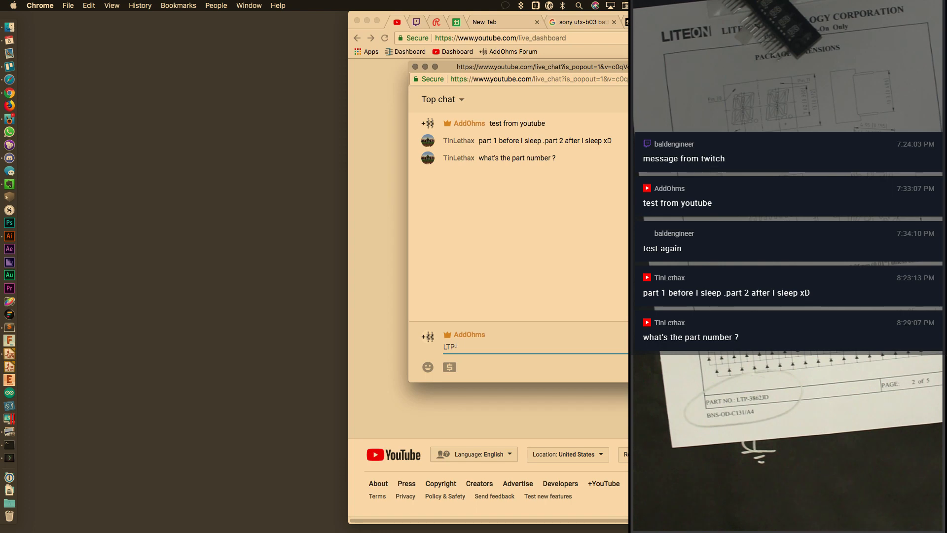
{"action": "type", "text": "3862JD"}
{"action": "key", "text": "Return"}
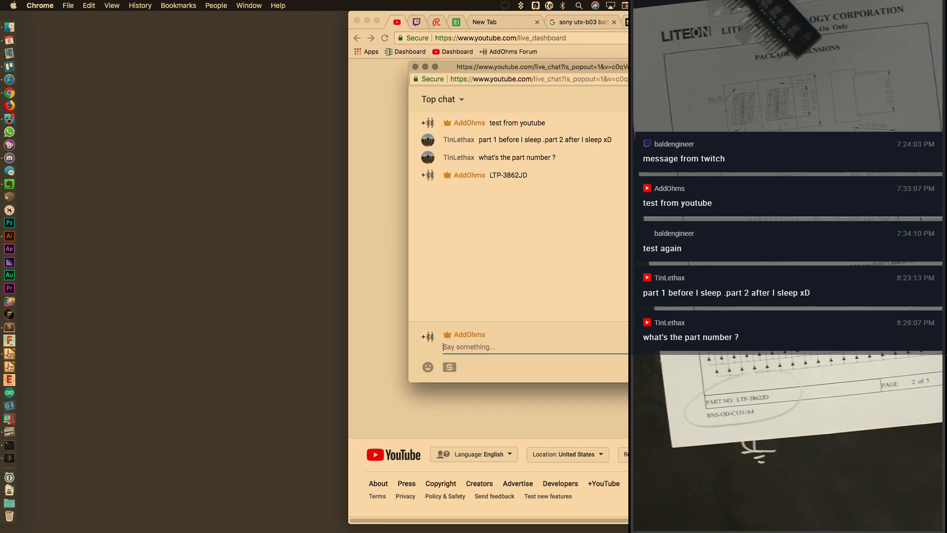
{"action": "key", "text": "ctrl+Right"}
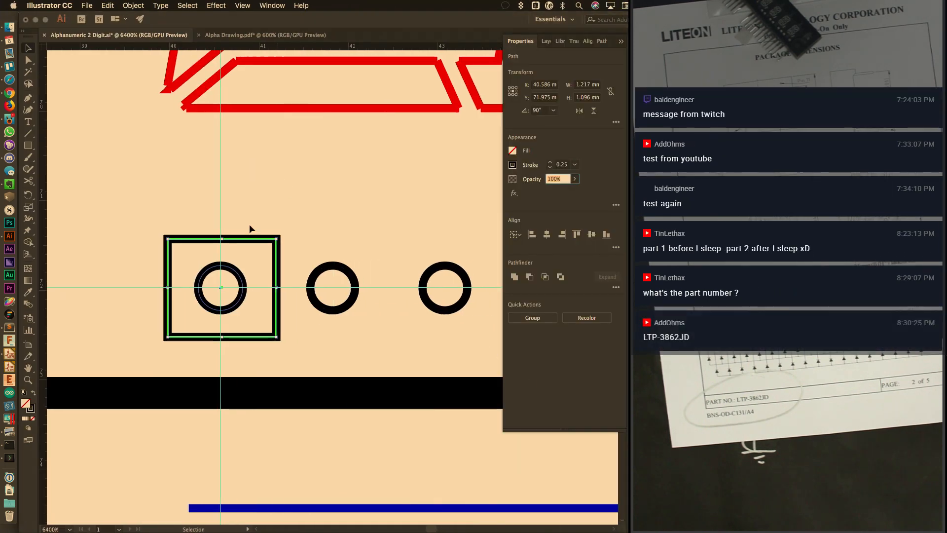
Set the square around the first pin hole to 1 mm wide and 1 mm high
{"action": "left_click", "coordinate": [246, 226]}
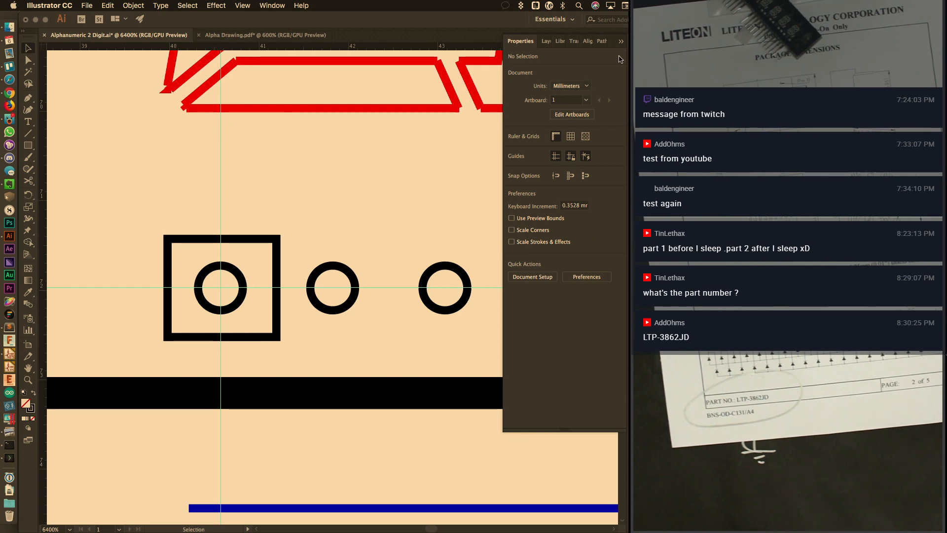
{"action": "left_click", "coordinate": [546, 40]}
{"action": "left_click", "coordinate": [259, 240]}
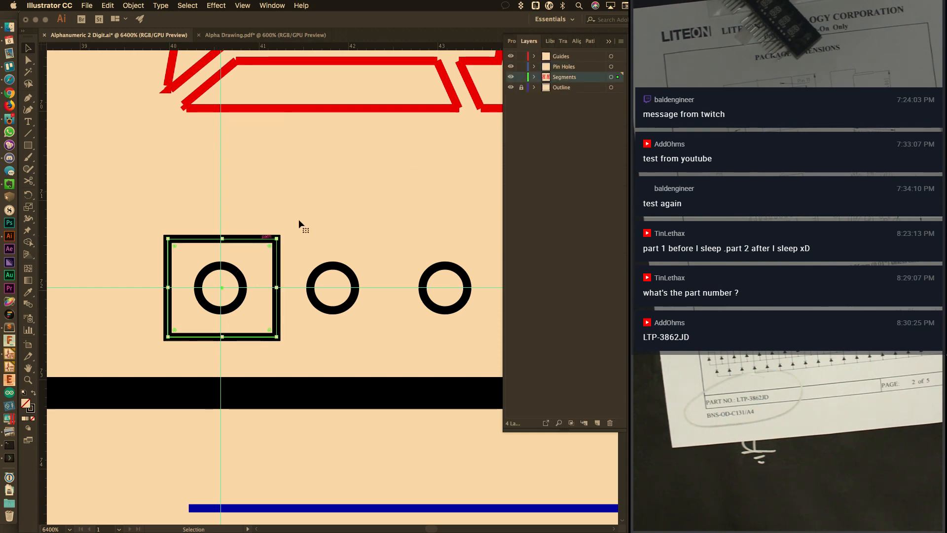
{"action": "left_click", "coordinate": [511, 41]}
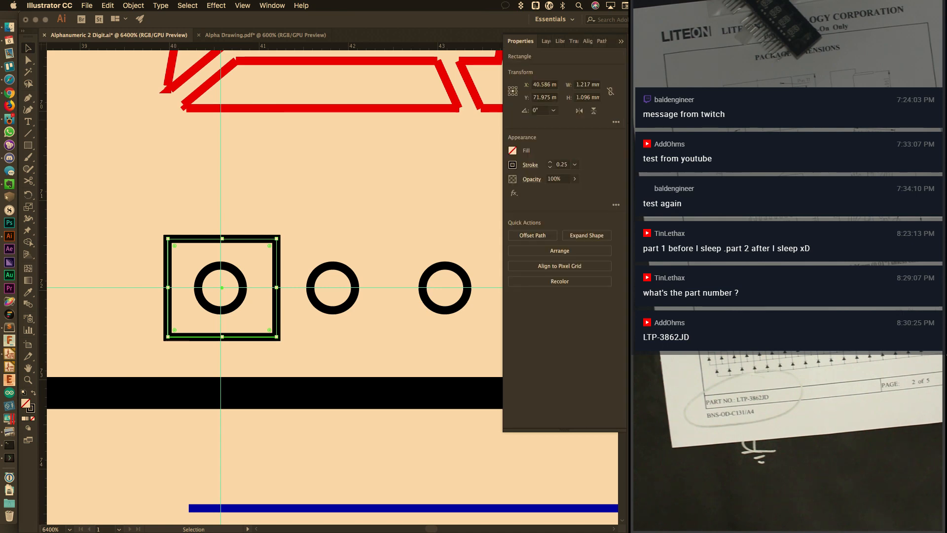
{"action": "left_click", "coordinate": [584, 85]}
{"action": "type", "text": "1"}
{"action": "key", "text": "Return"}
{"action": "left_click", "coordinate": [586, 98]}
{"action": "type", "text": "1"}
{"action": "key", "text": "Return"}
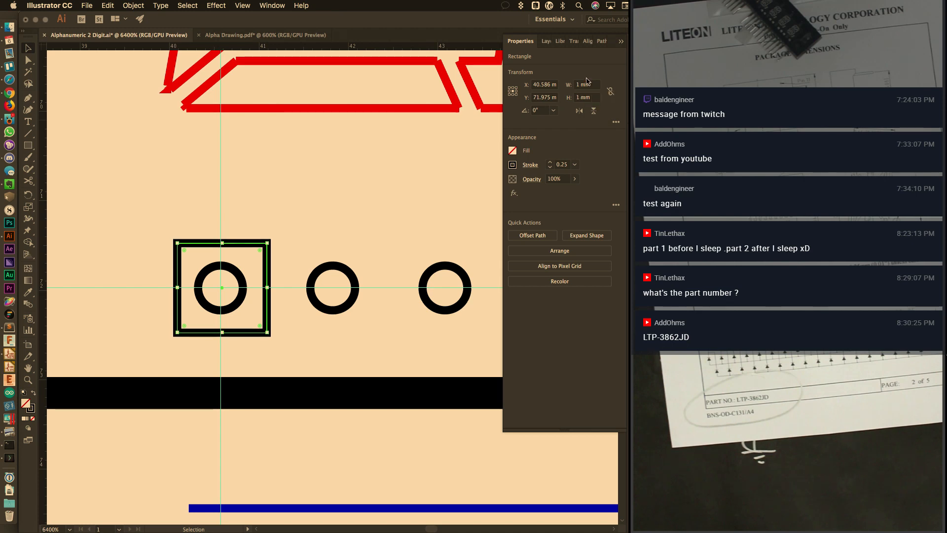
Centre the square horizontally on its pin circle
{"action": "left_click", "coordinate": [234, 273]}
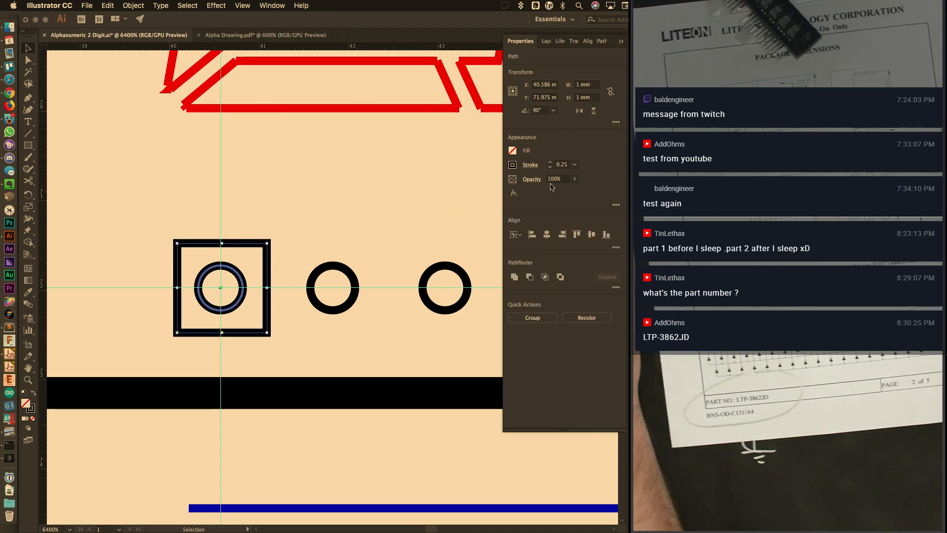
{"action": "left_click", "coordinate": [547, 235]}
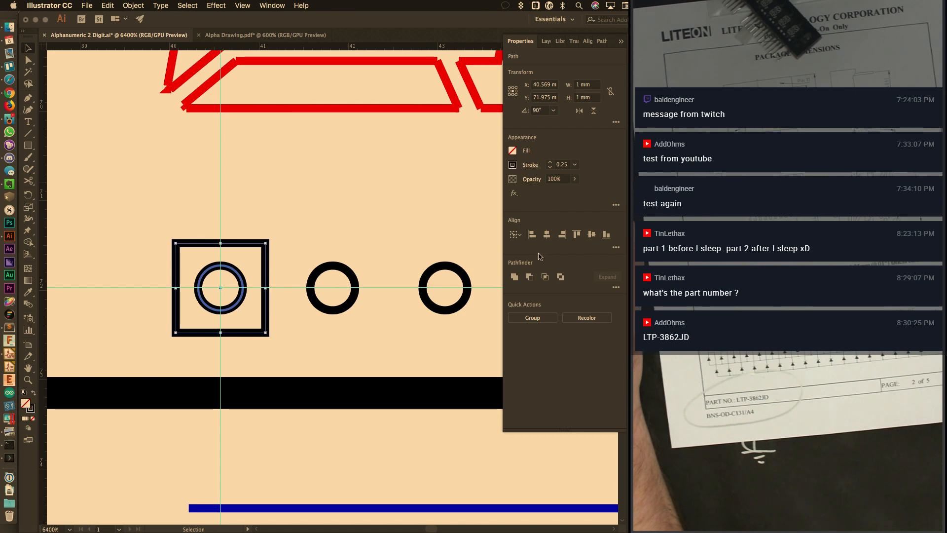
{"action": "left_click", "coordinate": [350, 220]}
Zoom out and pan to show the whole two-digit display
{"action": "scroll", "coordinate": [335, 203], "scroll_direction": "down", "scroll_amount": 1, "text": "alt"}
{"action": "scroll", "coordinate": [335, 203], "scroll_direction": "down", "scroll_amount": 1, "text": "alt"}
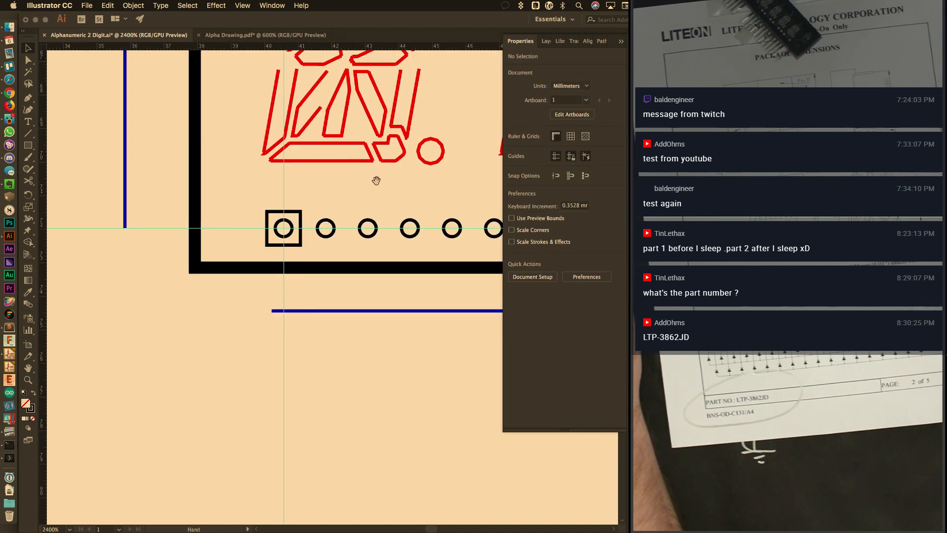
{"action": "left_click", "coordinate": [622, 42]}
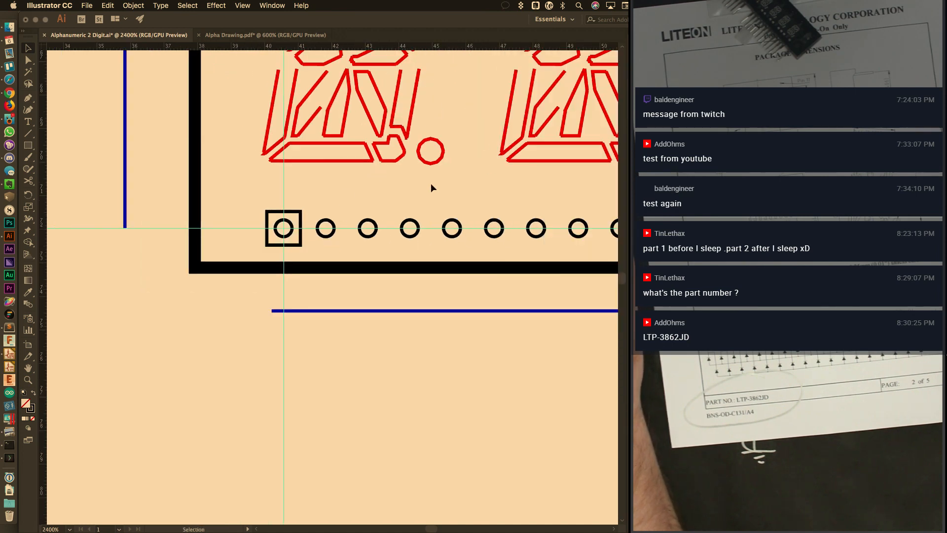
{"action": "scroll", "coordinate": [433, 182], "scroll_direction": "down", "scroll_amount": 1, "text": "alt"}
{"action": "left_click_drag", "start_coordinate": [467, 138], "coordinate": [346, 312]}
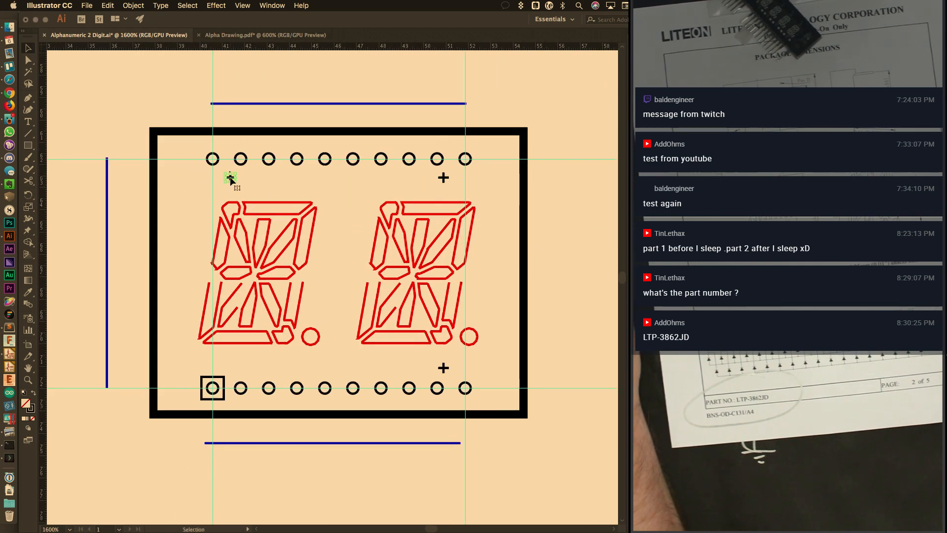
{"action": "key", "text": "backslash"}
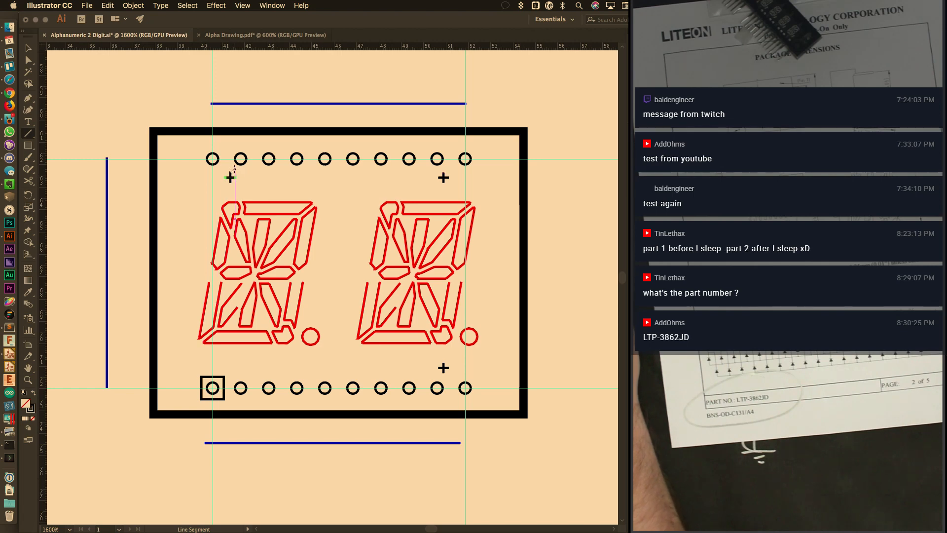
{"action": "key", "text": "v"}
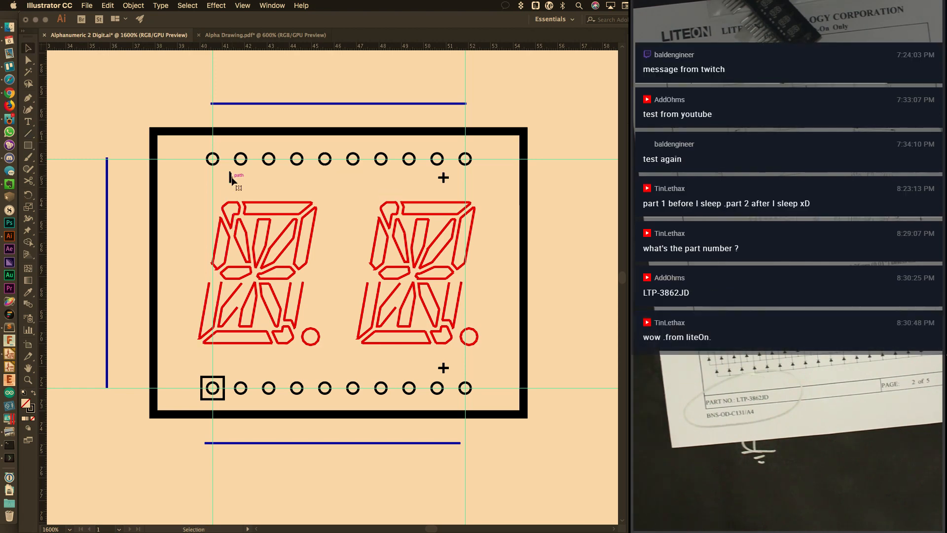
Delete the plus marks near the top and bottom pin rows
{"action": "left_click_drag", "start_coordinate": [425, 172], "coordinate": [449, 182]}
{"action": "key", "text": "Delete"}
{"action": "left_click_drag", "start_coordinate": [434, 360], "coordinate": [449, 372]}
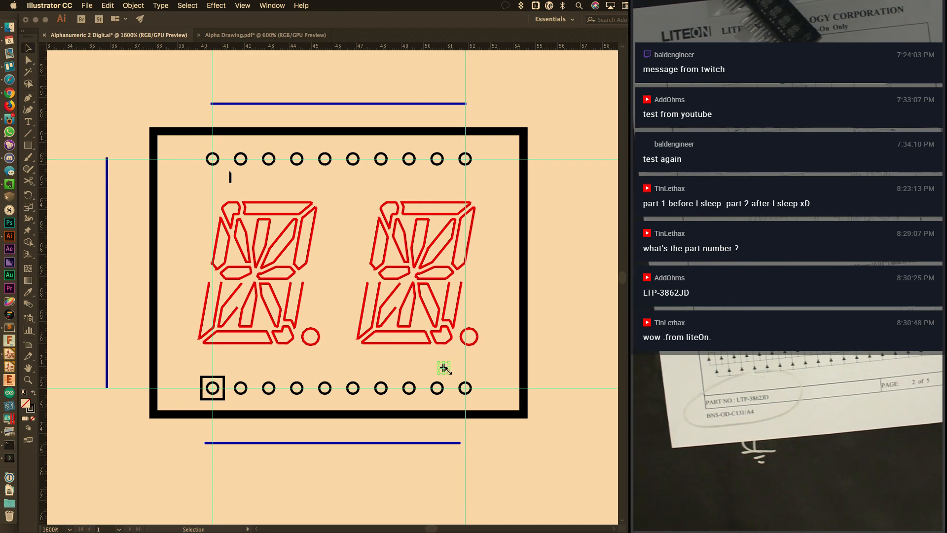
{"action": "key", "text": "Delete"}
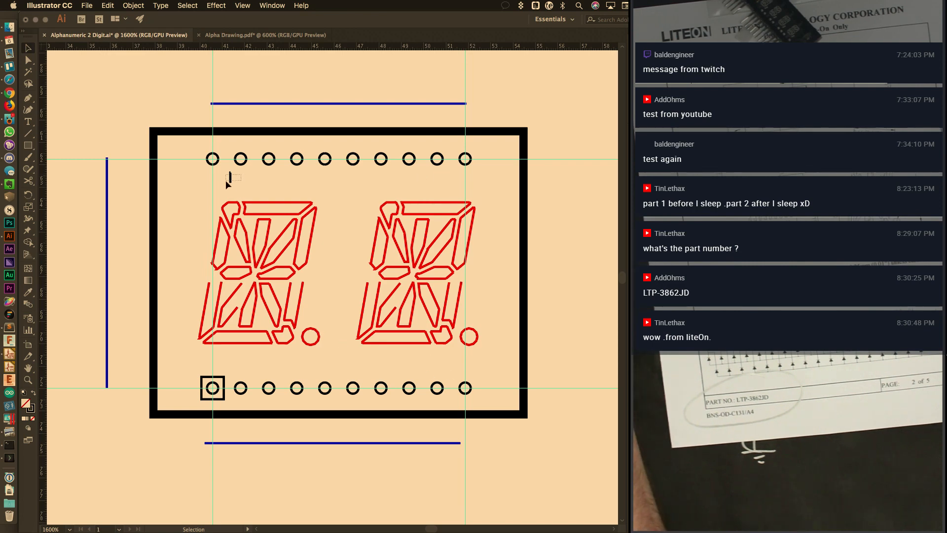
Delete the small tick, the vertical and horizontal guides, and the blue reference lines
{"action": "left_click_drag", "start_coordinate": [226, 181], "coordinate": [226, 182]}
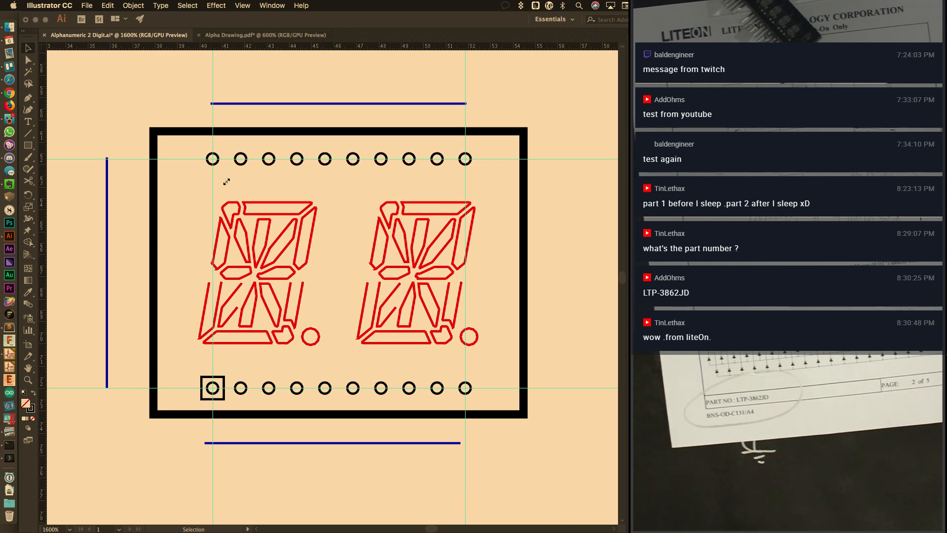
{"action": "left_click_drag", "start_coordinate": [218, 81], "coordinate": [542, 117]}
{"action": "key", "text": "Delete"}
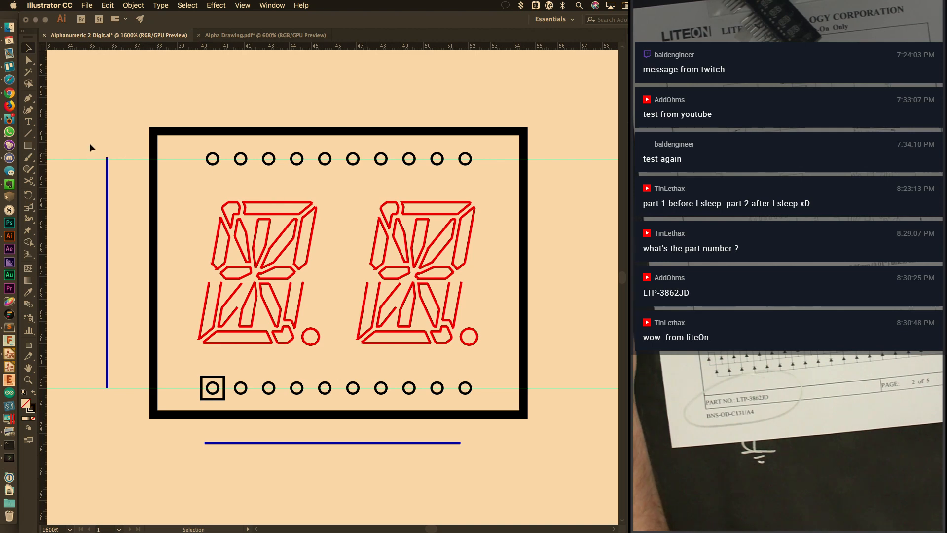
{"action": "left_click_drag", "start_coordinate": [89, 143], "coordinate": [142, 435]}
{"action": "key", "text": "Delete"}
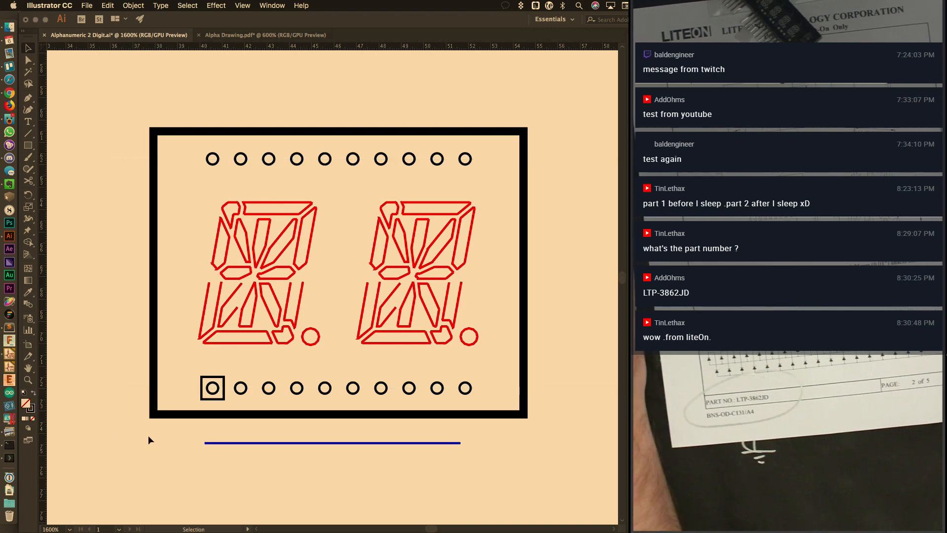
{"action": "left_click_drag", "start_coordinate": [196, 423], "coordinate": [496, 451]}
{"action": "key", "text": "Delete"}
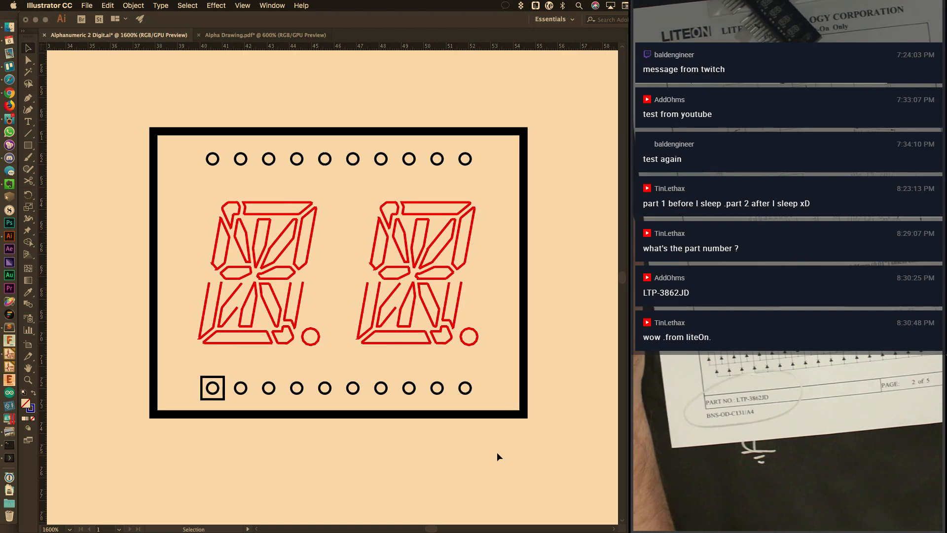
Enlarge both red digit outlines between the pin rows and save Alphanumeric 2 Digit.ai
{"action": "left_click_drag", "start_coordinate": [197, 201], "coordinate": [504, 365]}
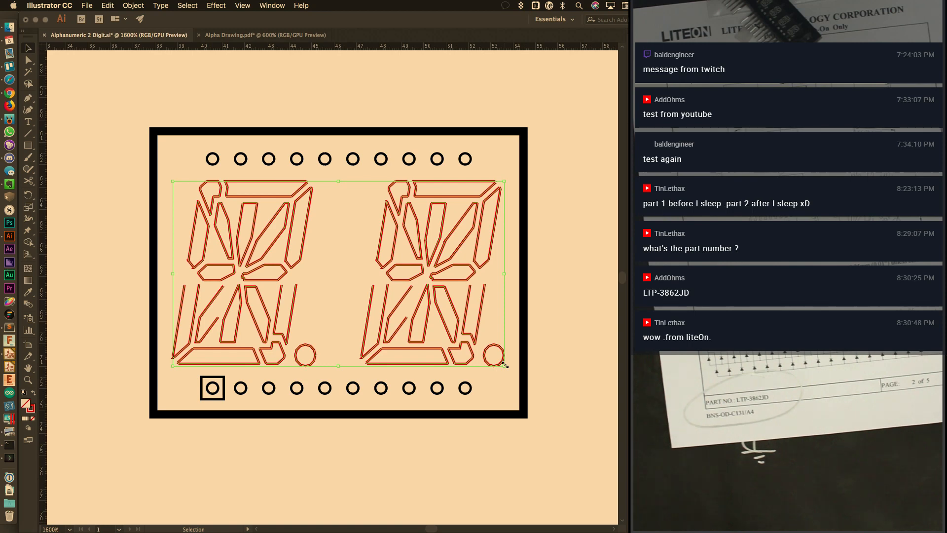
{"action": "left_click", "coordinate": [483, 189]}
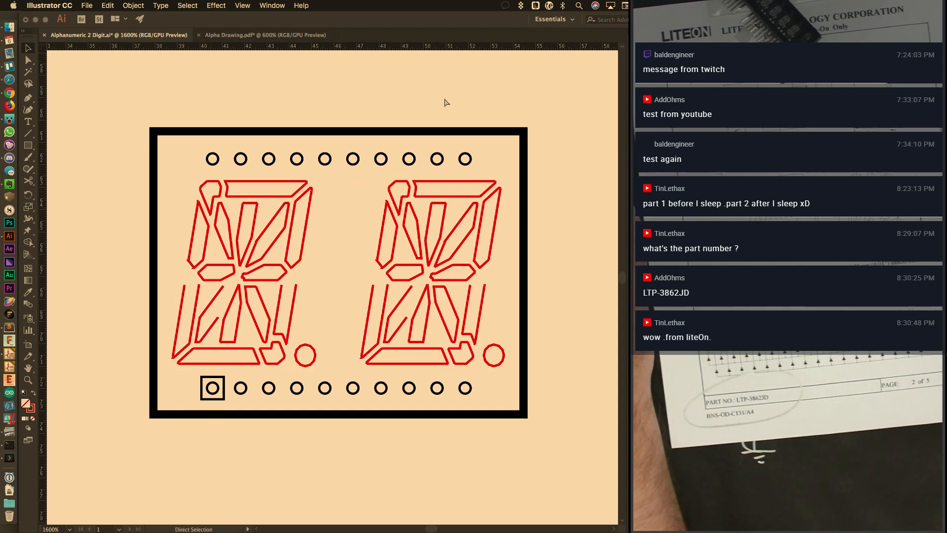
{"action": "key", "text": "super+s"}
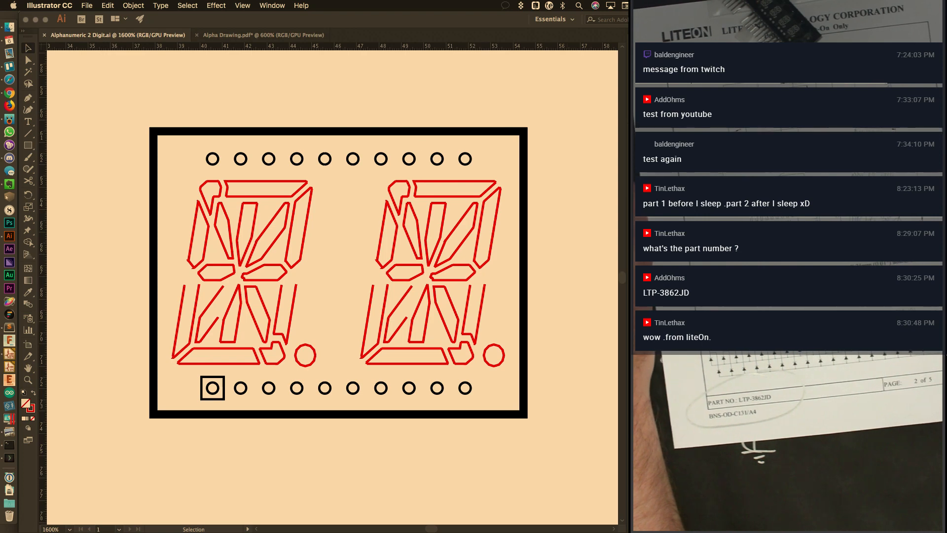
Unlock the Outline layer in the Layers panel and make it the current layer
{"action": "left_click", "coordinate": [629, 102]}
{"action": "left_click", "coordinate": [522, 88]}
{"action": "left_click", "coordinate": [555, 90]}
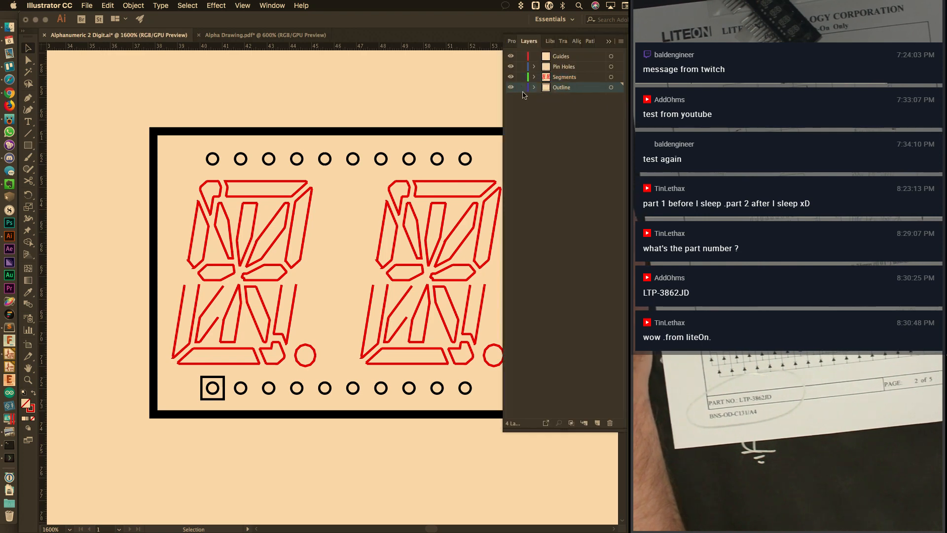
{"action": "left_click", "coordinate": [612, 43]}
Select the black board outline frame and check its stroke weight in Properties
{"action": "left_click", "coordinate": [508, 132]}
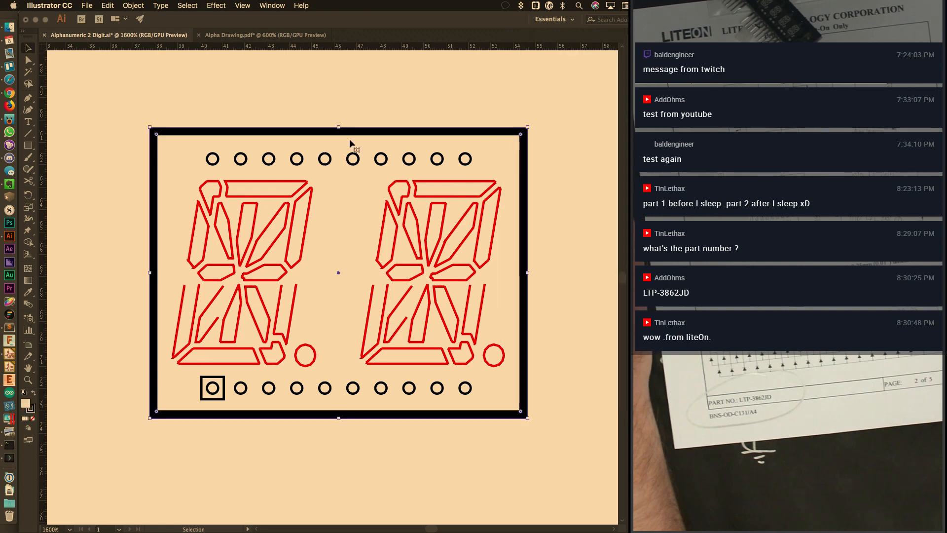
{"action": "left_click", "coordinate": [629, 54]}
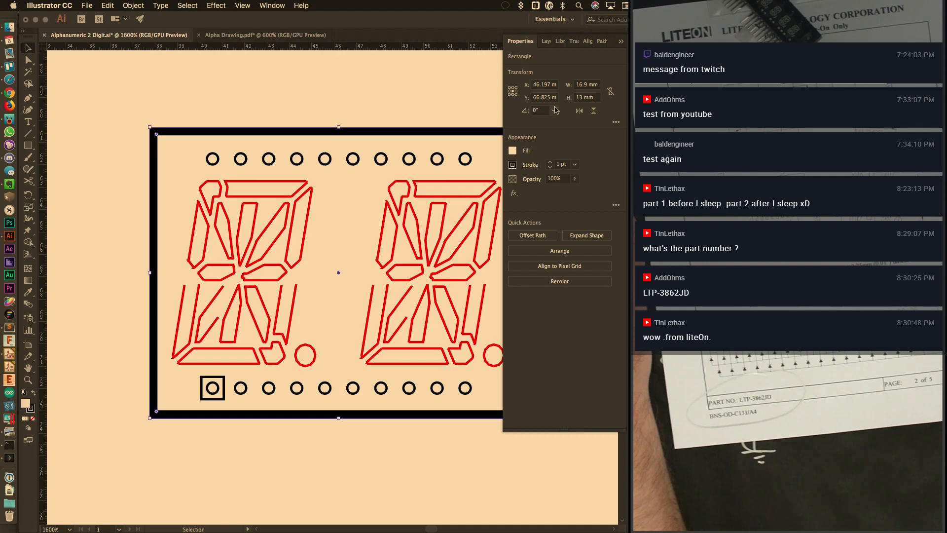
{"action": "left_click", "coordinate": [561, 165]}
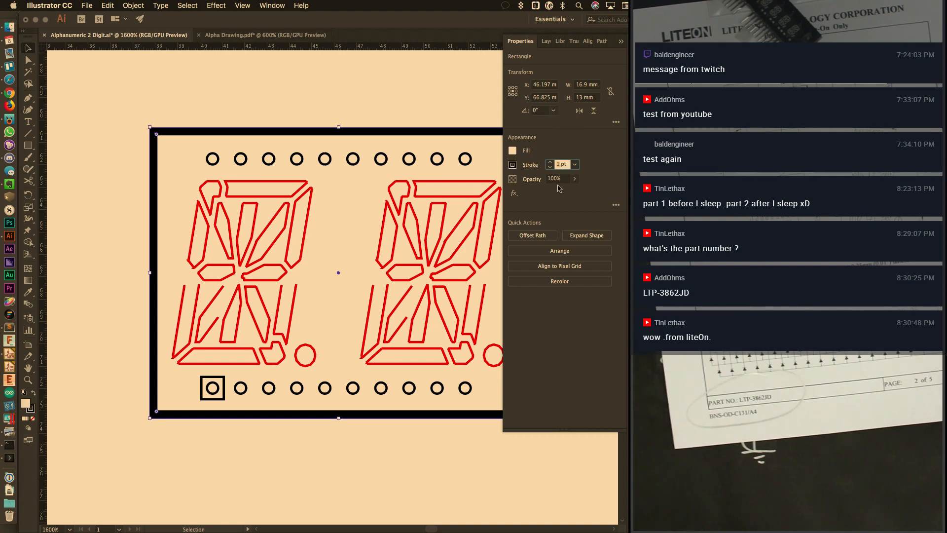
{"action": "left_click", "coordinate": [429, 93]}
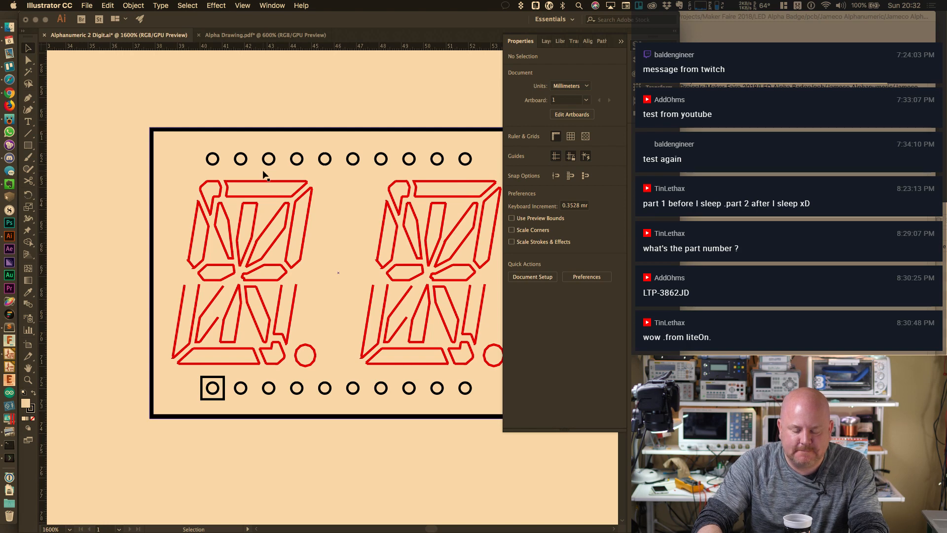
{"action": "left_click", "coordinate": [621, 43]}
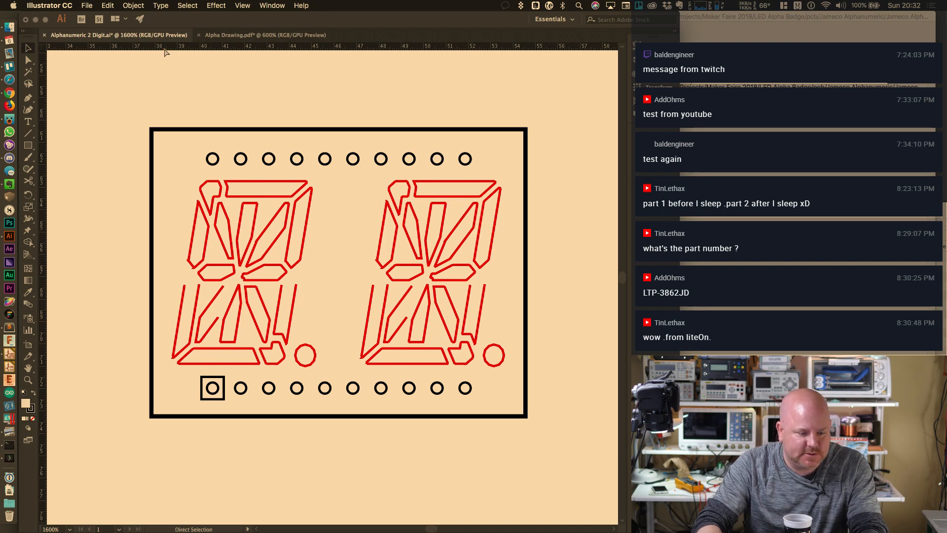
Draw a horizontal line 10 mm long with the Line Segment tool
{"action": "left_click", "coordinate": [89, 5]}
{"action": "left_click", "coordinate": [90, 5]}
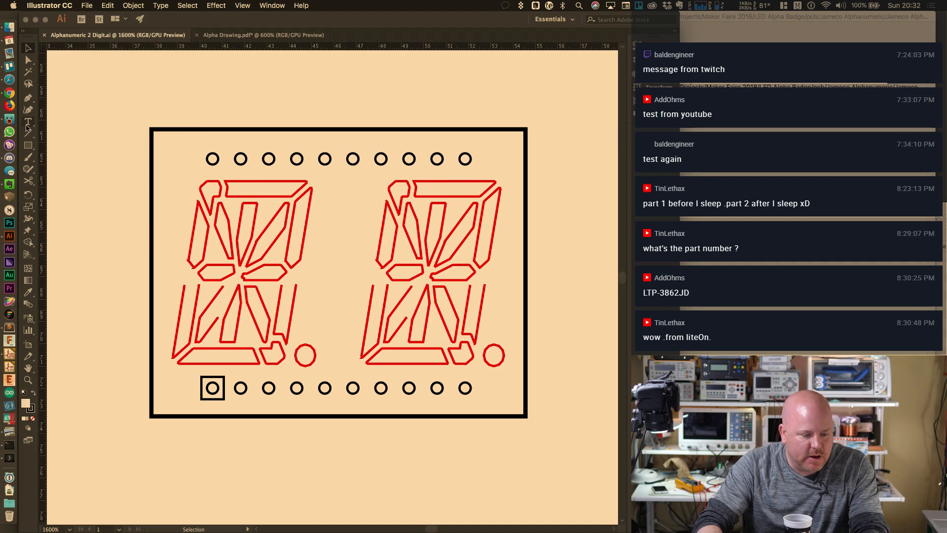
{"action": "left_click", "coordinate": [28, 134]}
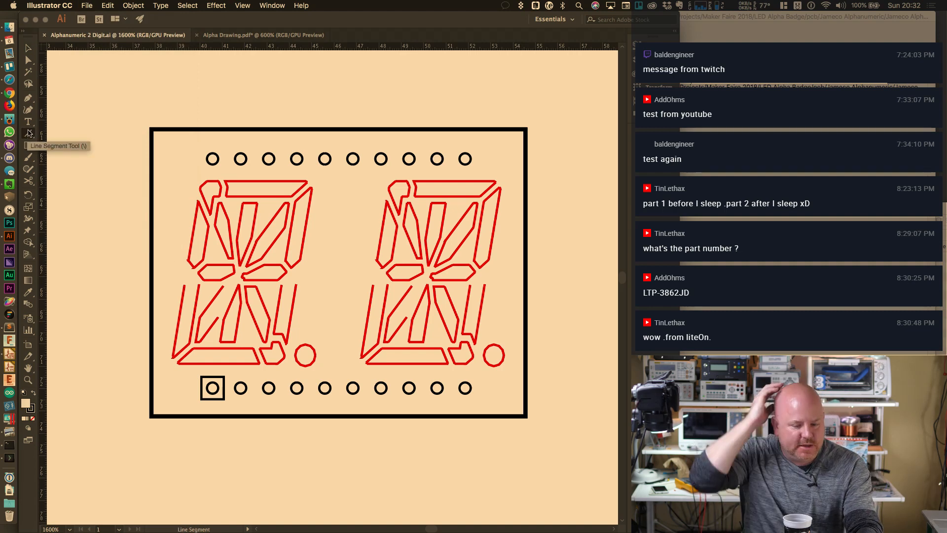
{"action": "left_click", "coordinate": [296, 134]}
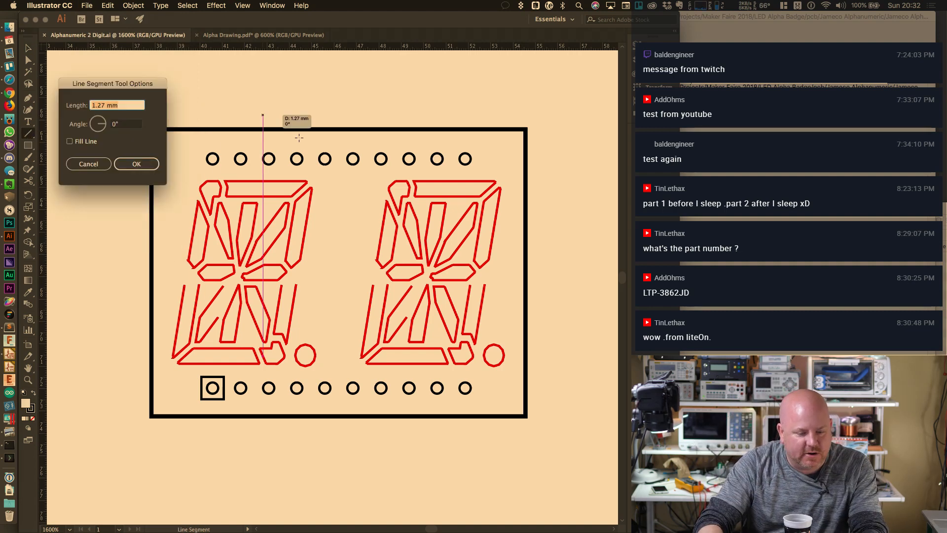
{"action": "type", "text": "10"}
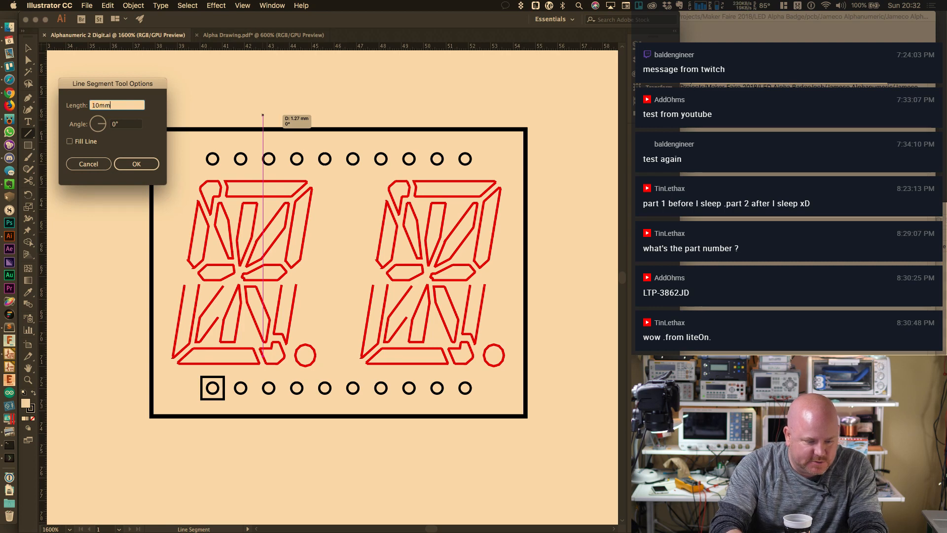
{"action": "key", "text": "Return"}
Centre the 10 mm line above the display outline and save the document
{"action": "left_click", "coordinate": [21, 50]}
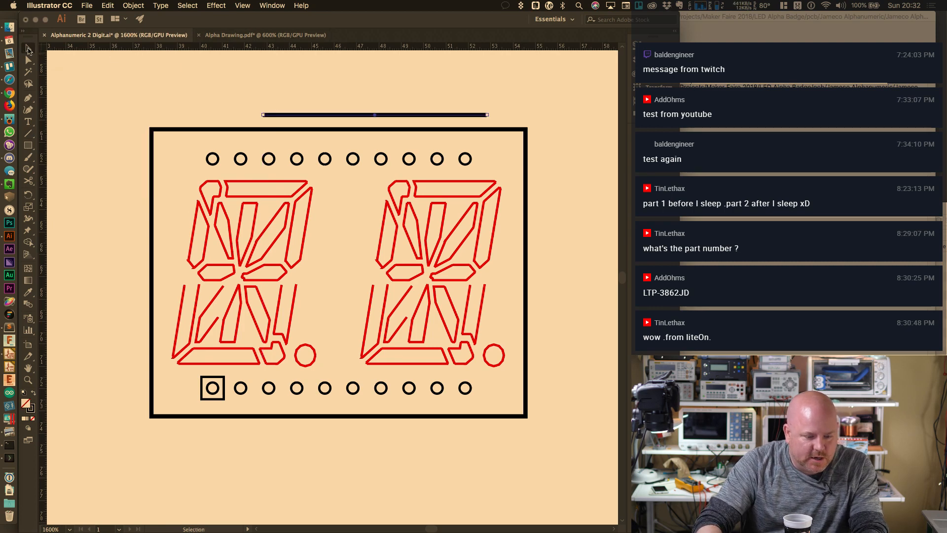
{"action": "mouse_move", "coordinate": [413, 119]}
{"action": "left_mouse_down"}
{"action": "mouse_move", "coordinate": [395, 118]}
{"action": "mouse_move", "coordinate": [434, 119]}
{"action": "mouse_move", "coordinate": [406, 119]}
{"action": "left_mouse_up"}
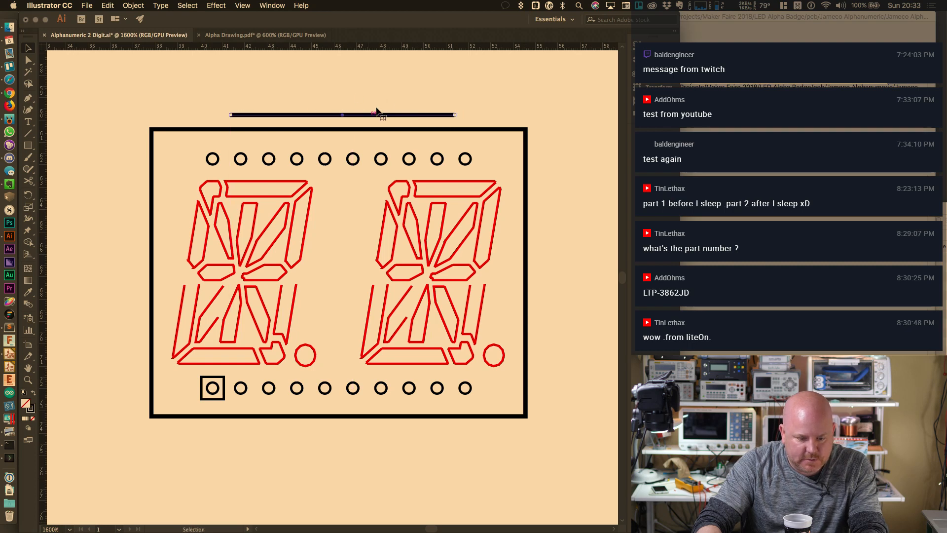
{"action": "left_click_drag", "start_coordinate": [216, 104], "coordinate": [490, 125]}
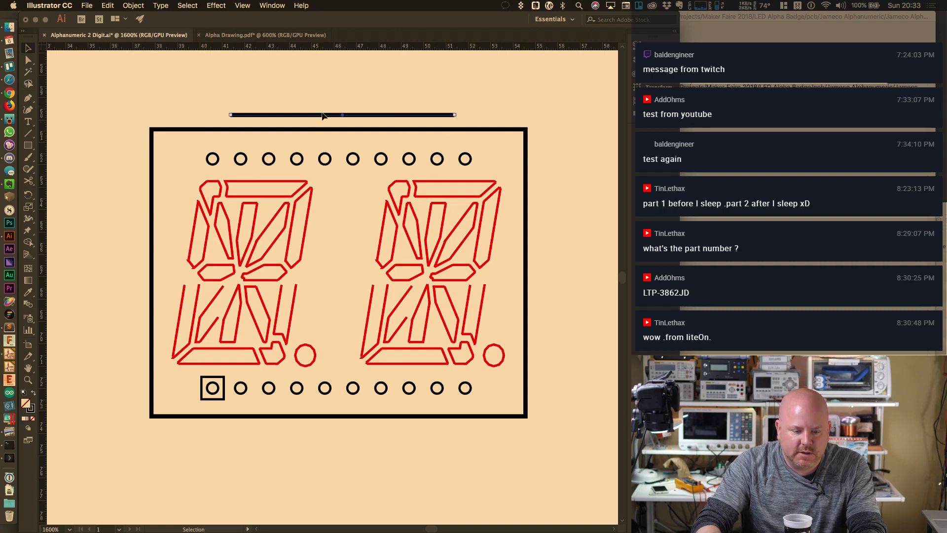
{"action": "left_click_drag", "start_coordinate": [321, 116], "coordinate": [294, 115]}
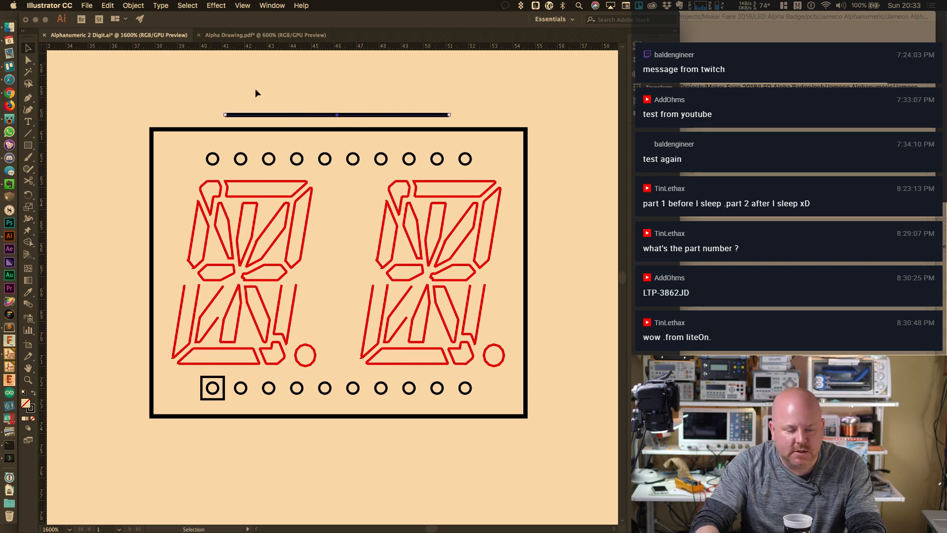
{"action": "left_click", "coordinate": [87, 5]}
{"action": "left_click", "coordinate": [94, 85]}
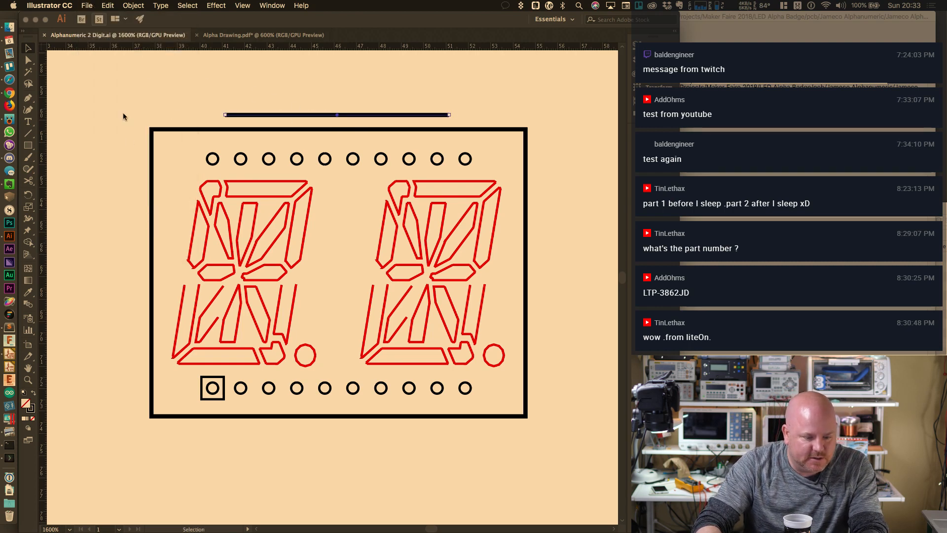
{"action": "left_click", "coordinate": [87, 5]}
Export the drawing as Alphanumeric 2 Digit.dxf (AutoCAD Interchange, R13/LT95, 1 mm per unit)
{"action": "mouse_move", "coordinate": [120, 167]}
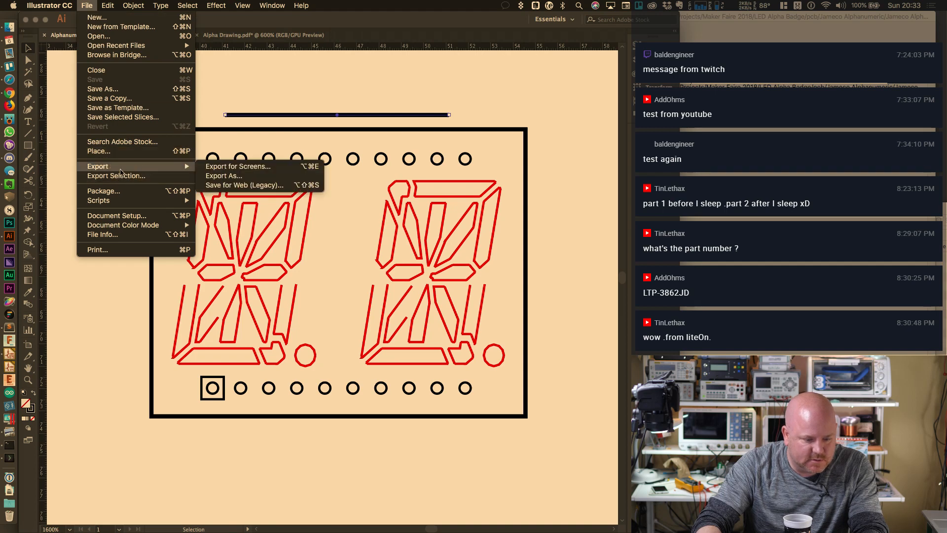
{"action": "left_click", "coordinate": [239, 177]}
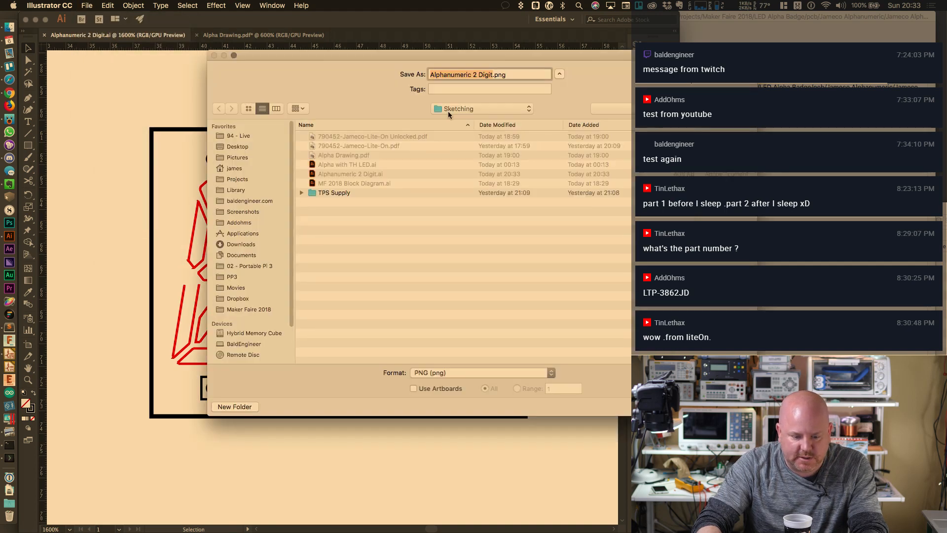
{"action": "left_click", "coordinate": [462, 373]}
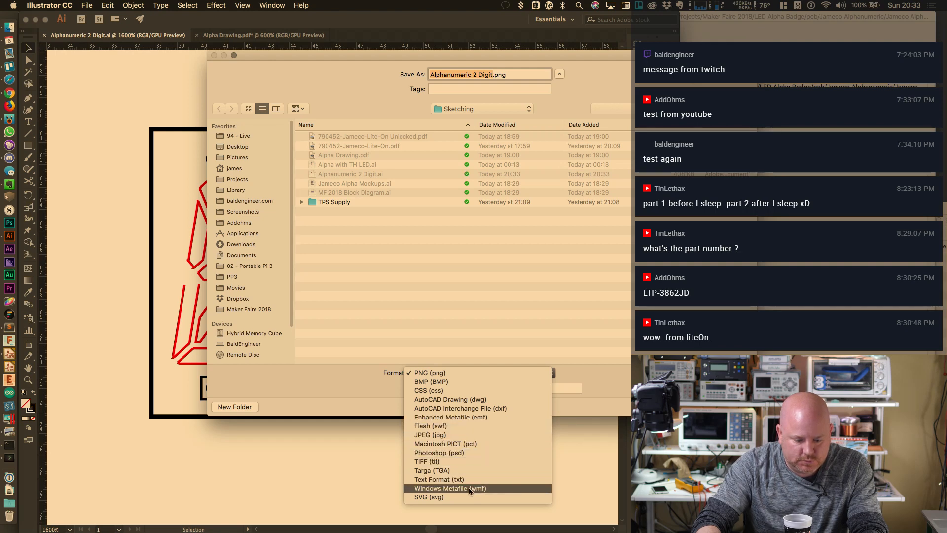
{"action": "left_click", "coordinate": [489, 409]}
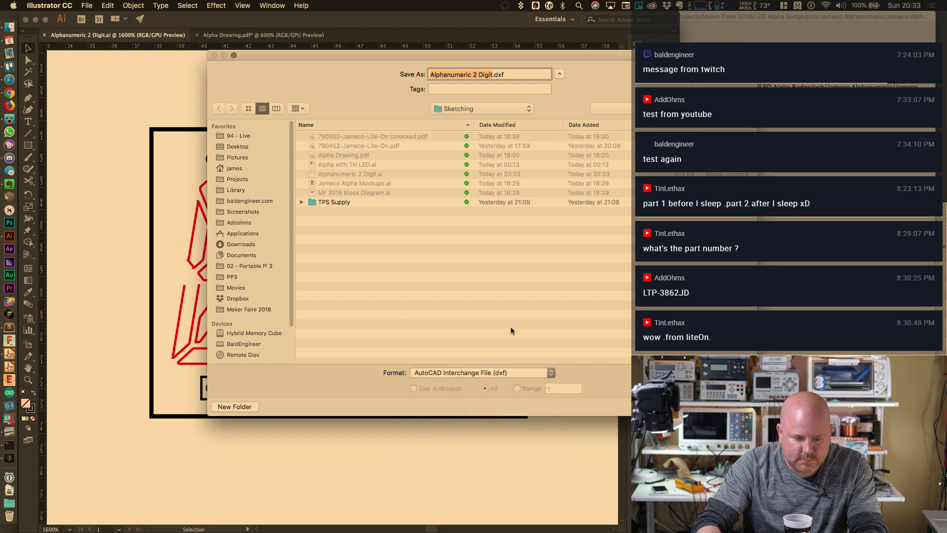
{"action": "key", "text": "Return"}
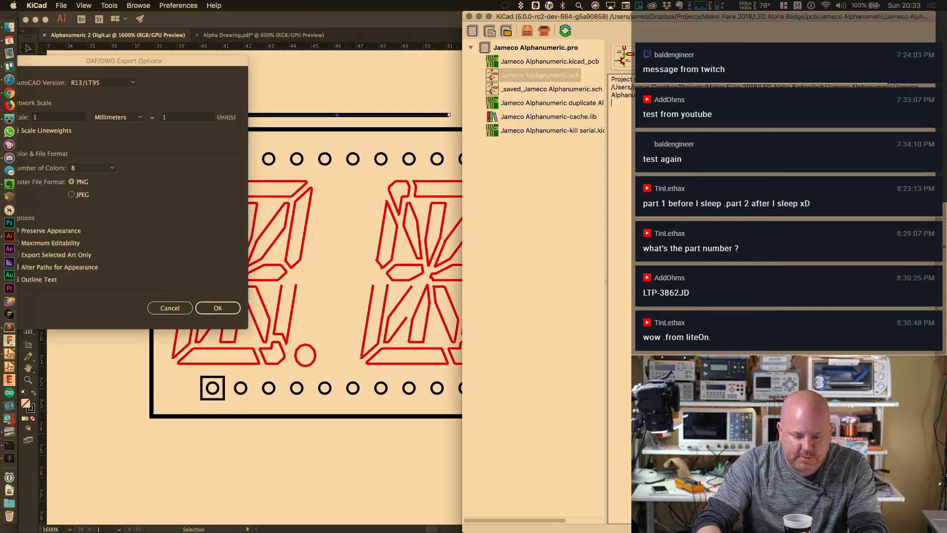
{"action": "left_click_drag", "start_coordinate": [211, 64], "coordinate": [414, 95]}
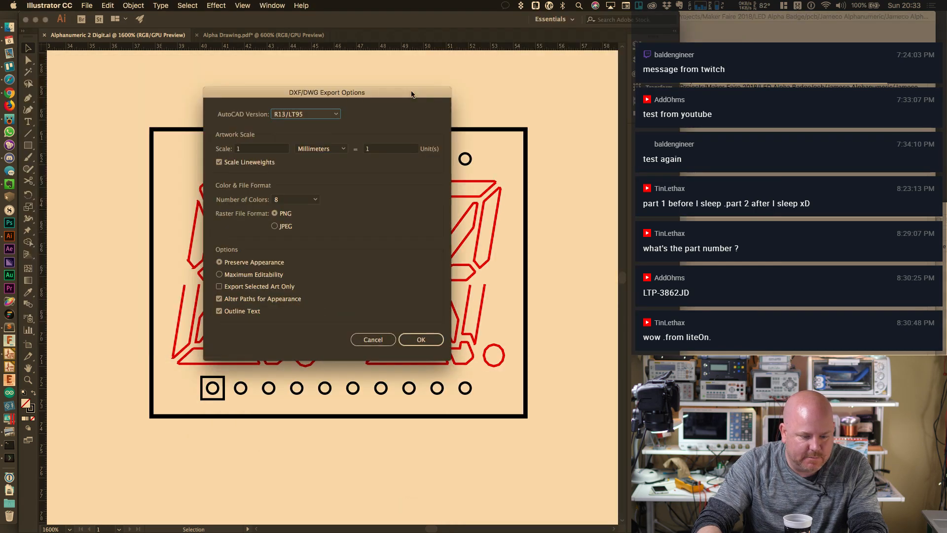
{"action": "left_click", "coordinate": [426, 344]}
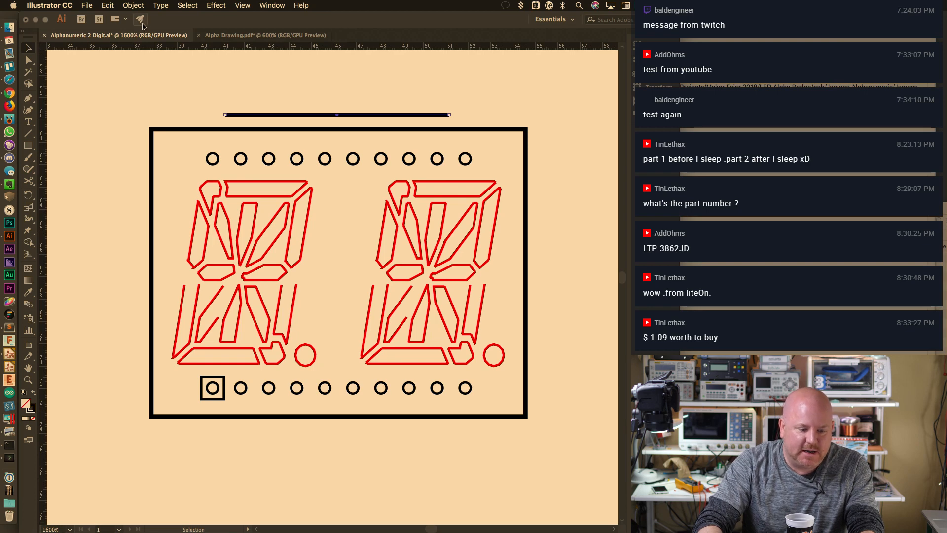
{"action": "left_click", "coordinate": [12, 29]}
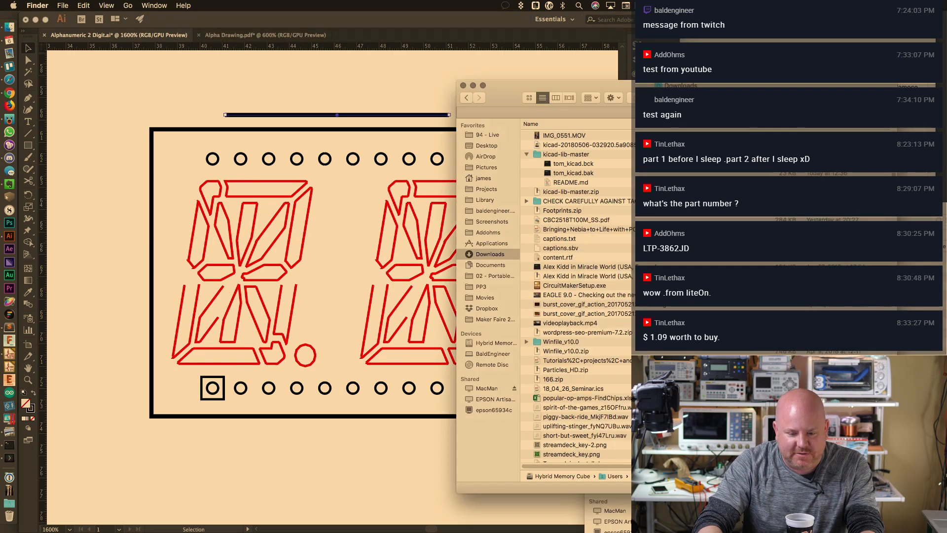
{"action": "double_click", "coordinate": [596, 137]}
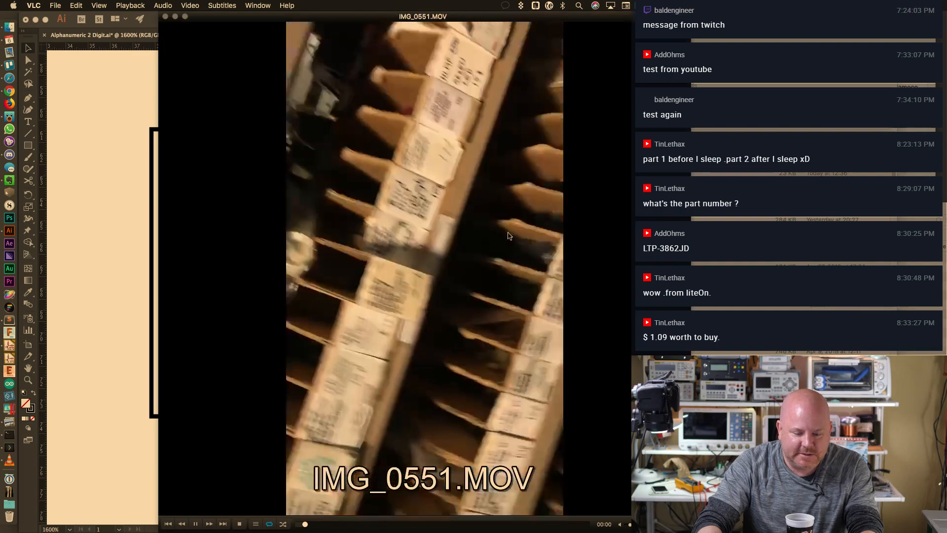
{"action": "key", "text": "space"}
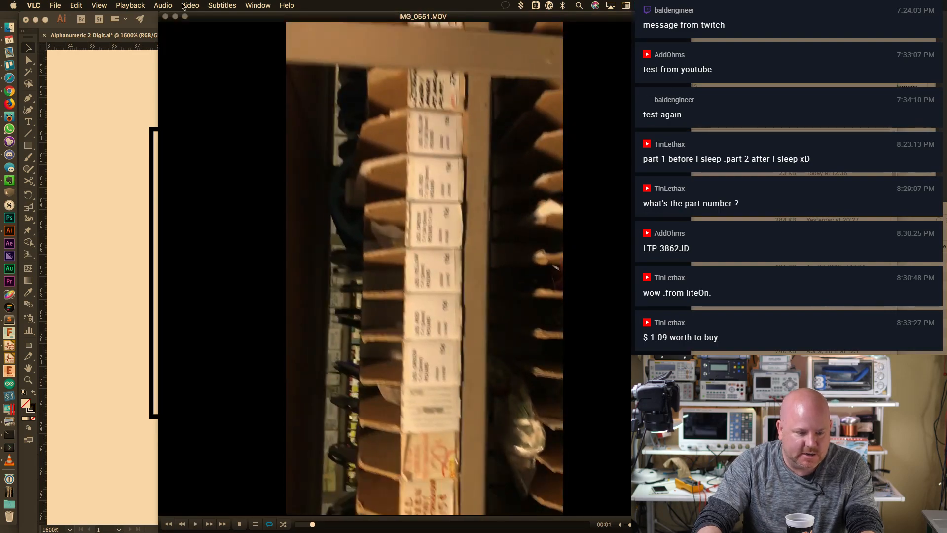
{"action": "left_click", "coordinate": [186, 6]}
{"action": "mouse_move", "coordinate": [198, 98]}
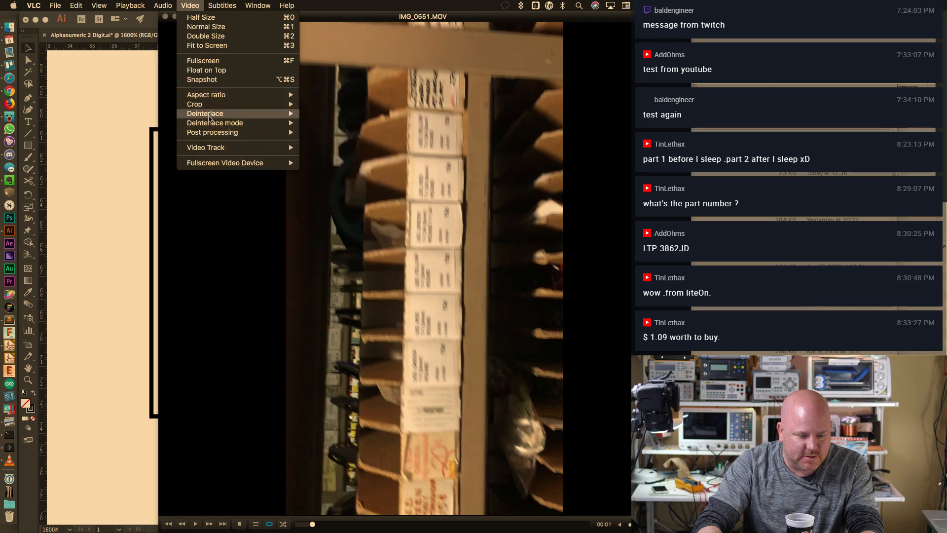
{"action": "mouse_move", "coordinate": [242, 2]}
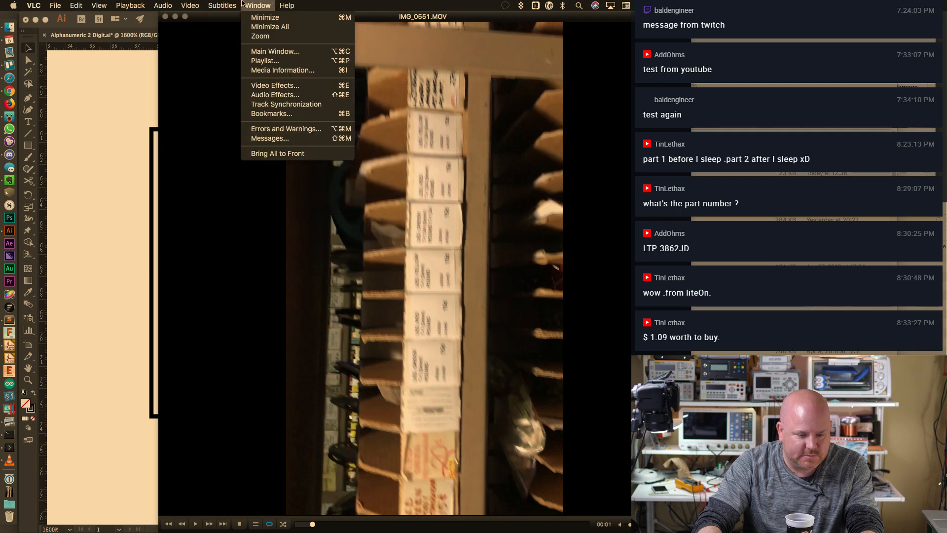
{"action": "mouse_move", "coordinate": [286, 5]}
{"action": "type", "text": "rot"}
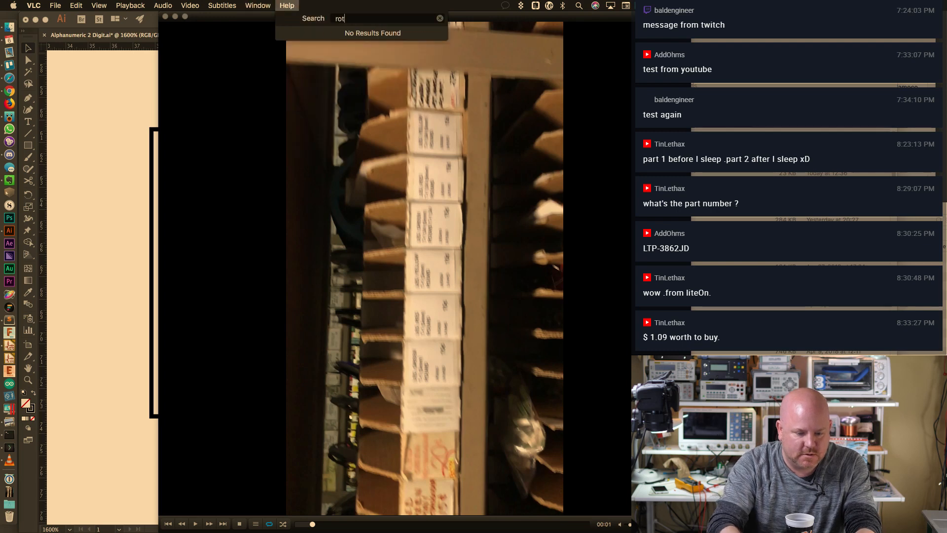
{"action": "key", "text": "BackSpace"}
{"action": "key", "text": "BackSpace"}
{"action": "key", "text": "BackSpace"}
{"action": "key", "text": "Escape"}
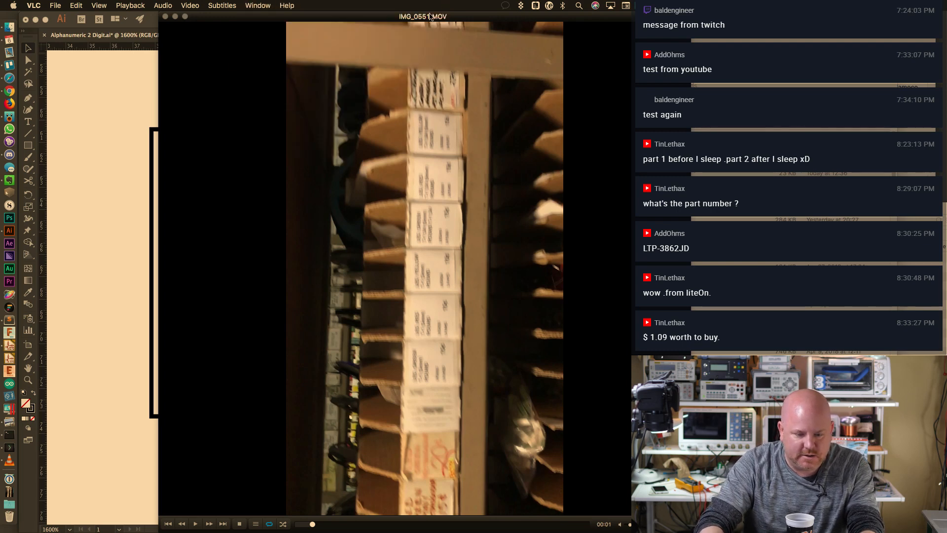
{"action": "left_click", "coordinate": [429, 17], "text": "super"}
{"action": "left_click", "coordinate": [435, 26]}
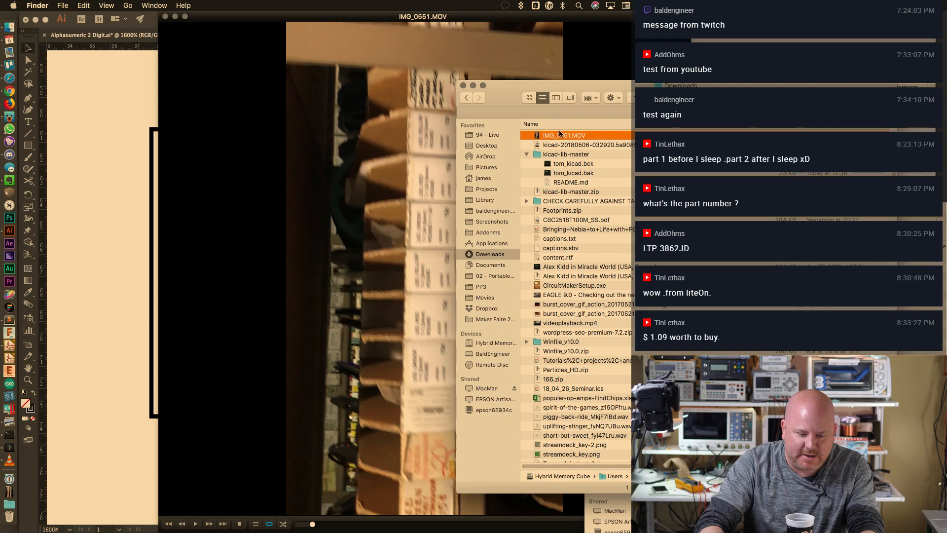
{"action": "left_click_drag", "start_coordinate": [560, 133], "coordinate": [9, 266]}
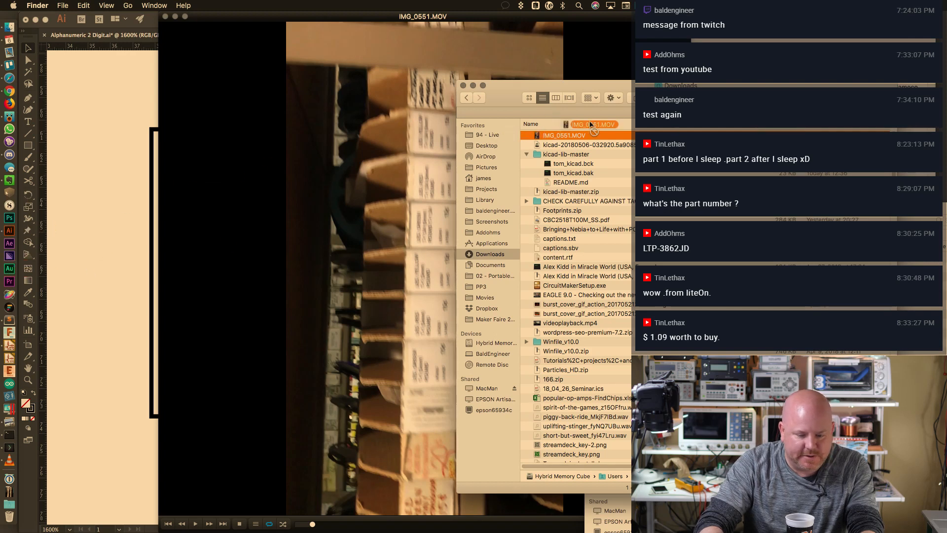
{"action": "left_click", "coordinate": [11, 244]}
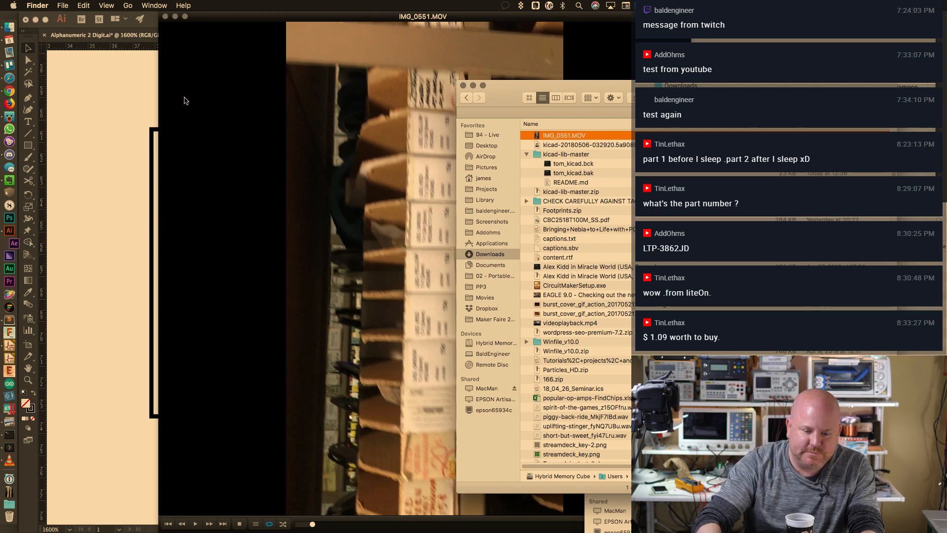
{"action": "left_click", "coordinate": [165, 17]}
{"action": "left_click", "coordinate": [363, 112]}
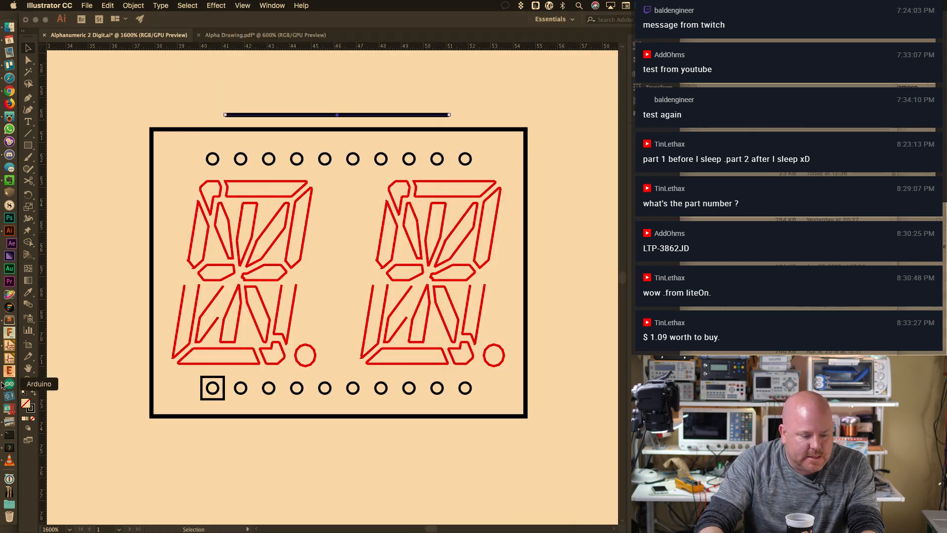
Bring KiCad's empty Footprint Editor in front of the project manager and enlarge its window
{"action": "left_click", "coordinate": [9, 345]}
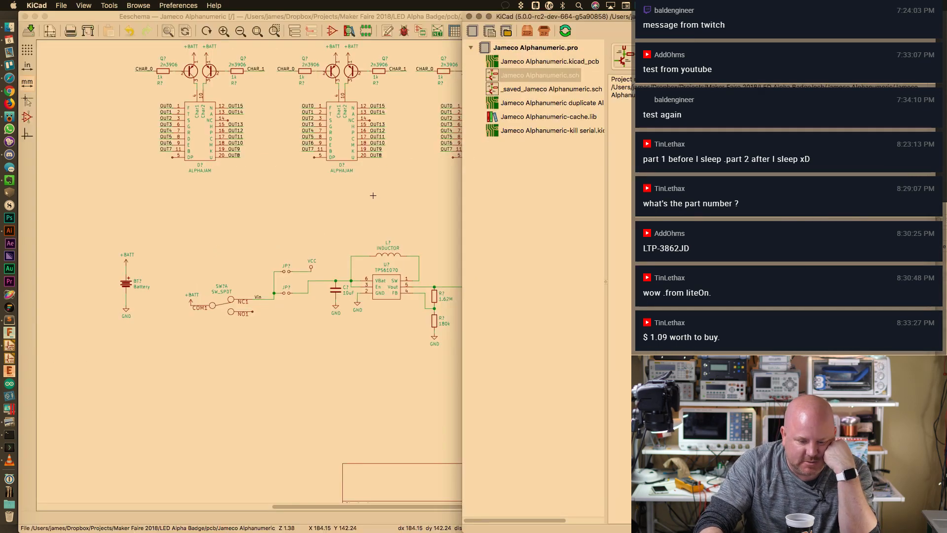
{"action": "left_click", "coordinate": [372, 196]}
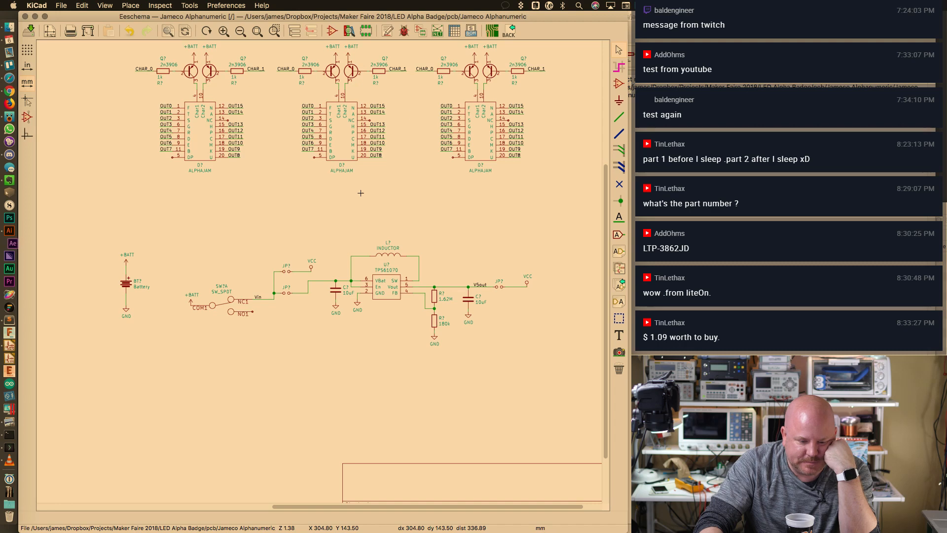
{"action": "left_click", "coordinate": [633, 48]}
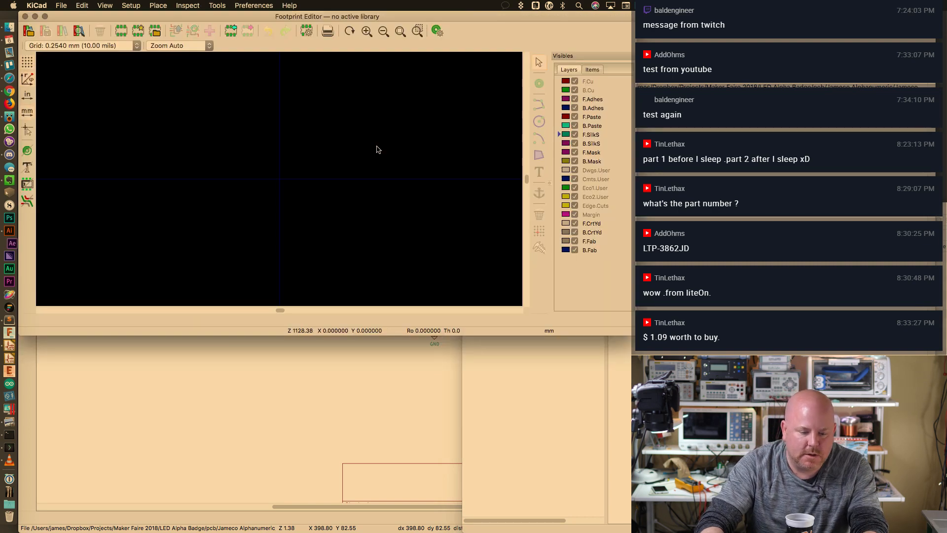
{"action": "left_click", "coordinate": [498, 371]}
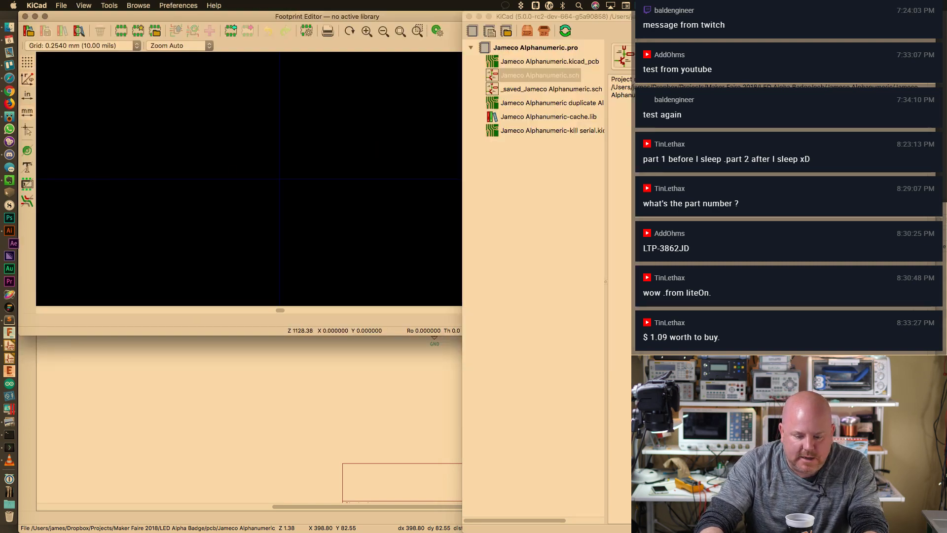
{"action": "left_click", "coordinate": [438, 301]}
{"action": "left_click_drag", "start_coordinate": [636, 336], "coordinate": [629, 526]}
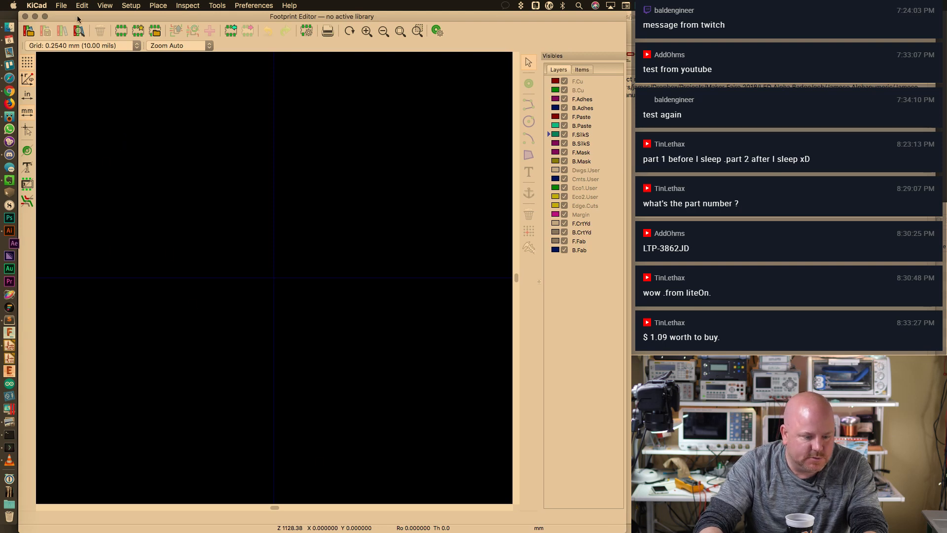
Make My Libraries the active library and create a new footprint named LTP-3862JD
{"action": "left_click", "coordinate": [29, 30]}
{"action": "left_click", "coordinate": [212, 263]}
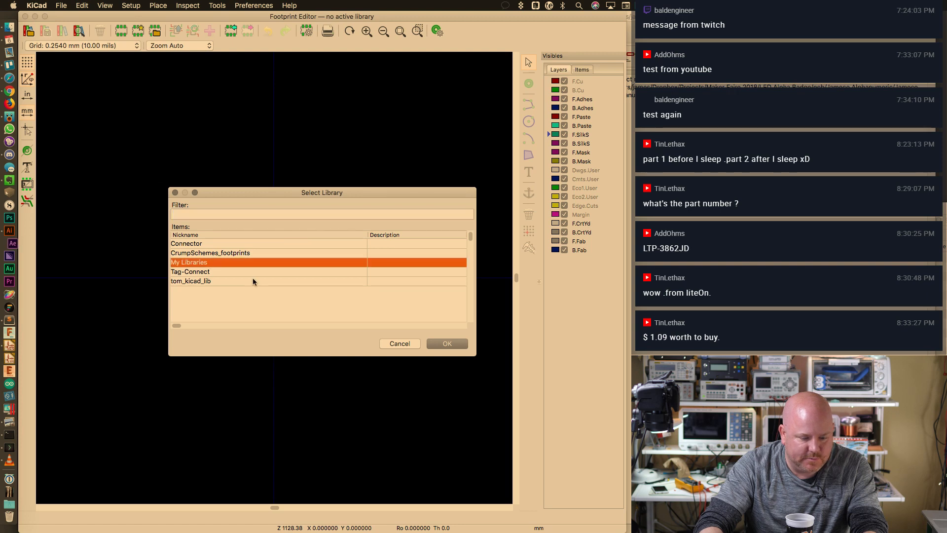
{"action": "left_click", "coordinate": [447, 343]}
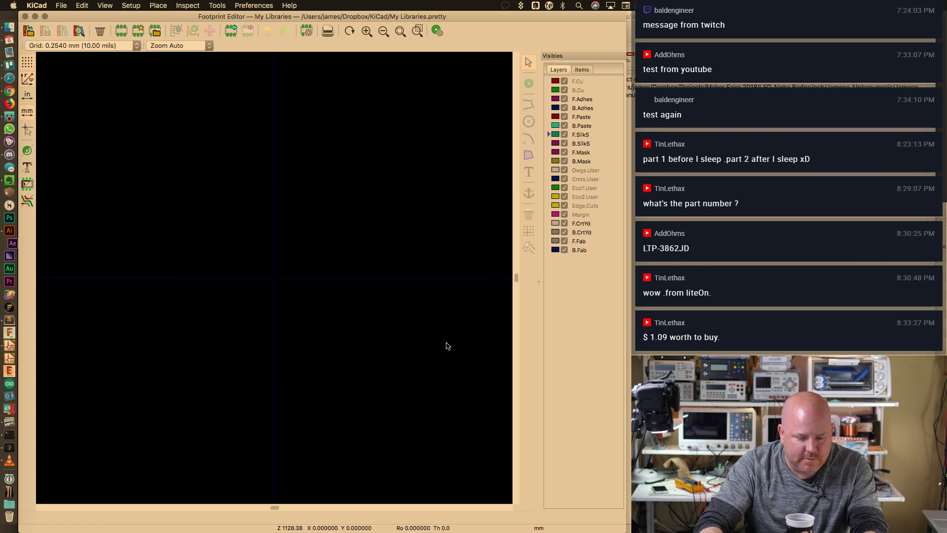
{"action": "left_click", "coordinate": [124, 31]}
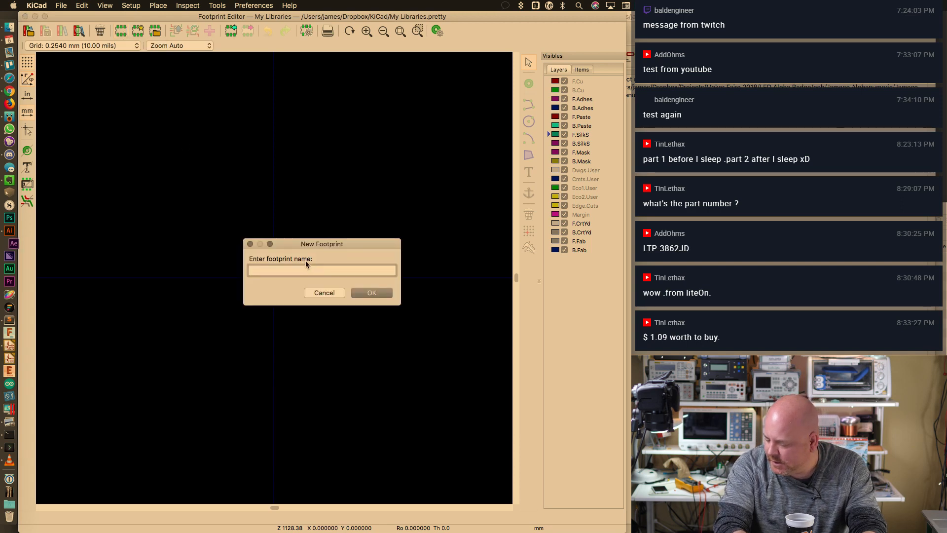
{"action": "type", "text": "LTP-"}
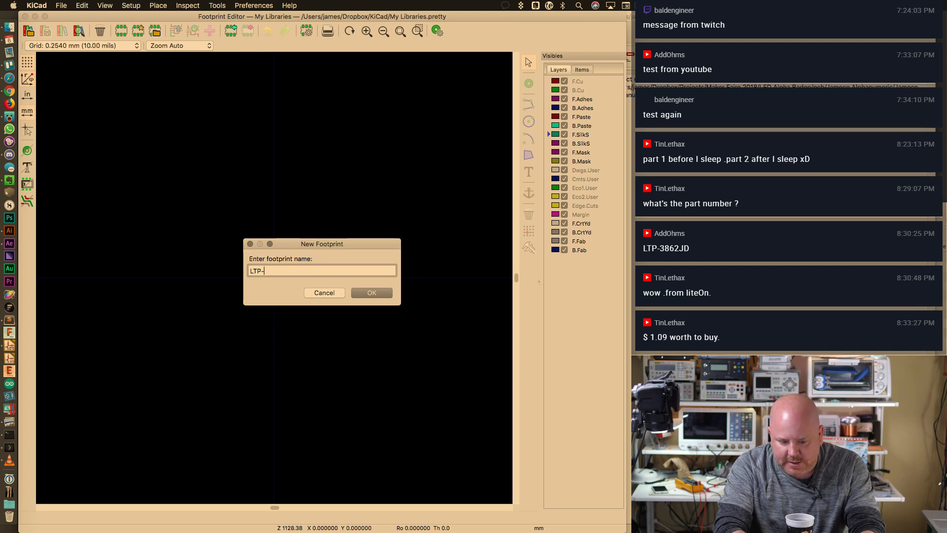
{"action": "type", "text": "3862JD"}
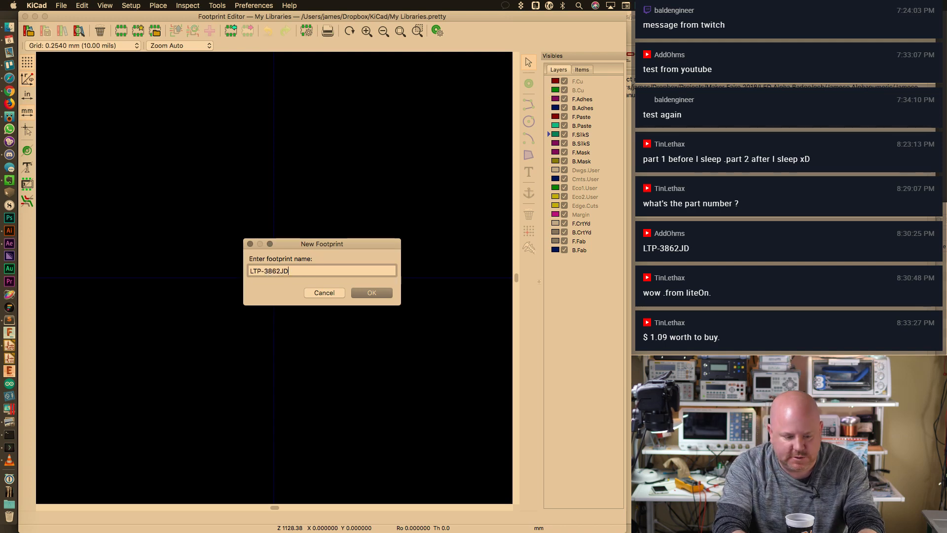
{"action": "key", "text": "Return"}
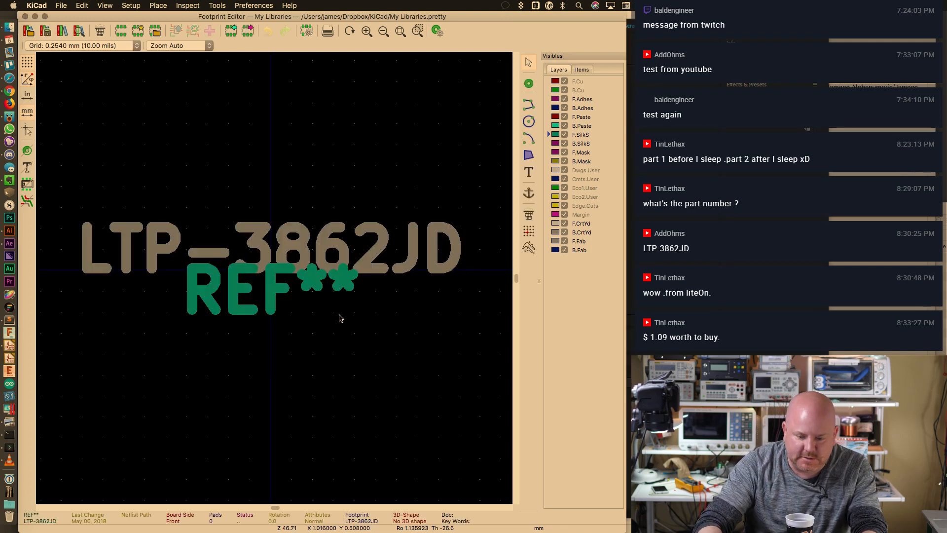
{"action": "key", "text": "F2"}
{"action": "key", "text": "F2"}
{"action": "key", "text": "F2"}
{"action": "key", "text": "F2"}
{"action": "key", "text": "F1"}
{"action": "key", "text": "F1"}
Move the LTP-3862JD value text well below the centre and REF** above it
{"action": "left_click", "coordinate": [272, 266]}
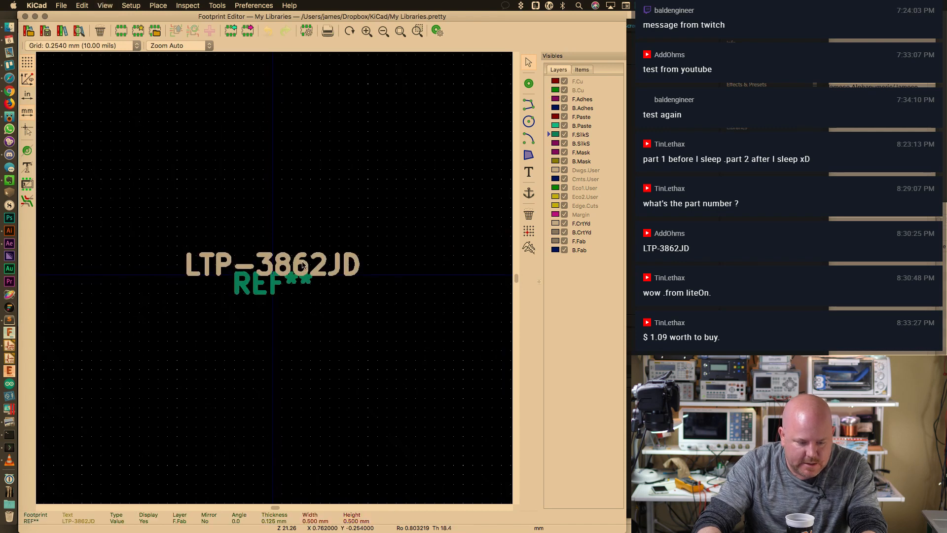
{"action": "key", "text": "m"}
{"action": "left_click", "coordinate": [273, 436]}
{"action": "key", "text": "m"}
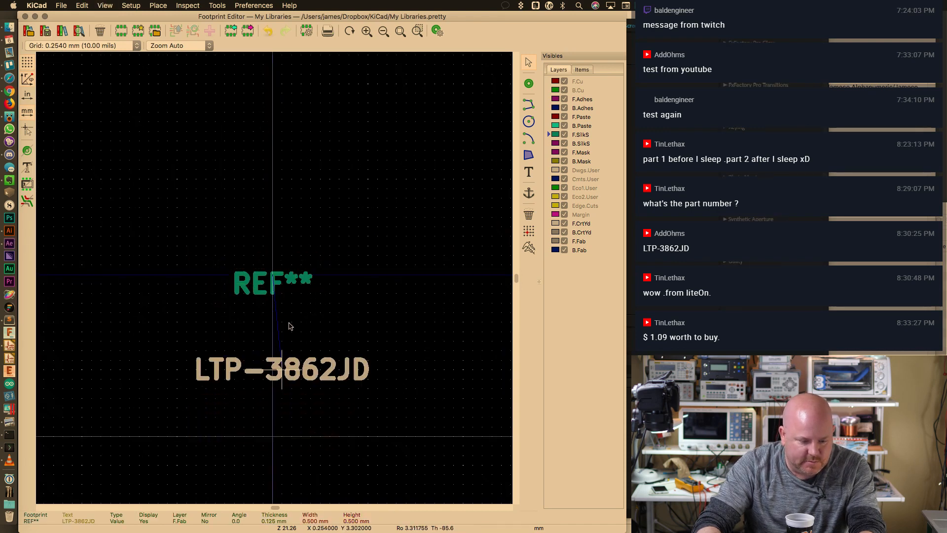
{"action": "left_click", "coordinate": [273, 454]}
{"action": "left_click", "coordinate": [272, 282]}
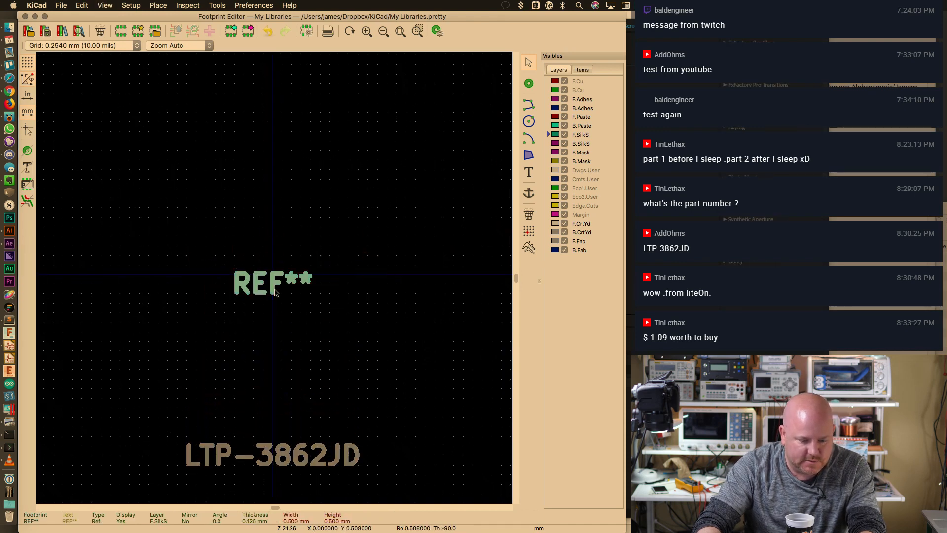
{"action": "key", "text": "m"}
{"action": "left_click", "coordinate": [280, 140]}
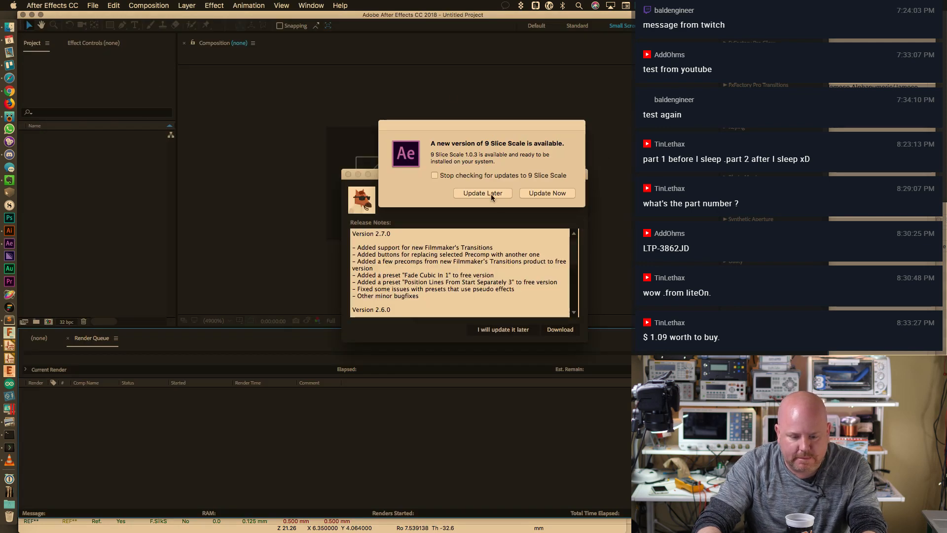
Dismiss the 9 Slice Scale and Animation Composer update notices and close the start window
{"action": "left_click", "coordinate": [491, 194]}
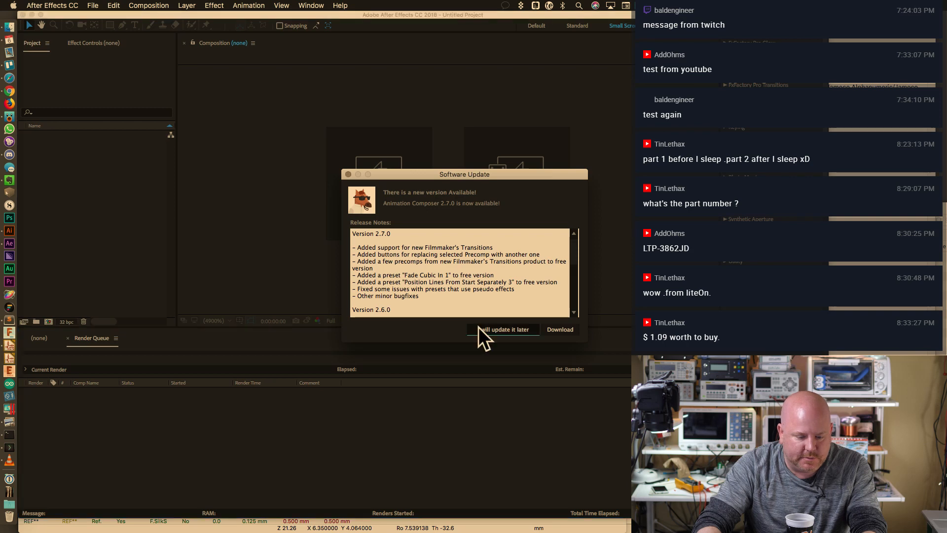
{"action": "left_click", "coordinate": [483, 337]}
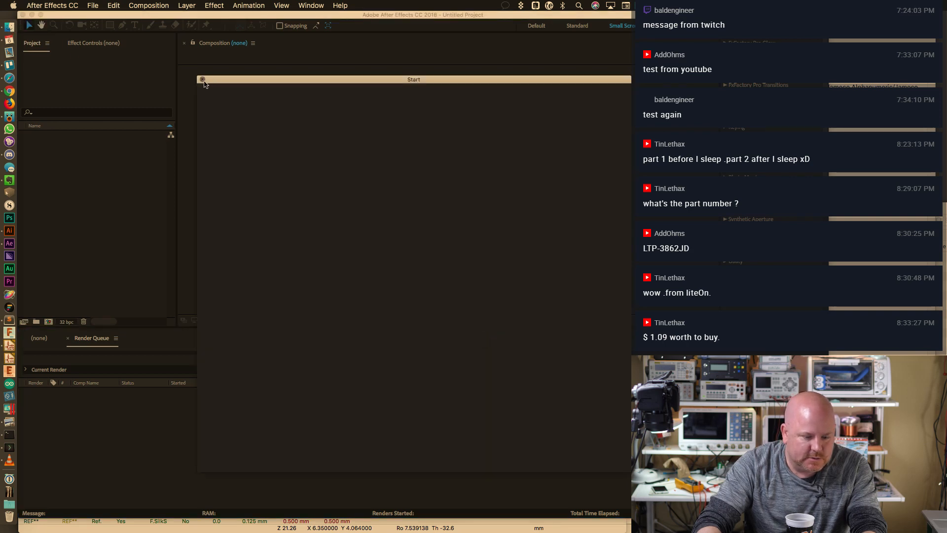
{"action": "left_click", "coordinate": [202, 79]}
{"action": "left_click", "coordinate": [10, 27]}
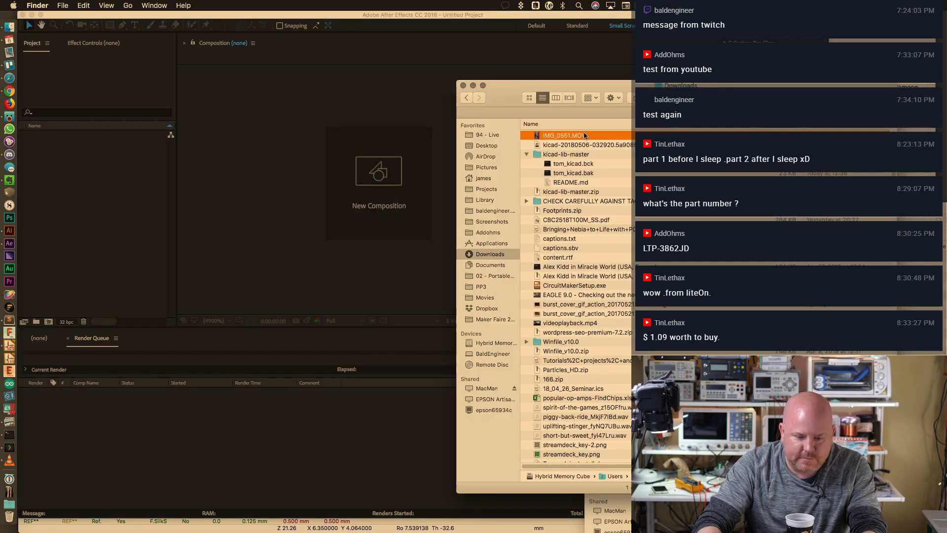
{"action": "left_click", "coordinate": [96, 220]}
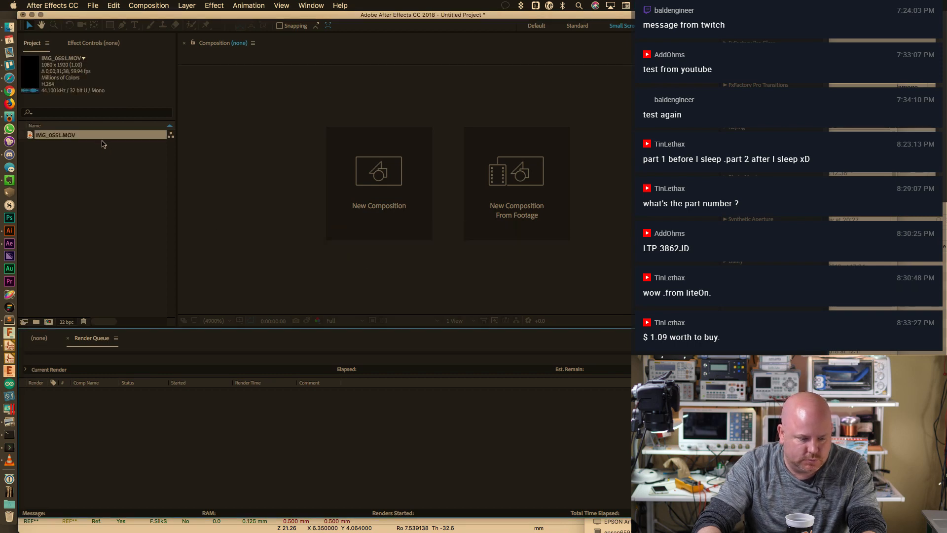
Create a composition from IMG_0551.MOV and rotate its layer 90 degrees
{"action": "left_click_drag", "start_coordinate": [102, 138], "coordinate": [49, 321]}
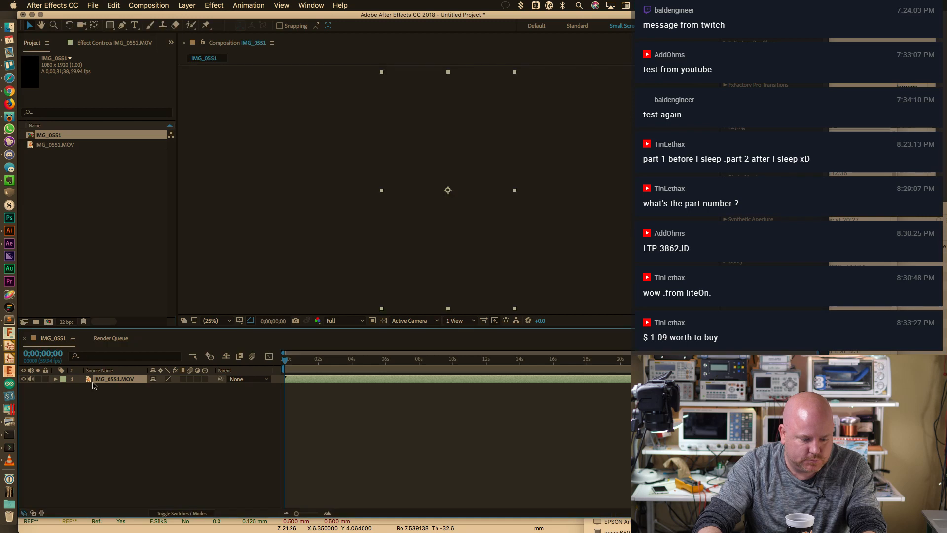
{"action": "key", "text": "r"}
{"action": "left_click", "coordinate": [162, 388]}
{"action": "type", "text": "90"}
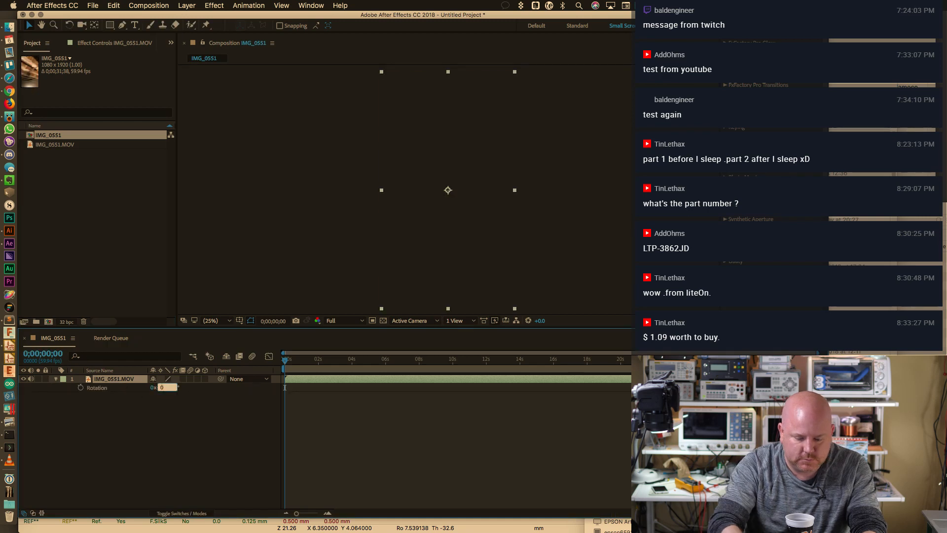
{"action": "key", "text": "Return"}
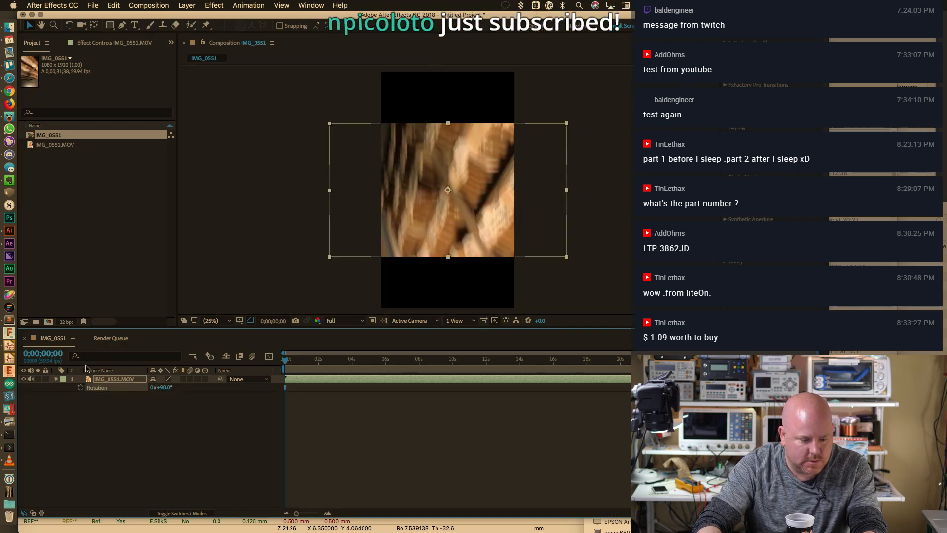
Resize the composition to 1920x1080 in Composition Settings
{"action": "right_click", "coordinate": [50, 338]}
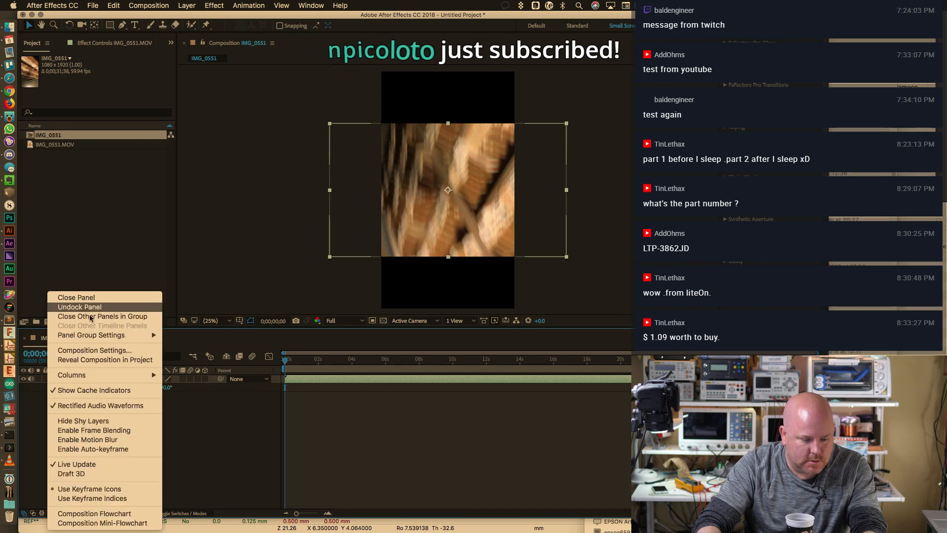
{"action": "left_click", "coordinate": [94, 350]}
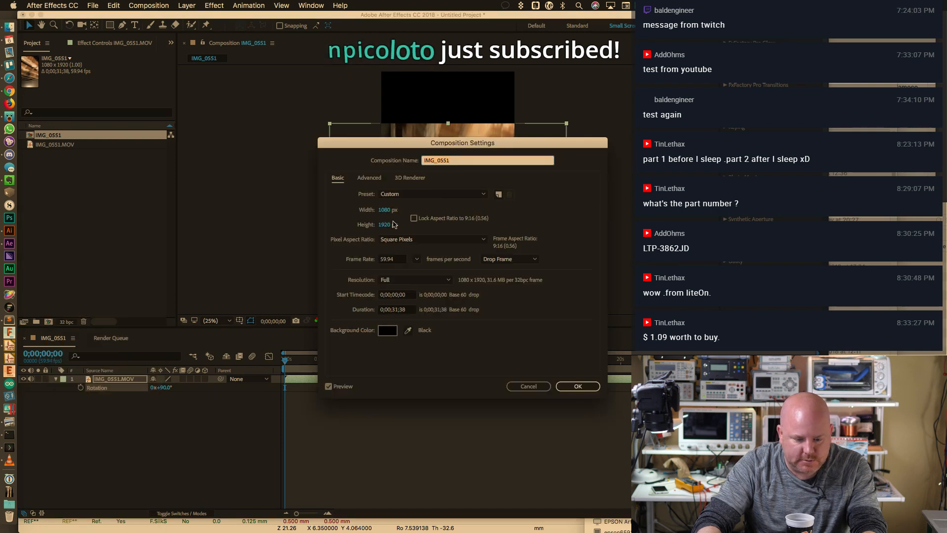
{"action": "left_click", "coordinate": [385, 211]}
{"action": "type", "text": "1920"}
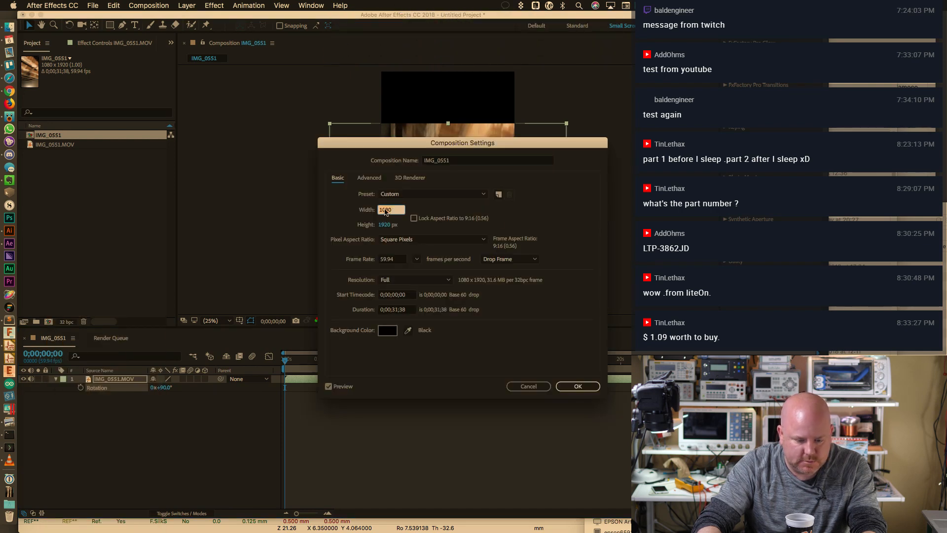
{"action": "key", "text": "Tab"}
{"action": "type", "text": "1080"}
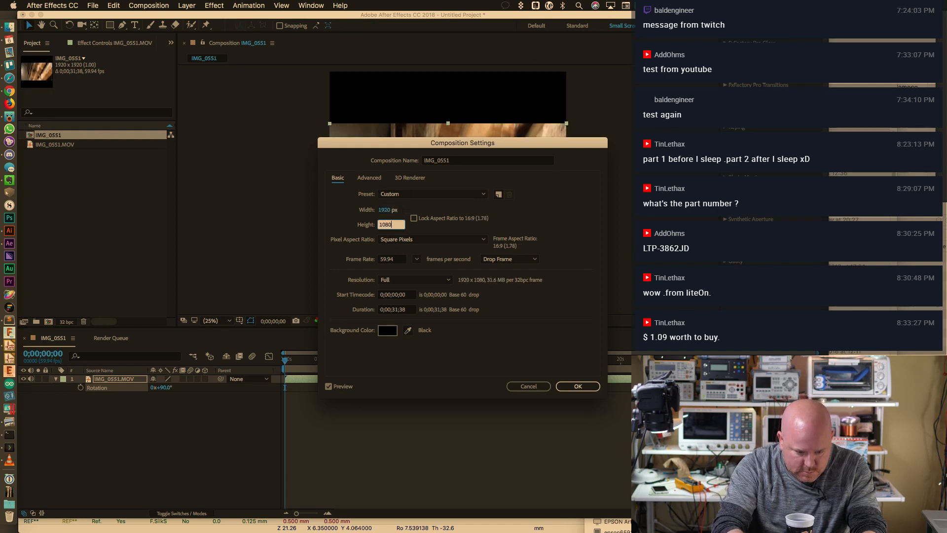
{"action": "key", "text": "Return"}
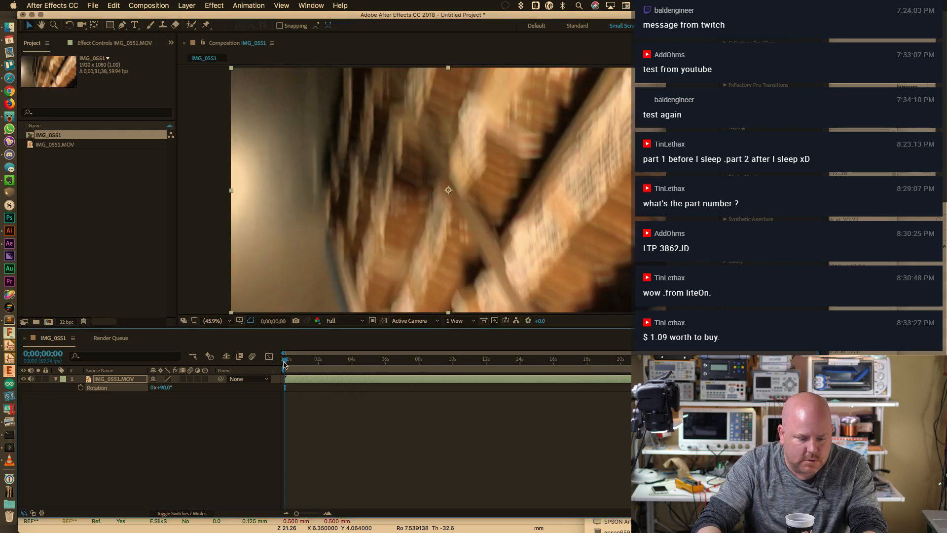
Preview the footage playback, then close the untitled project without saving
{"action": "key", "text": "space"}
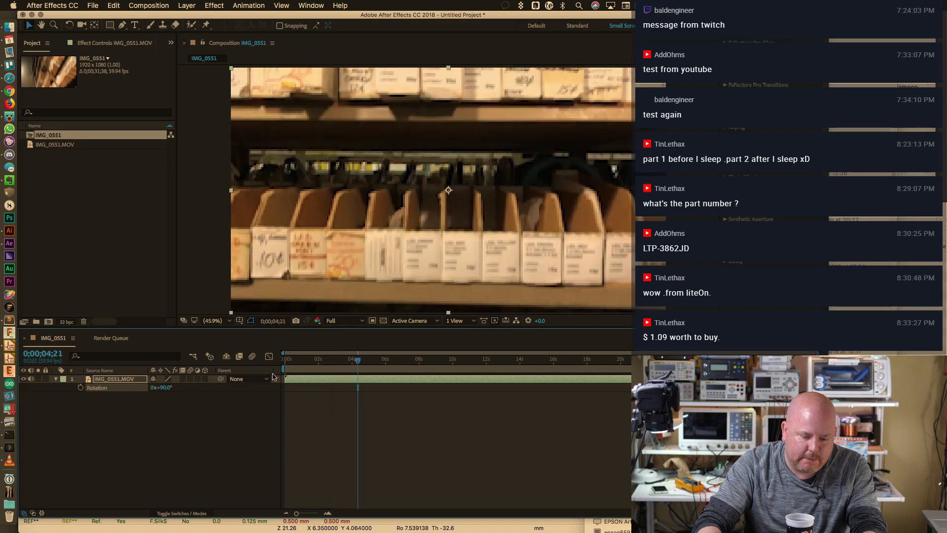
{"action": "left_click", "coordinate": [164, 388]}
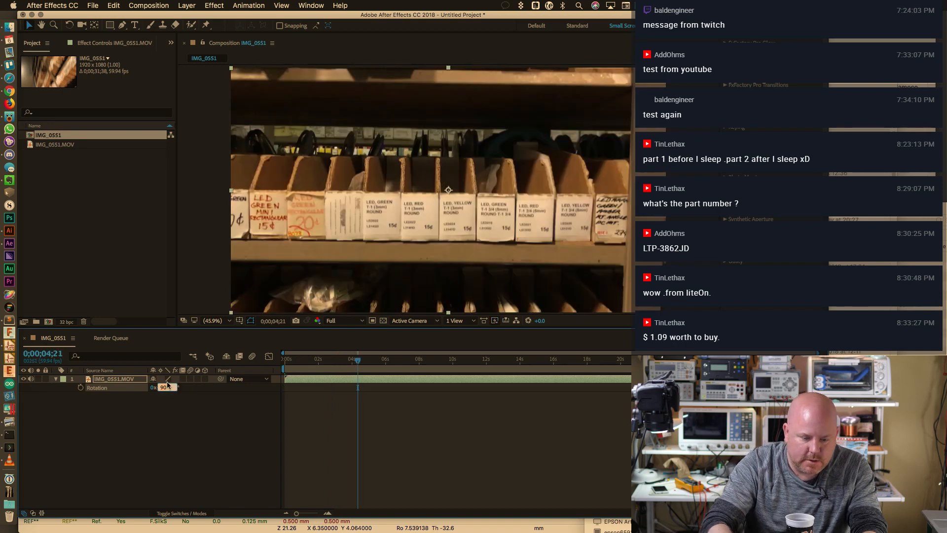
{"action": "left_click_drag", "start_coordinate": [360, 358], "coordinate": [416, 472]}
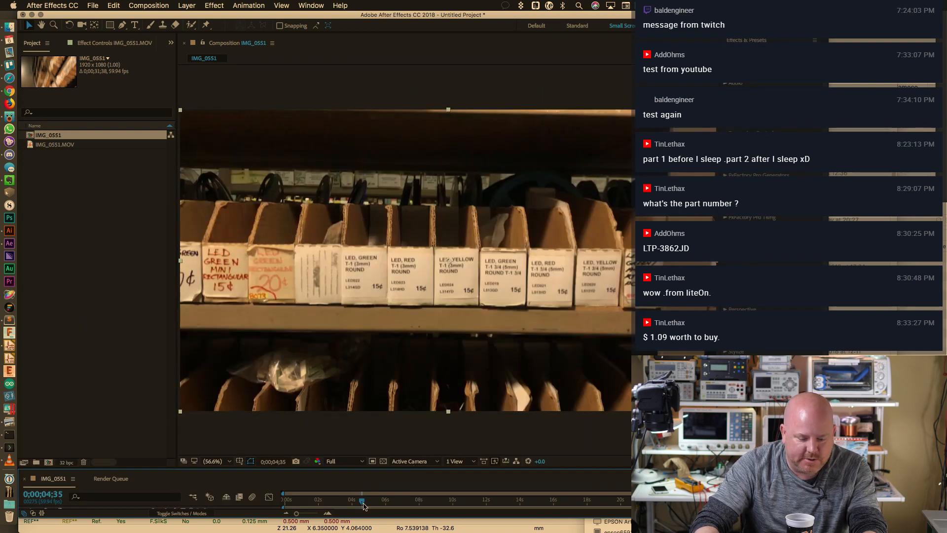
{"action": "key", "text": "space"}
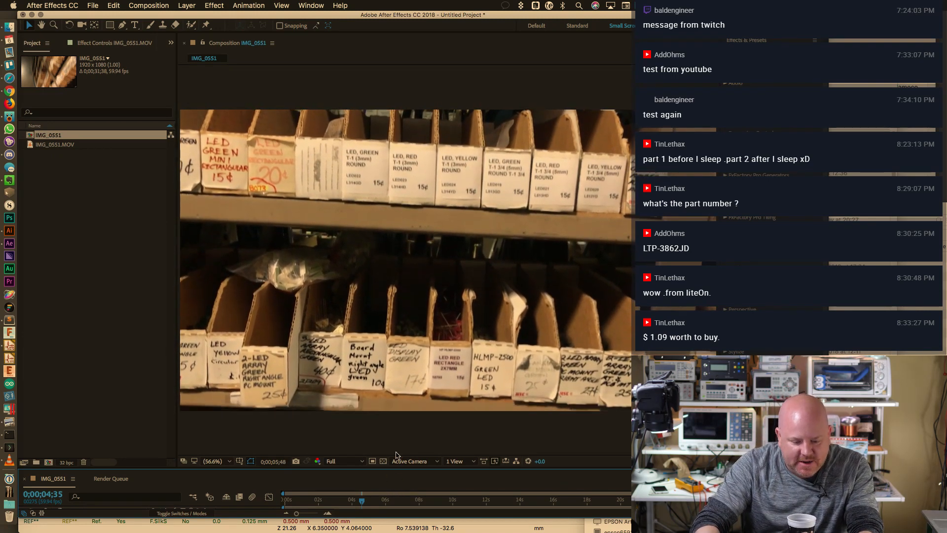
{"action": "key", "text": "space"}
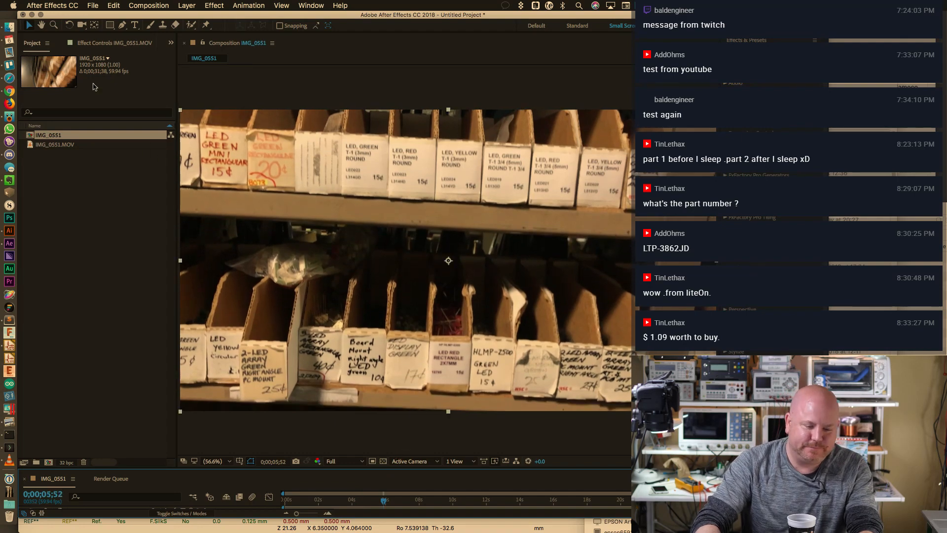
{"action": "left_click", "coordinate": [22, 15]}
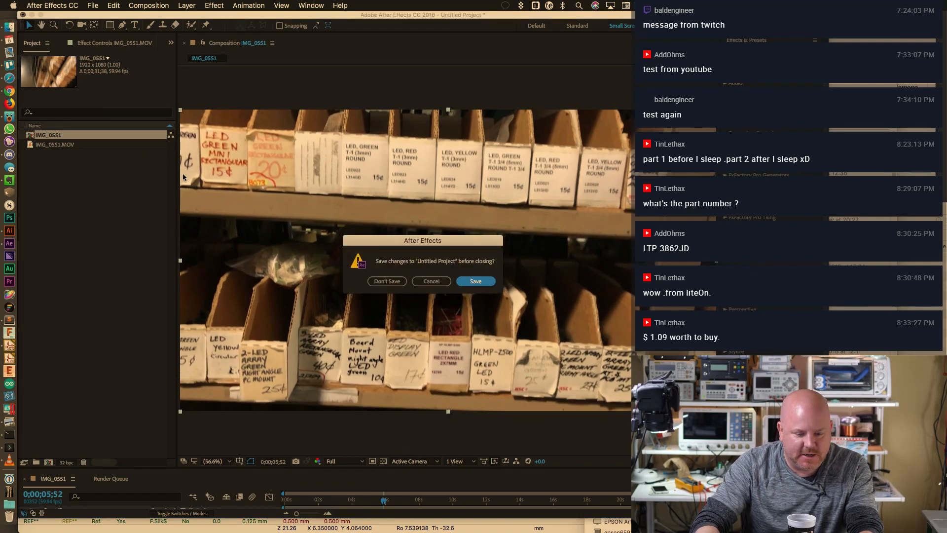
{"action": "left_click", "coordinate": [383, 282]}
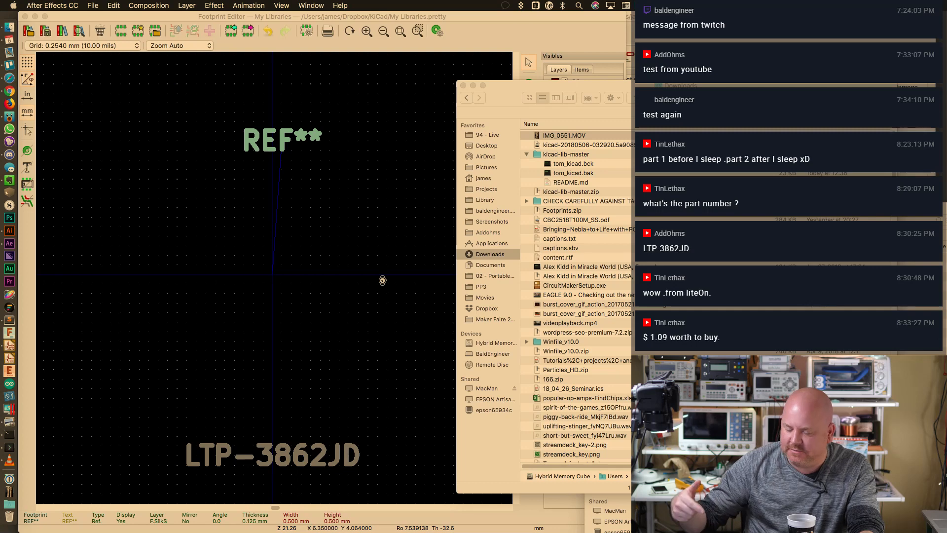
Start importing footprint outlines from DXF and choose Alphanumeric 2 Digit.dxf in the Sketching folder
{"action": "left_click", "coordinate": [502, 36]}
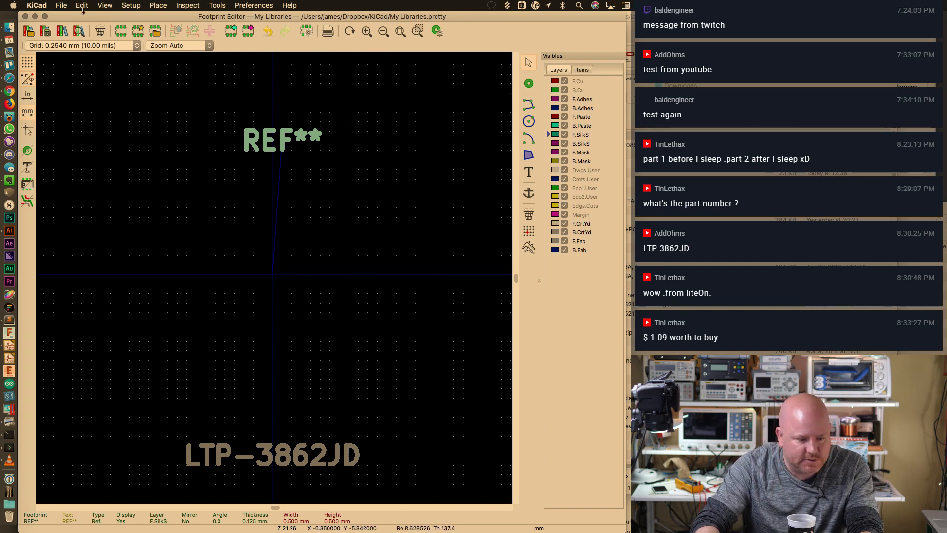
{"action": "left_click", "coordinate": [62, 6]}
{"action": "mouse_move", "coordinate": [74, 72]}
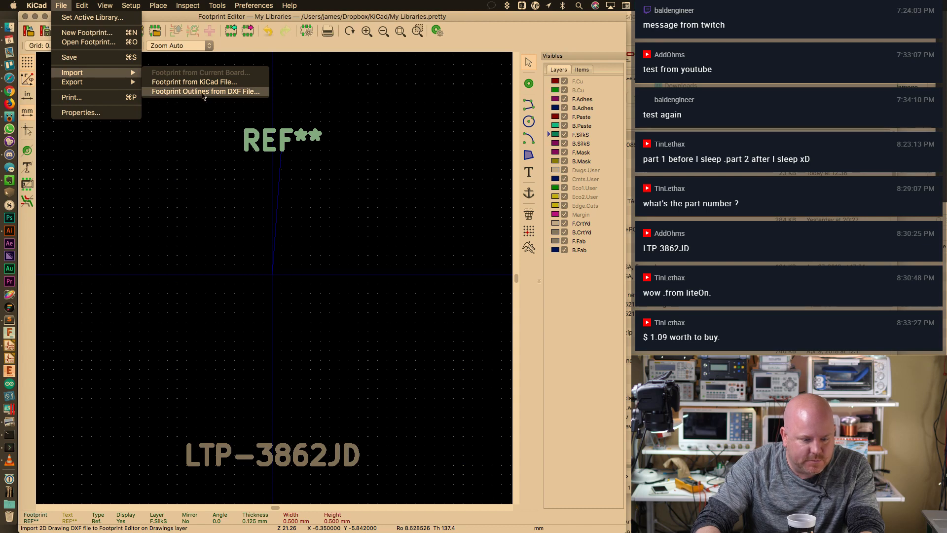
{"action": "left_click", "coordinate": [204, 92]}
{"action": "left_click", "coordinate": [410, 203]}
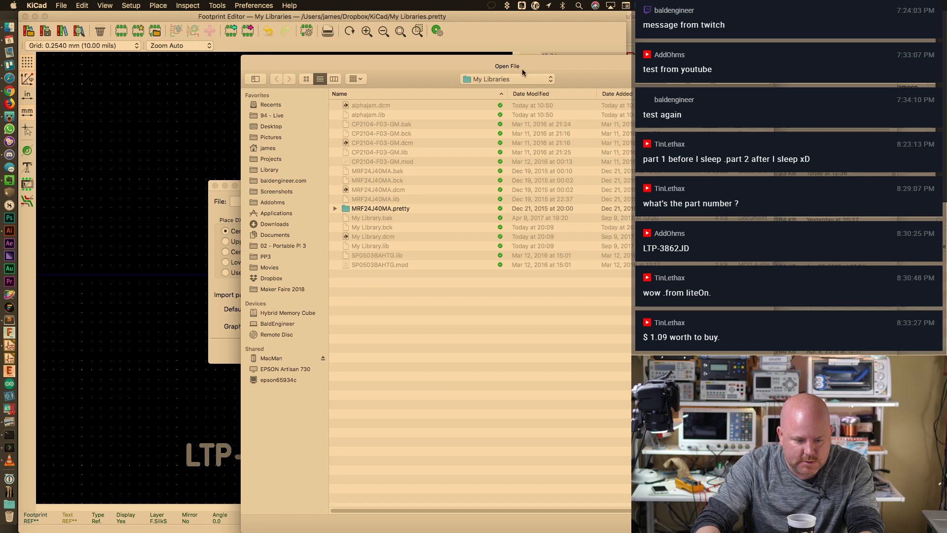
{"action": "left_click", "coordinate": [522, 78]}
{"action": "left_click", "coordinate": [481, 164]}
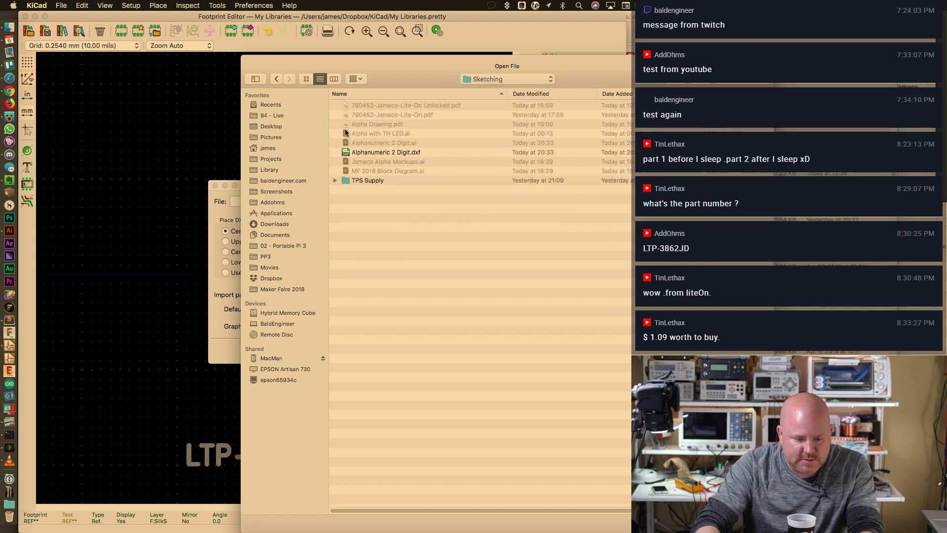
{"action": "left_click", "coordinate": [400, 153]}
{"action": "key", "text": "Return"}
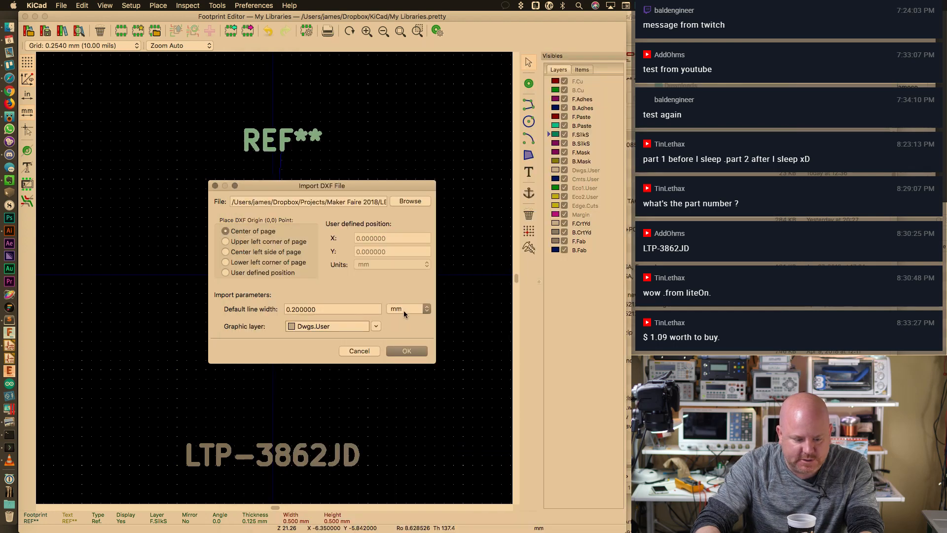
Set the default line width to 0.1 mm and confirm the import
{"action": "left_click", "coordinate": [302, 309]}
{"action": "key", "text": "BackSpace"}
{"action": "type", "text": "1"}
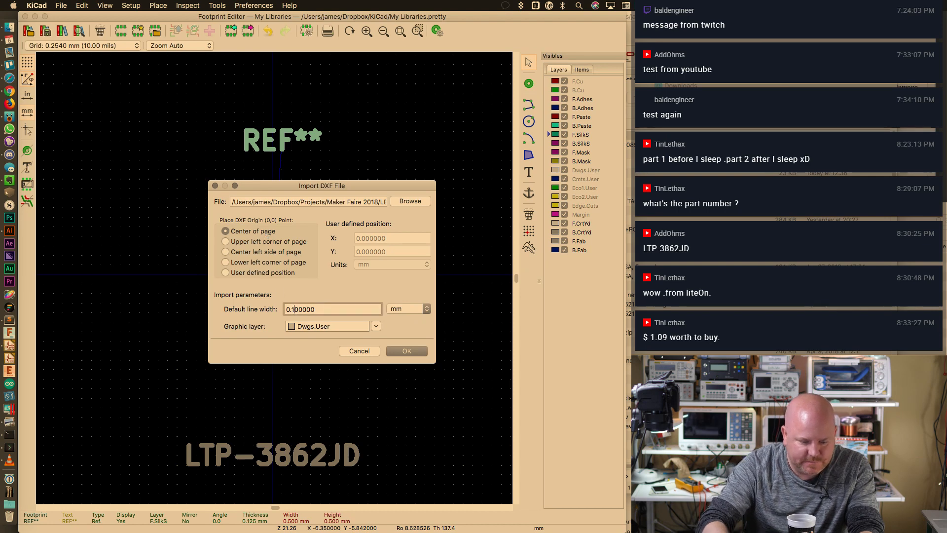
{"action": "left_click", "coordinate": [406, 350]}
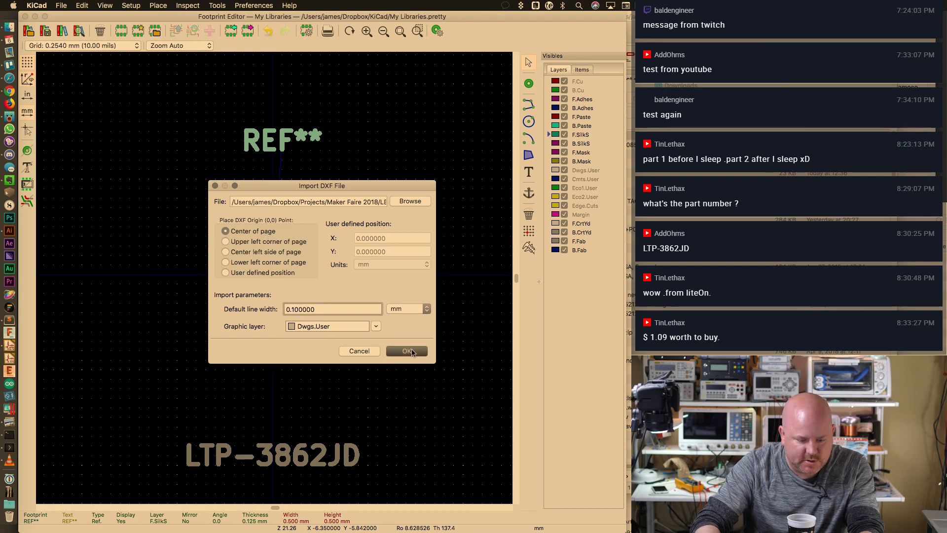
Place the imported two-digit DXF outline in the LTP-3862JD footprint
{"action": "scroll", "coordinate": [290, 254], "scroll_direction": "down", "scroll_amount": 5}
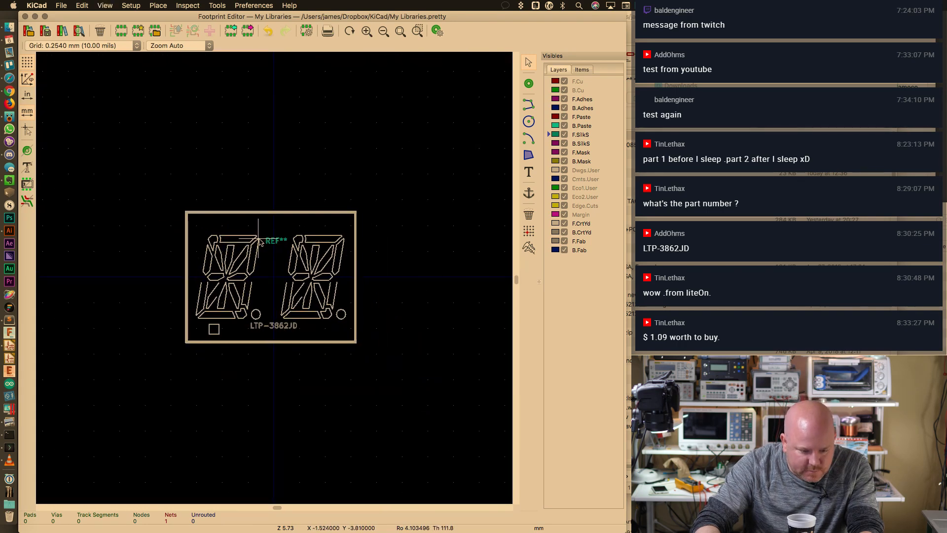
{"action": "left_click", "coordinate": [262, 241]}
{"action": "scroll", "coordinate": [262, 240], "scroll_direction": "up", "scroll_amount": 3}
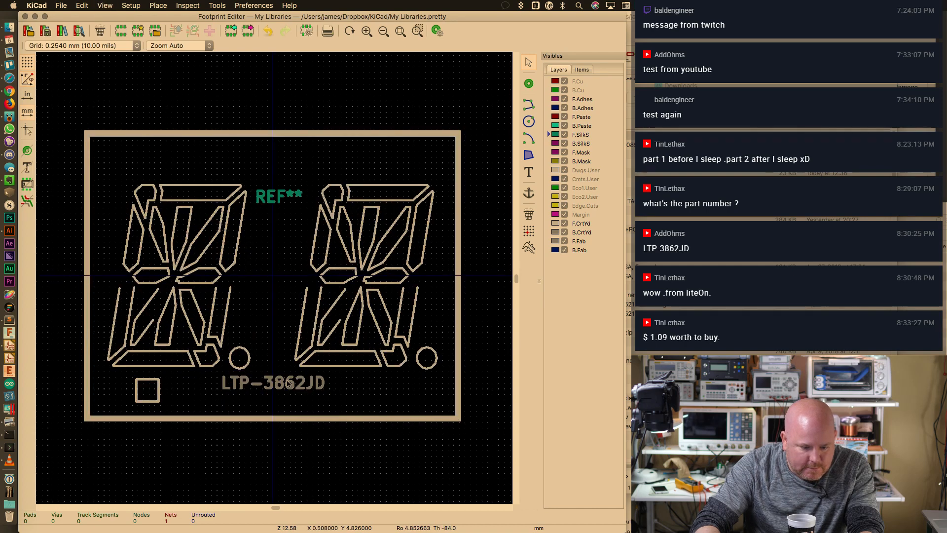
Move REF** above the outline and LTP-3862JD below it, then return to Illustrator
{"action": "left_click", "coordinate": [289, 384]}
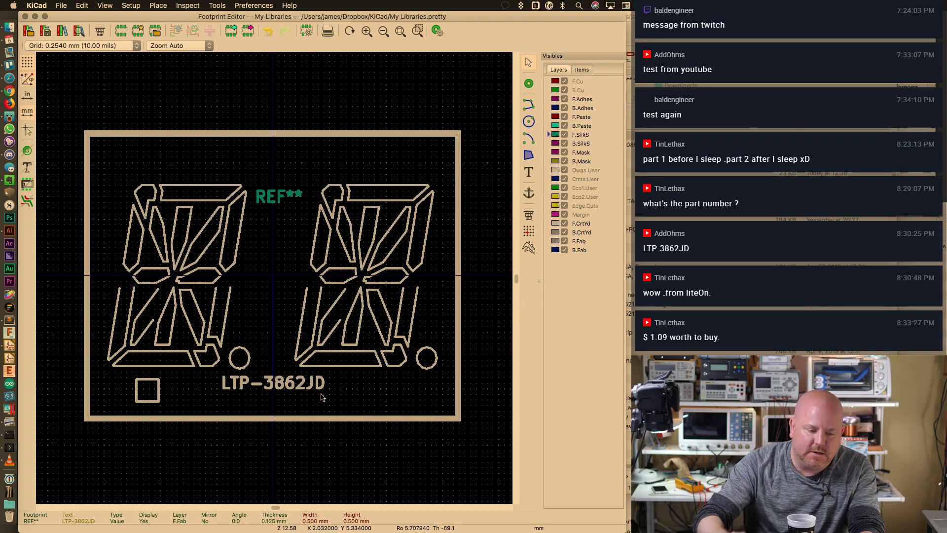
{"action": "left_click", "coordinate": [299, 185]}
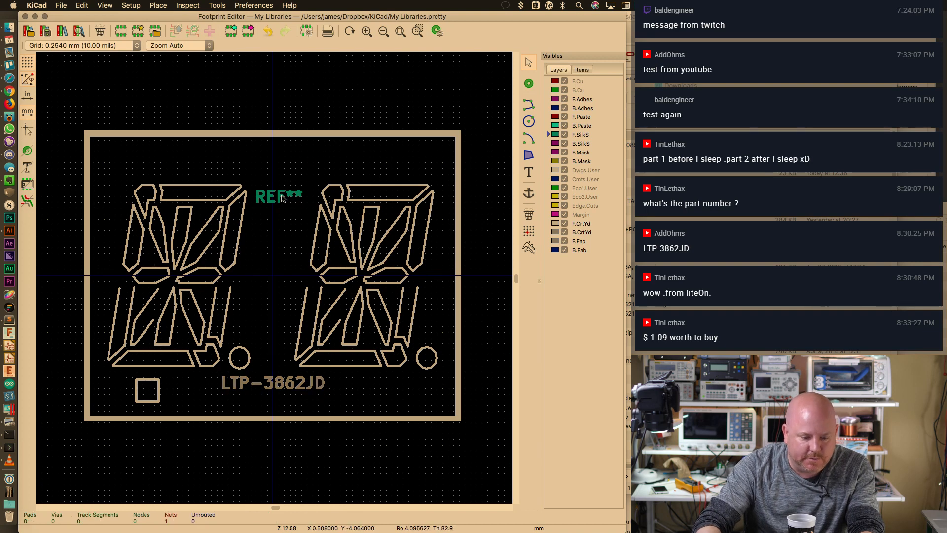
{"action": "left_click_drag", "start_coordinate": [282, 199], "coordinate": [434, 103]}
{"action": "left_click_drag", "start_coordinate": [292, 391], "coordinate": [403, 450]}
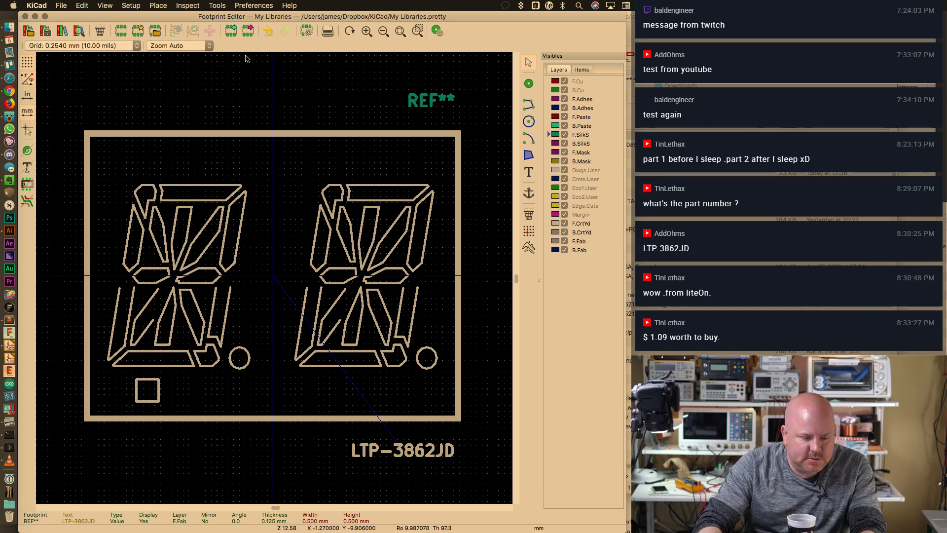
{"action": "key", "text": "super+Tab"}
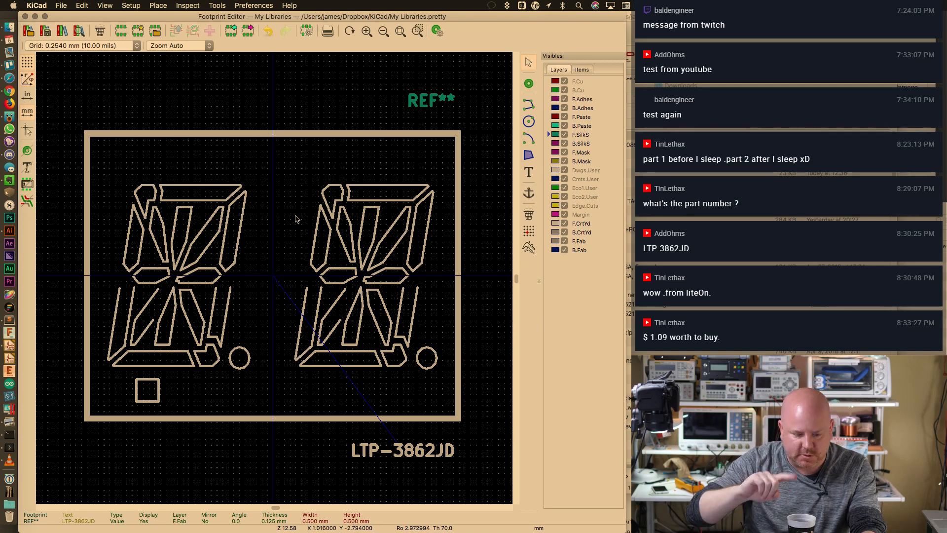
{"action": "key", "text": "super+Tab"}
{"action": "key", "text": "super+Tab"}
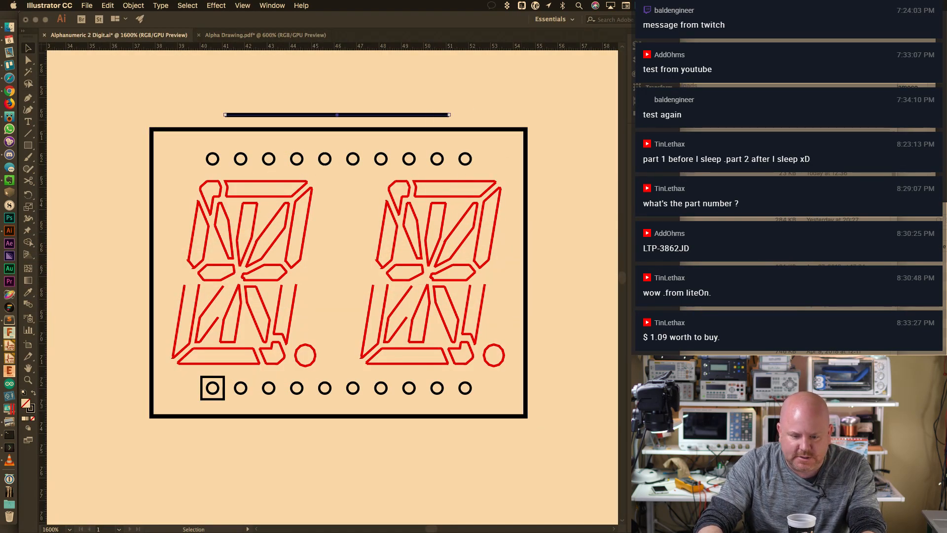
Add anchor points to the black line above the LED drawing four times
{"action": "key", "text": "shift+Tab"}
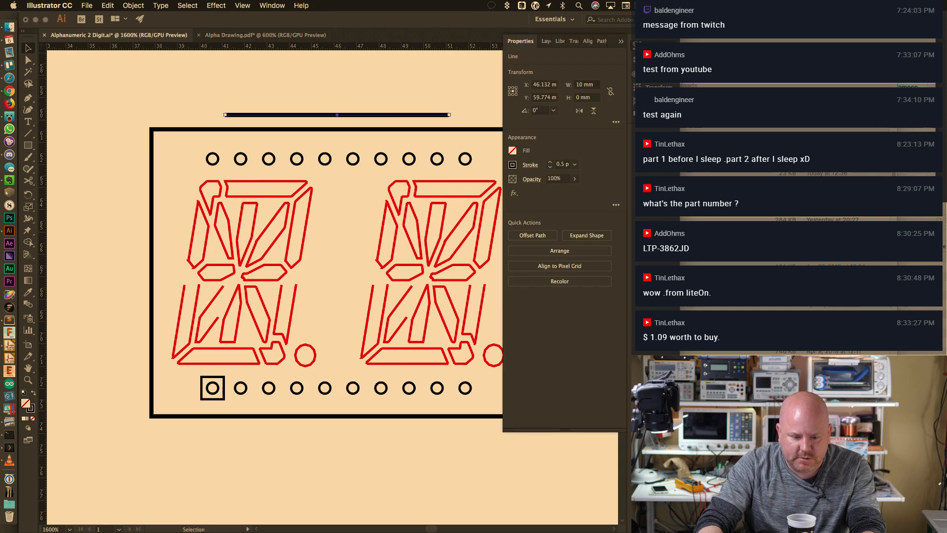
{"action": "key", "text": "shift+Tab"}
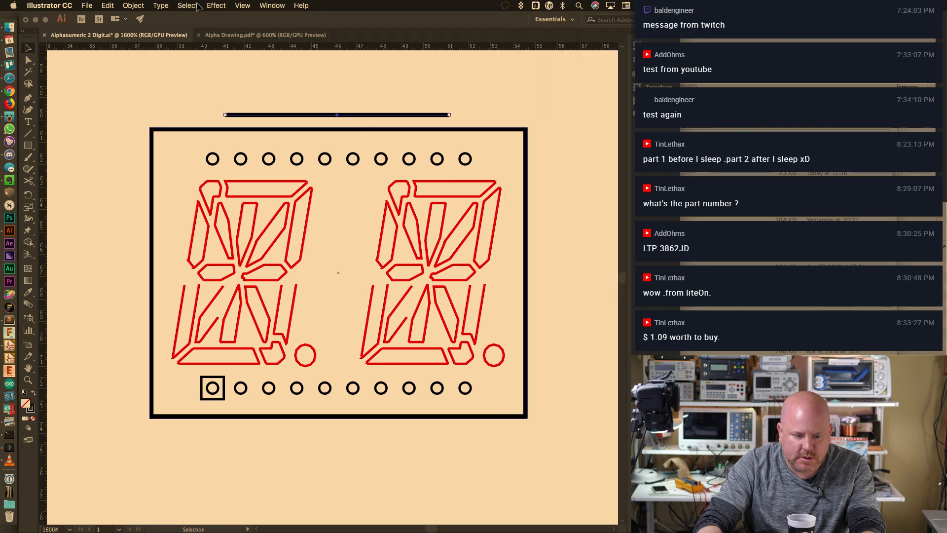
{"action": "left_click", "coordinate": [133, 5]}
{"action": "mouse_move", "coordinate": [196, 216]}
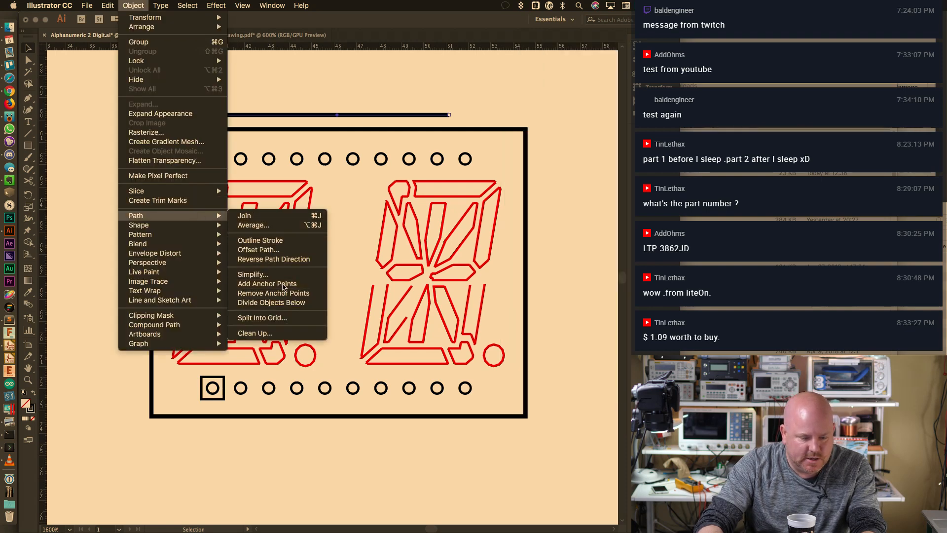
{"action": "left_click", "coordinate": [282, 288]}
{"action": "left_click", "coordinate": [134, 5]}
{"action": "mouse_move", "coordinate": [181, 215]}
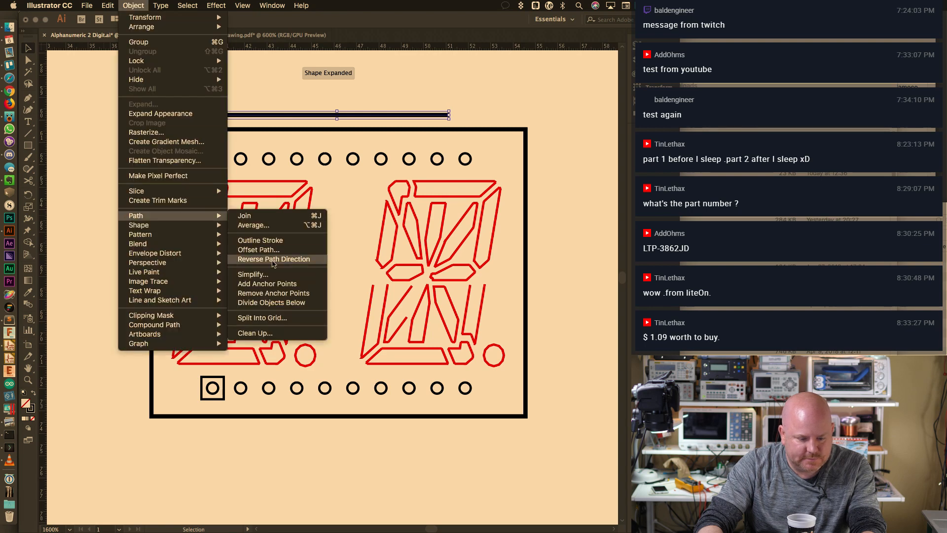
{"action": "left_click", "coordinate": [280, 284]}
{"action": "left_click", "coordinate": [143, 5]}
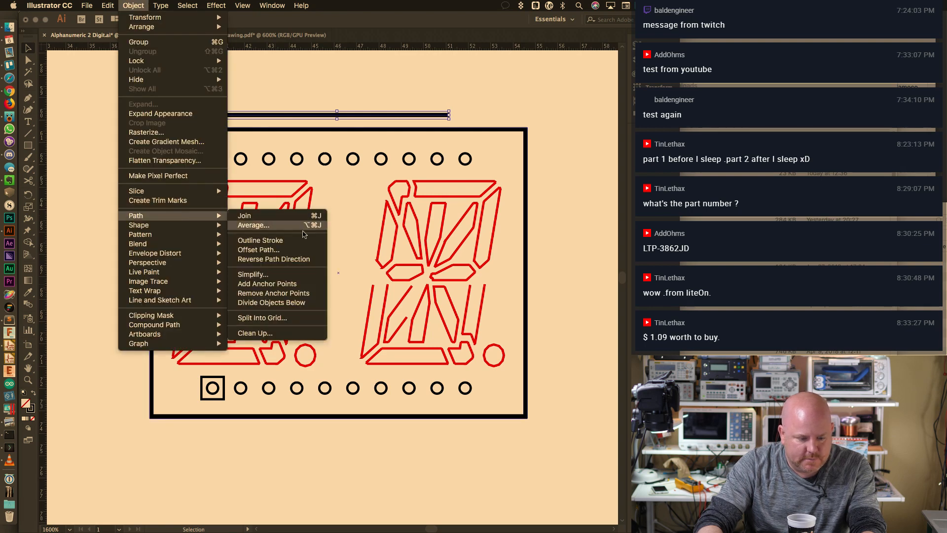
{"action": "left_click", "coordinate": [279, 284]}
{"action": "left_click", "coordinate": [133, 5]}
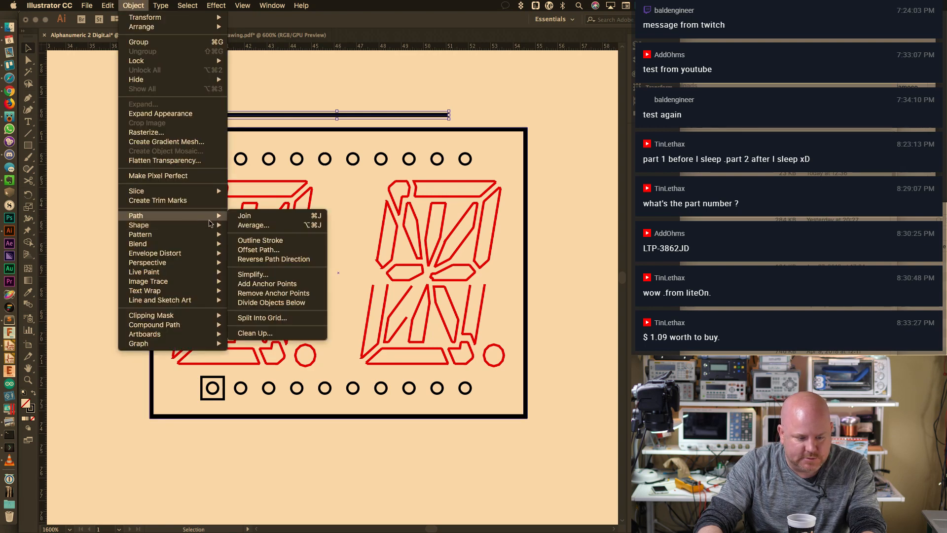
{"action": "left_click", "coordinate": [279, 284]}
Simplify the line with Straight Lines enabled and apply it
{"action": "left_click", "coordinate": [132, 5]}
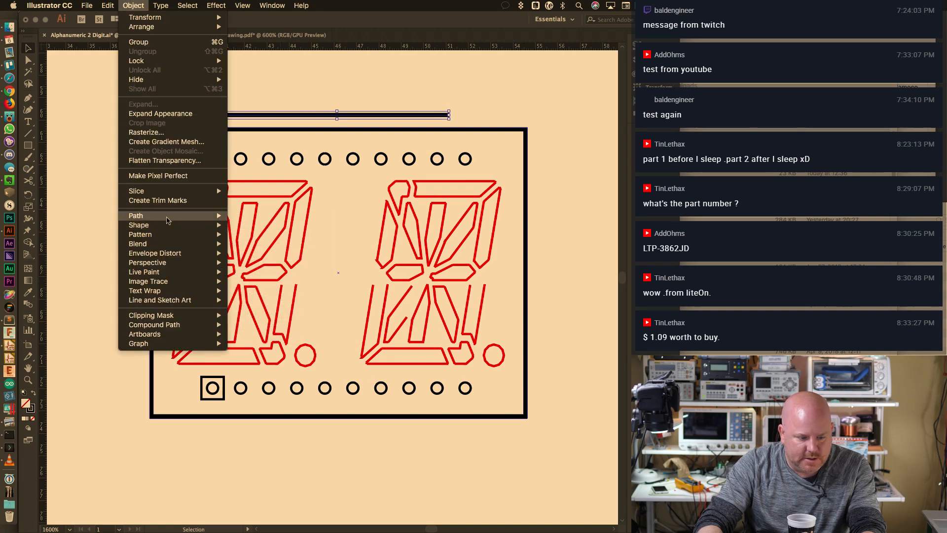
{"action": "left_click", "coordinate": [285, 274]}
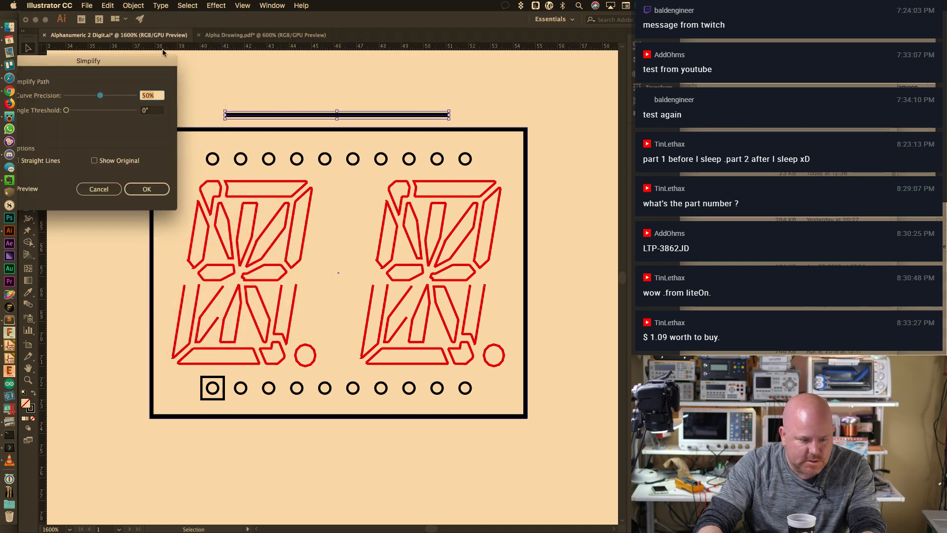
{"action": "left_click_drag", "start_coordinate": [163, 53], "coordinate": [591, 284]}
{"action": "left_click", "coordinate": [466, 414]}
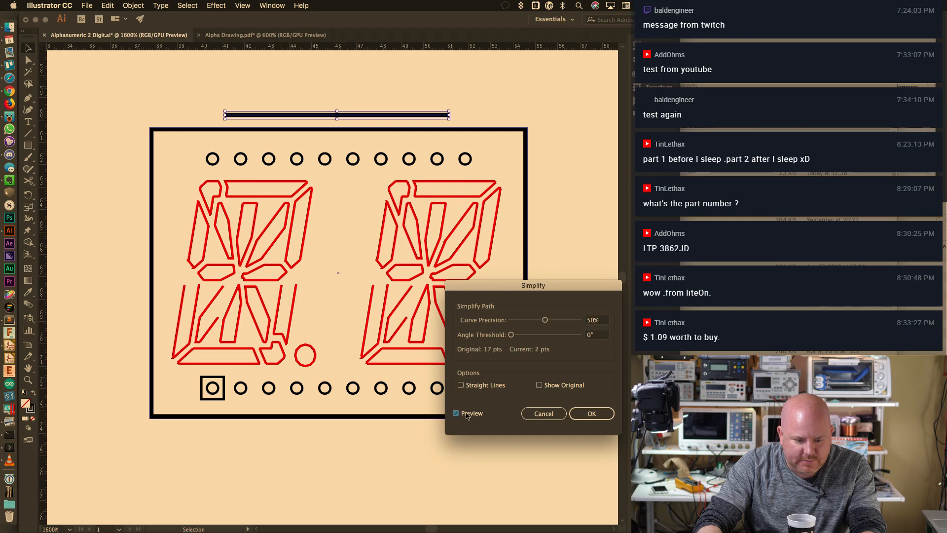
{"action": "left_click", "coordinate": [485, 386]}
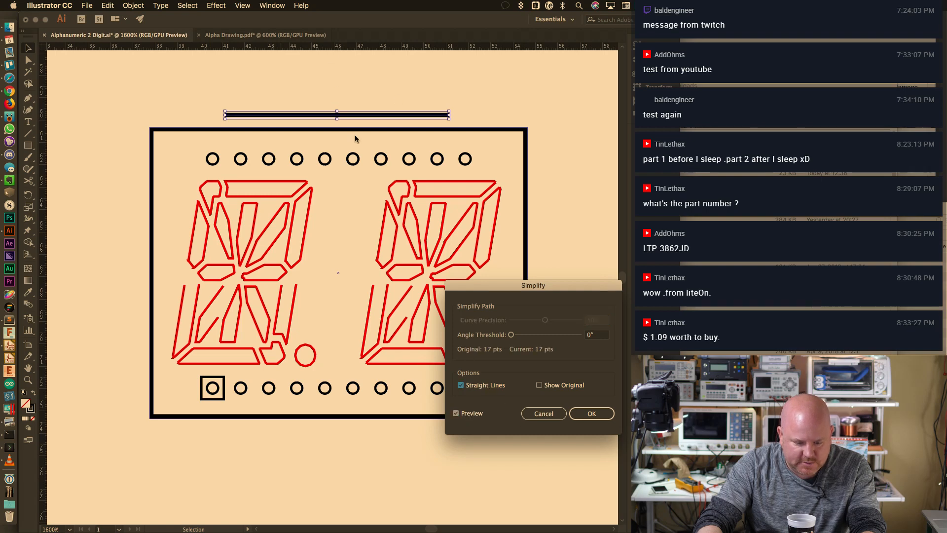
{"action": "key", "text": "Return"}
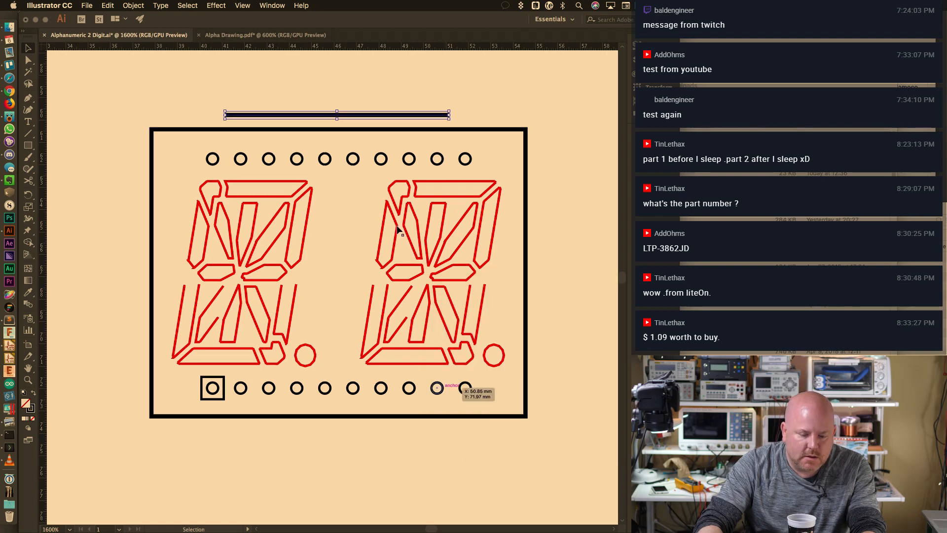
{"action": "scroll", "coordinate": [191, 148], "scroll_direction": "up", "scroll_amount": 4, "text": "alt"}
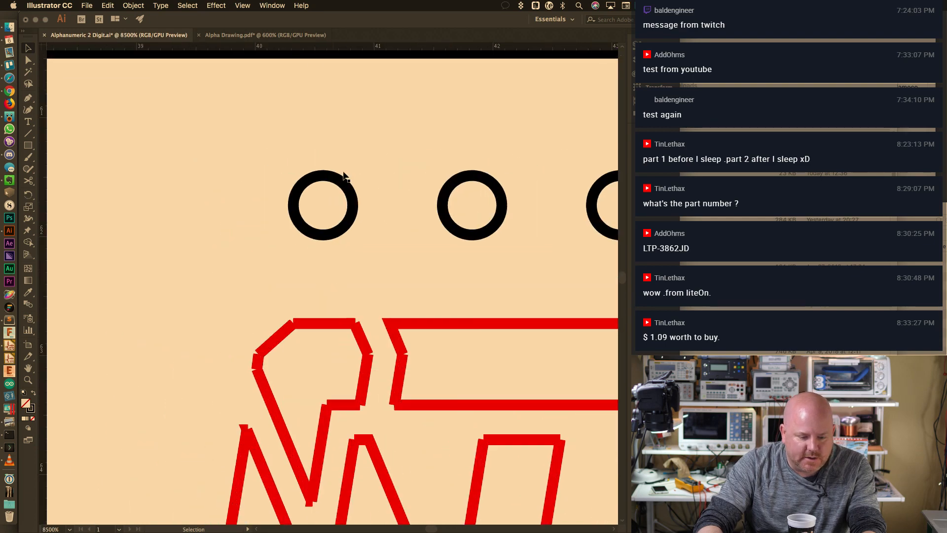
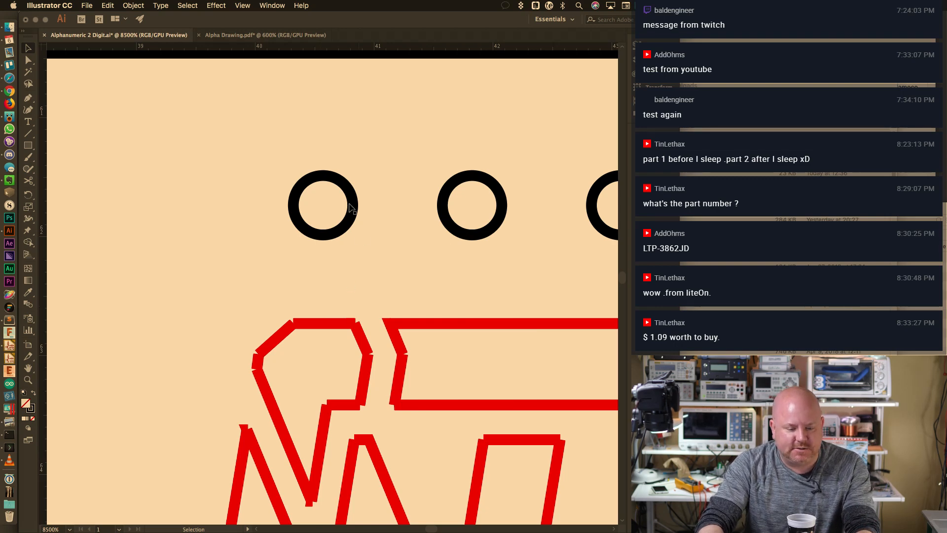
Select the leftmost black pin circle, after briefly selecting the red outline segments
{"action": "left_click", "coordinate": [342, 231]}
{"action": "left_click", "coordinate": [331, 326]}
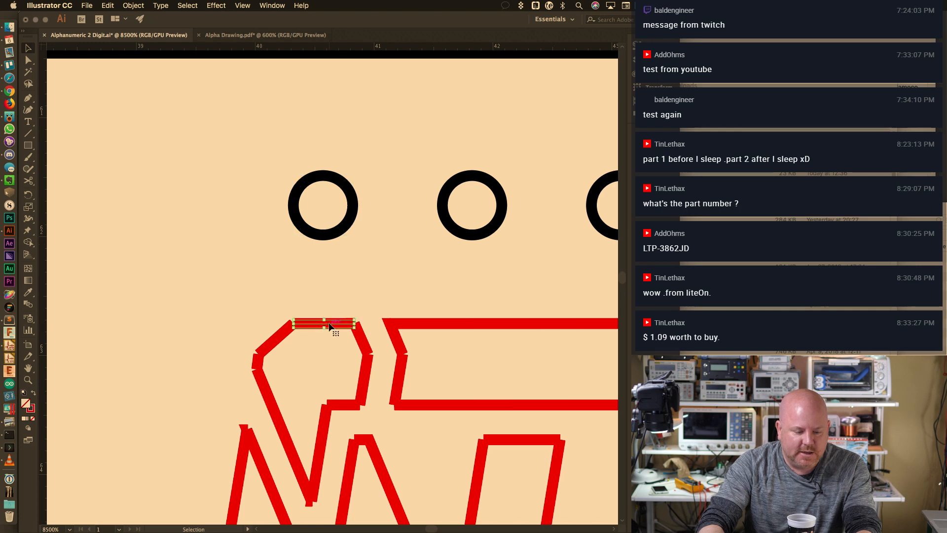
{"action": "left_click", "coordinate": [363, 340]}
{"action": "left_click", "coordinate": [367, 373]}
{"action": "left_click", "coordinate": [338, 406]}
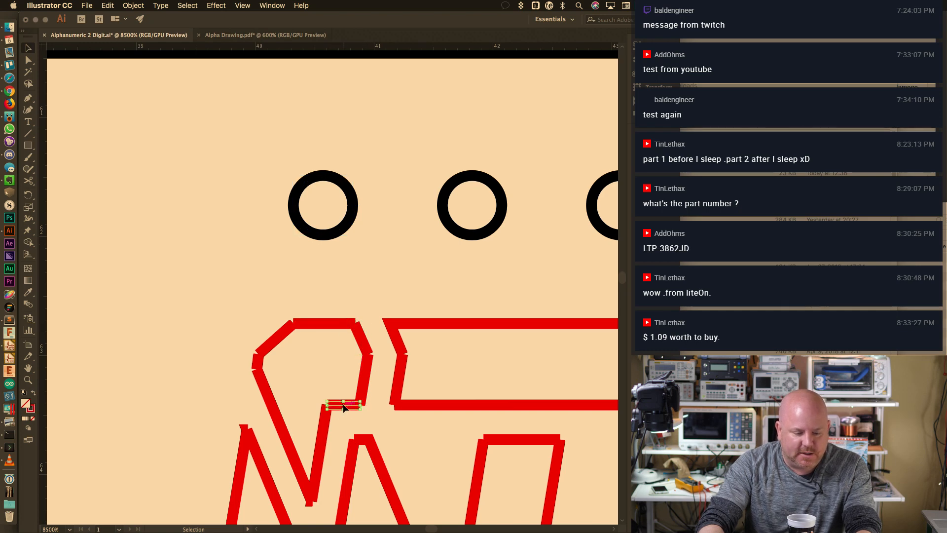
{"action": "left_click", "coordinate": [335, 237]}
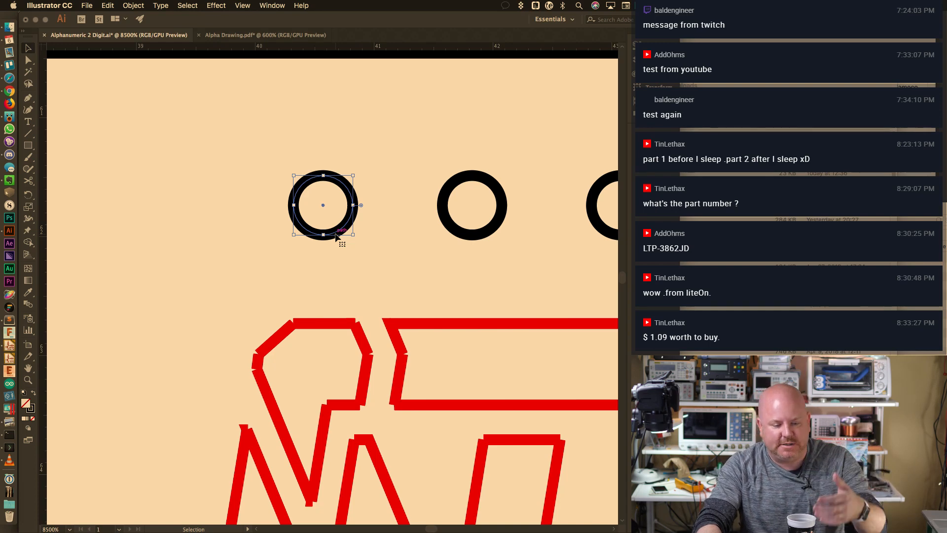
Zoom in on the left circle and bring up Object > Path
{"action": "left_click", "coordinate": [133, 6]}
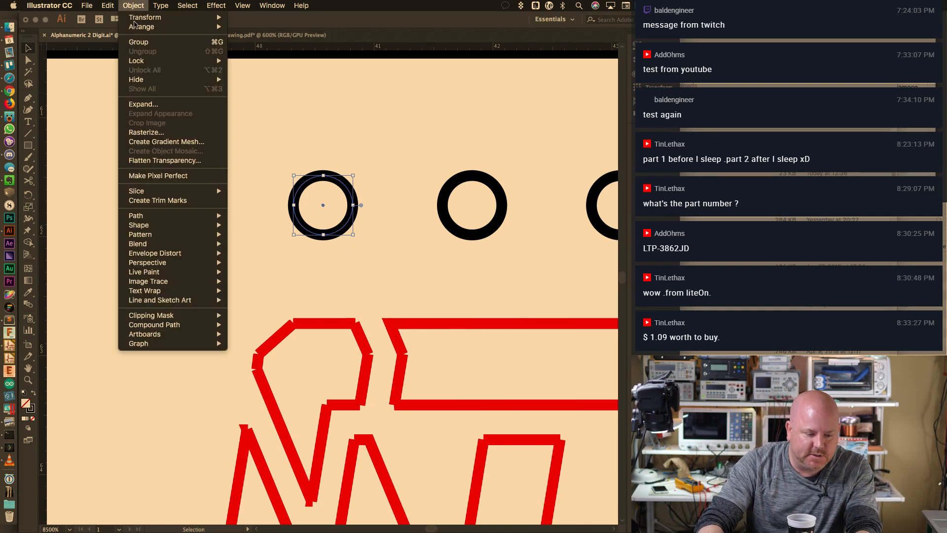
{"action": "left_click", "coordinate": [317, 295]}
{"action": "scroll", "coordinate": [327, 272], "scroll_direction": "down", "scroll_amount": 3, "text": "alt"}
{"action": "scroll", "coordinate": [323, 258], "scroll_direction": "up", "scroll_amount": 1, "text": "alt"}
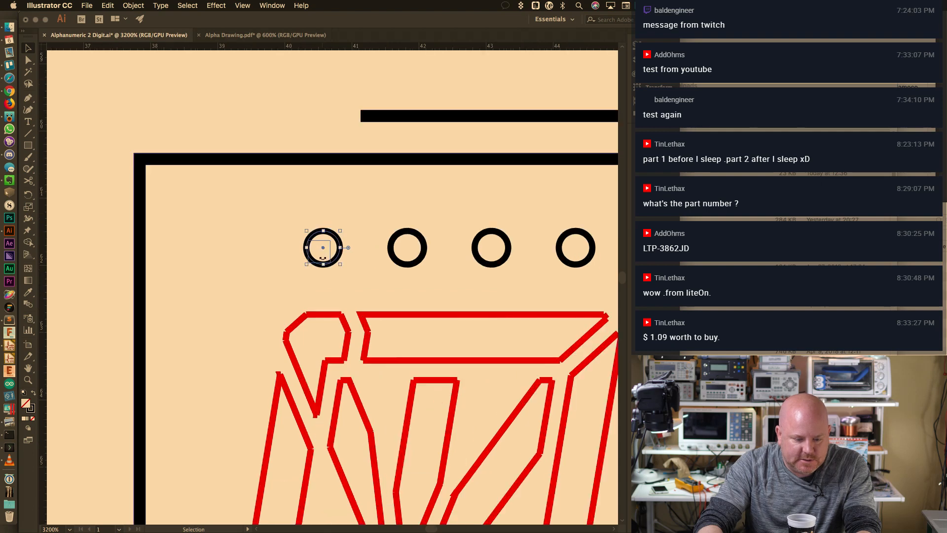
{"action": "scroll", "coordinate": [322, 258], "scroll_direction": "up", "scroll_amount": 3, "text": "alt"}
{"action": "left_click_drag", "start_coordinate": [394, 182], "coordinate": [446, 282]}
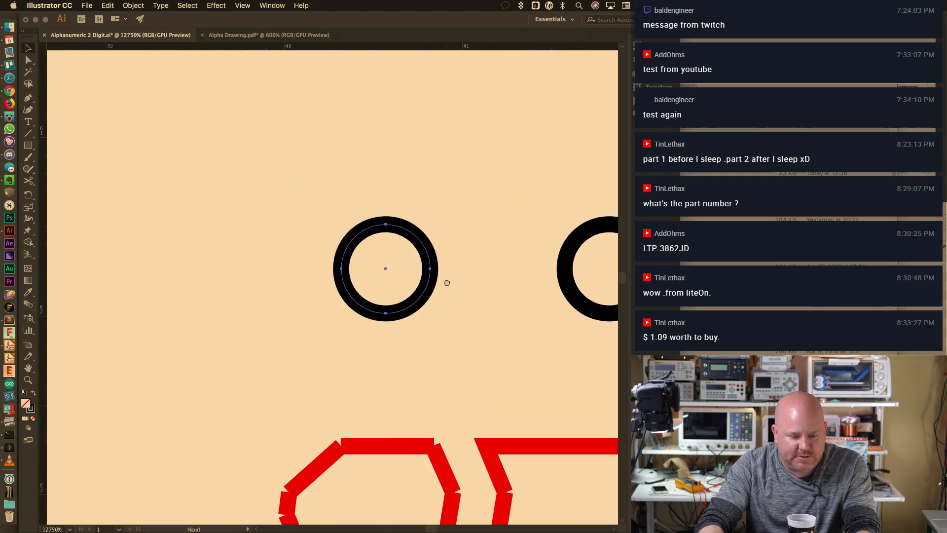
{"action": "key", "text": "super+equal"}
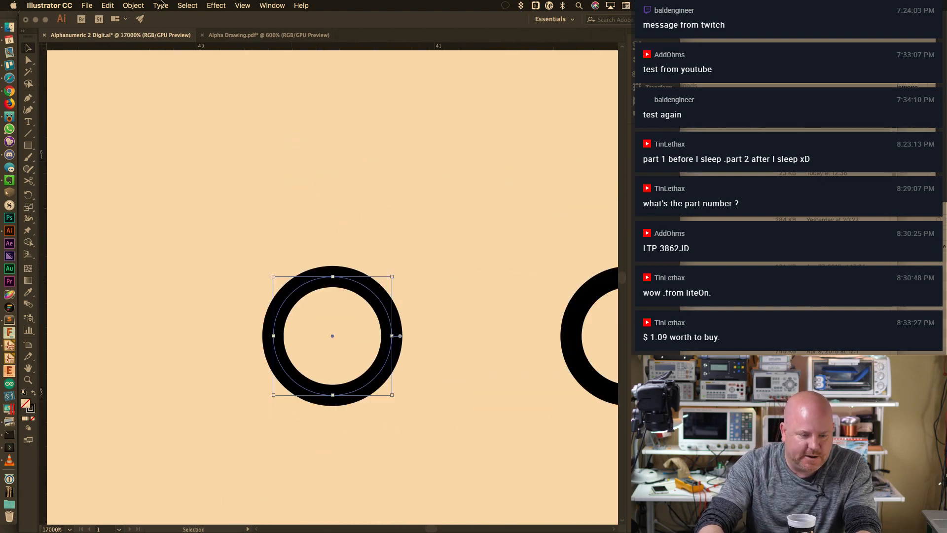
{"action": "left_click", "coordinate": [133, 5]}
{"action": "mouse_move", "coordinate": [160, 237]}
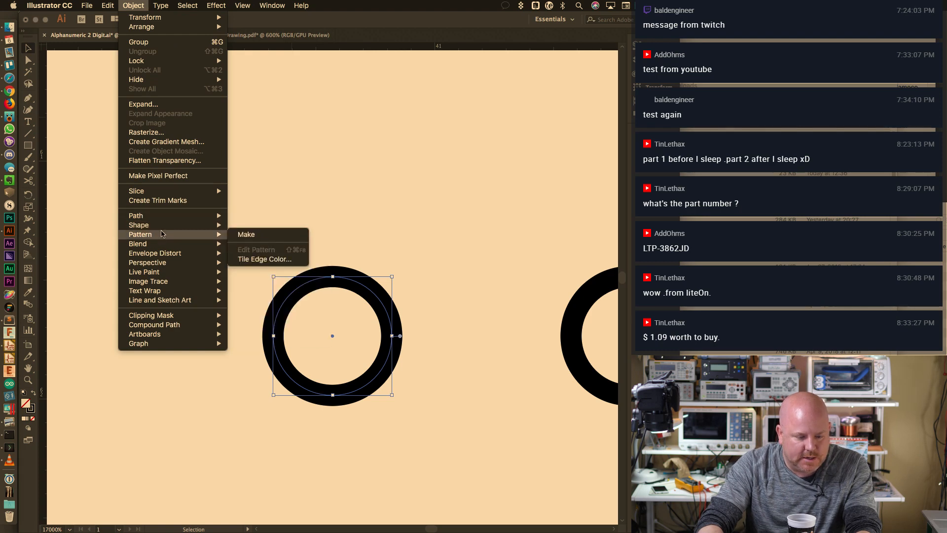
{"action": "mouse_move", "coordinate": [167, 217]}
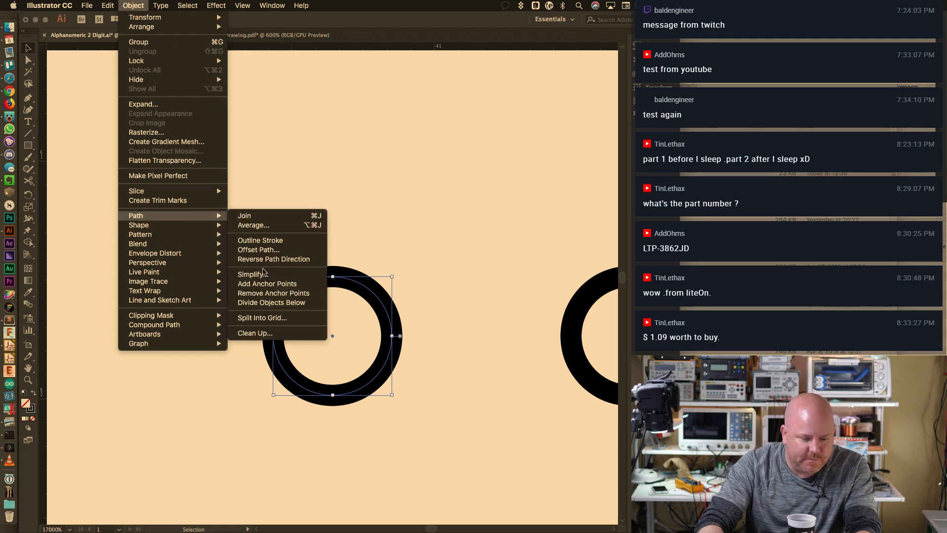
Add anchor points to the left circle once and switch to the Direct Selection tool
{"action": "left_click", "coordinate": [291, 284]}
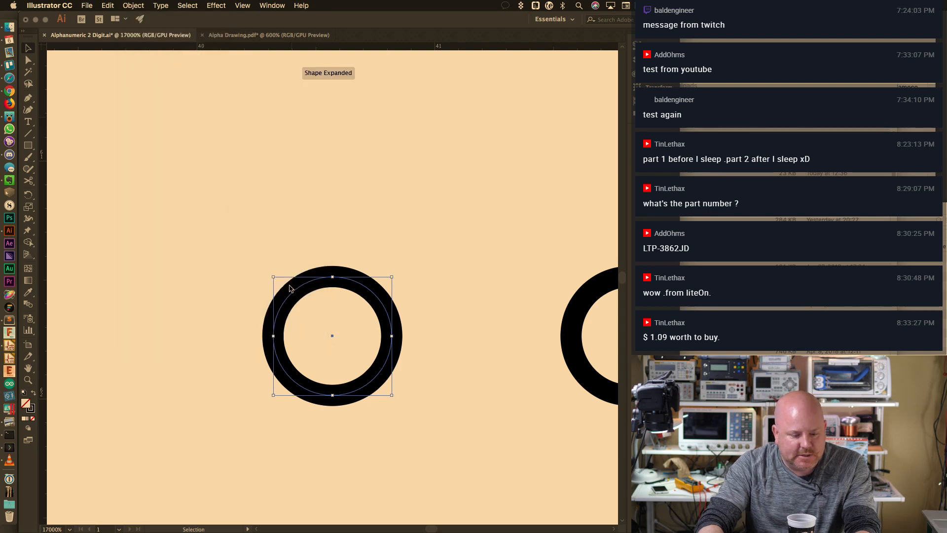
{"action": "left_click", "coordinate": [28, 60]}
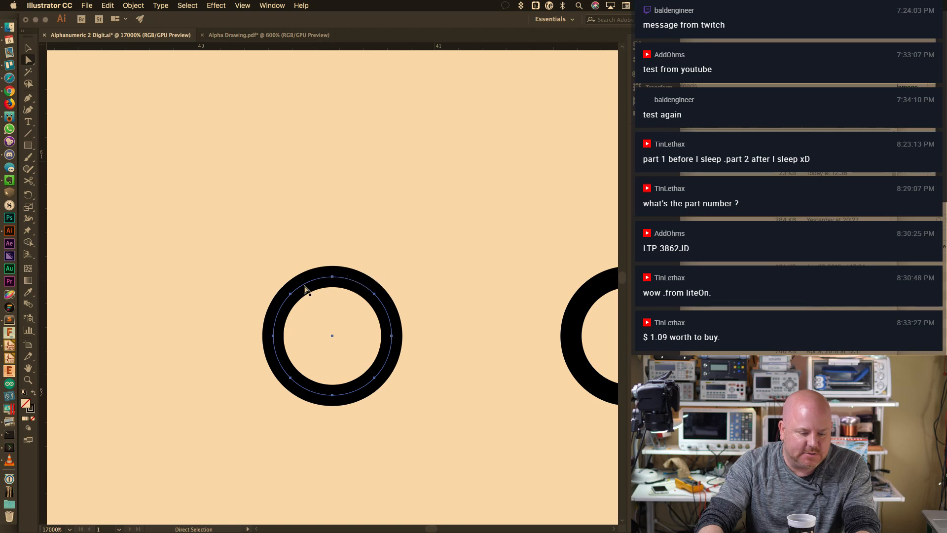
{"action": "left_click", "coordinate": [132, 5]}
{"action": "mouse_move", "coordinate": [164, 219]}
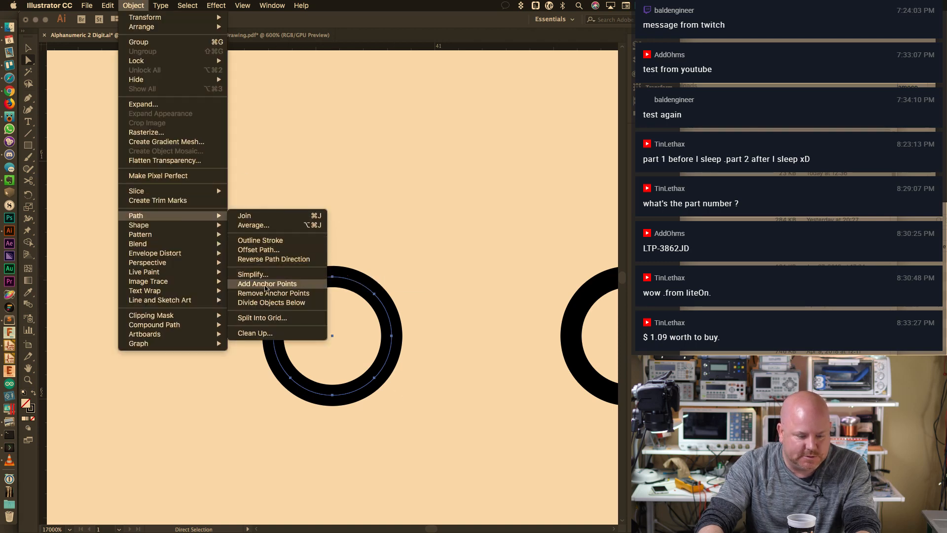
{"action": "left_click", "coordinate": [113, 154]}
{"action": "left_click_drag", "start_coordinate": [359, 347], "coordinate": [508, 277]}
Apply Add Anchor Points three more times so the ring is densely anchored
{"action": "left_click", "coordinate": [143, 4]}
{"action": "mouse_move", "coordinate": [178, 215]}
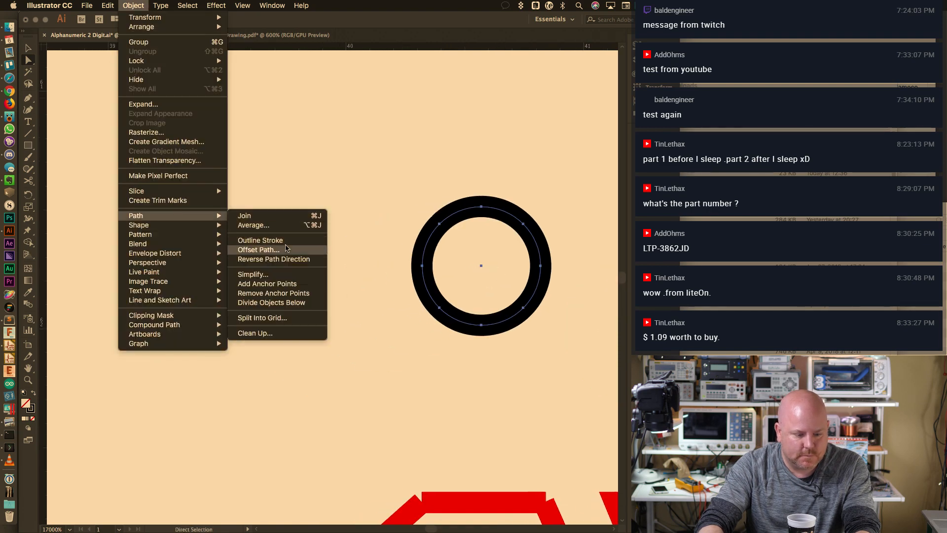
{"action": "left_click", "coordinate": [266, 283]}
{"action": "left_click", "coordinate": [133, 5]}
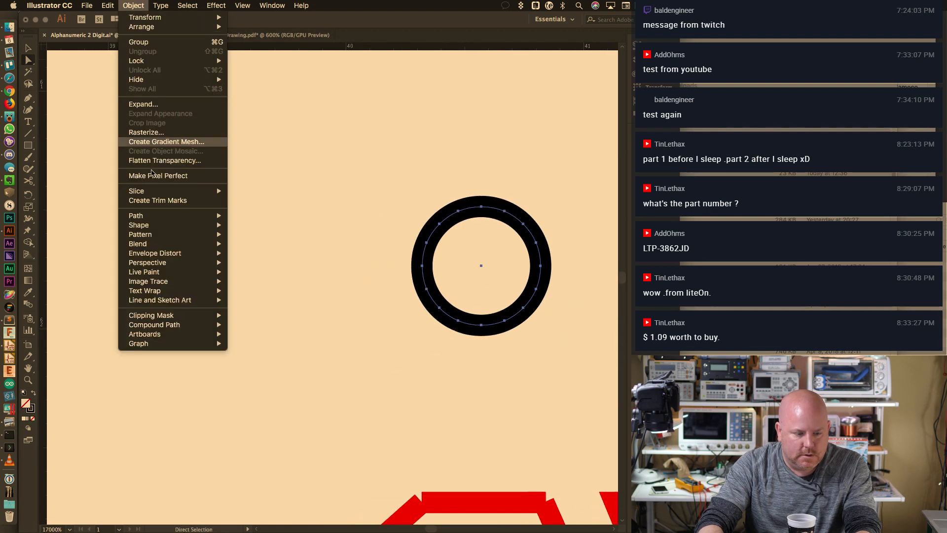
{"action": "mouse_move", "coordinate": [167, 217]}
{"action": "left_click", "coordinate": [267, 284]}
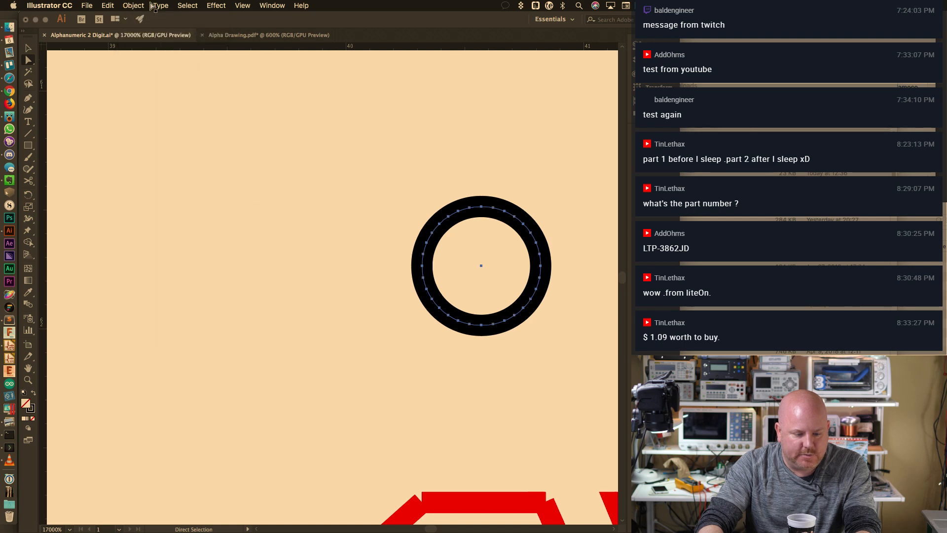
{"action": "left_click", "coordinate": [133, 6]}
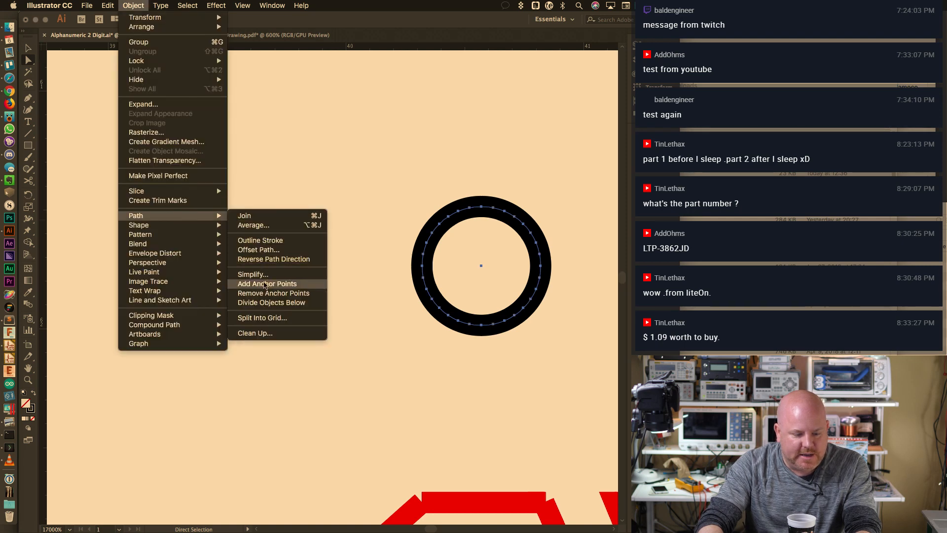
{"action": "left_click", "coordinate": [265, 283]}
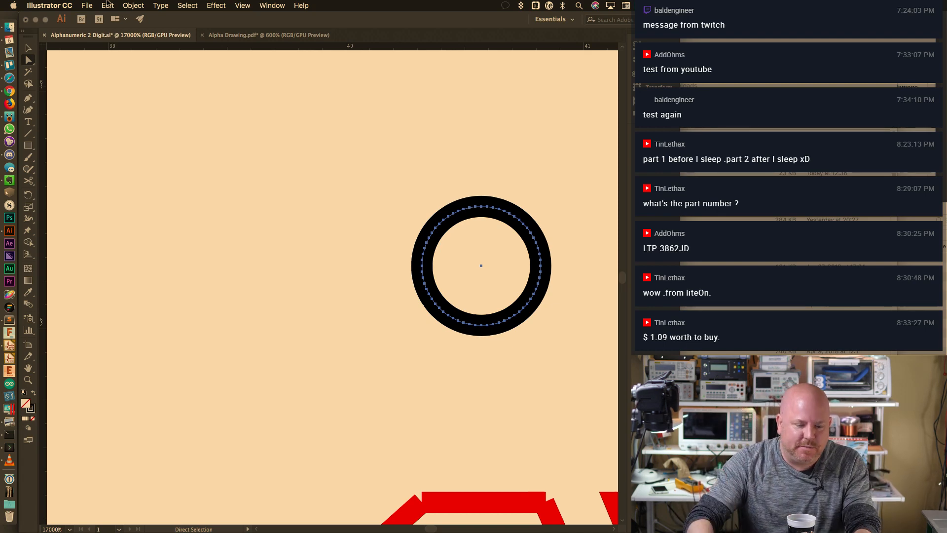
{"action": "left_click", "coordinate": [134, 5]}
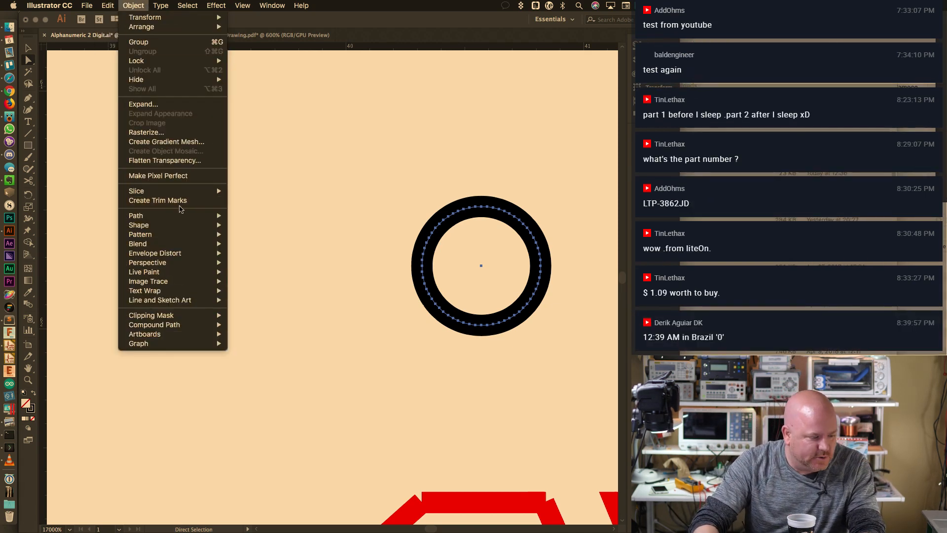
{"action": "mouse_move", "coordinate": [182, 216]}
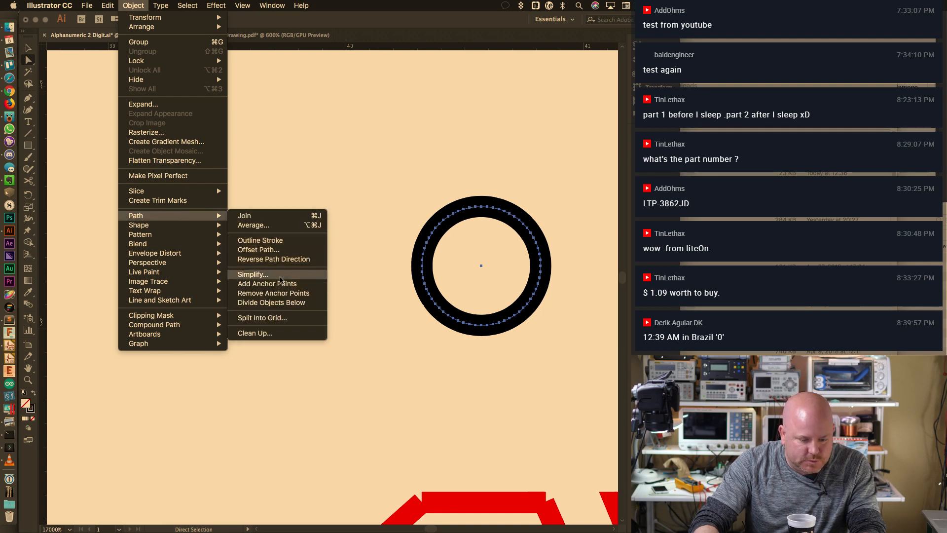
Simplify the ring with Straight Lines checked, apply it, and zoom in to inspect the result
{"action": "left_click", "coordinate": [252, 274]}
{"action": "left_click_drag", "start_coordinate": [540, 286], "coordinate": [270, 163]}
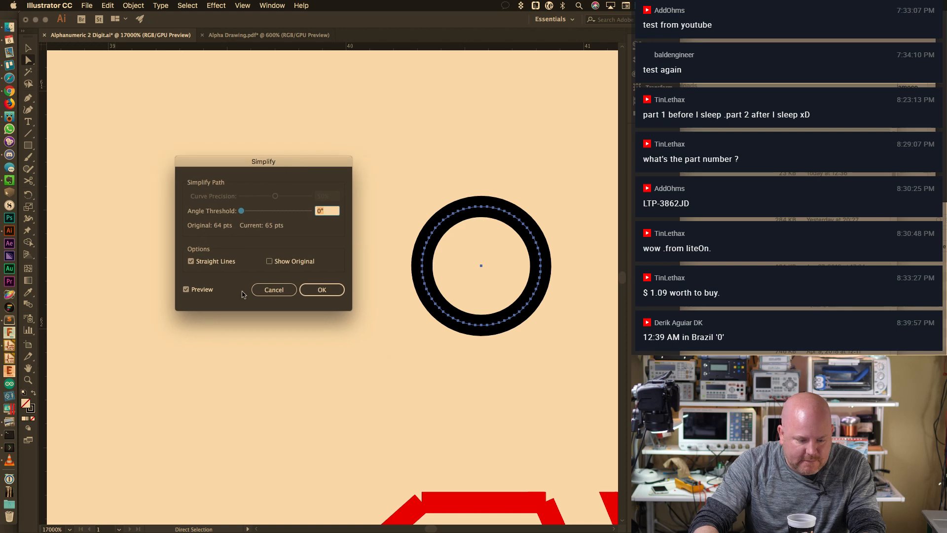
{"action": "left_click", "coordinate": [191, 261]}
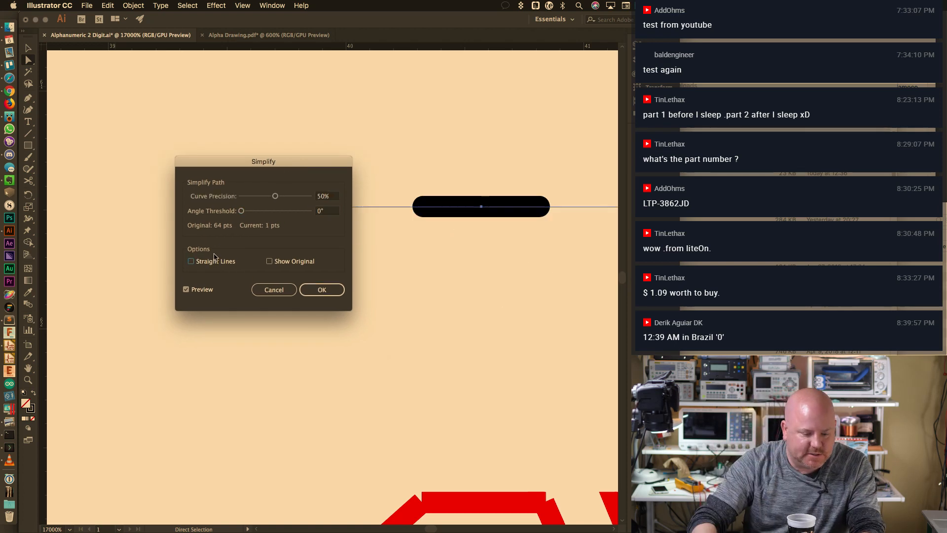
{"action": "left_click", "coordinate": [220, 263]}
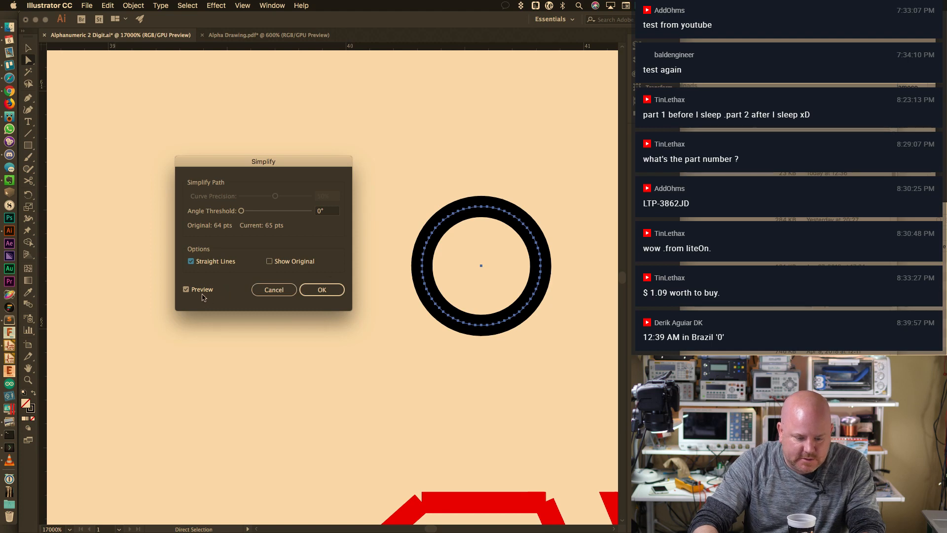
{"action": "left_click", "coordinate": [322, 290]}
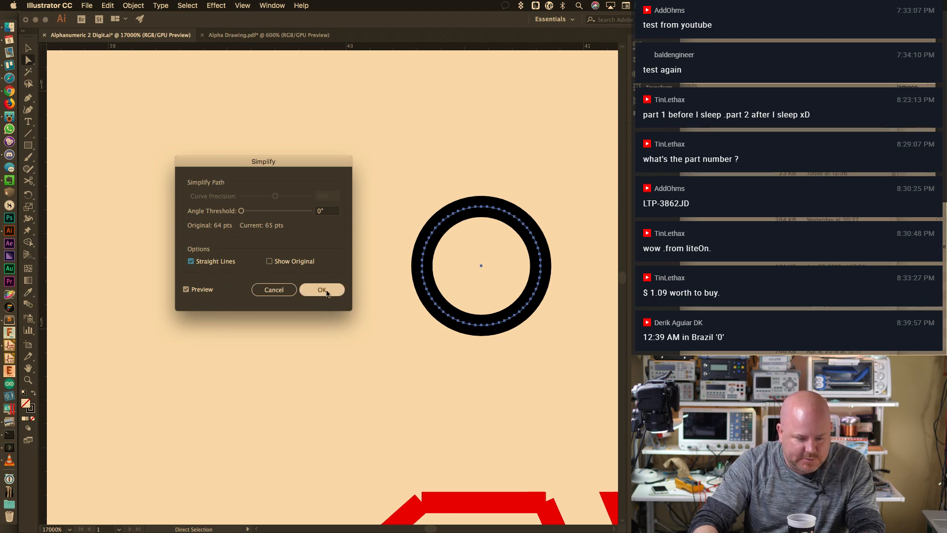
{"action": "scroll", "coordinate": [483, 232], "scroll_direction": "up", "scroll_amount": 3, "text": "alt"}
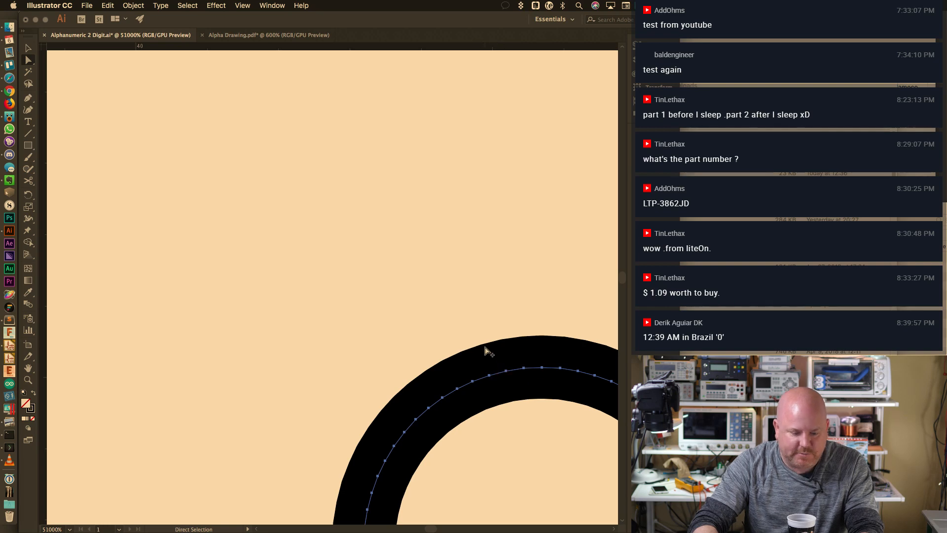
{"action": "scroll", "coordinate": [485, 350], "scroll_direction": "up", "scroll_amount": 1, "text": "alt"}
{"action": "left_click_drag", "start_coordinate": [514, 397], "coordinate": [334, 136]}
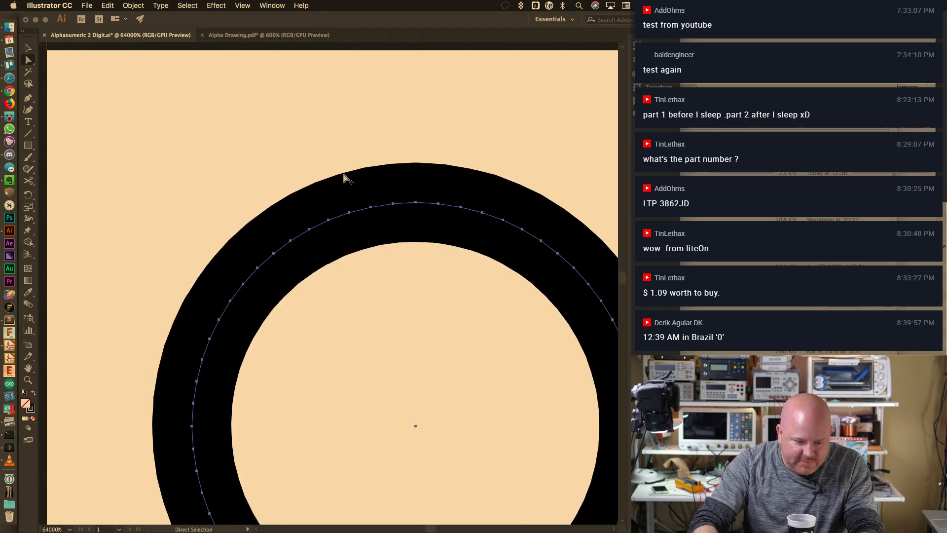
{"action": "scroll", "coordinate": [344, 175], "scroll_direction": "up", "scroll_amount": 1, "text": "alt"}
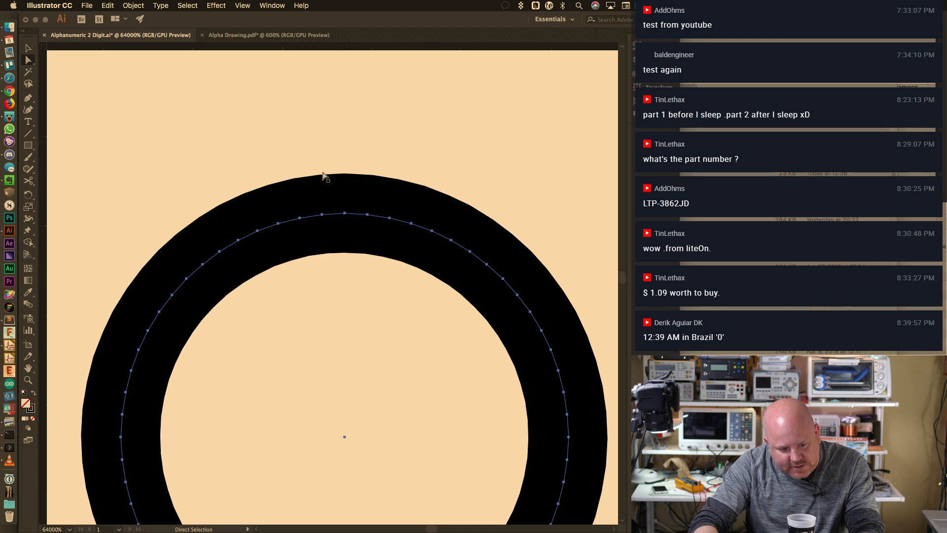
{"action": "scroll", "coordinate": [367, 191], "scroll_direction": "down", "scroll_amount": 5, "text": "alt"}
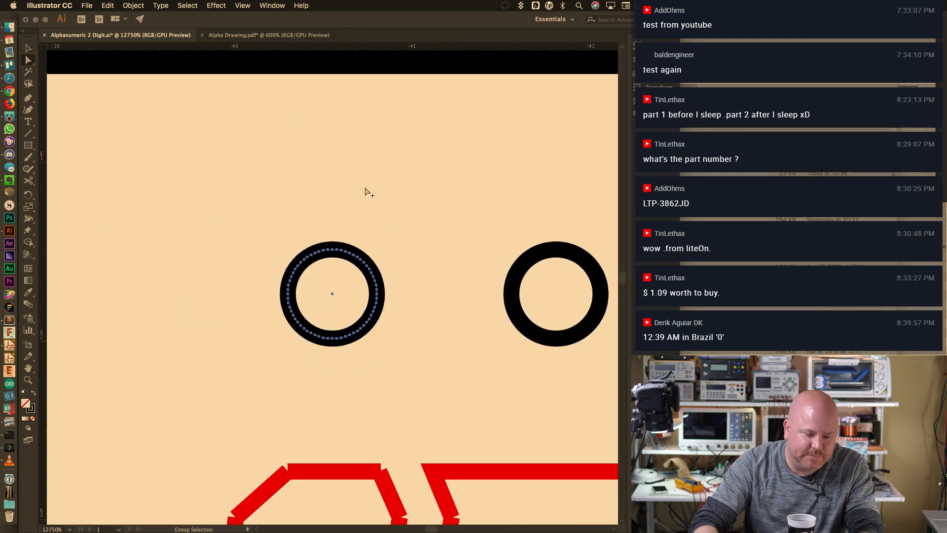
{"action": "scroll", "coordinate": [368, 191], "scroll_direction": "down", "scroll_amount": 3, "text": "alt"}
Export the drawing as AutoCAD DXF, replacing Alphanumeric 2 Digit.dxf, then return to KiCad
{"action": "key", "text": "v"}
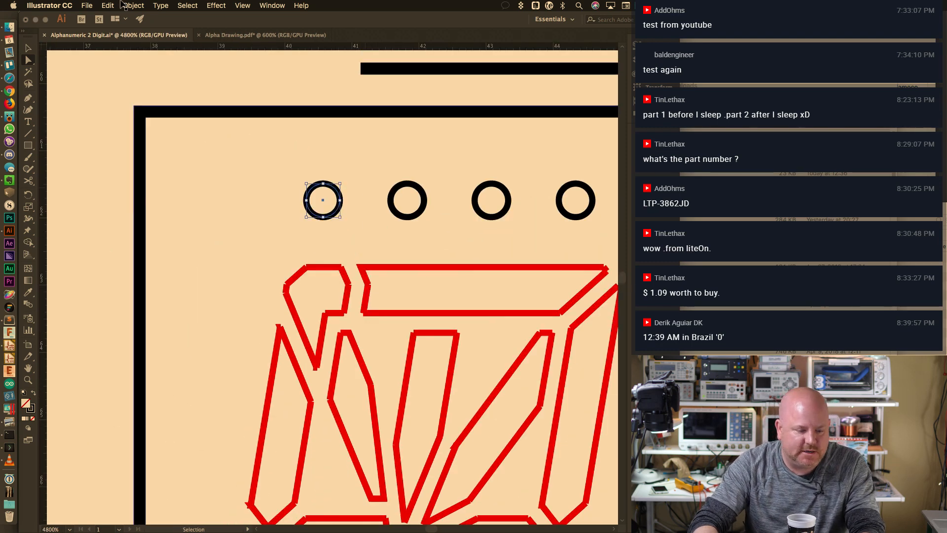
{"action": "left_click", "coordinate": [87, 5]}
{"action": "mouse_move", "coordinate": [114, 169]}
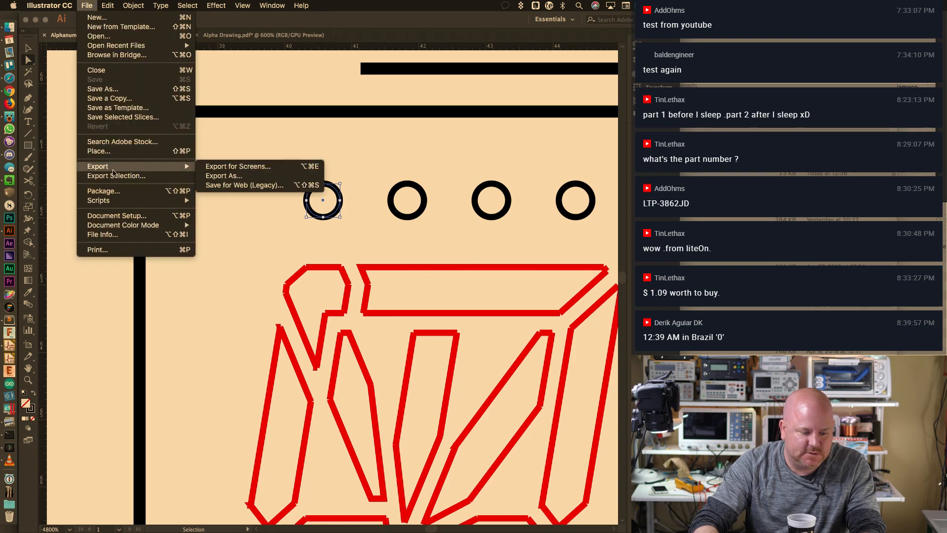
{"action": "left_click", "coordinate": [224, 175]}
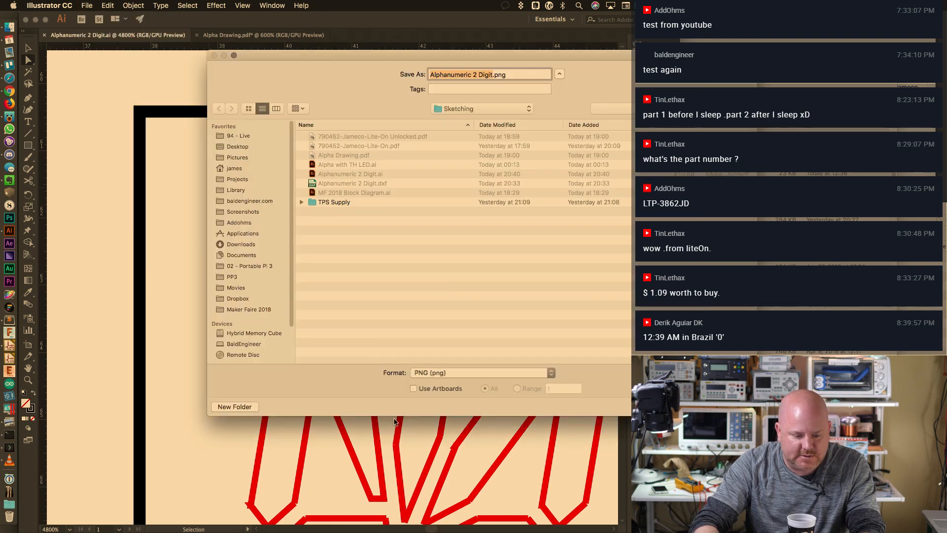
{"action": "left_click", "coordinate": [468, 373]}
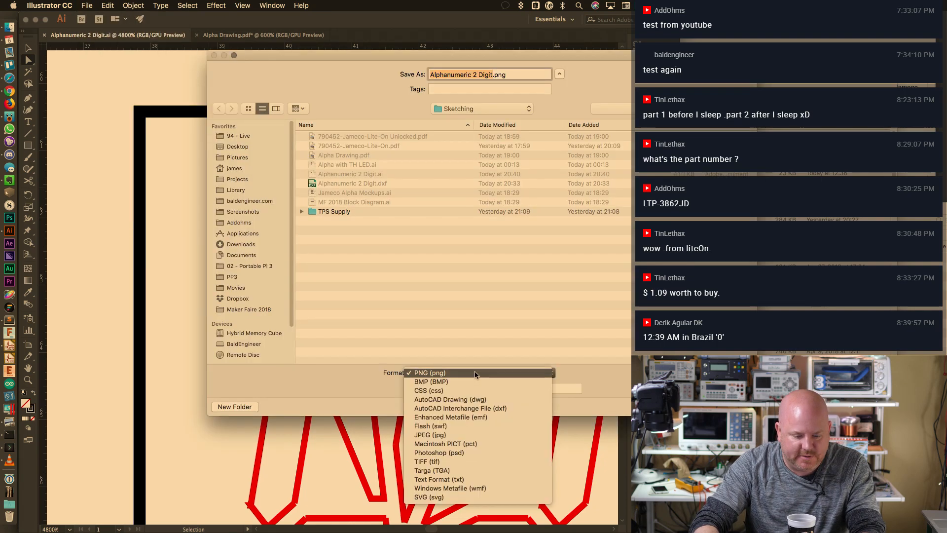
{"action": "left_click", "coordinate": [477, 409]}
{"action": "key", "text": "Return"}
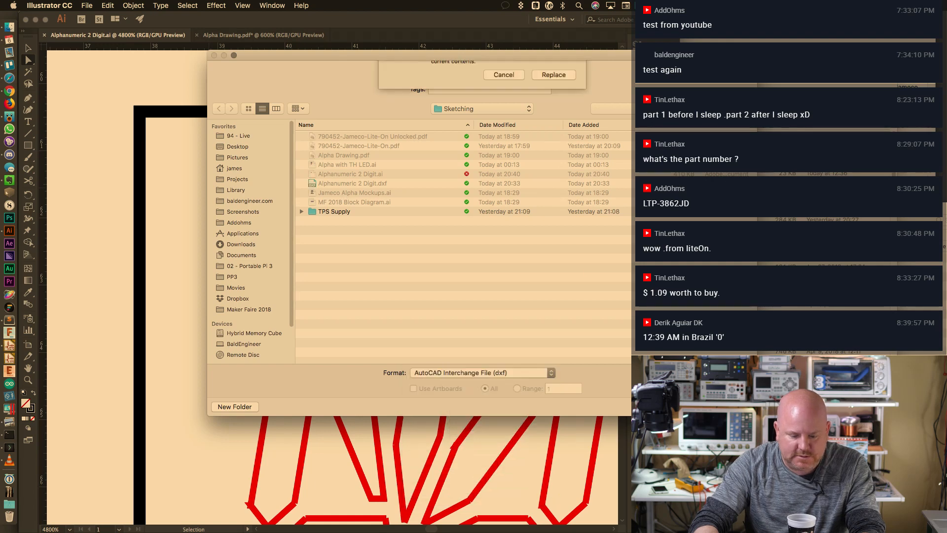
{"action": "left_click", "coordinate": [551, 120]}
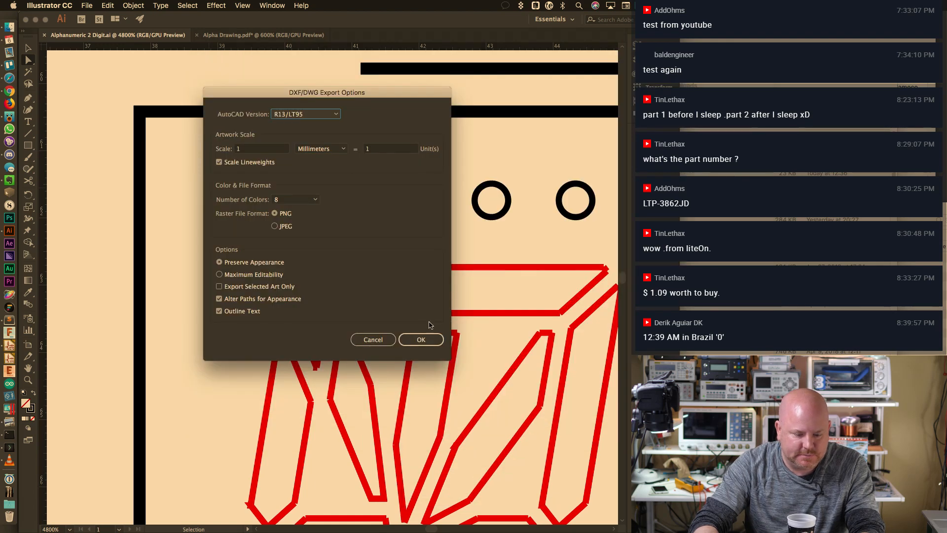
{"action": "left_click", "coordinate": [430, 336]}
{"action": "key", "text": "super+Tab"}
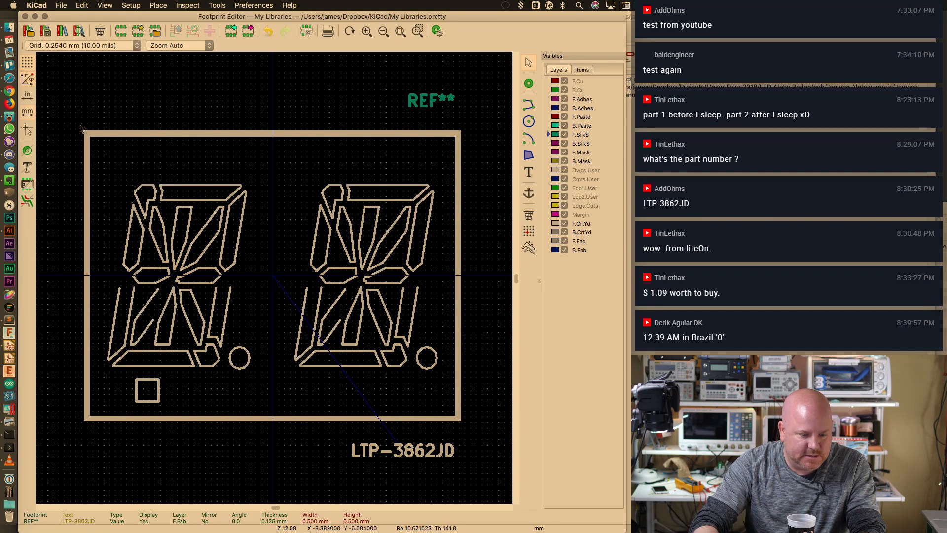
Delete the footprint's old outlines and import the re-exported DXF outlines in their place
{"action": "left_click_drag", "start_coordinate": [80, 129], "coordinate": [482, 435]}
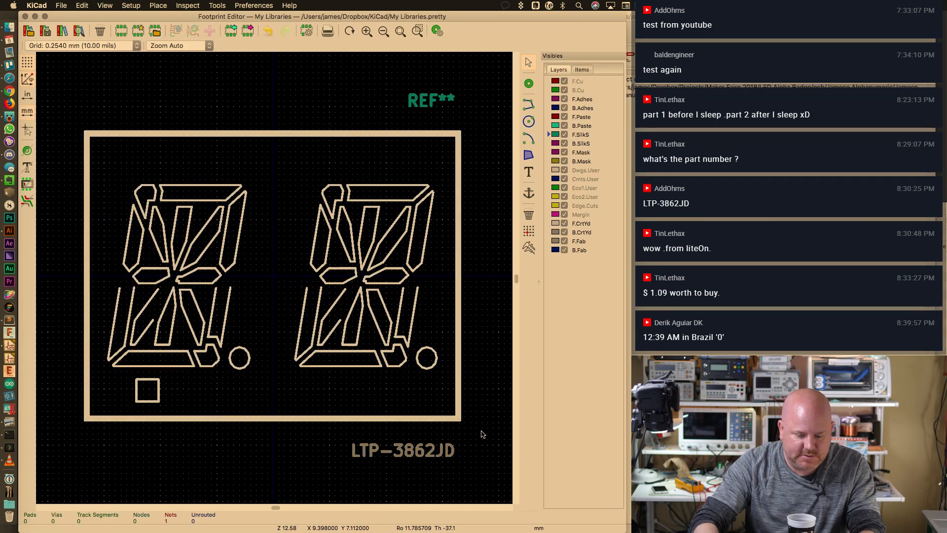
{"action": "key", "text": "Delete"}
{"action": "left_click", "coordinate": [61, 6]}
{"action": "mouse_move", "coordinate": [91, 78]}
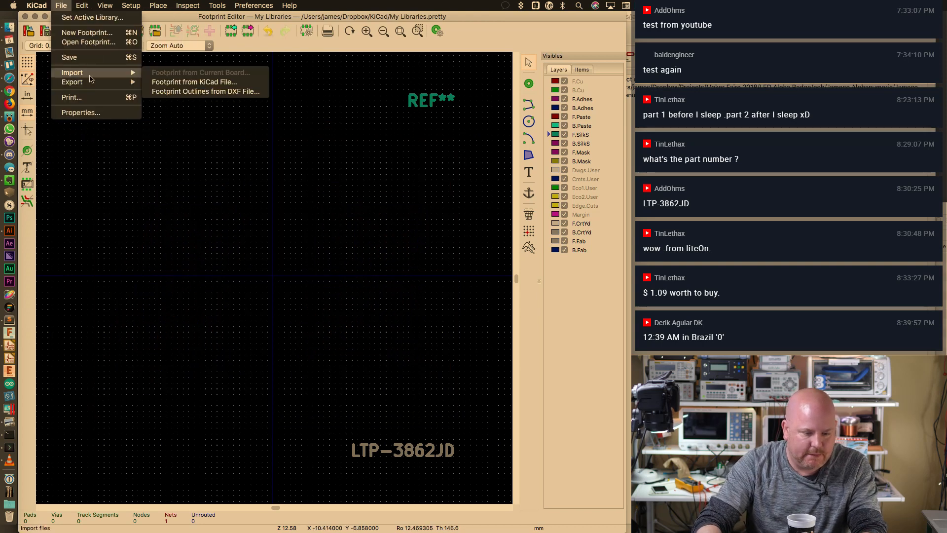
{"action": "left_click", "coordinate": [197, 89]}
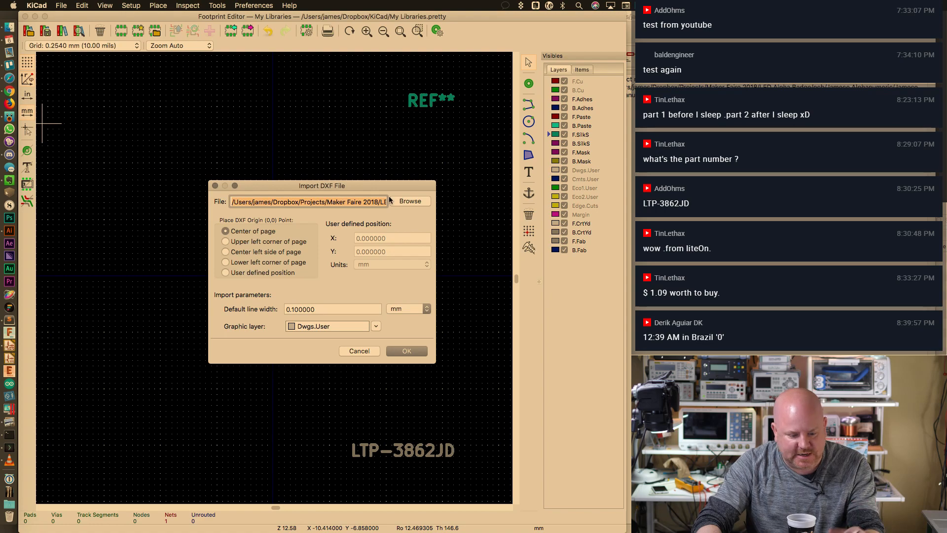
{"action": "left_click", "coordinate": [405, 353]}
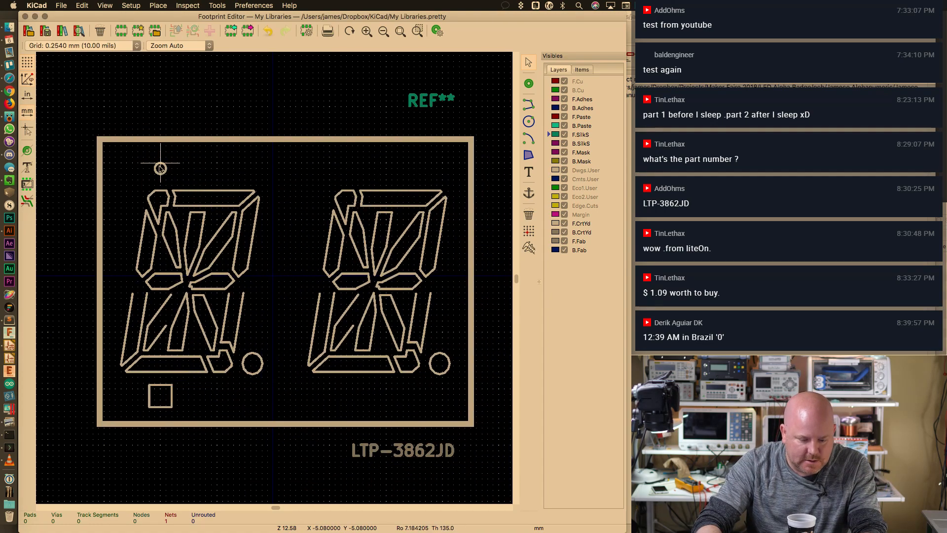
{"action": "left_click", "coordinate": [160, 174]}
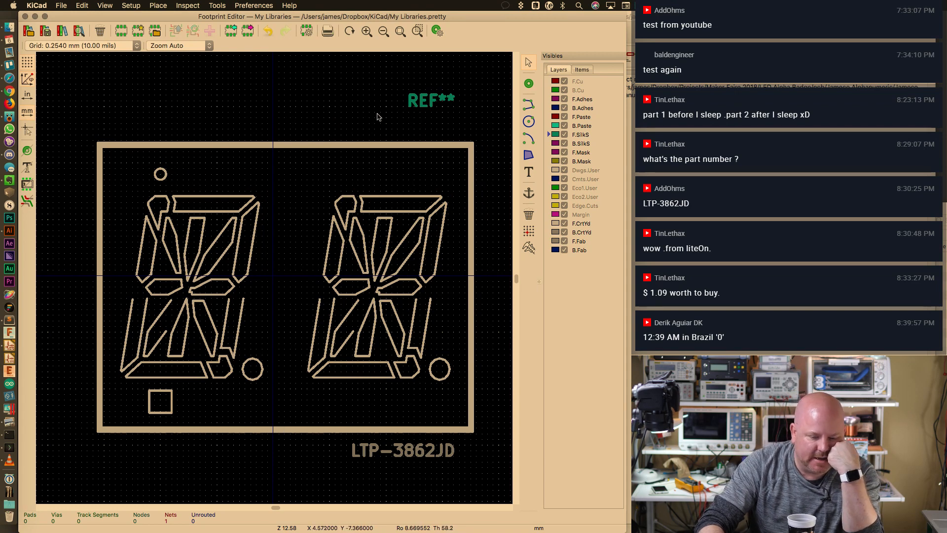
Check the small square's top-edge coordinates in Line Segment Properties
{"action": "left_click", "coordinate": [167, 391]}
{"action": "double_click", "coordinate": [167, 392]}
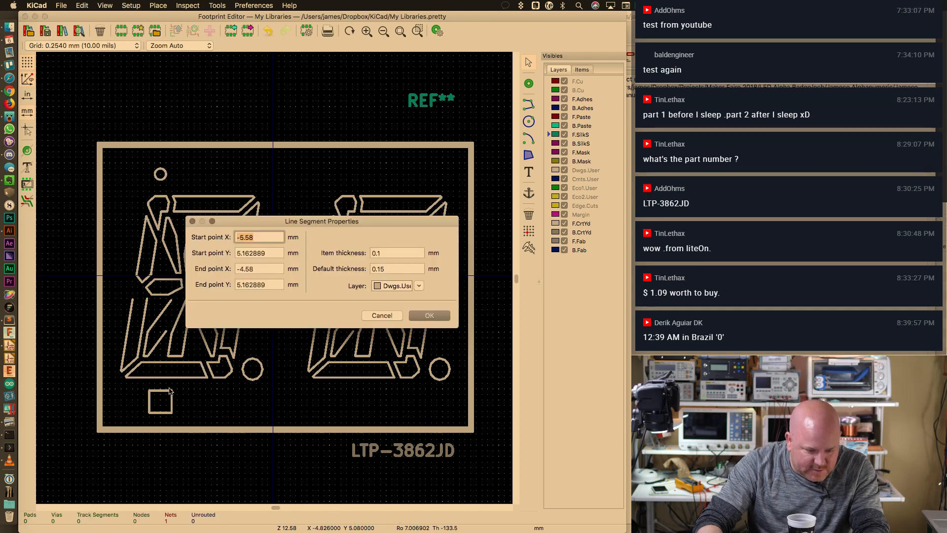
{"action": "left_click", "coordinate": [265, 270]}
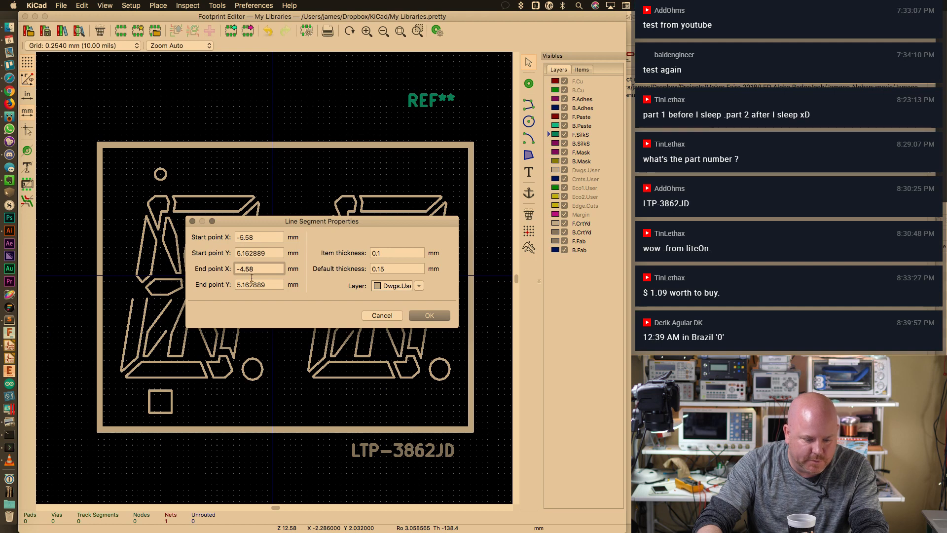
{"action": "left_click", "coordinate": [429, 316]}
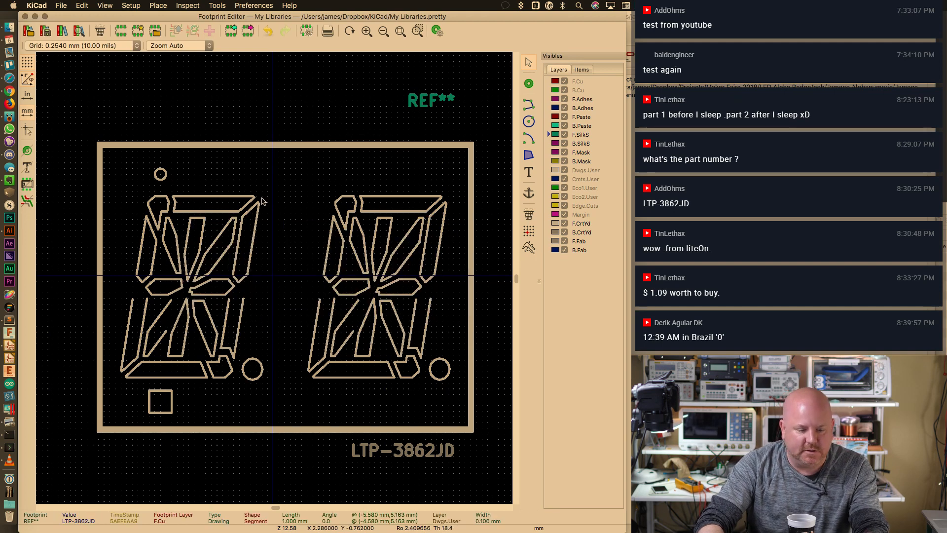
{"action": "left_click", "coordinate": [230, 264]}
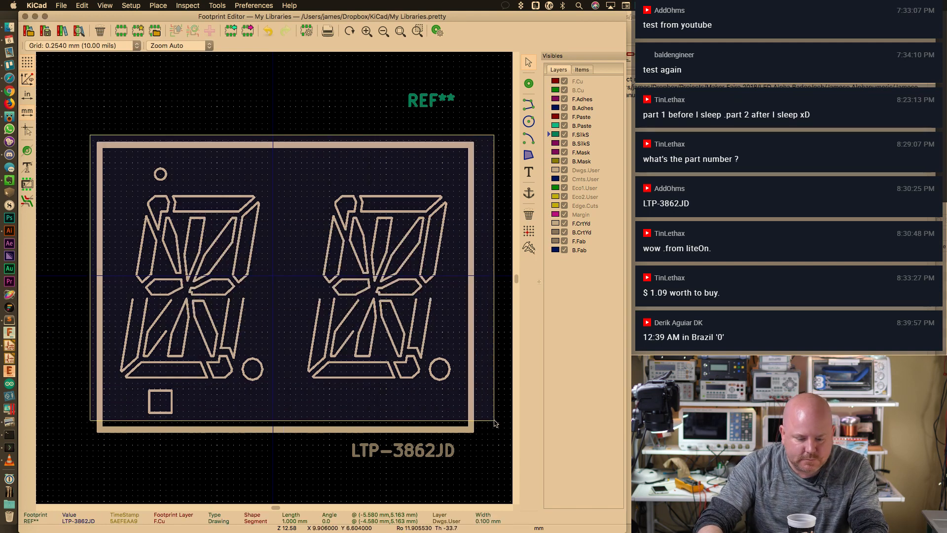
{"action": "left_click", "coordinate": [238, 158]}
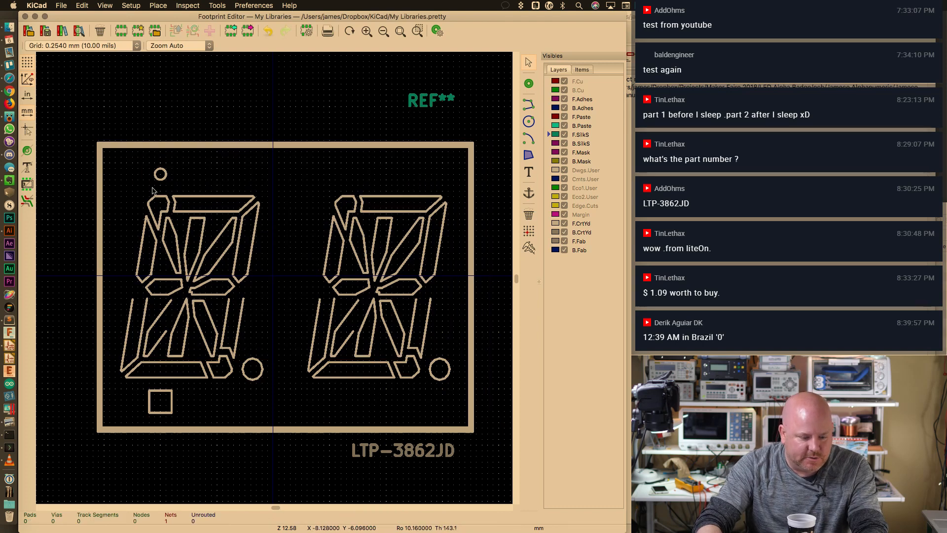
Delete all imported outlines and return to Illustrator's full artboard view
{"action": "left_click_drag", "start_coordinate": [90, 139], "coordinate": [501, 438]}
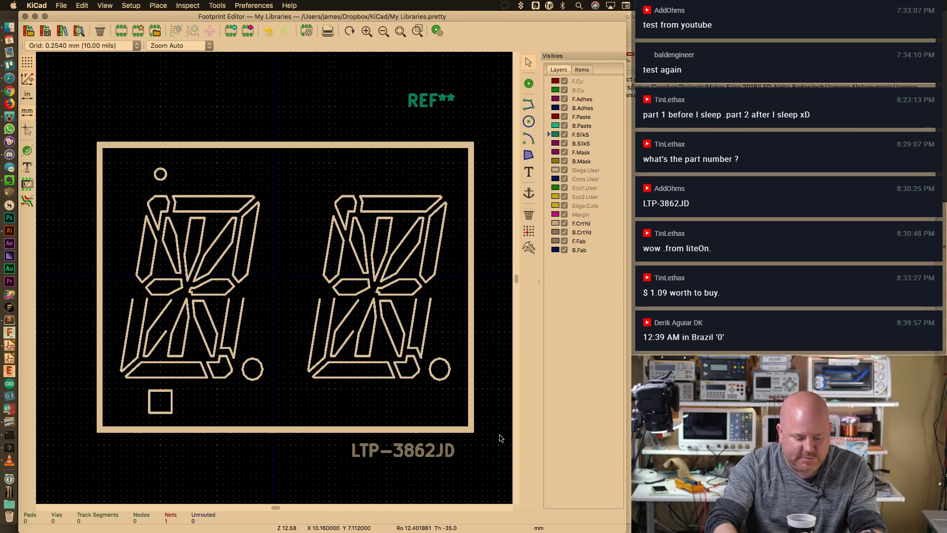
{"action": "key", "text": "Delete"}
{"action": "key", "text": "super+Tab"}
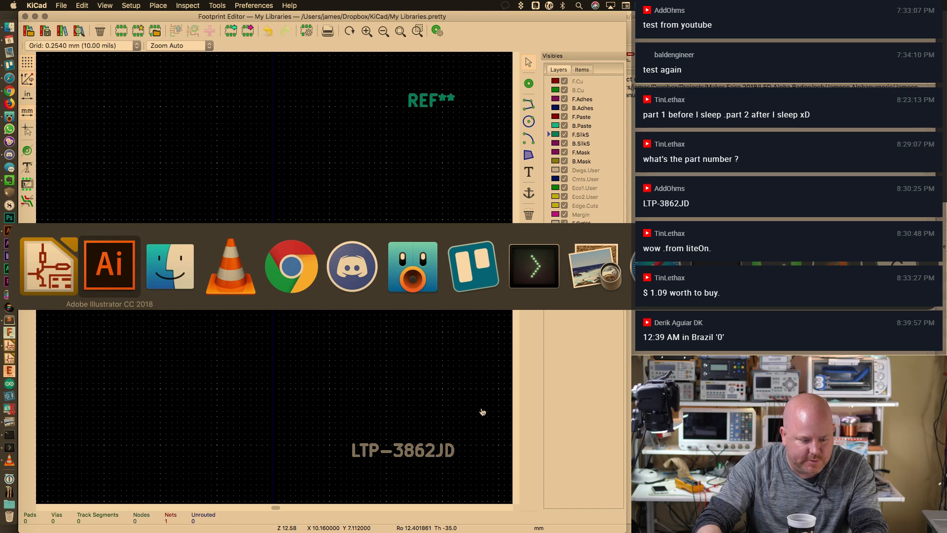
{"action": "key", "text": "super+0"}
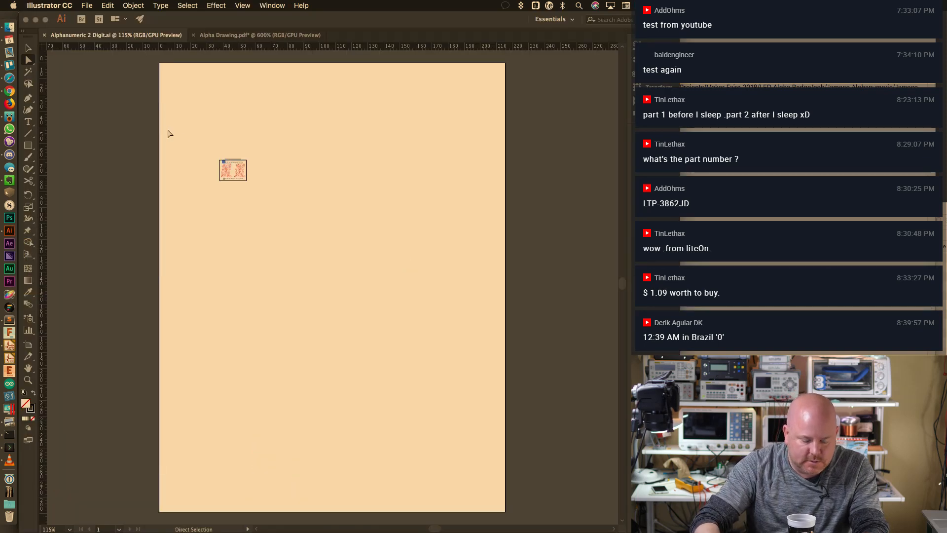
Shrink the artboard corners in tightly around the display drawing
{"action": "key", "text": "super+minus"}
{"action": "key", "text": "super+minus"}
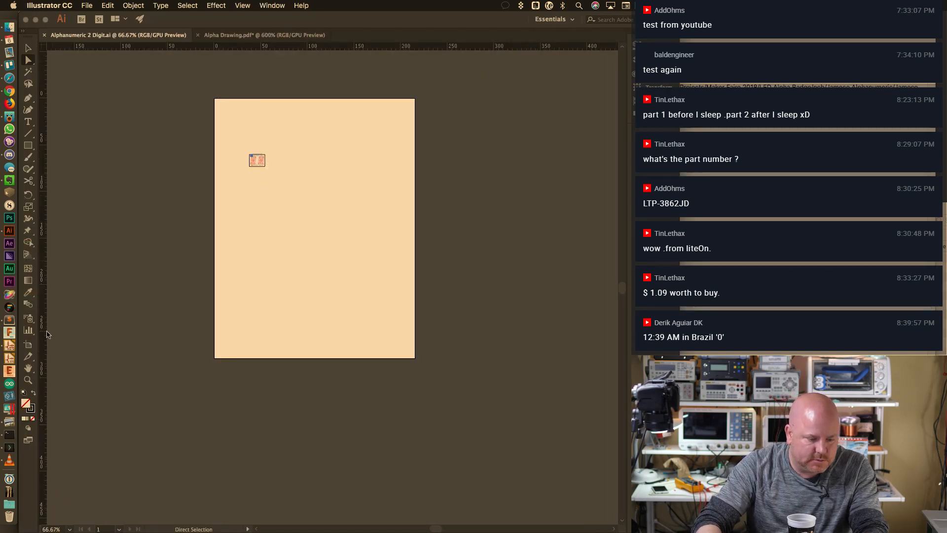
{"action": "left_click", "coordinate": [28, 344]}
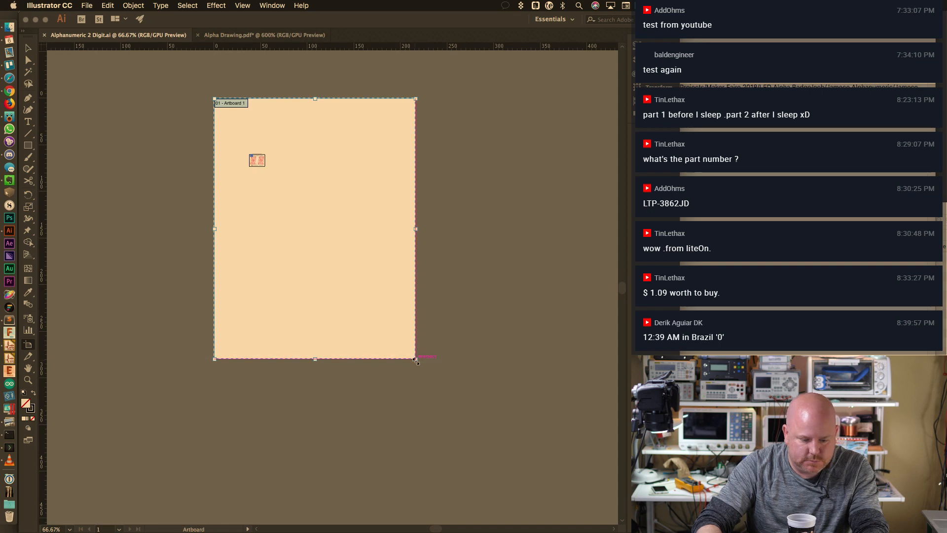
{"action": "left_click_drag", "start_coordinate": [416, 360], "coordinate": [281, 176]}
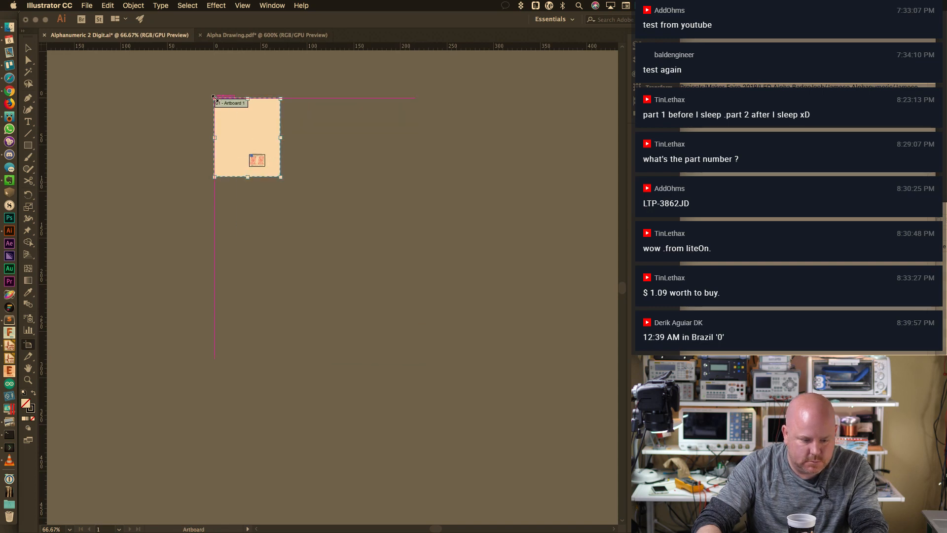
{"action": "left_click_drag", "start_coordinate": [214, 97], "coordinate": [242, 147]}
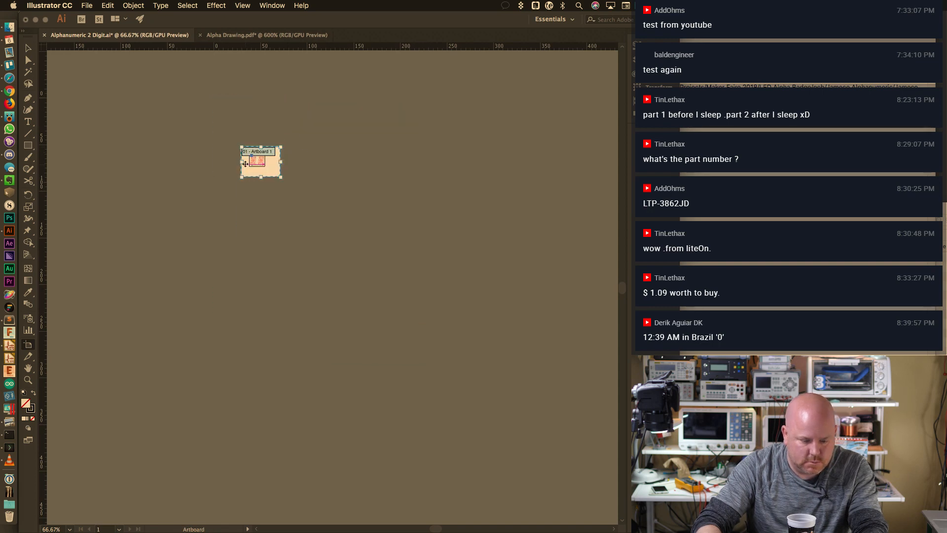
{"action": "key", "text": "a"}
{"action": "key", "text": "super+0"}
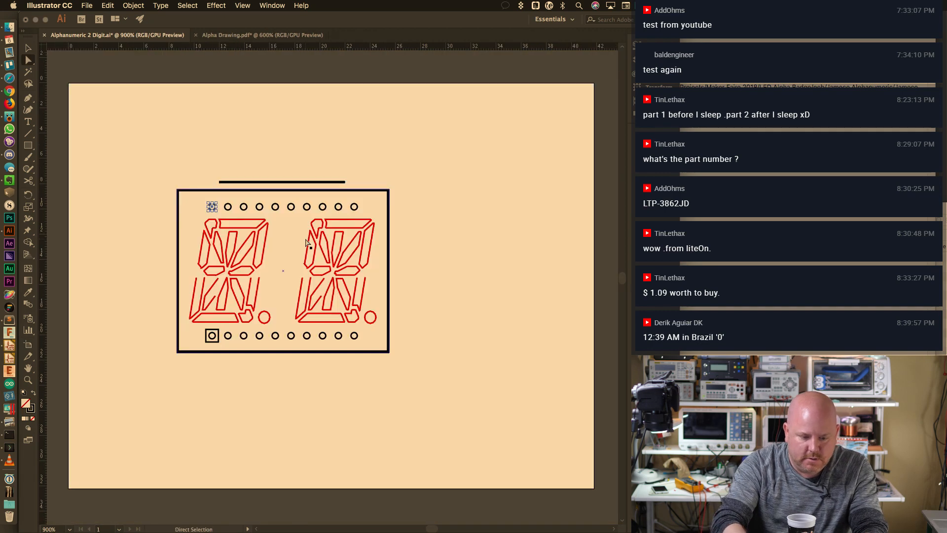
Delete the stray line above the display frame and view the outline rectangle's properties
{"action": "scroll", "coordinate": [269, 208], "scroll_direction": "up", "scroll_amount": 3, "text": "alt"}
{"action": "left_click", "coordinate": [296, 163]}
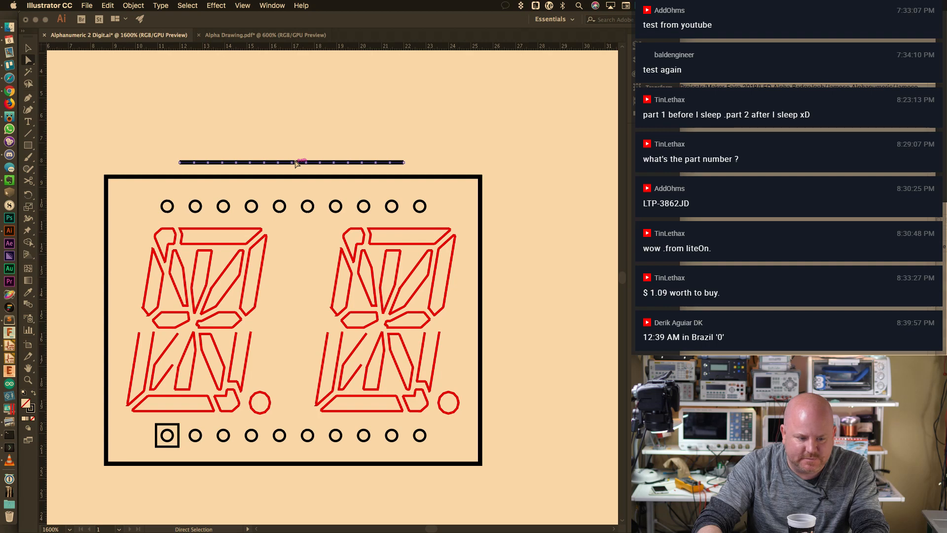
{"action": "left_click", "coordinate": [189, 149]}
{"action": "left_click_drag", "start_coordinate": [172, 146], "coordinate": [426, 166]}
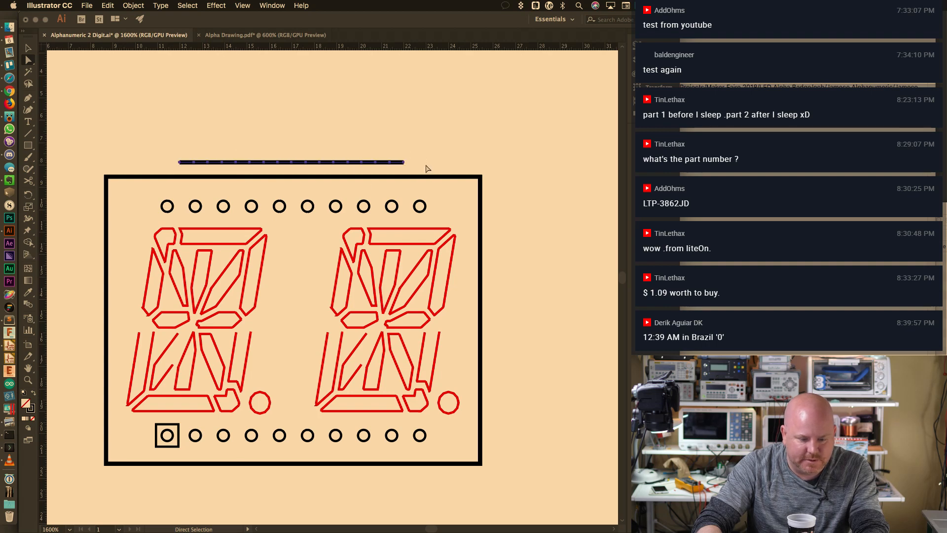
{"action": "key", "text": "Delete"}
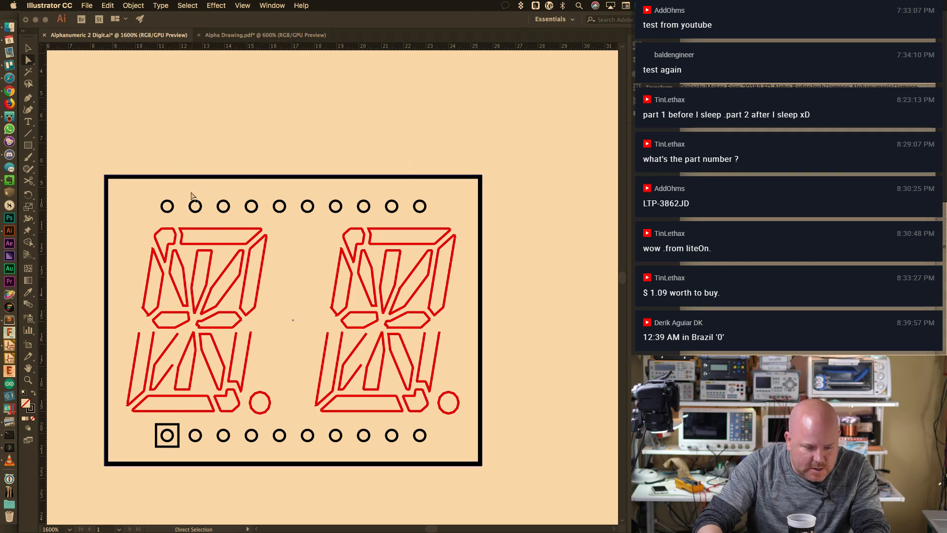
{"action": "left_click_drag", "start_coordinate": [219, 201], "coordinate": [429, 218]}
{"action": "key", "text": "super+z"}
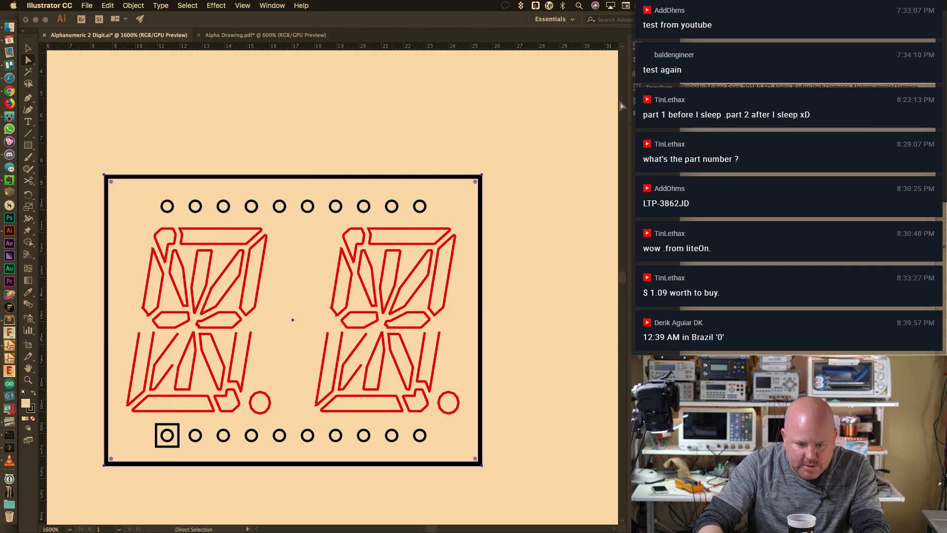
{"action": "left_click", "coordinate": [622, 106]}
Lock the Outline layer and select both rows of pin circles
{"action": "left_click", "coordinate": [648, 59]}
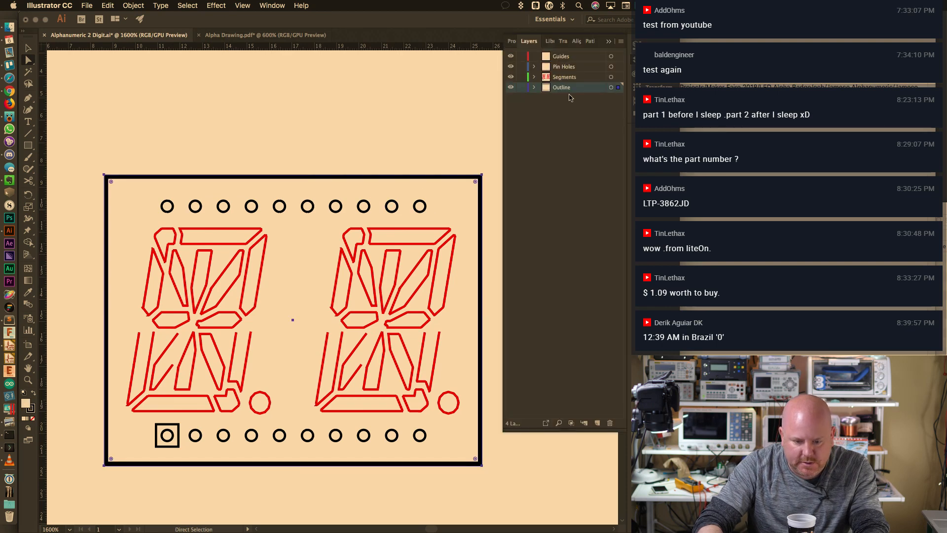
{"action": "left_click", "coordinate": [522, 87]}
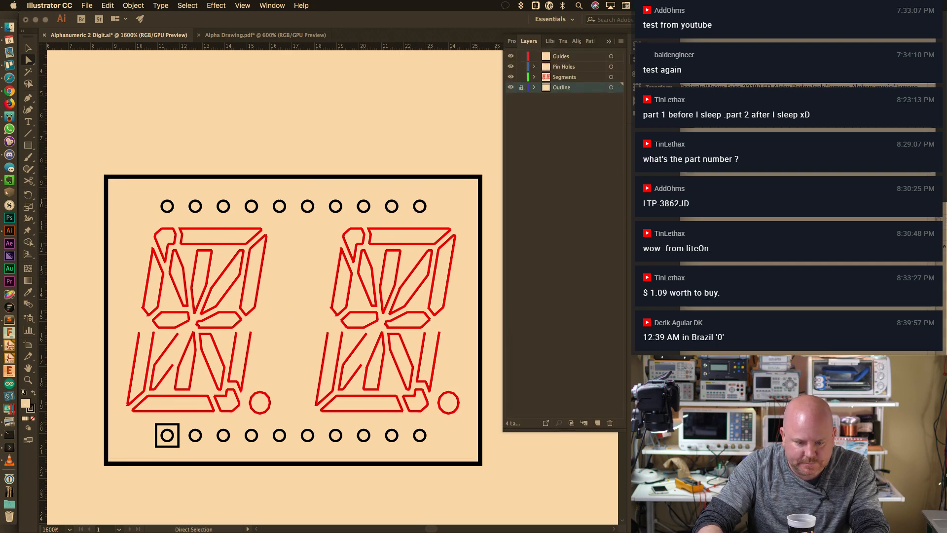
{"action": "left_click", "coordinate": [647, 59]}
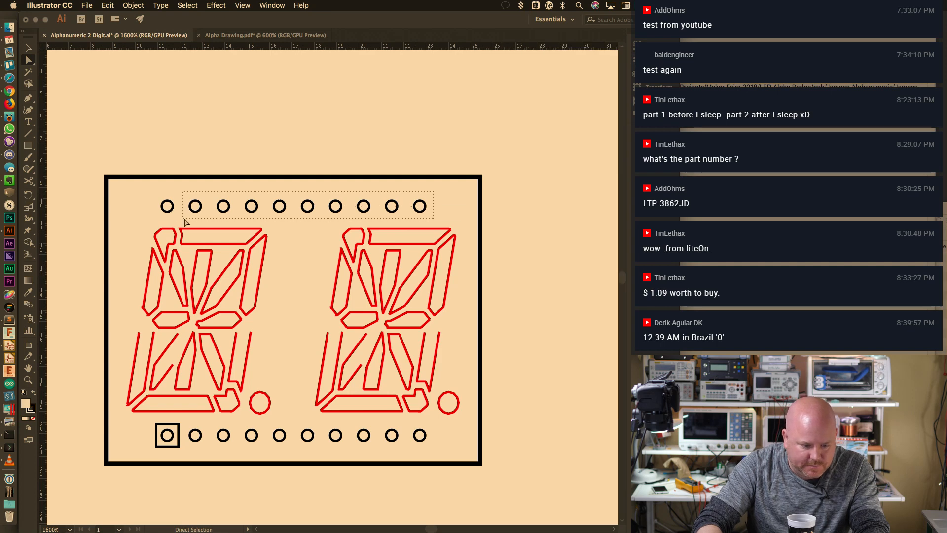
{"action": "left_click_drag", "start_coordinate": [186, 223], "coordinate": [186, 224]}
{"action": "left_click_drag", "start_coordinate": [352, 445], "coordinate": [437, 446], "text": "shift"}
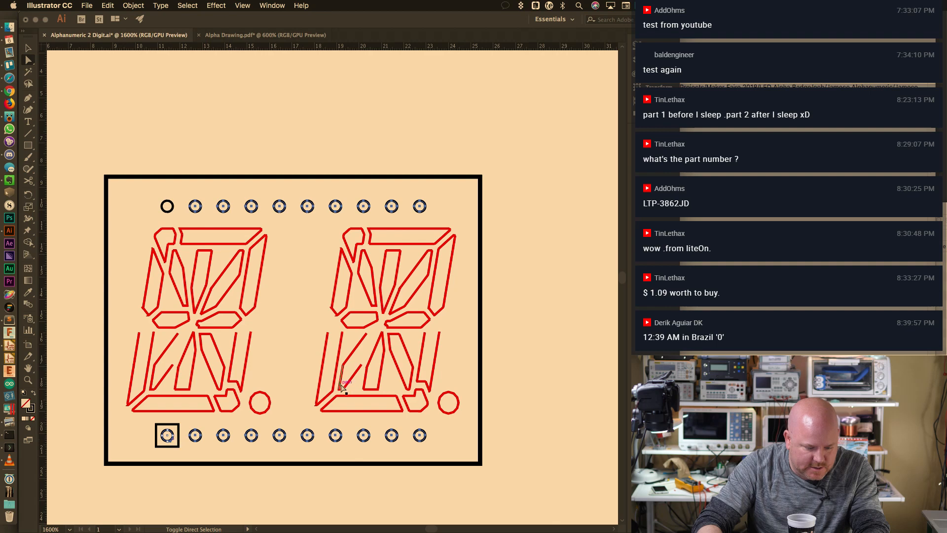
Add anchor points to all 20 pad circles four times over
{"action": "left_click", "coordinate": [160, 6]}
{"action": "mouse_move", "coordinate": [148, 216]}
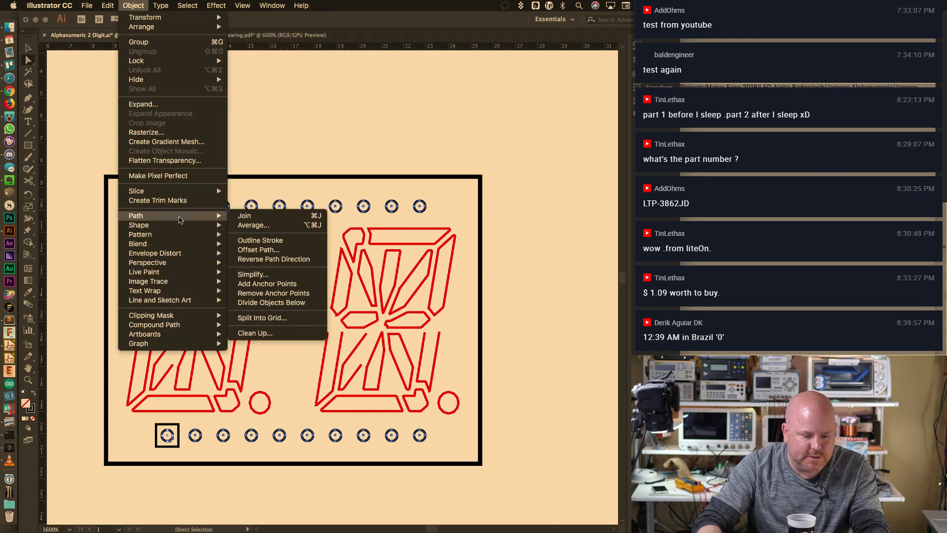
{"action": "left_click", "coordinate": [291, 285]}
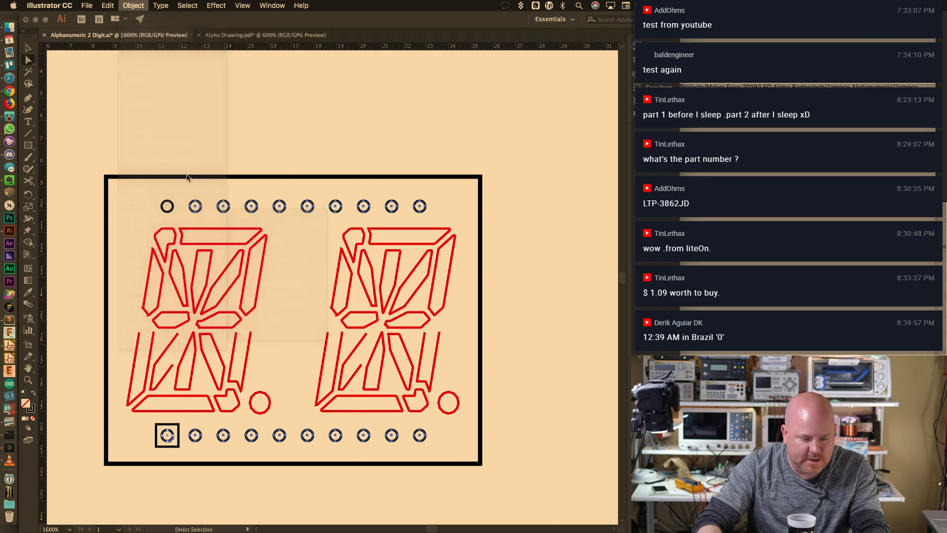
{"action": "left_click", "coordinate": [132, 6]}
{"action": "mouse_move", "coordinate": [176, 215]}
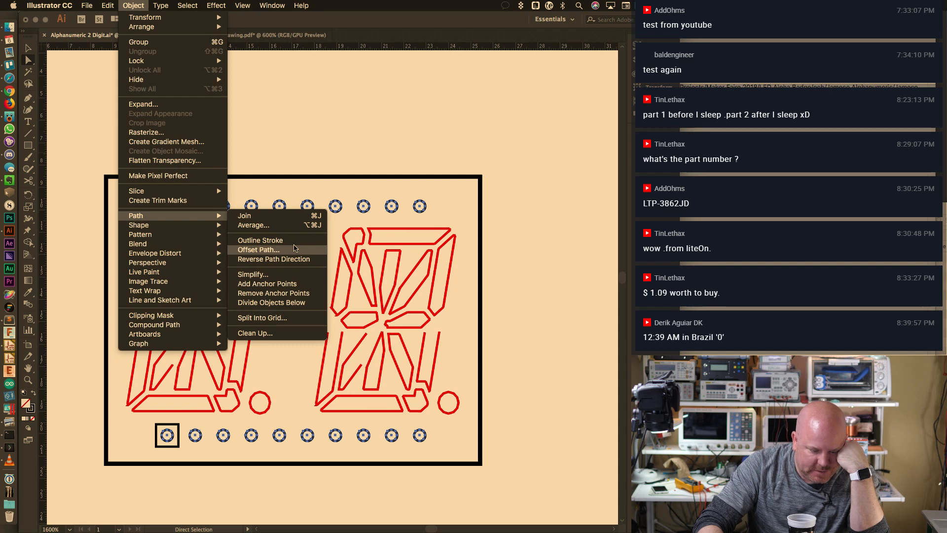
{"action": "left_click", "coordinate": [291, 284]}
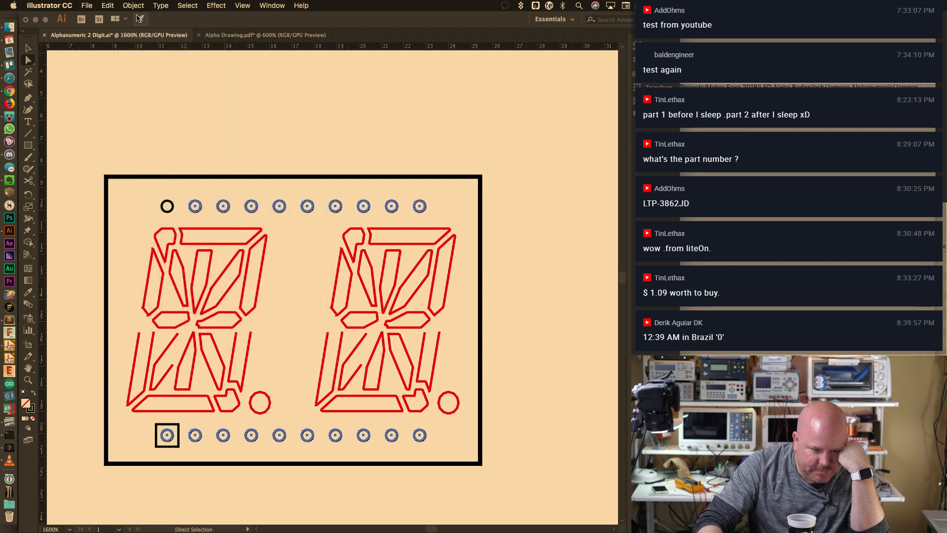
{"action": "left_click", "coordinate": [132, 6]}
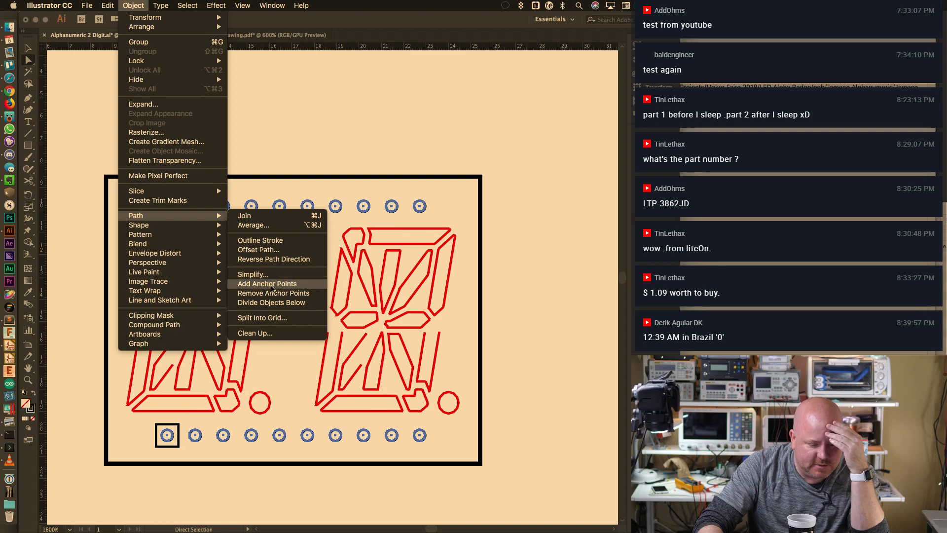
{"action": "left_click", "coordinate": [271, 285]}
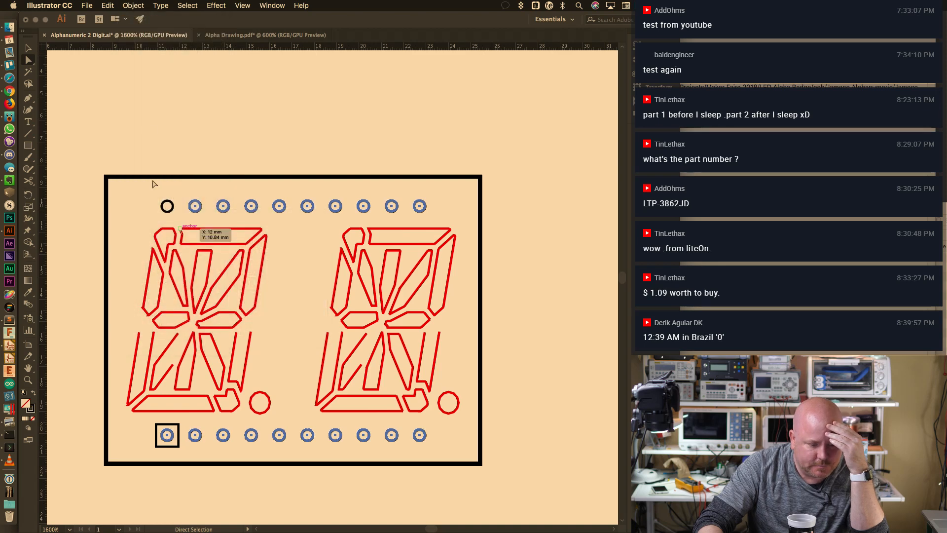
{"action": "left_click", "coordinate": [132, 6]}
{"action": "mouse_move", "coordinate": [178, 215]}
{"action": "left_click", "coordinate": [283, 284]}
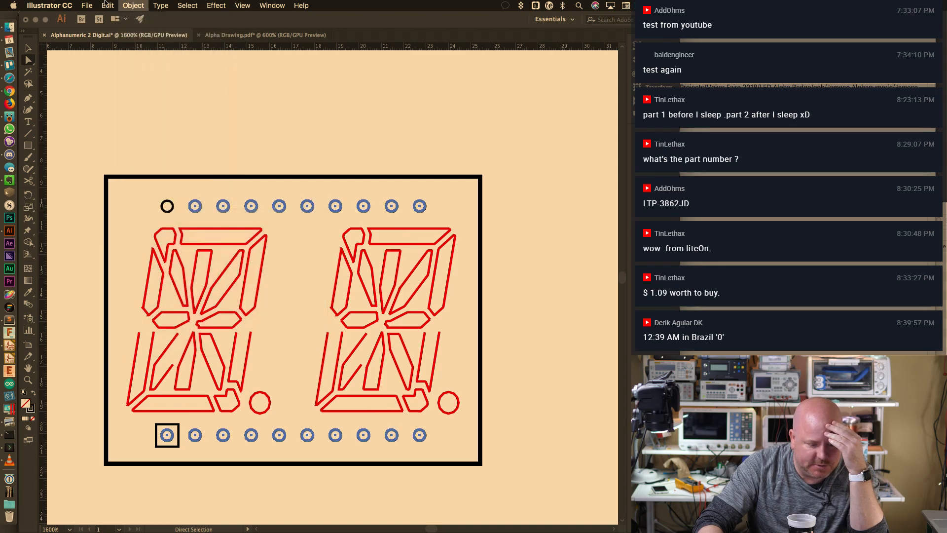
Simplify the pad circles, deselect them, and show the layers list
{"action": "left_click", "coordinate": [133, 6]}
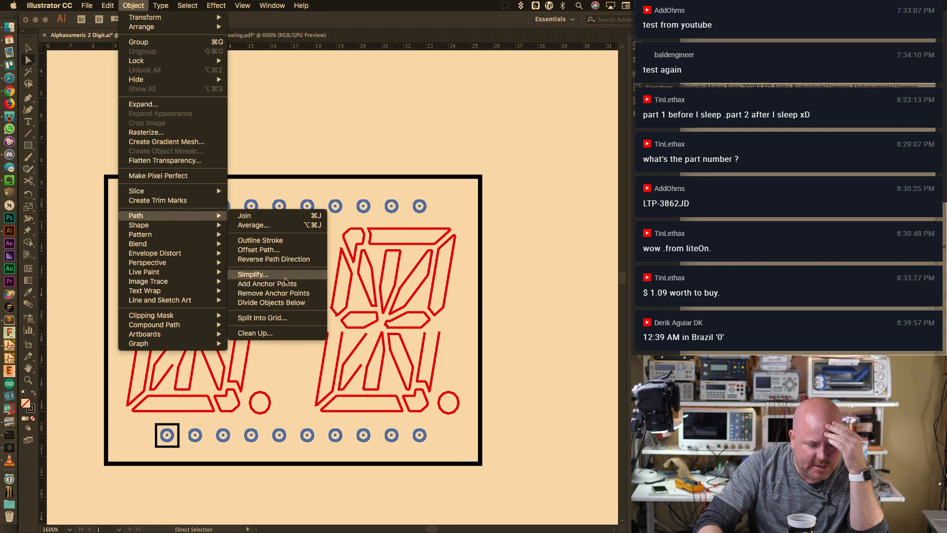
{"action": "left_click", "coordinate": [285, 276]}
{"action": "left_click", "coordinate": [321, 288]}
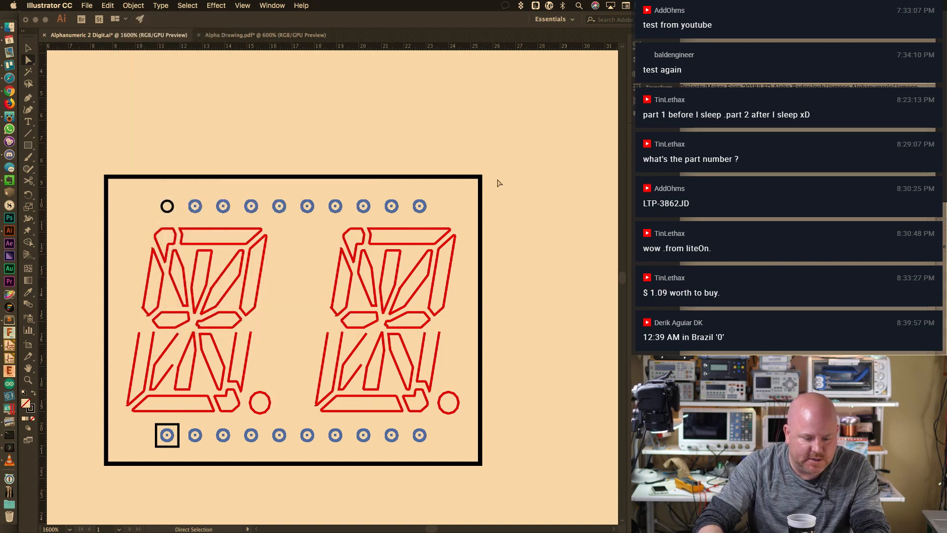
{"action": "left_click", "coordinate": [463, 182]}
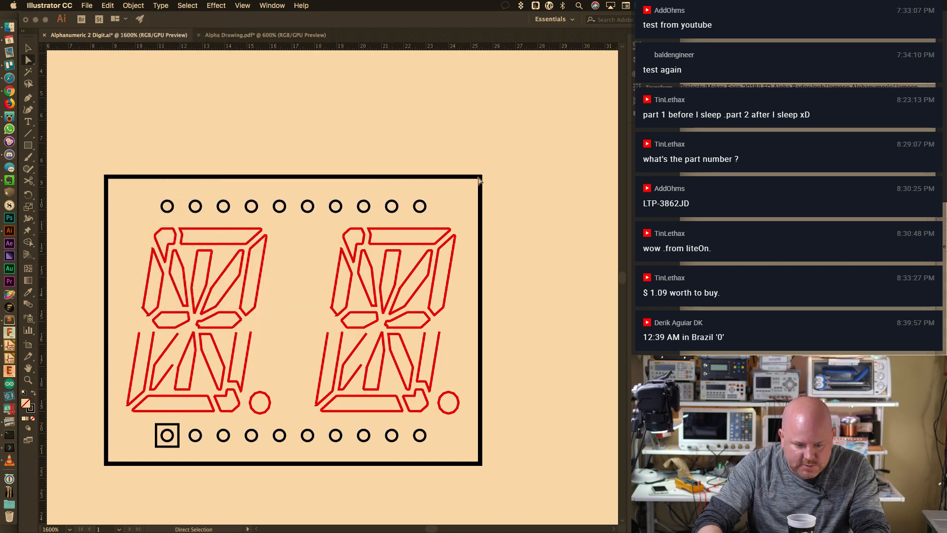
{"action": "left_click", "coordinate": [637, 60]}
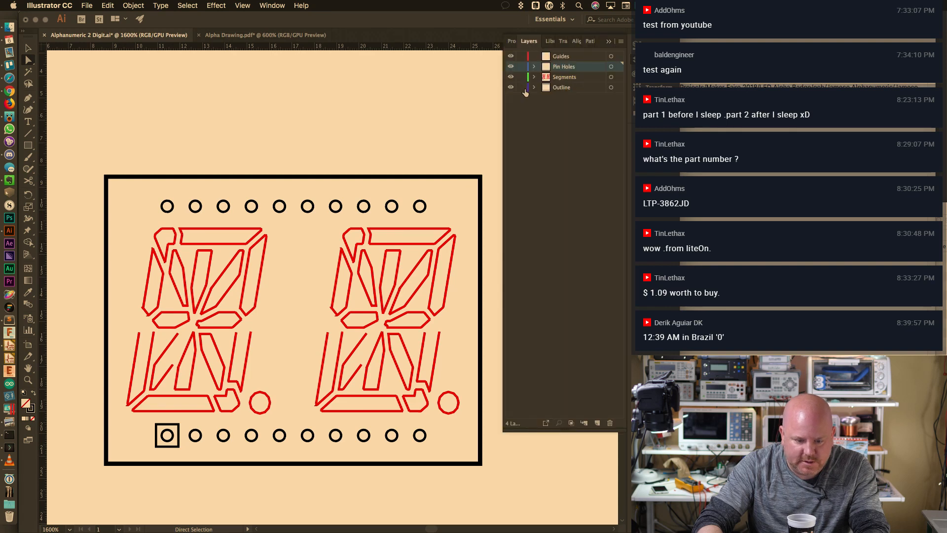
Round the outline rectangle's corners and add a first round of anchor points
{"action": "left_click", "coordinate": [609, 42]}
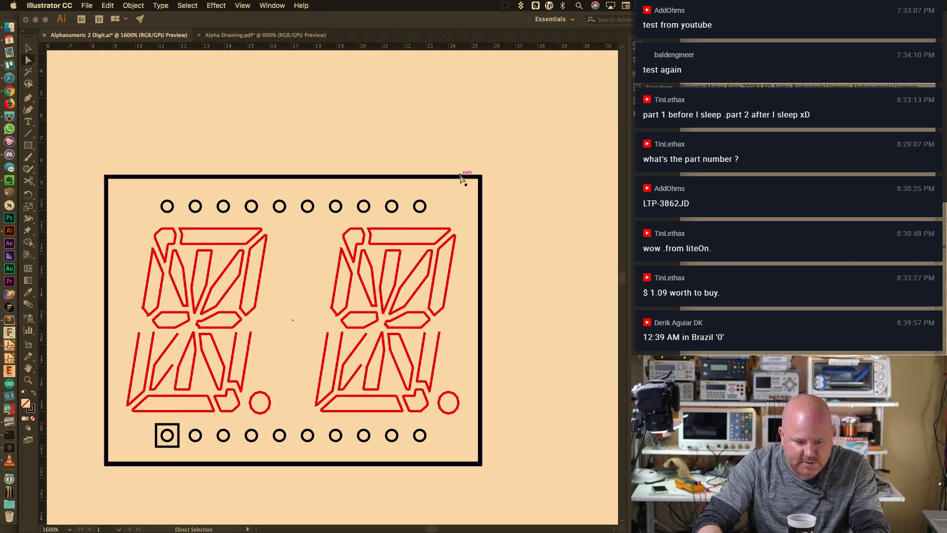
{"action": "left_click_drag", "start_coordinate": [475, 184], "coordinate": [449, 202]}
{"action": "left_click", "coordinate": [108, 5]}
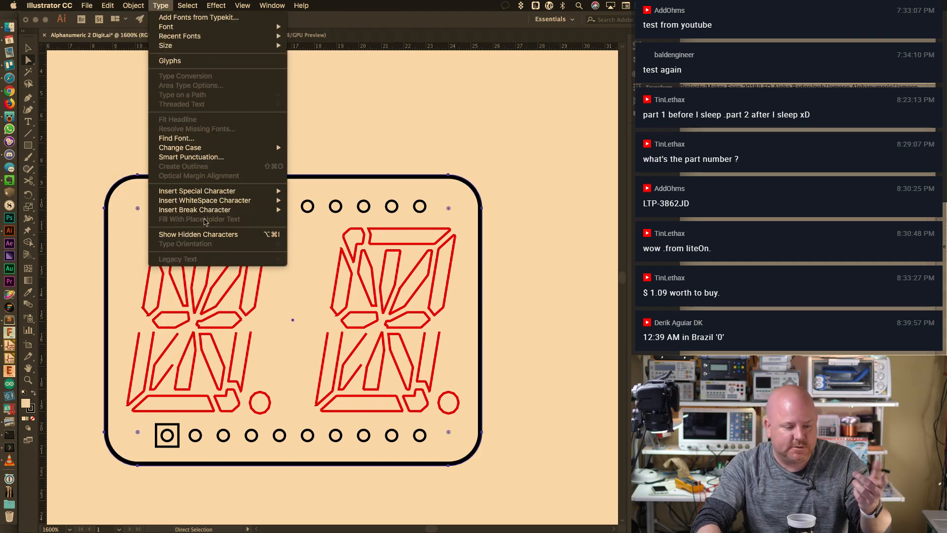
{"action": "mouse_move", "coordinate": [131, 8]}
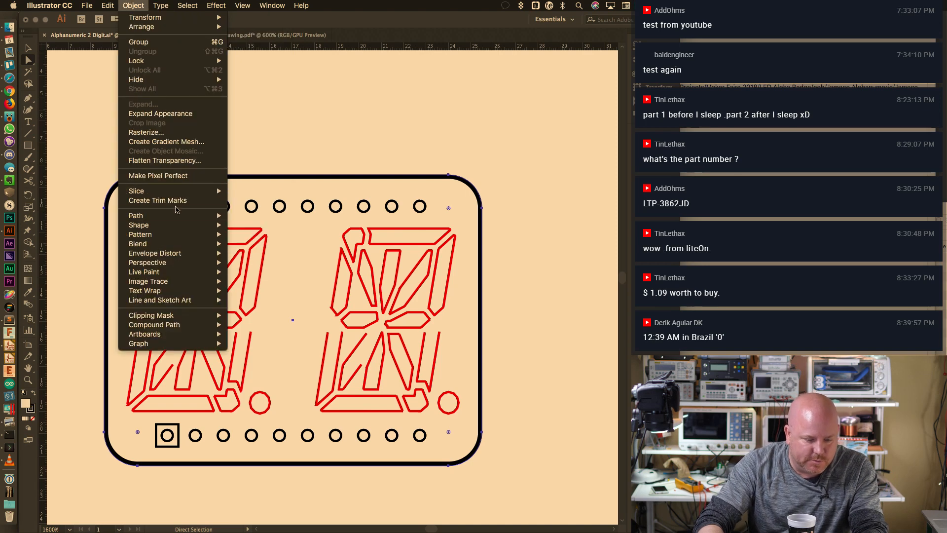
{"action": "mouse_move", "coordinate": [184, 226]}
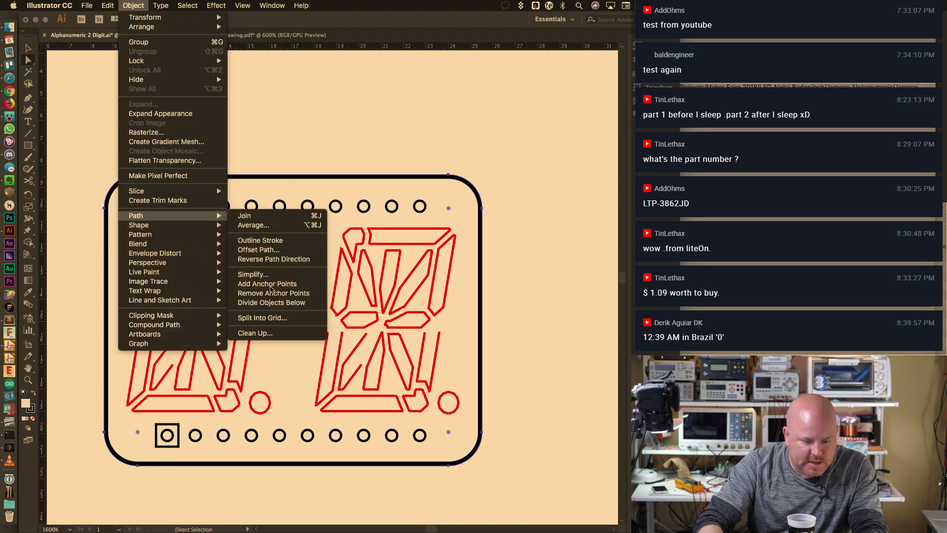
{"action": "left_click", "coordinate": [272, 285]}
Add two more rounds of anchor points, then simplify the outline into straight segments
{"action": "left_click", "coordinate": [133, 6]}
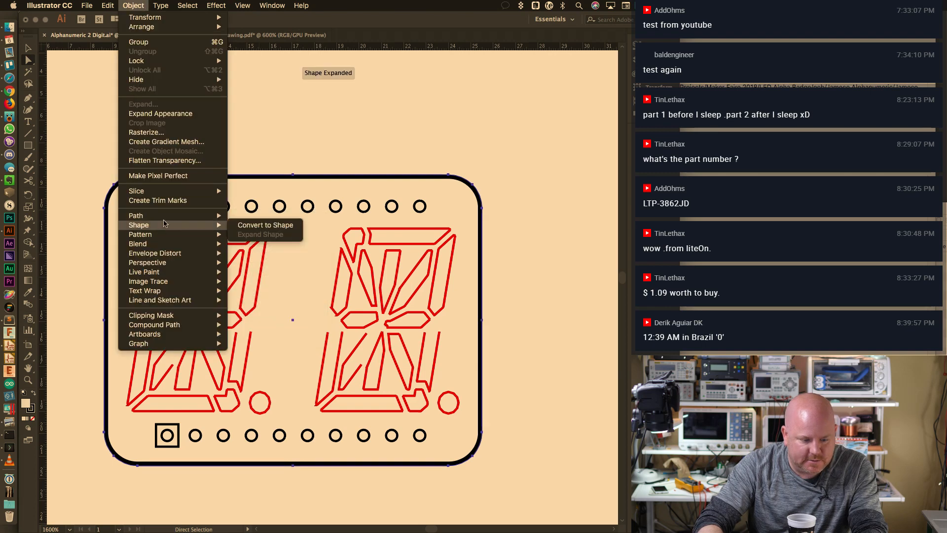
{"action": "mouse_move", "coordinate": [172, 216]}
{"action": "left_click", "coordinate": [267, 283]}
{"action": "left_click", "coordinate": [133, 5]}
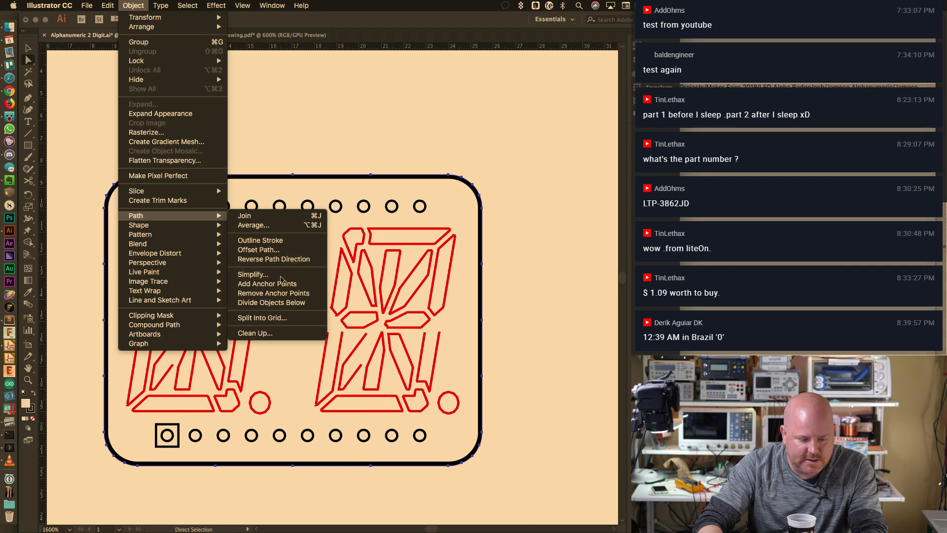
{"action": "left_click", "coordinate": [280, 287]}
{"action": "left_click", "coordinate": [133, 5]}
{"action": "mouse_move", "coordinate": [170, 216]}
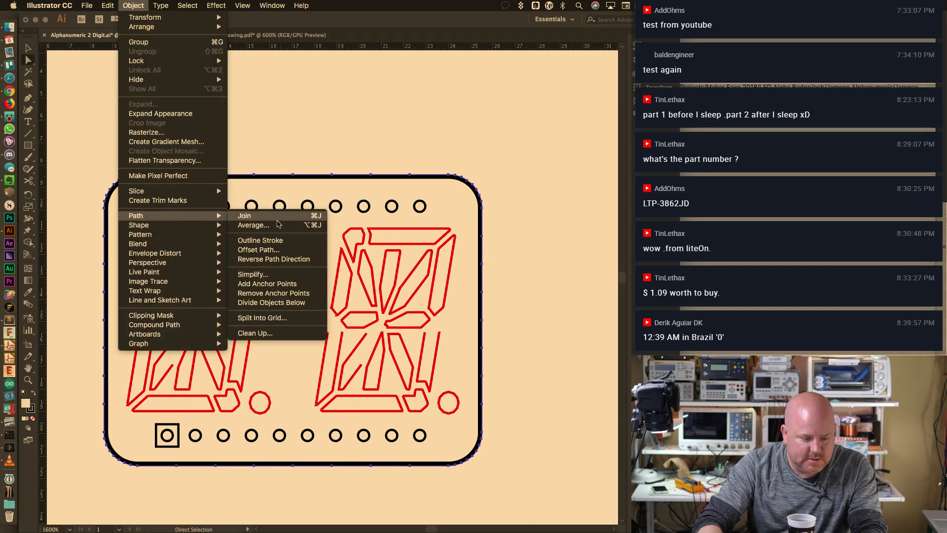
{"action": "left_click", "coordinate": [261, 274]}
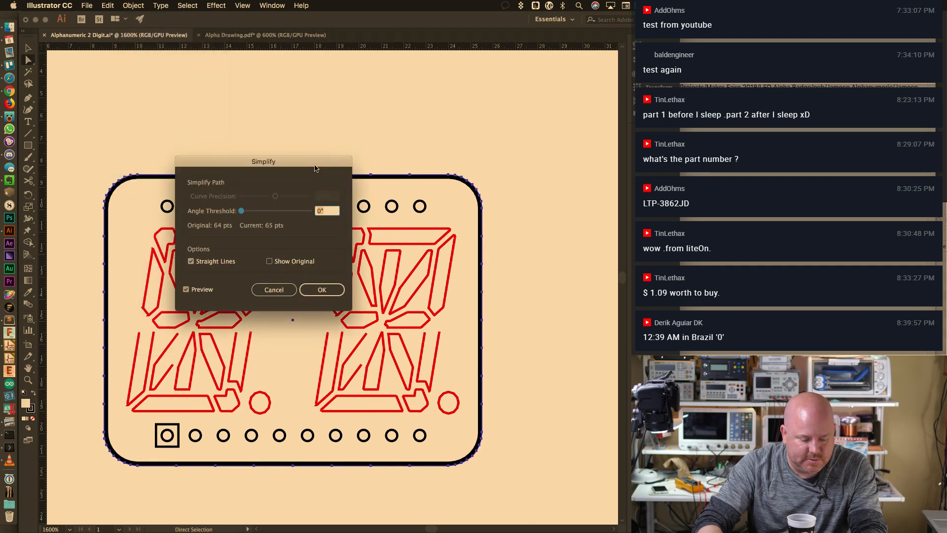
{"action": "left_click", "coordinate": [321, 289]}
Re-export as DXF over Alphanumeric 2 Digit.dxf, accept the DXF options, and switch to KiCad
{"action": "key", "text": "v"}
{"action": "left_click", "coordinate": [89, 5]}
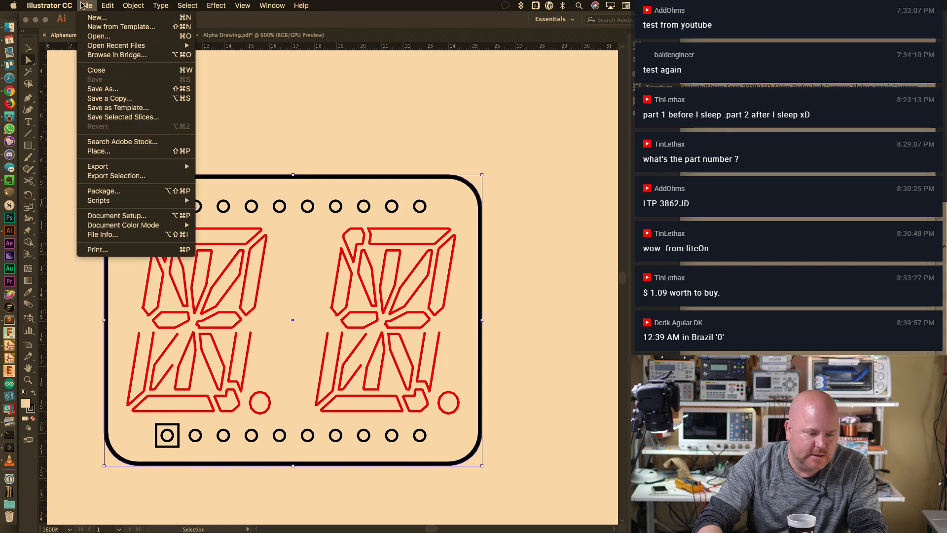
{"action": "mouse_move", "coordinate": [114, 169]}
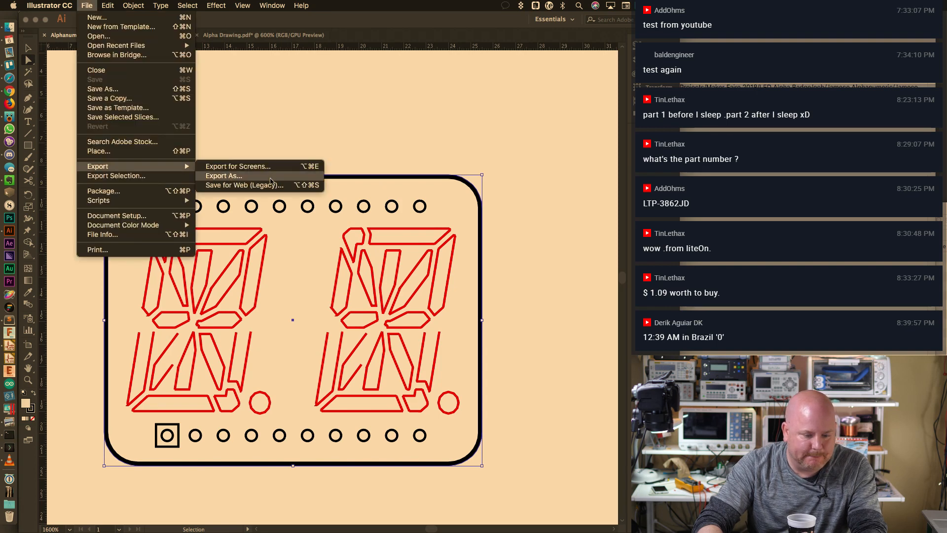
{"action": "left_click", "coordinate": [222, 176]}
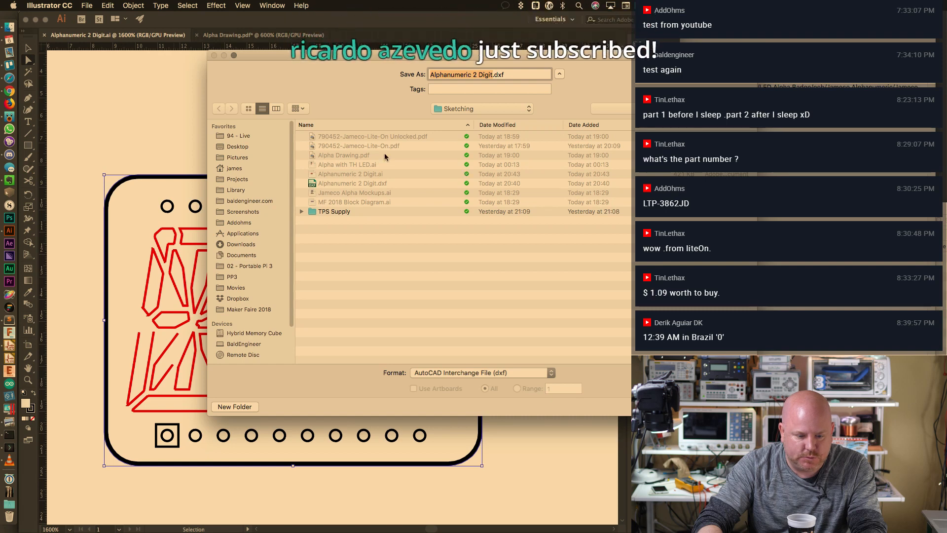
{"action": "key", "text": "Return"}
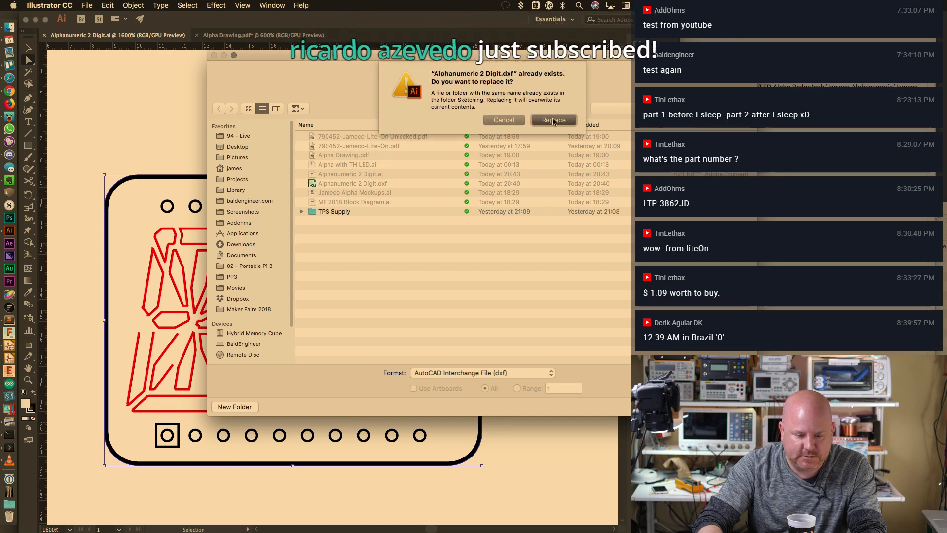
{"action": "left_click", "coordinate": [554, 121]}
{"action": "left_click", "coordinate": [413, 335]}
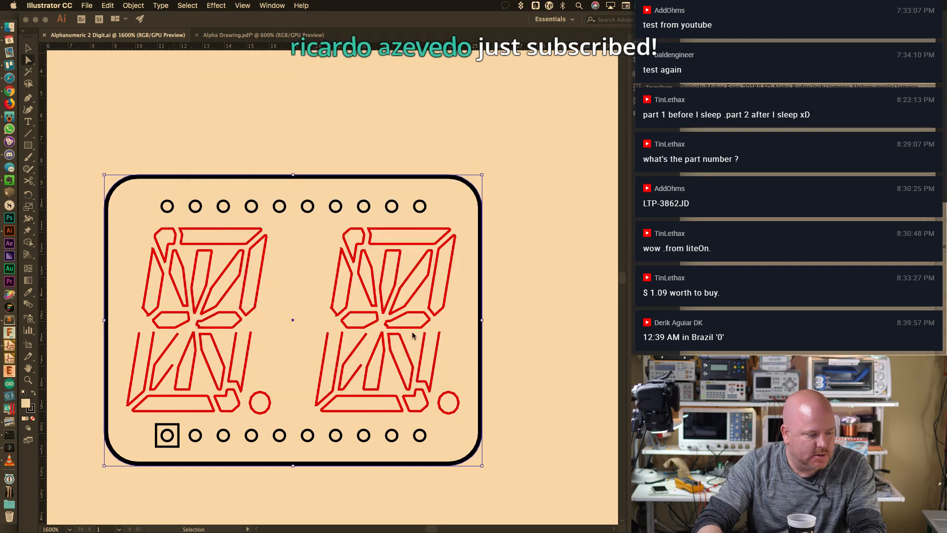
{"action": "key", "text": "super+Tab"}
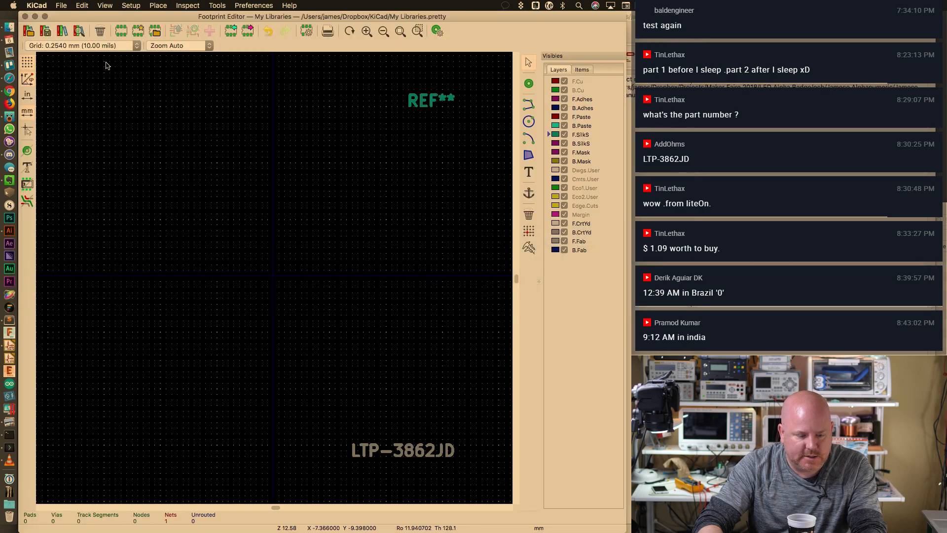
Import the DXF's rounded-rectangle outline into the LTP-3862JD footprint, then return to Illustrator
{"action": "left_click", "coordinate": [61, 5]}
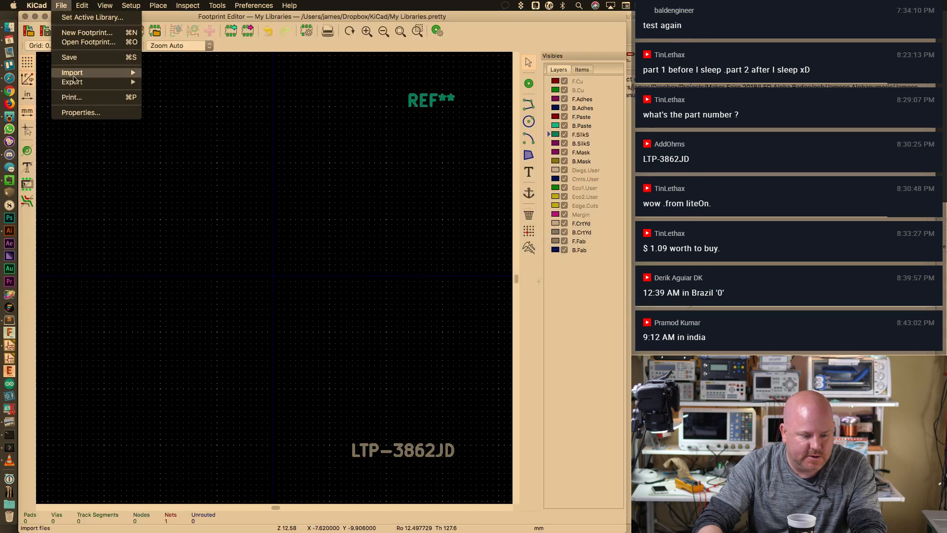
{"action": "mouse_move", "coordinate": [74, 75]}
{"action": "left_click", "coordinate": [187, 92]}
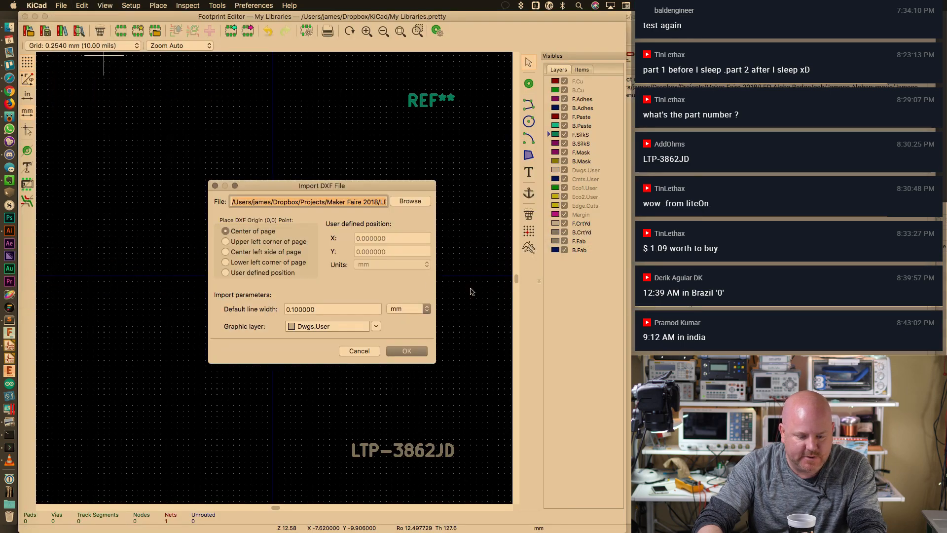
{"action": "left_click", "coordinate": [408, 350]}
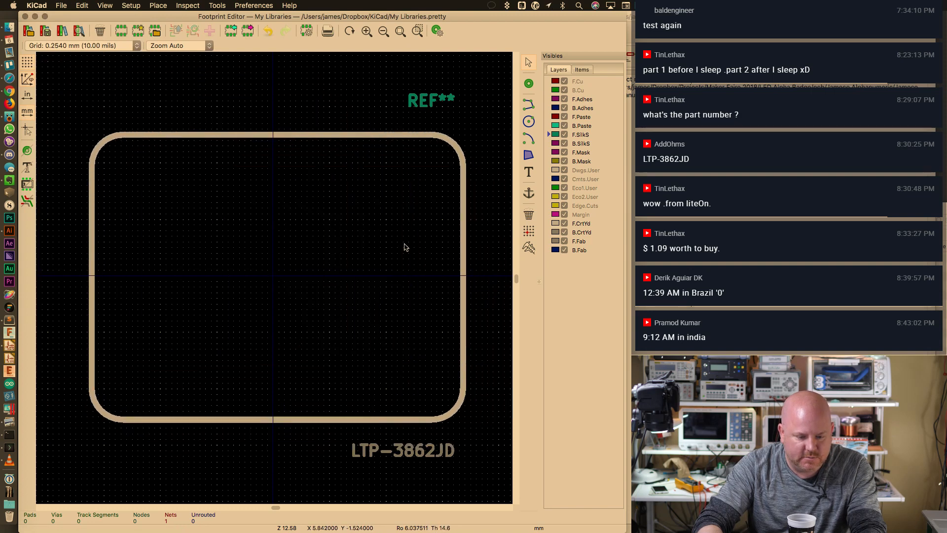
{"action": "key", "text": "super+Tab"}
{"action": "key", "text": "super+Tab"}
{"action": "key", "text": "super+Tab"}
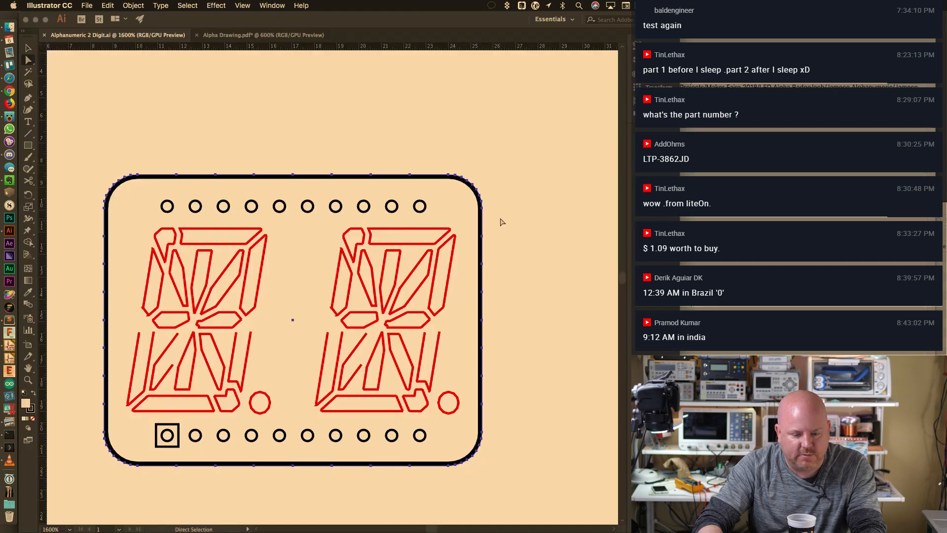
Delete the previously imported rounded outline from the KiCad footprint
{"action": "key", "text": "super+Tab"}
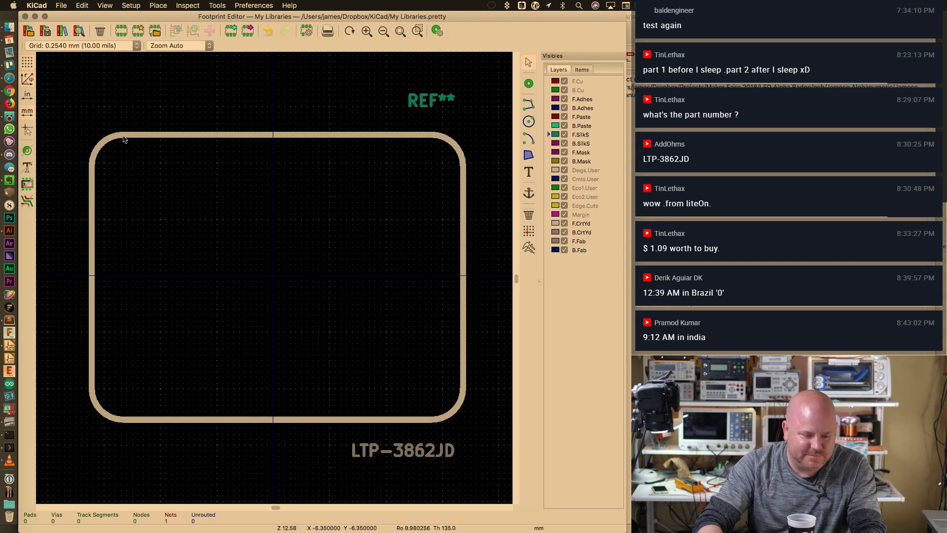
{"action": "left_click_drag", "start_coordinate": [480, 122], "coordinate": [61, 432]}
{"action": "key", "text": "Delete"}
{"action": "key", "text": "super+Tab"}
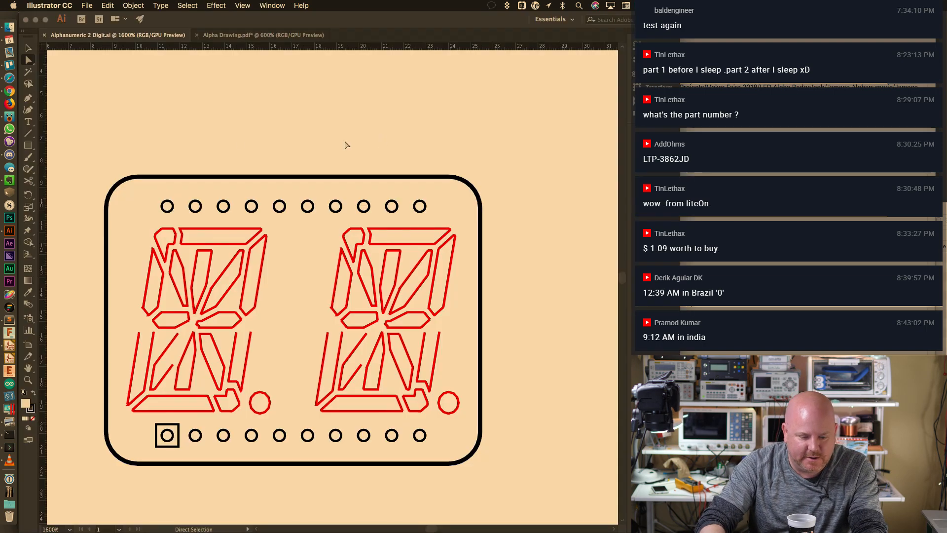
Select all drawing paths and re-export them as DXF, replacing Alphanumeric 2 Digit.dxf
{"action": "left_click_drag", "start_coordinate": [80, 148], "coordinate": [512, 483]}
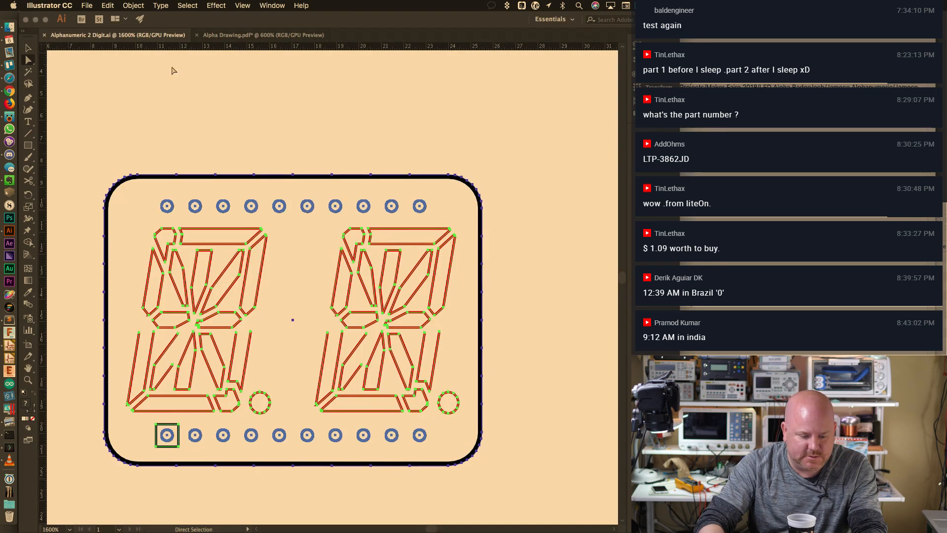
{"action": "left_click", "coordinate": [161, 5]}
{"action": "mouse_move", "coordinate": [86, 5]}
{"action": "mouse_move", "coordinate": [130, 166]}
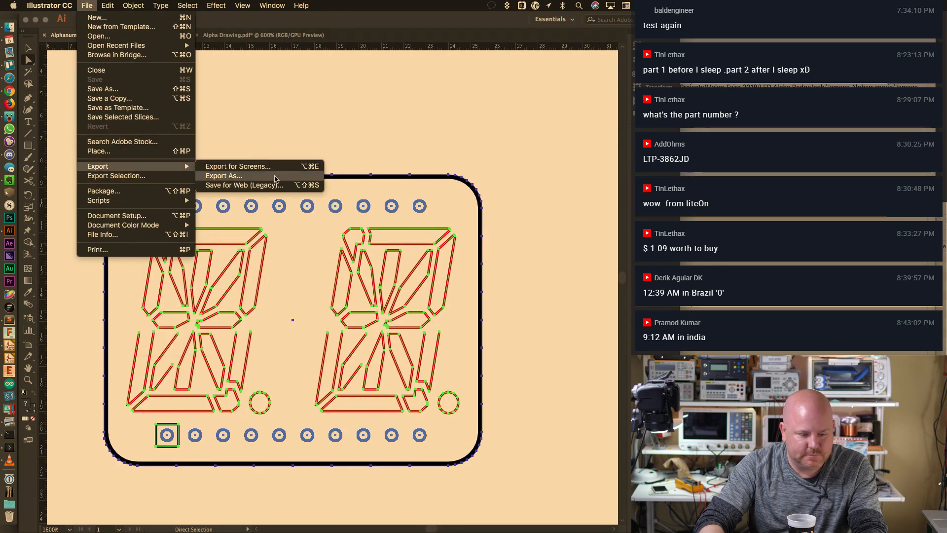
{"action": "left_click", "coordinate": [224, 176]}
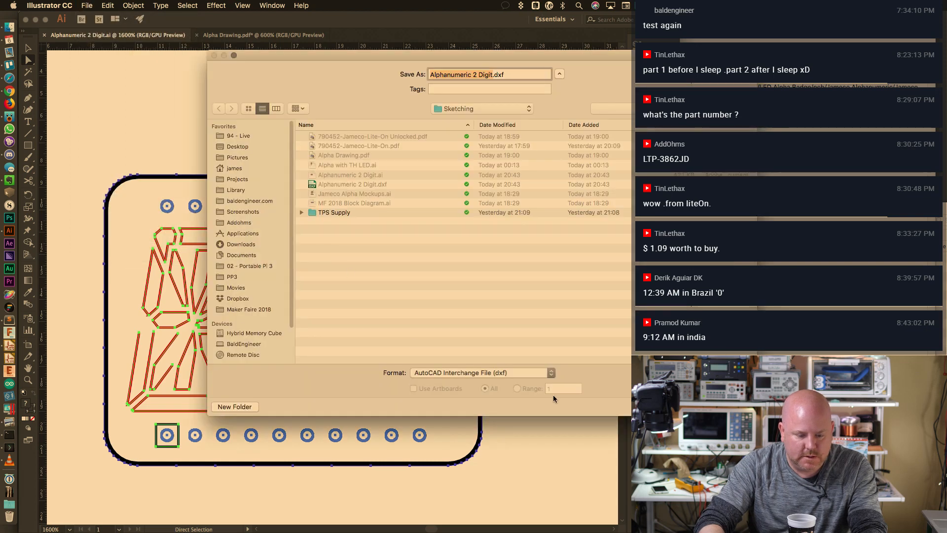
{"action": "key", "text": "Return"}
{"action": "left_click", "coordinate": [554, 119]}
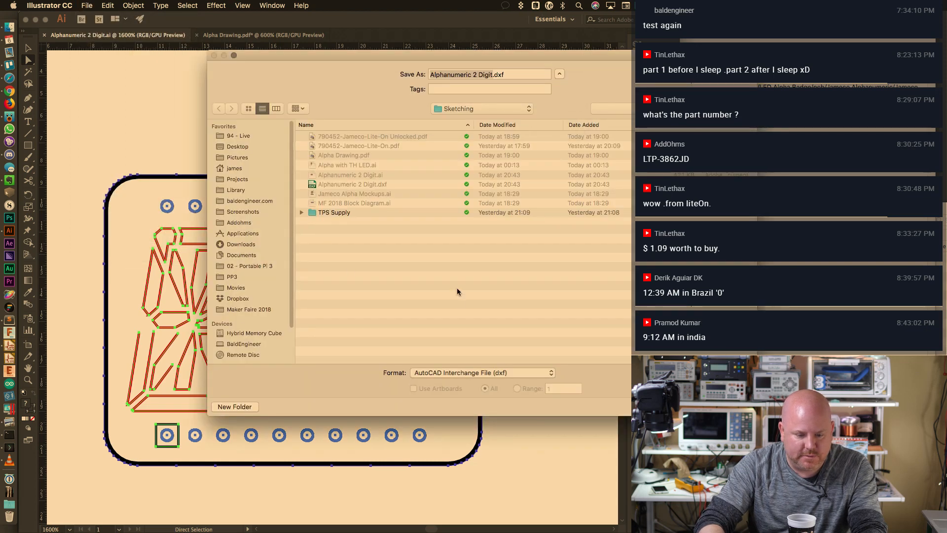
{"action": "left_click", "coordinate": [421, 345]}
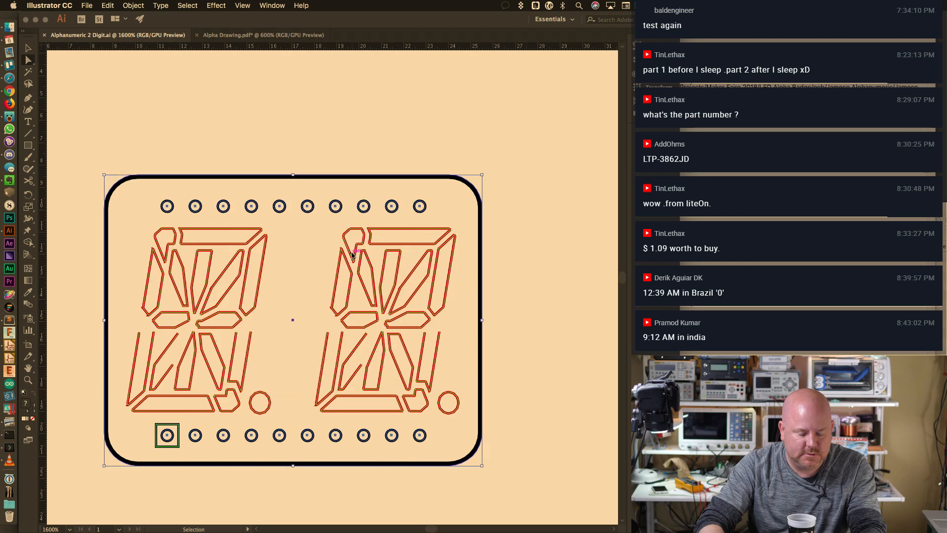
Test-import the DXF outline into the KiCad footprint, then cancel its placement
{"action": "key", "text": "super+Tab"}
{"action": "left_click", "coordinate": [61, 5]}
{"action": "mouse_move", "coordinate": [74, 72]}
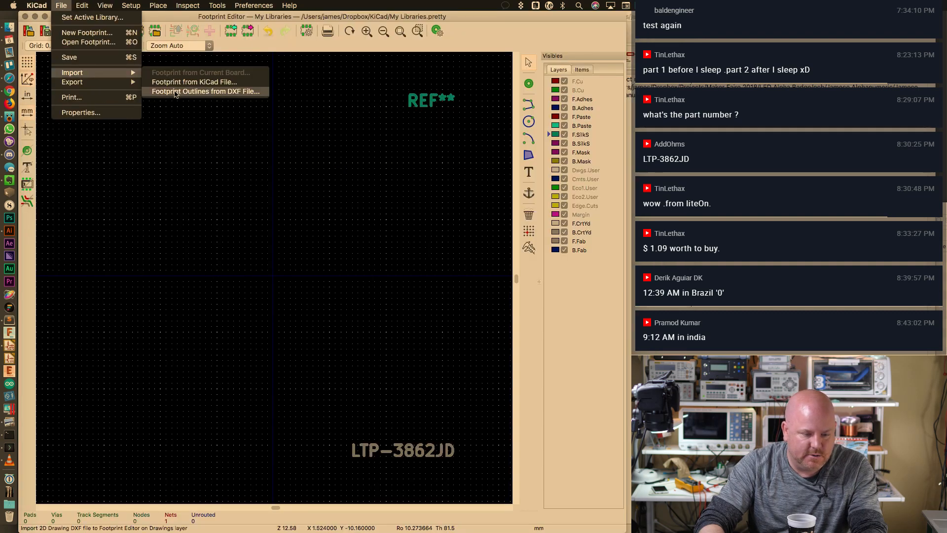
{"action": "left_click", "coordinate": [178, 92]}
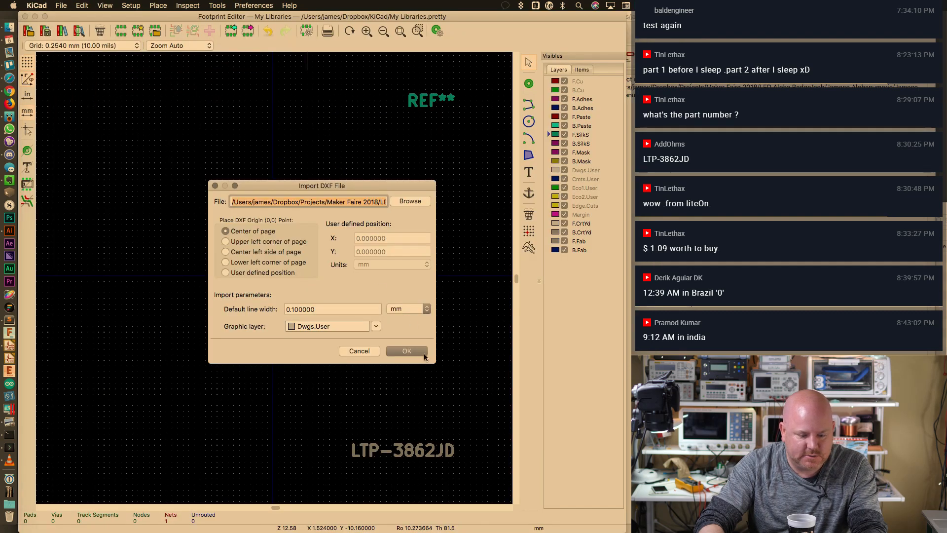
{"action": "left_click", "coordinate": [424, 356]}
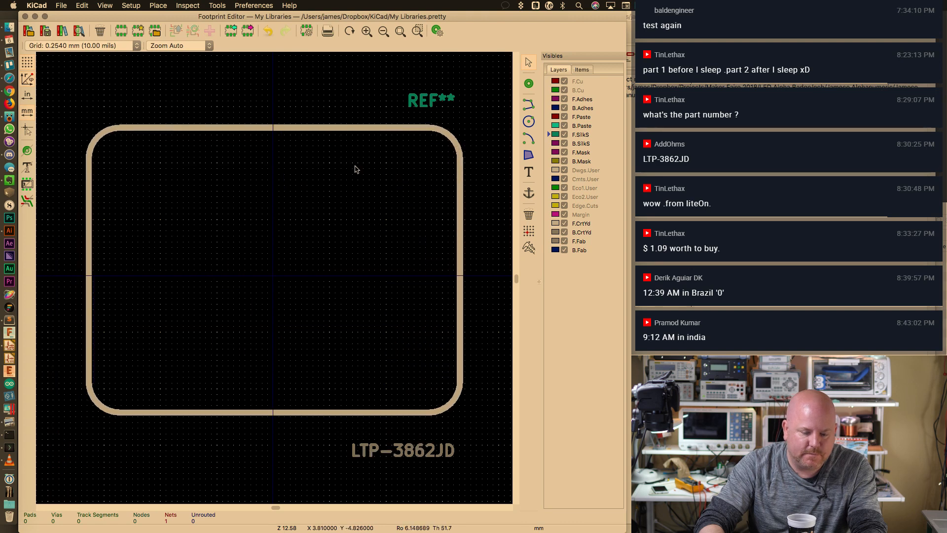
{"action": "key", "text": "Escape"}
Draw a square-cornered rectangle over the rounded display outline in Illustrator
{"action": "key", "text": "super+Tab"}
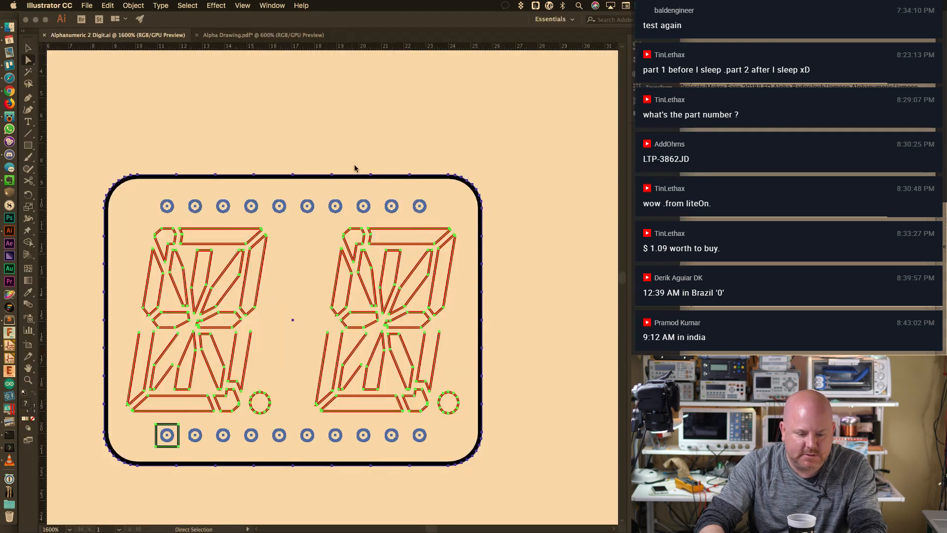
{"action": "left_click", "coordinate": [425, 139]}
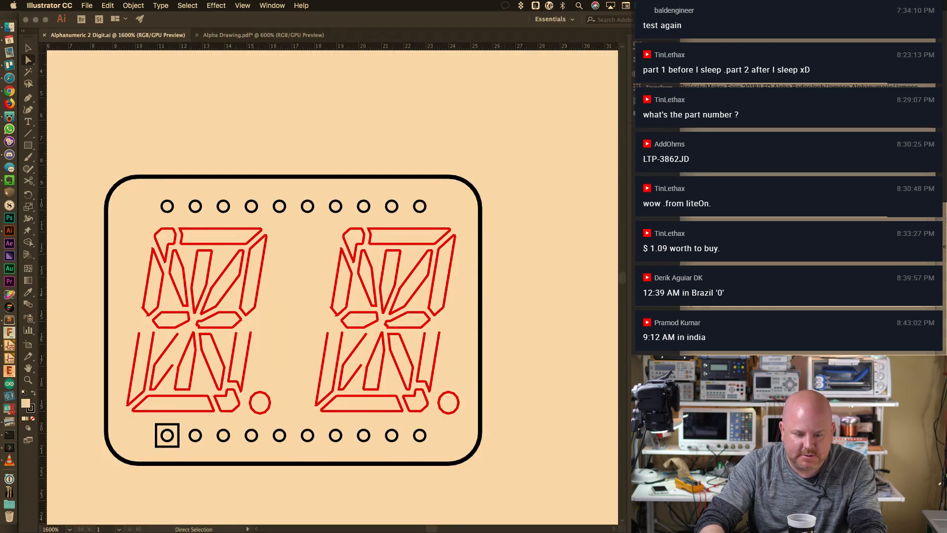
{"action": "key", "text": "F7"}
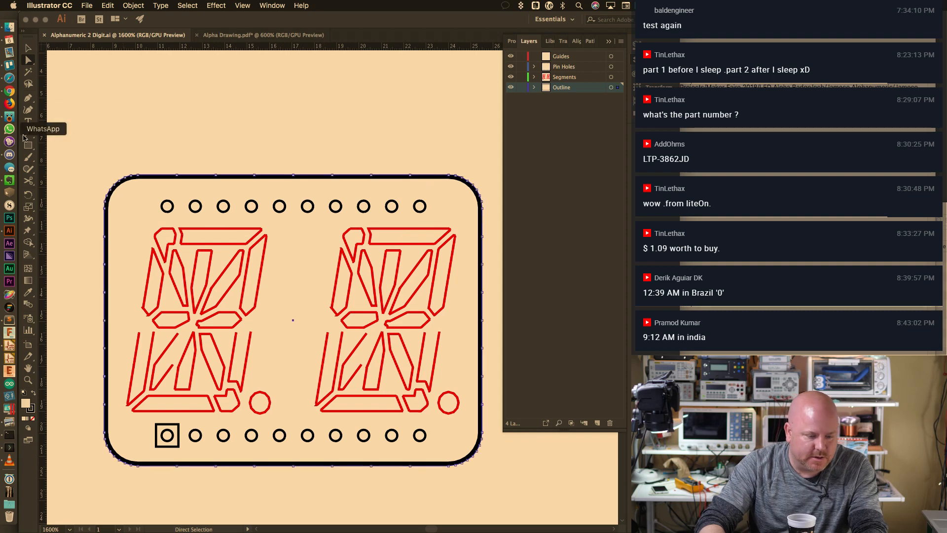
{"action": "left_click_drag", "start_coordinate": [104, 174], "coordinate": [452, 464]}
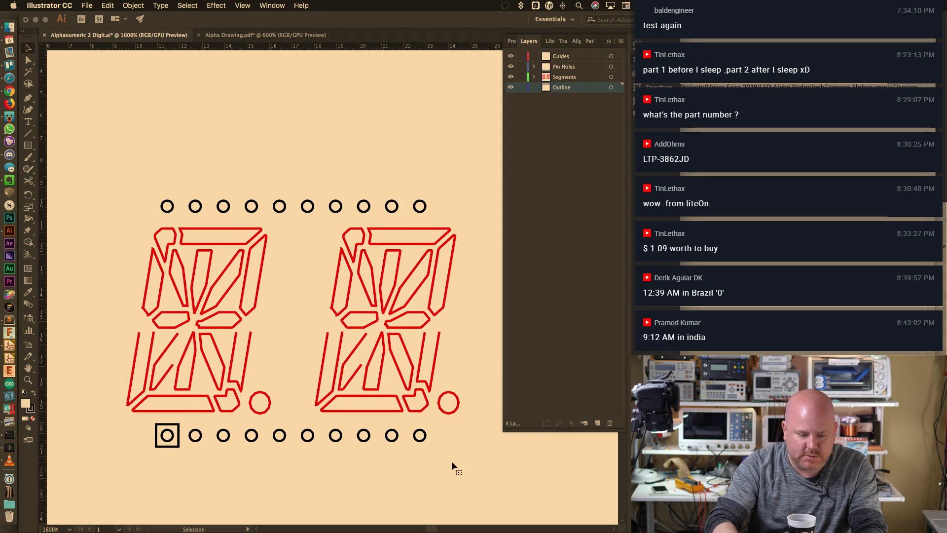
{"action": "key", "text": "cmd+z"}
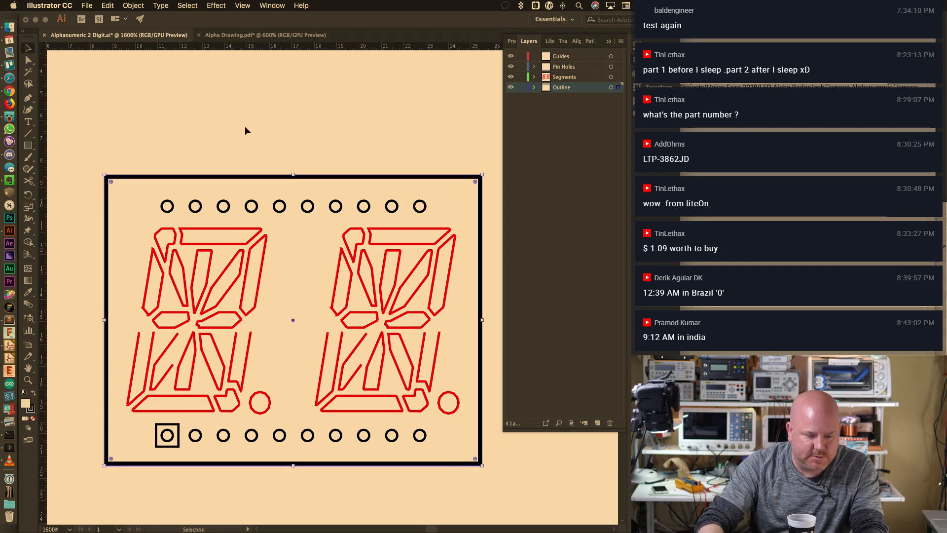
{"action": "left_click", "coordinate": [245, 128]}
Re-export the drawing as DXF, replacing Alphanumeric 2 Digit.dxf
{"action": "left_click", "coordinate": [91, 5]}
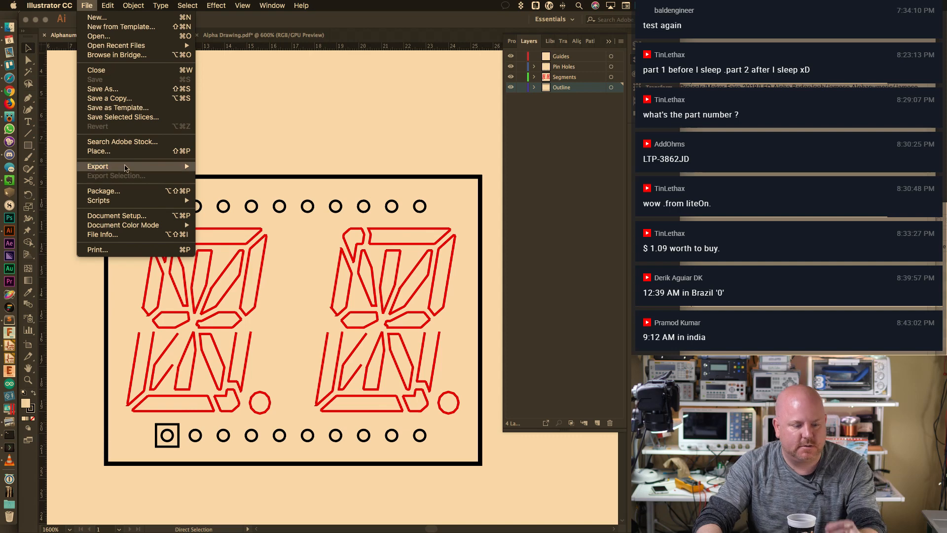
{"action": "mouse_move", "coordinate": [99, 166]}
{"action": "left_click", "coordinate": [217, 175]}
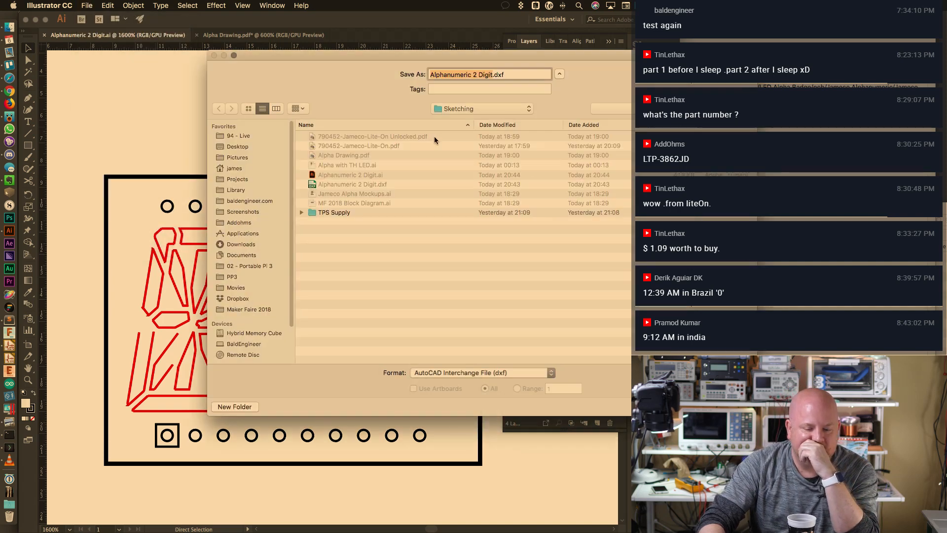
{"action": "key", "text": "Return"}
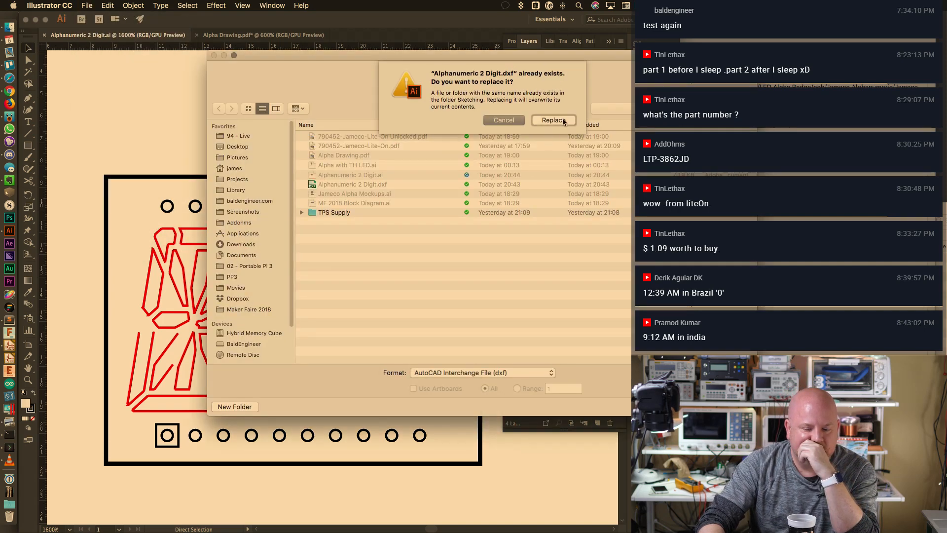
{"action": "left_click", "coordinate": [562, 119]}
{"action": "left_click", "coordinate": [420, 340]}
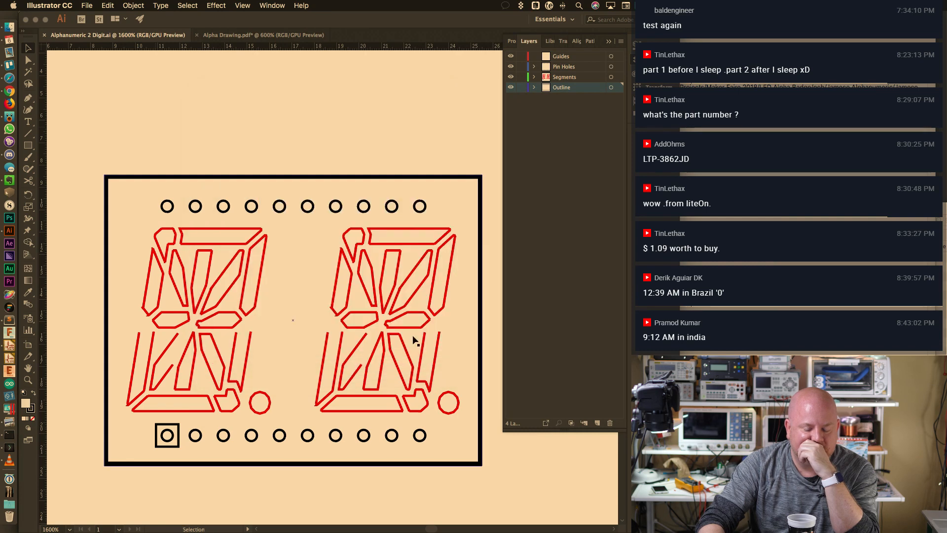
{"action": "key", "text": "super+Tab"}
{"action": "left_click", "coordinate": [105, 5]}
Import the square outline from the DXF and place it above the LTP-3862JD value text
{"action": "mouse_move", "coordinate": [61, 6]}
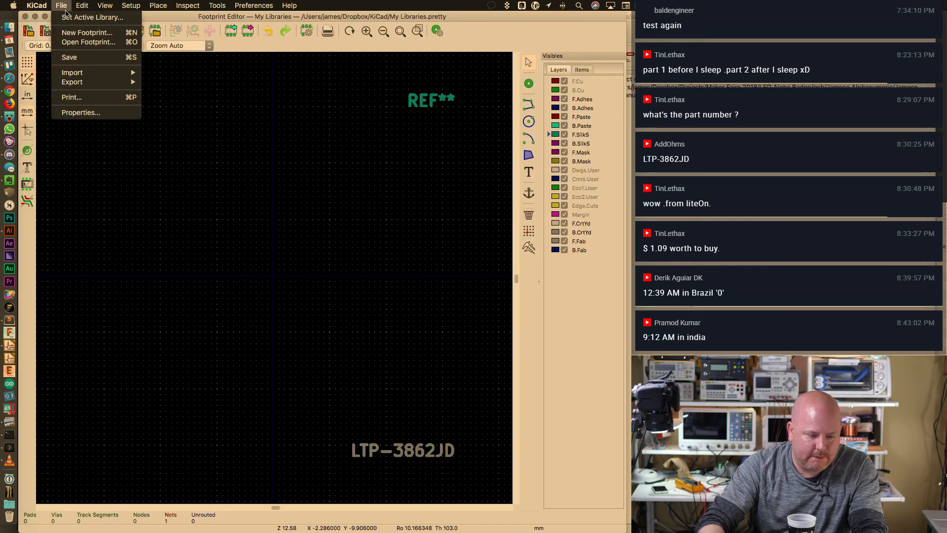
{"action": "mouse_move", "coordinate": [72, 72]}
{"action": "left_click", "coordinate": [180, 90]}
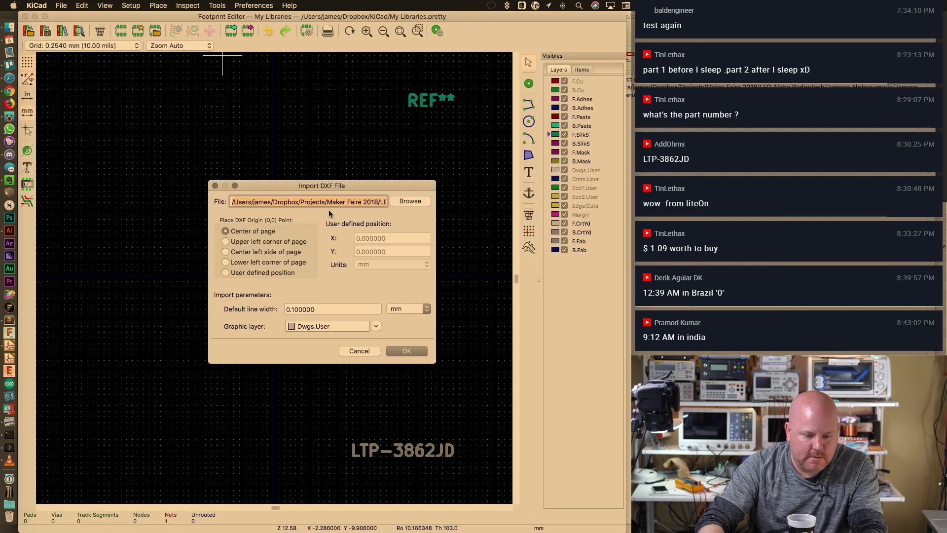
{"action": "left_click", "coordinate": [398, 350]}
{"action": "left_click", "coordinate": [110, 131]}
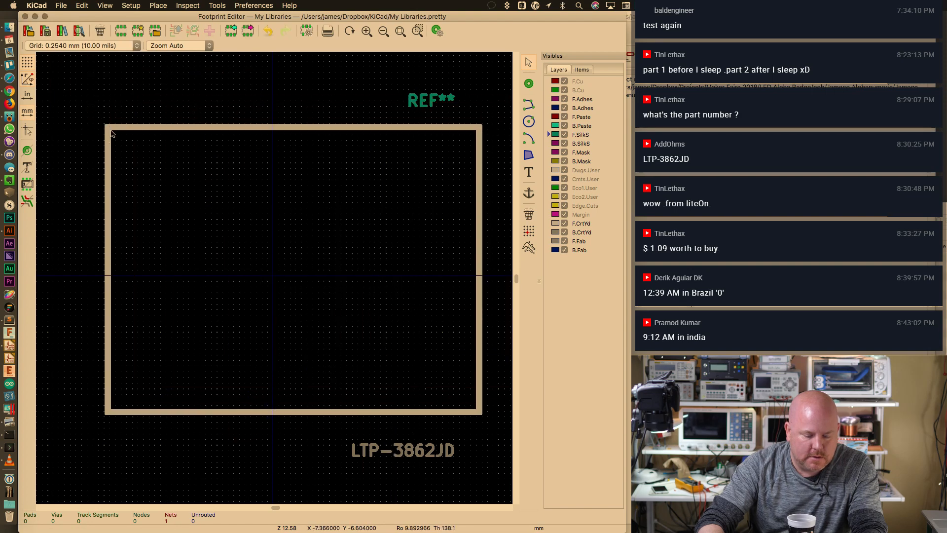
{"action": "key", "text": "super+Tab"}
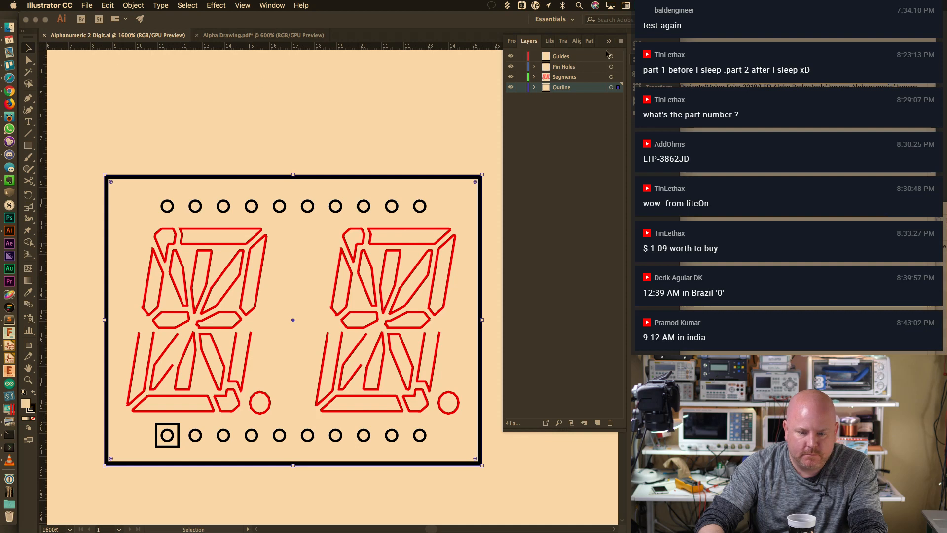
Delete the square rectangle and restore the rounded display outline in Illustrator
{"action": "left_click", "coordinate": [512, 41]}
{"action": "left_click", "coordinate": [512, 151]}
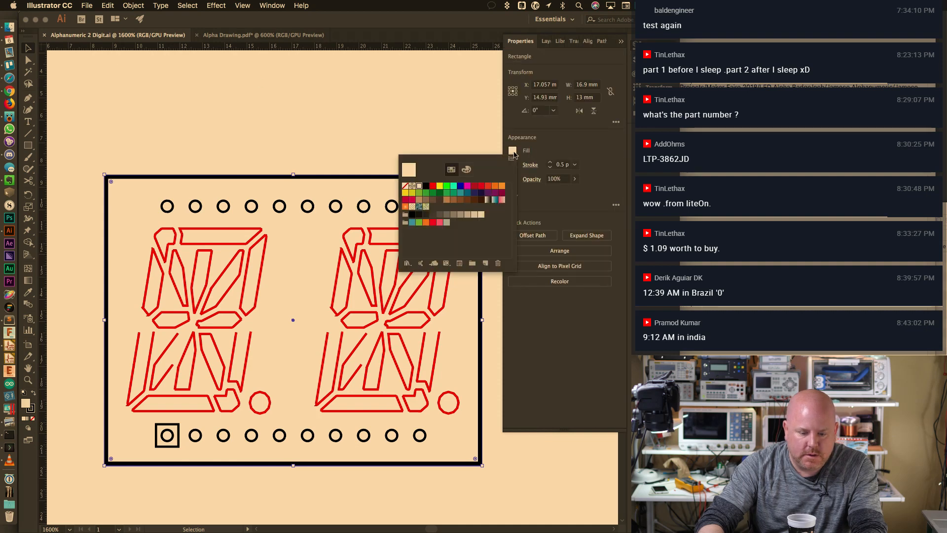
{"action": "key", "text": "a"}
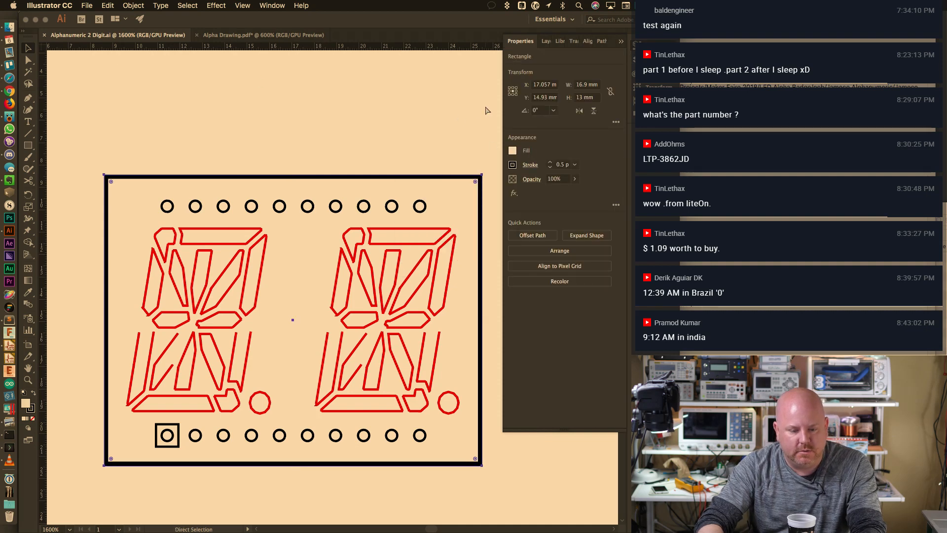
{"action": "key", "text": "Delete"}
{"action": "key", "text": "super+z"}
{"action": "key", "text": "v"}
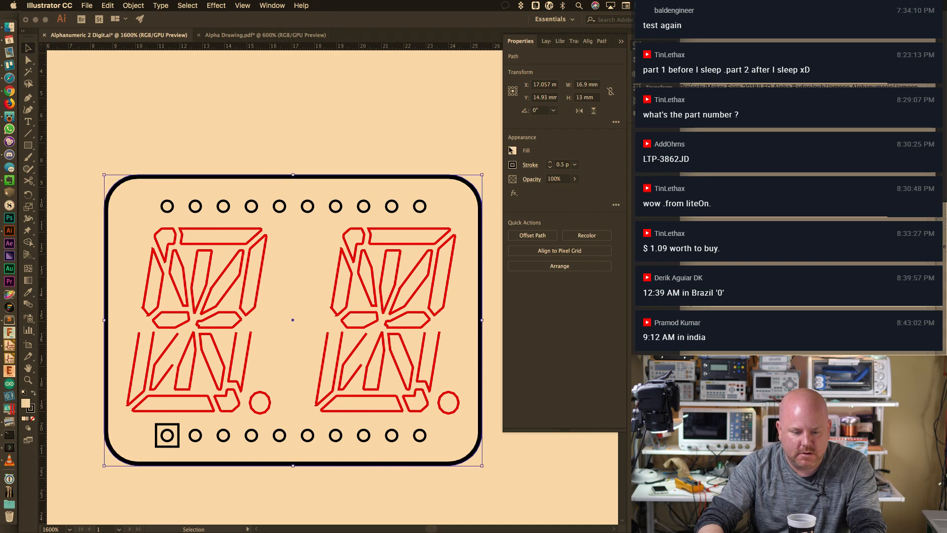
{"action": "left_click", "coordinate": [512, 150]}
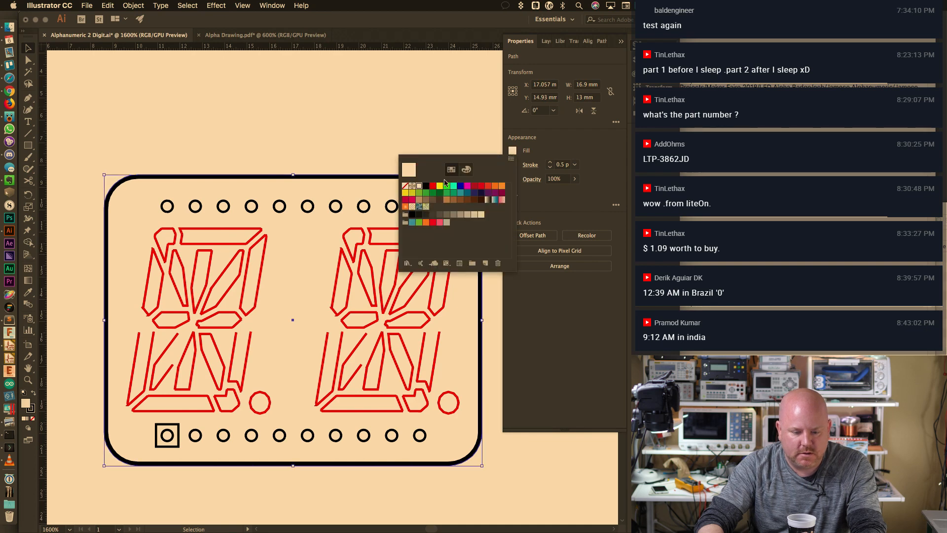
{"action": "left_click", "coordinate": [382, 116]}
{"action": "left_click_drag", "start_coordinate": [87, 148], "coordinate": [497, 481]}
{"action": "left_click", "coordinate": [430, 141]}
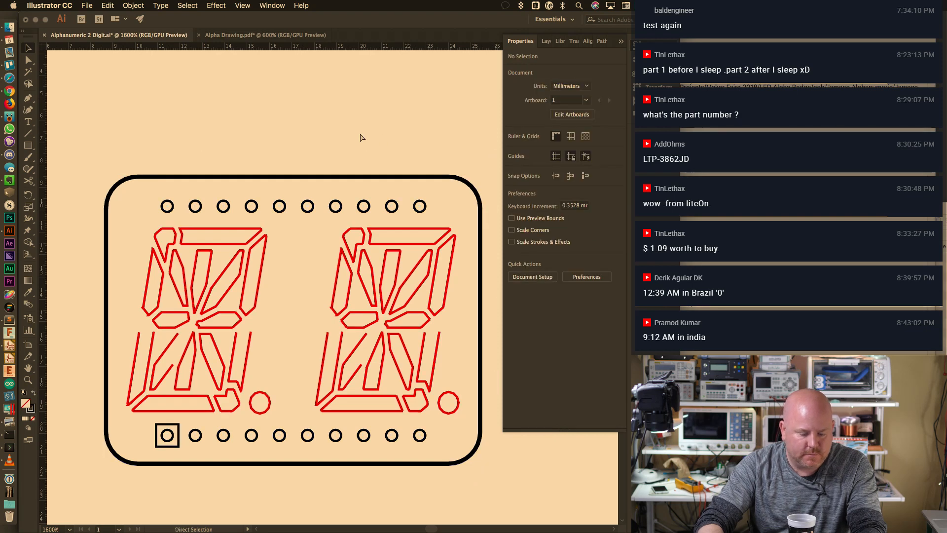
Re-export the drawing as DXF, replacing Alphanumeric 2 Digit.dxf
{"action": "left_click", "coordinate": [107, 5]}
{"action": "mouse_move", "coordinate": [87, 5]}
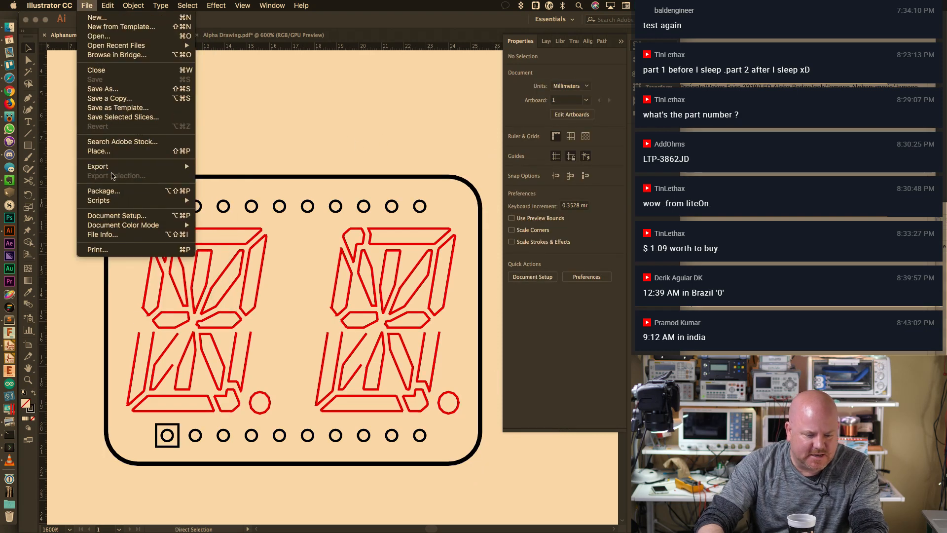
{"action": "mouse_move", "coordinate": [123, 167]}
{"action": "left_click", "coordinate": [257, 176]}
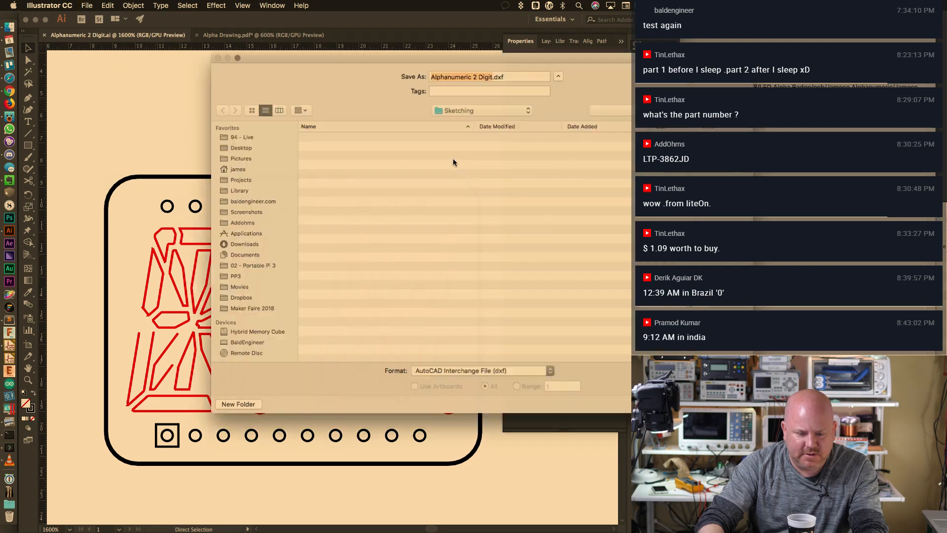
{"action": "key", "text": "Return"}
{"action": "left_click", "coordinate": [554, 120]}
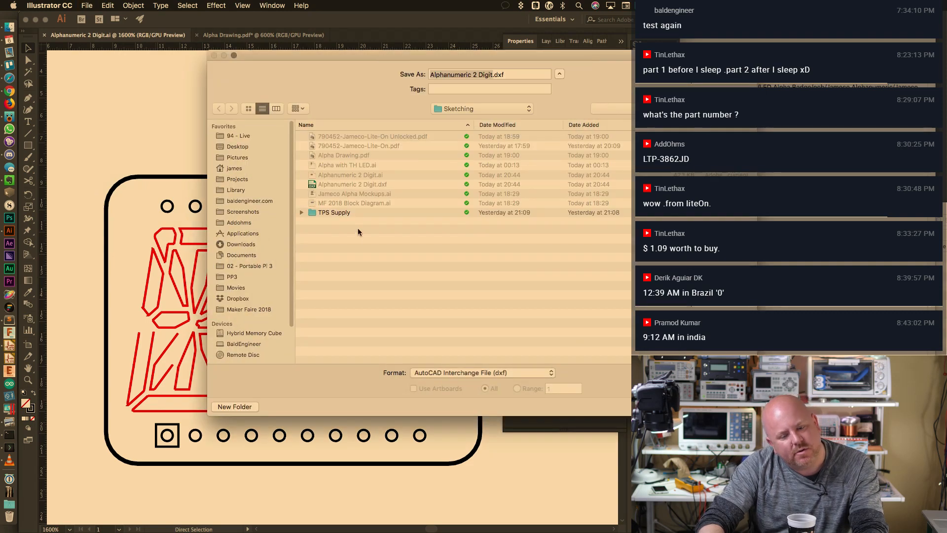
{"action": "left_click", "coordinate": [439, 340]}
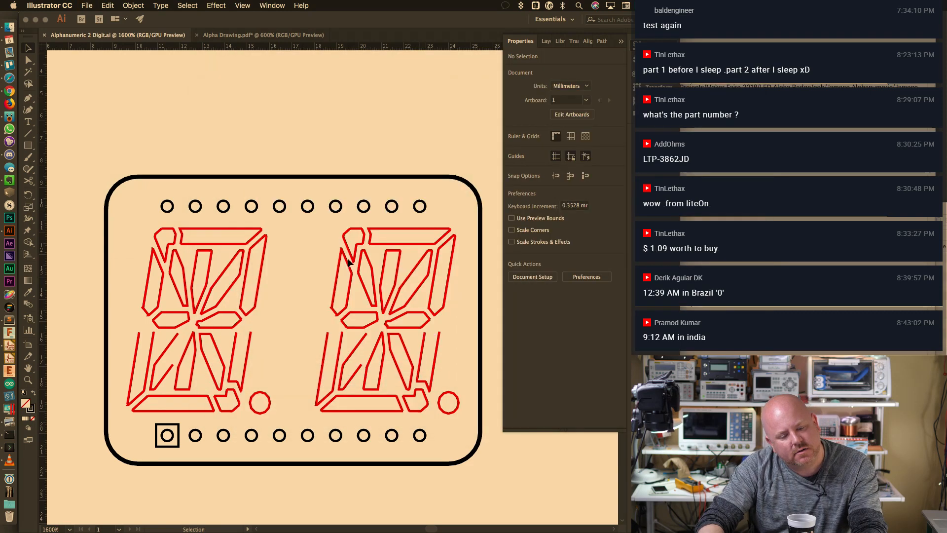
Remove the old imported square outline from the KiCad footprint
{"action": "key", "text": "super+Tab"}
{"action": "left_click_drag", "start_coordinate": [100, 109], "coordinate": [506, 425]}
{"action": "key", "text": "Delete"}
Import the updated DXF frame, move REF** lower and the LTP-3862JD label higher
{"action": "left_click", "coordinate": [61, 5]}
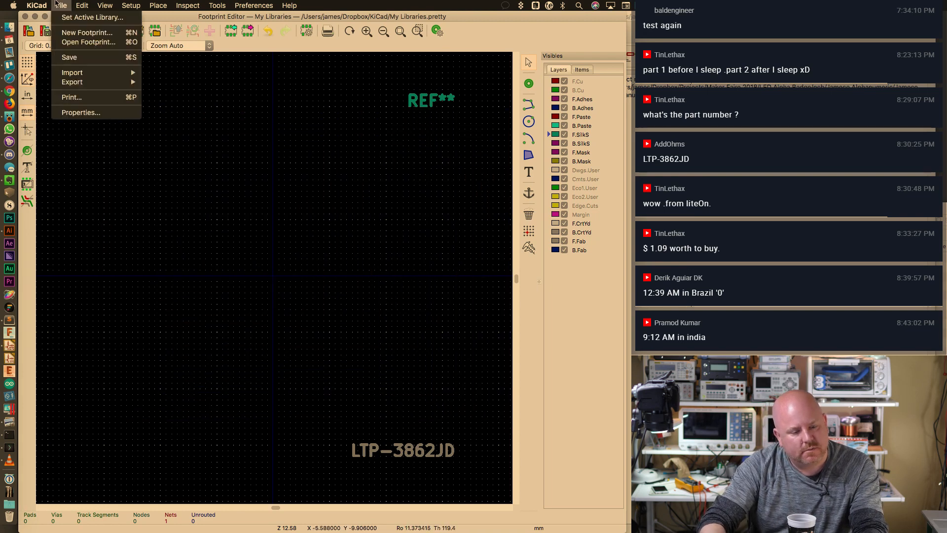
{"action": "mouse_move", "coordinate": [89, 72]}
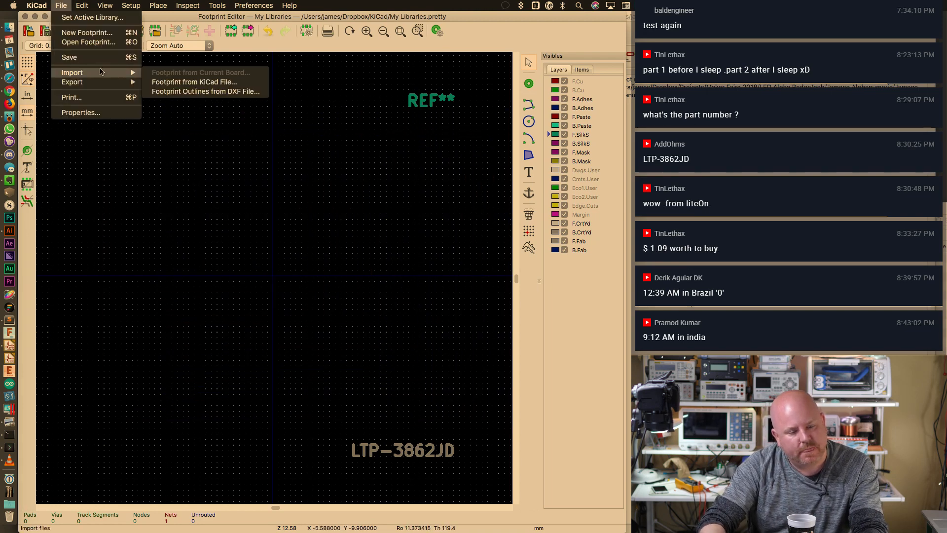
{"action": "left_click", "coordinate": [171, 91]}
{"action": "left_click", "coordinate": [405, 351]}
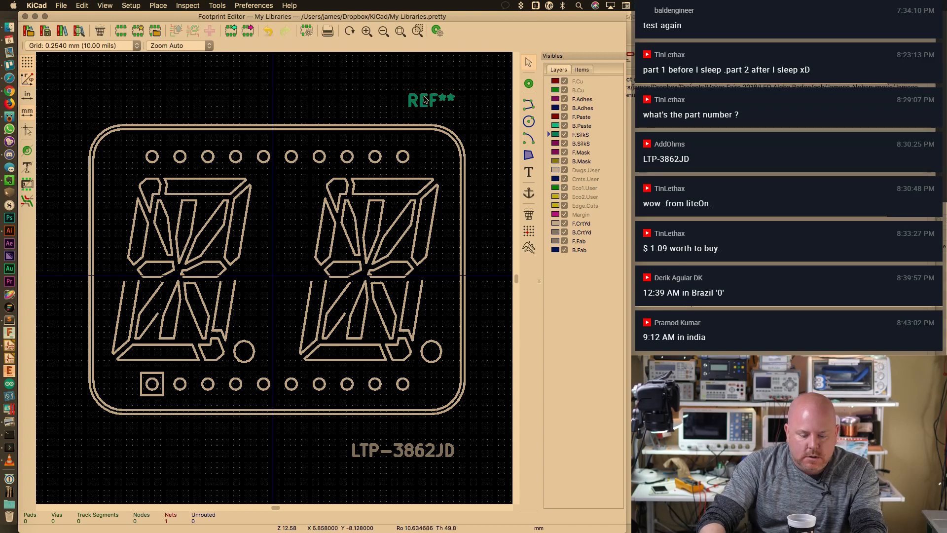
{"action": "left_click_drag", "start_coordinate": [425, 99], "coordinate": [430, 111]}
{"action": "left_click_drag", "start_coordinate": [417, 449], "coordinate": [410, 426]}
Save LTP-3862JD to My Libraries, place pad 1 on the first lower pin outline, open its properties
{"action": "key", "text": "super+s"}
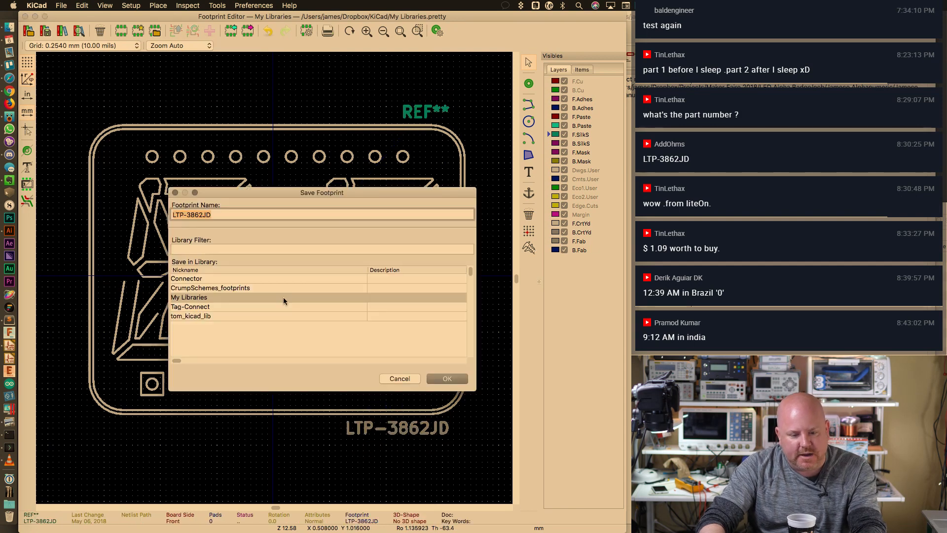
{"action": "left_click", "coordinate": [463, 379]}
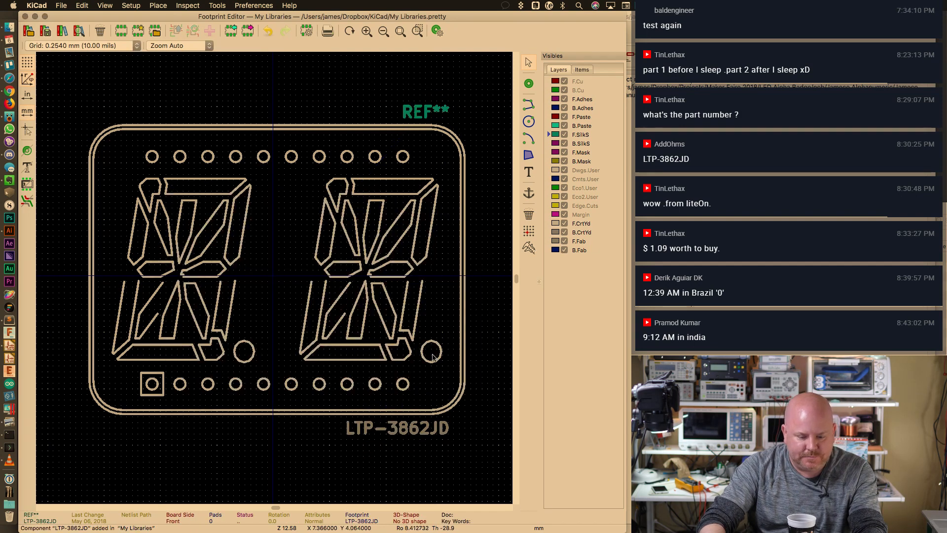
{"action": "left_click", "coordinate": [530, 84]}
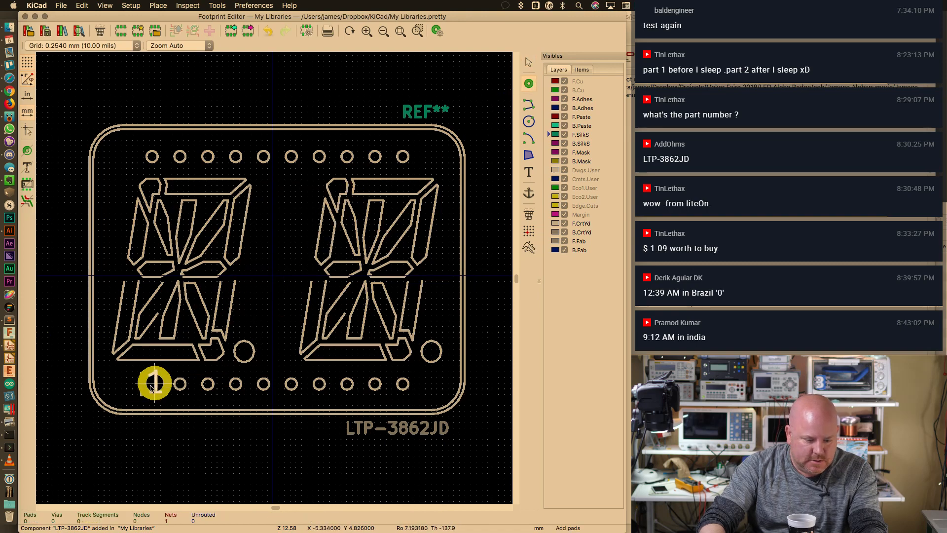
{"action": "key", "text": "F1"}
{"action": "key", "text": "F1"}
{"action": "key", "text": "F1"}
{"action": "key", "text": "F1"}
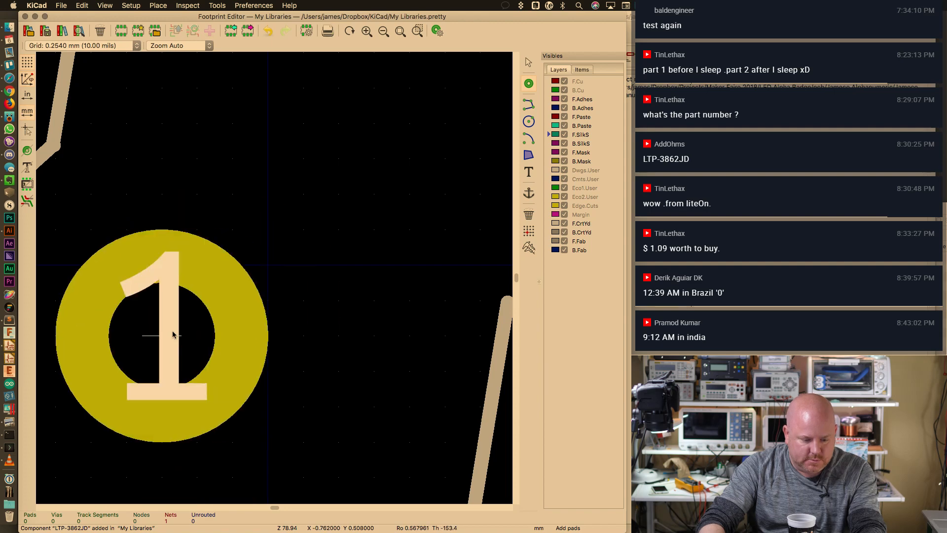
{"action": "middle_click_drag", "start_coordinate": [160, 381], "coordinate": [366, 178]}
{"action": "scroll", "coordinate": [258, 304], "scroll_direction": "down", "scroll_amount": 3}
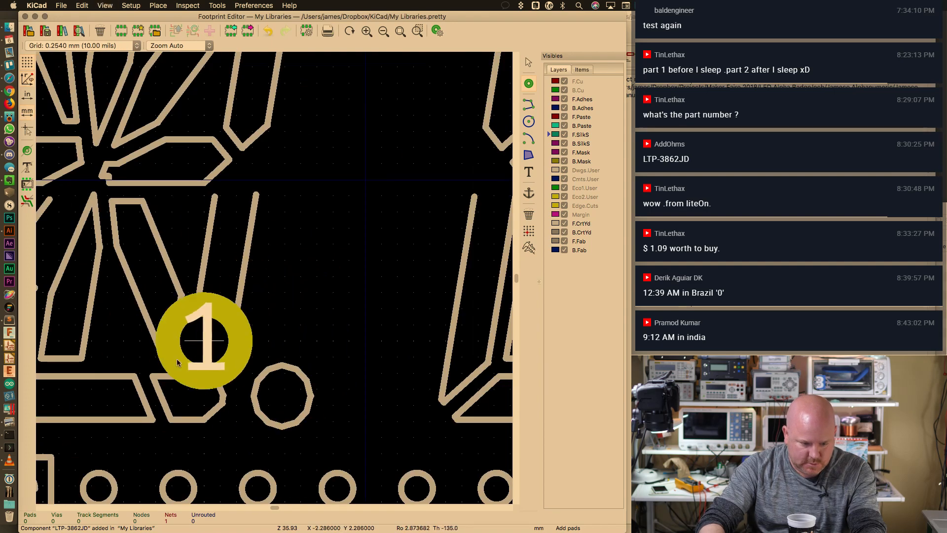
{"action": "left_click", "coordinate": [203, 331]}
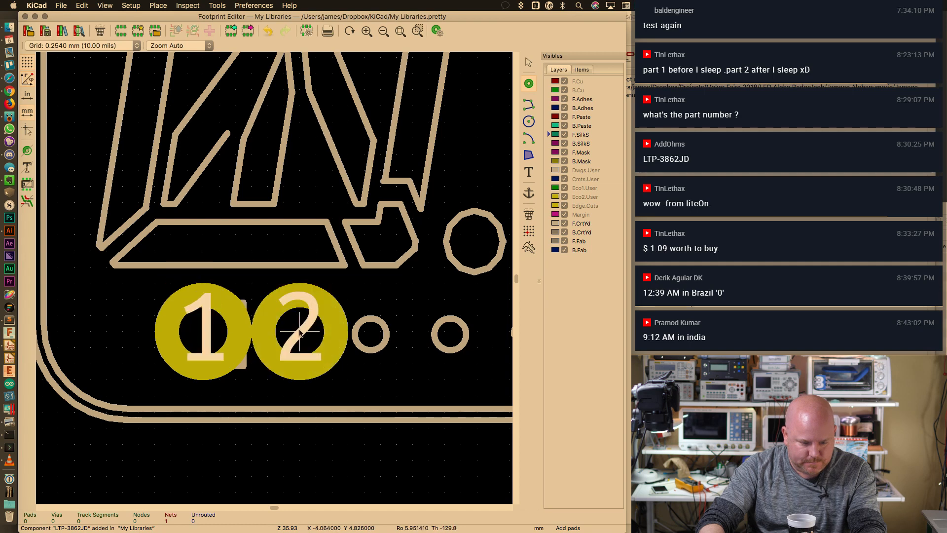
{"action": "key", "text": "Escape"}
{"action": "double_click", "coordinate": [235, 319]}
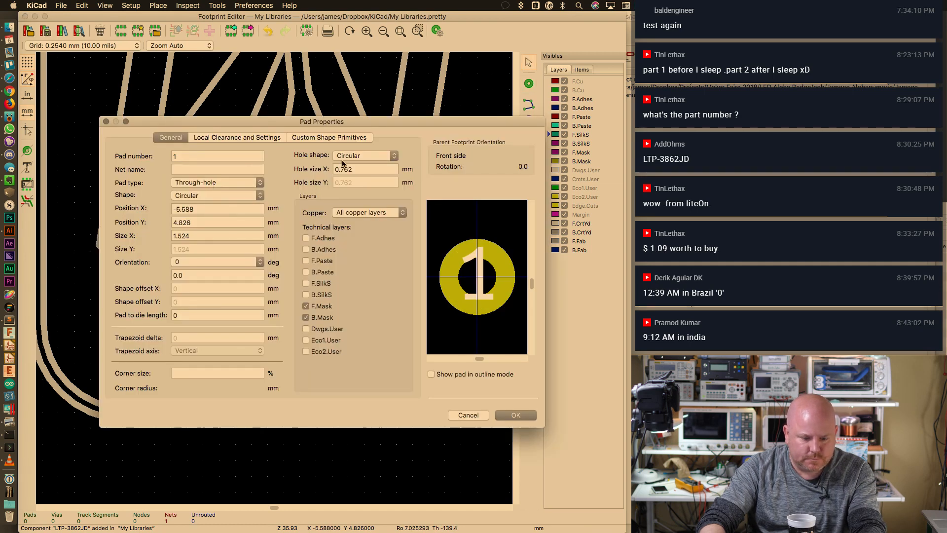
Give pad 1 a 0.5 mm drill hole
{"action": "left_click", "coordinate": [364, 169]}
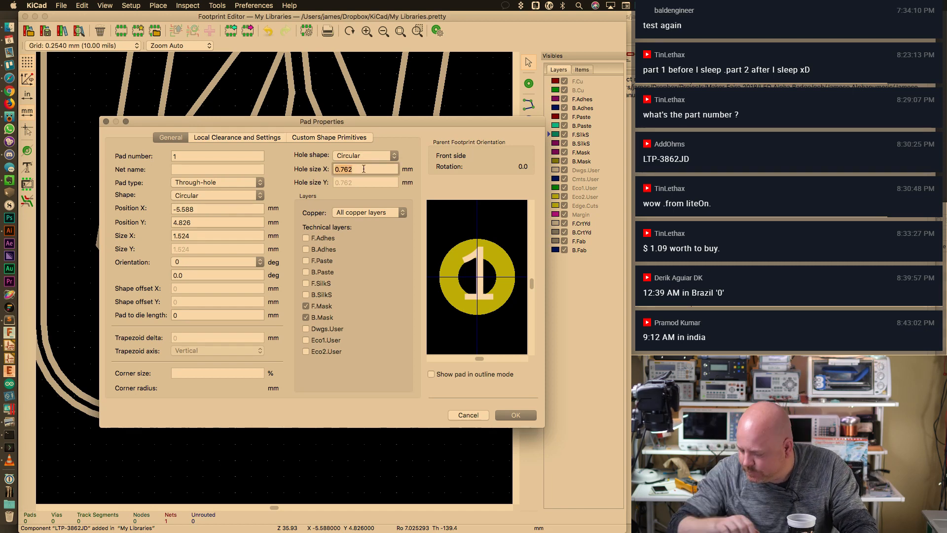
{"action": "type", "text": ".5"}
{"action": "key", "text": "Tab"}
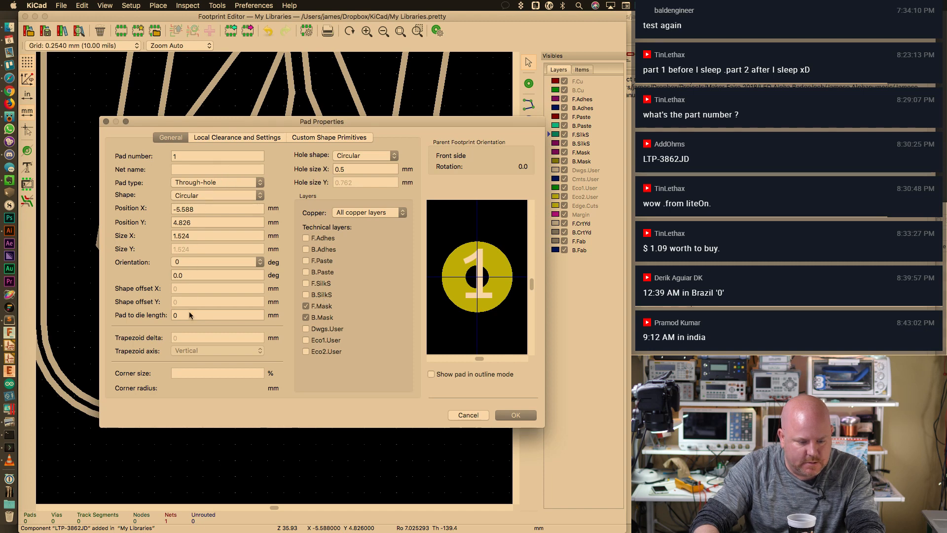
{"action": "left_click", "coordinate": [461, 416]}
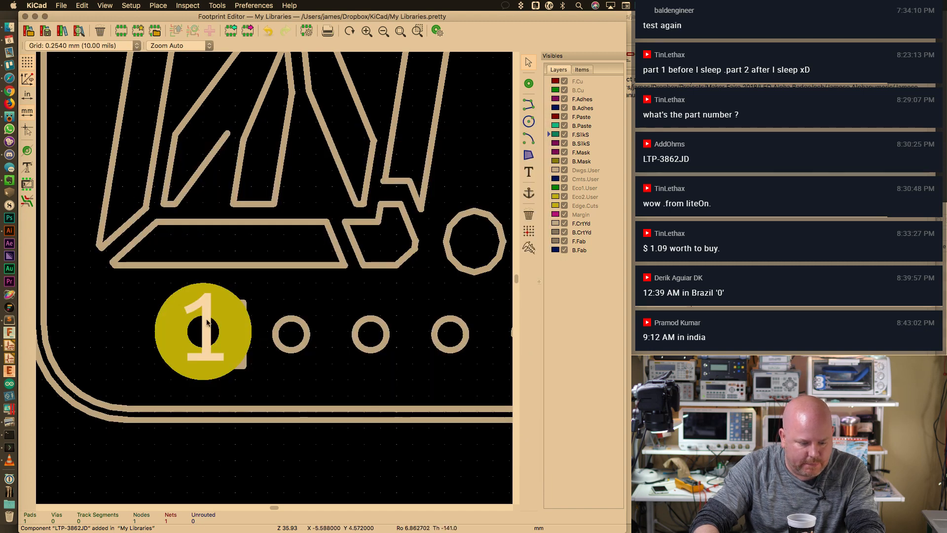
Switch the grid to 0.1270 mm
{"action": "left_click", "coordinate": [221, 340]}
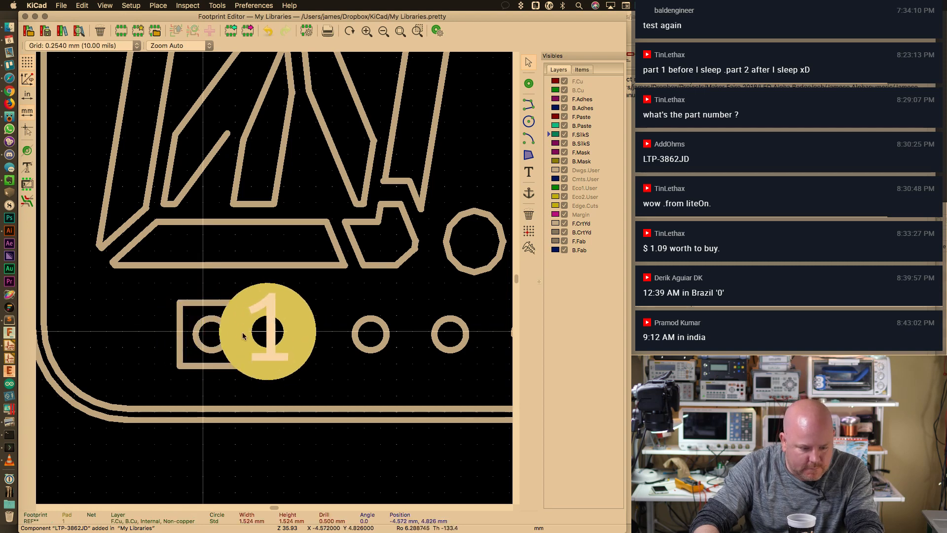
{"action": "key", "text": "Escape"}
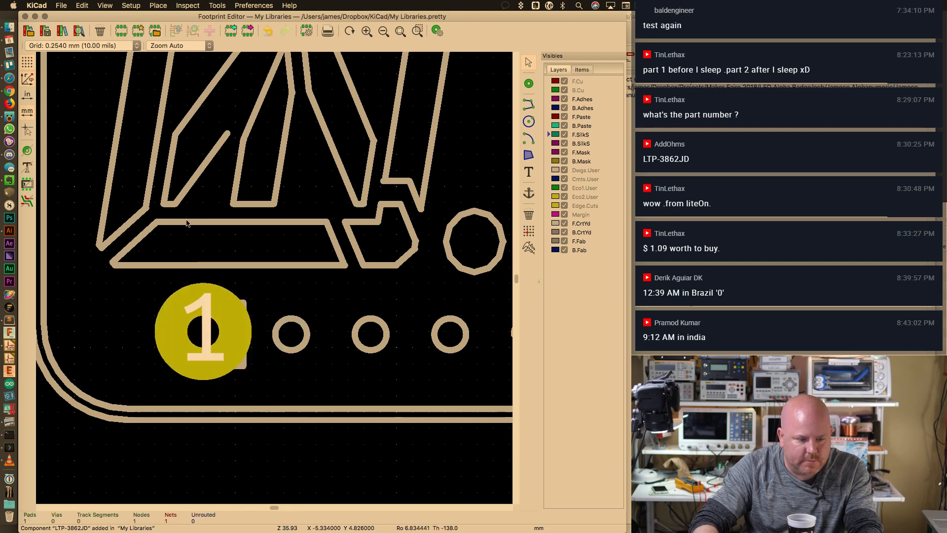
{"action": "left_click", "coordinate": [101, 46]}
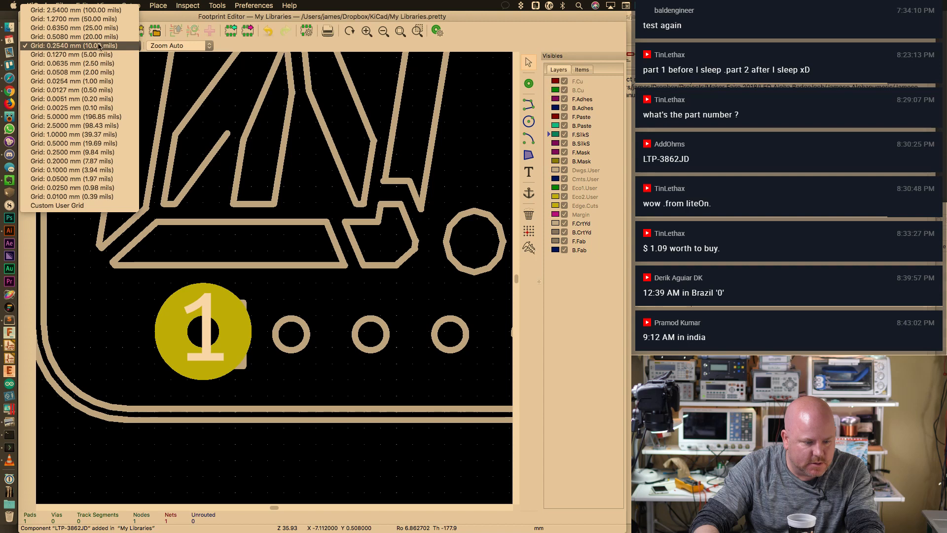
{"action": "left_click", "coordinate": [93, 54]}
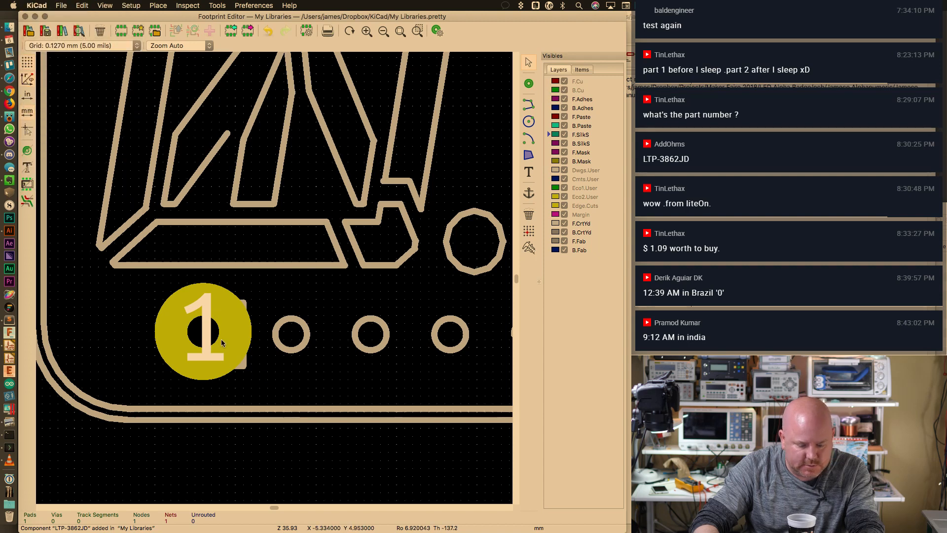
Move pad 1 onto the square pin outline at X -5.461, Y 4.826 mm
{"action": "key", "text": "m"}
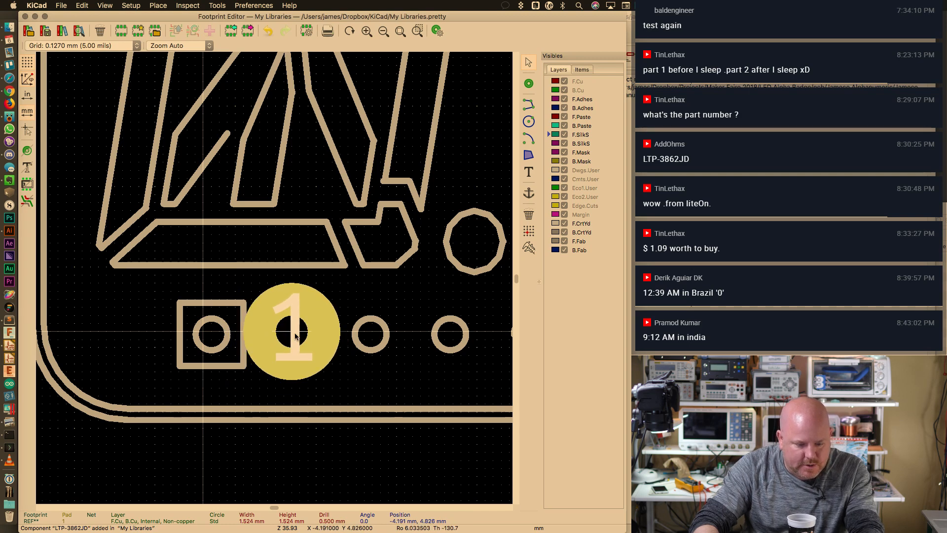
{"action": "key", "text": "Escape"}
{"action": "scroll", "coordinate": [294, 335], "scroll_direction": "up", "scroll_amount": 3}
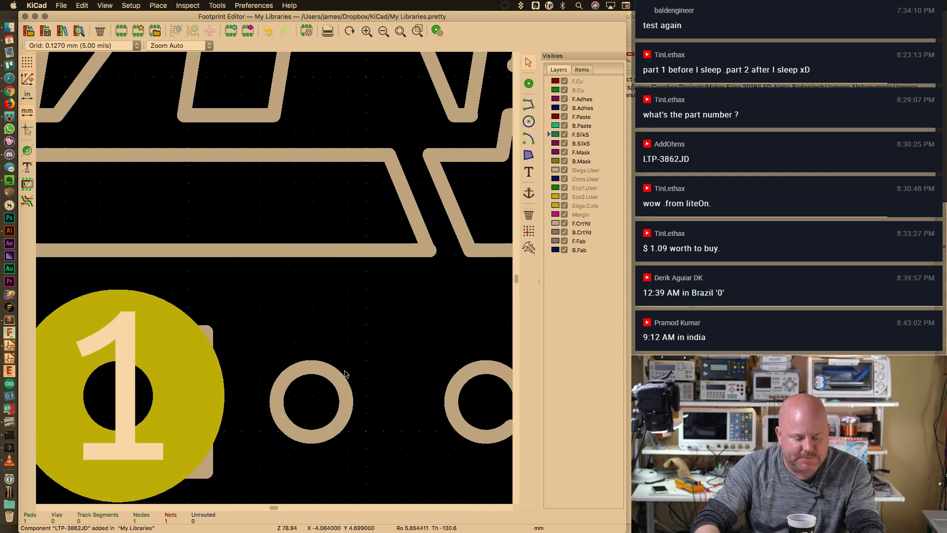
{"action": "left_click_drag", "start_coordinate": [627, 114], "coordinate": [822, 114]}
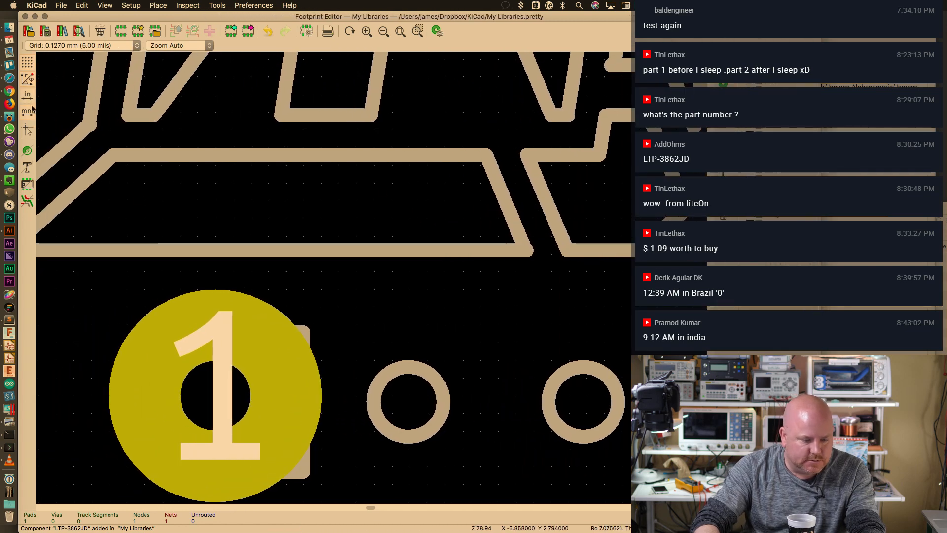
{"action": "scroll", "coordinate": [423, 302], "scroll_direction": "down", "scroll_amount": 6}
{"action": "scroll", "coordinate": [422, 302], "scroll_direction": "left", "scroll_amount": 3}
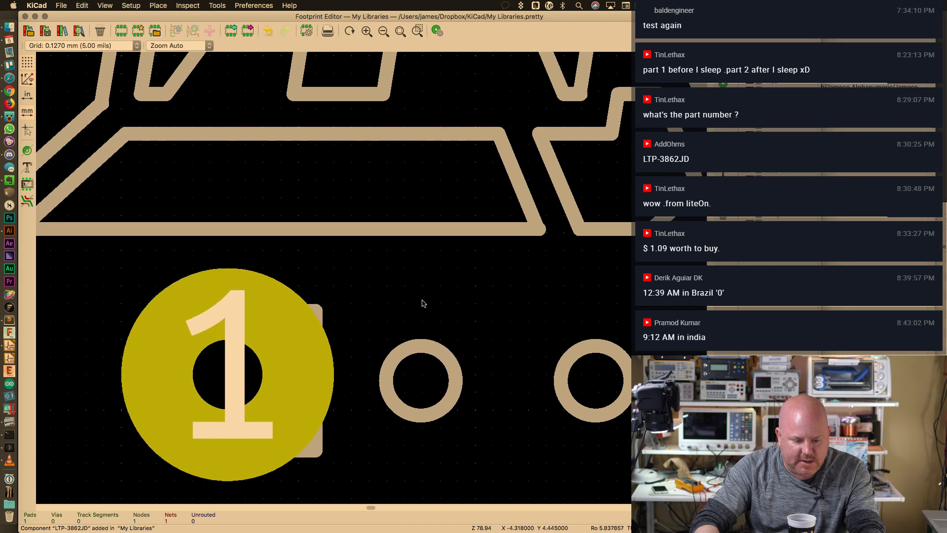
{"action": "left_click", "coordinate": [343, 245]}
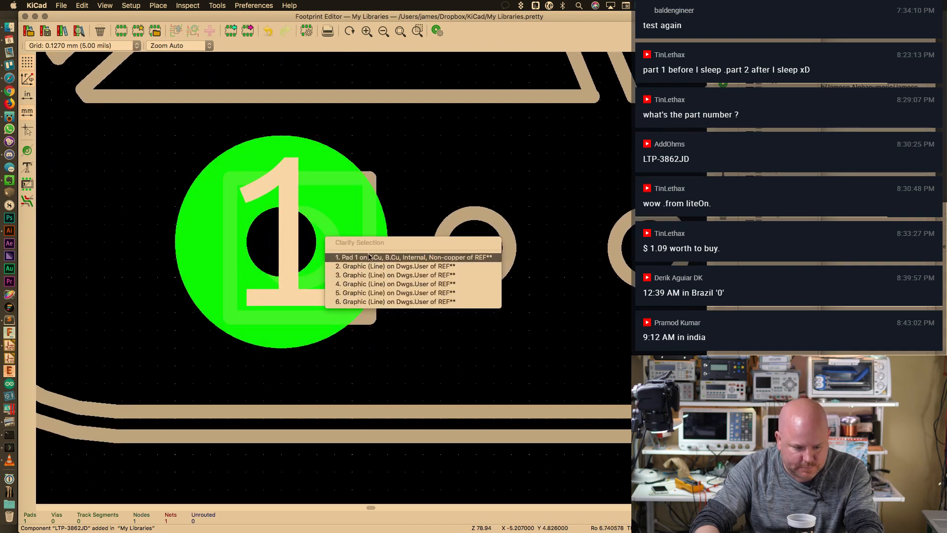
{"action": "left_click", "coordinate": [345, 257]}
{"action": "key", "text": "m"}
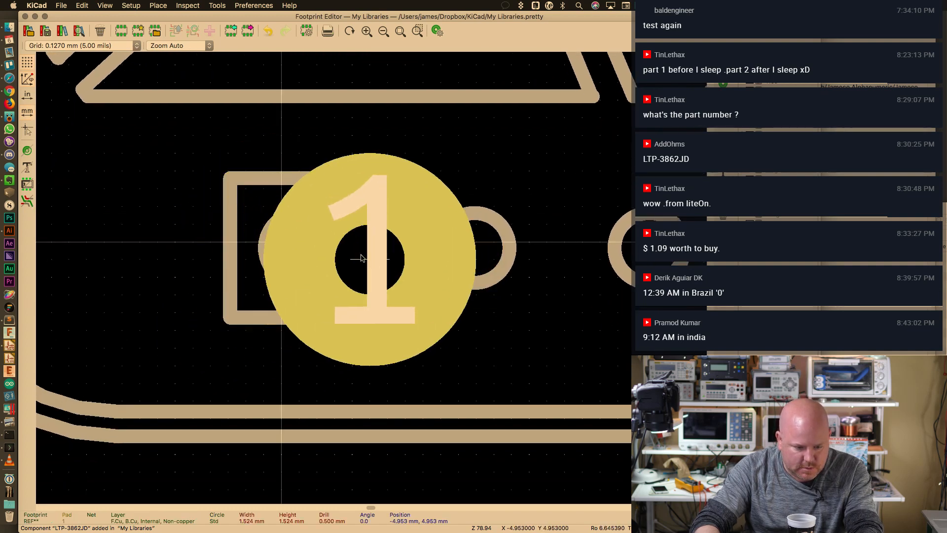
{"action": "left_click", "coordinate": [303, 250]}
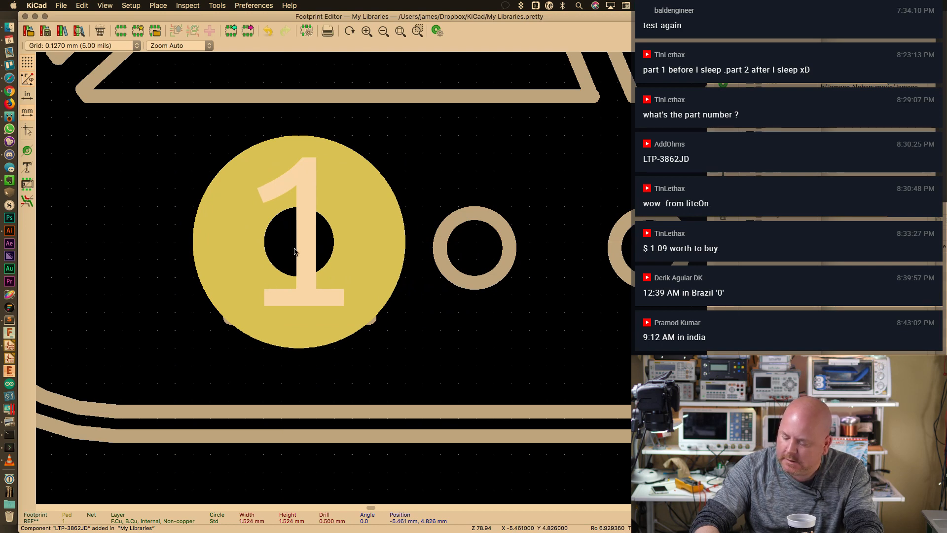
{"action": "key", "text": "m"}
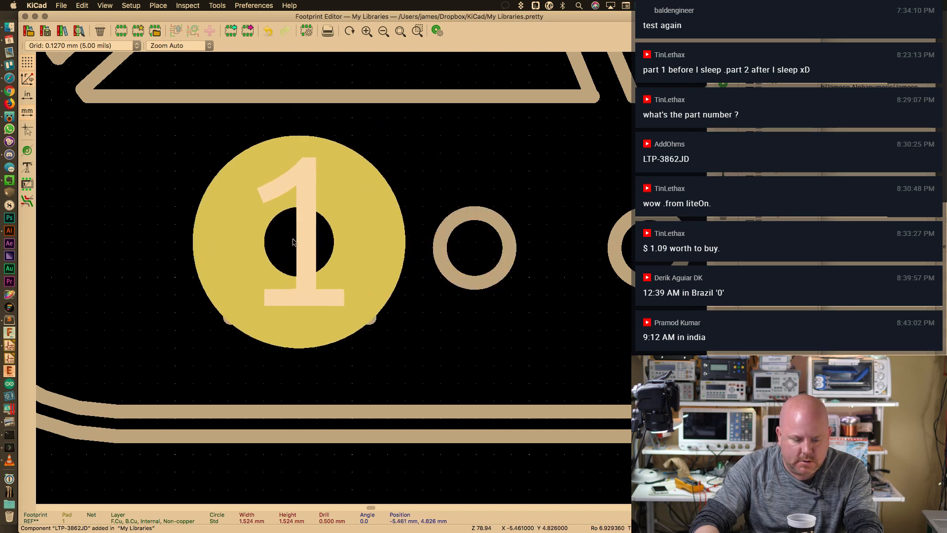
{"action": "left_click", "coordinate": [293, 242]}
Shrink pad 1 to a 1 mm diameter, keeping its 0.5 mm drill
{"action": "double_click", "coordinate": [383, 242]}
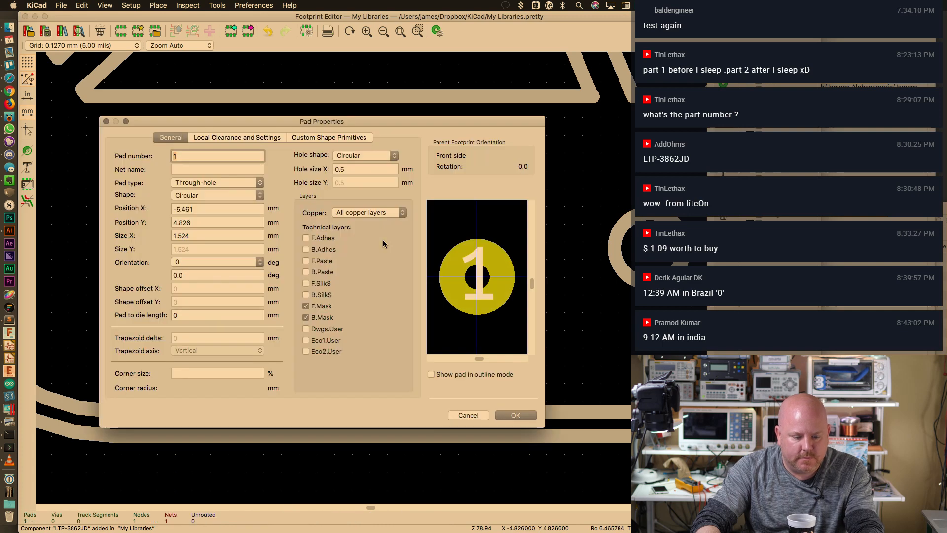
{"action": "left_click", "coordinate": [355, 169]}
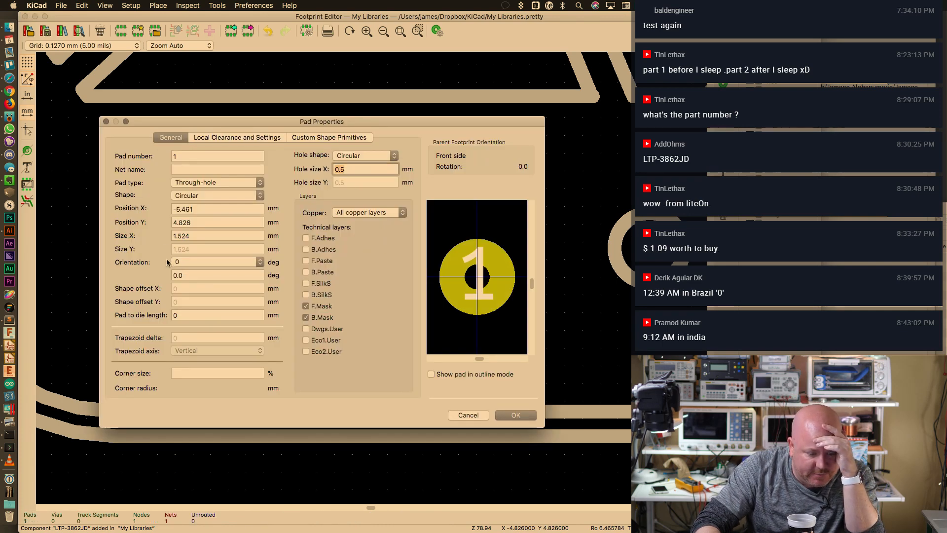
{"action": "left_click", "coordinate": [313, 139]}
{"action": "left_click", "coordinate": [228, 139]}
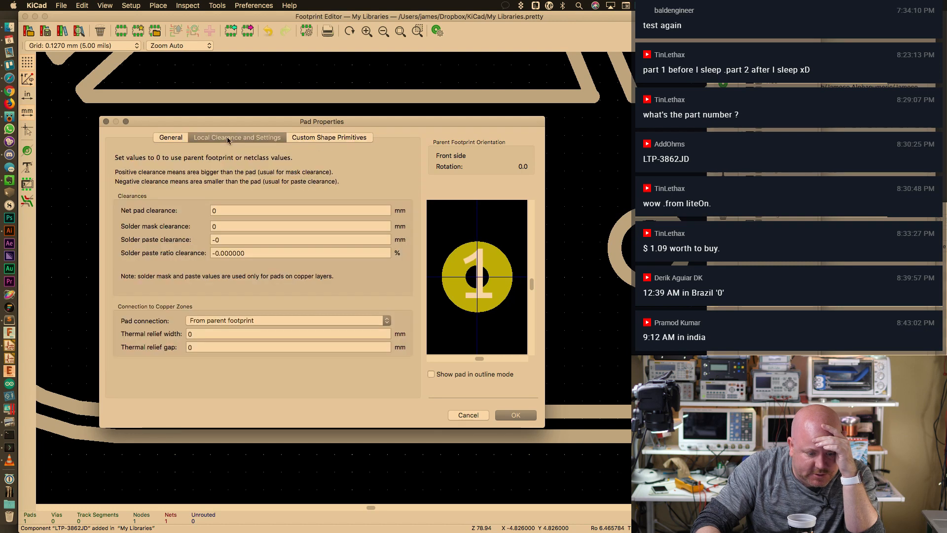
{"action": "left_click", "coordinate": [175, 138]}
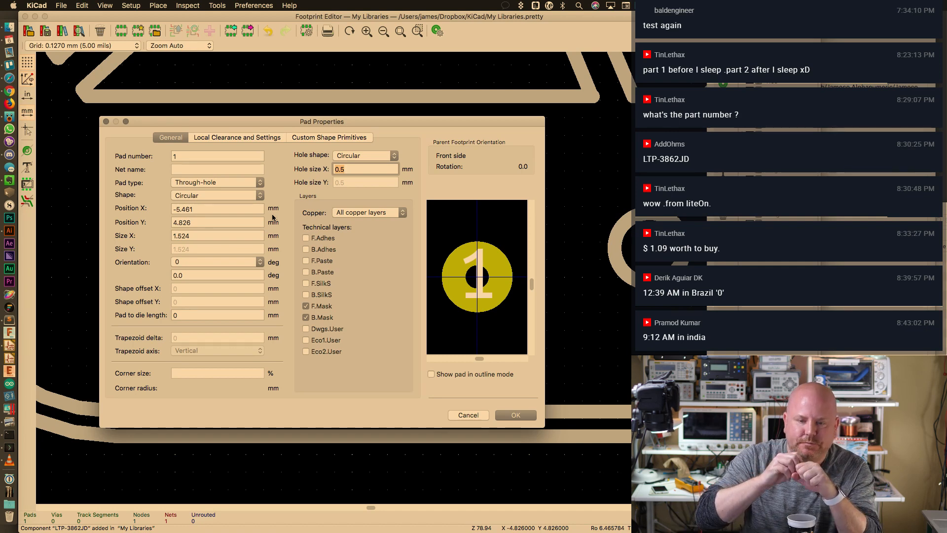
{"action": "left_click", "coordinate": [203, 235]}
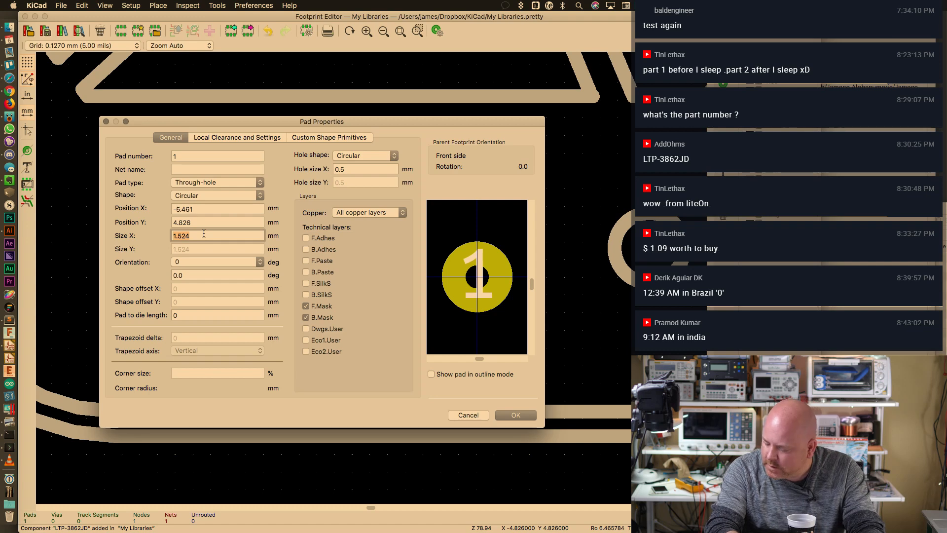
{"action": "type", "text": "1."}
{"action": "key", "text": "Return"}
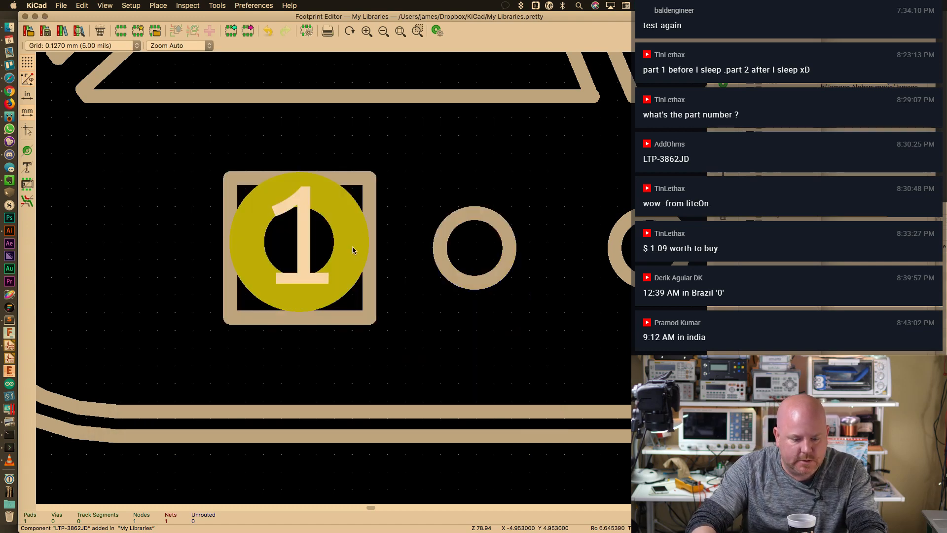
{"action": "key", "text": "super+Tab"}
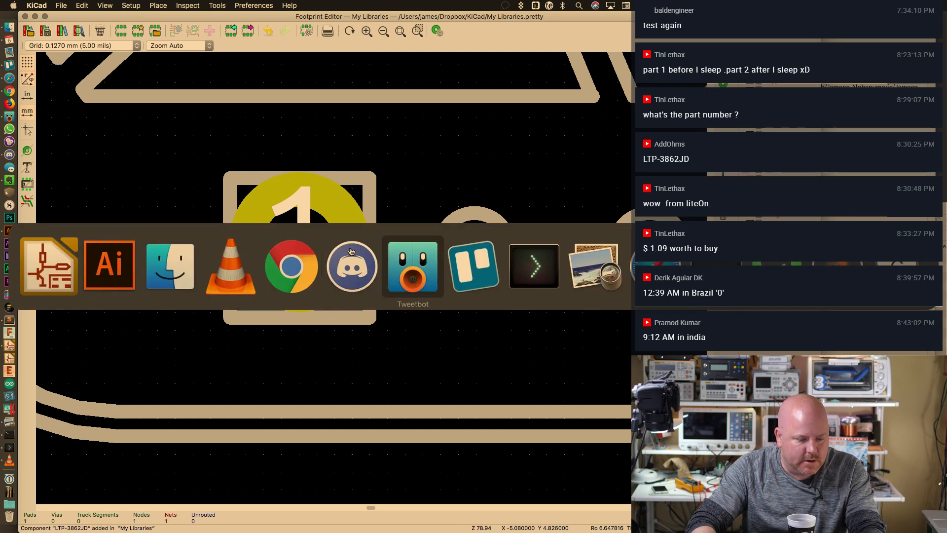
Draw a 1 mm by 1 mm circle in the alphanumeric drawing
{"action": "left_click", "coordinate": [121, 250]}
{"action": "scroll", "coordinate": [173, 208], "scroll_direction": "up", "scroll_amount": 3, "text": "alt"}
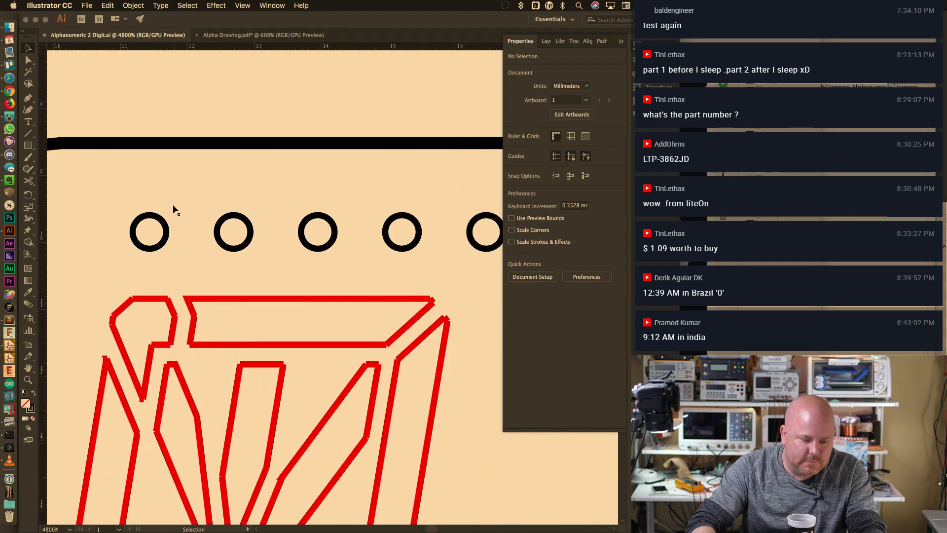
{"action": "left_click_drag", "start_coordinate": [28, 145], "coordinate": [62, 170]}
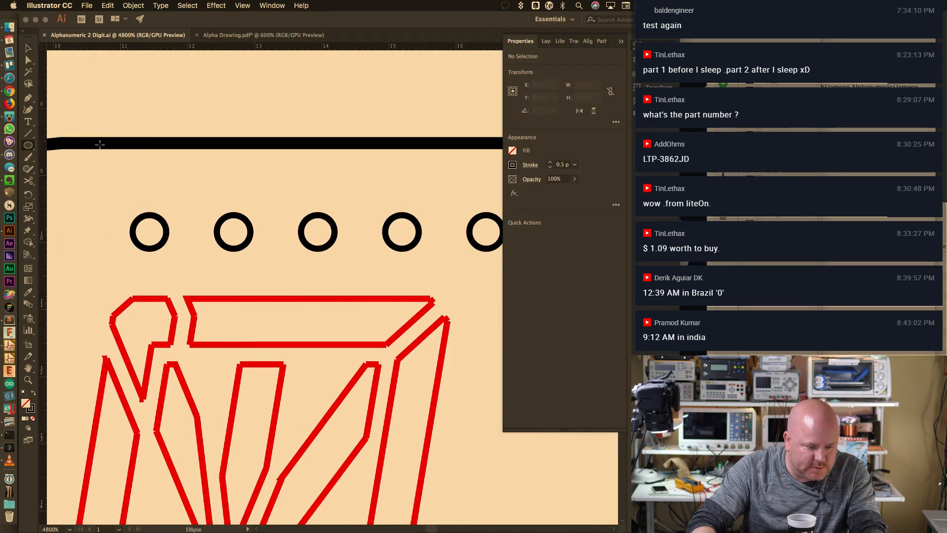
{"action": "left_click", "coordinate": [161, 101]}
{"action": "type", "text": "1m"}
{"action": "key", "text": "Tab"}
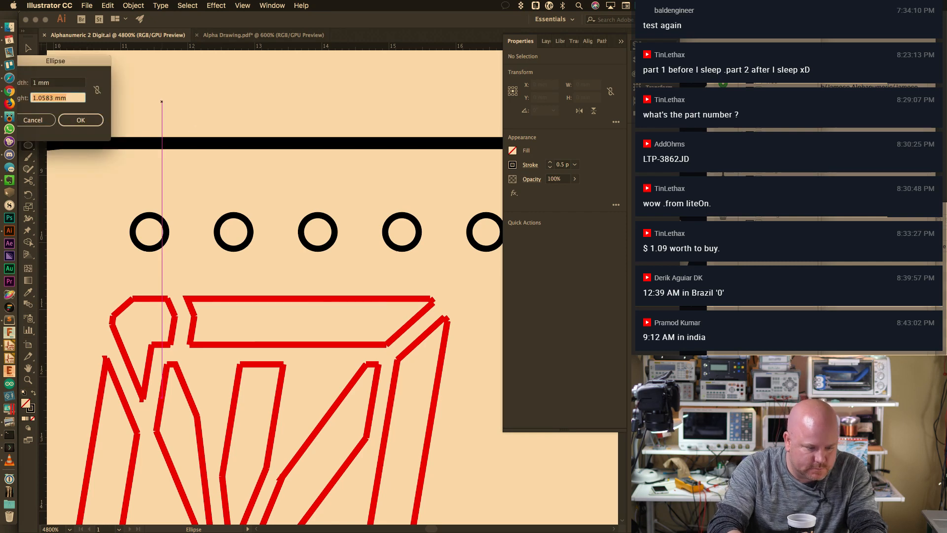
{"action": "type", "text": "1mm"}
{"action": "key", "text": "Return"}
Place the 1 mm ring over the first top pin hole and a copy over the second
{"action": "key", "text": "v"}
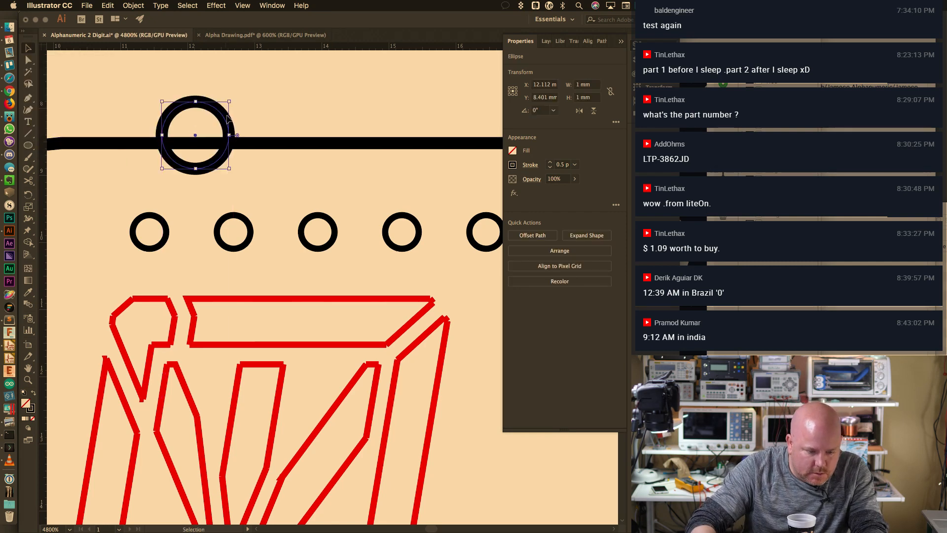
{"action": "left_click_drag", "start_coordinate": [234, 114], "coordinate": [186, 196]}
{"action": "left_click", "coordinate": [209, 169]}
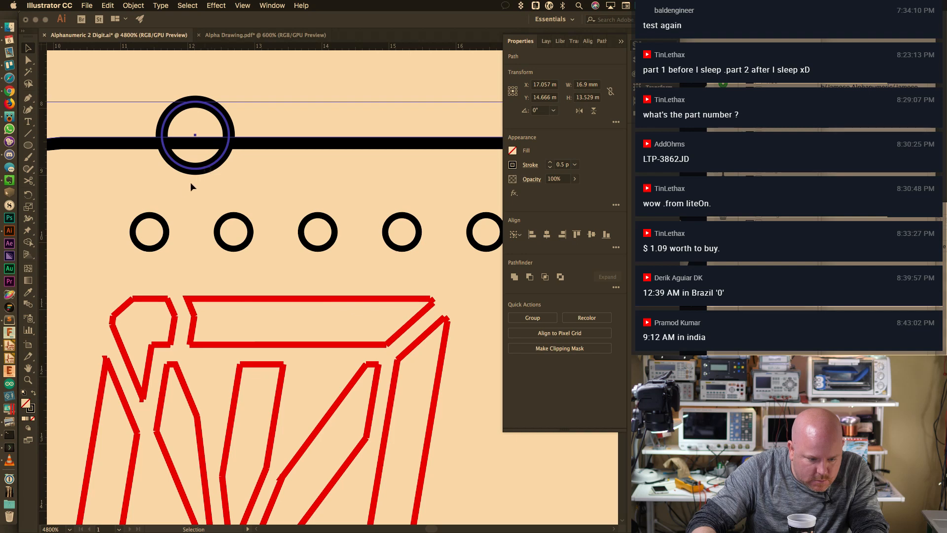
{"action": "left_click", "coordinate": [223, 118]}
{"action": "left_click_drag", "start_coordinate": [217, 112], "coordinate": [171, 210]}
{"action": "key", "text": "cmd+c"}
{"action": "key", "text": "cmd+v"}
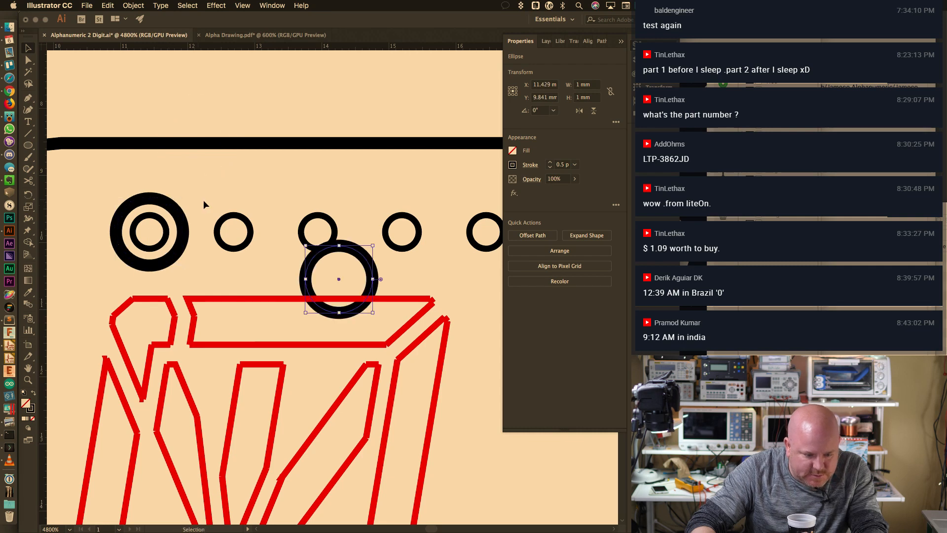
{"action": "key", "text": "super+z"}
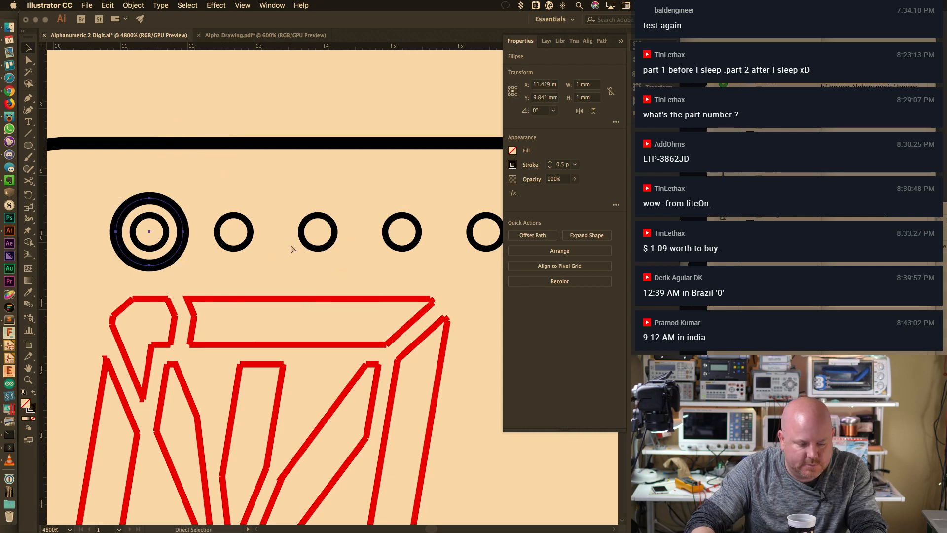
{"action": "key", "text": "super+v"}
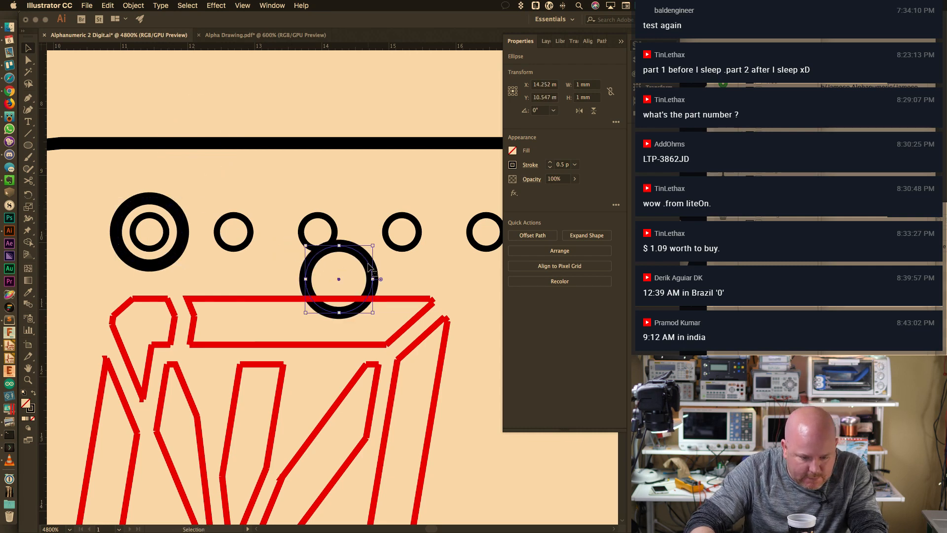
{"action": "left_click_drag", "start_coordinate": [368, 265], "coordinate": [265, 215]}
Paste another ring and position it over the last top pin hole
{"action": "scroll", "coordinate": [297, 237], "scroll_direction": "down", "scroll_amount": 3, "text": "alt"}
{"action": "left_click_drag", "start_coordinate": [376, 255], "coordinate": [235, 250]}
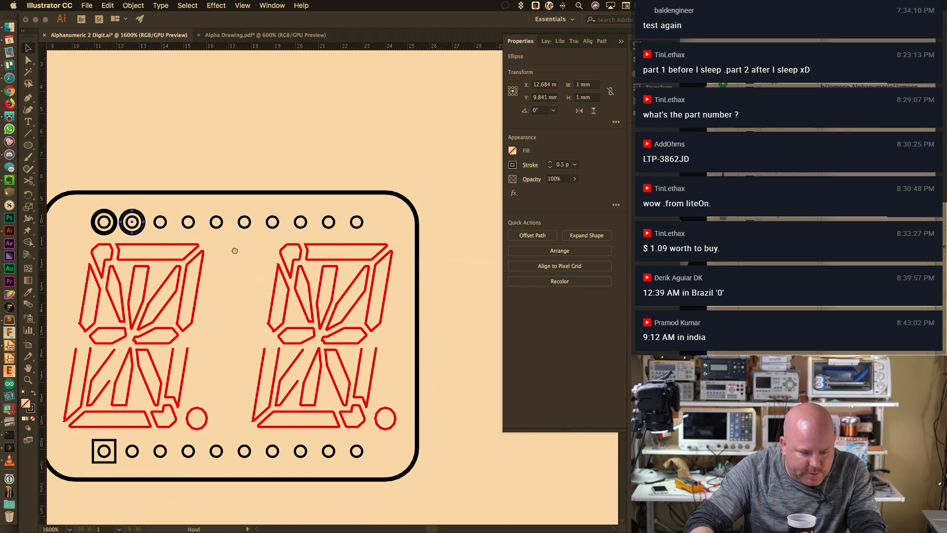
{"action": "key", "text": "ctrl+v"}
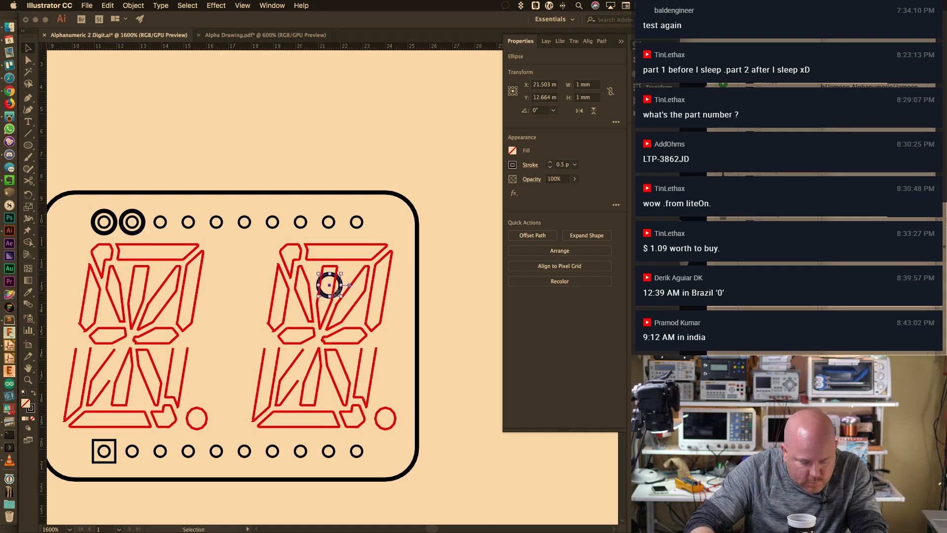
{"action": "key", "text": "super+equal"}
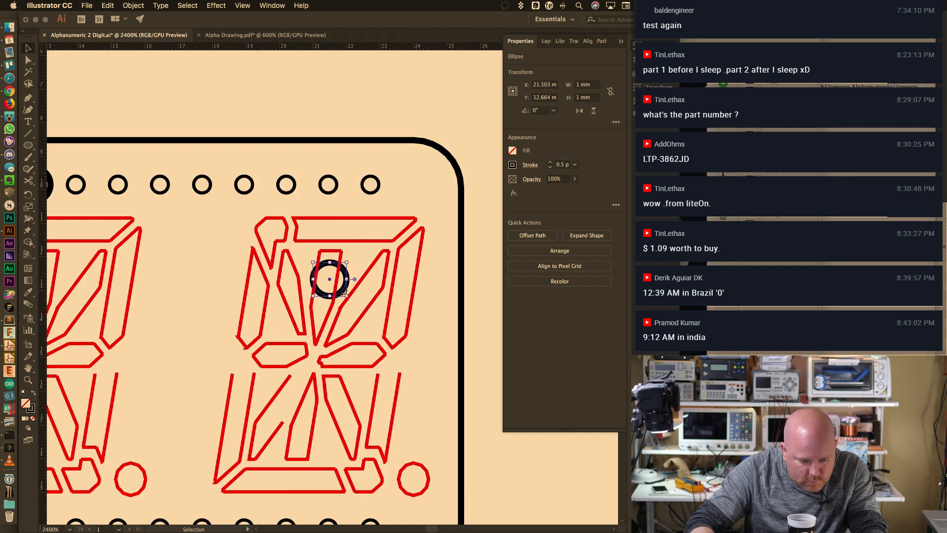
{"action": "left_click_drag", "start_coordinate": [343, 291], "coordinate": [375, 234]}
{"action": "left_click_drag", "start_coordinate": [346, 274], "coordinate": [385, 181]}
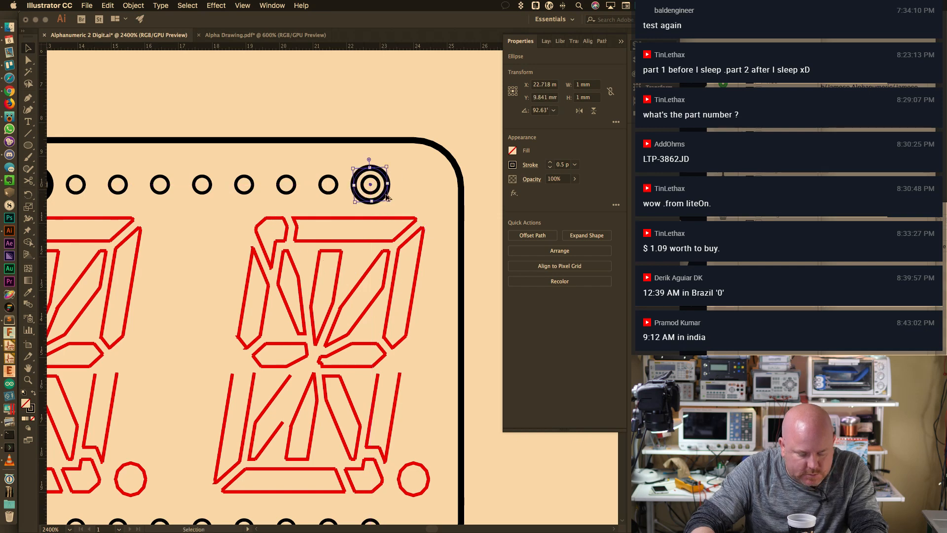
Select all three rings and cut them, leaving the plain pin holes
{"action": "scroll", "coordinate": [385, 181], "scroll_direction": "down", "scroll_amount": 1, "text": "alt"}
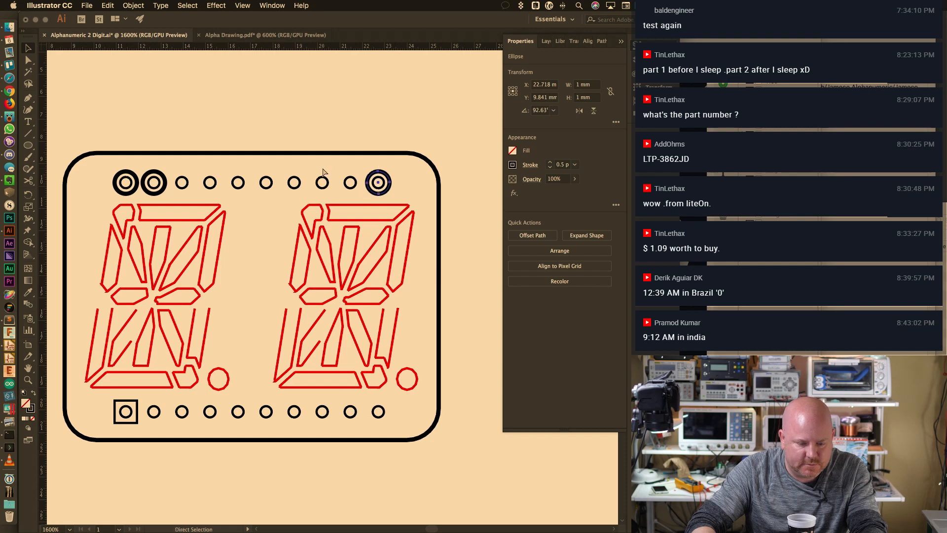
{"action": "left_click", "coordinate": [154, 173], "text": "shift"}
{"action": "left_click", "coordinate": [126, 174], "text": "shift"}
{"action": "key", "text": "a"}
{"action": "key", "text": "super+shift+a"}
{"action": "key", "text": "v"}
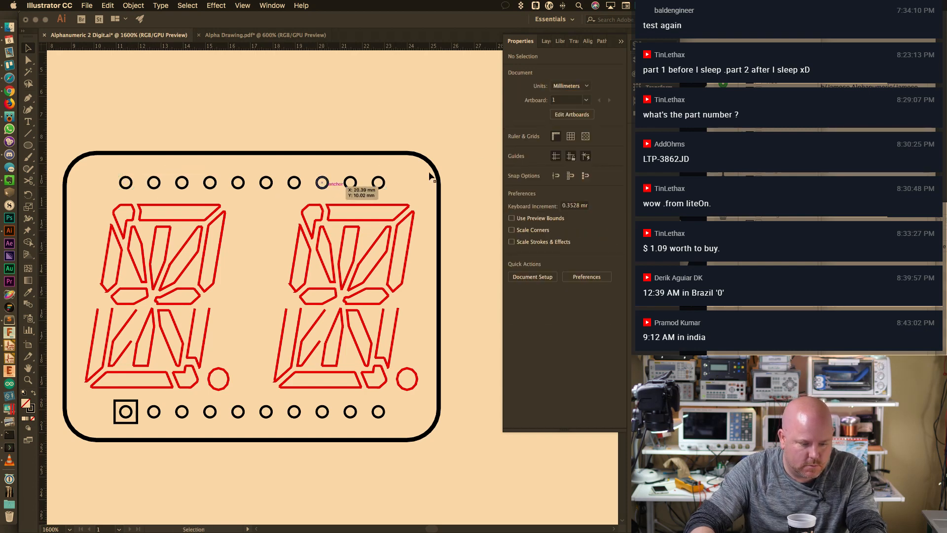
{"action": "key", "text": "F7"}
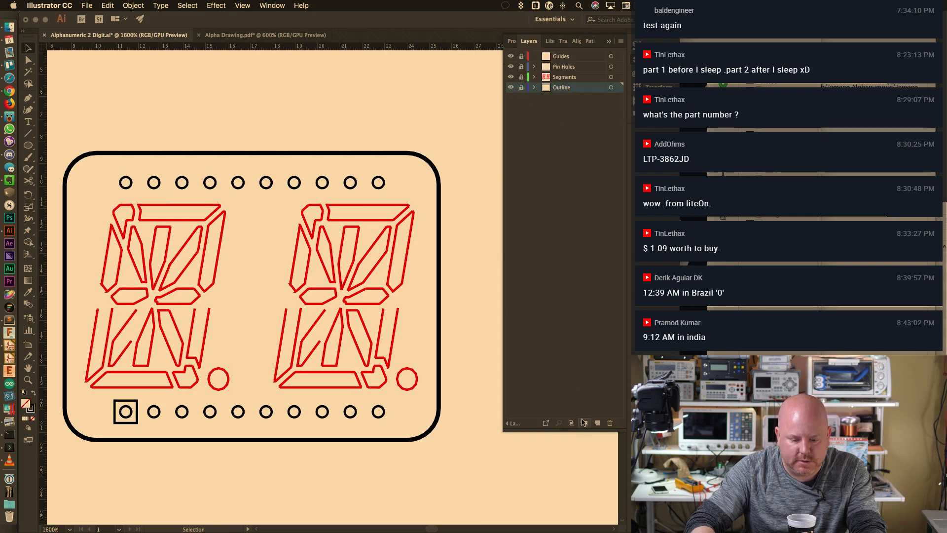
Create a new layer at the top of the stack named Outer Holes
{"action": "left_click", "coordinate": [597, 423]}
{"action": "left_click_drag", "start_coordinate": [560, 87], "coordinate": [562, 53]}
{"action": "double_click", "coordinate": [564, 56]}
{"action": "type", "text": "Outter H"}
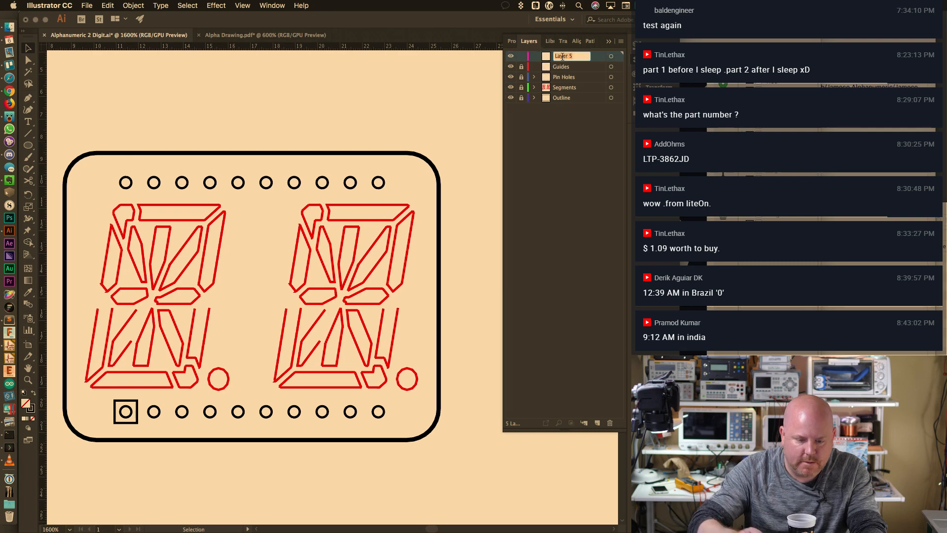
{"action": "key", "text": "BackSpace"}
{"action": "key", "text": "BackSpace"}
{"action": "key", "text": "BackSpace"}
{"action": "key", "text": "BackSpace"}
{"action": "key", "text": "BackSpace"}
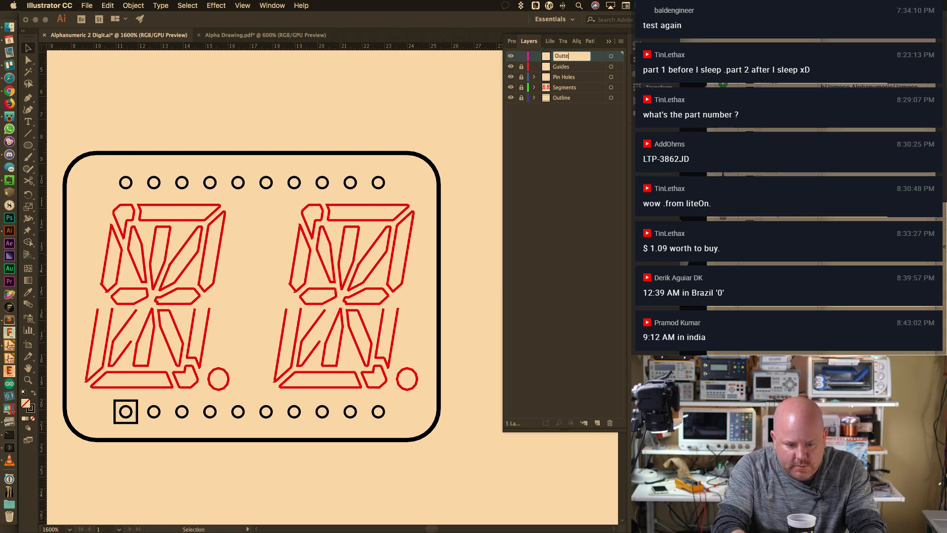
{"action": "type", "text": "er Hole"}
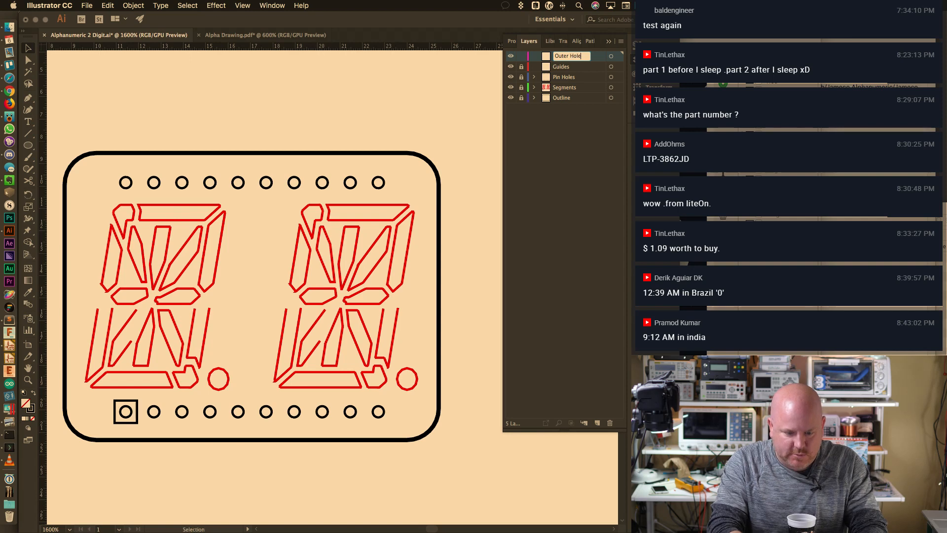
{"action": "type", "text": "s"}
{"action": "key", "text": "Return"}
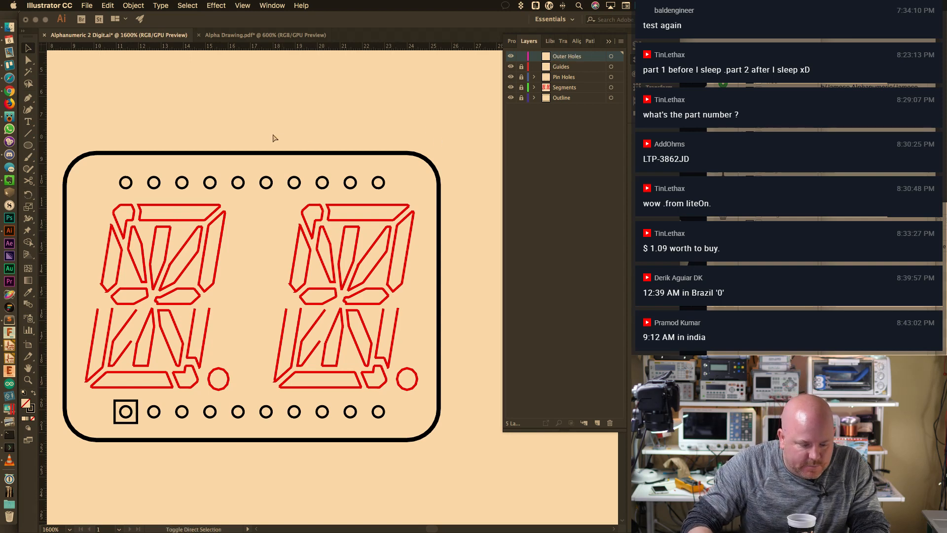
Paste the rings in place on Outer Holes and paste one more ring copy
{"action": "key", "text": "super+f"}
{"action": "left_click", "coordinate": [271, 132]}
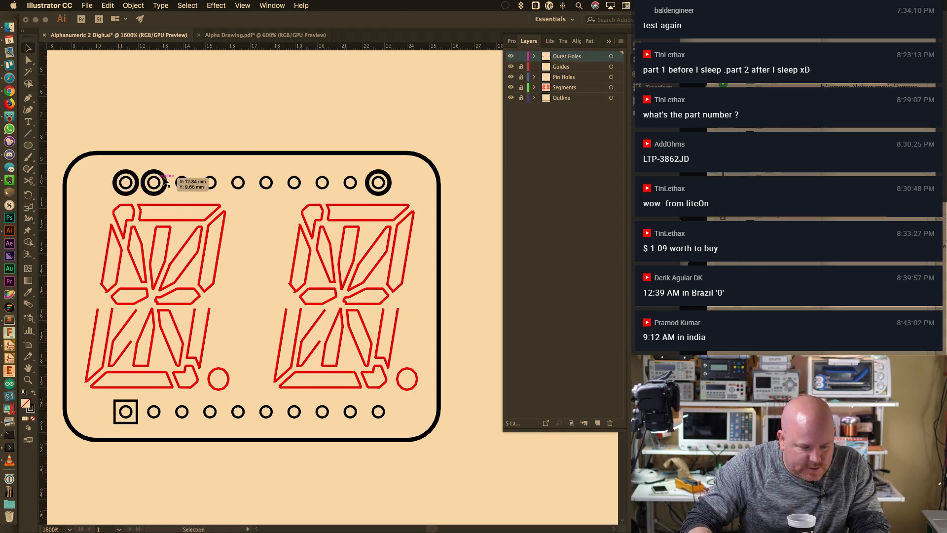
{"action": "left_click", "coordinate": [166, 181]}
{"action": "key", "text": "a"}
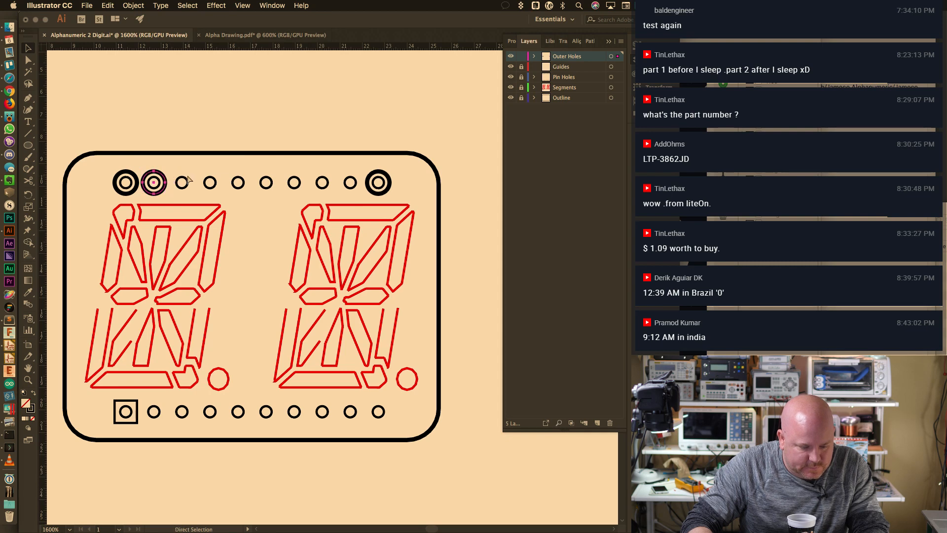
{"action": "key", "text": "super+d"}
{"action": "key", "text": "super+z"}
{"action": "scroll", "coordinate": [311, 282], "scroll_direction": "up", "scroll_amount": 8}
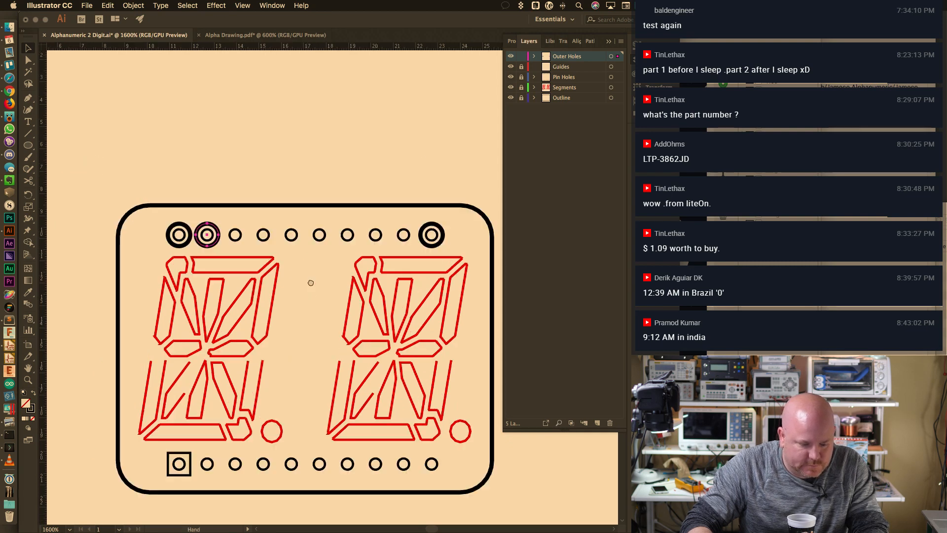
{"action": "key", "text": "super+d"}
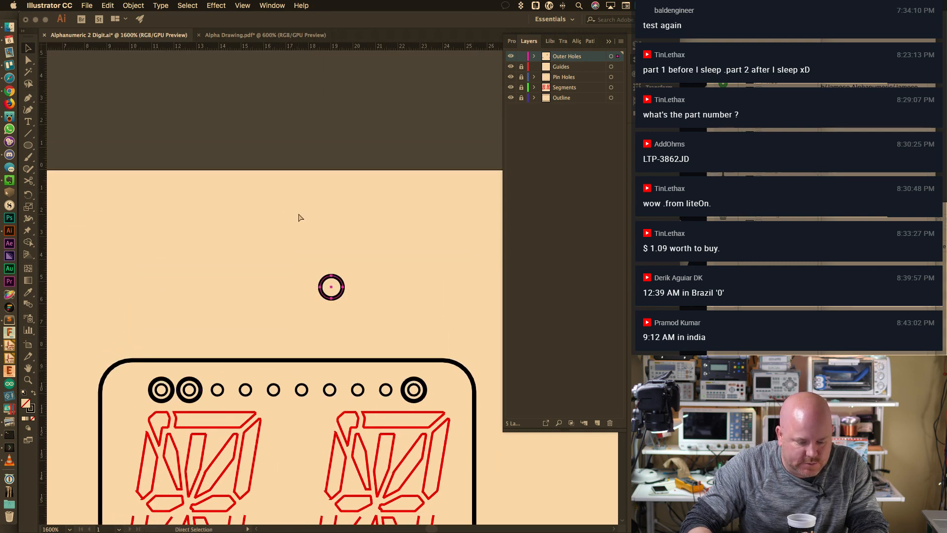
Drop the extra ring mid-row and select it with the first, second and last top rings
{"action": "key", "text": "v"}
{"action": "left_click", "coordinate": [357, 317]}
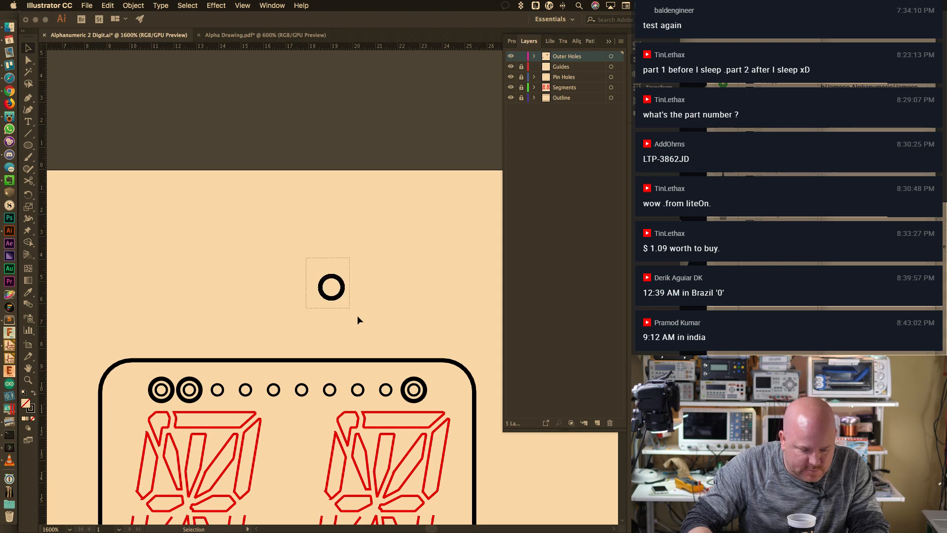
{"action": "left_click", "coordinate": [341, 295]}
{"action": "scroll", "coordinate": [343, 290], "scroll_direction": "up", "scroll_amount": 1, "text": "alt"}
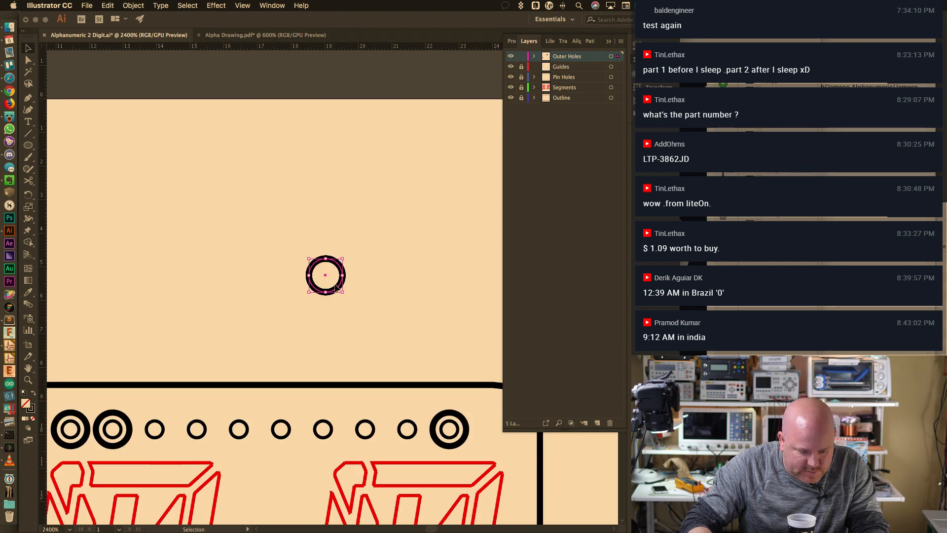
{"action": "left_click_drag", "start_coordinate": [339, 289], "coordinate": [275, 442]}
{"action": "left_click", "coordinate": [130, 423], "text": "shift"}
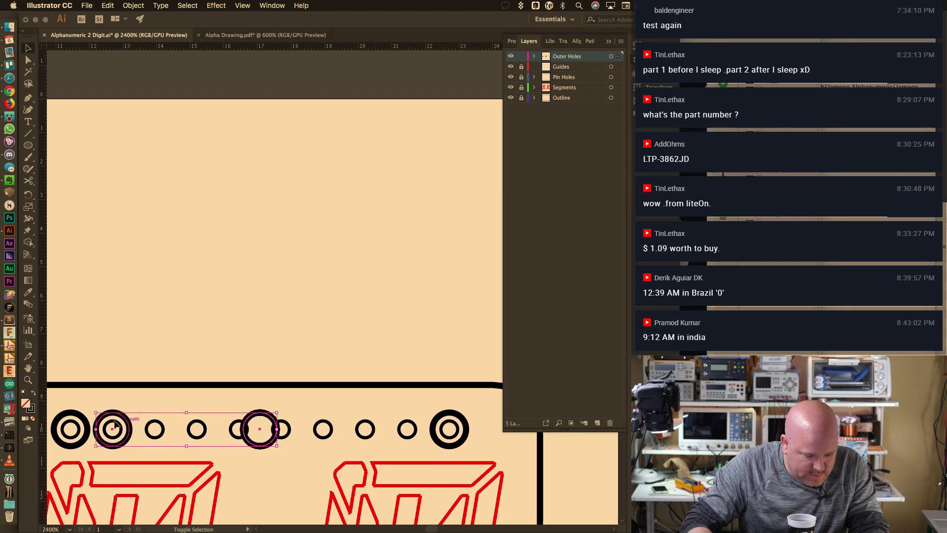
{"action": "left_click", "coordinate": [79, 417], "text": "shift"}
{"action": "left_click", "coordinate": [454, 421], "text": "shift"}
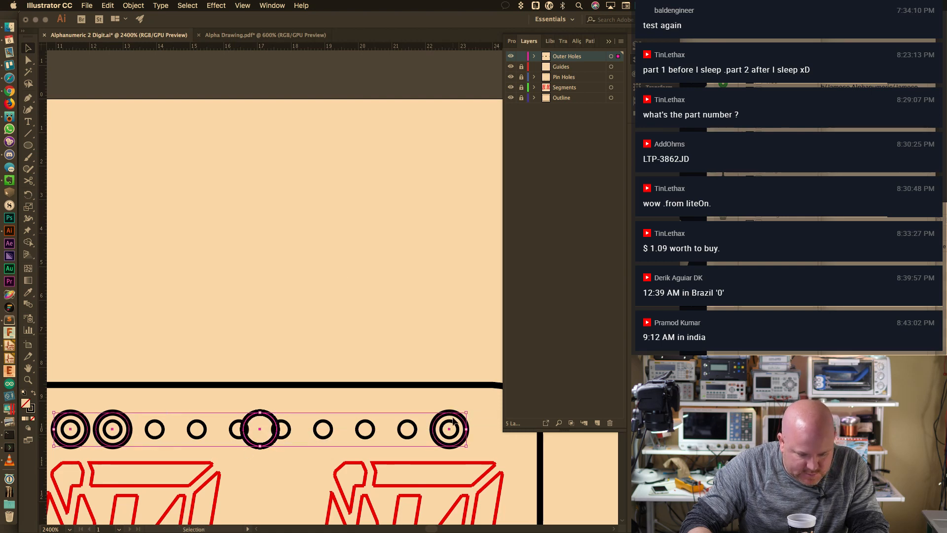
{"action": "left_click", "coordinate": [576, 41]}
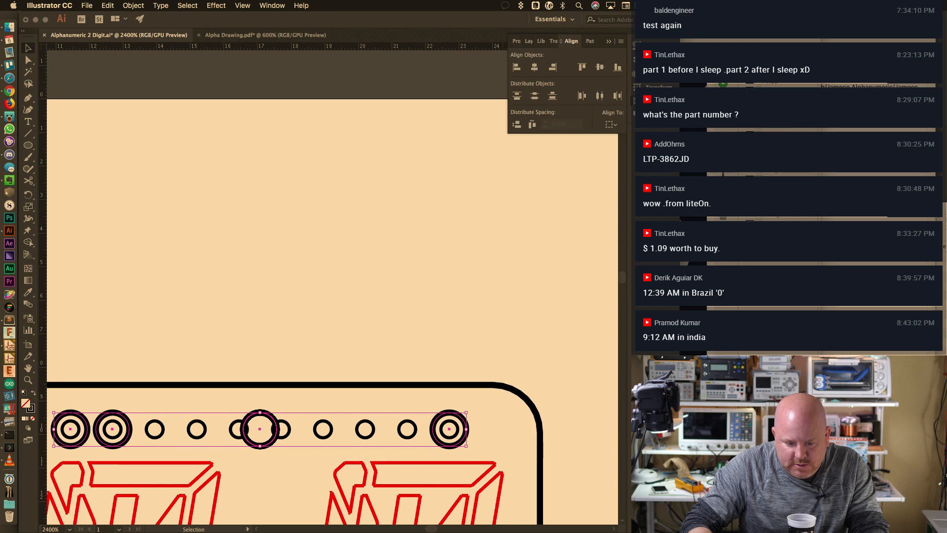
Space the selected top rings evenly, with the last ring as the key object
{"action": "left_click", "coordinate": [599, 96]}
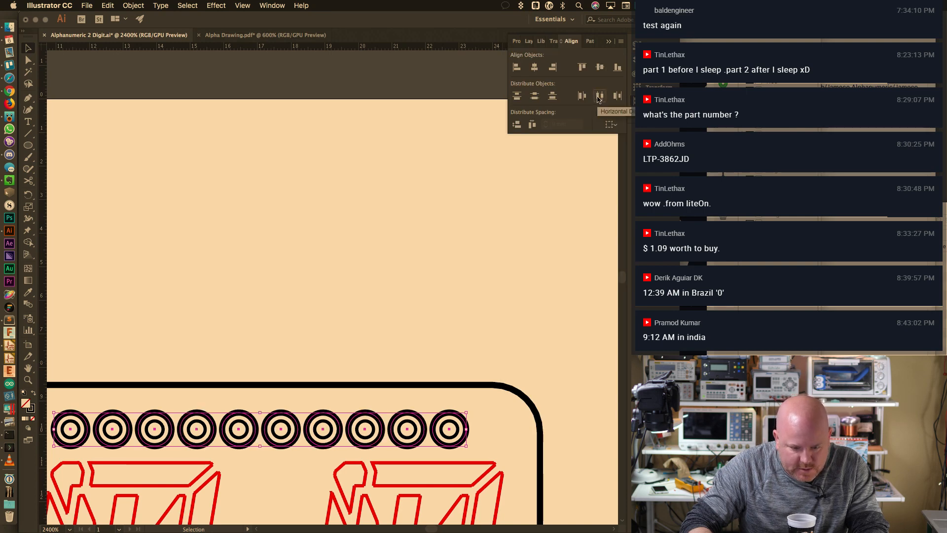
{"action": "left_click", "coordinate": [611, 125]}
{"action": "left_click", "coordinate": [623, 147]}
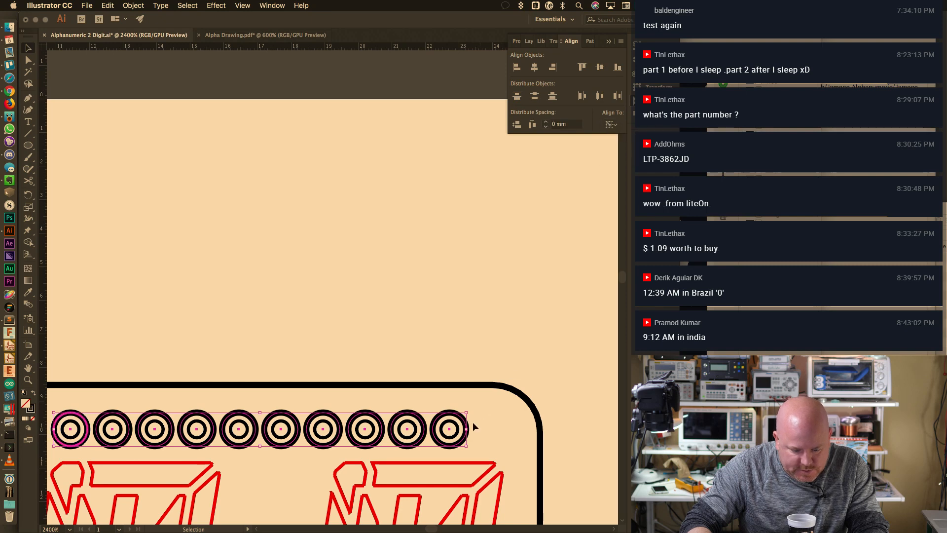
{"action": "left_click", "coordinate": [459, 444]}
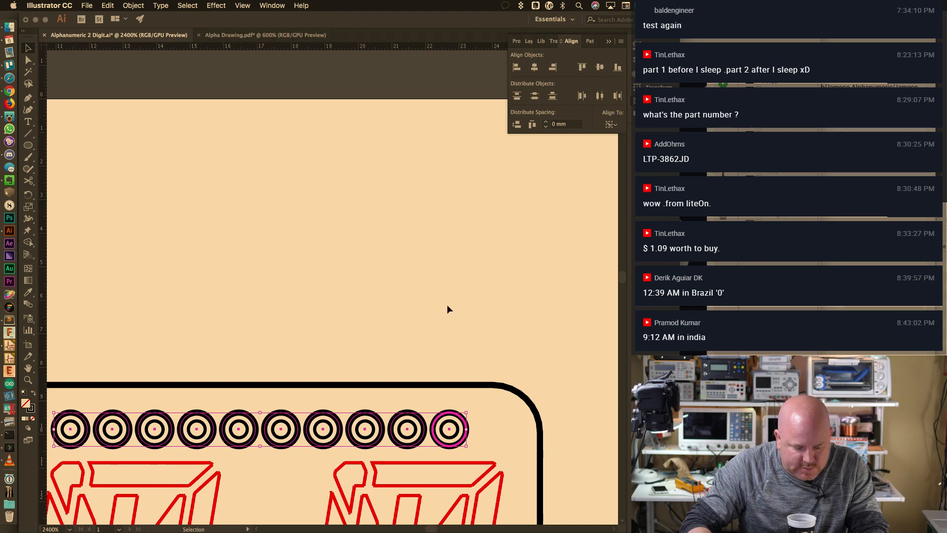
Paste the ten-ring row near the bottom pins, then undo the misaligned attempt
{"action": "key", "text": "space"}
{"action": "left_click_drag", "start_coordinate": [469, 419], "coordinate": [494, 54]}
{"action": "left_click_drag", "start_coordinate": [408, 439], "coordinate": [466, 321]}
{"action": "key", "text": "super+v"}
{"action": "left_click_drag", "start_coordinate": [519, 304], "coordinate": [534, 308]}
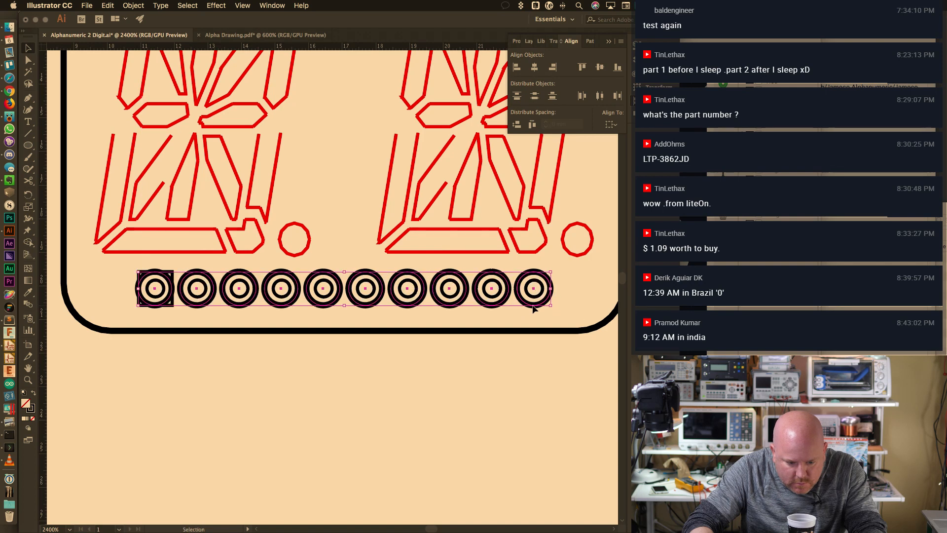
{"action": "left_click_drag", "start_coordinate": [460, 378], "coordinate": [282, 481]}
{"action": "left_click", "coordinate": [358, 77], "text": "shift"}
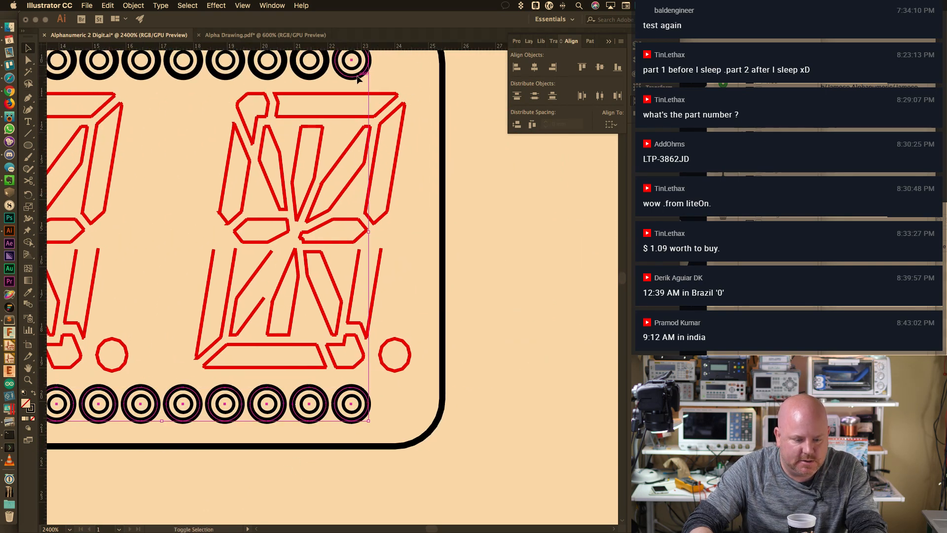
{"action": "left_click", "coordinate": [553, 67]}
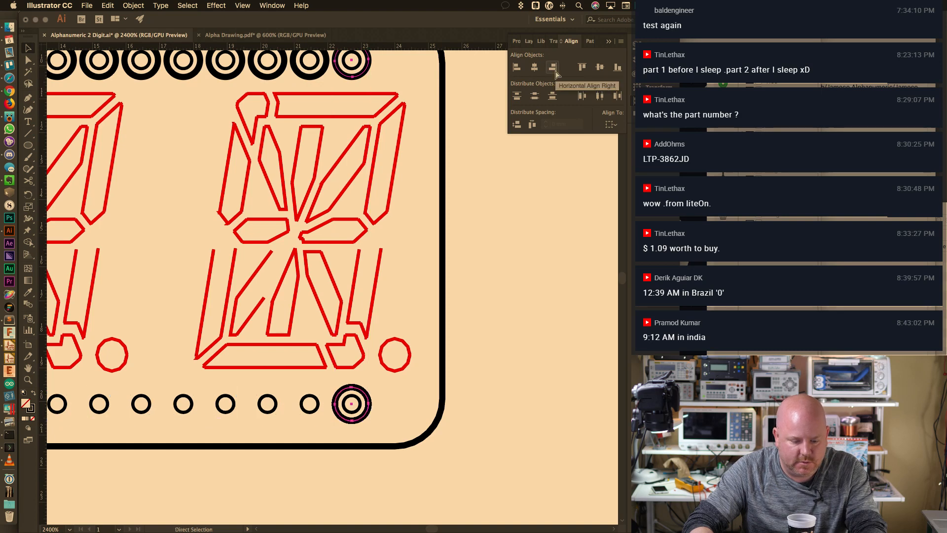
{"action": "key", "text": "super+z"}
{"action": "left_click", "coordinate": [480, 395]}
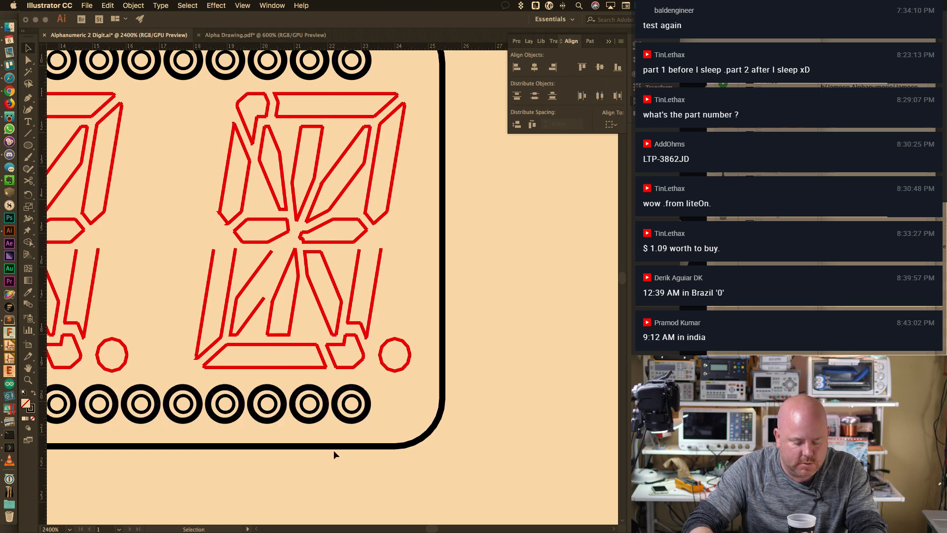
{"action": "key", "text": "super+z"}
{"action": "key", "text": "super+z"}
Paste a fresh copy of the ten-ring row, group it, and place it over the bottom pin holes
{"action": "key", "text": "super+v"}
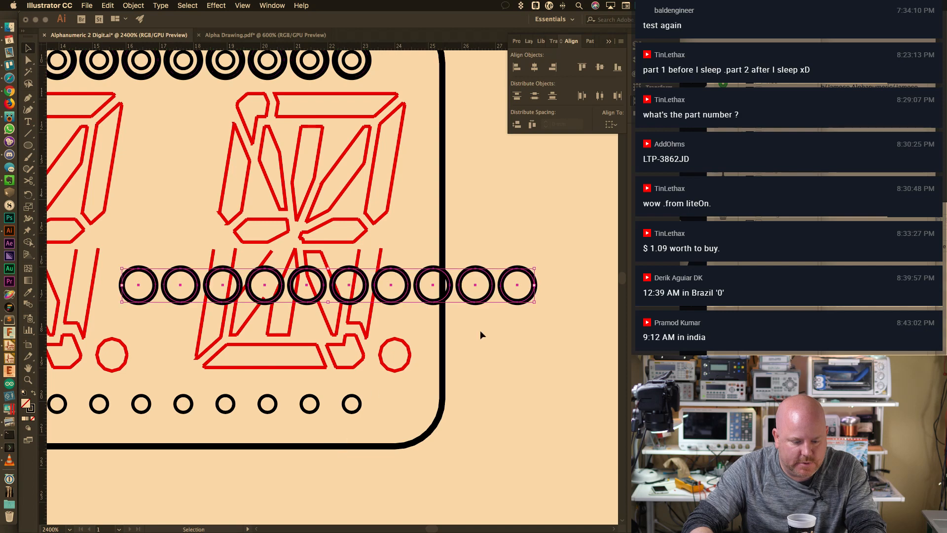
{"action": "right_click", "coordinate": [526, 302]}
{"action": "left_click", "coordinate": [537, 364]}
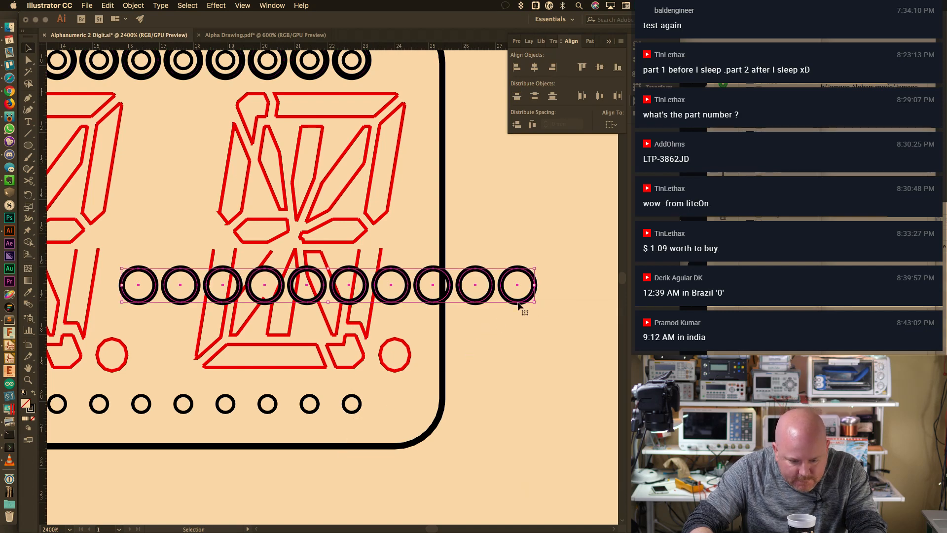
{"action": "left_click_drag", "start_coordinate": [519, 305], "coordinate": [377, 428]}
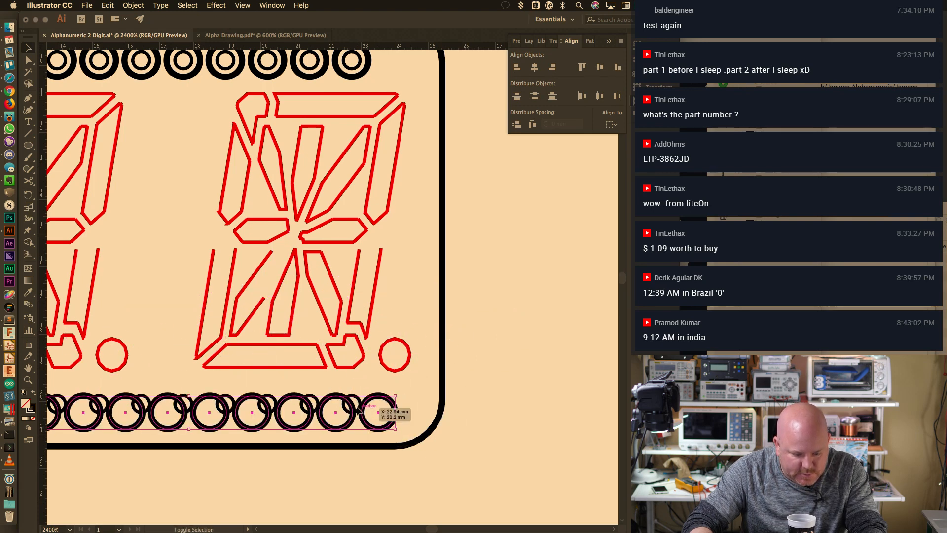
{"action": "left_click_drag", "start_coordinate": [380, 425], "coordinate": [325, 418]}
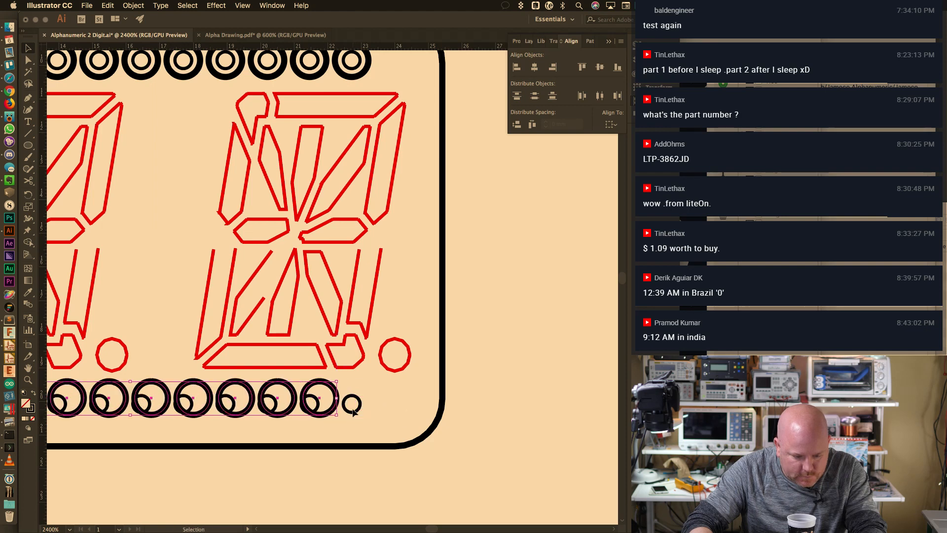
Align the bottom rings vertically and horizontally over their pin holes, keyed to a top ring
{"action": "key", "text": "F7"}
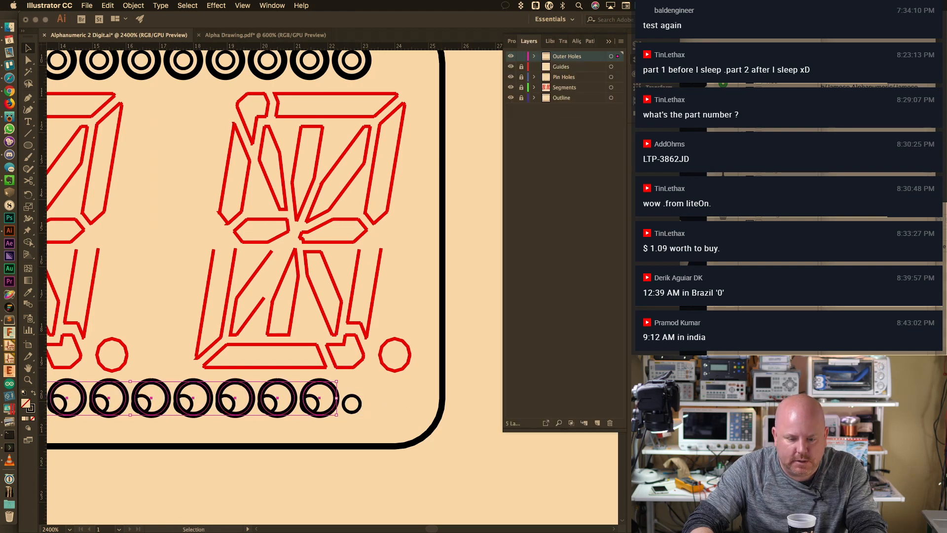
{"action": "left_click", "coordinate": [352, 404], "text": "shift"}
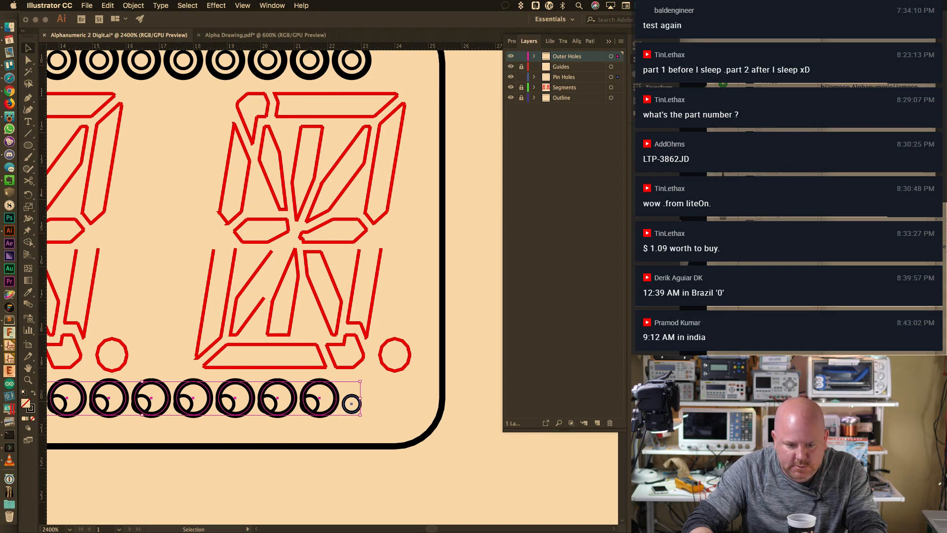
{"action": "key", "text": "shift+F7"}
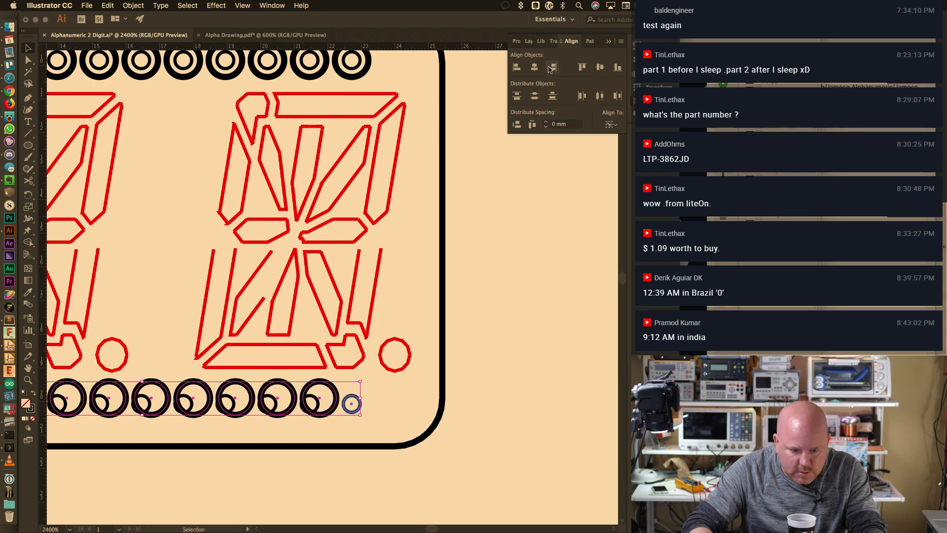
{"action": "left_click", "coordinate": [598, 69]}
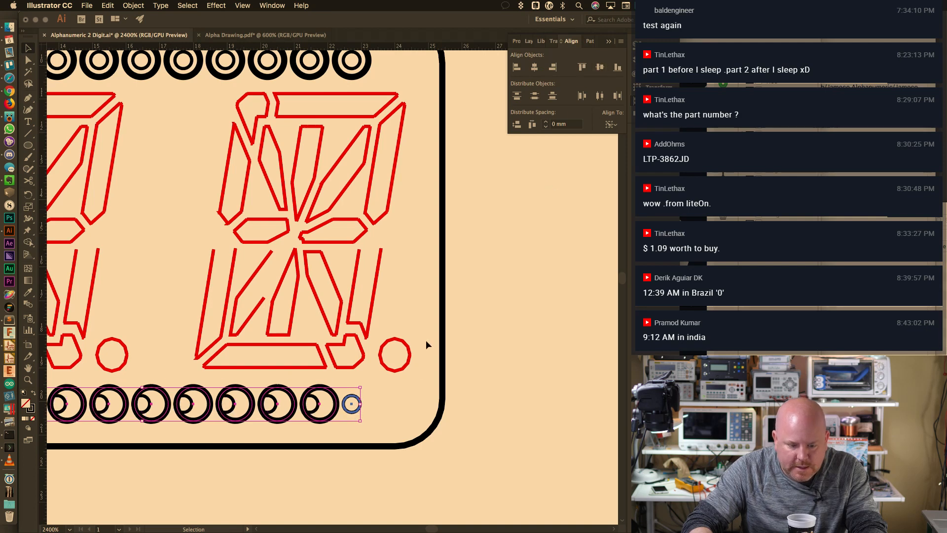
{"action": "left_click", "coordinate": [377, 420]}
{"action": "left_click", "coordinate": [331, 421]}
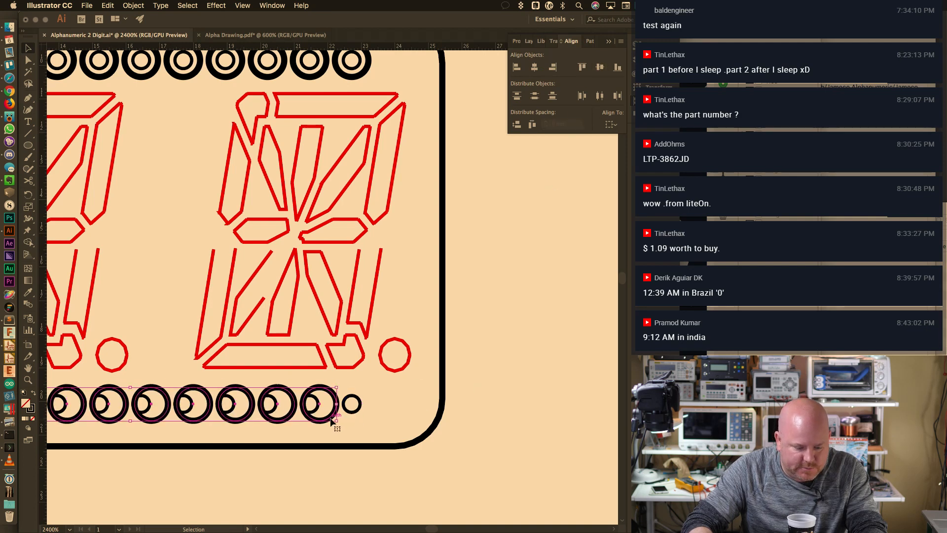
{"action": "left_click", "coordinate": [362, 73], "text": "shift"}
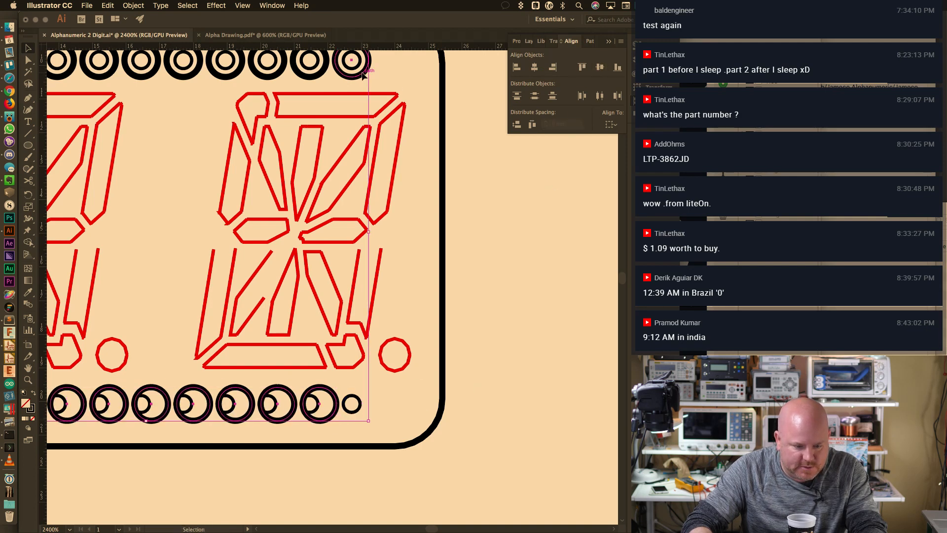
{"action": "left_click", "coordinate": [553, 68]}
Select every ring on the Outer Holes layer, set its stroke to 0.25 pt, and deselect
{"action": "left_click", "coordinate": [572, 259]}
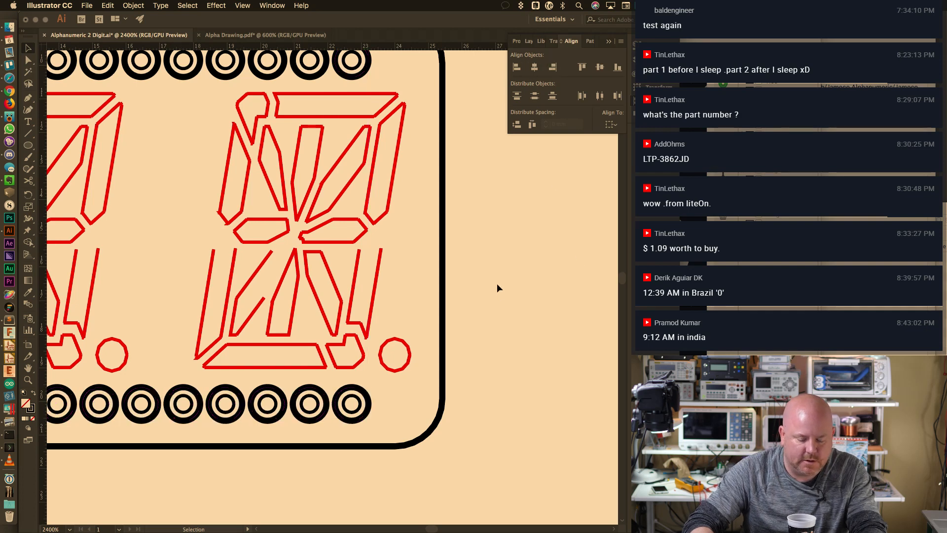
{"action": "scroll", "coordinate": [539, 312], "scroll_direction": "down", "scroll_amount": 1, "text": "alt"}
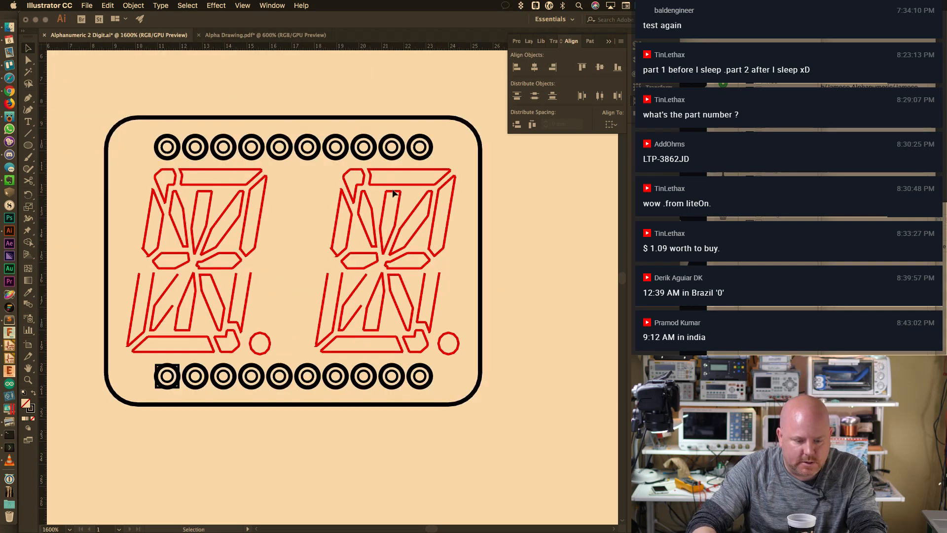
{"action": "left_click", "coordinate": [528, 41]}
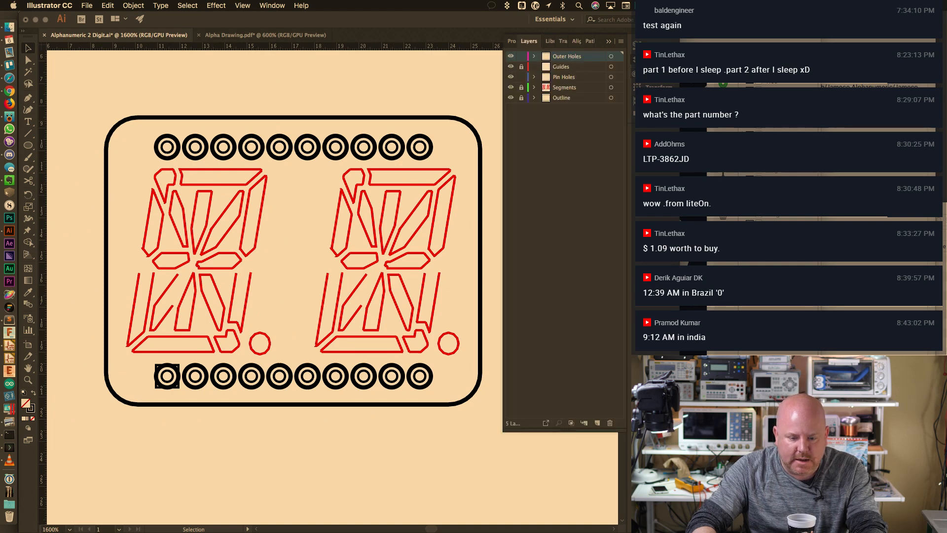
{"action": "left_click", "coordinate": [612, 57]}
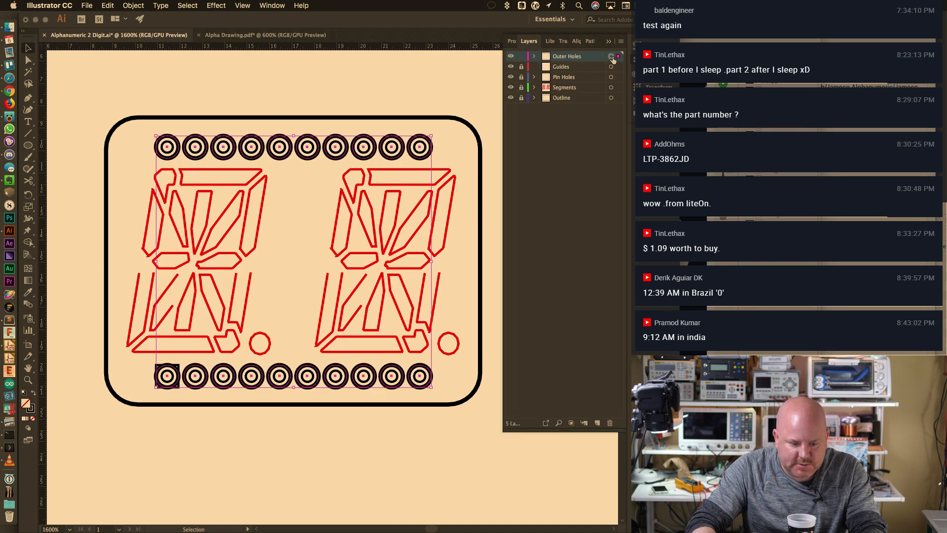
{"action": "left_click", "coordinate": [653, 40]}
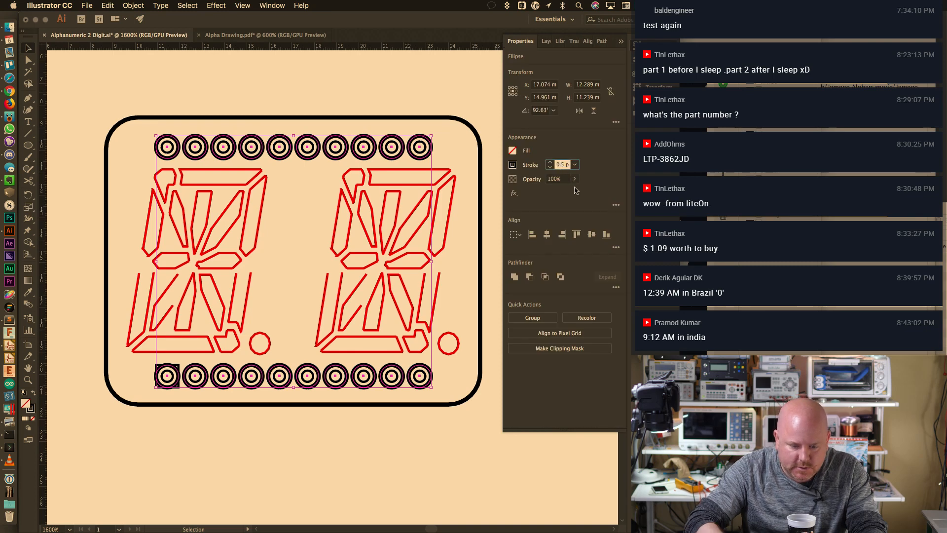
{"action": "type", "text": "2"}
{"action": "key", "text": "Return"}
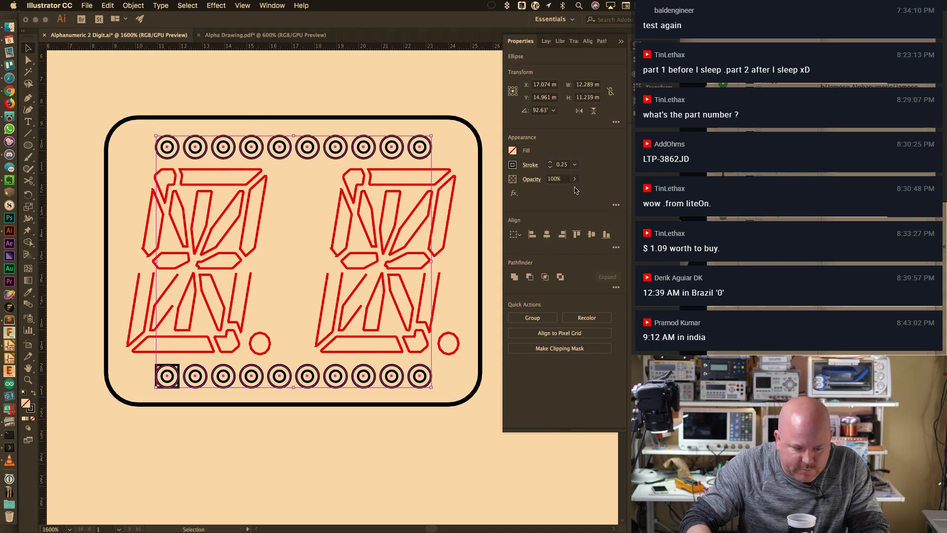
{"action": "left_click", "coordinate": [469, 94]}
{"action": "key", "text": "a"}
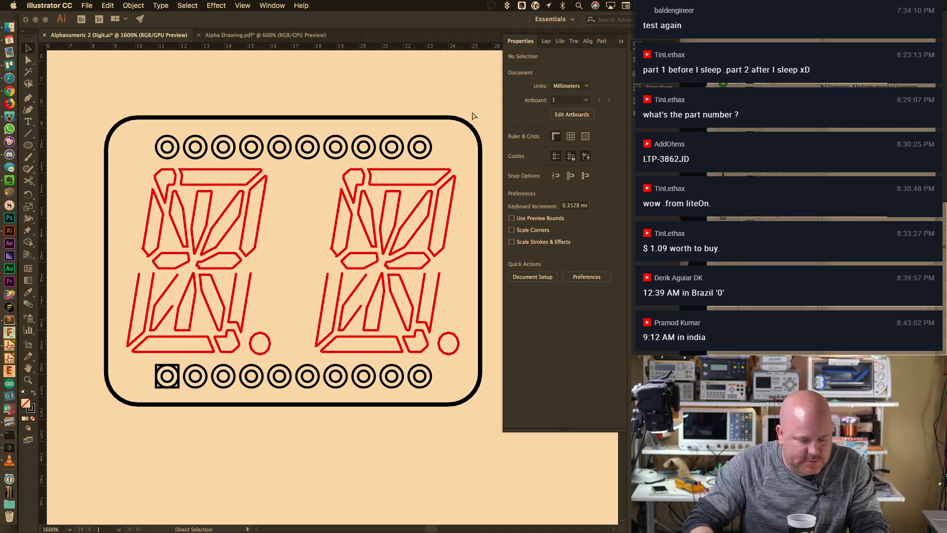
{"action": "left_click", "coordinate": [85, 5]}
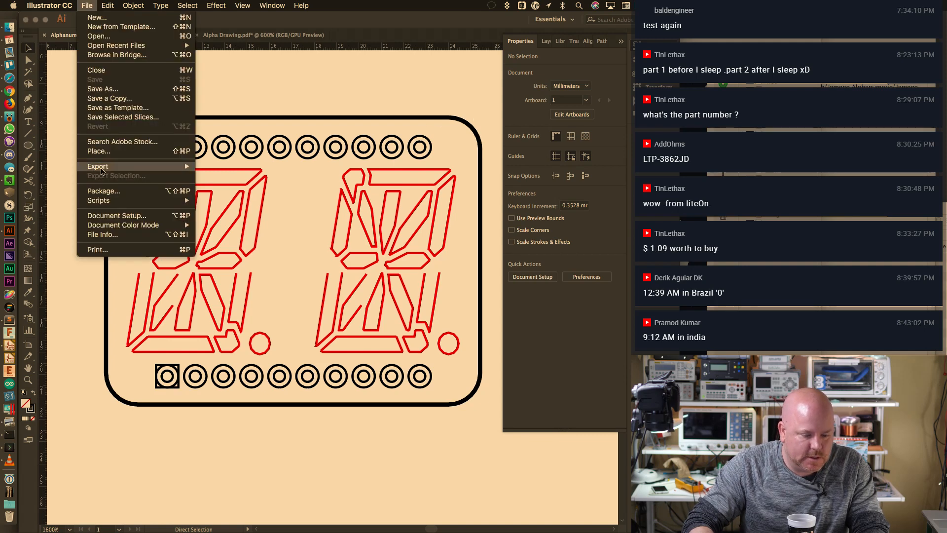
Export the drawing in AutoCAD DXF format over the existing Alphanumeric 2 Digit.dxf
{"action": "mouse_move", "coordinate": [148, 166]}
{"action": "left_click", "coordinate": [232, 180]}
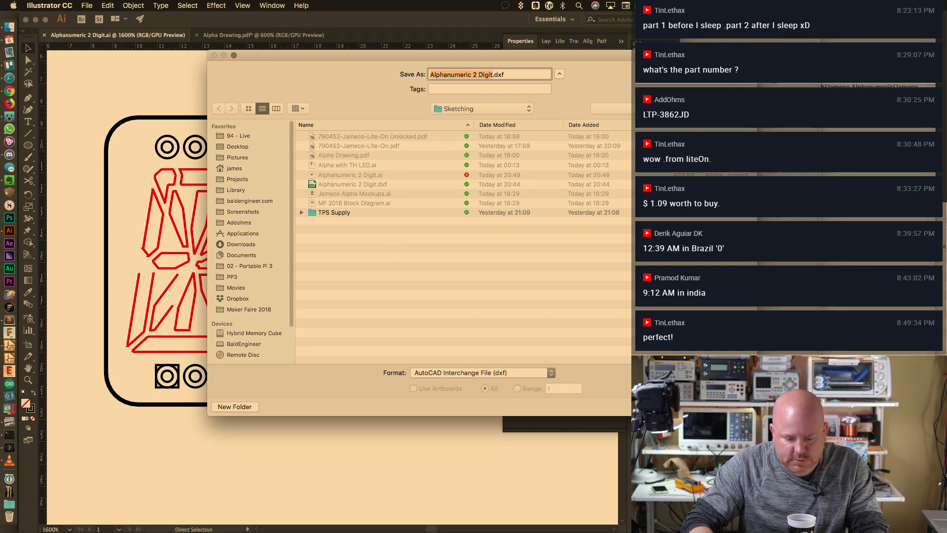
{"action": "key", "text": "Return"}
{"action": "left_click", "coordinate": [553, 120]}
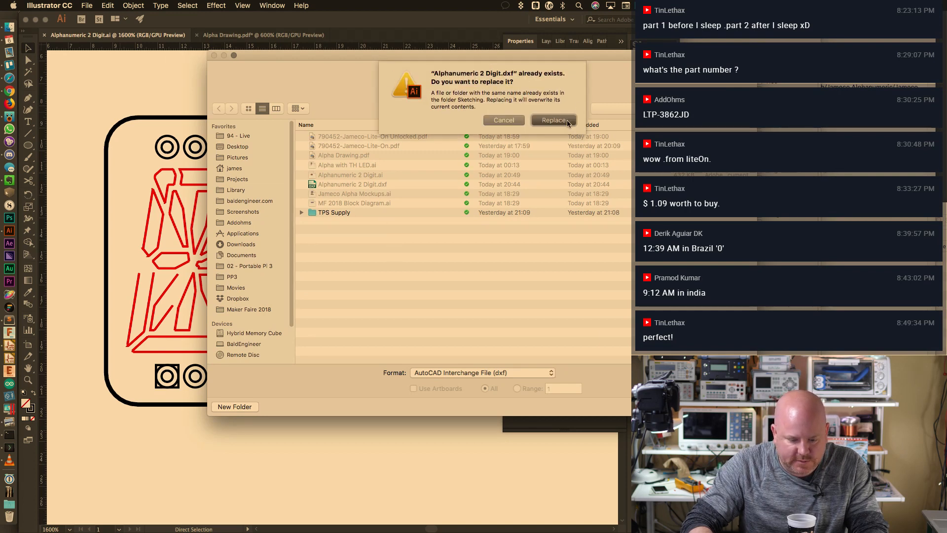
{"action": "left_click", "coordinate": [419, 339]}
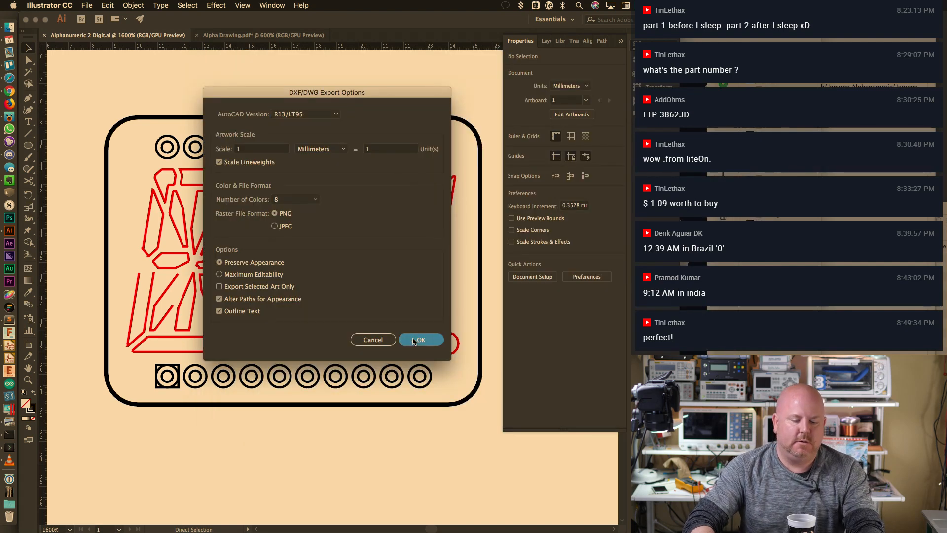
{"action": "key", "text": "super+Tab"}
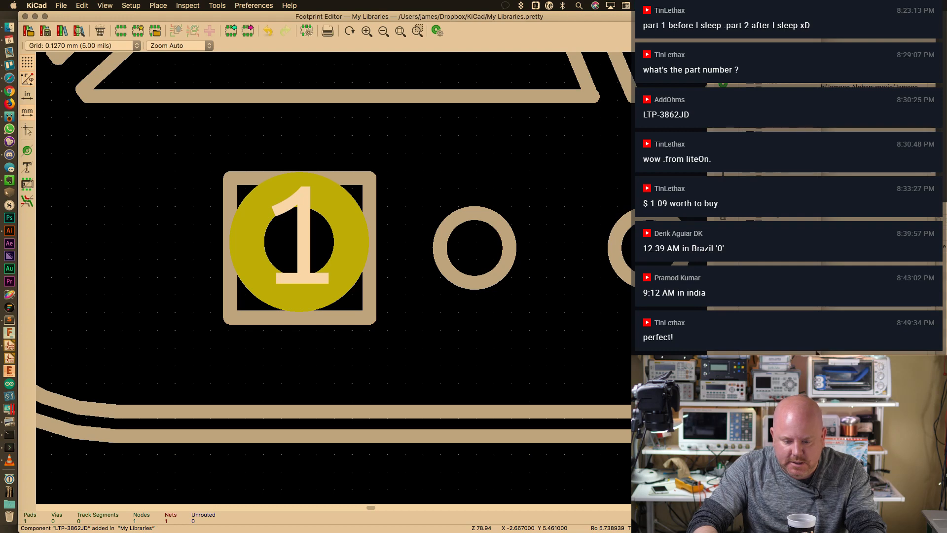
Delete the old footprint's pads, outlines, top silkscreen arc and bottom silkscreen line
{"action": "left_click_drag", "start_coordinate": [821, 276], "coordinate": [639, 276]}
{"action": "left_click_drag", "start_coordinate": [639, 378], "coordinate": [631, 378]}
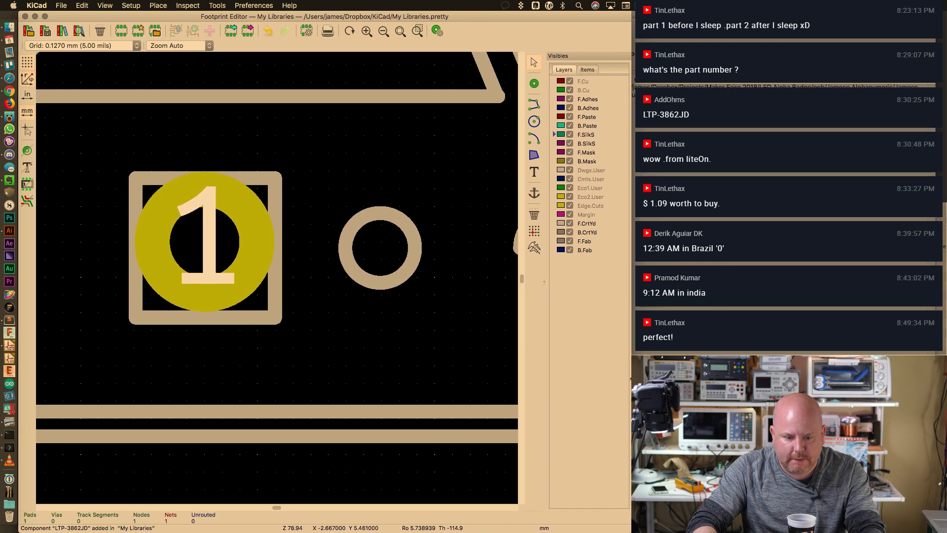
{"action": "scroll", "coordinate": [213, 270], "scroll_direction": "down", "scroll_amount": 1}
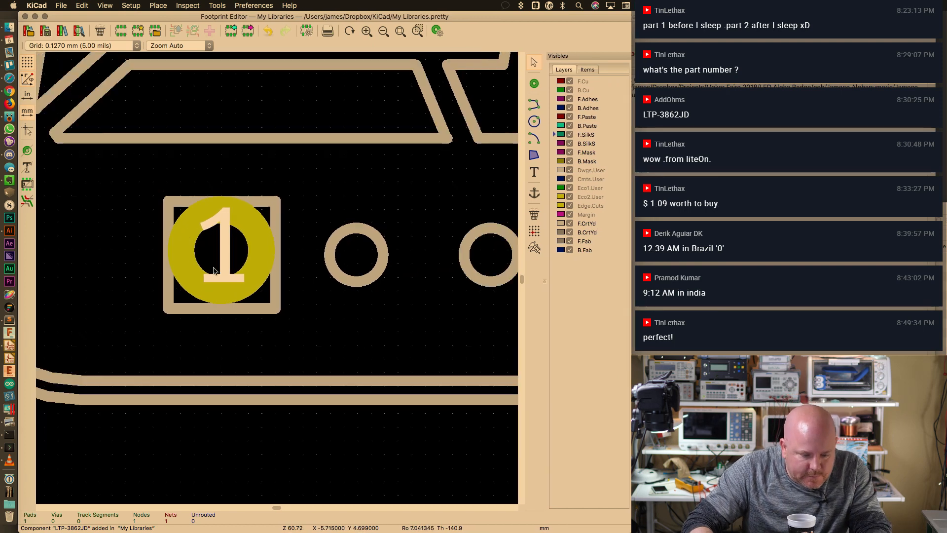
{"action": "scroll", "coordinate": [263, 279], "scroll_direction": "down", "scroll_amount": 8}
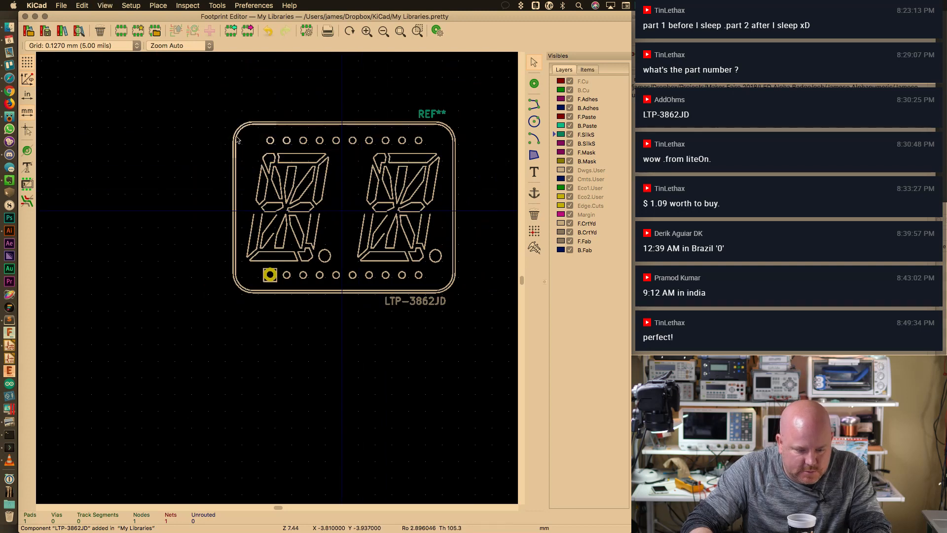
{"action": "left_click_drag", "start_coordinate": [209, 131], "coordinate": [467, 294]}
{"action": "key", "text": "Delete"}
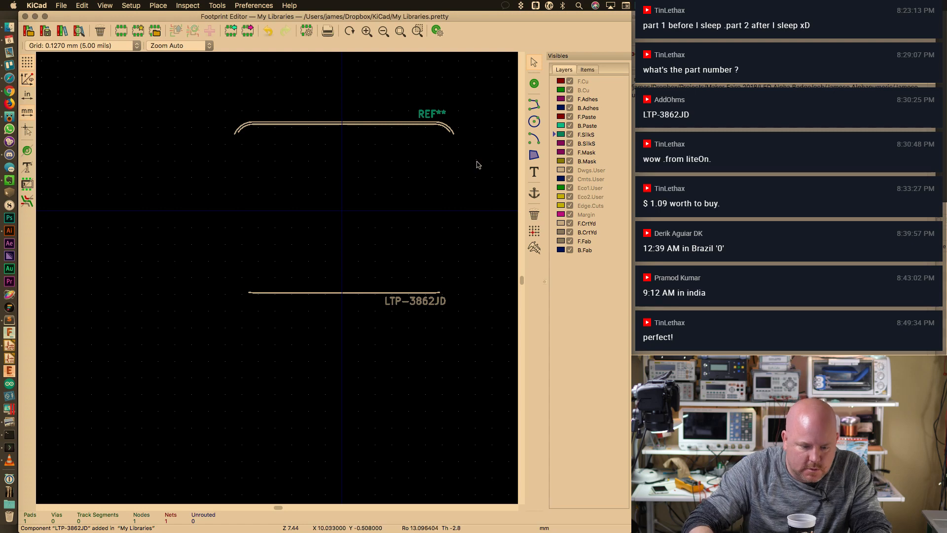
{"action": "left_click_drag", "start_coordinate": [472, 132], "coordinate": [186, 122]}
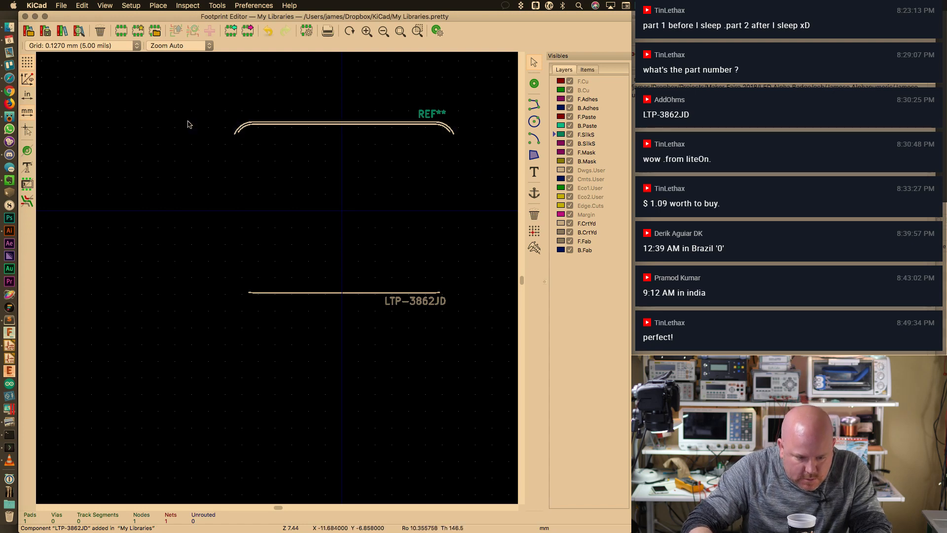
{"action": "key", "text": "Delete"}
{"action": "left_click_drag", "start_coordinate": [227, 245], "coordinate": [469, 296]}
{"action": "key", "text": "Delete"}
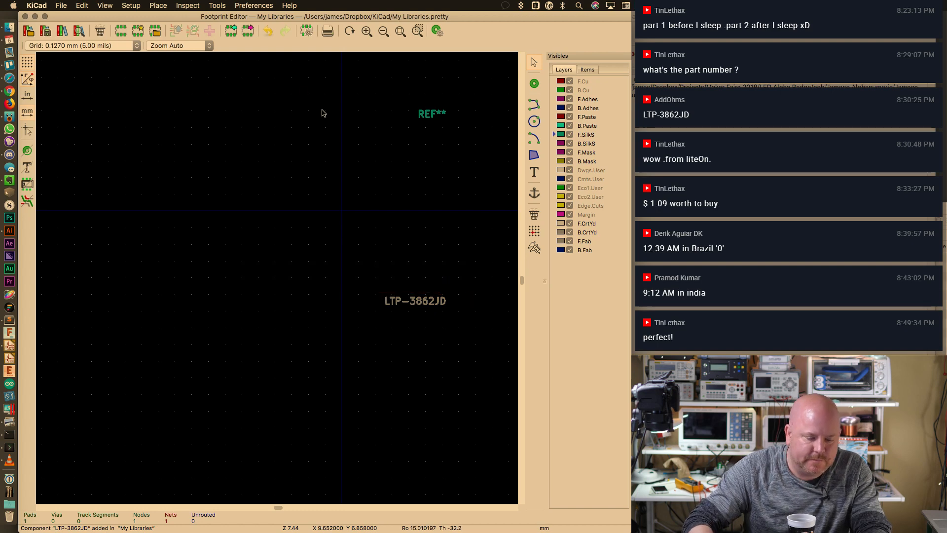
Import the footprint outlines from the DXF file and place them, then return to Illustrator
{"action": "left_click", "coordinate": [61, 5]}
{"action": "mouse_move", "coordinate": [69, 73]}
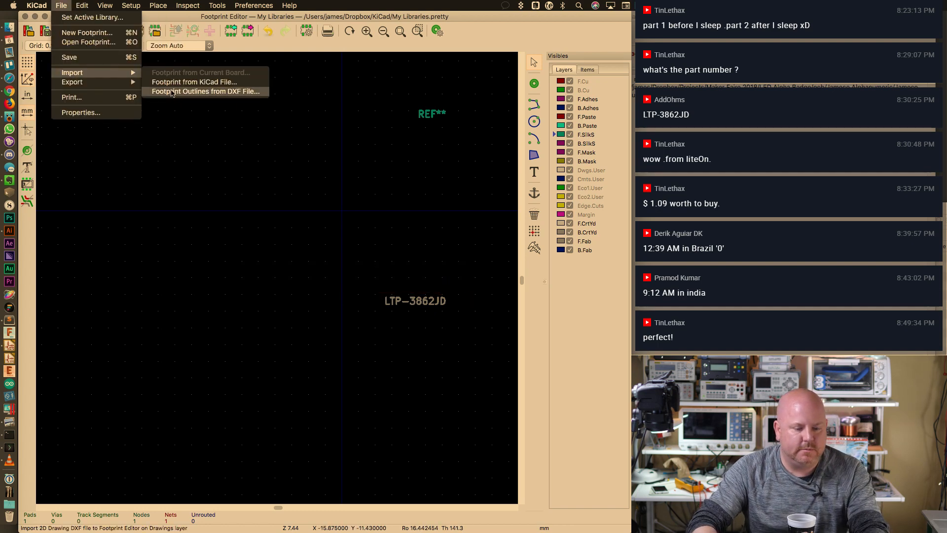
{"action": "left_click", "coordinate": [197, 92]}
{"action": "left_click", "coordinate": [407, 351]}
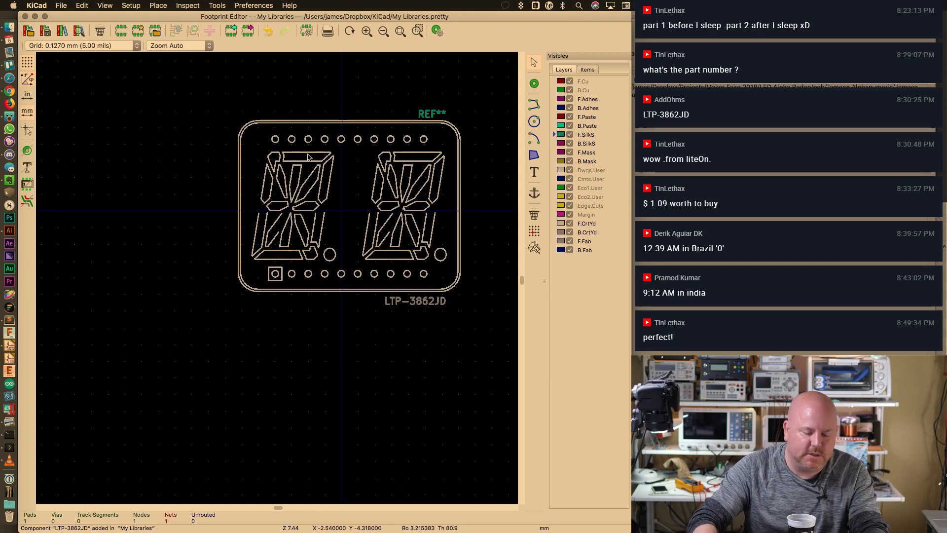
{"action": "key", "text": "super+Tab"}
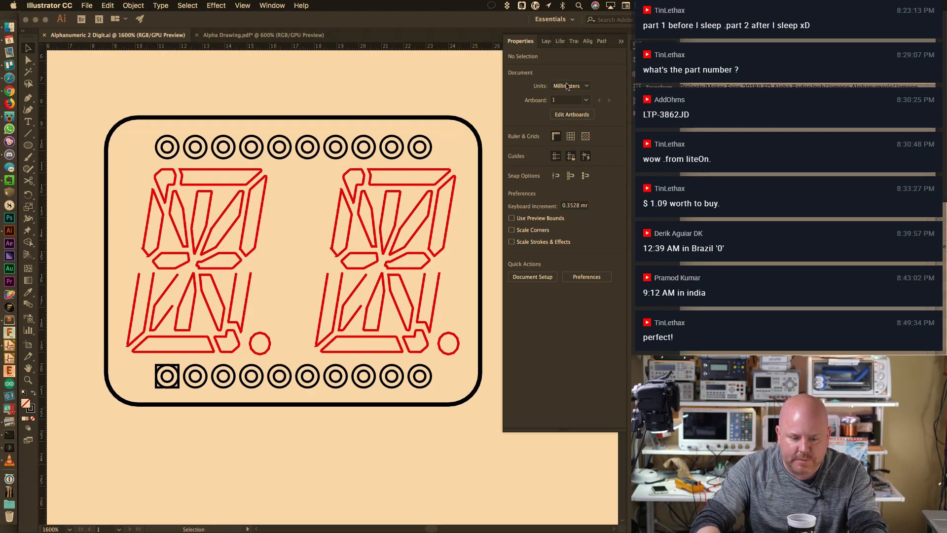
Select all Outer Holes rings and add anchor points to them several times
{"action": "left_click", "coordinate": [546, 42]}
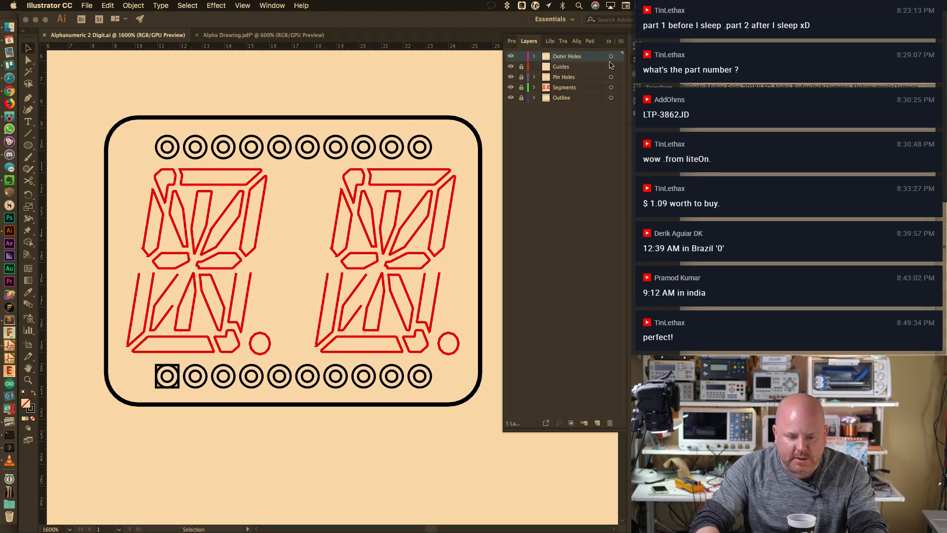
{"action": "left_click", "coordinate": [612, 57]}
{"action": "left_click", "coordinate": [133, 5]}
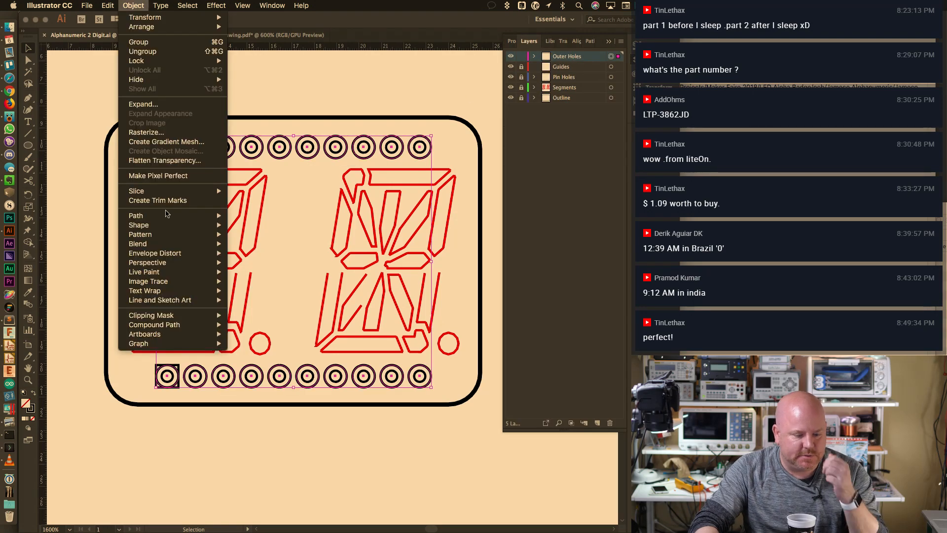
{"action": "mouse_move", "coordinate": [228, 218]}
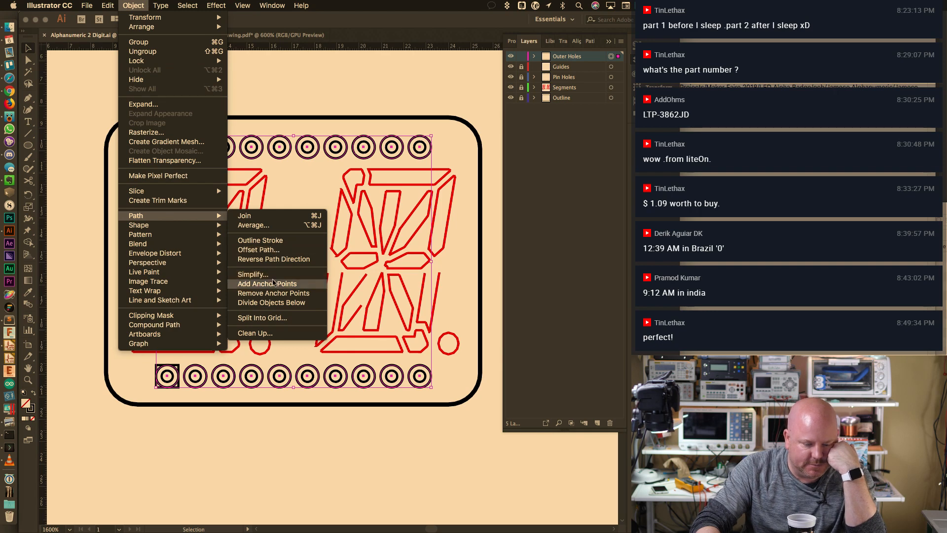
{"action": "left_click", "coordinate": [267, 283]}
{"action": "left_click", "coordinate": [133, 6]}
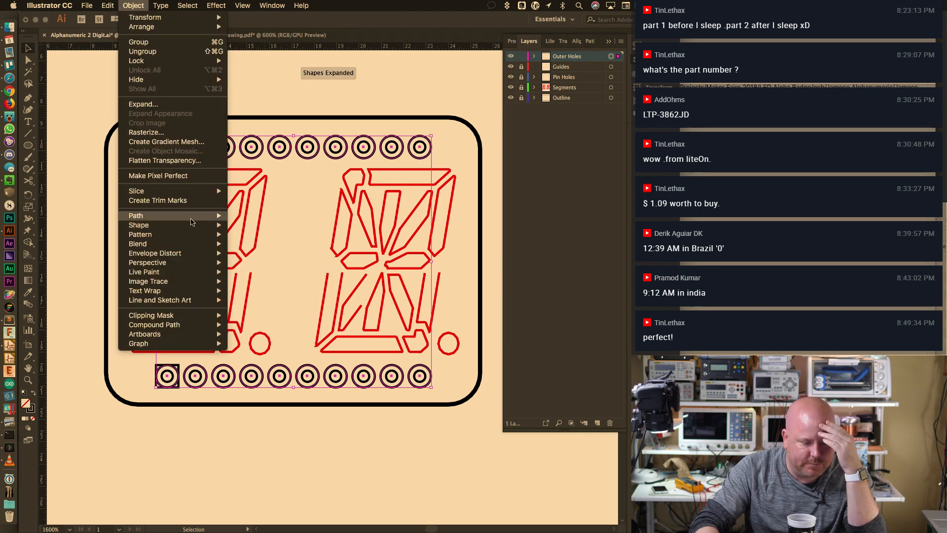
{"action": "mouse_move", "coordinate": [193, 219]}
{"action": "left_click", "coordinate": [276, 284]}
{"action": "left_click", "coordinate": [133, 6]}
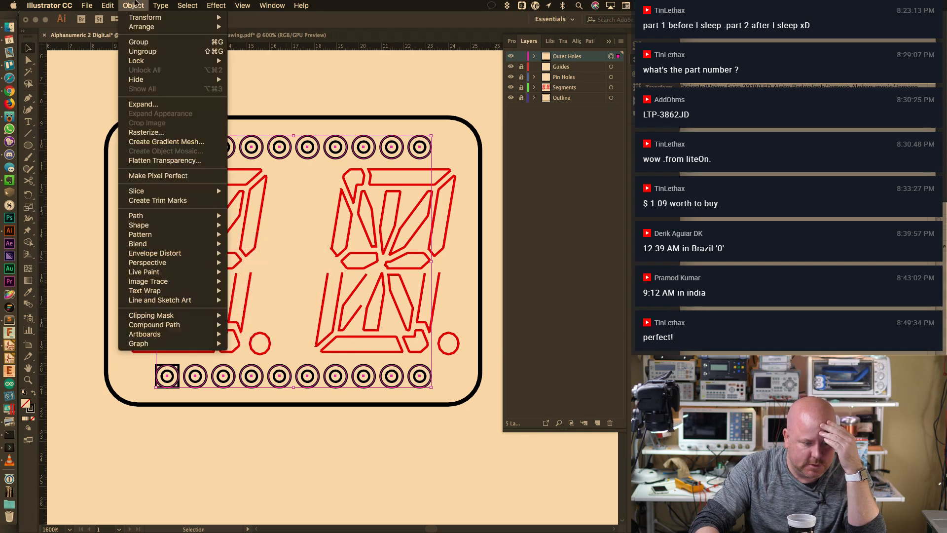
{"action": "left_click", "coordinate": [276, 282]}
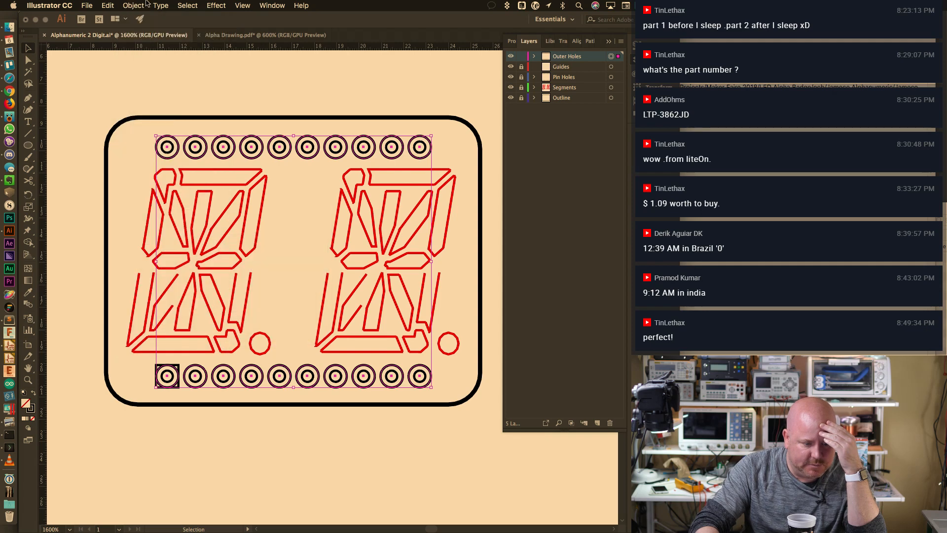
{"action": "left_click", "coordinate": [133, 6]}
{"action": "left_click", "coordinate": [276, 283]}
{"action": "left_click", "coordinate": [134, 6]}
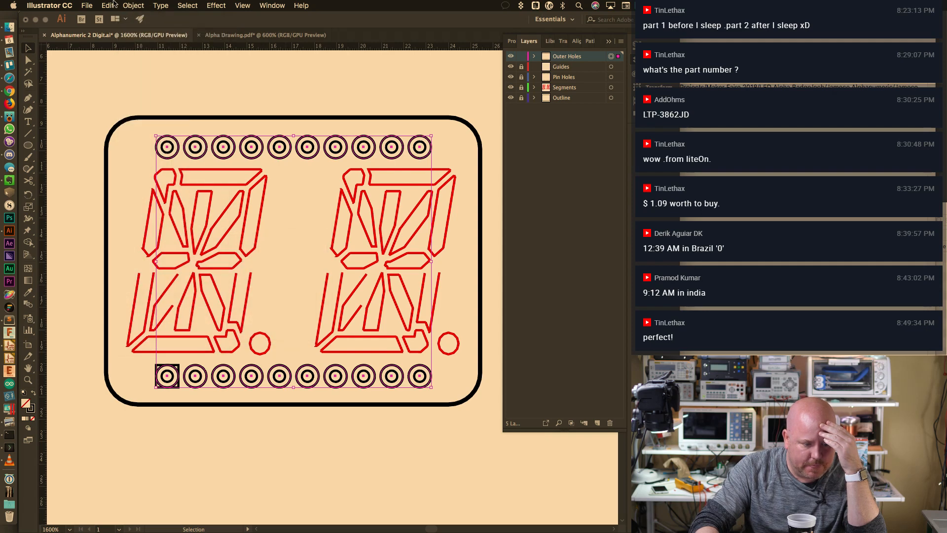
{"action": "left_click", "coordinate": [275, 283]}
{"action": "left_click", "coordinate": [134, 5]}
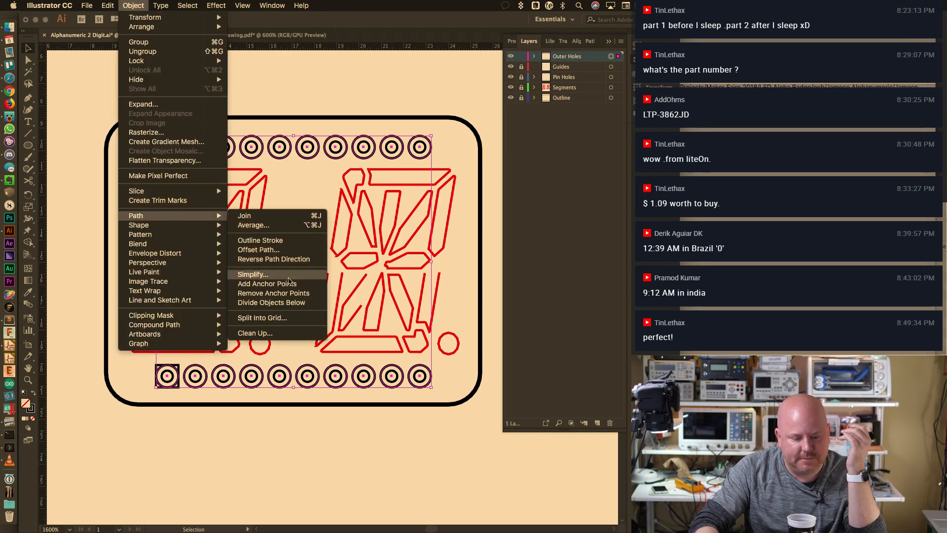
Simplify the ring paths and clear the selection
{"action": "left_click", "coordinate": [289, 277]}
{"action": "left_click", "coordinate": [321, 290]}
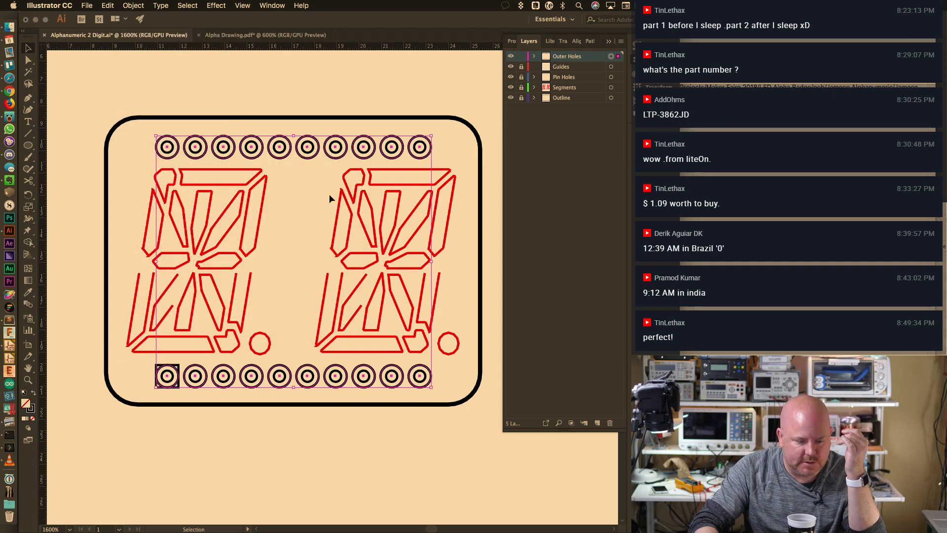
{"action": "left_click", "coordinate": [336, 106]}
Re-export the artwork as AutoCAD DXF, replacing Alphanumeric 2 Digit.dxf
{"action": "left_click", "coordinate": [87, 5]}
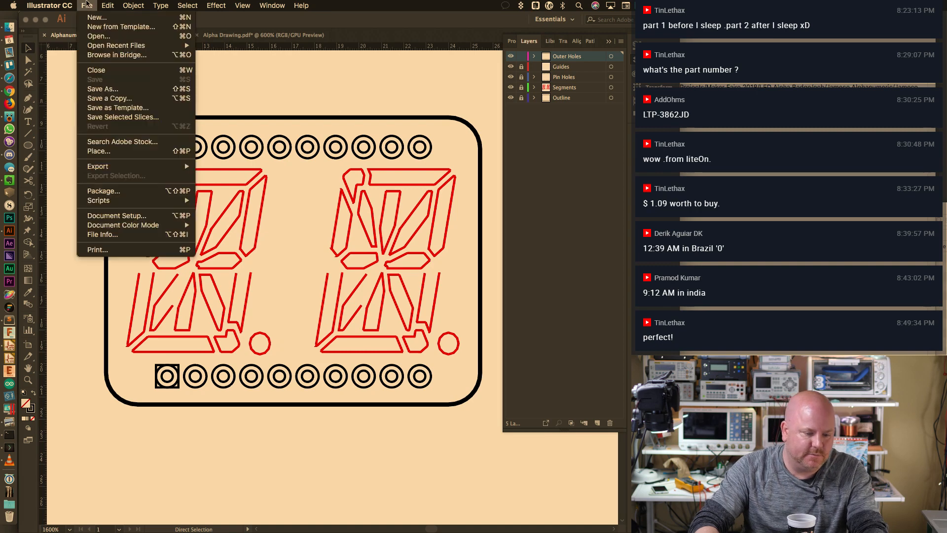
{"action": "mouse_move", "coordinate": [186, 168]}
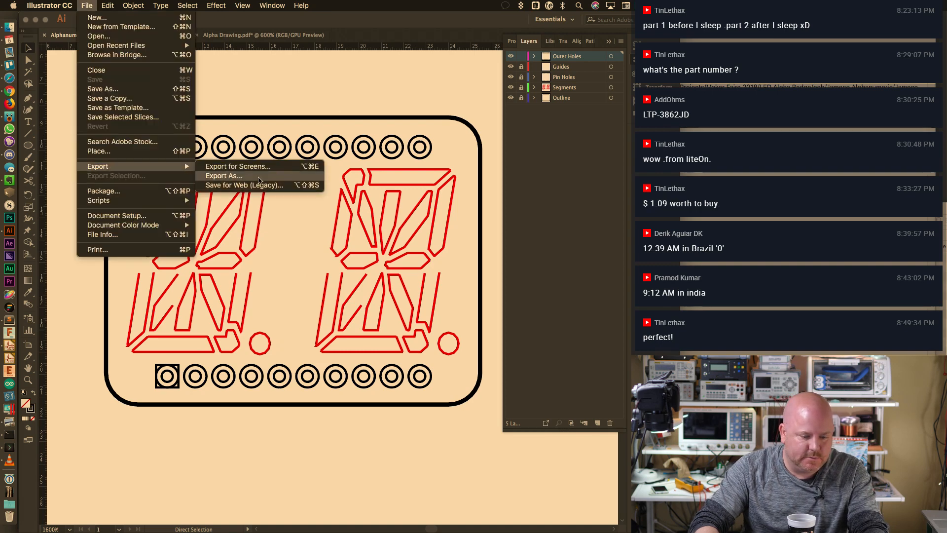
{"action": "left_click", "coordinate": [256, 177]}
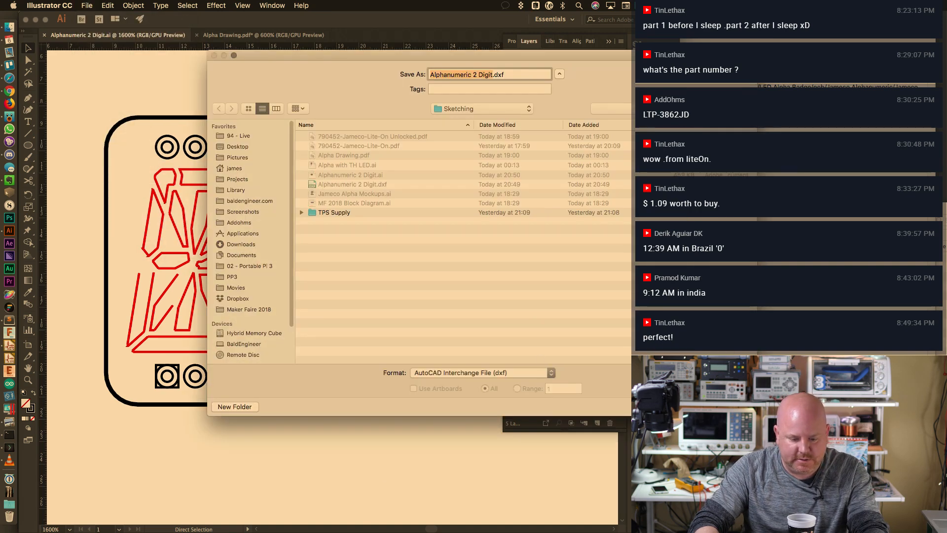
{"action": "left_click", "coordinate": [733, 407]}
{"action": "left_click", "coordinate": [564, 119]}
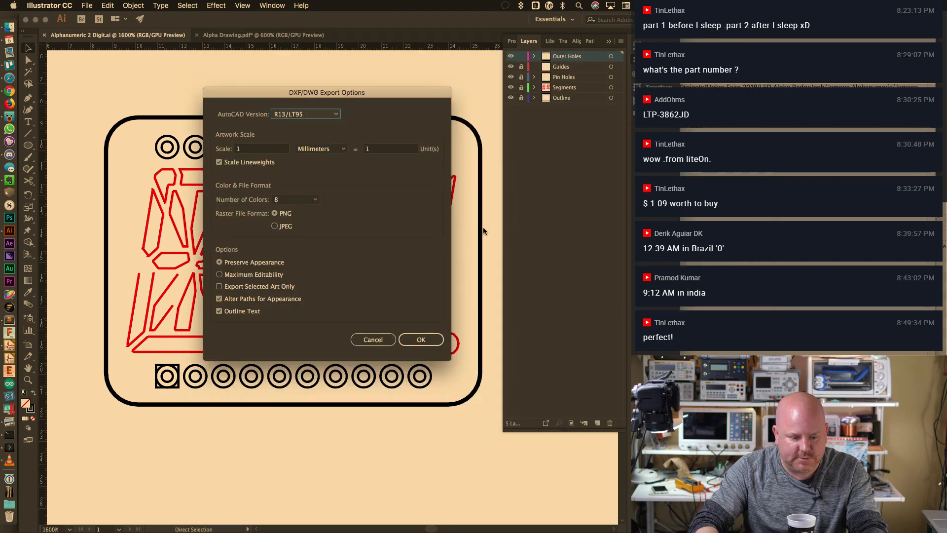
{"action": "left_click", "coordinate": [428, 339]}
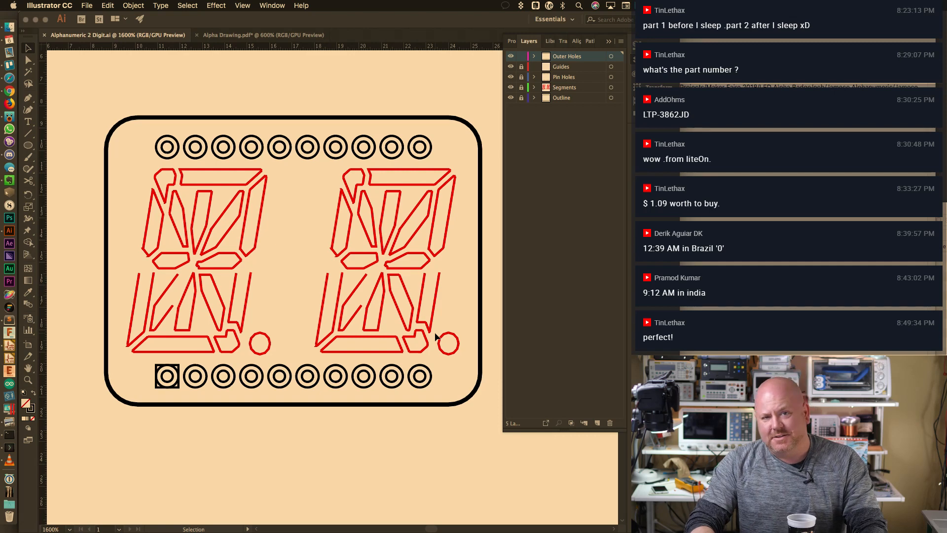
{"action": "key", "text": "super+Tab"}
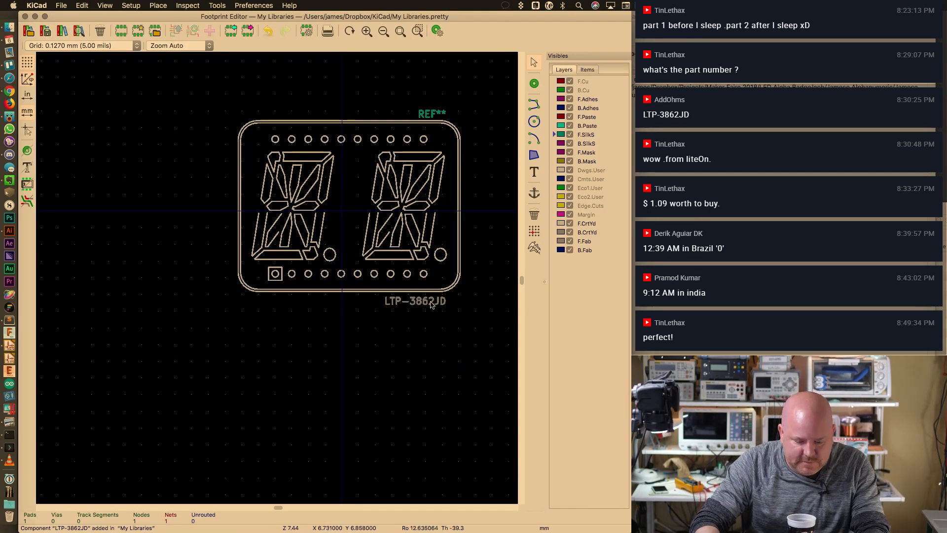
Move the LTP-3862JD value text lower and the REF** text higher, clear of the footprint
{"action": "key", "text": "m"}
{"action": "left_click", "coordinate": [415, 354]}
{"action": "key", "text": "m"}
{"action": "left_click", "coordinate": [432, 80]}
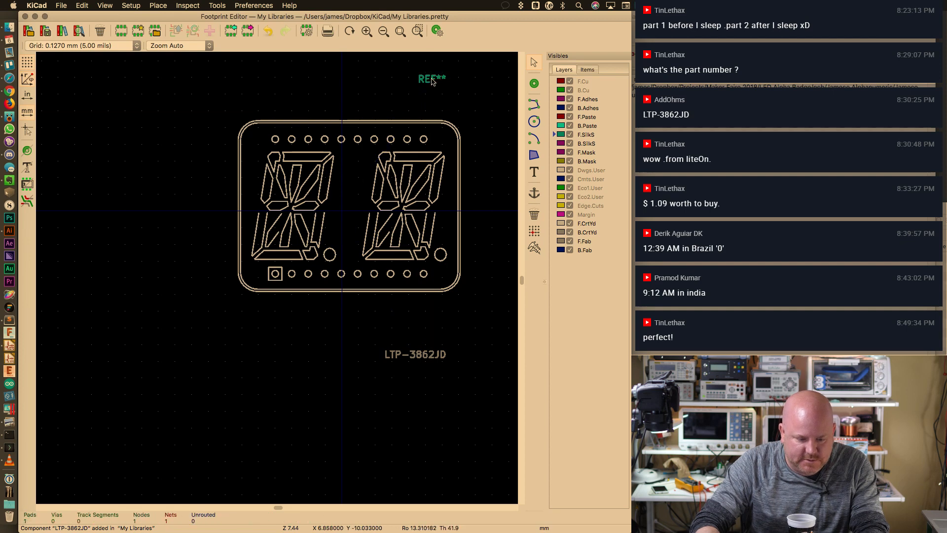
Box-select and delete all the old imported outline lines
{"action": "left_click_drag", "start_coordinate": [240, 124], "coordinate": [484, 313]}
{"action": "key", "text": "Delete"}
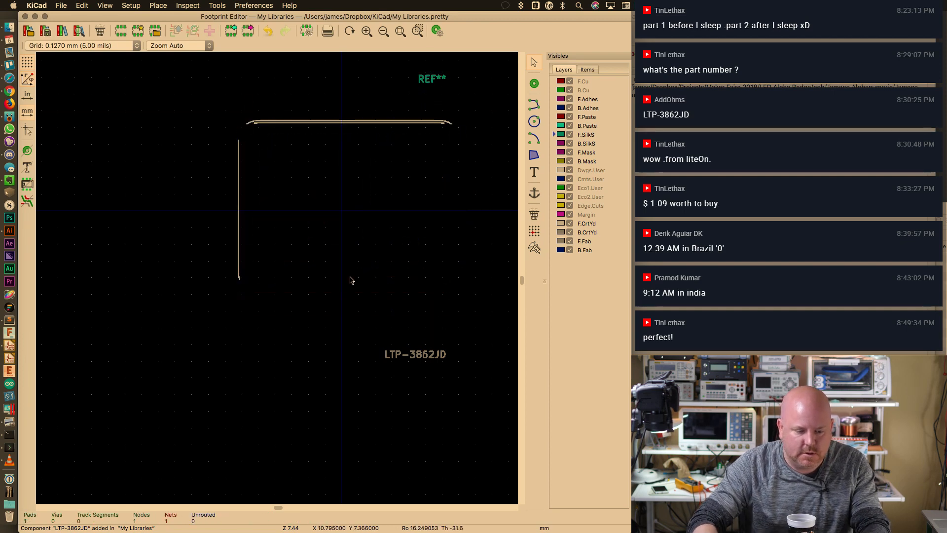
{"action": "left_click_drag", "start_coordinate": [198, 114], "coordinate": [468, 256]}
{"action": "key", "text": "Delete"}
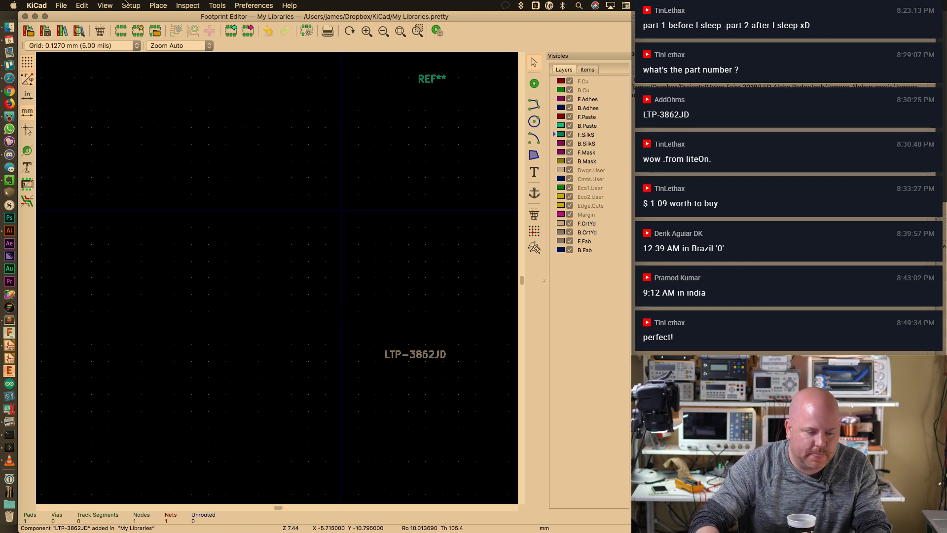
{"action": "left_click", "coordinate": [82, 5]}
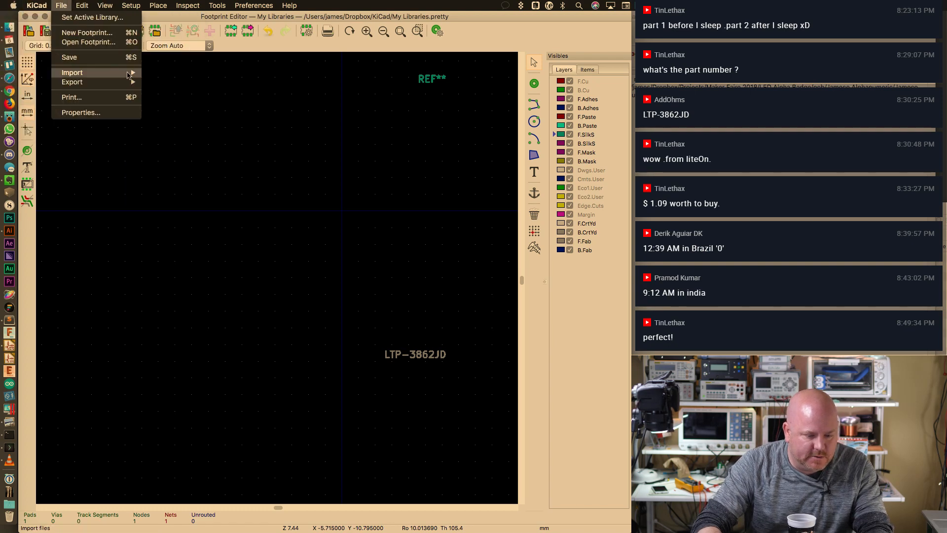
Import the re-exported DXF as footprint outlines and place it
{"action": "mouse_move", "coordinate": [72, 72]}
{"action": "left_click", "coordinate": [199, 93]}
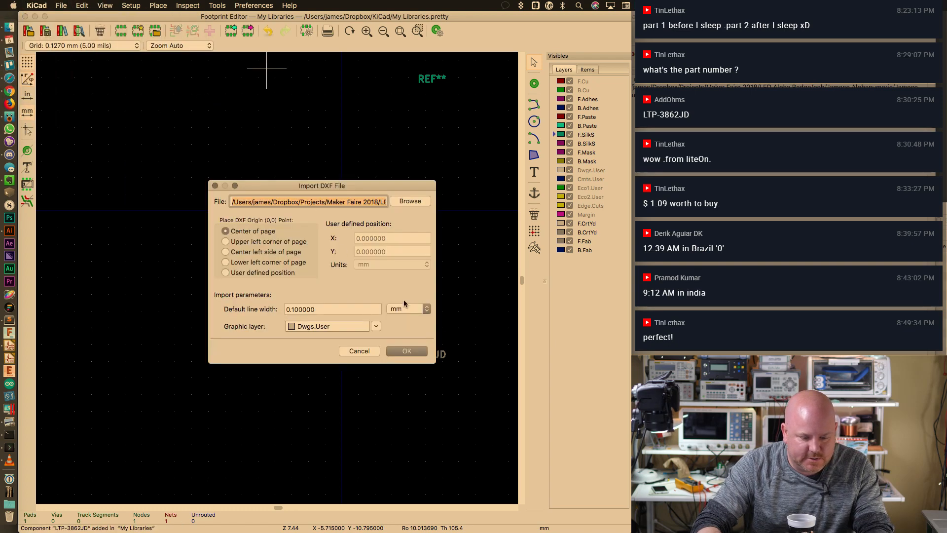
{"action": "left_click", "coordinate": [407, 351]}
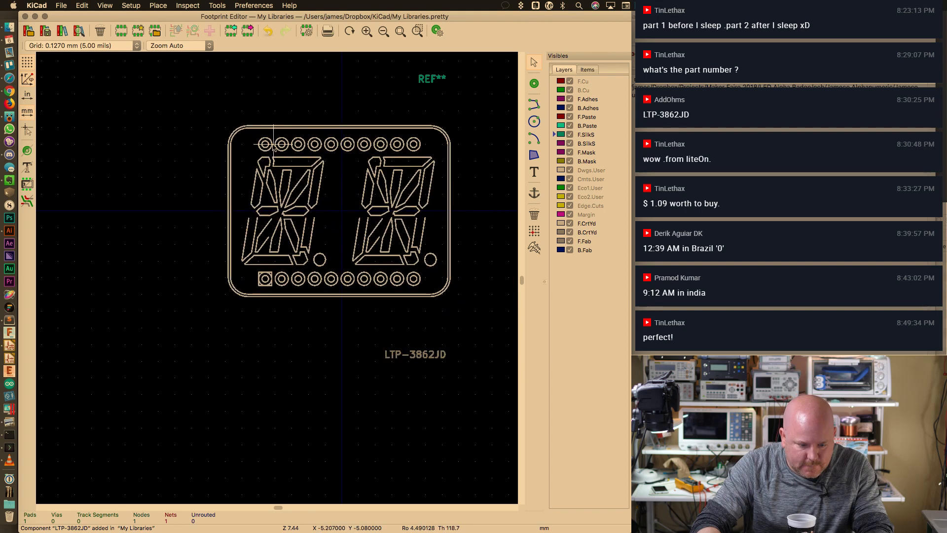
Move REF** just above and LTP-3862JD just below the outline, and zoom to fit the footprint
{"action": "left_click_drag", "start_coordinate": [436, 80], "coordinate": [432, 114]}
{"action": "left_click_drag", "start_coordinate": [416, 361], "coordinate": [408, 316]}
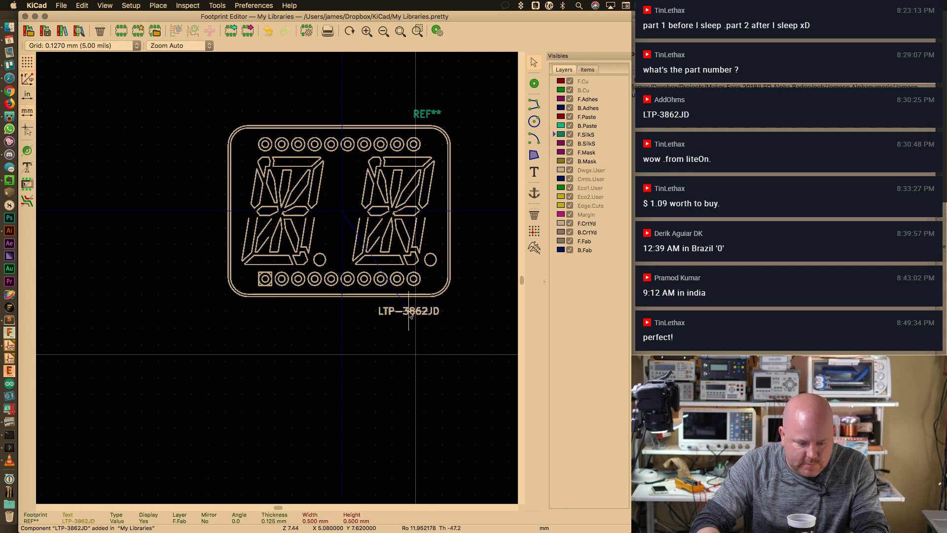
{"action": "key", "text": "Escape"}
{"action": "scroll", "coordinate": [276, 279], "scroll_direction": "up", "scroll_amount": 1}
{"action": "left_click_drag", "start_coordinate": [351, 154], "coordinate": [318, 207]}
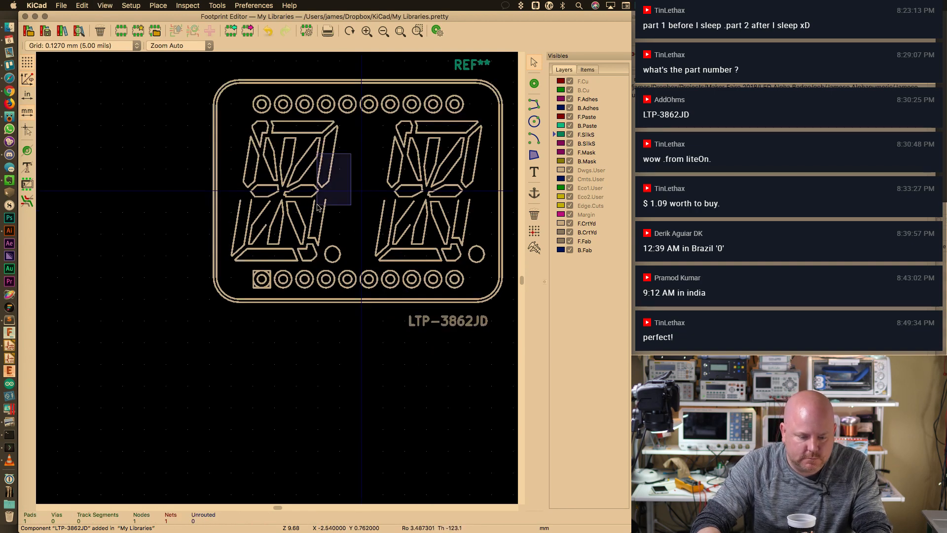
{"action": "key", "text": "F2"}
{"action": "key", "text": "F2"}
{"action": "key", "text": "F2"}
{"action": "key", "text": "F2"}
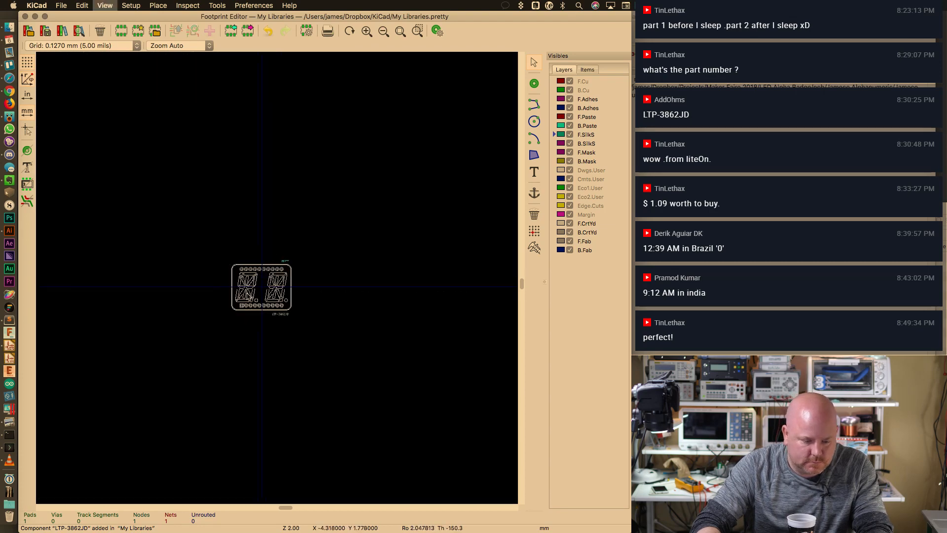
{"action": "key", "text": "F1"}
{"action": "key", "text": "F1"}
{"action": "key", "text": "F1"}
{"action": "key", "text": "F1"}
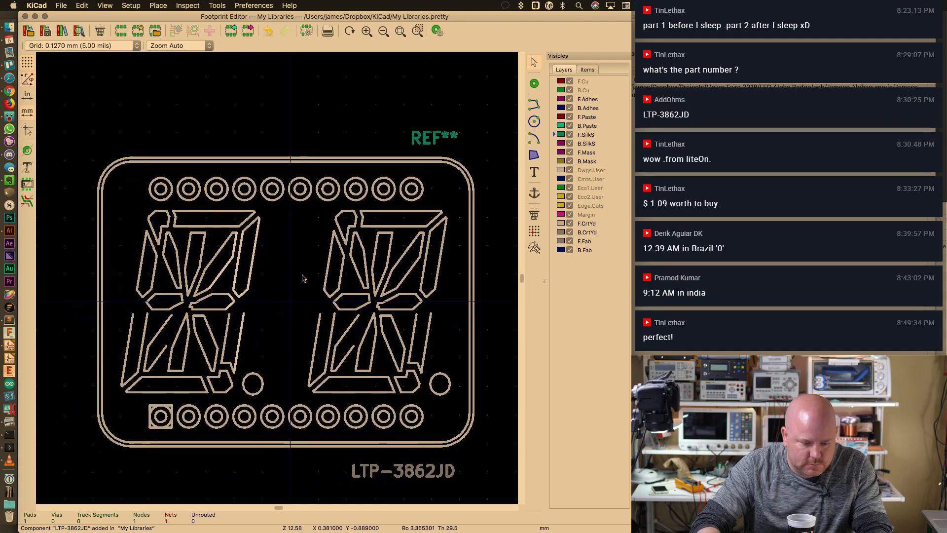
{"action": "middle_click_drag", "start_coordinate": [303, 278], "coordinate": [305, 247]}
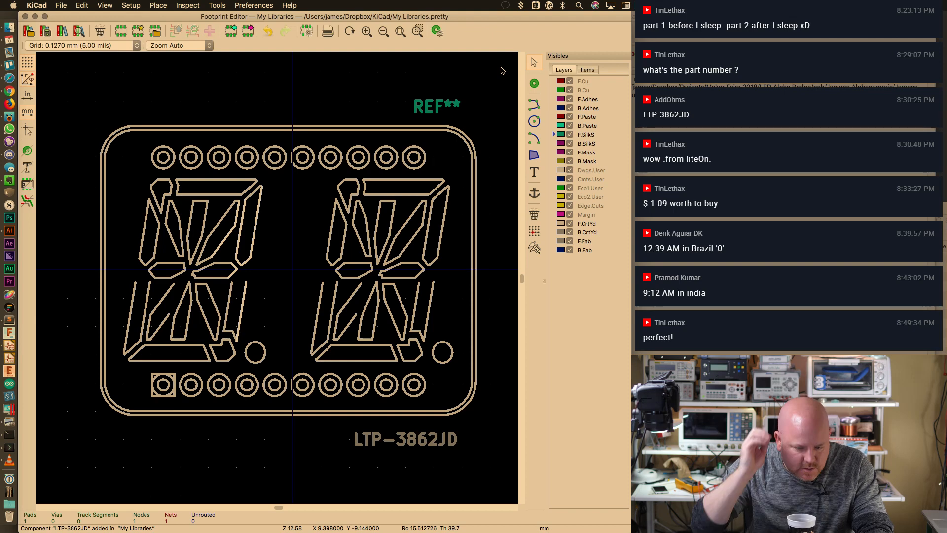
With the pad tool active, switch to the 0.0254 mm (1.00 mils) grid and zoom in on pin 1
{"action": "left_click", "coordinate": [536, 82]}
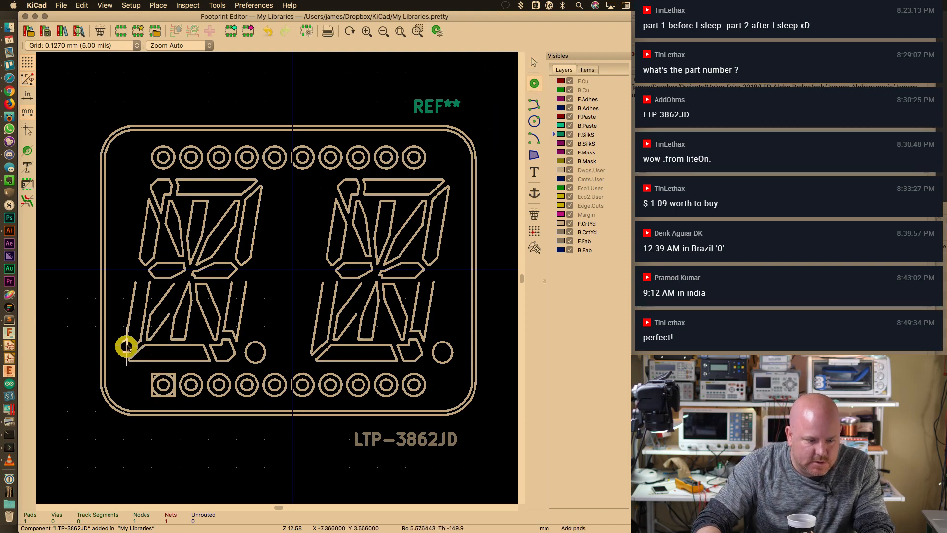
{"action": "scroll", "coordinate": [127, 391], "scroll_direction": "up", "scroll_amount": 2}
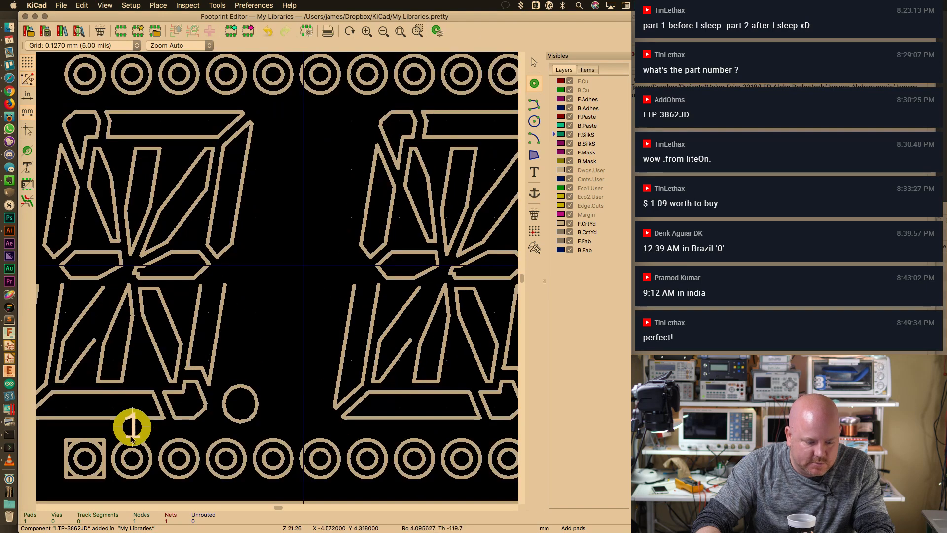
{"action": "scroll", "coordinate": [133, 459], "scroll_direction": "up", "scroll_amount": 2}
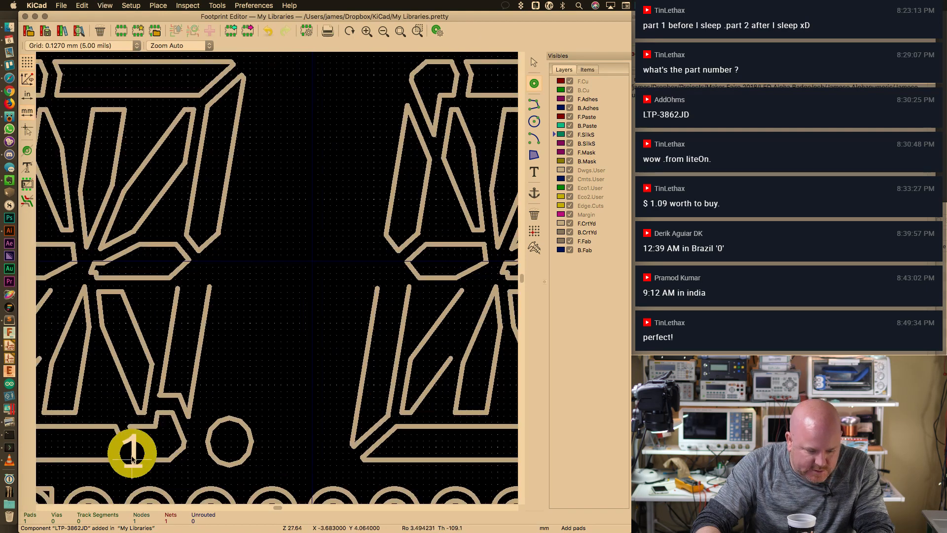
{"action": "left_click", "coordinate": [100, 45]}
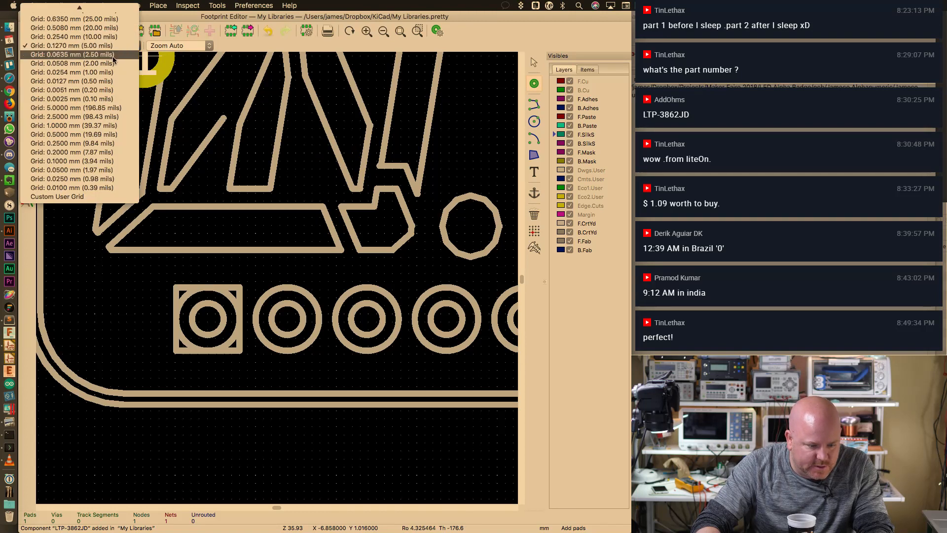
{"action": "left_click", "coordinate": [98, 72]}
{"action": "scroll", "coordinate": [213, 316], "scroll_direction": "up", "scroll_amount": 2}
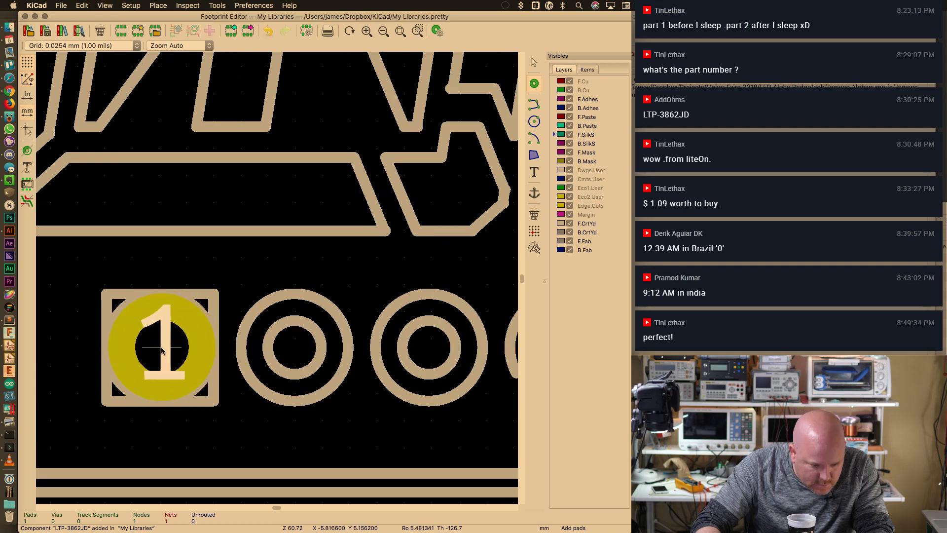
Place pads 1 to 10 left to right on the bottom-row pin outlines, starting at the square pin
{"action": "left_click", "coordinate": [159, 350]}
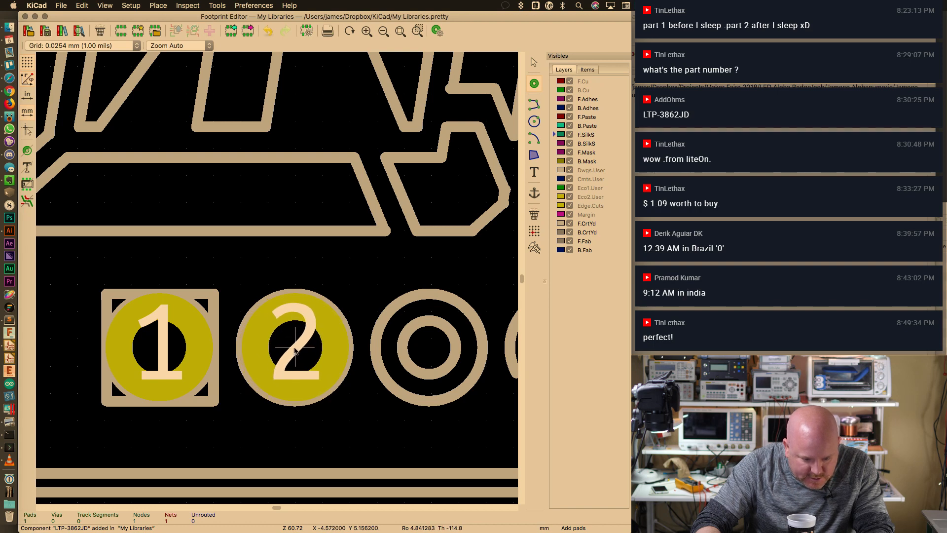
{"action": "left_click", "coordinate": [296, 351]}
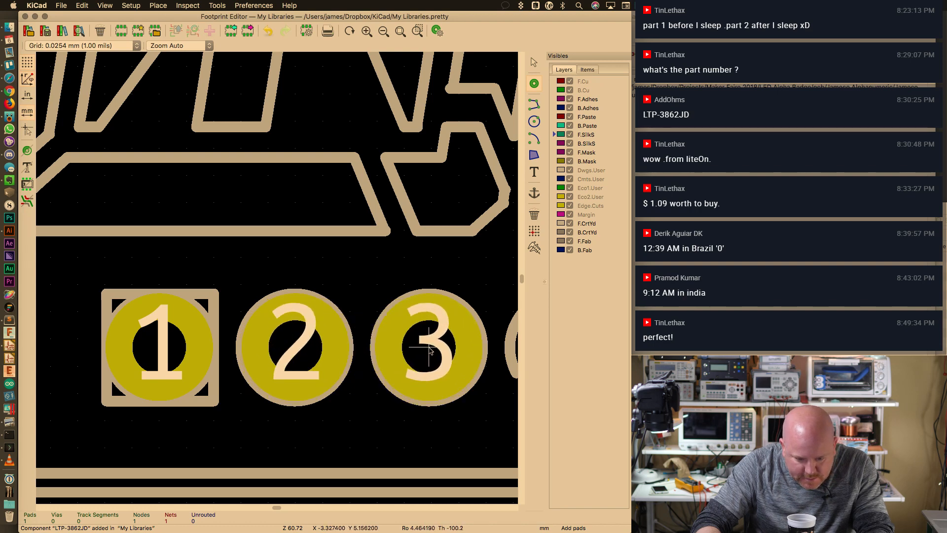
{"action": "left_click", "coordinate": [430, 349]}
{"action": "scroll", "coordinate": [380, 296], "scroll_direction": "right", "scroll_amount": 5}
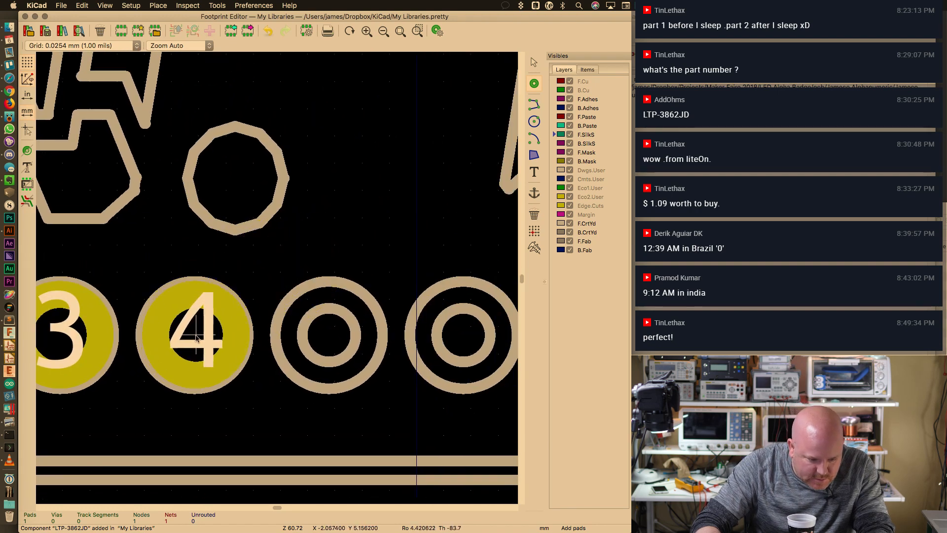
{"action": "left_click", "coordinate": [194, 337]}
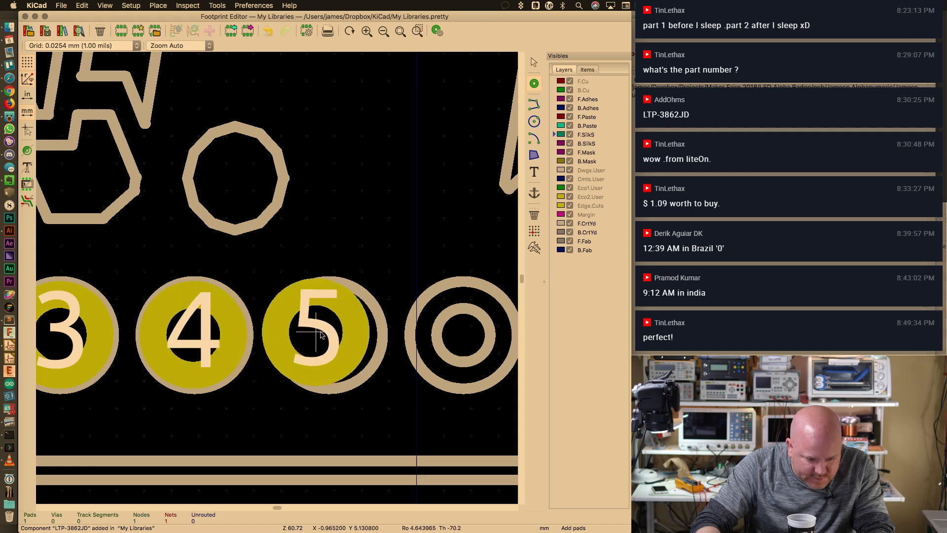
{"action": "left_click", "coordinate": [329, 336]}
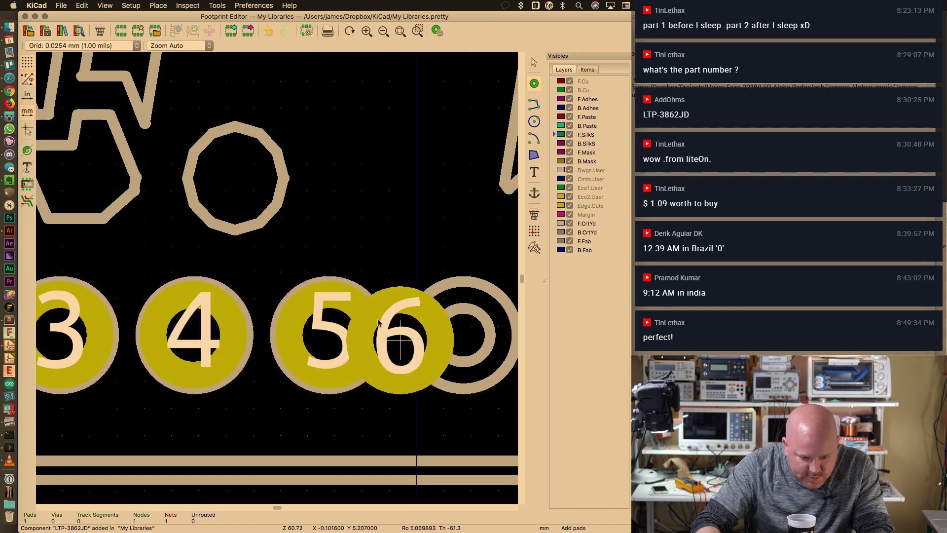
{"action": "scroll", "coordinate": [397, 339], "scroll_direction": "up", "scroll_amount": 1}
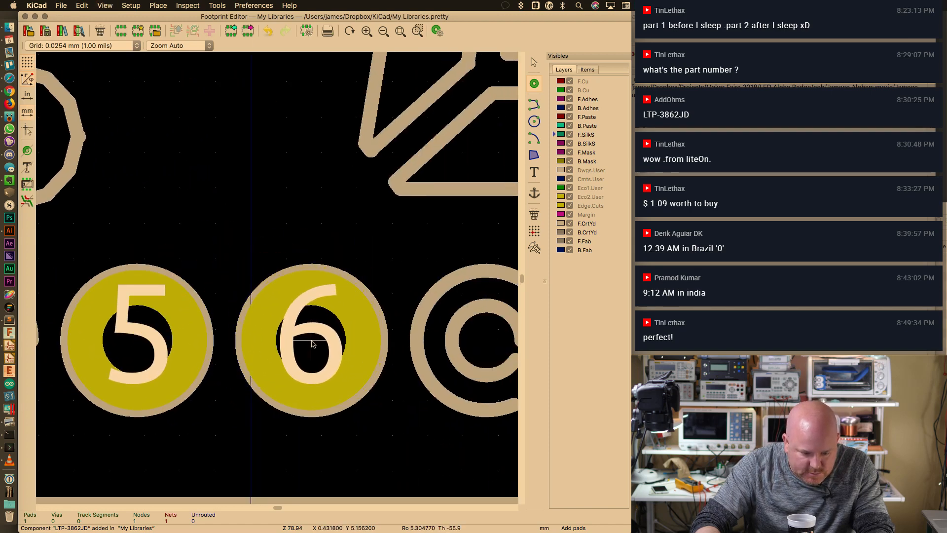
{"action": "left_click", "coordinate": [311, 341]}
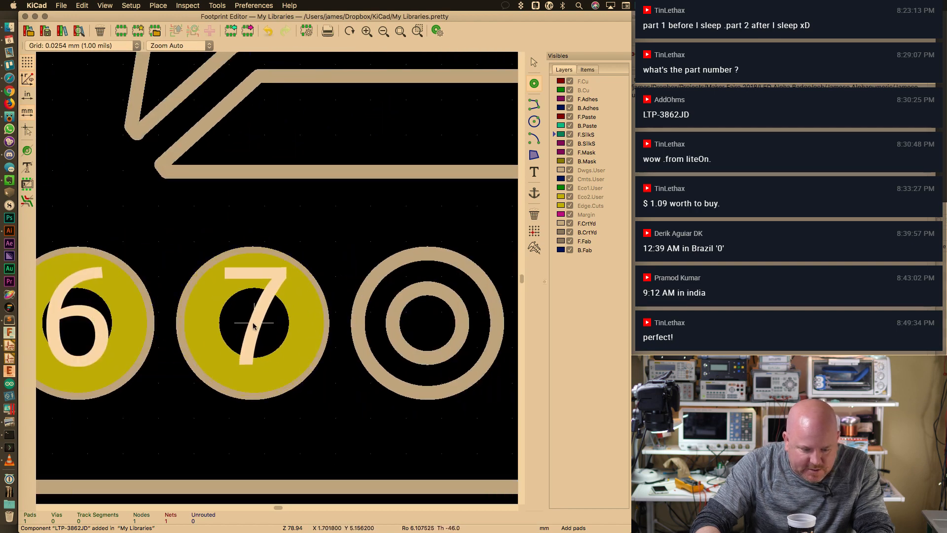
{"action": "left_click", "coordinate": [254, 326]}
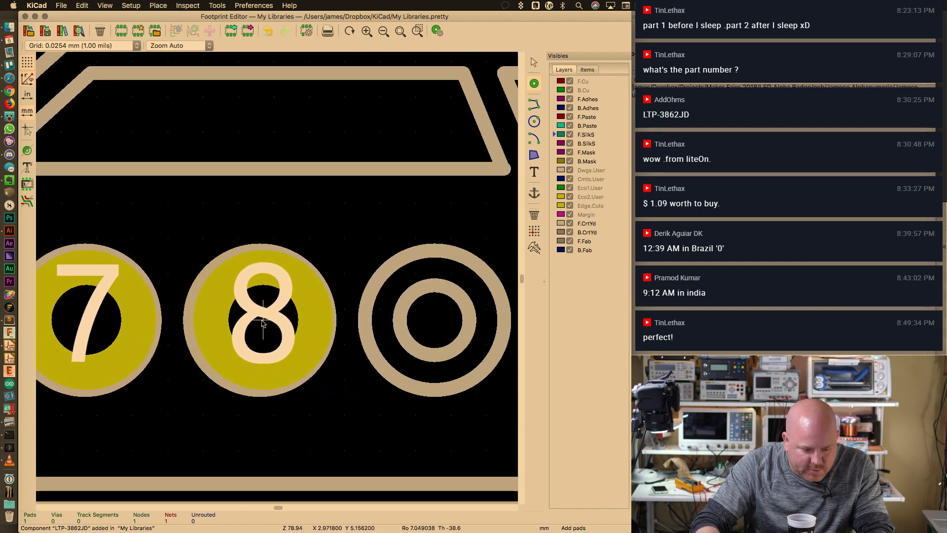
{"action": "left_click", "coordinate": [261, 321]}
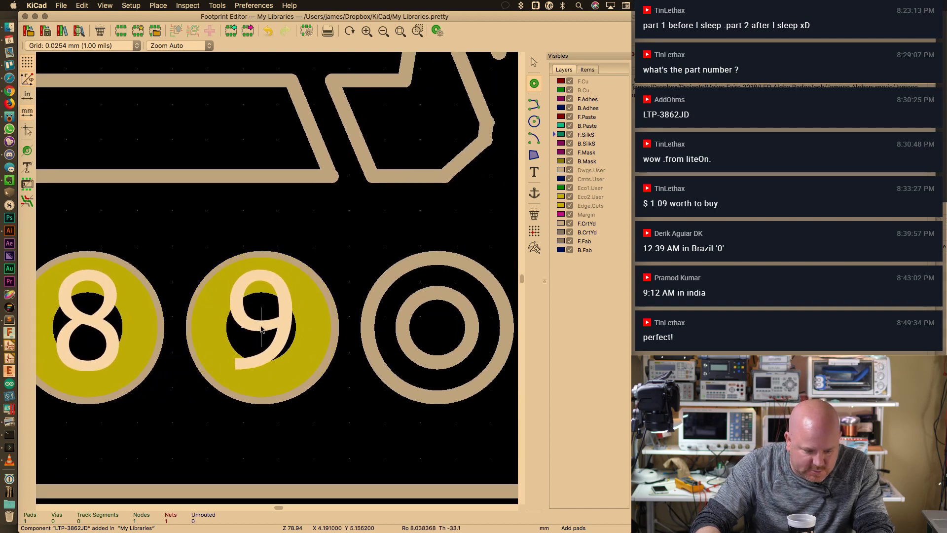
{"action": "left_click", "coordinate": [261, 330]}
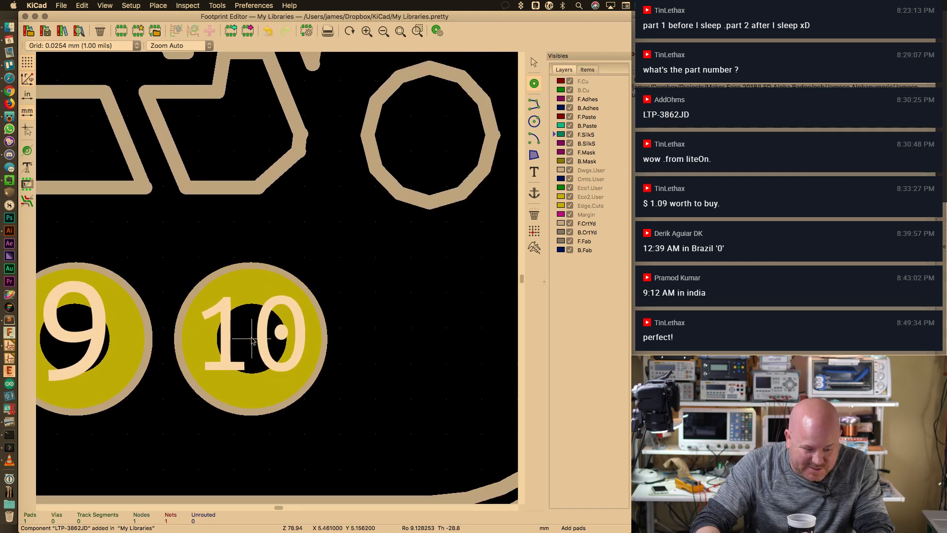
{"action": "left_click", "coordinate": [252, 337]}
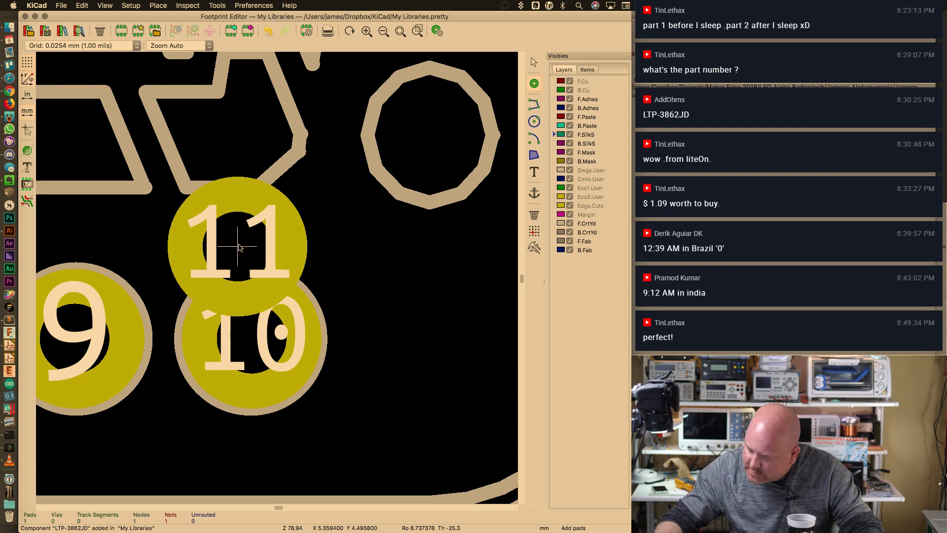
Place pads 11 to 15 on the top-row pin outlines, working leftward from the top-right pin
{"action": "scroll", "coordinate": [296, 197], "scroll_direction": "up", "scroll_amount": 10}
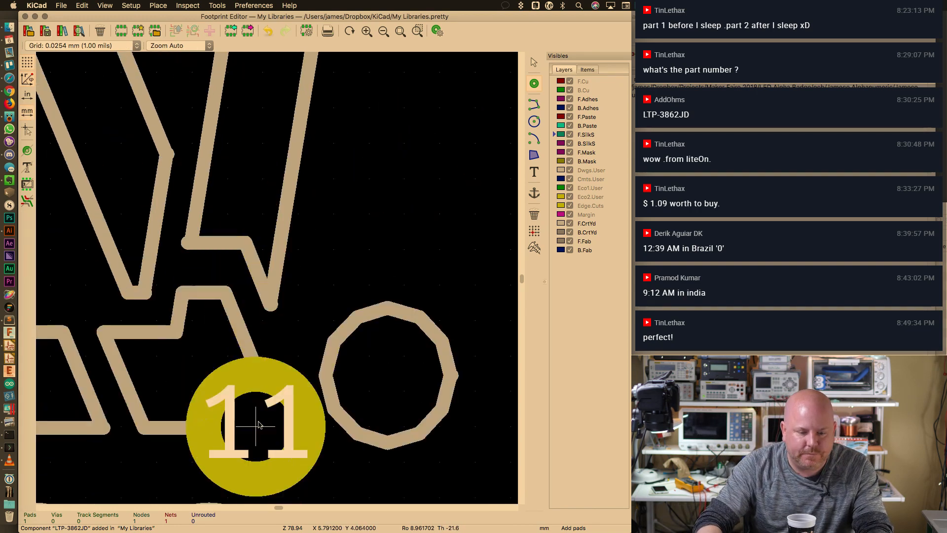
{"action": "scroll", "coordinate": [306, 294], "scroll_direction": "up", "scroll_amount": 10}
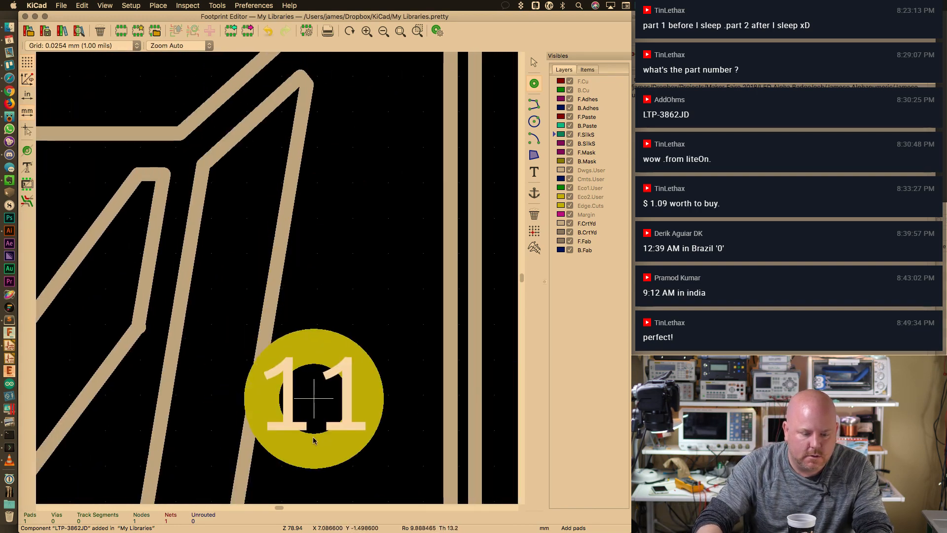
{"action": "scroll", "coordinate": [334, 211], "scroll_direction": "up", "scroll_amount": 10}
{"action": "scroll", "coordinate": [307, 216], "scroll_direction": "left", "scroll_amount": 4}
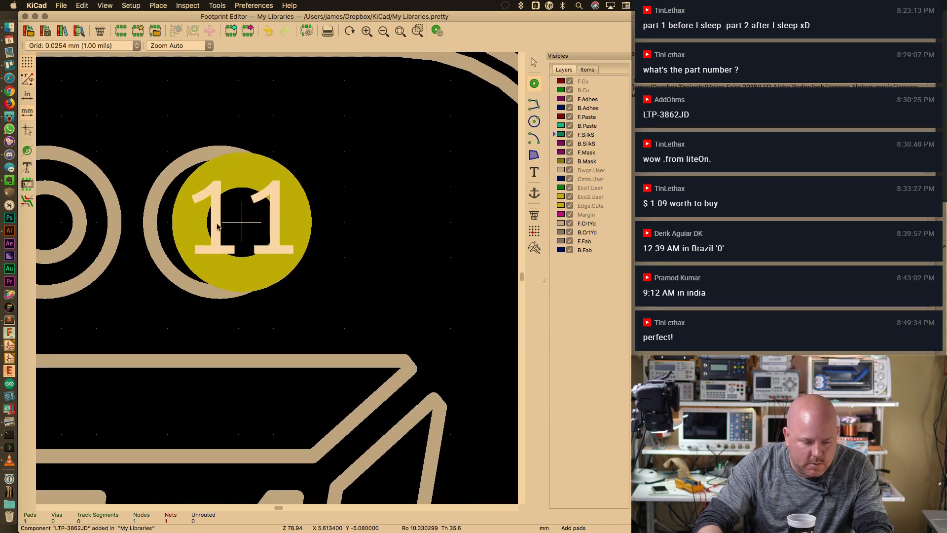
{"action": "left_click", "coordinate": [217, 222]}
{"action": "scroll", "coordinate": [345, 246], "scroll_direction": "left", "scroll_amount": 5}
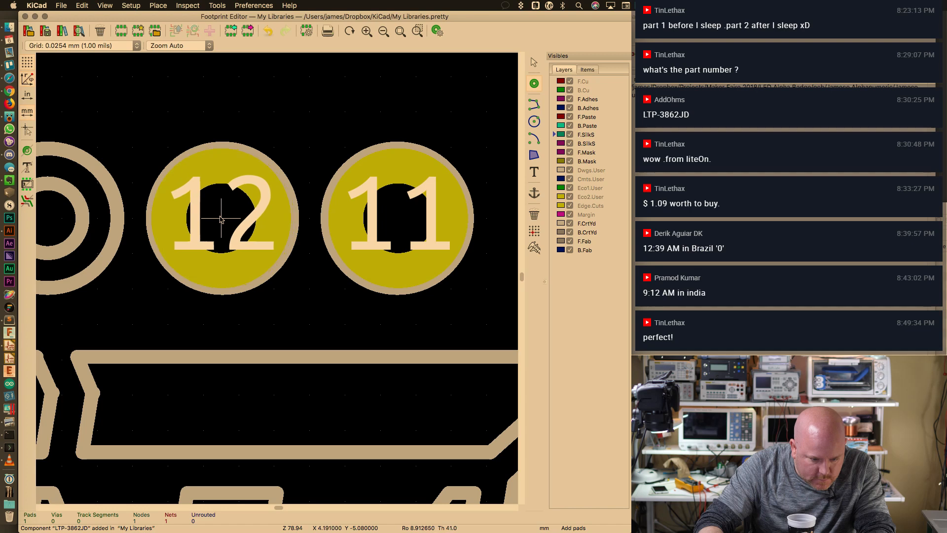
{"action": "left_click", "coordinate": [212, 217]}
{"action": "scroll", "coordinate": [296, 267], "scroll_direction": "left", "scroll_amount": 6}
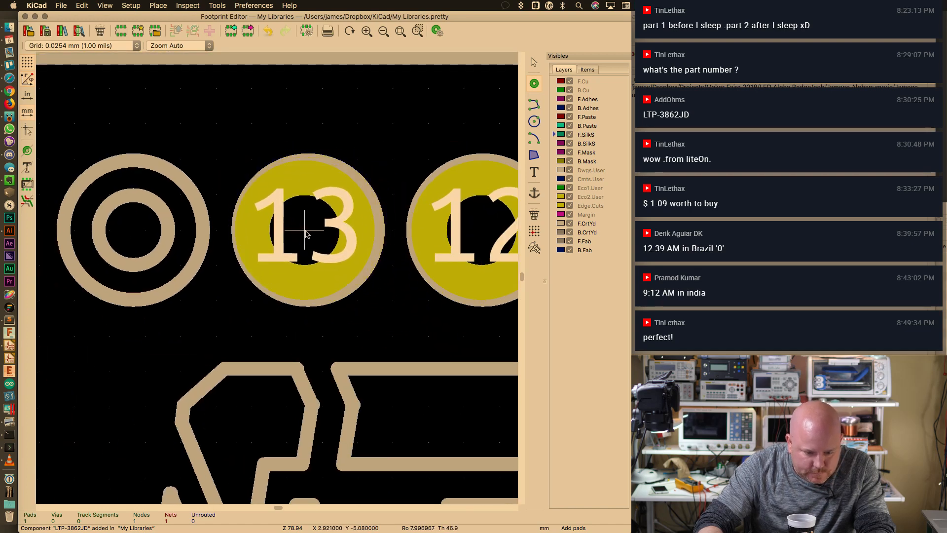
{"action": "left_click", "coordinate": [309, 233]}
{"action": "scroll", "coordinate": [281, 239], "scroll_direction": "left", "scroll_amount": 5}
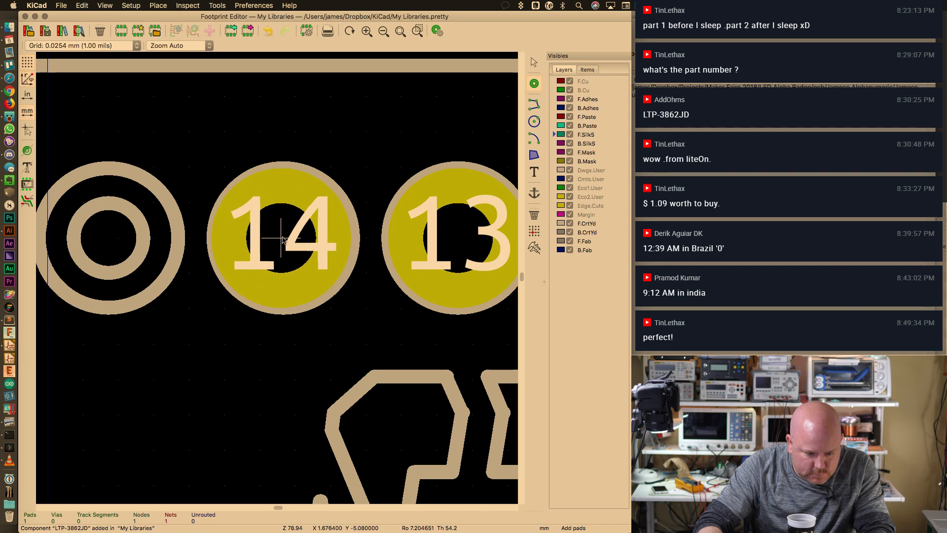
{"action": "scroll", "coordinate": [266, 266], "scroll_direction": "left", "scroll_amount": 6}
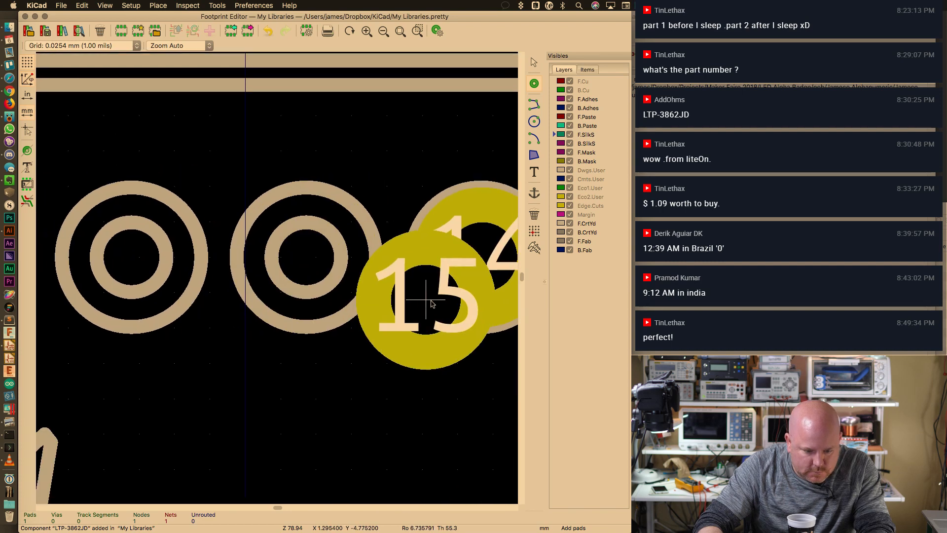
{"action": "left_click", "coordinate": [311, 260]}
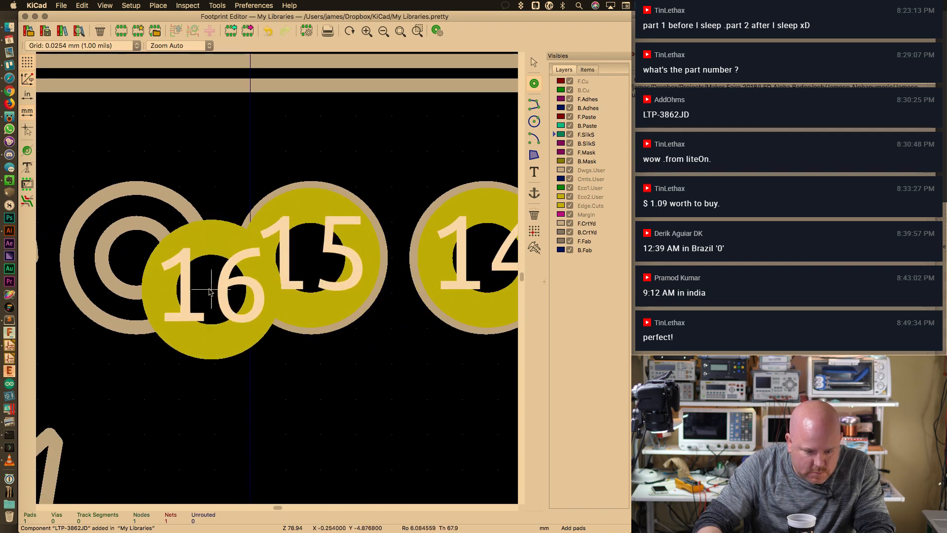
Place pads 16 to 20 on the remaining top-row outlines, then exit the pad tool and zoom to fit
{"action": "scroll", "coordinate": [246, 264], "scroll_direction": "left", "scroll_amount": 4}
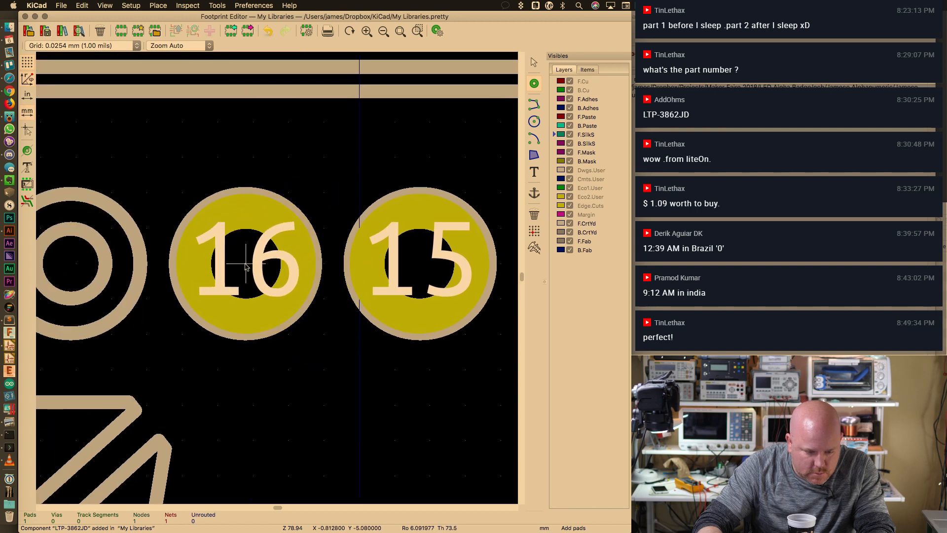
{"action": "left_click", "coordinate": [247, 268]}
{"action": "scroll", "coordinate": [241, 274], "scroll_direction": "left", "scroll_amount": 5}
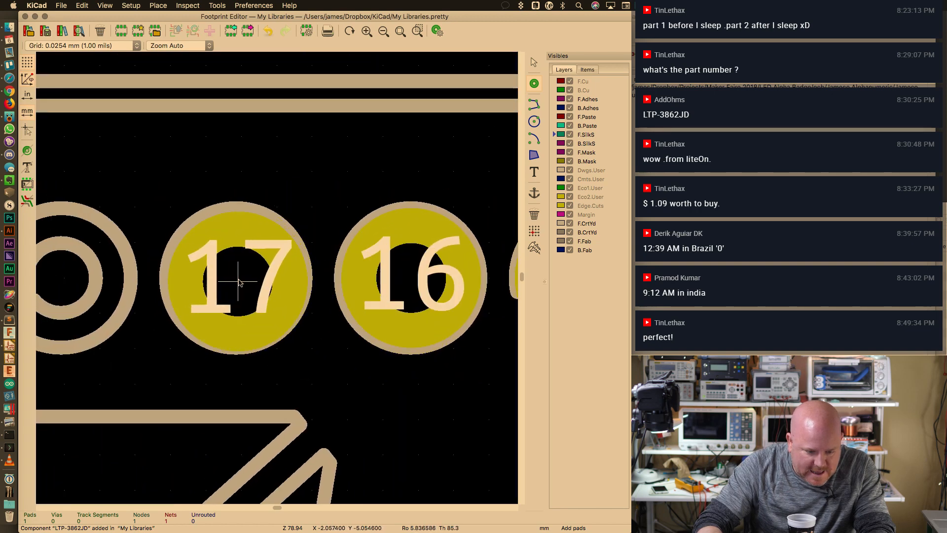
{"action": "left_click", "coordinate": [239, 279]}
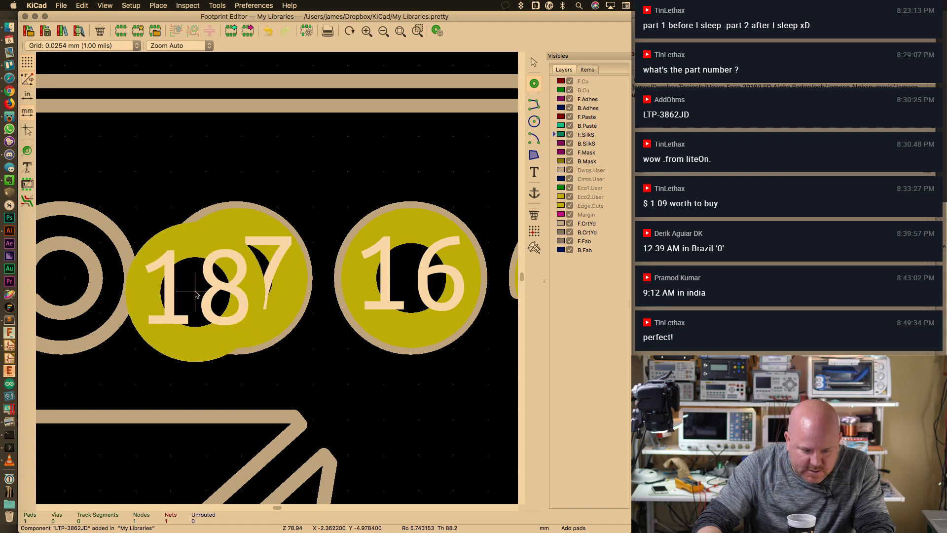
{"action": "scroll", "coordinate": [197, 294], "scroll_direction": "left", "scroll_amount": 5}
{"action": "left_click", "coordinate": [295, 296]}
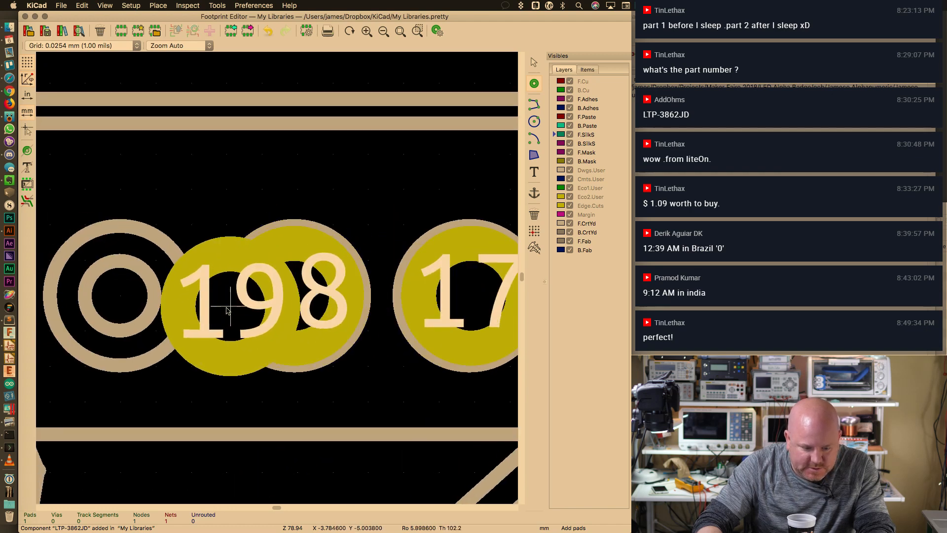
{"action": "scroll", "coordinate": [228, 309], "scroll_direction": "left", "scroll_amount": 5}
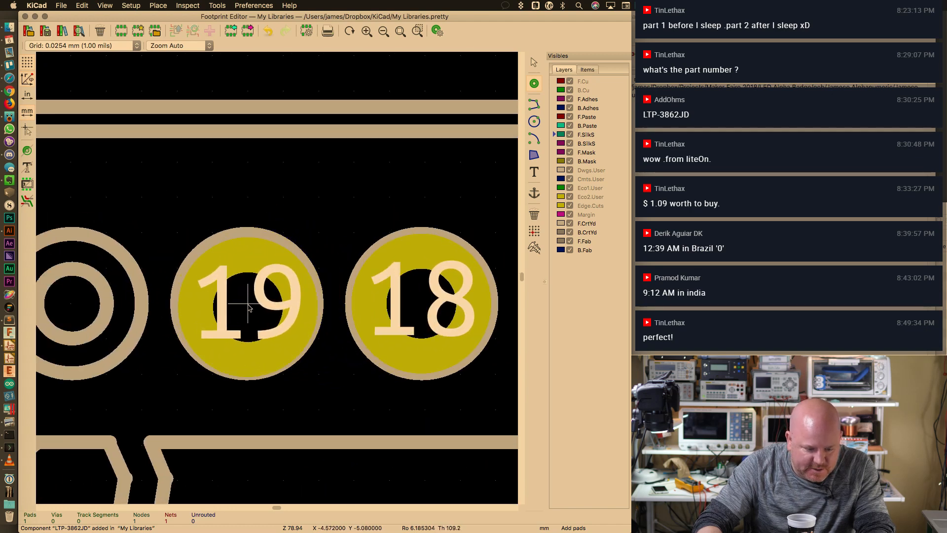
{"action": "left_click", "coordinate": [248, 306]}
{"action": "scroll", "coordinate": [316, 320], "scroll_direction": "left", "scroll_amount": 10}
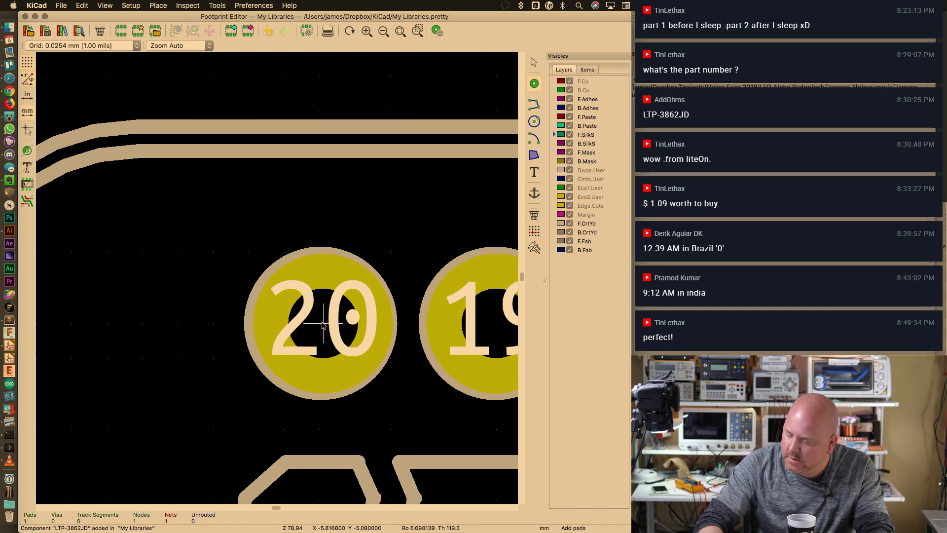
{"action": "left_click", "coordinate": [323, 325]}
{"action": "key", "text": "Escape"}
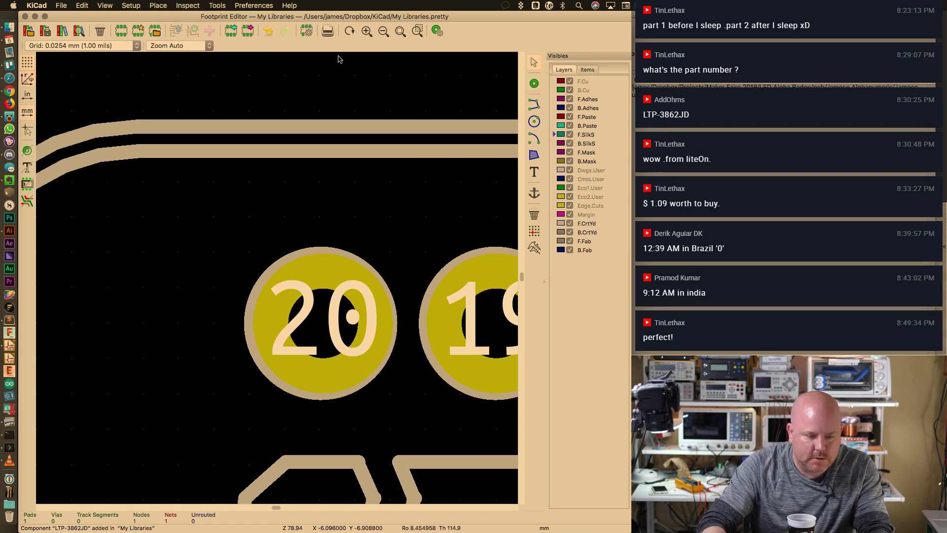
{"action": "left_click", "coordinate": [400, 31]}
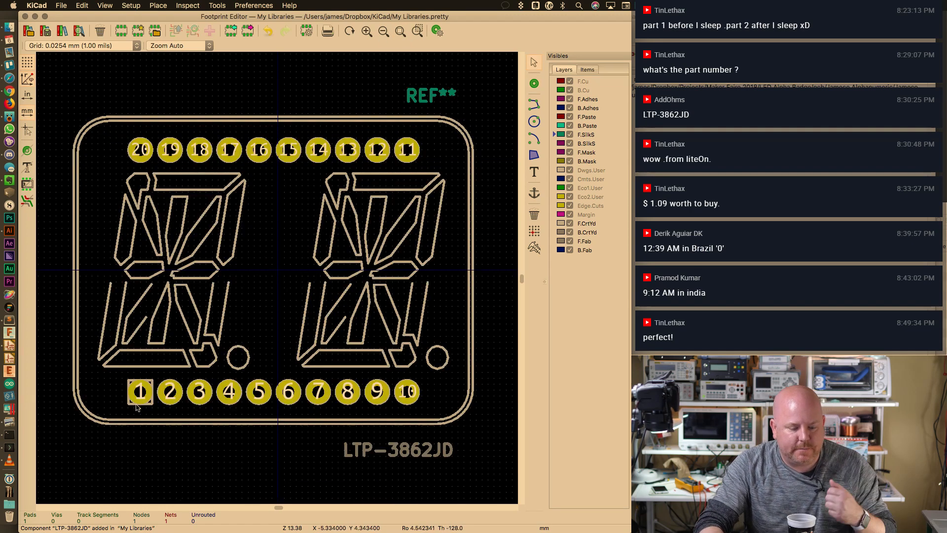
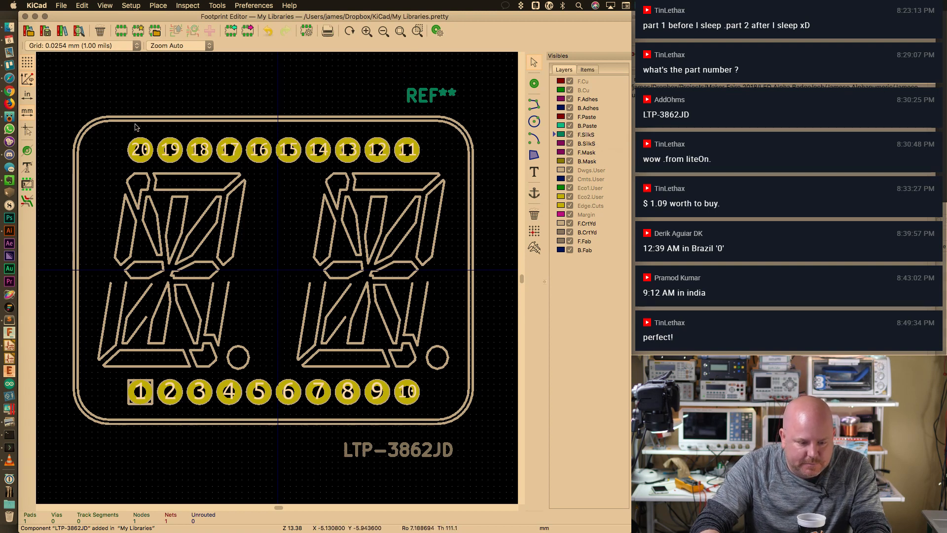
Try selecting segments along the LTP-3862JD footprint's top outline edge
{"action": "left_click_drag", "start_coordinate": [66, 112], "coordinate": [414, 123]}
{"action": "left_click", "coordinate": [301, 117]}
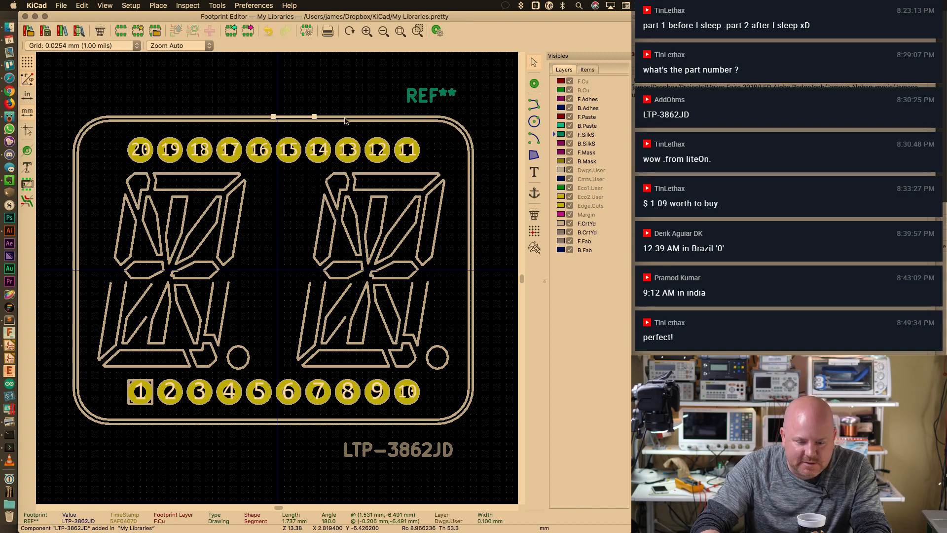
{"action": "left_click_drag", "start_coordinate": [61, 114], "coordinate": [481, 132]}
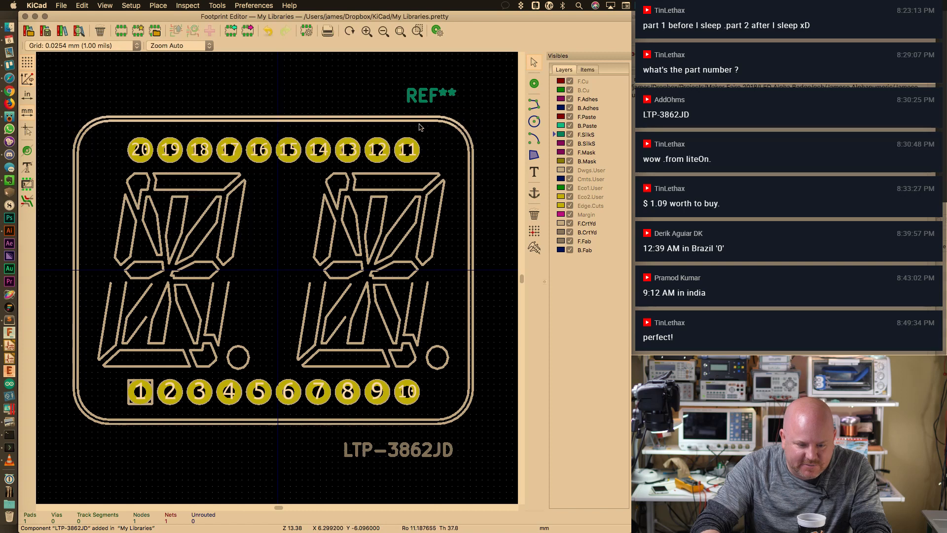
{"action": "right_click", "coordinate": [413, 118]}
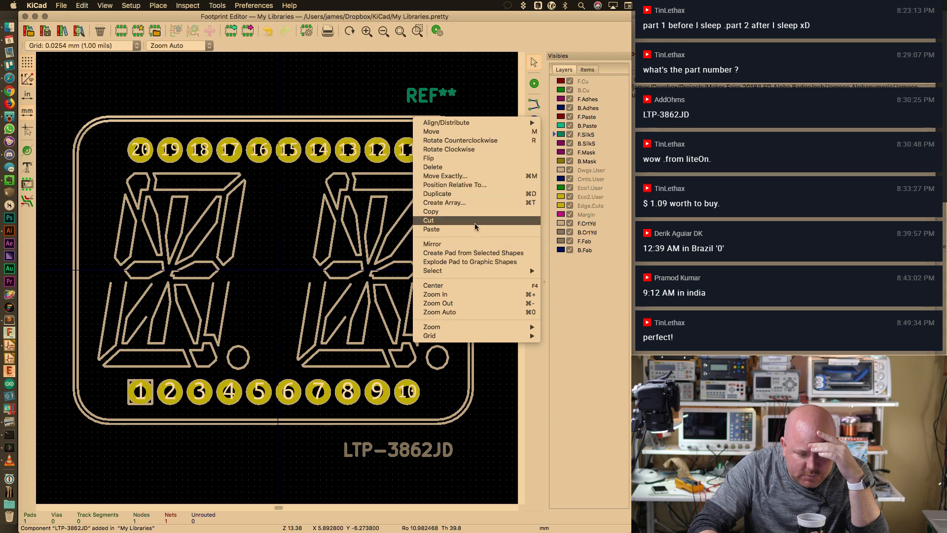
{"action": "mouse_move", "coordinate": [476, 272]}
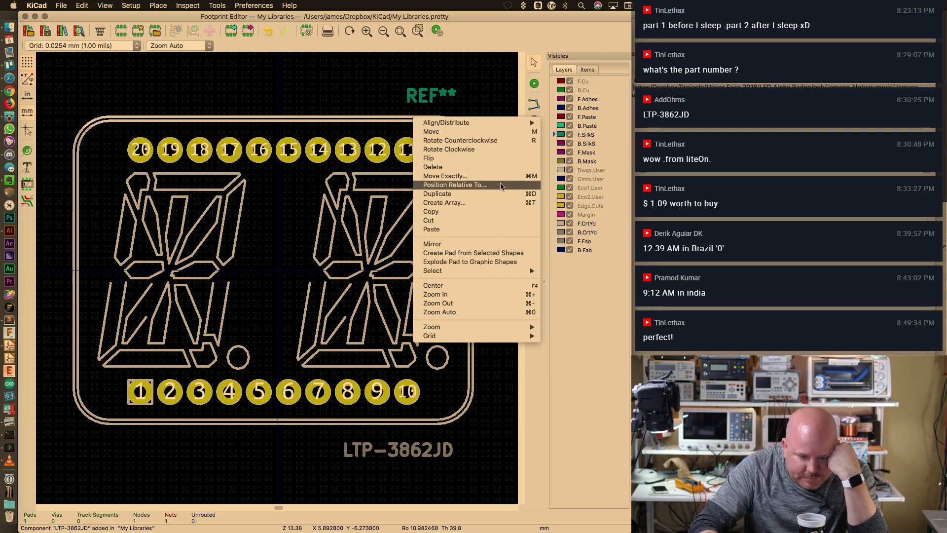
{"action": "left_click", "coordinate": [583, 43]}
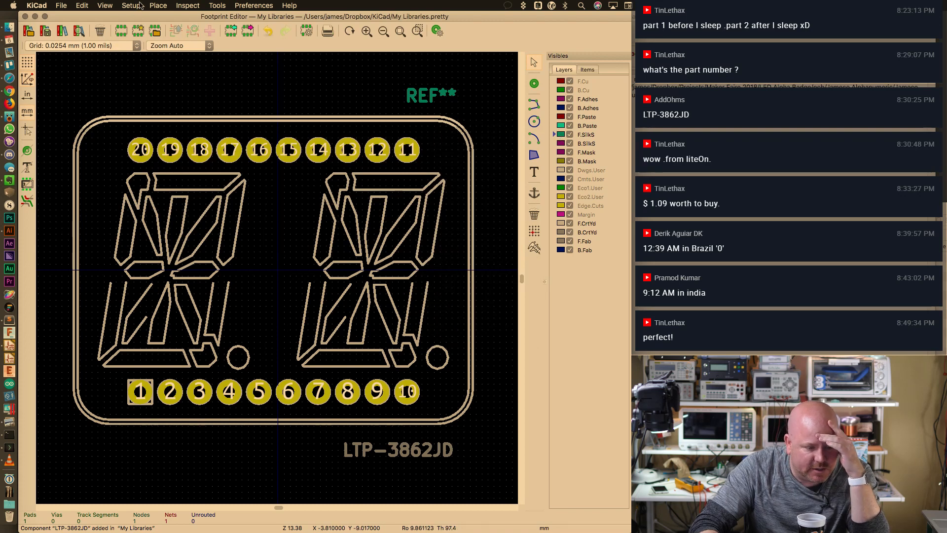
Bring up the visible item types list and hide Through Hole Pads
{"action": "left_click", "coordinate": [203, 6]}
{"action": "mouse_move", "coordinate": [158, 5]}
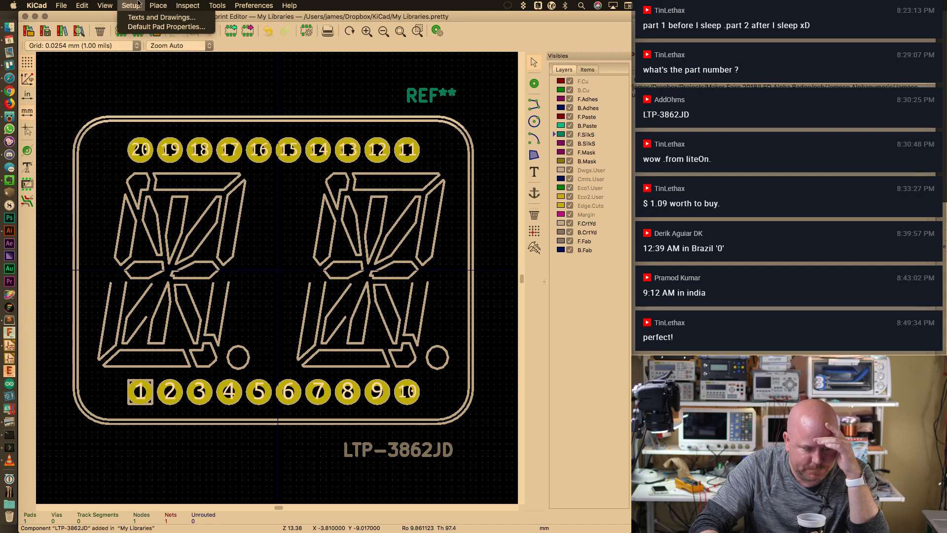
{"action": "mouse_move", "coordinate": [105, 3]}
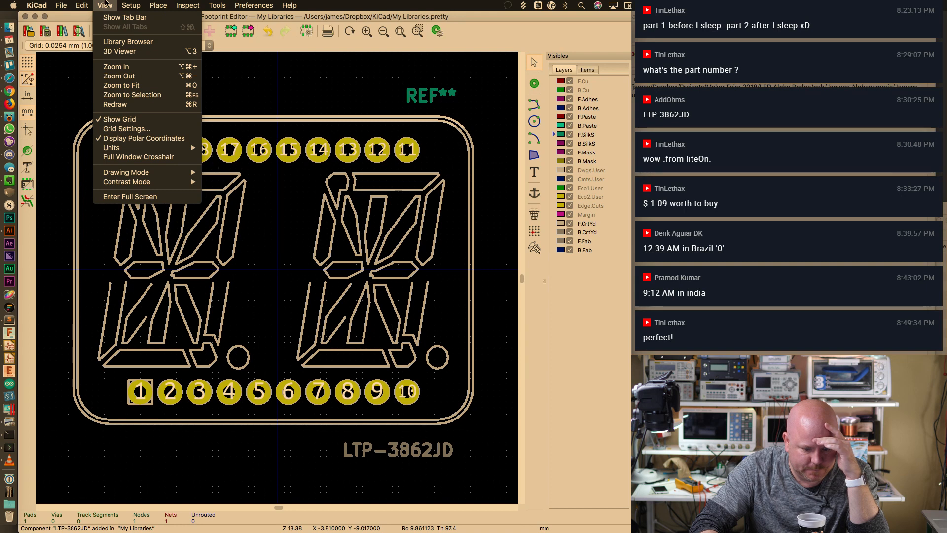
{"action": "left_click", "coordinate": [309, 5]}
{"action": "left_click", "coordinate": [253, 5]}
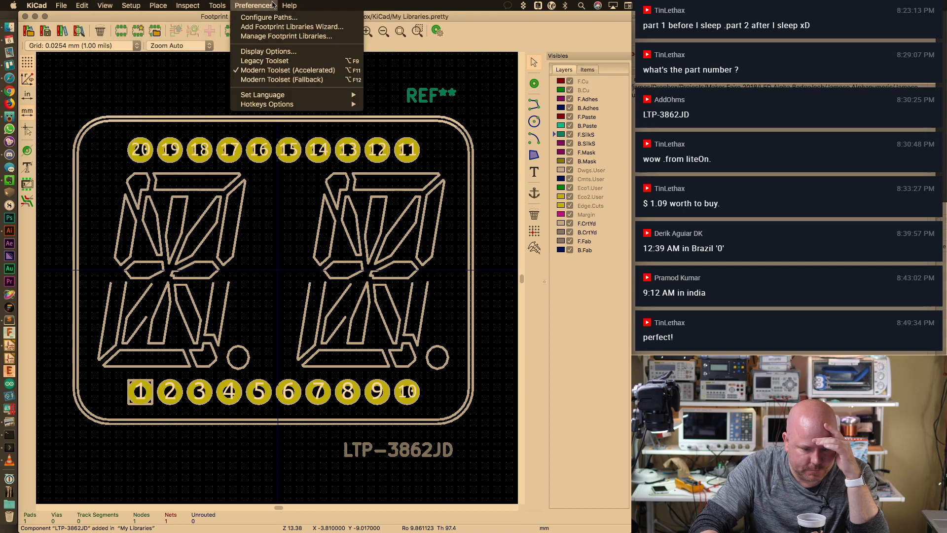
{"action": "left_click", "coordinate": [544, 88]}
{"action": "left_click", "coordinate": [592, 72]}
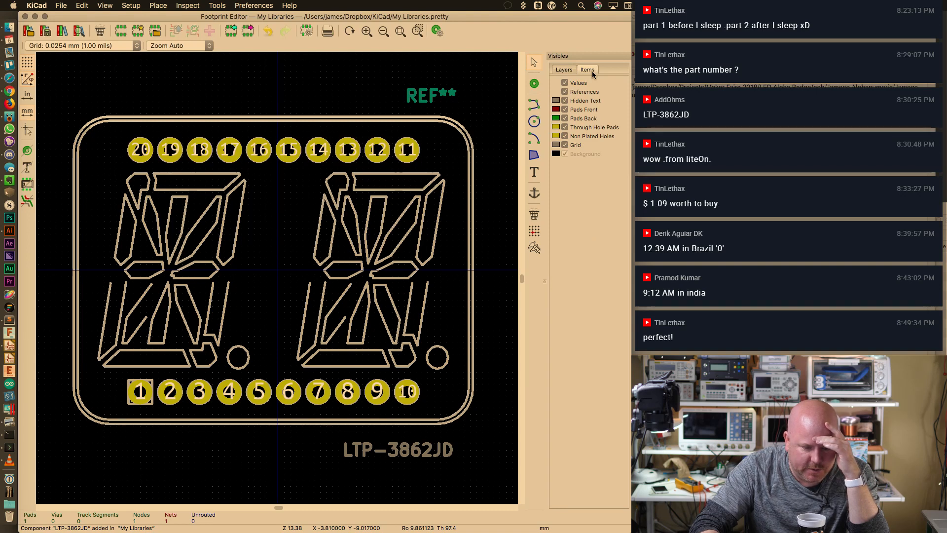
{"action": "left_click", "coordinate": [565, 127]}
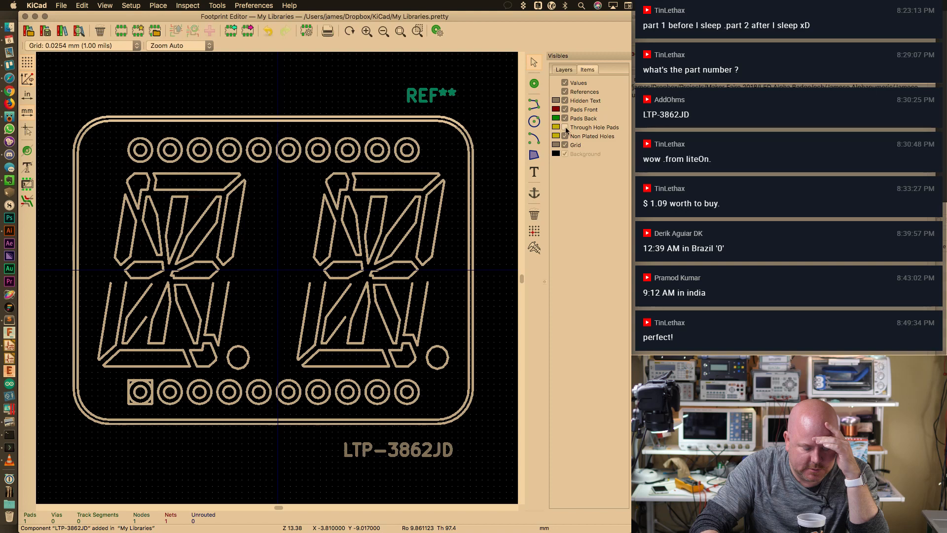
Try selecting the top row of pads, picking among the overlapping items
{"action": "left_click_drag", "start_coordinate": [123, 137], "coordinate": [425, 169]}
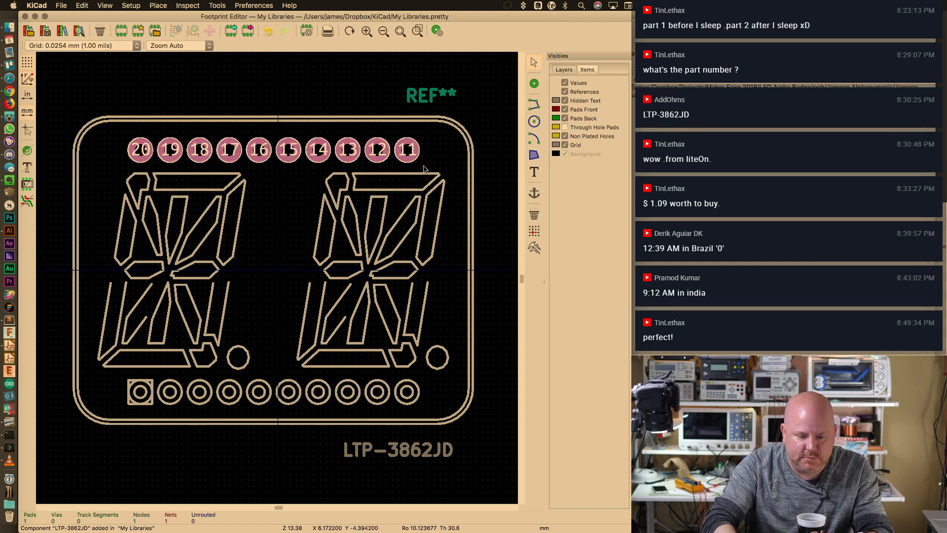
{"action": "left_click", "coordinate": [414, 160]}
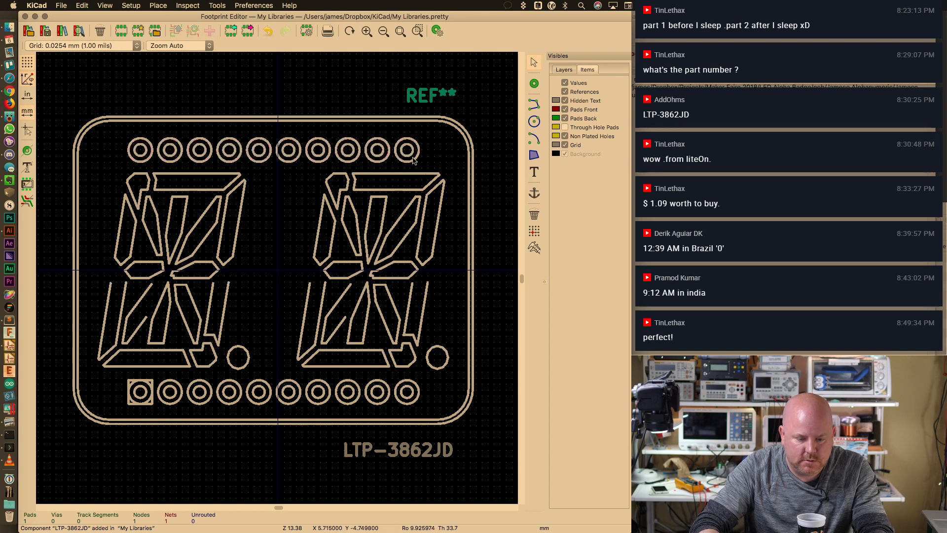
{"action": "left_click", "coordinate": [413, 161]}
{"action": "left_click", "coordinate": [415, 164]}
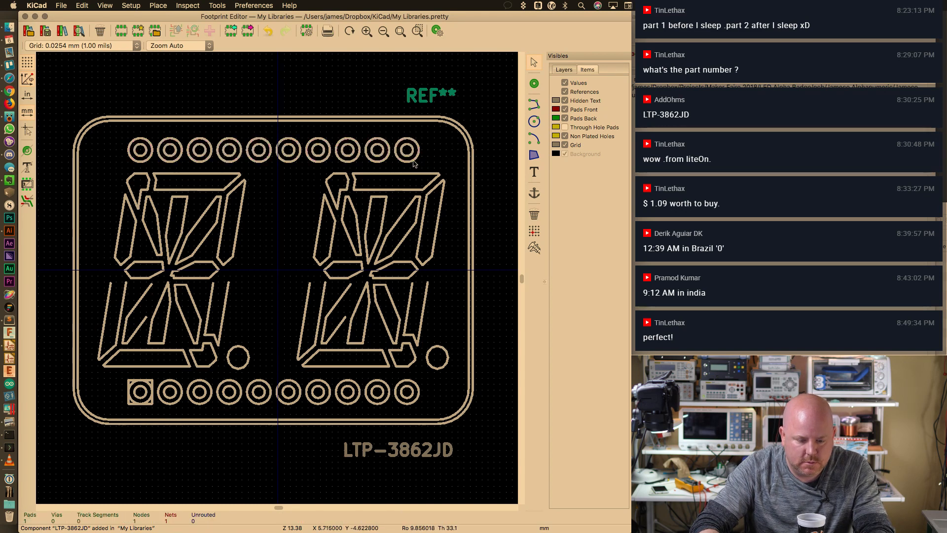
{"action": "left_click", "coordinate": [413, 163]}
{"action": "left_click", "coordinate": [429, 176]}
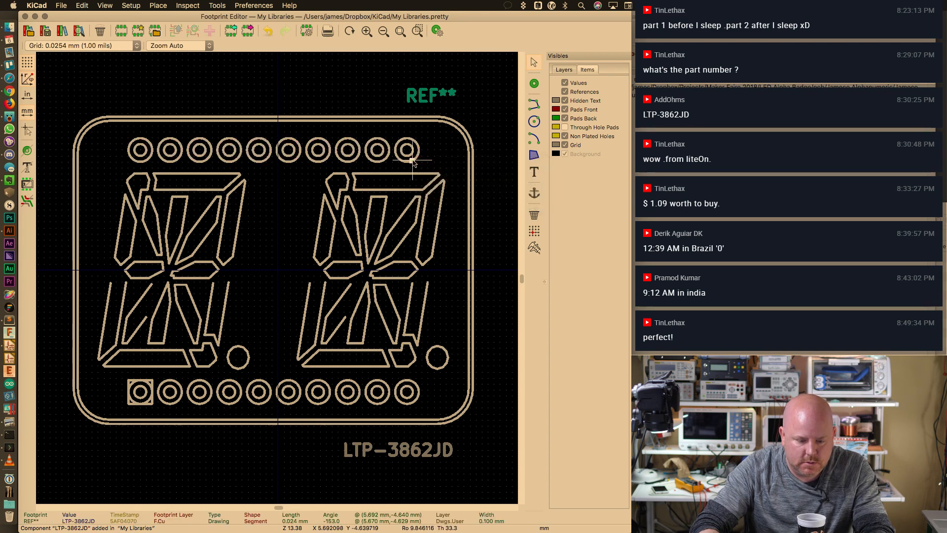
{"action": "left_click_drag", "start_coordinate": [430, 167], "coordinate": [120, 132]}
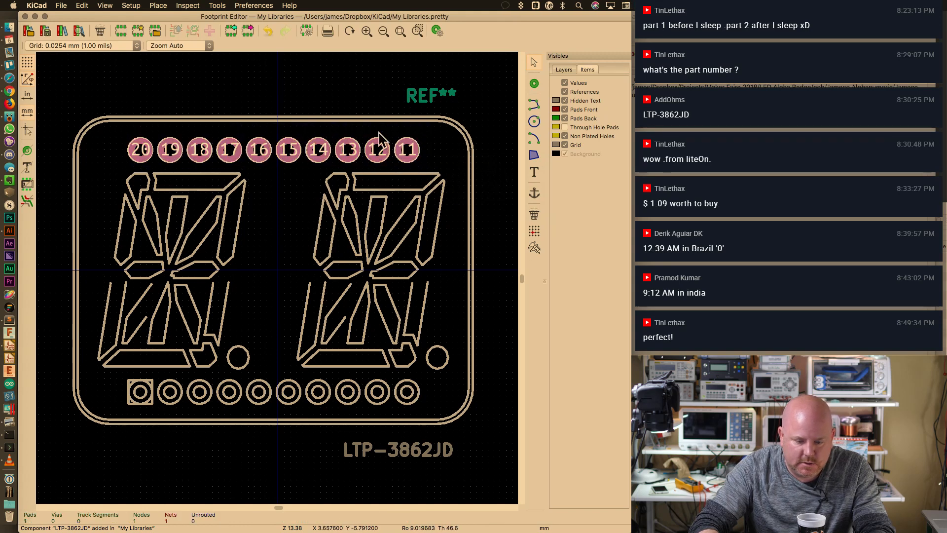
{"action": "left_click", "coordinate": [456, 121]}
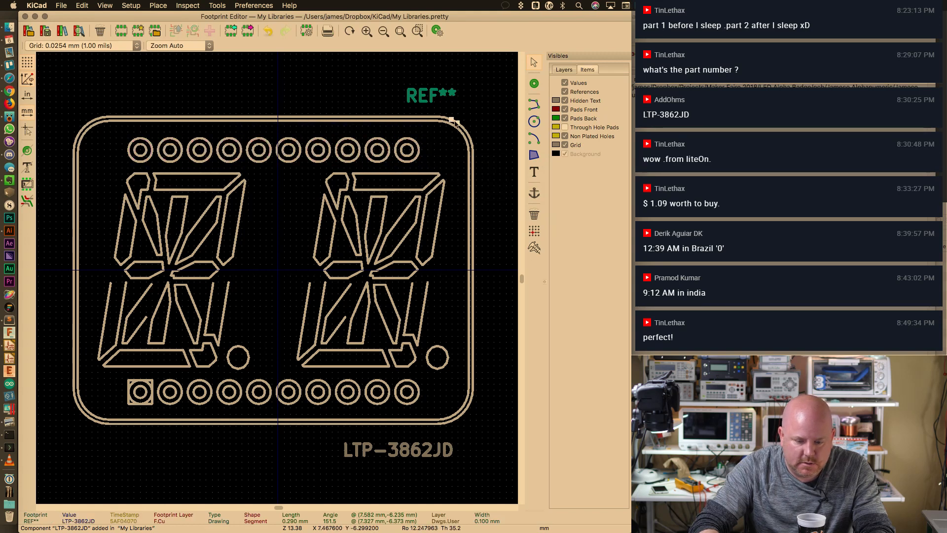
Hide Pads Front, then select and remove the extra top-row pads
{"action": "left_click", "coordinate": [565, 110]}
{"action": "left_click", "coordinate": [428, 138]}
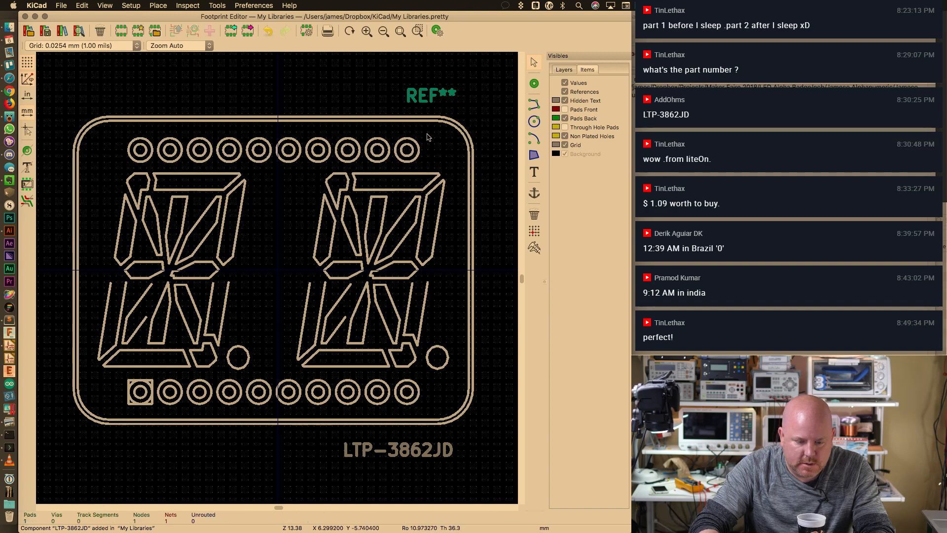
{"action": "left_click_drag", "start_coordinate": [429, 134], "coordinate": [125, 170]}
{"action": "right_click", "coordinate": [145, 160]}
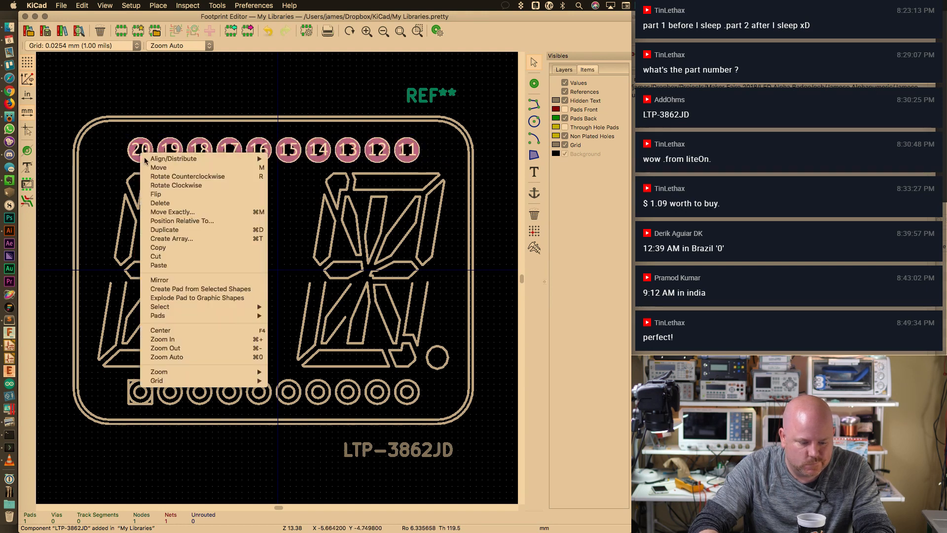
{"action": "left_click", "coordinate": [217, 93]}
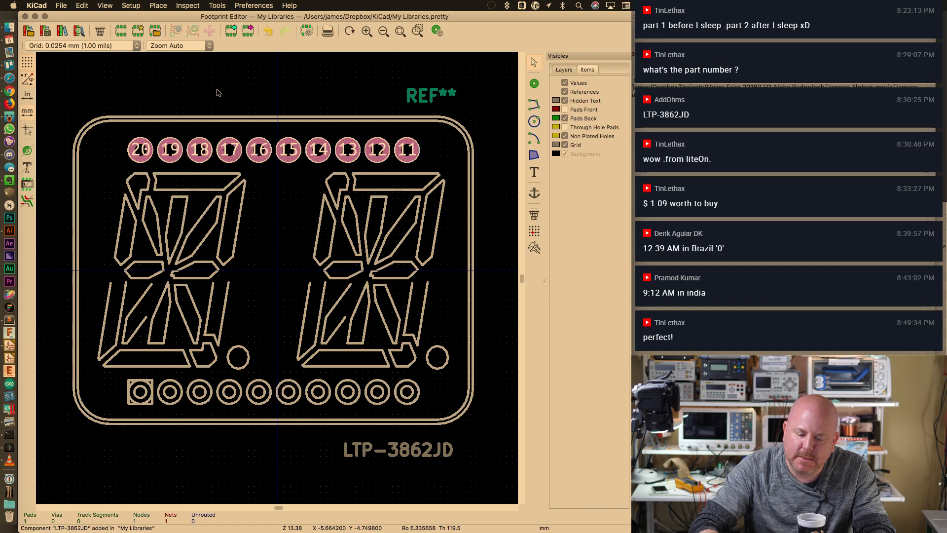
{"action": "key", "text": "super+z"}
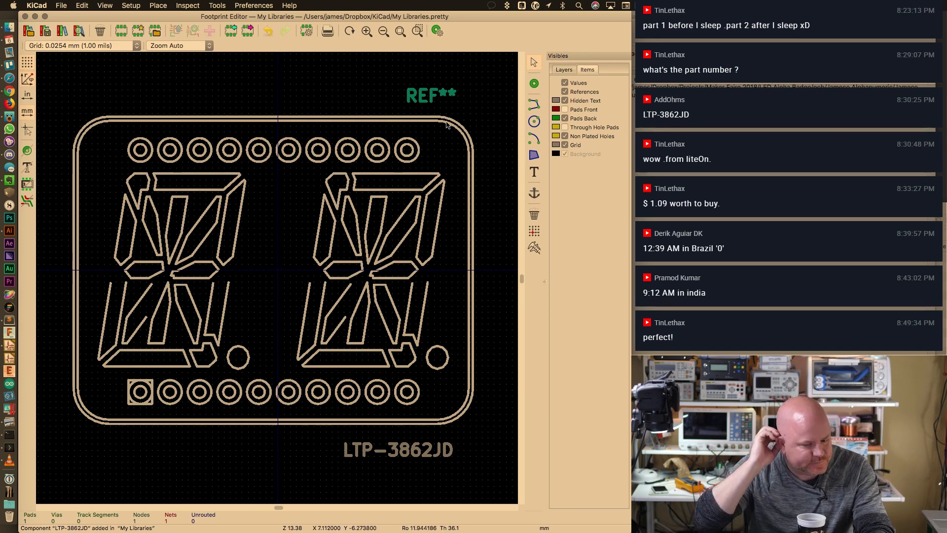
Save LTP-3862JD into My Libraries and show front and through-hole pads again
{"action": "key", "text": "super+s"}
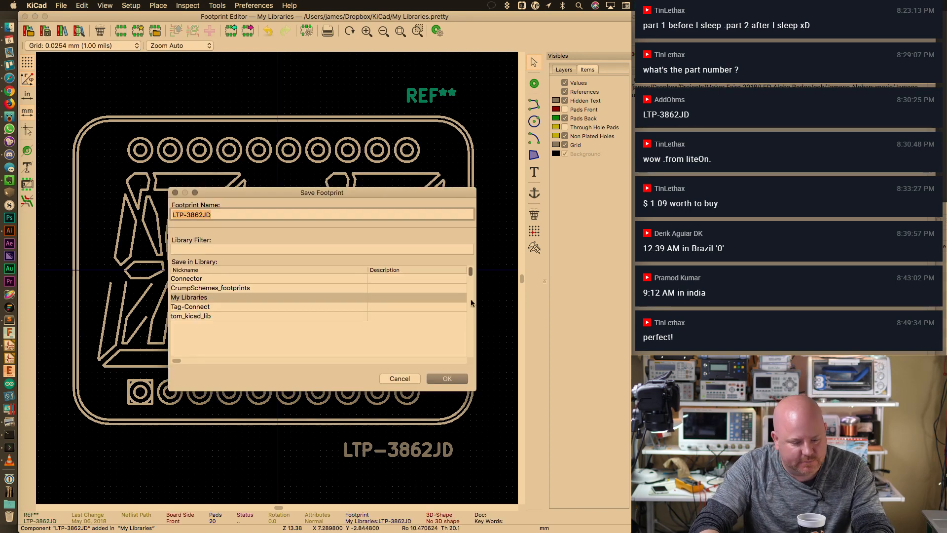
{"action": "left_click", "coordinate": [457, 379]}
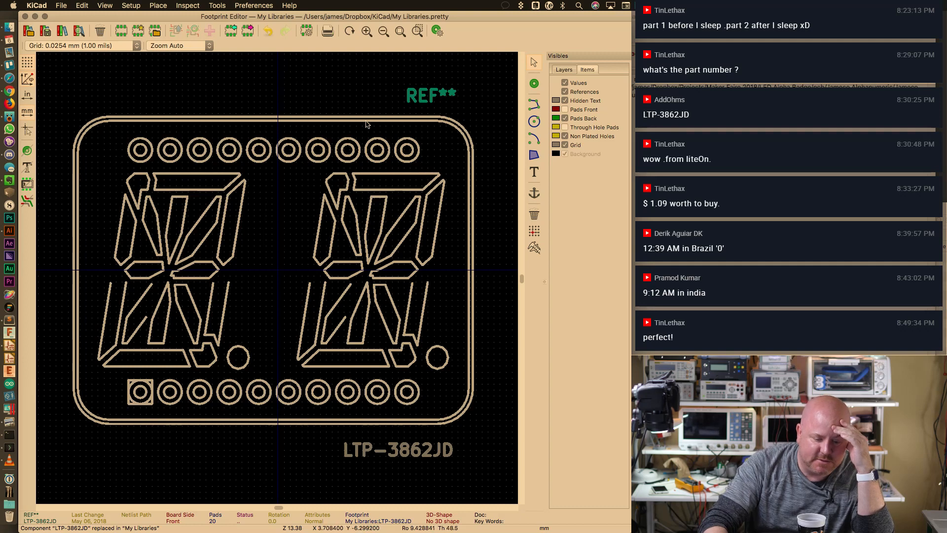
{"action": "left_click", "coordinate": [564, 109]}
{"action": "left_click", "coordinate": [565, 126]}
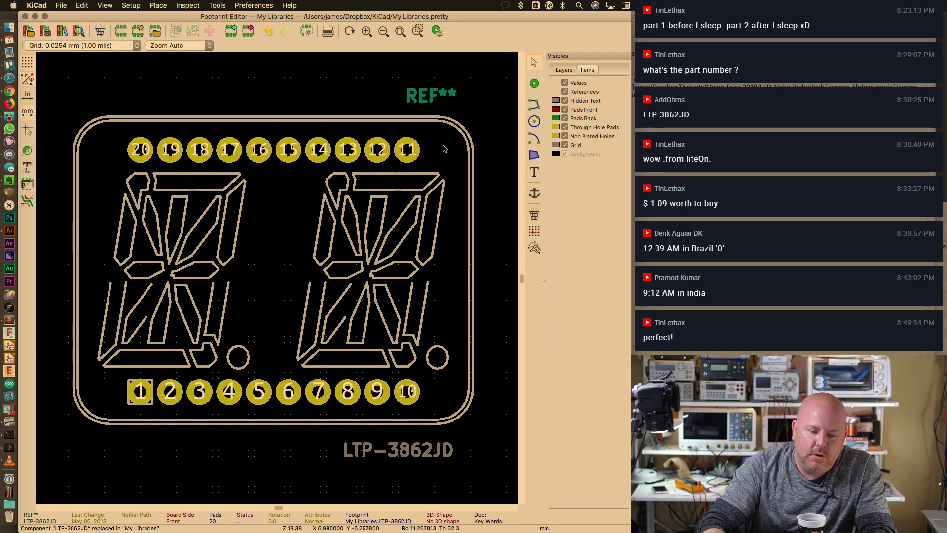
In Illustrator, hide the Outer Holes and Pin Holes layers
{"action": "key", "text": "super+Tab"}
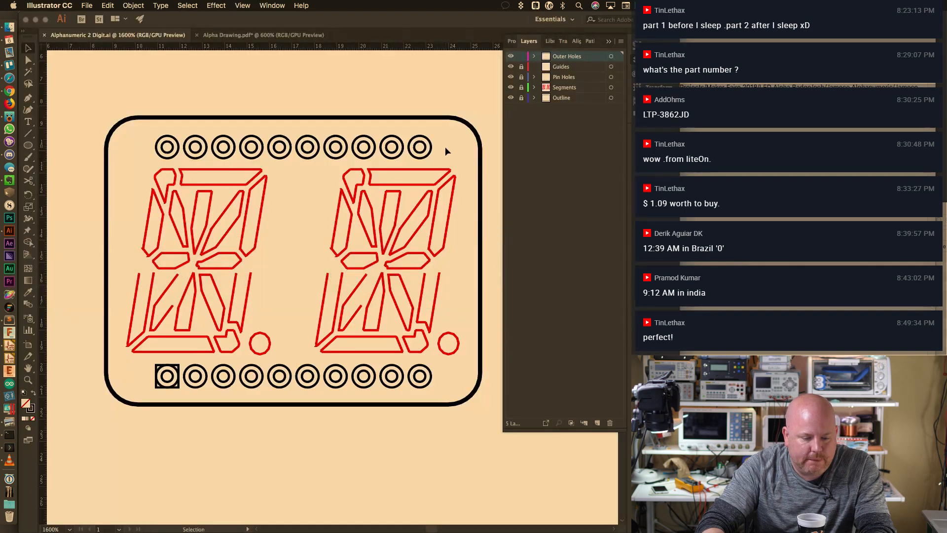
{"action": "left_click", "coordinate": [511, 57]}
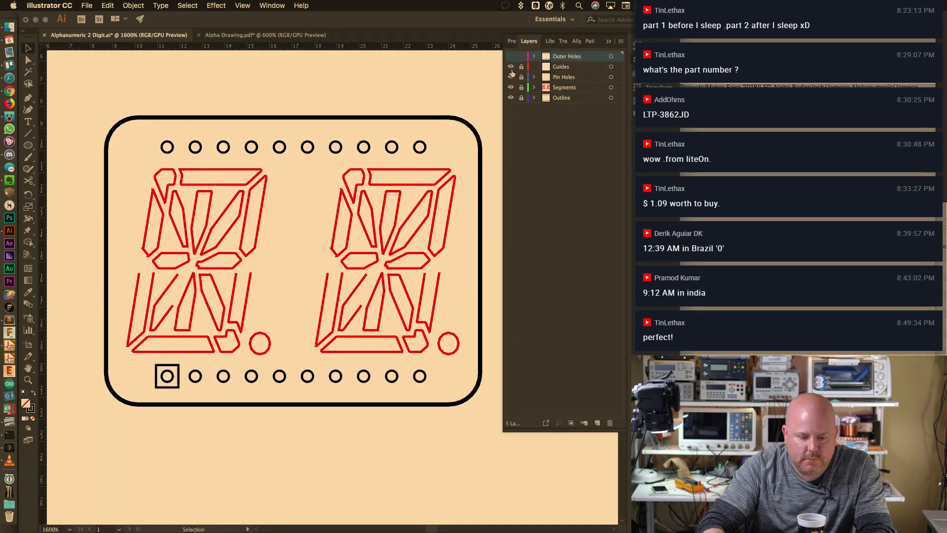
{"action": "left_click", "coordinate": [511, 77]}
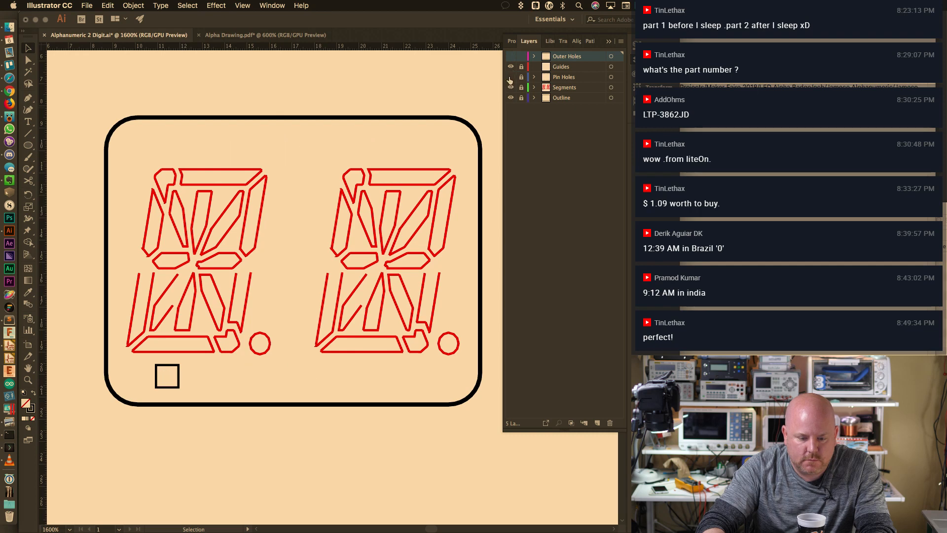
Export the artwork as DXF, declining to overwrite the existing DXF file
{"action": "left_click", "coordinate": [85, 5]}
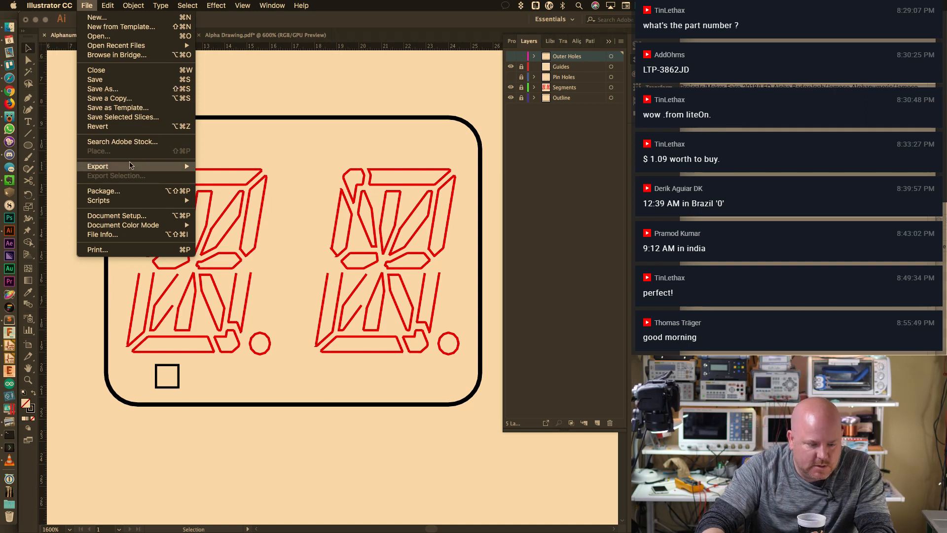
{"action": "left_click", "coordinate": [157, 166]}
{"action": "left_click", "coordinate": [82, 4]}
{"action": "mouse_move", "coordinate": [141, 169]}
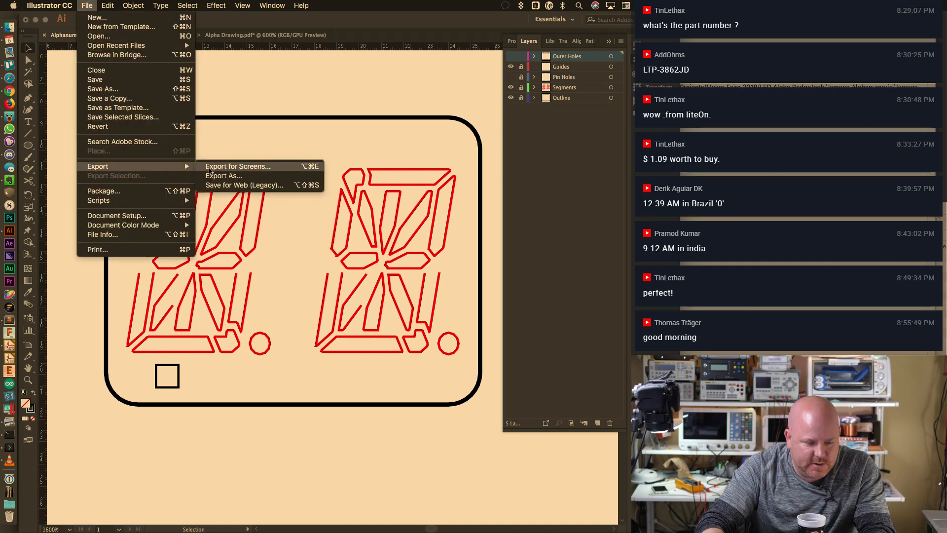
{"action": "left_click", "coordinate": [222, 176]}
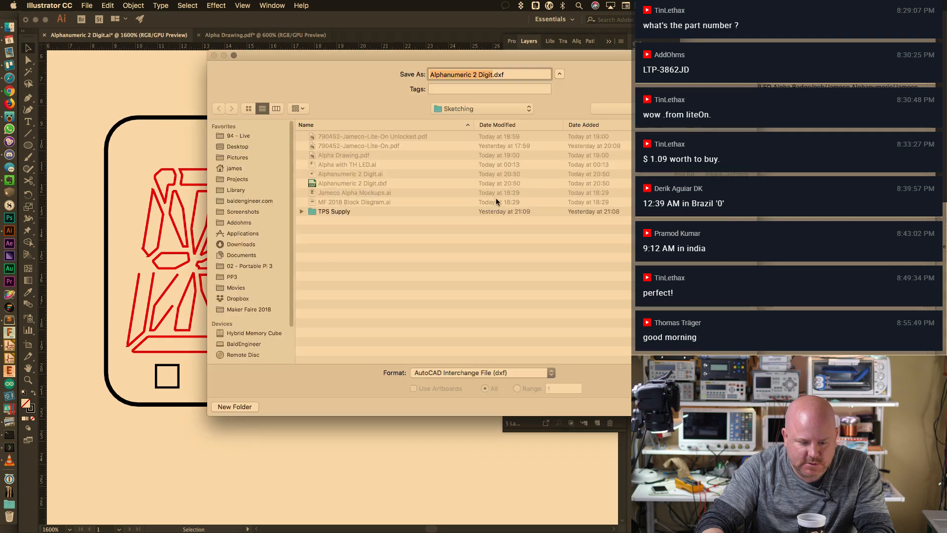
{"action": "key", "text": "Return"}
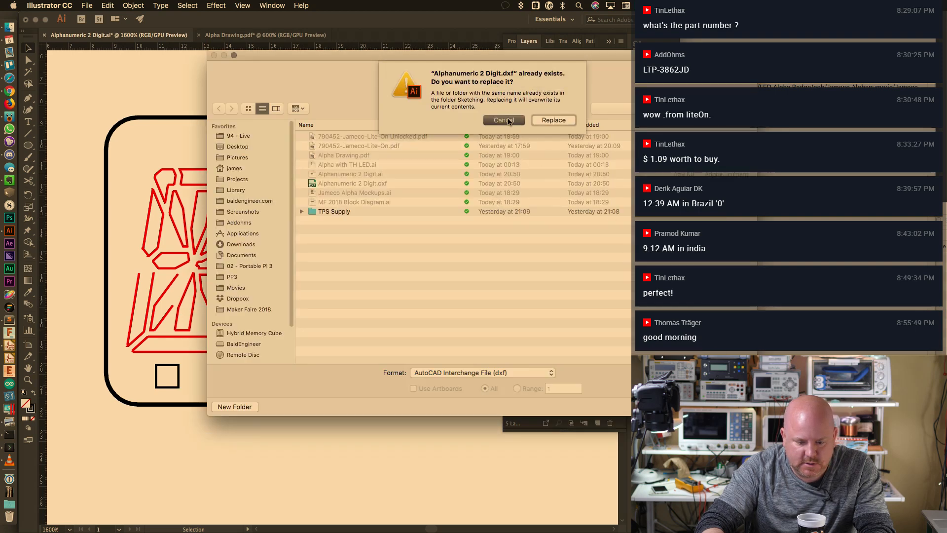
{"action": "left_click", "coordinate": [503, 120]}
Add '-alt' to the DXF file name and save with the default export options
{"action": "key", "text": "Right"}
{"action": "type", "text": "="}
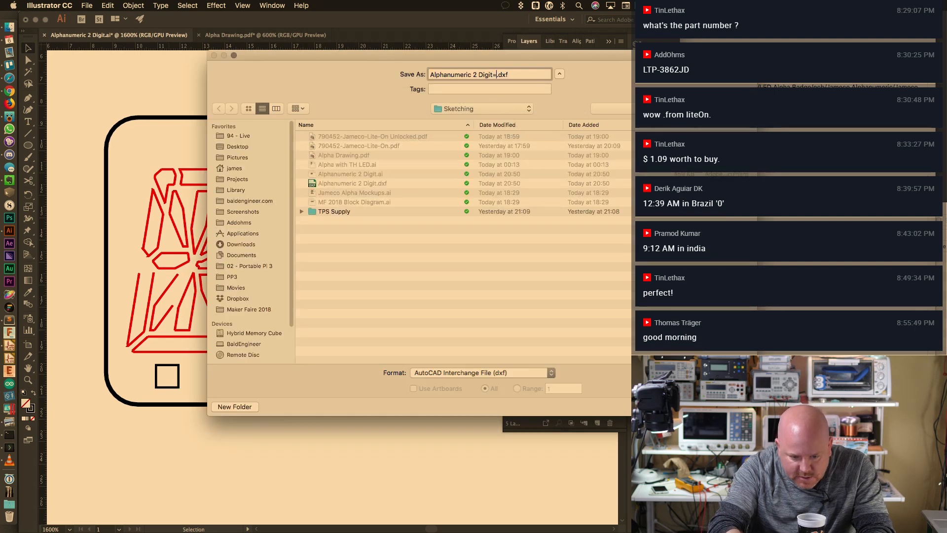
{"action": "key", "text": "BackSpace"}
{"action": "type", "text": "-alt"}
{"action": "key", "text": "Return"}
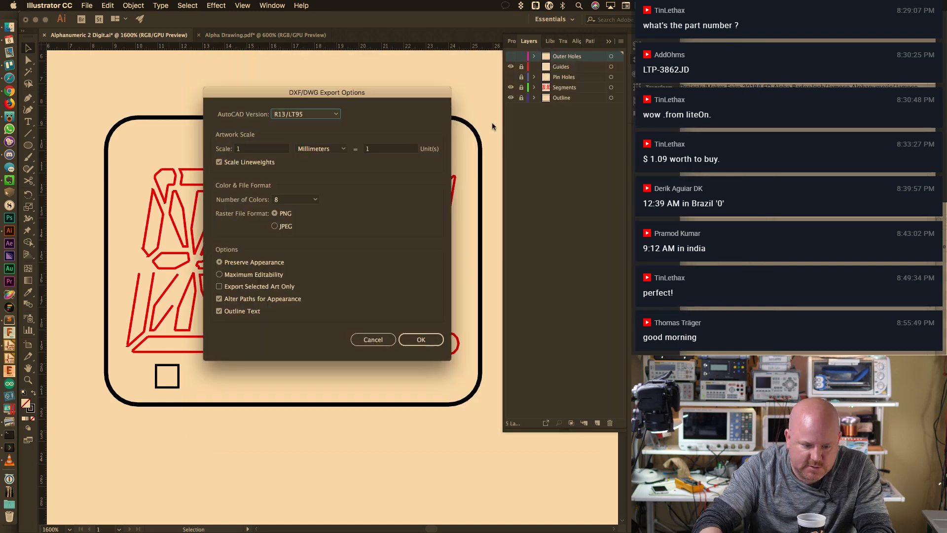
{"action": "left_click", "coordinate": [443, 341]}
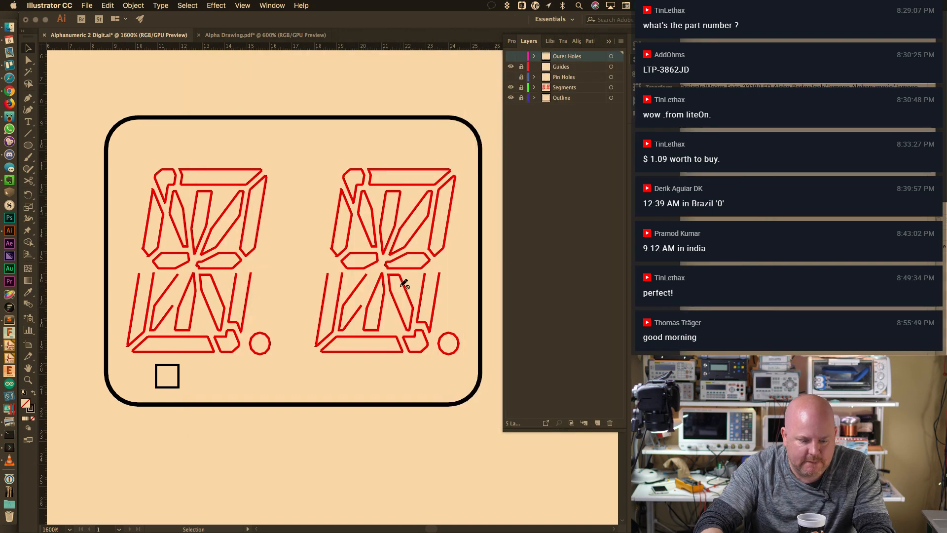
{"action": "key", "text": "super+Tab"}
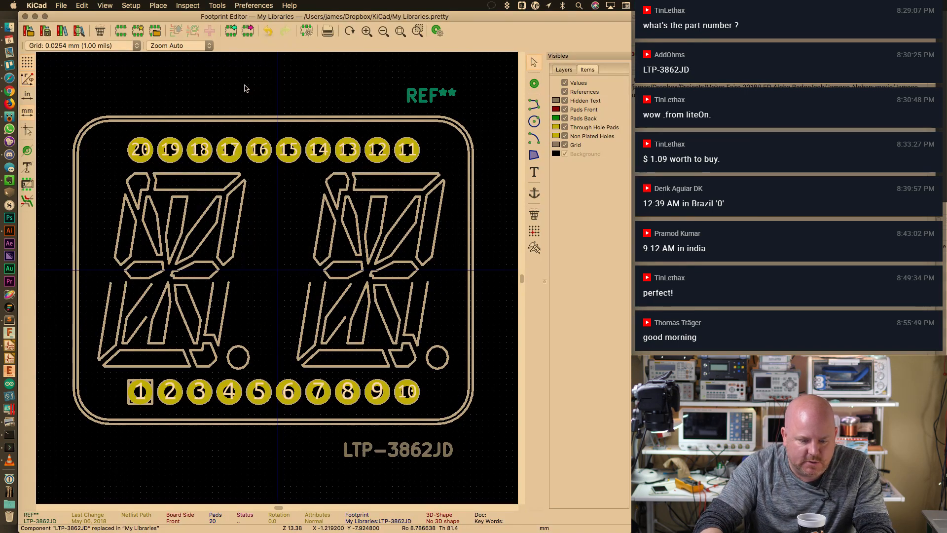
Import Alphanumeric 2 Digit-silk.dxf as footprint outlines on the F.SilkS layer
{"action": "right_click", "coordinate": [210, 87]}
{"action": "left_click", "coordinate": [170, 82]}
{"action": "left_click", "coordinate": [62, 6]}
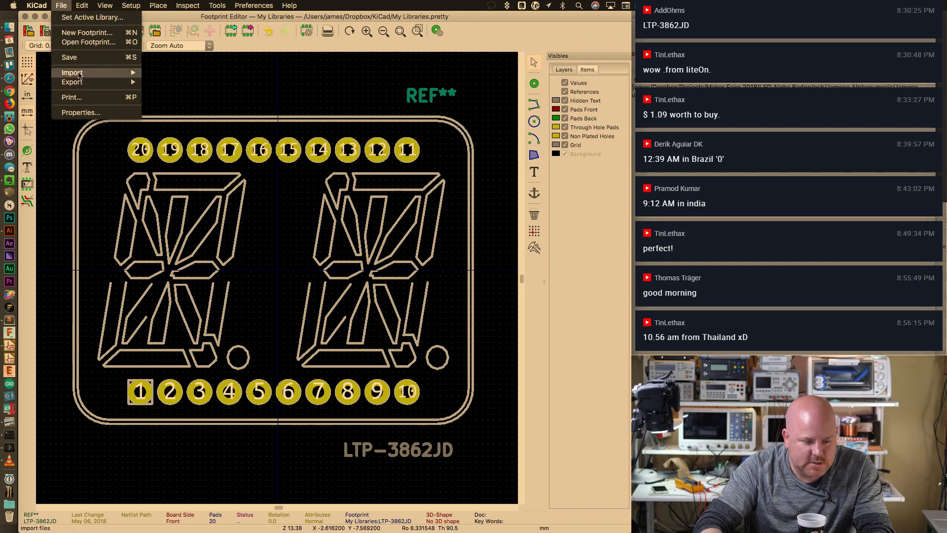
{"action": "mouse_move", "coordinate": [99, 72]}
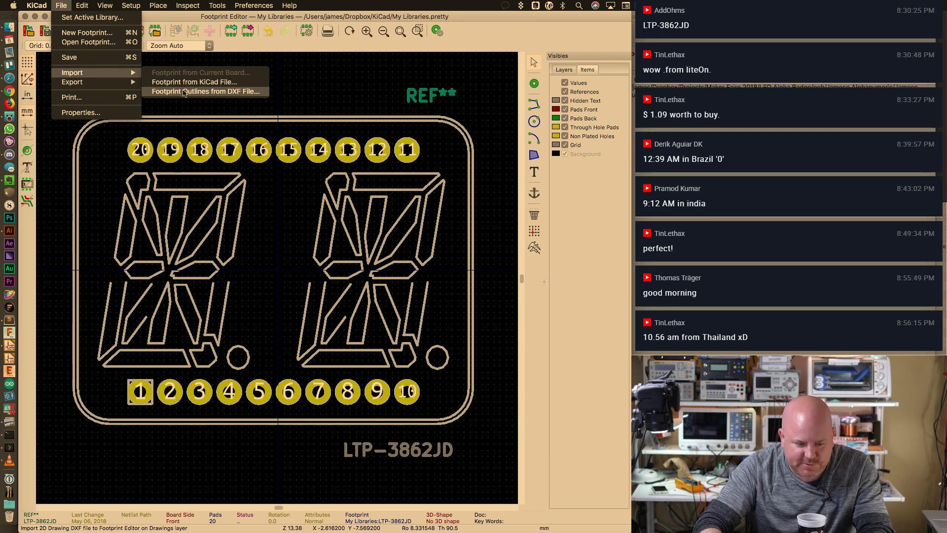
{"action": "left_click", "coordinate": [184, 92]}
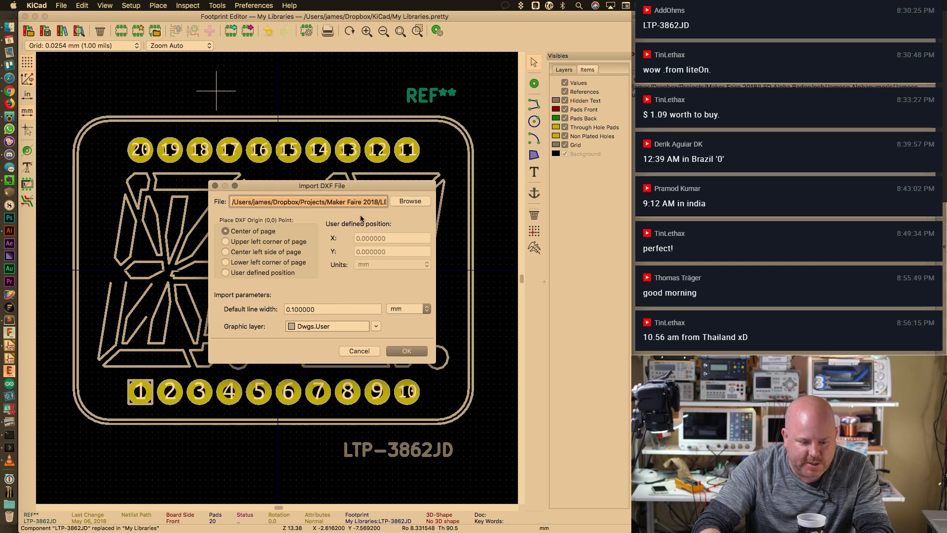
{"action": "left_click", "coordinate": [377, 326]}
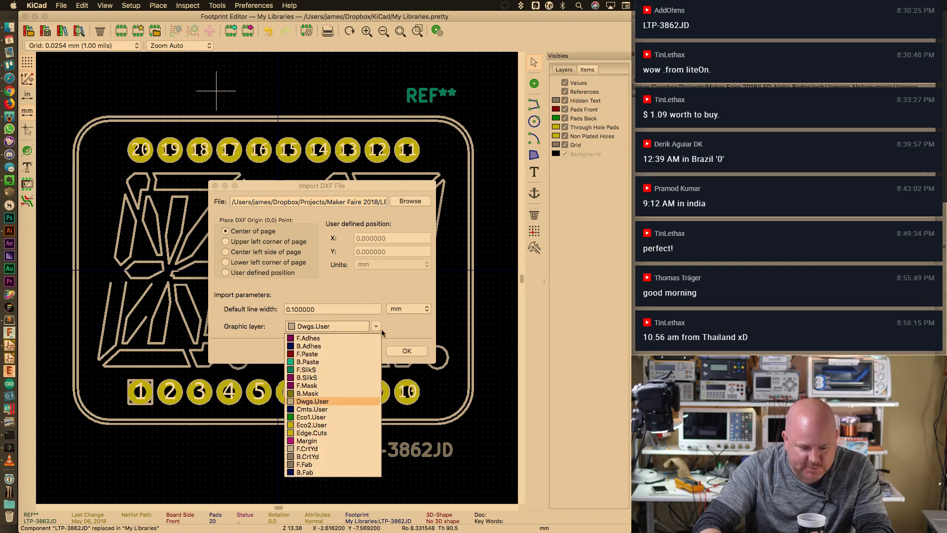
{"action": "left_click", "coordinate": [328, 369]}
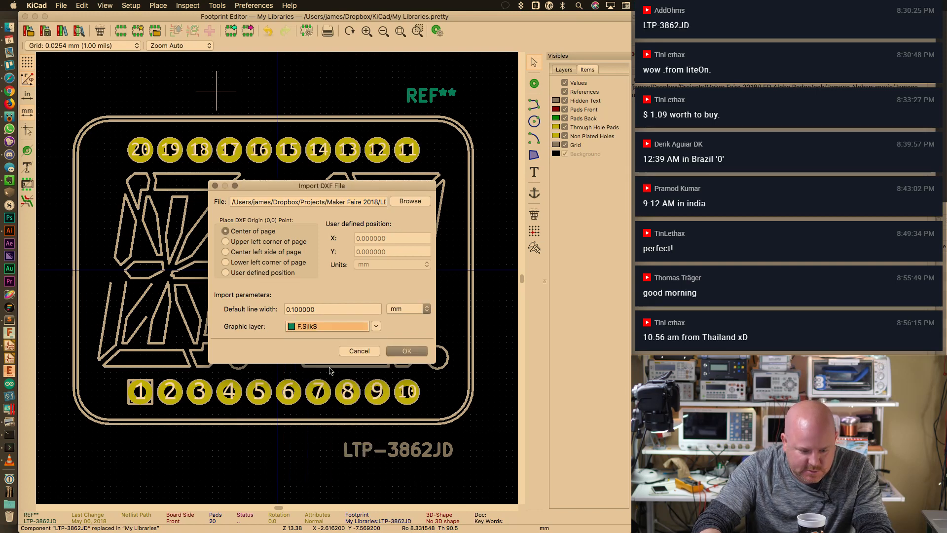
{"action": "left_click", "coordinate": [410, 201]}
{"action": "left_click", "coordinate": [426, 143]}
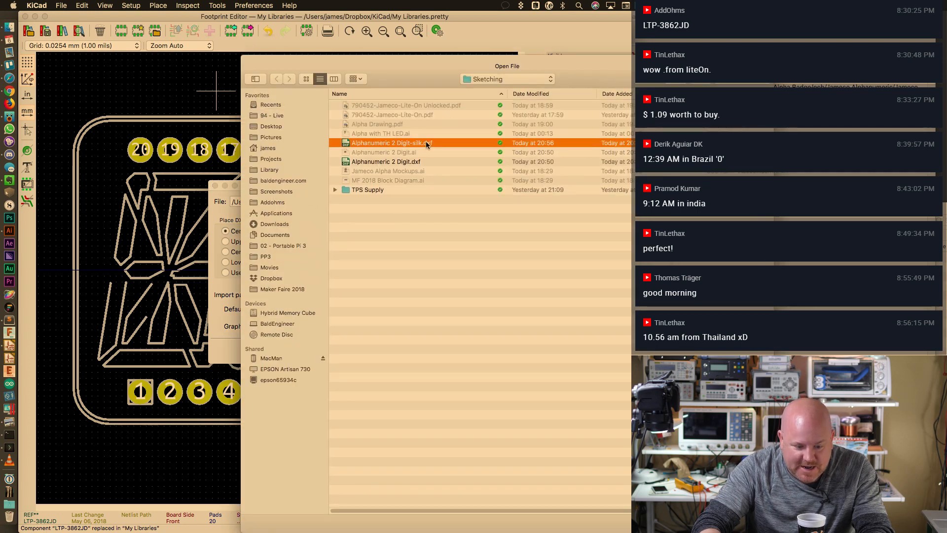
{"action": "key", "text": "Return"}
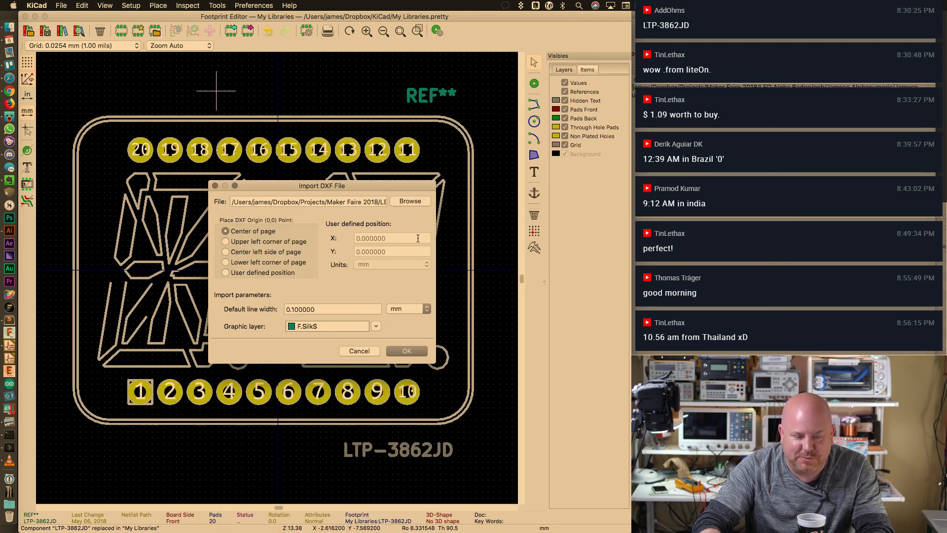
{"action": "left_click", "coordinate": [406, 351]}
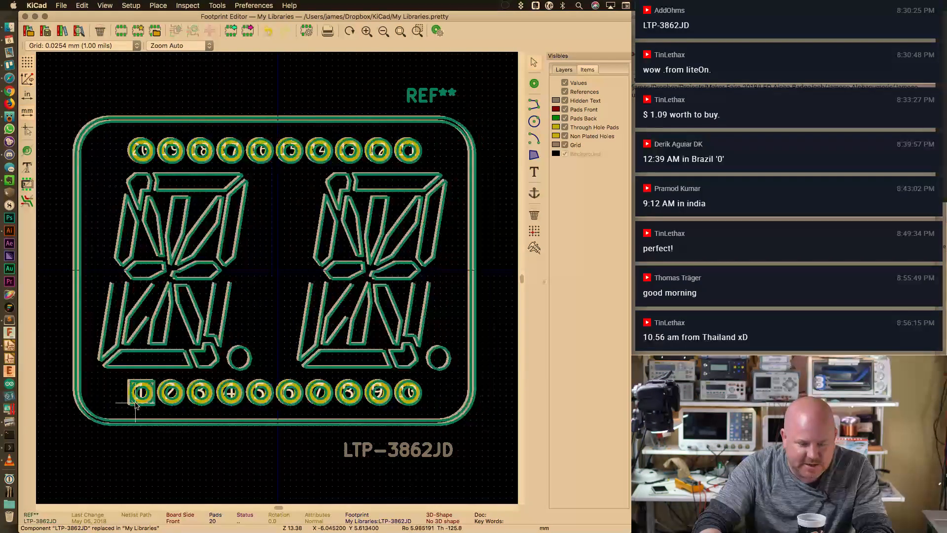
Place the imported outline to the right of the LTP-3862JD footprint
{"action": "key", "text": "super+minus"}
{"action": "key", "text": "super+minus"}
{"action": "key", "text": "super+minus"}
{"action": "key", "text": "super+minus"}
{"action": "key", "text": "super+minus"}
{"action": "key", "text": "super+minus"}
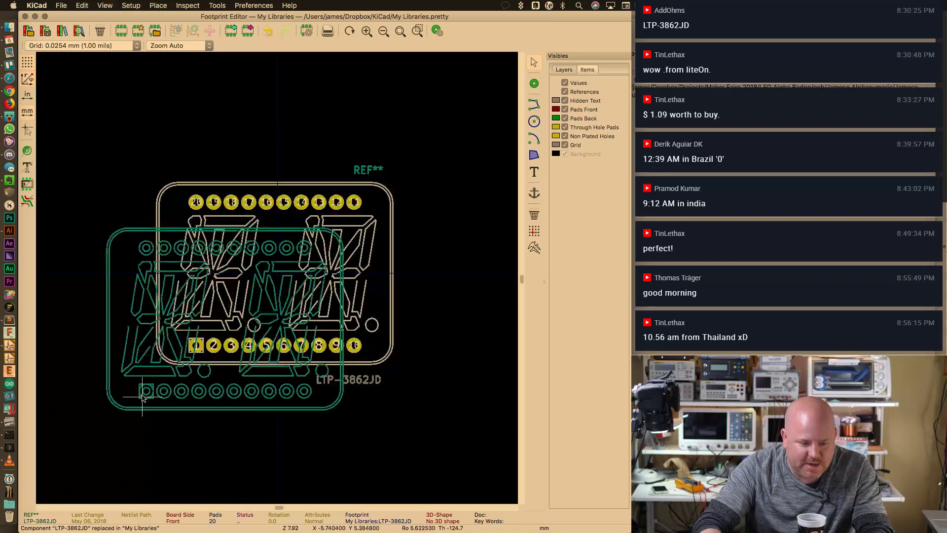
{"action": "key", "text": "super+plus"}
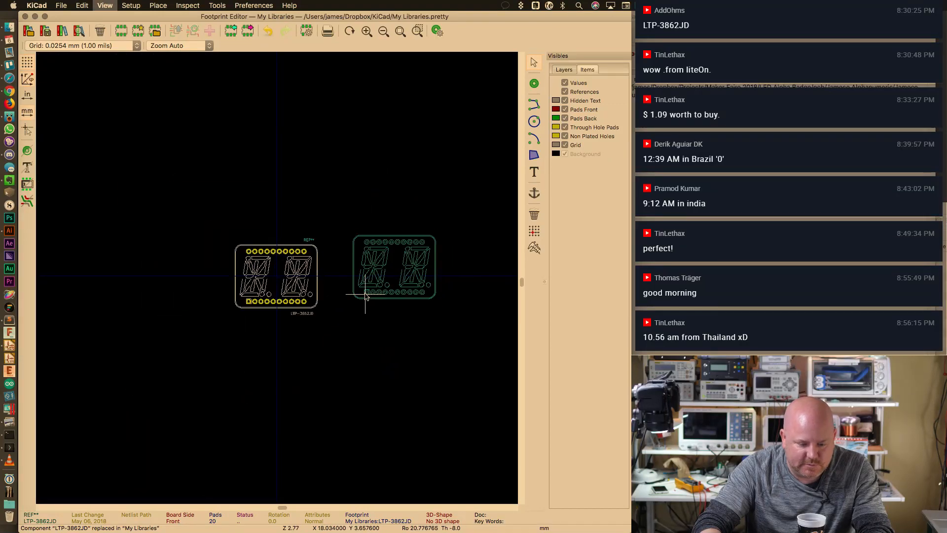
{"action": "left_click", "coordinate": [375, 304]}
{"action": "key", "text": "super+plus"}
{"action": "key", "text": "super+plus"}
{"action": "key", "text": "super+plus"}
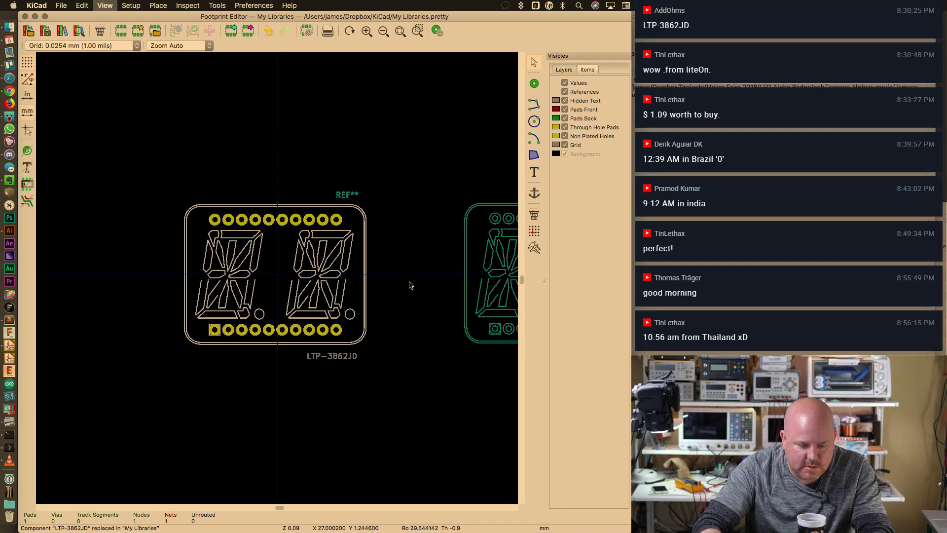
{"action": "middle_click_drag", "start_coordinate": [402, 283], "coordinate": [202, 284]}
{"action": "scroll", "coordinate": [202, 288], "scroll_direction": "right", "scroll_amount": 3}
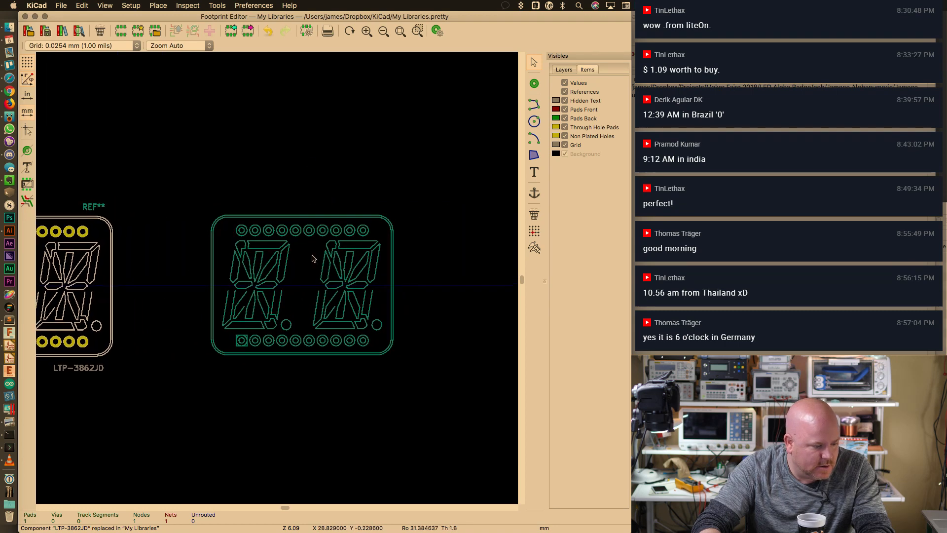
Delete the imported top-row and bottom-row pad circles from the artwork
{"action": "left_click_drag", "start_coordinate": [238, 226], "coordinate": [375, 238]}
{"action": "key", "text": "Delete"}
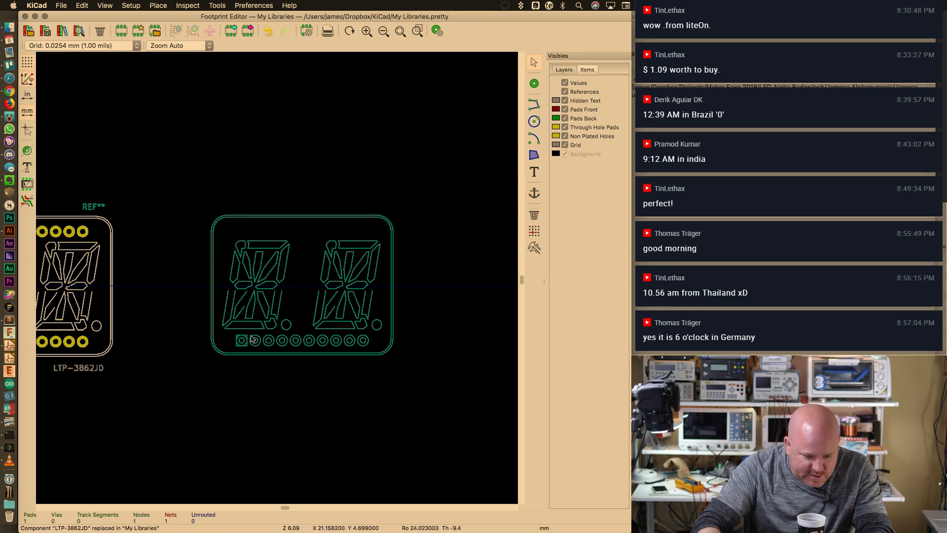
{"action": "left_click_drag", "start_coordinate": [253, 339], "coordinate": [364, 349]}
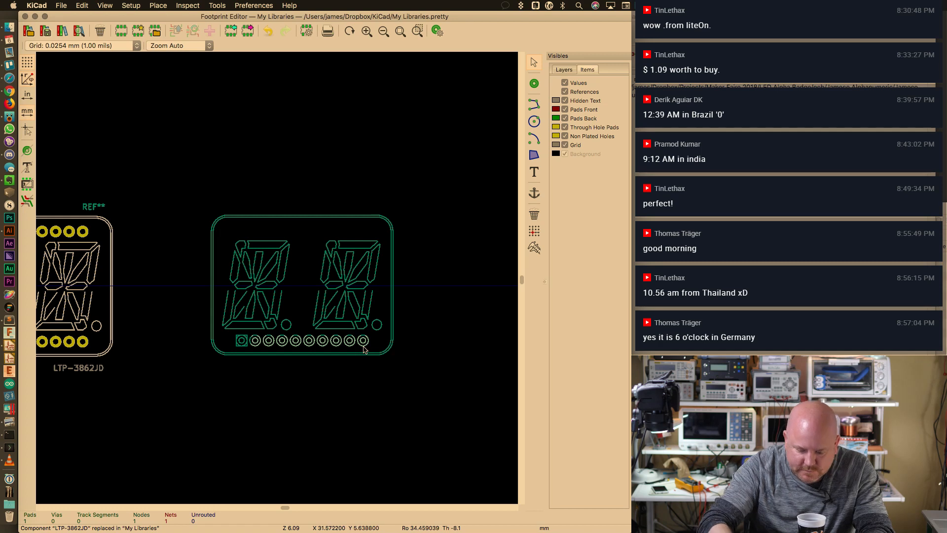
{"action": "key", "text": "Delete"}
Delete the leftover pad remnants and a tiny F.SilkS line segment
{"action": "key", "text": "F1"}
{"action": "key", "text": "F1"}
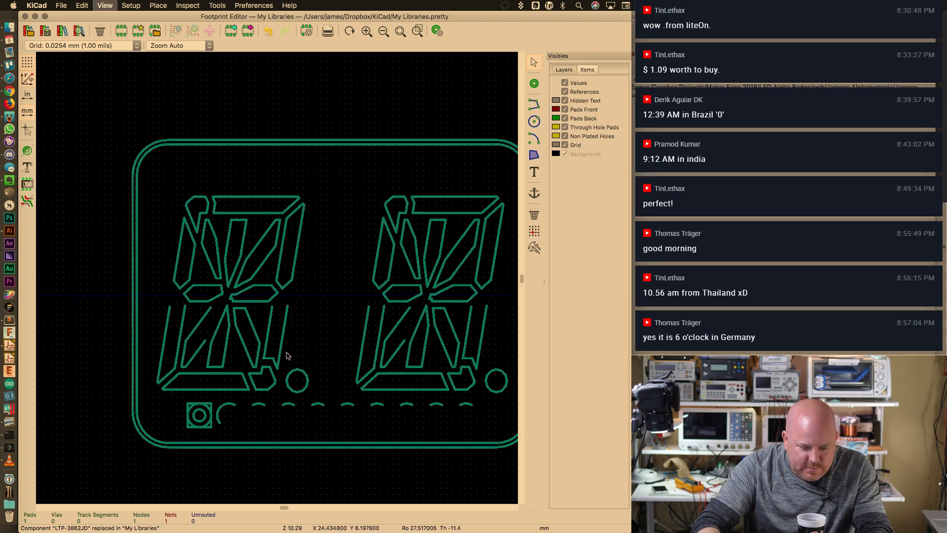
{"action": "key", "text": "F2"}
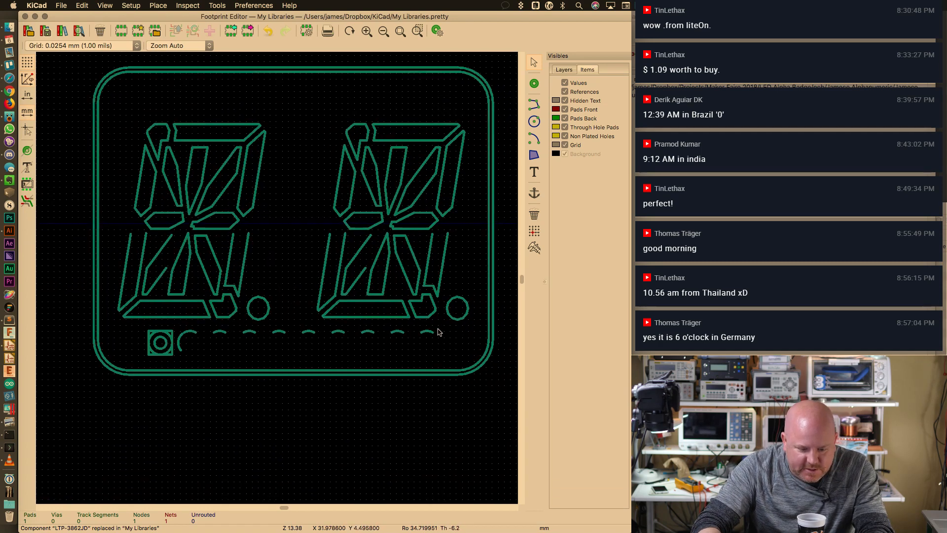
{"action": "left_click_drag", "start_coordinate": [438, 329], "coordinate": [180, 356]}
{"action": "key", "text": "Delete"}
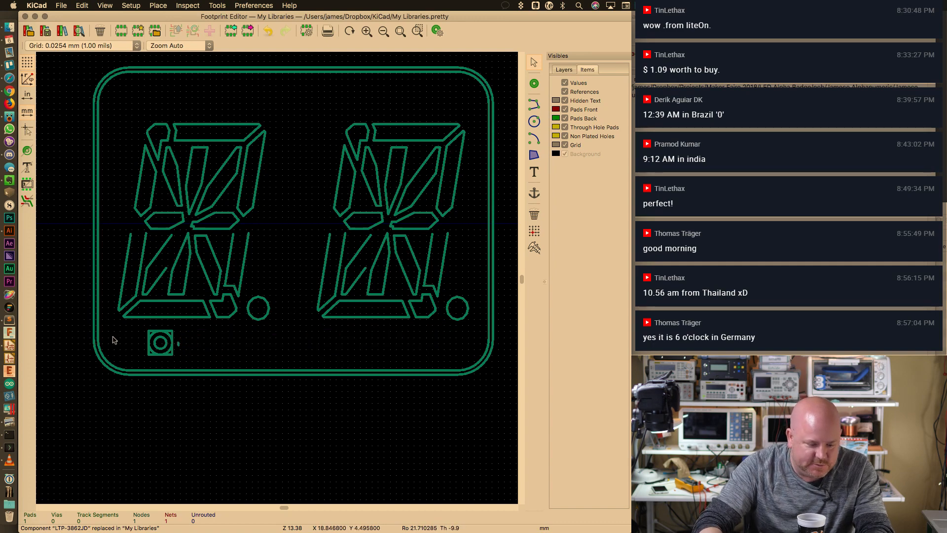
{"action": "scroll", "coordinate": [114, 340], "scroll_direction": "up", "scroll_amount": 5}
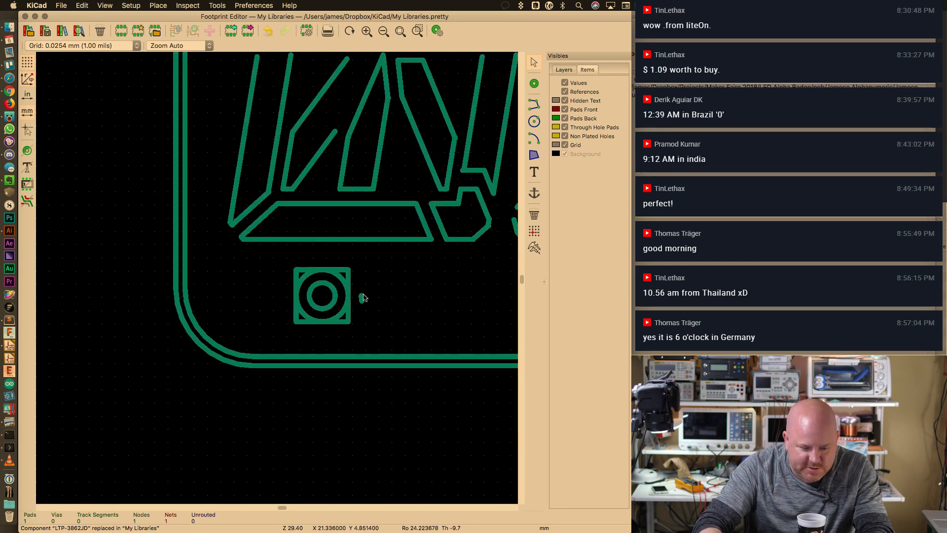
{"action": "left_click", "coordinate": [363, 298]}
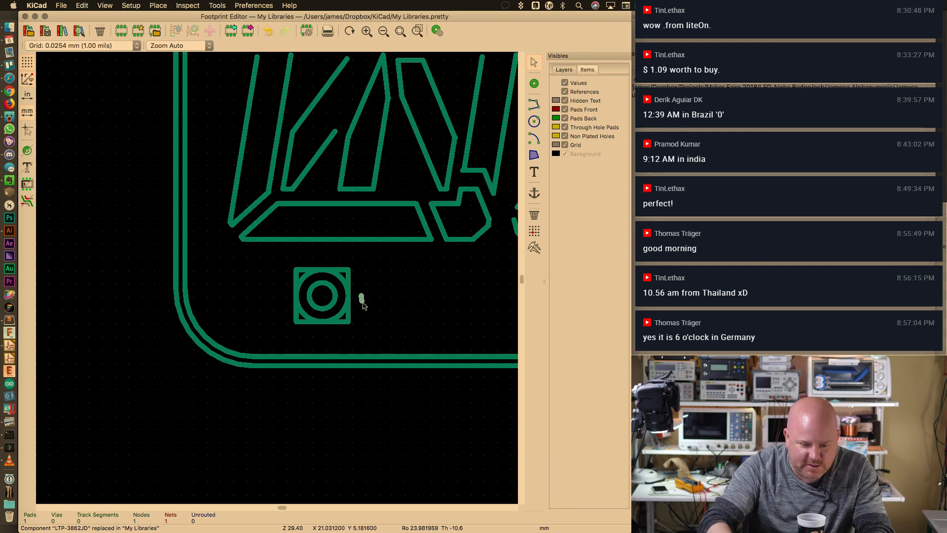
{"action": "key", "text": "Delete"}
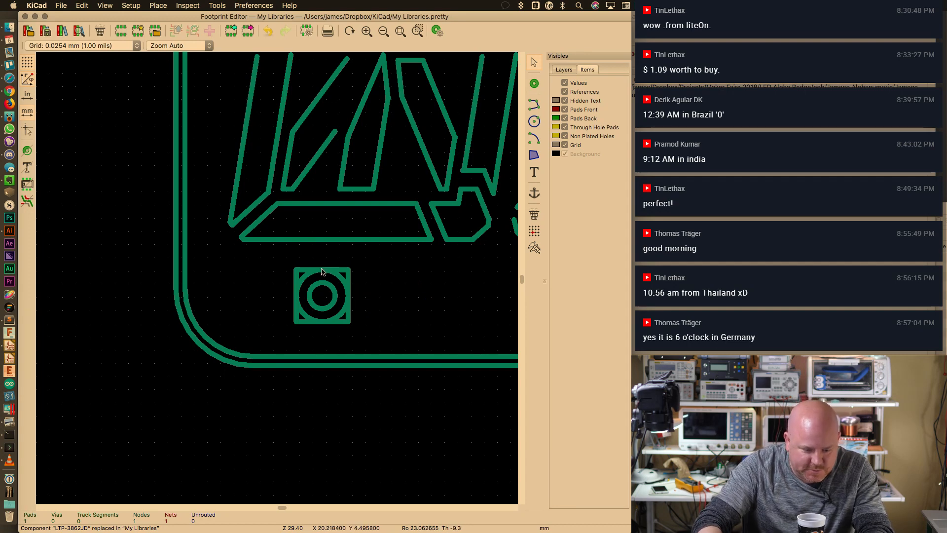
{"action": "left_click", "coordinate": [340, 280]}
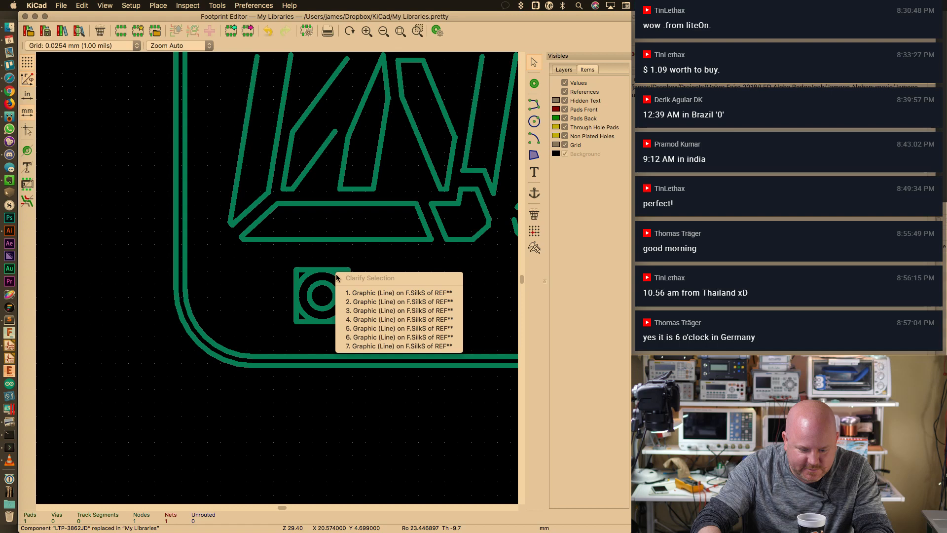
{"action": "left_click", "coordinate": [369, 294]}
{"action": "key", "text": "Delete"}
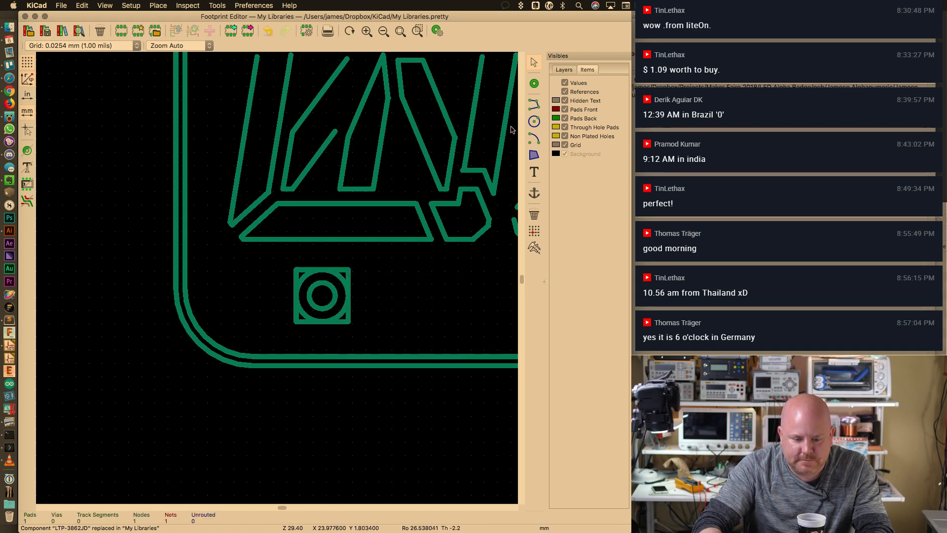
Start a graphic line along the pad's top edge, then undo and cancel it
{"action": "left_click", "coordinate": [535, 105]}
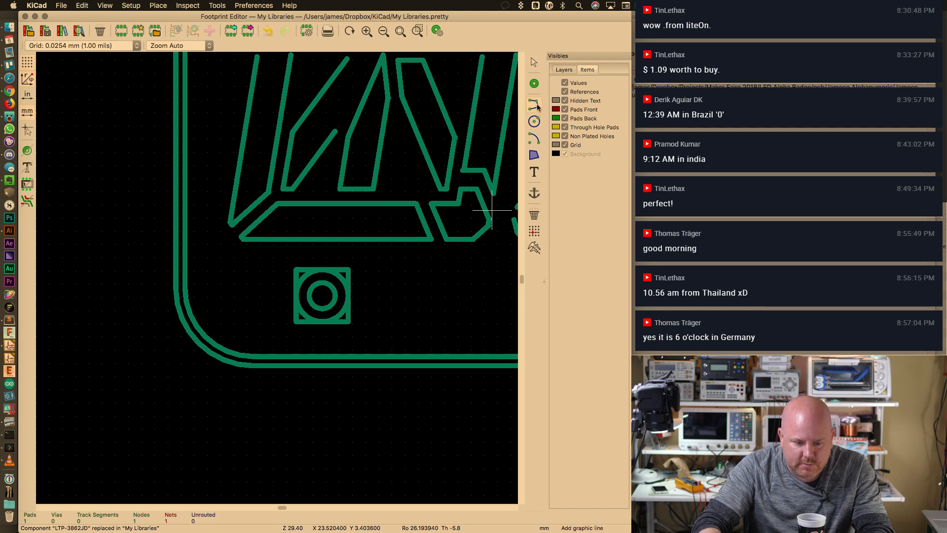
{"action": "left_click", "coordinate": [292, 266]}
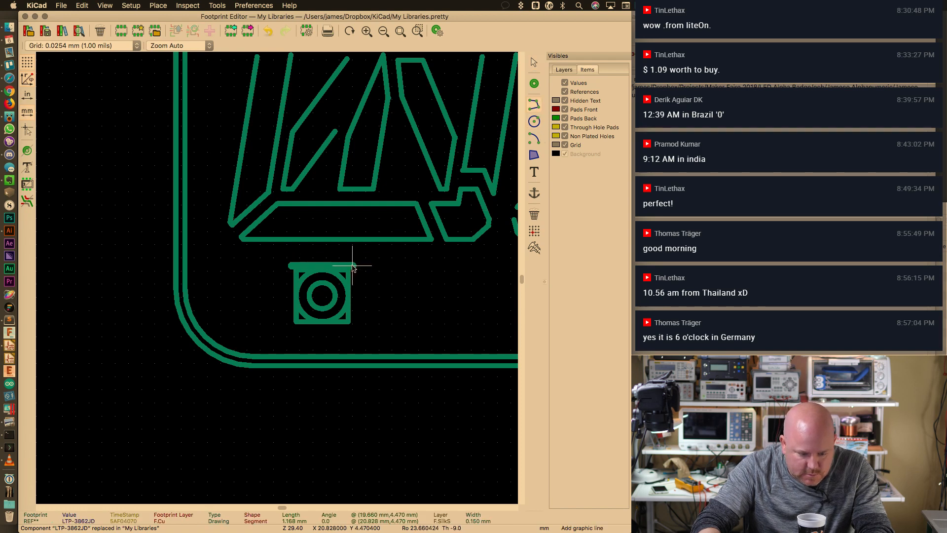
{"action": "key", "text": "super+z"}
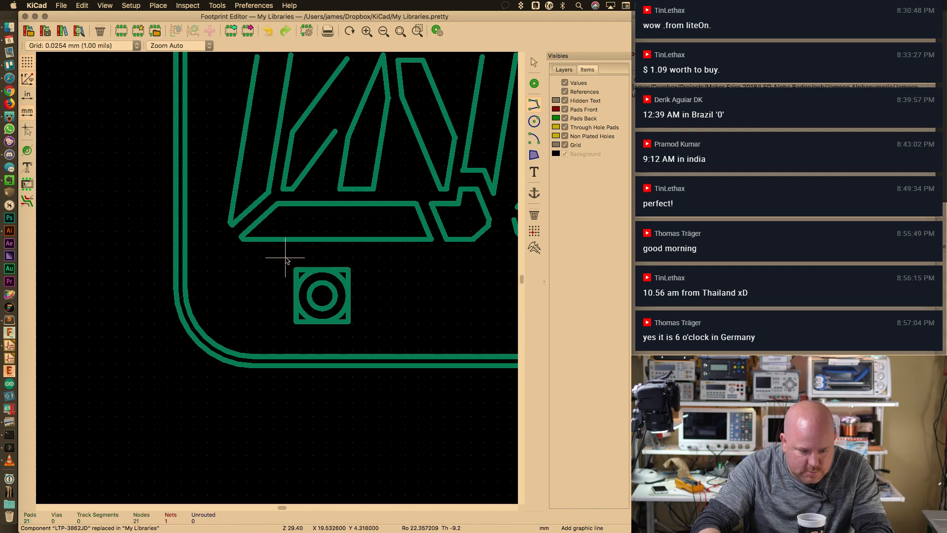
{"action": "left_click", "coordinate": [291, 258]}
{"action": "key", "text": "Escape"}
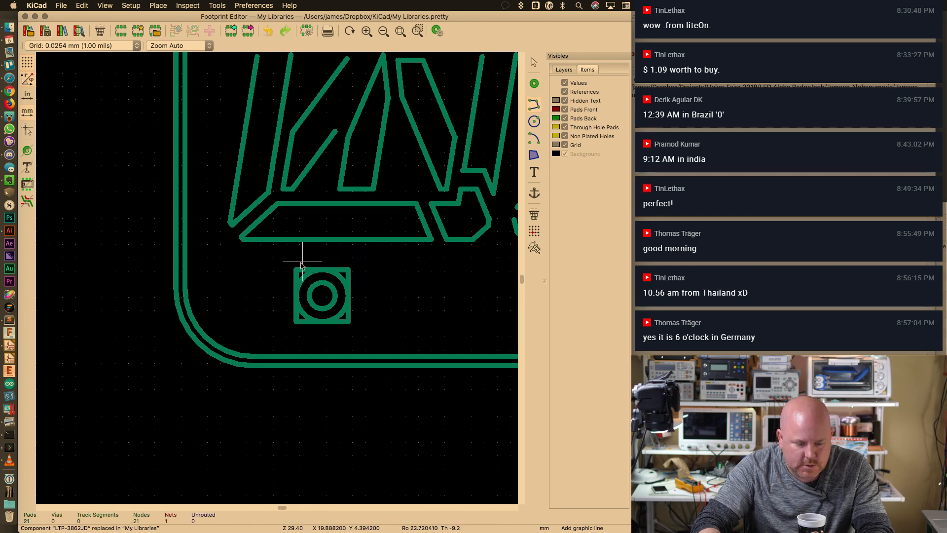
{"action": "key", "text": "Escape"}
Delete the round pad inside the small square, restoring the square pad removed by mistake
{"action": "left_click_drag", "start_coordinate": [286, 254], "coordinate": [372, 325]}
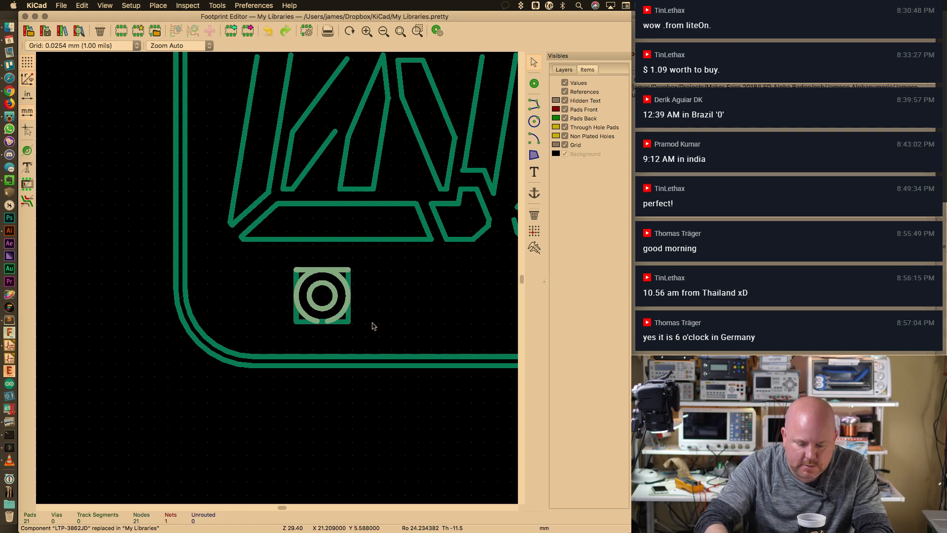
{"action": "key", "text": "Delete"}
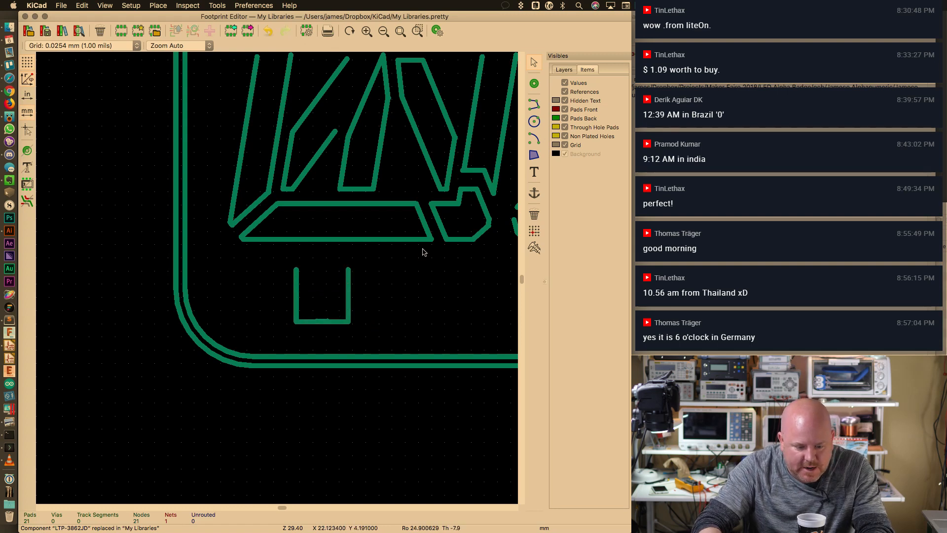
{"action": "key", "text": "super+z"}
{"action": "left_click_drag", "start_coordinate": [301, 274], "coordinate": [342, 320]}
{"action": "key", "text": "Delete"}
Pick out the silkscreen circle inside the small square, remove it, and fit the view
{"action": "left_click", "coordinate": [336, 320]}
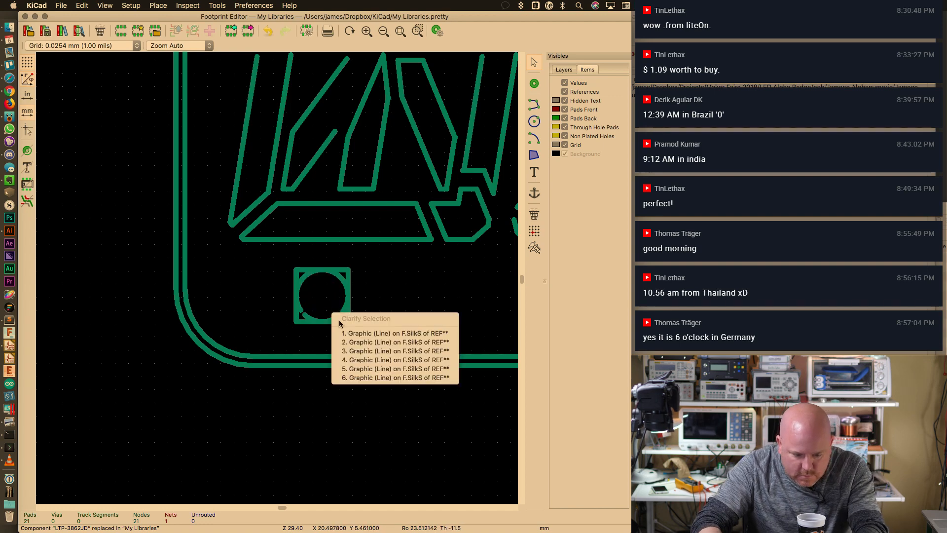
{"action": "key", "text": "Down"}
{"action": "key", "text": "Return"}
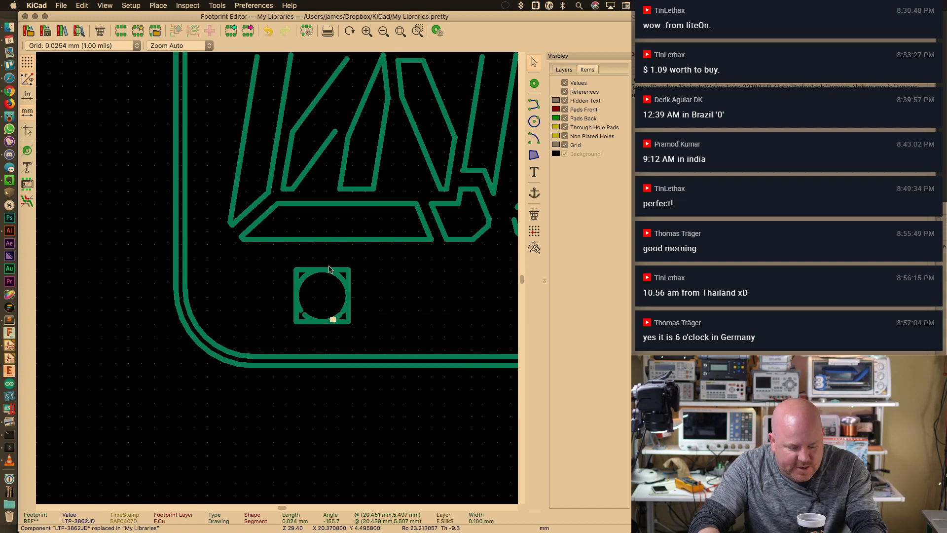
{"action": "left_click_drag", "start_coordinate": [278, 260], "coordinate": [384, 327]}
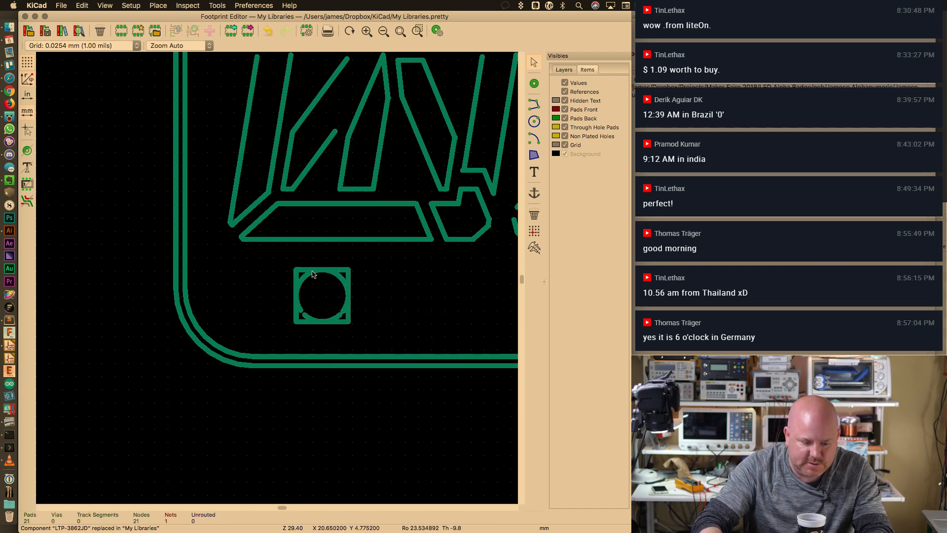
{"action": "left_click_drag", "start_coordinate": [282, 264], "coordinate": [359, 330]}
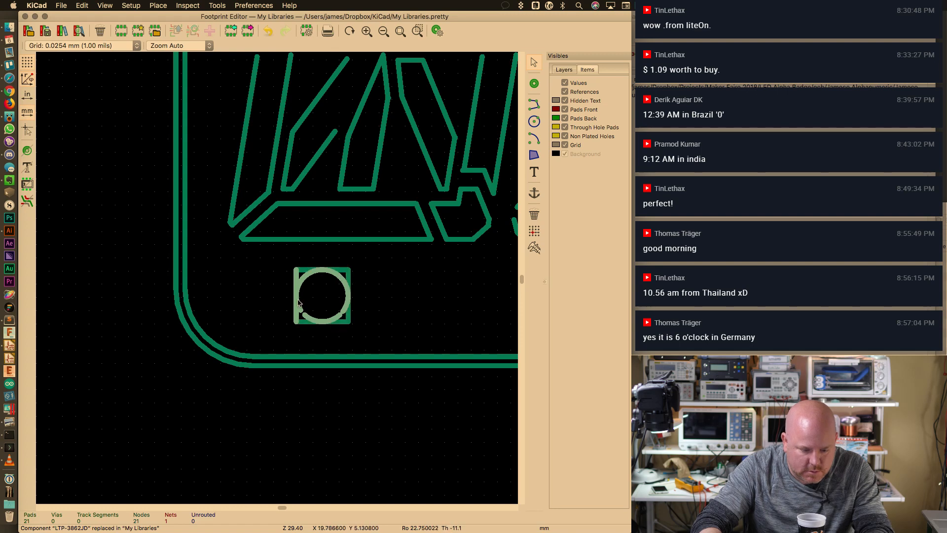
{"action": "key", "text": "Escape"}
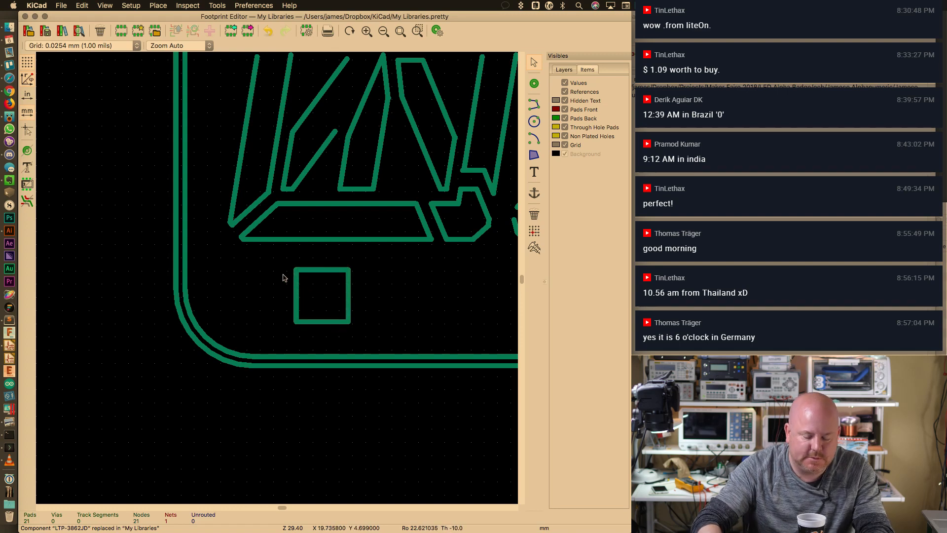
{"action": "key", "text": "F2"}
{"action": "key", "text": "F2"}
{"action": "key", "text": "F2"}
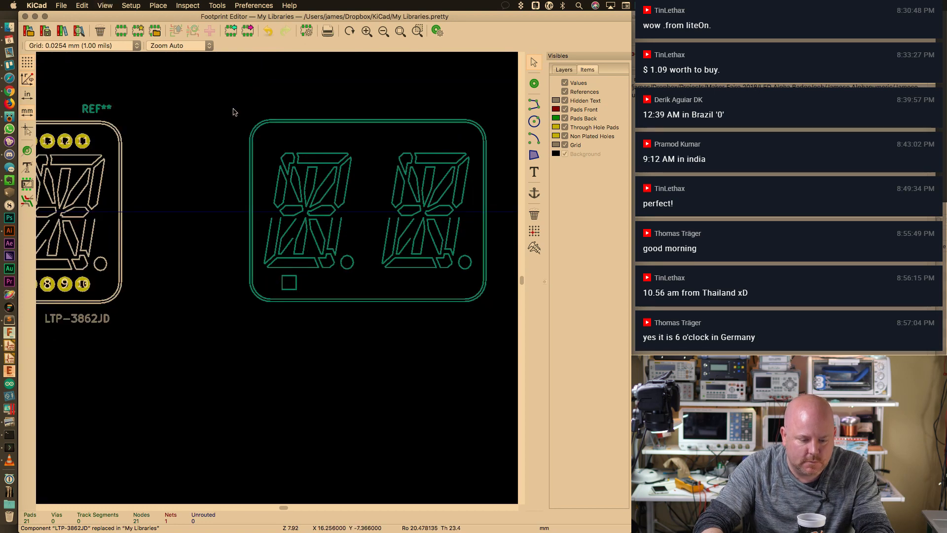
Move the whole two-digit outline and drop it aligned over the 20 LTP-3862JD pads
{"action": "left_click_drag", "start_coordinate": [233, 110], "coordinate": [503, 349]}
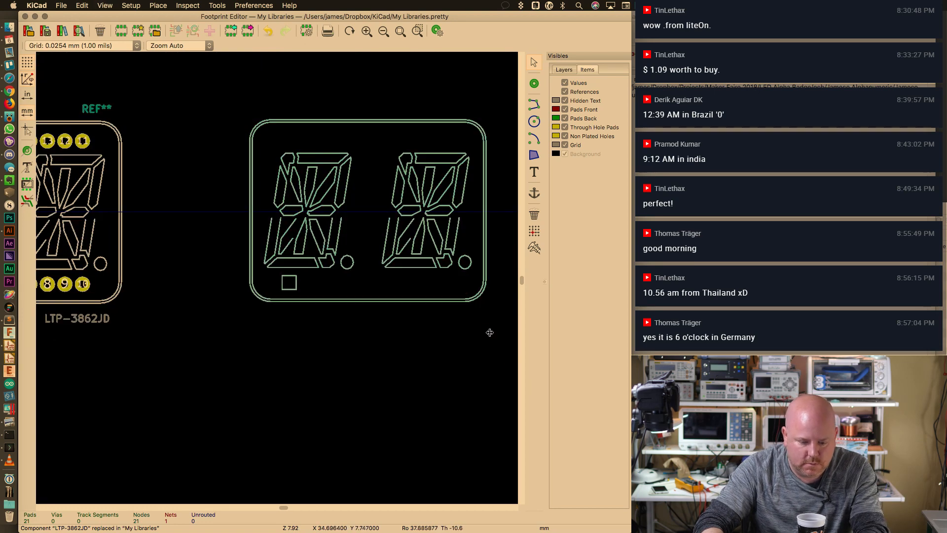
{"action": "key", "text": "m"}
{"action": "scroll", "coordinate": [394, 341], "scroll_direction": "down", "scroll_amount": 3}
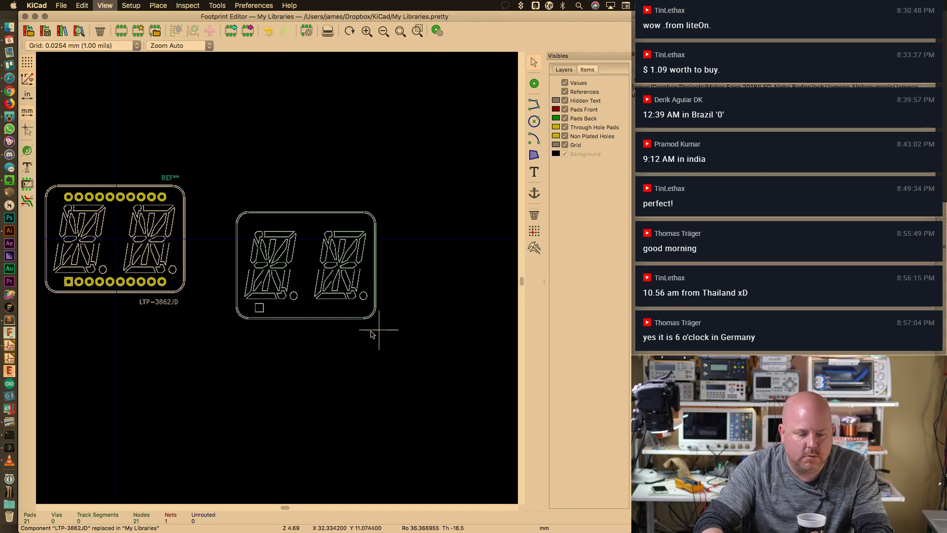
{"action": "scroll", "coordinate": [315, 360], "scroll_direction": "down", "scroll_amount": 2}
{"action": "scroll", "coordinate": [211, 295], "scroll_direction": "up", "scroll_amount": 2}
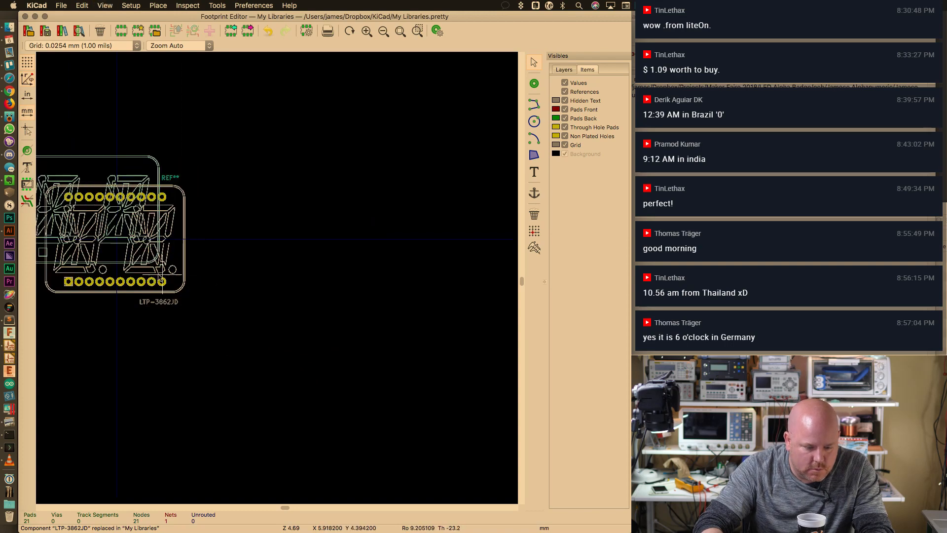
{"action": "scroll", "coordinate": [276, 317], "scroll_direction": "up", "scroll_amount": 3}
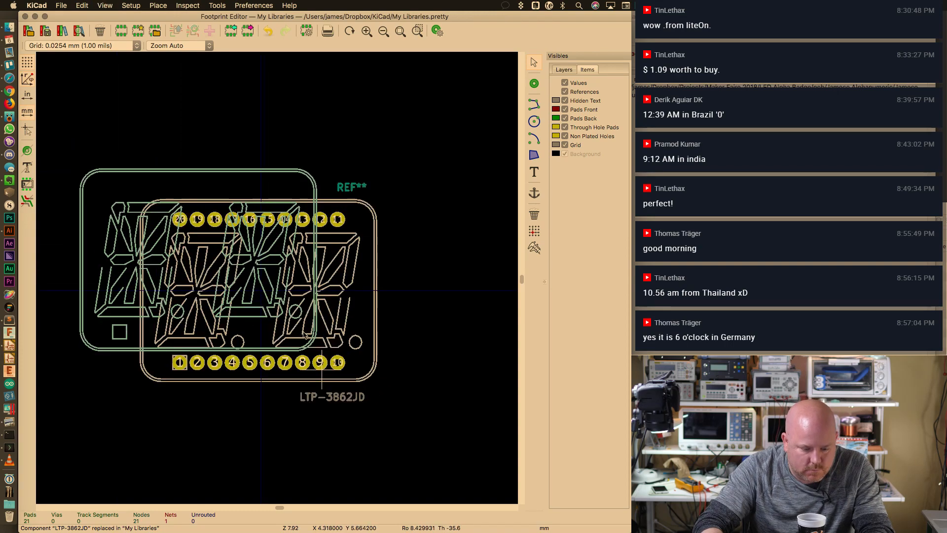
{"action": "left_click", "coordinate": [414, 439]}
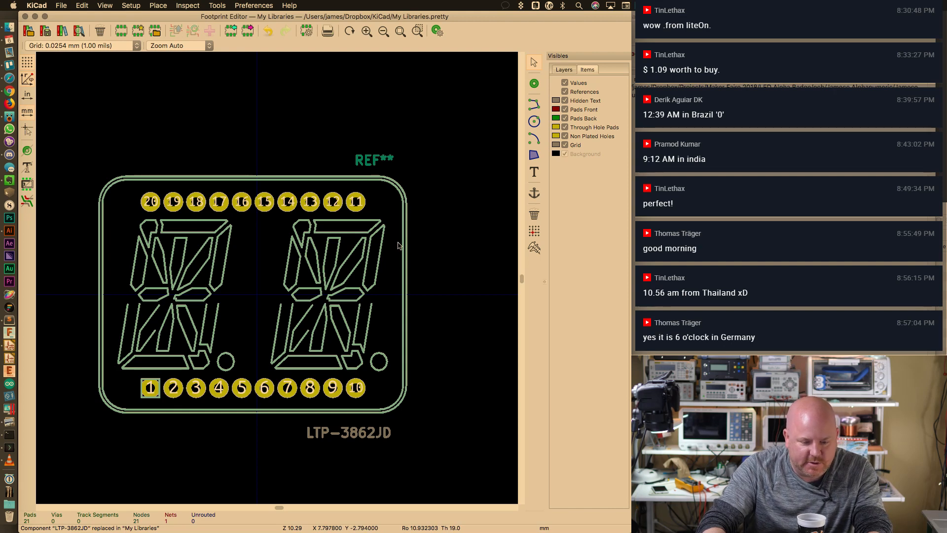
Save LTP-3862JD to My Libraries, then close the Footprint Editor
{"action": "key", "text": "super+s"}
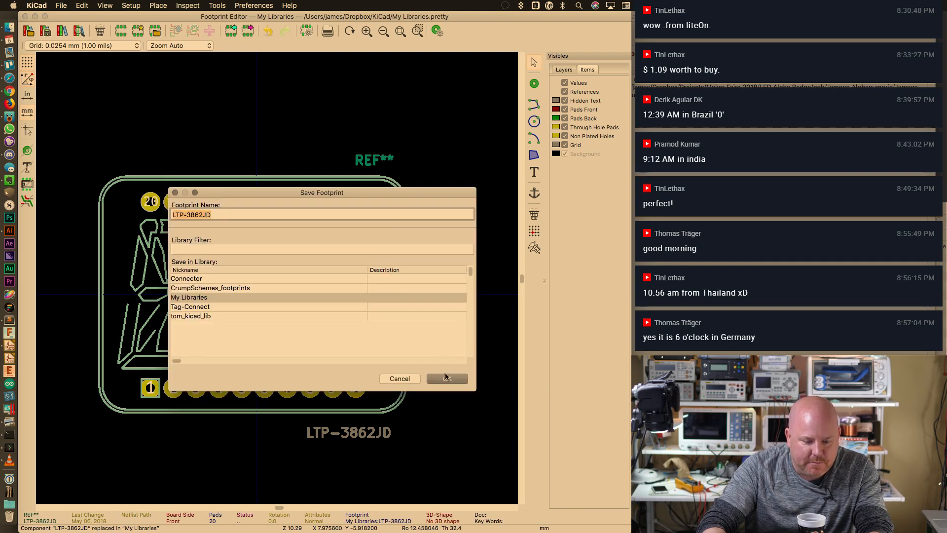
{"action": "left_click", "coordinate": [447, 379]}
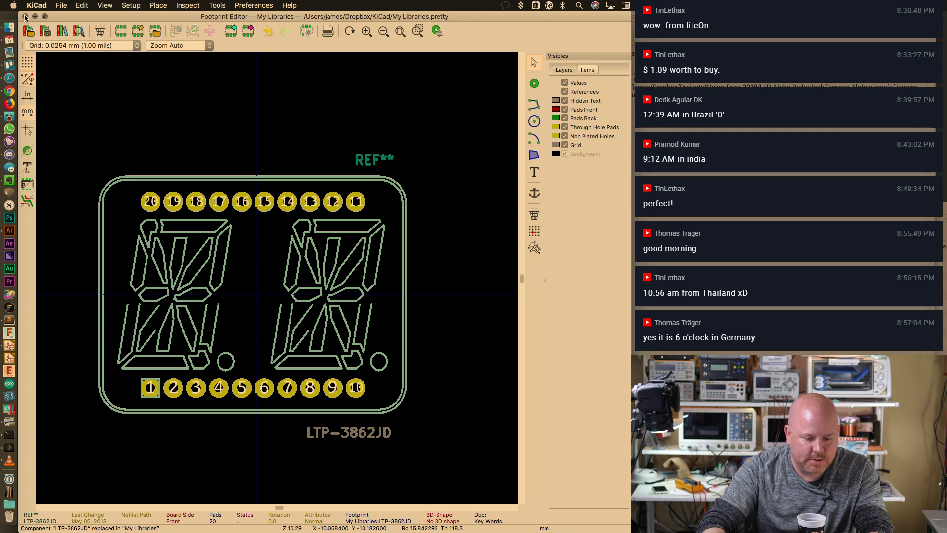
{"action": "left_click", "coordinate": [25, 17]}
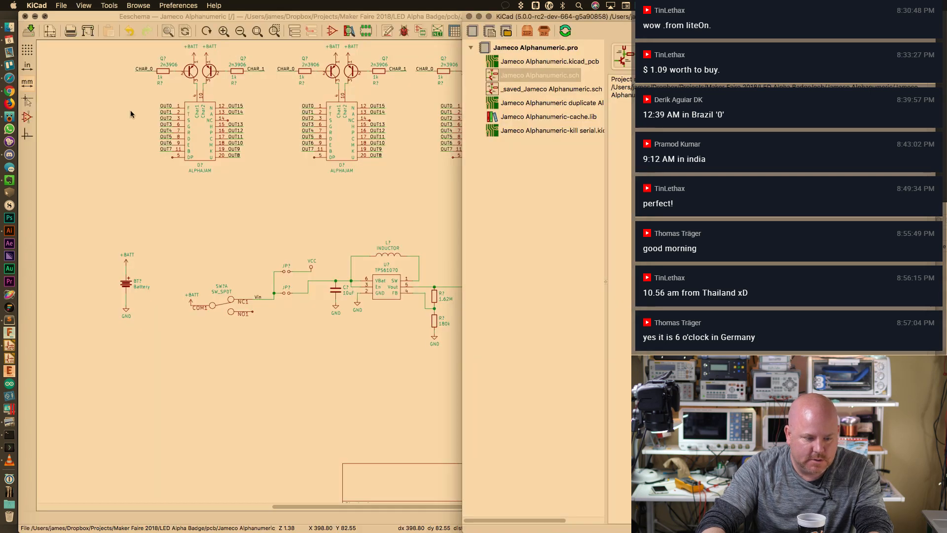
Annotate all components (IC1, U1, D1, R1–R3, C1–C2, SW1–SW3, CON1) and save the schematic
{"action": "left_click", "coordinate": [262, 211]}
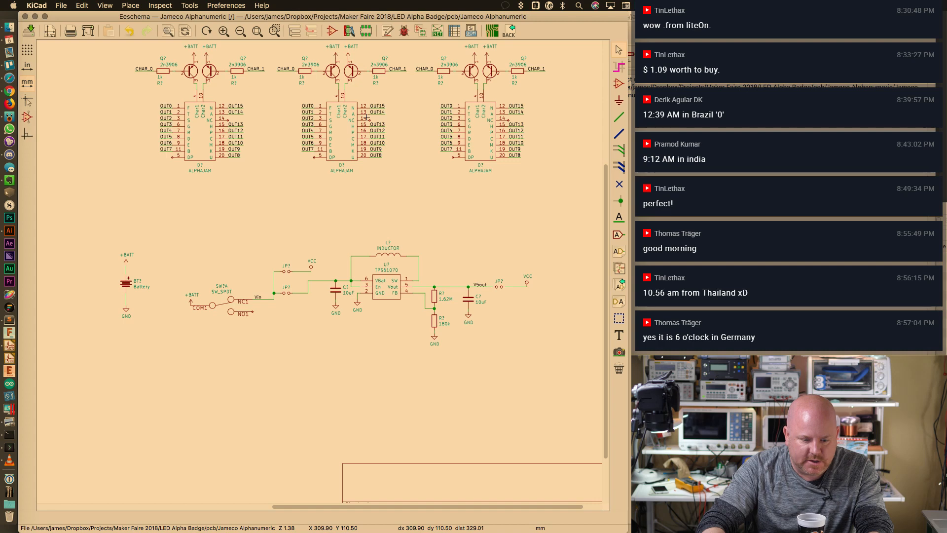
{"action": "scroll", "coordinate": [332, 237], "scroll_direction": "up", "scroll_amount": 5}
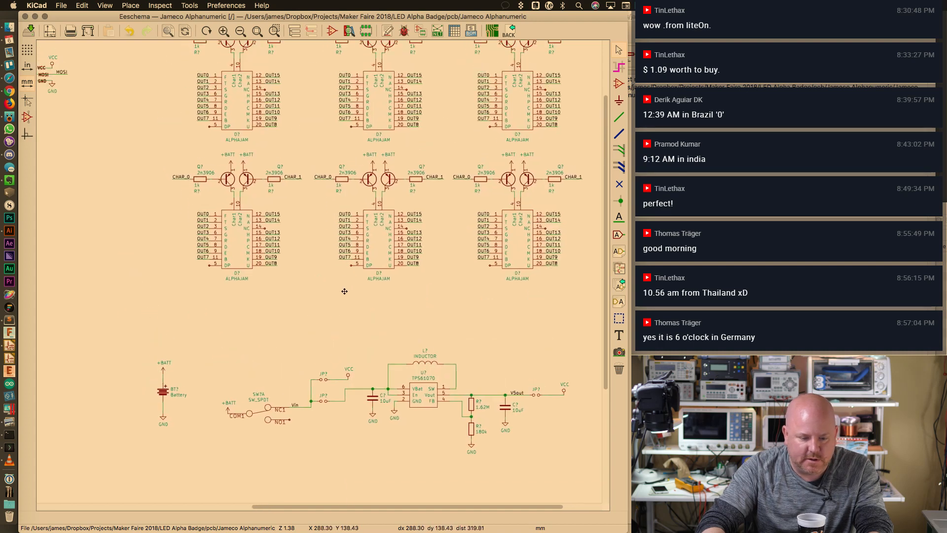
{"action": "scroll", "coordinate": [344, 346], "scroll_direction": "left", "scroll_amount": 3}
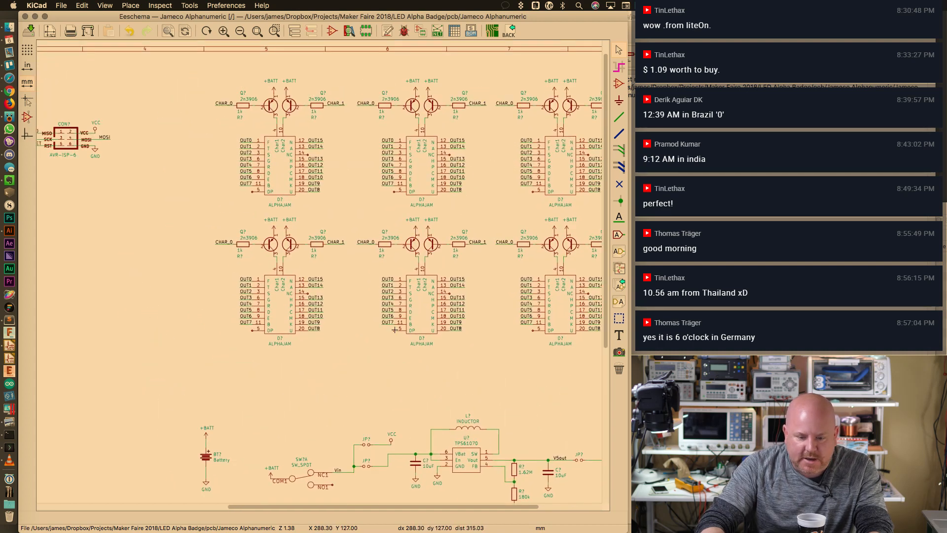
{"action": "key", "text": "super+minus"}
{"action": "key", "text": "super+minus"}
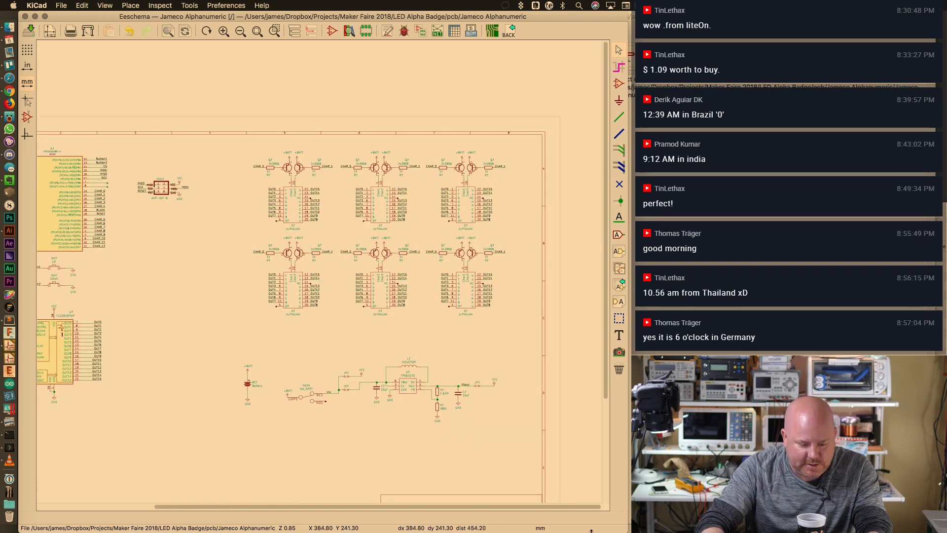
{"action": "left_click_drag", "start_coordinate": [574, 508], "coordinate": [395, 508]}
{"action": "key", "text": "super+plus"}
{"action": "key", "text": "super+plus"}
{"action": "key", "text": "super+plus"}
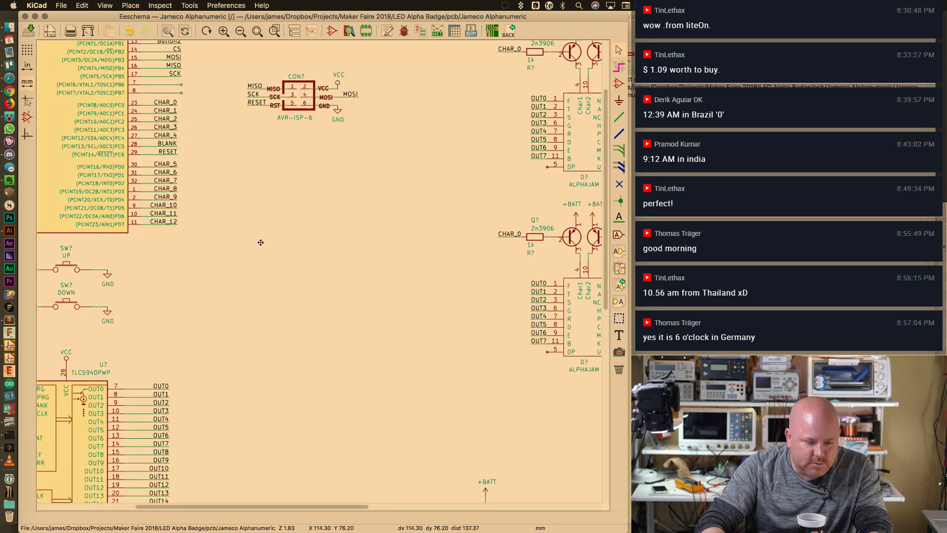
{"action": "middle_click_drag", "start_coordinate": [177, 186], "coordinate": [396, 336]}
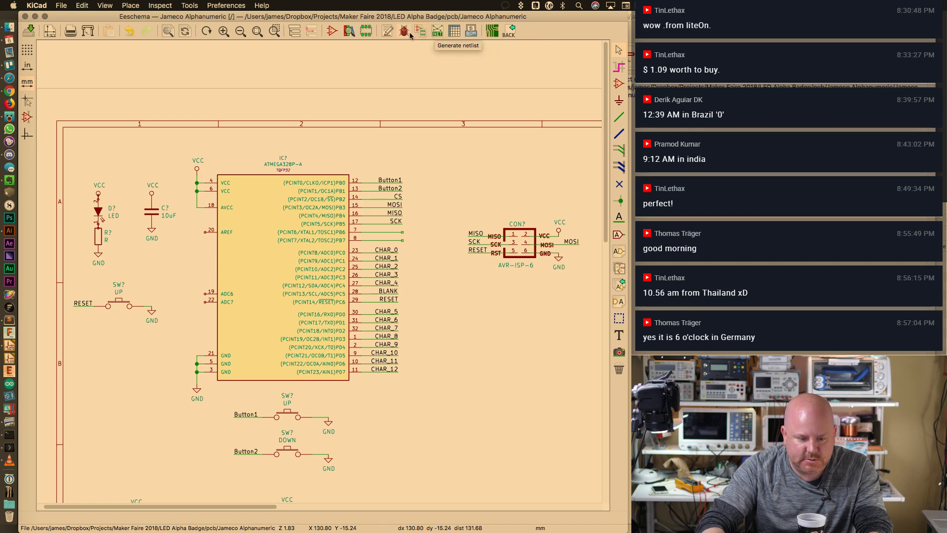
{"action": "left_click", "coordinate": [388, 32]}
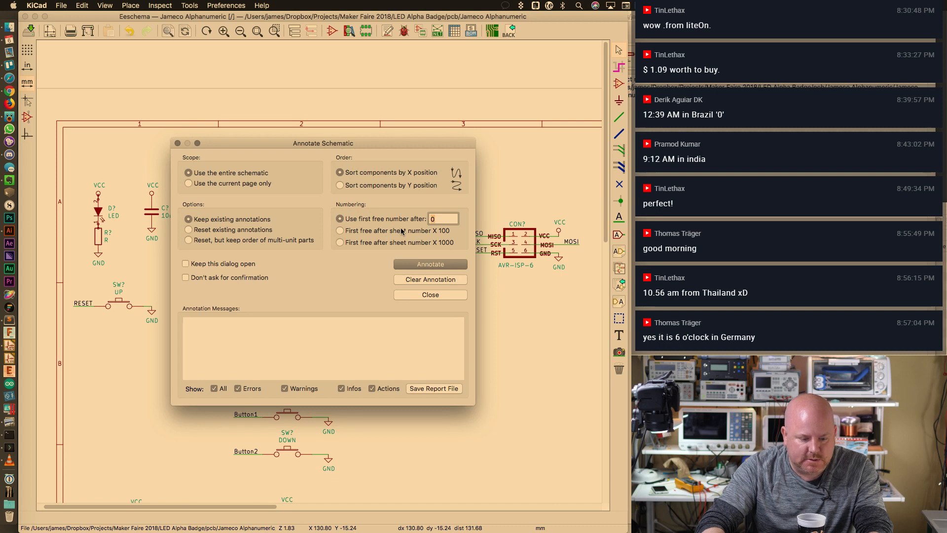
{"action": "left_click", "coordinate": [430, 264]}
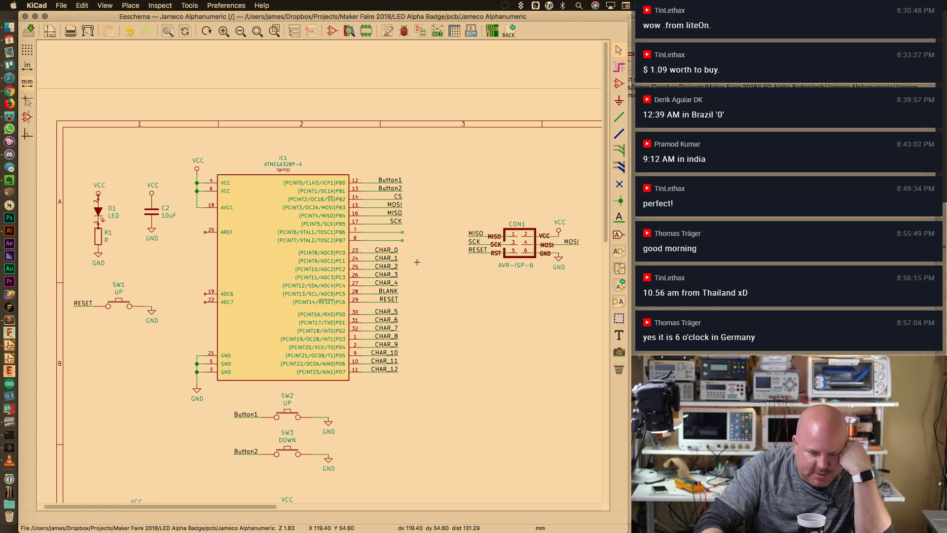
{"action": "mouse_move", "coordinate": [606, 207]}
{"action": "left_mouse_down"}
{"action": "mouse_move", "coordinate": [606, 333]}
{"action": "mouse_move", "coordinate": [606, 224]}
{"action": "left_mouse_up"}
{"action": "key", "text": "super+s"}
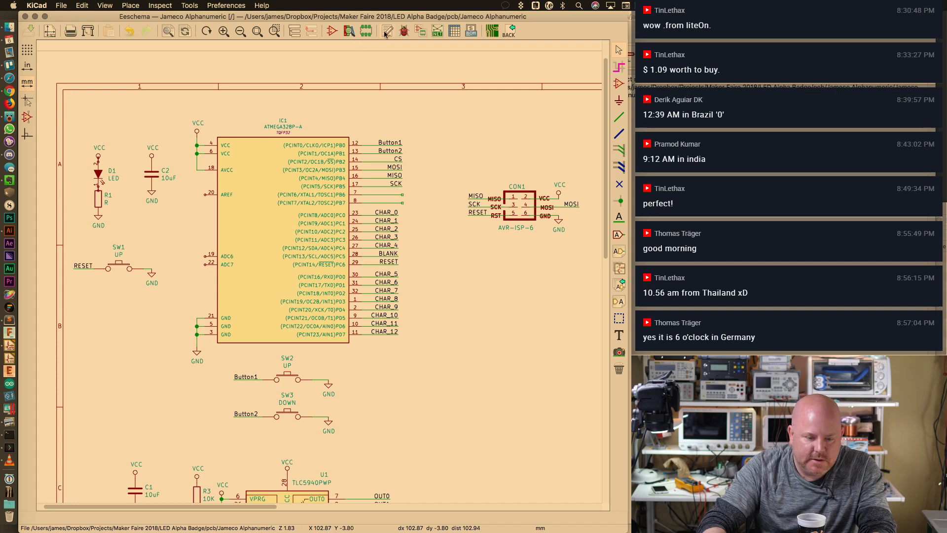
Open CvPcb with legacy entries converted, dismiss the TQFP32 error, enlarge the window, select C1
{"action": "left_click", "coordinate": [421, 31]}
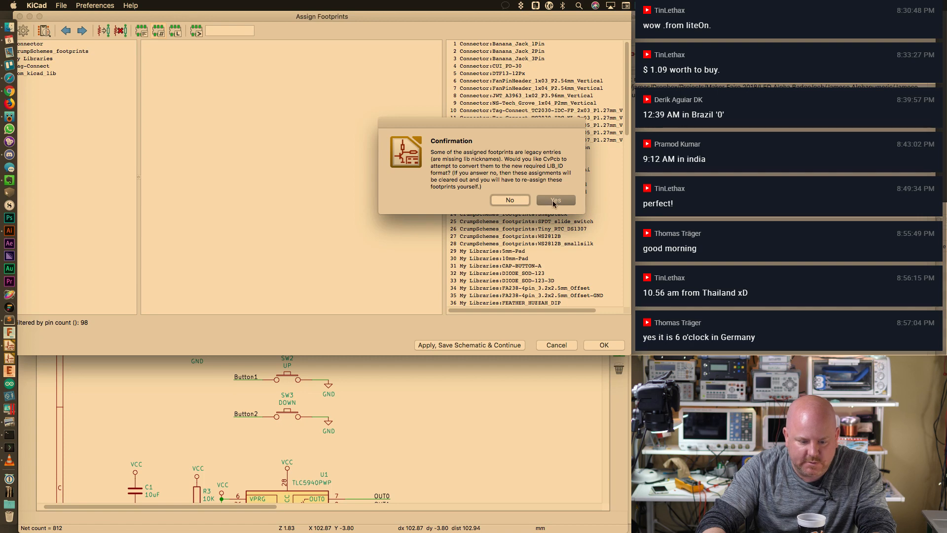
{"action": "left_click", "coordinate": [554, 201]}
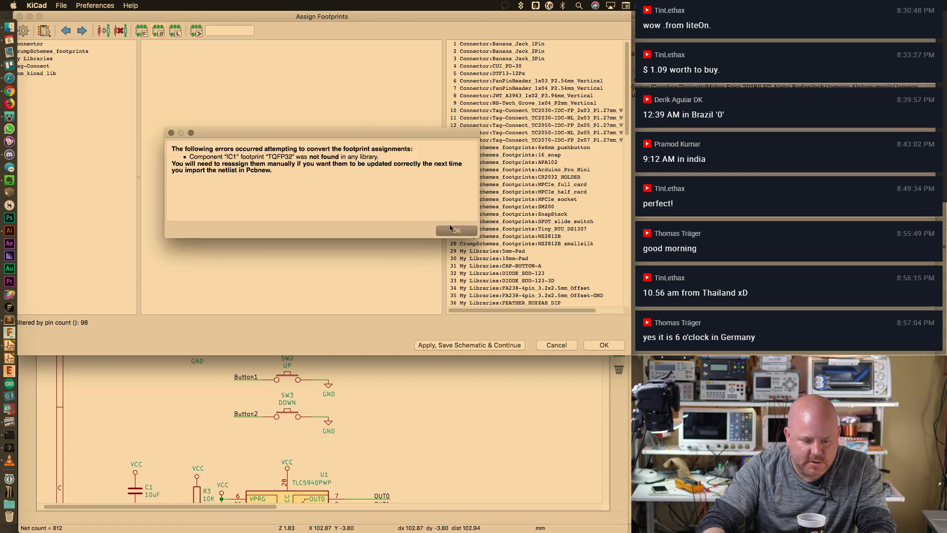
{"action": "left_click", "coordinate": [451, 230]}
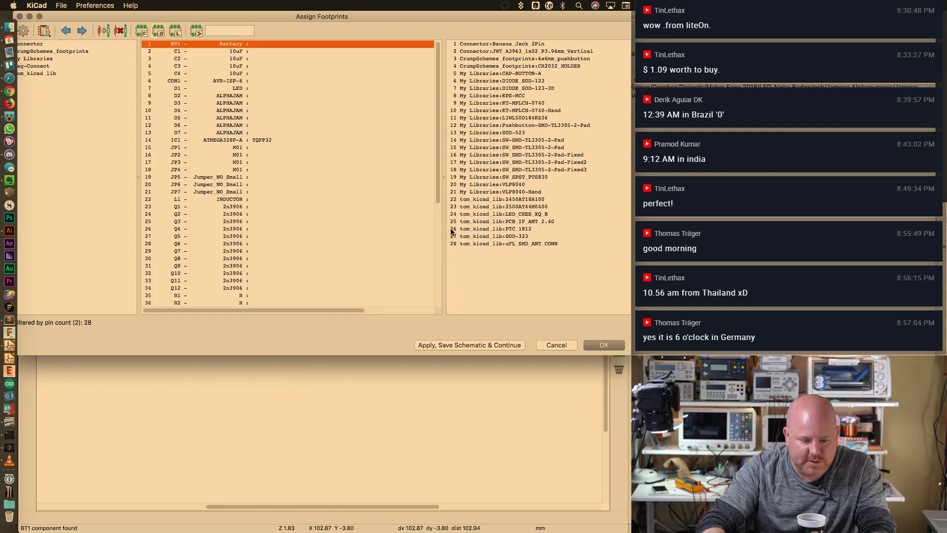
{"action": "left_click_drag", "start_coordinate": [628, 355], "coordinate": [625, 525]}
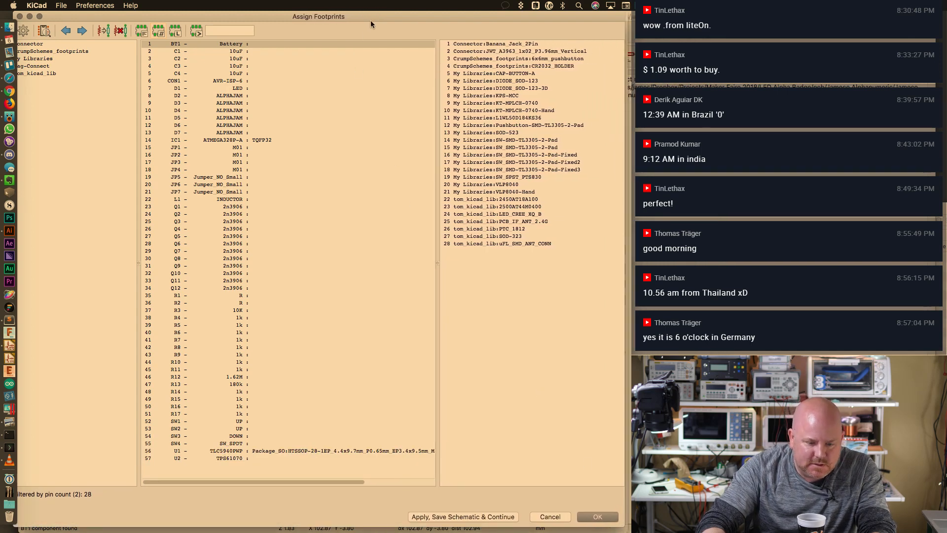
{"action": "left_click_drag", "start_coordinate": [371, 20], "coordinate": [379, 14]}
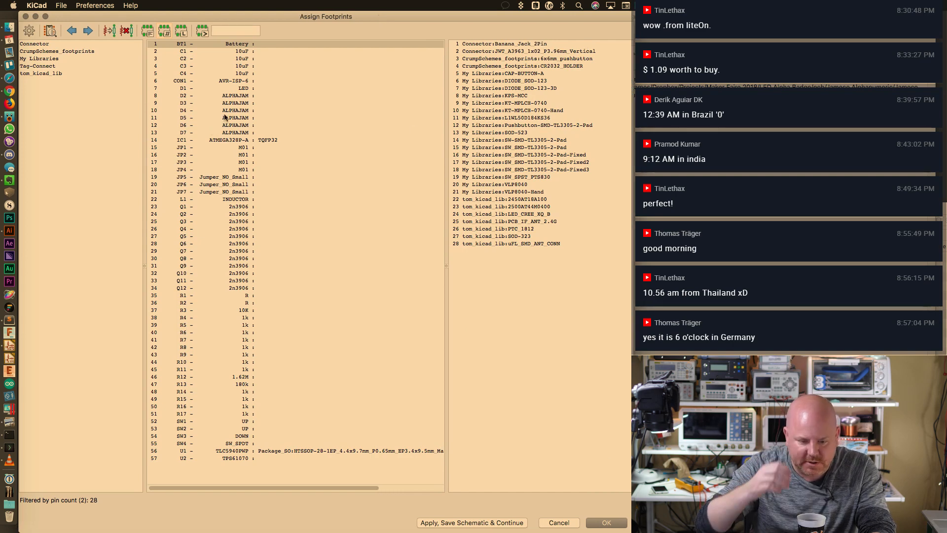
{"action": "left_click", "coordinate": [247, 52]}
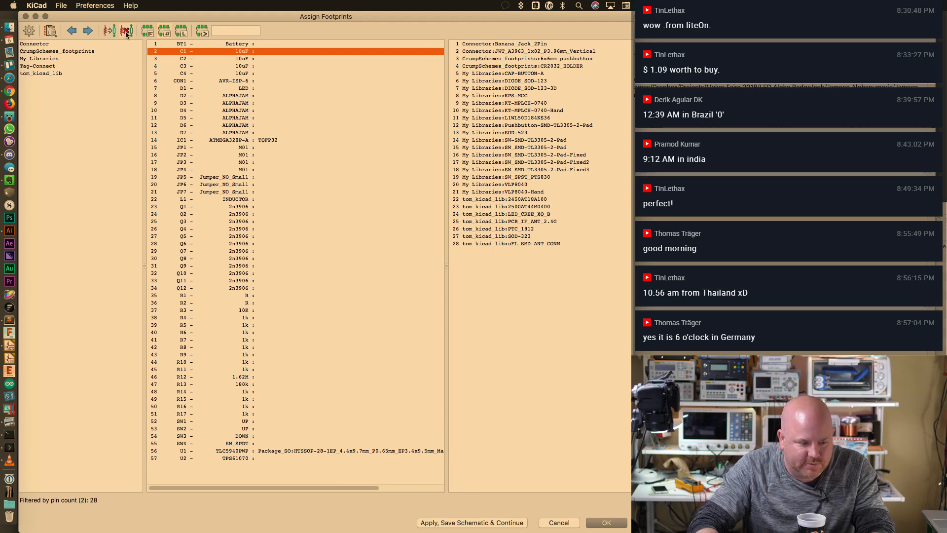
{"action": "left_click", "coordinate": [98, 5]}
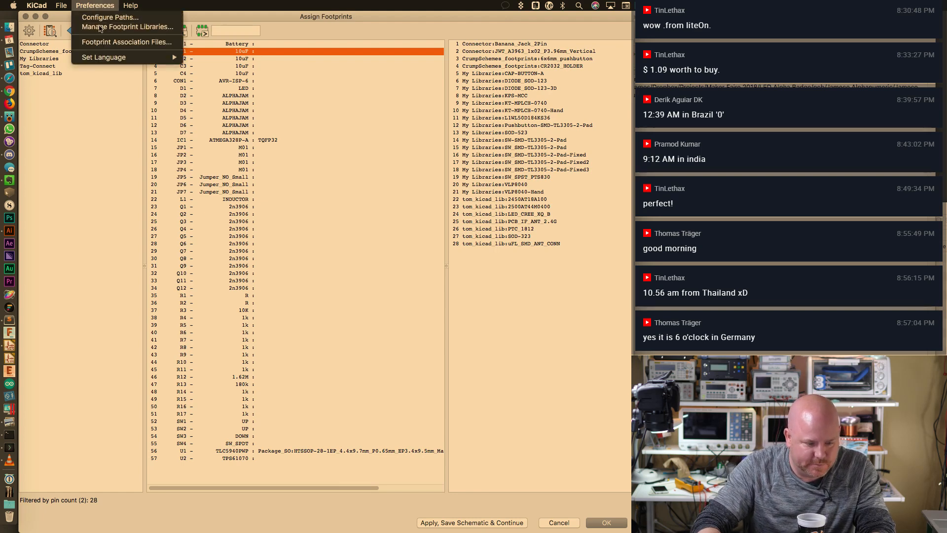
Add the Capacitor_SMD.pretty footprint library to the current project only via the wizard
{"action": "left_click", "coordinate": [101, 27]}
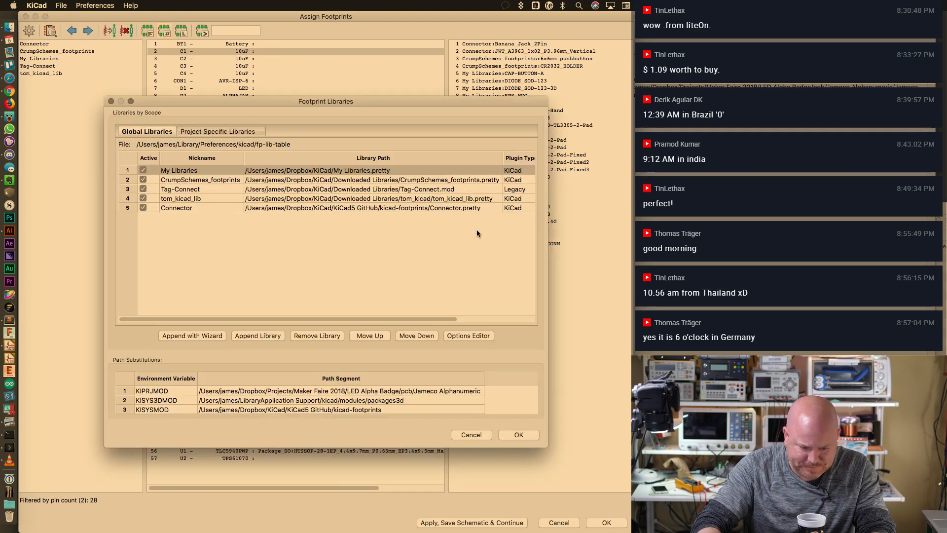
{"action": "left_click", "coordinate": [196, 336]}
{"action": "left_click", "coordinate": [565, 351]}
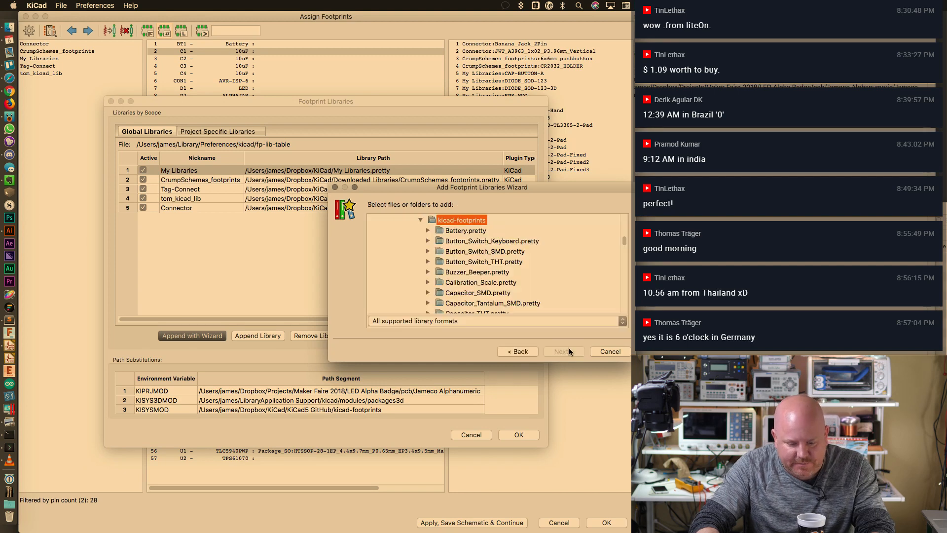
{"action": "left_click_drag", "start_coordinate": [540, 186], "coordinate": [413, 43]}
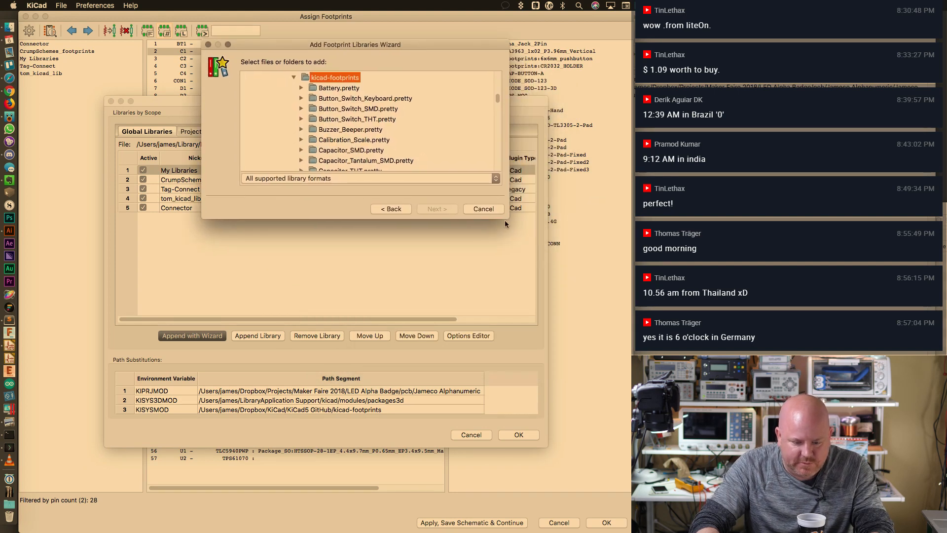
{"action": "left_click_drag", "start_coordinate": [507, 219], "coordinate": [607, 494]}
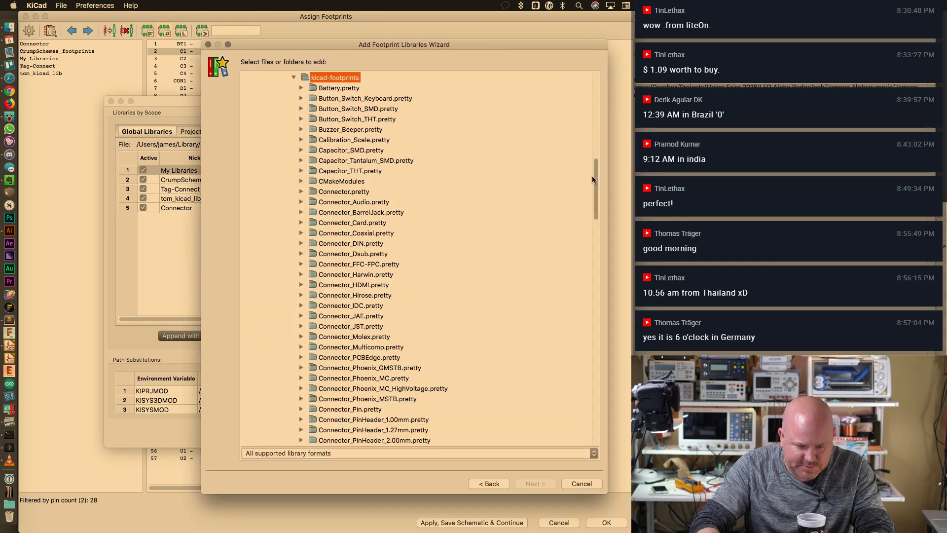
{"action": "scroll", "coordinate": [592, 176], "scroll_direction": "up", "scroll_amount": 5}
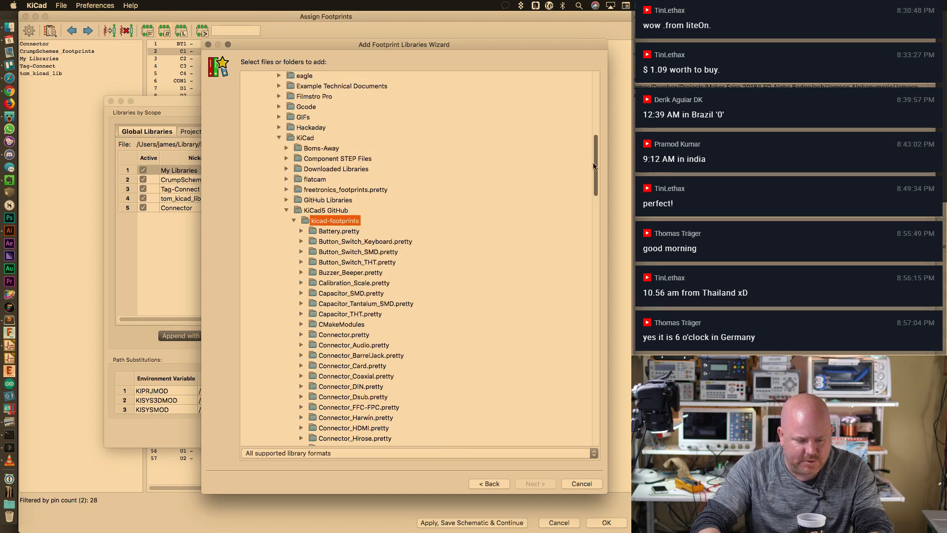
{"action": "scroll", "coordinate": [594, 166], "scroll_direction": "down", "scroll_amount": 3}
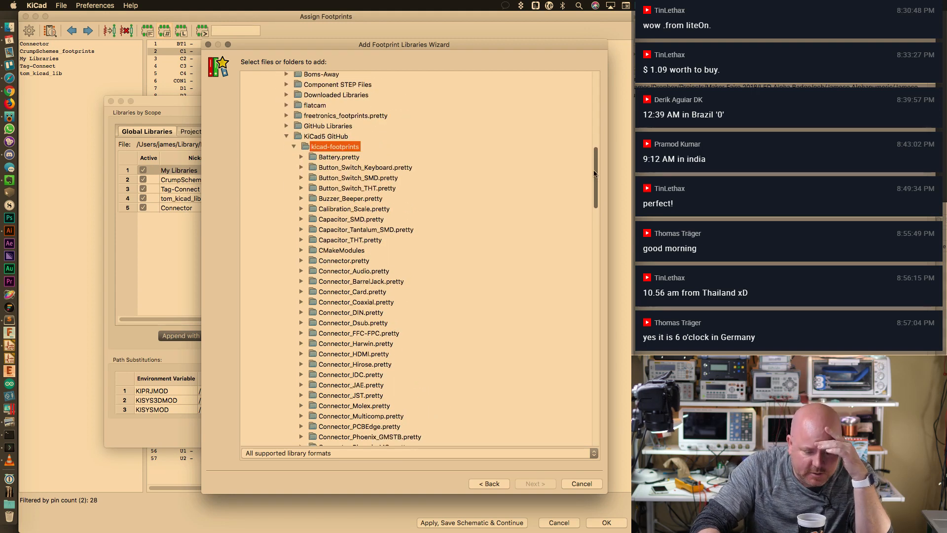
{"action": "scroll", "coordinate": [594, 174], "scroll_direction": "down", "scroll_amount": 2}
{"action": "left_click", "coordinate": [378, 182]}
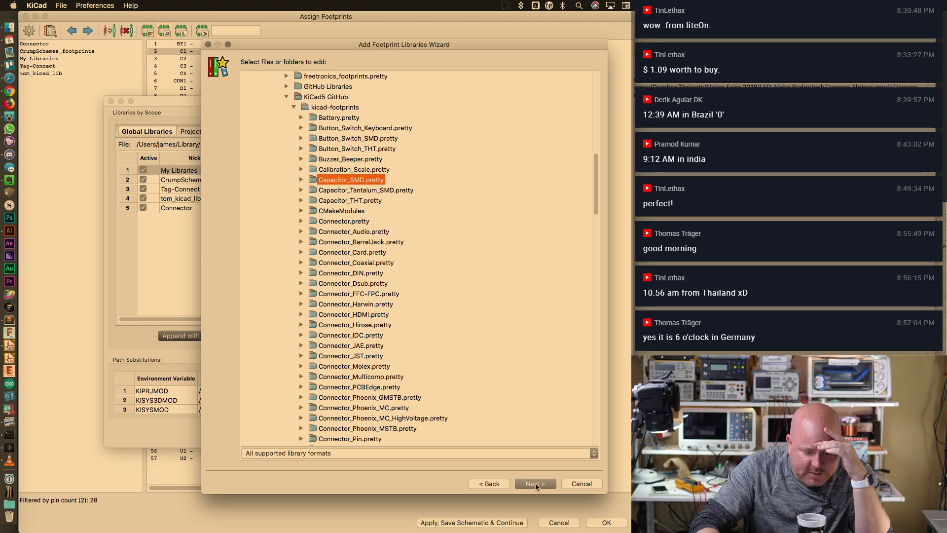
{"action": "left_click", "coordinate": [535, 484]}
{"action": "left_click", "coordinate": [535, 483]}
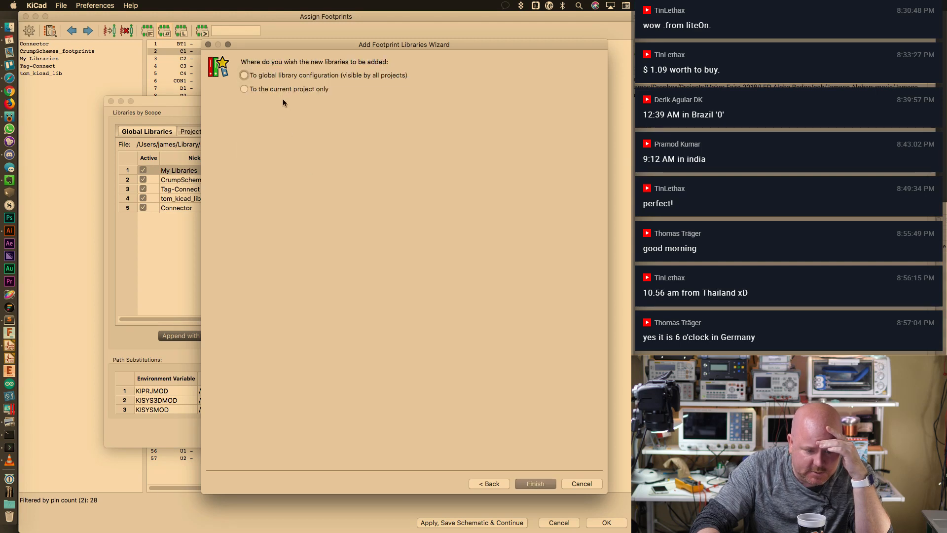
{"action": "left_click", "coordinate": [293, 88]}
{"action": "left_click", "coordinate": [535, 483]}
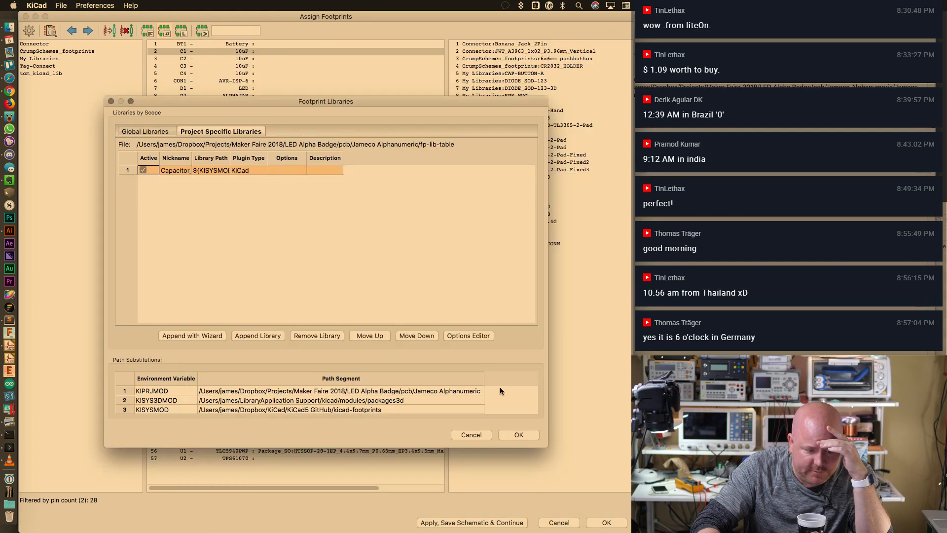
{"action": "left_click", "coordinate": [513, 438]}
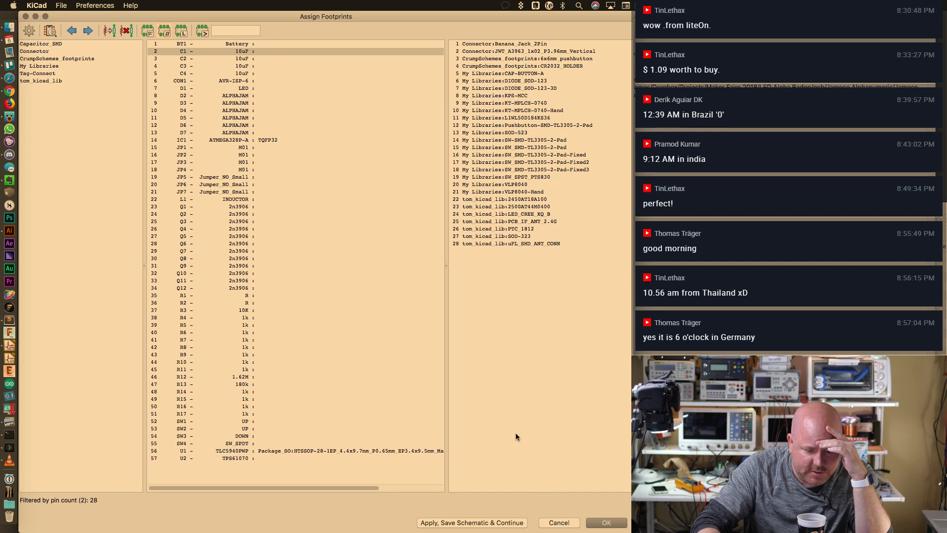
Pick C_0805_2012Metric from the Capacitor_SMD library and assign it to capacitors C1–C4
{"action": "left_click", "coordinate": [87, 45]}
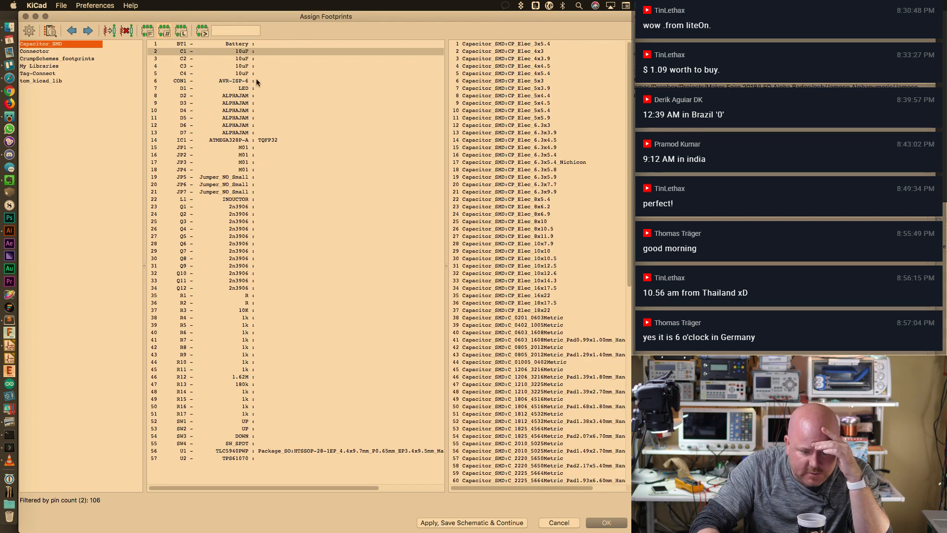
{"action": "left_click_drag", "start_coordinate": [629, 227], "coordinate": [624, 299]}
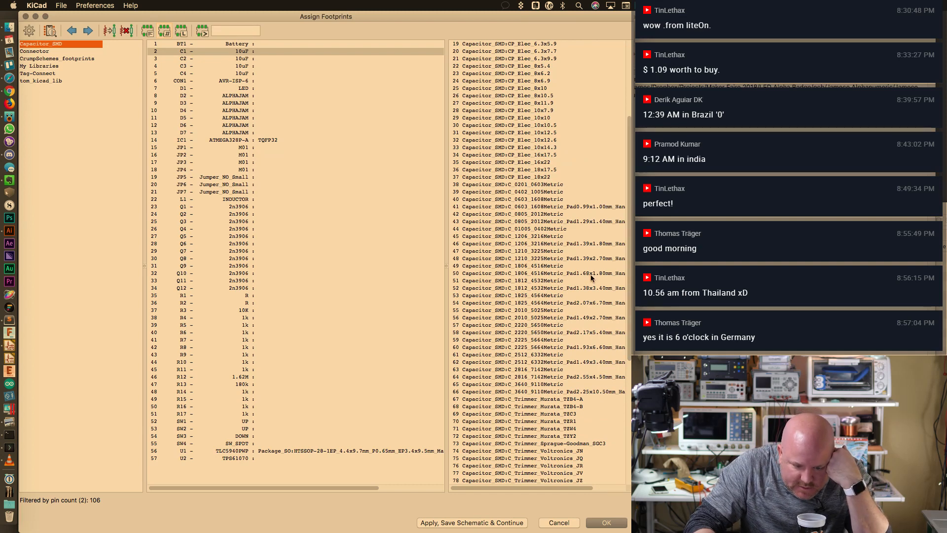
{"action": "left_click", "coordinate": [551, 214]}
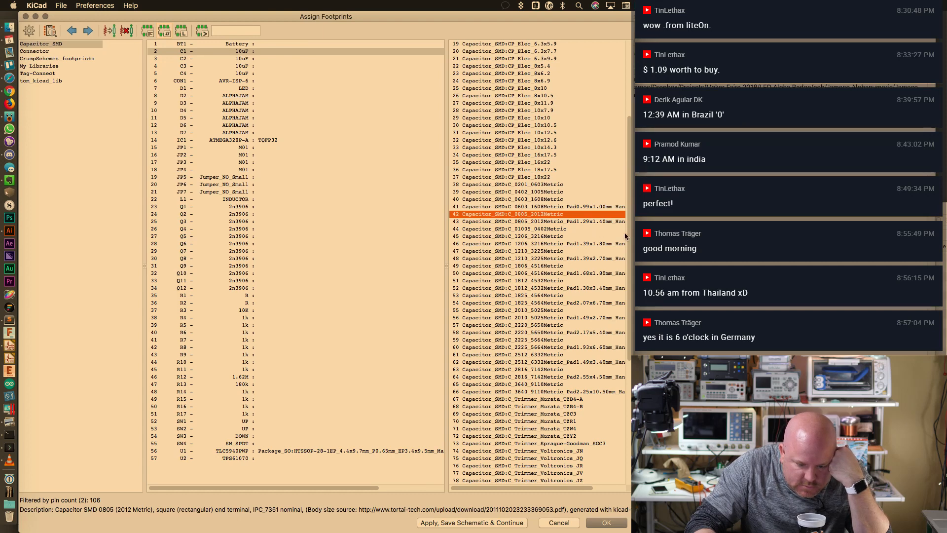
{"action": "left_click_drag", "start_coordinate": [631, 234], "coordinate": [595, 231]}
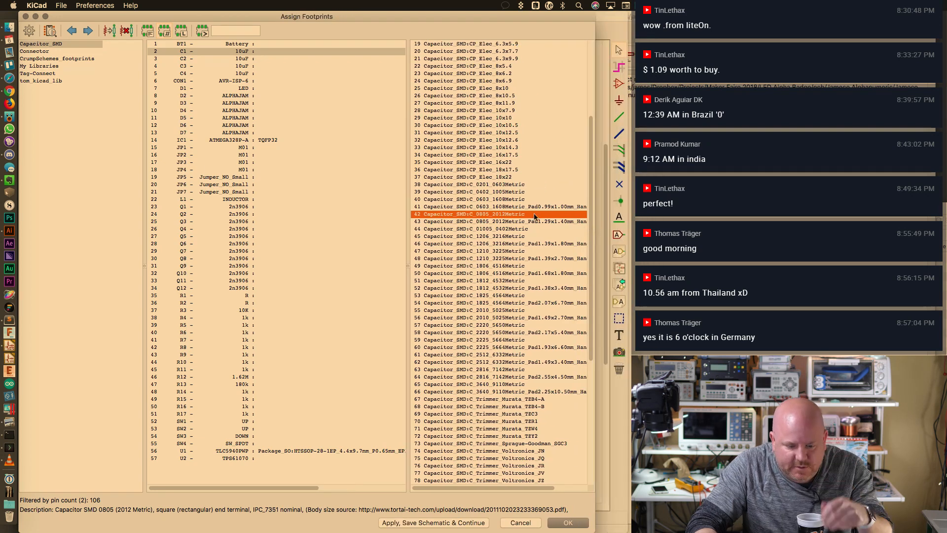
{"action": "double_click", "coordinate": [489, 213]}
{"action": "double_click", "coordinate": [488, 213]}
{"action": "double_click", "coordinate": [488, 213]}
{"action": "double_click", "coordinate": [489, 213]}
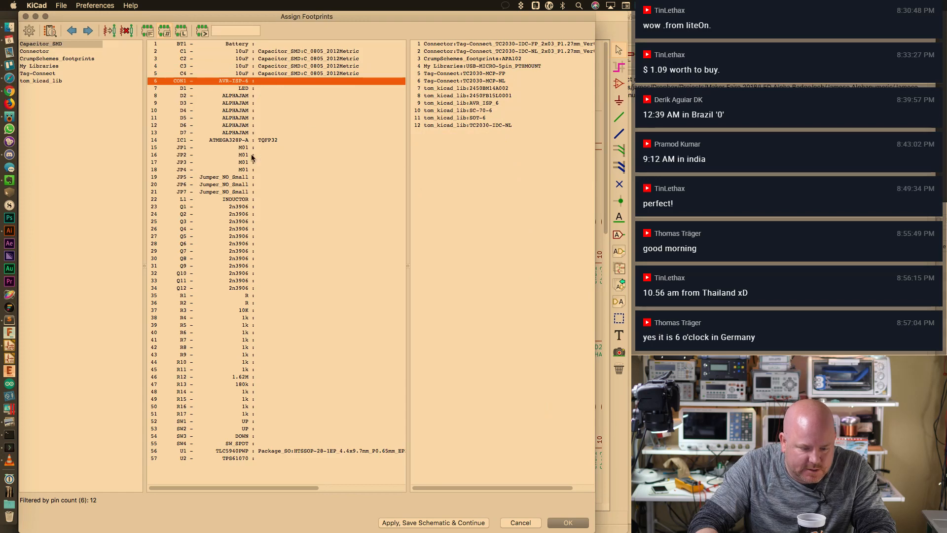
Assign the same C_0805_2012Metric footprint to resistors R1 through R17
{"action": "left_click", "coordinate": [254, 297]}
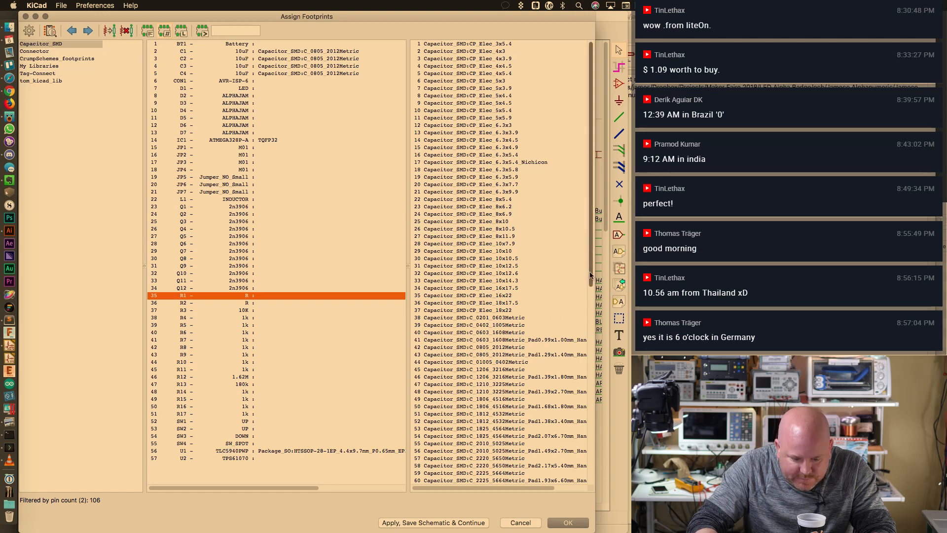
{"action": "scroll", "coordinate": [591, 276], "scroll_direction": "down", "scroll_amount": 1}
{"action": "double_click", "coordinate": [490, 325]}
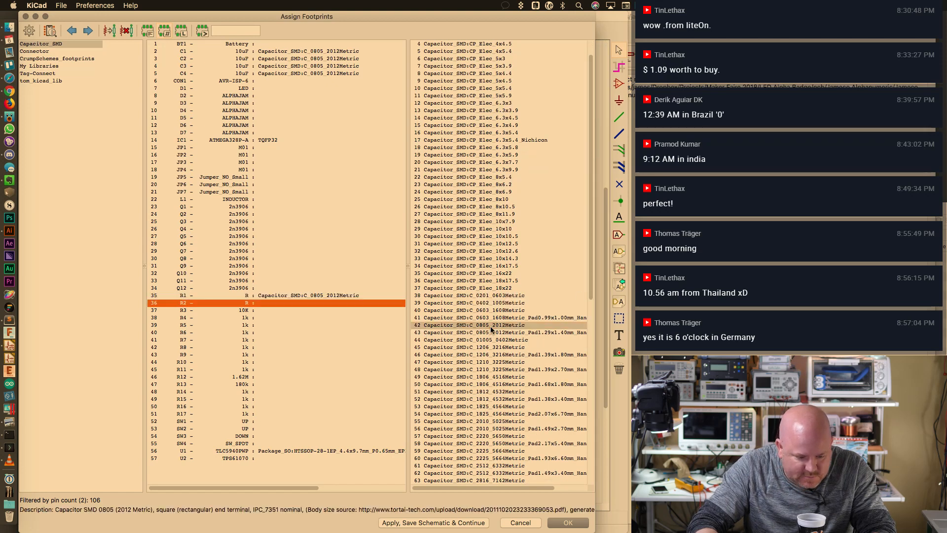
{"action": "double_click", "coordinate": [490, 325]}
{"action": "double_click", "coordinate": [491, 325]}
{"action": "double_click", "coordinate": [490, 326]}
{"action": "double_click", "coordinate": [490, 325]}
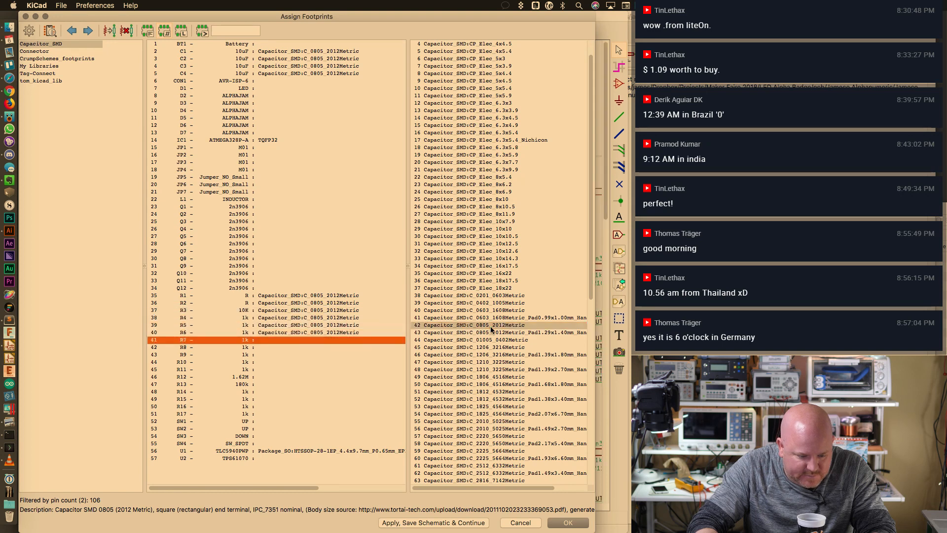
{"action": "double_click", "coordinate": [490, 326]}
{"action": "double_click", "coordinate": [490, 326]}
{"action": "double_click", "coordinate": [491, 325]}
{"action": "double_click", "coordinate": [490, 325]}
{"action": "double_click", "coordinate": [490, 326]}
{"action": "double_click", "coordinate": [491, 326]}
{"action": "double_click", "coordinate": [490, 326]}
{"action": "double_click", "coordinate": [490, 326]}
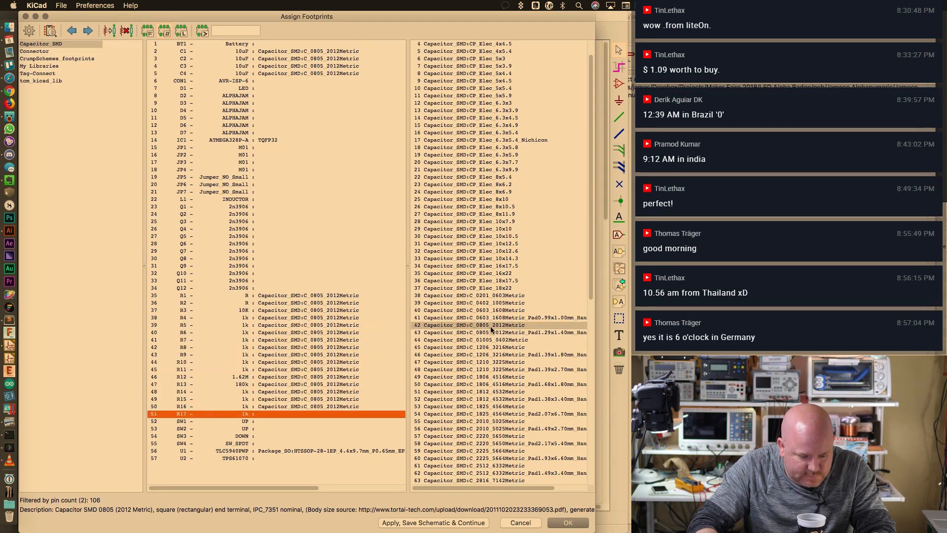
{"action": "left_click", "coordinate": [490, 325]}
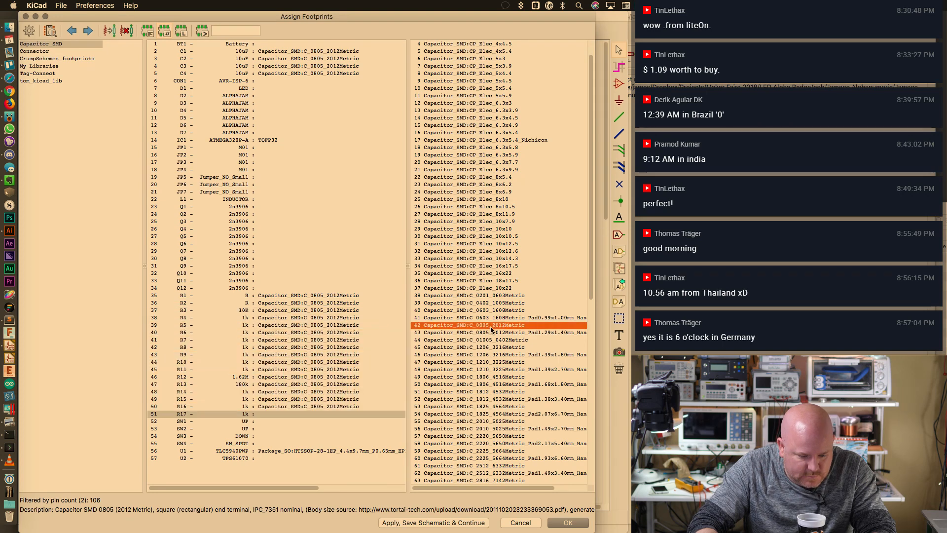
{"action": "double_click", "coordinate": [478, 328]}
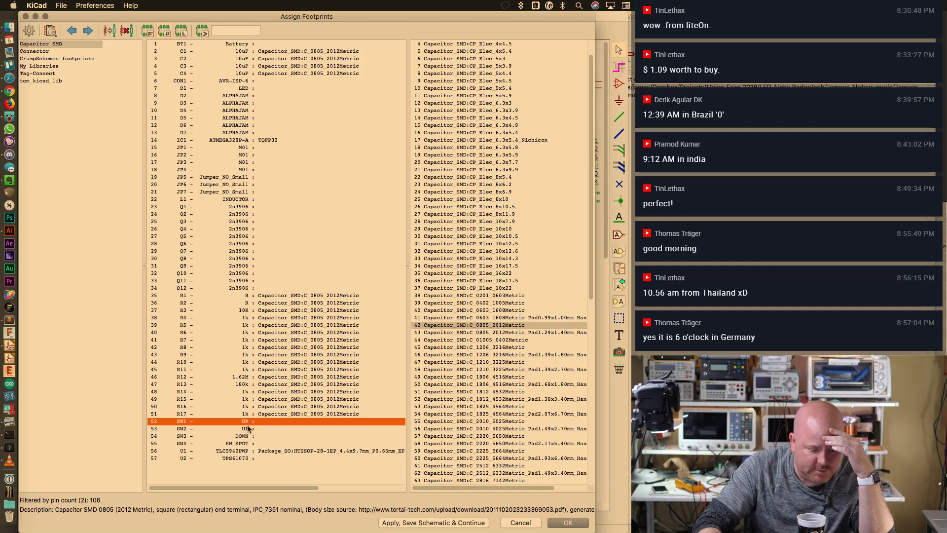
Change switch SW1's value to RESET on the schematic
{"action": "left_click", "coordinate": [551, 521]}
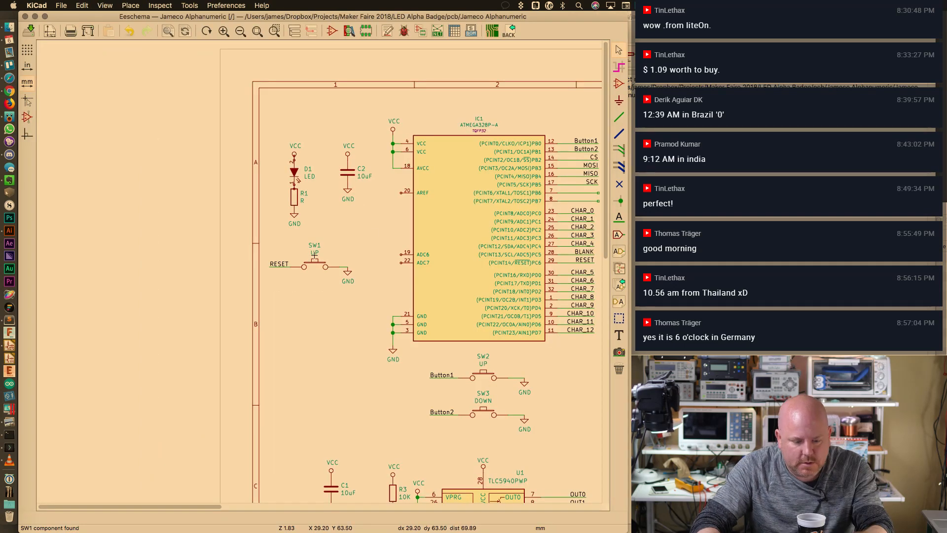
{"action": "type", "text": "v"}
{"action": "type", "text": "RESET"}
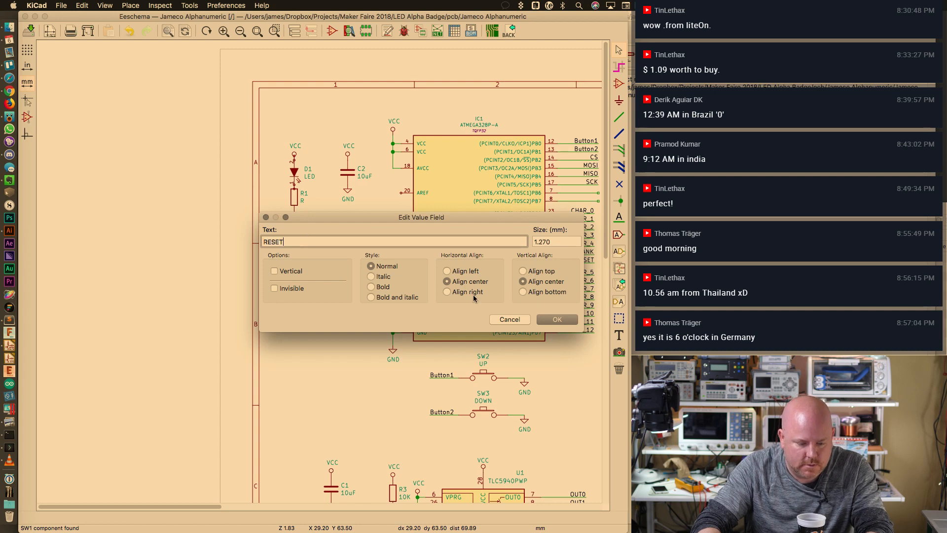
{"action": "key", "text": "Return"}
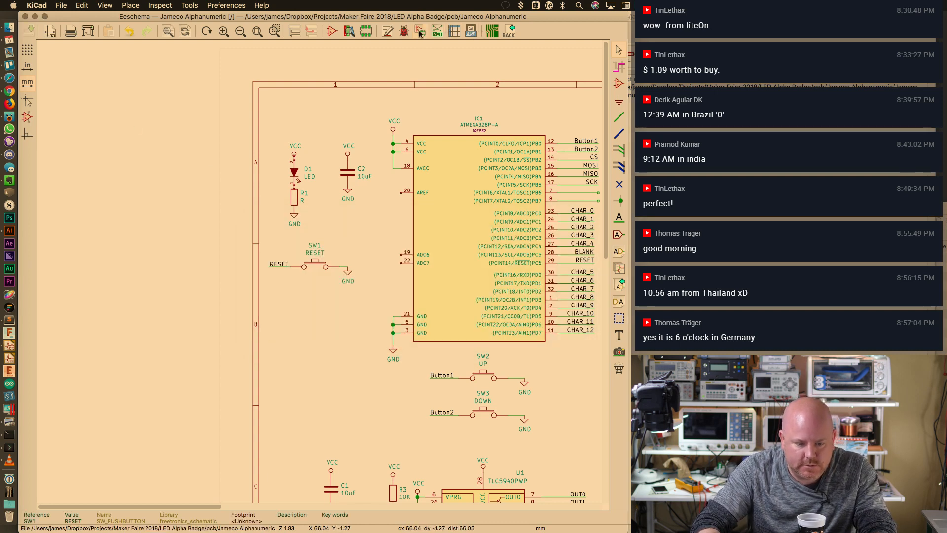
Reopen Assign Footprints, dismiss the conversion error, and select IC1
{"action": "left_click", "coordinate": [420, 31]}
{"action": "left_click", "coordinate": [557, 200]}
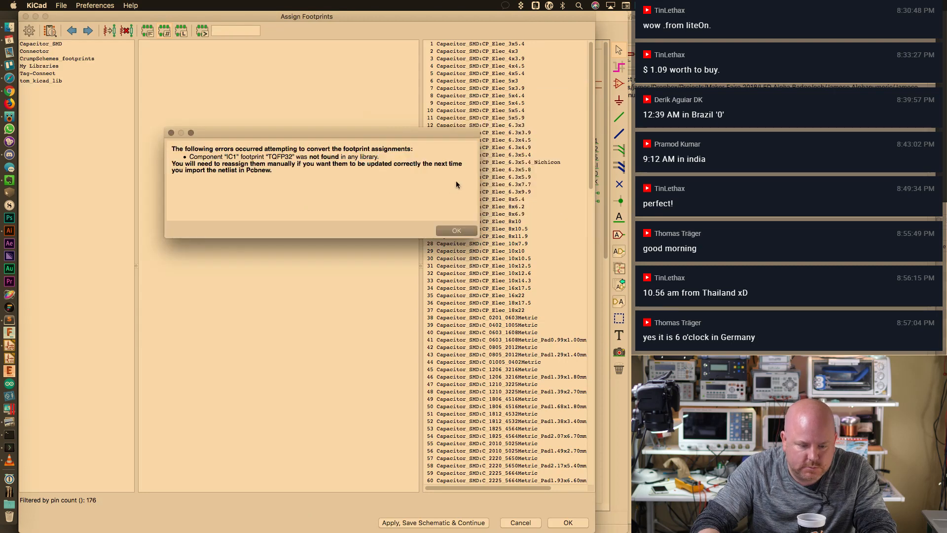
{"action": "left_click", "coordinate": [463, 230]}
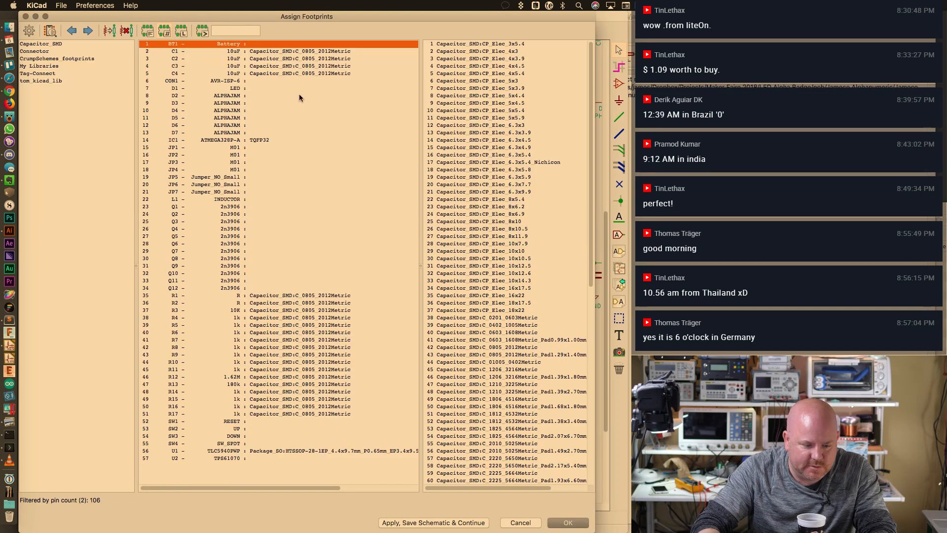
{"action": "left_click", "coordinate": [261, 141]}
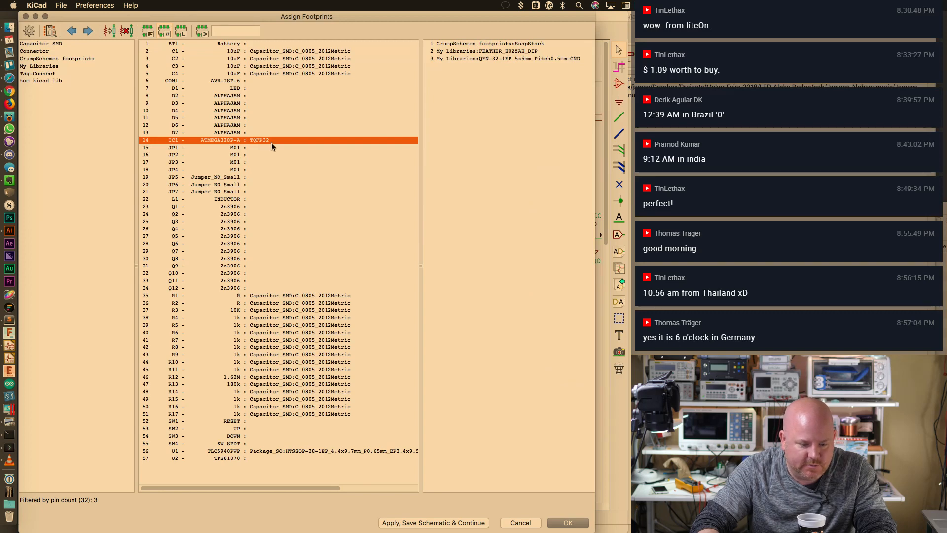
Start Append with Wizard in the footprint library manager and browse to the .pretty library folders
{"action": "left_click", "coordinate": [95, 6]}
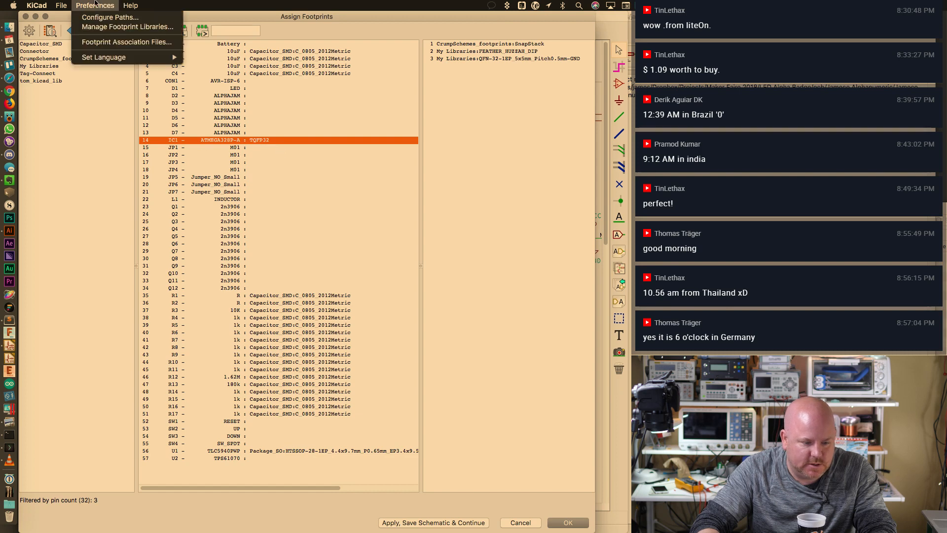
{"action": "left_click", "coordinate": [134, 26]}
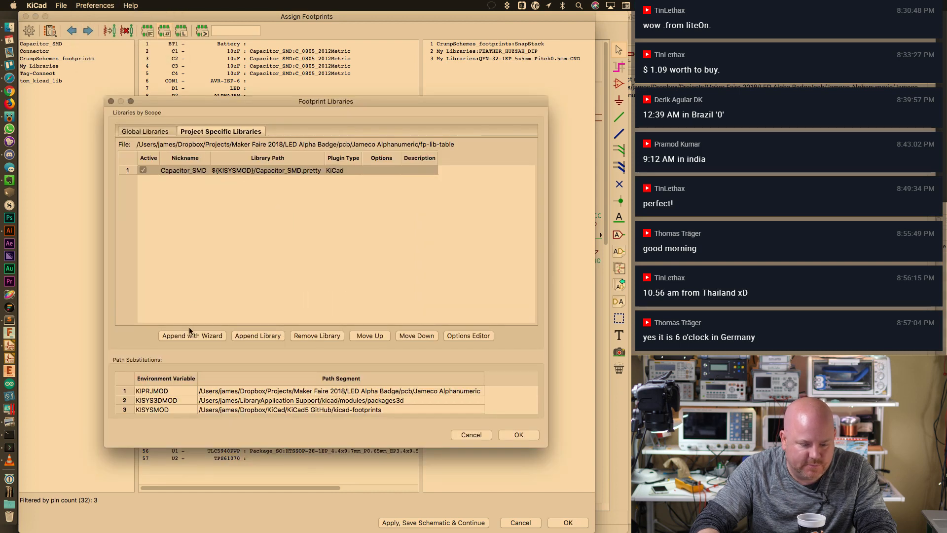
{"action": "left_click", "coordinate": [253, 336]}
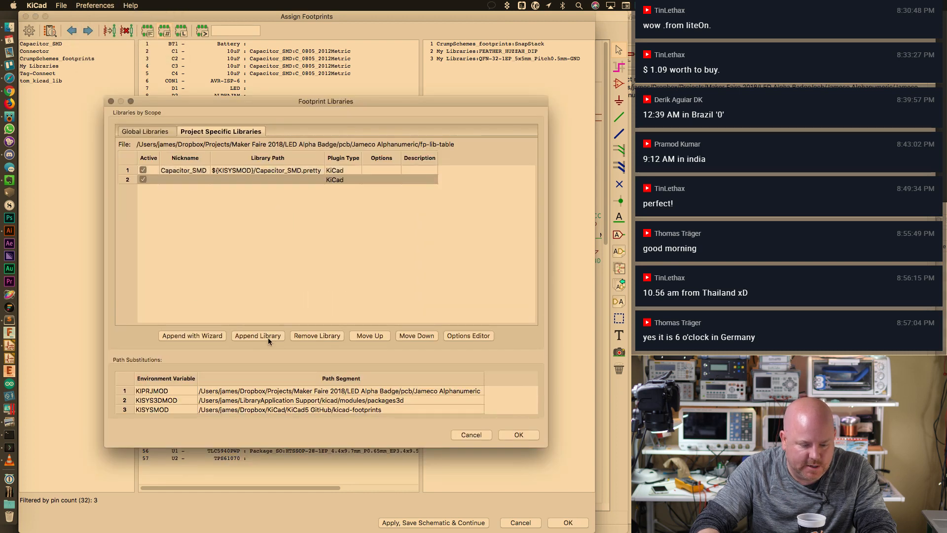
{"action": "left_click", "coordinate": [334, 333]}
{"action": "left_click", "coordinate": [192, 335]}
{"action": "left_click", "coordinate": [564, 351]}
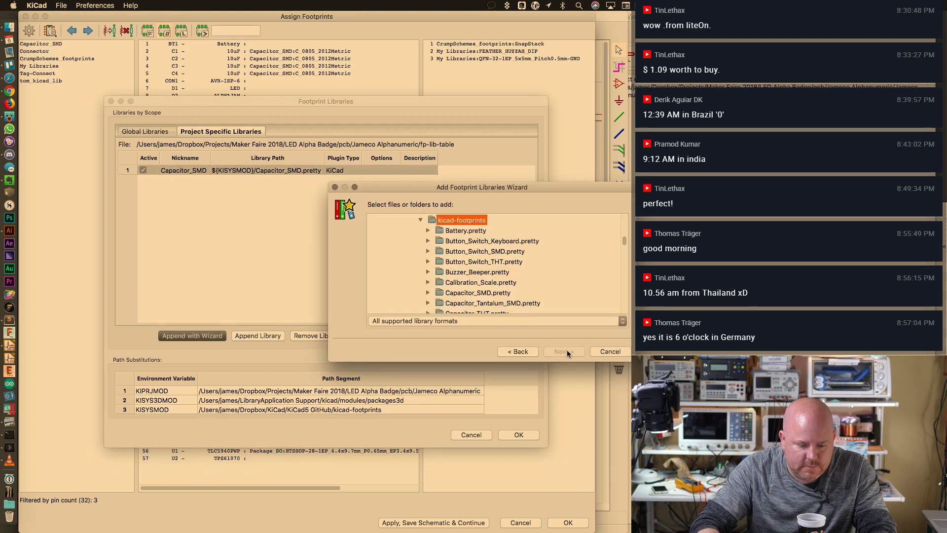
{"action": "left_click_drag", "start_coordinate": [621, 362], "coordinate": [622, 495]}
{"action": "left_click_drag", "start_coordinate": [624, 279], "coordinate": [627, 358]}
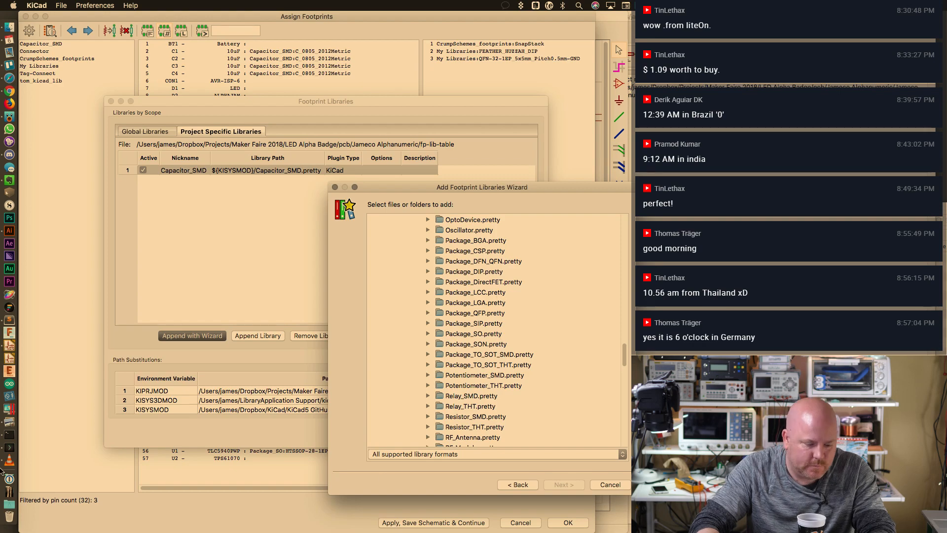
In the terminal, run cd .., cd kicad-footprints and ls to list its .pretty libraries
{"action": "left_click", "coordinate": [9, 447]}
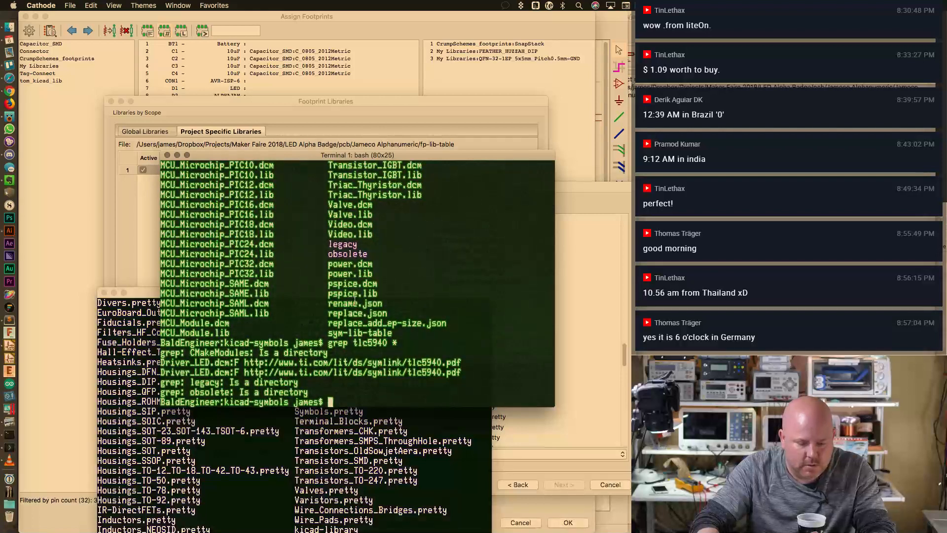
{"action": "type", "text": "cd .."}
{"action": "key", "text": "Return"}
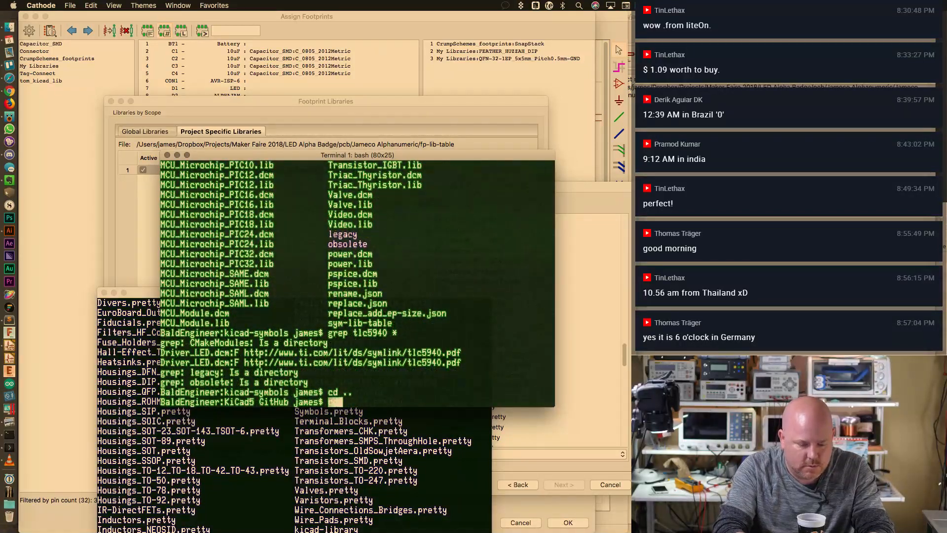
{"action": "type", "text": "cd kicad--"}
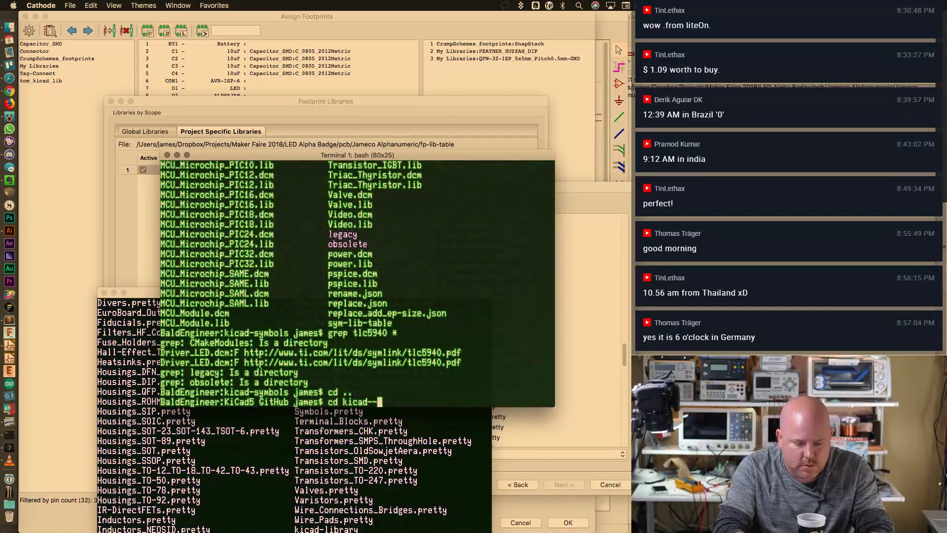
{"action": "type", "text": "f"}
{"action": "key", "text": "Tab"}
{"action": "key", "text": "Return"}
{"action": "type", "text": "ls"}
{"action": "key", "text": "Return"}
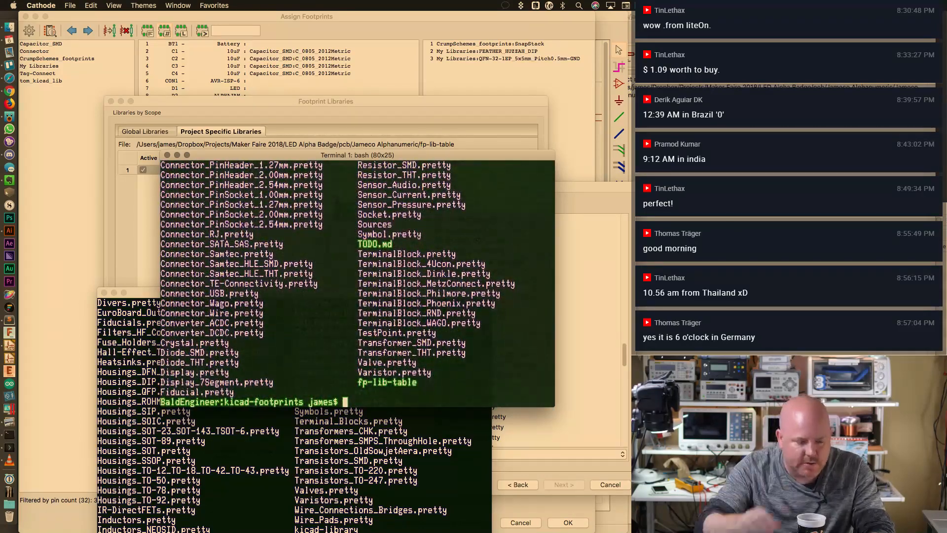
{"action": "left_click", "coordinate": [4, 77]}
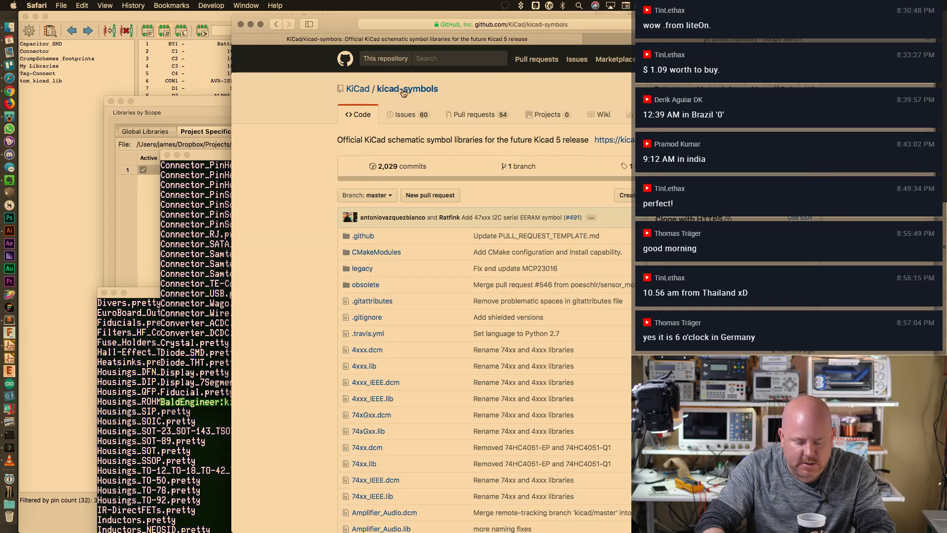
Go to the KiCad/kicad-footprints repository, then open ATmega328_doc8271.pdf via Spotlight
{"action": "left_click", "coordinate": [357, 89]}
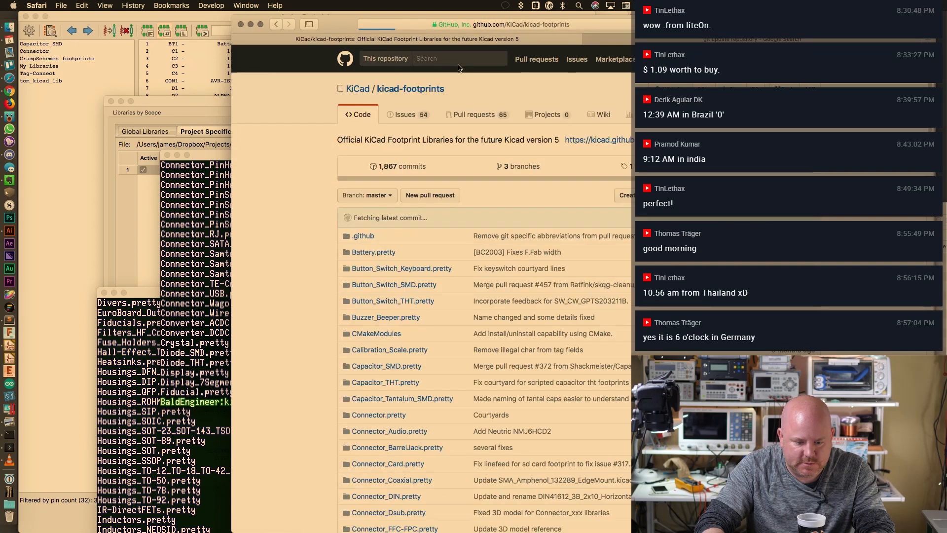
{"action": "key", "text": "super+space"}
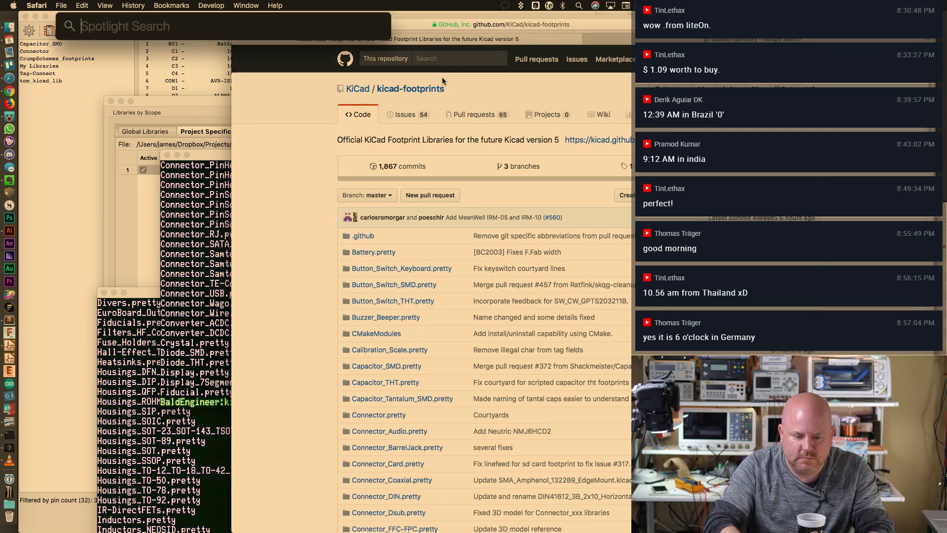
{"action": "type", "text": "atmega328"}
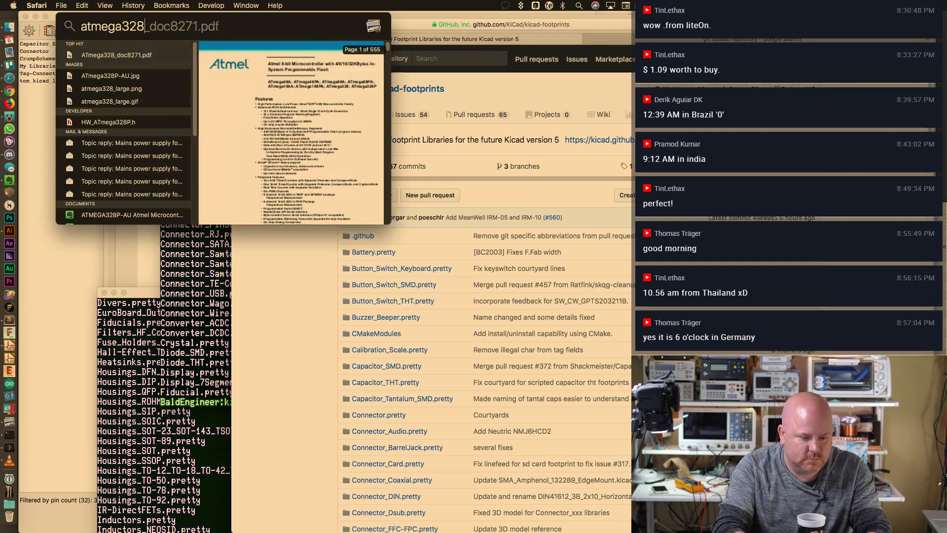
{"action": "key", "text": "Return"}
Jump to page 2 of the ATmega328 datasheet showing Figure 1-1 pin configurations
{"action": "scroll", "coordinate": [594, 326], "scroll_direction": "down", "scroll_amount": 10}
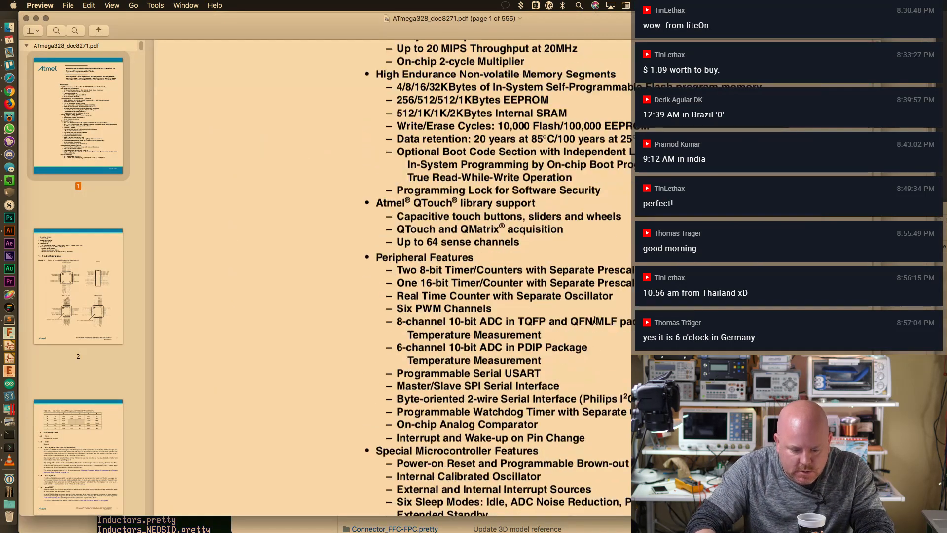
{"action": "left_click", "coordinate": [80, 299]}
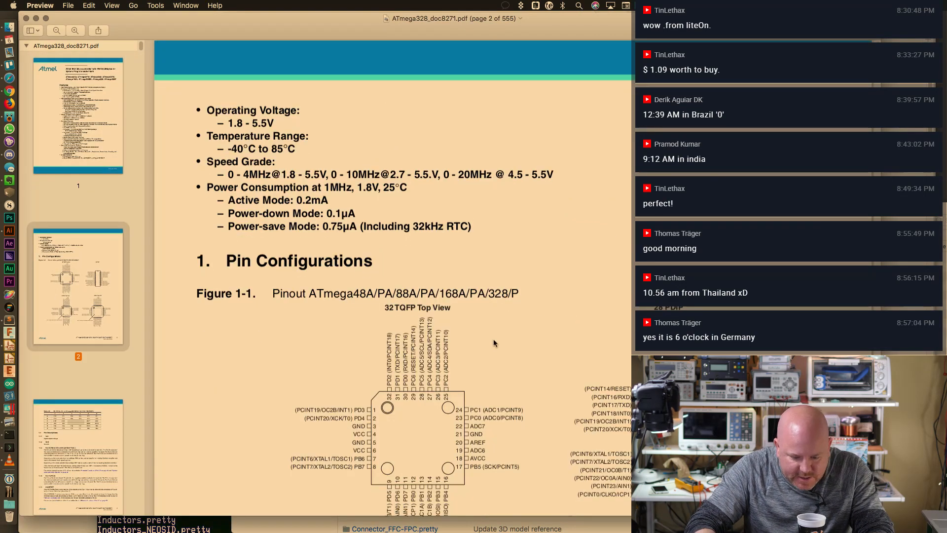
{"action": "scroll", "coordinate": [493, 339], "scroll_direction": "down", "scroll_amount": 10}
{"action": "scroll", "coordinate": [487, 336], "scroll_direction": "up", "scroll_amount": 4}
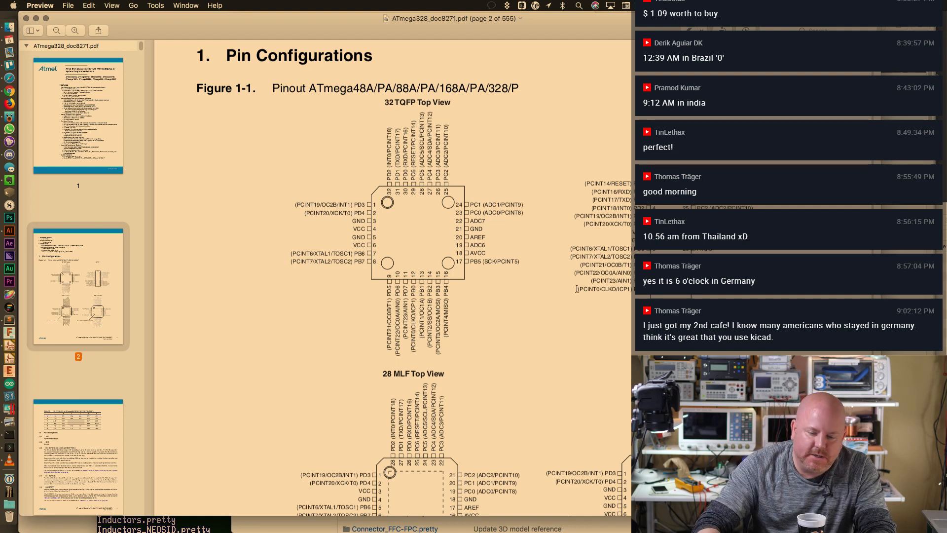
Highlight the 28 MLF heading and 32 TQFP pinout figure text, then clear the selection
{"action": "left_click_drag", "start_coordinate": [376, 373], "coordinate": [493, 371]}
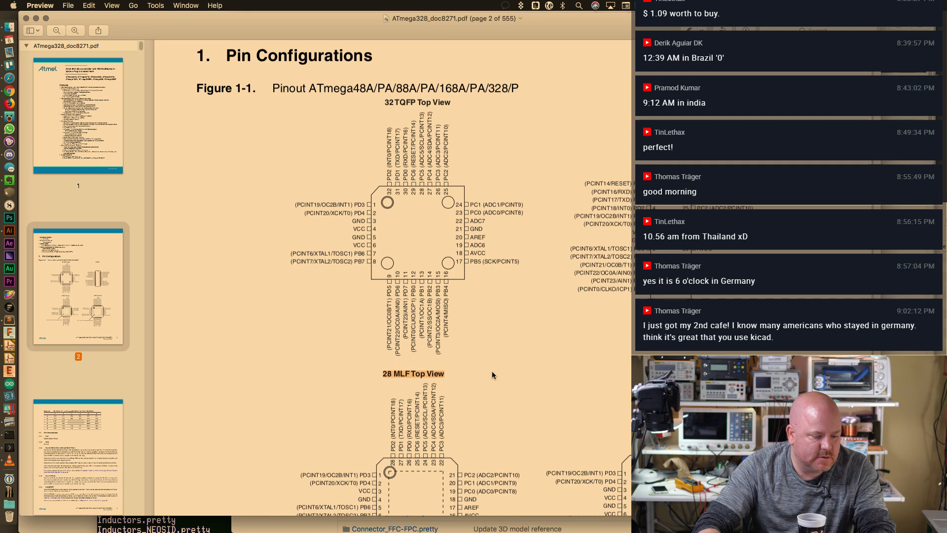
{"action": "left_click_drag", "start_coordinate": [385, 99], "coordinate": [449, 101]}
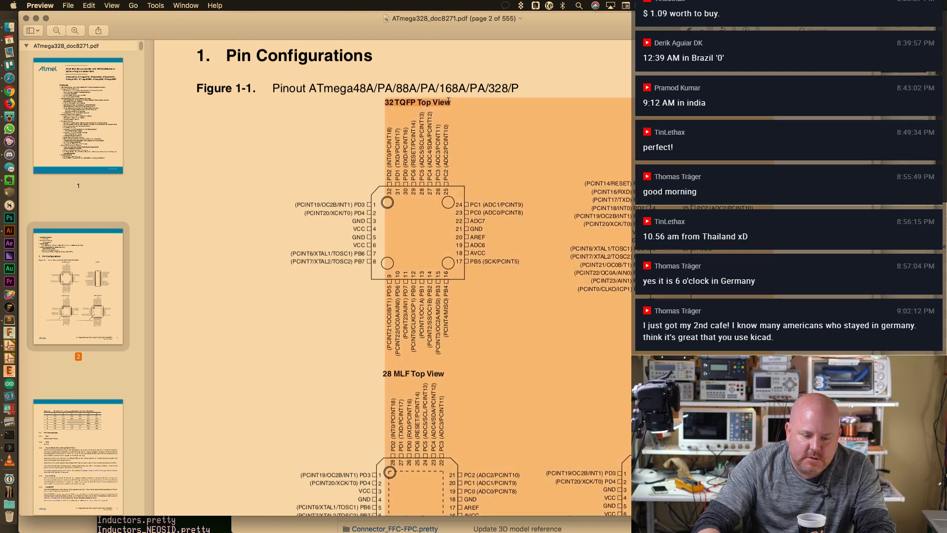
{"action": "left_click", "coordinate": [441, 102]}
{"action": "left_click_drag", "start_coordinate": [389, 103], "coordinate": [433, 102]}
{"action": "left_click", "coordinate": [432, 102]}
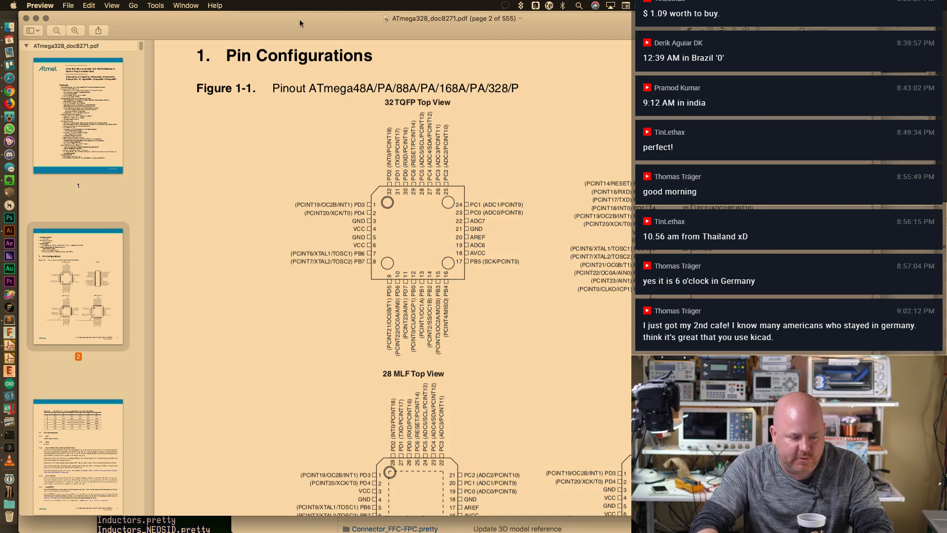
Close the datasheet and search the kicad-footprints GitHub repository for TQFP
{"action": "key", "text": "super+w"}
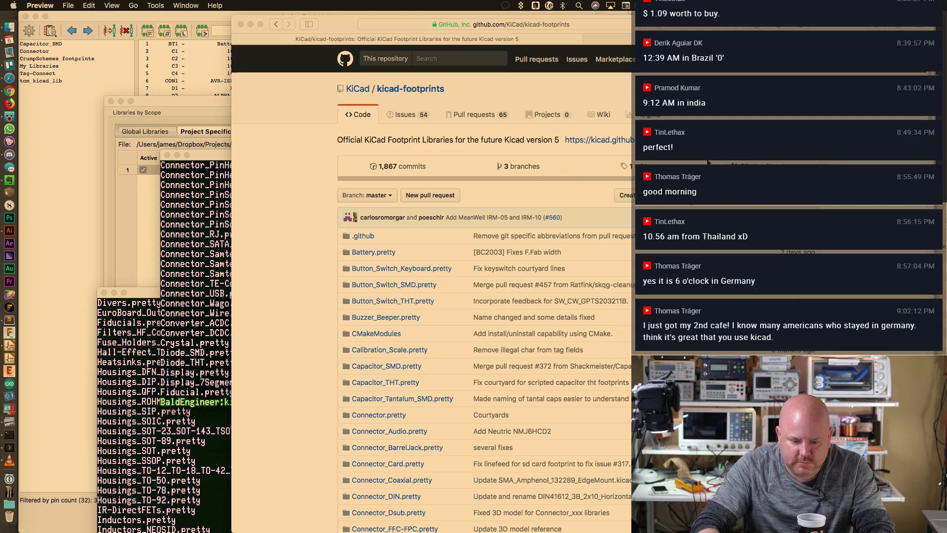
{"action": "scroll", "coordinate": [580, 165], "scroll_direction": "down", "scroll_amount": 1}
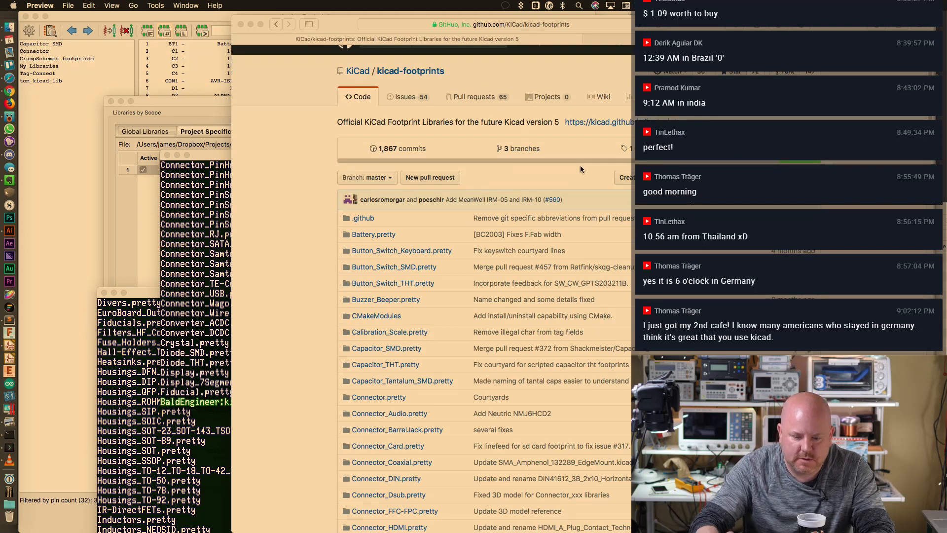
{"action": "left_click", "coordinate": [347, 42]}
{"action": "key", "text": "super+f"}
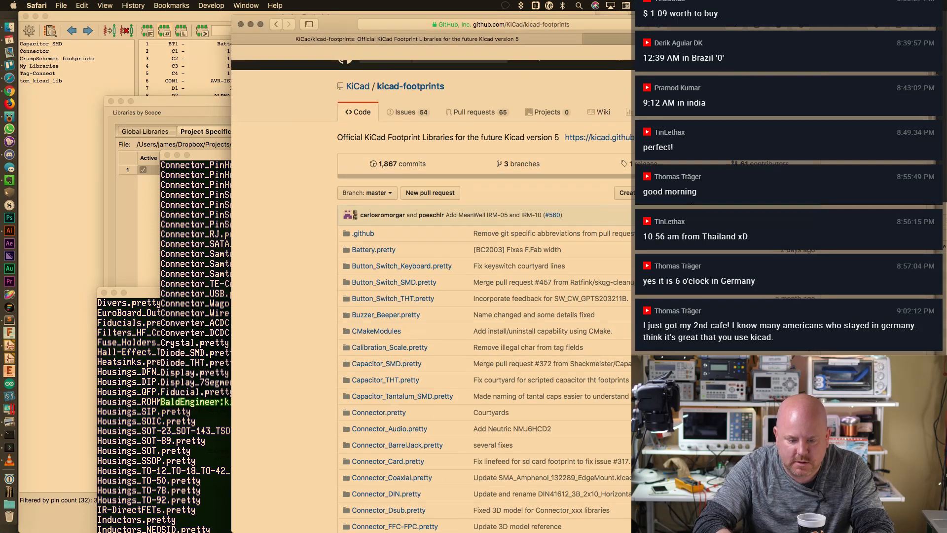
{"action": "scroll", "coordinate": [589, 162], "scroll_direction": "down", "scroll_amount": 1}
{"action": "scroll", "coordinate": [589, 161], "scroll_direction": "up", "scroll_amount": 1}
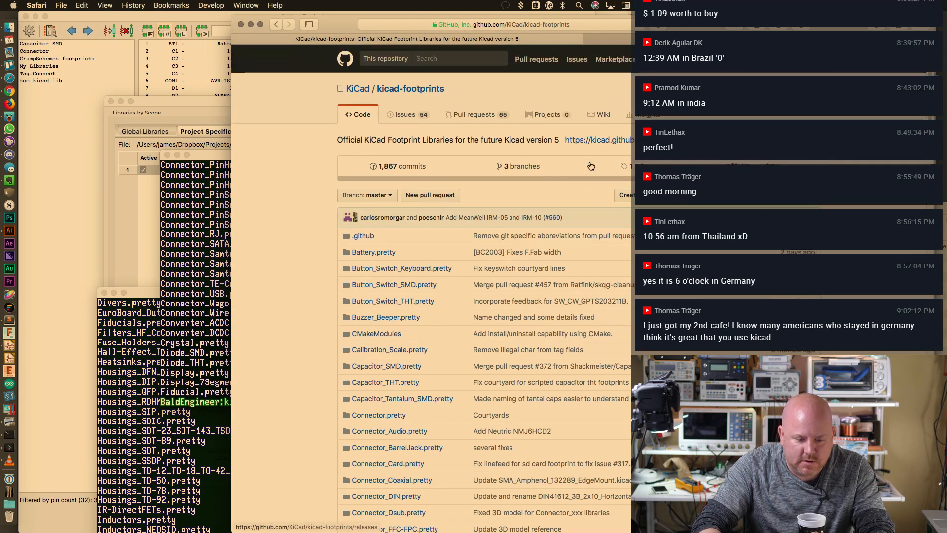
{"action": "left_click", "coordinate": [446, 59]}
{"action": "type", "text": "T"}
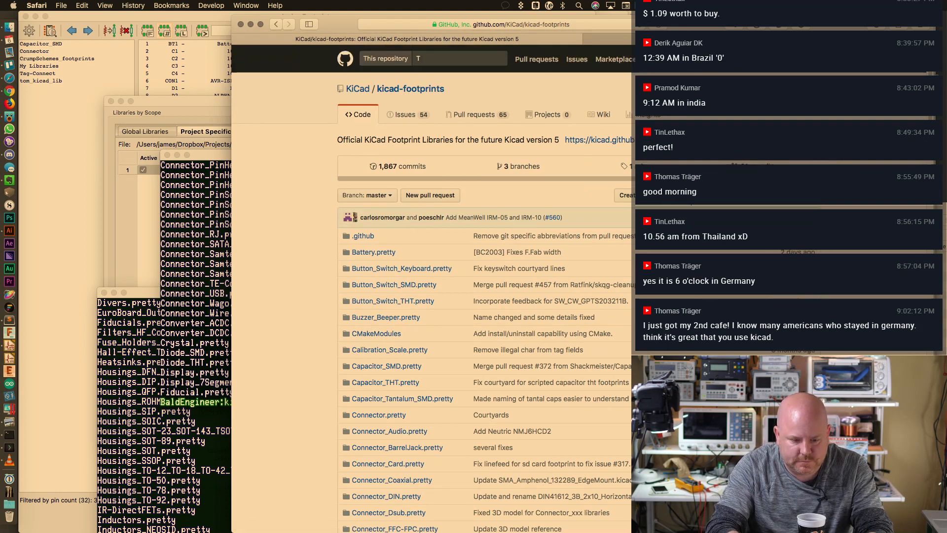
{"action": "type", "text": "QFP"}
{"action": "key", "text": "Return"}
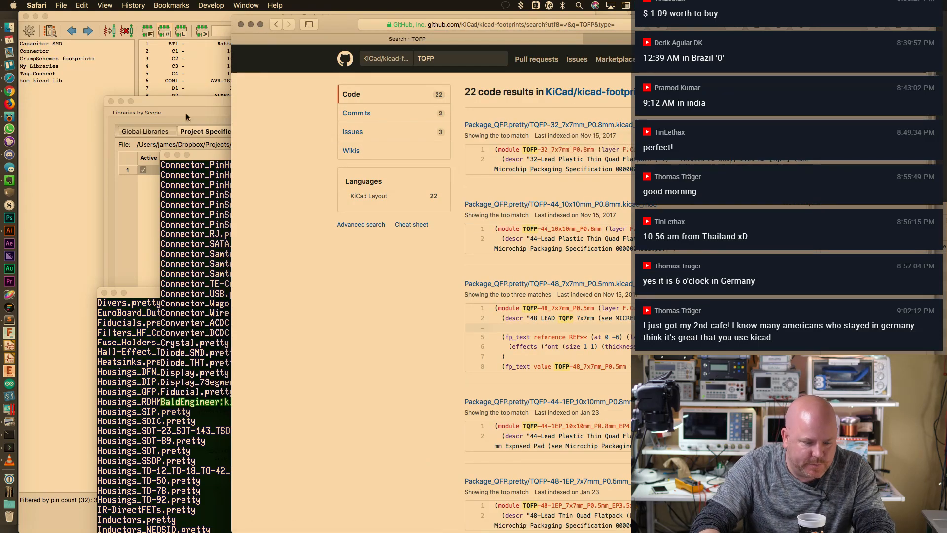
{"action": "left_click", "coordinate": [186, 117]}
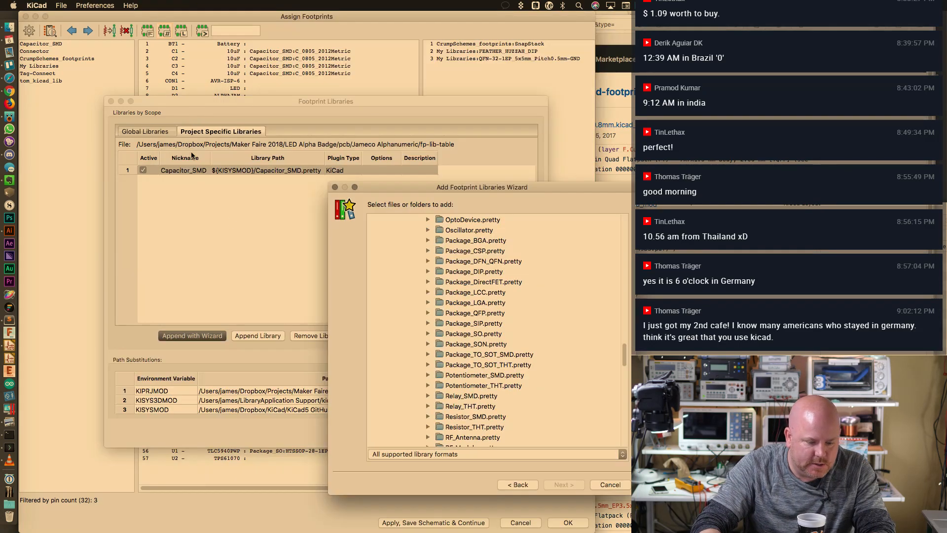
Add Package_QFP.pretty to the project's footprint libraries through the wizard
{"action": "left_click", "coordinate": [489, 313]}
{"action": "left_click", "coordinate": [554, 486]}
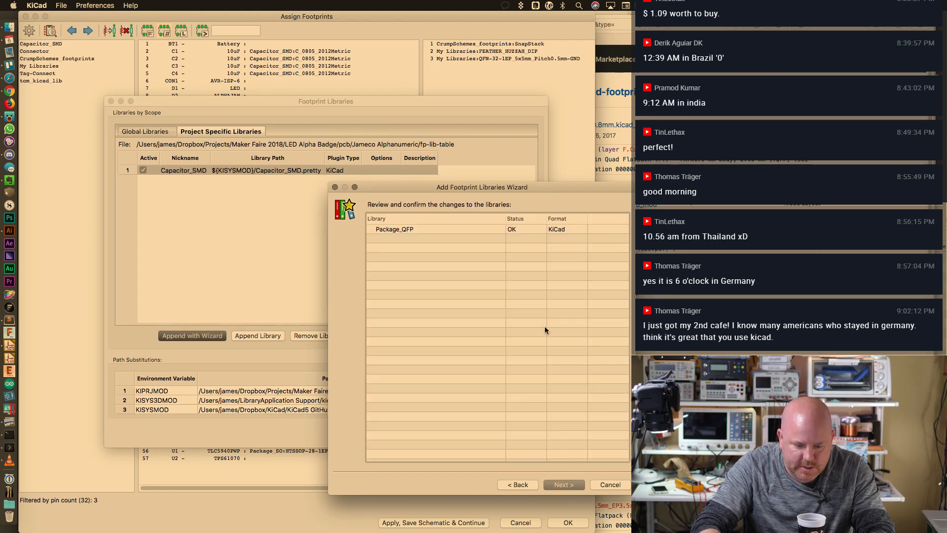
{"action": "left_click", "coordinate": [570, 485]}
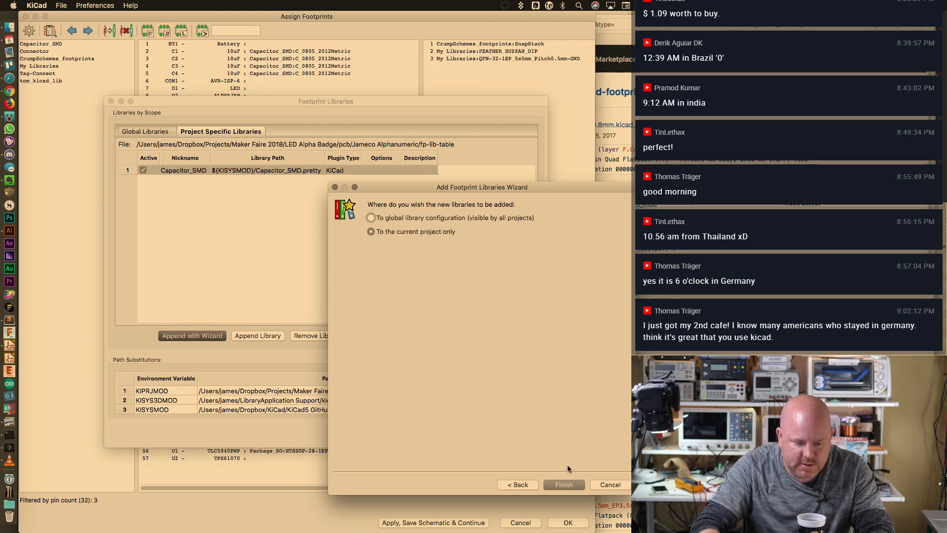
{"action": "left_click", "coordinate": [571, 481]}
{"action": "left_click", "coordinate": [508, 432]}
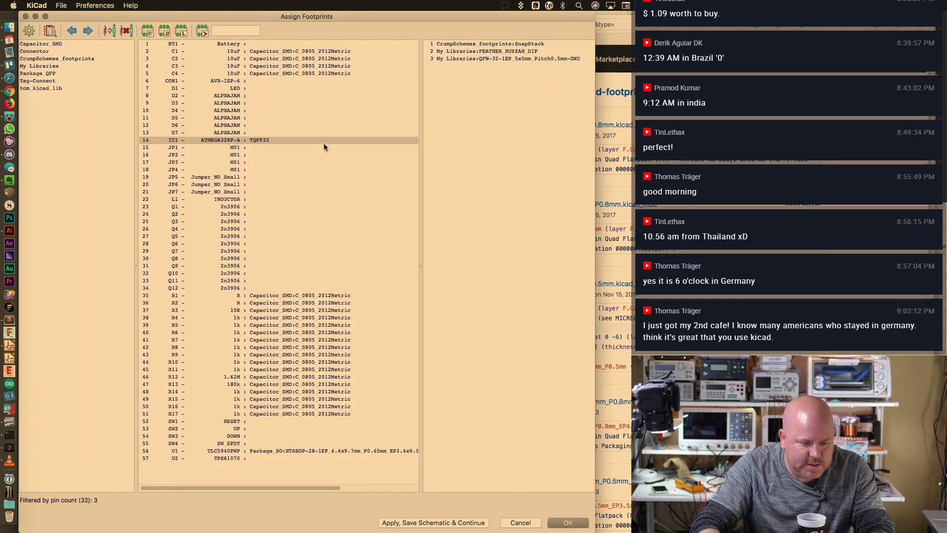
Compare IC1's LQFP-32 candidates with the TQFP search results, then accept the assignments
{"action": "left_click", "coordinate": [266, 140]}
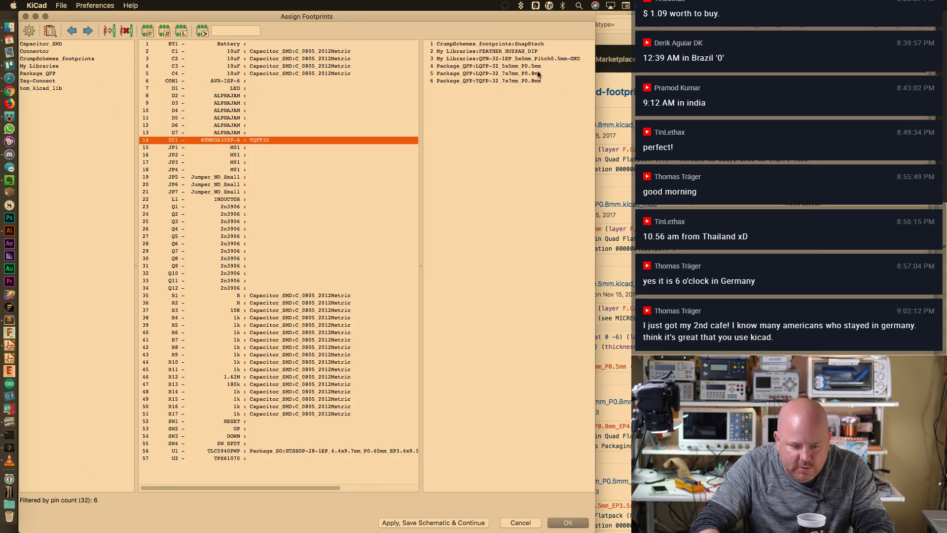
{"action": "left_click", "coordinate": [541, 67]}
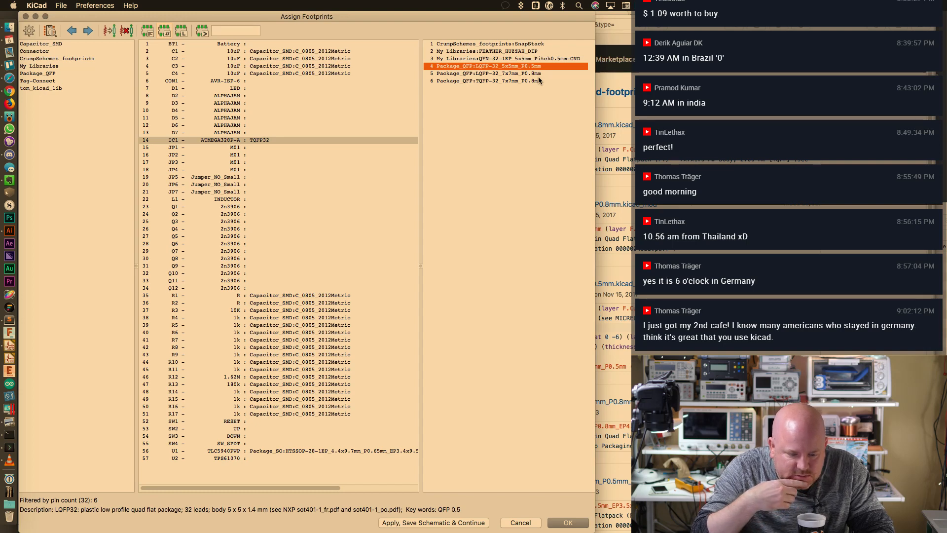
{"action": "key", "text": "super+Tab"}
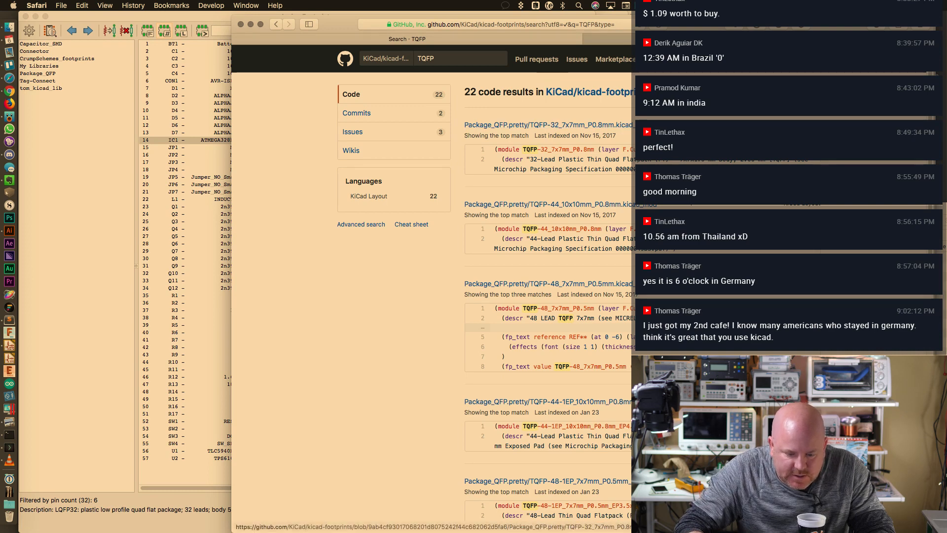
{"action": "left_click_drag", "start_coordinate": [652, 126], "coordinate": [532, 119]}
{"action": "left_click", "coordinate": [188, 140]}
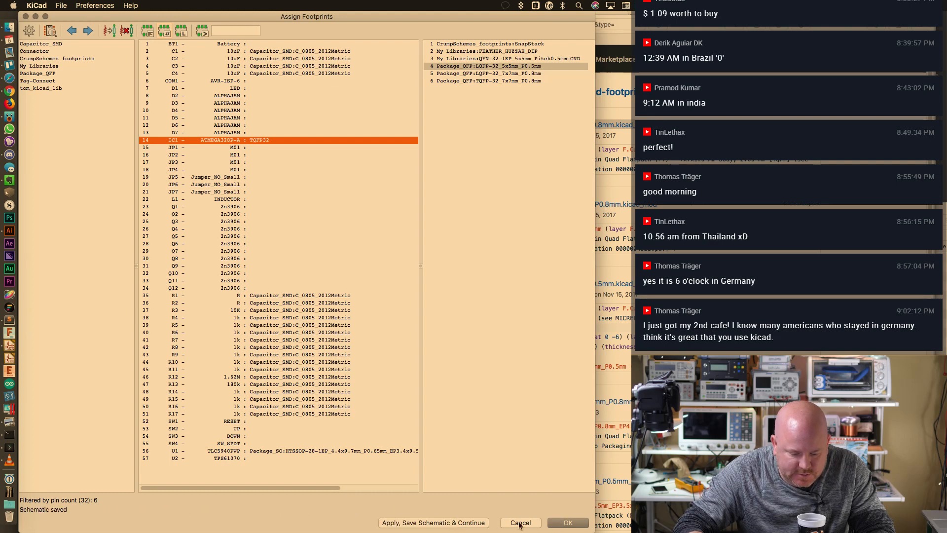
{"action": "left_click", "coordinate": [568, 523]}
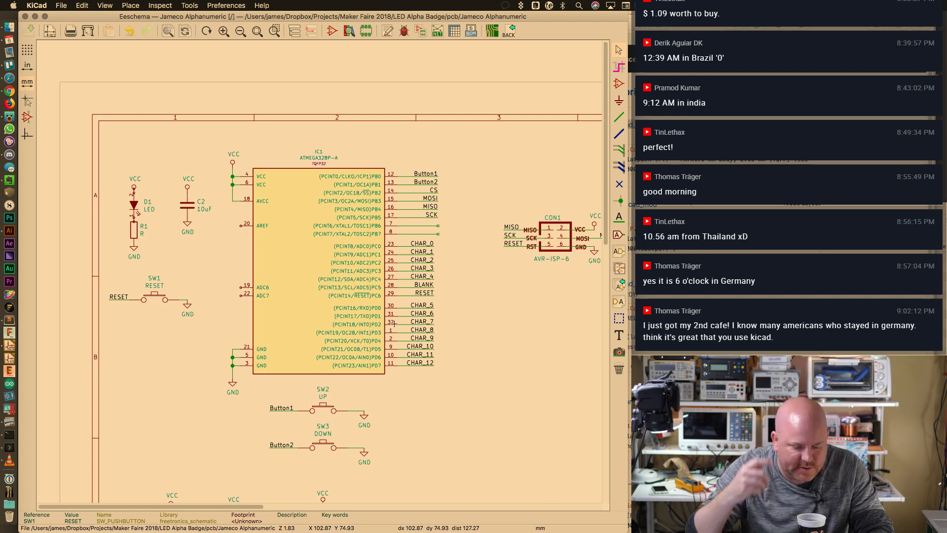
Set IC1's Footprint field to Package_QFP:TQFP-32_7x7mm_P0.8mm in Symbol Properties
{"action": "double_click", "coordinate": [335, 242]}
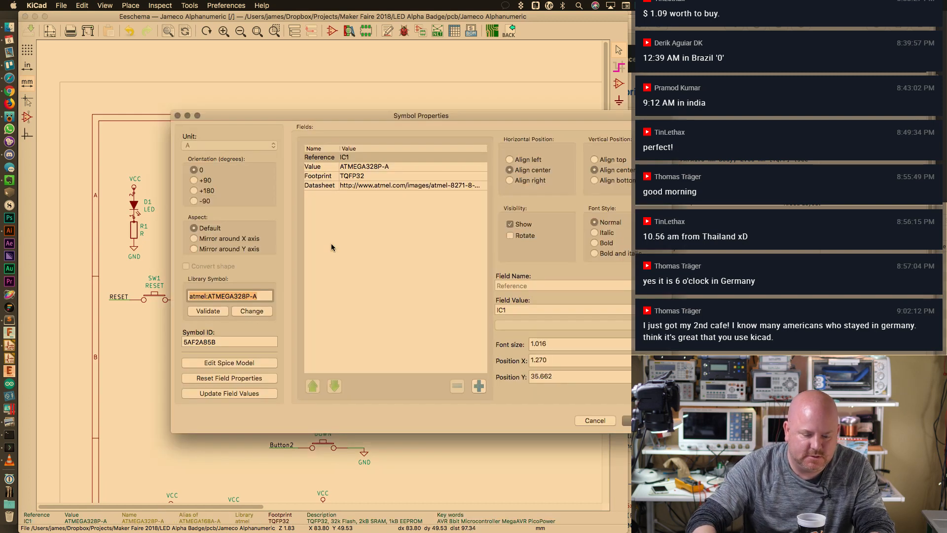
{"action": "left_click", "coordinate": [348, 176]}
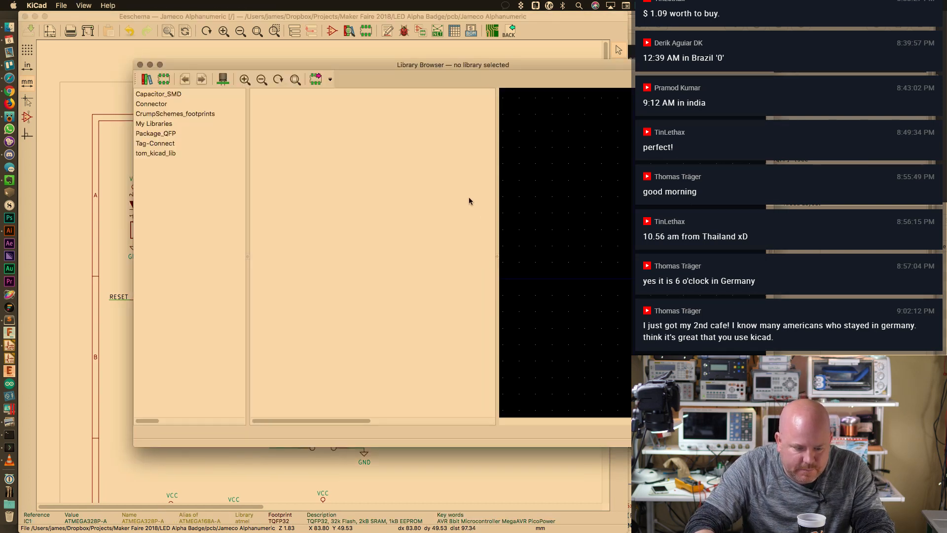
{"action": "left_click", "coordinate": [161, 133]}
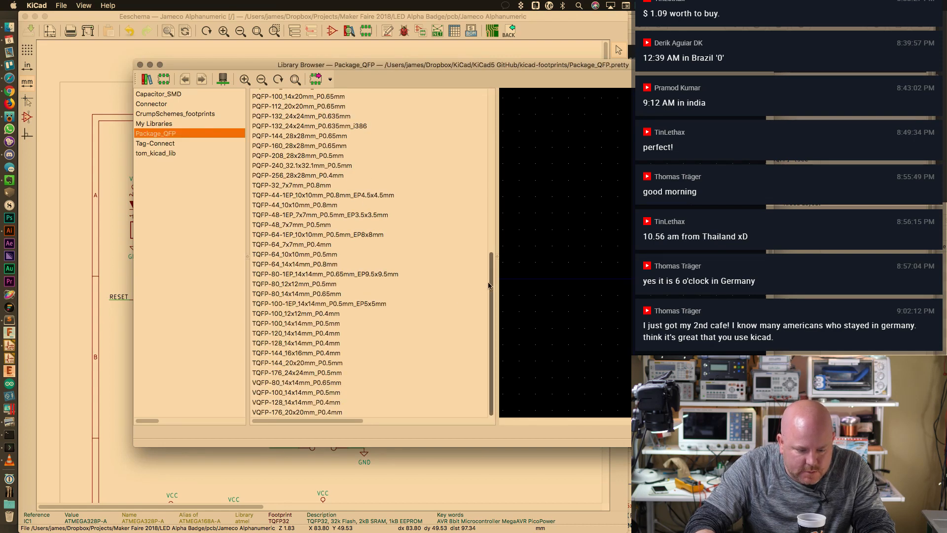
{"action": "scroll", "coordinate": [345, 257], "scroll_direction": "up", "scroll_amount": 3}
{"action": "left_click", "coordinate": [318, 225]}
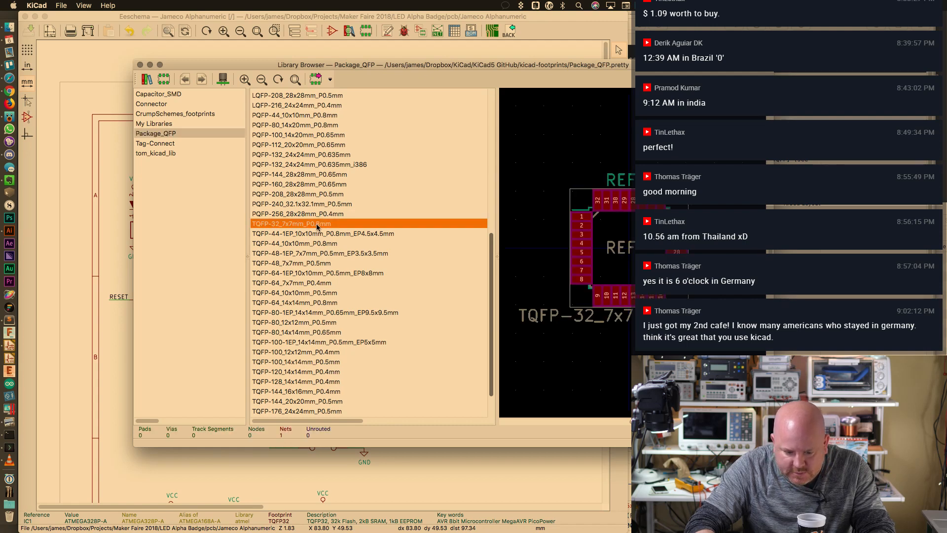
{"action": "double_click", "coordinate": [316, 224]}
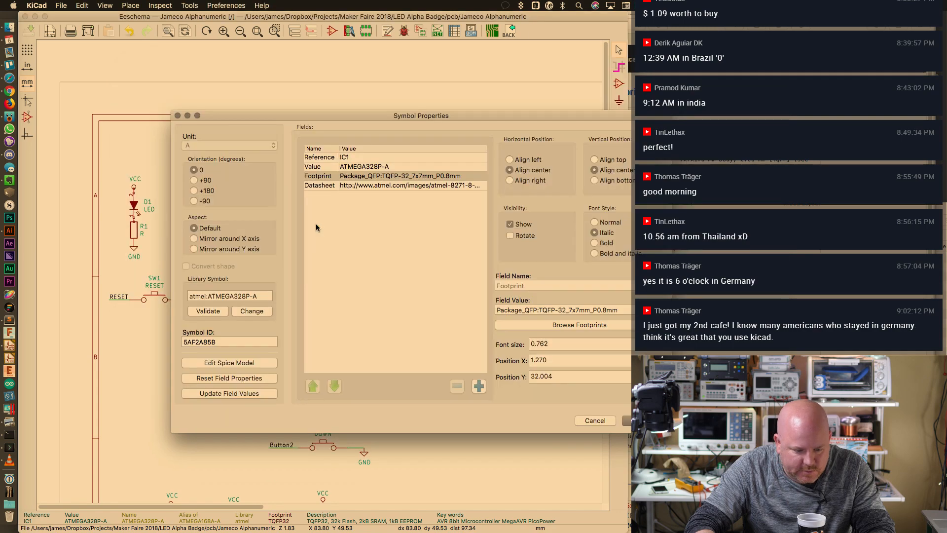
{"action": "key", "text": "Return"}
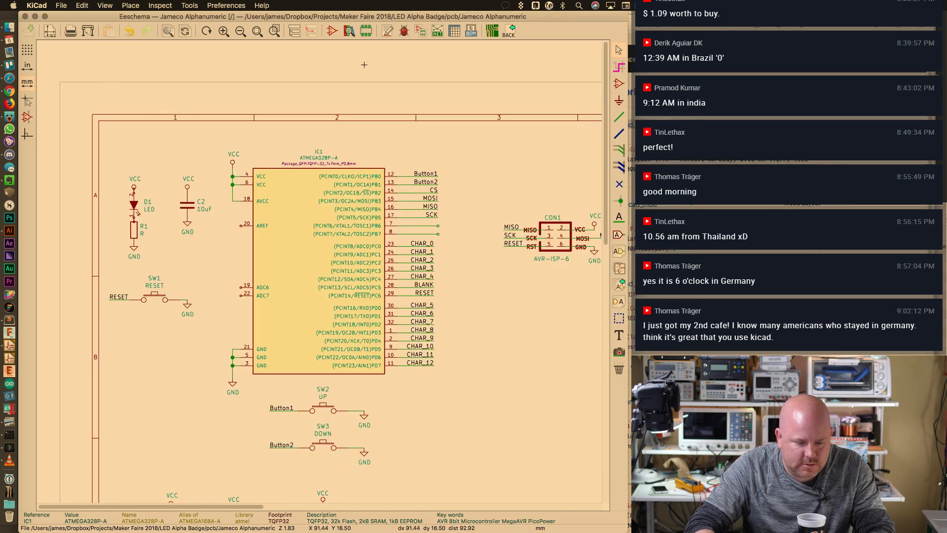
Reopen the footprint assignment tool and select IC1, then LED D1
{"action": "left_click", "coordinate": [420, 30]}
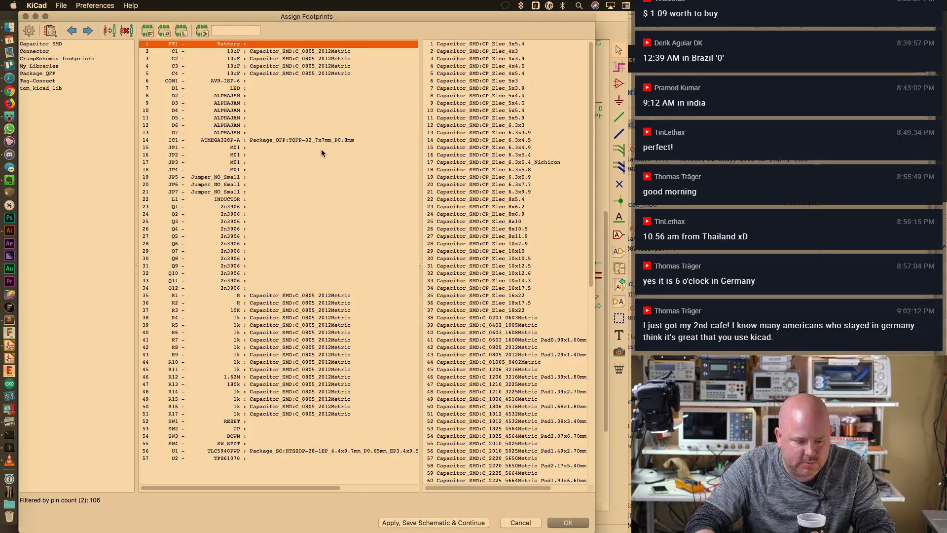
{"action": "left_click", "coordinate": [324, 140]}
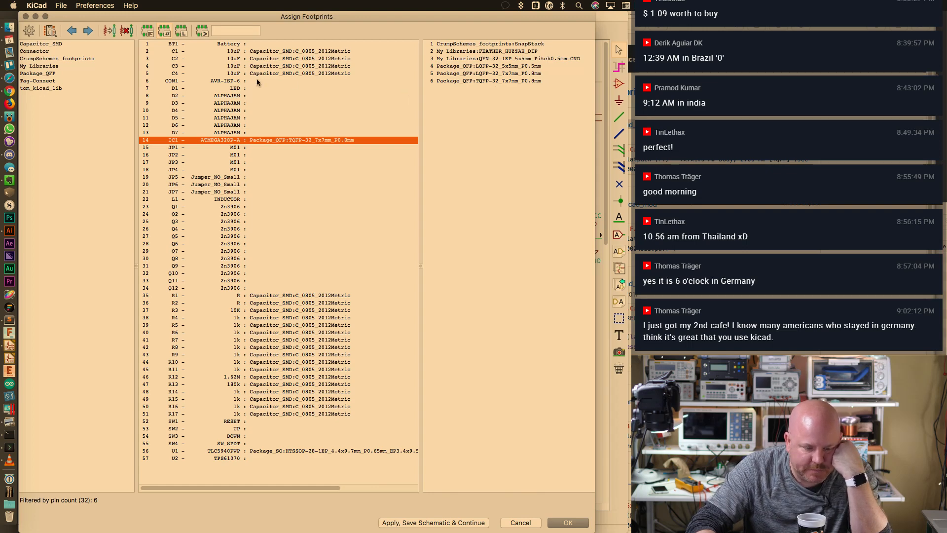
{"action": "left_click", "coordinate": [282, 88]}
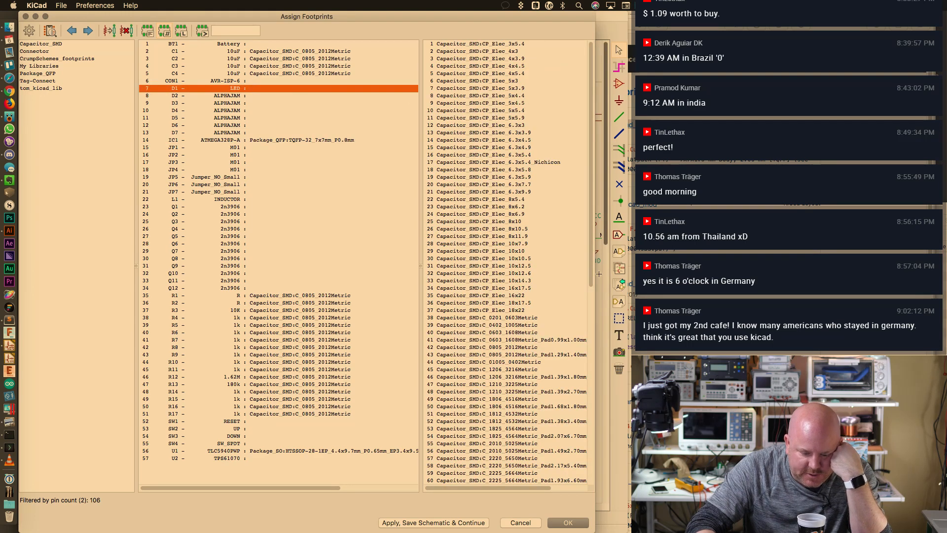
{"action": "scroll", "coordinate": [578, 382], "scroll_direction": "down", "scroll_amount": 9}
{"action": "scroll", "coordinate": [578, 380], "scroll_direction": "up", "scroll_amount": 9}
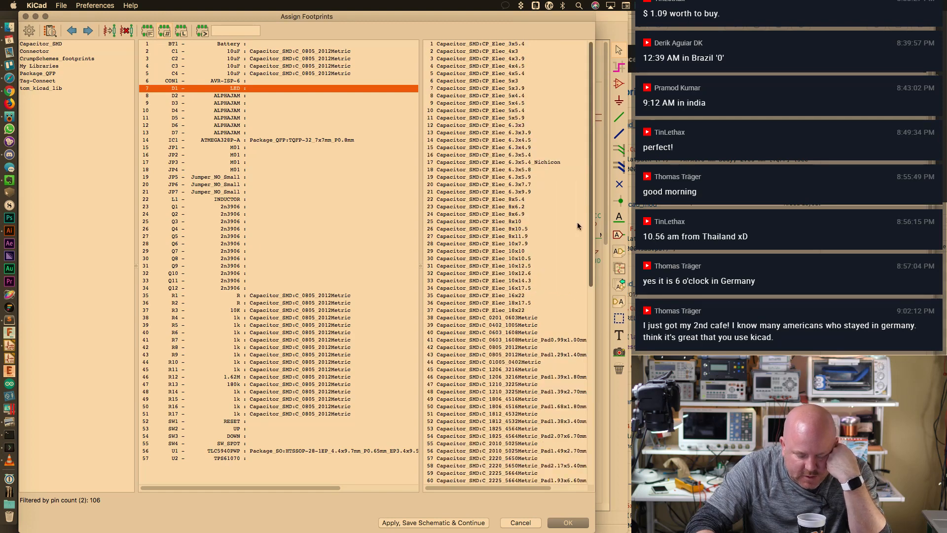
Check the path variable configuration and open the footprint library manager
{"action": "left_click", "coordinate": [96, 5]}
{"action": "left_click", "coordinate": [109, 19]}
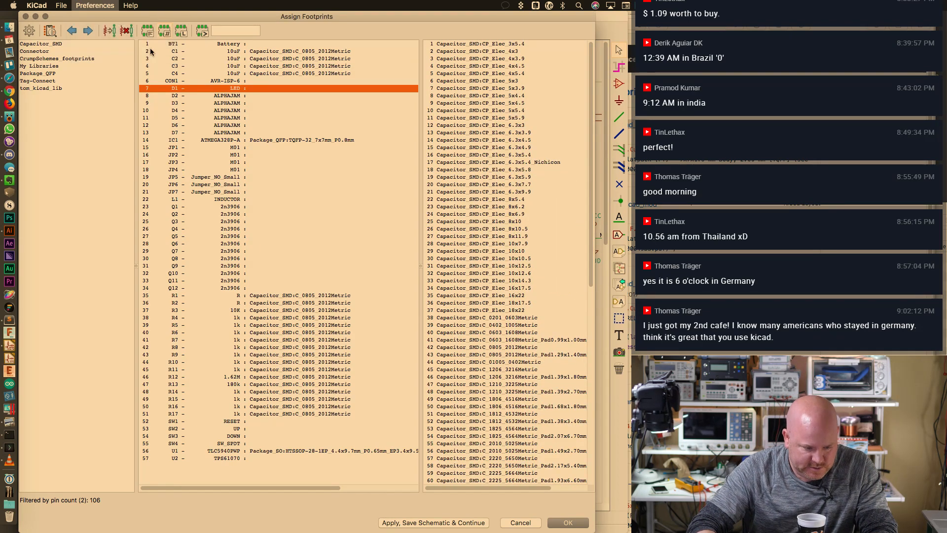
{"action": "key", "text": "Escape"}
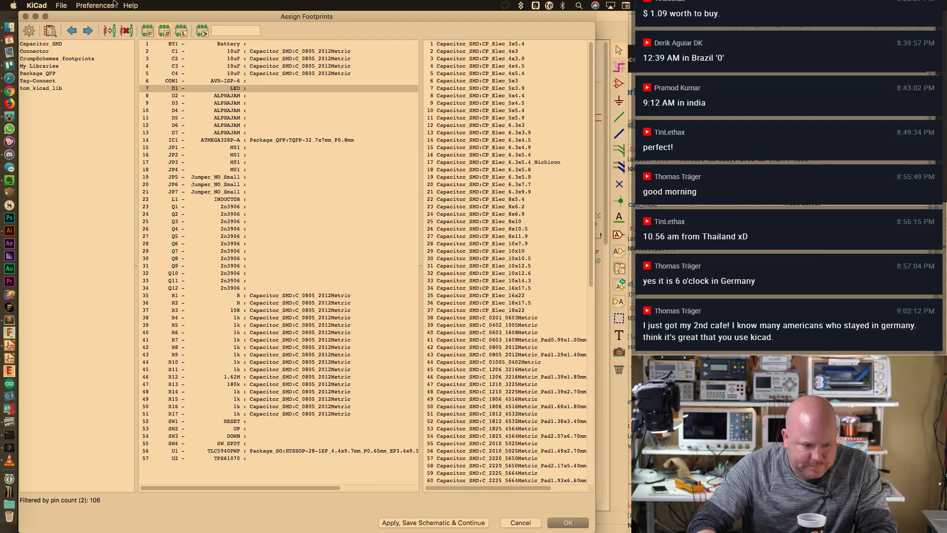
{"action": "left_click", "coordinate": [94, 5]}
{"action": "left_click", "coordinate": [113, 27]}
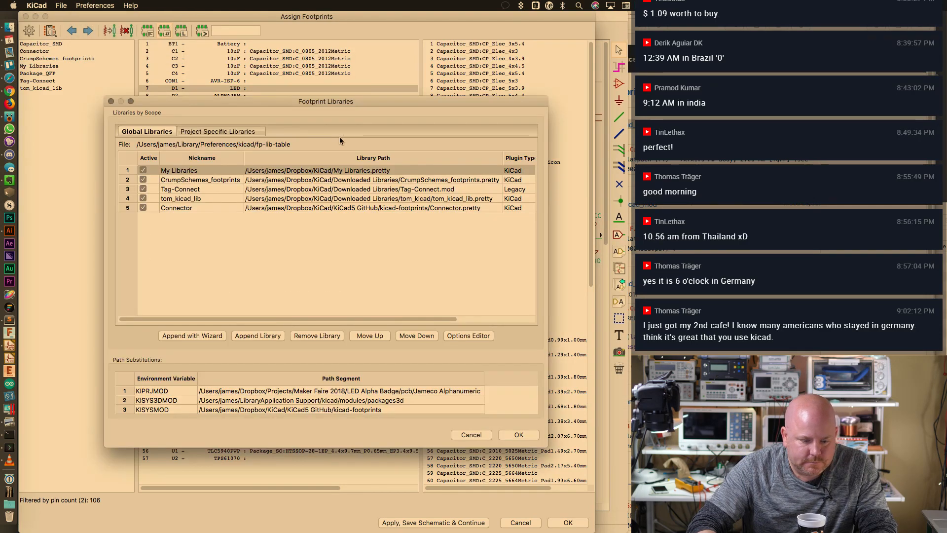
{"action": "key", "text": "Escape"}
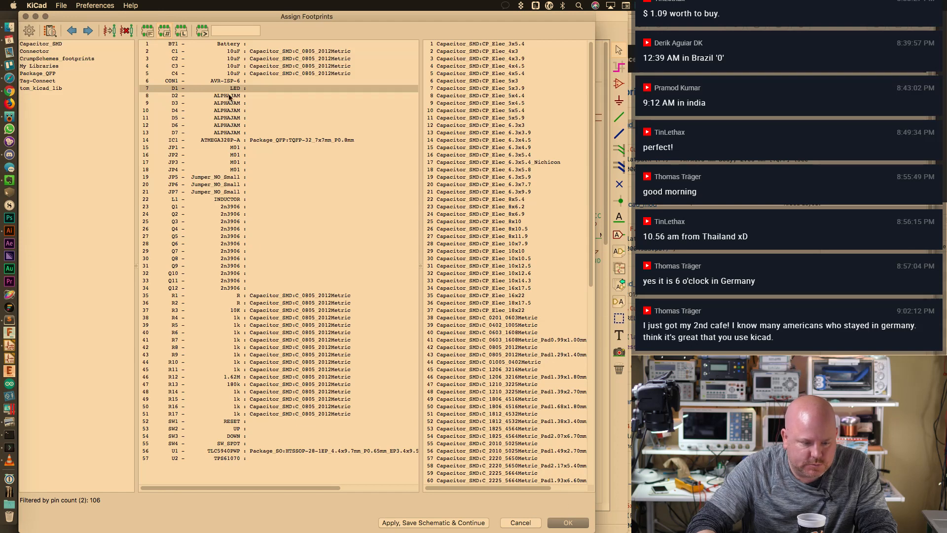
{"action": "left_click", "coordinate": [95, 6]}
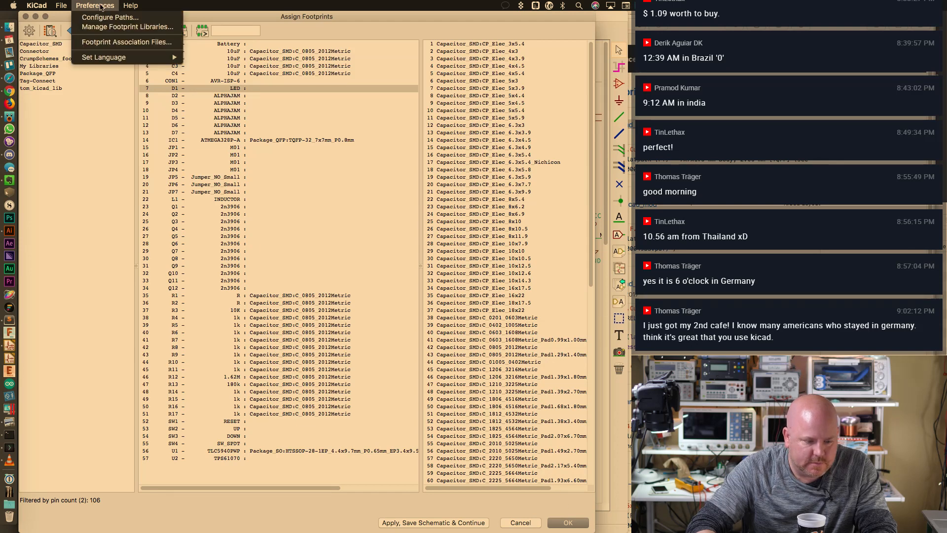
{"action": "left_click", "coordinate": [113, 27]}
Add LED_SMD.pretty as a project-specific footprint library, then reselect LED D1
{"action": "left_click", "coordinate": [228, 131]}
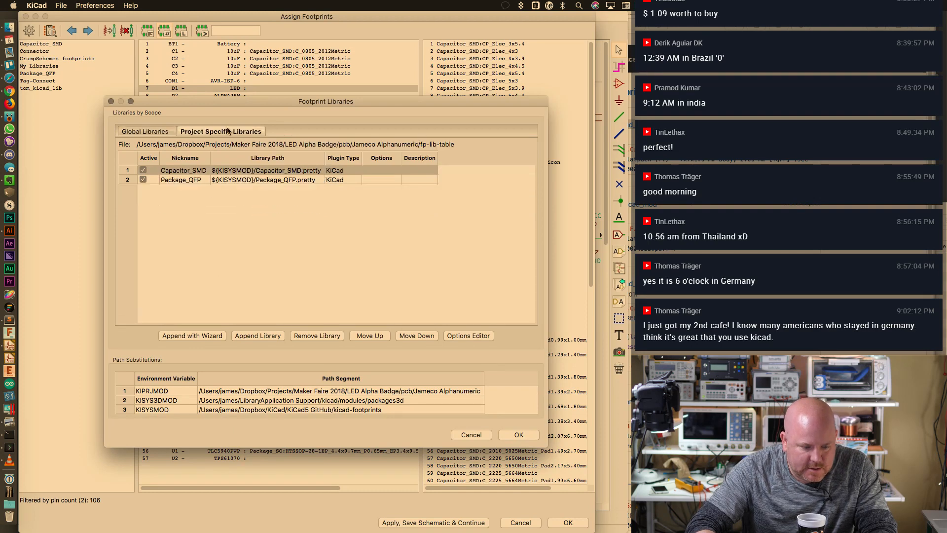
{"action": "left_click", "coordinate": [208, 334]}
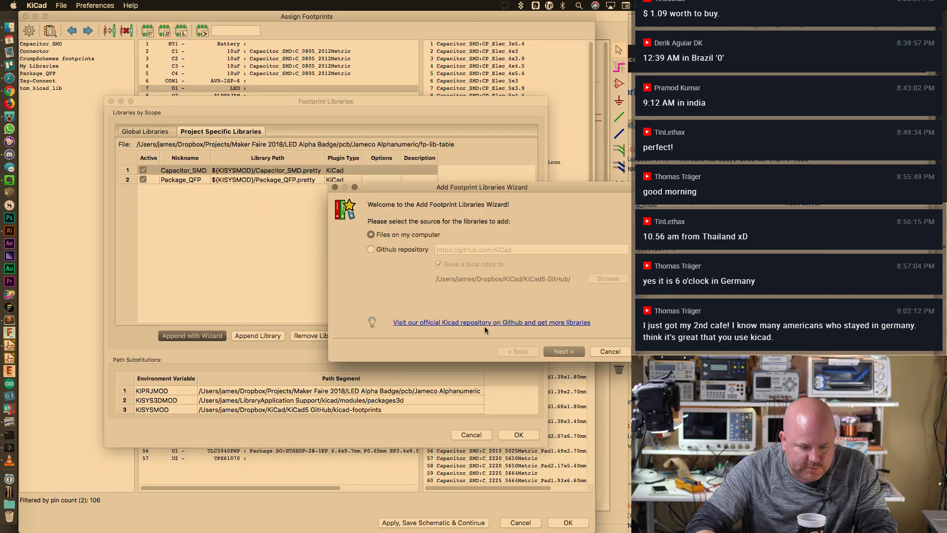
{"action": "left_click", "coordinate": [562, 351]}
{"action": "scroll", "coordinate": [624, 281], "scroll_direction": "down", "scroll_amount": 10}
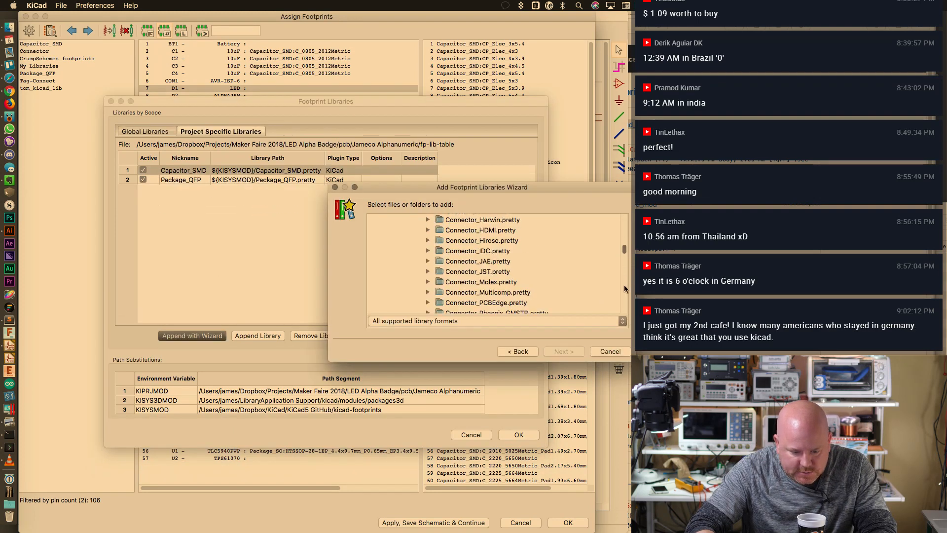
{"action": "scroll", "coordinate": [625, 289], "scroll_direction": "down", "scroll_amount": 10}
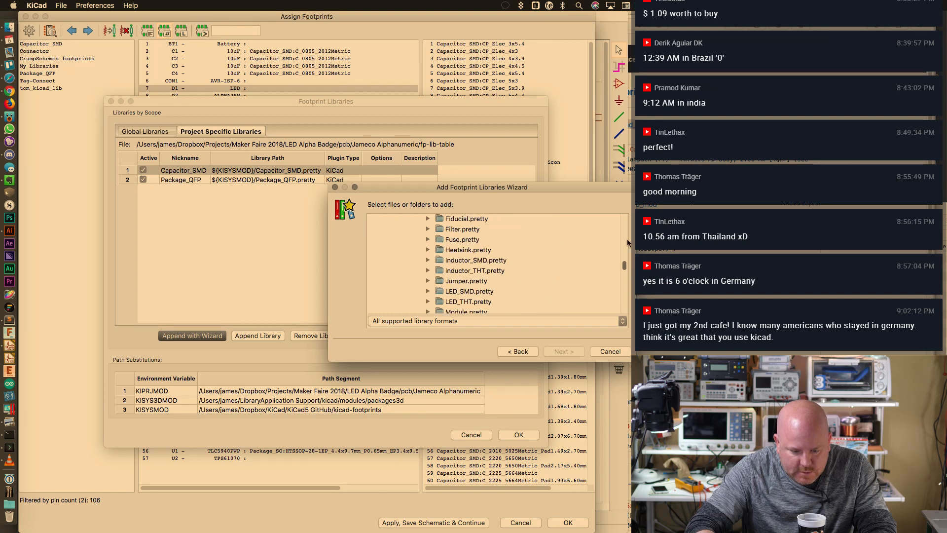
{"action": "left_click", "coordinate": [485, 292]}
{"action": "left_click", "coordinate": [564, 351]}
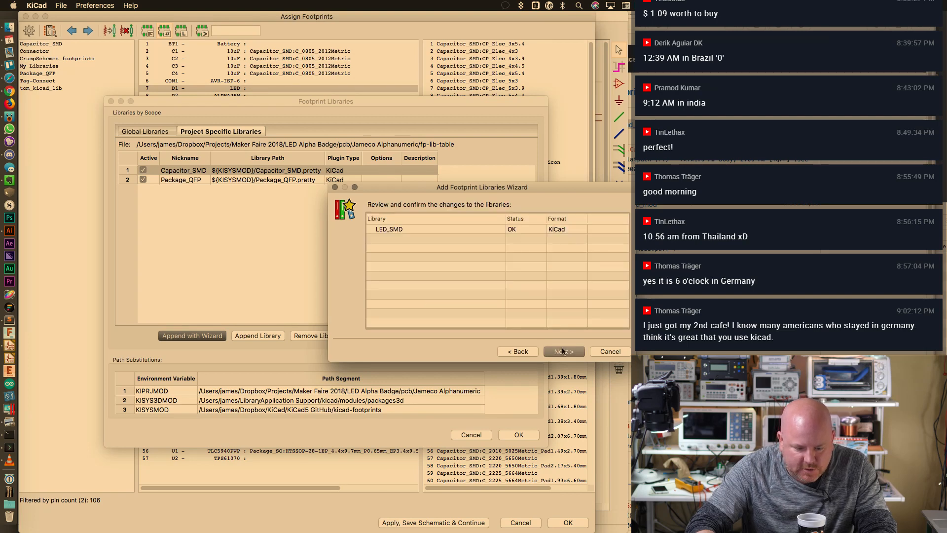
{"action": "left_click", "coordinate": [564, 352]}
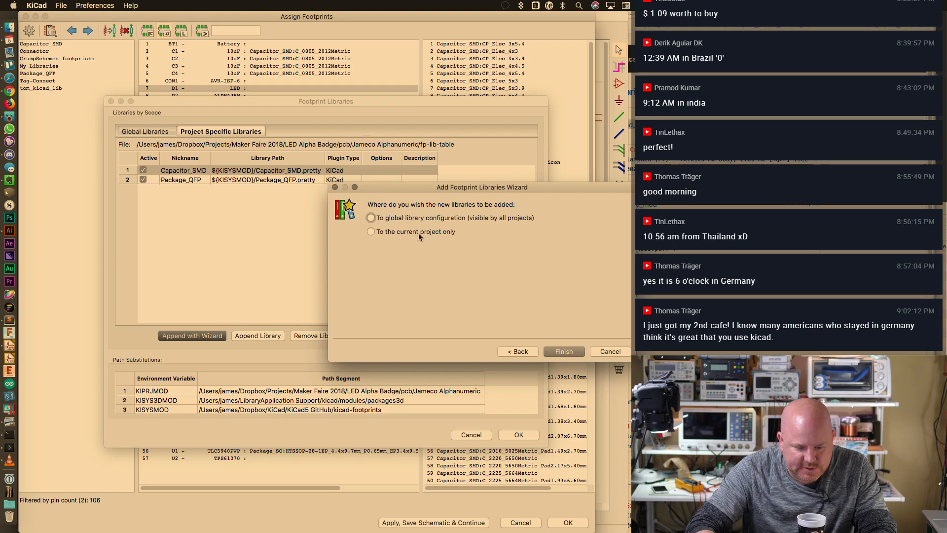
{"action": "left_click", "coordinate": [425, 232]}
{"action": "left_click", "coordinate": [563, 351]}
{"action": "left_click", "coordinate": [519, 435]}
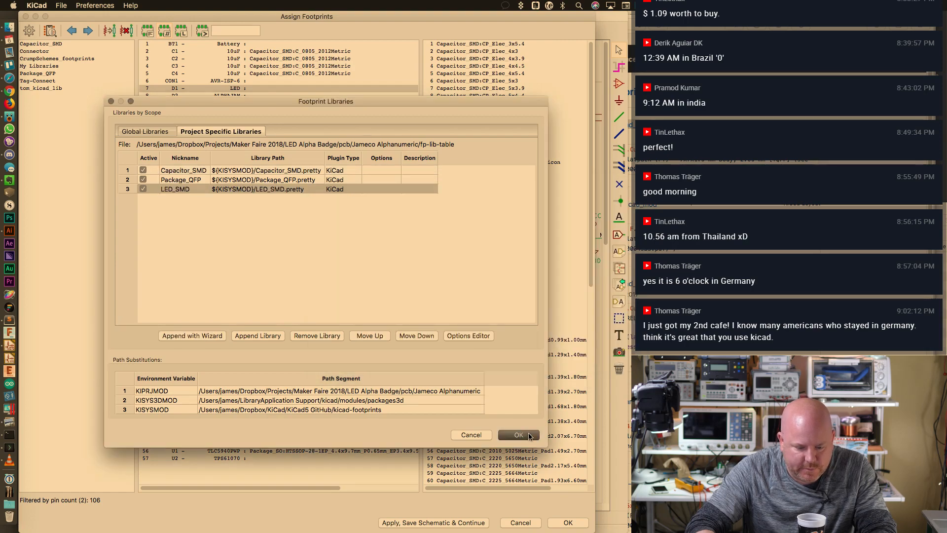
{"action": "left_click", "coordinate": [263, 80]}
{"action": "left_click", "coordinate": [264, 88]}
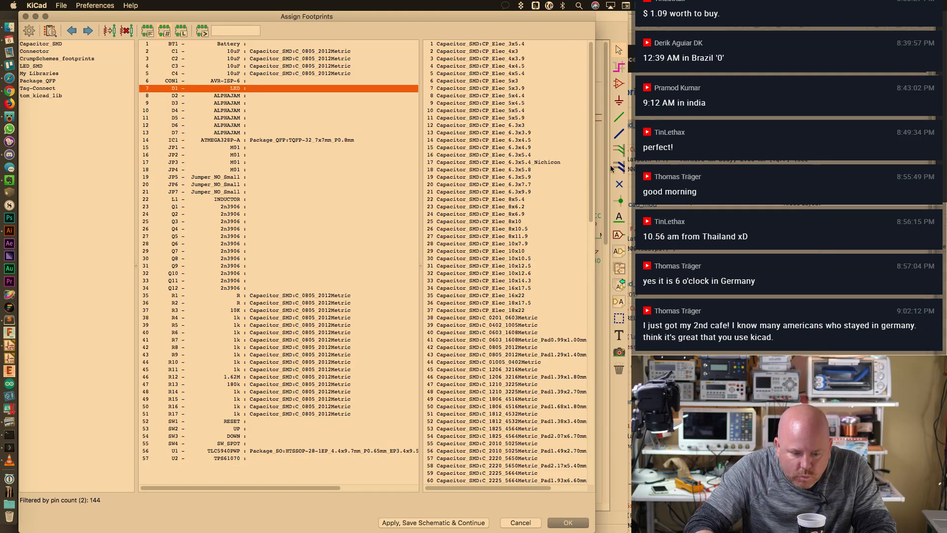
Compare the LED 1806, 1206 and castellated 1206 footprint variants for D1
{"action": "scroll", "coordinate": [574, 412], "scroll_direction": "down", "scroll_amount": 10}
{"action": "scroll", "coordinate": [578, 395], "scroll_direction": "up", "scroll_amount": 2}
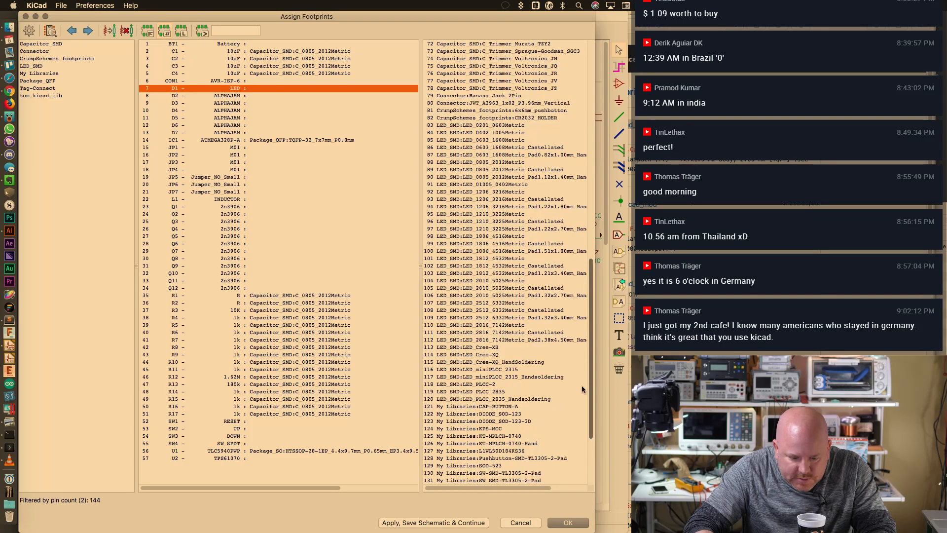
{"action": "left_click", "coordinate": [508, 237]}
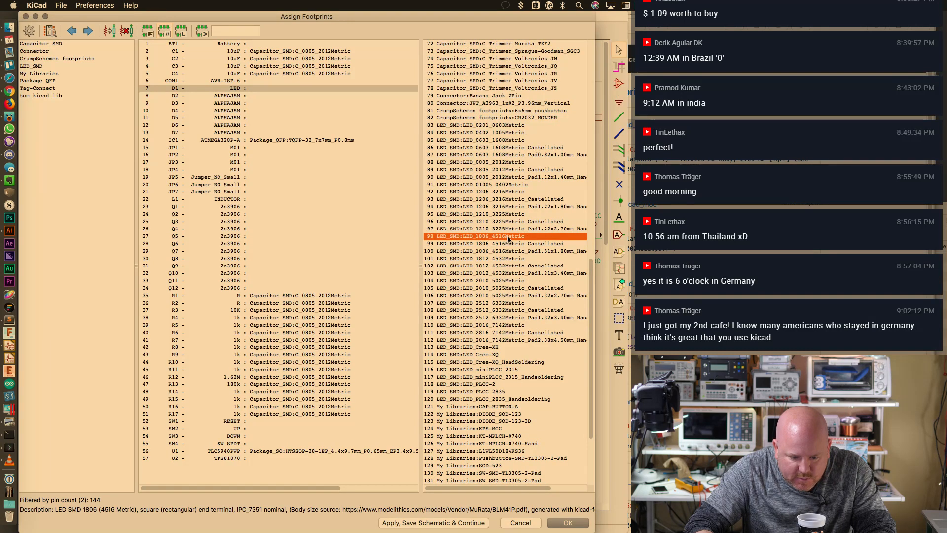
{"action": "left_click", "coordinate": [510, 193]}
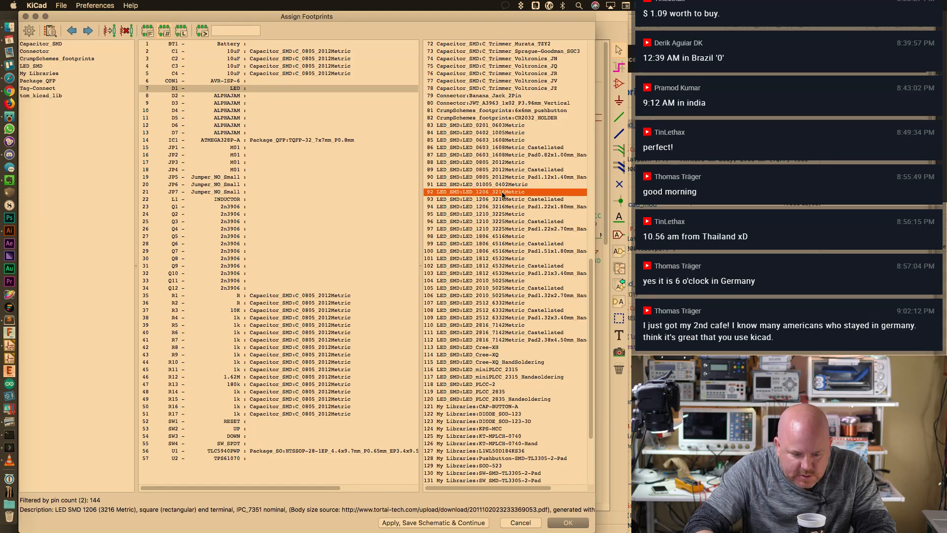
{"action": "left_click", "coordinate": [543, 200]}
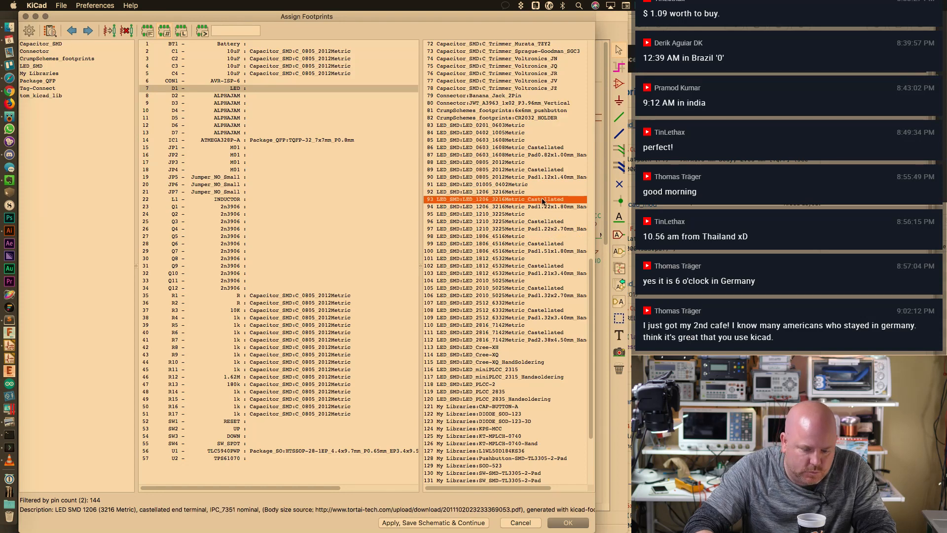
Assign LED_SMD:LED_1206_3216Metric to D1, then select JP1
{"action": "left_click", "coordinate": [542, 192]}
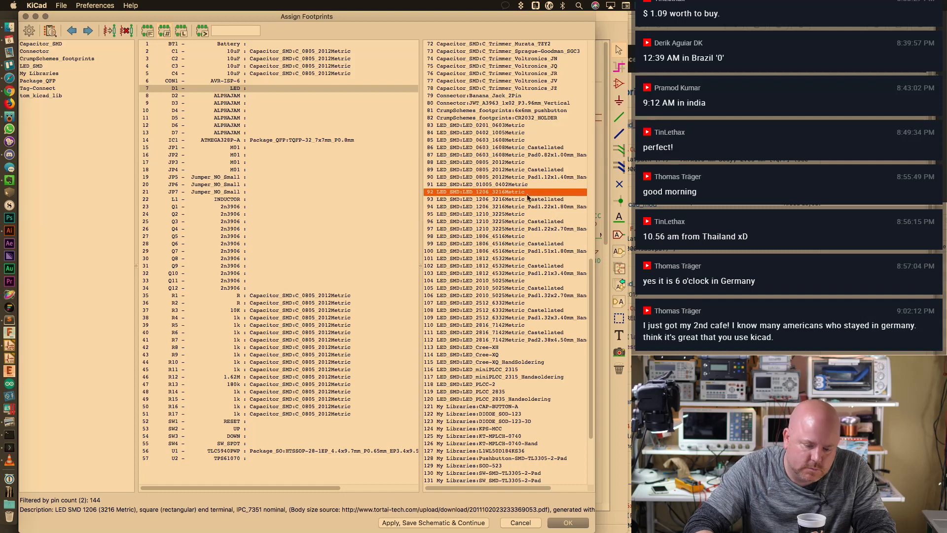
{"action": "double_click", "coordinate": [542, 192]}
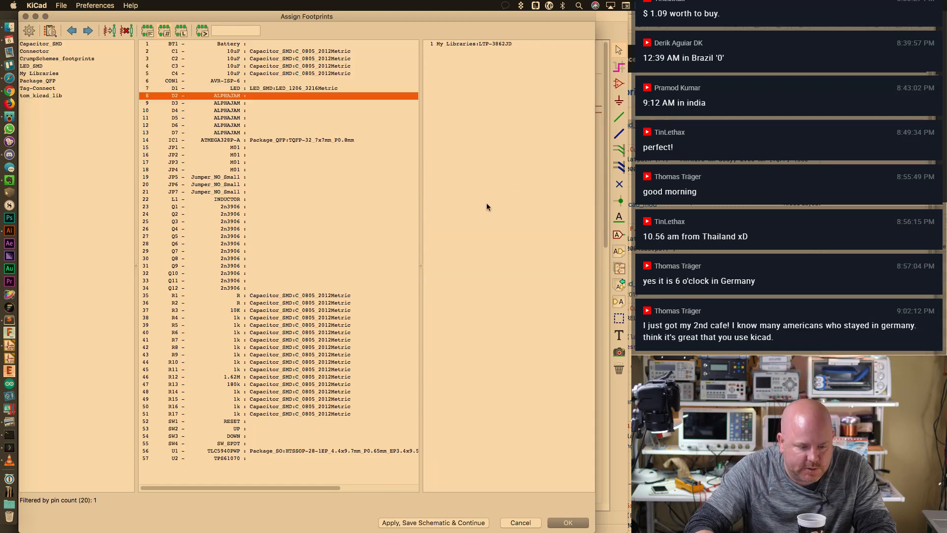
{"action": "left_click", "coordinate": [259, 148]}
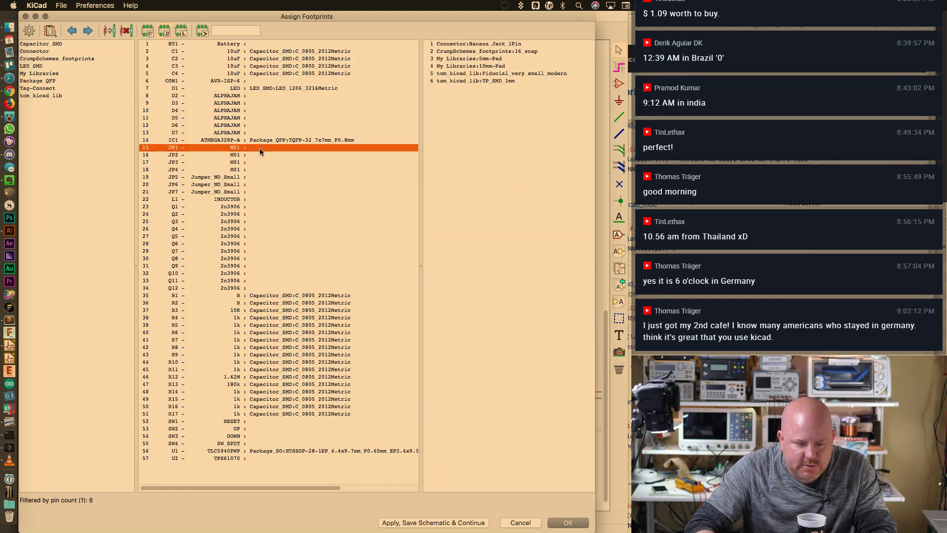
{"action": "left_click", "coordinate": [94, 5]}
Start the add-library wizard and select the MountingHole.pretty folder
{"action": "left_click", "coordinate": [127, 25]}
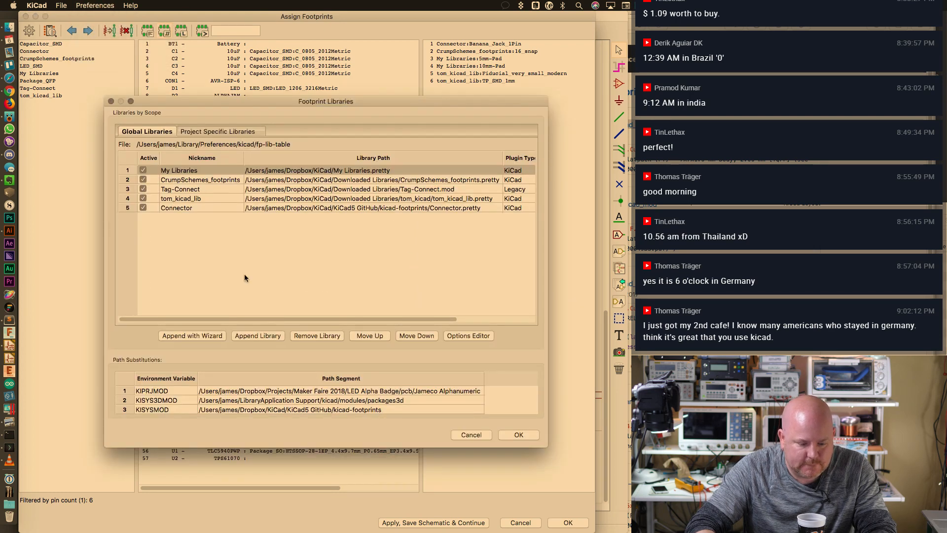
{"action": "left_click", "coordinate": [213, 336]}
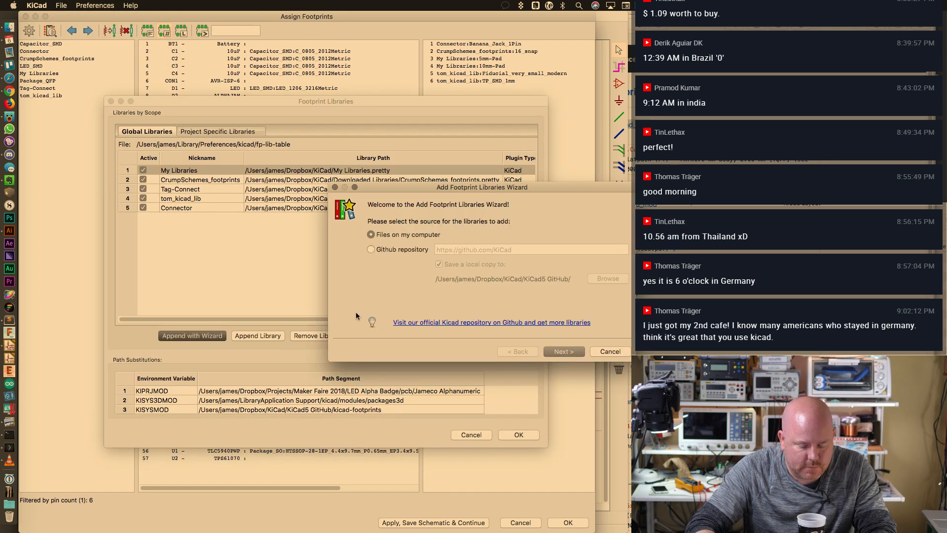
{"action": "left_click", "coordinate": [578, 351]}
{"action": "left_click_drag", "start_coordinate": [624, 241], "coordinate": [626, 279]}
{"action": "scroll", "coordinate": [626, 279], "scroll_direction": "down", "scroll_amount": 5}
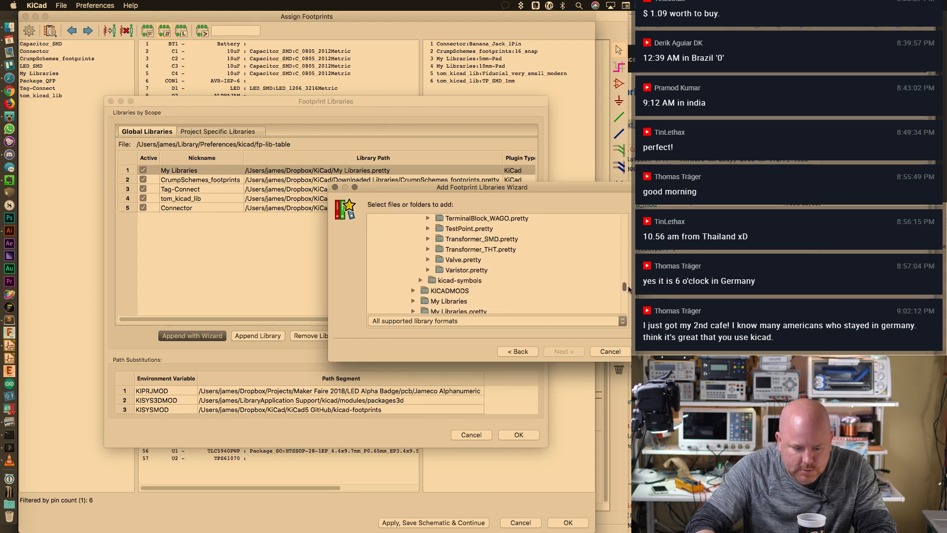
{"action": "scroll", "coordinate": [626, 279], "scroll_direction": "up", "scroll_amount": 7}
{"action": "left_click_drag", "start_coordinate": [629, 278], "coordinate": [628, 270]}
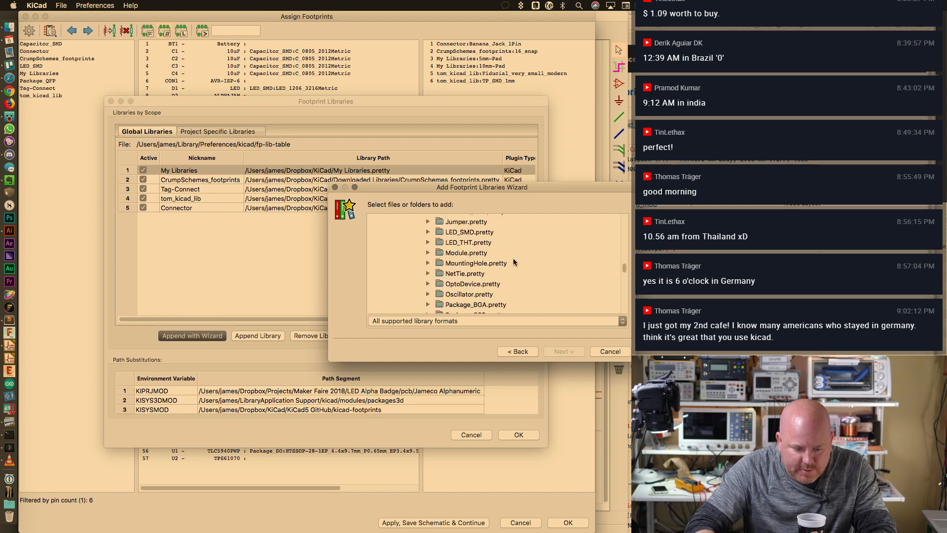
{"action": "left_click", "coordinate": [476, 263]}
Add MountingHole as a global library and save the library table
{"action": "left_click", "coordinate": [571, 350]}
{"action": "left_click", "coordinate": [561, 351]}
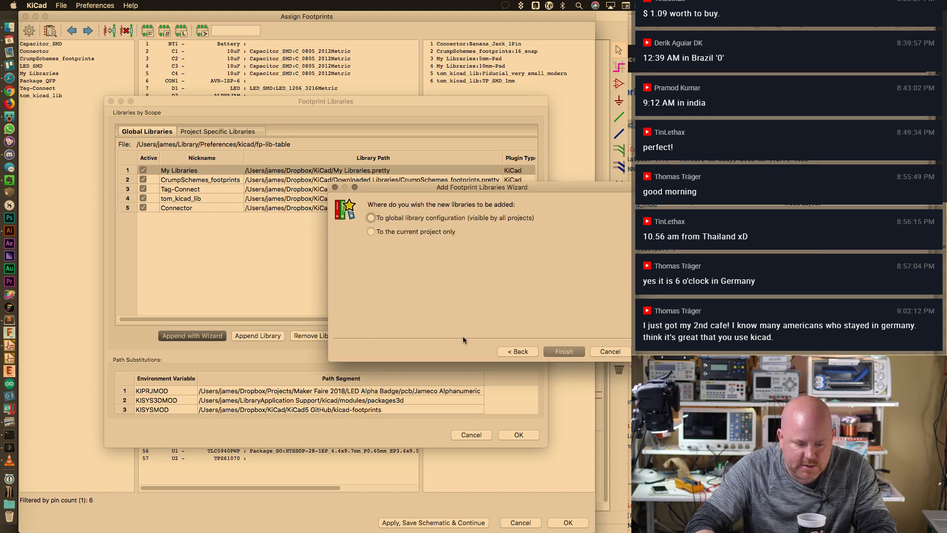
{"action": "left_click", "coordinate": [512, 219]}
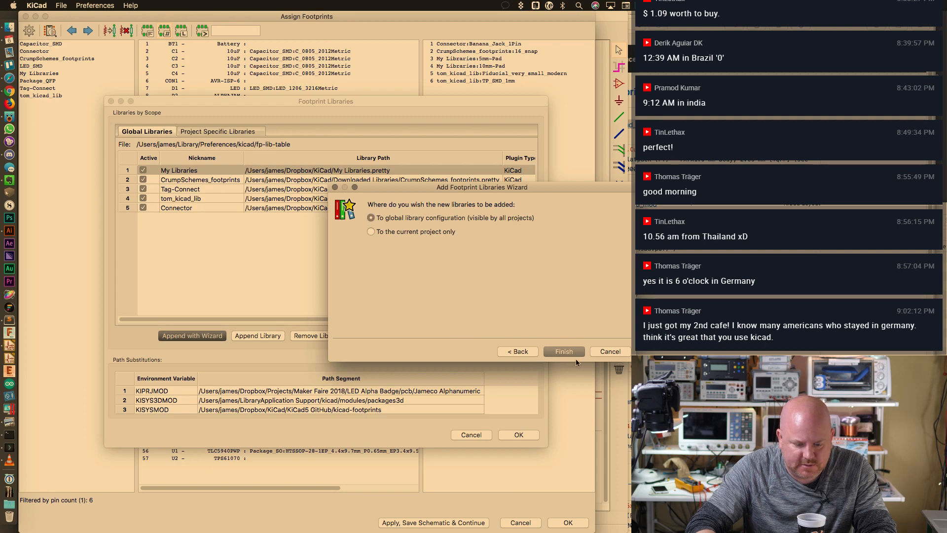
{"action": "left_click", "coordinate": [568, 352]}
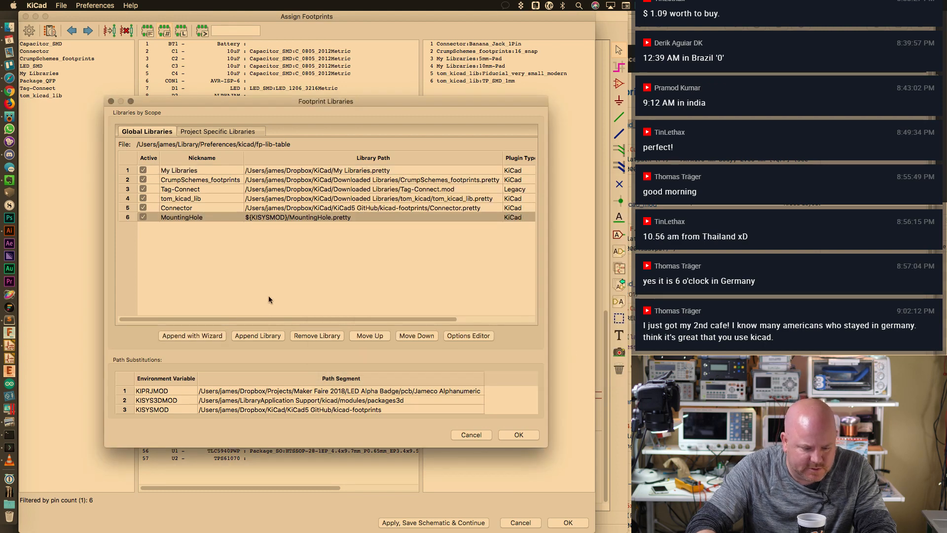
{"action": "left_click", "coordinate": [298, 210]}
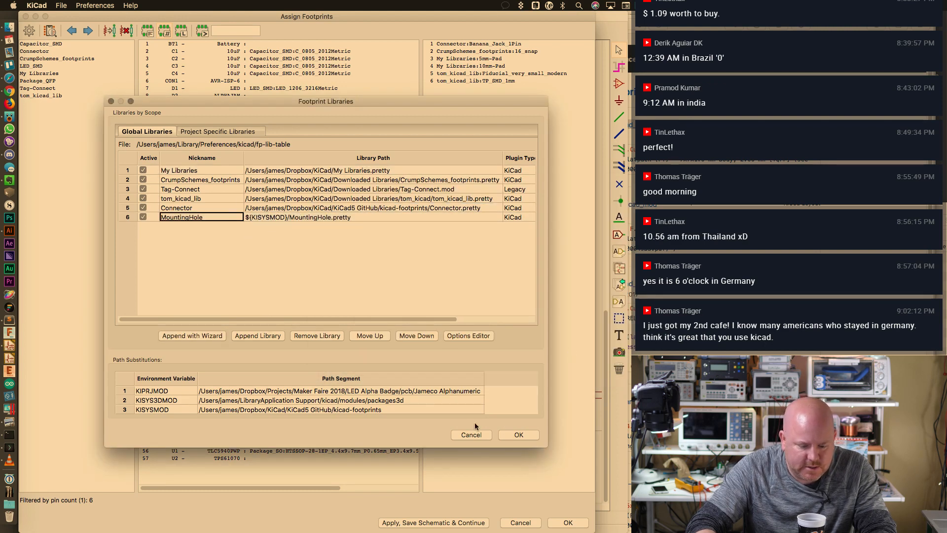
{"action": "left_click", "coordinate": [518, 434]}
Assign MountingHole_3.2mm_M3_Pad_Via to JP1, JP2, JP3 and JP4
{"action": "left_click", "coordinate": [203, 146]}
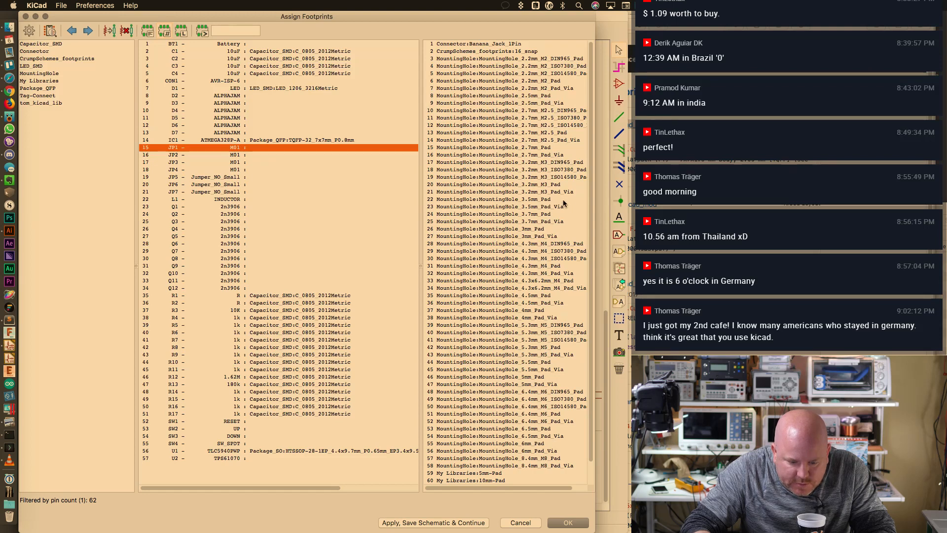
{"action": "left_click", "coordinate": [562, 185]}
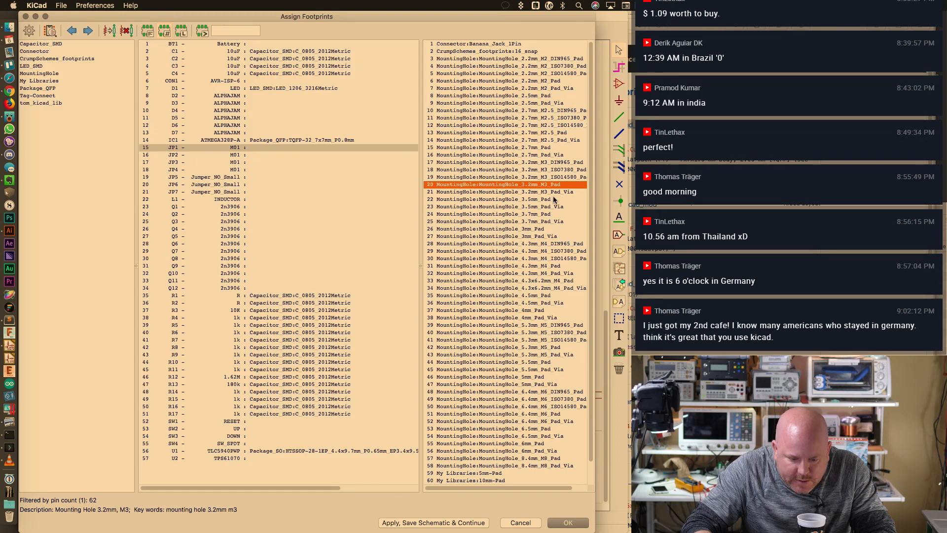
{"action": "left_click", "coordinate": [552, 193]}
{"action": "double_click", "coordinate": [546, 192]}
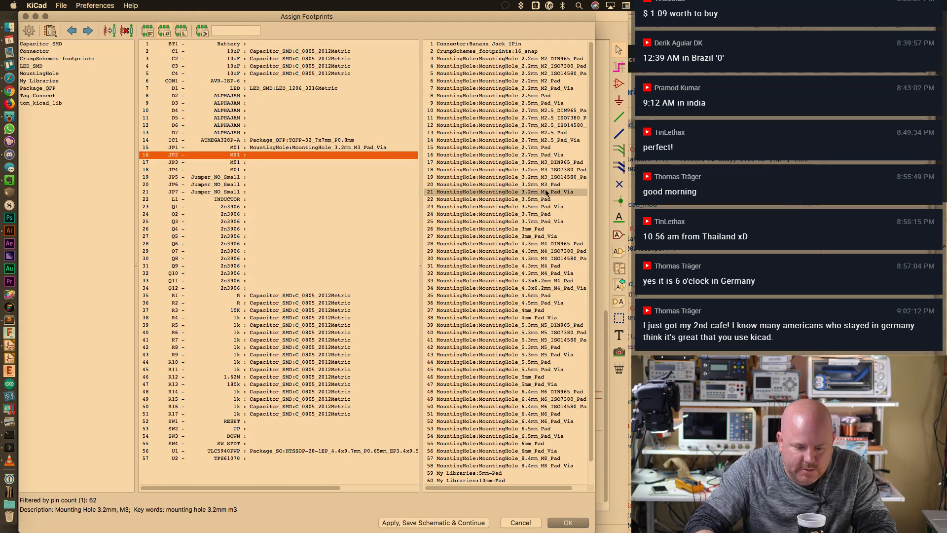
{"action": "double_click", "coordinate": [547, 192]}
{"action": "double_click", "coordinate": [547, 192]}
{"action": "double_click", "coordinate": [546, 192]}
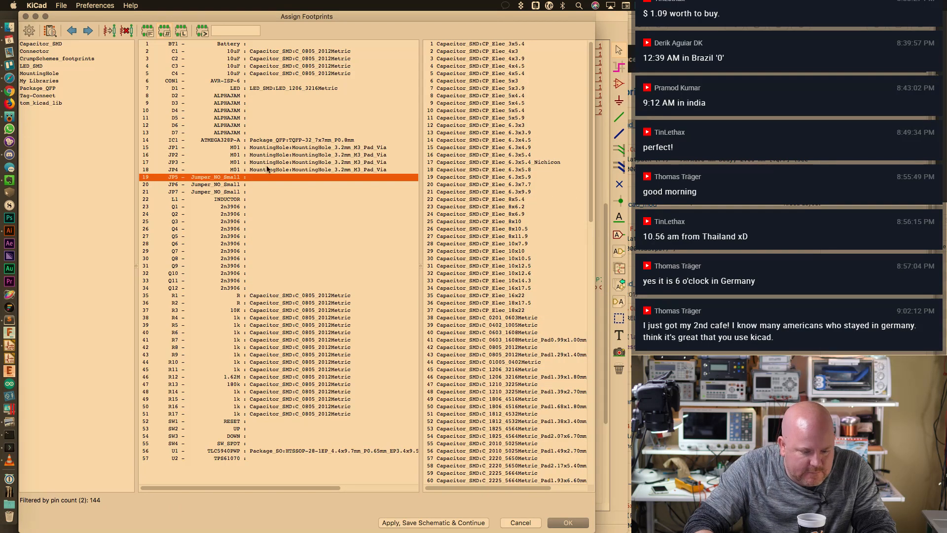
Select inductor L1 and browse its footprint list
{"action": "left_click", "coordinate": [246, 199]}
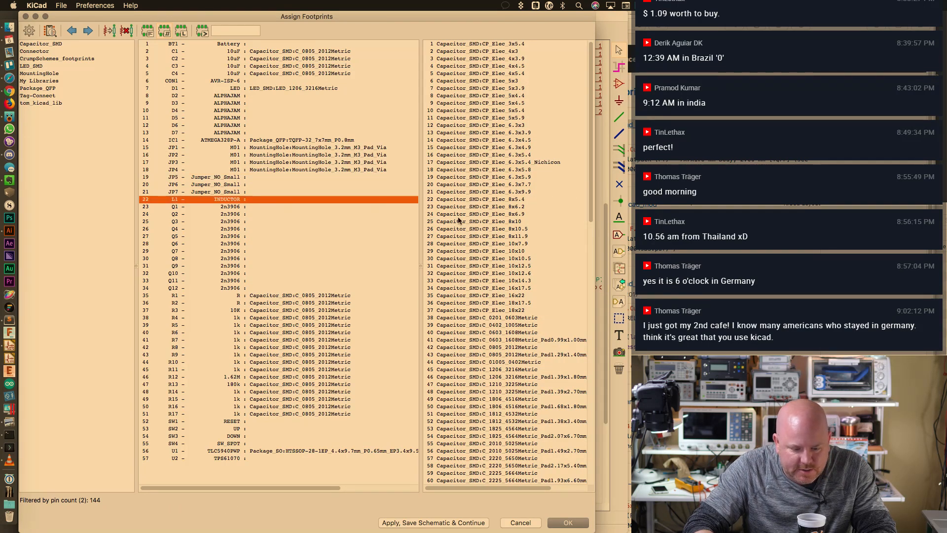
{"action": "scroll", "coordinate": [593, 306], "scroll_direction": "down", "scroll_amount": 10}
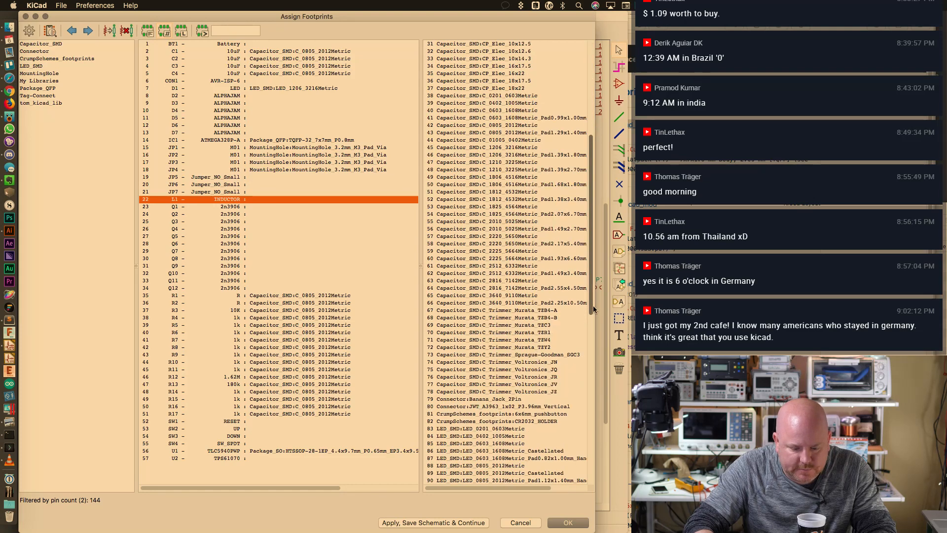
{"action": "scroll", "coordinate": [545, 276], "scroll_direction": "up", "scroll_amount": 4}
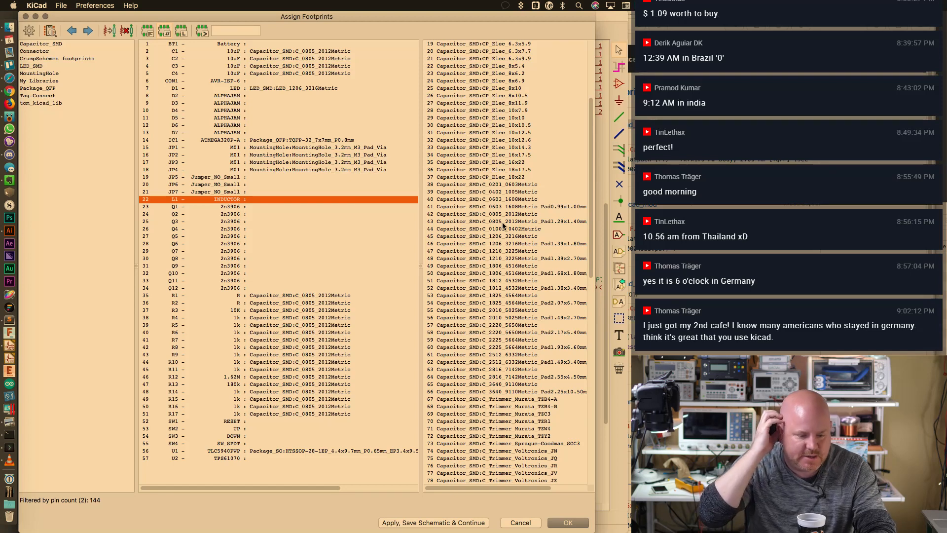
Open the footprint library table and select Inductor_SMD.pretty in the add-library wizard
{"action": "left_click", "coordinate": [95, 5]}
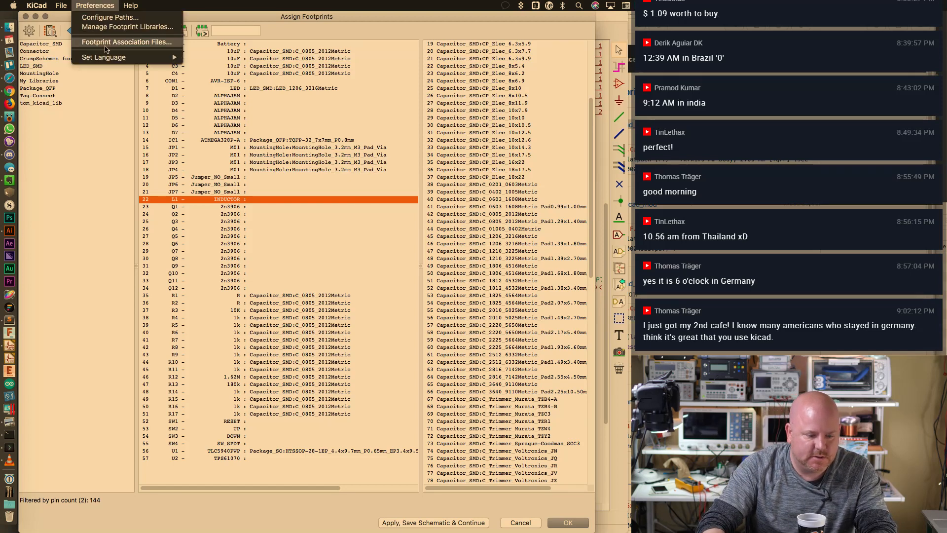
{"action": "left_click", "coordinate": [108, 27]}
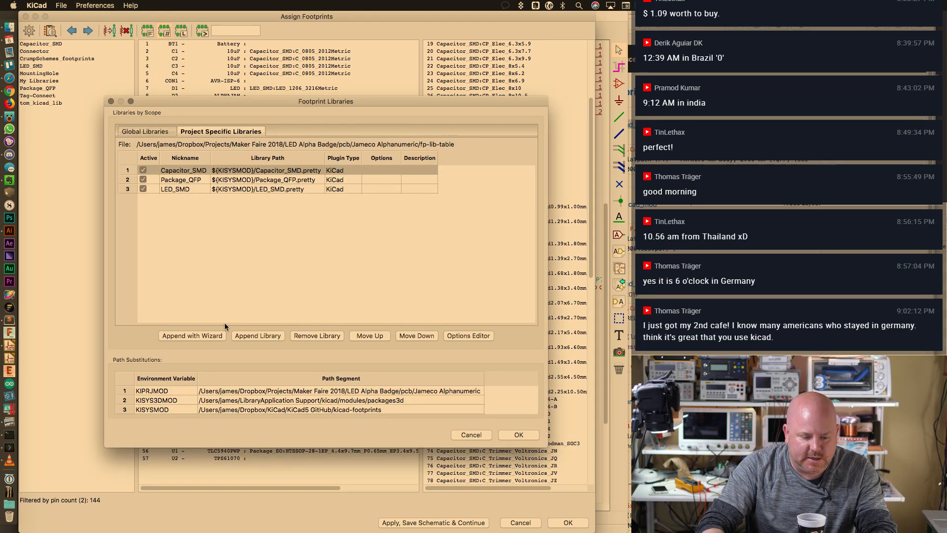
{"action": "left_click", "coordinate": [256, 337]}
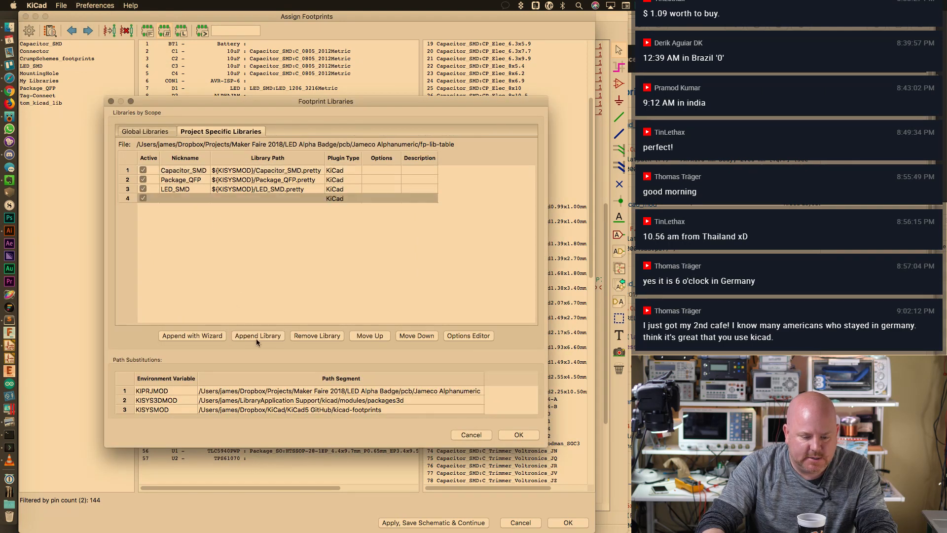
{"action": "left_click", "coordinate": [315, 335]}
{"action": "left_click", "coordinate": [192, 335]}
{"action": "left_click", "coordinate": [559, 349]}
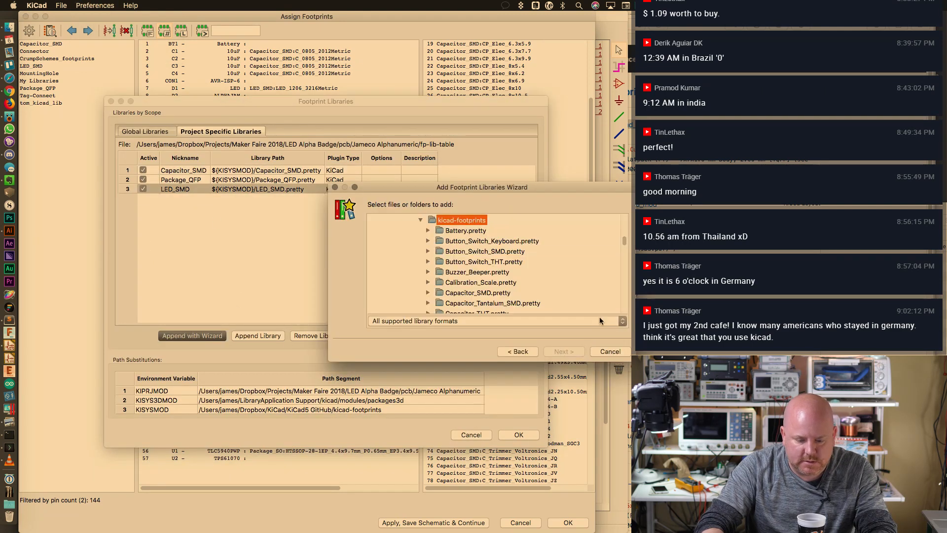
{"action": "left_click_drag", "start_coordinate": [624, 235], "coordinate": [624, 263]}
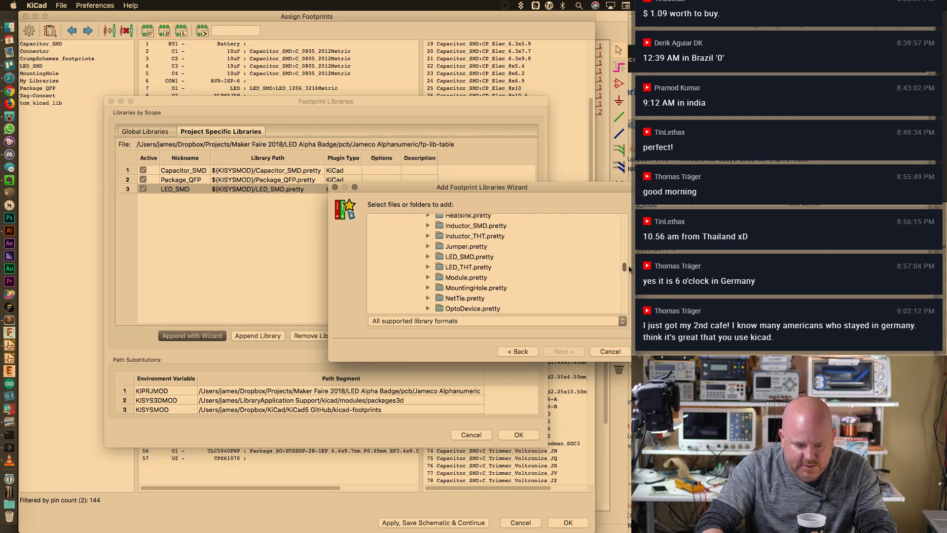
{"action": "left_click", "coordinate": [480, 227]}
Add Inductor_SMD as a global library and save the library table
{"action": "left_click", "coordinate": [560, 350]}
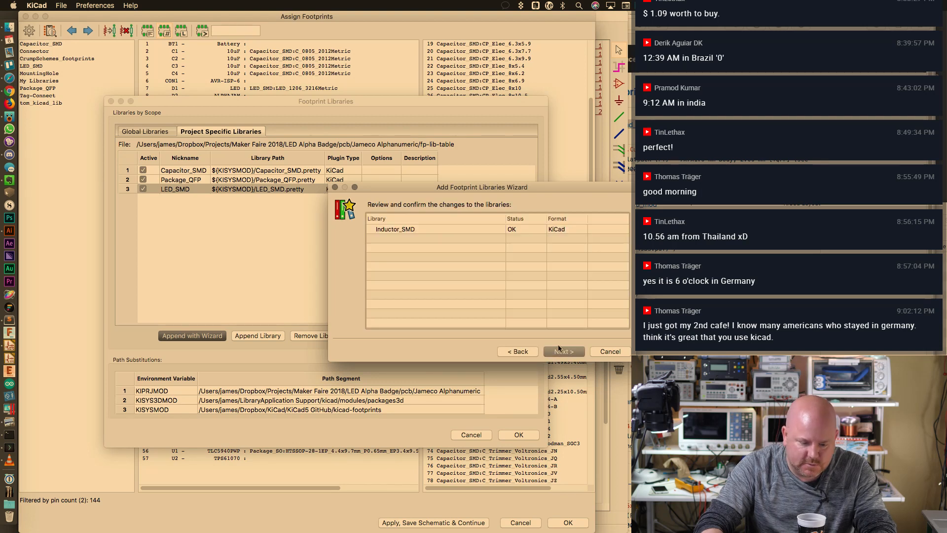
{"action": "left_click", "coordinate": [568, 350]}
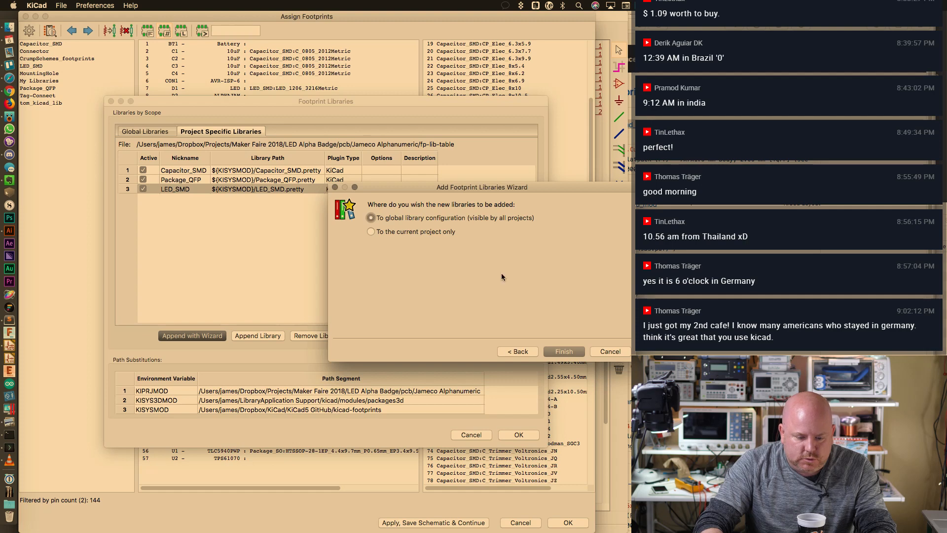
{"action": "left_click", "coordinate": [572, 355]}
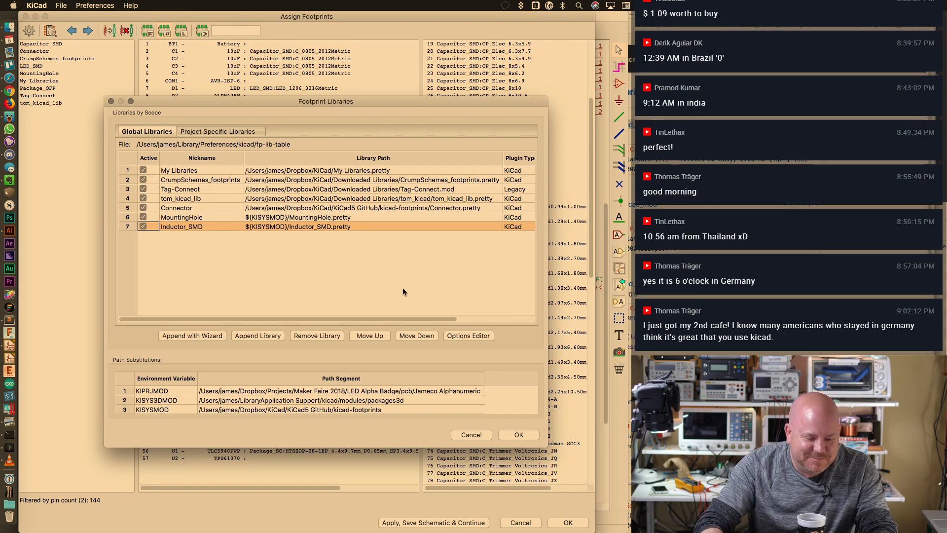
{"action": "left_click", "coordinate": [363, 226]}
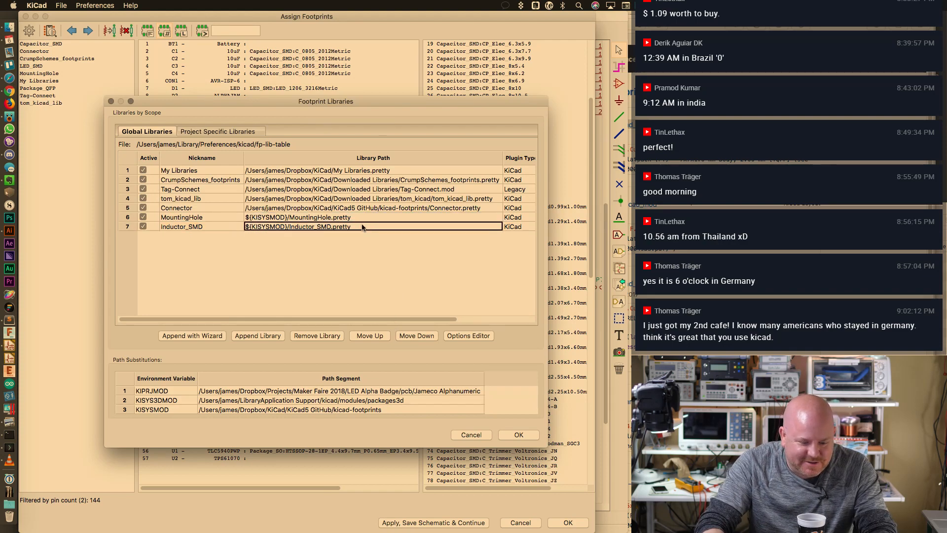
{"action": "left_click", "coordinate": [518, 435]}
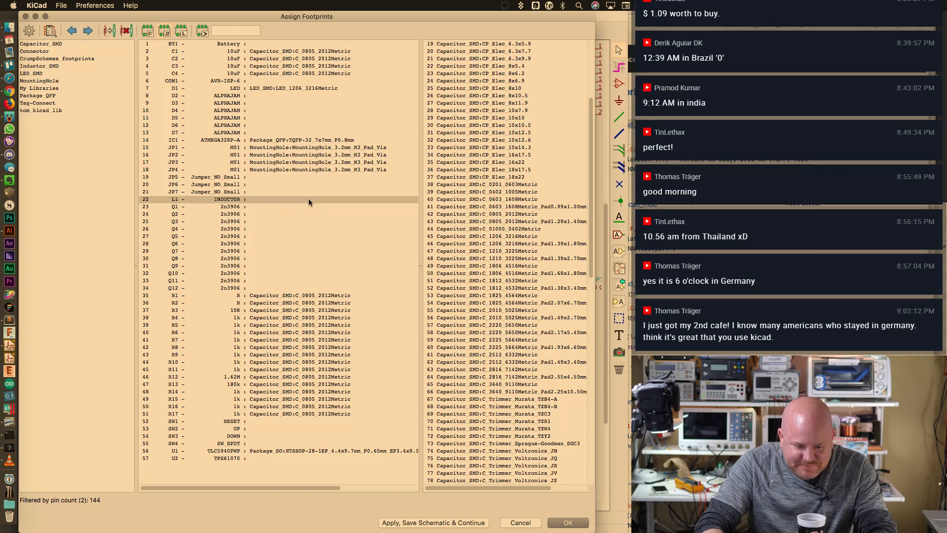
Select L1 and browse Inductor_SMD footprints, checking the Wuerth HCI-1050
{"action": "left_click", "coordinate": [277, 147]}
{"action": "left_click", "coordinate": [266, 199]}
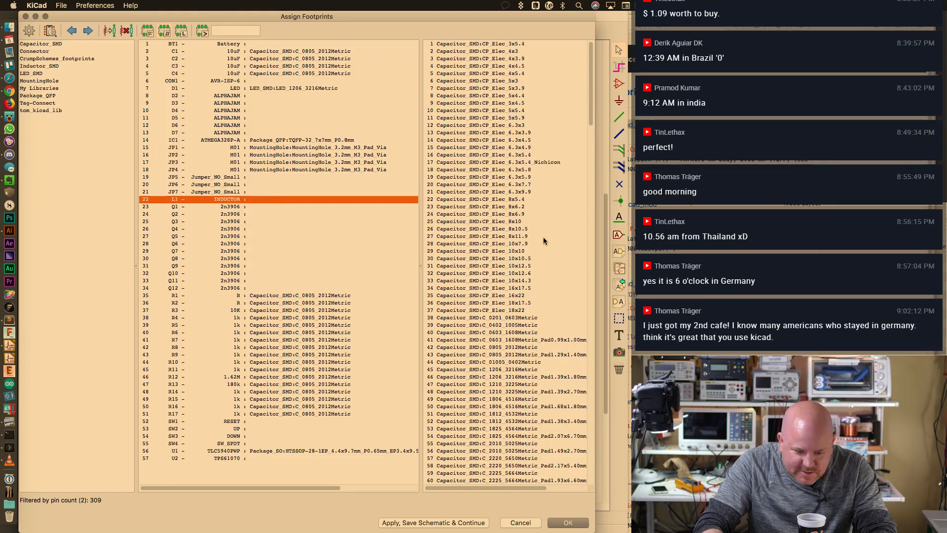
{"action": "left_click_drag", "start_coordinate": [590, 114], "coordinate": [591, 340]}
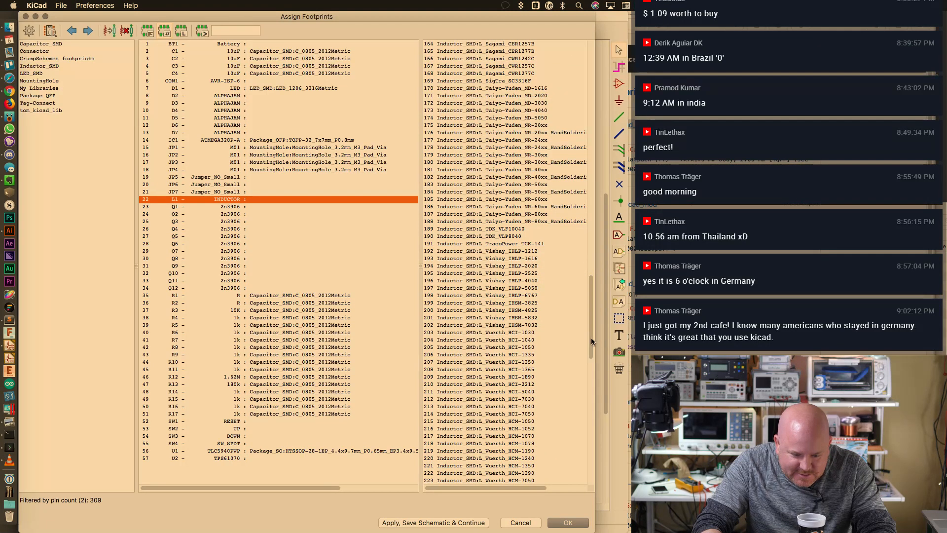
{"action": "left_click", "coordinate": [536, 347]}
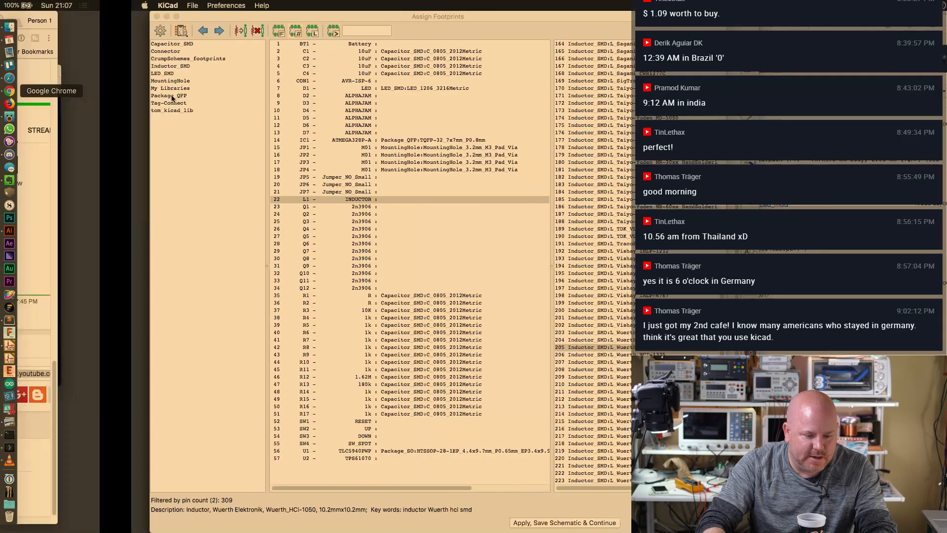
Copy L1's part number CBC2518T100M from cell B4 of the BOM sheet in Chrome
{"action": "left_click", "coordinate": [9, 91]}
{"action": "left_click", "coordinate": [455, 22]}
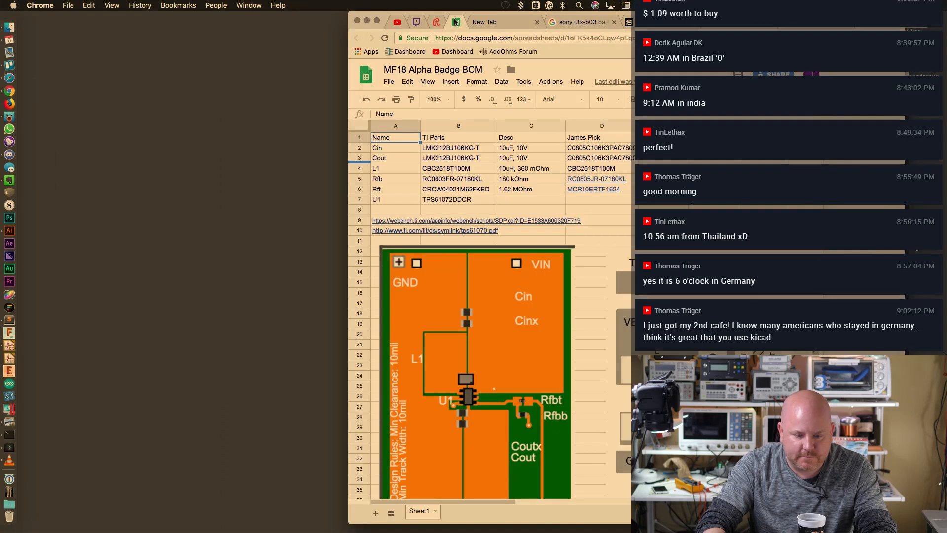
{"action": "left_click", "coordinate": [459, 168]}
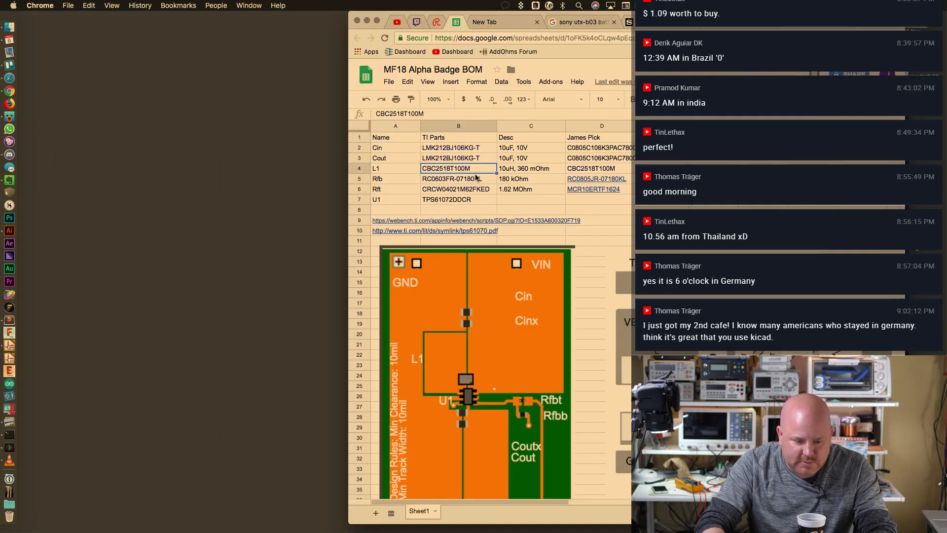
{"action": "key", "text": "super+c"}
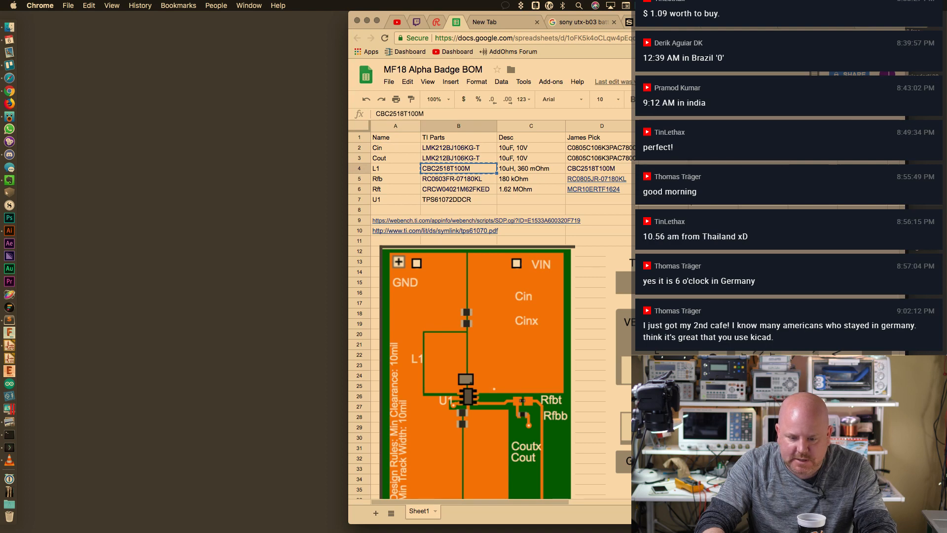
Search Digi-Key for CBC2518T100M and open product 587-1613-1-ND
{"action": "key", "text": "super+9"}
{"action": "key", "text": "super+l"}
{"action": "type", "text": "digikey.com"}
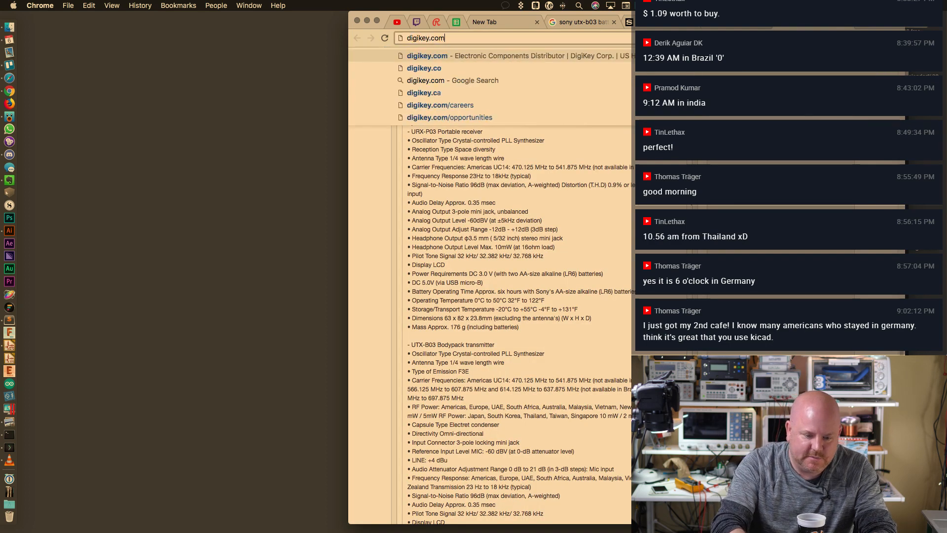
{"action": "key", "text": "Return"}
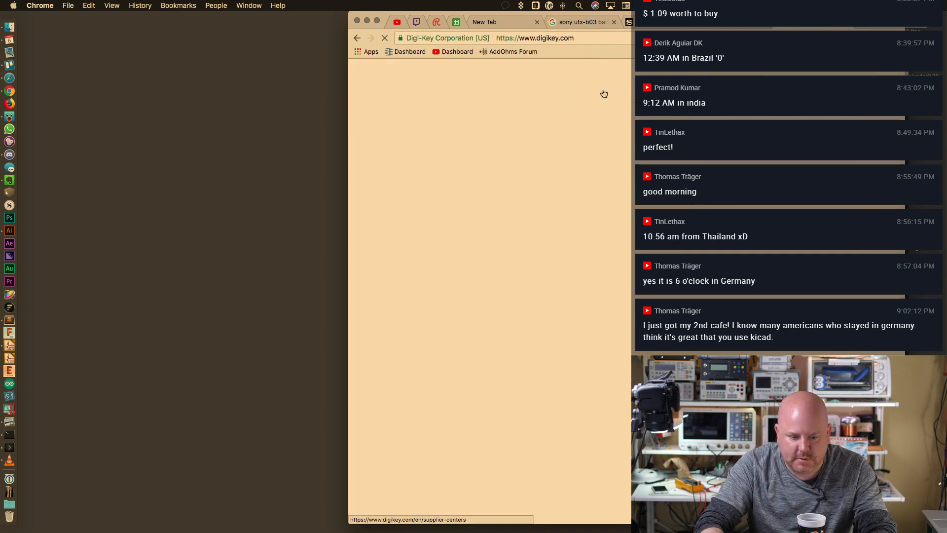
{"action": "key", "text": "super+v"}
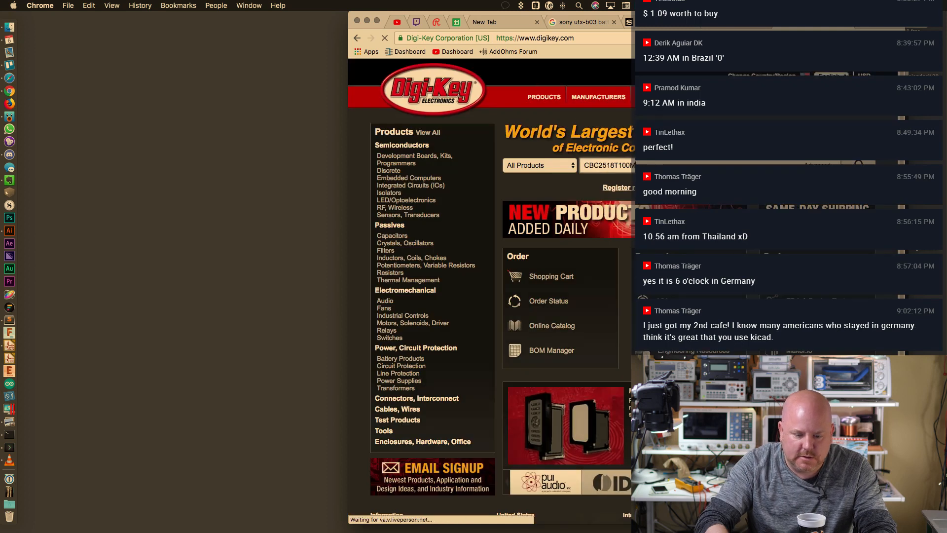
{"action": "key", "text": "Return"}
{"action": "scroll", "coordinate": [587, 235], "scroll_direction": "down", "scroll_amount": 3}
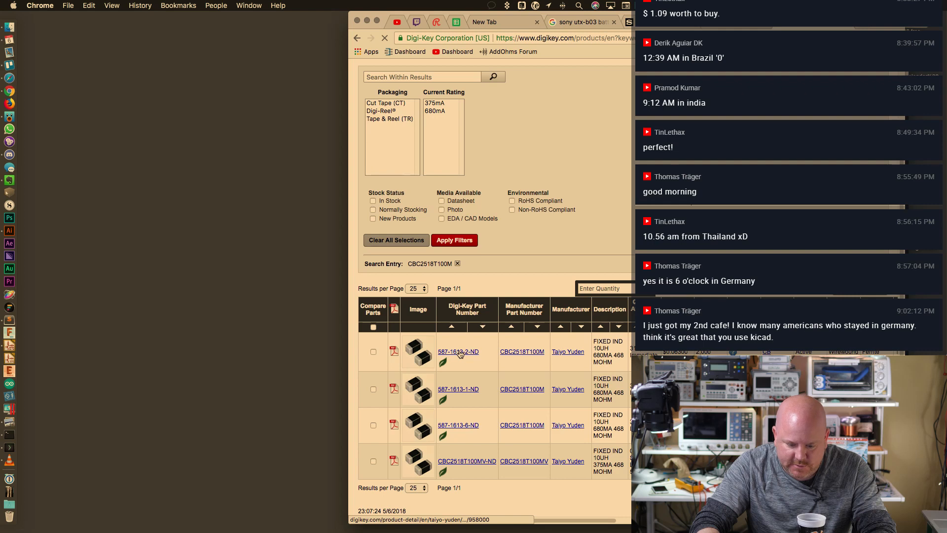
{"action": "left_click", "coordinate": [459, 388]}
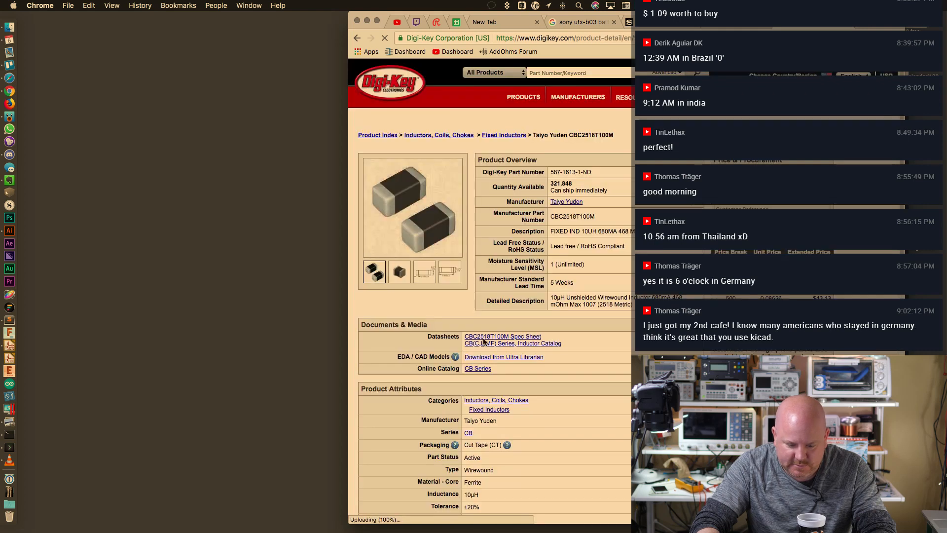
Download the CBC2518T100M spec sheet and open the downloaded PDF
{"action": "scroll", "coordinate": [494, 292], "scroll_direction": "down", "scroll_amount": 5}
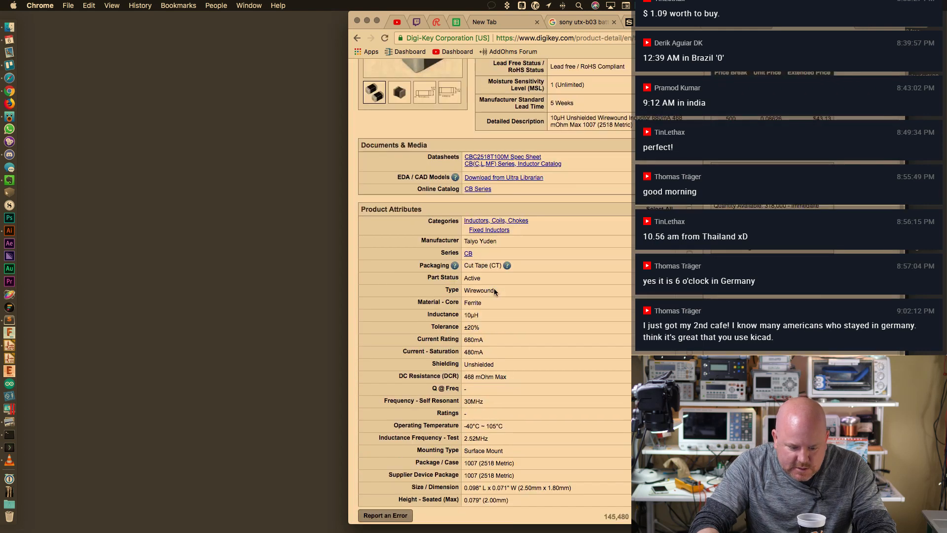
{"action": "scroll", "coordinate": [494, 291], "scroll_direction": "up", "scroll_amount": 5}
{"action": "left_click", "coordinate": [513, 337]}
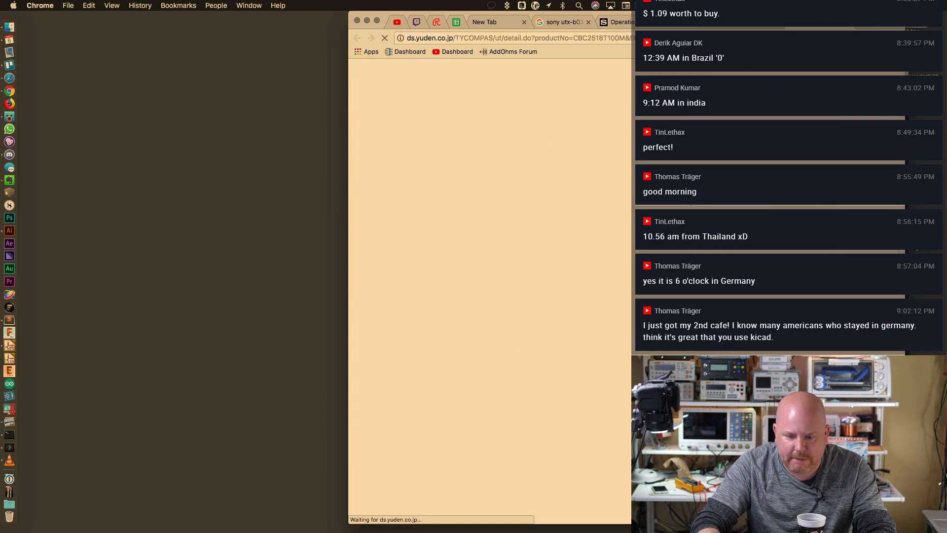
{"action": "left_click_drag", "start_coordinate": [857, 14], "coordinate": [526, 13]}
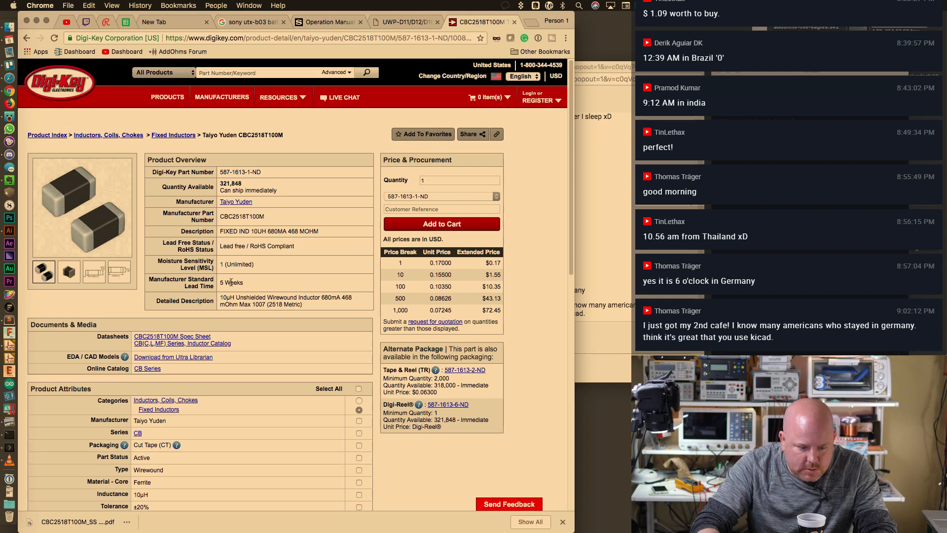
{"action": "left_click", "coordinate": [566, 38]}
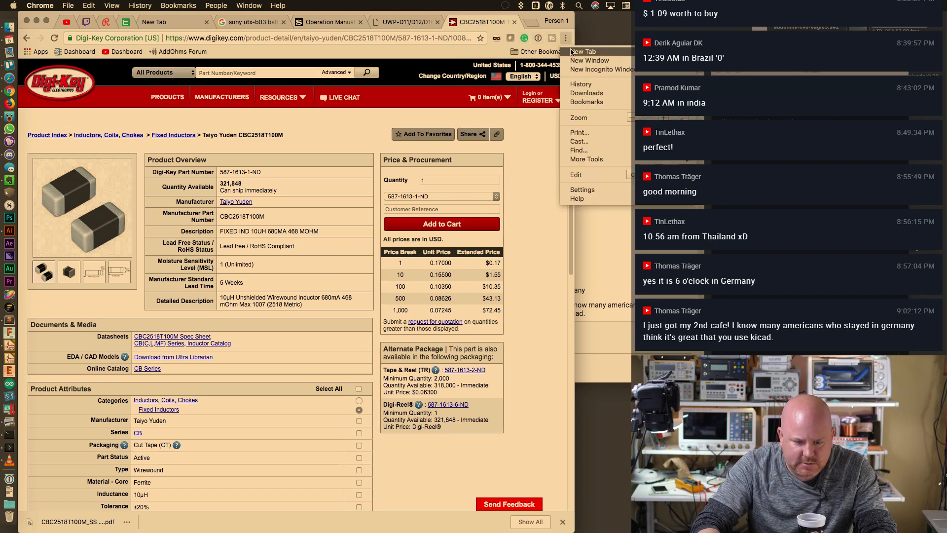
{"action": "left_click", "coordinate": [169, 524]}
Zoom into the spec sheet's External Dimensions (2.5 × 1.8 mm body), then return to KiCad
{"action": "left_click", "coordinate": [76, 521]}
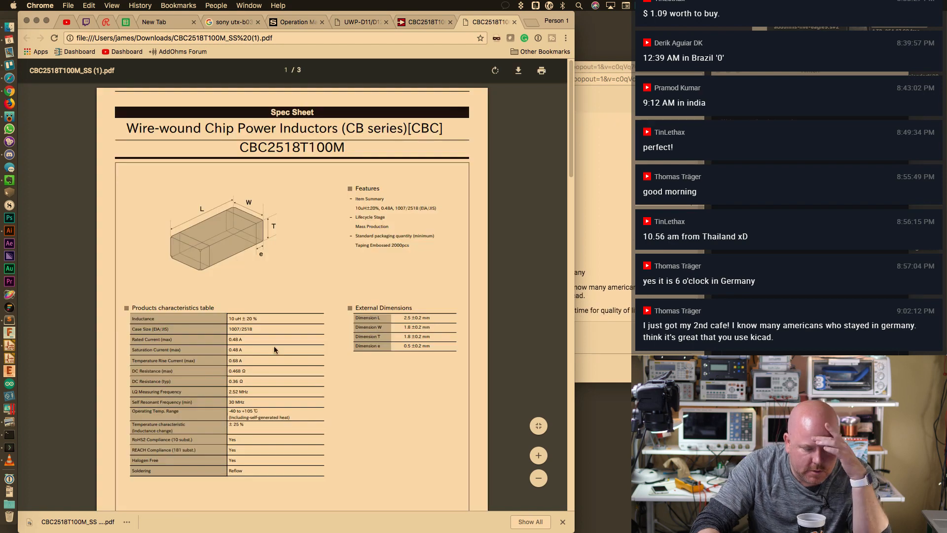
{"action": "left_click", "coordinate": [538, 455]}
{"action": "left_click", "coordinate": [538, 456]}
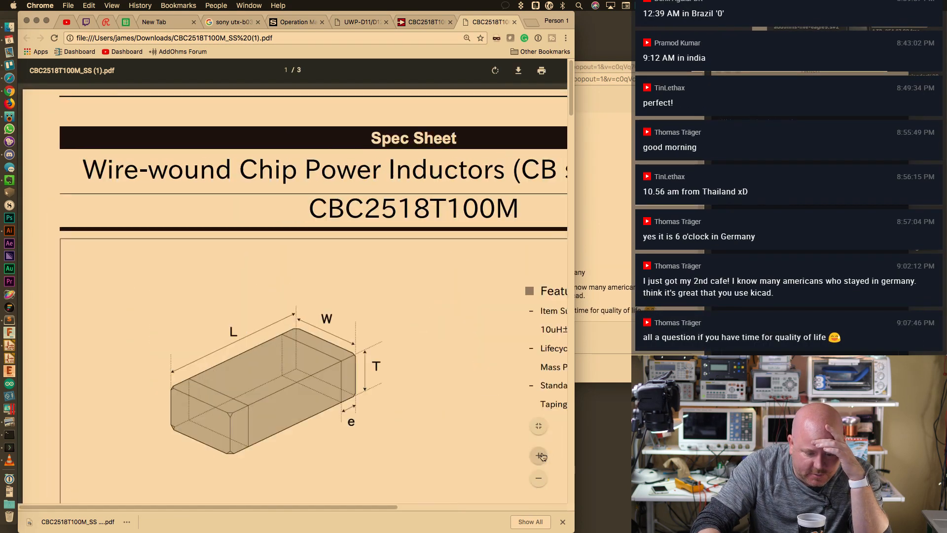
{"action": "scroll", "coordinate": [445, 389], "scroll_direction": "down", "scroll_amount": 5}
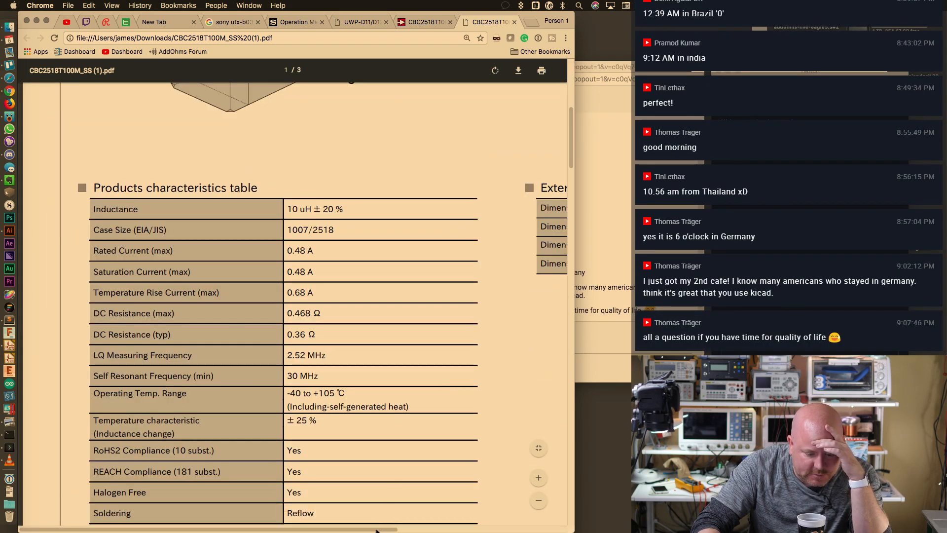
{"action": "left_click_drag", "start_coordinate": [378, 527], "coordinate": [504, 526]}
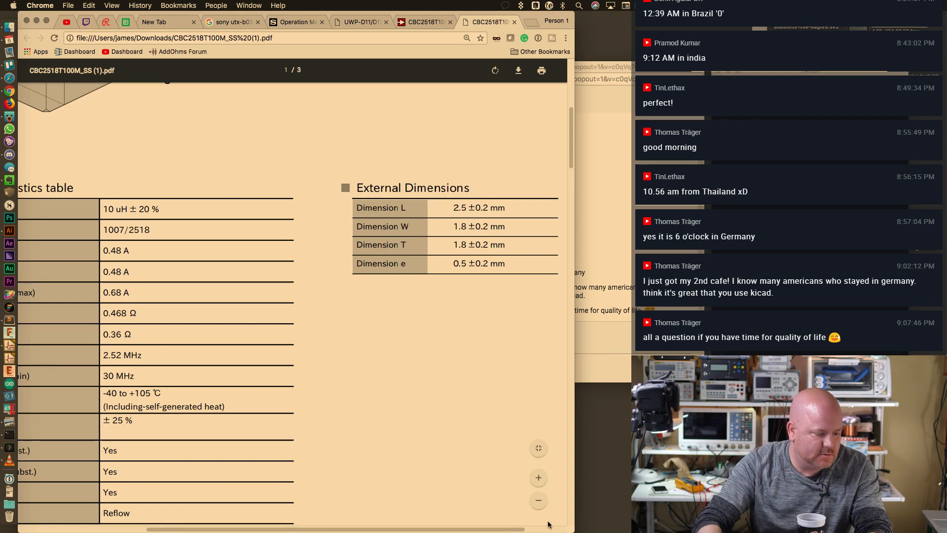
{"action": "key", "text": "ctrl+Right"}
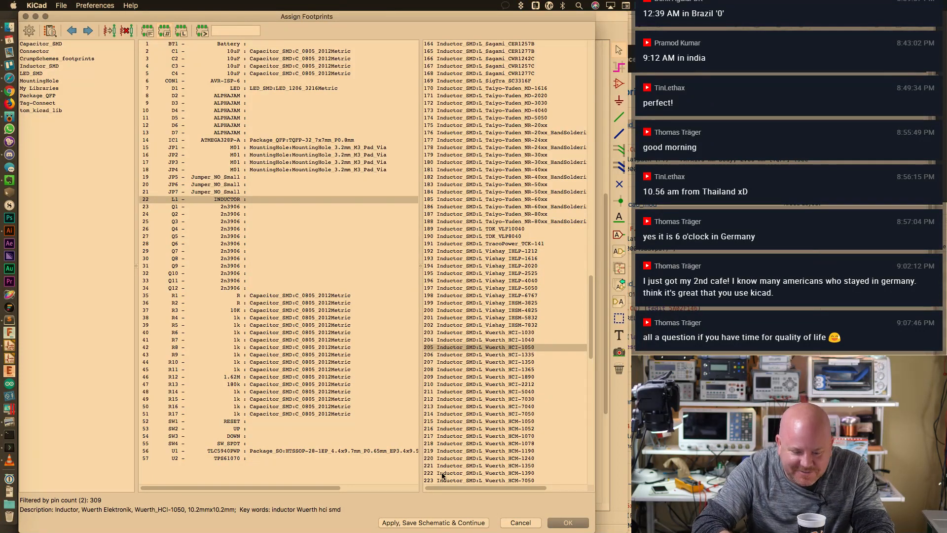
Preview the Wuerth HCI-2212, MAPI-2506 and MAPI-2512 footprints for L1
{"action": "scroll", "coordinate": [515, 308], "scroll_direction": "down", "scroll_amount": 1}
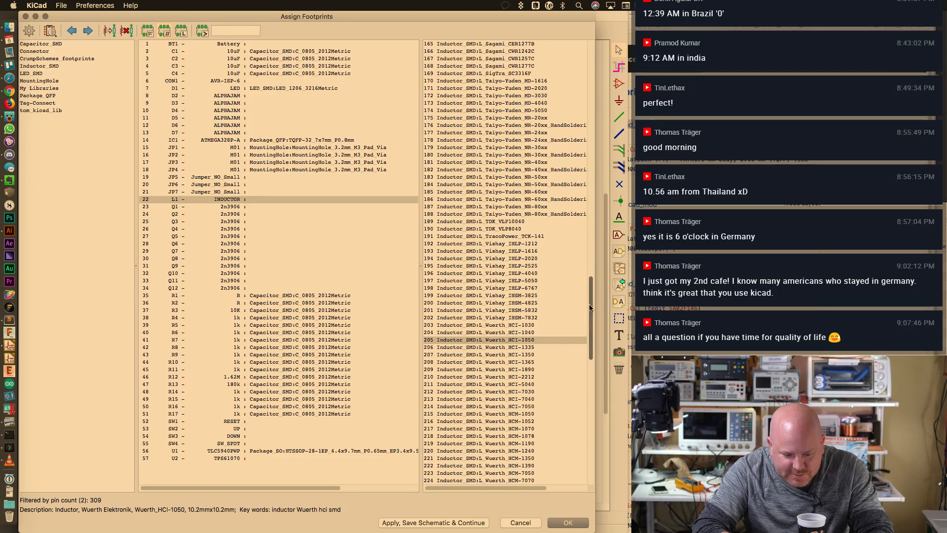
{"action": "left_click_drag", "start_coordinate": [589, 308], "coordinate": [567, 364]}
{"action": "scroll", "coordinate": [567, 364], "scroll_direction": "down", "scroll_amount": 2}
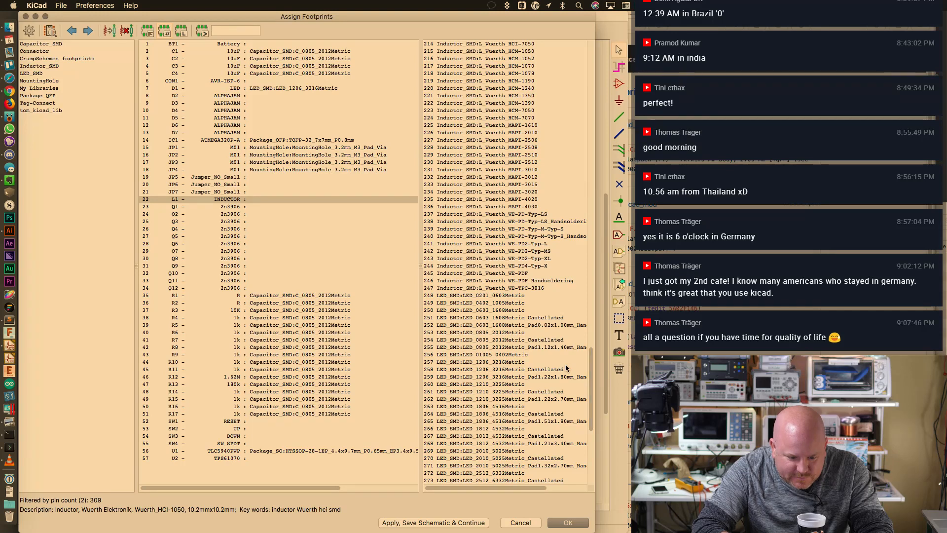
{"action": "scroll", "coordinate": [558, 255], "scroll_direction": "up", "scroll_amount": 10}
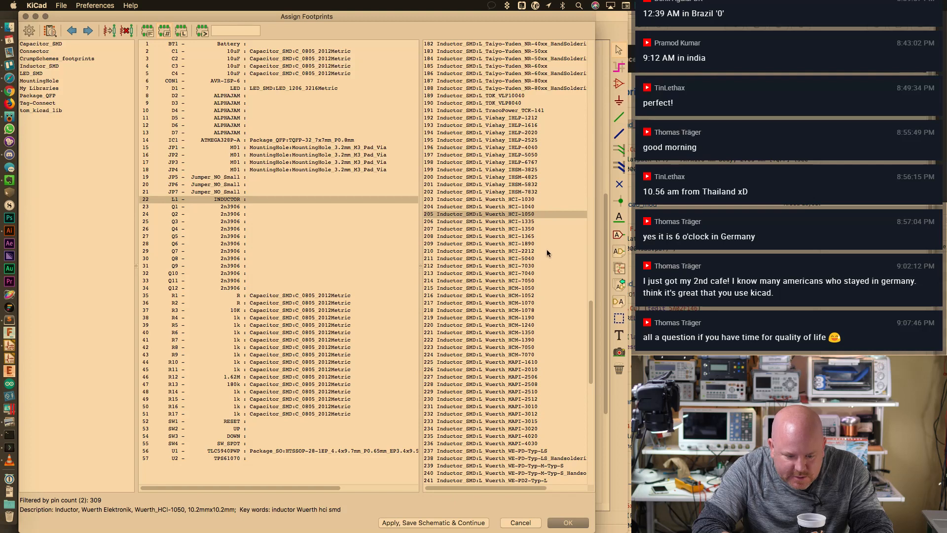
{"action": "left_click", "coordinate": [534, 251]}
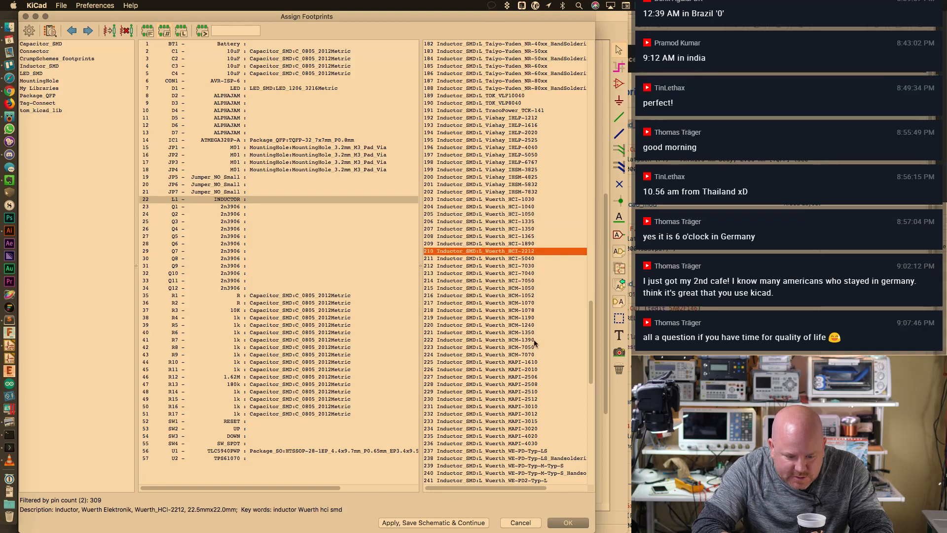
{"action": "left_click", "coordinate": [533, 378]}
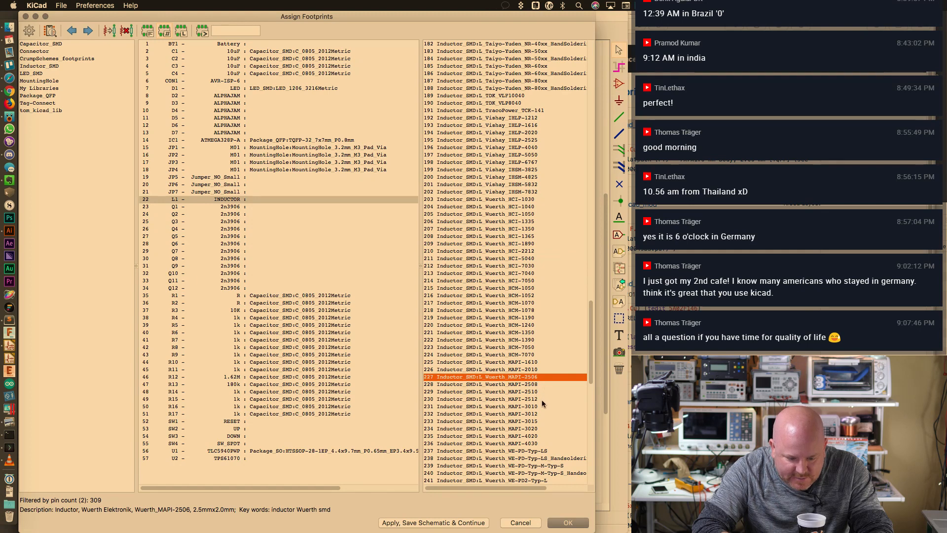
{"action": "left_click", "coordinate": [537, 398]}
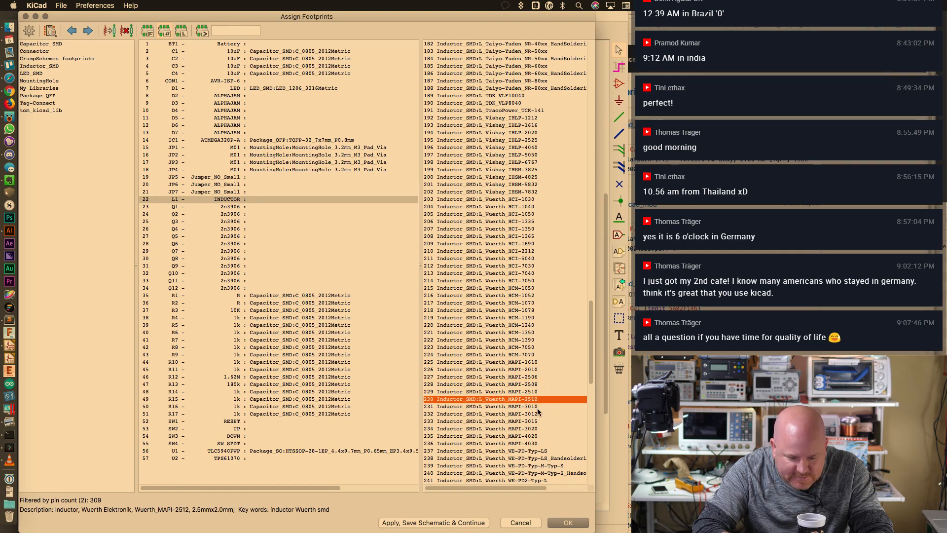
Preview the Taiyo-Yuden MD-2020 and NR-20xx (2.0 × 2.0 mm) footprints
{"action": "scroll", "coordinate": [554, 248], "scroll_direction": "up", "scroll_amount": 8}
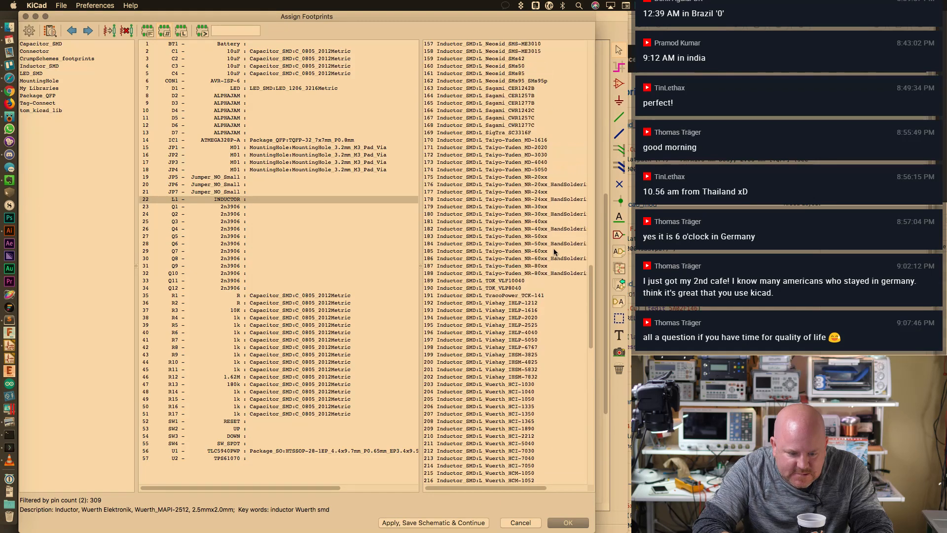
{"action": "left_click", "coordinate": [545, 147]}
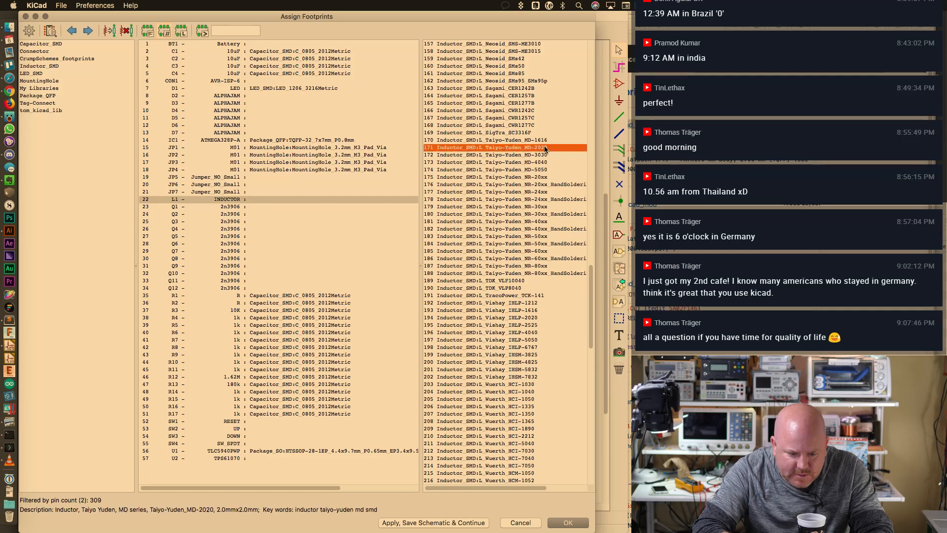
{"action": "left_click", "coordinate": [543, 177]}
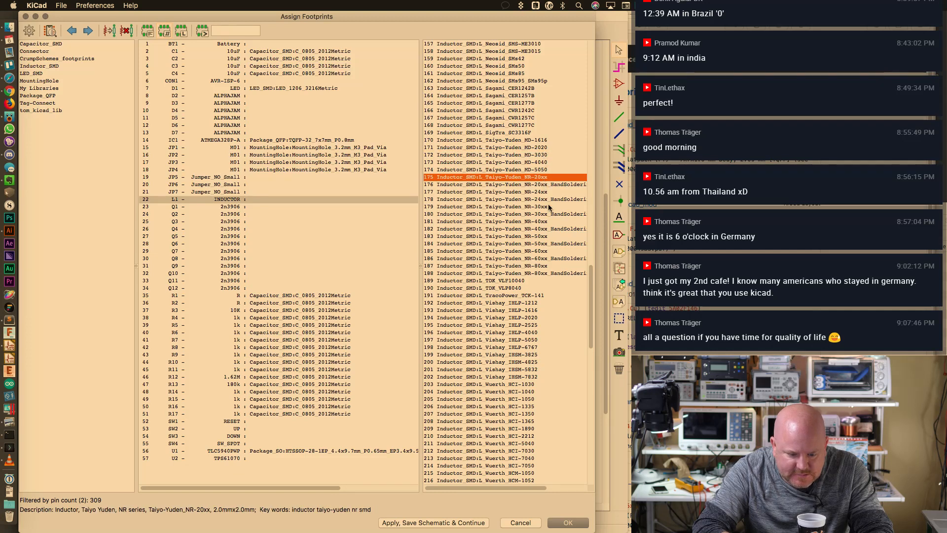
{"action": "scroll", "coordinate": [552, 222], "scroll_direction": "up", "scroll_amount": 10}
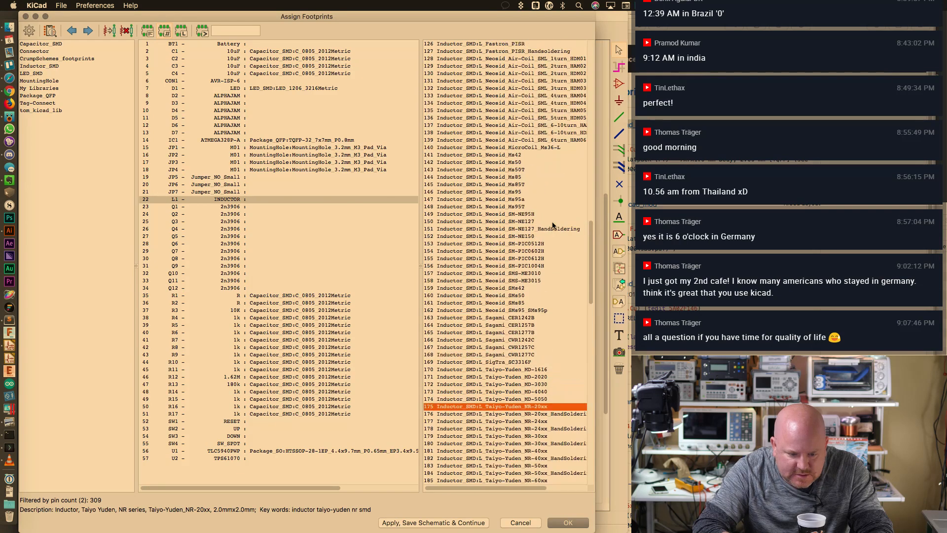
{"action": "scroll", "coordinate": [553, 225], "scroll_direction": "up", "scroll_amount": 10}
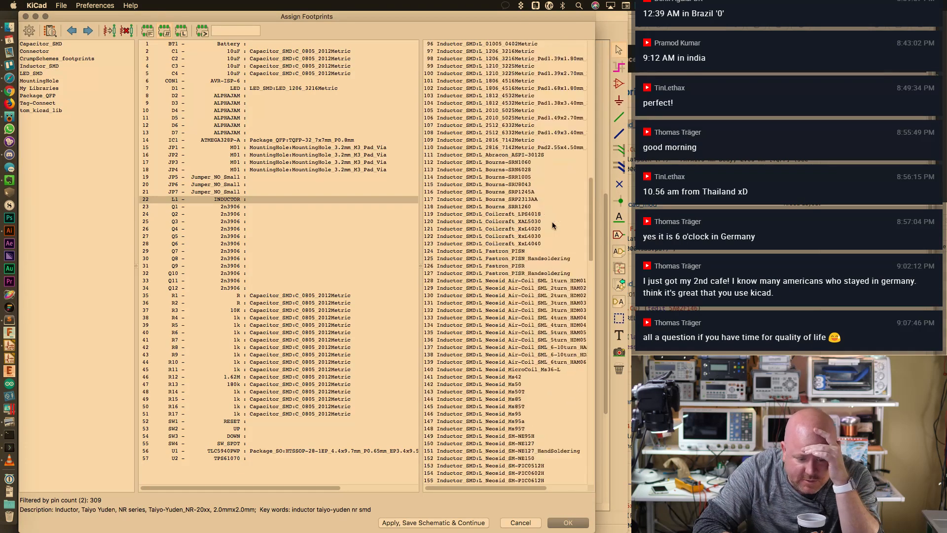
{"action": "scroll", "coordinate": [552, 223], "scroll_direction": "up", "scroll_amount": 4}
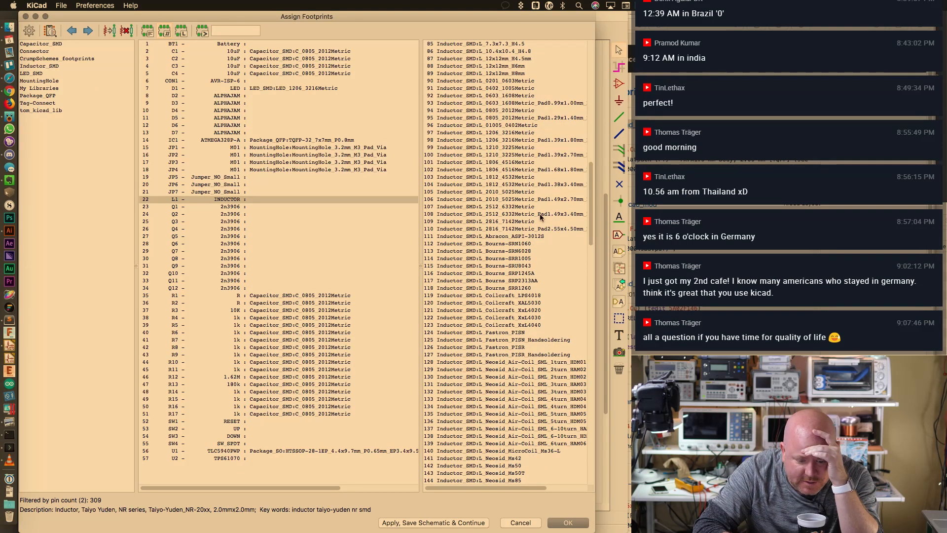
Preview the 2816, 1206 and 0805 metric inductor footprints for L1
{"action": "left_click", "coordinate": [531, 221]}
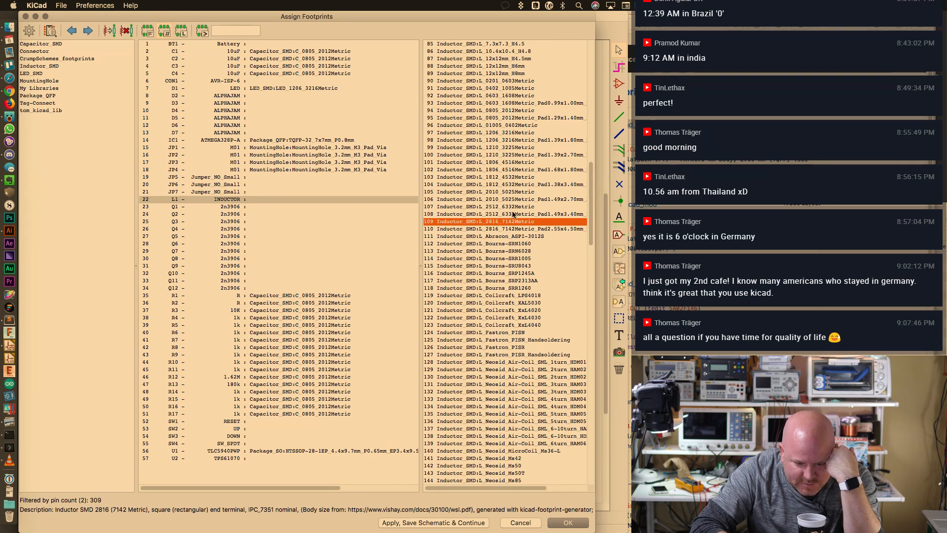
{"action": "scroll", "coordinate": [513, 214], "scroll_direction": "up", "scroll_amount": 1}
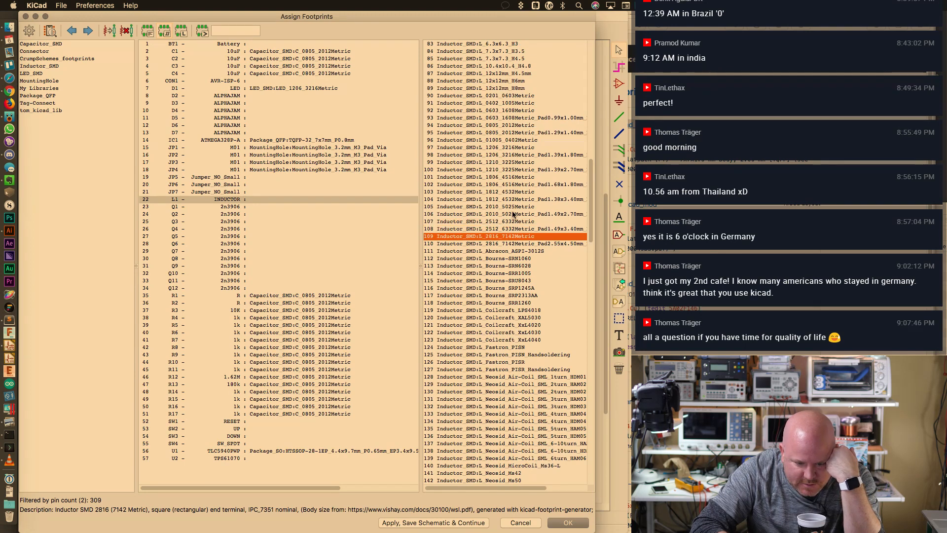
{"action": "left_click", "coordinate": [508, 149]}
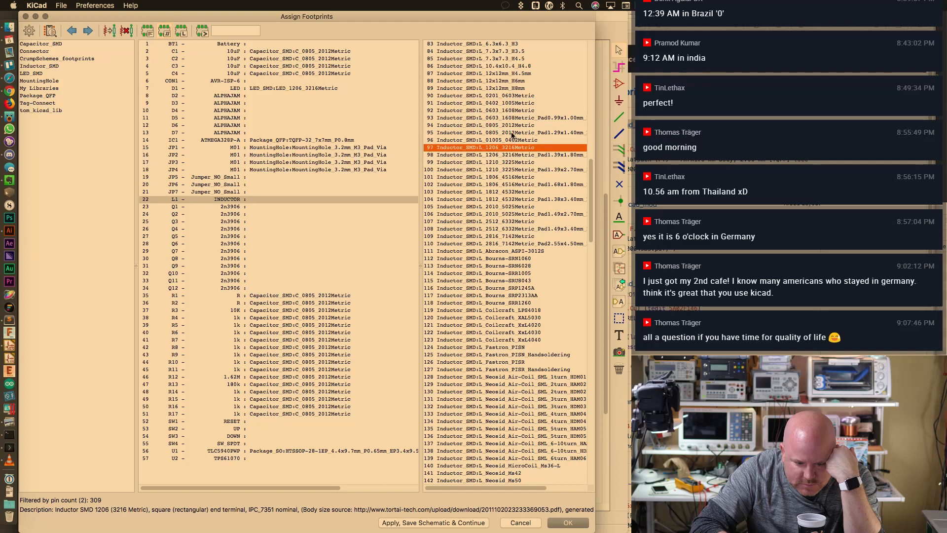
{"action": "left_click", "coordinate": [511, 133]}
{"action": "scroll", "coordinate": [511, 141], "scroll_direction": "up", "scroll_amount": 5}
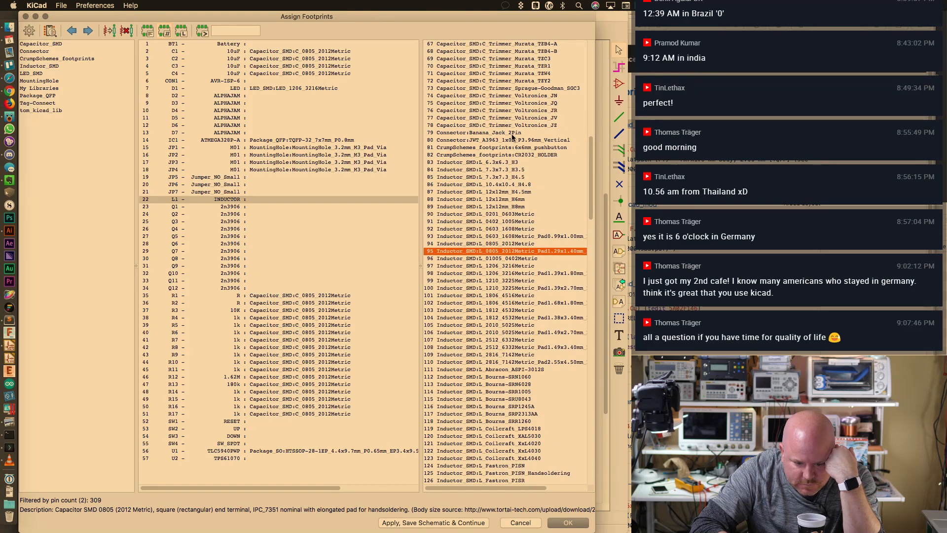
{"action": "left_click", "coordinate": [514, 244]}
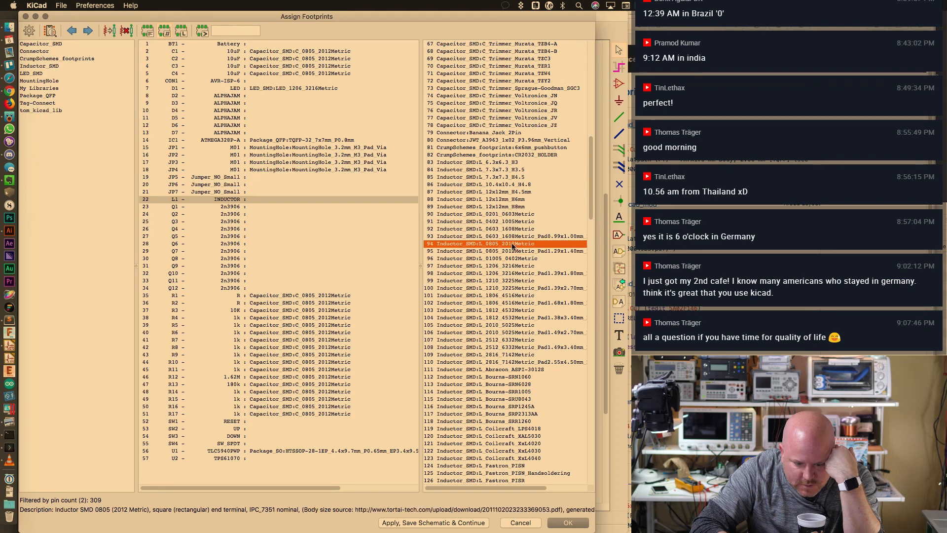
Scroll down the list and check the Taiyo-Yuden MD-1616 footprint
{"action": "scroll", "coordinate": [514, 251], "scroll_direction": "down", "scroll_amount": 2}
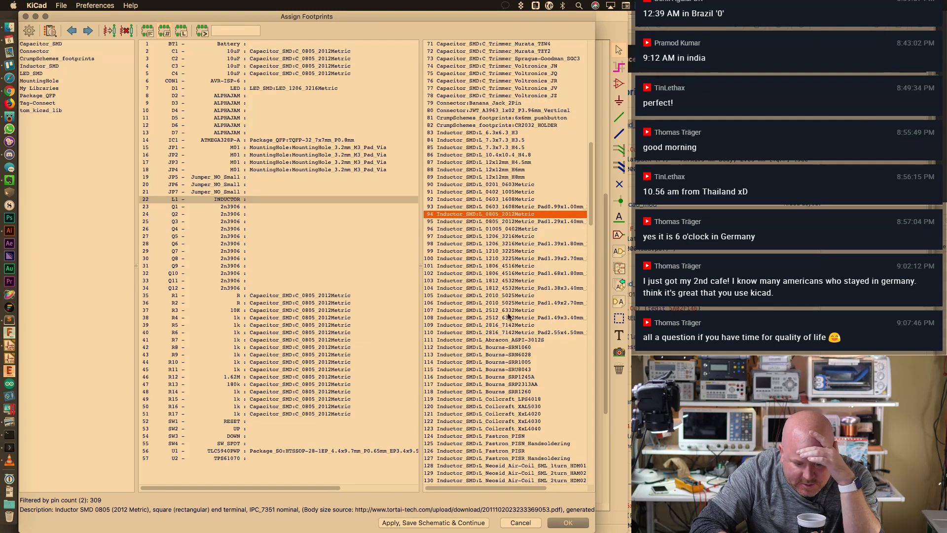
{"action": "scroll", "coordinate": [510, 316], "scroll_direction": "down", "scroll_amount": 7}
{"action": "scroll", "coordinate": [510, 316], "scroll_direction": "right", "scroll_amount": 3}
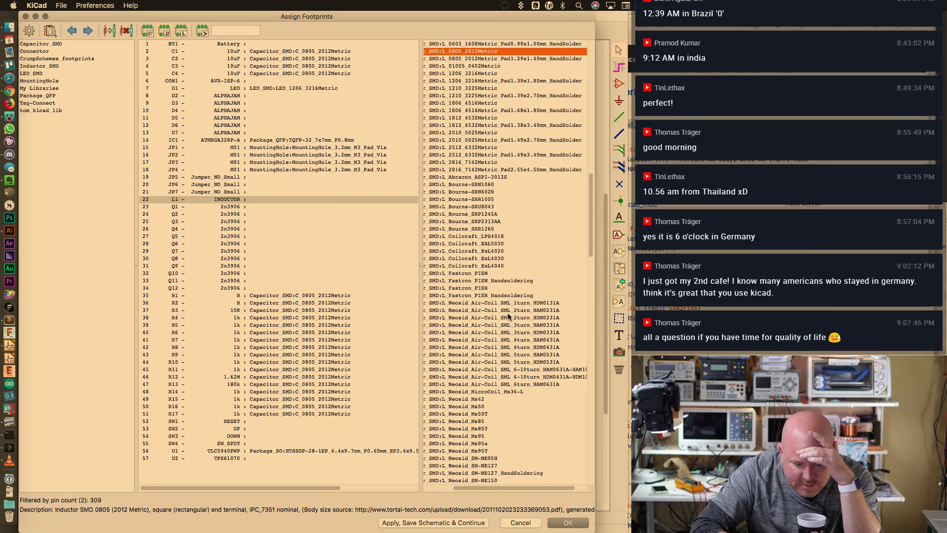
{"action": "scroll", "coordinate": [510, 316], "scroll_direction": "left", "scroll_amount": 3}
{"action": "scroll", "coordinate": [510, 316], "scroll_direction": "down", "scroll_amount": 12}
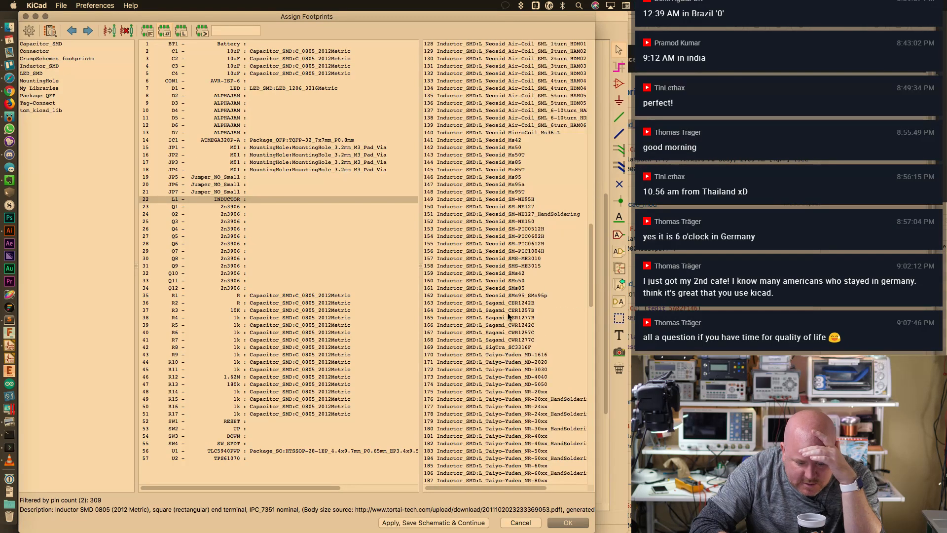
{"action": "scroll", "coordinate": [510, 316], "scroll_direction": "down", "scroll_amount": 5}
{"action": "left_click", "coordinate": [544, 252]}
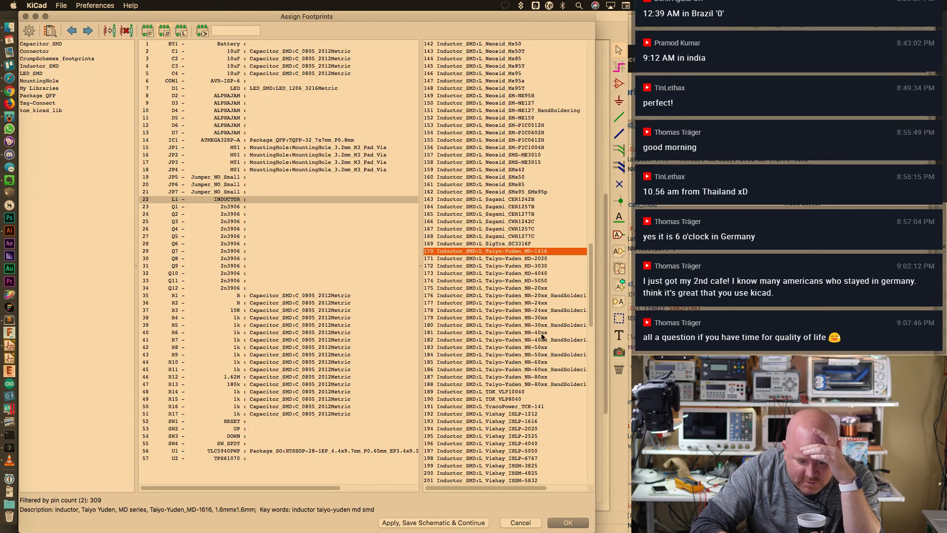
Compare the Vishay IHLP-2525 and Wuerth MAPI-2506, MAPI-2508 and MAPI-2512 footprints
{"action": "scroll", "coordinate": [542, 346], "scroll_direction": "down", "scroll_amount": 7}
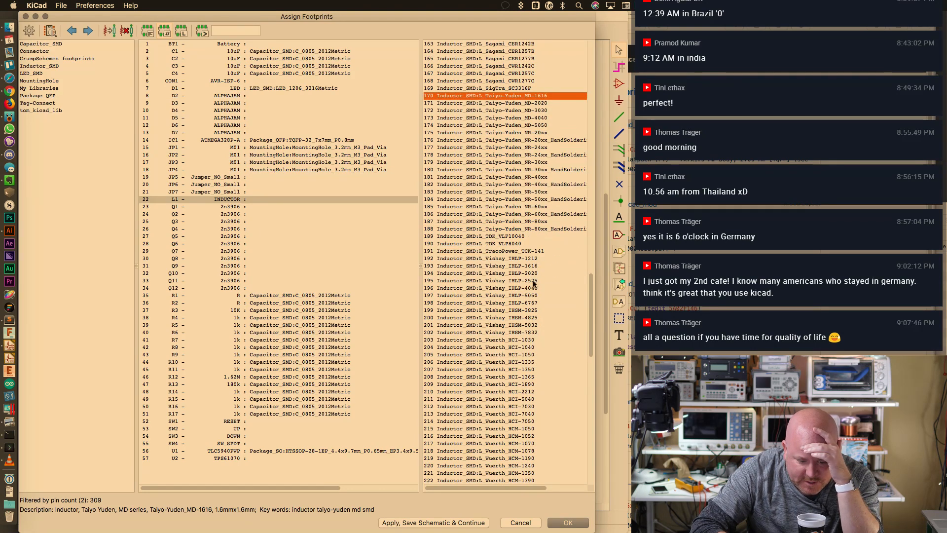
{"action": "left_click", "coordinate": [536, 280]}
{"action": "scroll", "coordinate": [536, 259], "scroll_direction": "down", "scroll_amount": 2}
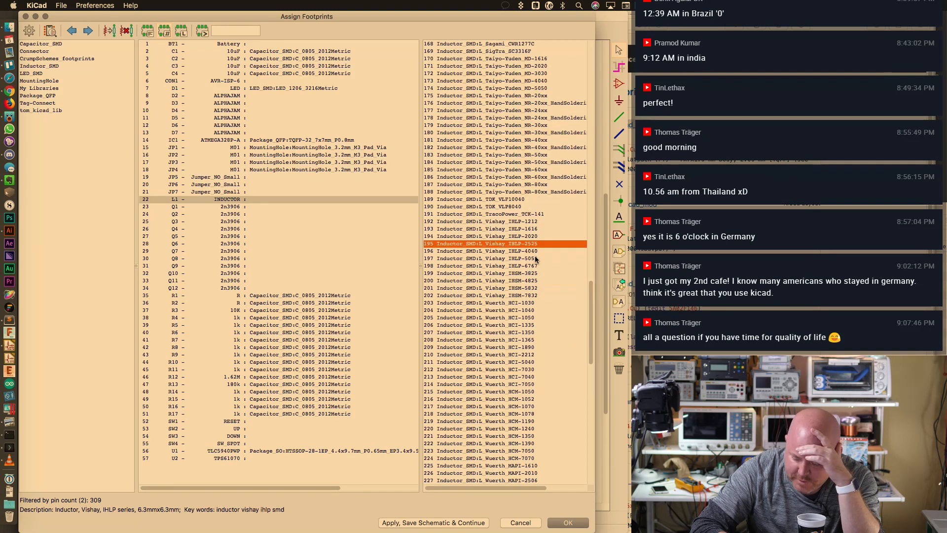
{"action": "scroll", "coordinate": [536, 259], "scroll_direction": "down", "scroll_amount": 2}
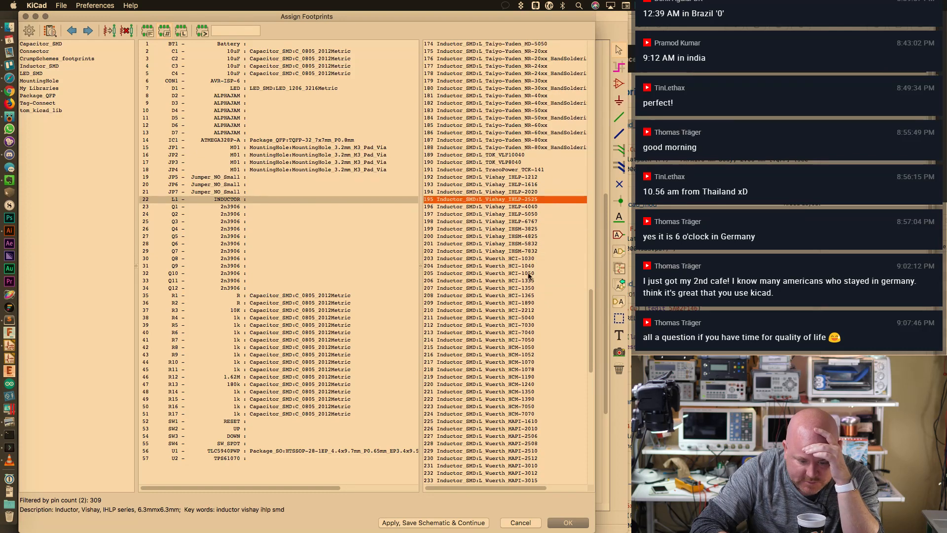
{"action": "scroll", "coordinate": [529, 276], "scroll_direction": "down", "scroll_amount": 2}
{"action": "scroll", "coordinate": [529, 276], "scroll_direction": "down", "scroll_amount": 2}
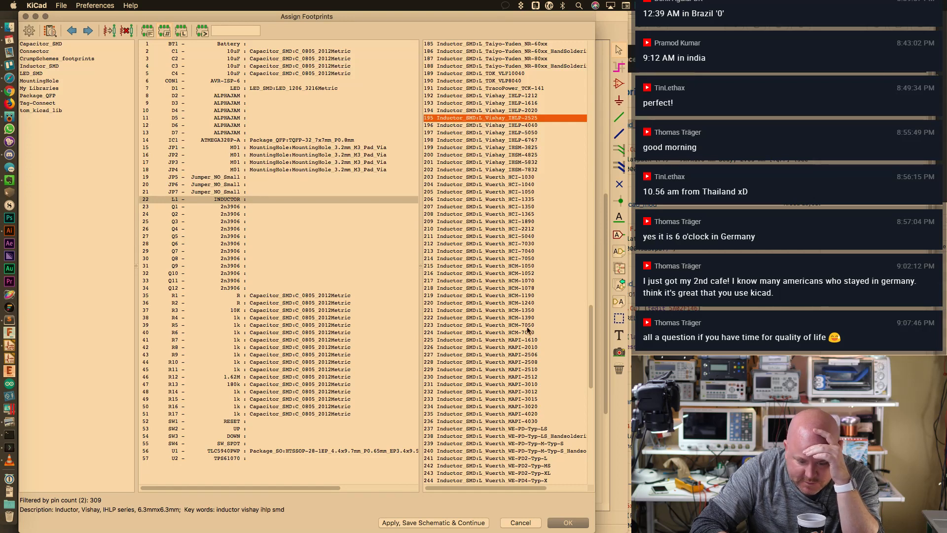
{"action": "left_click", "coordinate": [534, 355]}
{"action": "scroll", "coordinate": [534, 355], "scroll_direction": "down", "scroll_amount": 2}
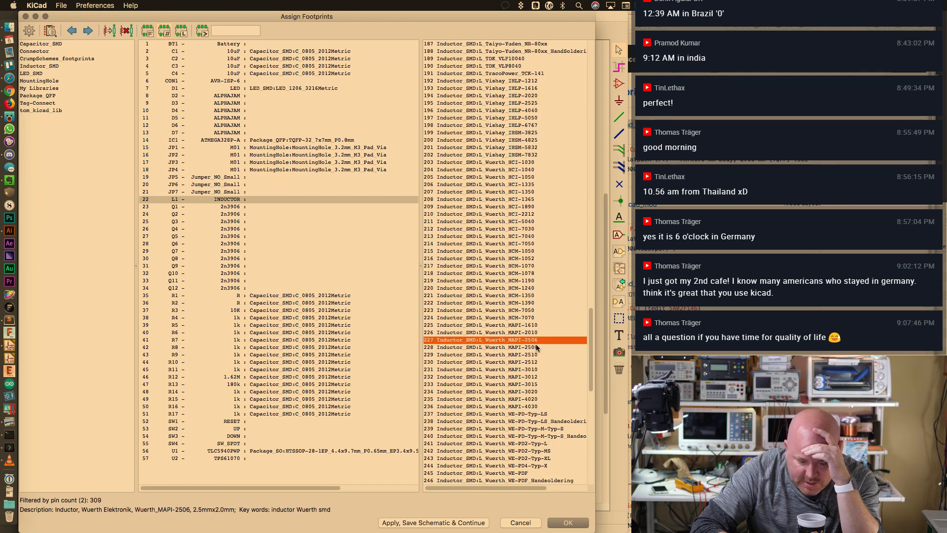
{"action": "left_click", "coordinate": [536, 348]}
{"action": "left_click", "coordinate": [535, 363]}
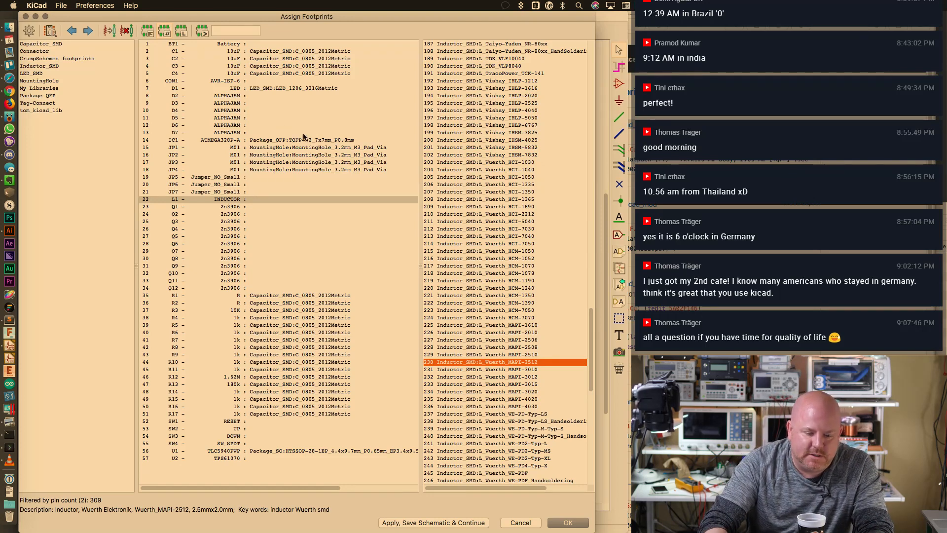
Recheck the CBC2518T100M datasheet's 1007/2518 case size, then return to KiCad
{"action": "key", "text": "ctrl+Left"}
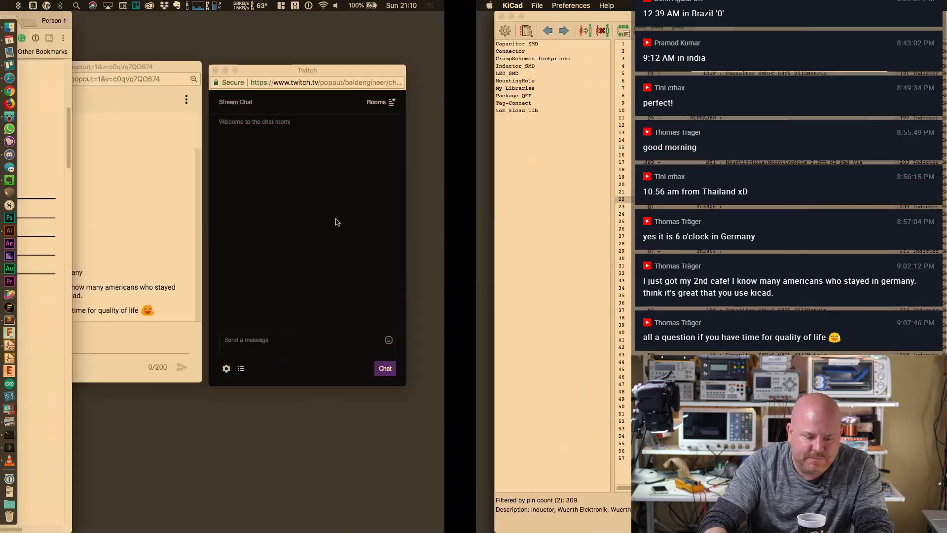
{"action": "scroll", "coordinate": [395, 217], "scroll_direction": "up", "scroll_amount": 5}
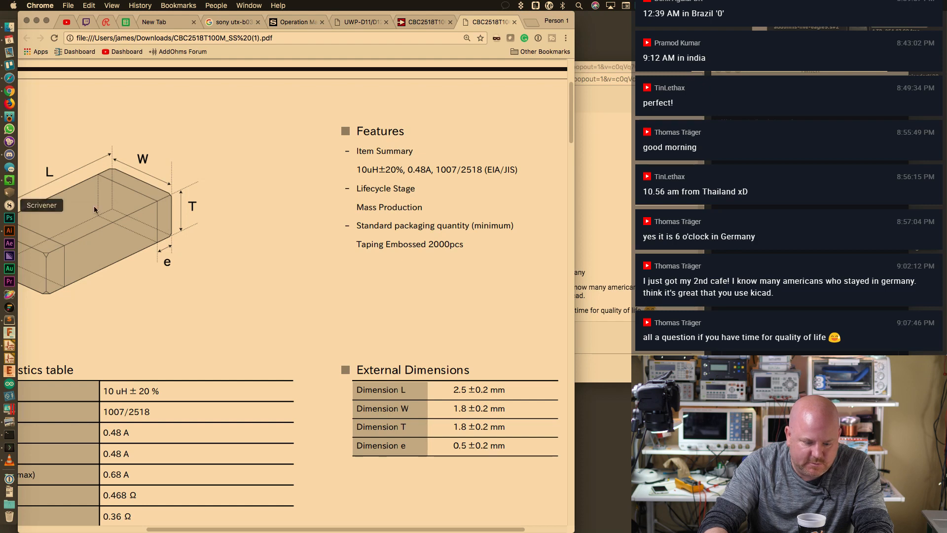
{"action": "scroll", "coordinate": [244, 215], "scroll_direction": "down", "scroll_amount": 2}
{"action": "scroll", "coordinate": [316, 144], "scroll_direction": "down", "scroll_amount": 2}
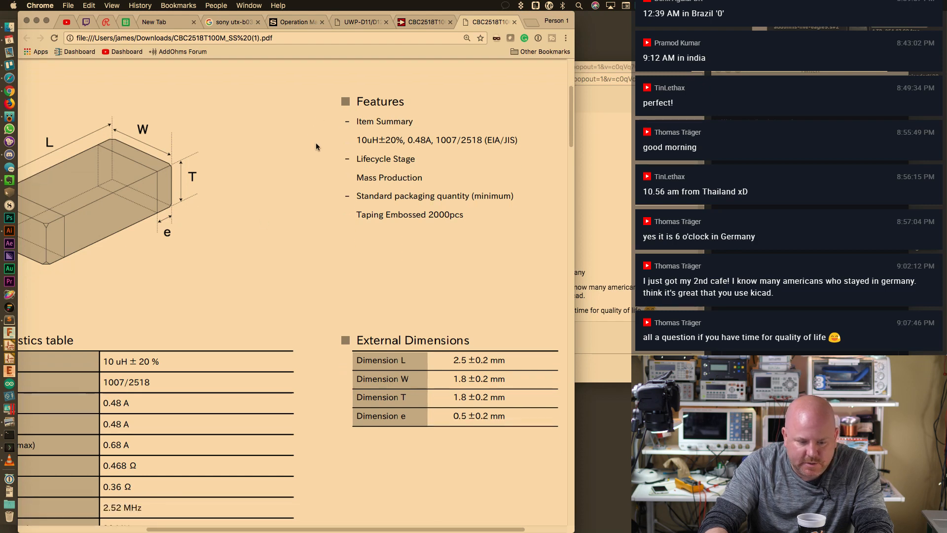
{"action": "scroll", "coordinate": [322, 153], "scroll_direction": "down", "scroll_amount": 10}
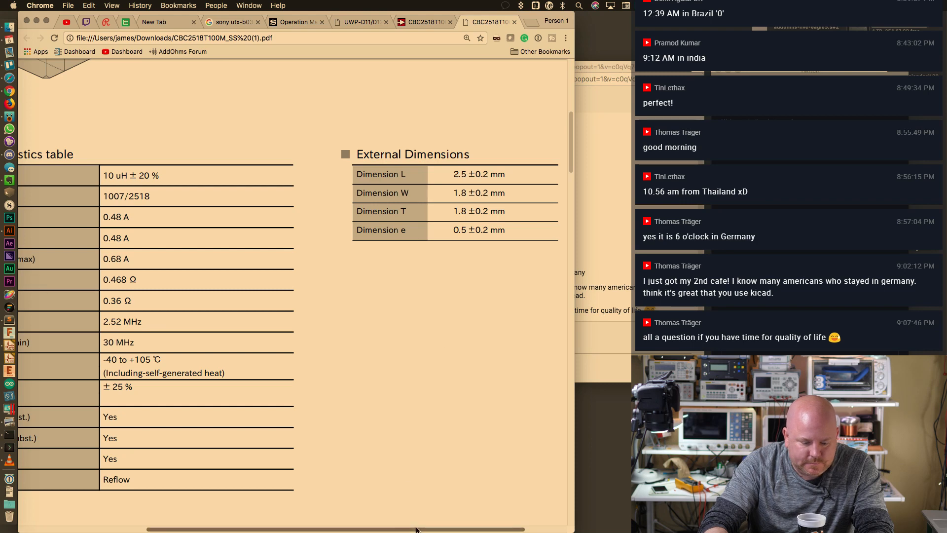
{"action": "left_click_drag", "start_coordinate": [417, 529], "coordinate": [298, 528]}
{"action": "double_click", "coordinate": [284, 197]}
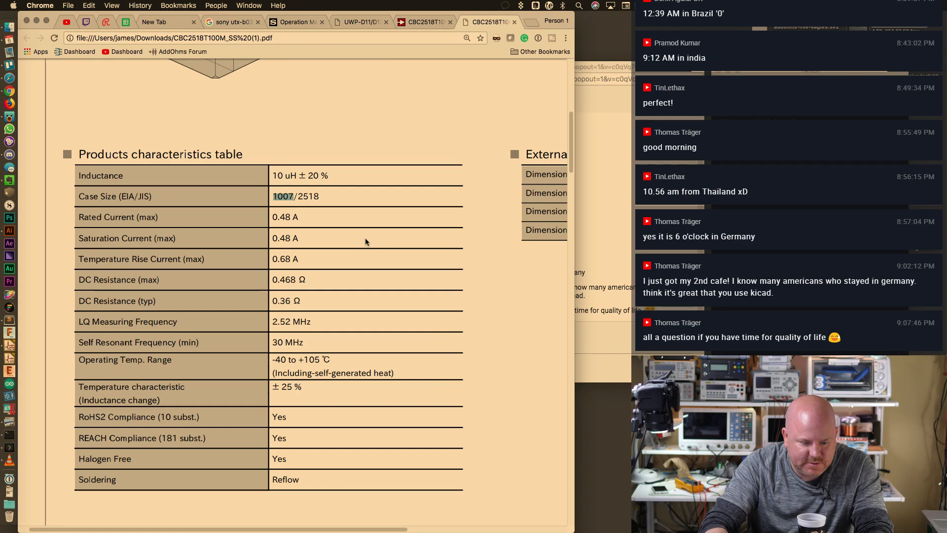
{"action": "key", "text": "super+Tab"}
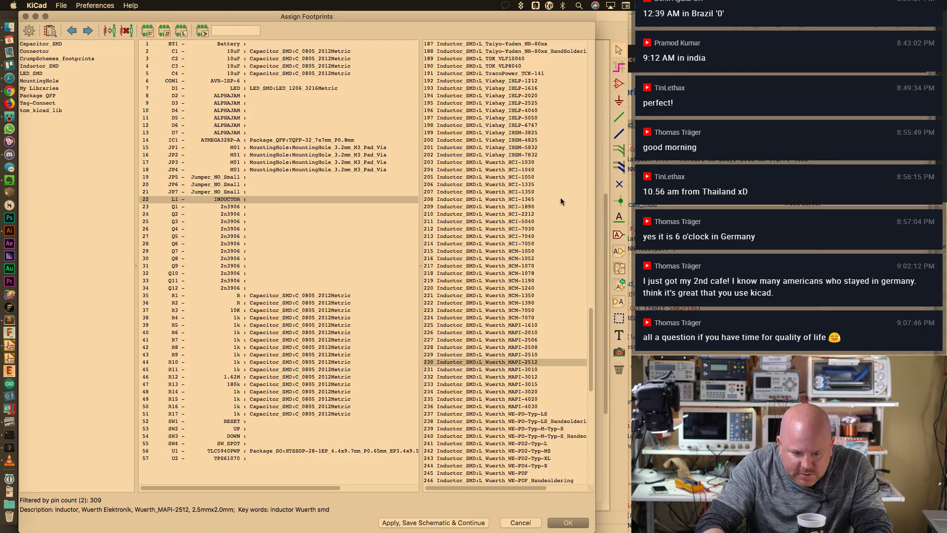
Check the size of the Wuerth HCI-1365 footprint in the footprint list
{"action": "left_click", "coordinate": [516, 200]}
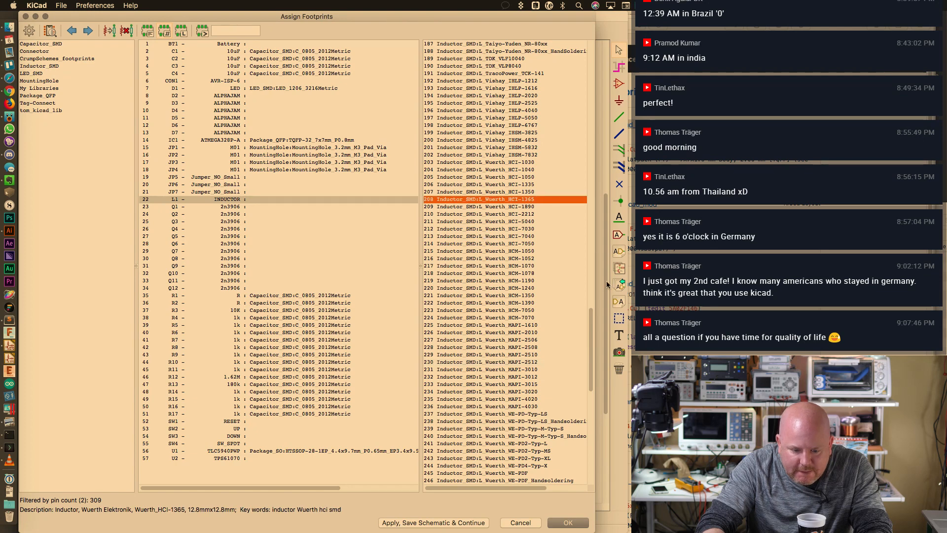
{"action": "left_click_drag", "start_coordinate": [590, 325], "coordinate": [608, 164]}
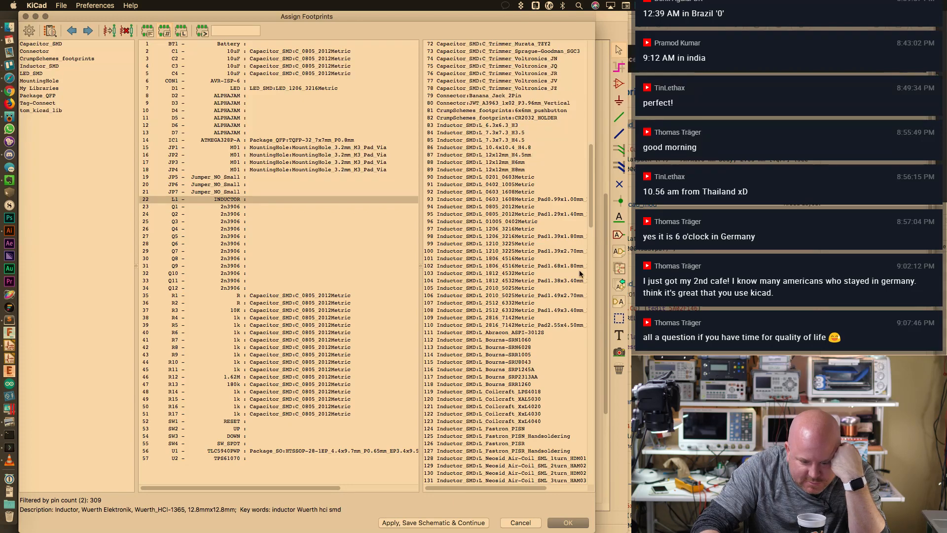
{"action": "left_click_drag", "start_coordinate": [592, 219], "coordinate": [589, 326]}
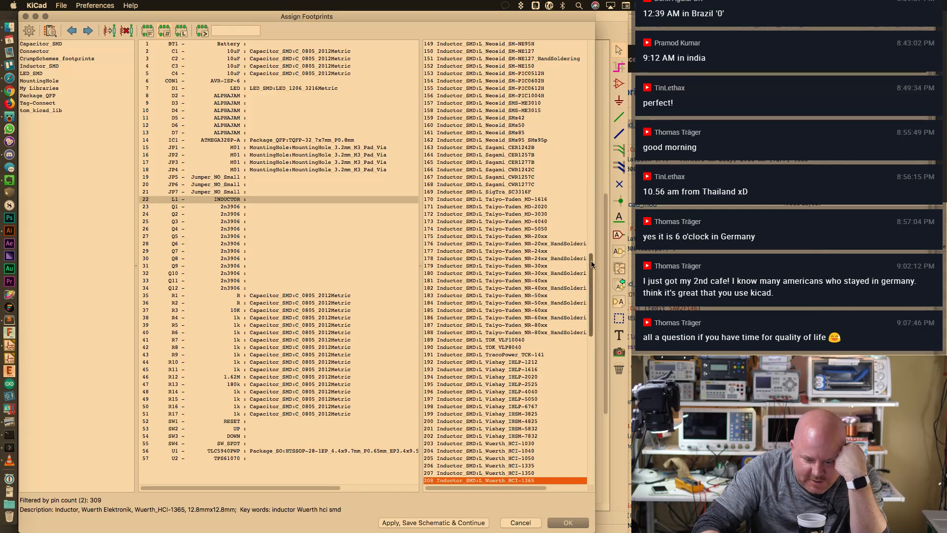
{"action": "left_click_drag", "start_coordinate": [592, 264], "coordinate": [595, 295]}
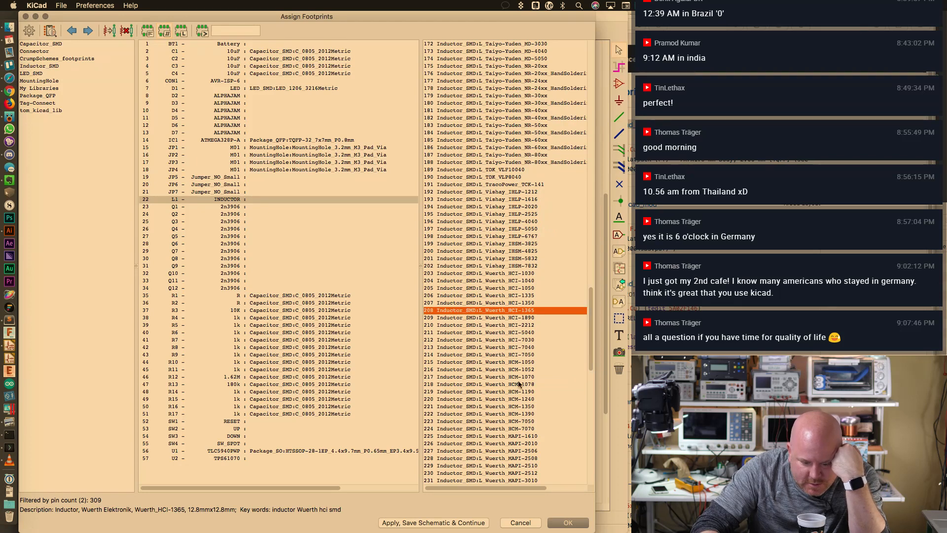
Inspect the Wuerth HCM-1070 footprint as L1's candidate, then return to the CBC2518T100M datasheet
{"action": "left_click", "coordinate": [519, 377]}
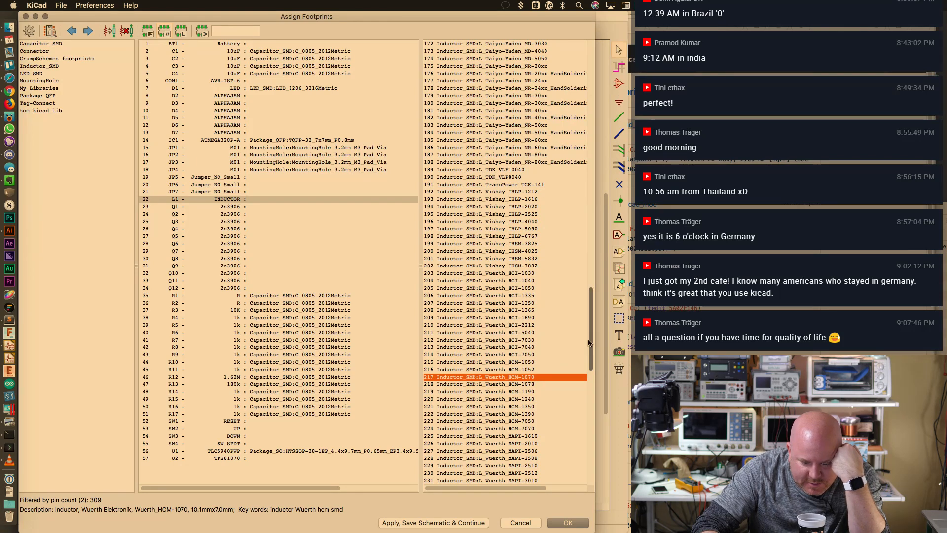
{"action": "left_click_drag", "start_coordinate": [593, 319], "coordinate": [594, 354]}
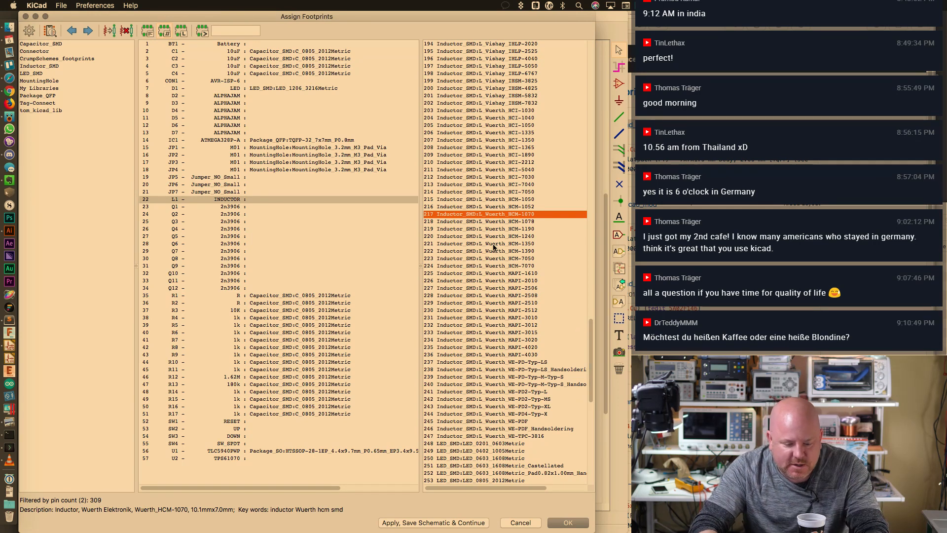
{"action": "key", "text": "super+Tab"}
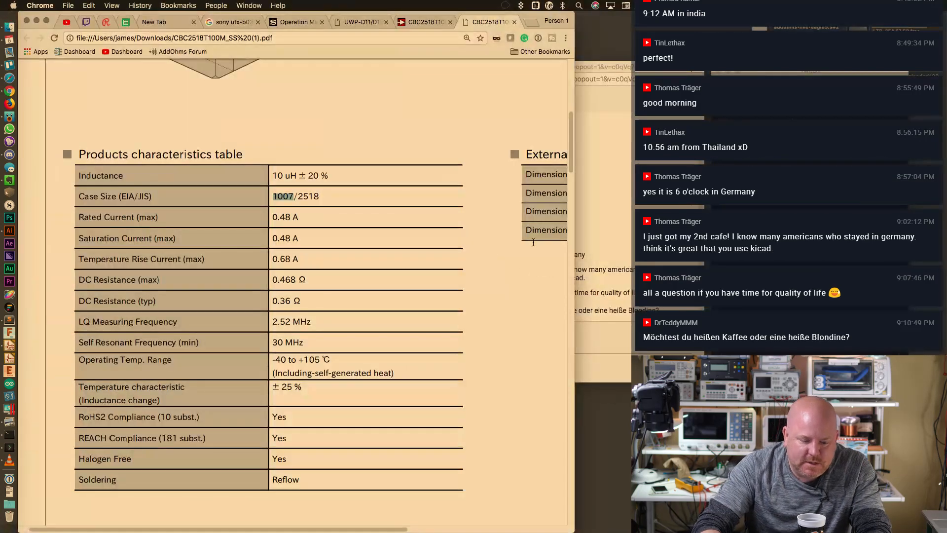
Go from the inductor's Digi-Key product page to the Fixed Inductors category, filtered to In Stock
{"action": "scroll", "coordinate": [393, 253], "scroll_direction": "up", "scroll_amount": 5}
{"action": "scroll", "coordinate": [417, 280], "scroll_direction": "up", "scroll_amount": 3}
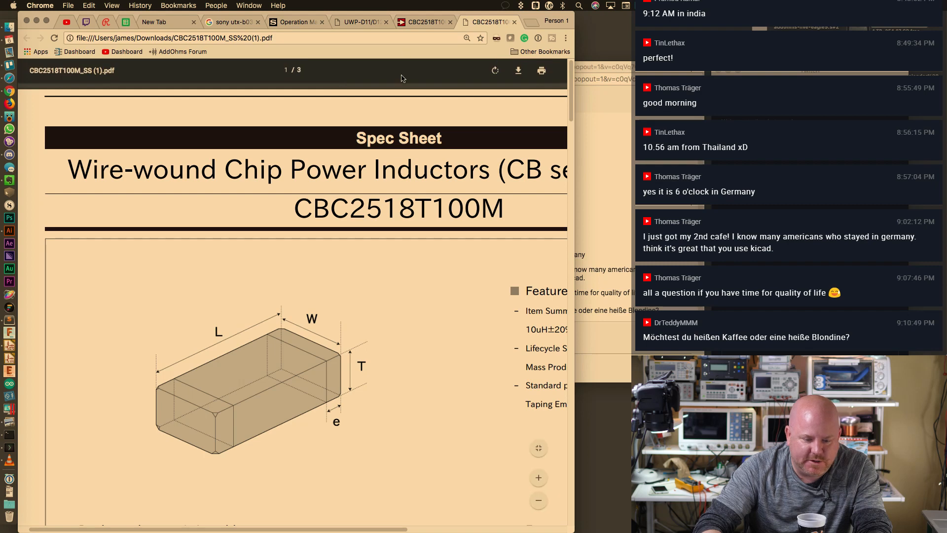
{"action": "left_click", "coordinate": [427, 22]}
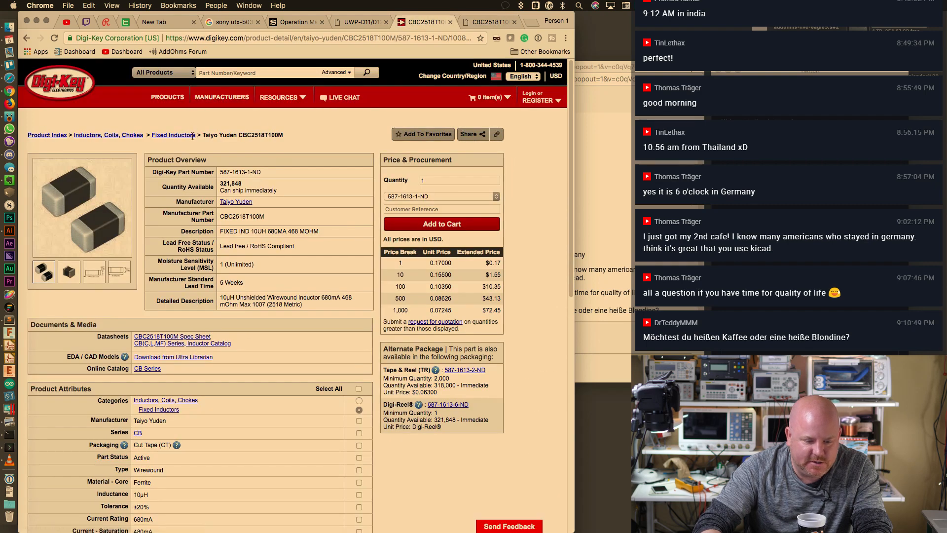
{"action": "left_click", "coordinate": [180, 136]}
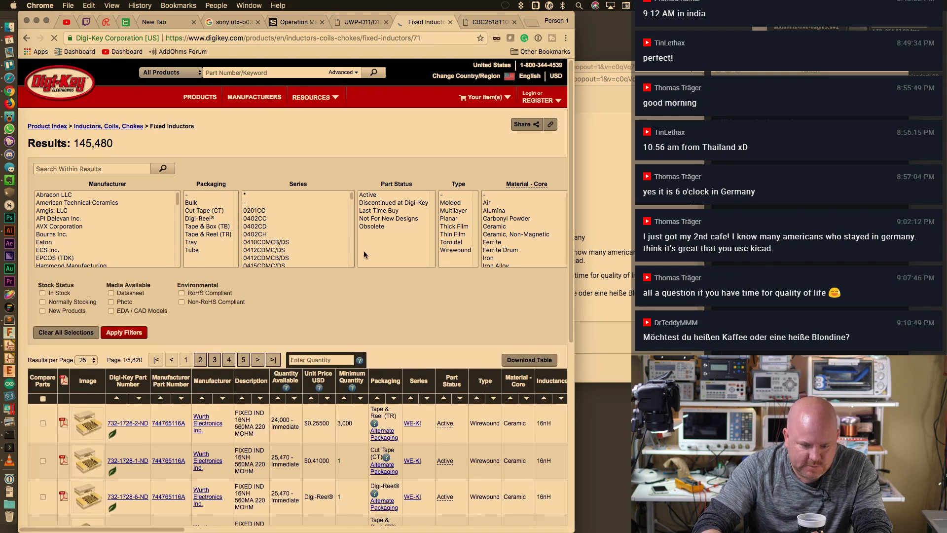
{"action": "left_click", "coordinate": [43, 293]}
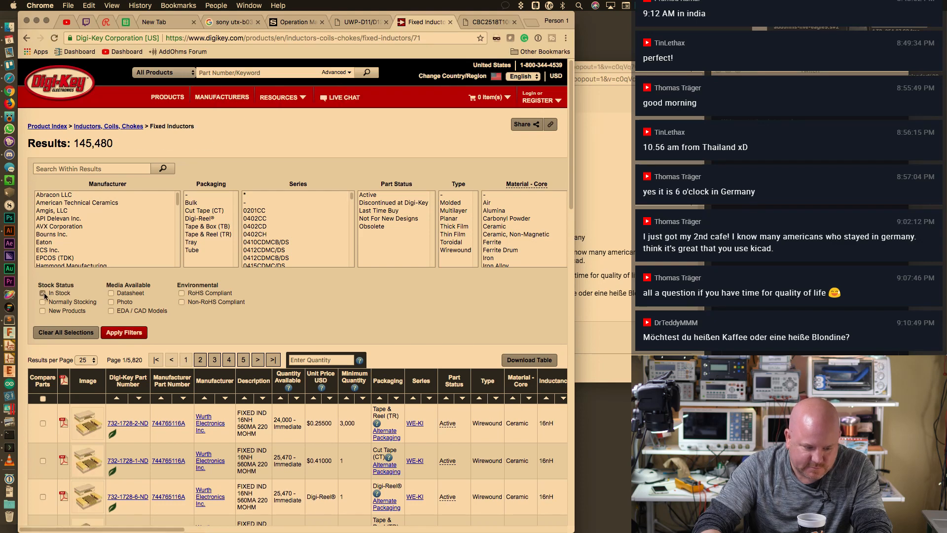
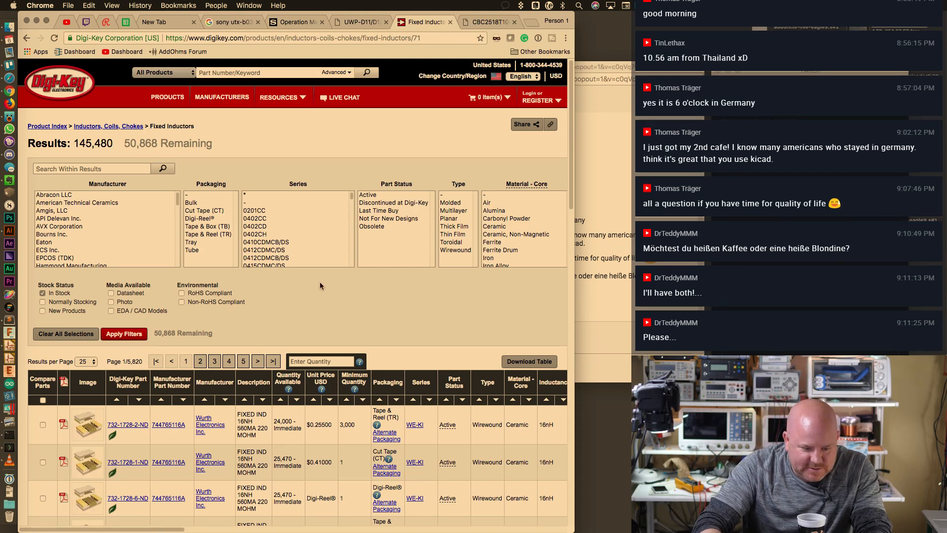
Apply the In Stock filter to the Fixed Inductors results
{"action": "scroll", "coordinate": [322, 233], "scroll_direction": "down", "scroll_amount": 5}
{"action": "scroll", "coordinate": [322, 233], "scroll_direction": "up", "scroll_amount": 5}
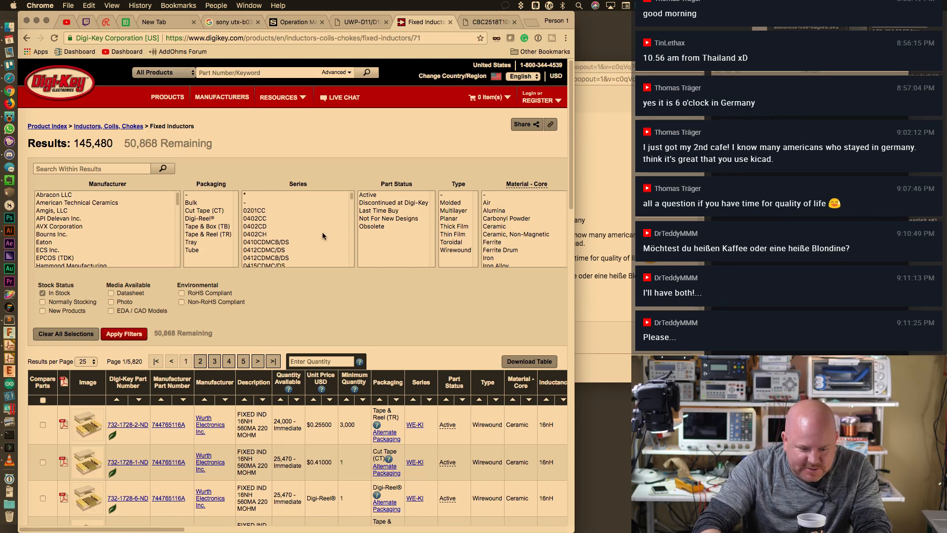
{"action": "left_click", "coordinate": [145, 333]}
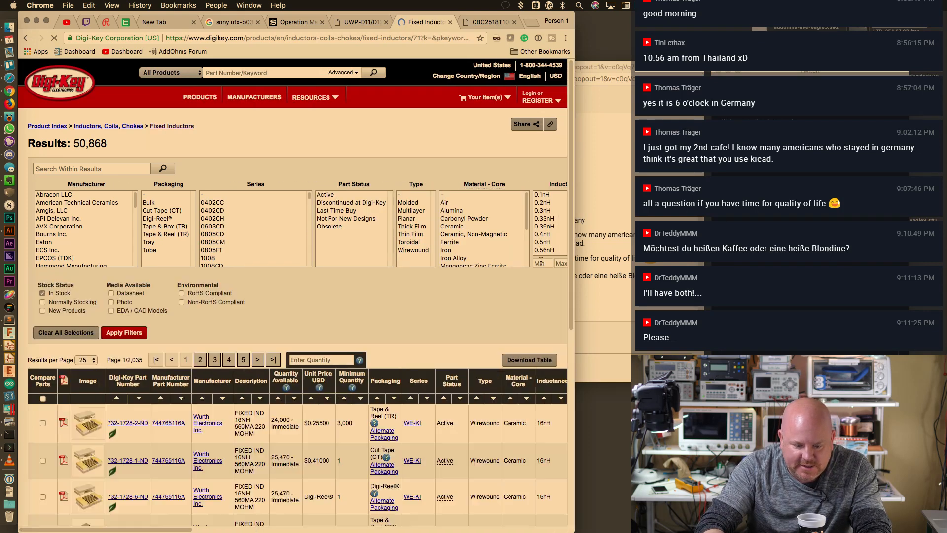
Filter the in-stock inductors to an inductance of 10µH
{"action": "left_click", "coordinate": [545, 226]}
{"action": "scroll", "coordinate": [550, 227], "scroll_direction": "down", "scroll_amount": 10}
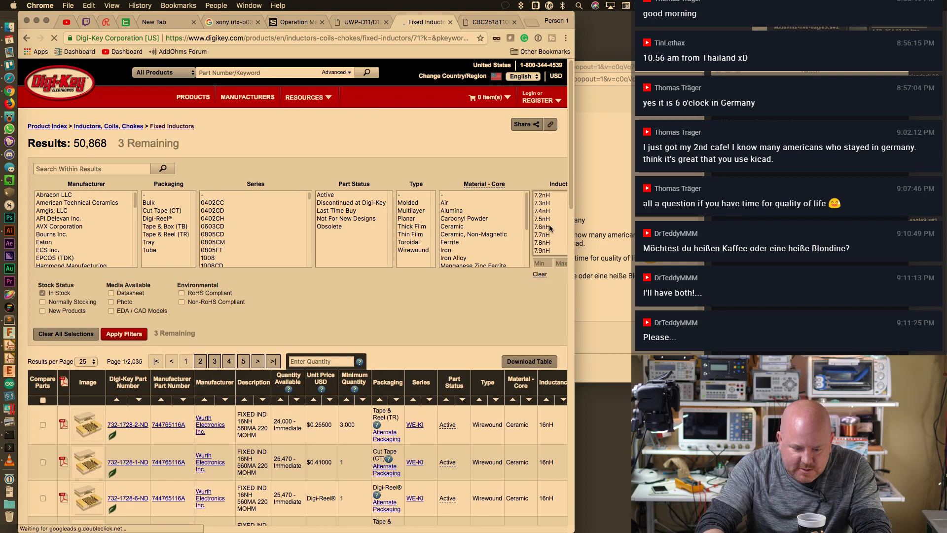
{"action": "scroll", "coordinate": [550, 228], "scroll_direction": "down", "scroll_amount": 10}
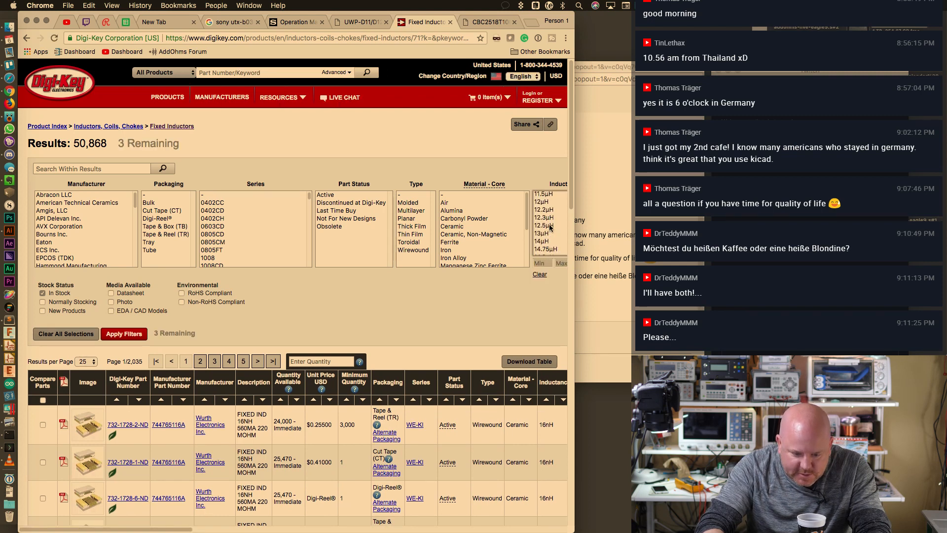
{"action": "scroll", "coordinate": [550, 228], "scroll_direction": "up", "scroll_amount": 3}
{"action": "left_click", "coordinate": [547, 219]}
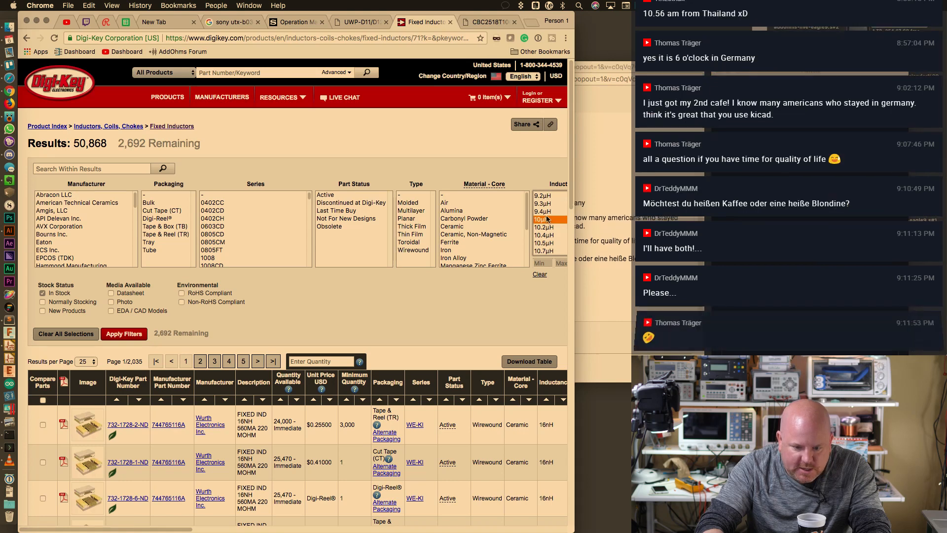
{"action": "left_click", "coordinate": [127, 333]}
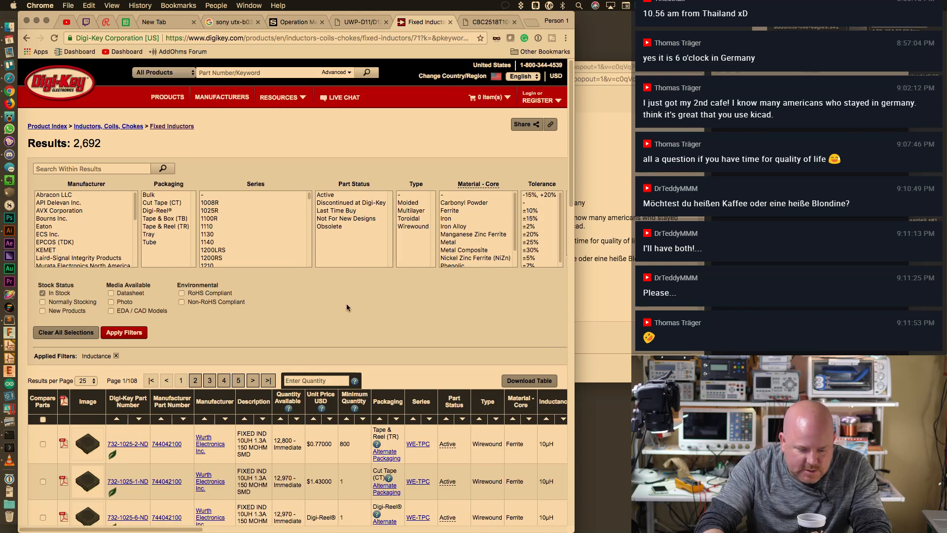
Sort the 2,692 10µH results by unit price, cheapest first
{"action": "scroll", "coordinate": [346, 308], "scroll_direction": "down", "scroll_amount": 2}
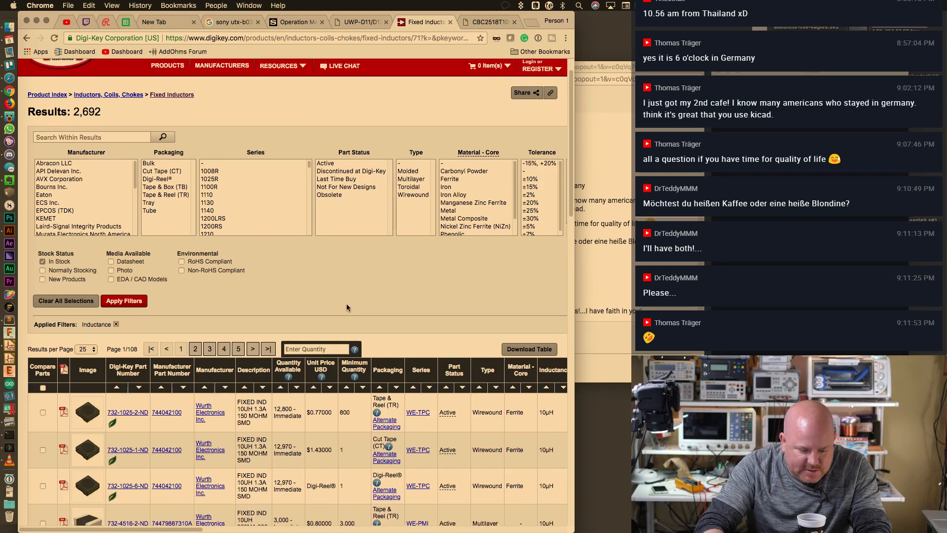
{"action": "scroll", "coordinate": [347, 307], "scroll_direction": "down", "scroll_amount": 6}
{"action": "left_click_drag", "start_coordinate": [310, 319], "coordinate": [326, 320]}
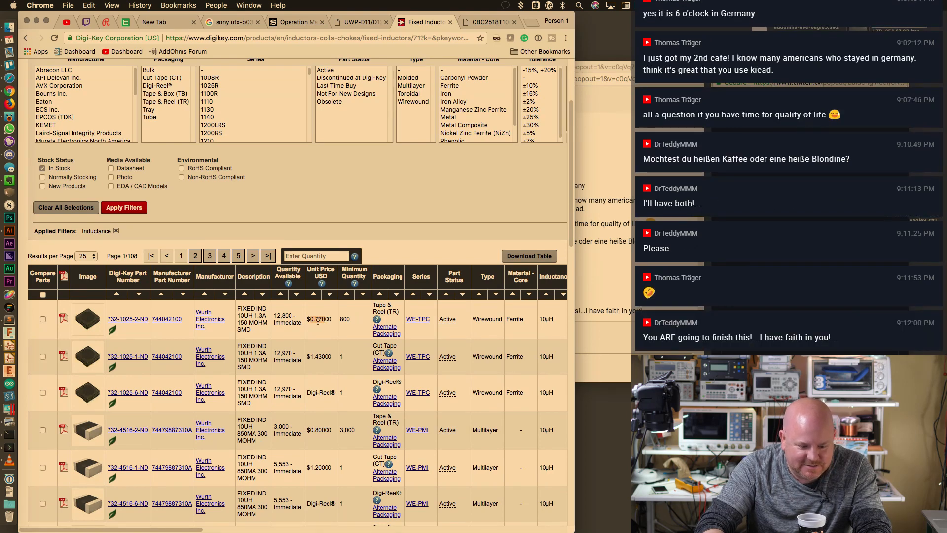
{"action": "scroll", "coordinate": [318, 321], "scroll_direction": "down", "scroll_amount": 1}
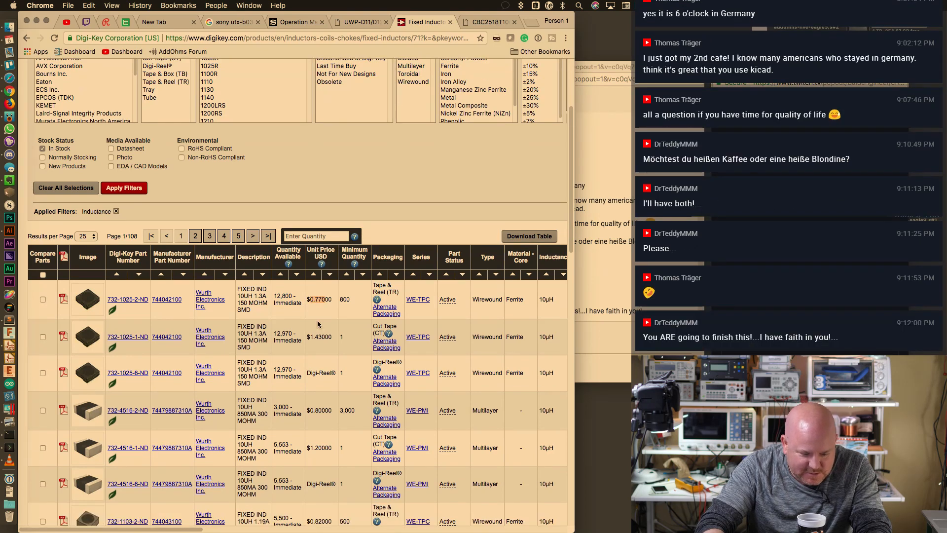
{"action": "scroll", "coordinate": [317, 321], "scroll_direction": "down", "scroll_amount": 5}
{"action": "scroll", "coordinate": [318, 321], "scroll_direction": "up", "scroll_amount": 12}
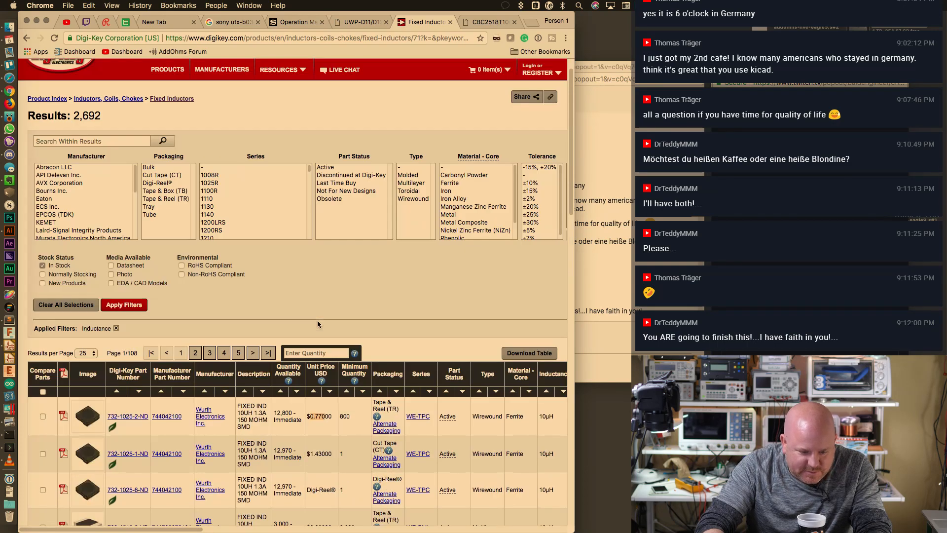
{"action": "left_click", "coordinate": [312, 391]}
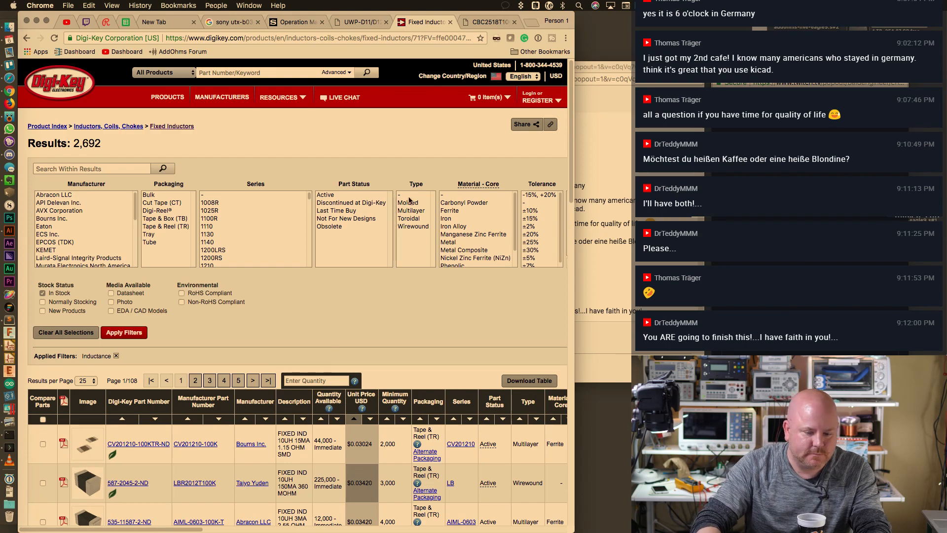
{"action": "key", "text": "ctrl+Right"}
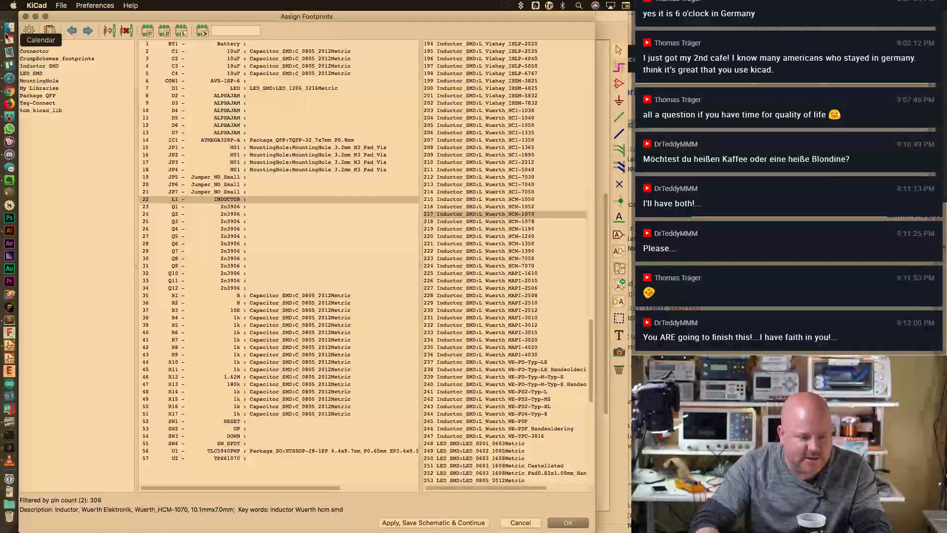
Bring the Finder windows forward and reposition the Sketching folder window
{"action": "left_click", "coordinate": [9, 28]}
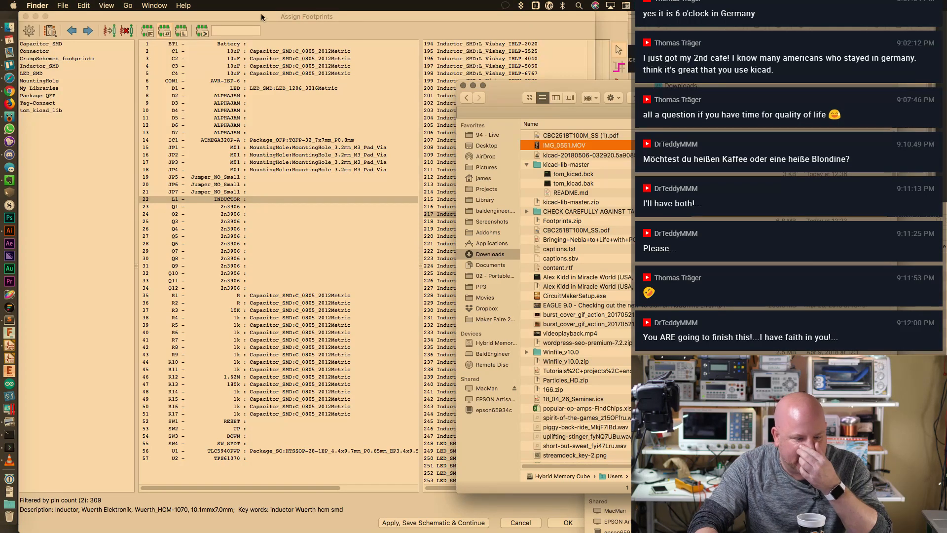
{"action": "left_click", "coordinate": [154, 5]}
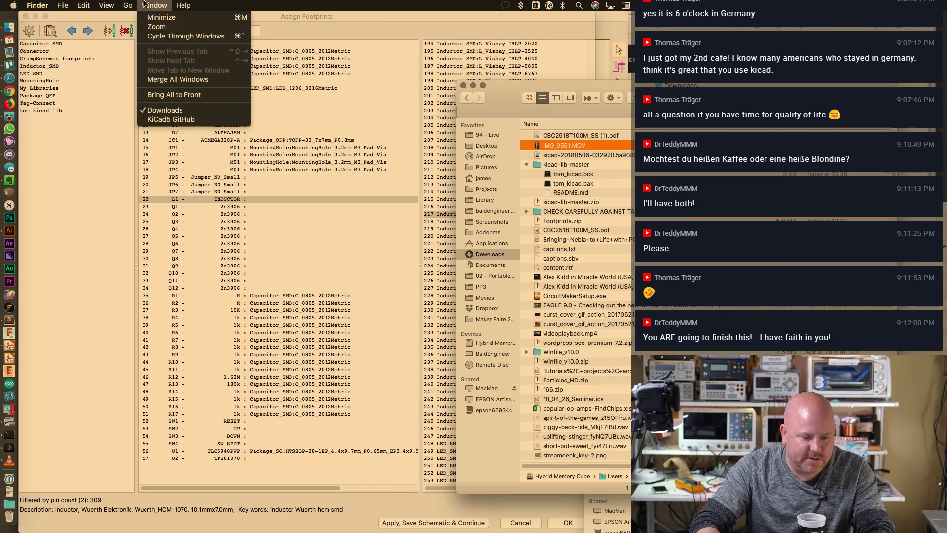
{"action": "left_click", "coordinate": [172, 120]}
{"action": "mouse_move", "coordinate": [636, 209]}
{"action": "left_mouse_down"}
{"action": "mouse_move", "coordinate": [470, 145]}
{"action": "mouse_move", "coordinate": [502, 91]}
{"action": "left_mouse_up"}
{"action": "left_click", "coordinate": [494, 172]}
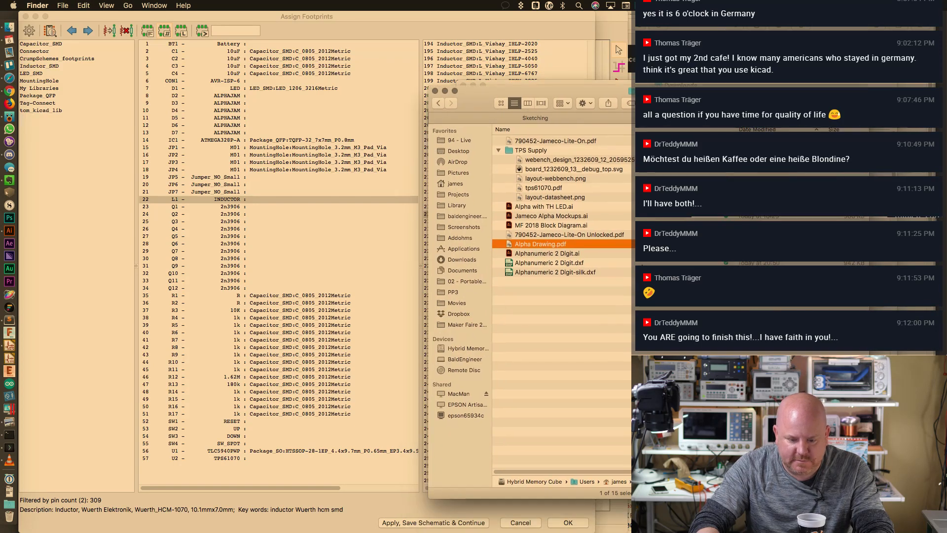
{"action": "left_click_drag", "start_coordinate": [743, 96], "coordinate": [359, 78]}
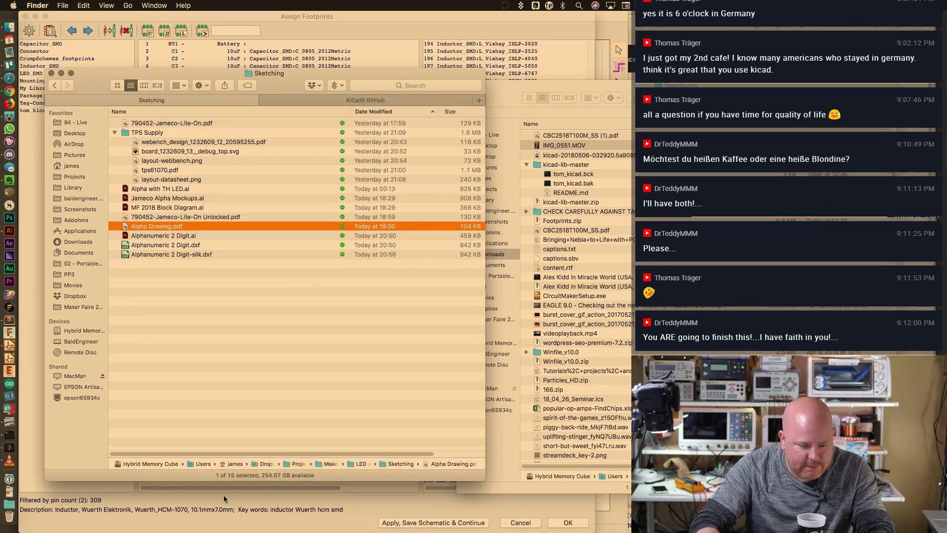
Open the LED Alpha Badge and TPS Supply folders in new Finder tabs
{"action": "right_click", "coordinate": [372, 462]}
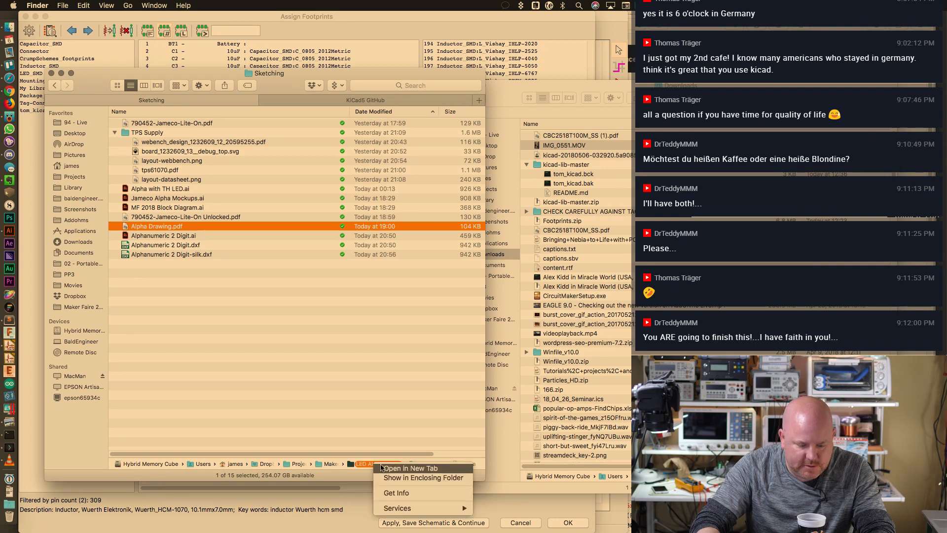
{"action": "left_click", "coordinate": [383, 467]}
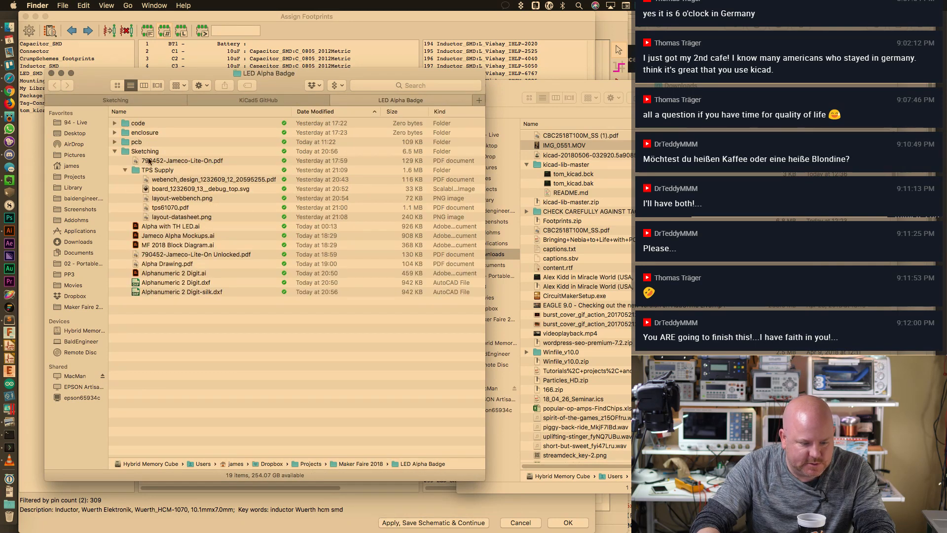
{"action": "right_click", "coordinate": [155, 170]}
{"action": "left_click", "coordinate": [168, 176]}
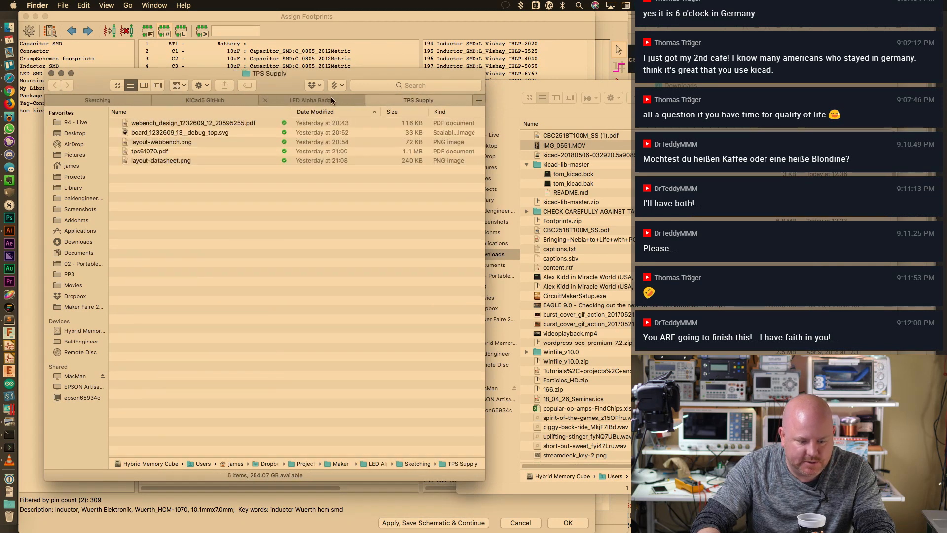
Reorder the tabs with LED Alpha Badge first and open the webench_design report PDF
{"action": "left_click_drag", "start_coordinate": [331, 101], "coordinate": [94, 99]}
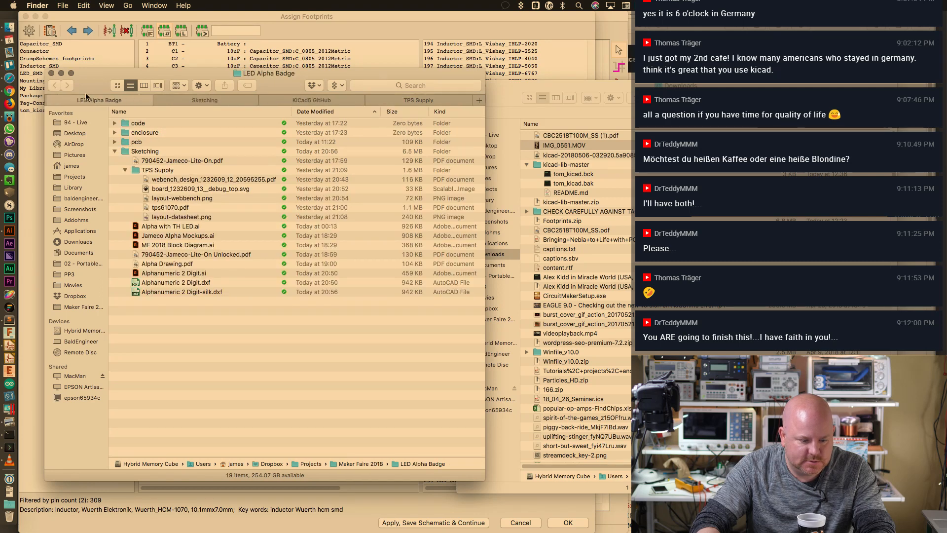
{"action": "left_click_drag", "start_coordinate": [300, 102], "coordinate": [408, 105]}
{"action": "left_click", "coordinate": [289, 97]}
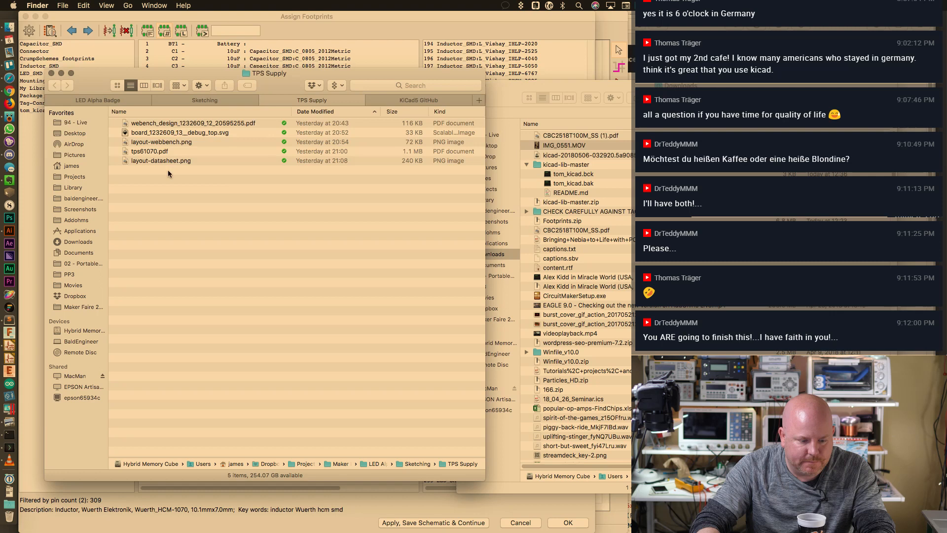
{"action": "double_click", "coordinate": [174, 123]}
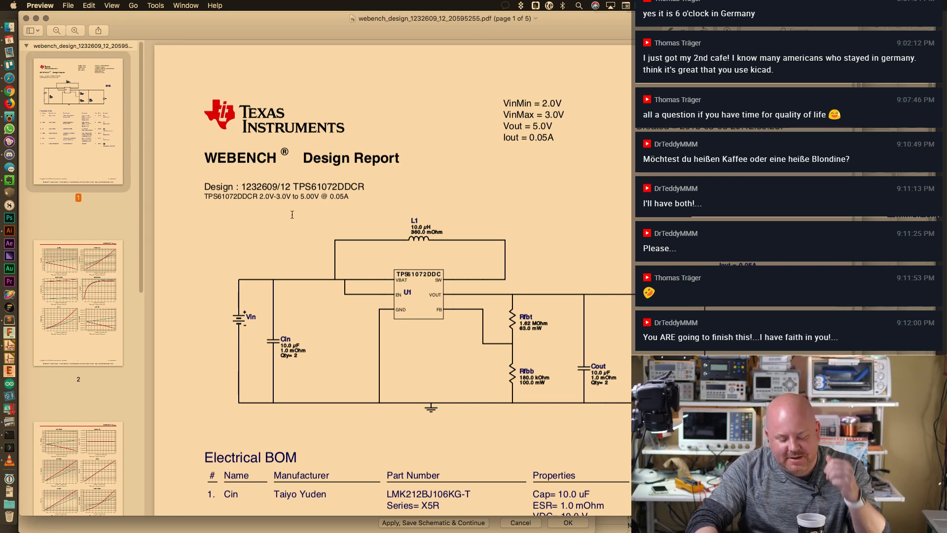
Scroll to the Electrical BOM and highlight L1's 10.0 µH and 360.0 mOhm DCR values
{"action": "scroll", "coordinate": [291, 216], "scroll_direction": "down", "scroll_amount": 1}
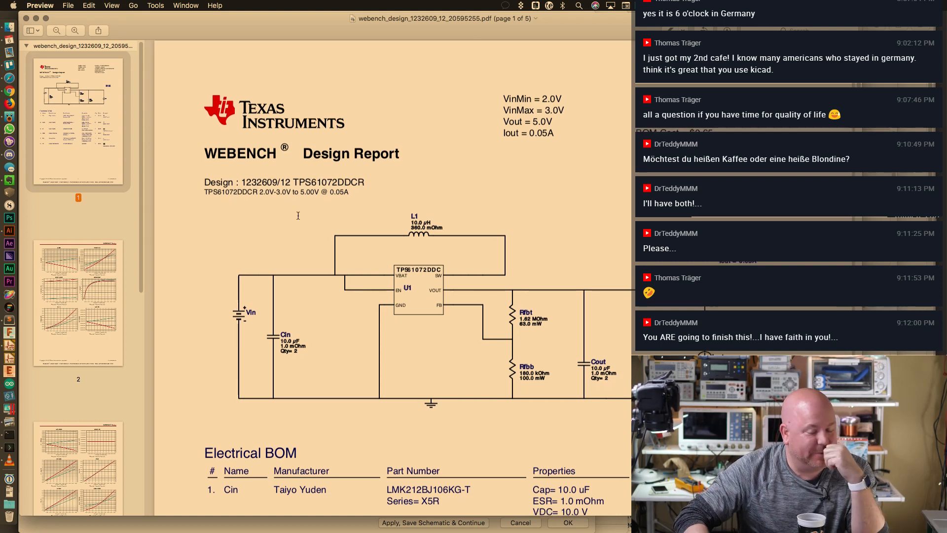
{"action": "scroll", "coordinate": [348, 242], "scroll_direction": "down", "scroll_amount": 4}
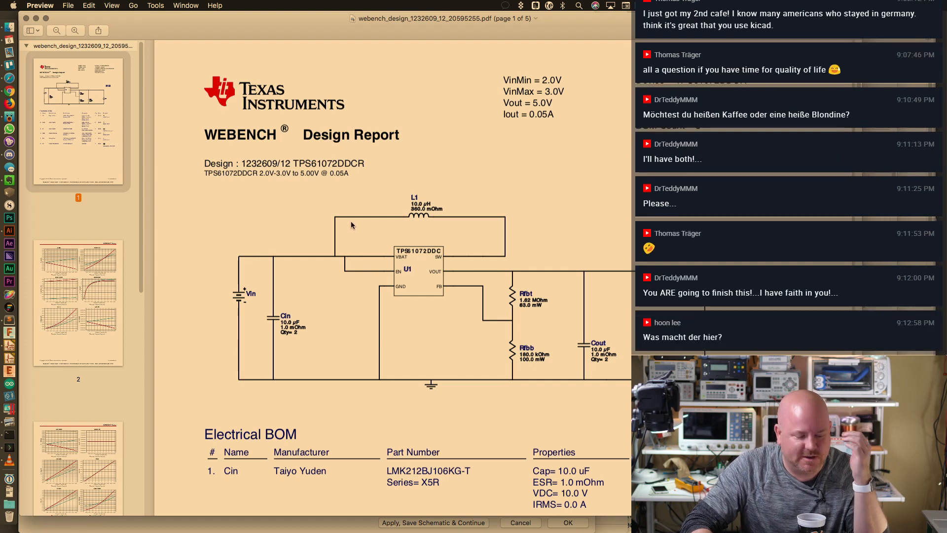
{"action": "scroll", "coordinate": [381, 250], "scroll_direction": "down", "scroll_amount": 10}
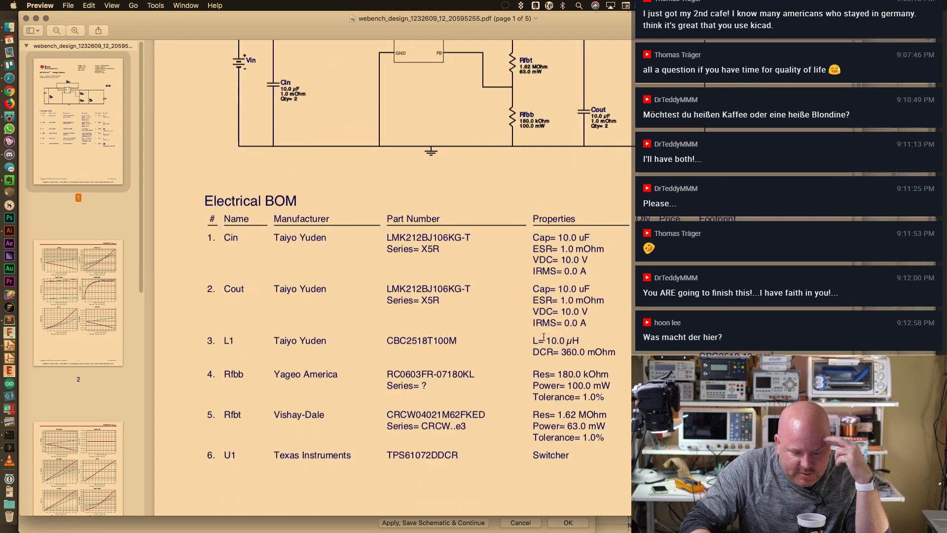
{"action": "left_click_drag", "start_coordinate": [533, 340], "coordinate": [587, 351]}
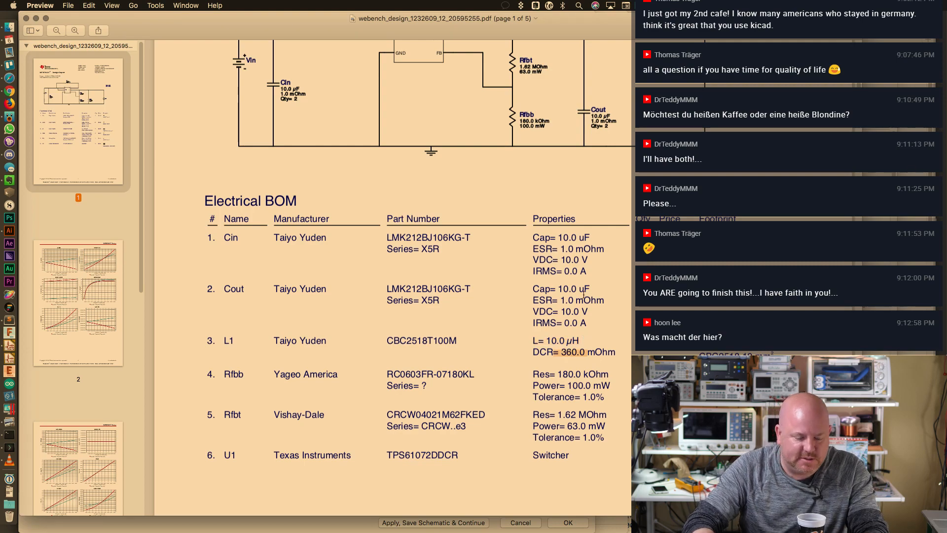
{"action": "key", "text": "super+Tab"}
{"action": "key", "text": "super+Tab"}
{"action": "key", "text": "super+Tab"}
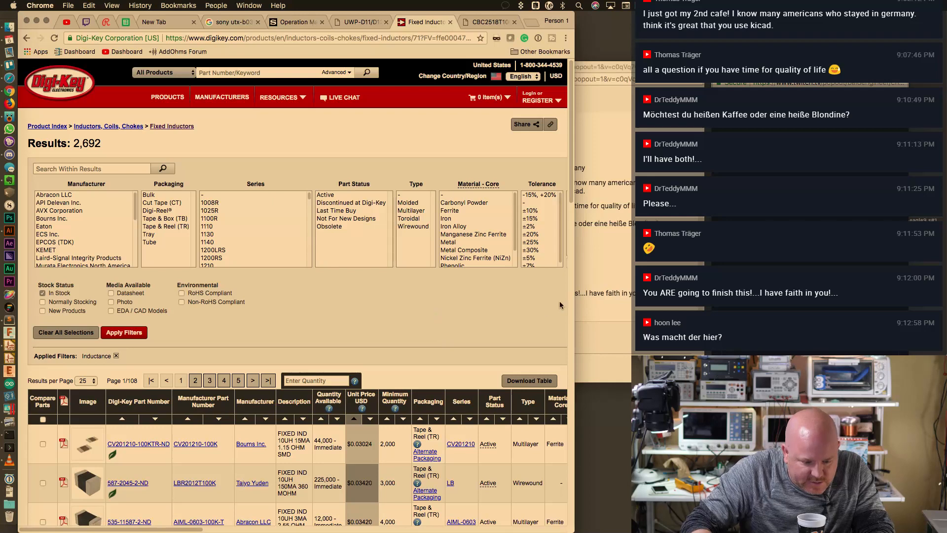
Widen the browser and apply two more values from a partly hidden filter list
{"action": "left_click_drag", "start_coordinate": [574, 307], "coordinate": [676, 306]}
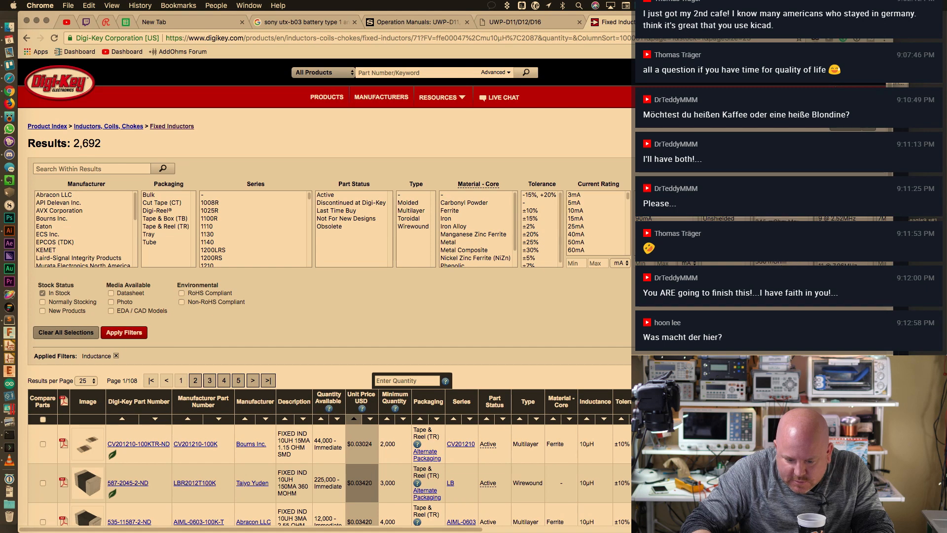
{"action": "left_click", "coordinate": [809, 263]}
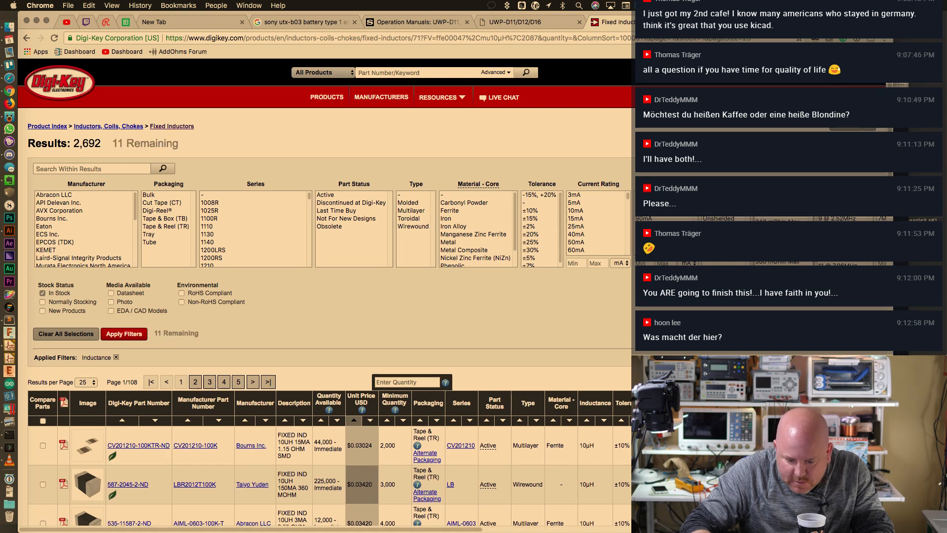
{"action": "left_click", "coordinate": [780, 242], "text": "super"}
{"action": "scroll", "coordinate": [779, 242], "scroll_direction": "down", "scroll_amount": 2}
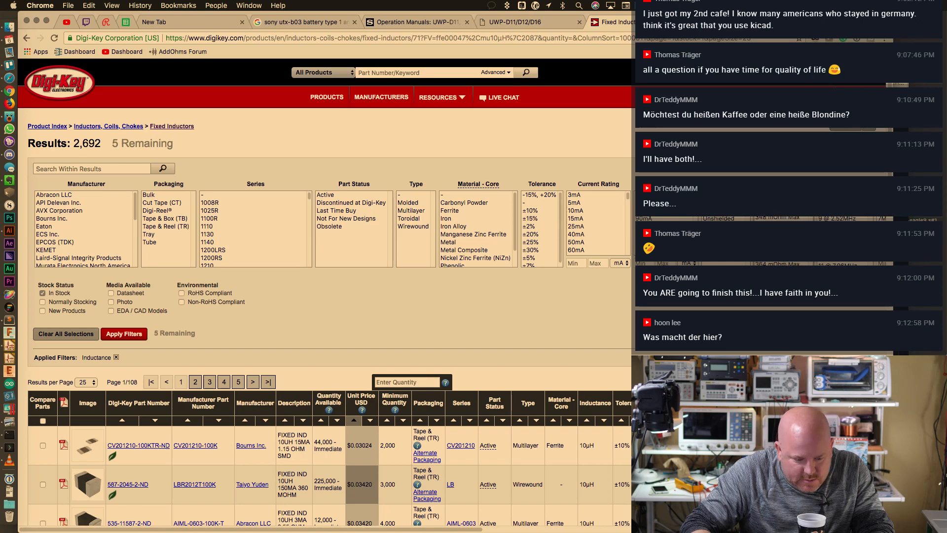
{"action": "left_click", "coordinate": [126, 334]}
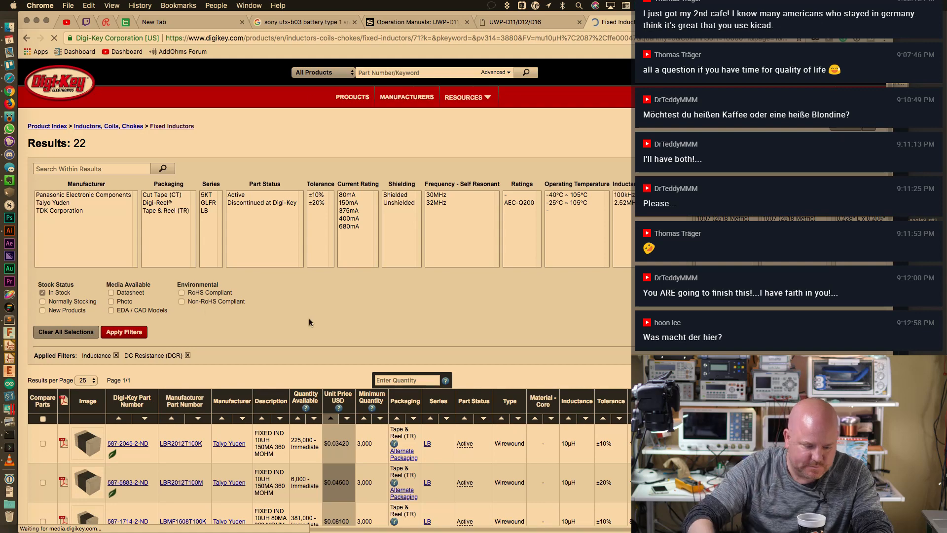
Compare result columns, noting the 3,000 minimum quantity and 587-2045-1-ND's $0.11000 price
{"action": "scroll", "coordinate": [309, 318], "scroll_direction": "down", "scroll_amount": 2}
{"action": "scroll", "coordinate": [312, 318], "scroll_direction": "down", "scroll_amount": 2}
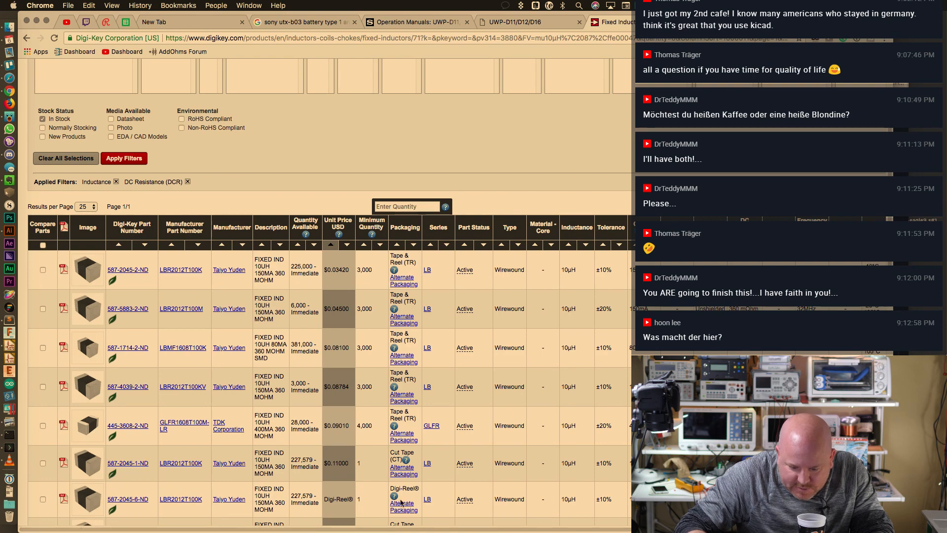
{"action": "left_click_drag", "start_coordinate": [370, 528], "coordinate": [581, 525]}
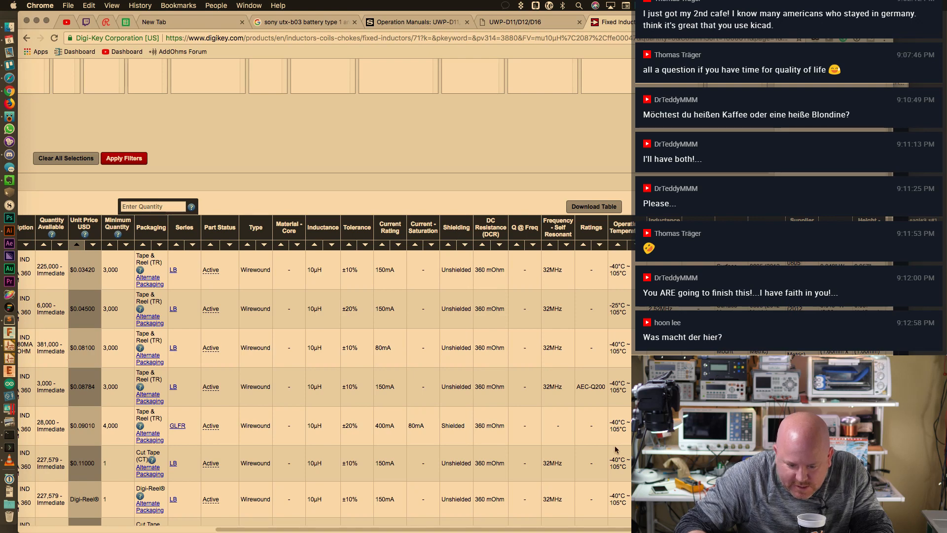
{"action": "left_click_drag", "start_coordinate": [555, 529], "coordinate": [362, 527]}
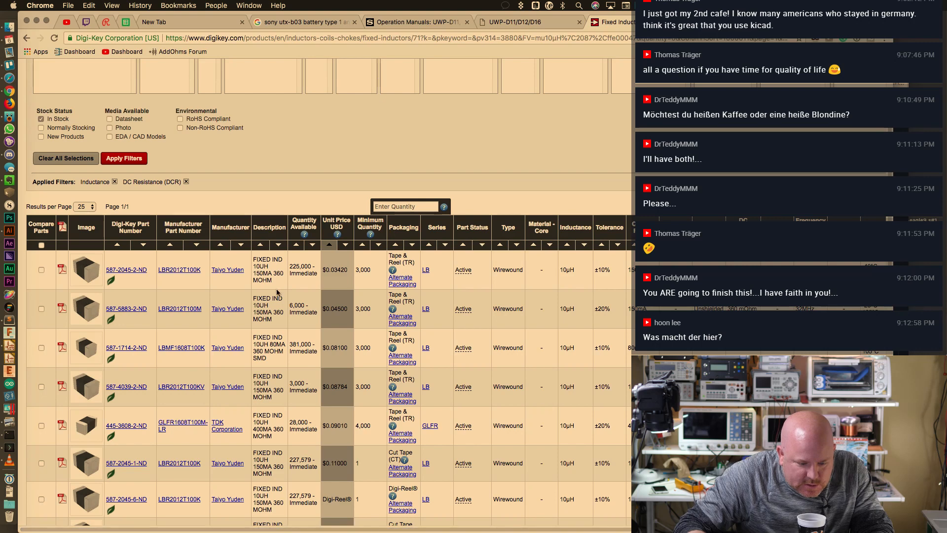
{"action": "double_click", "coordinate": [364, 270]}
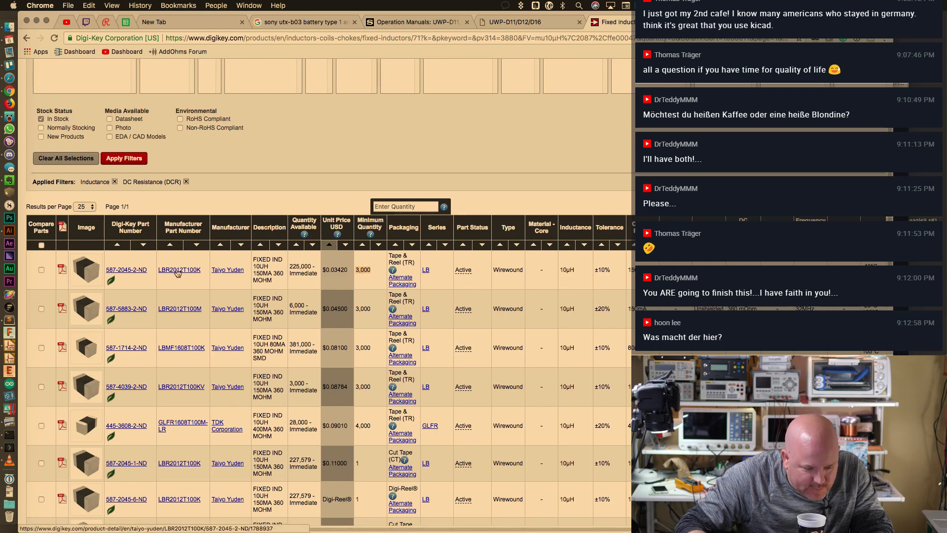
{"action": "scroll", "coordinate": [495, 389], "scroll_direction": "down", "scroll_amount": 4}
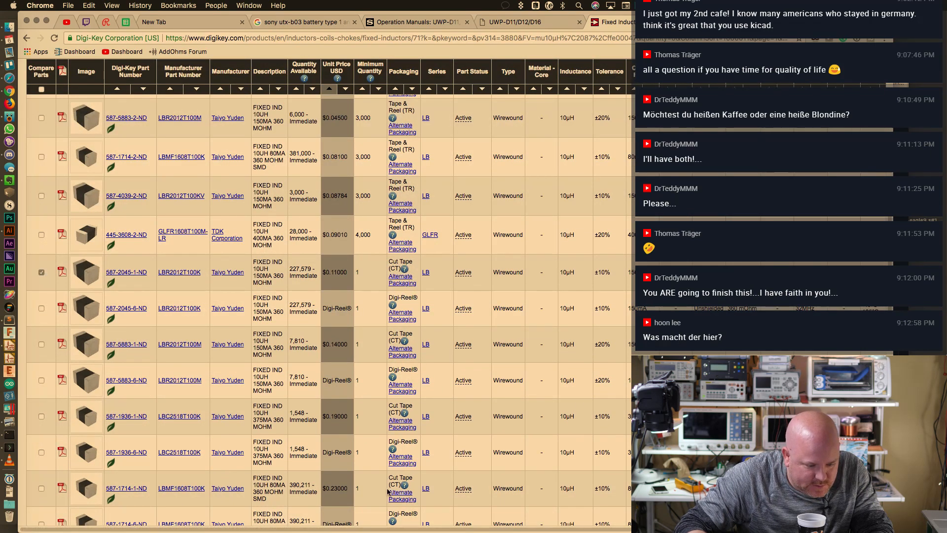
{"action": "scroll", "coordinate": [469, 529], "scroll_direction": "right", "scroll_amount": 5}
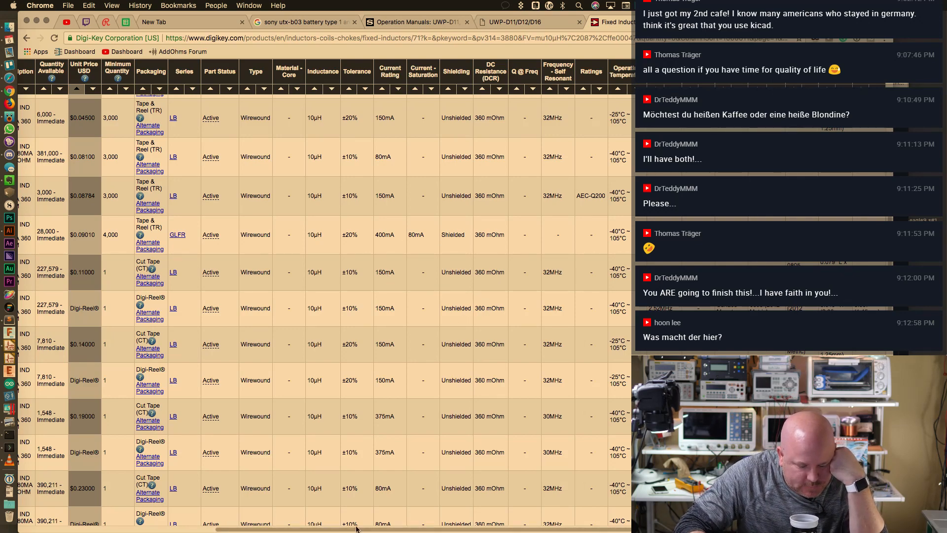
{"action": "scroll", "coordinate": [129, 516], "scroll_direction": "left", "scroll_amount": 5}
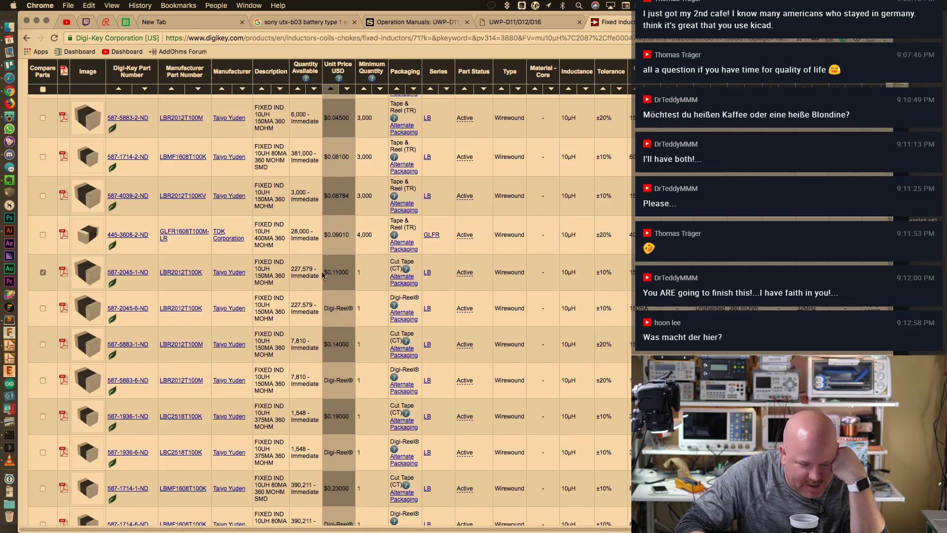
{"action": "left_click_drag", "start_coordinate": [324, 275], "coordinate": [343, 272]}
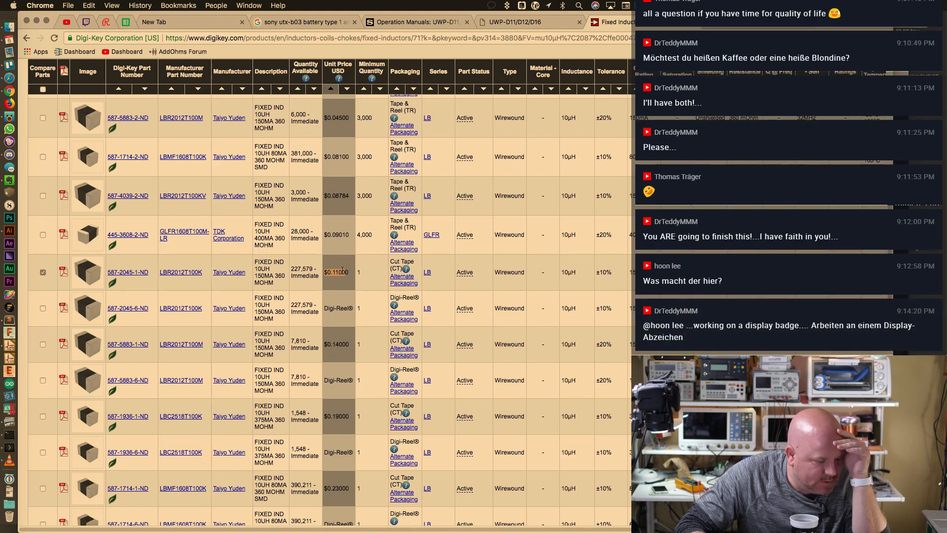
Copy LBR2012T100K from its product page into BOM cell D4
{"action": "left_click", "coordinate": [171, 273]}
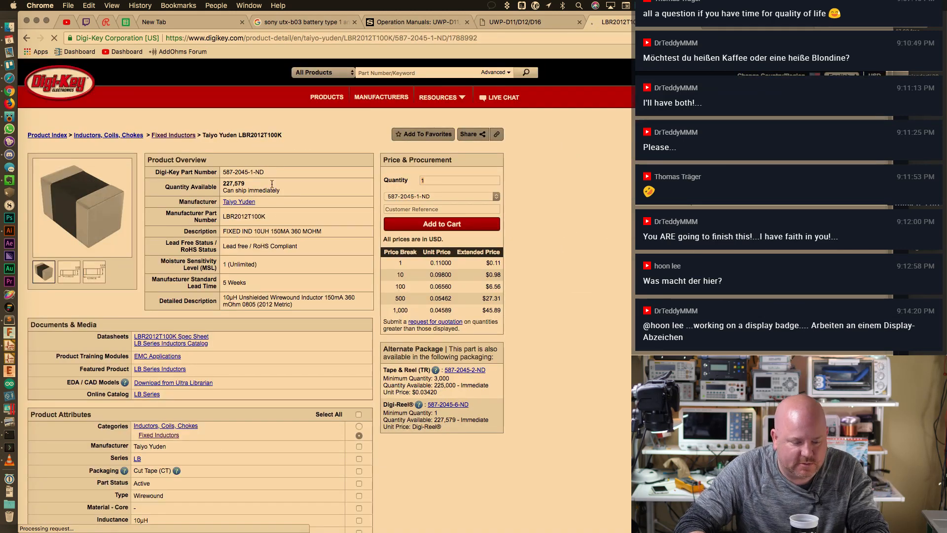
{"action": "double_click", "coordinate": [253, 216]}
{"action": "key", "text": "super+c"}
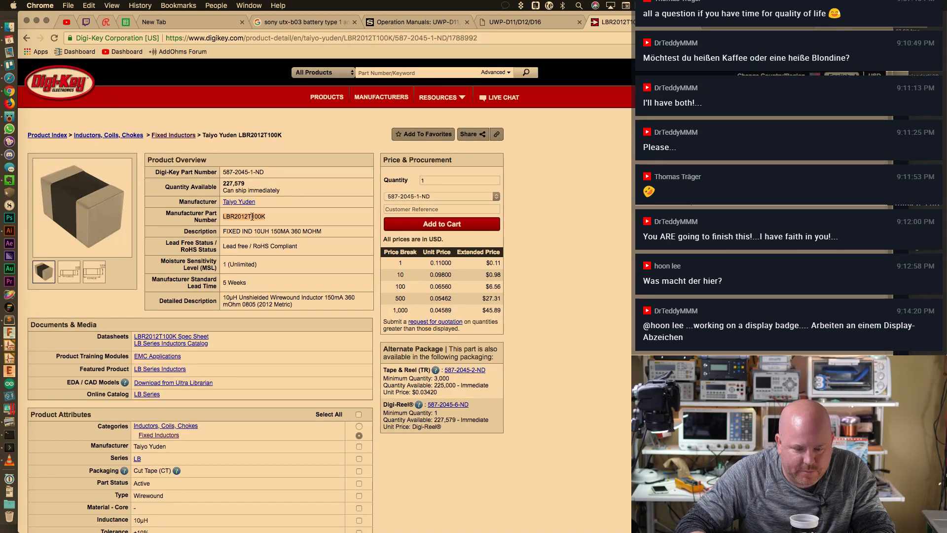
{"action": "key", "text": "super+4"}
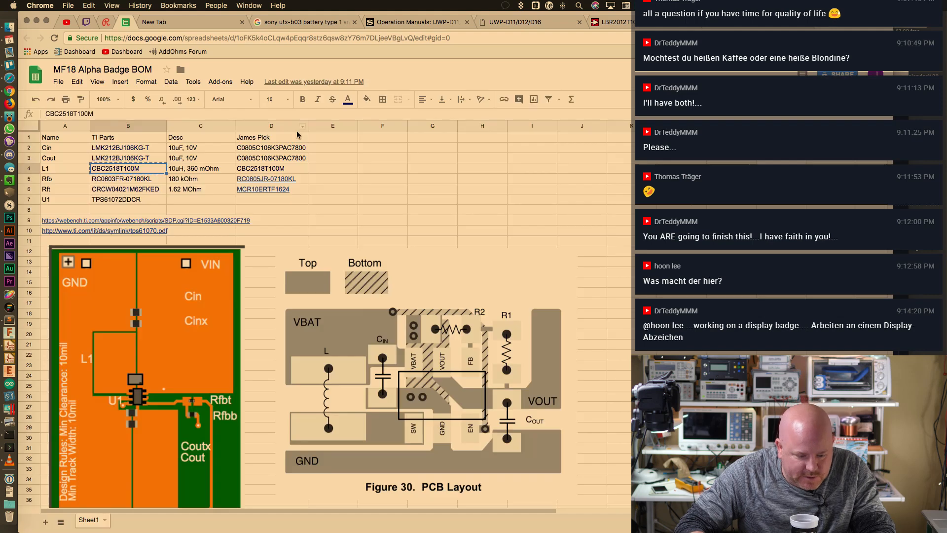
{"action": "left_click", "coordinate": [267, 168]}
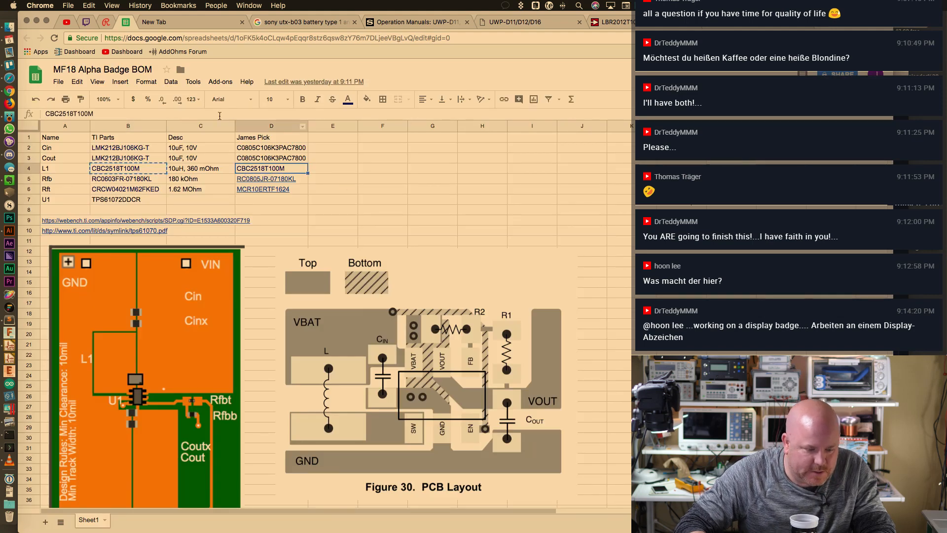
{"action": "type", "text": "CBC2518T100M"}
{"action": "type", "text": "LBR2012T100K"}
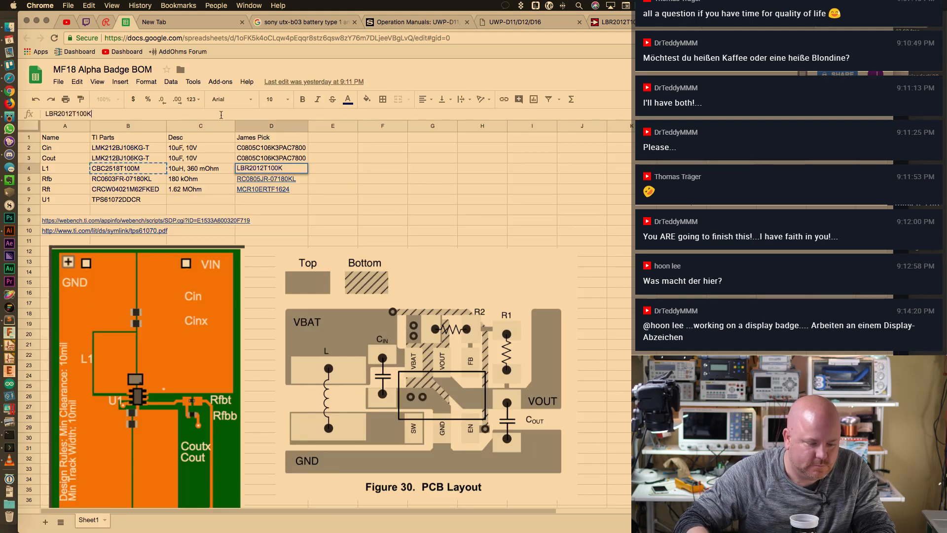
{"action": "key", "text": "Return"}
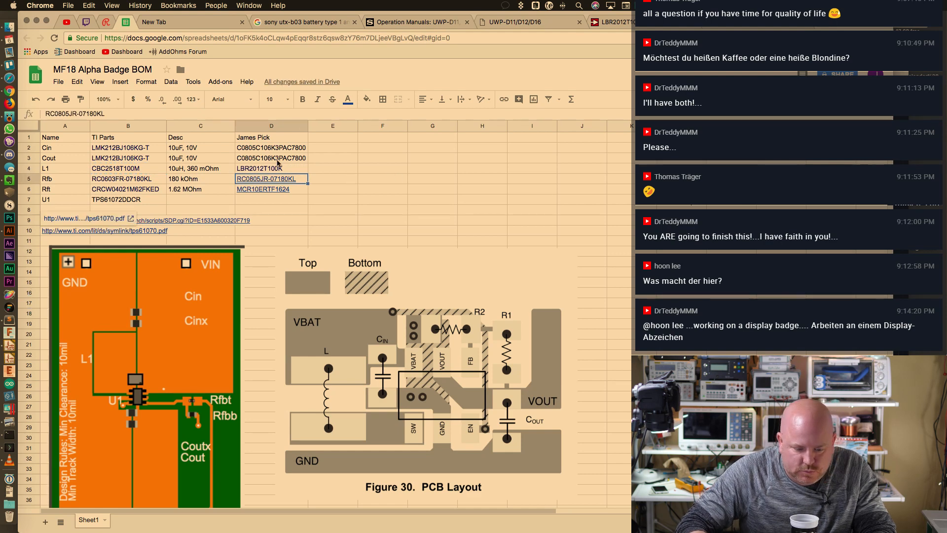
{"action": "left_click", "coordinate": [271, 166]}
Compare the LBR2012T100K page with the CBC2518T100M spec sheet and close the WEBENCH PDF
{"action": "key", "text": "super+9"}
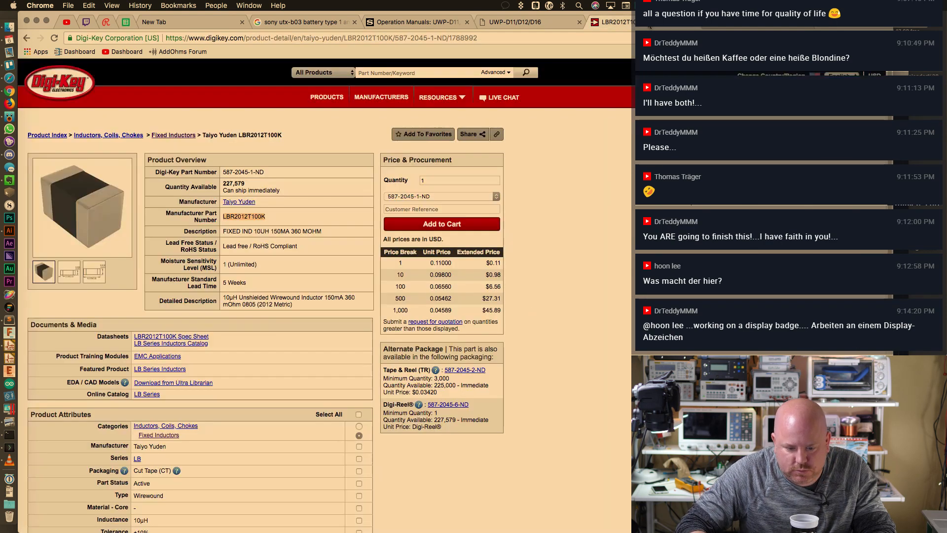
{"action": "key", "text": "ctrl+Tab"}
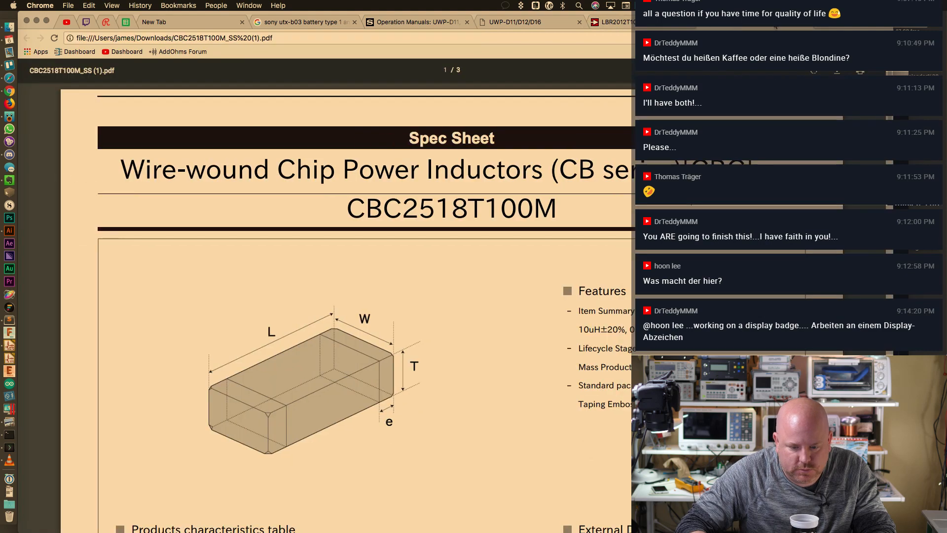
{"action": "key", "text": "ctrl+shift+Tab"}
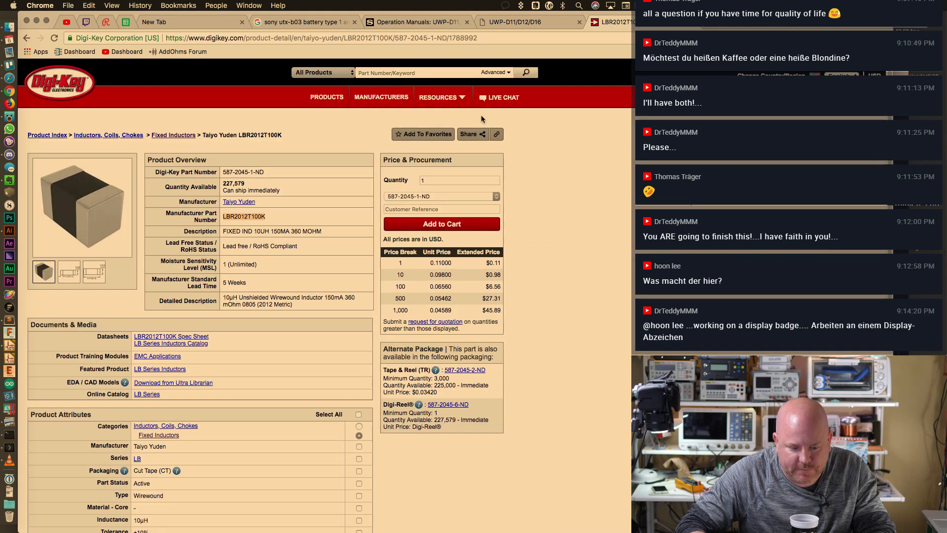
{"action": "key", "text": "super+Tab"}
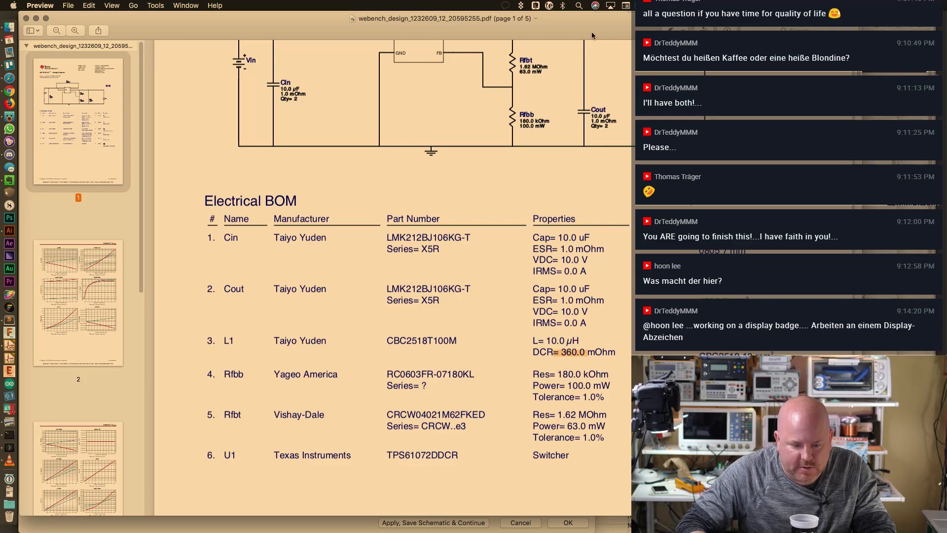
{"action": "key", "text": "super+w"}
Close the Assign Footprints window and zoom out on the schematic
{"action": "left_click", "coordinate": [340, 28]}
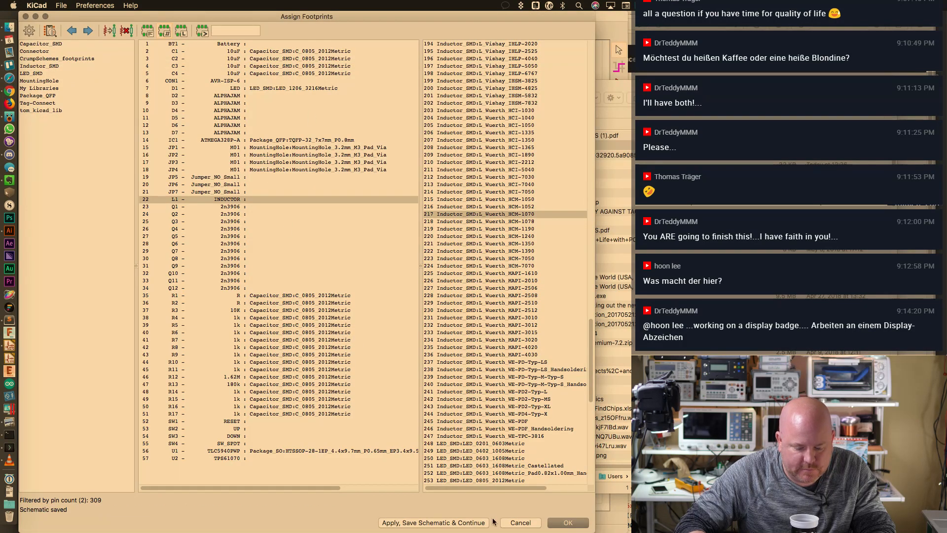
{"action": "left_click", "coordinate": [567, 523]}
{"action": "key", "text": "super+minus"}
{"action": "key", "text": "super+minus"}
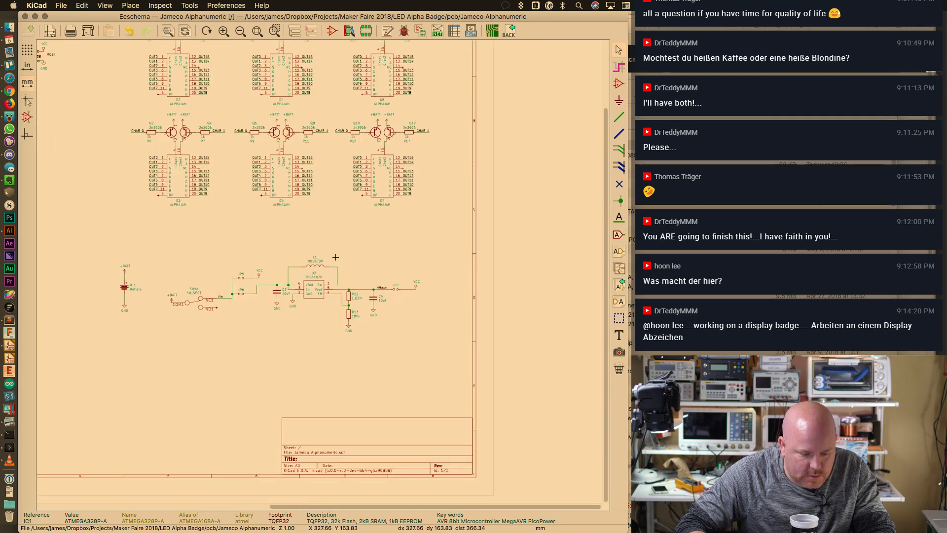
Add an MPN field with value LBR2012T100K to inductor L1
{"action": "key", "text": "super+plus"}
{"action": "scroll", "coordinate": [316, 263], "scroll_direction": "up", "scroll_amount": 2}
{"action": "double_click", "coordinate": [316, 249]}
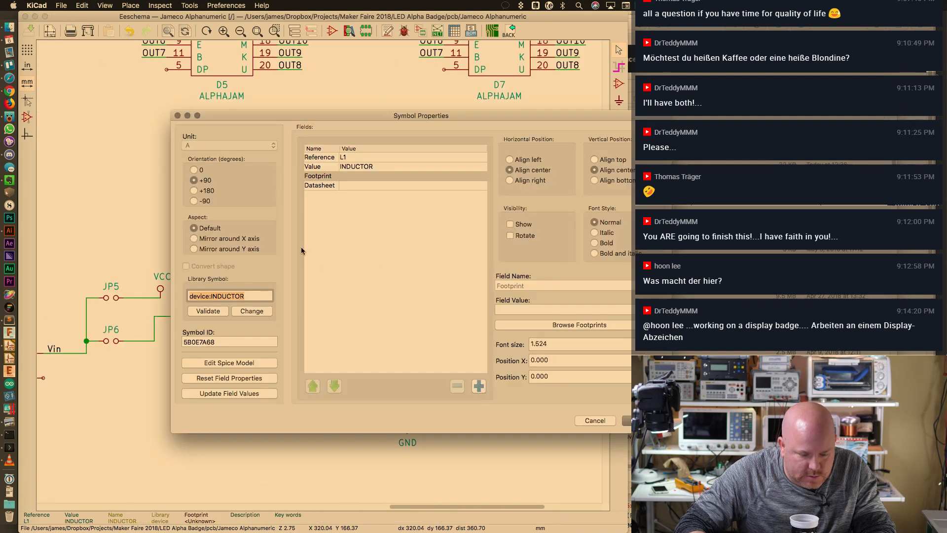
{"action": "left_click", "coordinate": [480, 386]}
{"action": "type", "text": "MPN"}
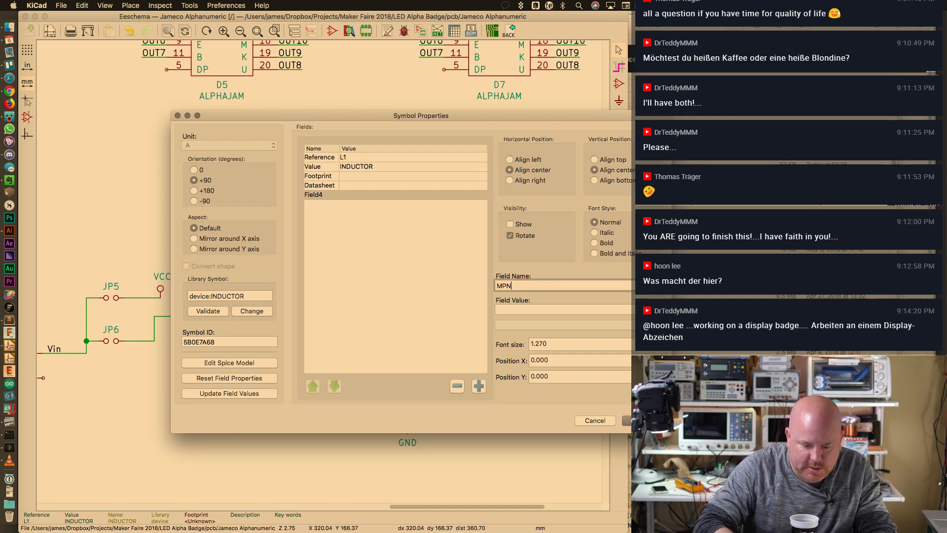
{"action": "key", "text": "Tab"}
{"action": "key", "text": "super+v"}
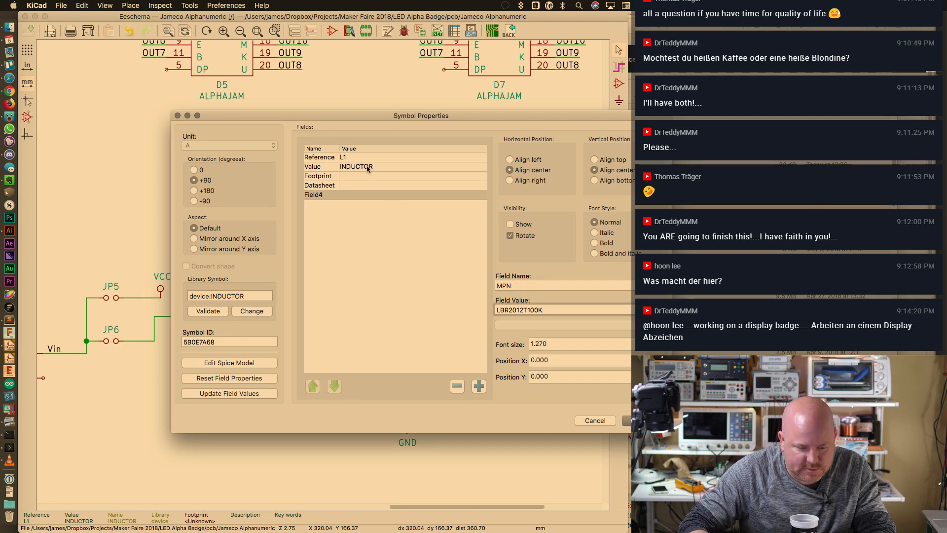
Change L1's Value from INDUCTOR to 10uH
{"action": "left_click", "coordinate": [366, 164]}
{"action": "double_click", "coordinate": [513, 309]}
{"action": "type", "text": "10"}
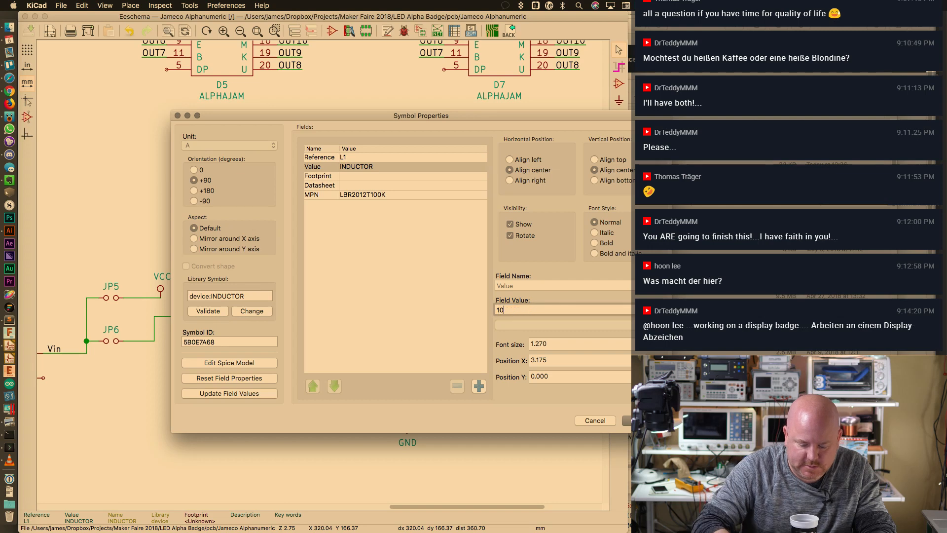
{"action": "type", "text": "uH"}
{"action": "left_click", "coordinate": [322, 176]}
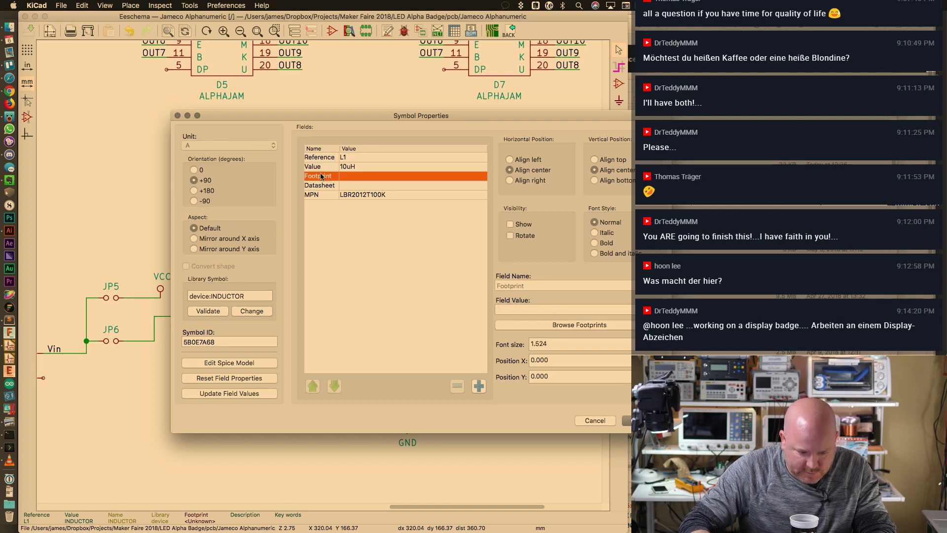
Assign L1 the Inductor_SMD:L_0805_2012Metric footprint and confirm the properties
{"action": "left_click", "coordinate": [531, 325]}
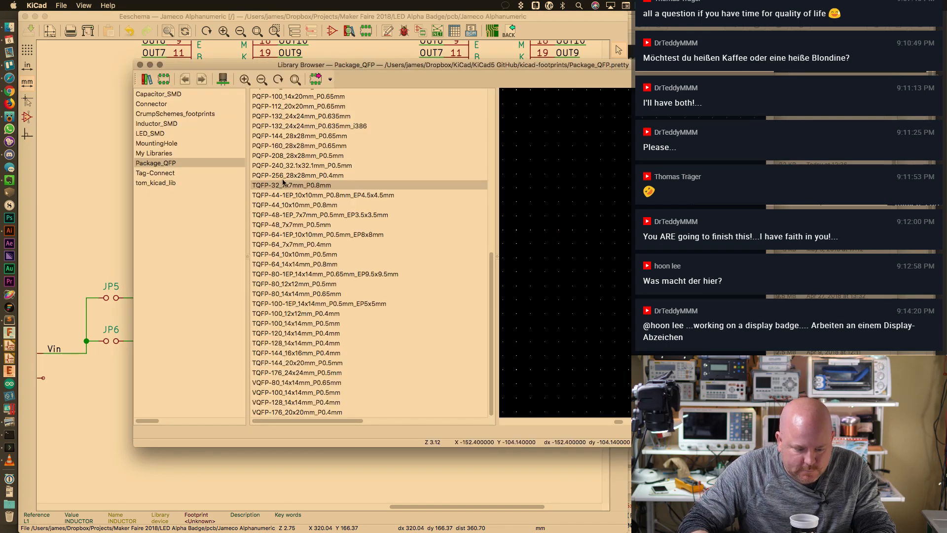
{"action": "left_click", "coordinate": [164, 124]}
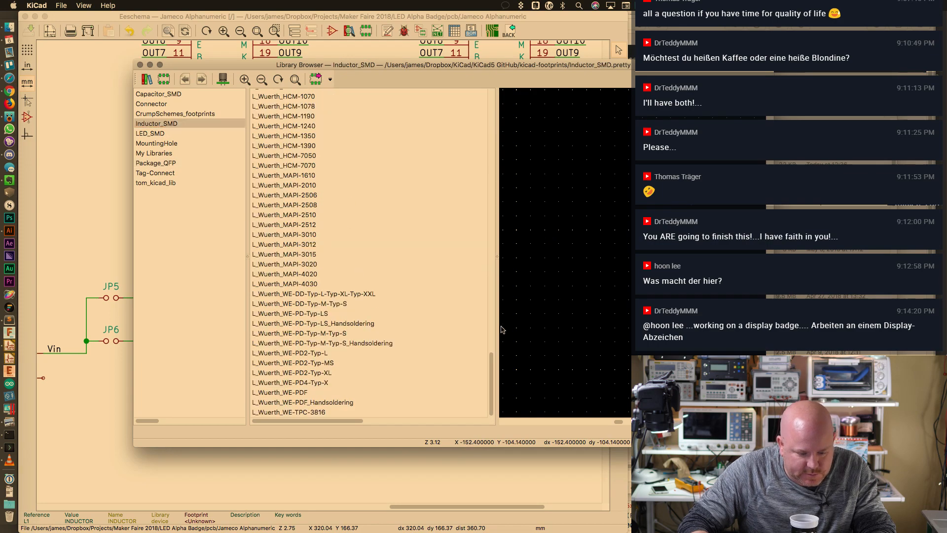
{"action": "left_click_drag", "start_coordinate": [491, 366], "coordinate": [500, 157]}
{"action": "left_click_drag", "start_coordinate": [495, 123], "coordinate": [499, 101]}
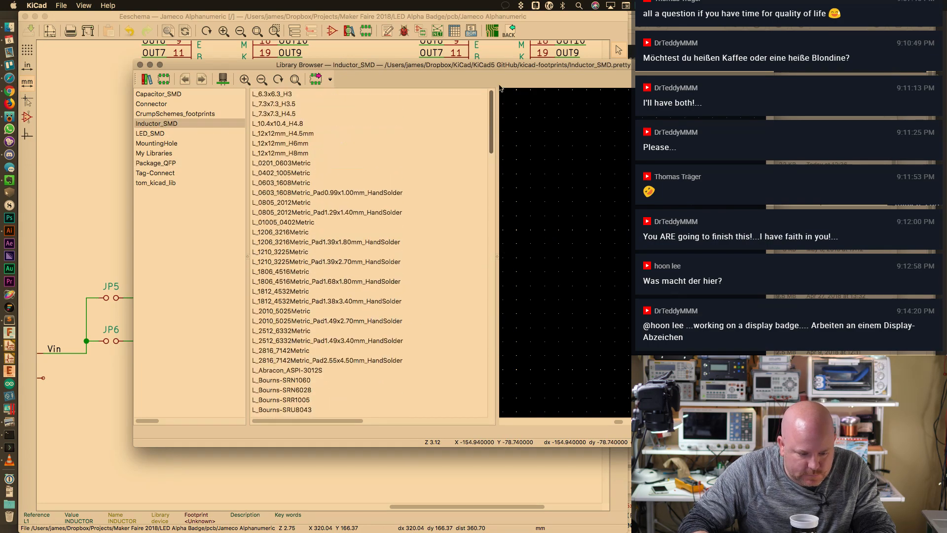
{"action": "left_click", "coordinate": [293, 213]}
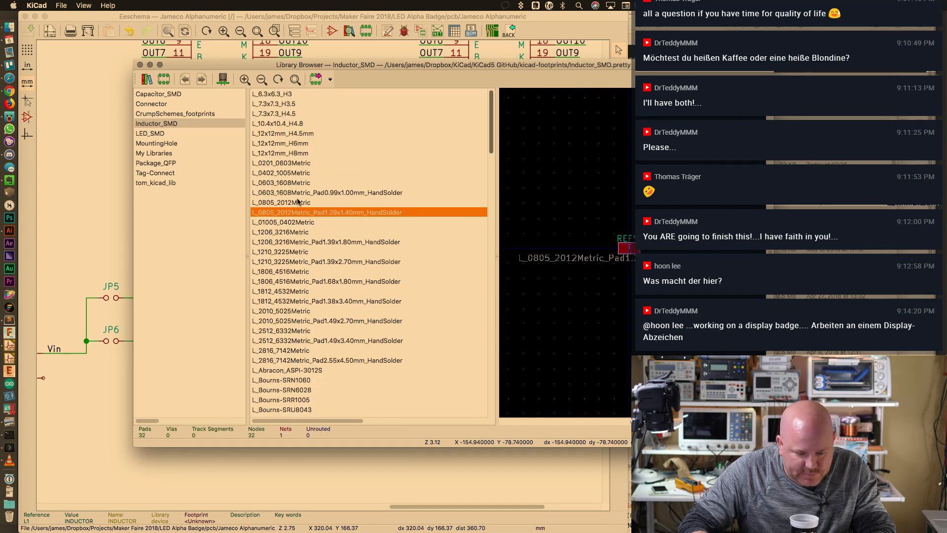
{"action": "left_click", "coordinate": [298, 202]}
{"action": "double_click", "coordinate": [298, 203]}
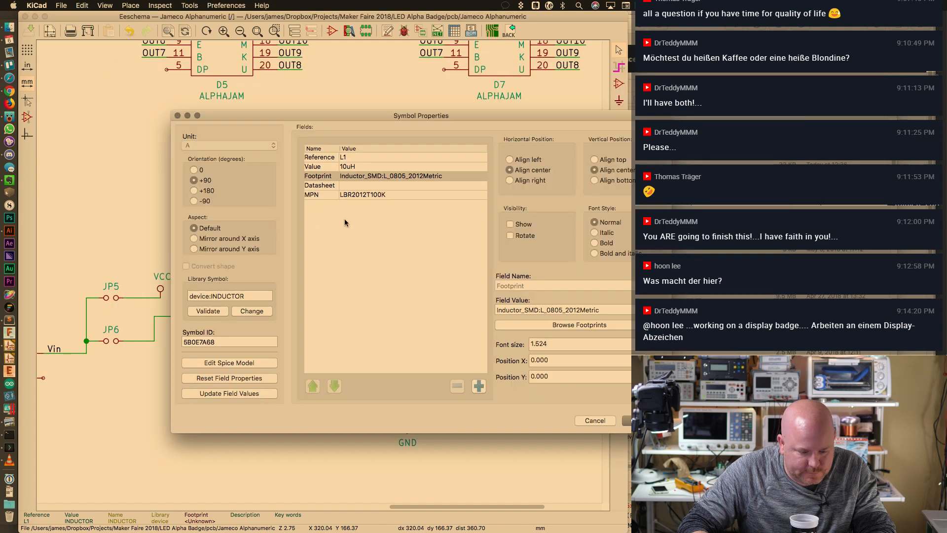
{"action": "key", "text": "Return"}
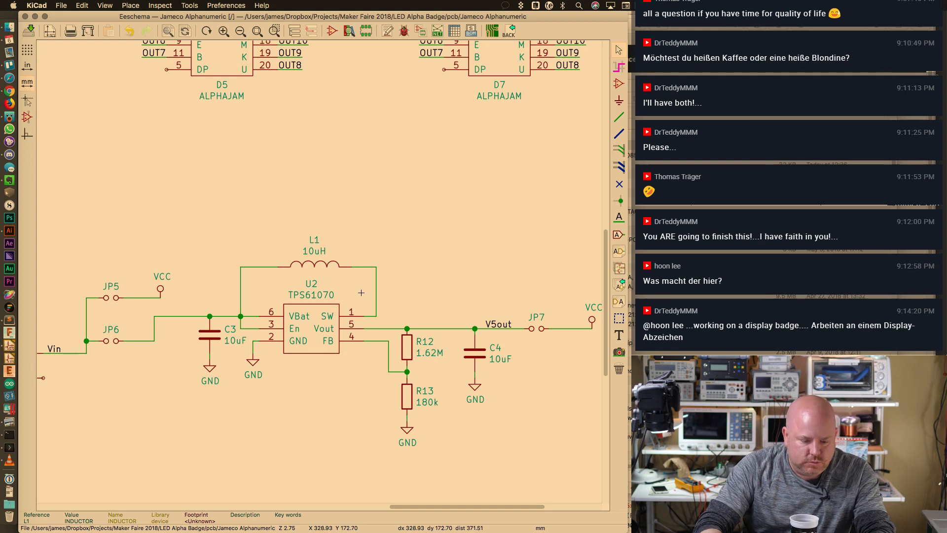
Annotate the schematic and open Assign Footprints to see L1 with L_0805_2012Metric
{"action": "left_click", "coordinate": [388, 32]}
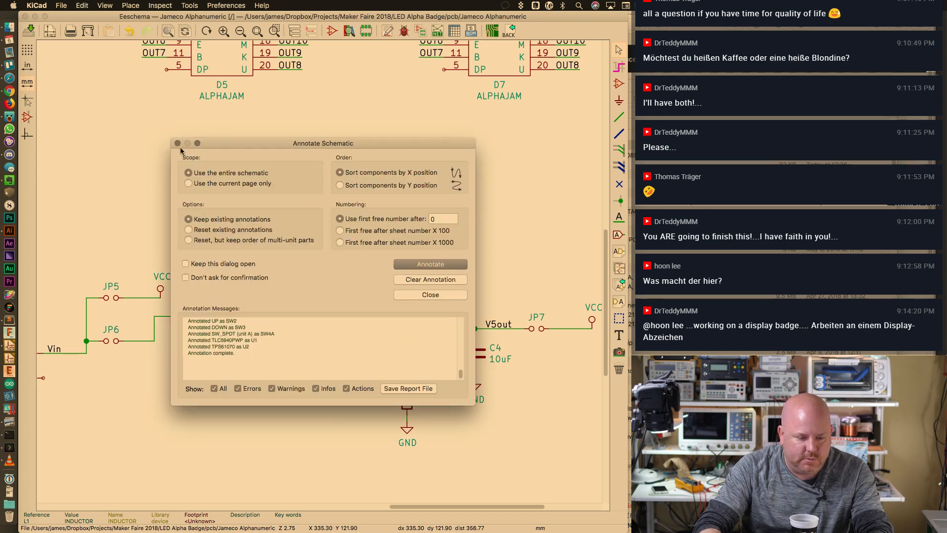
{"action": "left_click", "coordinate": [421, 31]}
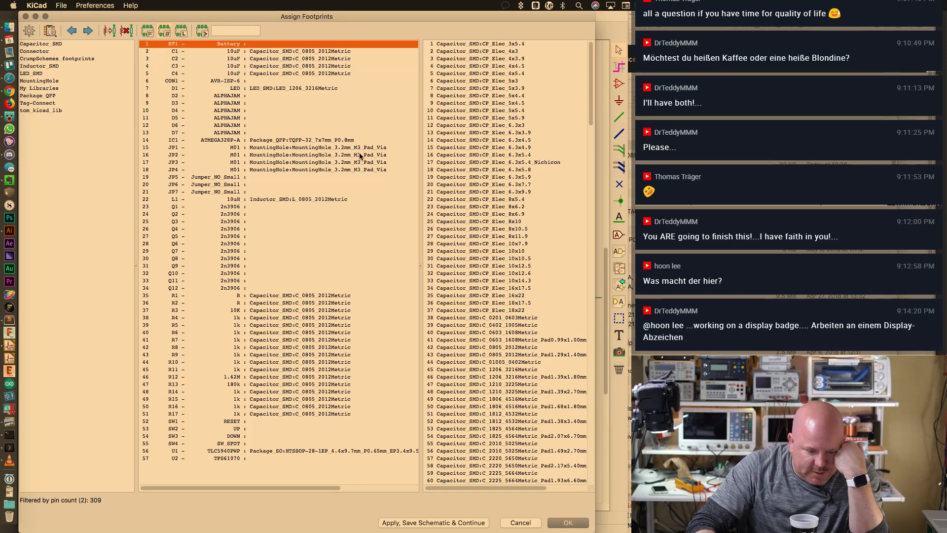
Compare TC2030-MCP-FP with TC2030-MCP-NL, then assign TC2030-MCP-FP to connector CON1
{"action": "left_click", "coordinate": [302, 82]}
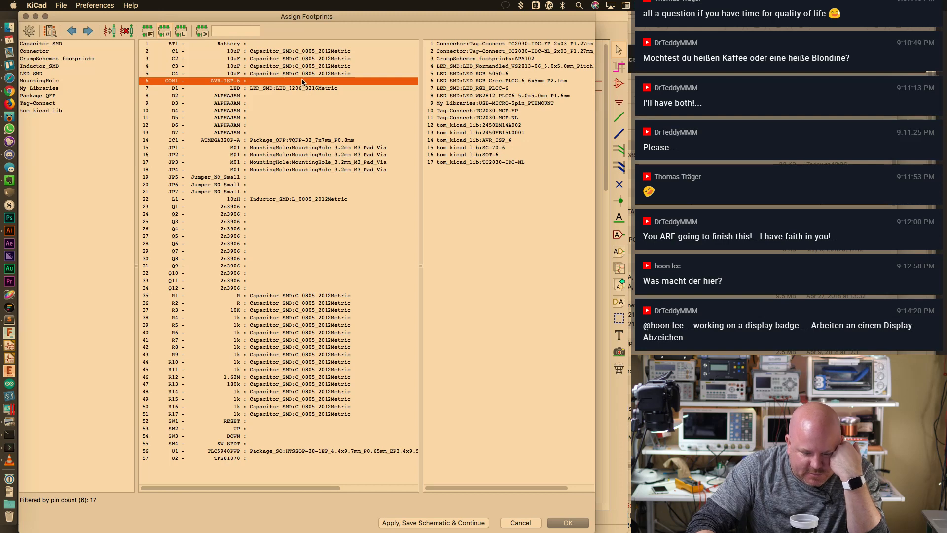
{"action": "left_click", "coordinate": [506, 112]}
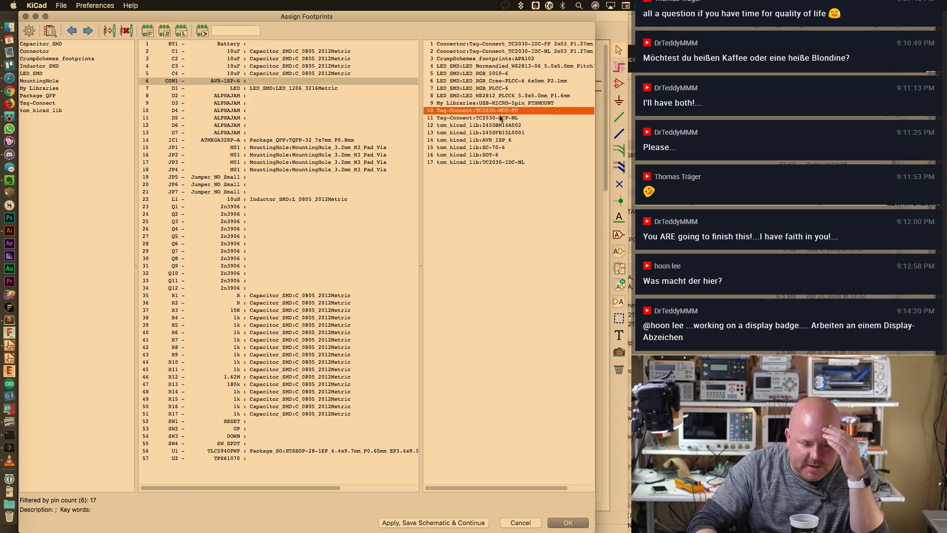
{"action": "left_click", "coordinate": [499, 118]}
{"action": "left_click", "coordinate": [501, 111]}
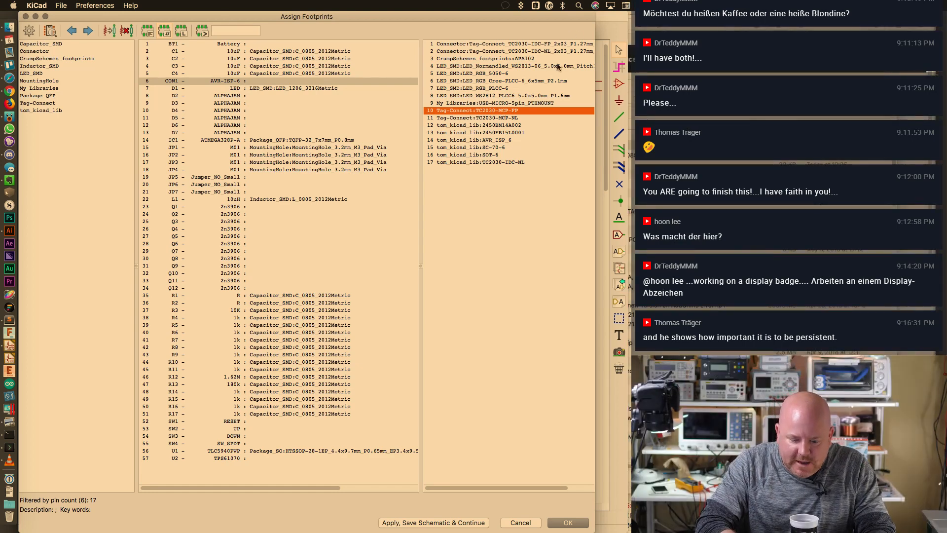
{"action": "double_click", "coordinate": [512, 110]}
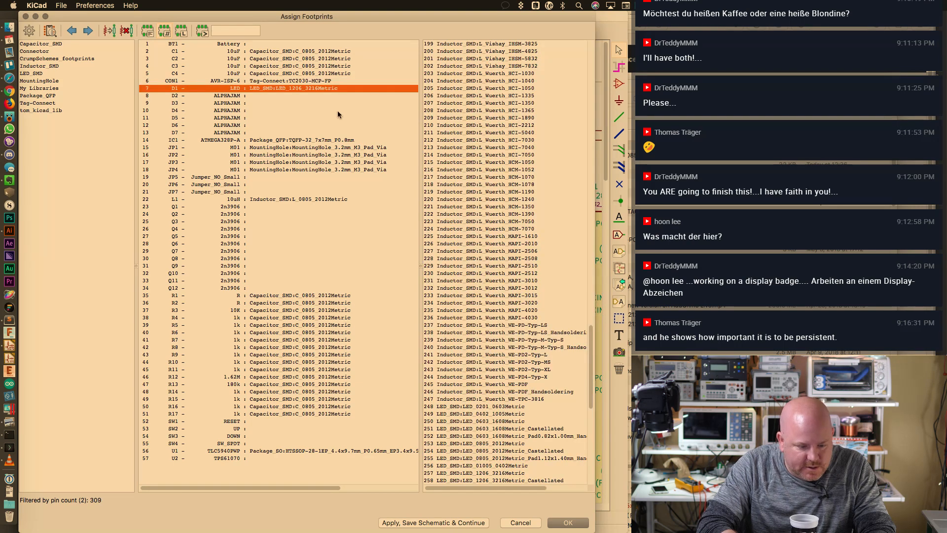
Assign My Libraries:LTP-3862JD to displays D2 through D7 and select transistor Q1
{"action": "left_click", "coordinate": [309, 96]}
{"action": "left_click", "coordinate": [469, 43]}
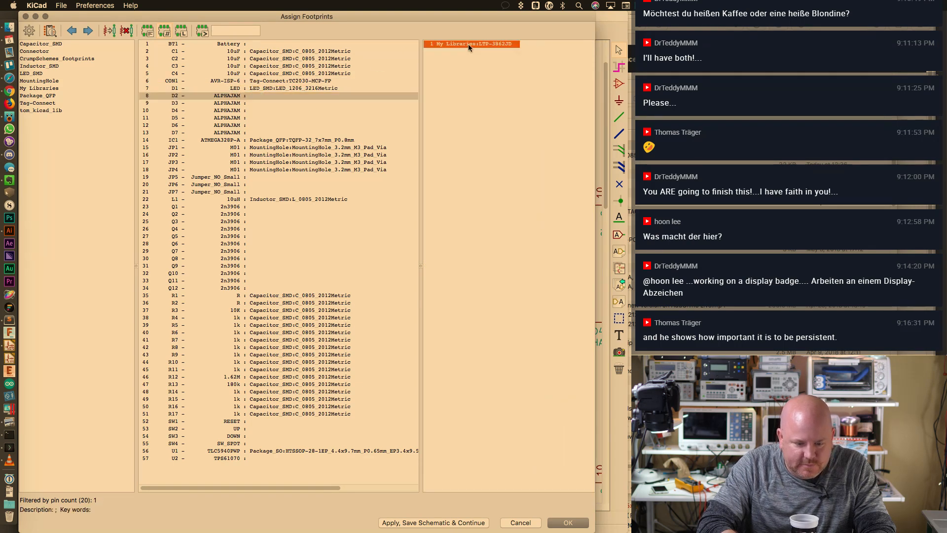
{"action": "double_click", "coordinate": [468, 44]}
{"action": "double_click", "coordinate": [469, 44]}
{"action": "double_click", "coordinate": [469, 43]}
{"action": "double_click", "coordinate": [469, 44]}
{"action": "double_click", "coordinate": [468, 44]}
{"action": "double_click", "coordinate": [469, 43]}
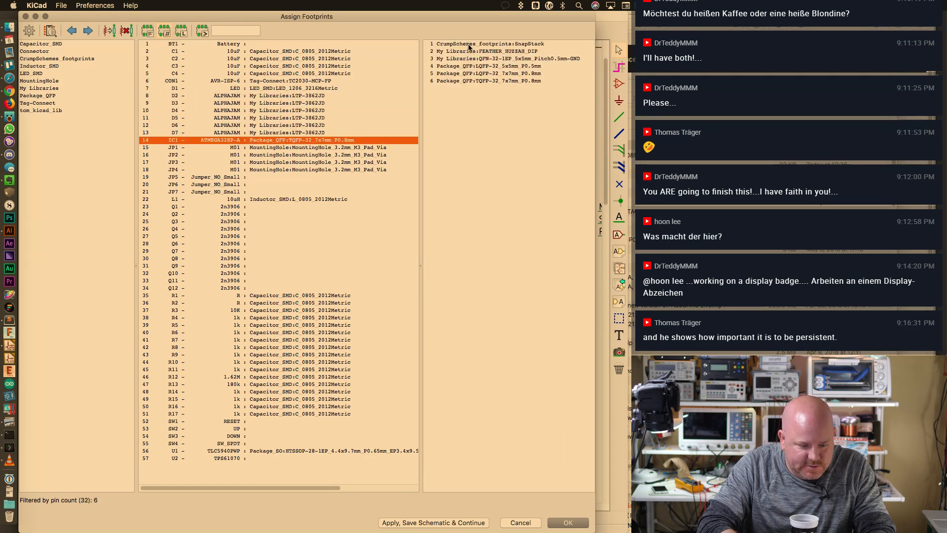
{"action": "left_click", "coordinate": [266, 177]}
{"action": "scroll", "coordinate": [477, 166], "scroll_direction": "down", "scroll_amount": 3}
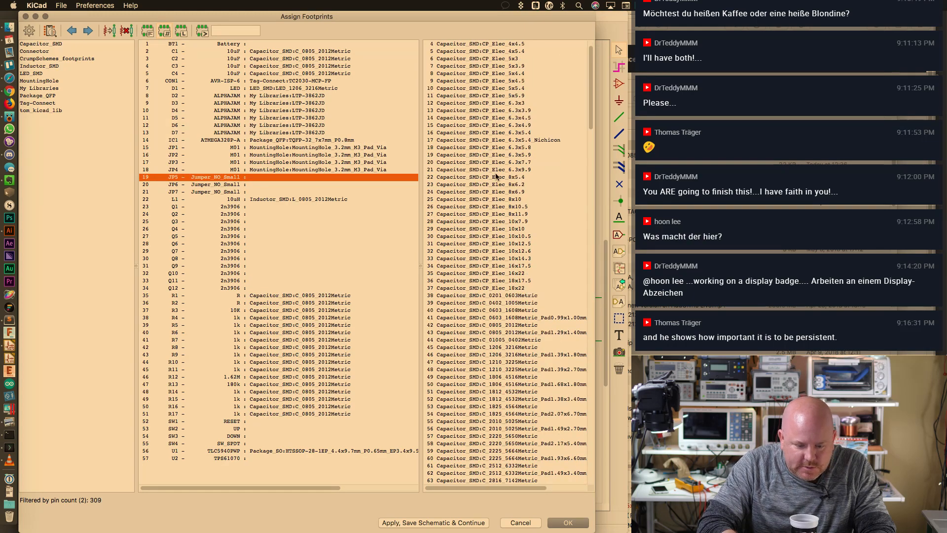
{"action": "left_click", "coordinate": [236, 206]}
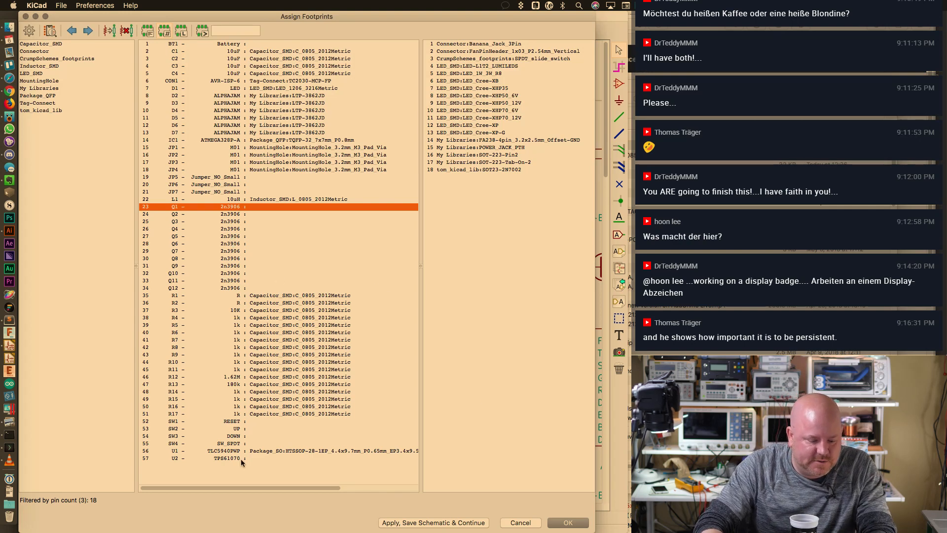
Start the footprint library wizard browsing kicad-footprints, then switch to the Digi-Key page
{"action": "left_click", "coordinate": [106, 5]}
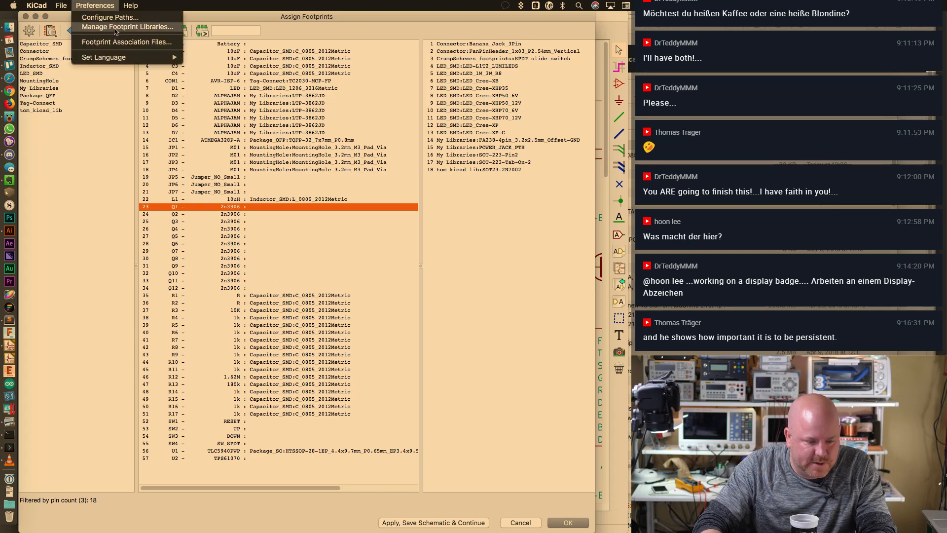
{"action": "left_click", "coordinate": [116, 30]}
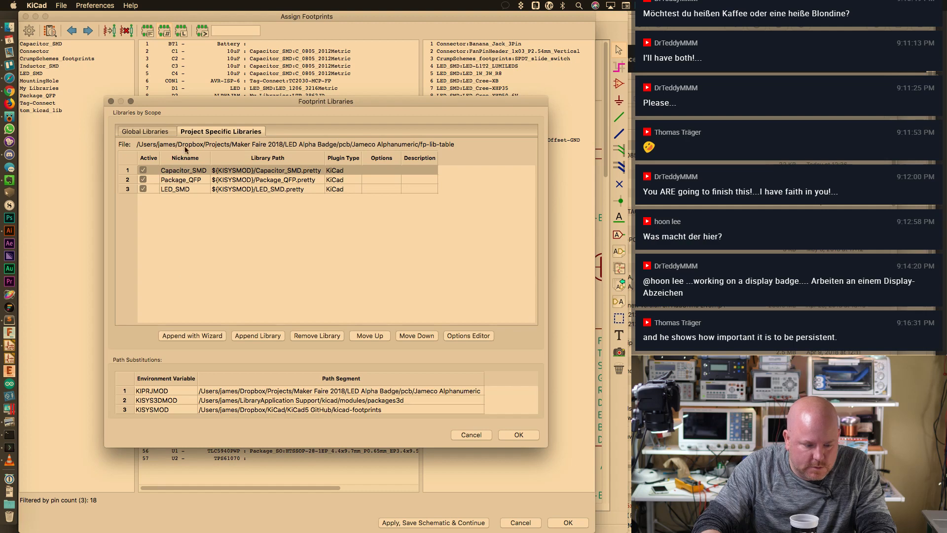
{"action": "left_click", "coordinate": [196, 335]}
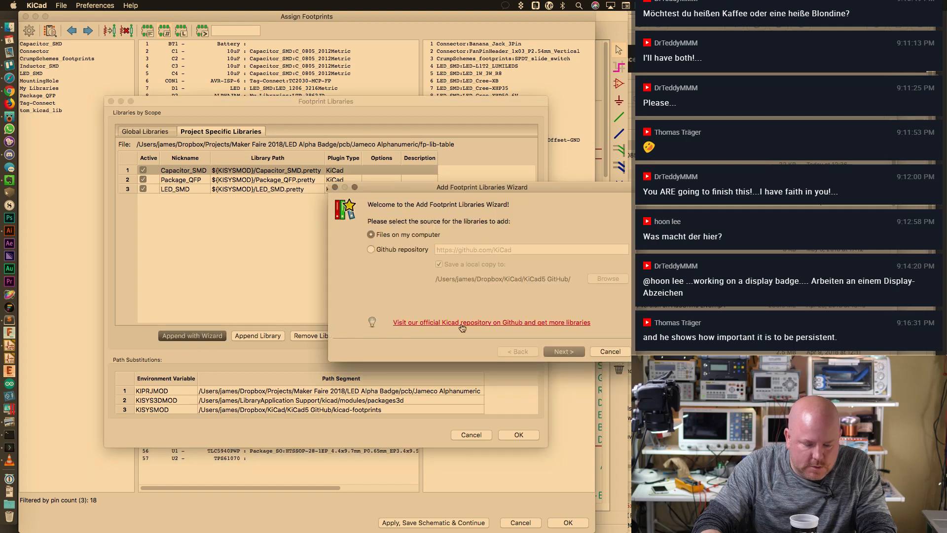
{"action": "left_click", "coordinate": [564, 351]}
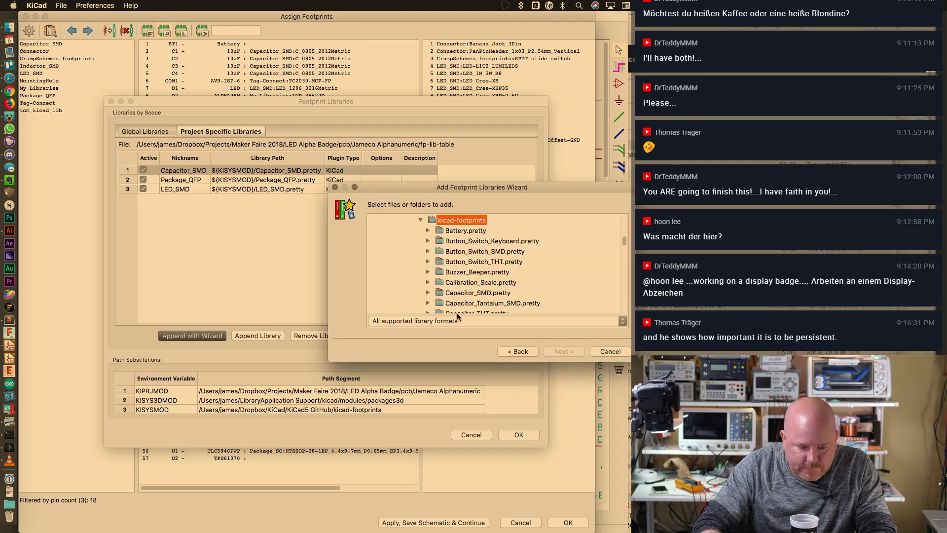
{"action": "left_click", "coordinate": [9, 91]}
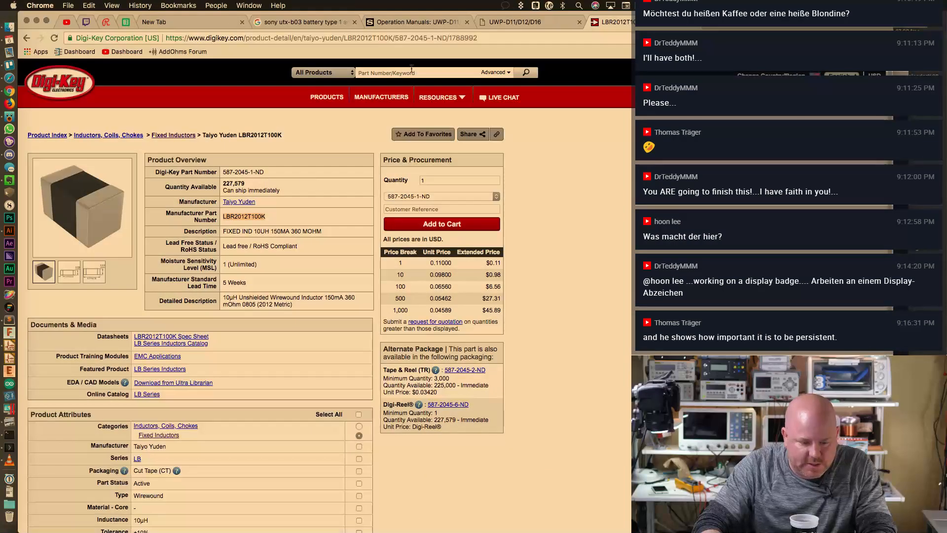
Search Digi-Key for 2n3906, limited to In Stock, trying and dropping Surface Mount
{"action": "left_click", "coordinate": [412, 70]}
{"action": "type", "text": "2n3"}
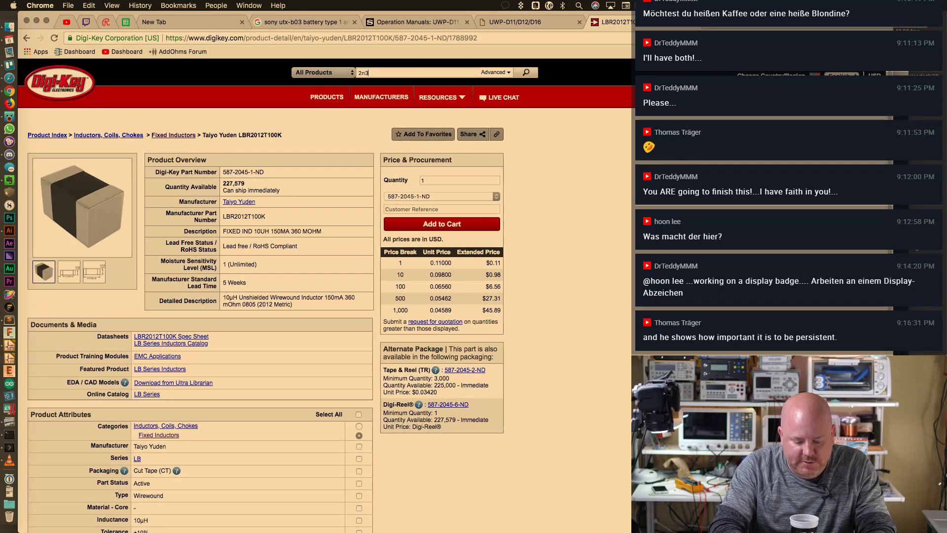
{"action": "type", "text": "906 sot"}
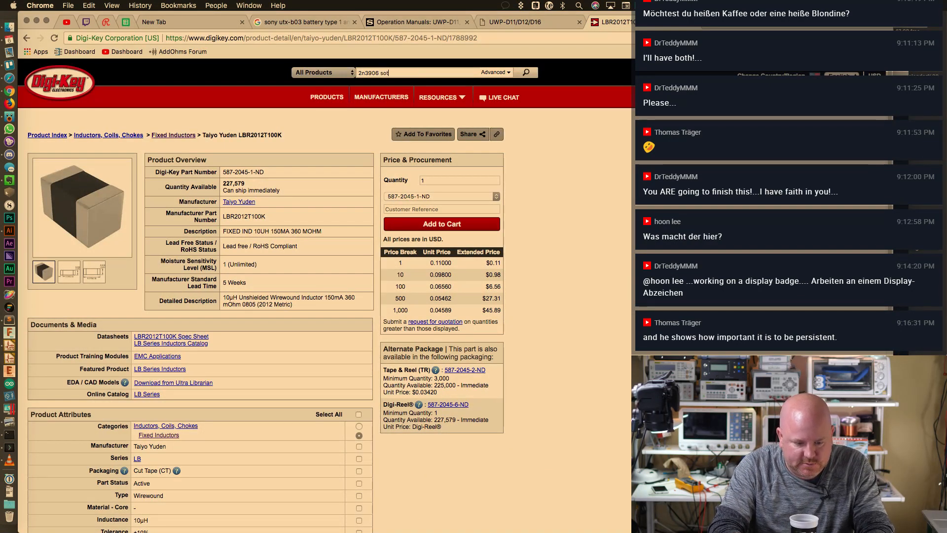
{"action": "key", "text": "BackSpace"}
{"action": "key", "text": "BackSpace"}
{"action": "key", "text": "BackSpace"}
{"action": "key", "text": "BackSpace"}
{"action": "key", "text": "Return"}
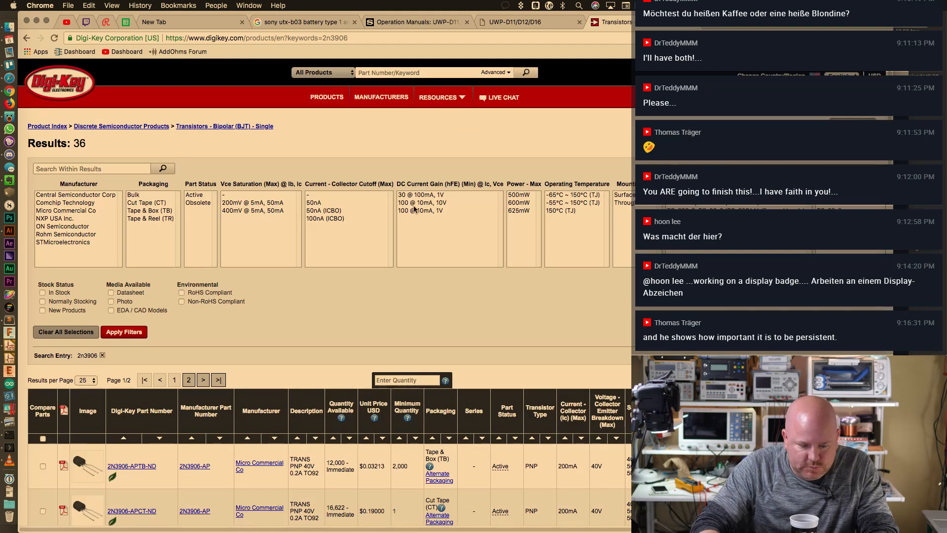
{"action": "left_click", "coordinate": [43, 292]}
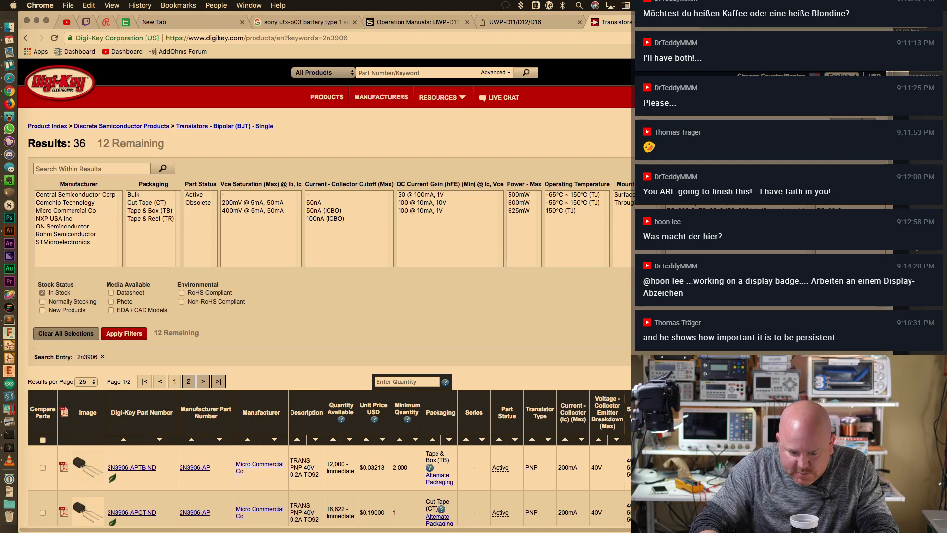
{"action": "left_click", "coordinate": [623, 195]}
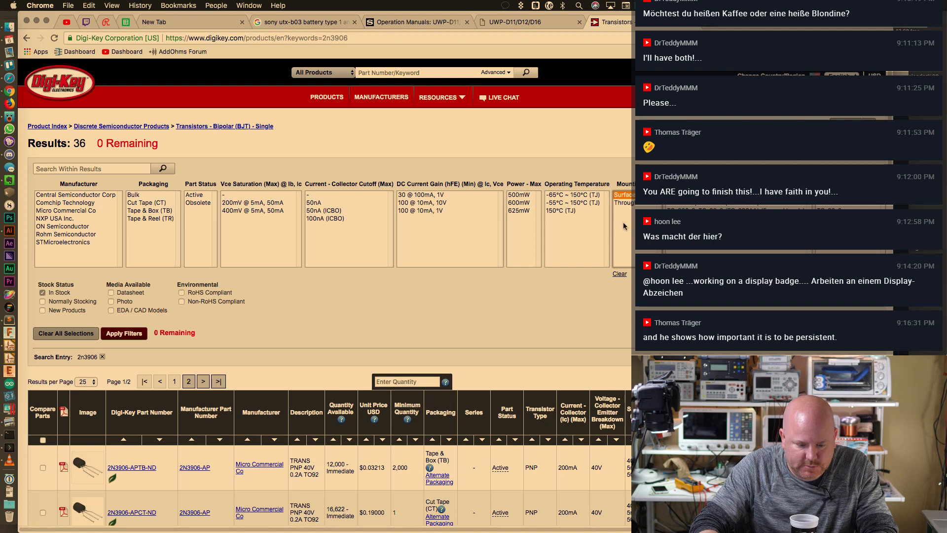
{"action": "left_click", "coordinate": [626, 203]}
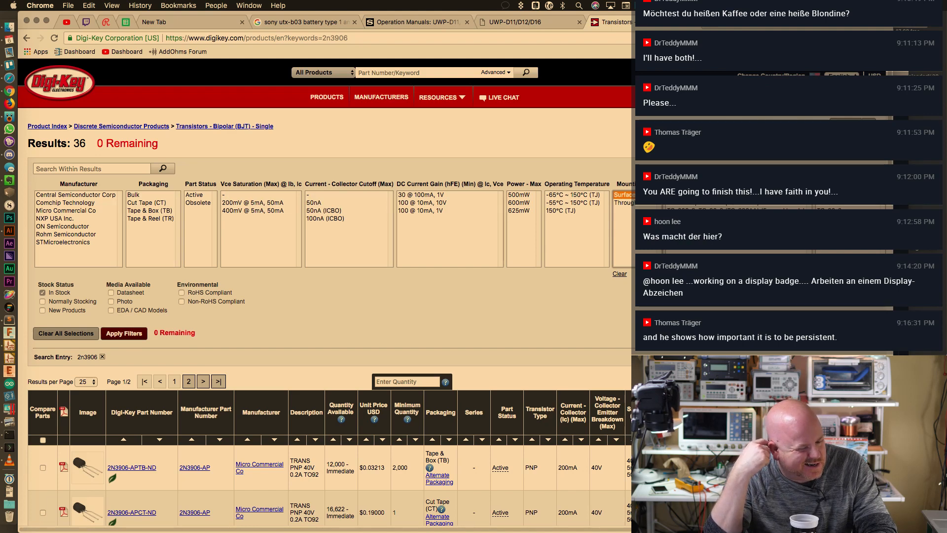
Run a broader Digi-Key search for the keyword 3906
{"action": "left_click", "coordinate": [437, 72]}
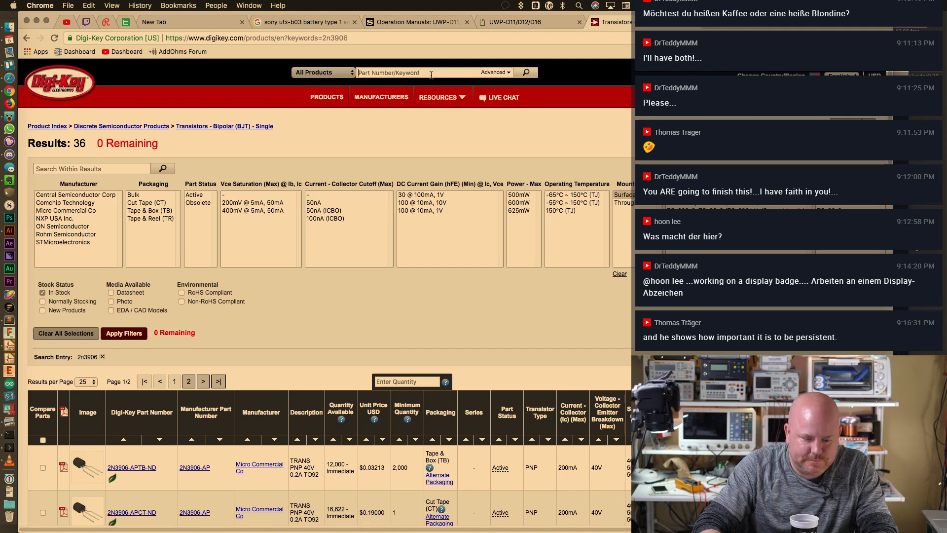
{"action": "type", "text": "3906"}
{"action": "key", "text": "Return"}
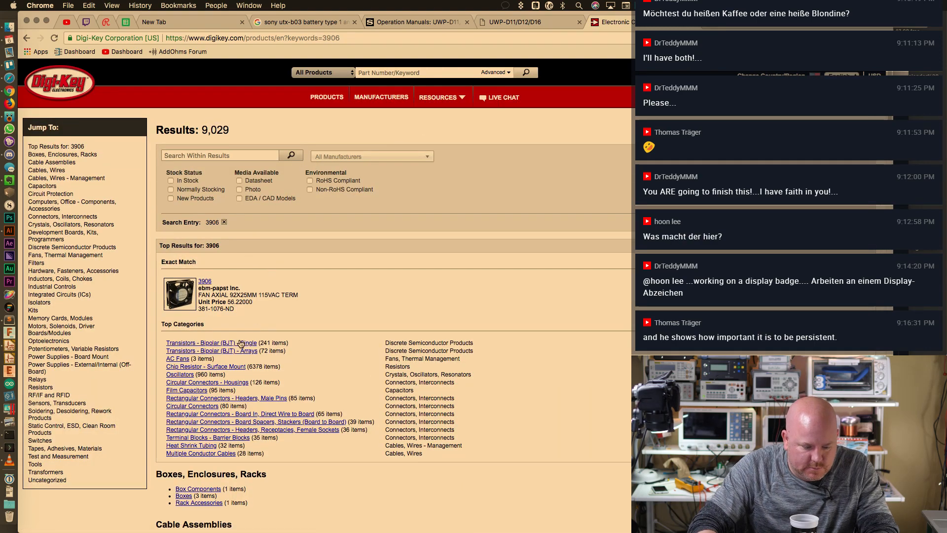
Open Transistors - Bipolar (BJT) - Single and apply the In Stock and Mounting Type filters
{"action": "left_click", "coordinate": [241, 343]}
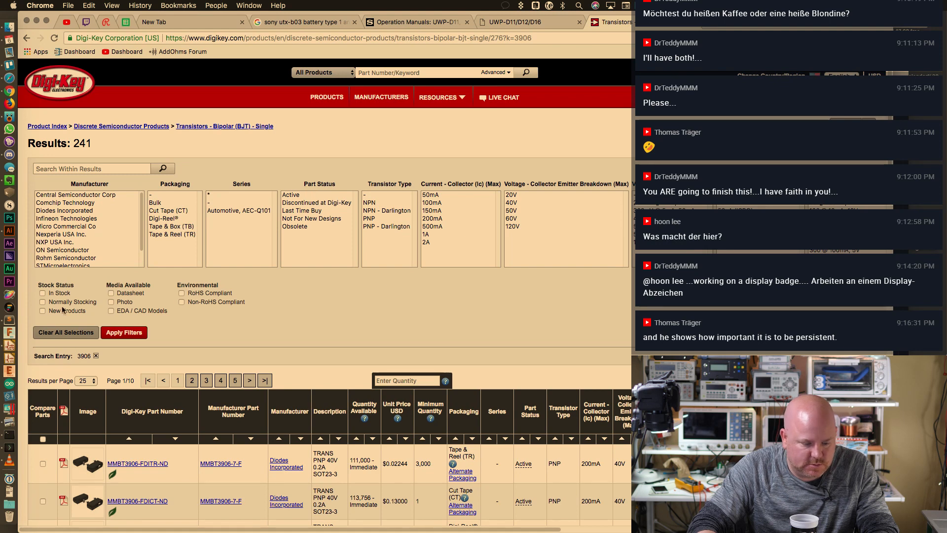
{"action": "left_click", "coordinate": [124, 332]}
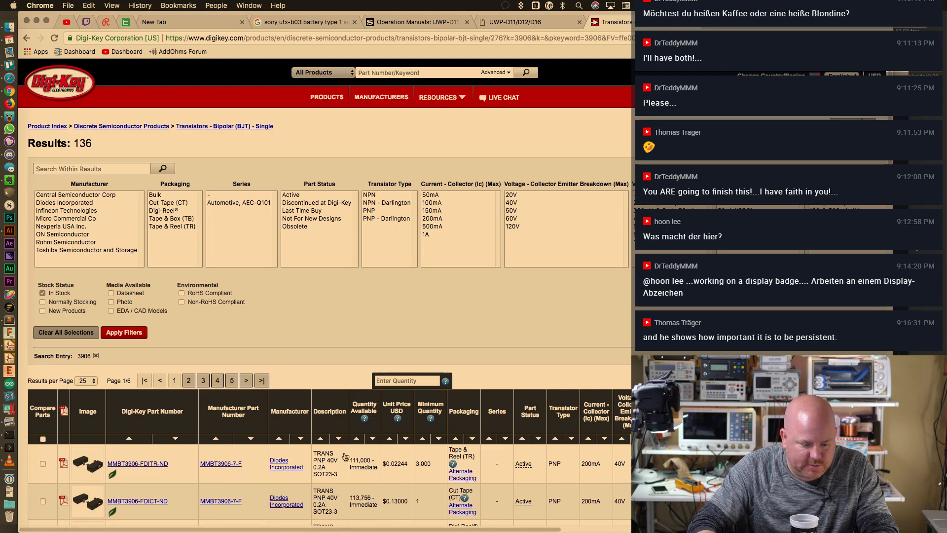
{"action": "scroll", "coordinate": [345, 456], "scroll_direction": "right", "scroll_amount": 10}
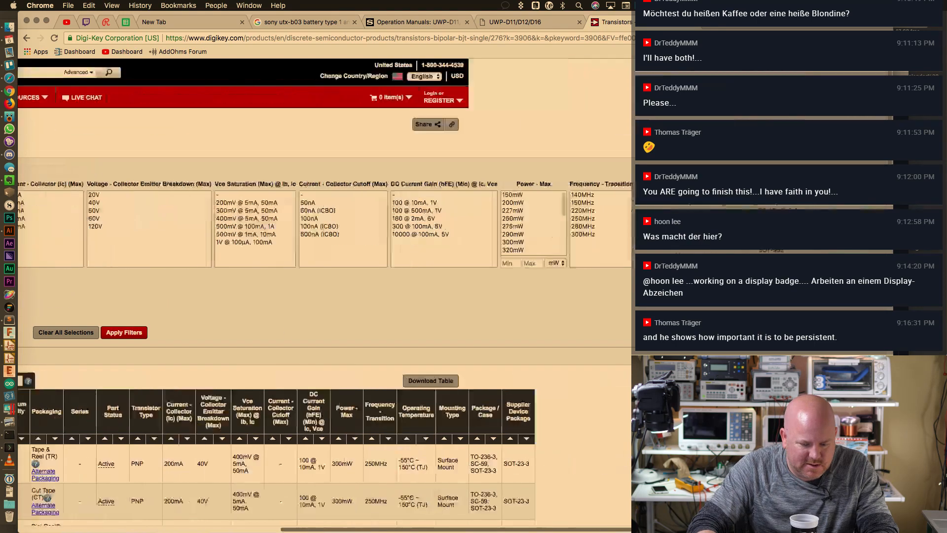
{"action": "scroll", "coordinate": [345, 456], "scroll_direction": "right", "scroll_amount": 5}
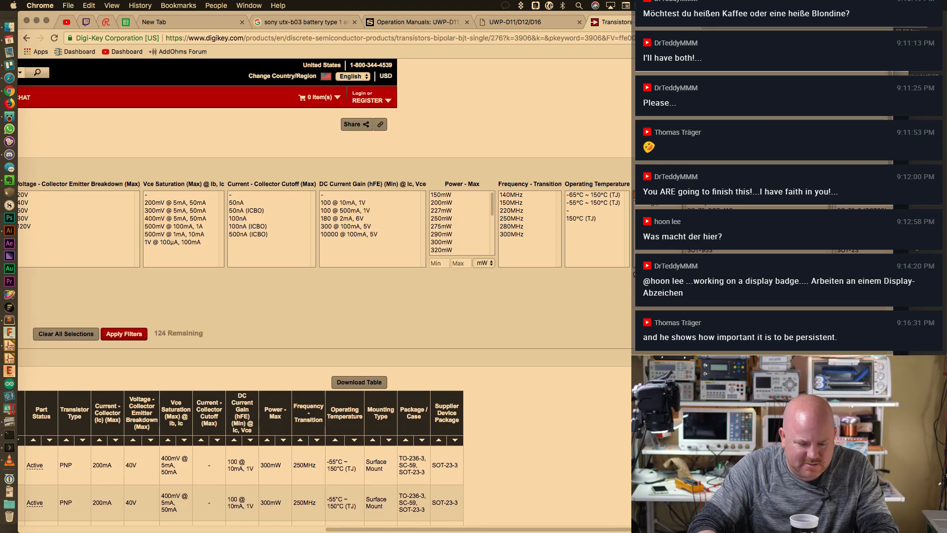
{"action": "left_click_drag", "start_coordinate": [555, 530], "coordinate": [249, 531]}
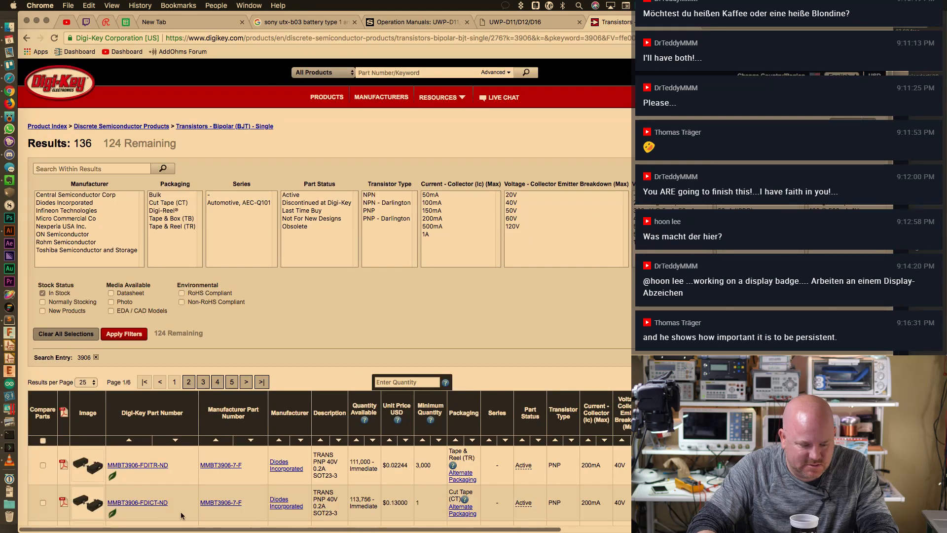
{"action": "left_click", "coordinate": [144, 340]}
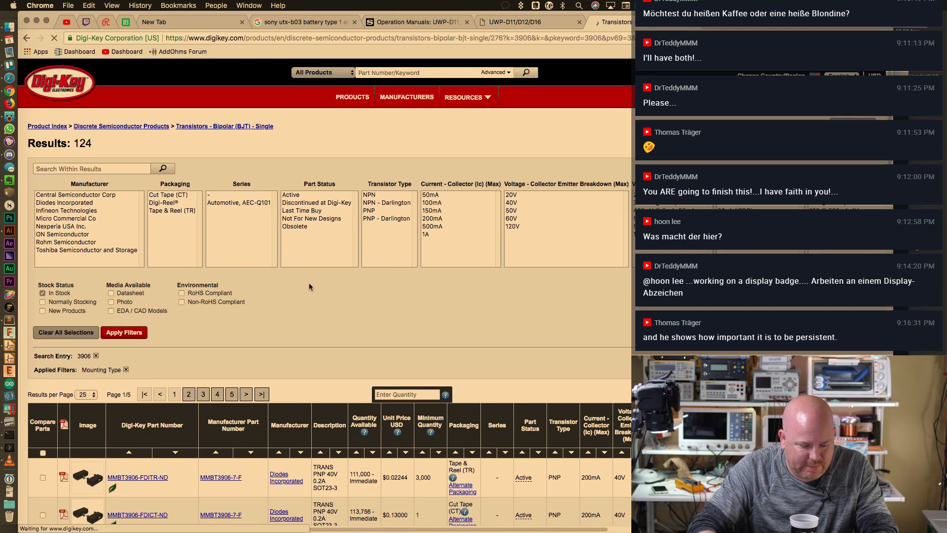
Sort the 124 results by unit price ascending and reprice them for quantity 20
{"action": "scroll", "coordinate": [309, 283], "scroll_direction": "down", "scroll_amount": 3}
{"action": "scroll", "coordinate": [309, 282], "scroll_direction": "down", "scroll_amount": 3}
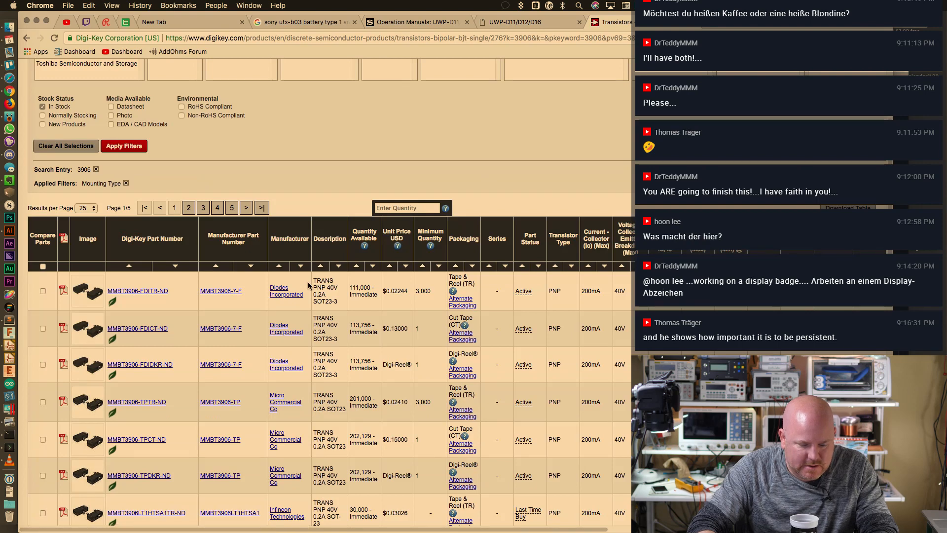
{"action": "left_click", "coordinate": [389, 266]}
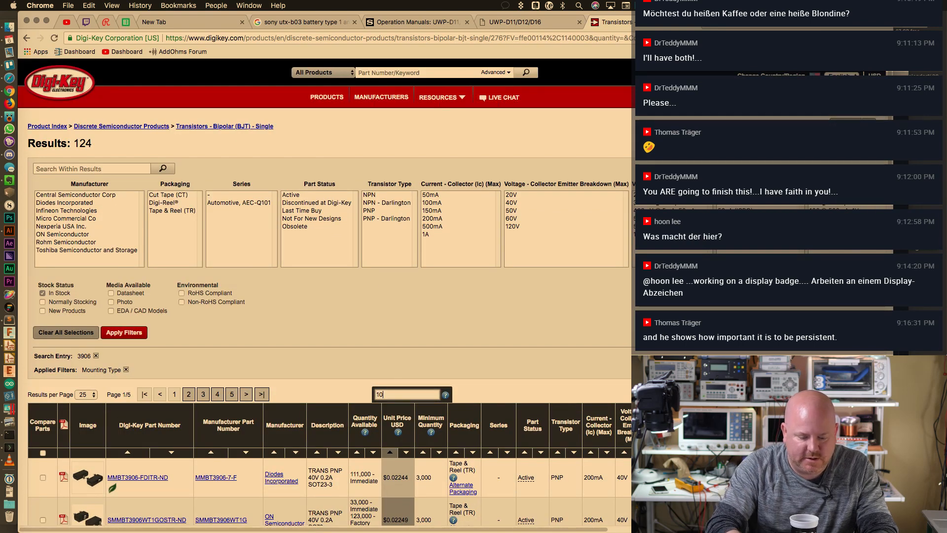
{"action": "type", "text": "20"}
{"action": "key", "text": "Return"}
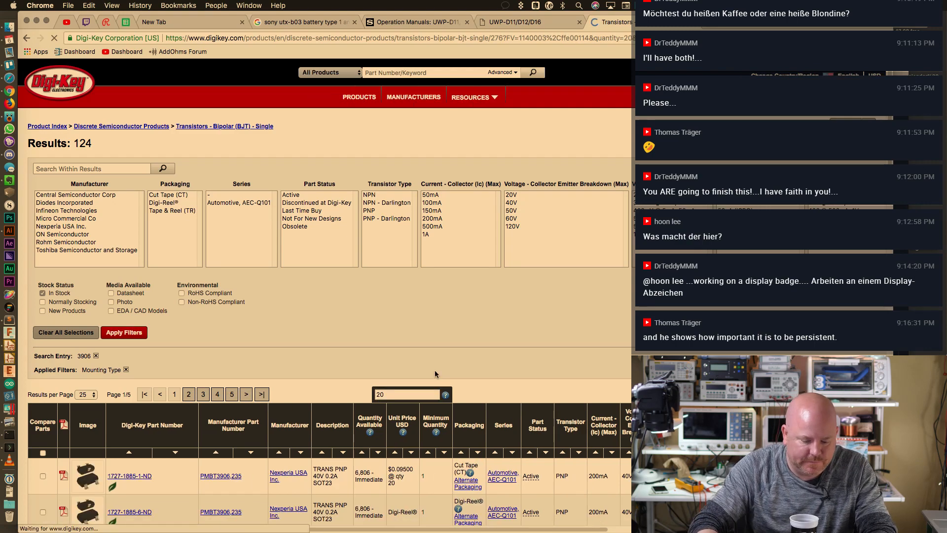
{"action": "scroll", "coordinate": [428, 294], "scroll_direction": "down", "scroll_amount": 3}
{"action": "scroll", "coordinate": [427, 294], "scroll_direction": "down", "scroll_amount": 5}
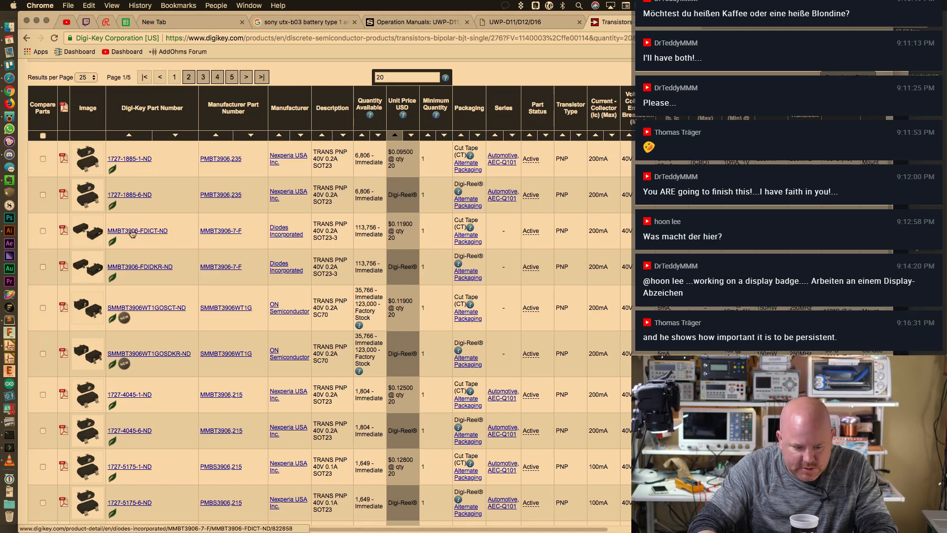
{"action": "right_click", "coordinate": [132, 232]}
Open the MMBT3906-FDICT-ND product page in a new tab and review its MMBT3906 datasheet
{"action": "left_click", "coordinate": [190, 232]}
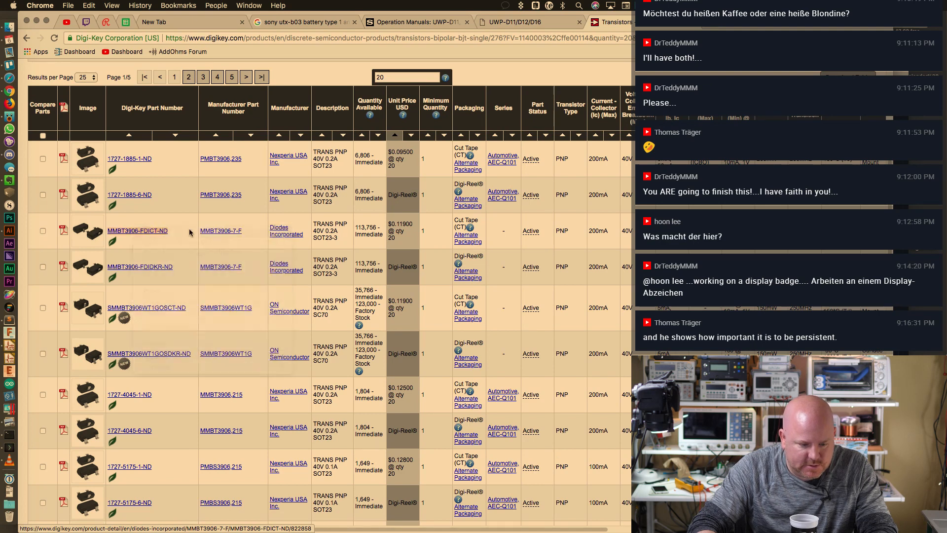
{"action": "key", "text": "ctrl+Tab"}
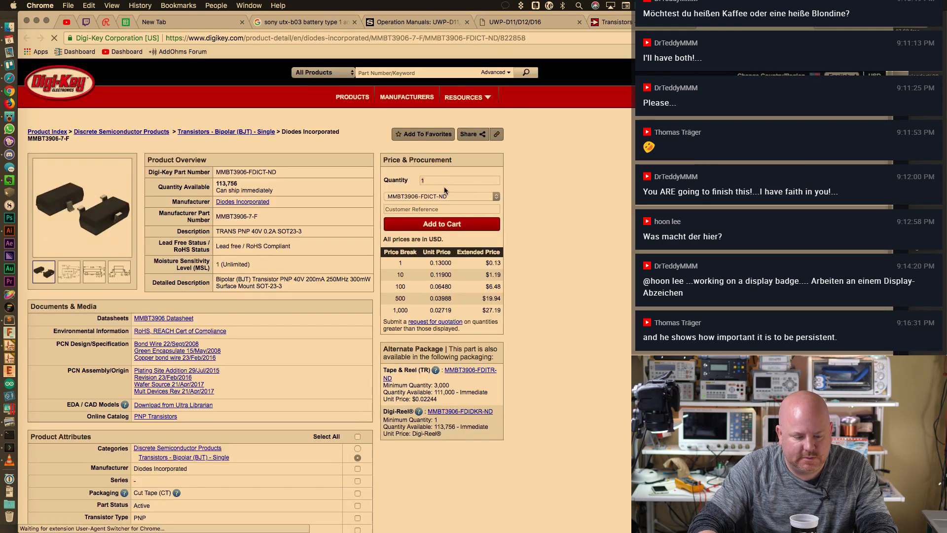
{"action": "left_click", "coordinate": [184, 318]}
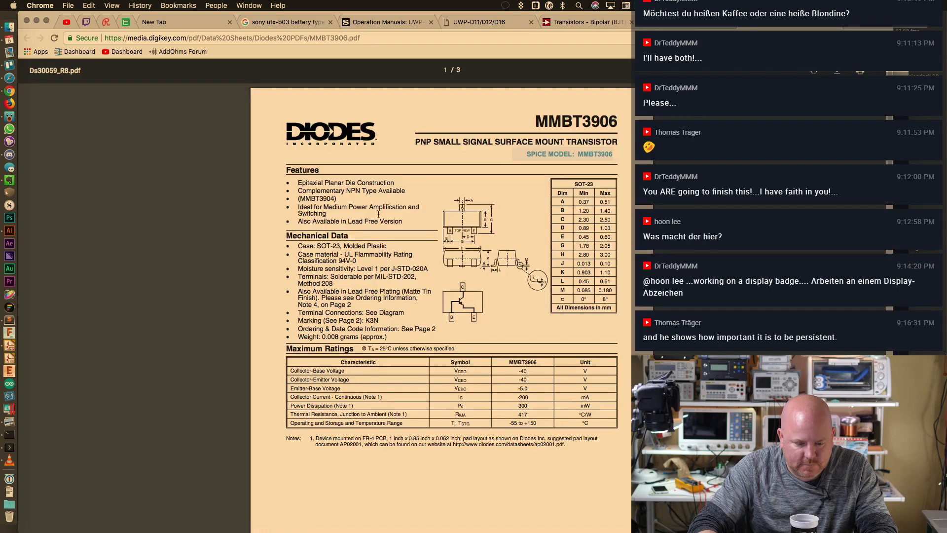
{"action": "left_click_drag", "start_coordinate": [306, 199], "coordinate": [346, 192]}
{"action": "left_click", "coordinate": [324, 200]}
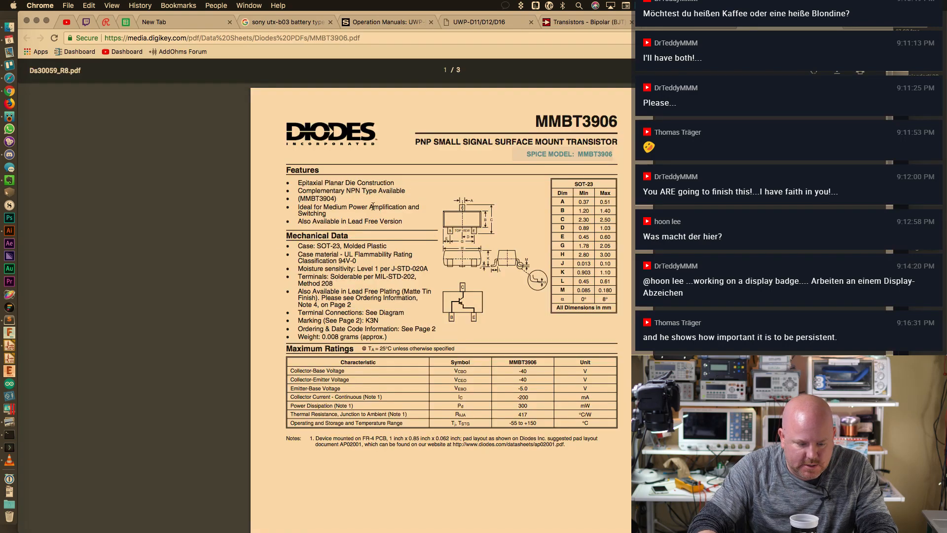
{"action": "scroll", "coordinate": [373, 206], "scroll_direction": "down", "scroll_amount": 2}
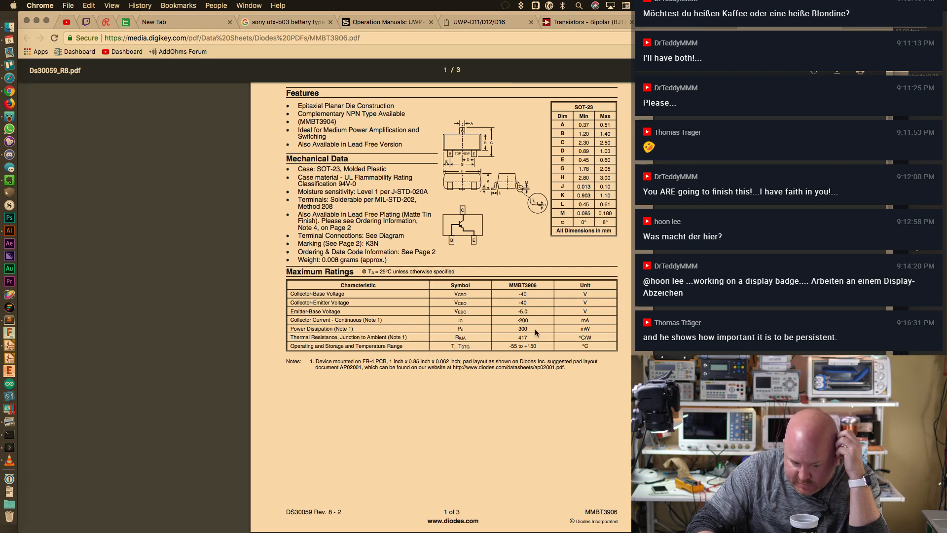
{"action": "scroll", "coordinate": [503, 243], "scroll_direction": "up", "scroll_amount": 3}
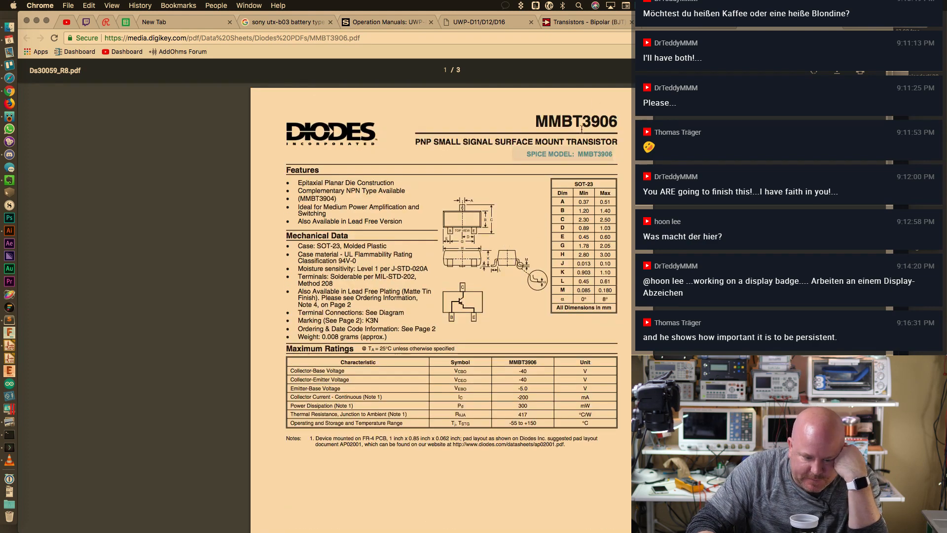
{"action": "left_click", "coordinate": [676, 26]}
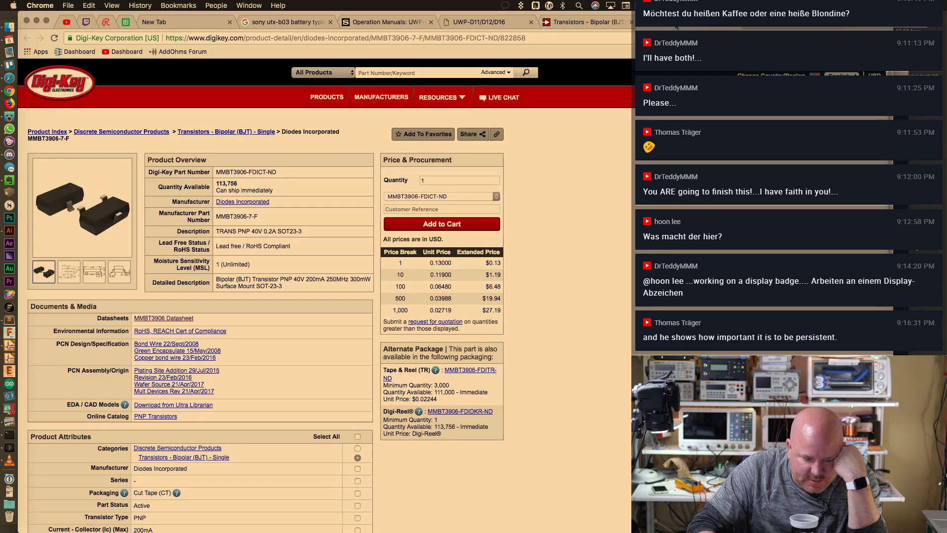
Review the 113,756 stock and price breaks, then empty the Quantity box
{"action": "left_click_drag", "start_coordinate": [216, 183], "coordinate": [274, 183]}
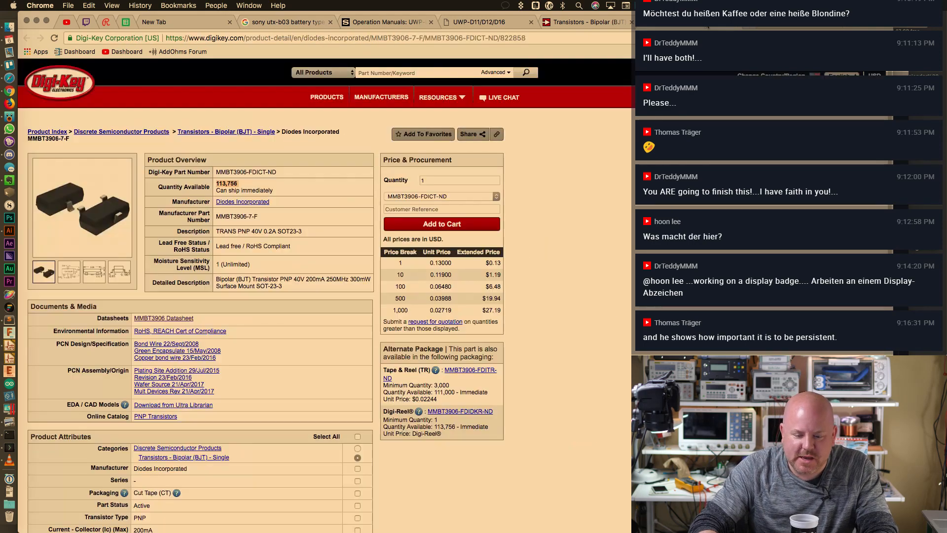
{"action": "left_click_drag", "start_coordinate": [408, 271], "coordinate": [489, 314]}
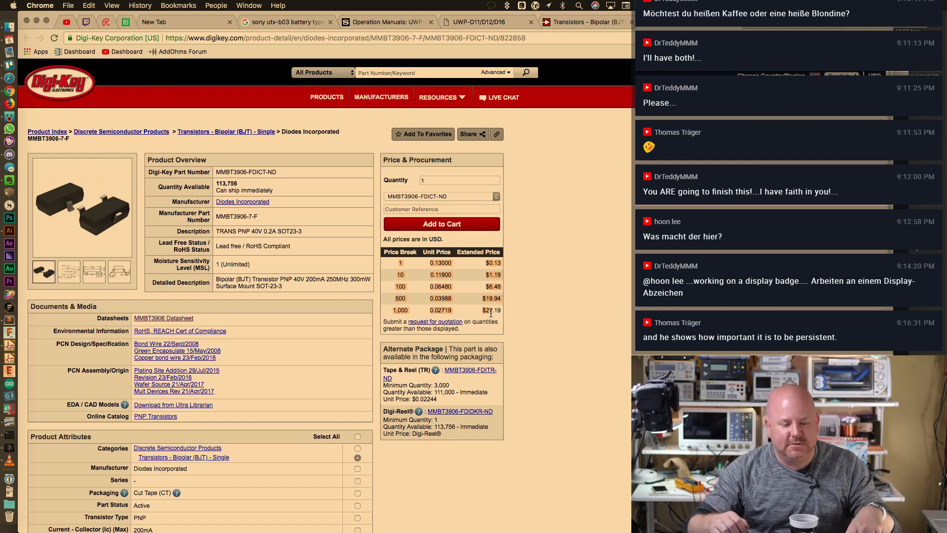
{"action": "left_click", "coordinate": [486, 178]}
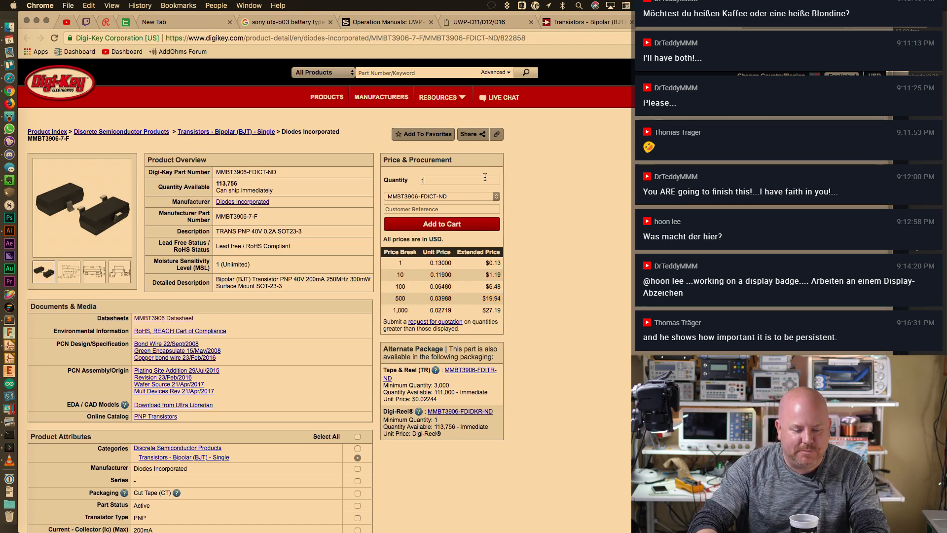
{"action": "key", "text": "BackSpace"}
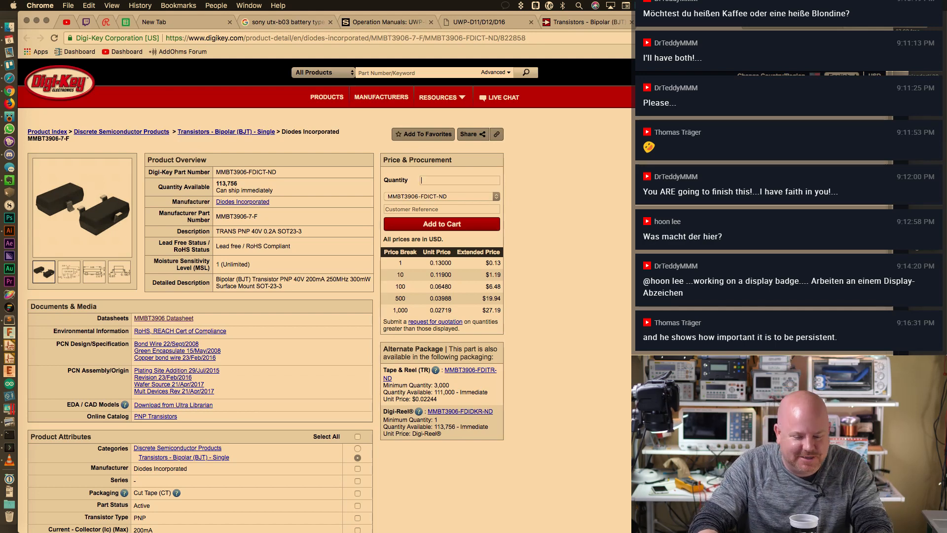
Recheck the datasheet, then copy part number MMBT3906-7-F and switch to KiCad
{"action": "left_click", "coordinate": [784, 23]}
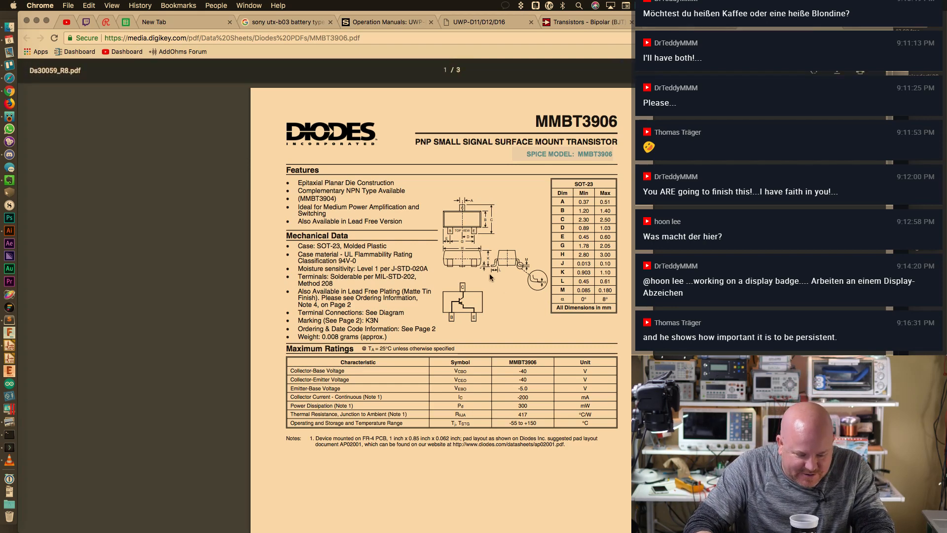
{"action": "left_click", "coordinate": [684, 26]}
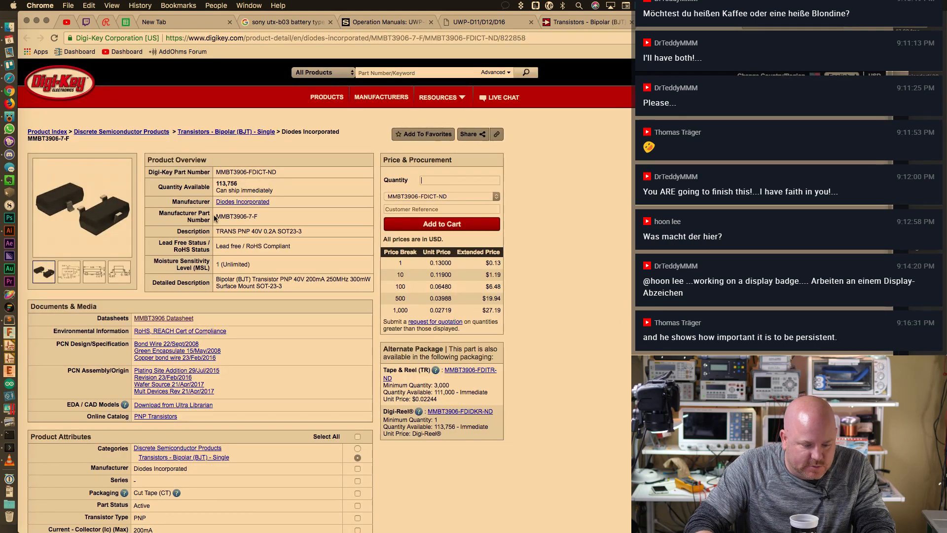
{"action": "left_click_drag", "start_coordinate": [215, 217], "coordinate": [271, 215]}
{"action": "key", "text": "super+c"}
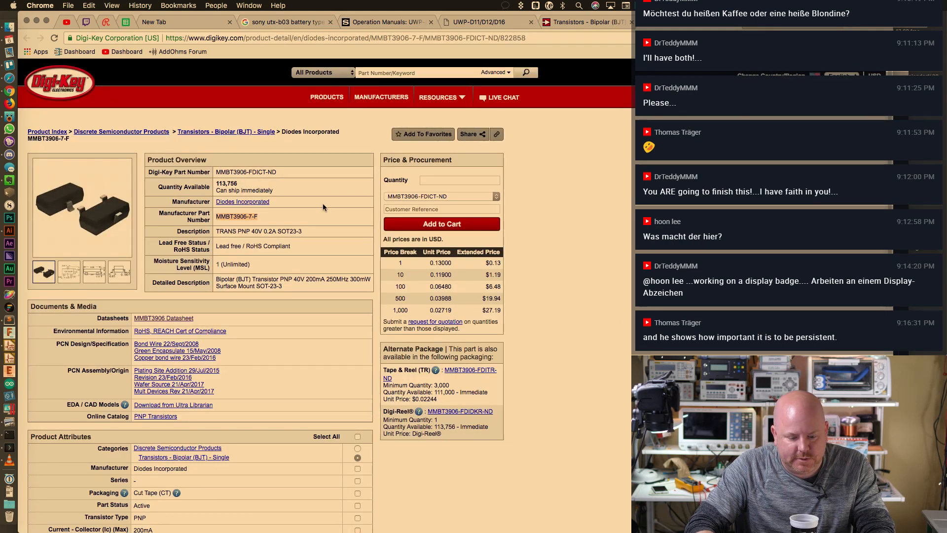
{"action": "key", "text": "super+Tab"}
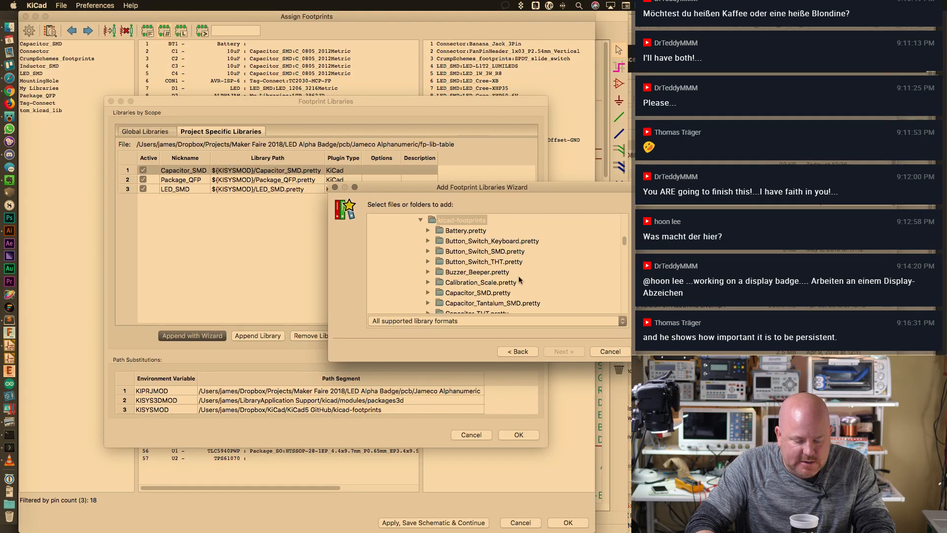
Add Package_TO_SOT_SMD.pretty as a global footprint library through the wizard
{"action": "key", "text": "super+Tab"}
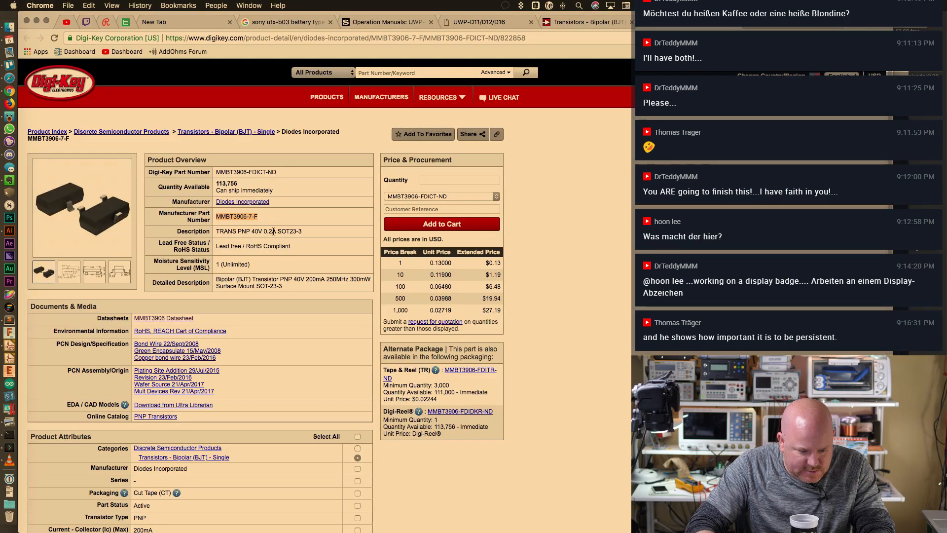
{"action": "key", "text": "super+Tab"}
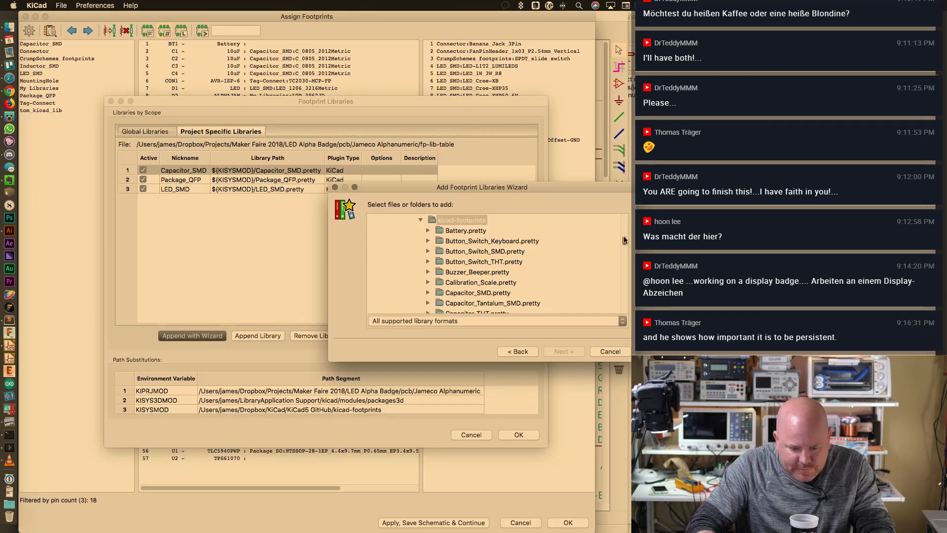
{"action": "scroll", "coordinate": [623, 236], "scroll_direction": "down", "scroll_amount": 20}
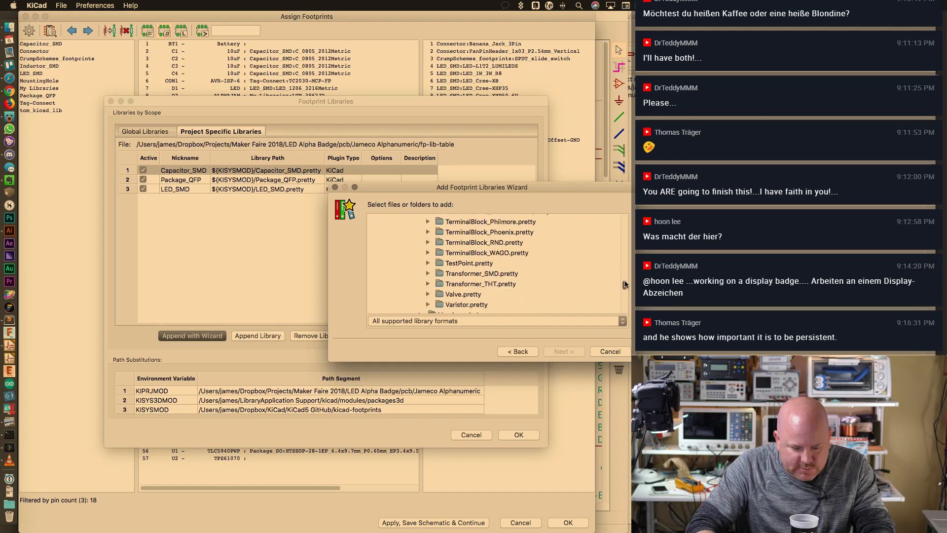
{"action": "scroll", "coordinate": [624, 280], "scroll_direction": "up", "scroll_amount": 10}
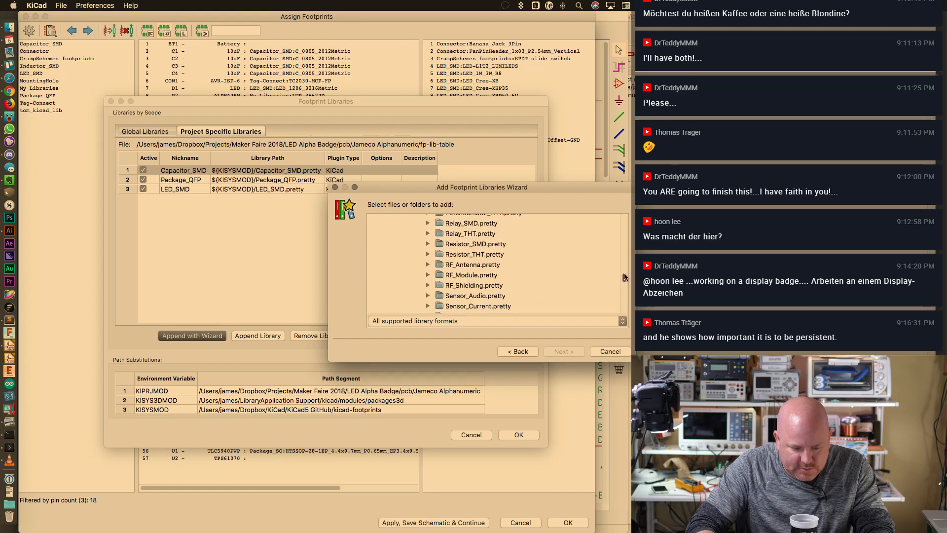
{"action": "scroll", "coordinate": [625, 276], "scroll_direction": "up", "scroll_amount": 4}
{"action": "scroll", "coordinate": [625, 272], "scroll_direction": "down", "scroll_amount": 1}
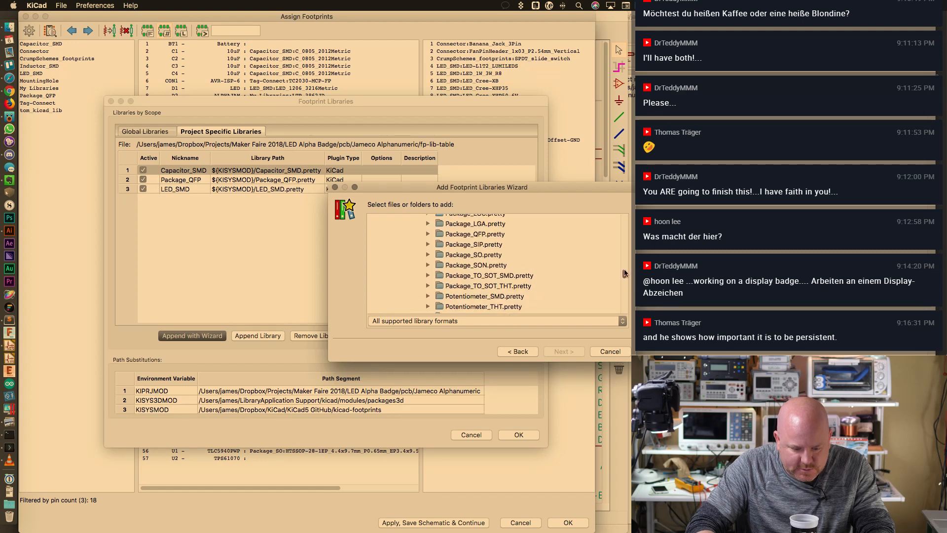
{"action": "left_click", "coordinate": [517, 276]}
{"action": "left_click", "coordinate": [564, 351]}
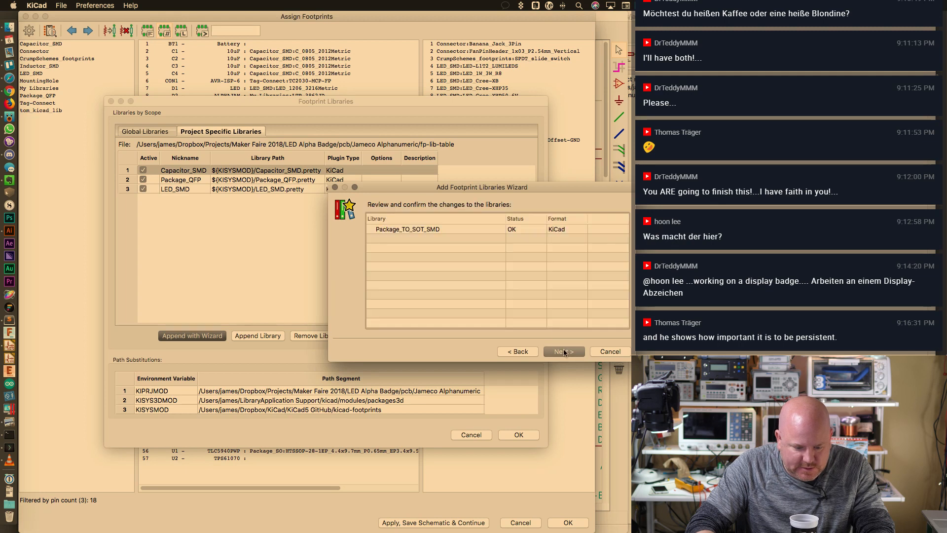
{"action": "left_click", "coordinate": [564, 351]}
{"action": "left_click", "coordinate": [436, 217]}
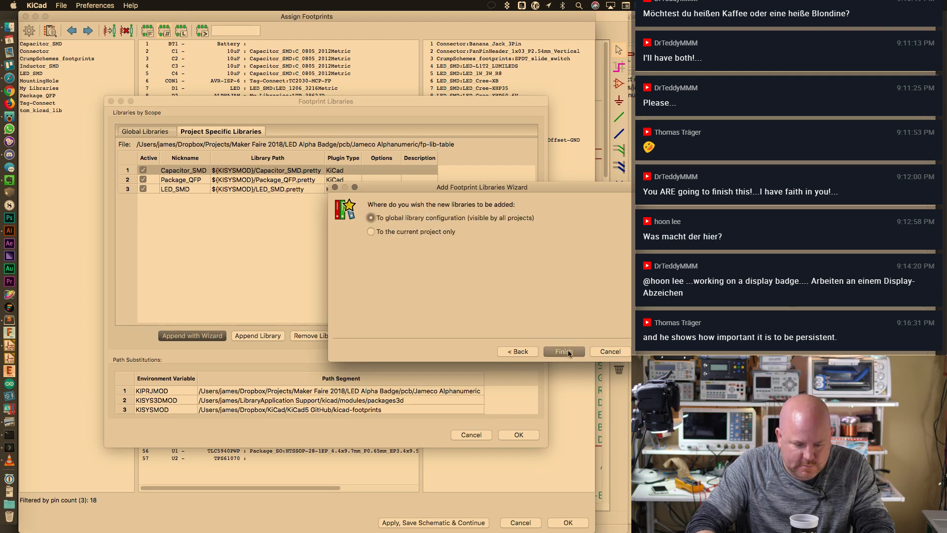
{"action": "left_click", "coordinate": [564, 351]}
{"action": "left_click", "coordinate": [512, 438]}
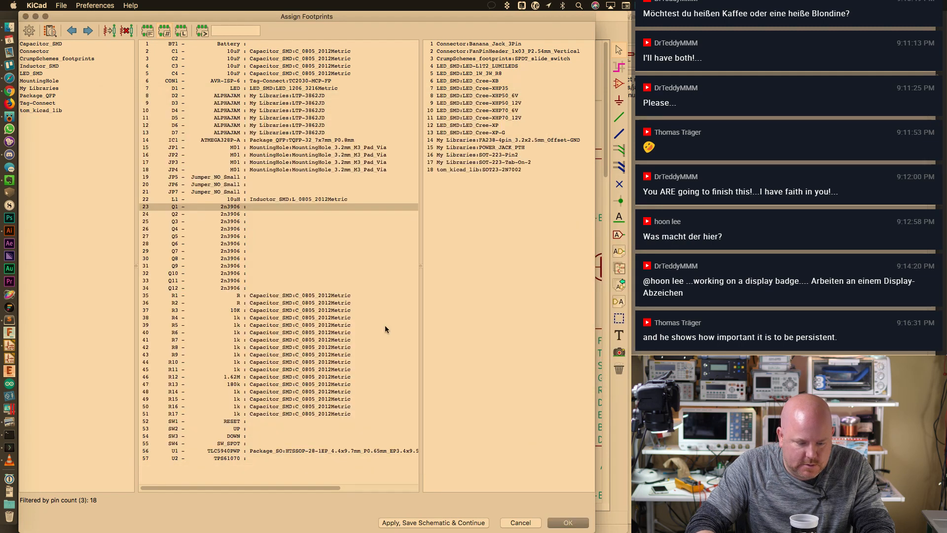
Select Q1 and SOT-23 in Assign Footprints, close it, and open Q1's properties
{"action": "left_click", "coordinate": [271, 207]}
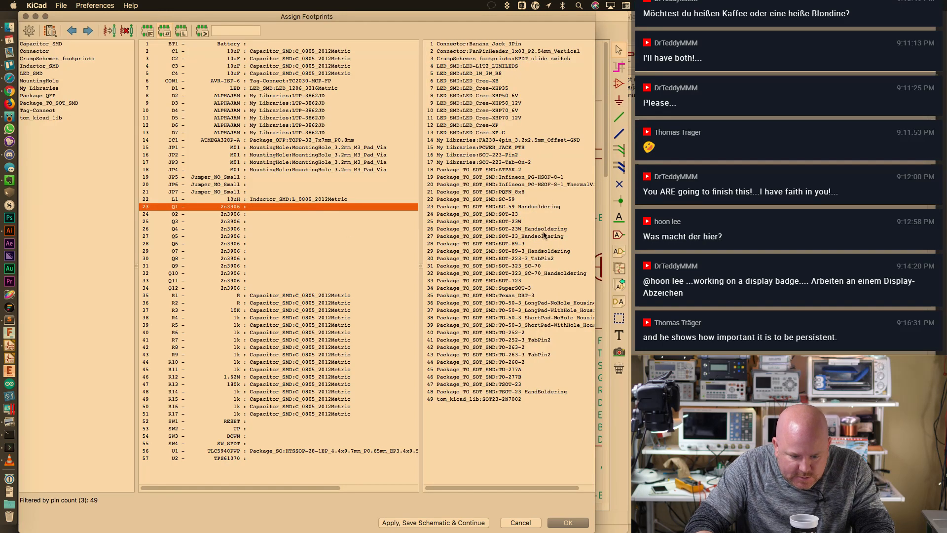
{"action": "left_click", "coordinate": [532, 215]}
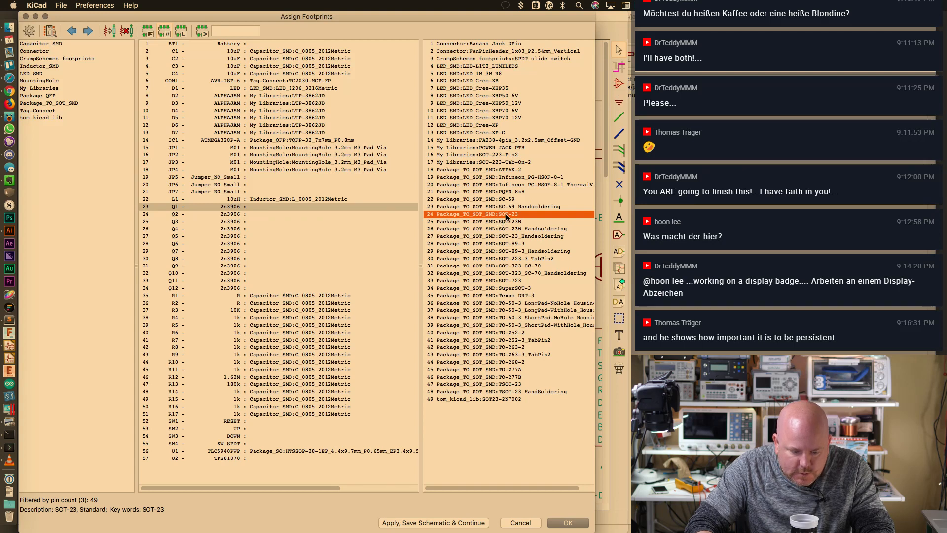
{"action": "left_click", "coordinate": [520, 522]}
{"action": "double_click", "coordinate": [316, 268]}
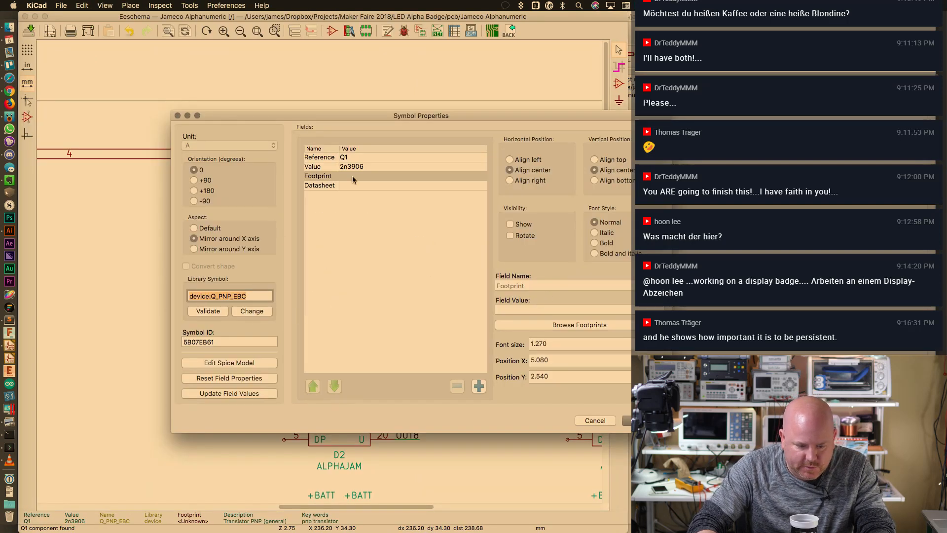
Add an MPN field to Q1 with value MMBT3906-7-F
{"action": "left_click", "coordinate": [479, 386]}
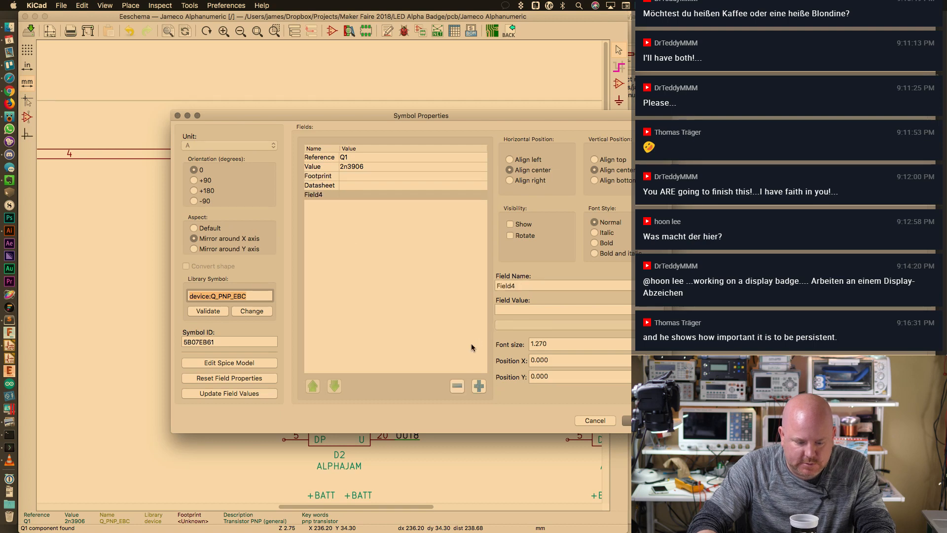
{"action": "double_click", "coordinate": [518, 286]}
{"action": "type", "text": "MPN"}
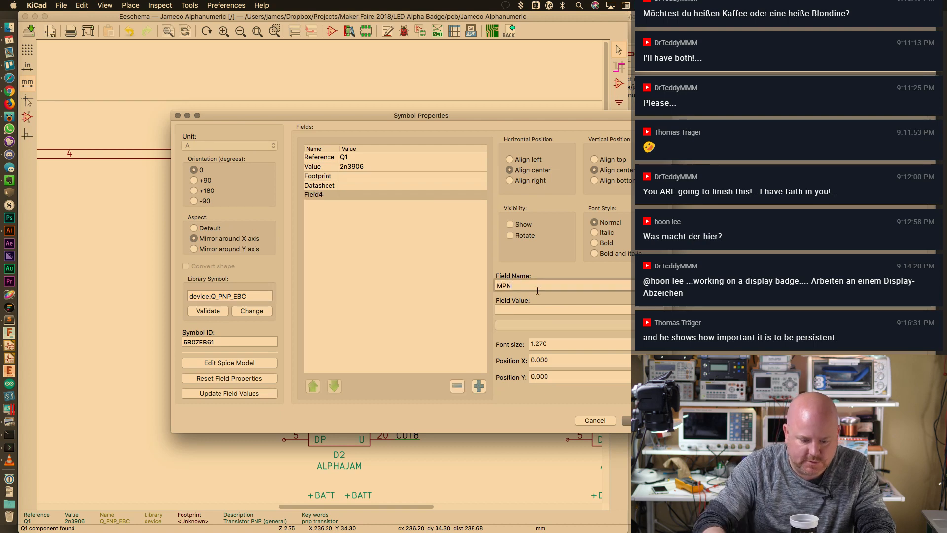
{"action": "left_click", "coordinate": [588, 311]}
{"action": "key", "text": "super+v"}
{"action": "left_click", "coordinate": [563, 287]}
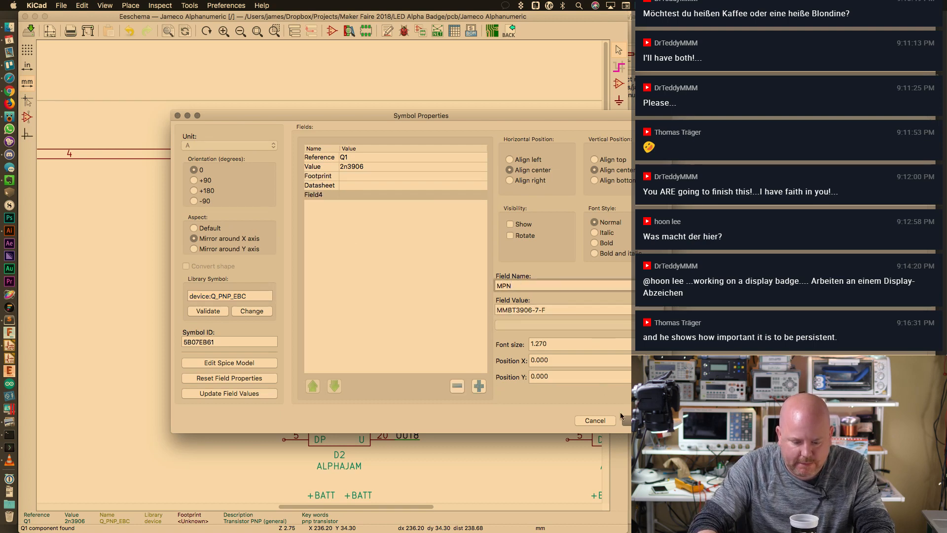
{"action": "left_click", "coordinate": [637, 423]}
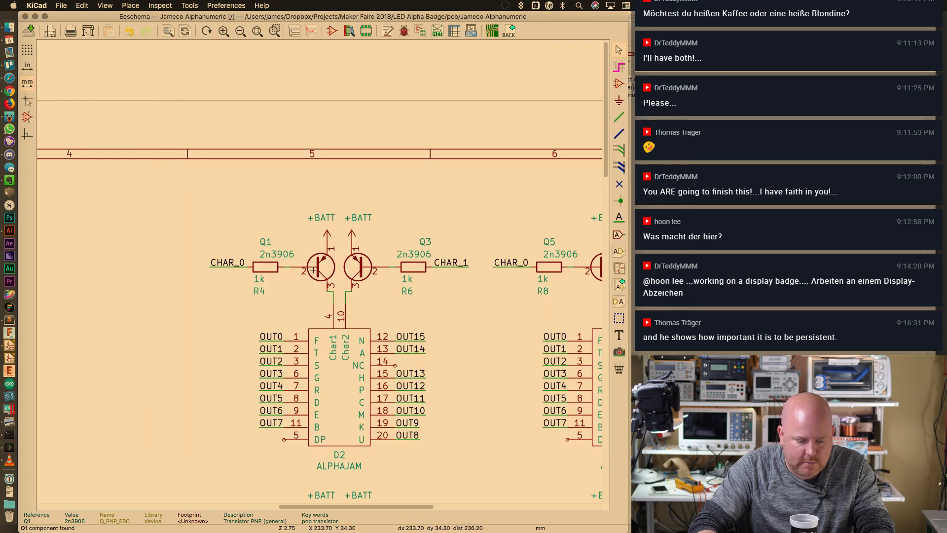
Reopen Q1's properties and browse footprints for its Footprint field
{"action": "key", "text": "e"}
{"action": "left_click", "coordinate": [324, 176]}
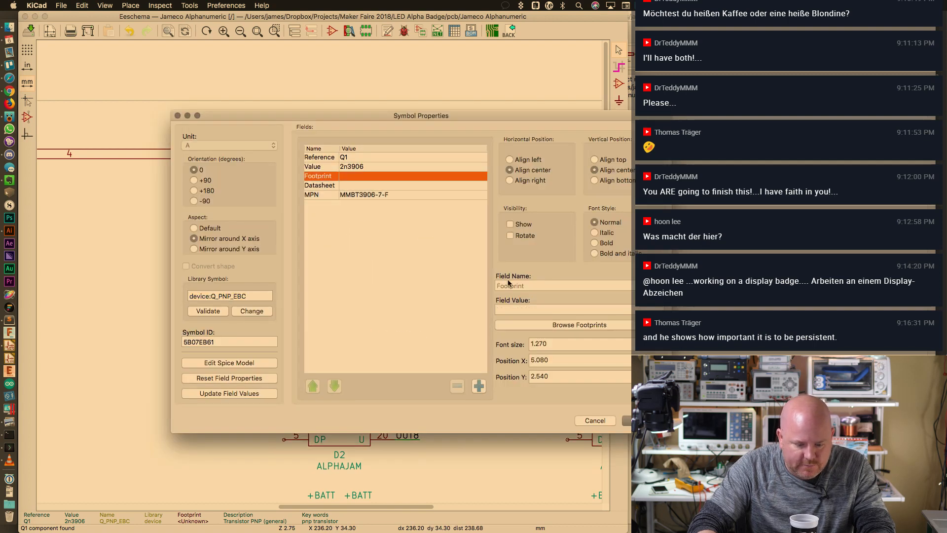
{"action": "left_click", "coordinate": [546, 323]}
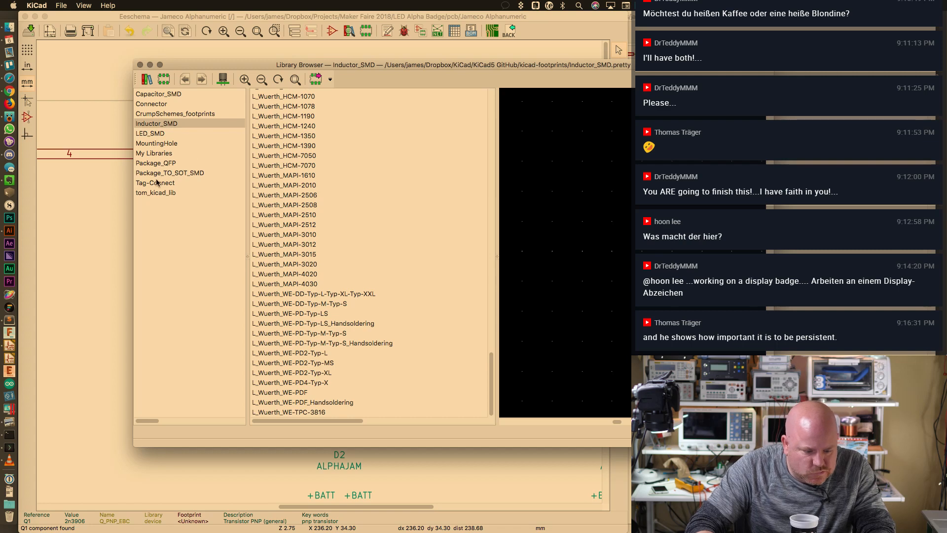
Compare the TSOT-23 variants and SOT-23 footprints in Package_TO_SOT_SMD
{"action": "left_click", "coordinate": [156, 173]}
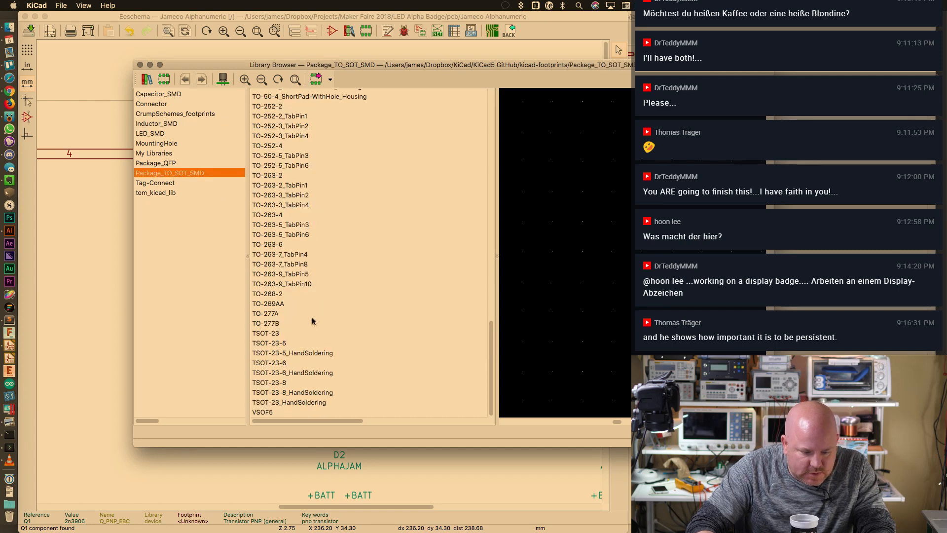
{"action": "left_click", "coordinate": [290, 336]}
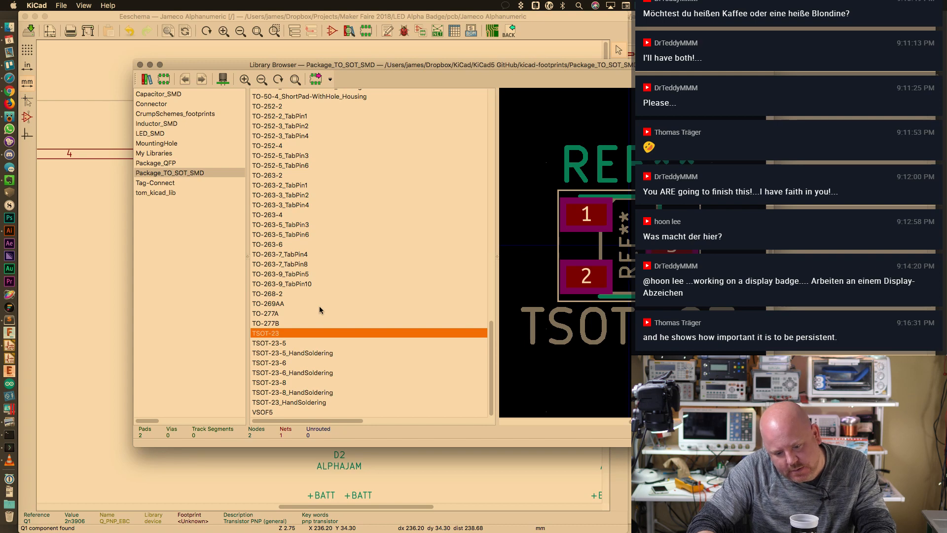
{"action": "left_click", "coordinate": [331, 403]}
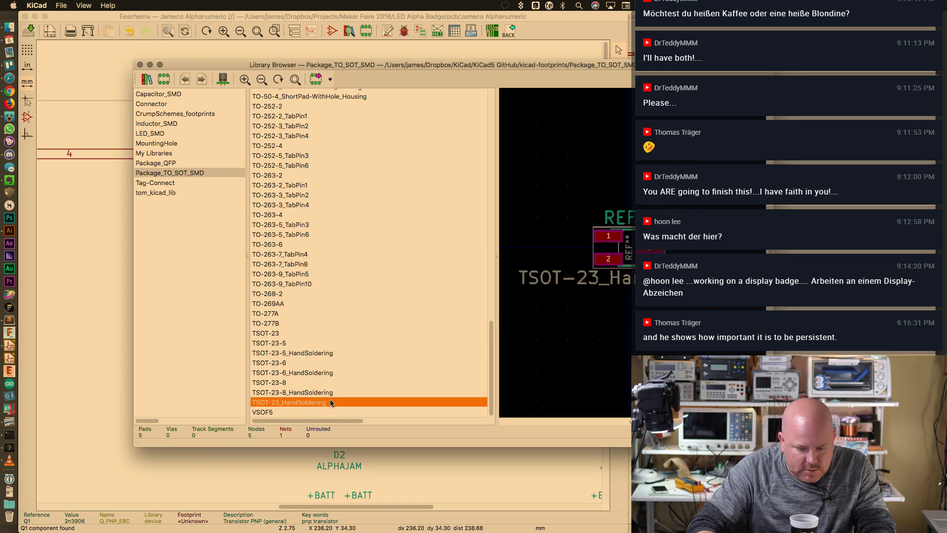
{"action": "left_click", "coordinate": [288, 334]}
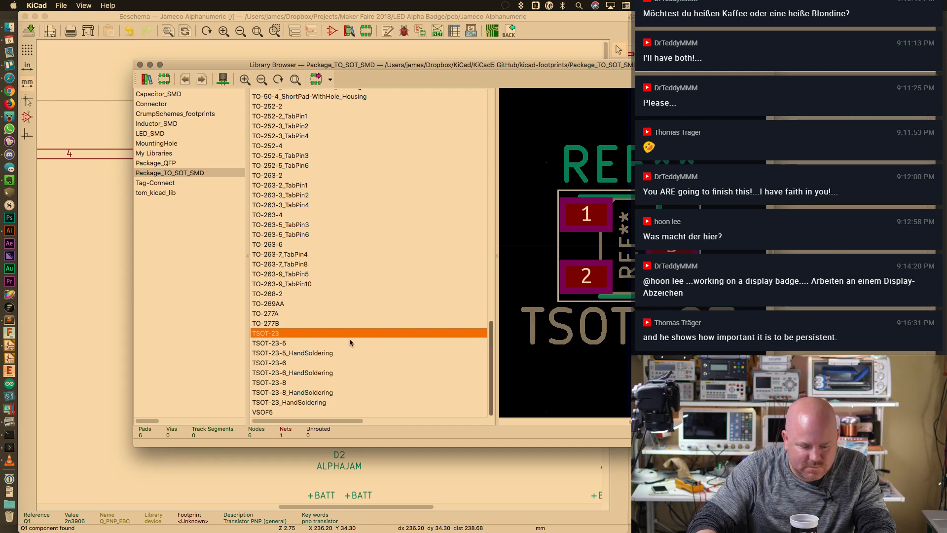
{"action": "left_click", "coordinate": [327, 343]}
{"action": "left_click", "coordinate": [330, 335]}
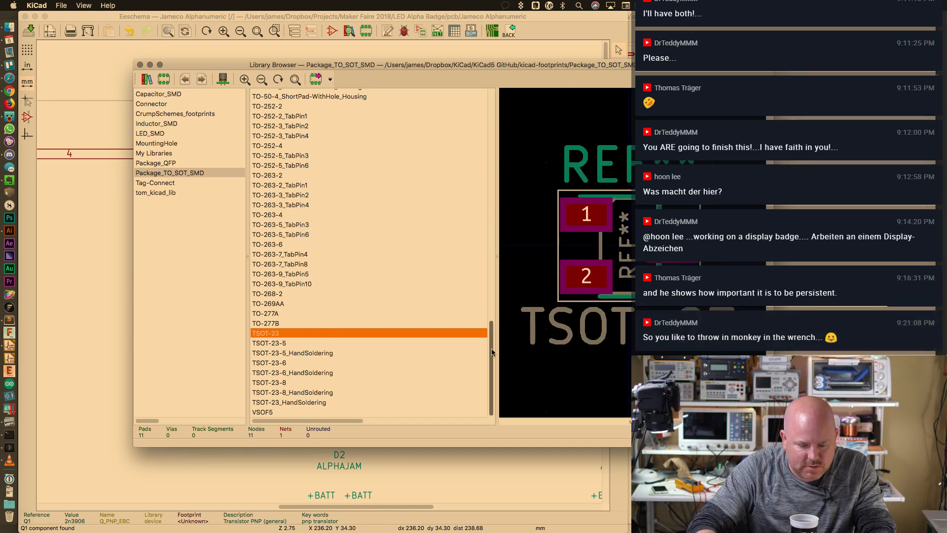
{"action": "left_click_drag", "start_coordinate": [492, 348], "coordinate": [492, 144]}
{"action": "left_click", "coordinate": [323, 176]}
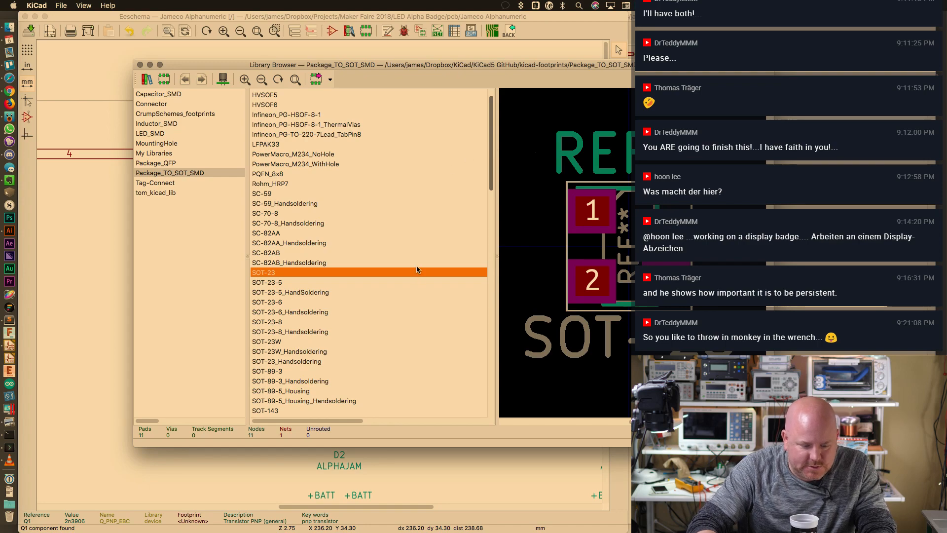
Confirm the part's package, assign the SOT-23 footprint to Q1, and close its properties
{"action": "key", "text": "super+Tab"}
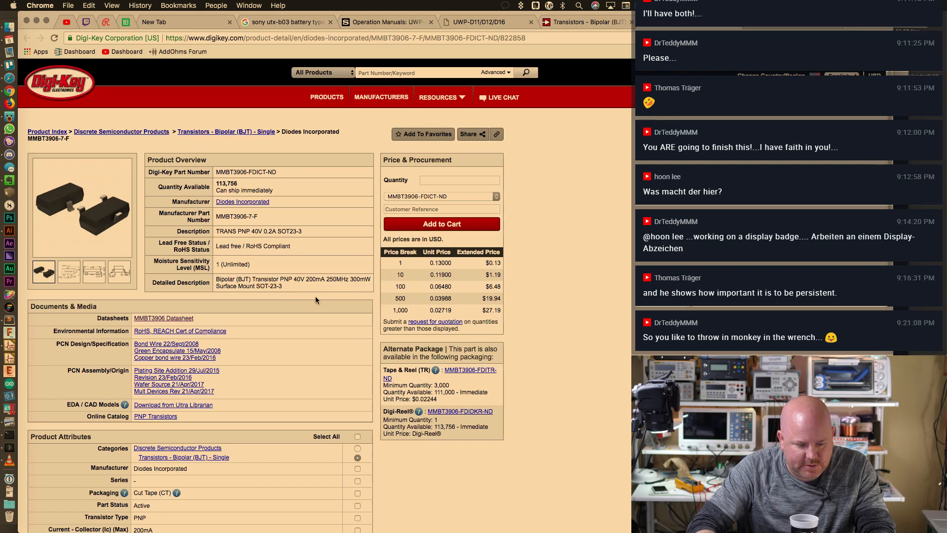
{"action": "key", "text": "super+Tab"}
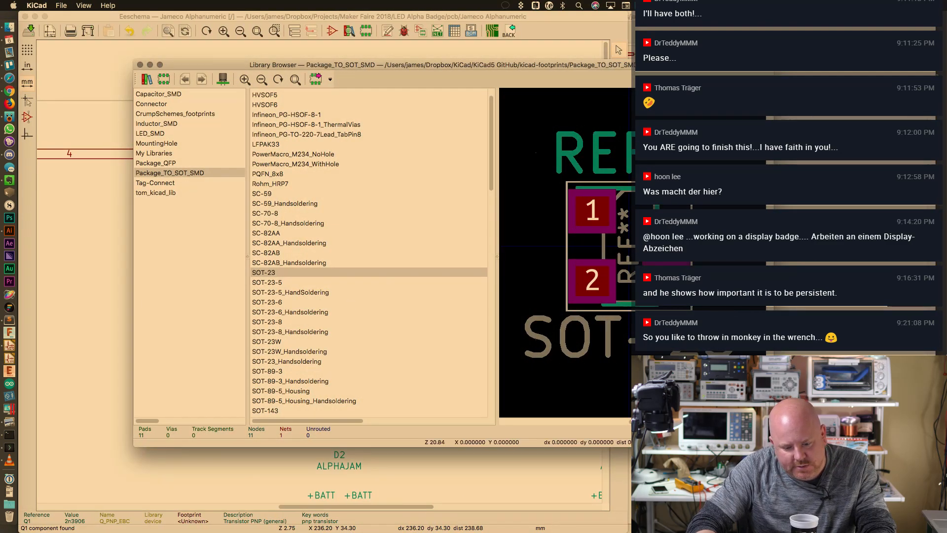
{"action": "left_click_drag", "start_coordinate": [436, 68], "coordinate": [475, 83]}
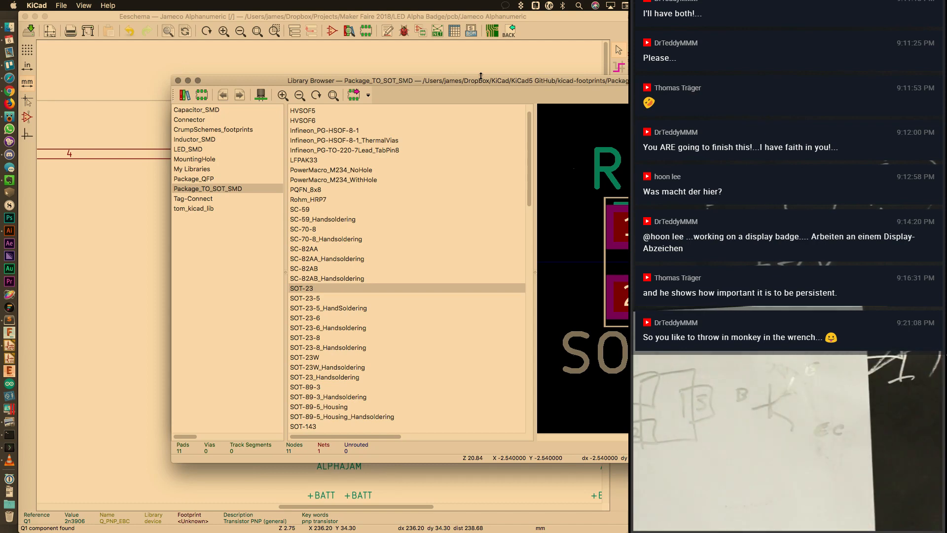
{"action": "double_click", "coordinate": [316, 289]}
{"action": "key", "text": "Return"}
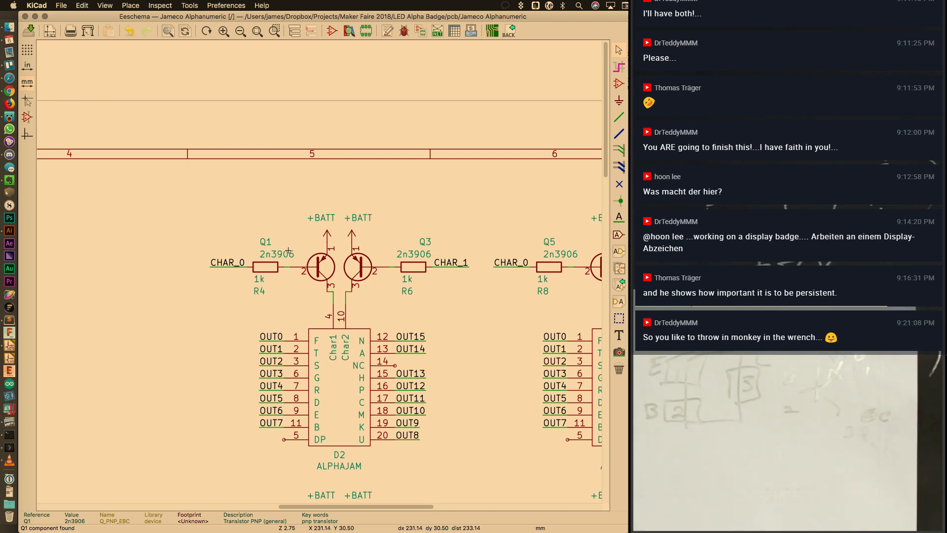
Open the MMBT3906 datasheet in a new browser tab from the Digi-Key product page
{"action": "key", "text": "super+Tab"}
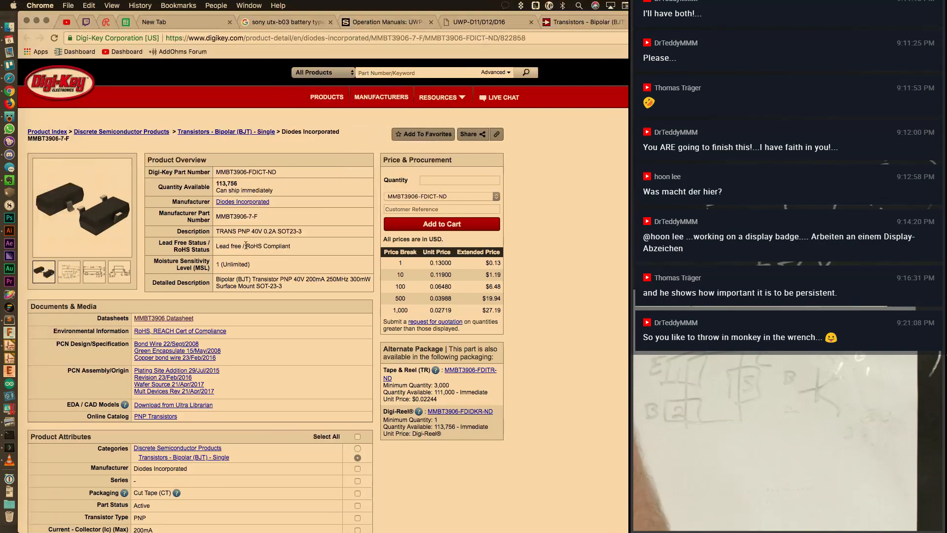
{"action": "right_click", "coordinate": [180, 318]}
{"action": "left_click", "coordinate": [223, 322]}
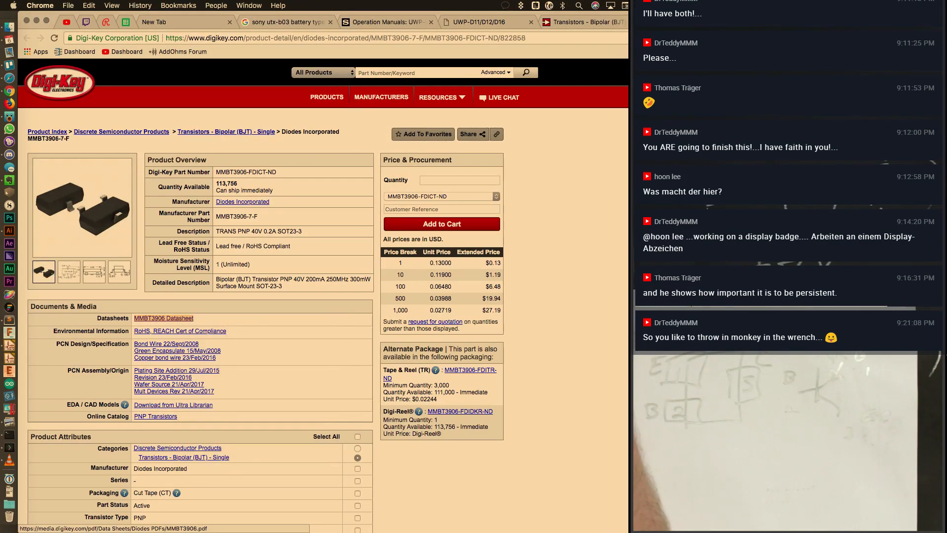
{"action": "key", "text": "ctrl+Tab"}
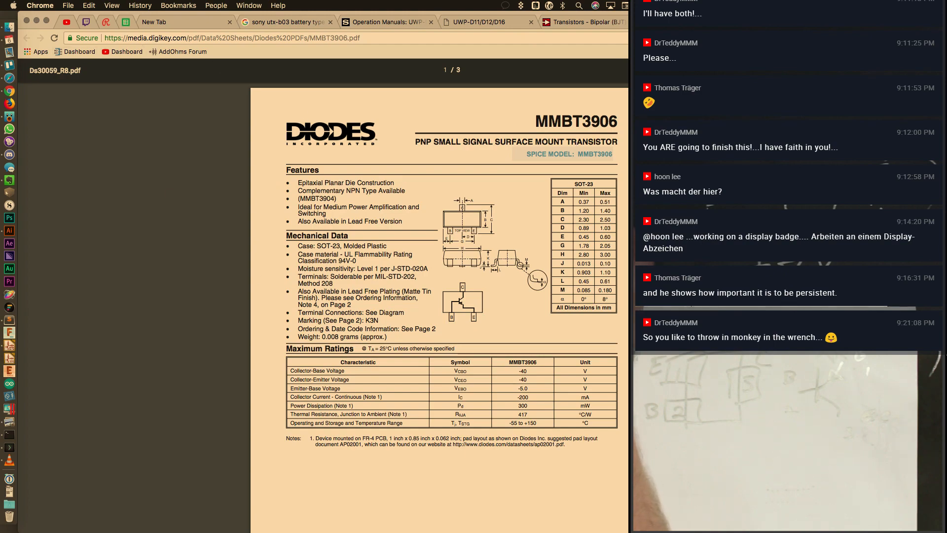
Check the SOT-23 mechanical data and B/C/E pinout, then reopen Q1's properties in KiCad
{"action": "scroll", "coordinate": [626, 420], "scroll_direction": "up", "scroll_amount": 5, "text": "ctrl"}
{"action": "scroll", "coordinate": [625, 420], "scroll_direction": "down", "scroll_amount": 10}
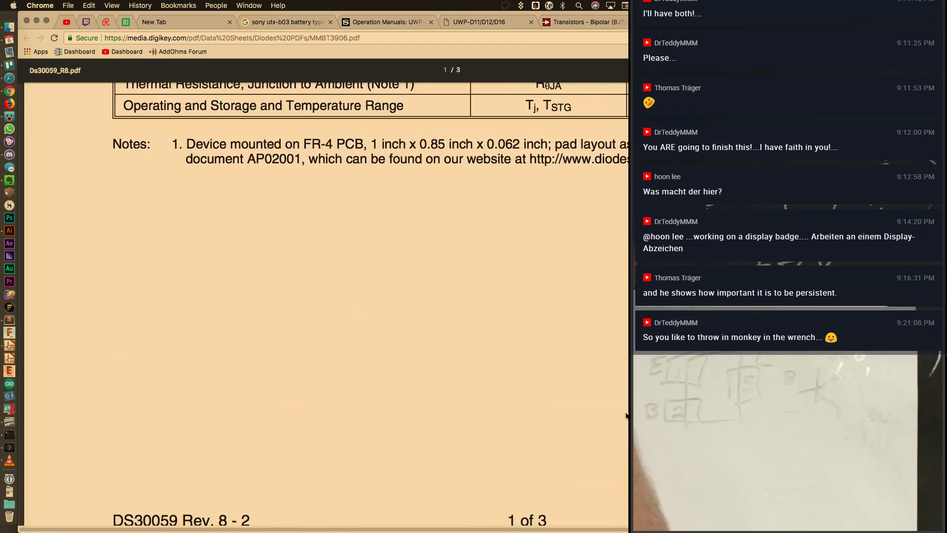
{"action": "scroll", "coordinate": [625, 417], "scroll_direction": "up", "scroll_amount": 10}
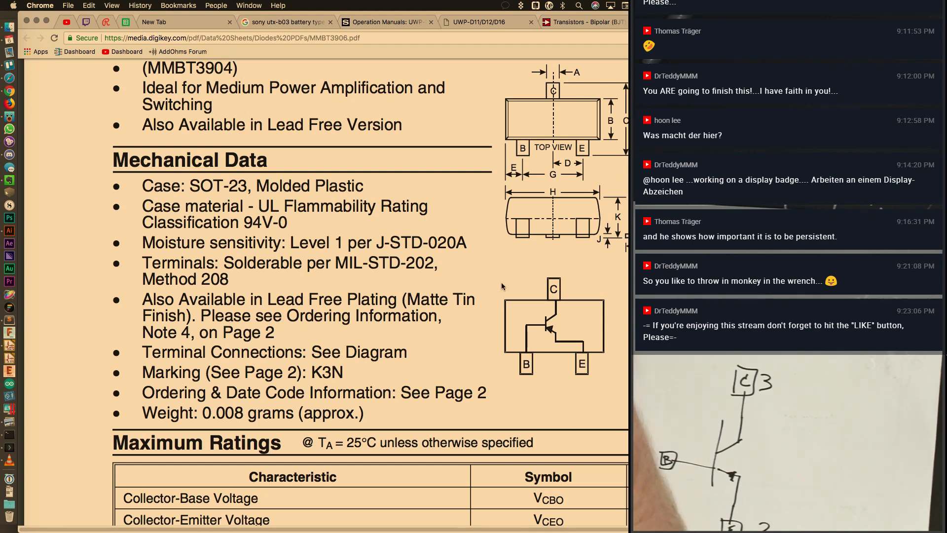
{"action": "key", "text": "super+Tab"}
{"action": "key", "text": "super+Tab"}
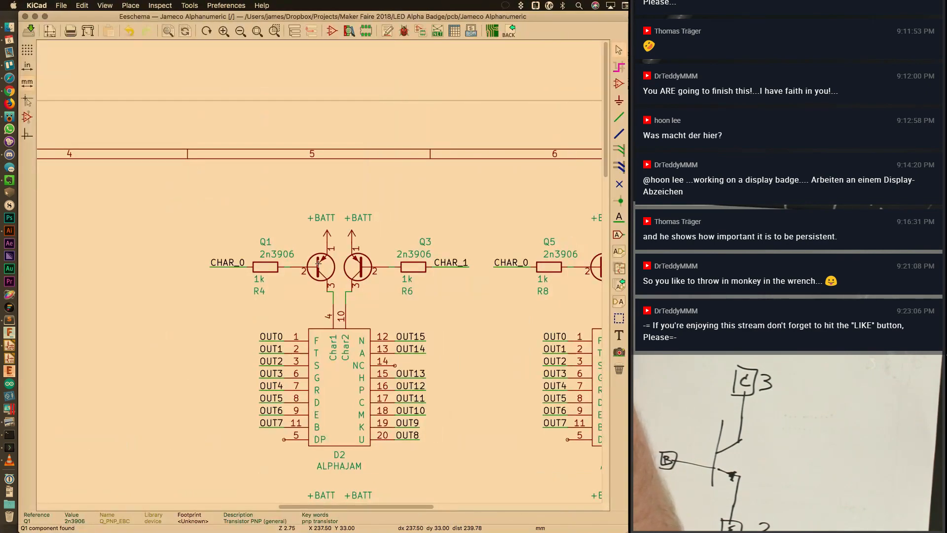
{"action": "double_click", "coordinate": [318, 262]}
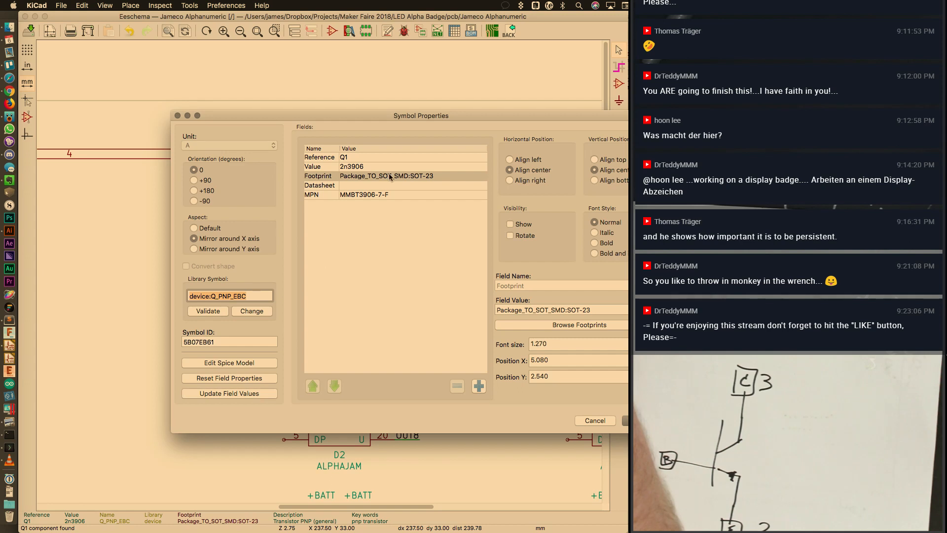
Close Q1's properties unchanged and look over its context actions without using any
{"action": "key", "text": "Escape"}
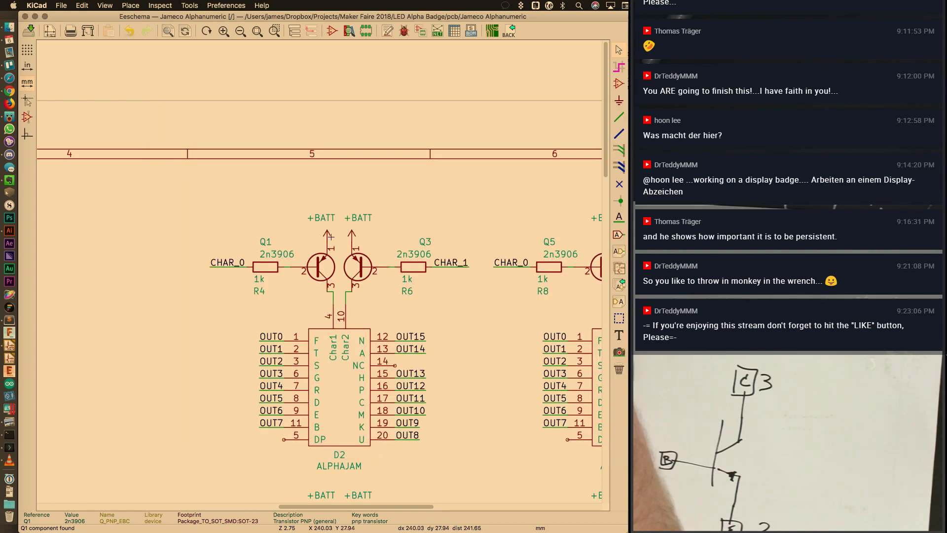
{"action": "right_click", "coordinate": [324, 260]}
{"action": "mouse_move", "coordinate": [338, 290]}
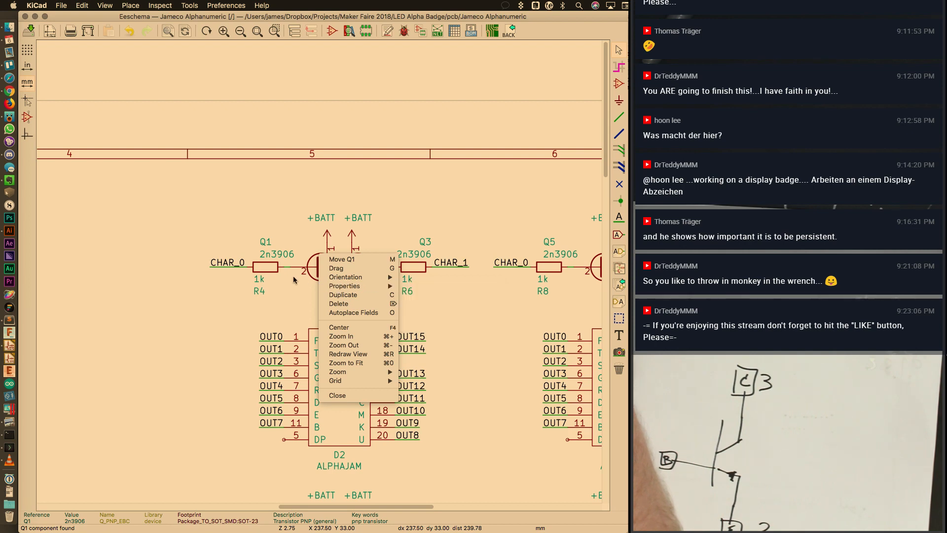
{"action": "left_click", "coordinate": [172, 269]}
Search the symbol chooser for PNP and pick Q_PNP_BEC from the device library
{"action": "key", "text": "a"}
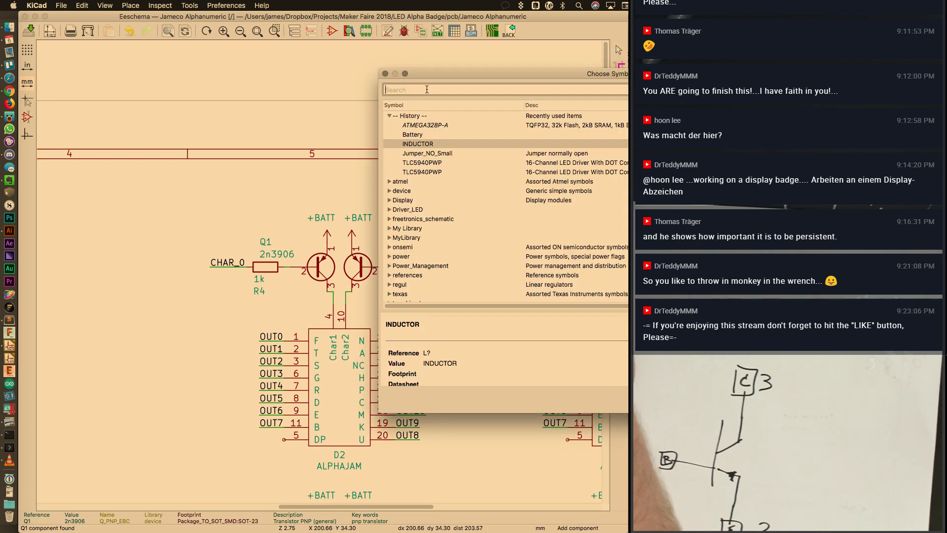
{"action": "type", "text": "PNP"}
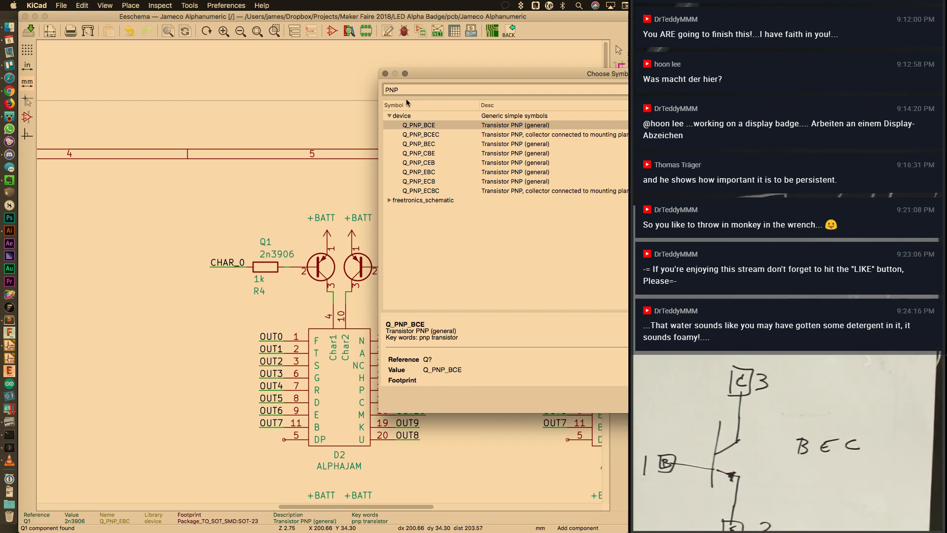
{"action": "left_click", "coordinate": [434, 144]}
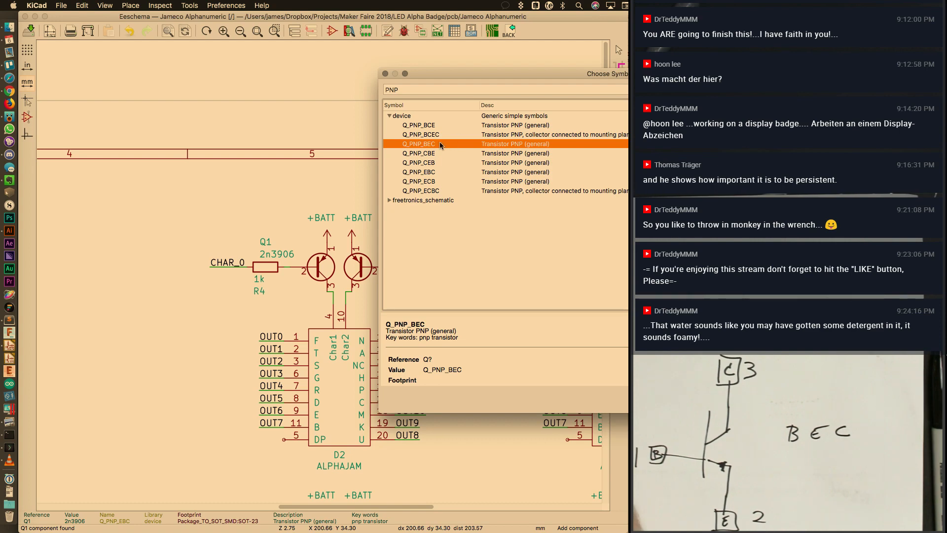
{"action": "double_click", "coordinate": [440, 144]}
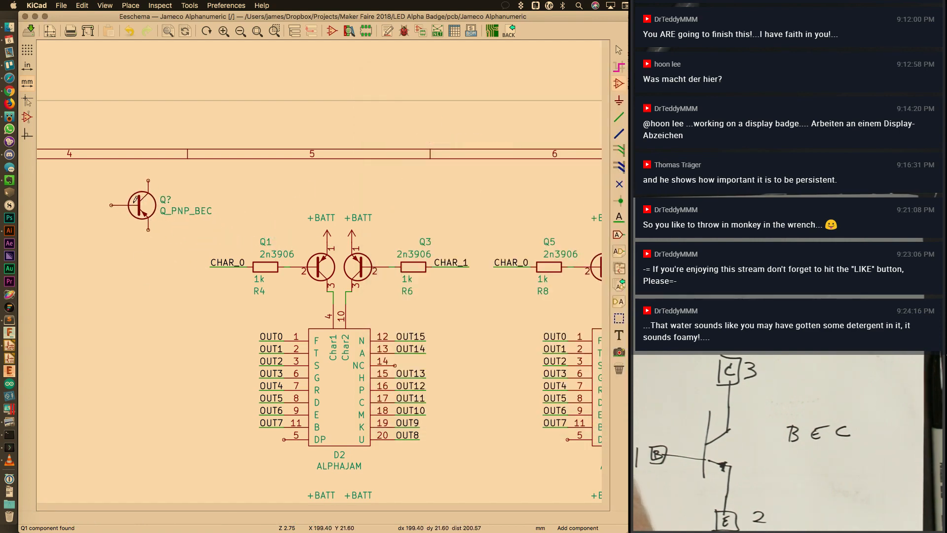
Place the Q_PNP_BEC symbol and delete old 2n3906 transistors Q1, Q3, Q5, Q7, Q9 and Q11
{"action": "left_click", "coordinate": [136, 192]}
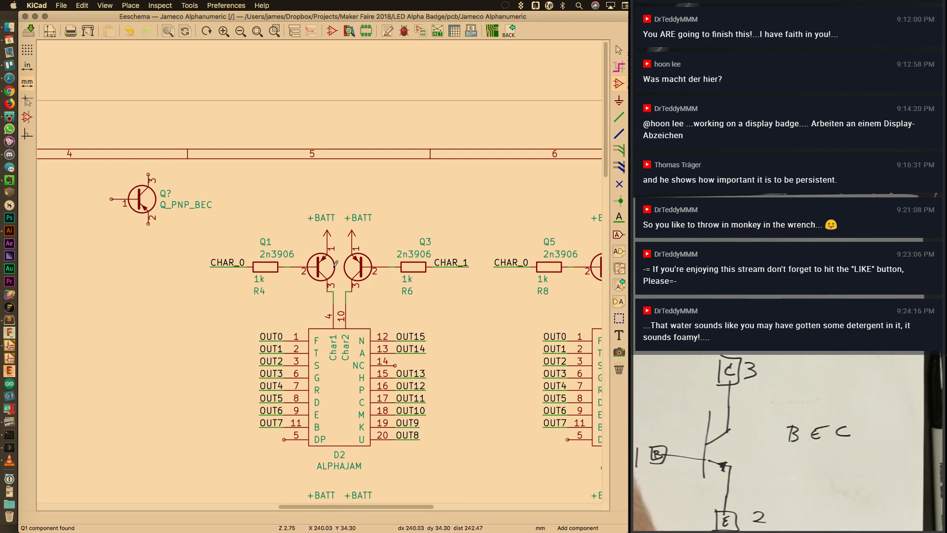
{"action": "key", "text": "Delete"}
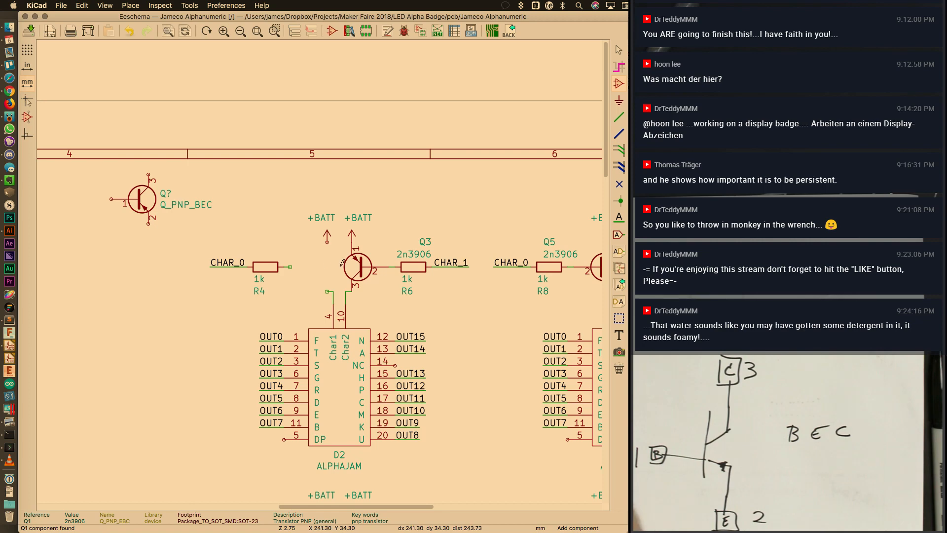
{"action": "key", "text": "Delete"}
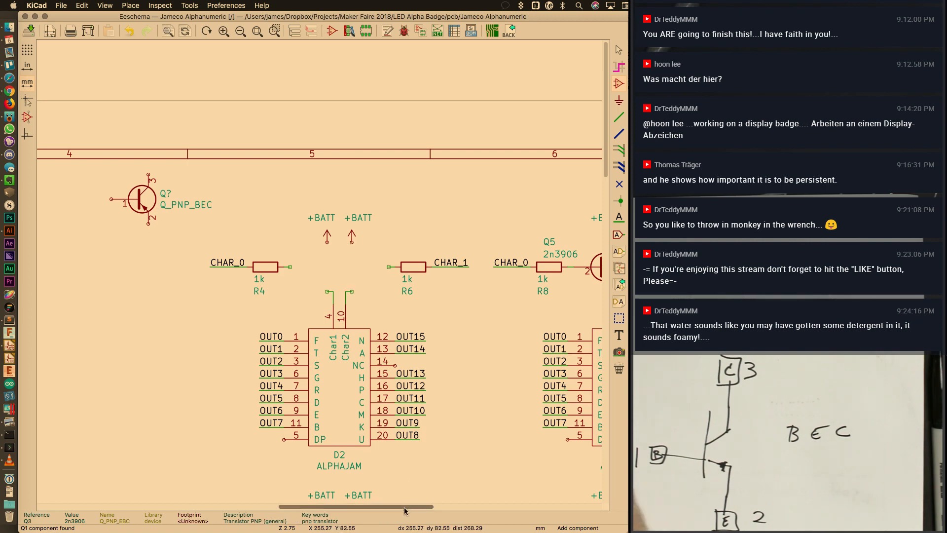
{"action": "left_click_drag", "start_coordinate": [406, 506], "coordinate": [466, 506]}
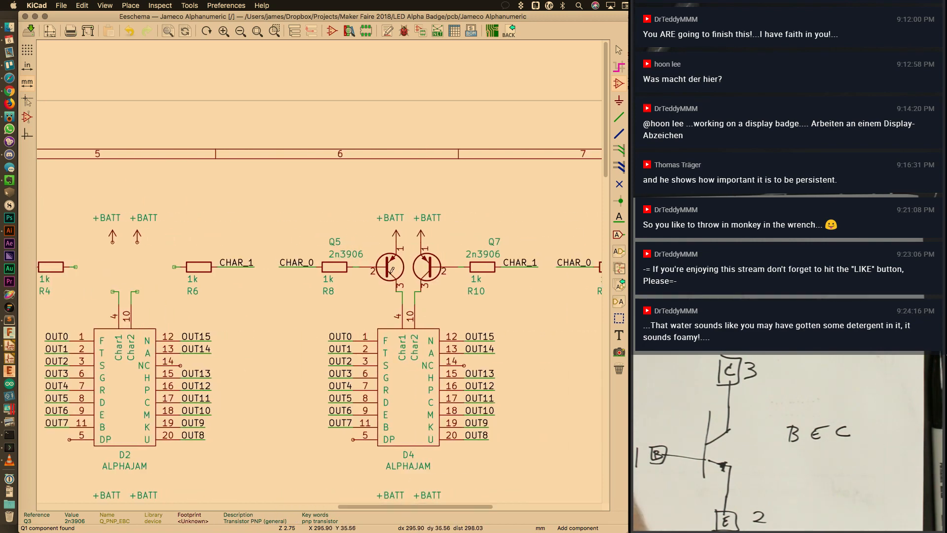
{"action": "key", "text": "Delete"}
{"action": "key", "text": "Delete"}
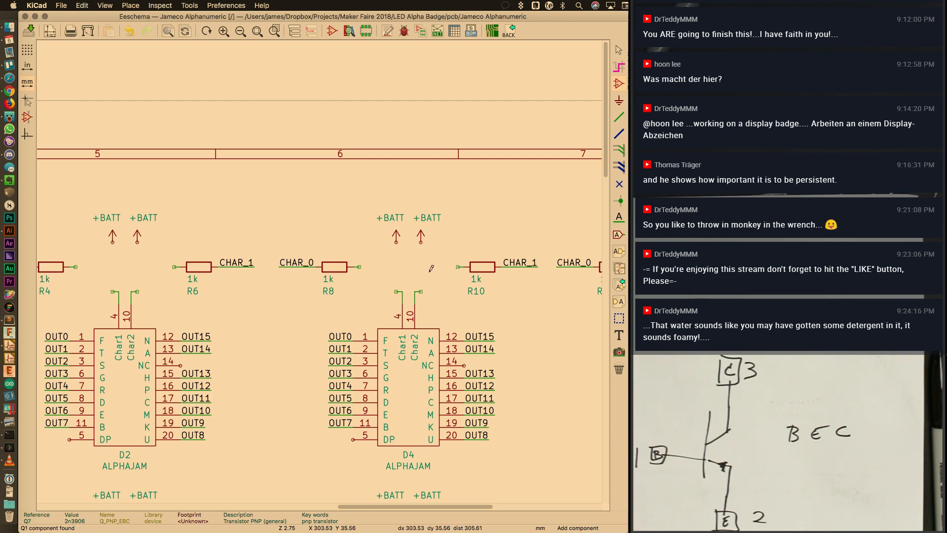
{"action": "left_click_drag", "start_coordinate": [446, 507], "coordinate": [530, 507]}
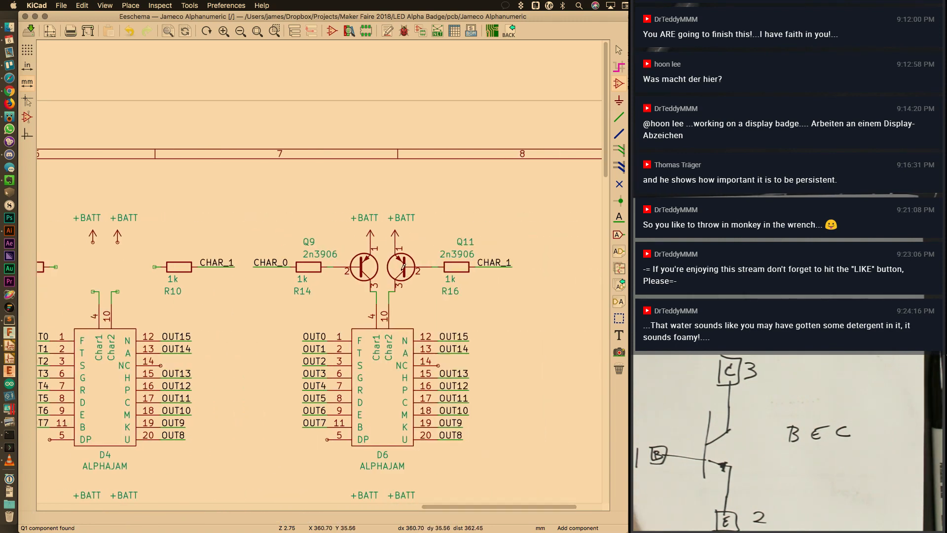
{"action": "key", "text": "Delete"}
{"action": "key", "text": "Delete"}
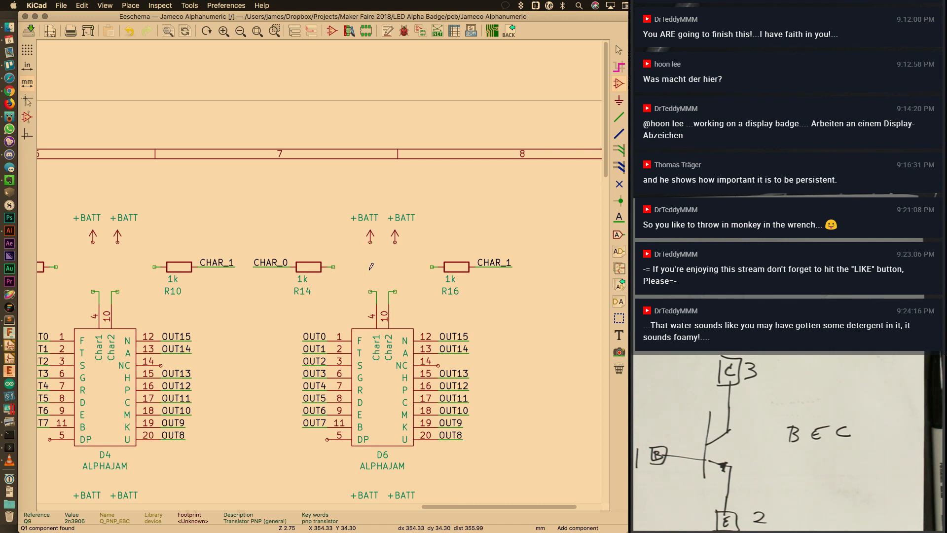
{"action": "left_click_drag", "start_coordinate": [471, 506], "coordinate": [326, 506]}
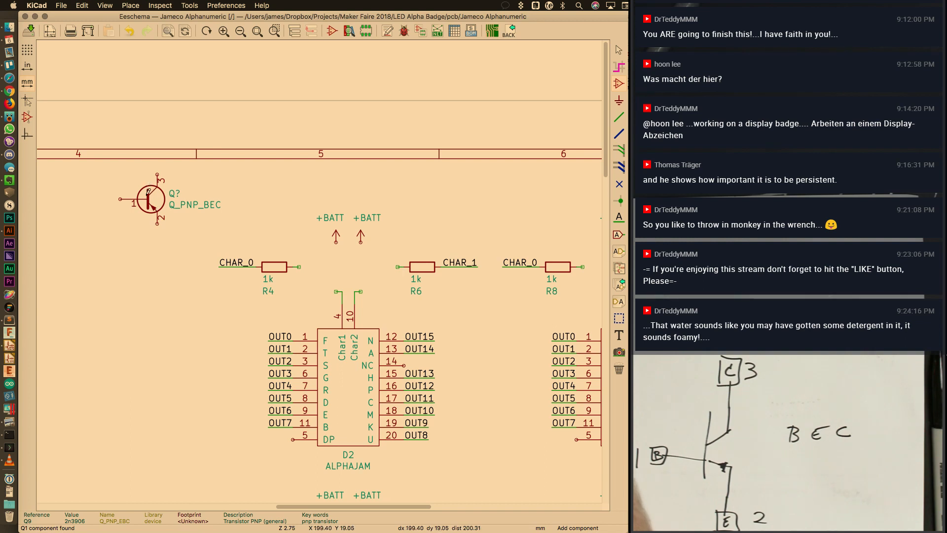
Mirror the new PNP transistor and place it between R4 and R6
{"action": "double_click", "coordinate": [148, 192]}
{"action": "key", "text": "Escape"}
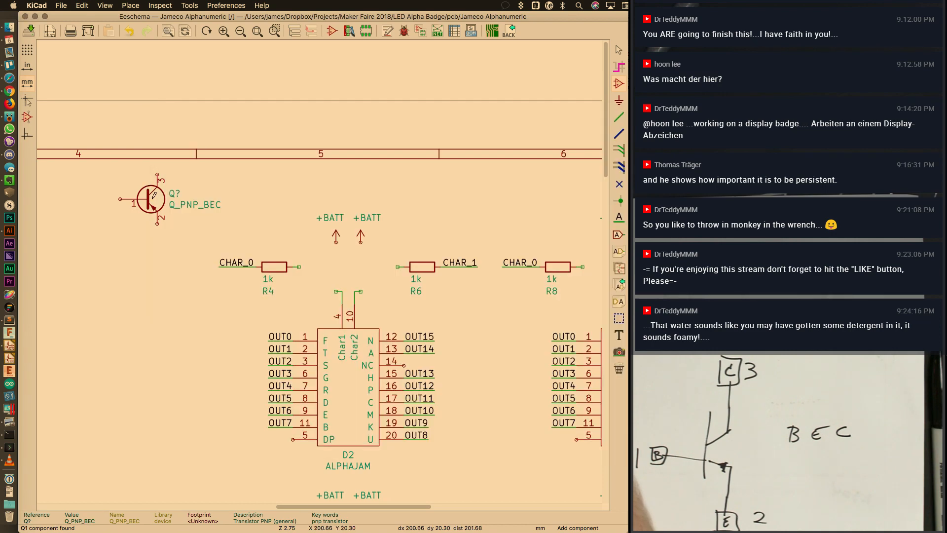
{"action": "key", "text": "y"}
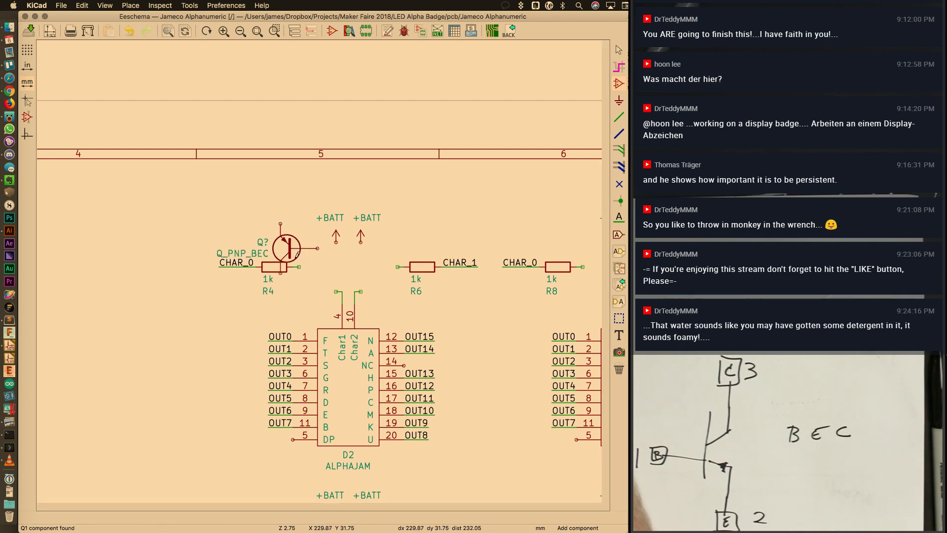
{"action": "left_click", "coordinate": [377, 269]}
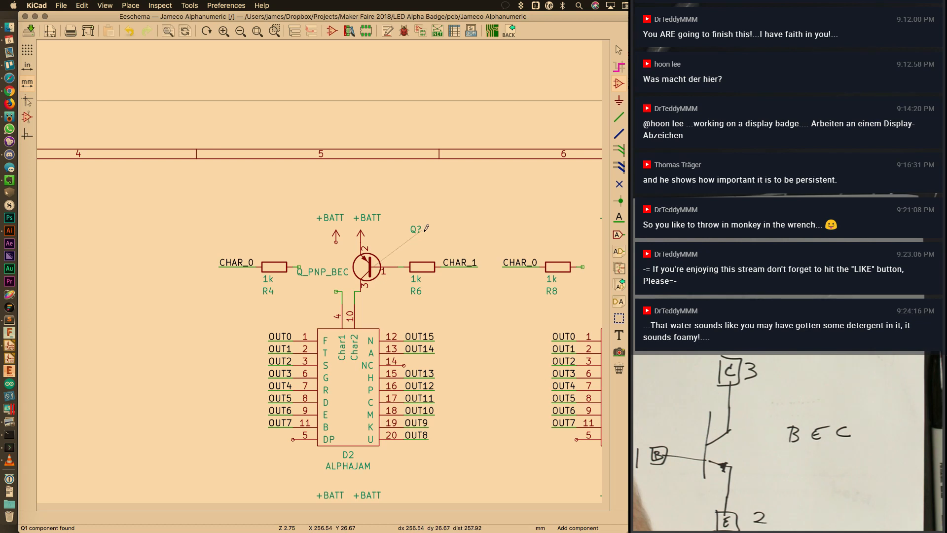
Position the Q_PNP_BEC value label above the transistor and the Q? reference beside it
{"action": "left_click", "coordinate": [427, 223]}
{"action": "key", "text": "m"}
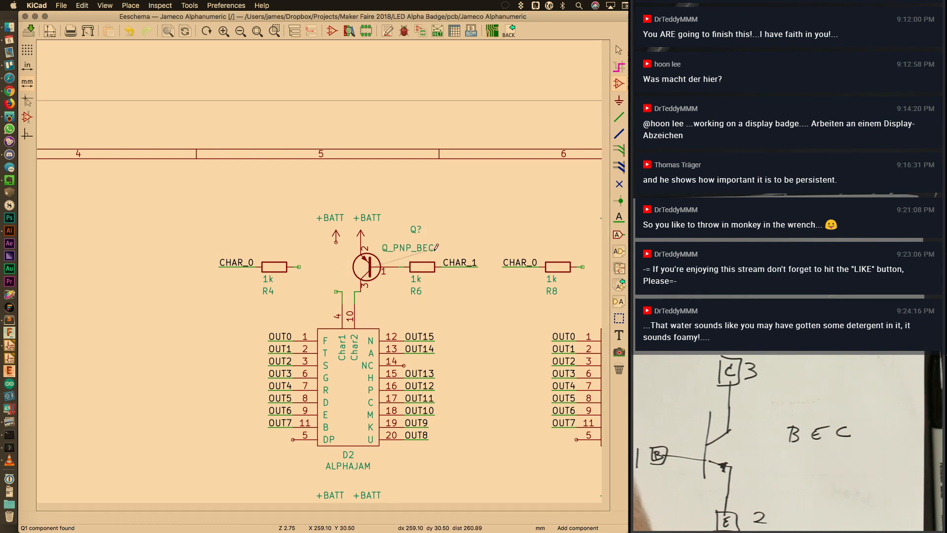
{"action": "left_click", "coordinate": [439, 243]}
{"action": "key", "text": "m"}
{"action": "left_click", "coordinate": [434, 234]}
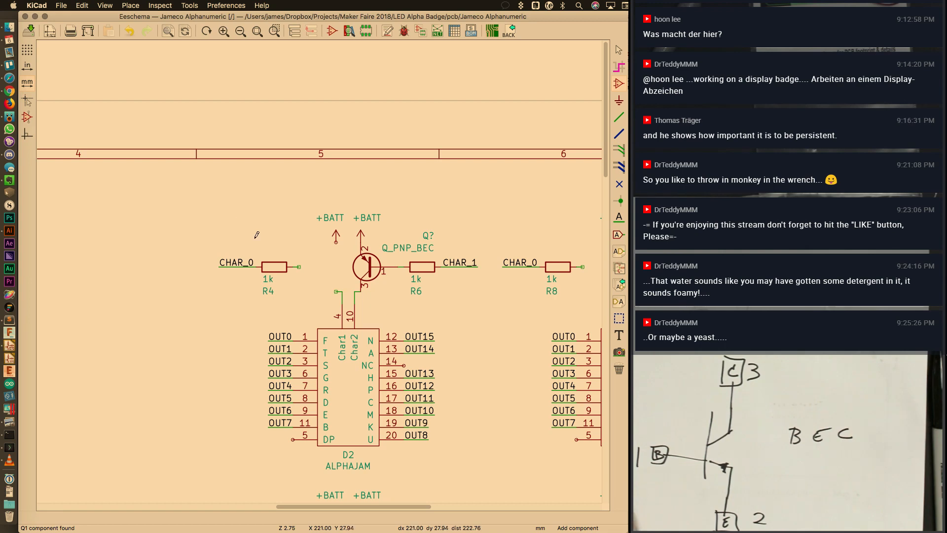
Open transistor Q?'s Symbol Properties and browse its footprints
{"action": "key", "text": "super+Tab"}
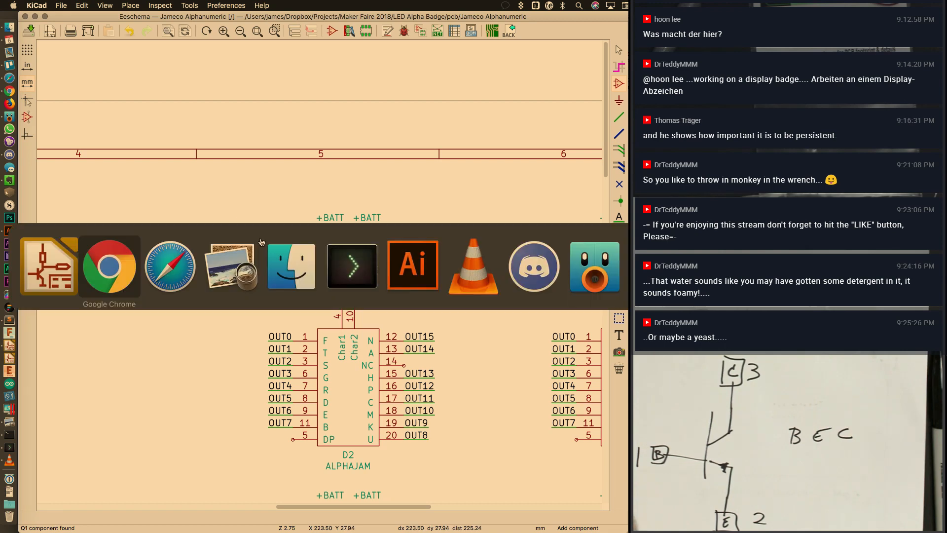
{"action": "key", "text": "Escape"}
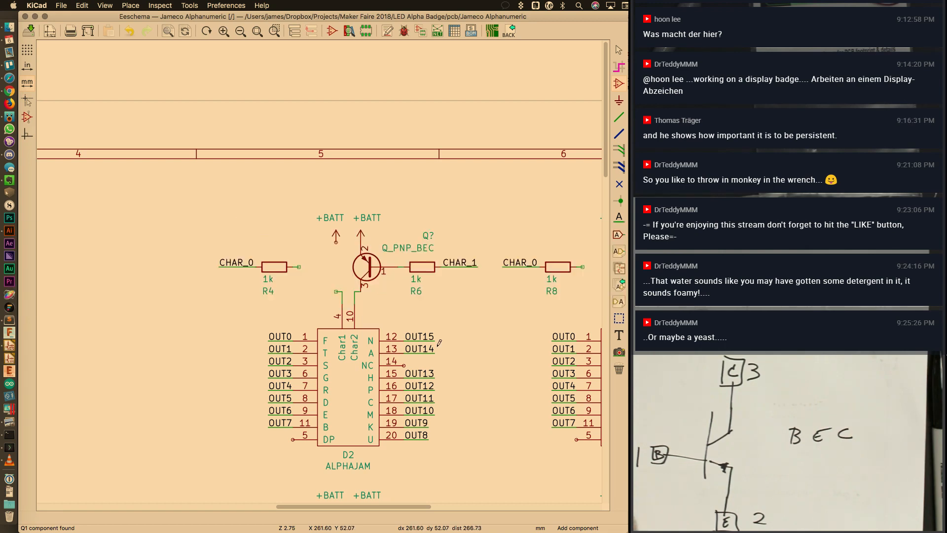
{"action": "double_click", "coordinate": [376, 276]}
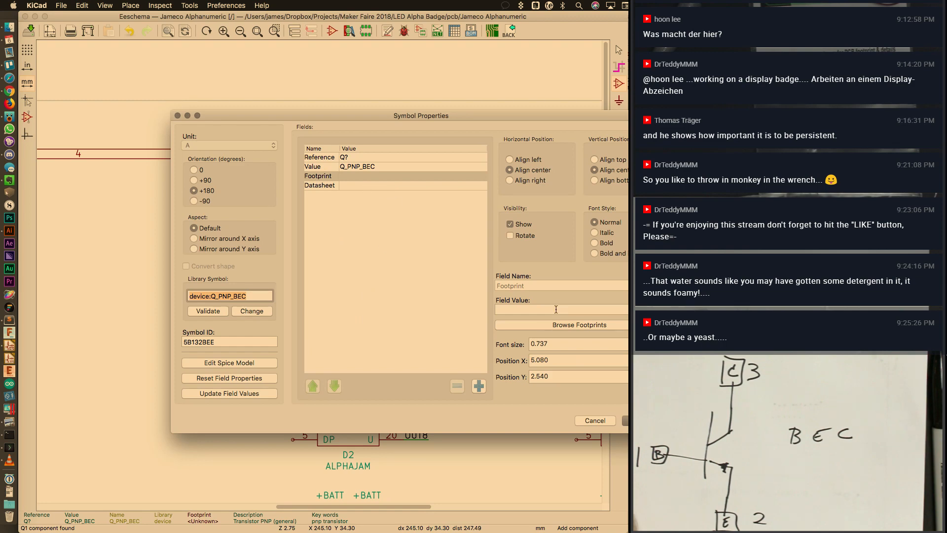
{"action": "left_click", "coordinate": [552, 324]}
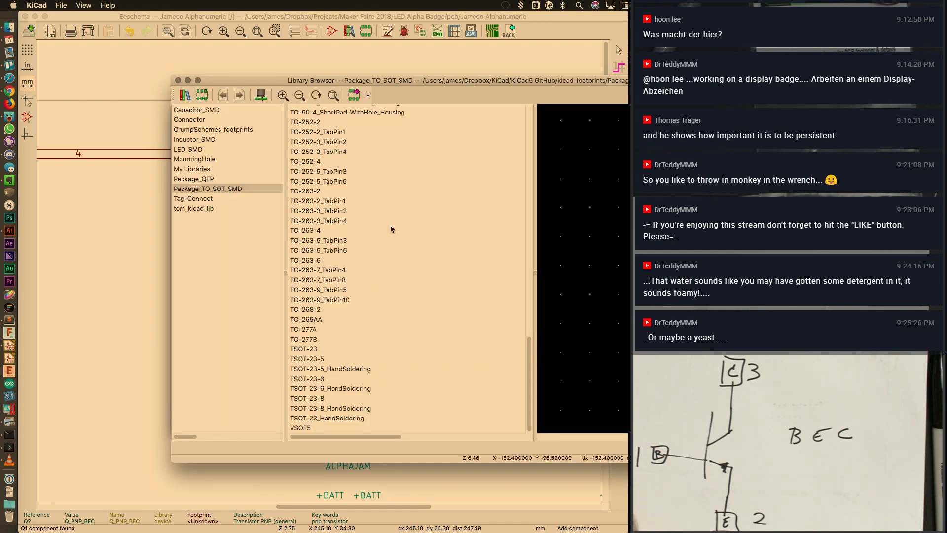
Preview the SOT-23 footprint from Package_TO_SOT_SMD, then move the browser aside
{"action": "left_click_drag", "start_coordinate": [533, 363], "coordinate": [520, 271]}
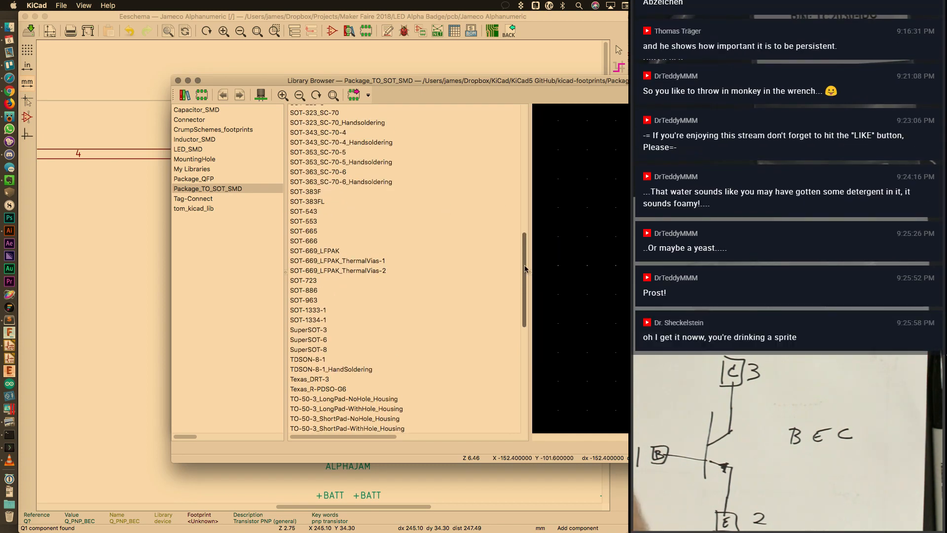
{"action": "left_click_drag", "start_coordinate": [526, 269], "coordinate": [523, 173]}
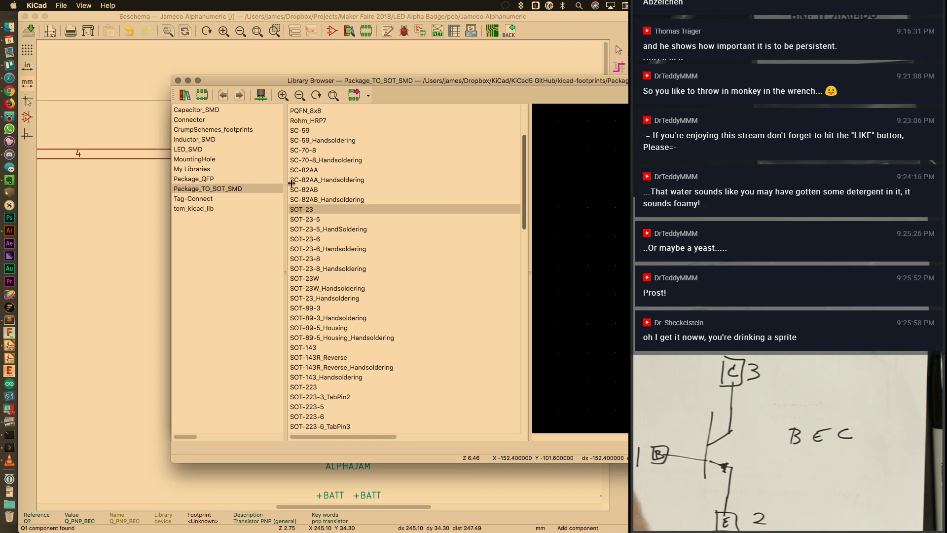
{"action": "left_click", "coordinate": [323, 210]}
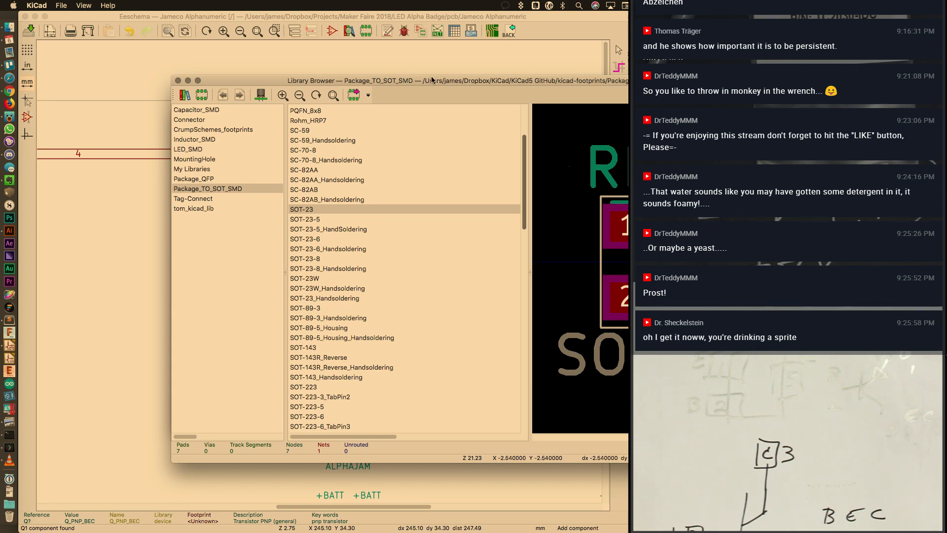
{"action": "left_click_drag", "start_coordinate": [433, 81], "coordinate": [621, 71]}
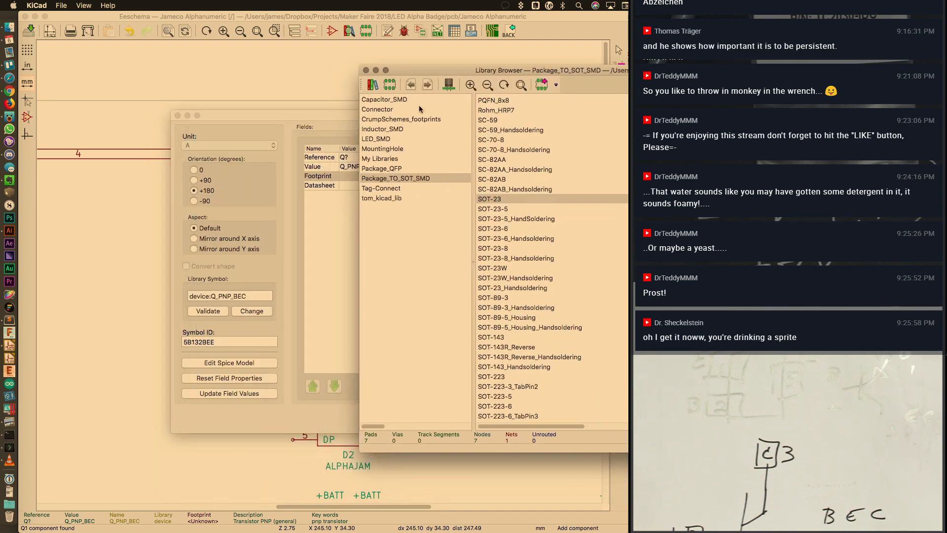
Rearrange the Symbol Properties and footprint browser windows, enlarging the browser
{"action": "left_click", "coordinate": [344, 128]}
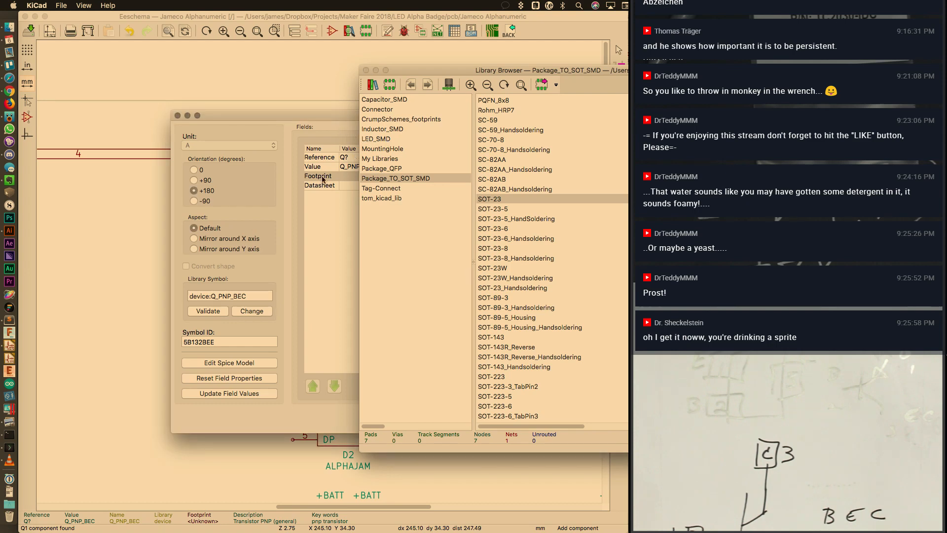
{"action": "left_click_drag", "start_coordinate": [326, 115], "coordinate": [234, 400]}
{"action": "double_click", "coordinate": [407, 74]}
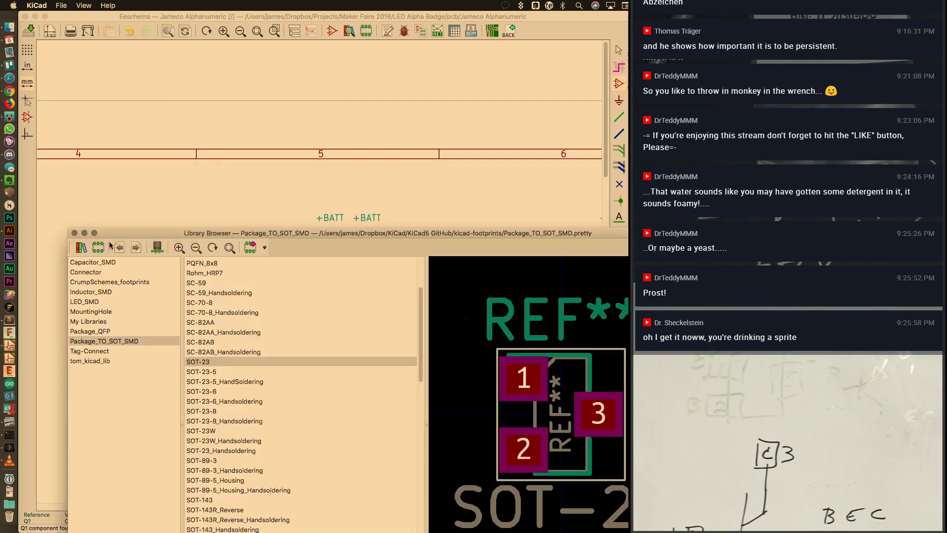
{"action": "left_click_drag", "start_coordinate": [552, 260], "coordinate": [266, 85]}
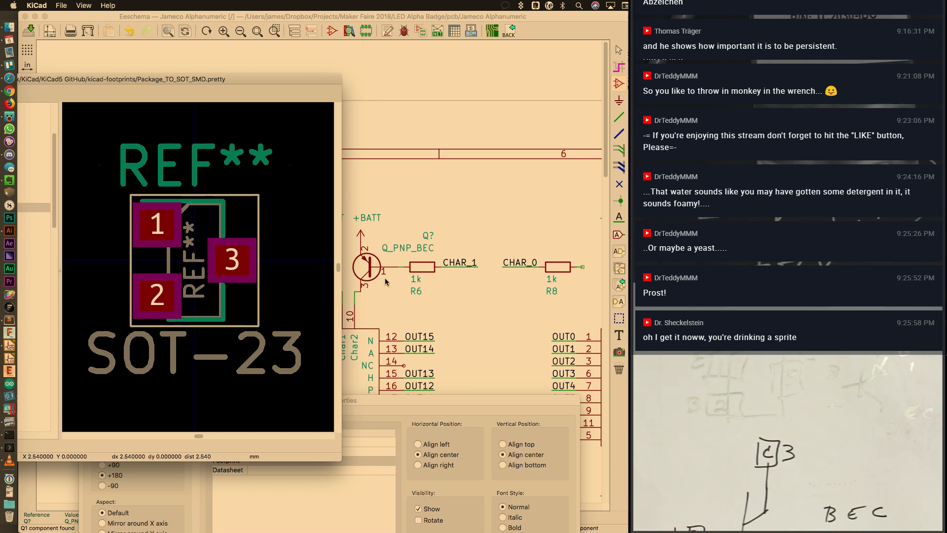
{"action": "double_click", "coordinate": [245, 78]}
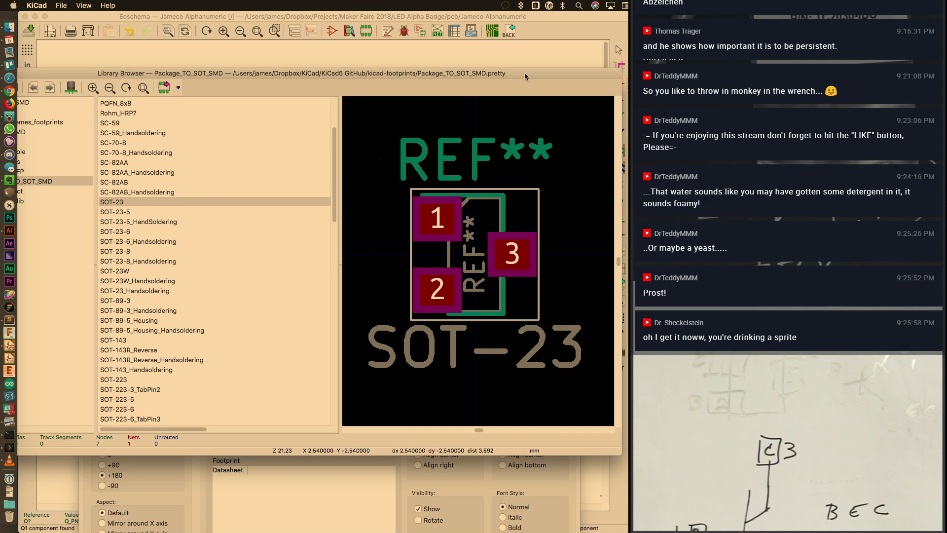
{"action": "left_click_drag", "start_coordinate": [525, 72], "coordinate": [602, 76]}
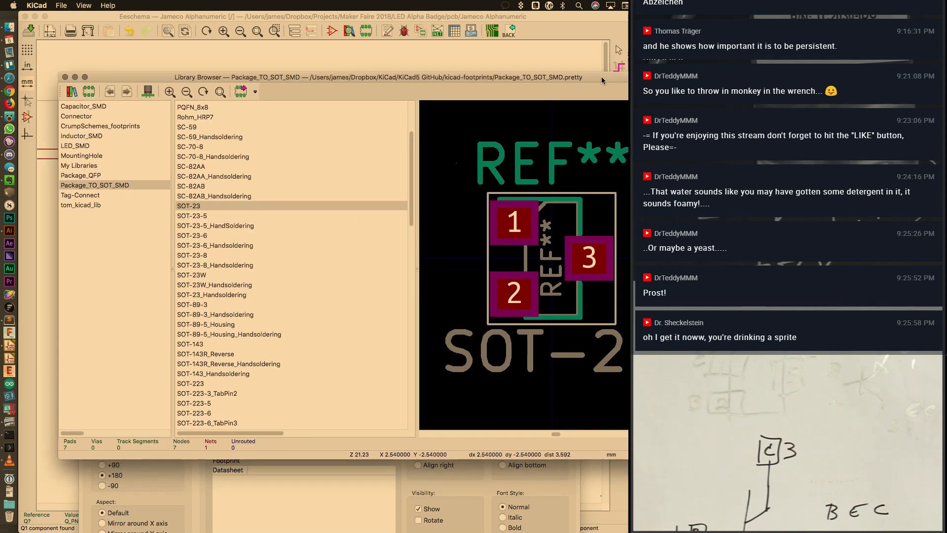
Reselect SOT-23 and close the footprint browser
{"action": "left_click", "coordinate": [195, 206]}
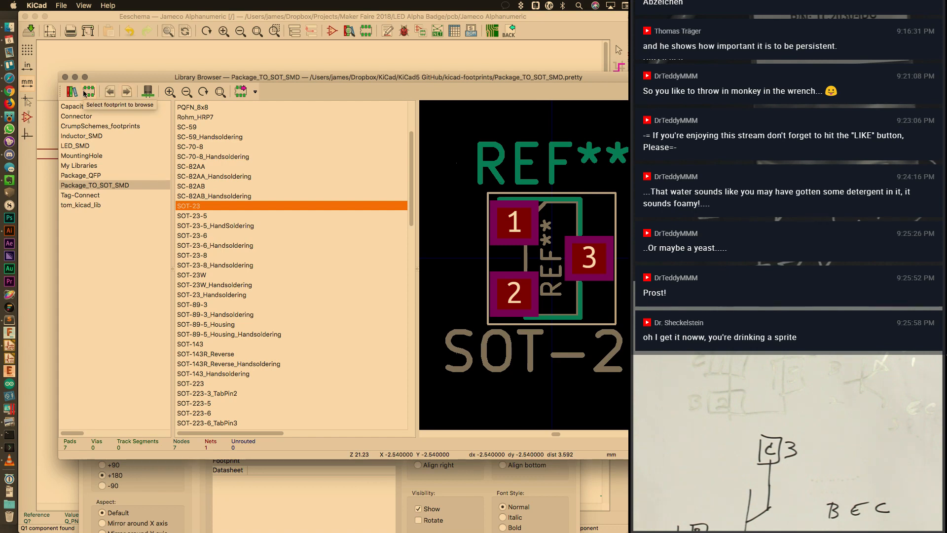
{"action": "left_click", "coordinate": [255, 93]}
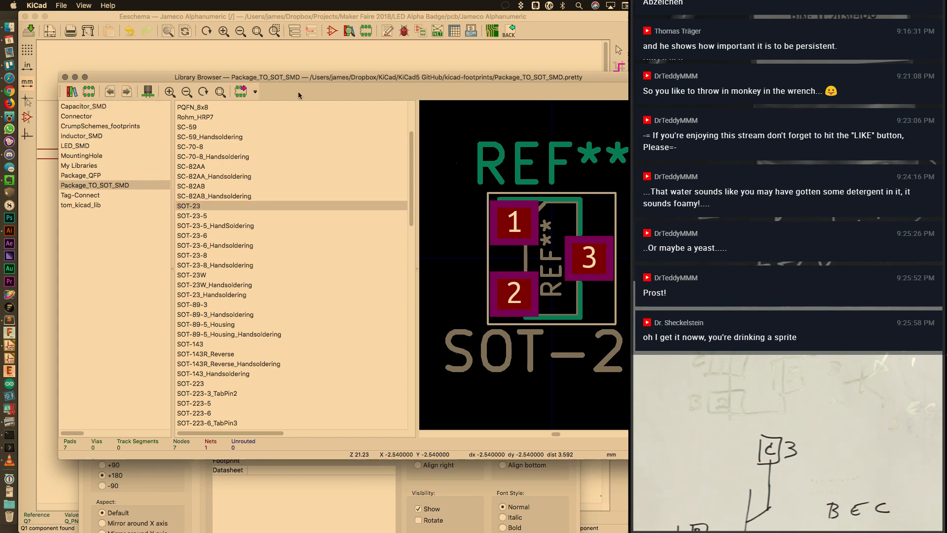
{"action": "left_click", "coordinate": [226, 205]}
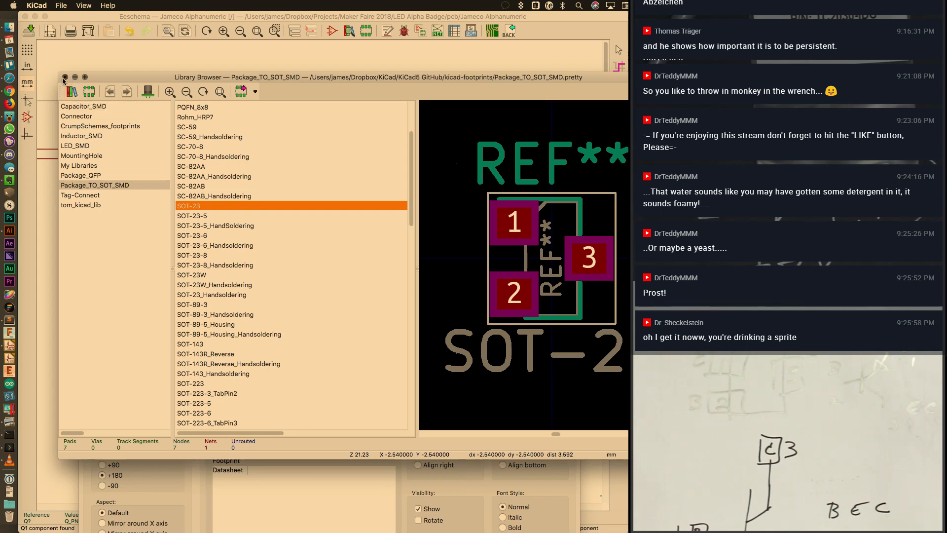
{"action": "left_click", "coordinate": [64, 77]}
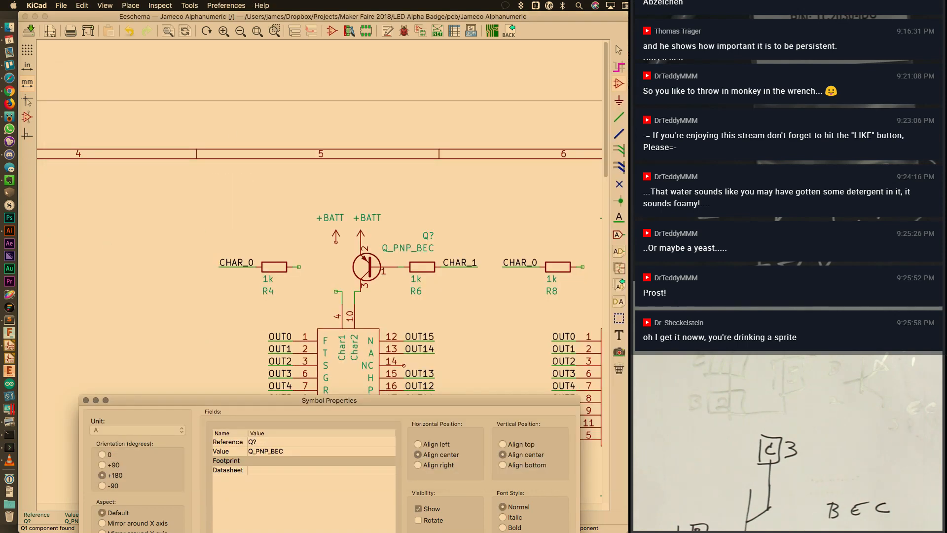
Save the LTP-3862JD footprint into My Libraries from the Footprint Editor
{"action": "key", "text": "super+grave"}
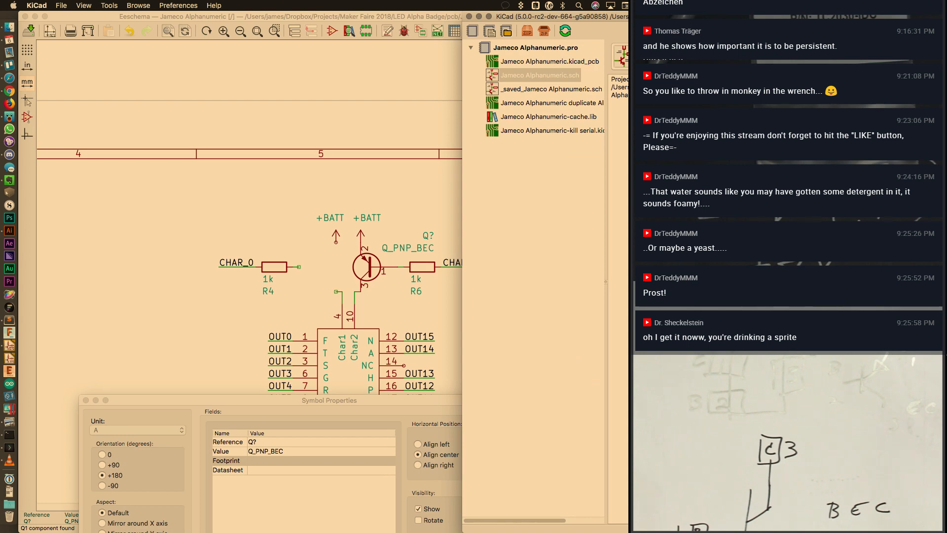
{"action": "key", "text": "super+grave"}
{"action": "key", "text": "ctrl+s"}
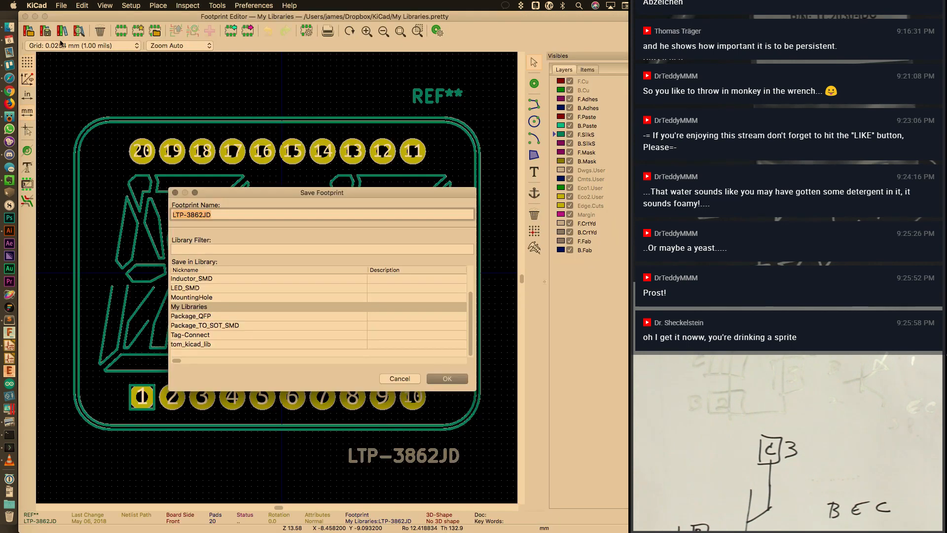
{"action": "left_click", "coordinate": [447, 378]}
Start a new footprint, then cancel it
{"action": "left_click", "coordinate": [47, 4]}
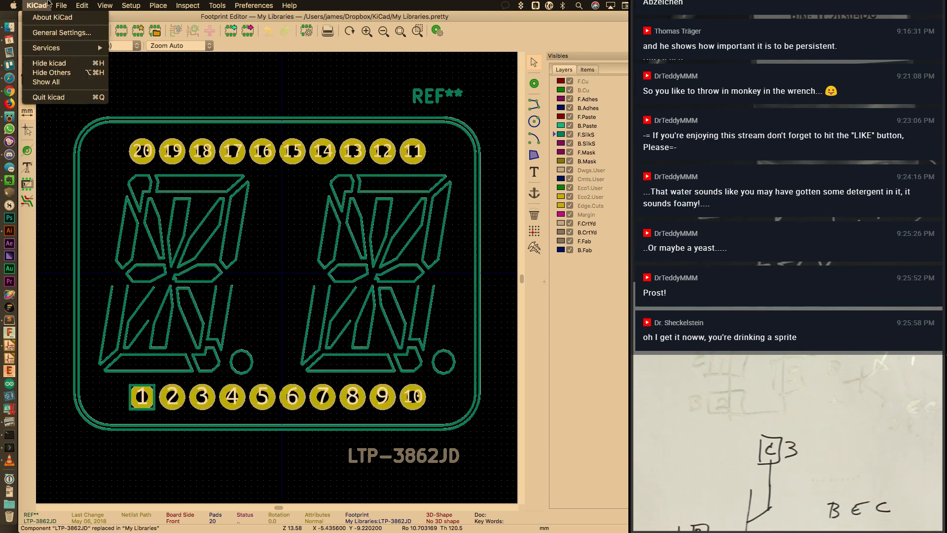
{"action": "mouse_move", "coordinate": [61, 5]}
{"action": "left_click", "coordinate": [67, 33]}
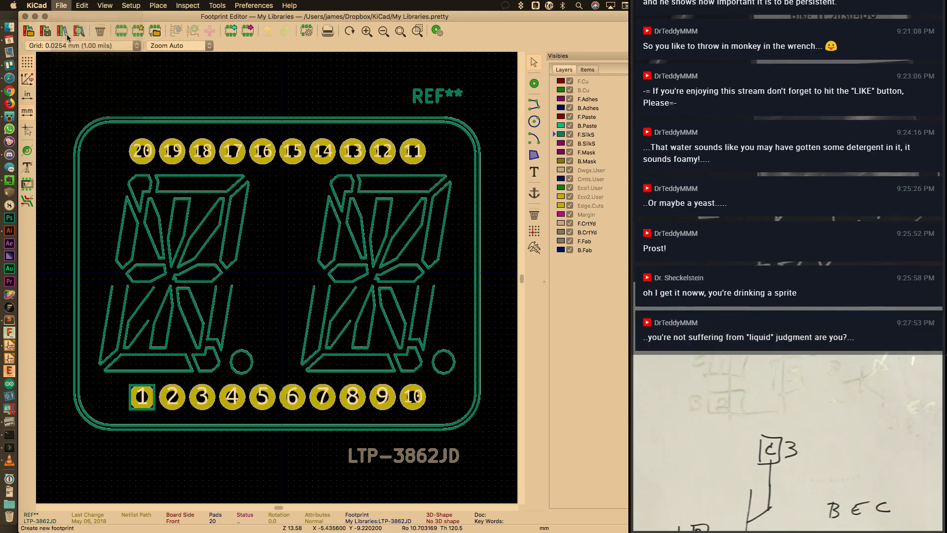
{"action": "left_click", "coordinate": [323, 292]}
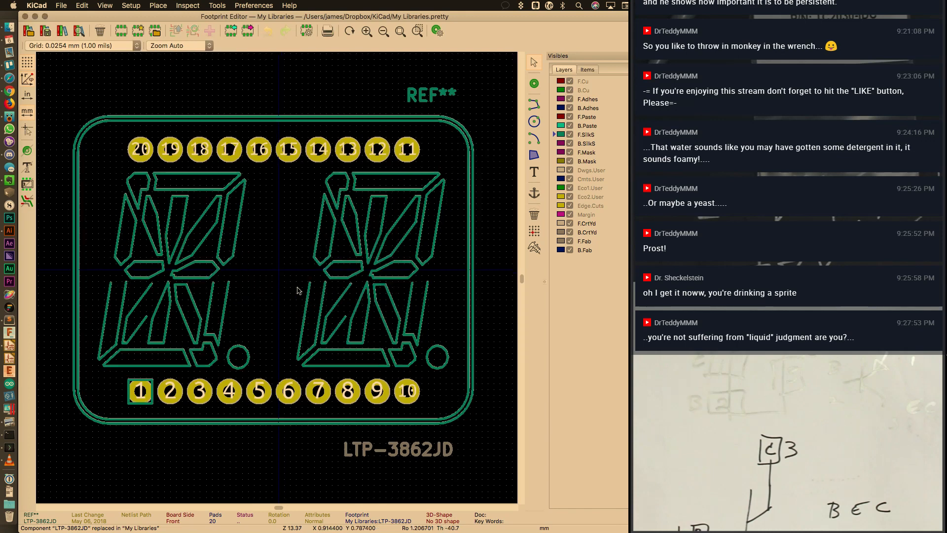
Set Package_TO_SOT_SMD as the working library and cancel a save attempt
{"action": "left_click", "coordinate": [28, 31]}
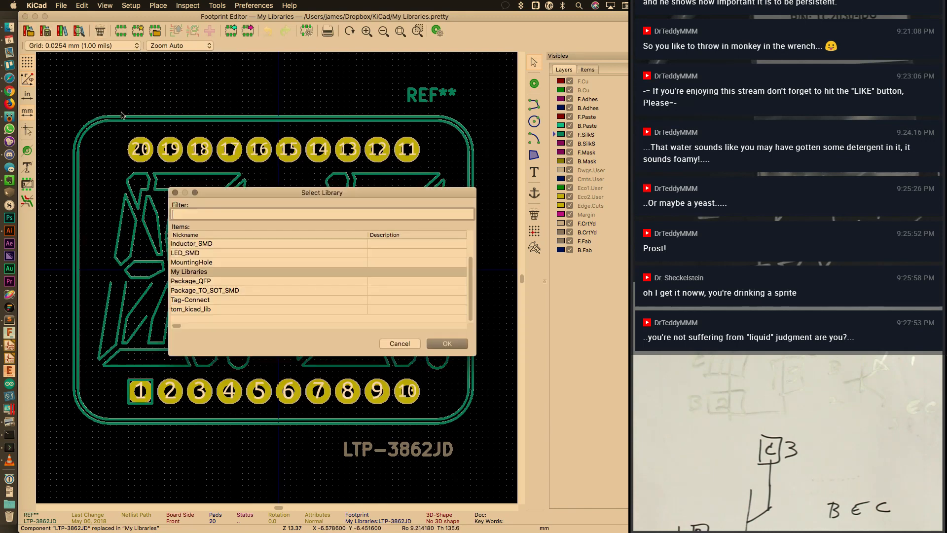
{"action": "left_click", "coordinate": [227, 290]}
{"action": "left_click", "coordinate": [447, 344]}
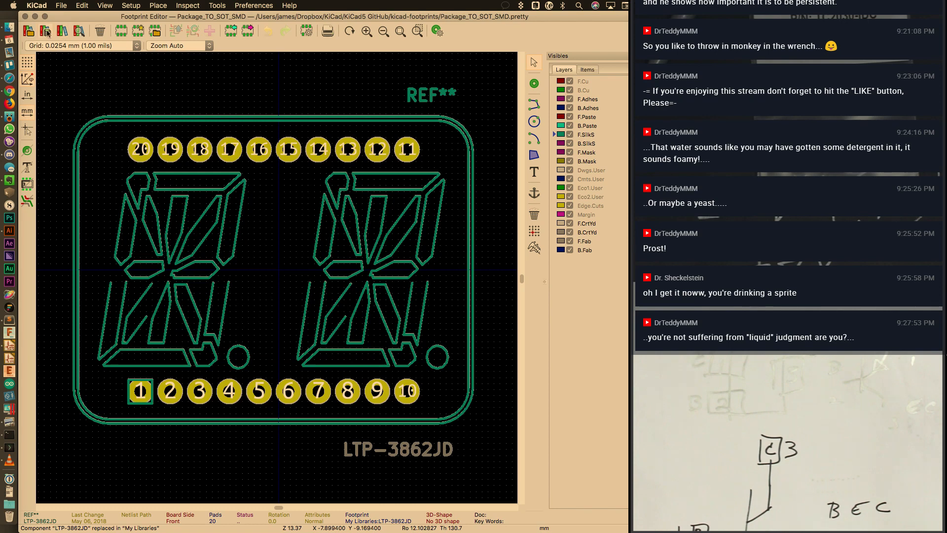
{"action": "left_click", "coordinate": [46, 31]}
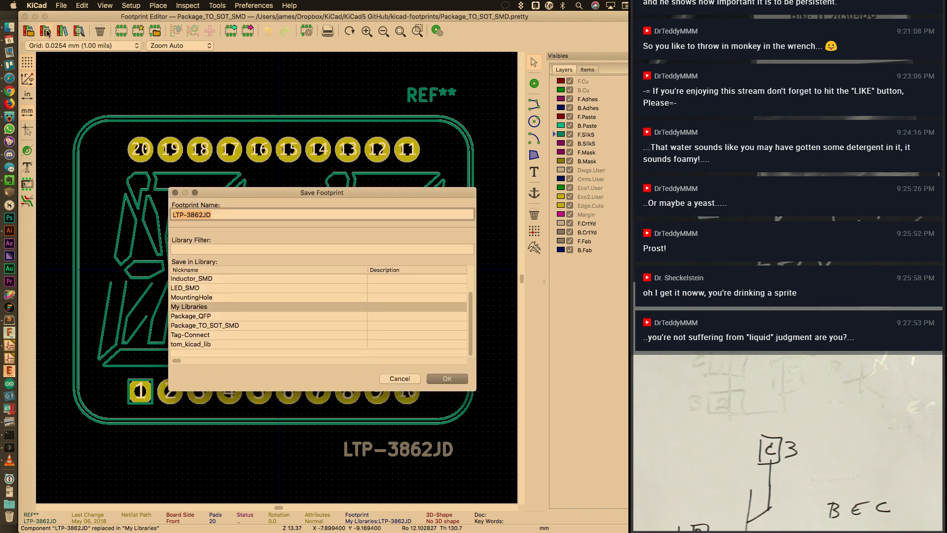
{"action": "left_click", "coordinate": [175, 193]}
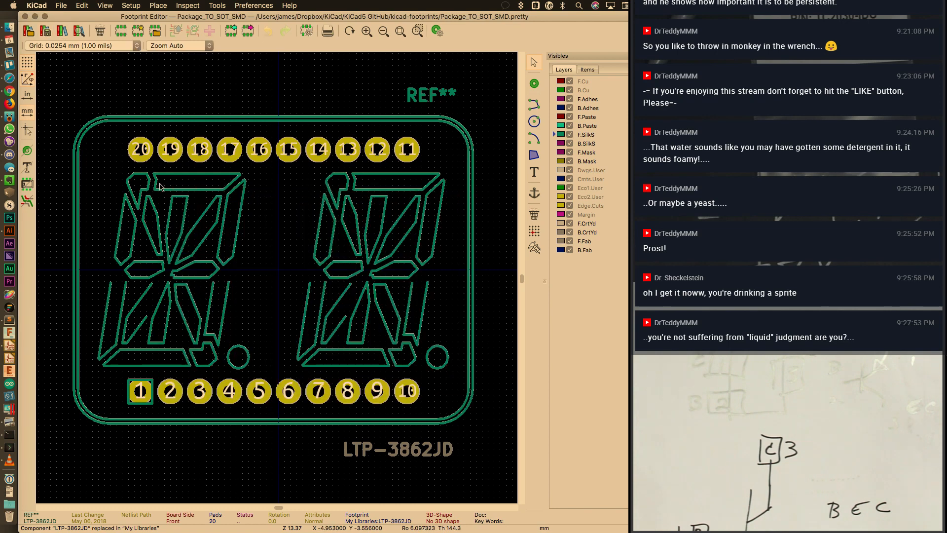
Preview TO-252-5_TabPin6 and SOT-23 in the library browser, then close it
{"action": "left_click", "coordinate": [79, 32]}
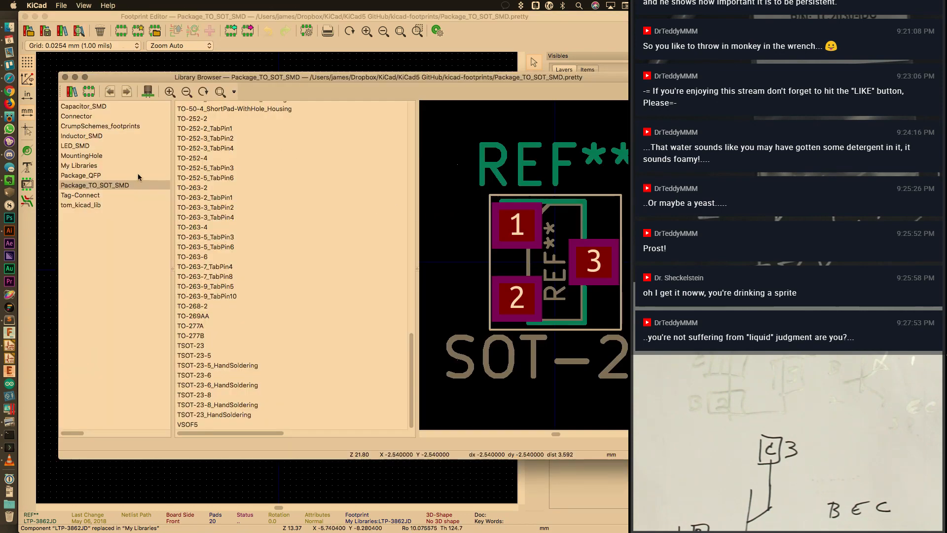
{"action": "left_click", "coordinate": [108, 185]}
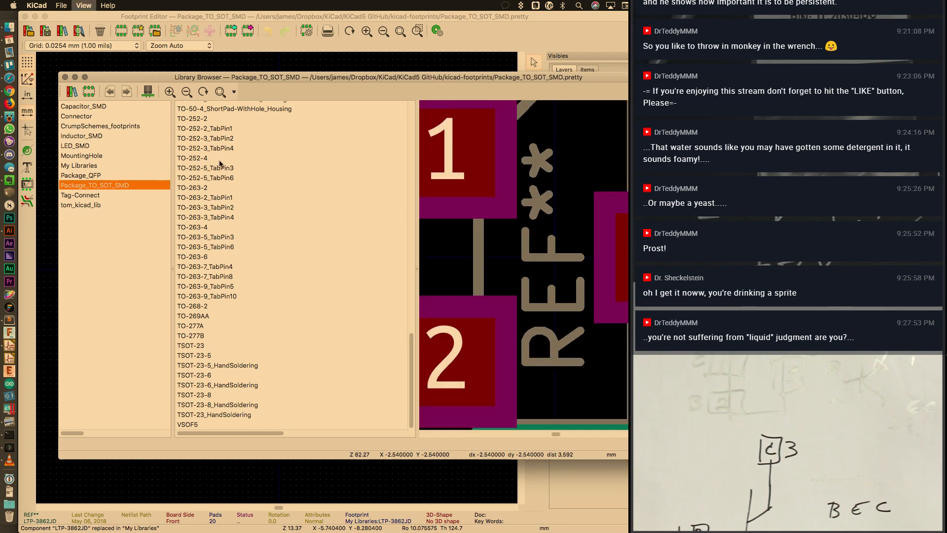
{"action": "left_click", "coordinate": [208, 178]}
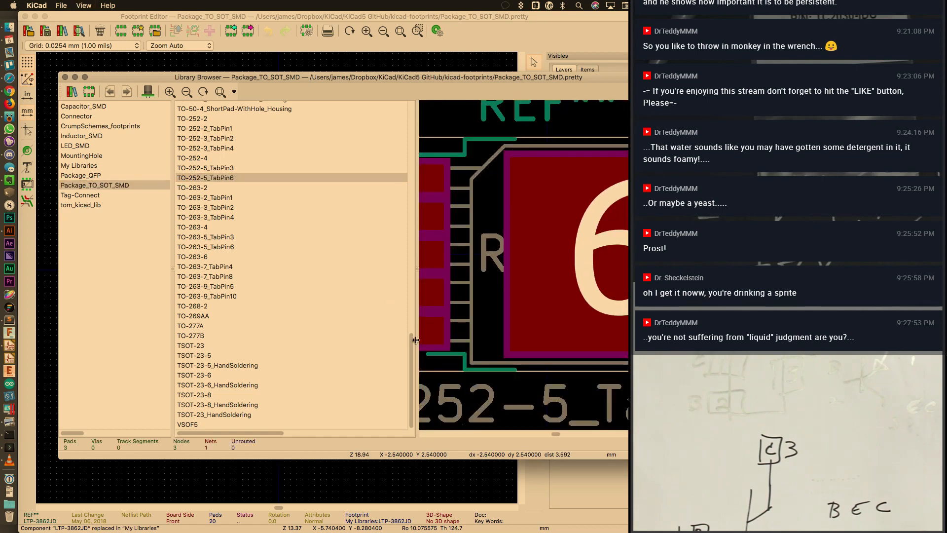
{"action": "left_click_drag", "start_coordinate": [410, 347], "coordinate": [409, 154]}
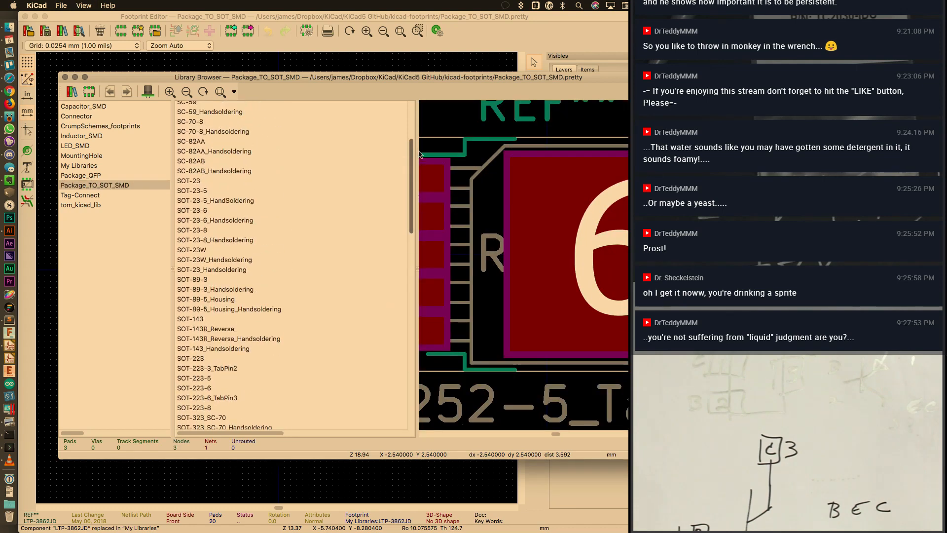
{"action": "left_click", "coordinate": [195, 182]}
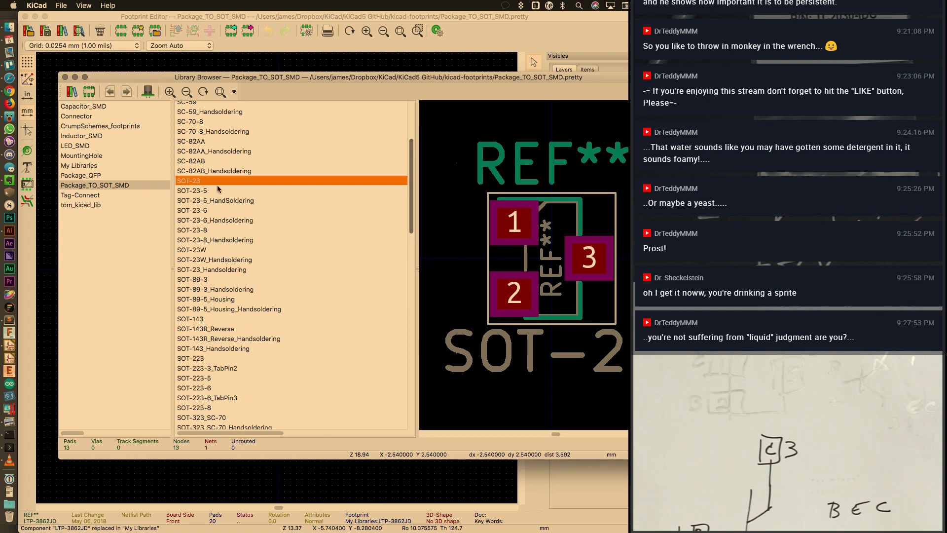
{"action": "left_click_drag", "start_coordinate": [178, 79], "coordinate": [348, 82]}
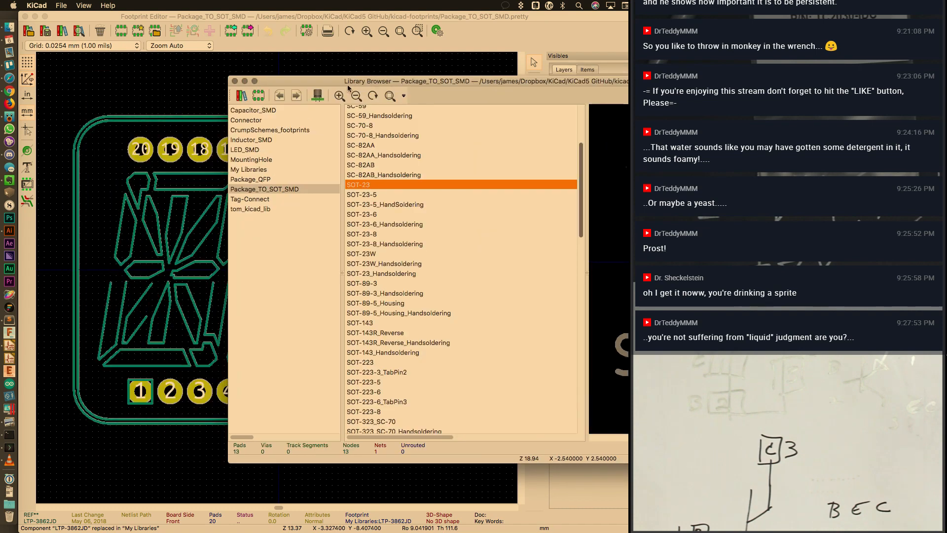
{"action": "left_click", "coordinate": [236, 81]}
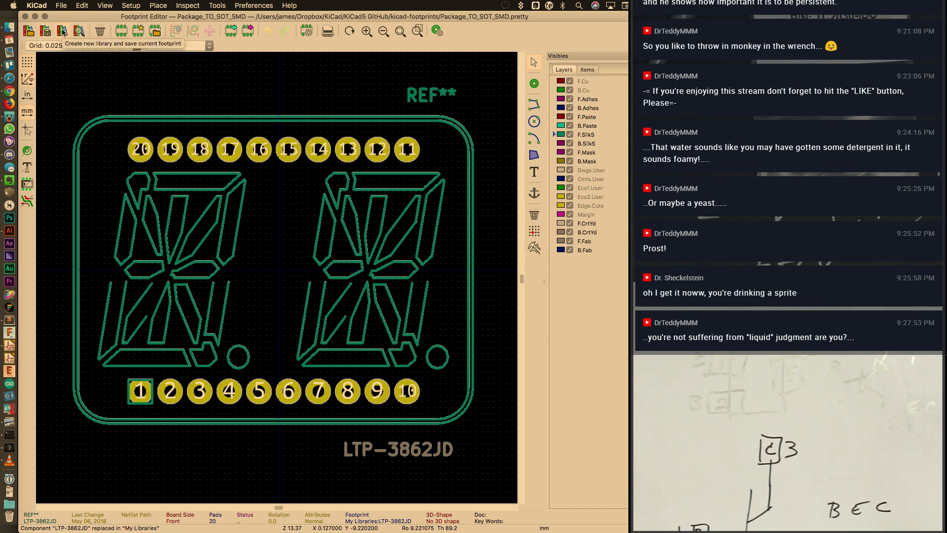
Load SOT-23 into the Footprint Editor via Open Footprint, List All and a '23' filter
{"action": "left_click", "coordinate": [61, 5]}
{"action": "left_click", "coordinate": [74, 40]}
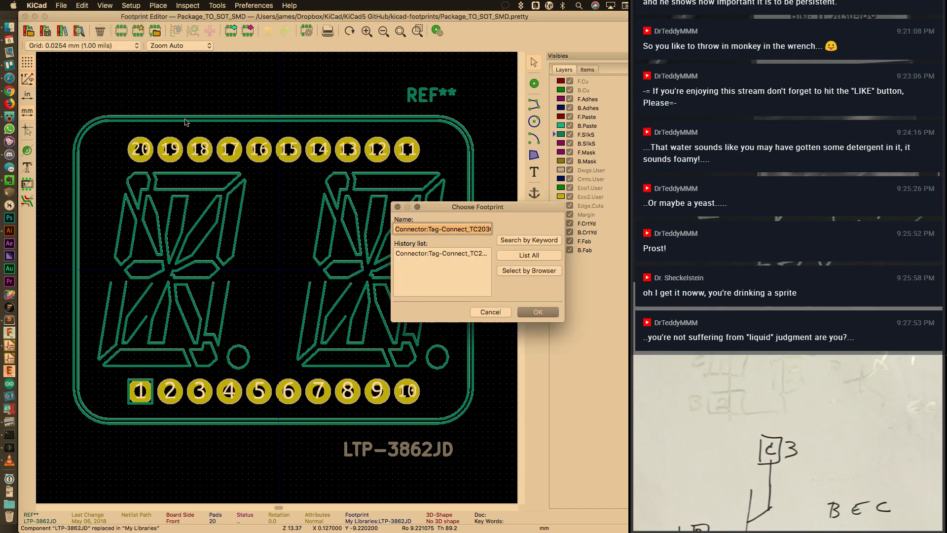
{"action": "left_click", "coordinate": [526, 256]}
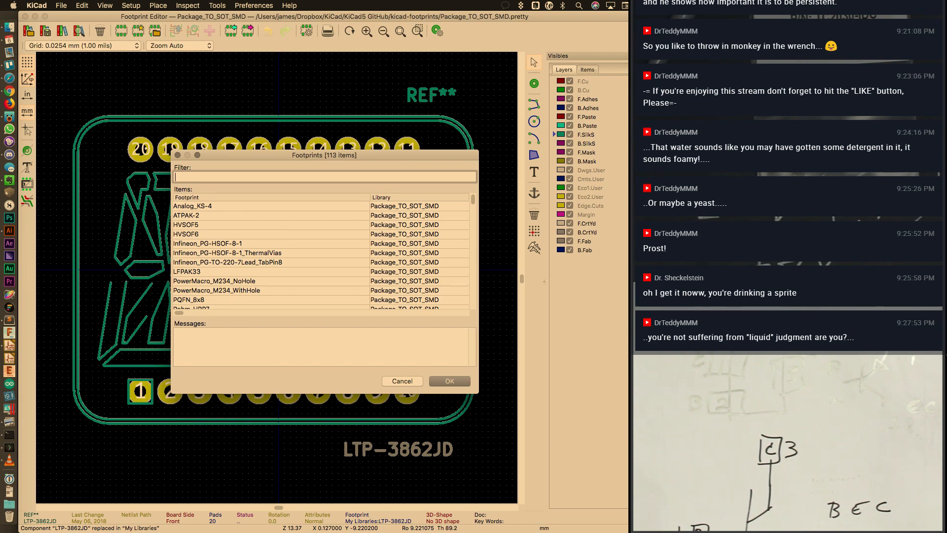
{"action": "type", "text": "OT-"}
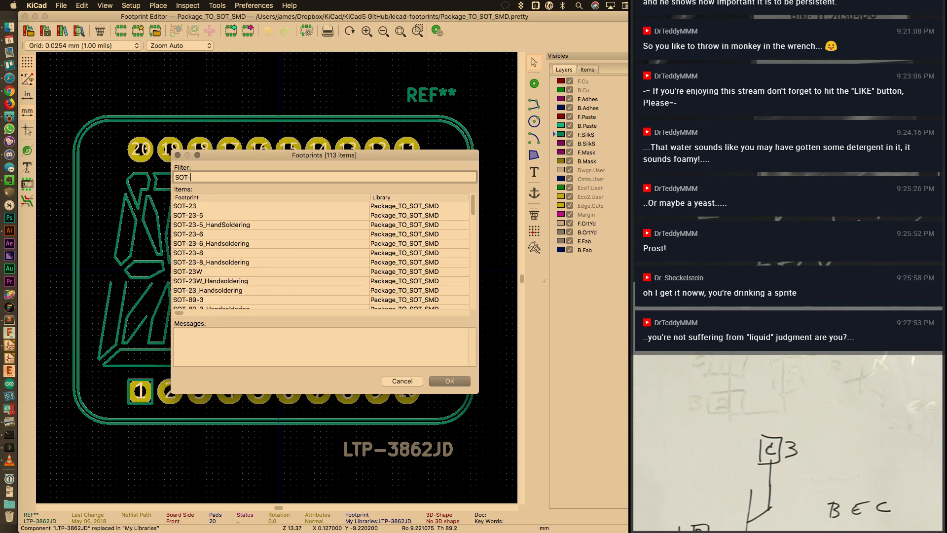
{"action": "type", "text": "23"}
{"action": "left_click", "coordinate": [227, 205]}
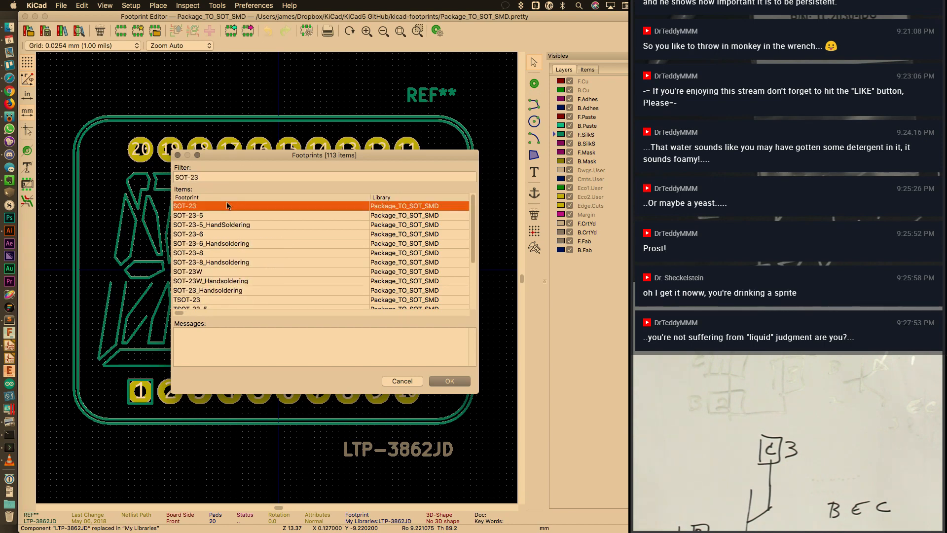
{"action": "left_click", "coordinate": [459, 381]}
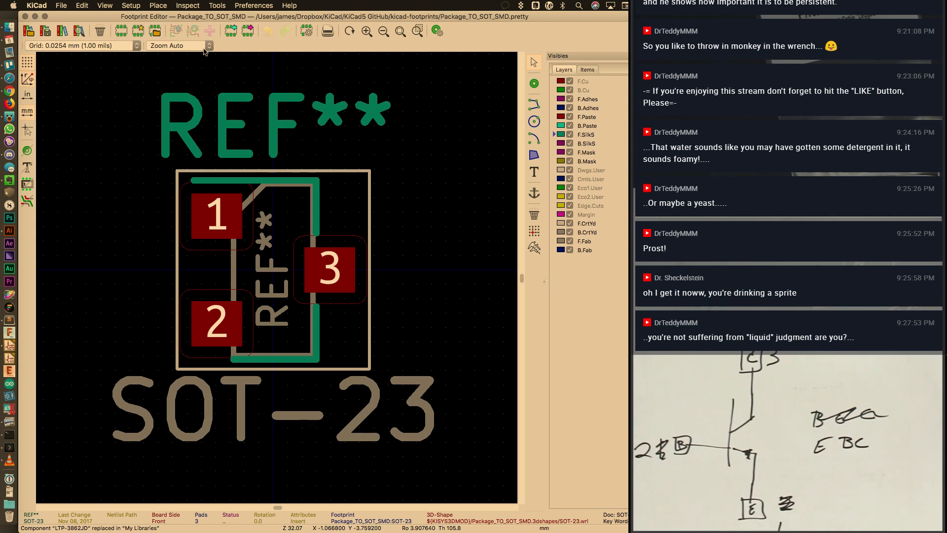
Close the Footprint Editor and add a Q_PNP_EBC symbol found by searching 'PNP'
{"action": "left_click", "coordinate": [25, 17]}
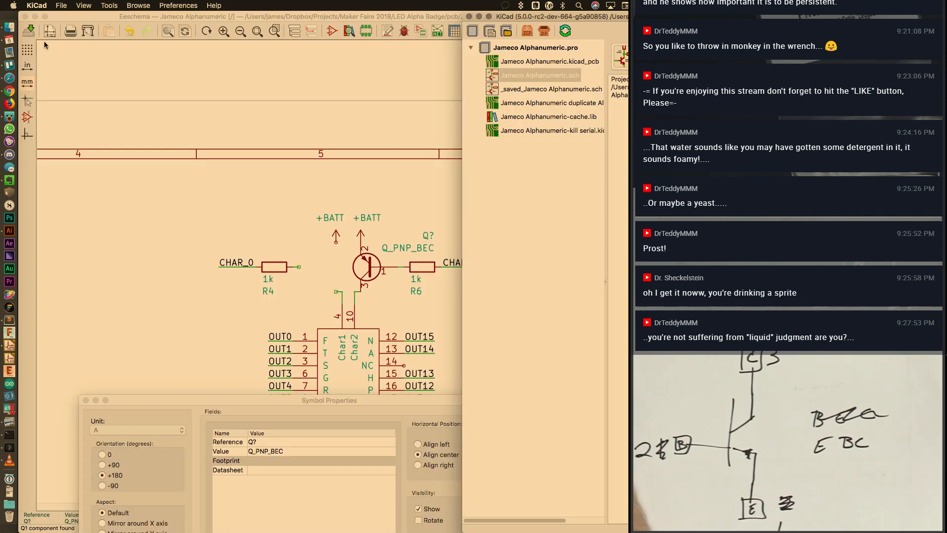
{"action": "left_click", "coordinate": [249, 180]}
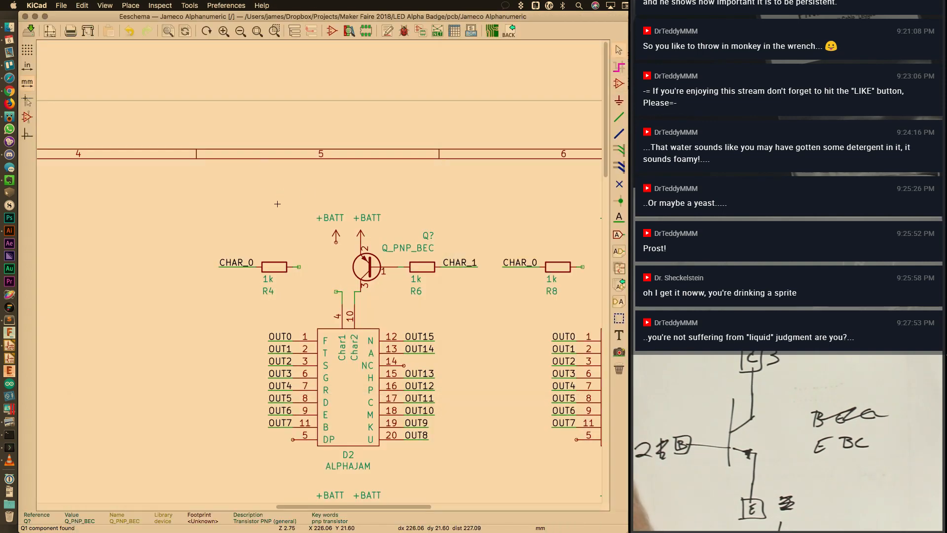
{"action": "key", "text": "a"}
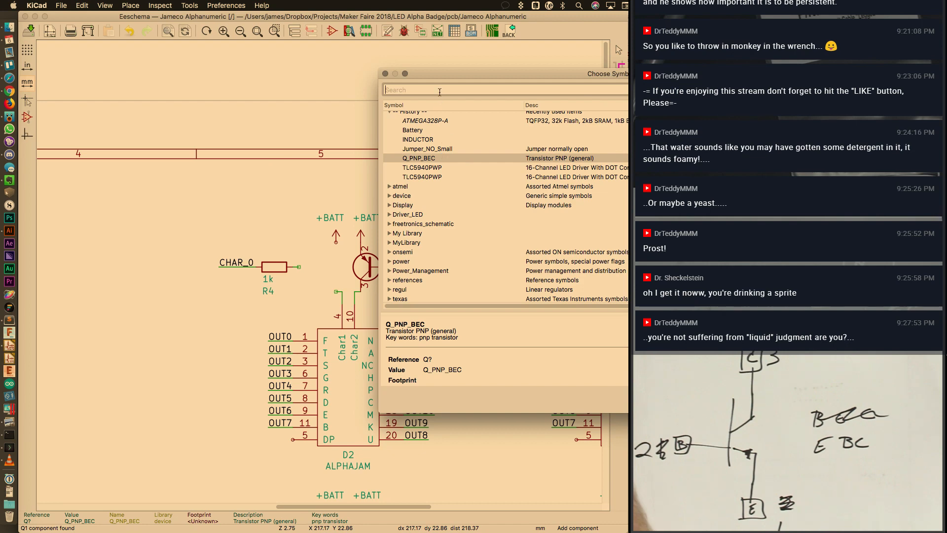
{"action": "type", "text": "PNP"}
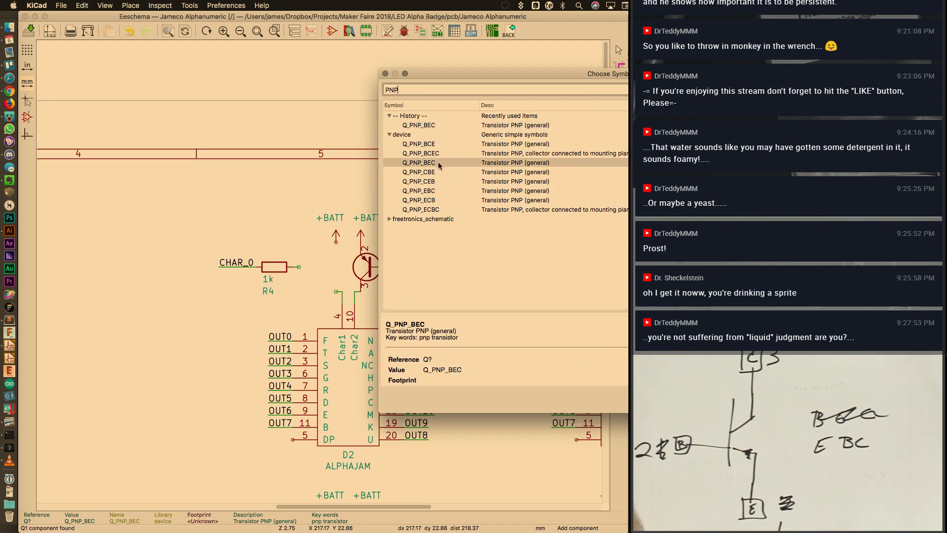
{"action": "left_click", "coordinate": [438, 192]}
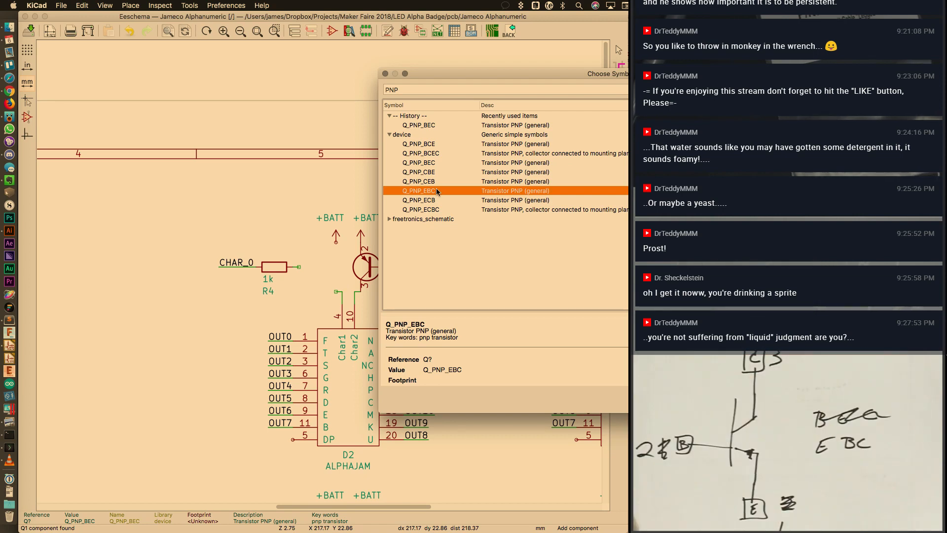
{"action": "double_click", "coordinate": [436, 190]}
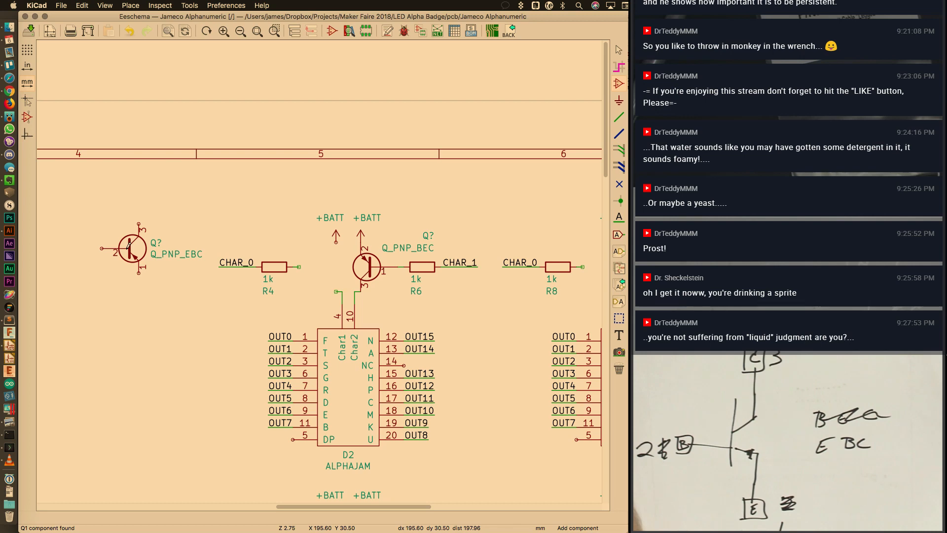
Flip and place the new transistor, delete the old Q_PNP_BEC, and pick it up to move
{"action": "key", "text": "u"}
{"action": "key", "text": "Escape"}
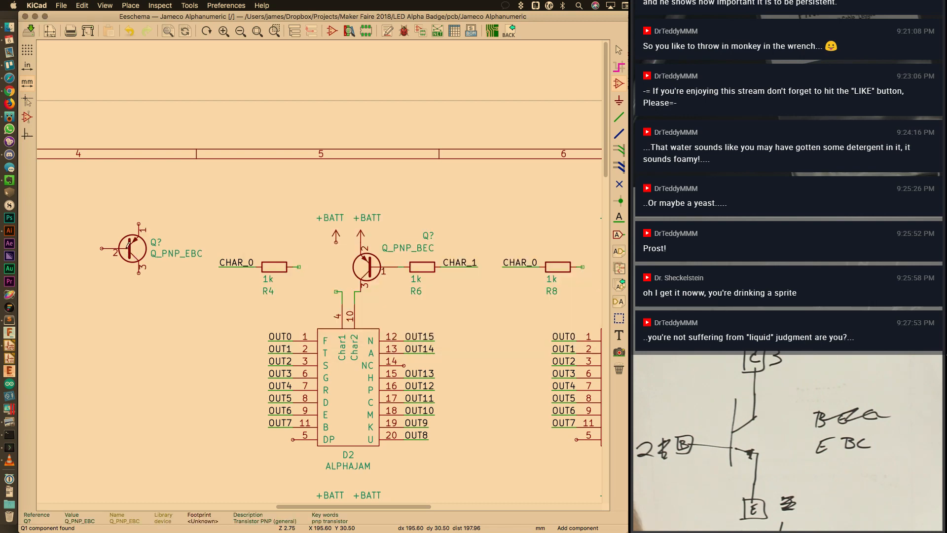
{"action": "key", "text": "x"}
{"action": "key", "text": "x"}
{"action": "key", "text": "y"}
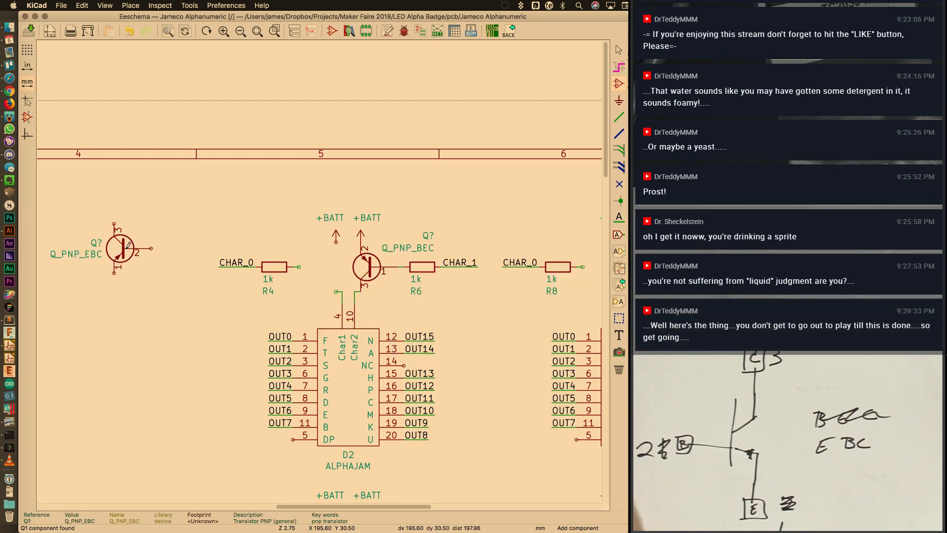
{"action": "left_click", "coordinate": [127, 250]}
{"action": "key", "text": "Delete"}
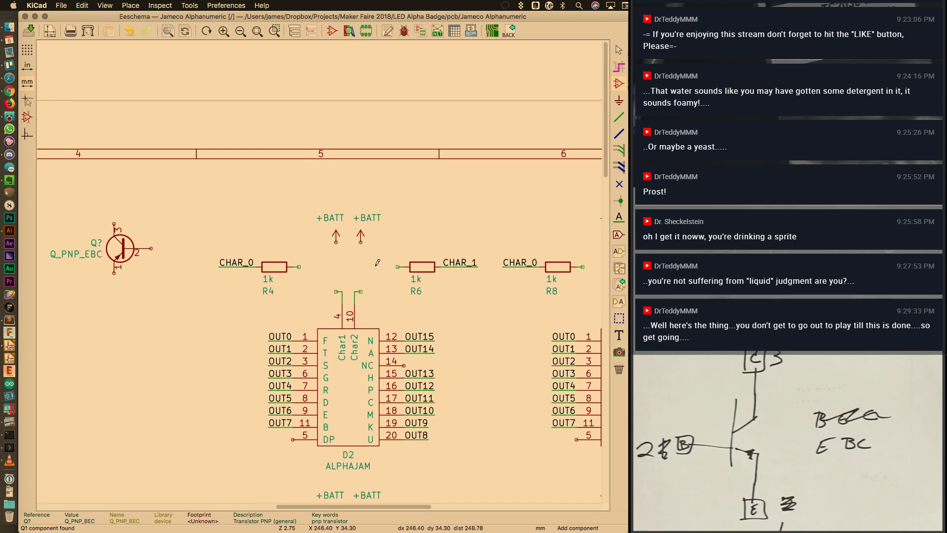
{"action": "key", "text": "y"}
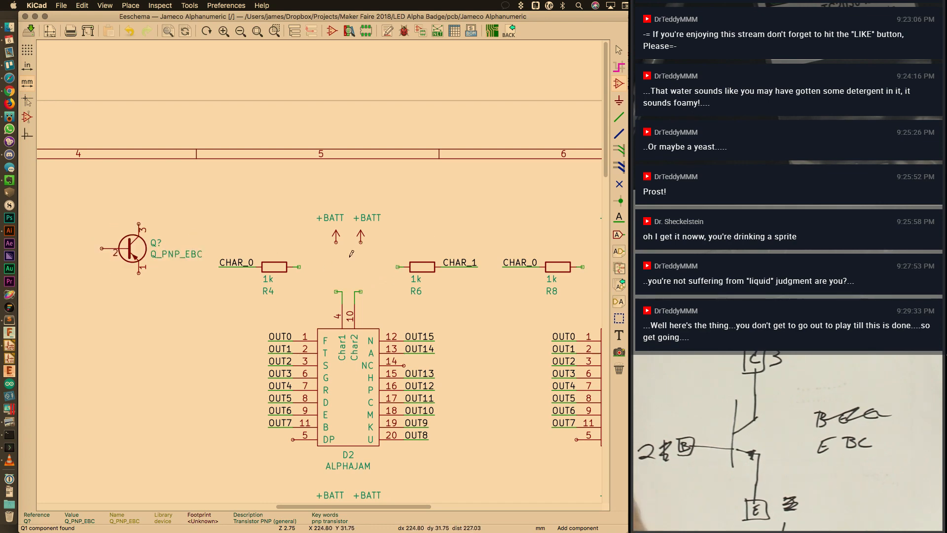
{"action": "key", "text": "Escape"}
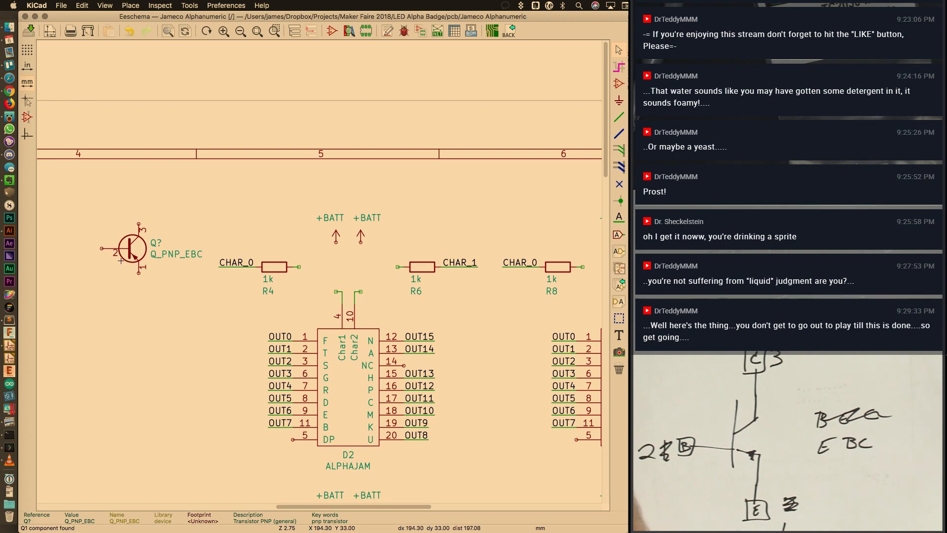
{"action": "key", "text": "m"}
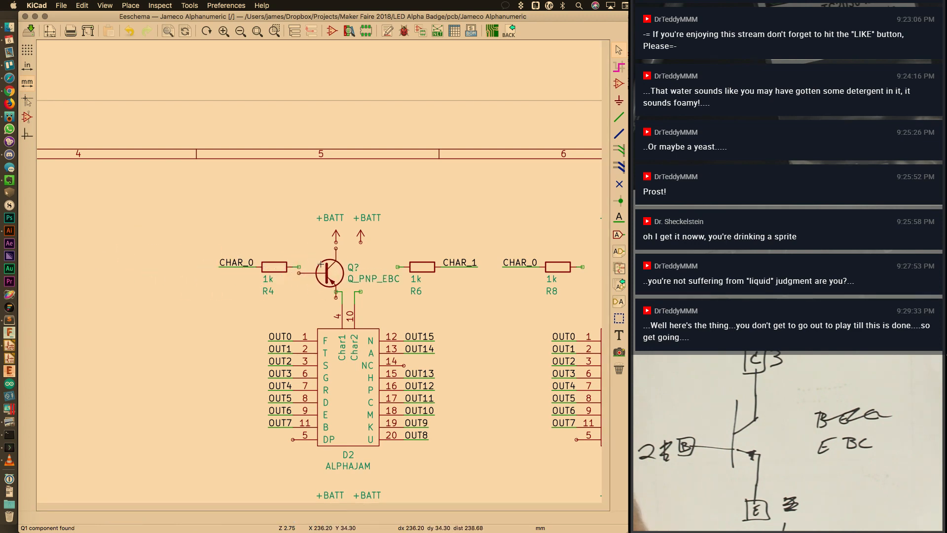
Drop the transistor between R4 and R6 with its Q_PNP_EBC and Q? labels above R4
{"action": "left_click", "coordinate": [323, 263]}
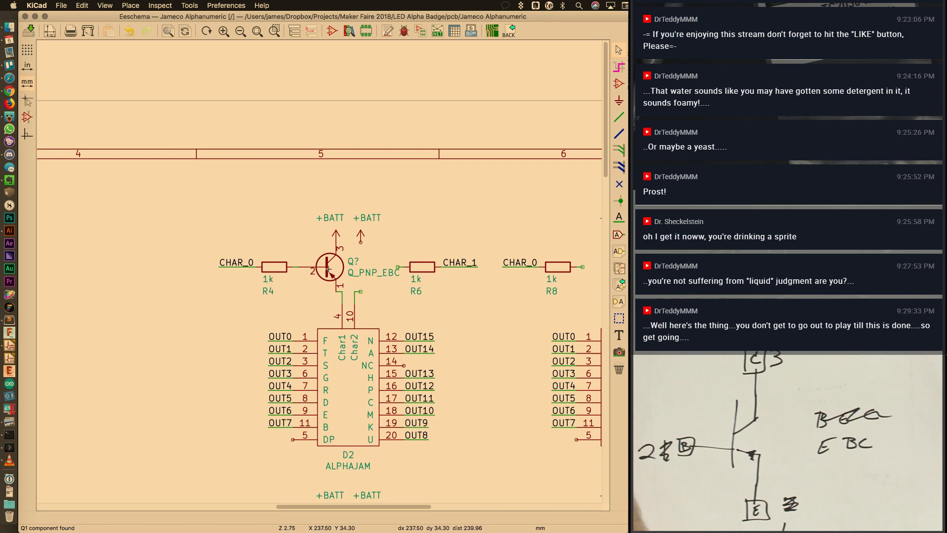
{"action": "key", "text": "m"}
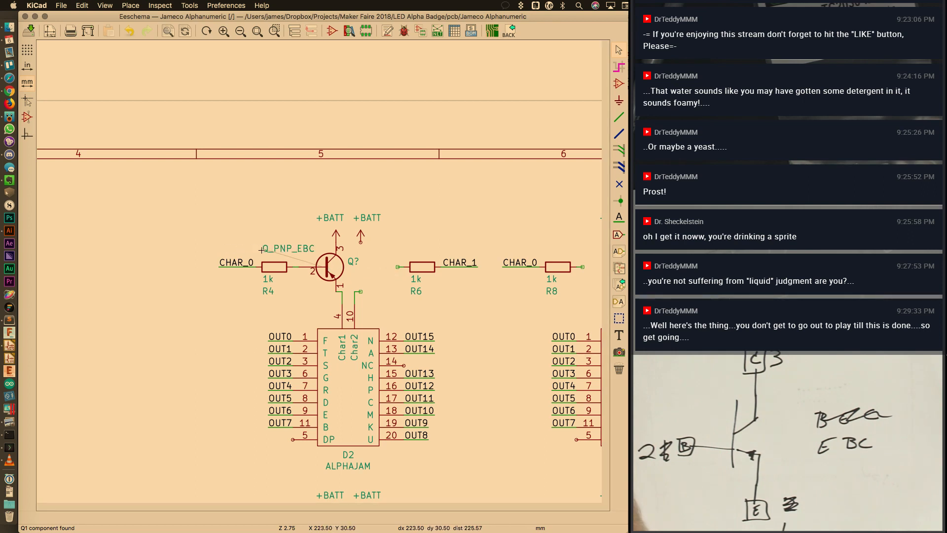
{"action": "left_click", "coordinate": [254, 248]}
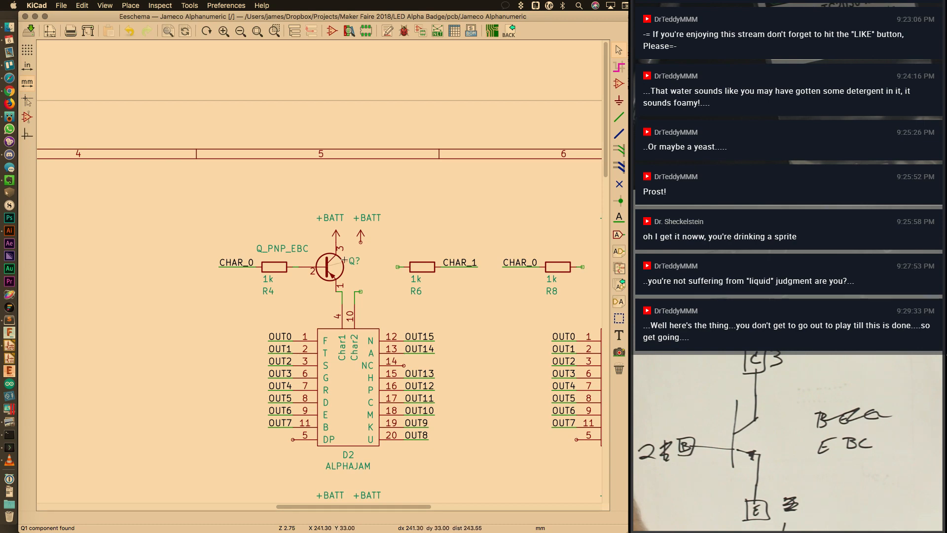
{"action": "key", "text": "m"}
{"action": "left_click", "coordinate": [257, 244]}
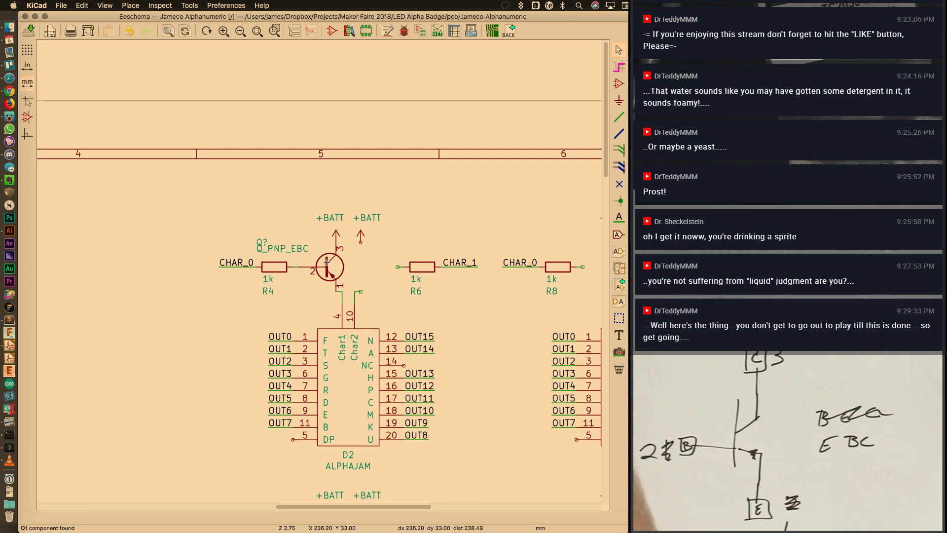
Copy the transistor, mirror it beside R6, and position its Q_PNP_EBC and Q? labels
{"action": "key", "text": "c"}
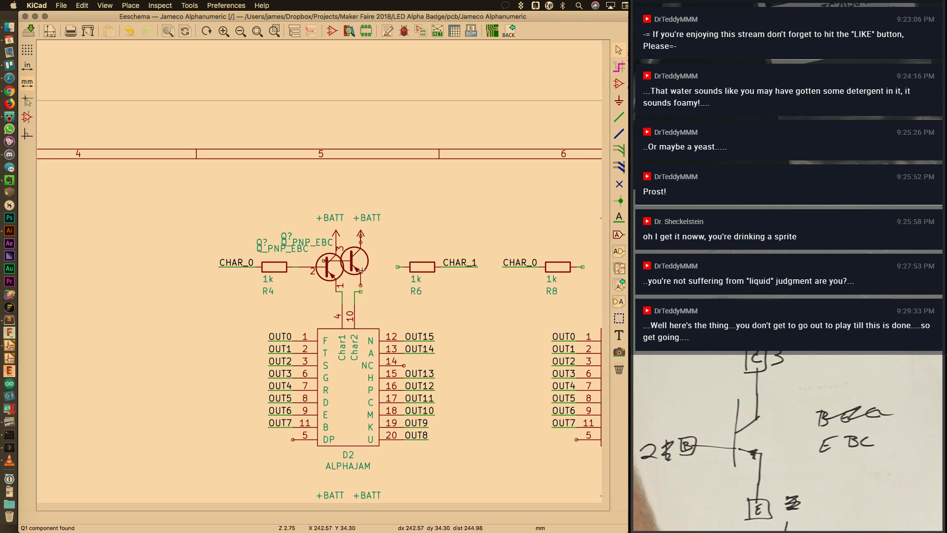
{"action": "key", "text": "y"}
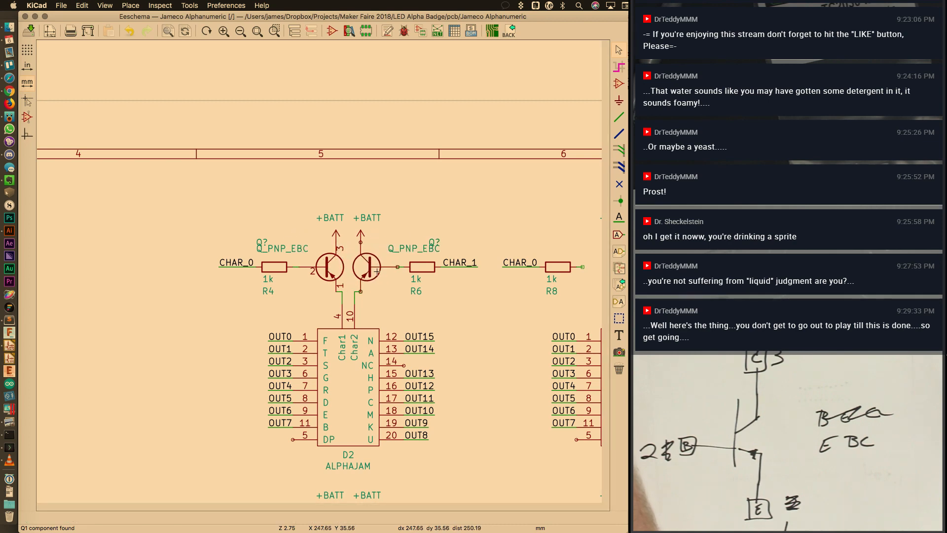
{"action": "left_click", "coordinate": [377, 271]}
{"action": "key", "text": "m"}
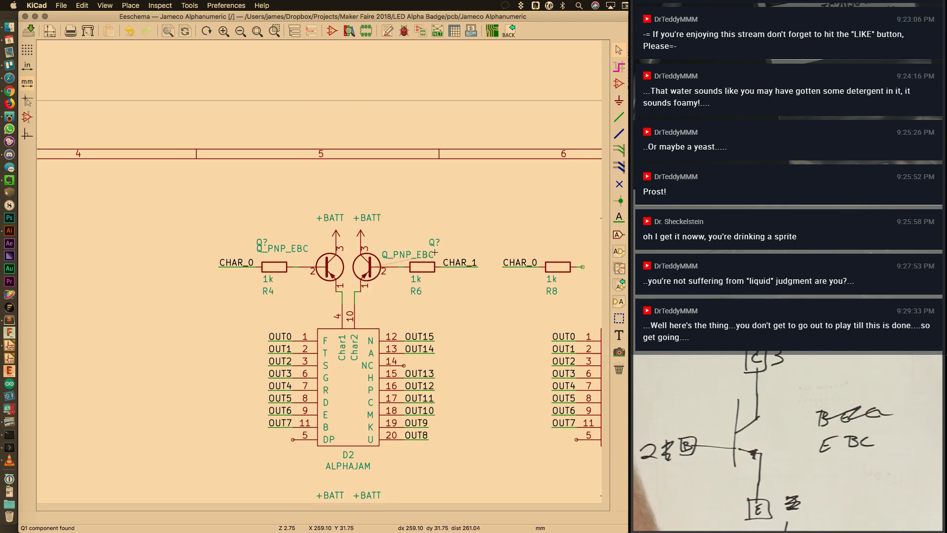
{"action": "left_click", "coordinate": [435, 252]}
{"action": "key", "text": "m"}
{"action": "left_click", "coordinate": [431, 242]}
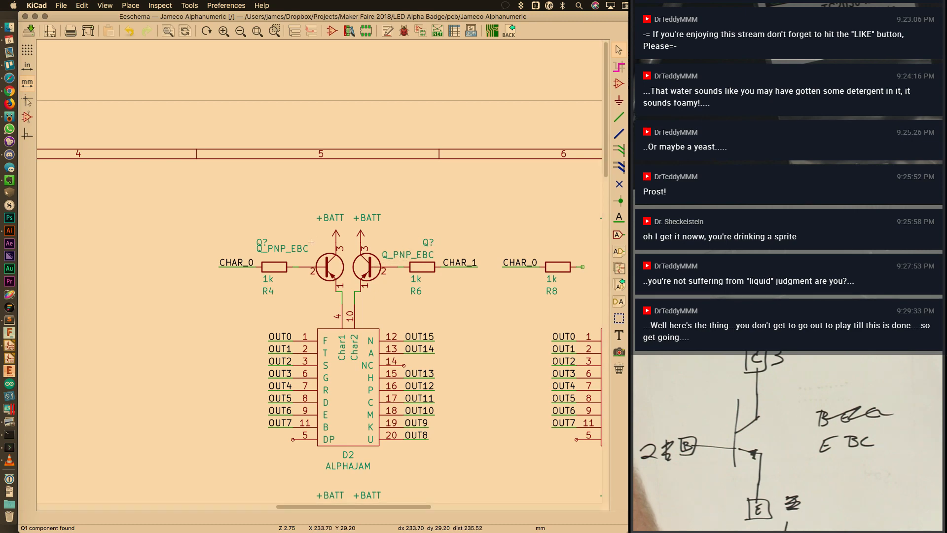
Reposition the left transistor's Q_PNP_EBC and Q? labels
{"action": "key", "text": "m"}
{"action": "left_click", "coordinate": [260, 253]}
{"action": "key", "text": "m"}
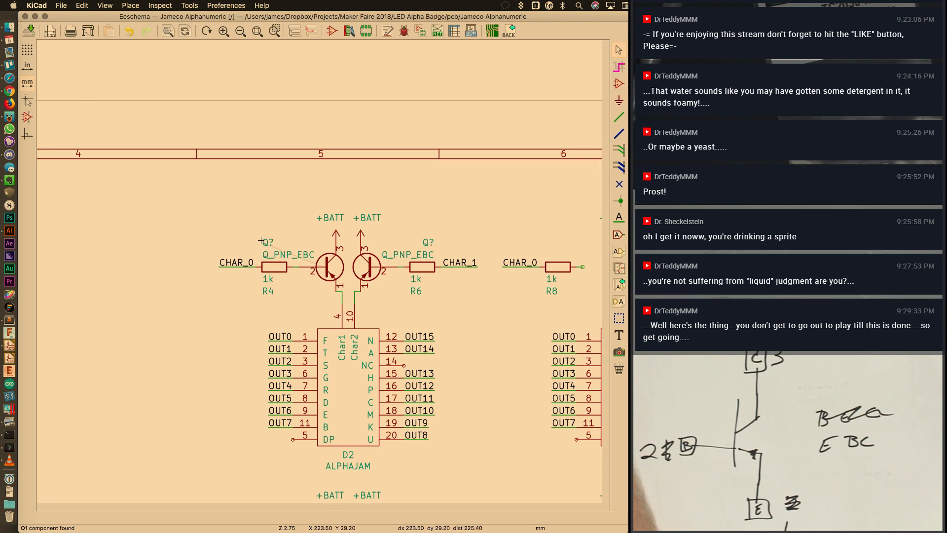
{"action": "left_click", "coordinate": [266, 242]}
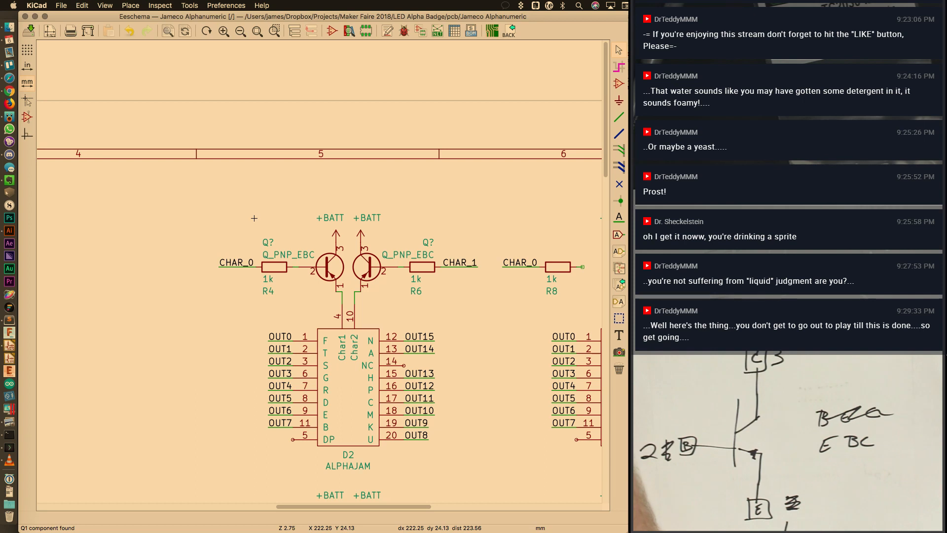
Flip the left D2 transistor vertically and move its Q_PNP_EBC label above R4
{"action": "left_click", "coordinate": [334, 269]}
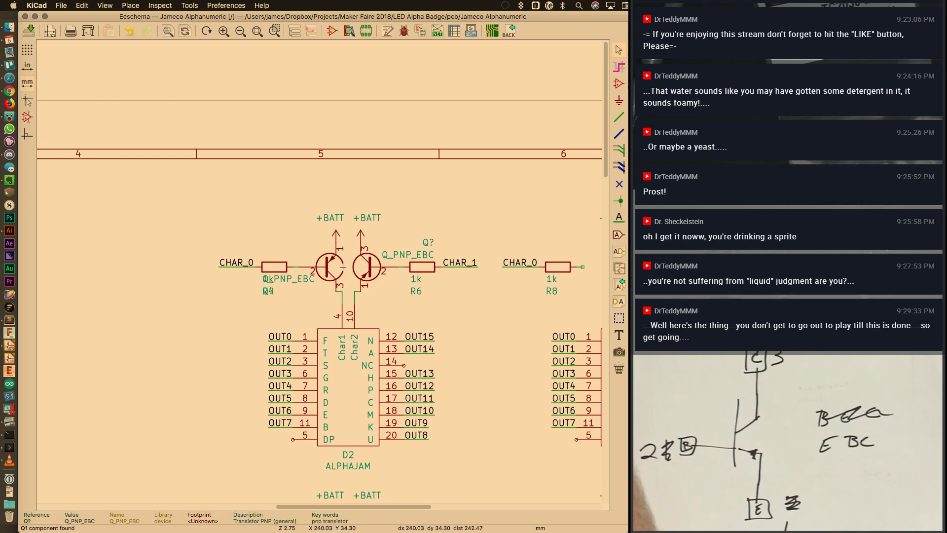
{"action": "key", "text": "x"}
{"action": "key", "text": "m"}
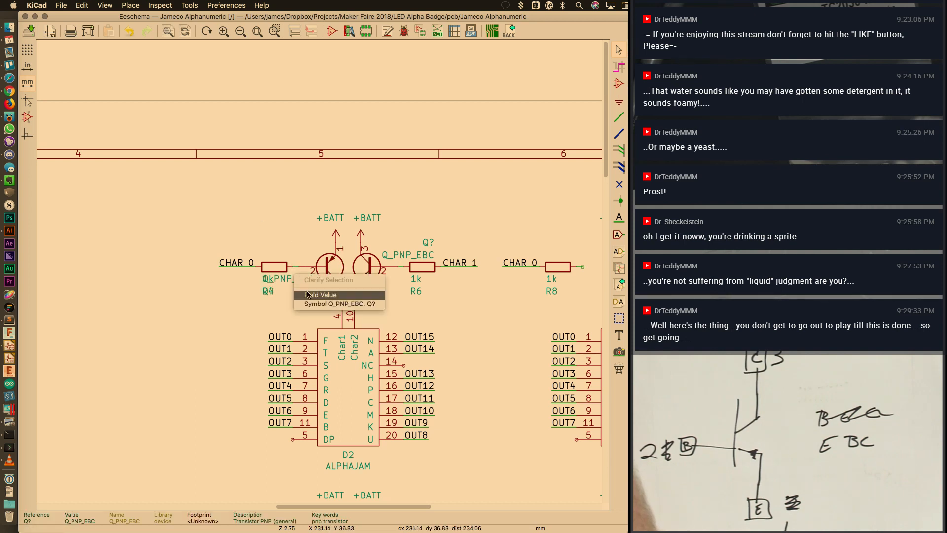
{"action": "left_click", "coordinate": [284, 297]}
{"action": "key", "text": "m"}
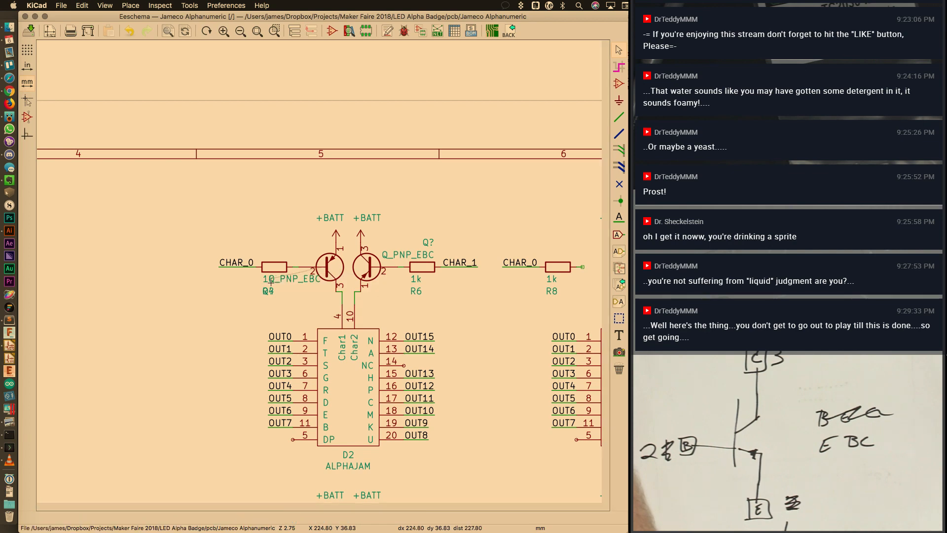
{"action": "left_click", "coordinate": [264, 251]}
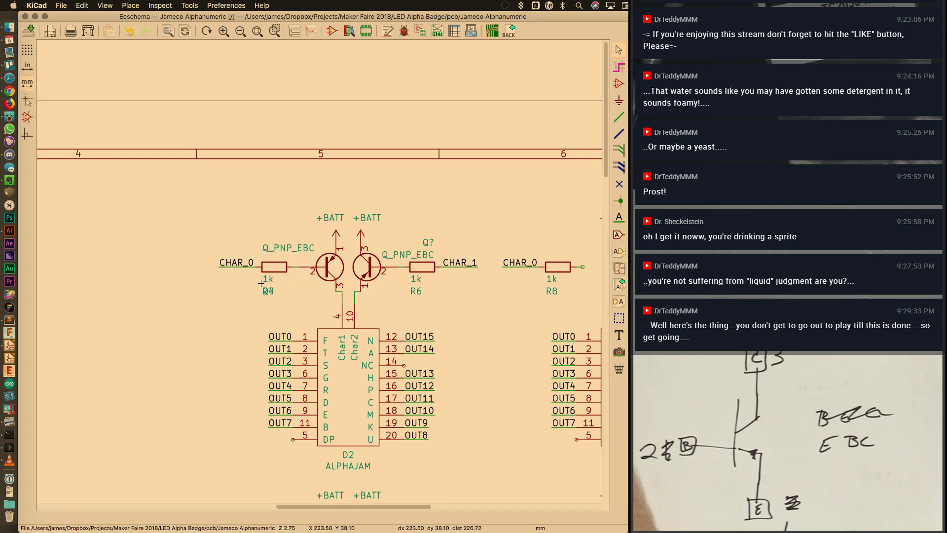
Place Q? above the Q_PNP_EBC label and move R4's reference below the 1k value
{"action": "key", "text": "m"}
{"action": "left_click", "coordinate": [274, 303]}
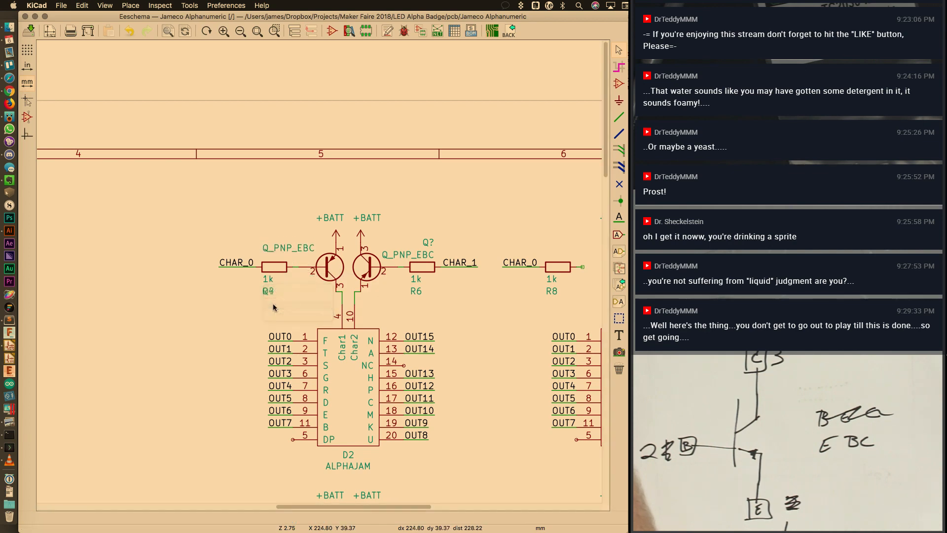
{"action": "left_click", "coordinate": [247, 288]}
{"action": "key", "text": "m"}
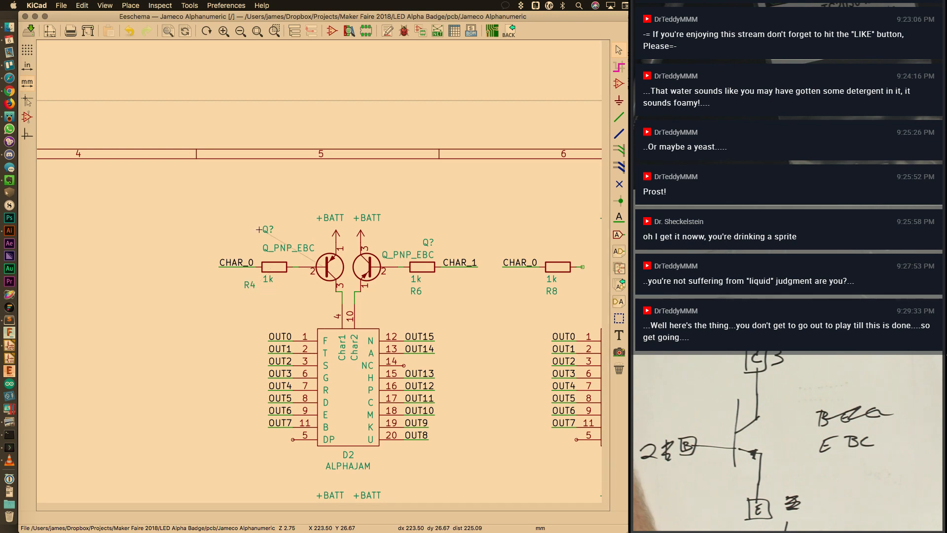
{"action": "left_click", "coordinate": [263, 236]}
{"action": "key", "text": "m"}
{"action": "left_click", "coordinate": [269, 291]}
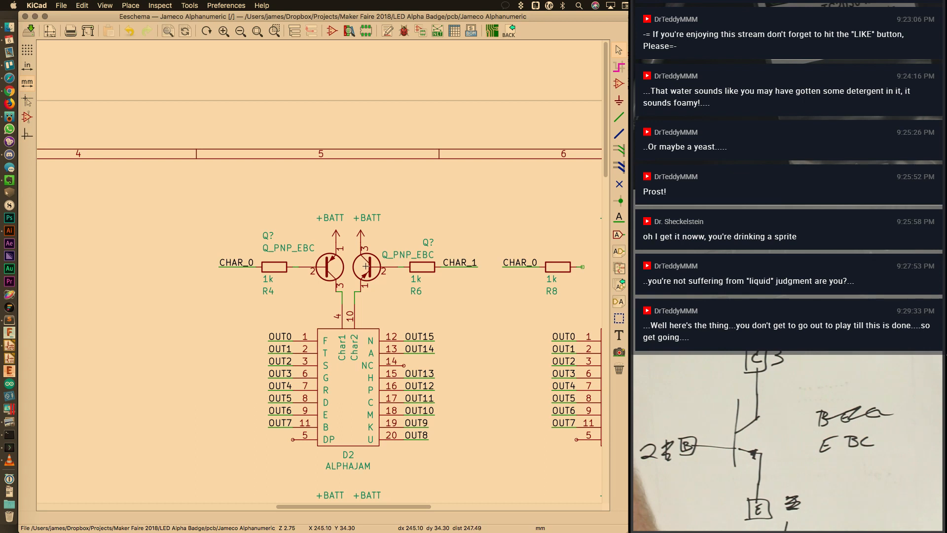
Flip the right D2 transistor vertically and stack its Q_PNP_EBC and Q? labels above R6
{"action": "key", "text": "x"}
{"action": "key", "text": "m"}
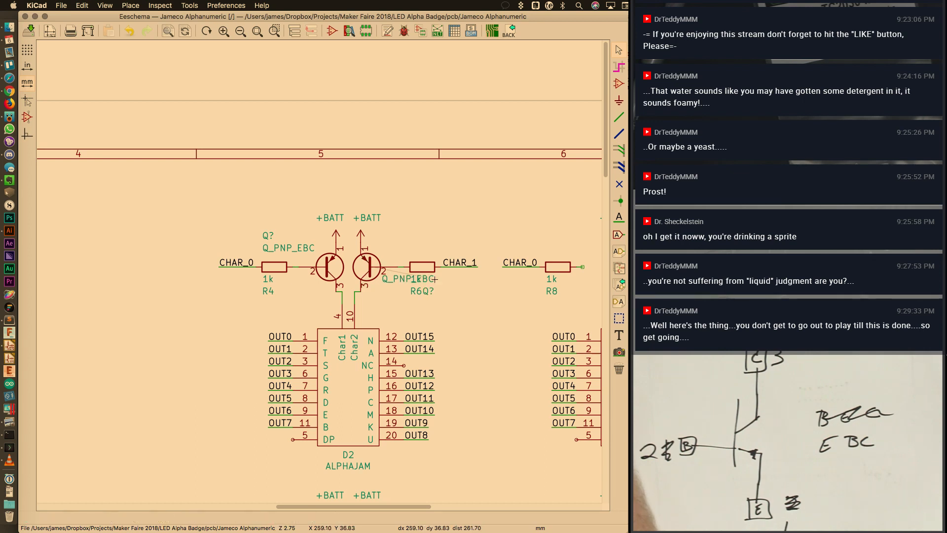
{"action": "left_click", "coordinate": [438, 248]}
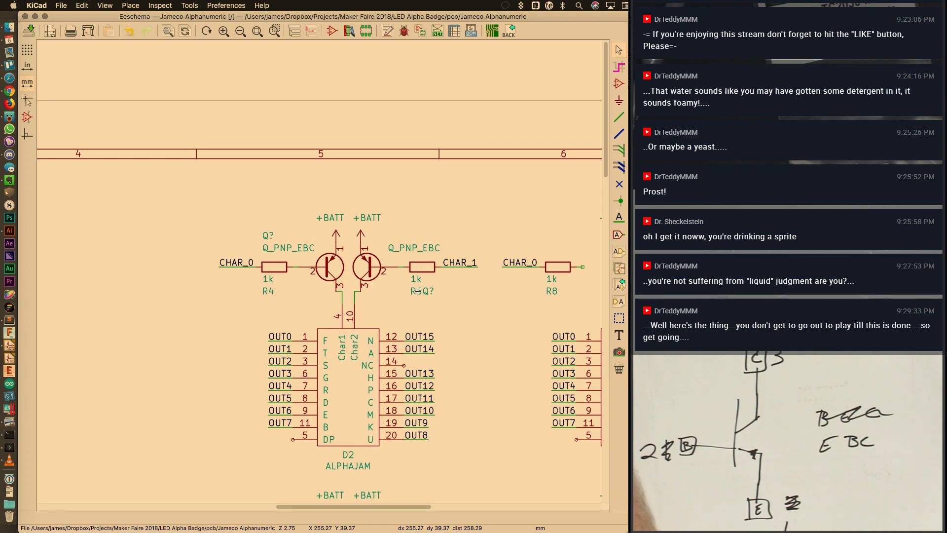
{"action": "key", "text": "m"}
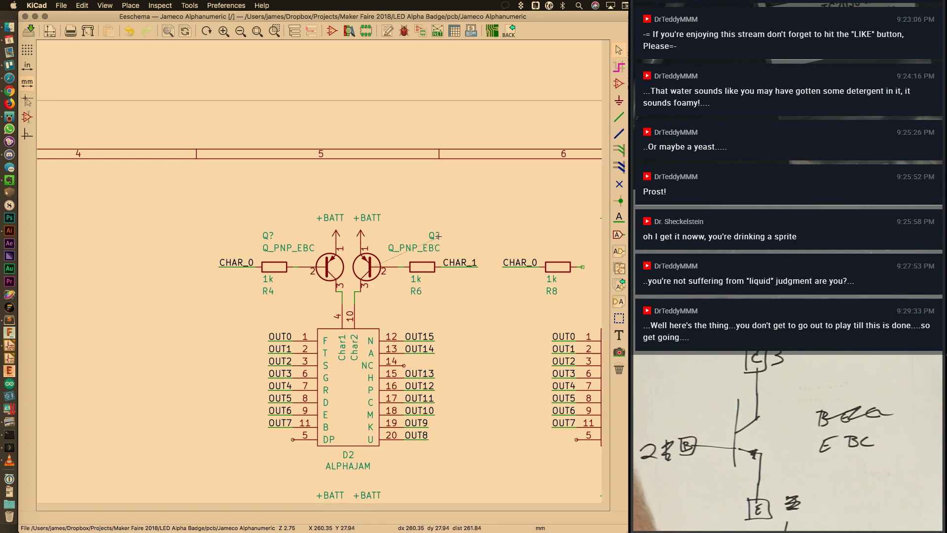
{"action": "left_click", "coordinate": [438, 236]}
Copy the D2 driver transistors to R8 and R10 for display D4
{"action": "left_click_drag", "start_coordinate": [390, 506], "coordinate": [414, 503]}
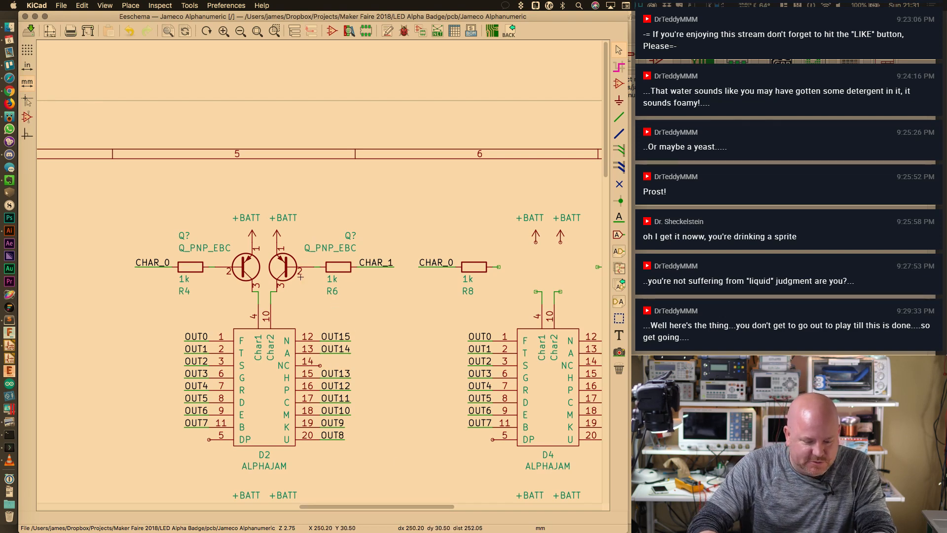
{"action": "left_click_drag", "start_coordinate": [394, 507], "coordinate": [415, 507]}
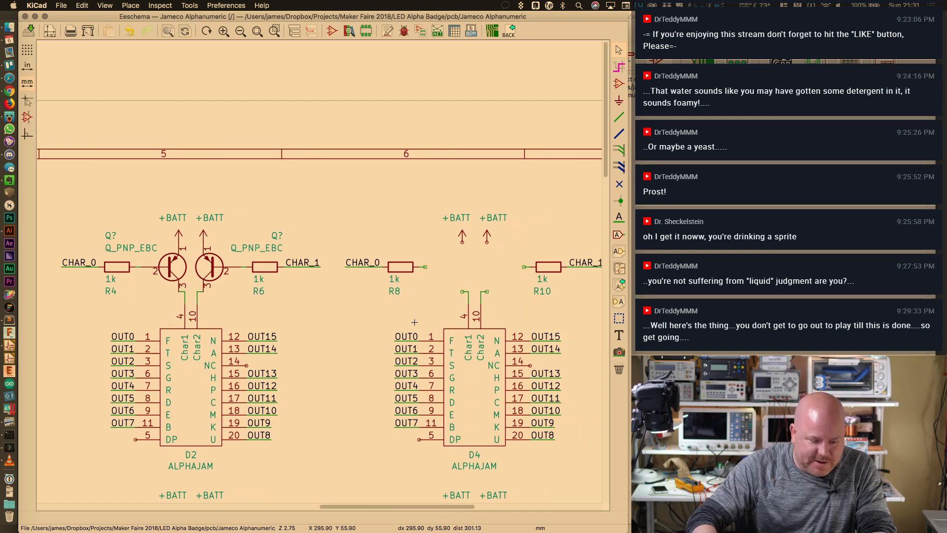
{"action": "key", "text": "c"}
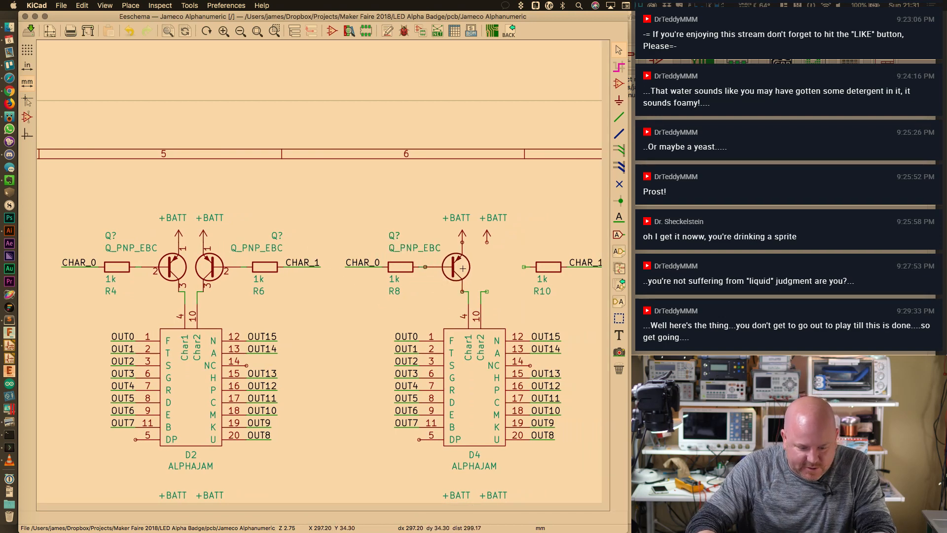
{"action": "left_click", "coordinate": [456, 266]}
{"action": "key", "text": "c"}
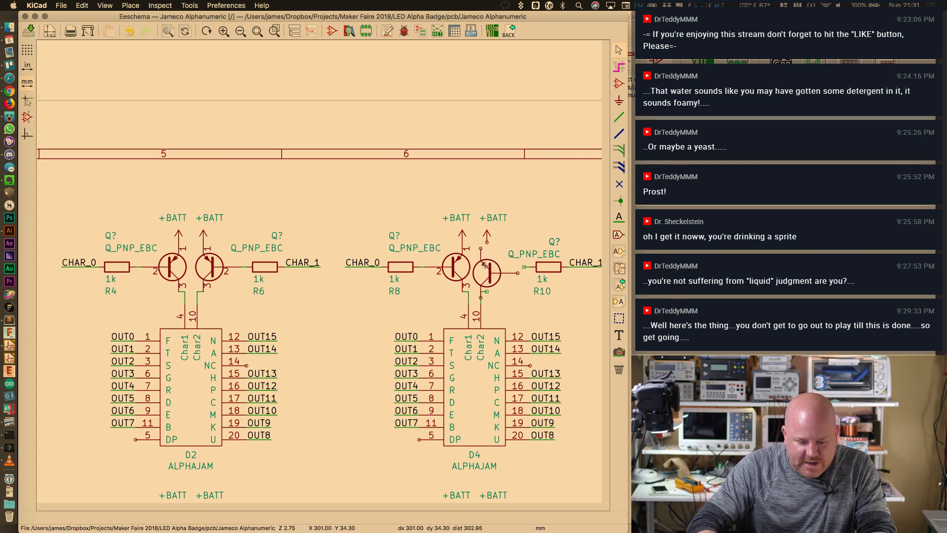
{"action": "left_click", "coordinate": [489, 261]}
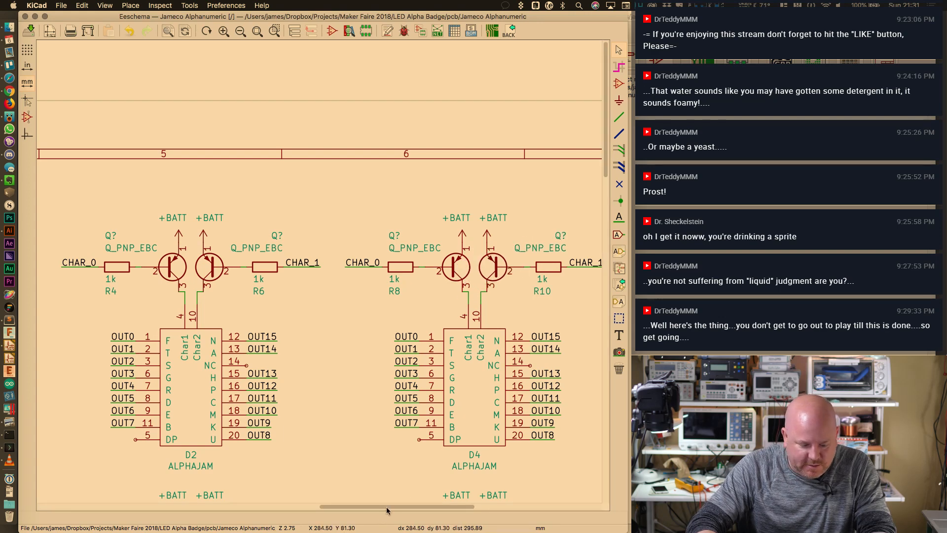
Copy the driver transistors to R14 and R16 for display D6
{"action": "left_click_drag", "start_coordinate": [386, 507], "coordinate": [487, 504]}
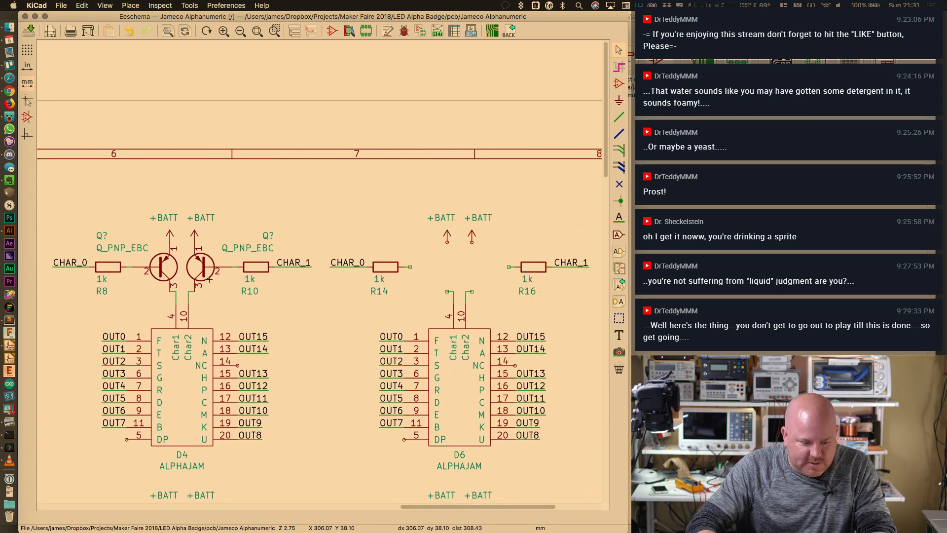
{"action": "key", "text": "c"}
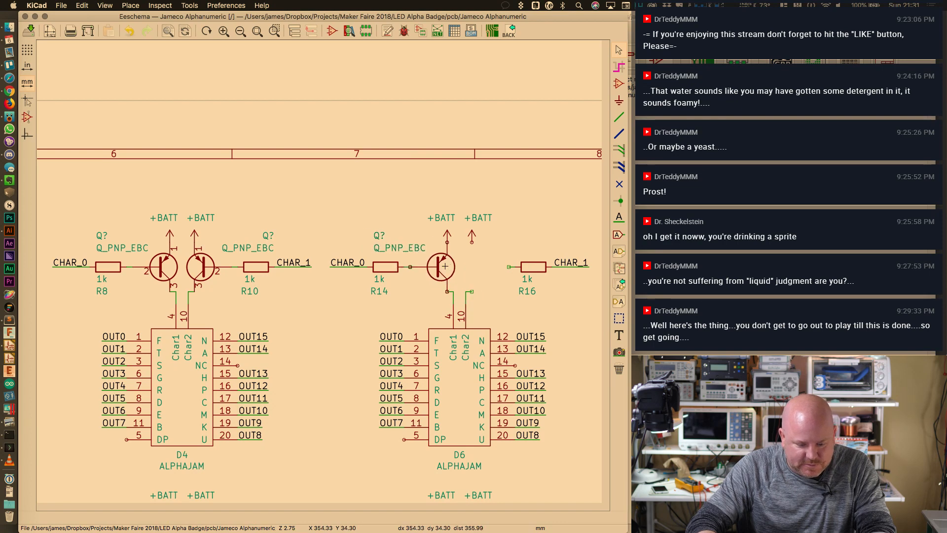
{"action": "left_click", "coordinate": [445, 266]}
{"action": "key", "text": "c"}
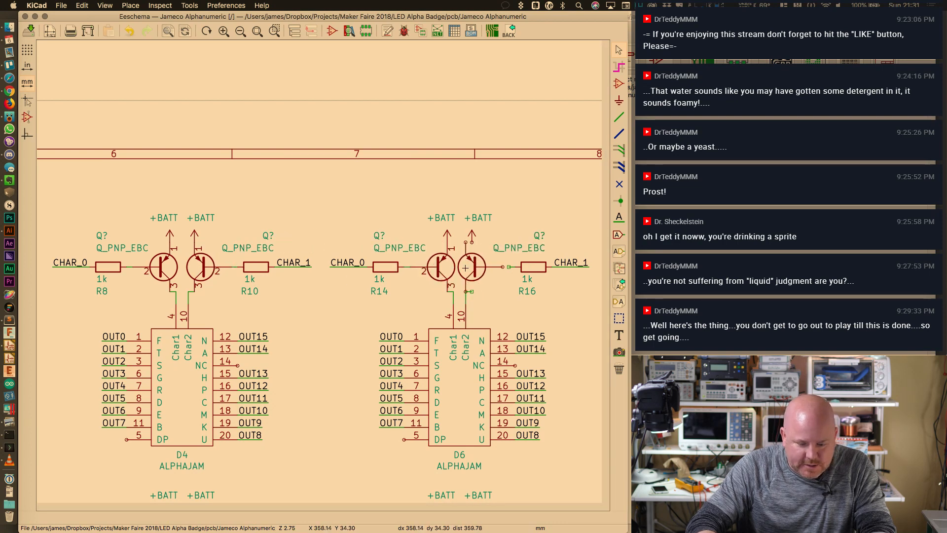
{"action": "left_click", "coordinate": [479, 266]}
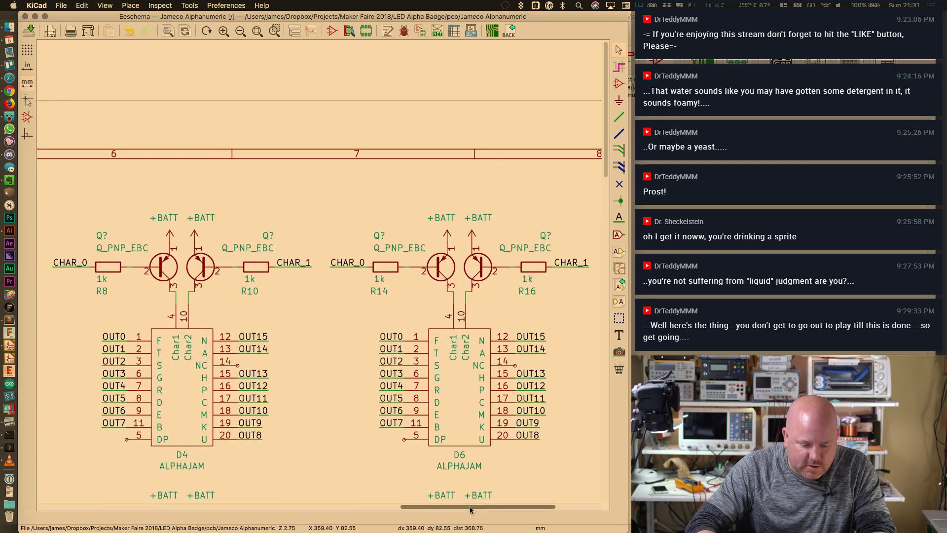
{"action": "left_click_drag", "start_coordinate": [470, 509], "coordinate": [420, 506]}
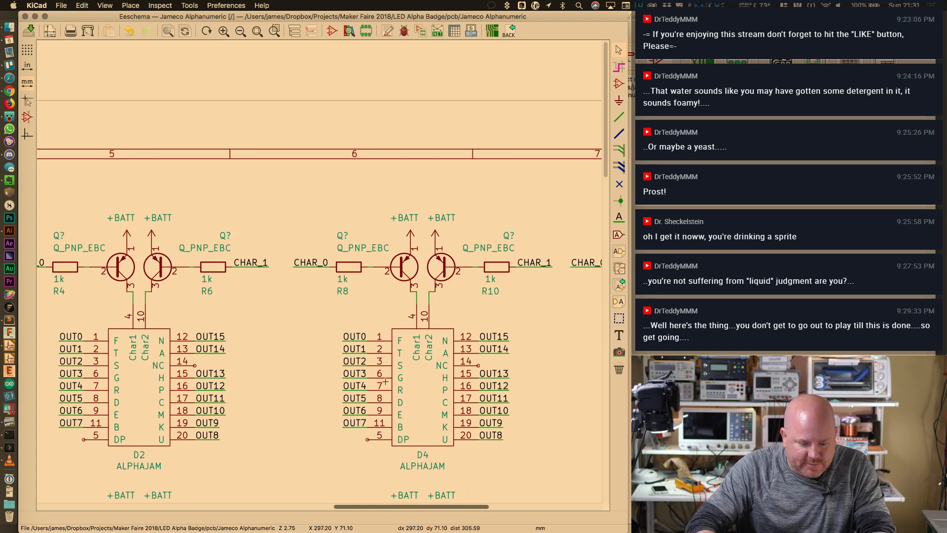
Rename D4's driver labels to CHAR_2 and CHAR_3
{"action": "double_click", "coordinate": [320, 265]}
{"action": "type", "text": "CHAR_2"}
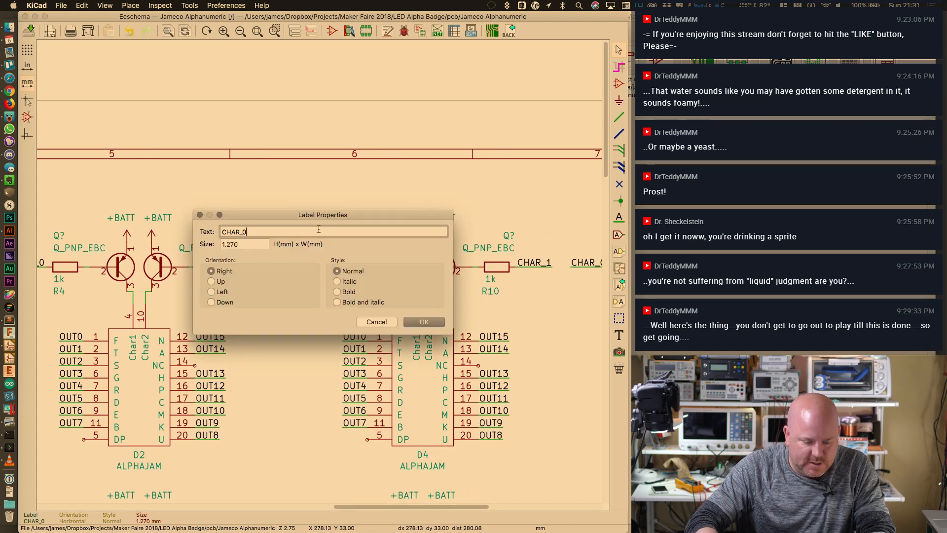
{"action": "key", "text": "Return"}
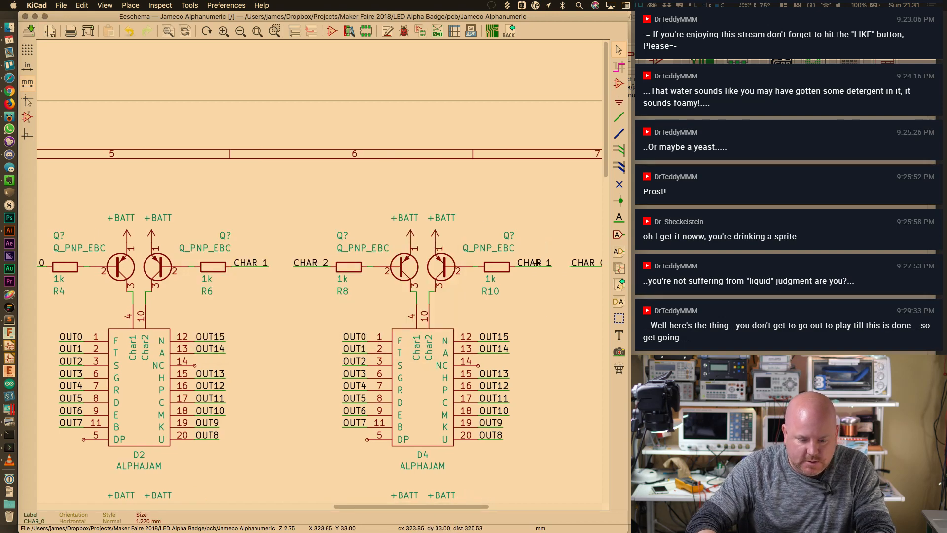
{"action": "double_click", "coordinate": [537, 262]}
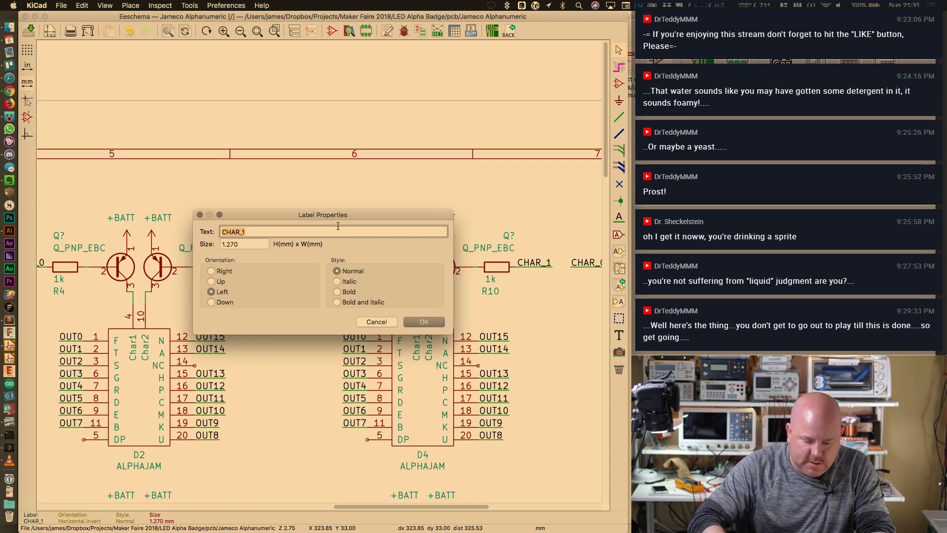
{"action": "type", "text": "CHAR_3"}
{"action": "key", "text": "Return"}
Rename D6's driver labels to CHAR_4 and CHAR_5
{"action": "scroll", "coordinate": [445, 268], "scroll_direction": "right", "scroll_amount": 5}
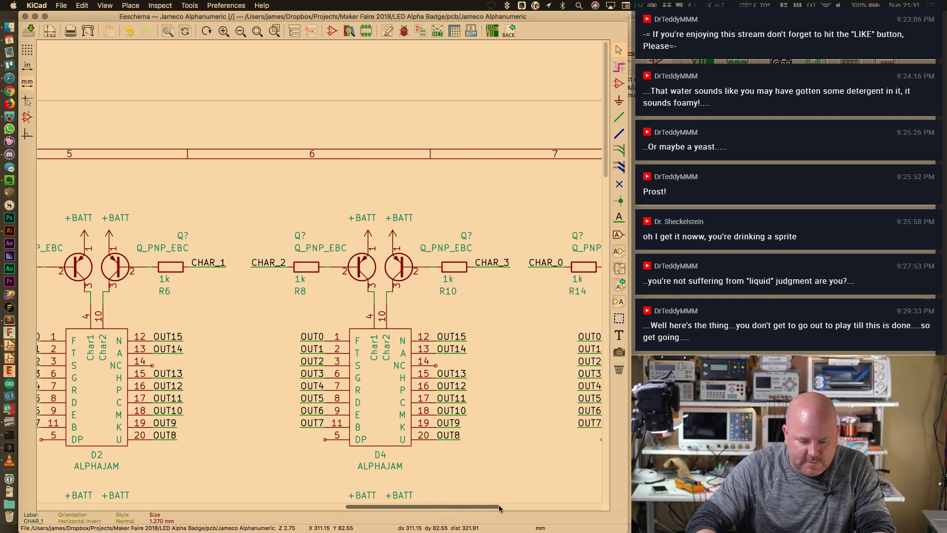
{"action": "double_click", "coordinate": [445, 267]}
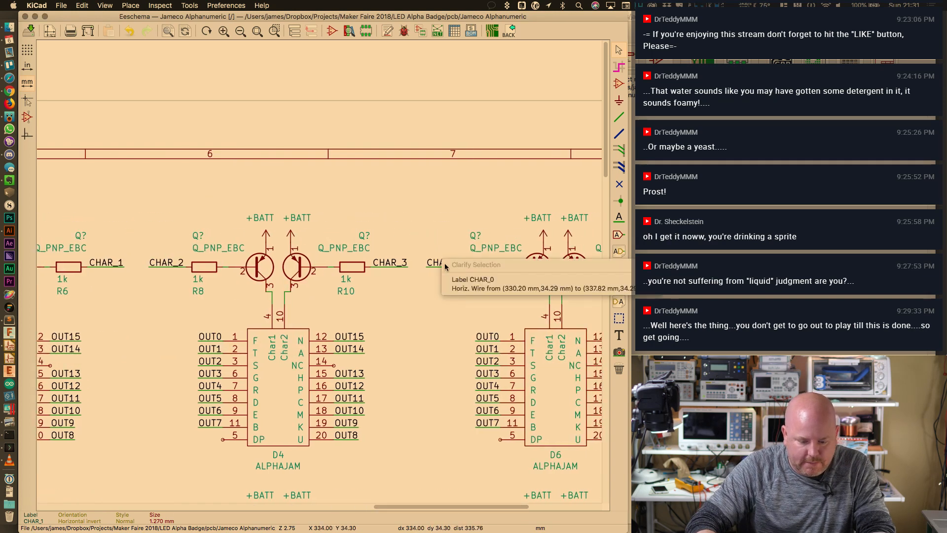
{"action": "left_click", "coordinate": [471, 279]}
{"action": "type", "text": "CHAR_4"}
{"action": "key", "text": "Return"}
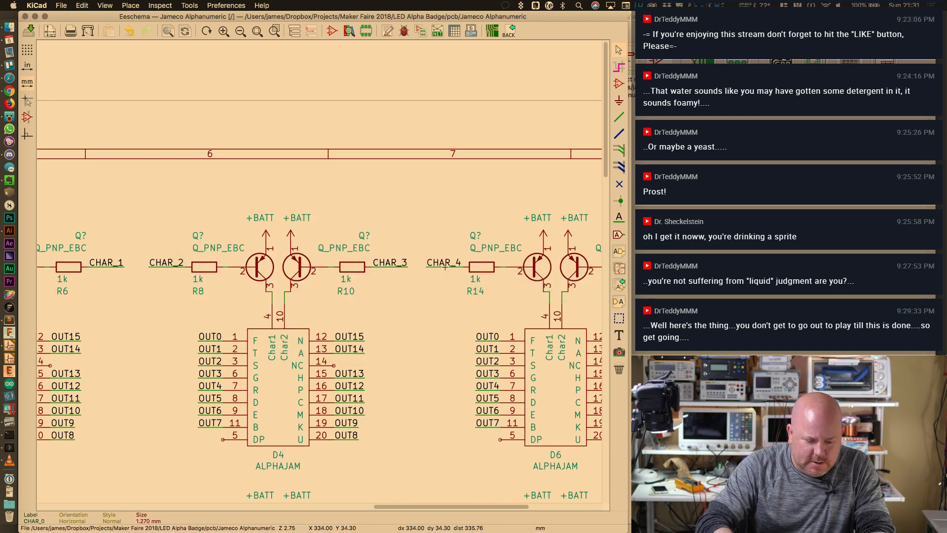
{"action": "scroll", "coordinate": [535, 321], "scroll_direction": "right", "scroll_amount": 6}
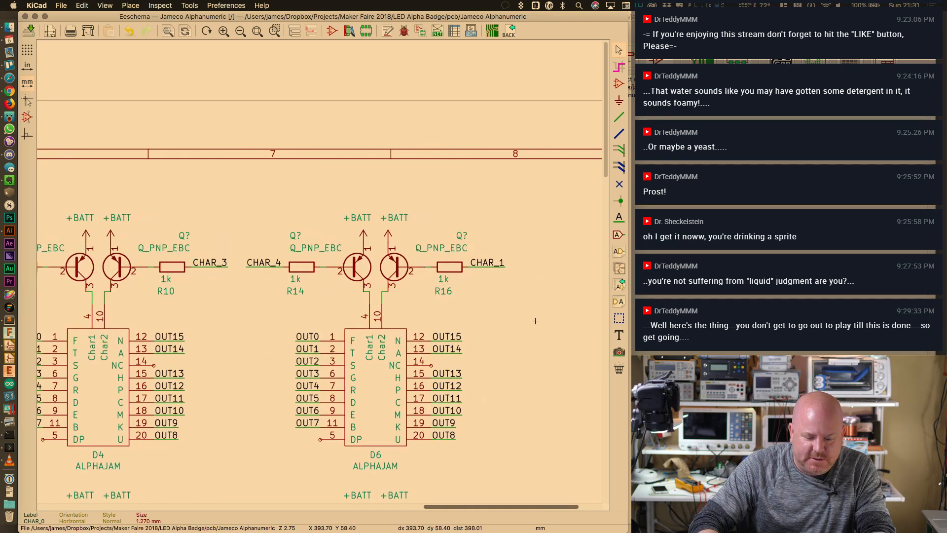
{"action": "double_click", "coordinate": [487, 262]}
{"action": "type", "text": "CHAR_5"}
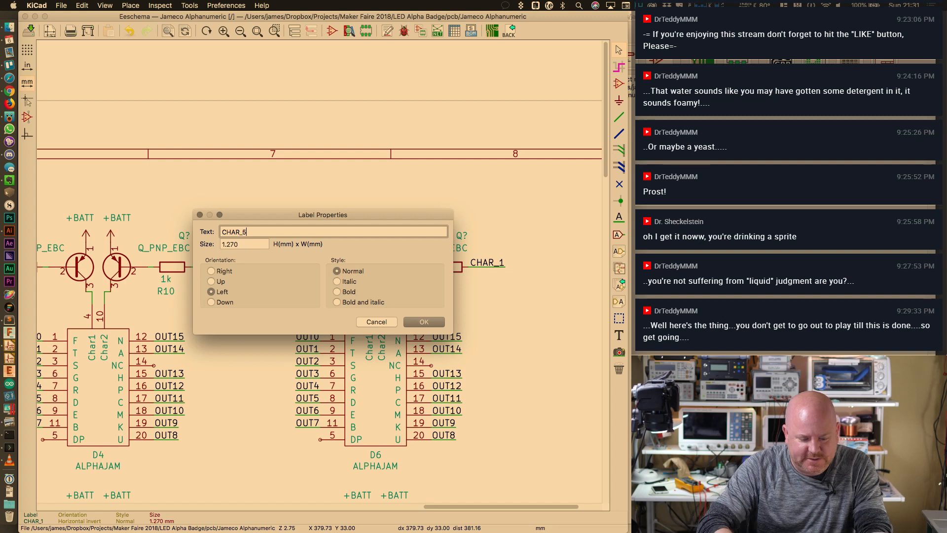
{"action": "key", "text": "Return"}
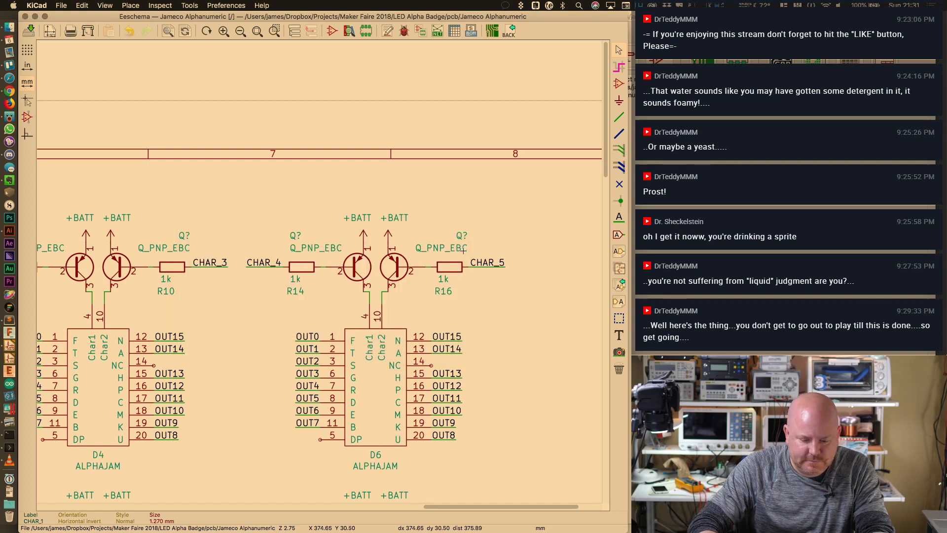
Add an MPN field with value MMBT3906-7-F to the transistor by CHAR_5
{"action": "double_click", "coordinate": [400, 270]}
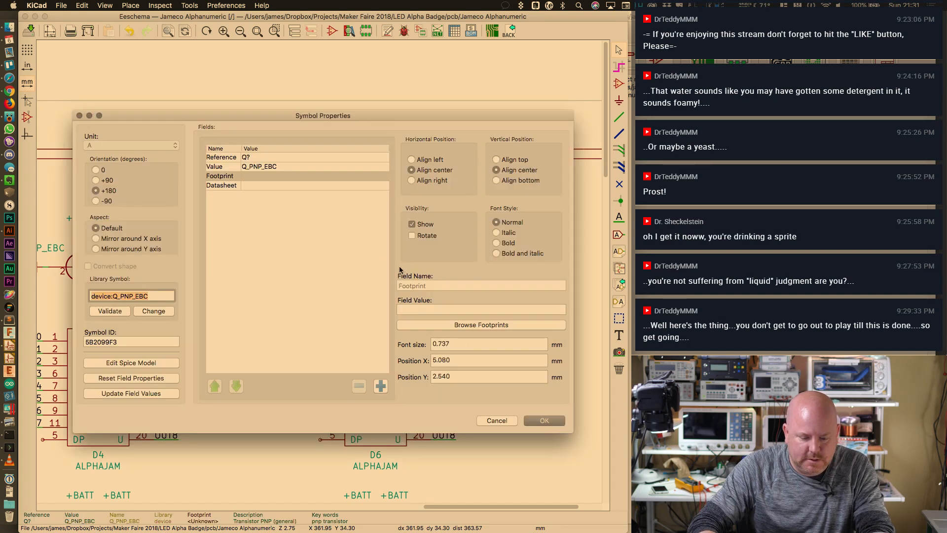
{"action": "left_click", "coordinate": [380, 385]}
{"action": "left_click", "coordinate": [420, 286]}
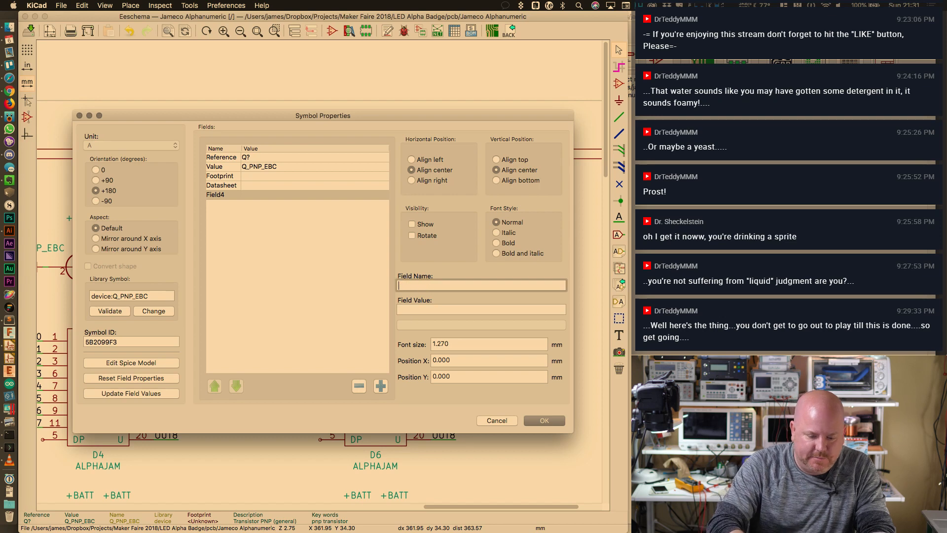
{"action": "type", "text": "MPN"}
{"action": "key", "text": "Tab"}
{"action": "type", "text": "MMBT3906-7-F"}
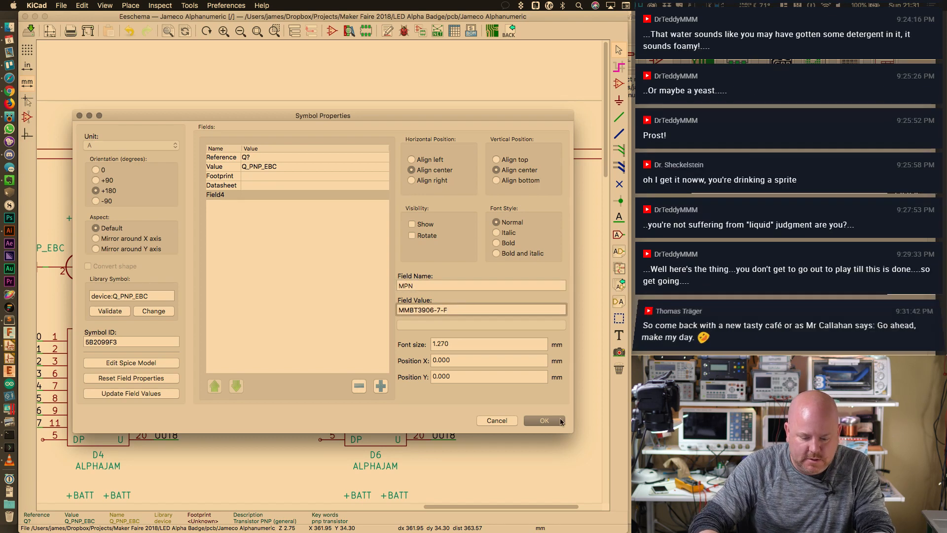
{"action": "key", "text": "Return"}
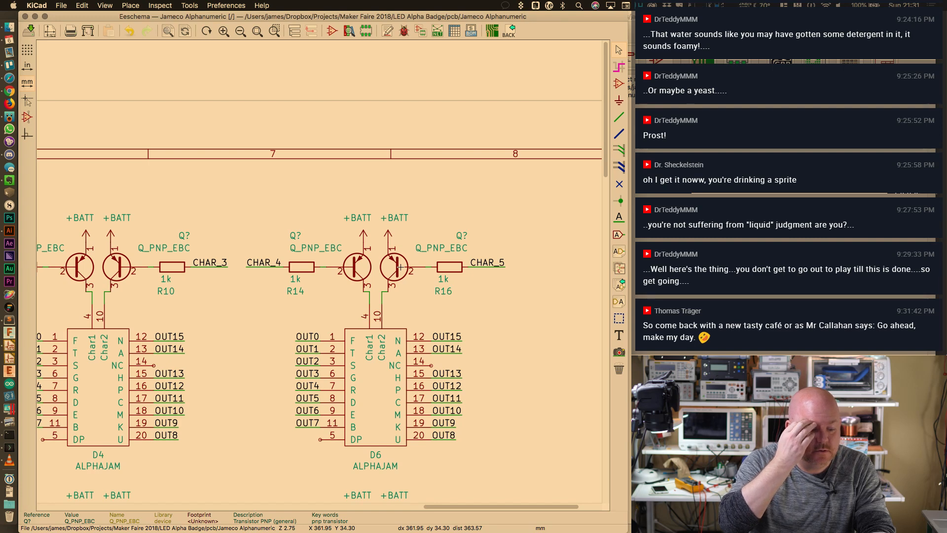
Delete the old 2n3906 transistors Q12, Q10, Q8 and Q6 in the bottom row
{"action": "scroll", "coordinate": [306, 201], "scroll_direction": "down", "scroll_amount": 1}
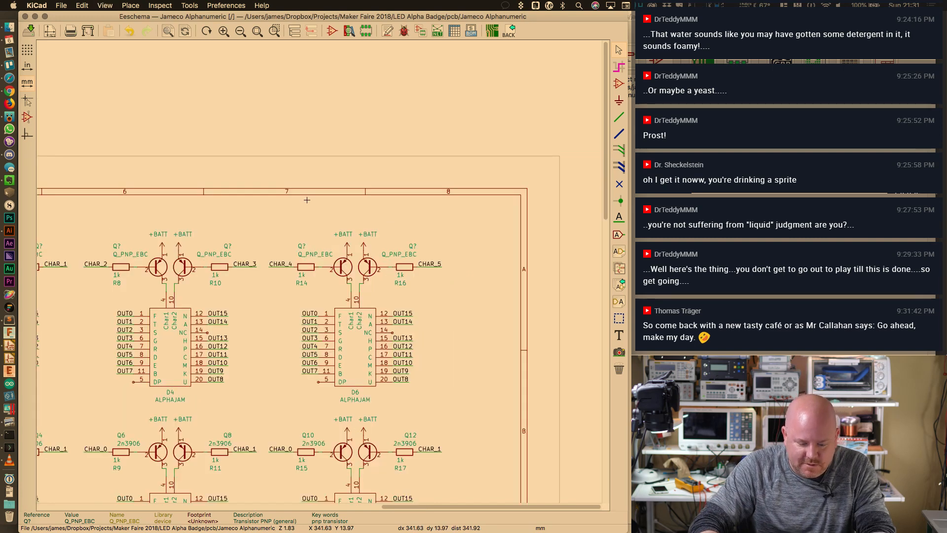
{"action": "scroll", "coordinate": [349, 228], "scroll_direction": "down", "scroll_amount": 5}
{"action": "scroll", "coordinate": [349, 227], "scroll_direction": "left", "scroll_amount": 5}
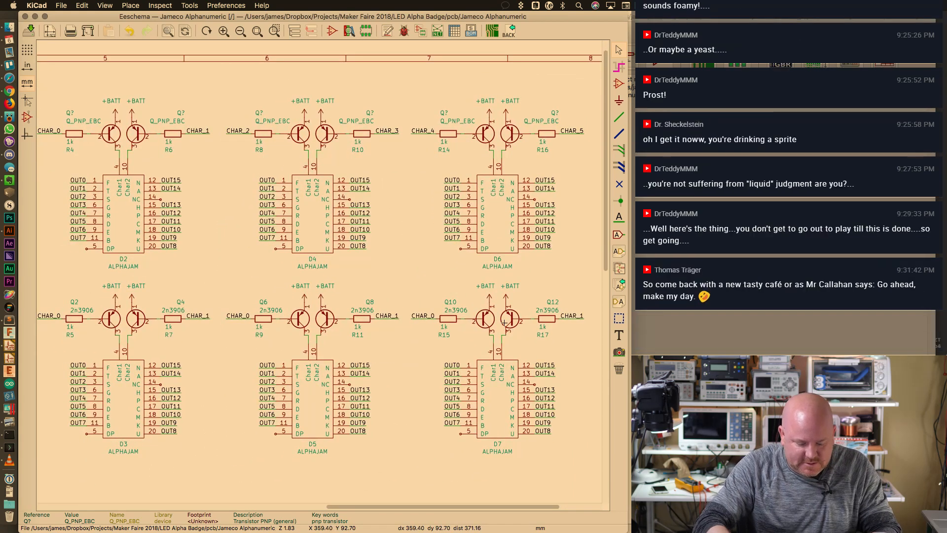
{"action": "key", "text": "Delete"}
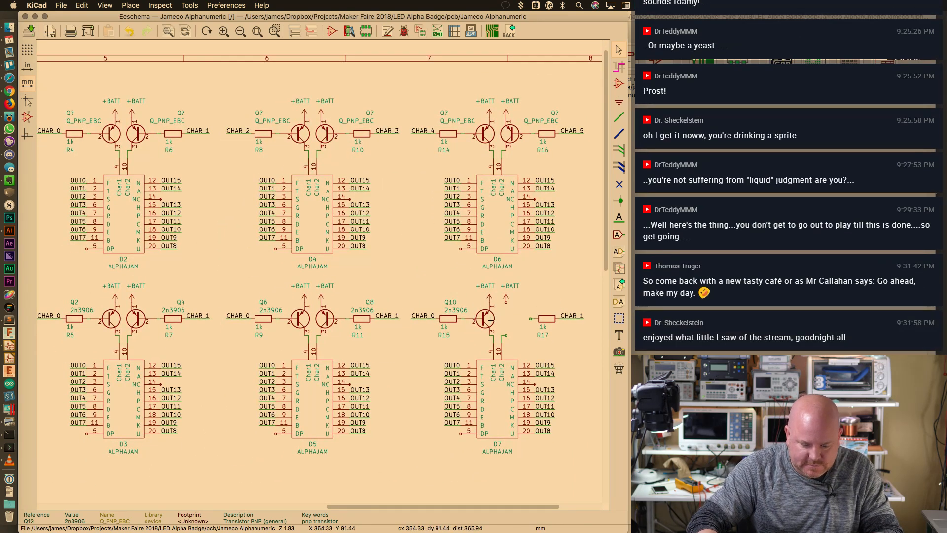
{"action": "key", "text": "Delete"}
{"action": "key", "text": "Delete"}
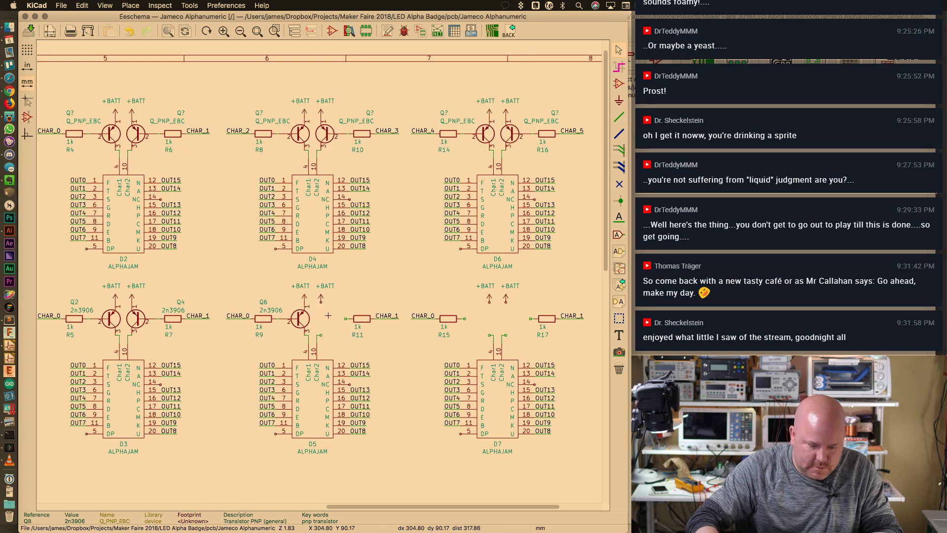
{"action": "key", "text": "Delete"}
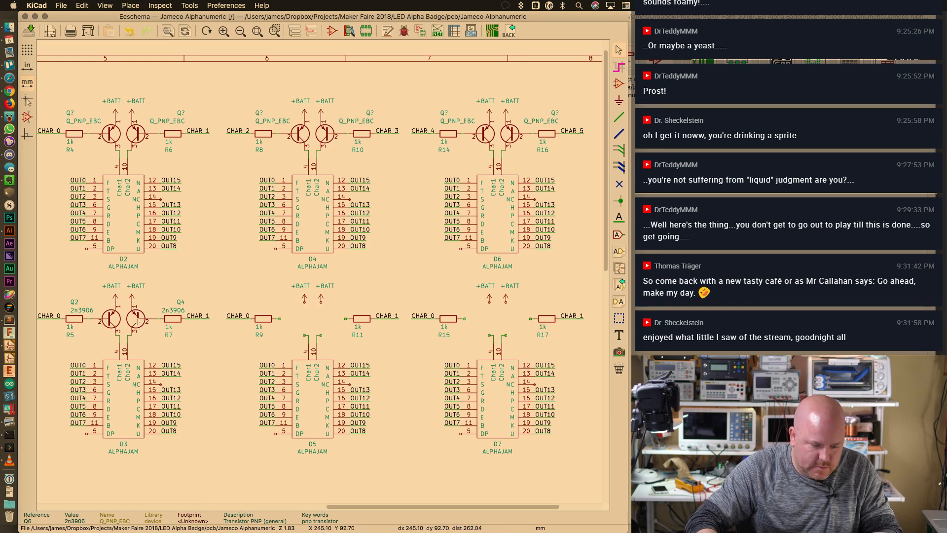
{"action": "key", "text": "Delete"}
{"action": "key", "text": "Delete"}
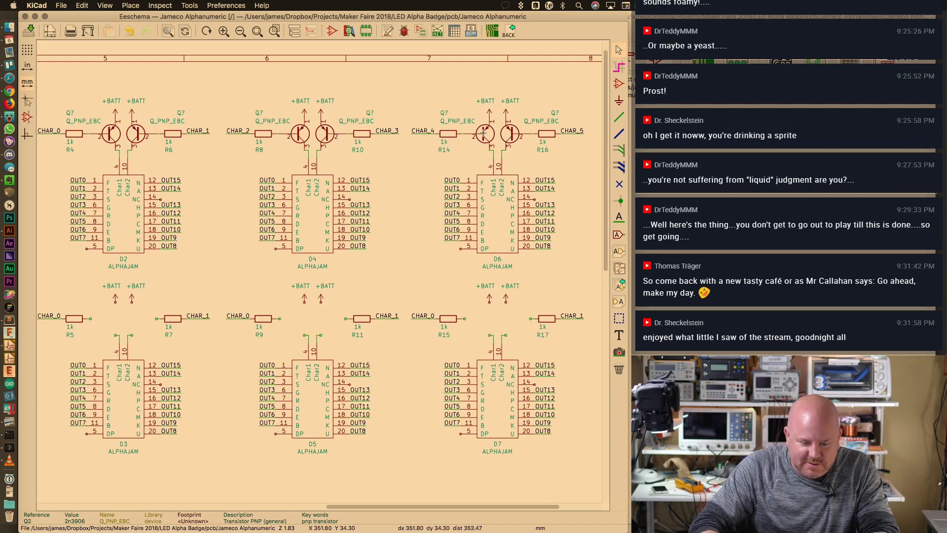
Duplicate Q_PNP_EBC transistors and place copies beside R5, R9 and R15
{"action": "key", "text": "c"}
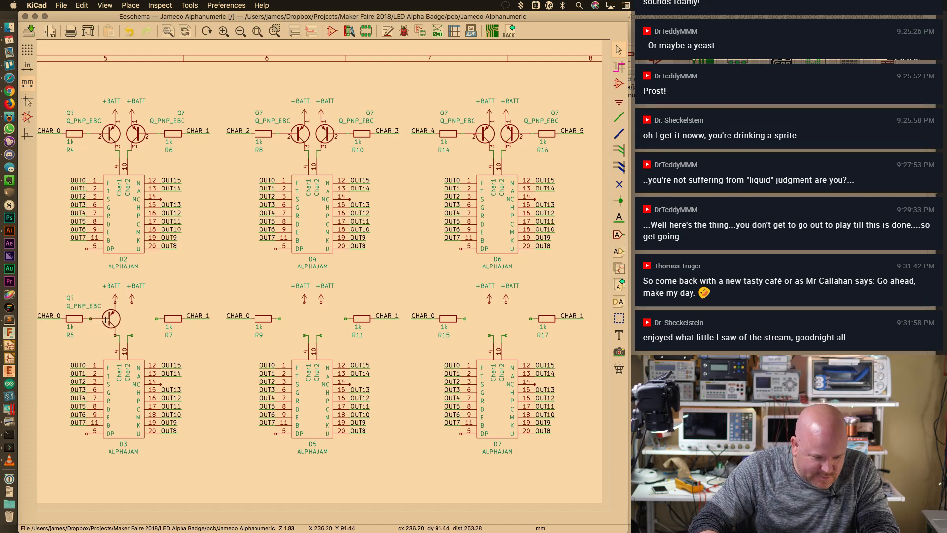
{"action": "left_click", "coordinate": [105, 320]}
{"action": "key", "text": "c"}
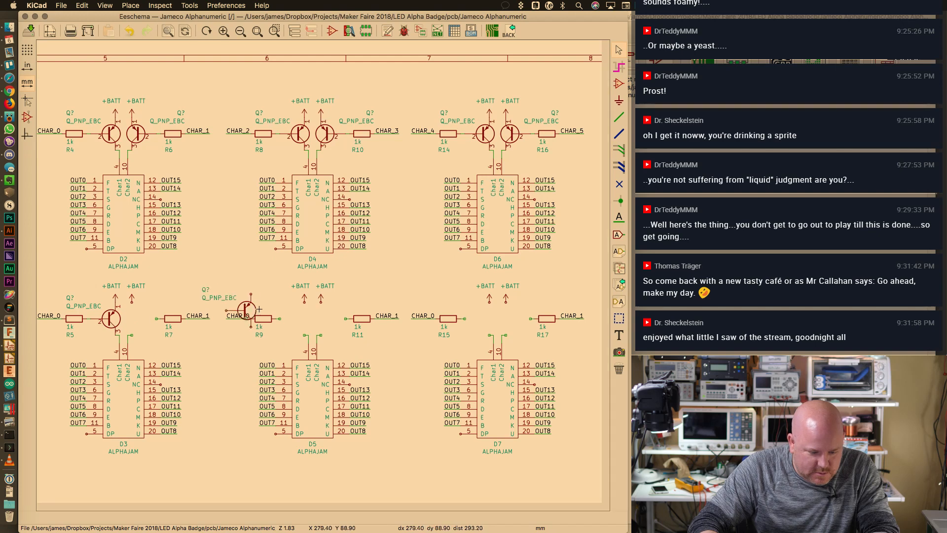
{"action": "left_click", "coordinate": [298, 319]}
{"action": "key", "text": "c"}
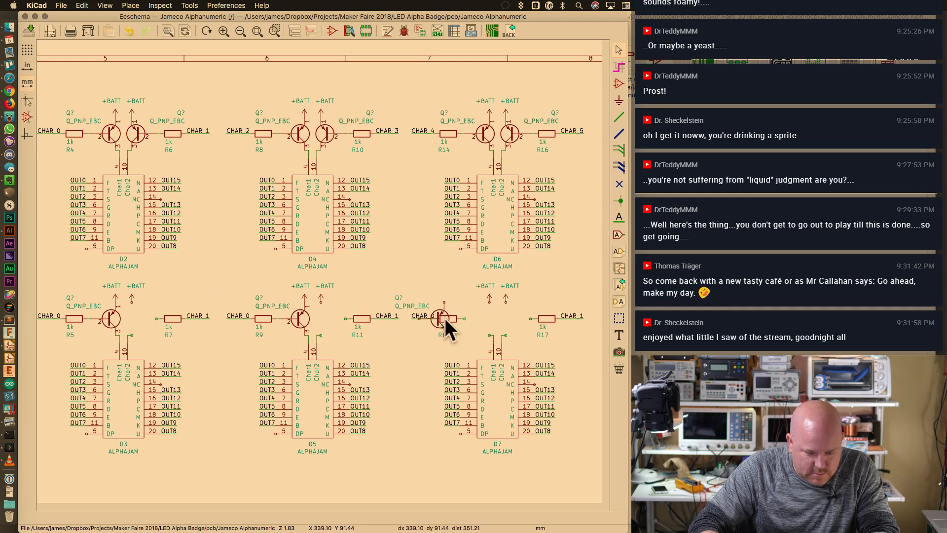
{"action": "left_click", "coordinate": [485, 320]}
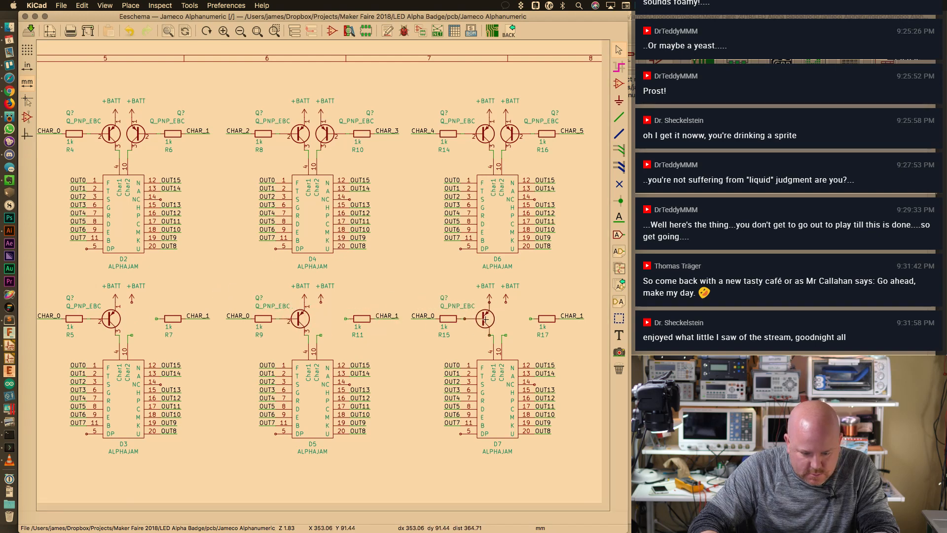
Place further Q_PNP_EBC copies beside R17, R11 and R7 to complete the pairs
{"action": "key", "text": "c"}
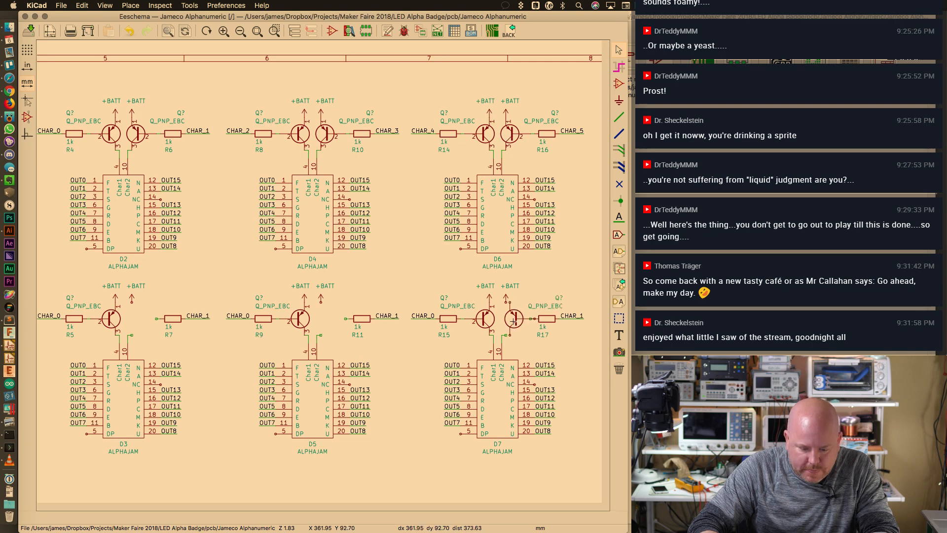
{"action": "left_click", "coordinate": [510, 320]}
{"action": "key", "text": "c"}
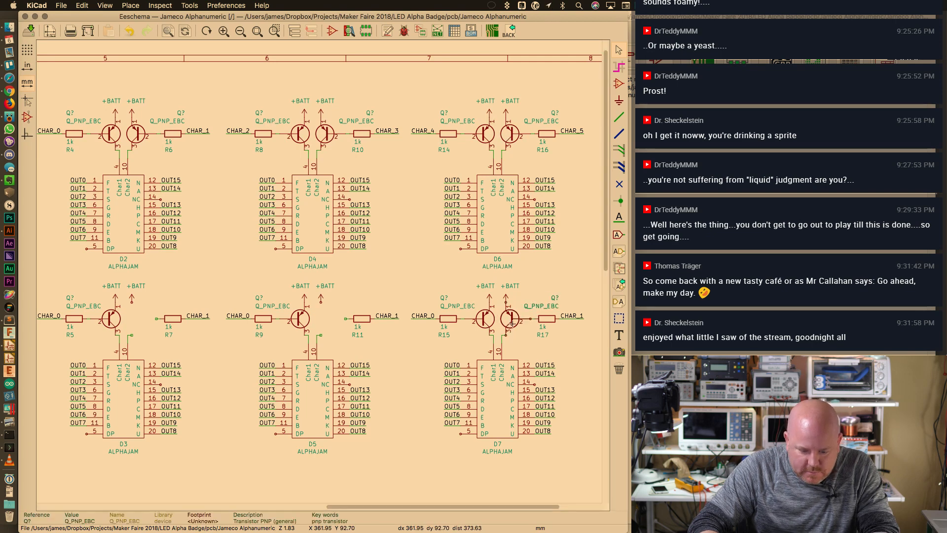
{"action": "left_click", "coordinate": [327, 321]}
{"action": "key", "text": "c"}
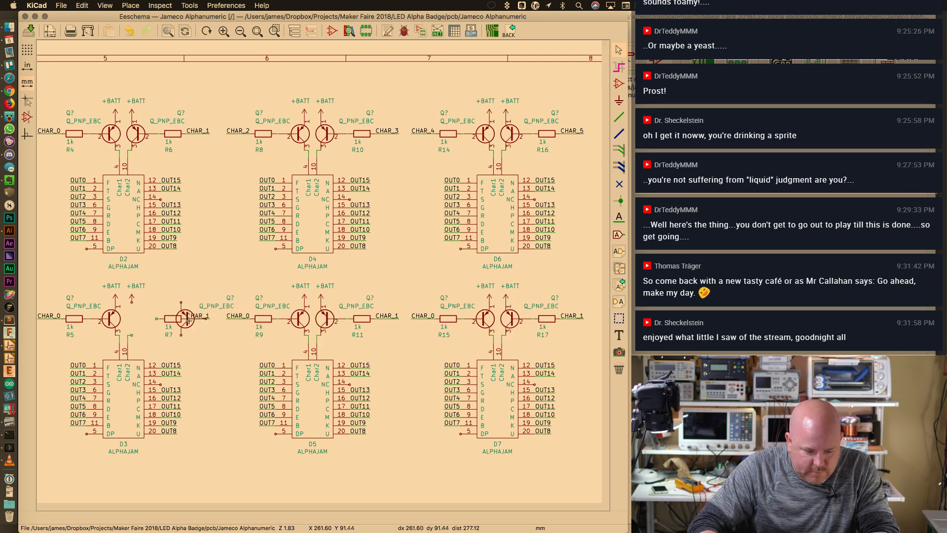
{"action": "left_click", "coordinate": [136, 320]}
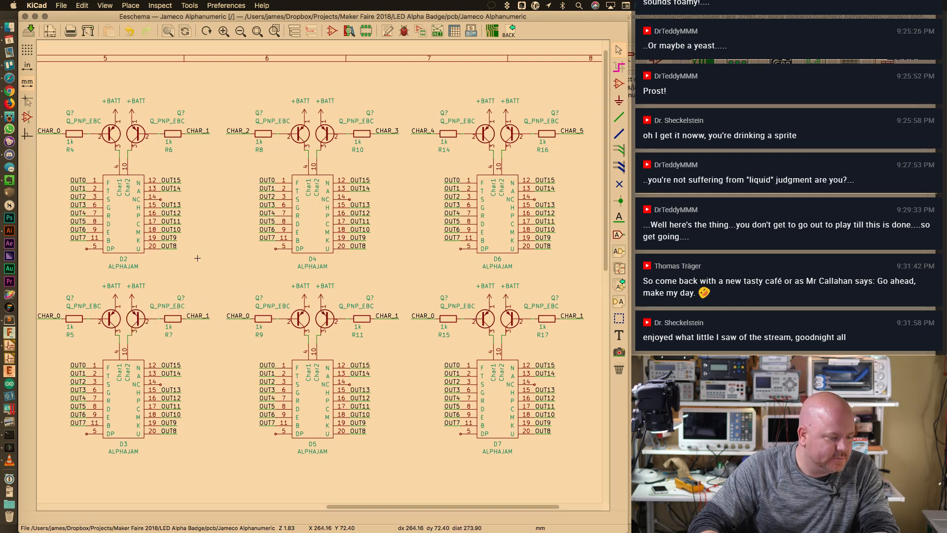
{"action": "scroll", "coordinate": [234, 249], "scroll_direction": "down", "scroll_amount": 1}
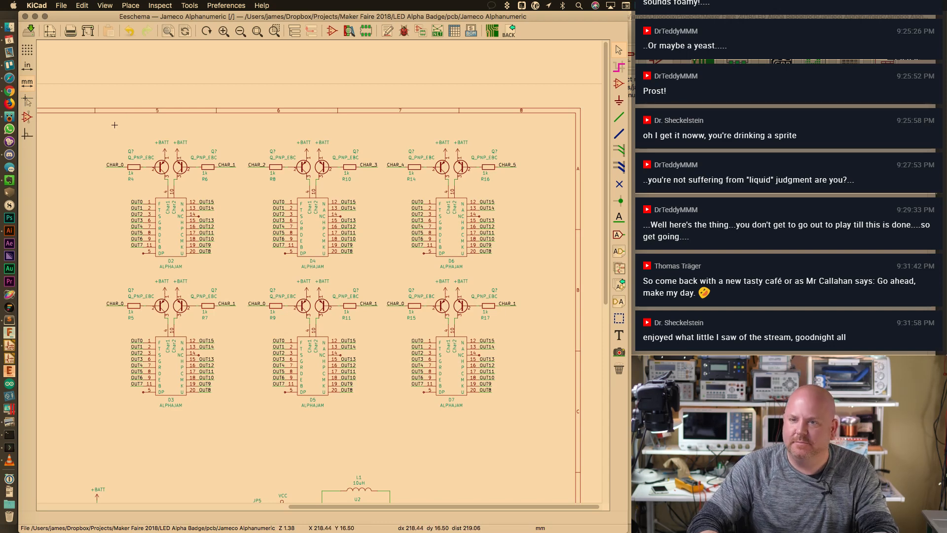
{"action": "scroll", "coordinate": [314, 260], "scroll_direction": "up", "scroll_amount": 1}
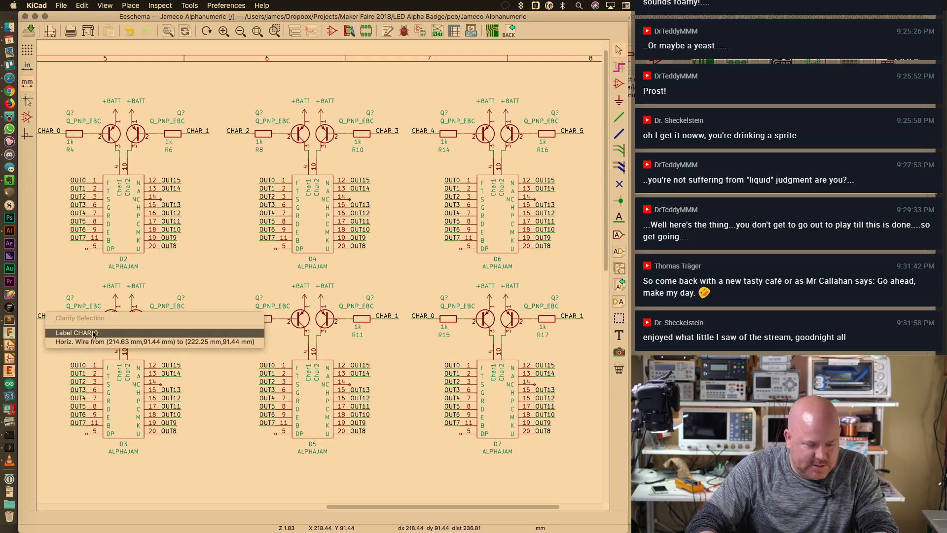
Rename the labels beside the D3 group to CHAR_6 and CHAR_7
{"action": "double_click", "coordinate": [52, 317]}
{"action": "key", "text": "BackSpace"}
{"action": "type", "text": "6"}
{"action": "key", "text": "Return"}
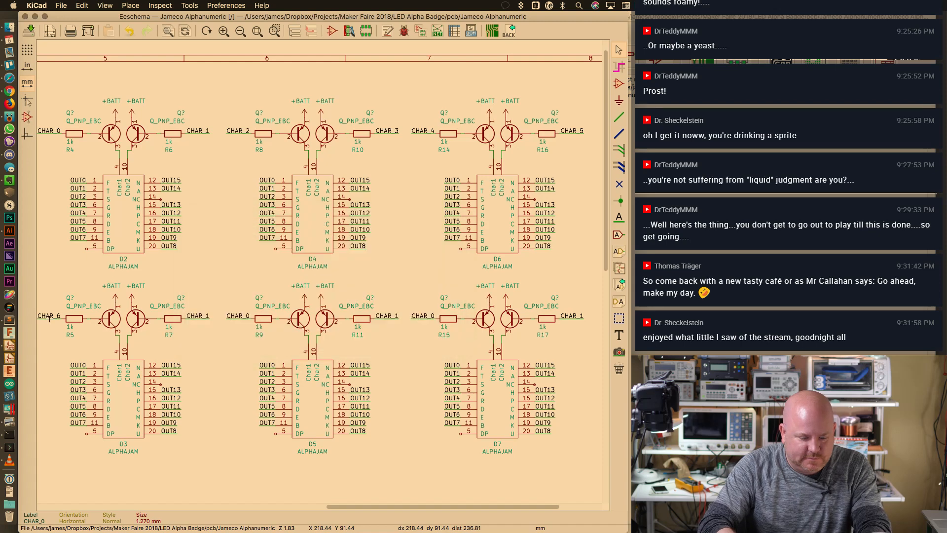
{"action": "double_click", "coordinate": [199, 317]}
{"action": "key", "text": "Right"}
{"action": "key", "text": "BackSpace"}
{"action": "type", "text": "7"}
{"action": "key", "text": "Return"}
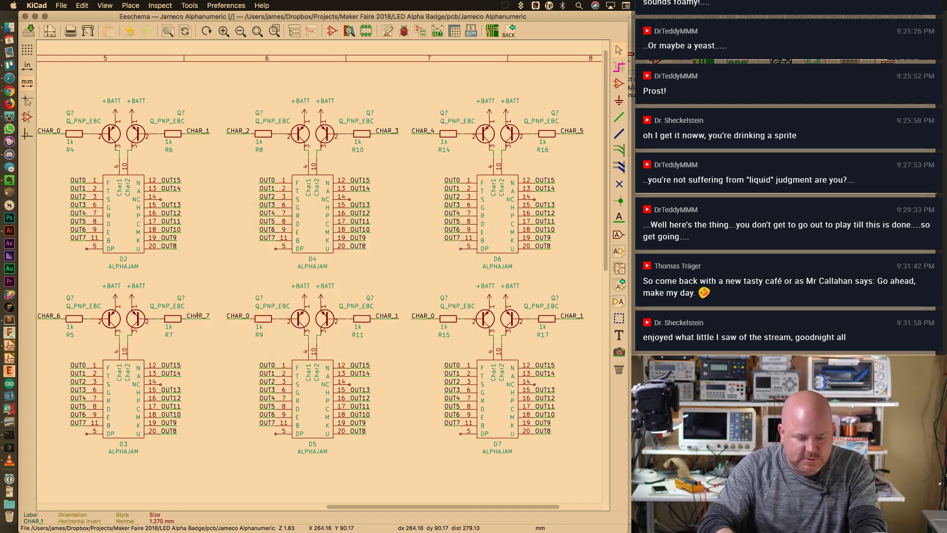
Rename the labels beside R9 and R11 to CHAR_8 and CHAR_9
{"action": "double_click", "coordinate": [245, 316]}
{"action": "key", "text": "Right"}
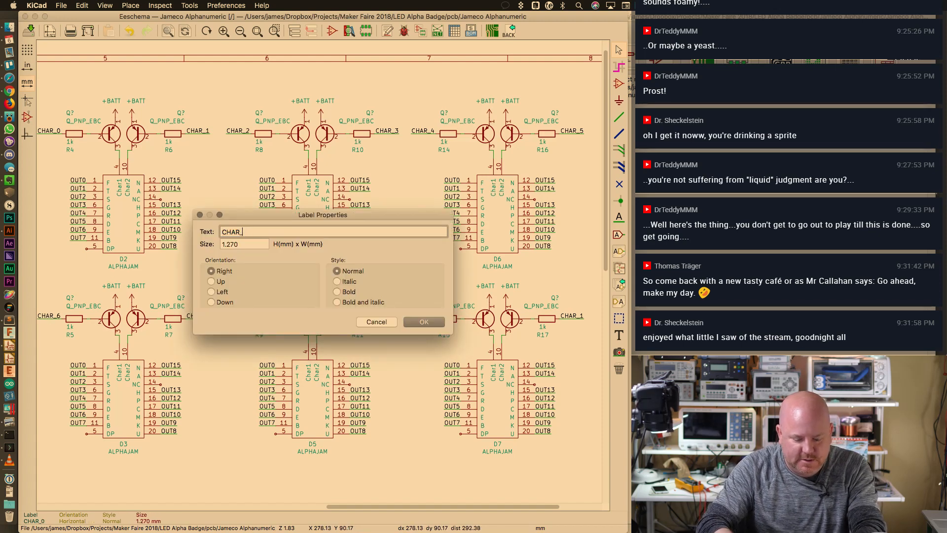
{"action": "type", "text": "8"}
{"action": "key", "text": "Return"}
{"action": "double_click", "coordinate": [390, 317]}
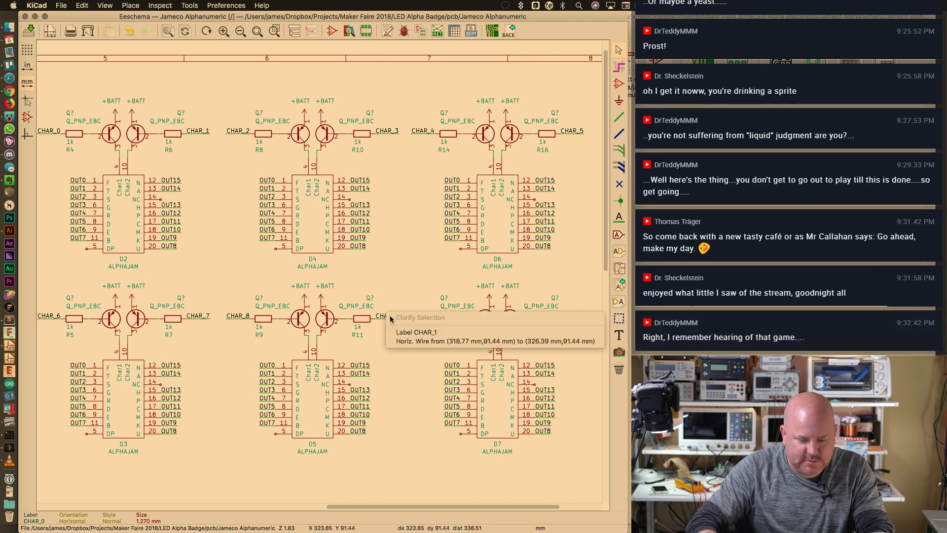
{"action": "key", "text": "Down"}
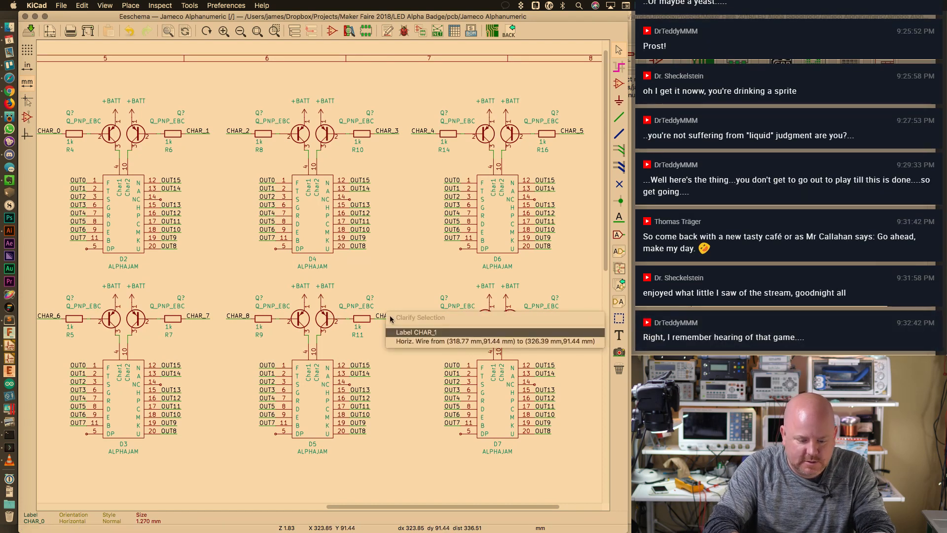
{"action": "key", "text": "Return"}
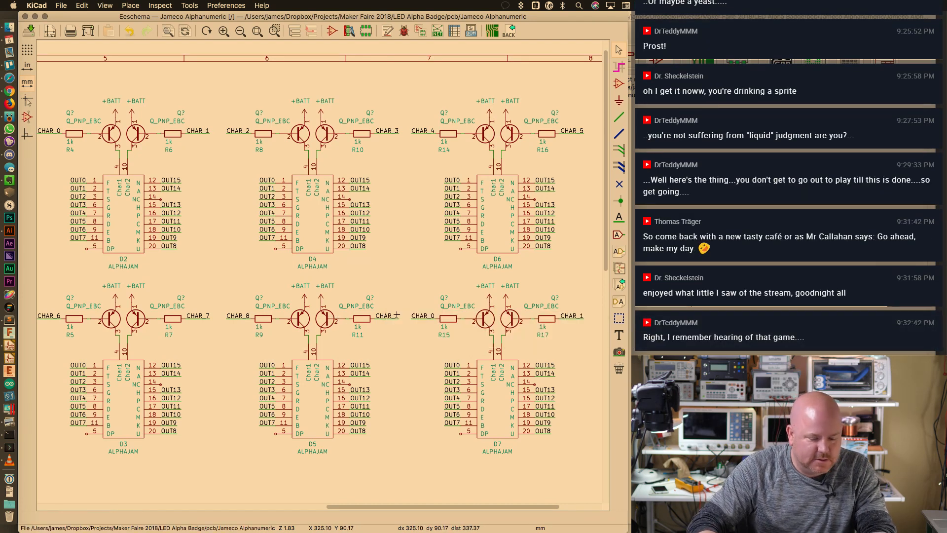
{"action": "key", "text": "Right"}
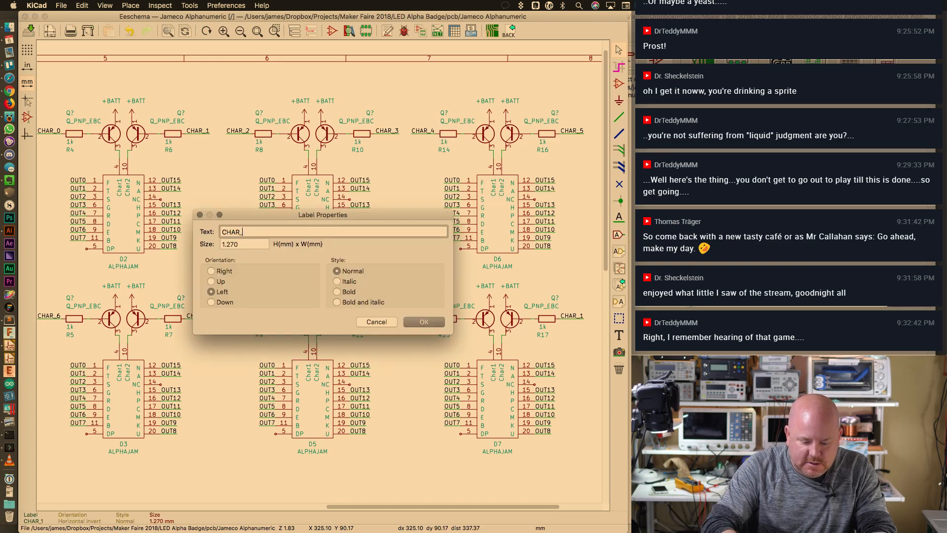
{"action": "type", "text": "7"}
{"action": "key", "text": "Return"}
Rename the labels beside R15 and R17 to CHAR_10 and CHAR_11
{"action": "left_click", "coordinate": [423, 321]}
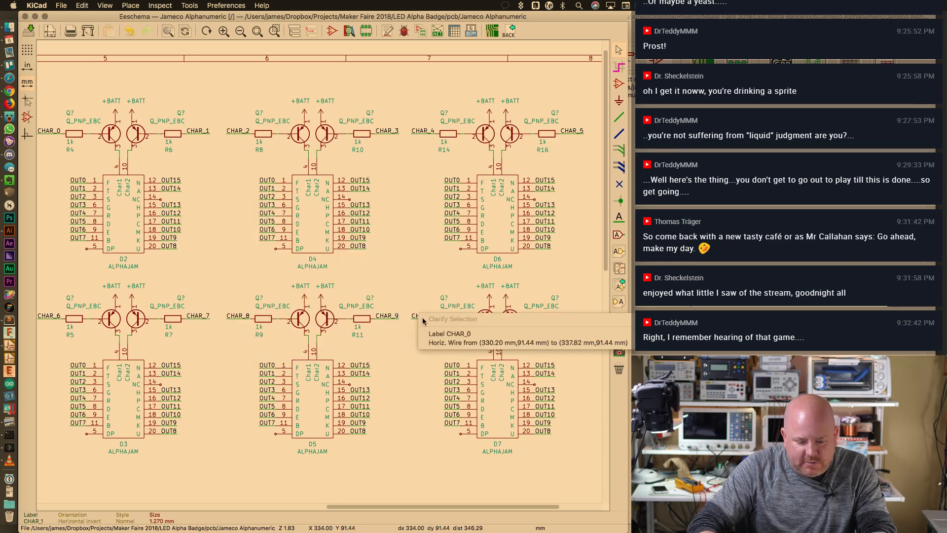
{"action": "left_click", "coordinate": [435, 332]}
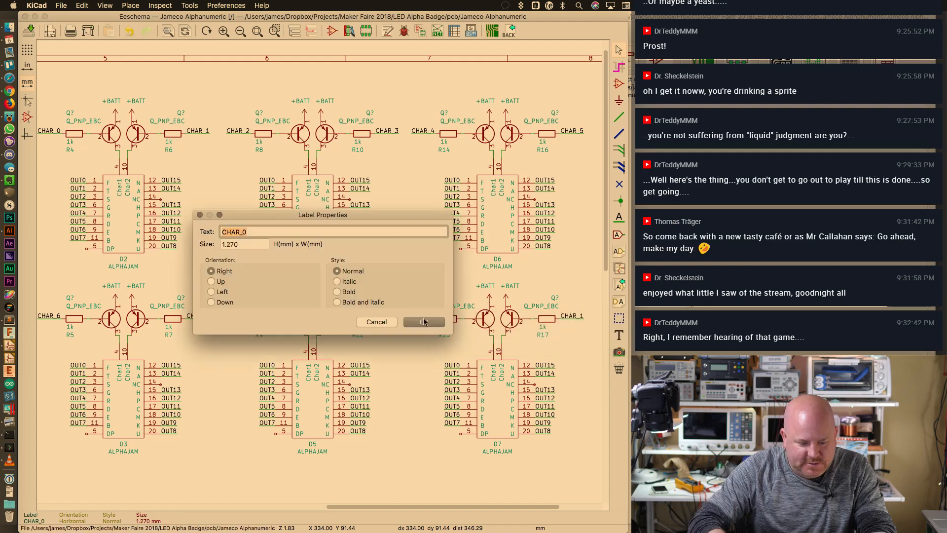
{"action": "key", "text": "Right"}
{"action": "key", "text": "BackSpace"}
{"action": "type", "text": "10"}
{"action": "key", "text": "Return"}
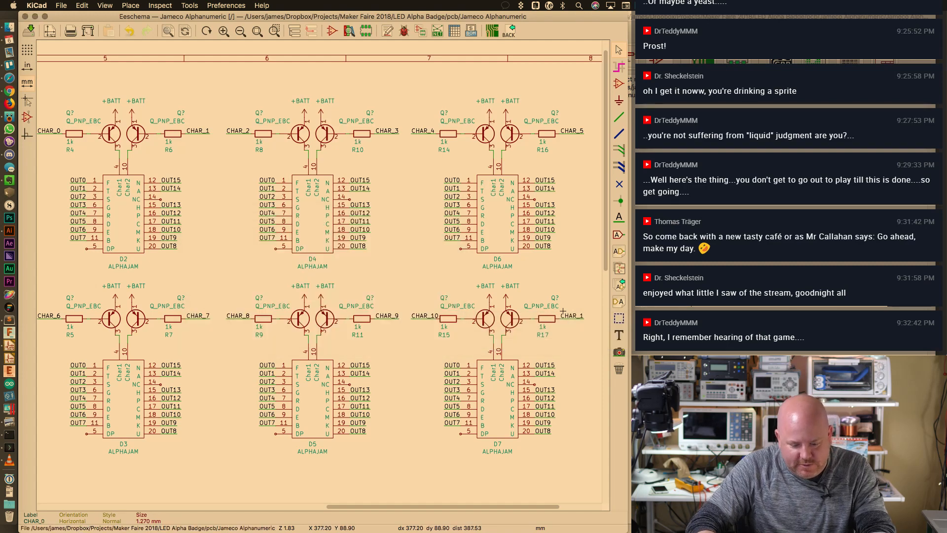
{"action": "double_click", "coordinate": [559, 315]}
{"action": "key", "text": "Right"}
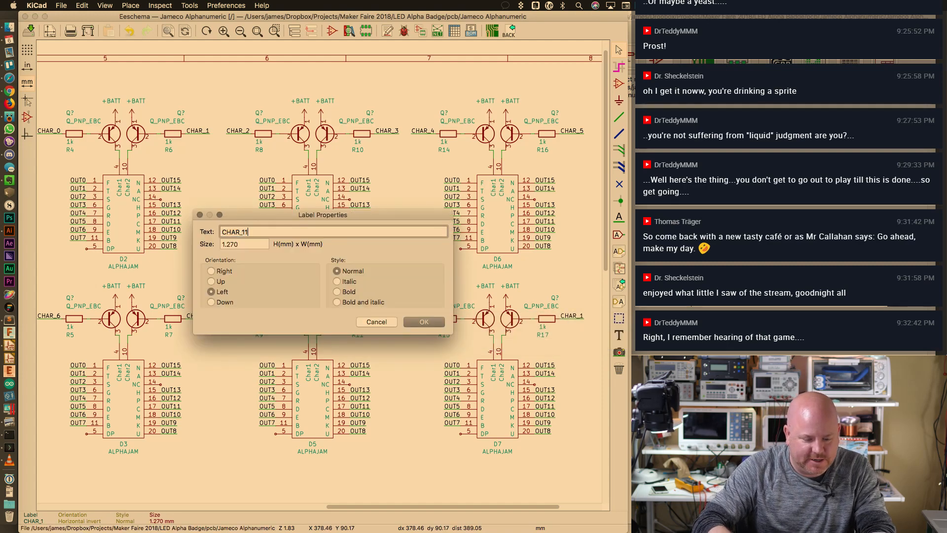
{"action": "key", "text": "Return"}
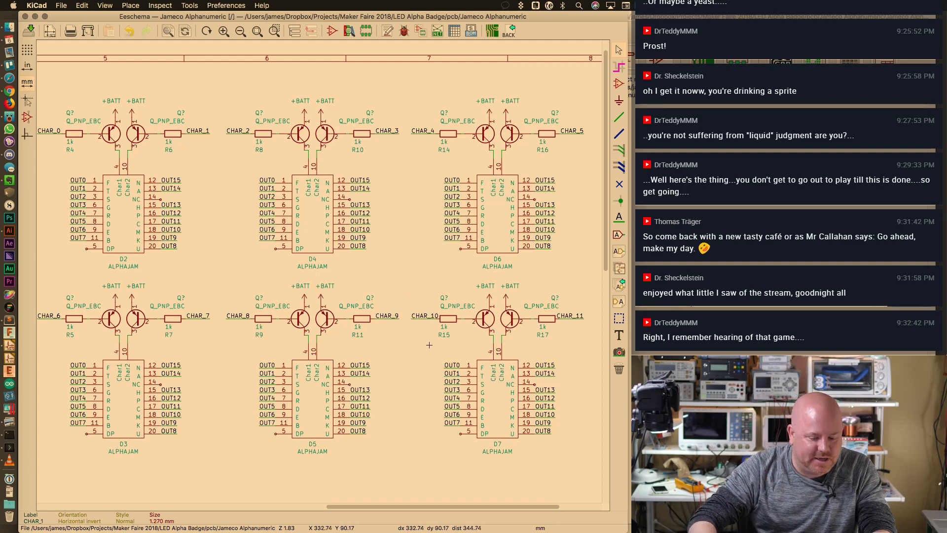
{"action": "mouse_move", "coordinate": [419, 507]}
{"action": "left_mouse_down"}
{"action": "mouse_move", "coordinate": [394, 507]}
{"action": "mouse_move", "coordinate": [407, 508]}
{"action": "left_mouse_up"}
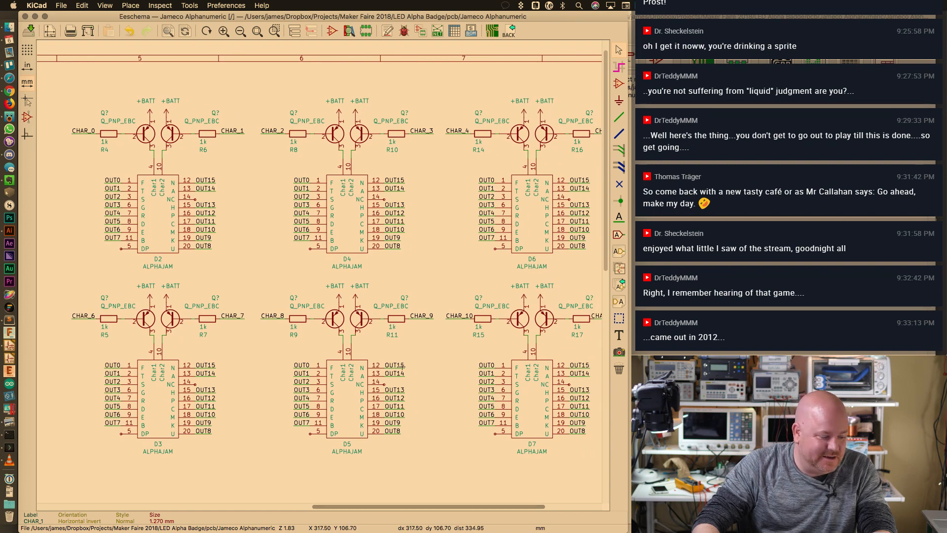
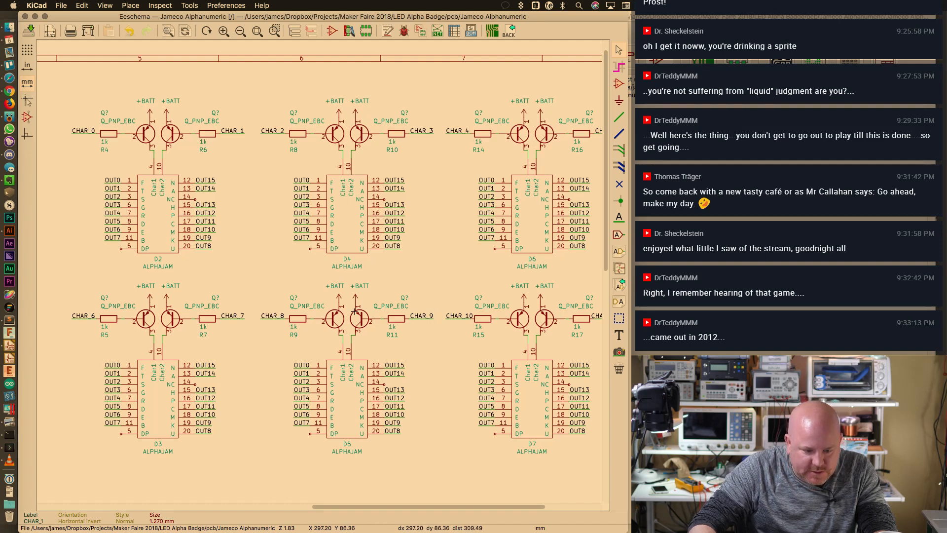
Annotate all unannotated parts so the transistors become Q1–Q12, then save the schematic
{"action": "left_click", "coordinate": [225, 4]}
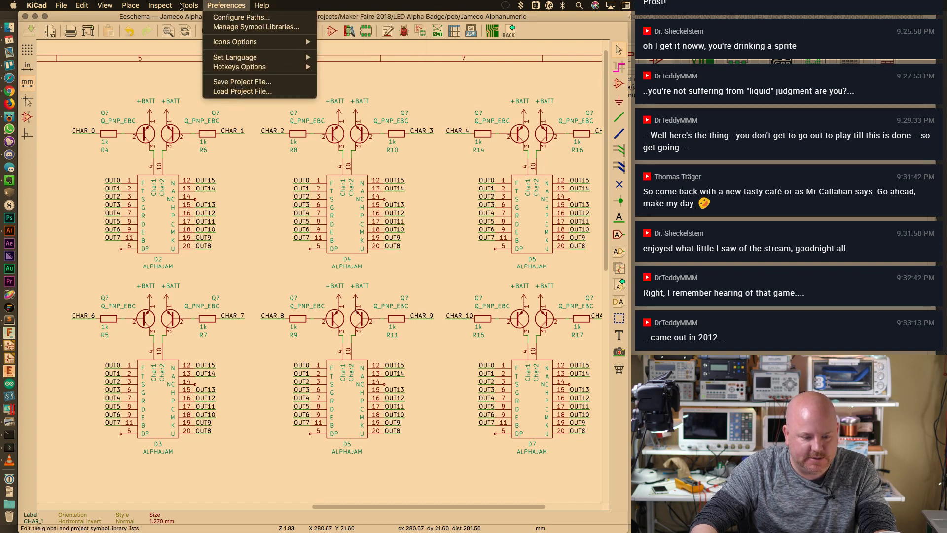
{"action": "mouse_move", "coordinate": [189, 5]}
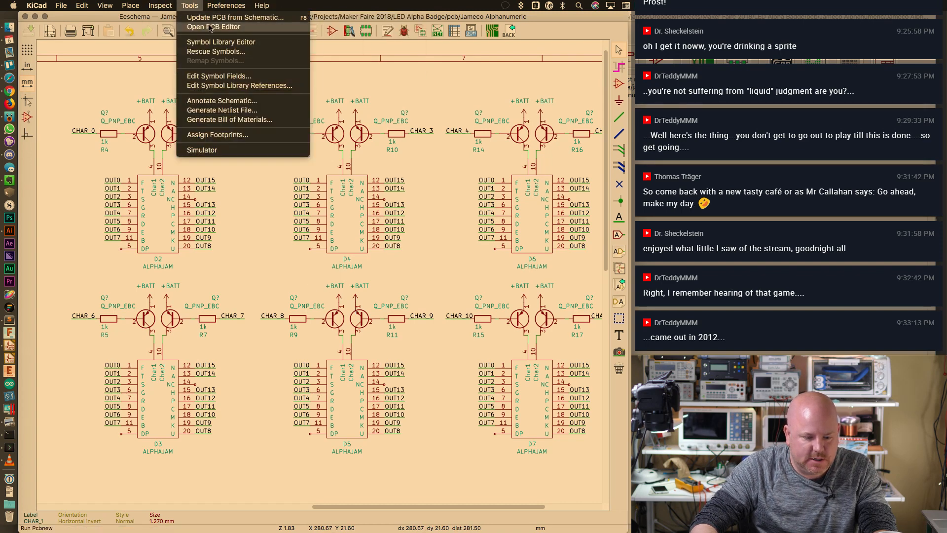
{"action": "left_click", "coordinate": [414, 39]}
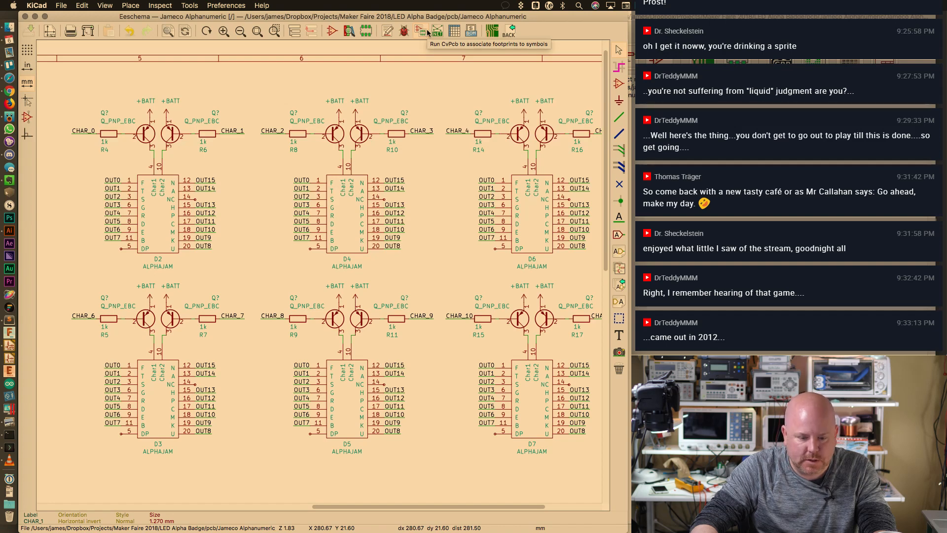
{"action": "left_click", "coordinate": [388, 31]}
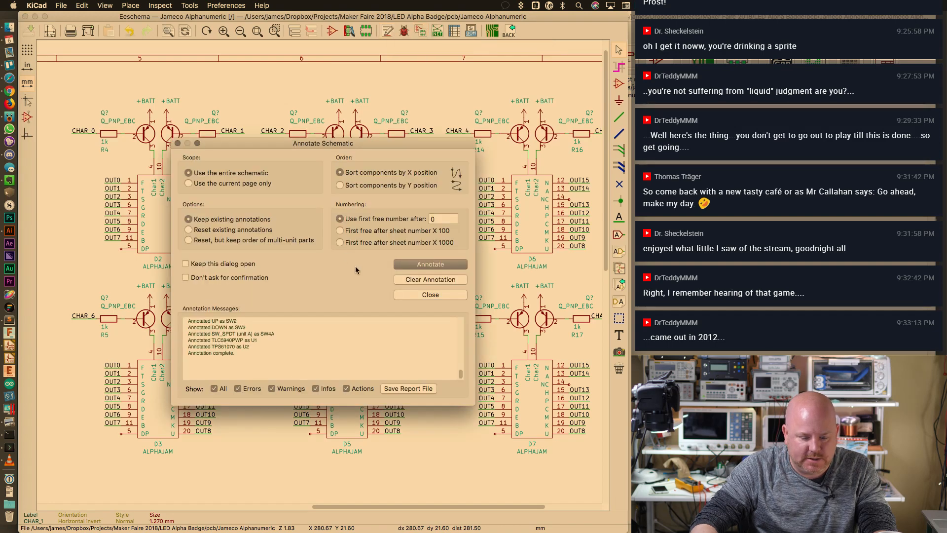
{"action": "left_click", "coordinate": [431, 264]}
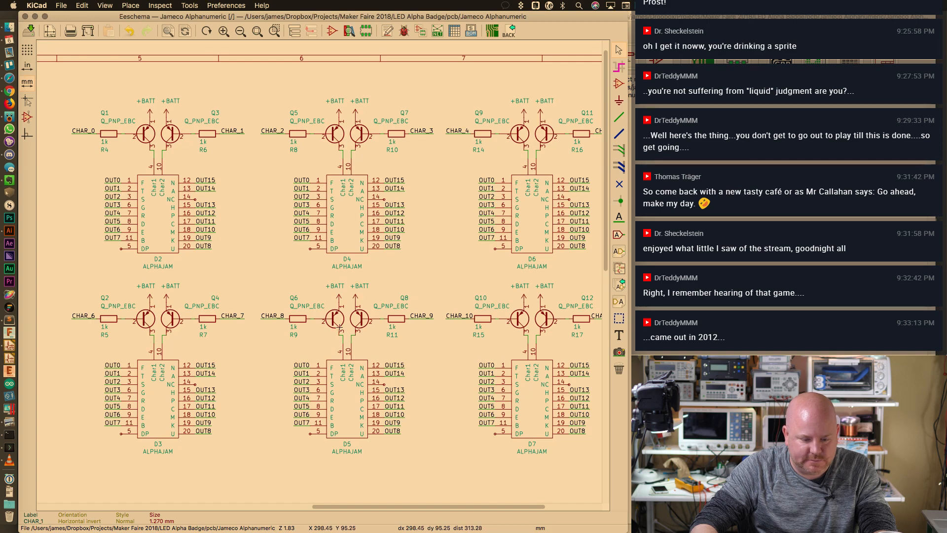
{"action": "scroll", "coordinate": [332, 315], "scroll_direction": "down", "scroll_amount": 2}
{"action": "scroll", "coordinate": [332, 314], "scroll_direction": "up", "scroll_amount": 2}
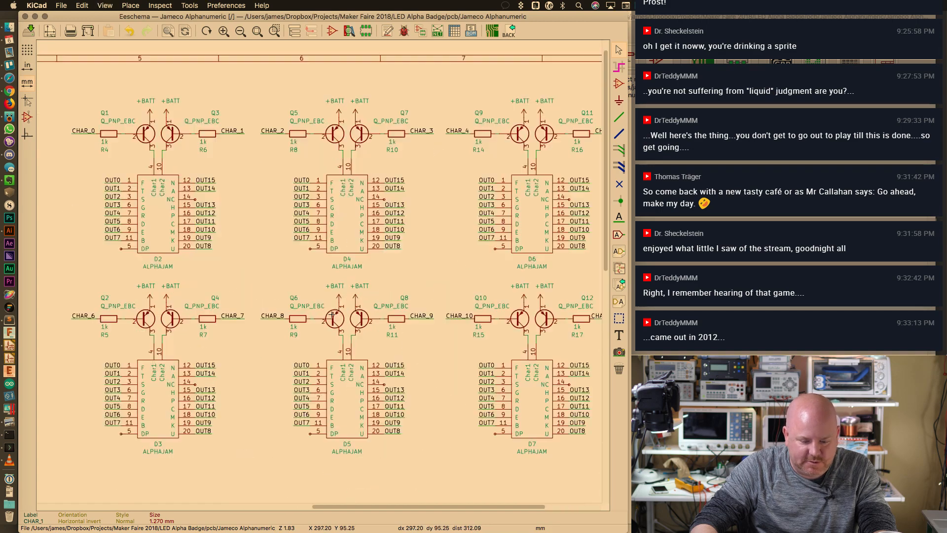
{"action": "key", "text": "super+s"}
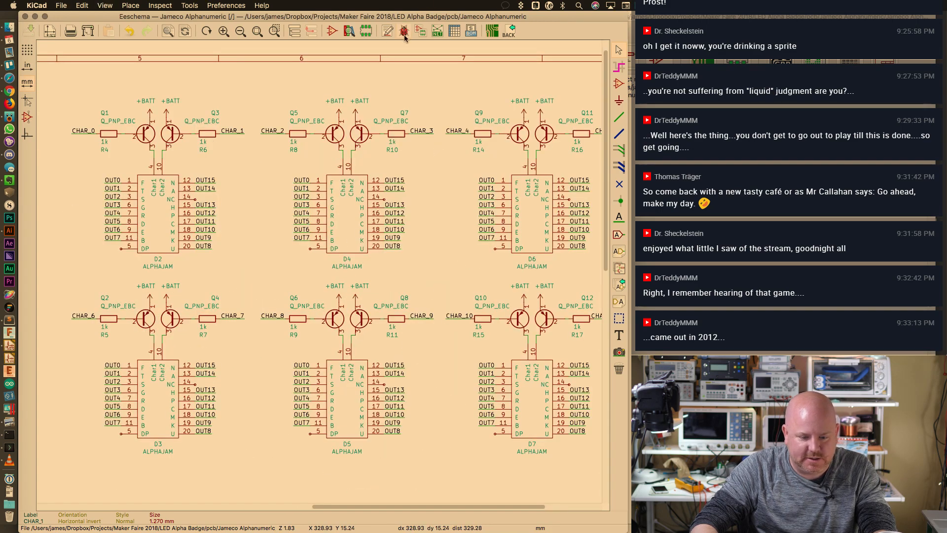
In CvPcb, assign the Package_TO_SOT_SMD:SOT-23 footprint to each Q transistor starting from Q1
{"action": "left_click", "coordinate": [420, 31]}
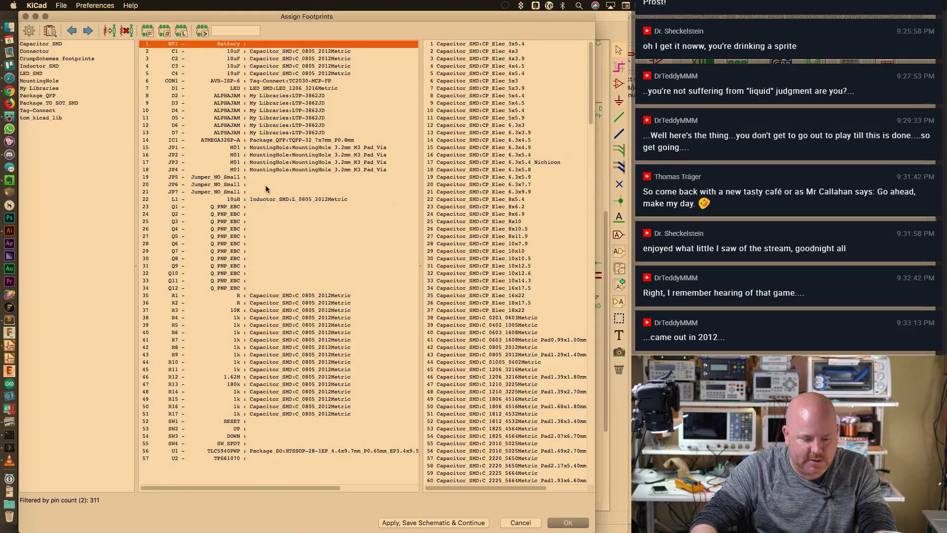
{"action": "left_click", "coordinate": [275, 206]}
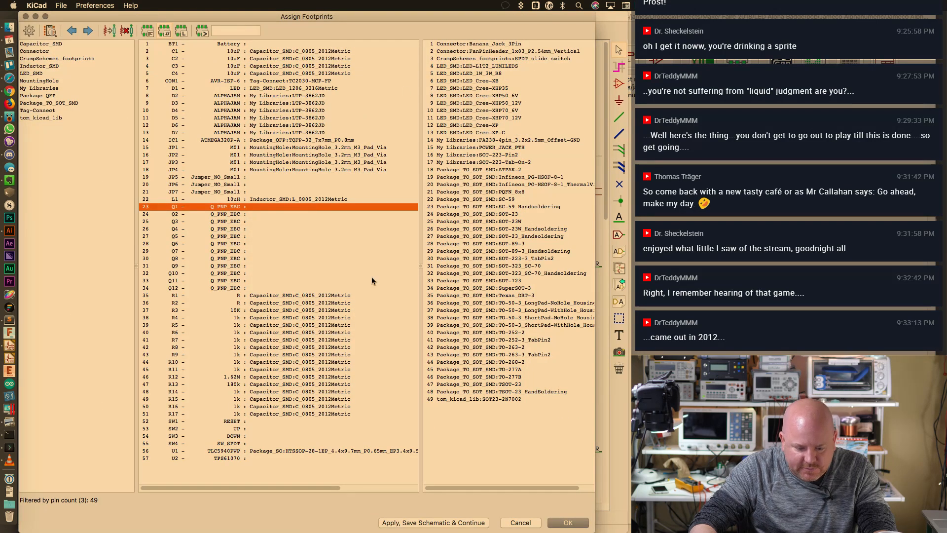
{"action": "left_click", "coordinate": [515, 216]}
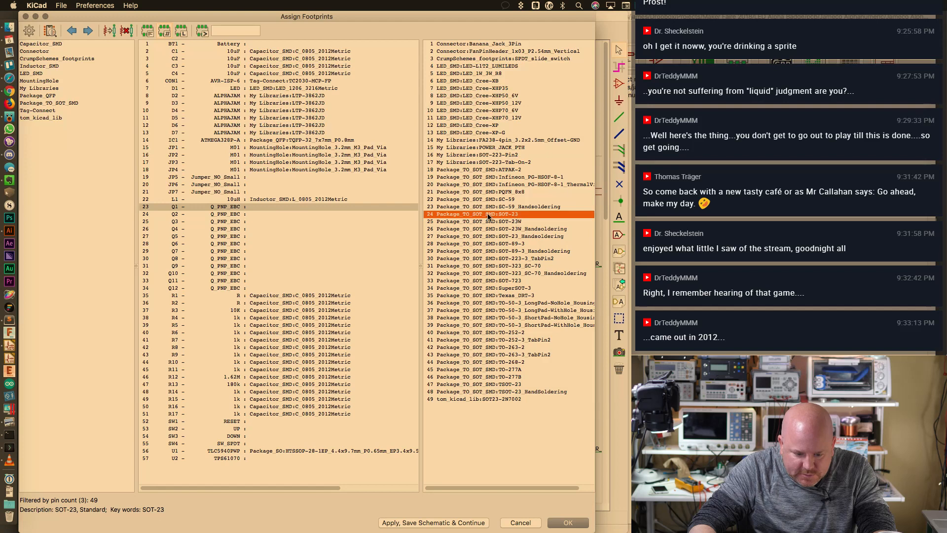
{"action": "double_click", "coordinate": [489, 214]}
{"action": "double_click", "coordinate": [488, 214]}
{"action": "double_click", "coordinate": [488, 214]}
{"action": "double_click", "coordinate": [488, 214]}
{"action": "double_click", "coordinate": [488, 214]}
{"action": "double_click", "coordinate": [489, 214]}
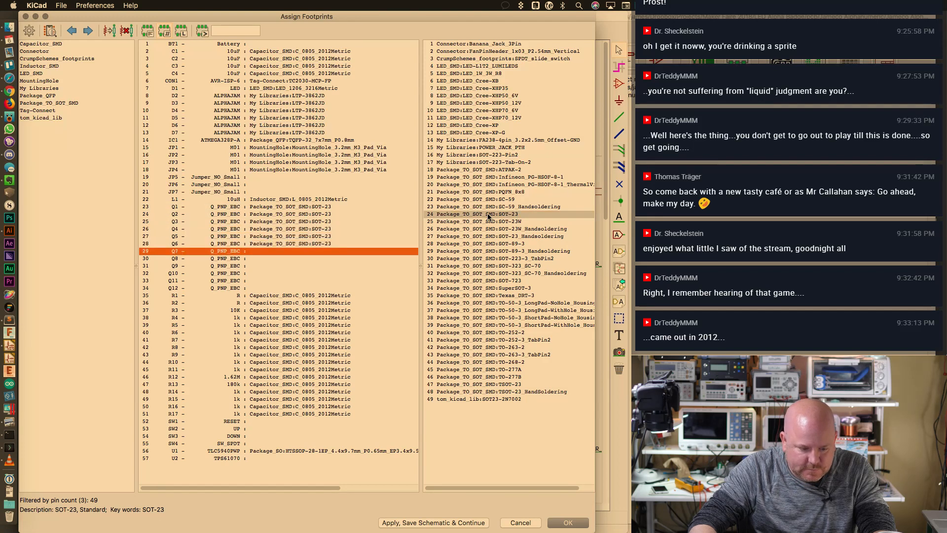
{"action": "double_click", "coordinate": [488, 214]}
{"action": "double_click", "coordinate": [489, 214]}
{"action": "double_click", "coordinate": [489, 214]}
{"action": "double_click", "coordinate": [489, 214]}
{"action": "double_click", "coordinate": [488, 214]}
{"action": "double_click", "coordinate": [489, 214]}
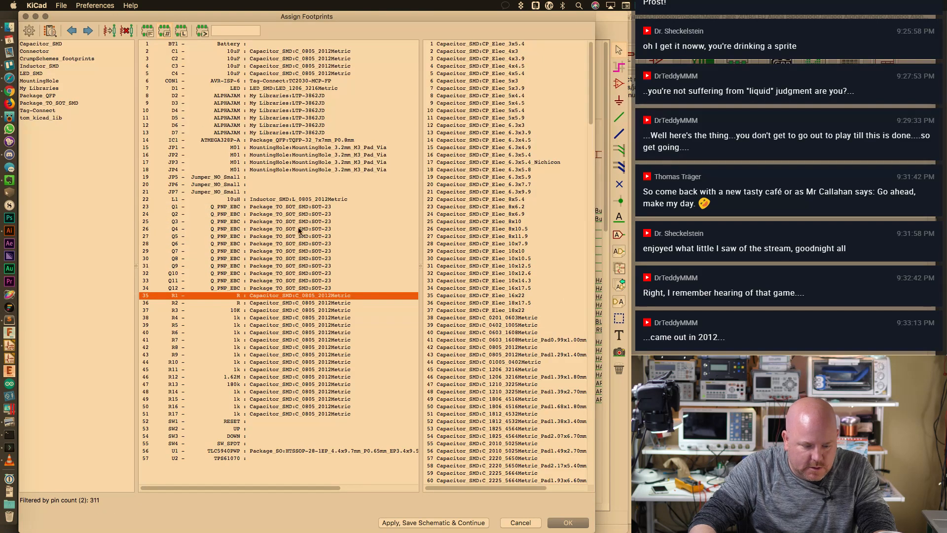
Look in My Libraries for SW1 RESET's footprint, selecting the two-pad TL3305 pushbutton, and close the window
{"action": "left_click", "coordinate": [256, 423]}
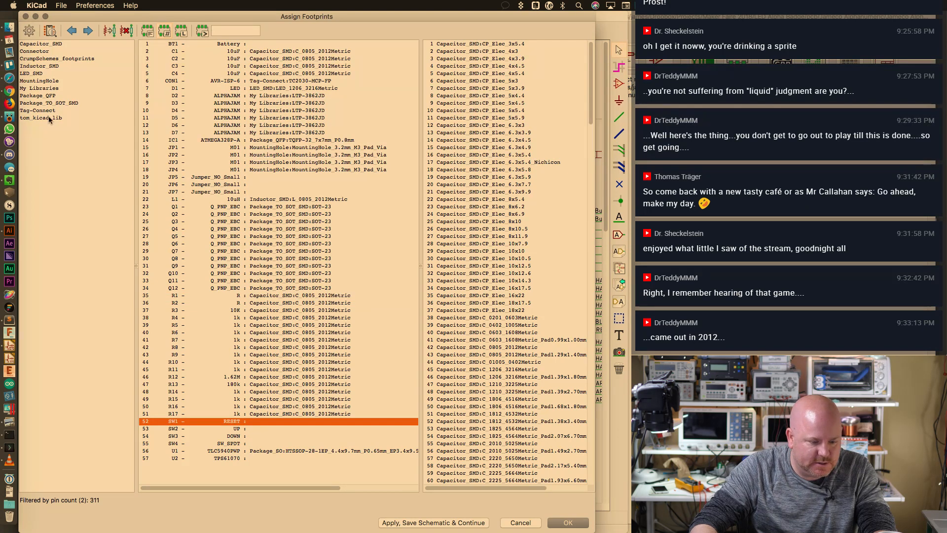
{"action": "left_click", "coordinate": [49, 150]}
{"action": "left_click", "coordinate": [50, 89]}
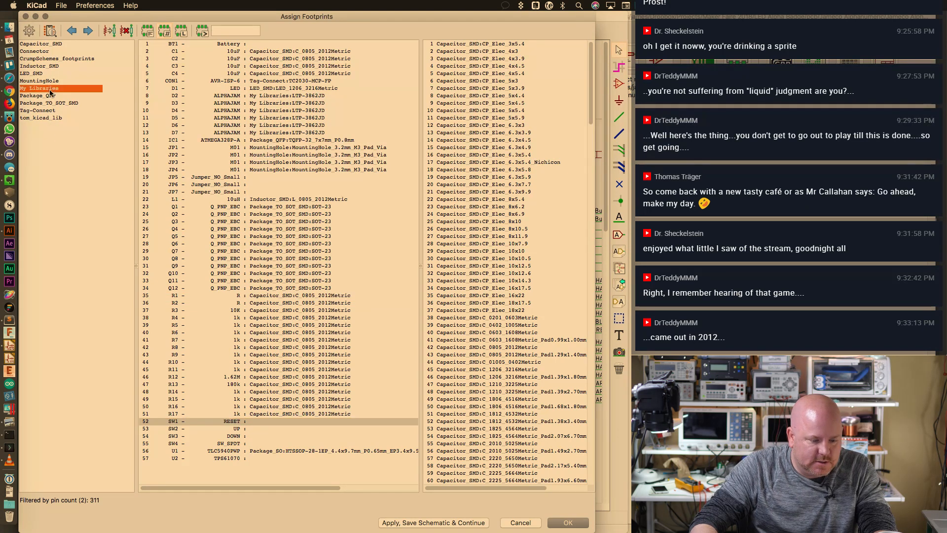
{"action": "left_click", "coordinate": [269, 421]}
{"action": "left_click_drag", "start_coordinate": [592, 115], "coordinate": [570, 485]}
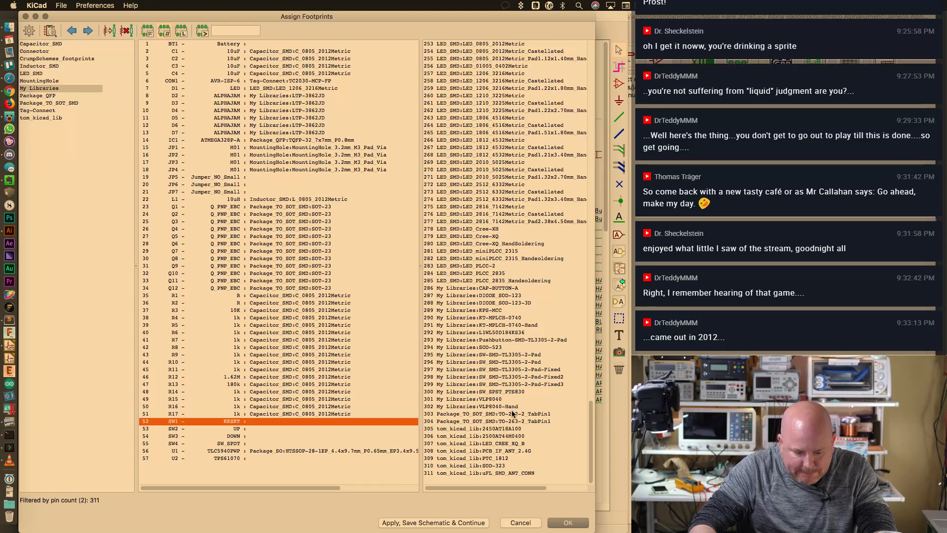
{"action": "left_click", "coordinate": [526, 340]}
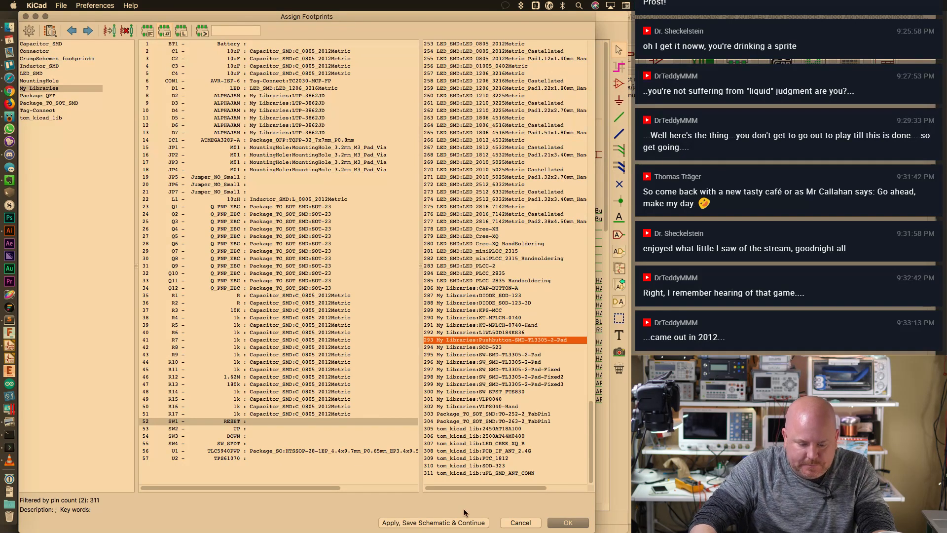
{"action": "left_click", "coordinate": [568, 522]}
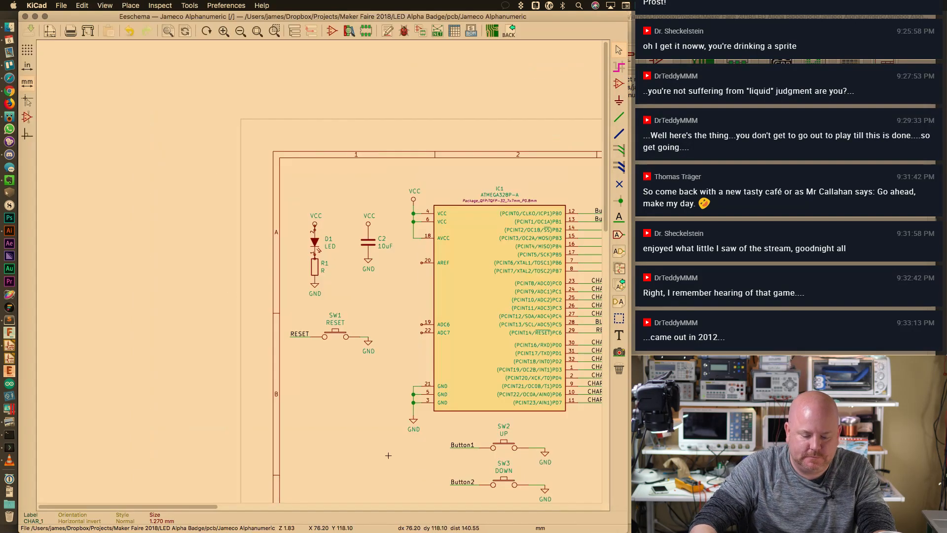
From SW1's properties, browse My Libraries and preview the Pushbutton-SMD-TL3305 footprint variants
{"action": "double_click", "coordinate": [344, 337]}
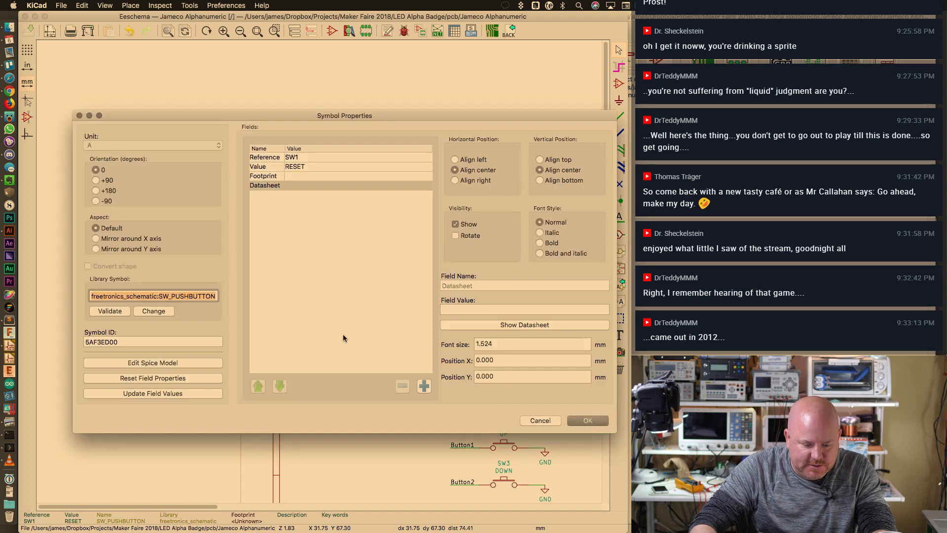
{"action": "left_click", "coordinate": [287, 177]}
{"action": "left_click", "coordinate": [502, 325]}
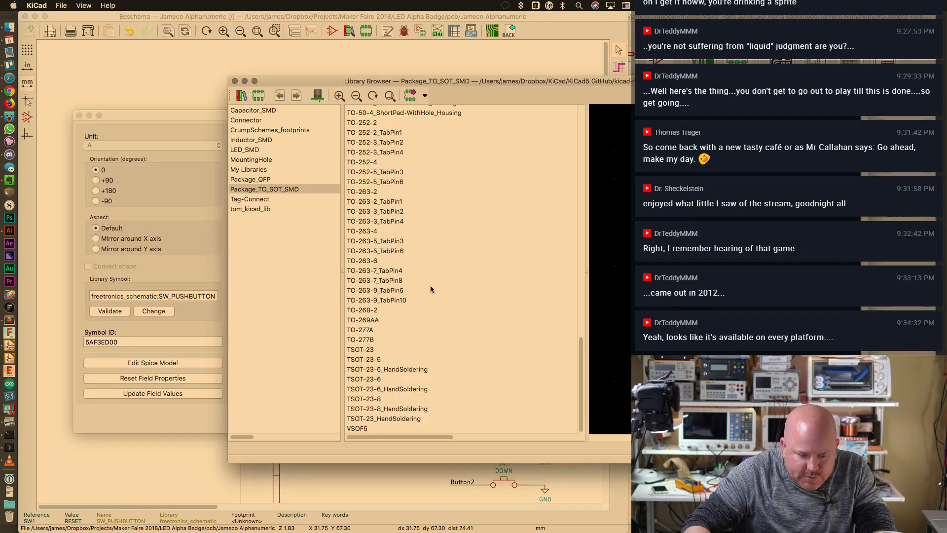
{"action": "left_click", "coordinate": [254, 170]}
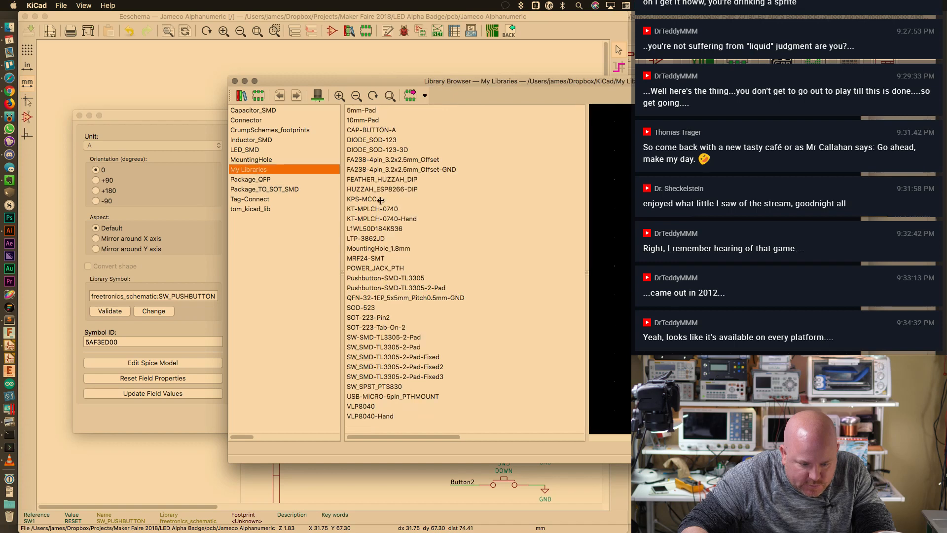
{"action": "left_click", "coordinate": [390, 288]}
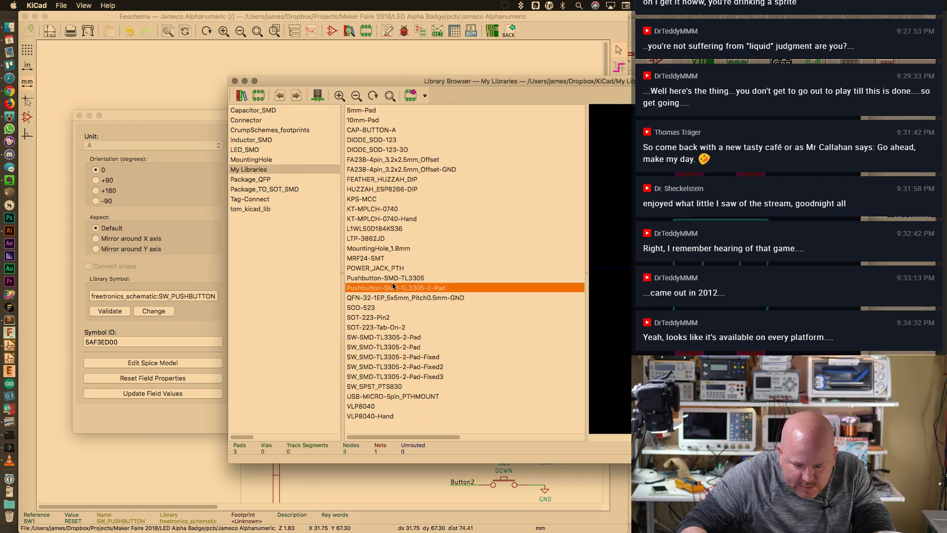
{"action": "left_click", "coordinate": [393, 279]}
{"action": "left_click", "coordinate": [393, 288]}
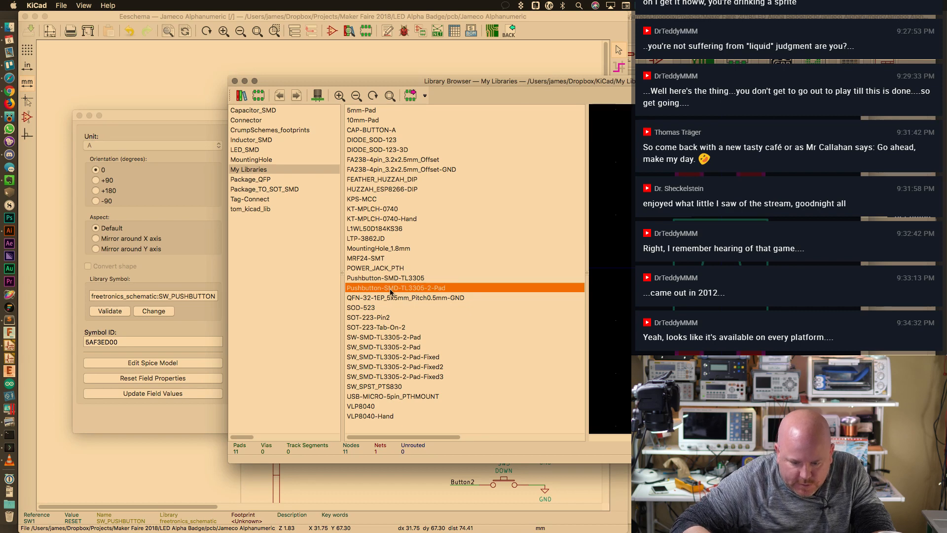
{"action": "left_click", "coordinate": [394, 282]}
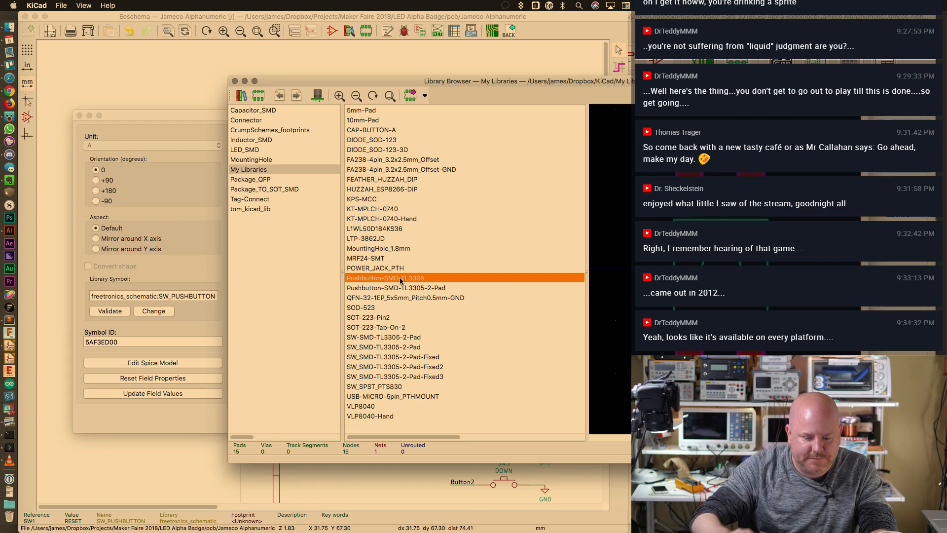
Compare the SW_SPST_PTS830 and SW_SMD-TL3305-2-Pad Fixed2/Fixed3 footprint previews
{"action": "left_click", "coordinate": [397, 387]}
{"action": "left_click", "coordinate": [401, 378]}
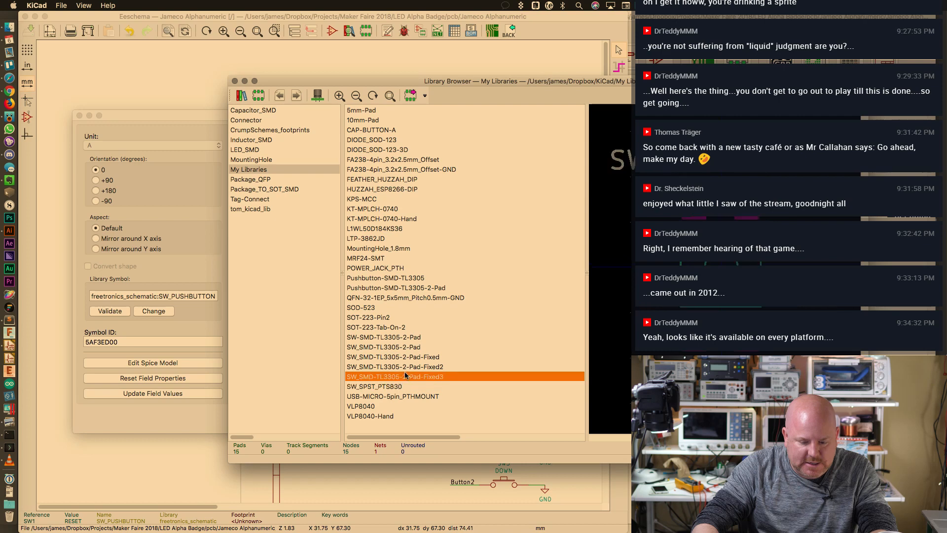
{"action": "key", "text": "Down"}
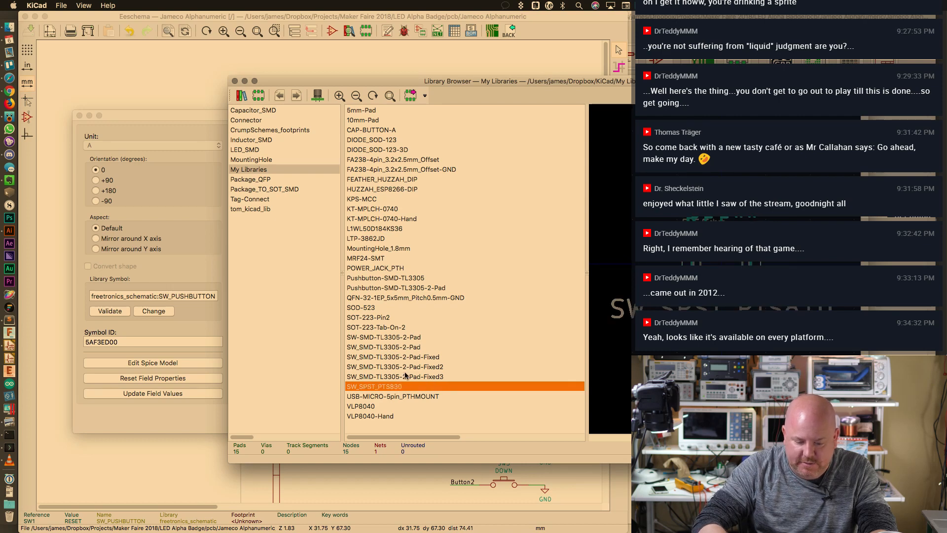
{"action": "key", "text": "Up"}
{"action": "key", "text": "Up"}
{"action": "key", "text": "Up"}
{"action": "key", "text": "Up"}
{"action": "key", "text": "Up"}
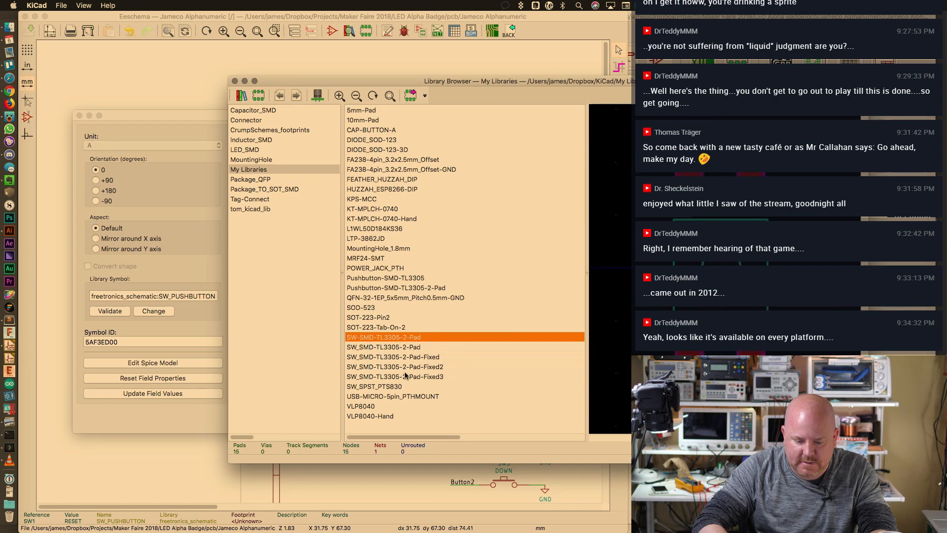
{"action": "key", "text": "Down"}
{"action": "key", "text": "Down"}
{"action": "key", "text": "Down"}
{"action": "key", "text": "Down"}
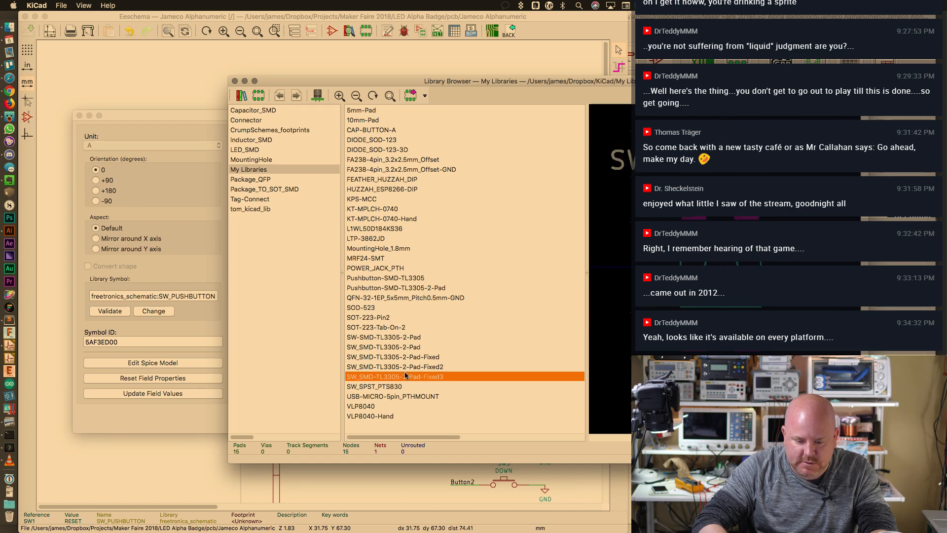
{"action": "key", "text": "Down"}
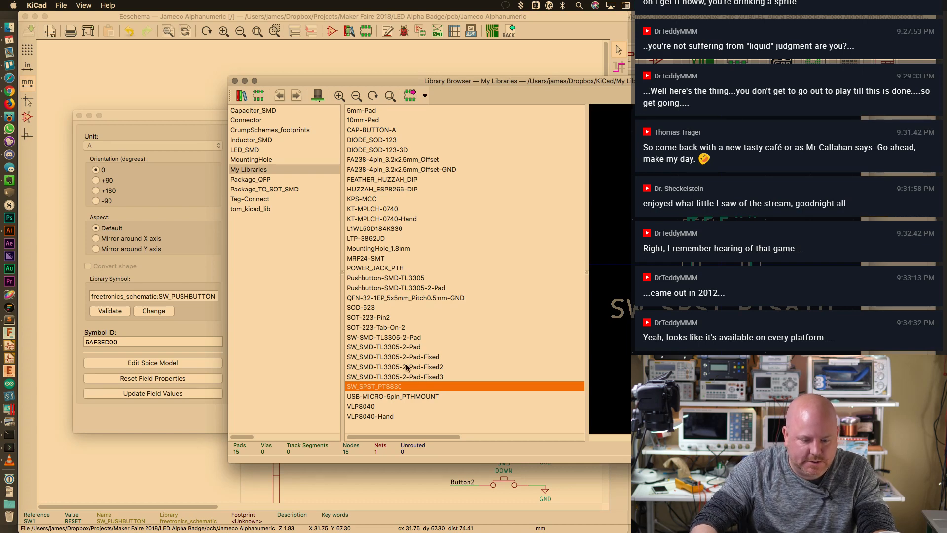
Close the footprint browser without choosing one and cancel SW1's properties
{"action": "left_click", "coordinate": [261, 280]}
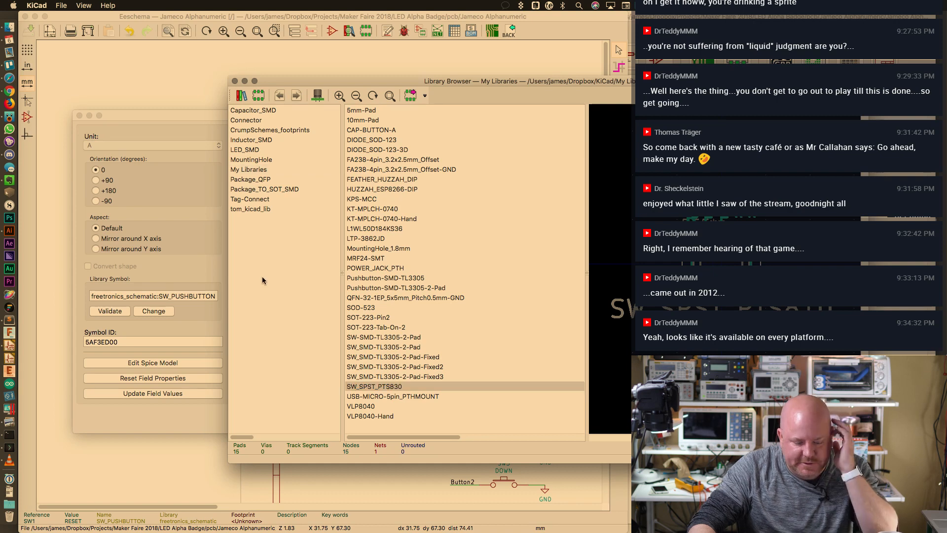
{"action": "left_click", "coordinate": [86, 3]}
{"action": "left_click", "coordinate": [86, 3]}
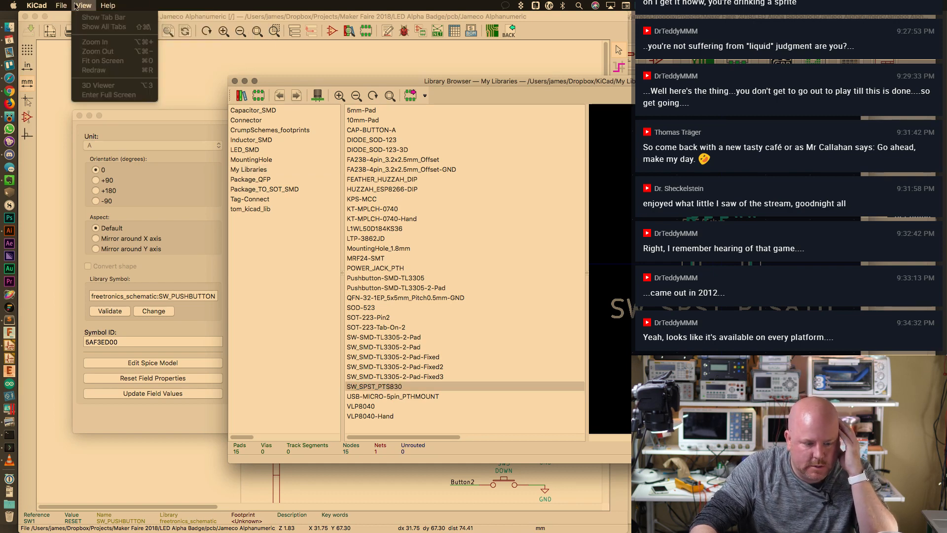
{"action": "left_click", "coordinate": [86, 3]}
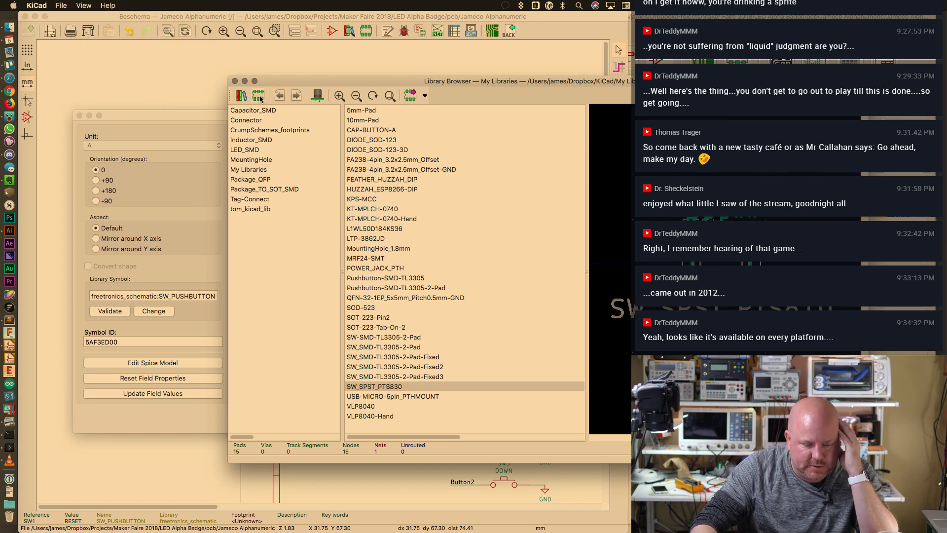
{"action": "left_click", "coordinate": [235, 81]}
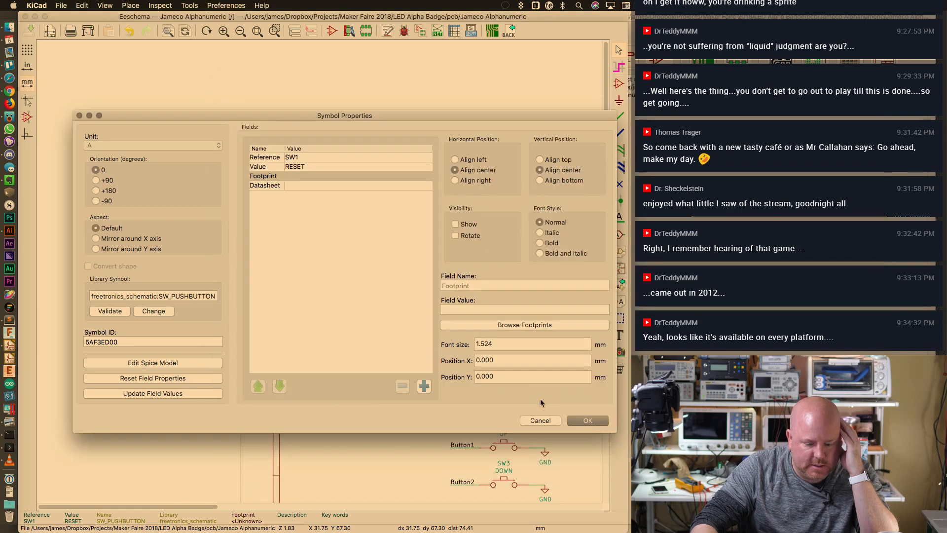
{"action": "key", "text": "Escape"}
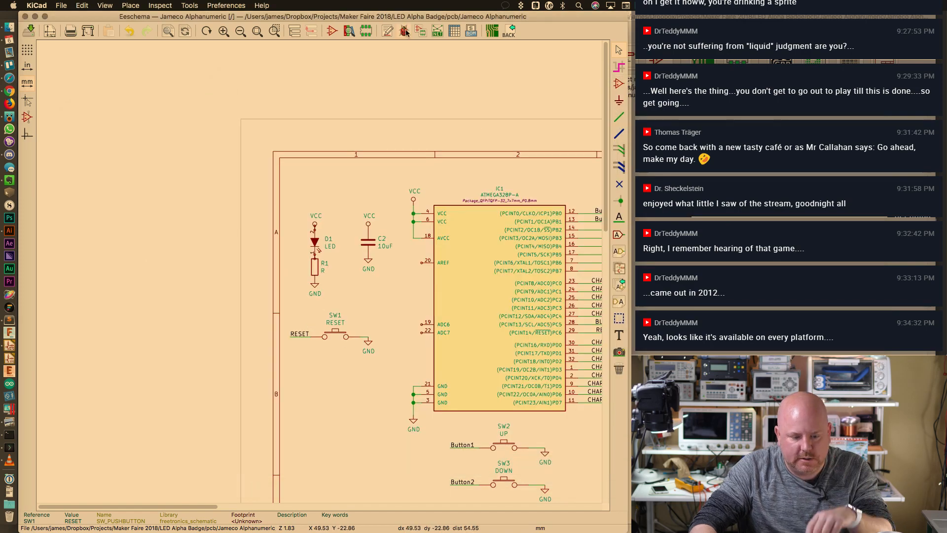
In CvPcb, start the Append with Wizard for the Global footprint library table, adding from disk
{"action": "left_click", "coordinate": [421, 31]}
{"action": "left_click", "coordinate": [95, 5]}
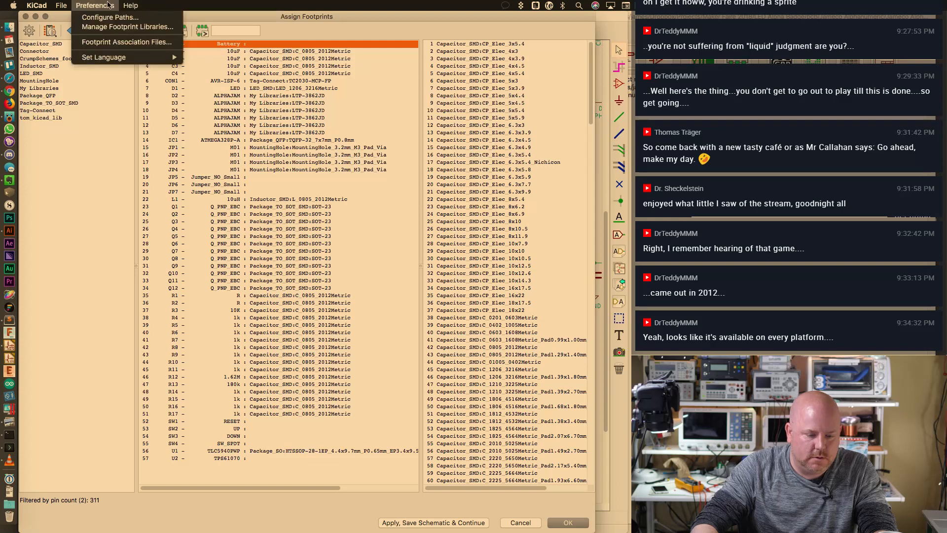
{"action": "left_click", "coordinate": [107, 27]}
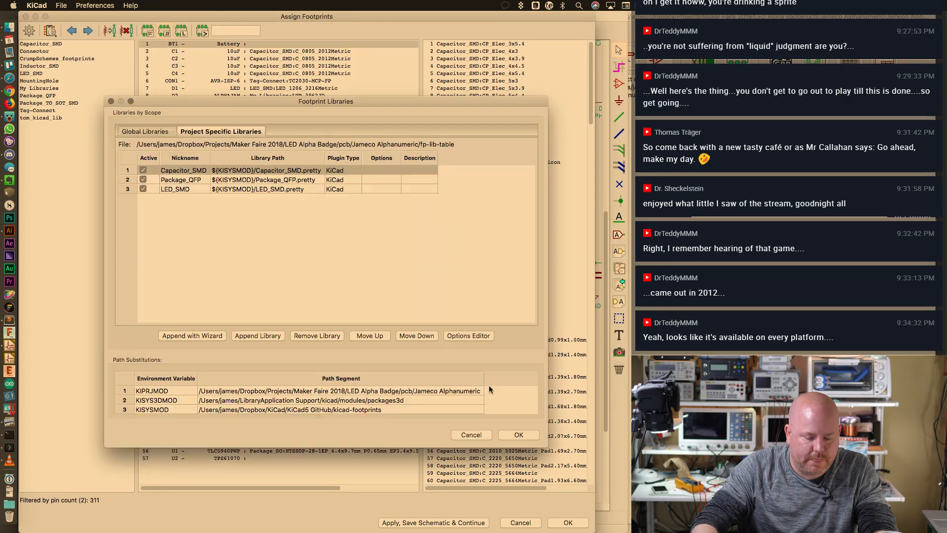
{"action": "left_click", "coordinate": [155, 130]}
{"action": "left_click", "coordinate": [195, 337]}
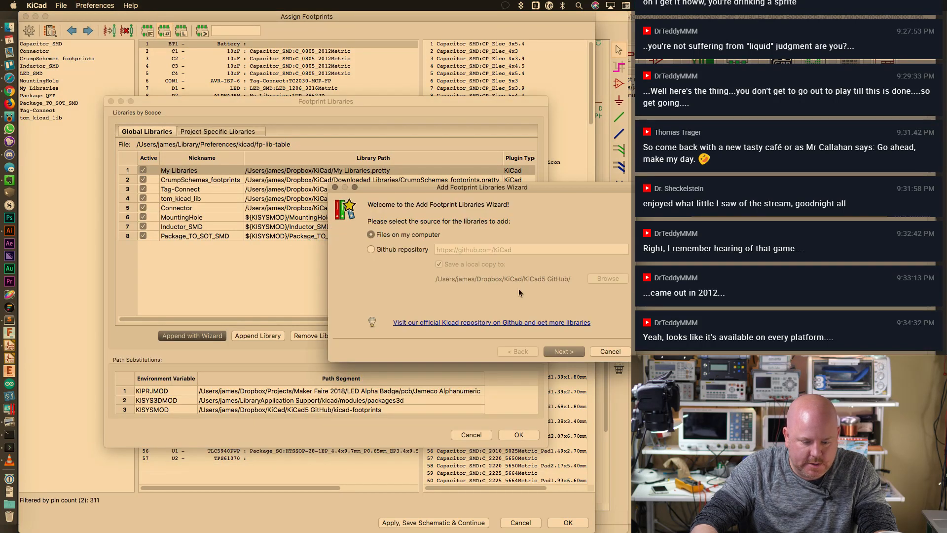
{"action": "left_click", "coordinate": [565, 351]}
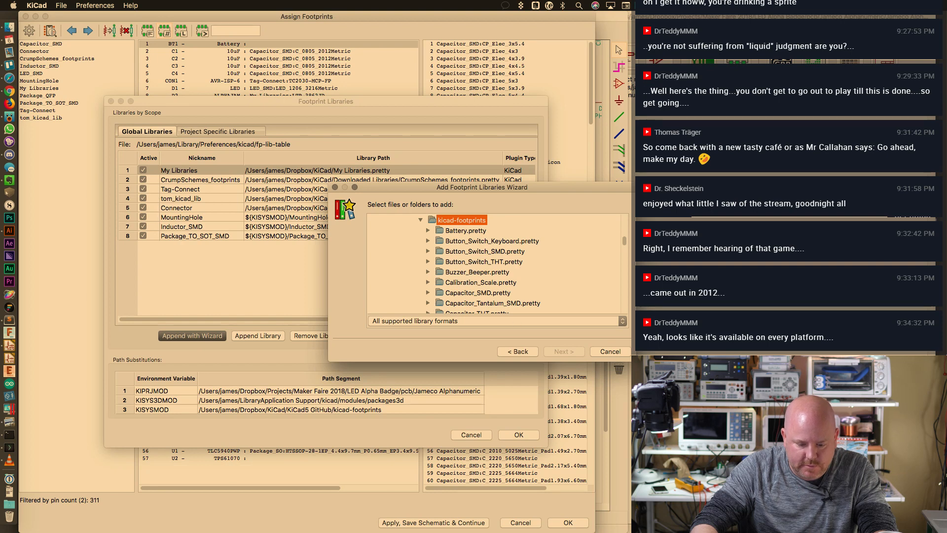
Locate and select the freetronics_footprints.pretty folder inside the KiCad folder
{"action": "left_click_drag", "start_coordinate": [636, 361], "coordinate": [719, 483]}
{"action": "left_click_drag", "start_coordinate": [540, 184], "coordinate": [485, 96]}
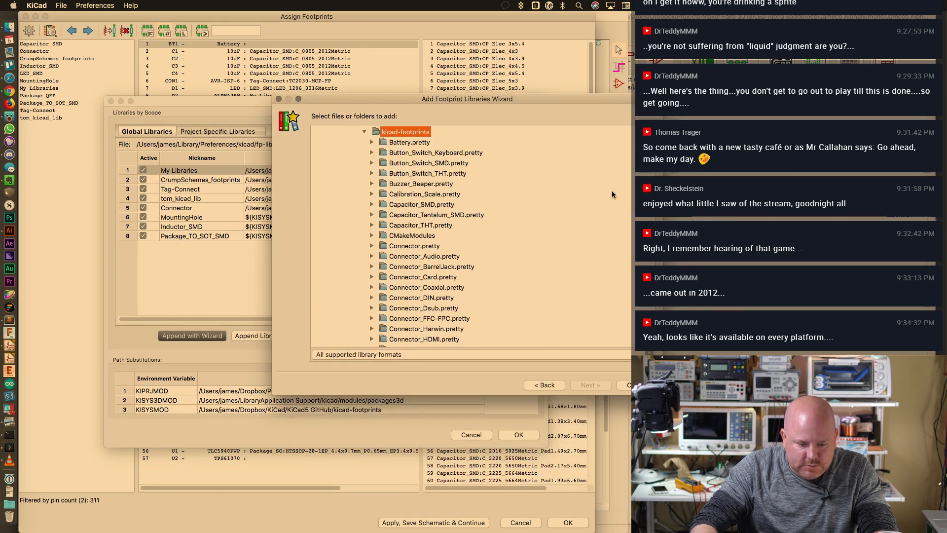
{"action": "scroll", "coordinate": [386, 271], "scroll_direction": "up", "scroll_amount": 5}
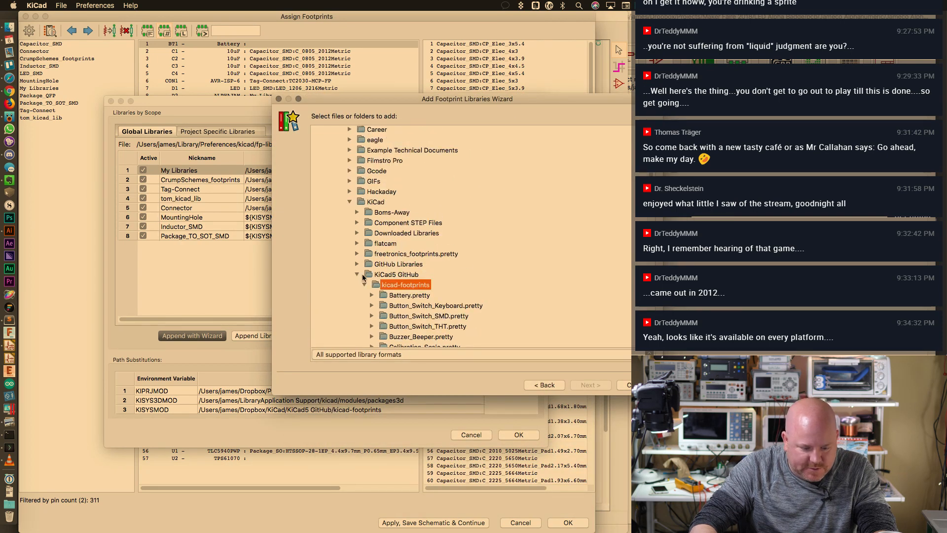
{"action": "left_click", "coordinate": [358, 274]}
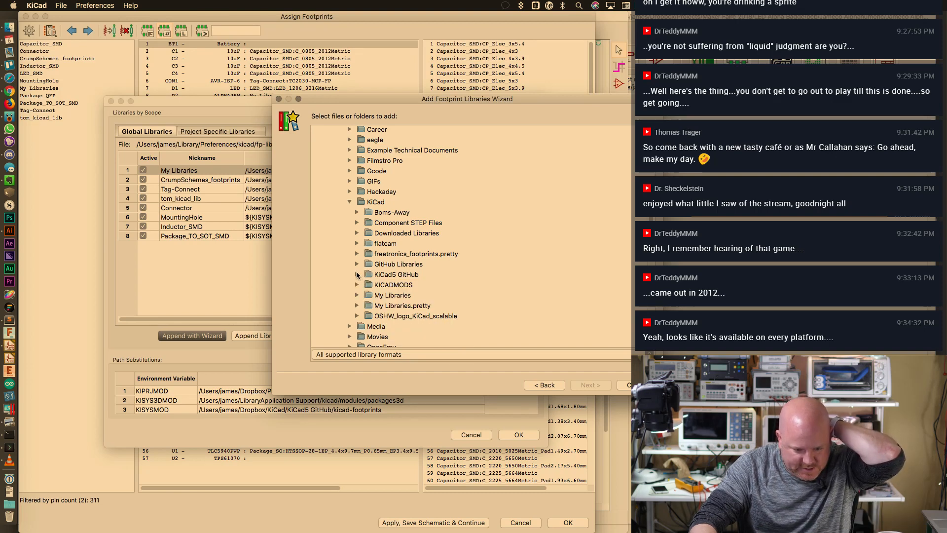
{"action": "left_click", "coordinate": [349, 202]}
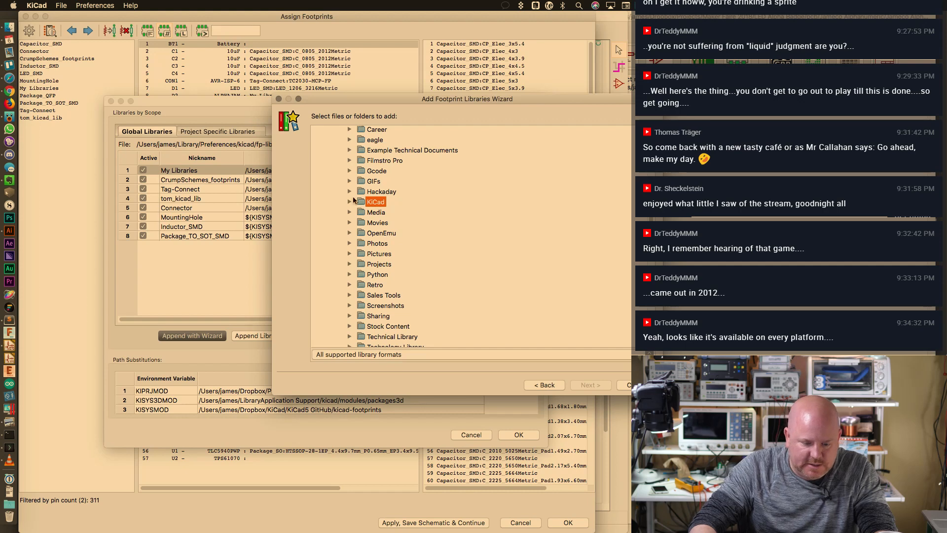
{"action": "scroll", "coordinate": [352, 207], "scroll_direction": "up", "scroll_amount": 3}
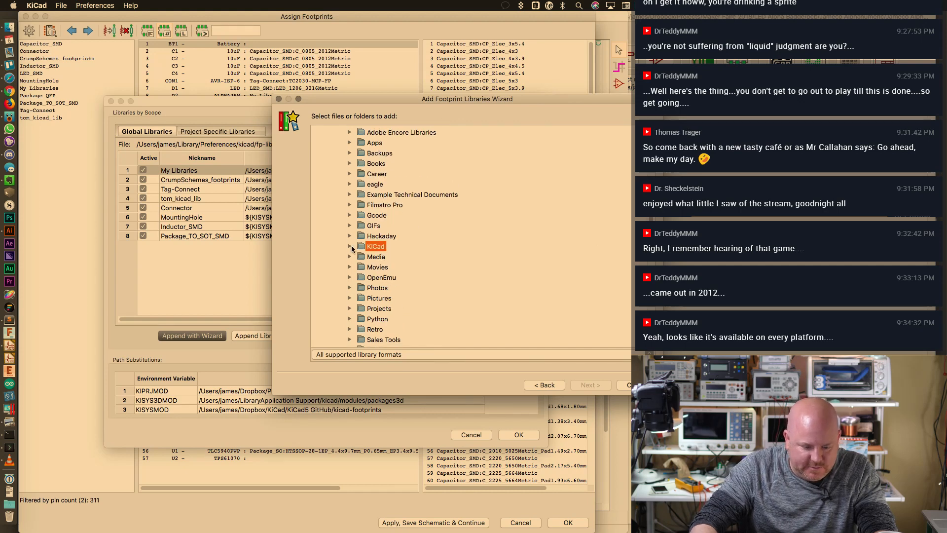
{"action": "left_click", "coordinate": [349, 246]}
{"action": "scroll", "coordinate": [399, 234], "scroll_direction": "down", "scroll_amount": 5}
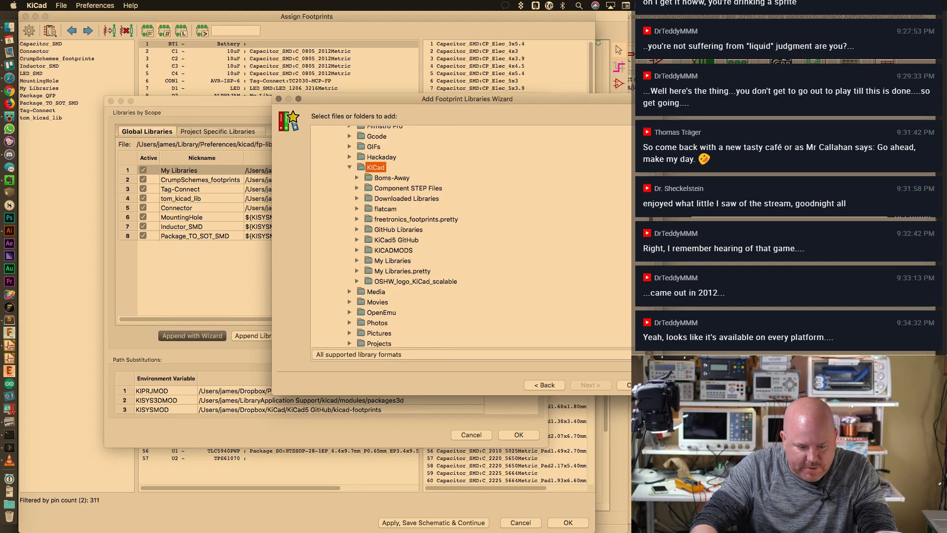
{"action": "left_click", "coordinate": [395, 223]}
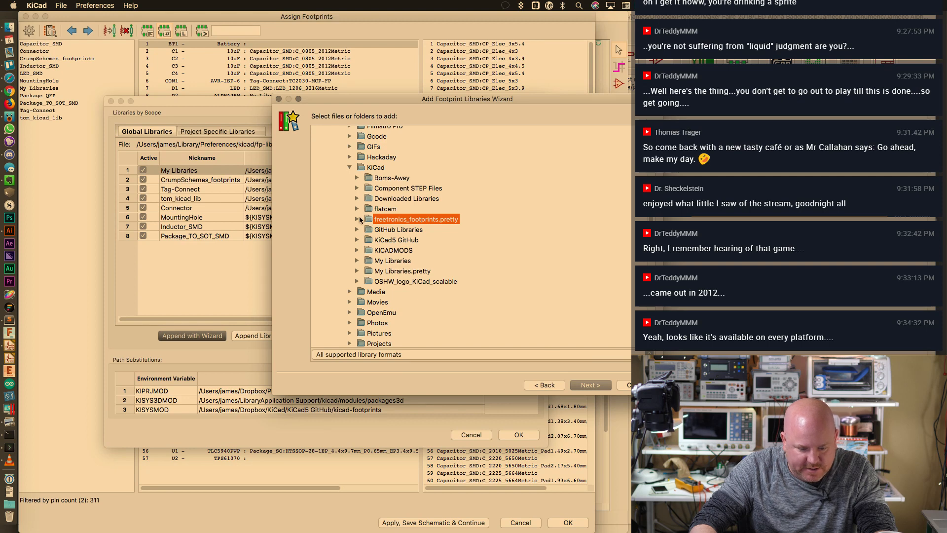
Add freetronics_footprints to the global library configuration and finish the wizard
{"action": "left_click", "coordinate": [588, 389]}
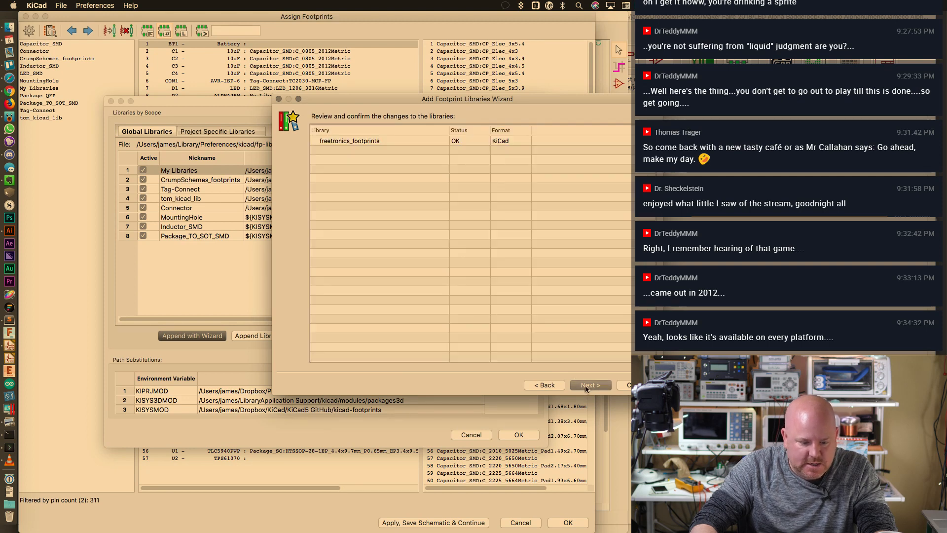
{"action": "left_click", "coordinate": [591, 386]}
{"action": "left_click", "coordinate": [380, 130]}
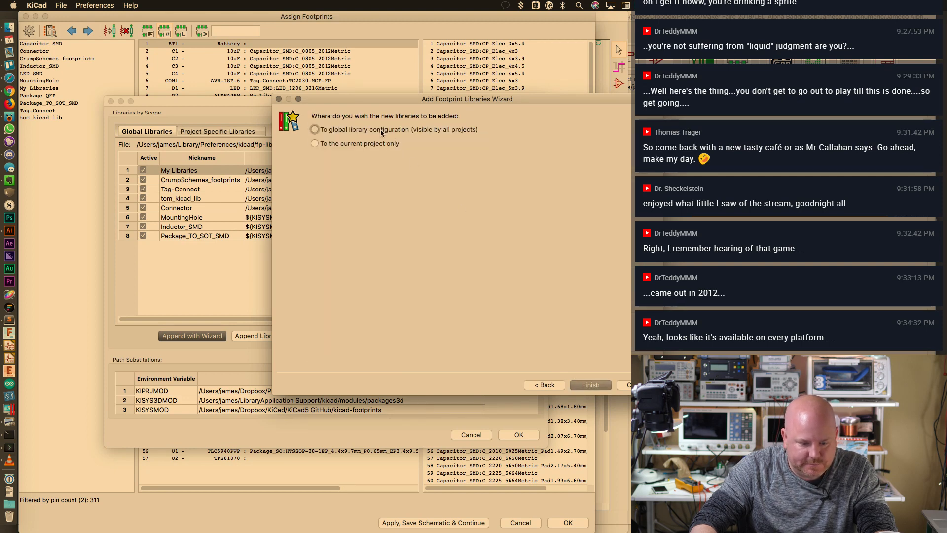
{"action": "left_click", "coordinate": [592, 386]}
Confirm the library table, list the freetronics_footprints footprints, and close CvPcb back to the sheet
{"action": "left_click", "coordinate": [519, 434]}
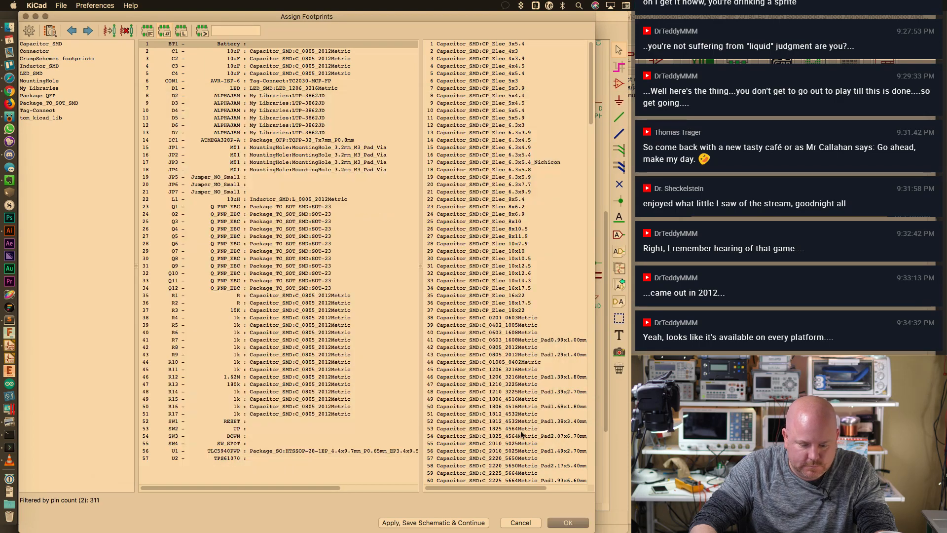
{"action": "left_click", "coordinate": [78, 119]}
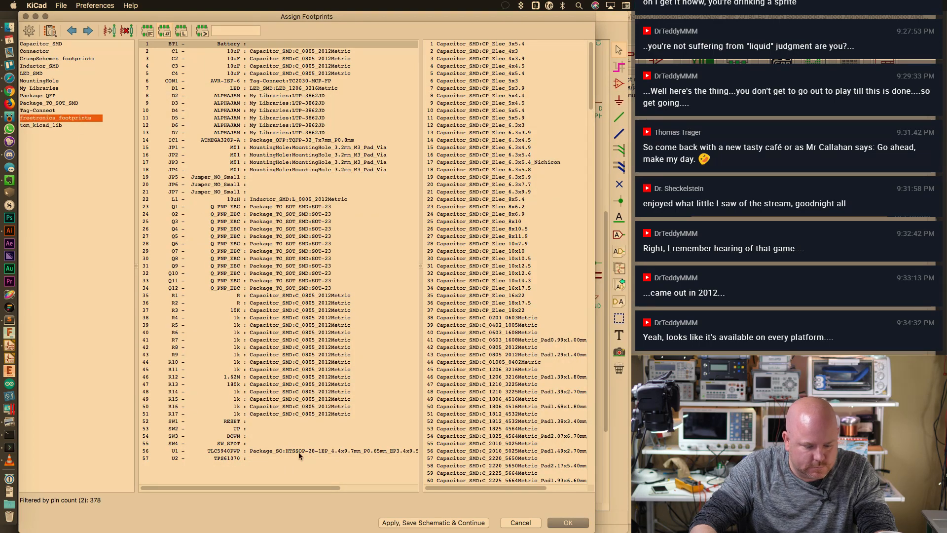
{"action": "left_click", "coordinate": [563, 523]}
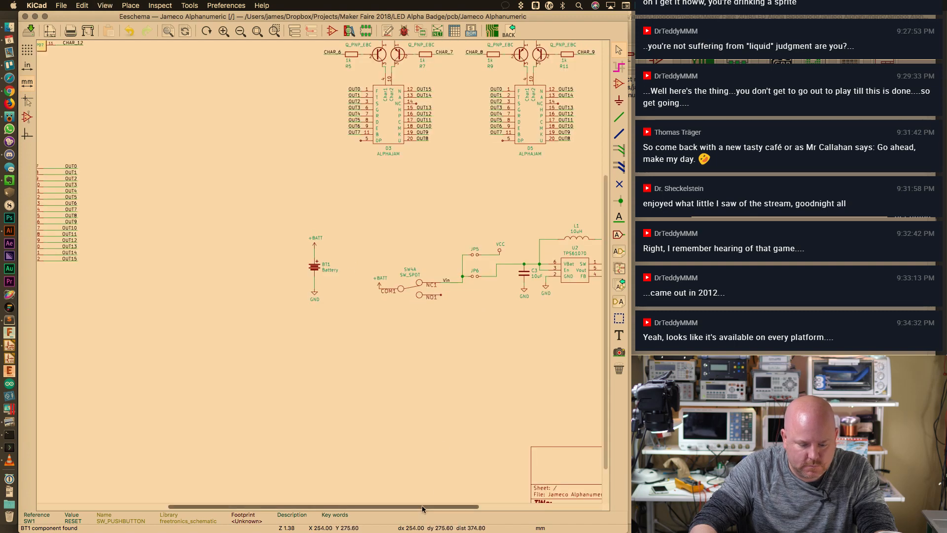
{"action": "scroll", "coordinate": [188, 350], "scroll_direction": "left", "scroll_amount": 5}
{"action": "scroll", "coordinate": [141, 114], "scroll_direction": "up", "scroll_amount": 5}
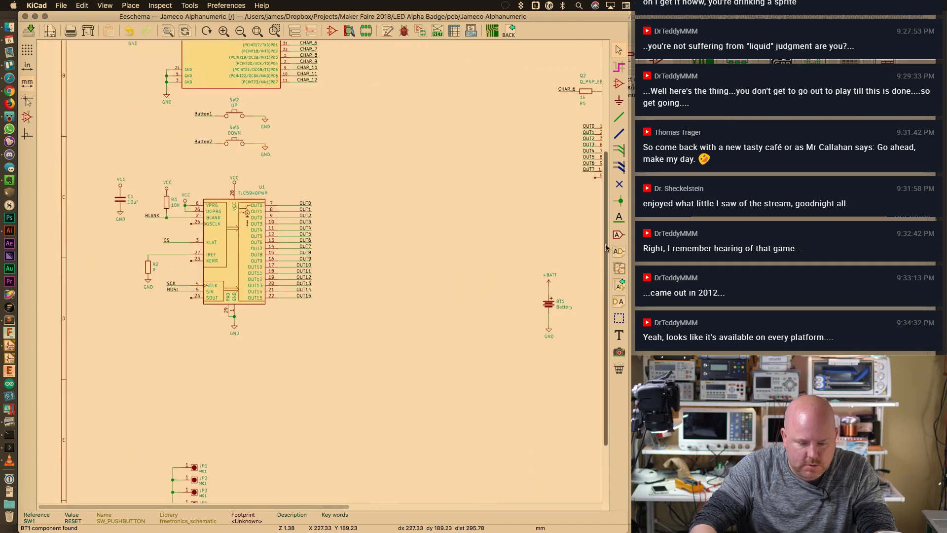
Open SW1's properties and browse the freetronics_footprints library's footprints
{"action": "double_click", "coordinate": [108, 111]}
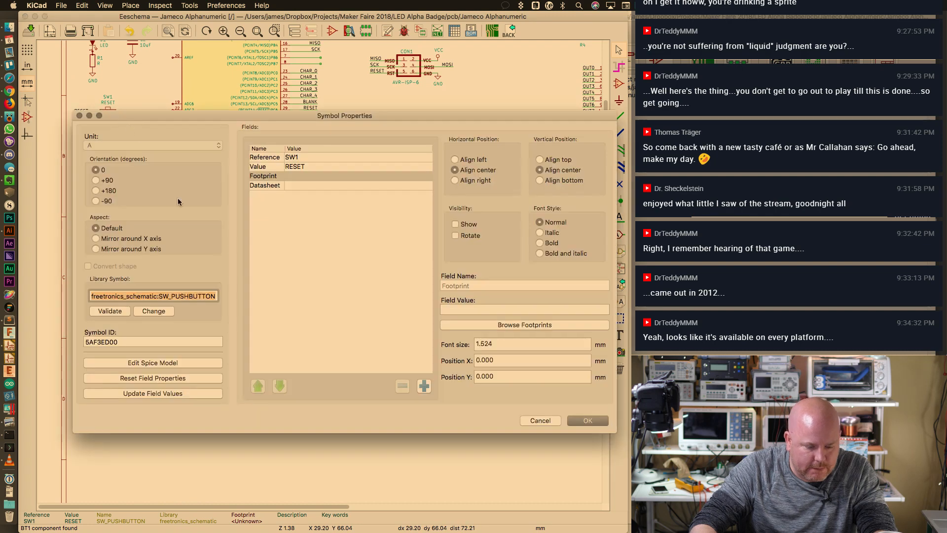
{"action": "left_click", "coordinate": [158, 314]}
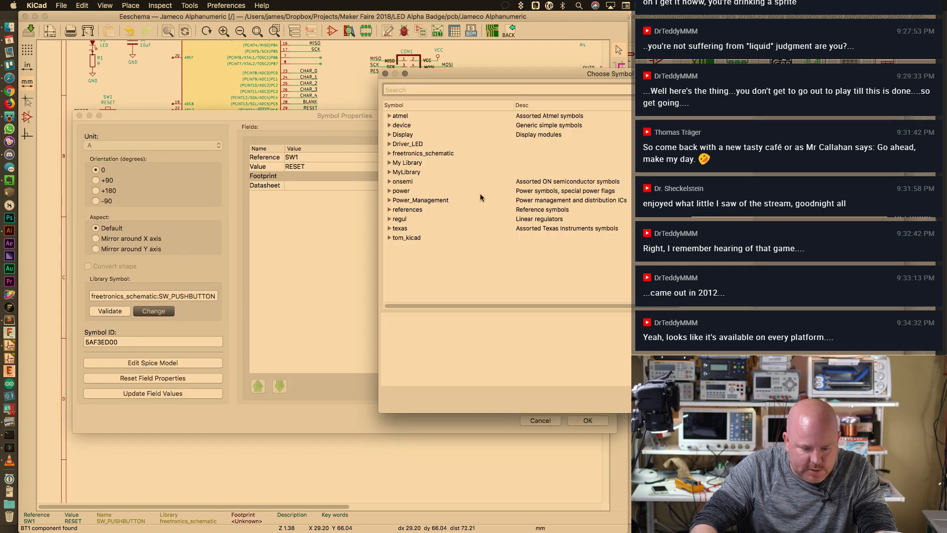
{"action": "key", "text": "Escape"}
{"action": "left_click", "coordinate": [535, 326]}
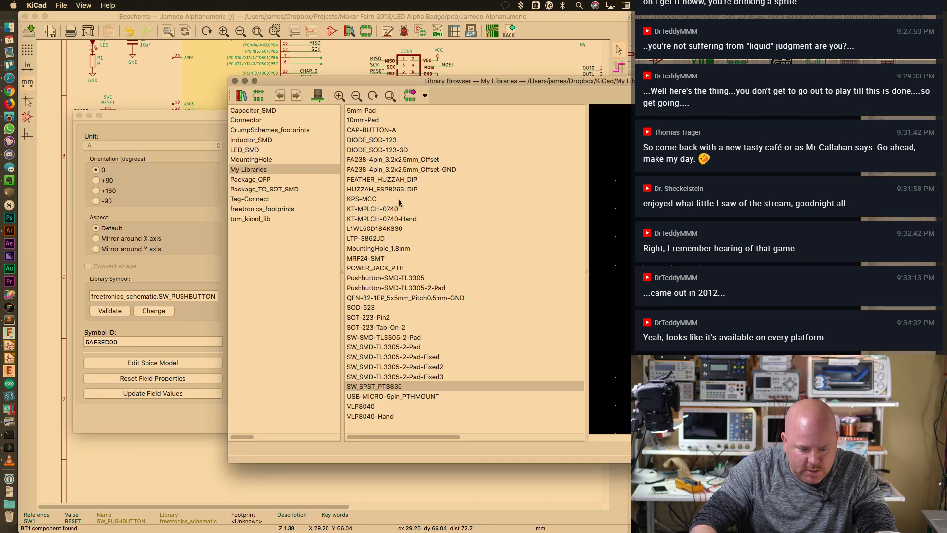
{"action": "left_click", "coordinate": [261, 208]}
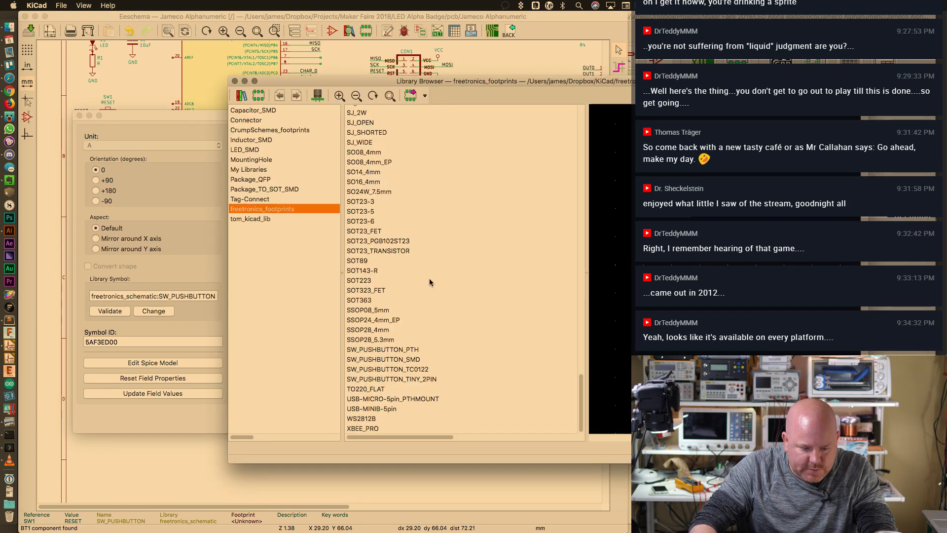
{"action": "left_click_drag", "start_coordinate": [581, 387], "coordinate": [584, 347]}
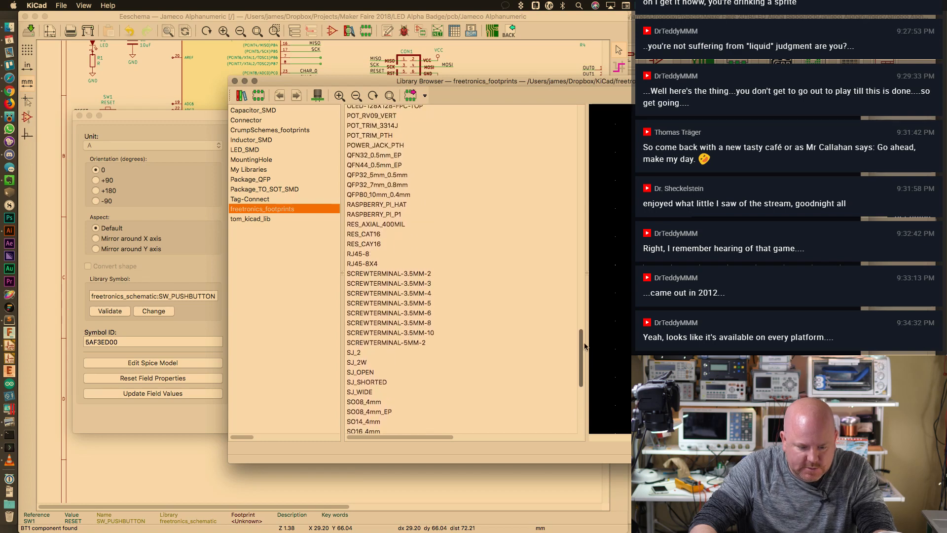
After previewing SJ, SOT23-3 and tiny pushbutton footprints, assign SW_PUSHBUTTON_SMD to SW1
{"action": "left_click", "coordinate": [389, 361]}
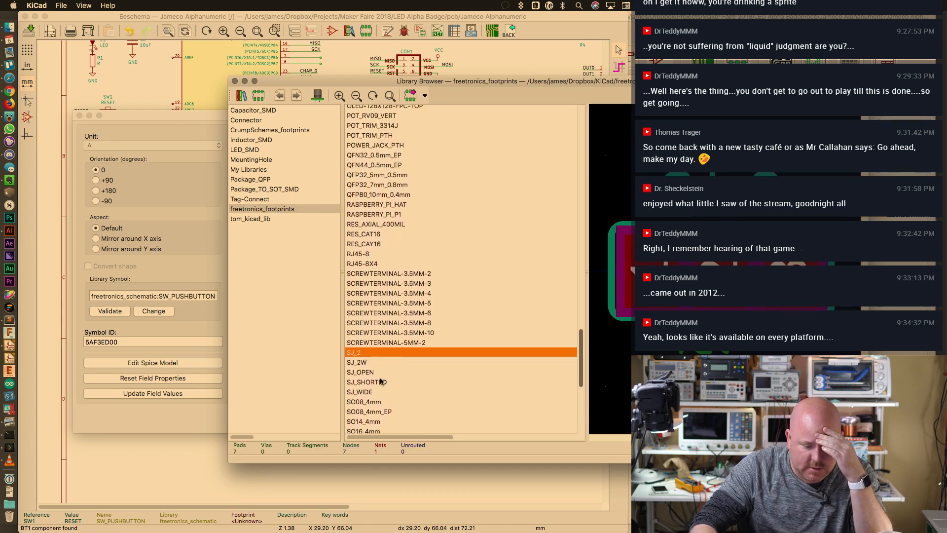
{"action": "key", "text": "Down"}
{"action": "key", "text": "Down"}
{"action": "key", "text": "Down"}
{"action": "left_click_drag", "start_coordinate": [581, 377], "coordinate": [602, 430]}
{"action": "left_click", "coordinate": [400, 202]}
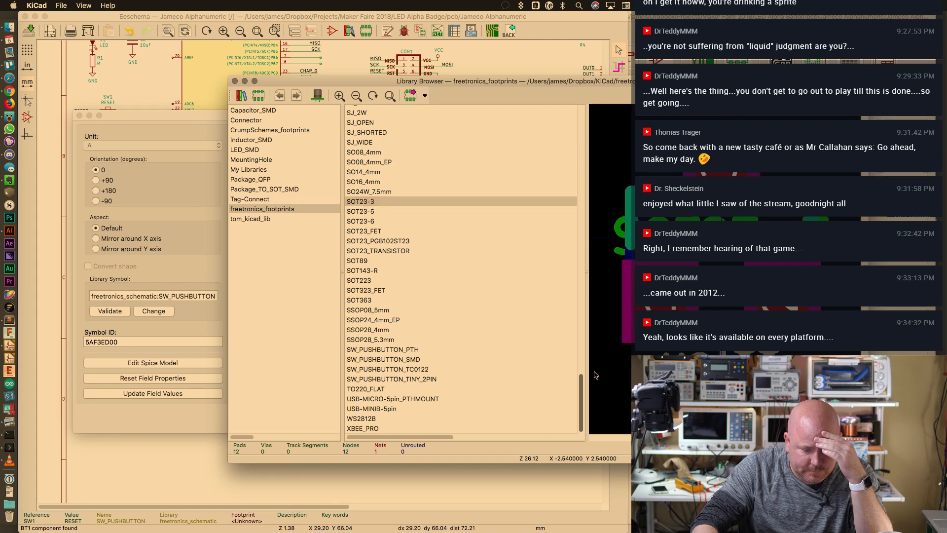
{"action": "left_click", "coordinate": [401, 380]}
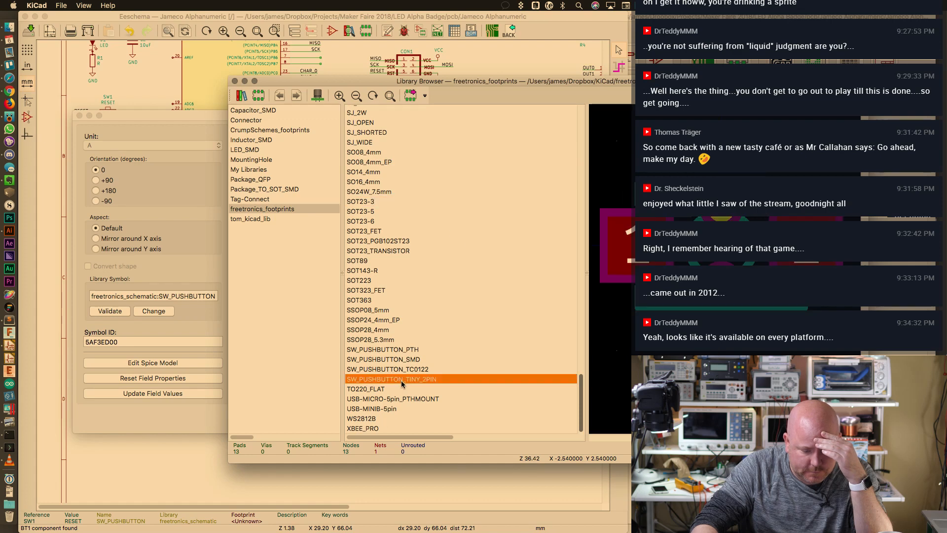
{"action": "left_click", "coordinate": [416, 359]}
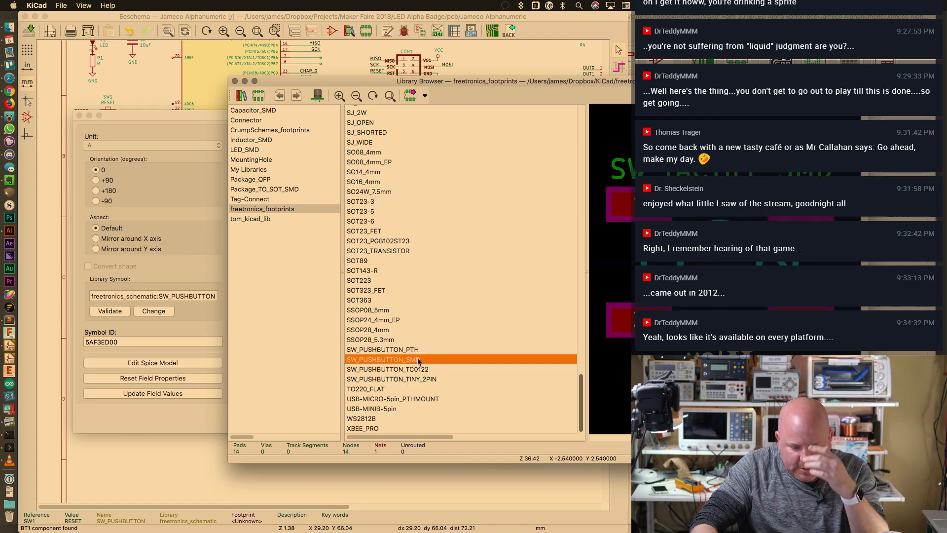
{"action": "double_click", "coordinate": [416, 360]}
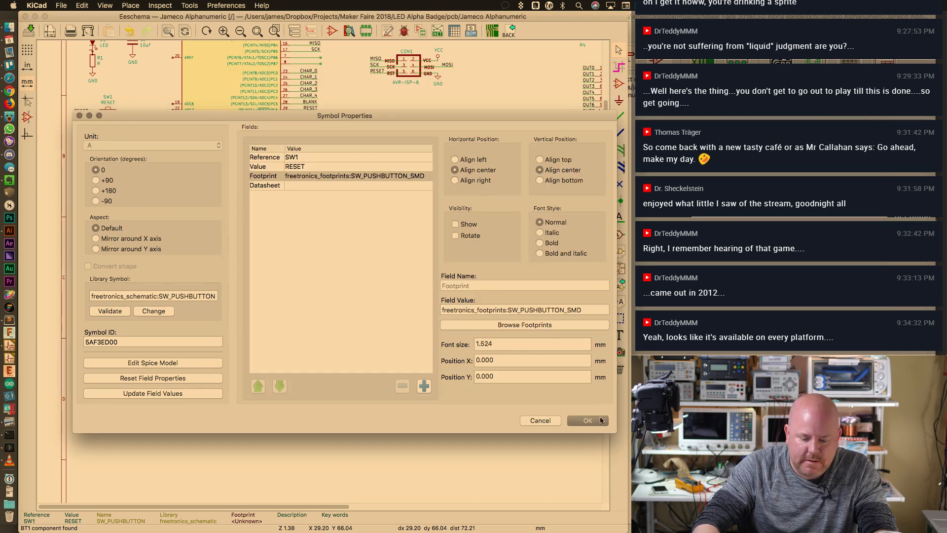
Confirm SW1's footprint and paste SW_PUSHBUTTON_SMD into SW2 UP's footprint field
{"action": "left_click", "coordinate": [594, 311]}
{"action": "key", "text": "ctrl+c"}
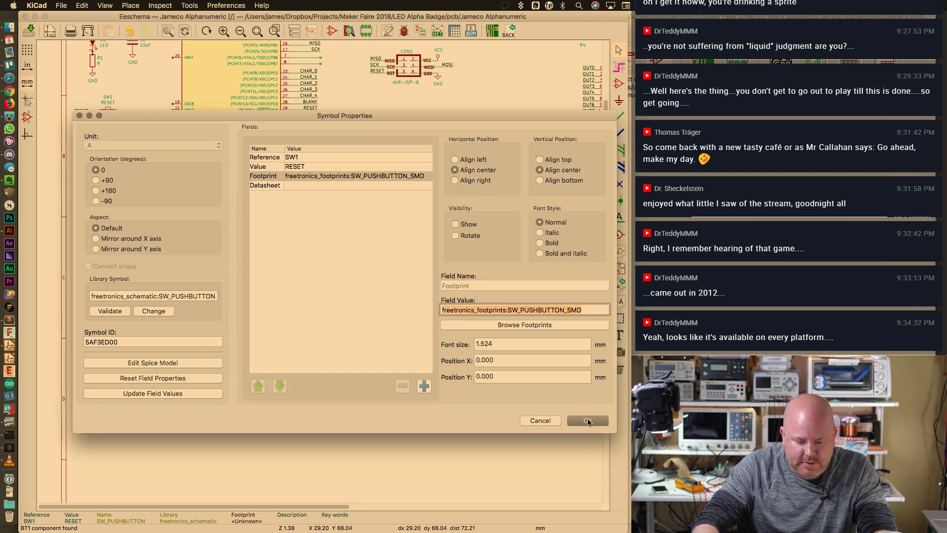
{"action": "left_click", "coordinate": [588, 420]}
{"action": "double_click", "coordinate": [464, 306]}
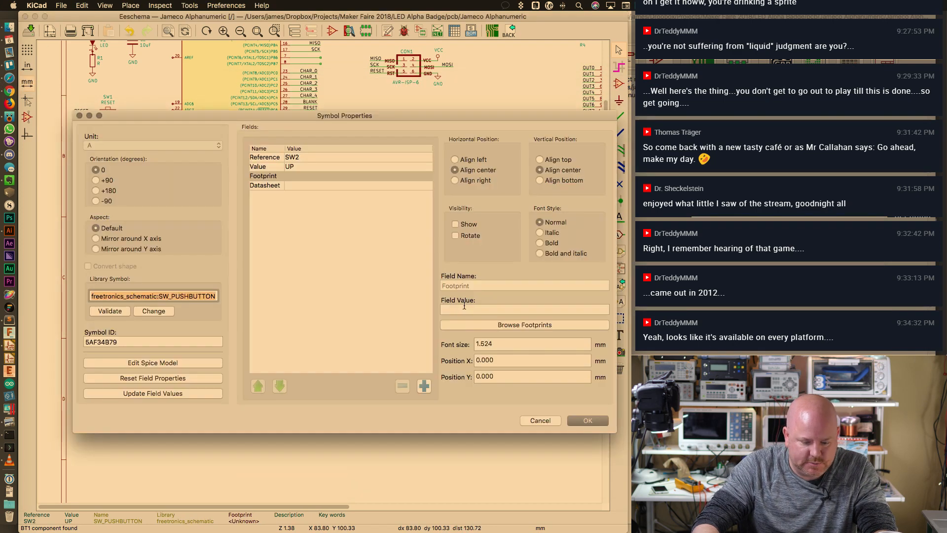
{"action": "left_click", "coordinate": [465, 306]}
{"action": "key", "text": "ctrl+v"}
{"action": "left_click", "coordinate": [587, 421]}
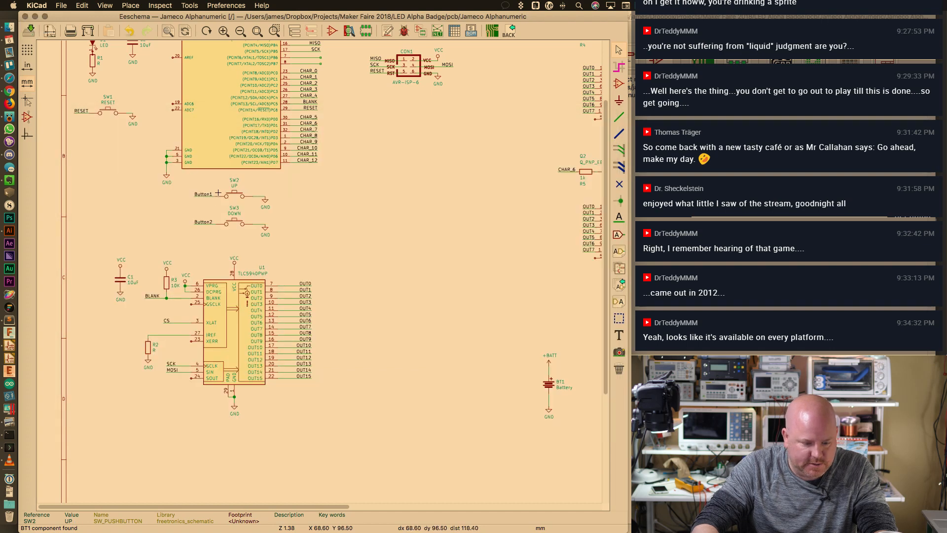
Paste SW_PUSHBUTTON_SMD into SW3 DOWN's footprint field and save the schematic
{"action": "double_click", "coordinate": [244, 224]}
{"action": "left_click", "coordinate": [464, 309]}
{"action": "key", "text": "ctrl+v"}
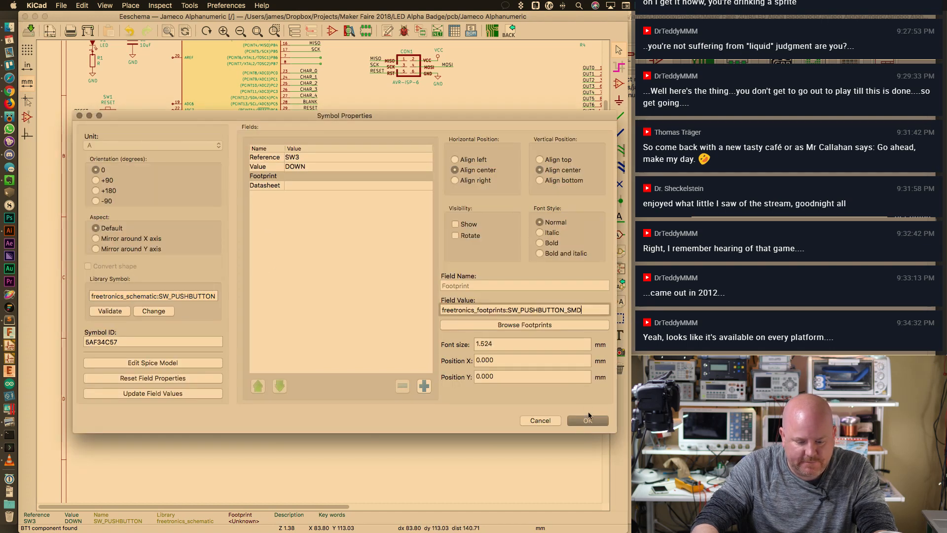
{"action": "left_click", "coordinate": [589, 417]}
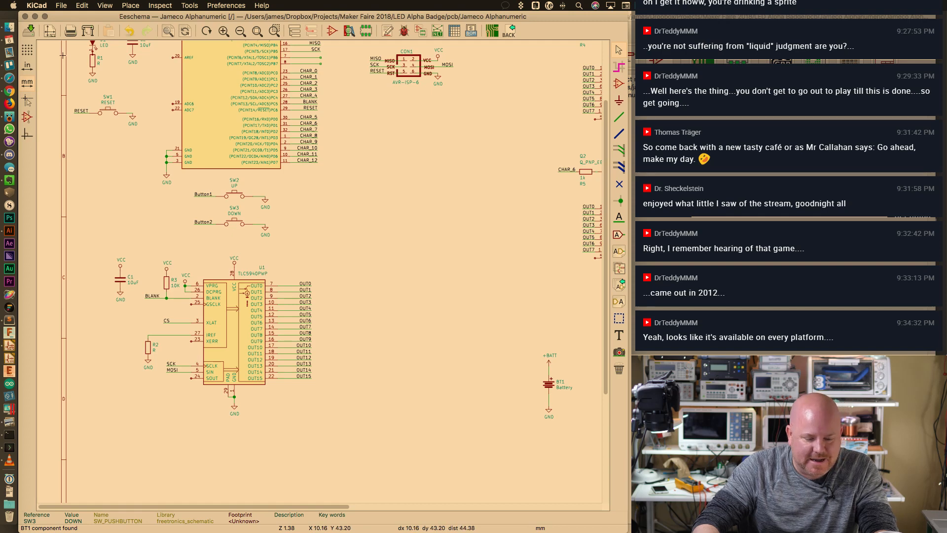
{"action": "key", "text": "ctrl+s"}
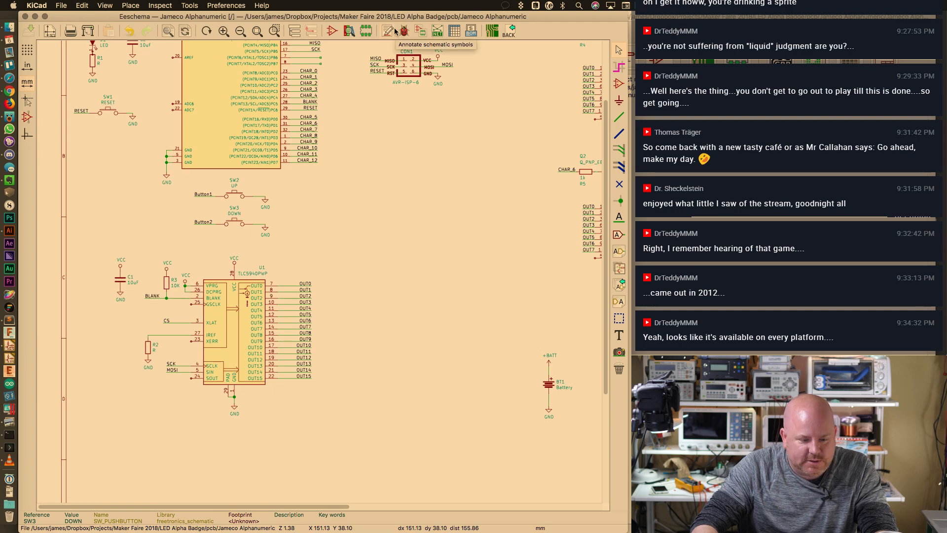
In CvPcb, assign the freetronics SJ_OPEN solder jumper footprint to JP5, JP6 and JP7
{"action": "left_click", "coordinate": [418, 33]}
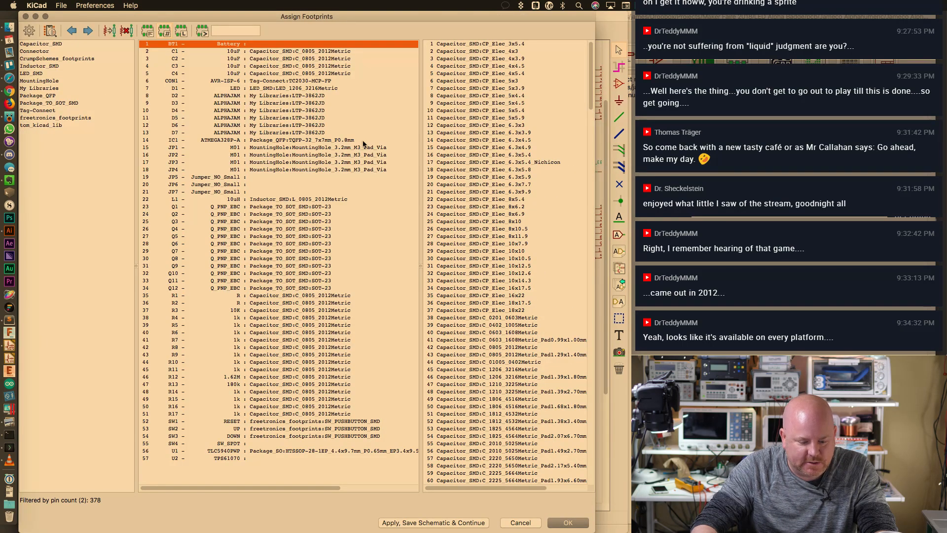
{"action": "left_click", "coordinate": [259, 443]}
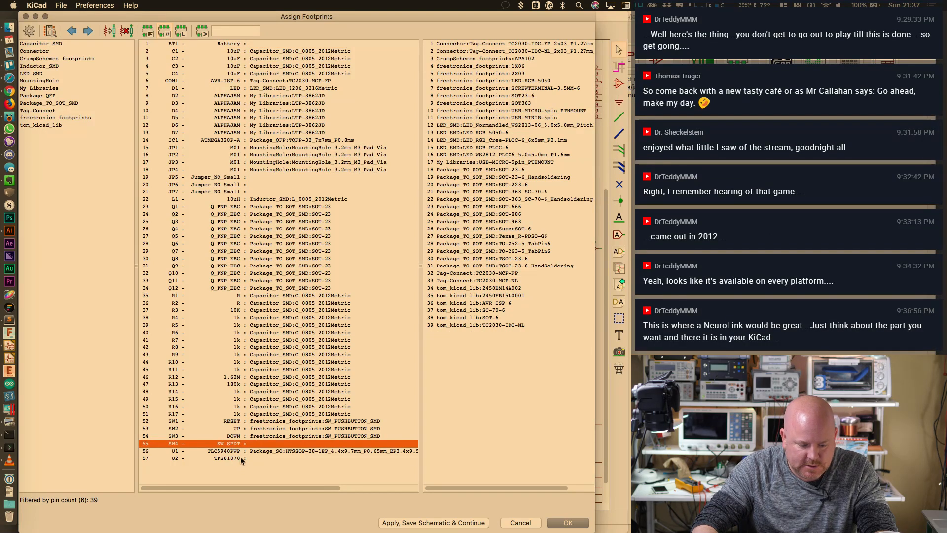
{"action": "left_click", "coordinate": [240, 457]}
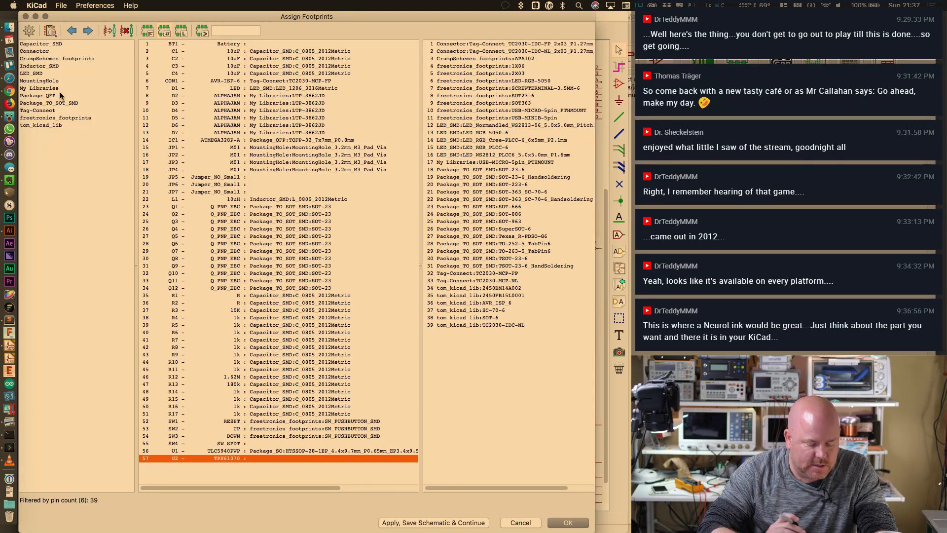
{"action": "left_click", "coordinate": [259, 177]}
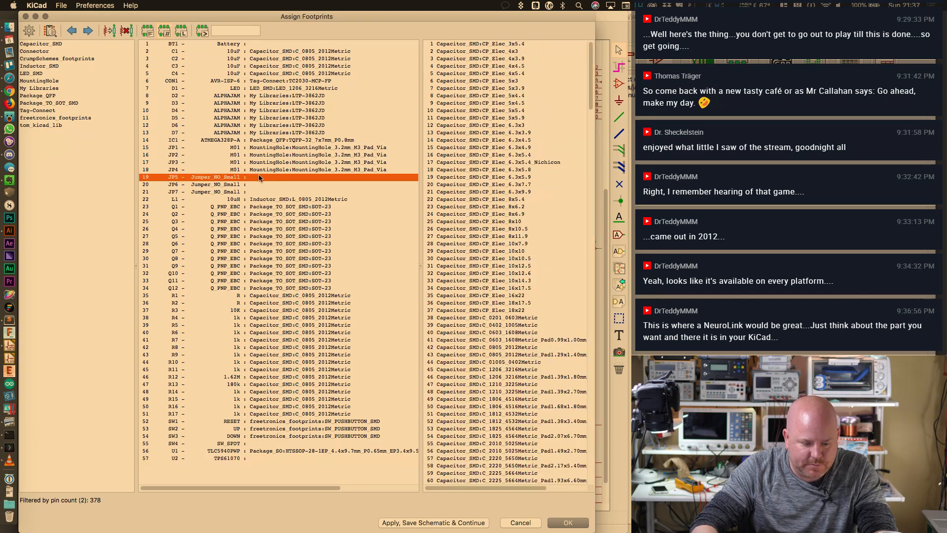
{"action": "left_click_drag", "start_coordinate": [590, 74], "coordinate": [618, 207]}
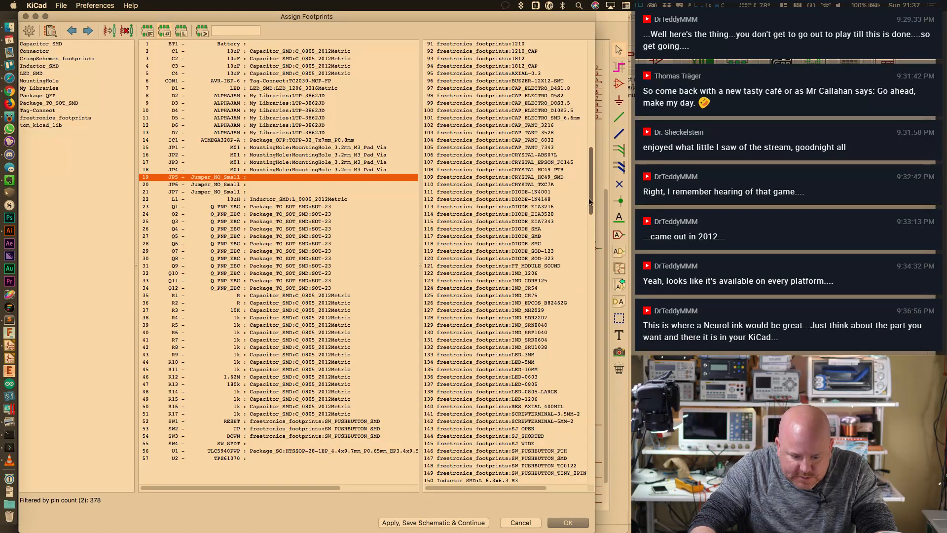
{"action": "scroll", "coordinate": [590, 202], "scroll_direction": "down", "scroll_amount": 10}
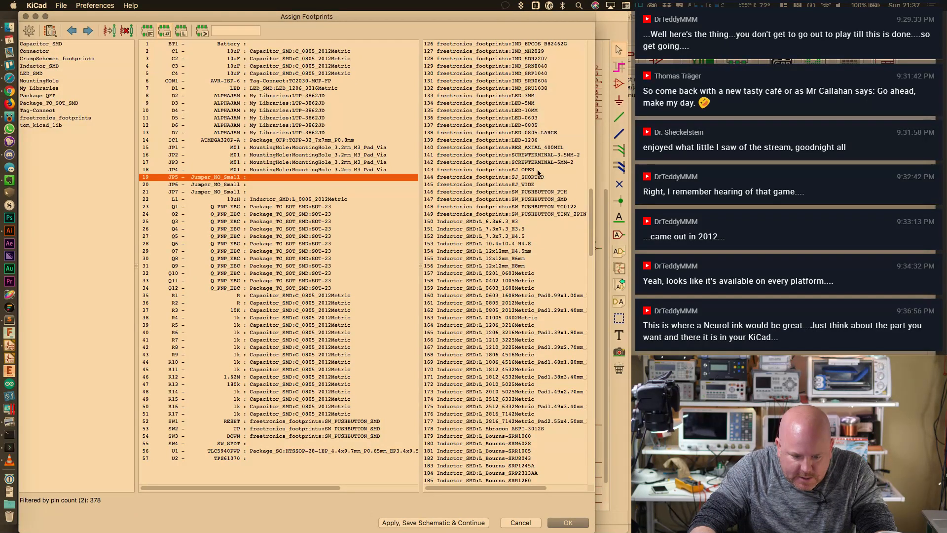
{"action": "left_click", "coordinate": [546, 169]}
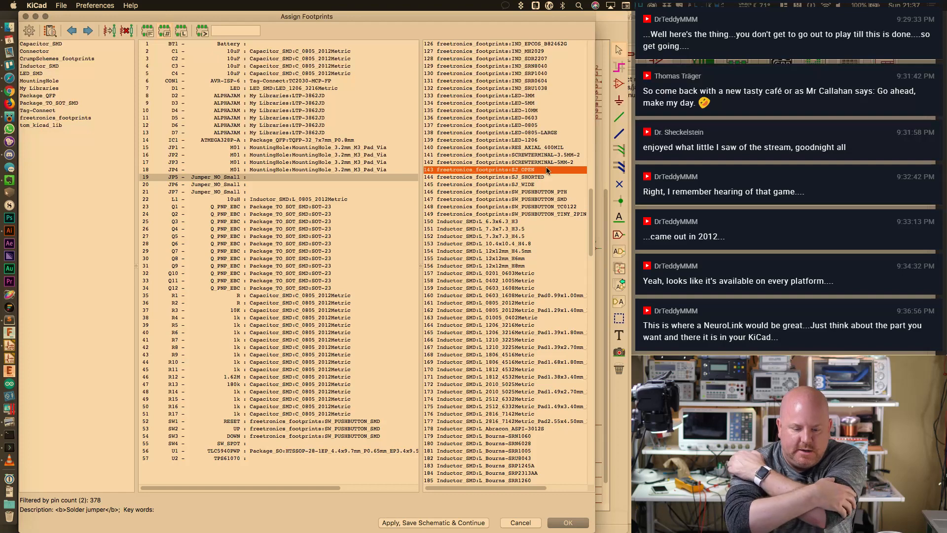
{"action": "double_click", "coordinate": [544, 170]}
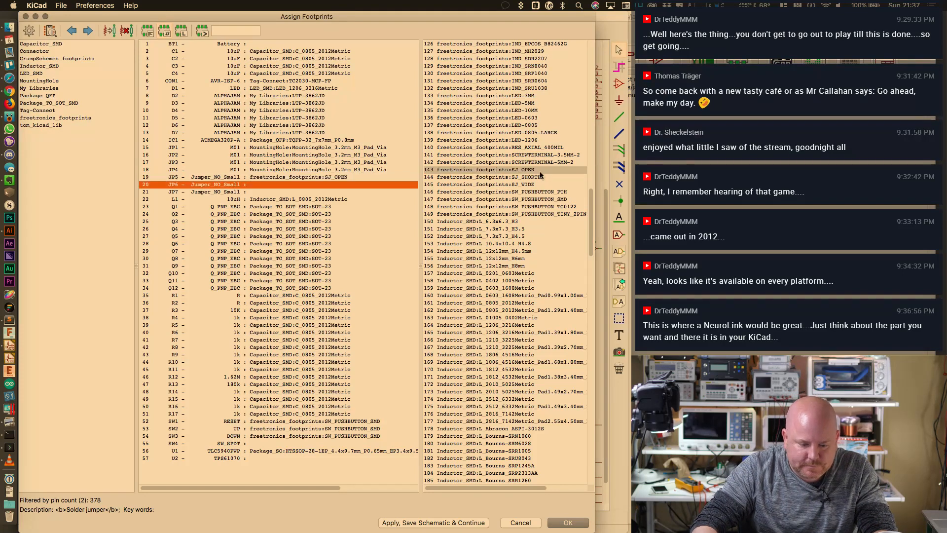
{"action": "double_click", "coordinate": [542, 170]}
{"action": "double_click", "coordinate": [542, 170]}
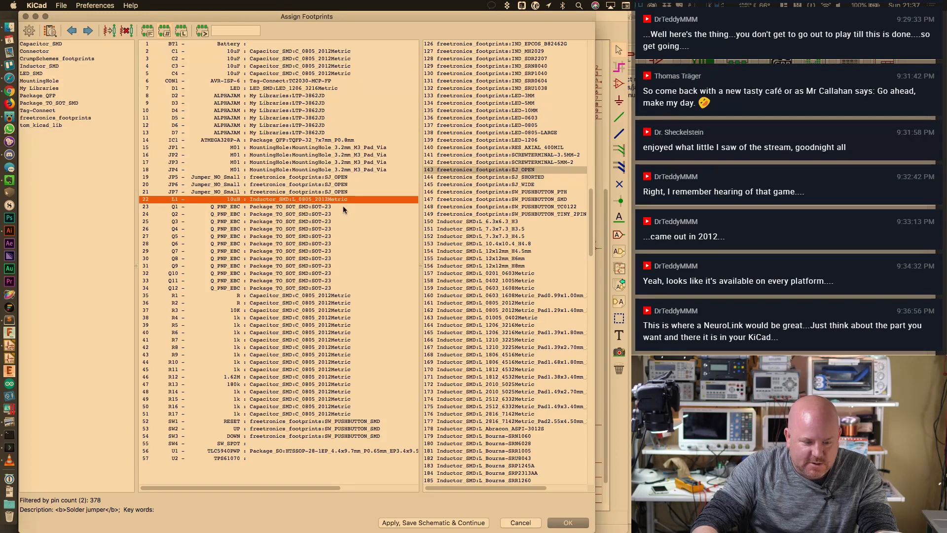
Check BT1, U1, SW4 and U2's footprint candidates, then close the assignment window
{"action": "left_click", "coordinate": [293, 45]}
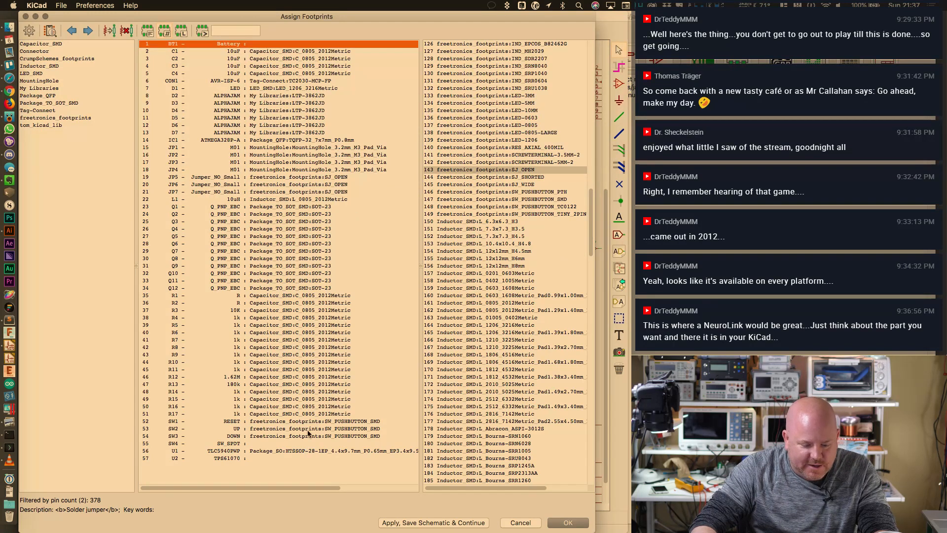
{"action": "left_click", "coordinate": [297, 450]}
{"action": "left_click", "coordinate": [298, 444]}
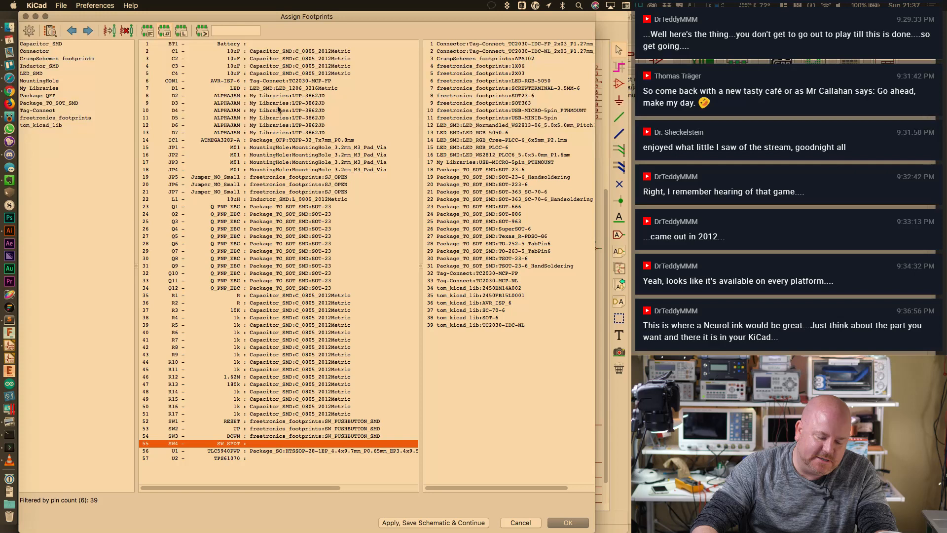
{"action": "left_click", "coordinate": [272, 44], "text": "super"}
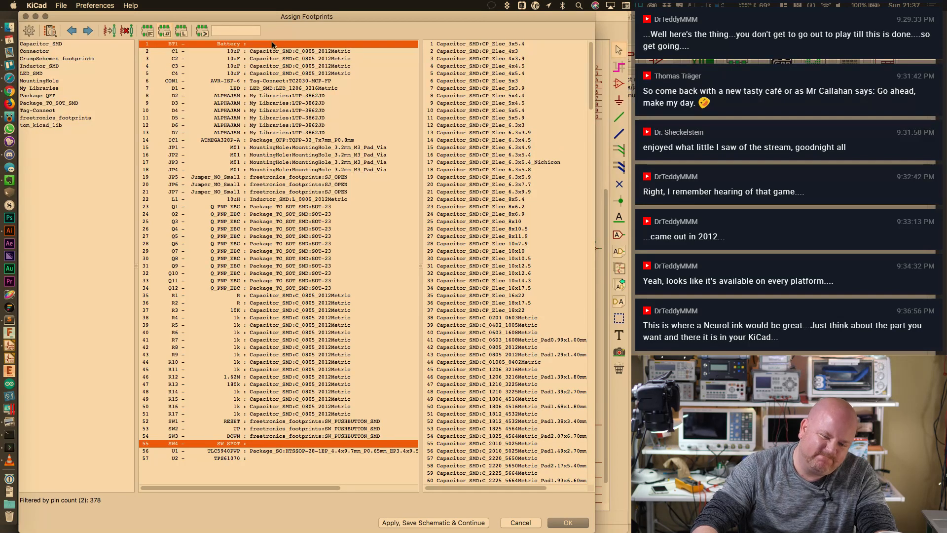
{"action": "left_click", "coordinate": [283, 458]}
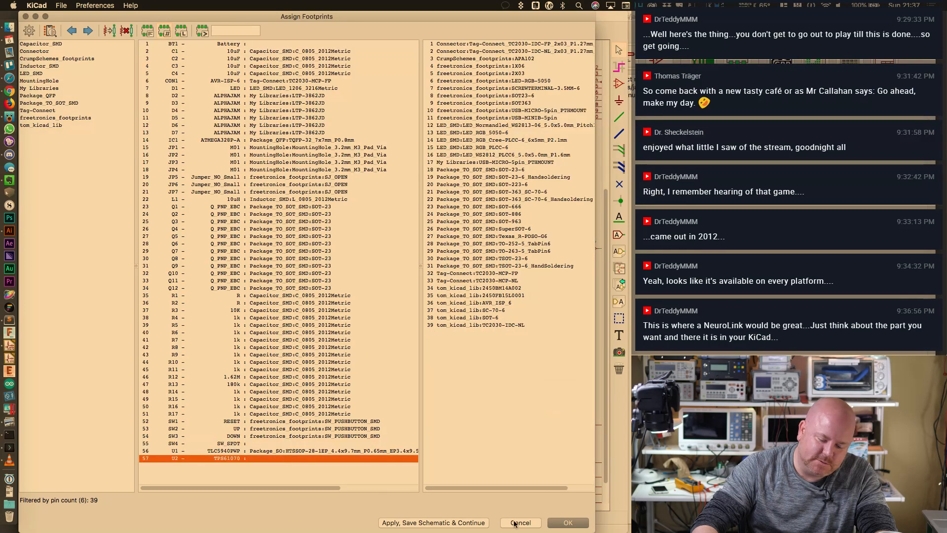
{"action": "left_click", "coordinate": [572, 524]}
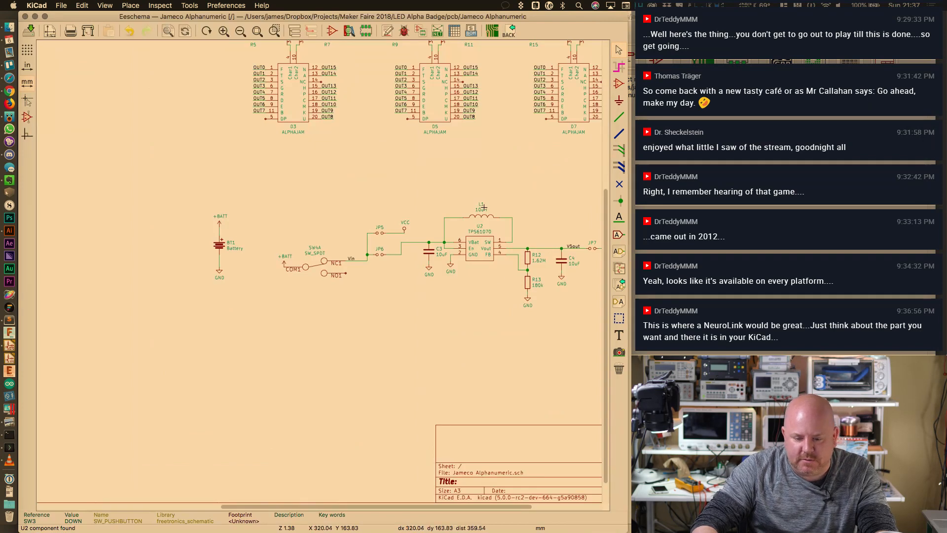
Open U2's TPS61070 properties and pull up the tps61070.pdf datasheet via Spotlight search
{"action": "double_click", "coordinate": [479, 244]}
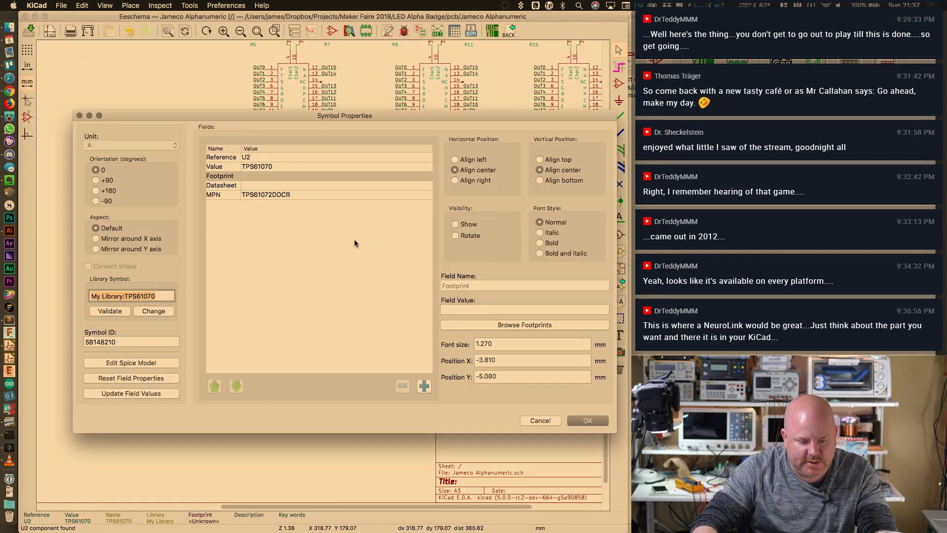
{"action": "key", "text": "super+space"}
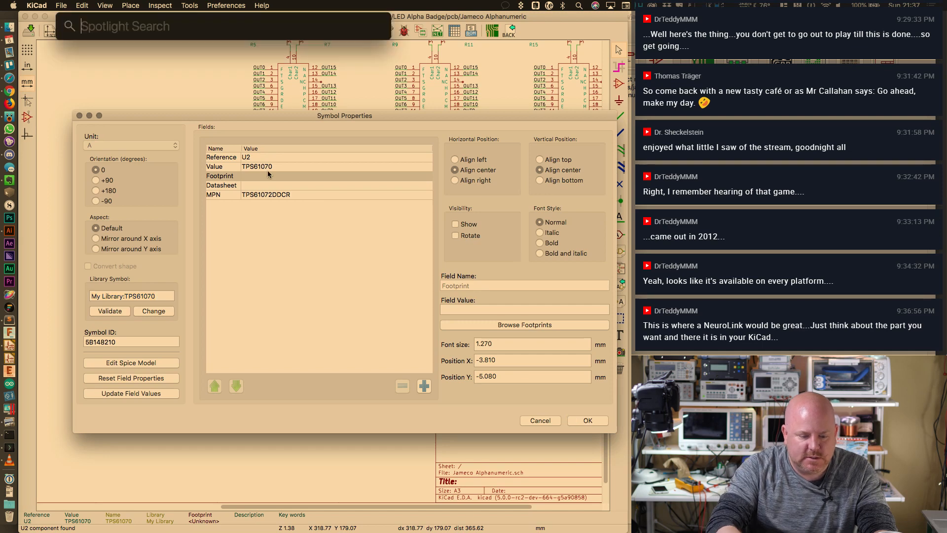
{"action": "type", "text": "TPS"}
{"action": "type", "text": "610"}
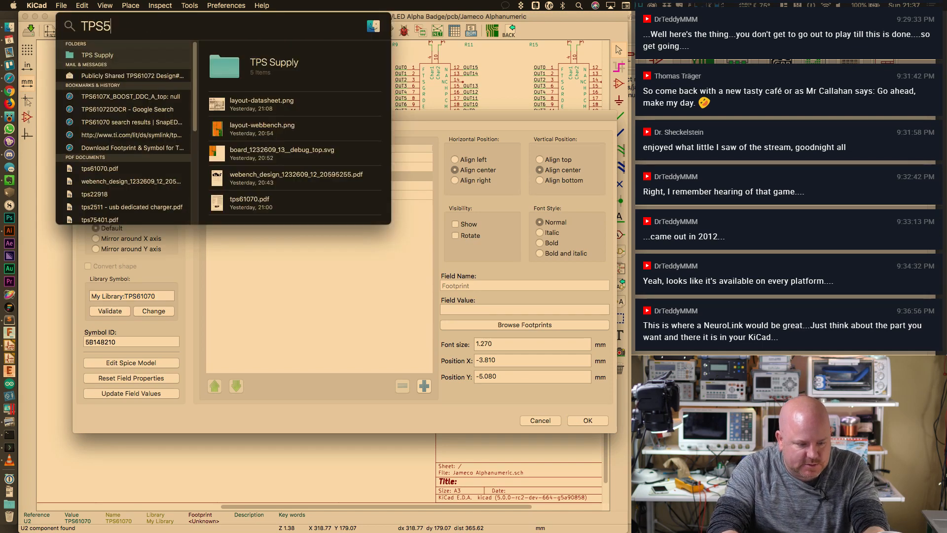
{"action": "type", "text": "70"}
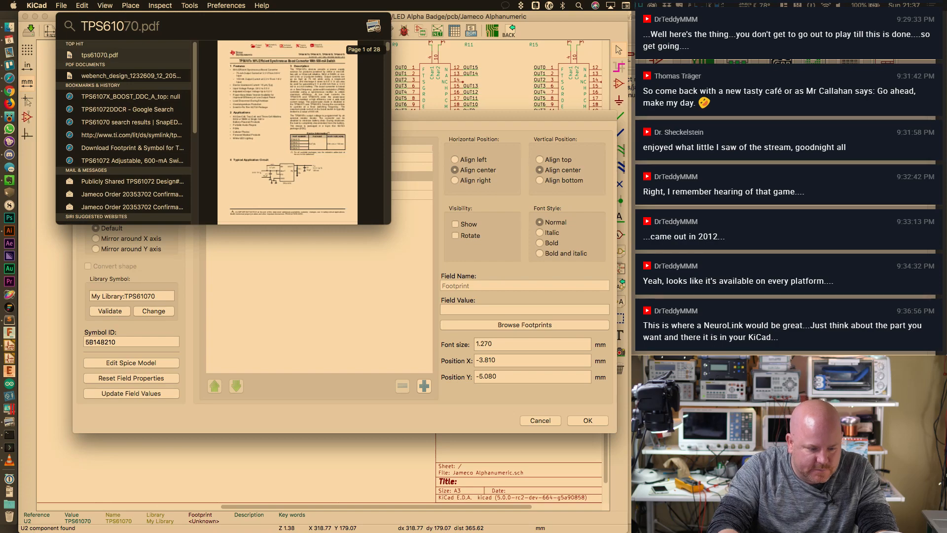
{"action": "key", "text": "Return"}
{"action": "scroll", "coordinate": [268, 173], "scroll_direction": "down", "scroll_amount": 5}
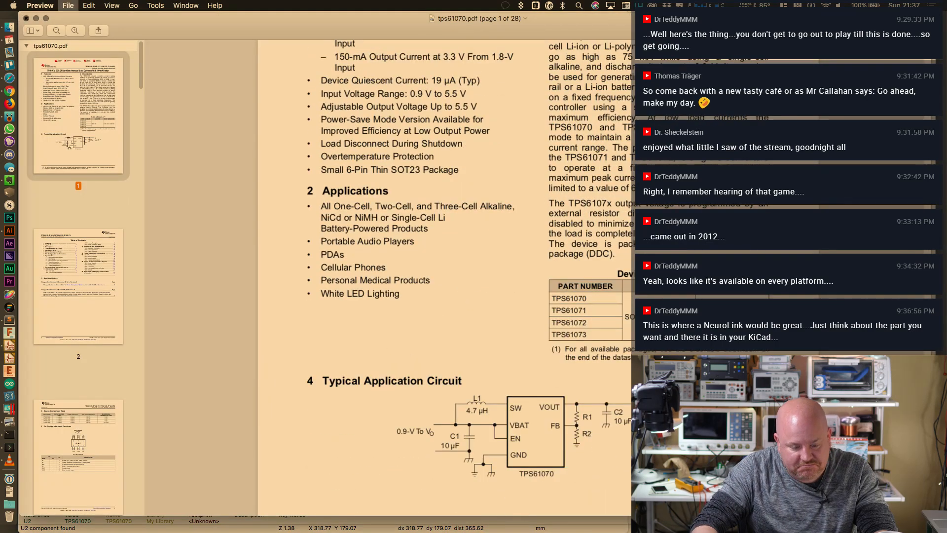
Return to U2's properties in KiCad and open the footprint browser
{"action": "key", "text": "super+Tab"}
{"action": "left_click", "coordinate": [513, 326]}
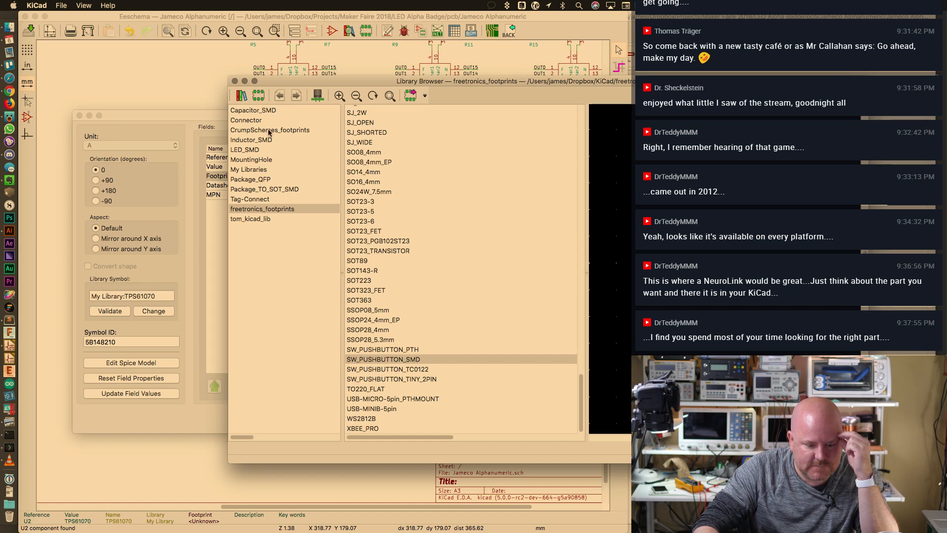
List the Package_TO_SOT_SMD library's footprints and scroll through the SOT-23 variants
{"action": "left_click", "coordinate": [270, 189]}
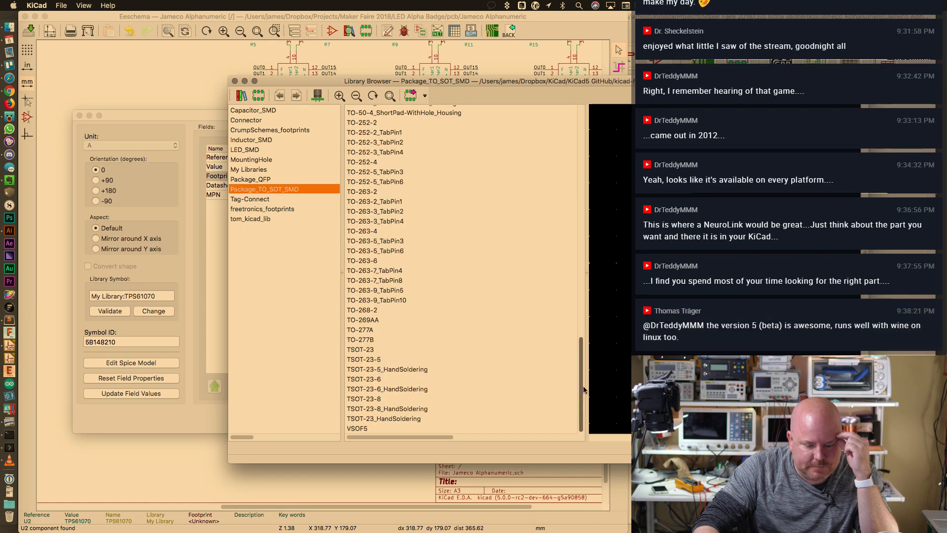
{"action": "left_click_drag", "start_coordinate": [582, 386], "coordinate": [588, 207]}
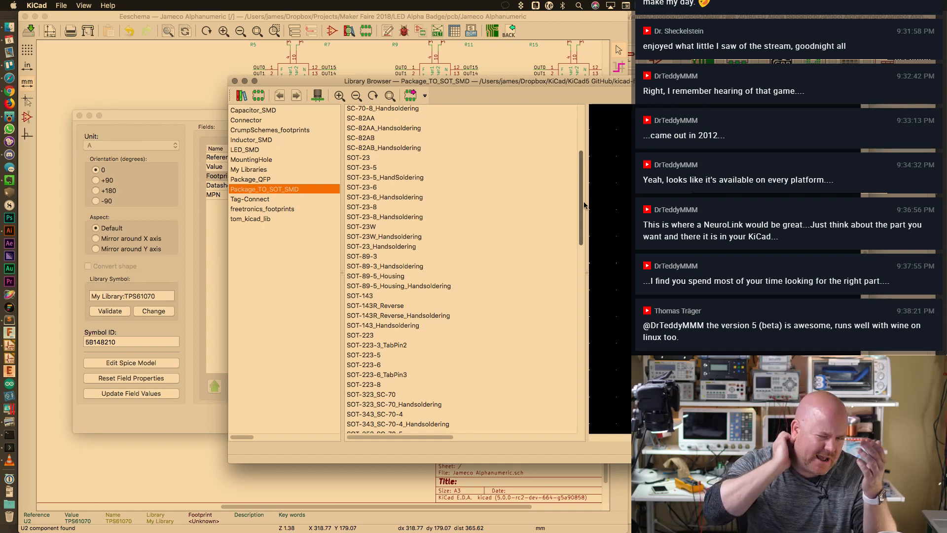
{"action": "scroll", "coordinate": [585, 193], "scroll_direction": "up", "scroll_amount": 4}
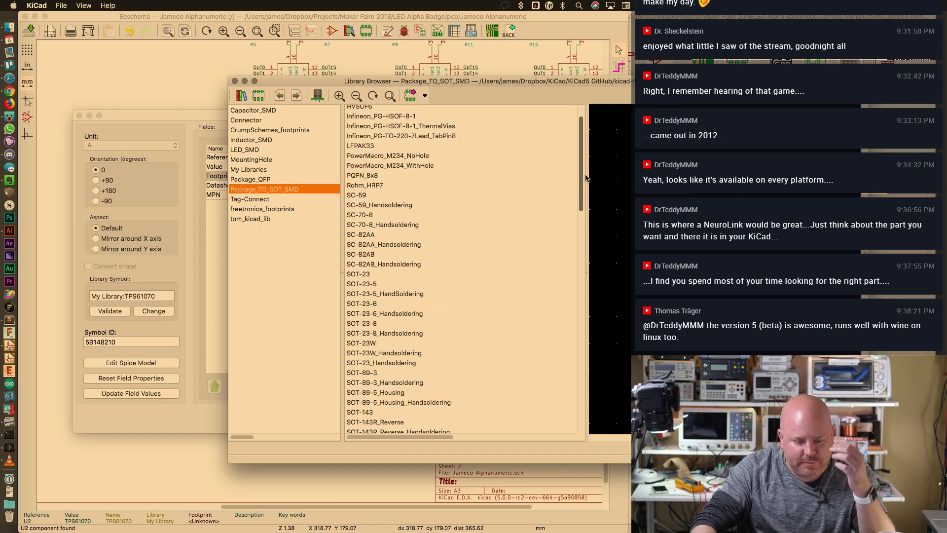
{"action": "left_click_drag", "start_coordinate": [586, 178], "coordinate": [586, 150]}
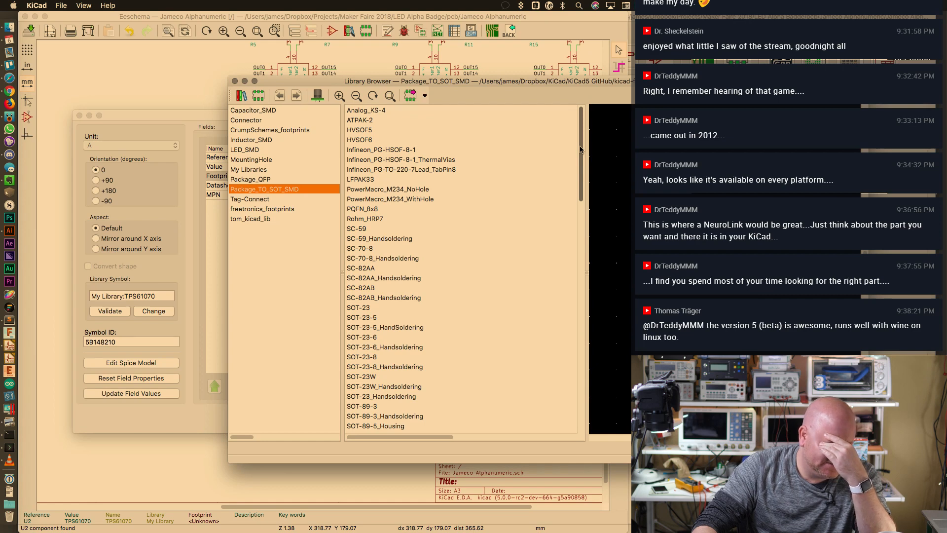
{"action": "left_click_drag", "start_coordinate": [581, 149], "coordinate": [586, 171]}
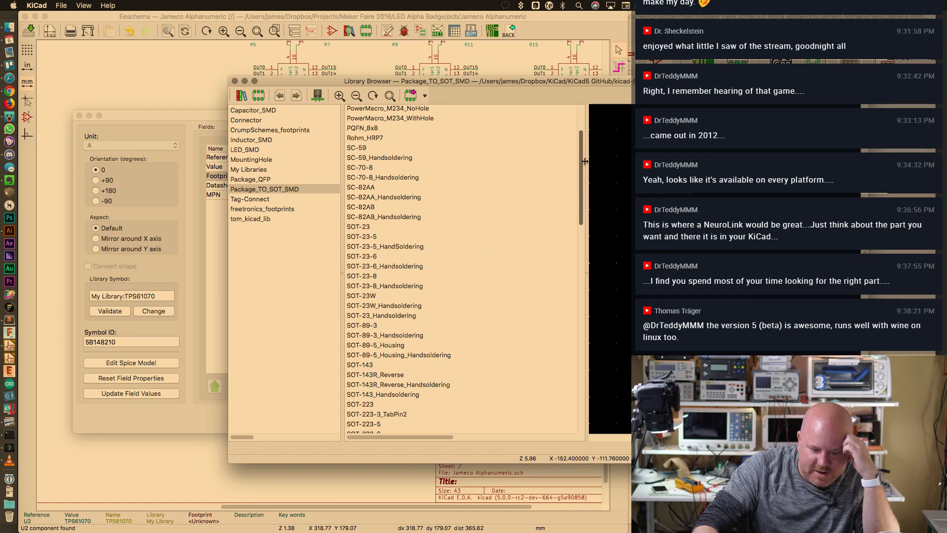
{"action": "left_click_drag", "start_coordinate": [579, 169], "coordinate": [565, 131]}
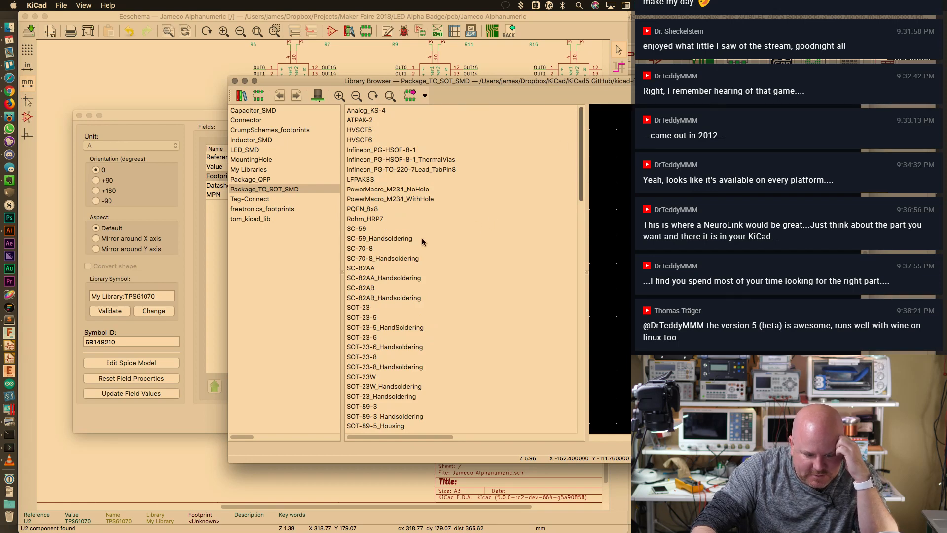
Preview the SOT-23 hand-soldering footprint and its neighbouring SOT-23 variants
{"action": "left_click_drag", "start_coordinate": [342, 81], "coordinate": [424, 75]}
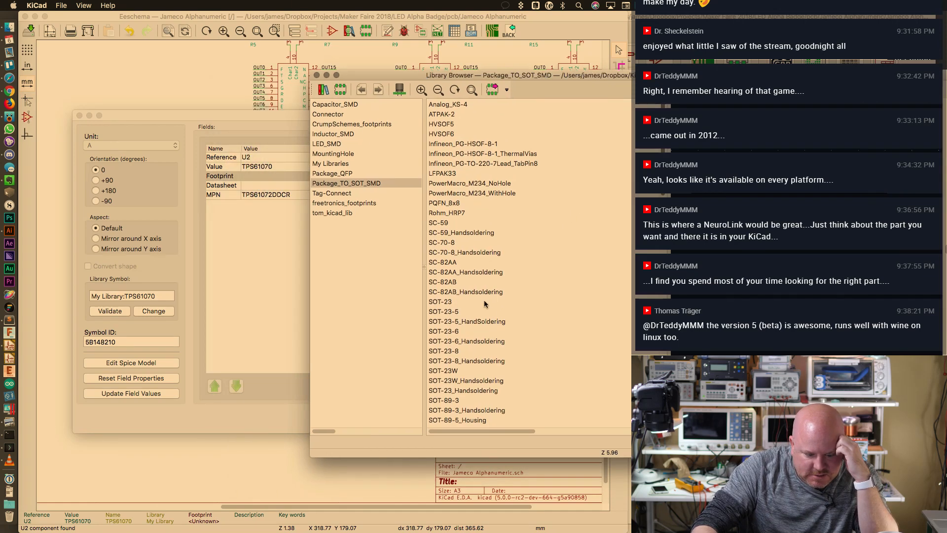
{"action": "left_click", "coordinate": [471, 342]}
{"action": "left_click", "coordinate": [478, 359]}
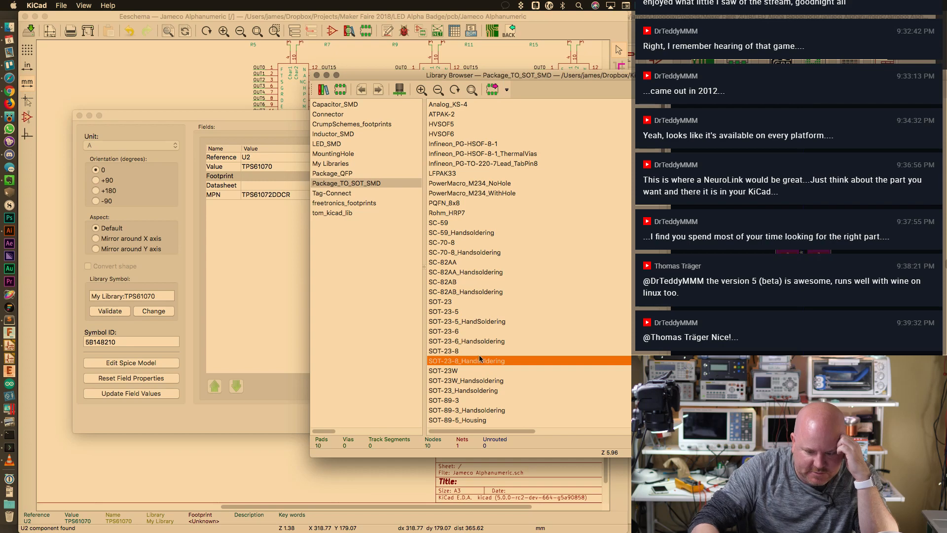
{"action": "key", "text": "Down"}
{"action": "key", "text": "Down"}
{"action": "key", "text": "Down"}
{"action": "key", "text": "Down"}
{"action": "key", "text": "Down"}
{"action": "key", "text": "Down"}
{"action": "key", "text": "Down"}
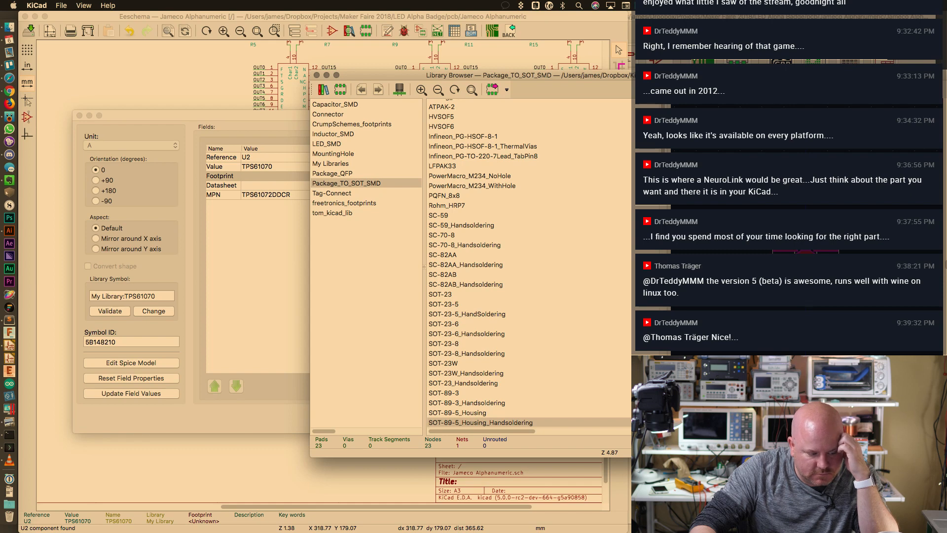
{"action": "scroll", "coordinate": [666, 204], "scroll_direction": "down", "scroll_amount": 4}
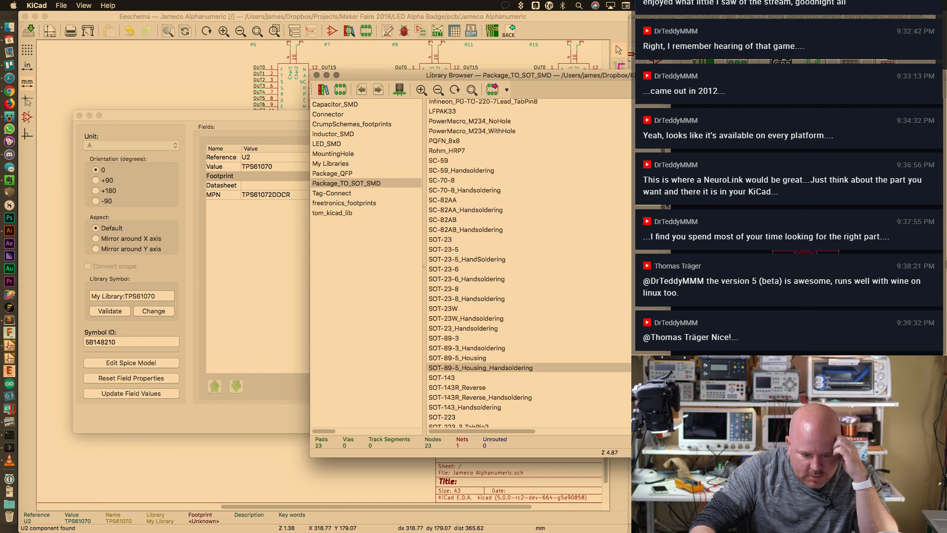
{"action": "scroll", "coordinate": [668, 206], "scroll_direction": "down", "scroll_amount": 11}
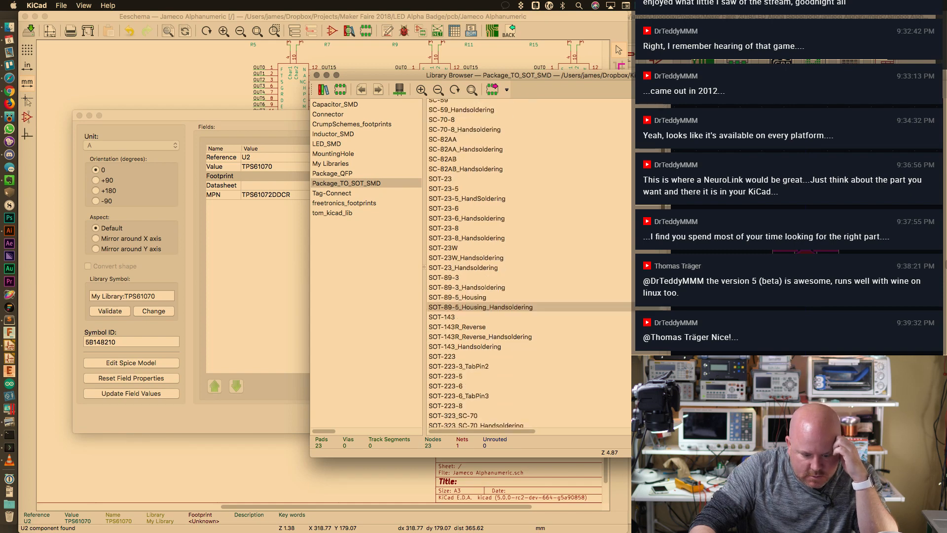
{"action": "scroll", "coordinate": [669, 206], "scroll_direction": "down", "scroll_amount": 2}
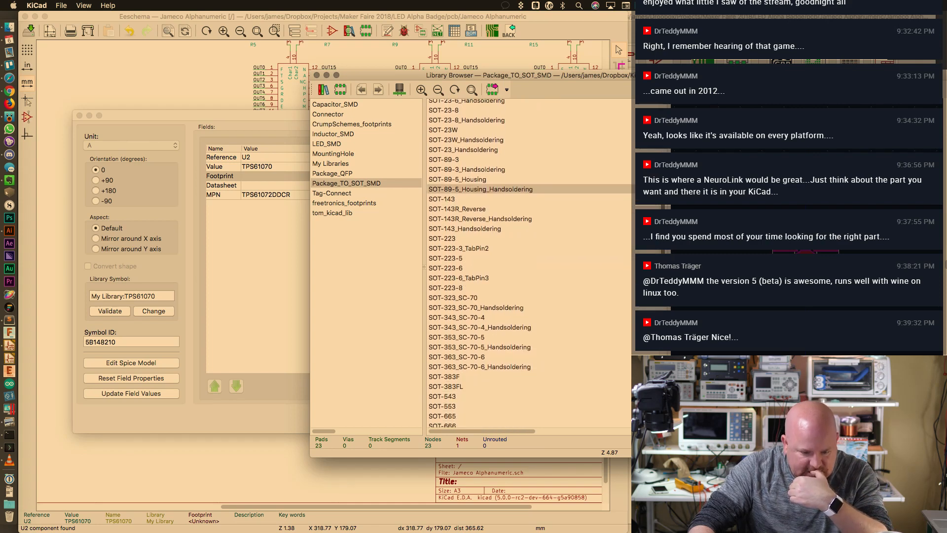
Preview SOT-223-6 and SOT-89-3_Handsoldering, then close the browser without choosing a footprint
{"action": "left_click", "coordinate": [466, 270]}
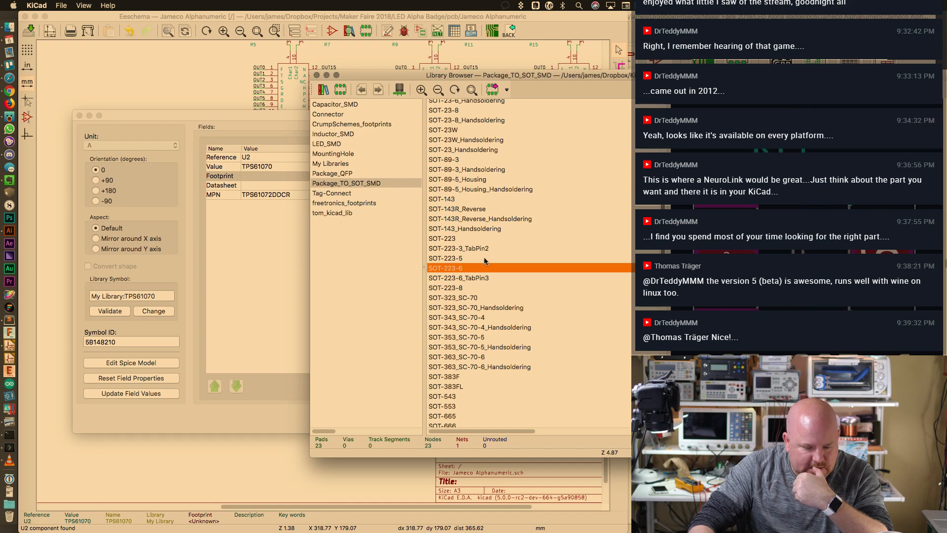
{"action": "left_click", "coordinate": [485, 170]}
{"action": "scroll", "coordinate": [486, 170], "scroll_direction": "up", "scroll_amount": 11}
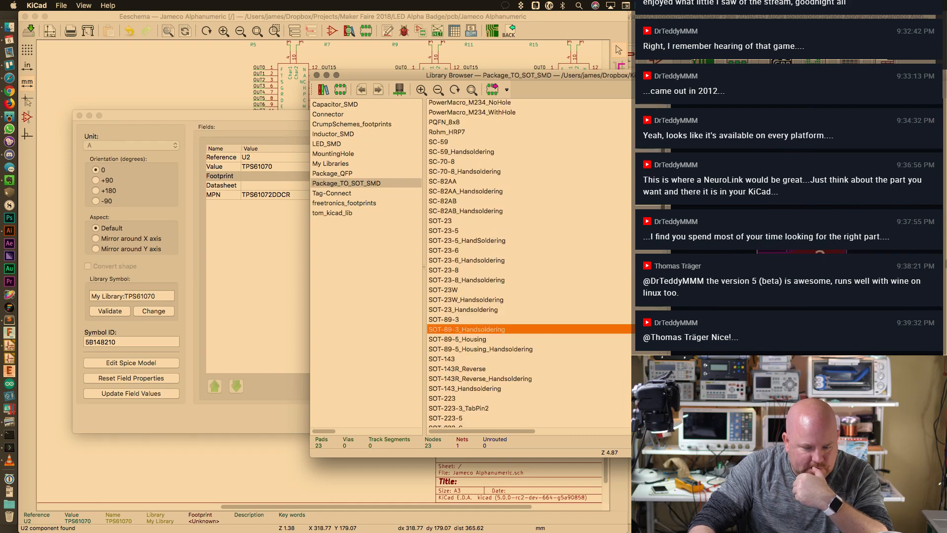
{"action": "scroll", "coordinate": [528, 264], "scroll_direction": "up", "scroll_amount": 5}
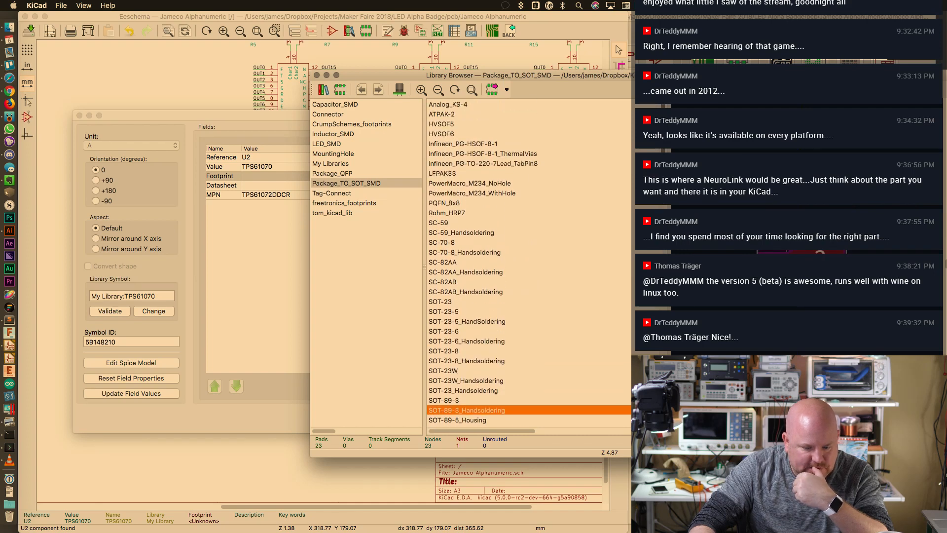
{"action": "left_click", "coordinate": [316, 75]}
{"action": "key", "text": "super+Tab"}
Search the GitHub KiCad footprints repository for SOT-6 instead of TQFP
{"action": "key", "text": "ctrl+Right"}
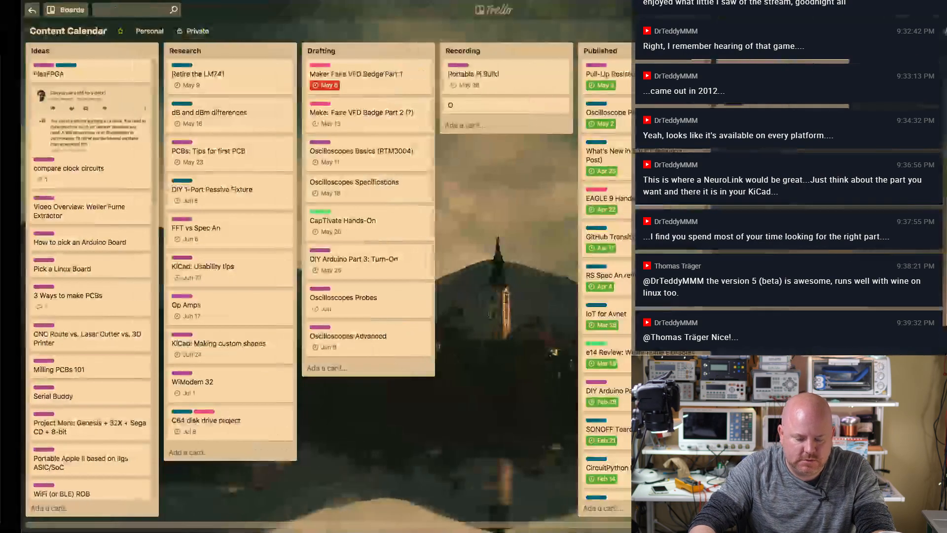
{"action": "key", "text": "ctrl+Left"}
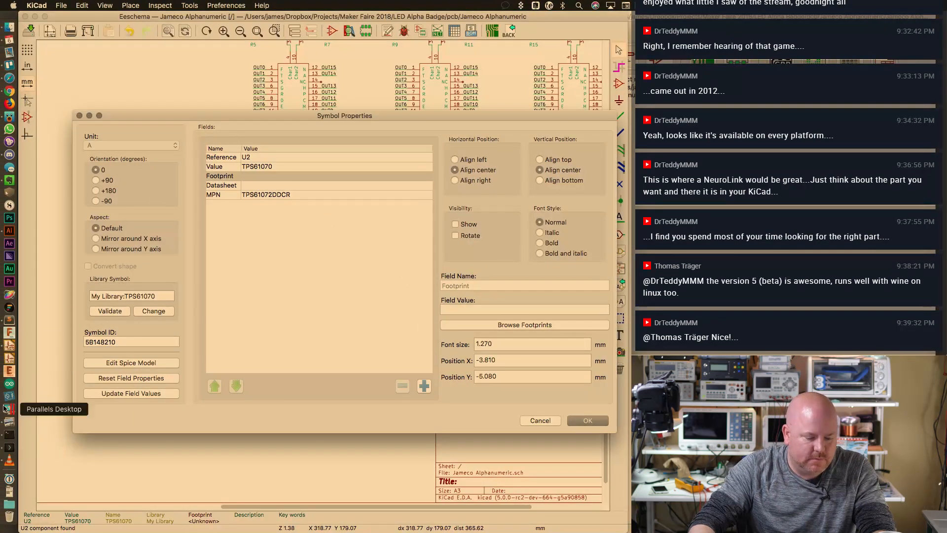
{"action": "left_click", "coordinate": [10, 78]}
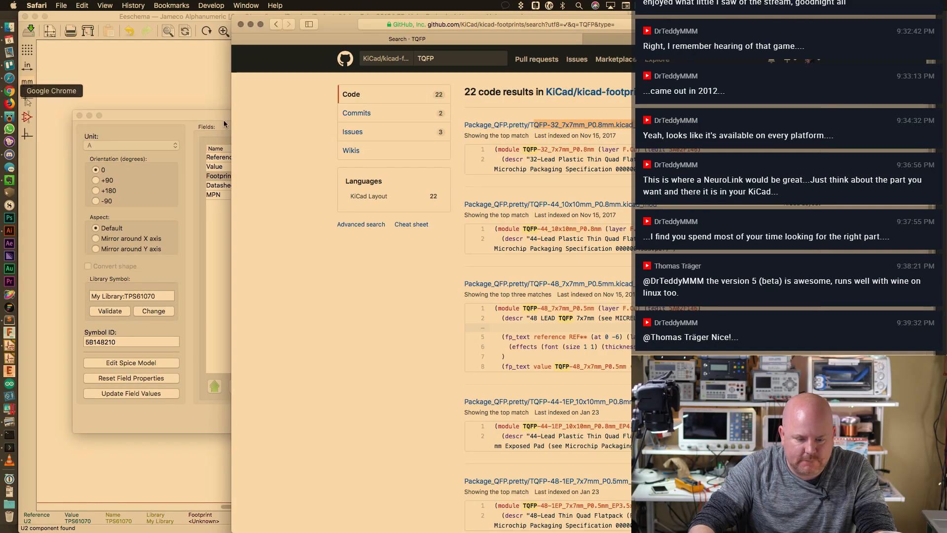
{"action": "double_click", "coordinate": [427, 59]}
{"action": "type", "text": "SOT-6"}
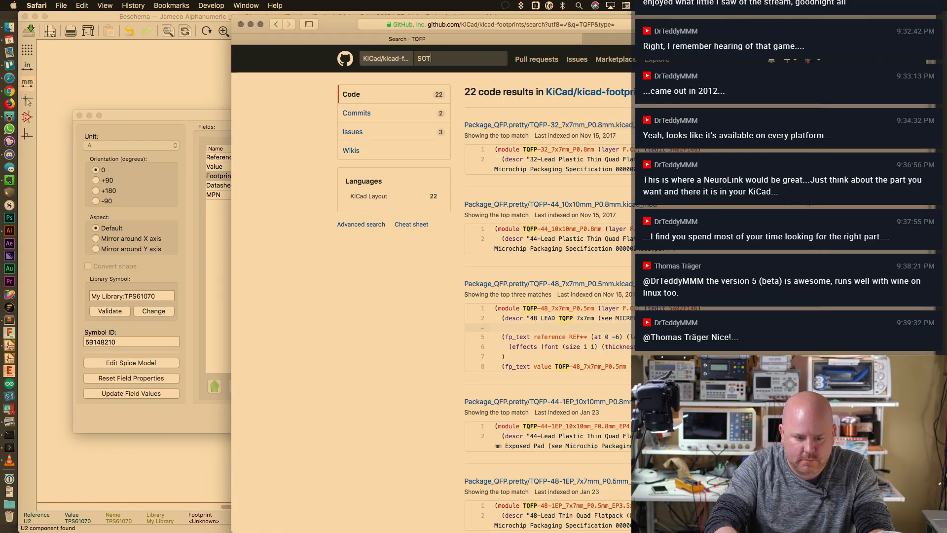
{"action": "key", "text": "Return"}
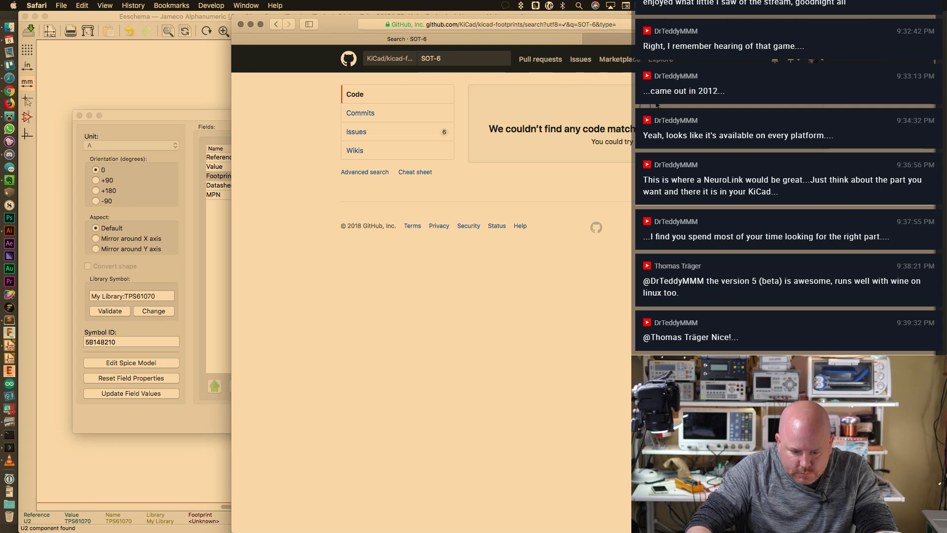
Broaden the GitHub query to SOT and scroll through its 351 code results
{"action": "left_click", "coordinate": [460, 59]}
{"action": "key", "text": "BackSpace"}
{"action": "key", "text": "BackSpace"}
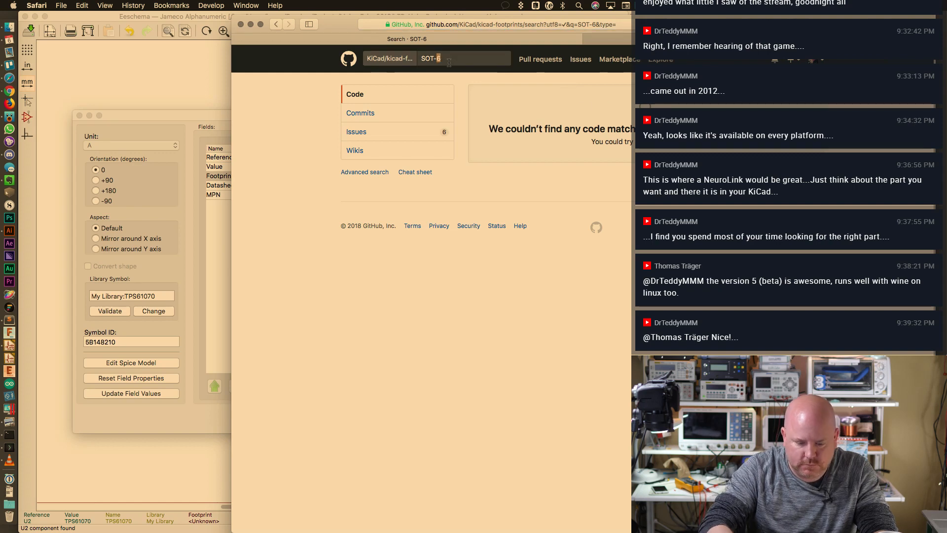
{"action": "key", "text": "Return"}
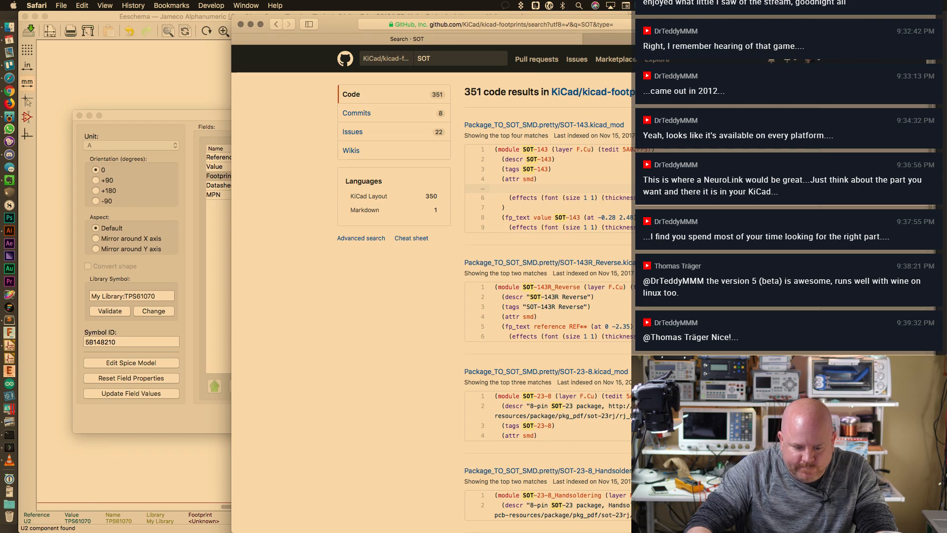
{"action": "scroll", "coordinate": [432, 286], "scroll_direction": "down", "scroll_amount": 5}
{"action": "scroll", "coordinate": [548, 287], "scroll_direction": "down", "scroll_amount": 10}
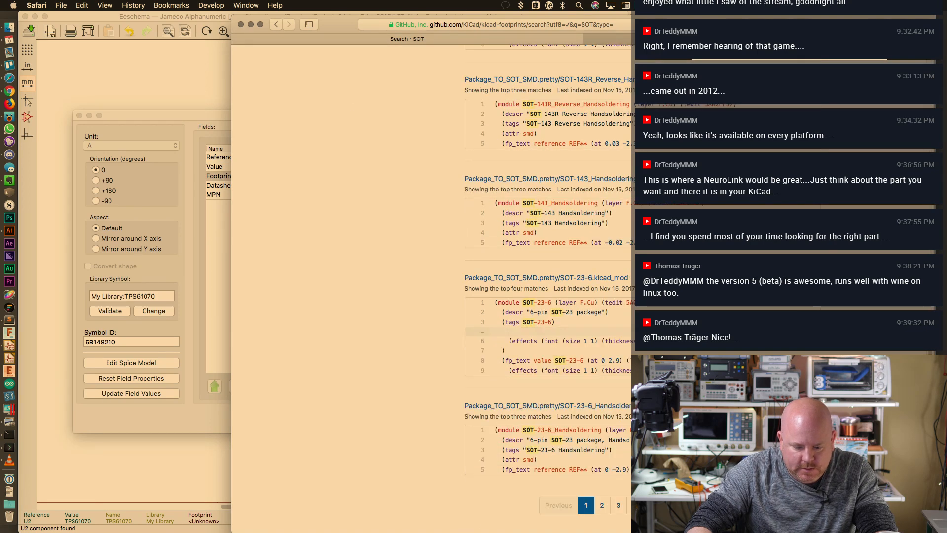
{"action": "left_click", "coordinate": [215, 130]}
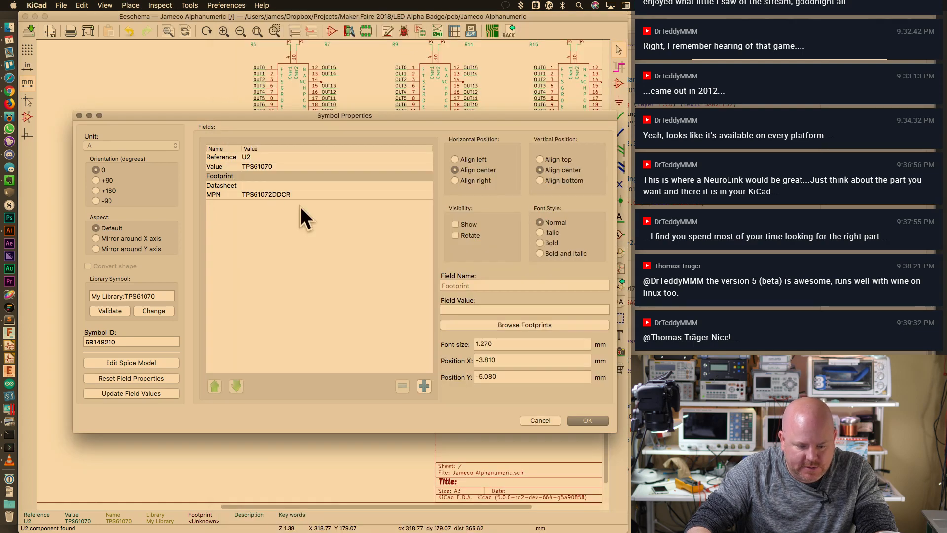
Preview TSOT-23-5_HandSoldering and then TSOT-23-6 in the footprint library browser
{"action": "left_click", "coordinate": [472, 325]}
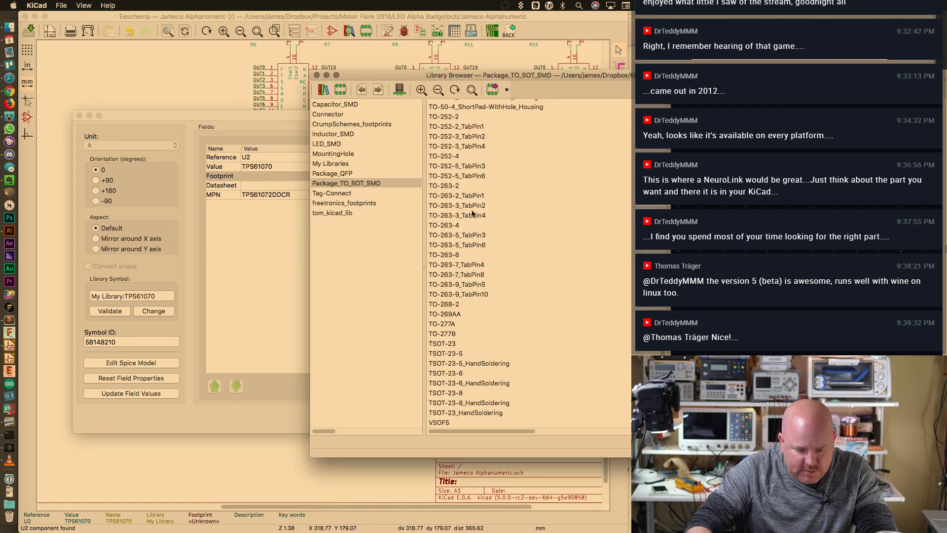
{"action": "left_click", "coordinate": [472, 365]}
{"action": "left_click", "coordinate": [467, 375]}
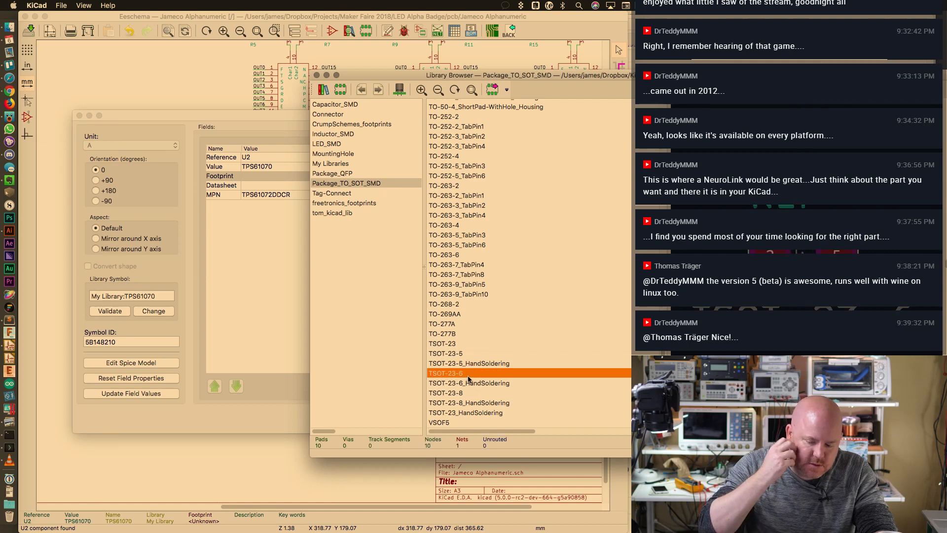
Glance at the MMBT3906 datasheet, then open tps61070.pdf in Preview via Spotlight
{"action": "key", "text": "super+Tab"}
{"action": "key", "text": "super+Tab"}
{"action": "key", "text": "super+Tab"}
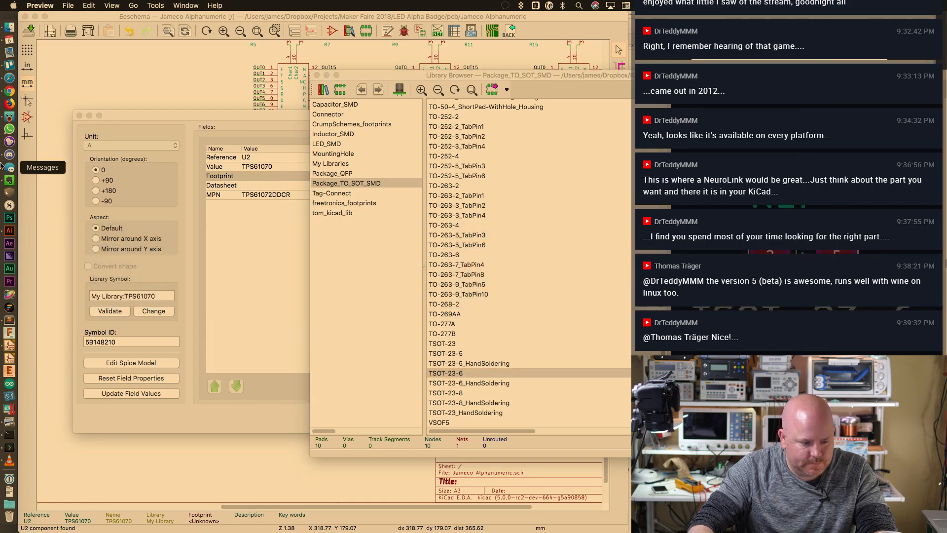
{"action": "key", "text": "ctrl+Left"}
{"action": "scroll", "coordinate": [491, 406], "scroll_direction": "down", "scroll_amount": 1}
{"action": "scroll", "coordinate": [491, 407], "scroll_direction": "down", "scroll_amount": 1}
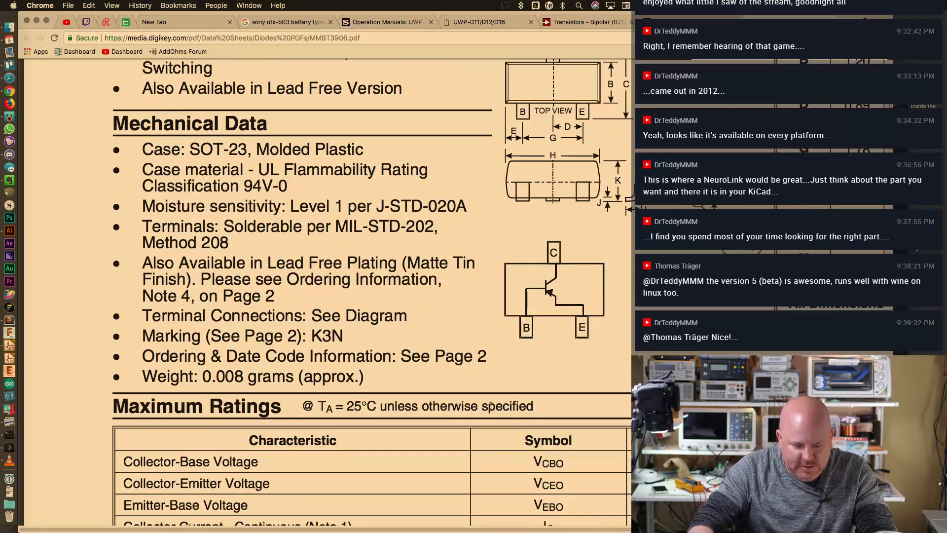
{"action": "key", "text": "ctrl+Right"}
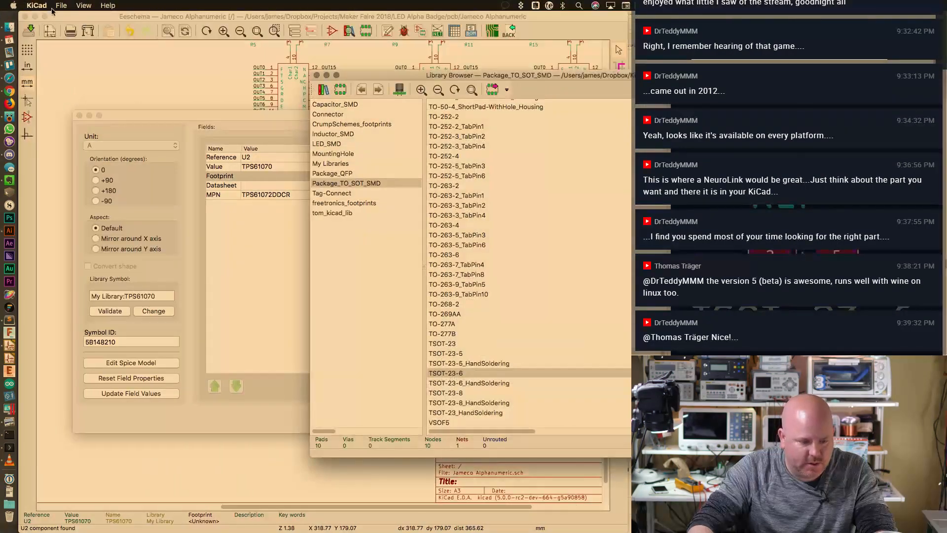
{"action": "key", "text": "super+space"}
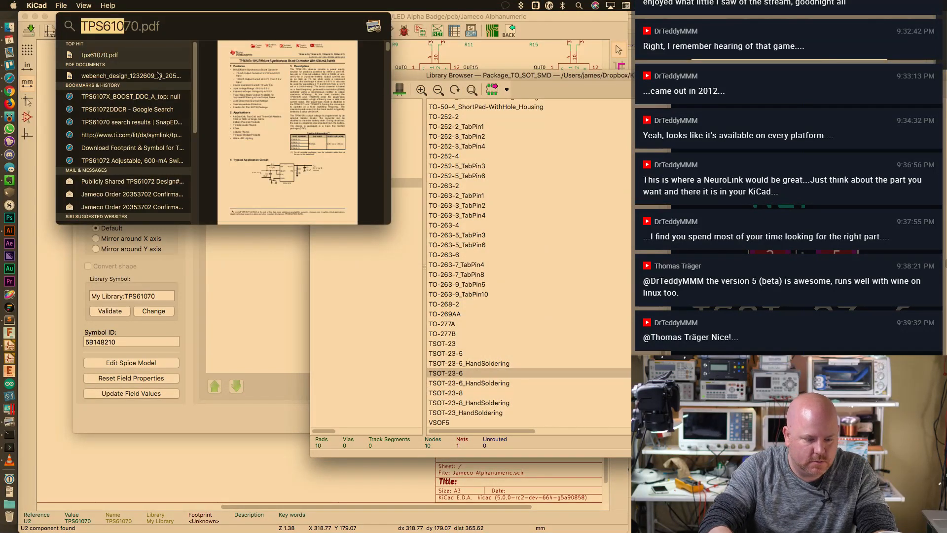
{"action": "key", "text": "Return"}
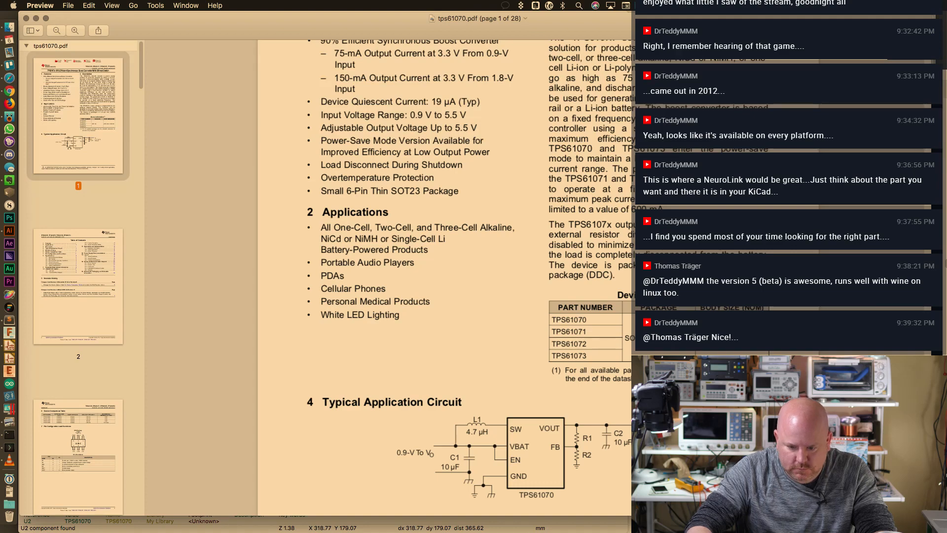
Find the SOT-23-THIN package entry and scroll to the page 26 DDC package drawing
{"action": "key", "text": "End"}
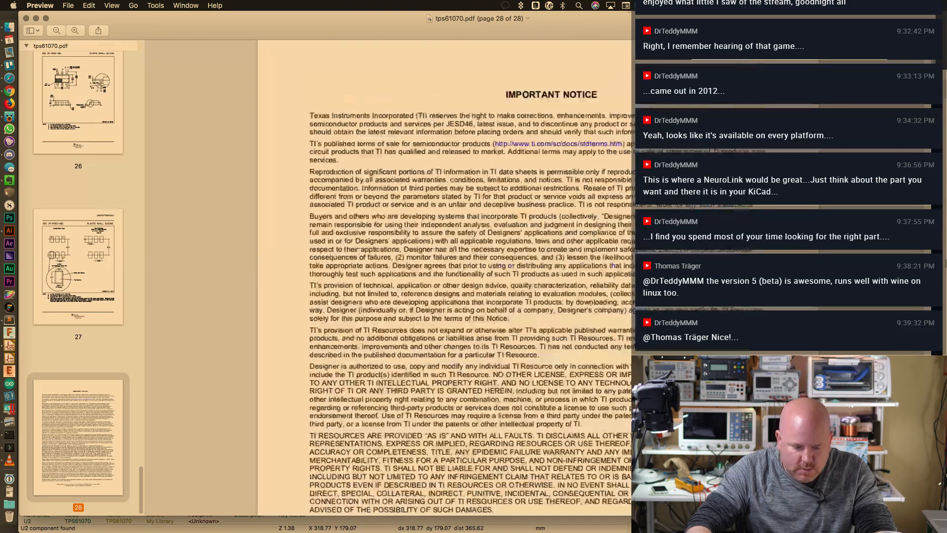
{"action": "key", "text": "Page_Up"}
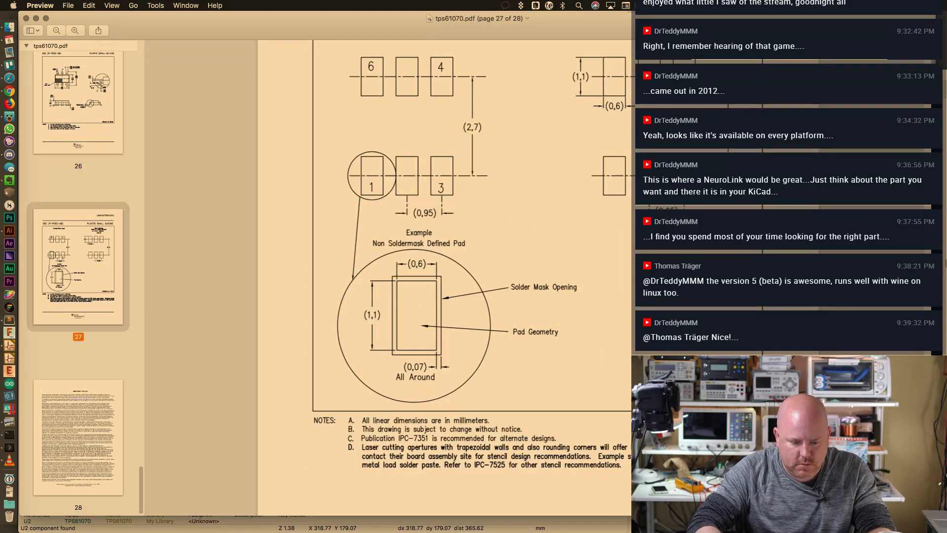
{"action": "scroll", "coordinate": [622, 300], "scroll_direction": "up", "scroll_amount": 6}
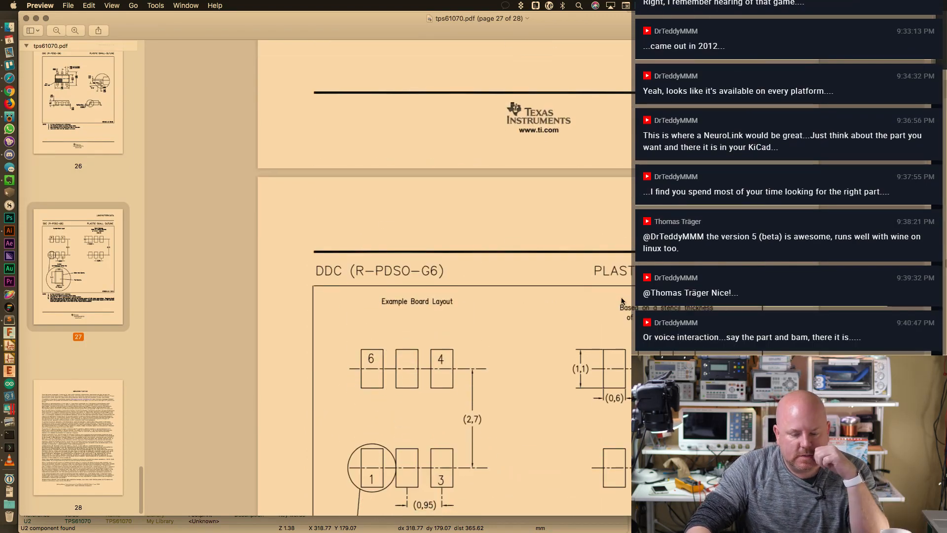
{"action": "scroll", "coordinate": [622, 300], "scroll_direction": "down", "scroll_amount": 2}
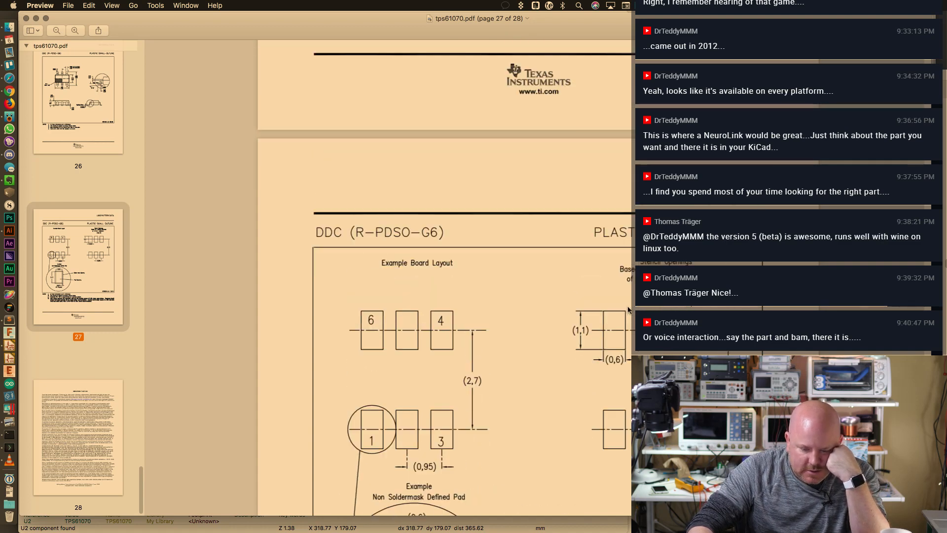
{"action": "scroll", "coordinate": [627, 304], "scroll_direction": "up", "scroll_amount": 10}
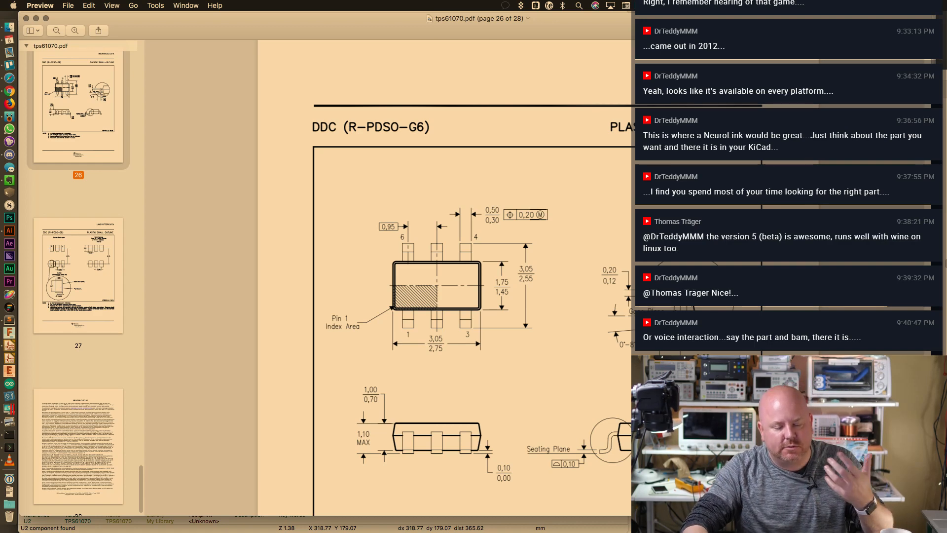
{"action": "scroll", "coordinate": [444, 277], "scroll_direction": "up", "scroll_amount": 15}
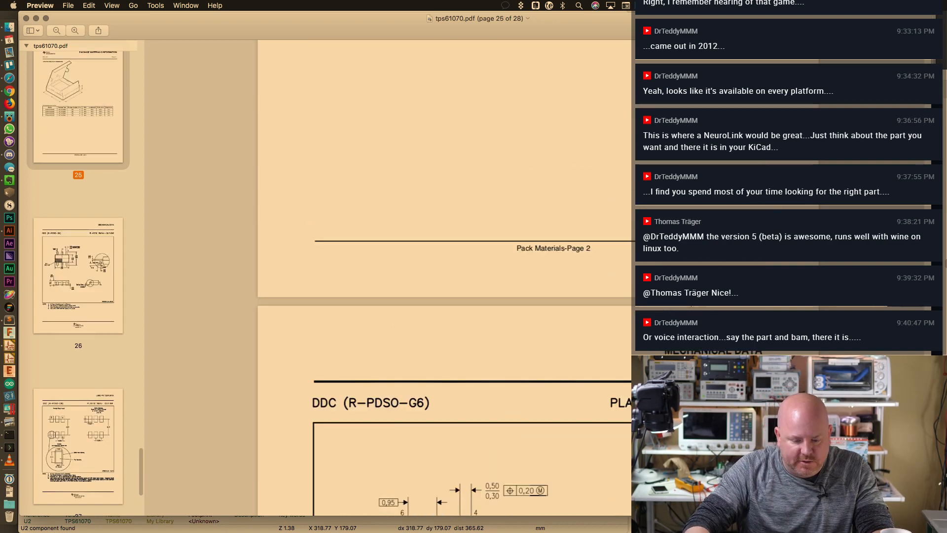
{"action": "scroll", "coordinate": [444, 276], "scroll_direction": "down", "scroll_amount": 4}
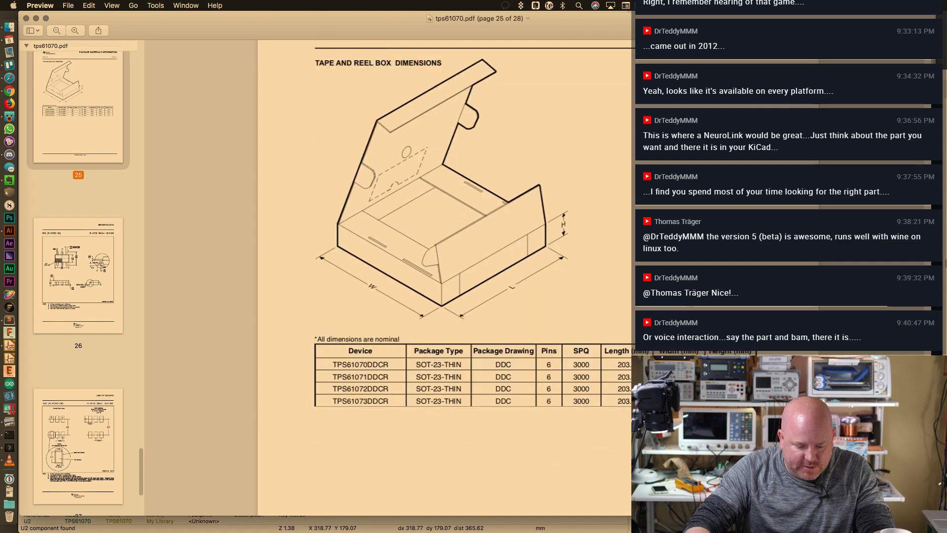
{"action": "scroll", "coordinate": [444, 276], "scroll_direction": "down", "scroll_amount": 3}
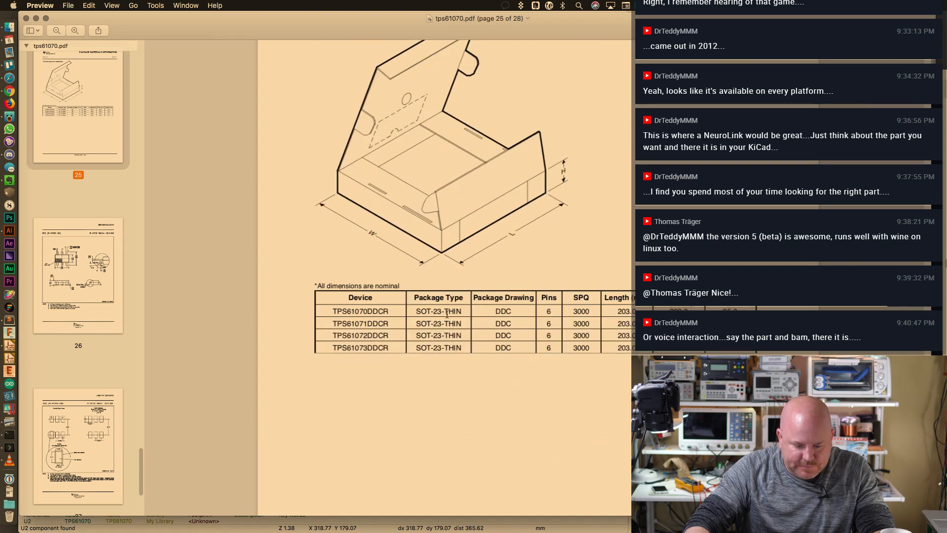
{"action": "left_click_drag", "start_coordinate": [415, 312], "coordinate": [464, 312]}
{"action": "scroll", "coordinate": [566, 306], "scroll_direction": "down", "scroll_amount": 7}
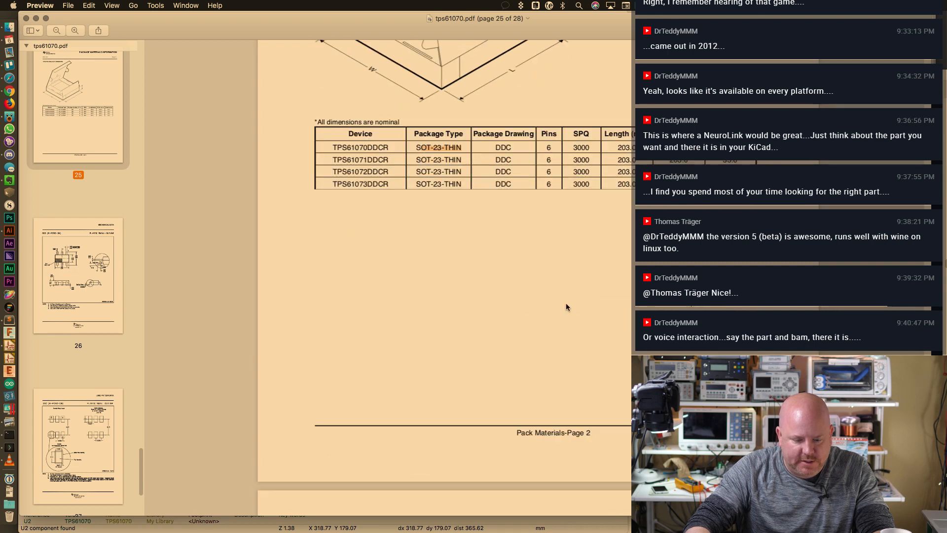
{"action": "scroll", "coordinate": [566, 306], "scroll_direction": "down", "scroll_amount": 20}
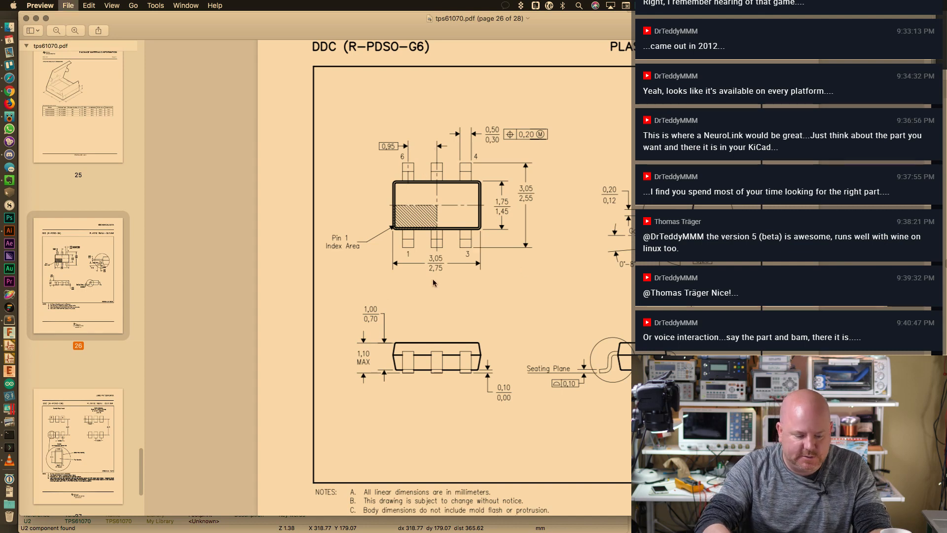
Print only the selected page 26 package drawing
{"action": "key", "text": "super+p"}
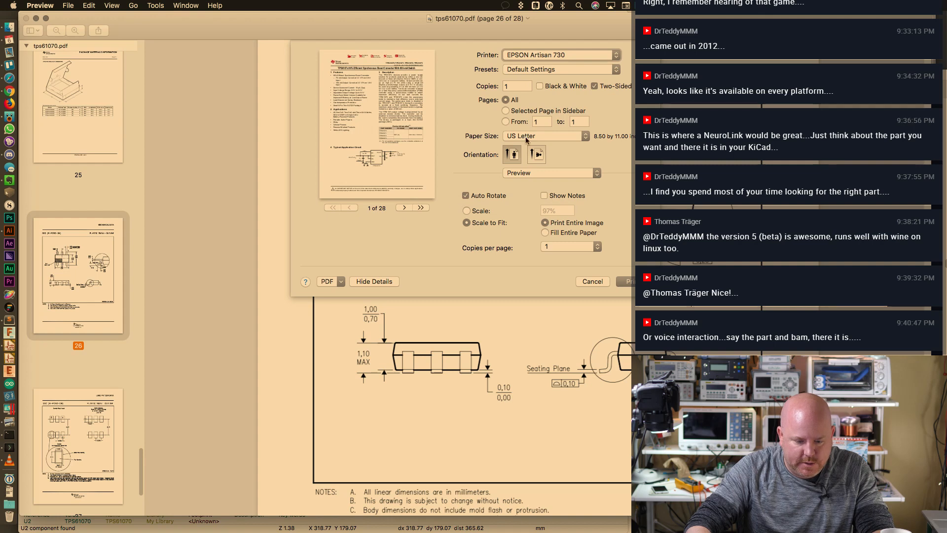
{"action": "left_click", "coordinate": [523, 113]}
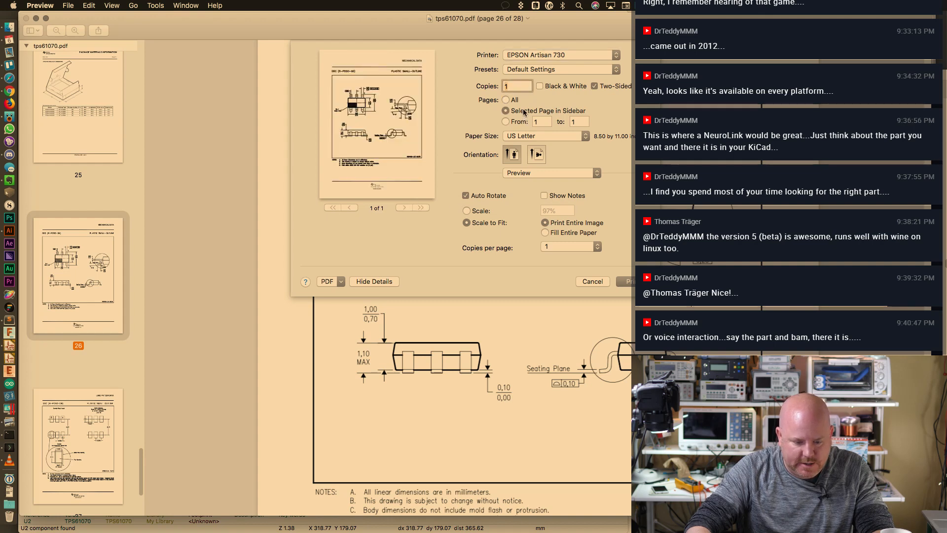
{"action": "left_click", "coordinate": [624, 280]}
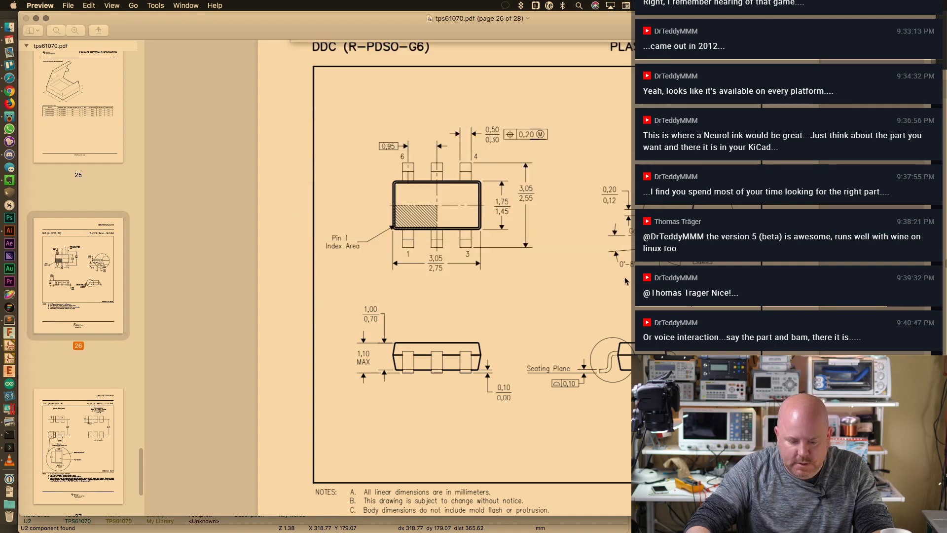
Assign Package_TO_SOT_SMD:TSOT-23-6 to U2, confirming the properties and the missing-library warning
{"action": "key", "text": "super+Tab"}
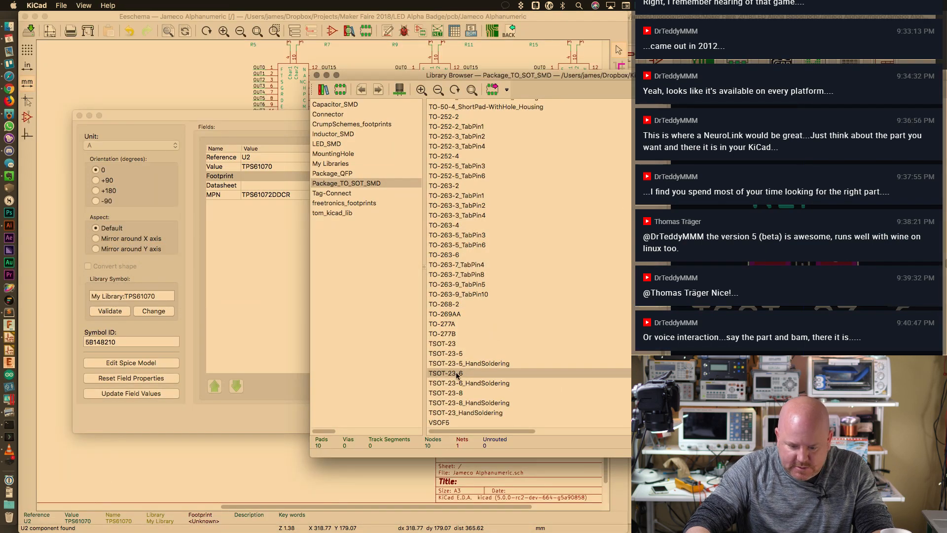
{"action": "double_click", "coordinate": [457, 374]}
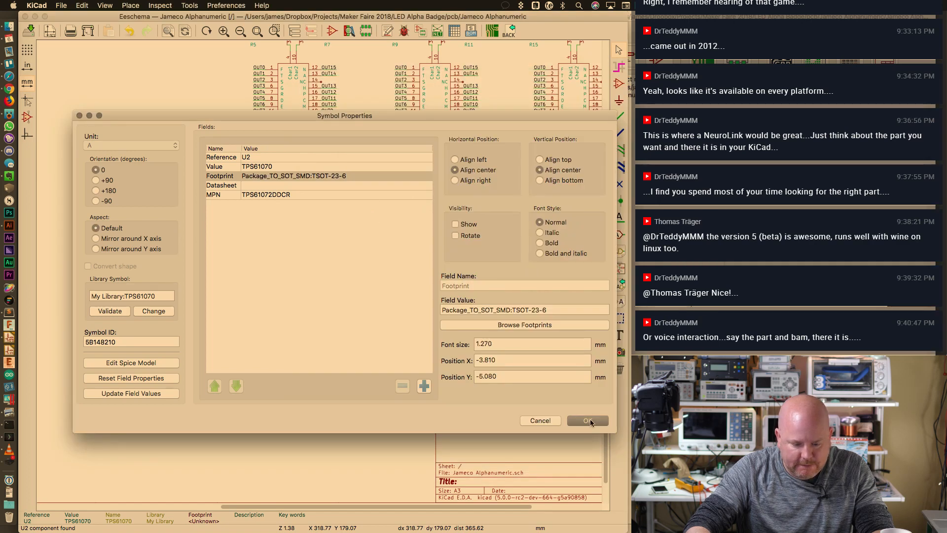
{"action": "left_click", "coordinate": [588, 420]}
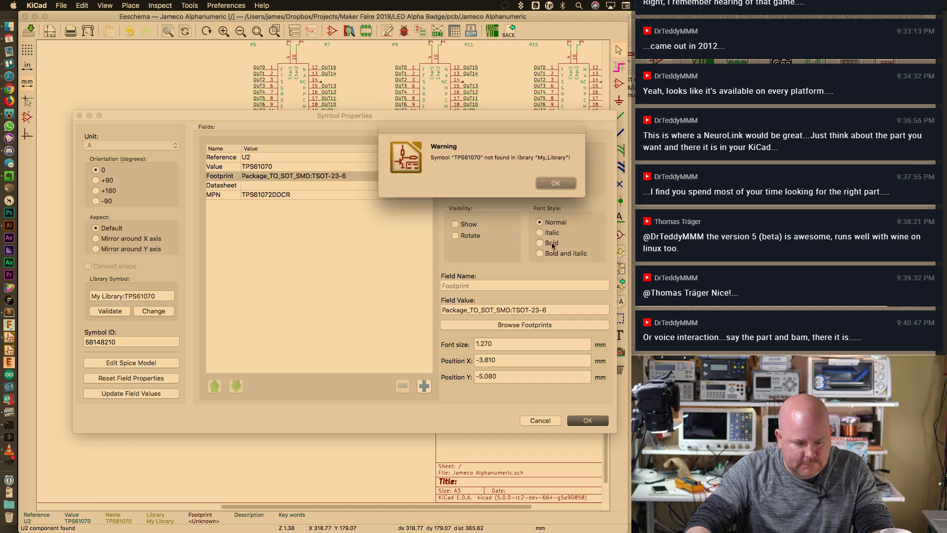
{"action": "left_click", "coordinate": [546, 184]}
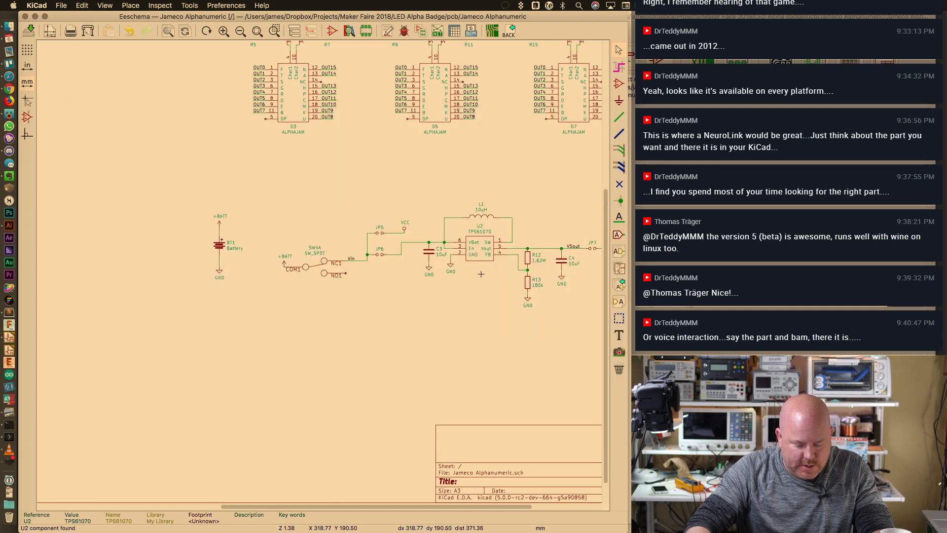
Save the schematic, then place the SOT23-6 footprint on the board and zoom in
{"action": "key", "text": "super+s"}
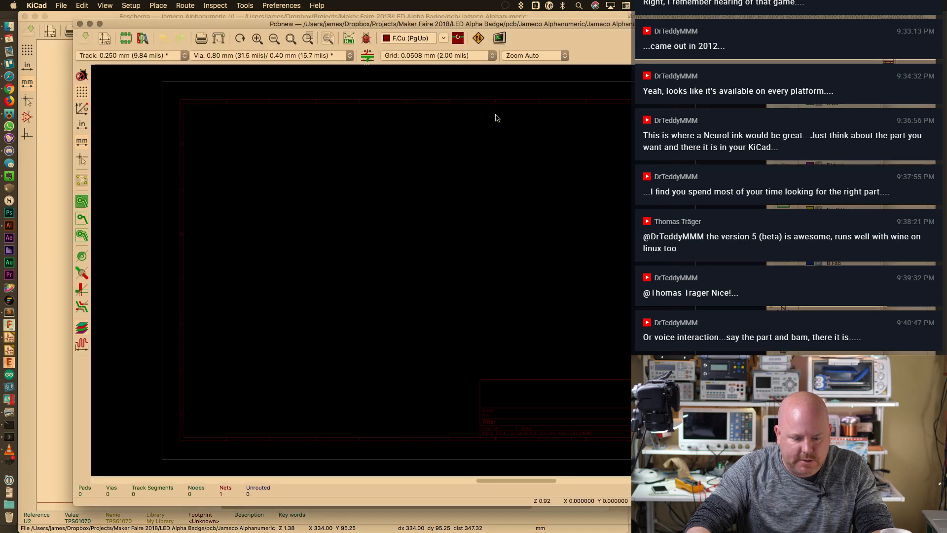
{"action": "key", "text": "o"}
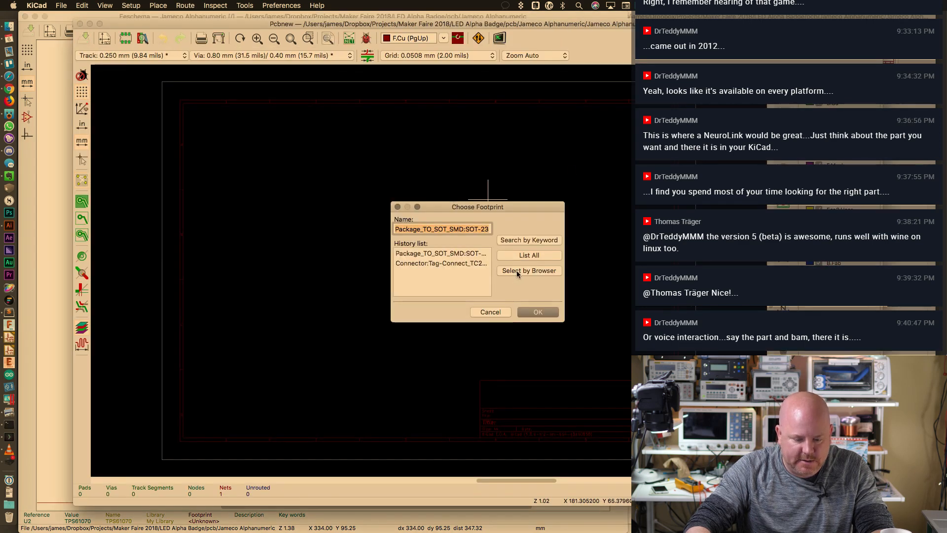
{"action": "left_click", "coordinate": [516, 271]}
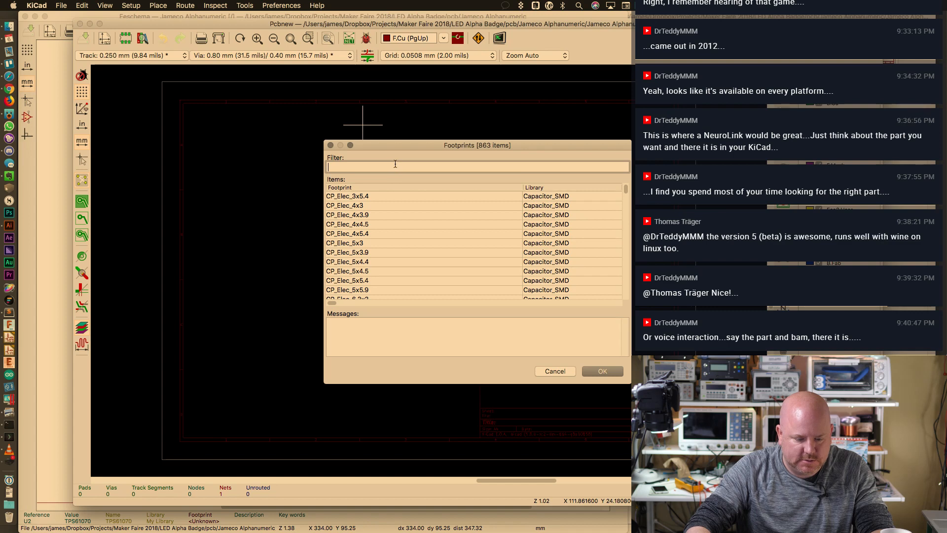
{"action": "type", "text": "SOT23-6"}
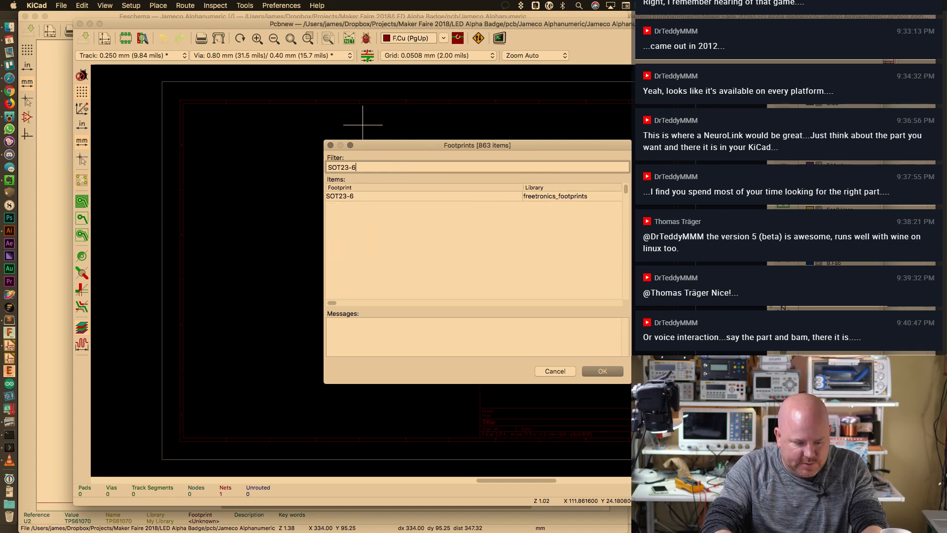
{"action": "double_click", "coordinate": [390, 196]}
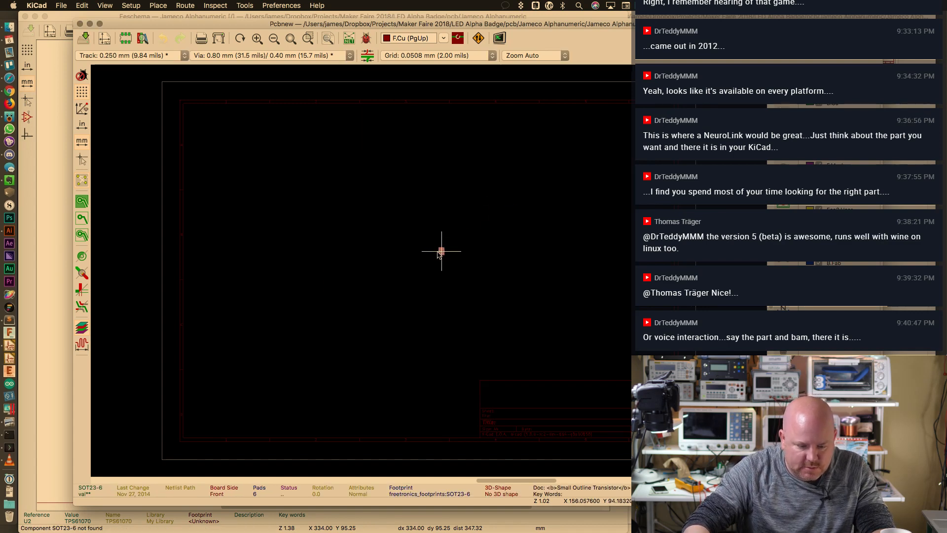
{"action": "left_click", "coordinate": [439, 254]}
{"action": "scroll", "coordinate": [440, 249], "scroll_direction": "up", "scroll_amount": 10}
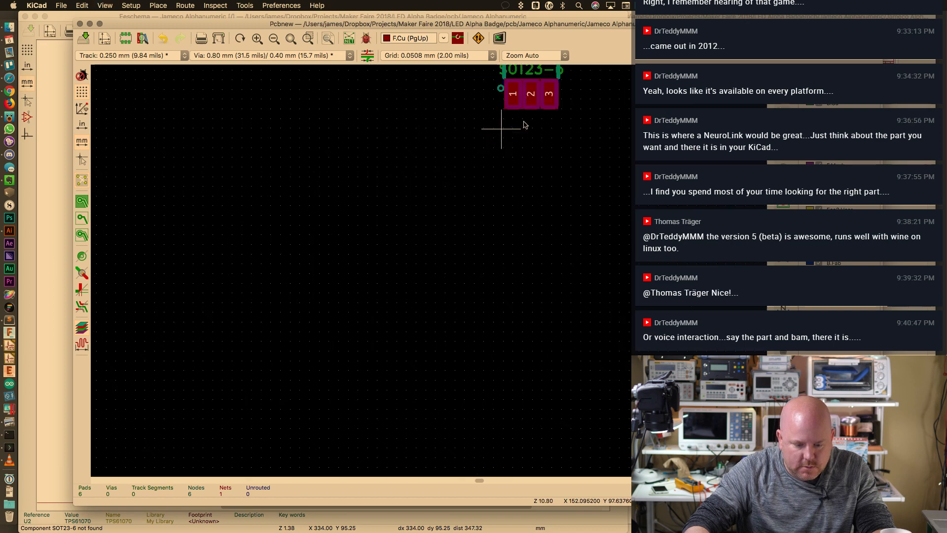
{"action": "scroll", "coordinate": [542, 140], "scroll_direction": "up", "scroll_amount": 4}
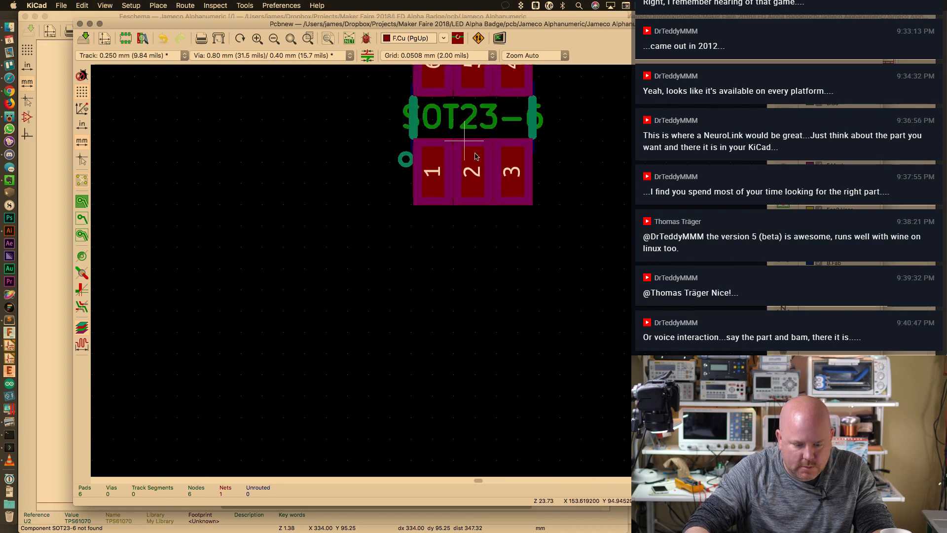
{"action": "scroll", "coordinate": [476, 156], "scroll_direction": "up", "scroll_amount": 3}
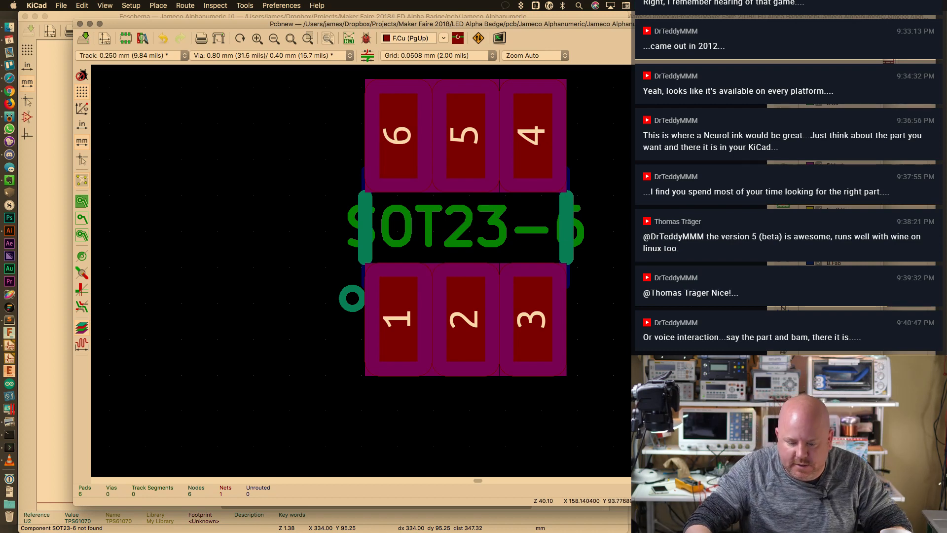
Hide F.Mask, route a track from pad 6 to pad 5, and view its properties
{"action": "left_click", "coordinate": [819, 165]}
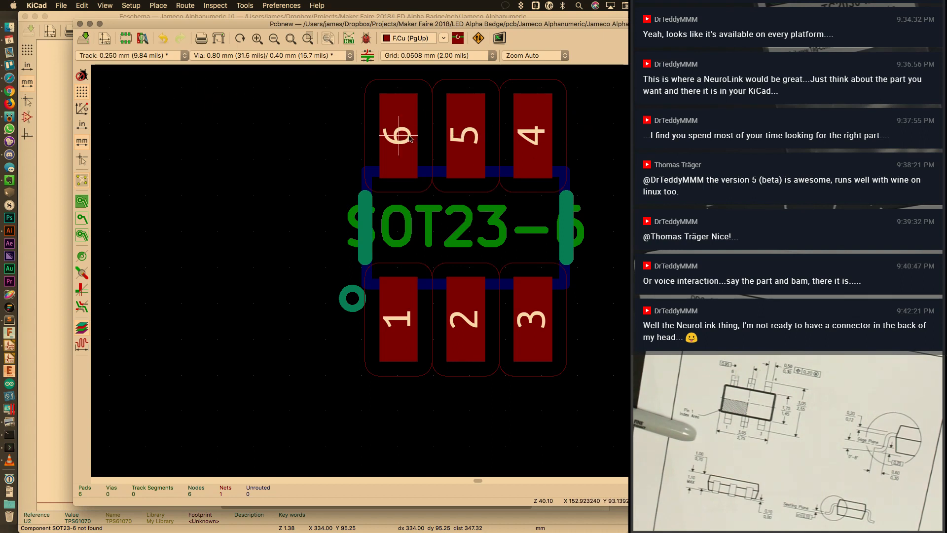
{"action": "left_click", "coordinate": [400, 136]}
{"action": "left_click", "coordinate": [468, 138]}
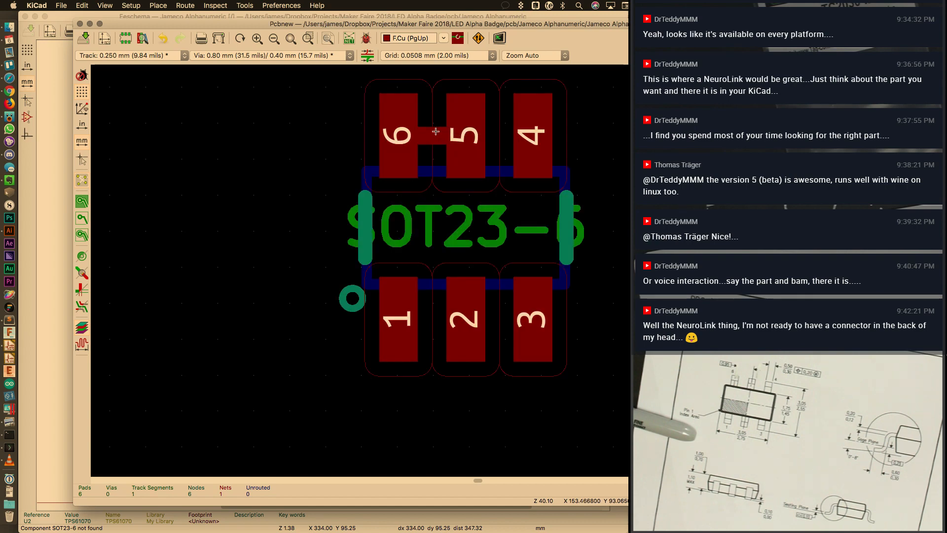
{"action": "left_click", "coordinate": [441, 136]}
{"action": "key", "text": "e"}
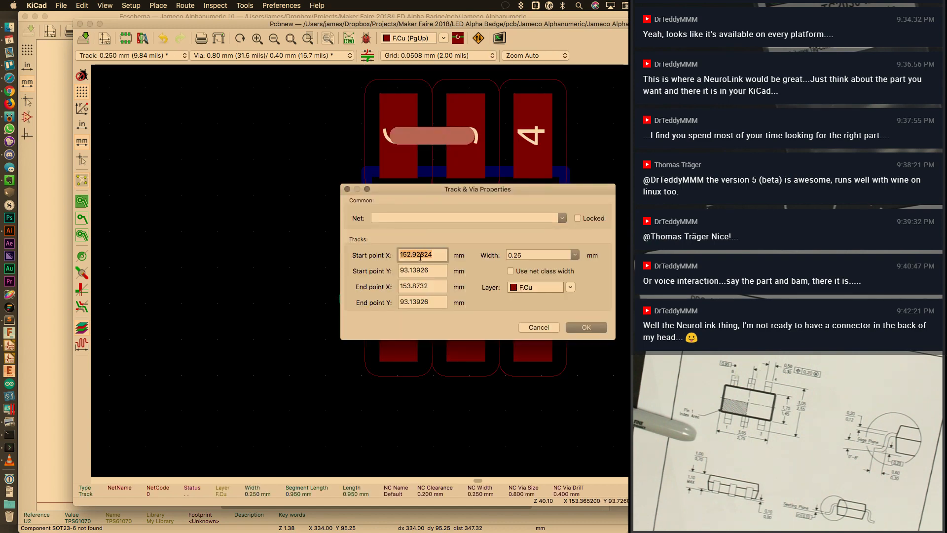
{"action": "key", "text": "super+space"}
Launch PCalc and move it aside to uncover the track coordinates
{"action": "type", "text": "pca"}
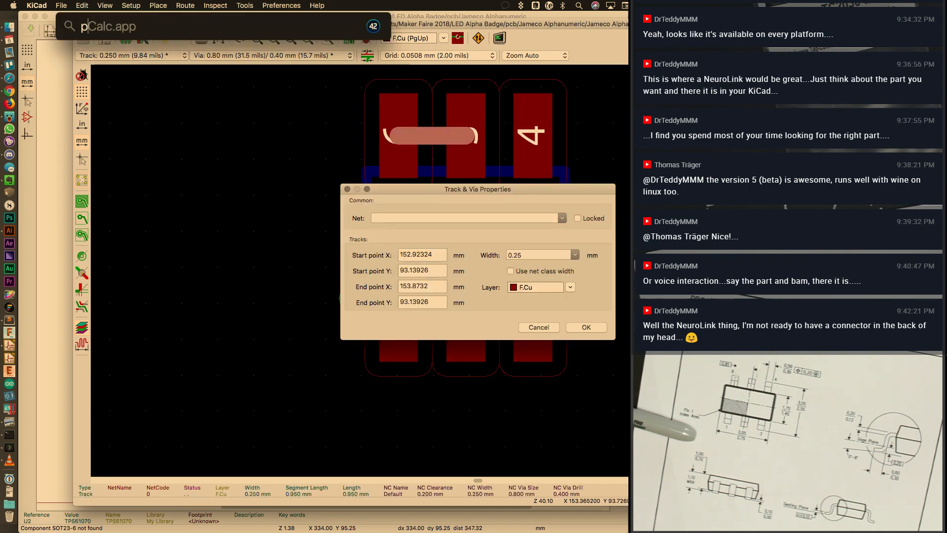
{"action": "key", "text": "Return"}
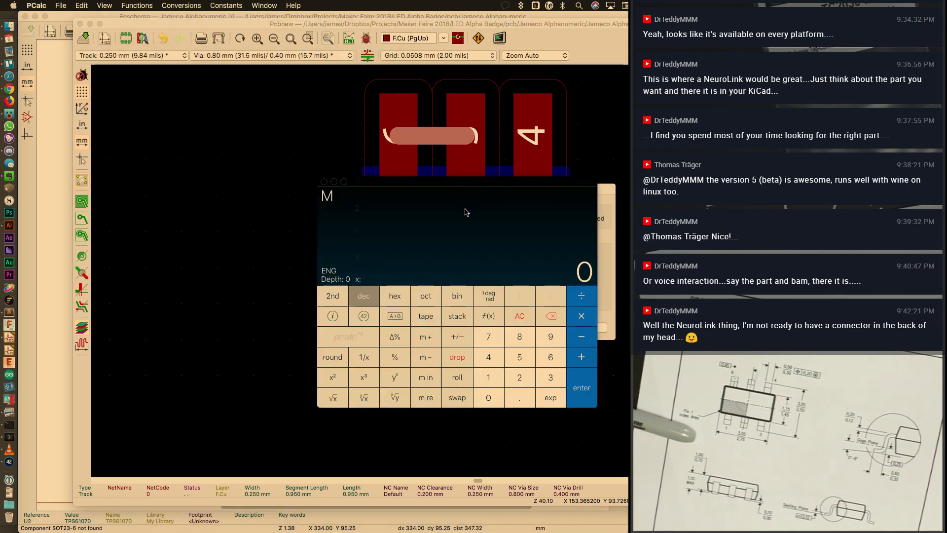
{"action": "left_click_drag", "start_coordinate": [466, 184], "coordinate": [475, 321]}
Subtract 152.9232 from 153.8732 to get the 0.95 mm length, then clear the display
{"action": "type", "text": "1"}
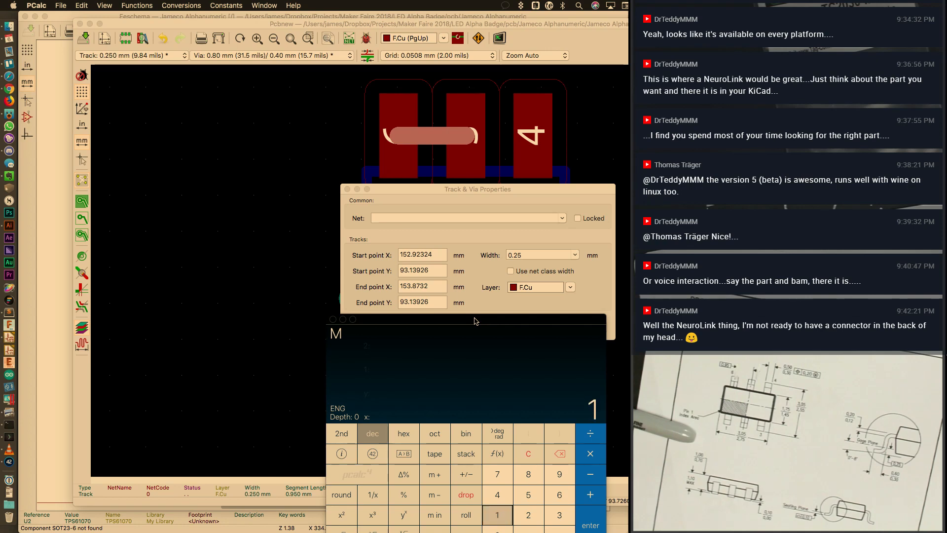
{"action": "type", "text": "53.8732"}
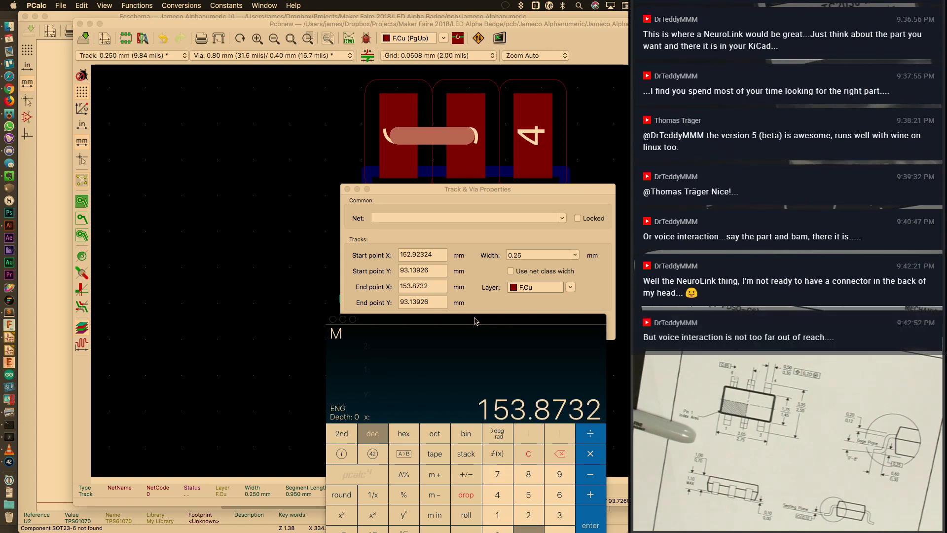
{"action": "key", "text": "Return"}
{"action": "type", "text": "152.9"}
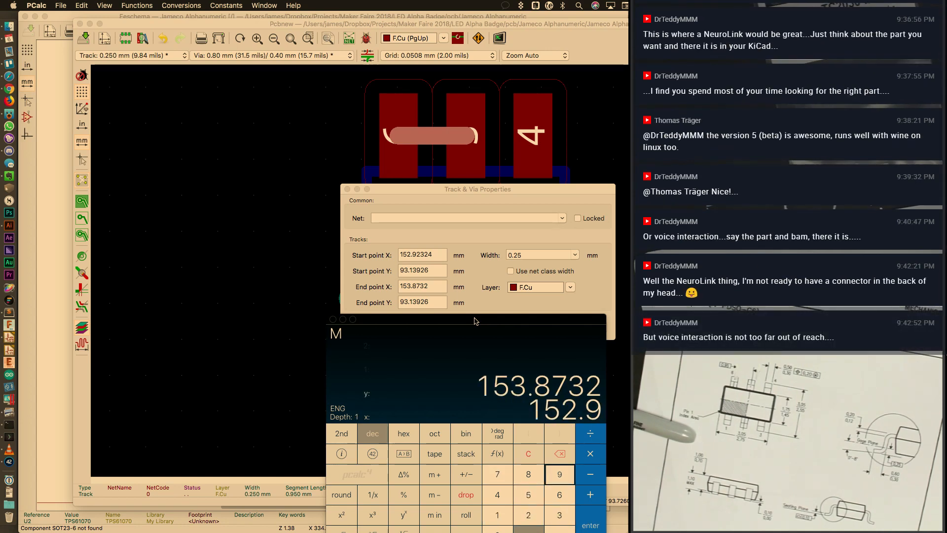
{"action": "type", "text": "2"}
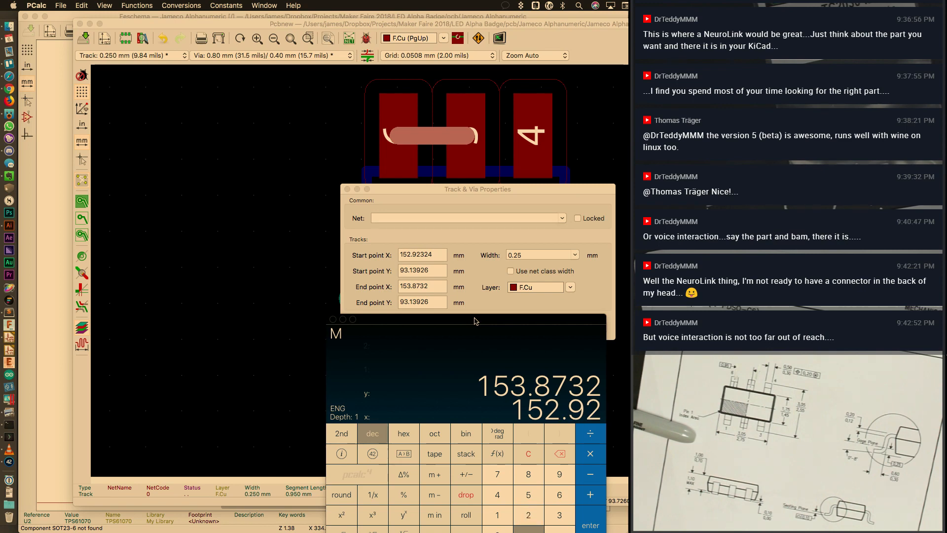
{"action": "type", "text": "324"}
{"action": "key", "text": "BackSpace"}
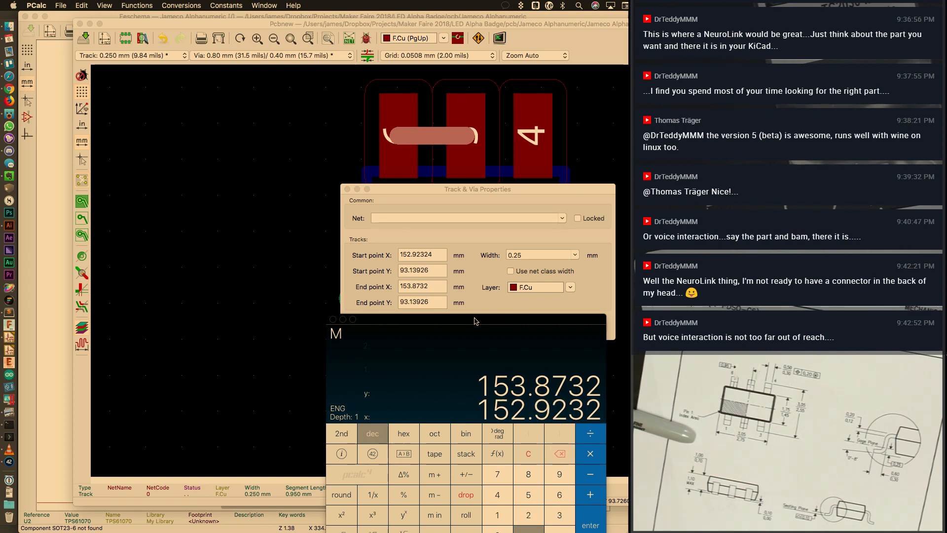
{"action": "key", "text": "Return"}
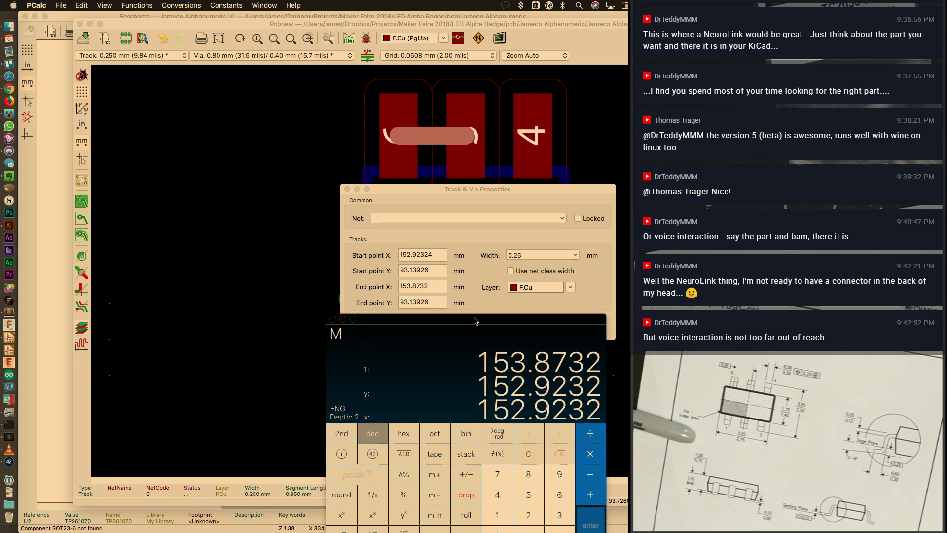
{"action": "key", "text": "BackSpace"}
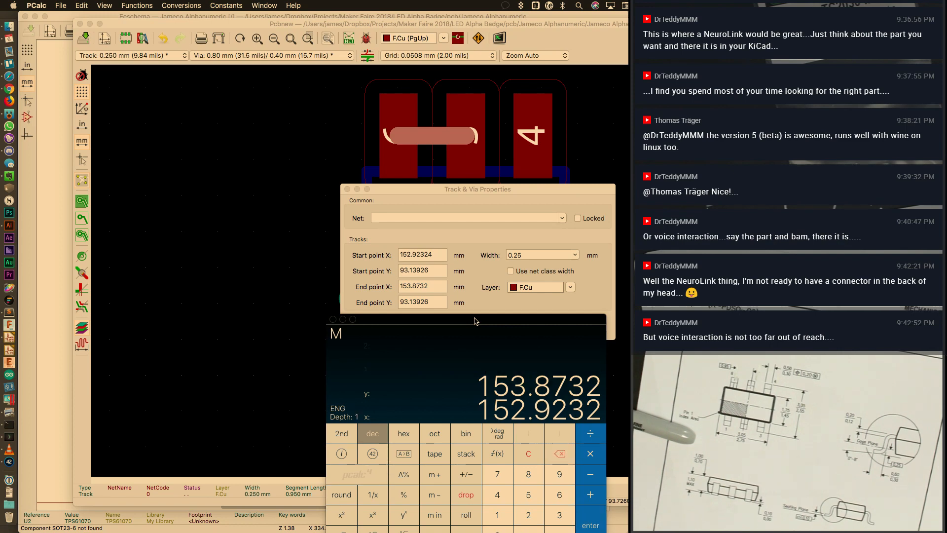
{"action": "key", "text": "minus"}
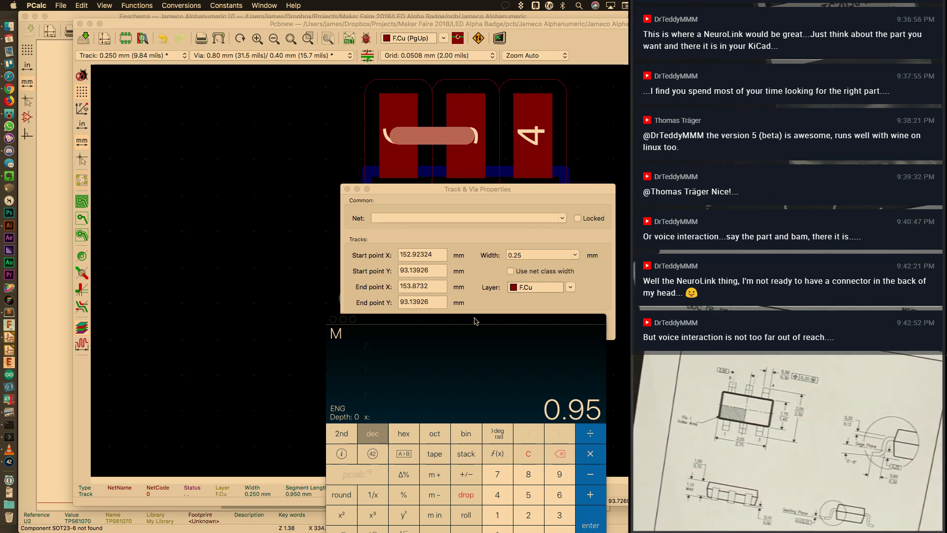
{"action": "key", "text": "Escape"}
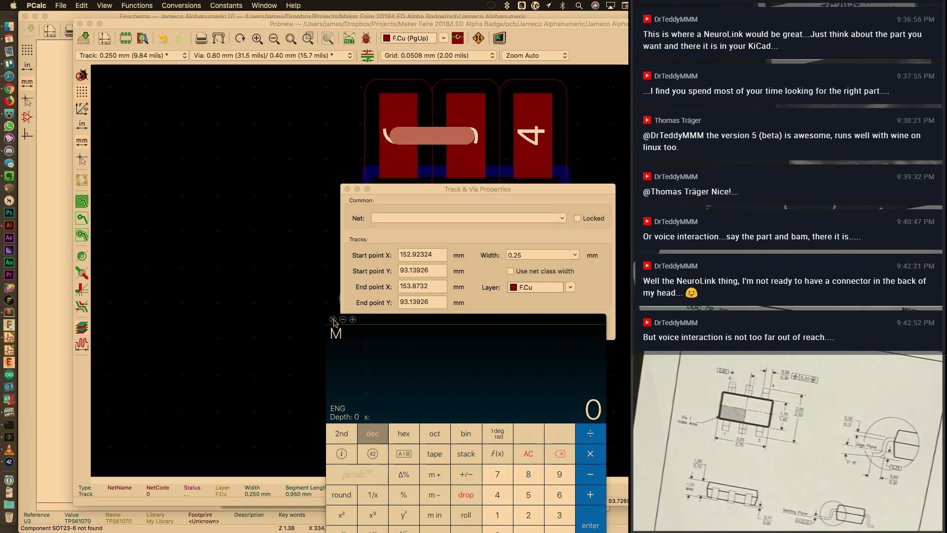
Close PCalc and Track & Via Properties, and delete the pad 6–5 track
{"action": "key", "text": "super+q"}
{"action": "left_click", "coordinate": [542, 328]}
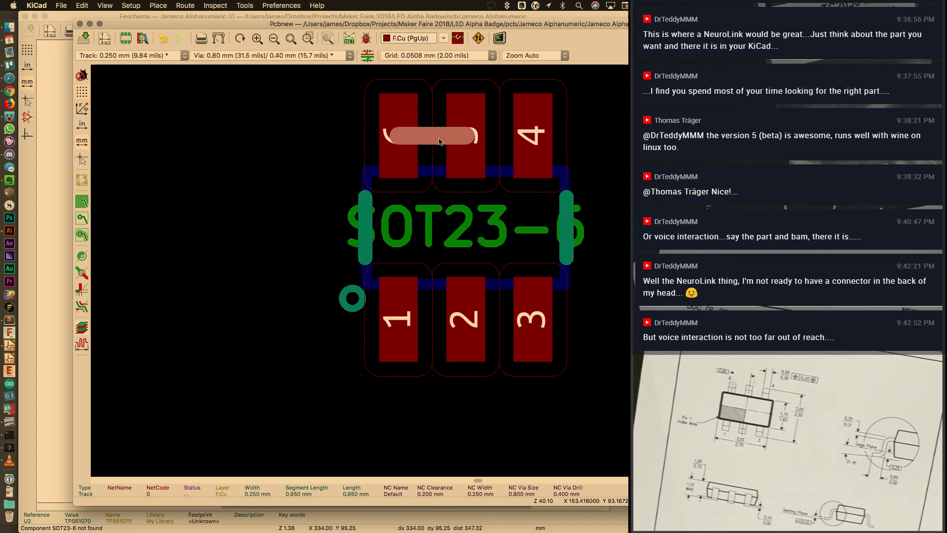
{"action": "key", "text": "Delete"}
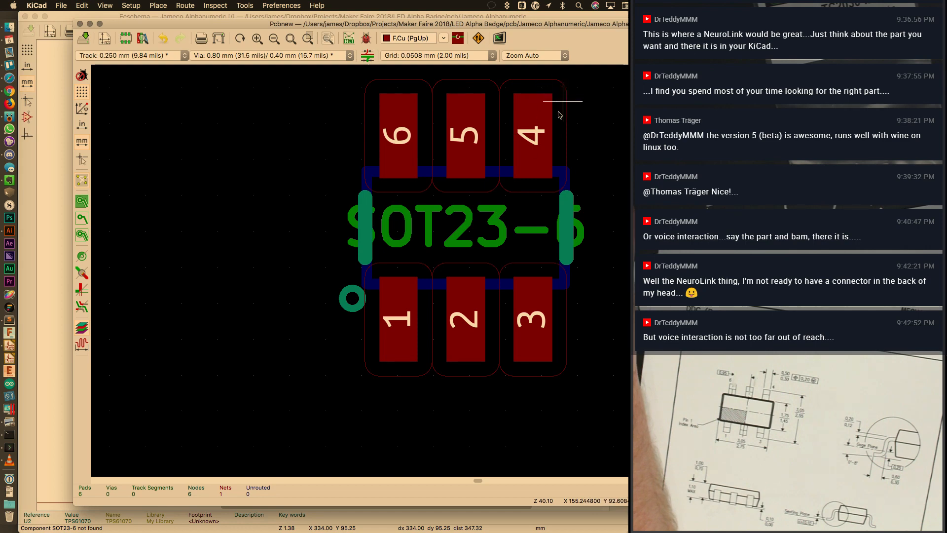
Draw a vertical test track to the right of the footprint beside pads 4 and 3
{"action": "left_click", "coordinate": [577, 90]}
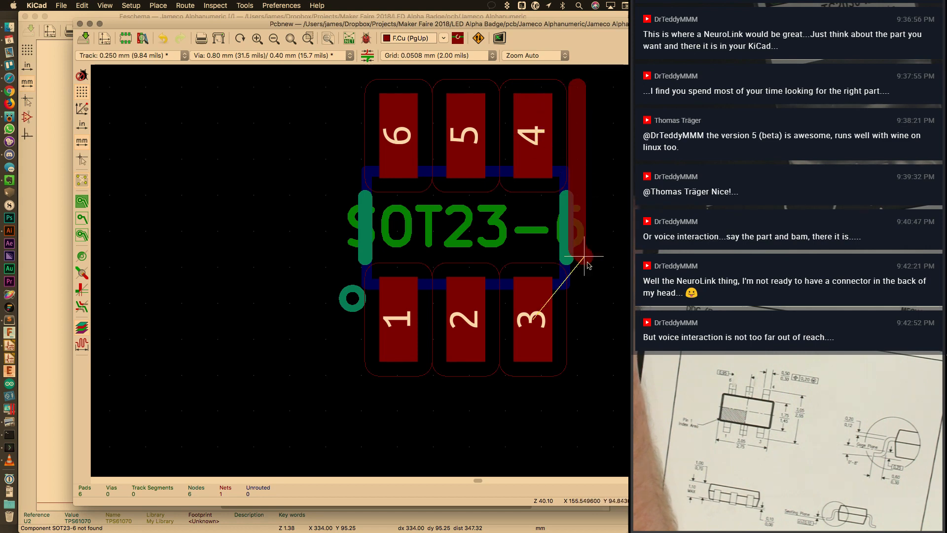
{"action": "double_click", "coordinate": [578, 374]}
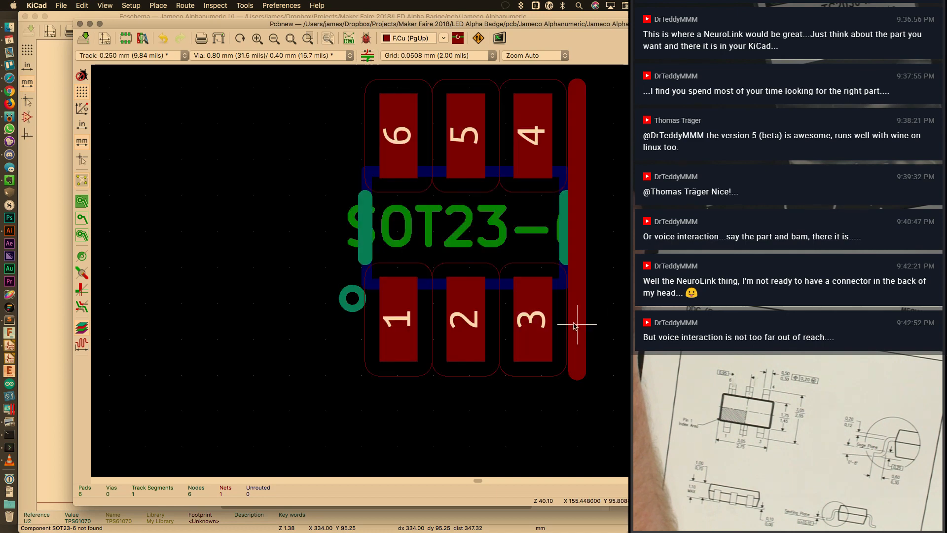
{"action": "left_click", "coordinate": [576, 326]}
{"action": "key", "text": "e"}
{"action": "key", "text": "Escape"}
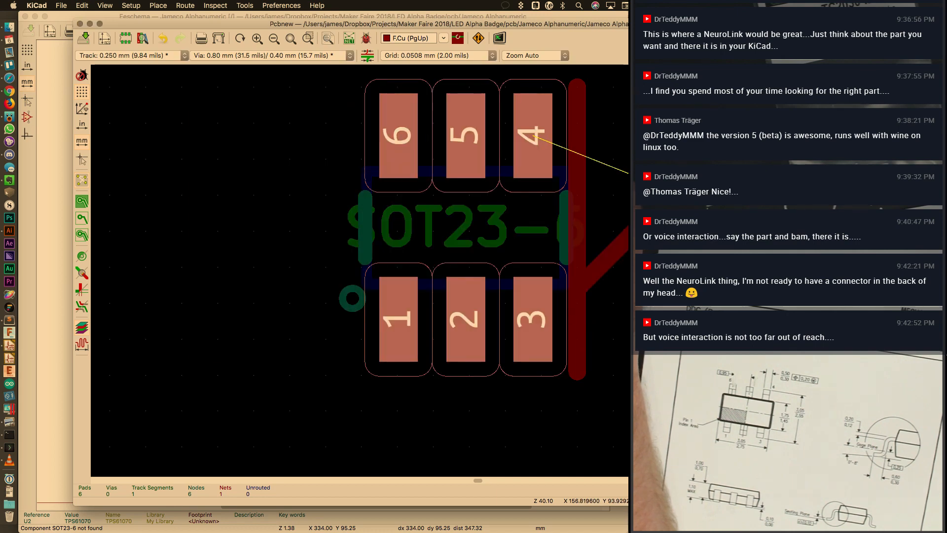
{"action": "key", "text": "Escape"}
Check the vertical track's End point Y value in its properties, then delete it
{"action": "left_click", "coordinate": [576, 183]}
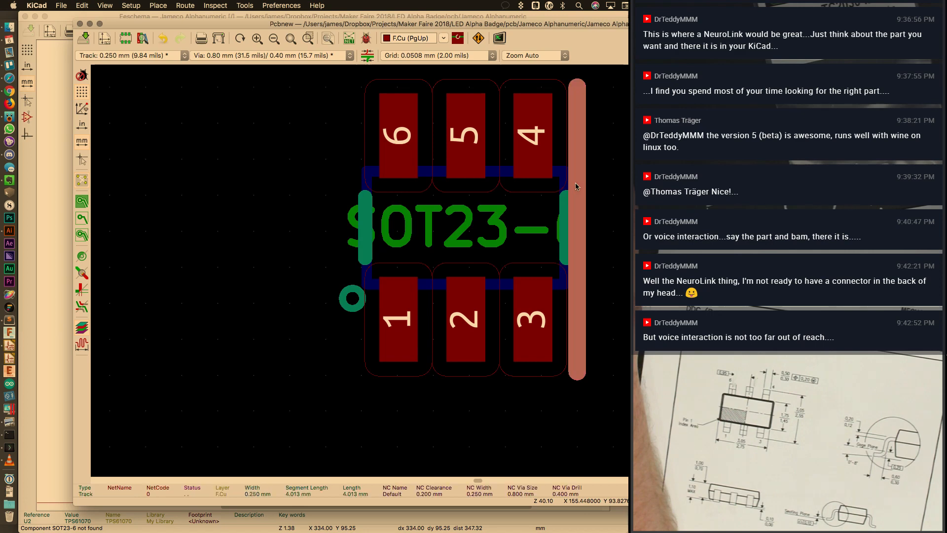
{"action": "key", "text": "e"}
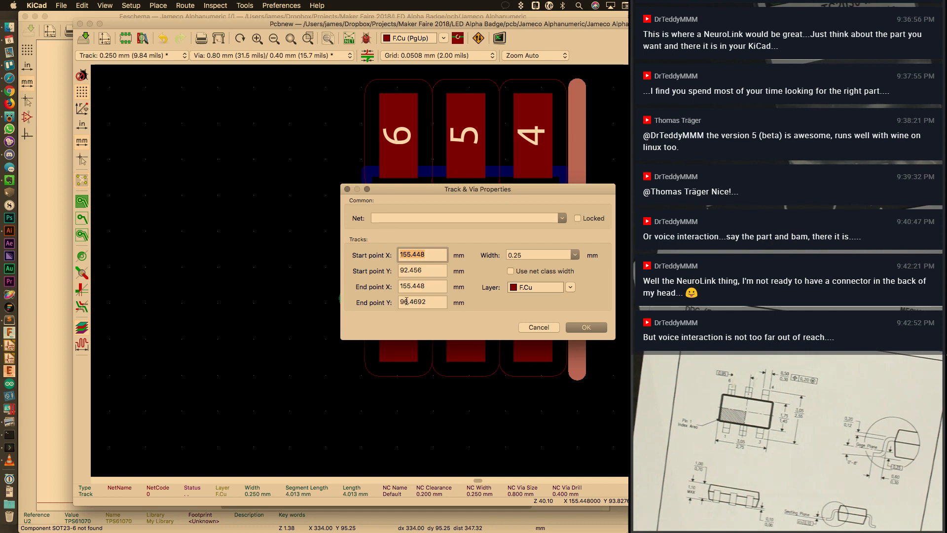
{"action": "left_click_drag", "start_coordinate": [425, 303], "coordinate": [390, 305]}
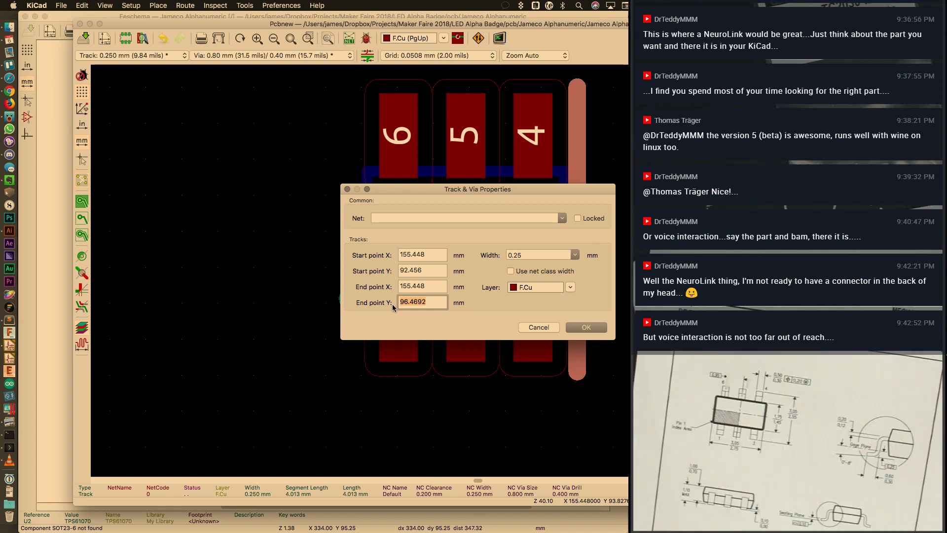
{"action": "left_click", "coordinate": [586, 327]}
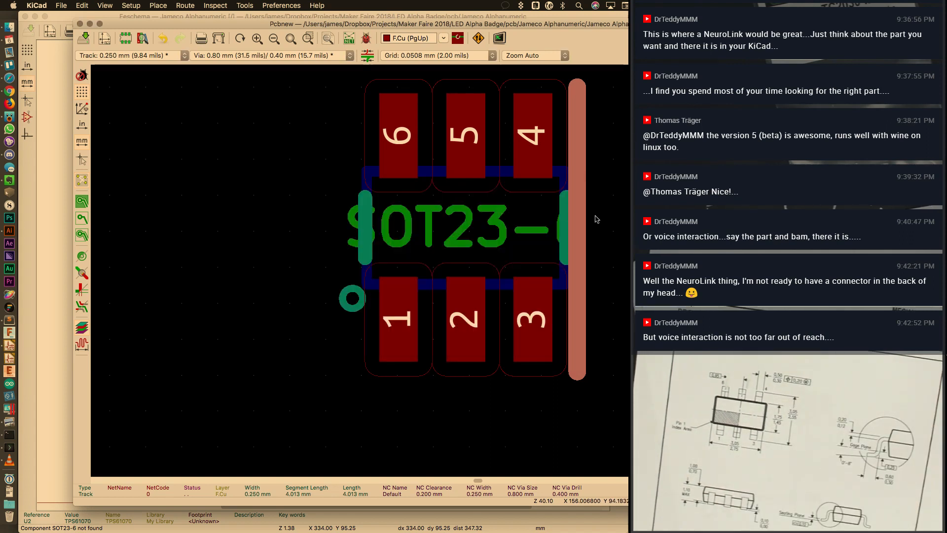
{"action": "key", "text": "Delete"}
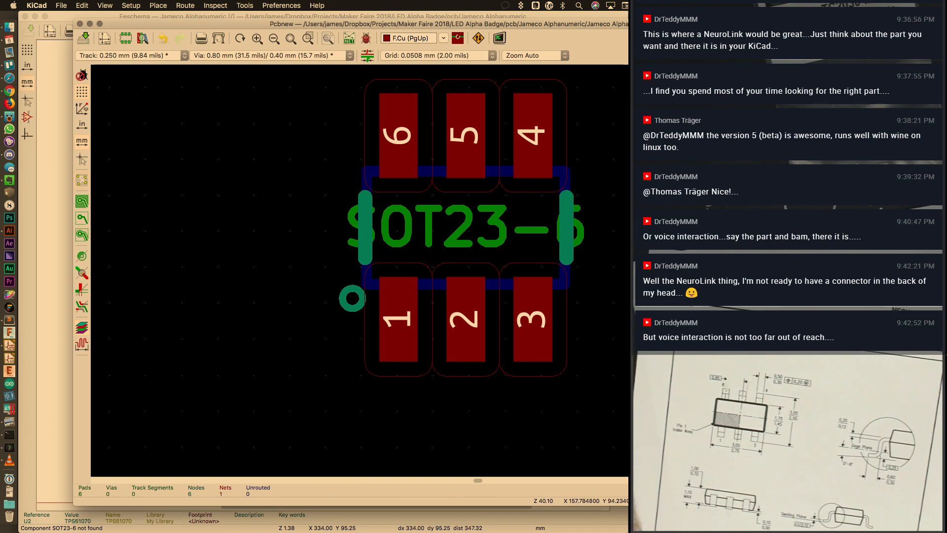
Draw a short vertical track beside pad 3 and open its properties to read the Y endpoints
{"action": "left_click", "coordinate": [576, 176]}
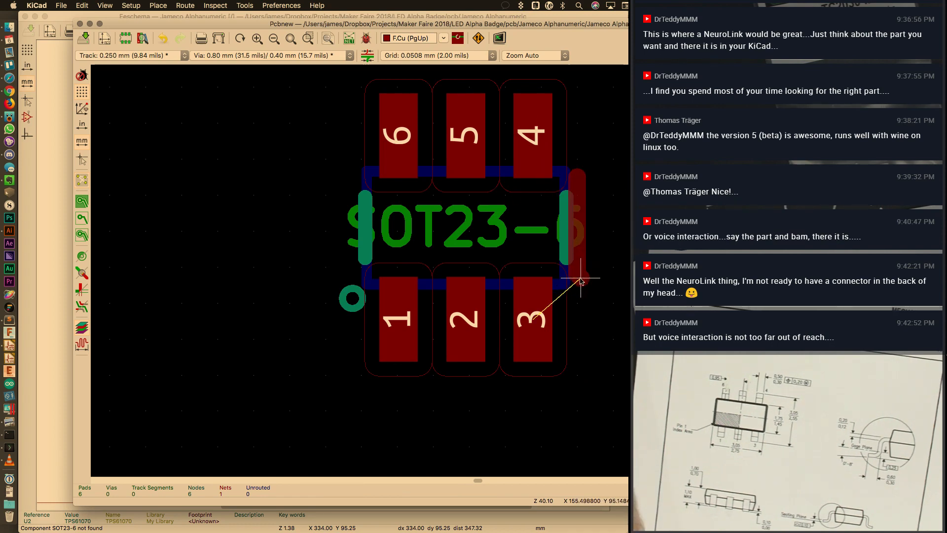
{"action": "double_click", "coordinate": [578, 277]}
{"action": "double_click", "coordinate": [577, 251]}
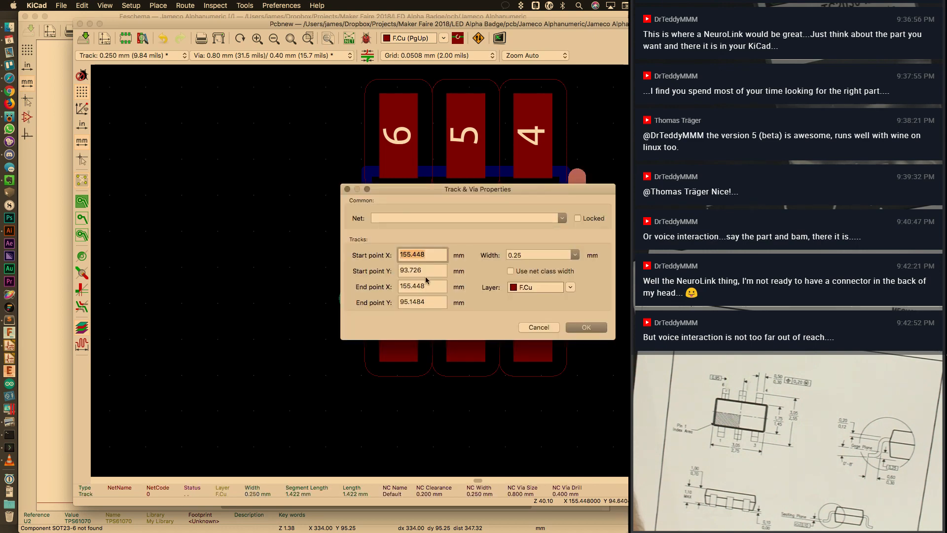
{"action": "key", "text": "Tab"}
{"action": "key", "text": "Tab"}
{"action": "key", "text": "Tab"}
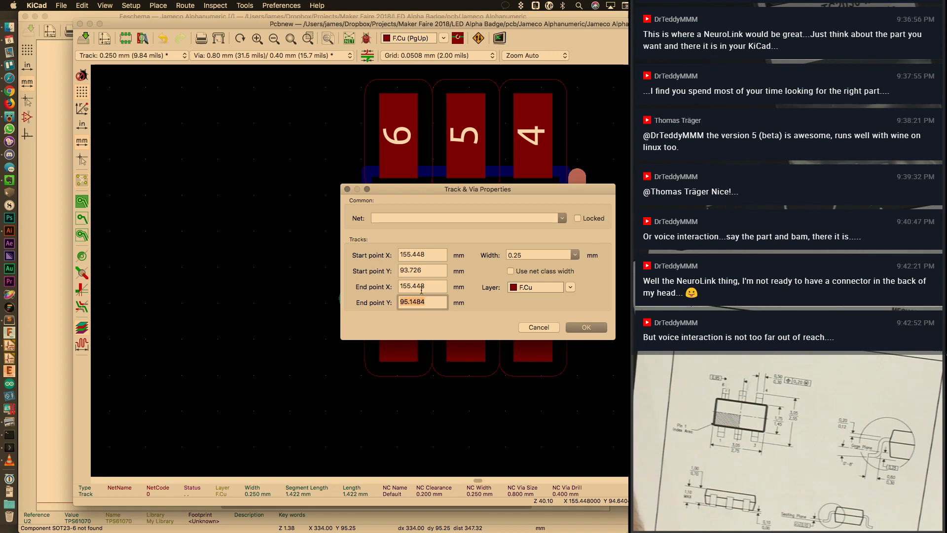
Compute the track span 95.1484 − 93.726 in PCalc, then close the calculator
{"action": "key", "text": "super+space"}
{"action": "type", "text": "pcalc"}
{"action": "key", "text": "Return"}
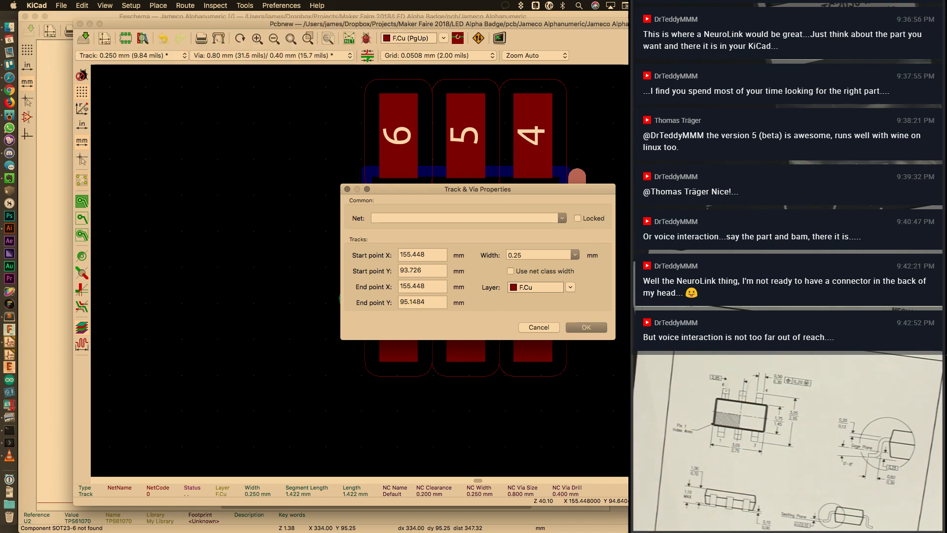
{"action": "type", "text": "95"}
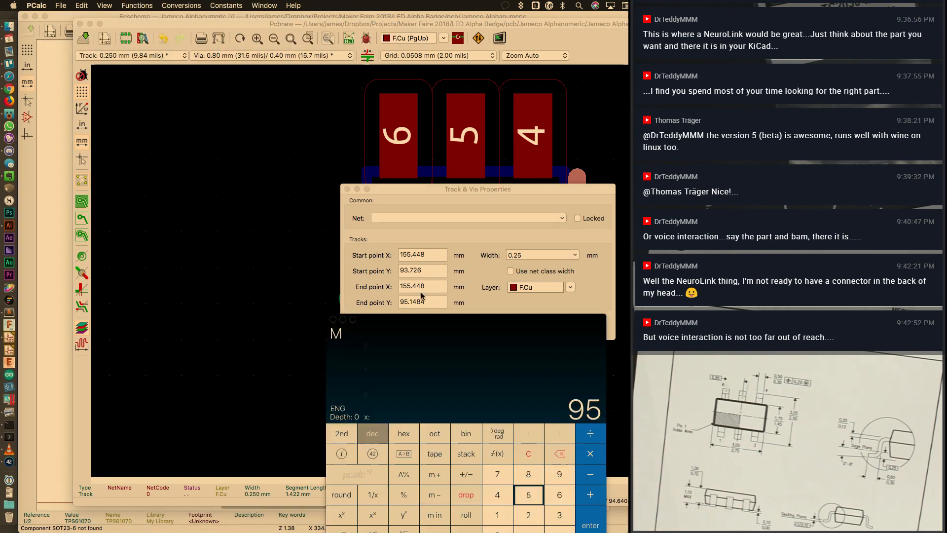
{"action": "type", "text": ".1484"}
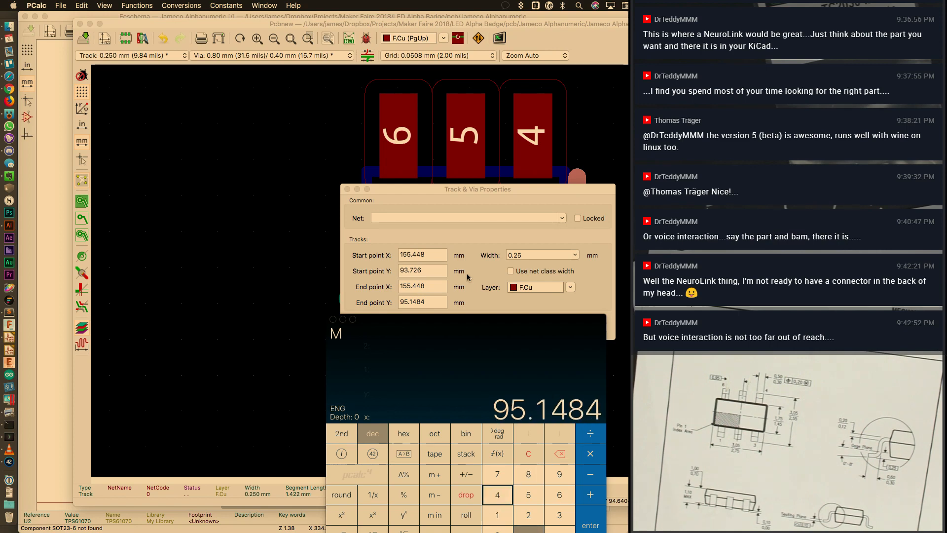
{"action": "key", "text": "Return"}
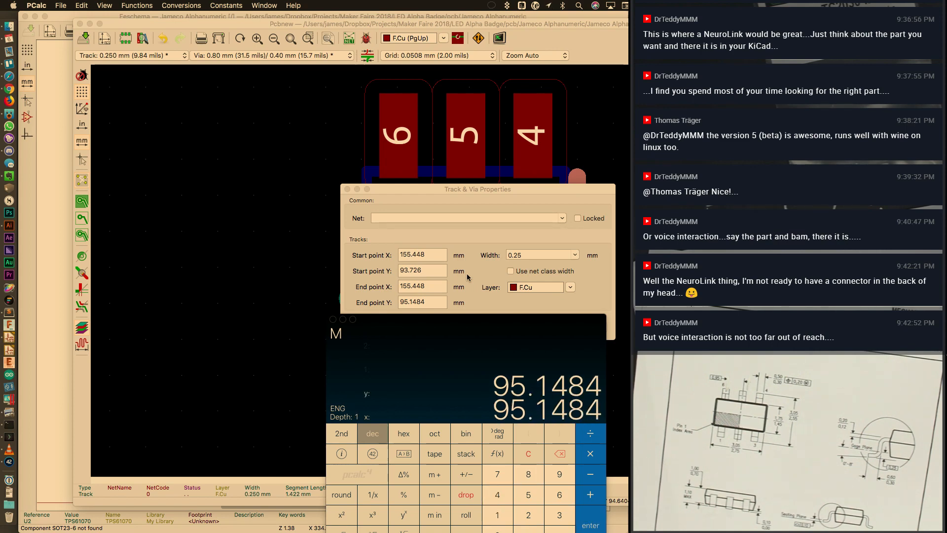
{"action": "type", "text": "93.726"}
{"action": "key", "text": "minus"}
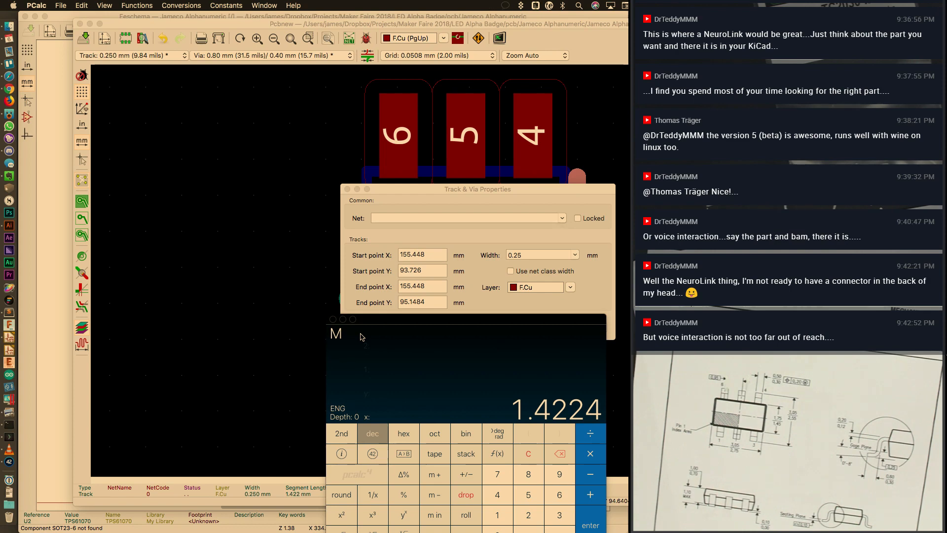
{"action": "left_click", "coordinate": [333, 319]}
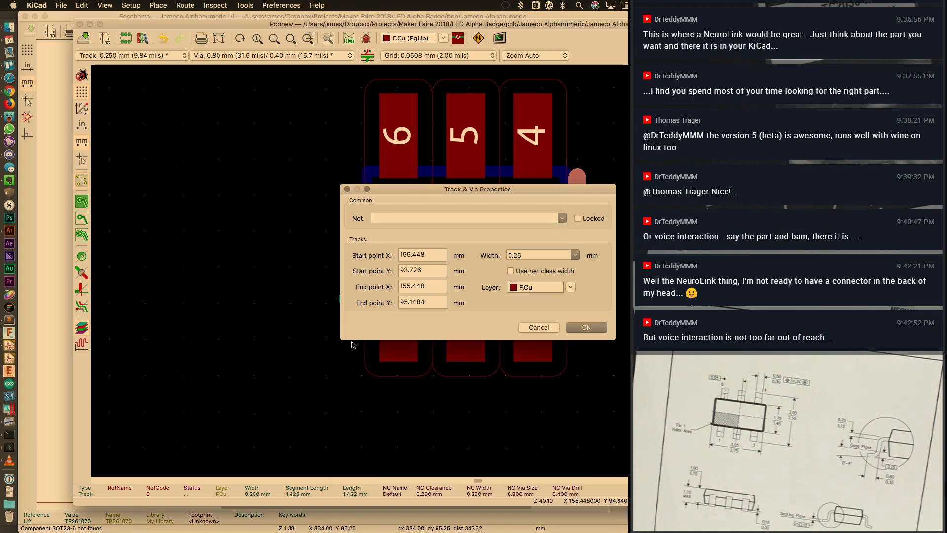
Cancel the track properties and delete the SOT23-6 footprint from the board
{"action": "left_click", "coordinate": [554, 326]}
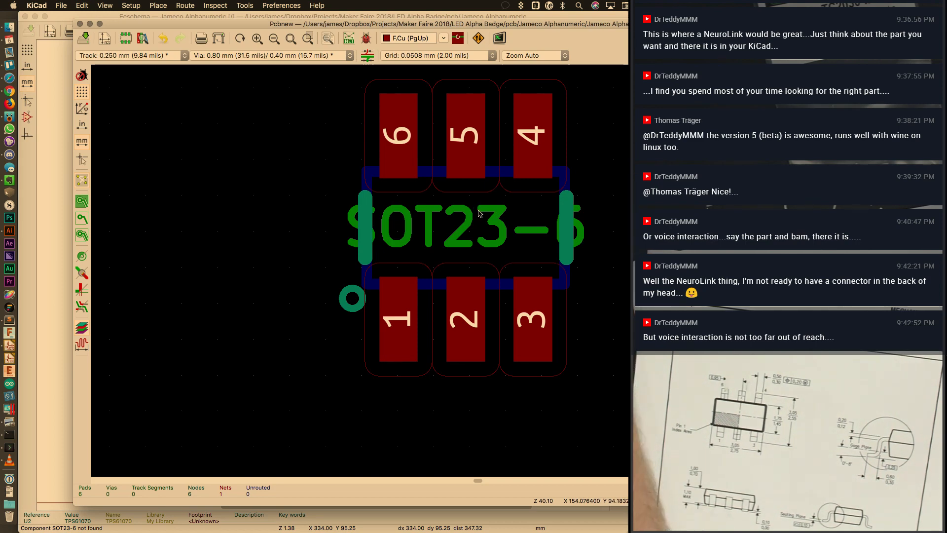
{"action": "left_click", "coordinate": [486, 236]}
{"action": "scroll", "coordinate": [572, 346], "scroll_direction": "down", "scroll_amount": 3}
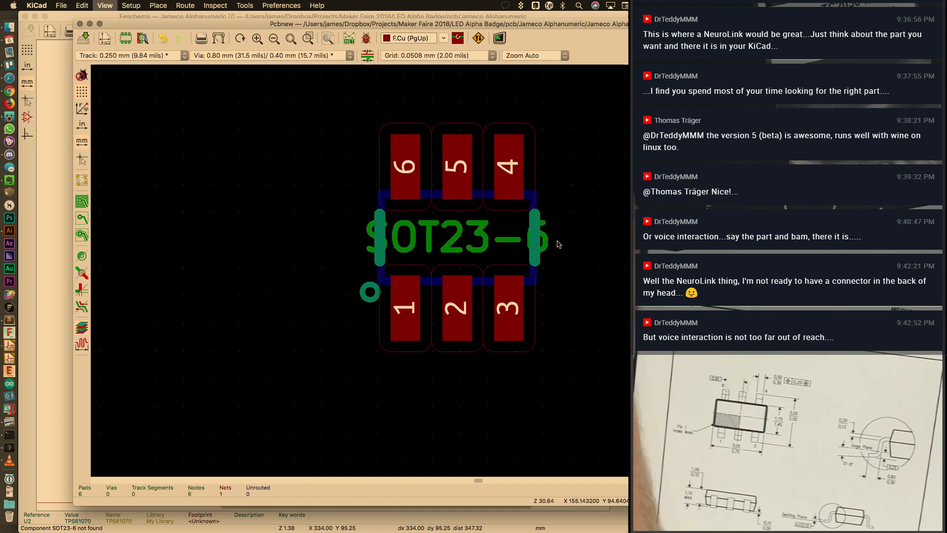
{"action": "key", "text": "Delete"}
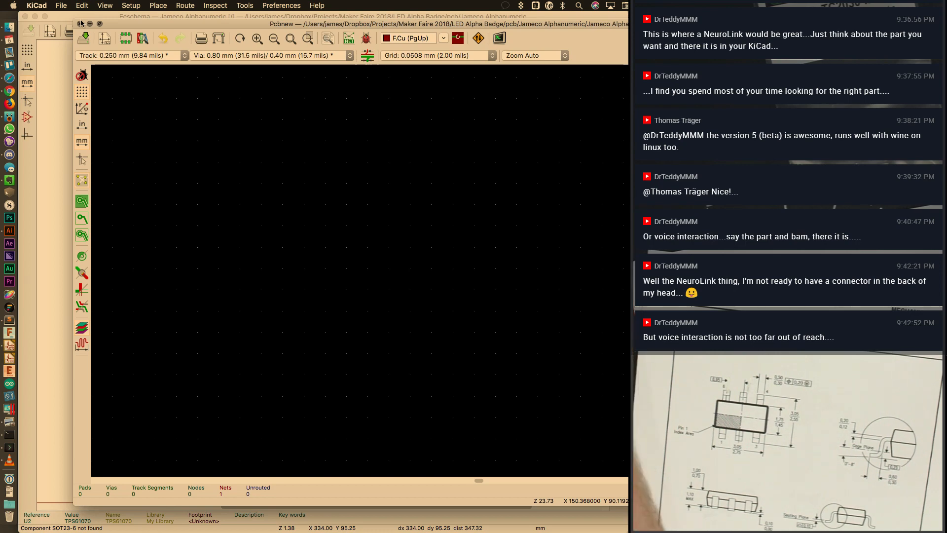
Close the PCB editor and zoom out to the whole Jameco Alphanumeric schematic sheet
{"action": "left_click", "coordinate": [81, 25]}
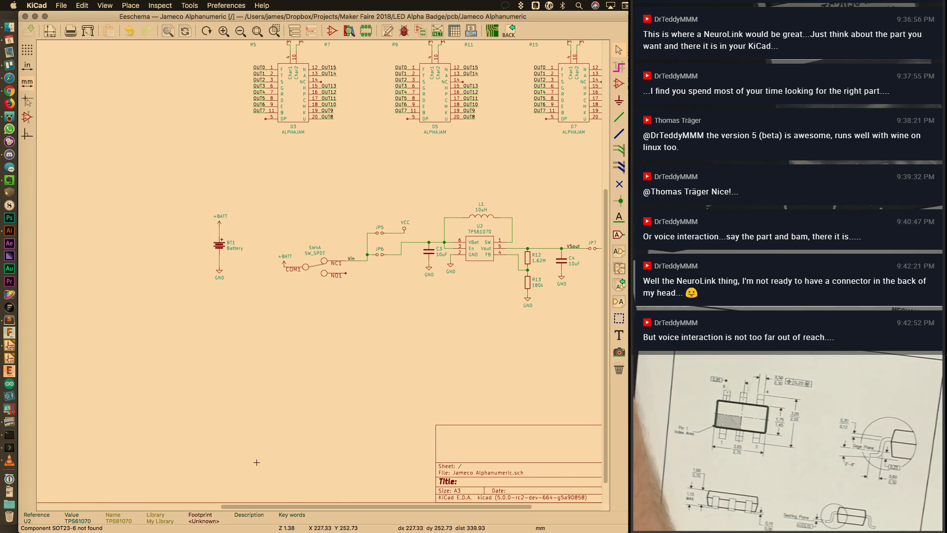
{"action": "scroll", "coordinate": [337, 254], "scroll_direction": "right", "scroll_amount": 5}
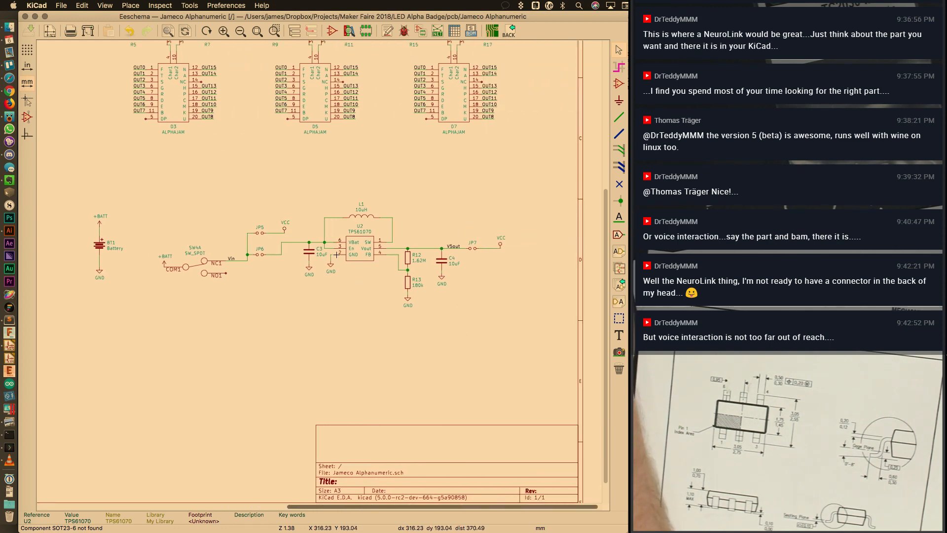
{"action": "scroll", "coordinate": [336, 254], "scroll_direction": "up", "scroll_amount": 2}
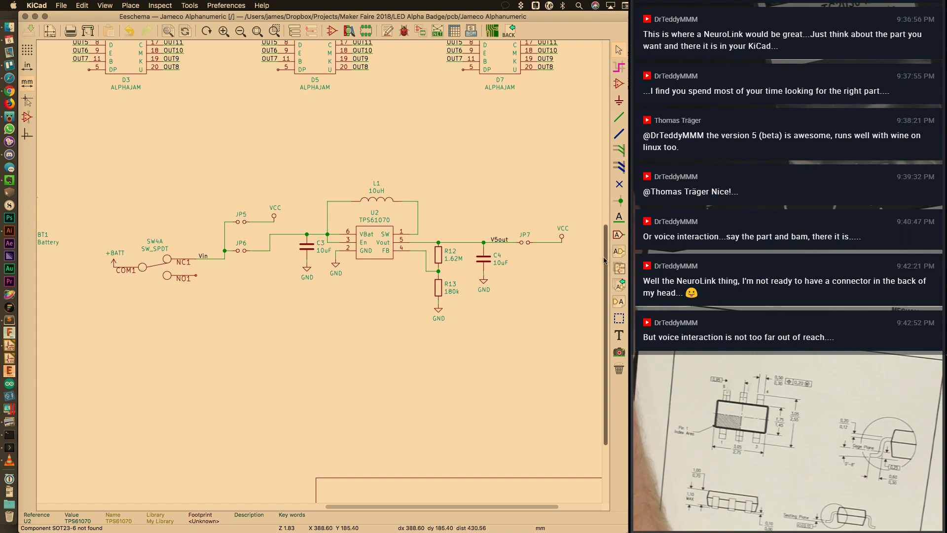
{"action": "scroll", "coordinate": [605, 260], "scroll_direction": "up", "scroll_amount": 1}
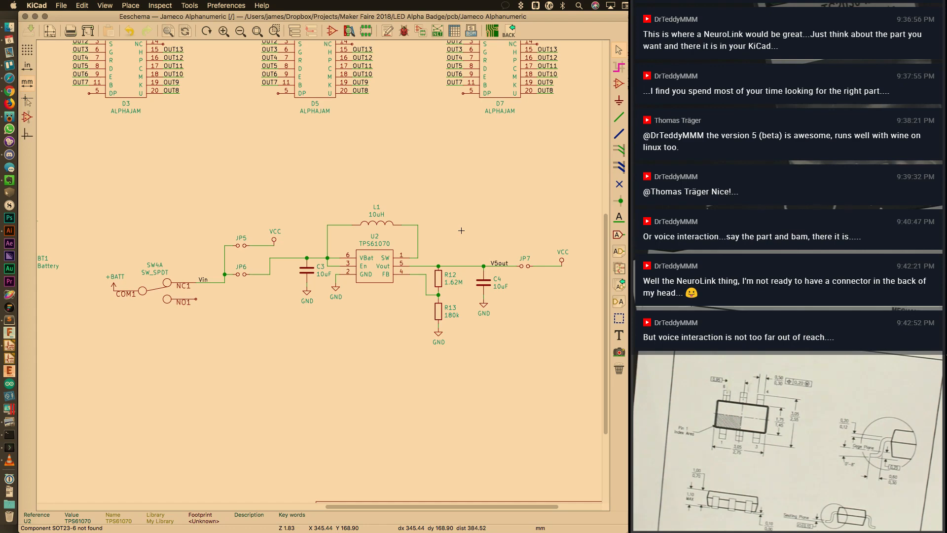
{"action": "key", "text": "super+minus"}
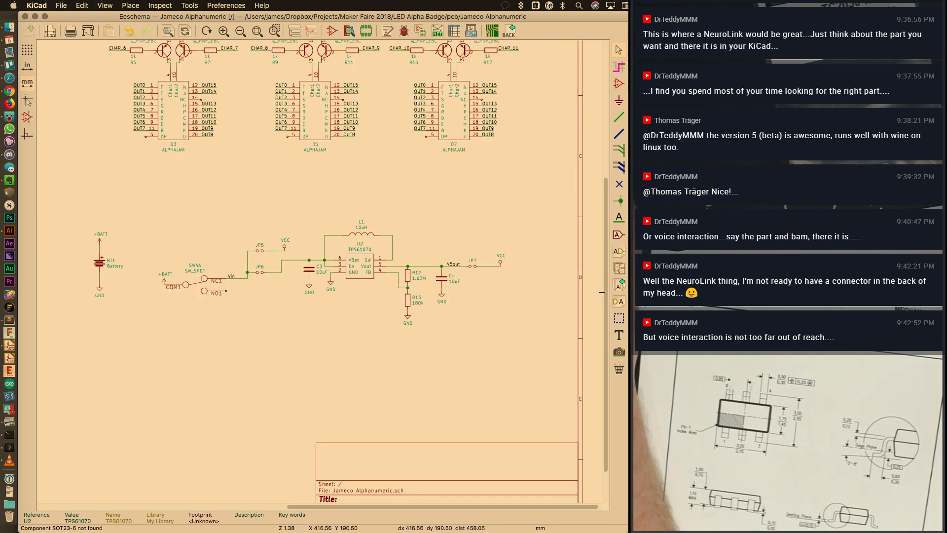
{"action": "scroll", "coordinate": [542, 261], "scroll_direction": "up", "scroll_amount": 5}
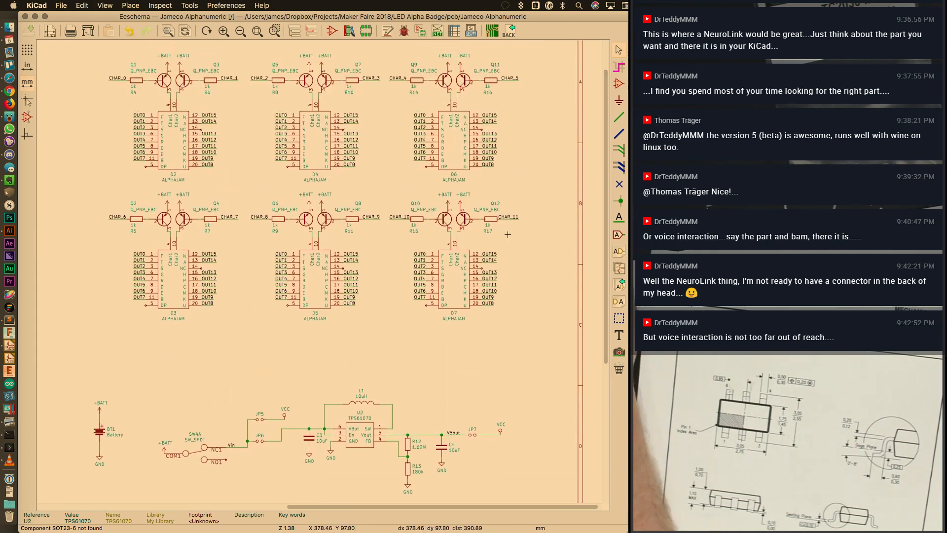
{"action": "key", "text": "super+minus"}
{"action": "key", "text": "super+minus"}
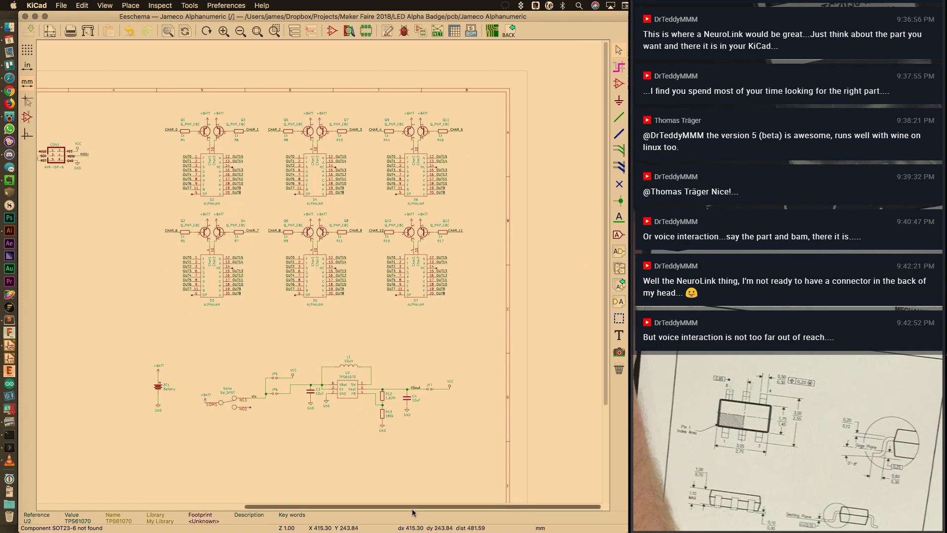
{"action": "scroll", "coordinate": [412, 513], "scroll_direction": "left", "scroll_amount": 5}
{"action": "scroll", "coordinate": [380, 513], "scroll_direction": "left", "scroll_amount": 3}
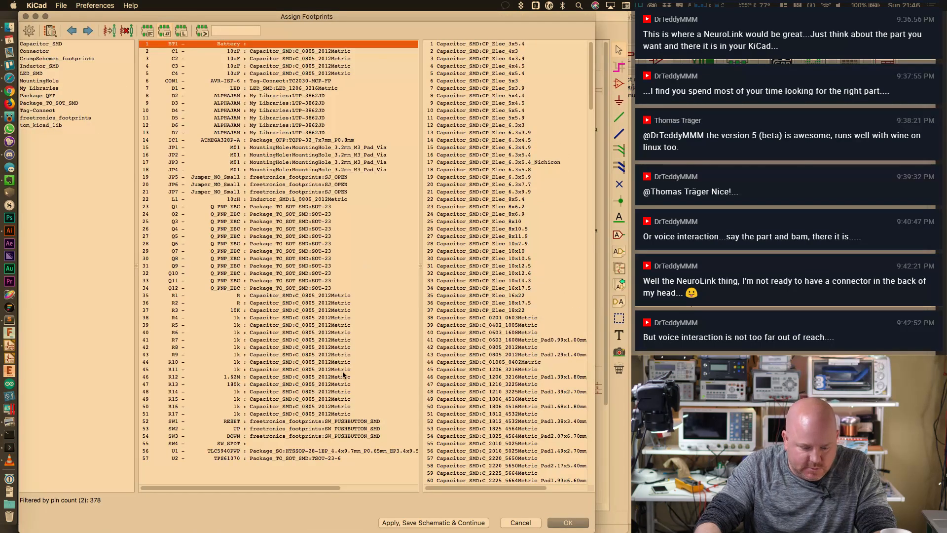
Select SW4, then BT1, in Assign Footprints and close it with OK
{"action": "left_click", "coordinate": [262, 443]}
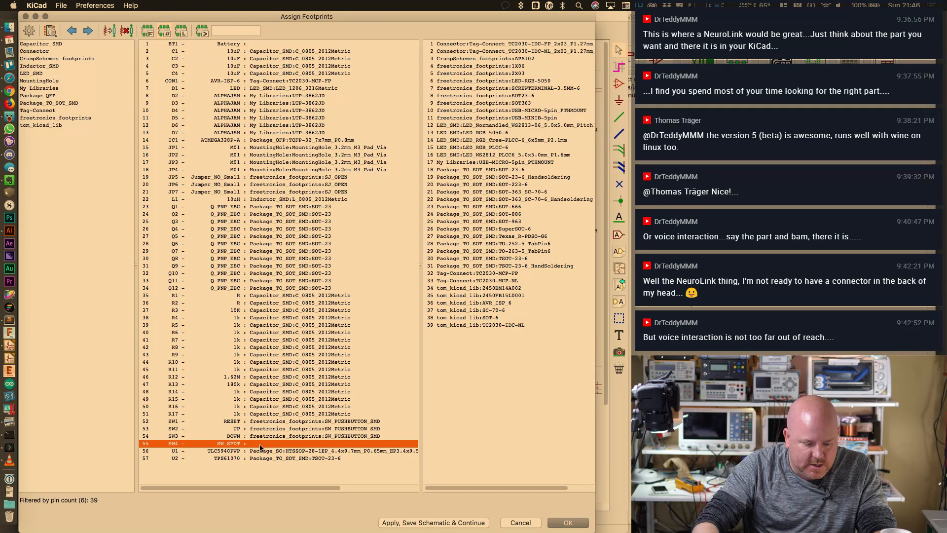
{"action": "left_click", "coordinate": [299, 44]}
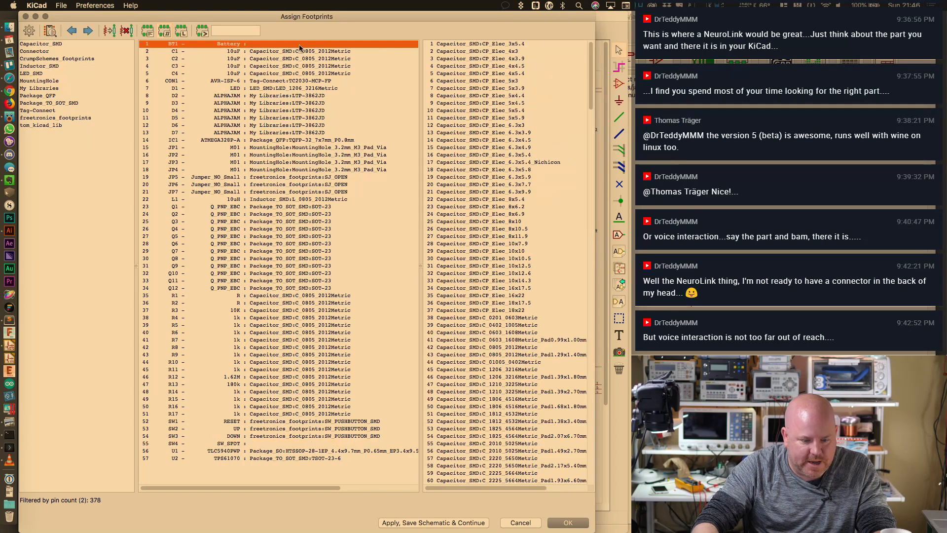
{"action": "left_click", "coordinate": [581, 525]}
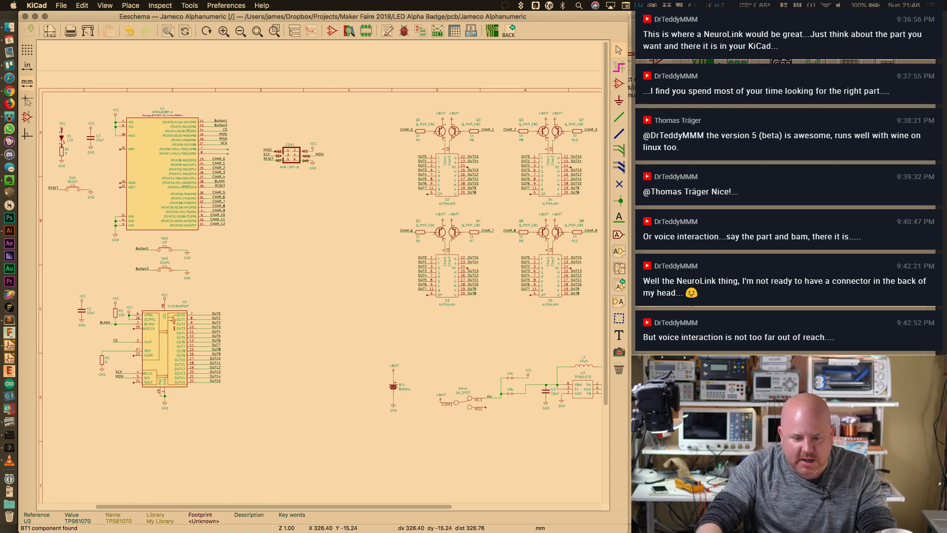
Open the Footprint Editor and set My Libraries as the active library
{"action": "left_click", "coordinate": [737, 62]}
{"action": "left_click", "coordinate": [738, 62]}
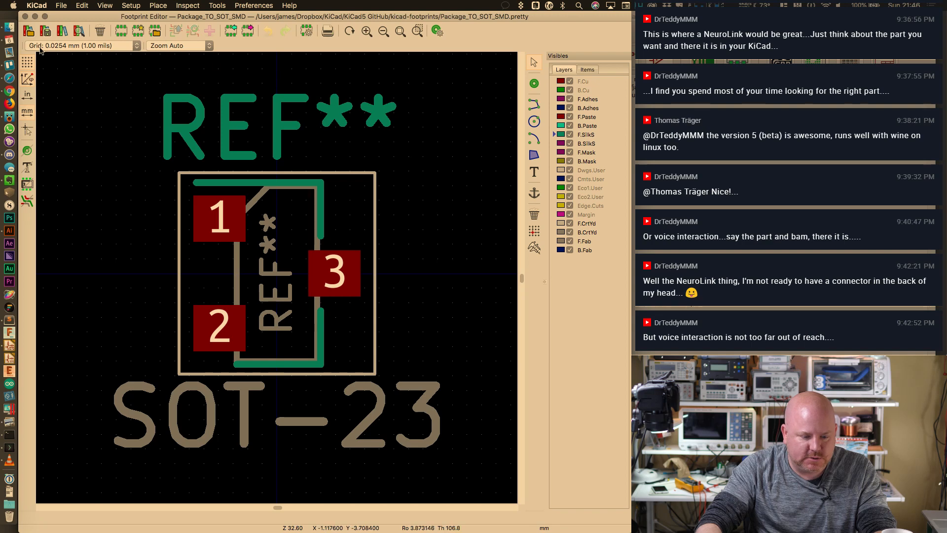
{"action": "left_click", "coordinate": [61, 31]}
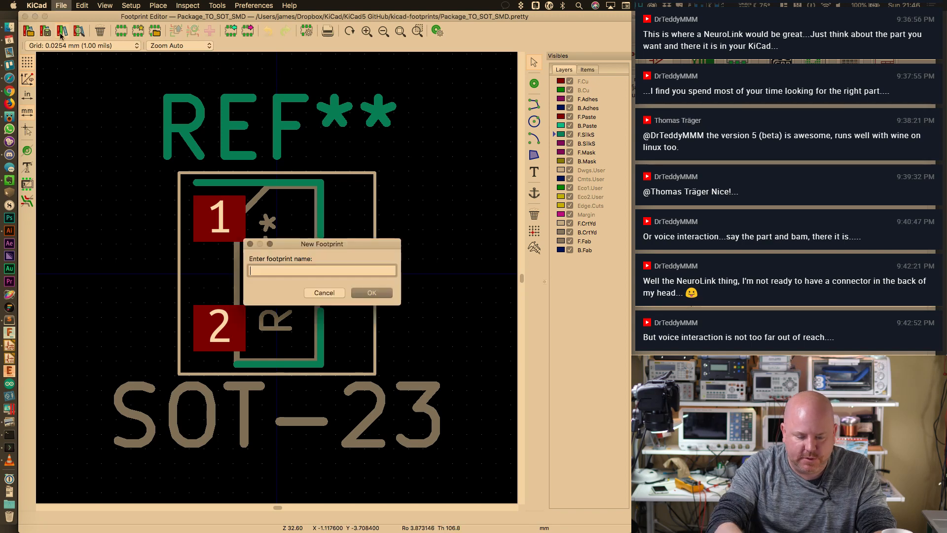
{"action": "key", "text": "Escape"}
{"action": "left_click", "coordinate": [61, 5]}
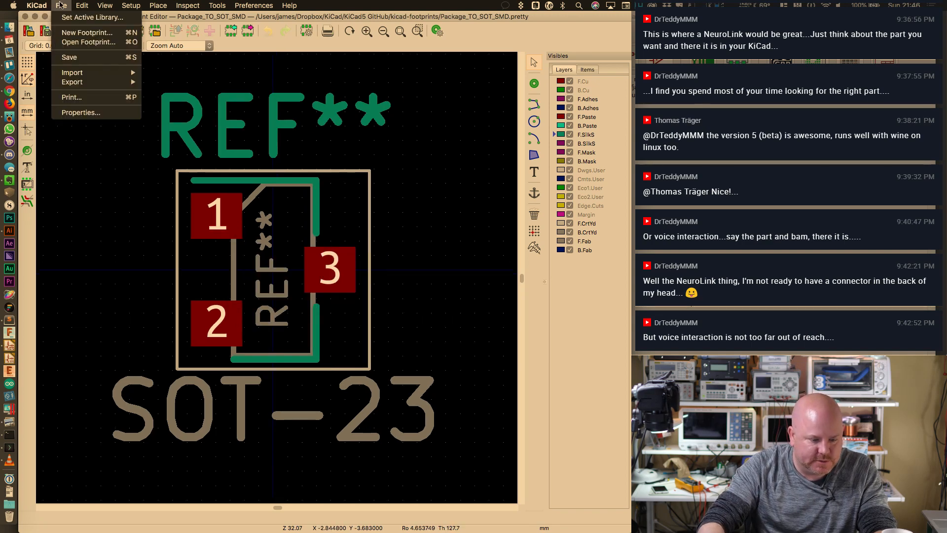
{"action": "left_click", "coordinate": [73, 19]}
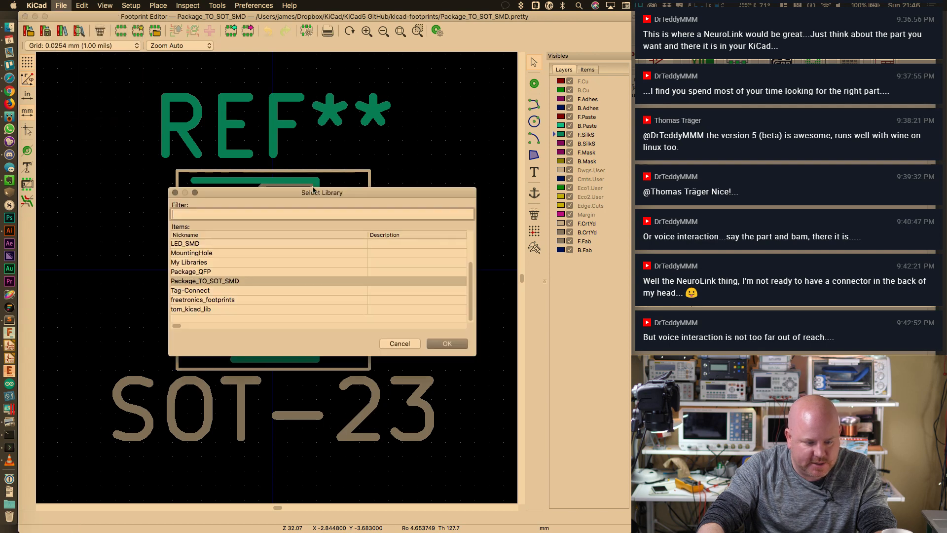
{"action": "left_click", "coordinate": [200, 262]}
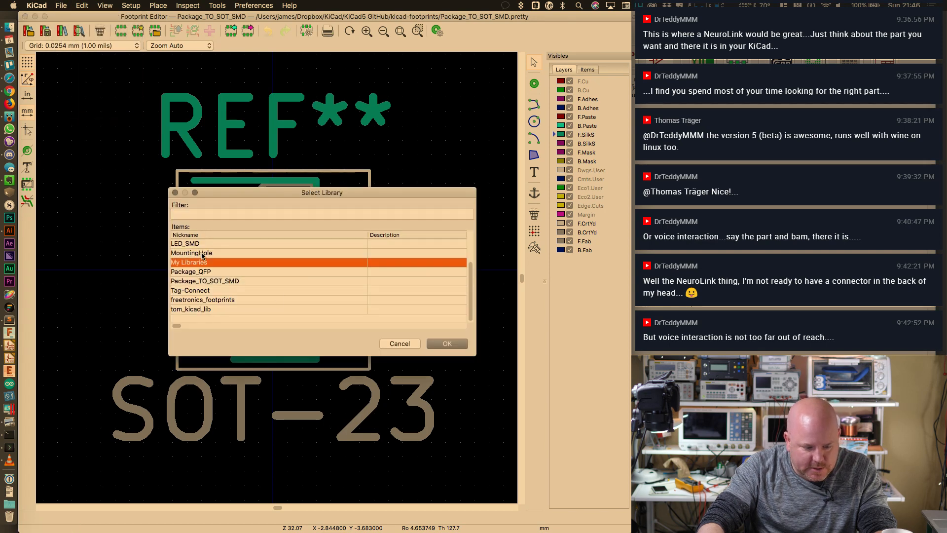
{"action": "left_click", "coordinate": [453, 344]}
Create a new footprint named ADA-SW in My Libraries
{"action": "key", "text": "super+n"}
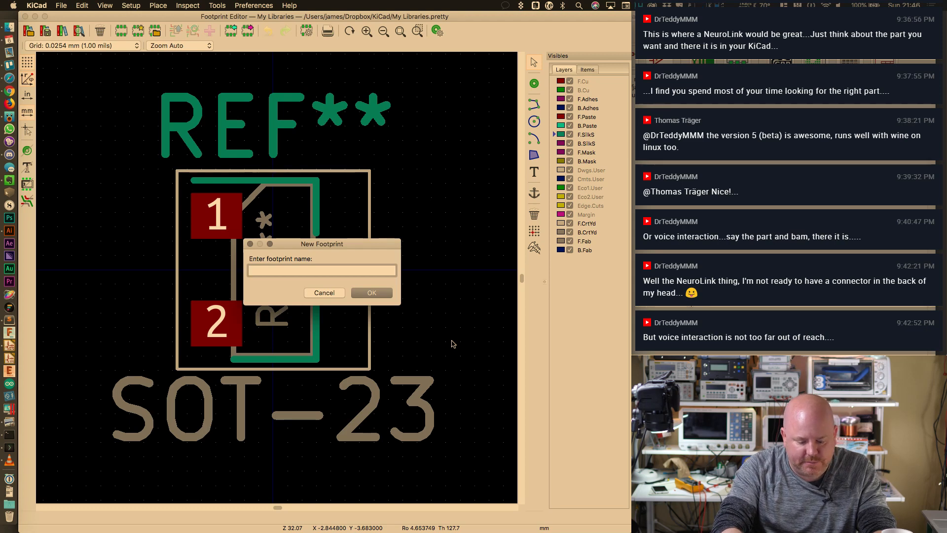
{"action": "type", "text": "ADA-S"}
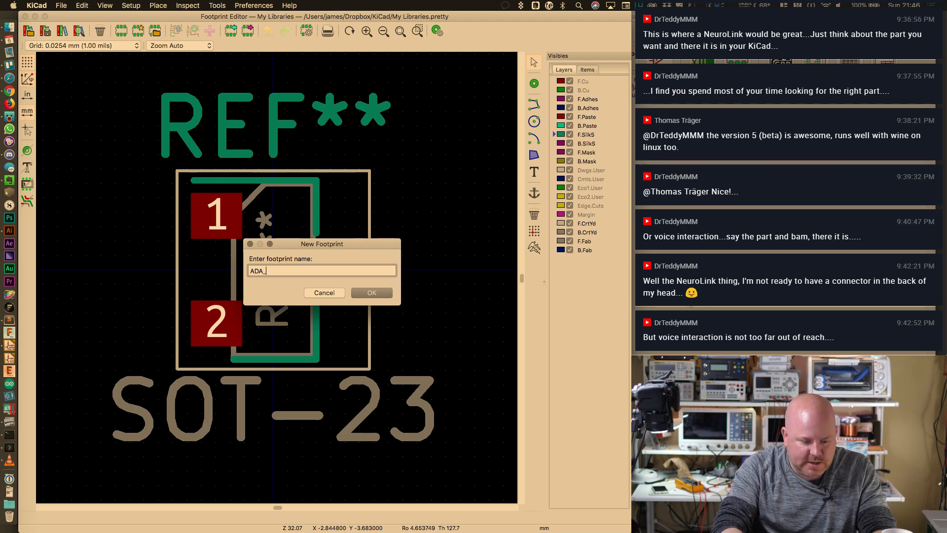
{"action": "type", "text": "W"}
{"action": "key", "text": "Return"}
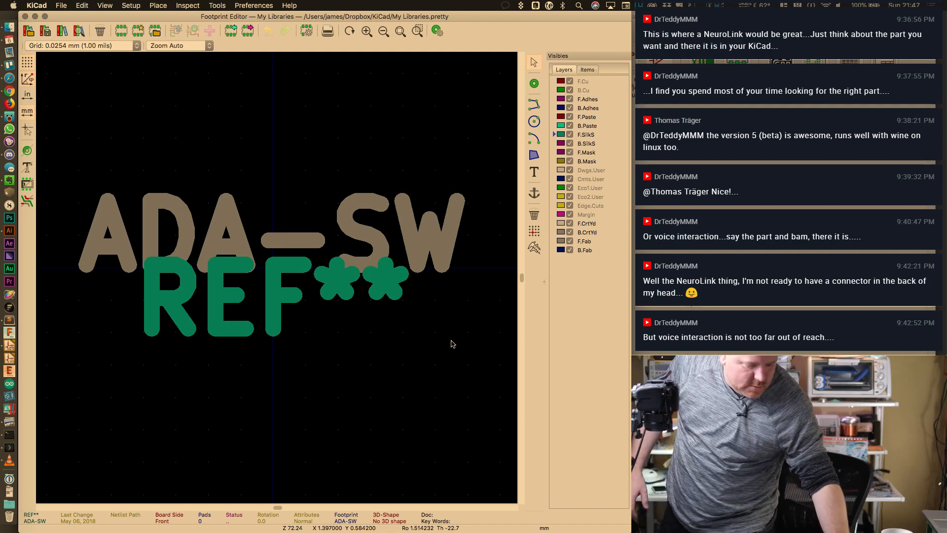
{"action": "key", "text": "super+Tab"}
{"action": "key", "text": "super+shift+Tab"}
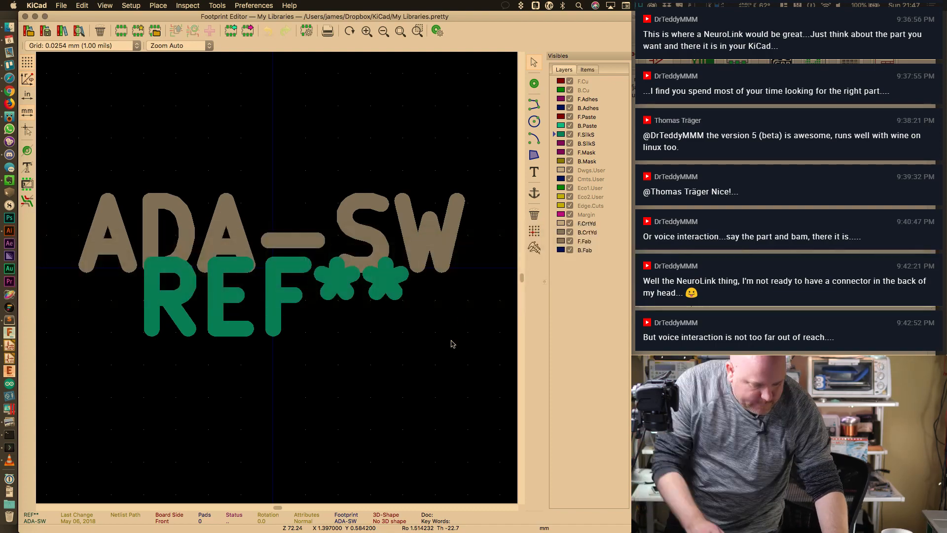
Move the Footprint Editor window lower and bring the Eeschema schematic to the front
{"action": "left_click_drag", "start_coordinate": [530, 18], "coordinate": [642, 331]}
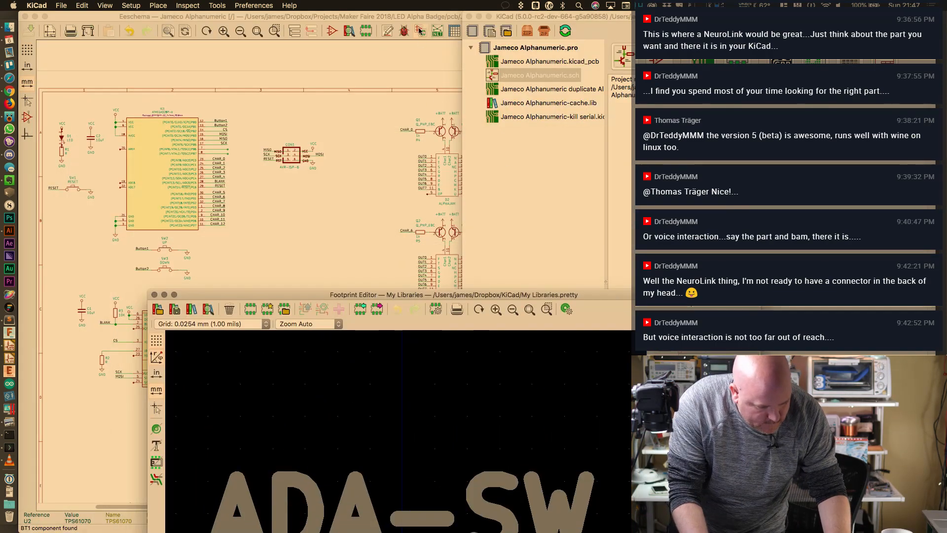
{"action": "left_click", "coordinate": [408, 128]}
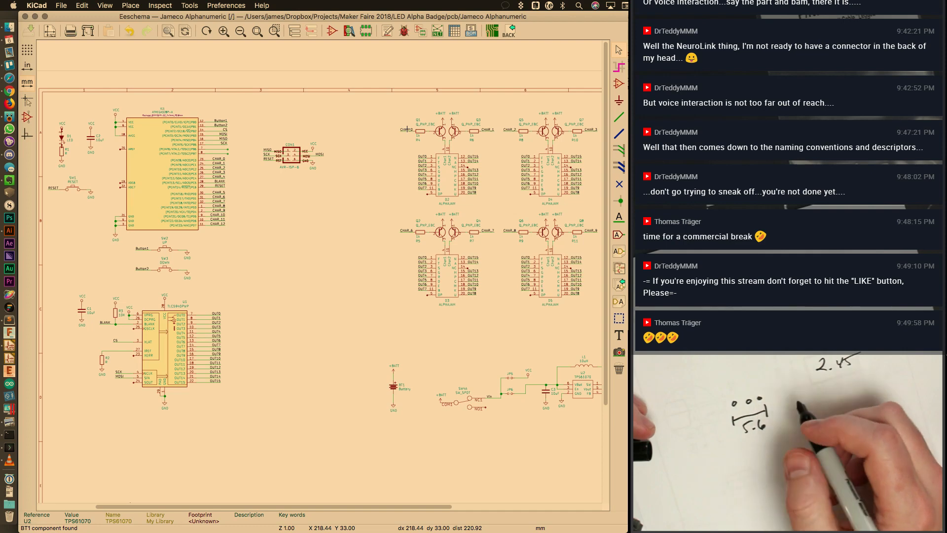
Evaluate 5.6/2 in Spotlight to get 2.8
{"action": "key", "text": "super+space"}
{"action": "type", "text": "5"}
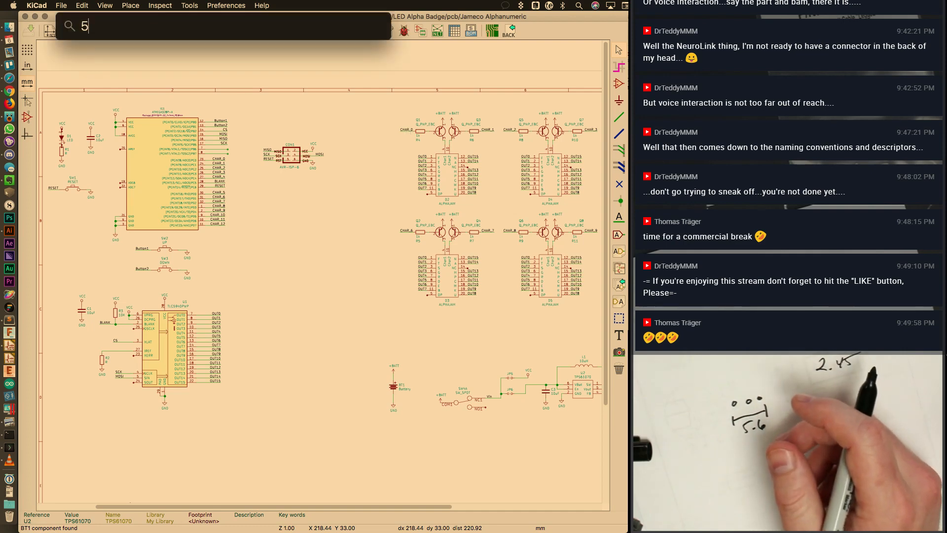
{"action": "type", "text": ".6/"}
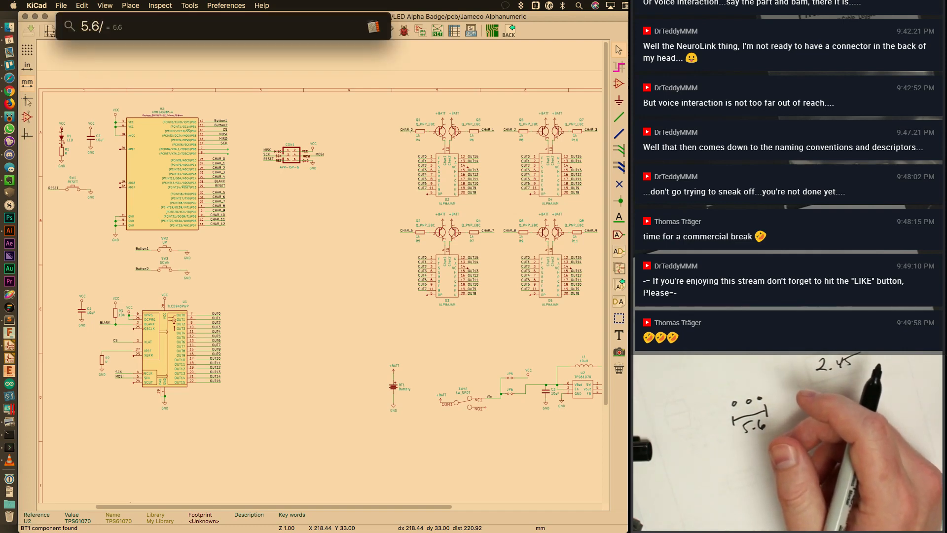
{"action": "type", "text": "2"}
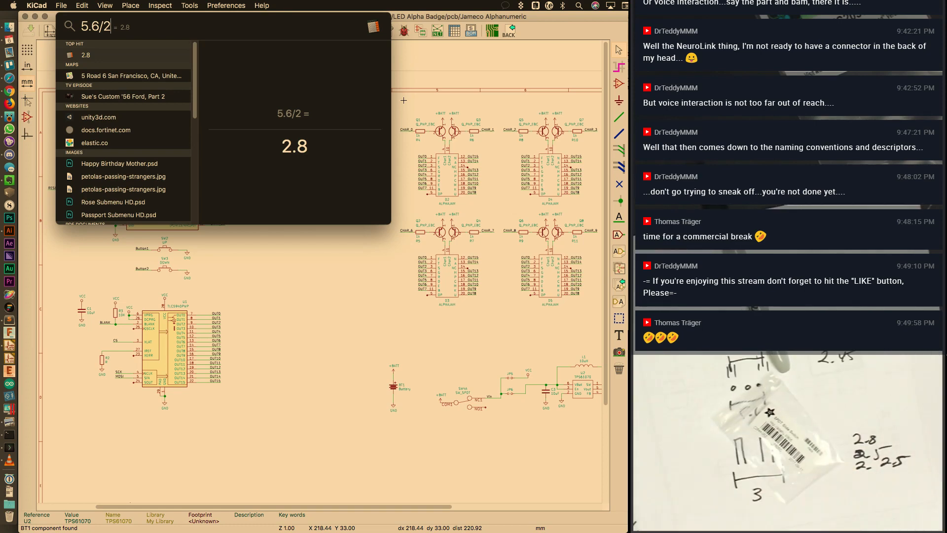
Load adafru.it/805 in a new Safari tab, with the window snapped to the left half
{"action": "left_click", "coordinate": [9, 78]}
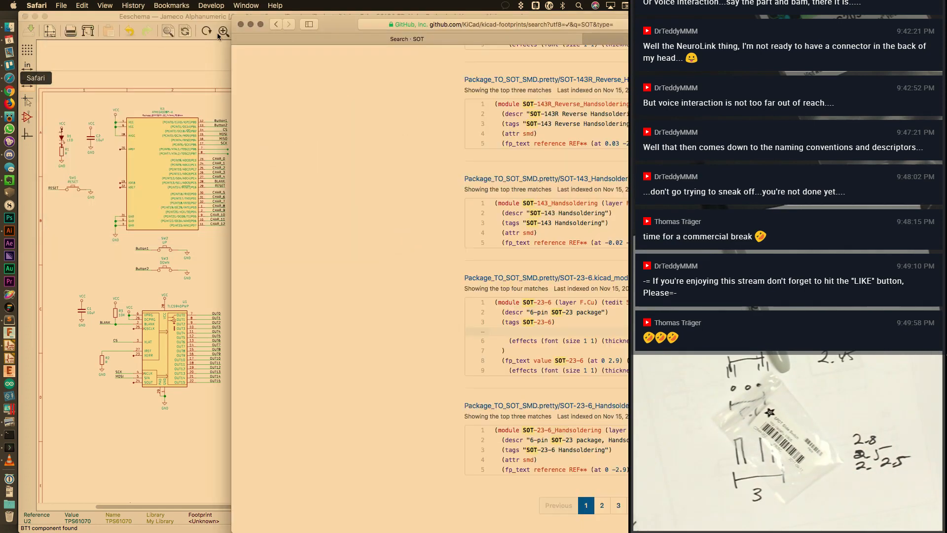
{"action": "key", "text": "super+t"}
{"action": "type", "text": "adafruit.com/"}
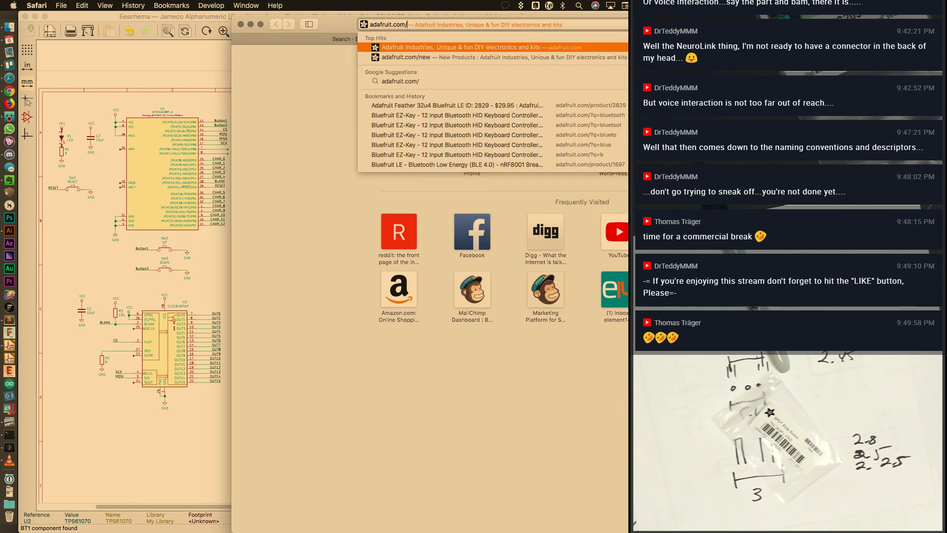
{"action": "key", "text": "BackSpace"}
{"action": "key", "text": "Escape"}
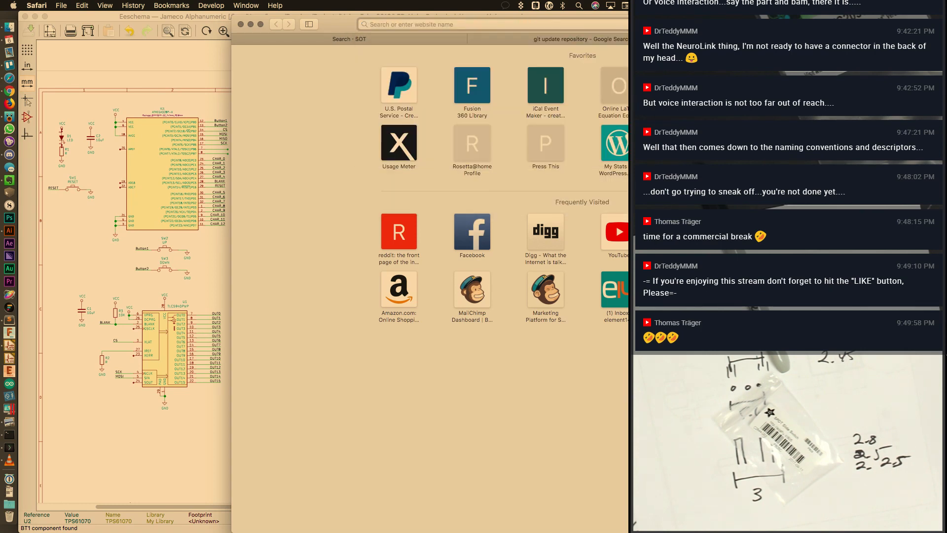
{"action": "key", "text": "ctrl+alt+Left"}
{"action": "type", "text": "ada"}
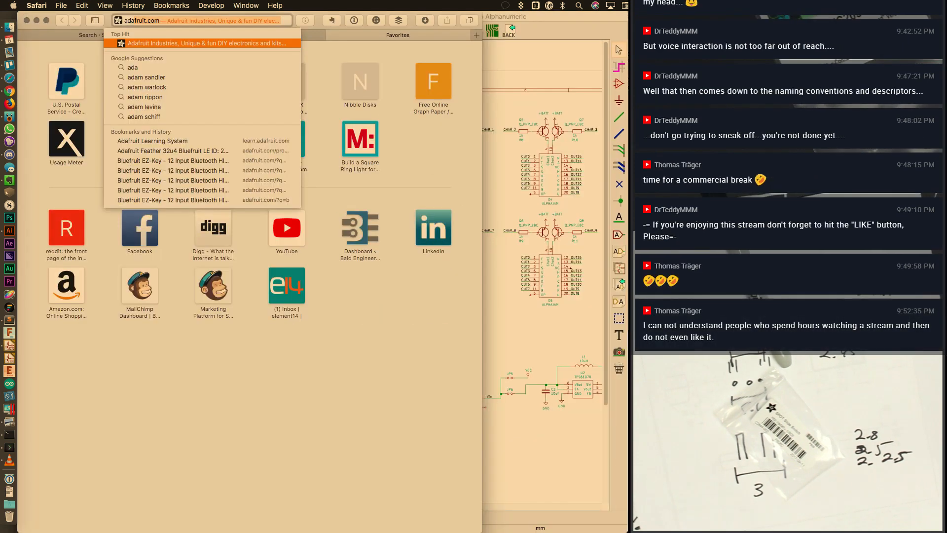
{"action": "type", "text": "fru.it/805"}
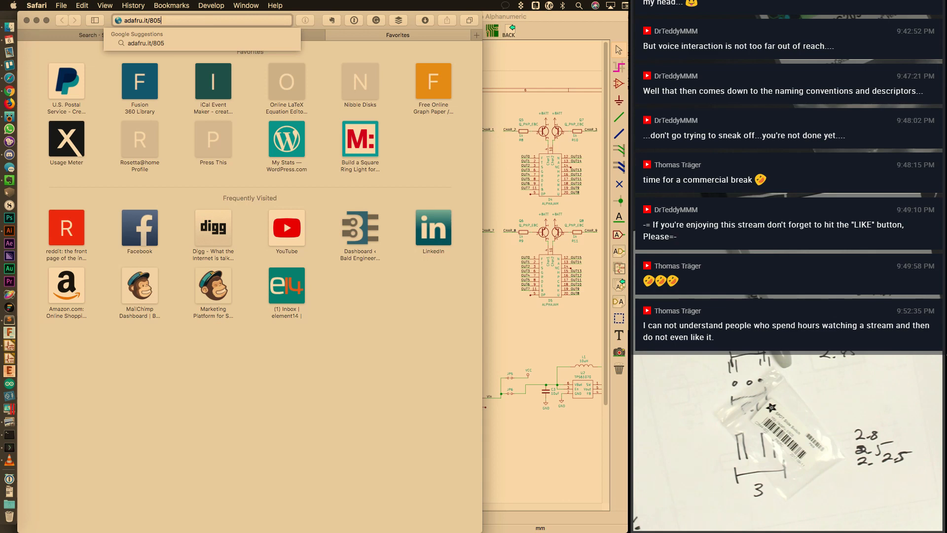
{"action": "key", "text": "Return"}
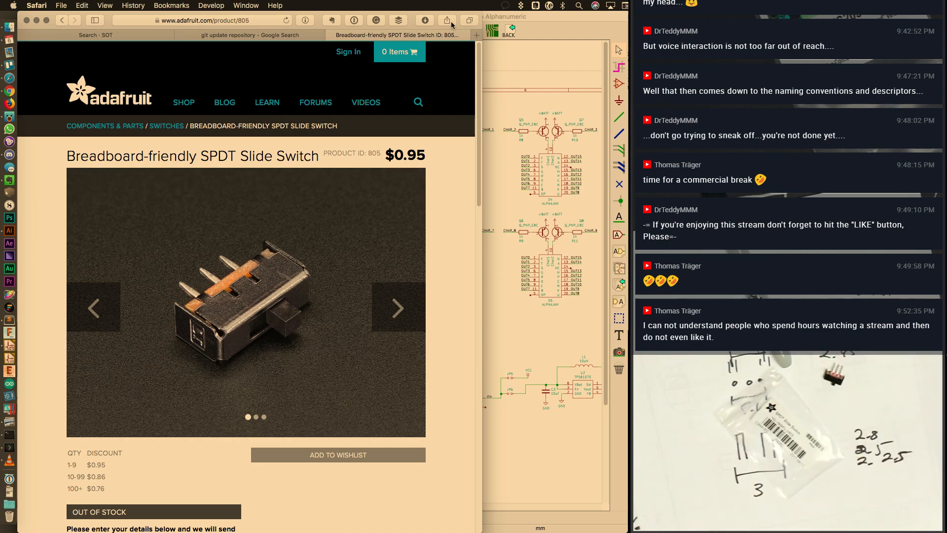
Open the switch's dimension drawing PDF from Technical Details in Preview
{"action": "scroll", "coordinate": [409, 290], "scroll_direction": "down", "scroll_amount": 6}
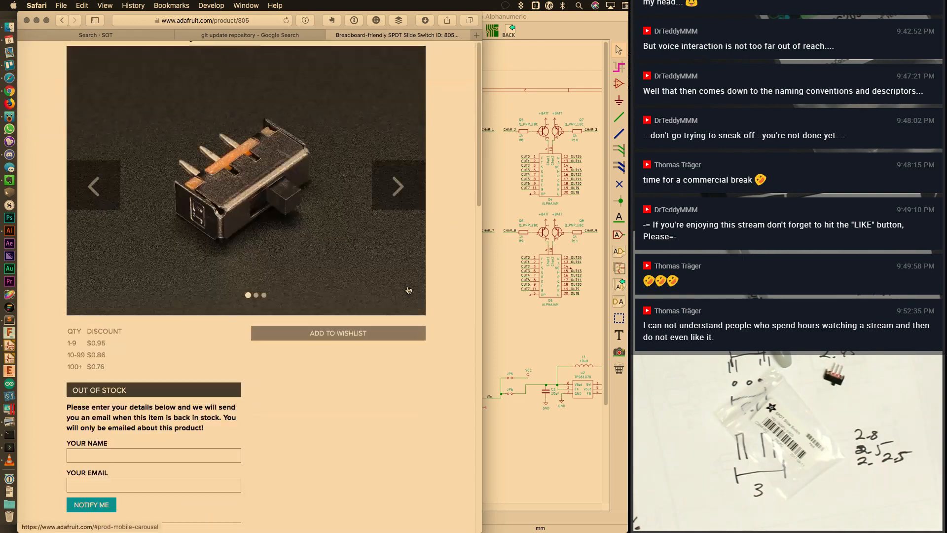
{"action": "scroll", "coordinate": [408, 286], "scroll_direction": "down", "scroll_amount": 7}
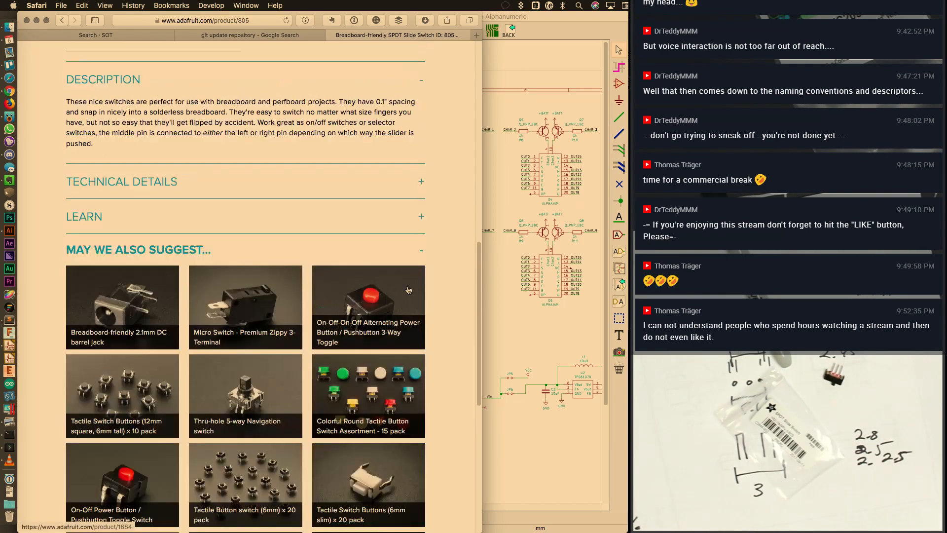
{"action": "scroll", "coordinate": [371, 269], "scroll_direction": "up", "scroll_amount": 2}
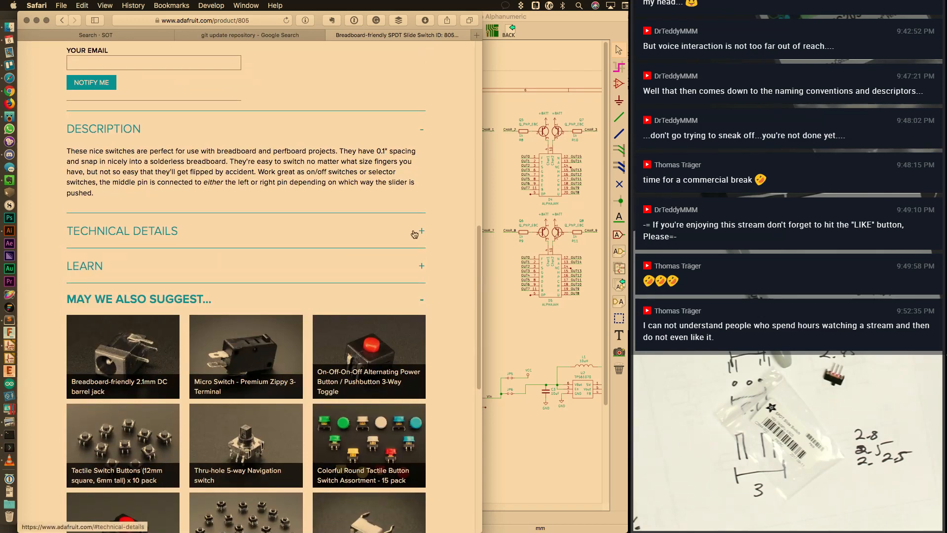
{"action": "left_click", "coordinate": [414, 233]}
{"action": "scroll", "coordinate": [318, 144], "scroll_direction": "down", "scroll_amount": 1}
{"action": "left_click", "coordinate": [80, 221]}
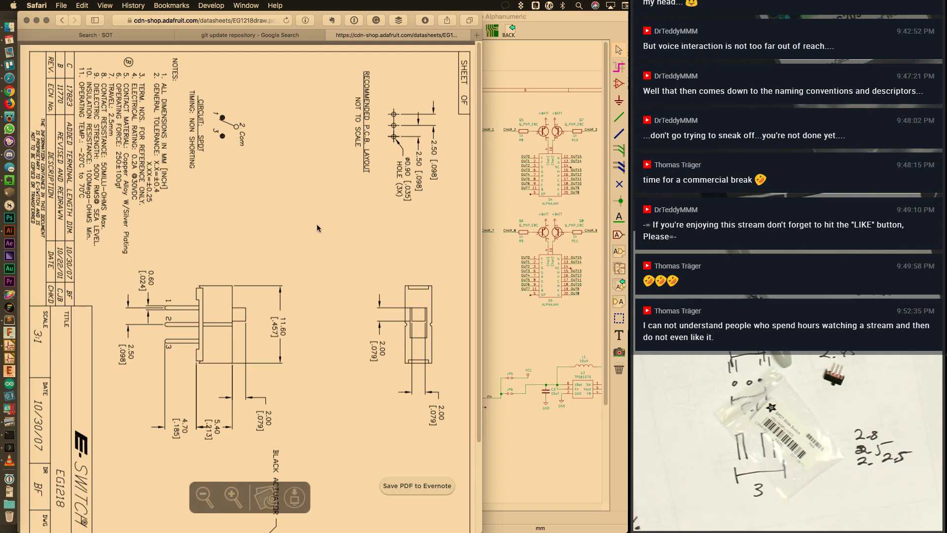
{"action": "right_click", "coordinate": [291, 263]}
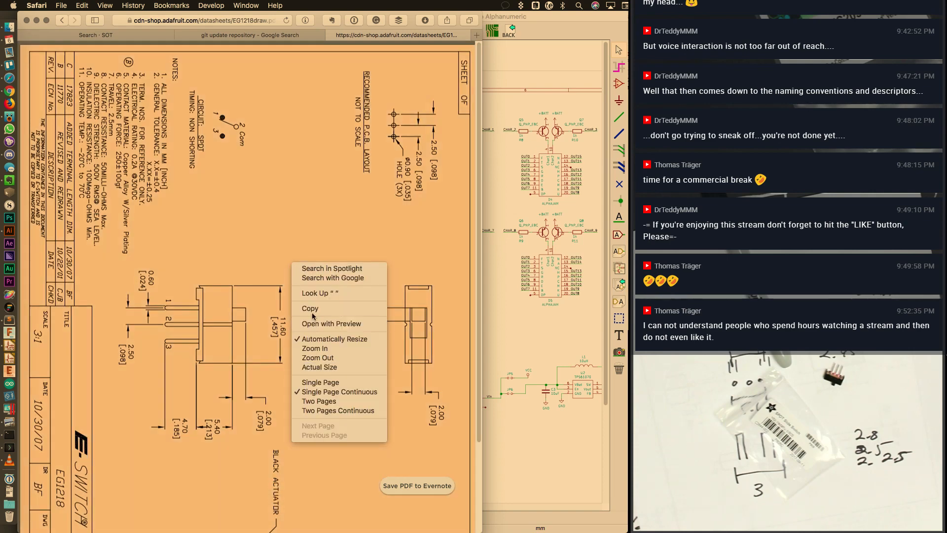
{"action": "left_click", "coordinate": [331, 323]}
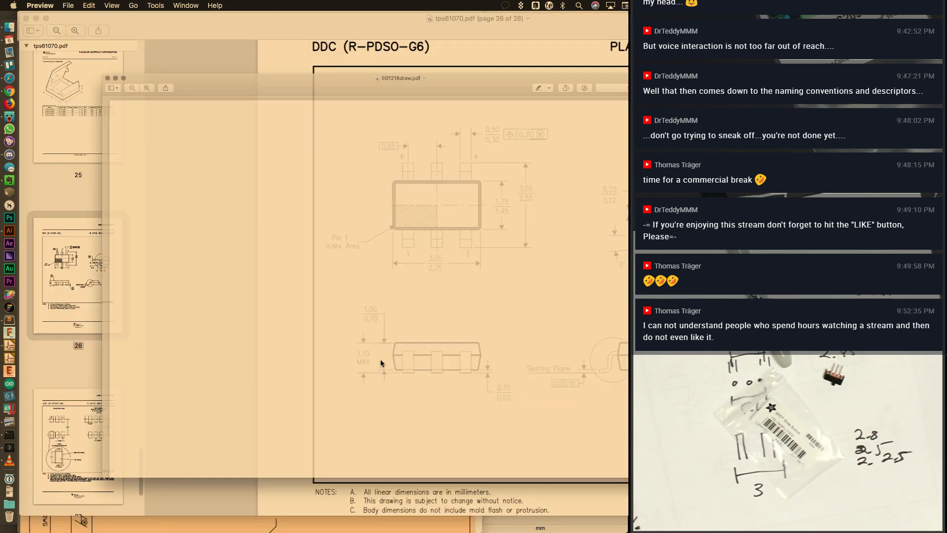
{"action": "key", "text": "super+l"}
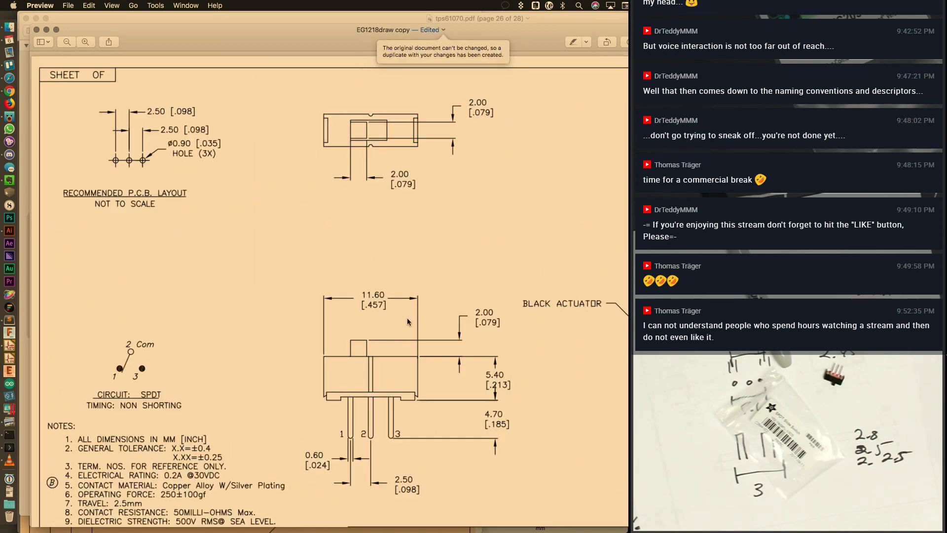
{"action": "scroll", "coordinate": [391, 239], "scroll_direction": "down", "scroll_amount": 2}
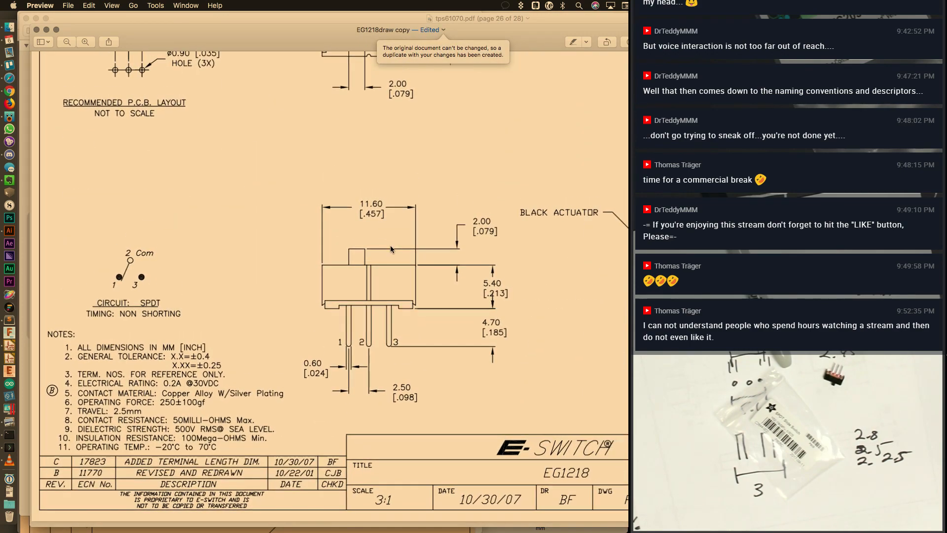
{"action": "scroll", "coordinate": [390, 244], "scroll_direction": "up", "scroll_amount": 3}
{"action": "scroll", "coordinate": [390, 245], "scroll_direction": "down", "scroll_amount": 5}
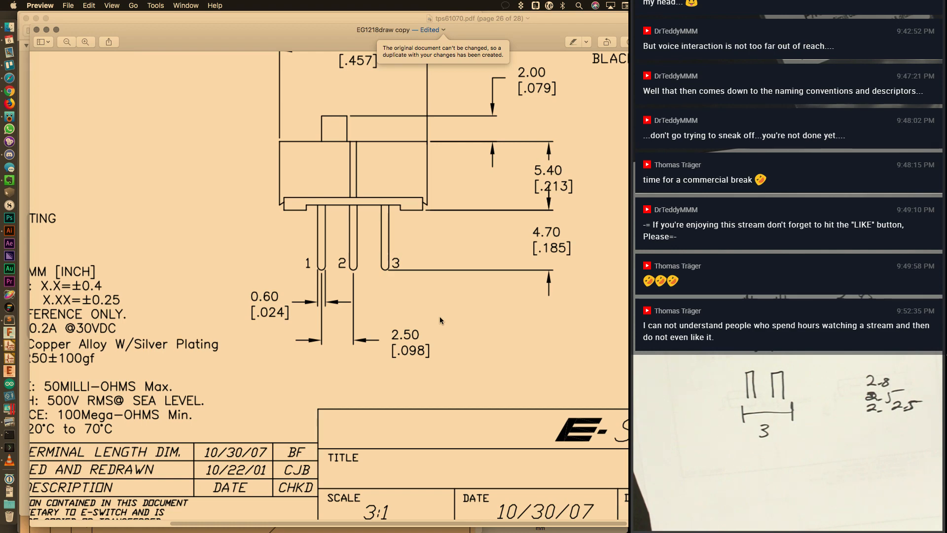
{"action": "scroll", "coordinate": [509, 402], "scroll_direction": "up", "scroll_amount": 3}
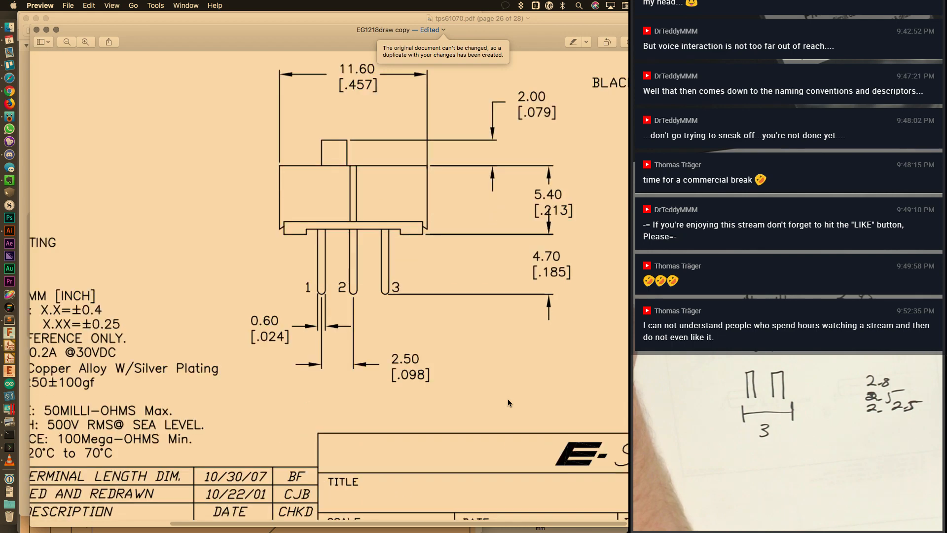
{"action": "scroll", "coordinate": [508, 402], "scroll_direction": "up", "scroll_amount": 10}
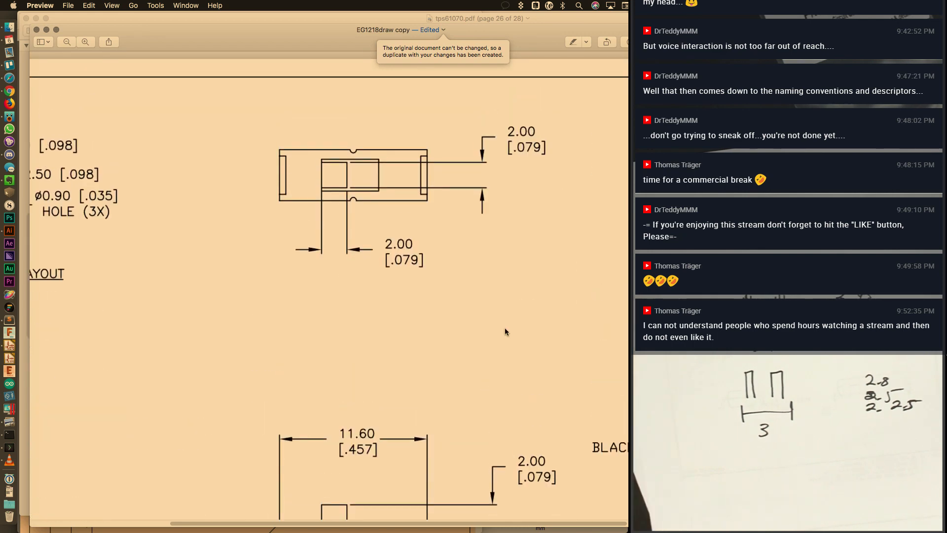
{"action": "scroll", "coordinate": [527, 286], "scroll_direction": "down", "scroll_amount": 3}
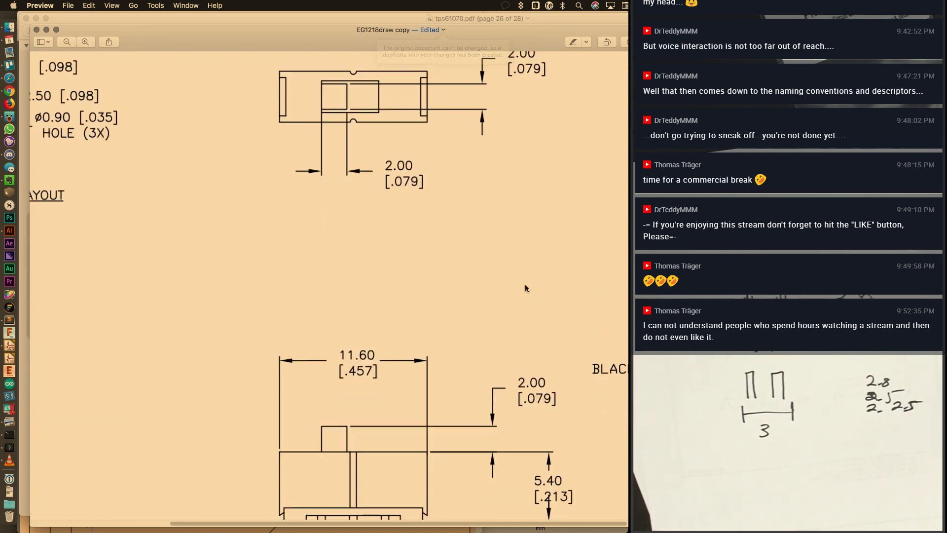
{"action": "key", "text": "super+minus"}
{"action": "key", "text": "super+minus"}
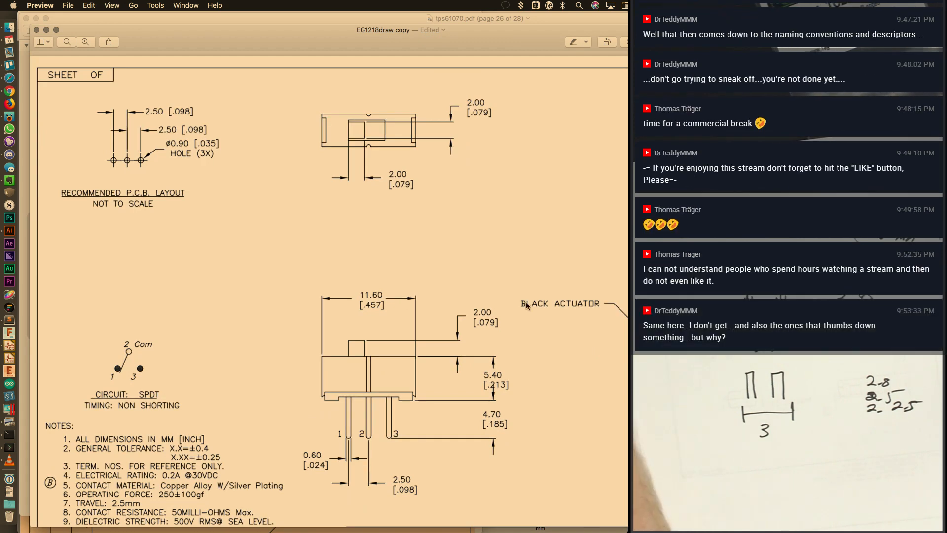
Look over the EG1218 drawing, then bring the tps61070.pdf datasheet window forward
{"action": "scroll", "coordinate": [482, 337], "scroll_direction": "down", "scroll_amount": 4}
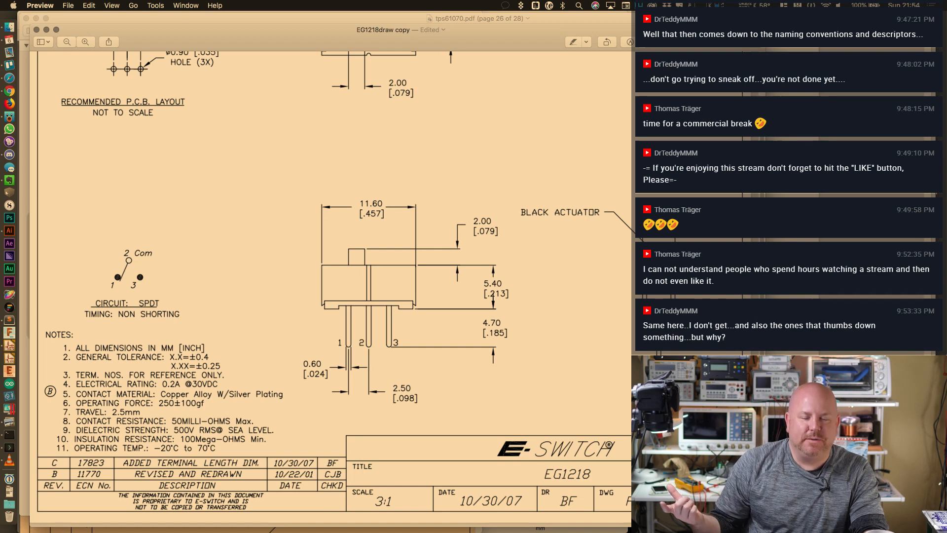
{"action": "scroll", "coordinate": [693, 194], "scroll_direction": "up", "scroll_amount": 2}
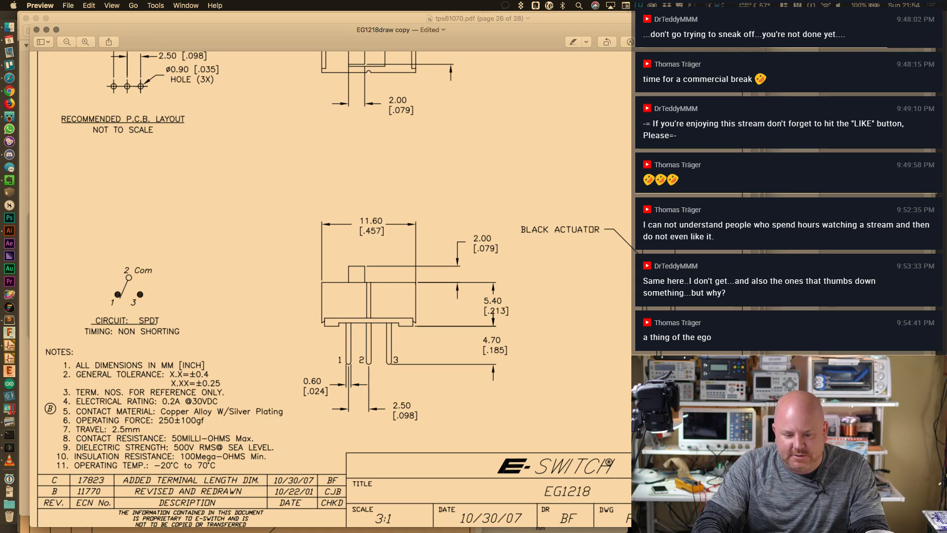
{"action": "left_click", "coordinate": [434, 19]}
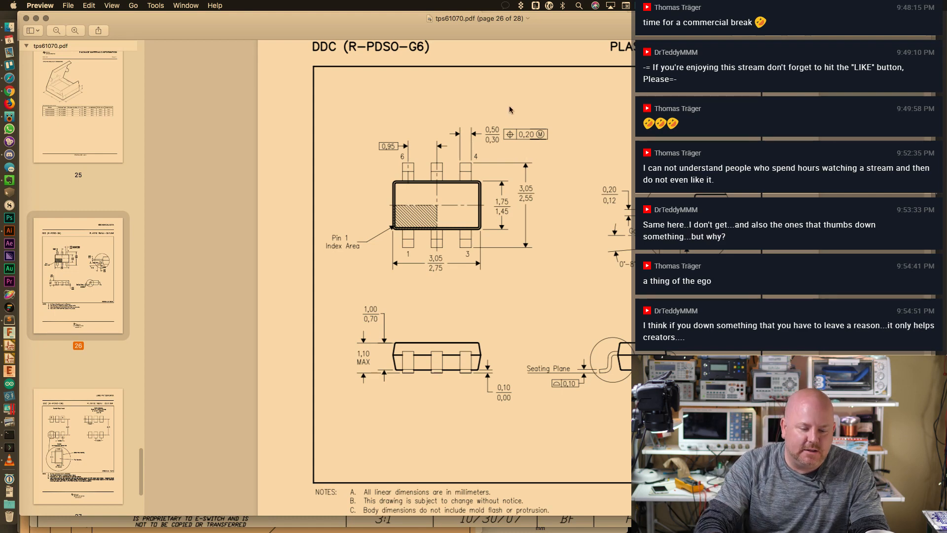
Return to Eeschema and zoom and pan the schematic toward the transistor arrays
{"action": "key", "text": "super+Tab"}
{"action": "key", "text": "super+Tab"}
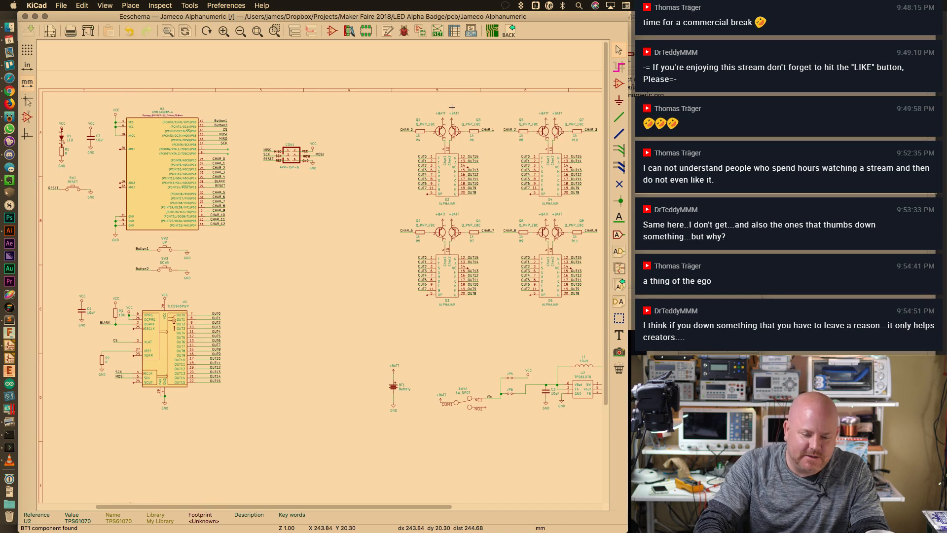
{"action": "scroll", "coordinate": [450, 110], "scroll_direction": "up", "scroll_amount": 1}
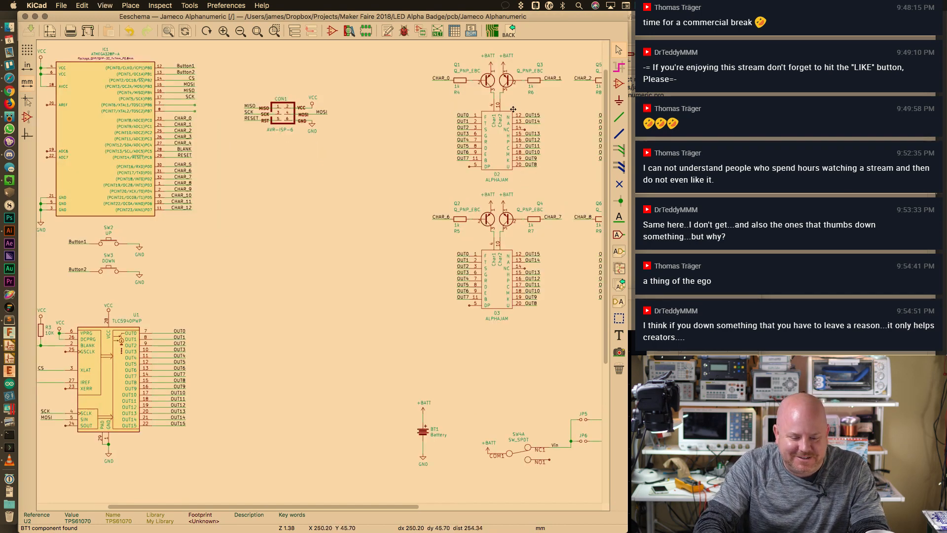
{"action": "middle_click_drag", "start_coordinate": [513, 109], "coordinate": [448, 162]}
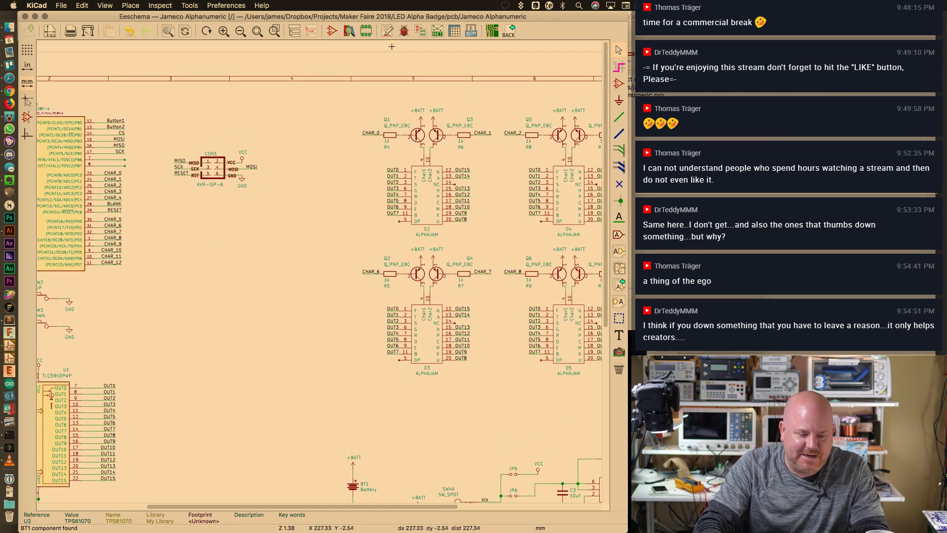
Move the ADA-SW value text up and the REF** label down to clear room for pads
{"action": "left_click", "coordinate": [719, 36]}
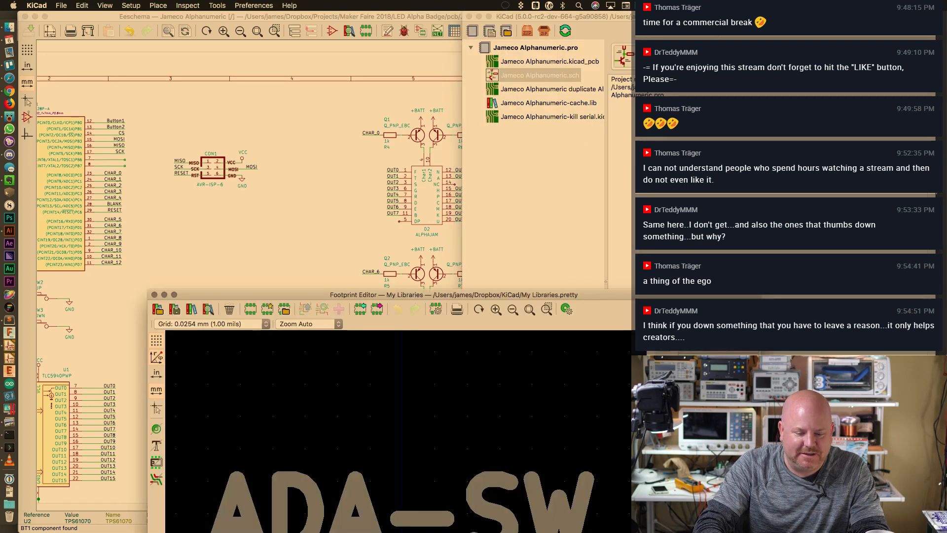
{"action": "left_click_drag", "start_coordinate": [595, 296], "coordinate": [539, 27]}
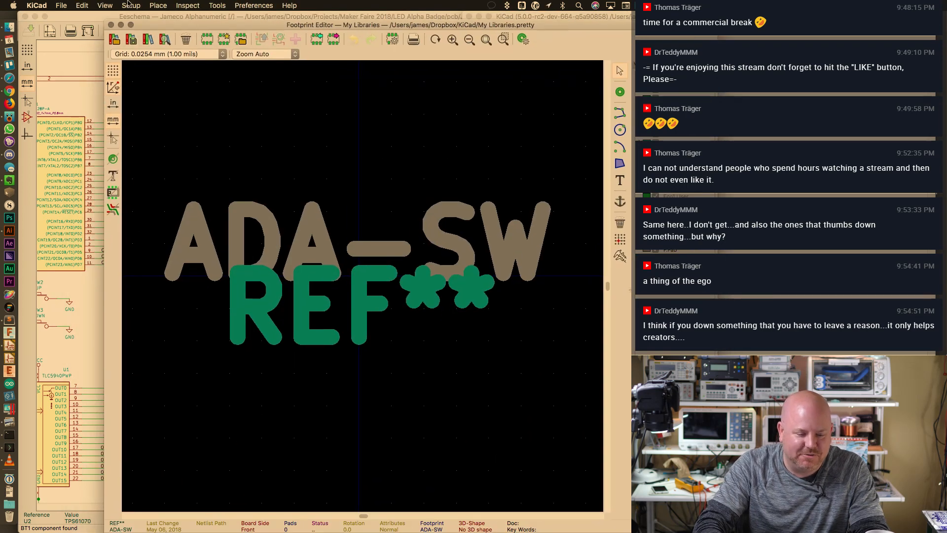
{"action": "left_click_drag", "start_coordinate": [166, 26], "coordinate": [82, 18]}
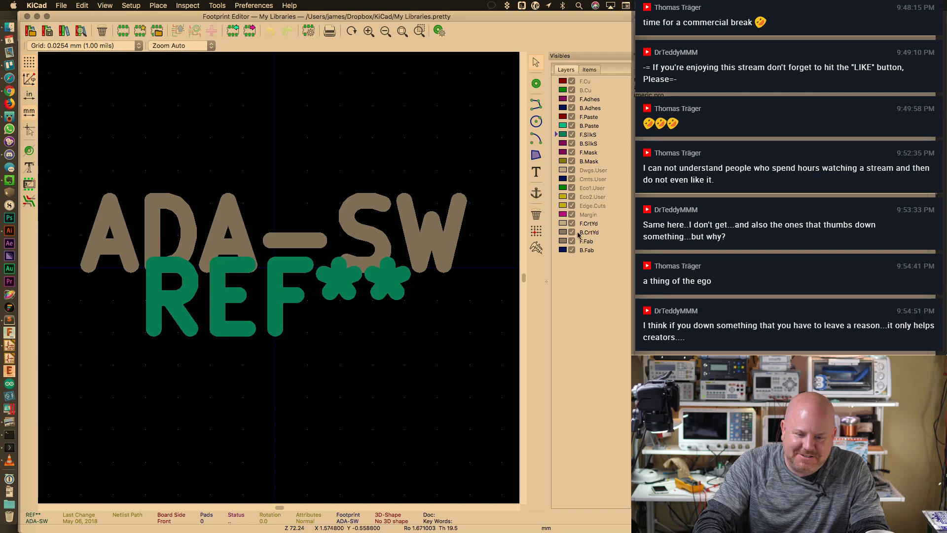
{"action": "scroll", "coordinate": [269, 244], "scroll_direction": "down", "scroll_amount": 5}
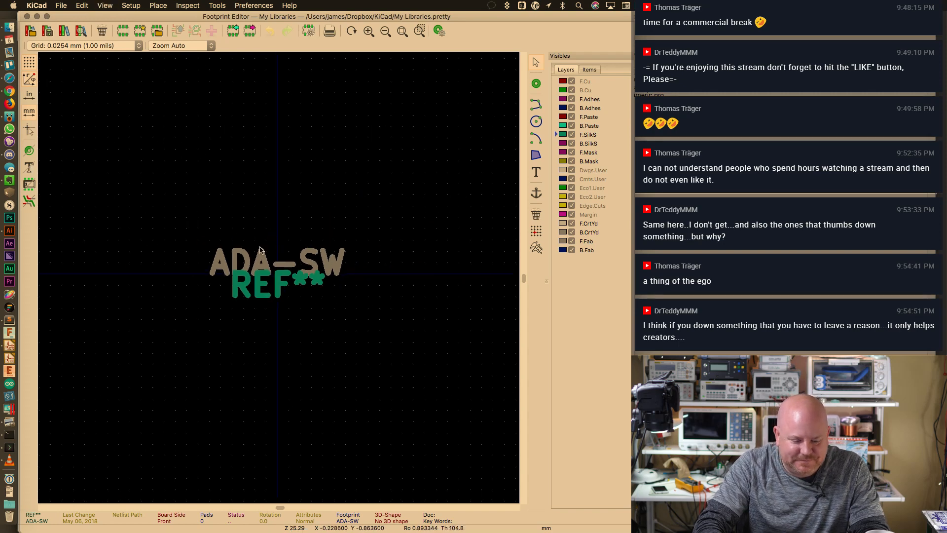
{"action": "left_click_drag", "start_coordinate": [260, 256], "coordinate": [277, 110]}
{"action": "left_click_drag", "start_coordinate": [286, 289], "coordinate": [289, 389]}
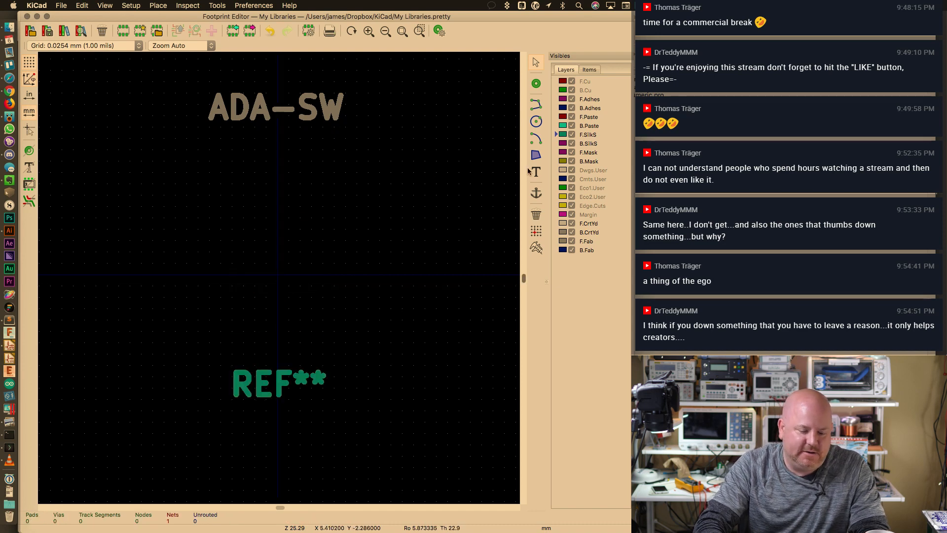
{"action": "left_click", "coordinate": [535, 85]}
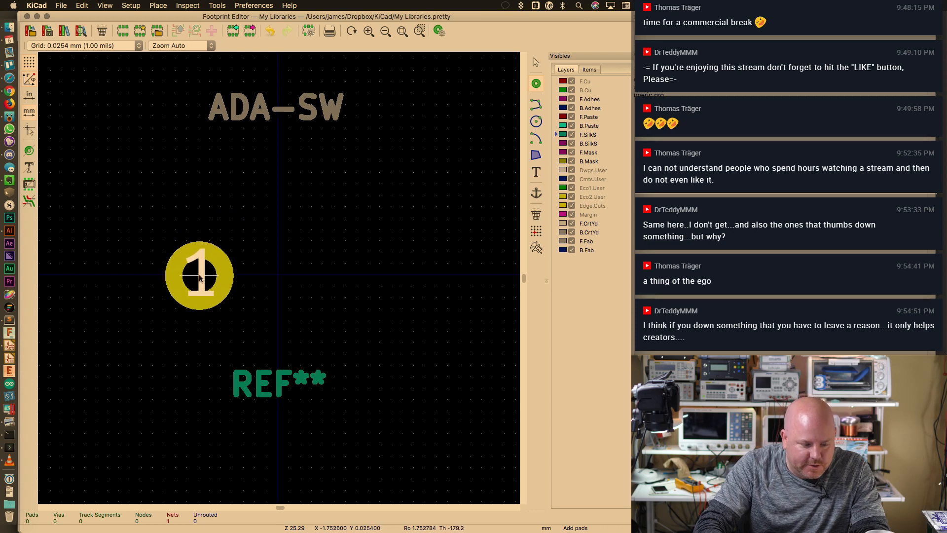
Place pad 1 and set its drill hole size X to 0.7 mm
{"action": "double_click", "coordinate": [199, 274]}
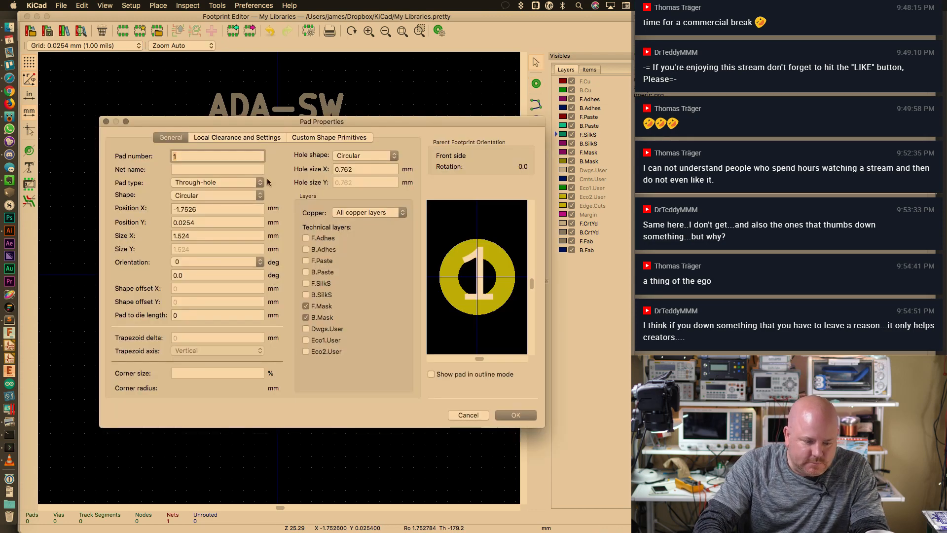
{"action": "key", "text": "Escape"}
{"action": "double_click", "coordinate": [217, 280]}
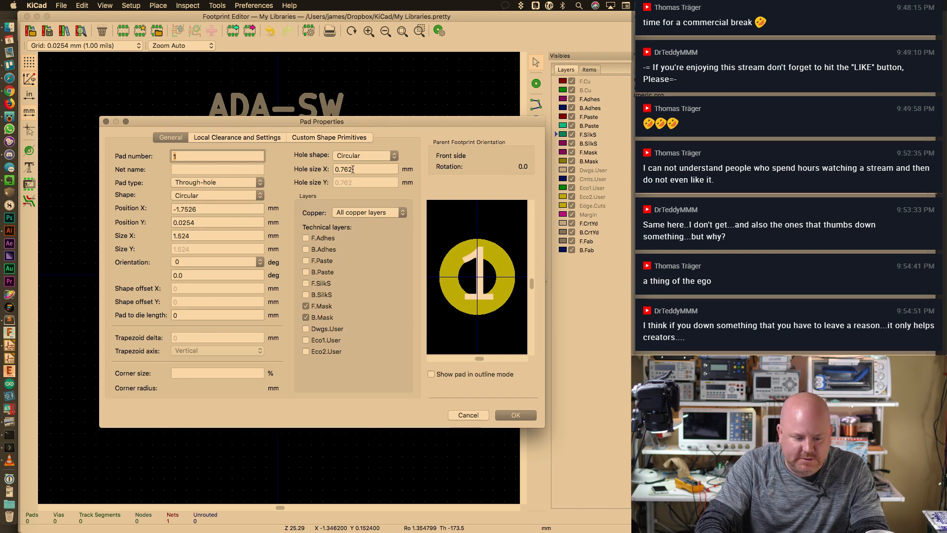
{"action": "left_click", "coordinate": [354, 169]}
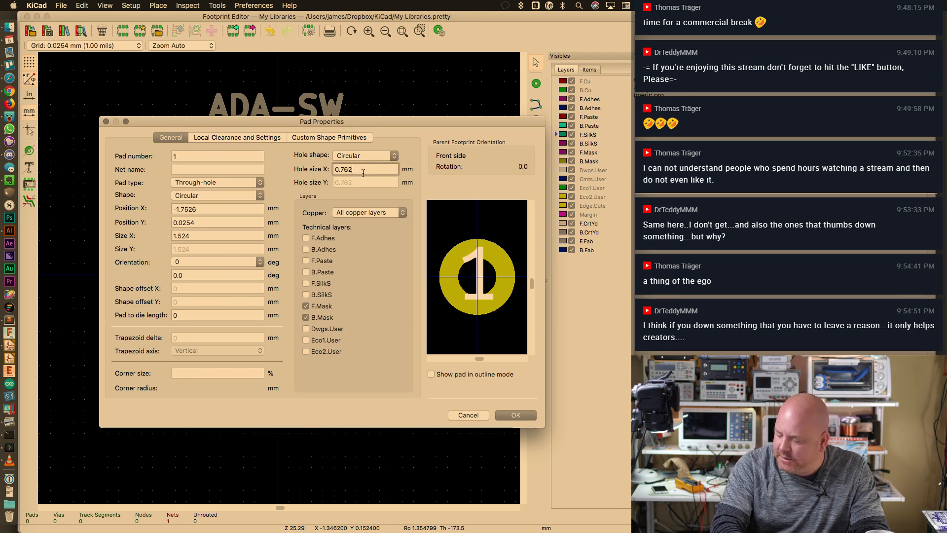
{"action": "key", "text": "BackSpace"}
{"action": "type", "text": "00"}
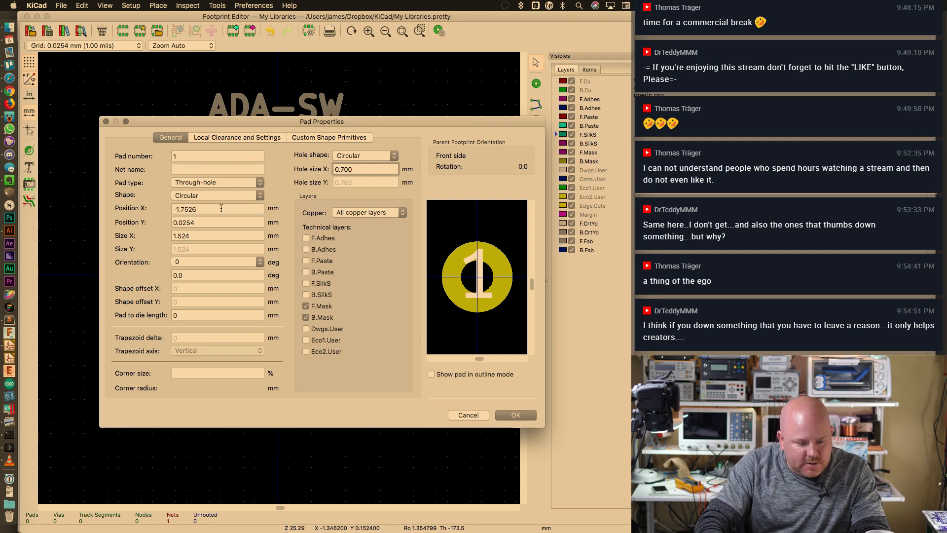
{"action": "left_click", "coordinate": [514, 415]}
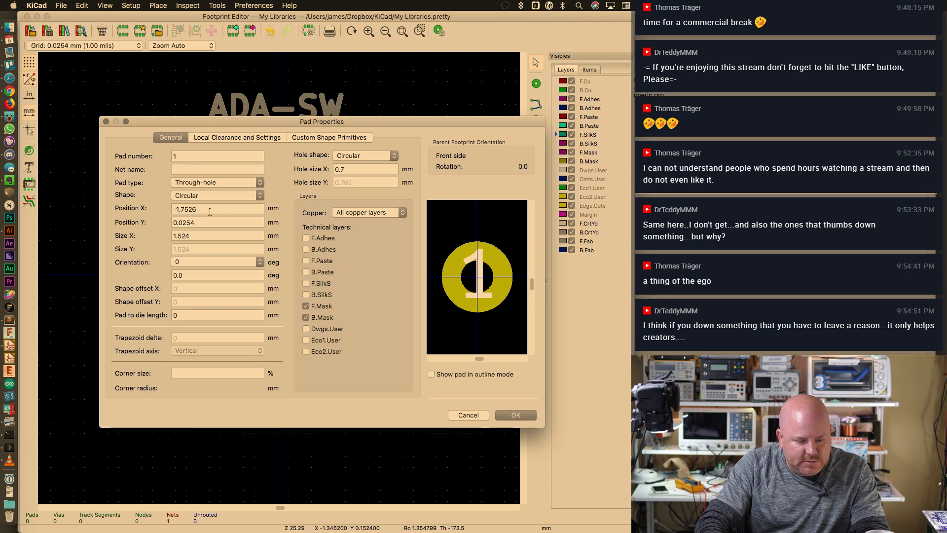
{"action": "left_click", "coordinate": [514, 415]}
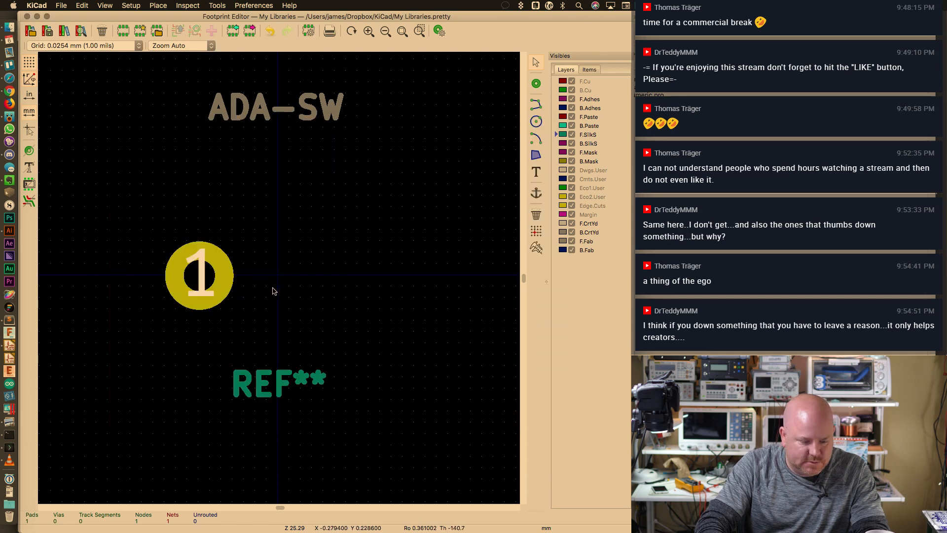
Place pads 2 and 3 to the right of pad 1 in a row
{"action": "left_click", "coordinate": [537, 83]}
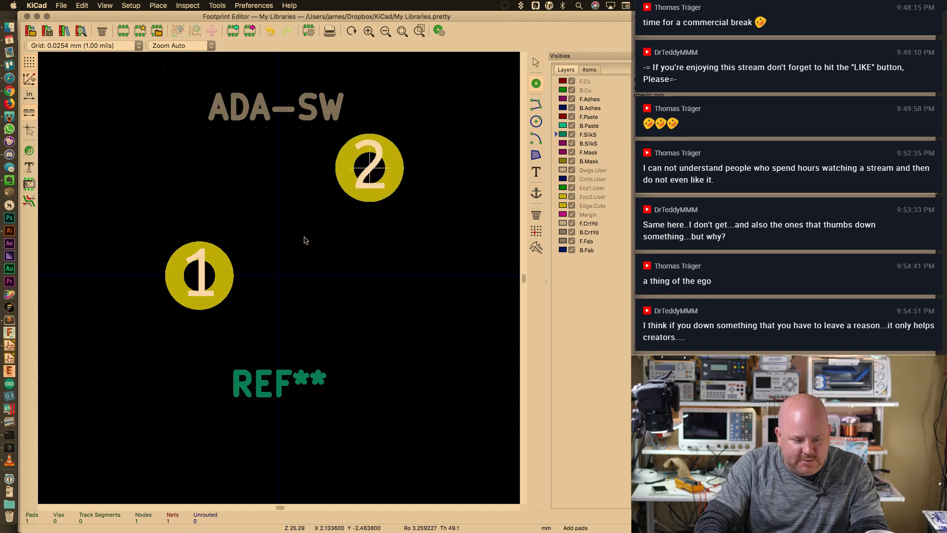
{"action": "left_click", "coordinate": [297, 277]}
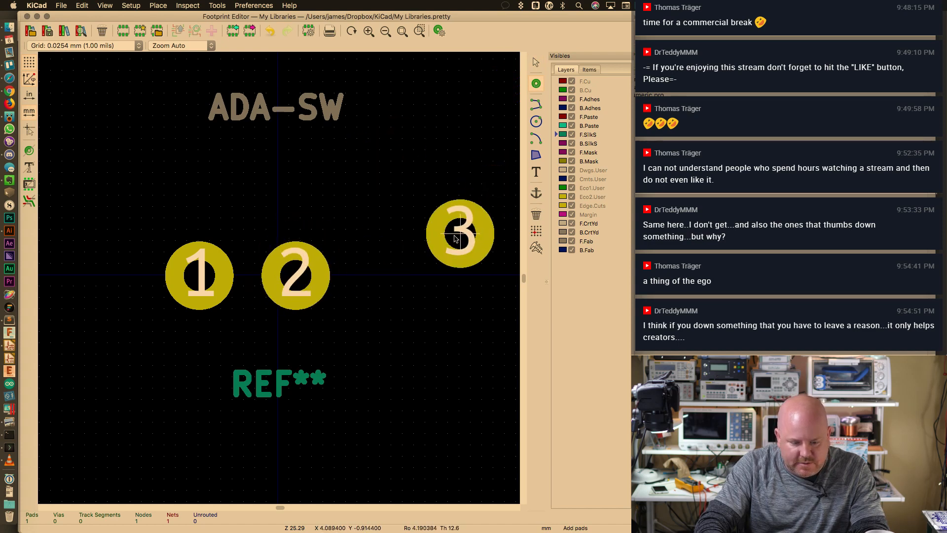
{"action": "left_click", "coordinate": [384, 278]}
{"action": "key", "text": "Escape"}
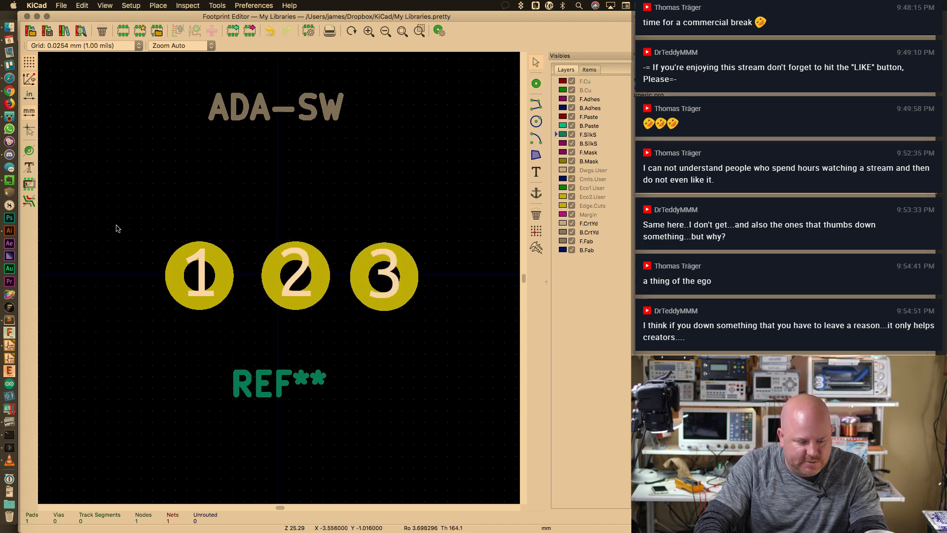
Try aligning the three pads to their middle, undo it, and reselect them
{"action": "left_click_drag", "start_coordinate": [116, 226], "coordinate": [434, 327]}
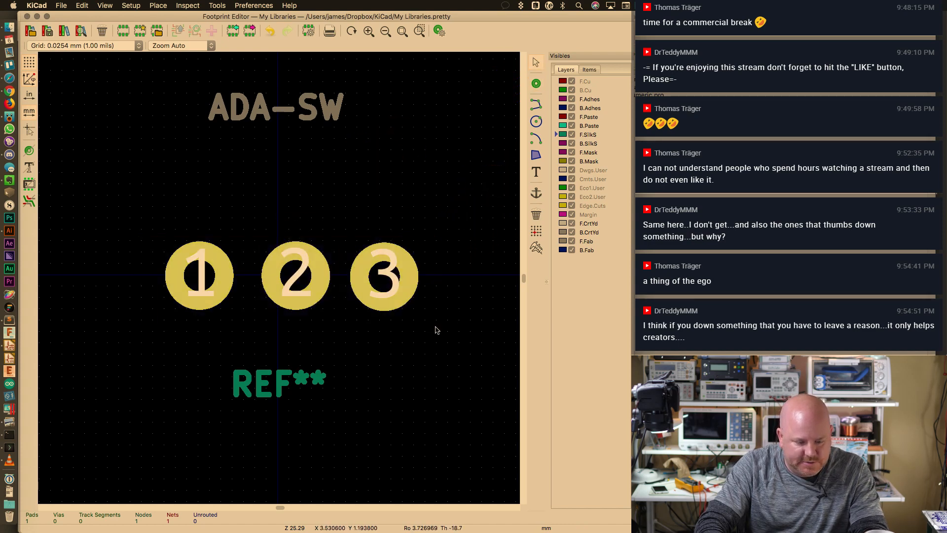
{"action": "right_click", "coordinate": [375, 293]}
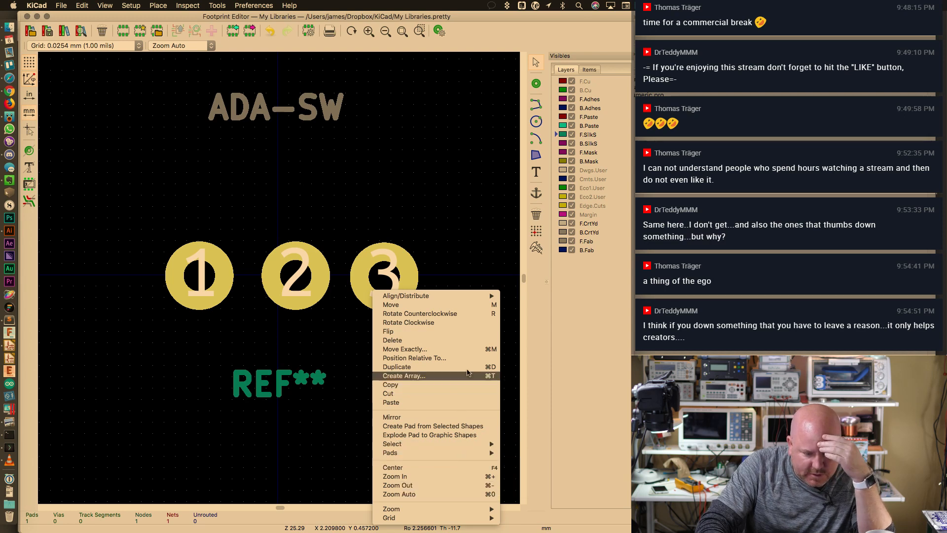
{"action": "mouse_move", "coordinate": [480, 297]}
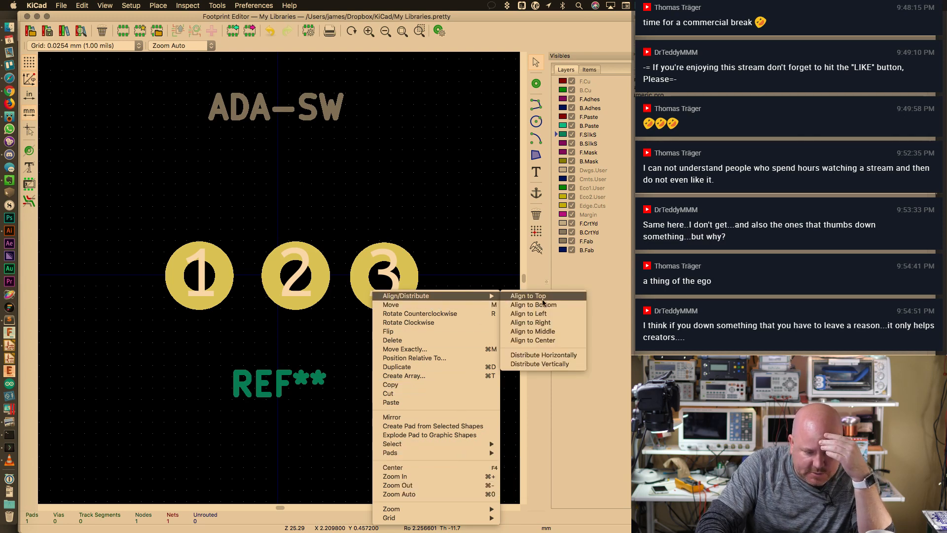
{"action": "left_click", "coordinate": [534, 332]}
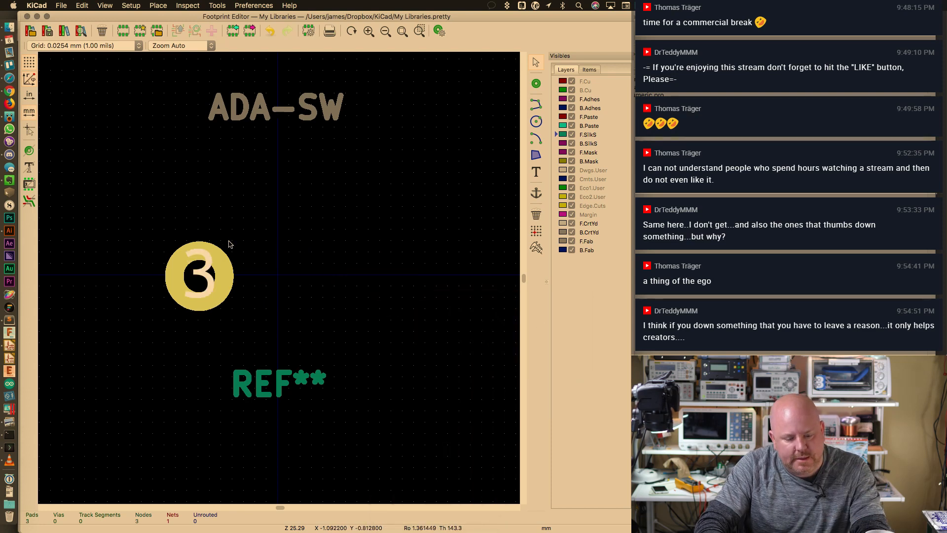
{"action": "key", "text": "super+z"}
{"action": "left_click_drag", "start_coordinate": [148, 225], "coordinate": [423, 311]}
Position pad 1 at X -1.75, Y 0 mm
{"action": "double_click", "coordinate": [221, 276]}
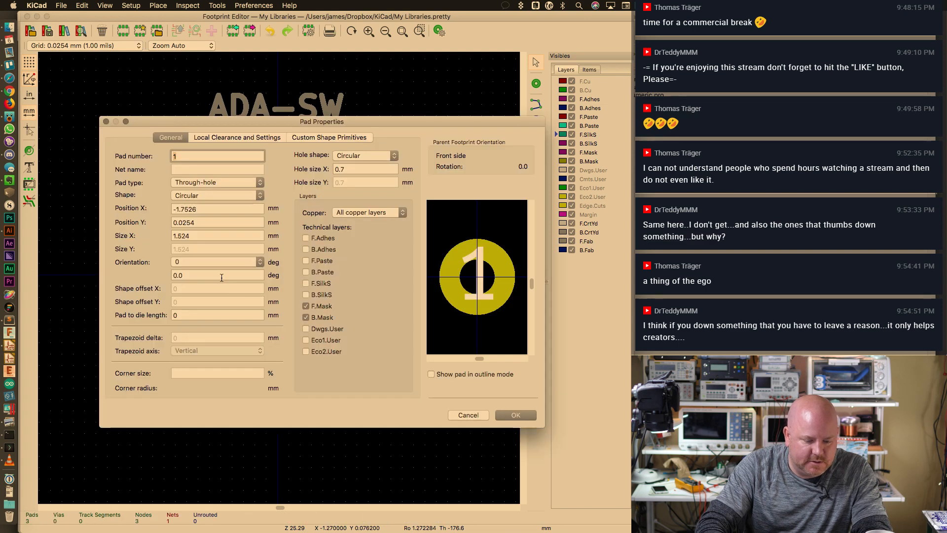
{"action": "double_click", "coordinate": [218, 225]}
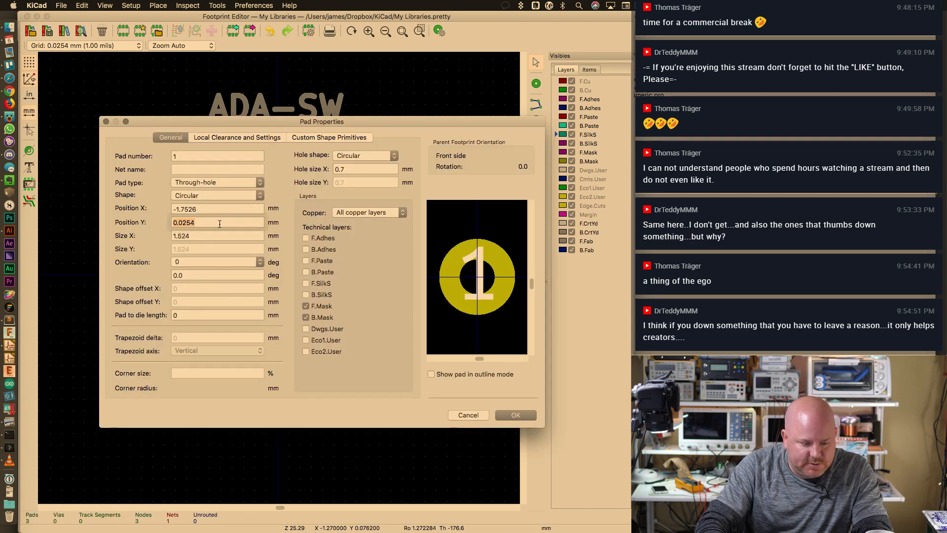
{"action": "type", "text": "0"}
{"action": "key", "text": "shift+Tab"}
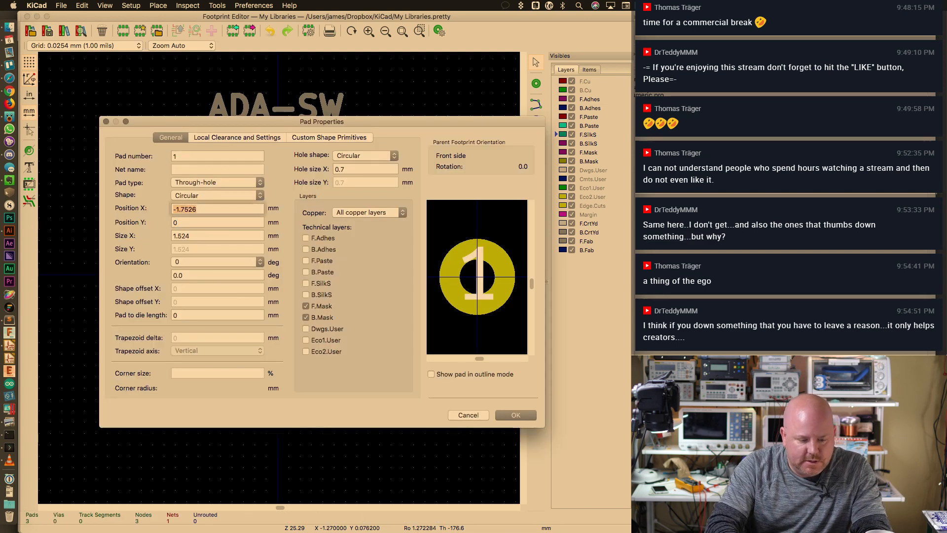
{"action": "type", "text": "-1.75"}
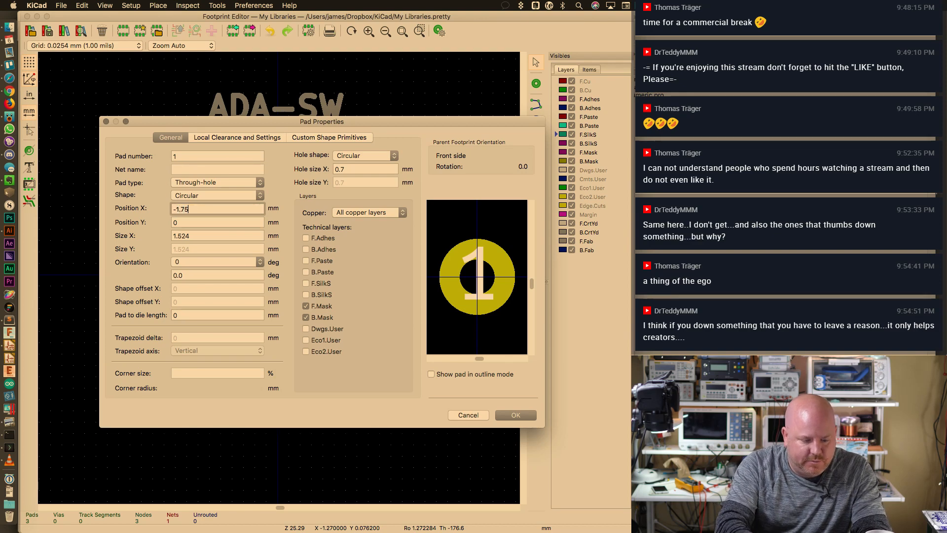
{"action": "left_click", "coordinate": [512, 416]}
Position pad 2 at X 0.75, Y 0 mm, working out the spacing in a calculator
{"action": "double_click", "coordinate": [322, 293]}
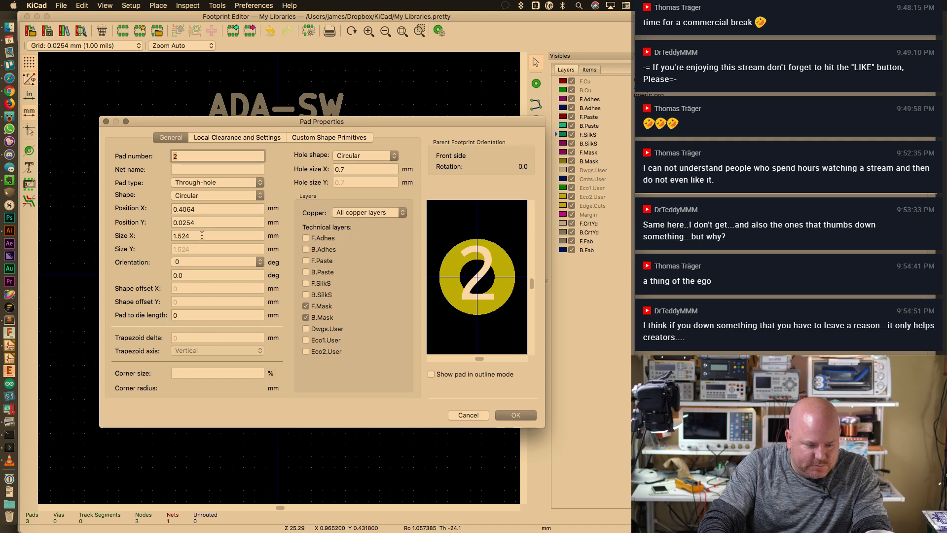
{"action": "key", "text": "Tab"}
{"action": "key", "text": "Tab"}
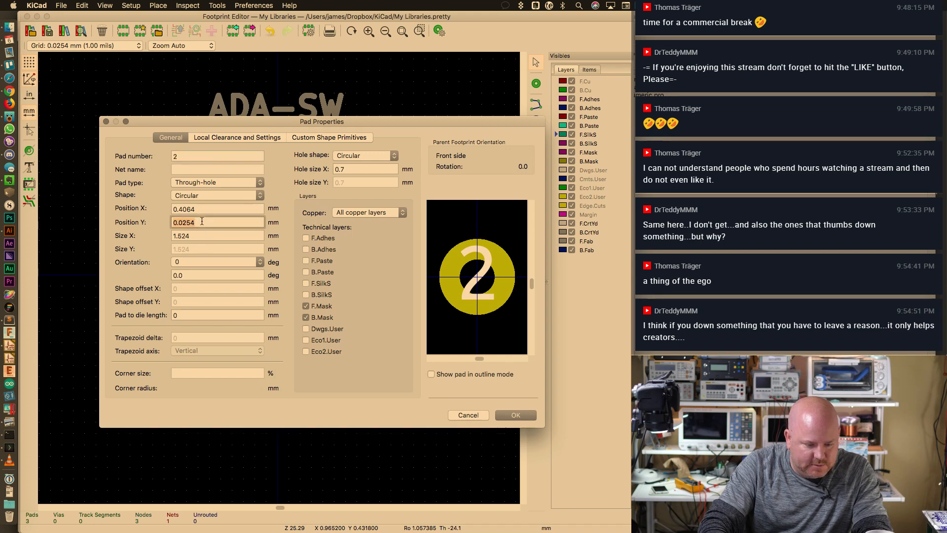
{"action": "type", "text": "0"}
{"action": "key", "text": "shift+Tab"}
{"action": "key", "text": "super+space"}
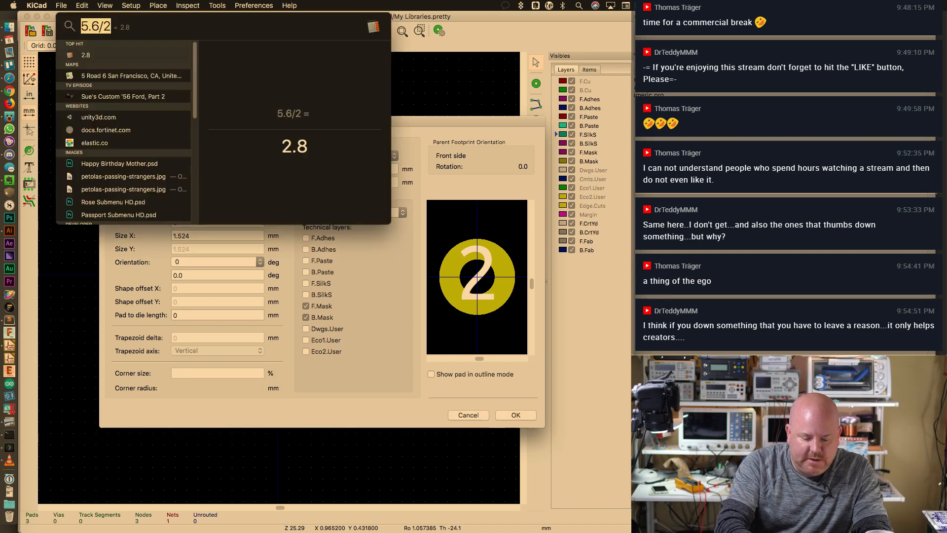
{"action": "type", "text": "-1.75+2.5"}
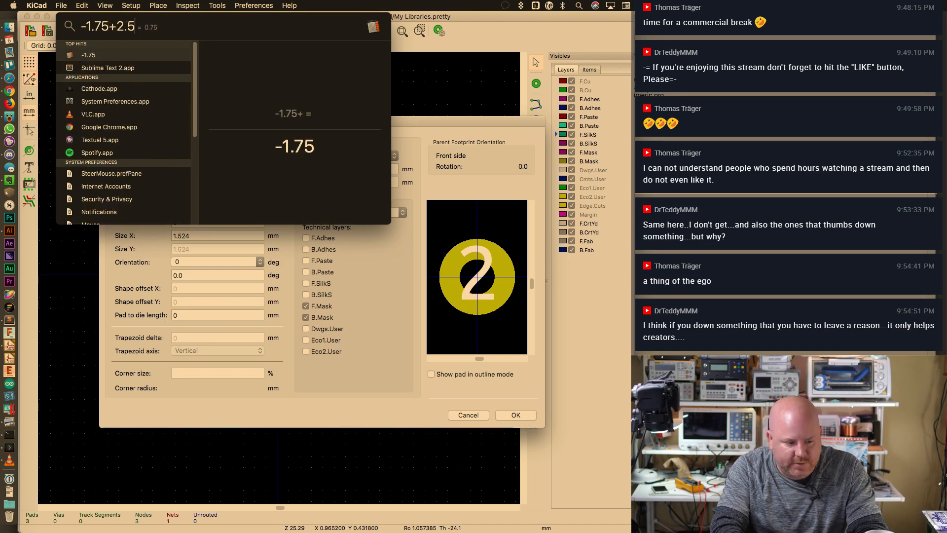
{"action": "key", "text": "Escape"}
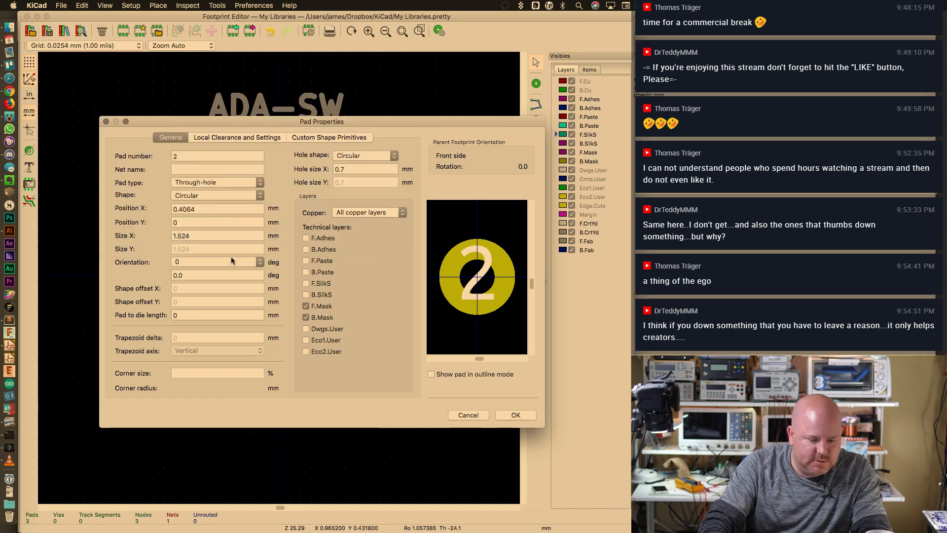
{"action": "double_click", "coordinate": [217, 210]}
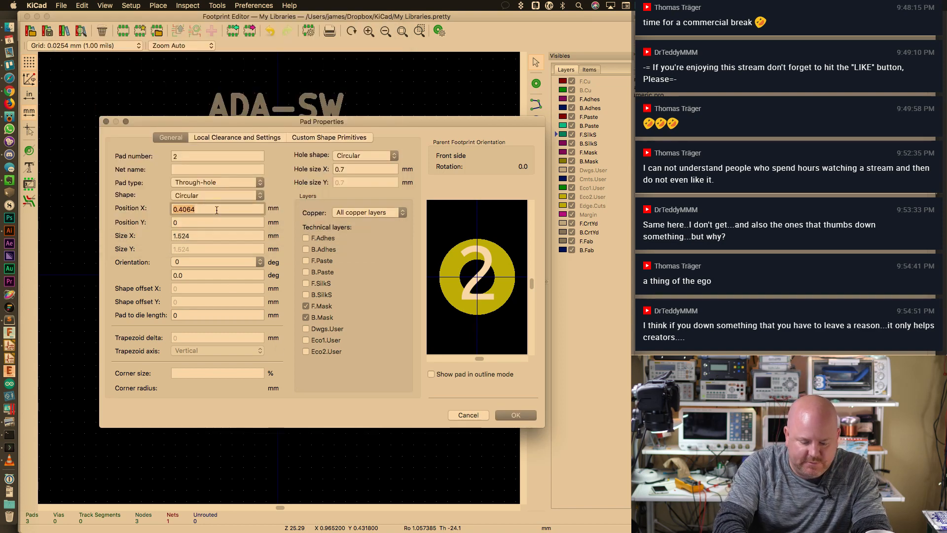
{"action": "type", "text": "0.75"}
{"action": "key", "text": "Return"}
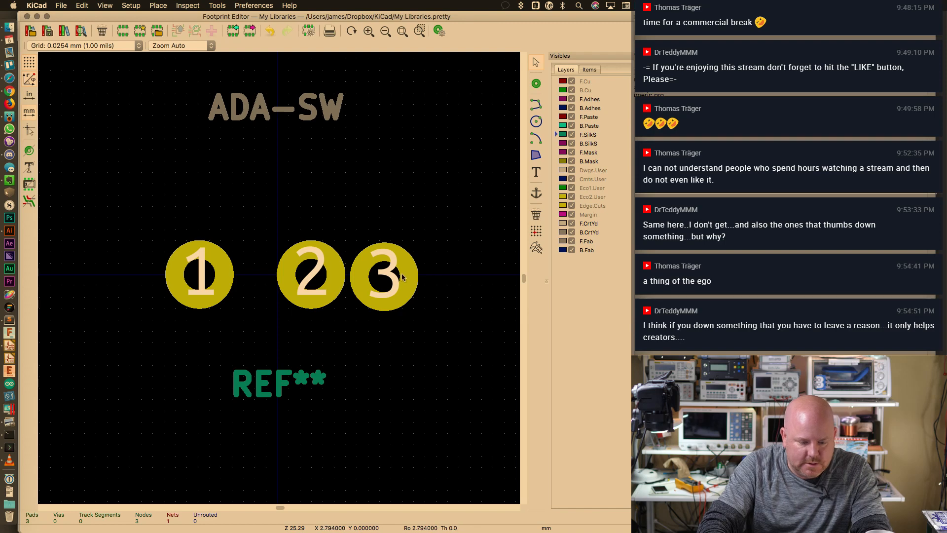
Position pad 3 at X 3.25, Y 0 mm, computed as 0.75 + 2.5
{"action": "double_click", "coordinate": [403, 276]}
{"action": "left_click", "coordinate": [229, 208]}
{"action": "key", "text": "super+space"}
{"action": "type", "text": "."}
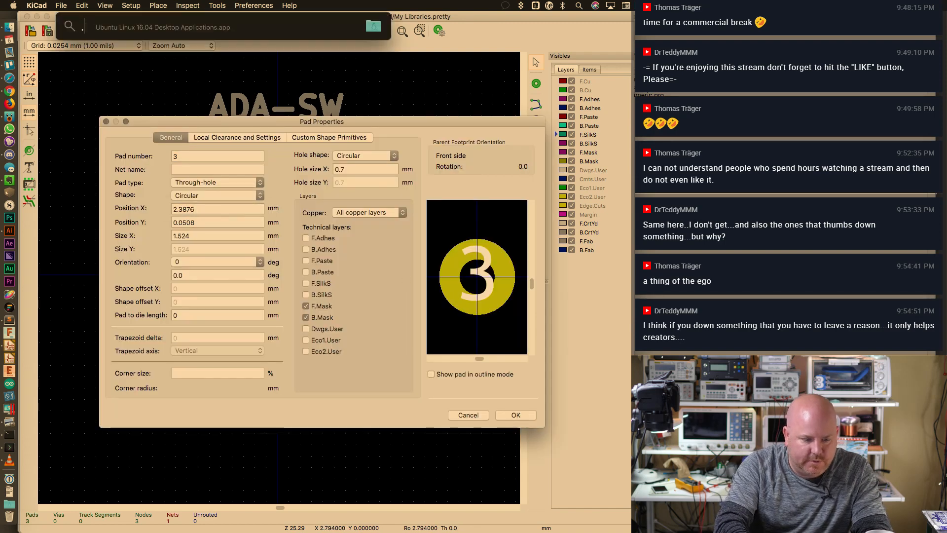
{"action": "type", "text": "75+2.5"}
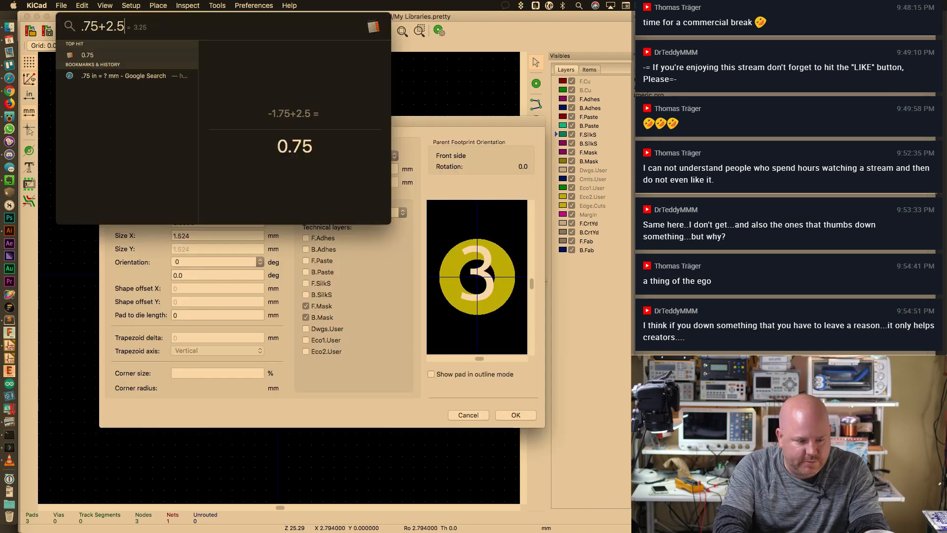
{"action": "key", "text": "Escape"}
{"action": "key", "text": "Escape"}
{"action": "double_click", "coordinate": [220, 214]}
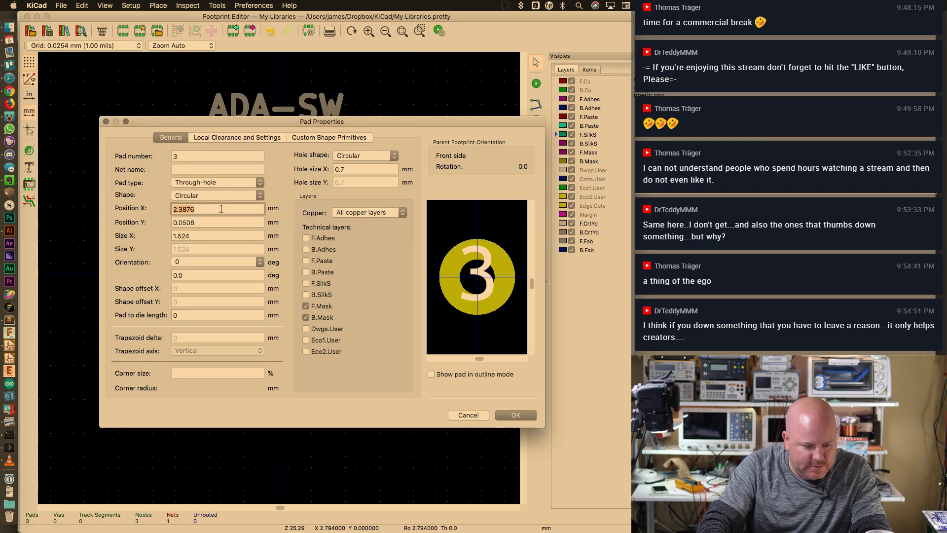
{"action": "type", "text": "3.25"}
{"action": "key", "text": "Tab"}
{"action": "type", "text": "0"}
{"action": "key", "text": "Tab"}
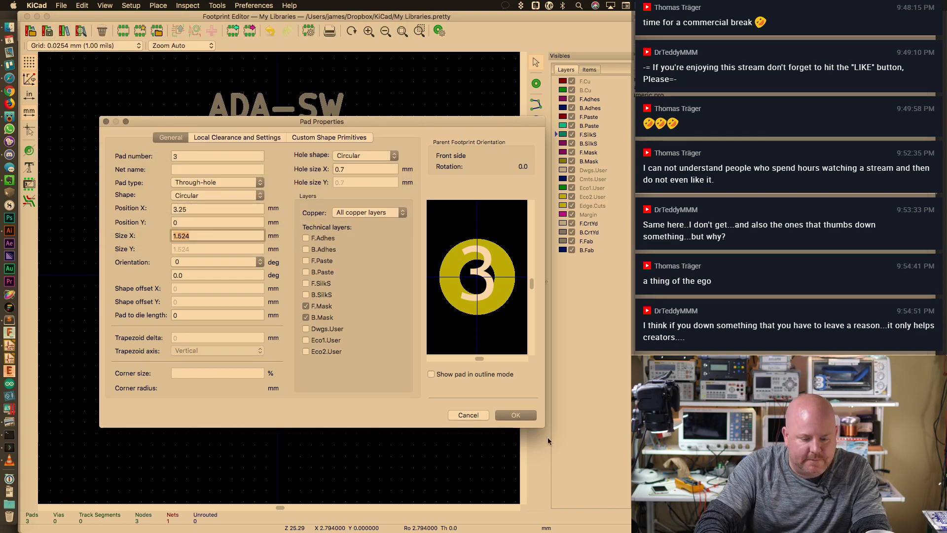
{"action": "left_click", "coordinate": [515, 415]}
{"action": "scroll", "coordinate": [279, 276], "scroll_direction": "down", "scroll_amount": 2}
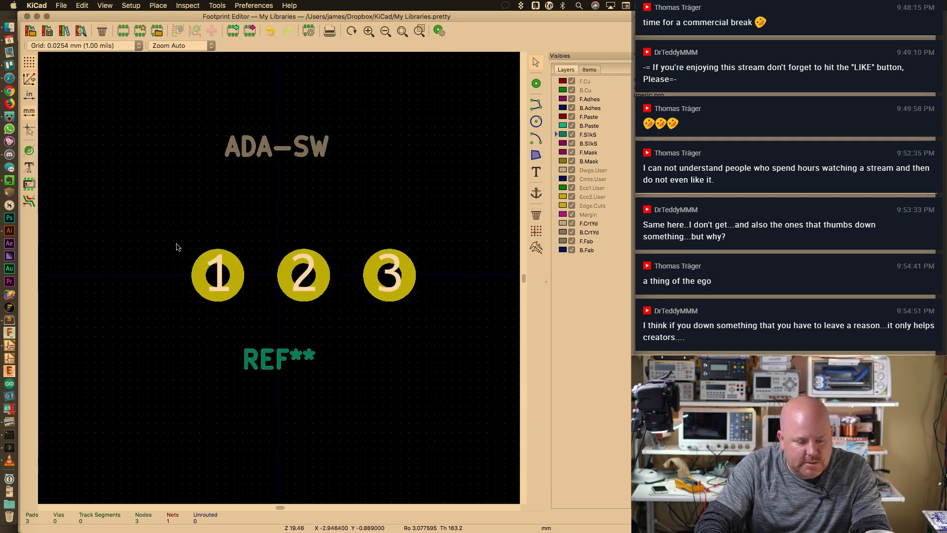
Shift the three pads left and set pad 2's X position to 0
{"action": "left_click_drag", "start_coordinate": [178, 246], "coordinate": [368, 297]}
{"action": "left_click", "coordinate": [310, 301]}
{"action": "left_click", "coordinate": [296, 285]}
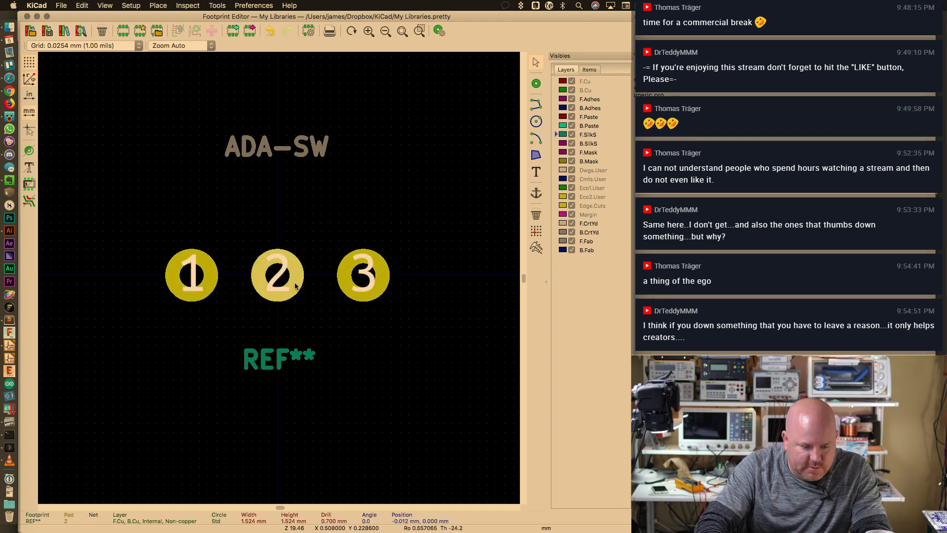
{"action": "double_click", "coordinate": [296, 285]}
{"action": "double_click", "coordinate": [211, 208]}
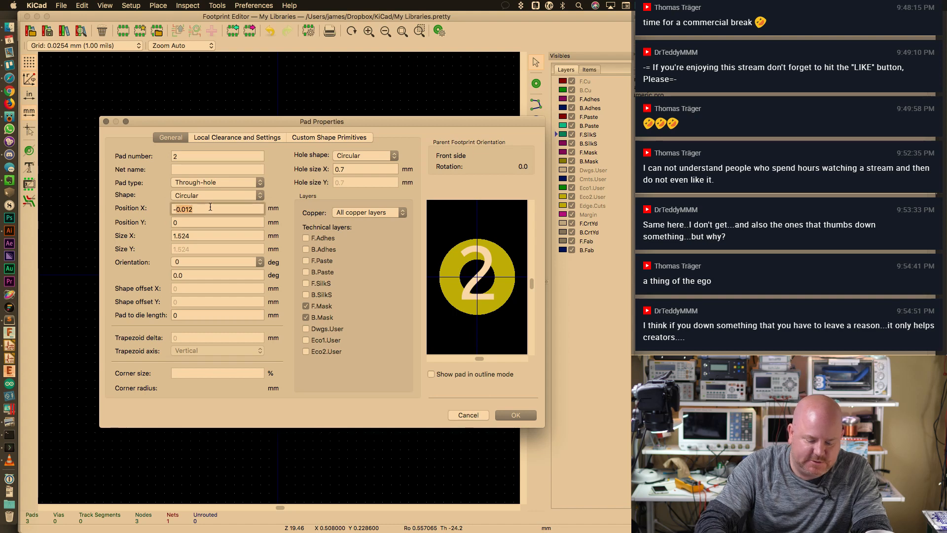
{"action": "type", "text": "0"}
{"action": "left_click", "coordinate": [517, 415]}
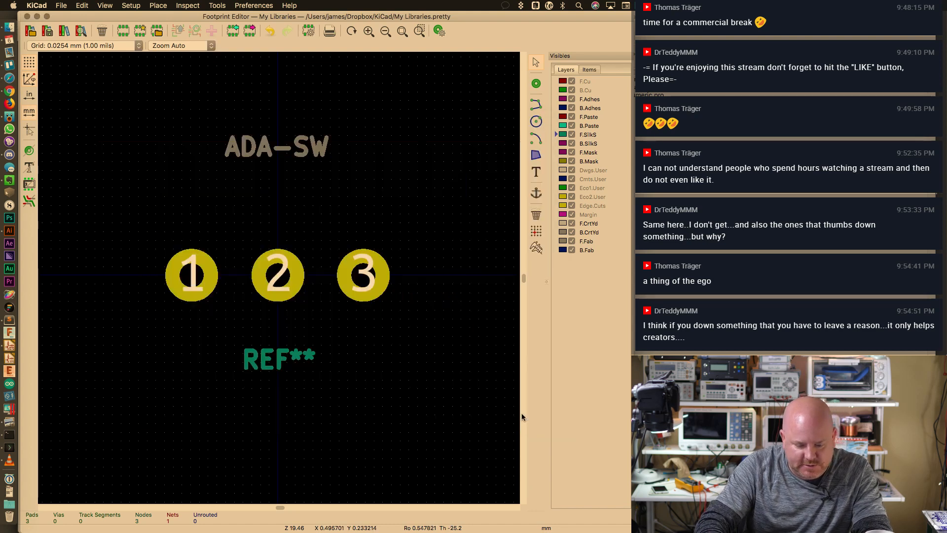
Set pad 3's X position to 2.5 and pad 1's to -2.5 mm
{"action": "double_click", "coordinate": [363, 274]}
{"action": "double_click", "coordinate": [217, 211]}
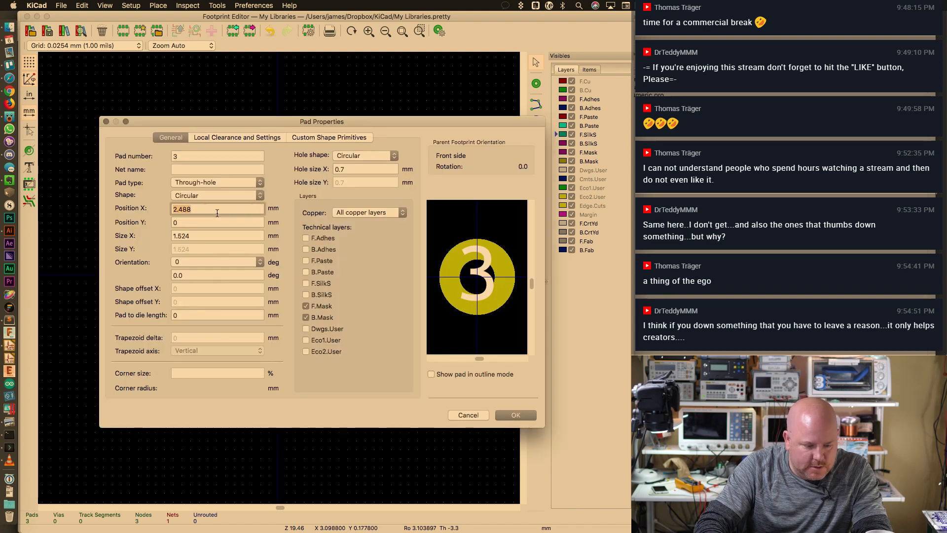
{"action": "type", "text": "2.5"}
{"action": "key", "text": "Return"}
{"action": "double_click", "coordinate": [195, 267]}
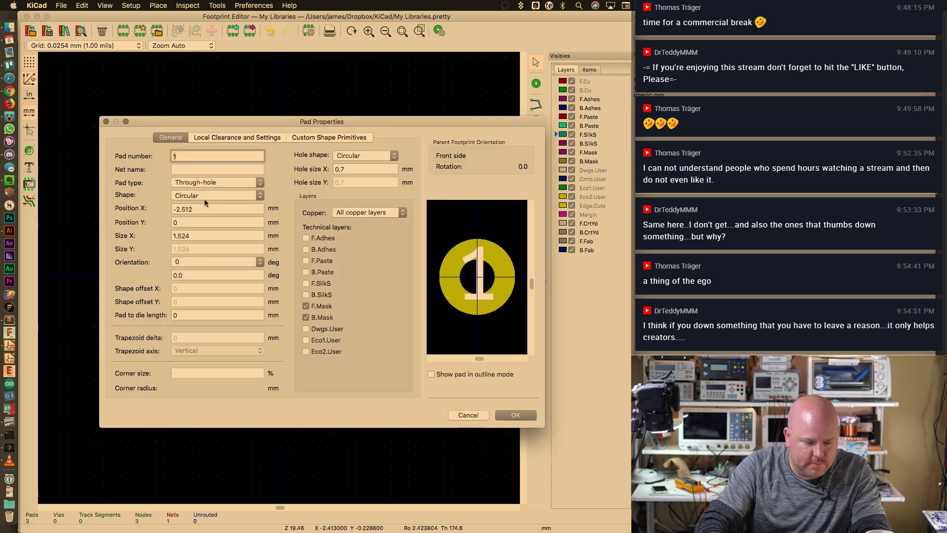
{"action": "double_click", "coordinate": [205, 210]}
{"action": "type", "text": "-2.5"}
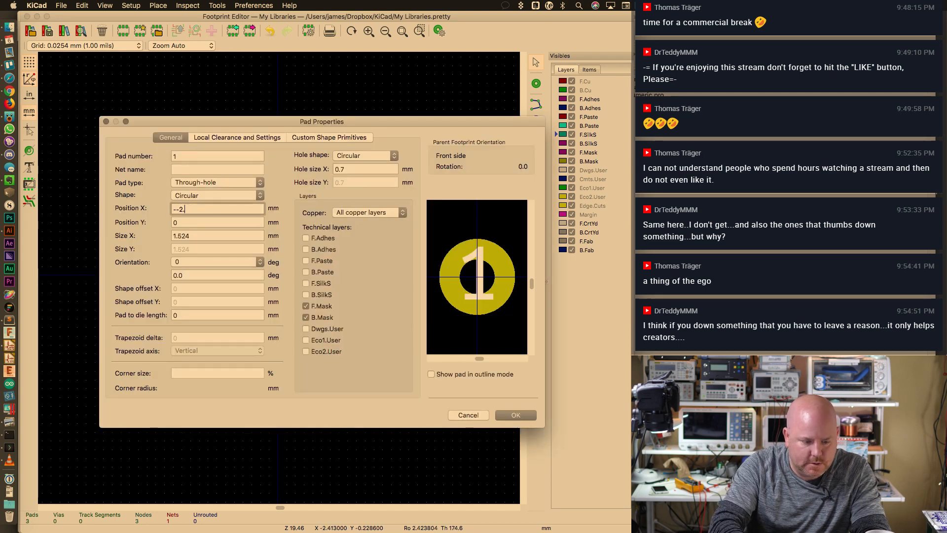
{"action": "key", "text": "Return"}
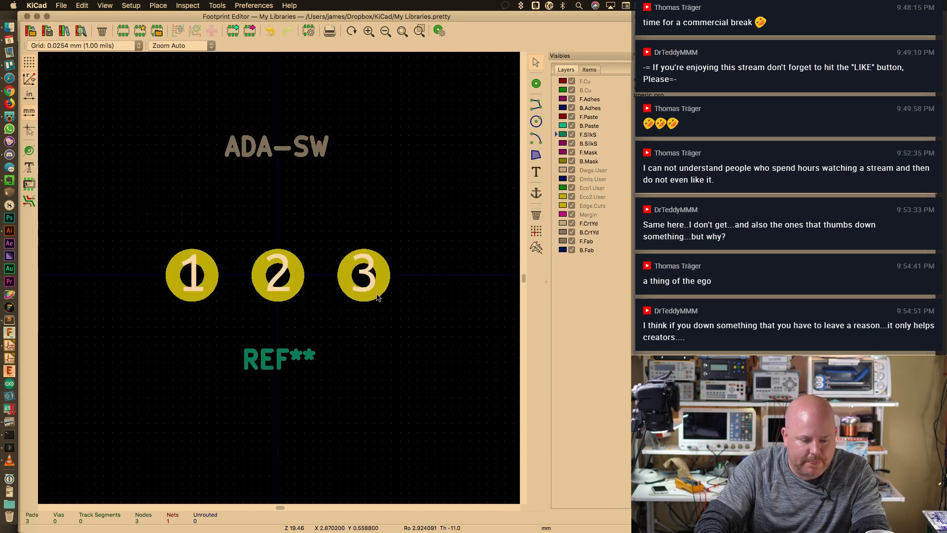
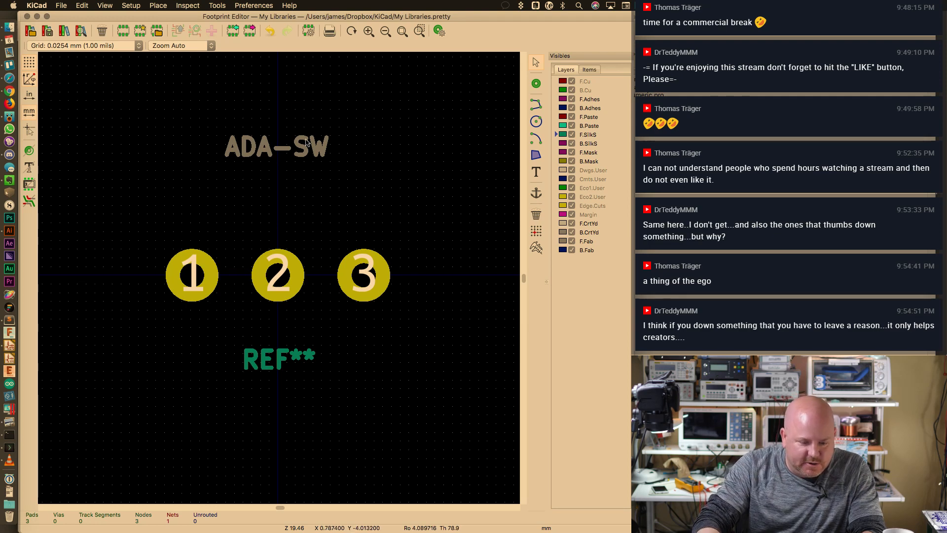
Move the ADA-SW and REF** labels next to the pads and save the footprint to My Libraries
{"action": "left_click_drag", "start_coordinate": [306, 143], "coordinate": [278, 220]}
{"action": "left_click_drag", "start_coordinate": [279, 360], "coordinate": [279, 334]}
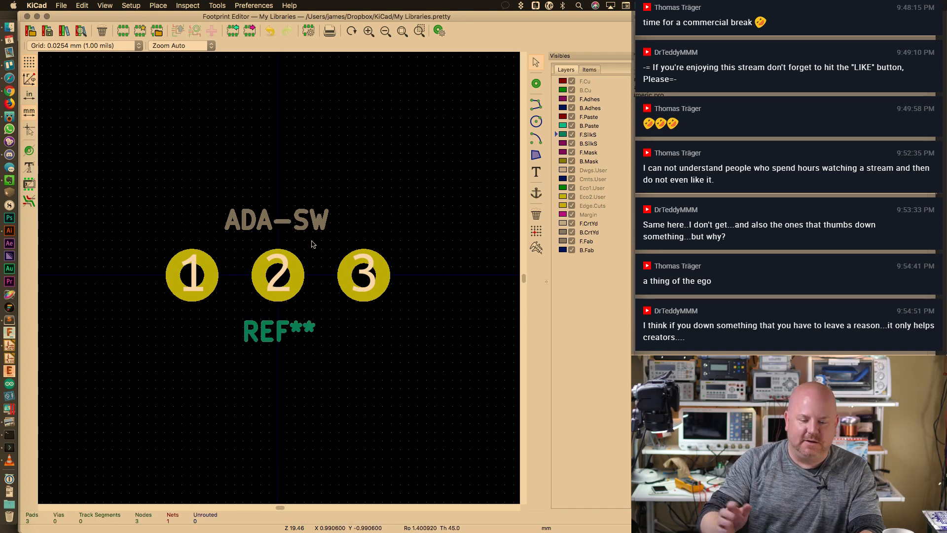
{"action": "key", "text": "super+s"}
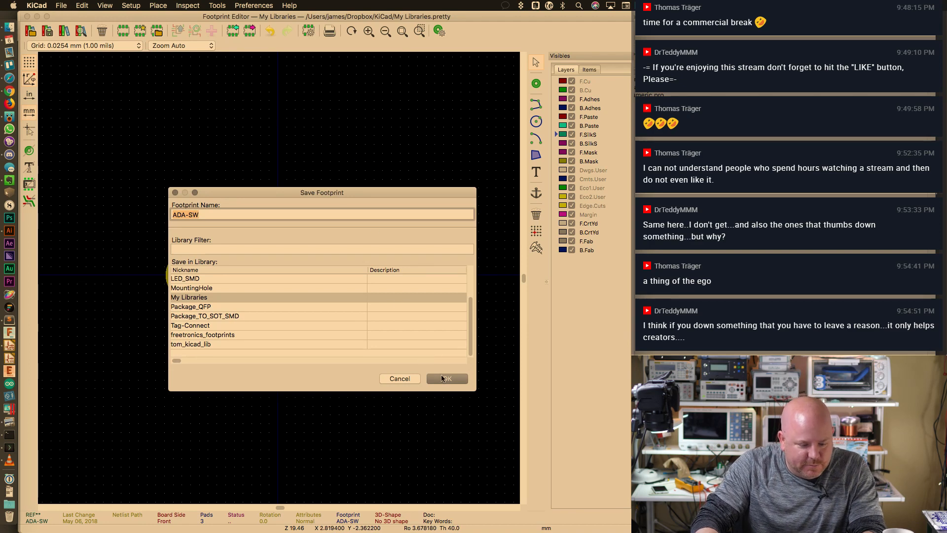
{"action": "left_click", "coordinate": [447, 379]}
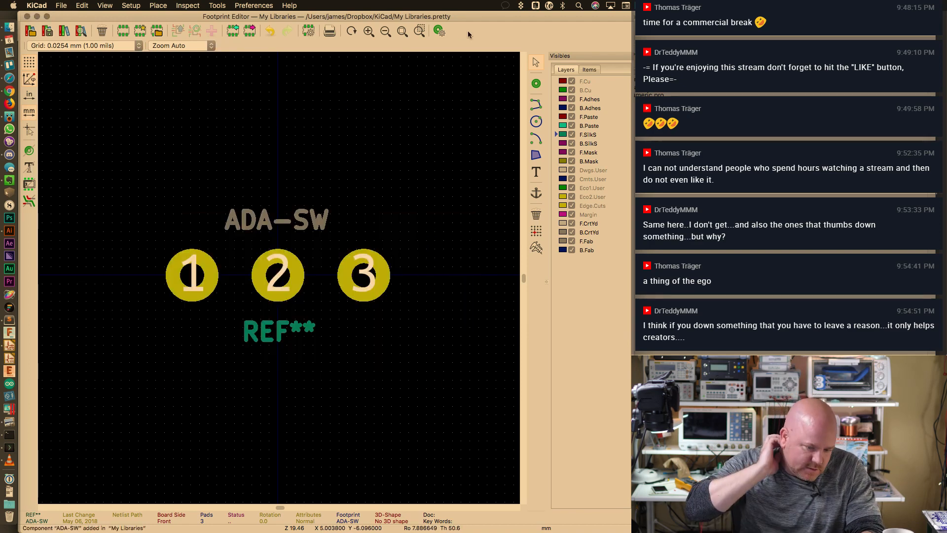
Create a new footprint named AA-2x-Single
{"action": "left_click", "coordinate": [61, 5]}
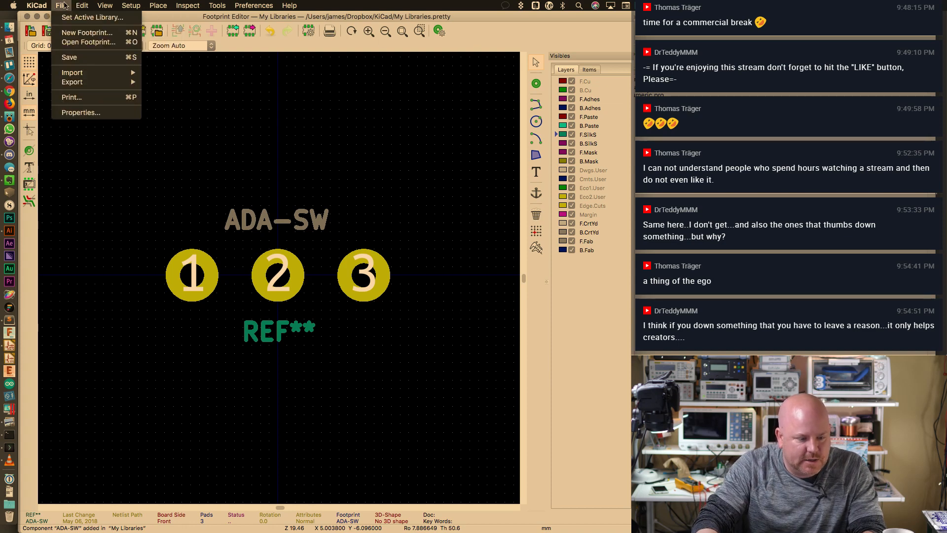
{"action": "left_click", "coordinate": [70, 34]}
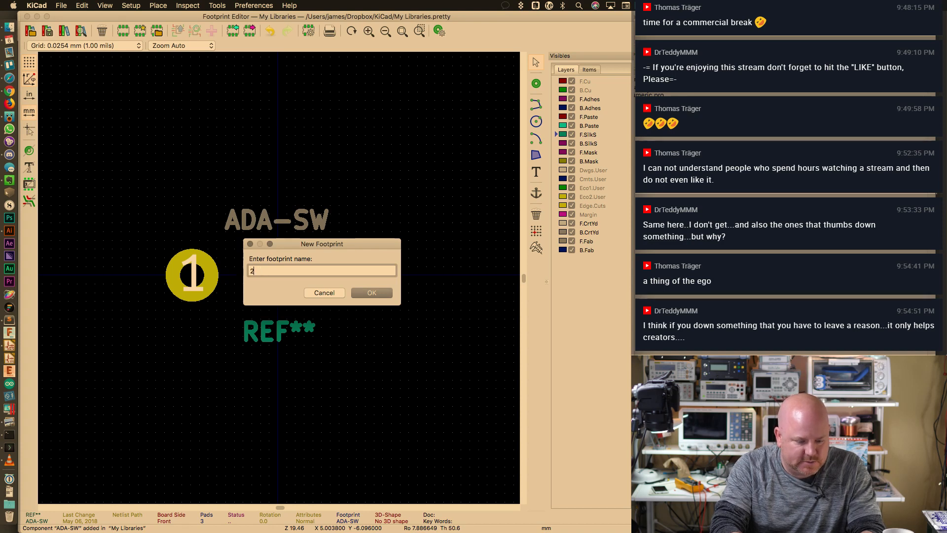
{"action": "type", "text": "Single"}
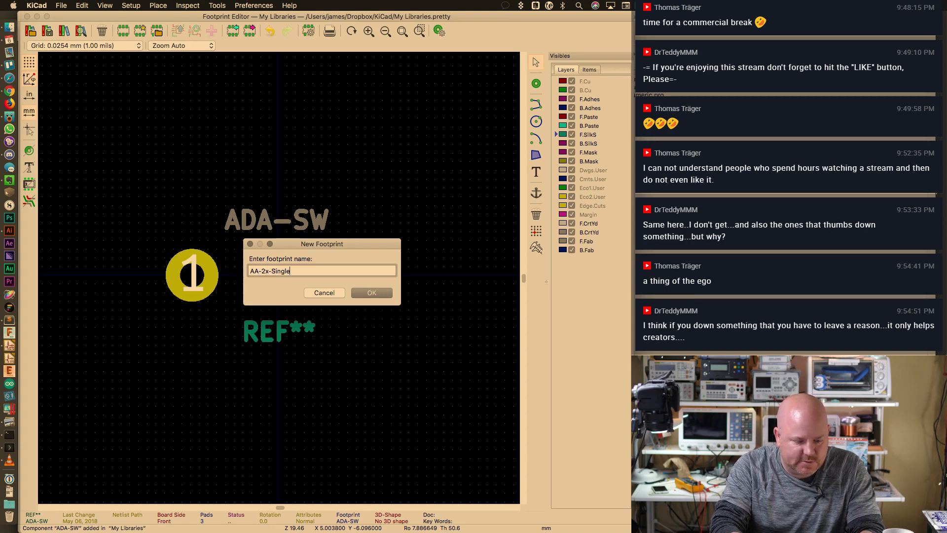
{"action": "key", "text": "Return"}
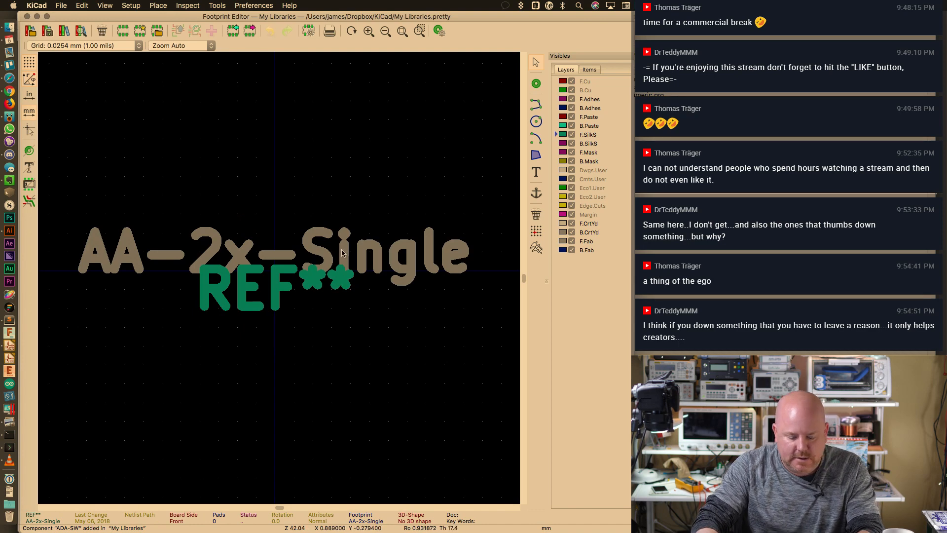
Place the AA-2x-Single name text higher and REF** lower, then bring up Evernote's notes
{"action": "left_click", "coordinate": [274, 130]}
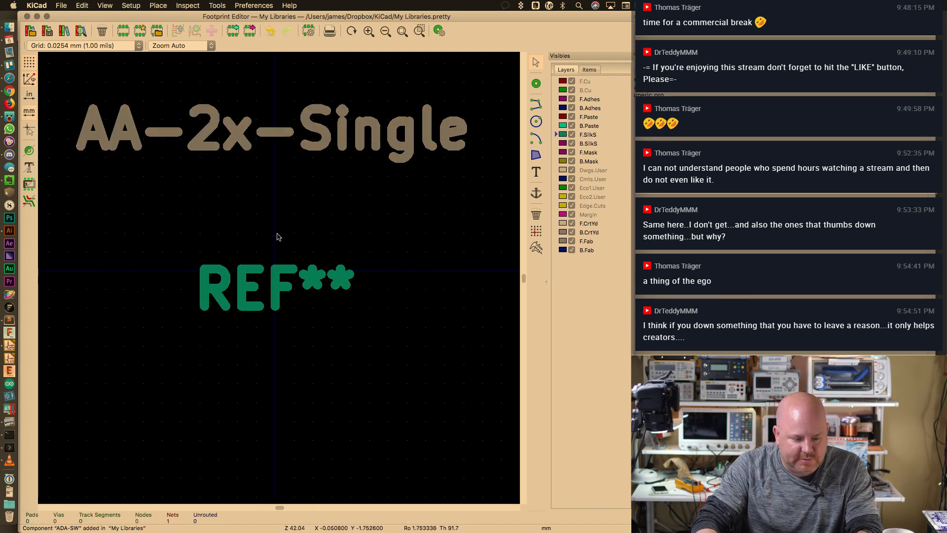
{"action": "key", "text": "m"}
{"action": "left_click", "coordinate": [277, 457]}
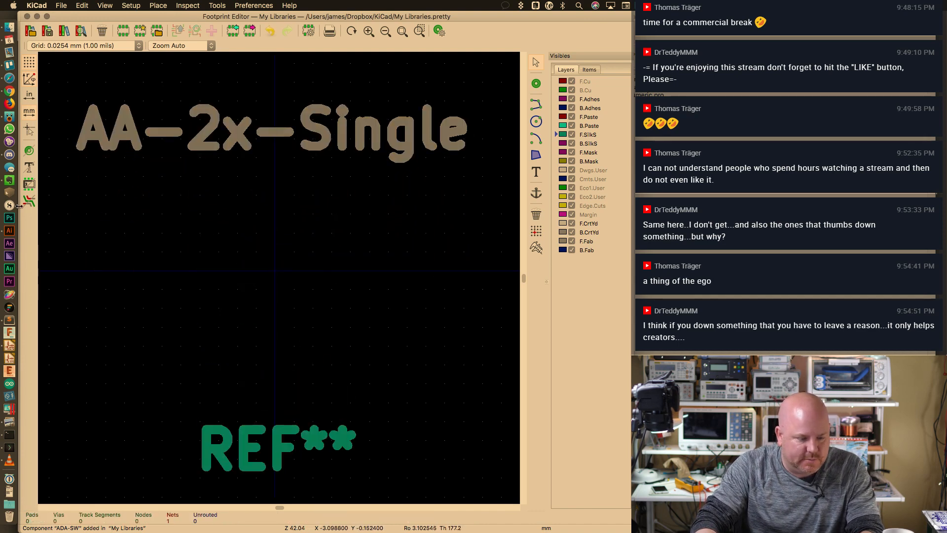
{"action": "left_click", "coordinate": [9, 180]}
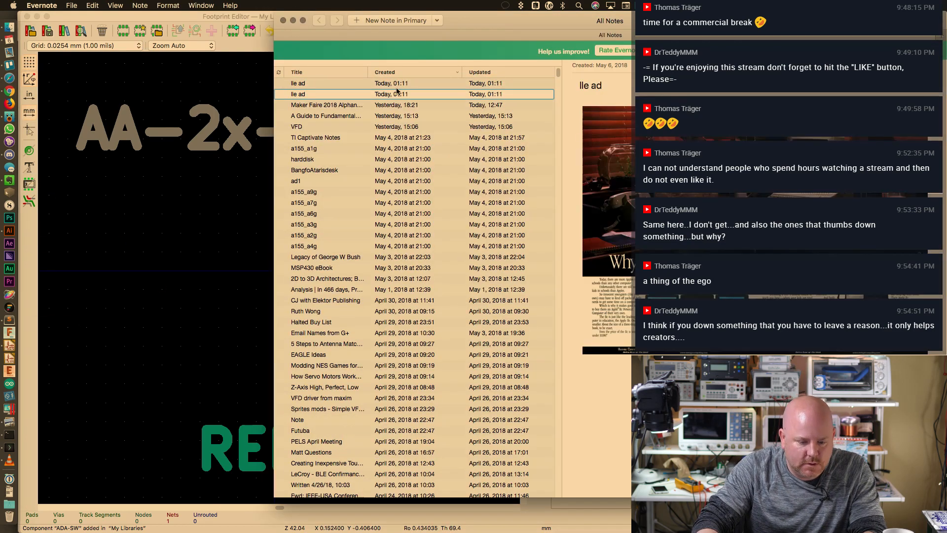
From the parts-list note, open the 2 AA holder's Digi-Key page and its BC12AAPC datasheet
{"action": "key", "text": "Down"}
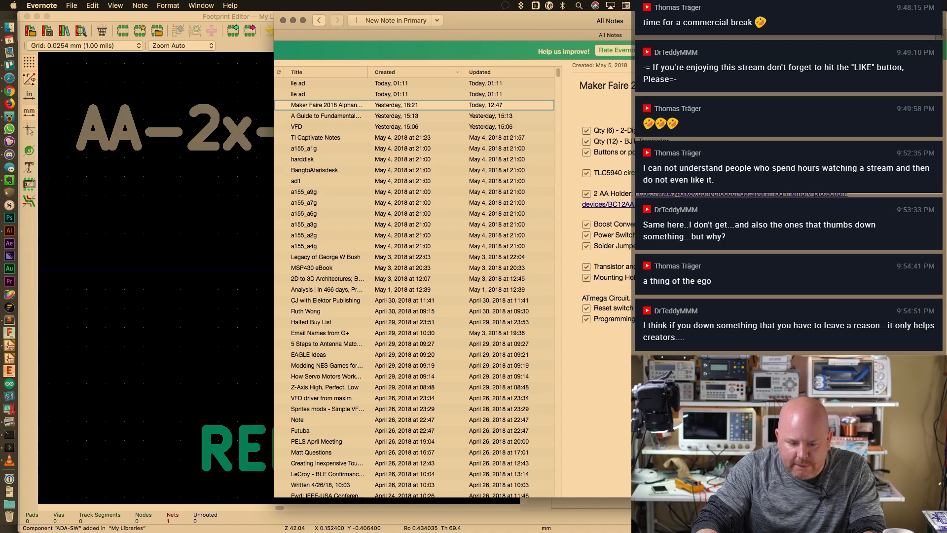
{"action": "left_click", "coordinate": [676, 194]}
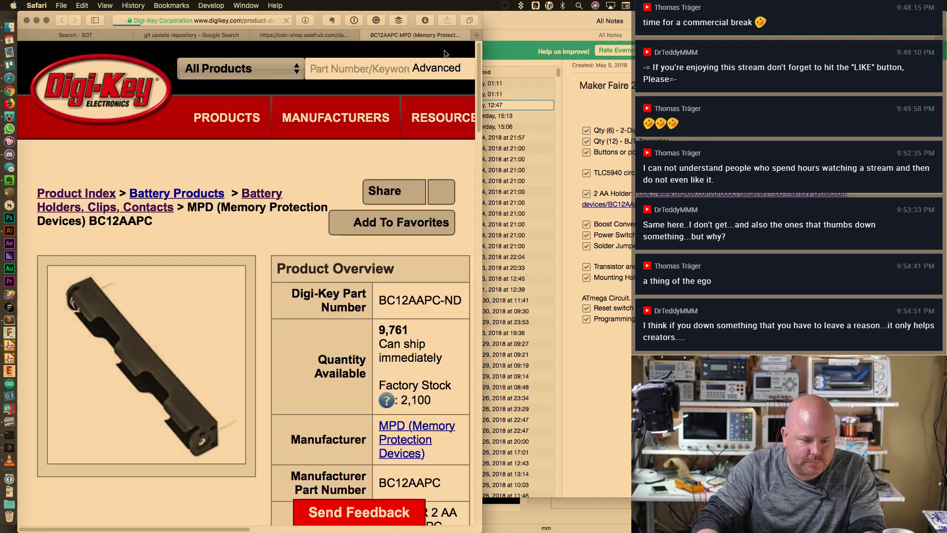
{"action": "scroll", "coordinate": [233, 312], "scroll_direction": "right", "scroll_amount": 5}
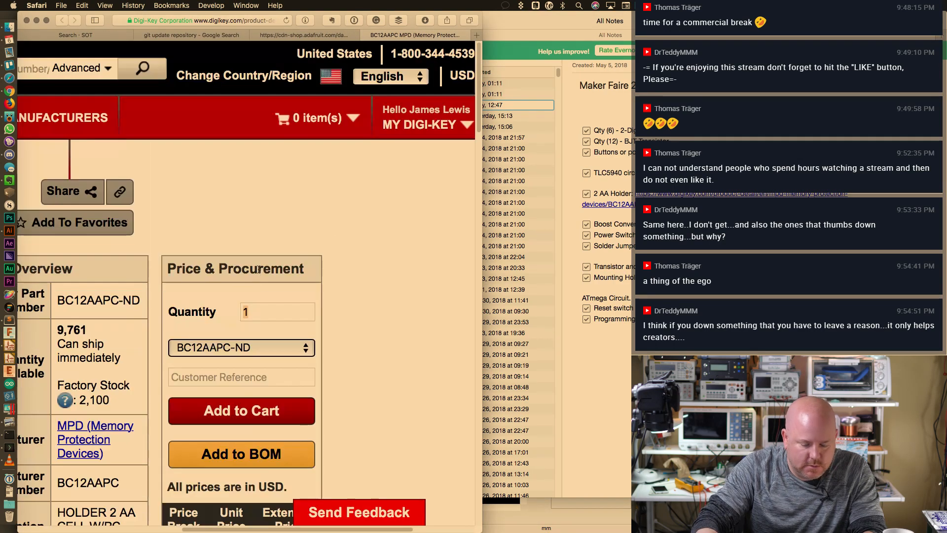
{"action": "key", "text": "super+0"}
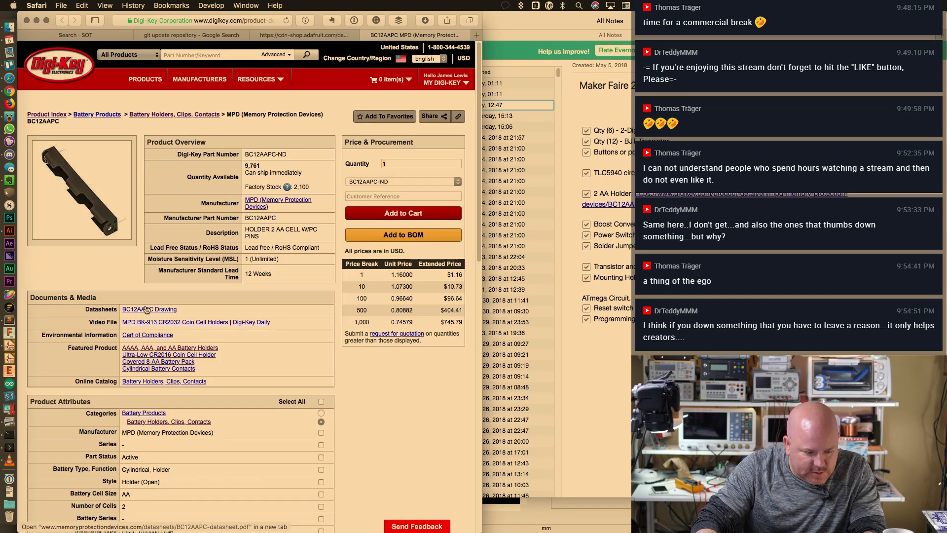
{"action": "left_click", "coordinate": [146, 309]}
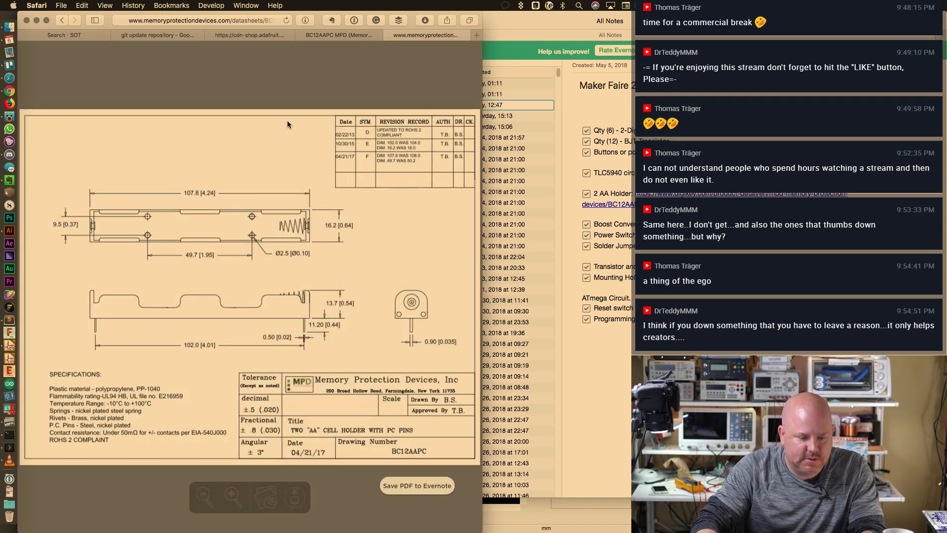
Save the BC12AAPC and EG1218 drawings as PDFs into the Sketching folder
{"action": "key", "text": "super+s"}
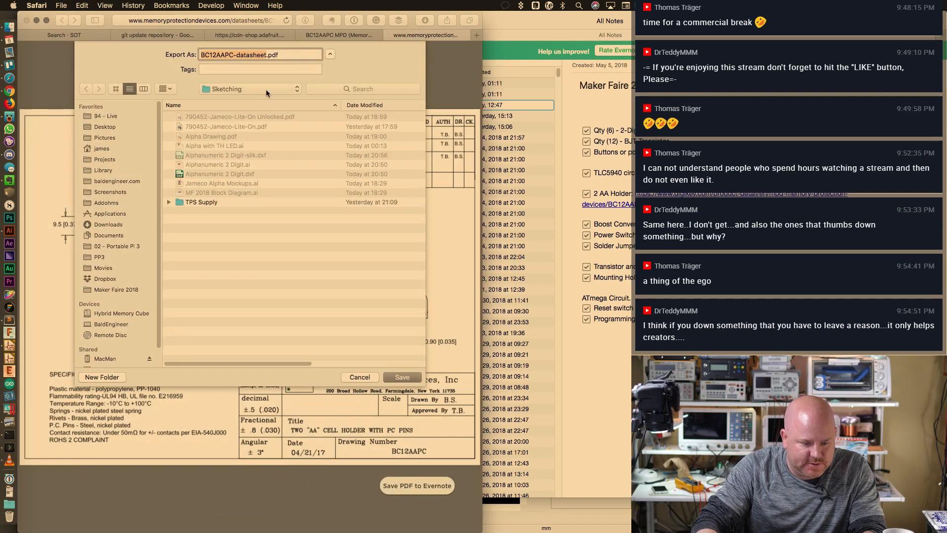
{"action": "left_click", "coordinate": [388, 374]}
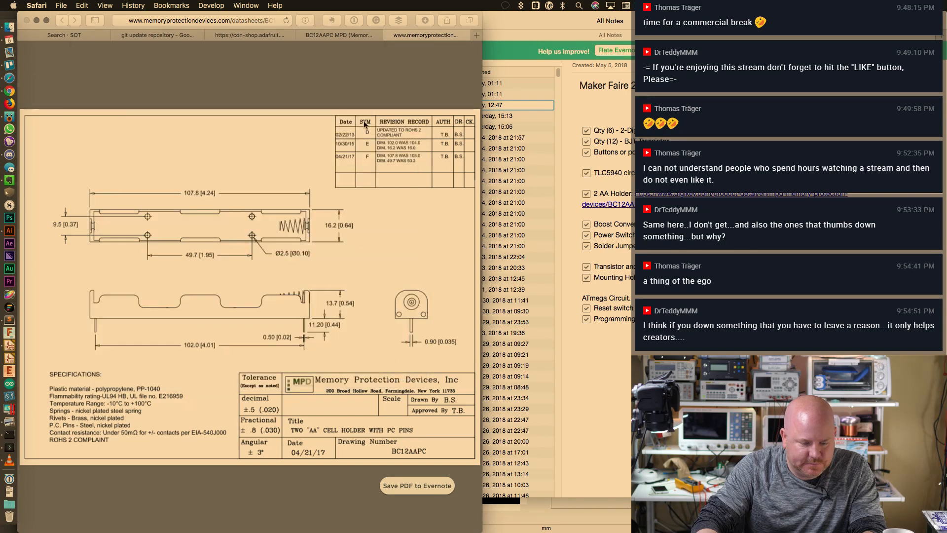
{"action": "left_click", "coordinate": [339, 35]}
{"action": "left_click", "coordinate": [250, 35]}
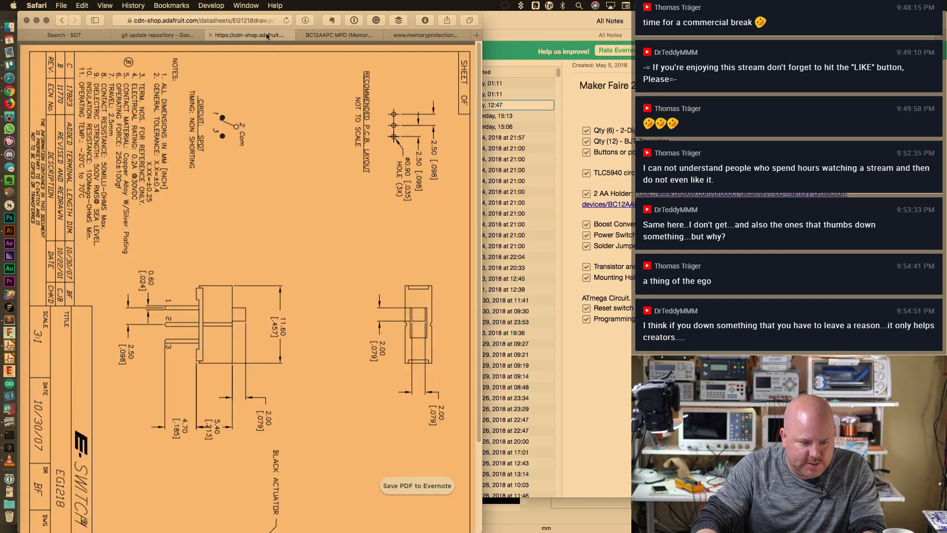
{"action": "key", "text": "super+s"}
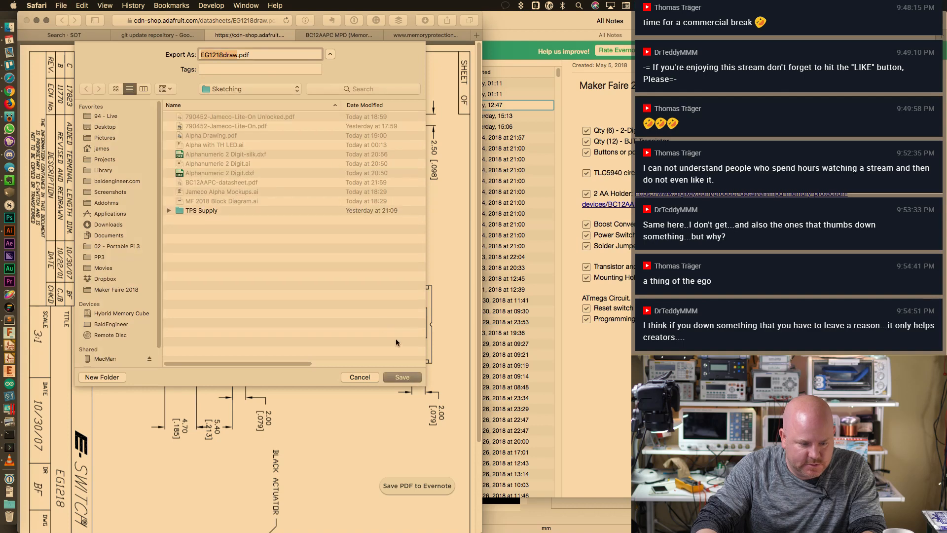
{"action": "left_click", "coordinate": [401, 375]}
Return to the BC12AAPC holder drawing and print it
{"action": "left_click", "coordinate": [428, 35]}
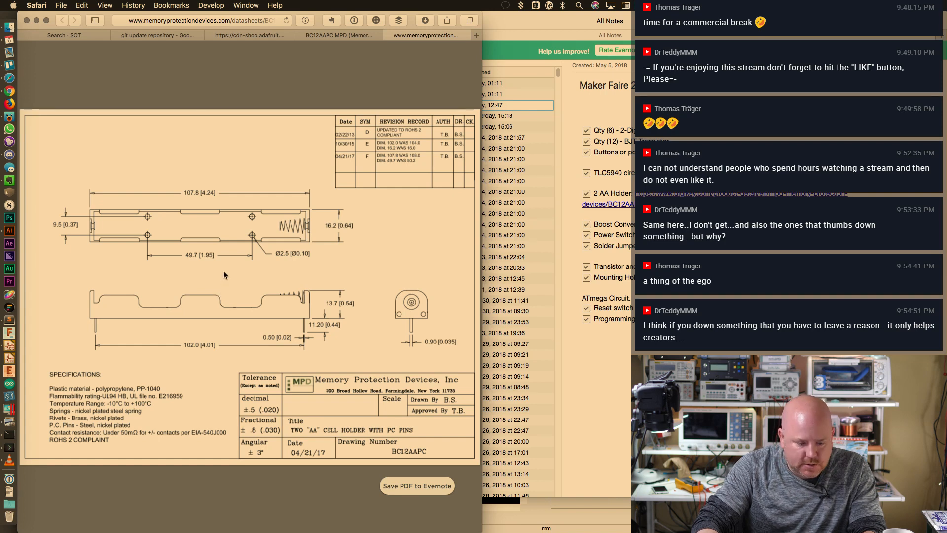
{"action": "key", "text": "super+p"}
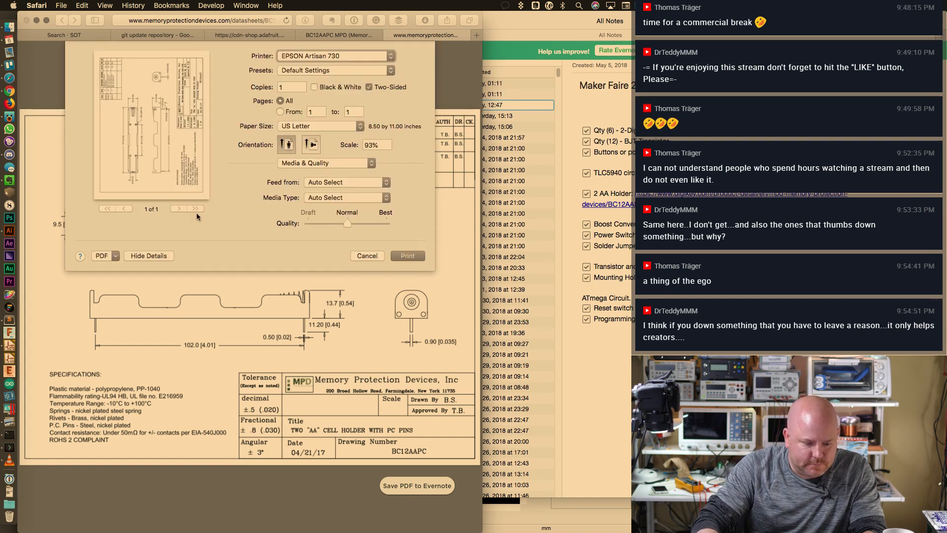
{"action": "left_click", "coordinate": [394, 258]}
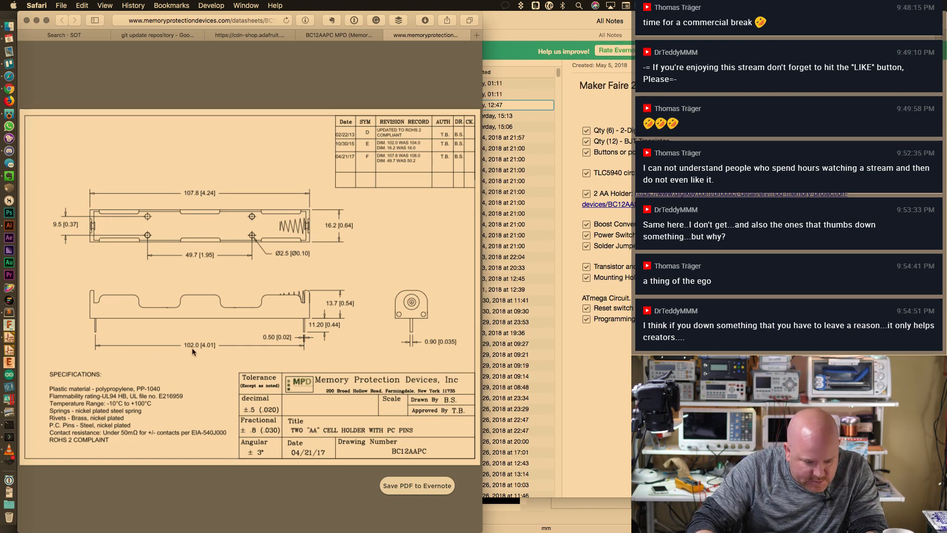
{"action": "key", "text": "super+Tab"}
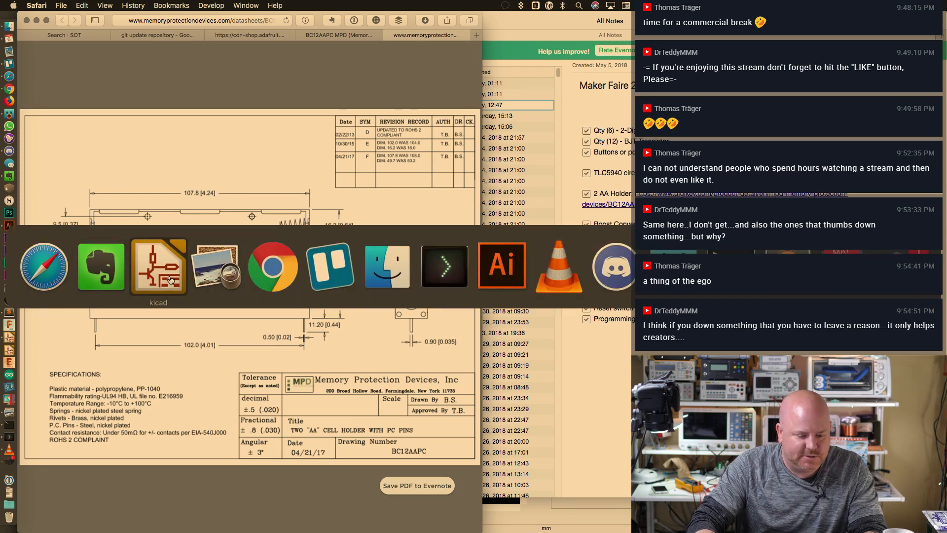
Back in KiCad, add through-hole pads 1 and 2, with pad 1 dragged right on the same row
{"action": "left_click", "coordinate": [160, 281]}
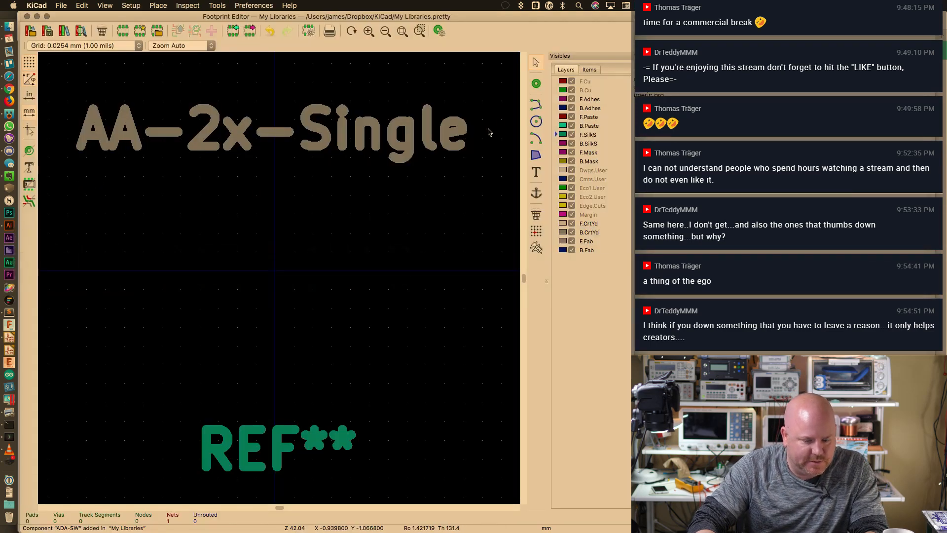
{"action": "key", "text": "super+Tab"}
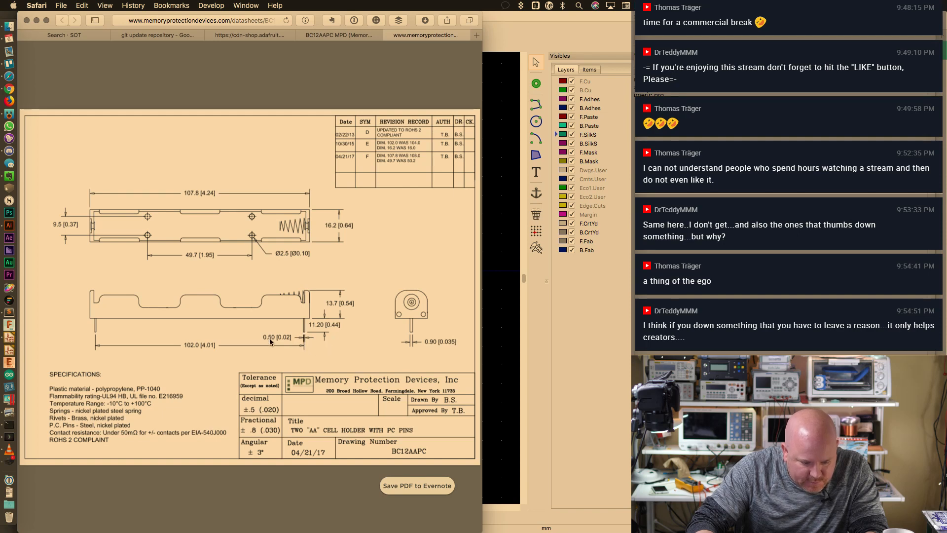
{"action": "key", "text": "super+Tab"}
{"action": "left_click", "coordinate": [537, 83]}
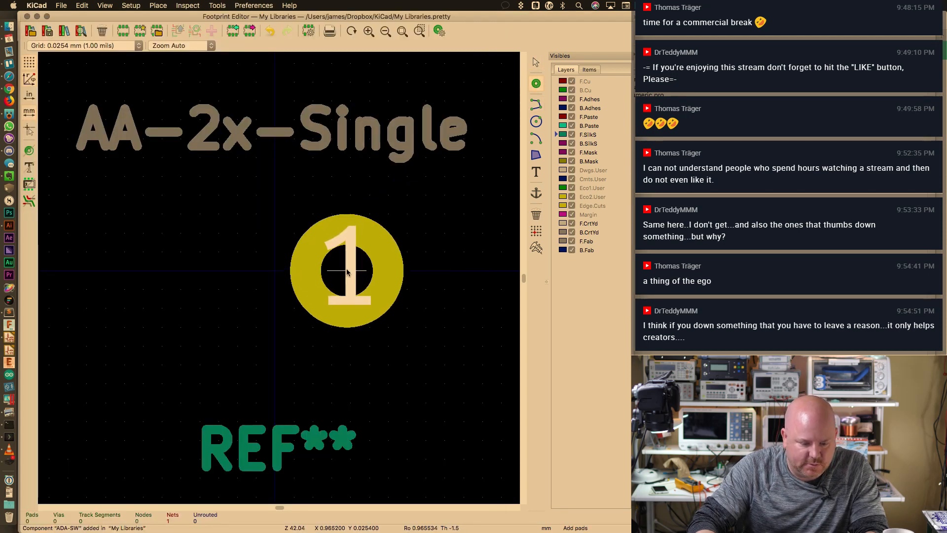
{"action": "scroll", "coordinate": [347, 271], "scroll_direction": "down", "scroll_amount": 5}
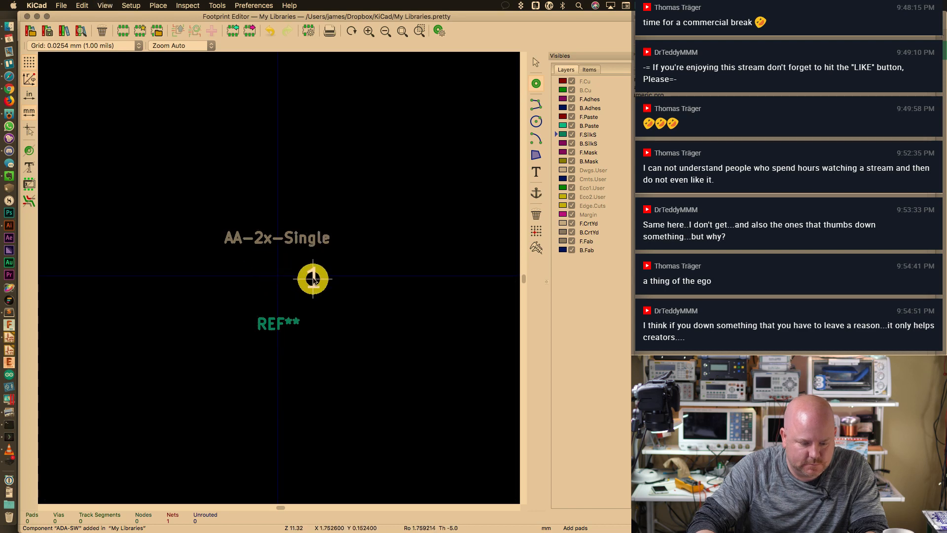
{"action": "left_click", "coordinate": [313, 275]}
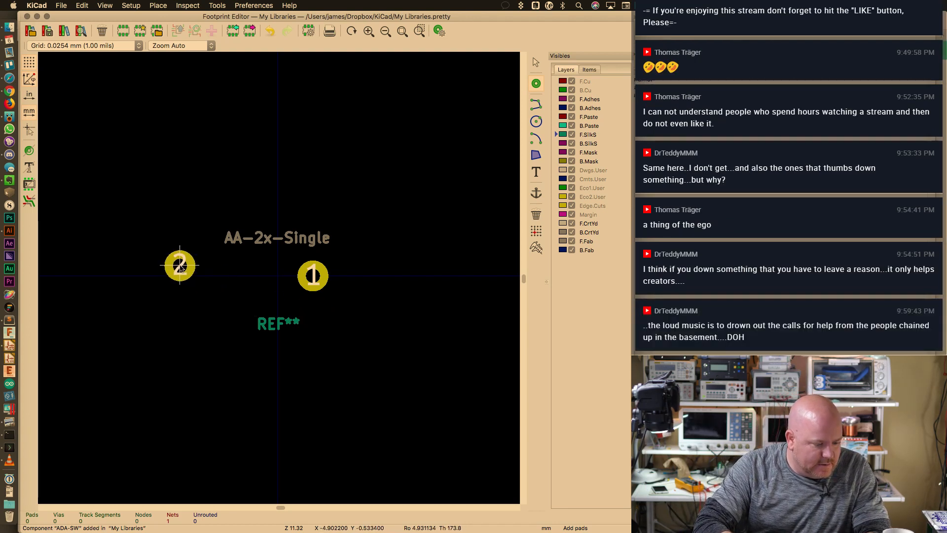
{"action": "left_click", "coordinate": [151, 276]}
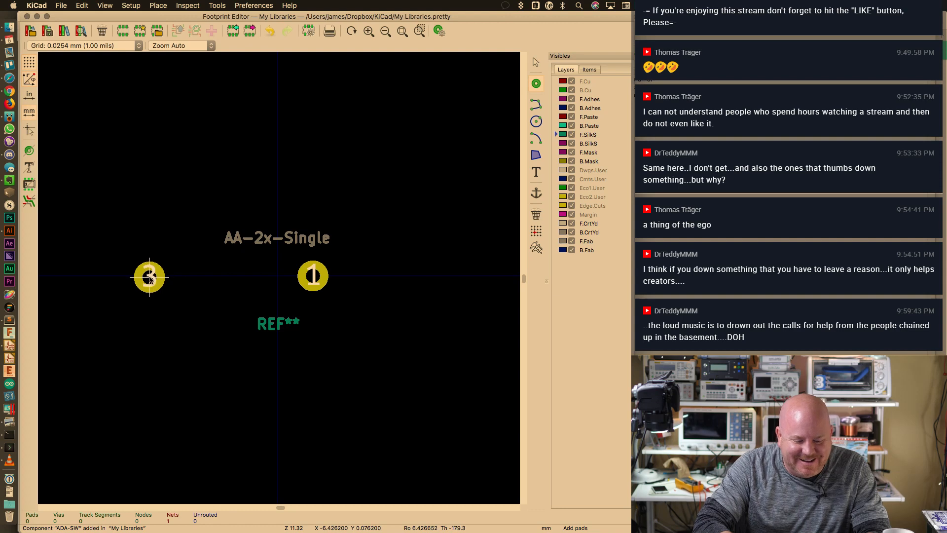
{"action": "key", "text": "Escape"}
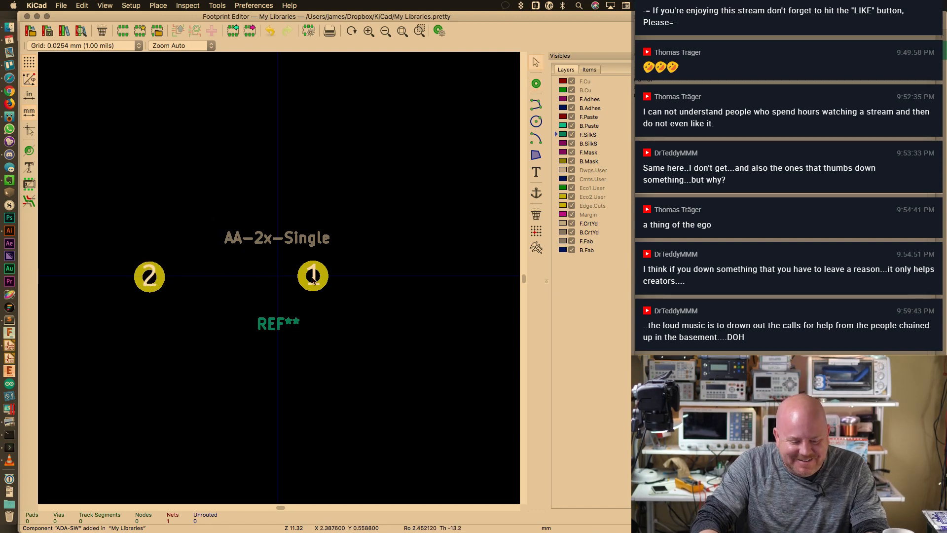
{"action": "left_click_drag", "start_coordinate": [312, 279], "coordinate": [424, 281]}
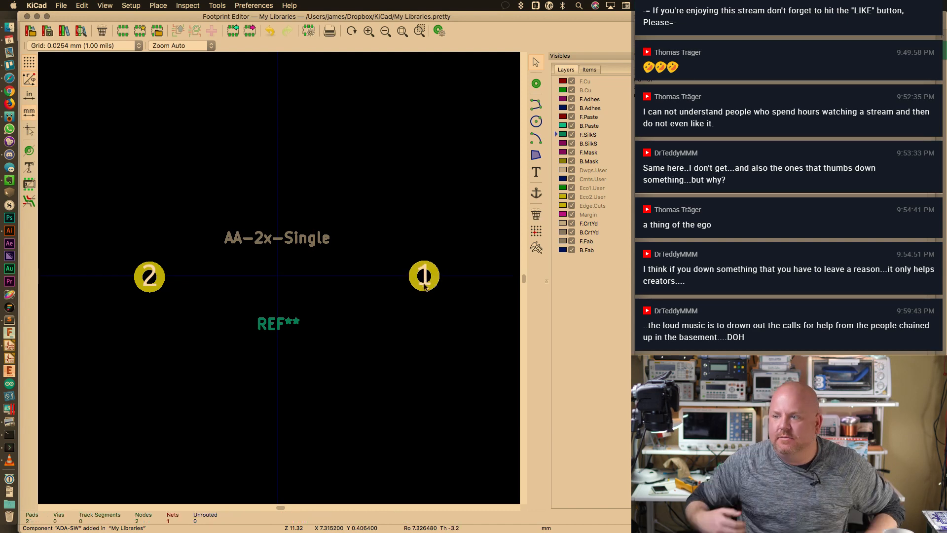
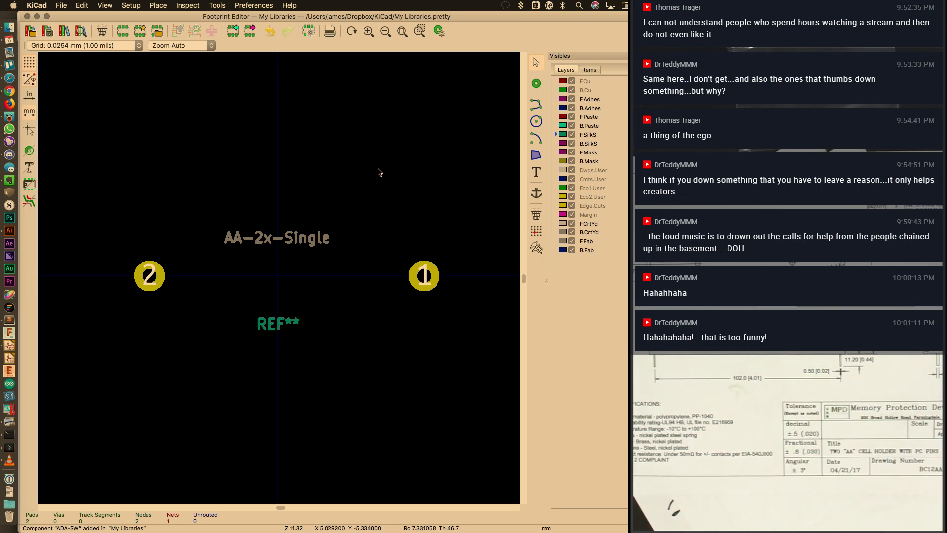
Move pad 1 to X position 51 mm in its pad properties
{"action": "key", "text": "super+space"}
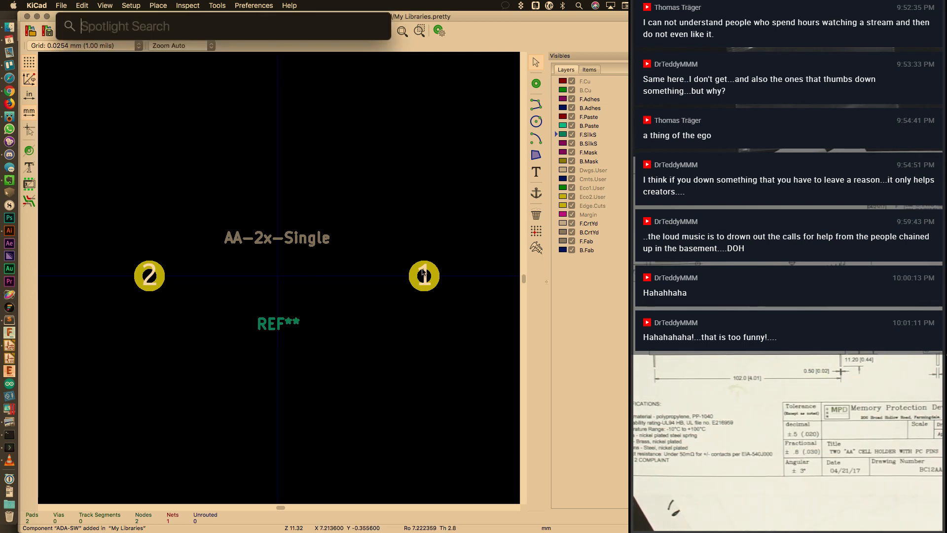
{"action": "key", "text": "Escape"}
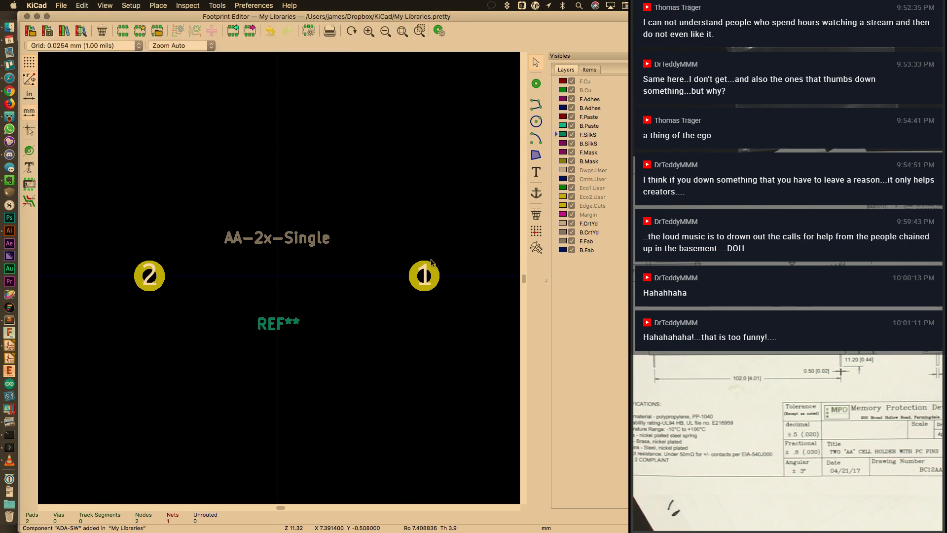
{"action": "double_click", "coordinate": [429, 277]}
{"action": "left_click", "coordinate": [210, 237]}
{"action": "double_click", "coordinate": [224, 206]}
{"action": "type", "text": "51"}
{"action": "key", "text": "Return"}
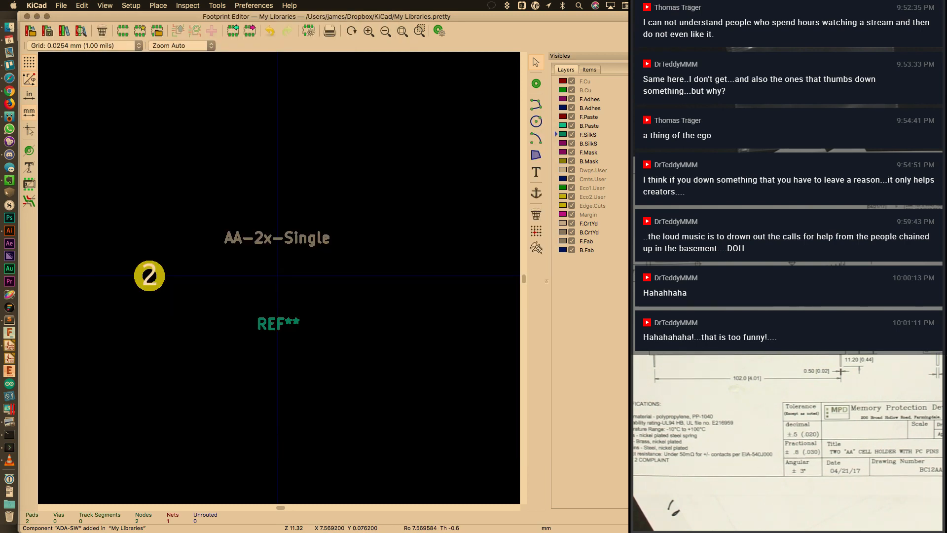
Move pad 2 to X position -51 mm and frame both pads
{"action": "double_click", "coordinate": [149, 279]}
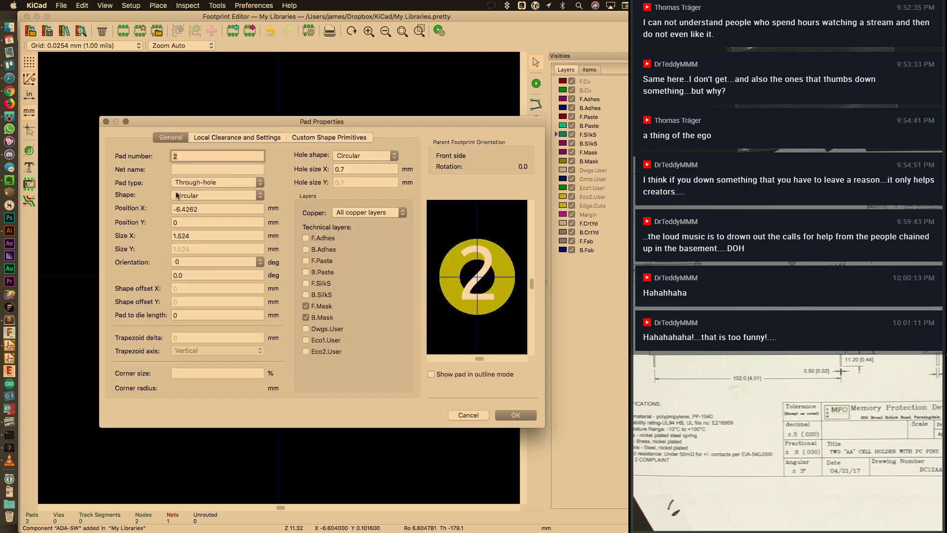
{"action": "double_click", "coordinate": [211, 209]}
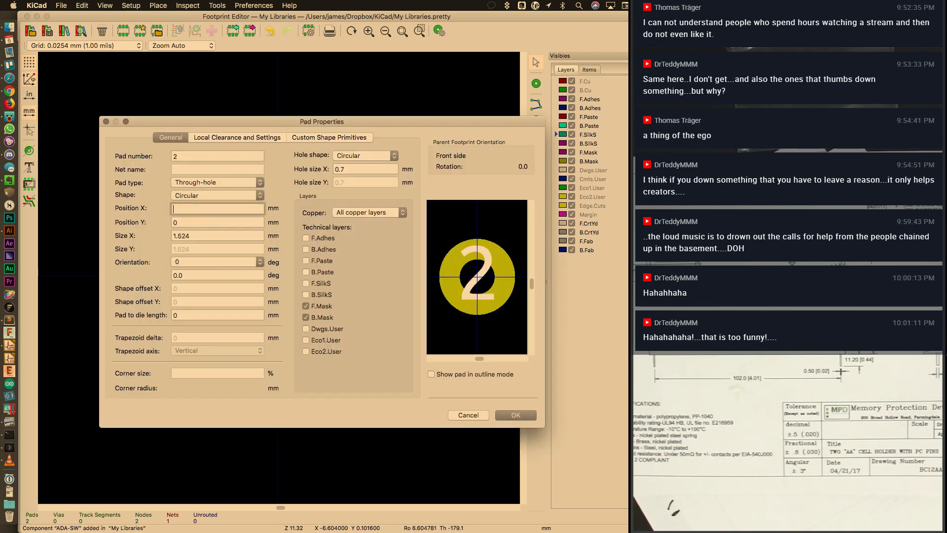
{"action": "type", "text": "-51"}
{"action": "key", "text": "Return"}
{"action": "key", "text": "super+minus"}
{"action": "key", "text": "super+minus"}
{"action": "key", "text": "super+minus"}
{"action": "key", "text": "super+minus"}
{"action": "key", "text": "super+minus"}
{"action": "key", "text": "super+minus"}
{"action": "key", "text": "super+minus"}
{"action": "key", "text": "super+minus"}
{"action": "key", "text": "super+plus"}
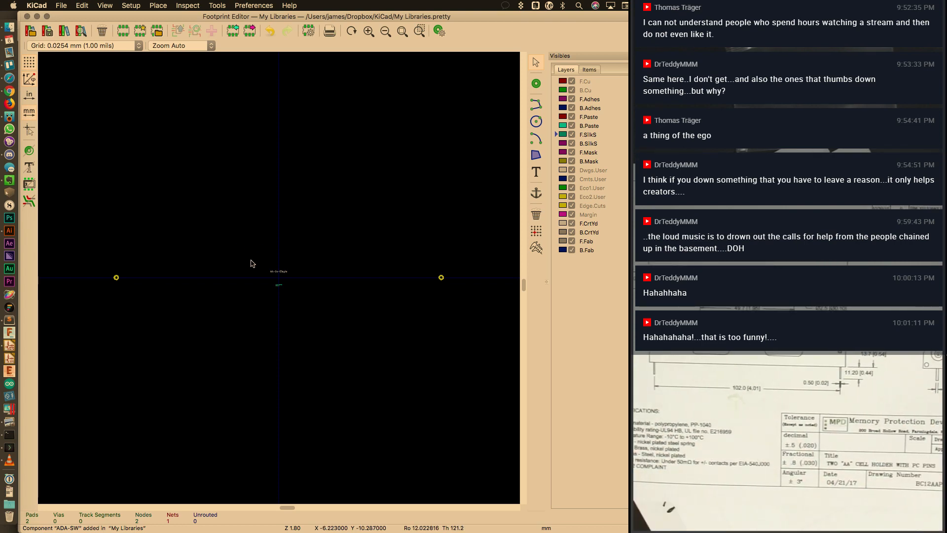
Change pad 1's drill hole from 0.7 mm to 1 mm
{"action": "key", "text": "super+plus"}
{"action": "key", "text": "super+plus"}
{"action": "middle_click_drag", "start_coordinate": [477, 264], "coordinate": [220, 313]}
{"action": "double_click", "coordinate": [213, 314]}
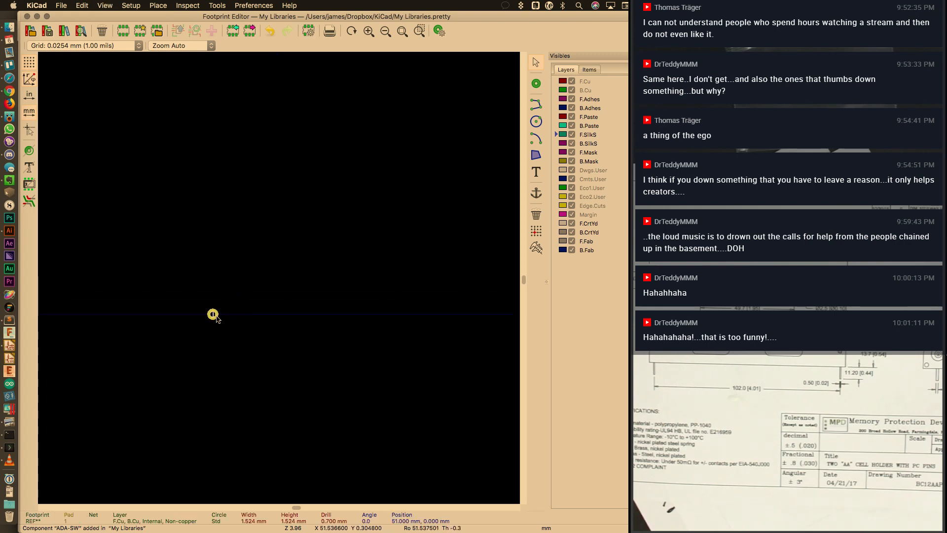
{"action": "left_click", "coordinate": [369, 168]}
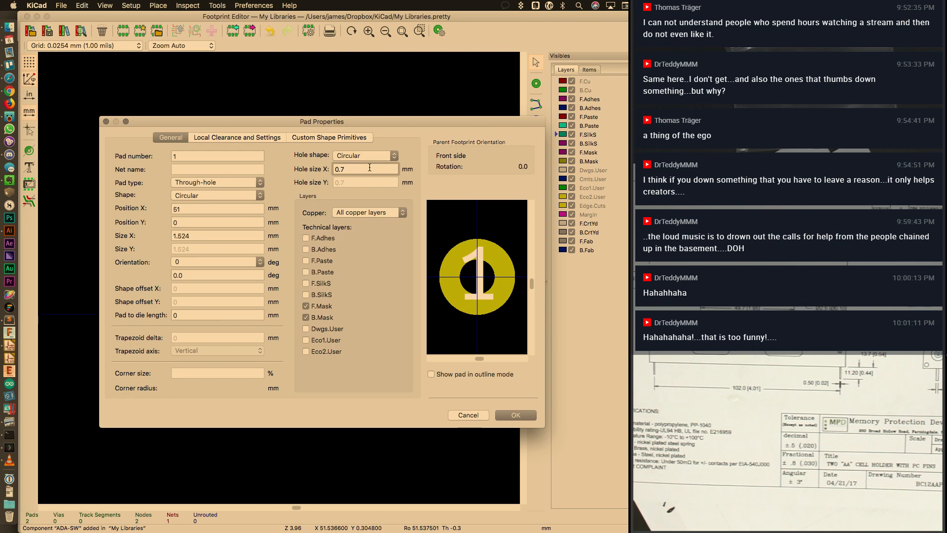
{"action": "key", "text": "BackSpace"}
{"action": "key", "text": "BackSpace"}
{"action": "key", "text": "BackSpace"}
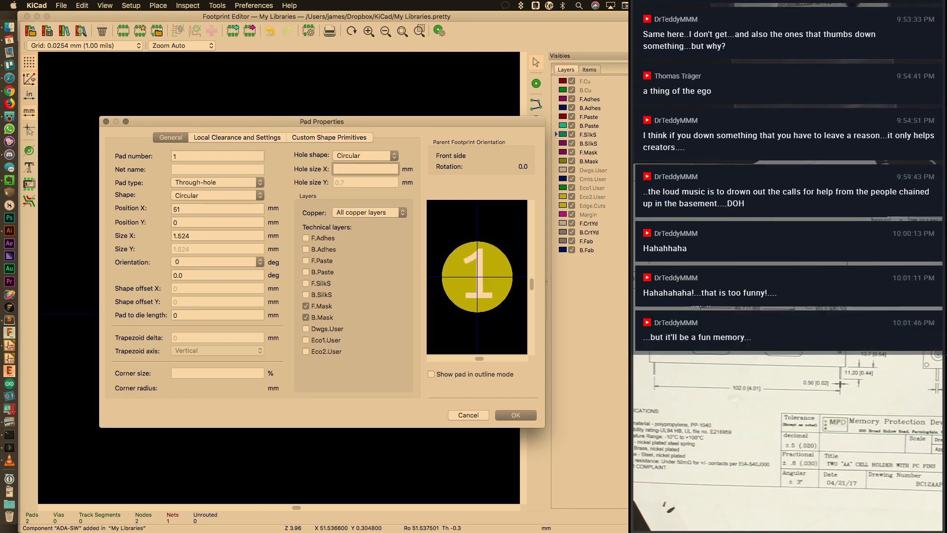
{"action": "type", "text": "1"}
{"action": "key", "text": "Return"}
Set pad 1's pad size to 2 mm
{"action": "scroll", "coordinate": [354, 228], "scroll_direction": "down", "scroll_amount": 3}
{"action": "double_click", "coordinate": [248, 294]}
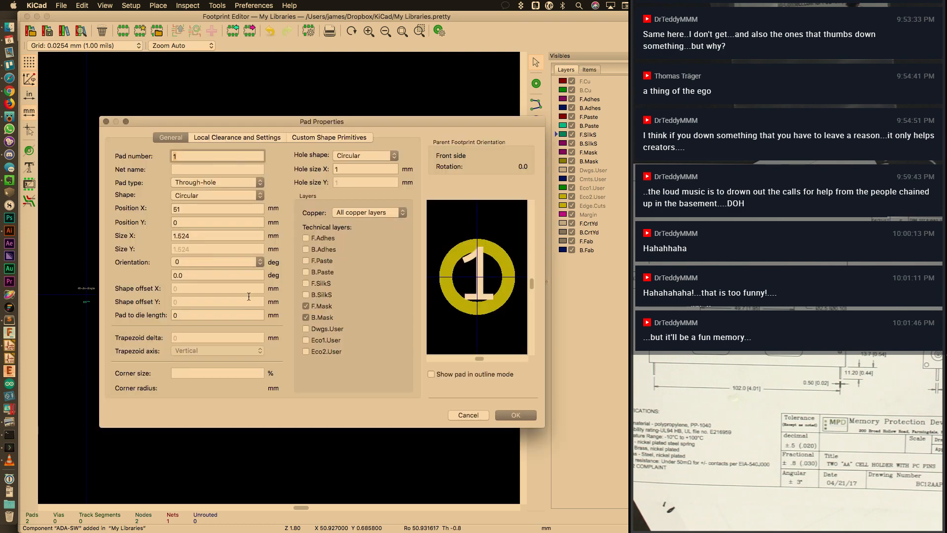
{"action": "left_click", "coordinate": [207, 237]}
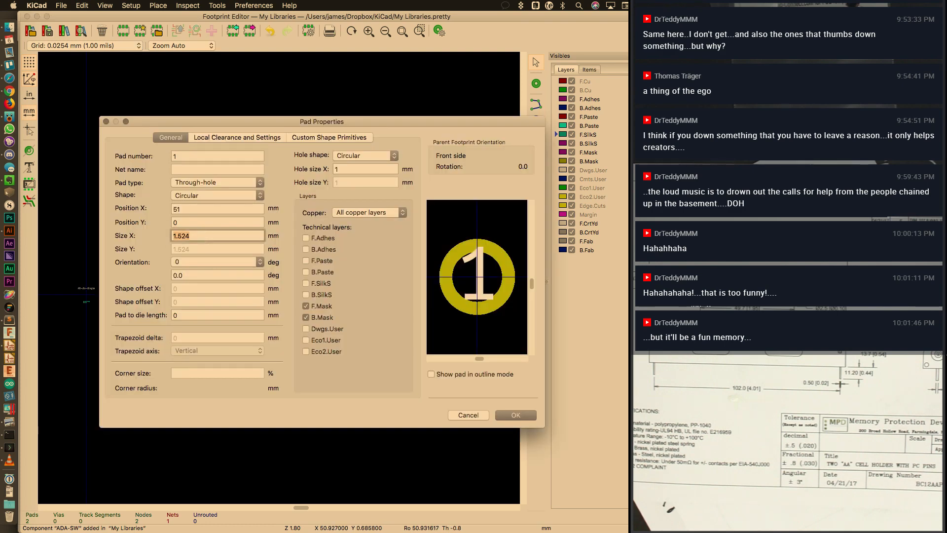
{"action": "type", "text": "2"}
{"action": "left_click", "coordinate": [208, 222]}
{"action": "left_click", "coordinate": [532, 418]}
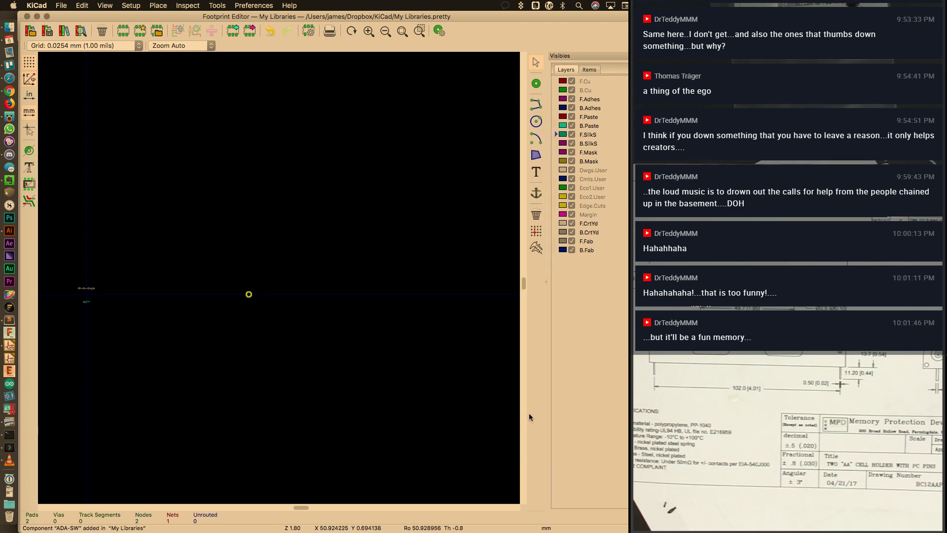
Give pad 2 a 1 mm drill hole
{"action": "scroll", "coordinate": [328, 286], "scroll_direction": "left", "scroll_amount": 5}
{"action": "key", "text": "super+plus"}
{"action": "key", "text": "super+plus"}
{"action": "key", "text": "super+plus"}
{"action": "key", "text": "super+plus"}
{"action": "key", "text": "super+plus"}
{"action": "scroll", "coordinate": [253, 287], "scroll_direction": "left", "scroll_amount": 1}
{"action": "scroll", "coordinate": [253, 289], "scroll_direction": "left", "scroll_amount": 3}
{"action": "double_click", "coordinate": [268, 303]}
{"action": "left_click", "coordinate": [366, 170]}
{"action": "key", "text": "BackSpace"}
{"action": "key", "text": "BackSpace"}
{"action": "key", "text": "BackSpace"}
{"action": "type", "text": "1"}
Set pad 2's size to 2 mm, then undo the resize
{"action": "double_click", "coordinate": [193, 236]}
{"action": "type", "text": "2"}
{"action": "left_click", "coordinate": [199, 222]}
{"action": "key", "text": "Tab"}
{"action": "key", "text": "Return"}
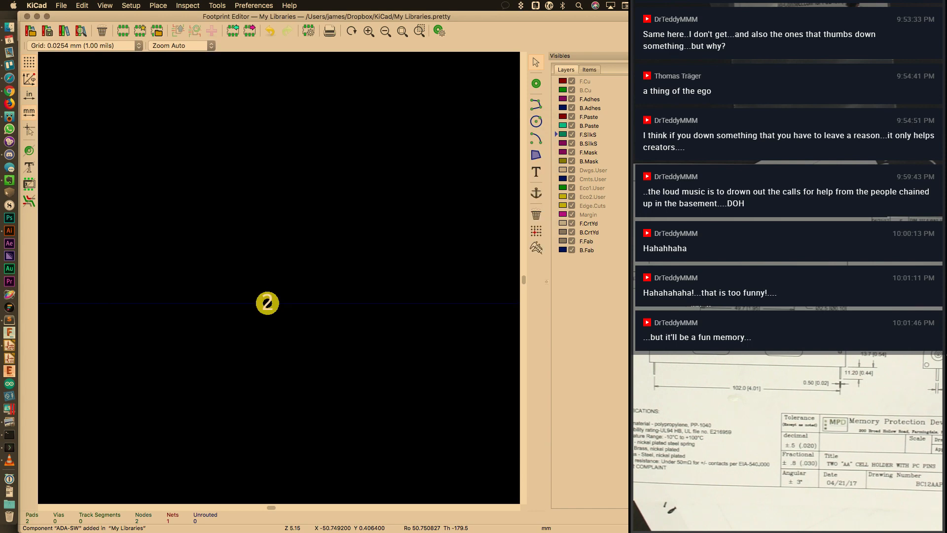
{"action": "key", "text": "super+z"}
Enter a 1 mm drill and a 1.542 mm pad size for pad 2
{"action": "key", "text": "super+plus"}
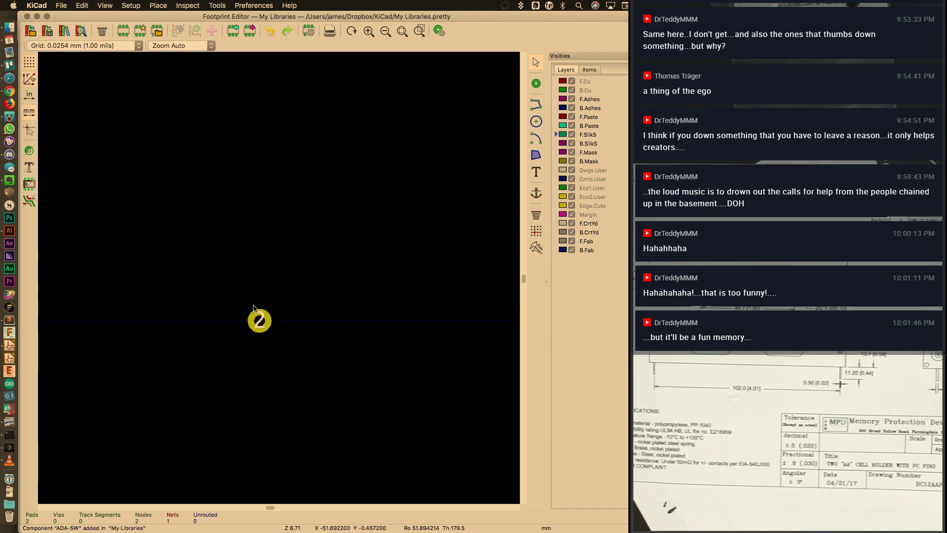
{"action": "double_click", "coordinate": [258, 319]}
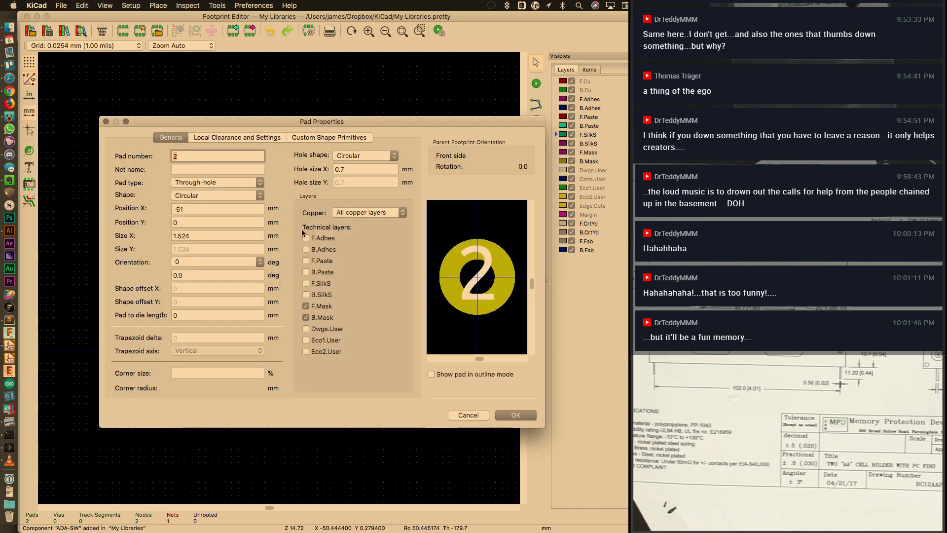
{"action": "double_click", "coordinate": [364, 169]}
{"action": "type", "text": "1"}
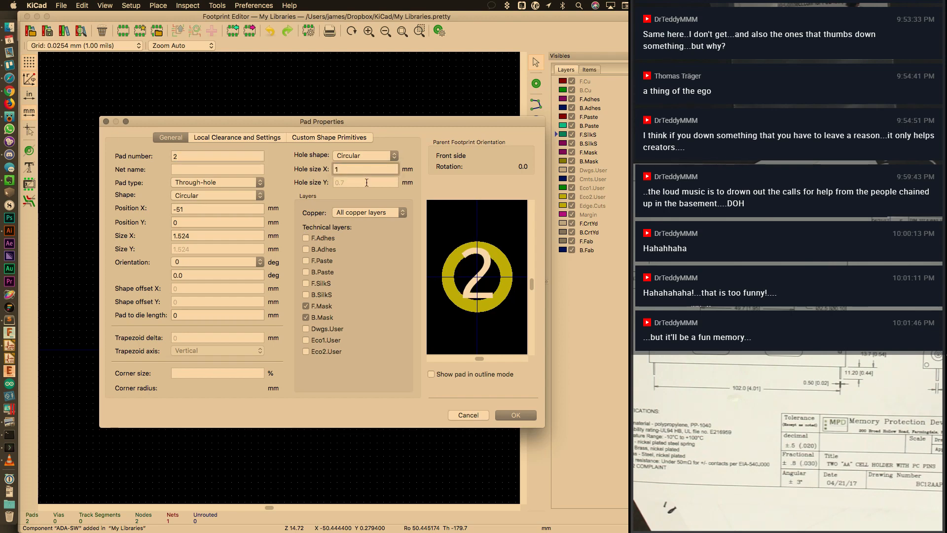
{"action": "double_click", "coordinate": [211, 233]}
{"action": "type", "text": "2"}
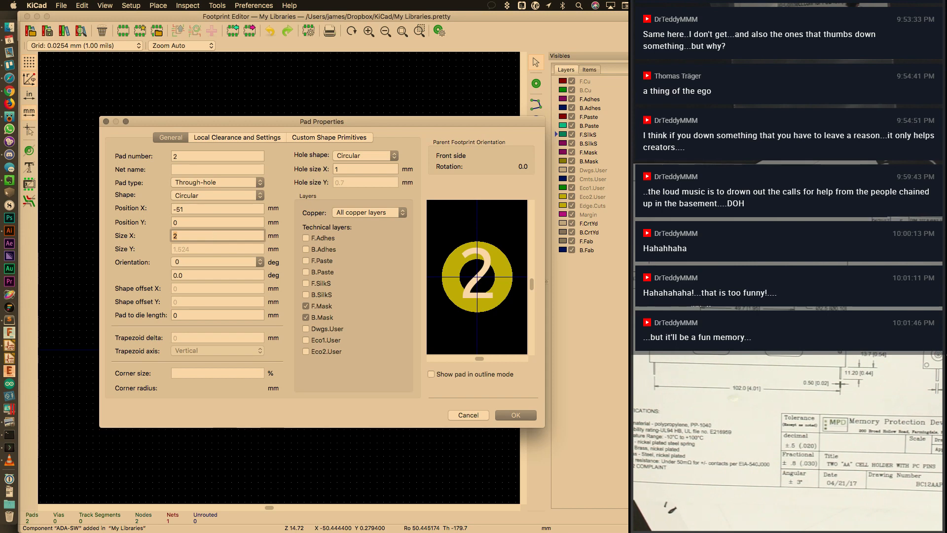
{"action": "key", "text": "BackSpace"}
{"action": "type", "text": "1.54"}
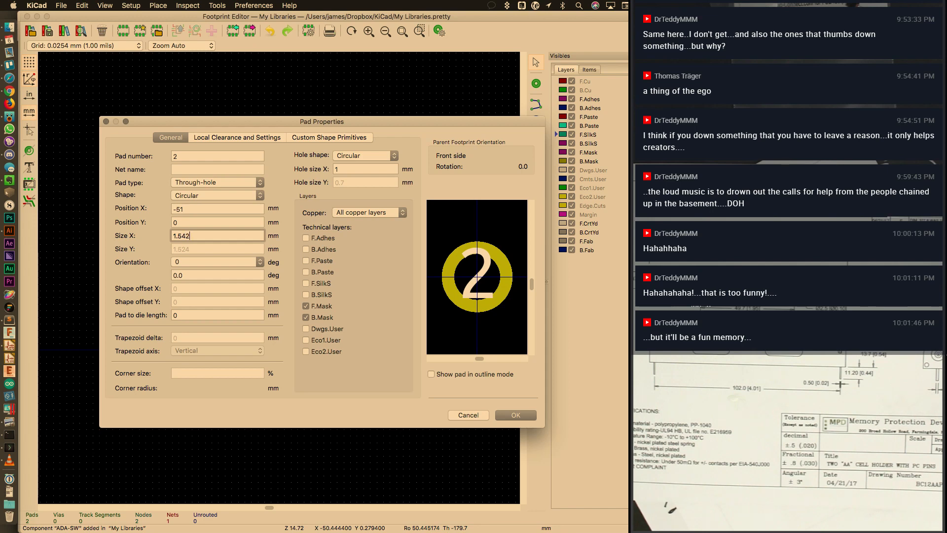
{"action": "left_click", "coordinate": [392, 301]}
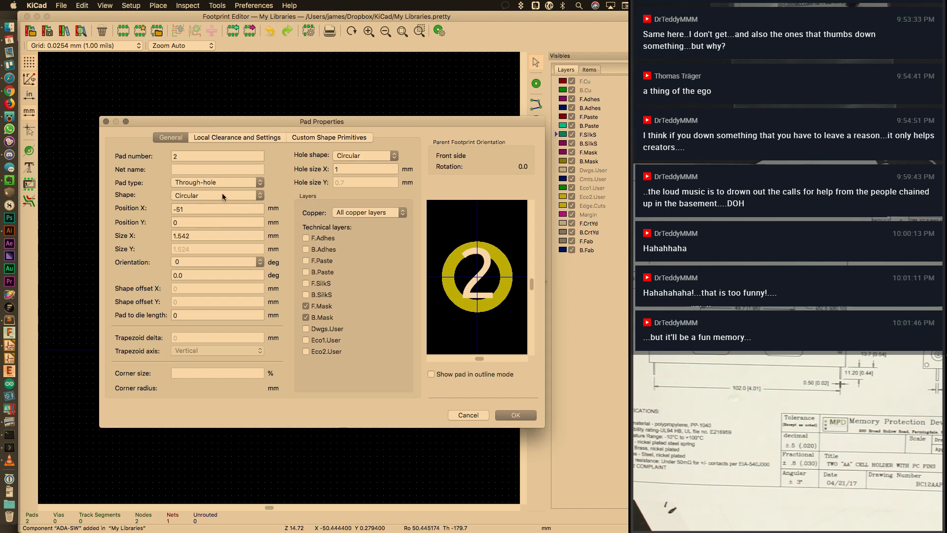
Review the pad type, clearance and custom shape settings, then apply pad 2's changes
{"action": "left_click", "coordinate": [261, 183]}
{"action": "left_click", "coordinate": [266, 147]}
{"action": "left_click", "coordinate": [248, 137]}
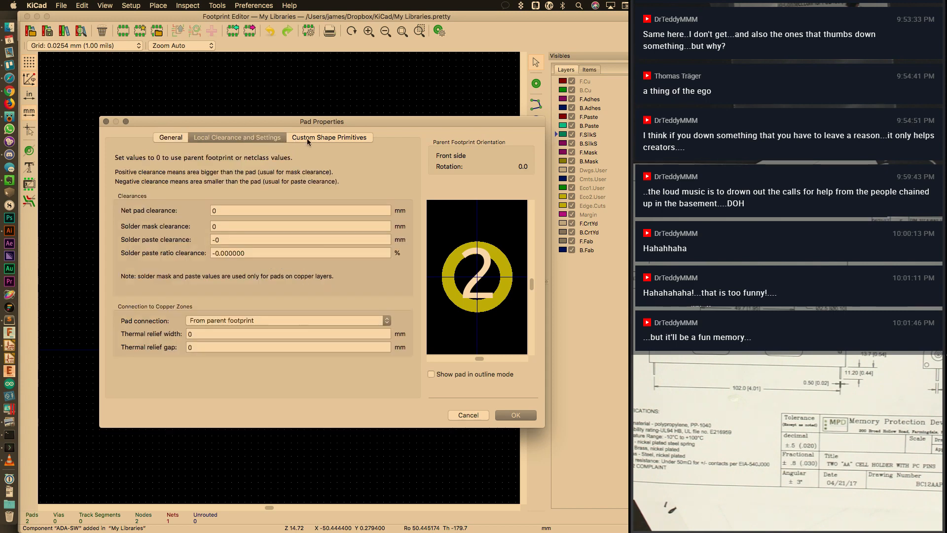
{"action": "left_click", "coordinate": [305, 138]}
{"action": "left_click", "coordinate": [191, 138]}
{"action": "left_click", "coordinate": [178, 139]}
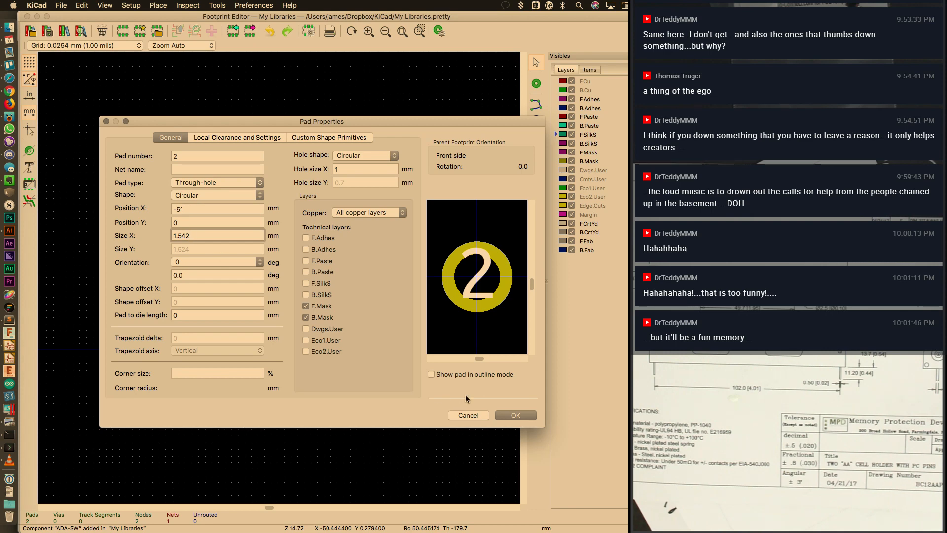
{"action": "left_click", "coordinate": [525, 413]}
{"action": "scroll", "coordinate": [367, 399], "scroll_direction": "down", "scroll_amount": 8}
{"action": "middle_click_drag", "start_coordinate": [389, 299], "coordinate": [296, 310]}
{"action": "key", "text": "super+plus"}
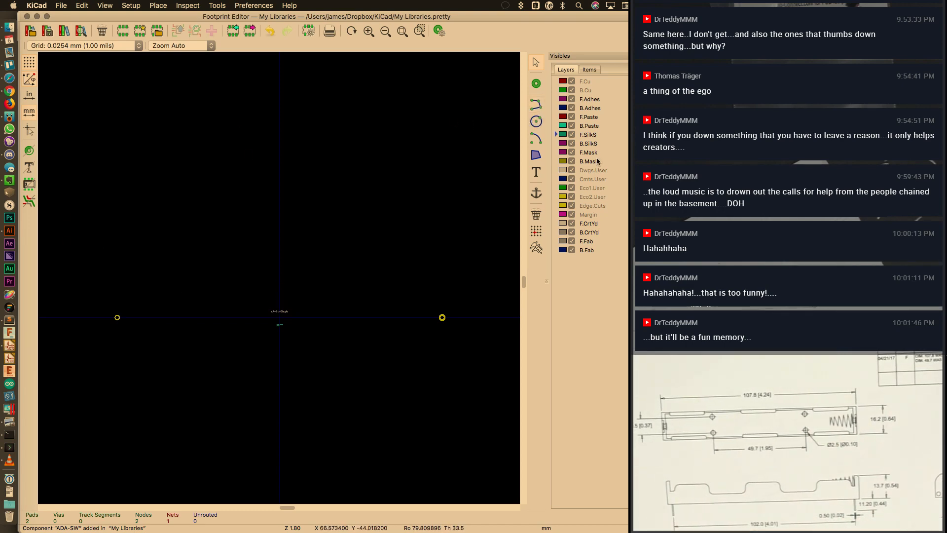
Draw a four-line silkscreen rectangle around both pads with the graphic line tool
{"action": "left_click", "coordinate": [536, 105]}
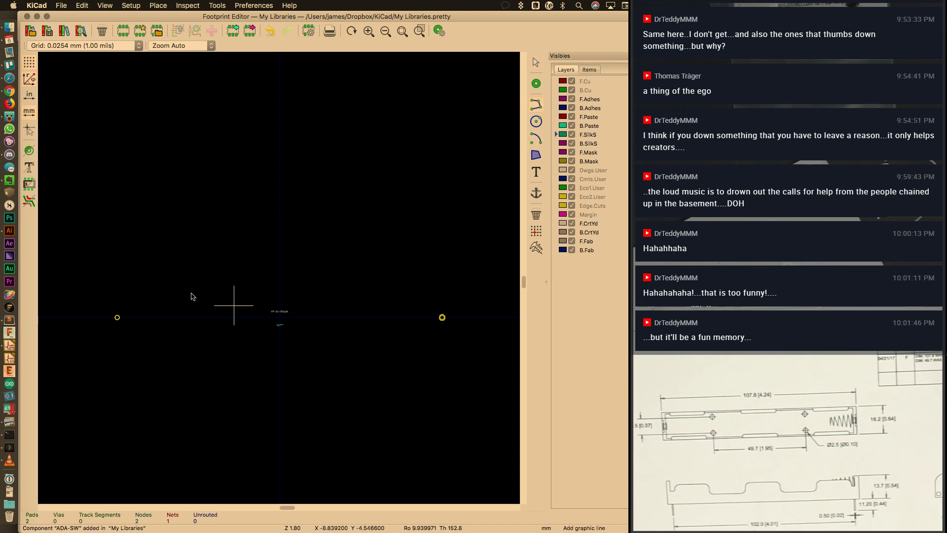
{"action": "left_click", "coordinate": [106, 298]}
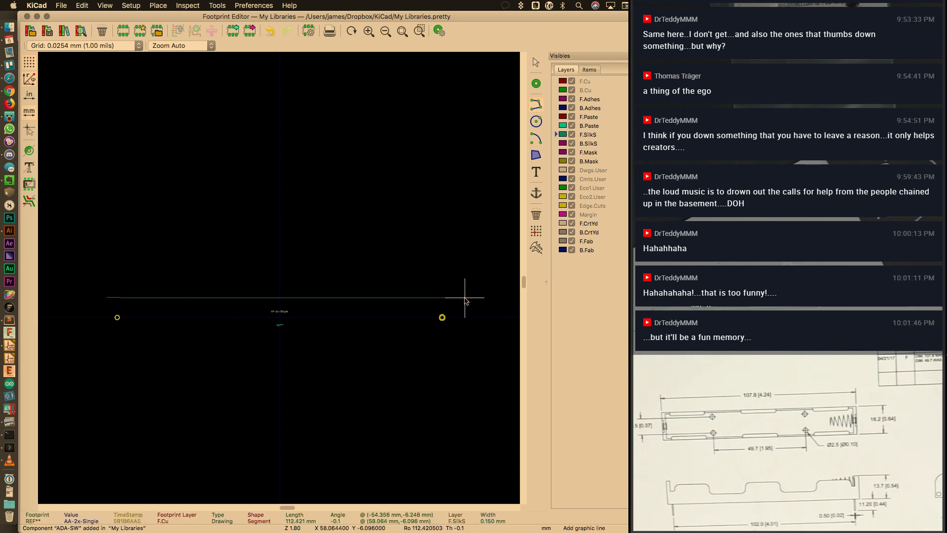
{"action": "left_click", "coordinate": [464, 298]}
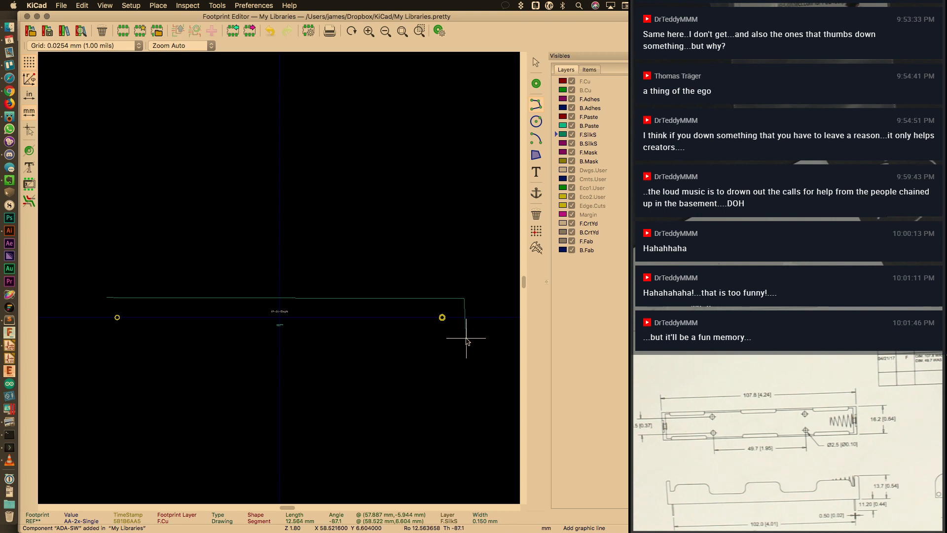
{"action": "left_click", "coordinate": [464, 339]}
{"action": "left_click", "coordinate": [106, 333]}
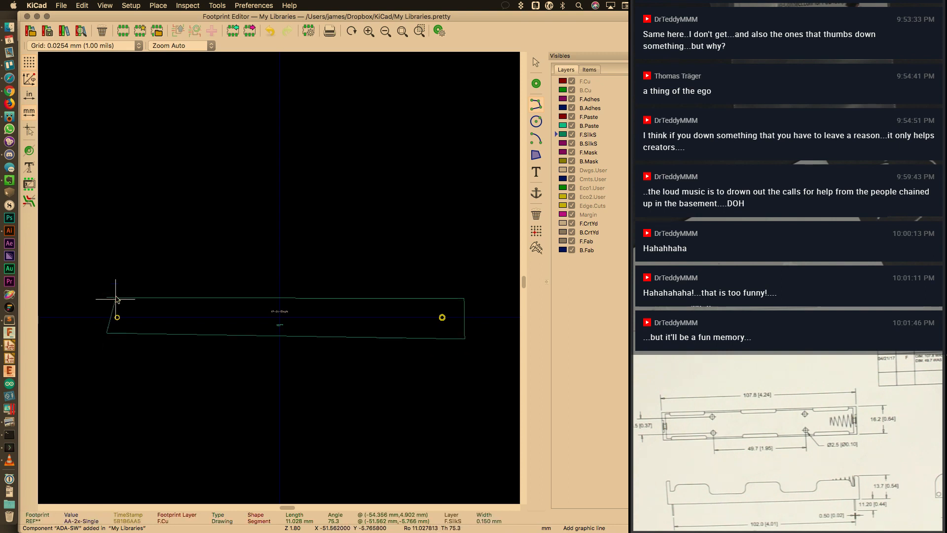
{"action": "scroll", "coordinate": [104, 313], "scroll_direction": "up", "scroll_amount": 4}
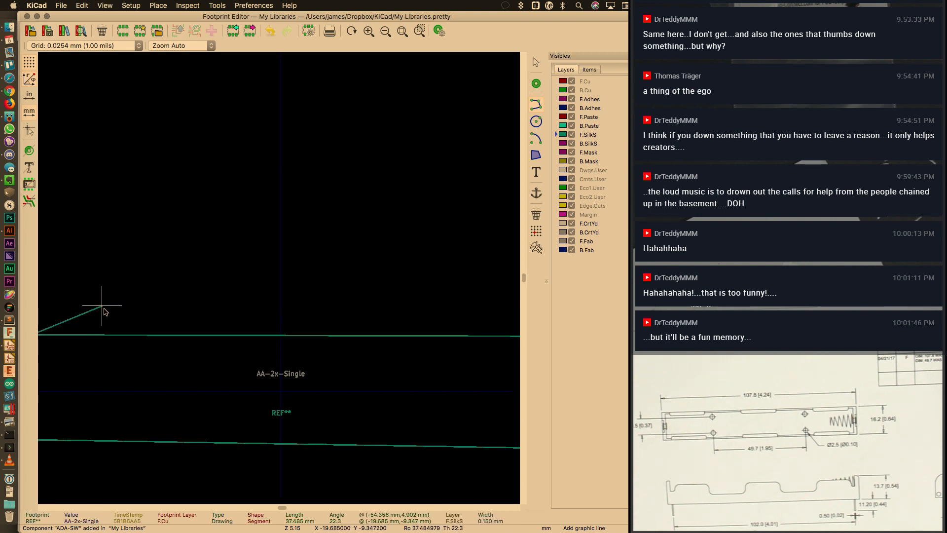
{"action": "double_click", "coordinate": [109, 321]}
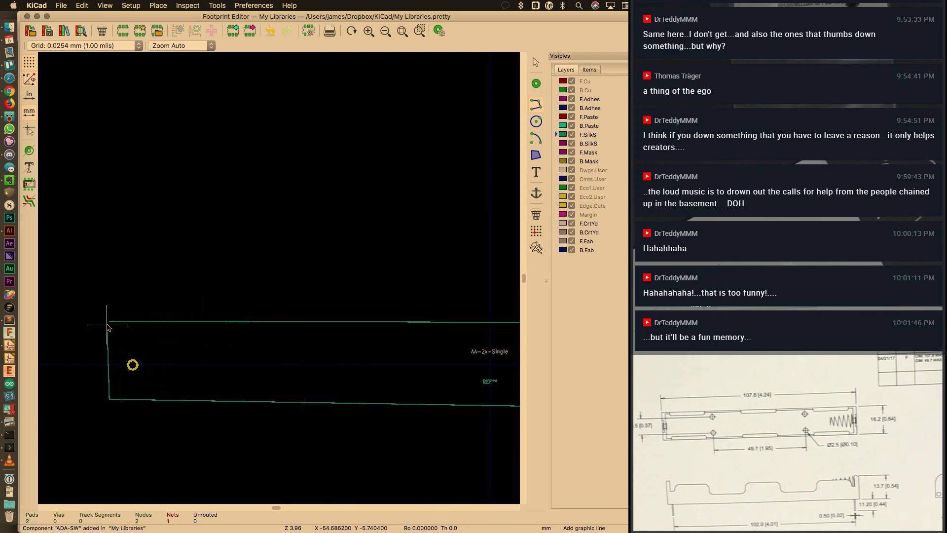
{"action": "key", "text": "Escape"}
Open the top edge's line properties and calculate half of 107.8 mm
{"action": "double_click", "coordinate": [188, 323]}
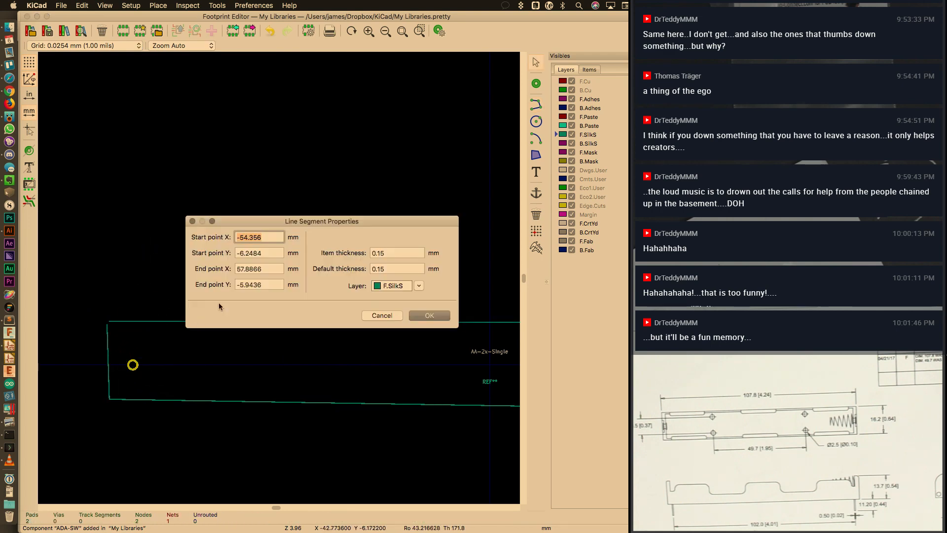
{"action": "key", "text": "super+space"}
{"action": "type", "text": "108"}
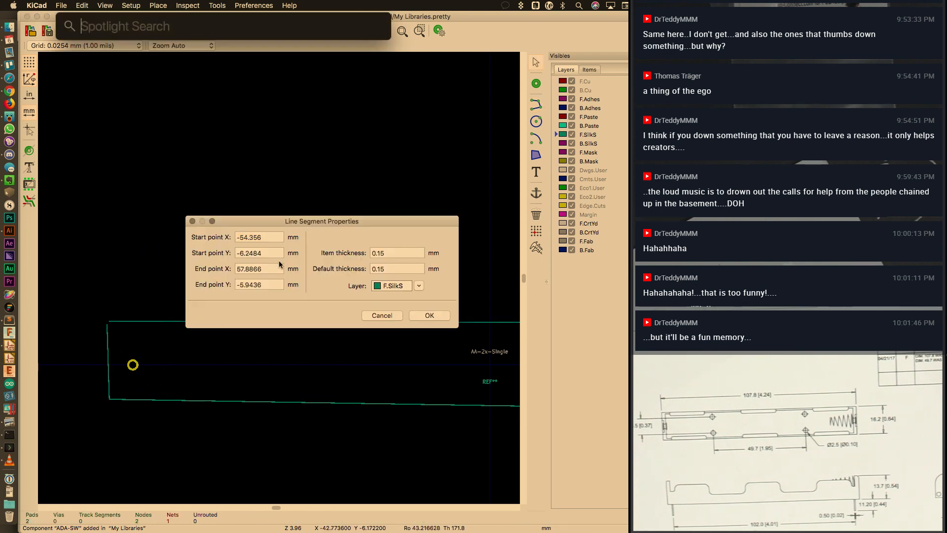
{"action": "key", "text": "BackSpace"}
{"action": "type", "text": "7.8/2"}
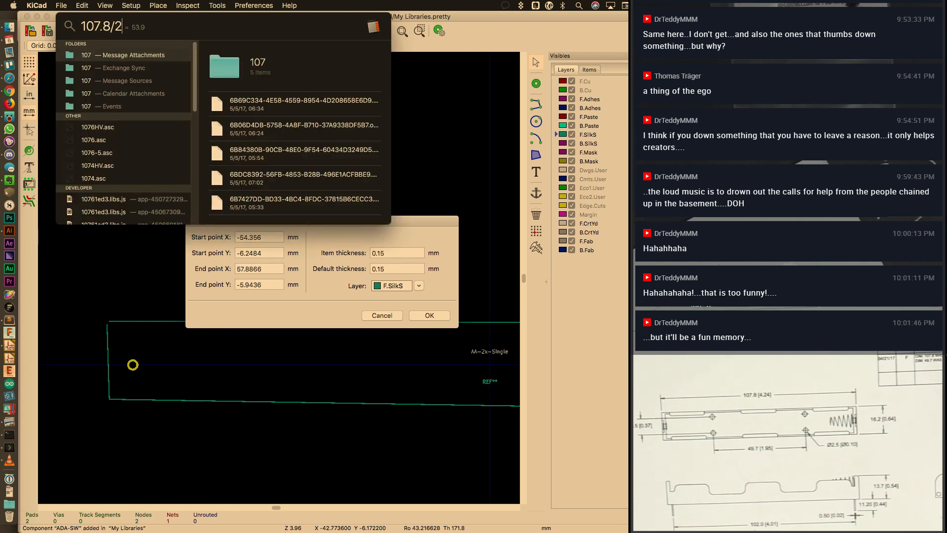
{"action": "key", "text": "Escape"}
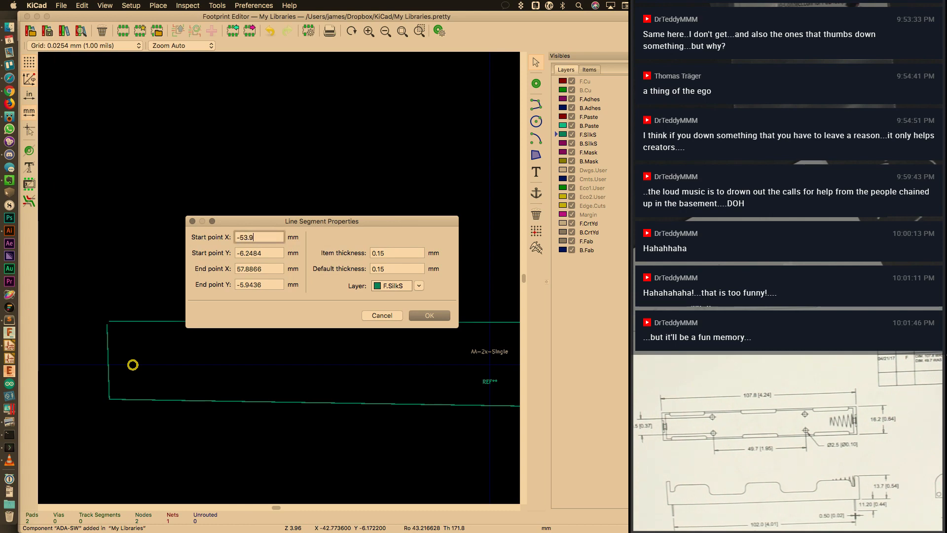
Enter X 53.9 and Y 4.75 (9.5/2) for the top line's endpoints and apply
{"action": "key", "text": "Tab"}
{"action": "key", "text": "Tab"}
{"action": "type", "text": "53.9"}
{"action": "key", "text": "Tab"}
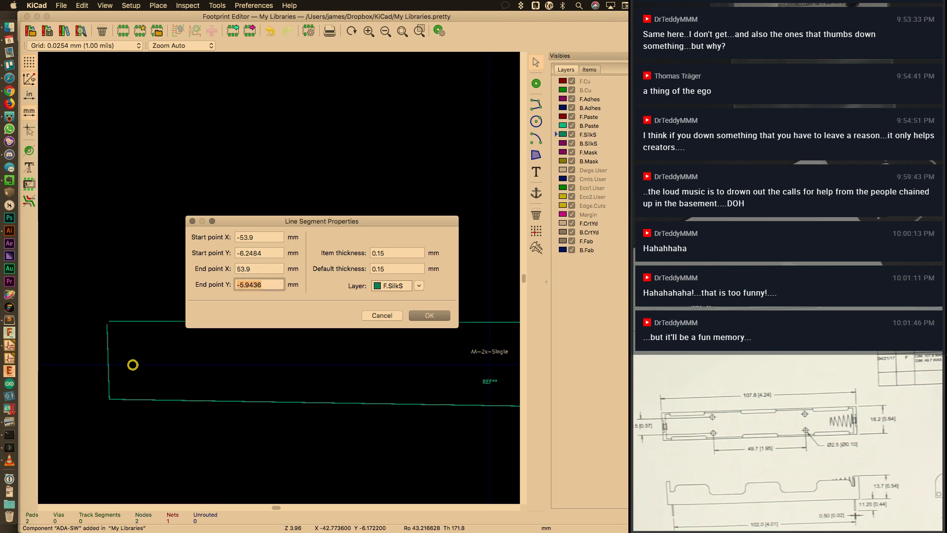
{"action": "key", "text": "shift+Tab"}
{"action": "key", "text": "shift+Tab"}
{"action": "key", "text": "super+space"}
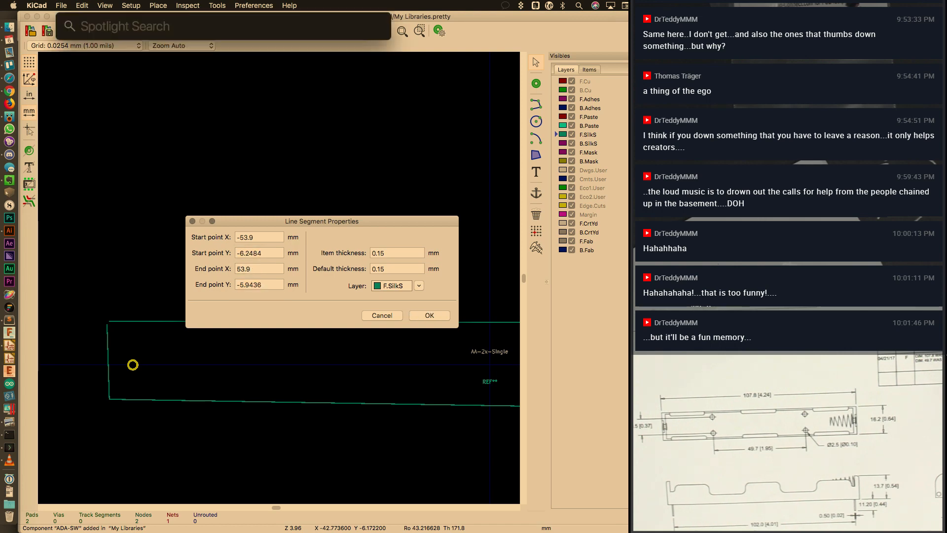
{"action": "type", "text": "9.5/2"}
{"action": "key", "text": "Escape"}
{"action": "key", "text": "Escape"}
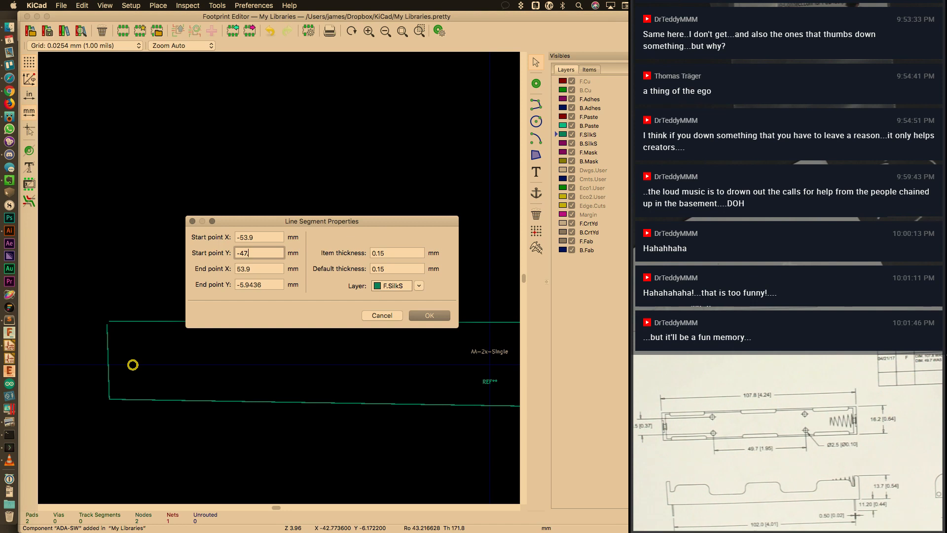
{"action": "key", "text": "Tab"}
{"action": "type", "text": "4"}
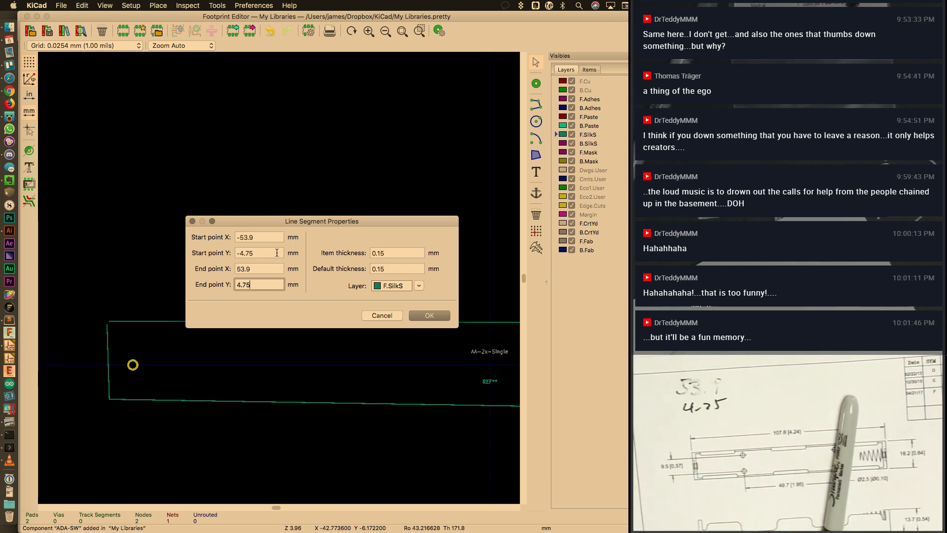
{"action": "left_click", "coordinate": [428, 316]}
{"action": "scroll", "coordinate": [313, 345], "scroll_direction": "up", "scroll_amount": 2}
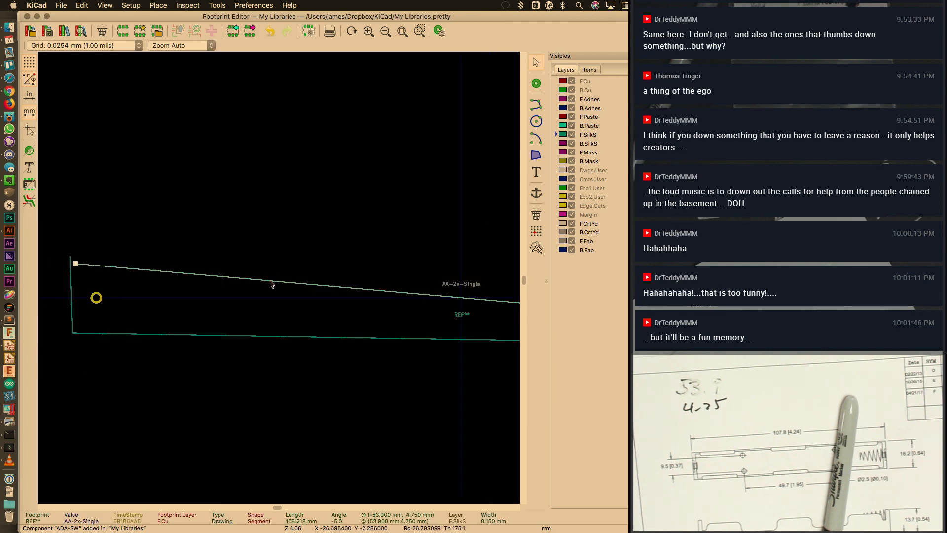
Make the top line horizontal by setting both endpoints to Y -4.75
{"action": "double_click", "coordinate": [270, 284]}
{"action": "double_click", "coordinate": [258, 256]}
{"action": "key", "text": "super+c"}
{"action": "double_click", "coordinate": [262, 285]}
{"action": "key", "text": "super+v"}
{"action": "left_click", "coordinate": [271, 271]}
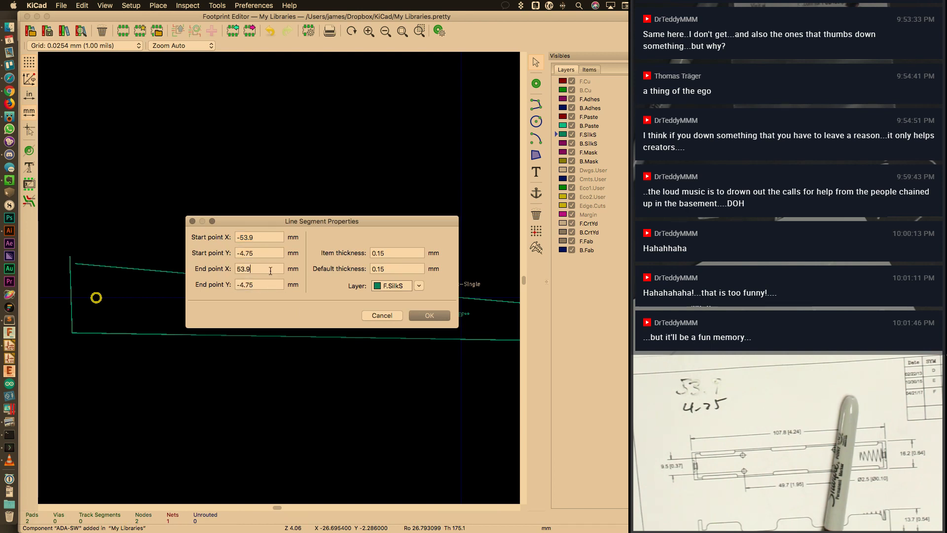
{"action": "left_click", "coordinate": [425, 316]}
{"action": "scroll", "coordinate": [361, 322], "scroll_direction": "up", "scroll_amount": 2}
{"action": "scroll", "coordinate": [279, 281], "scroll_direction": "up", "scroll_amount": 3}
{"action": "scroll", "coordinate": [283, 277], "scroll_direction": "down", "scroll_amount": 6}
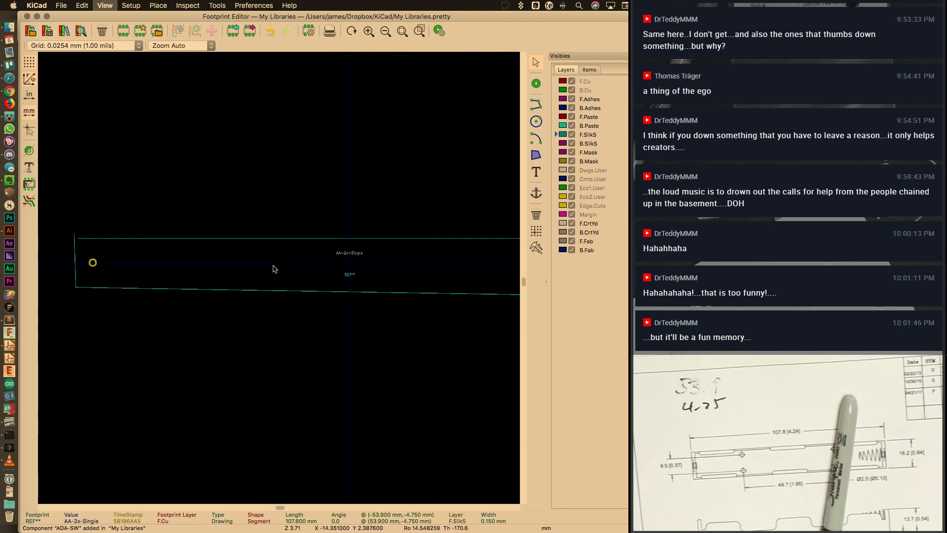
{"action": "scroll", "coordinate": [434, 251], "scroll_direction": "right", "scroll_amount": 5}
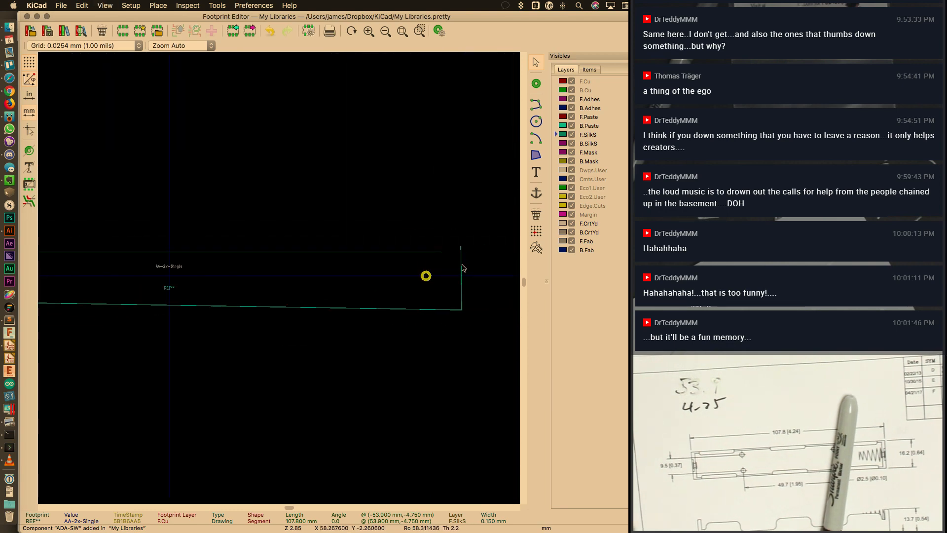
Set the right edge line's start and end X to 53.9 mm
{"action": "double_click", "coordinate": [463, 267]}
{"action": "type", "text": "53.9"}
{"action": "key", "text": "Tab"}
{"action": "type", "text": "5"}
{"action": "key", "text": "Tab"}
{"action": "type", "text": "53.9"}
{"action": "key", "text": "Tab"}
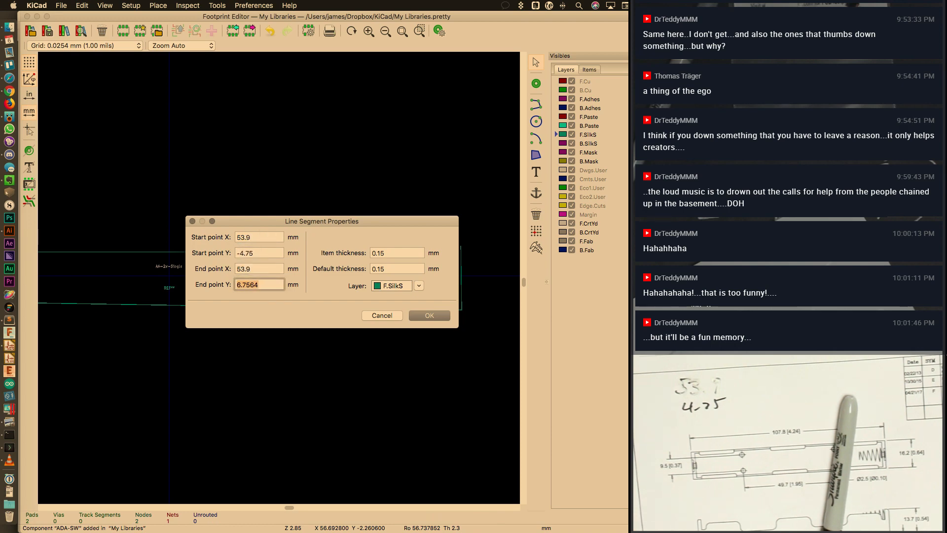
{"action": "key", "text": "Return"}
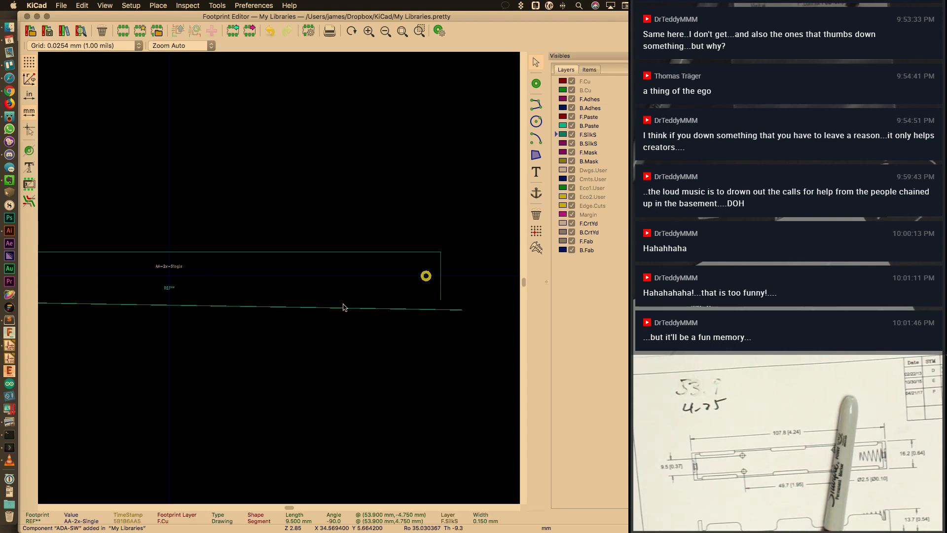
Set the bottom line's end to X -53.9 mm, Y 4.75 mm
{"action": "double_click", "coordinate": [300, 308]}
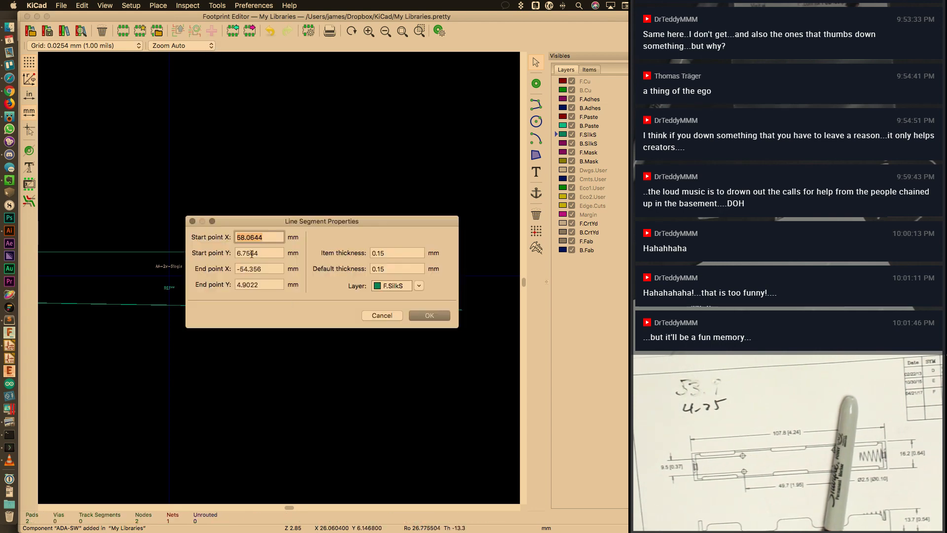
{"action": "key", "text": "Tab"}
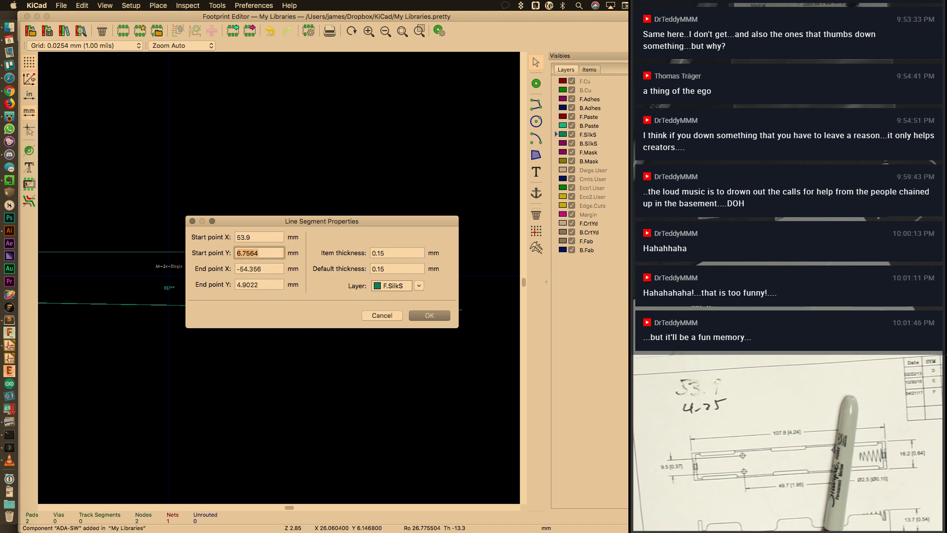
{"action": "key", "text": "Tab"}
{"action": "type", "text": "-3553.9"}
{"action": "key", "text": "Tab"}
{"action": "type", "text": "4."}
{"action": "key", "text": "Return"}
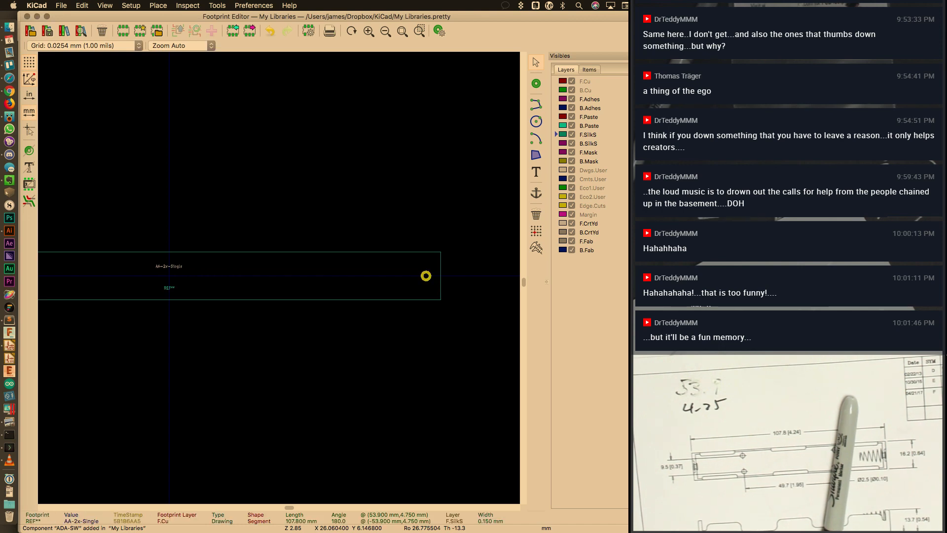
Place the left edge line vertically at X -53.9 mm spanning Y ±4.75 mm
{"action": "key", "text": "F2"}
{"action": "key", "text": "F2"}
{"action": "key", "text": "F2"}
{"action": "key", "text": "F1"}
{"action": "key", "text": "F1"}
{"action": "key", "text": "F1"}
{"action": "middle_click_drag", "start_coordinate": [114, 274], "coordinate": [293, 293]}
{"action": "key", "text": "F1"}
{"action": "key", "text": "F1"}
{"action": "key", "text": "F1"}
{"action": "key", "text": "F1"}
{"action": "middle_click_drag", "start_coordinate": [41, 306], "coordinate": [275, 313]}
{"action": "double_click", "coordinate": [177, 328]}
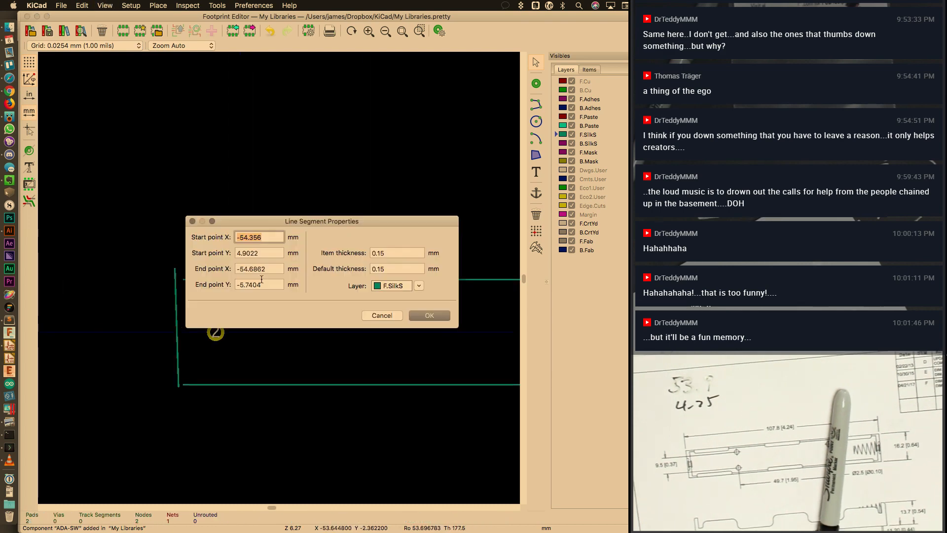
{"action": "type", "text": "-53.9"}
{"action": "key", "text": "Tab"}
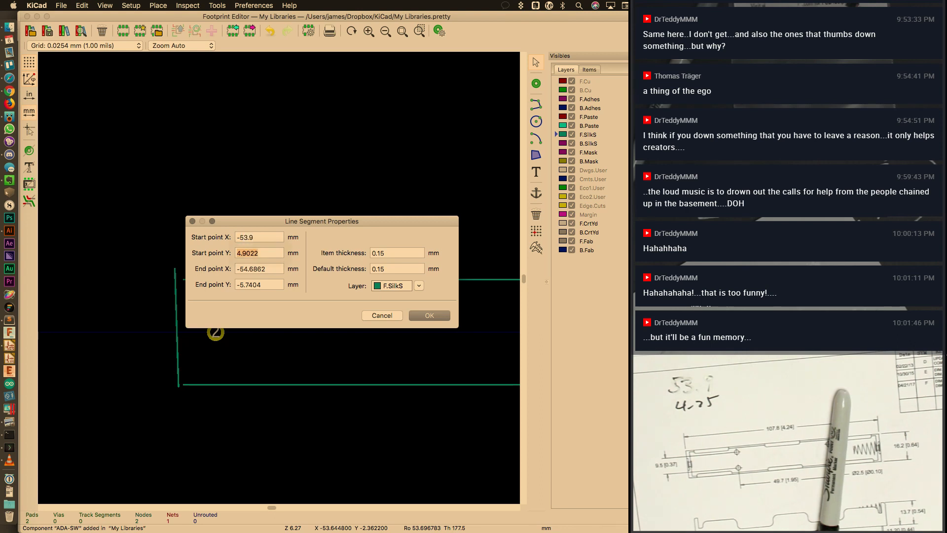
{"action": "type", "text": "4.75"}
{"action": "key", "text": "Tab"}
{"action": "type", "text": "-53.9"}
{"action": "key", "text": "Tab"}
{"action": "type", "text": "-"}
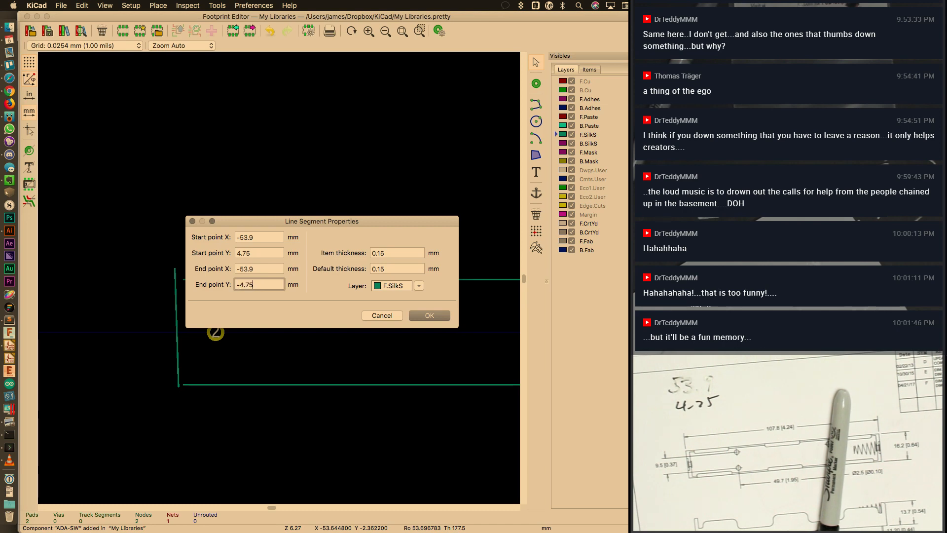
{"action": "key", "text": "Return"}
Save the finished footprint as AA-2x-Single in My Libraries
{"action": "key", "text": "Home"}
{"action": "middle_click_drag", "start_coordinate": [402, 285], "coordinate": [298, 295]}
{"action": "key", "text": "super+plus"}
{"action": "key", "text": "super+plus"}
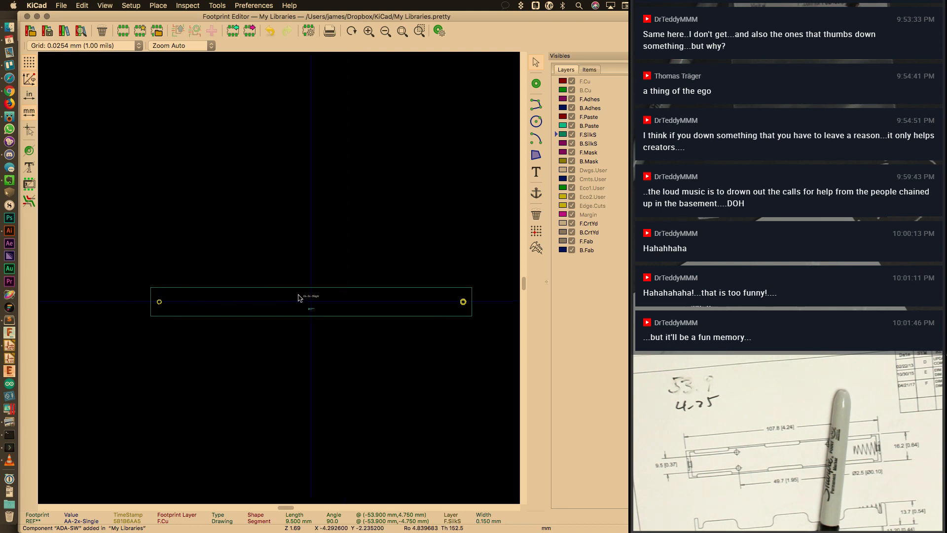
{"action": "key", "text": "super+s"}
Save AA-2x-Single into My Libraries, close the Footprint Editor, and return to the schematic
{"action": "left_click", "coordinate": [450, 379]}
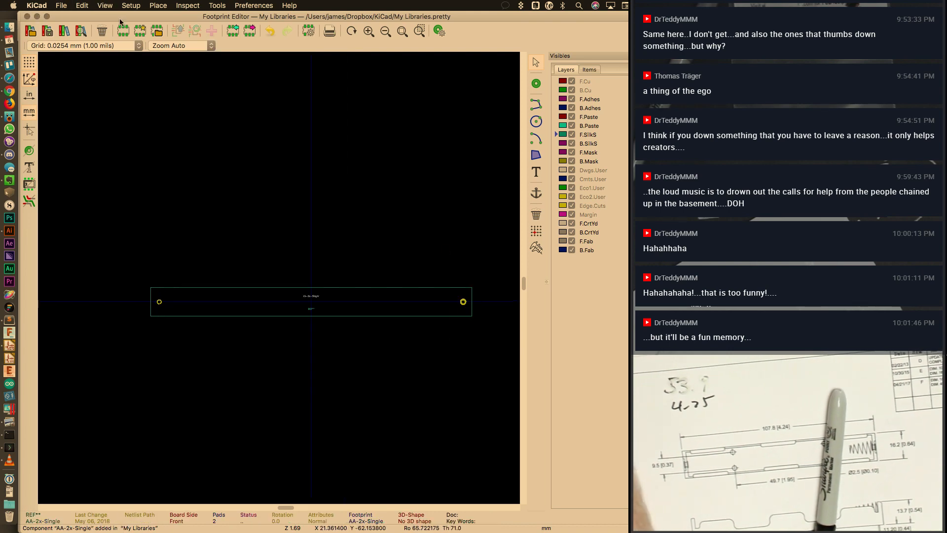
{"action": "left_click", "coordinate": [27, 17]}
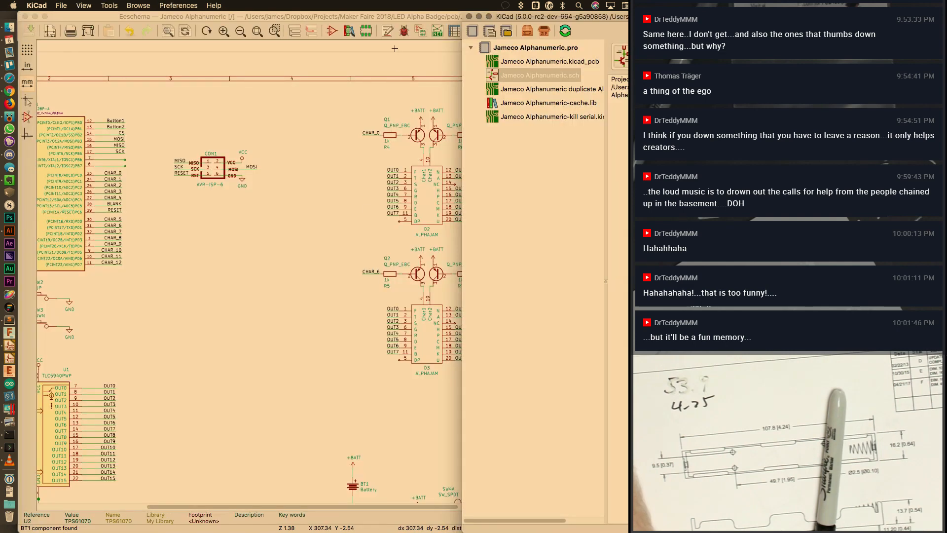
{"action": "left_click", "coordinate": [398, 24]}
{"action": "scroll", "coordinate": [316, 269], "scroll_direction": "down", "scroll_amount": 2}
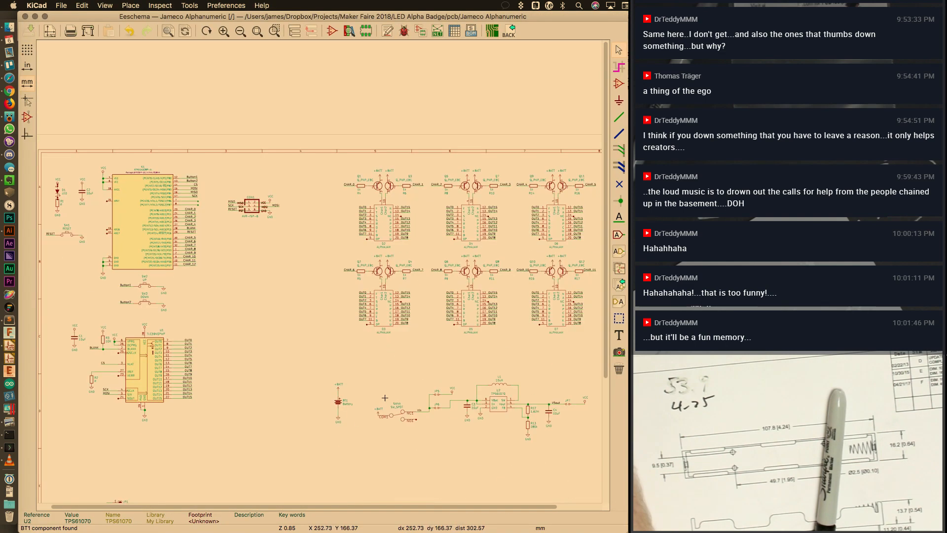
Assign My Libraries:AA-2x-Single as battery BT1's footprint
{"action": "double_click", "coordinate": [337, 400]}
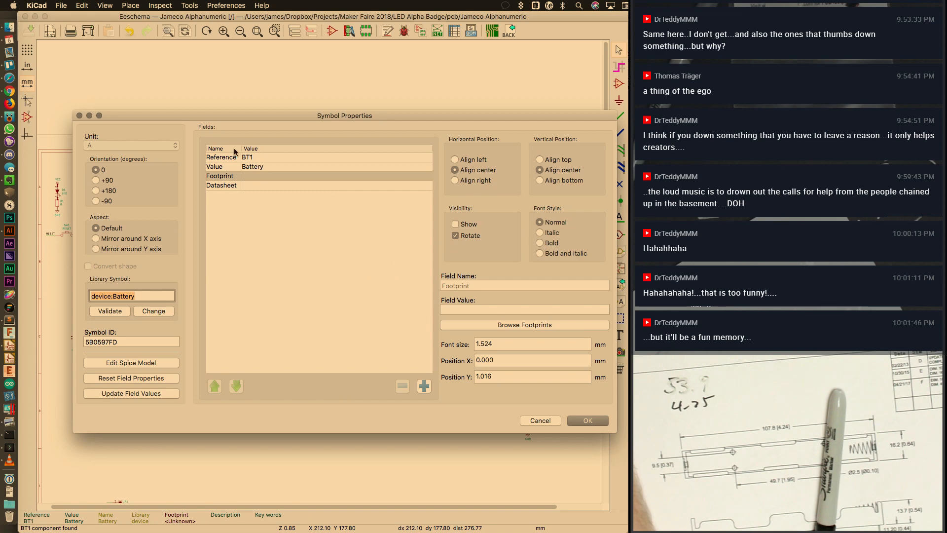
{"action": "left_click", "coordinate": [483, 325]}
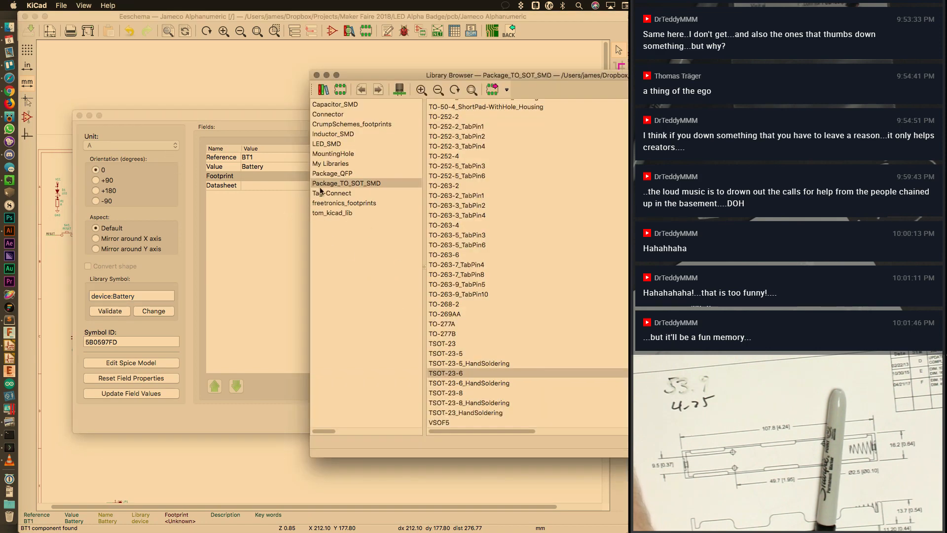
{"action": "left_click", "coordinate": [333, 164]}
{"action": "double_click", "coordinate": [456, 117]}
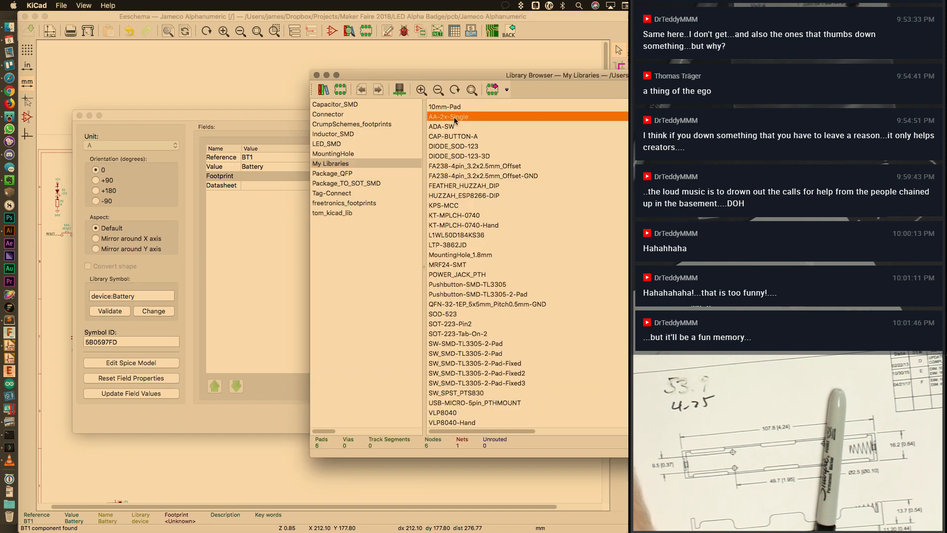
{"action": "left_click", "coordinate": [586, 420]}
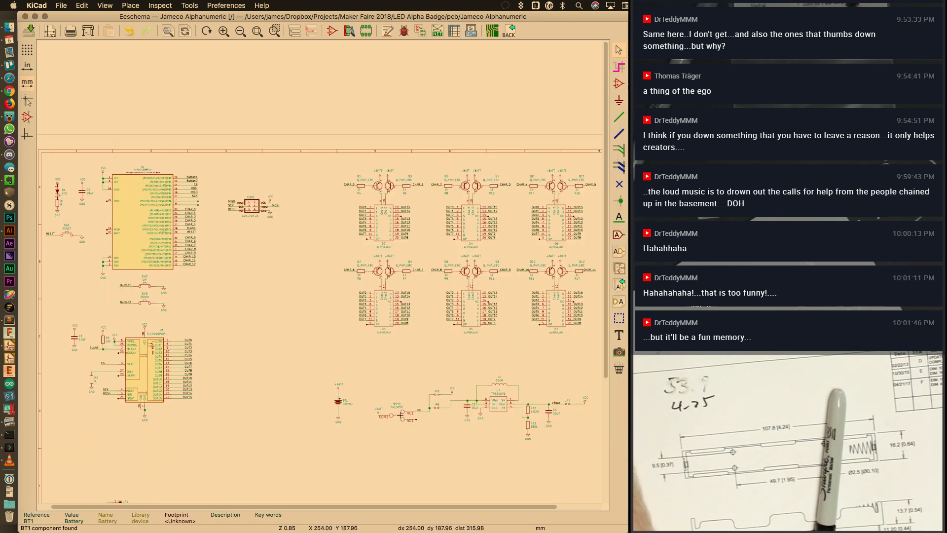
Set switch SW4's footprint to My Libraries:ADA-SW and return to the Footprint Editor
{"action": "double_click", "coordinate": [400, 416]}
{"action": "left_click", "coordinate": [481, 334]}
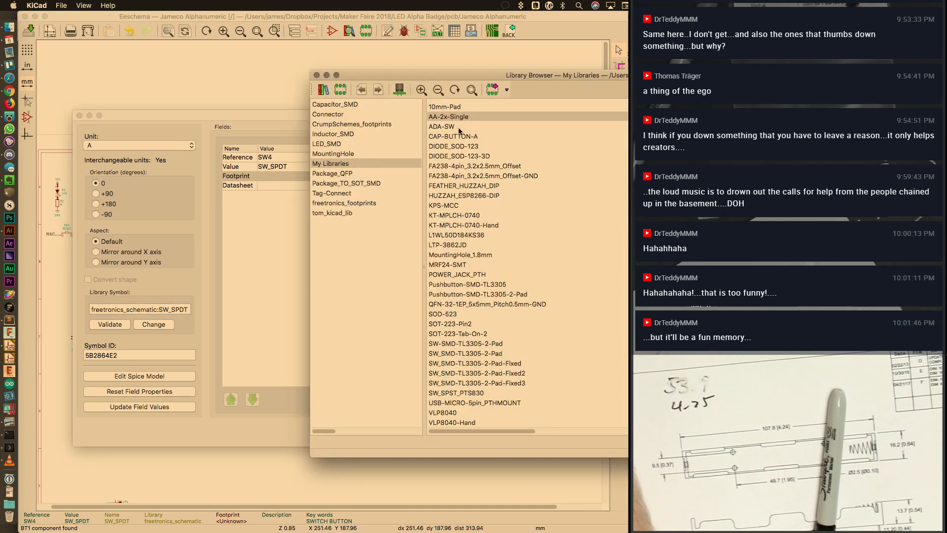
{"action": "left_click", "coordinate": [459, 130]}
{"action": "double_click", "coordinate": [459, 128]}
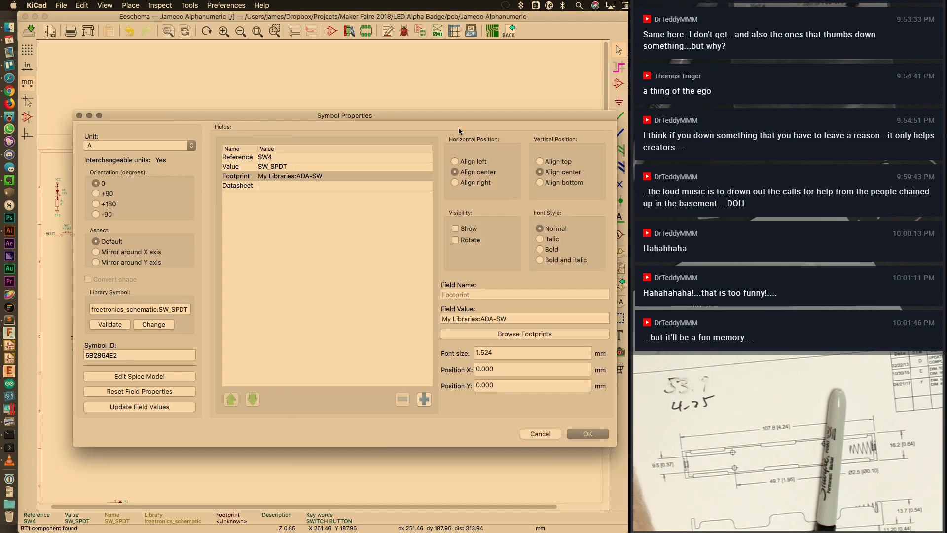
{"action": "left_click", "coordinate": [541, 436]}
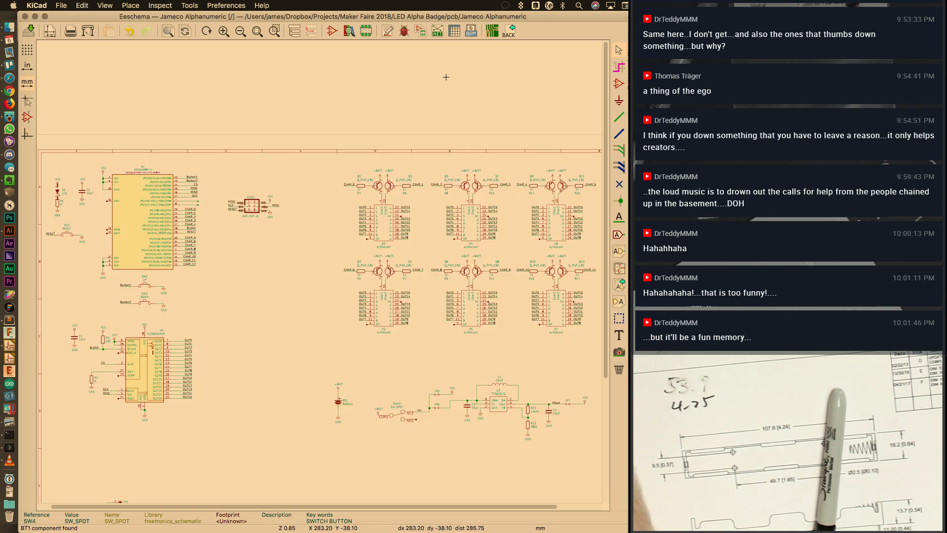
{"action": "key", "text": "super+grave"}
{"action": "key", "text": "super+grave"}
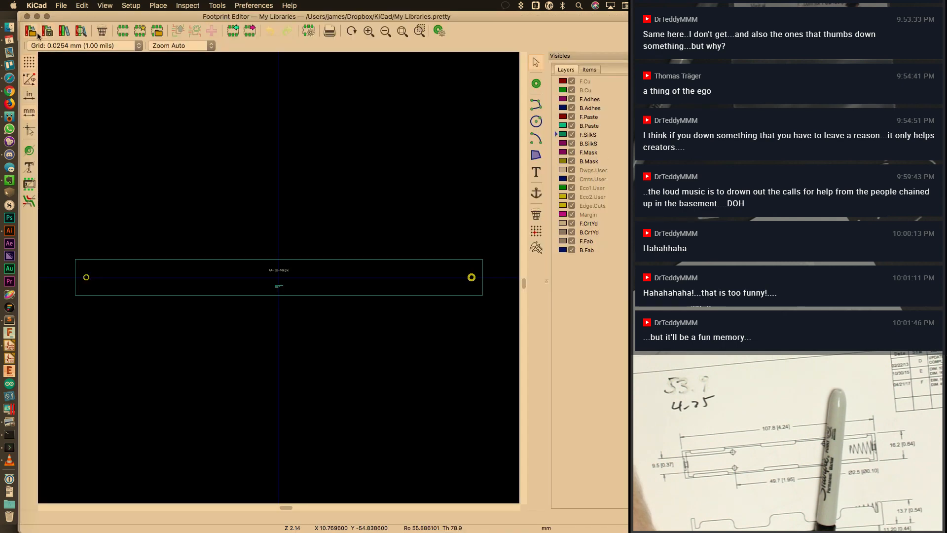
Try to open a footprint by searching 'hole', which finds no match
{"action": "left_click", "coordinate": [60, 6]}
{"action": "left_click", "coordinate": [64, 43]}
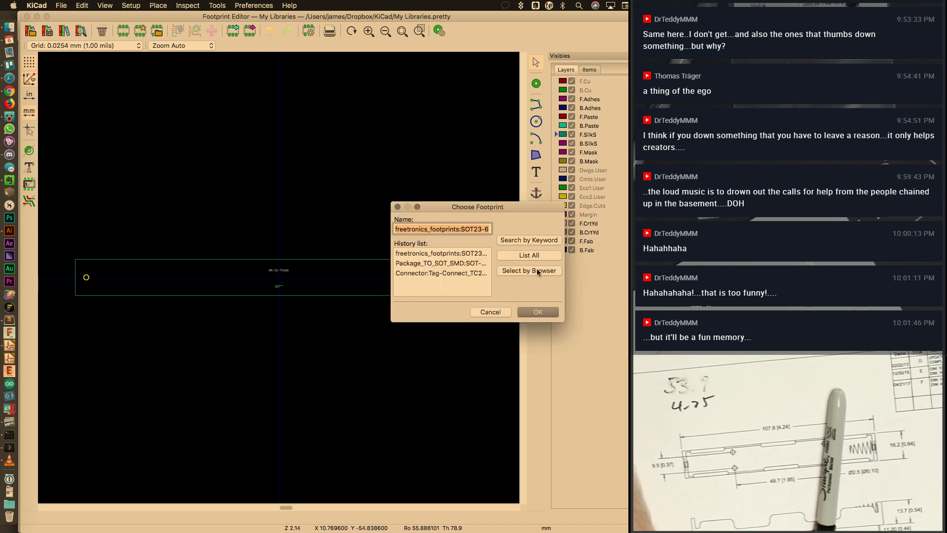
{"action": "type", "text": "hole"}
{"action": "left_click", "coordinate": [513, 239]}
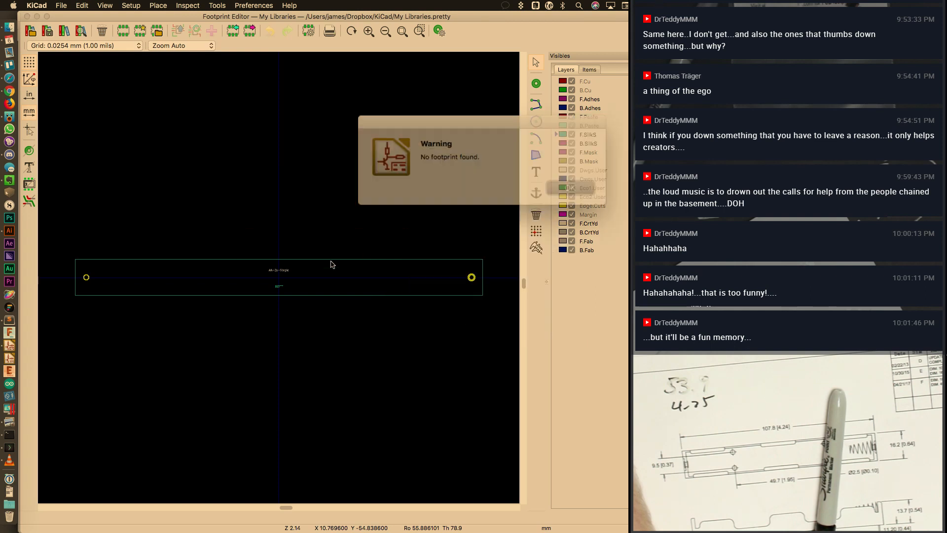
{"action": "left_click", "coordinate": [555, 183]}
List all footprints, filter by 'ada', and load ADA-SW from My Libraries
{"action": "left_click", "coordinate": [61, 6]}
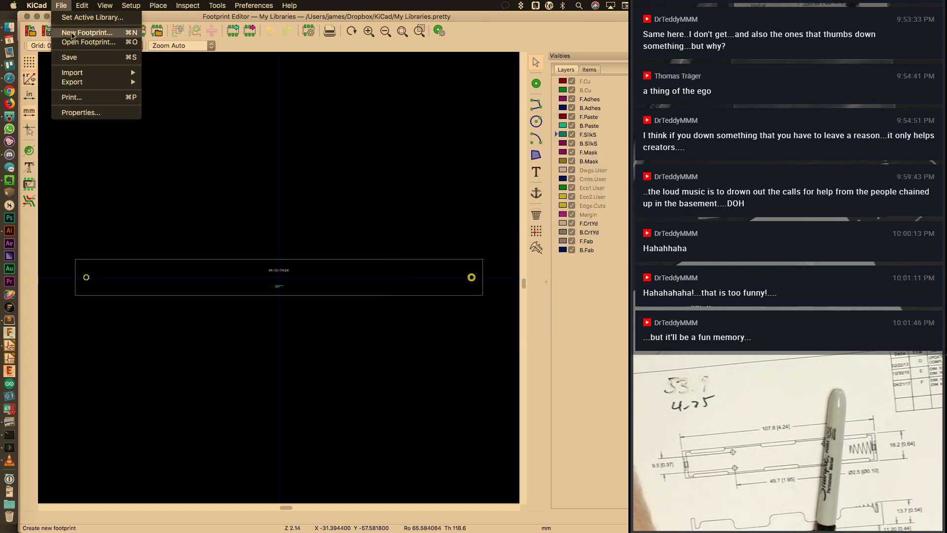
{"action": "left_click", "coordinate": [64, 42]}
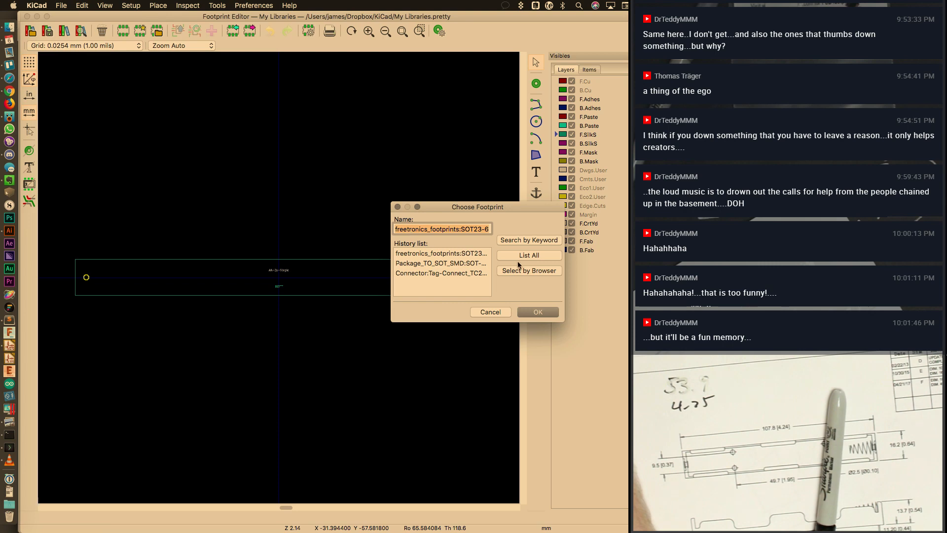
{"action": "left_click", "coordinate": [518, 257]}
{"action": "type", "text": "ada"}
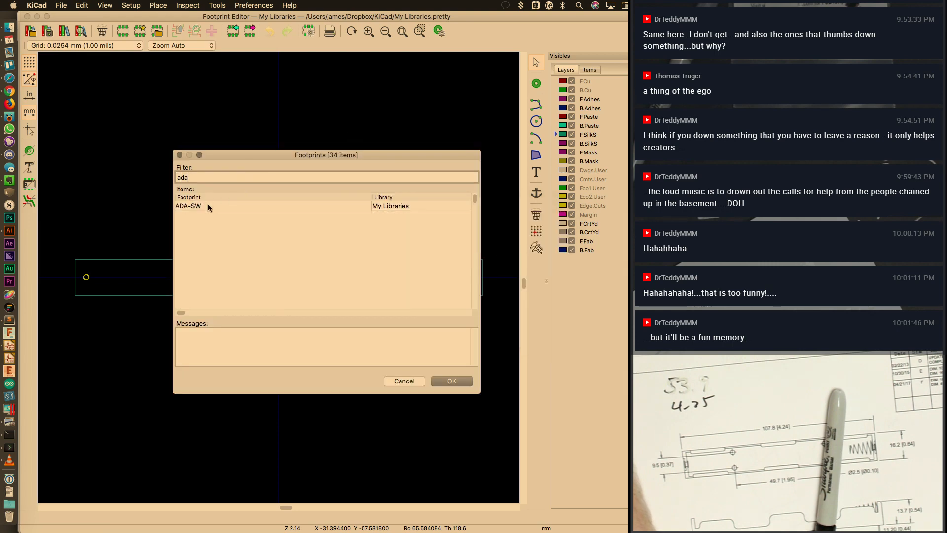
{"action": "double_click", "coordinate": [207, 205]}
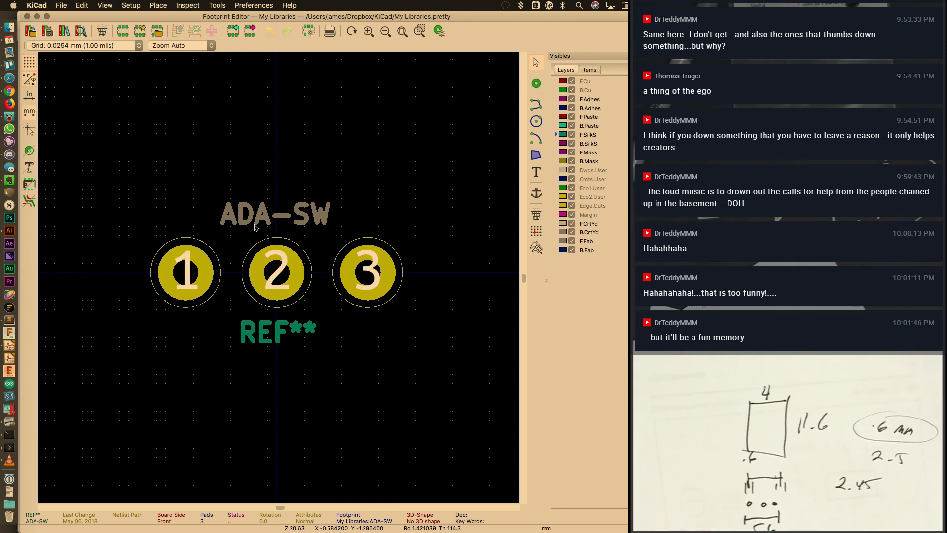
Draw a rough four-sided silkscreen box around the ADA-SW pads with graphic lines
{"action": "left_click", "coordinate": [536, 104]}
{"action": "left_click", "coordinate": [144, 232]}
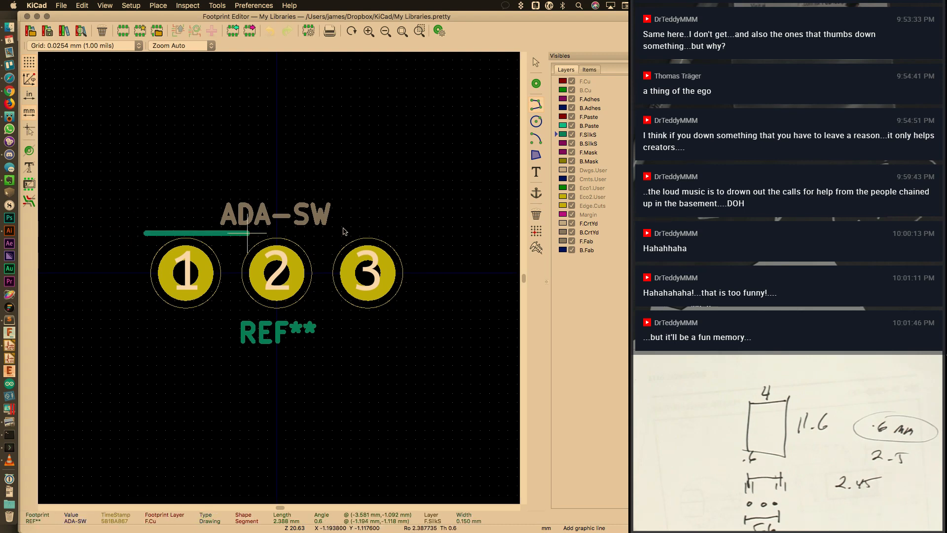
{"action": "left_click", "coordinate": [422, 233]}
{"action": "left_click", "coordinate": [429, 330]}
{"action": "left_click", "coordinate": [119, 331]}
{"action": "double_click", "coordinate": [129, 230]}
{"action": "key", "text": "Escape"}
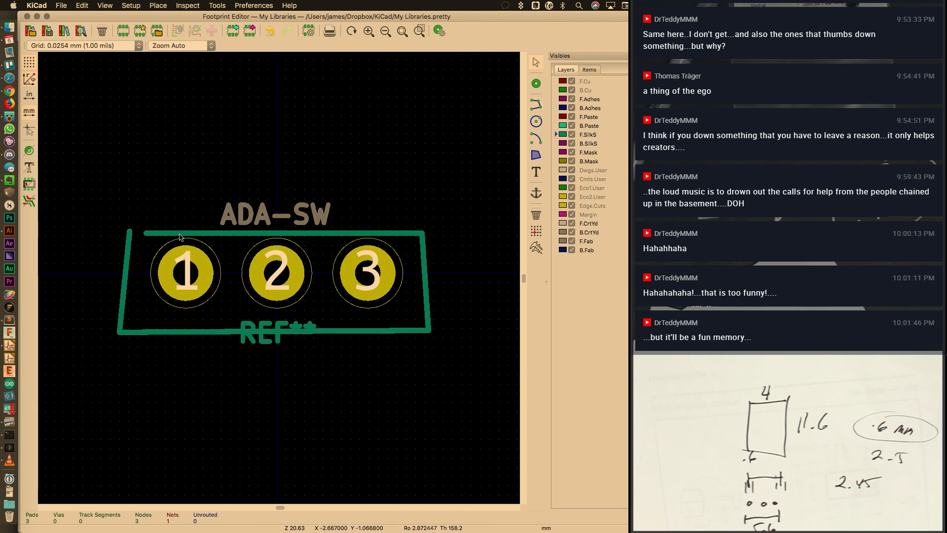
Set the top outline line to run from (-5.8, -1) to (5.8, -1)
{"action": "double_click", "coordinate": [180, 234]}
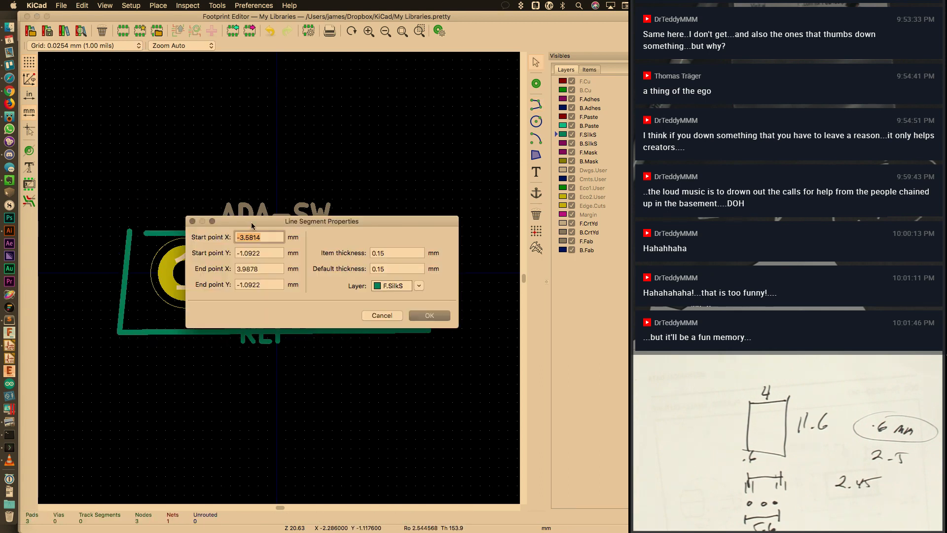
{"action": "key", "text": "super+space"}
{"action": "type", "text": "11."}
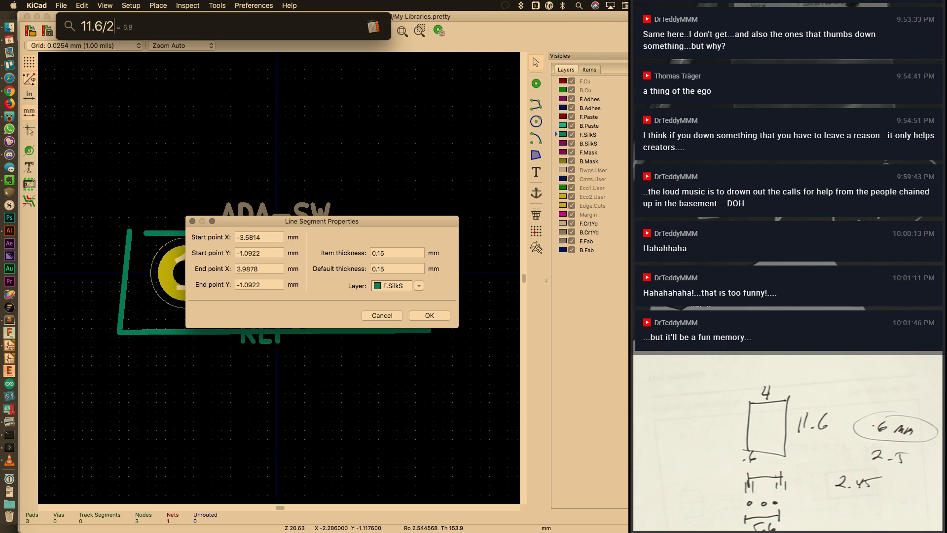
{"action": "key", "text": "Escape"}
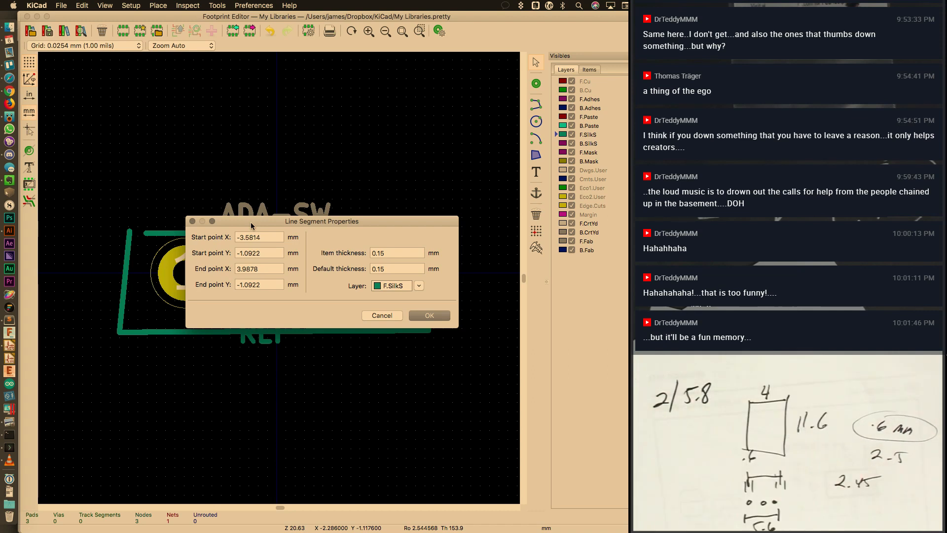
{"action": "left_click", "coordinate": [275, 238]}
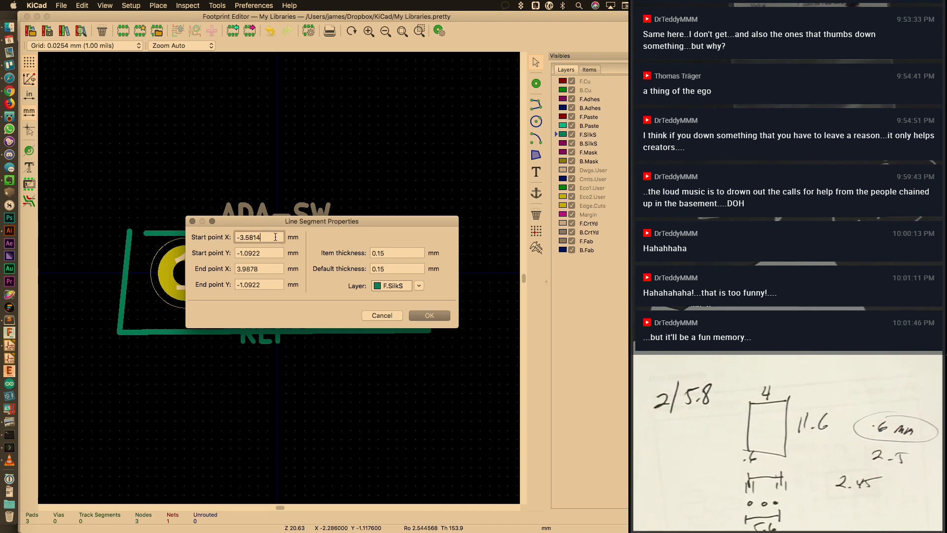
{"action": "type", "text": "-5.8"}
{"action": "key", "text": "Tab"}
{"action": "type", "text": "-1"}
{"action": "key", "text": "Tab"}
{"action": "type", "text": "5.8"}
{"action": "key", "text": "Tab"}
{"action": "type", "text": "-1"}
{"action": "key", "text": "Return"}
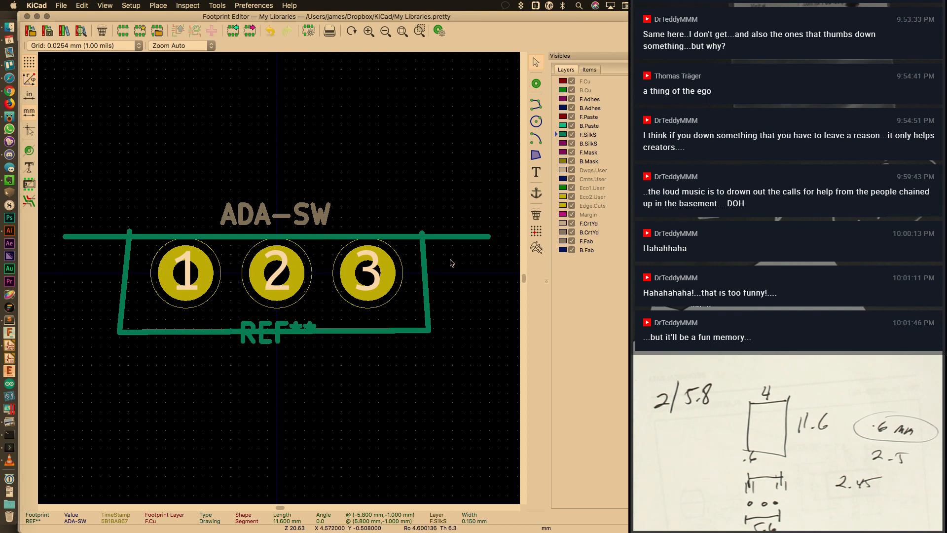
Set the right outline line to run from (5.8, -1) to (5.8, 1)
{"action": "double_click", "coordinate": [424, 264]}
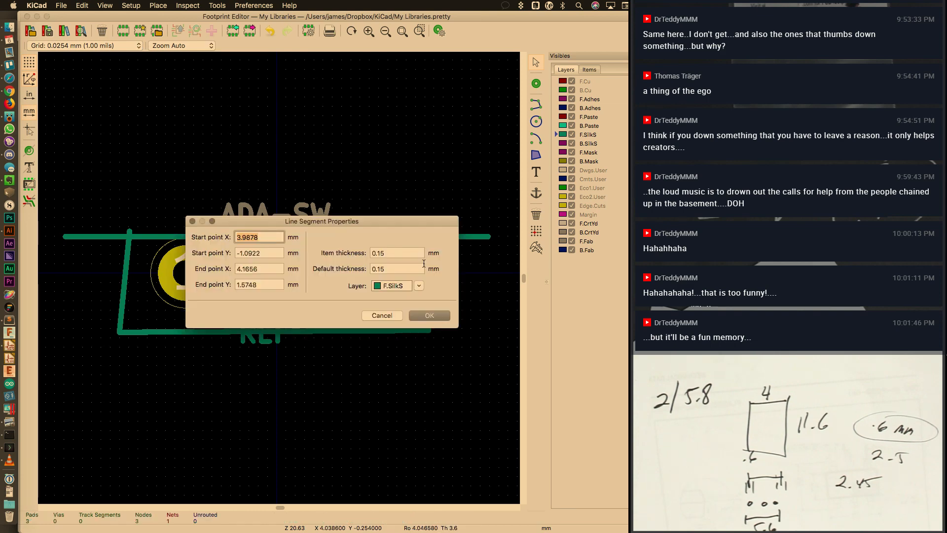
{"action": "type", "text": "5.8"}
{"action": "key", "text": "Tab"}
{"action": "type", "text": "-1"}
{"action": "key", "text": "Tab"}
{"action": "type", "text": "5.8"}
{"action": "key", "text": "Tab"}
{"action": "type", "text": "1"}
{"action": "key", "text": "Return"}
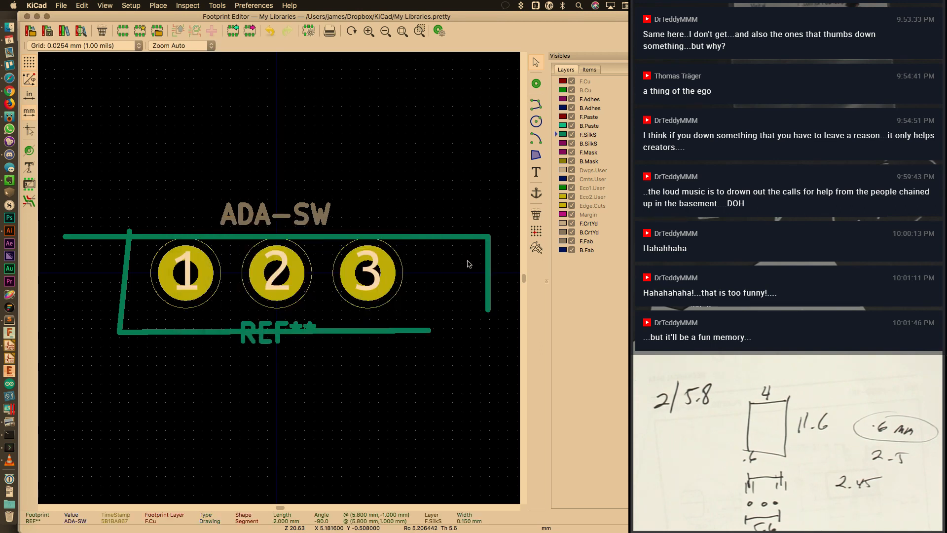
Set the bottom outline line to run from (5.8, 1) to (-5.8, 1)
{"action": "double_click", "coordinate": [414, 333]}
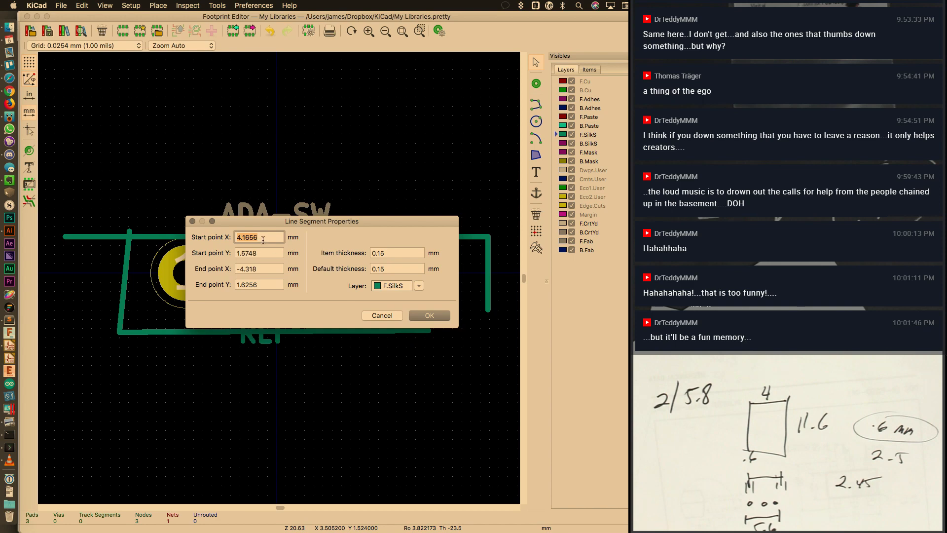
{"action": "type", "text": "5.8"}
{"action": "key", "text": "Tab"}
{"action": "type", "text": "1"}
{"action": "key", "text": "Tab"}
{"action": "type", "text": "-5.8"}
{"action": "key", "text": "Tab"}
{"action": "type", "text": "1"}
{"action": "key", "text": "Return"}
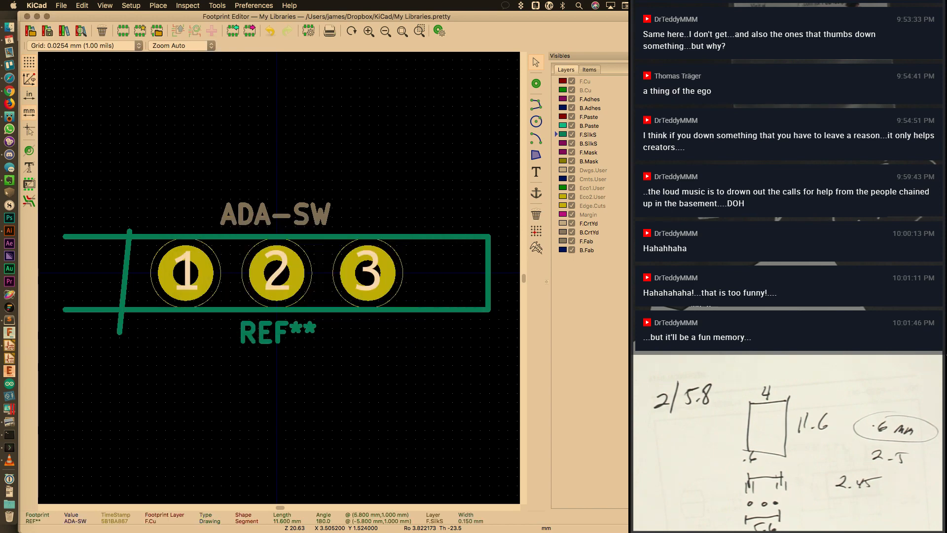
Set the left outline line to run from (-5.8, 1) to (-5.8, -1)
{"action": "double_click", "coordinate": [125, 275]}
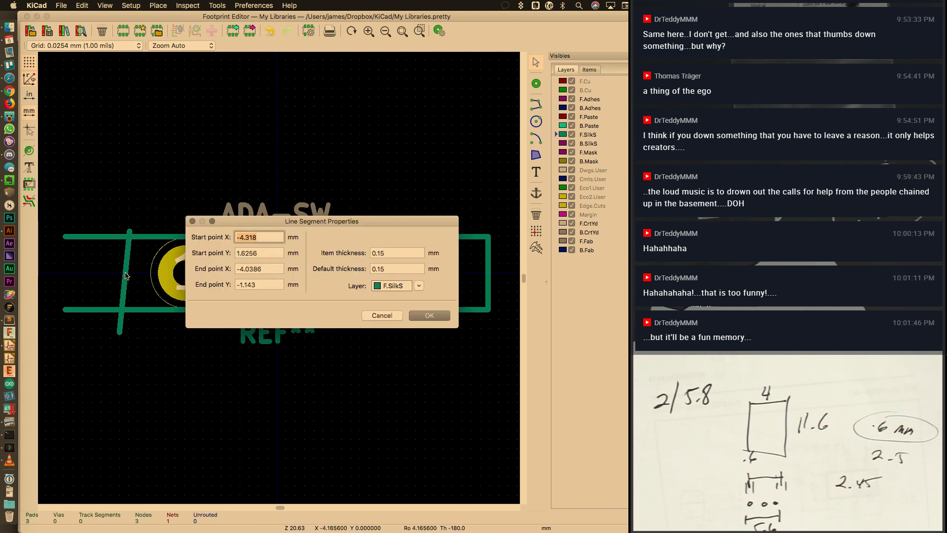
{"action": "type", "text": "-5.8"}
{"action": "key", "text": "Tab"}
{"action": "type", "text": "1"}
{"action": "key", "text": "Tab"}
{"action": "key", "text": "BackSpace"}
{"action": "type", "text": "-5.8"}
{"action": "key", "text": "Tab"}
{"action": "type", "text": "-1"}
{"action": "key", "text": "Return"}
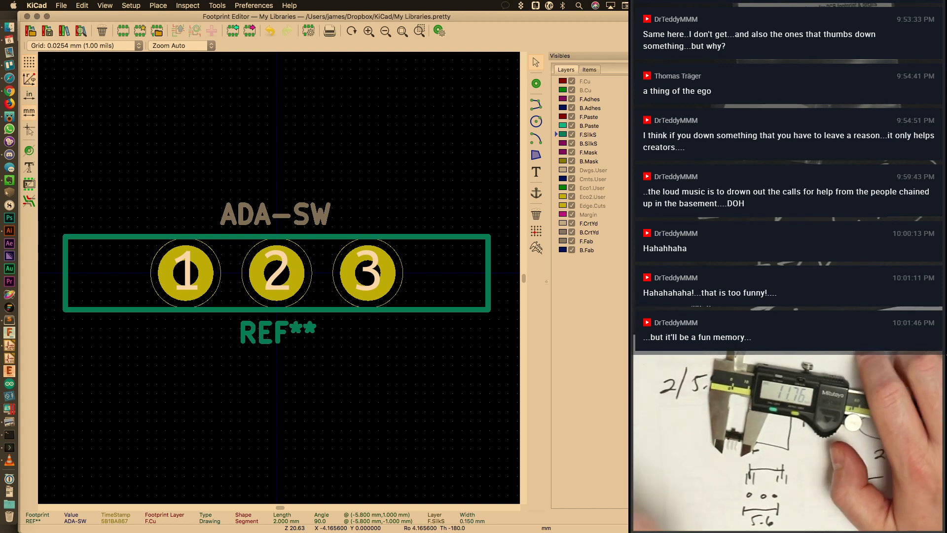
Move both ends of the top outline line to Y -1.25
{"action": "double_click", "coordinate": [413, 236]}
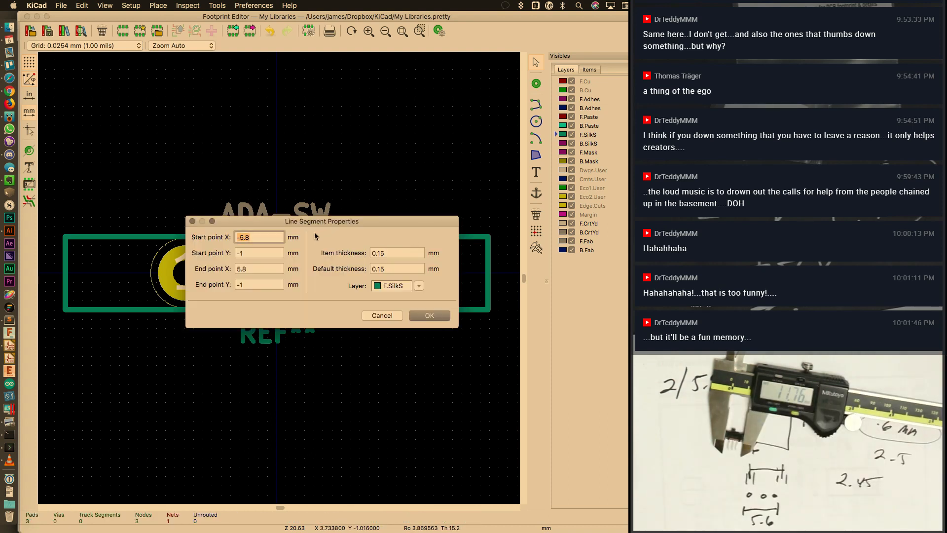
{"action": "left_click", "coordinate": [269, 255]}
{"action": "type", "text": ".25"}
{"action": "key", "text": "Return"}
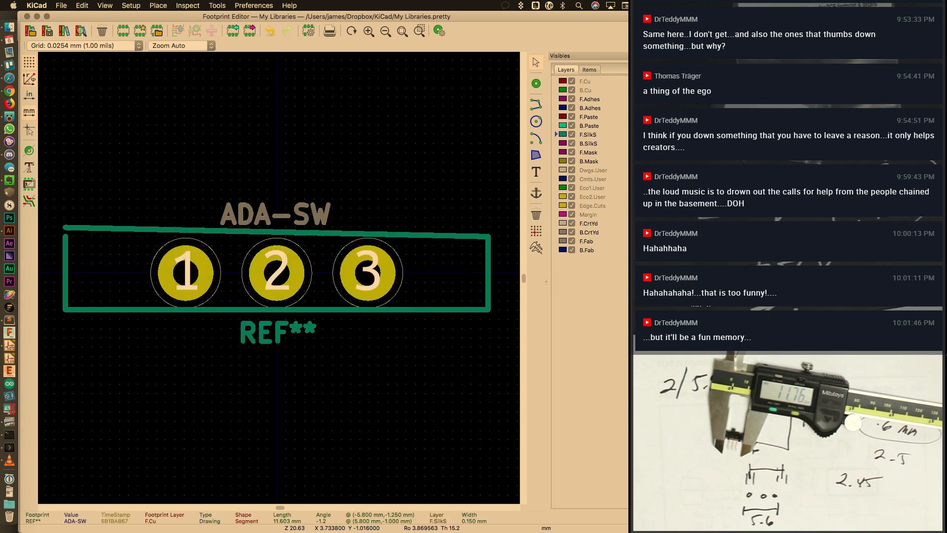
{"action": "double_click", "coordinate": [322, 238]}
{"action": "left_click", "coordinate": [258, 282]}
{"action": "type", "text": "25"}
{"action": "key", "text": "Return"}
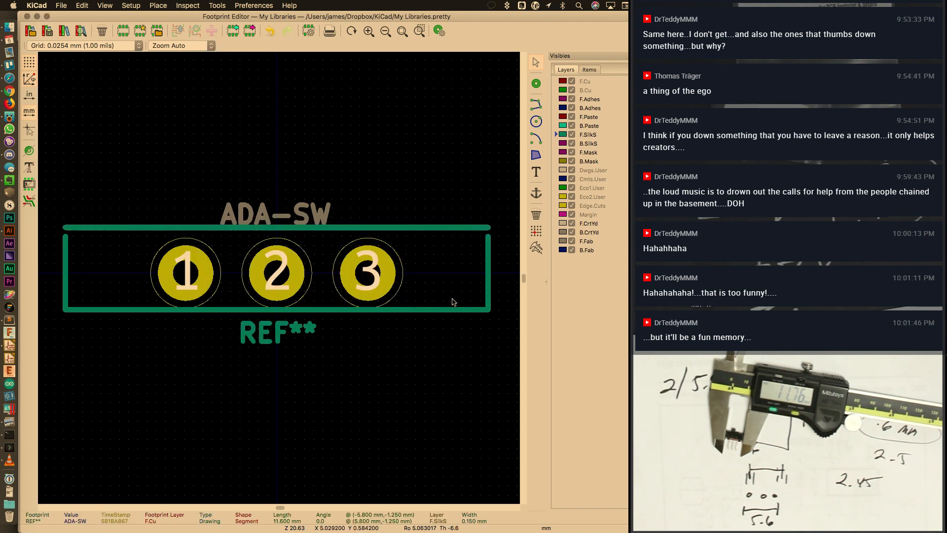
Move both ends of the bottom outline line to Y 1.25
{"action": "double_click", "coordinate": [446, 308]}
{"action": "left_click", "coordinate": [258, 253]}
{"action": "type", "text": "25"}
{"action": "key", "text": "Return"}
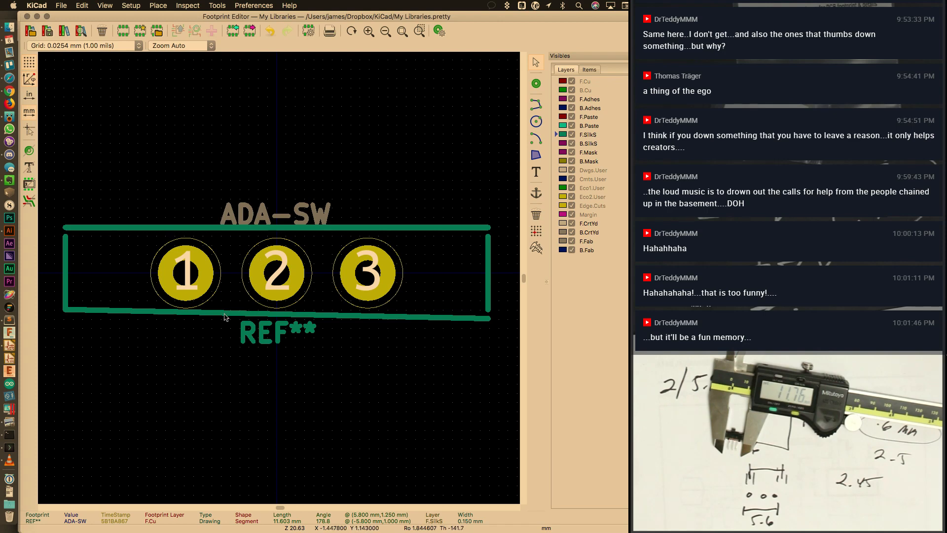
{"action": "double_click", "coordinate": [245, 312]}
{"action": "left_click", "coordinate": [260, 285]}
{"action": "type", "text": "1.25"}
{"action": "key", "text": "Return"}
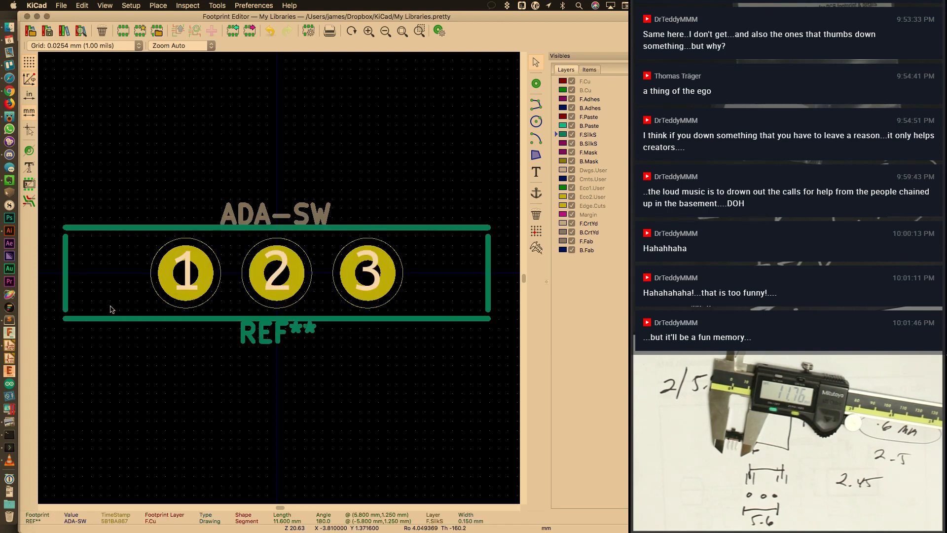
Extend the left and right outline lines to span Y -1.25 to 1.25
{"action": "double_click", "coordinate": [66, 280]}
{"action": "left_click", "coordinate": [259, 252]}
{"action": "type", "text": ".25"}
{"action": "left_click", "coordinate": [260, 284]}
{"action": "type", "text": ".25"}
{"action": "key", "text": "Return"}
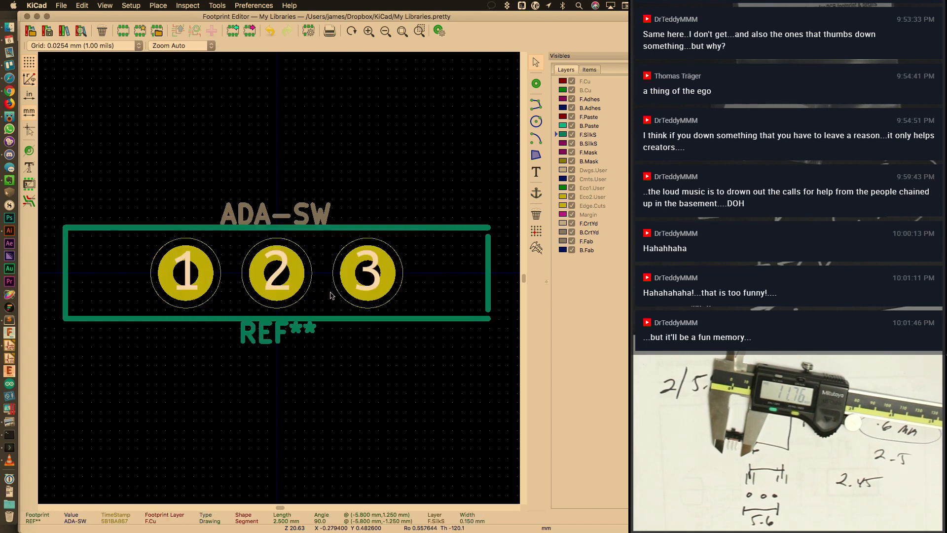
{"action": "double_click", "coordinate": [490, 289]}
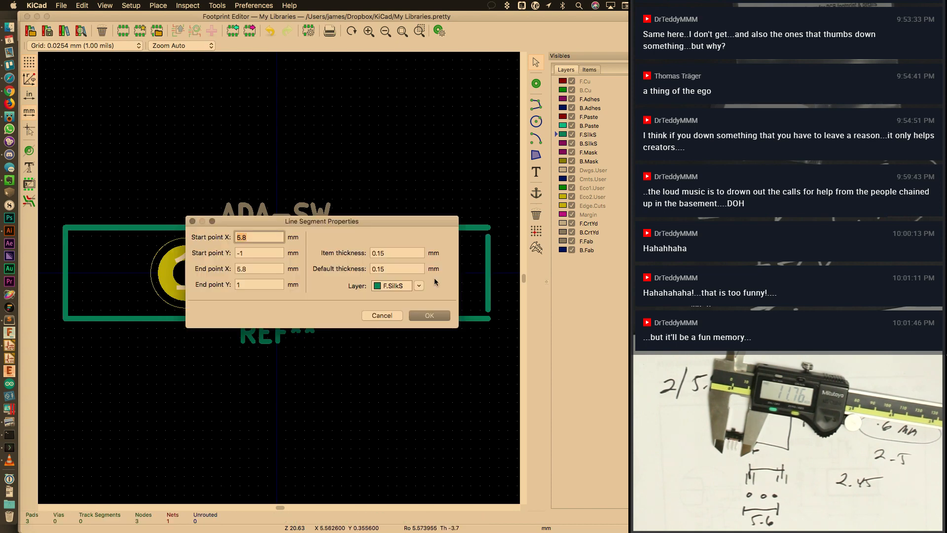
{"action": "left_click", "coordinate": [273, 254]}
{"action": "type", "text": ".25"}
{"action": "left_click", "coordinate": [265, 285]}
{"action": "type", "text": ".25"}
{"action": "key", "text": "Return"}
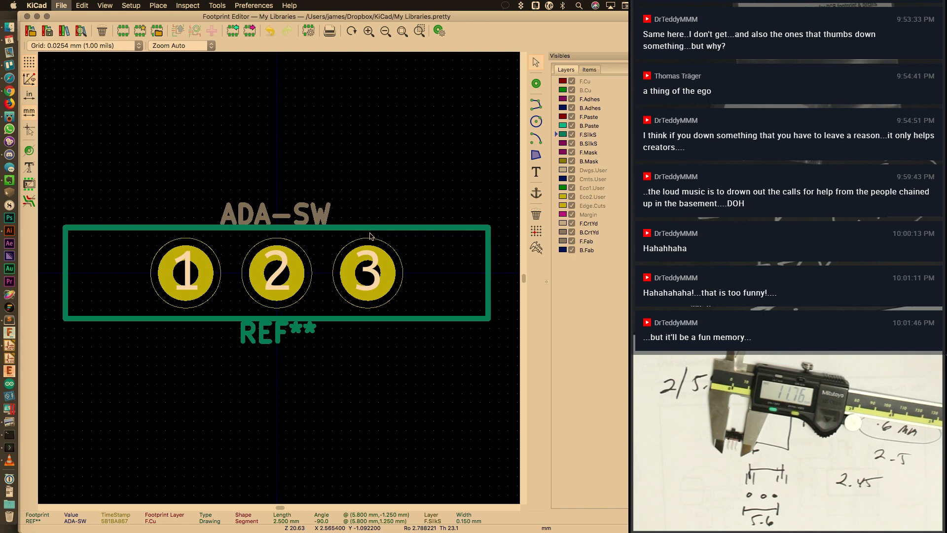
Save ADA-SW into My Libraries and close the Footprint Editor
{"action": "key", "text": "ctrl+s"}
{"action": "left_click", "coordinate": [434, 379]}
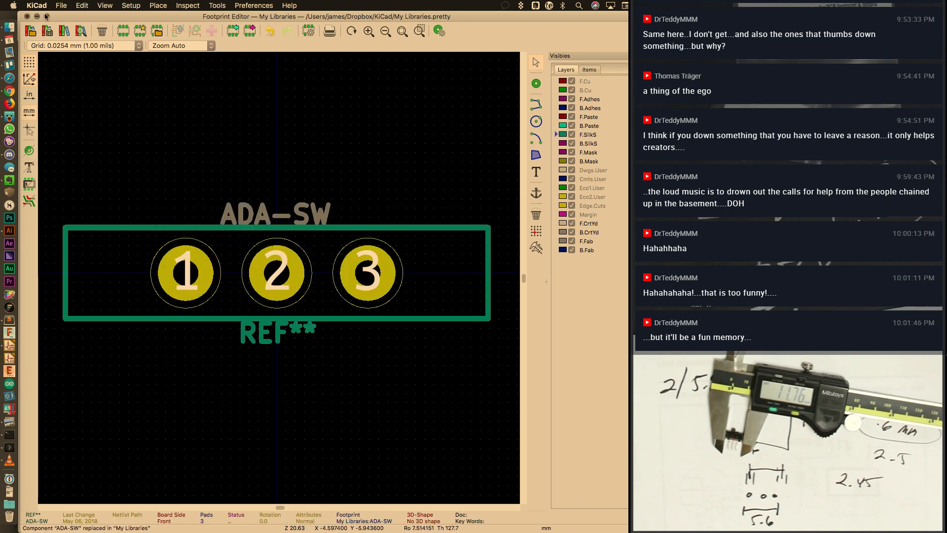
{"action": "left_click", "coordinate": [28, 16]}
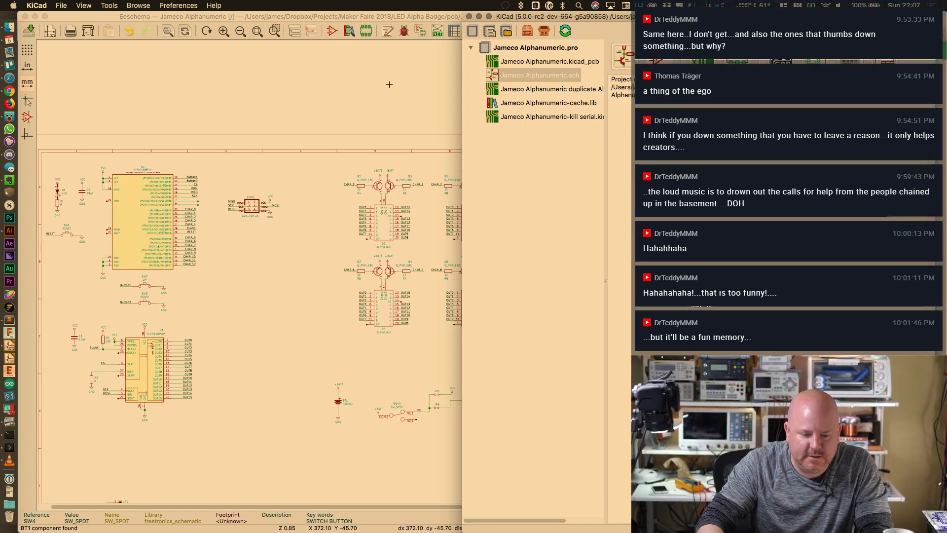
Open CvPcb from the schematic, confirm SW4 has no footprint, and cancel out
{"action": "left_click", "coordinate": [387, 122]}
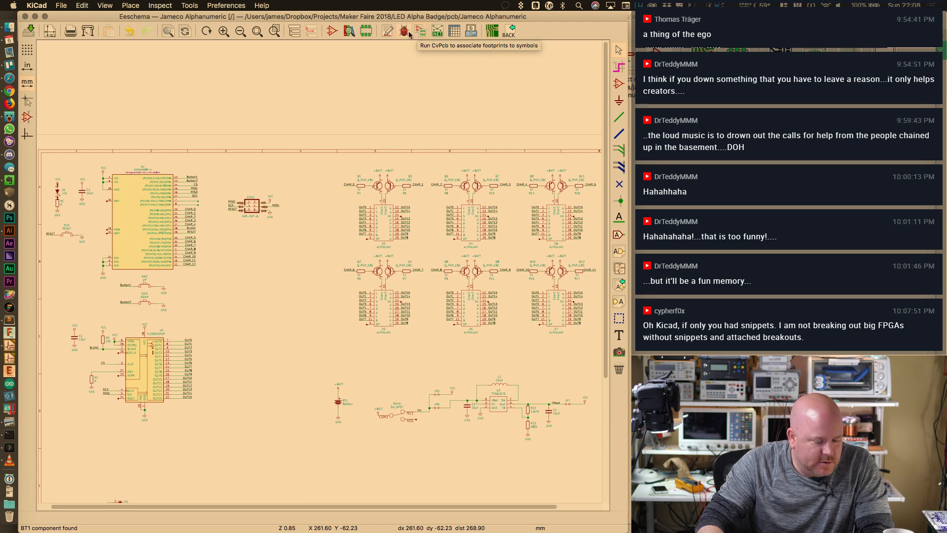
{"action": "left_click", "coordinate": [415, 33]}
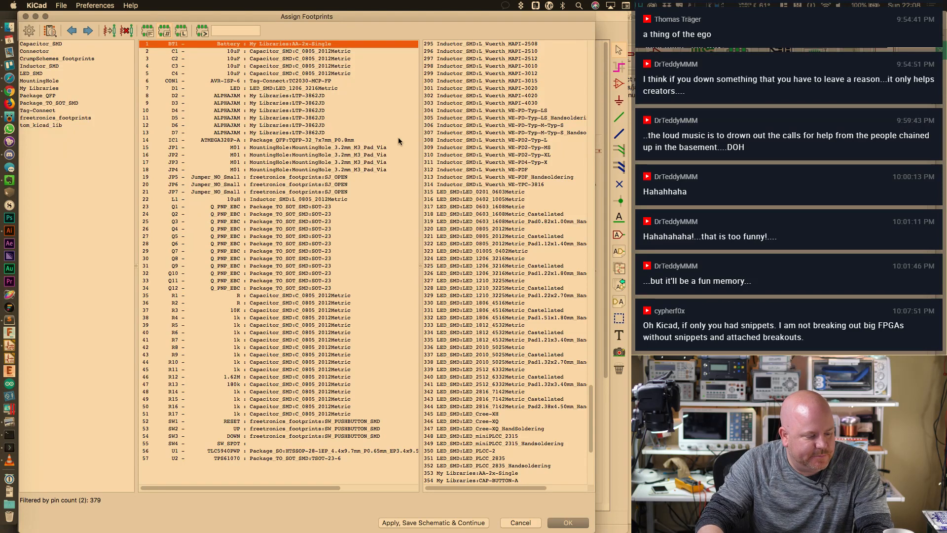
{"action": "left_click", "coordinate": [316, 443]}
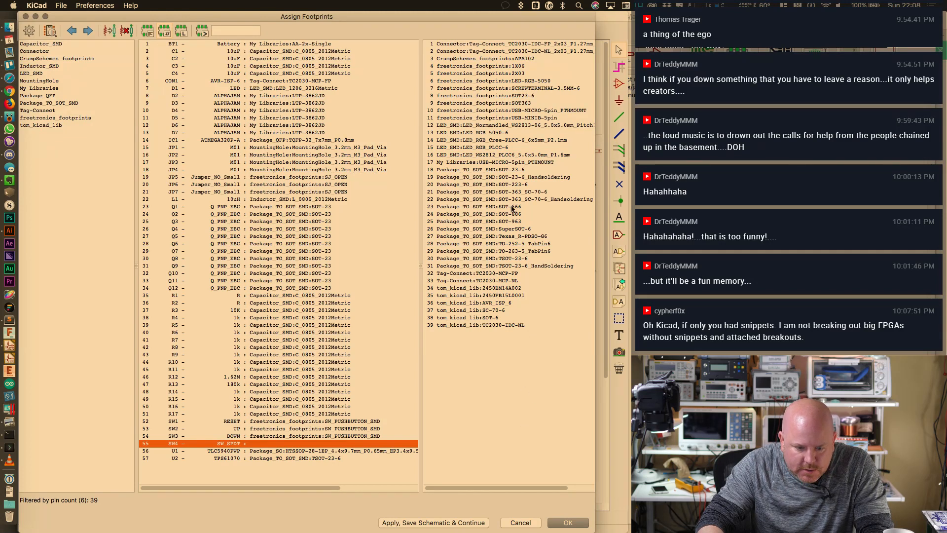
{"action": "left_click", "coordinate": [522, 523]}
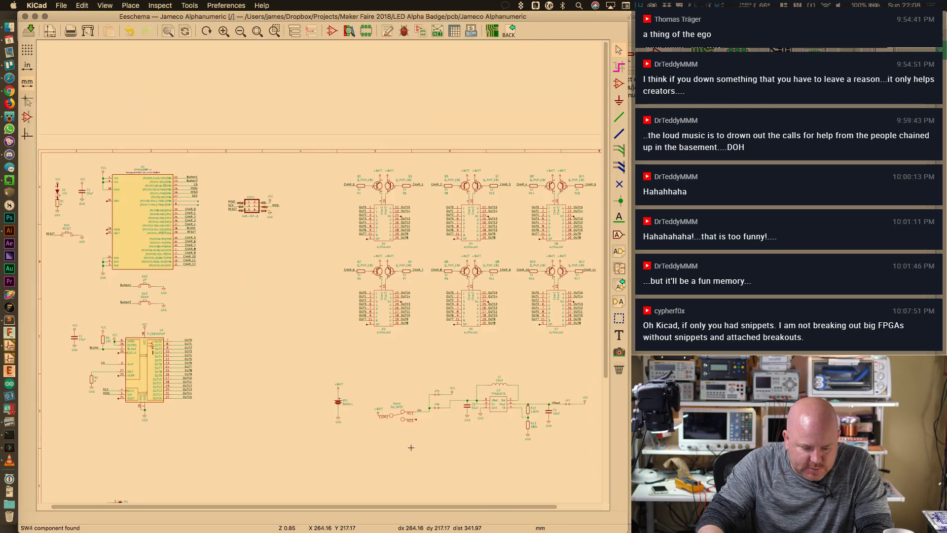
{"action": "scroll", "coordinate": [421, 413], "scroll_direction": "up", "scroll_amount": 3}
Give SW4 the My Libraries:ADA-SW footprint and reopen CvPcb to verify the assignment
{"action": "scroll", "coordinate": [421, 413], "scroll_direction": "down", "scroll_amount": 5}
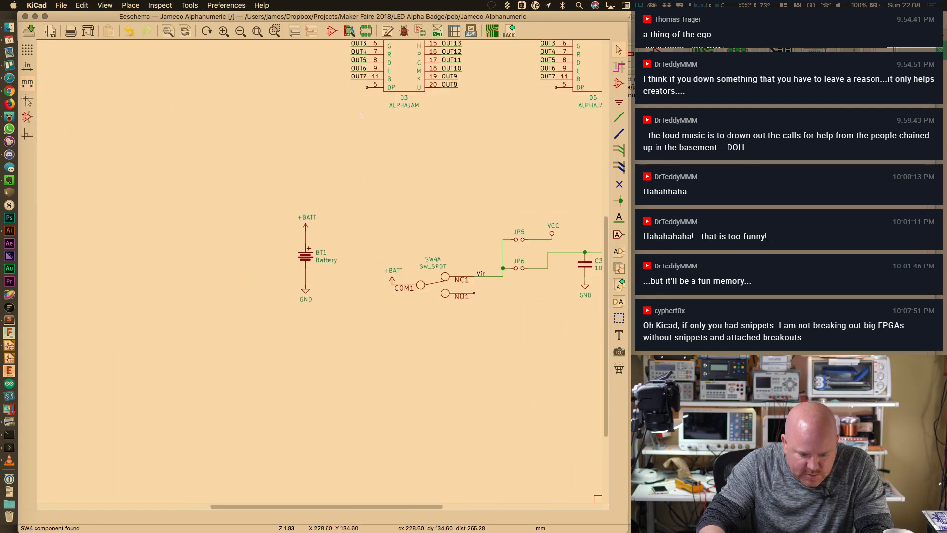
{"action": "double_click", "coordinate": [444, 292]}
{"action": "left_click", "coordinate": [504, 333]}
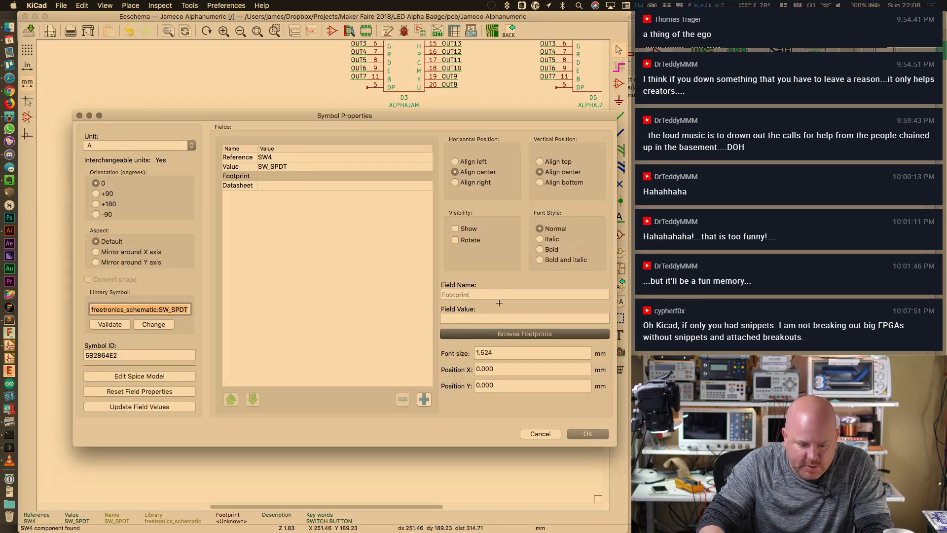
{"action": "double_click", "coordinate": [464, 128]}
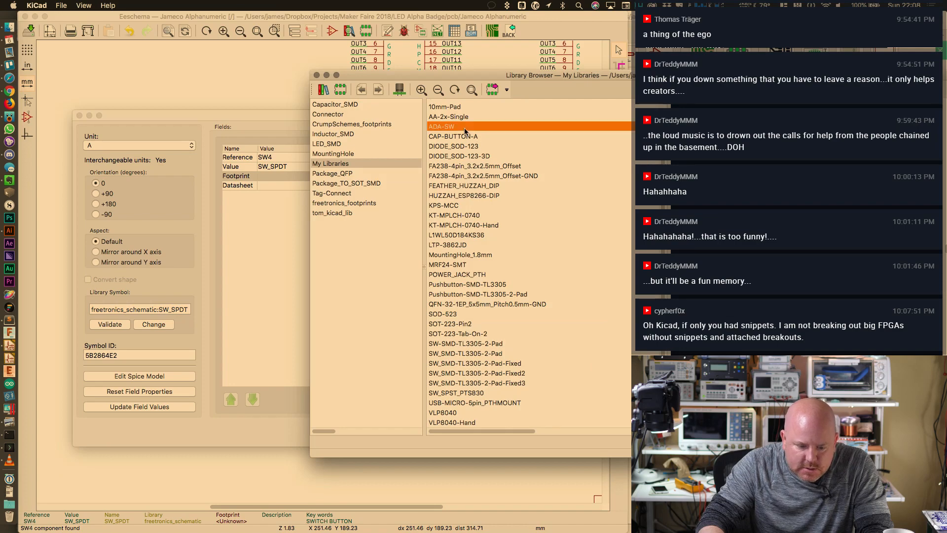
{"action": "left_click", "coordinate": [588, 434]}
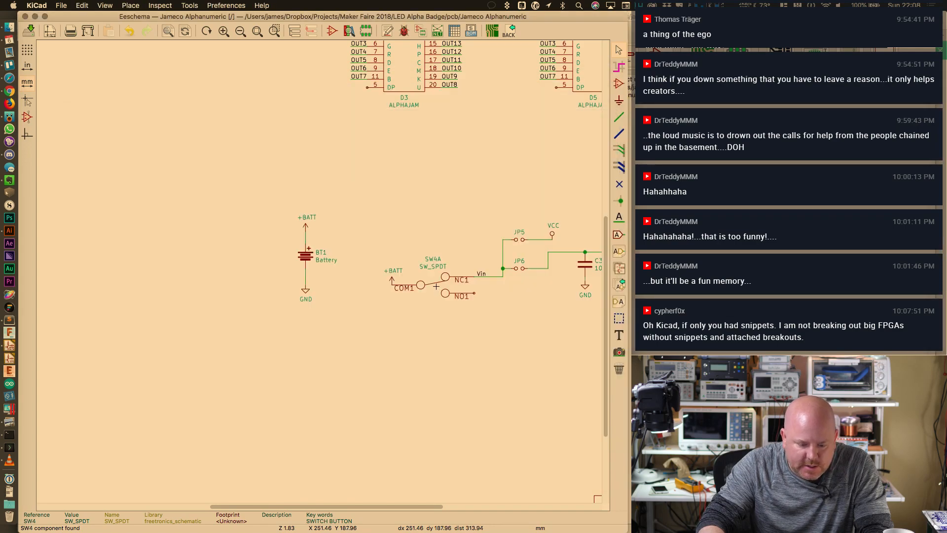
{"action": "left_click", "coordinate": [420, 31]}
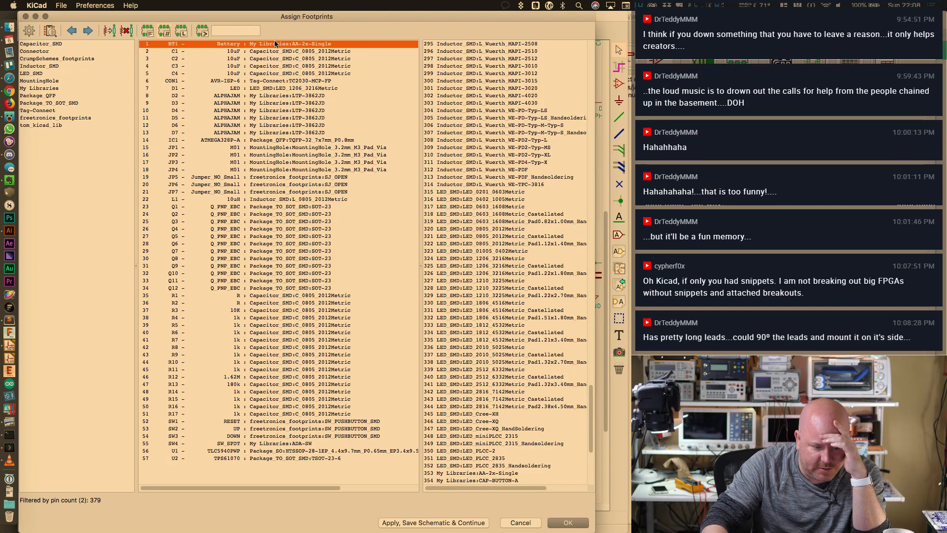
Check the footprints of CON1, LED D1, displays D2–D7 and IC1
{"action": "key", "text": "Down"}
{"action": "key", "text": "Down"}
{"action": "key", "text": "Down"}
{"action": "key", "text": "Down"}
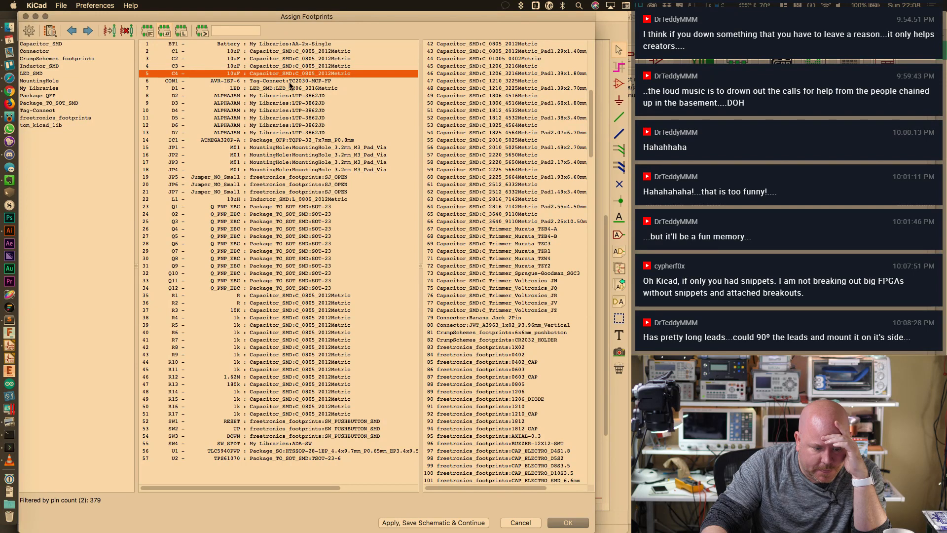
{"action": "left_click", "coordinate": [290, 81]}
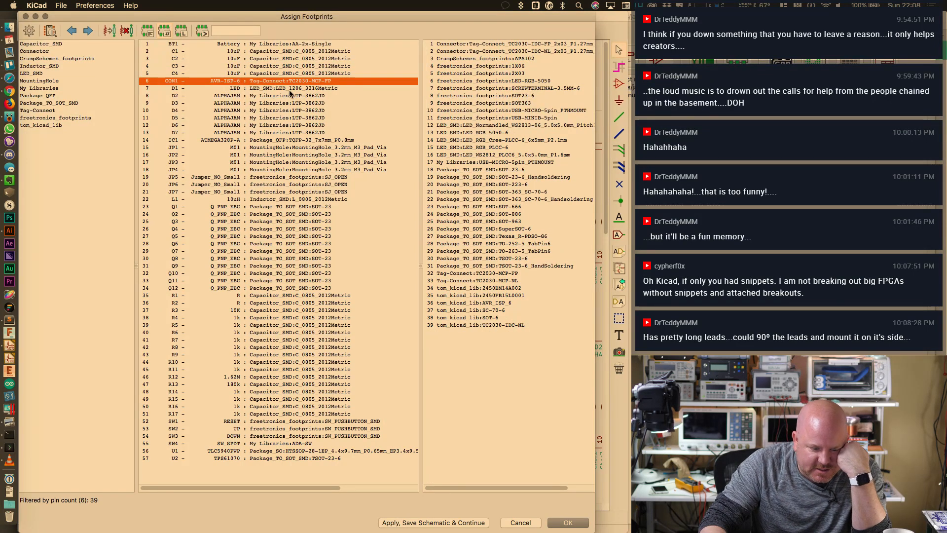
{"action": "left_click", "coordinate": [289, 90]}
{"action": "left_click", "coordinate": [329, 97]}
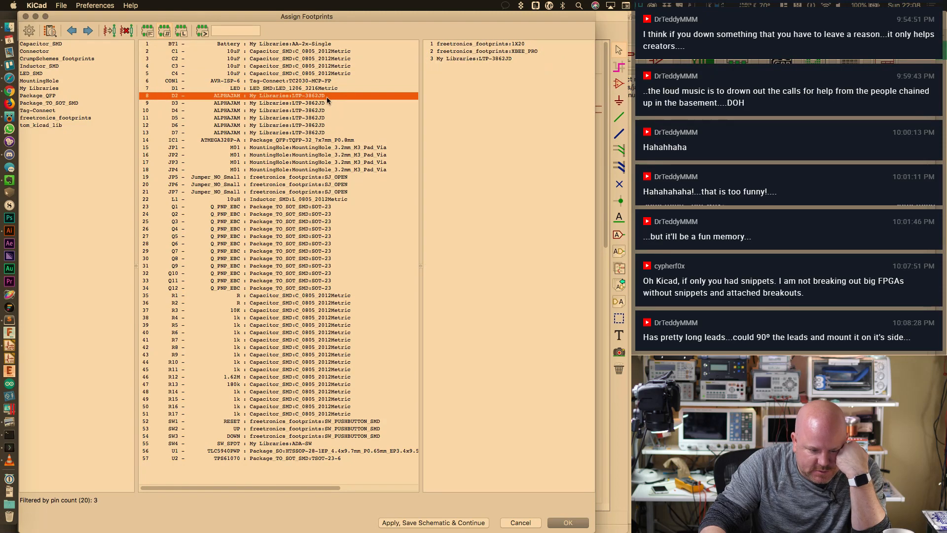
{"action": "left_click", "coordinate": [320, 103]}
{"action": "left_click", "coordinate": [319, 111]}
{"action": "left_click", "coordinate": [319, 118]}
{"action": "left_click", "coordinate": [319, 125]}
{"action": "left_click", "coordinate": [319, 133]}
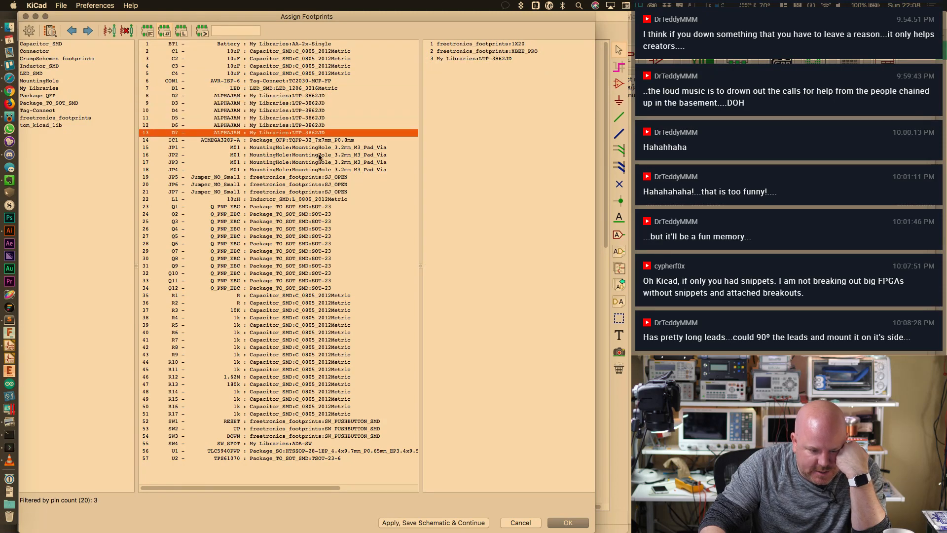
{"action": "left_click", "coordinate": [322, 147]}
{"action": "left_click", "coordinate": [328, 140]}
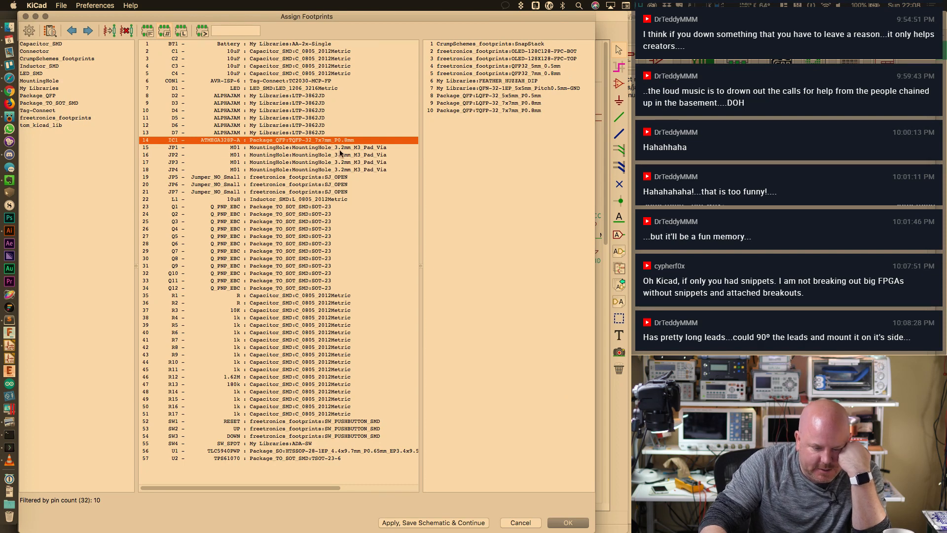
Check the footprints of mounting holes to JP4, jumpers to JP7, inductor L1, transistors and resistors
{"action": "left_click", "coordinate": [340, 149]}
{"action": "left_click", "coordinate": [341, 156]}
{"action": "left_click", "coordinate": [342, 162]}
{"action": "left_click", "coordinate": [343, 167]}
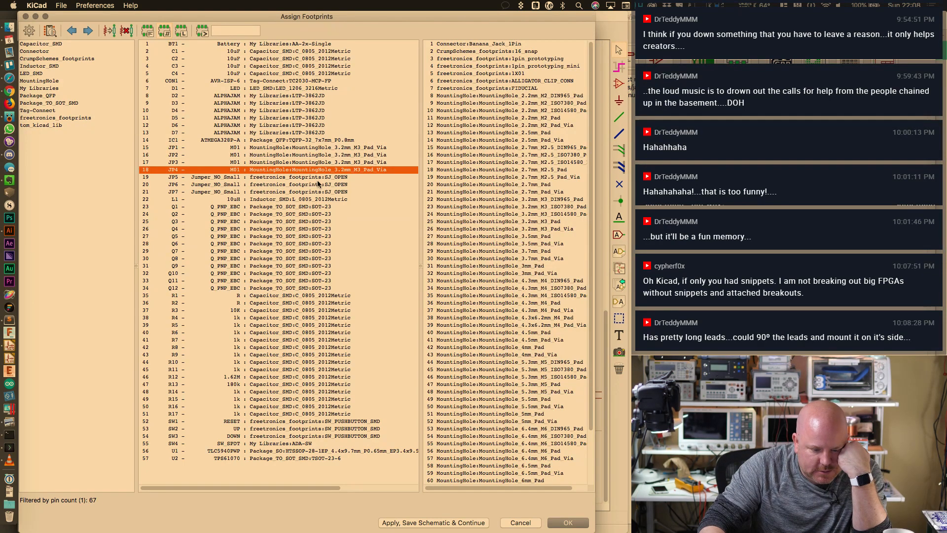
{"action": "left_click", "coordinate": [318, 177]}
{"action": "left_click", "coordinate": [320, 185]}
{"action": "left_click", "coordinate": [321, 192]}
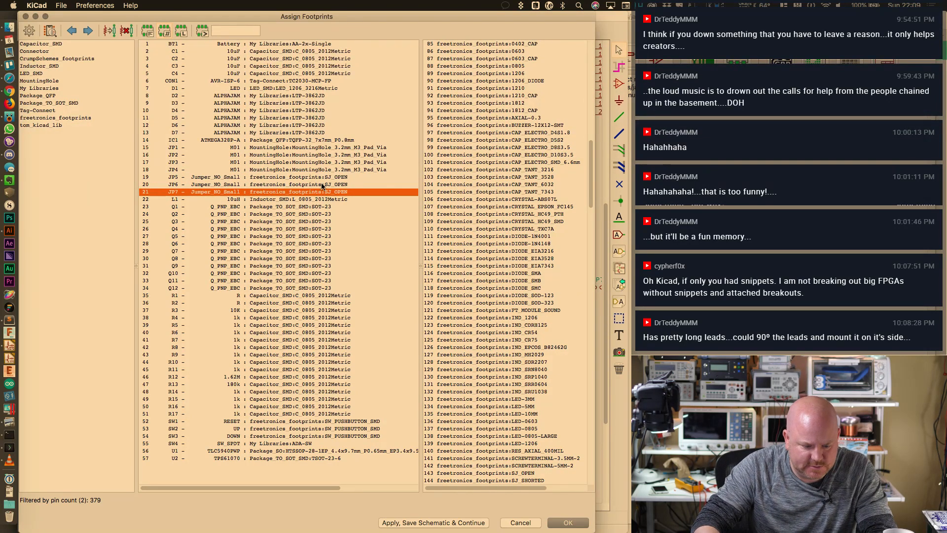
{"action": "left_click", "coordinate": [322, 200]}
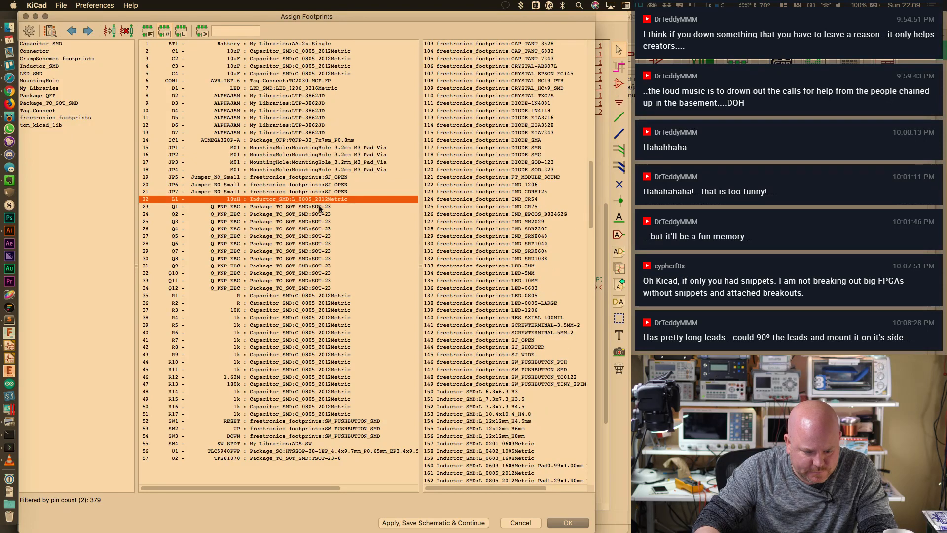
{"action": "key", "text": "Down"}
{"action": "key", "text": "Down"}
{"action": "key", "text": "Down"}
{"action": "key", "text": "Down"}
{"action": "key", "text": "Down"}
{"action": "key", "text": "Down"}
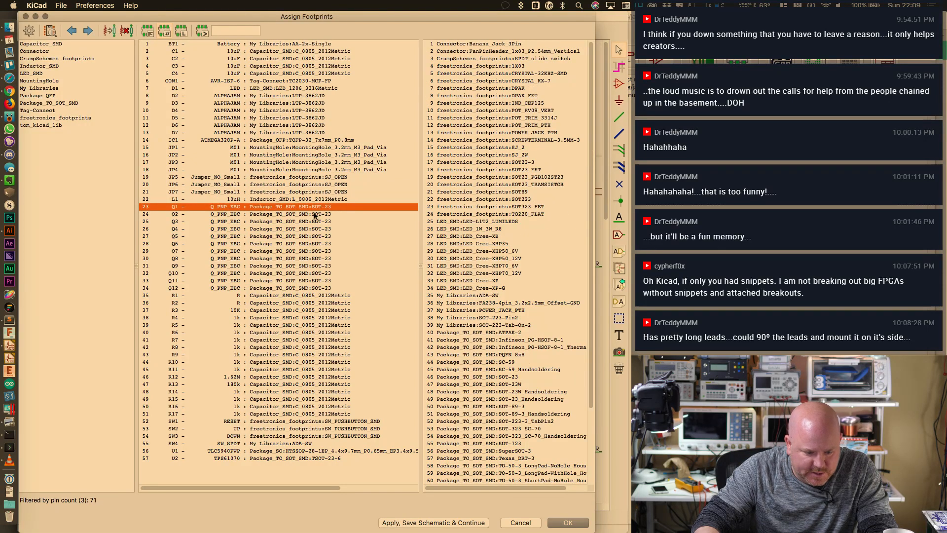
{"action": "key", "text": "Down"}
{"action": "key", "text": "Down"}
{"action": "key", "text": "Down"}
{"action": "key", "text": "Down"}
{"action": "key", "text": "Down"}
{"action": "key", "text": "Down"}
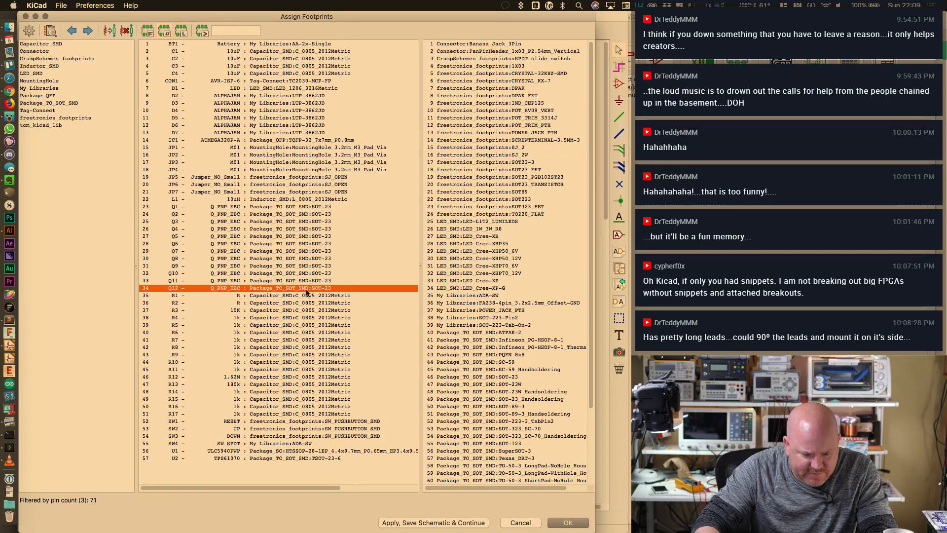
{"action": "key", "text": "Down"}
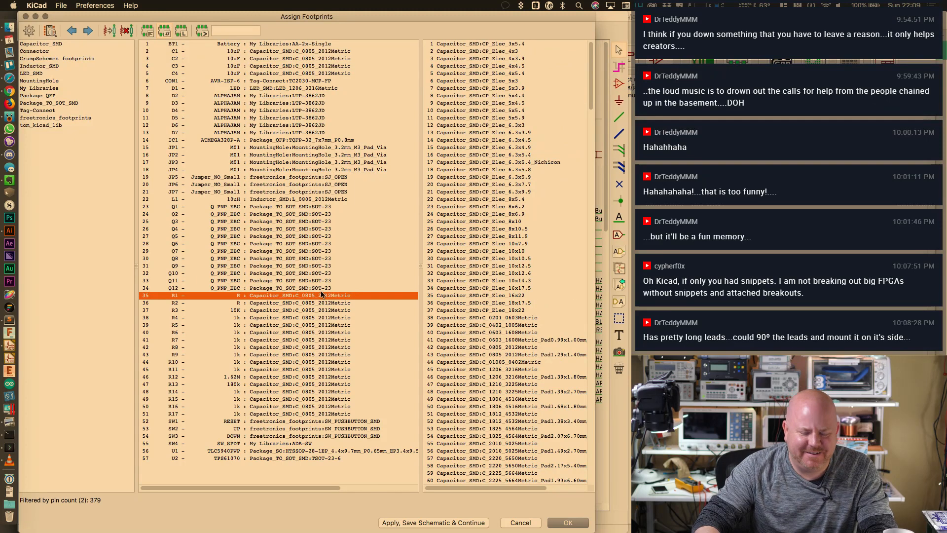
{"action": "key", "text": "Down"}
{"action": "key", "text": "Down"}
{"action": "key", "text": "Down"}
{"action": "key", "text": "Down"}
{"action": "key", "text": "Down"}
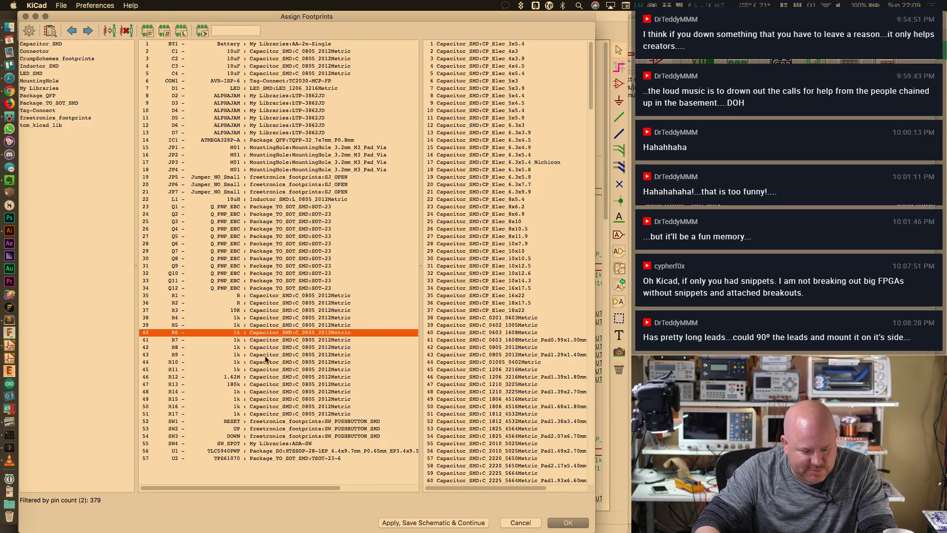
Confirm SW1 and SW4's ADA-SW footprint, then close the Assign Footprints window
{"action": "left_click", "coordinate": [337, 421]}
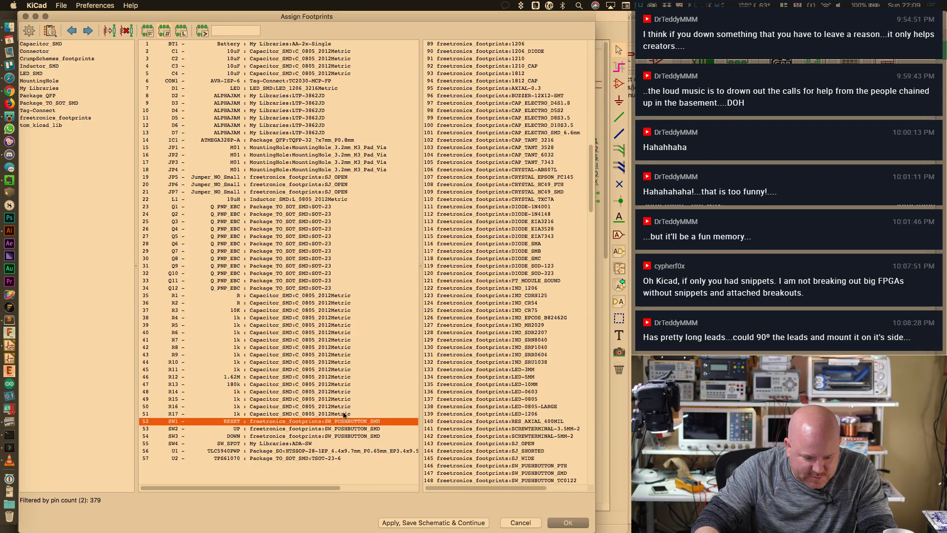
{"action": "left_click", "coordinate": [352, 443]}
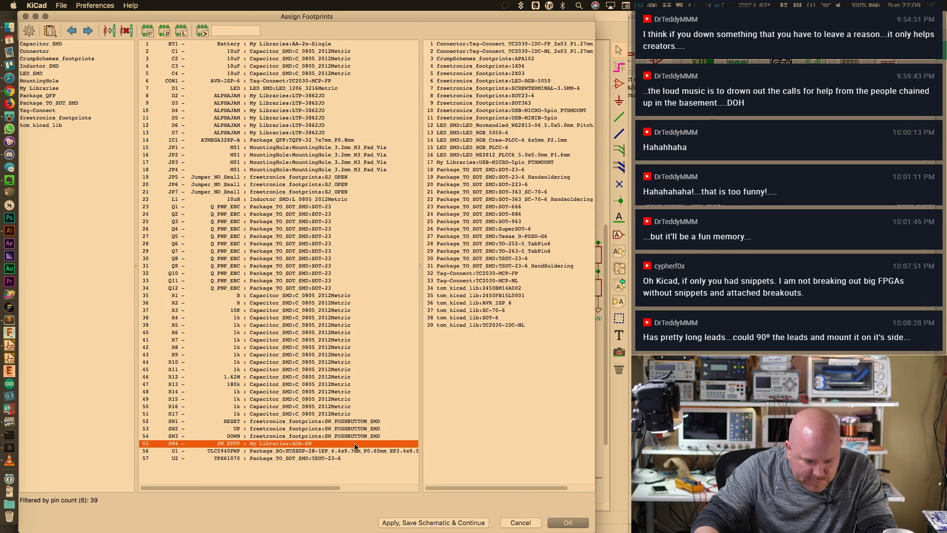
{"action": "left_click", "coordinate": [568, 522]}
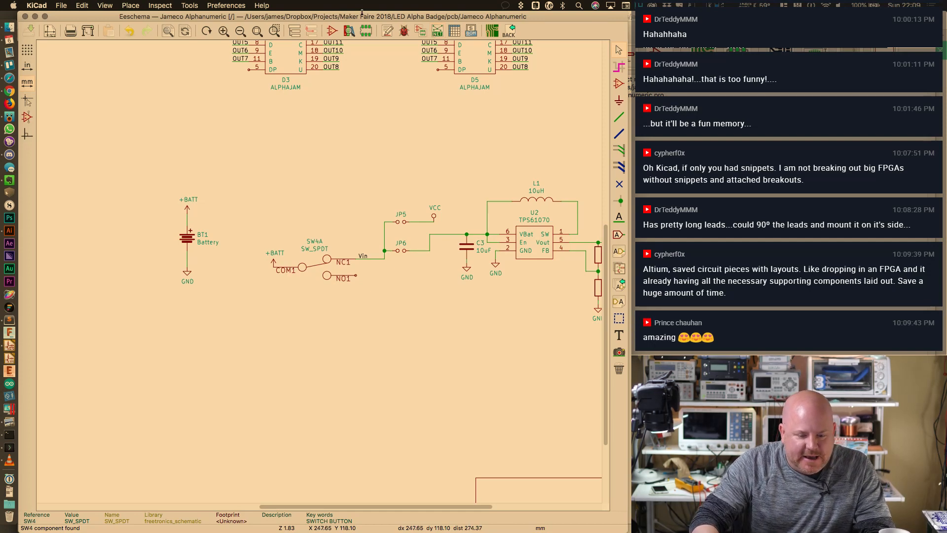
Fit the schematic in view and save the 812-net Pcbnew netlist as Jameco Alphanumeric.net
{"action": "left_click", "coordinate": [275, 31]}
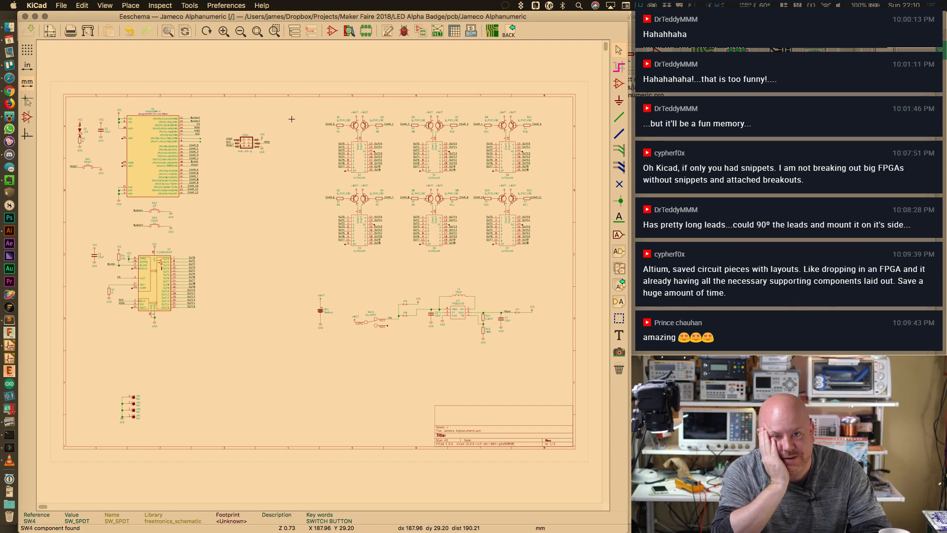
{"action": "left_click", "coordinate": [437, 31]}
{"action": "left_click", "coordinate": [405, 223]}
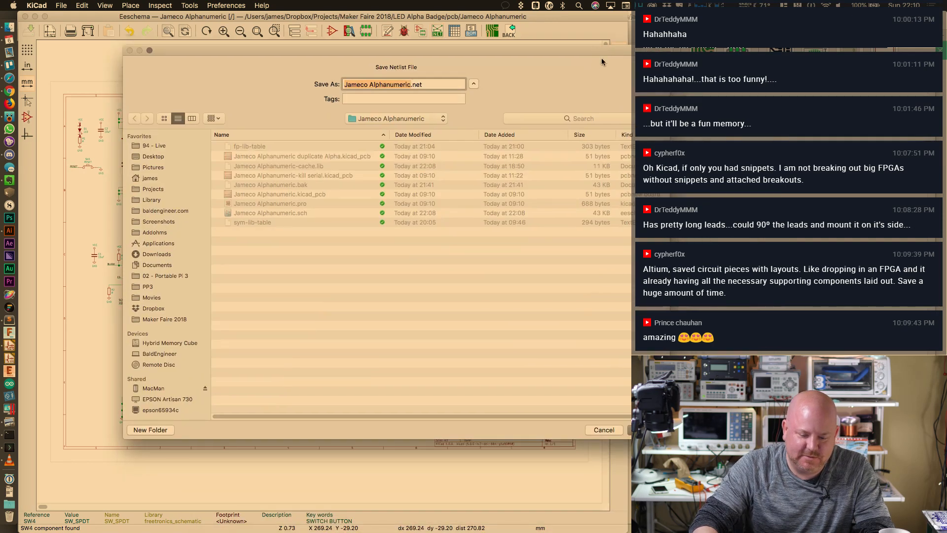
{"action": "key", "text": "Return"}
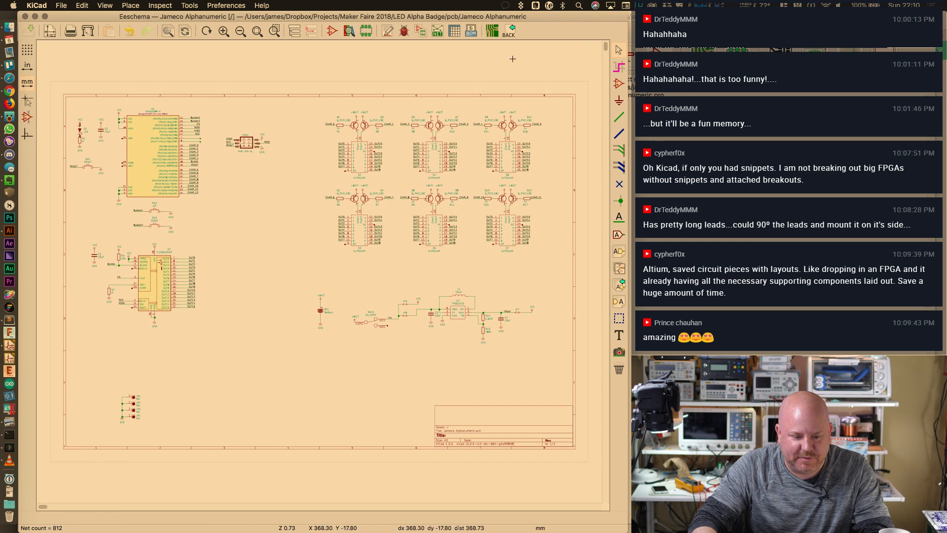
Open Pcbnew, enlarge and reposition its window, and zoom to fit the empty board sheet
{"action": "left_click", "coordinate": [493, 32]}
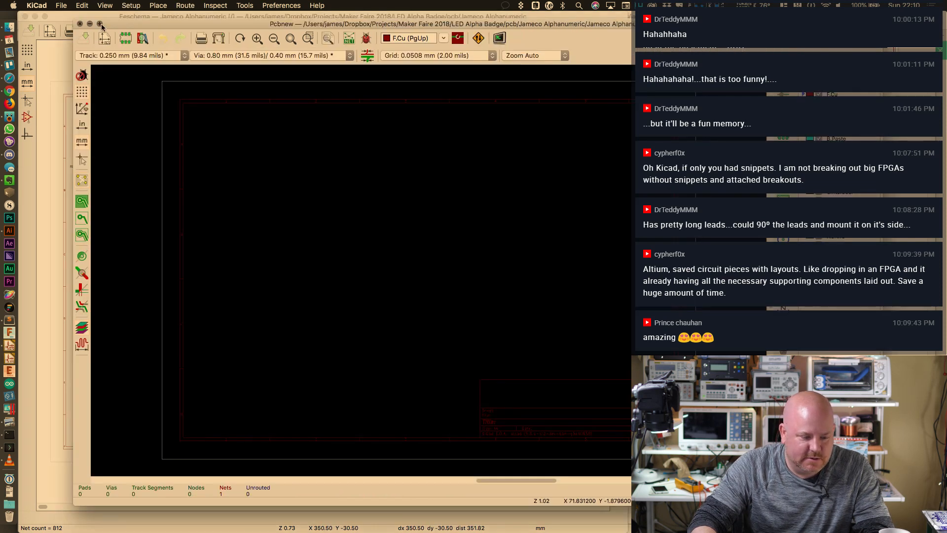
{"action": "left_click", "coordinate": [100, 23]}
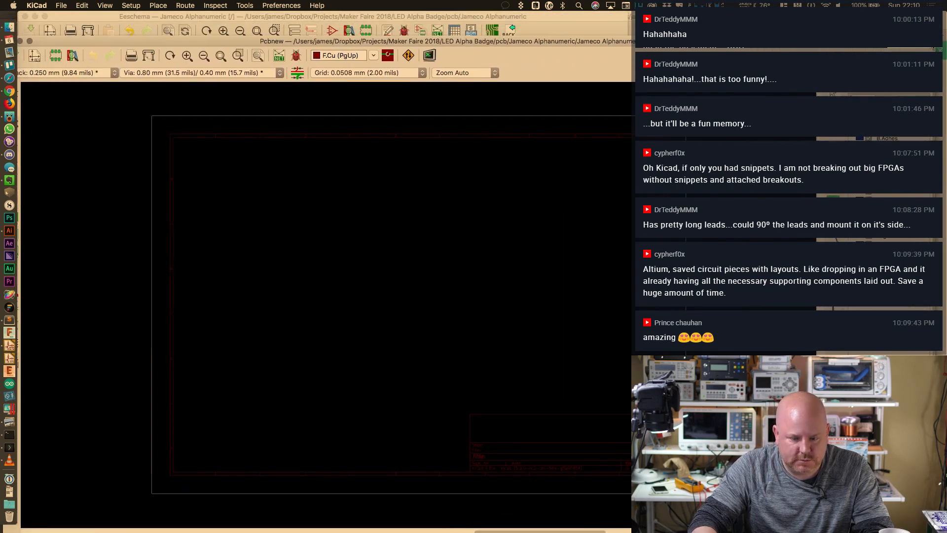
{"action": "left_click_drag", "start_coordinate": [507, 40], "coordinate": [522, 10]}
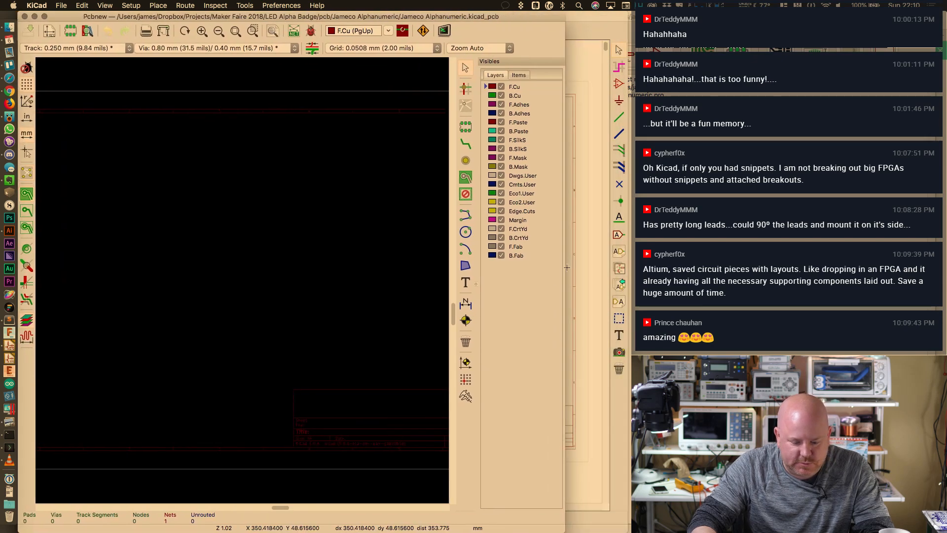
{"action": "left_click_drag", "start_coordinate": [580, 519], "coordinate": [629, 516]}
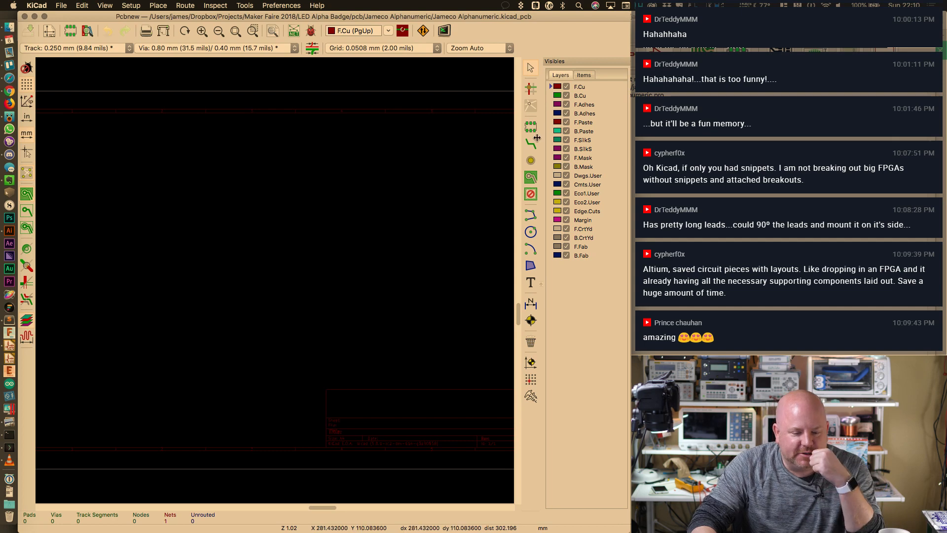
{"action": "left_click", "coordinate": [236, 33]}
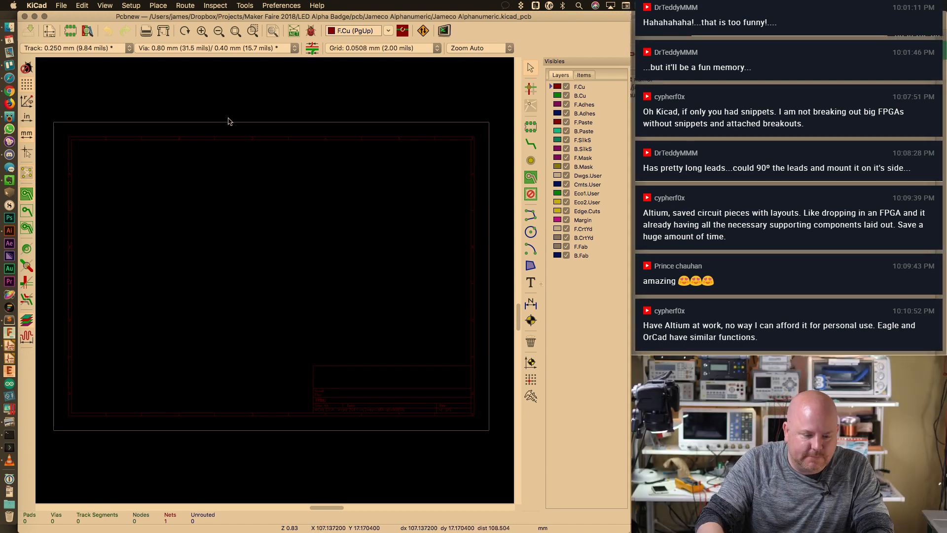
Use Tools > Load Netlist to read the current netlist, bringing in 312 pads and 91 nets
{"action": "left_click", "coordinate": [215, 6]}
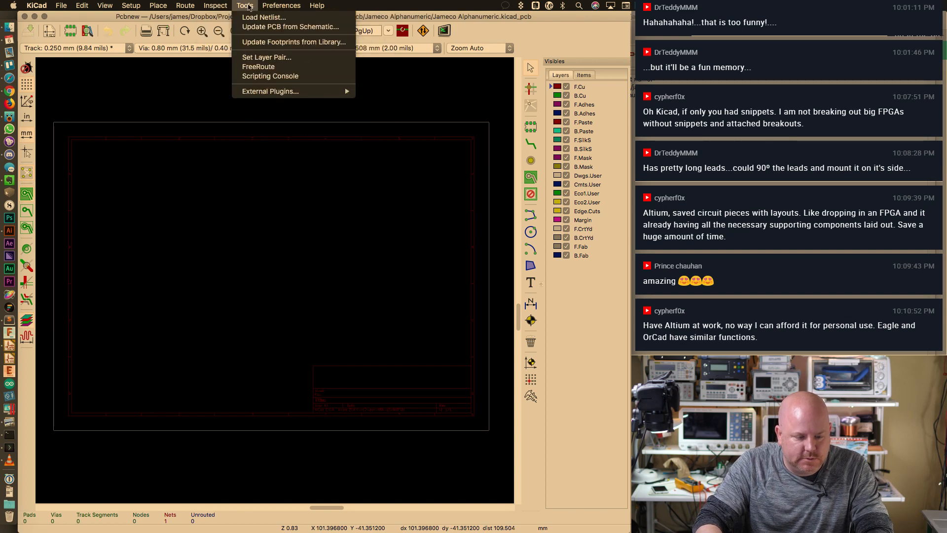
{"action": "mouse_move", "coordinate": [238, 5]}
{"action": "left_click", "coordinate": [264, 17]}
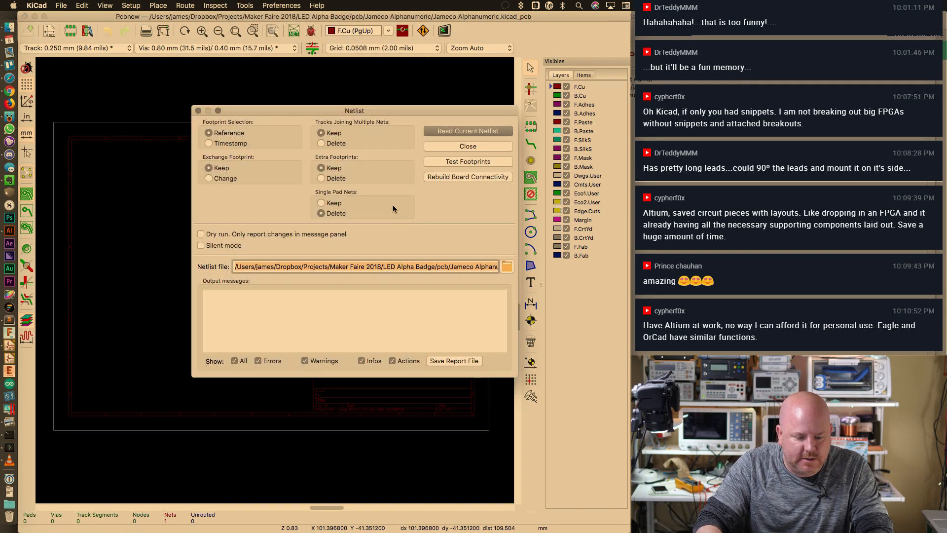
{"action": "left_click", "coordinate": [468, 130]}
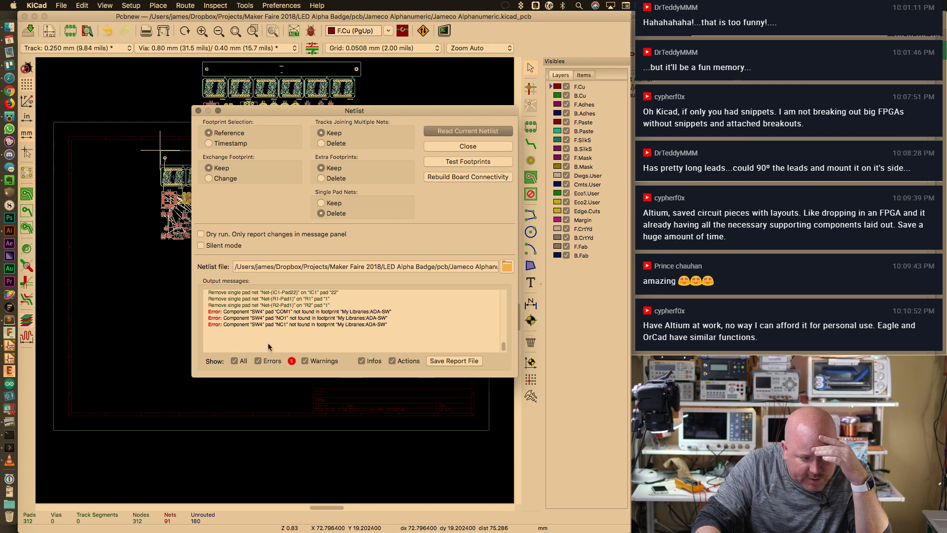
{"action": "left_click", "coordinate": [198, 111]}
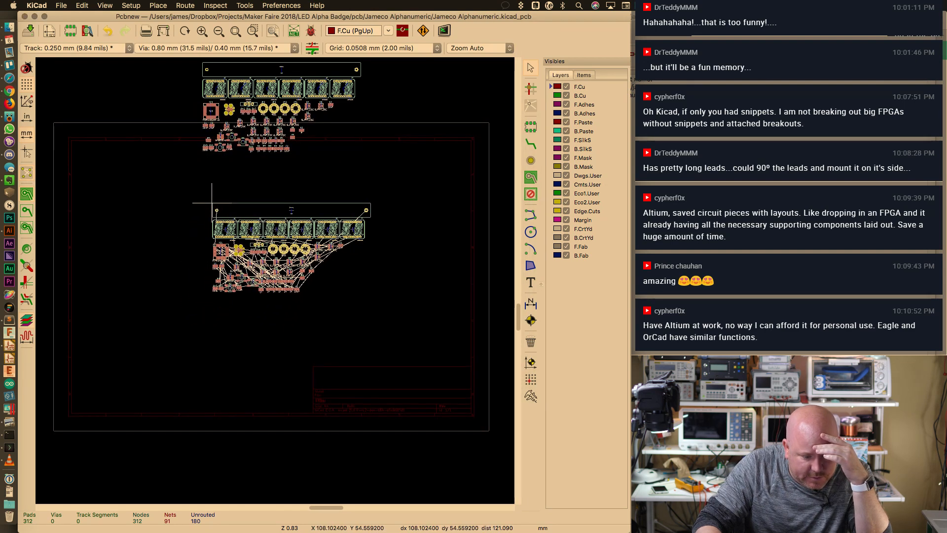
Drop the footprint group inside the board outline and move SW4 down below it
{"action": "left_click", "coordinate": [212, 202]}
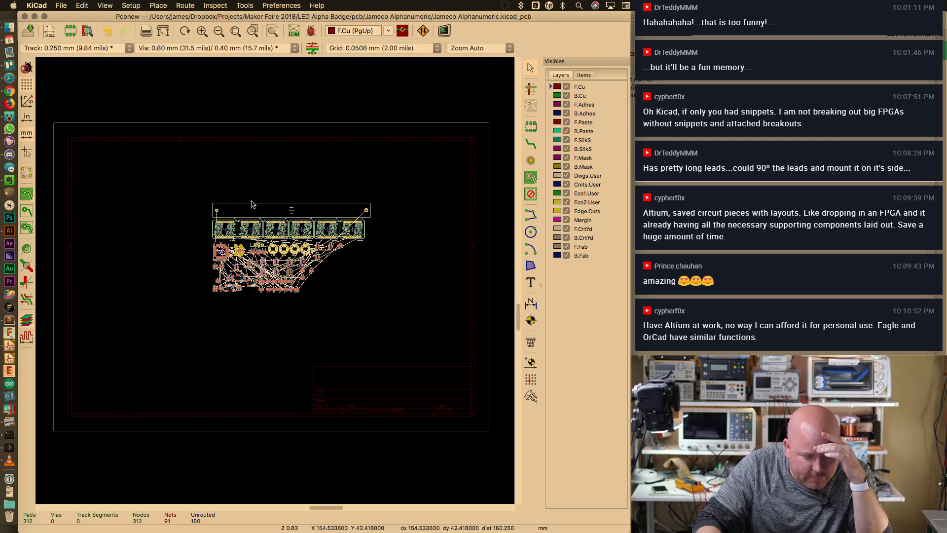
{"action": "left_click", "coordinate": [329, 196]}
{"action": "key", "text": "super+plus"}
{"action": "key", "text": "super+plus"}
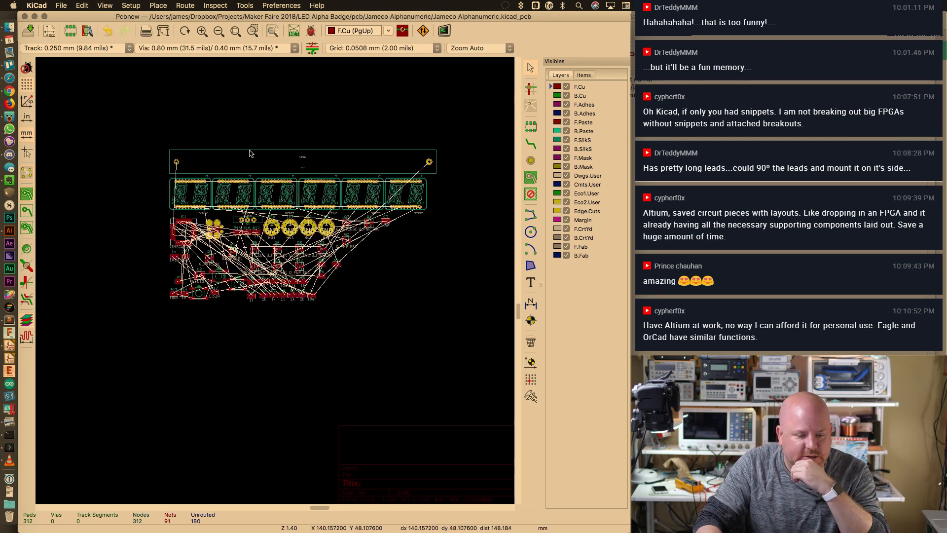
{"action": "key", "text": "super+plus"}
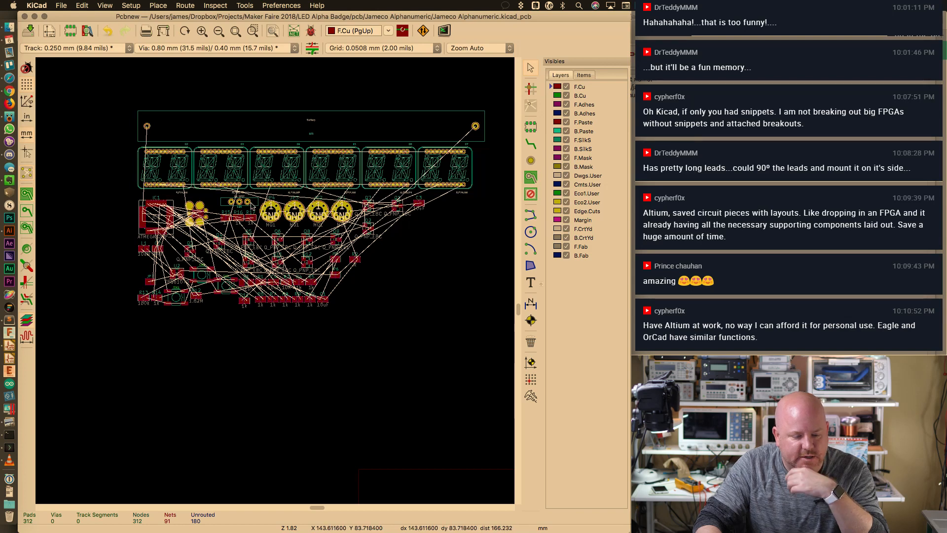
{"action": "left_click", "coordinate": [247, 201]}
{"action": "left_click_drag", "start_coordinate": [247, 201], "coordinate": [390, 363]}
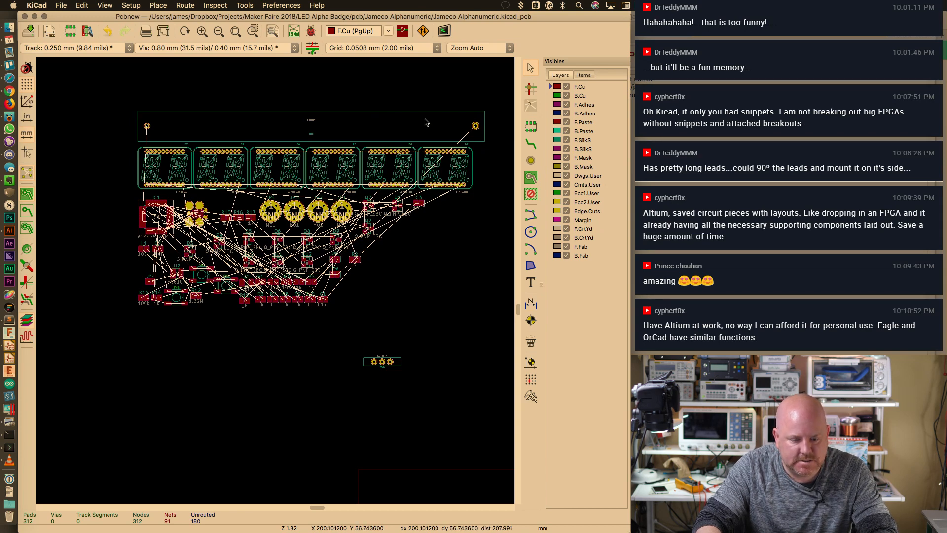
Move the Pcbnew window aside to reveal the Eeschema schematic
{"action": "key", "text": "super+Tab"}
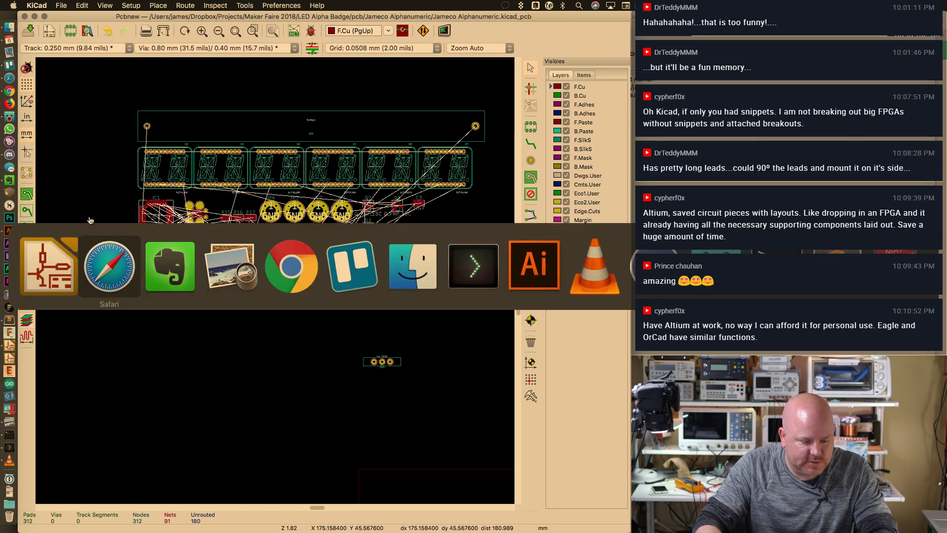
{"action": "key", "text": "Escape"}
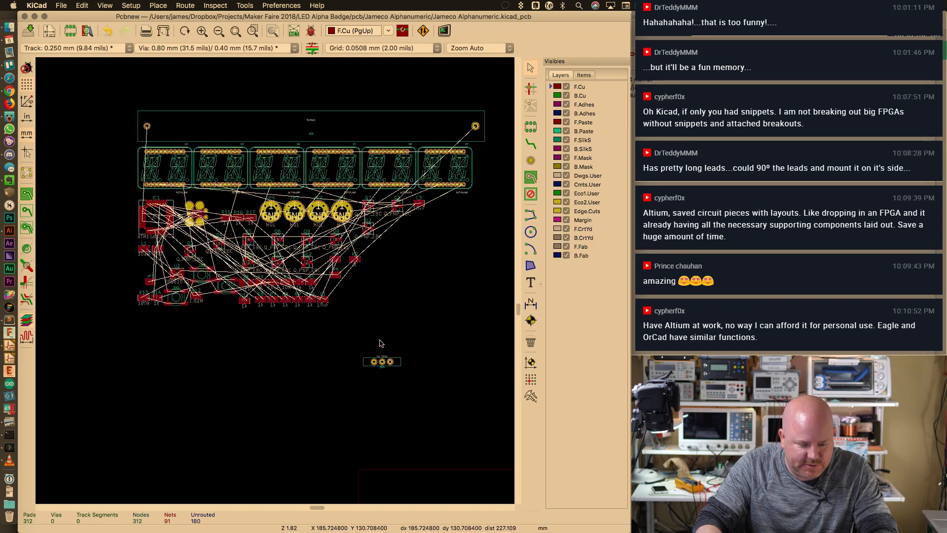
{"action": "key", "text": "super+Tab"}
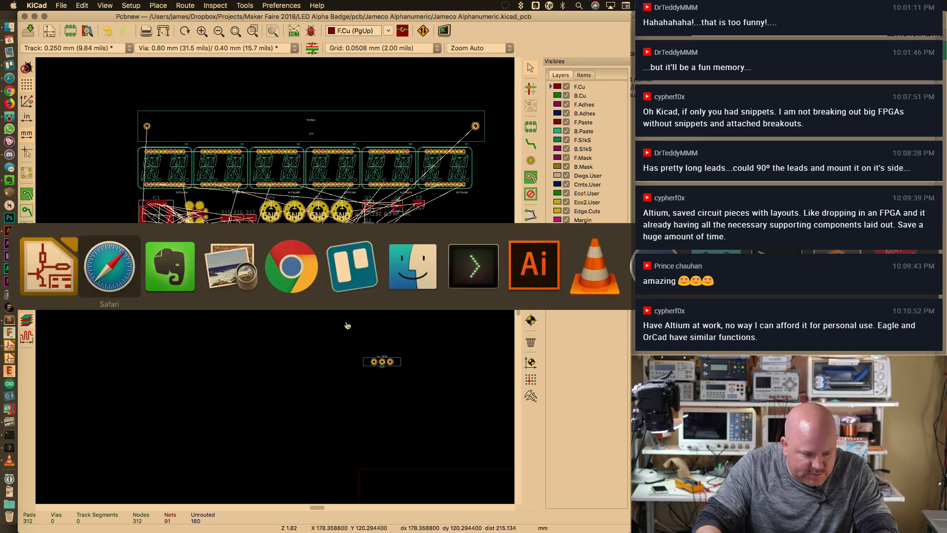
{"action": "key", "text": "Escape"}
{"action": "left_click", "coordinate": [271, 4]}
{"action": "left_click", "coordinate": [271, 4]}
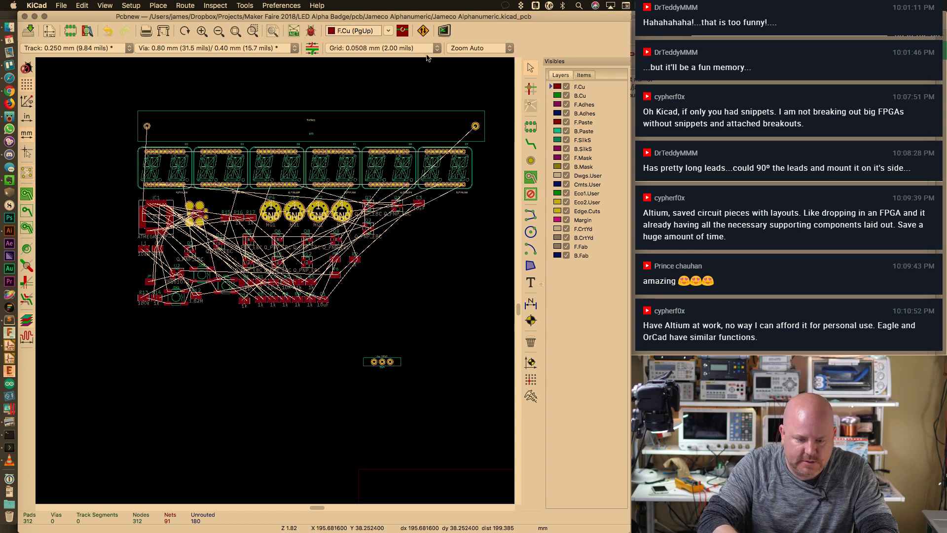
{"action": "left_click_drag", "start_coordinate": [446, 17], "coordinate": [514, 20]}
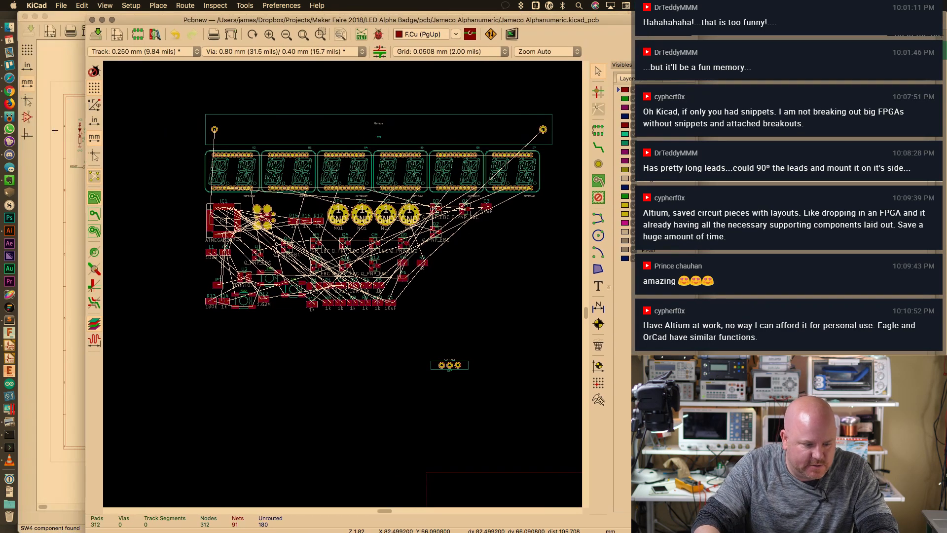
Delete the SW4A switch symbol and choose the M03 symbol to add
{"action": "left_click", "coordinate": [54, 140]}
{"action": "key", "text": "super+plus"}
{"action": "key", "text": "super+plus"}
{"action": "key", "text": "super+plus"}
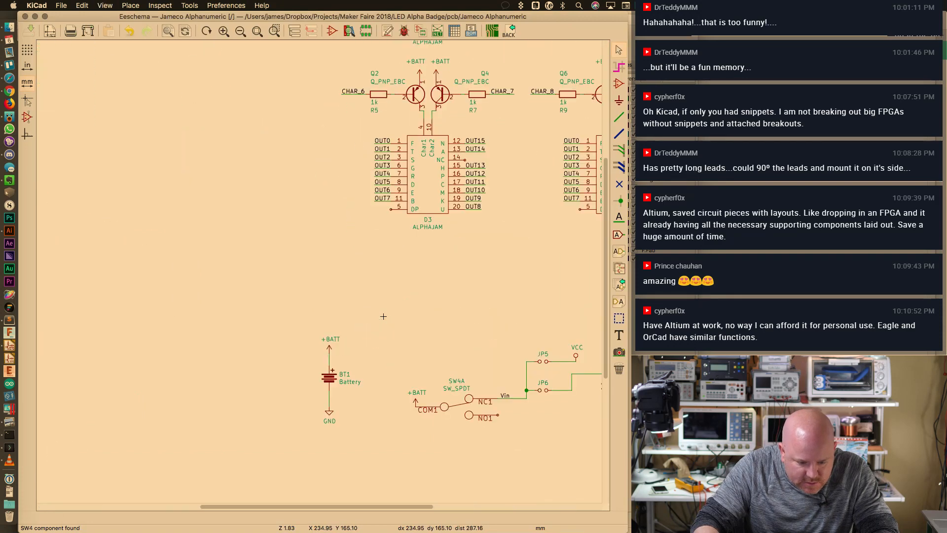
{"action": "key", "text": "super+plus"}
{"action": "key", "text": "super+plus"}
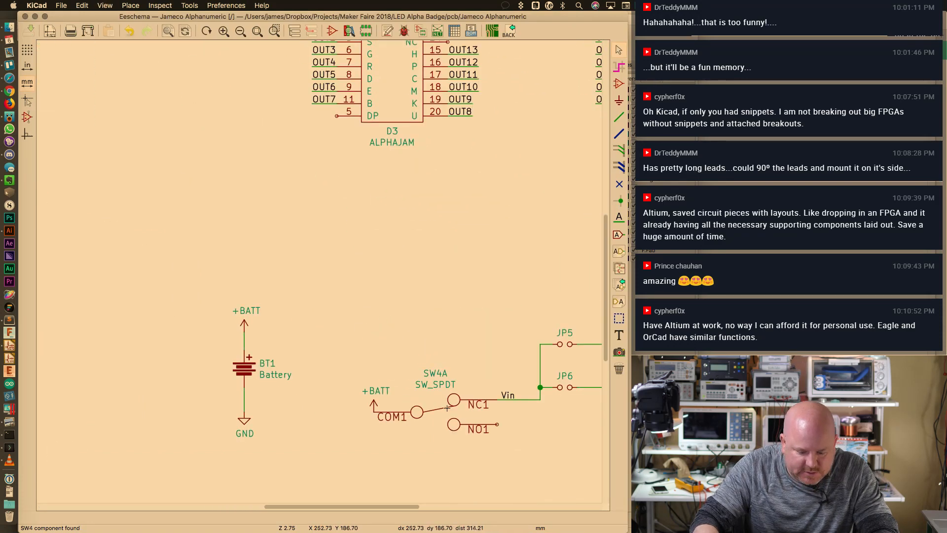
{"action": "key", "text": "Delete"}
{"action": "key", "text": "a"}
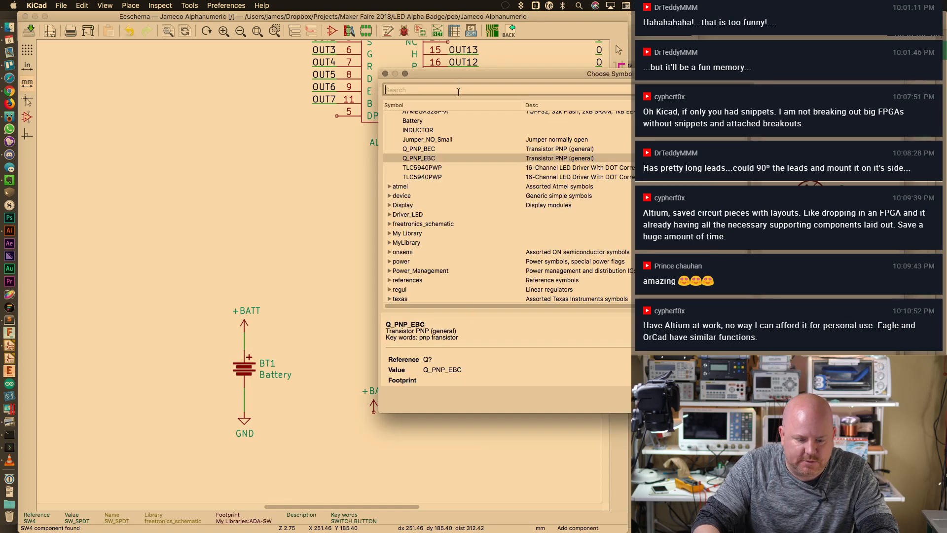
{"action": "type", "text": "M03"}
{"action": "left_click", "coordinate": [454, 125]}
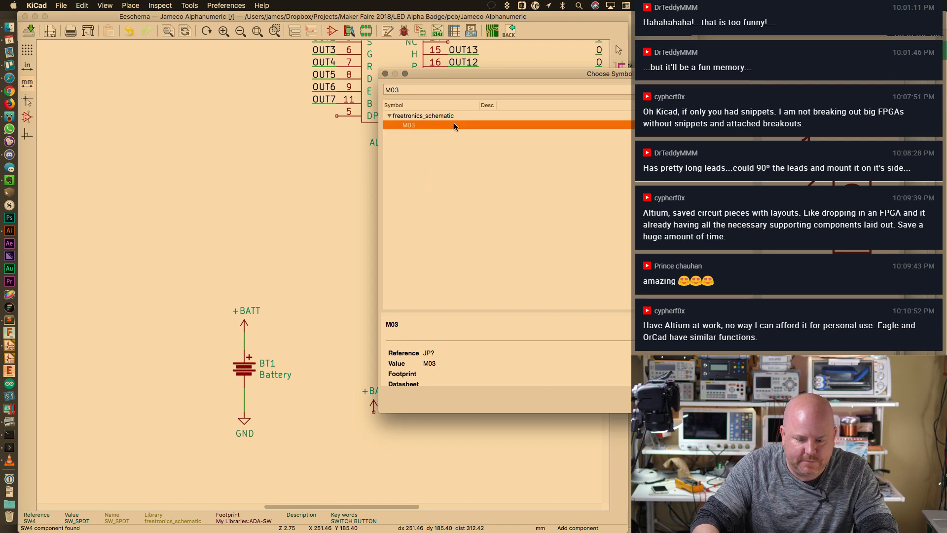
{"action": "double_click", "coordinate": [454, 126]}
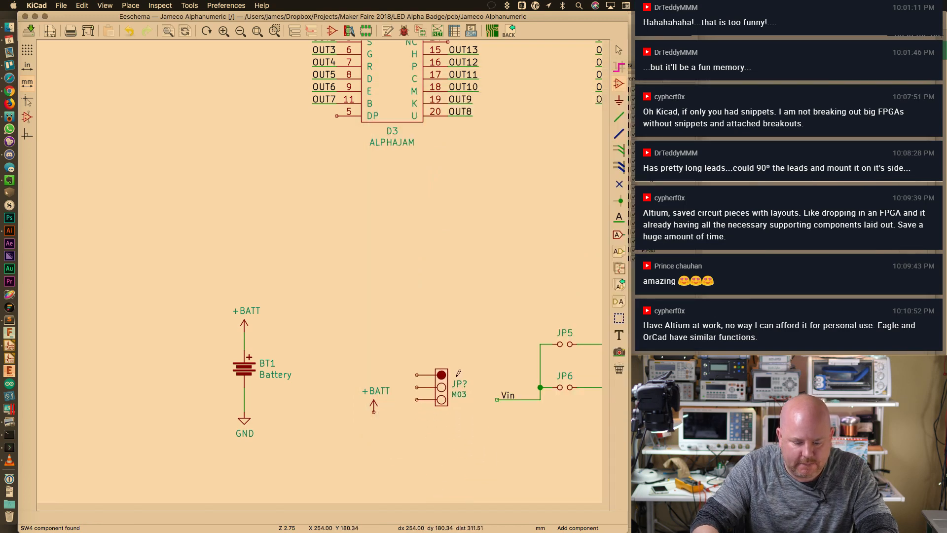
Place the rotated M03 symbol, wire it to Vin and +BATT, and save the schematic
{"action": "key", "text": "r"}
{"action": "key", "text": "r"}
{"action": "key", "text": "r"}
{"action": "left_click", "coordinate": [432, 359]}
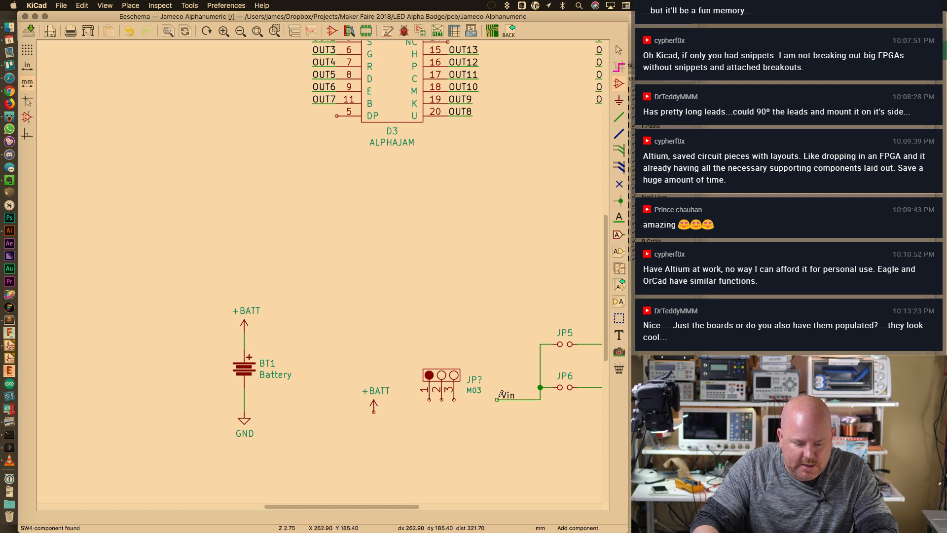
{"action": "key", "text": "m"}
{"action": "left_click", "coordinate": [455, 357]}
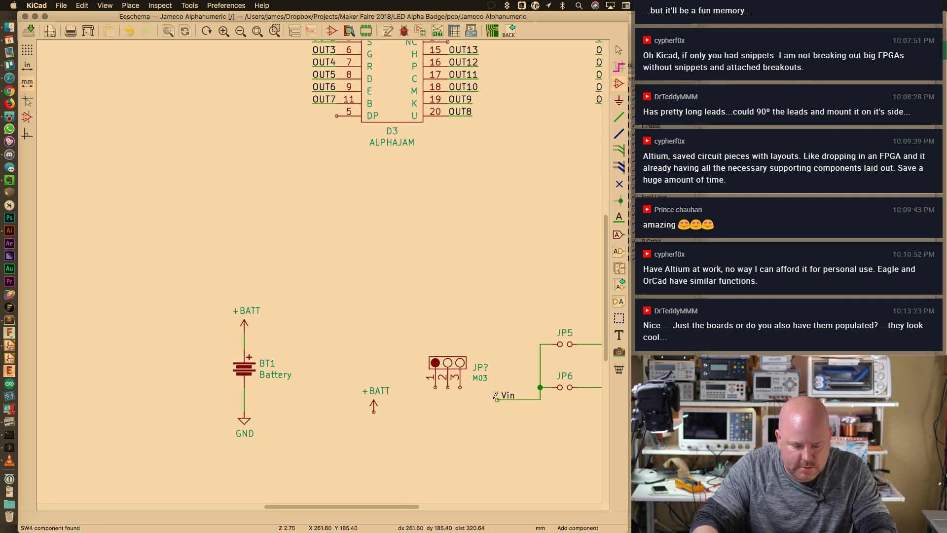
{"action": "key", "text": "w"}
{"action": "left_click", "coordinate": [449, 382]}
{"action": "key", "text": "Escape"}
{"action": "key", "text": "m"}
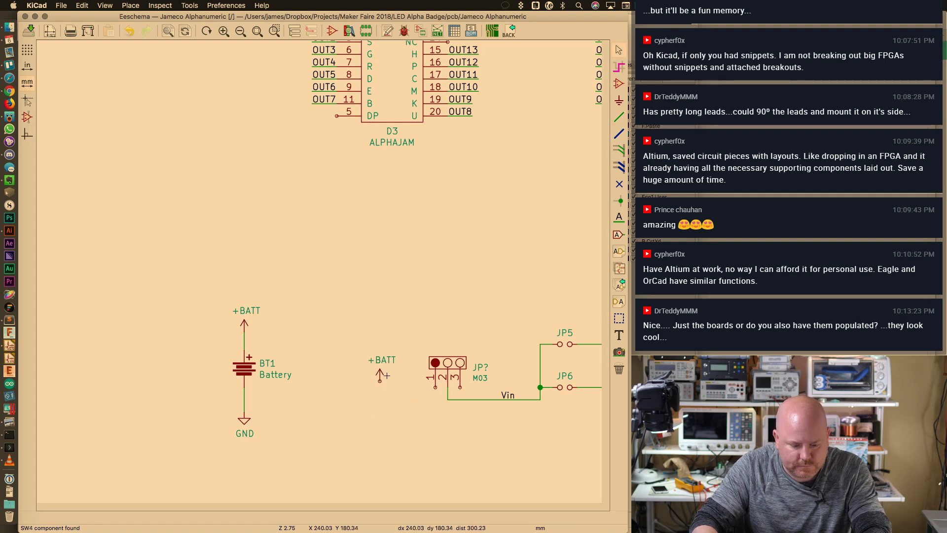
{"action": "left_click", "coordinate": [394, 384]}
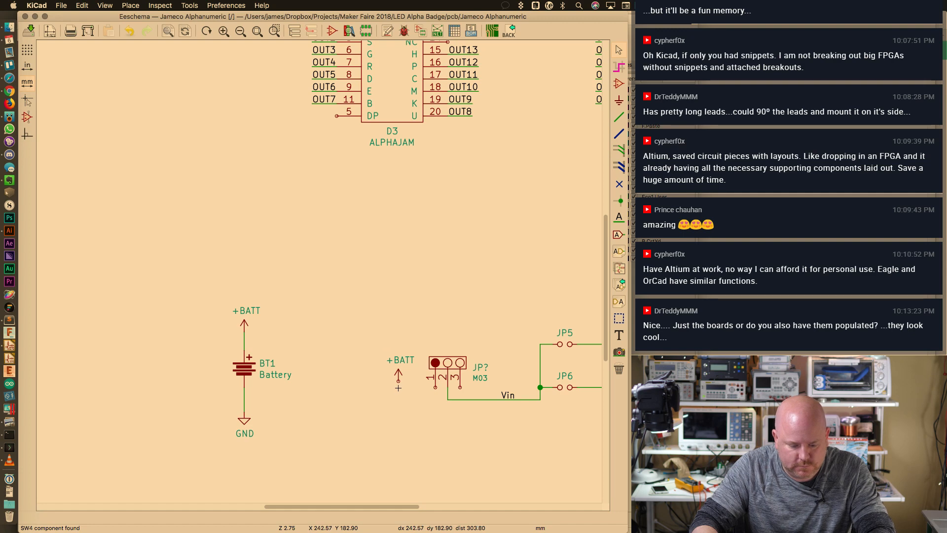
{"action": "left_click", "coordinate": [436, 391]}
{"action": "key", "text": "super+s"}
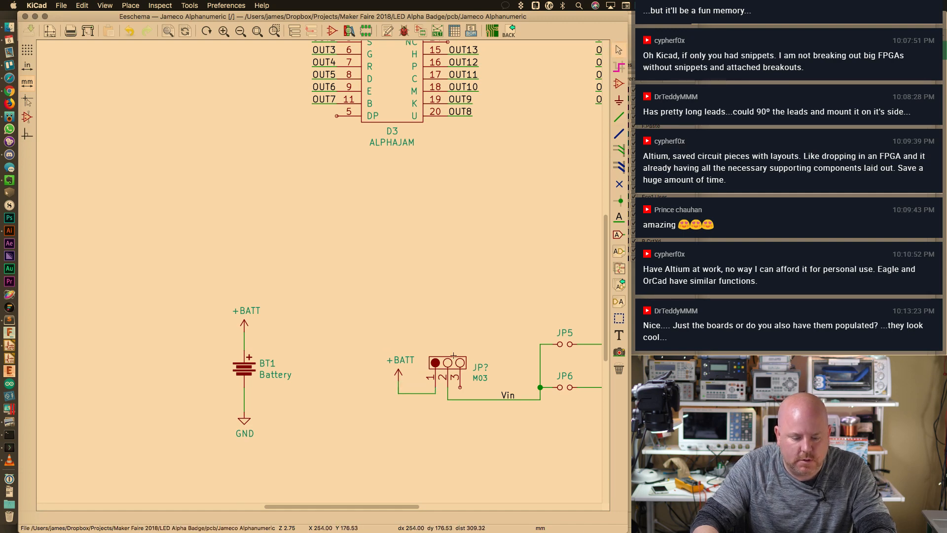
Assign the My Libraries:ADA-SW footprint to the M03 symbol
{"action": "double_click", "coordinate": [453, 355]}
{"action": "left_click", "coordinate": [487, 321]}
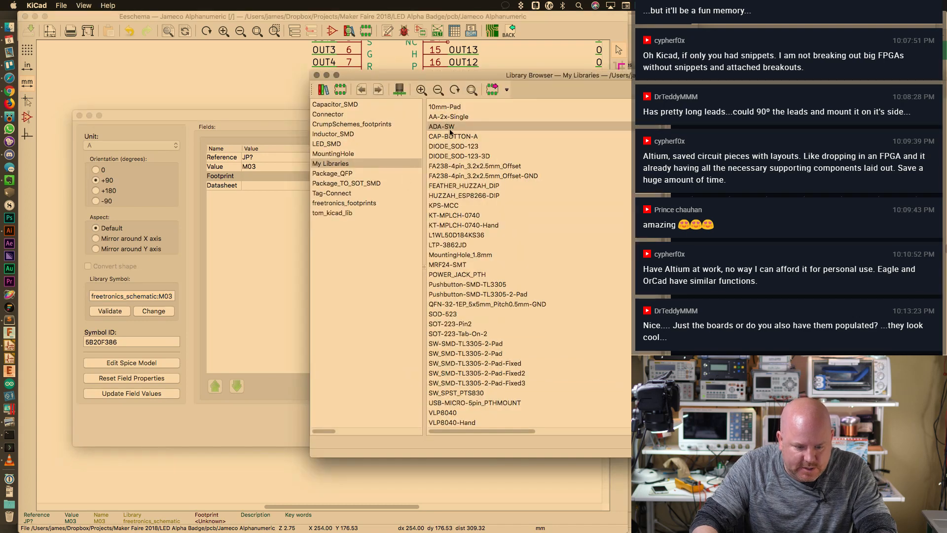
{"action": "double_click", "coordinate": [450, 128]}
{"action": "left_click", "coordinate": [587, 420]}
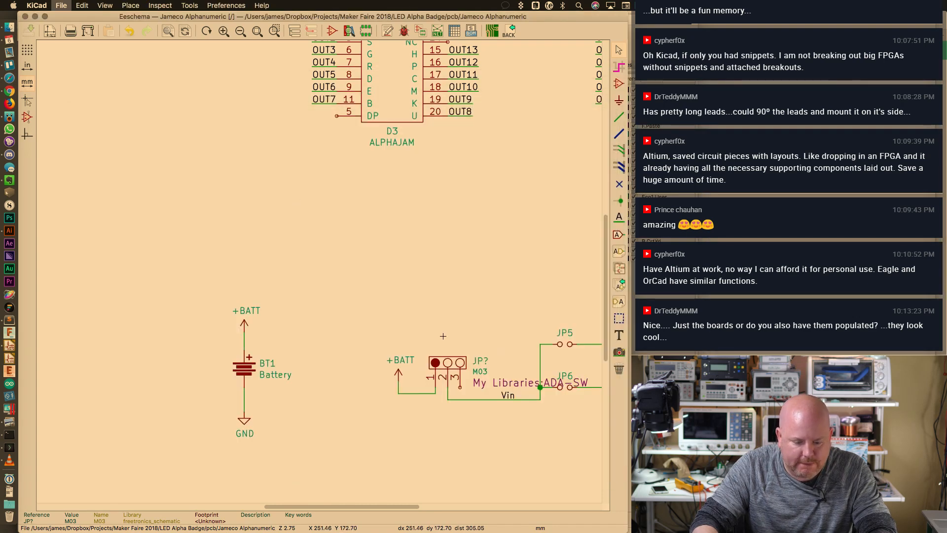
Annotate and update the board from the schematic, then place JP8 below the components
{"action": "left_click", "coordinate": [492, 30]}
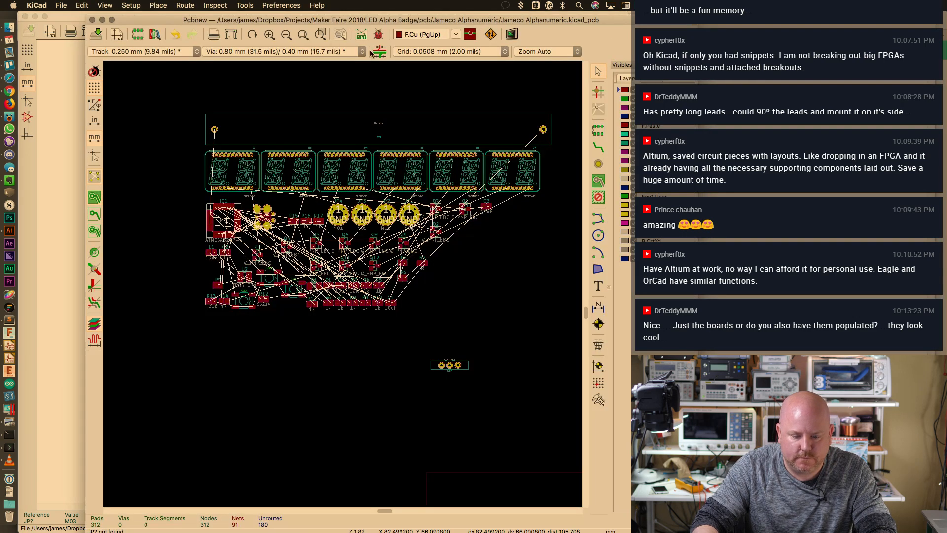
{"action": "left_click", "coordinate": [244, 6]}
{"action": "left_click", "coordinate": [253, 26]}
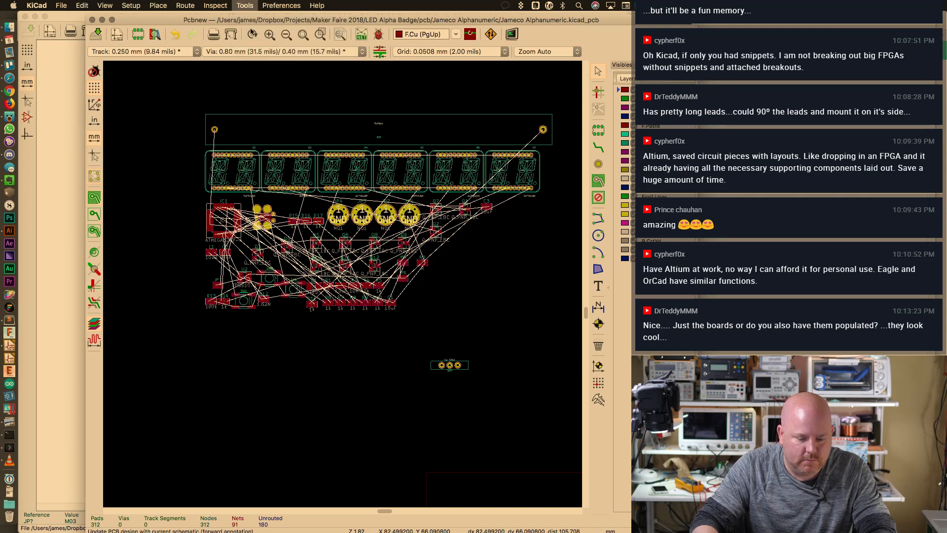
{"action": "left_click", "coordinate": [431, 282]}
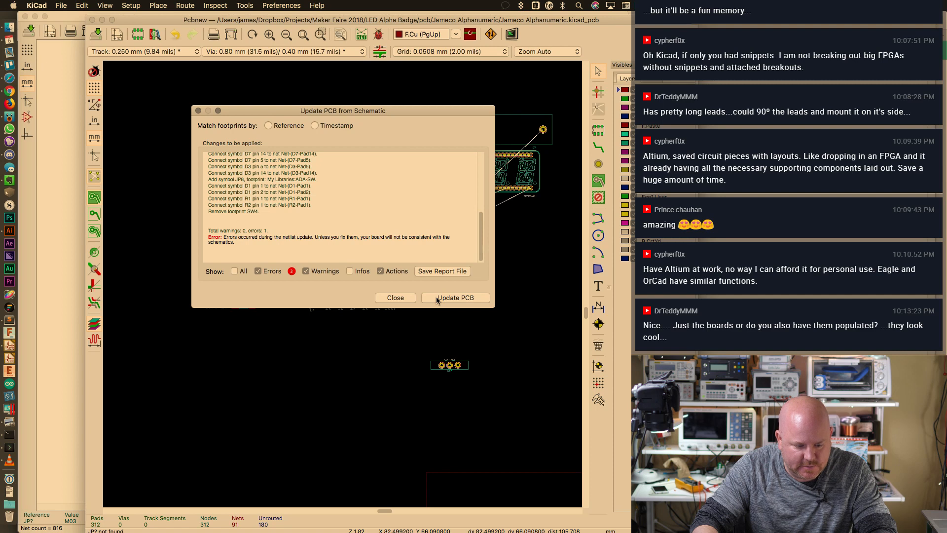
{"action": "left_click", "coordinate": [437, 298]}
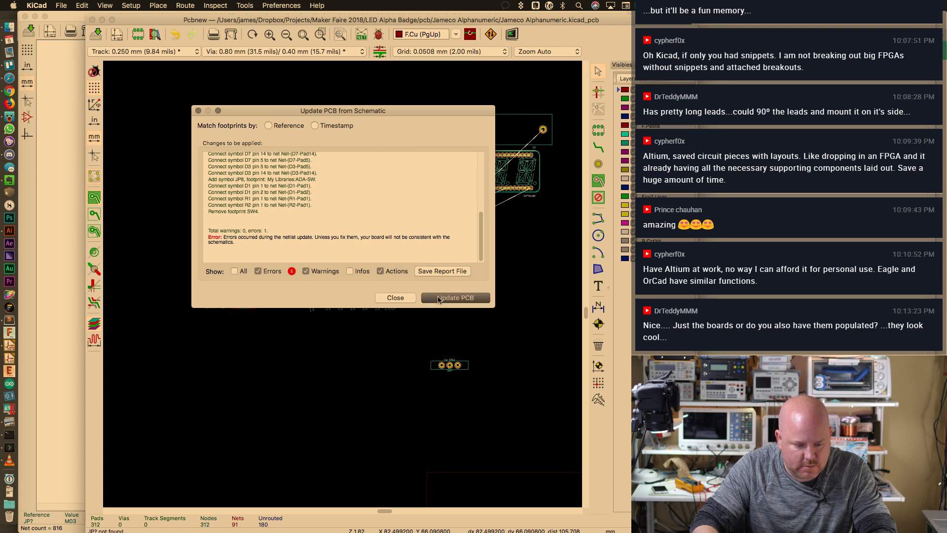
{"action": "left_click", "coordinate": [197, 110]}
{"action": "scroll", "coordinate": [330, 347], "scroll_direction": "up", "scroll_amount": 3}
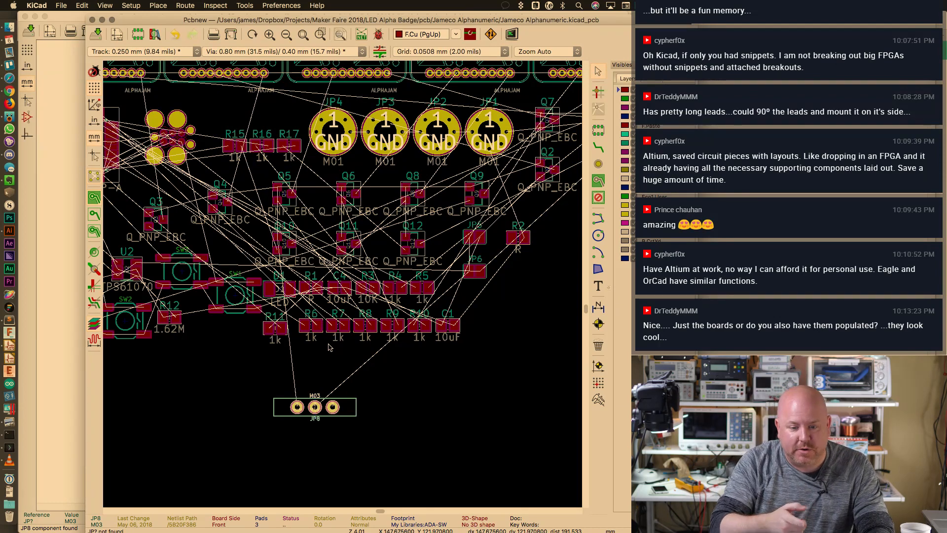
Shift the Pcbnew window left so the full layer list shows
{"action": "scroll", "coordinate": [404, 248], "scroll_direction": "down", "scroll_amount": 2}
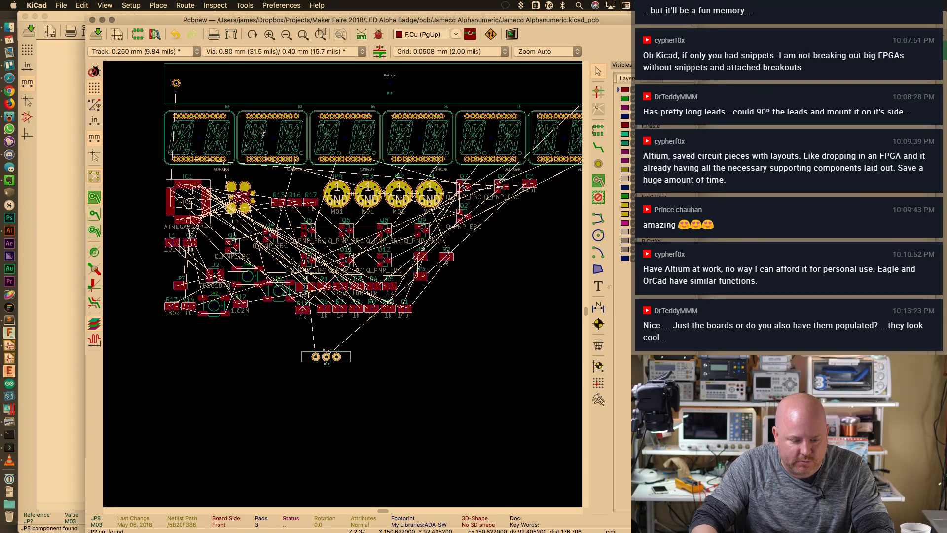
{"action": "left_click_drag", "start_coordinate": [160, 22], "coordinate": [92, 18]}
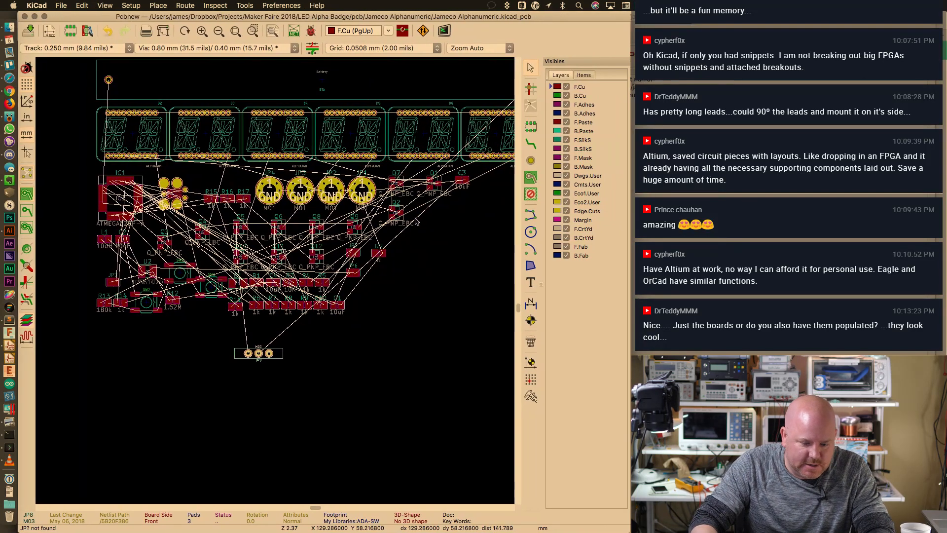
{"action": "scroll", "coordinate": [297, 183], "scroll_direction": "up", "scroll_amount": 5}
{"action": "scroll", "coordinate": [296, 184], "scroll_direction": "right", "scroll_amount": 2}
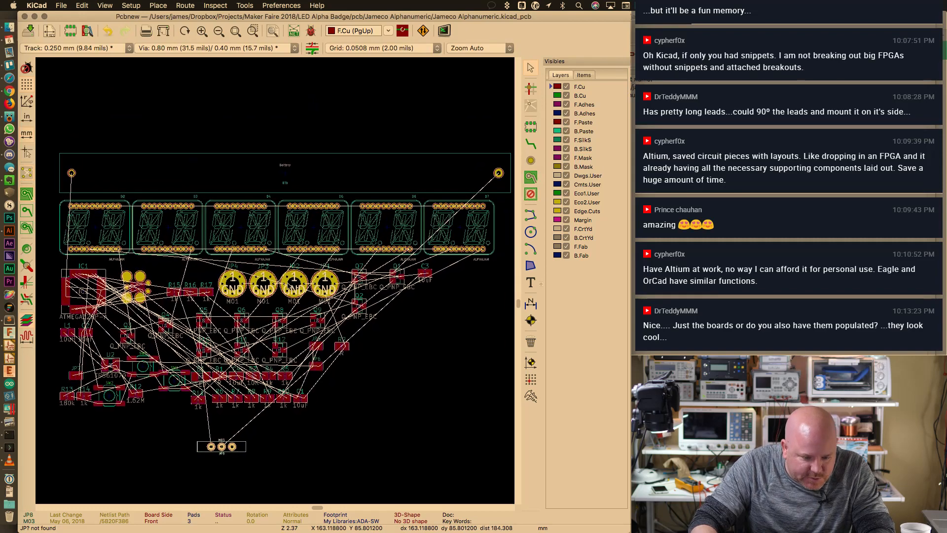
{"action": "scroll", "coordinate": [296, 184], "scroll_direction": "up", "scroll_amount": 3, "text": "ctrl"}
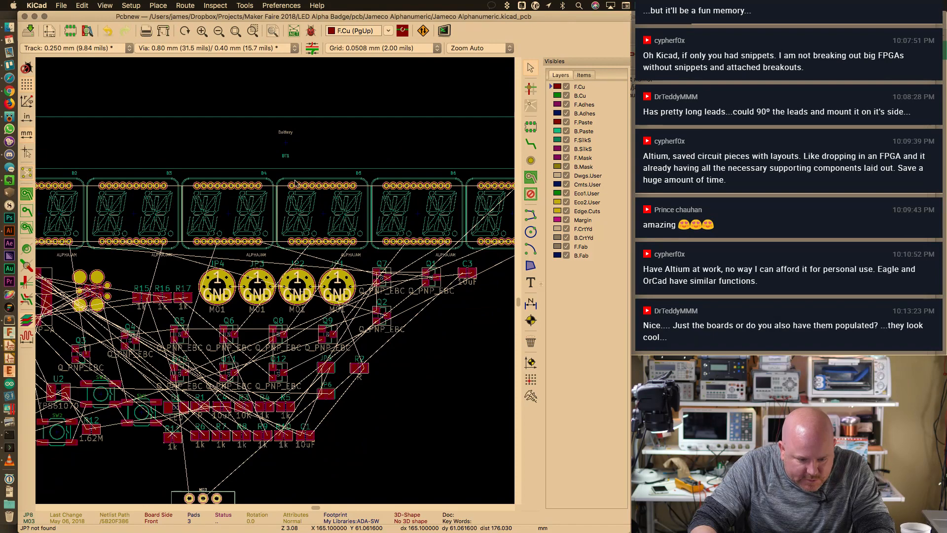
{"action": "scroll", "coordinate": [294, 182], "scroll_direction": "up", "scroll_amount": 4}
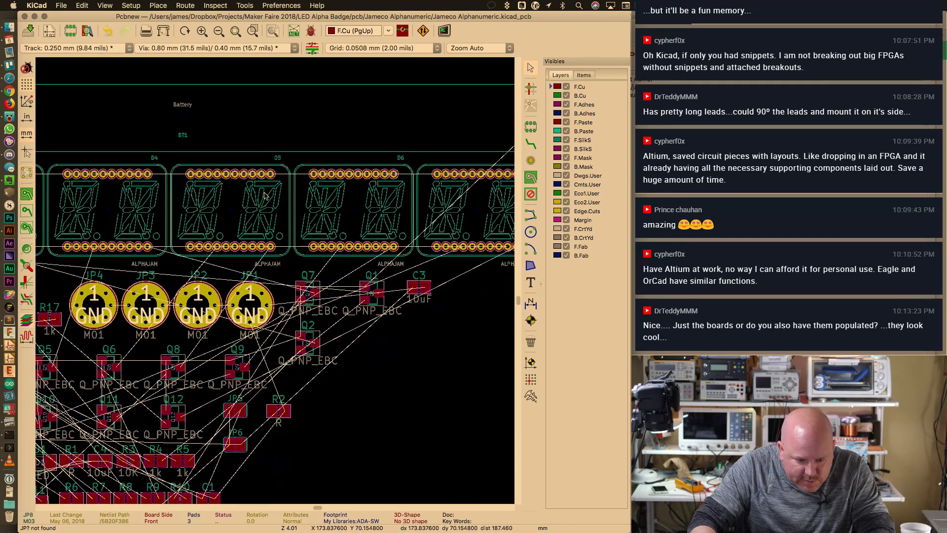
{"action": "scroll", "coordinate": [266, 196], "scroll_direction": "up", "scroll_amount": 2}
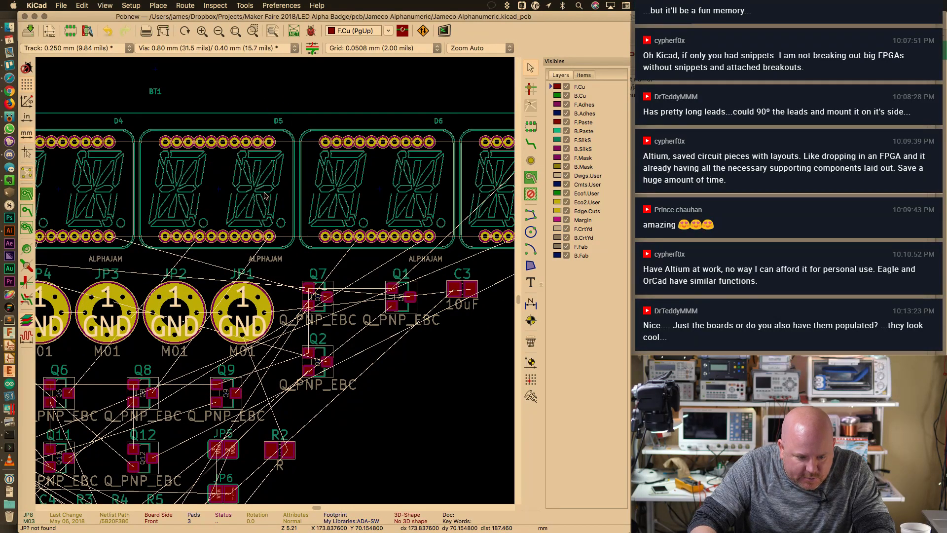
{"action": "scroll", "coordinate": [266, 196], "scroll_direction": "down", "scroll_amount": 1}
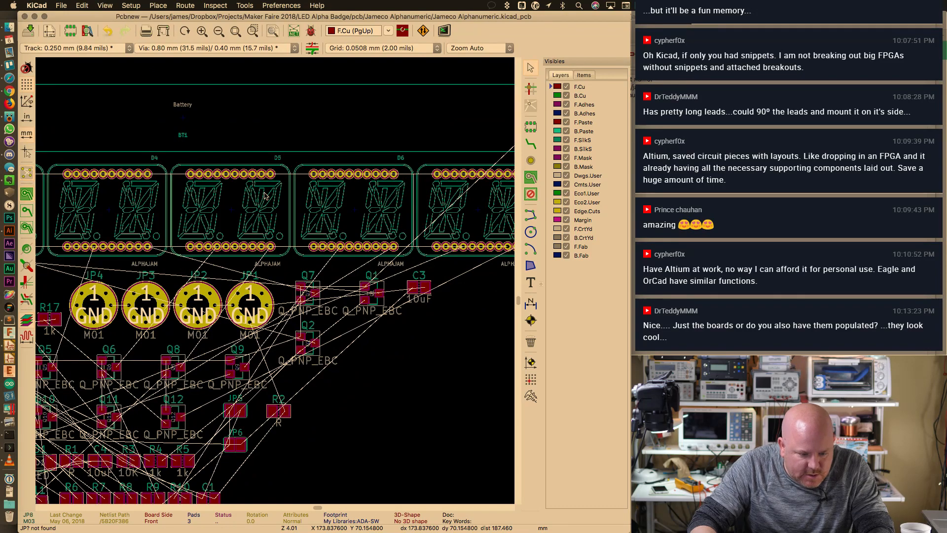
{"action": "scroll", "coordinate": [266, 195], "scroll_direction": "down", "scroll_amount": 1}
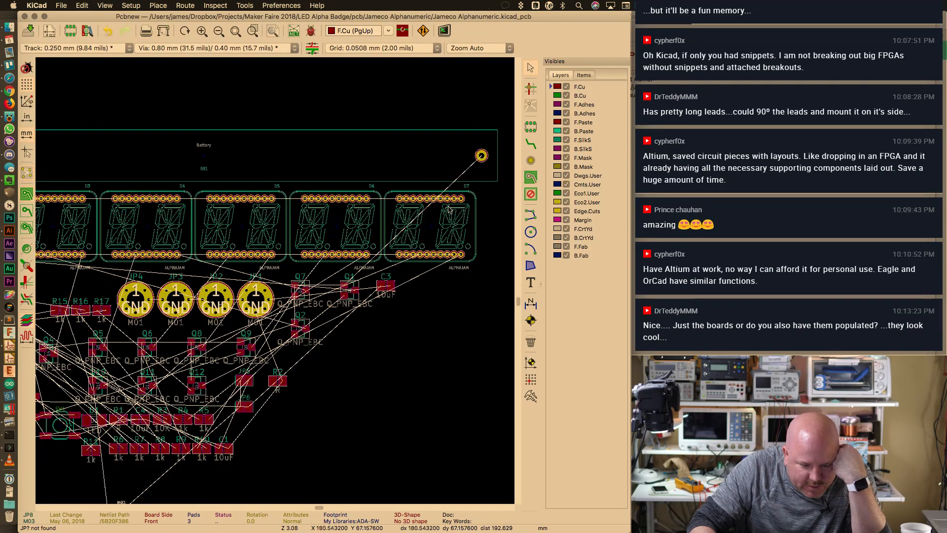
Bring the whole board into view and box-select all components below the displays
{"action": "scroll", "coordinate": [409, 215], "scroll_direction": "down", "scroll_amount": 3}
{"action": "scroll", "coordinate": [273, 278], "scroll_direction": "up", "scroll_amount": 1}
{"action": "middle_click_drag", "start_coordinate": [251, 254], "coordinate": [284, 229]}
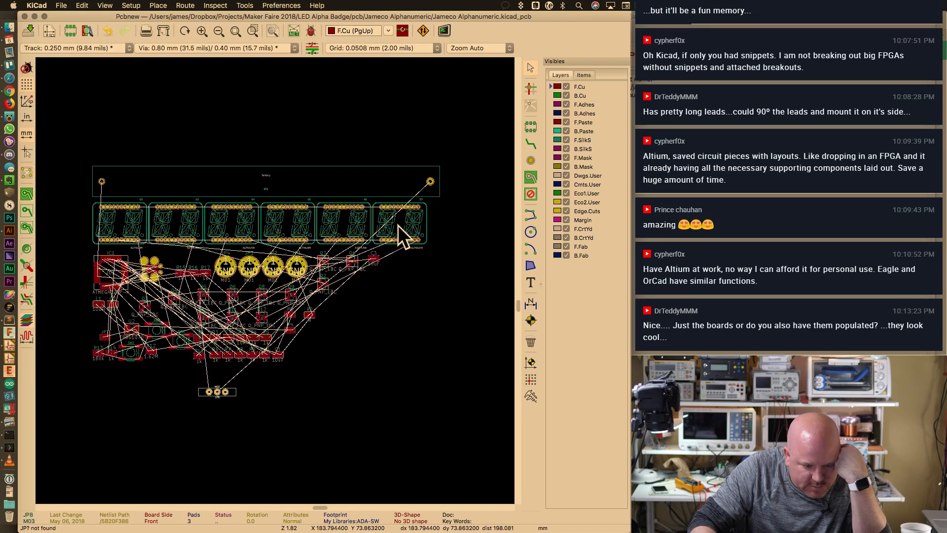
{"action": "left_click_drag", "start_coordinate": [84, 247], "coordinate": [408, 407]}
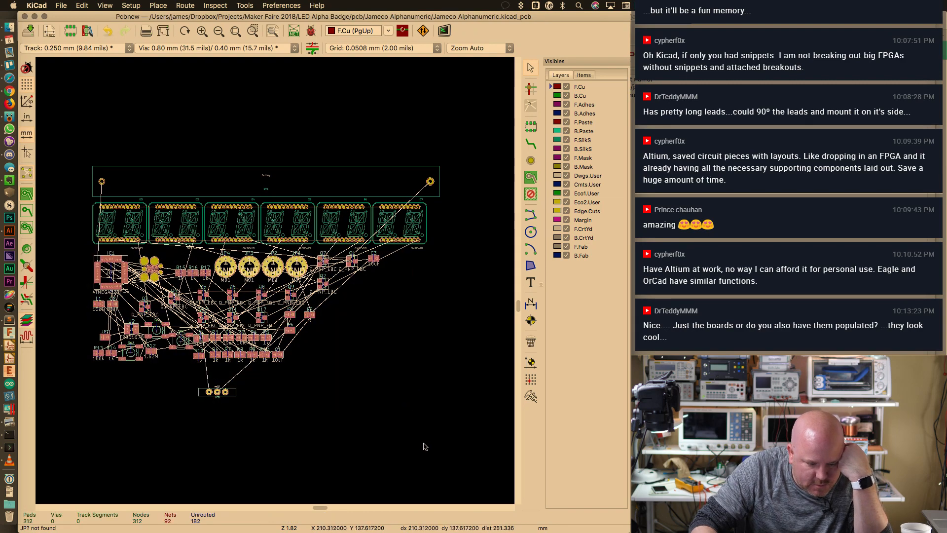
Lower the component group and move battery BT1 to just below the display row
{"action": "left_click_drag", "start_coordinate": [263, 349], "coordinate": [296, 464]}
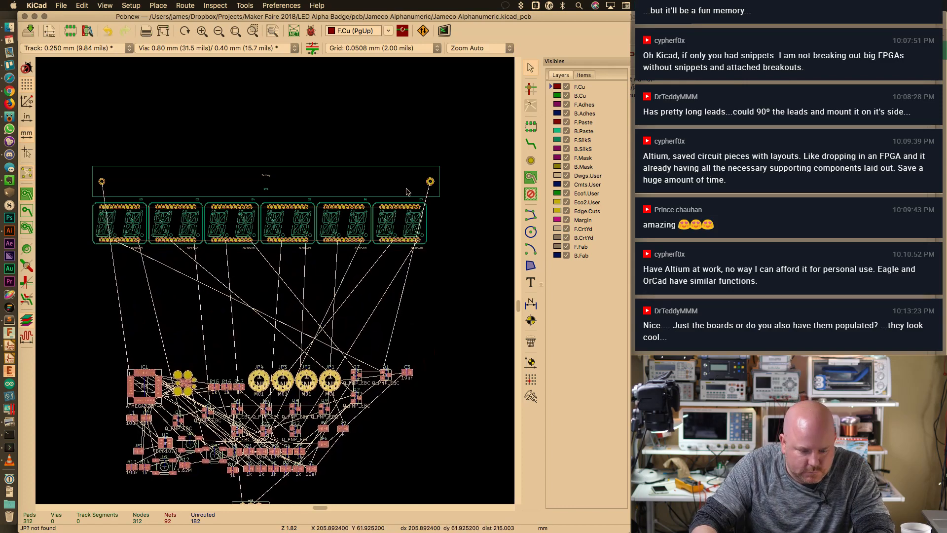
{"action": "key", "text": "m"}
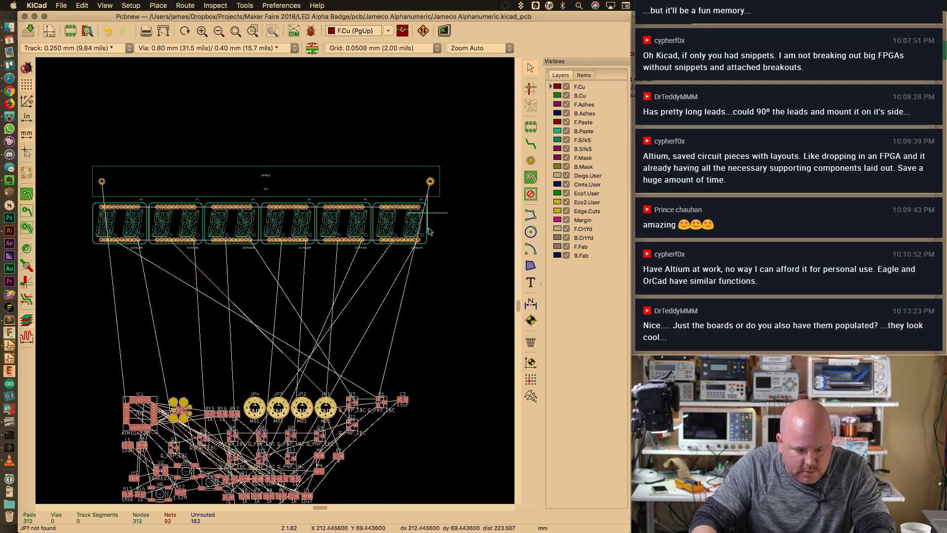
{"action": "left_click", "coordinate": [448, 245]}
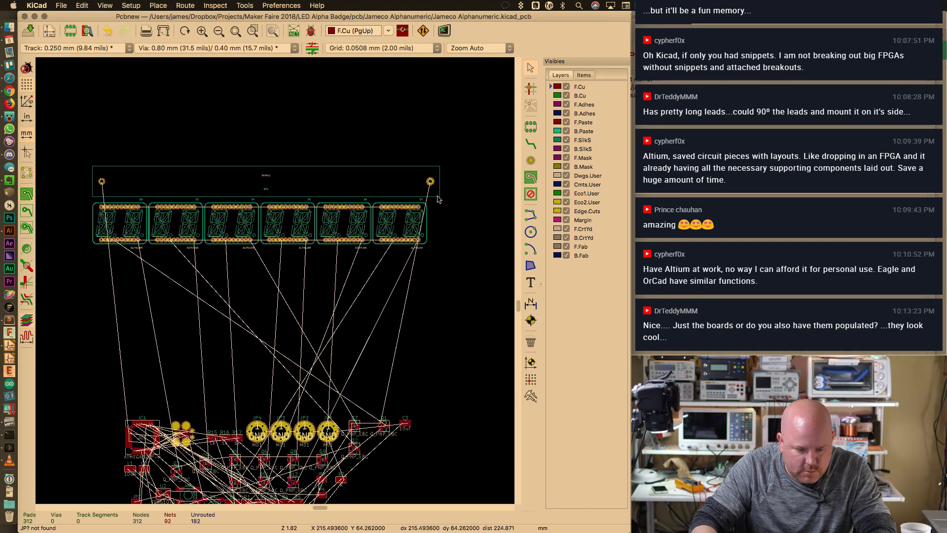
{"action": "left_click", "coordinate": [430, 187]}
{"action": "key", "text": "m"}
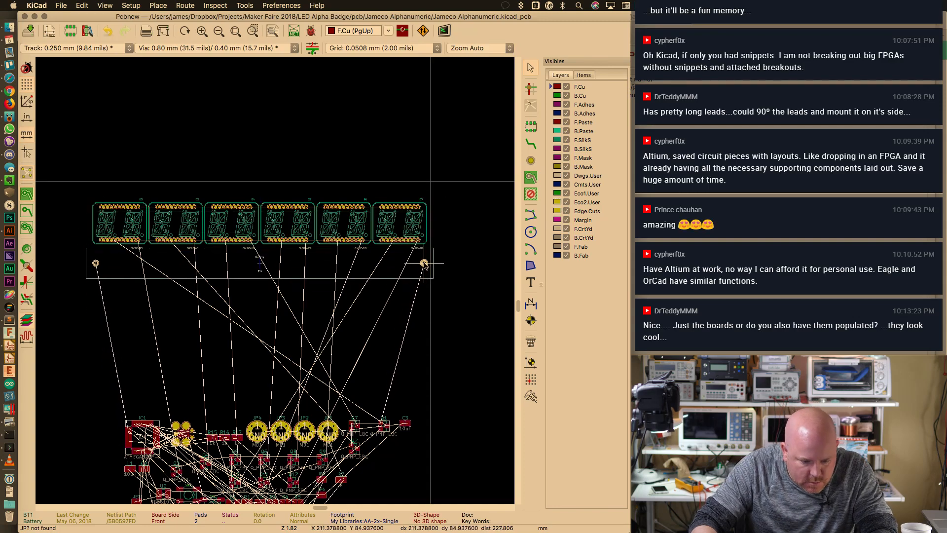
{"action": "left_click", "coordinate": [425, 266]}
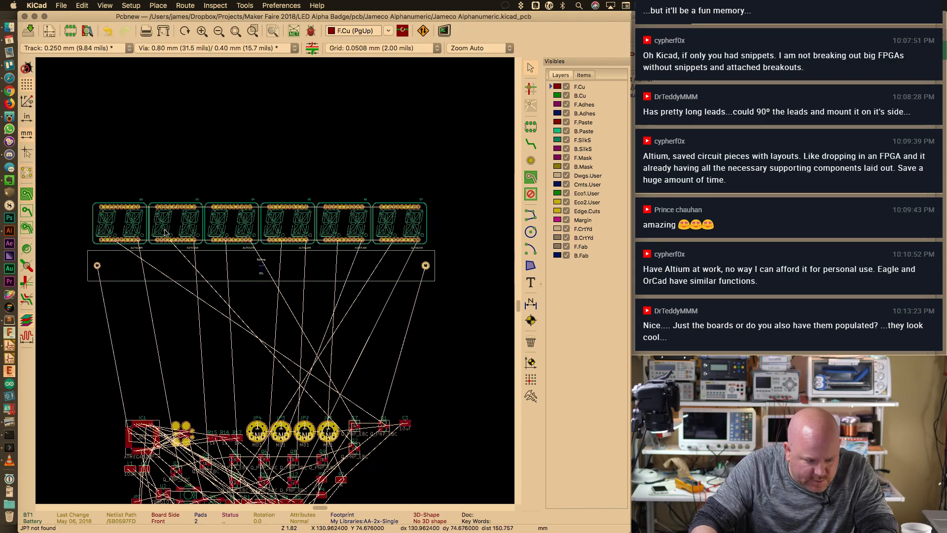
Fine-tune BT1's position directly beneath the six displays
{"action": "scroll", "coordinate": [165, 232], "scroll_direction": "up", "scroll_amount": 3}
{"action": "scroll", "coordinate": [211, 180], "scroll_direction": "up", "scroll_amount": 1}
{"action": "scroll", "coordinate": [205, 172], "scroll_direction": "down", "scroll_amount": 3}
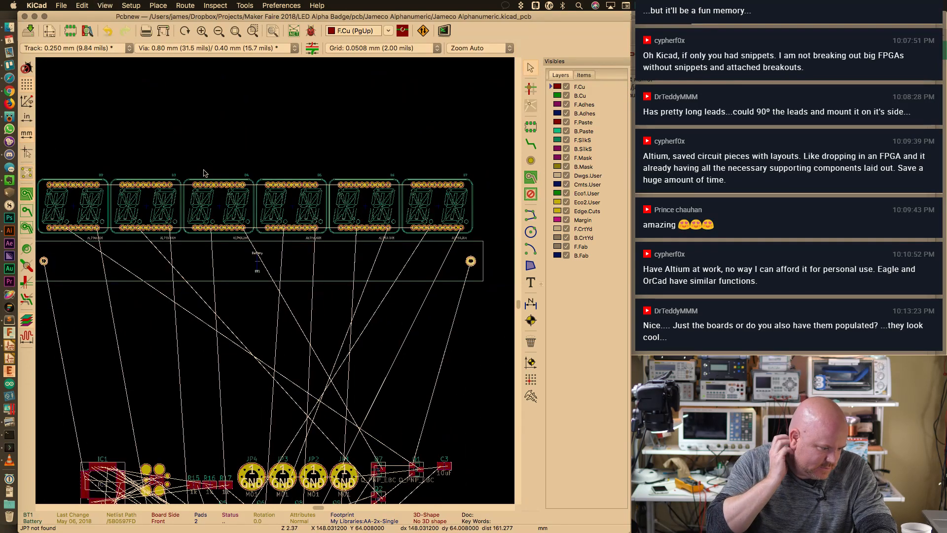
{"action": "scroll", "coordinate": [206, 173], "scroll_direction": "down", "scroll_amount": 1}
{"action": "scroll", "coordinate": [183, 236], "scroll_direction": "up", "scroll_amount": 1}
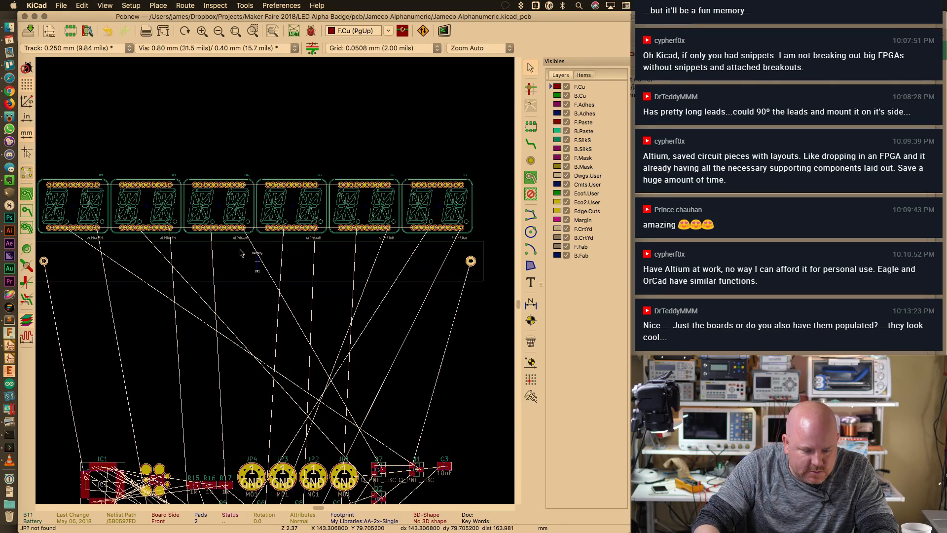
{"action": "middle_click_drag", "start_coordinate": [291, 261], "coordinate": [313, 254]}
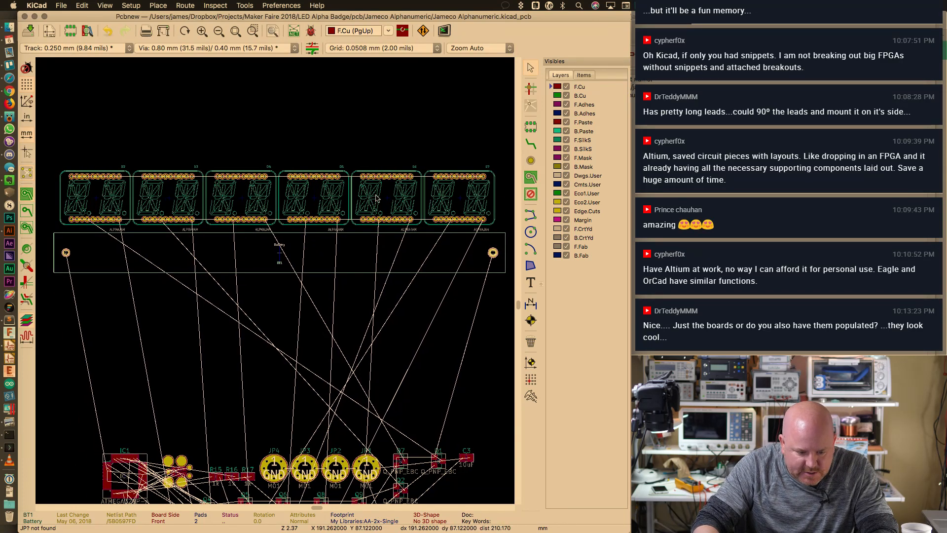
{"action": "left_click", "coordinate": [353, 155]}
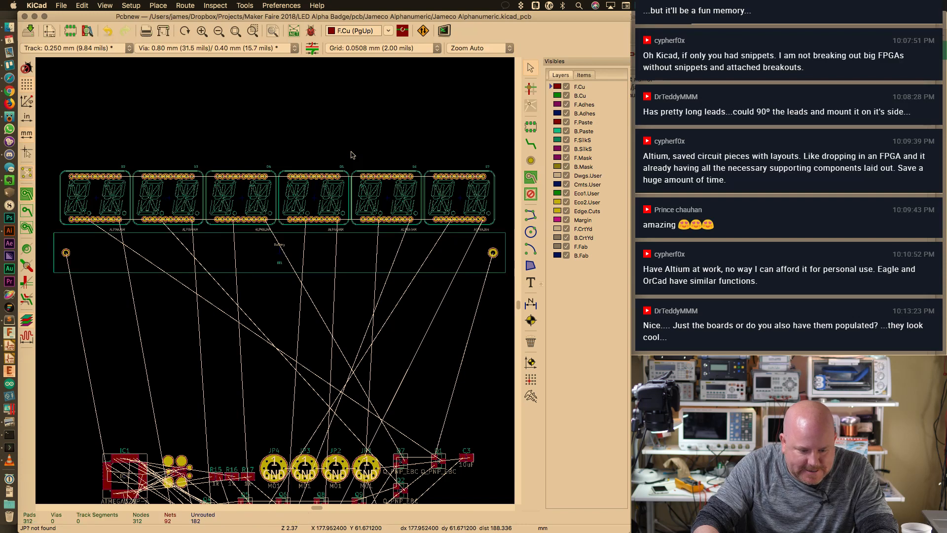
{"action": "left_click", "coordinate": [437, 272]}
{"action": "key", "text": "m"}
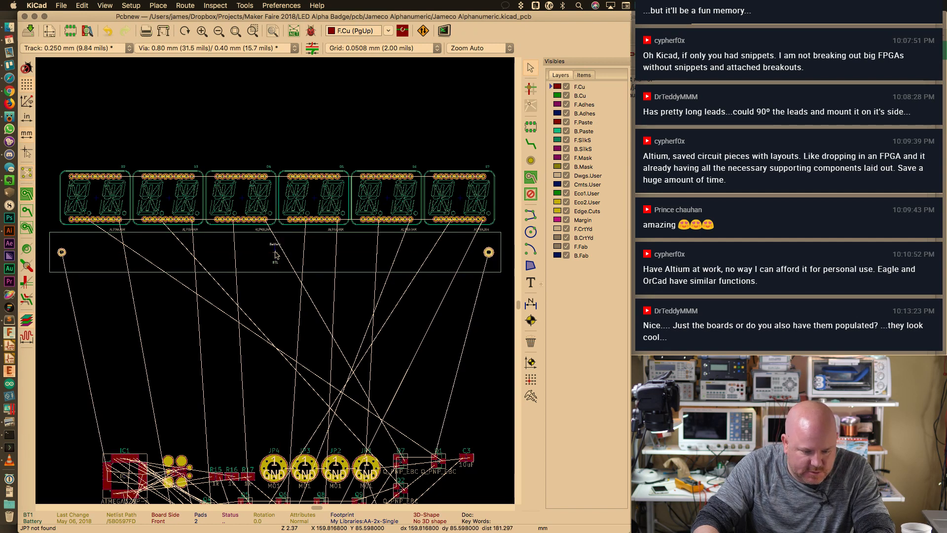
{"action": "left_click", "coordinate": [276, 254]}
{"action": "left_click_drag", "start_coordinate": [61, 157], "coordinate": [483, 235]}
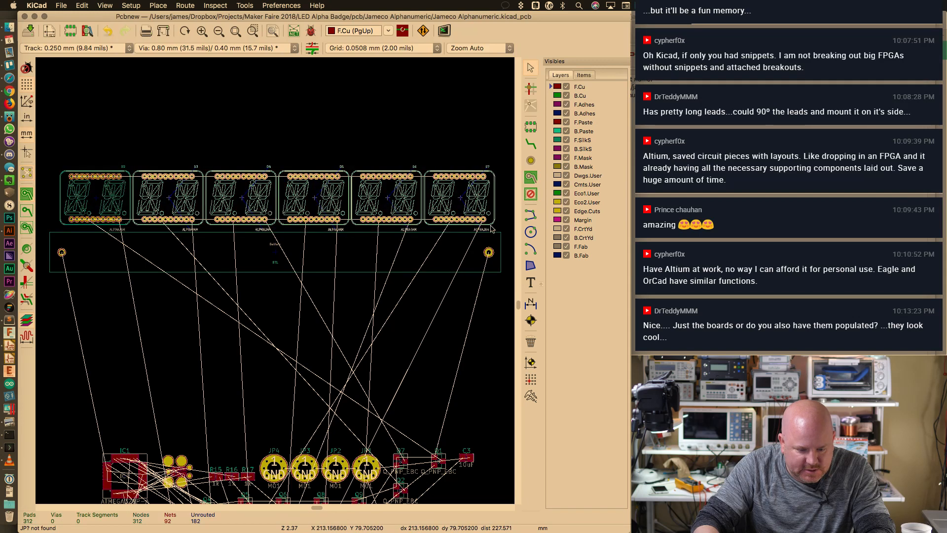
Apply Align/Distribute > Align to Top to displays D2–D7, then deselect them
{"action": "right_click", "coordinate": [484, 232]}
{"action": "mouse_move", "coordinate": [484, 224]}
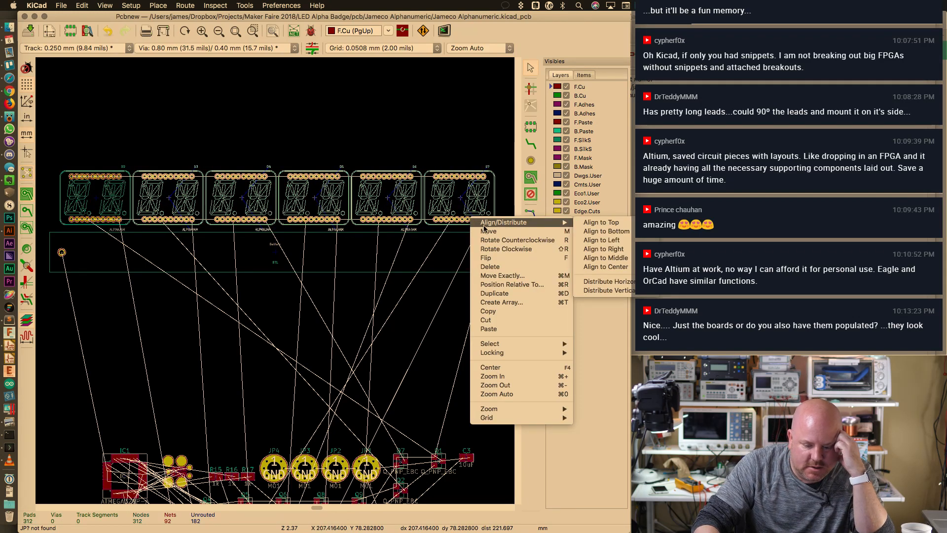
{"action": "left_click", "coordinate": [454, 153]}
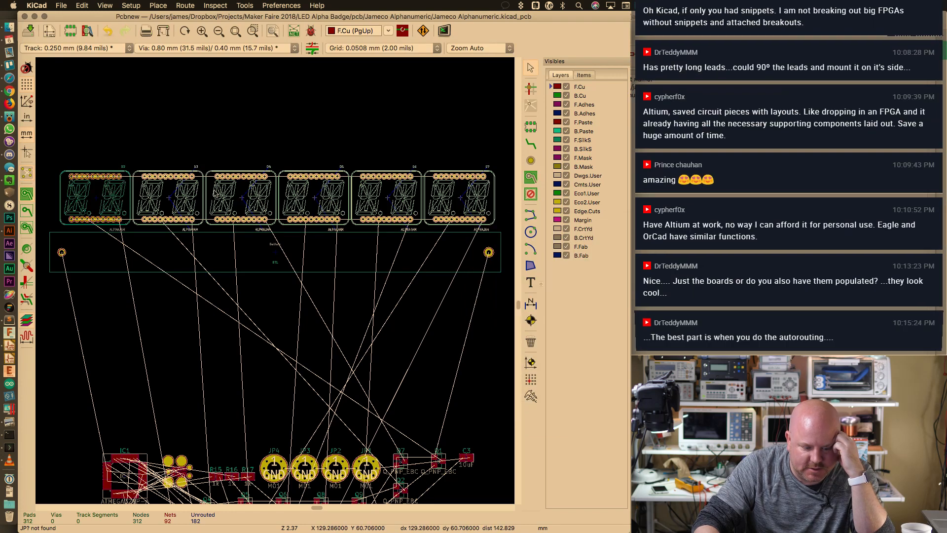
{"action": "left_click", "coordinate": [256, 193]}
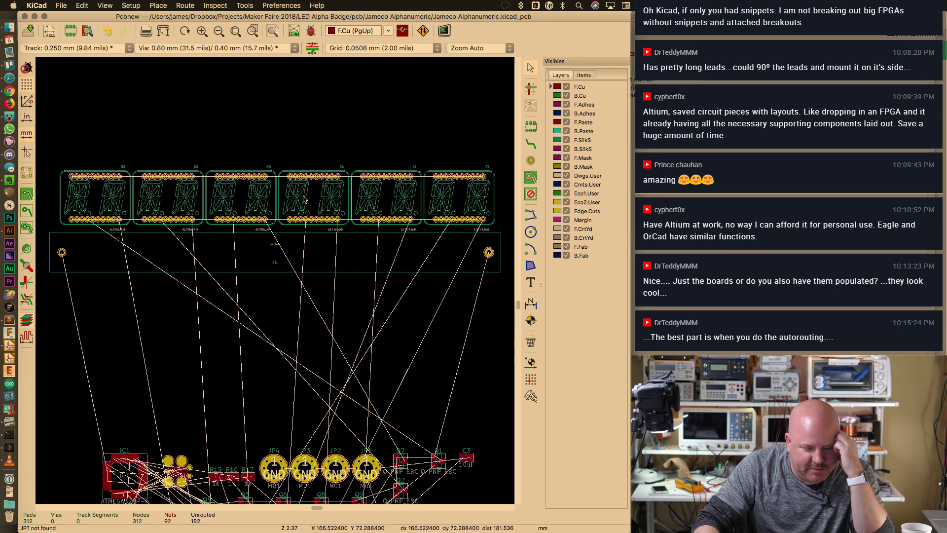
{"action": "left_click_drag", "start_coordinate": [53, 160], "coordinate": [505, 232]}
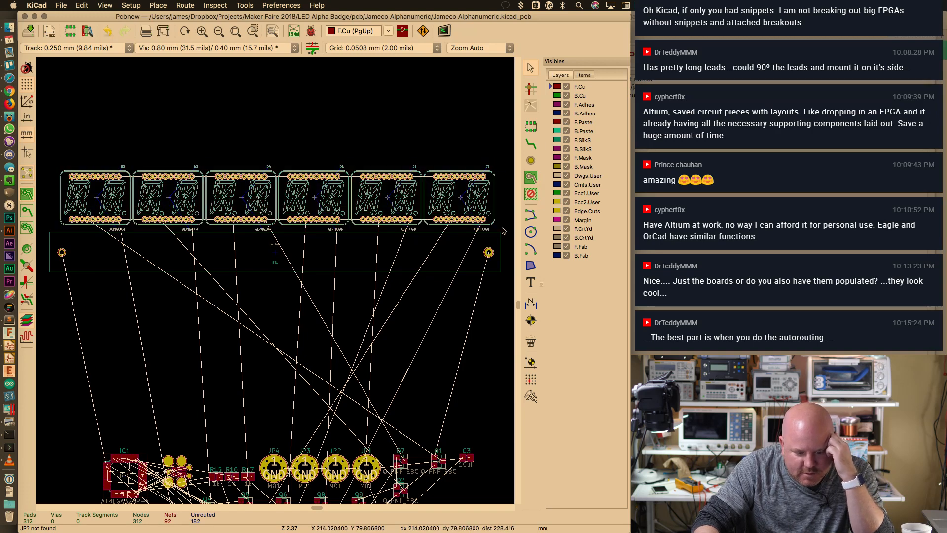
{"action": "right_click", "coordinate": [421, 201]}
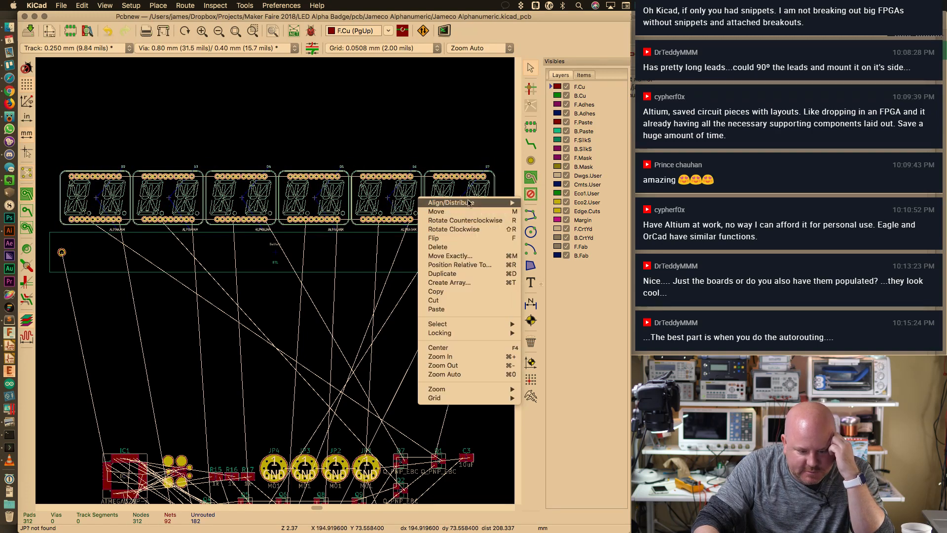
{"action": "mouse_move", "coordinate": [468, 202]}
{"action": "left_click", "coordinate": [549, 202]}
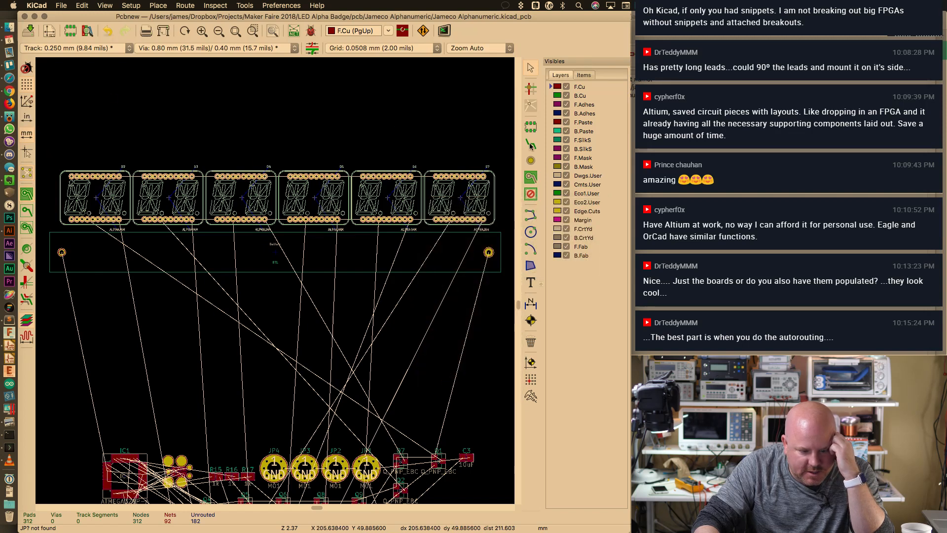
{"action": "key", "text": "Escape"}
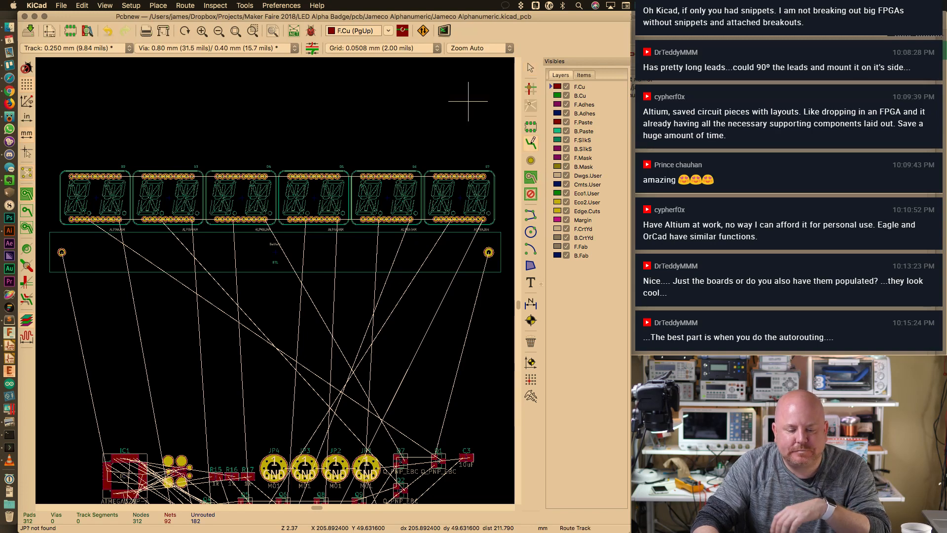
On the Dwgs.User layer, draw a short vertical guide line above the middle displays
{"action": "left_click", "coordinate": [532, 145]}
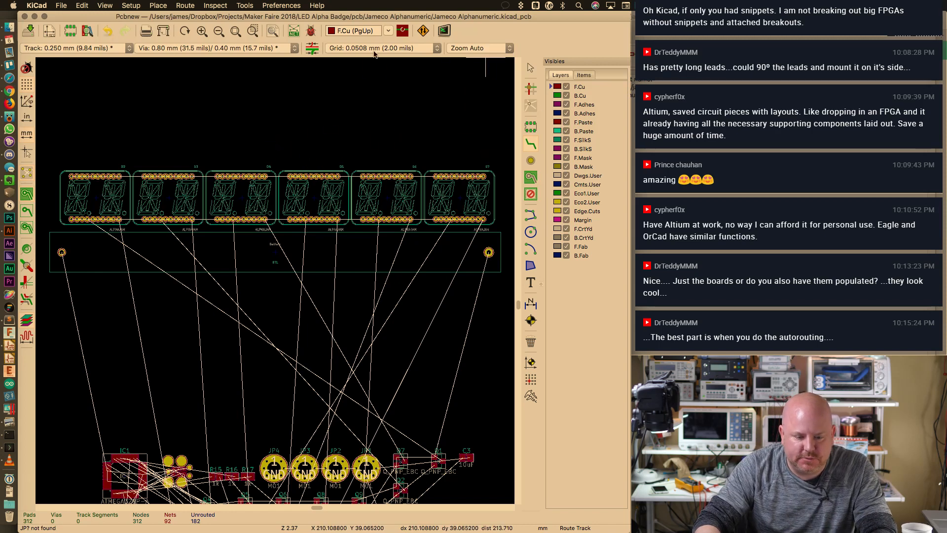
{"action": "left_click", "coordinate": [356, 31]}
{"action": "left_click", "coordinate": [354, 121]}
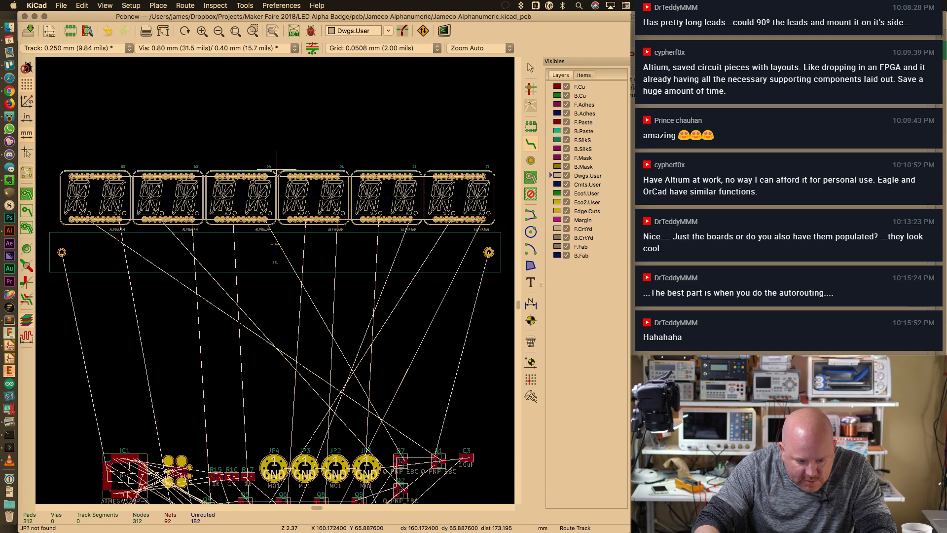
{"action": "left_click", "coordinate": [279, 173]}
{"action": "left_click", "coordinate": [550, 183]}
{"action": "left_click", "coordinate": [526, 251]}
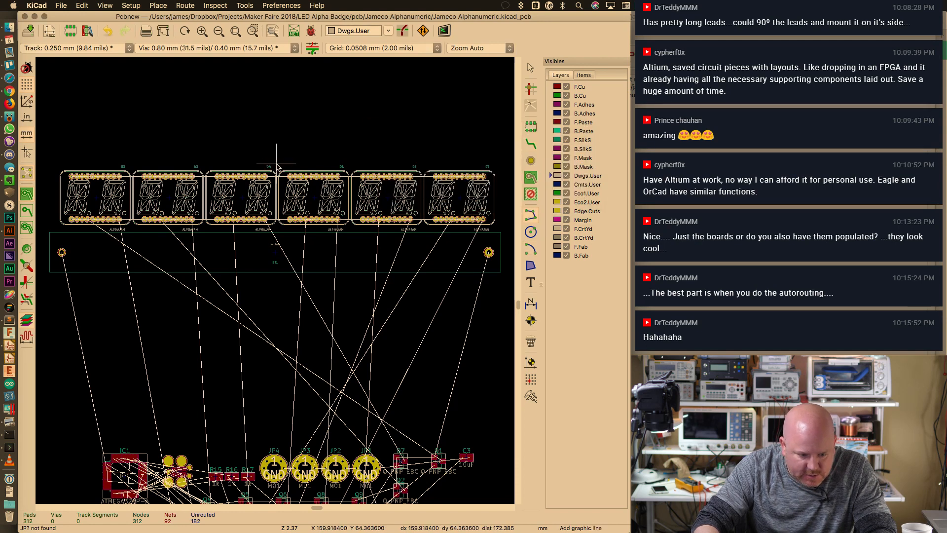
{"action": "left_click", "coordinate": [277, 164]}
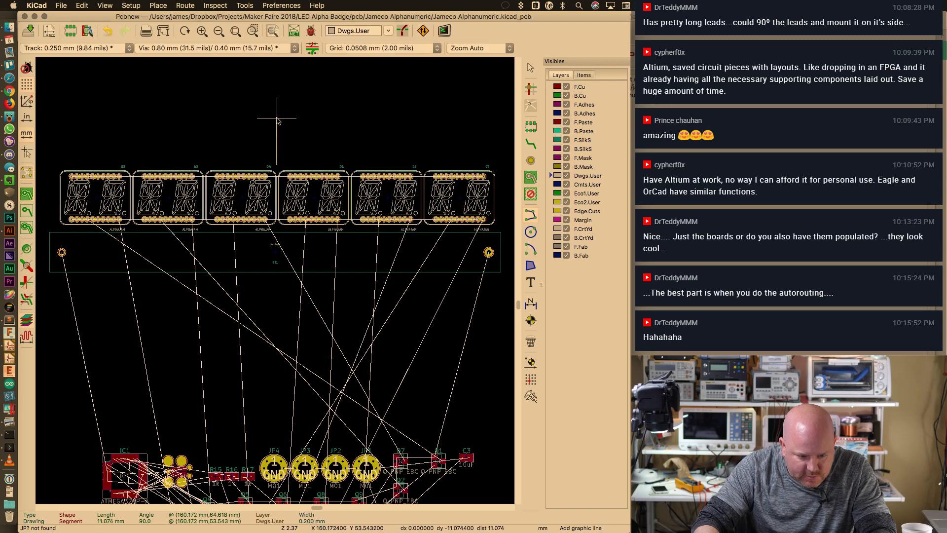
{"action": "double_click", "coordinate": [277, 117]}
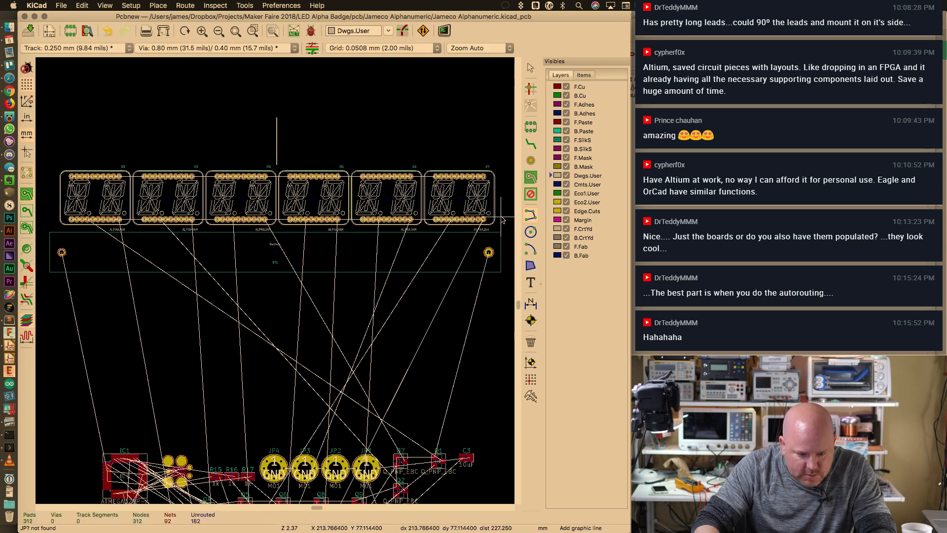
Draw vertical guide lines at the right end, the left end and the middle of the battery area
{"action": "left_click", "coordinate": [501, 218]}
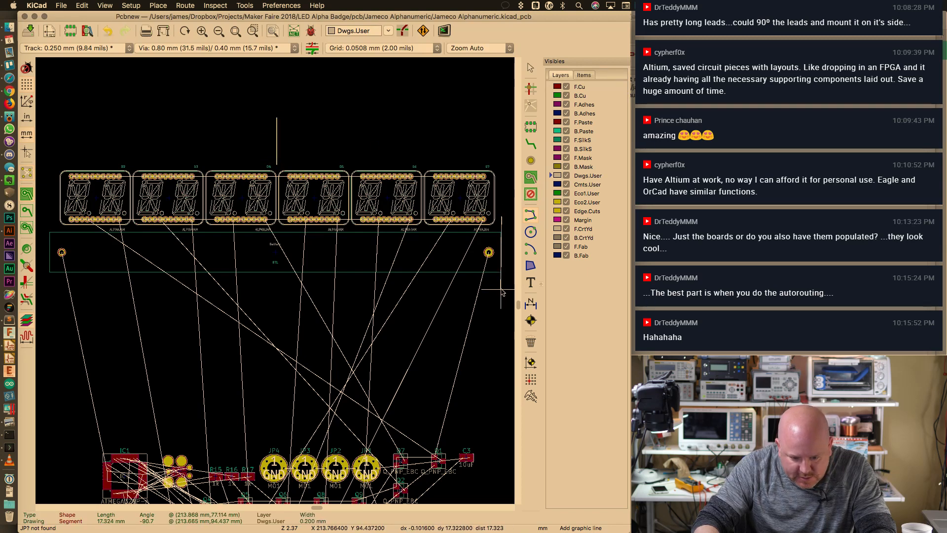
{"action": "double_click", "coordinate": [501, 289]}
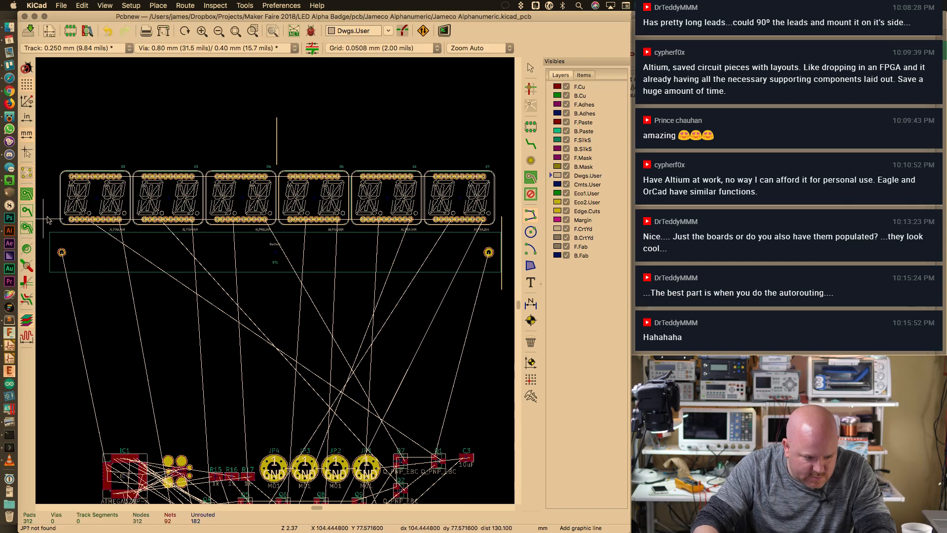
{"action": "left_click", "coordinate": [50, 218]}
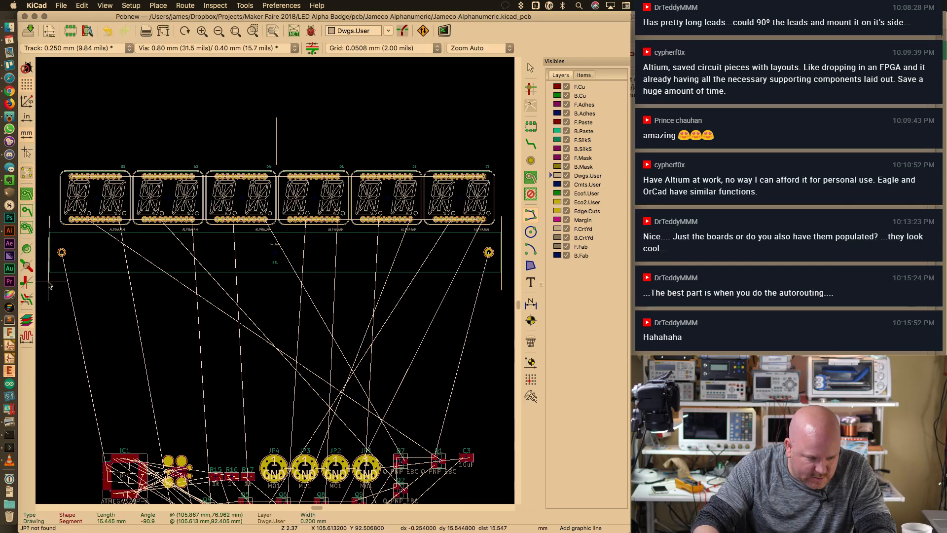
{"action": "double_click", "coordinate": [50, 285]}
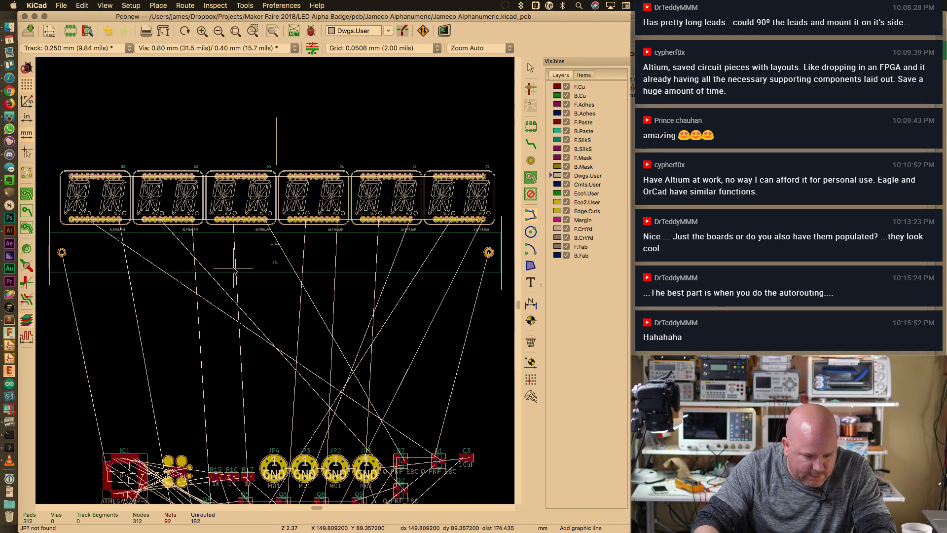
{"action": "left_click", "coordinate": [279, 284]}
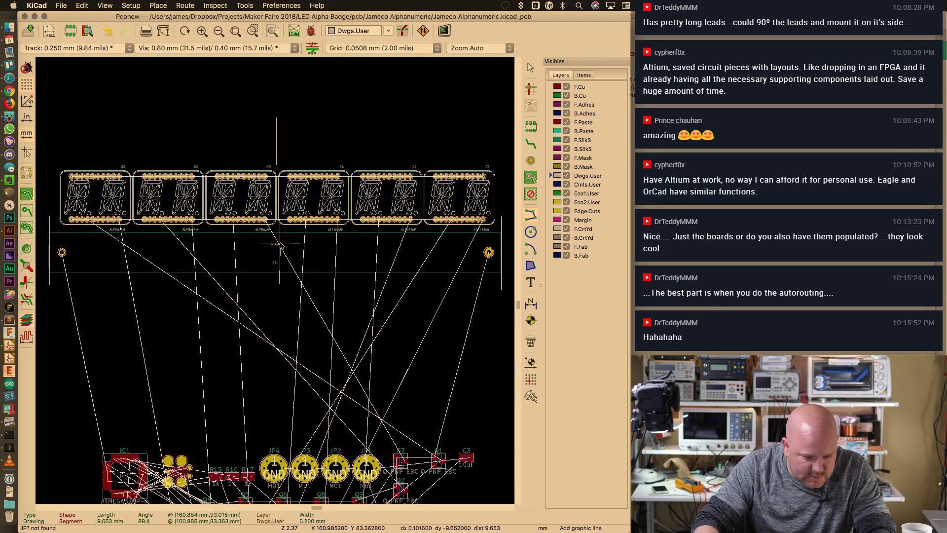
{"action": "double_click", "coordinate": [281, 244]}
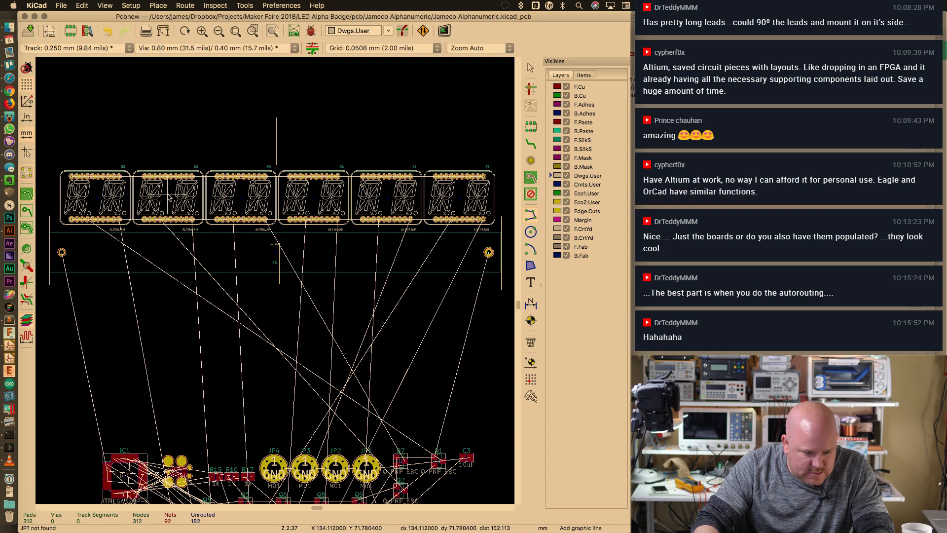
Switch to F.SilkS and select the left, middle and right guide lines, excluding the battery footprint
{"action": "left_click", "coordinate": [583, 140]}
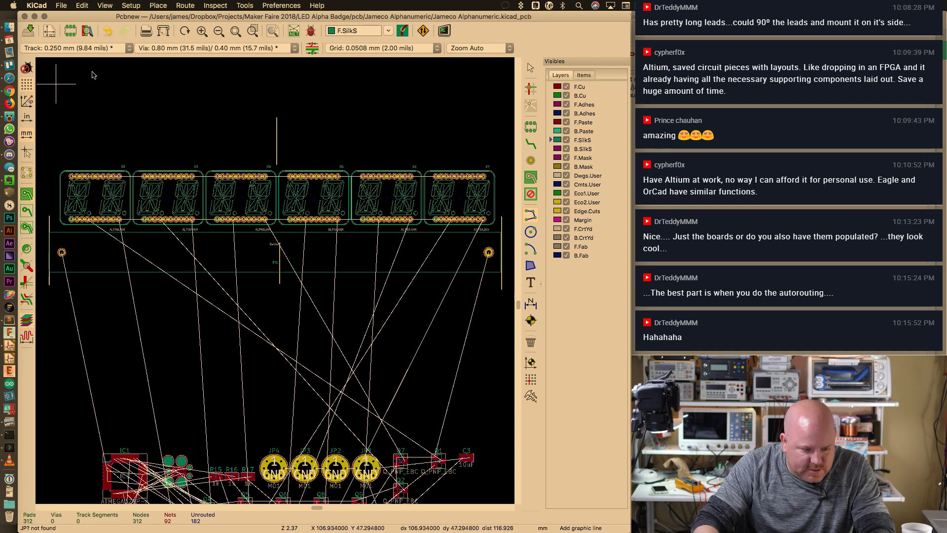
{"action": "left_click", "coordinate": [536, 65]}
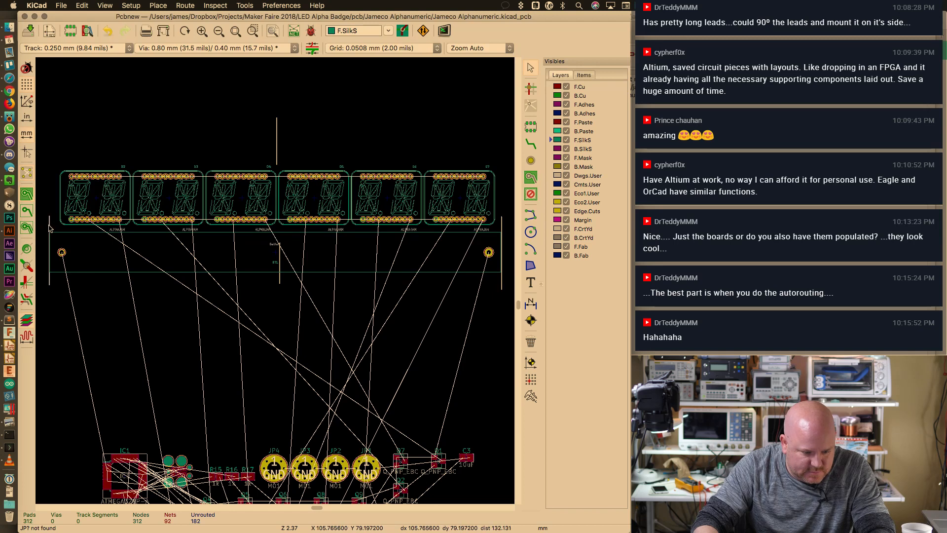
{"action": "left_click", "coordinate": [49, 228]}
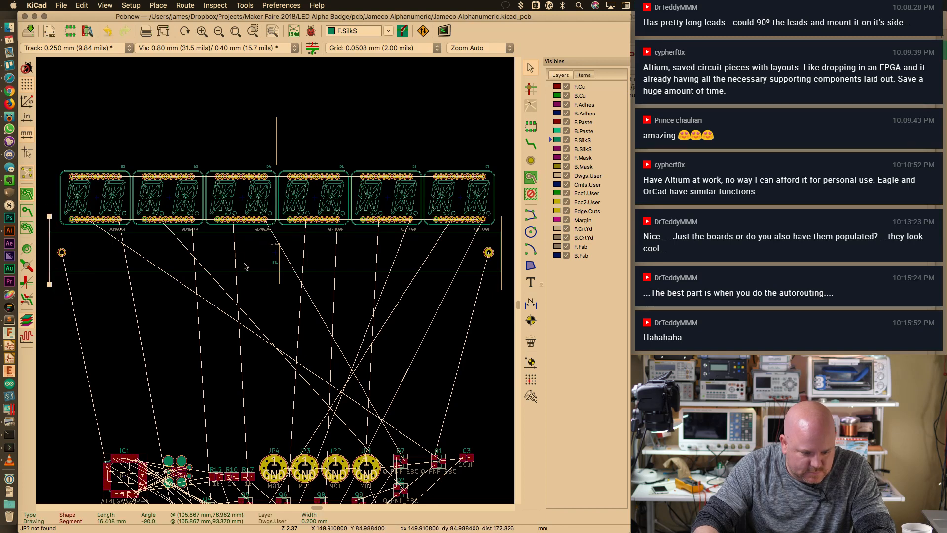
{"action": "left_click_drag", "start_coordinate": [265, 290], "coordinate": [295, 242], "text": "shift"}
{"action": "left_click_drag", "start_coordinate": [509, 209], "coordinate": [497, 298], "text": "shift"}
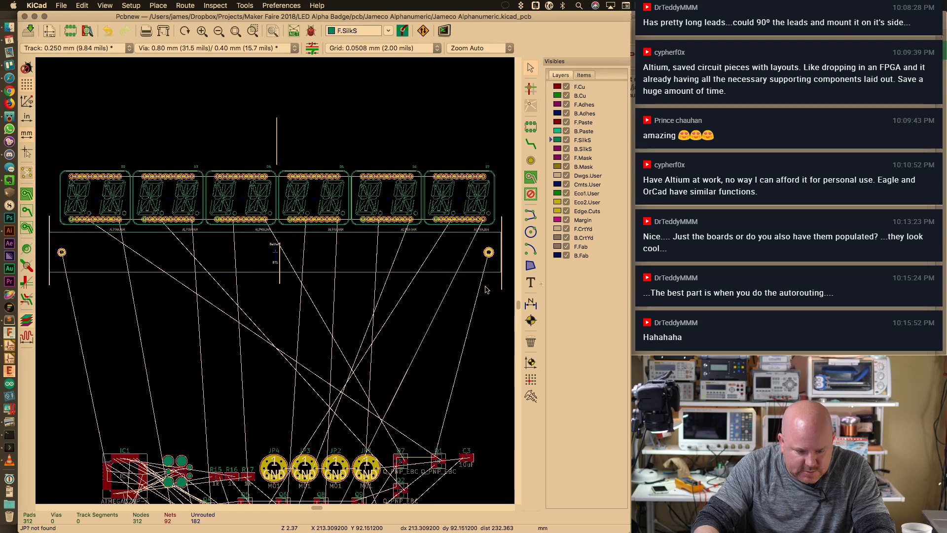
{"action": "left_click", "coordinate": [471, 271], "text": "shift"}
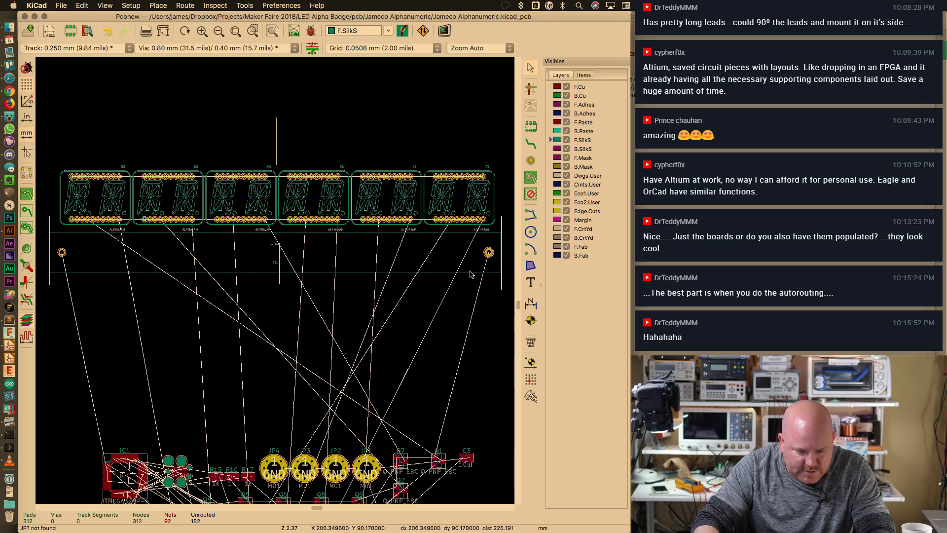
{"action": "right_click", "coordinate": [502, 286]}
{"action": "mouse_move", "coordinate": [508, 286]}
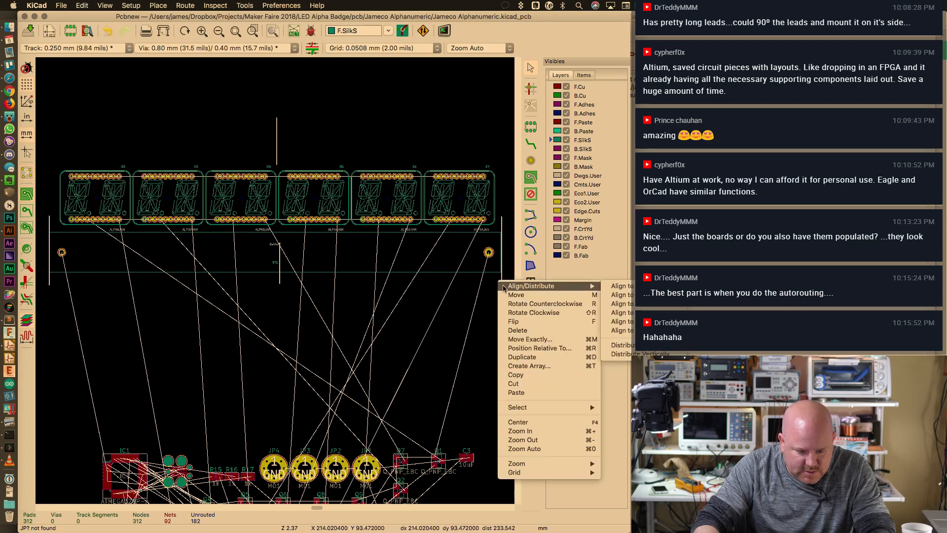
Distribute the three guide lines horizontally and check the centre line's coordinates
{"action": "left_click", "coordinate": [630, 346]}
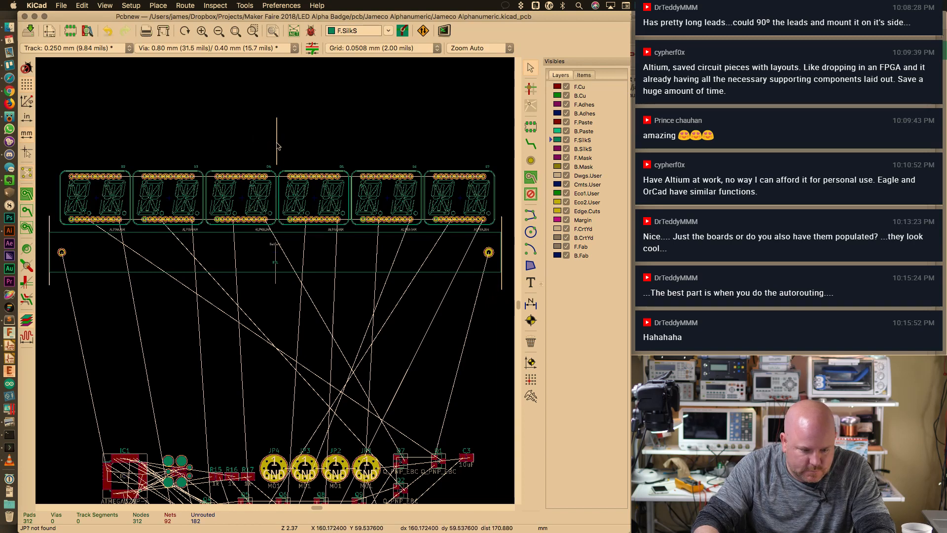
{"action": "double_click", "coordinate": [277, 156]}
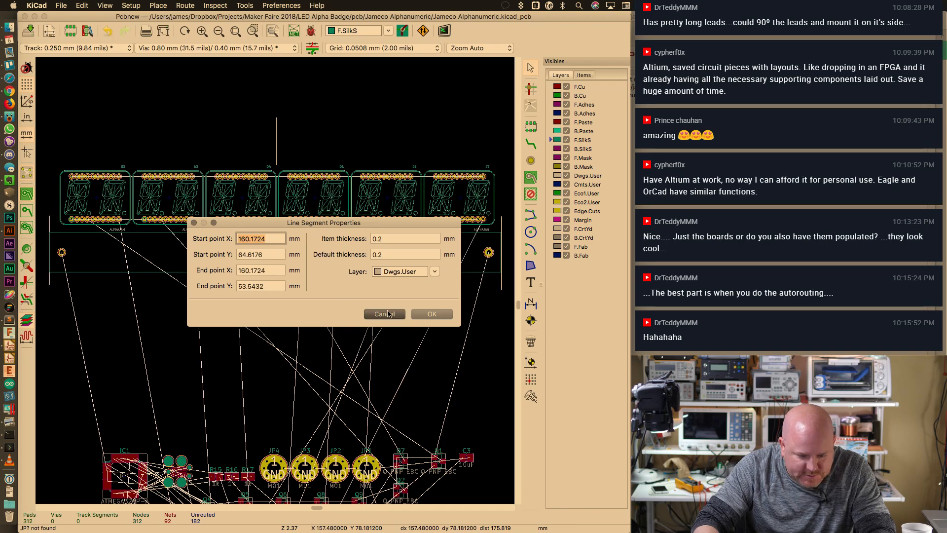
{"action": "left_click", "coordinate": [431, 314]}
Slide battery holder BT1 onto the middle guide and verify its outline line coordinates
{"action": "left_click_drag", "start_coordinate": [630, 391], "coordinate": [782, 375]}
{"action": "left_click_drag", "start_coordinate": [619, 300], "coordinate": [89, 227]}
{"action": "scroll", "coordinate": [339, 192], "scroll_direction": "up", "scroll_amount": 2}
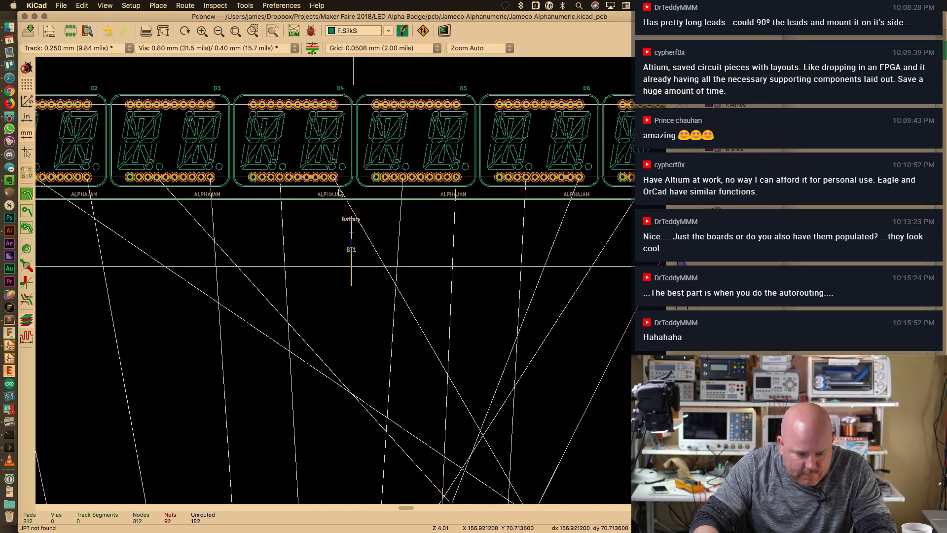
{"action": "scroll", "coordinate": [339, 192], "scroll_direction": "up", "scroll_amount": 2}
{"action": "scroll", "coordinate": [375, 197], "scroll_direction": "up", "scroll_amount": 5}
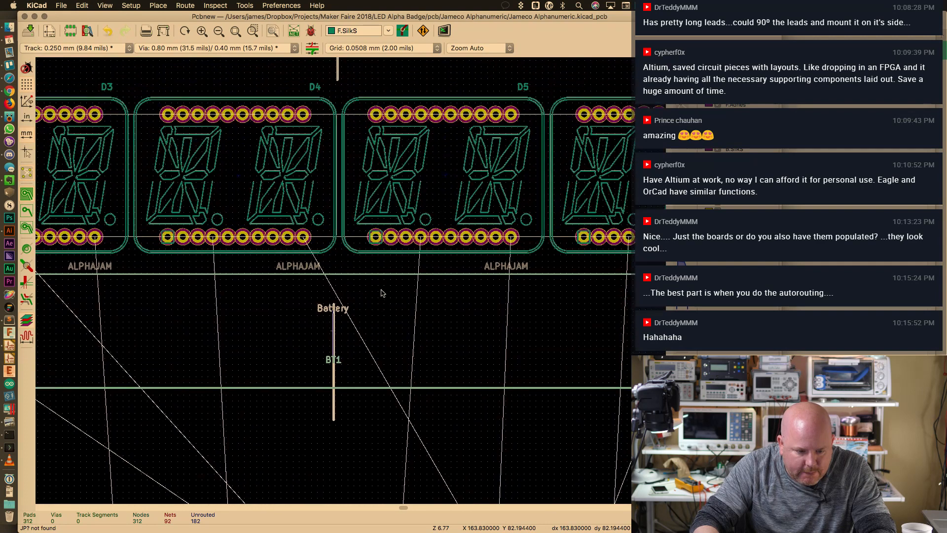
{"action": "mouse_move", "coordinate": [335, 340]}
{"action": "left_mouse_down"}
{"action": "mouse_move", "coordinate": [371, 339]}
{"action": "mouse_move", "coordinate": [344, 341]}
{"action": "left_mouse_up"}
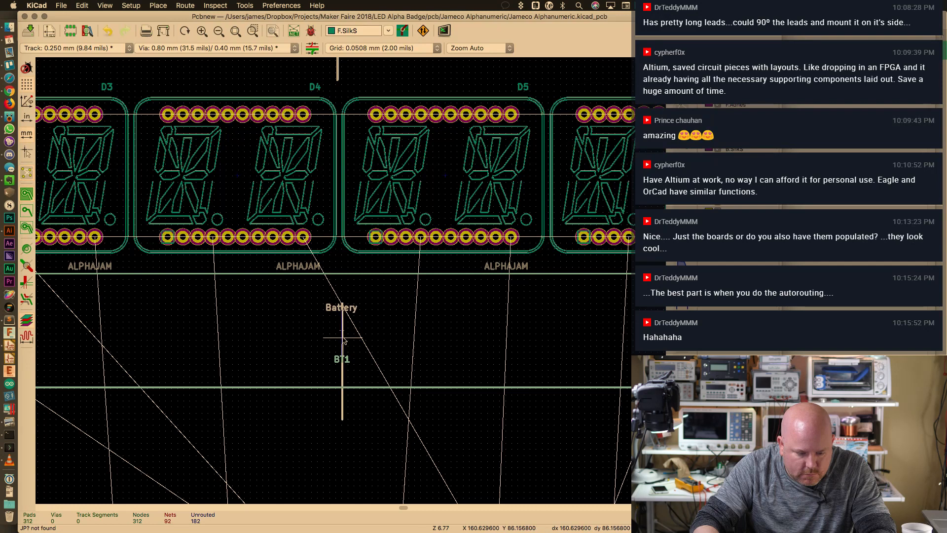
{"action": "double_click", "coordinate": [343, 408]}
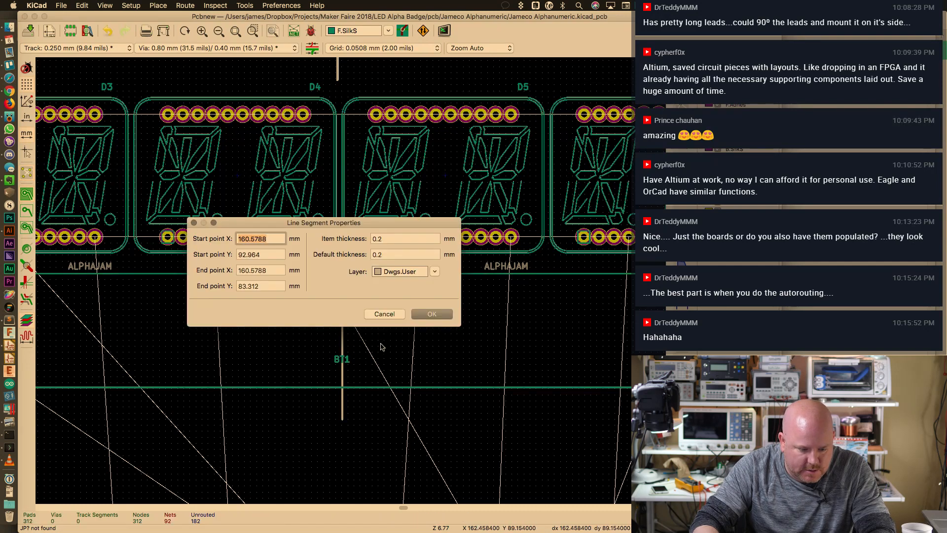
{"action": "left_click", "coordinate": [385, 314]}
{"action": "scroll", "coordinate": [387, 308], "scroll_direction": "down", "scroll_amount": 5}
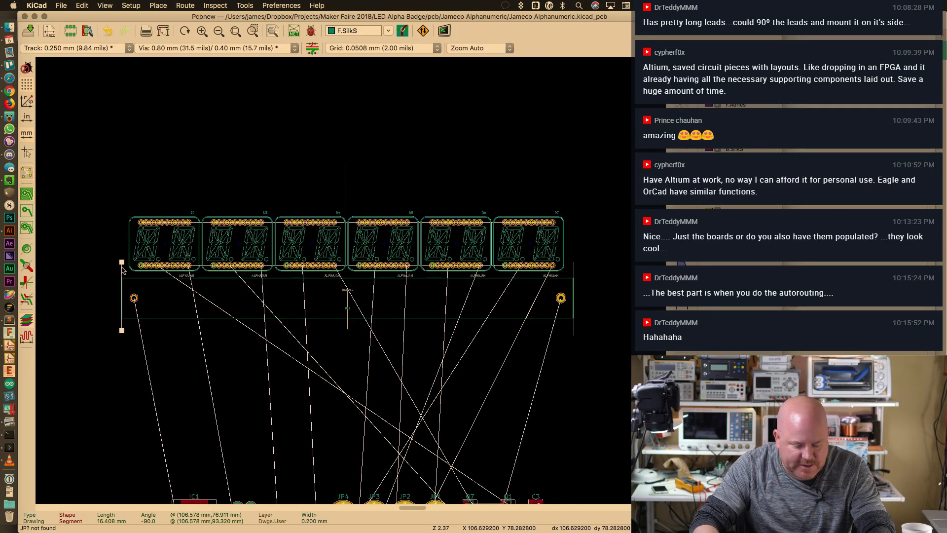
Undo an accidental BT1 deletion, then select the six displays and dismiss their alignment menu unchanged
{"action": "key", "text": "Delete"}
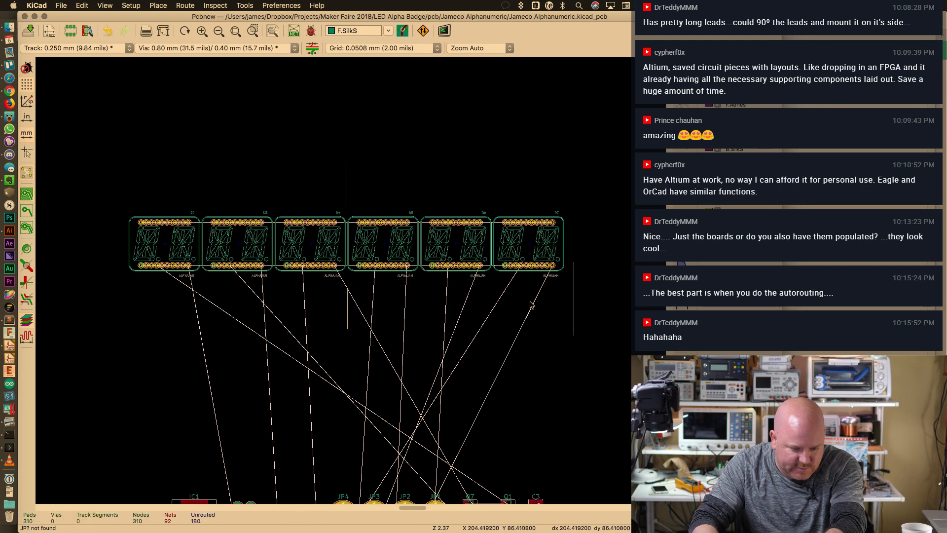
{"action": "key", "text": "super+z"}
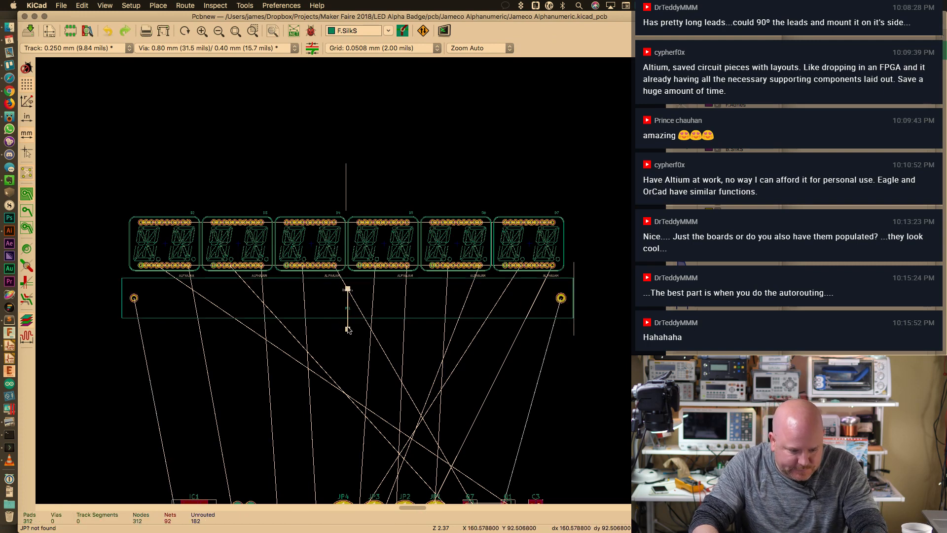
{"action": "left_click", "coordinate": [574, 331]}
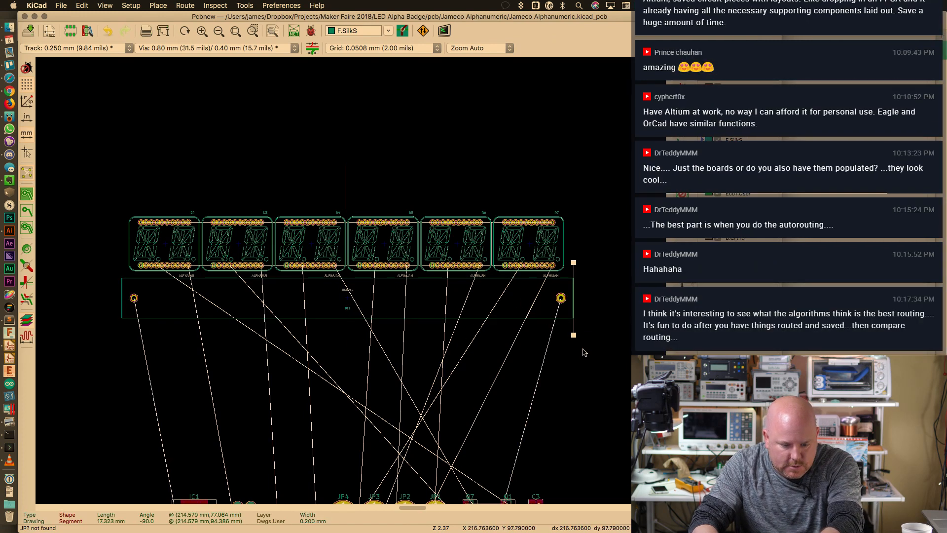
{"action": "key", "text": "Escape"}
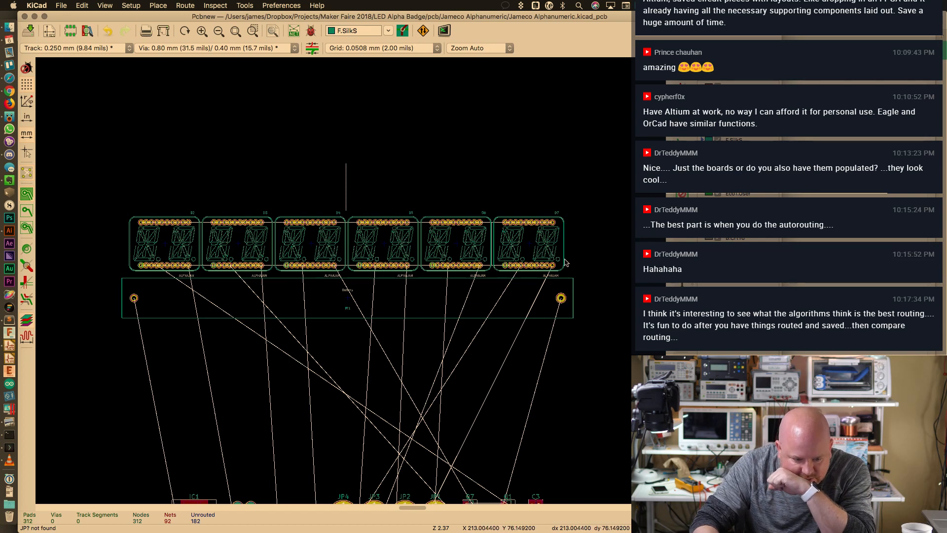
{"action": "left_click_drag", "start_coordinate": [120, 210], "coordinate": [584, 275]}
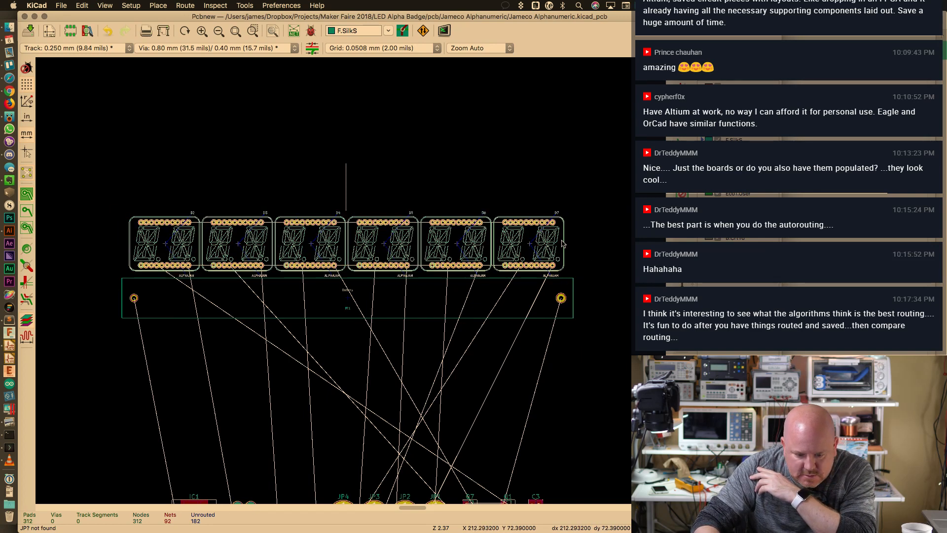
{"action": "right_click", "coordinate": [535, 235]}
{"action": "mouse_move", "coordinate": [567, 239]}
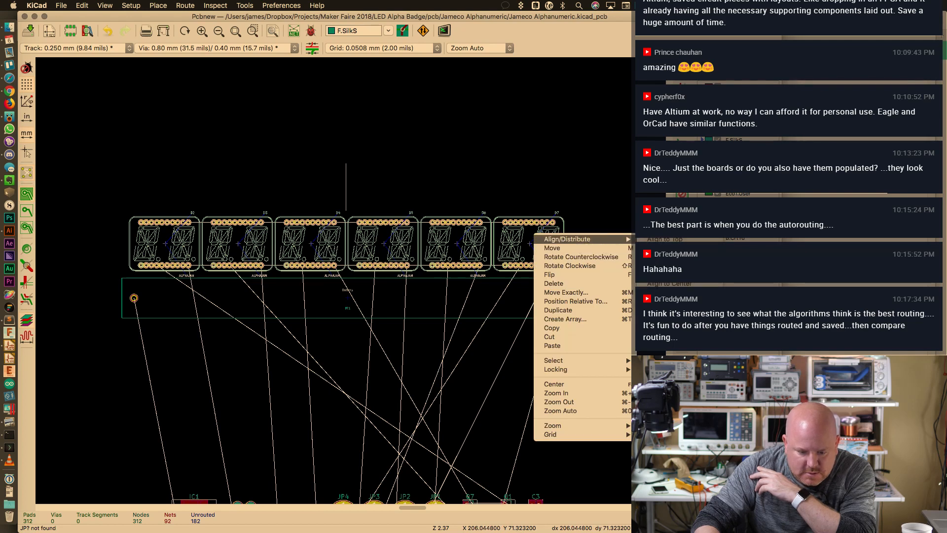
{"action": "left_click", "coordinate": [664, 239]}
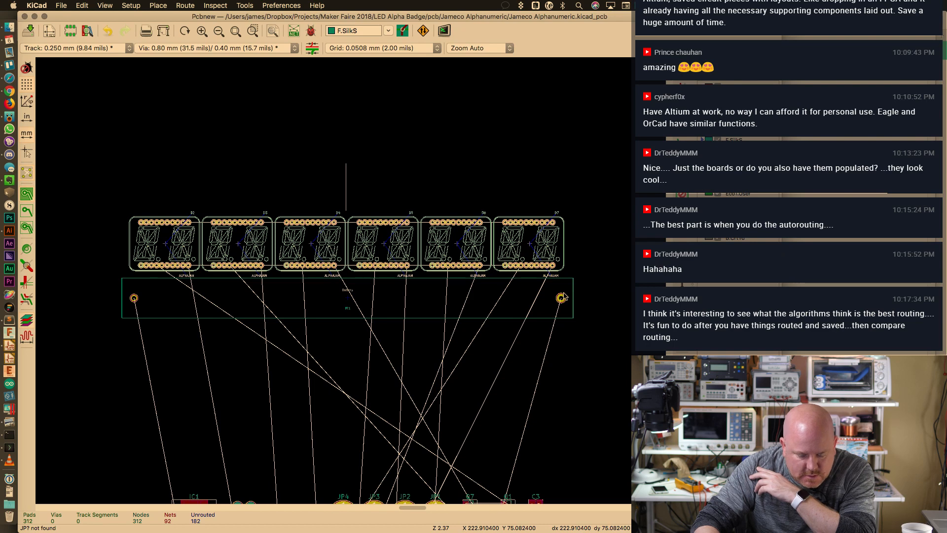
{"action": "key", "text": "Escape"}
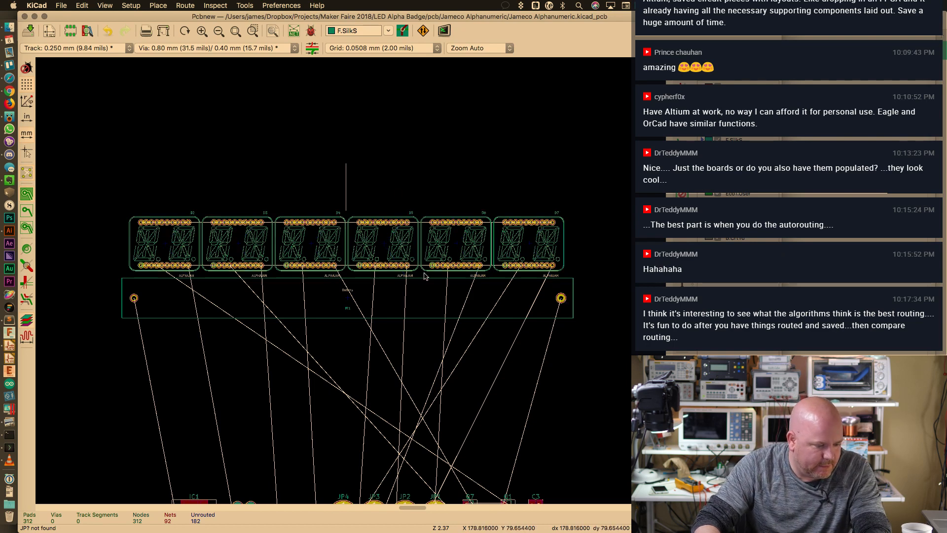
Move the vertical guide line from above the displays to the displays' right end
{"action": "scroll", "coordinate": [424, 276], "scroll_direction": "up", "scroll_amount": 1}
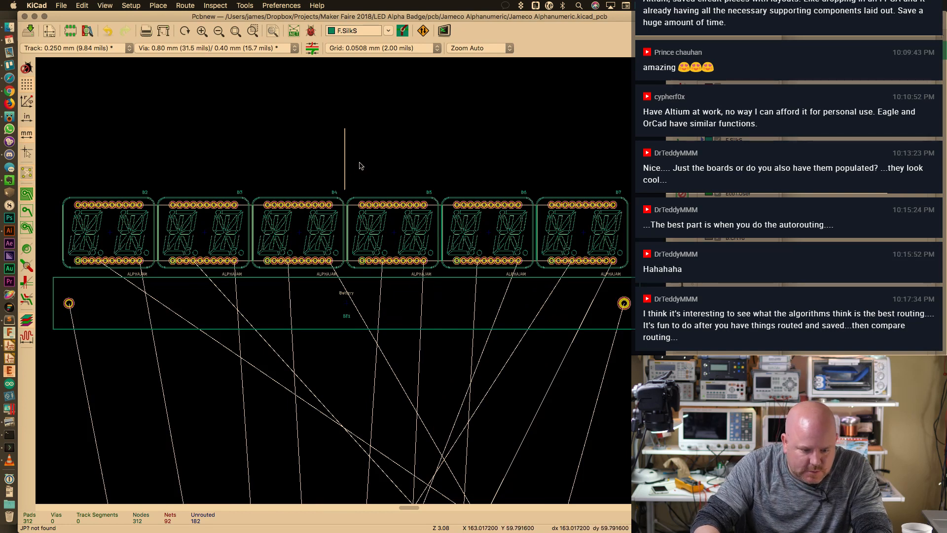
{"action": "left_click_drag", "start_coordinate": [345, 162], "coordinate": [608, 214]}
{"action": "left_click_drag", "start_coordinate": [327, 129], "coordinate": [392, 193]}
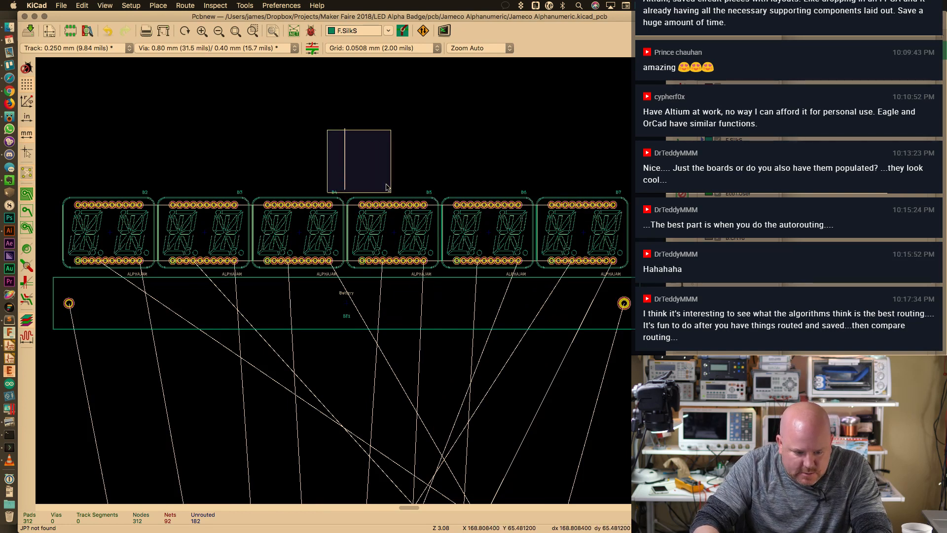
{"action": "left_click_drag", "start_coordinate": [334, 118], "coordinate": [368, 200]}
{"action": "key", "text": "m"}
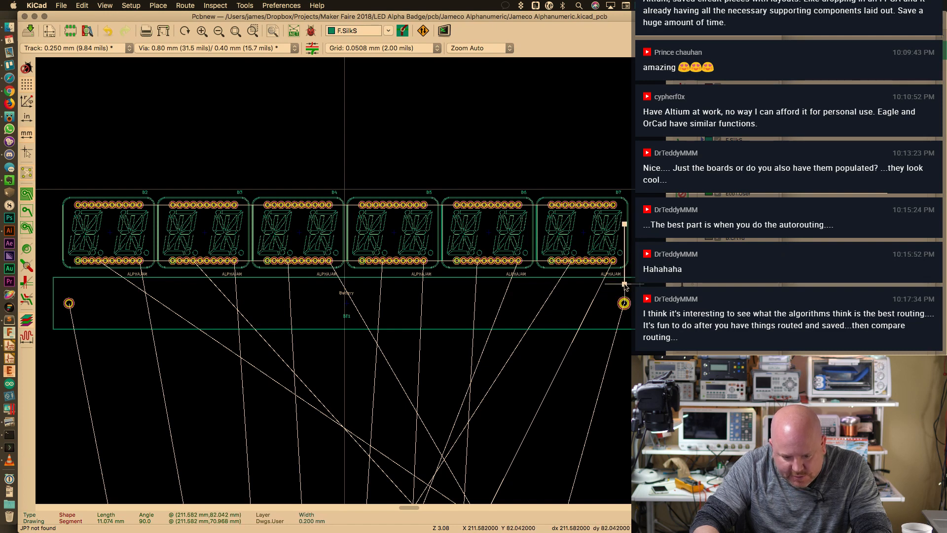
{"action": "left_click", "coordinate": [624, 285]}
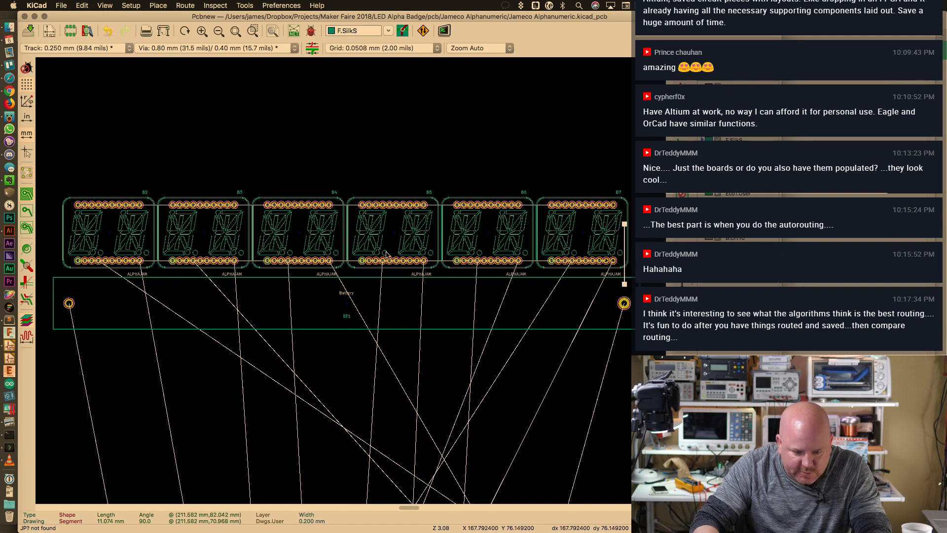
{"action": "key", "text": "super+c"}
{"action": "key", "text": "Escape"}
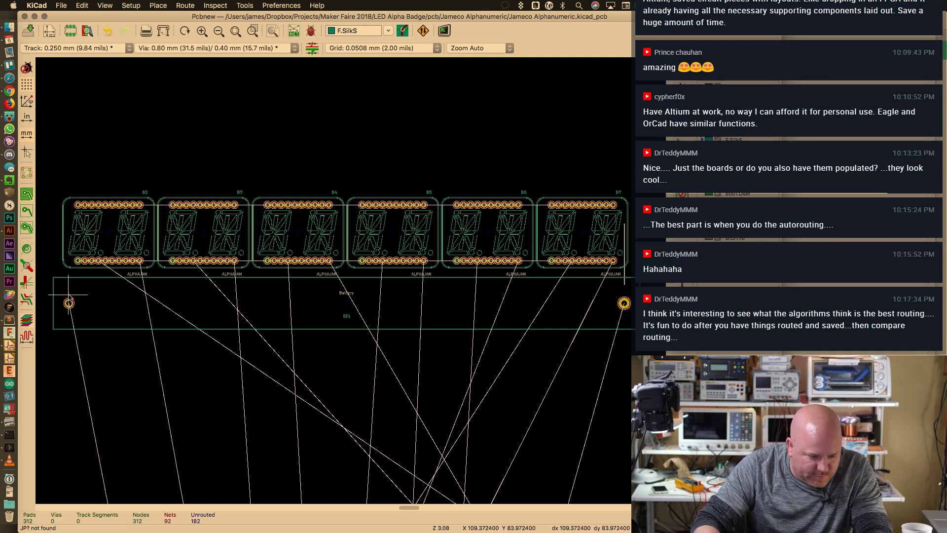
Cancel a stray silkscreen line, delete the right guide line, and pick up battery BT1
{"action": "left_click", "coordinate": [68, 224]}
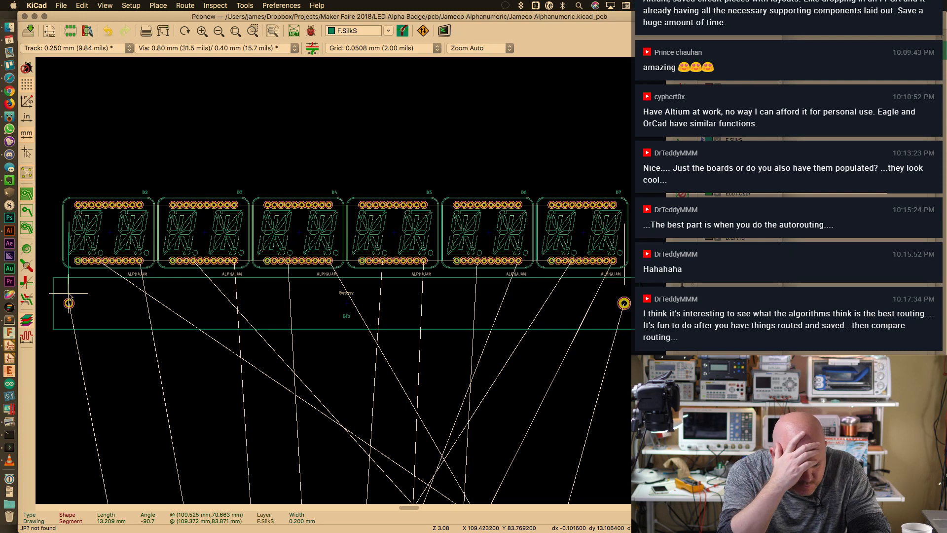
{"action": "key", "text": "Escape"}
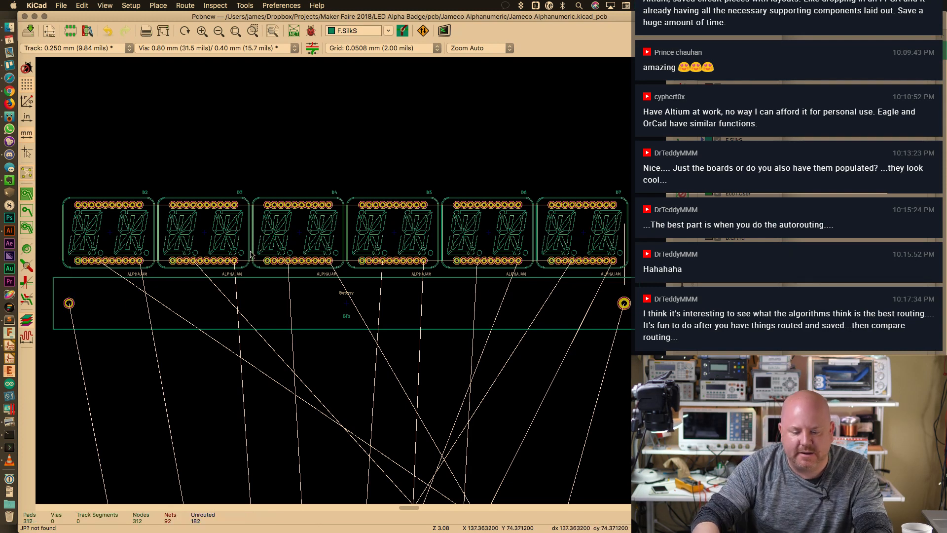
{"action": "left_click", "coordinate": [624, 279]}
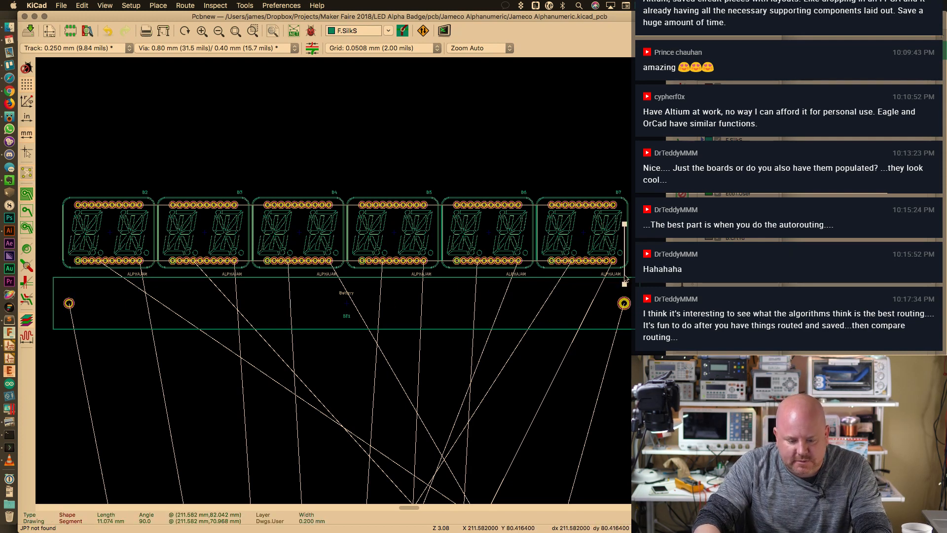
{"action": "key", "text": "Delete"}
{"action": "left_click", "coordinate": [529, 335]}
{"action": "key", "text": "m"}
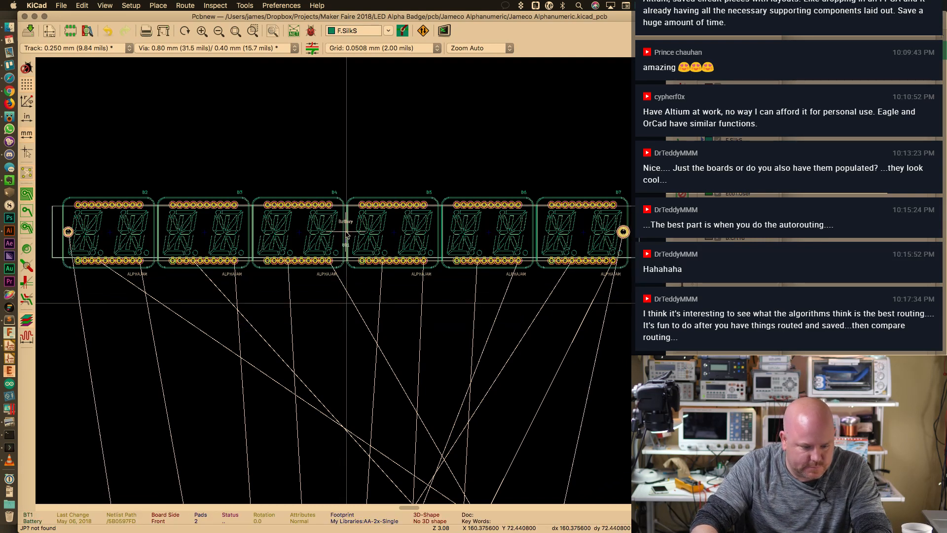
Place BT1, note its 160.3756 X position, then move it below the displays
{"action": "left_click", "coordinate": [346, 234]}
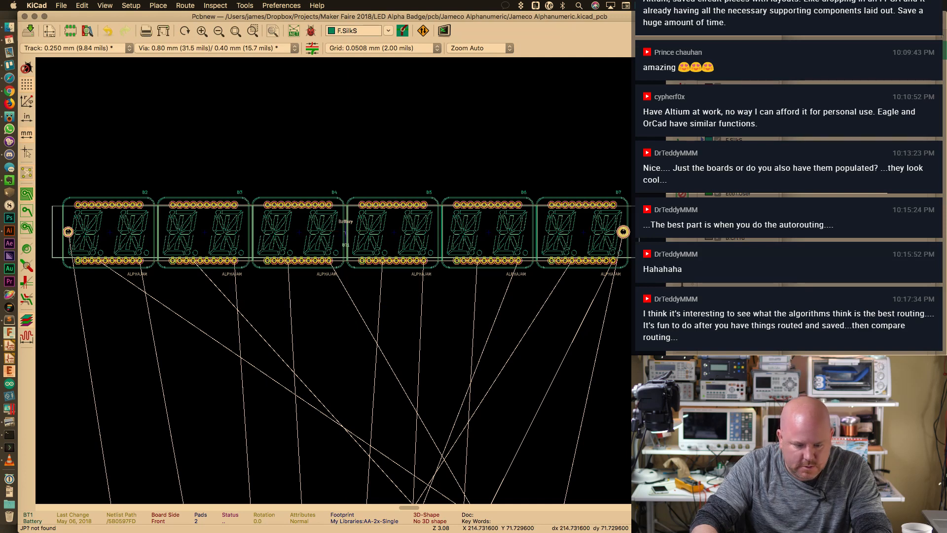
{"action": "key", "text": "e"}
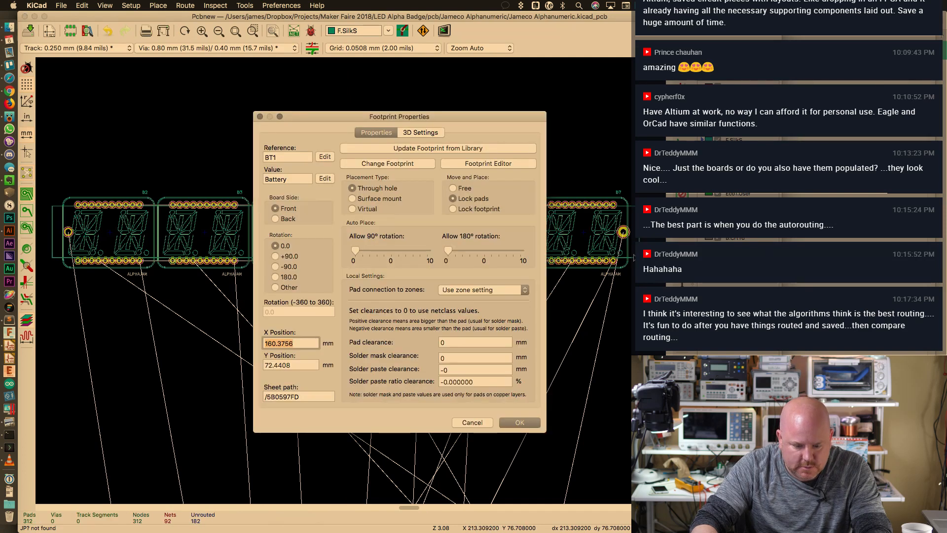
{"action": "left_click", "coordinate": [305, 344]}
{"action": "left_click", "coordinate": [534, 422]}
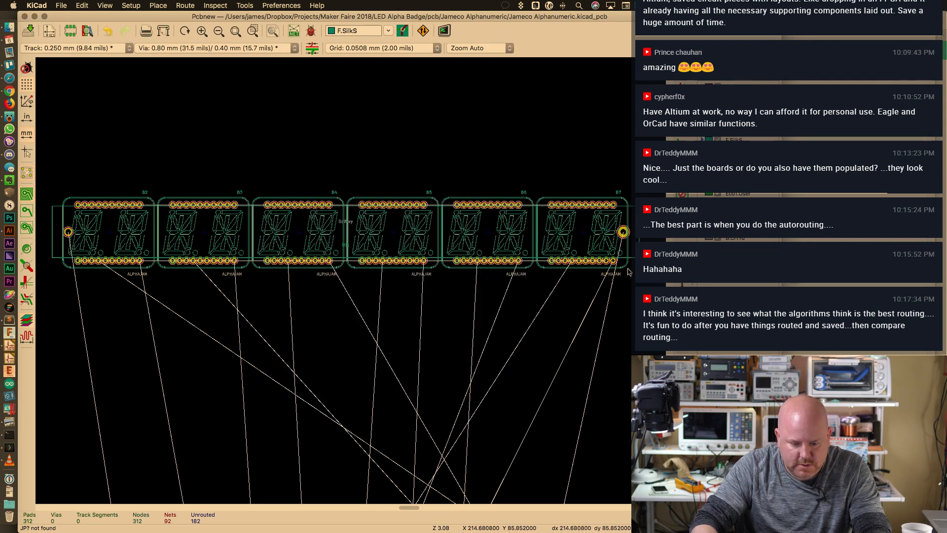
{"action": "key", "text": "m"}
{"action": "left_click", "coordinate": [354, 310]}
{"action": "key", "text": "e"}
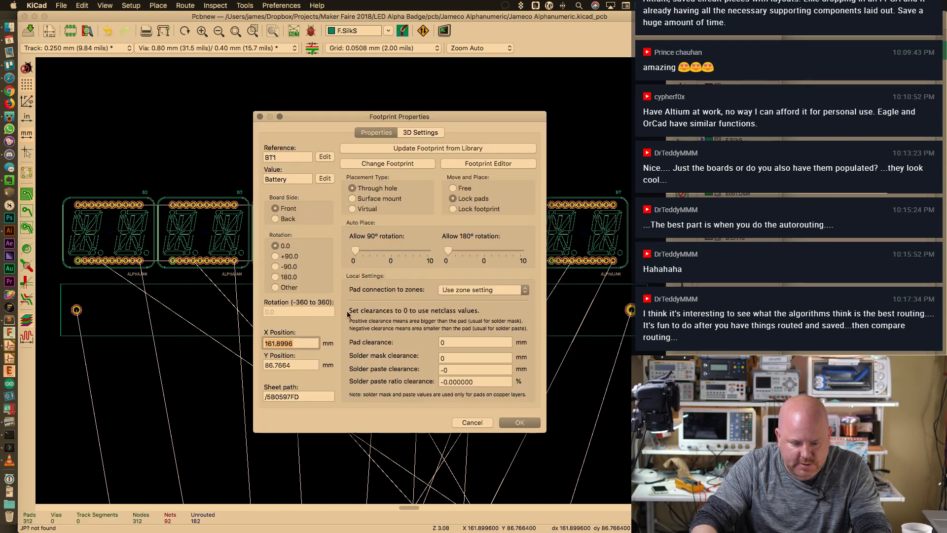
{"action": "key", "text": "Return"}
Paste 160.3756 as BT1's X Position in Footprint Properties and confirm
{"action": "left_click", "coordinate": [445, 326]}
{"action": "left_click", "coordinate": [438, 338]}
{"action": "left_click", "coordinate": [437, 328]}
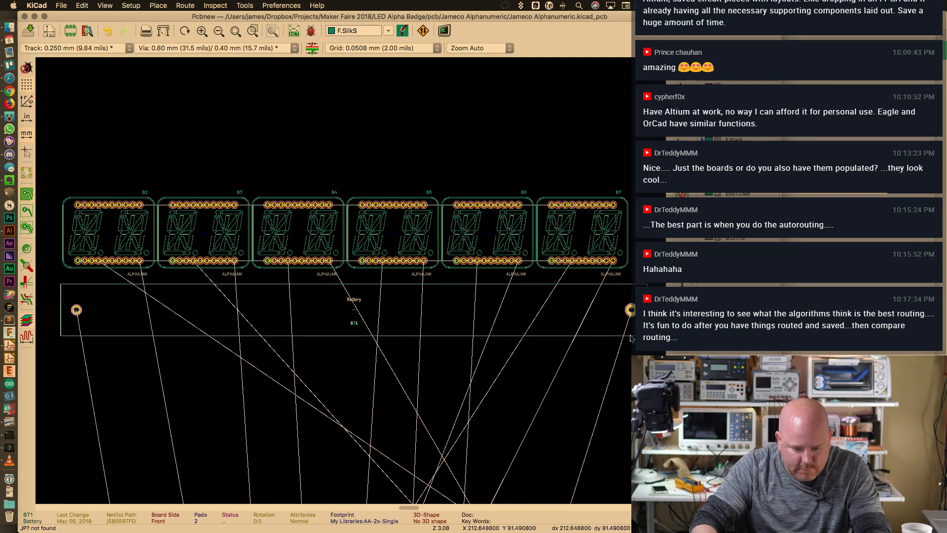
{"action": "key", "text": "e"}
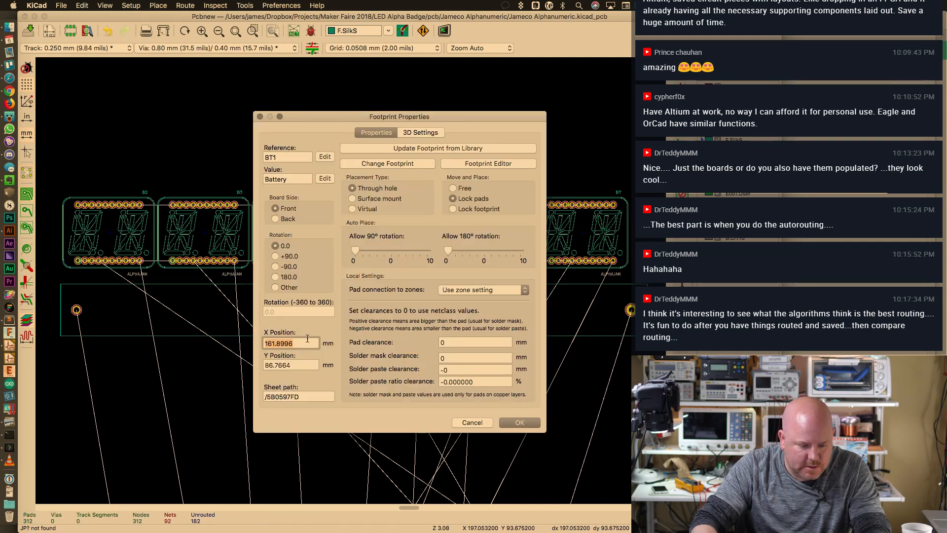
{"action": "key", "text": "super+v"}
{"action": "left_click", "coordinate": [316, 365]}
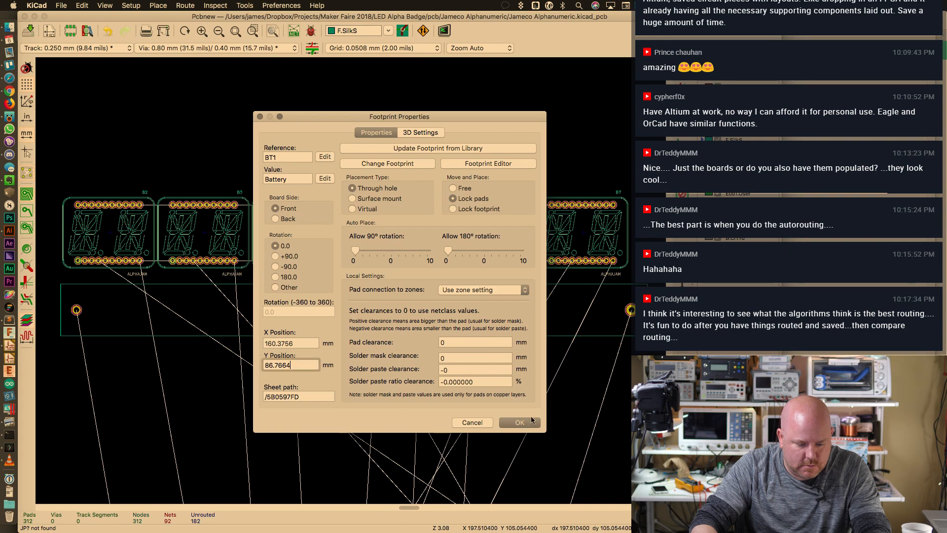
{"action": "left_click", "coordinate": [526, 426]}
Save the board and move mounting hole JP4 to the upper left, above the display row
{"action": "key", "text": "super+s"}
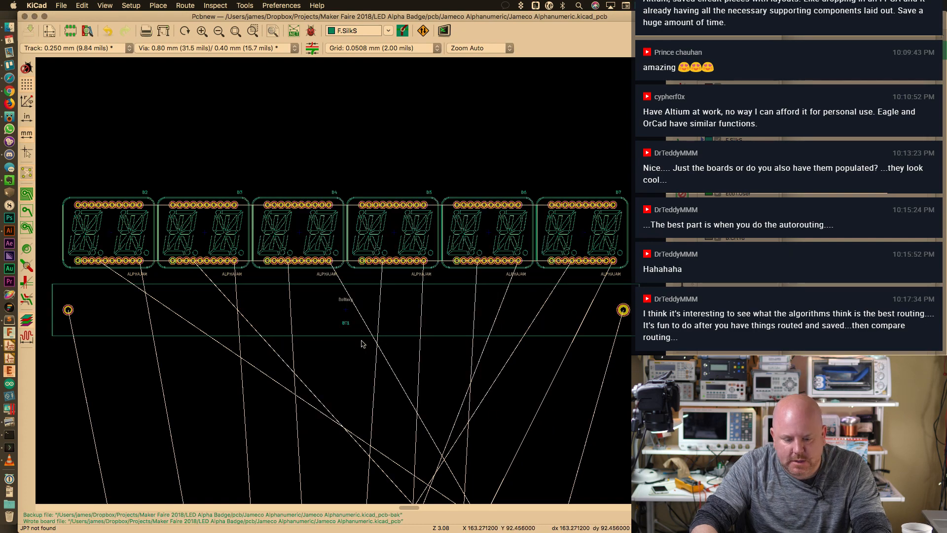
{"action": "scroll", "coordinate": [416, 381], "scroll_direction": "down", "scroll_amount": 2}
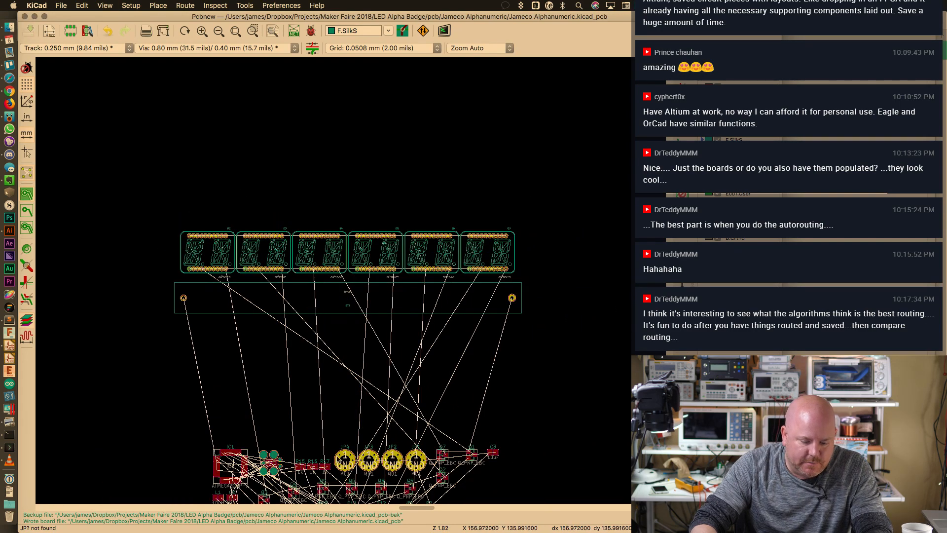
{"action": "left_click", "coordinate": [340, 456]}
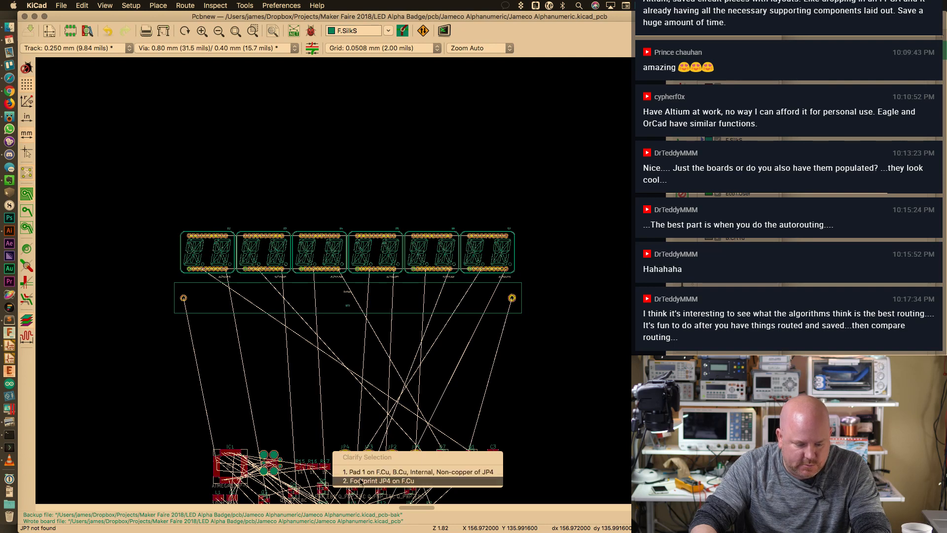
{"action": "left_click", "coordinate": [360, 472]}
{"action": "key", "text": "m"}
{"action": "left_click", "coordinate": [143, 153]}
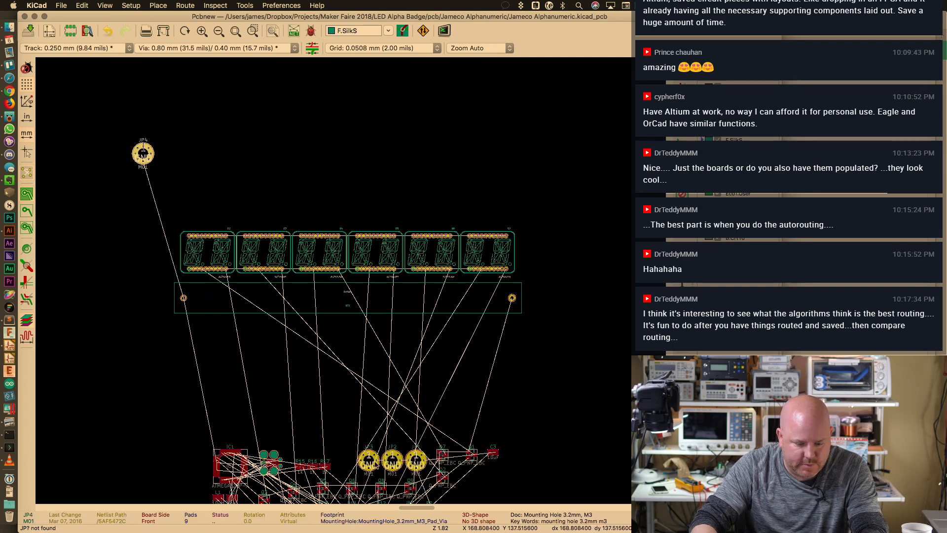
{"action": "key", "text": "super+Tab"}
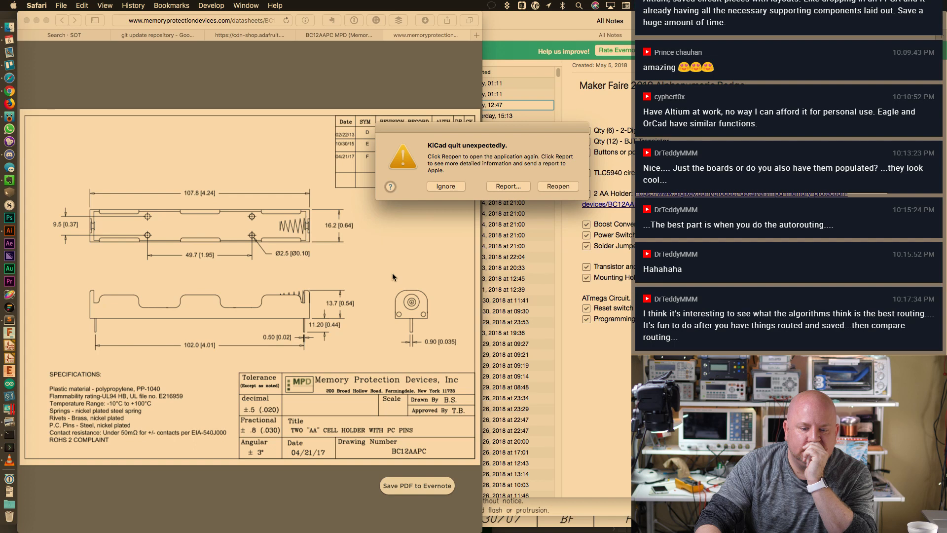
Ignore the KiCad crash report and relaunch KiCad from the Dock
{"action": "left_click", "coordinate": [449, 185]}
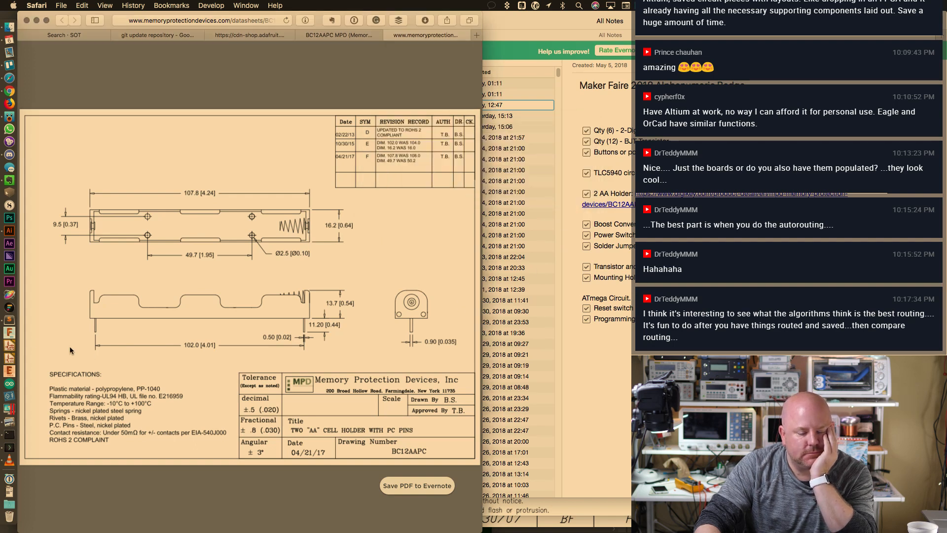
{"action": "left_click", "coordinate": [10, 345]}
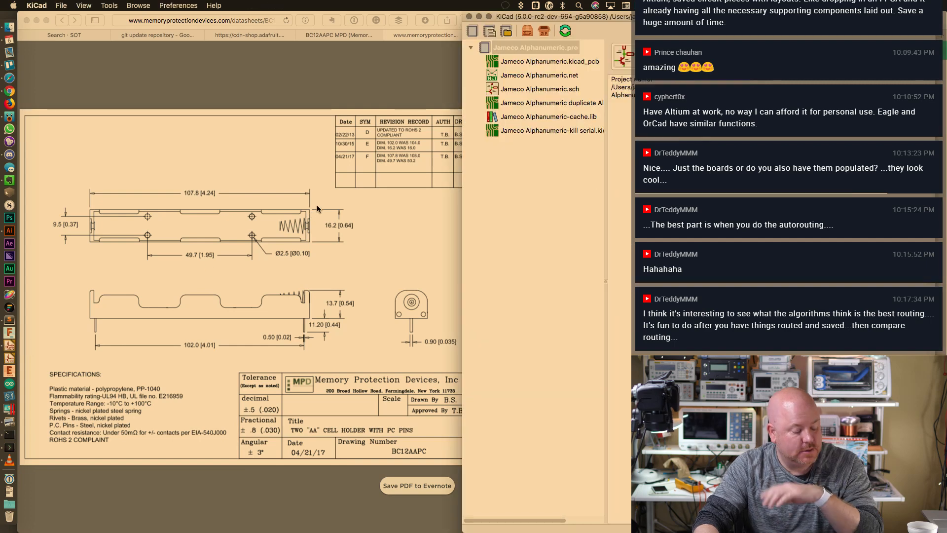
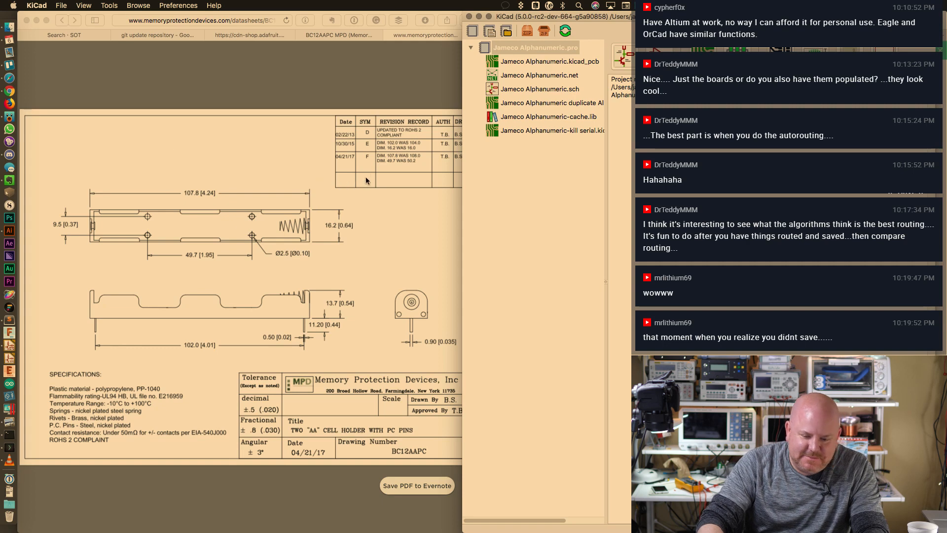
Open Jameco Alphanumeric.kicad_pcb in the Pcbnew board editor
{"action": "left_click", "coordinate": [550, 62]}
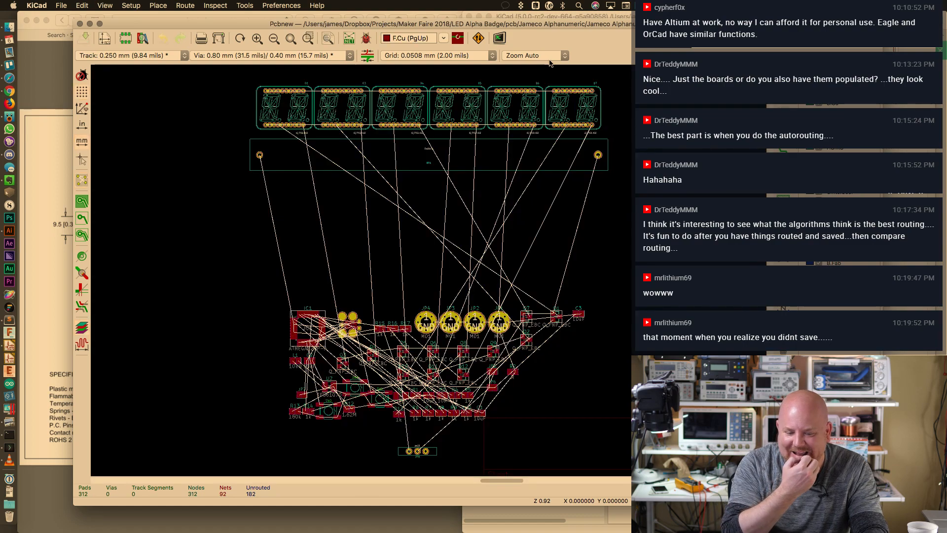
{"action": "scroll", "coordinate": [406, 73], "scroll_direction": "up", "scroll_amount": 2}
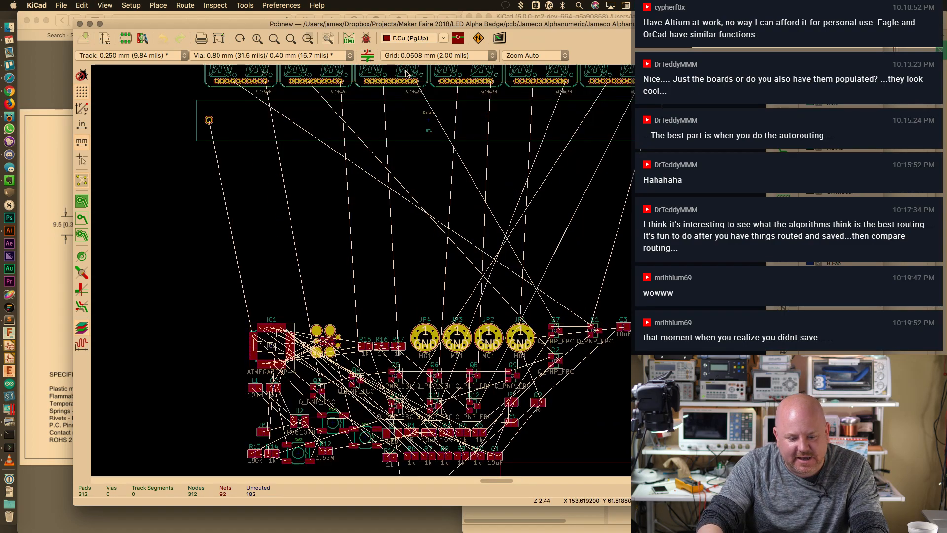
{"action": "scroll", "coordinate": [406, 74], "scroll_direction": "down", "scroll_amount": 3}
{"action": "scroll", "coordinate": [415, 240], "scroll_direction": "up", "scroll_amount": 3}
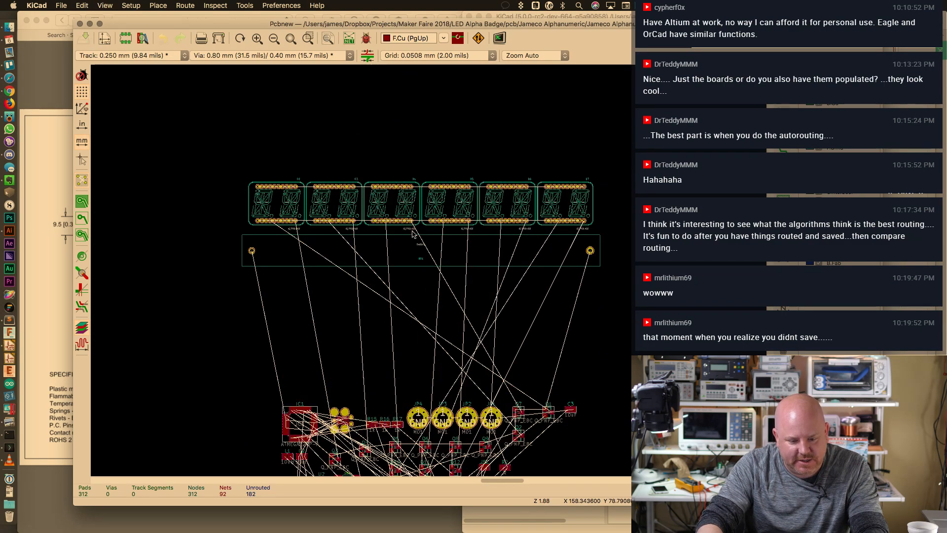
Check battery BT1's footprint properties, cancel, and pick mounting hole JP4
{"action": "double_click", "coordinate": [413, 239]}
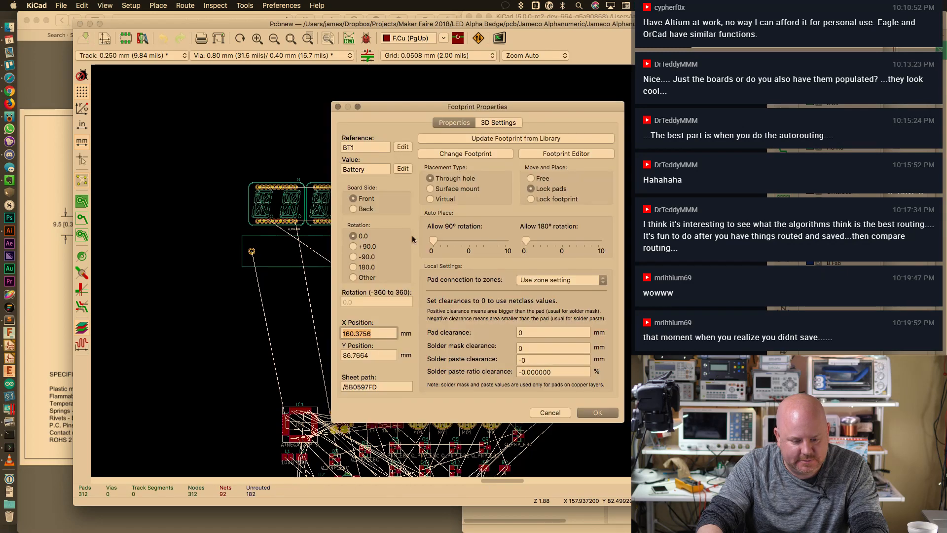
{"action": "left_click", "coordinate": [550, 413]}
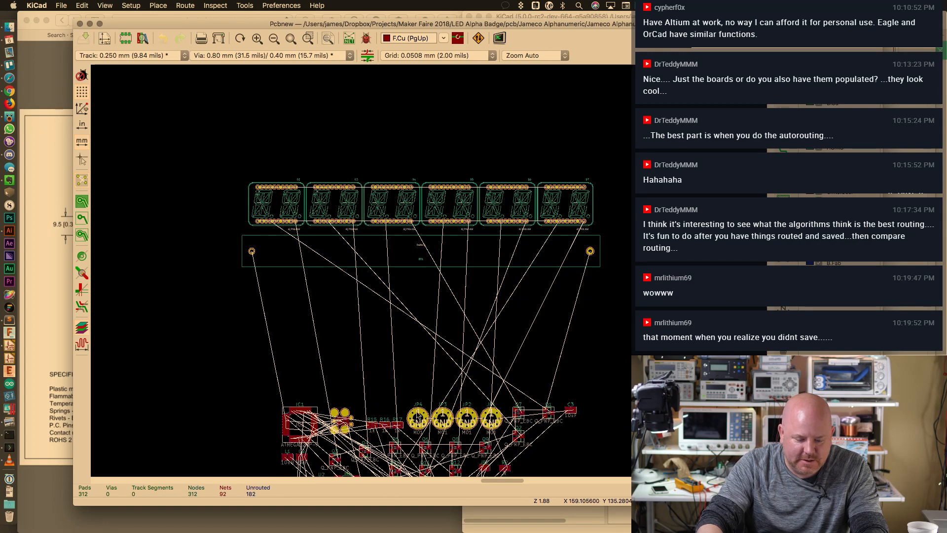
{"action": "left_click", "coordinate": [414, 409]}
Place mounting holes JP4 and JP3 at the upper corners and JP2 and JP1 below the battery
{"action": "left_click", "coordinate": [435, 436]}
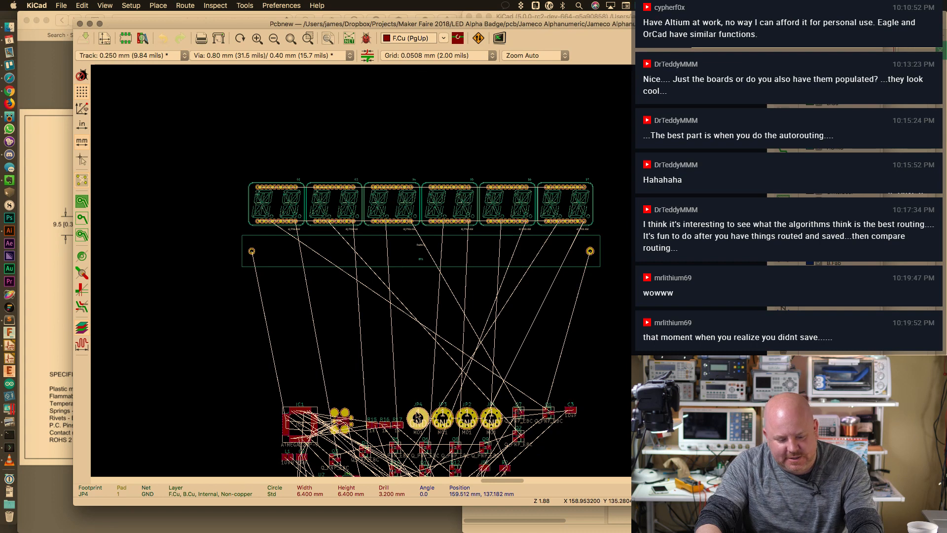
{"action": "left_click", "coordinate": [223, 145]}
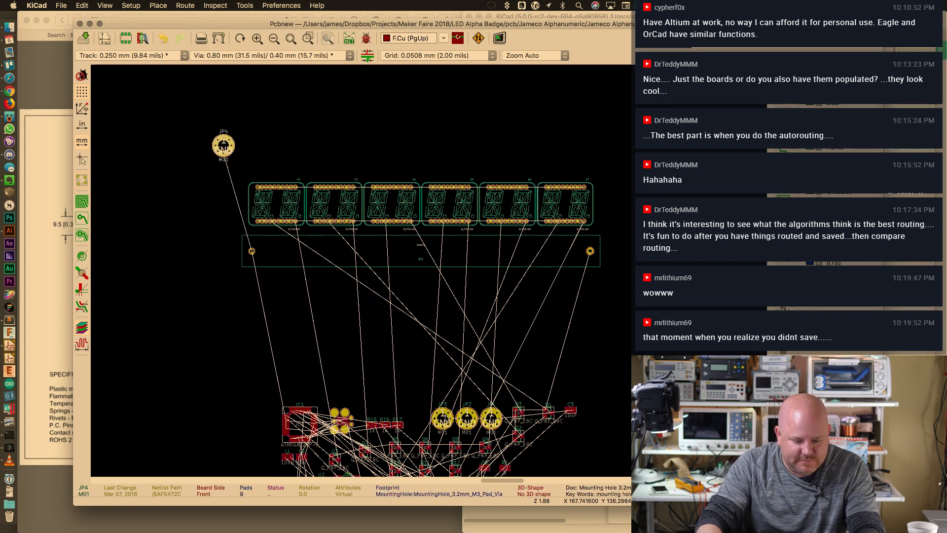
{"action": "left_click", "coordinate": [443, 419]}
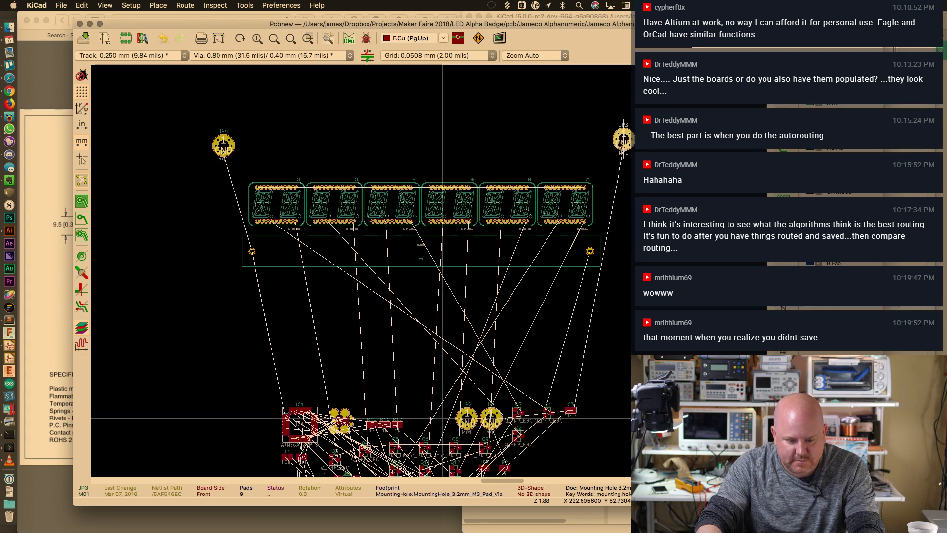
{"action": "left_click", "coordinate": [610, 143]}
{"action": "left_click", "coordinate": [467, 421]}
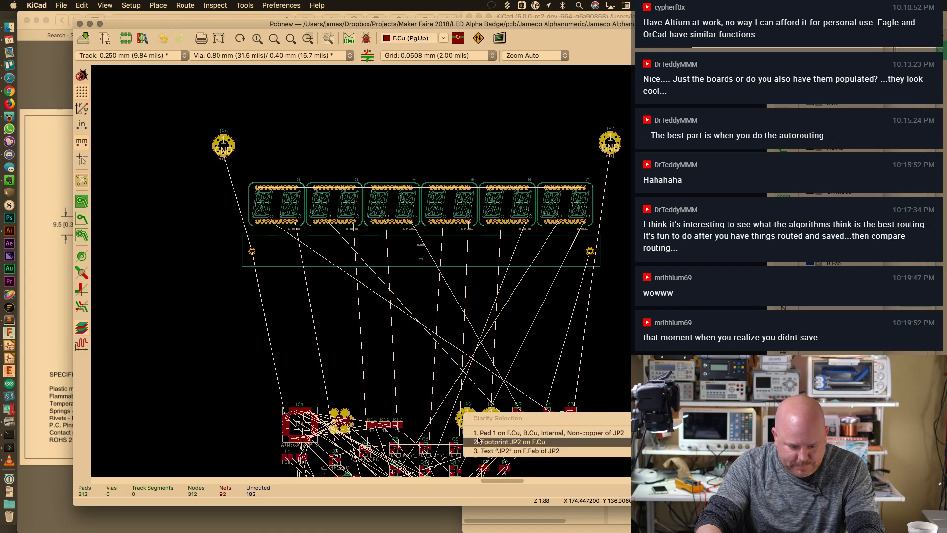
{"action": "left_click", "coordinate": [469, 425]}
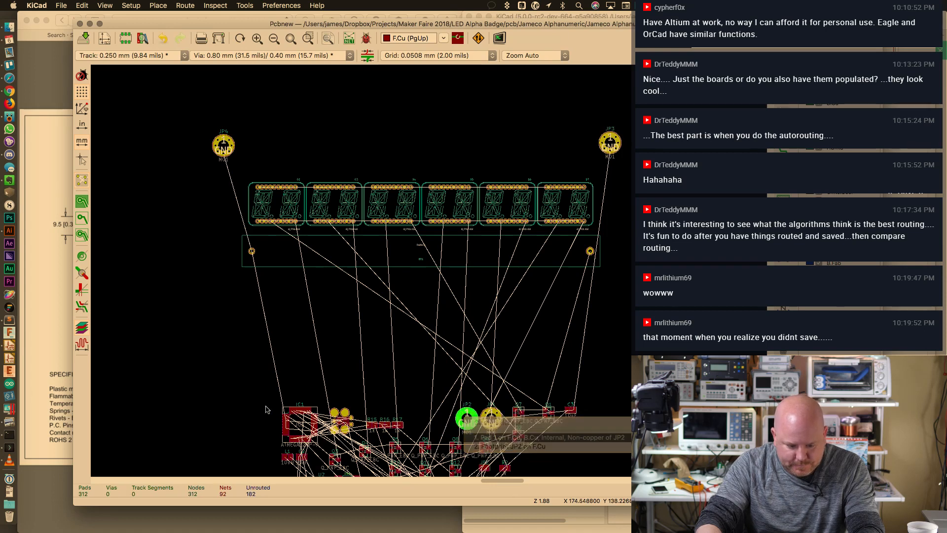
{"action": "left_click", "coordinate": [513, 446]}
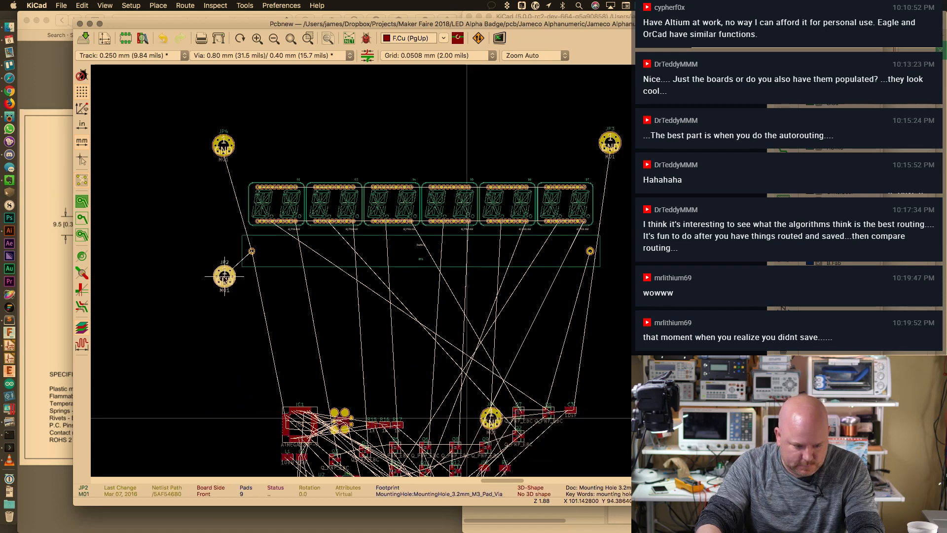
{"action": "left_click", "coordinate": [221, 285]}
{"action": "left_click", "coordinate": [491, 419]}
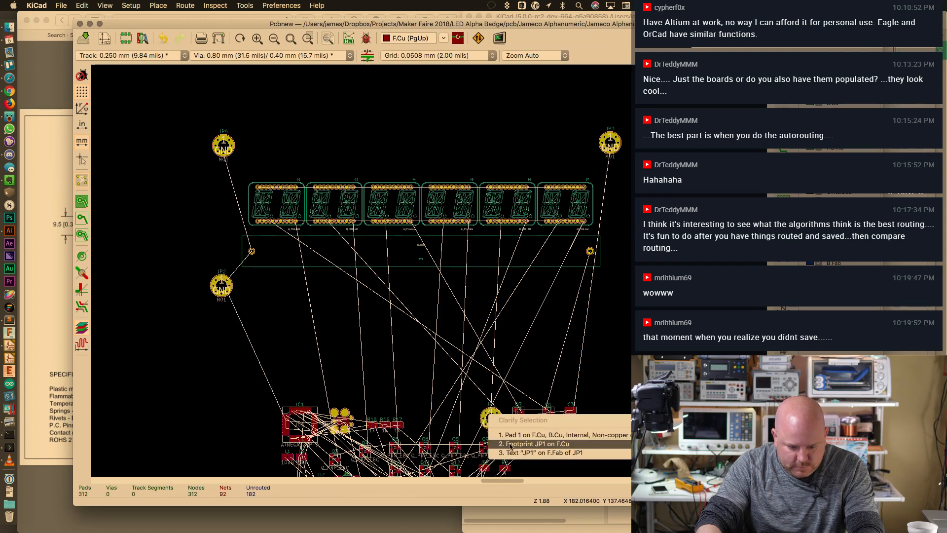
{"action": "left_click", "coordinate": [533, 447]}
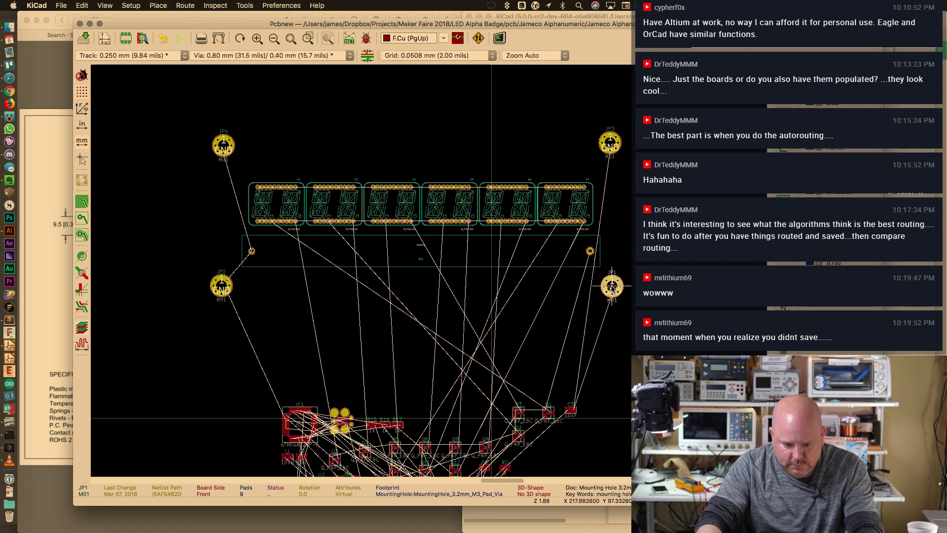
{"action": "left_click", "coordinate": [611, 286]}
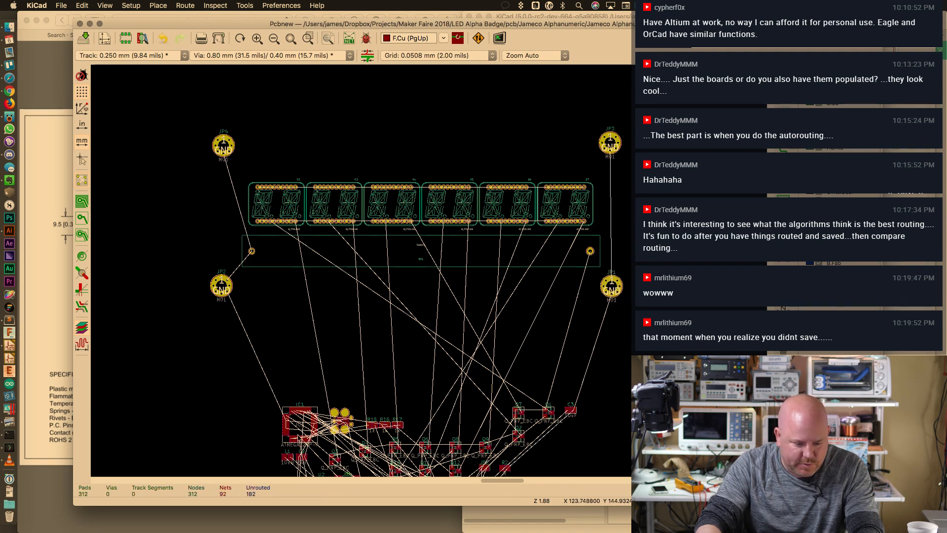
Move ISP connector CON1 out to the left side of the board
{"action": "left_click", "coordinate": [296, 431]}
{"action": "left_click", "coordinate": [341, 422]}
{"action": "key", "text": "m"}
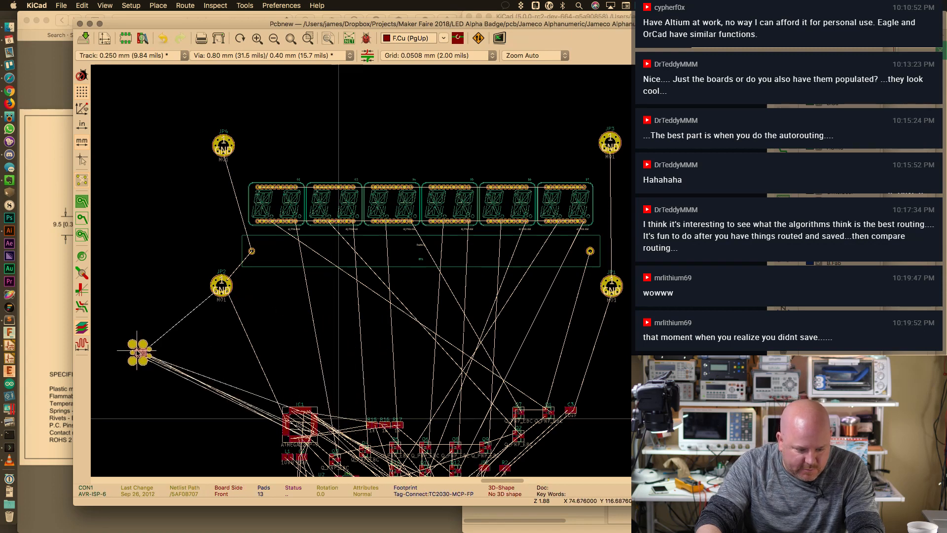
{"action": "left_click", "coordinate": [168, 365]}
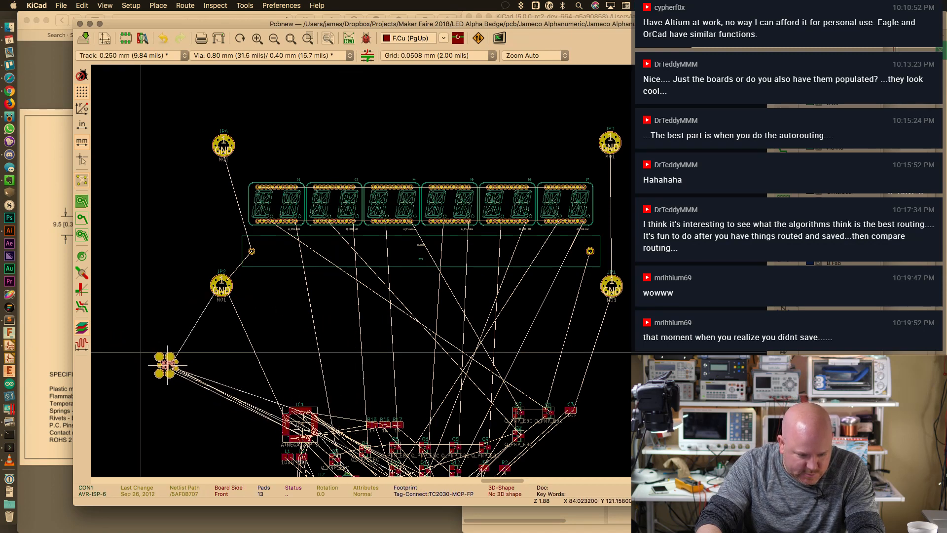
{"action": "left_click", "coordinate": [264, 419]}
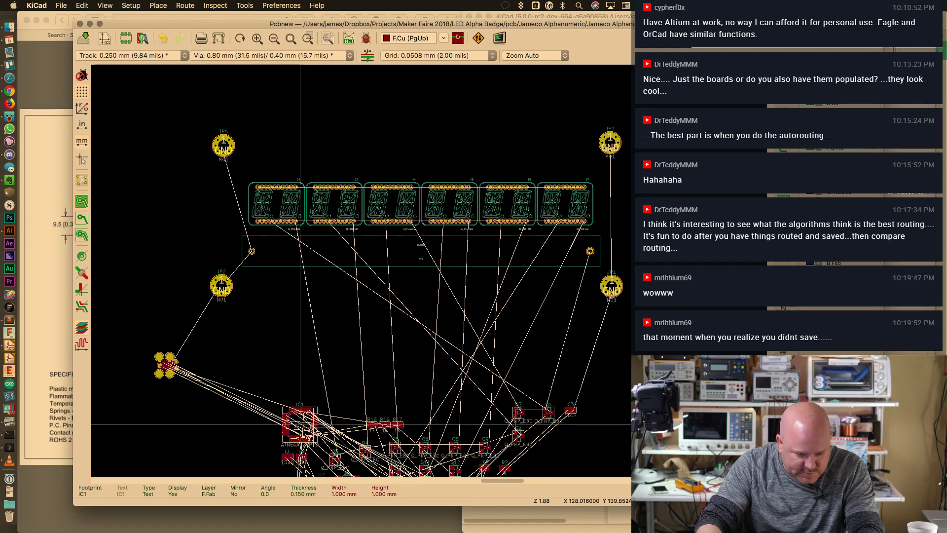
{"action": "key", "text": "Escape"}
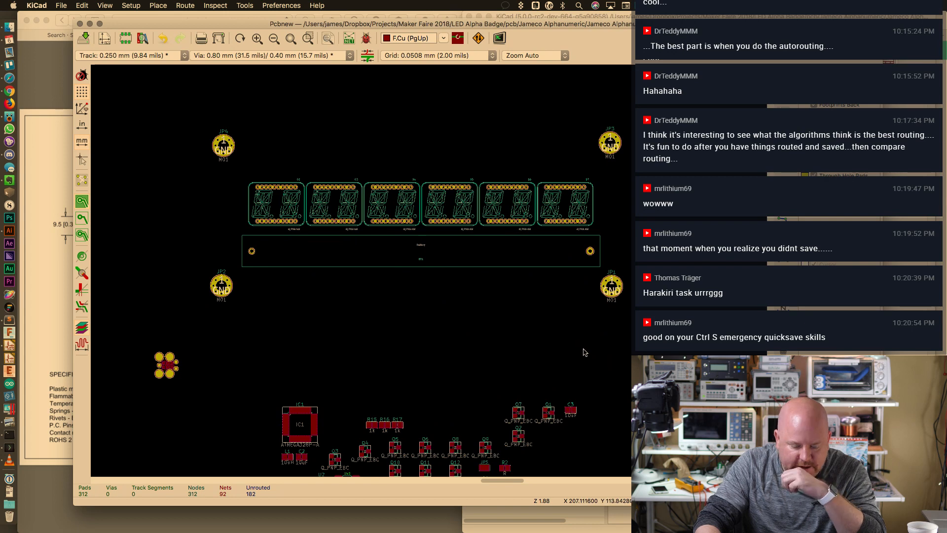
Line up switches SW1, SW2 and SW3 in a row below the battery
{"action": "key", "text": "Home"}
{"action": "scroll", "coordinate": [390, 424], "scroll_direction": "up", "scroll_amount": 4}
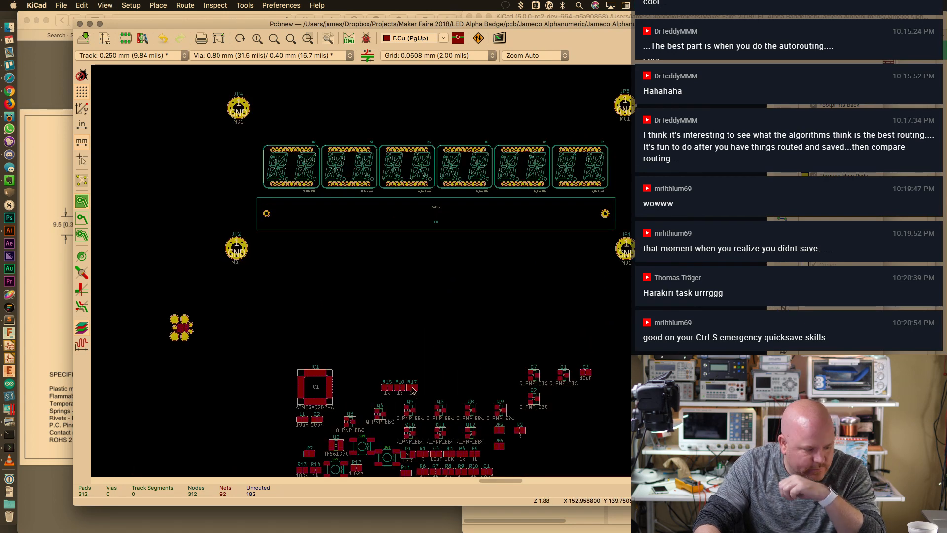
{"action": "scroll", "coordinate": [412, 391], "scroll_direction": "up", "scroll_amount": 2}
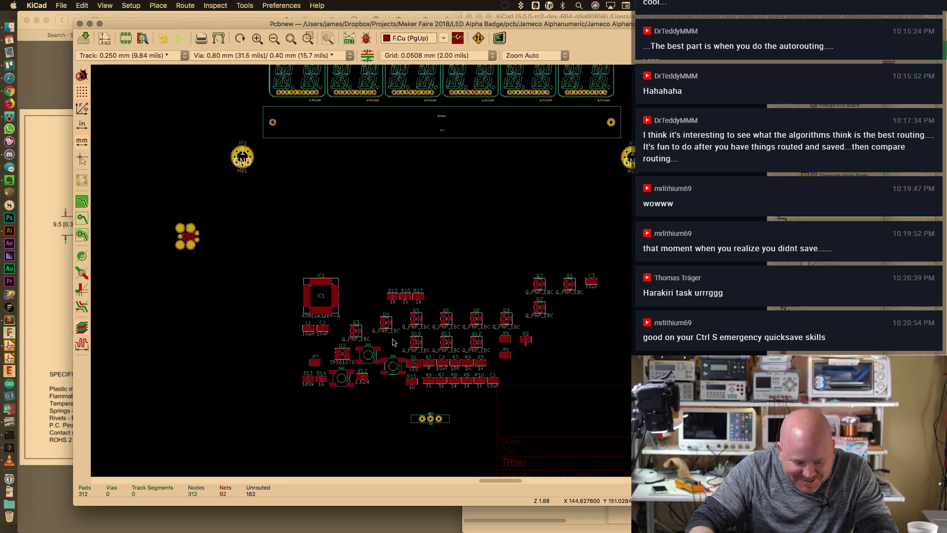
{"action": "left_click", "coordinate": [394, 363]}
{"action": "key", "text": "m"}
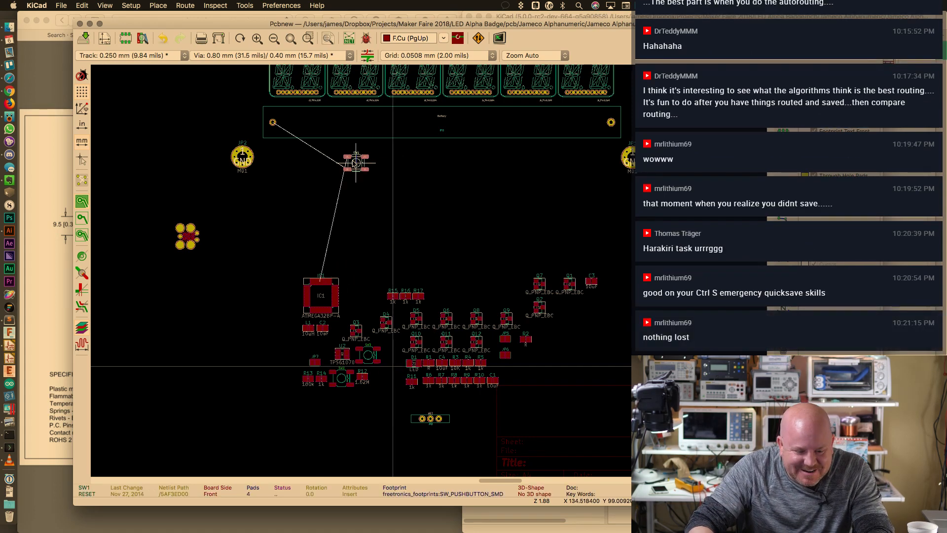
{"action": "left_click", "coordinate": [317, 161]}
{"action": "left_click", "coordinate": [344, 380]}
{"action": "key", "text": "m"}
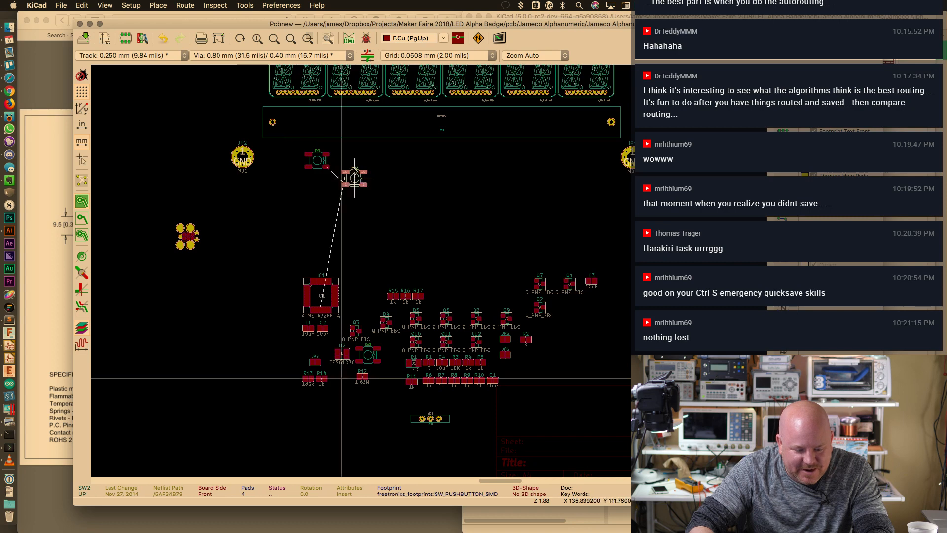
{"action": "left_click", "coordinate": [362, 163]}
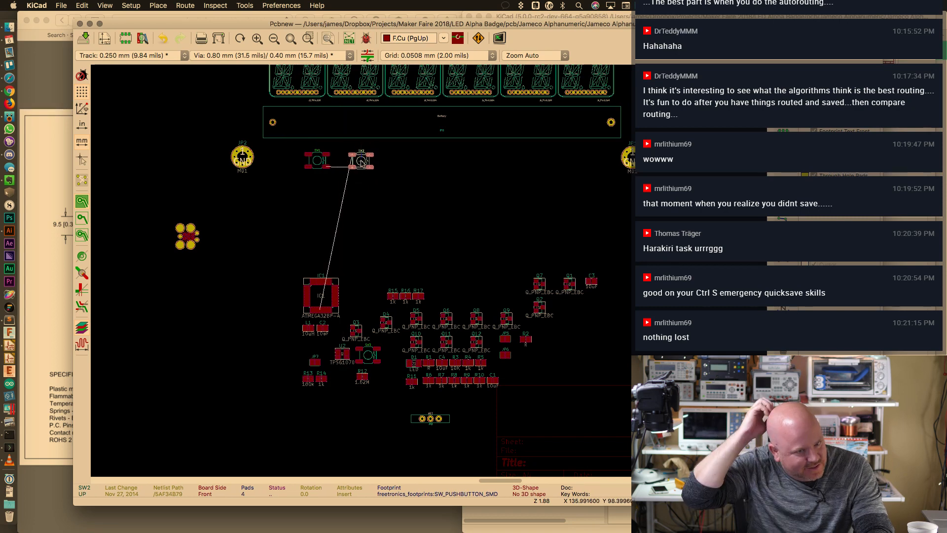
{"action": "left_click", "coordinate": [368, 354]}
{"action": "key", "text": "m"}
{"action": "left_click", "coordinate": [403, 161]}
Move microcontroller IC1 up near the switches
{"action": "left_click", "coordinate": [330, 296]}
{"action": "key", "text": "m"}
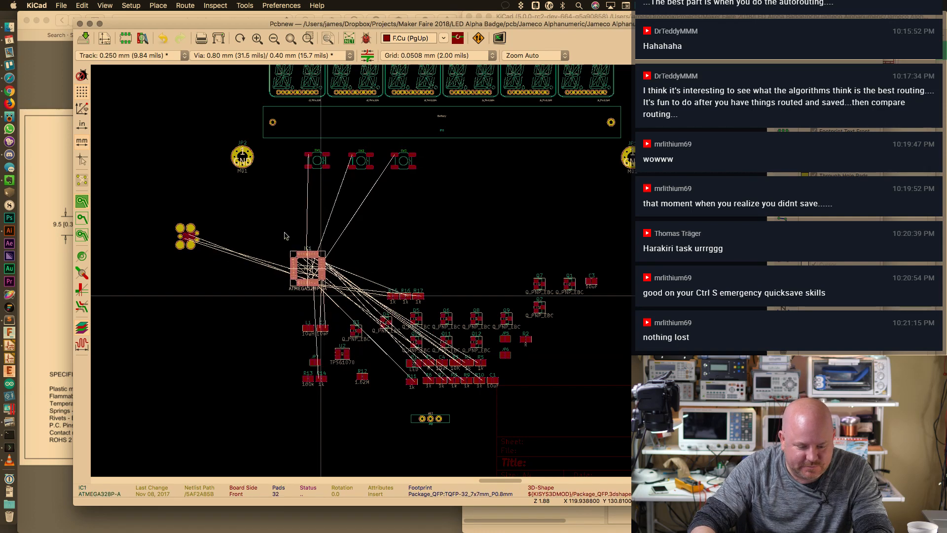
{"action": "left_click", "coordinate": [492, 253]}
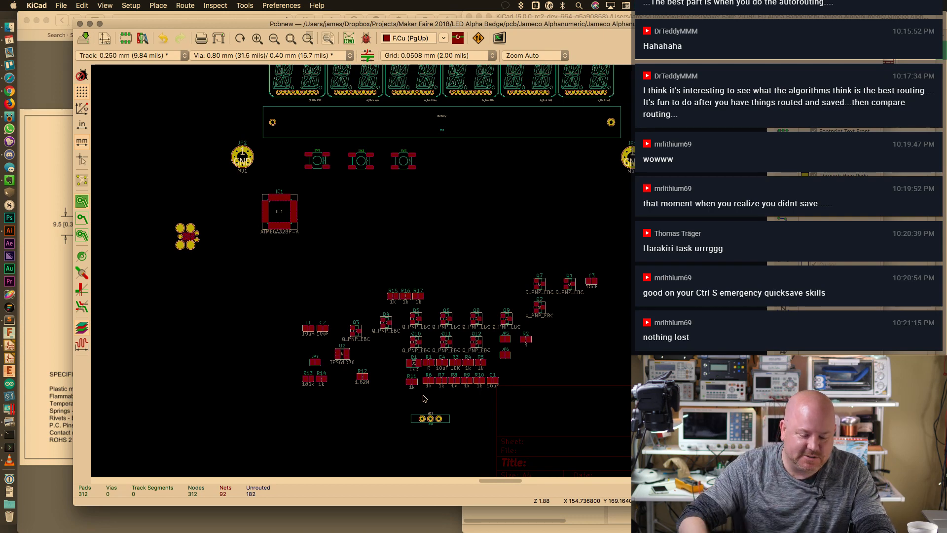
Place boost converter U2 at the upper right near JP8
{"action": "left_click", "coordinate": [439, 420]}
{"action": "key", "text": "m"}
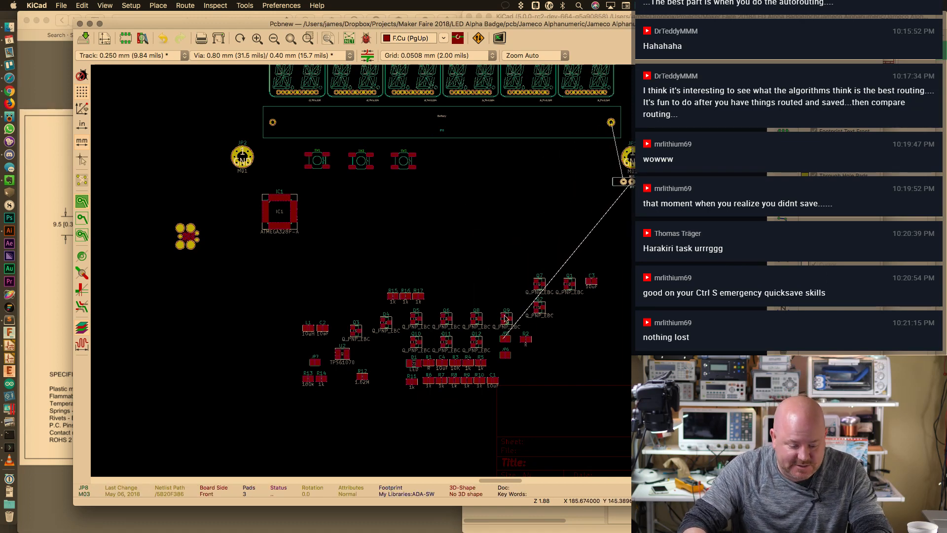
{"action": "left_click", "coordinate": [342, 355]}
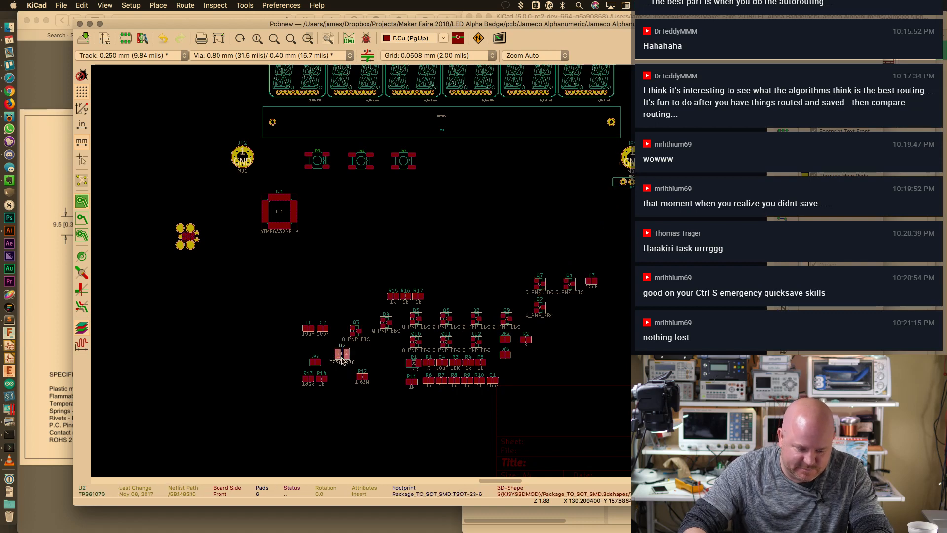
{"action": "key", "text": "m"}
{"action": "left_click", "coordinate": [548, 176]}
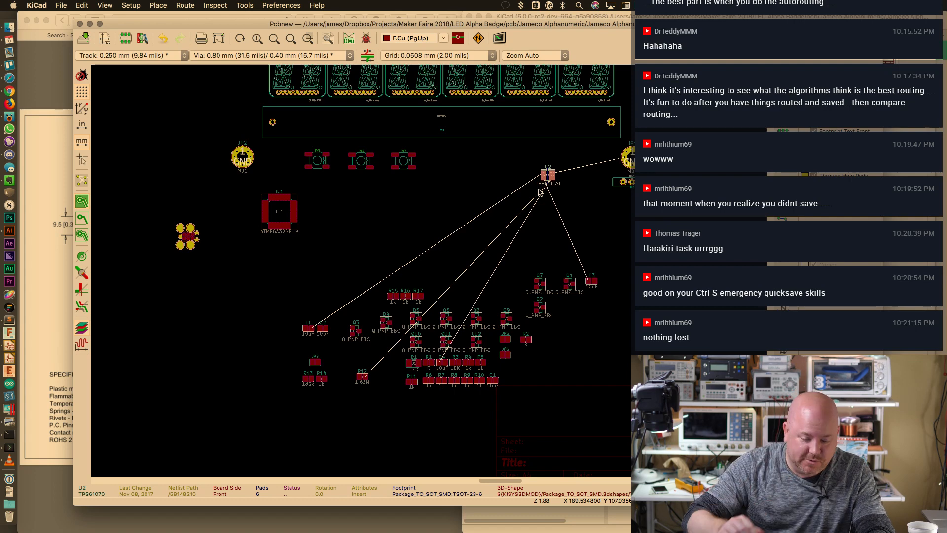
Move the D1, R1–R11, C1 and C4 block beside IC1
{"action": "left_click", "coordinate": [415, 364]}
{"action": "key", "text": "m"}
{"action": "key", "text": "Escape"}
{"action": "left_click", "coordinate": [417, 363]}
{"action": "left_click", "coordinate": [405, 363]}
{"action": "left_click_drag", "start_coordinate": [404, 356], "coordinate": [501, 397]}
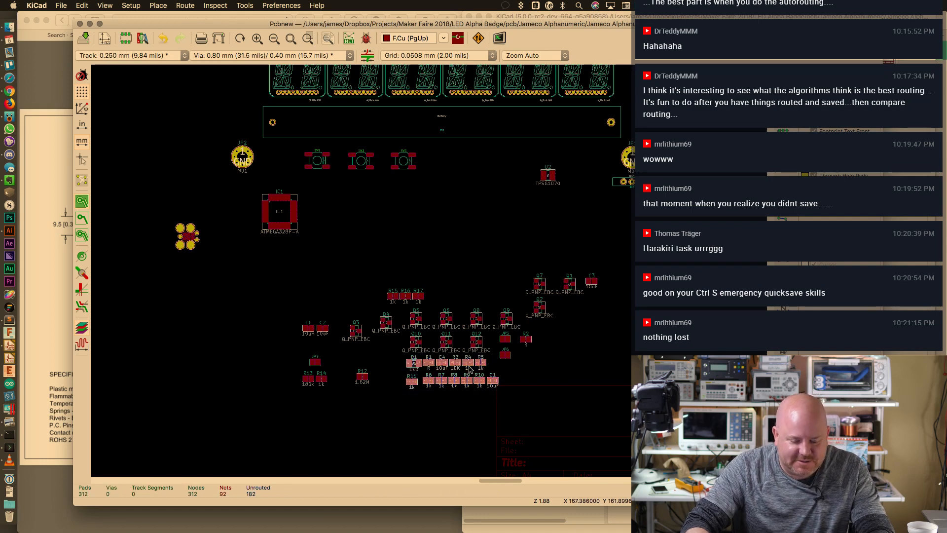
{"action": "left_click_drag", "start_coordinate": [469, 367], "coordinate": [478, 195]}
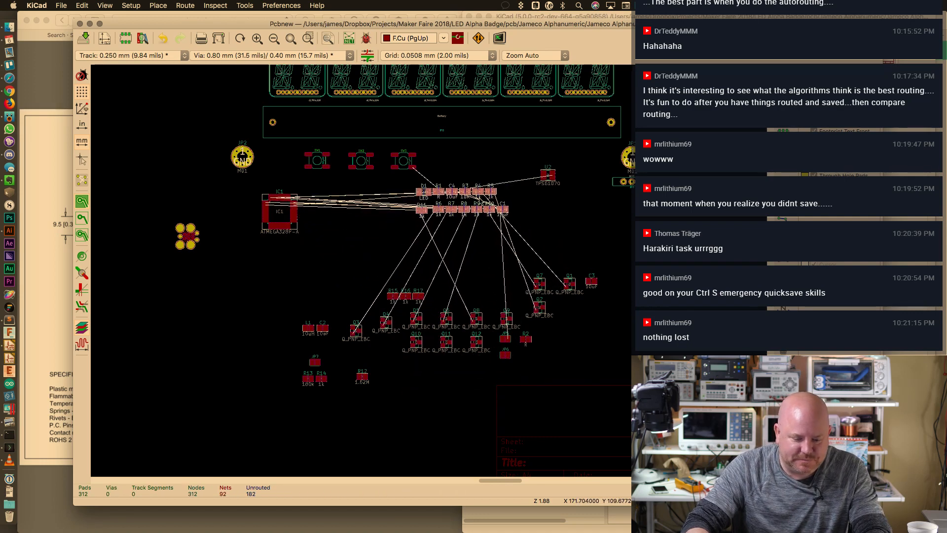
{"action": "left_click", "coordinate": [458, 174]}
Move the transistor group up above the display row
{"action": "middle_click_drag", "start_coordinate": [449, 120], "coordinate": [450, 240]}
{"action": "key", "text": "super+plus"}
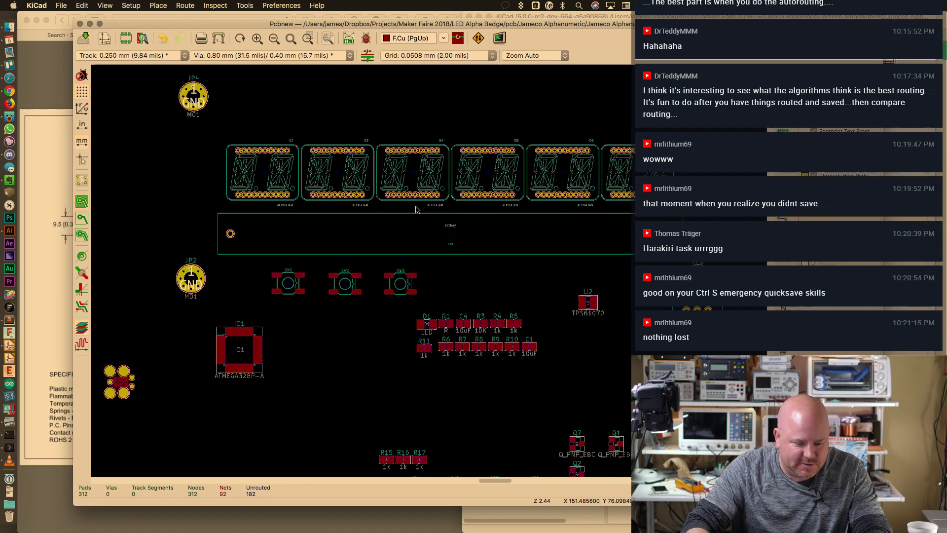
{"action": "key", "text": "super+plus"}
{"action": "key", "text": "super+plus"}
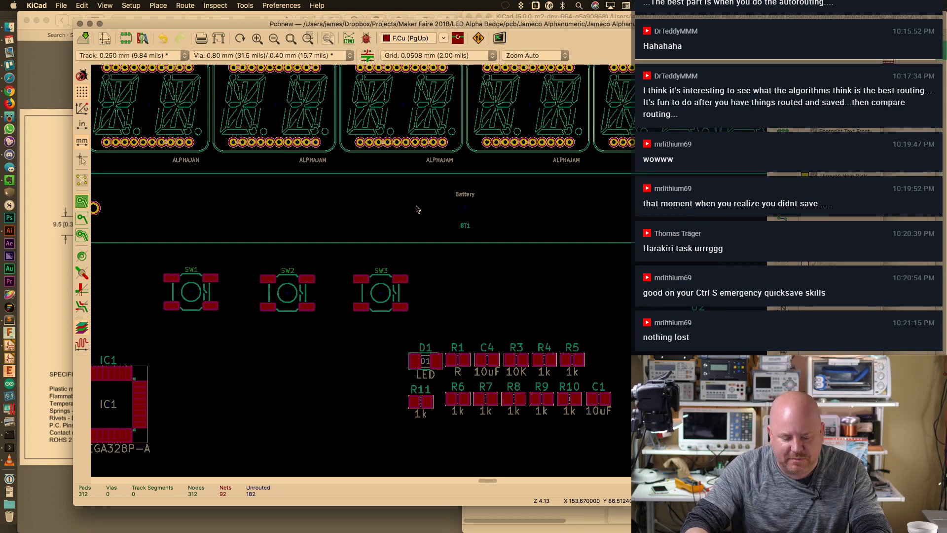
{"action": "key", "text": "super+minus"}
{"action": "key", "text": "super+minus"}
{"action": "key", "text": "super+minus"}
{"action": "key", "text": "super+minus"}
{"action": "key", "text": "super+minus"}
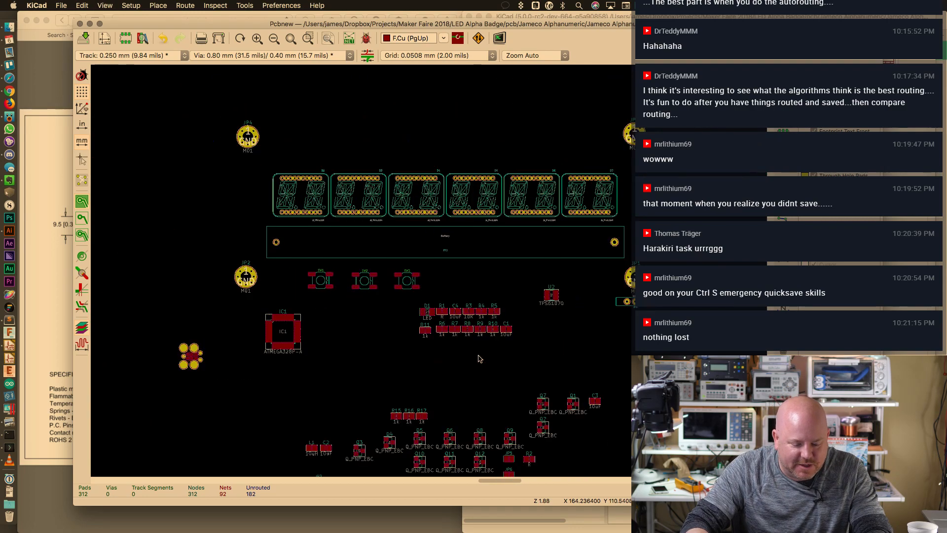
{"action": "left_click_drag", "start_coordinate": [377, 345], "coordinate": [504, 402]}
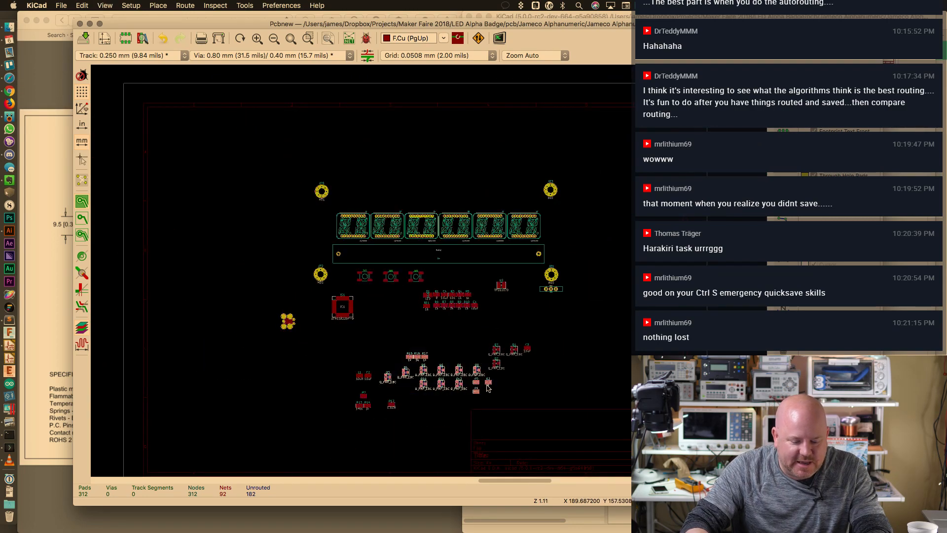
{"action": "left_click_drag", "start_coordinate": [424, 374], "coordinate": [422, 182]}
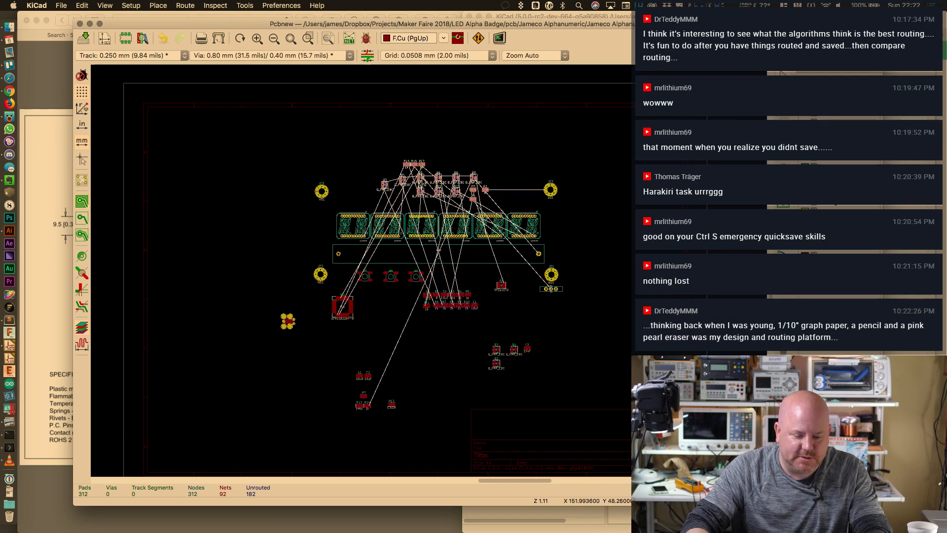
Deselect the transistor group and zoom in on the board
{"action": "left_click", "coordinate": [490, 155]}
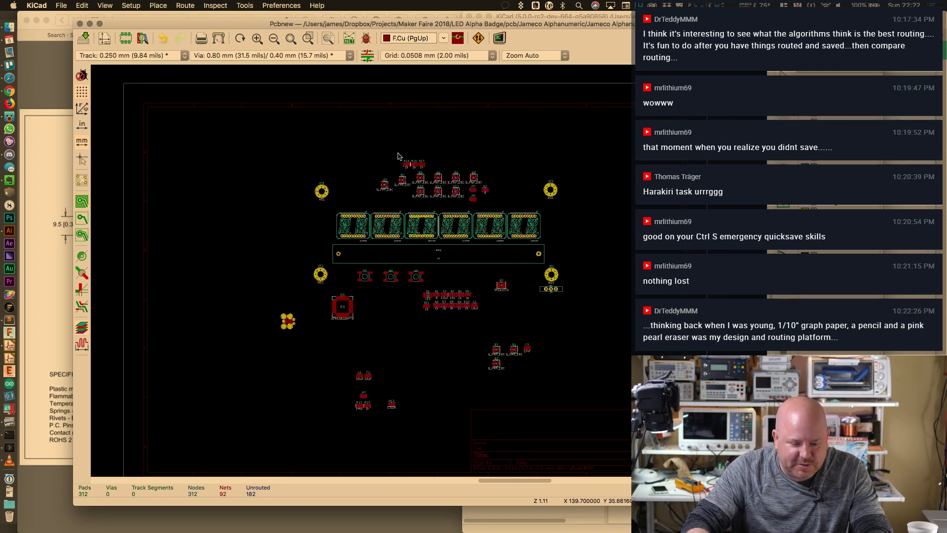
{"action": "scroll", "coordinate": [398, 156], "scroll_direction": "up", "scroll_amount": 8}
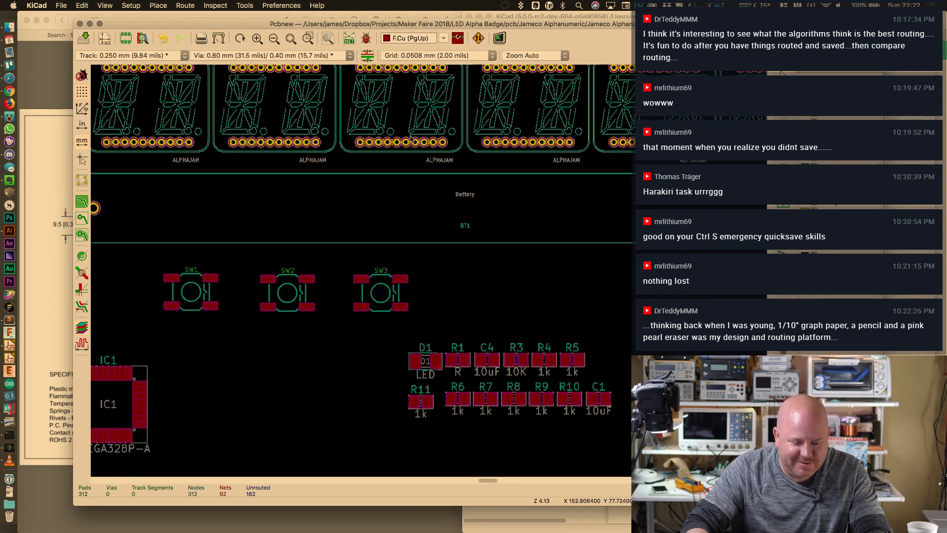
{"action": "scroll", "coordinate": [409, 192], "scroll_direction": "up", "scroll_amount": 4, "text": "shift"}
{"action": "scroll", "coordinate": [418, 152], "scroll_direction": "down", "scroll_amount": 1}
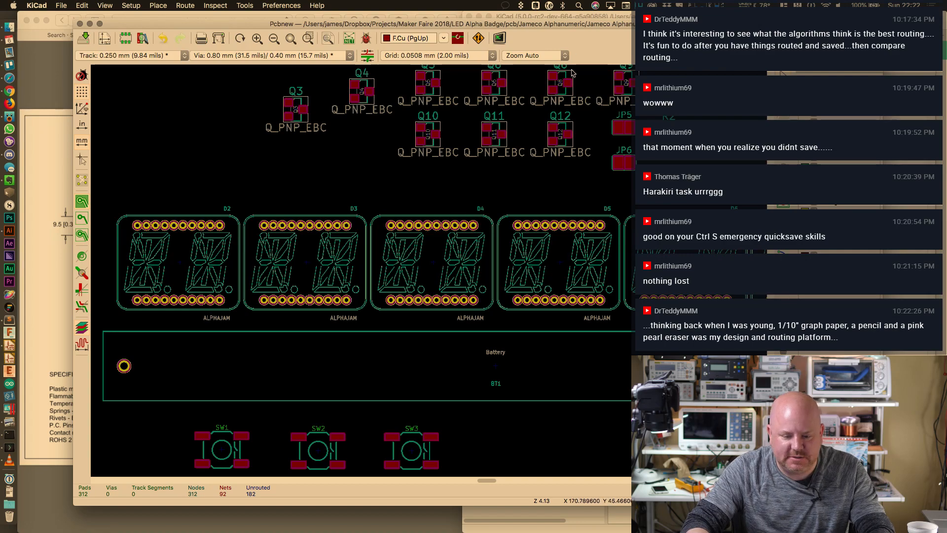
Tile the Pcbnew window on the right half of the screen
{"action": "left_click_drag", "start_coordinate": [618, 25], "coordinate": [573, 34]}
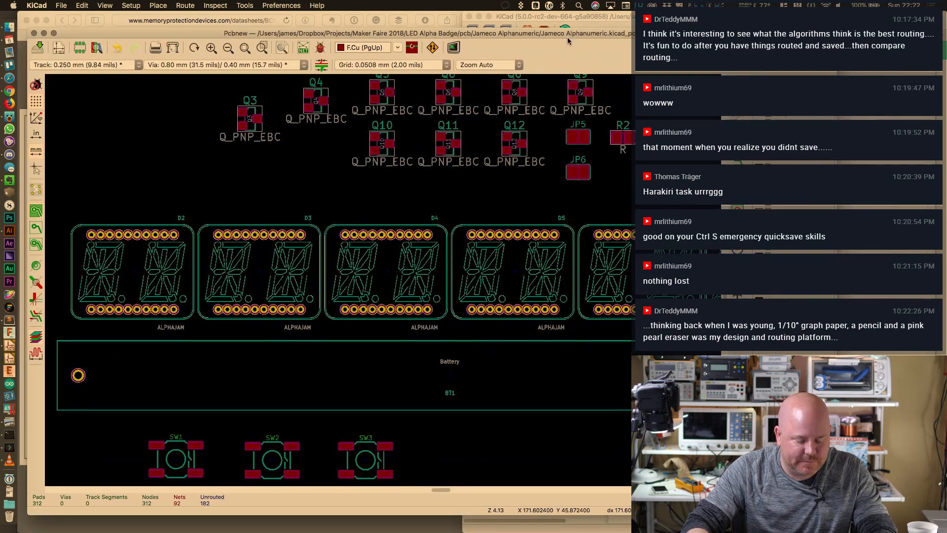
{"action": "double_click", "coordinate": [559, 32]}
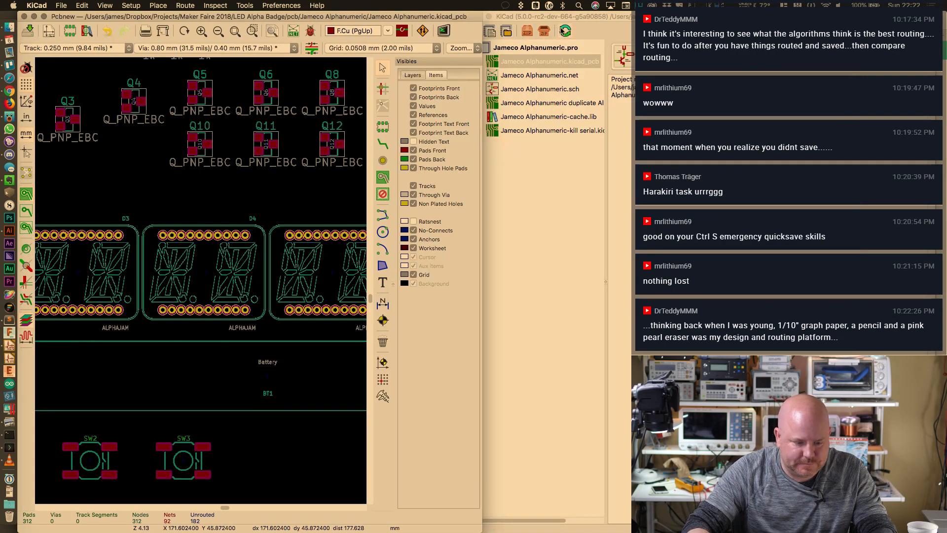
{"action": "key", "text": "alt+super+Right"}
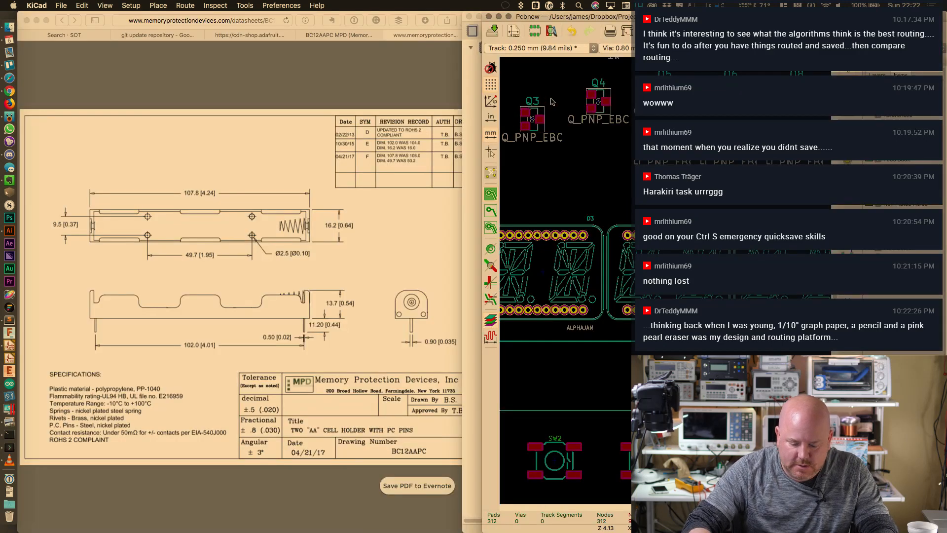
{"action": "left_click", "coordinate": [472, 127]}
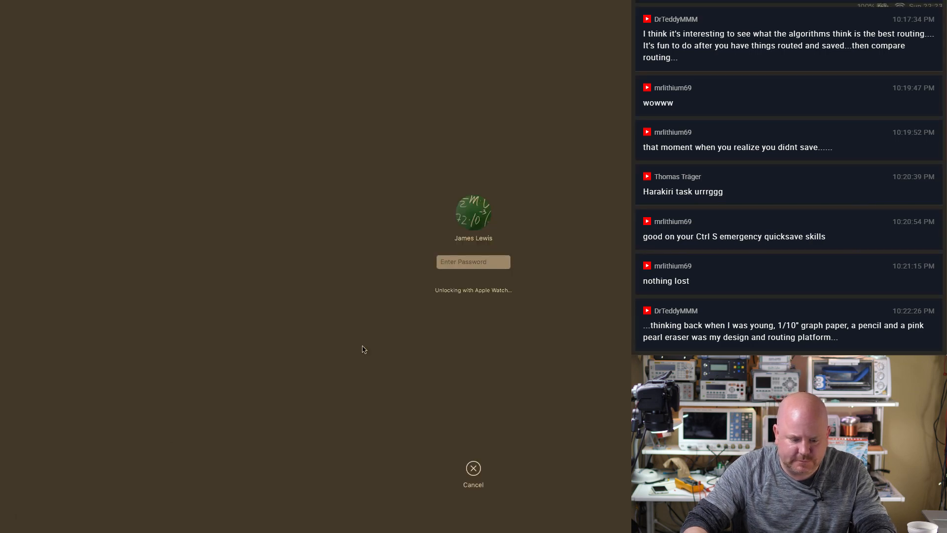
Unlock the Mac with the account password and bring Pcbnew back via Mission Control
{"action": "type", "text": "************"}
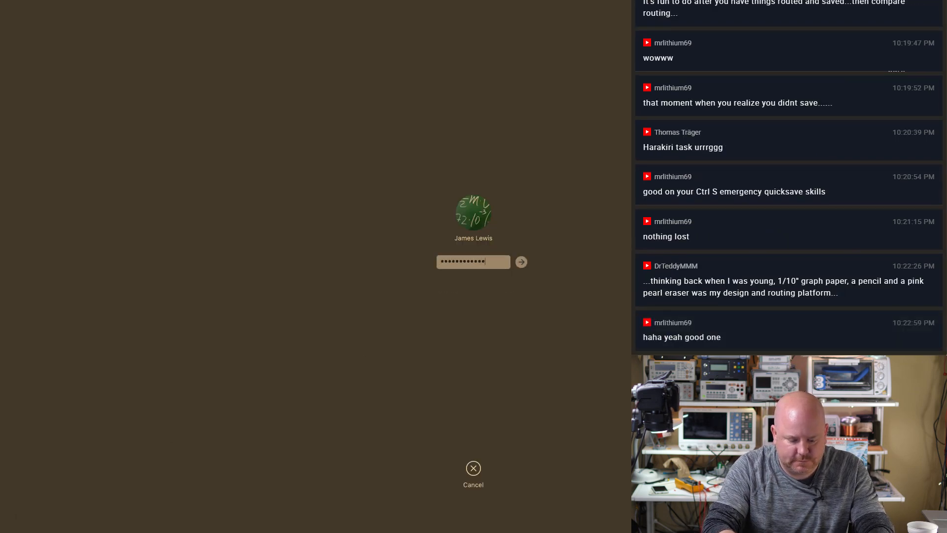
{"action": "key", "text": "Return"}
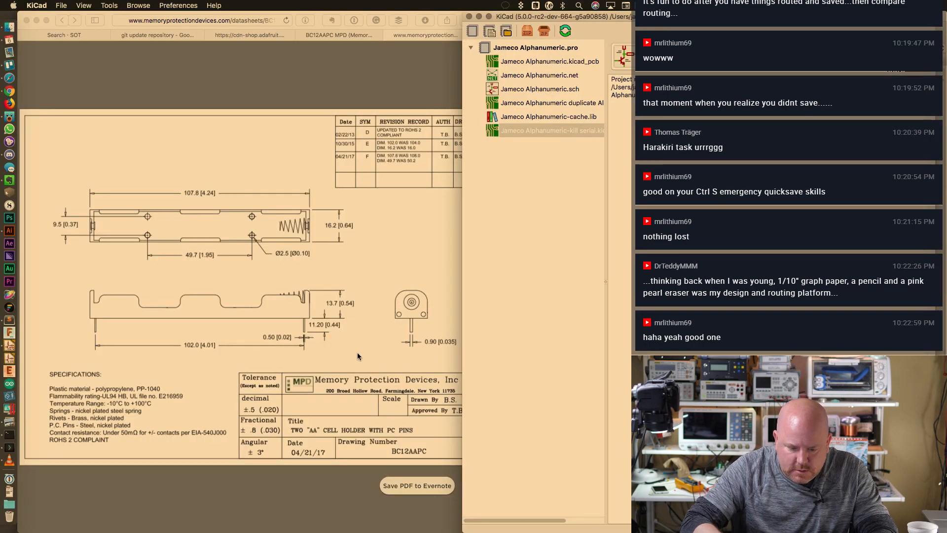
{"action": "key", "text": "ctrl+Up"}
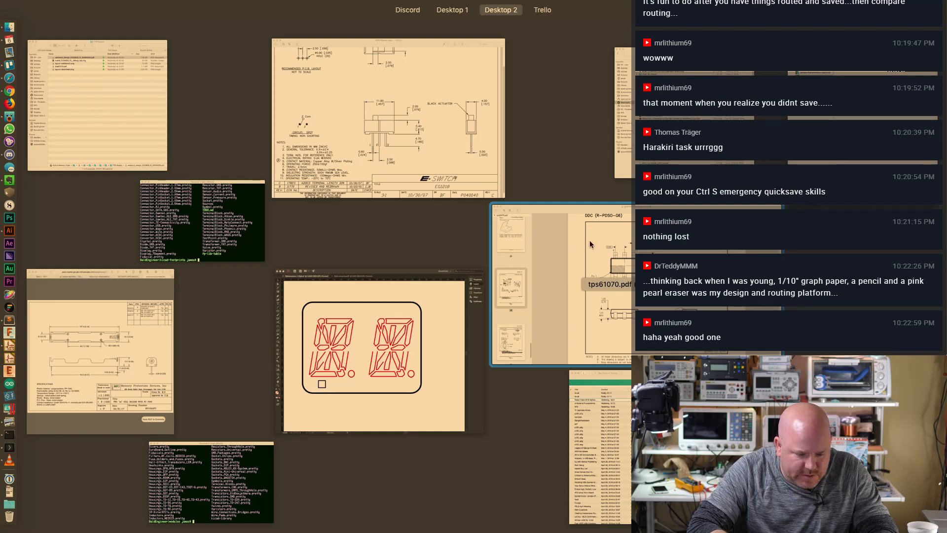
{"action": "left_click", "coordinate": [799, 115]}
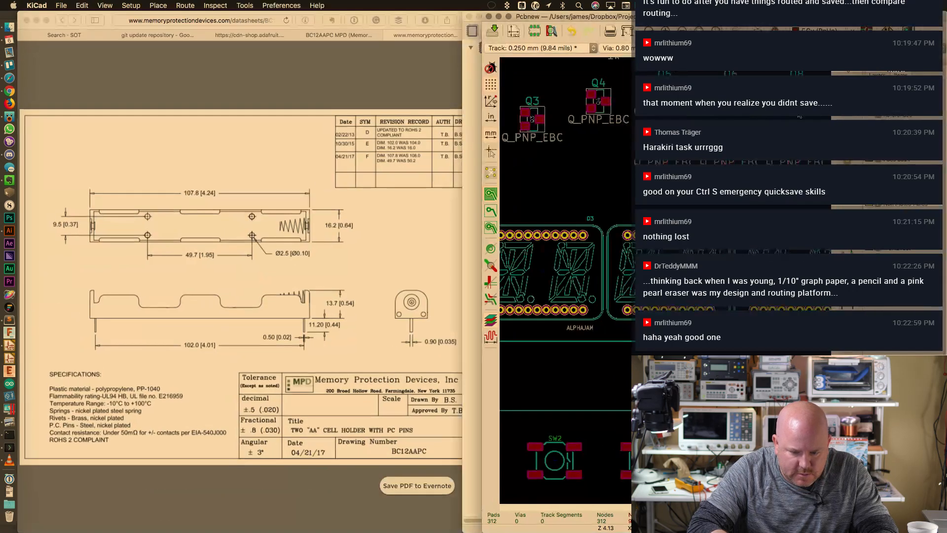
Open the Jameco Alphanumeric schematic in Eeschema, dismissing the library load warning
{"action": "left_click_drag", "start_coordinate": [803, 17], "coordinate": [455, 27]}
{"action": "left_click", "coordinate": [656, 17]}
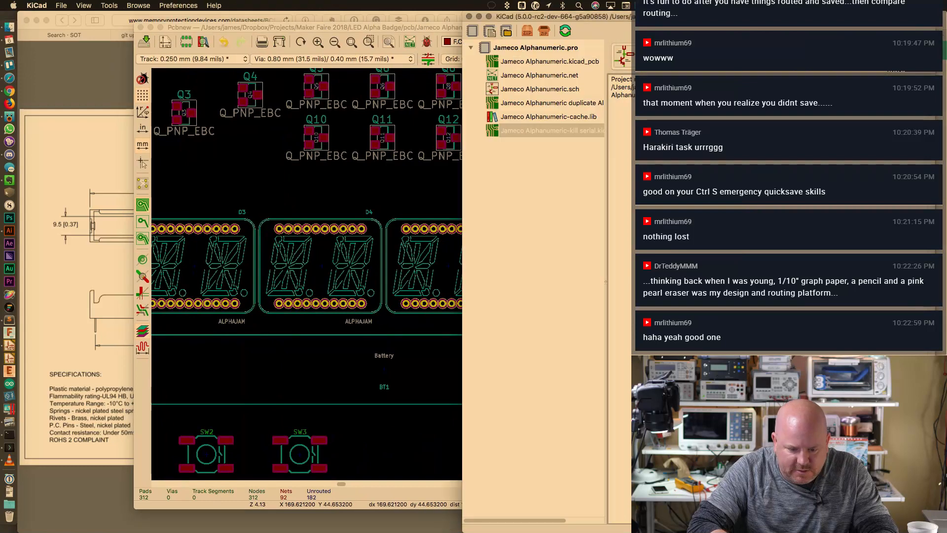
{"action": "double_click", "coordinate": [593, 88]}
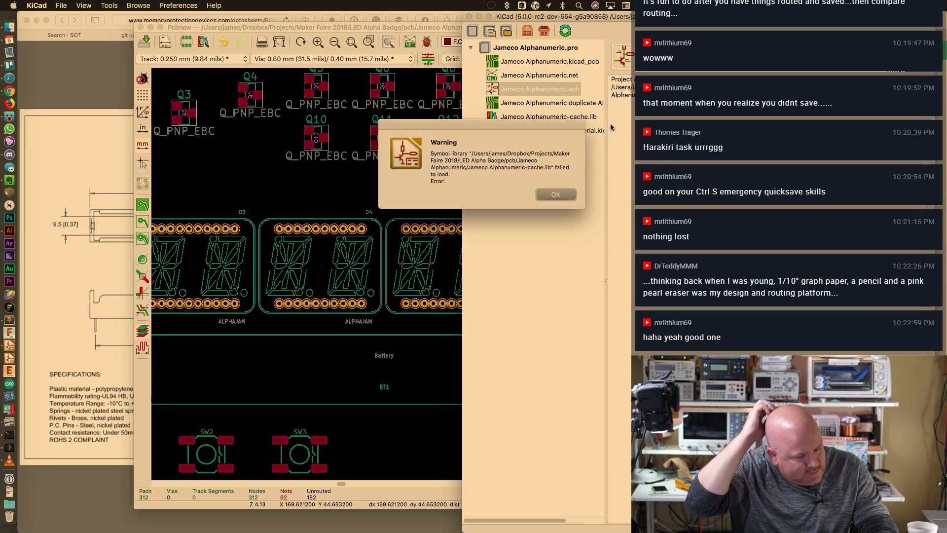
{"action": "left_click", "coordinate": [555, 193]}
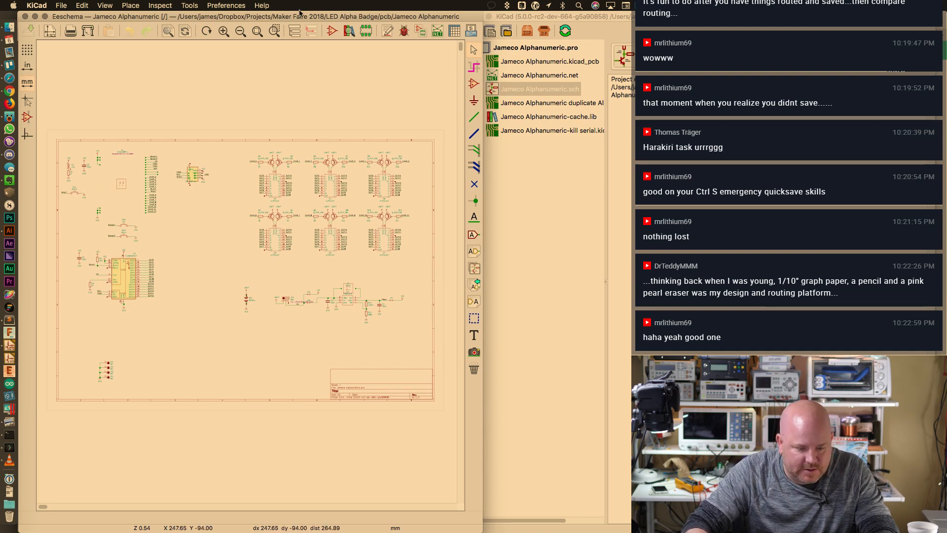
Zoom out to view the full schematic sheet and open the Print dialog with Cmd+P
{"action": "scroll", "coordinate": [283, 164], "scroll_direction": "up", "scroll_amount": 4}
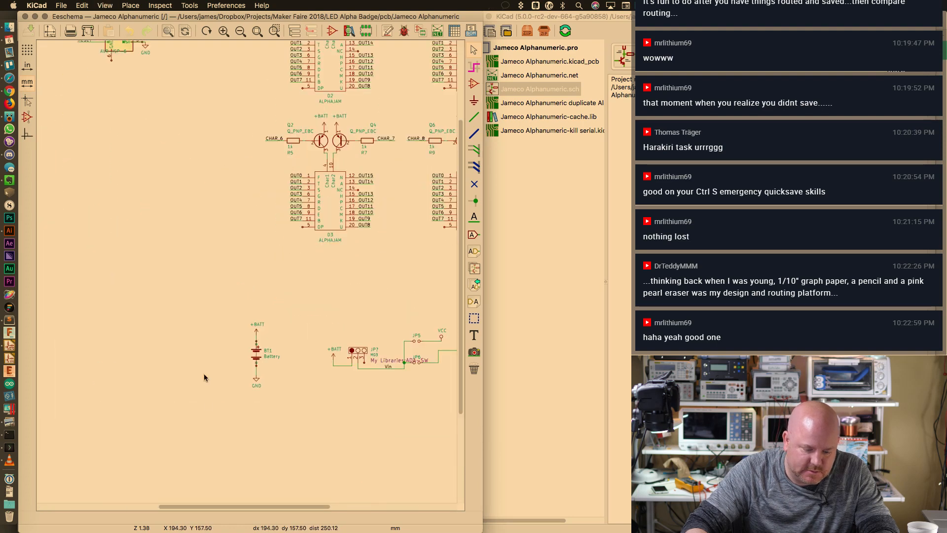
{"action": "scroll", "coordinate": [202, 277], "scroll_direction": "left", "scroll_amount": 5}
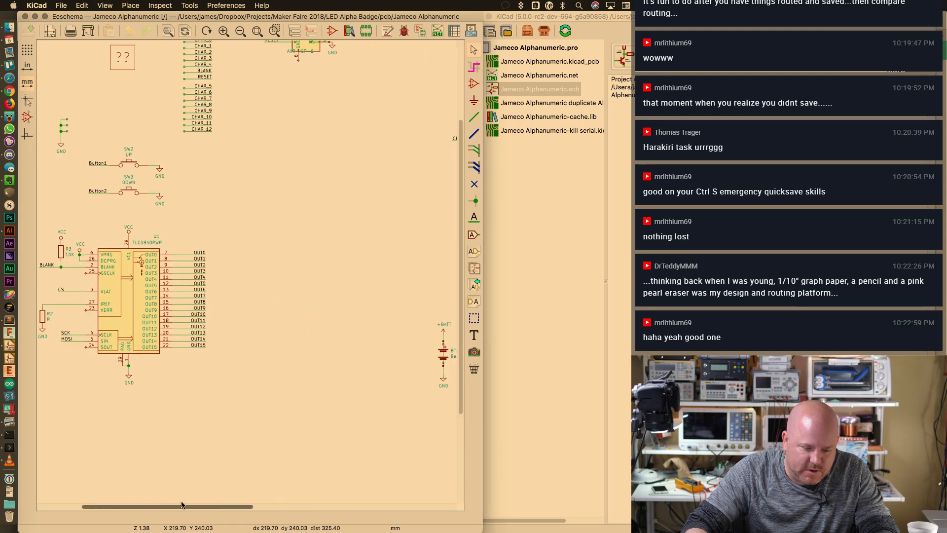
{"action": "left_click_drag", "start_coordinate": [186, 507], "coordinate": [335, 516]}
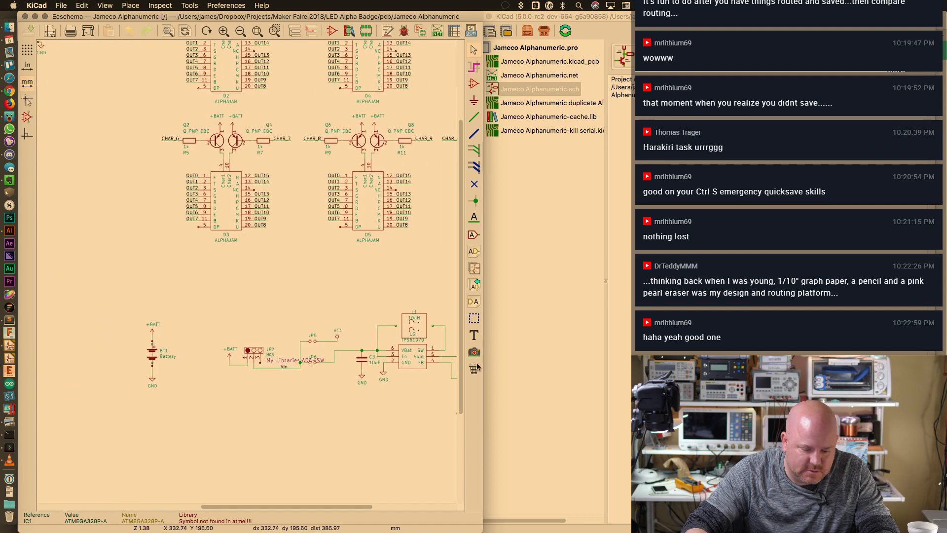
{"action": "left_click_drag", "start_coordinate": [460, 326], "coordinate": [478, 248]}
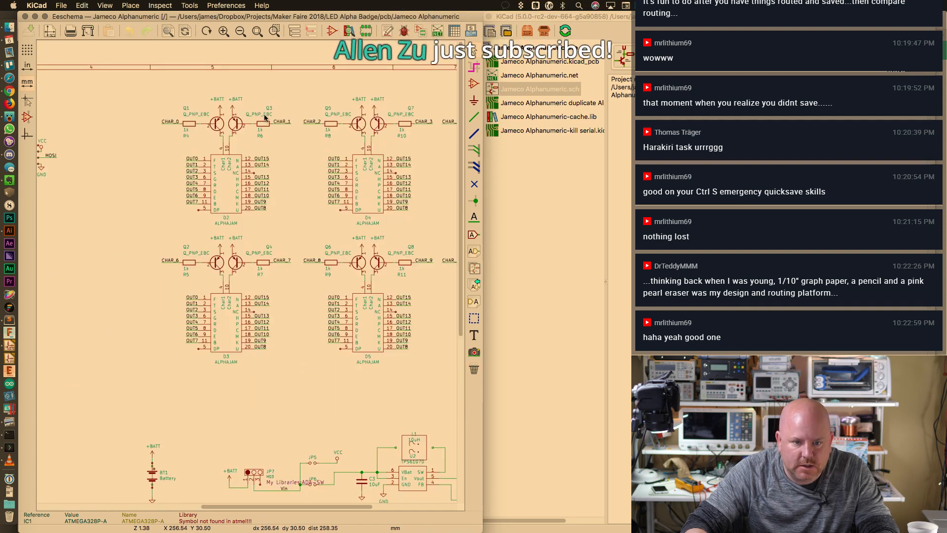
{"action": "scroll", "coordinate": [210, 118], "scroll_direction": "up", "scroll_amount": 2}
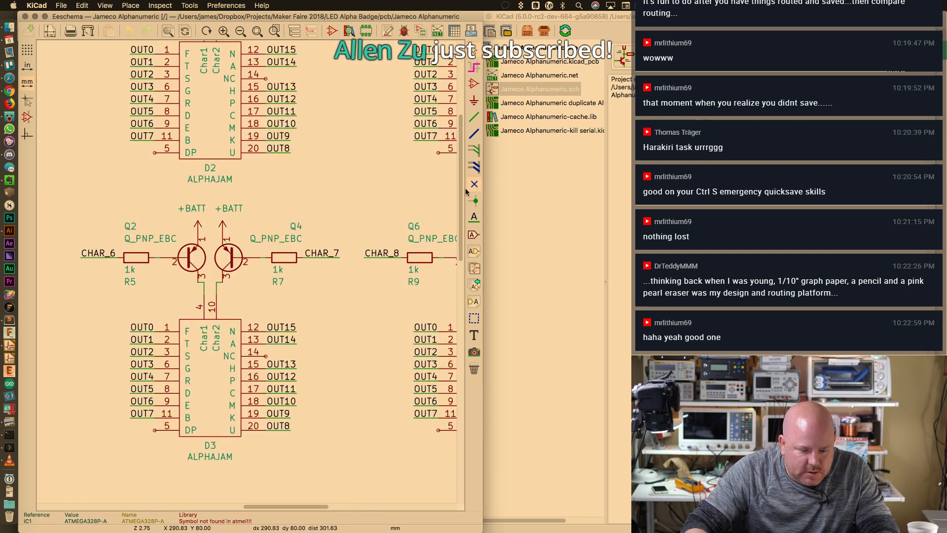
{"action": "left_click_drag", "start_coordinate": [461, 183], "coordinate": [467, 107]}
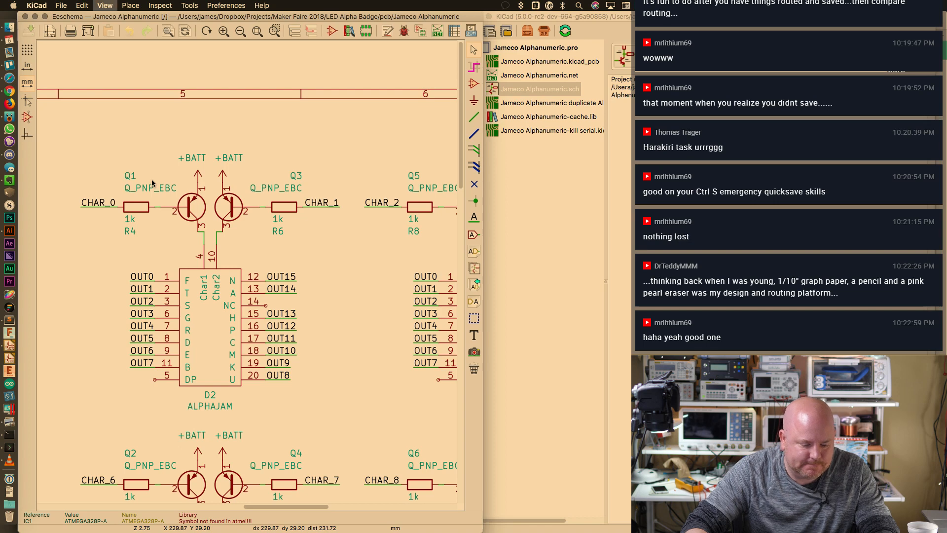
{"action": "key", "text": "F2"}
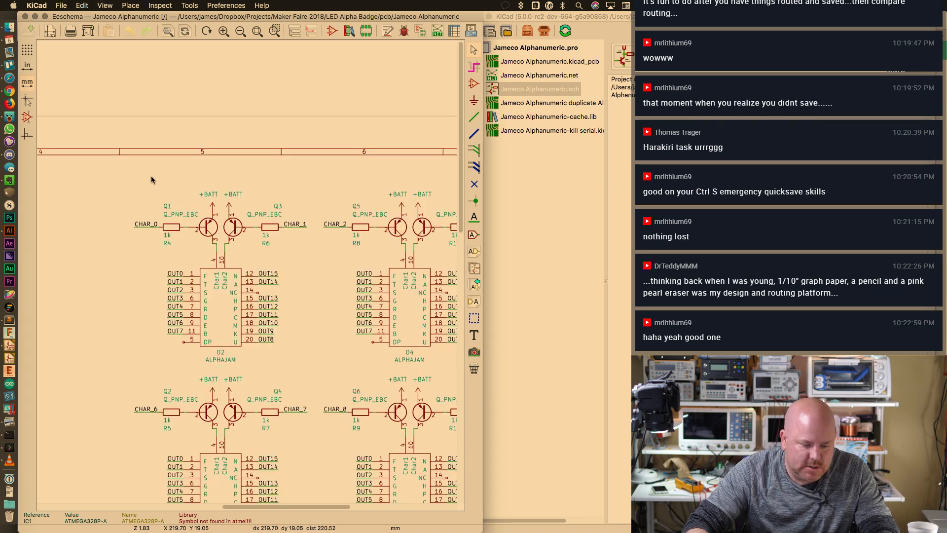
{"action": "left_click", "coordinate": [222, 5]}
{"action": "left_click", "coordinate": [222, 5]}
{"action": "left_click", "coordinate": [190, 5]}
{"action": "left_click", "coordinate": [189, 5]}
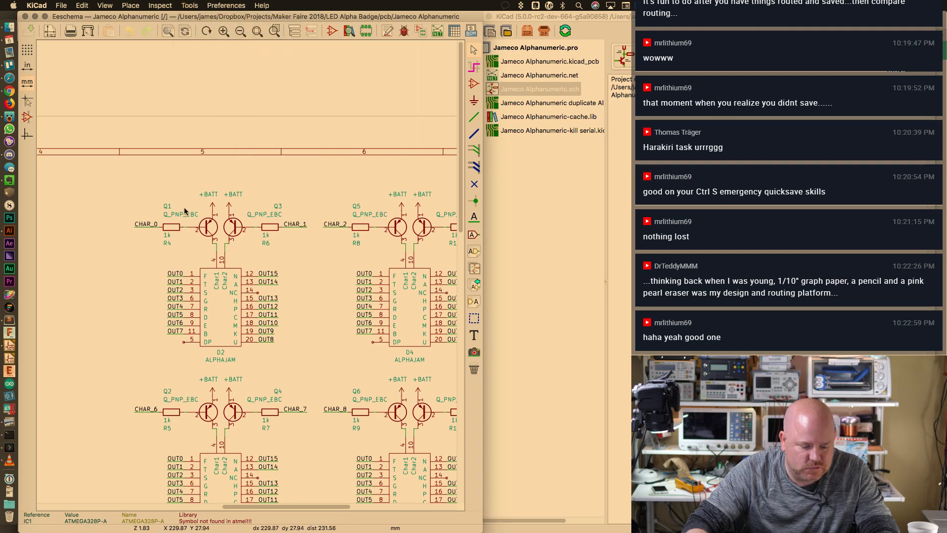
{"action": "scroll", "coordinate": [456, 246], "scroll_direction": "down", "scroll_amount": 3}
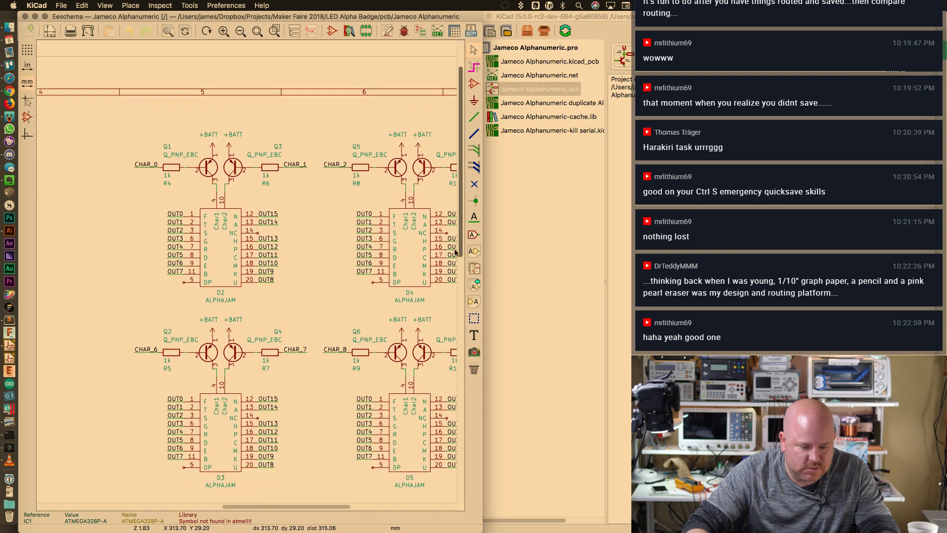
{"action": "scroll", "coordinate": [365, 302], "scroll_direction": "down", "scroll_amount": 2, "text": "ctrl"}
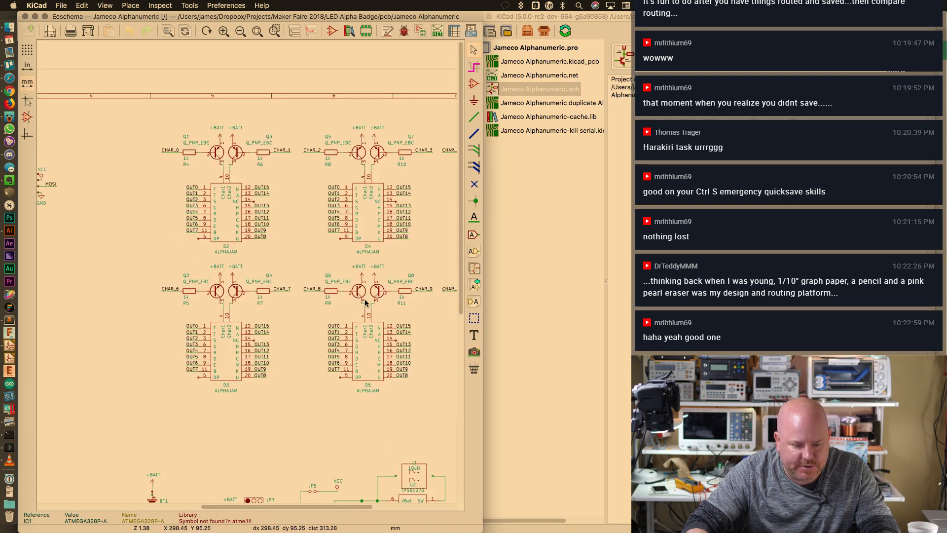
{"action": "scroll", "coordinate": [365, 302], "scroll_direction": "down", "scroll_amount": 2, "text": "ctrl"}
{"action": "key", "text": "super+p"}
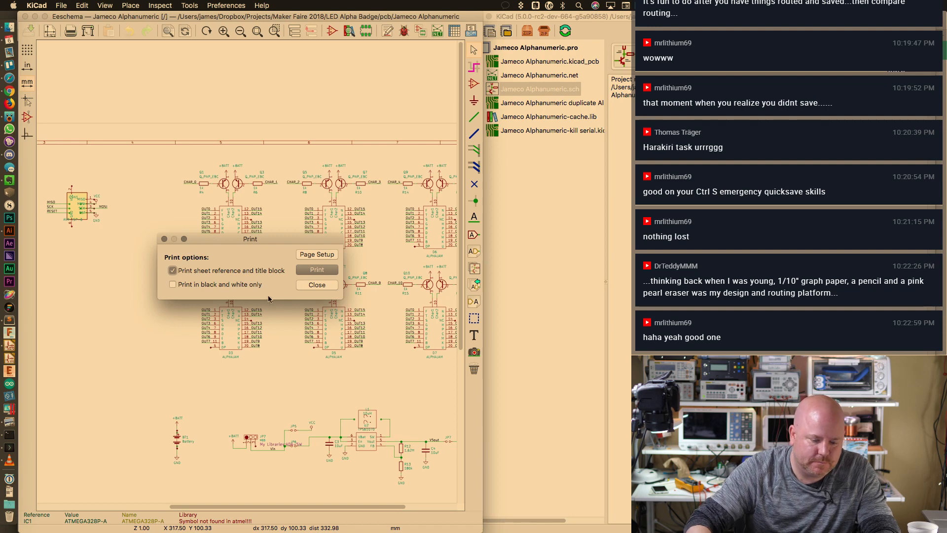
Print the schematic and send it to Preview as a PDF
{"action": "left_click", "coordinate": [314, 270]}
{"action": "left_click", "coordinate": [229, 360]}
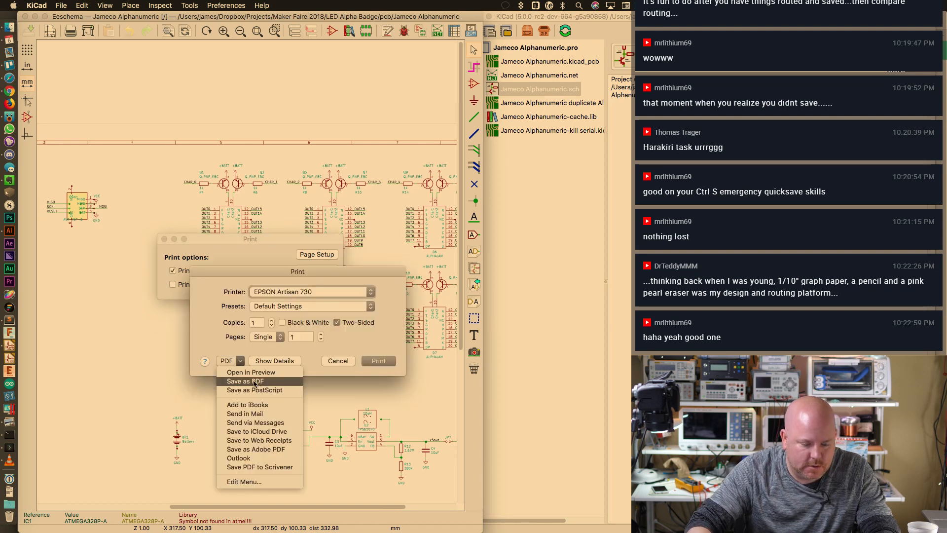
{"action": "left_click", "coordinate": [251, 372]}
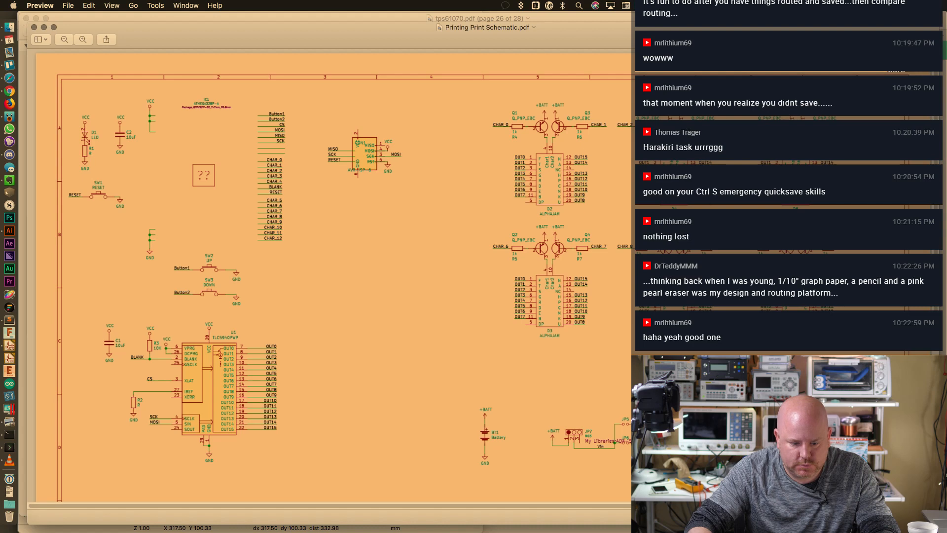
Duplicate the schematic PDF and save the copy into the Jameco Alphanumeric folder
{"action": "left_click", "coordinate": [87, 5]}
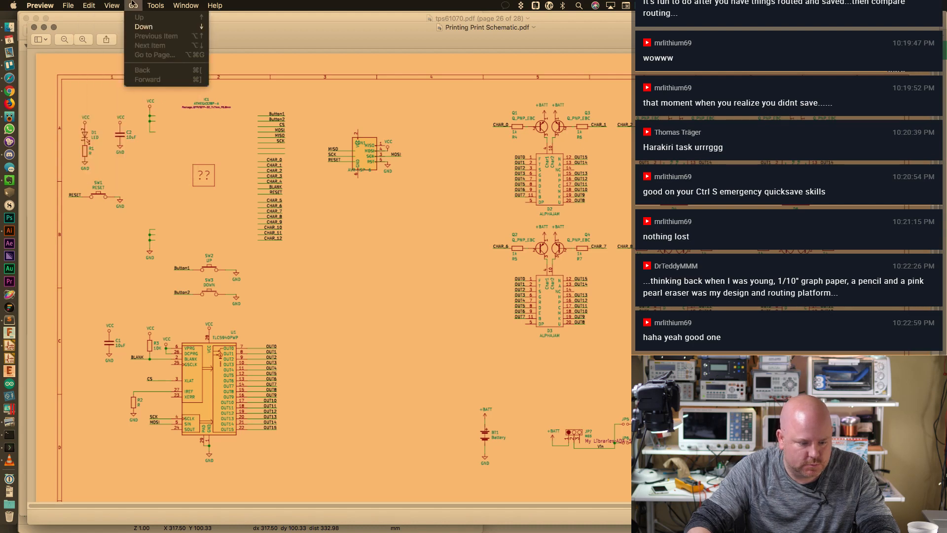
{"action": "left_click", "coordinate": [293, 111]}
{"action": "left_click", "coordinate": [365, 128]}
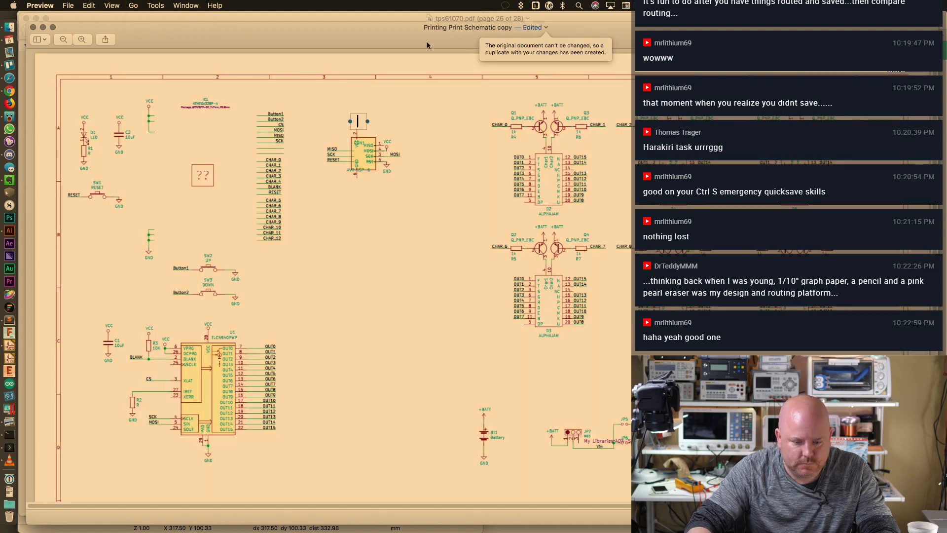
{"action": "key", "text": "super+shift+s"}
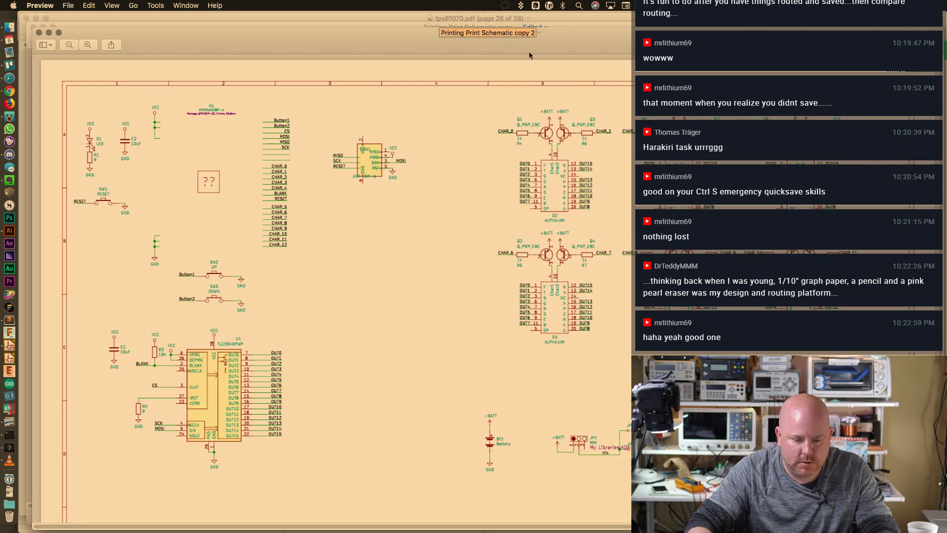
{"action": "key", "text": "Return"}
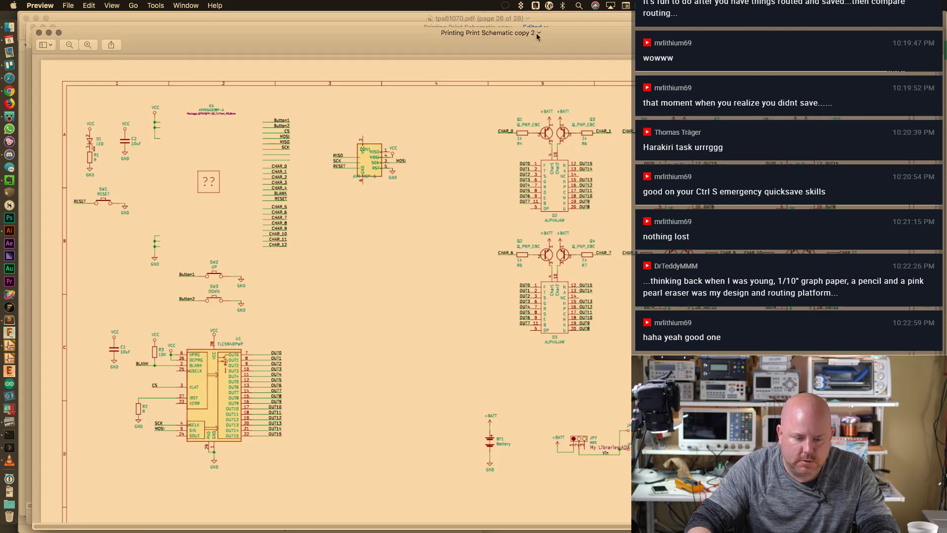
{"action": "key", "text": "super+s"}
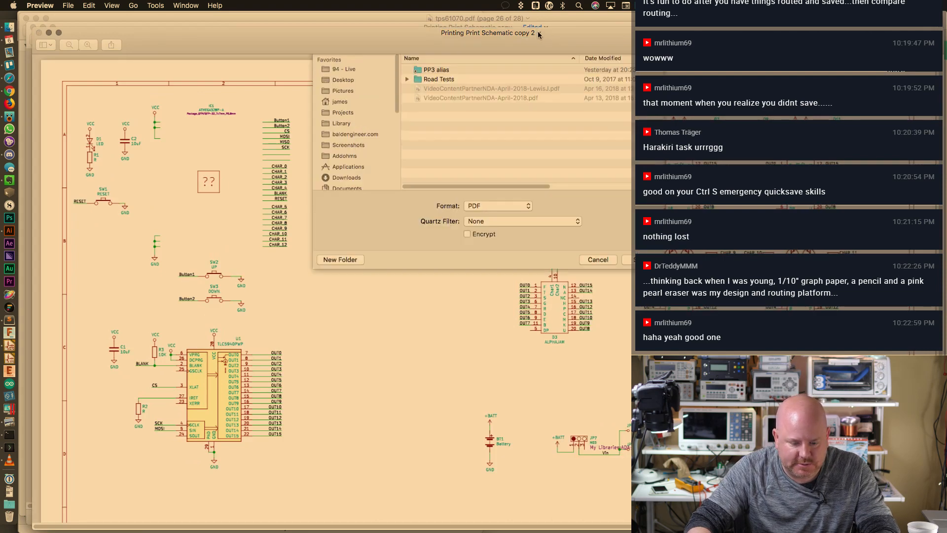
{"action": "left_click", "coordinate": [485, 105]}
{"action": "left_click", "coordinate": [481, 221]}
{"action": "key", "text": "Return"}
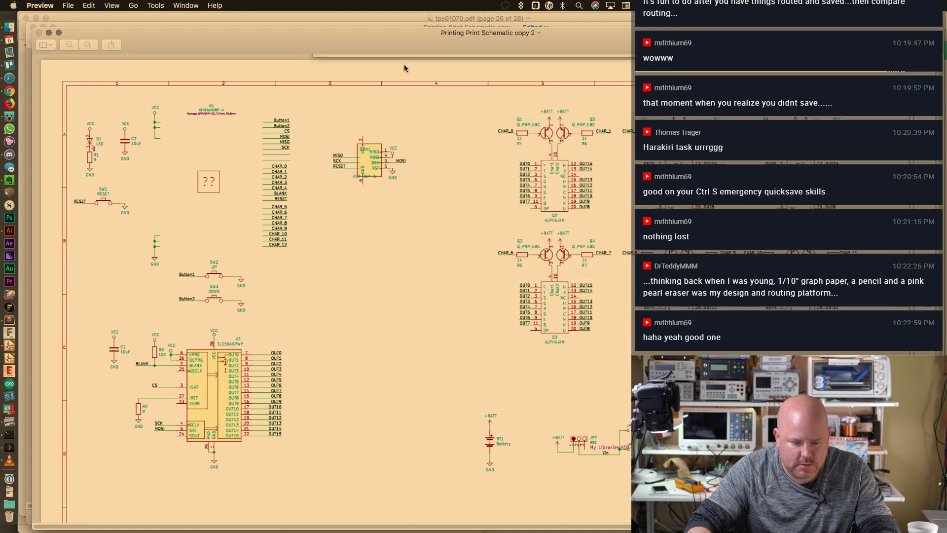
Reveal the saved PDF in Finder and open it in Illustrator
{"action": "left_click", "coordinate": [473, 33], "text": "super"}
{"action": "left_click", "coordinate": [473, 42]}
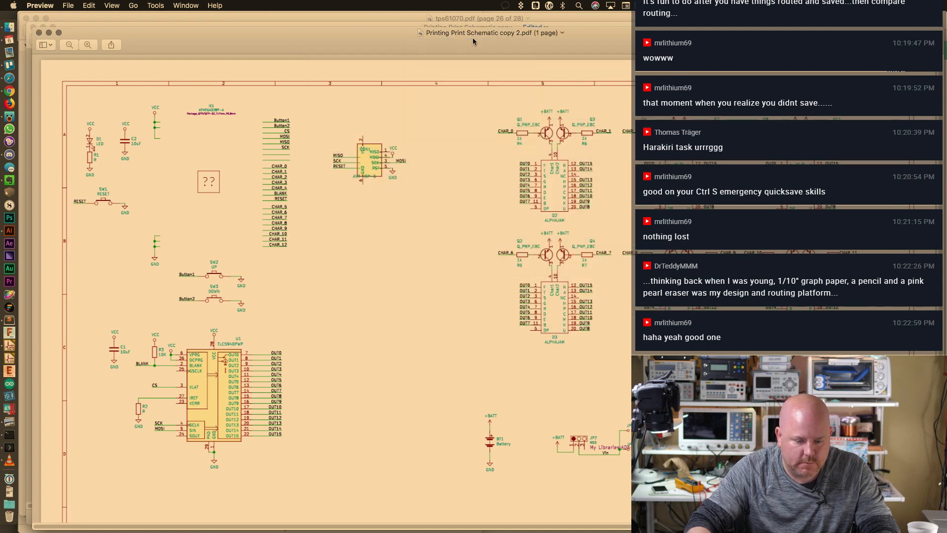
{"action": "left_click_drag", "start_coordinate": [175, 239], "coordinate": [9, 230]}
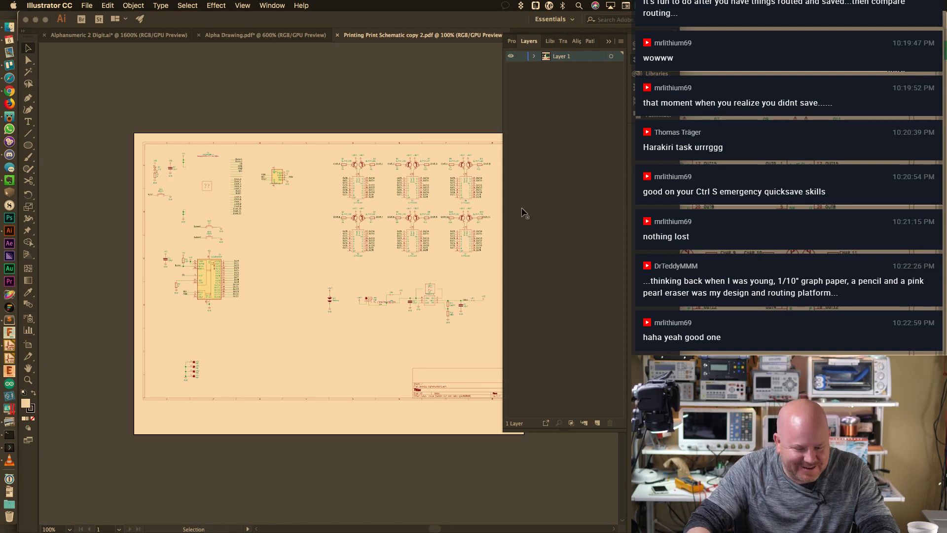
Delete the sheet frame, title block and left-side circuitry
{"action": "left_click", "coordinate": [610, 43]}
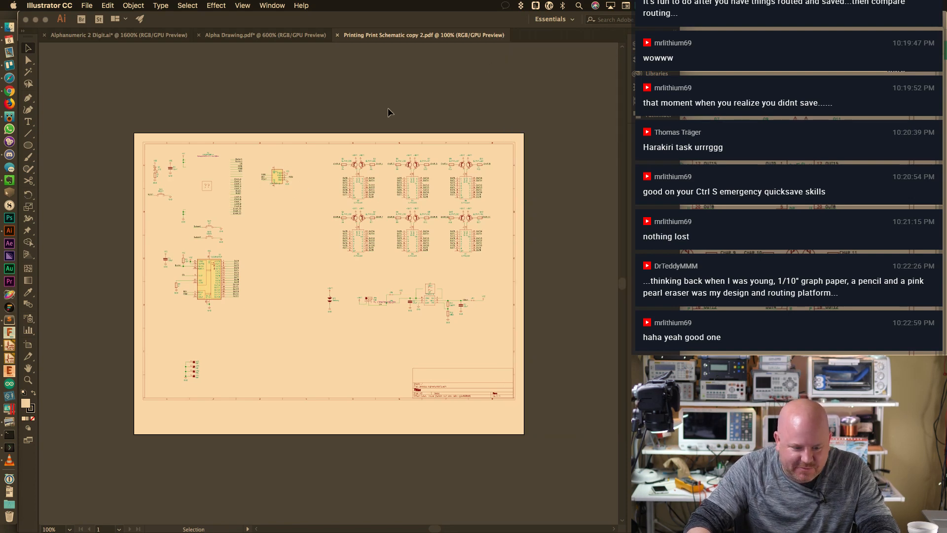
{"action": "left_click", "coordinate": [359, 142]}
{"action": "key", "text": "Delete"}
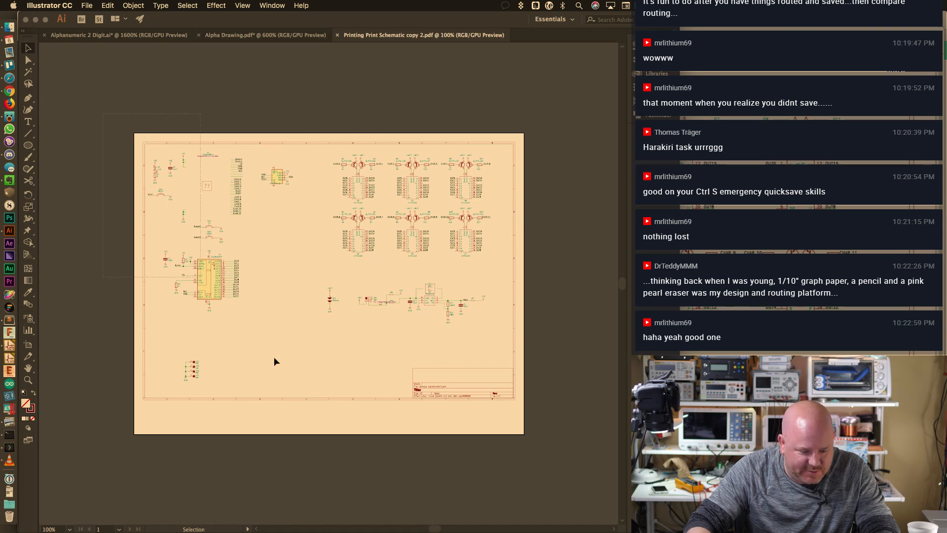
{"action": "key", "text": "super+a"}
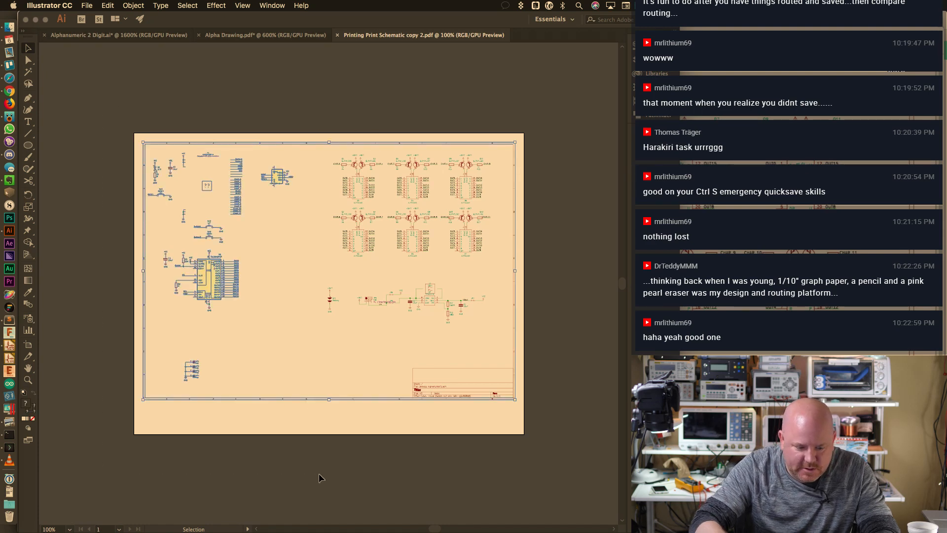
{"action": "key", "text": "Delete"}
{"action": "left_click_drag", "start_coordinate": [363, 339], "coordinate": [262, 356]}
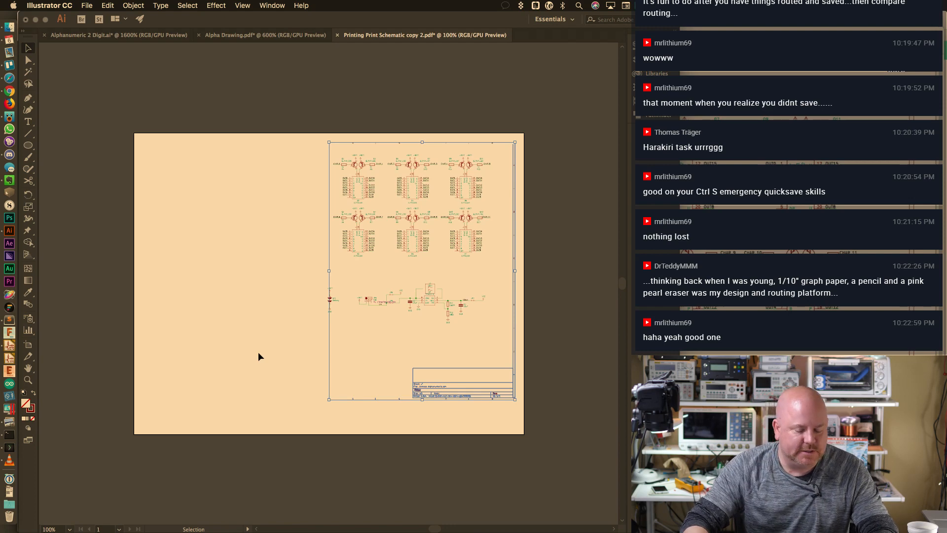
{"action": "key", "text": "Delete"}
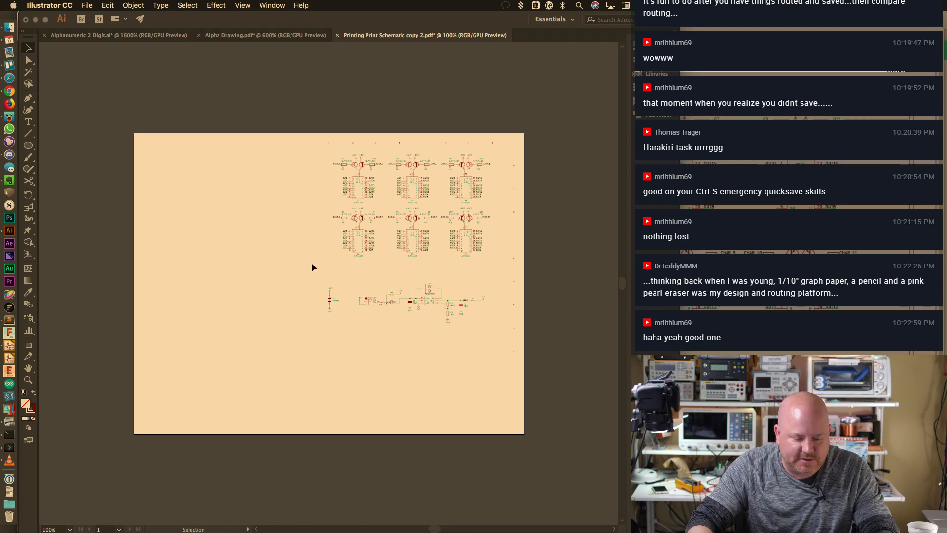
Delete the lower circuit and the leftover border marks on the right and top edges
{"action": "left_click_drag", "start_coordinate": [289, 262], "coordinate": [554, 338]}
{"action": "key", "text": "Delete"}
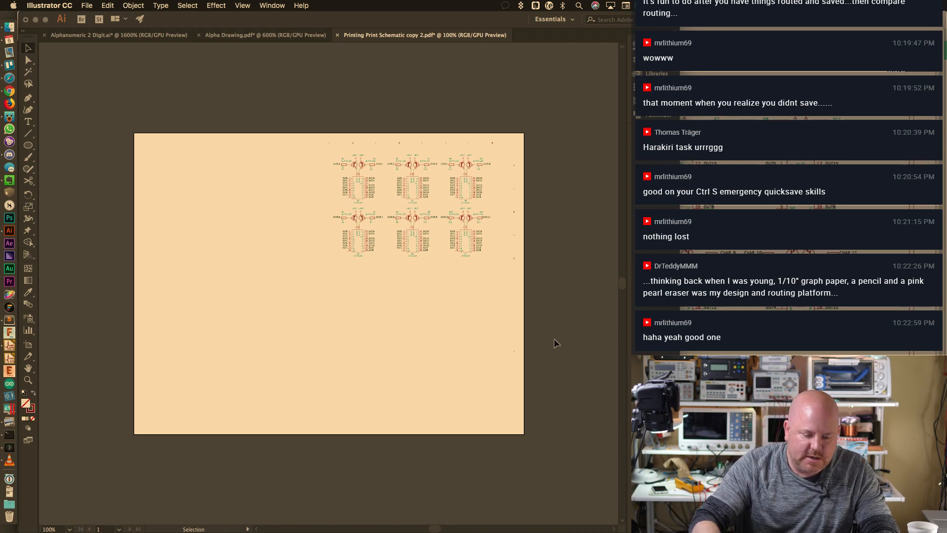
{"action": "left_click_drag", "start_coordinate": [524, 241], "coordinate": [507, 298]}
{"action": "key", "text": "Delete"}
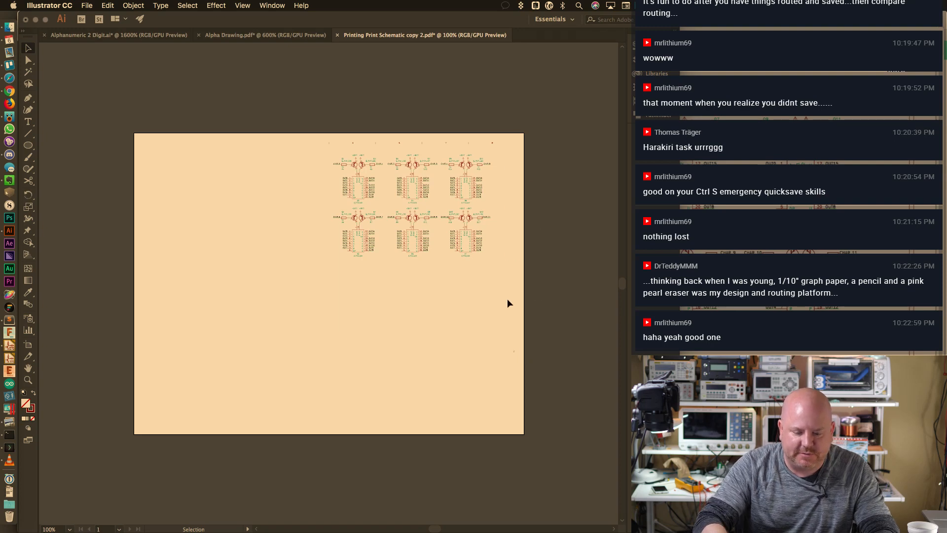
{"action": "left_click_drag", "start_coordinate": [495, 143], "coordinate": [526, 147]}
{"action": "key", "text": "Delete"}
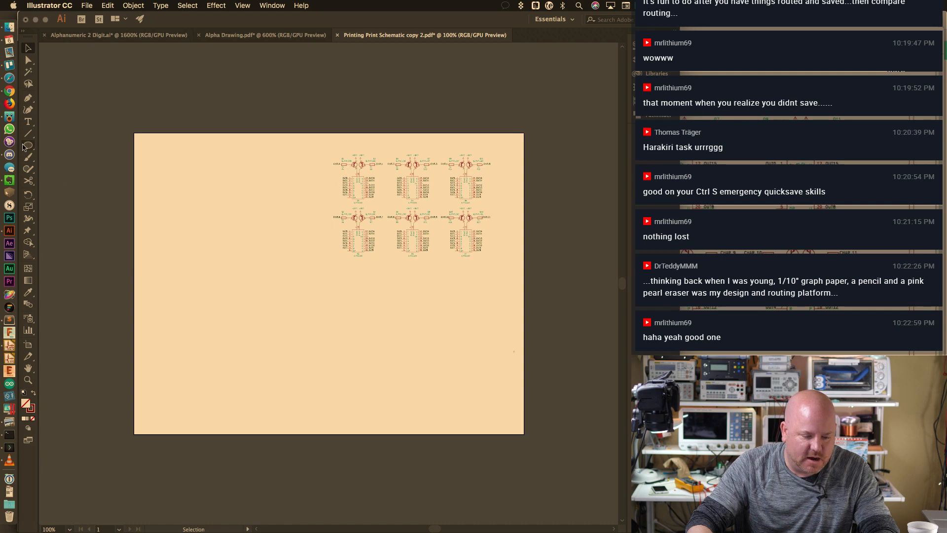
Resize the artboard to about 4.99 × 3.25 in, framing only the six display circuits
{"action": "left_click", "coordinate": [28, 344]}
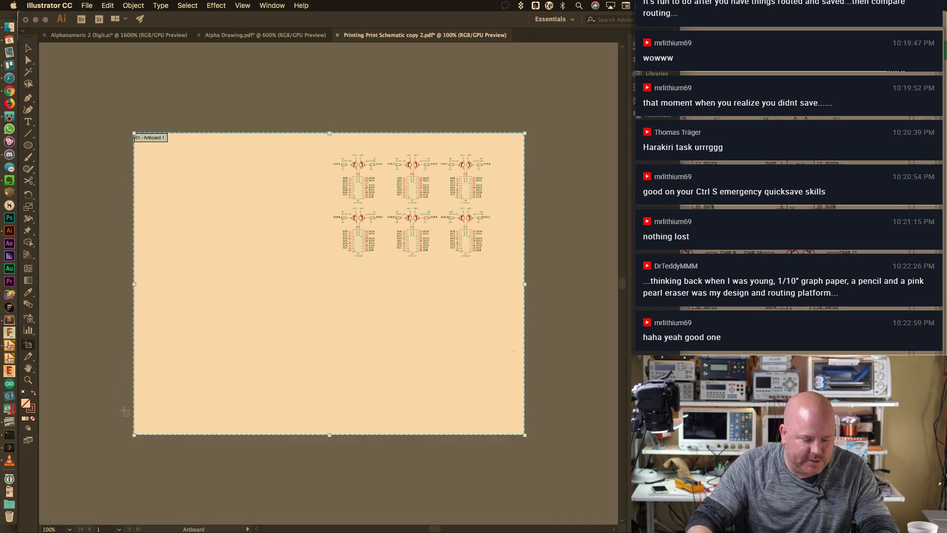
{"action": "left_click_drag", "start_coordinate": [134, 436], "coordinate": [314, 275]}
{"action": "scroll", "coordinate": [343, 185], "scroll_direction": "up", "scroll_amount": 1}
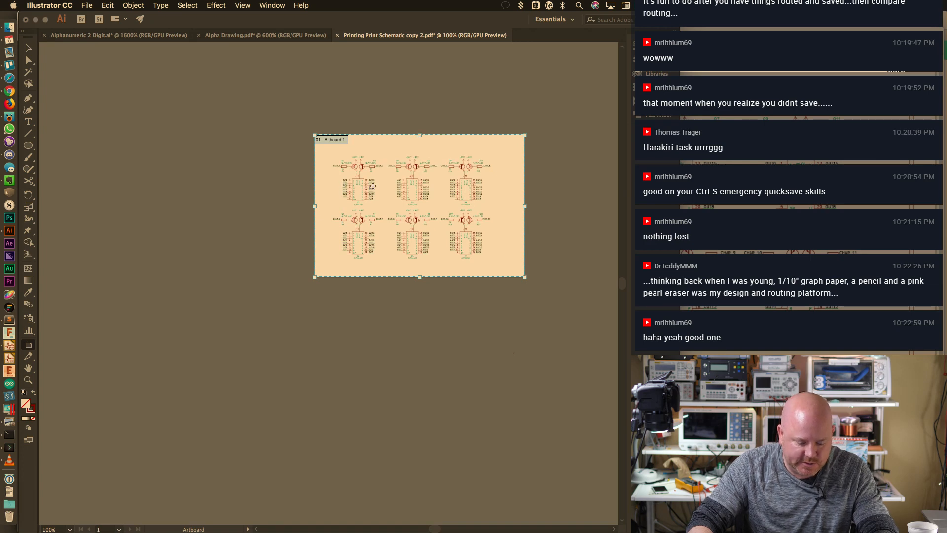
{"action": "scroll", "coordinate": [373, 189], "scroll_direction": "right", "scroll_amount": 1, "text": "super"}
{"action": "scroll", "coordinate": [373, 186], "scroll_direction": "right", "scroll_amount": 1, "text": "super"}
{"action": "scroll", "coordinate": [373, 186], "scroll_direction": "up", "scroll_amount": 2, "text": "alt"}
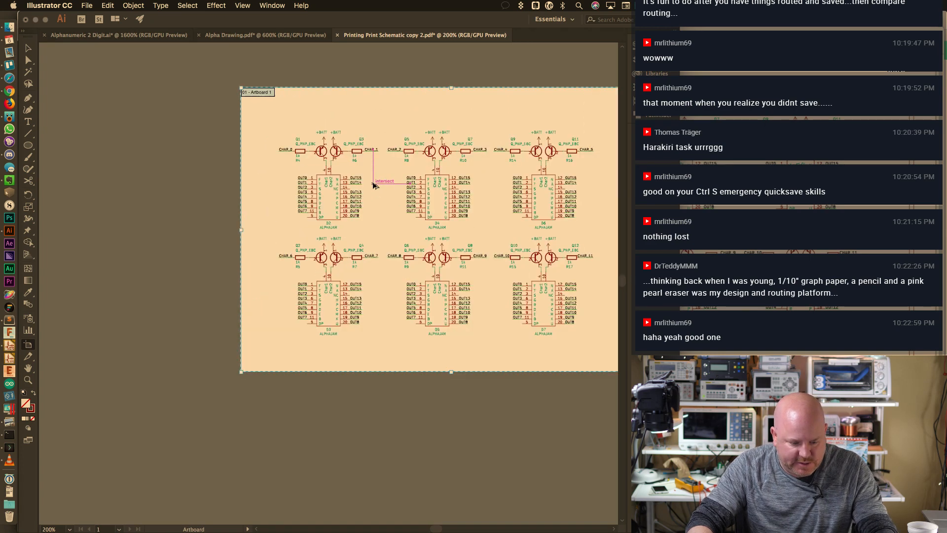
{"action": "left_click_drag", "start_coordinate": [469, 192], "coordinate": [411, 215]}
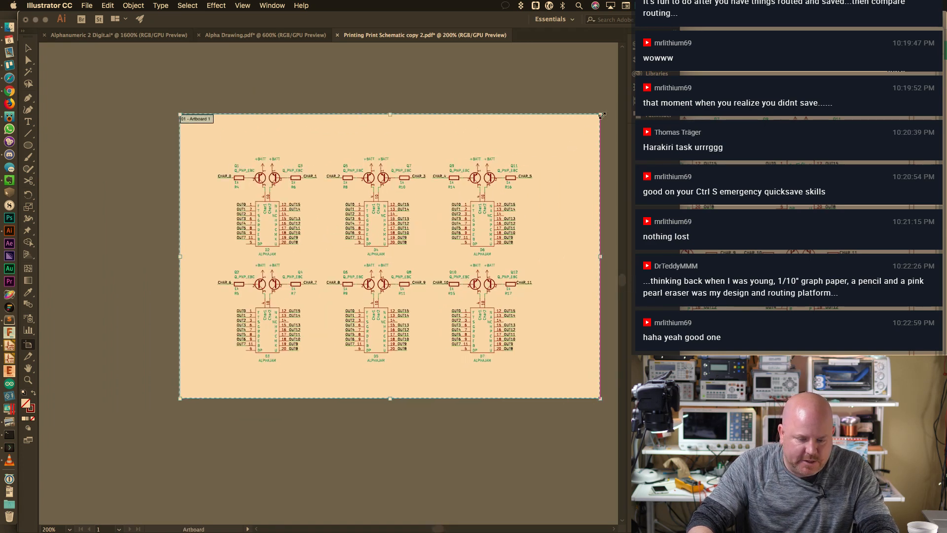
{"action": "left_click_drag", "start_coordinate": [600, 114], "coordinate": [551, 145]}
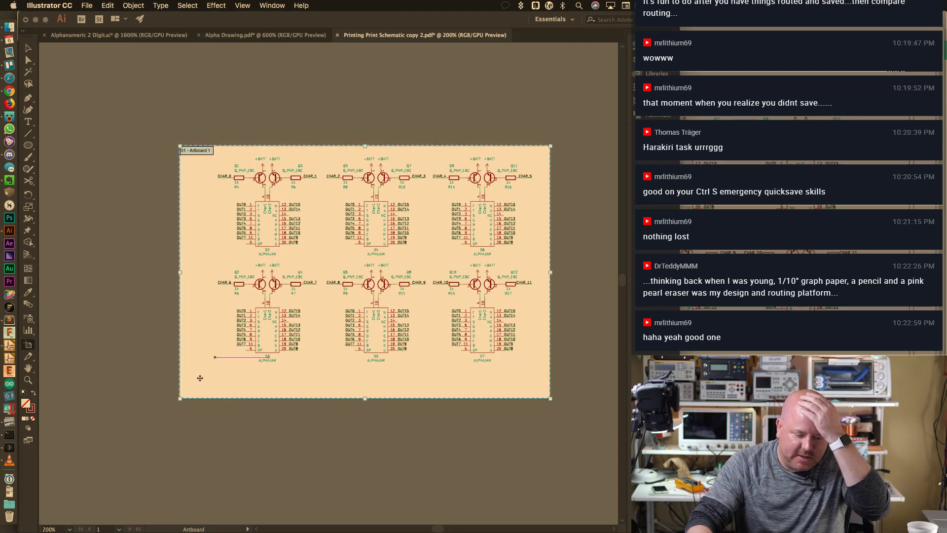
{"action": "left_click_drag", "start_coordinate": [180, 398], "coordinate": [197, 376]}
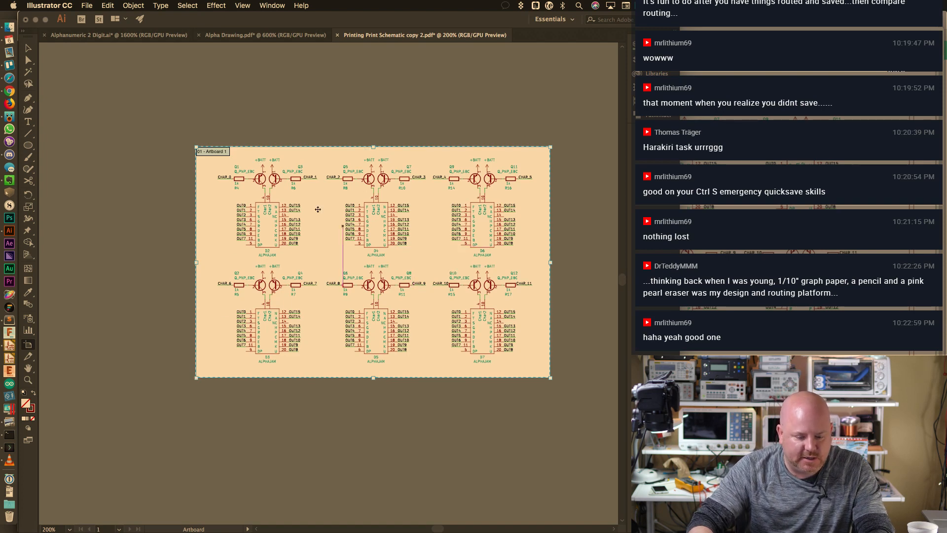
Print the trimmed display block, then close Printing Print Schematic copy 2.pdf without saving
{"action": "left_click", "coordinate": [28, 46]}
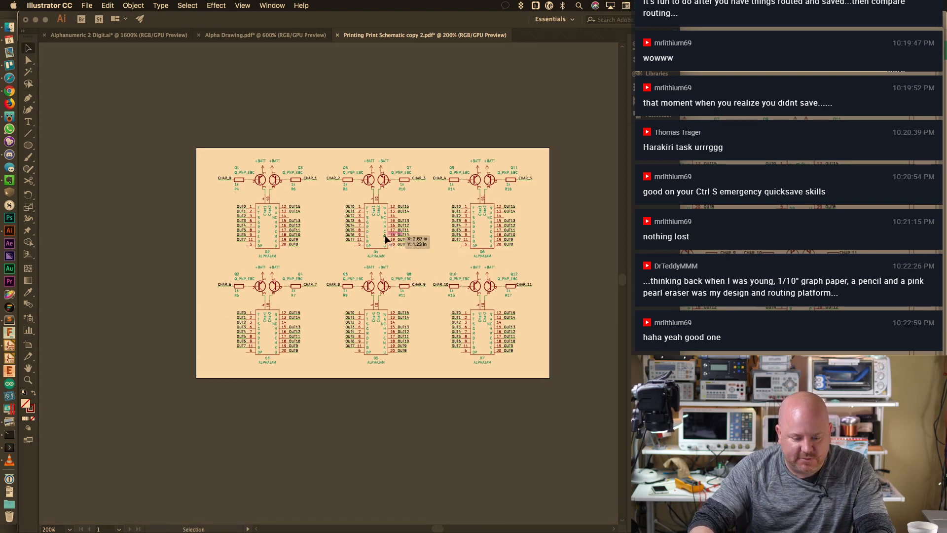
{"action": "key", "text": "super+p"}
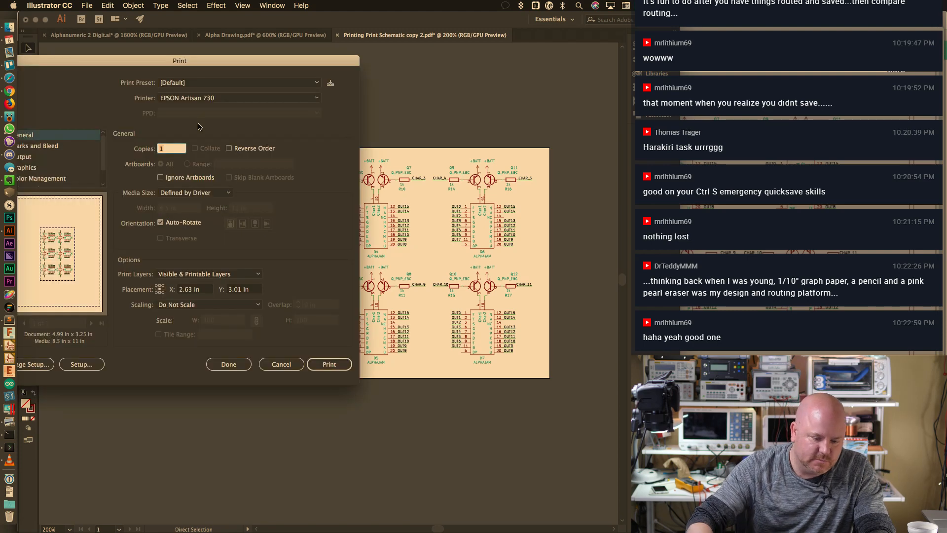
{"action": "left_click", "coordinate": [324, 367]}
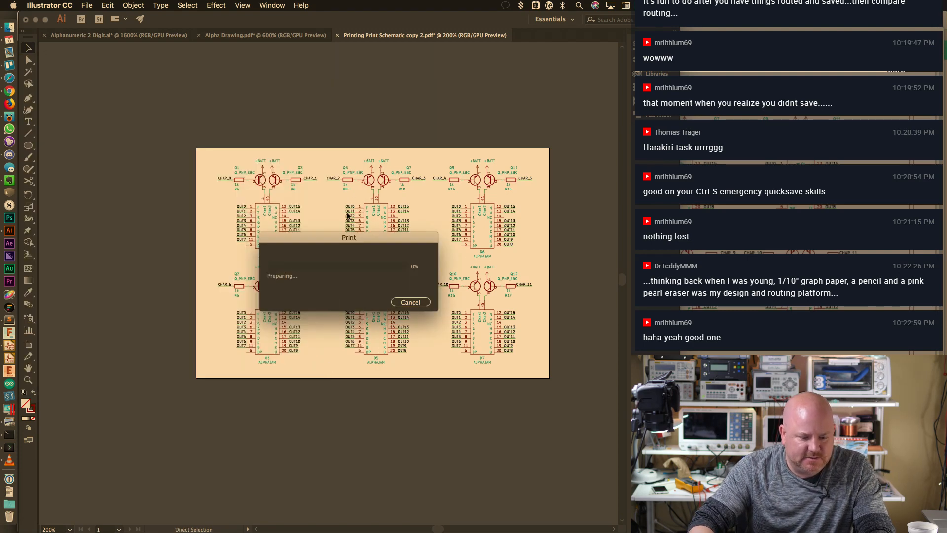
{"action": "left_click", "coordinate": [338, 35]}
{"action": "left_click", "coordinate": [353, 296]}
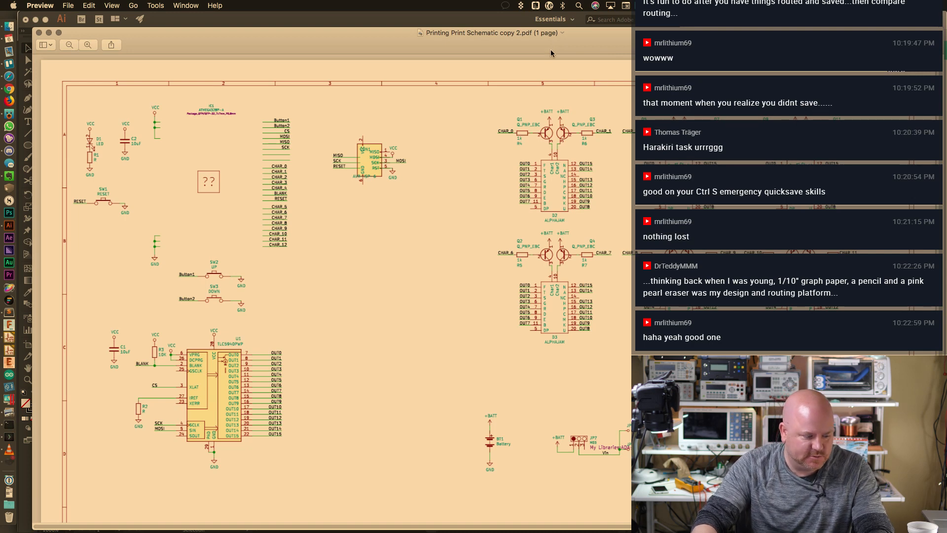
Close the Preview schematic copy, TPS61070 datasheet and EG1218 drawing, deleting the duplicate copies
{"action": "key", "text": "super+Tab"}
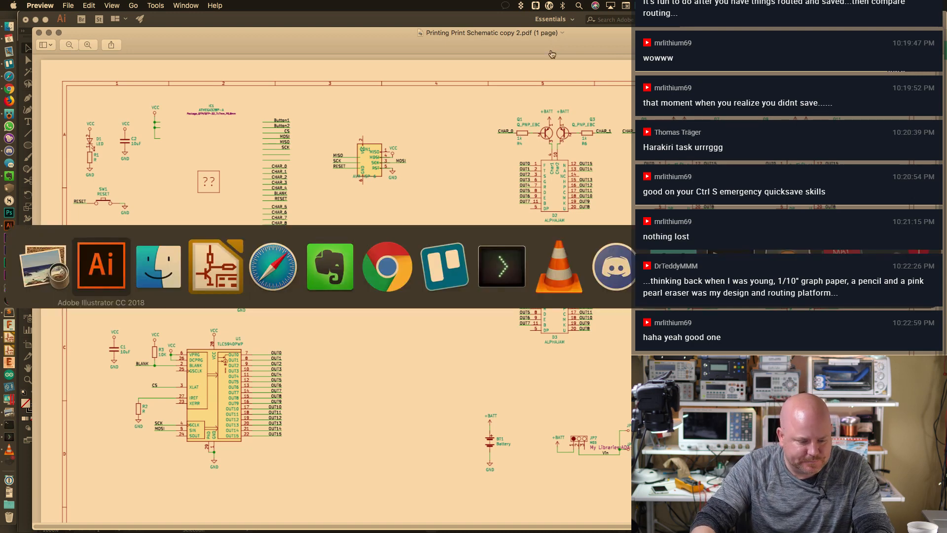
{"action": "key", "text": "Escape"}
{"action": "type", "text": "|"}
{"action": "key", "text": "super+w"}
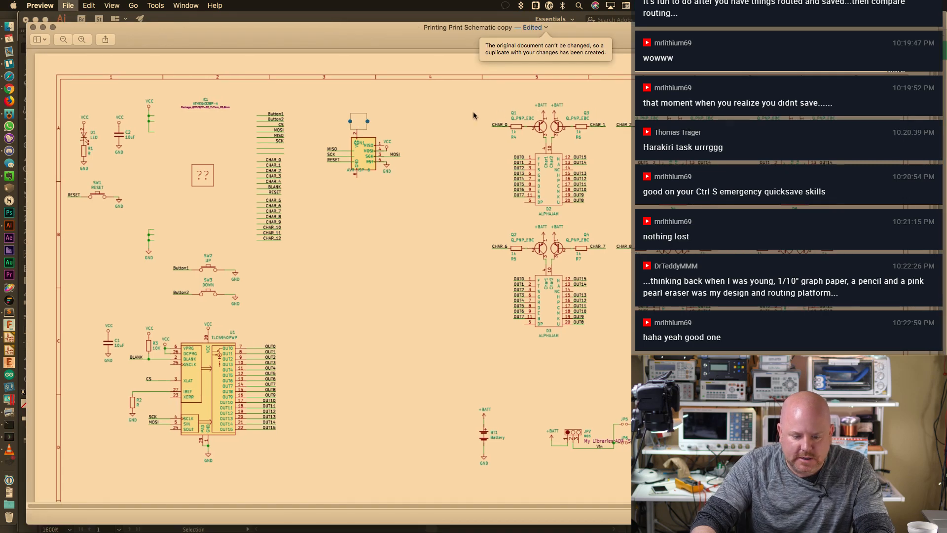
{"action": "left_click", "coordinate": [449, 226]}
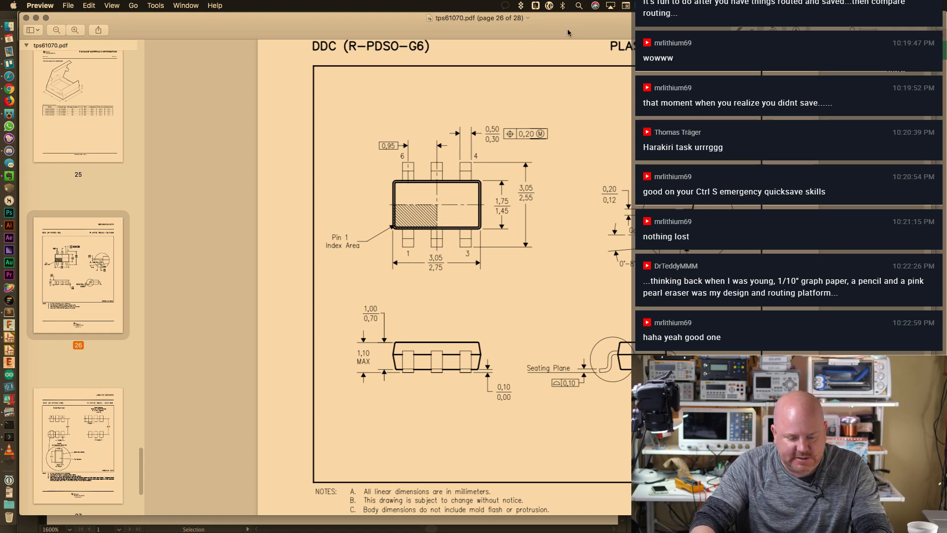
{"action": "key", "text": "super+w"}
{"action": "key", "text": "super+w"}
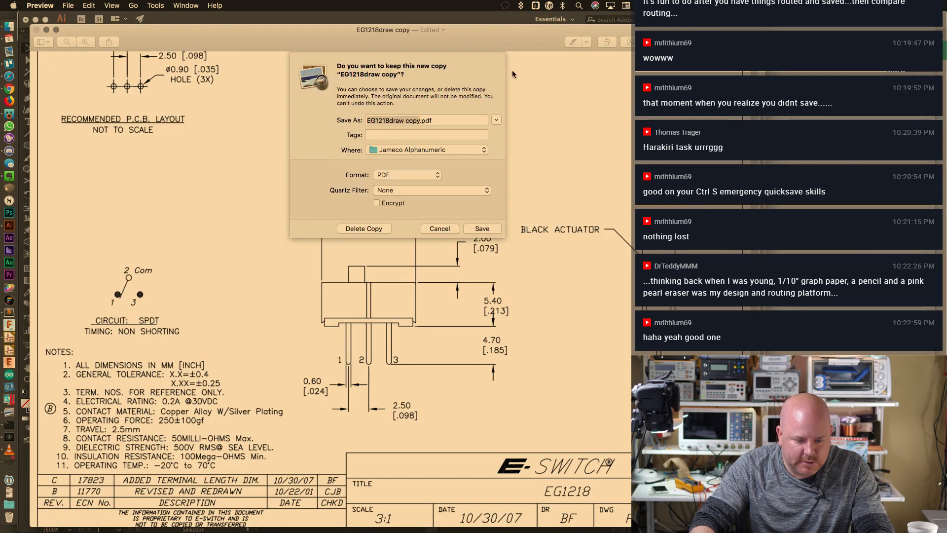
{"action": "left_click", "coordinate": [481, 226]}
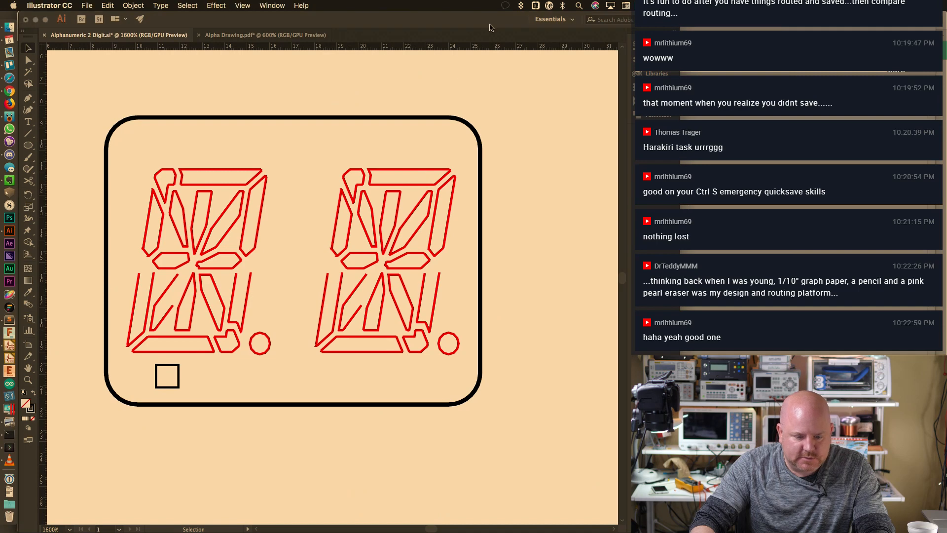
Save and close Alphanumeric 2 Digit.ai, discard Alpha Drawing.pdf, and close the Start screen
{"action": "key", "text": "super+w"}
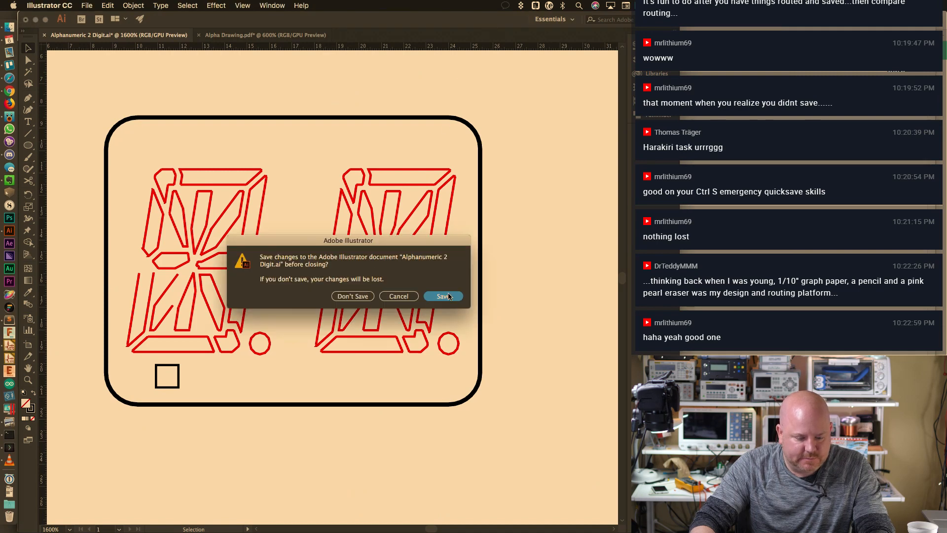
{"action": "key", "text": "super+d"}
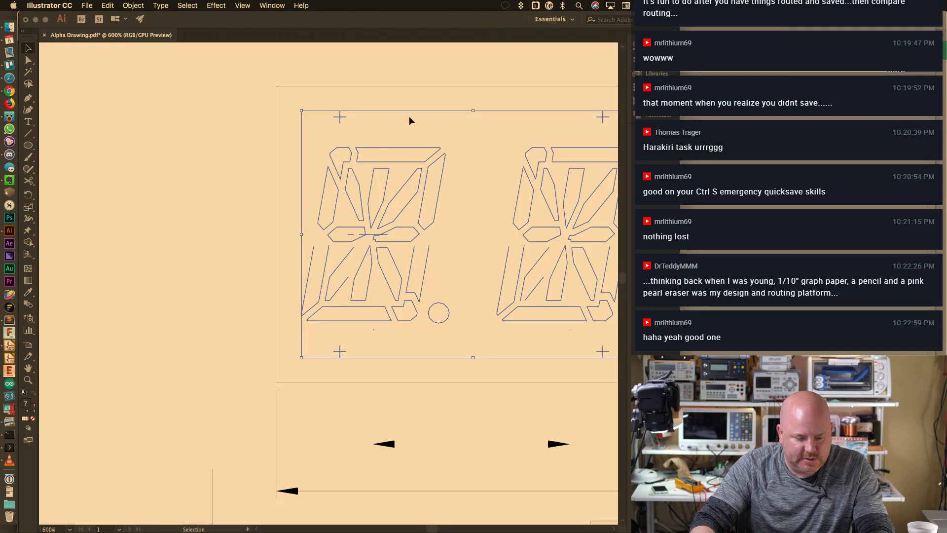
{"action": "key", "text": "super+w"}
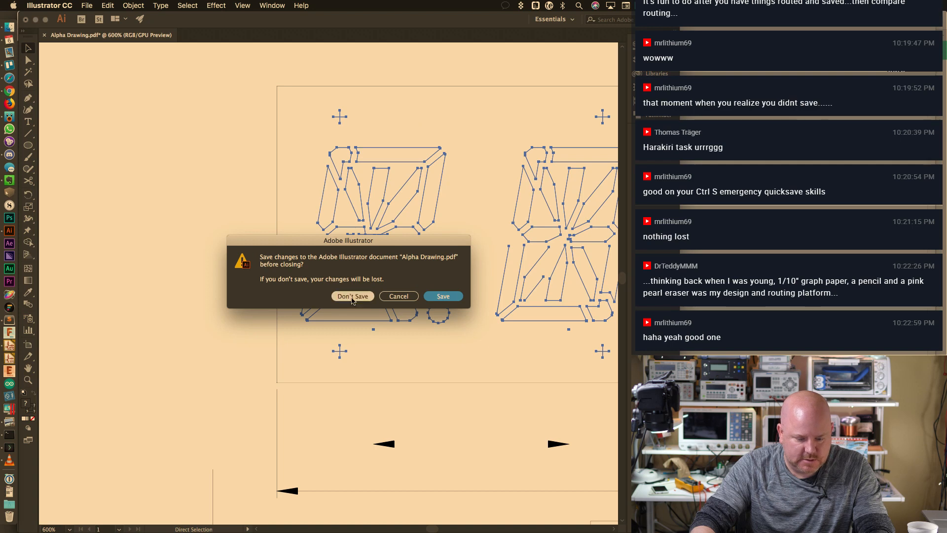
{"action": "left_click", "coordinate": [354, 299]}
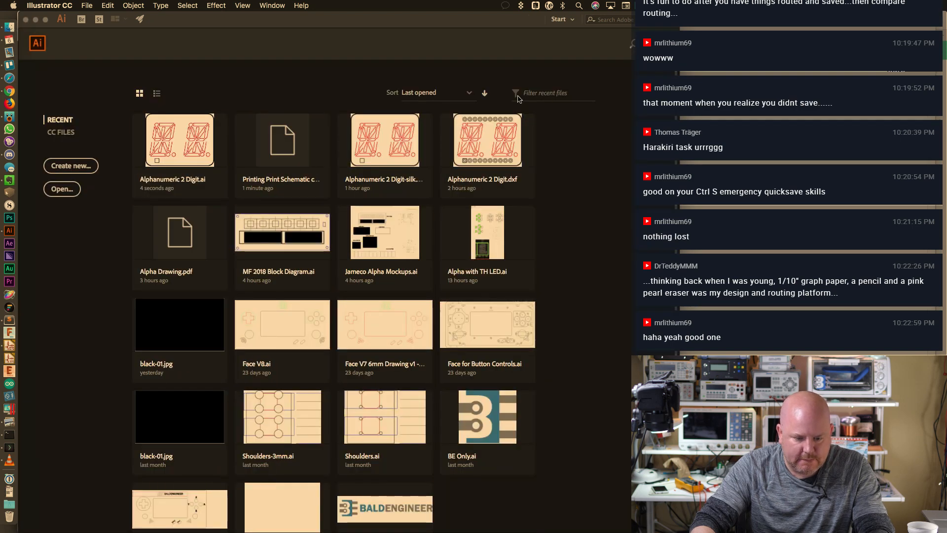
{"action": "left_click", "coordinate": [26, 20]}
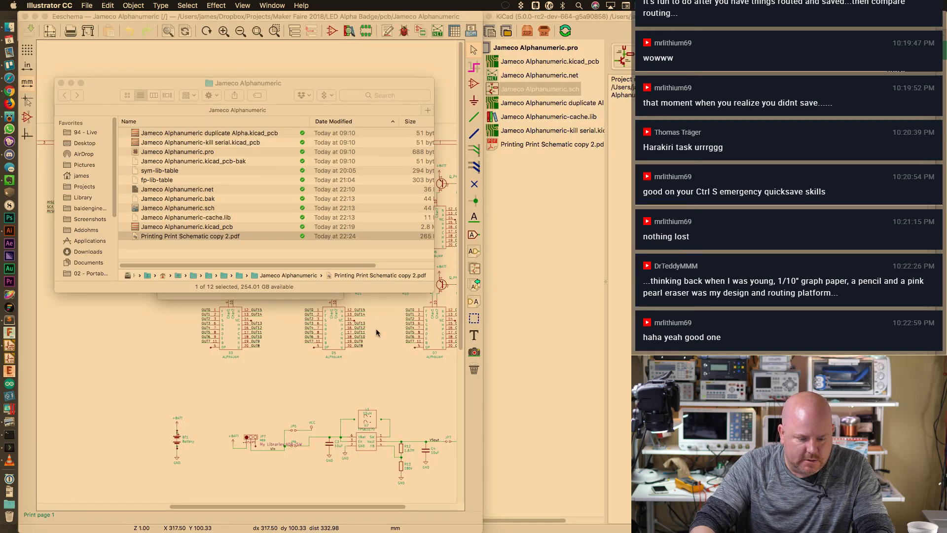
Dismiss Eeschema's Print dialog and bring the Pcbnew window forward, shifting it up-left
{"action": "left_click", "coordinate": [359, 349]}
{"action": "left_click", "coordinate": [317, 285]}
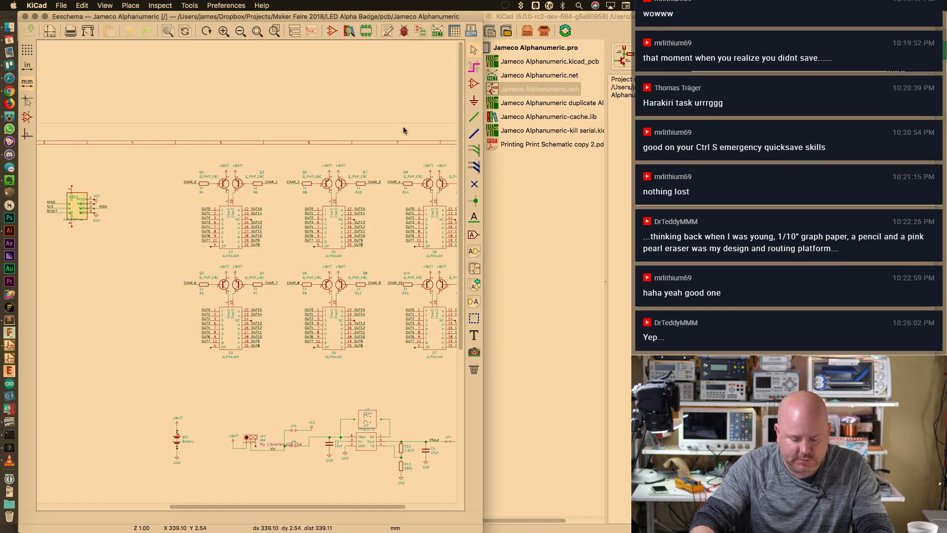
{"action": "key", "text": "ctrl+Up"}
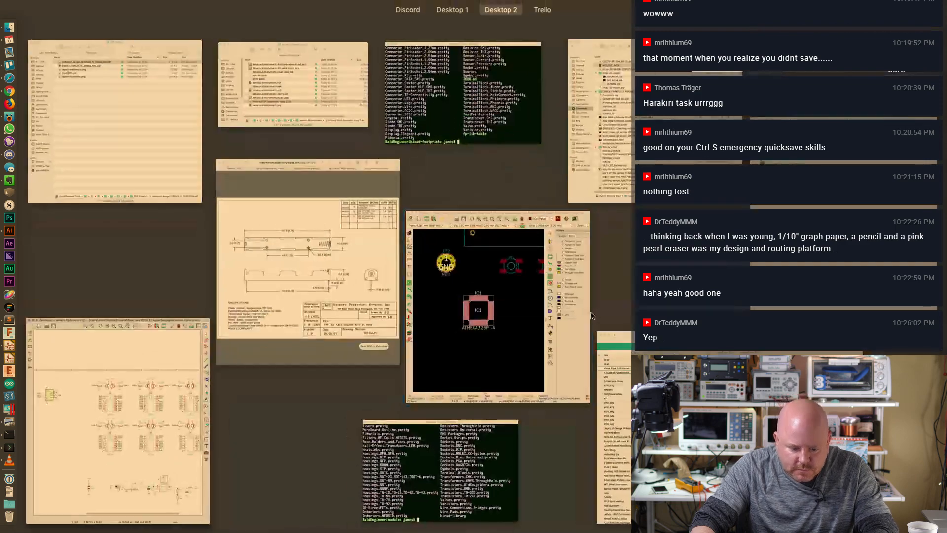
{"action": "left_click", "coordinate": [477, 232]}
{"action": "left_click_drag", "start_coordinate": [466, 30], "coordinate": [360, 21]}
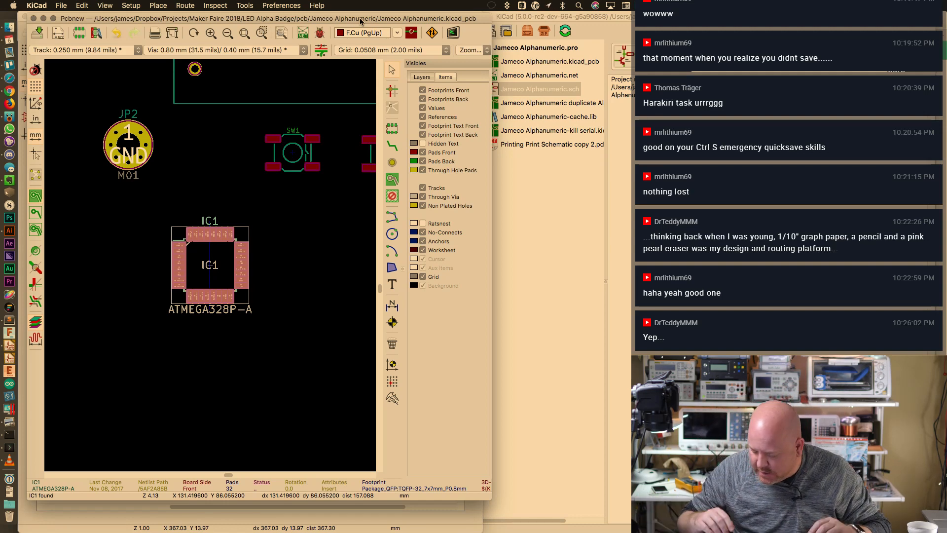
Widen and lengthen the Pcbnew window to fill more of the screen
{"action": "left_click_drag", "start_coordinate": [491, 170], "coordinate": [740, 171]}
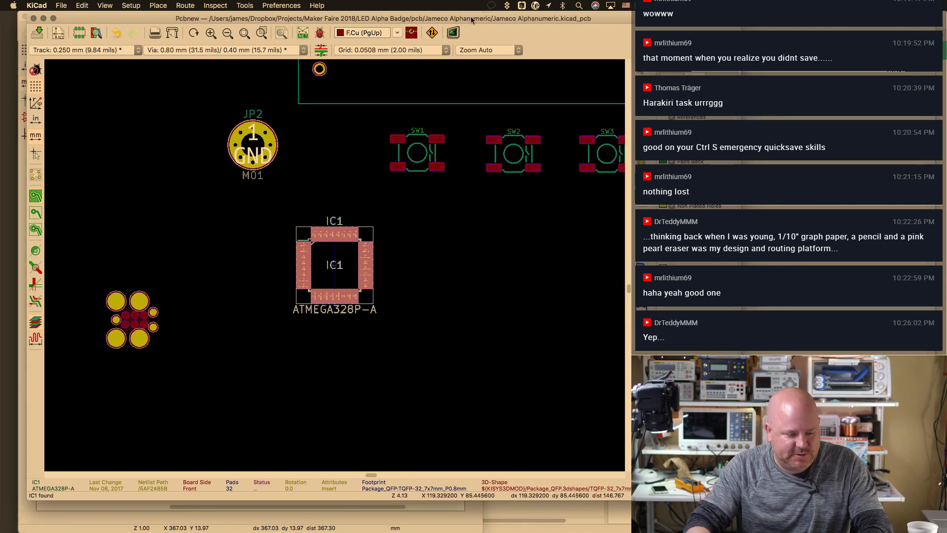
{"action": "left_click_drag", "start_coordinate": [516, 21], "coordinate": [489, 20]}
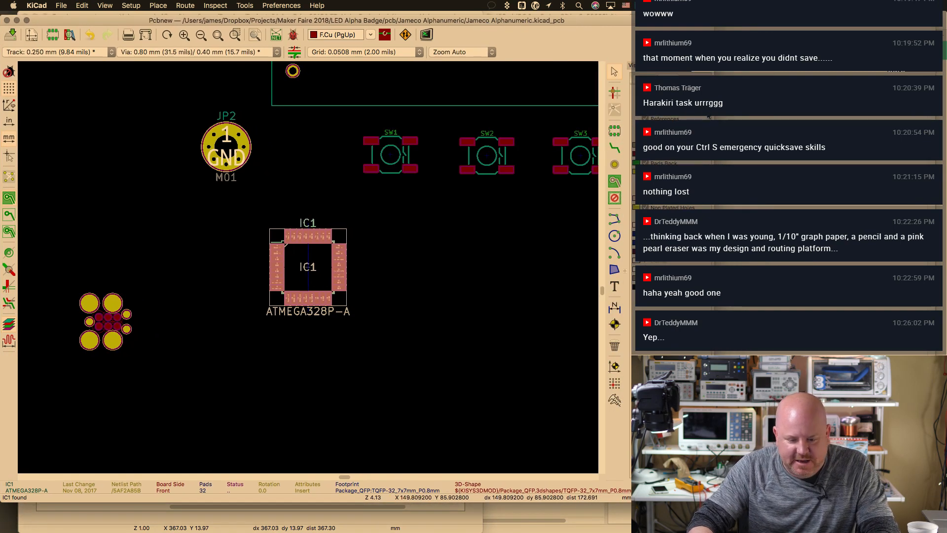
{"action": "left_click_drag", "start_coordinate": [714, 170], "coordinate": [741, 171]}
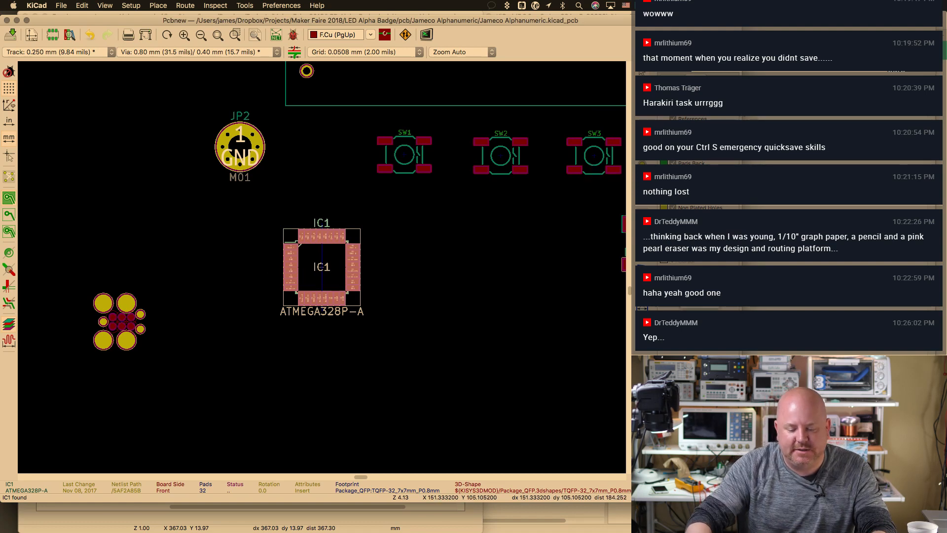
{"action": "left_click_drag", "start_coordinate": [742, 502], "coordinate": [748, 528]}
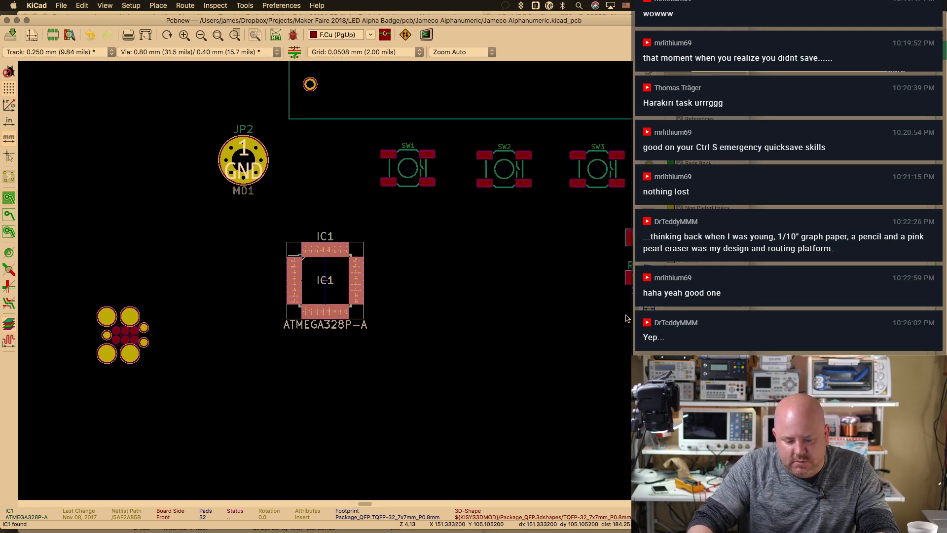
Scroll the canvas to show transistors Q3–Q12 and resistors R15–R17
{"action": "scroll", "coordinate": [455, 320], "scroll_direction": "up", "scroll_amount": 5}
{"action": "scroll", "coordinate": [454, 321], "scroll_direction": "down", "scroll_amount": 1}
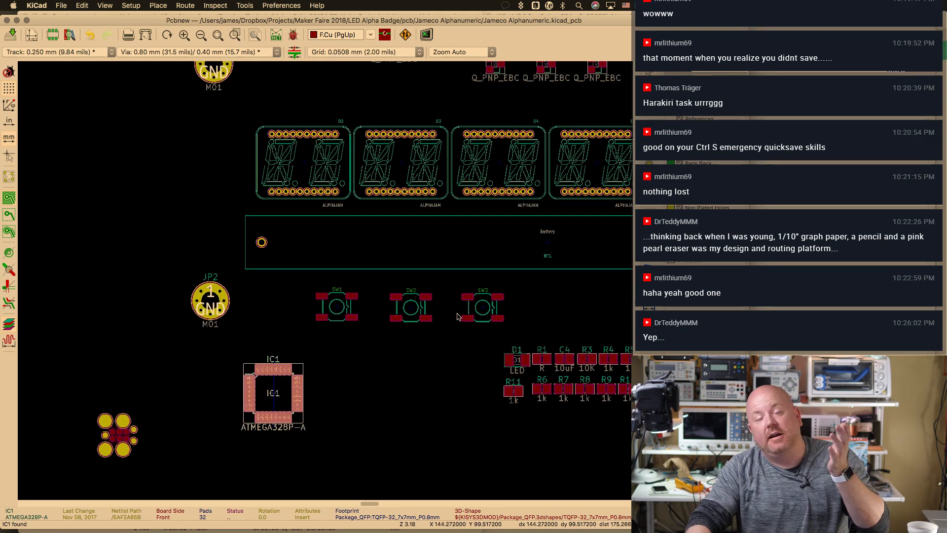
{"action": "scroll", "coordinate": [529, 316], "scroll_direction": "up", "scroll_amount": 1}
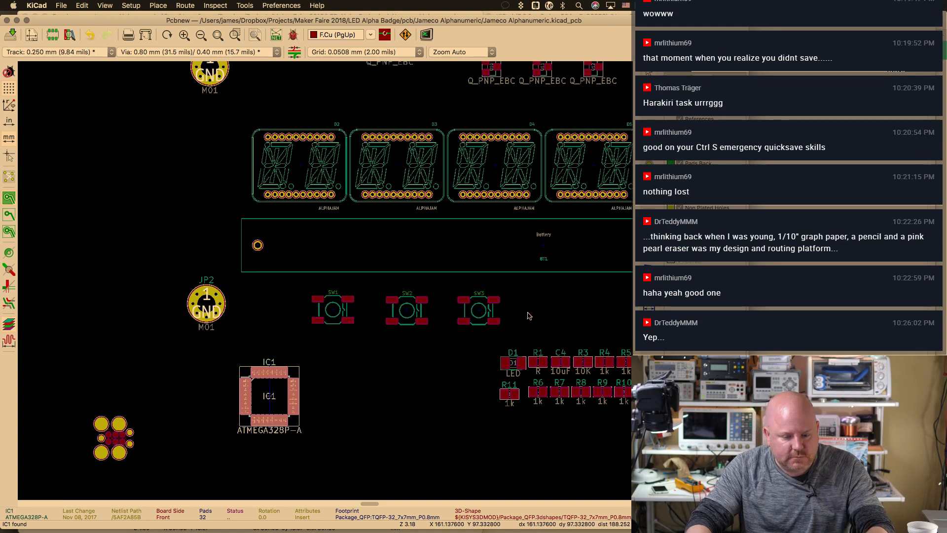
{"action": "scroll", "coordinate": [475, 327], "scroll_direction": "up", "scroll_amount": 4}
{"action": "scroll", "coordinate": [476, 327], "scroll_direction": "right", "scroll_amount": 3}
{"action": "scroll", "coordinate": [215, 203], "scroll_direction": "up", "scroll_amount": 1}
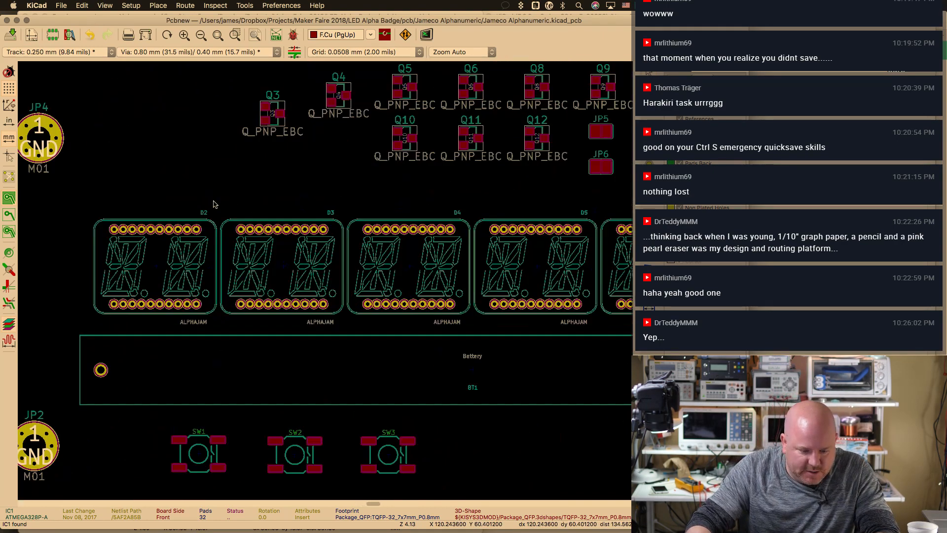
{"action": "scroll", "coordinate": [400, 275], "scroll_direction": "up", "scroll_amount": 5}
{"action": "scroll", "coordinate": [400, 275], "scroll_direction": "left", "scroll_amount": 2}
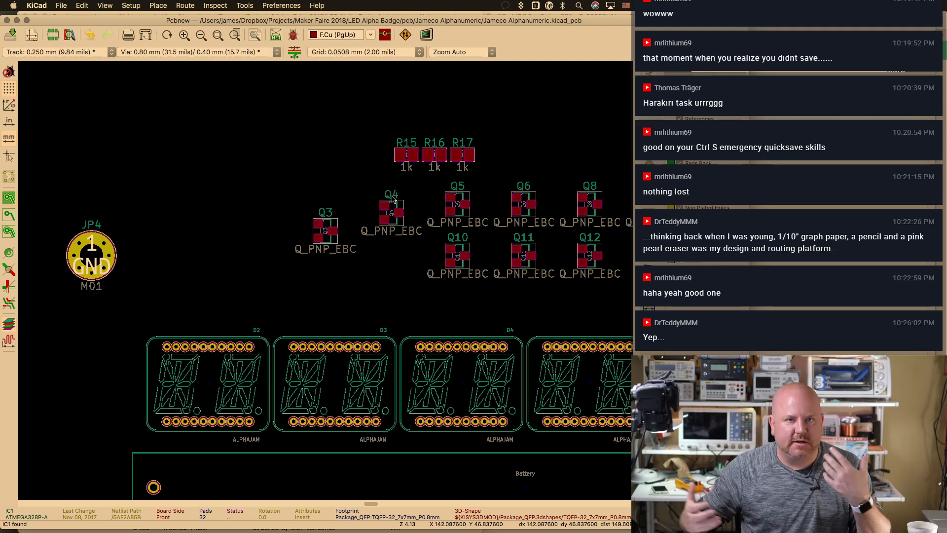
Move Q3 down and left toward the display modules
{"action": "left_click", "coordinate": [325, 231]}
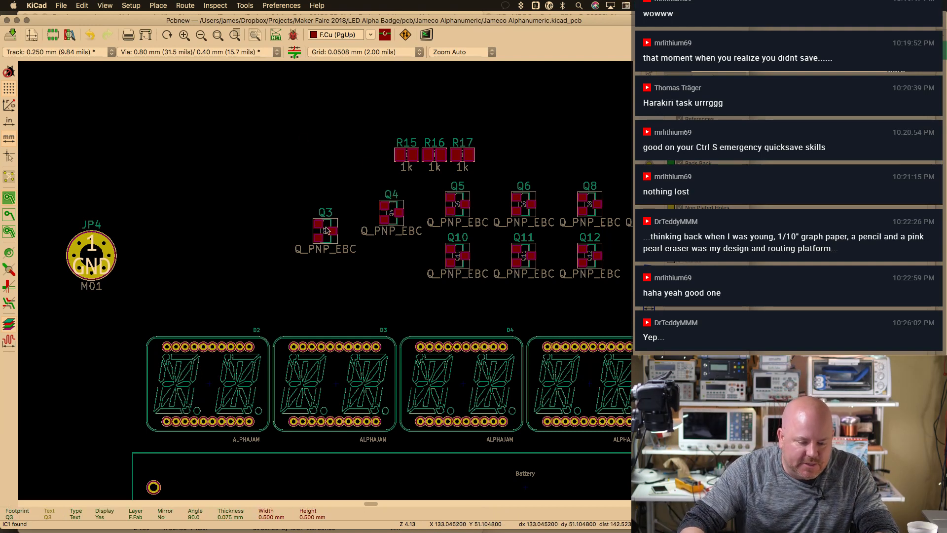
{"action": "left_click", "coordinate": [318, 238], "text": "ctrl"}
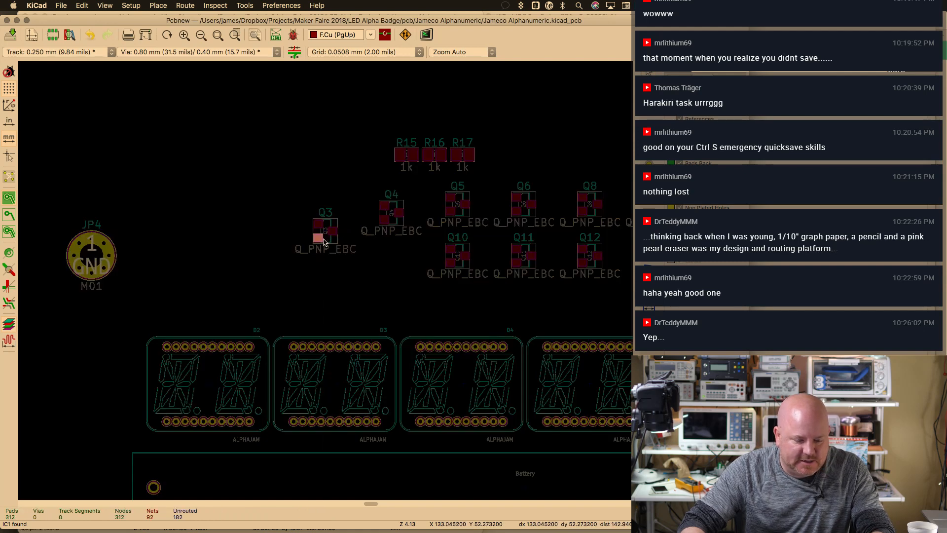
{"action": "key", "text": "m"}
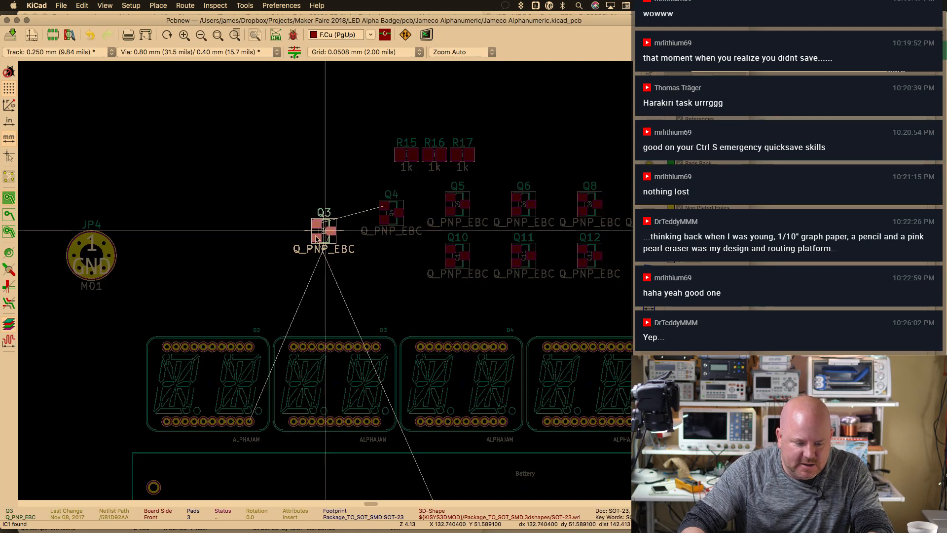
{"action": "left_click", "coordinate": [239, 295]}
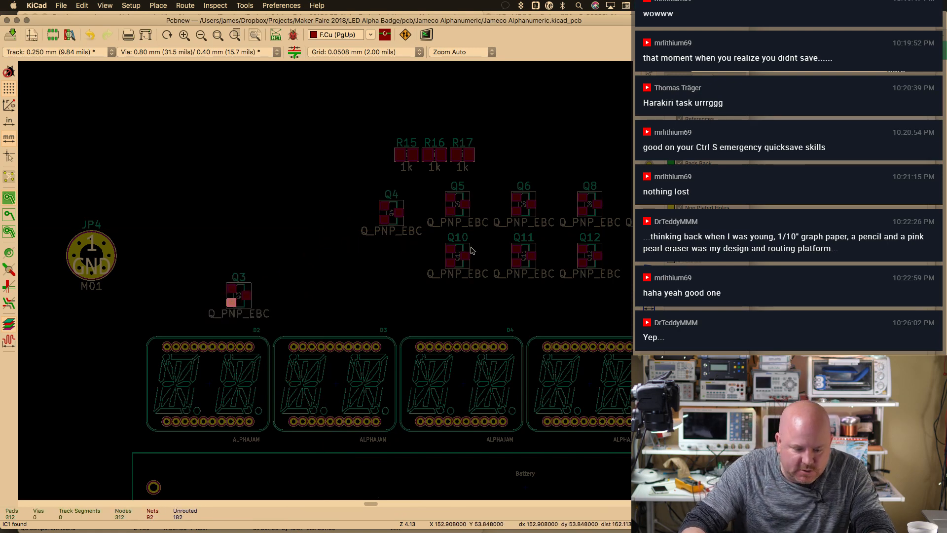
Carry transistors Q7, Q1 and Q2 together up toward the displays
{"action": "scroll", "coordinate": [416, 257], "scroll_direction": "down", "scroll_amount": 2}
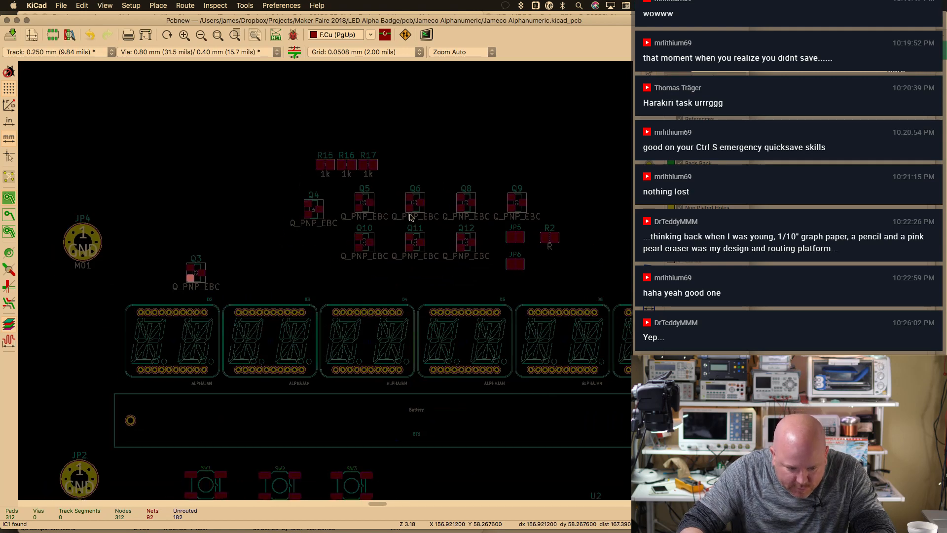
{"action": "scroll", "coordinate": [409, 224], "scroll_direction": "down", "scroll_amount": 3}
{"action": "scroll", "coordinate": [375, 153], "scroll_direction": "right", "scroll_amount": 3}
{"action": "scroll", "coordinate": [365, 276], "scroll_direction": "down", "scroll_amount": 1}
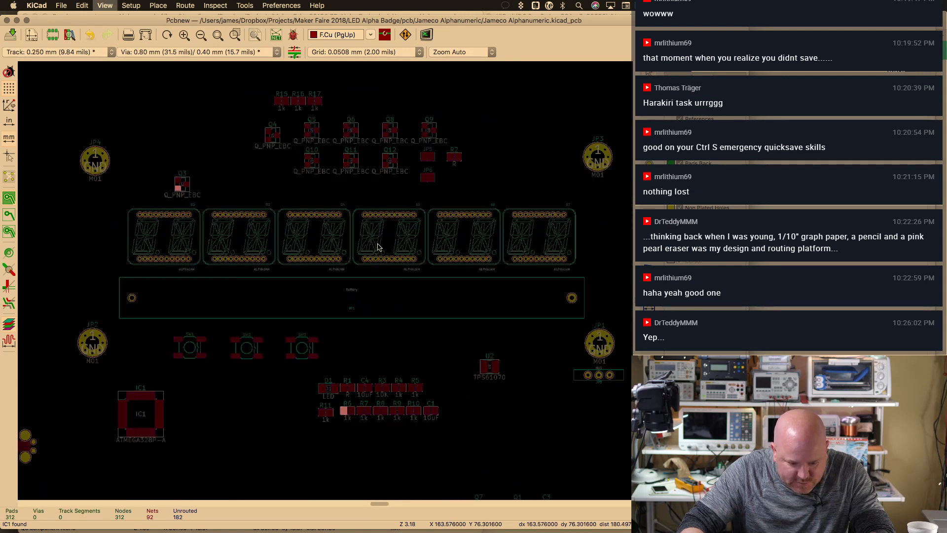
{"action": "scroll", "coordinate": [380, 237], "scroll_direction": "down", "scroll_amount": 3}
{"action": "scroll", "coordinate": [389, 196], "scroll_direction": "down", "scroll_amount": 2}
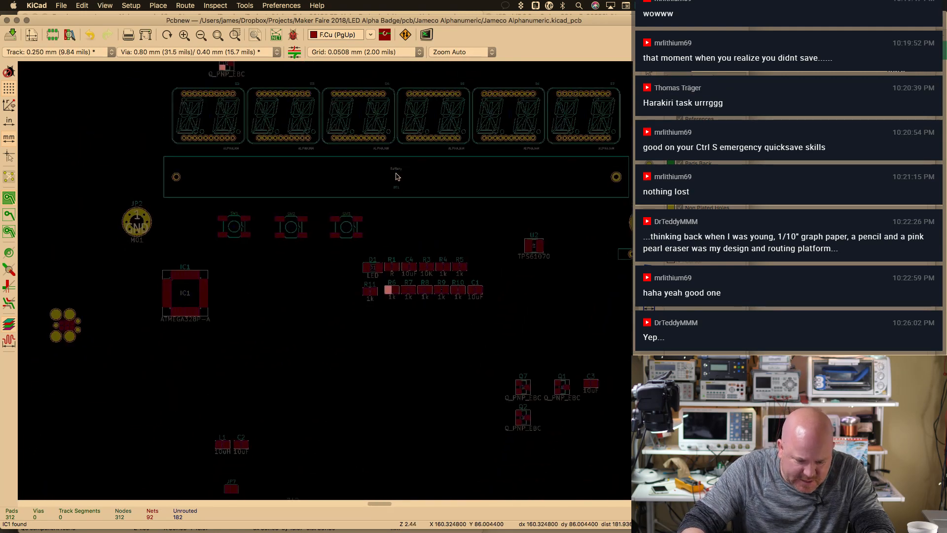
{"action": "left_click_drag", "start_coordinate": [494, 360], "coordinate": [580, 441]}
{"action": "left_click_drag", "start_coordinate": [526, 389], "coordinate": [101, 75]}
{"action": "scroll", "coordinate": [263, 159], "scroll_direction": "up", "scroll_amount": 5}
{"action": "scroll", "coordinate": [263, 159], "scroll_direction": "left", "scroll_amount": 2}
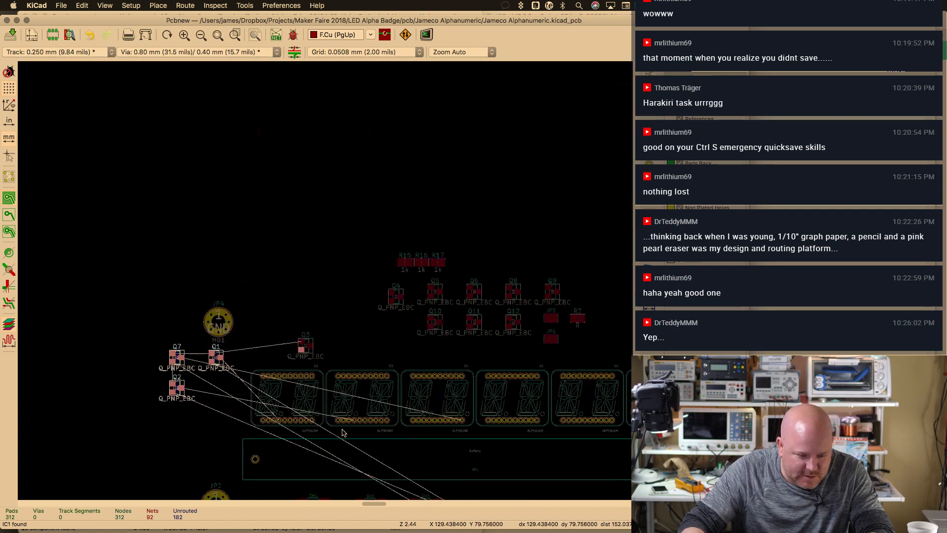
{"action": "key", "text": "m"}
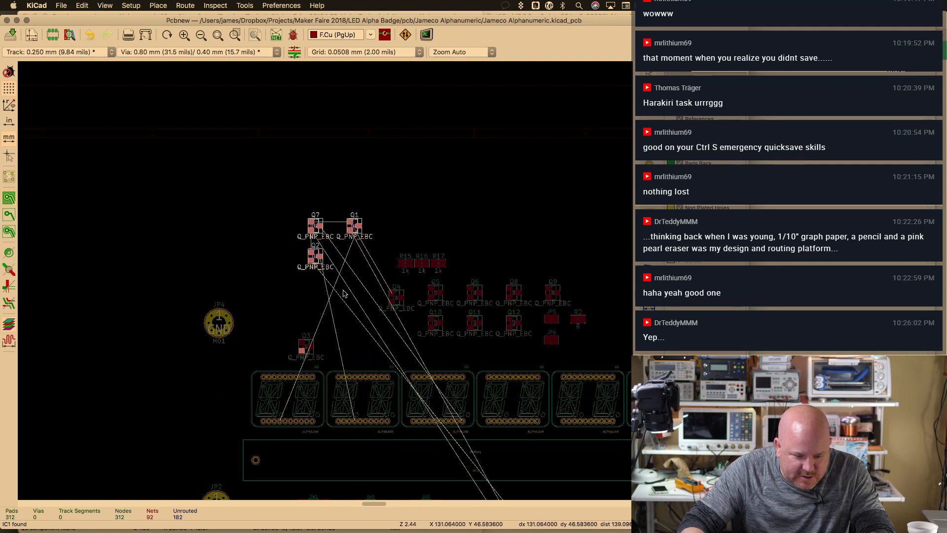
{"action": "scroll", "coordinate": [352, 291], "scroll_direction": "up", "scroll_amount": 2}
{"action": "left_click", "coordinate": [357, 304]}
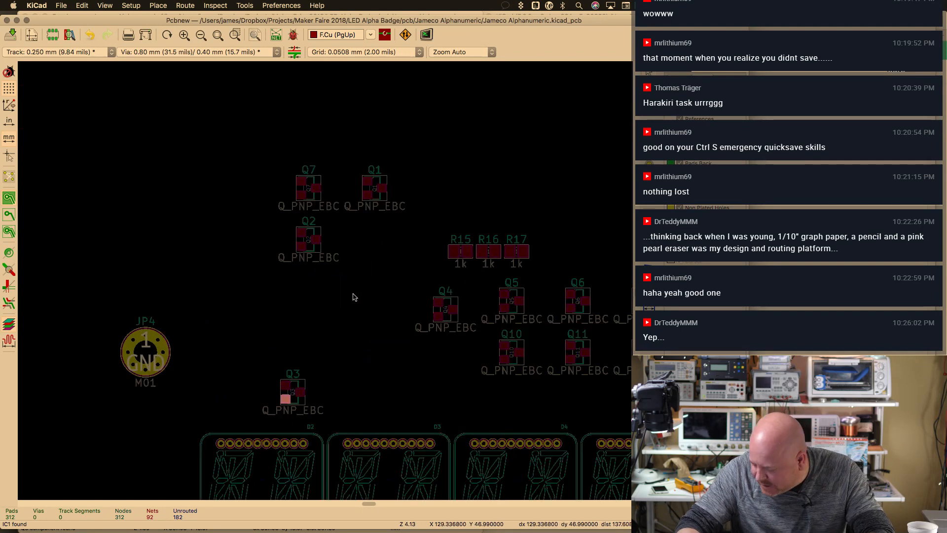
Place Q1 beside Q3 above the first display, and Q5 and Q7 above the second
{"action": "left_click_drag", "start_coordinate": [375, 190], "coordinate": [224, 394]}
{"action": "left_click", "coordinate": [373, 192]}
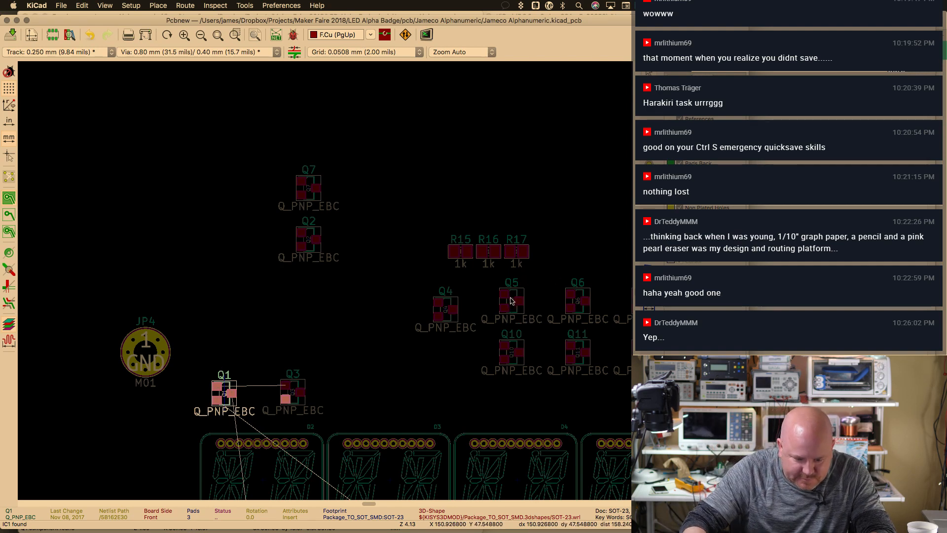
{"action": "left_click", "coordinate": [511, 302]}
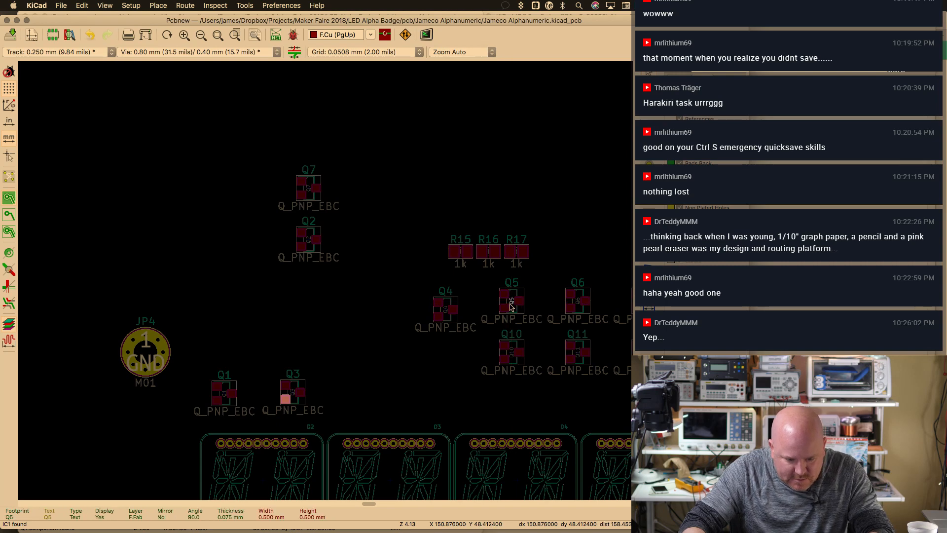
{"action": "left_click", "coordinate": [515, 299]}
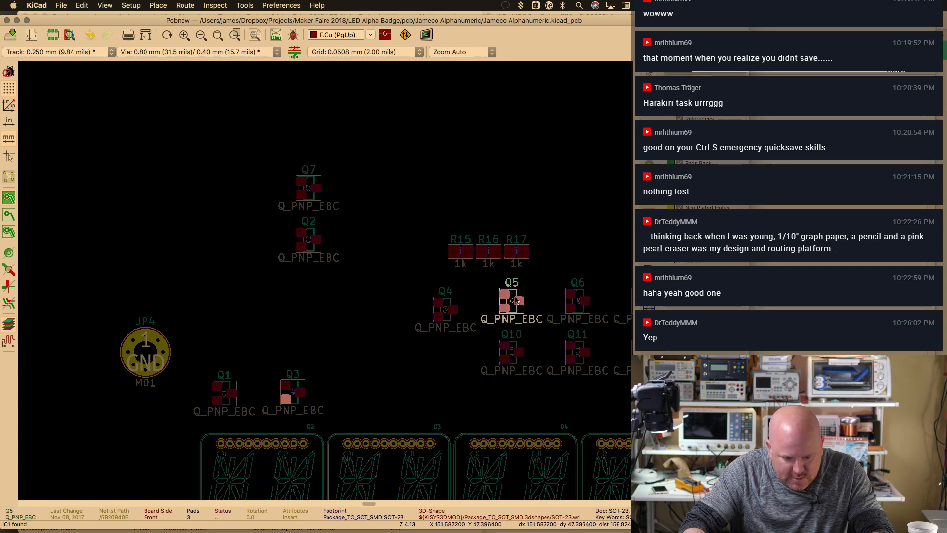
{"action": "left_click_drag", "start_coordinate": [515, 299], "coordinate": [492, 399]}
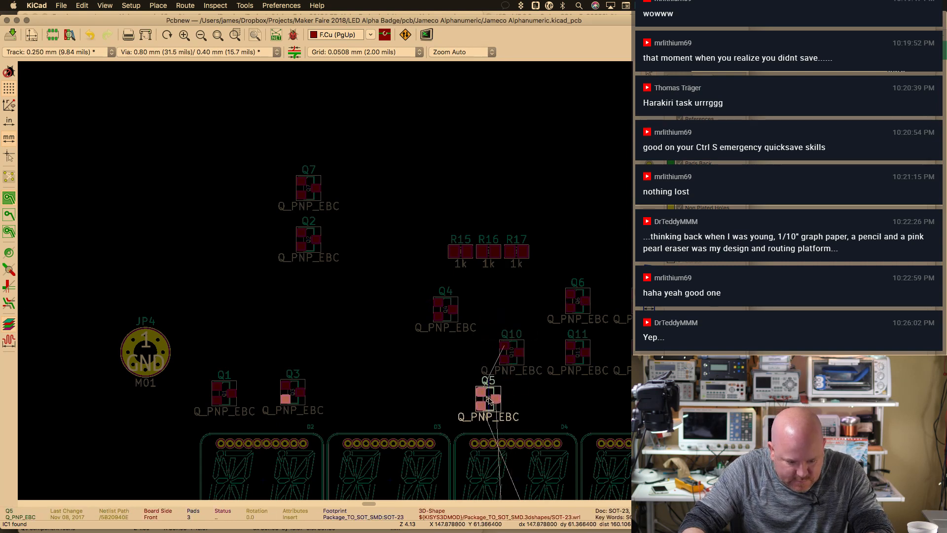
{"action": "left_click", "coordinate": [308, 188]}
{"action": "left_click_drag", "start_coordinate": [308, 188], "coordinate": [561, 419]}
Move Q9 and Q11 down side by side above their display
{"action": "middle_click_drag", "start_coordinate": [508, 291], "coordinate": [291, 265]}
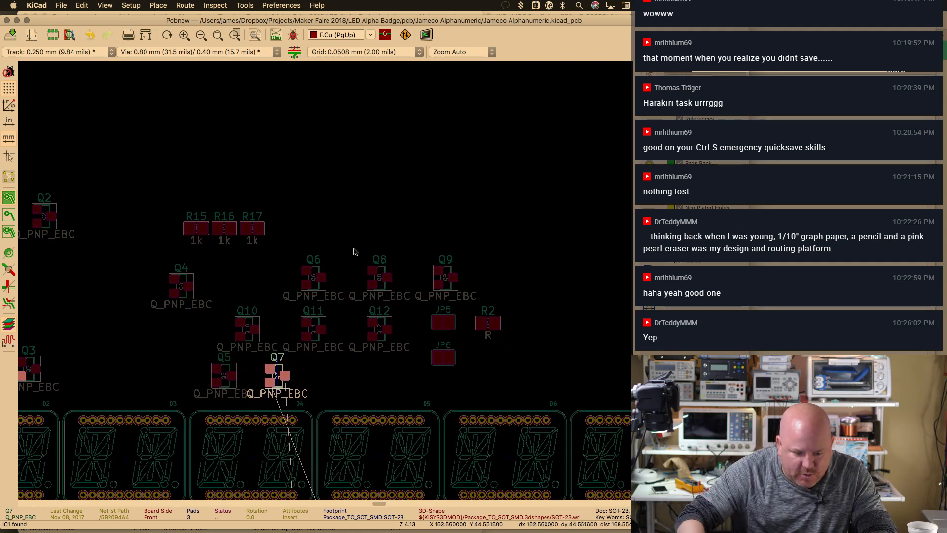
{"action": "left_click", "coordinate": [440, 279]}
{"action": "left_click_drag", "start_coordinate": [440, 279], "coordinate": [476, 383]}
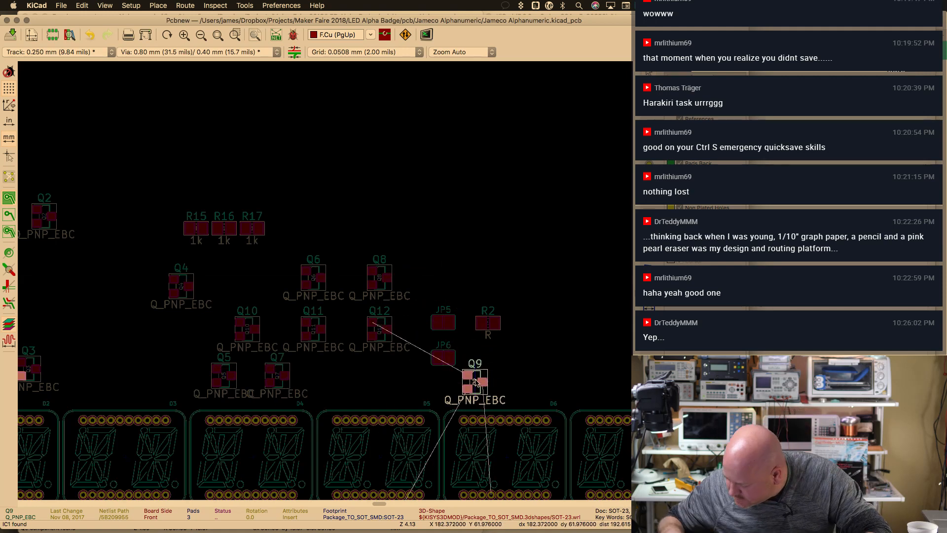
{"action": "left_click", "coordinate": [313, 328]}
{"action": "left_click_drag", "start_coordinate": [314, 328], "coordinate": [541, 383]}
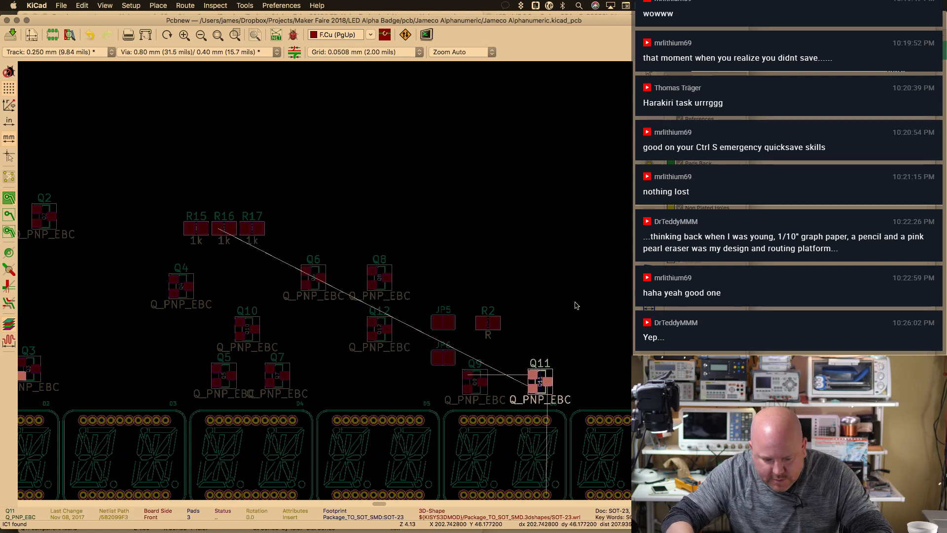
Move Q2 down beside Q3, undoing an accidental reference-text move
{"action": "scroll", "coordinate": [281, 322], "scroll_direction": "left", "scroll_amount": 10}
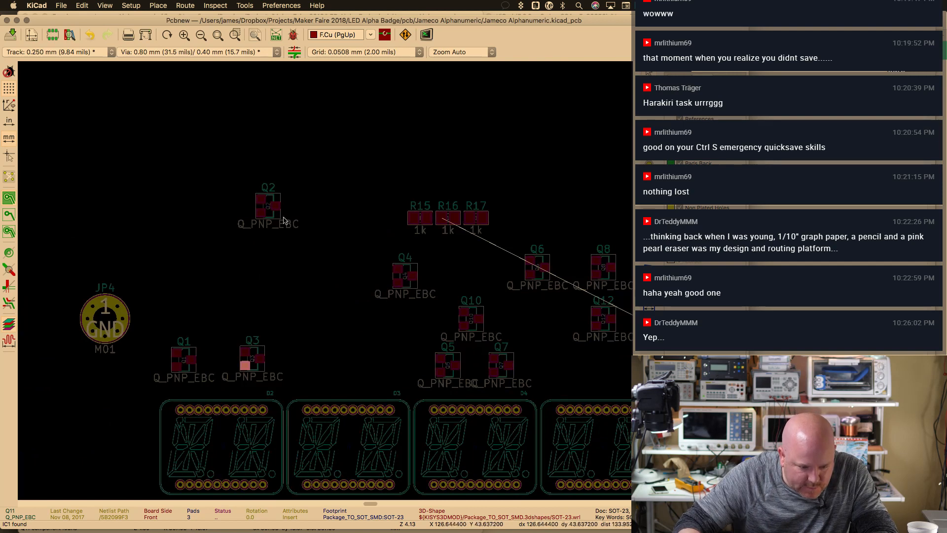
{"action": "left_click", "coordinate": [267, 209]}
{"action": "left_click_drag", "start_coordinate": [265, 210], "coordinate": [271, 220]}
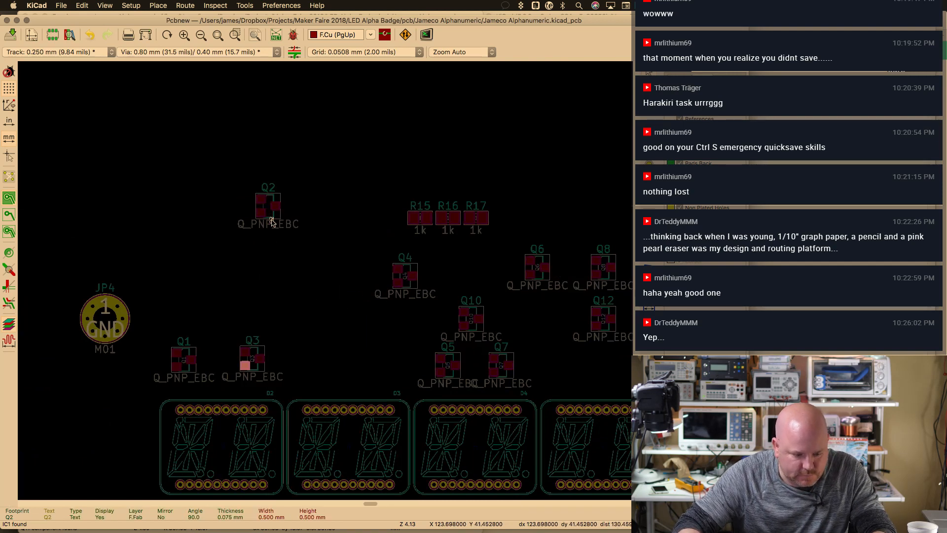
{"action": "key", "text": "ctrl+z"}
{"action": "left_click_drag", "start_coordinate": [272, 220], "coordinate": [329, 373]}
{"action": "left_click_drag", "start_coordinate": [400, 287], "coordinate": [378, 357]}
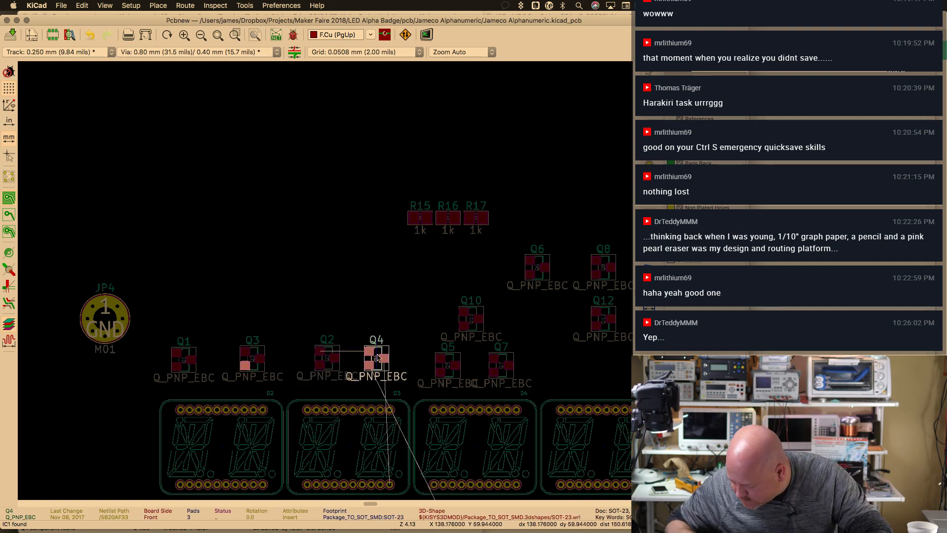
Zoom in on the transistor row and set Q6 above the third display
{"action": "key", "text": "super+minus"}
{"action": "middle_click_drag", "start_coordinate": [364, 352], "coordinate": [366, 320]}
{"action": "key", "text": "super+plus"}
{"action": "key", "text": "super+plus"}
{"action": "key", "text": "super+plus"}
{"action": "scroll", "coordinate": [345, 311], "scroll_direction": "right", "scroll_amount": 5}
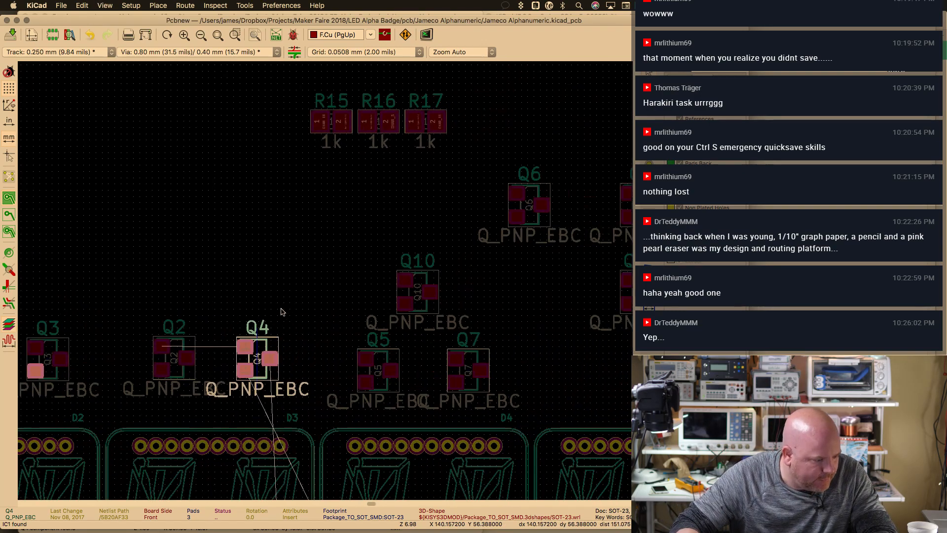
{"action": "scroll", "coordinate": [270, 283], "scroll_direction": "right", "scroll_amount": 4}
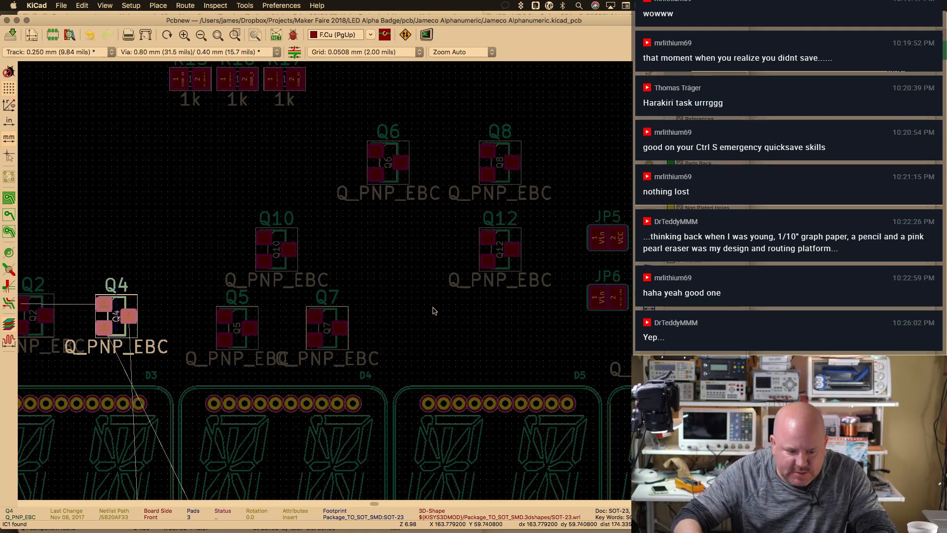
{"action": "left_click", "coordinate": [385, 166]}
{"action": "key", "text": "m"}
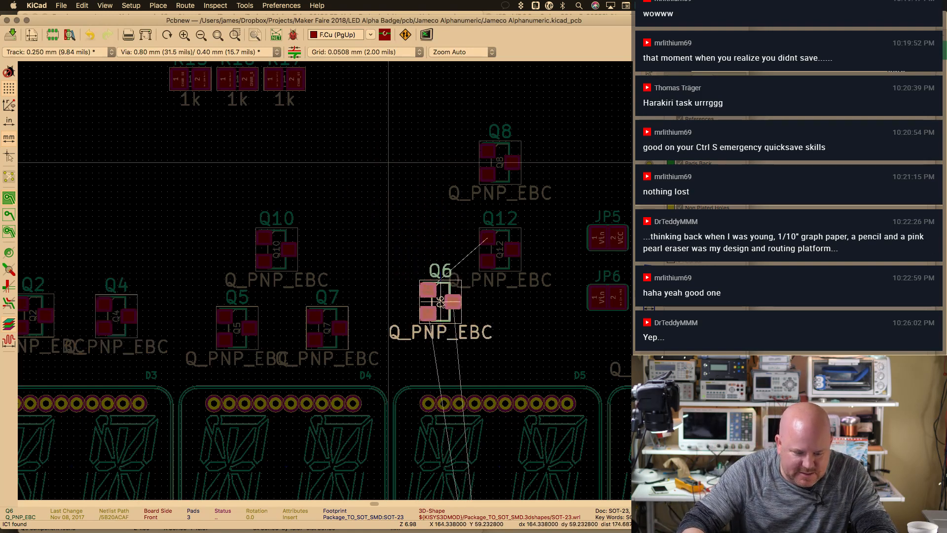
{"action": "left_click", "coordinate": [448, 327]}
Place Q8 beside Q6 and nudge Q6 slightly right
{"action": "left_click", "coordinate": [500, 162]}
{"action": "key", "text": "m"}
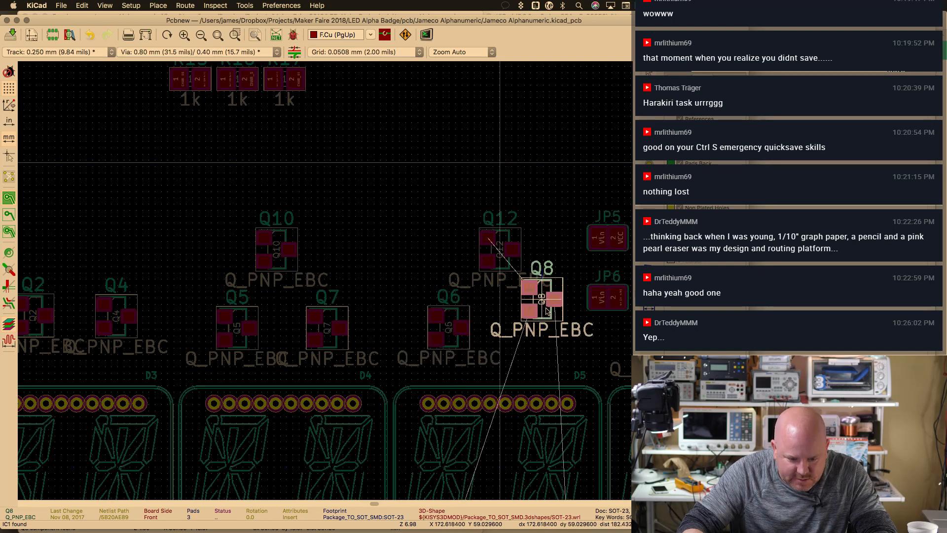
{"action": "left_click", "coordinate": [535, 340]}
{"action": "left_click", "coordinate": [455, 340]}
{"action": "key", "text": "m"}
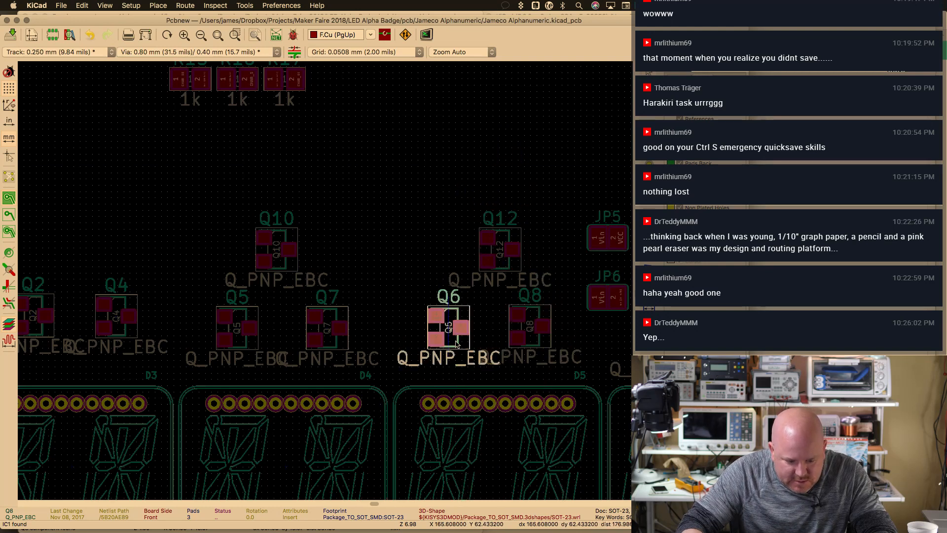
{"action": "left_click", "coordinate": [466, 343]}
Move Q12 over to the right of R2 and zoom out
{"action": "middle_click_drag", "start_coordinate": [508, 279], "coordinate": [271, 262]}
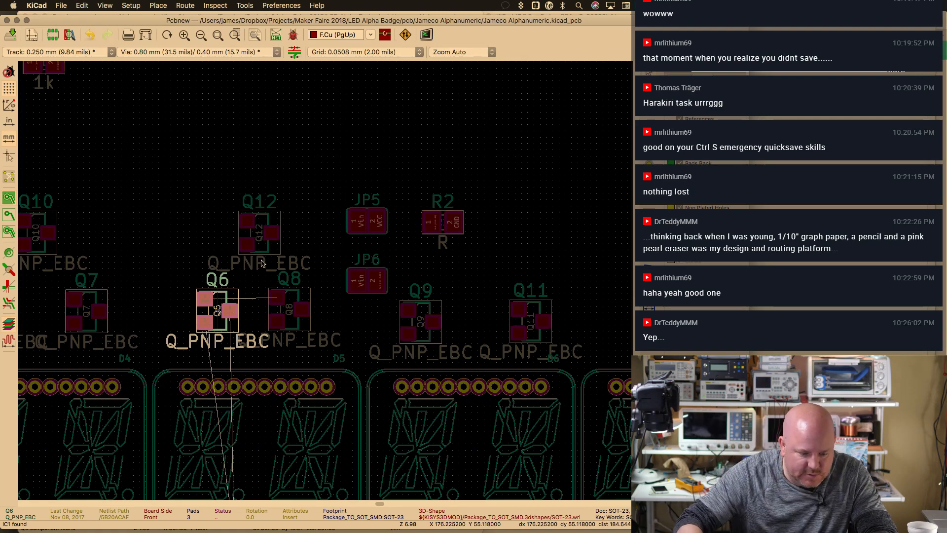
{"action": "left_click", "coordinate": [263, 241]}
{"action": "left_click", "coordinate": [253, 246]}
{"action": "key", "text": "m"}
{"action": "left_click", "coordinate": [597, 250]}
{"action": "key", "text": "super+minus"}
{"action": "key", "text": "super+minus"}
{"action": "key", "text": "super+minus"}
{"action": "key", "text": "super+minus"}
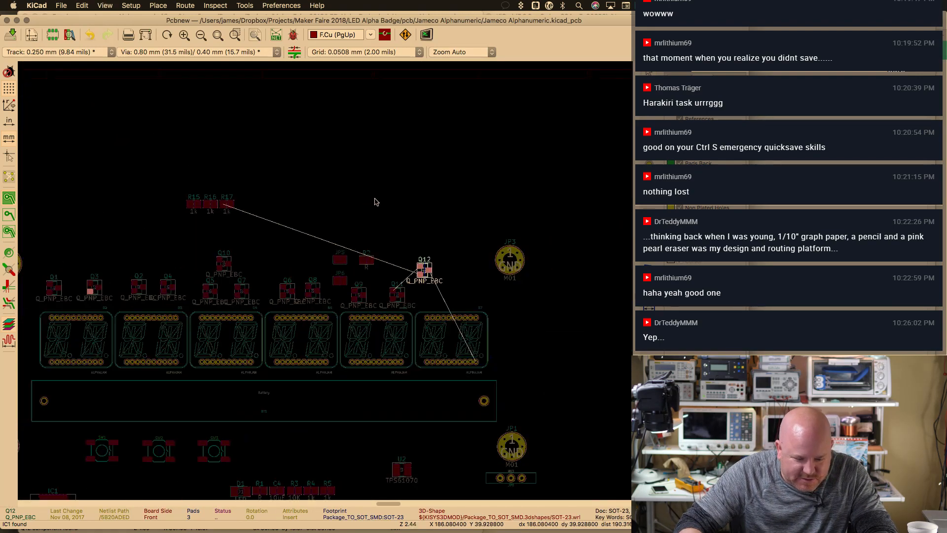
Position Q12 and Q10 side by side above the last display
{"action": "key", "text": "m"}
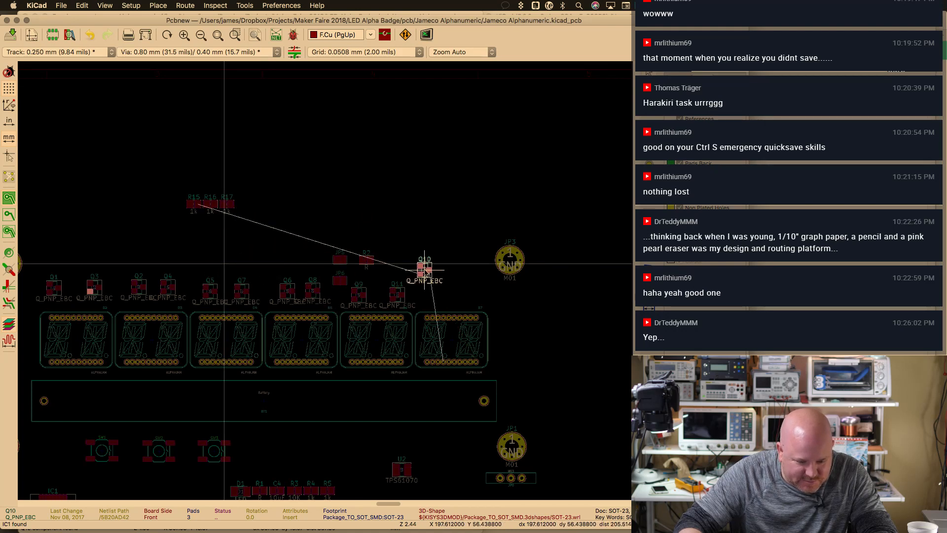
{"action": "left_click", "coordinate": [448, 264]}
{"action": "left_click", "coordinate": [429, 282]}
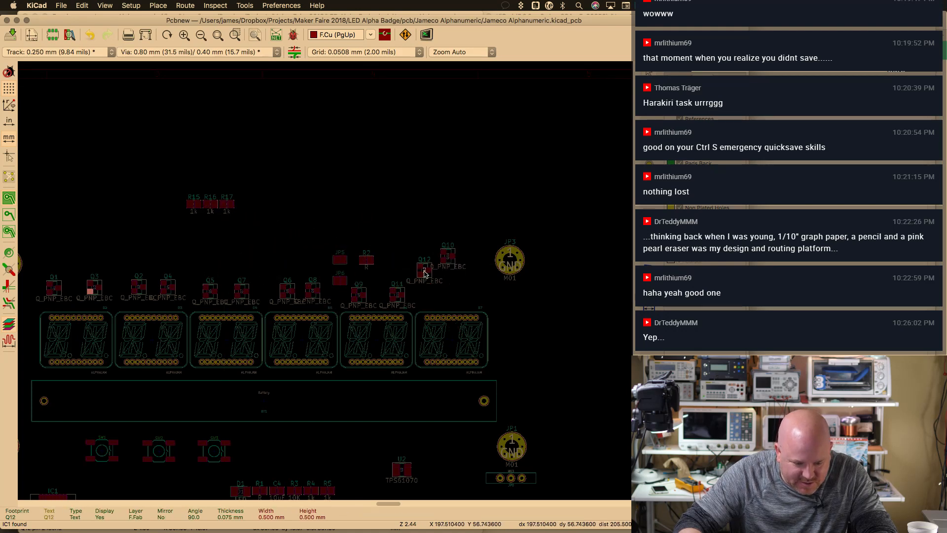
{"action": "key", "text": "m"}
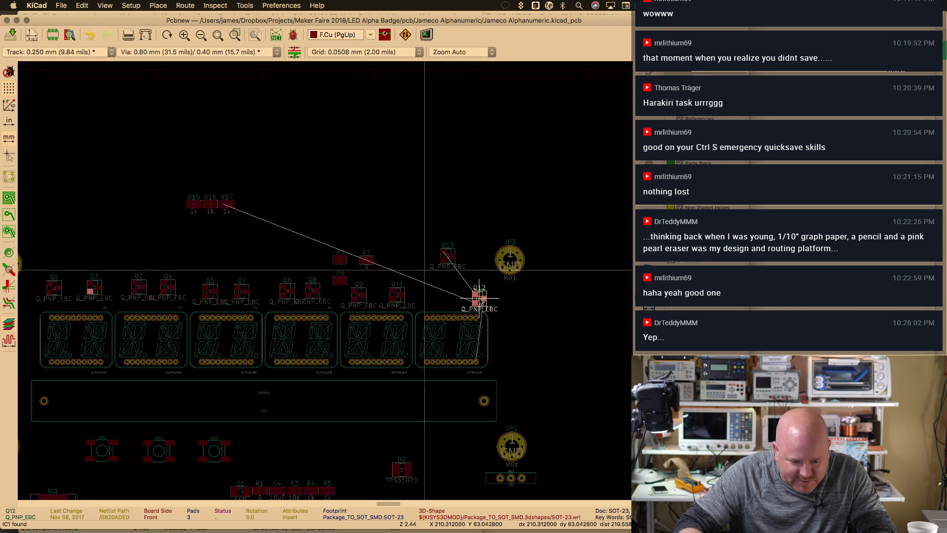
{"action": "left_click", "coordinate": [472, 293]}
{"action": "key", "text": "m"}
{"action": "left_click", "coordinate": [438, 294]}
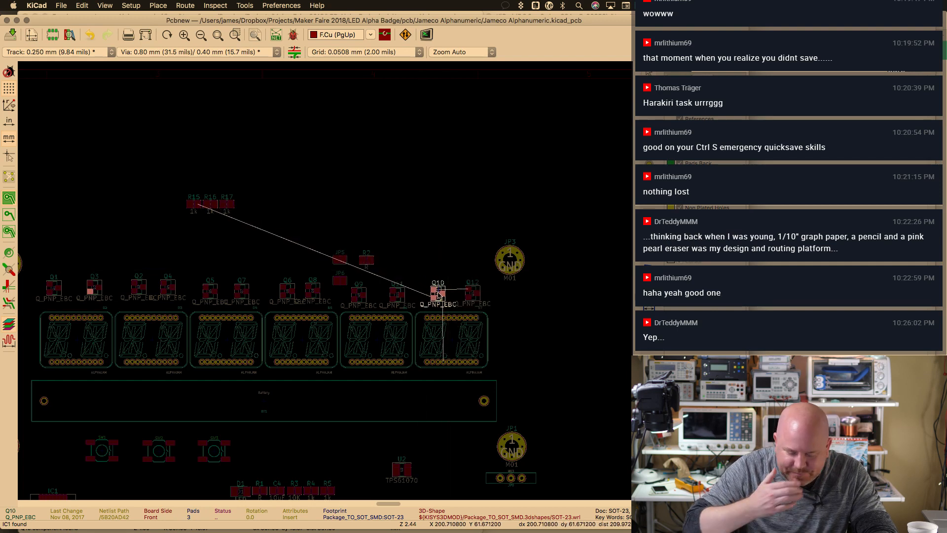
{"action": "scroll", "coordinate": [323, 284], "scroll_direction": "up", "scroll_amount": 3}
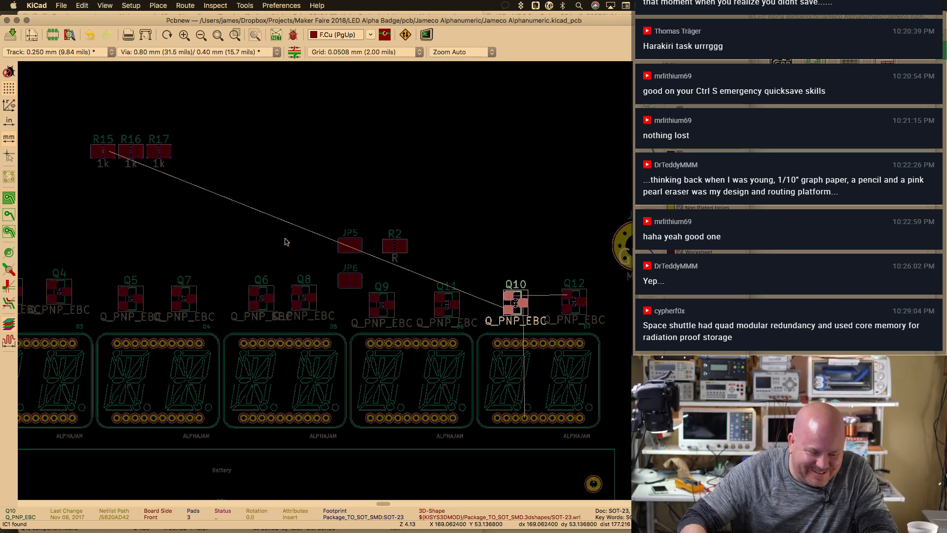
Place R17 above Q12 and R16 above Q11
{"action": "left_click", "coordinate": [159, 157]}
{"action": "key", "text": "m"}
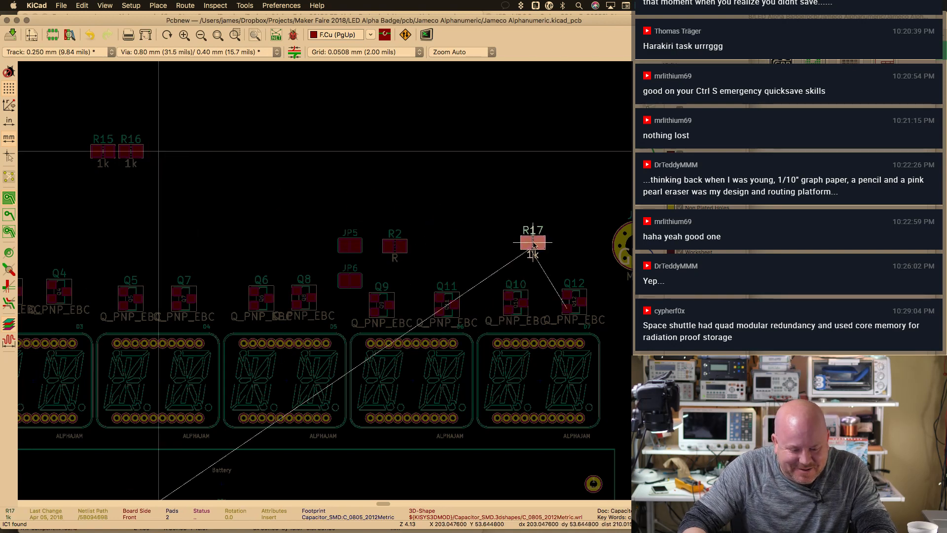
{"action": "left_click", "coordinate": [576, 262]}
{"action": "left_click", "coordinate": [129, 156]}
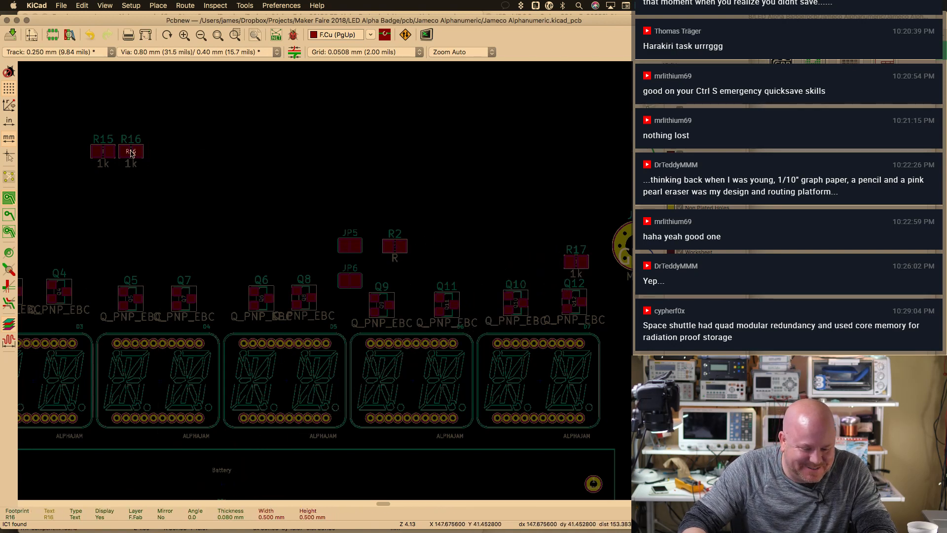
{"action": "left_click", "coordinate": [128, 157]}
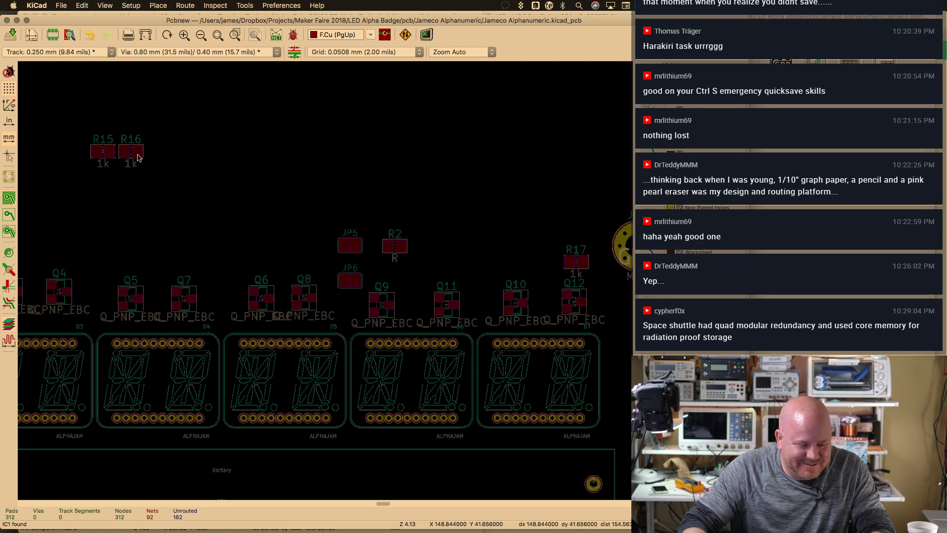
{"action": "key", "text": "m"}
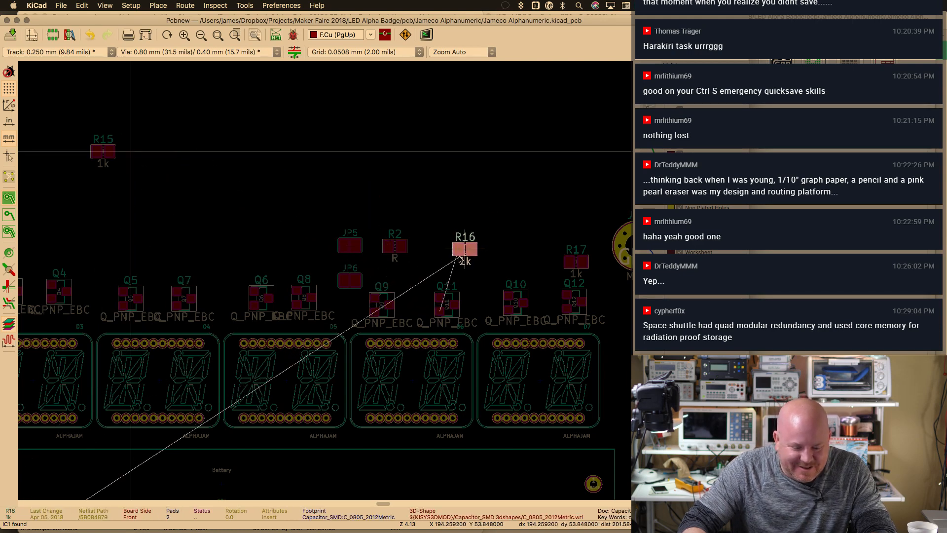
{"action": "left_click", "coordinate": [448, 262]}
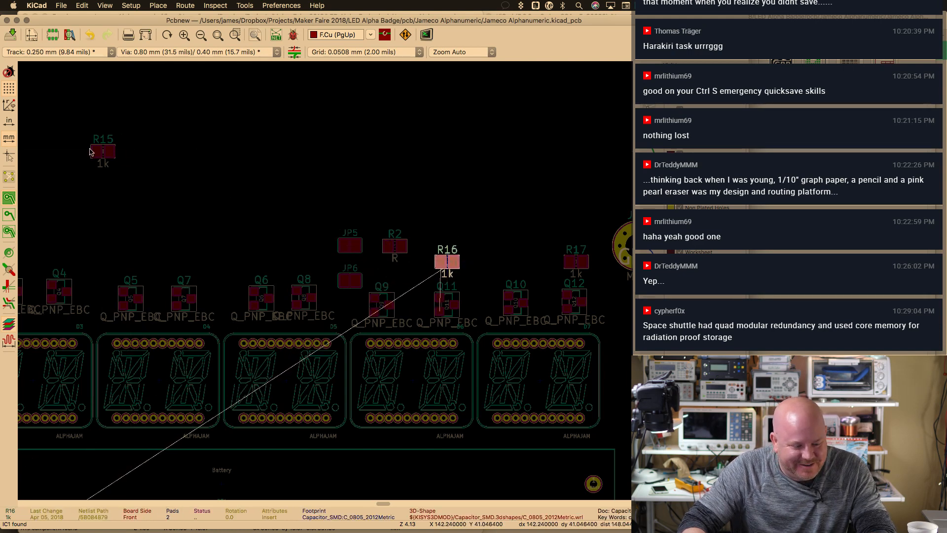
Select R15 and move it above Q10, between R16 and R17
{"action": "left_click", "coordinate": [104, 153]}
{"action": "left_click", "coordinate": [96, 152]}
{"action": "left_click", "coordinate": [107, 152]}
{"action": "left_click", "coordinate": [102, 163]}
{"action": "left_click", "coordinate": [102, 163]}
{"action": "left_click", "coordinate": [103, 164]}
{"action": "left_click", "coordinate": [103, 157]}
{"action": "left_click", "coordinate": [103, 150]}
{"action": "left_click", "coordinate": [104, 150]}
{"action": "left_click", "coordinate": [107, 150]}
{"action": "left_click", "coordinate": [101, 142]}
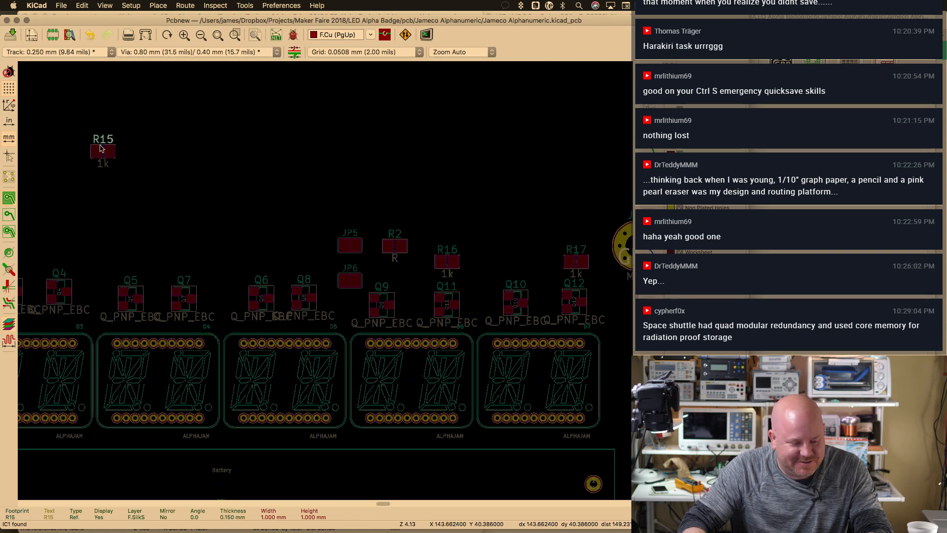
{"action": "left_click", "coordinate": [101, 148]}
{"action": "key", "text": "m"}
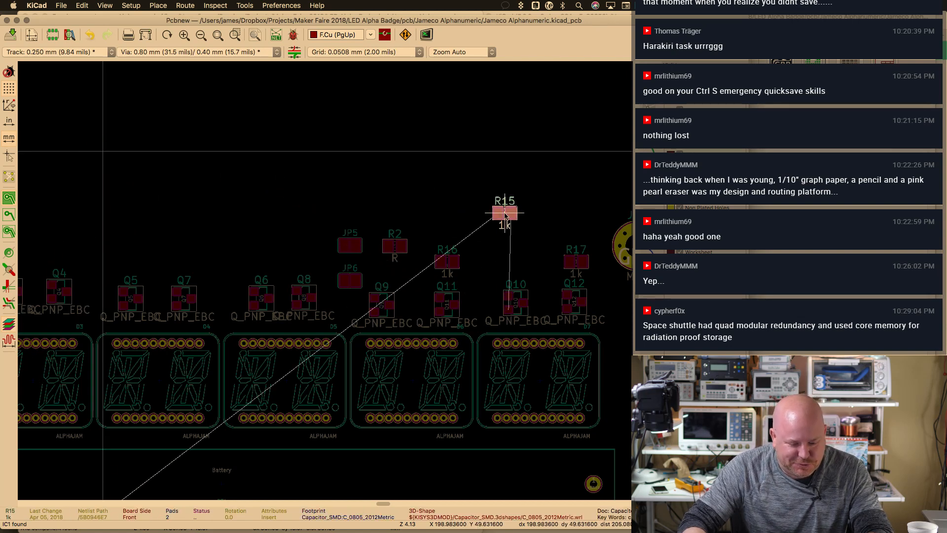
{"action": "left_click", "coordinate": [517, 266]}
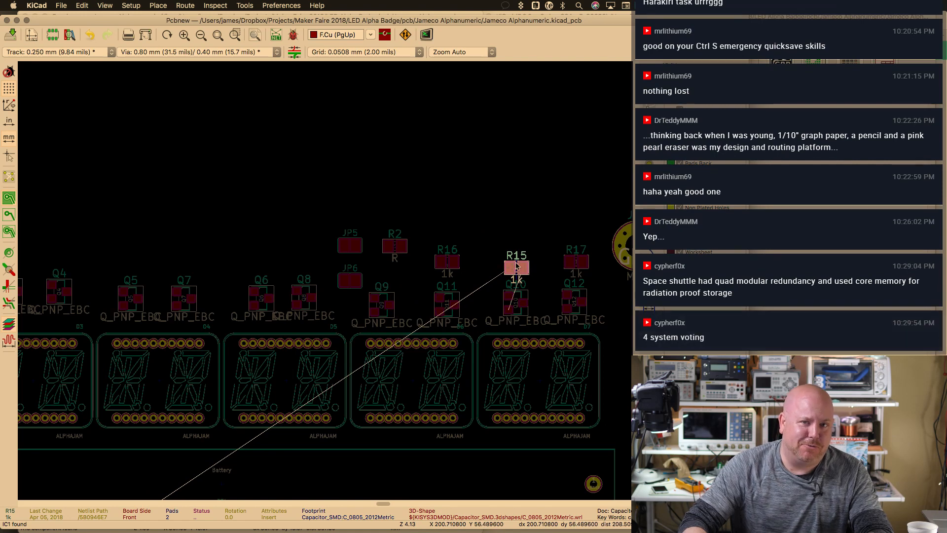
Fit the board in view and box-select the D1, R6–R11 and C1 passives at the bottom
{"action": "middle_click_drag", "start_coordinate": [262, 260], "coordinate": [329, 227]}
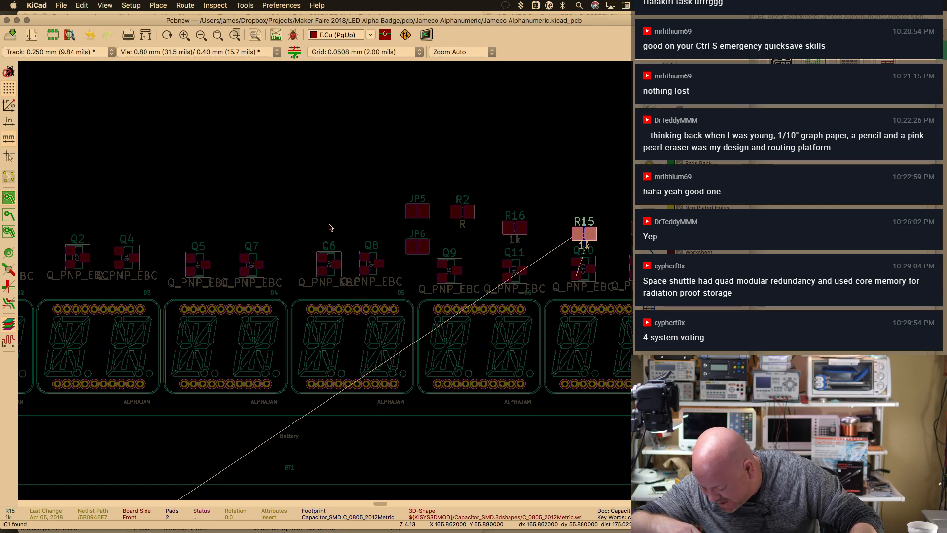
{"action": "scroll", "coordinate": [320, 226], "scroll_direction": "down", "scroll_amount": 6}
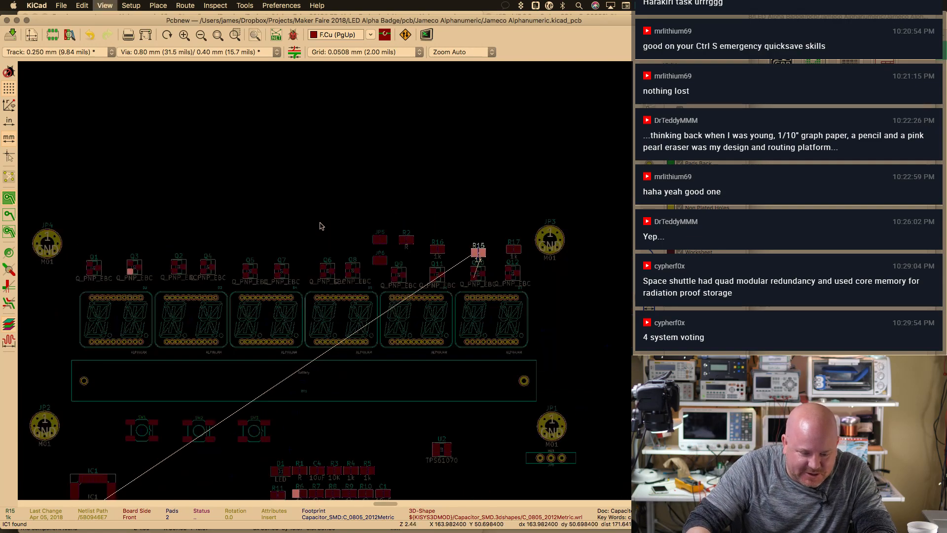
{"action": "key", "text": "Home"}
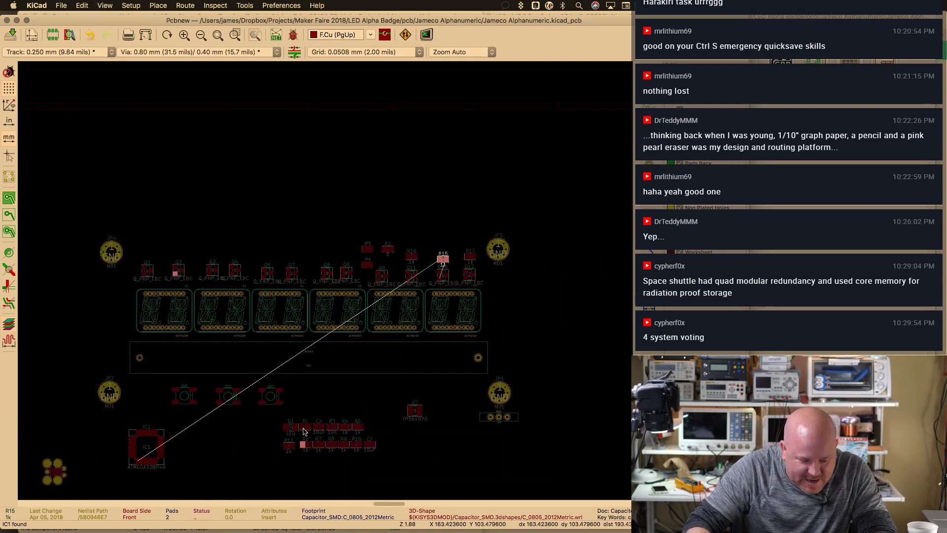
{"action": "left_click_drag", "start_coordinate": [274, 417], "coordinate": [346, 204]}
{"action": "scroll", "coordinate": [346, 243], "scroll_direction": "up", "scroll_amount": 4}
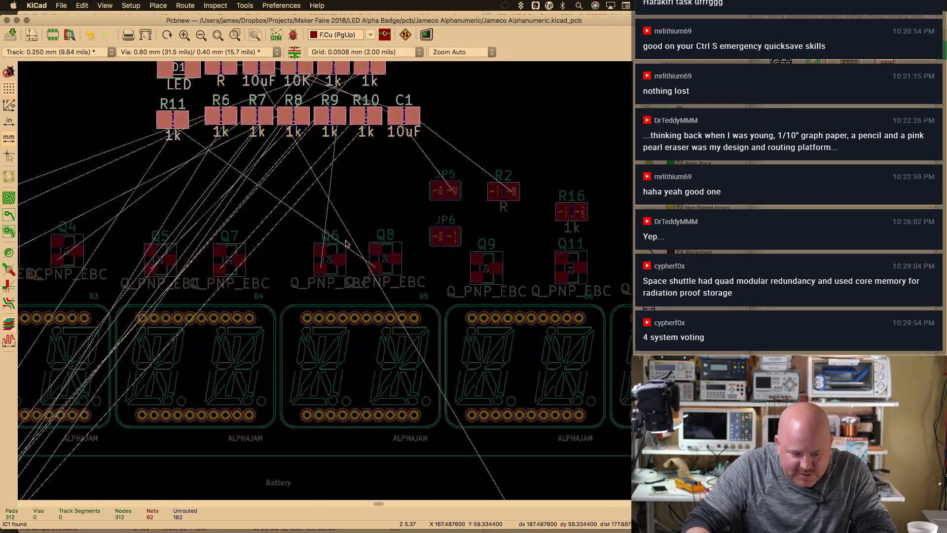
Move resistor R2 to the far left of the board above Q2
{"action": "key", "text": "Escape"}
{"action": "left_click", "coordinate": [462, 213]}
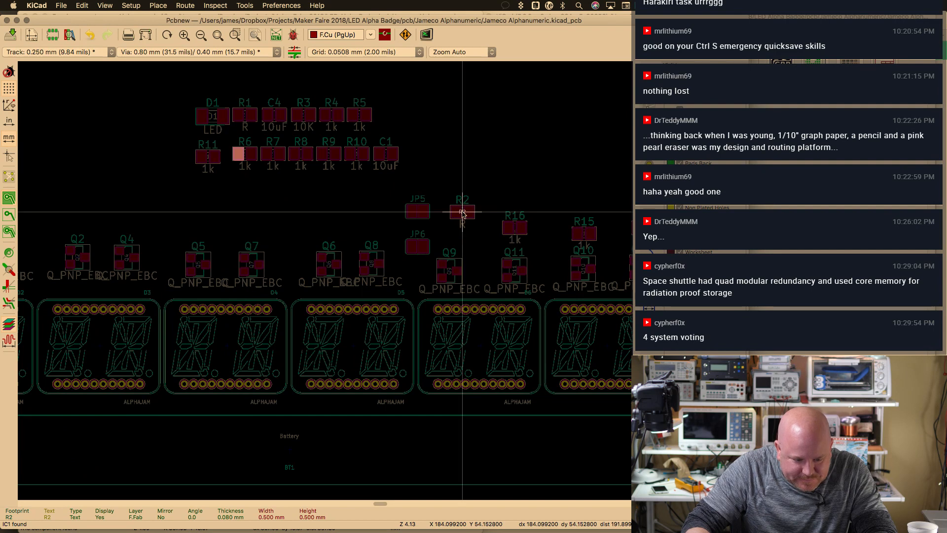
{"action": "left_click", "coordinate": [469, 215]}
{"action": "left_click", "coordinate": [469, 218]}
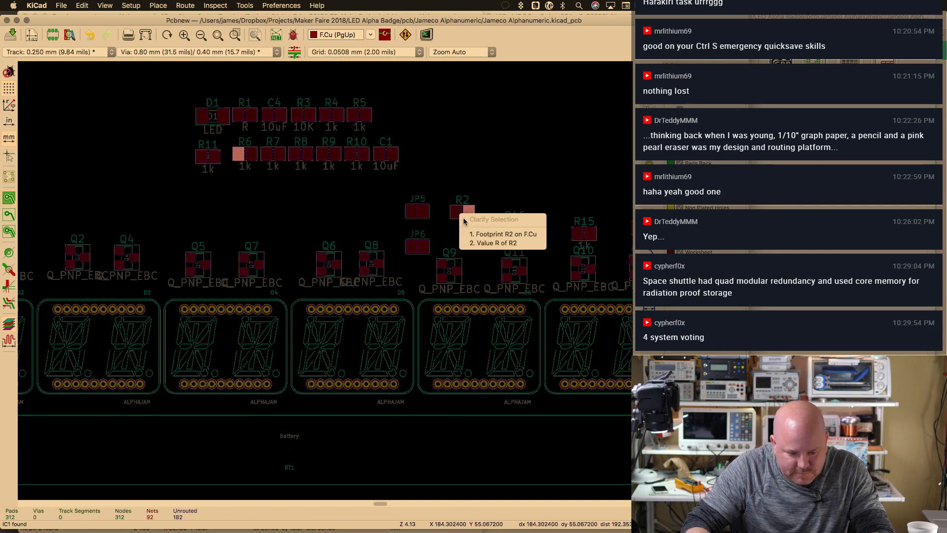
{"action": "key", "text": "Escape"}
{"action": "left_click", "coordinate": [456, 211]}
{"action": "left_click", "coordinate": [448, 190]}
{"action": "left_click", "coordinate": [462, 212]}
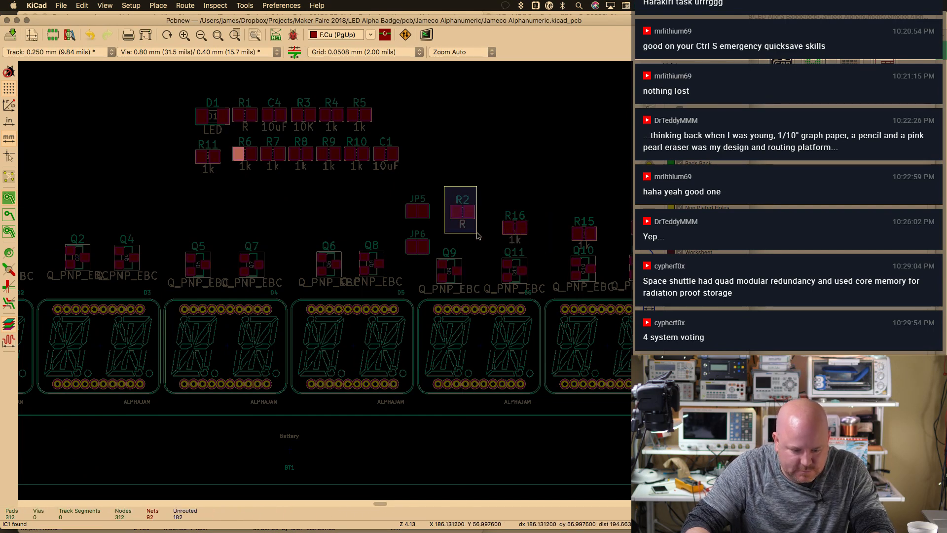
{"action": "key", "text": "m"}
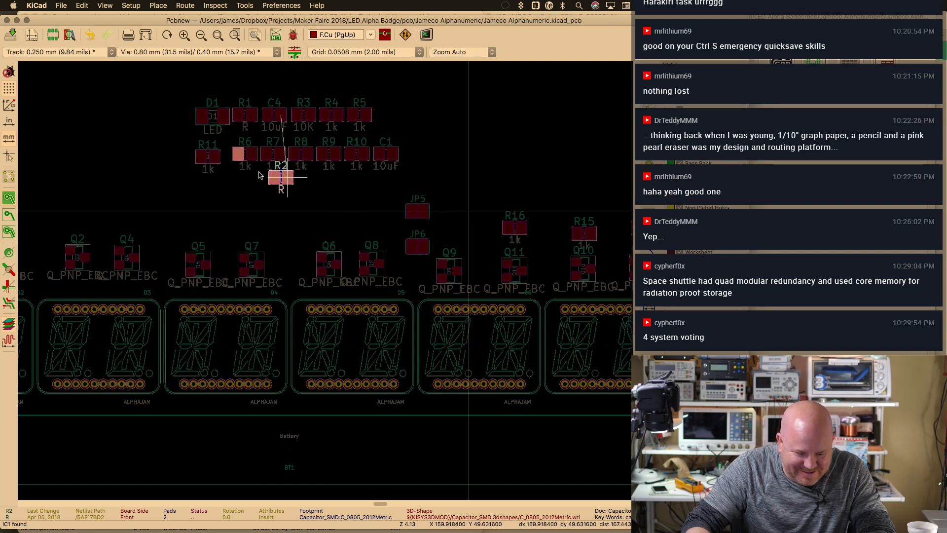
{"action": "left_click", "coordinate": [64, 155]}
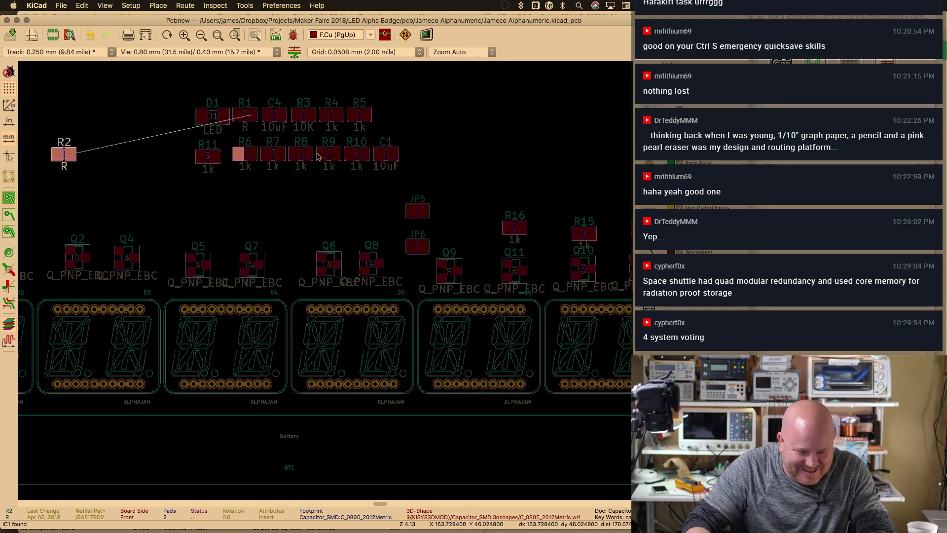
Place R5 just above Q2 and R4 at the left end of the transistor row
{"action": "left_click", "coordinate": [358, 106]}
{"action": "left_click", "coordinate": [390, 133]}
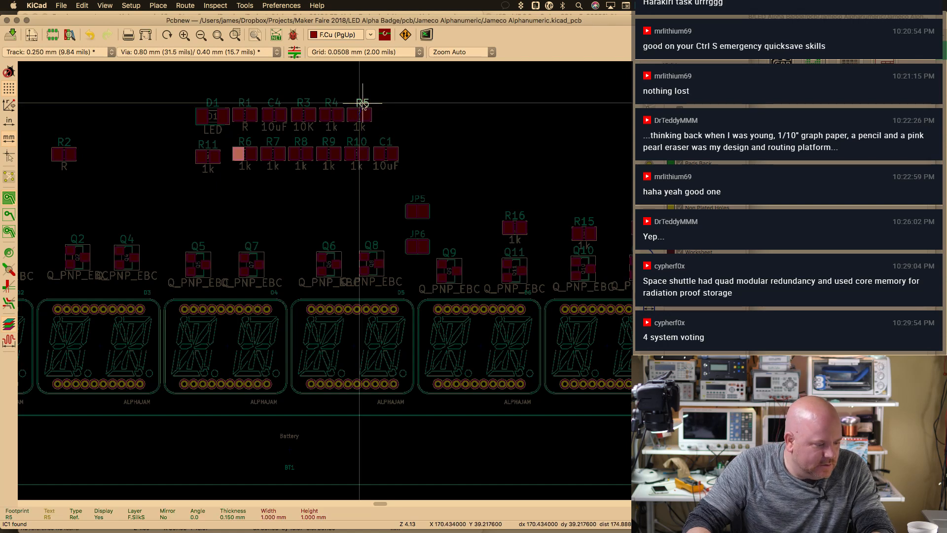
{"action": "key", "text": "Escape"}
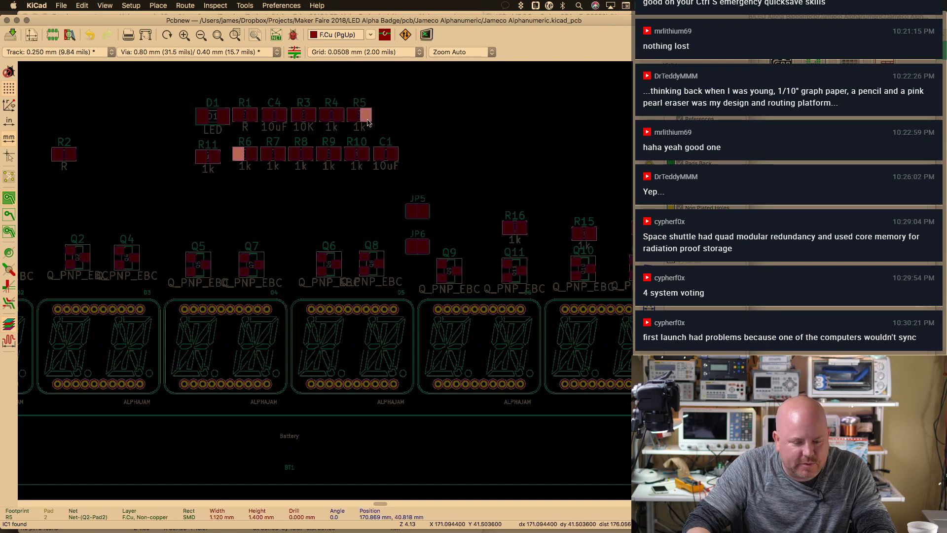
{"action": "left_click", "coordinate": [363, 118]}
{"action": "key", "text": "m"}
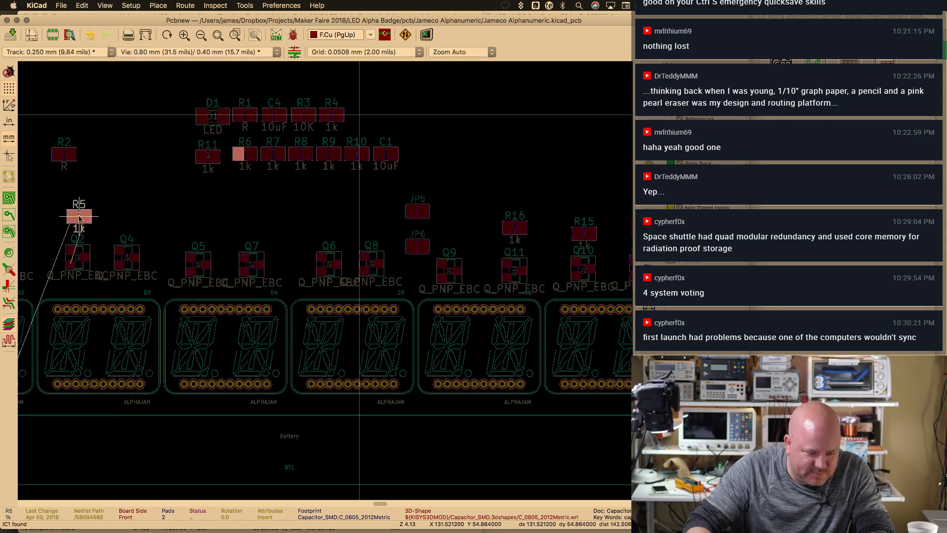
{"action": "left_click", "coordinate": [80, 218]}
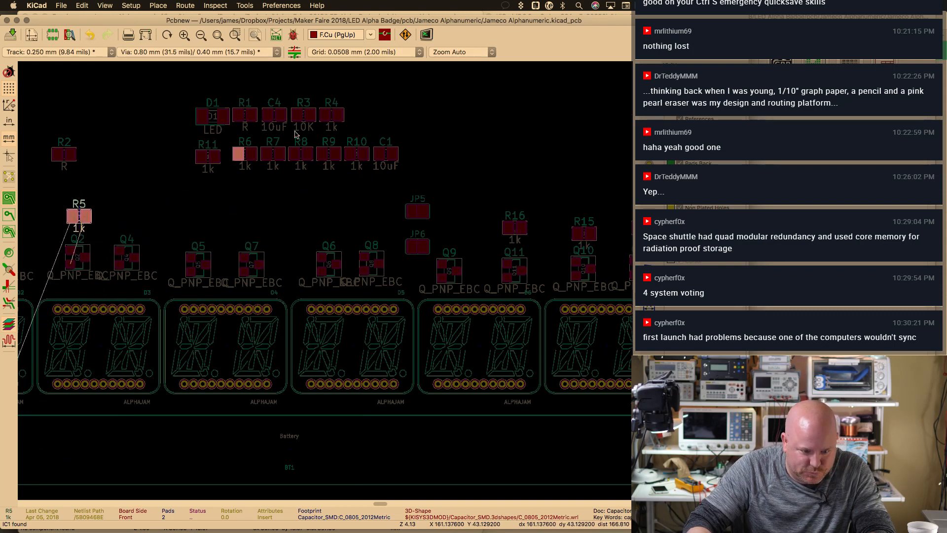
{"action": "left_click", "coordinate": [344, 122]}
{"action": "left_click", "coordinate": [331, 105]}
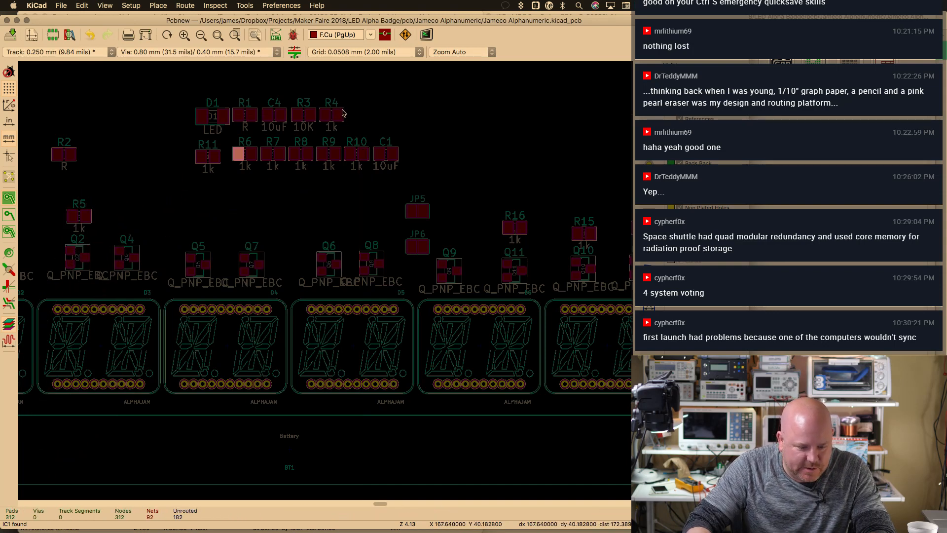
{"action": "key", "text": "m"}
{"action": "scroll", "coordinate": [251, 212], "scroll_direction": "down", "scroll_amount": 2}
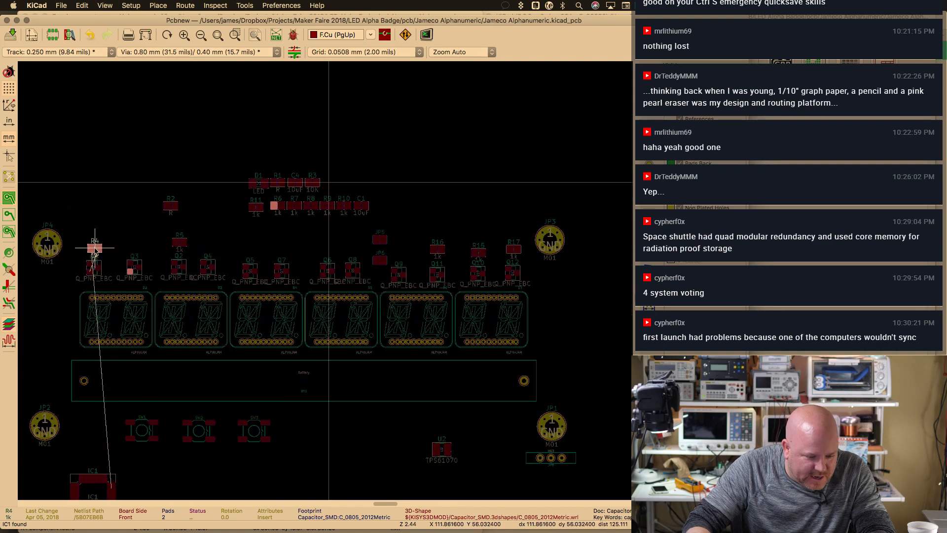
{"action": "left_click", "coordinate": [95, 248]}
{"action": "scroll", "coordinate": [271, 184], "scroll_direction": "up", "scroll_amount": 1}
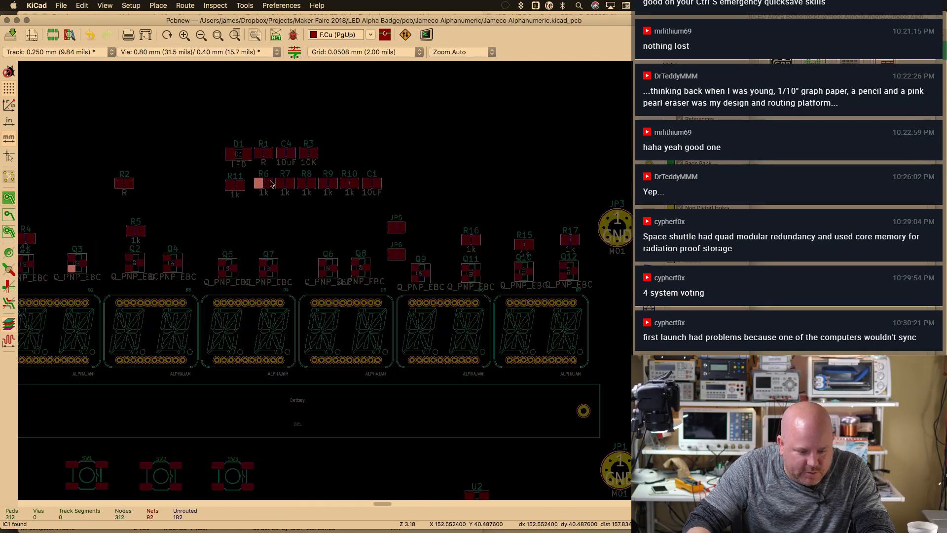
Move resistor R3 to sit above JP5
{"action": "left_click", "coordinate": [330, 178]}
{"action": "key", "text": "Escape"}
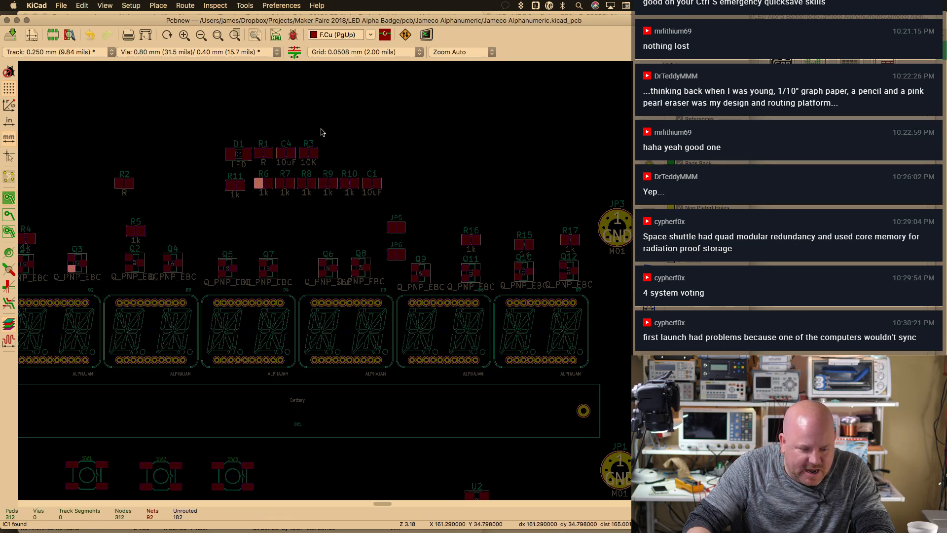
{"action": "left_click", "coordinate": [308, 154]}
{"action": "key", "text": "m"}
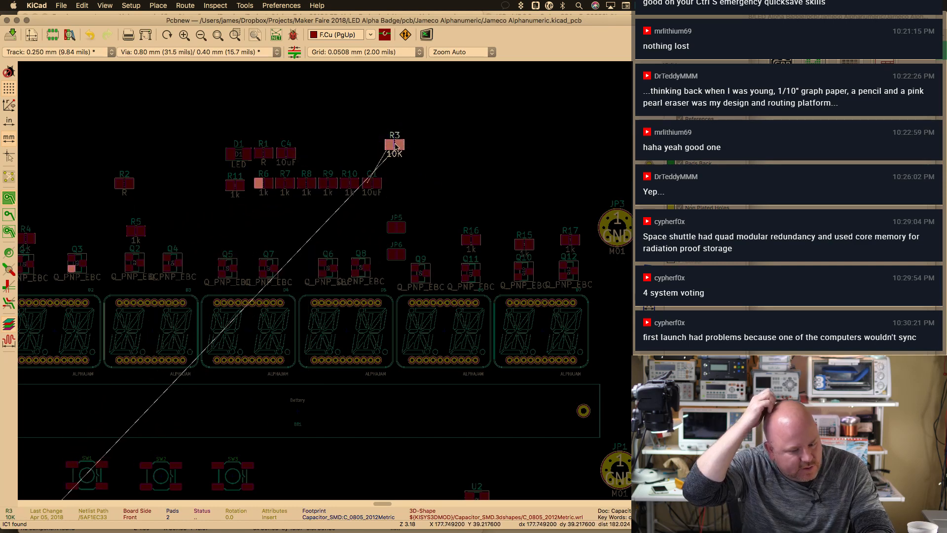
{"action": "left_click", "coordinate": [388, 142]}
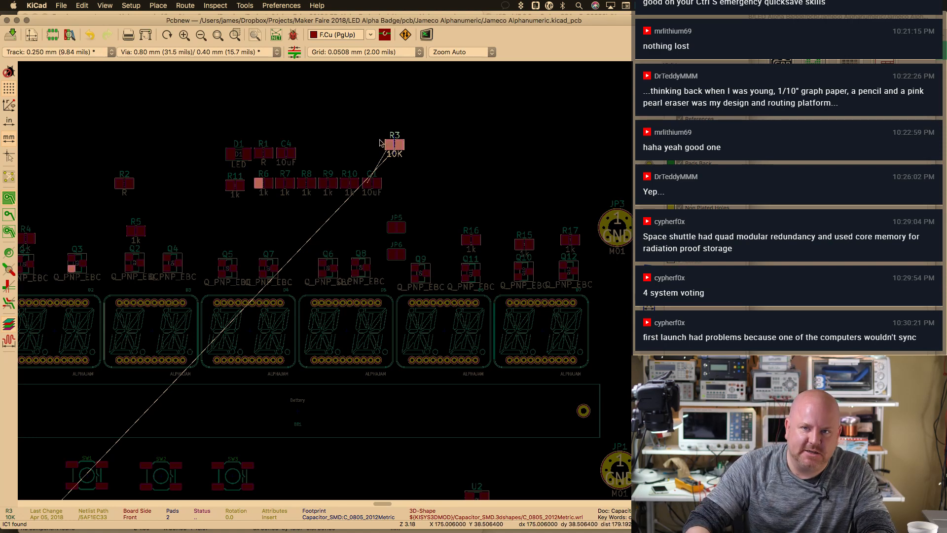
{"action": "left_click", "coordinate": [321, 156]}
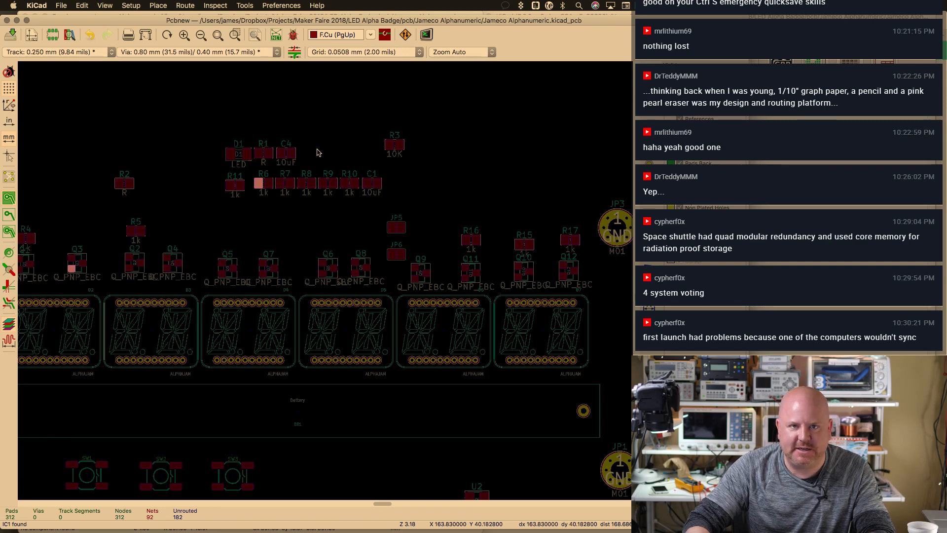
Move resistor R6 to just above transistor Q3
{"action": "left_click", "coordinate": [291, 157]}
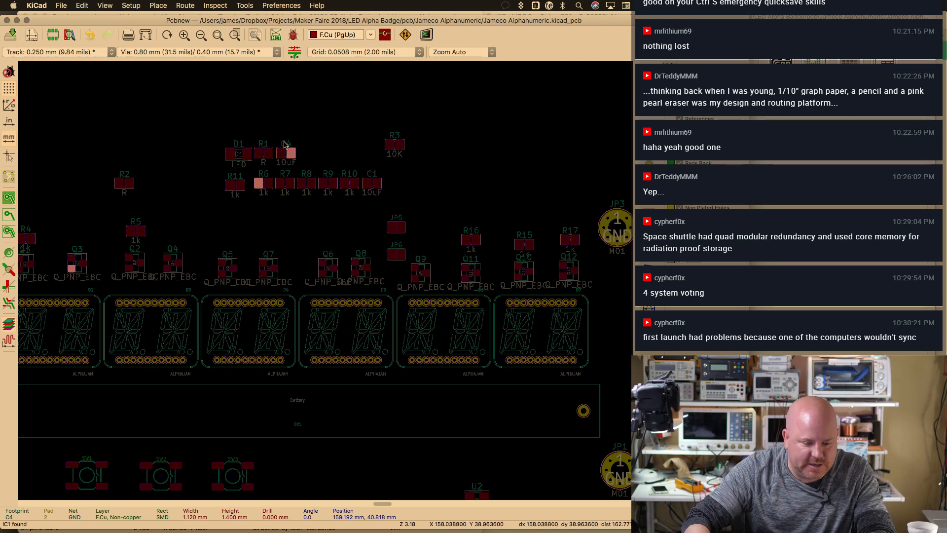
{"action": "left_click", "coordinate": [304, 165]}
{"action": "left_click", "coordinate": [265, 192]}
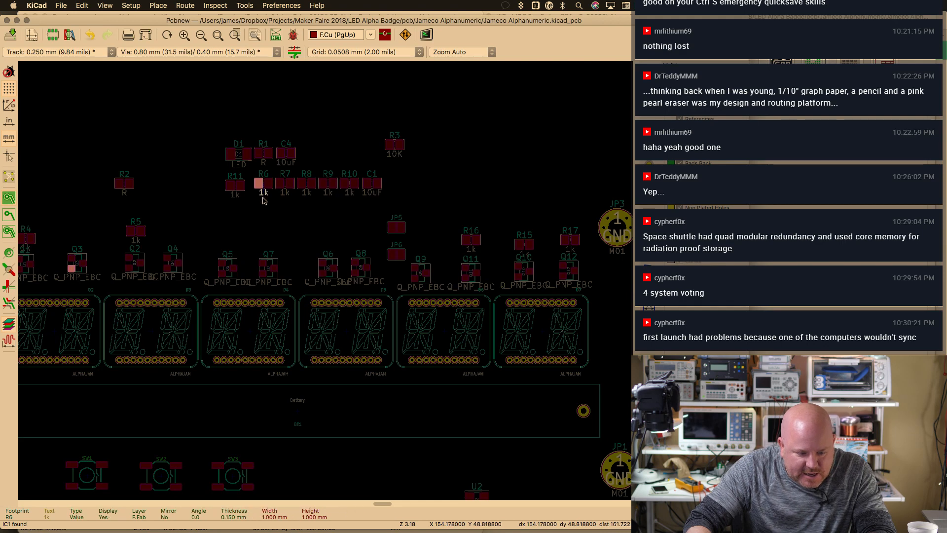
{"action": "left_click", "coordinate": [272, 217]}
{"action": "key", "text": "m"}
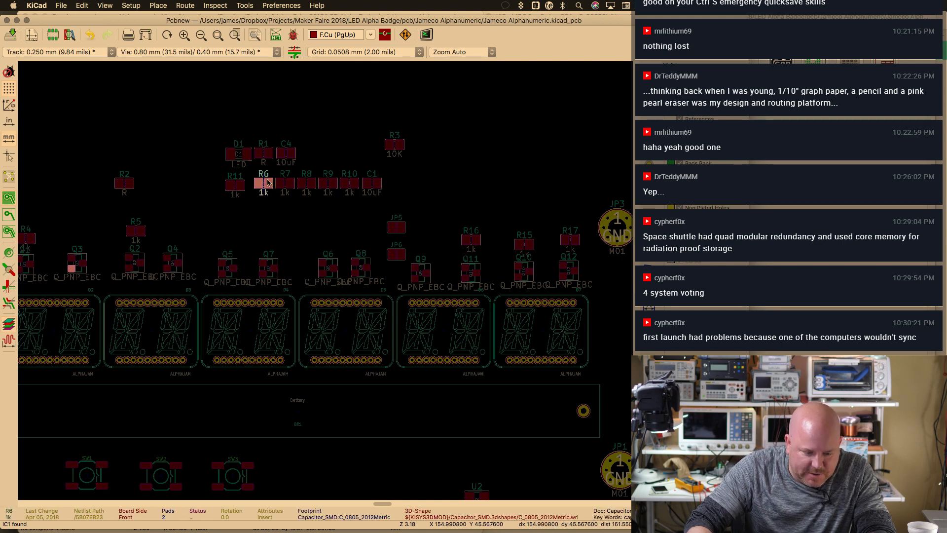
{"action": "left_click", "coordinate": [83, 237]}
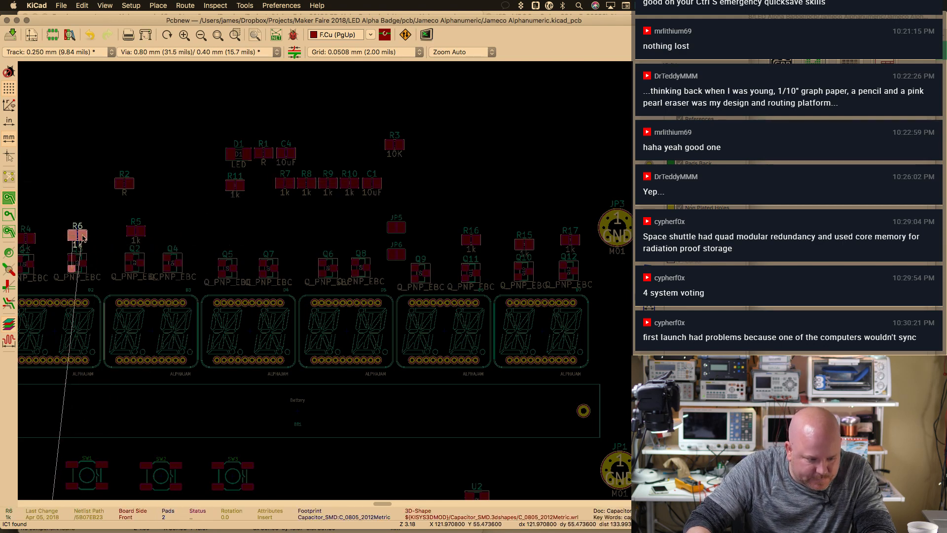
Place R7, R8 and R9 above transistors Q4, Q5 and Q7
{"action": "left_click", "coordinate": [285, 175]}
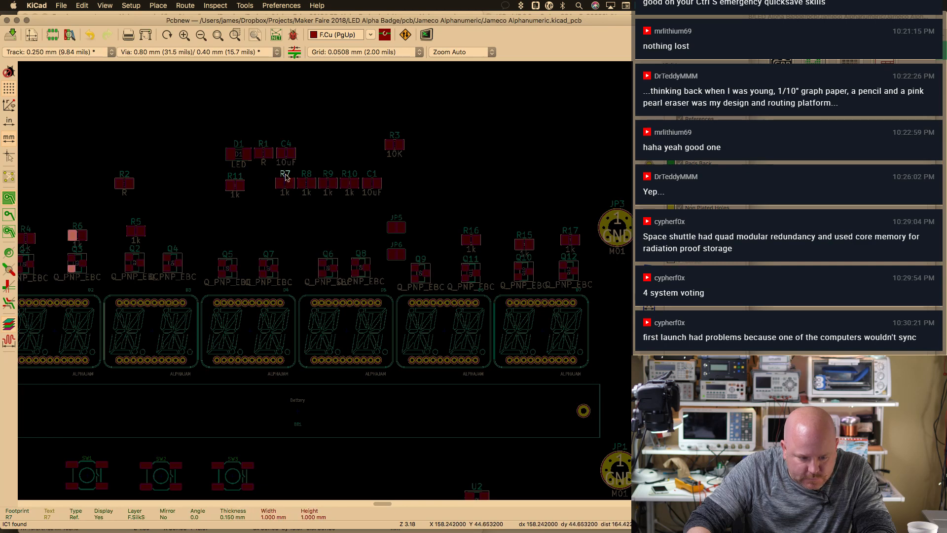
{"action": "key", "text": "m"}
{"action": "left_click", "coordinate": [176, 233]}
{"action": "left_click", "coordinate": [302, 181]}
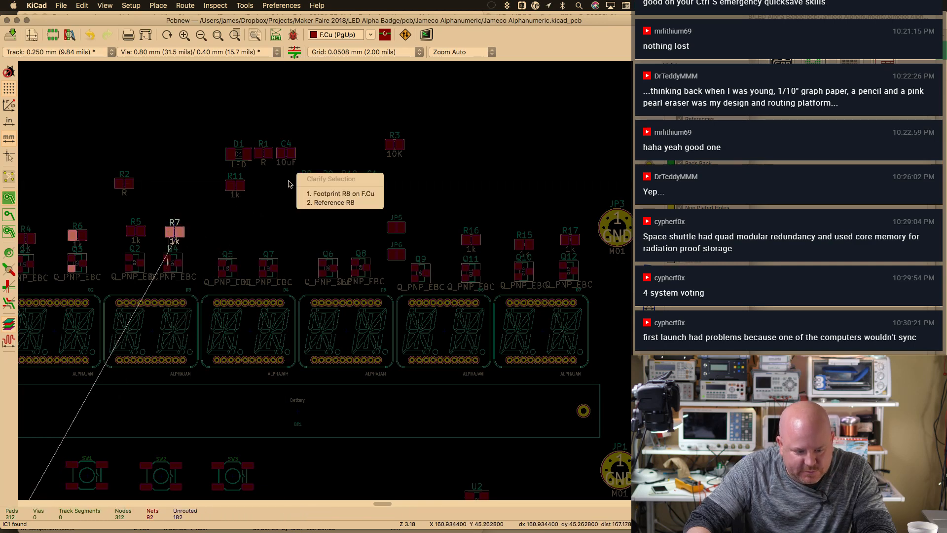
{"action": "left_click", "coordinate": [340, 193]}
{"action": "key", "text": "m"}
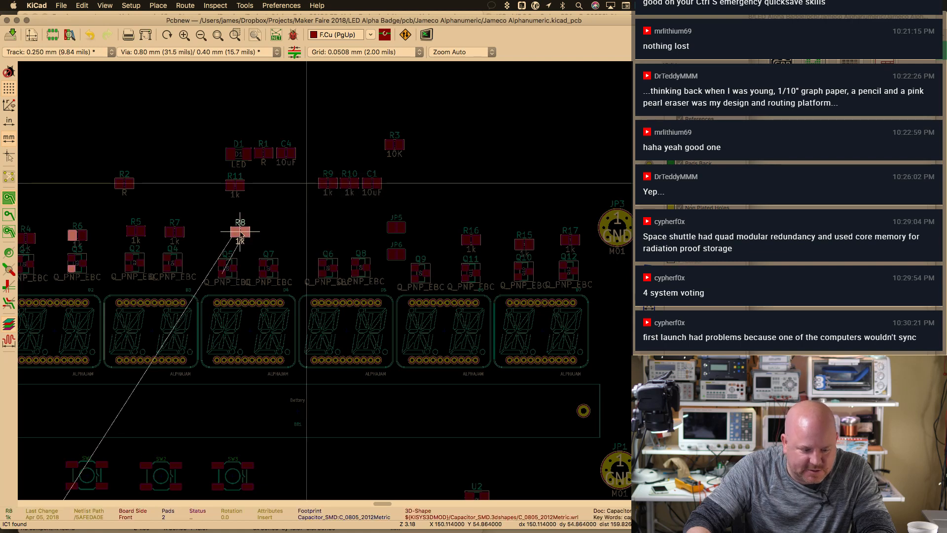
{"action": "left_click", "coordinate": [230, 238]}
{"action": "left_click", "coordinate": [328, 182]}
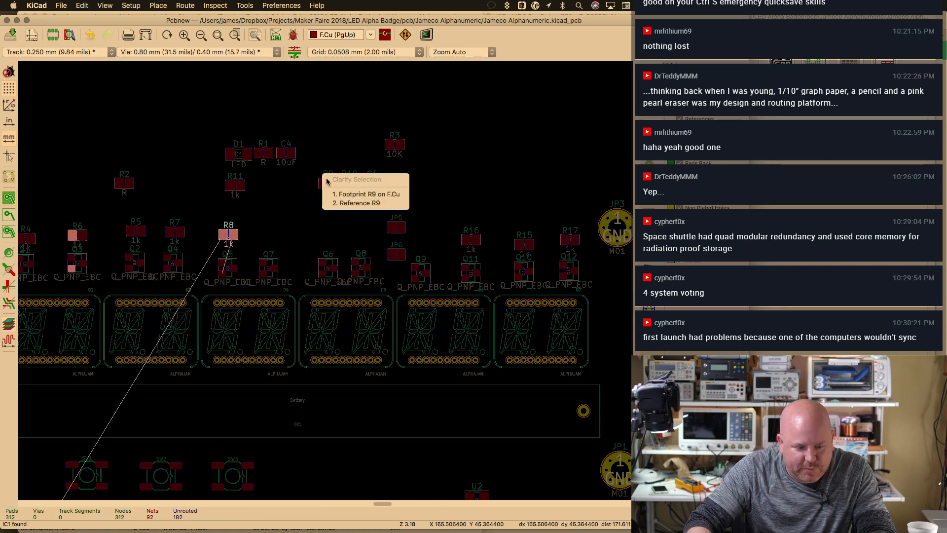
{"action": "left_click", "coordinate": [331, 190]}
{"action": "key", "text": "m"}
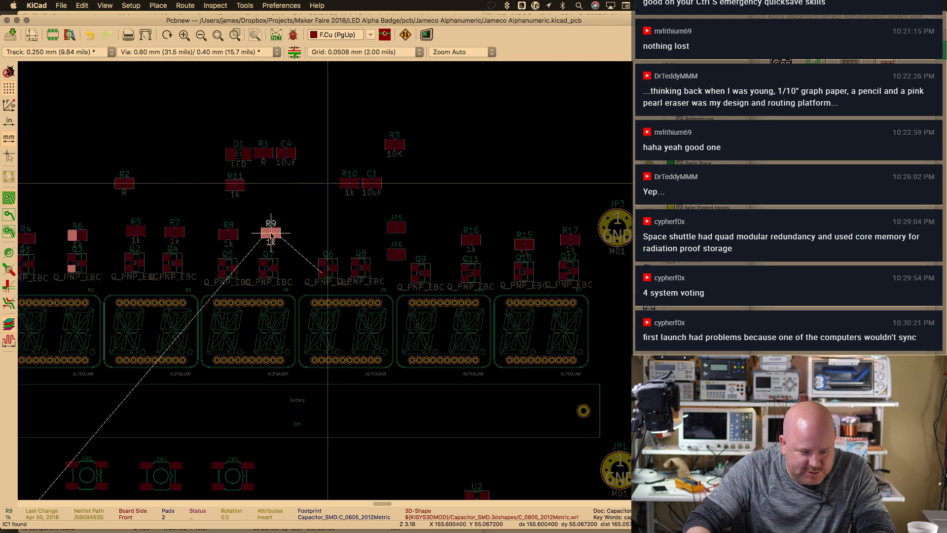
{"action": "left_click", "coordinate": [267, 237]}
Move R10 up near R11 and C4 to the right of C1
{"action": "left_click", "coordinate": [349, 184]}
{"action": "key", "text": "m"}
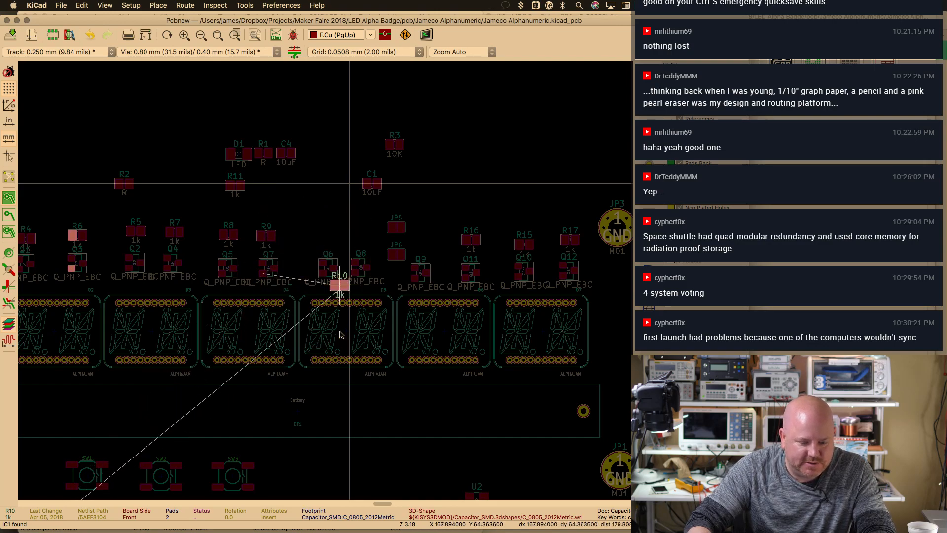
{"action": "left_click", "coordinate": [288, 203]}
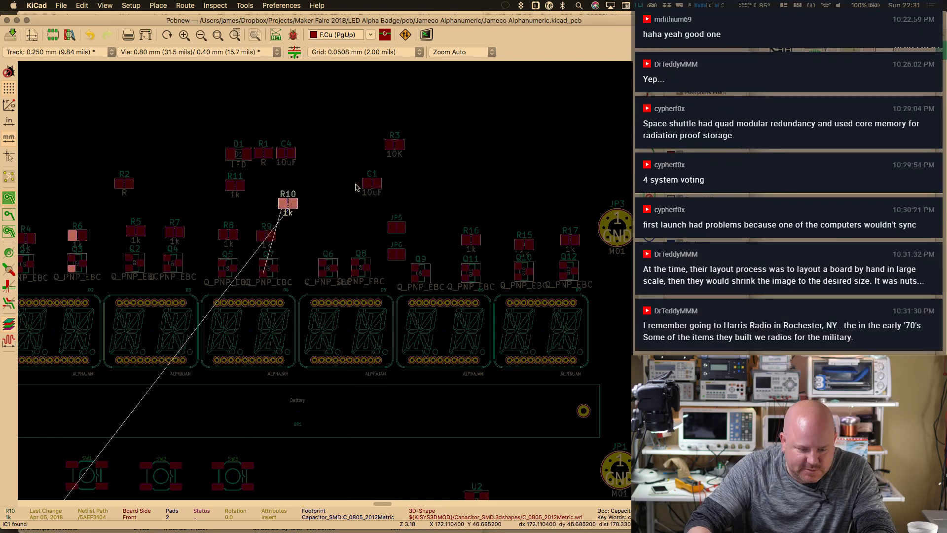
{"action": "left_click", "coordinate": [285, 156]}
{"action": "key", "text": "m"}
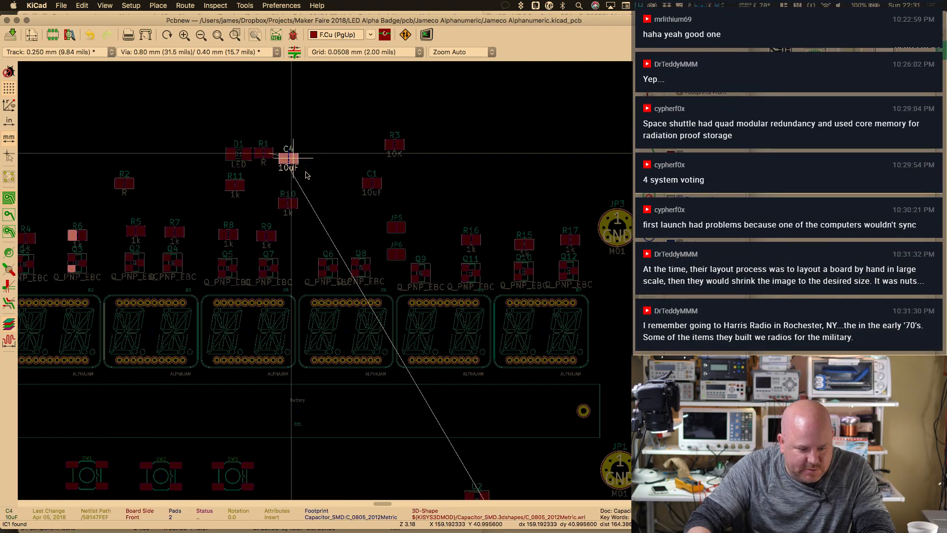
{"action": "left_click", "coordinate": [447, 176]}
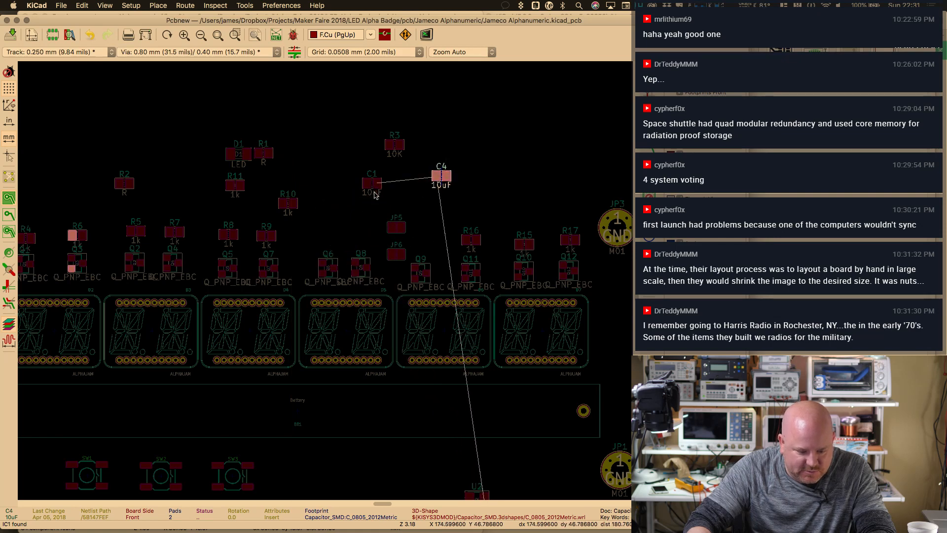
{"action": "key", "text": "super+minus"}
{"action": "key", "text": "super+minus"}
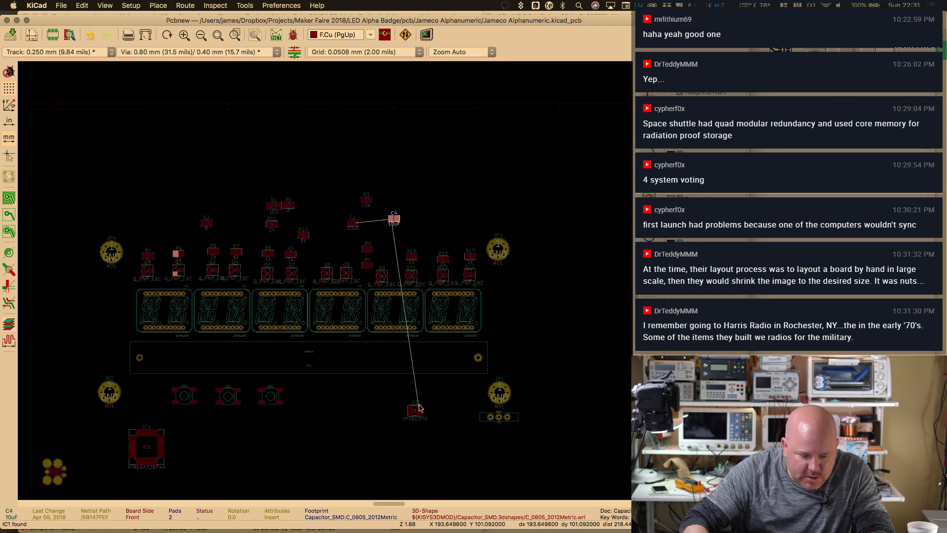
Move resistor R2 right beside R1
{"action": "key", "text": "super+plus"}
{"action": "left_click", "coordinate": [442, 453]}
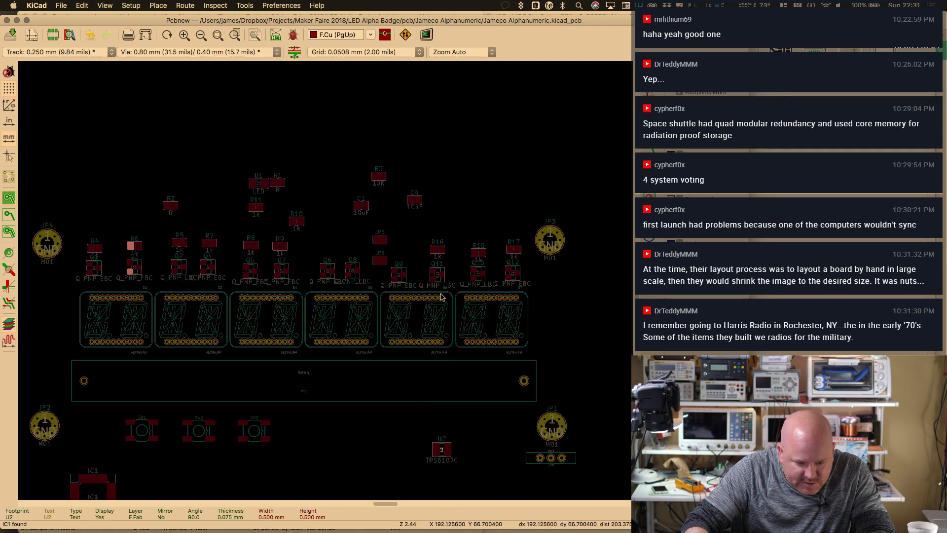
{"action": "key", "text": "super+plus"}
{"action": "key", "text": "super+plus"}
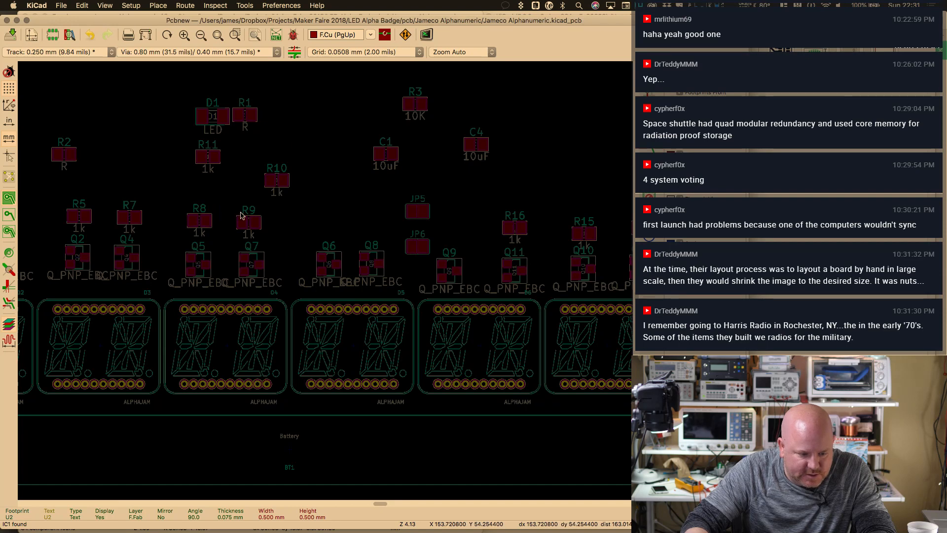
{"action": "left_click", "coordinate": [64, 154]}
{"action": "key", "text": "m"}
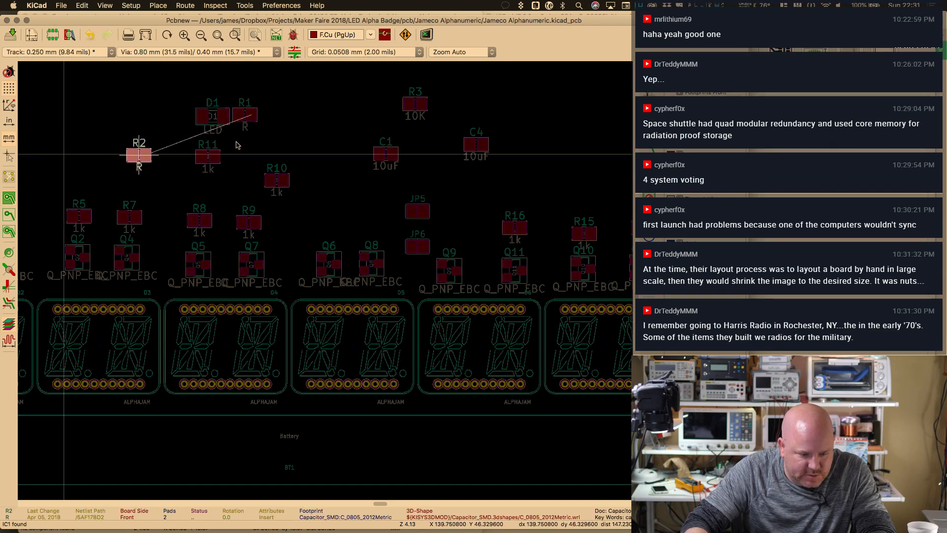
{"action": "left_click", "coordinate": [275, 114]}
Shift the LED D1 further to the left
{"action": "left_click", "coordinate": [212, 116]}
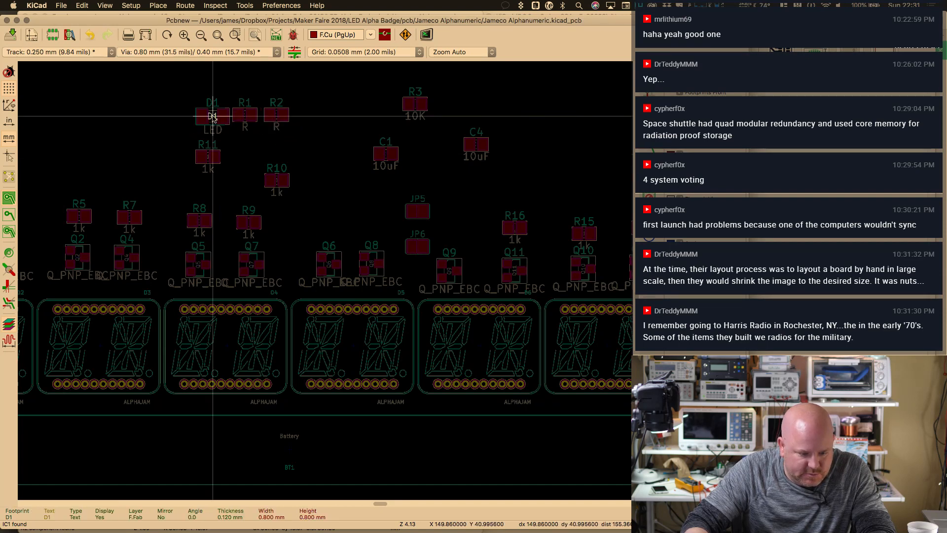
{"action": "left_click", "coordinate": [212, 116]}
{"action": "key", "text": "m"}
{"action": "left_click", "coordinate": [116, 146]}
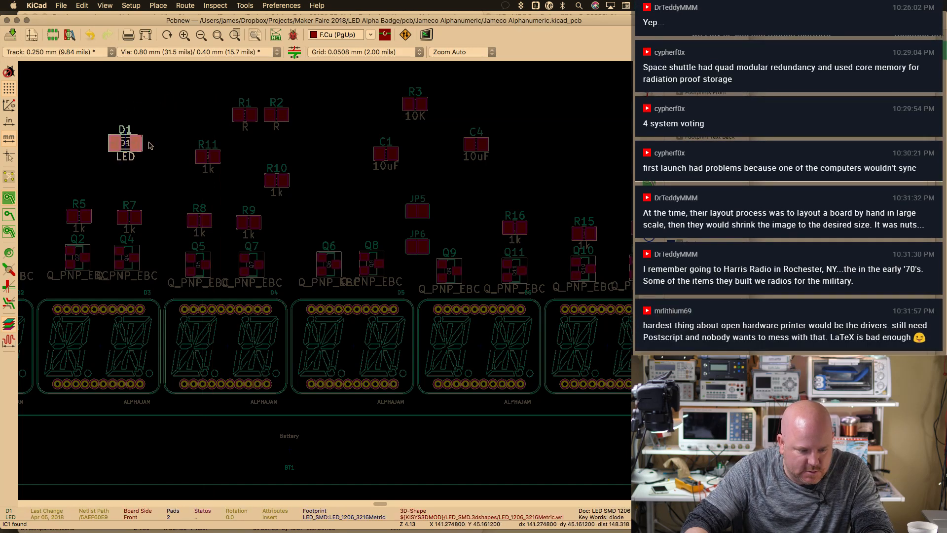
{"action": "left_click", "coordinate": [87, 151]}
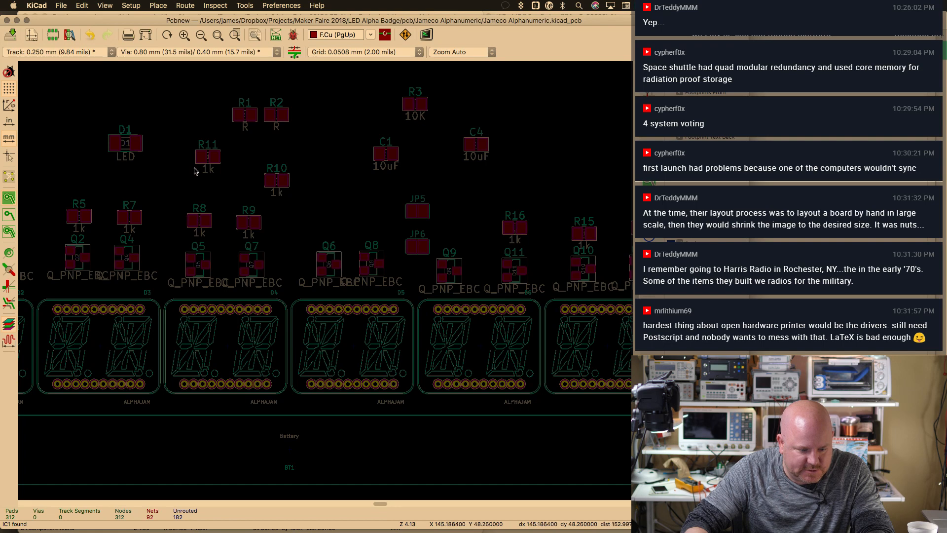
Place resistor R11 above transistor Q8
{"action": "left_click", "coordinate": [208, 158]}
{"action": "key", "text": "m"}
{"action": "key", "text": "Escape"}
{"action": "left_click", "coordinate": [215, 154]}
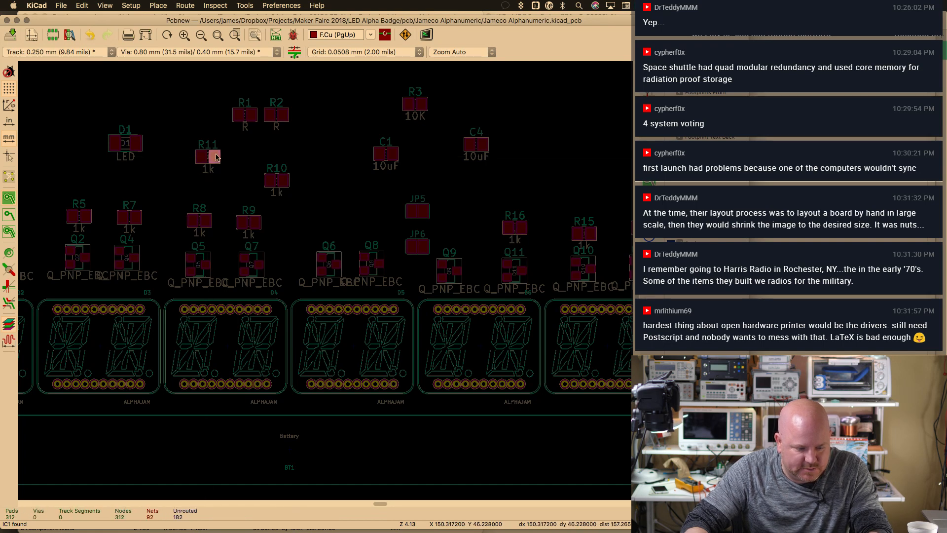
{"action": "left_click", "coordinate": [215, 157]}
{"action": "key", "text": "m"}
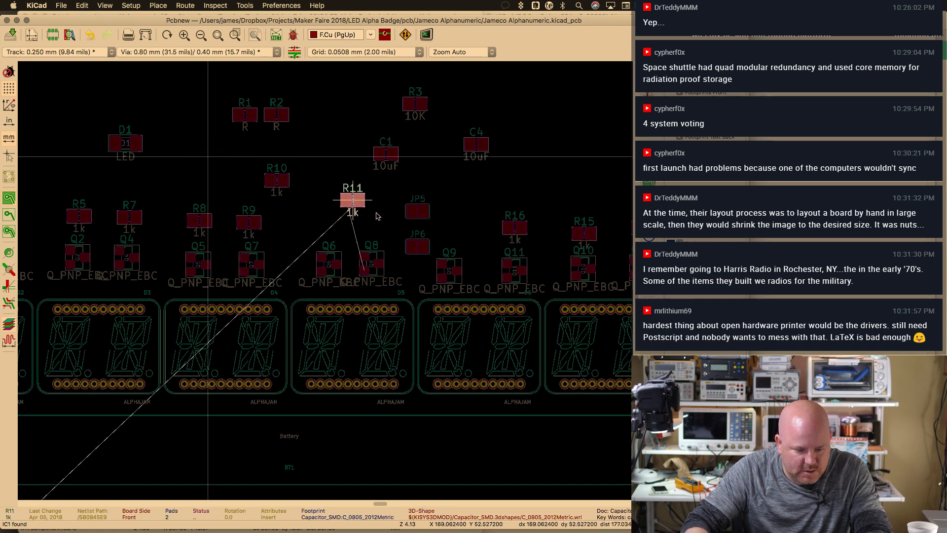
{"action": "left_click", "coordinate": [388, 235]}
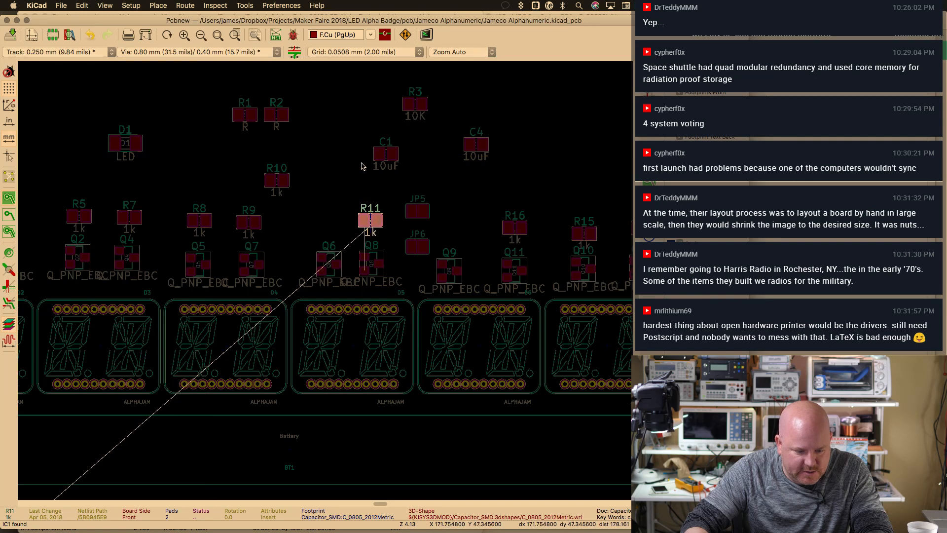
Place resistor R10 above transistor Q6
{"action": "left_click", "coordinate": [285, 185]}
{"action": "key", "text": "m"}
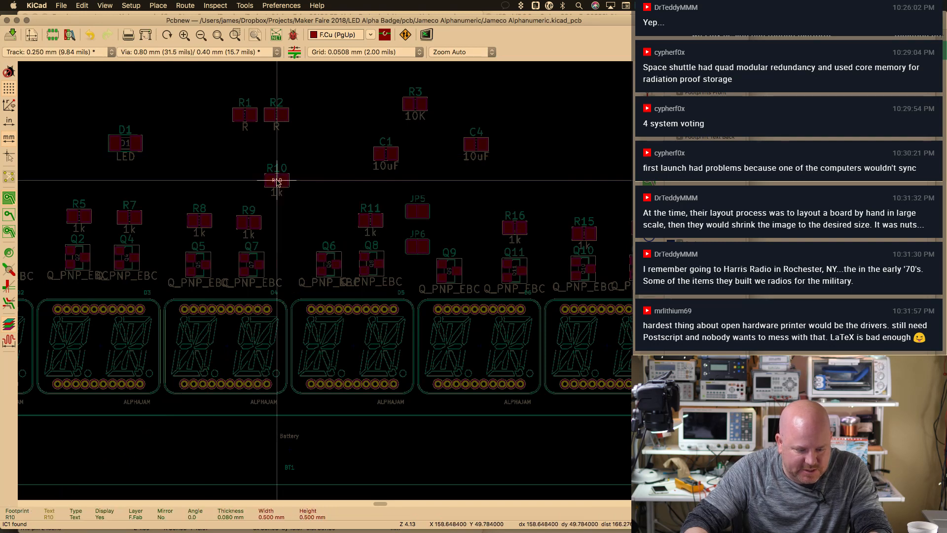
{"action": "key", "text": "Escape"}
{"action": "left_click", "coordinate": [281, 182]}
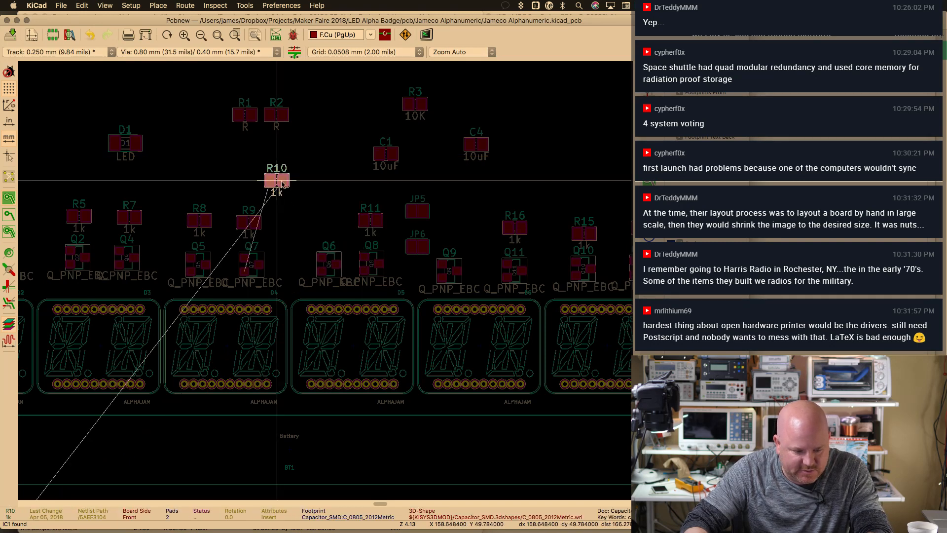
{"action": "key", "text": "m"}
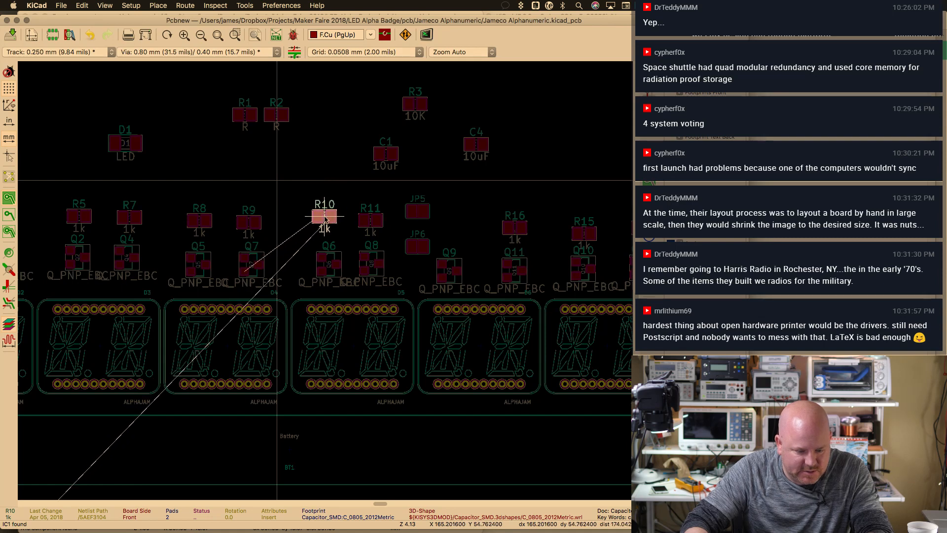
{"action": "left_click", "coordinate": [325, 219]}
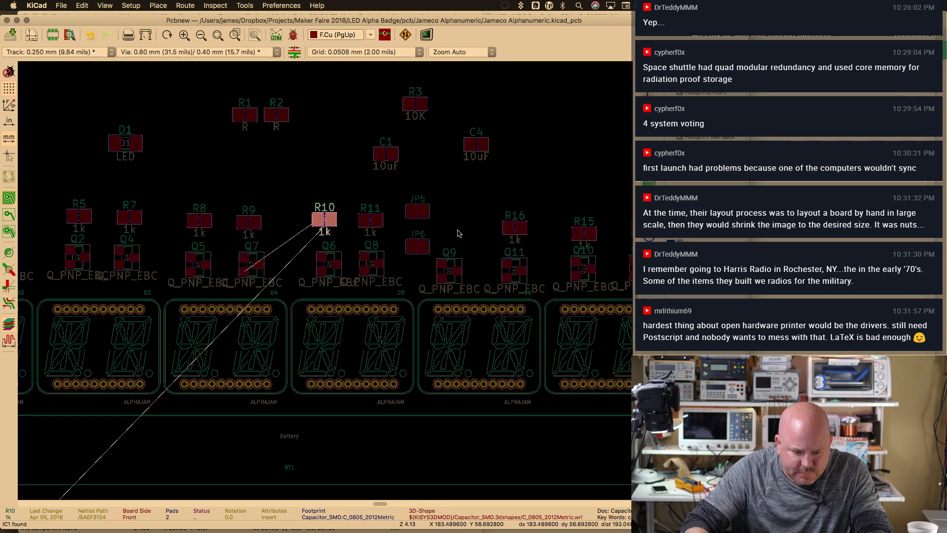
{"action": "scroll", "coordinate": [471, 249], "scroll_direction": "down", "scroll_amount": 2}
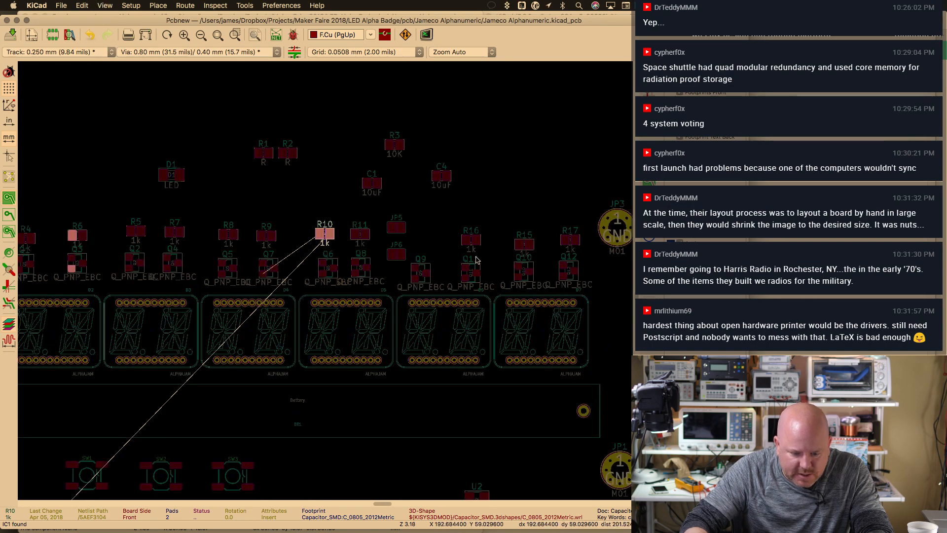
{"action": "scroll", "coordinate": [419, 273], "scroll_direction": "down", "scroll_amount": 2}
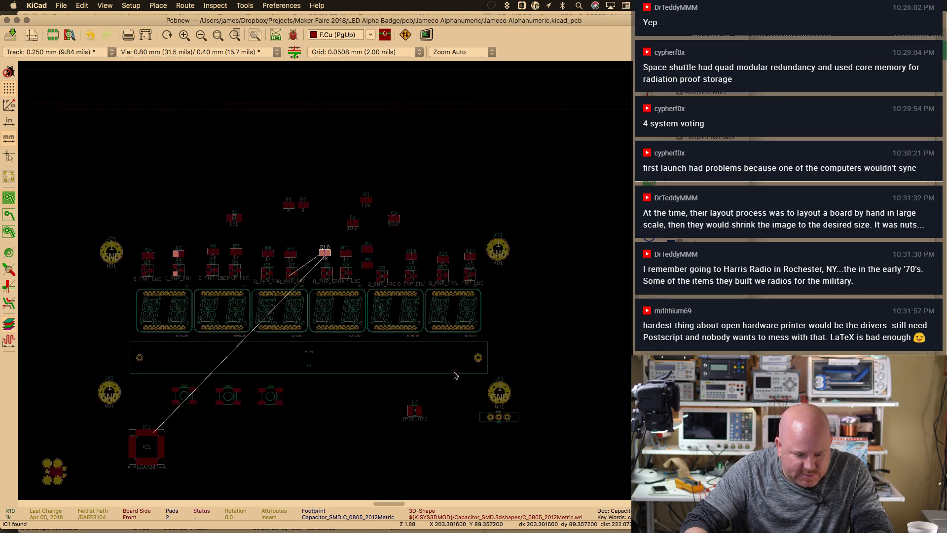
{"action": "scroll", "coordinate": [445, 396], "scroll_direction": "down", "scroll_amount": 3}
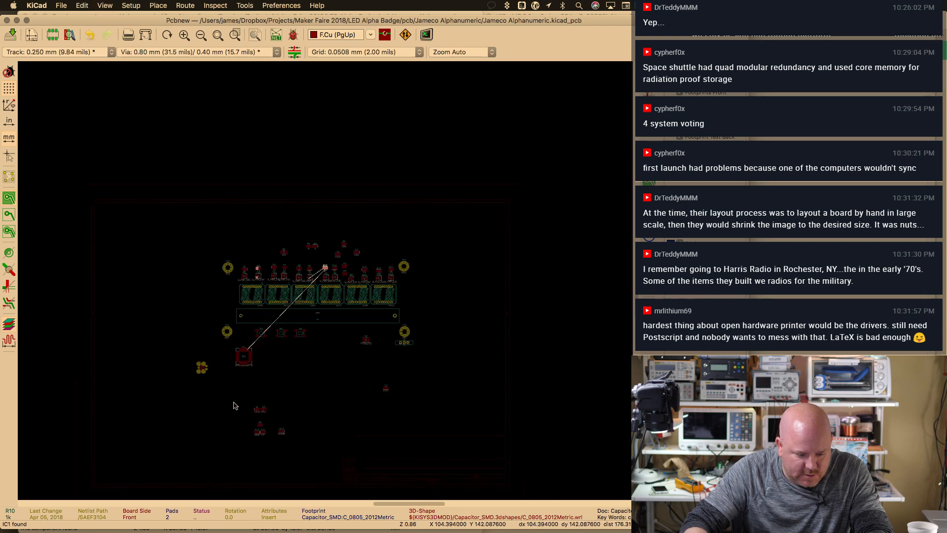
{"action": "left_click_drag", "start_coordinate": [234, 402], "coordinate": [304, 454]}
{"action": "left_click_drag", "start_coordinate": [264, 426], "coordinate": [380, 240]}
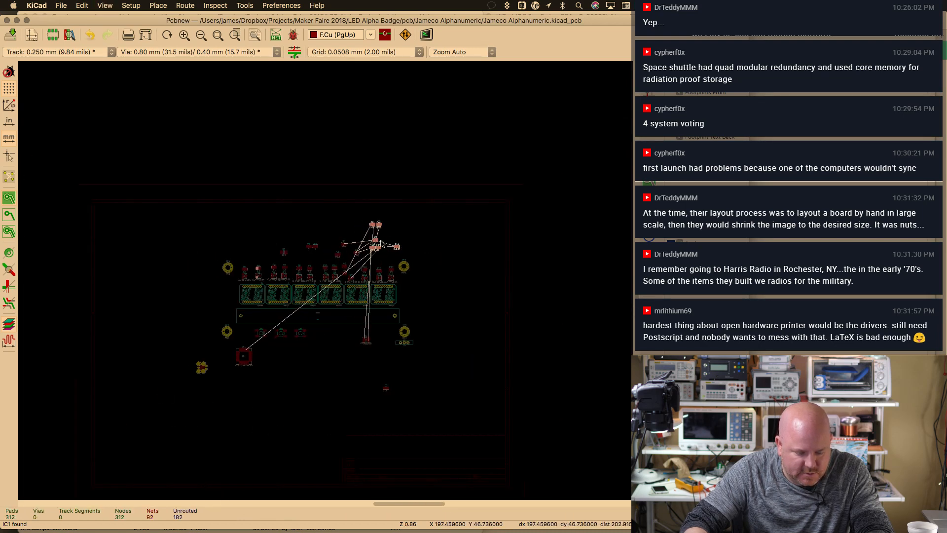
{"action": "scroll", "coordinate": [381, 242], "scroll_direction": "up", "scroll_amount": 5}
{"action": "middle_click_drag", "start_coordinate": [349, 248], "coordinate": [331, 254]}
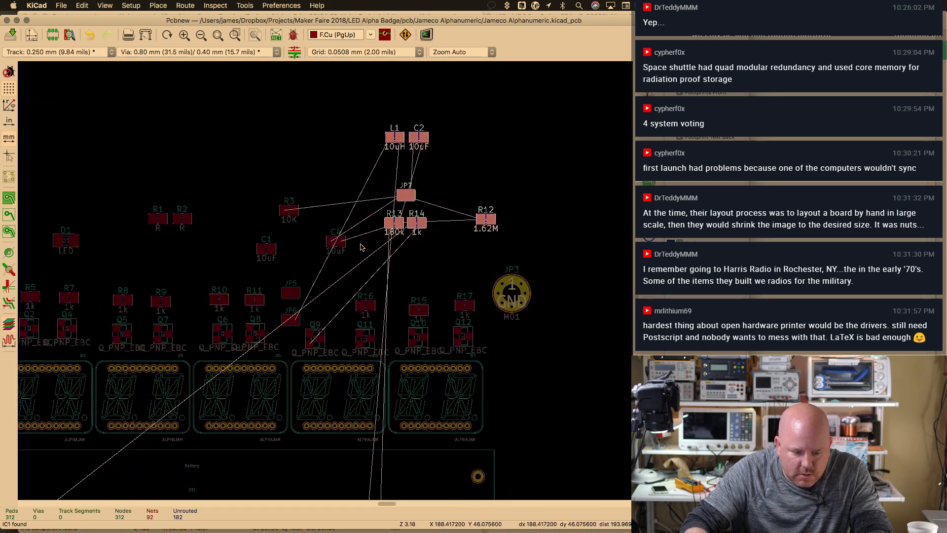
{"action": "left_click", "coordinate": [463, 244]}
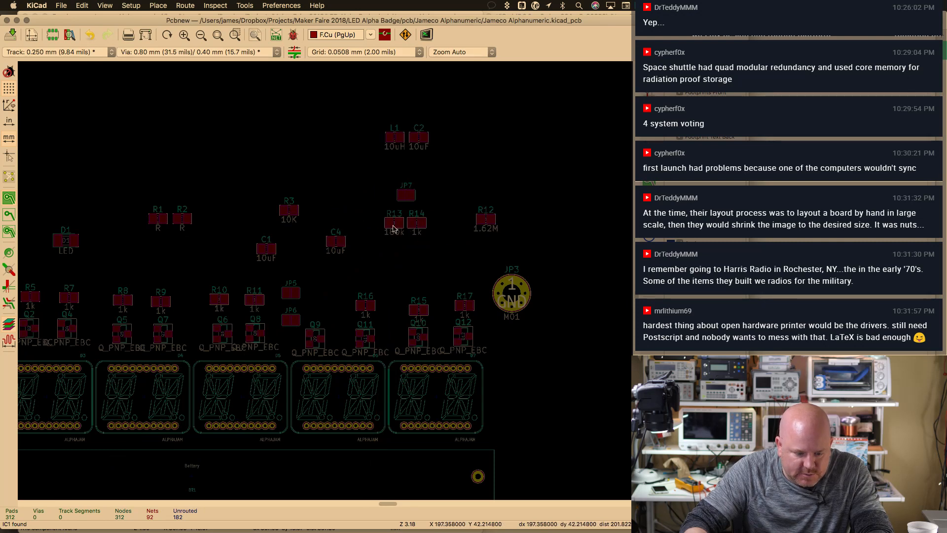
{"action": "left_click", "coordinate": [394, 228]}
{"action": "scroll", "coordinate": [317, 279], "scroll_direction": "down", "scroll_amount": 5}
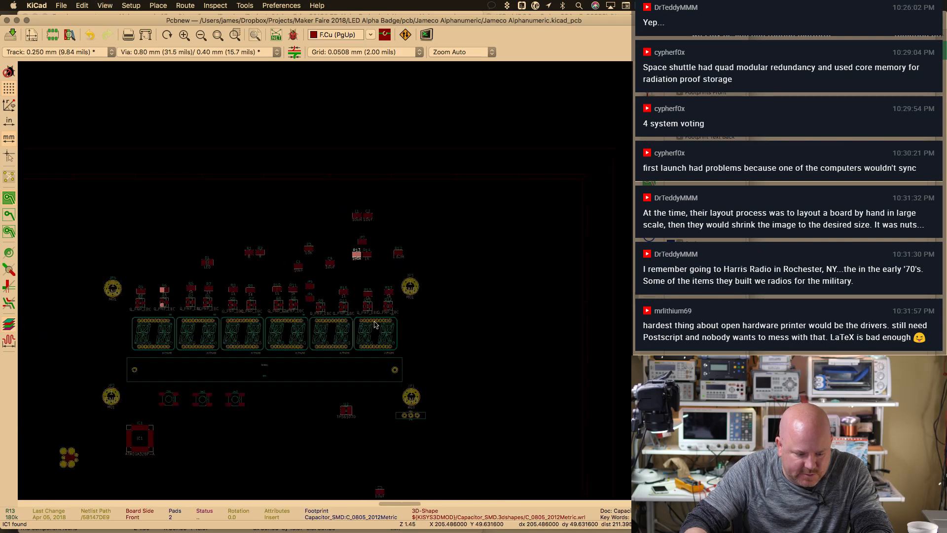
{"action": "scroll", "coordinate": [348, 404], "scroll_direction": "up", "scroll_amount": 3}
{"action": "left_click", "coordinate": [380, 494]}
Drop the 10uF capacitor C3 just left of U2 and fit the whole board in view
{"action": "key", "text": "m"}
{"action": "left_click", "coordinate": [296, 407]}
{"action": "key", "text": "super+plus"}
{"action": "key", "text": "super+plus"}
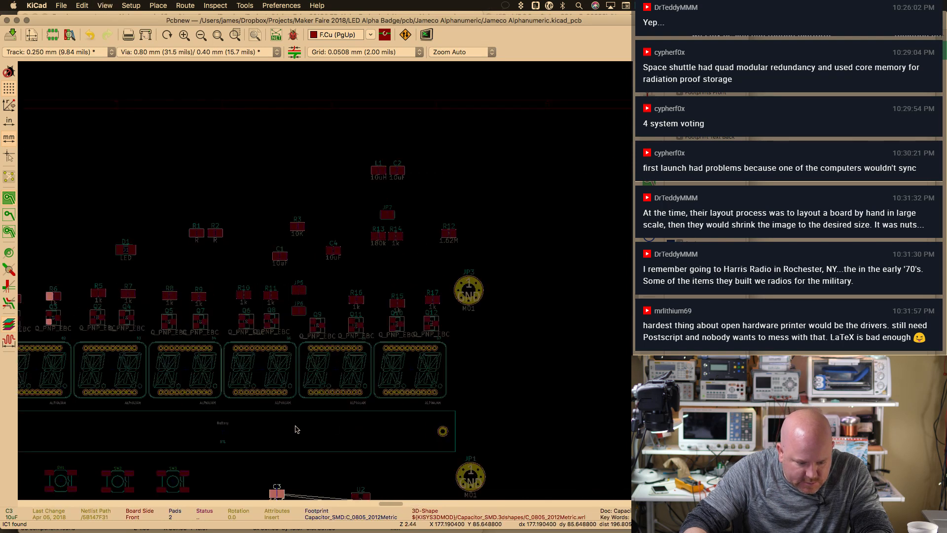
{"action": "key", "text": "super+minus"}
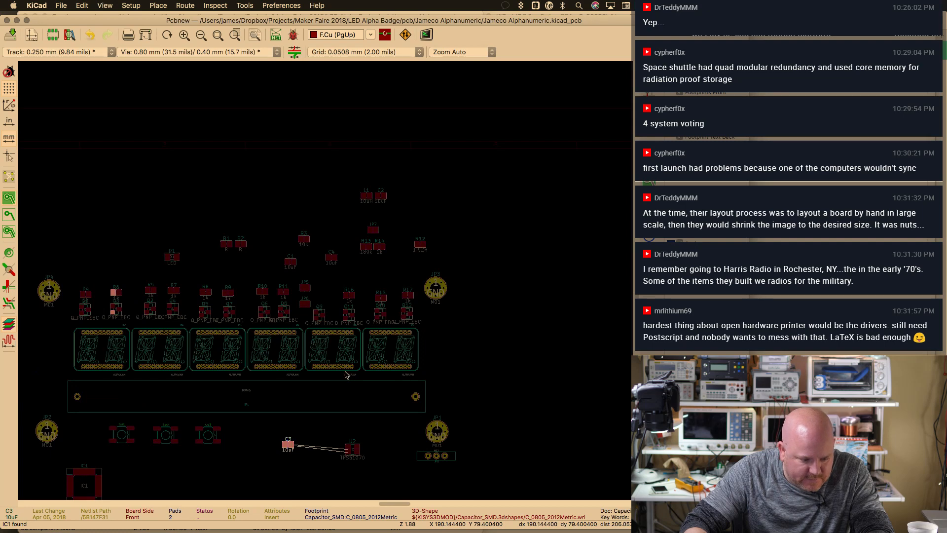
{"action": "key", "text": "super+minus"}
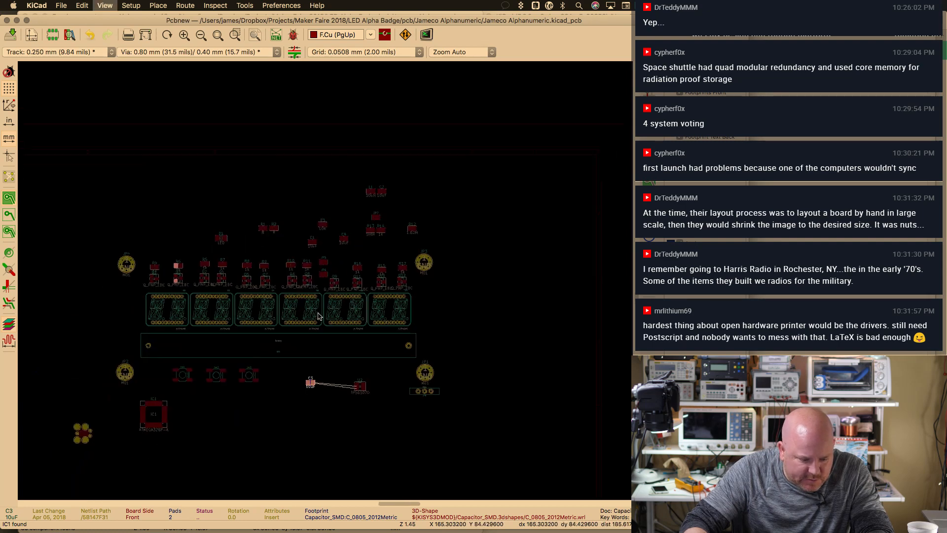
{"action": "middle_click_drag", "start_coordinate": [393, 247], "coordinate": [327, 361]}
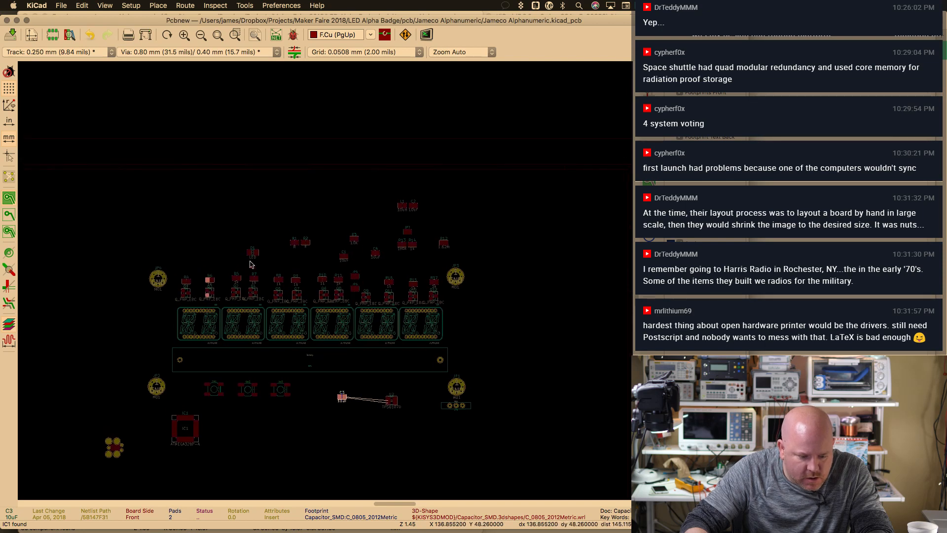
{"action": "left_click", "coordinate": [217, 35]}
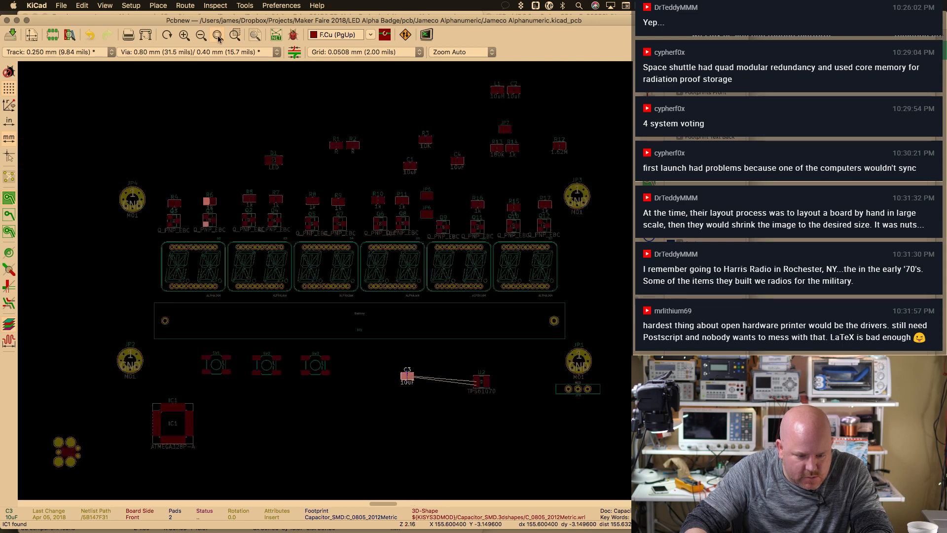
{"action": "left_click", "coordinate": [576, 96]}
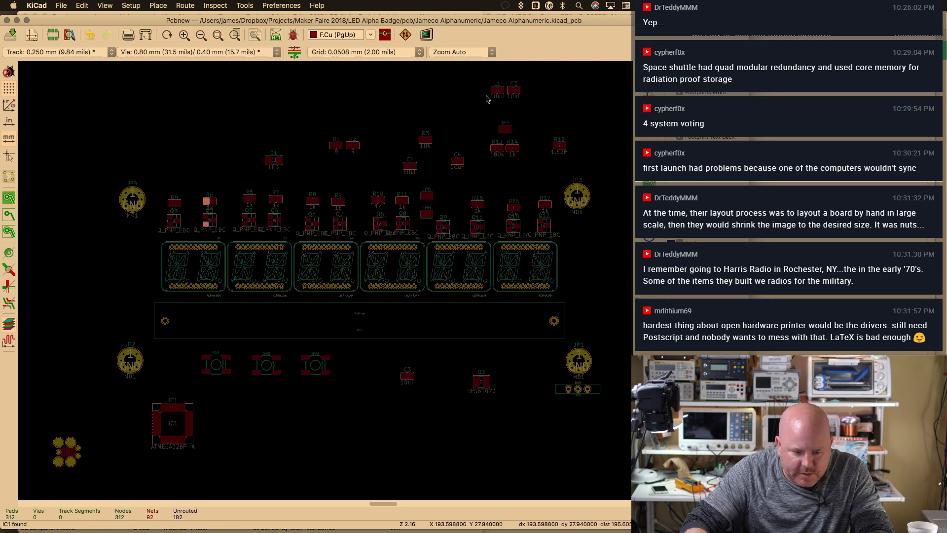
{"action": "left_click", "coordinate": [514, 93]}
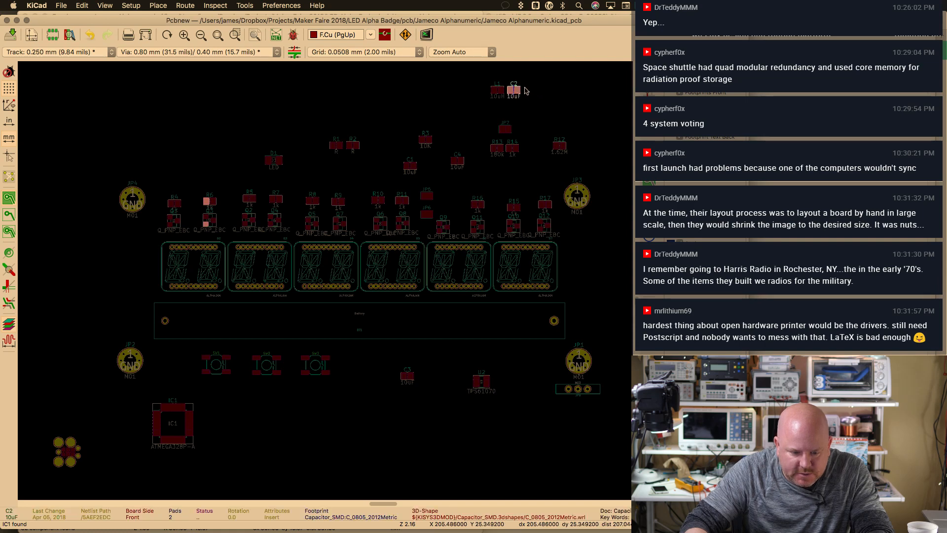
Place the 10uH inductor L1 just above U2
{"action": "left_click", "coordinate": [499, 93]}
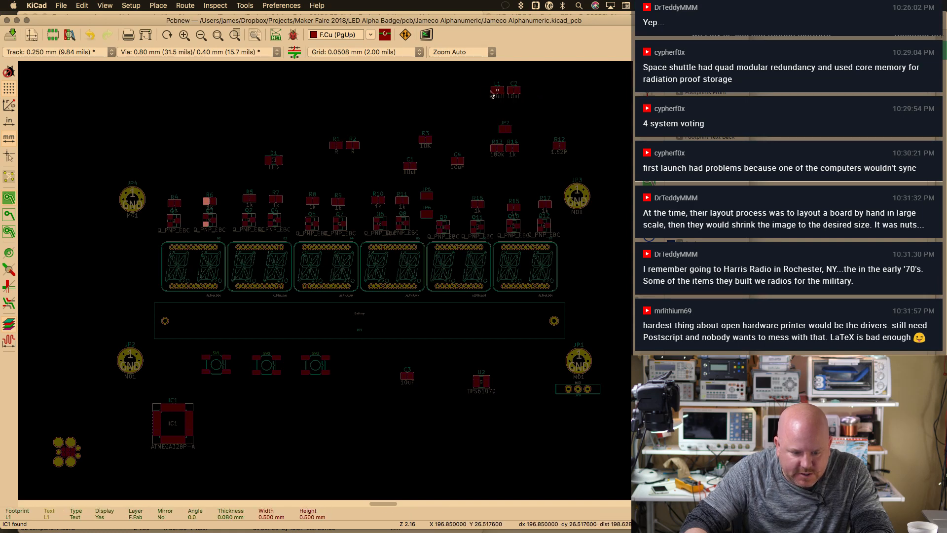
{"action": "left_click", "coordinate": [483, 92]}
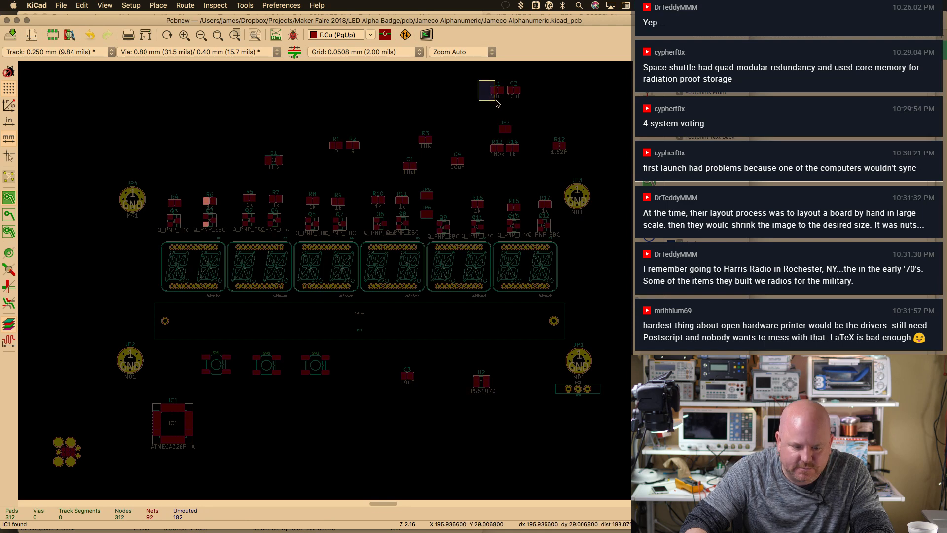
{"action": "left_click", "coordinate": [494, 92]}
{"action": "left_click", "coordinate": [497, 93]}
{"action": "left_click", "coordinate": [493, 91]}
{"action": "left_click", "coordinate": [501, 94]}
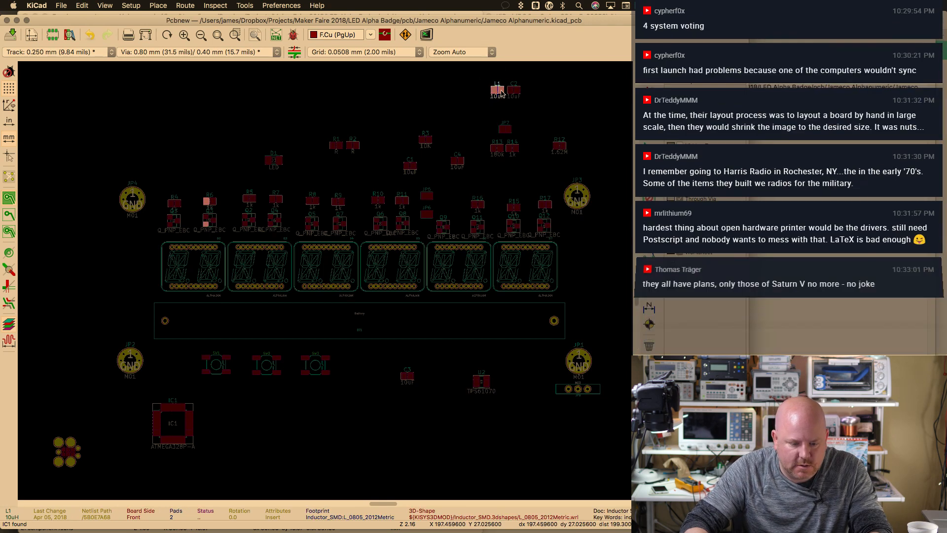
{"action": "key", "text": "m"}
{"action": "left_click", "coordinate": [486, 355]}
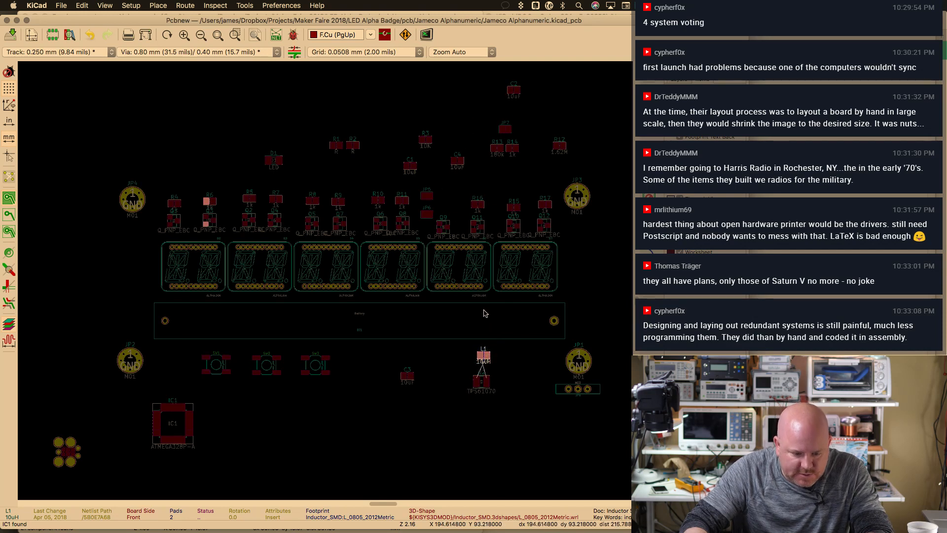
Place resistors R13 (100k) and R12 (1.02M) beside U2
{"action": "left_click", "coordinate": [497, 149]}
{"action": "key", "text": "m"}
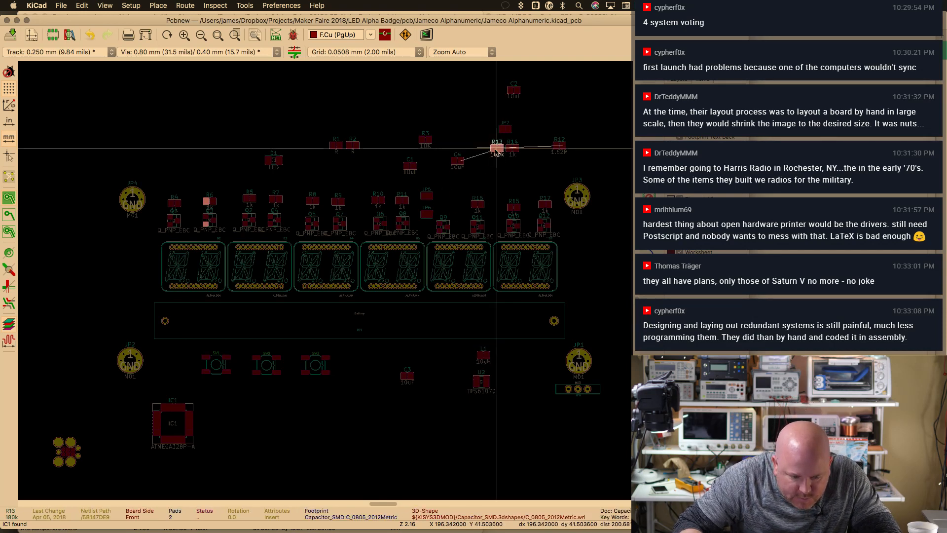
{"action": "left_click", "coordinate": [503, 368]}
{"action": "left_click", "coordinate": [560, 146]}
{"action": "key", "text": "m"}
{"action": "left_click", "coordinate": [509, 393]}
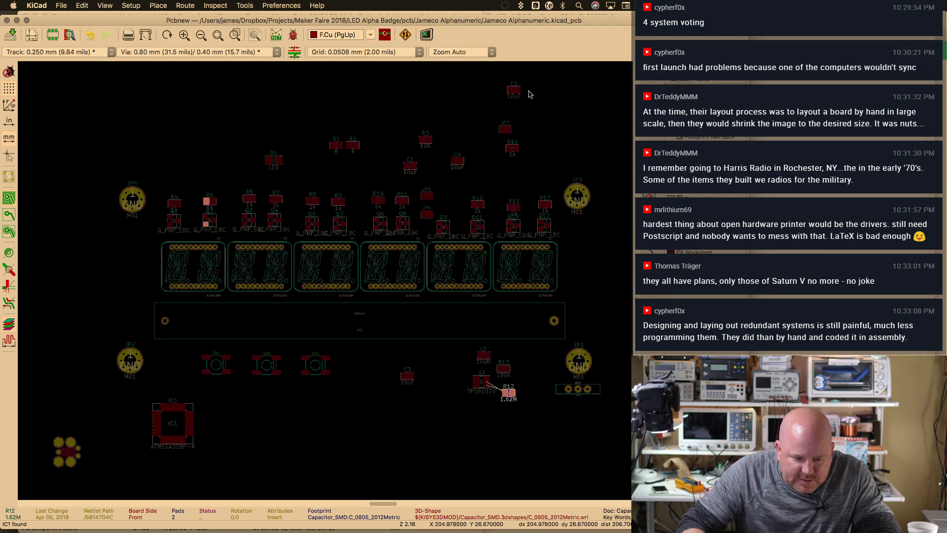
Move capacitor C2 next to R3
{"action": "left_click", "coordinate": [505, 82]}
{"action": "key", "text": "m"}
{"action": "left_click", "coordinate": [461, 133]}
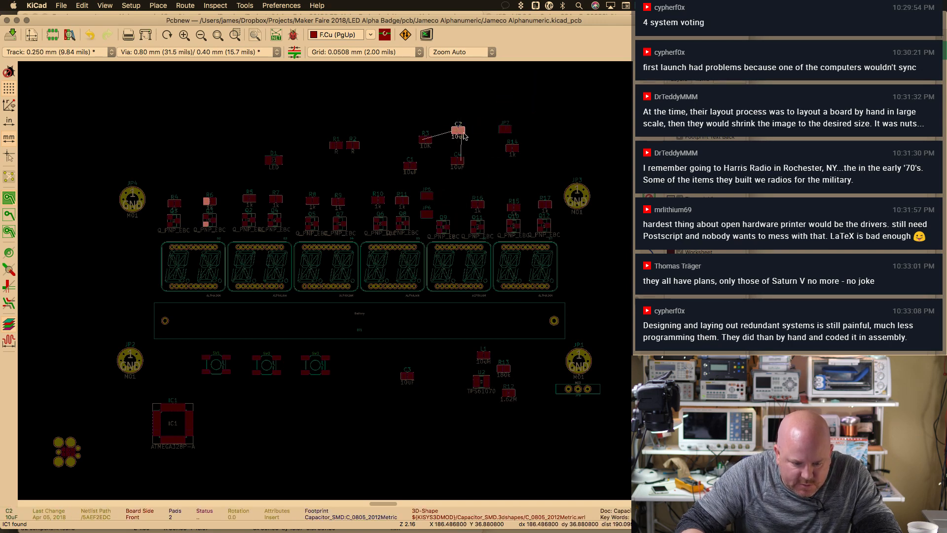
Move the 1k resistor R14 into the resistor row beside R16
{"action": "scroll", "coordinate": [496, 138], "scroll_direction": "up", "scroll_amount": 1}
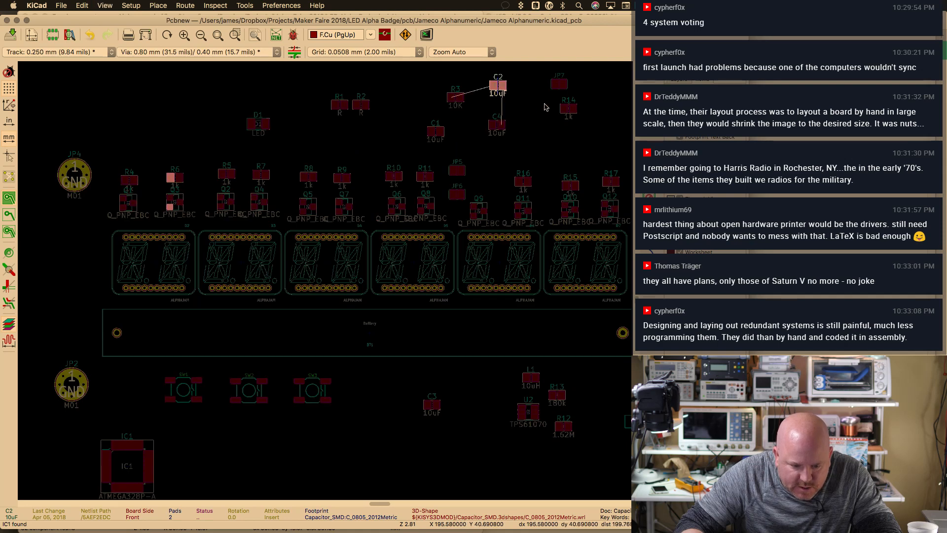
{"action": "left_click", "coordinate": [568, 108]}
{"action": "key", "text": "m"}
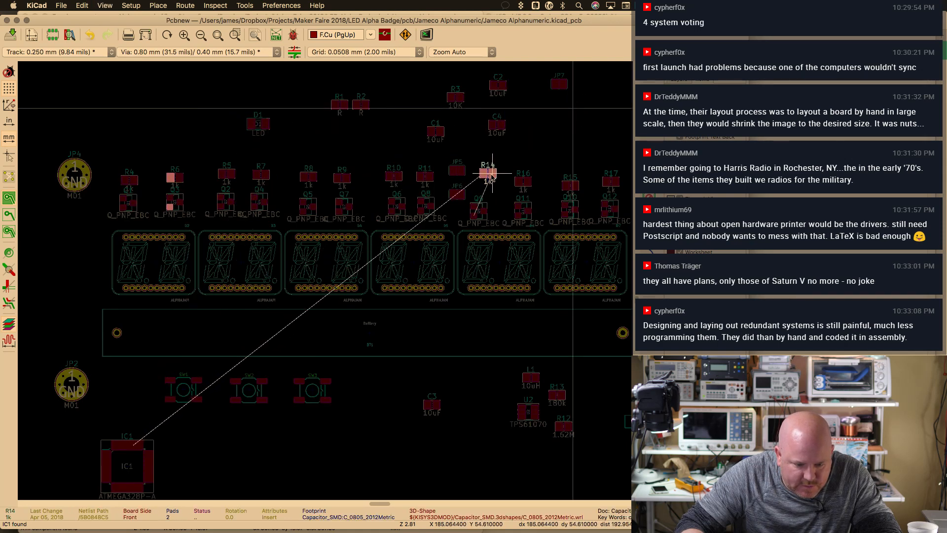
{"action": "left_click", "coordinate": [484, 181]}
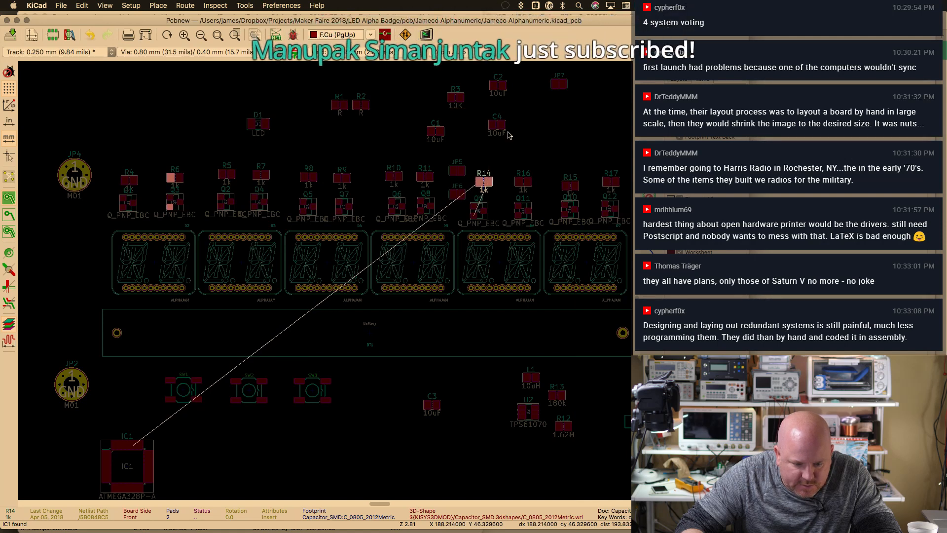
Fit the board in view and save the board layout
{"action": "left_click_drag", "start_coordinate": [439, 77], "coordinate": [467, 120]}
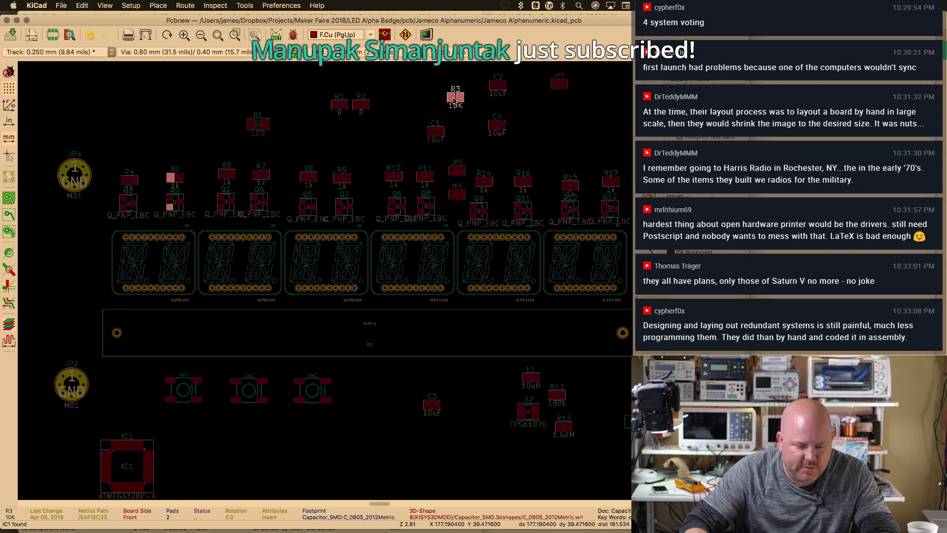
{"action": "key", "text": "Home"}
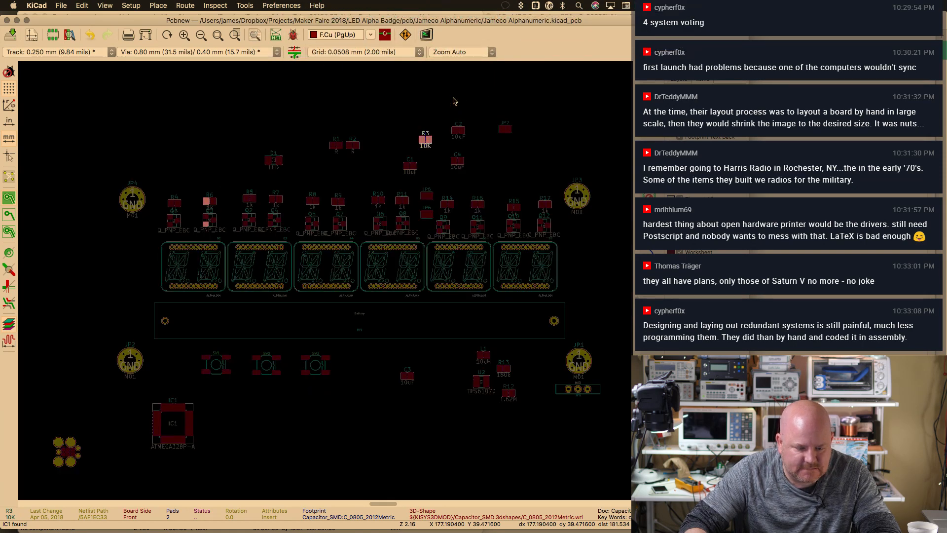
{"action": "left_click", "coordinate": [226, 172]}
{"action": "key", "text": "F1"}
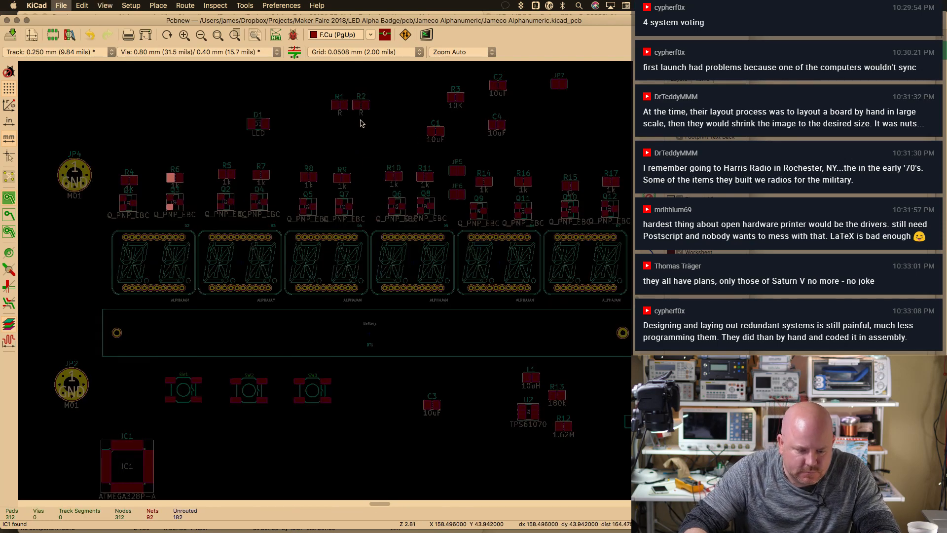
{"action": "key", "text": "super+s"}
Tile Pcbnew beside the Eeschema schematic and inspect the VCC power symbol above D1
{"action": "key", "text": "ctrl+alt+Right"}
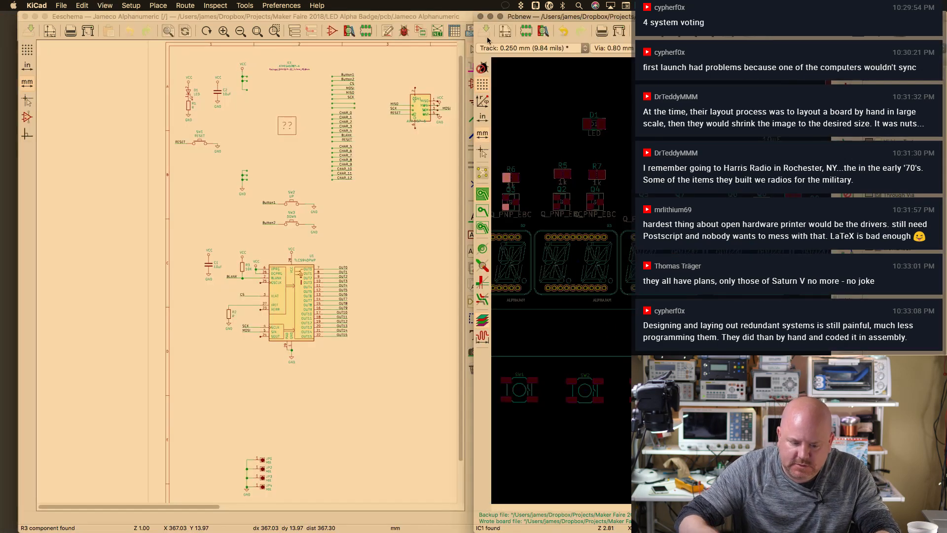
{"action": "left_click_drag", "start_coordinate": [192, 506], "coordinate": [236, 506]}
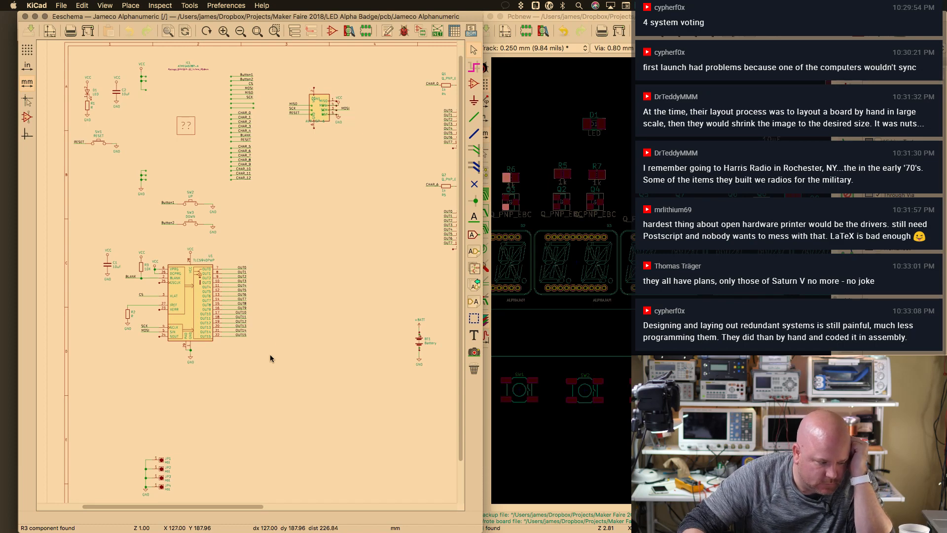
{"action": "scroll", "coordinate": [285, 217], "scroll_direction": "down", "scroll_amount": 3}
{"action": "scroll", "coordinate": [286, 217], "scroll_direction": "up", "scroll_amount": 3}
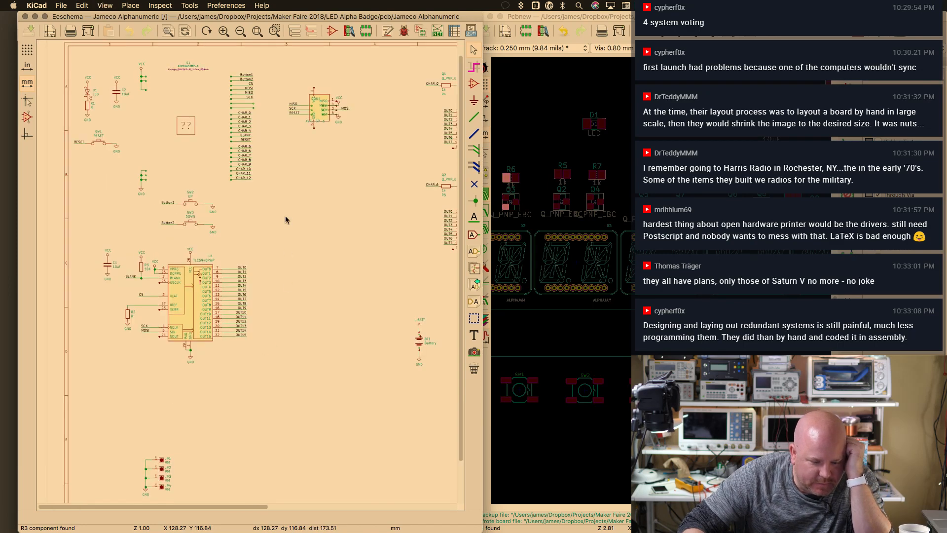
{"action": "scroll", "coordinate": [286, 219], "scroll_direction": "up", "scroll_amount": 1}
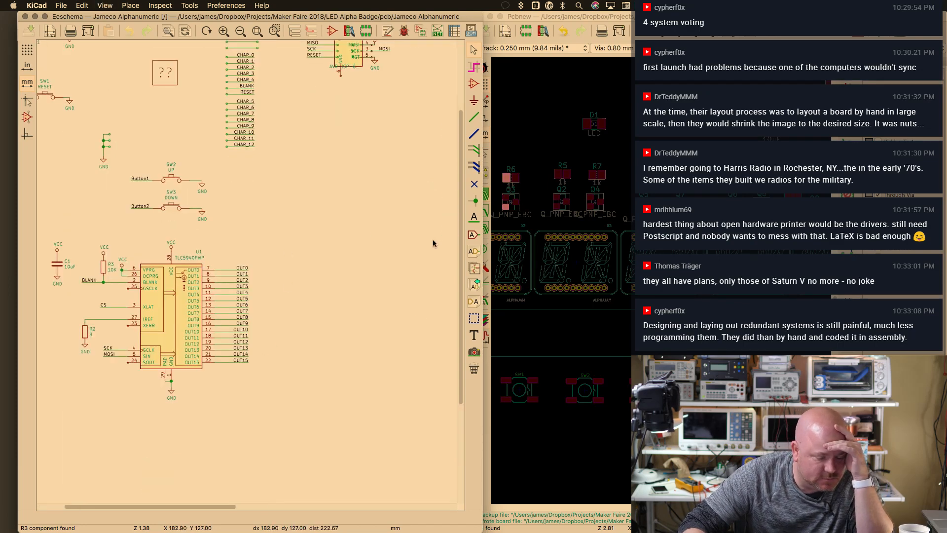
{"action": "scroll", "coordinate": [345, 155], "scroll_direction": "up", "scroll_amount": 5}
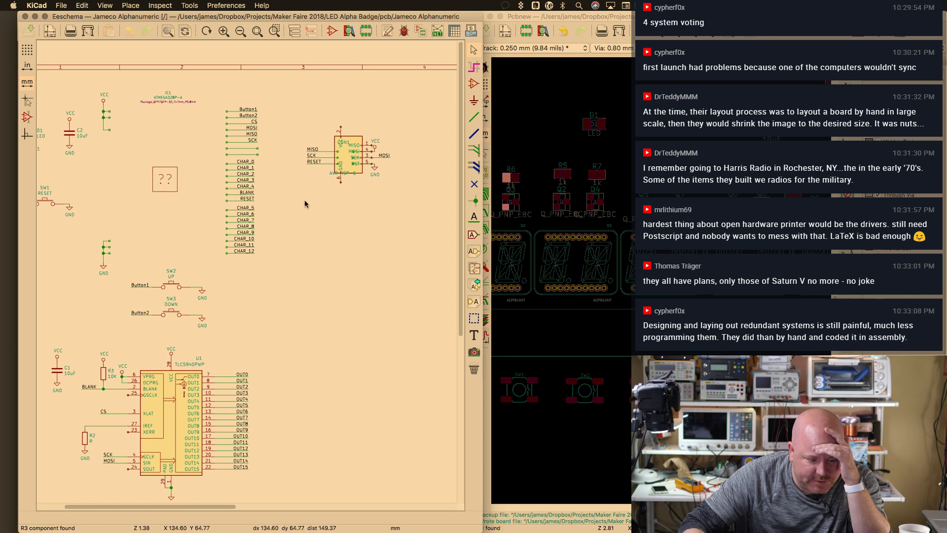
{"action": "scroll", "coordinate": [379, 140], "scroll_direction": "up", "scroll_amount": 2}
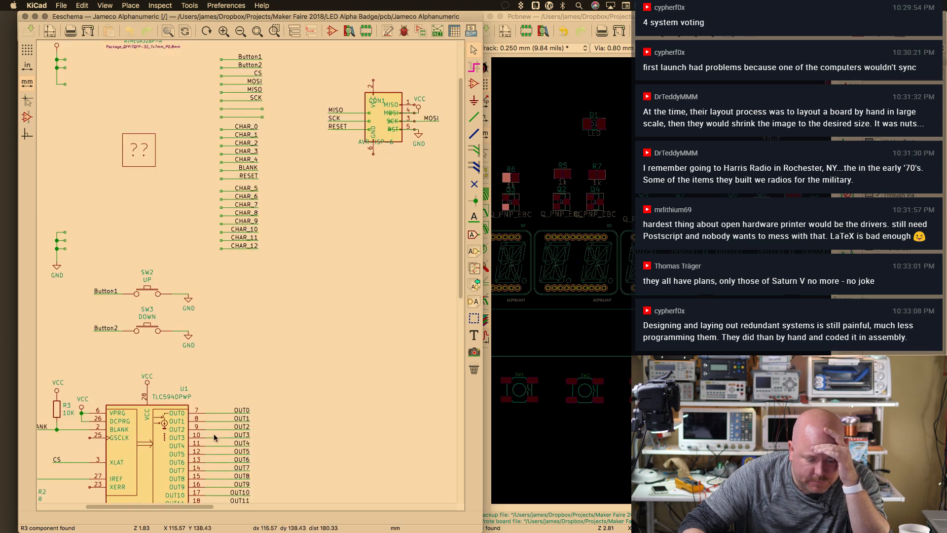
{"action": "left_click_drag", "start_coordinate": [191, 505], "coordinate": [120, 507]}
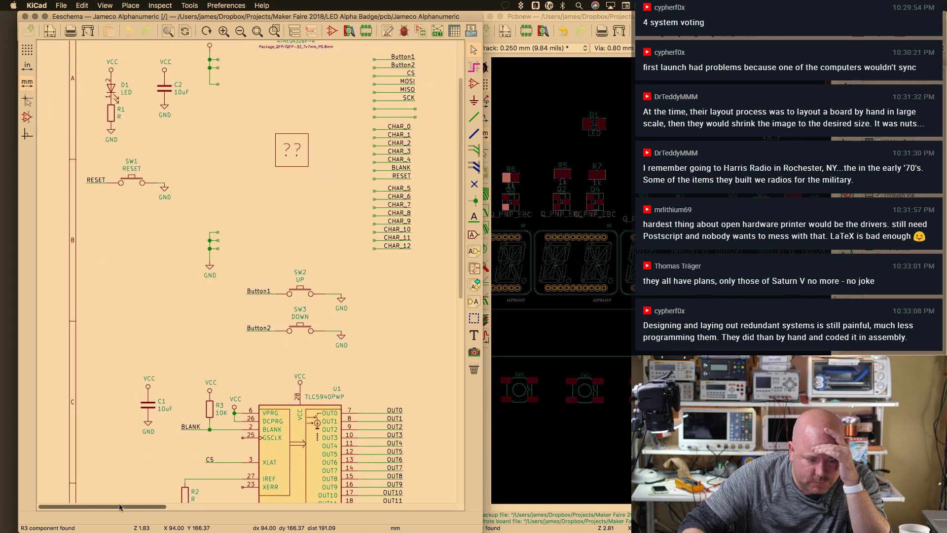
{"action": "left_click_drag", "start_coordinate": [460, 300], "coordinate": [465, 260]}
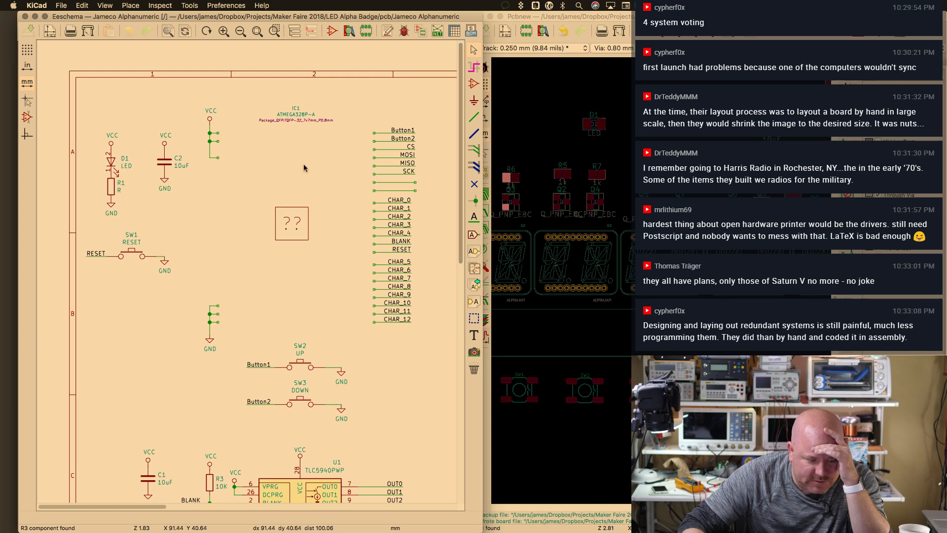
{"action": "left_click", "coordinate": [122, 146]}
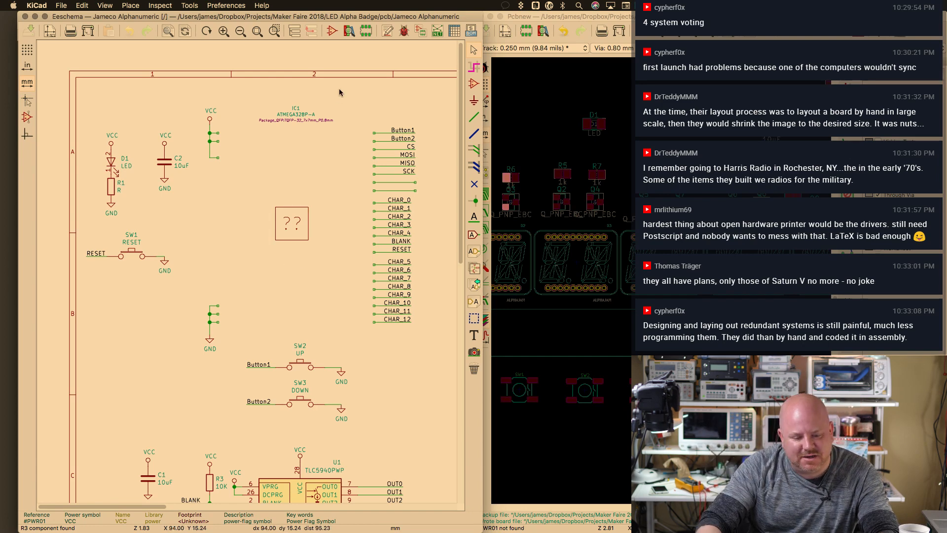
Search the symbol library for atmega328 and preview ATMEGA328-PU and ATMEGA328P-AU
{"action": "key", "text": "a"}
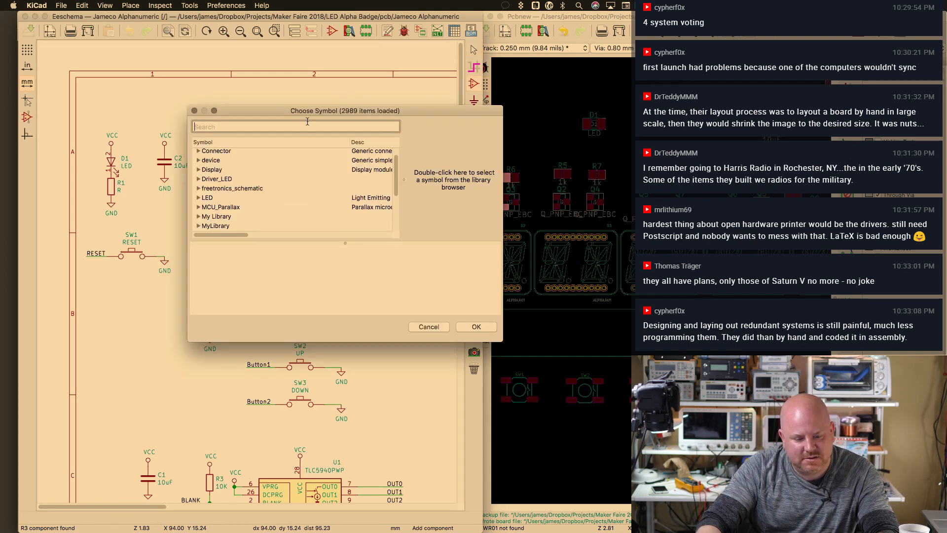
{"action": "type", "text": "atmega328"}
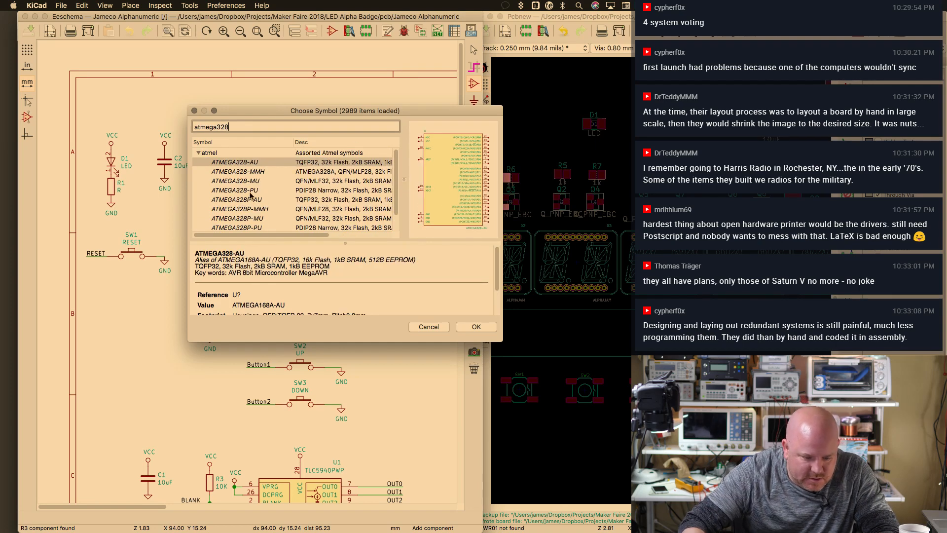
{"action": "left_click", "coordinate": [251, 191]}
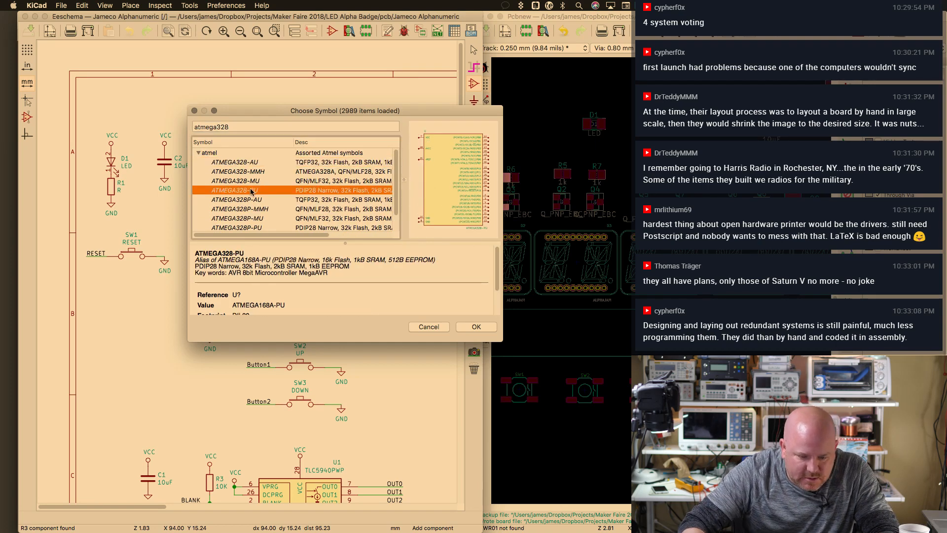
{"action": "left_click", "coordinate": [256, 200]}
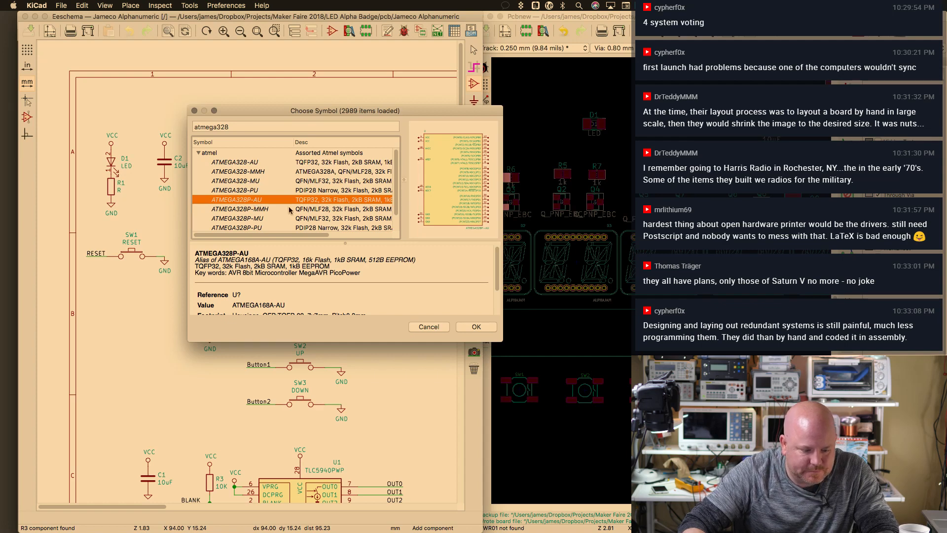
{"action": "left_click", "coordinate": [476, 327]}
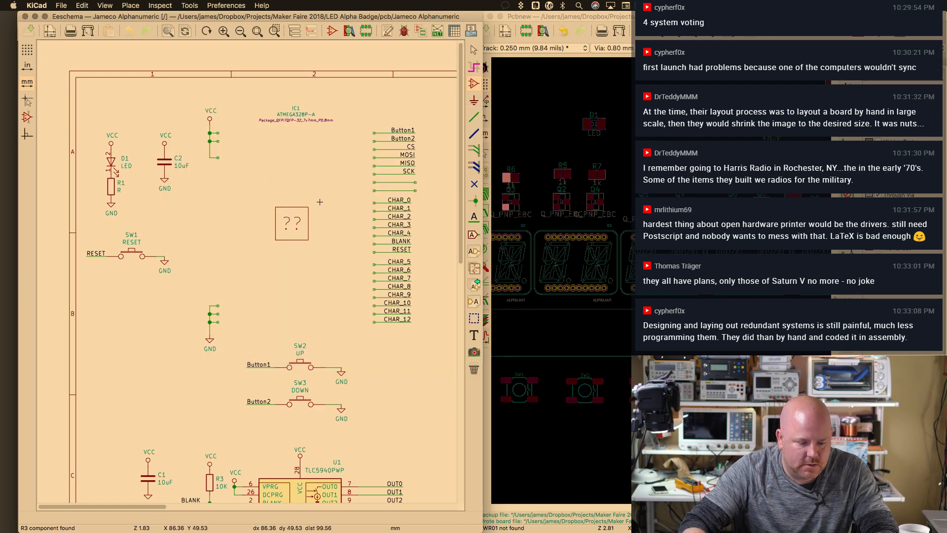
Delete the unresolved '??' IC1 placeholder and place an ATMEGA328P-AU symbol in its spot
{"action": "left_click_drag", "start_coordinate": [263, 178], "coordinate": [321, 266]}
{"action": "key", "text": "Delete"}
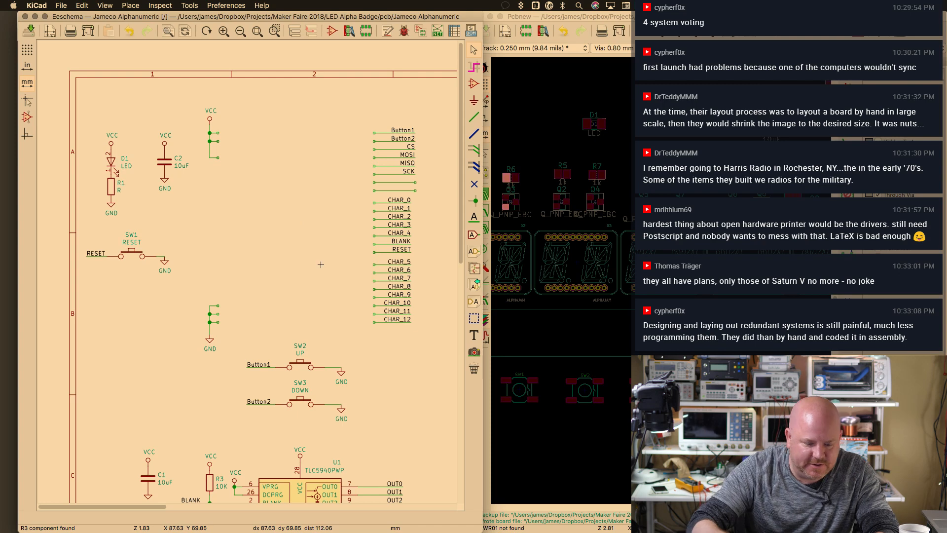
{"action": "type", "text": "a328p"}
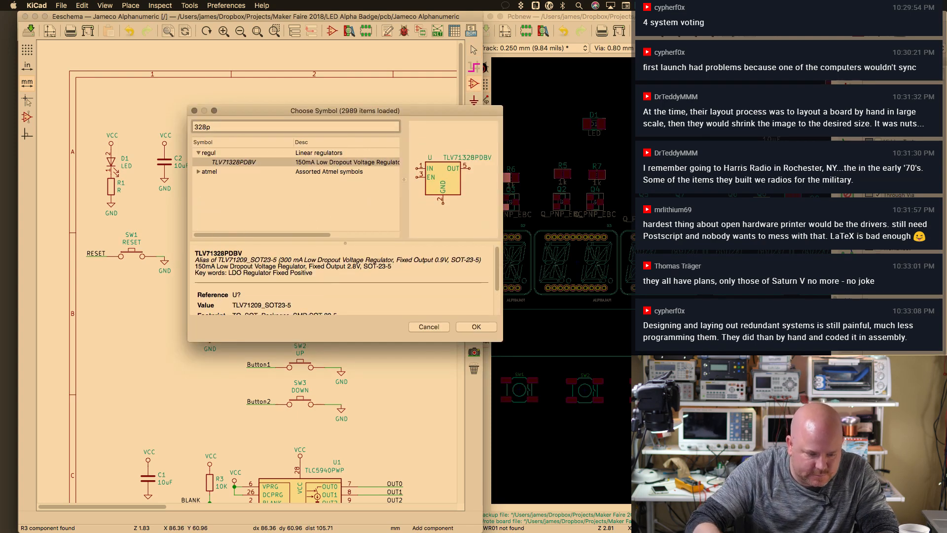
{"action": "key", "text": "super+a"}
{"action": "type", "text": "atmega32"}
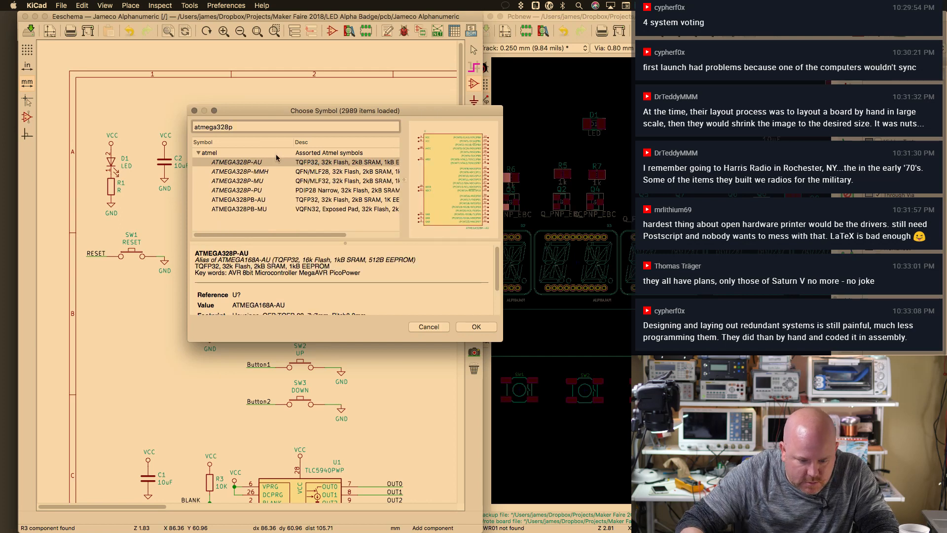
{"action": "type", "text": "8p"}
{"action": "left_click", "coordinate": [257, 163]}
{"action": "key", "text": "Return"}
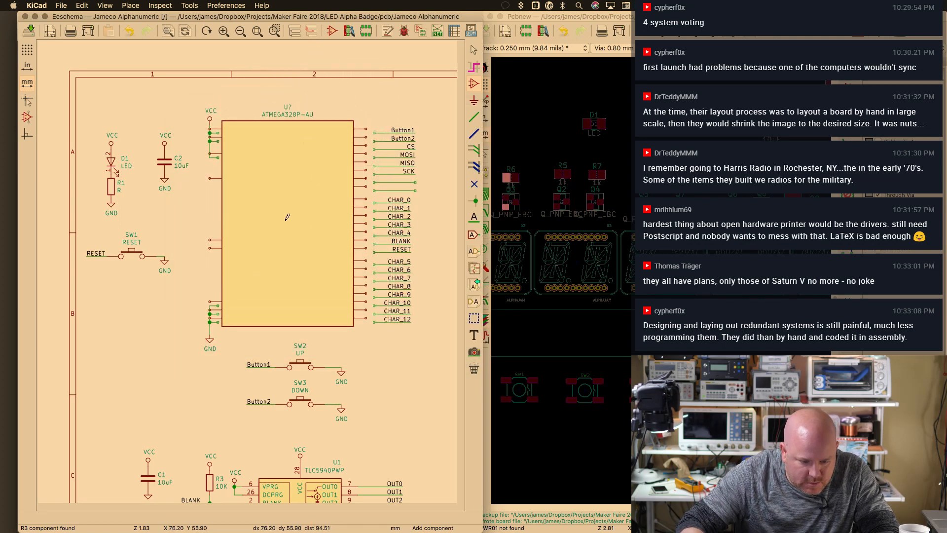
{"action": "left_click", "coordinate": [293, 220]}
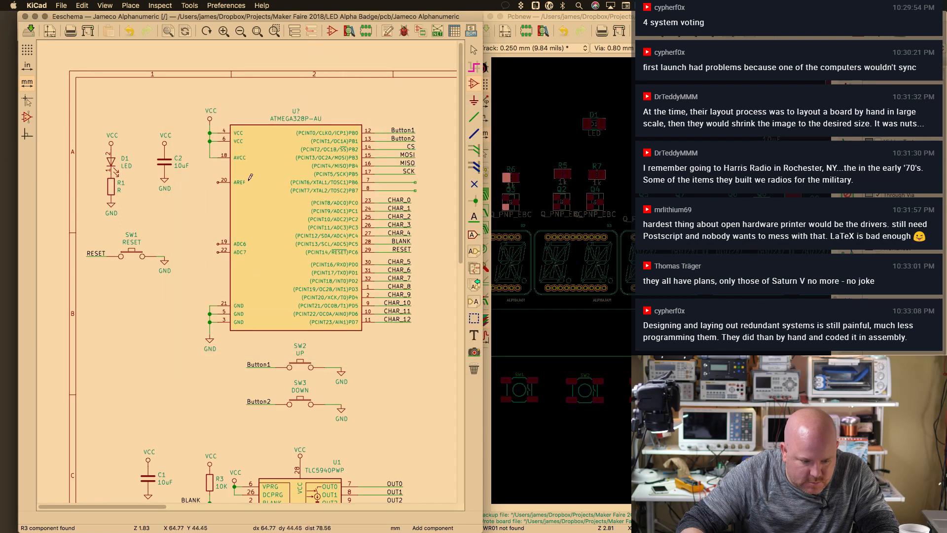
{"action": "key", "text": "Escape"}
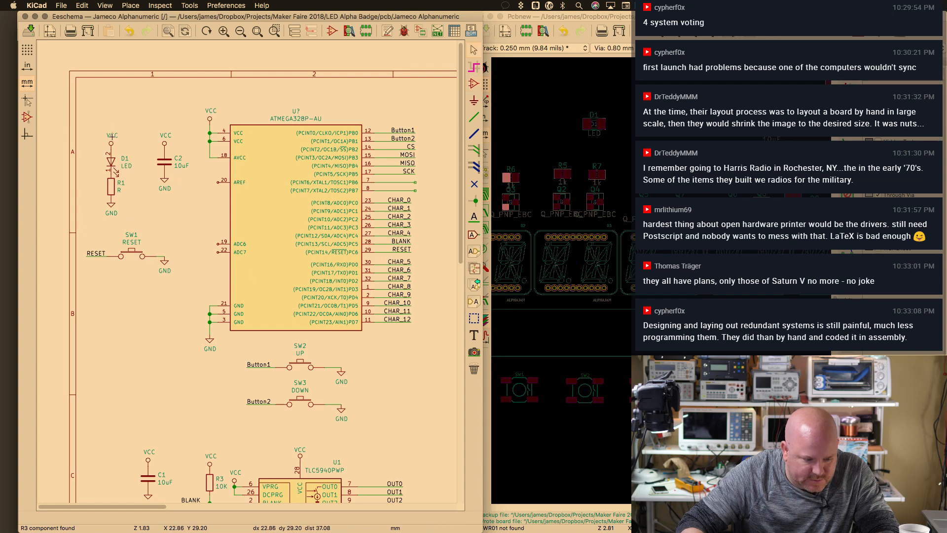
Nudge the VCC symbol, D1 LED and R1 resistor one grid step higher
{"action": "left_click", "coordinate": [111, 125]}
{"action": "key", "text": "m"}
{"action": "left_click", "coordinate": [112, 152]}
{"action": "key", "text": "m"}
{"action": "left_click", "coordinate": [111, 178]}
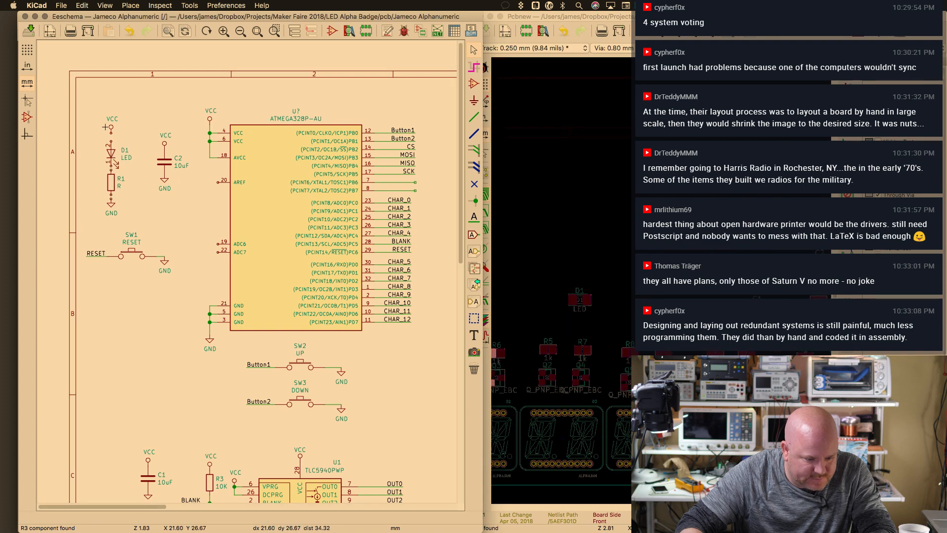
{"action": "key", "text": "w"}
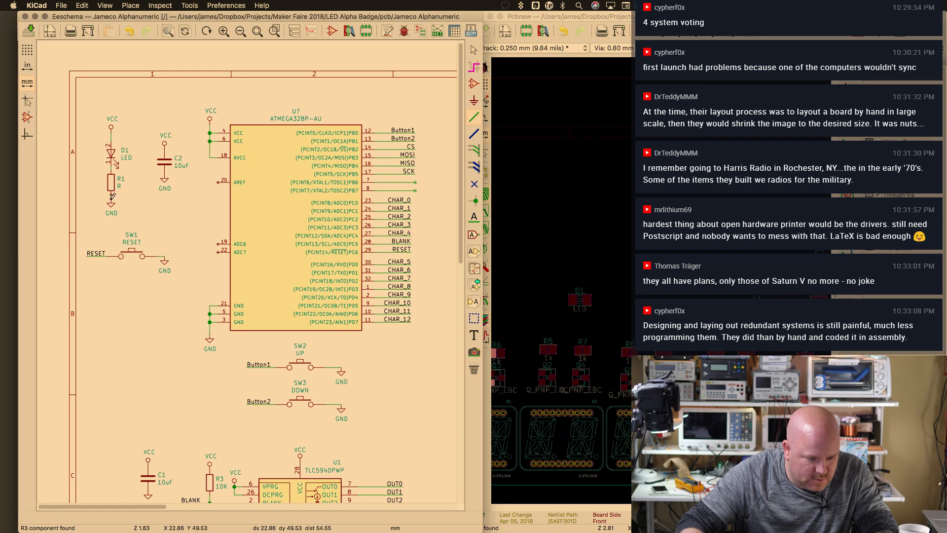
{"action": "key", "text": "Escape"}
Save the schematic and dismiss the Jameco Alphanumeric-cache.lib save error
{"action": "scroll", "coordinate": [108, 248], "scroll_direction": "down", "scroll_amount": 1}
{"action": "scroll", "coordinate": [109, 248], "scroll_direction": "up", "scroll_amount": 1}
{"action": "key", "text": "super+s"}
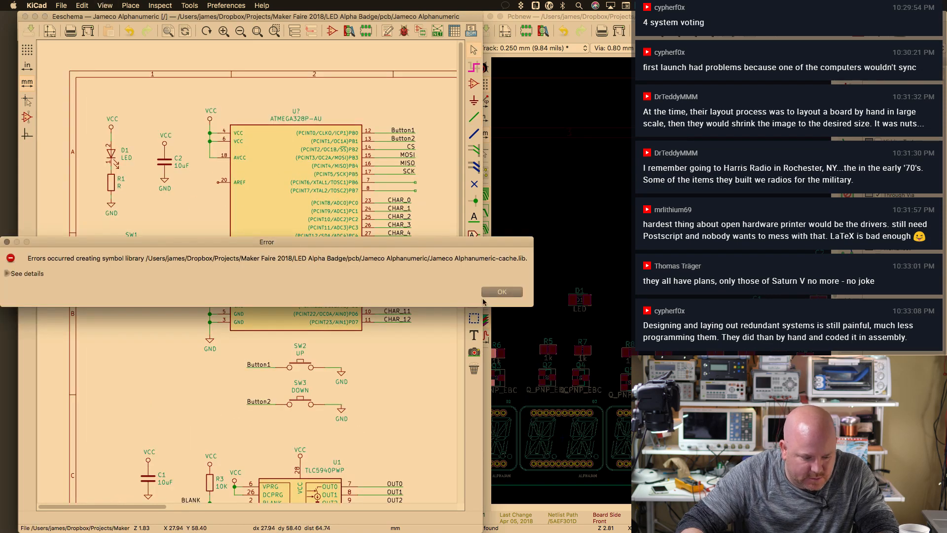
{"action": "left_click", "coordinate": [8, 273]}
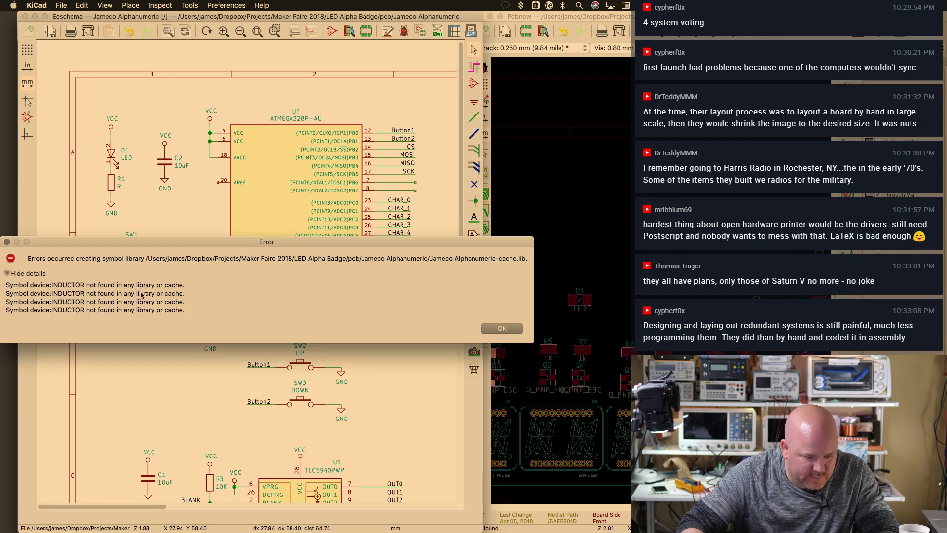
{"action": "left_click", "coordinate": [502, 328]}
Delete the broken L1 inductor beside U2 and pick the library INDUCTOR symbol
{"action": "scroll", "coordinate": [443, 391], "scroll_direction": "down", "scroll_amount": 5}
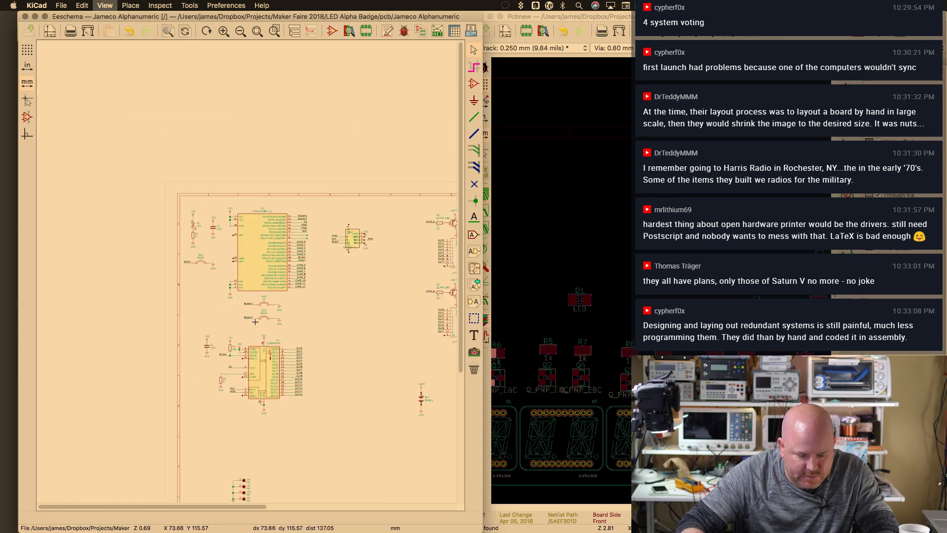
{"action": "scroll", "coordinate": [220, 300], "scroll_direction": "up", "scroll_amount": 5}
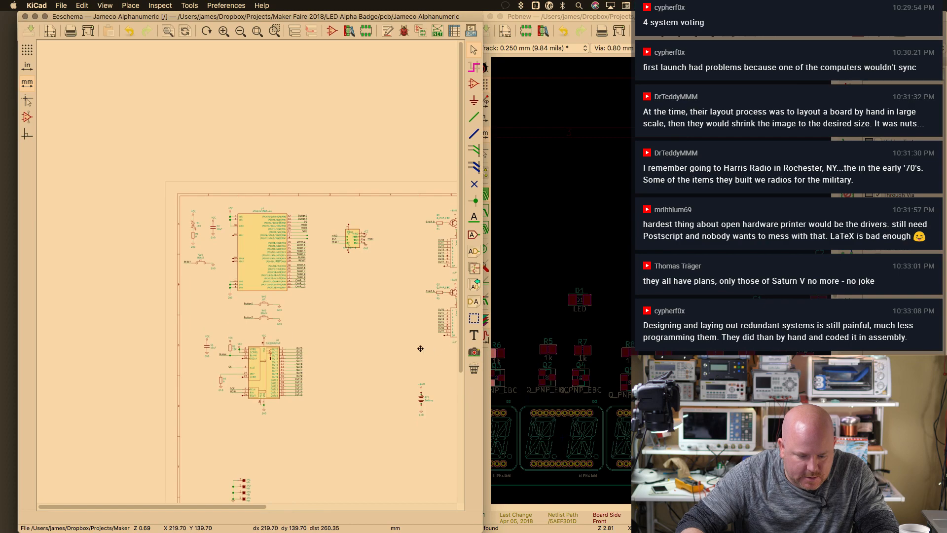
{"action": "scroll", "coordinate": [219, 300], "scroll_direction": "up", "scroll_amount": 7}
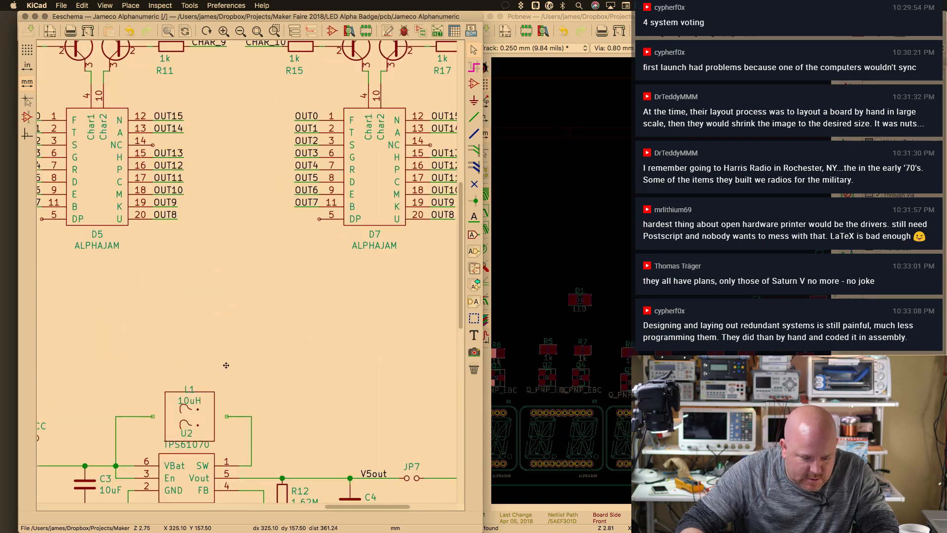
{"action": "left_click", "coordinate": [242, 347]}
{"action": "key", "text": "Delete"}
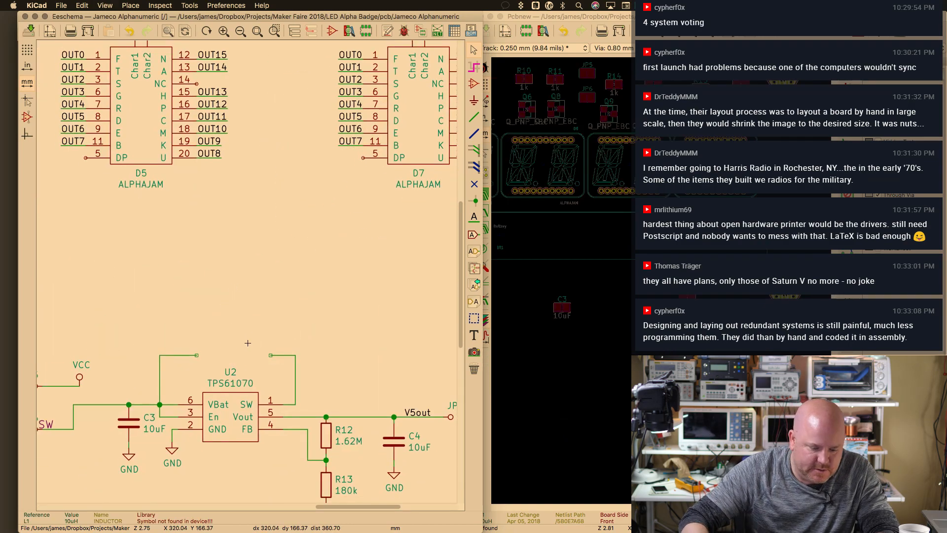
{"action": "type", "text": "a"}
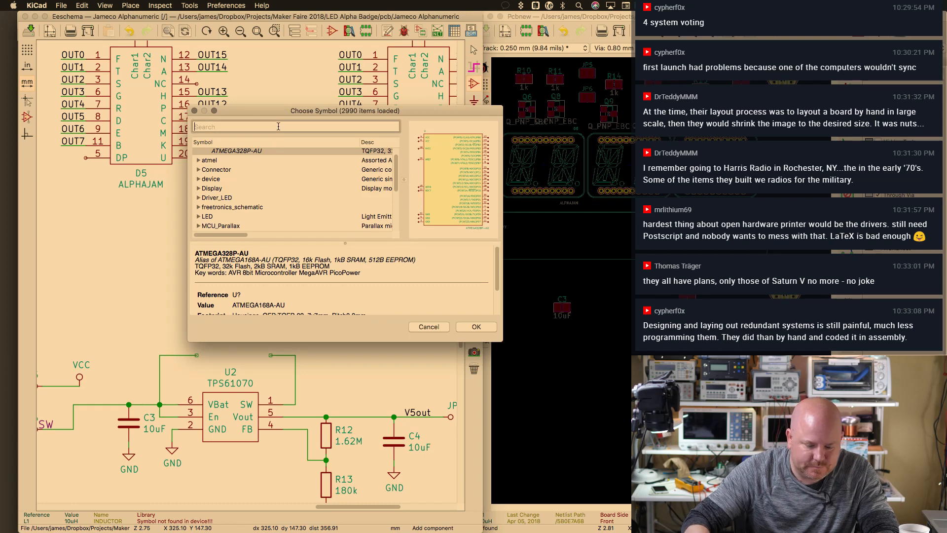
{"action": "type", "text": "induc"}
{"action": "double_click", "coordinate": [256, 161]}
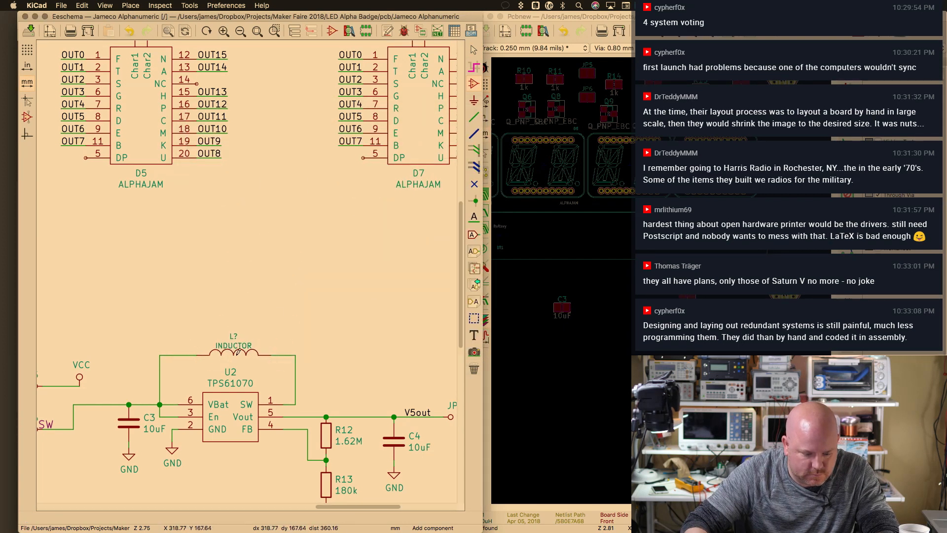
Place the new inductor above U2 with value 10uH, then switch to Chrome
{"action": "double_click", "coordinate": [233, 350]}
{"action": "left_click", "coordinate": [206, 167]}
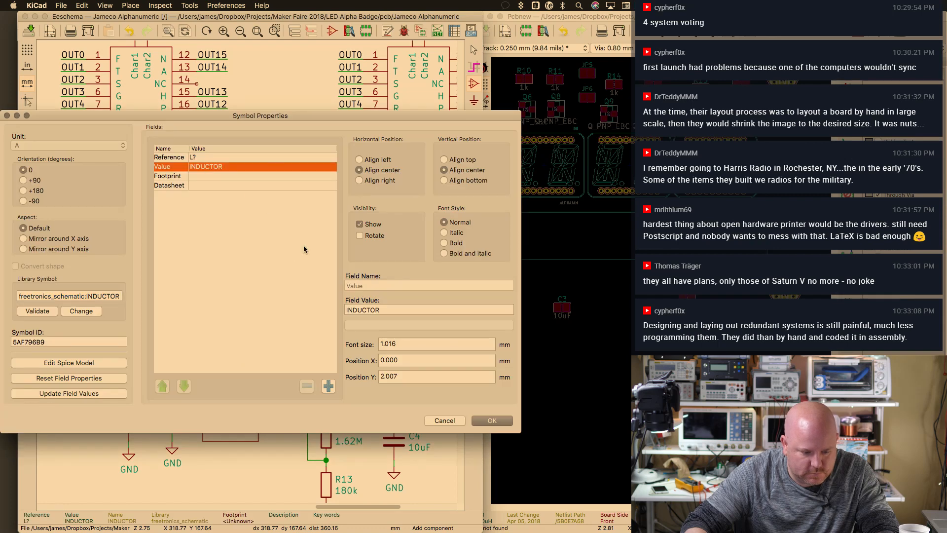
{"action": "double_click", "coordinate": [359, 309]}
{"action": "type", "text": "10uH"}
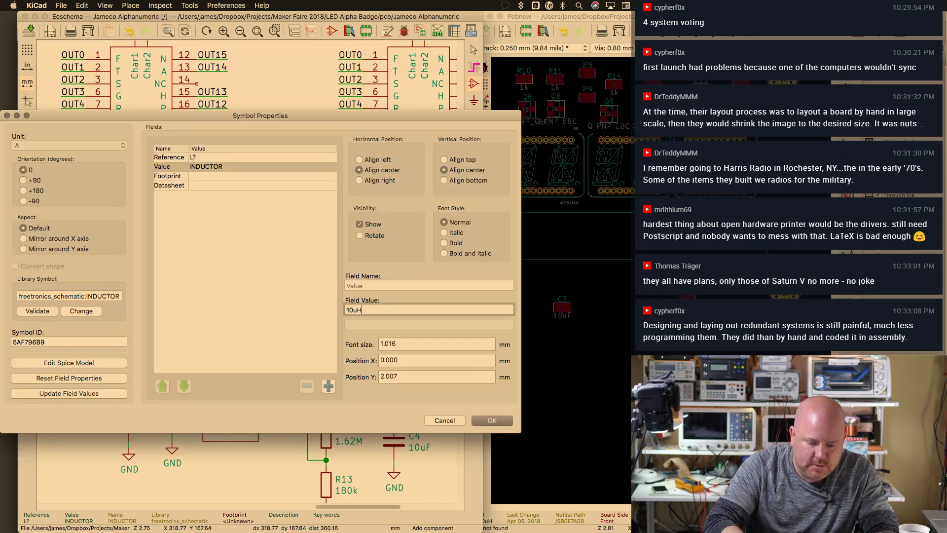
{"action": "key", "text": "Return"}
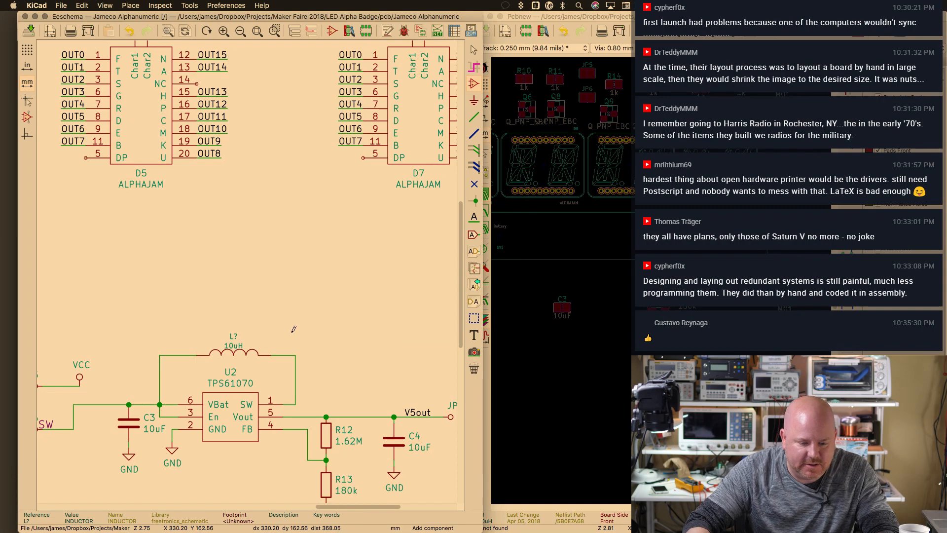
{"action": "key", "text": "super+Tab"}
{"action": "key", "text": "super+Tab"}
{"action": "key", "text": "super+Tab"}
{"action": "key", "text": "super+Tab"}
{"action": "key", "text": "super+Tab"}
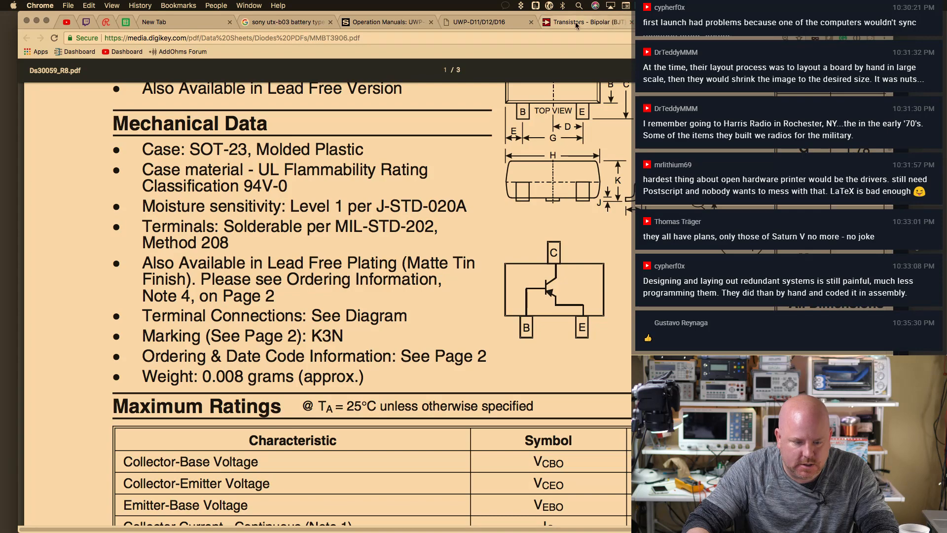
Look up the Taiyo Yuden LBR2012T100K 10uH inductor on Digi-Key, then switch back to KiCad
{"action": "left_click", "coordinate": [577, 23]}
{"action": "left_click", "coordinate": [140, 6]}
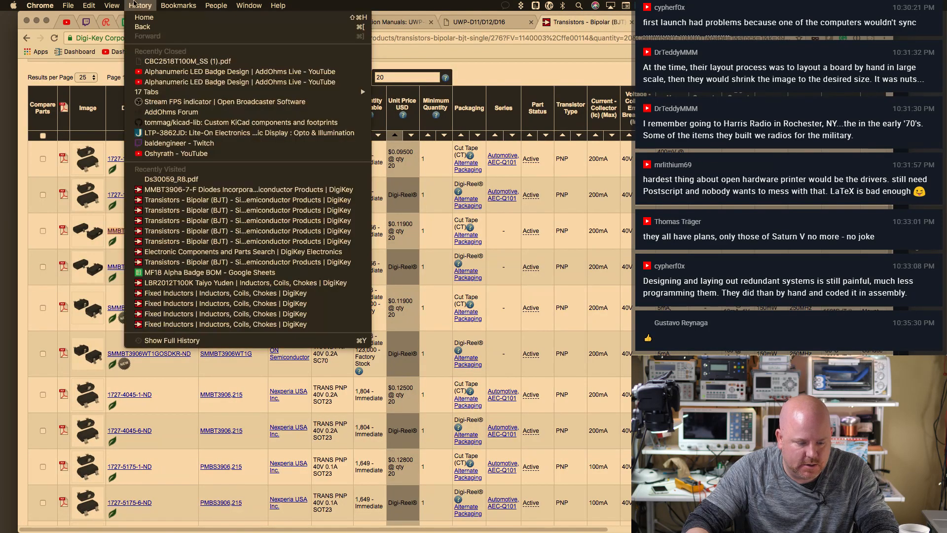
{"action": "left_click", "coordinate": [203, 283]}
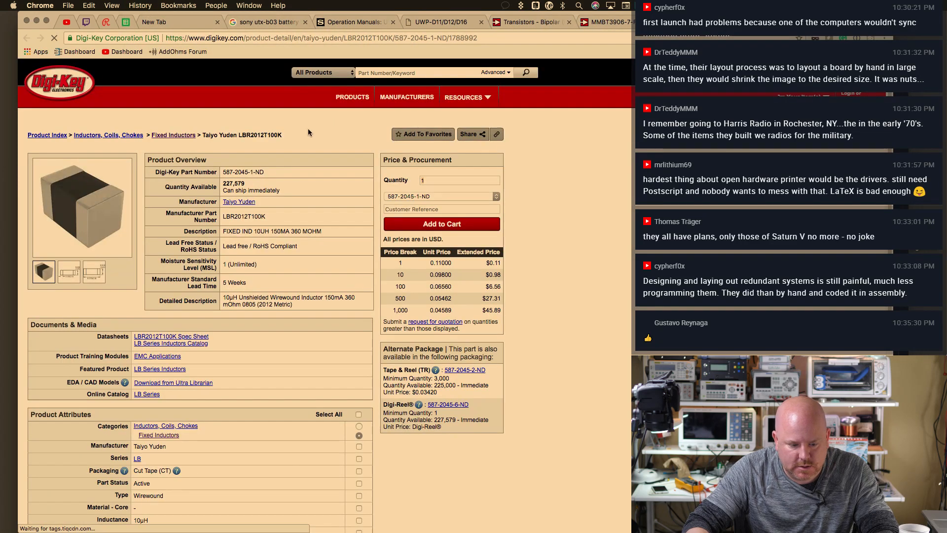
{"action": "double_click", "coordinate": [244, 217]}
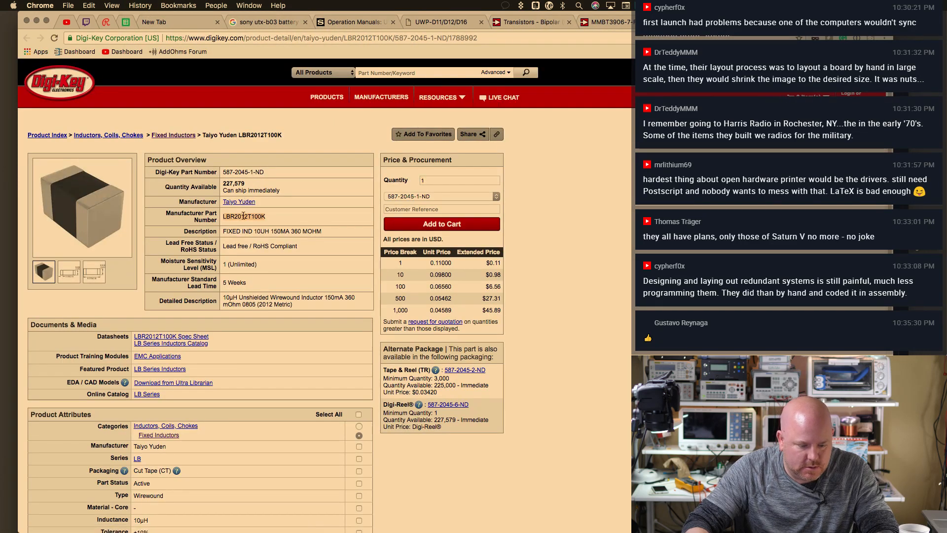
{"action": "key", "text": "super+Tab"}
{"action": "key", "text": "super+Tab"}
{"action": "key", "text": "super+Tab"}
{"action": "key", "text": "super+Tab"}
{"action": "key", "text": "super+Tab"}
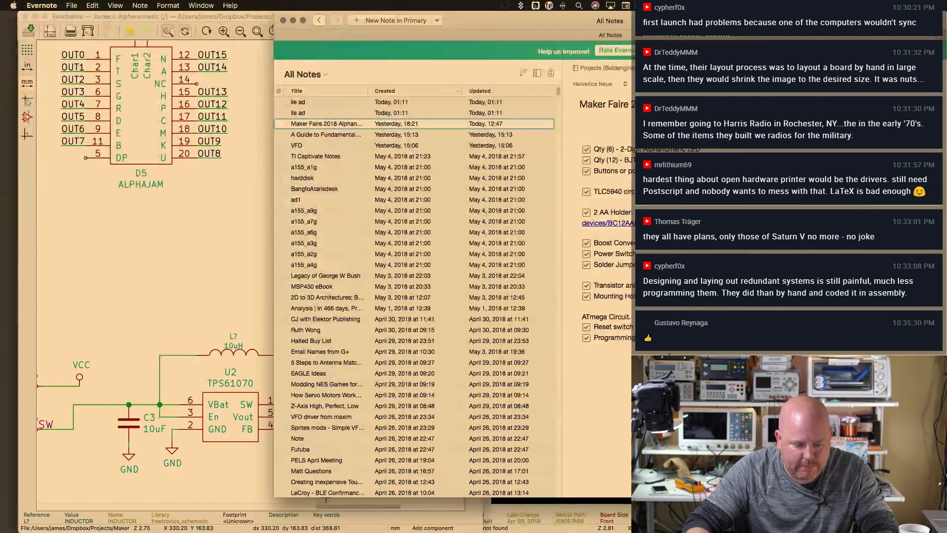
{"action": "key", "text": "super+Tab"}
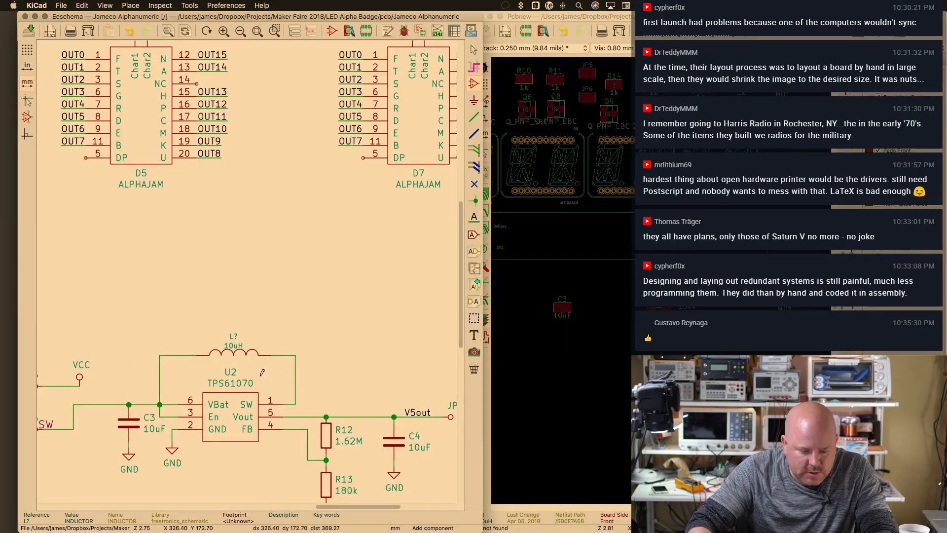
Make the My Libraries:ADA-SW footprint text on the M03 switch near JP6 invisible
{"action": "scroll", "coordinate": [268, 275], "scroll_direction": "down", "scroll_amount": 5}
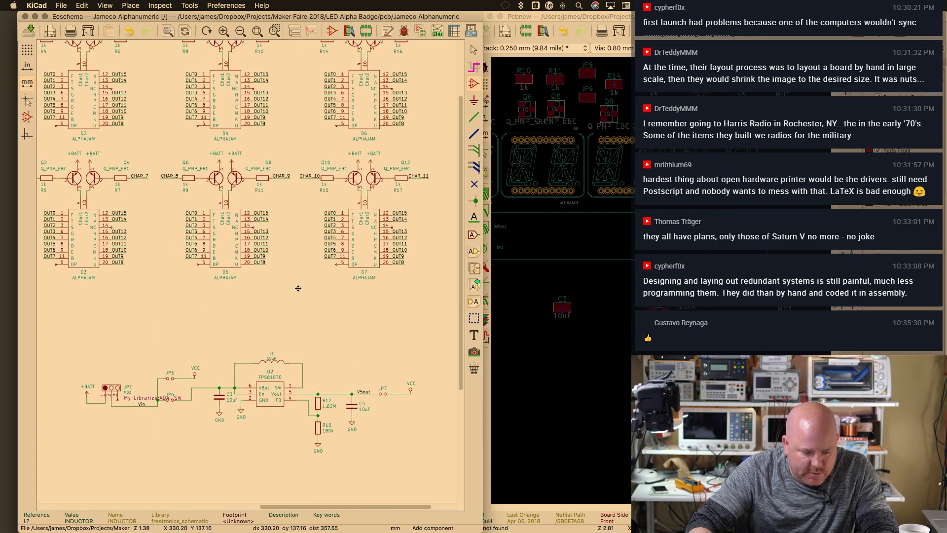
{"action": "scroll", "coordinate": [113, 438], "scroll_direction": "up", "scroll_amount": 1}
{"action": "double_click", "coordinate": [111, 442]}
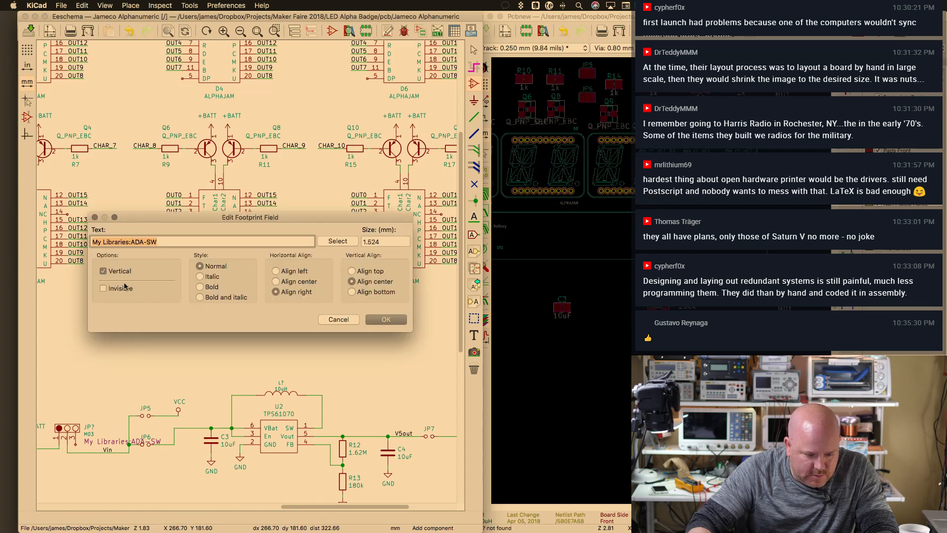
{"action": "left_click", "coordinate": [383, 318]}
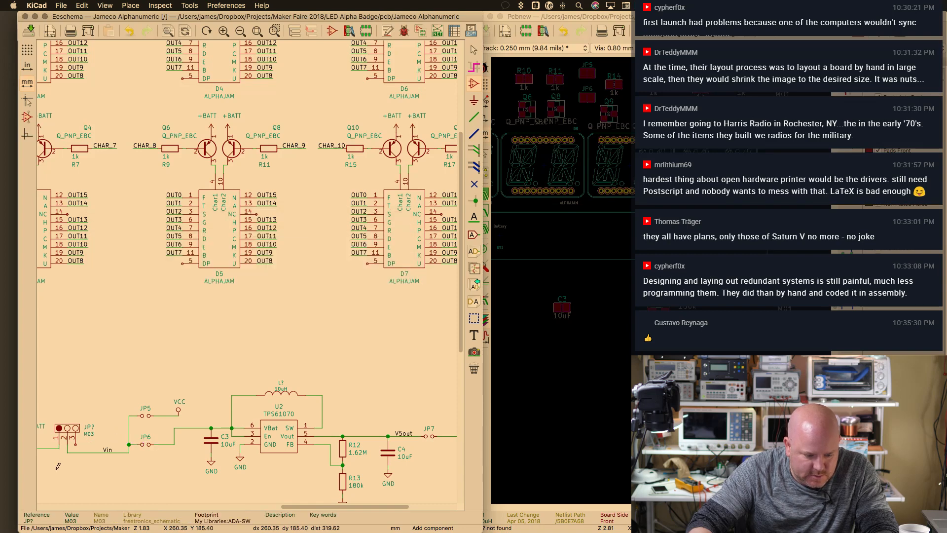
{"action": "scroll", "coordinate": [87, 445], "scroll_direction": "down", "scroll_amount": 1}
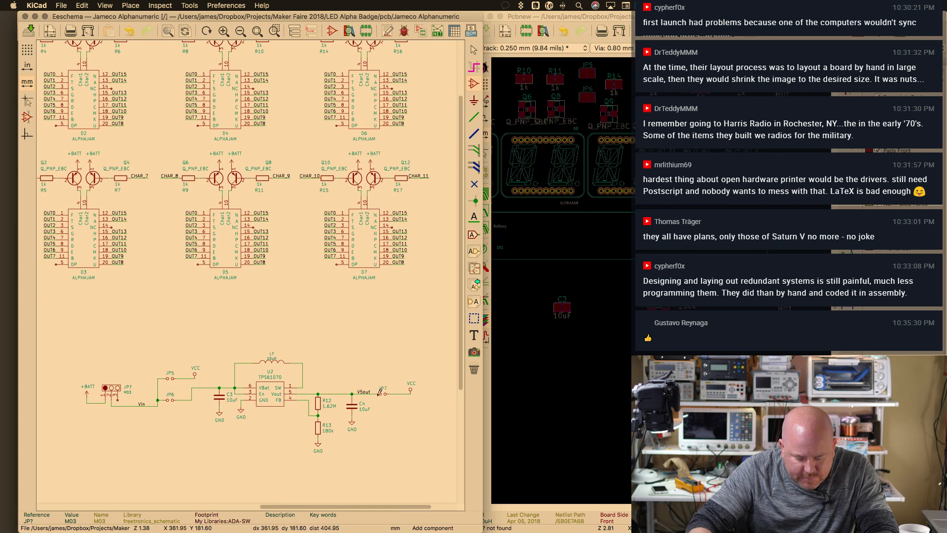
{"action": "scroll", "coordinate": [365, 441], "scroll_direction": "down", "scroll_amount": 1}
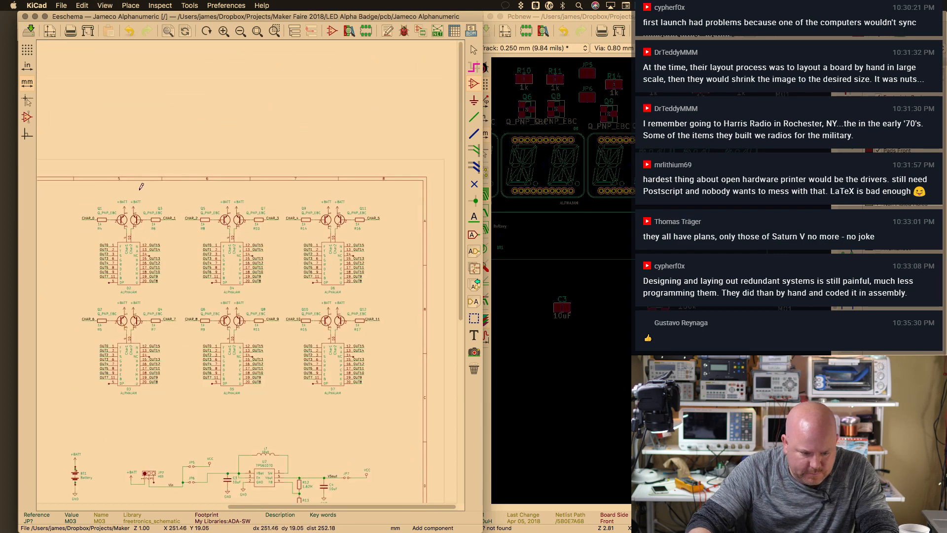
Cross-probe the D6 display, resistor R11 and transistor Q8 on the board
{"action": "left_click", "coordinate": [596, 206]}
{"action": "left_click", "coordinate": [624, 177]}
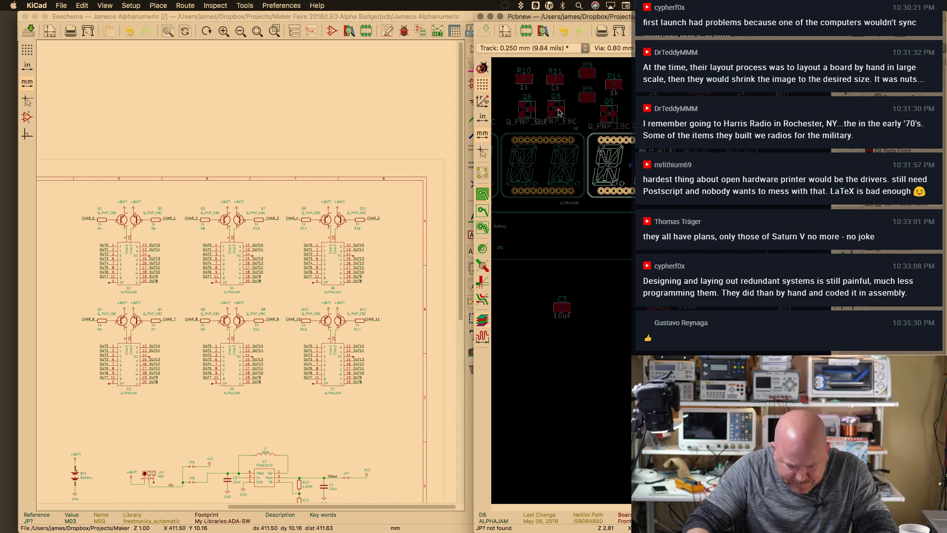
{"action": "left_click", "coordinate": [553, 90]}
{"action": "left_click", "coordinate": [554, 79]}
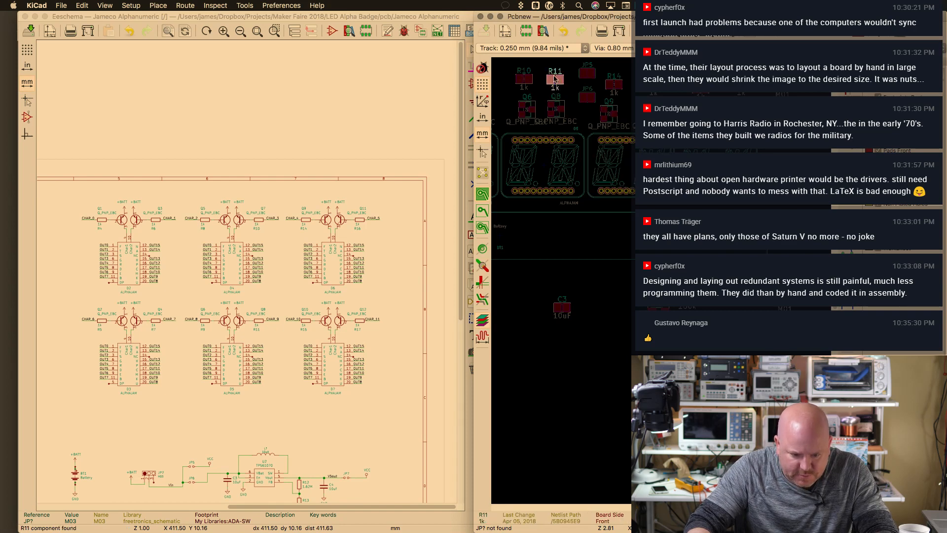
{"action": "left_click", "coordinate": [549, 108]}
{"action": "left_click", "coordinate": [556, 92]}
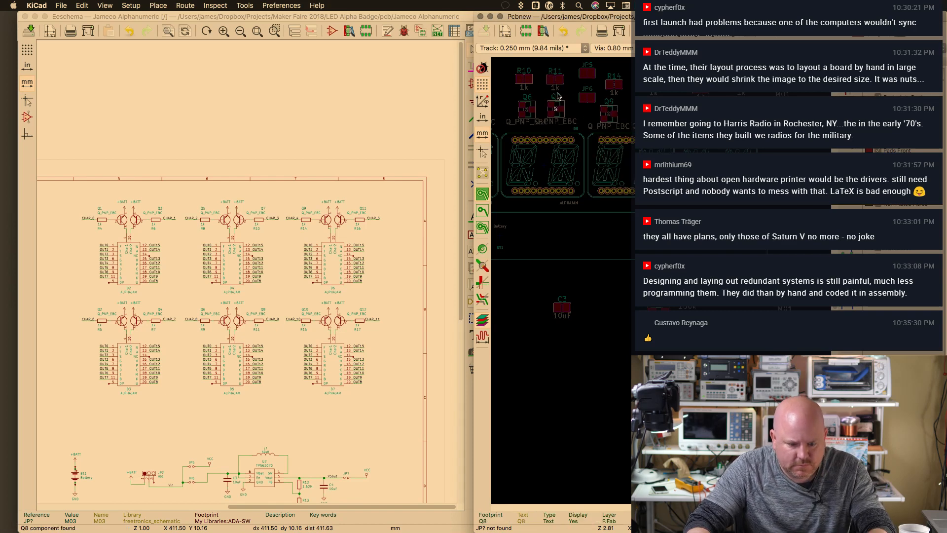
{"action": "left_click", "coordinate": [557, 74]}
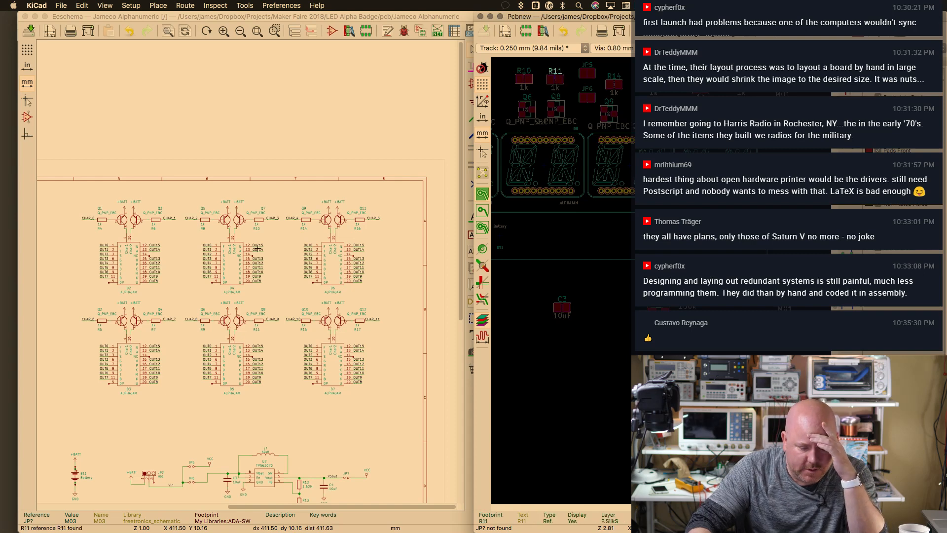
{"action": "key", "text": "super+plus"}
{"action": "key", "text": "super+plus"}
{"action": "key", "text": "super+plus"}
{"action": "key", "text": "super+minus"}
{"action": "key", "text": "super+minus"}
{"action": "key", "text": "super+minus"}
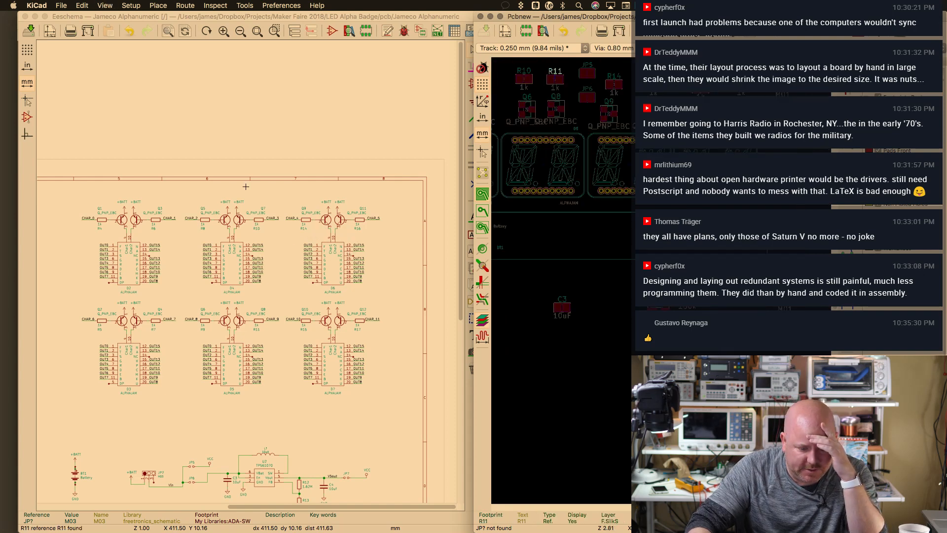
In the schematic, inspect resistor R8's value and select the R8 symbol
{"action": "left_click", "coordinate": [434, 411]}
{"action": "scroll", "coordinate": [234, 267], "scroll_direction": "up", "scroll_amount": 5}
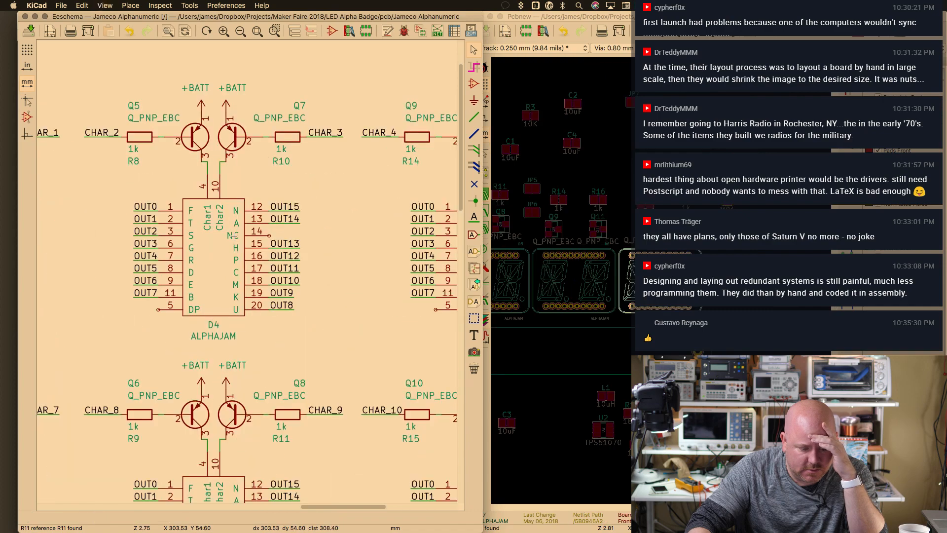
{"action": "middle_click_drag", "start_coordinate": [319, 228], "coordinate": [369, 330]}
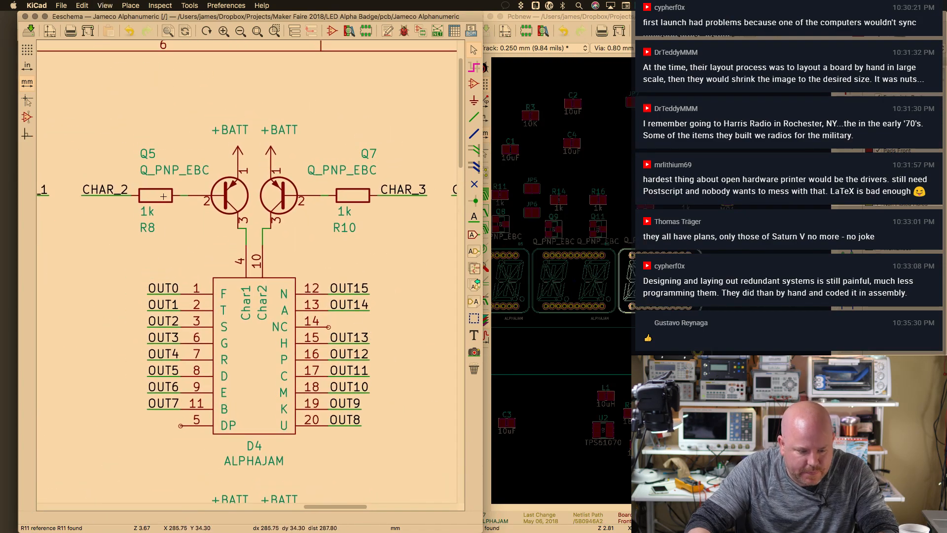
{"action": "key", "text": "v"}
{"action": "key", "text": "Return"}
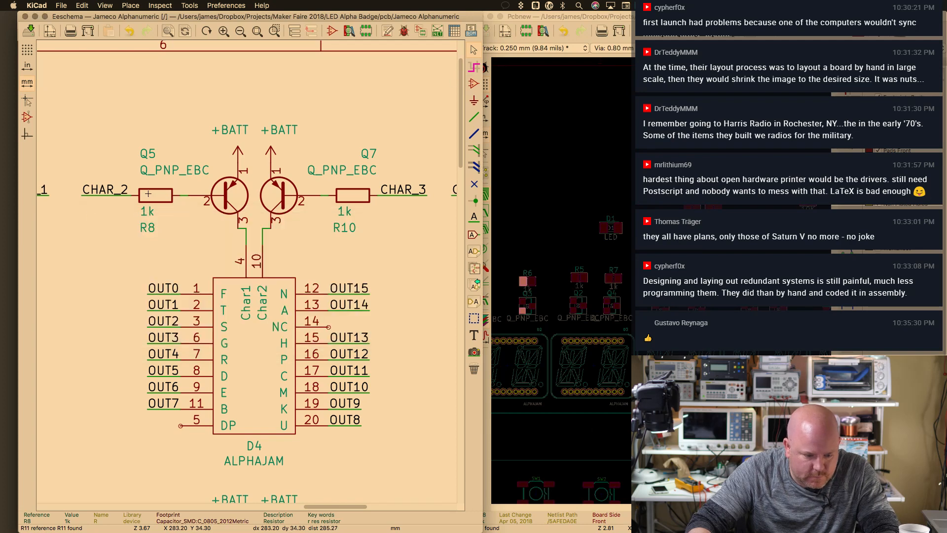
{"action": "left_click", "coordinate": [123, 196]}
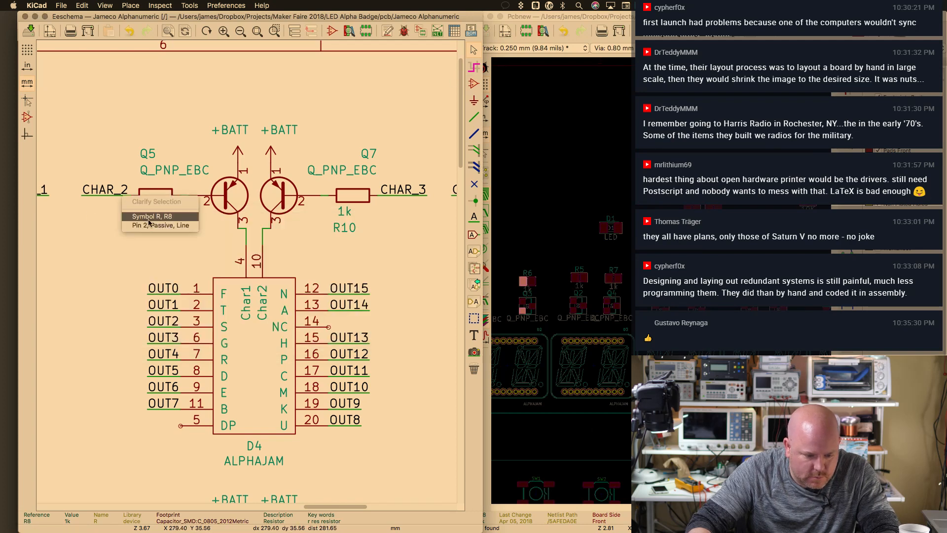
{"action": "left_click", "coordinate": [155, 216]}
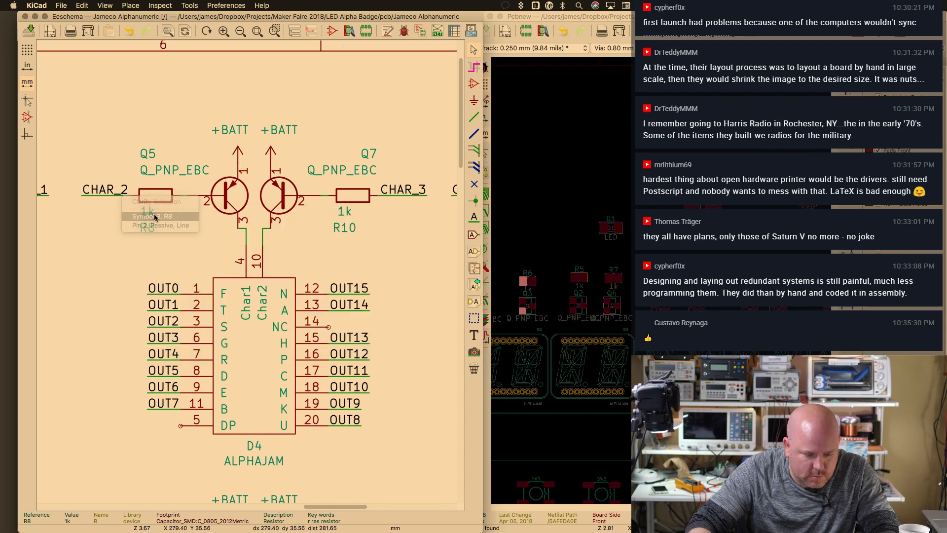
Pan the schematic to D6 and Q9–Q12, then snap Pcbnew to the left half of the screen
{"action": "scroll", "coordinate": [123, 204], "scroll_direction": "down", "scroll_amount": 1}
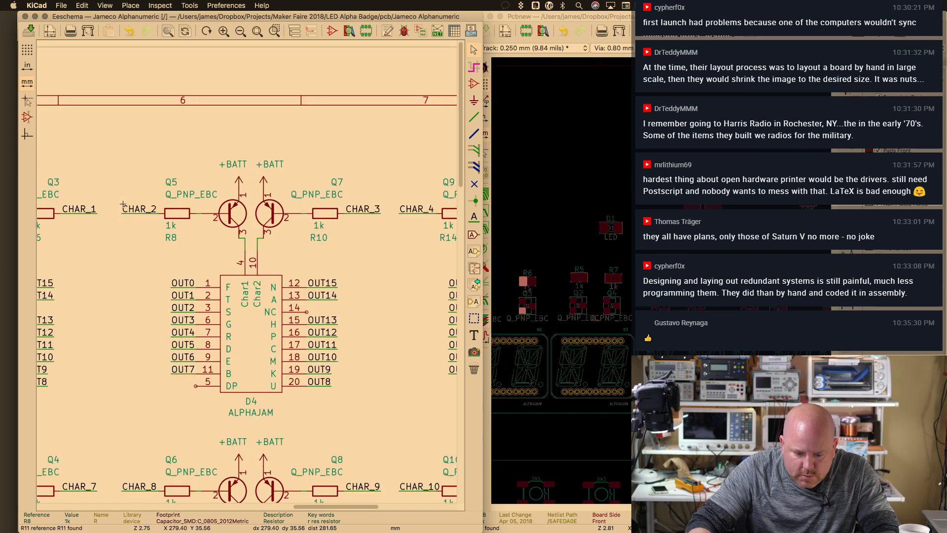
{"action": "middle_click_drag", "start_coordinate": [385, 247], "coordinate": [214, 237]}
{"action": "scroll", "coordinate": [246, 212], "scroll_direction": "down", "scroll_amount": 2}
{"action": "scroll", "coordinate": [247, 212], "scroll_direction": "right", "scroll_amount": 2}
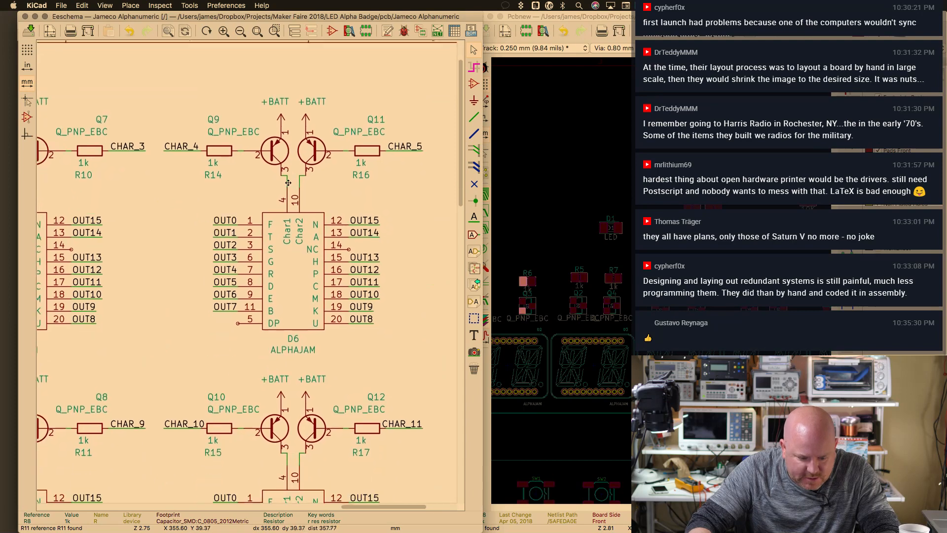
{"action": "scroll", "coordinate": [288, 182], "scroll_direction": "up", "scroll_amount": 2}
{"action": "scroll", "coordinate": [288, 182], "scroll_direction": "left", "scroll_amount": 4}
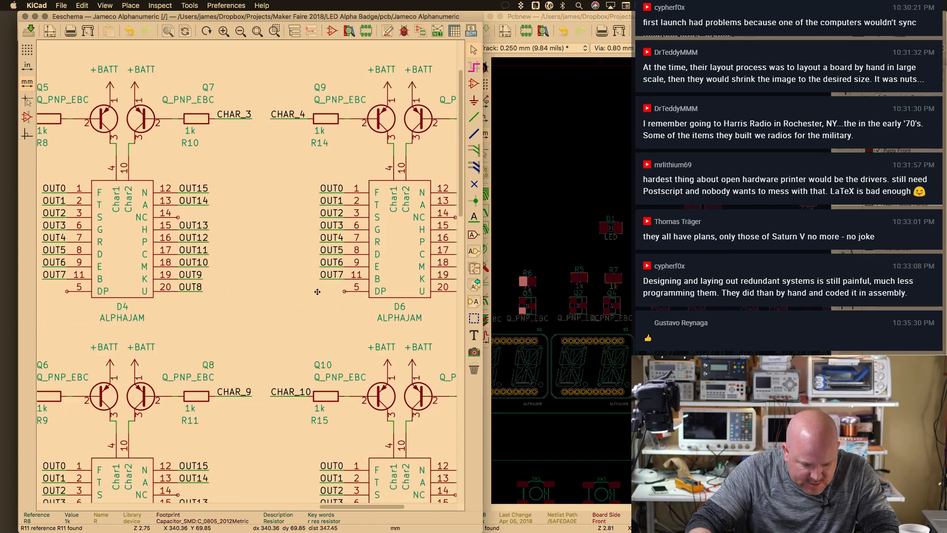
{"action": "scroll", "coordinate": [265, 303], "scroll_direction": "left", "scroll_amount": 3}
{"action": "scroll", "coordinate": [265, 302], "scroll_direction": "left", "scroll_amount": 6}
{"action": "scroll", "coordinate": [296, 296], "scroll_direction": "down", "scroll_amount": 1}
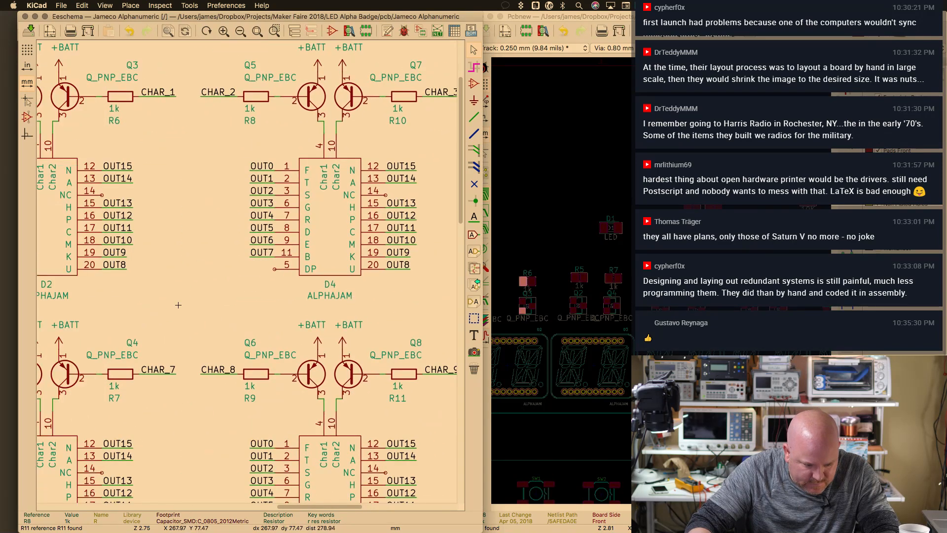
{"action": "middle_click_drag", "start_coordinate": [351, 291], "coordinate": [326, 364]}
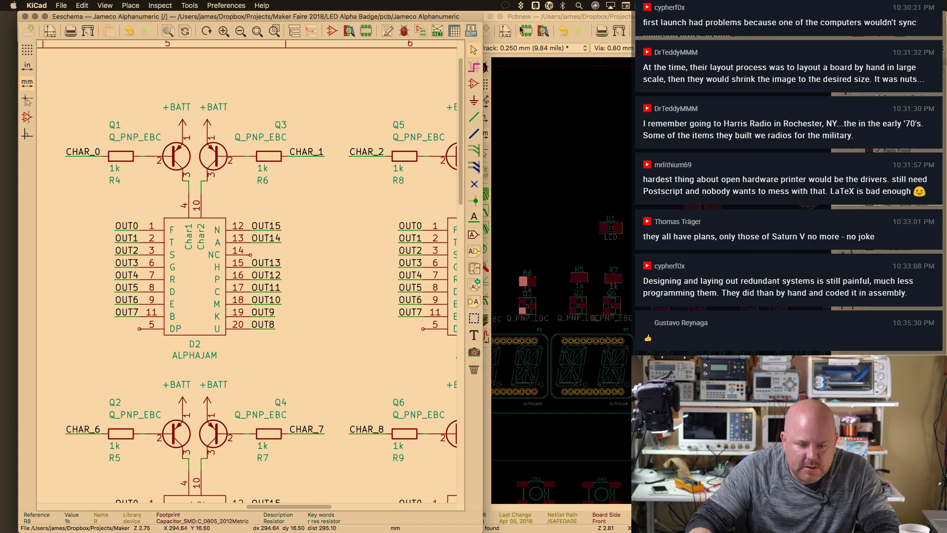
{"action": "left_click", "coordinate": [524, 44]}
{"action": "key", "text": "ctrl+alt+Left"}
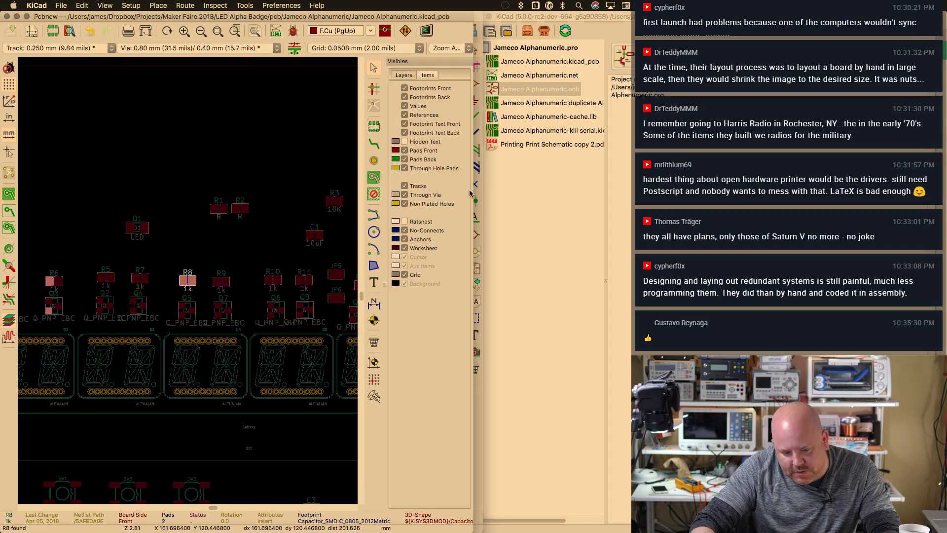
Widen the Pcbnew board editor window to the right
{"action": "left_click_drag", "start_coordinate": [518, 190], "coordinate": [745, 193]}
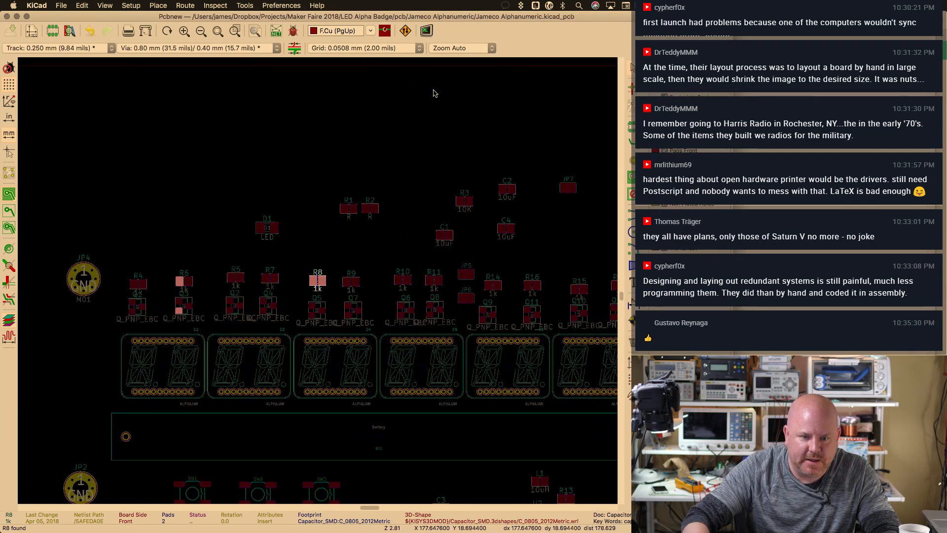
{"action": "scroll", "coordinate": [375, 242], "scroll_direction": "down", "scroll_amount": 2}
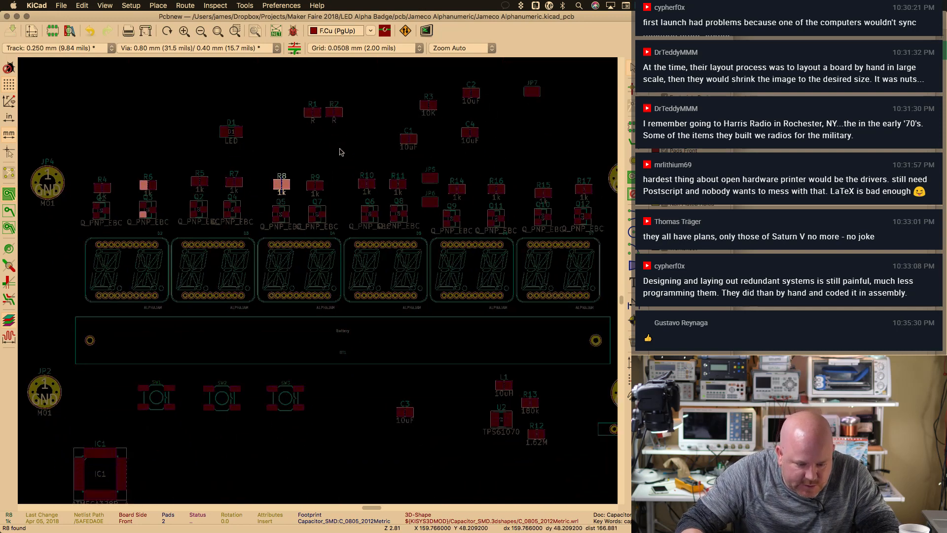
{"action": "scroll", "coordinate": [481, 149], "scroll_direction": "up", "scroll_amount": 2}
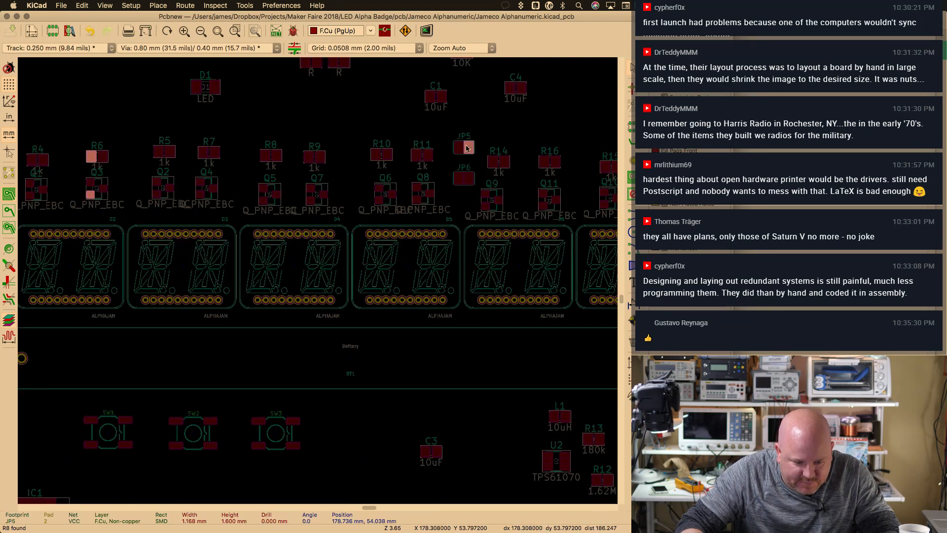
Move jumpers JP5 and JP6 down just left of boost converter U2
{"action": "left_click_drag", "start_coordinate": [444, 130], "coordinate": [477, 195]}
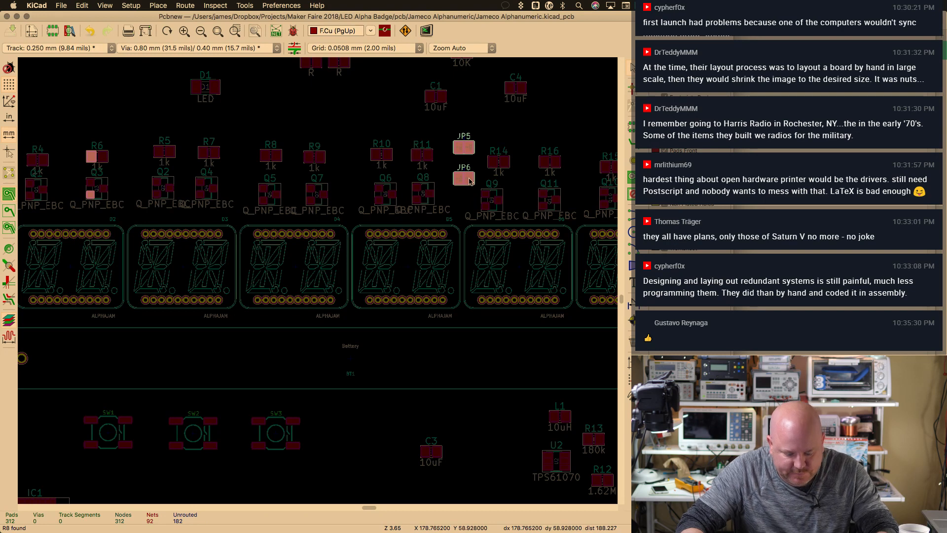
{"action": "key", "text": "m"}
{"action": "left_click", "coordinate": [519, 472]}
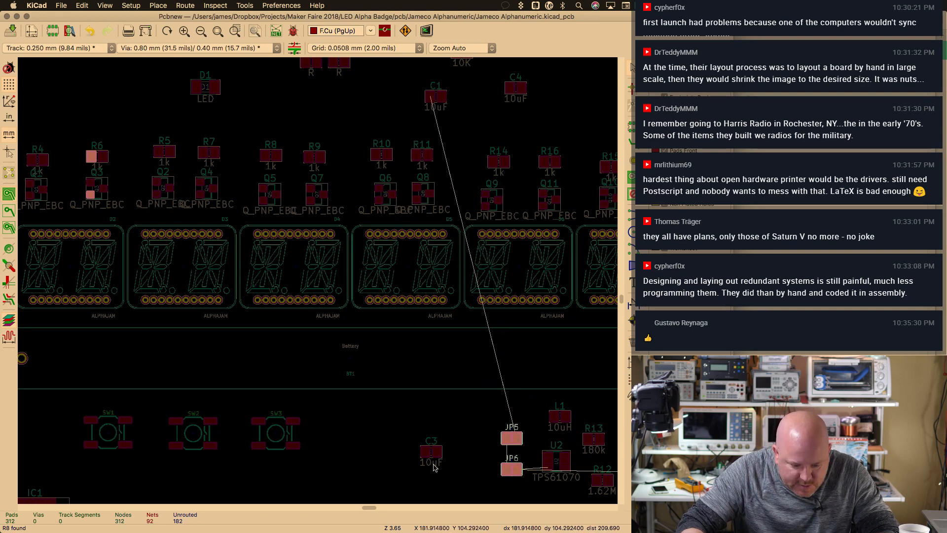
{"action": "left_click", "coordinate": [423, 193]}
{"action": "left_click", "coordinate": [511, 191]}
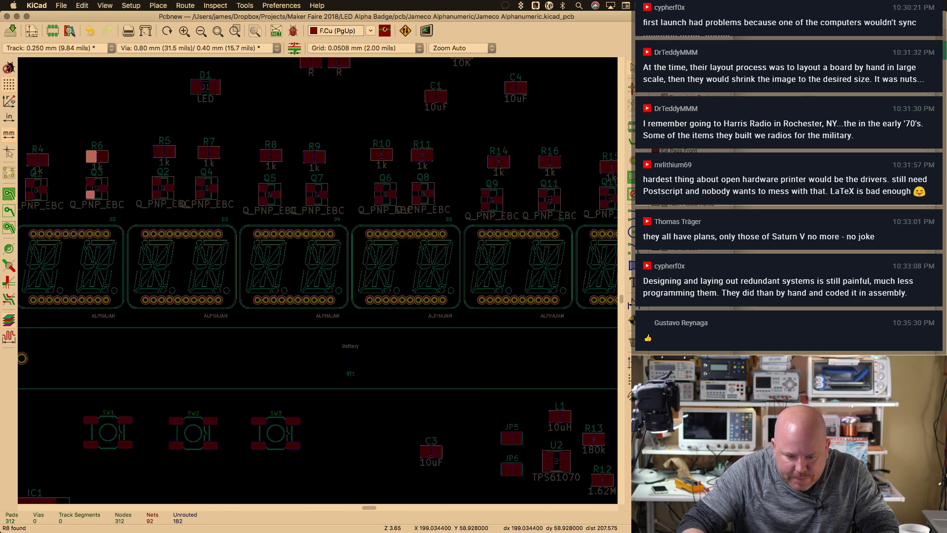
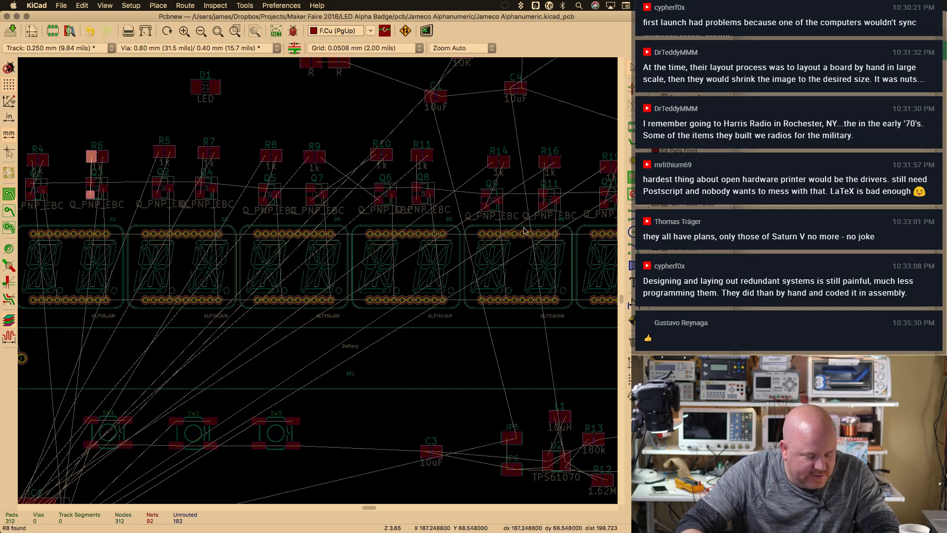
Move jumper JP7 up next to C3 on the lower board
{"action": "key", "text": "super+minus"}
{"action": "key", "text": "super+plus"}
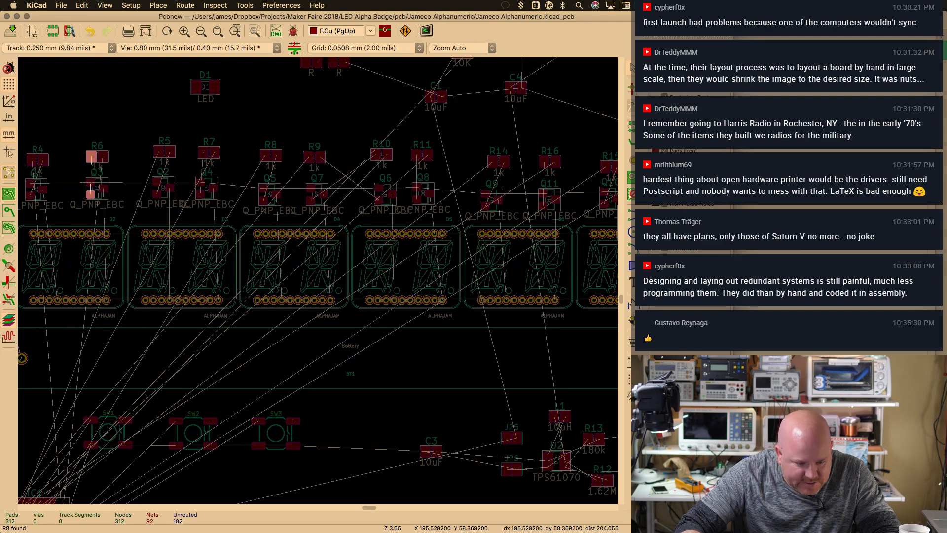
{"action": "left_click", "coordinate": [498, 164]}
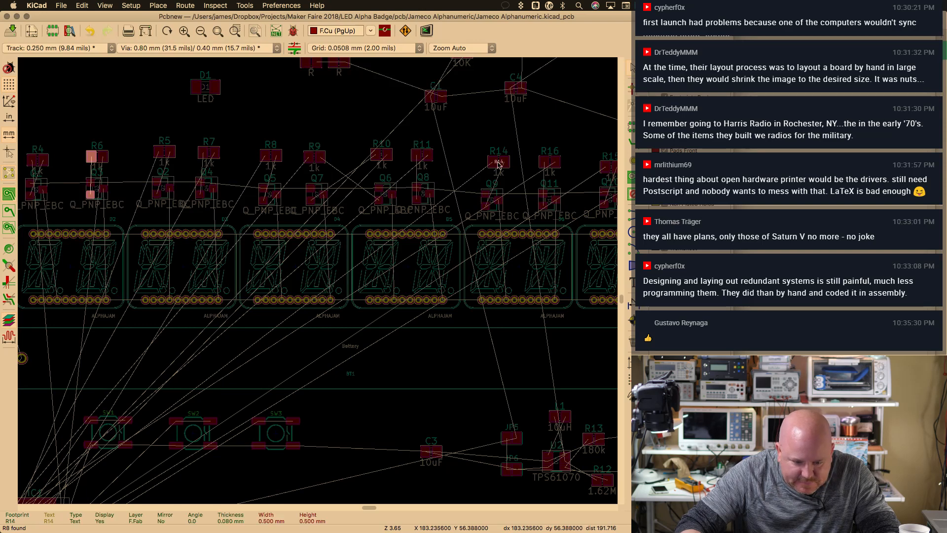
{"action": "key", "text": "F1"}
{"action": "key", "text": "F2"}
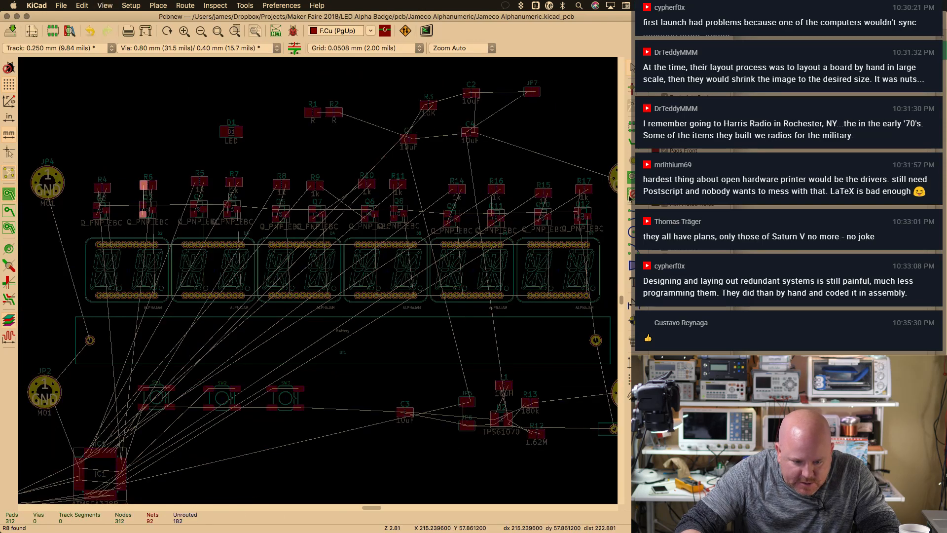
{"action": "left_click_drag", "start_coordinate": [546, 72], "coordinate": [520, 103]}
{"action": "key", "text": "m"}
{"action": "left_click", "coordinate": [425, 439]}
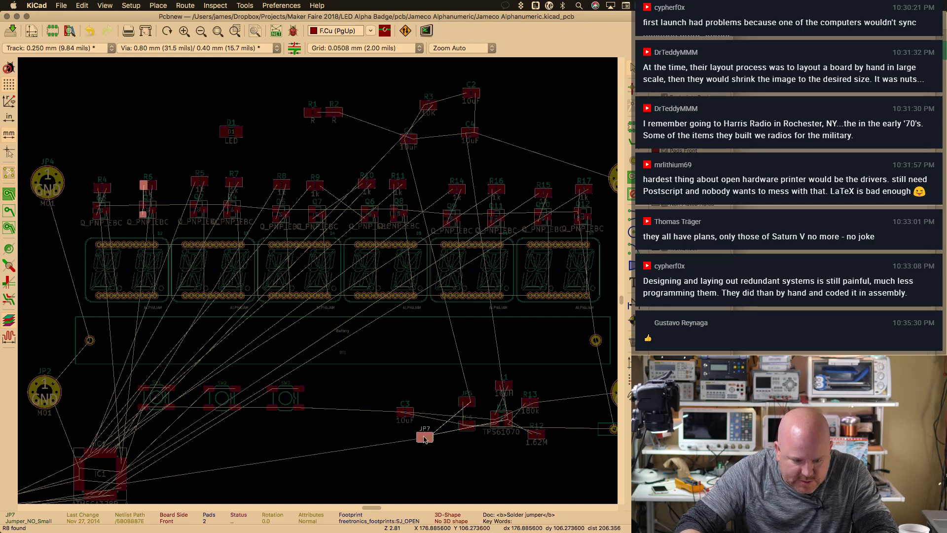
Rotate JP8 vertical, place it at the board's lower right, and save the board
{"action": "key", "text": "Home"}
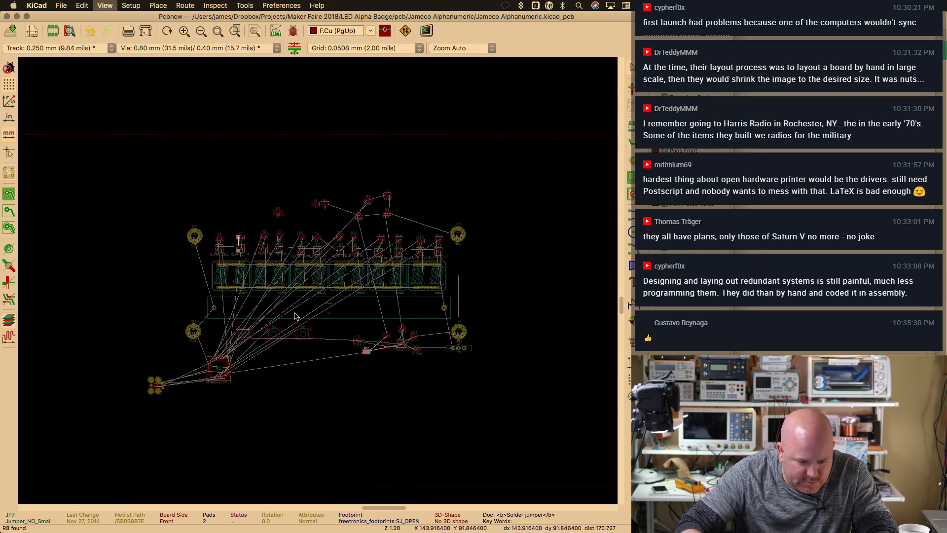
{"action": "scroll", "coordinate": [294, 318], "scroll_direction": "up", "scroll_amount": 2}
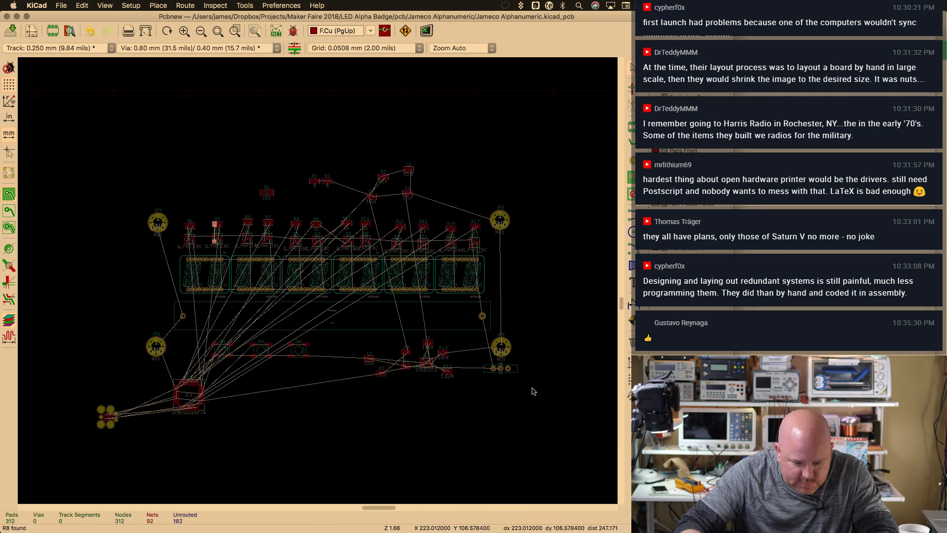
{"action": "left_click", "coordinate": [501, 368]}
{"action": "key", "text": "m"}
{"action": "key", "text": "r"}
{"action": "left_click", "coordinate": [472, 361]}
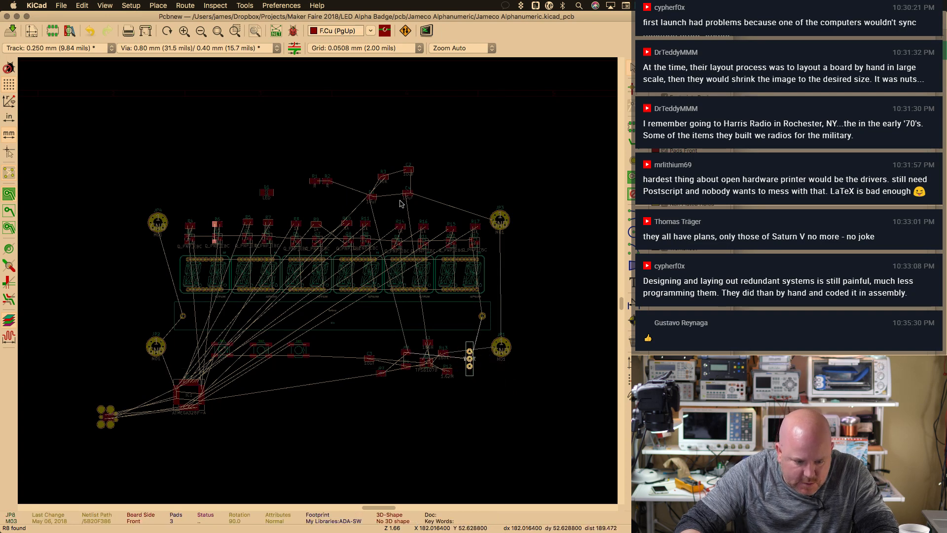
{"action": "key", "text": "super+plus"}
{"action": "key", "text": "super+plus"}
{"action": "key", "text": "super+plus"}
{"action": "middle_click_drag", "start_coordinate": [445, 154], "coordinate": [433, 184]}
{"action": "key", "text": "super+minus"}
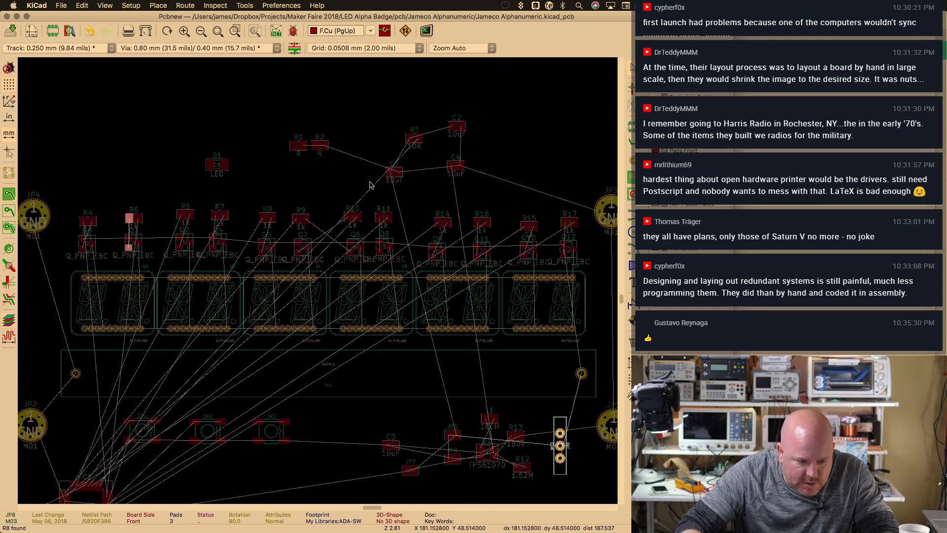
{"action": "left_click", "coordinate": [209, 151]}
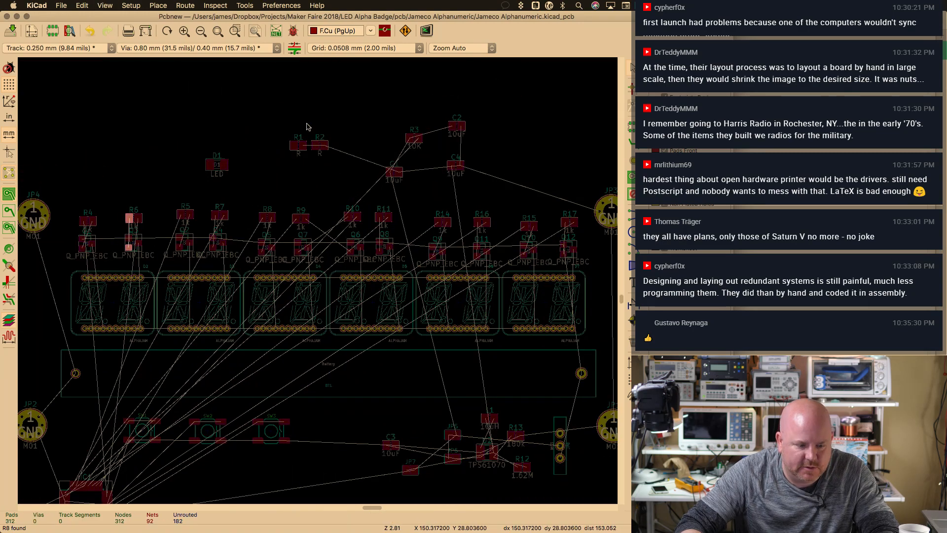
{"action": "key", "text": "super+s"}
Annotate and update the PCB from the schematic, leaving U1 and U3 without footprints
{"action": "key", "text": "super+grave"}
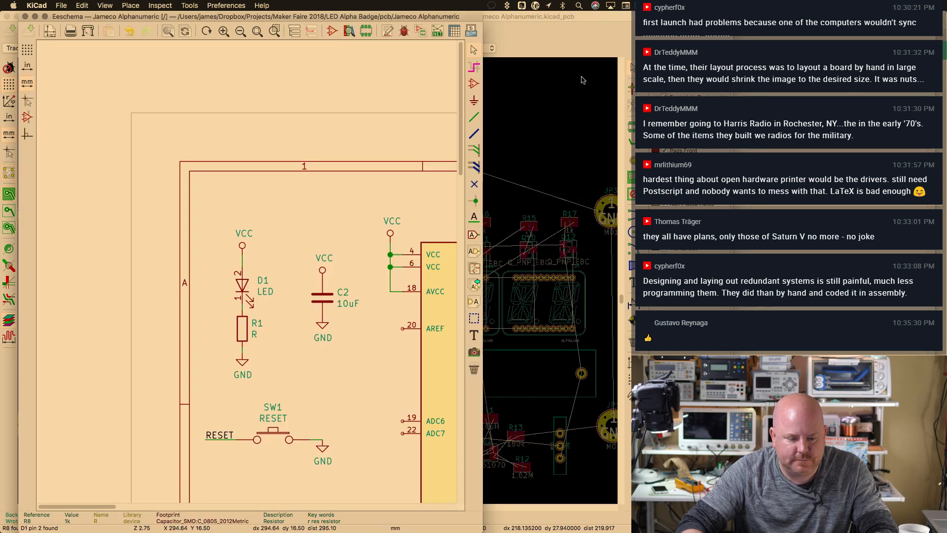
{"action": "left_click", "coordinate": [517, 37]}
{"action": "left_click", "coordinate": [281, 5]}
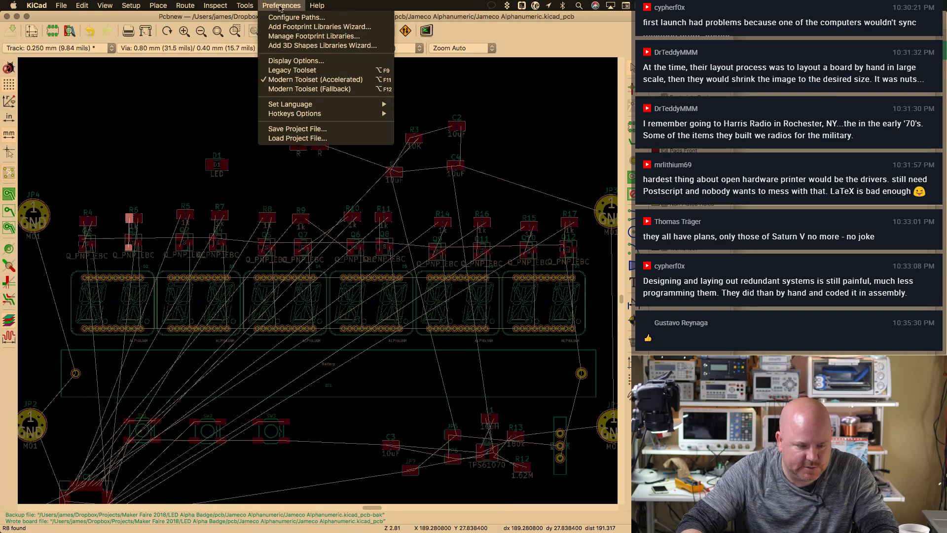
{"action": "left_click", "coordinate": [276, 26]}
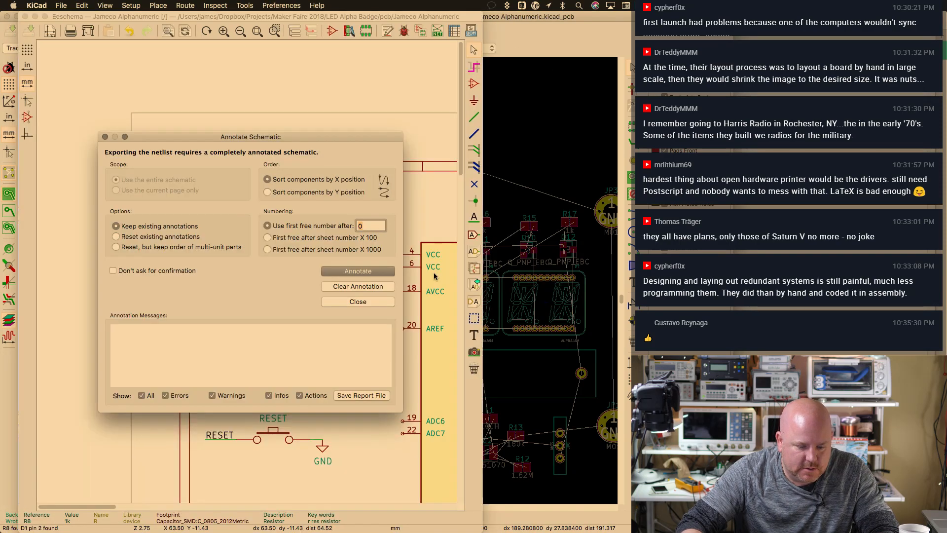
{"action": "left_click", "coordinate": [356, 271]}
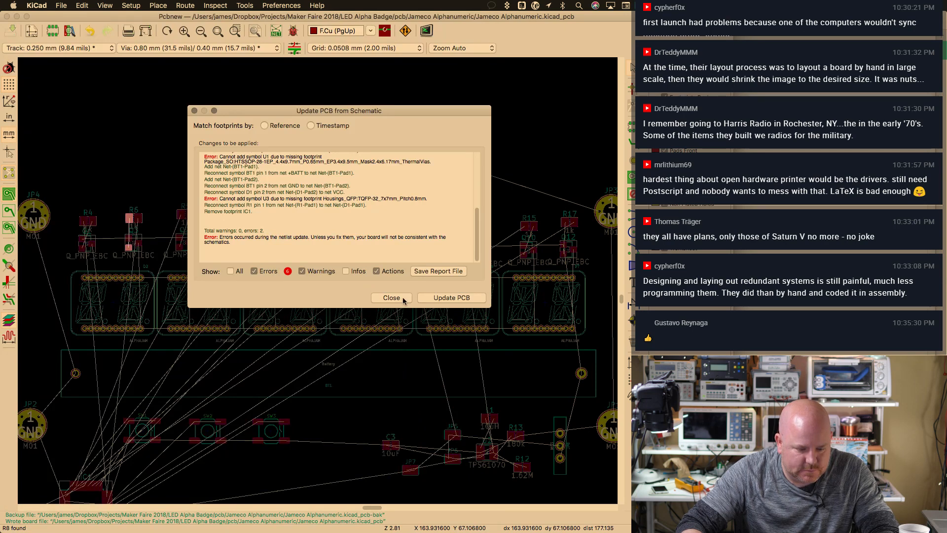
{"action": "left_click", "coordinate": [427, 298]}
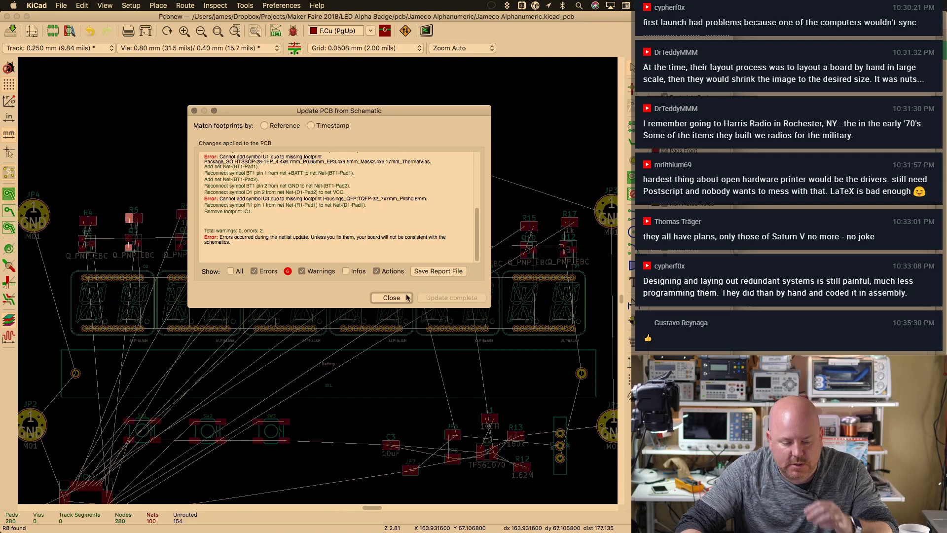
{"action": "left_click", "coordinate": [397, 297]}
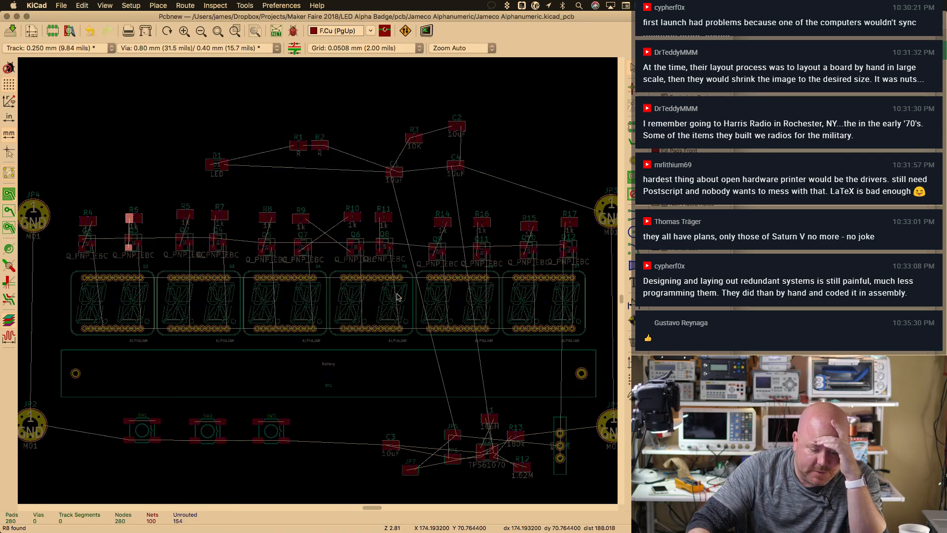
Bring up the Load Netlist settings for the board
{"action": "key", "text": "super+grave"}
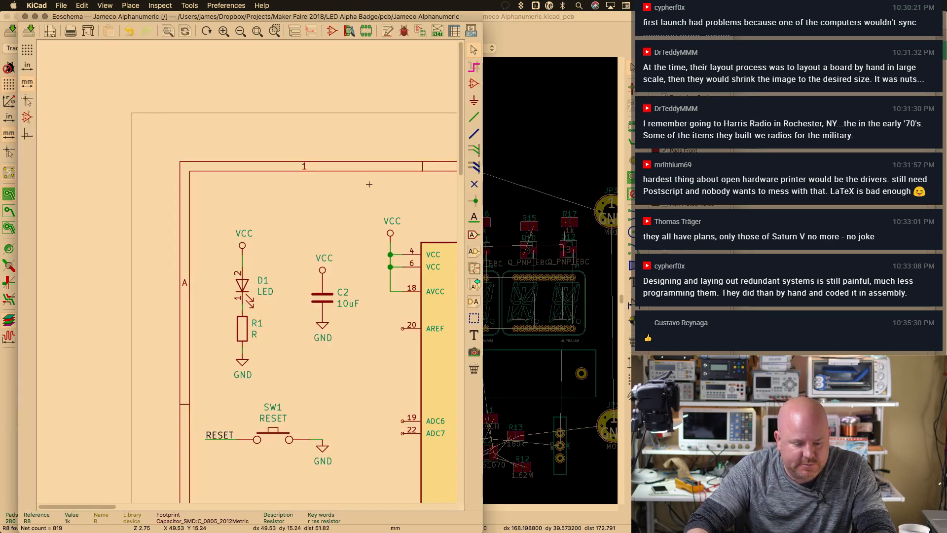
{"action": "key", "text": "Home"}
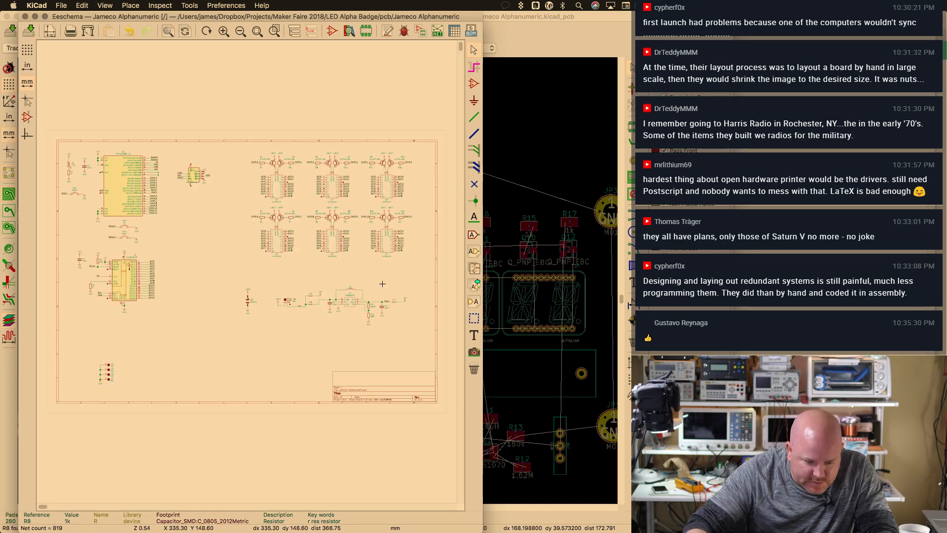
{"action": "left_click", "coordinate": [590, 34]}
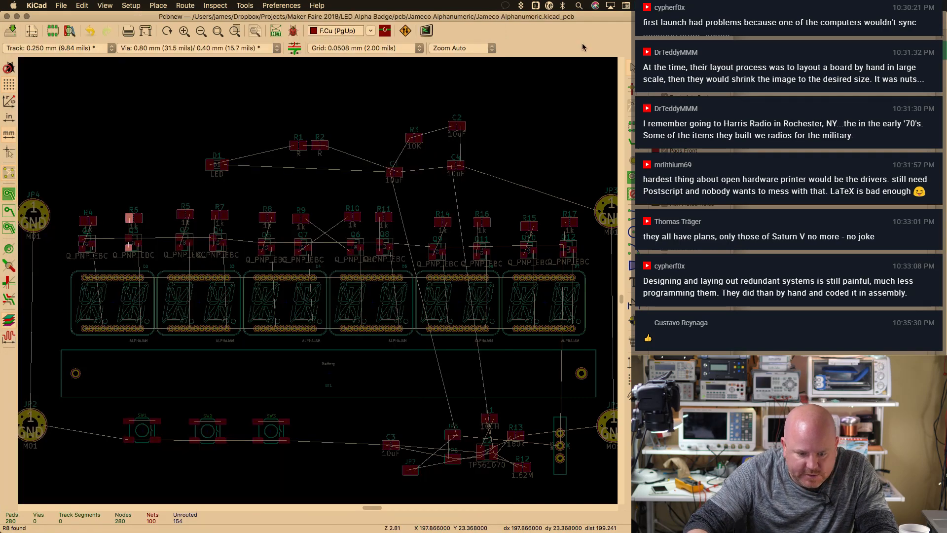
{"action": "key", "text": "super+plus"}
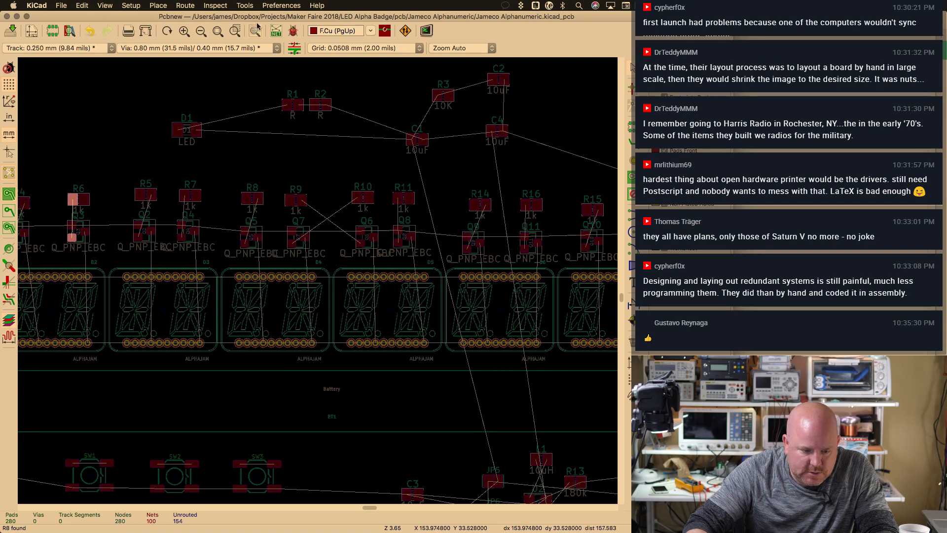
{"action": "left_click", "coordinate": [281, 6]}
{"action": "left_click", "coordinate": [249, 19]}
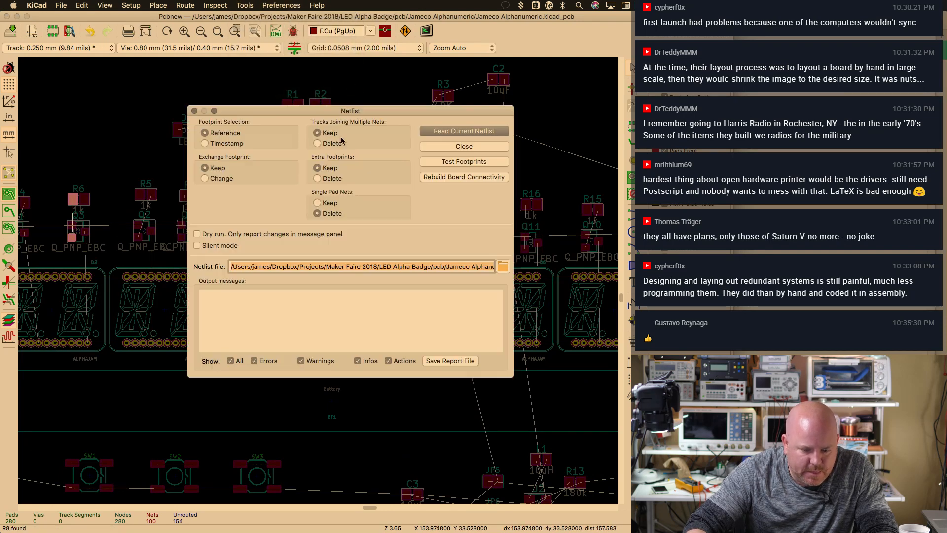
Test footprints: SW4, IC1 and U1 are missing, and JP8 is not in the netlist
{"action": "left_click", "coordinate": [465, 162]}
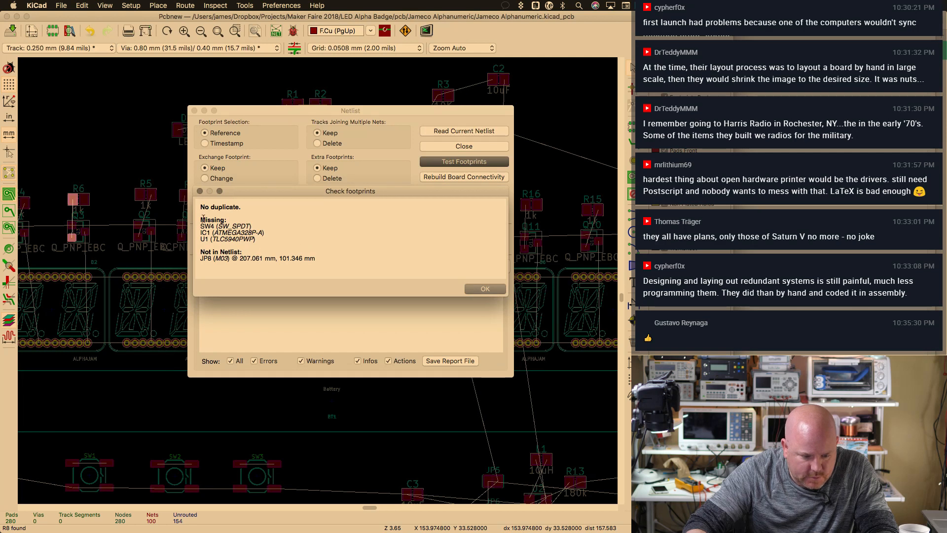
{"action": "left_click_drag", "start_coordinate": [201, 225], "coordinate": [267, 238]}
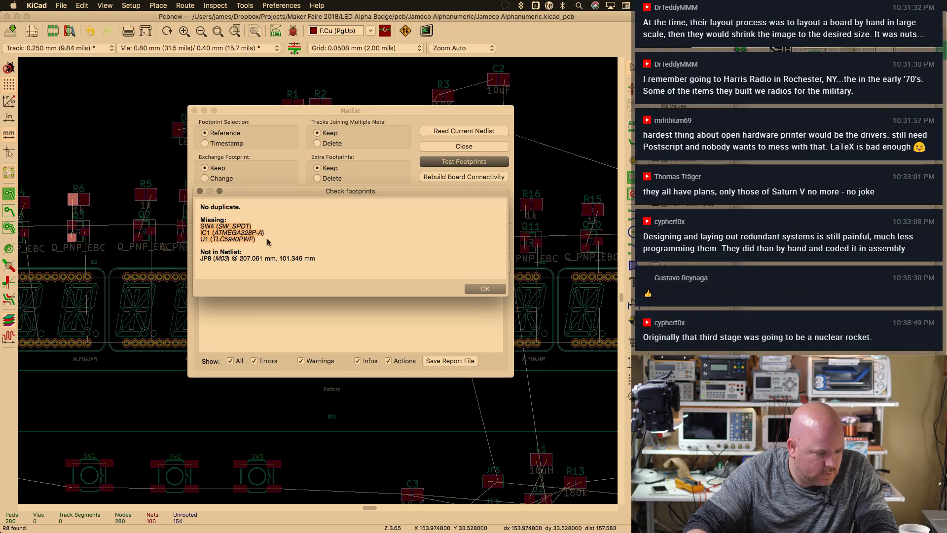
{"action": "left_click_drag", "start_coordinate": [200, 251], "coordinate": [296, 270]}
{"action": "left_click", "coordinate": [295, 270]}
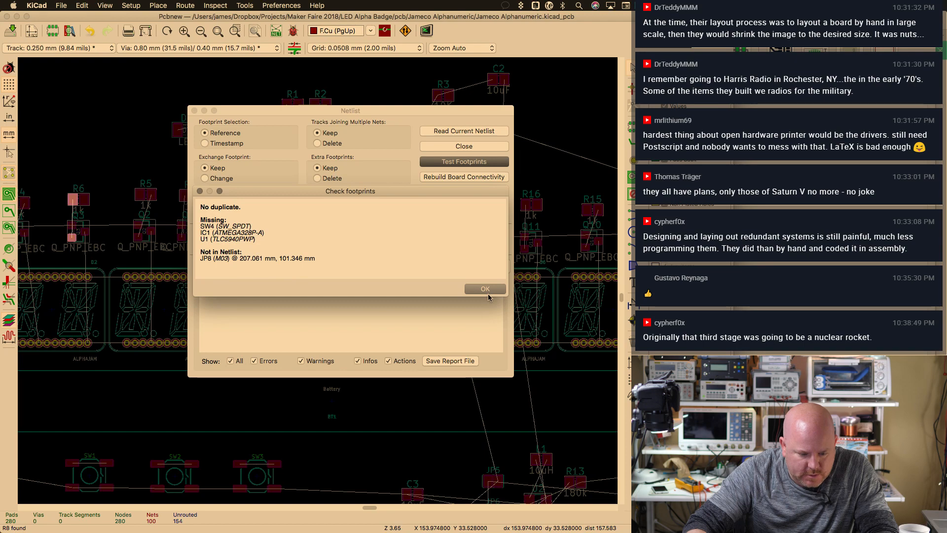
{"action": "left_click", "coordinate": [488, 294]}
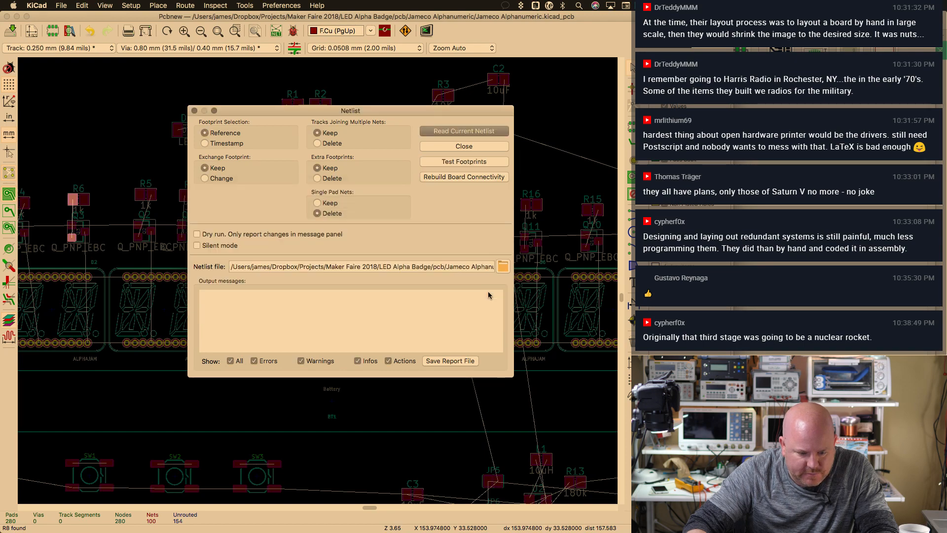
{"action": "left_click", "coordinate": [482, 148]}
Inspect the lower right of the board, save it, and uncover the schematic window
{"action": "scroll", "coordinate": [422, 247], "scroll_direction": "down", "scroll_amount": 3}
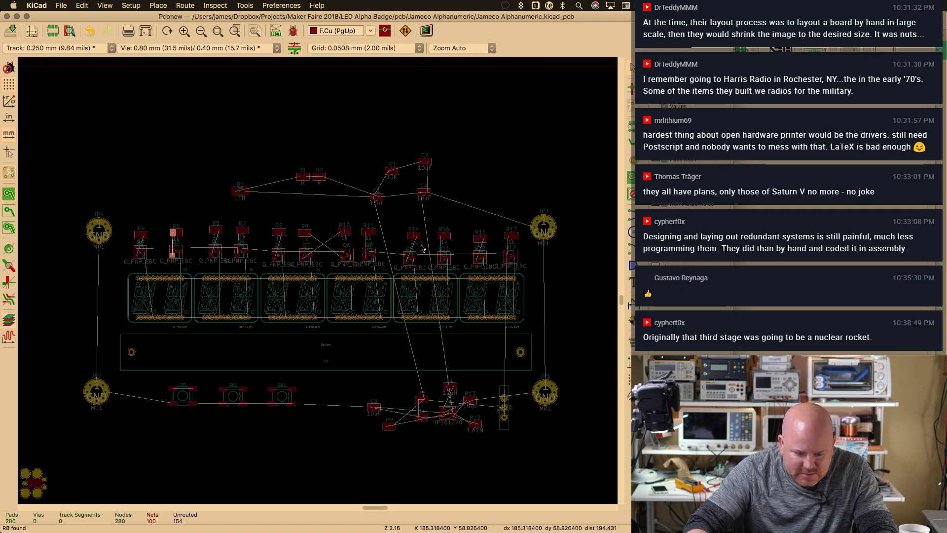
{"action": "scroll", "coordinate": [422, 247], "scroll_direction": "up", "scroll_amount": 2}
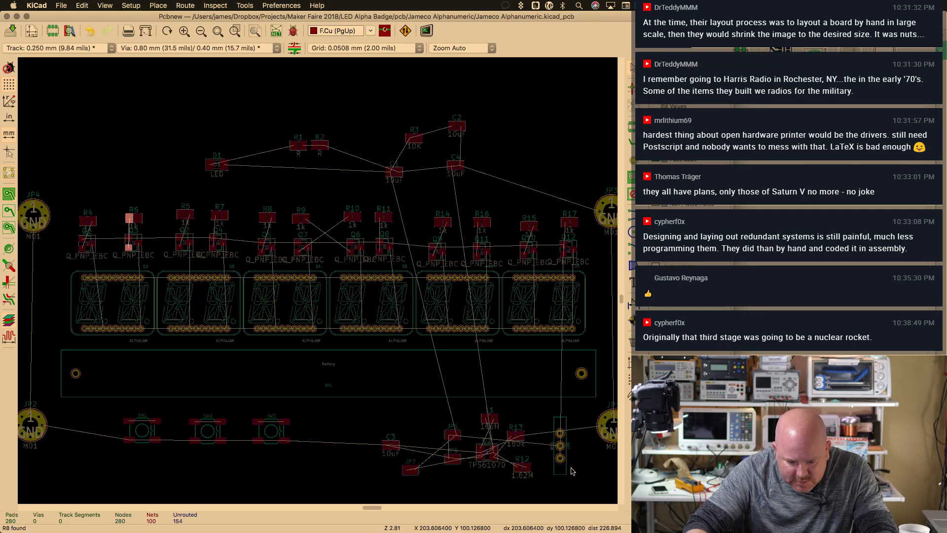
{"action": "key", "text": "F1"}
{"action": "key", "text": "F1"}
{"action": "scroll", "coordinate": [582, 473], "scroll_direction": "down", "scroll_amount": 5}
{"action": "scroll", "coordinate": [582, 472], "scroll_direction": "right", "scroll_amount": 2}
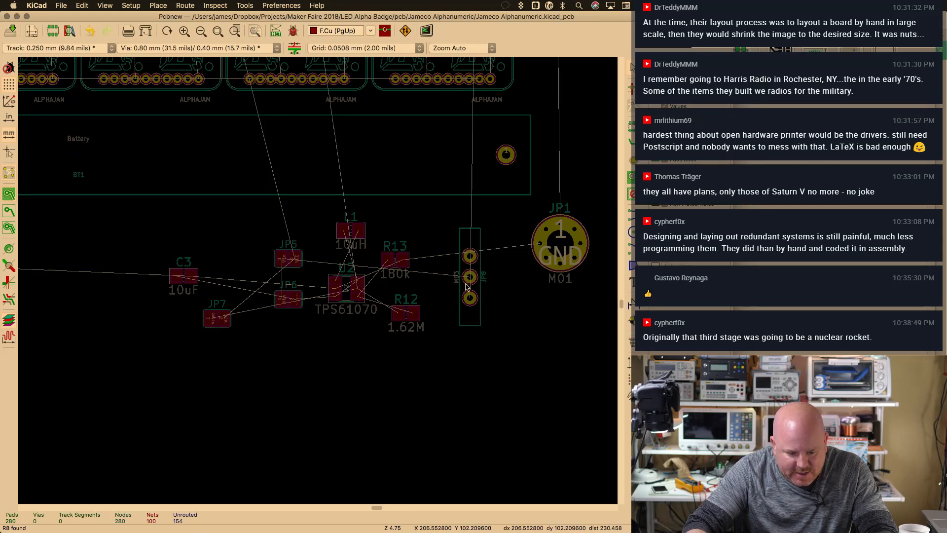
{"action": "key", "text": "super+minus"}
{"action": "middle_click_drag", "start_coordinate": [400, 221], "coordinate": [515, 331]}
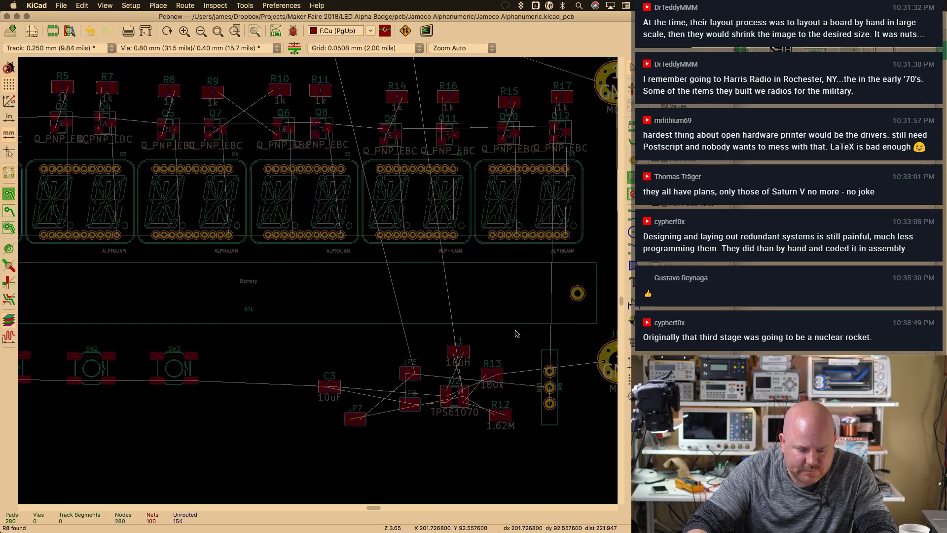
{"action": "key", "text": "super+s"}
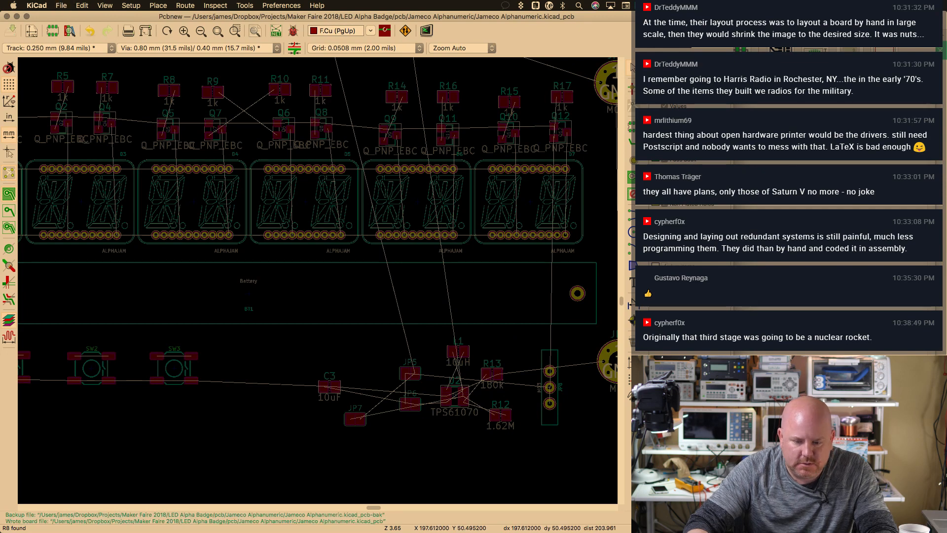
{"action": "left_click_drag", "start_coordinate": [271, 16], "coordinate": [418, 20]}
Regenerate the schematic netlist, replacing the existing .net file
{"action": "left_click", "coordinate": [130, 64]}
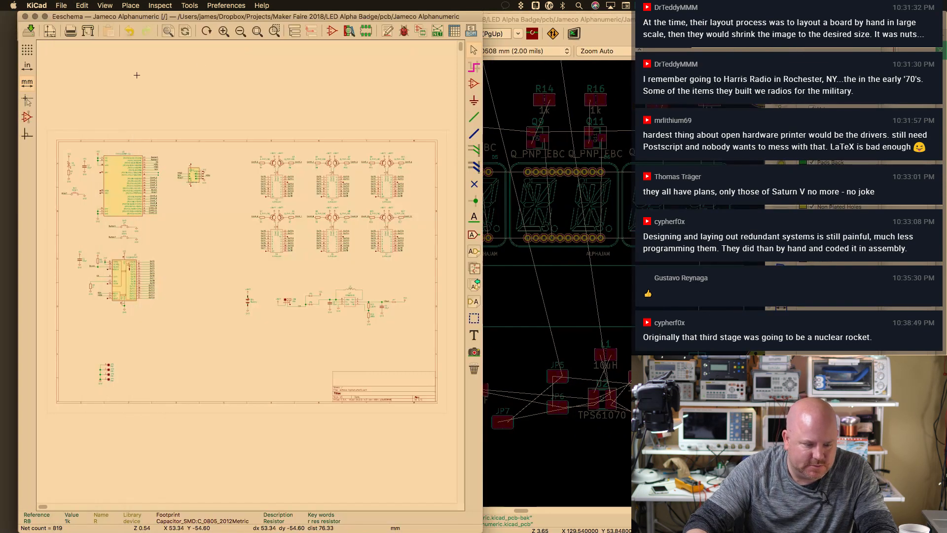
{"action": "left_click", "coordinate": [437, 31]}
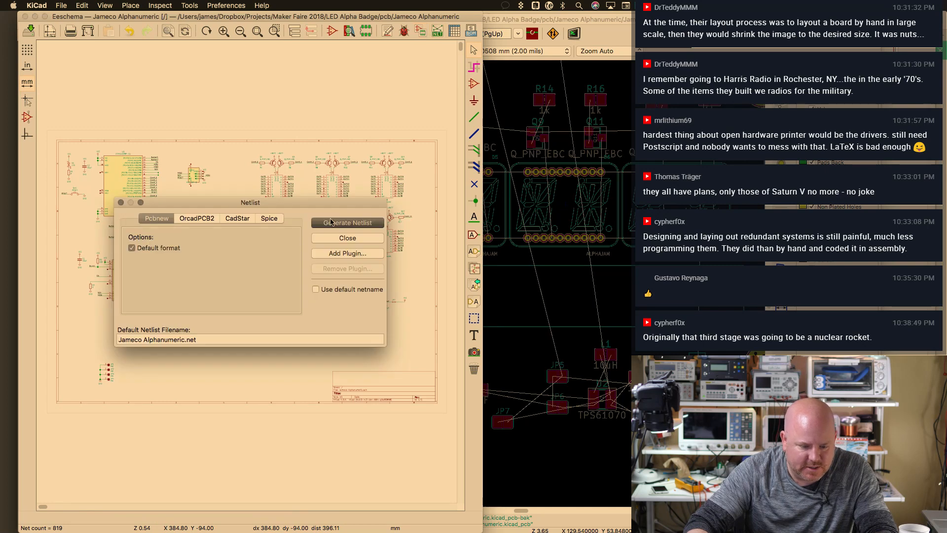
{"action": "left_click", "coordinate": [332, 223]}
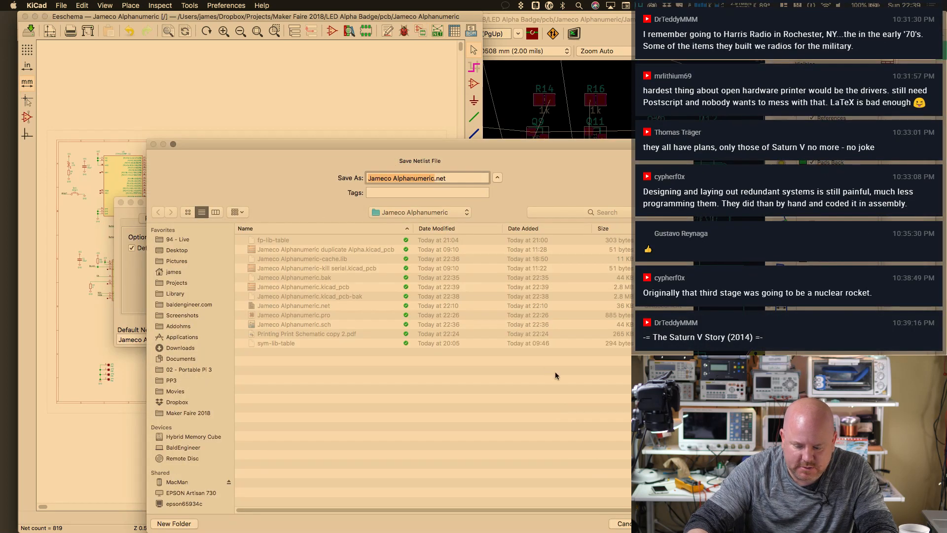
{"action": "key", "text": "Return"}
{"action": "left_click", "coordinate": [482, 209]}
Read the current netlist into the board and review the error and info messages
{"action": "left_click", "coordinate": [594, 26]}
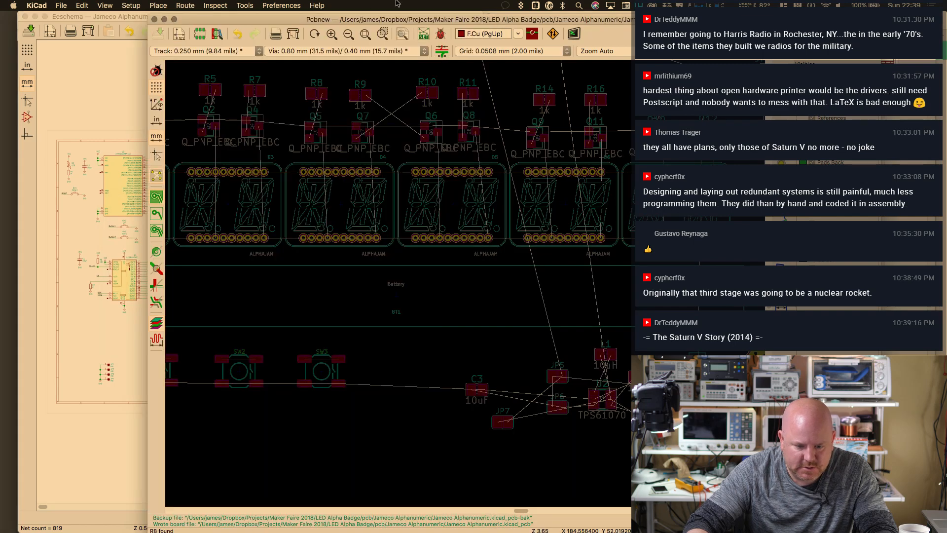
{"action": "left_click", "coordinate": [423, 34]}
{"action": "left_click", "coordinate": [440, 130]}
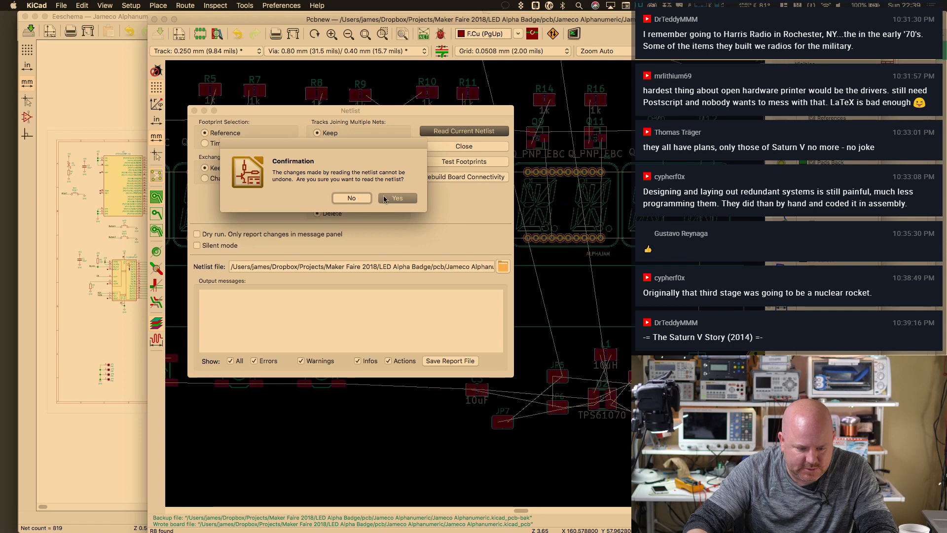
{"action": "left_click", "coordinate": [392, 198]}
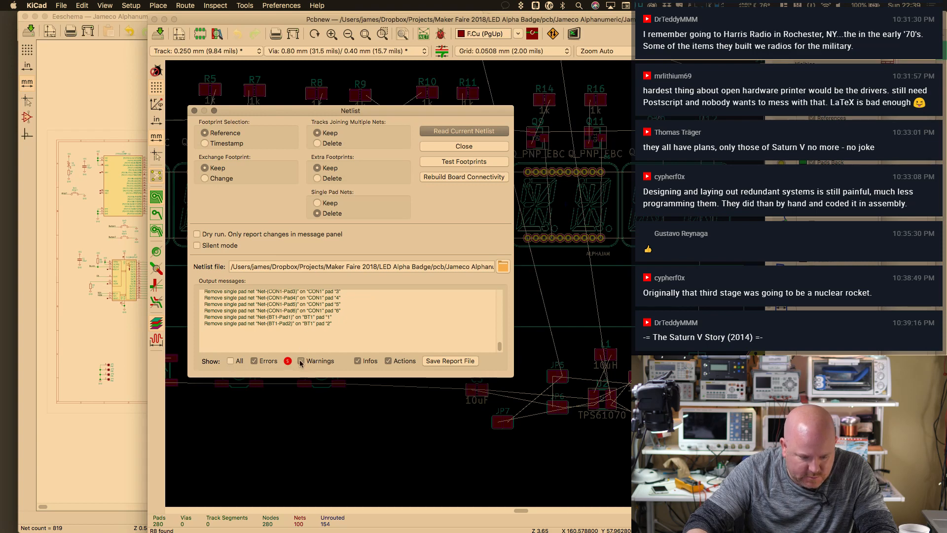
{"action": "left_click", "coordinate": [254, 361]}
{"action": "left_click", "coordinate": [254, 362]}
{"action": "left_click_drag", "start_coordinate": [307, 292], "coordinate": [316, 310]}
{"action": "left_click", "coordinate": [316, 309]}
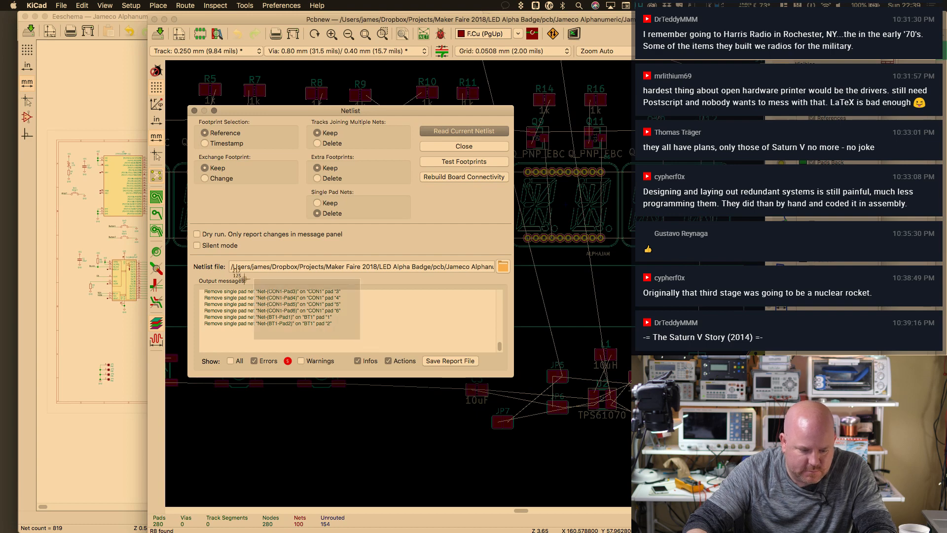
{"action": "left_click", "coordinate": [357, 361]}
{"action": "left_click", "coordinate": [358, 361]}
{"action": "left_click", "coordinate": [254, 362]}
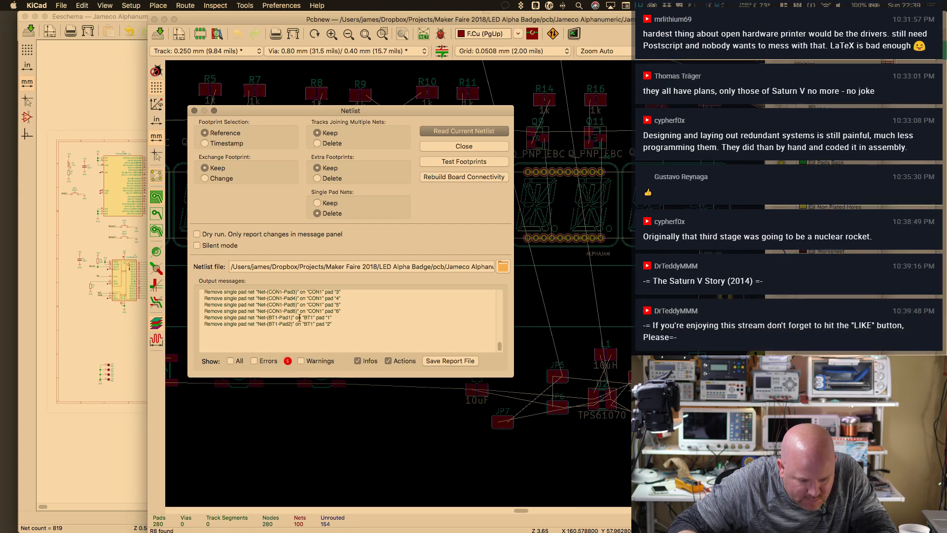
{"action": "left_click_drag", "start_coordinate": [296, 318], "coordinate": [332, 323]}
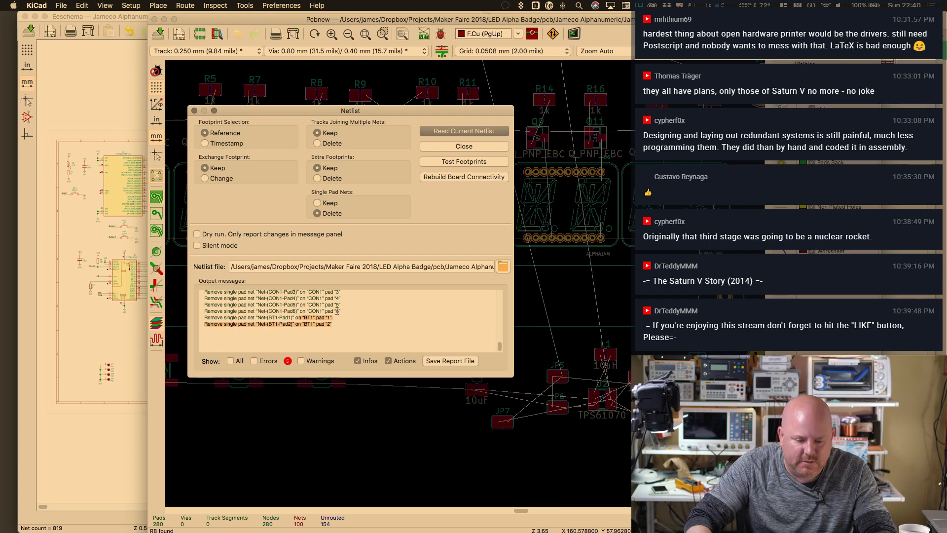
{"action": "mouse_move", "coordinate": [500, 346]}
{"action": "left_mouse_down"}
{"action": "mouse_move", "coordinate": [503, 304]}
{"action": "mouse_move", "coordinate": [512, 351]}
{"action": "left_mouse_up"}
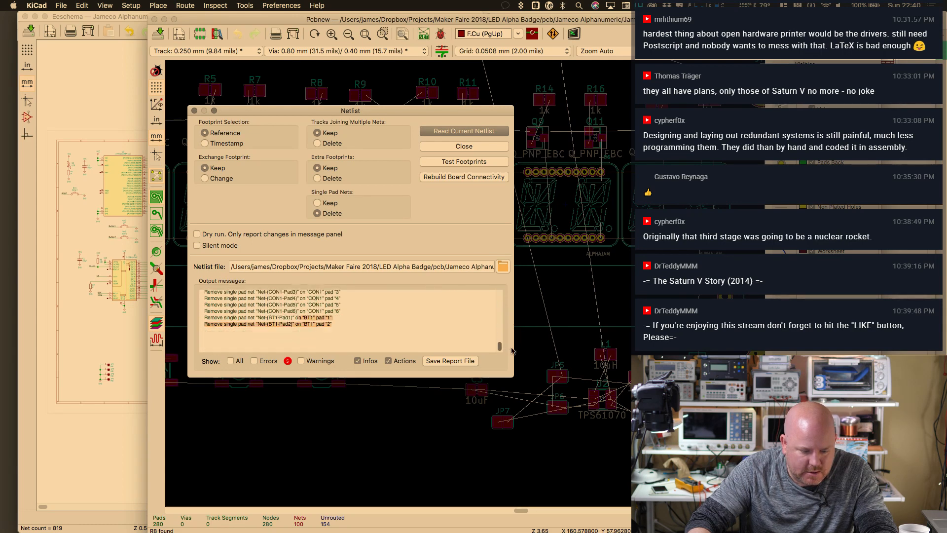
{"action": "left_click", "coordinate": [465, 145]}
Place the new CON1 footprint just above-left of the board, then return to the schematic
{"action": "scroll", "coordinate": [426, 274], "scroll_direction": "down", "scroll_amount": 3}
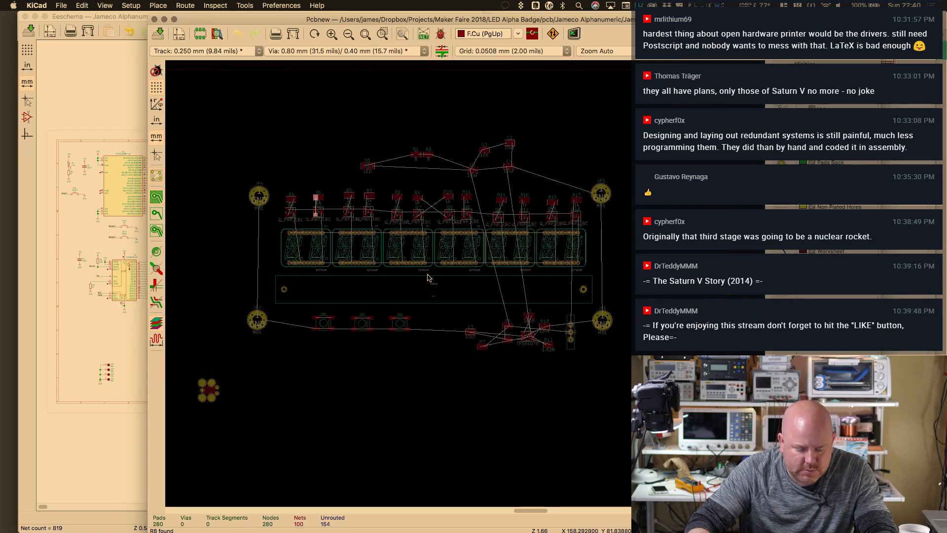
{"action": "scroll", "coordinate": [428, 276], "scroll_direction": "up", "scroll_amount": 1}
{"action": "scroll", "coordinate": [428, 275], "scroll_direction": "down", "scroll_amount": 2}
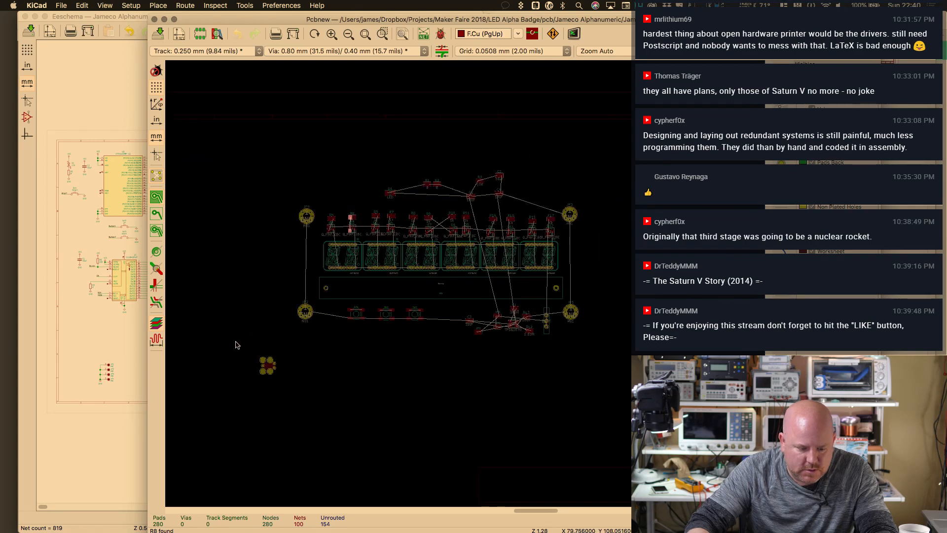
{"action": "left_click", "coordinate": [267, 365]}
{"action": "key", "text": "m"}
{"action": "left_click", "coordinate": [353, 192]}
{"action": "scroll", "coordinate": [368, 183], "scroll_direction": "up", "scroll_amount": 3}
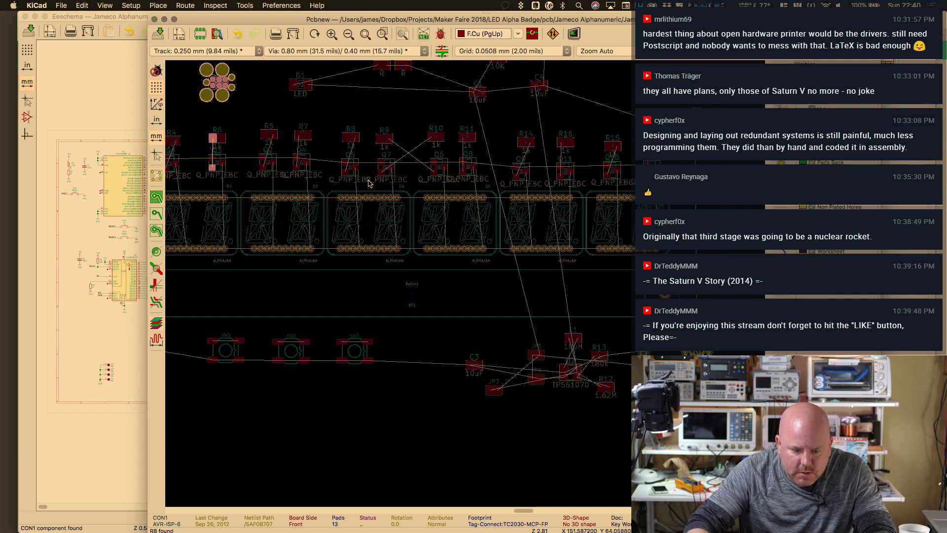
{"action": "scroll", "coordinate": [499, 209], "scroll_direction": "up", "scroll_amount": 1}
{"action": "scroll", "coordinate": [467, 264], "scroll_direction": "up", "scroll_amount": 5}
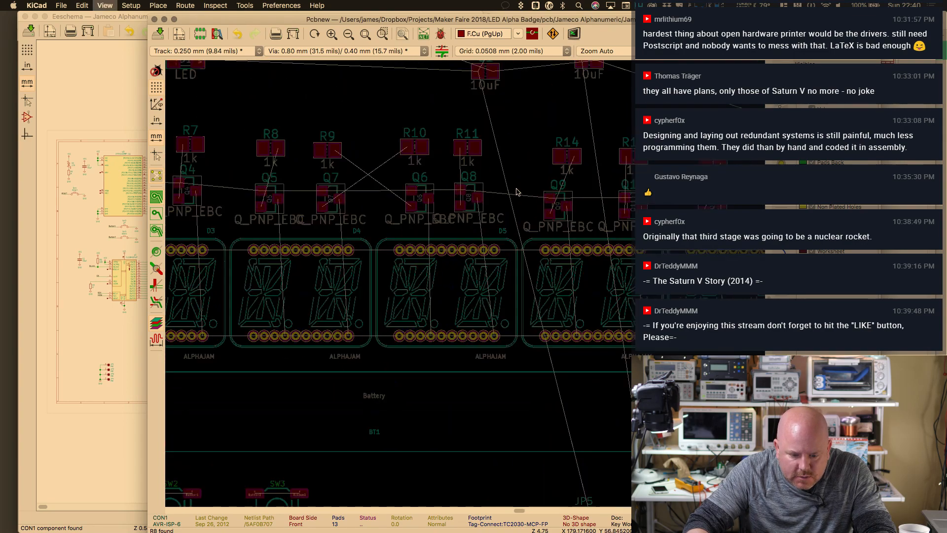
{"action": "scroll", "coordinate": [513, 186], "scroll_direction": "up", "scroll_amount": 2}
{"action": "scroll", "coordinate": [513, 187], "scroll_direction": "right", "scroll_amount": 2}
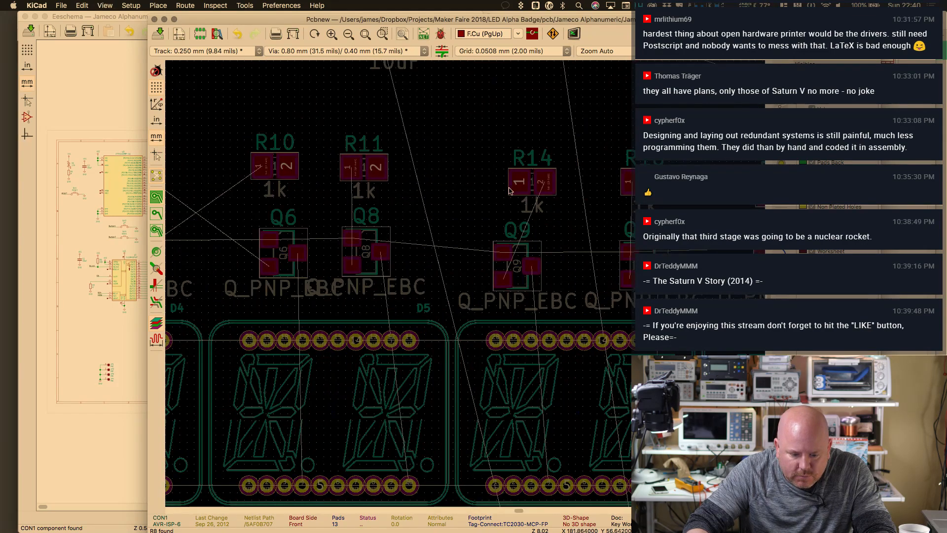
{"action": "scroll", "coordinate": [508, 191], "scroll_direction": "down", "scroll_amount": 10}
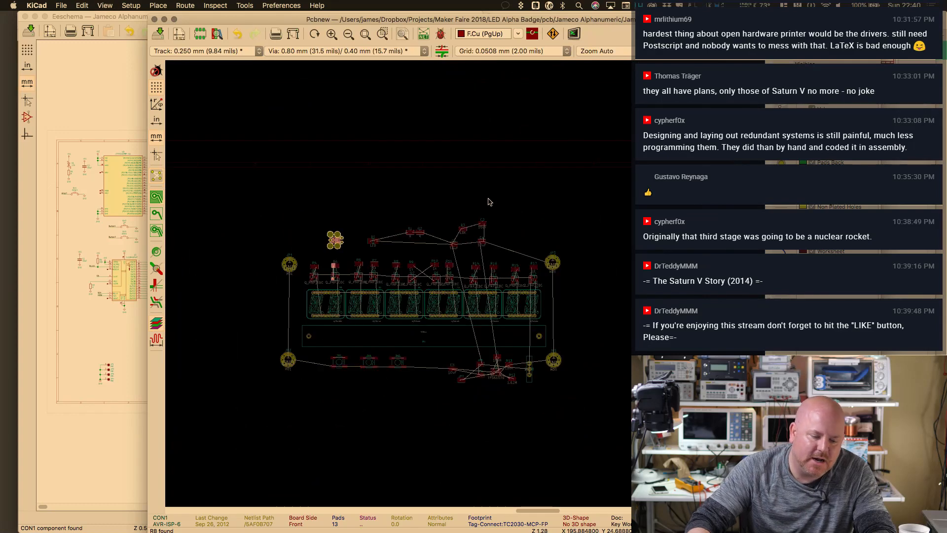
{"action": "key", "text": "super+grave"}
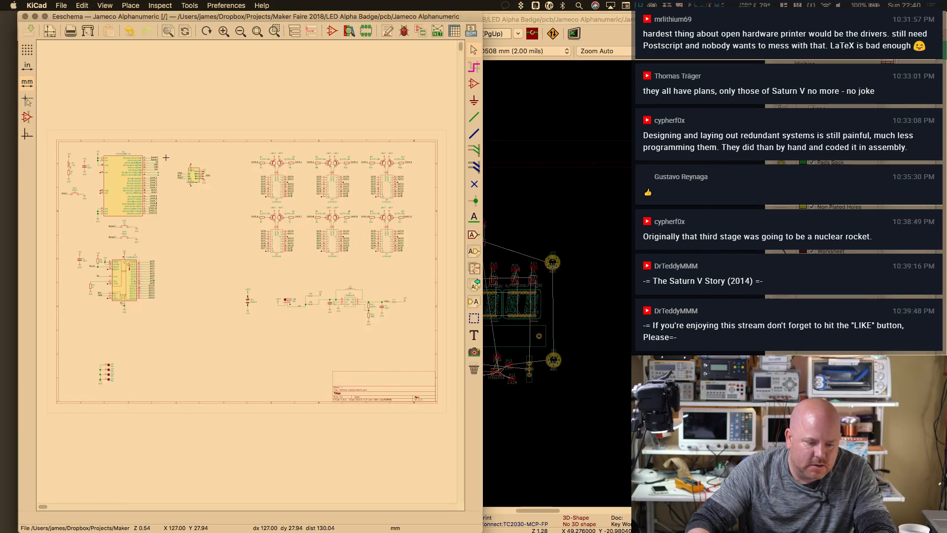
Check U3's footprint field, then reposition the CON1 connector symbol
{"action": "double_click", "coordinate": [120, 173]}
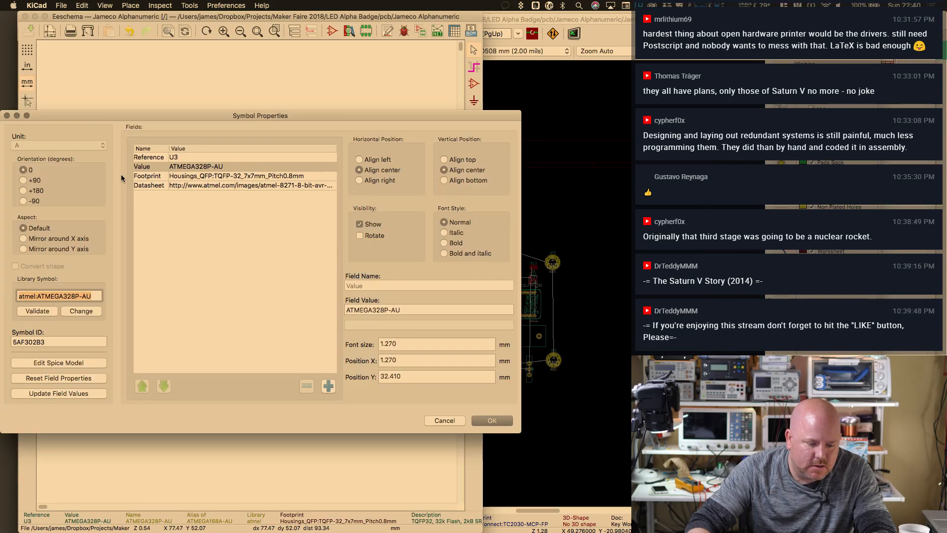
{"action": "left_click", "coordinate": [212, 176]}
{"action": "left_click", "coordinate": [475, 421]}
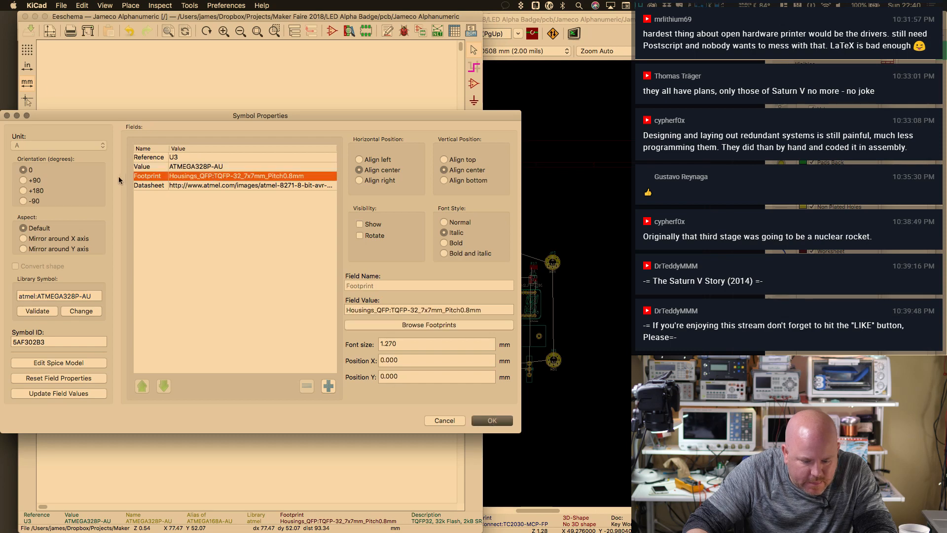
{"action": "scroll", "coordinate": [117, 184], "scroll_direction": "up", "scroll_amount": 5}
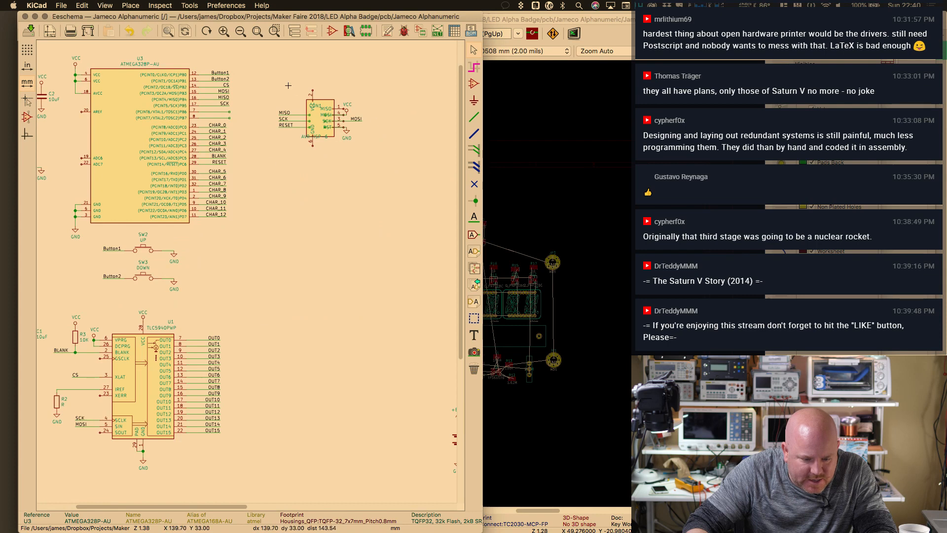
{"action": "scroll", "coordinate": [243, 266], "scroll_direction": "up", "scroll_amount": 2}
{"action": "scroll", "coordinate": [340, 93], "scroll_direction": "up", "scroll_amount": 10}
{"action": "scroll", "coordinate": [341, 93], "scroll_direction": "right", "scroll_amount": 5}
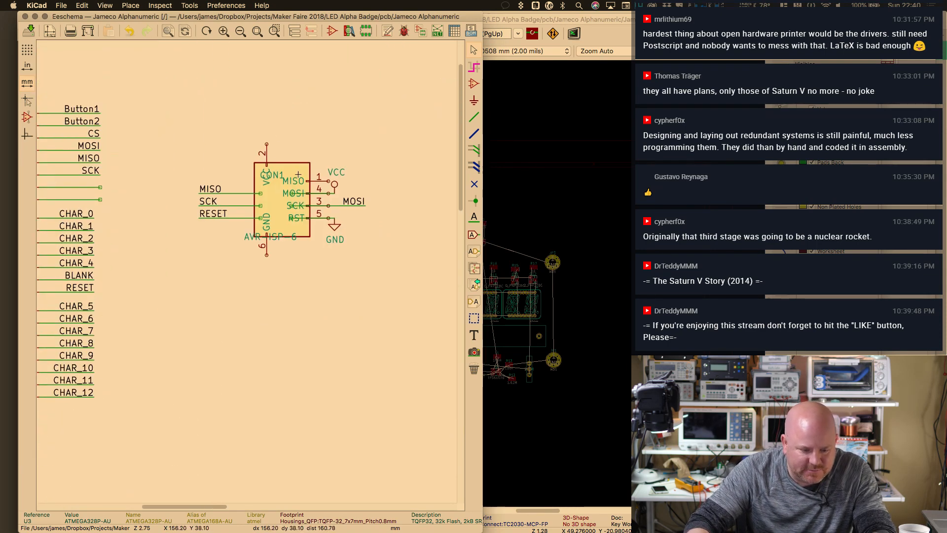
{"action": "key", "text": "m"}
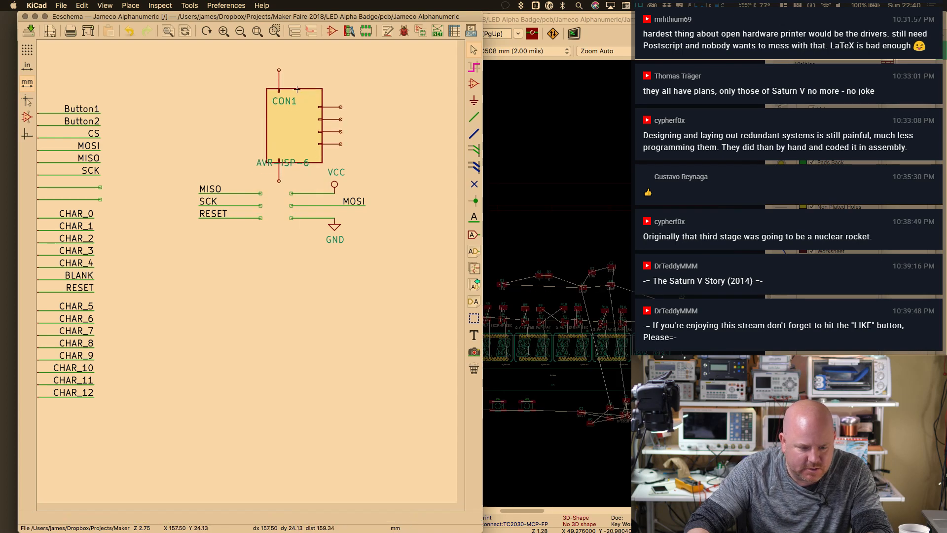
{"action": "left_click", "coordinate": [297, 89]}
{"action": "left_click_drag", "start_coordinate": [261, 140], "coordinate": [246, 103]}
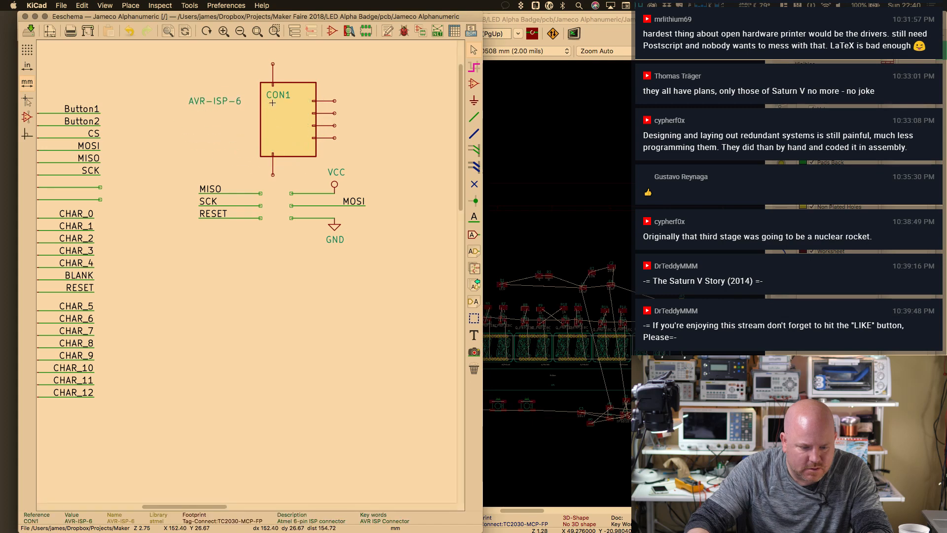
{"action": "left_click", "coordinate": [273, 108]}
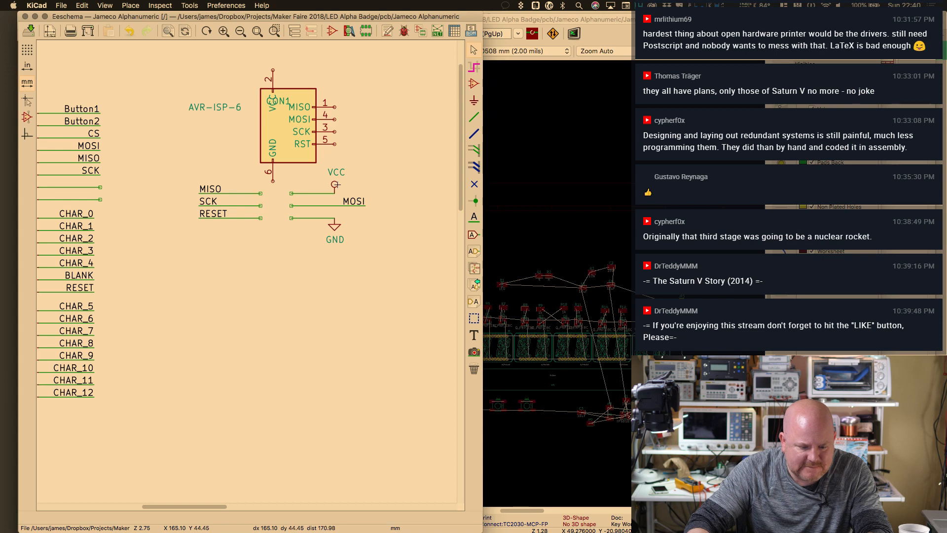
Attach VCC to CON1 pin 2 and wire up pins 1 and 3
{"action": "left_click", "coordinate": [324, 172]}
{"action": "left_click", "coordinate": [376, 208]}
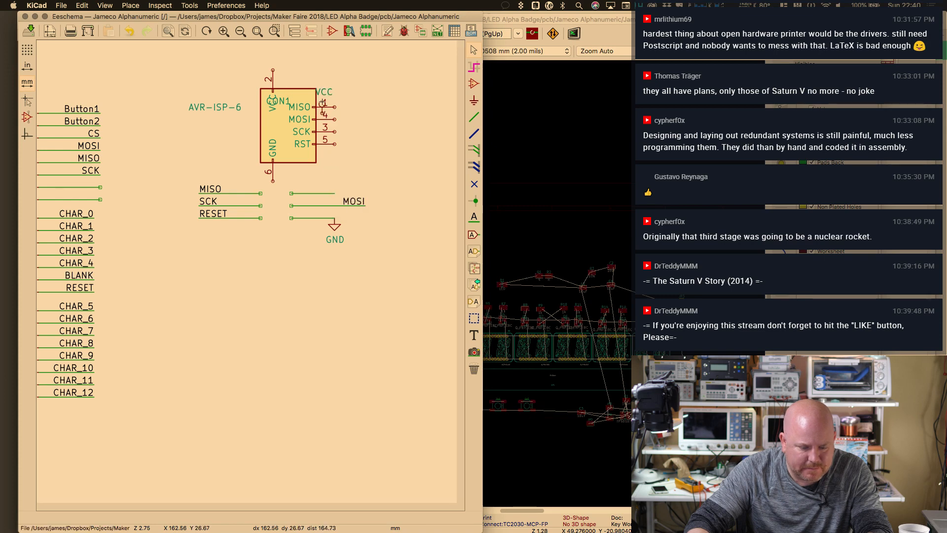
{"action": "left_click", "coordinate": [274, 61]}
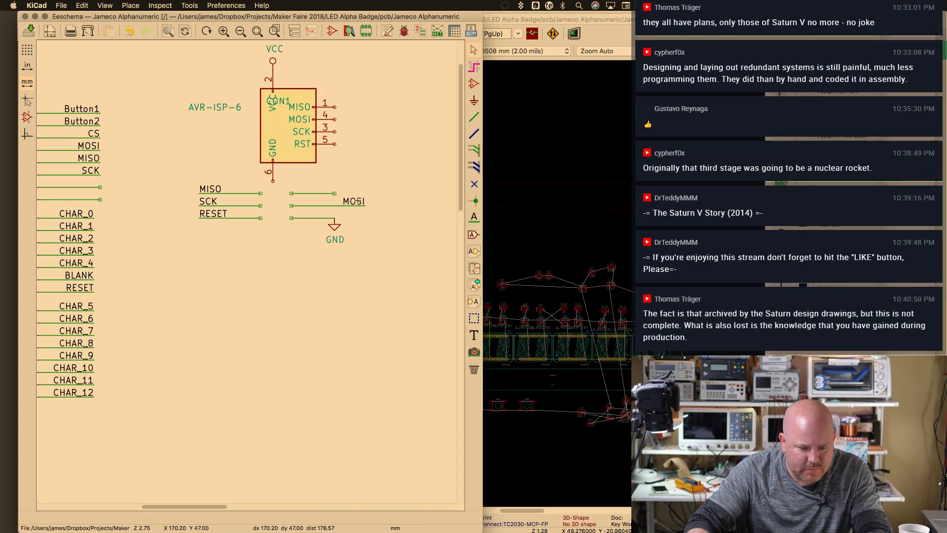
{"action": "double_click", "coordinate": [378, 107]}
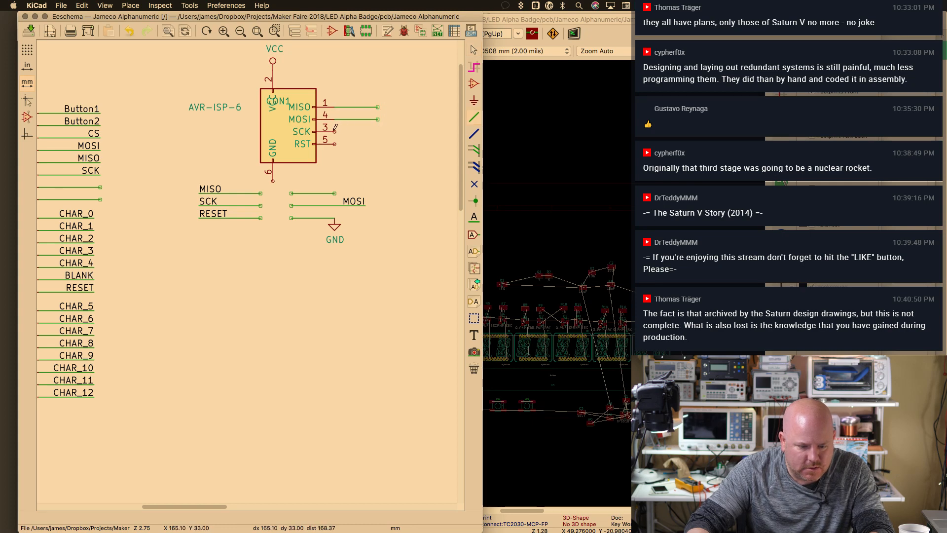
{"action": "double_click", "coordinate": [378, 131]}
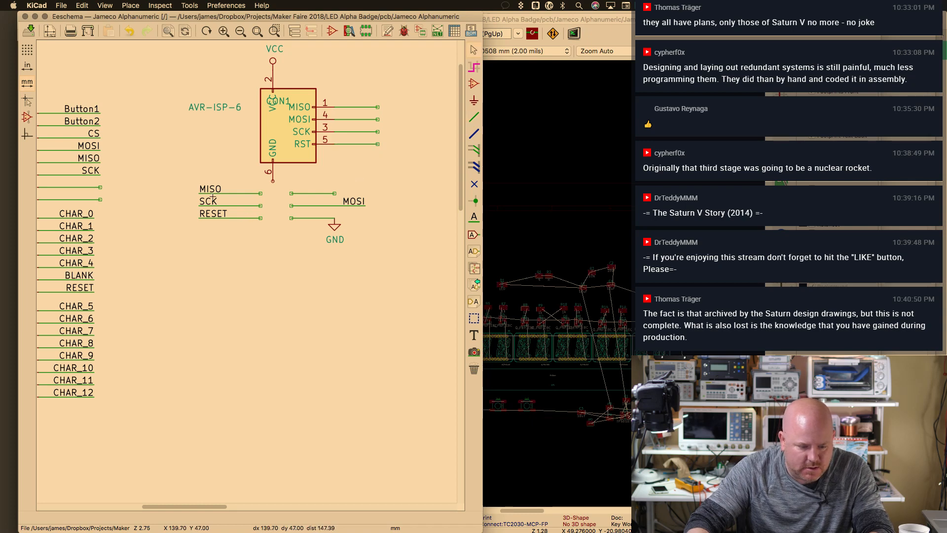
Label CON1's pins: MISO on pin 1, SCK on pin 3, MOSI on pin 4, RESET on pin 5
{"action": "left_click_drag", "start_coordinate": [212, 189], "coordinate": [374, 106]}
{"action": "key", "text": "m"}
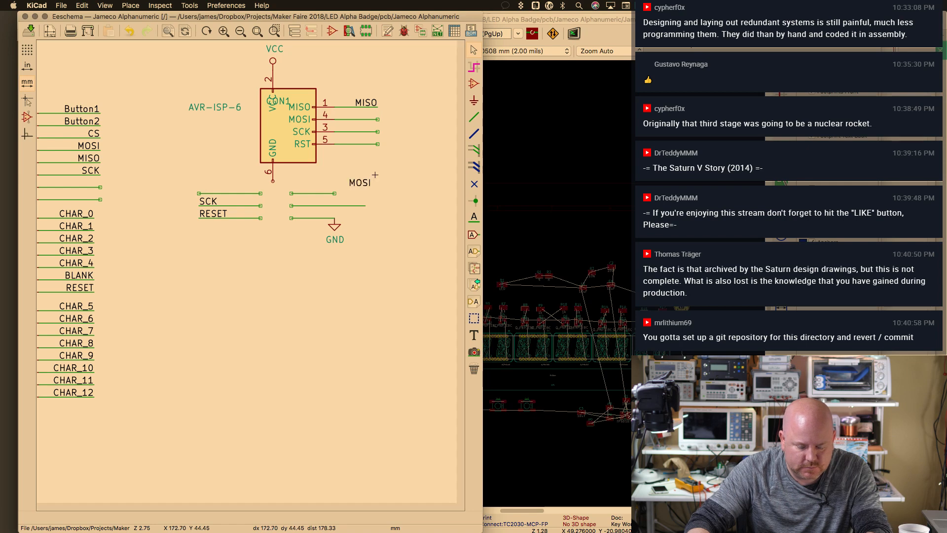
{"action": "left_click", "coordinate": [379, 120]}
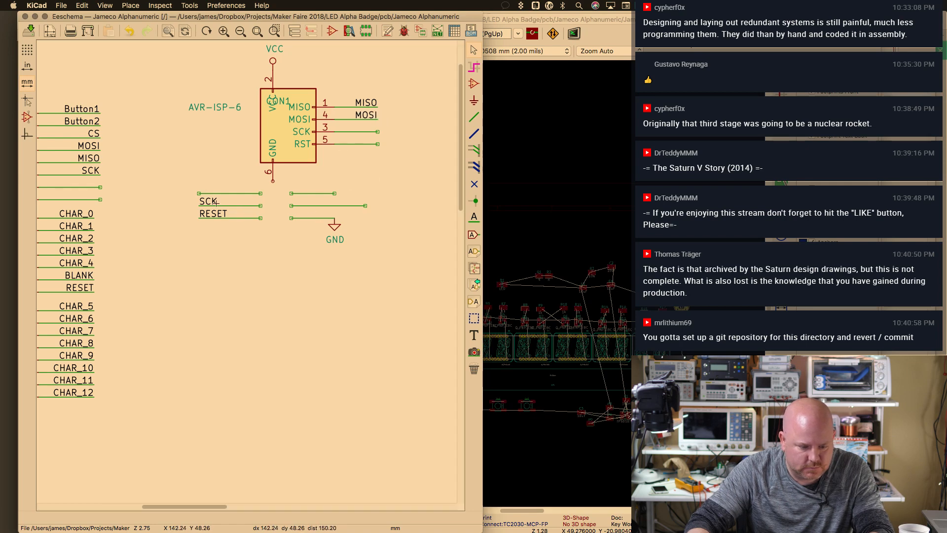
{"action": "key", "text": "c"}
{"action": "left_click", "coordinate": [377, 130]}
{"action": "key", "text": "m"}
{"action": "key", "text": "r"}
{"action": "key", "text": "r"}
{"action": "left_click", "coordinate": [376, 144]}
Delete the stray wires and old SCK label, and attach GND to CON1 pin 6
{"action": "left_click_drag", "start_coordinate": [233, 202], "coordinate": [272, 237]}
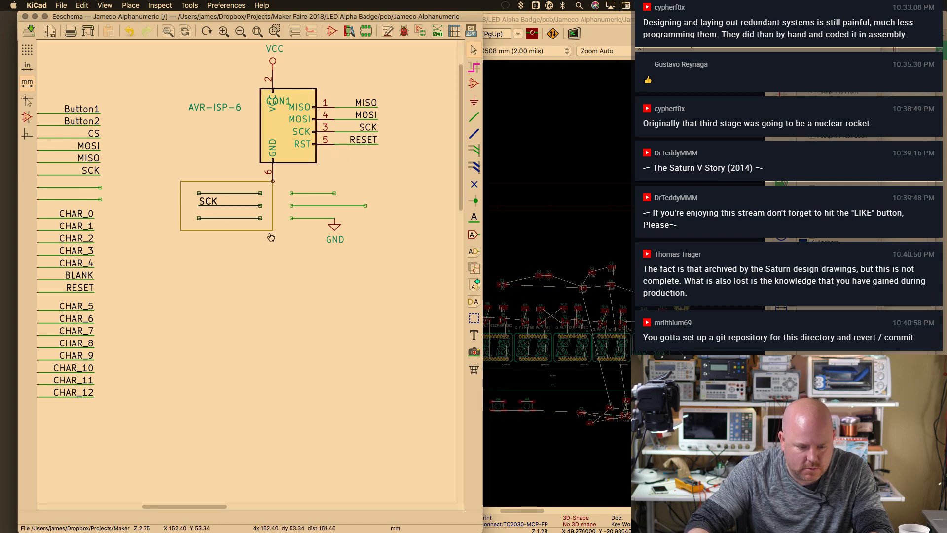
{"action": "key", "text": "Escape"}
{"action": "left_click_drag", "start_coordinate": [191, 190], "coordinate": [266, 246]}
{"action": "key", "text": "Delete"}
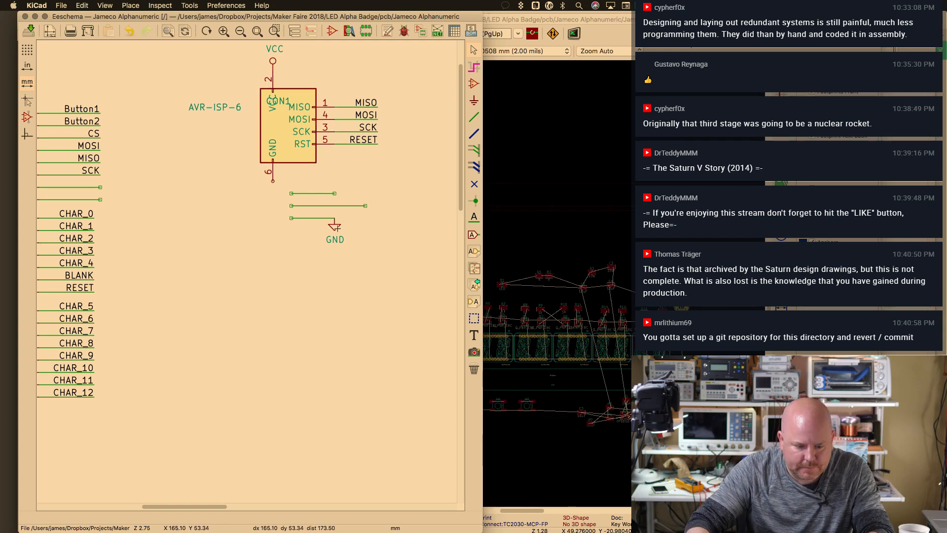
{"action": "left_click", "coordinate": [338, 228]}
{"action": "left_click_drag", "start_coordinate": [338, 228], "coordinate": [276, 191]}
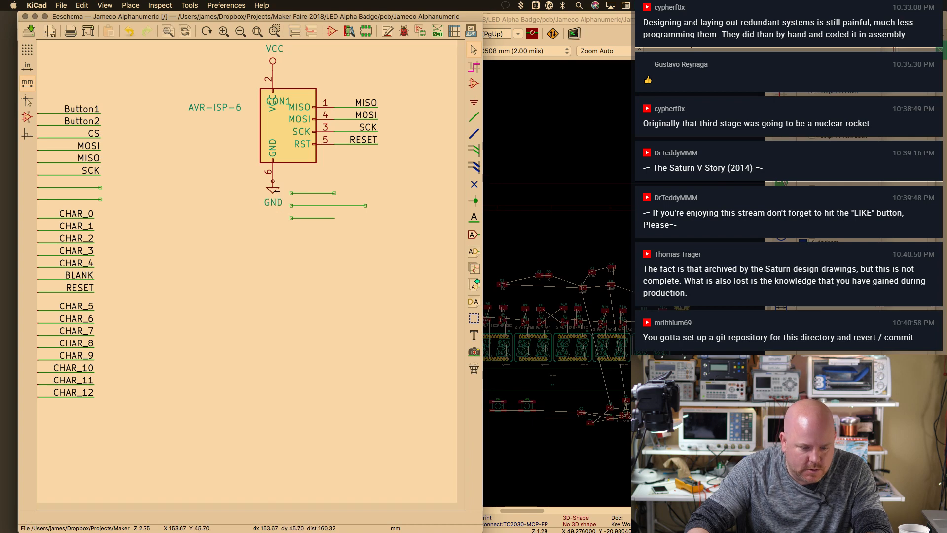
{"action": "left_click_drag", "start_coordinate": [378, 188], "coordinate": [293, 231]}
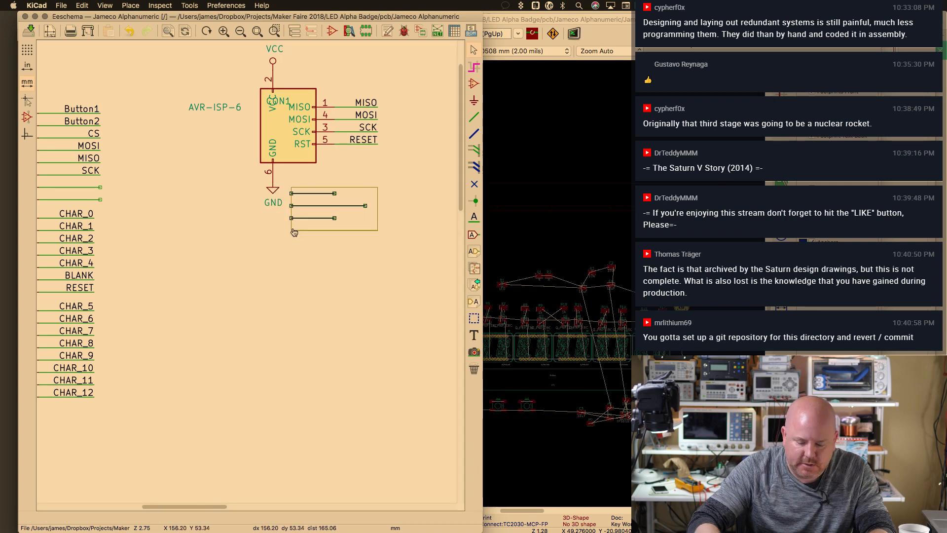
{"action": "key", "text": "Delete"}
Shift CON1 with its VCC and GND symbols lower-left and open Generate Netlist
{"action": "scroll", "coordinate": [280, 223], "scroll_direction": "down", "scroll_amount": 1}
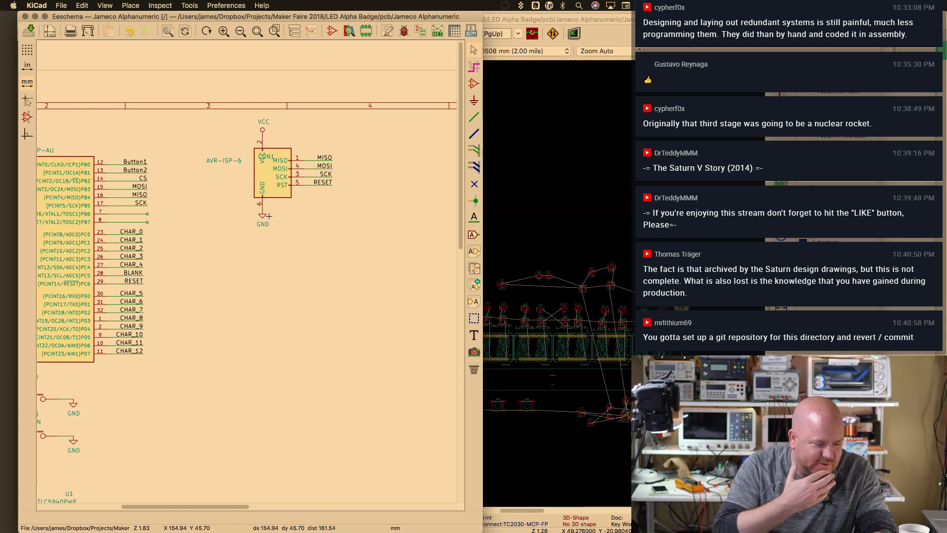
{"action": "left_click_drag", "start_coordinate": [192, 107], "coordinate": [373, 259]}
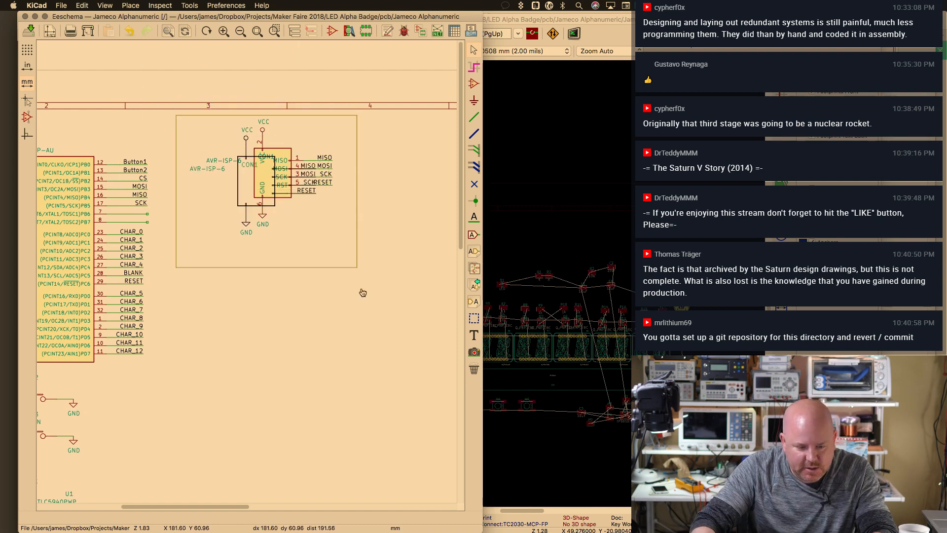
{"action": "left_click", "coordinate": [366, 355]}
{"action": "scroll", "coordinate": [241, 269], "scroll_direction": "up", "scroll_amount": 1}
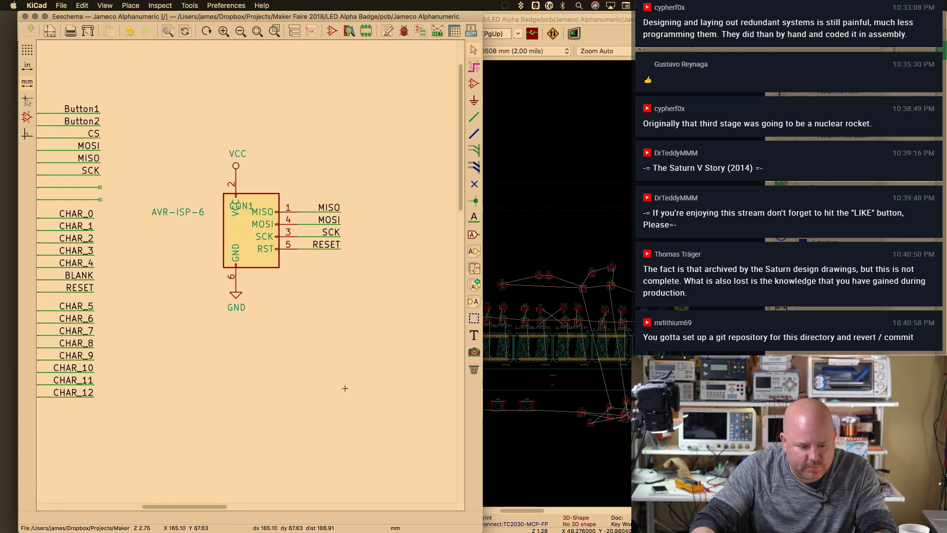
{"action": "left_click", "coordinate": [436, 31]}
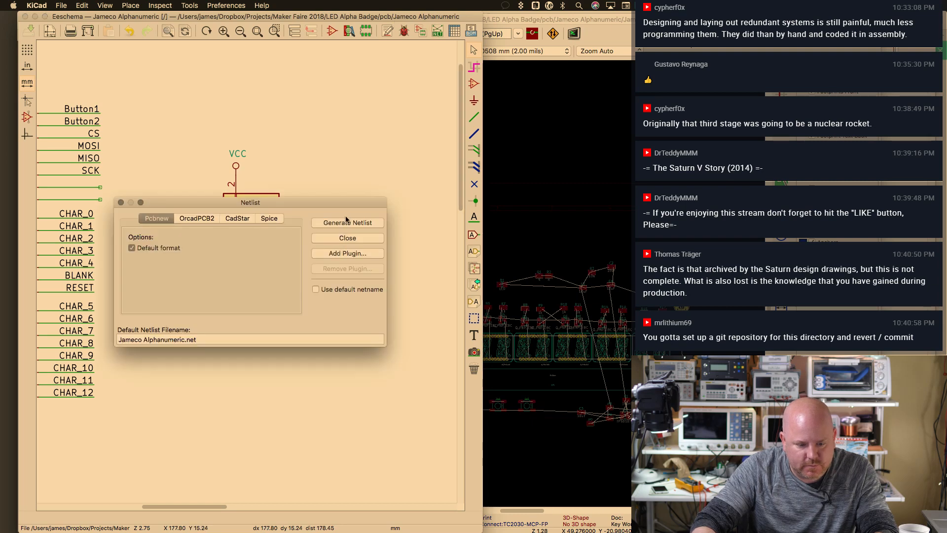
Regenerate the netlist, overwriting the old file
{"action": "left_click", "coordinate": [344, 223]}
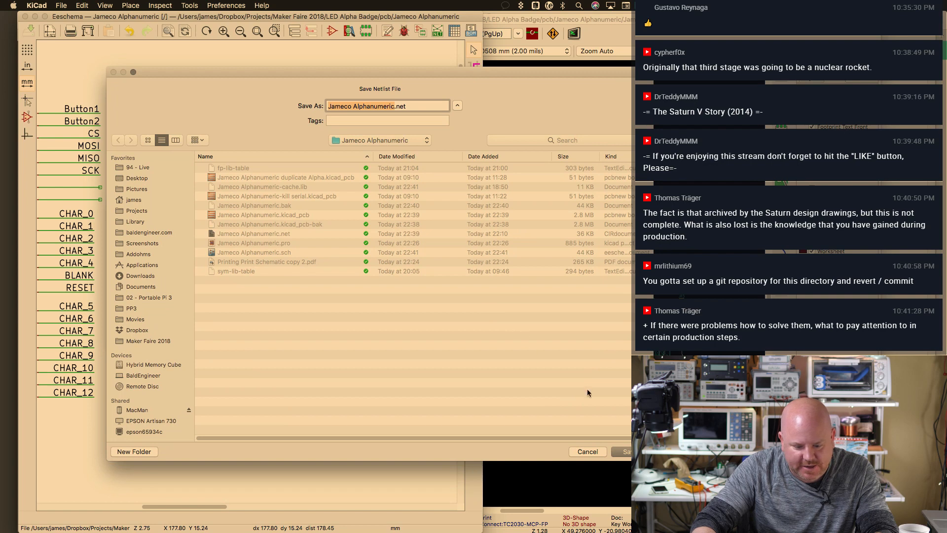
{"action": "key", "text": "Return"}
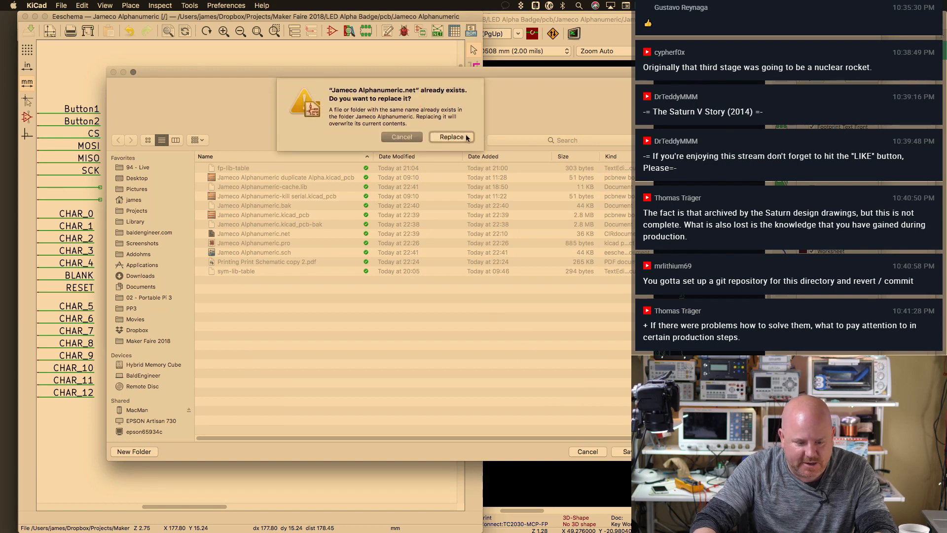
{"action": "left_click", "coordinate": [466, 138]}
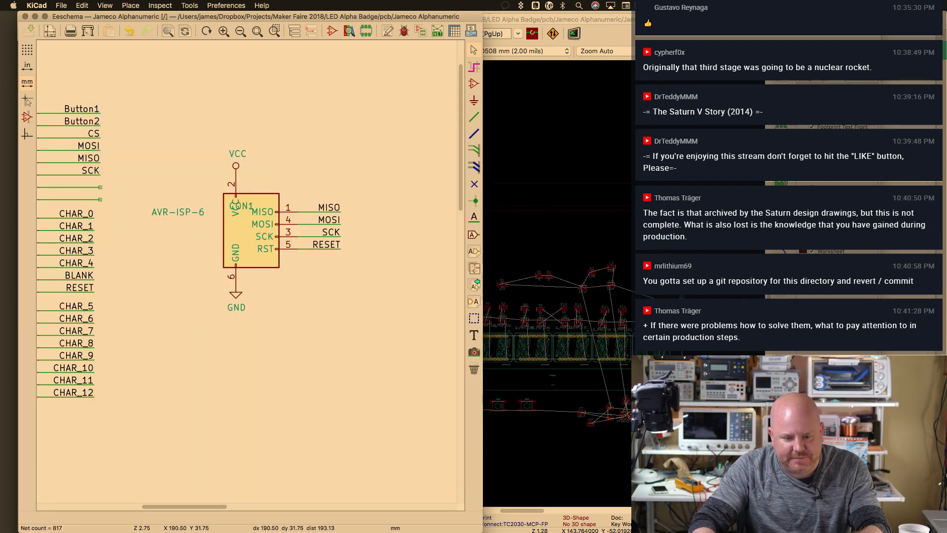
Read the netlist into the board with Exchange Footprint set to Change and extra footprints deleted
{"action": "left_click", "coordinate": [521, 20]}
{"action": "left_click_drag", "start_coordinate": [678, 18], "coordinate": [548, 17]}
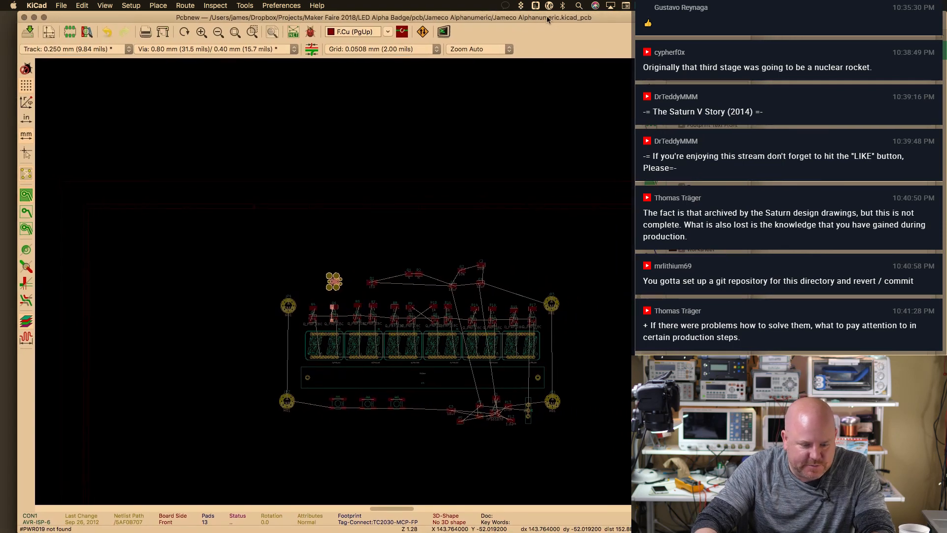
{"action": "left_click", "coordinate": [294, 33]}
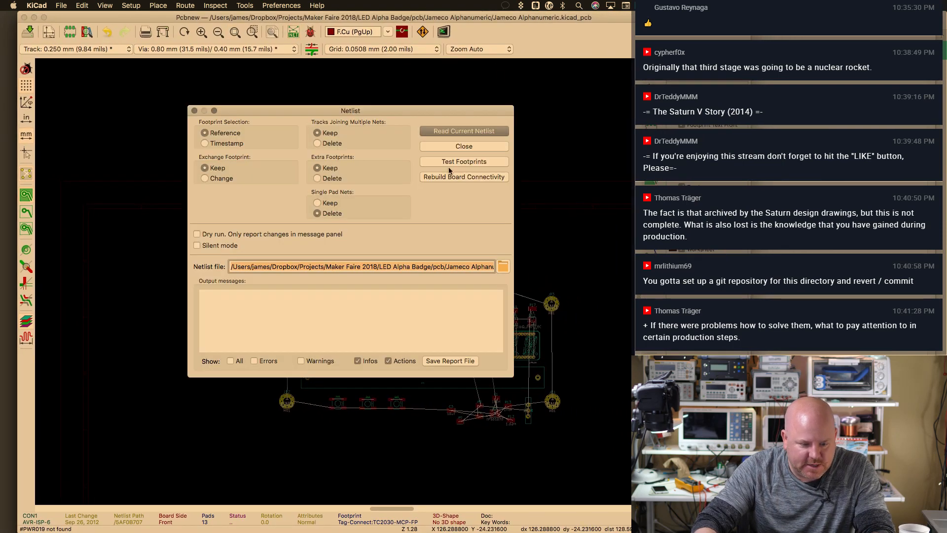
{"action": "left_click", "coordinate": [216, 179]}
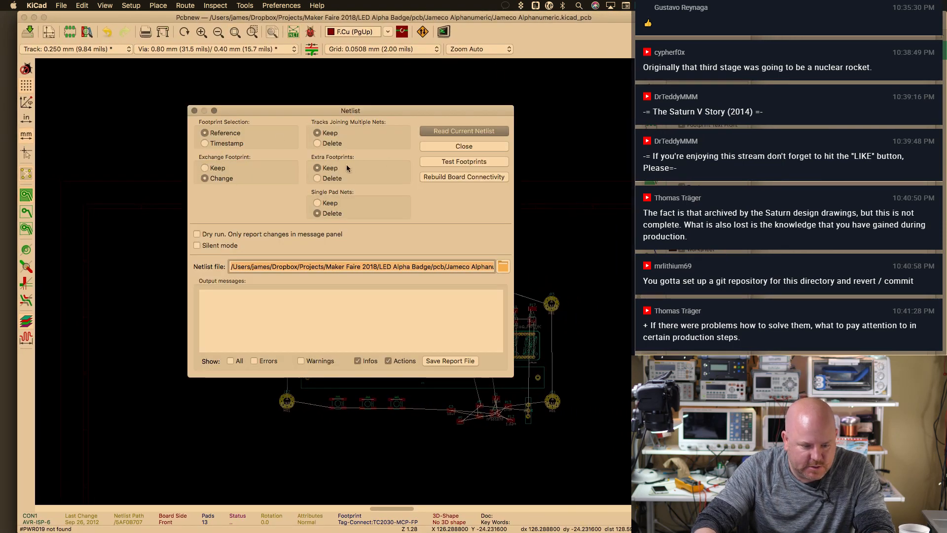
{"action": "left_click", "coordinate": [332, 178]}
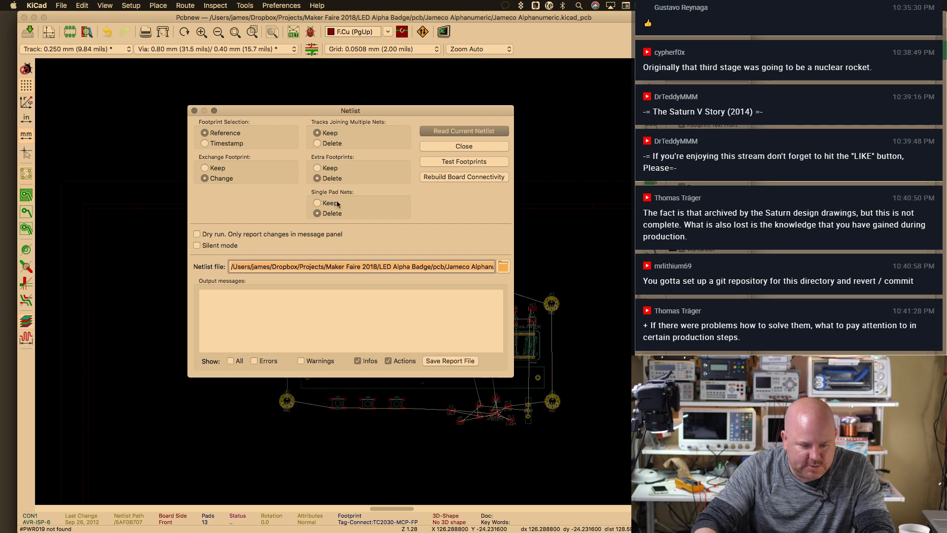
{"action": "left_click", "coordinate": [466, 131]}
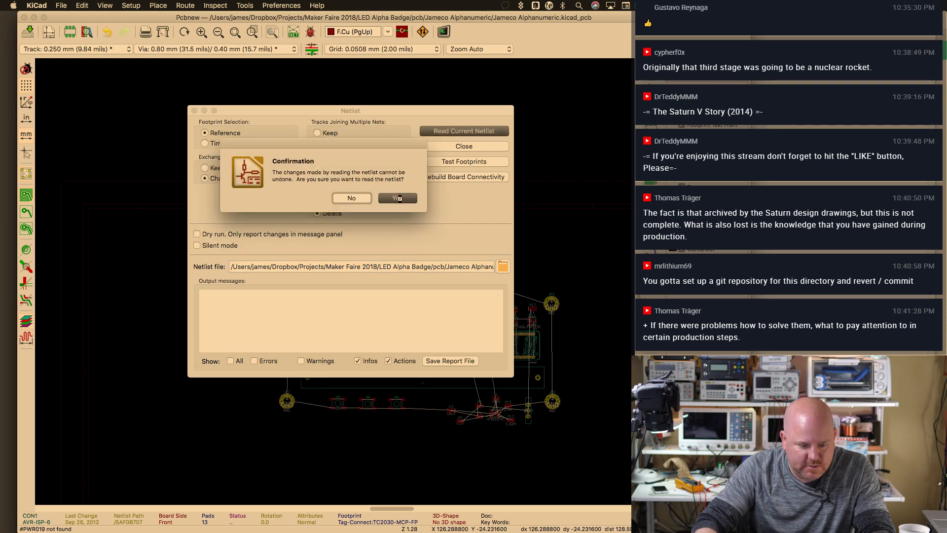
{"action": "left_click", "coordinate": [399, 198]}
{"action": "left_click", "coordinate": [464, 146]}
{"action": "key", "text": "F2"}
{"action": "key", "text": "Home"}
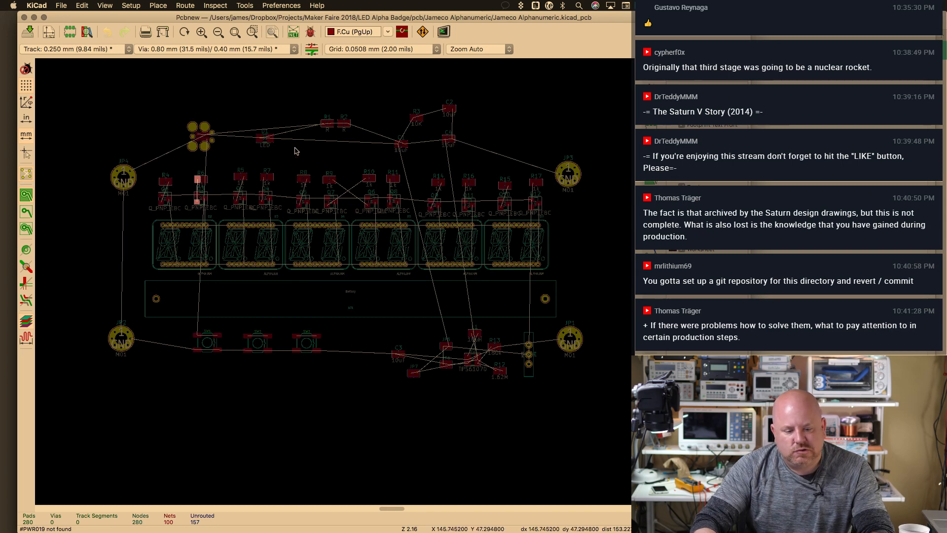
{"action": "key", "text": "super+grave"}
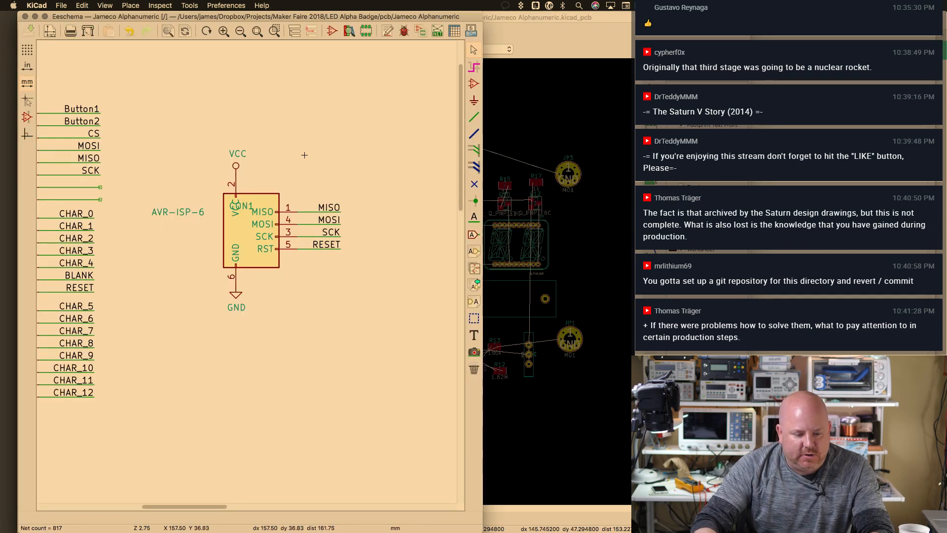
Open Assign Footprints, make its window taller and select inductor L1
{"action": "scroll", "coordinate": [231, 259], "scroll_direction": "left", "scroll_amount": 10}
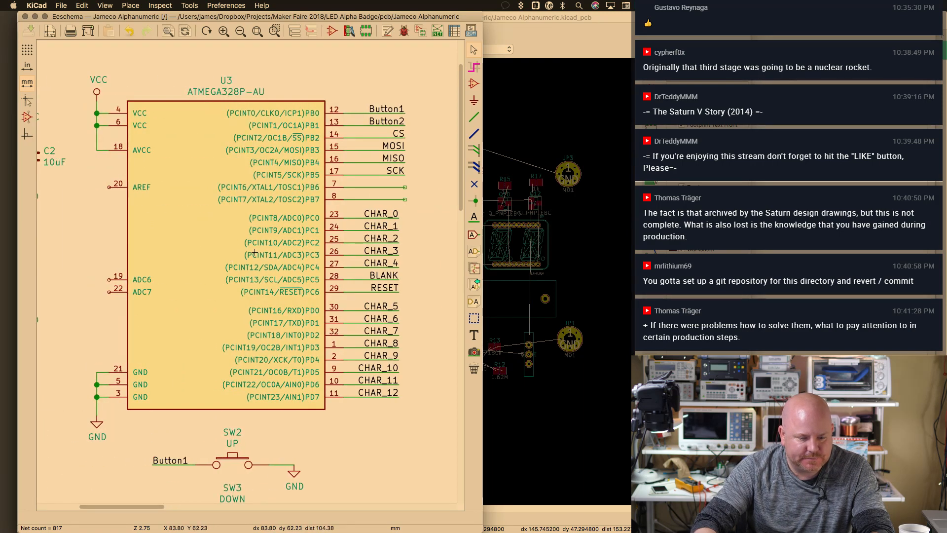
{"action": "left_click", "coordinate": [420, 30]}
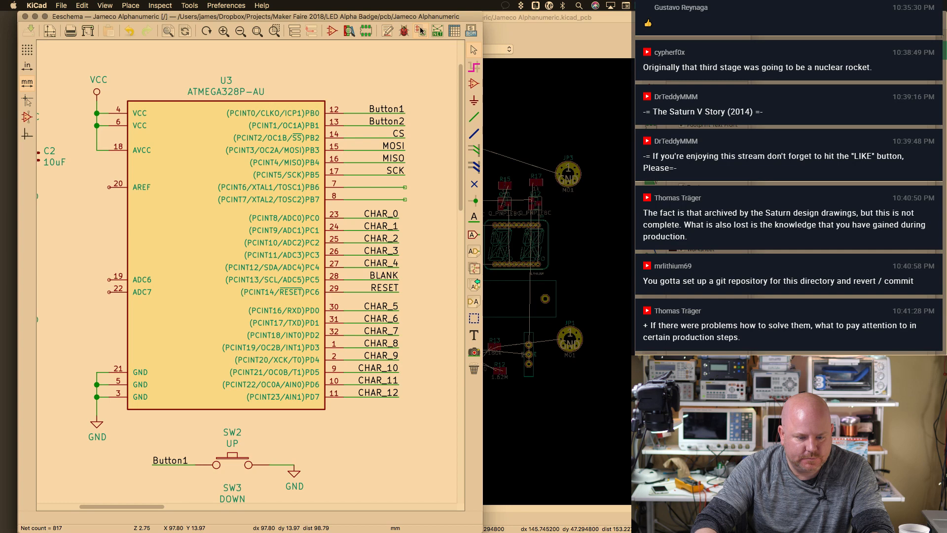
{"action": "left_click", "coordinate": [293, 192]}
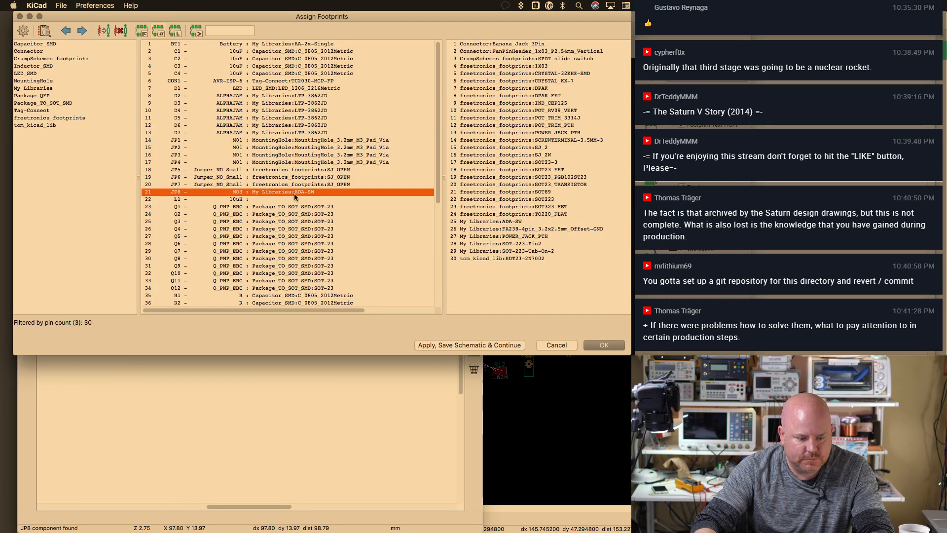
{"action": "left_click_drag", "start_coordinate": [303, 354], "coordinate": [300, 405]}
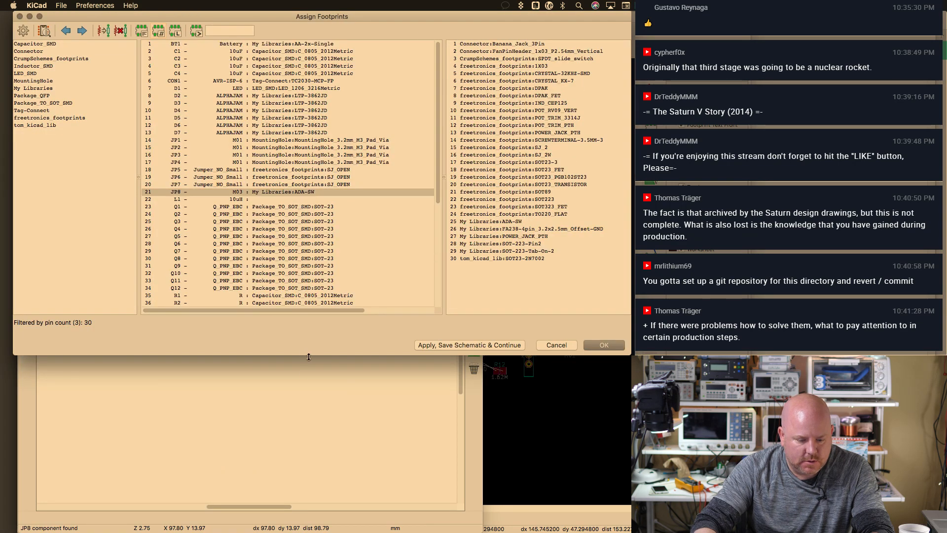
{"action": "left_click_drag", "start_coordinate": [309, 356], "coordinate": [308, 448]}
{"action": "left_click", "coordinate": [293, 200]}
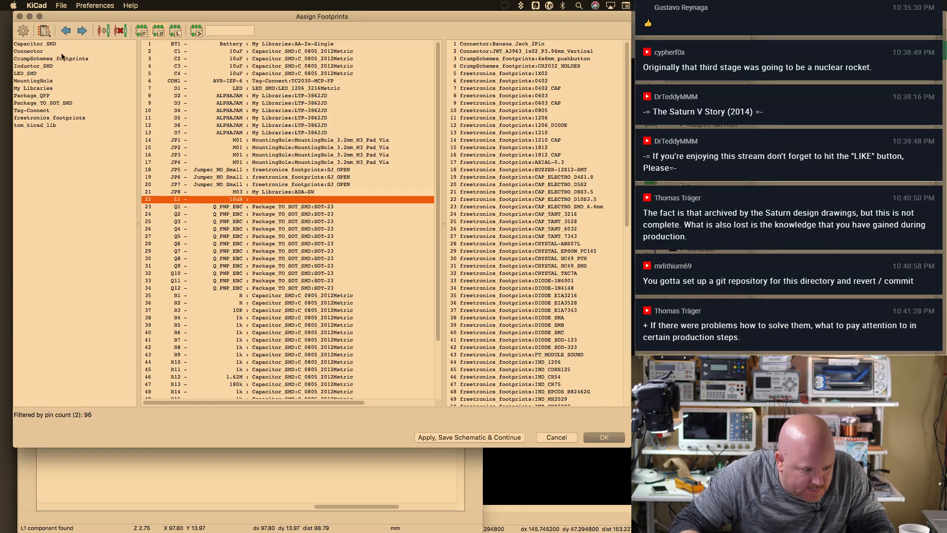
{"action": "left_click_drag", "start_coordinate": [631, 113], "coordinate": [638, 81]}
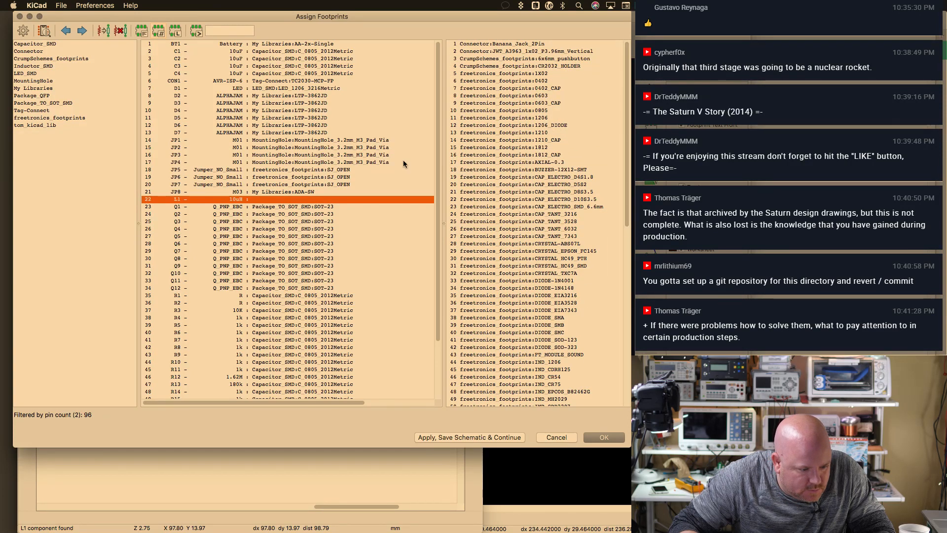
Open the project-specific footprint libraries and start the Add Footprint Libraries Wizard
{"action": "left_click", "coordinate": [95, 6]}
{"action": "left_click", "coordinate": [119, 26]}
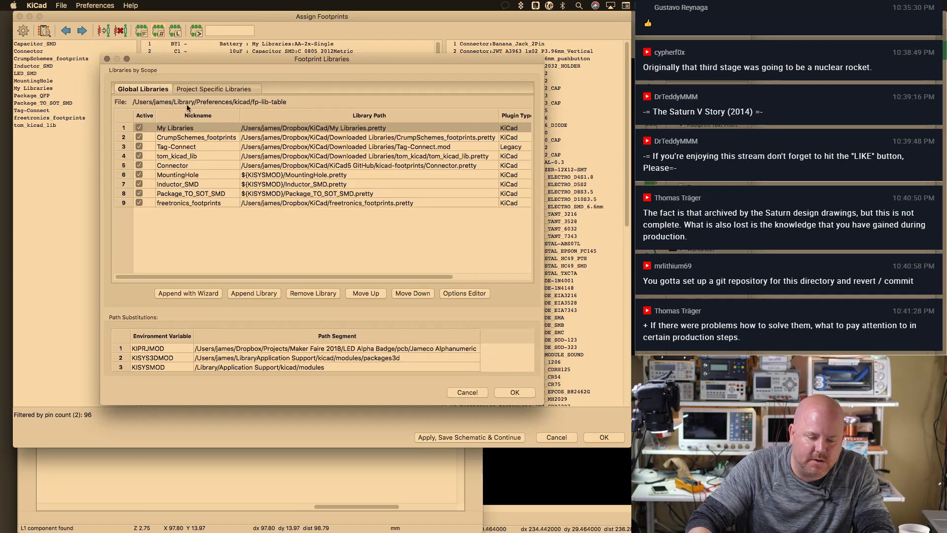
{"action": "left_click", "coordinate": [198, 89]}
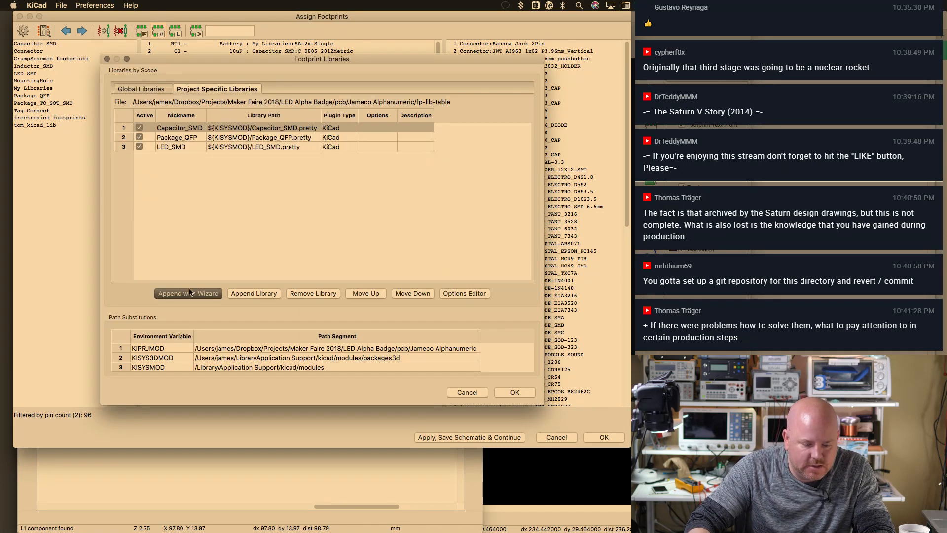
{"action": "left_click", "coordinate": [189, 291]}
{"action": "left_click", "coordinate": [567, 352]}
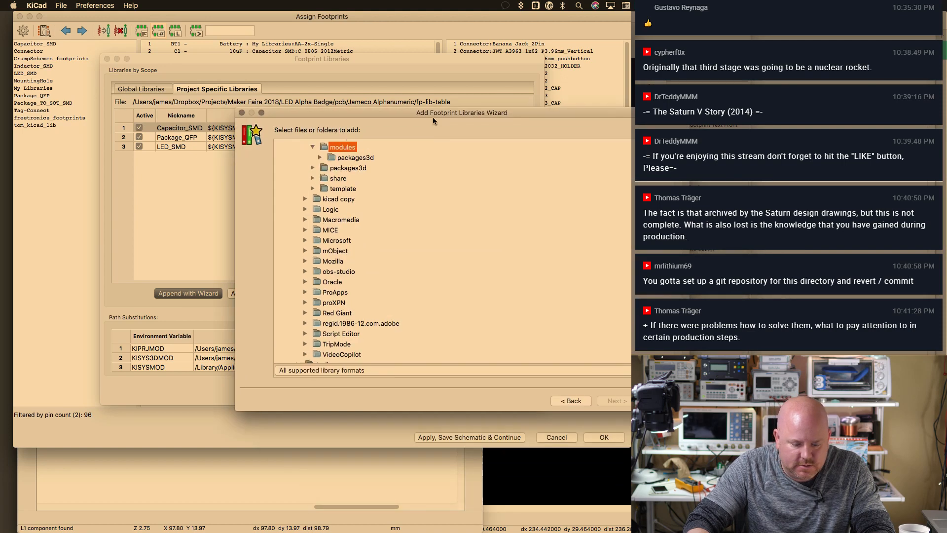
Browse the wizard's folder tree through Users and the home folder to Dropbox > KiCad
{"action": "scroll", "coordinate": [291, 202], "scroll_direction": "up", "scroll_amount": 10}
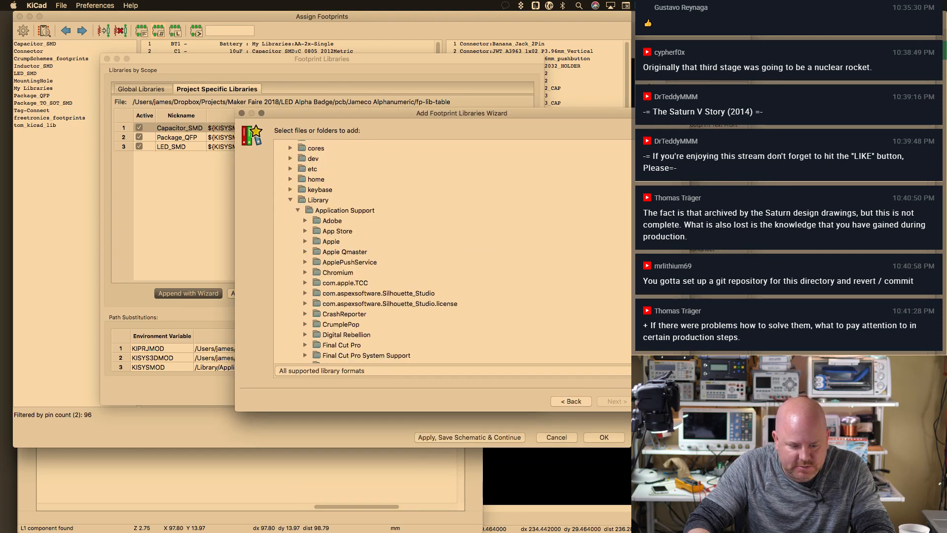
{"action": "left_click", "coordinate": [291, 200]}
{"action": "left_click", "coordinate": [290, 293]}
{"action": "left_click", "coordinate": [290, 293]}
{"action": "double_click", "coordinate": [302, 314]}
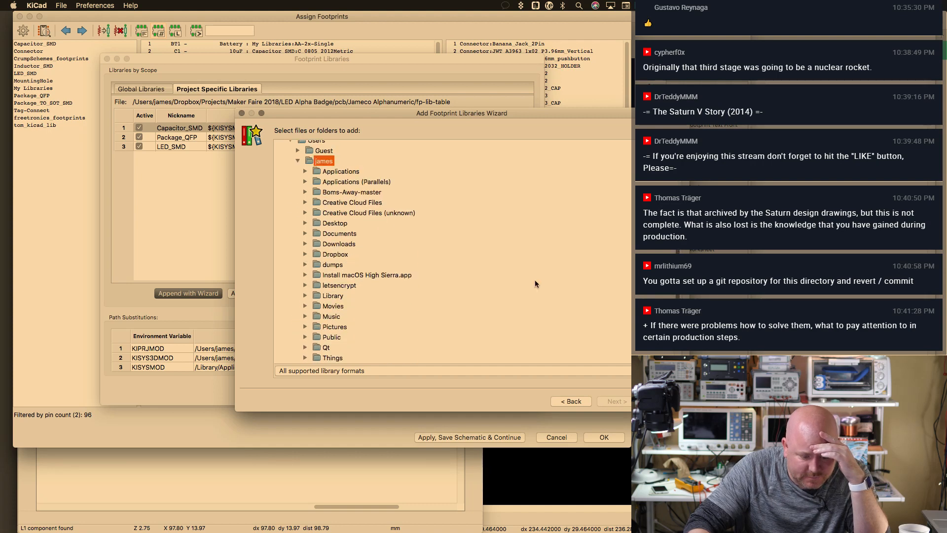
{"action": "left_click", "coordinate": [305, 254]}
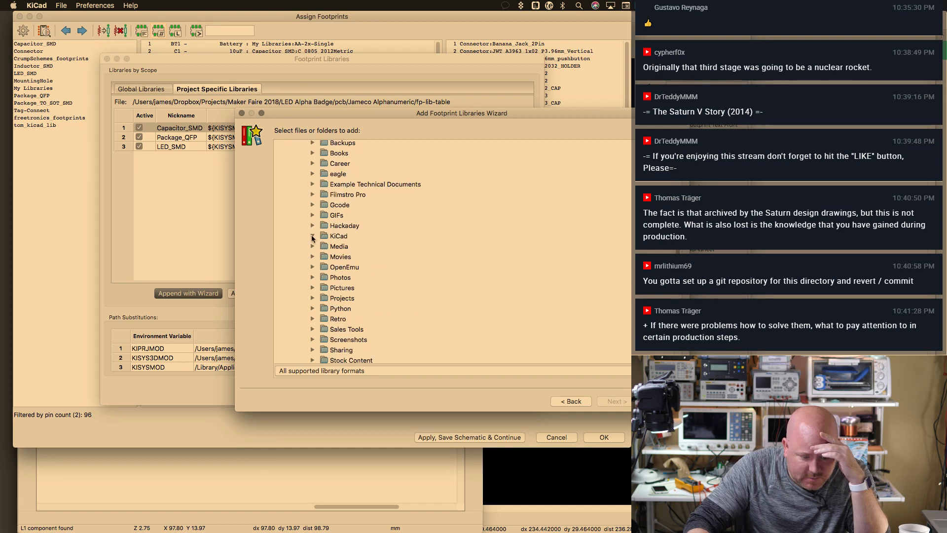
{"action": "left_click", "coordinate": [313, 236]}
{"action": "scroll", "coordinate": [360, 233], "scroll_direction": "down", "scroll_amount": 5}
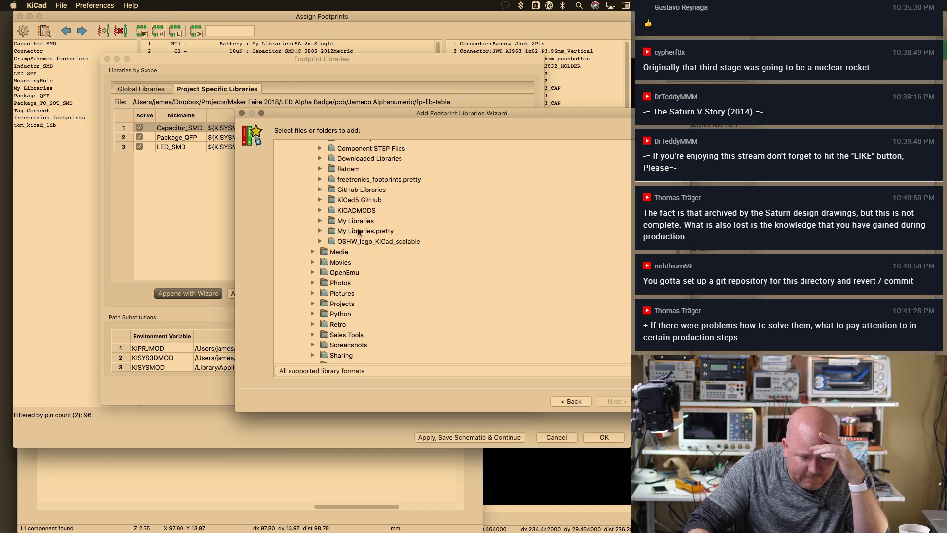
Expand KiCad5 GitHub > kicad-footprints and pick Inductor_SMD.pretty
{"action": "left_click", "coordinate": [321, 200]}
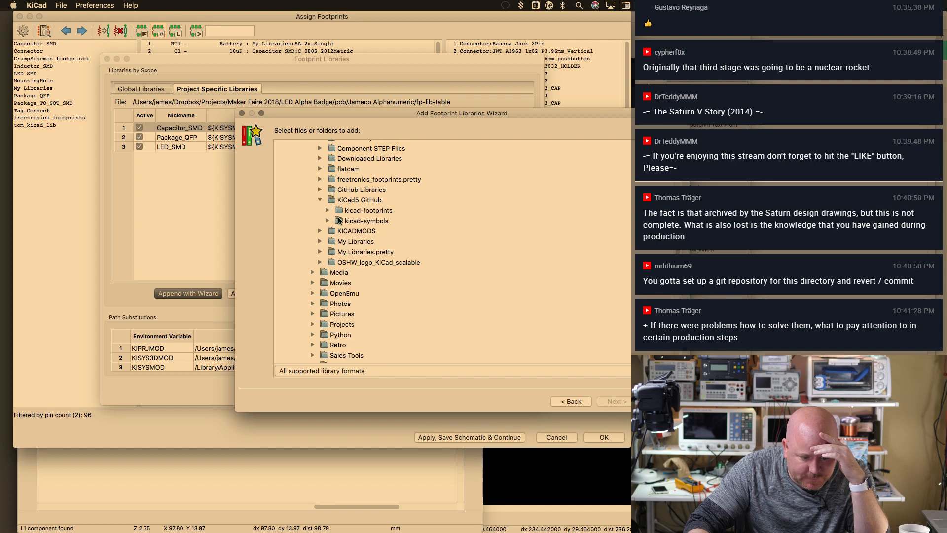
{"action": "left_click", "coordinate": [328, 211]}
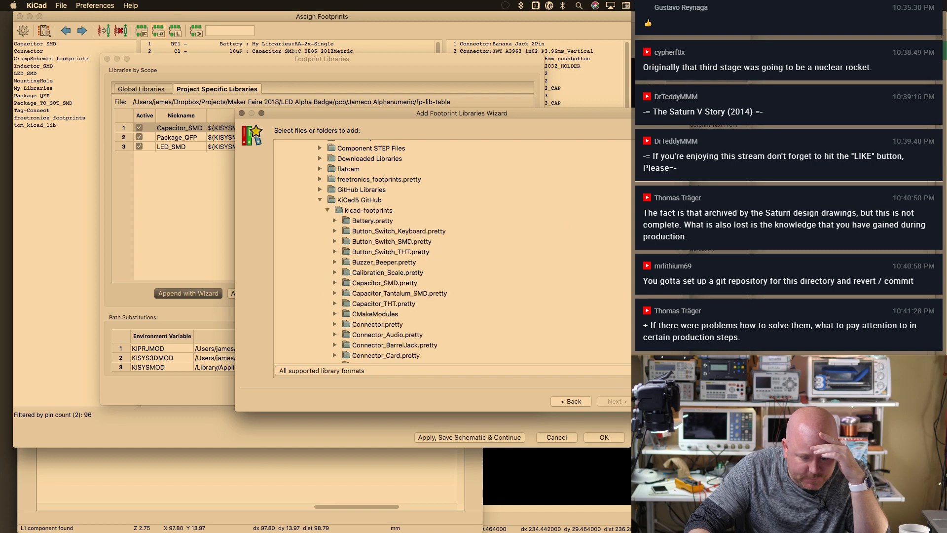
{"action": "scroll", "coordinate": [375, 252], "scroll_direction": "down", "scroll_amount": 10}
{"action": "scroll", "coordinate": [375, 252], "scroll_direction": "up", "scroll_amount": 3}
{"action": "scroll", "coordinate": [374, 251], "scroll_direction": "down", "scroll_amount": 8}
{"action": "scroll", "coordinate": [375, 252], "scroll_direction": "down", "scroll_amount": 6}
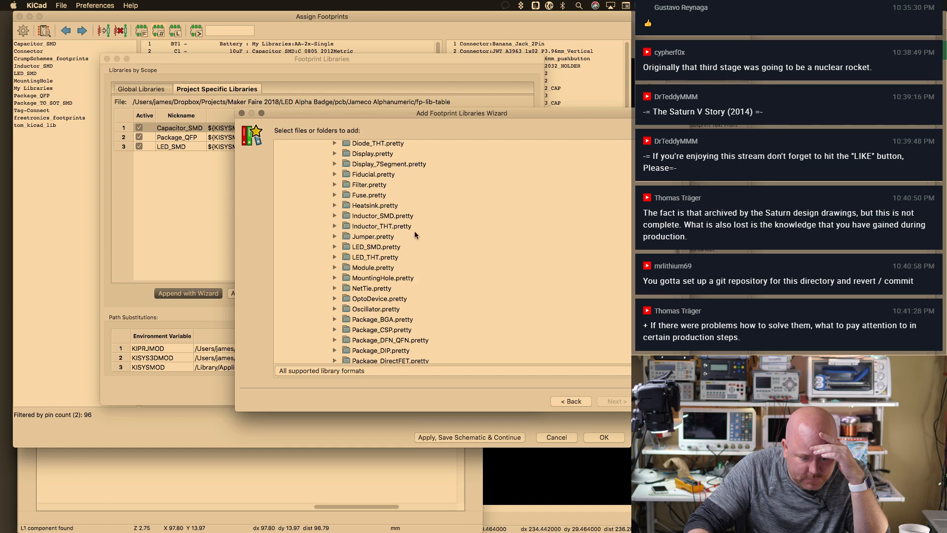
{"action": "left_click", "coordinate": [395, 217]}
Finish the wizard as a global library, skipping the duplicate Inductor_SMD entry
{"action": "left_click", "coordinate": [624, 401]}
{"action": "left_click", "coordinate": [622, 398]}
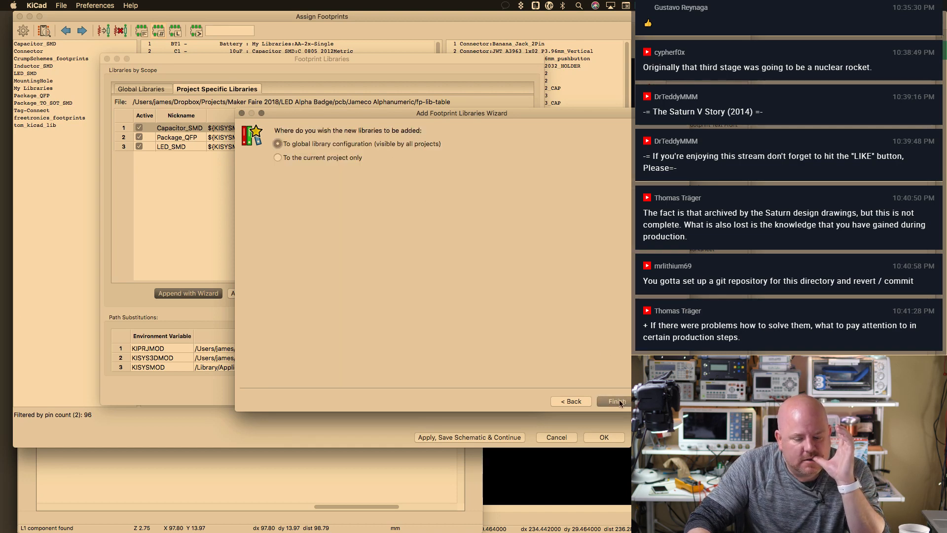
{"action": "left_click", "coordinate": [618, 400]}
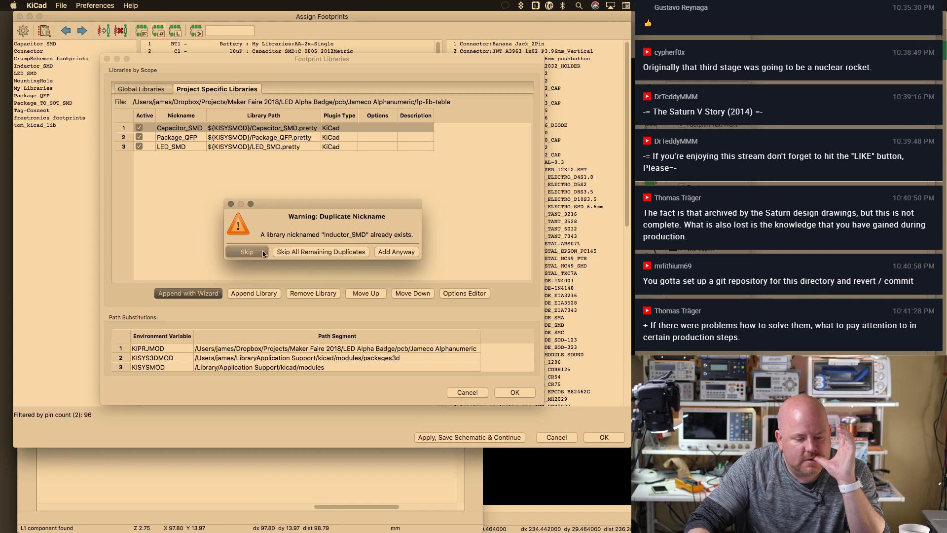
{"action": "left_click", "coordinate": [247, 252]}
Check the global Inductor_SMD entry, close the library manager, then close CvPcb
{"action": "left_click", "coordinate": [143, 89]}
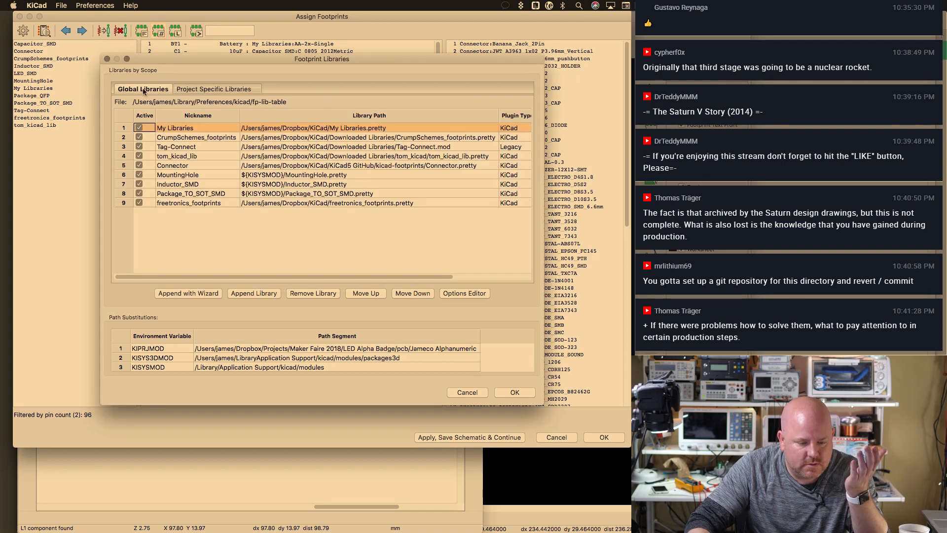
{"action": "left_click", "coordinate": [193, 182]}
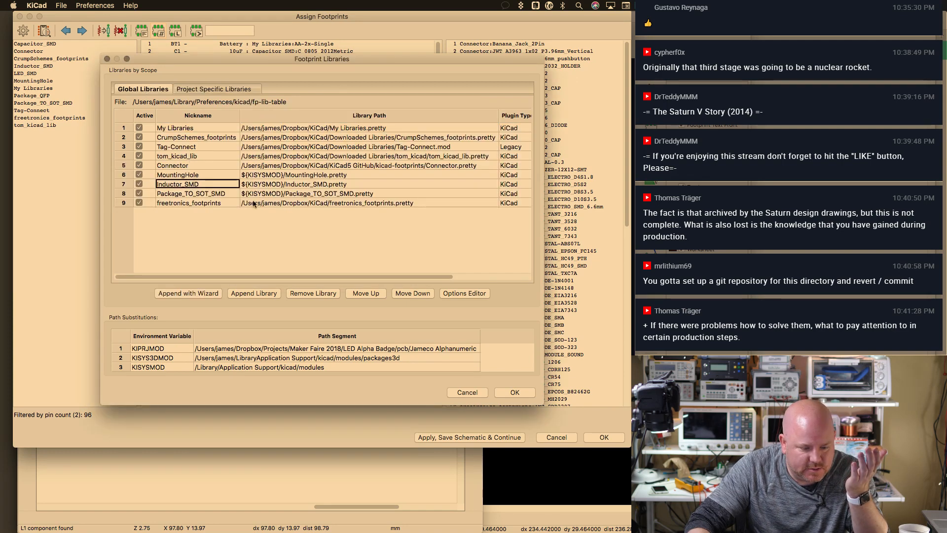
{"action": "left_click", "coordinate": [515, 392]}
{"action": "left_click", "coordinate": [270, 199]}
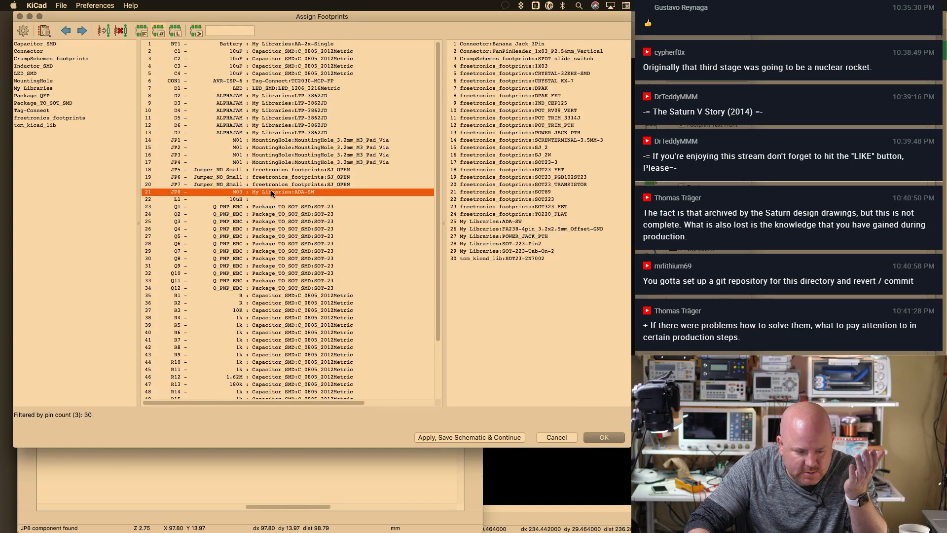
{"action": "left_click_drag", "start_coordinate": [623, 195], "coordinate": [640, 126]}
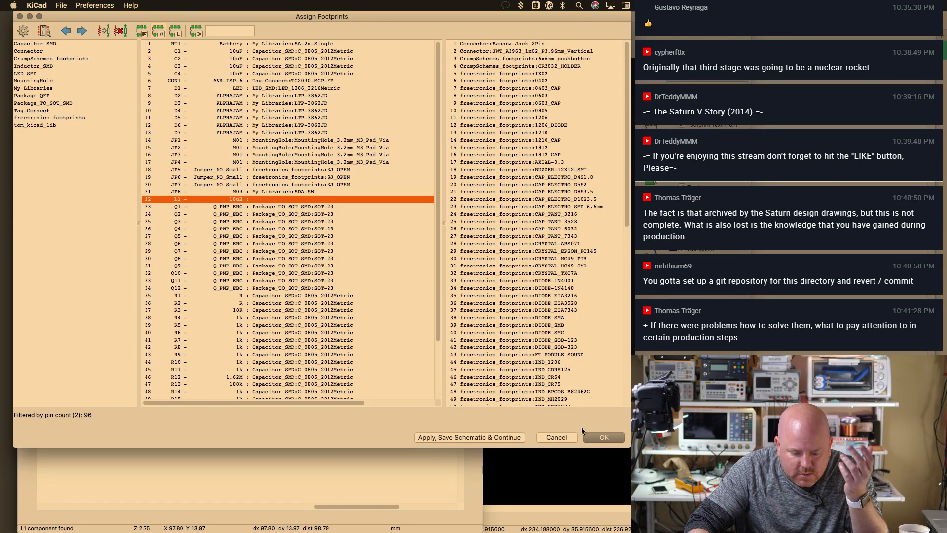
{"action": "left_click", "coordinate": [558, 437]}
Browse L1's footprints in the Inductor_SMD library, then cancel its properties unchanged
{"action": "key", "text": "v"}
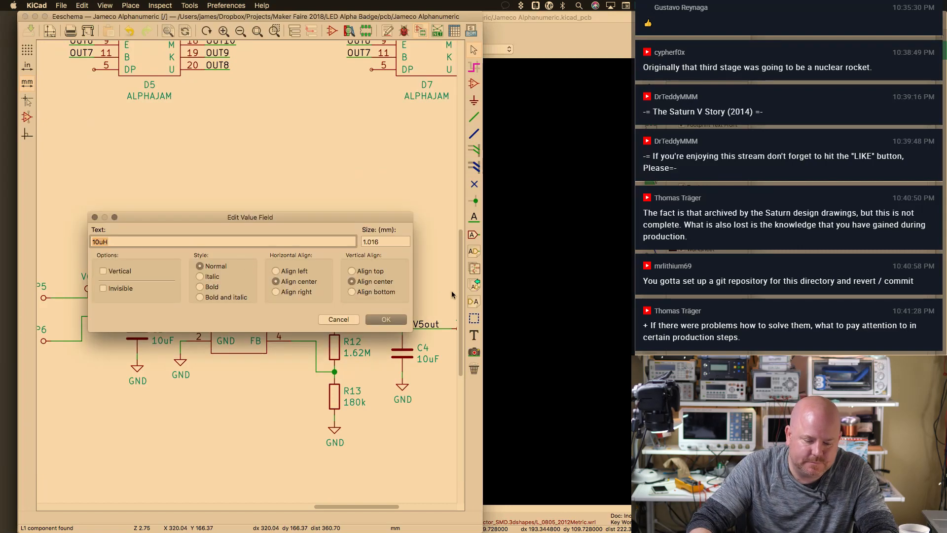
{"action": "left_click", "coordinate": [346, 320]}
{"action": "key", "text": "e"}
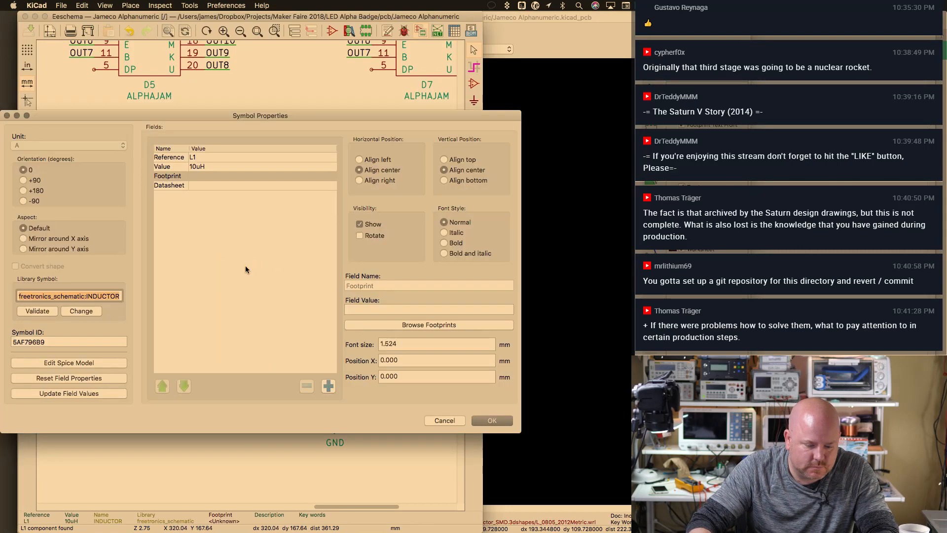
{"action": "left_click", "coordinate": [405, 325]}
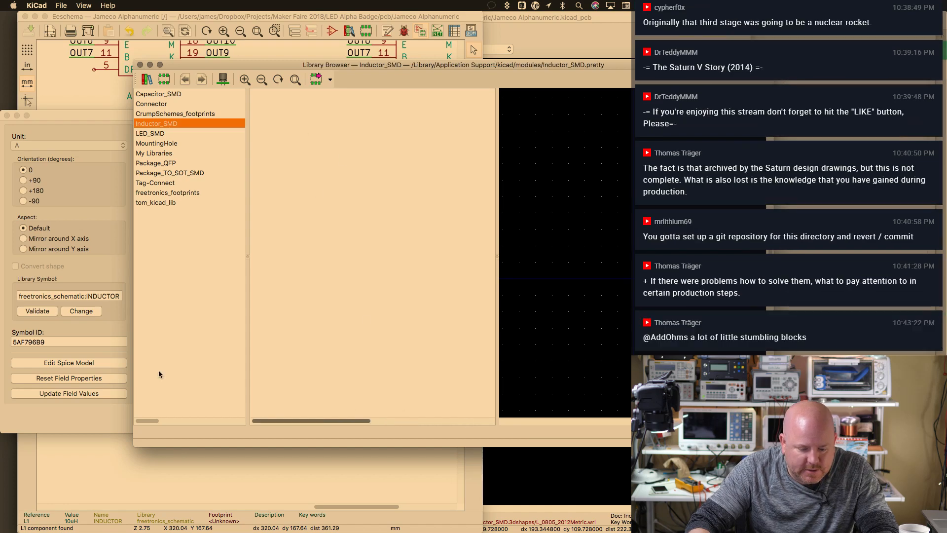
{"action": "left_click", "coordinate": [306, 103]}
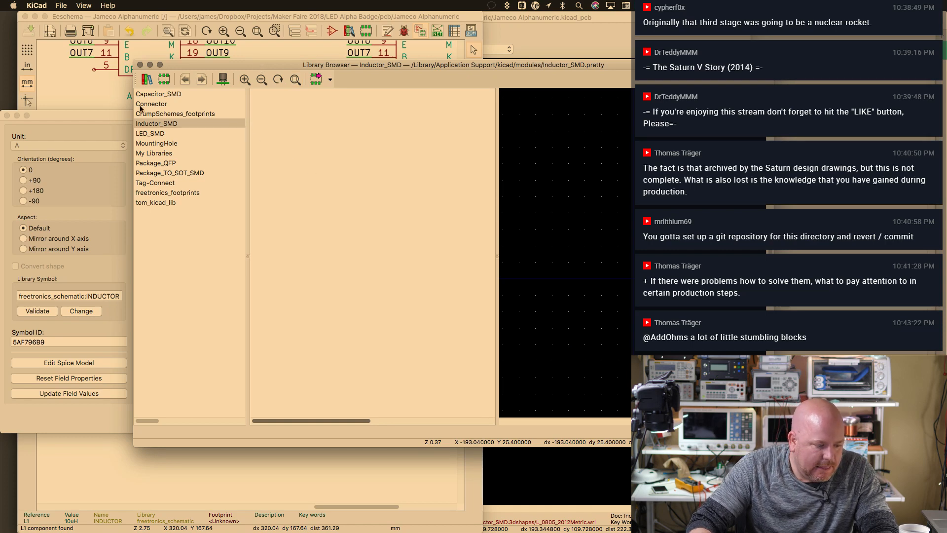
{"action": "left_click", "coordinate": [140, 65]}
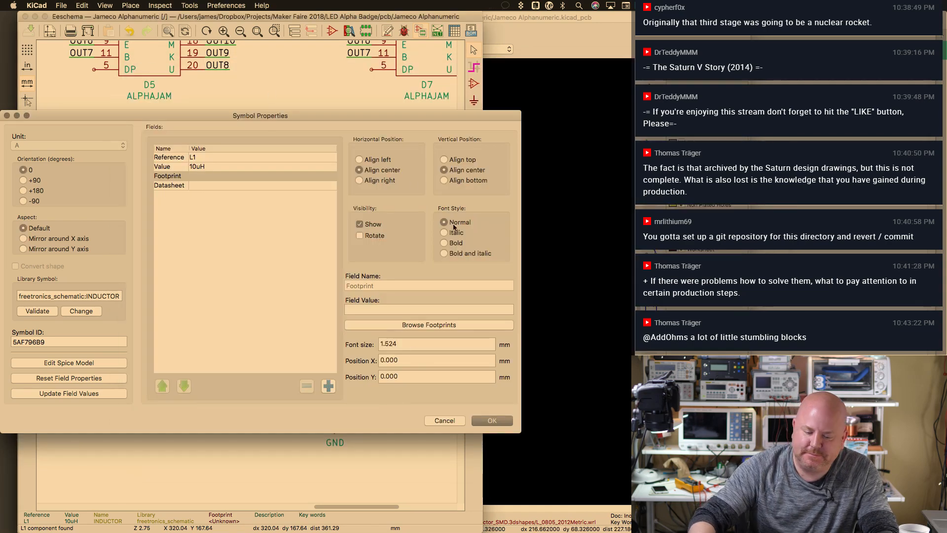
{"action": "left_click", "coordinate": [443, 421]}
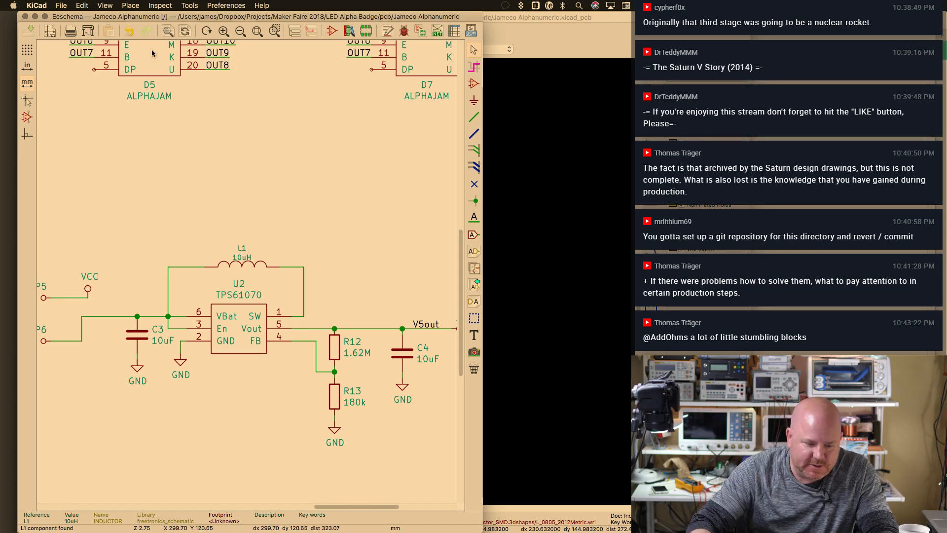
Switch to Pcbnew and back to the schematic, then reopen Assign Footprints
{"action": "left_click", "coordinate": [229, 5]}
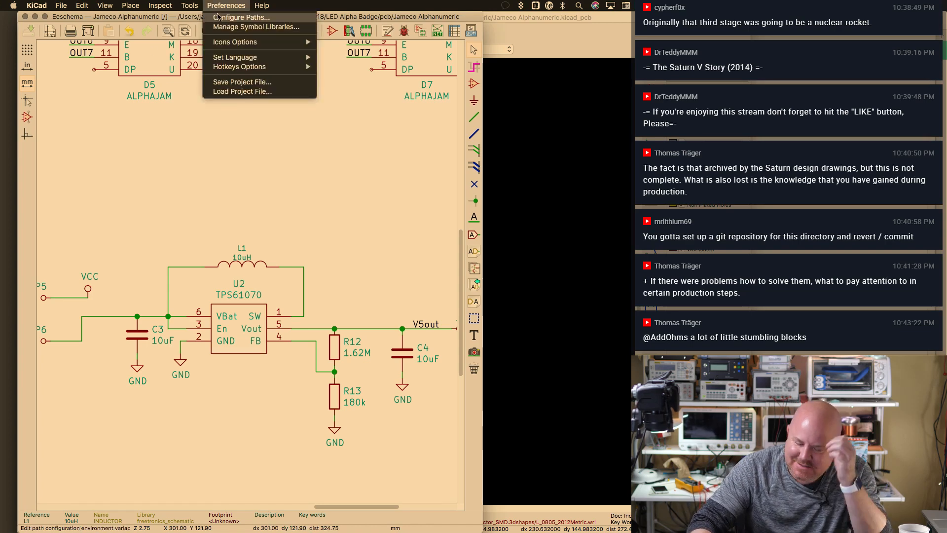
{"action": "left_click", "coordinate": [318, 17]}
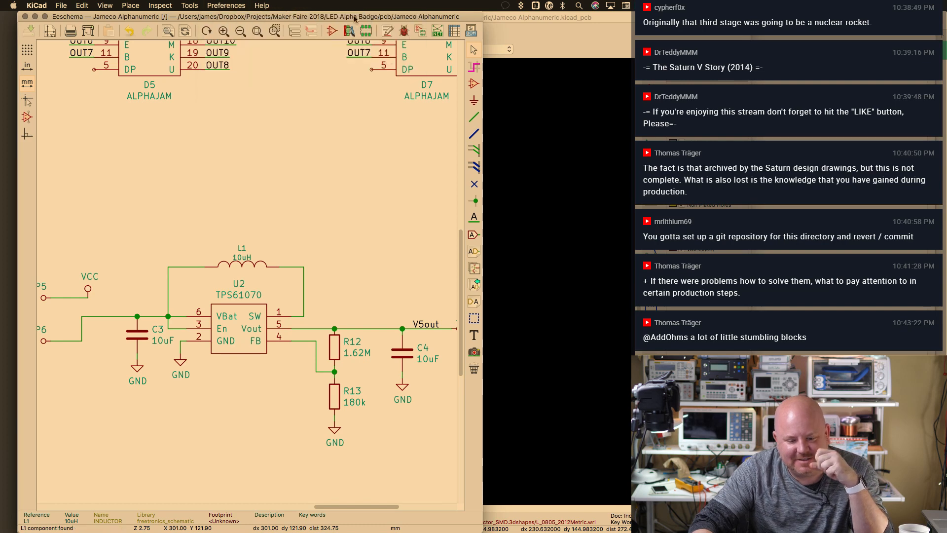
{"action": "left_click", "coordinate": [492, 30]}
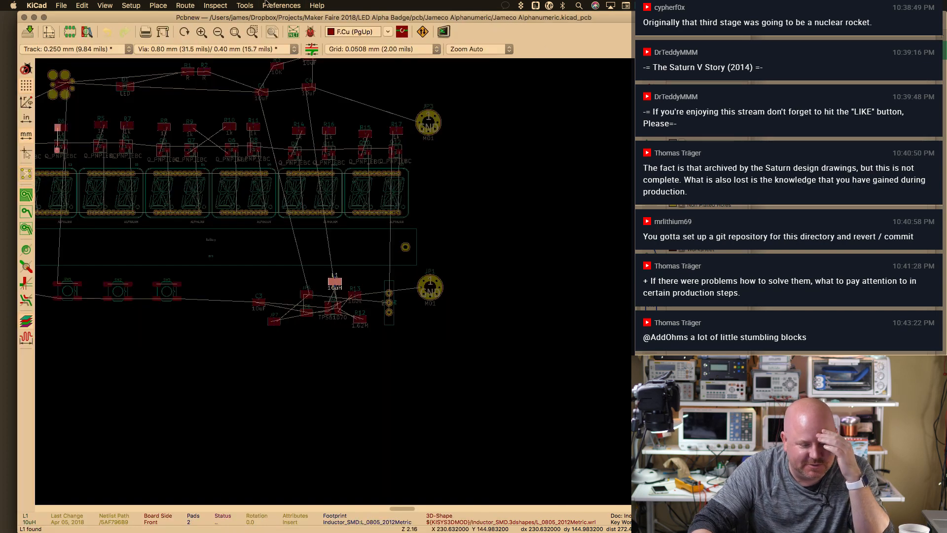
{"action": "left_click", "coordinate": [244, 5]}
{"action": "key", "text": "super+grave"}
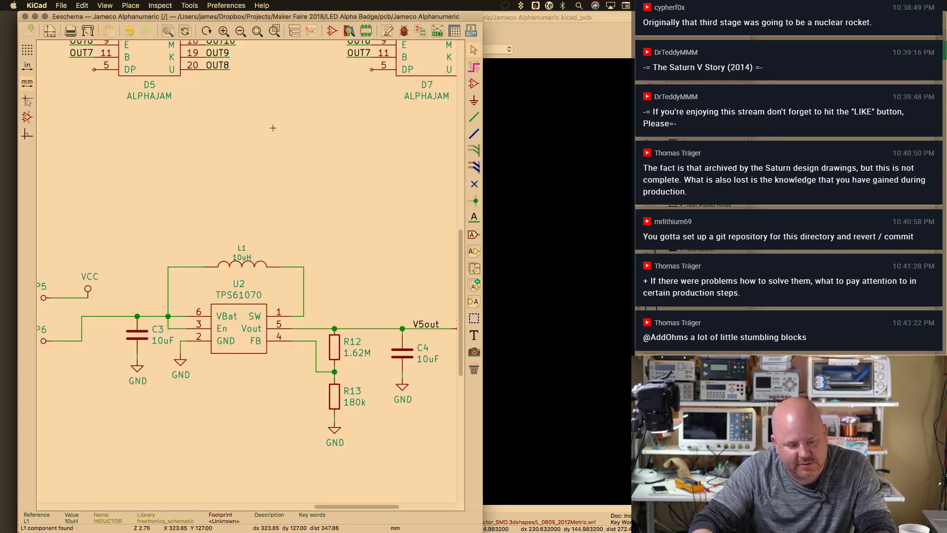
{"action": "key", "text": "v"}
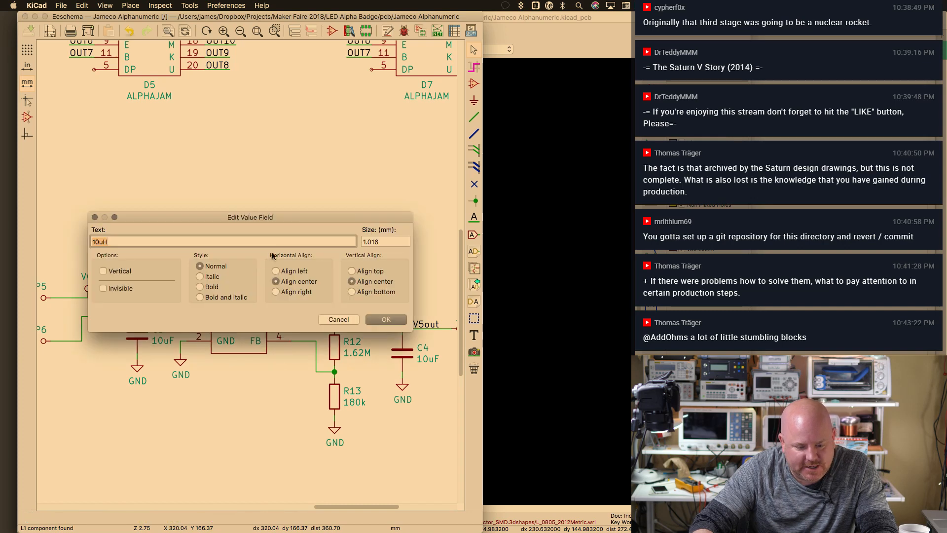
{"action": "key", "text": "Escape"}
{"action": "key", "text": "v"}
{"action": "key", "text": "Escape"}
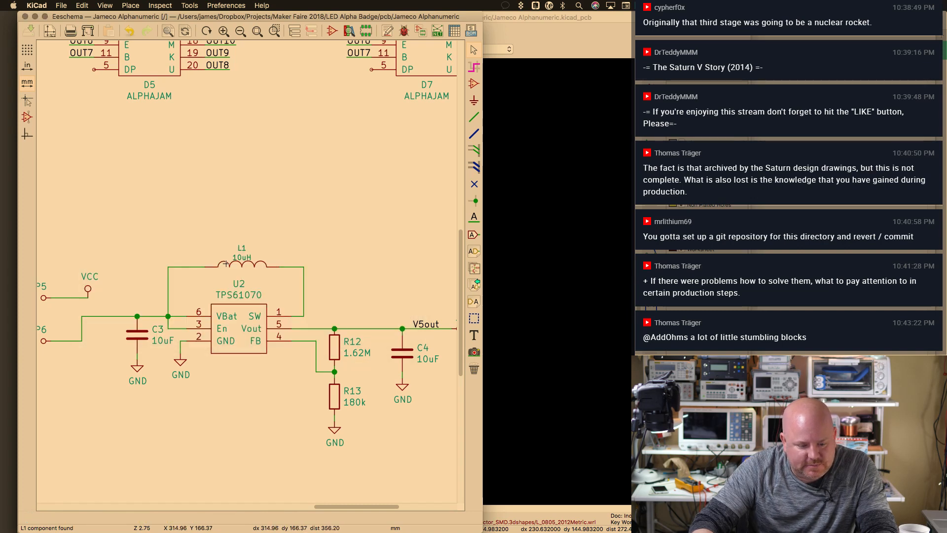
{"action": "left_click", "coordinate": [226, 6]}
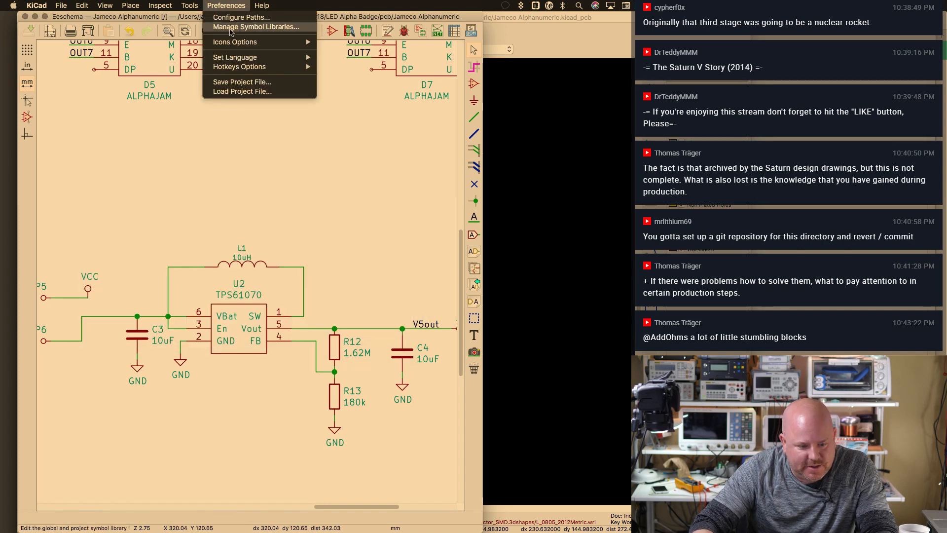
{"action": "key", "text": "Escape"}
{"action": "left_click", "coordinate": [420, 31]}
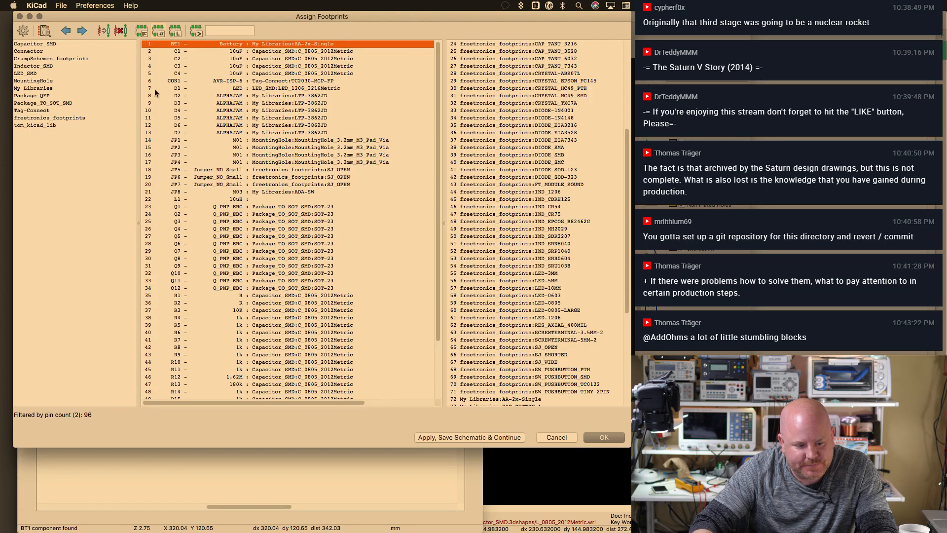
With L1 selected, remove Inductor_SMD from the global footprint libraries
{"action": "left_click", "coordinate": [281, 199]}
{"action": "left_click", "coordinate": [79, 5]}
{"action": "left_click", "coordinate": [102, 27]}
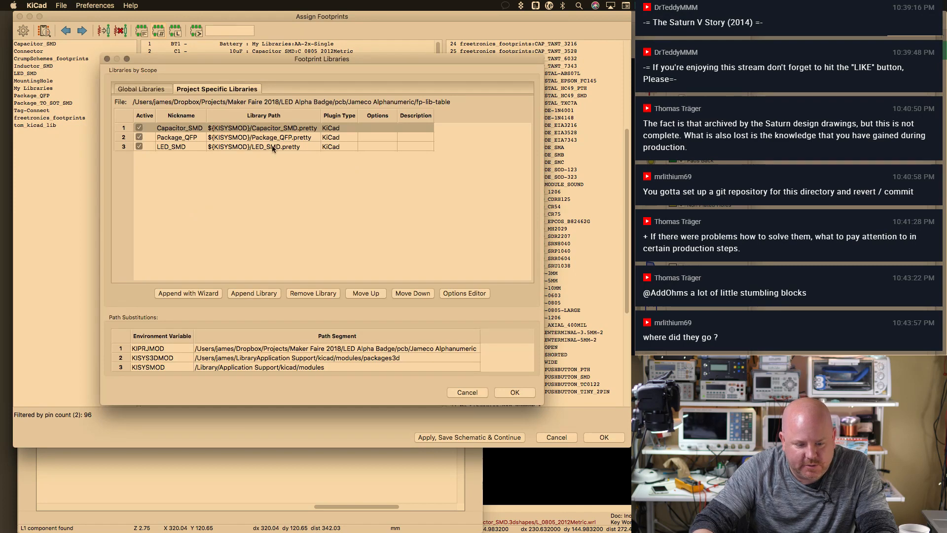
{"action": "left_click", "coordinate": [170, 90]}
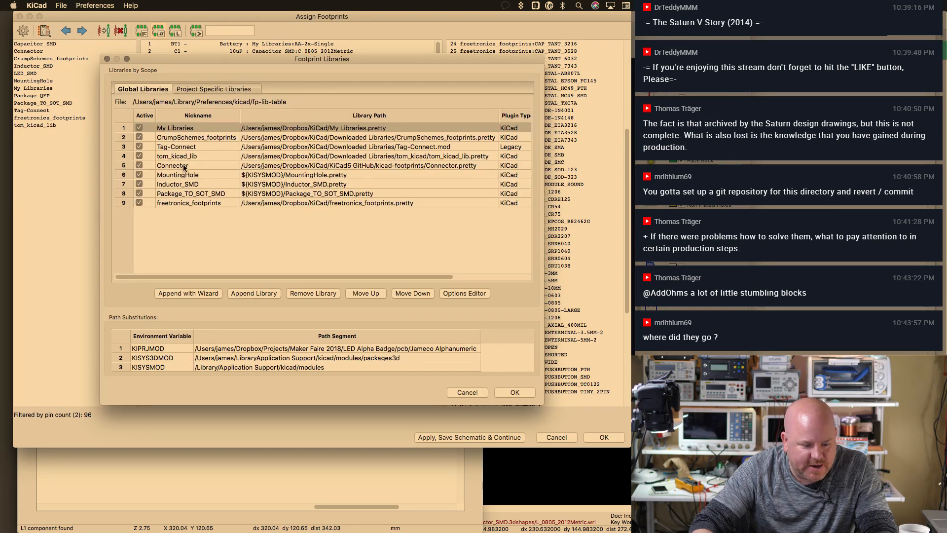
{"action": "left_click", "coordinate": [187, 185]}
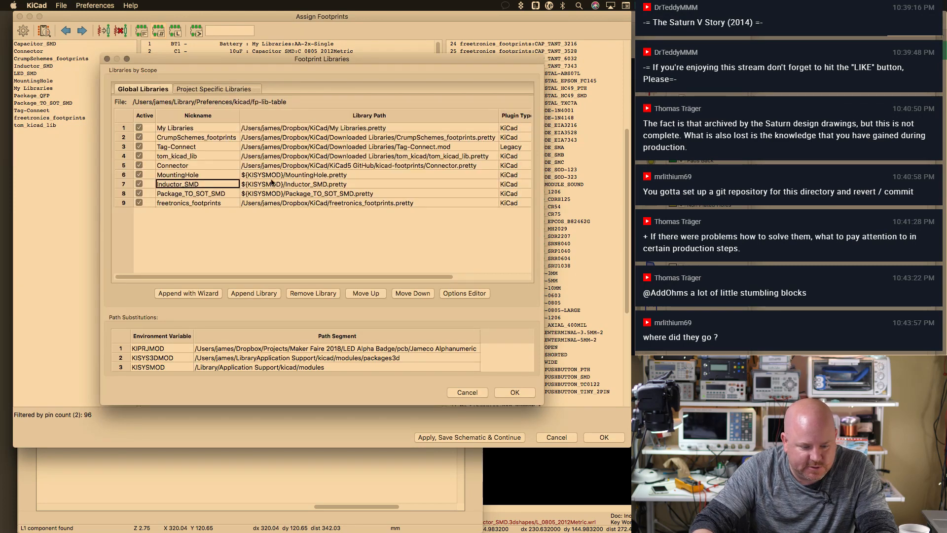
{"action": "left_click", "coordinate": [138, 184]}
{"action": "left_click", "coordinate": [139, 184]}
{"action": "left_click", "coordinate": [309, 293]}
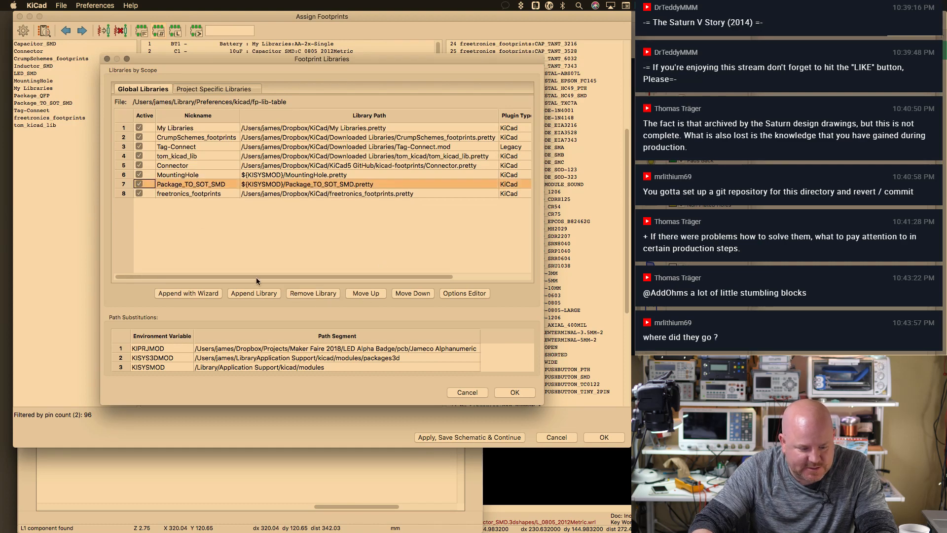
Start the library wizard, enlarge it, and browse to the Dropbox KiCad folder
{"action": "left_click", "coordinate": [192, 294]}
{"action": "left_click", "coordinate": [555, 351]}
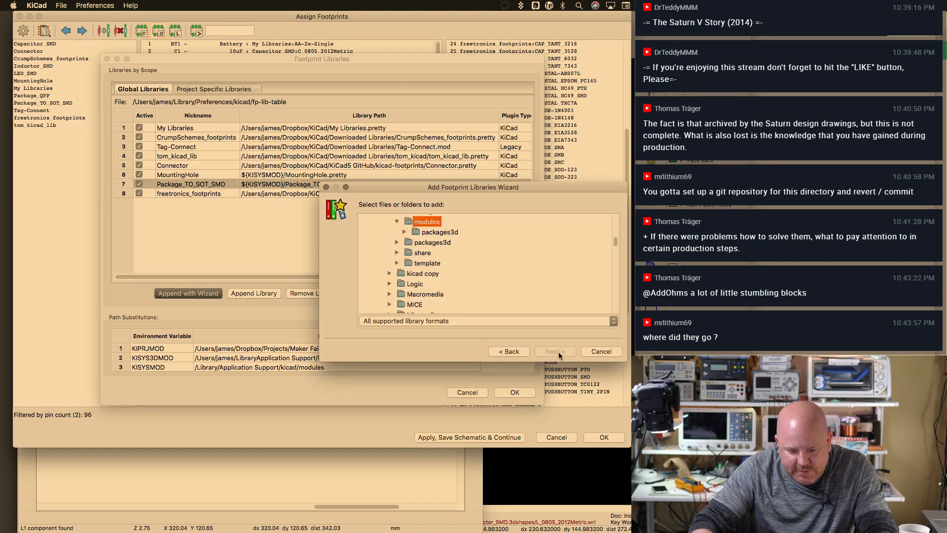
{"action": "left_click_drag", "start_coordinate": [558, 187], "coordinate": [499, 76]}
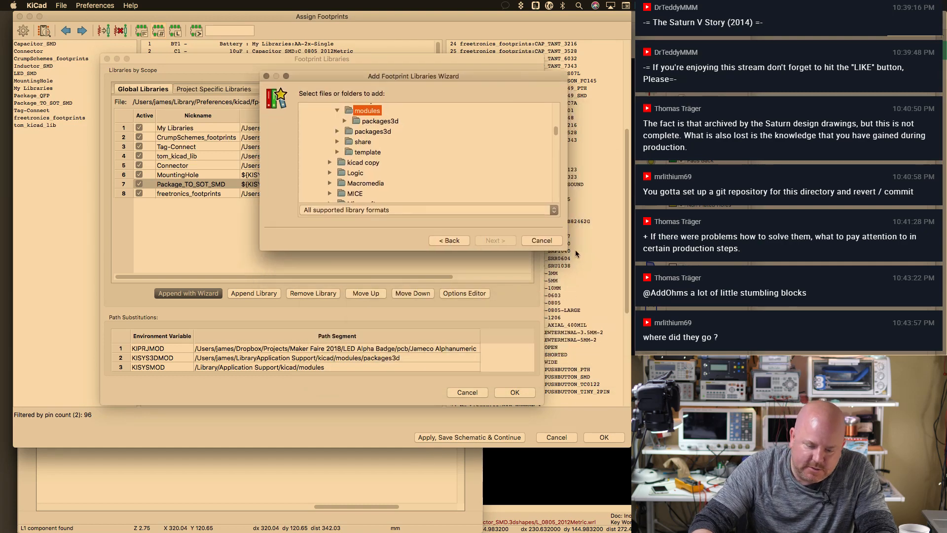
{"action": "left_click_drag", "start_coordinate": [575, 249], "coordinate": [620, 411]}
{"action": "left_click", "coordinate": [315, 300]}
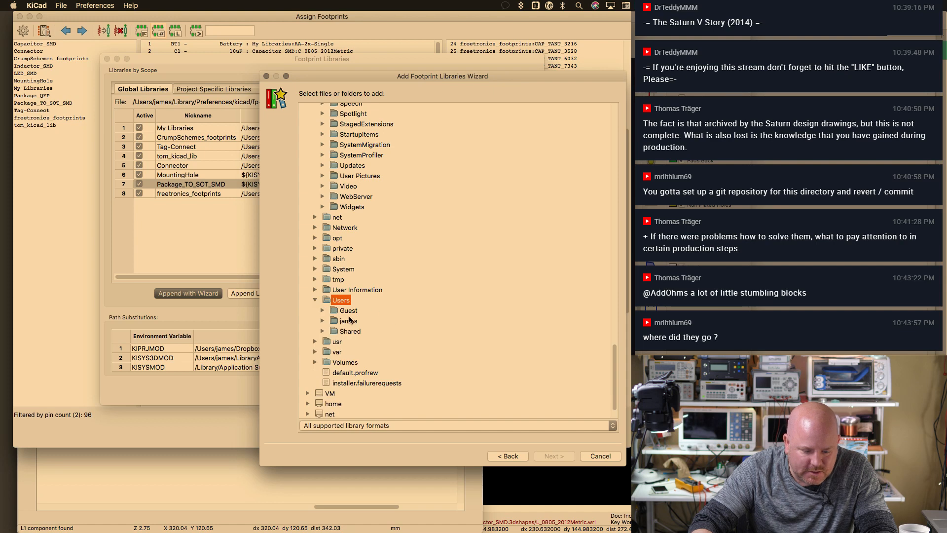
{"action": "left_click", "coordinate": [322, 321]}
{"action": "scroll", "coordinate": [617, 347], "scroll_direction": "down", "scroll_amount": 8}
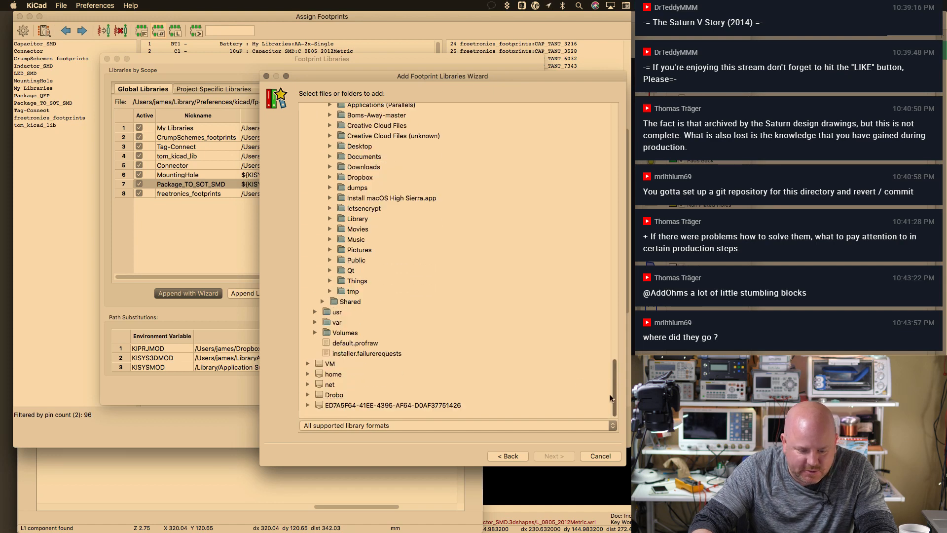
{"action": "left_click", "coordinate": [330, 177]}
{"action": "scroll", "coordinate": [608, 326], "scroll_direction": "down", "scroll_amount": 3}
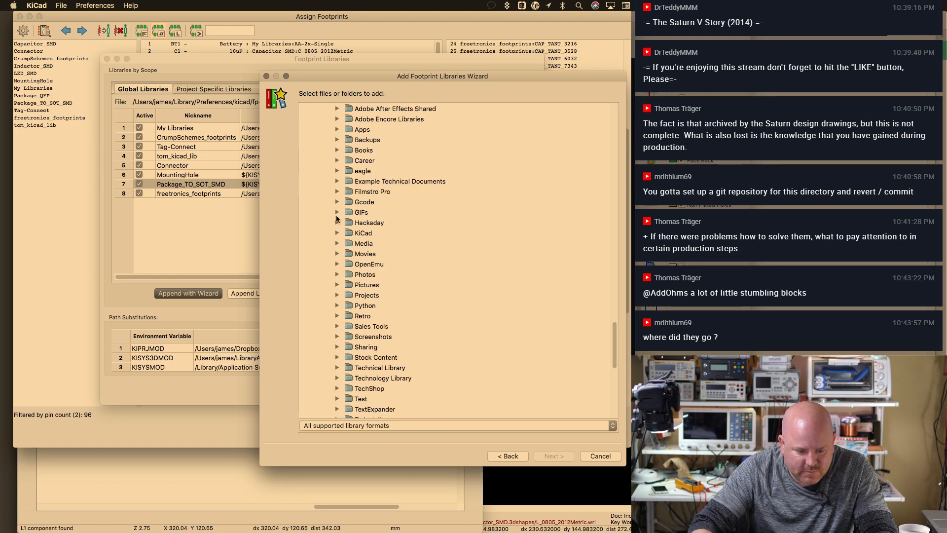
{"action": "left_click", "coordinate": [337, 232]}
Open KiCad5 GitHub > kicad-footprints, choose Inductor_SMD.pretty and advance through review
{"action": "scroll", "coordinate": [609, 308], "scroll_direction": "down", "scroll_amount": 5}
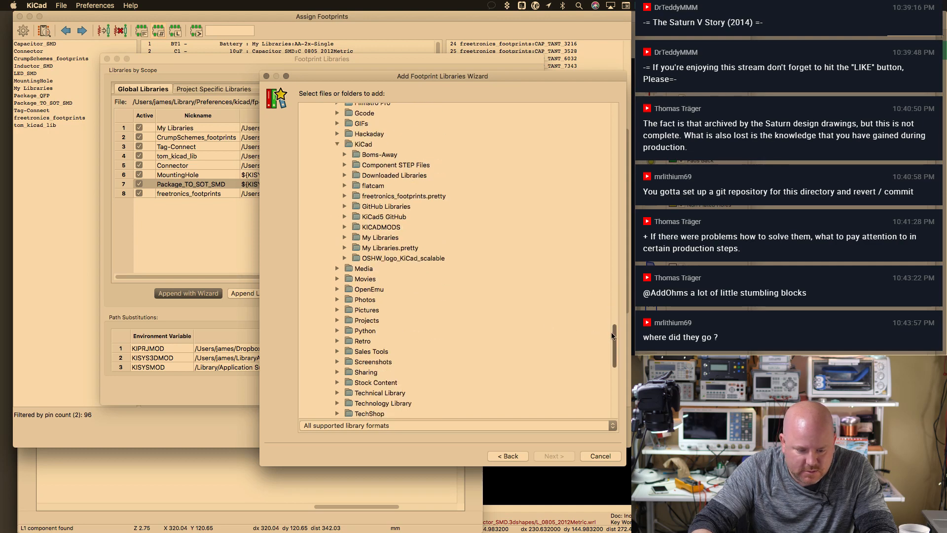
{"action": "left_click", "coordinate": [345, 217]}
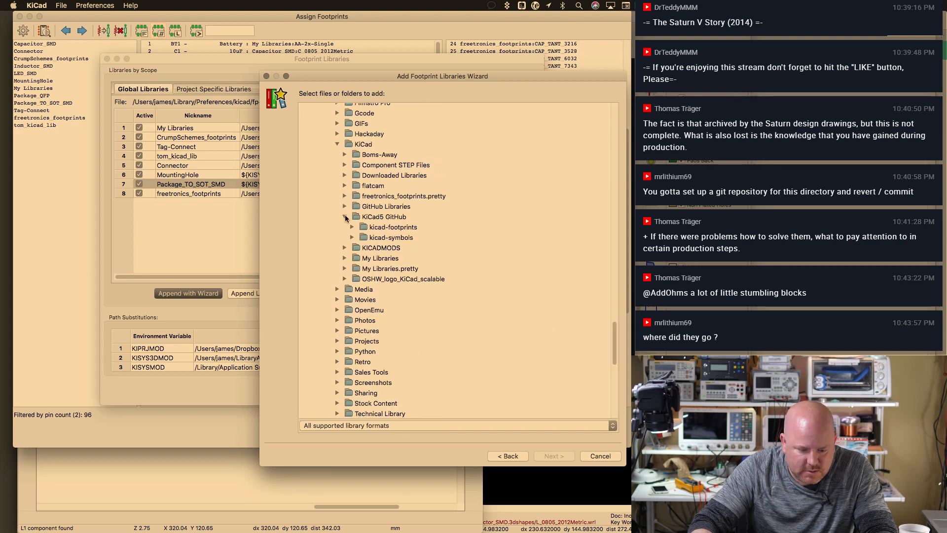
{"action": "double_click", "coordinate": [391, 237]}
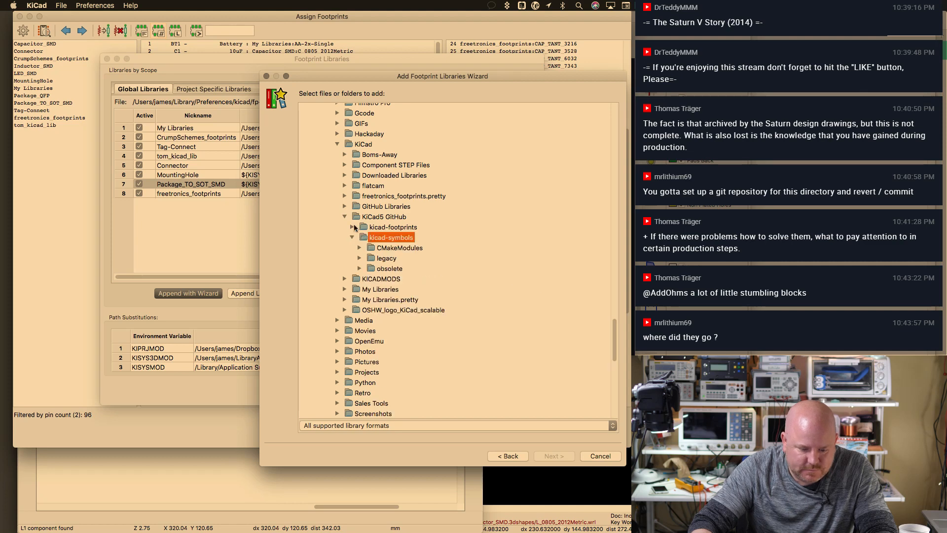
{"action": "left_click", "coordinate": [352, 227]}
{"action": "left_click_drag", "start_coordinate": [611, 265], "coordinate": [612, 330]}
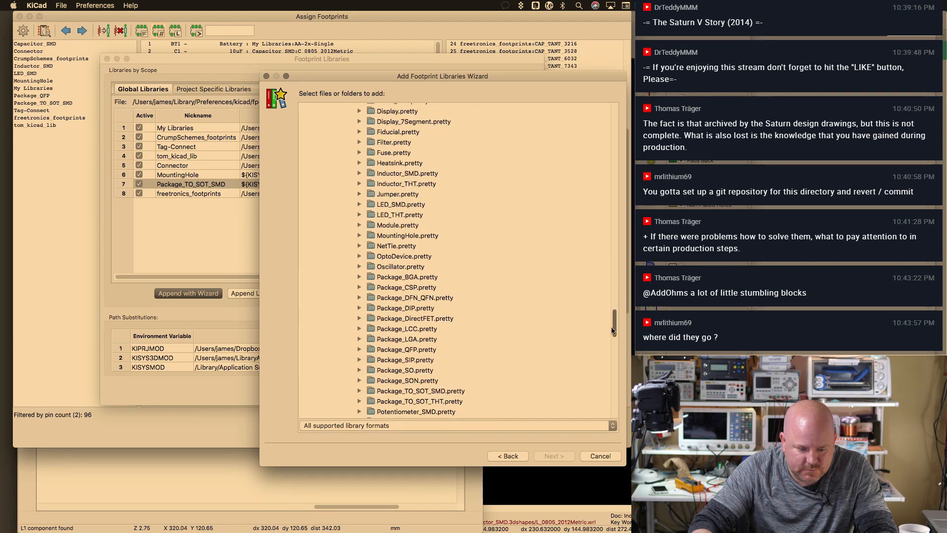
{"action": "left_click", "coordinate": [417, 178]}
{"action": "left_click", "coordinate": [562, 455]}
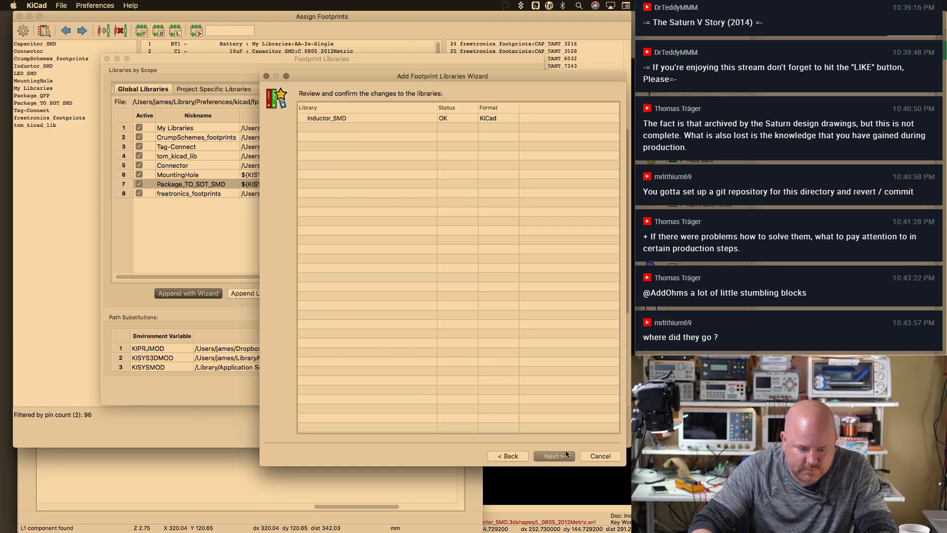
{"action": "left_click", "coordinate": [556, 455]}
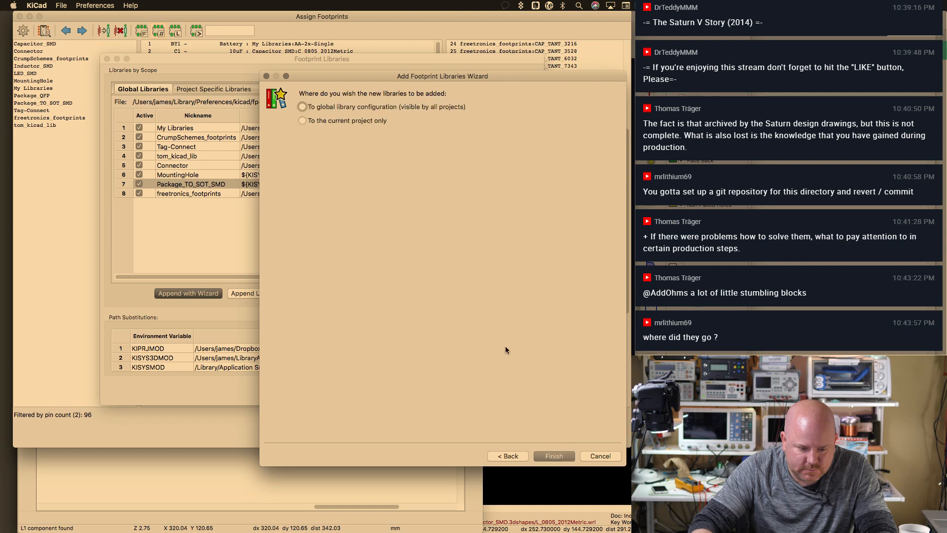
Finish adding the library and assign Inductor_SMD:L_0805_2012Metric to L1
{"action": "left_click", "coordinate": [555, 456]}
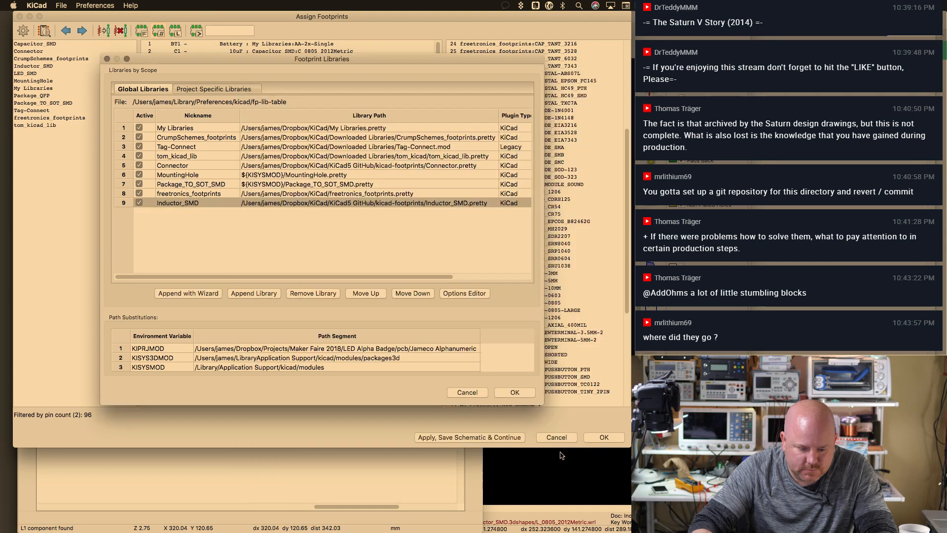
{"action": "left_click", "coordinate": [514, 391]}
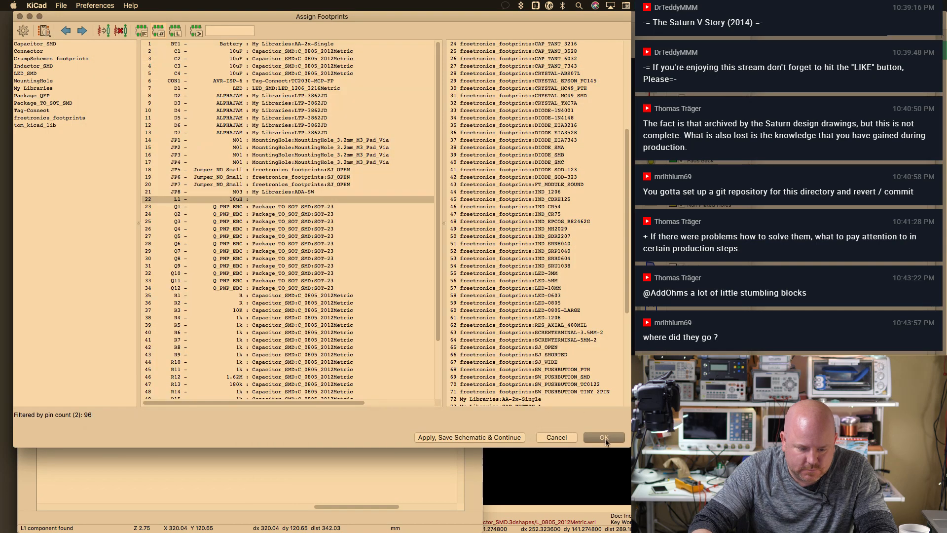
{"action": "left_click", "coordinate": [296, 198]}
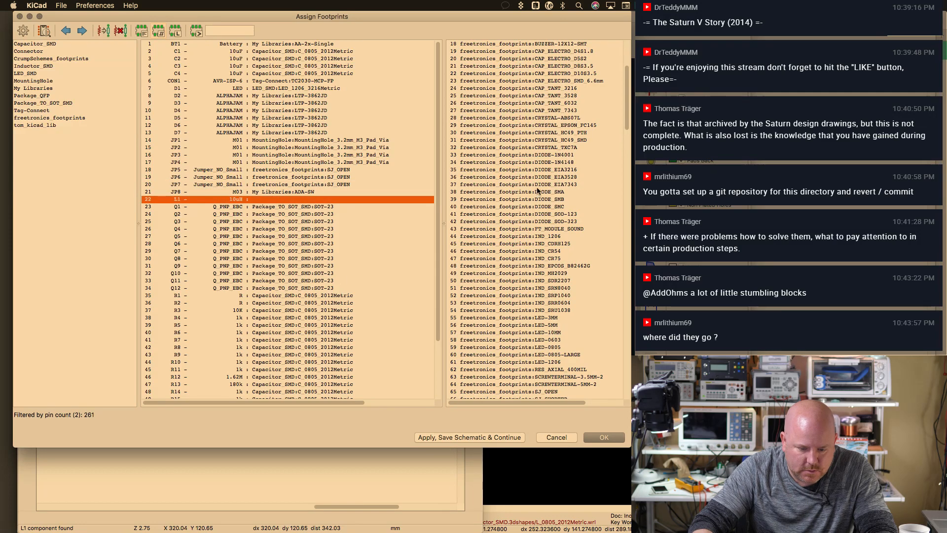
{"action": "scroll", "coordinate": [616, 128], "scroll_direction": "down", "scroll_amount": 10}
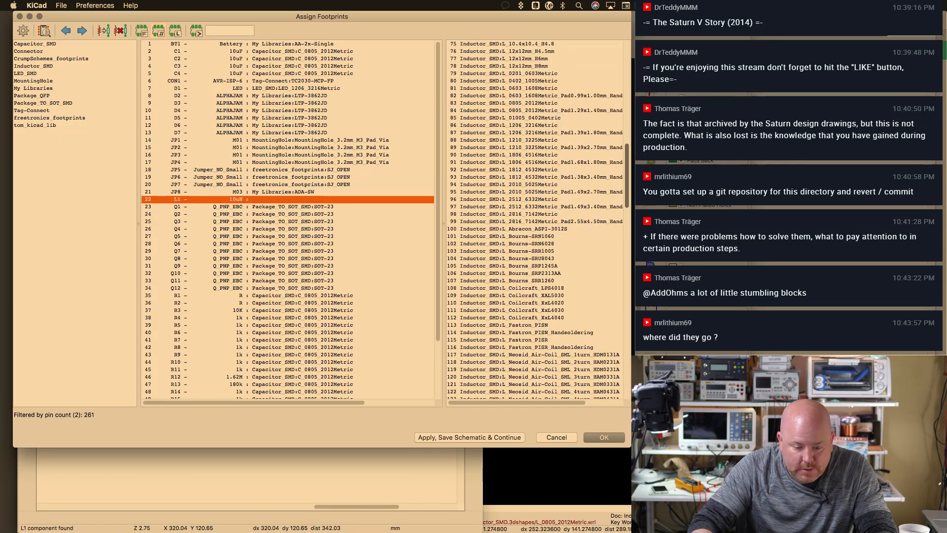
{"action": "left_click", "coordinate": [549, 96]}
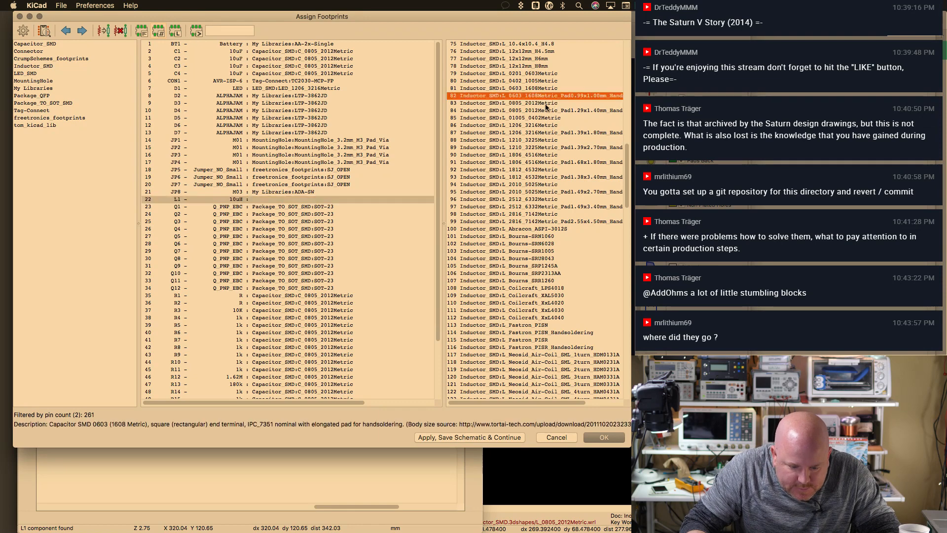
{"action": "double_click", "coordinate": [549, 103]}
Check U3's QFN-32-1EP footprint option, then apply, save and close the assignments
{"action": "left_click_drag", "start_coordinate": [439, 119], "coordinate": [454, 210]}
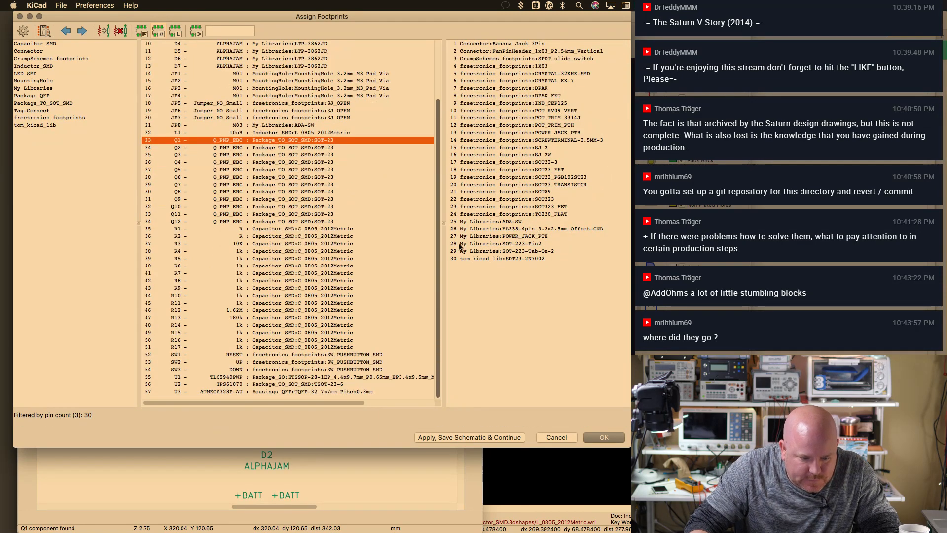
{"action": "left_click", "coordinate": [263, 391]}
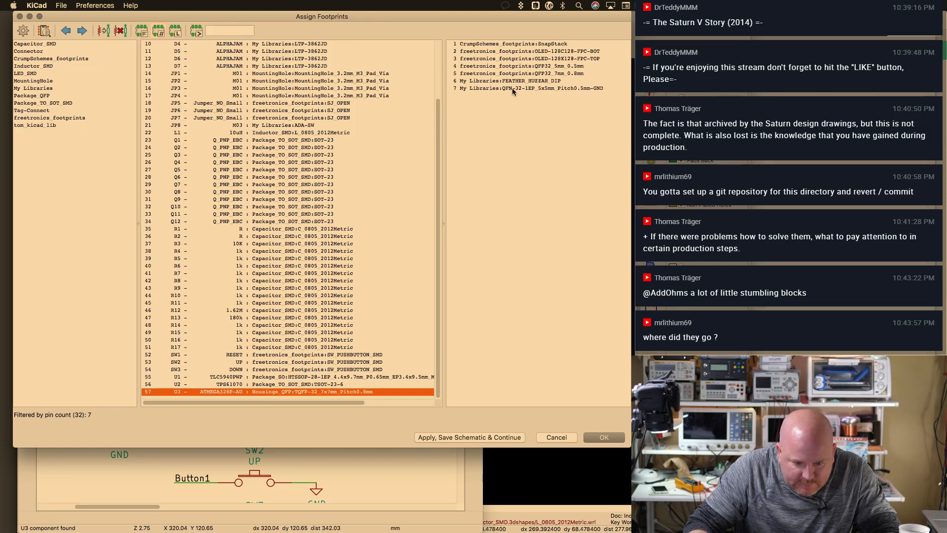
{"action": "left_click", "coordinate": [547, 88]}
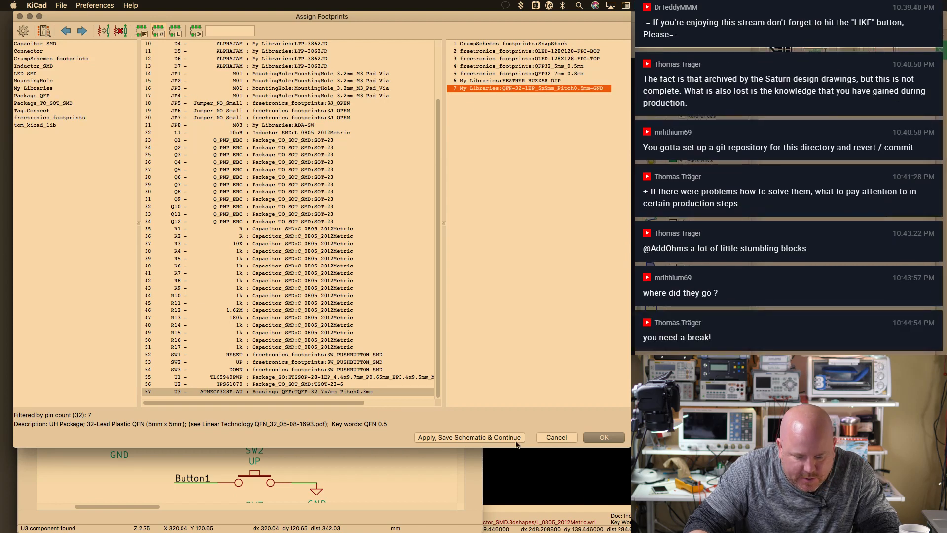
{"action": "left_click", "coordinate": [469, 438]}
{"action": "left_click", "coordinate": [604, 438]}
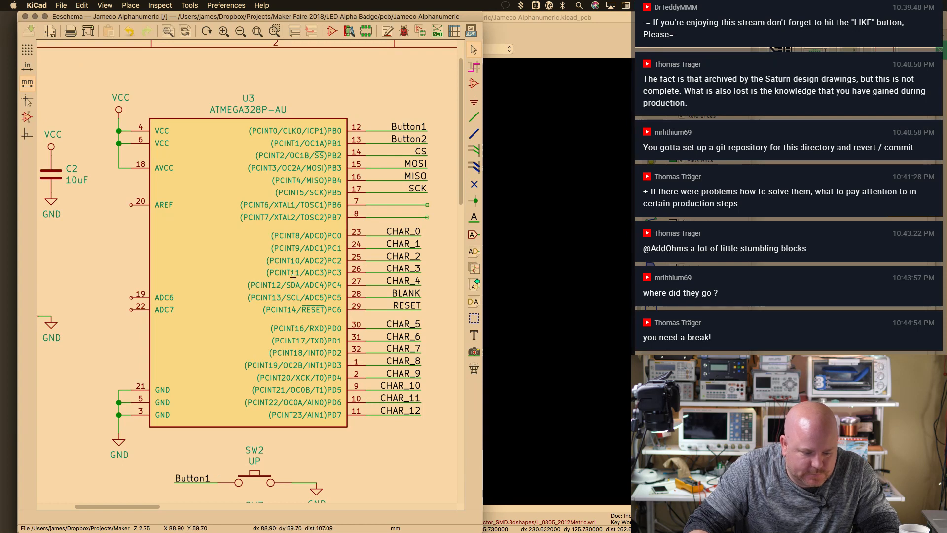
Browse the Package_QFP library from U3's properties, then cancel without changes
{"action": "double_click", "coordinate": [268, 277]}
{"action": "left_click", "coordinate": [381, 324]}
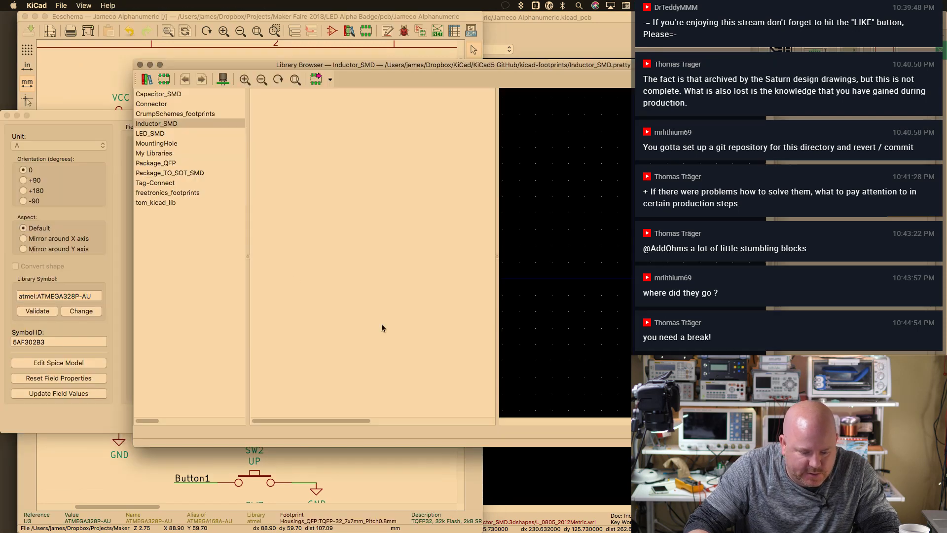
{"action": "left_click", "coordinate": [186, 162]}
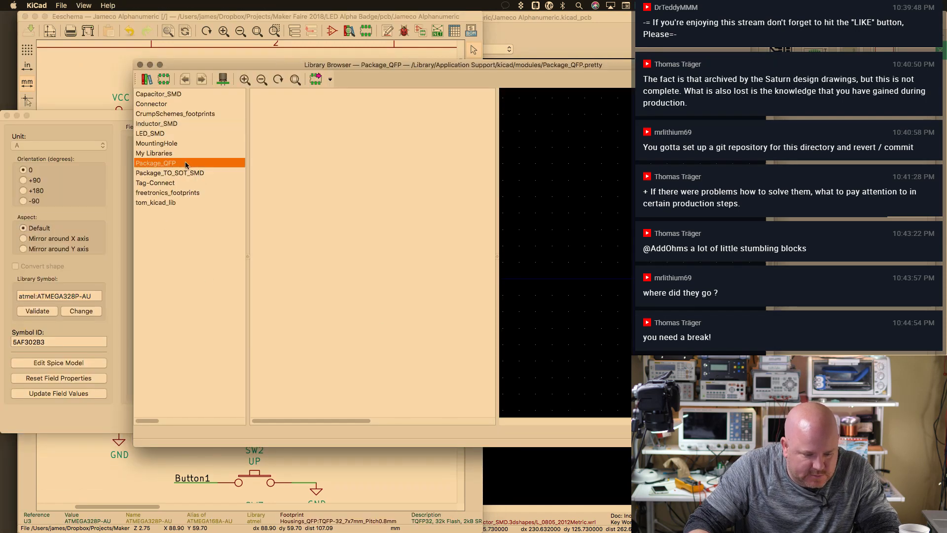
{"action": "left_click", "coordinate": [140, 65]}
{"action": "left_click", "coordinate": [444, 420]}
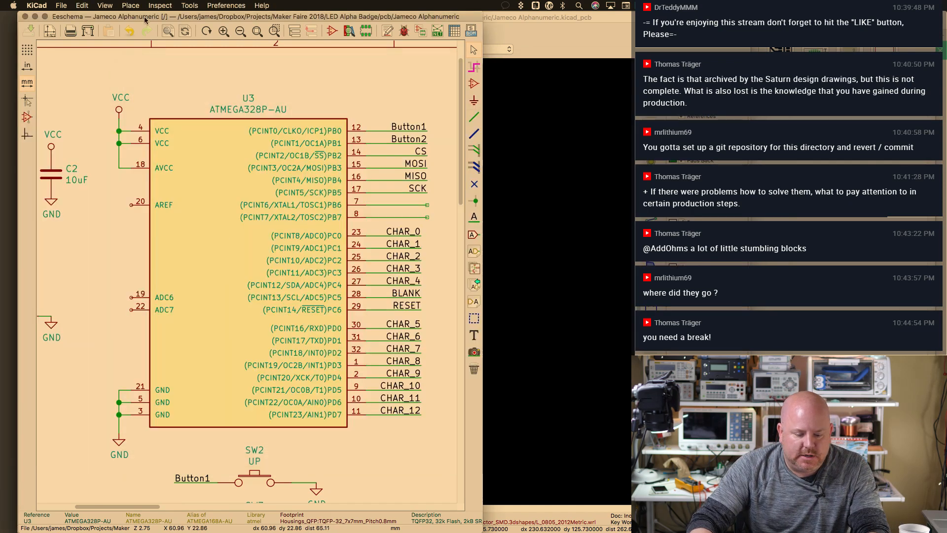
Reopen the Assign Footprints window from the toolbar
{"action": "left_click", "coordinate": [82, 6]}
{"action": "mouse_move", "coordinate": [191, 4]}
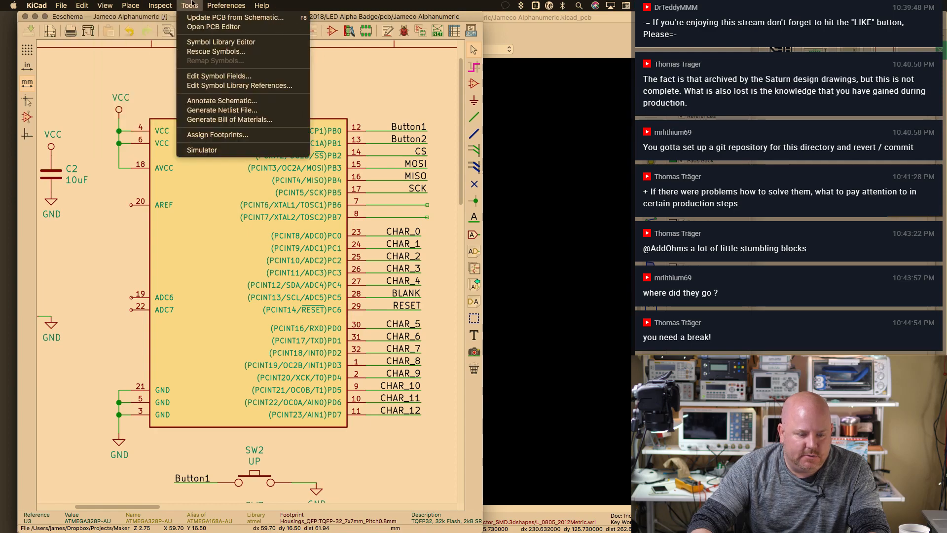
{"action": "left_click", "coordinate": [241, 5]}
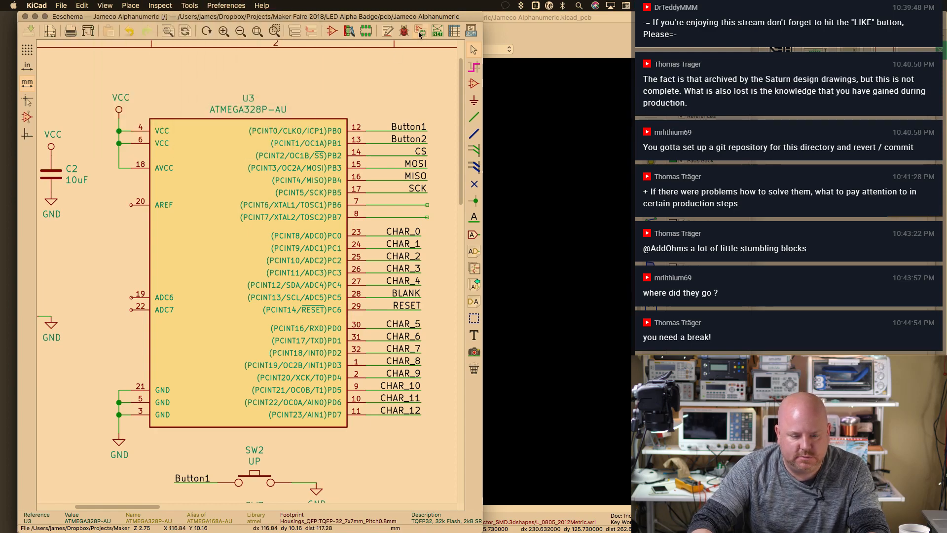
{"action": "left_click", "coordinate": [419, 31]}
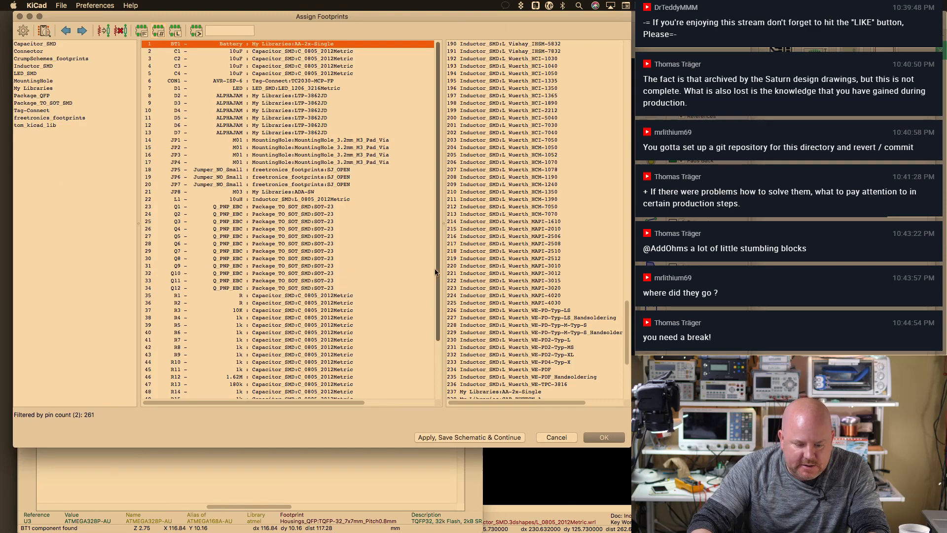
With U3 selected, remove Package_QFP from the project-specific footprint libraries, then launch the wizard
{"action": "scroll", "coordinate": [436, 272], "scroll_direction": "down", "scroll_amount": 3}
{"action": "left_click", "coordinate": [270, 392]}
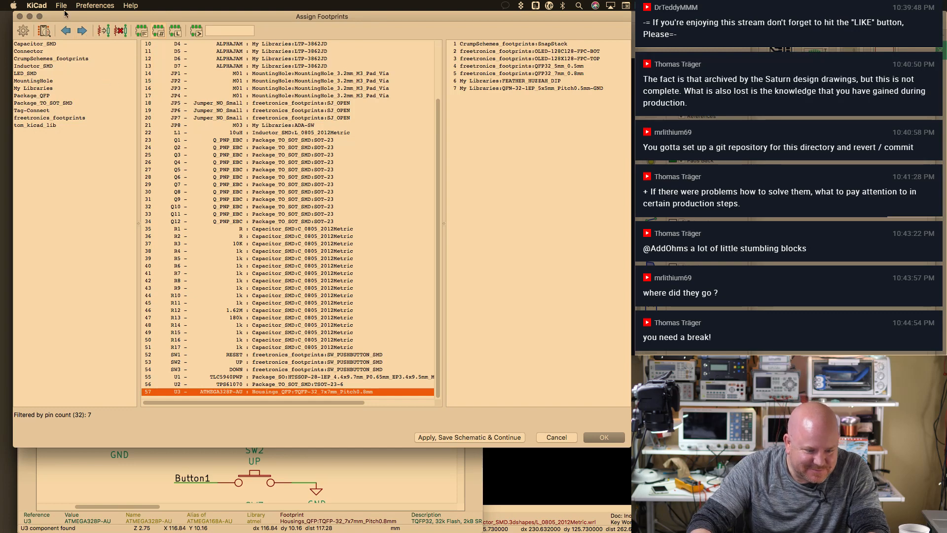
{"action": "left_click", "coordinate": [95, 5]}
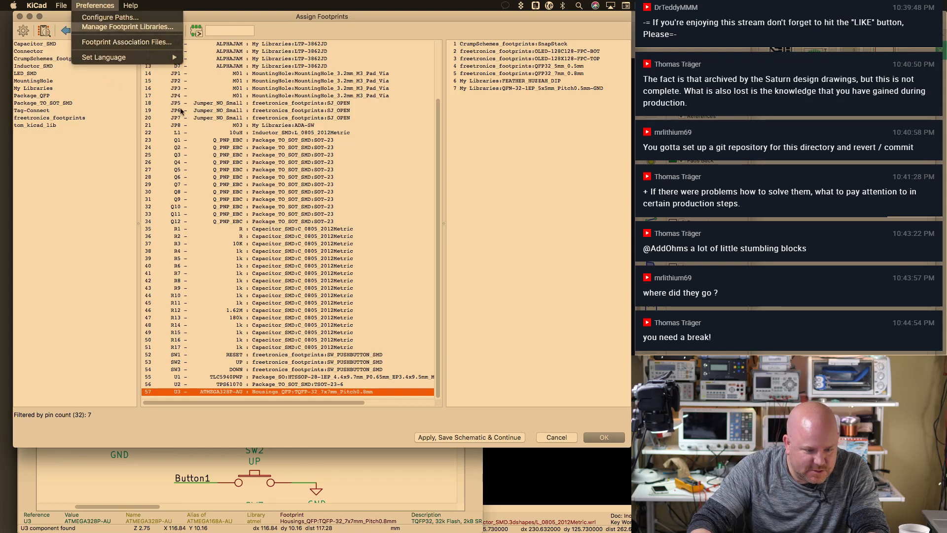
{"action": "left_click", "coordinate": [101, 31]}
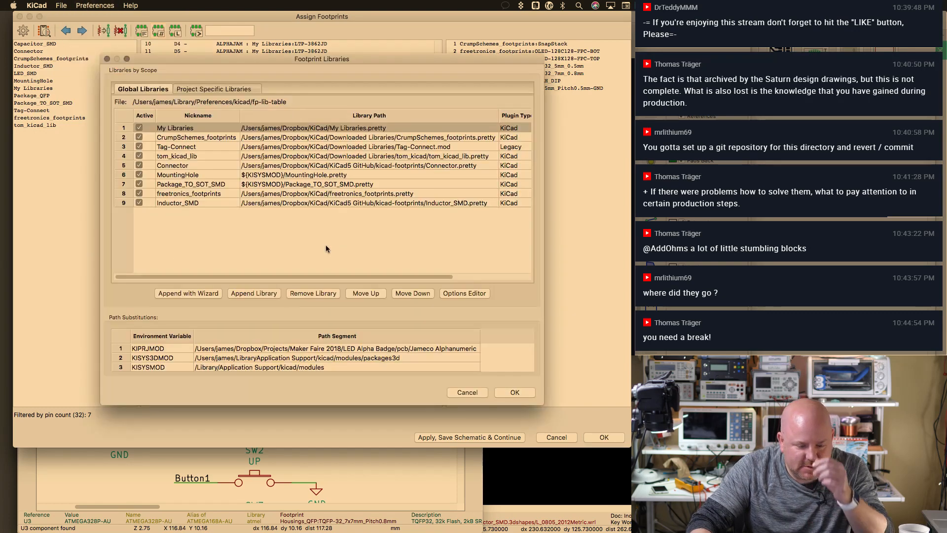
{"action": "left_click", "coordinate": [198, 89]}
{"action": "left_click", "coordinate": [190, 138]}
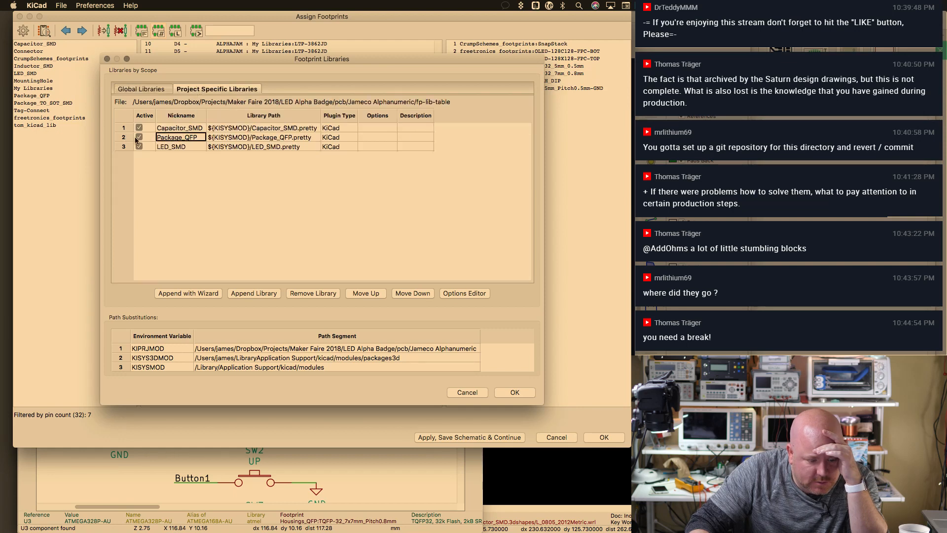
{"action": "left_click", "coordinate": [165, 140]}
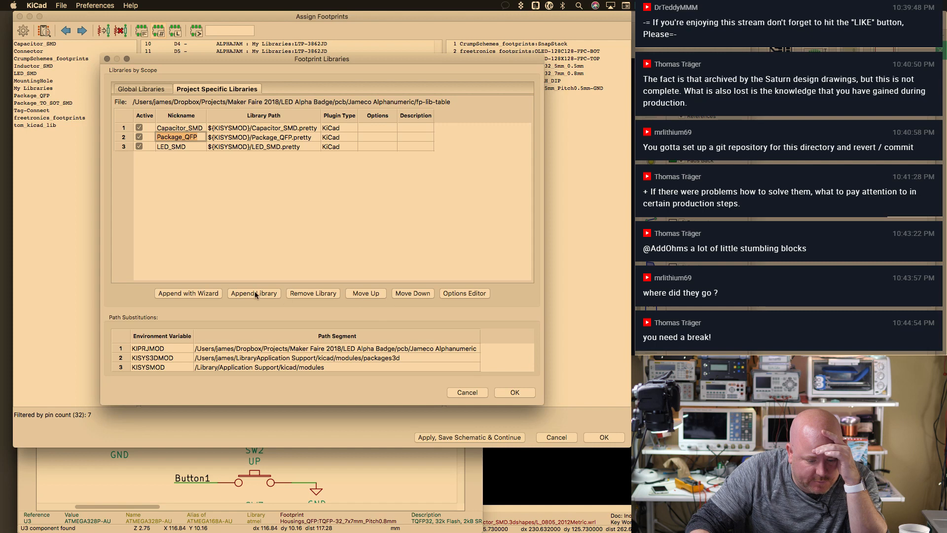
{"action": "left_click", "coordinate": [326, 294]}
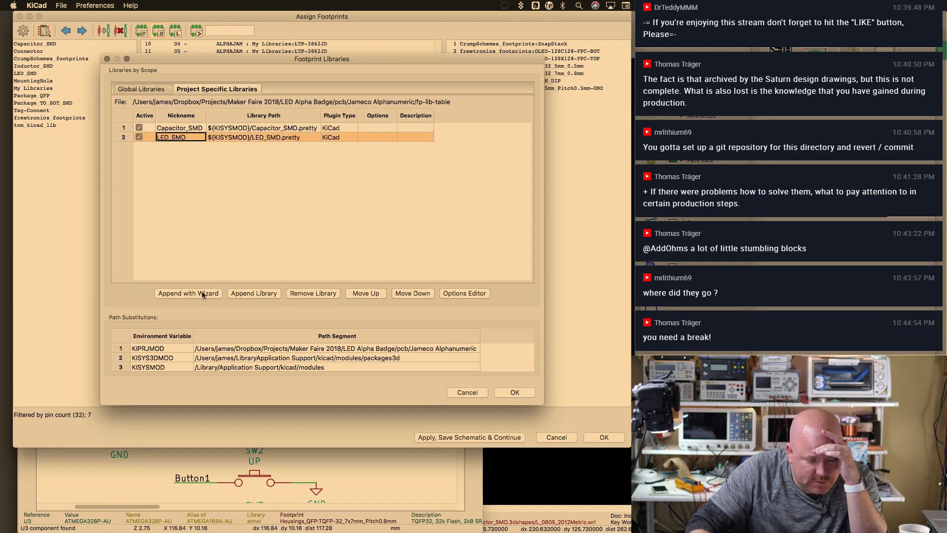
{"action": "left_click", "coordinate": [203, 294]}
{"action": "left_click", "coordinate": [568, 351]}
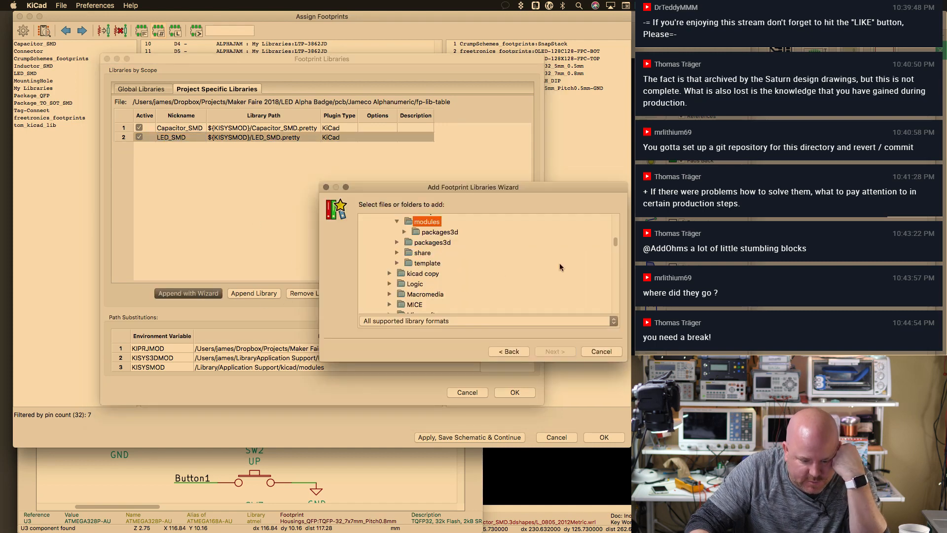
Enlarge the wizard and browse through Users and the home folder to Dropbox > KiCad
{"action": "left_click_drag", "start_coordinate": [591, 186], "coordinate": [561, 34]}
{"action": "left_click_drag", "start_coordinate": [598, 208], "coordinate": [654, 468]}
{"action": "scroll", "coordinate": [476, 379], "scroll_direction": "down", "scroll_amount": 10}
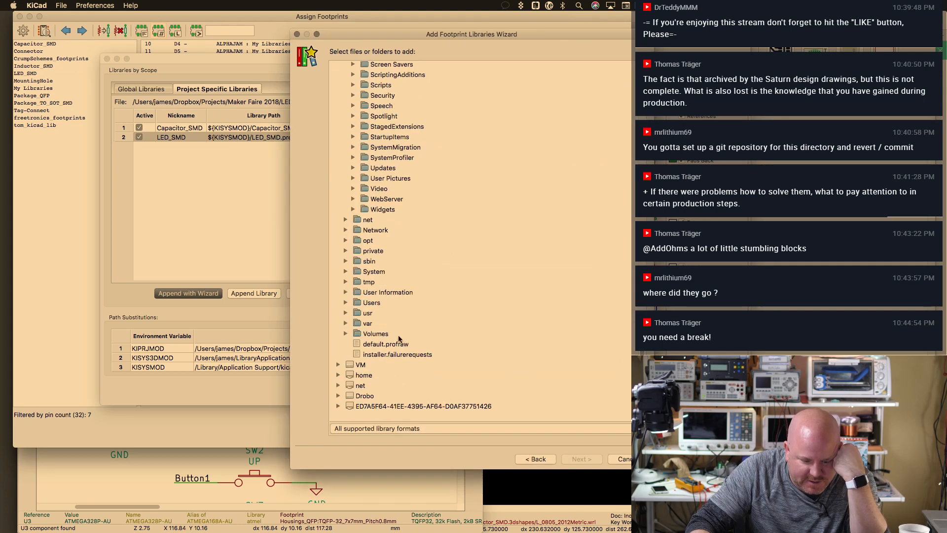
{"action": "left_click", "coordinate": [345, 303]}
{"action": "left_click", "coordinate": [353, 323]}
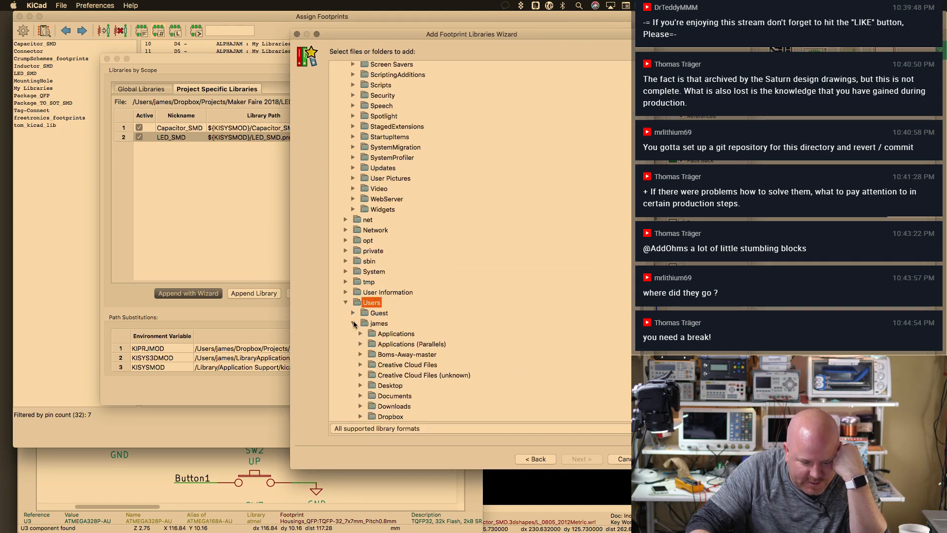
{"action": "scroll", "coordinate": [378, 296], "scroll_direction": "down", "scroll_amount": 5}
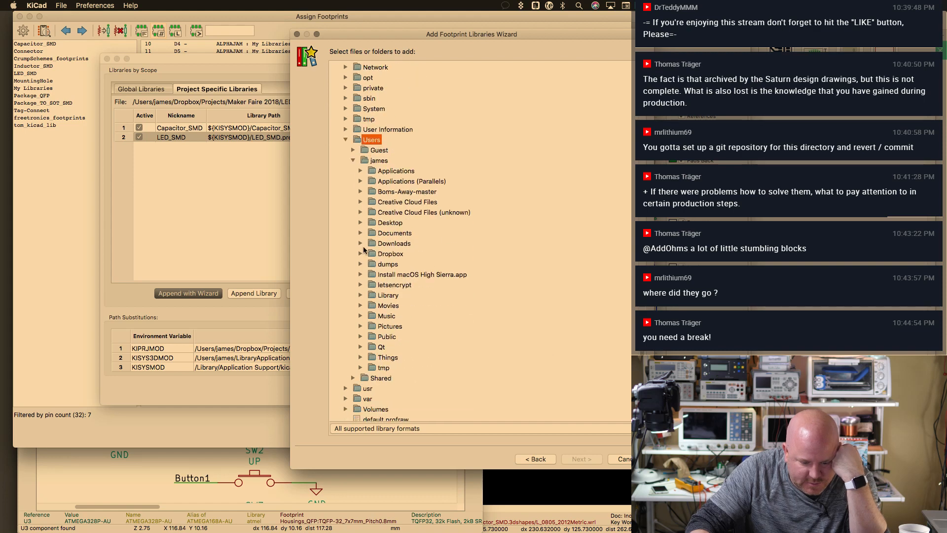
{"action": "left_click", "coordinate": [361, 254]}
{"action": "scroll", "coordinate": [394, 247], "scroll_direction": "down", "scroll_amount": 6}
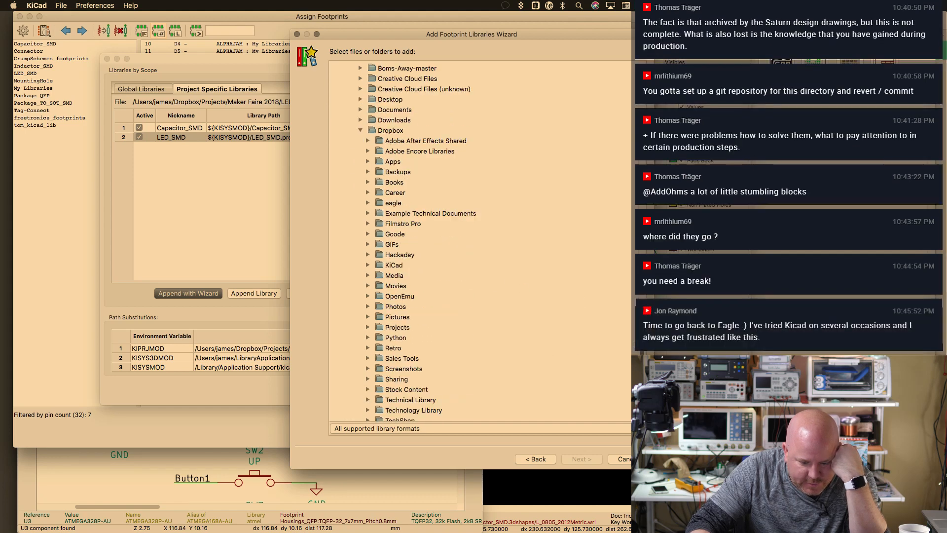
{"action": "left_click", "coordinate": [369, 182]}
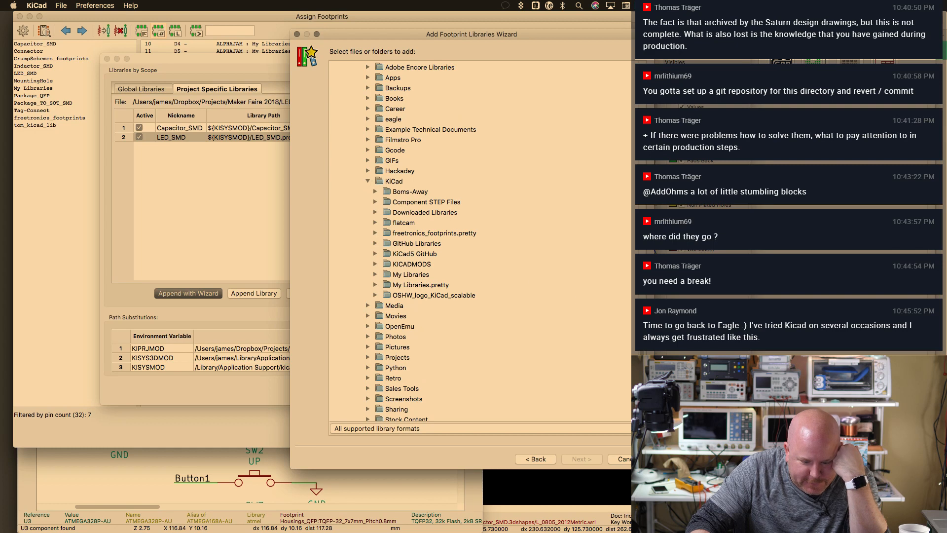
{"action": "scroll", "coordinate": [503, 211], "scroll_direction": "down", "scroll_amount": 4}
{"action": "scroll", "coordinate": [504, 210], "scroll_direction": "up", "scroll_amount": 2}
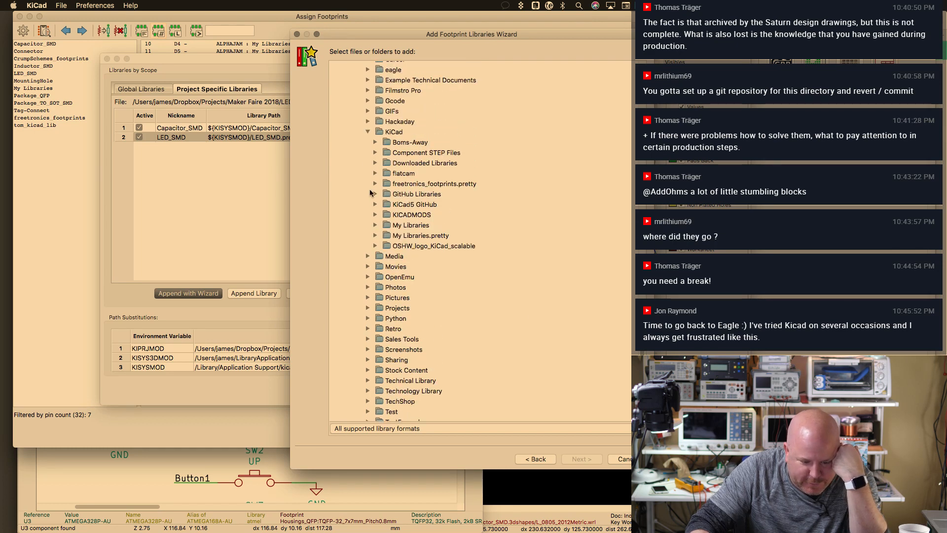
Expand KiCad5 GitHub > kicad-footprints to list its footprint libraries
{"action": "left_click", "coordinate": [375, 204]}
{"action": "left_click", "coordinate": [425, 225]}
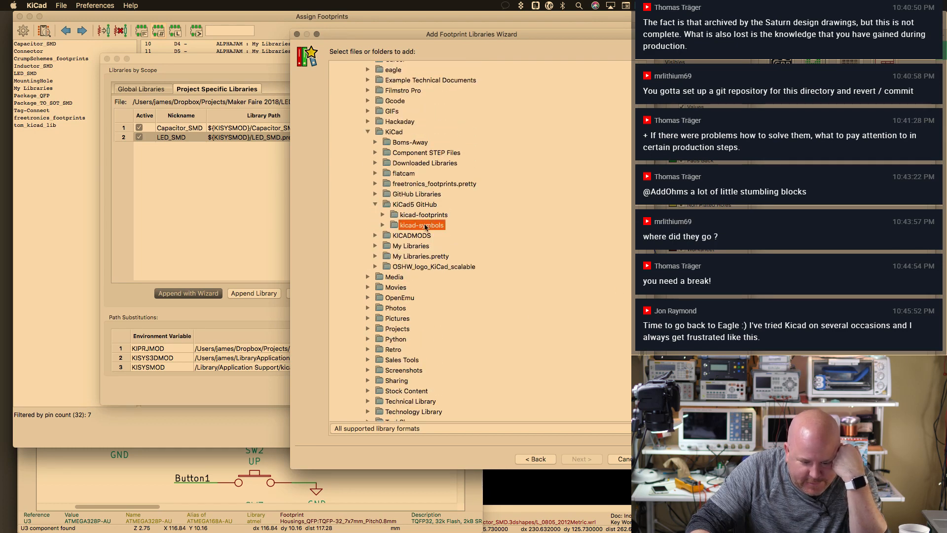
{"action": "left_click", "coordinate": [383, 225]}
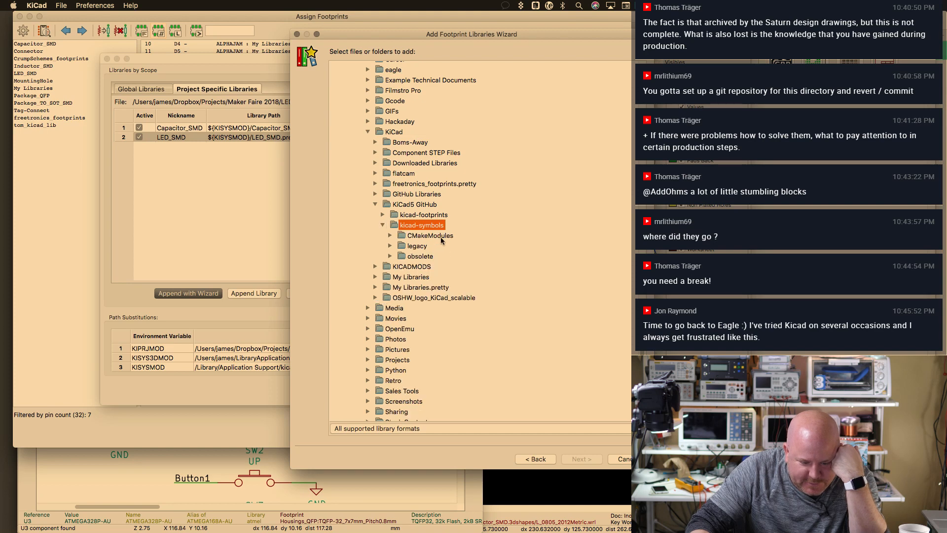
{"action": "left_click", "coordinate": [380, 214]}
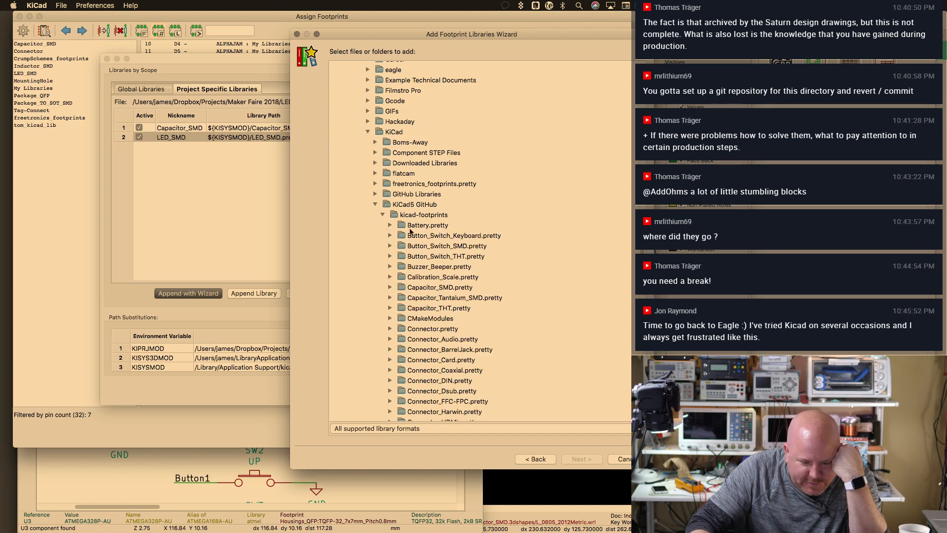
{"action": "scroll", "coordinate": [463, 241], "scroll_direction": "down", "scroll_amount": 10}
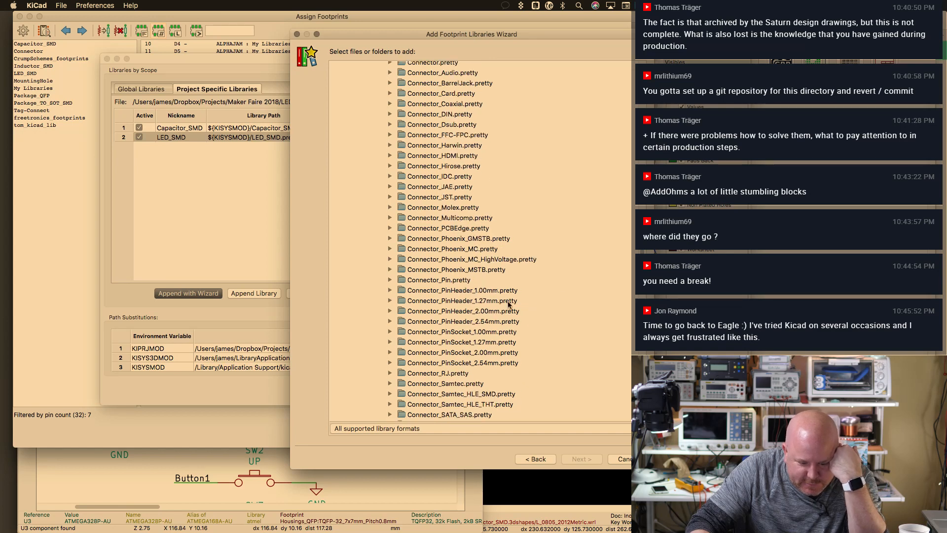
{"action": "scroll", "coordinate": [464, 241], "scroll_direction": "up", "scroll_amount": 2}
{"action": "scroll", "coordinate": [464, 242], "scroll_direction": "down", "scroll_amount": 8}
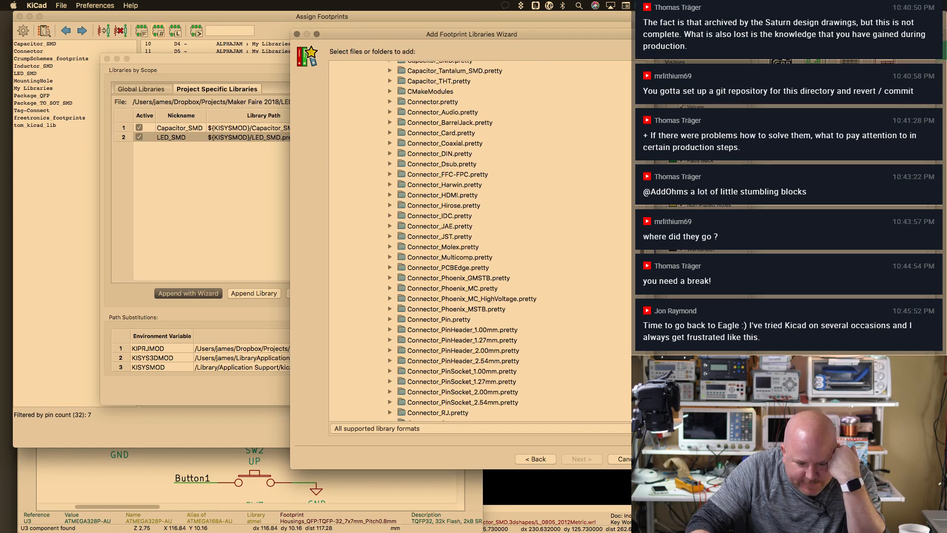
{"action": "scroll", "coordinate": [463, 242], "scroll_direction": "down", "scroll_amount": 12}
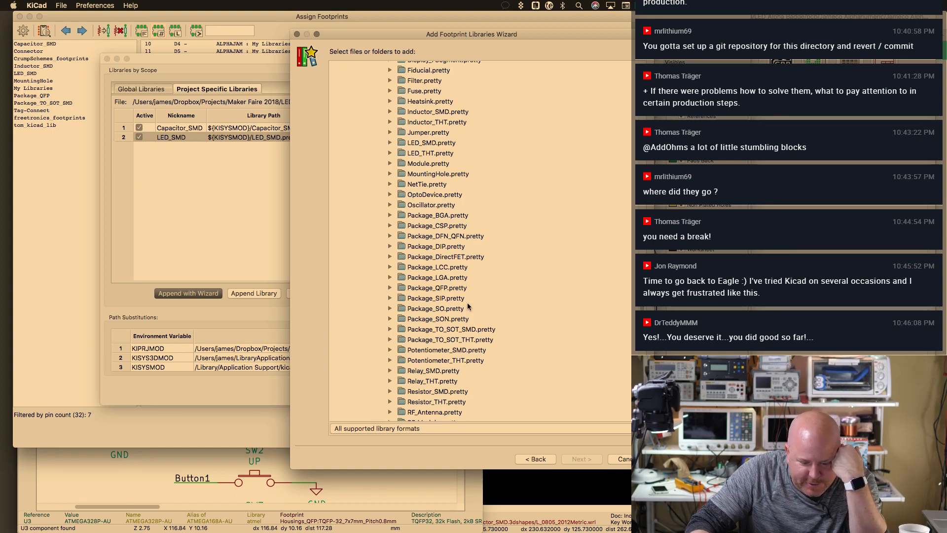
Add Package_QFP.pretty as a global library and accept the updated library list
{"action": "left_click", "coordinate": [460, 290]}
{"action": "left_click", "coordinate": [579, 459]}
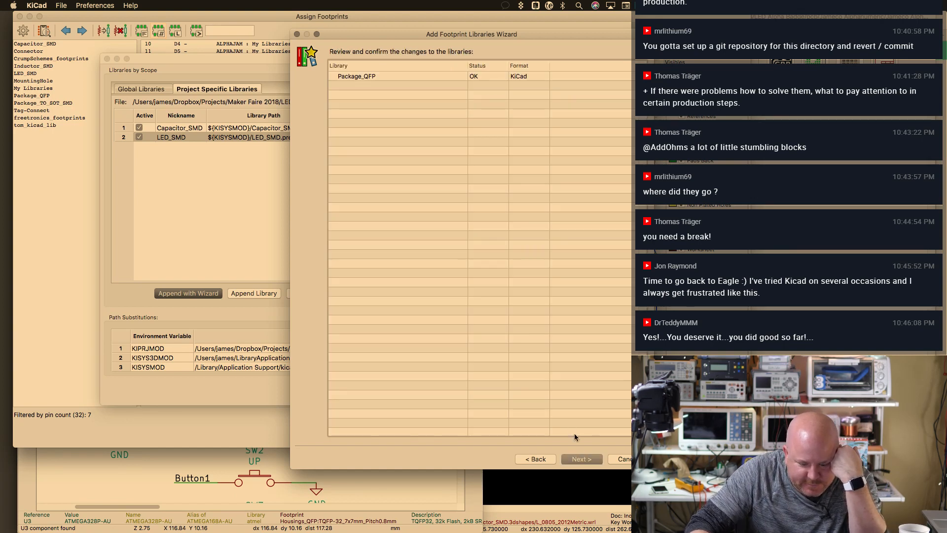
{"action": "left_click", "coordinate": [586, 458]}
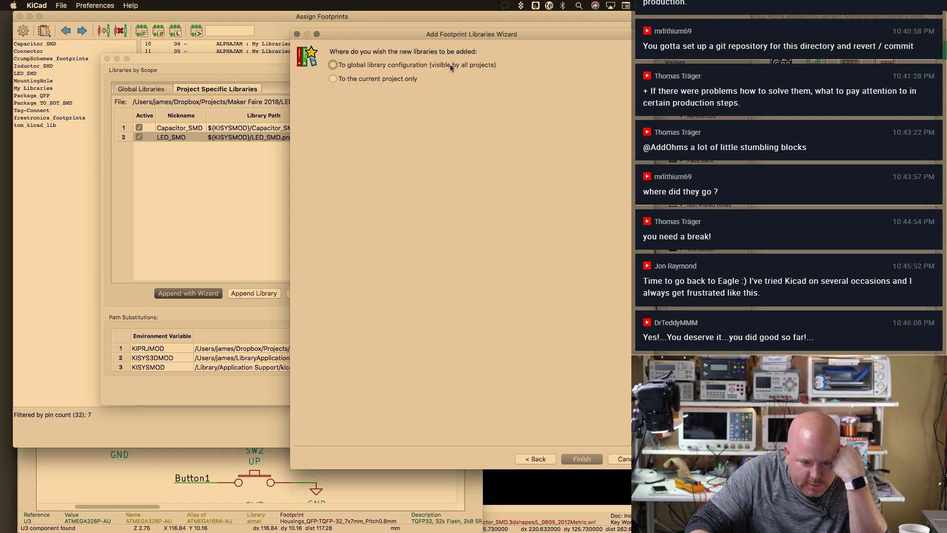
{"action": "left_click", "coordinate": [582, 458]}
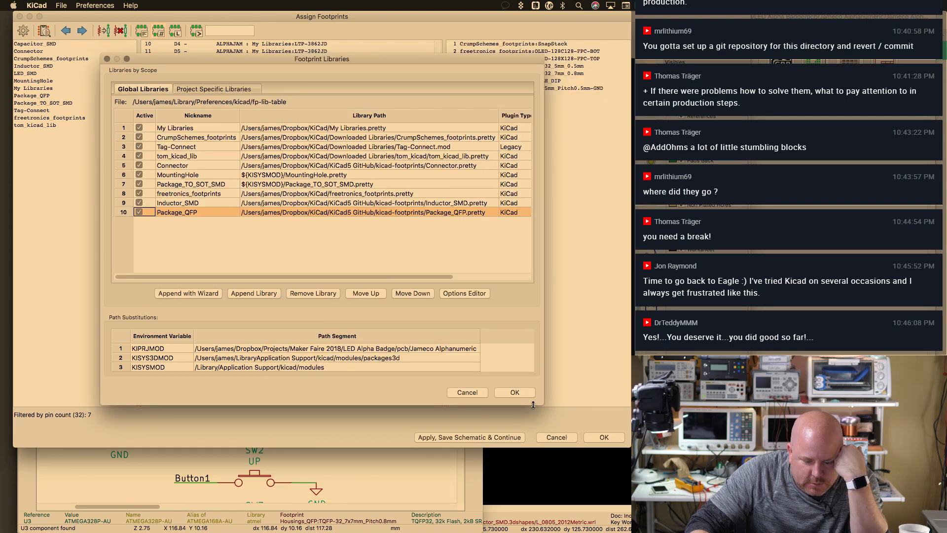
{"action": "left_click", "coordinate": [531, 394]}
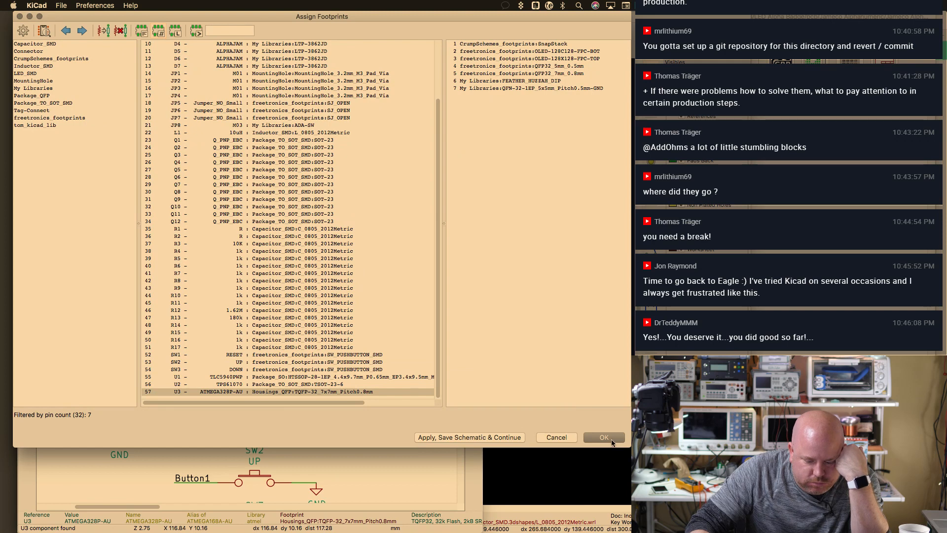
Assign U3 the TQFP-32_7x7mm_P0.8mm footprint from the Package_QFP library
{"action": "left_click", "coordinate": [604, 438]}
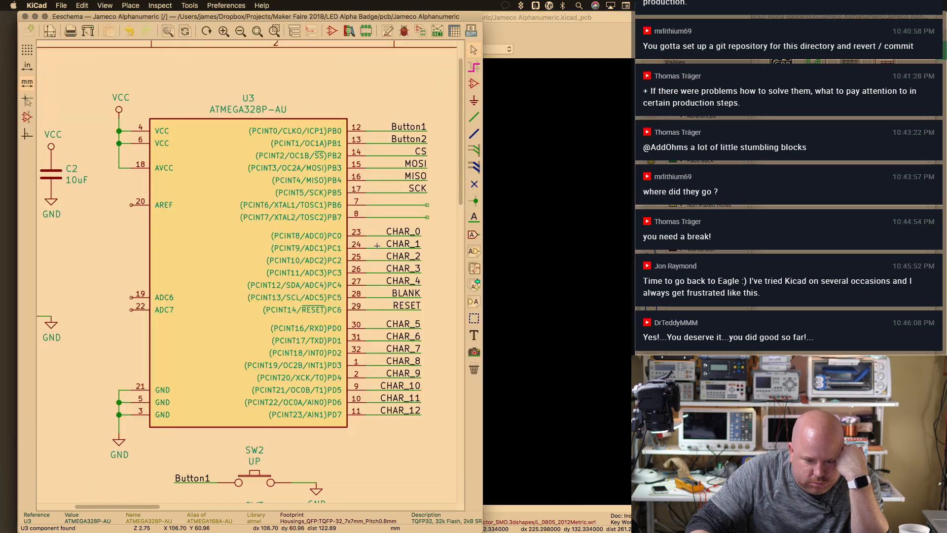
{"action": "double_click", "coordinate": [282, 247]}
{"action": "left_click", "coordinate": [446, 327]}
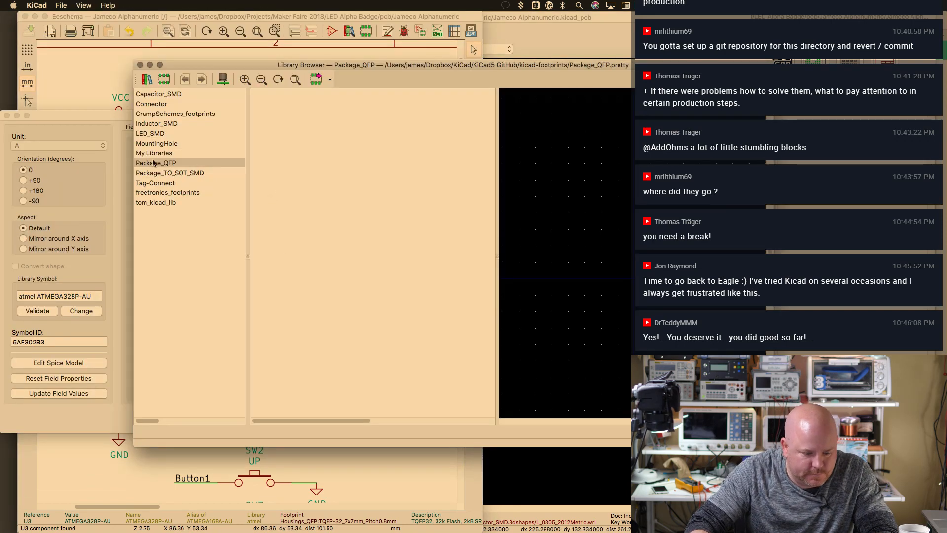
{"action": "left_click", "coordinate": [170, 164]}
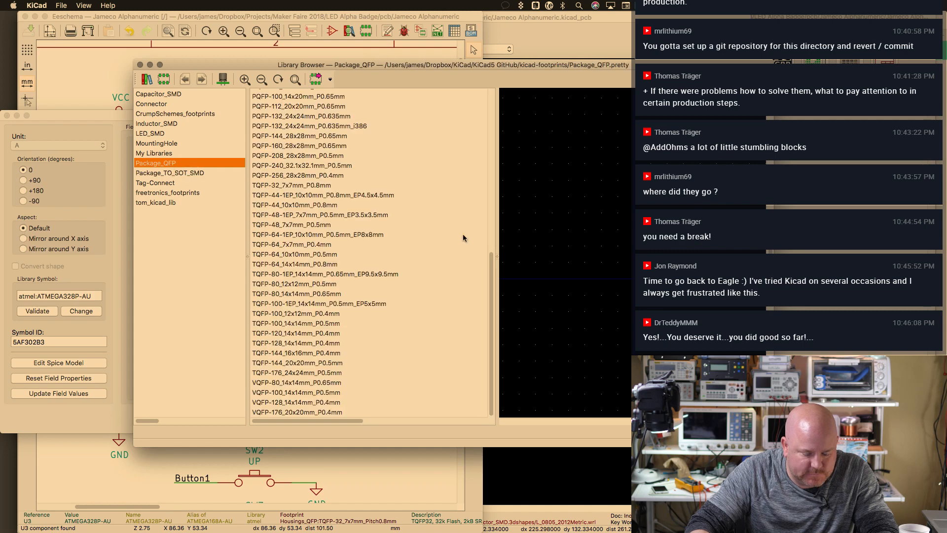
{"action": "scroll", "coordinate": [483, 247], "scroll_direction": "up", "scroll_amount": 10}
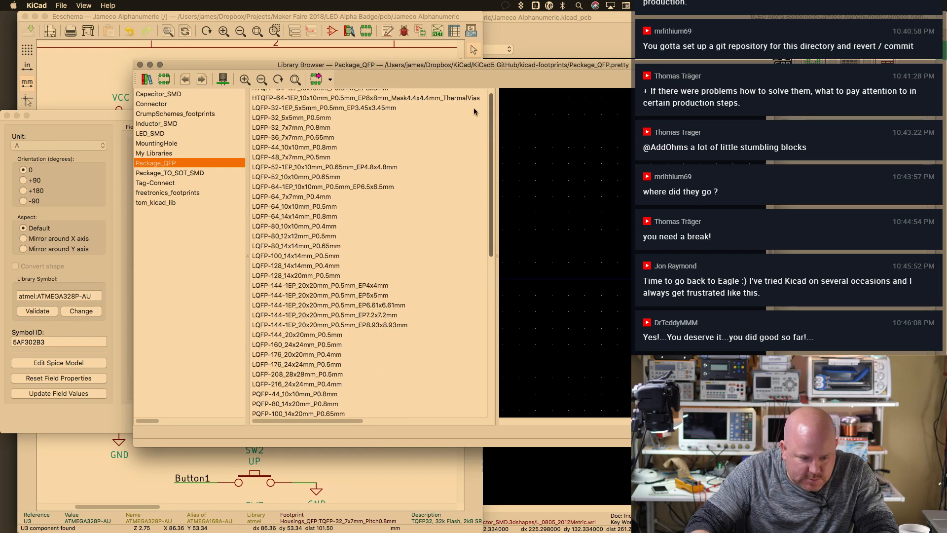
{"action": "scroll", "coordinate": [486, 222], "scroll_direction": "down", "scroll_amount": 10}
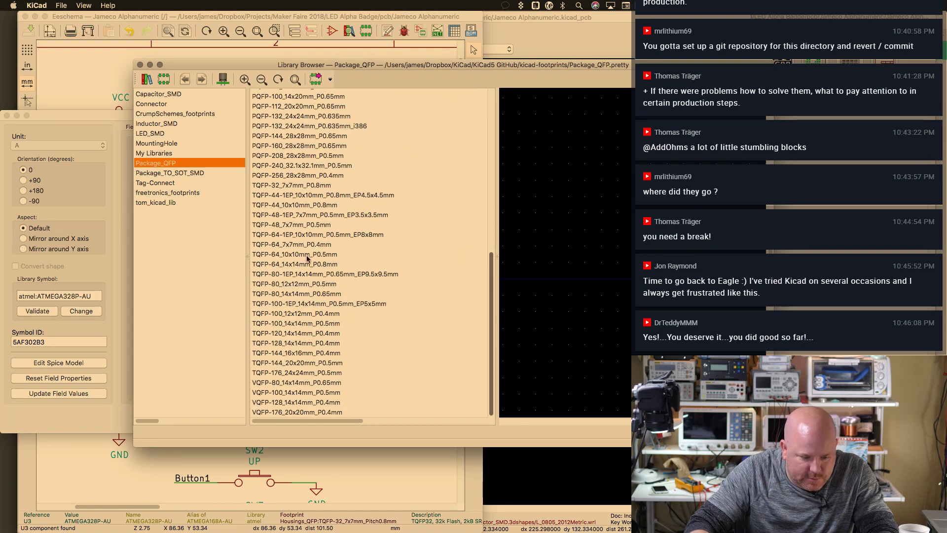
{"action": "left_click", "coordinate": [307, 183]}
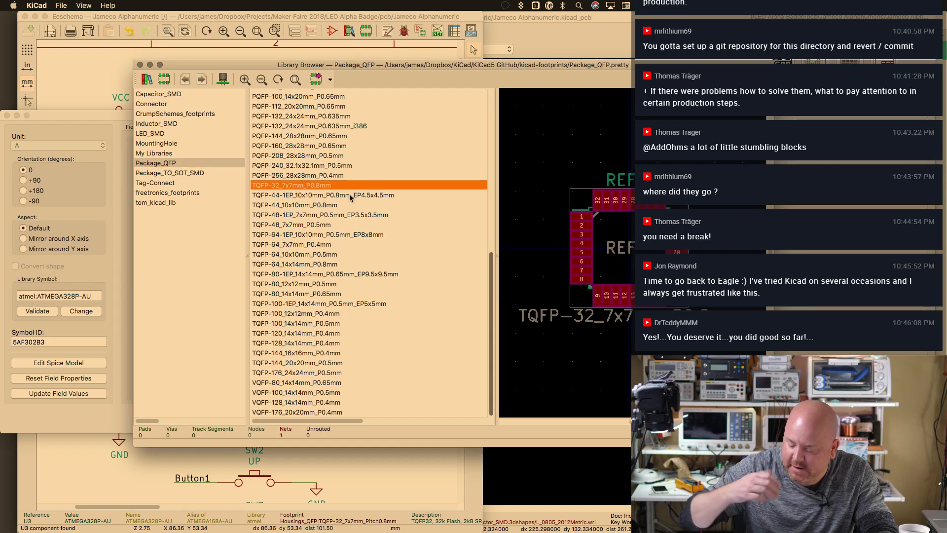
{"action": "double_click", "coordinate": [307, 186]}
{"action": "key", "text": "Return"}
Save the schematic, regenerate the netlist over the existing file, and switch to Pcbnew
{"action": "key", "text": "super+s"}
{"action": "left_click", "coordinate": [437, 31]}
{"action": "left_click", "coordinate": [348, 222]}
{"action": "key", "text": "Return"}
{"action": "left_click", "coordinate": [489, 209]}
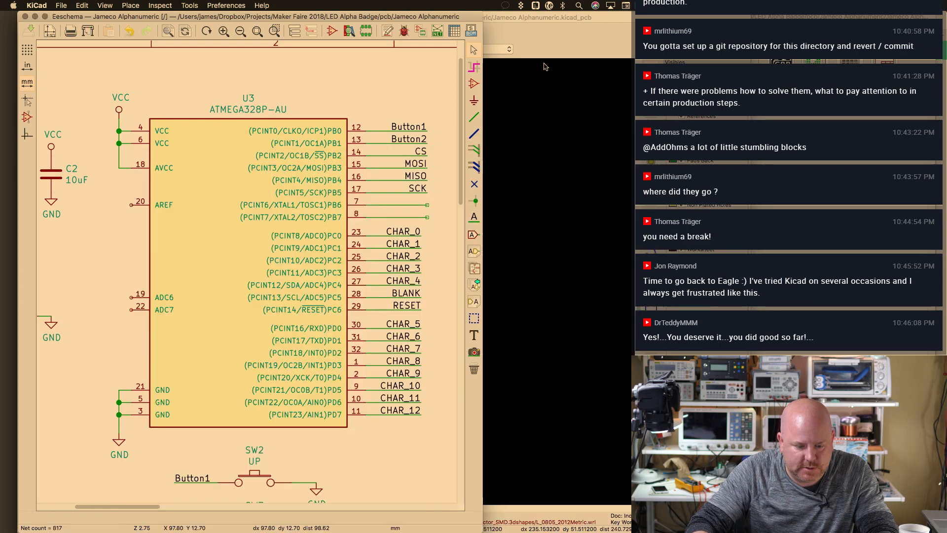
{"action": "left_click", "coordinate": [492, 118]}
{"action": "left_click", "coordinate": [215, 6]}
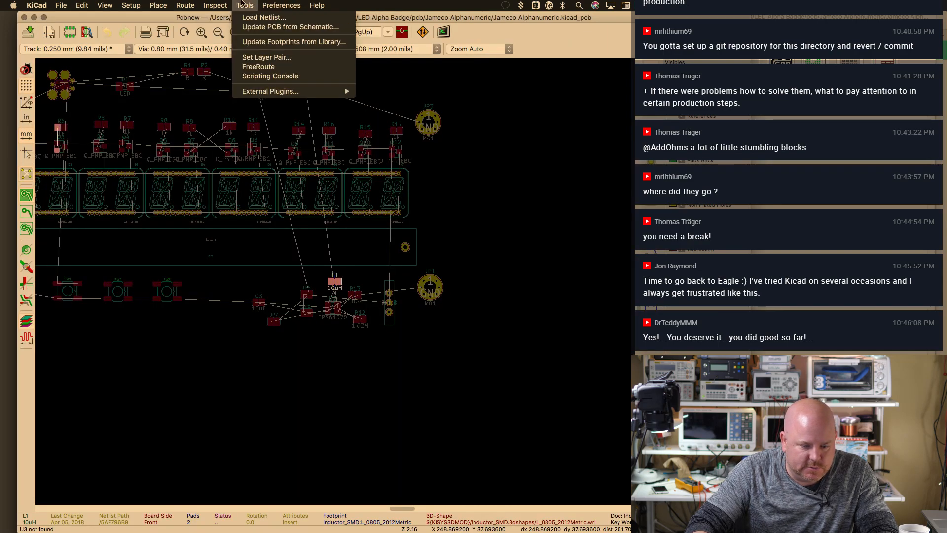
Read the current netlist with track deletion enabled, giving 312 pads, 105 nets, 162 unrouted
{"action": "left_click", "coordinate": [256, 18]}
{"action": "left_click", "coordinate": [234, 144]}
{"action": "left_click", "coordinate": [331, 144]}
{"action": "left_click", "coordinate": [461, 136]}
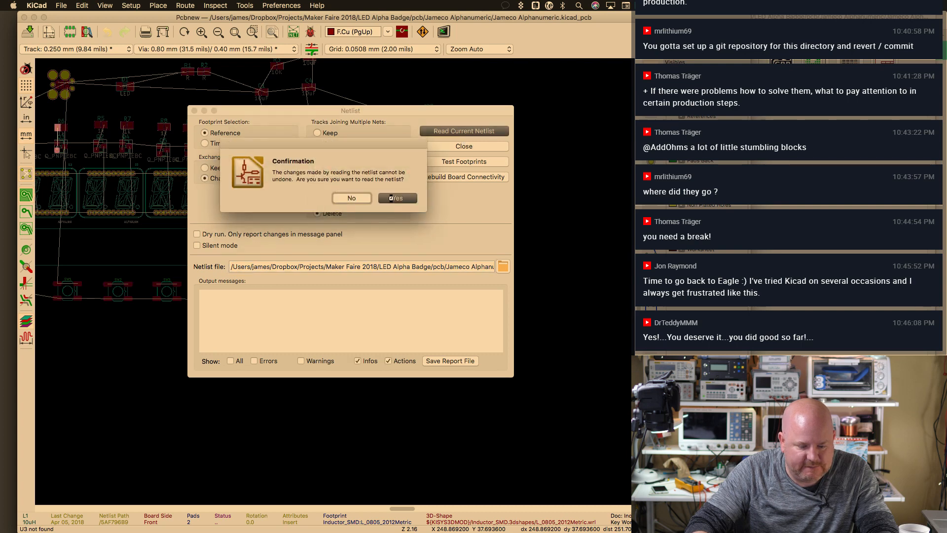
{"action": "left_click", "coordinate": [392, 198]}
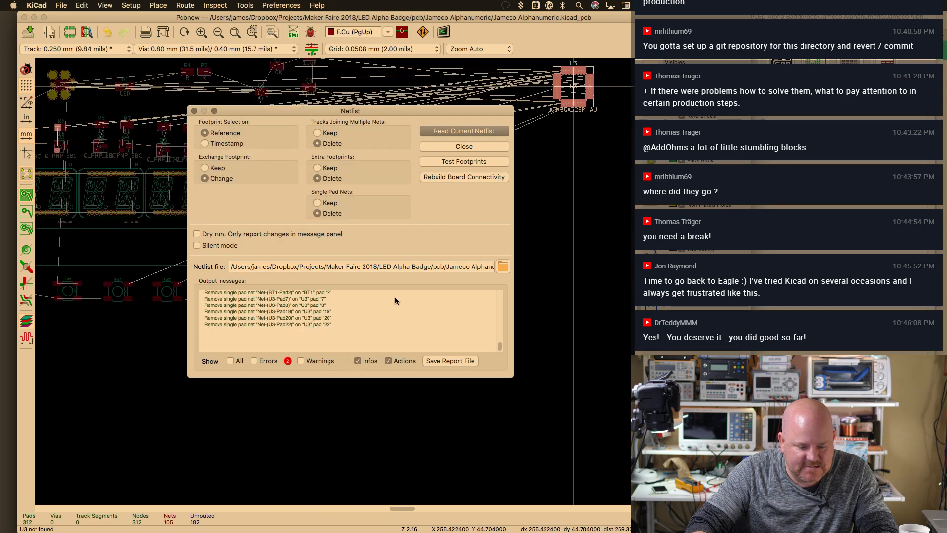
{"action": "left_click_drag", "start_coordinate": [499, 348], "coordinate": [505, 294]}
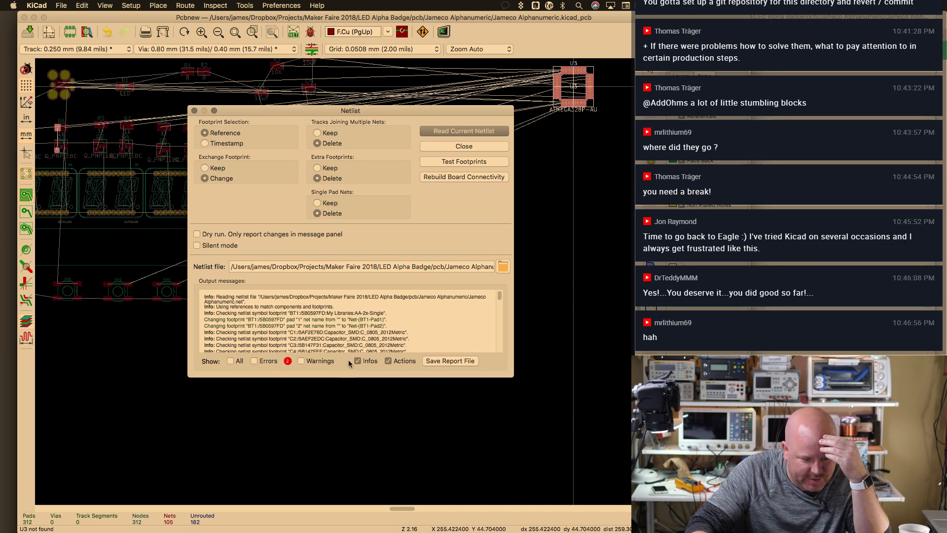
{"action": "left_click_drag", "start_coordinate": [499, 296], "coordinate": [504, 345]}
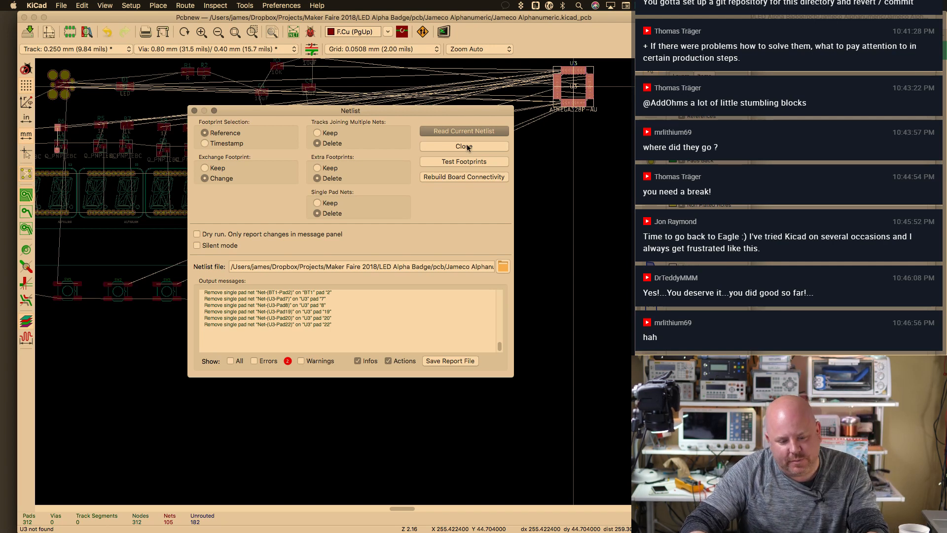
{"action": "left_click", "coordinate": [467, 147]}
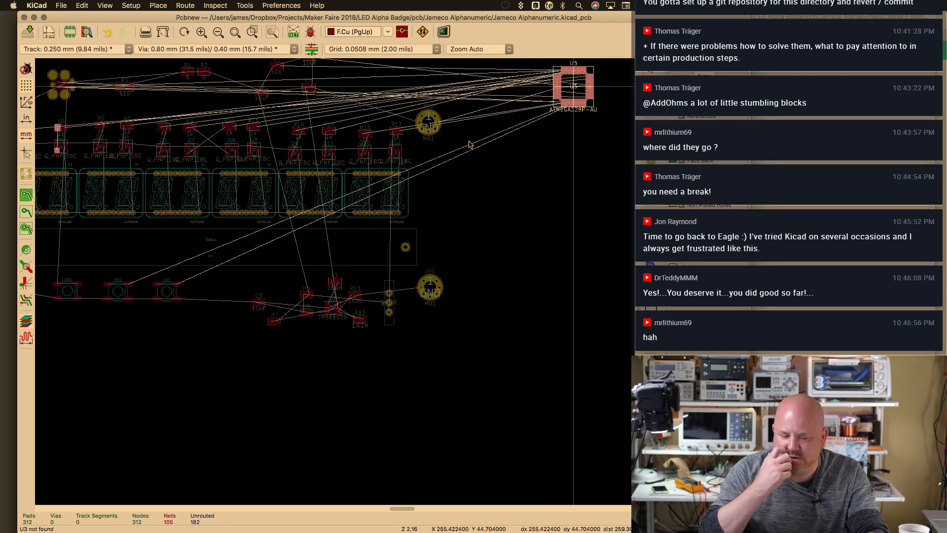
Move the ATMEGA328P-AU U3 footprint to the board's left edge beside the displays
{"action": "left_click_drag", "start_coordinate": [587, 88], "coordinate": [187, 331]}
{"action": "scroll", "coordinate": [408, 296], "scroll_direction": "up", "scroll_amount": 5}
{"action": "scroll", "coordinate": [408, 296], "scroll_direction": "left", "scroll_amount": 8}
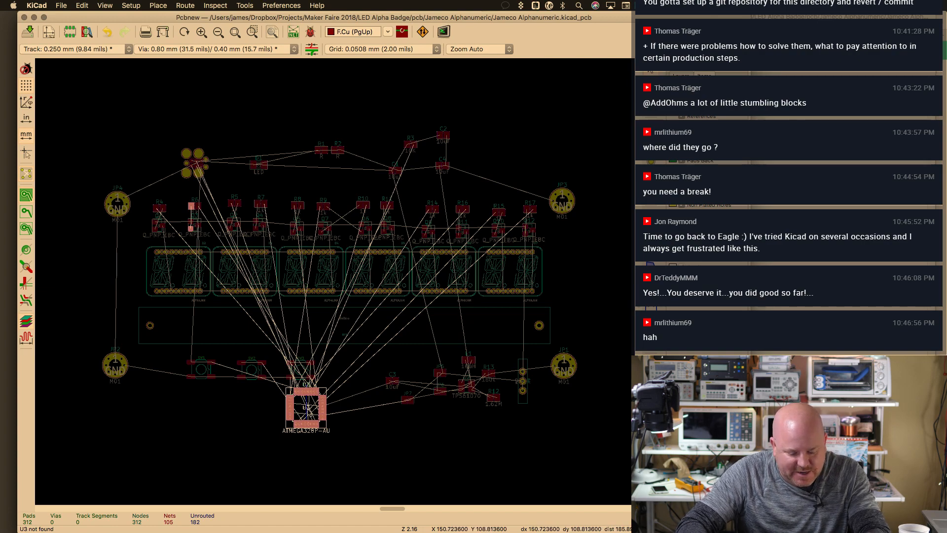
{"action": "key", "text": "m"}
{"action": "left_click", "coordinate": [115, 269]}
Inspect the display pads close up, fit the board in view, and save the board
{"action": "key", "text": "super+plus"}
{"action": "key", "text": "super+plus"}
{"action": "key", "text": "super+plus"}
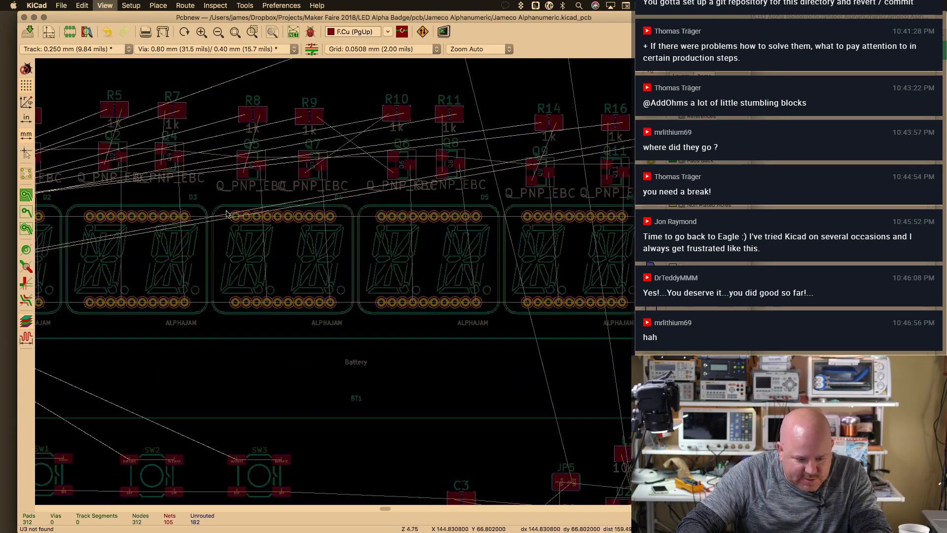
{"action": "key", "text": "super+plus"}
{"action": "key", "text": "super+plus"}
{"action": "key", "text": "super+plus"}
{"action": "key", "text": "super+plus"}
{"action": "key", "text": "super+plus"}
{"action": "key", "text": "super+plus"}
{"action": "key", "text": "super+minus"}
{"action": "key", "text": "super+minus"}
{"action": "key", "text": "super+minus"}
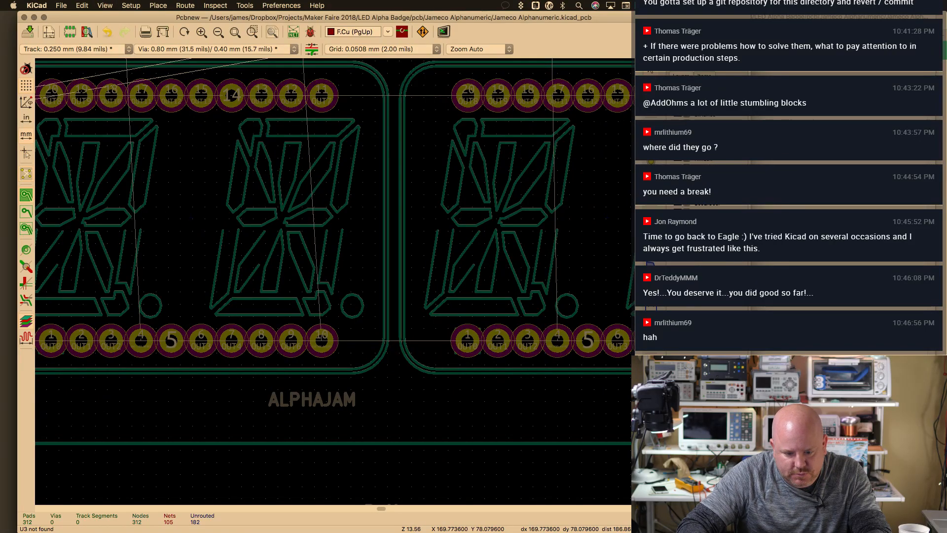
{"action": "key", "text": "Home"}
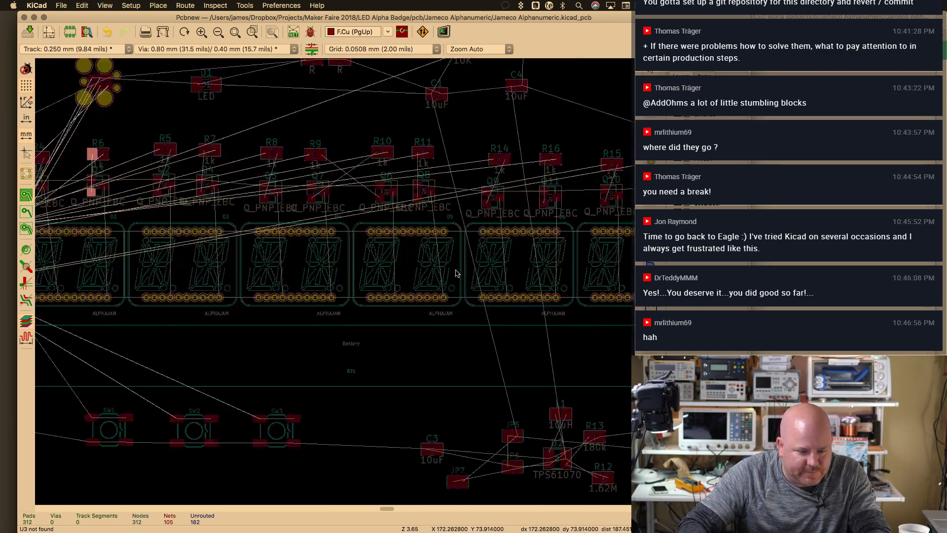
{"action": "key", "text": "super+s"}
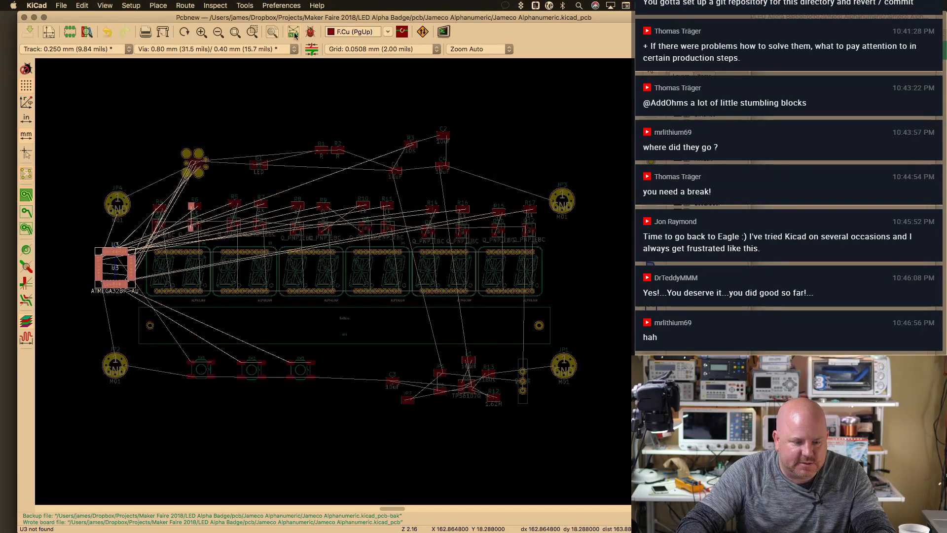
Re-read the current netlist into the board
{"action": "left_click", "coordinate": [294, 33]}
{"action": "left_click", "coordinate": [464, 131]}
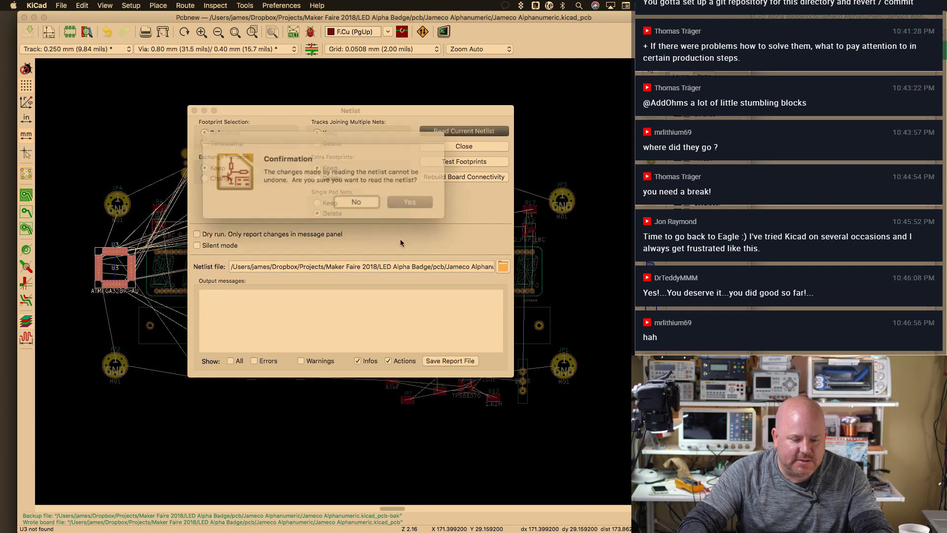
{"action": "left_click", "coordinate": [398, 198]}
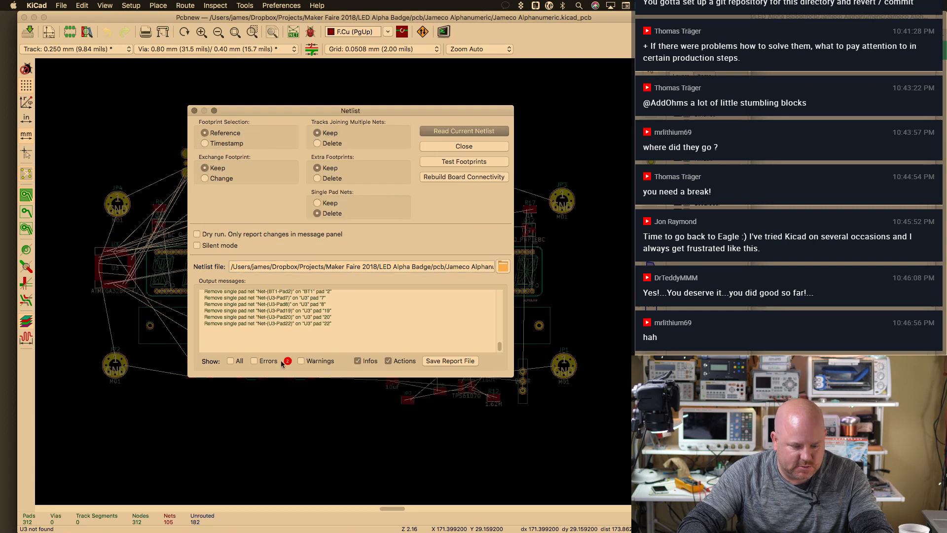
Show errors and review the line reporting U1's HTSSOP-28 footprint as missing
{"action": "left_click", "coordinate": [254, 361]}
{"action": "left_click_drag", "start_coordinate": [500, 346], "coordinate": [500, 334]}
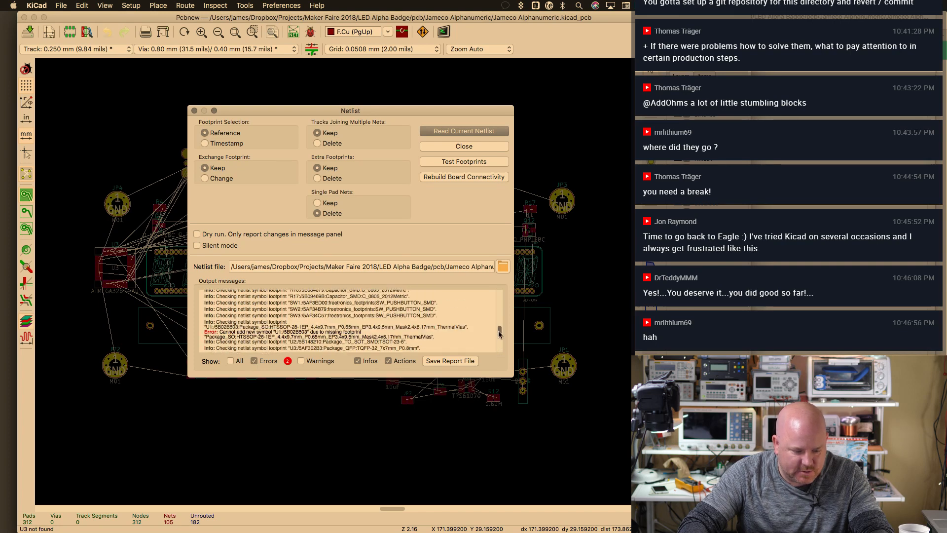
{"action": "left_click_drag", "start_coordinate": [362, 316], "coordinate": [385, 316]}
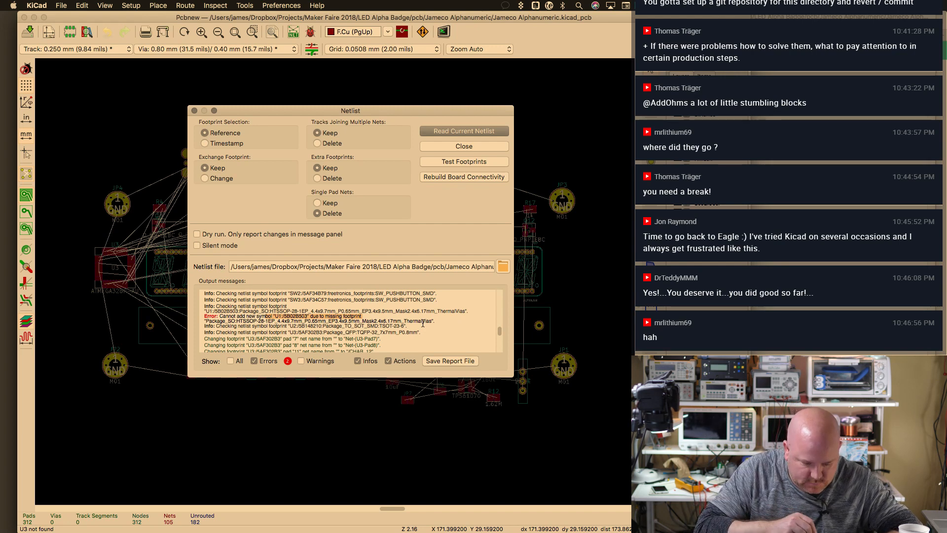
{"action": "left_click_drag", "start_coordinate": [499, 327], "coordinate": [504, 292]}
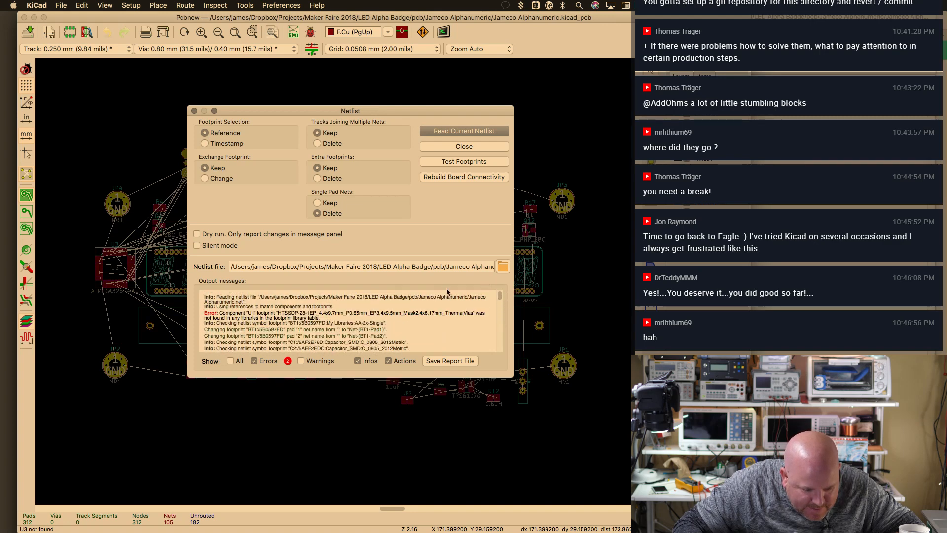
{"action": "left_click_drag", "start_coordinate": [280, 312], "coordinate": [333, 313]}
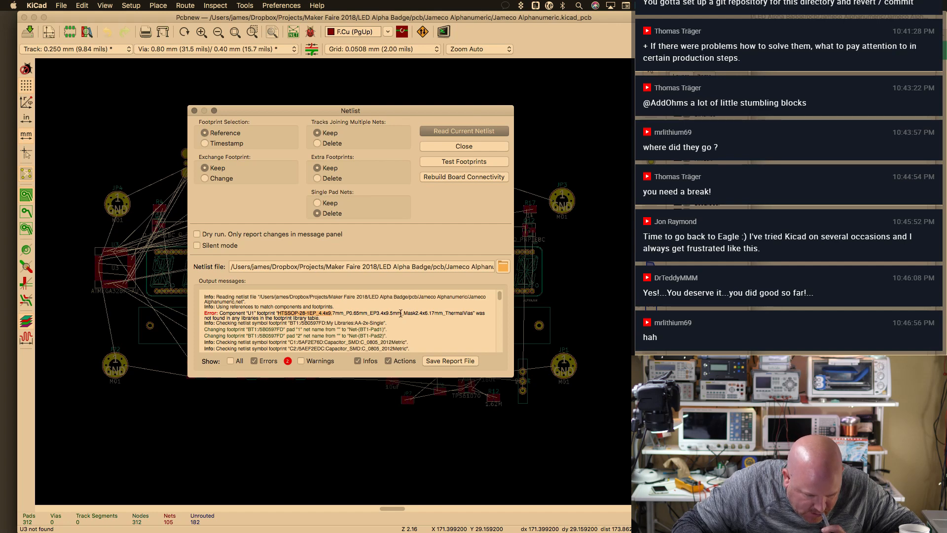
{"action": "left_click", "coordinate": [450, 147]}
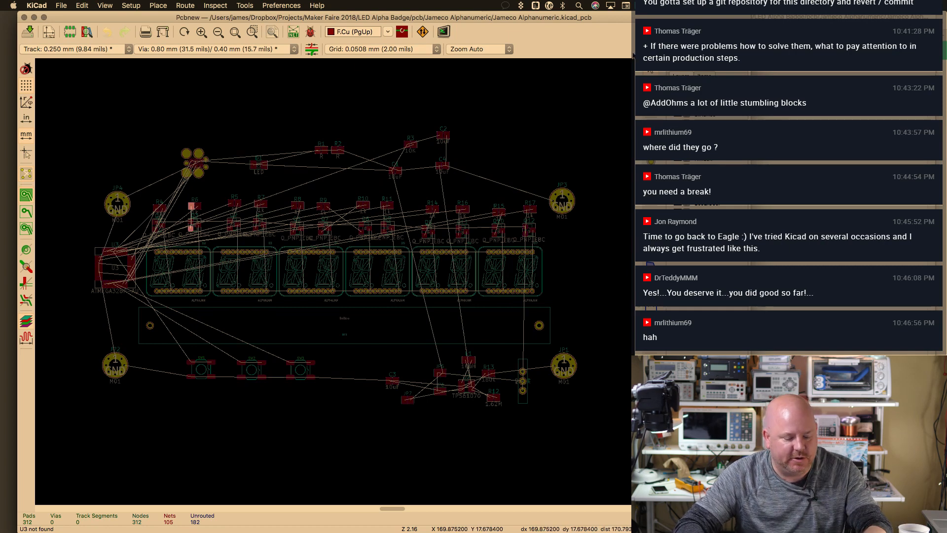
{"action": "key", "text": "super+grave"}
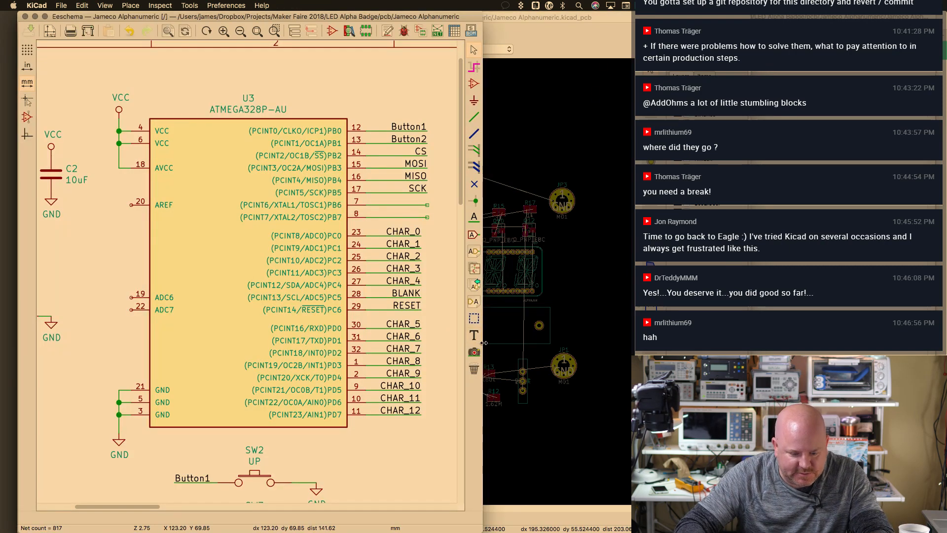
In the schematic's Assign Footprints tool, select U1 TLC5940PWP
{"action": "left_click", "coordinate": [562, 33]}
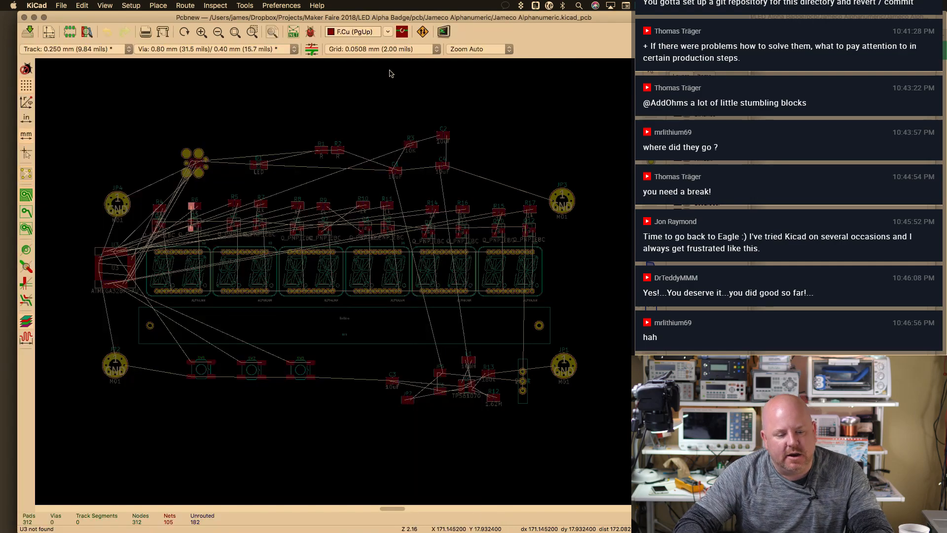
{"action": "key", "text": "super+grave"}
{"action": "left_click", "coordinate": [417, 31]}
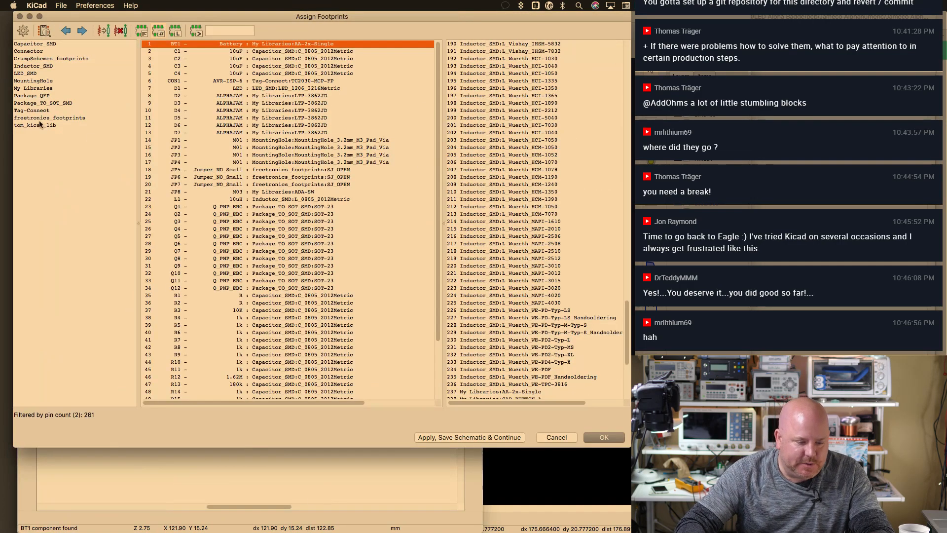
{"action": "scroll", "coordinate": [437, 244], "scroll_direction": "down", "scroll_amount": 3}
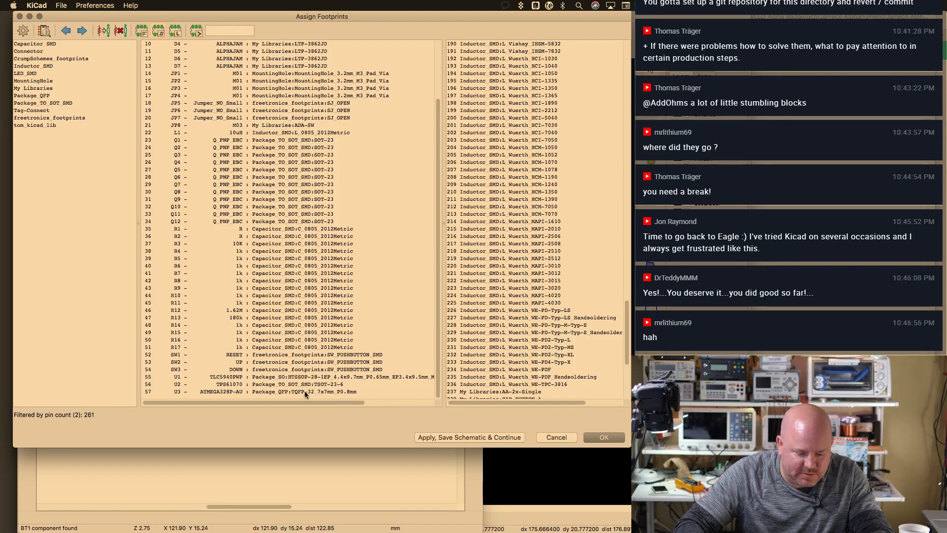
{"action": "left_click", "coordinate": [314, 379]}
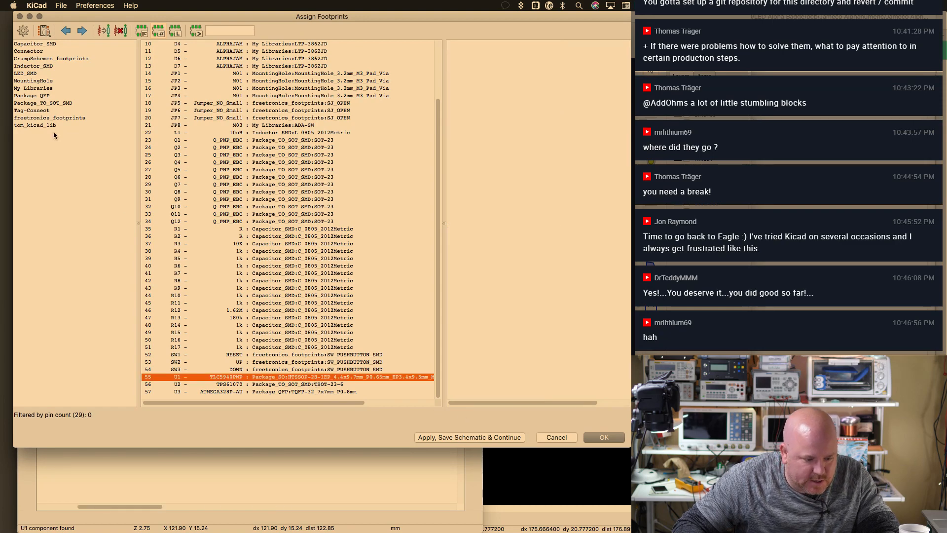
Remove Package_TO_SOT_SMD from the global footprint libraries and begin the add-library wizard
{"action": "left_click", "coordinate": [102, 7]}
{"action": "left_click", "coordinate": [128, 26]}
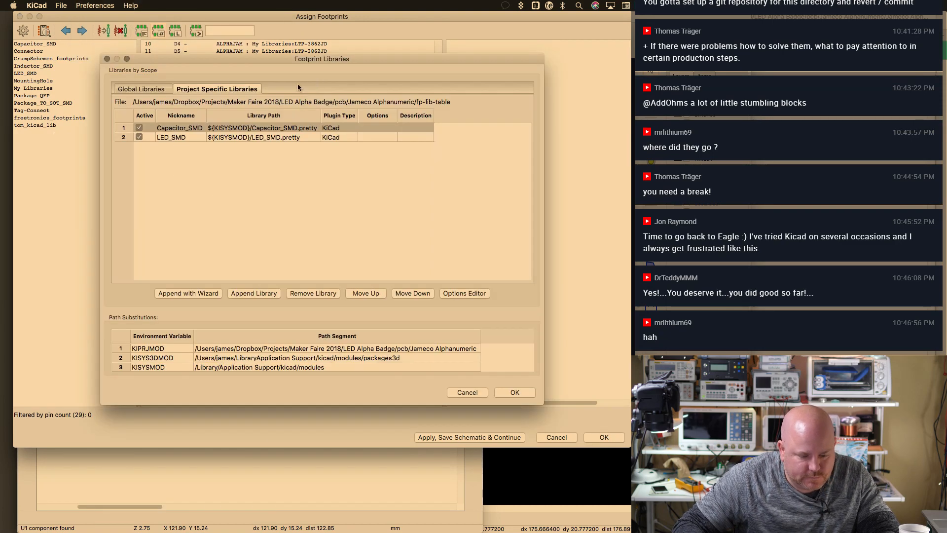
{"action": "left_click", "coordinate": [156, 89]}
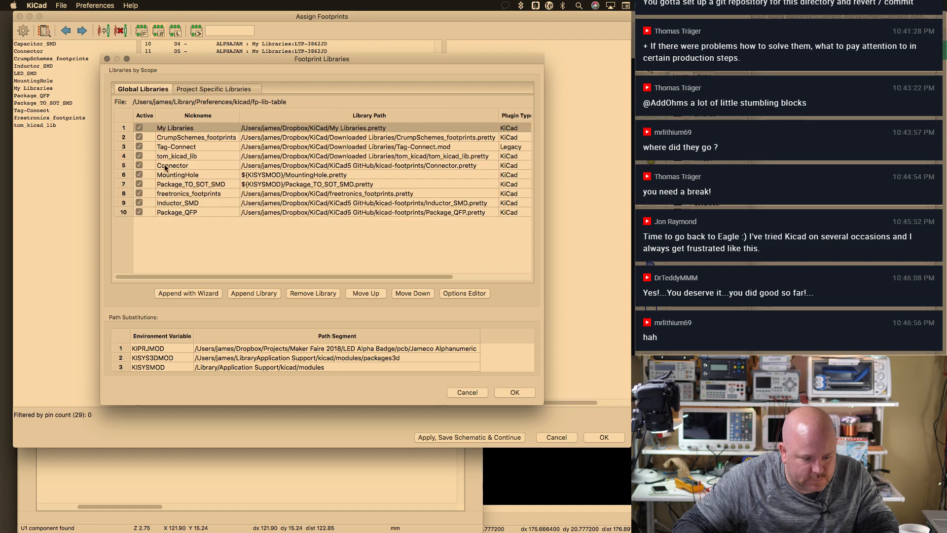
{"action": "left_click", "coordinate": [186, 183]}
{"action": "left_click", "coordinate": [140, 184]}
{"action": "left_click", "coordinate": [192, 185]}
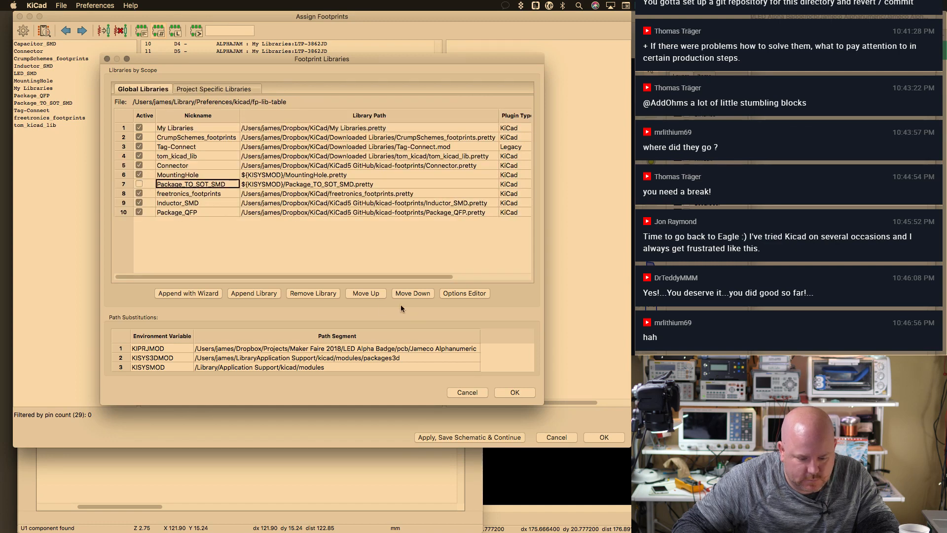
{"action": "left_click", "coordinate": [295, 293]}
{"action": "left_click", "coordinate": [199, 294]}
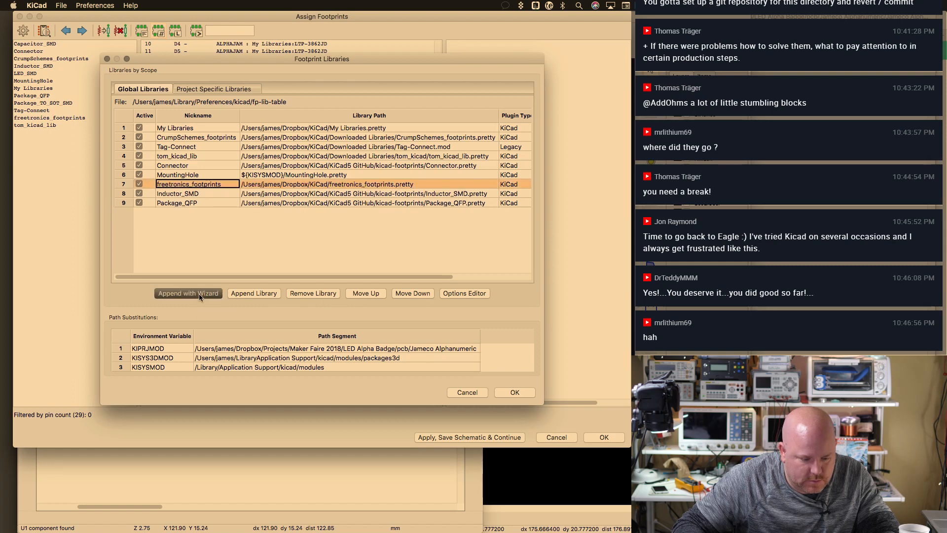
{"action": "left_click", "coordinate": [555, 351]}
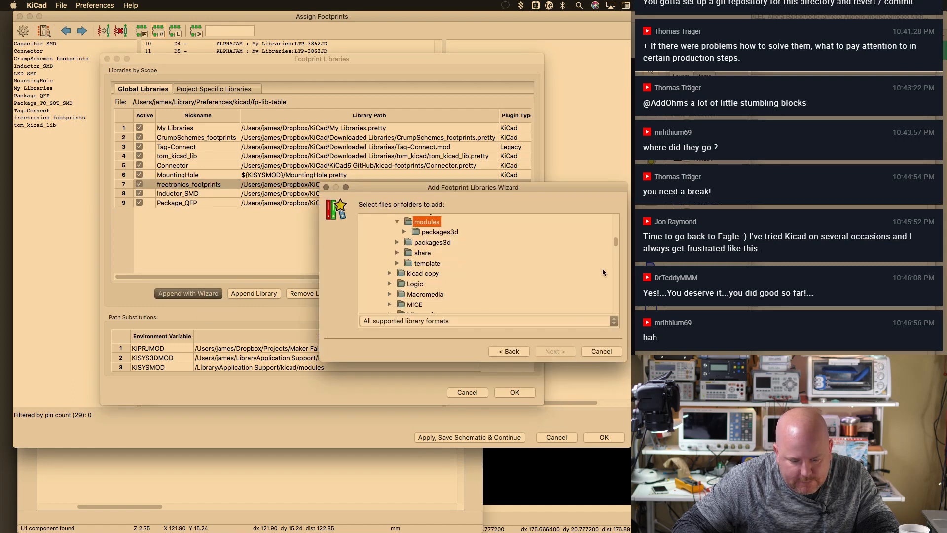
Enlarge the wizard window and browse to the KiCad folder in the home Dropbox
{"action": "left_click_drag", "start_coordinate": [572, 191], "coordinate": [543, 24]}
{"action": "left_click_drag", "start_coordinate": [598, 196], "coordinate": [685, 513]}
{"action": "scroll", "coordinate": [478, 257], "scroll_direction": "down", "scroll_amount": 15}
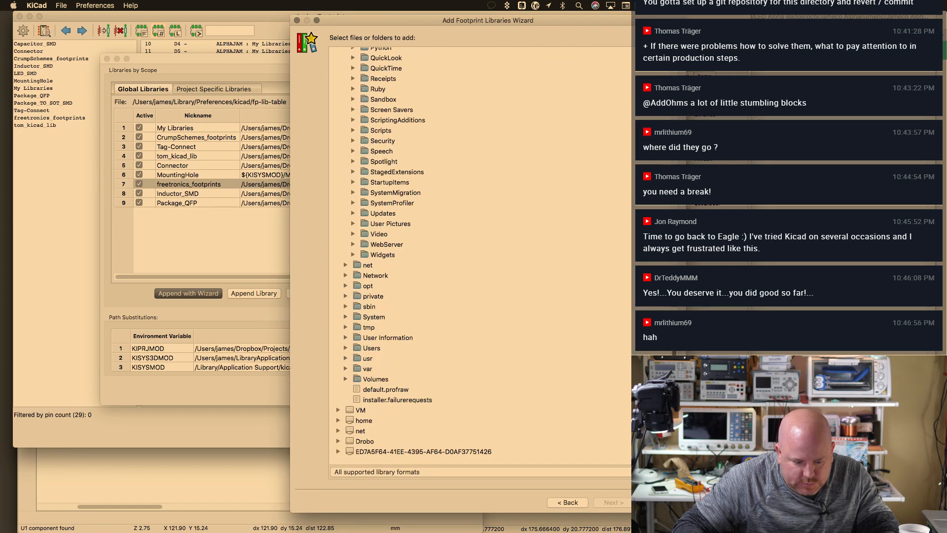
{"action": "scroll", "coordinate": [478, 257], "scroll_direction": "up", "scroll_amount": 15}
{"action": "scroll", "coordinate": [345, 140], "scroll_direction": "up", "scroll_amount": 10}
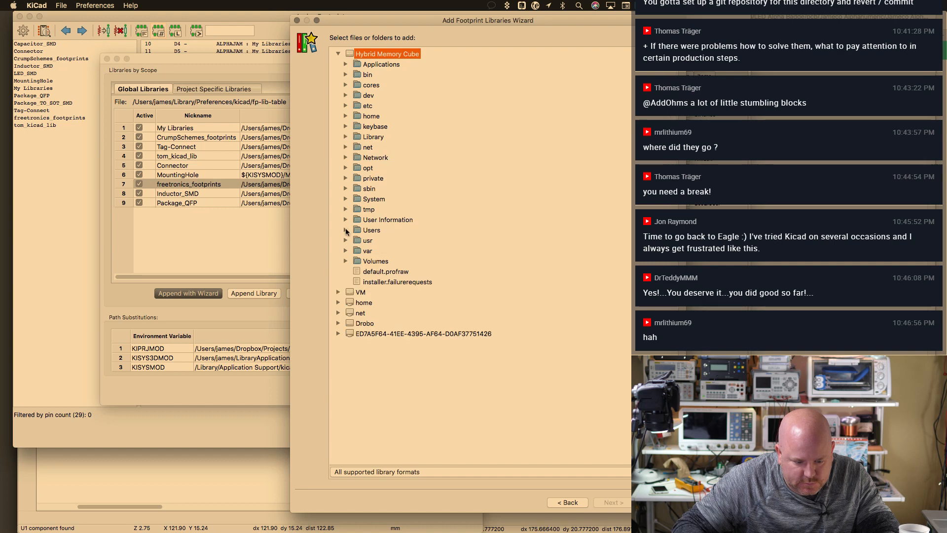
{"action": "left_click", "coordinate": [345, 230]}
{"action": "left_click", "coordinate": [353, 250]}
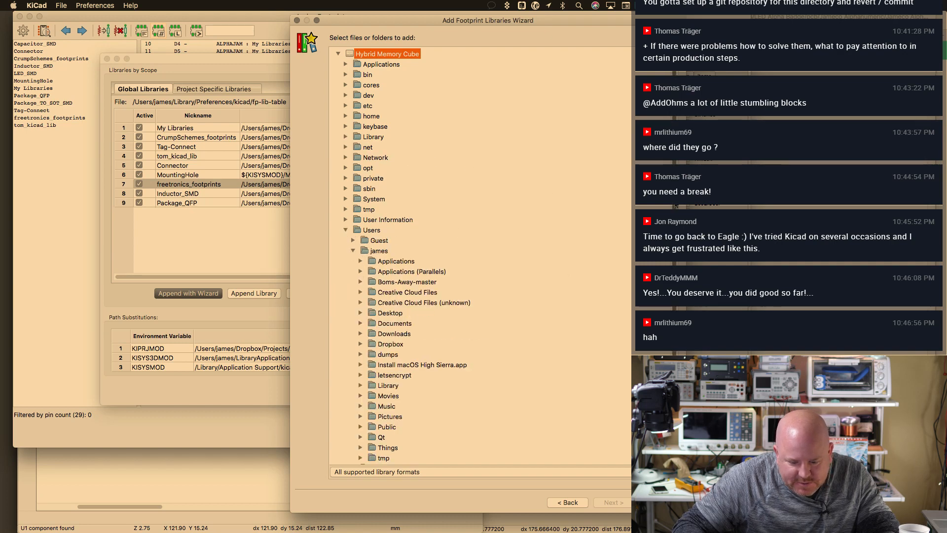
{"action": "scroll", "coordinate": [478, 257], "scroll_direction": "down", "scroll_amount": 5}
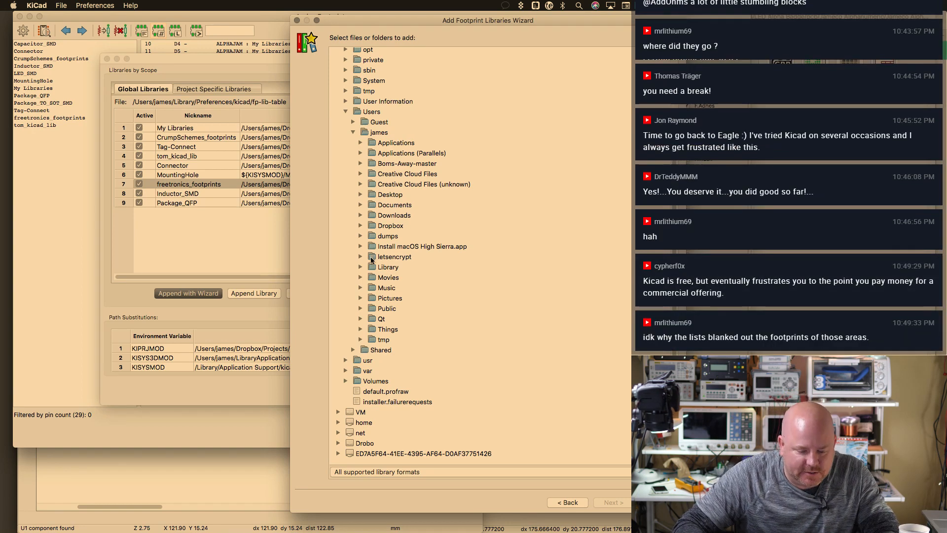
{"action": "left_click", "coordinate": [354, 133]}
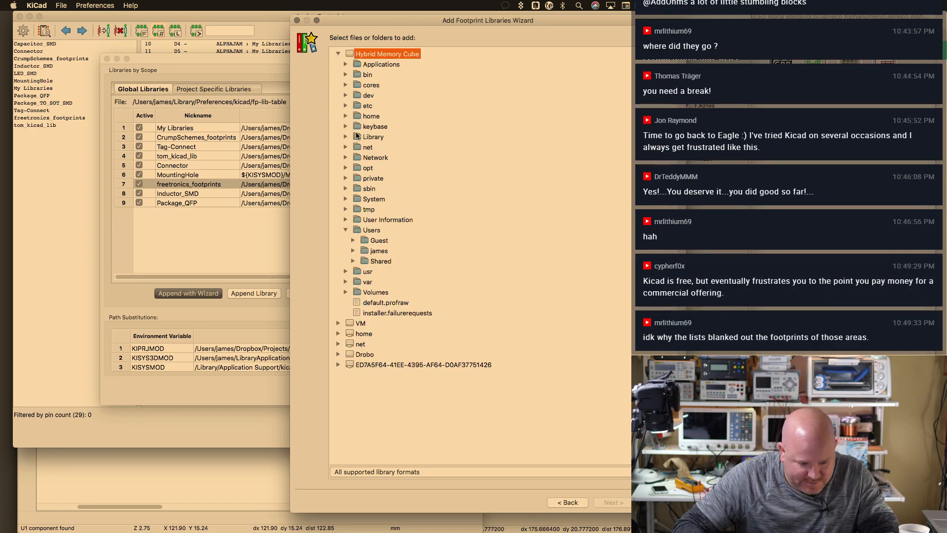
{"action": "left_click", "coordinate": [359, 254]}
{"action": "left_click", "coordinate": [353, 250]}
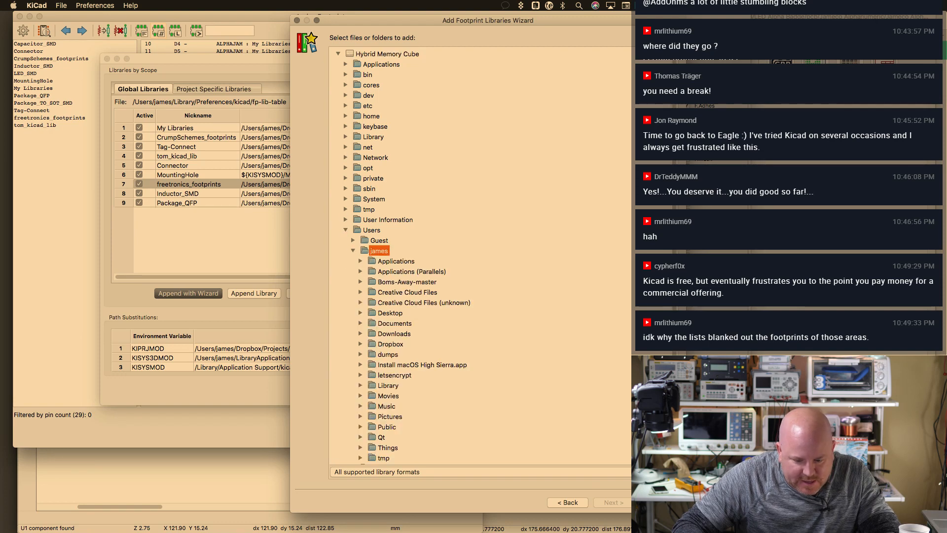
{"action": "scroll", "coordinate": [433, 311], "scroll_direction": "down", "scroll_amount": 5}
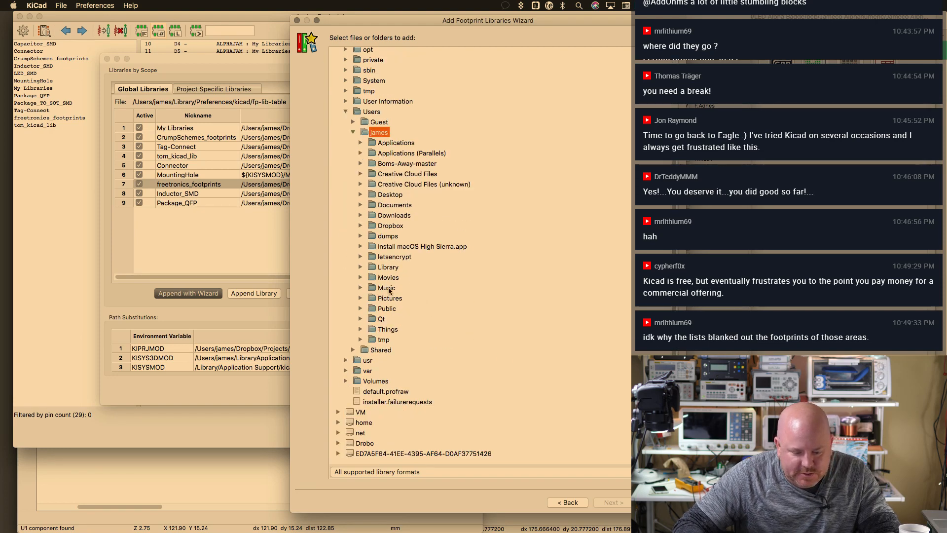
{"action": "double_click", "coordinate": [387, 227]}
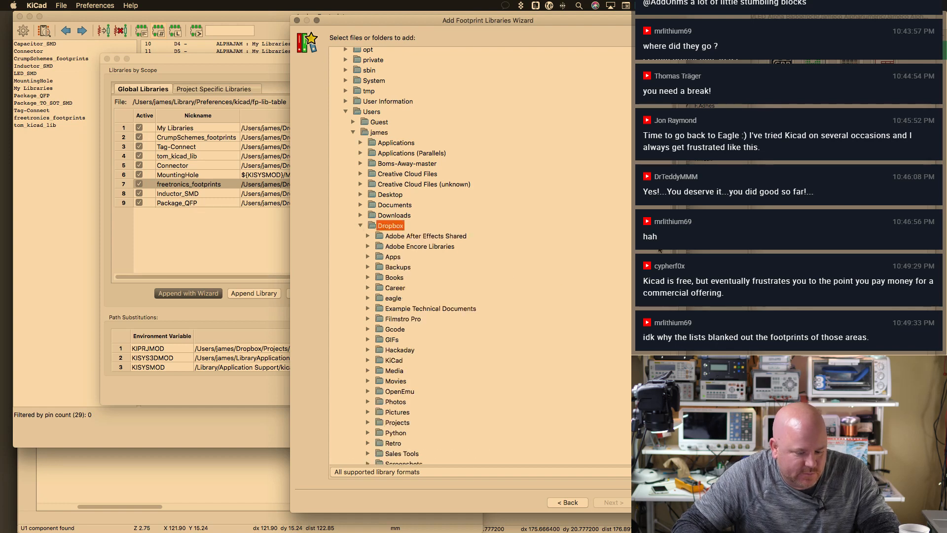
{"action": "scroll", "coordinate": [622, 320], "scroll_direction": "down", "scroll_amount": 6}
{"action": "left_click", "coordinate": [366, 221]}
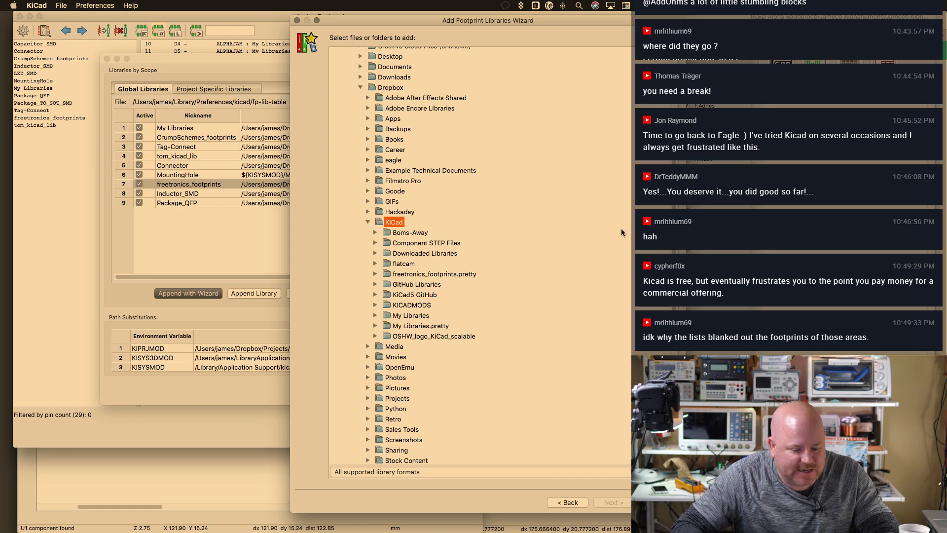
Choose Package_TO_SOT_SMD.pretty inside KiCad5 GitHub > kicad-footprints
{"action": "scroll", "coordinate": [420, 256], "scroll_direction": "down", "scroll_amount": 4}
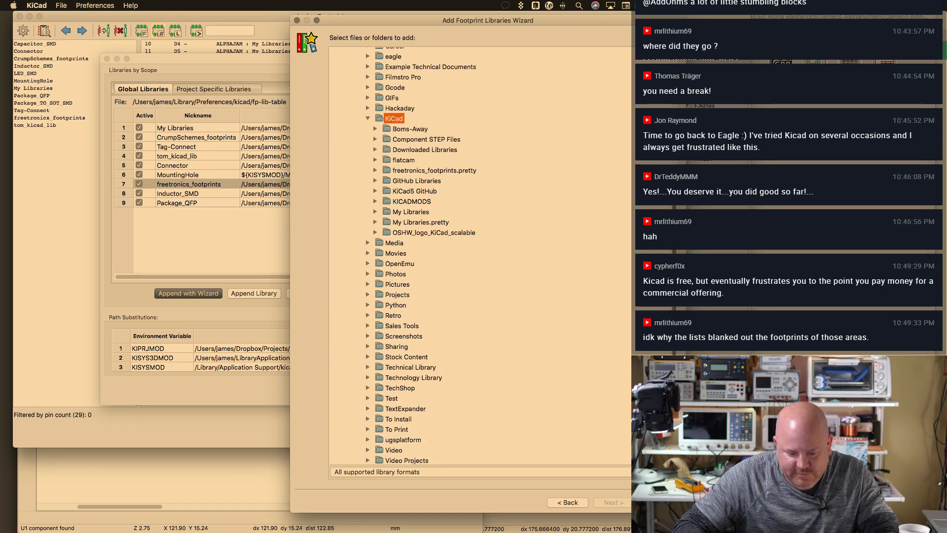
{"action": "left_click", "coordinate": [422, 191]}
{"action": "left_click", "coordinate": [423, 202]}
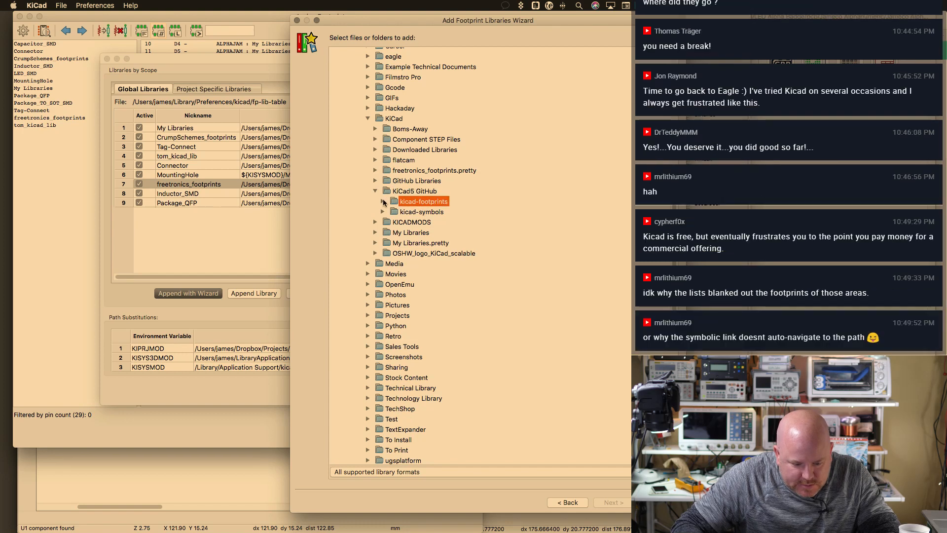
{"action": "scroll", "coordinate": [444, 257], "scroll_direction": "down", "scroll_amount": 2}
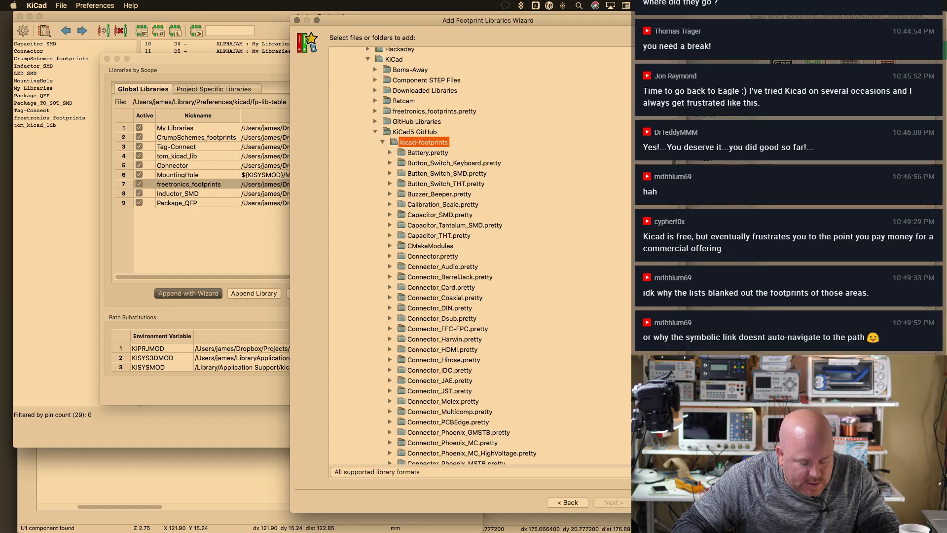
{"action": "scroll", "coordinate": [444, 257], "scroll_direction": "down", "scroll_amount": 20}
{"action": "scroll", "coordinate": [499, 228], "scroll_direction": "up", "scroll_amount": 5}
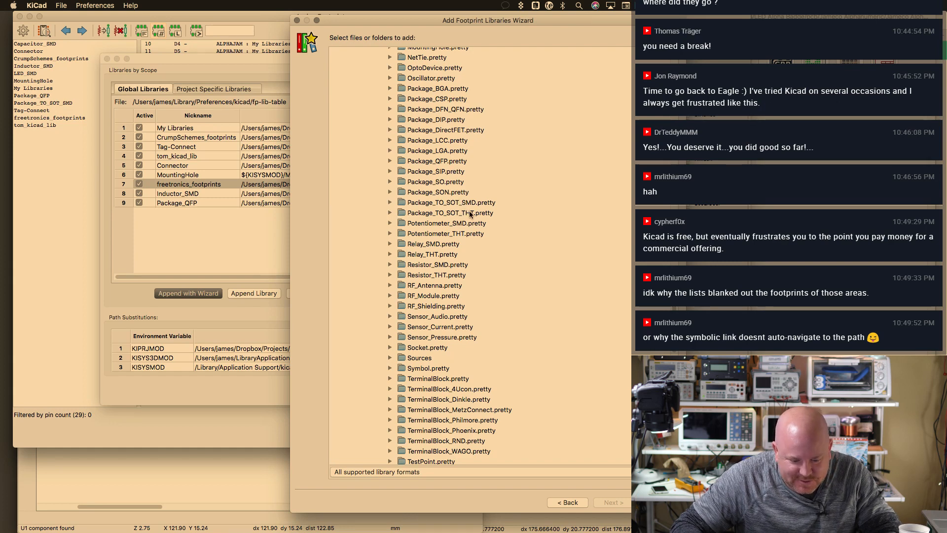
{"action": "left_click", "coordinate": [471, 202]}
Add the library globally and accept the updated footprint library table
{"action": "left_click", "coordinate": [626, 503]}
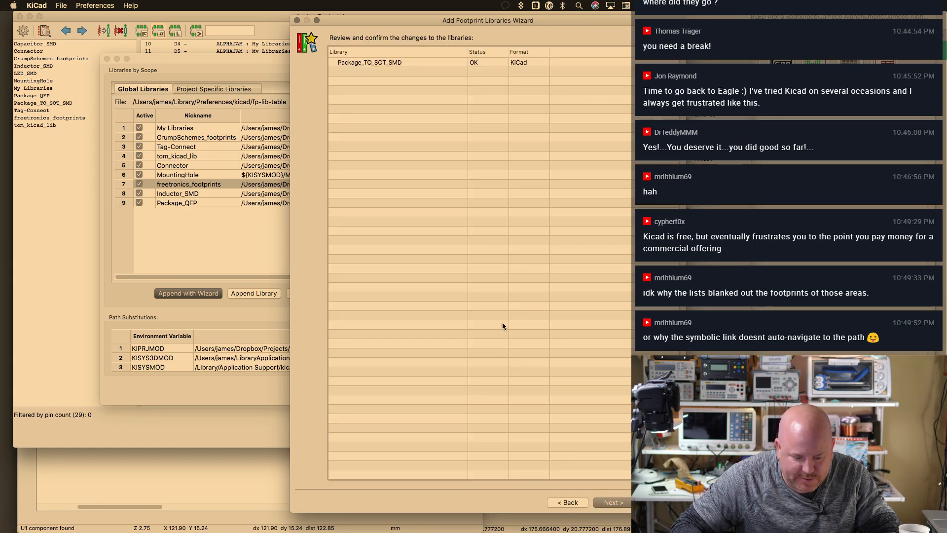
{"action": "left_click", "coordinate": [612, 503]}
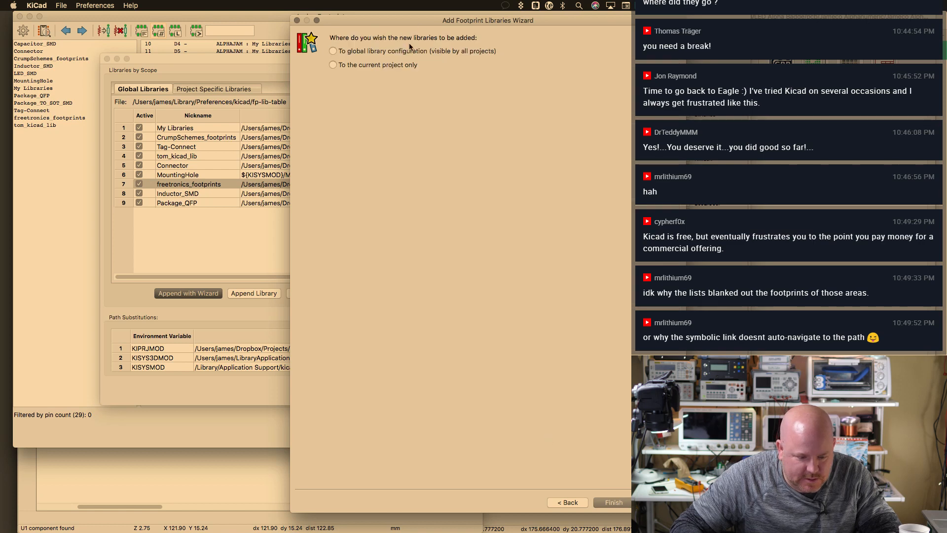
{"action": "left_click", "coordinate": [623, 503]}
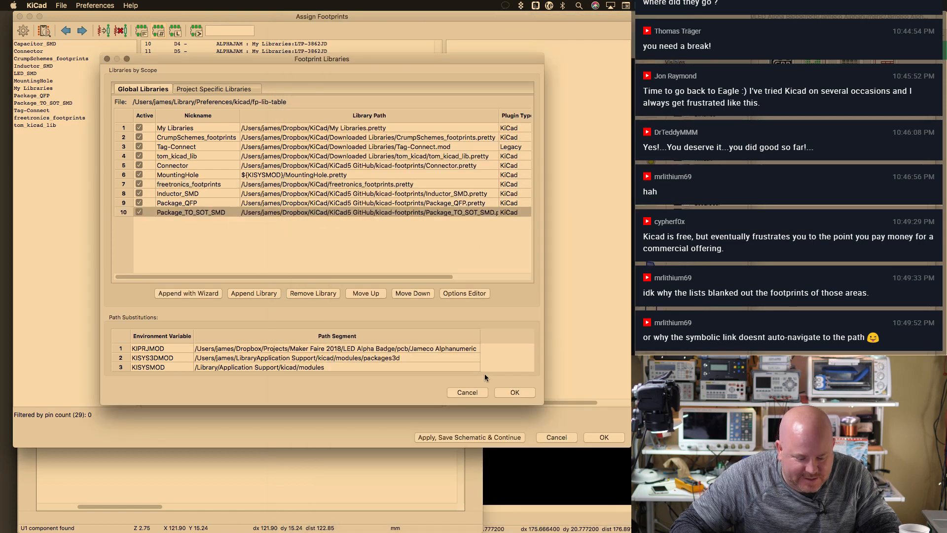
{"action": "left_click", "coordinate": [512, 391]}
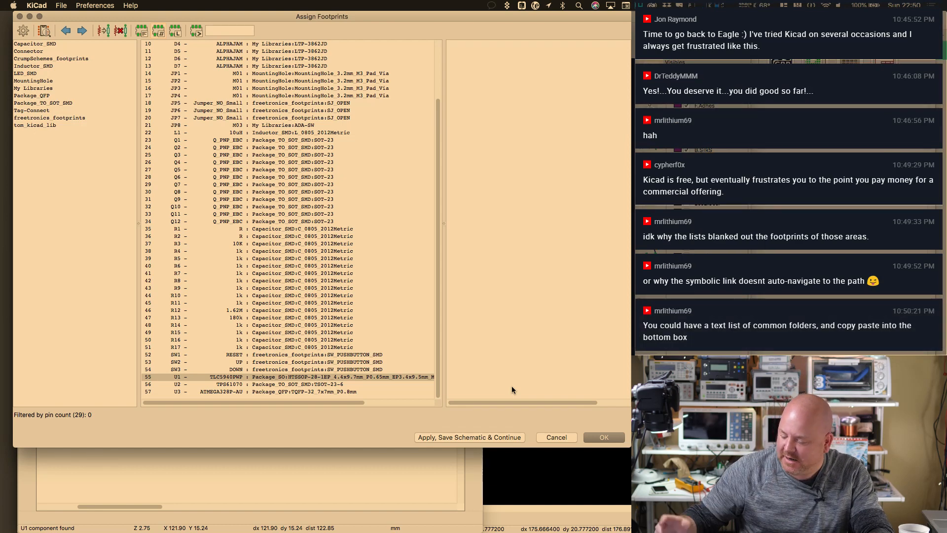
Apply the assignments, regenerate Jameco Alphanumeric.net over the old file, and switch to Pcbnew
{"action": "left_click", "coordinate": [604, 437]}
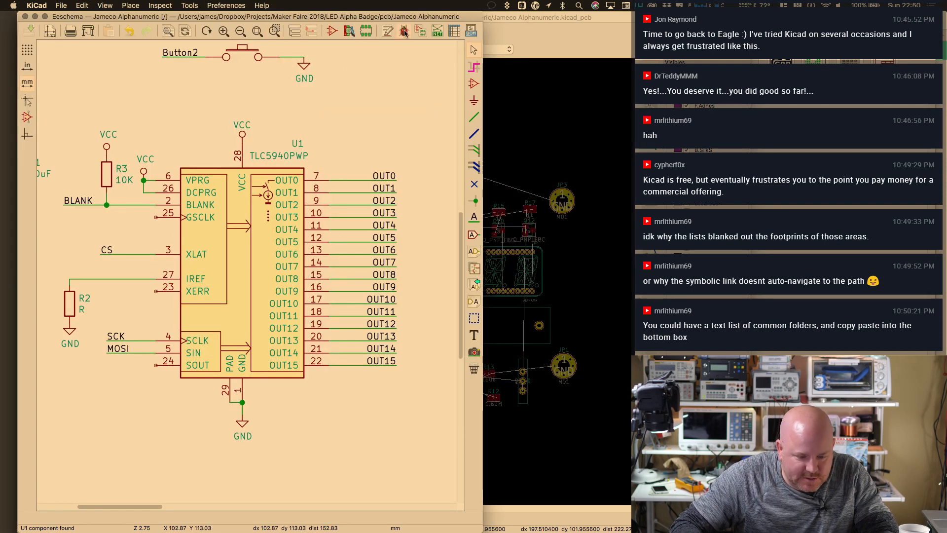
{"action": "left_click", "coordinate": [436, 33]}
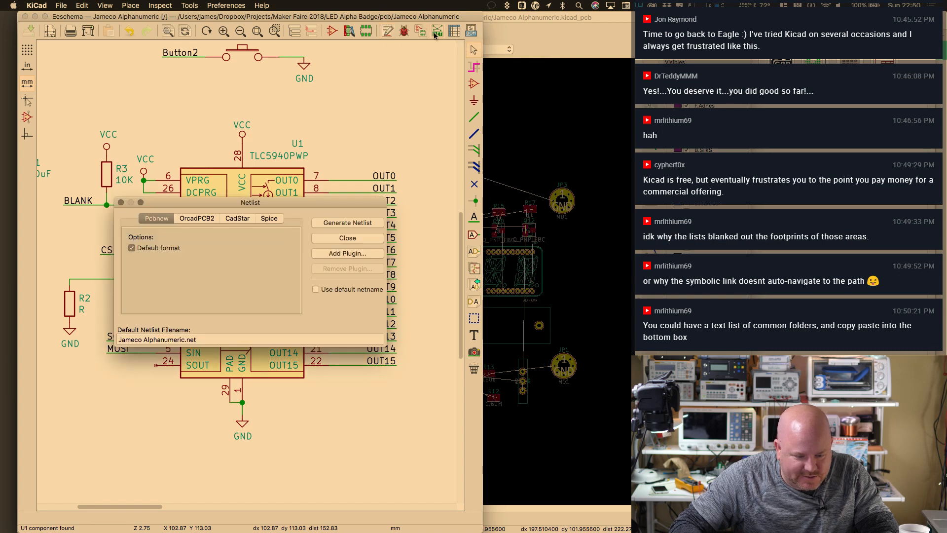
{"action": "left_click", "coordinate": [345, 222]}
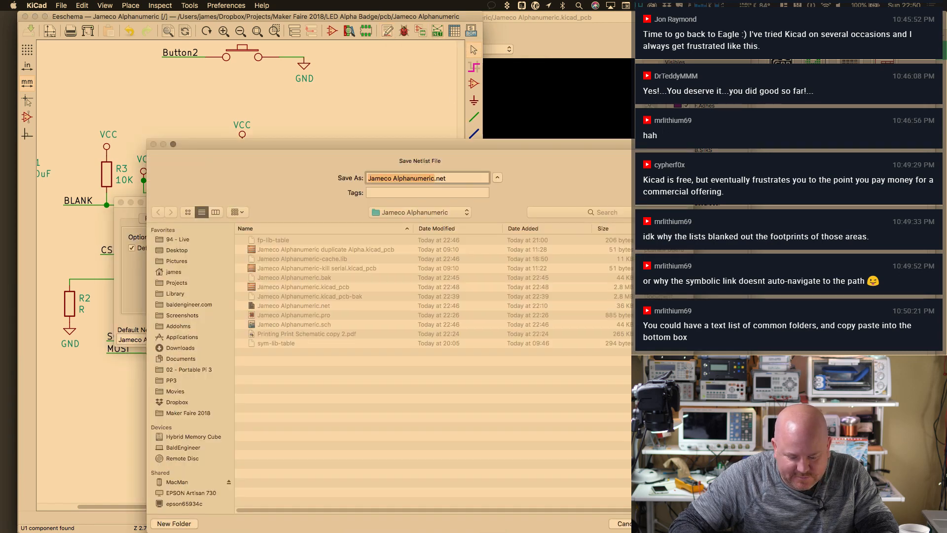
{"action": "key", "text": "Return"}
{"action": "left_click", "coordinate": [493, 211]}
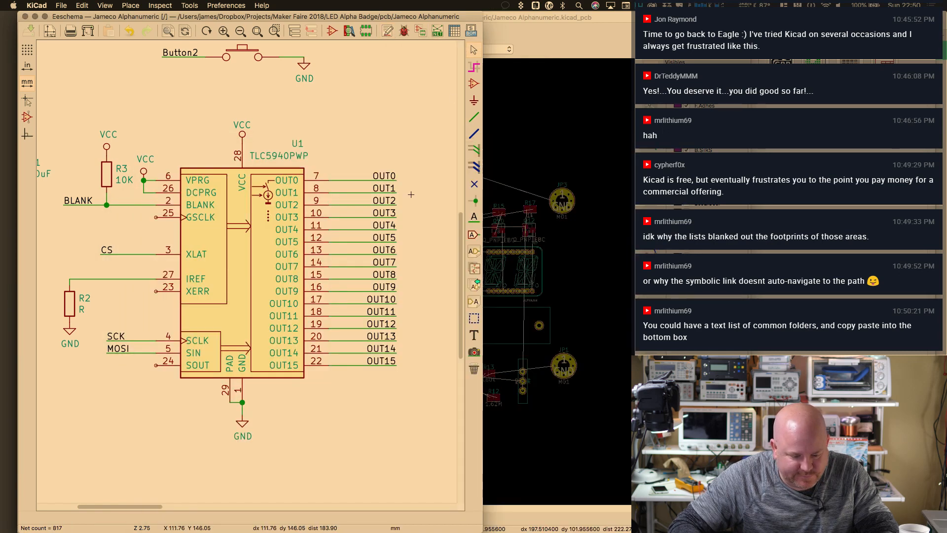
{"action": "left_click", "coordinate": [499, 148]}
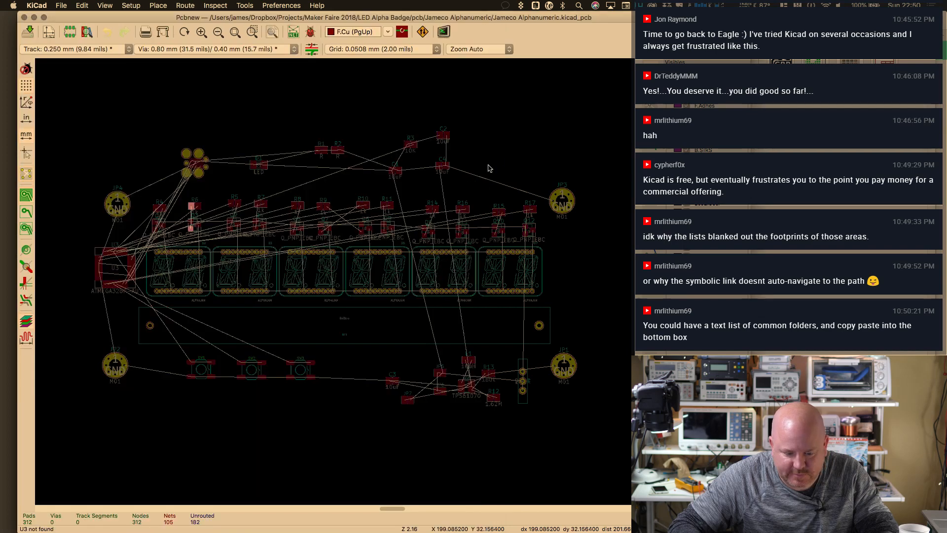
Read the current netlist into the board with Exchange Footprint set to Change
{"action": "left_click", "coordinate": [293, 33]}
{"action": "left_click", "coordinate": [464, 131]}
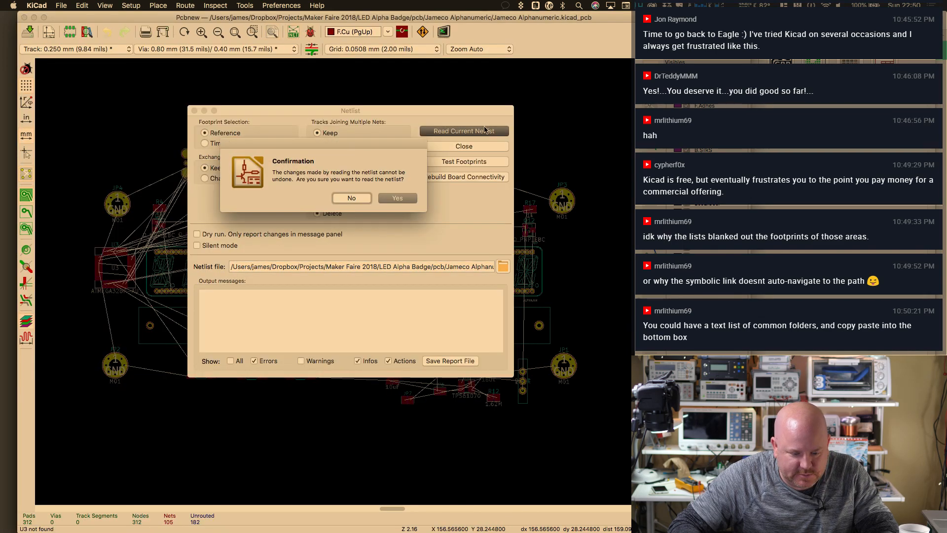
{"action": "left_click", "coordinate": [351, 197]}
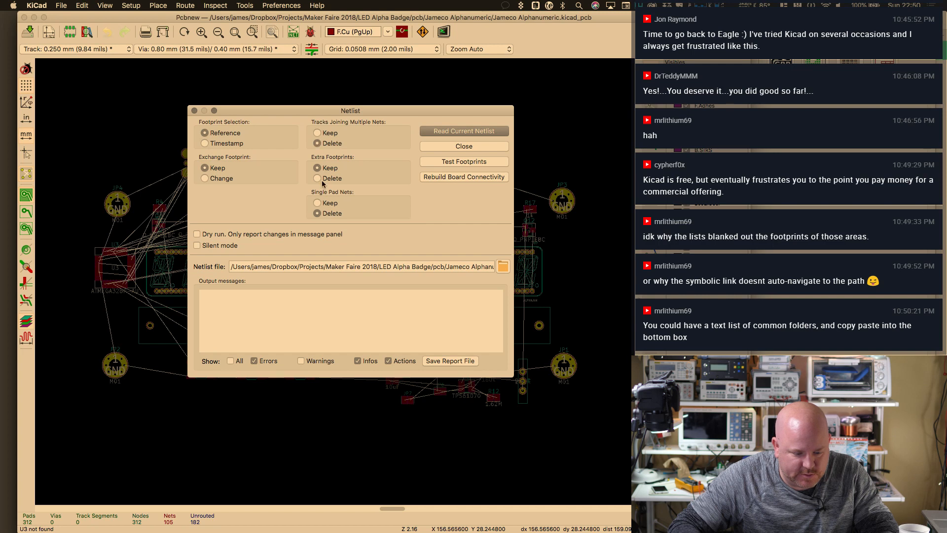
{"action": "left_click", "coordinate": [205, 178]}
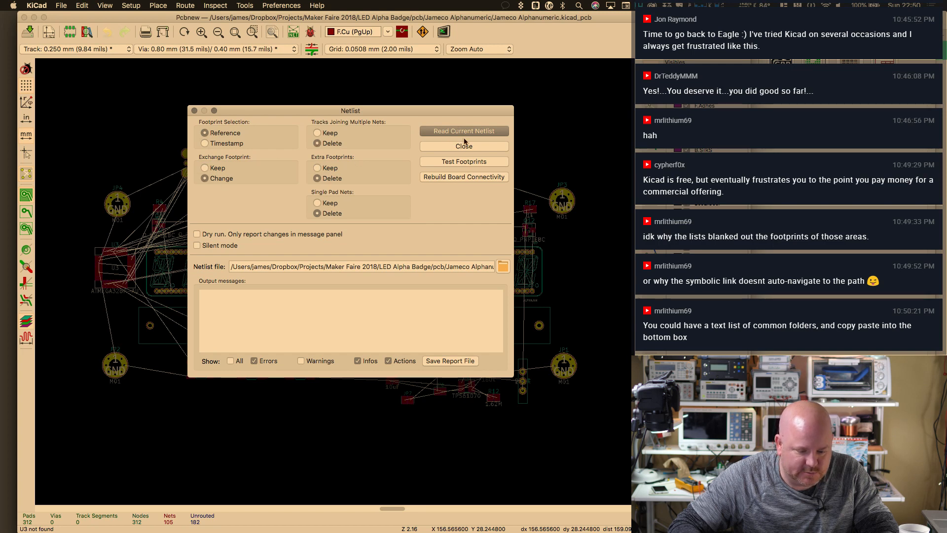
{"action": "left_click", "coordinate": [464, 131]}
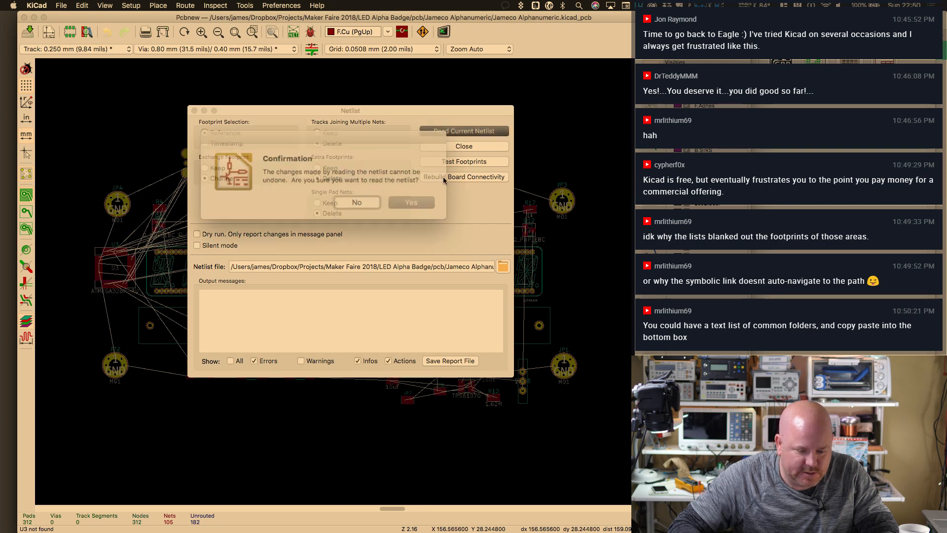
{"action": "left_click", "coordinate": [397, 198]}
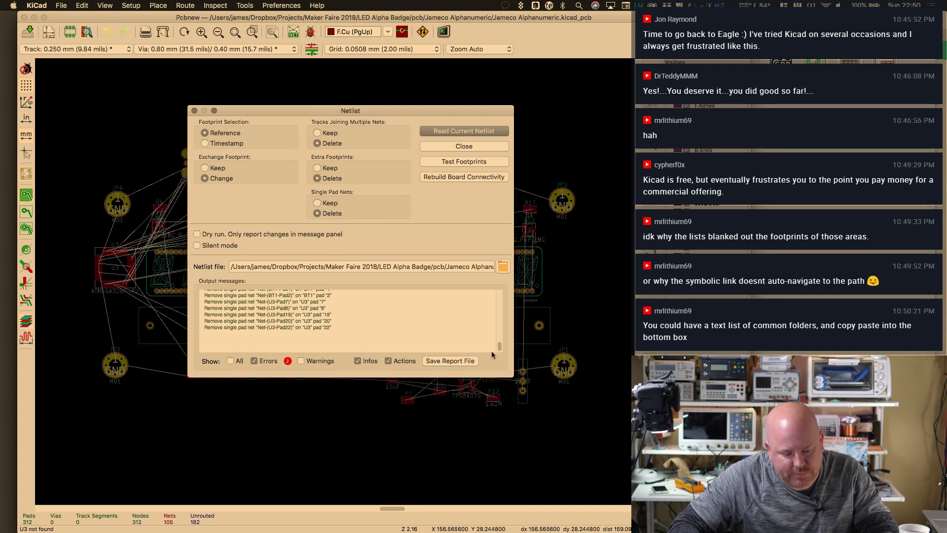
Review the U1 HTSSOP-28 footprint-not-found error, then return to the schematic
{"action": "left_click_drag", "start_coordinate": [500, 346], "coordinate": [499, 294]}
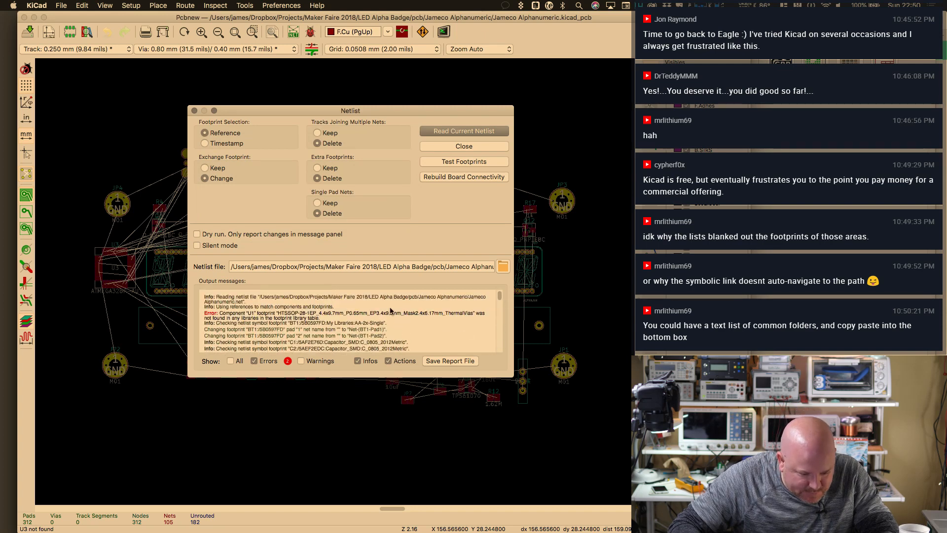
{"action": "left_click_drag", "start_coordinate": [219, 319], "coordinate": [381, 320]}
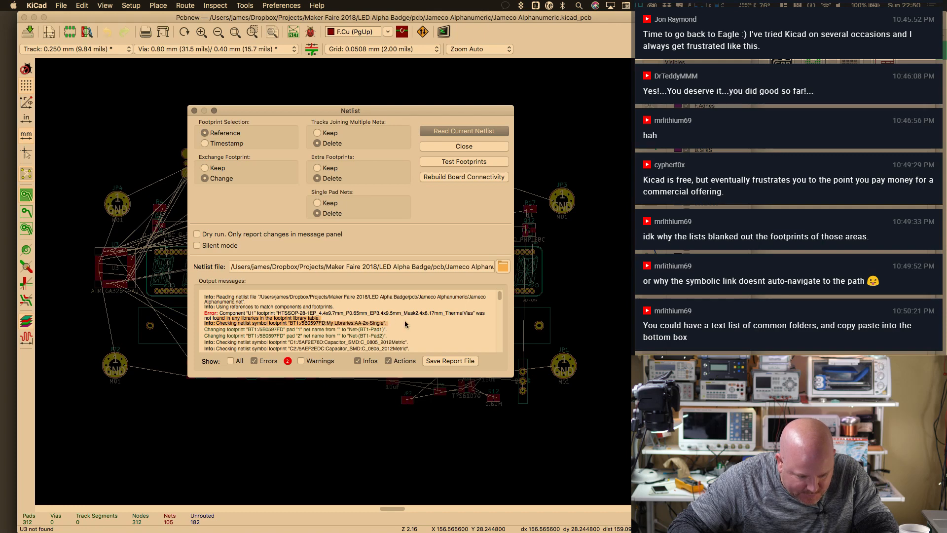
{"action": "left_click", "coordinate": [447, 148]}
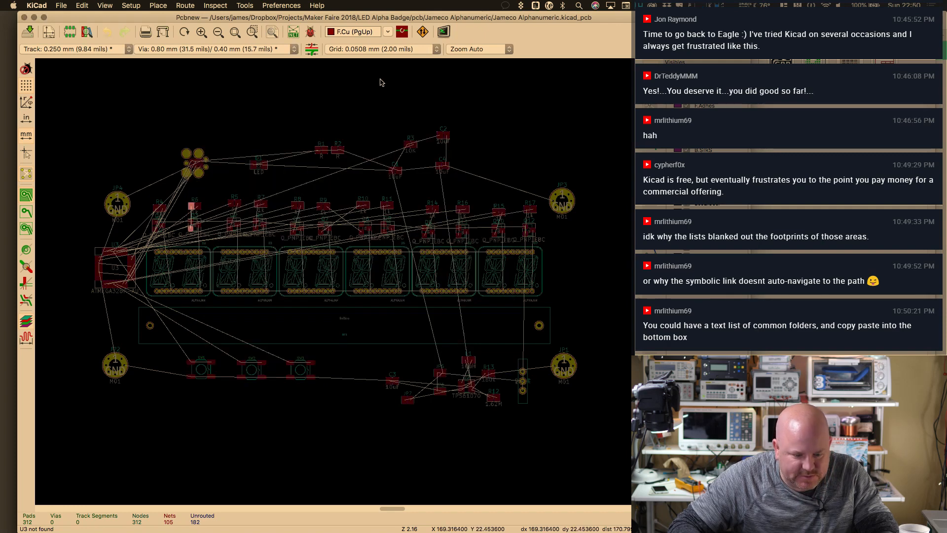
{"action": "key", "text": "super+grave"}
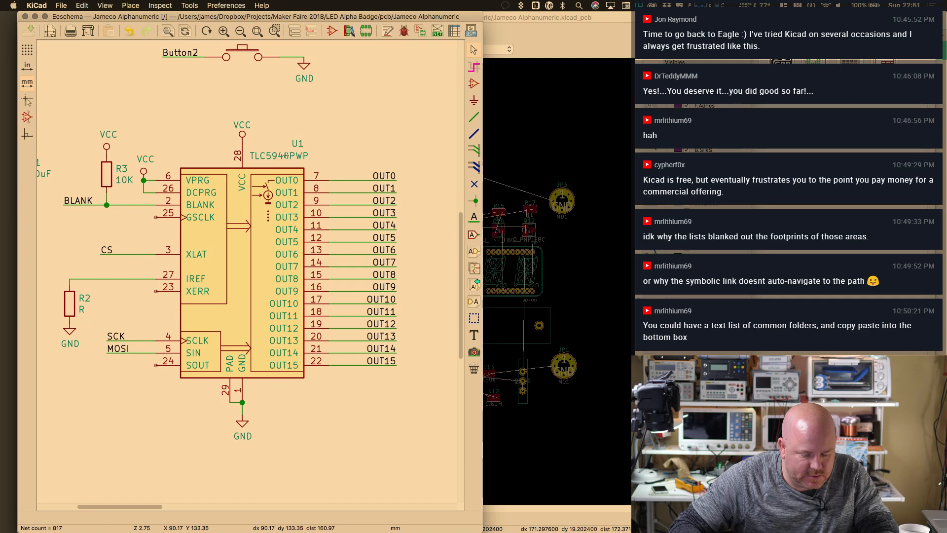
Browse the Package_TO_SOT_SMD footprints from U1's symbol properties
{"action": "double_click", "coordinate": [245, 268]}
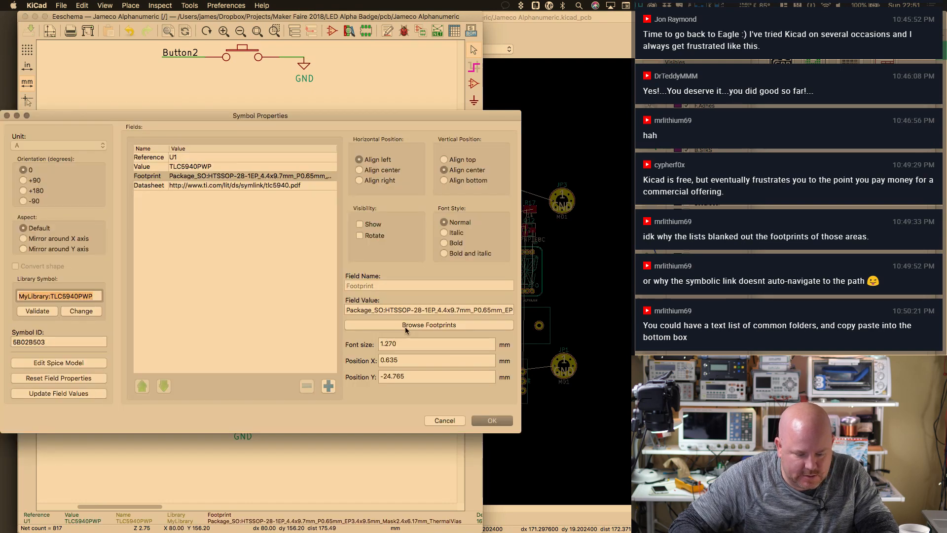
{"action": "left_click", "coordinate": [404, 326]}
{"action": "left_click", "coordinate": [217, 162]}
{"action": "left_click", "coordinate": [187, 172]}
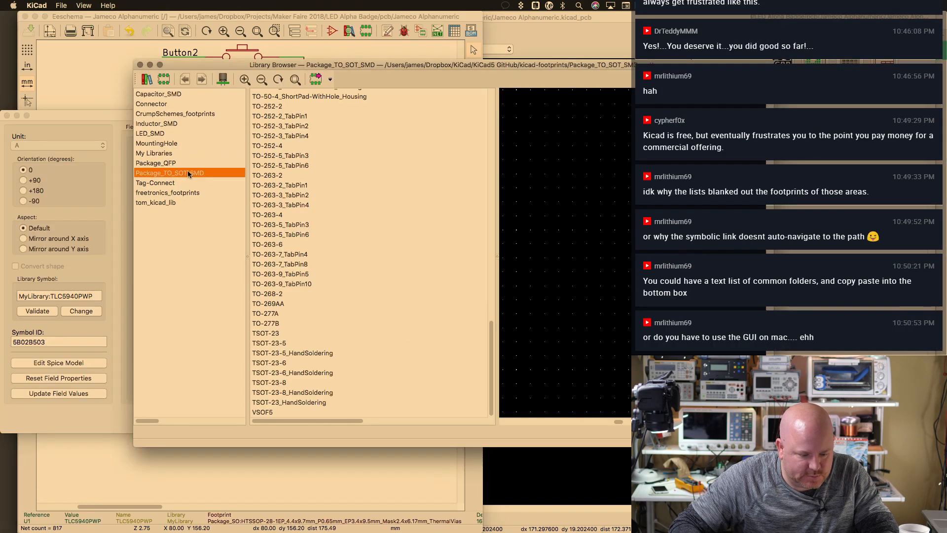
{"action": "left_click_drag", "start_coordinate": [491, 379], "coordinate": [492, 340]}
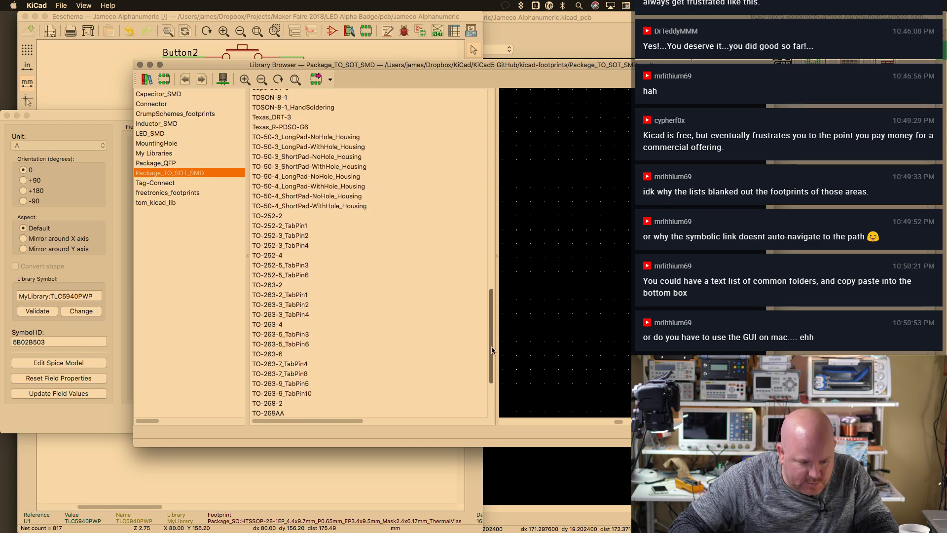
{"action": "left_click_drag", "start_coordinate": [491, 350], "coordinate": [504, 402]}
Search the computer for TLC5940 and open the tlc5940.pdf datasheet
{"action": "key", "text": "super+space"}
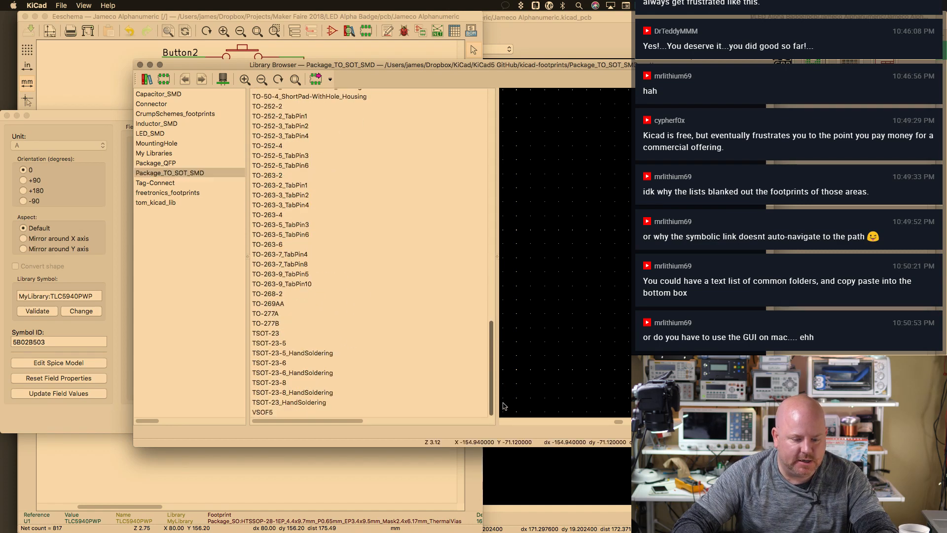
{"action": "type", "text": "TLC5940"}
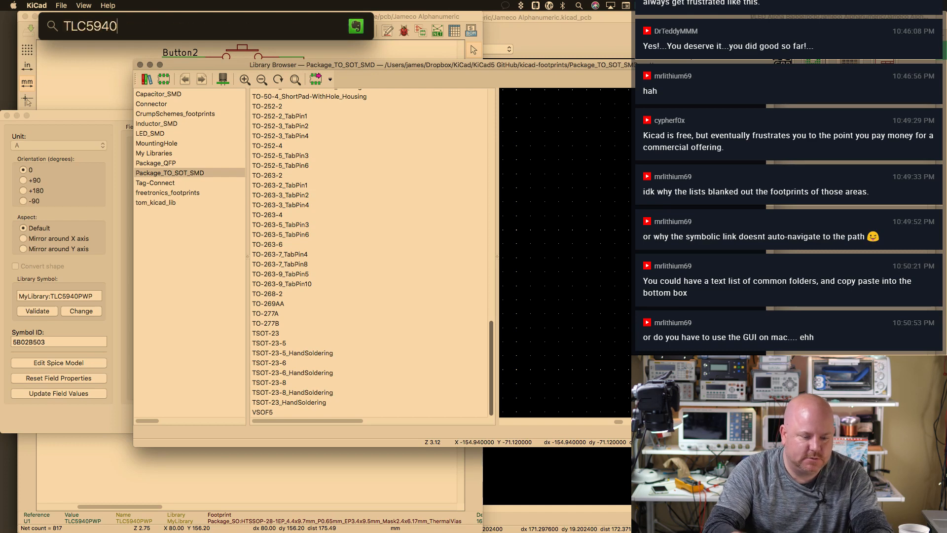
{"action": "double_click", "coordinate": [75, 109]}
{"action": "scroll", "coordinate": [590, 394], "scroll_direction": "down", "scroll_amount": 15}
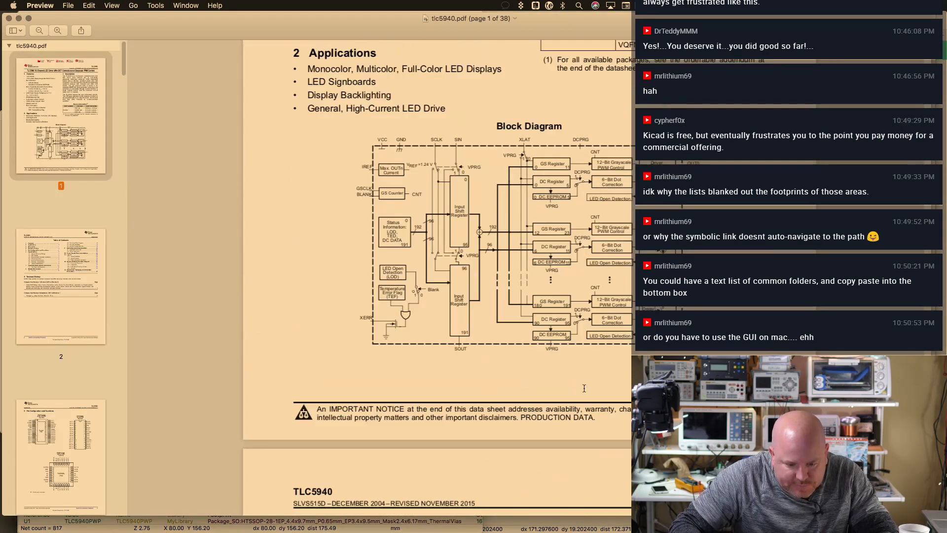
{"action": "scroll", "coordinate": [64, 238], "scroll_direction": "down", "scroll_amount": 5}
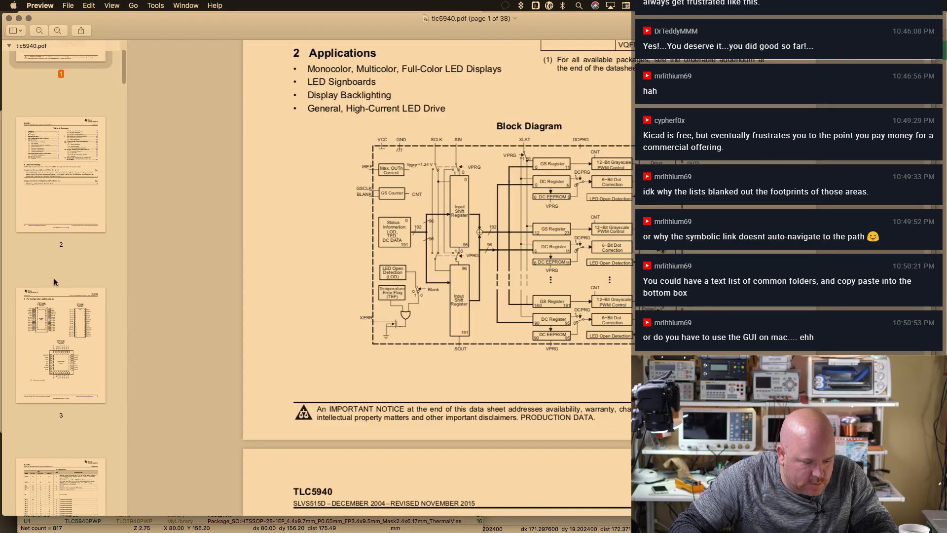
{"action": "left_click", "coordinate": [82, 340]}
{"action": "scroll", "coordinate": [583, 334], "scroll_direction": "down", "scroll_amount": 3}
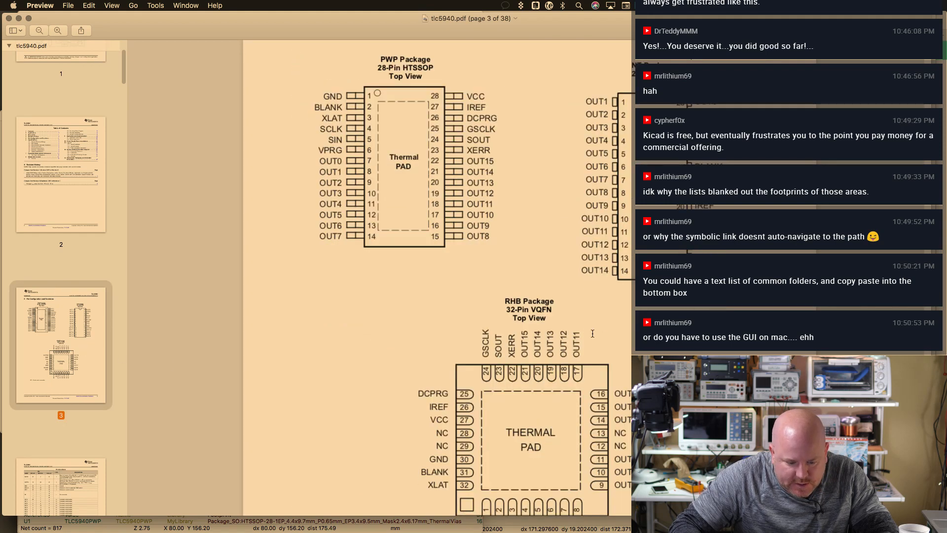
{"action": "scroll", "coordinate": [394, 74], "scroll_direction": "up", "scroll_amount": 1}
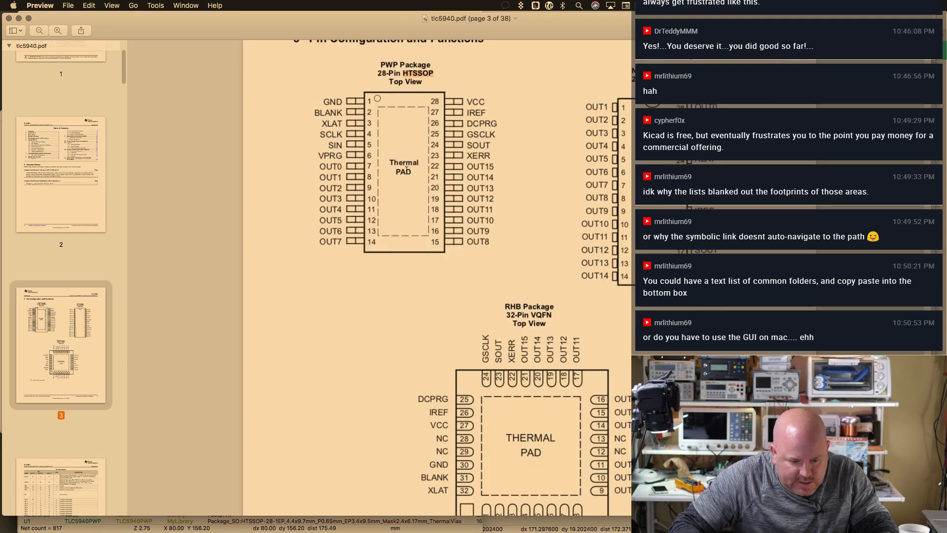
{"action": "scroll", "coordinate": [405, 170], "scroll_direction": "up", "scroll_amount": 1}
Return to the GitHub kicad-footprints search results page in Safari
{"action": "key", "text": "super+Tab"}
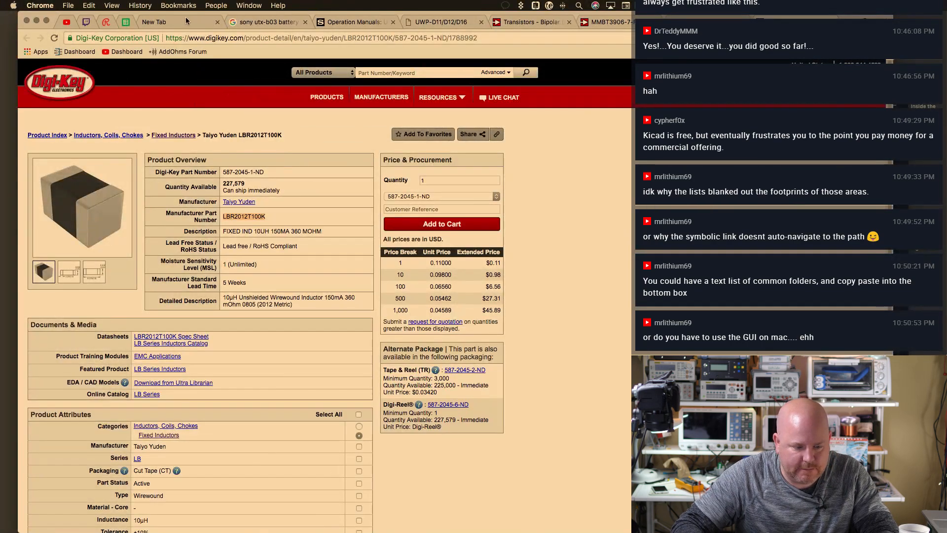
{"action": "key", "text": "super+Tab"}
{"action": "key", "text": "super+Tab"}
{"action": "key", "text": "super+Tab"}
{"action": "key", "text": "super+Tab"}
{"action": "key", "text": "super+Tab"}
{"action": "key", "text": "super+Tab"}
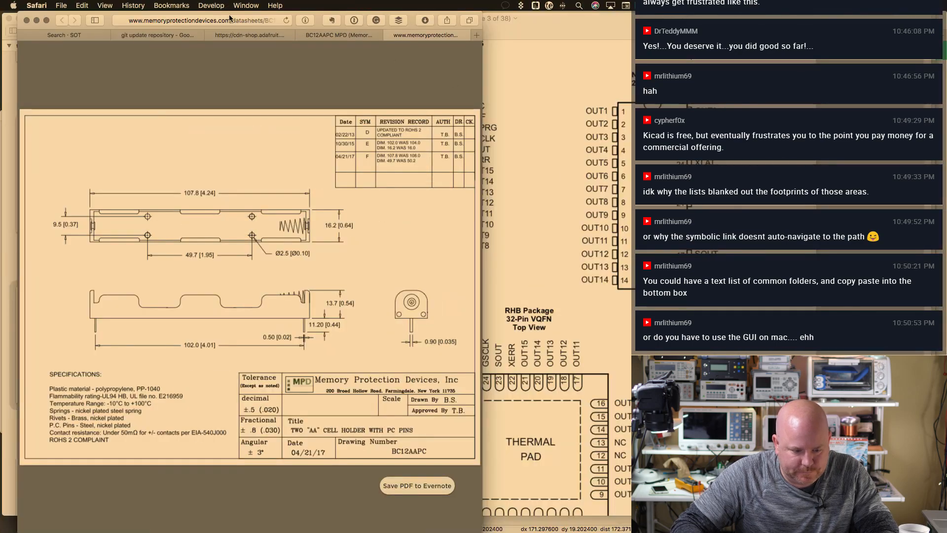
{"action": "left_click", "coordinate": [142, 39]}
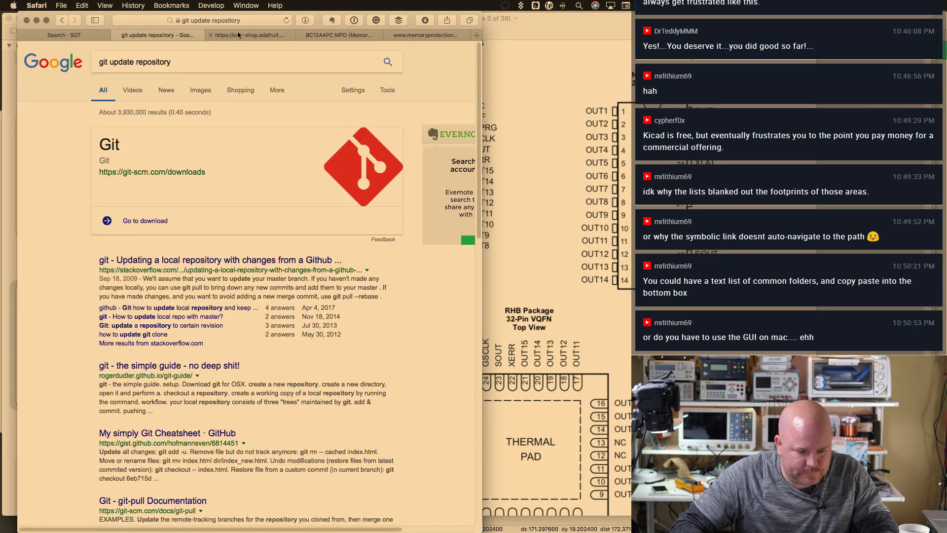
{"action": "left_click", "coordinate": [281, 36]}
{"action": "left_click", "coordinate": [87, 37]}
{"action": "scroll", "coordinate": [254, 149], "scroll_direction": "up", "scroll_amount": 15}
Search the repository for HTSSOP, finding 13 results, then go back to KiCad
{"action": "key", "text": "super+a"}
{"action": "type", "text": "HTSSOP"}
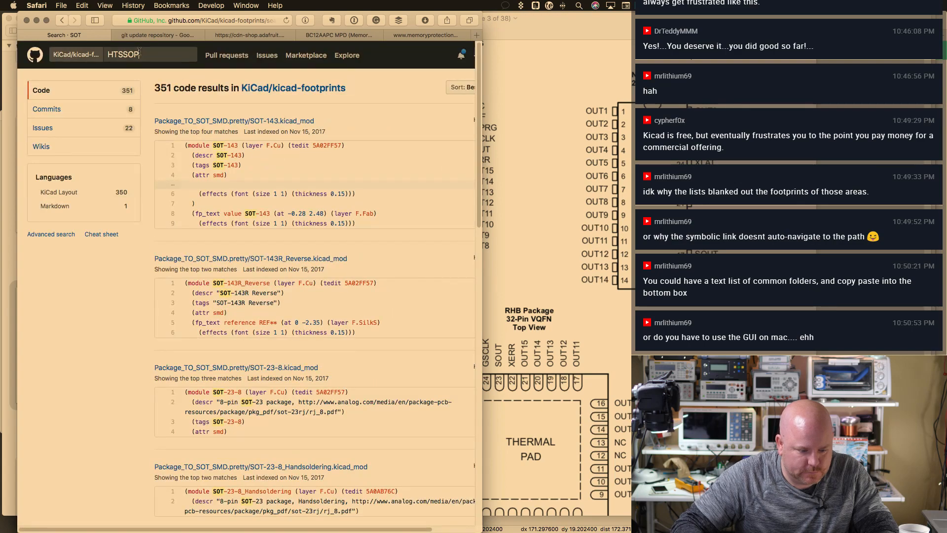
{"action": "key", "text": "Return"}
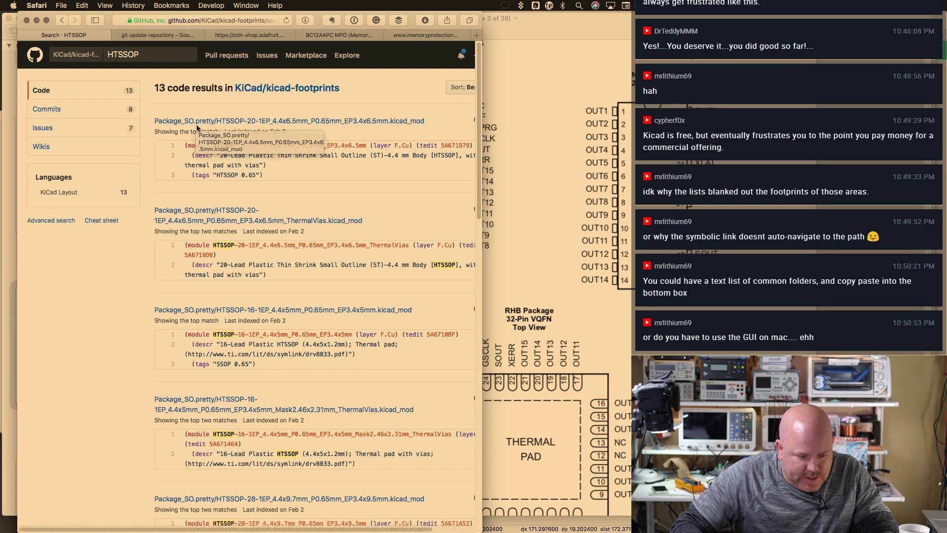
{"action": "key", "text": "super+Tab"}
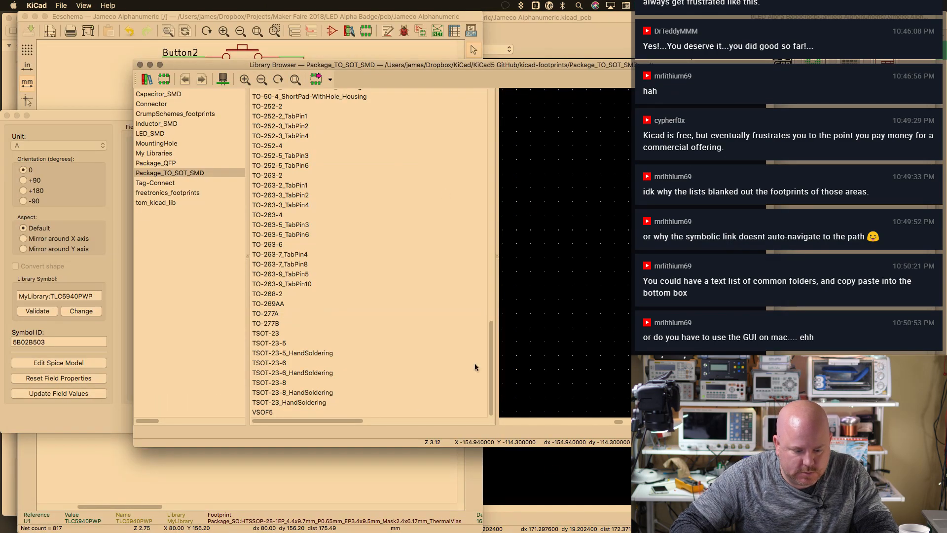
Close the footprint browser and symbol properties unchanged, then bring up Assign Footprints
{"action": "left_click", "coordinate": [140, 65]}
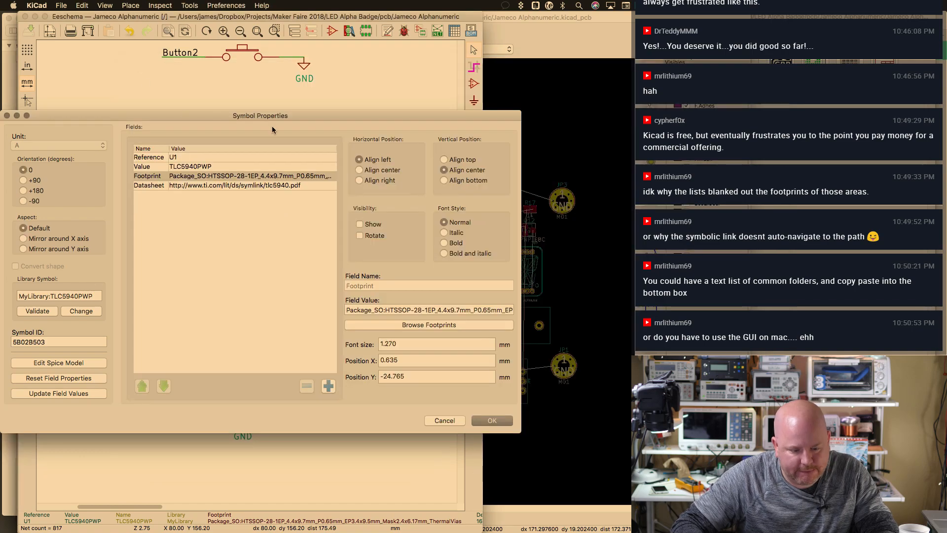
{"action": "left_click_drag", "start_coordinate": [273, 97], "coordinate": [368, 118]}
{"action": "left_click", "coordinate": [543, 418]}
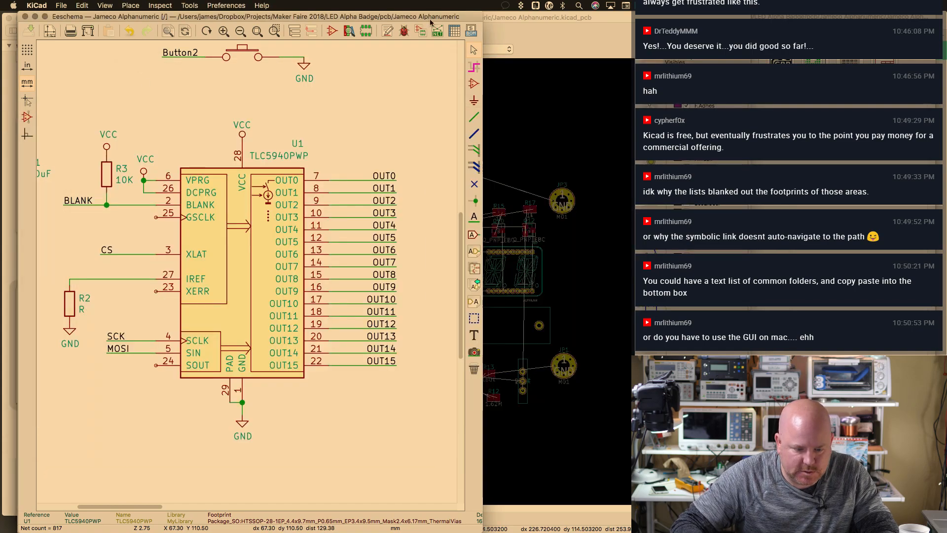
{"action": "left_click", "coordinate": [366, 30]}
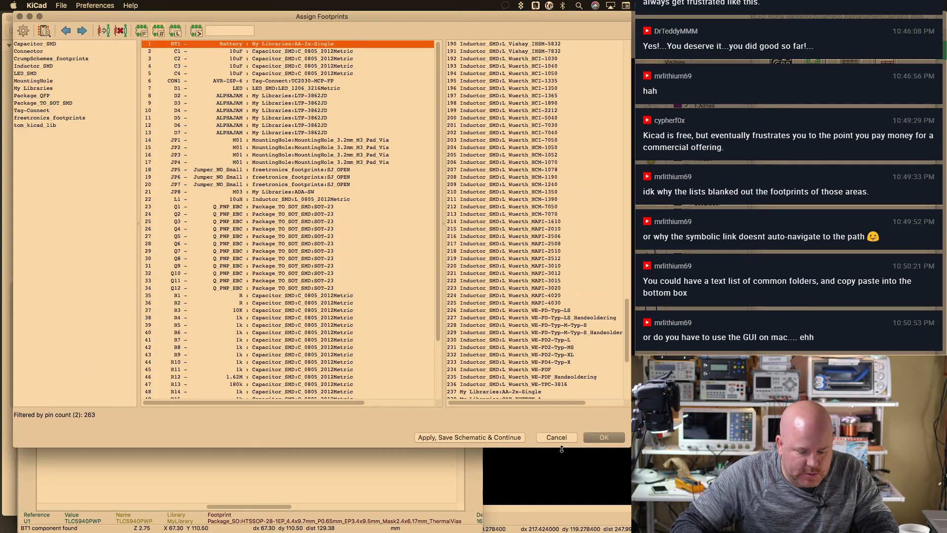
Start the Add Footprint Libraries wizard from the footprint library table, adding from disk
{"action": "left_click", "coordinate": [94, 6]}
{"action": "left_click", "coordinate": [106, 28]}
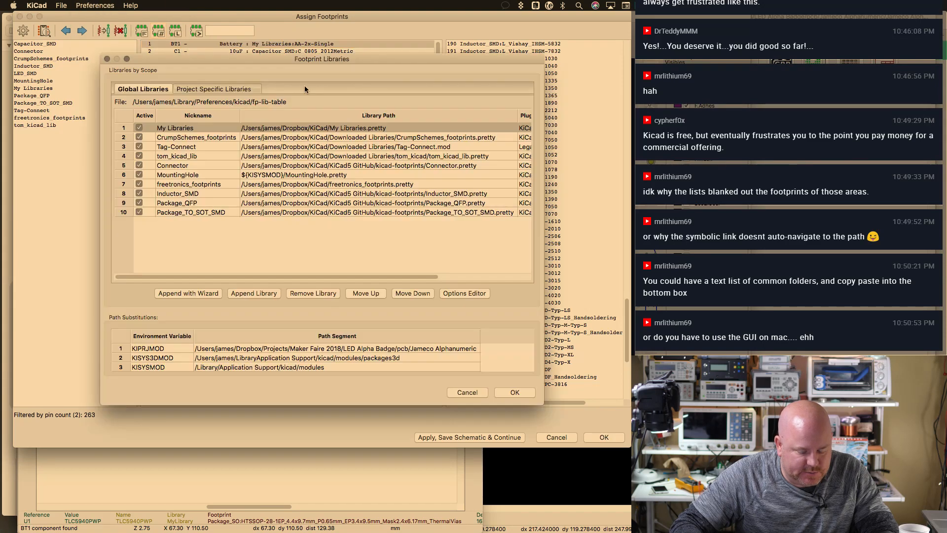
{"action": "left_click", "coordinate": [188, 293]}
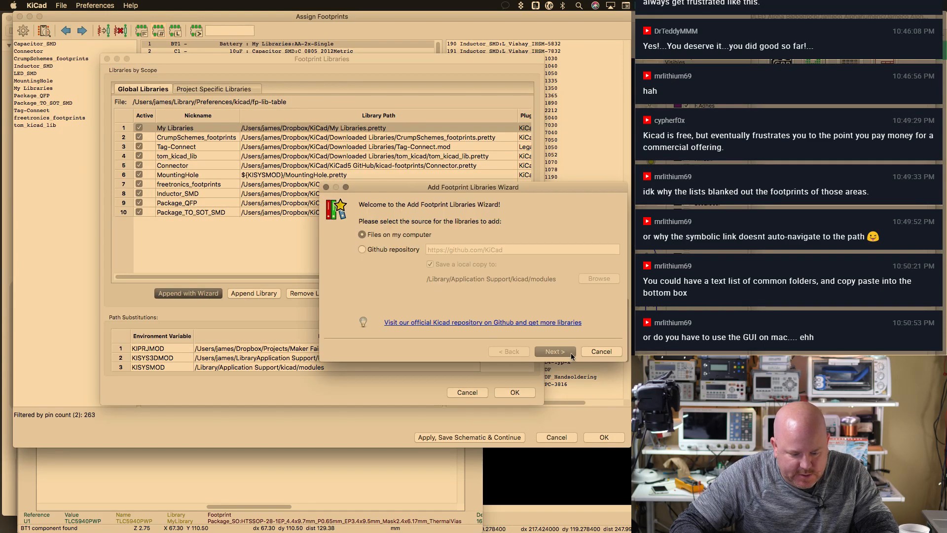
{"action": "left_click", "coordinate": [555, 351]}
{"action": "left_click_drag", "start_coordinate": [599, 188], "coordinate": [587, 18]}
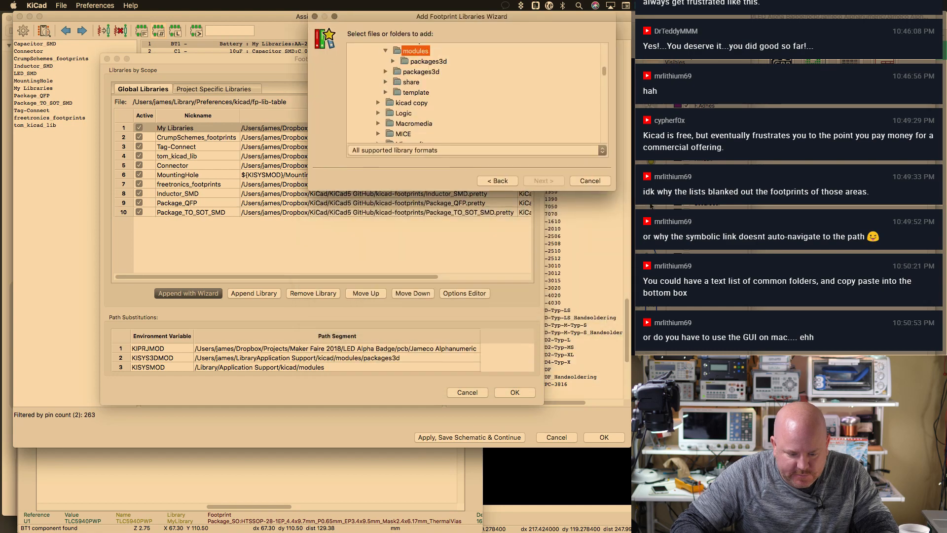
{"action": "left_click_drag", "start_coordinate": [617, 191], "coordinate": [735, 525]}
Browse to the Dropbox KiCad / KiCad5 GitHub / kicad-footprints folder
{"action": "scroll", "coordinate": [488, 259], "scroll_direction": "down", "scroll_amount": 15}
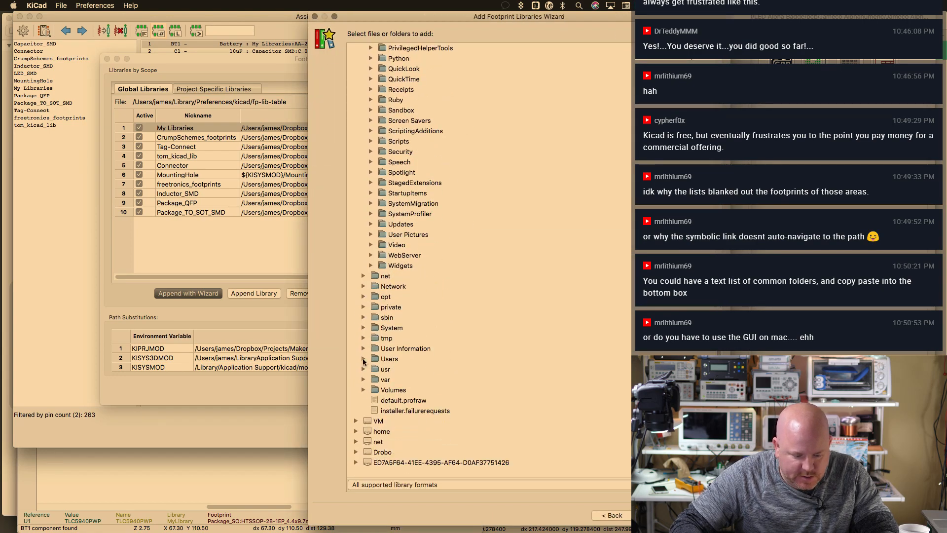
{"action": "left_click", "coordinate": [363, 359]}
{"action": "left_click", "coordinate": [372, 380]}
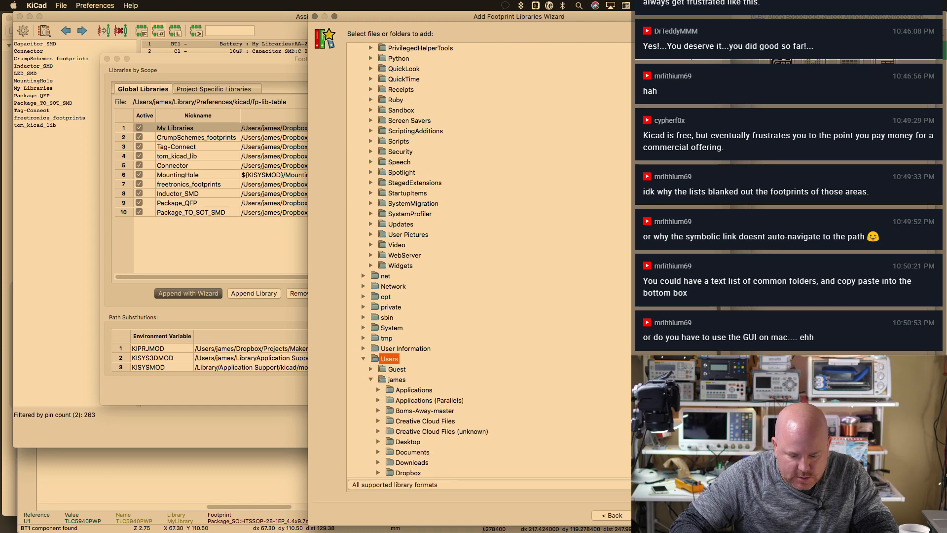
{"action": "scroll", "coordinate": [471, 361], "scroll_direction": "down", "scroll_amount": 5}
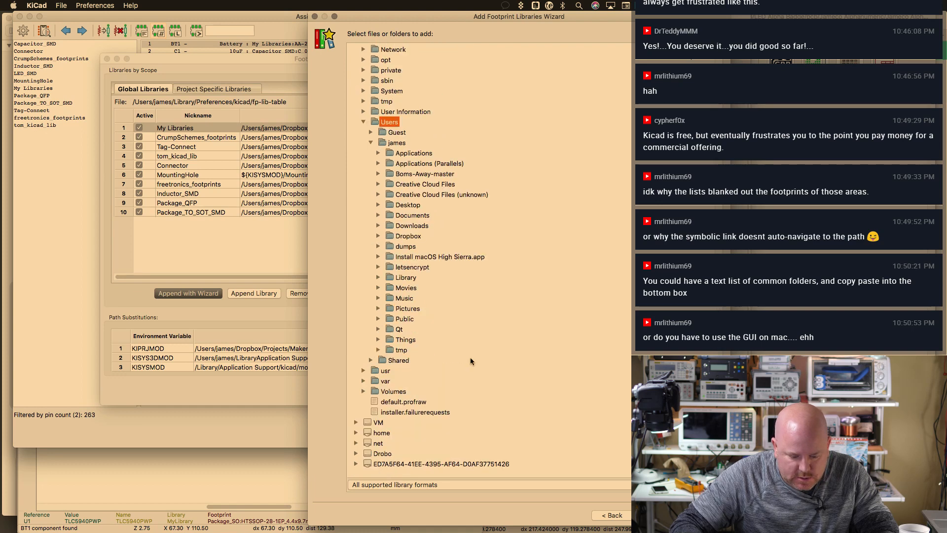
{"action": "left_click", "coordinate": [378, 237]}
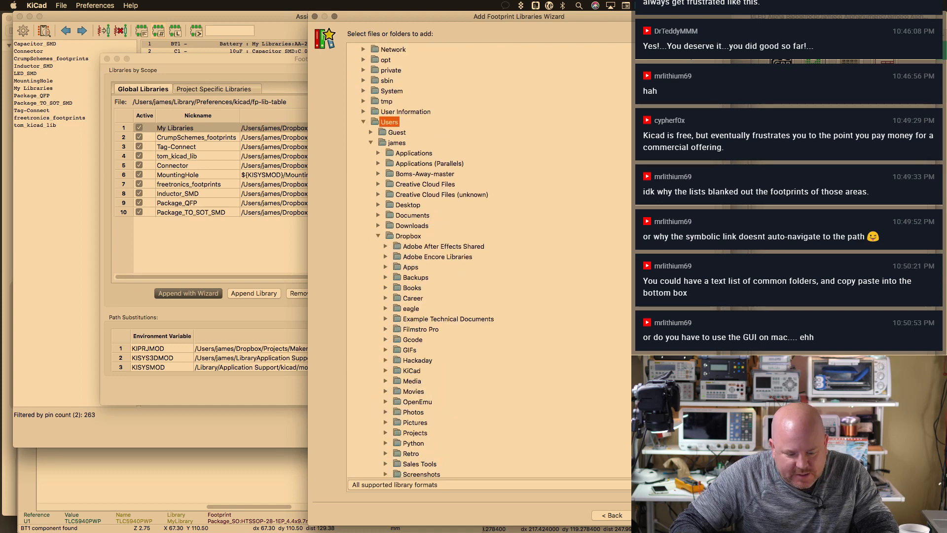
{"action": "scroll", "coordinate": [374, 172], "scroll_direction": "down", "scroll_amount": 5}
{"action": "double_click", "coordinate": [411, 153]}
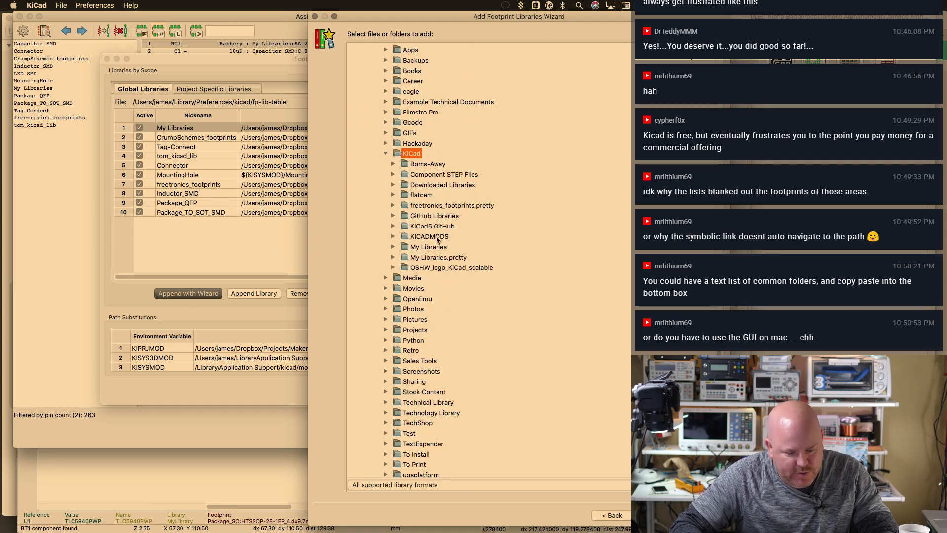
{"action": "left_click", "coordinate": [448, 225]}
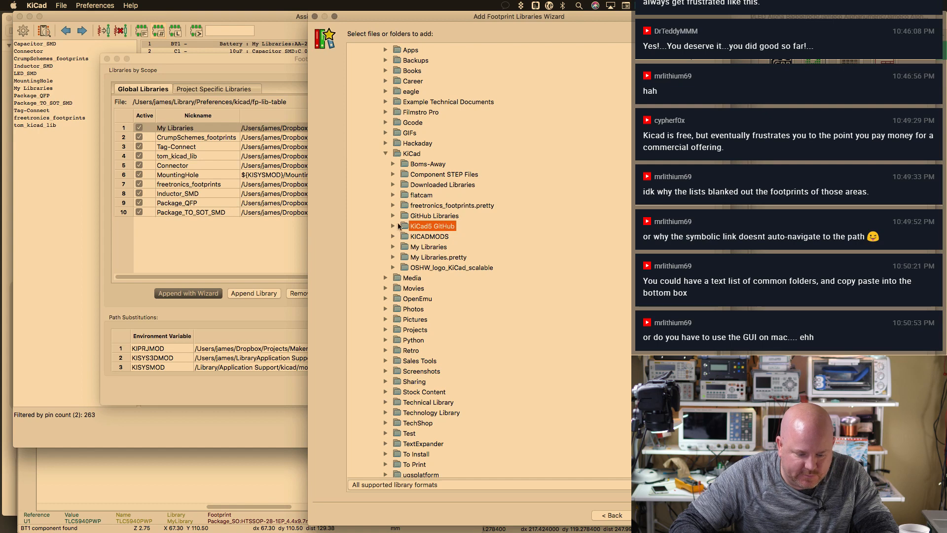
{"action": "left_click", "coordinate": [393, 226]}
{"action": "left_click", "coordinate": [429, 237]}
{"action": "left_click", "coordinate": [400, 237]}
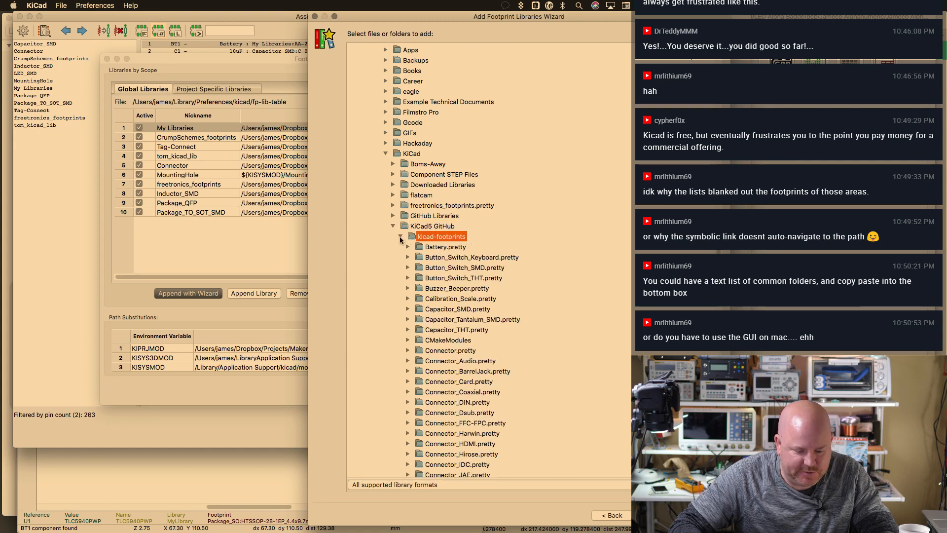
Confirm which library holds the HTSSOP footprints and select Package_SO.pretty
{"action": "scroll", "coordinate": [489, 259], "scroll_direction": "down", "scroll_amount": 5}
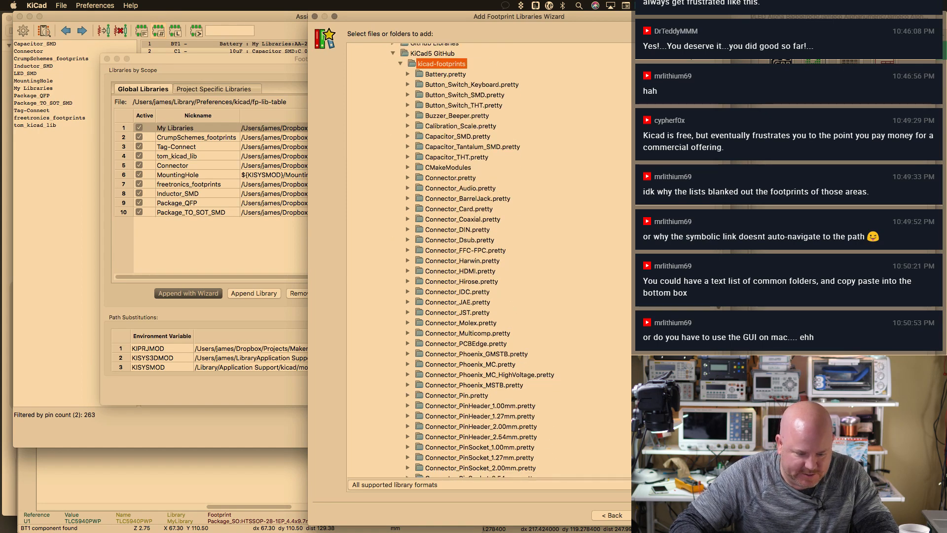
{"action": "scroll", "coordinate": [489, 260], "scroll_direction": "up", "scroll_amount": 2}
{"action": "scroll", "coordinate": [488, 260], "scroll_direction": "down", "scroll_amount": 15}
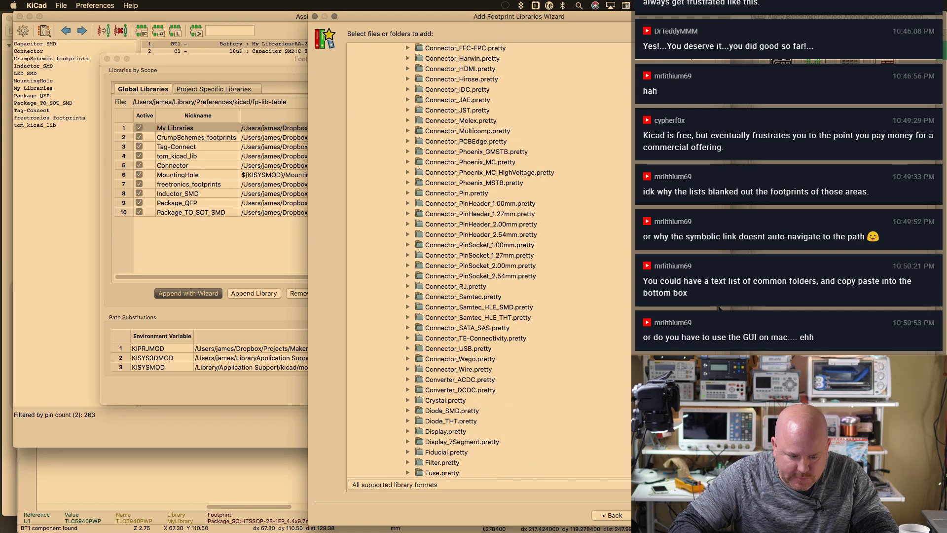
{"action": "scroll", "coordinate": [489, 260], "scroll_direction": "down", "scroll_amount": 3}
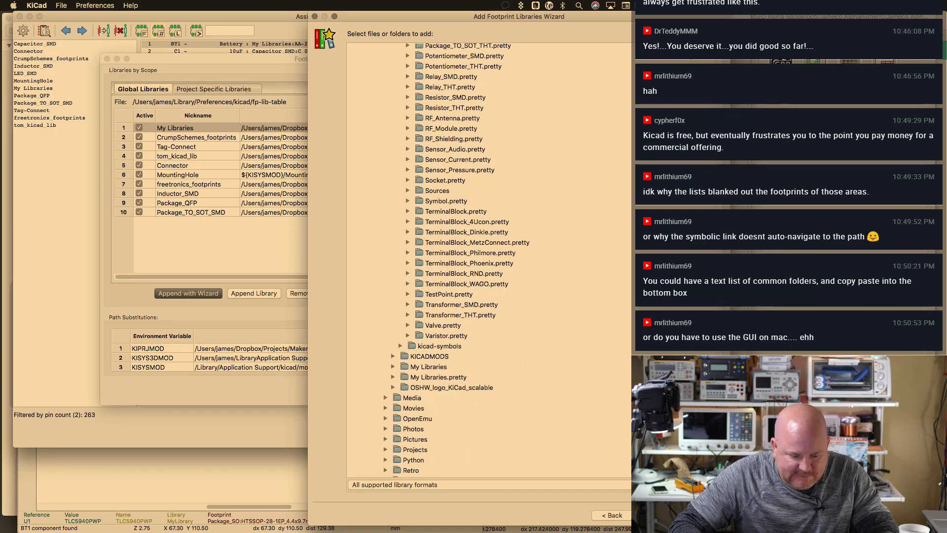
{"action": "scroll", "coordinate": [488, 260], "scroll_direction": "up", "scroll_amount": 4}
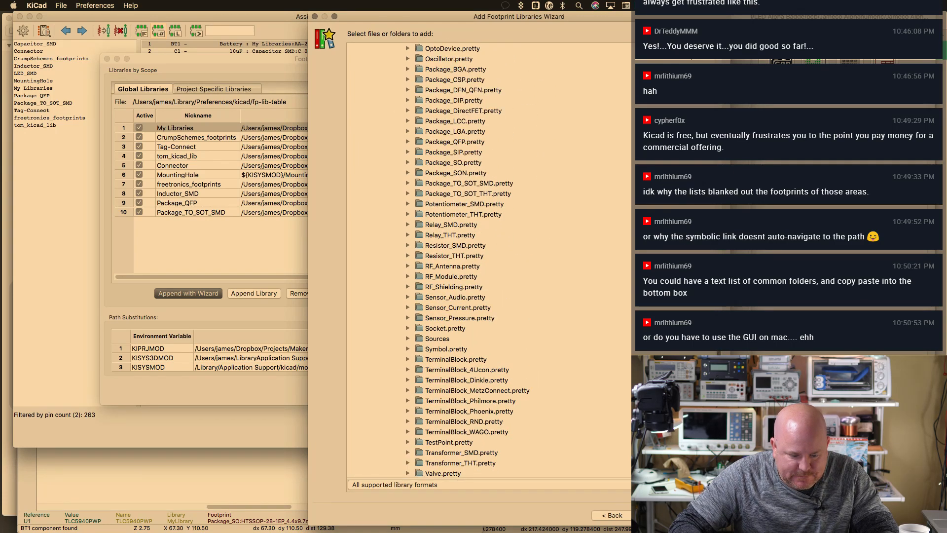
{"action": "scroll", "coordinate": [488, 260], "scroll_direction": "down", "scroll_amount": 4}
{"action": "scroll", "coordinate": [488, 260], "scroll_direction": "up", "scroll_amount": 5}
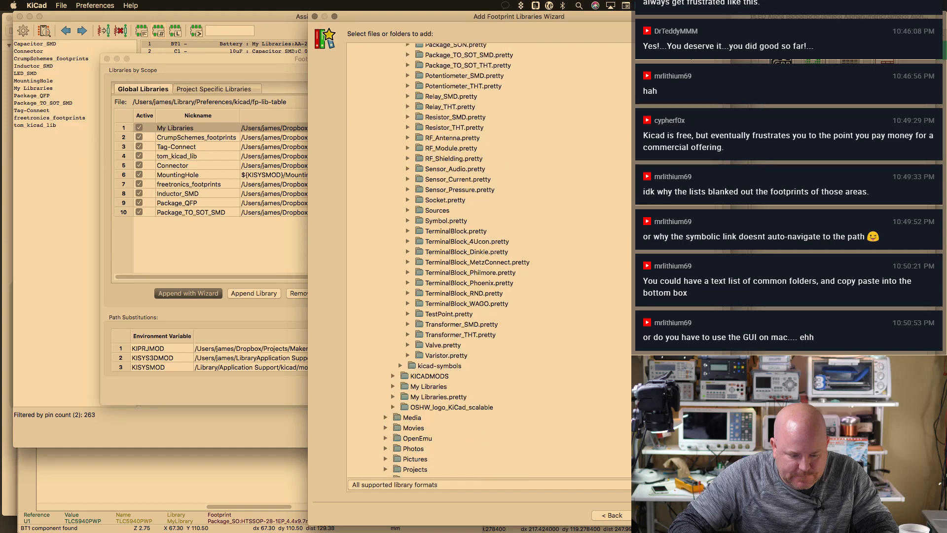
{"action": "scroll", "coordinate": [488, 260], "scroll_direction": "up", "scroll_amount": 12}
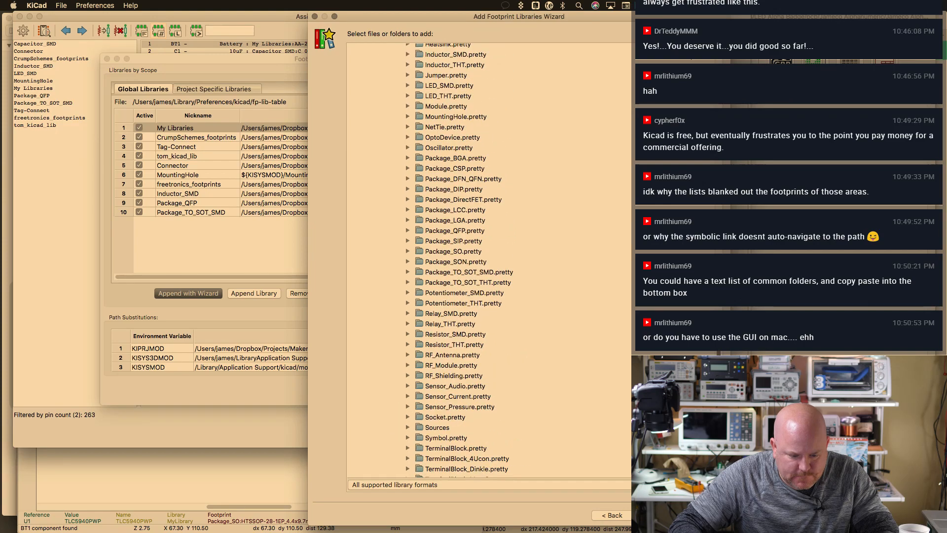
{"action": "scroll", "coordinate": [488, 260], "scroll_direction": "up", "scroll_amount": 5}
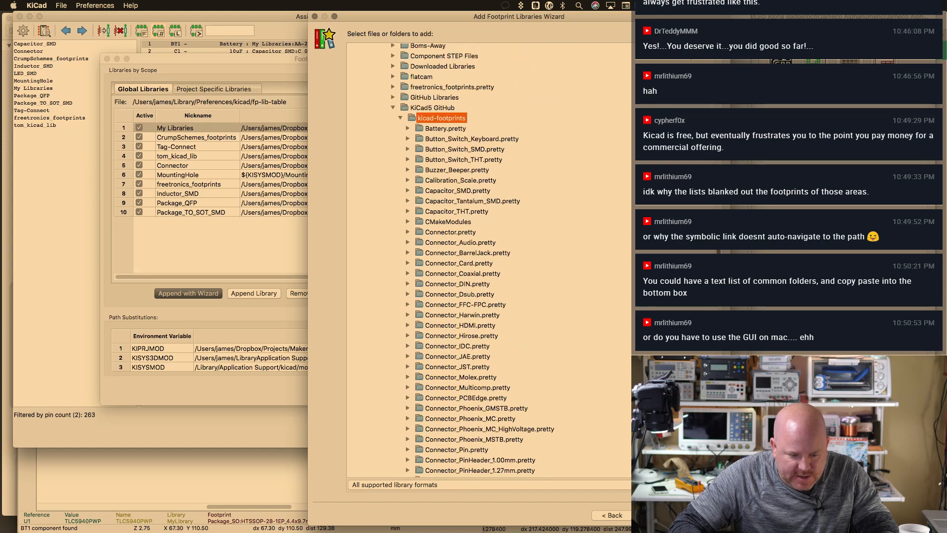
{"action": "scroll", "coordinate": [489, 260], "scroll_direction": "down", "scroll_amount": 12}
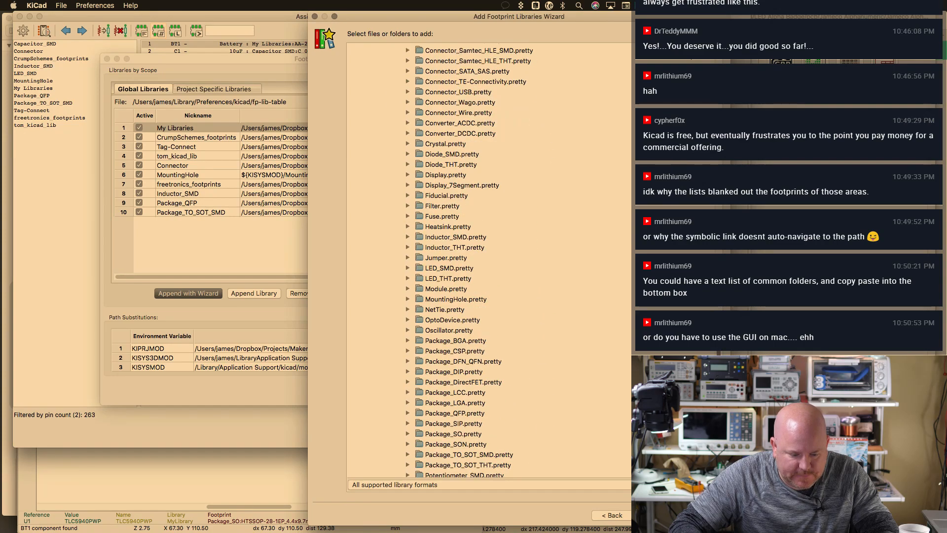
{"action": "scroll", "coordinate": [488, 260], "scroll_direction": "up", "scroll_amount": 14}
{"action": "key", "text": "super+Tab"}
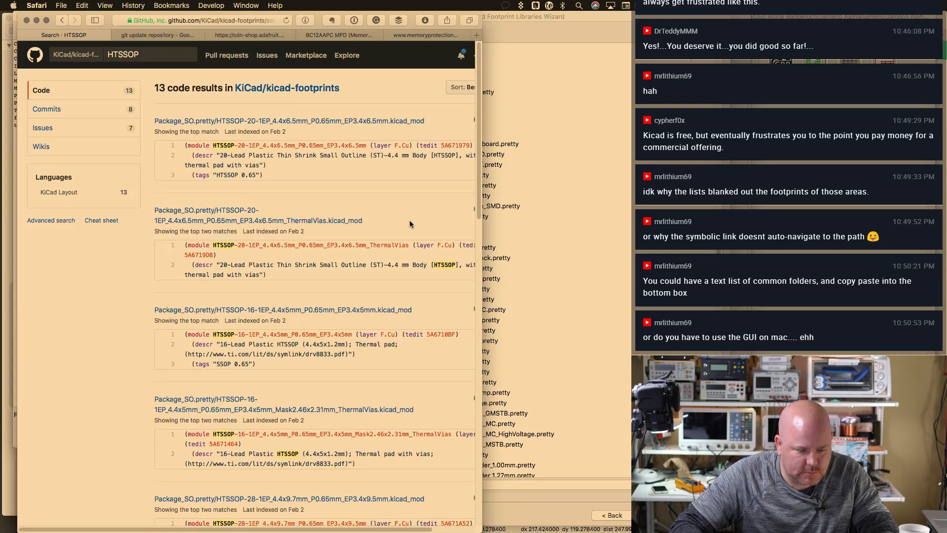
{"action": "key", "text": "super+Tab"}
{"action": "scroll", "coordinate": [488, 260], "scroll_direction": "down", "scroll_amount": 10}
{"action": "scroll", "coordinate": [484, 259], "scroll_direction": "down", "scroll_amount": 5}
{"action": "left_click", "coordinate": [474, 302]}
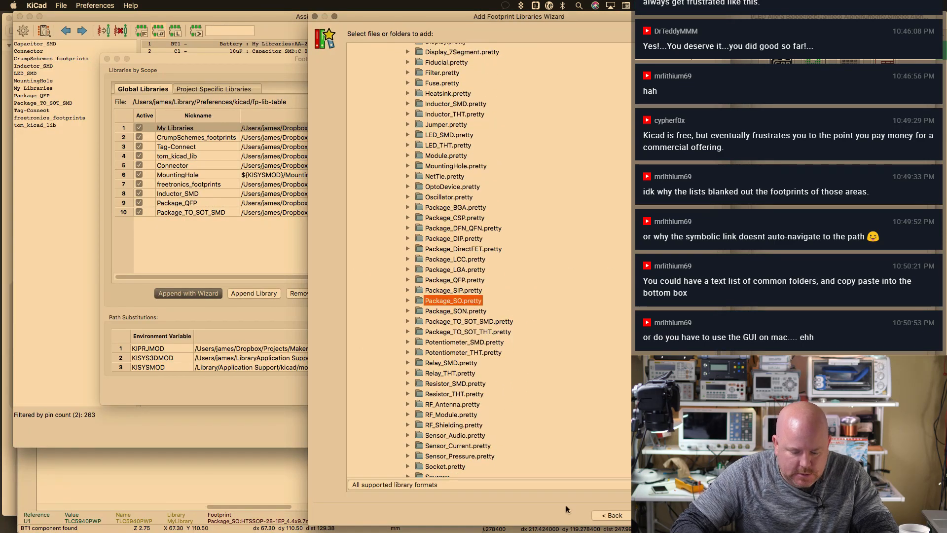
Add Package_SO as a global library and accept the library table and Assign Footprints dialogs
{"action": "left_click", "coordinate": [654, 515]}
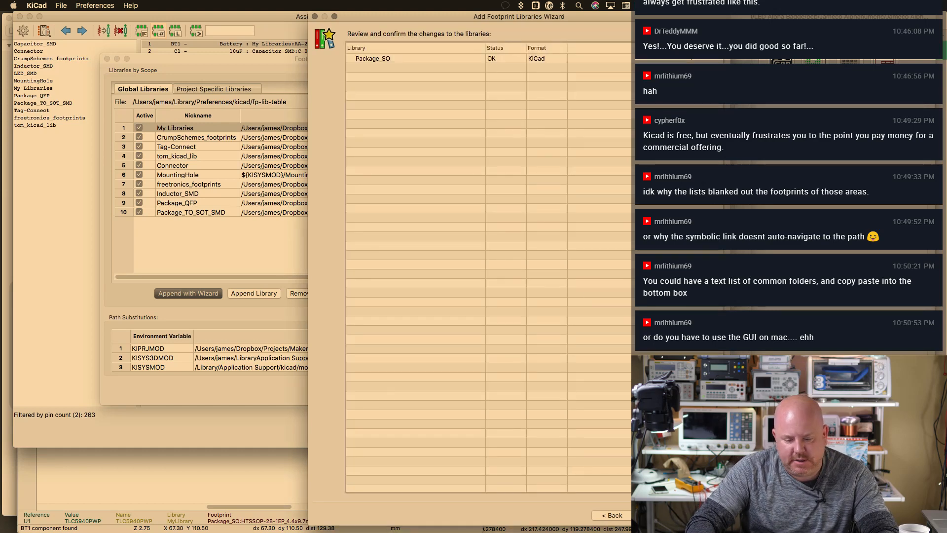
{"action": "left_click", "coordinate": [654, 515]}
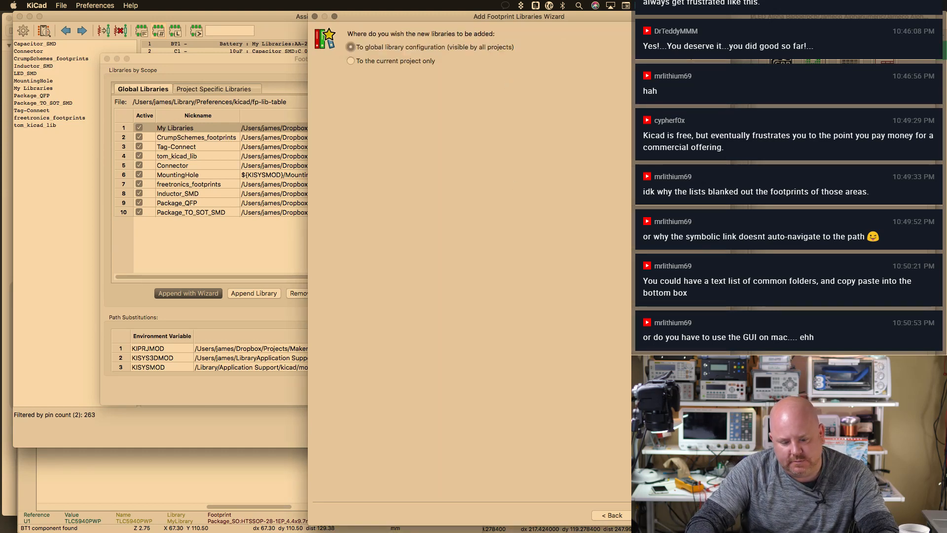
{"action": "left_click", "coordinate": [654, 515]}
{"action": "left_click", "coordinate": [516, 392]}
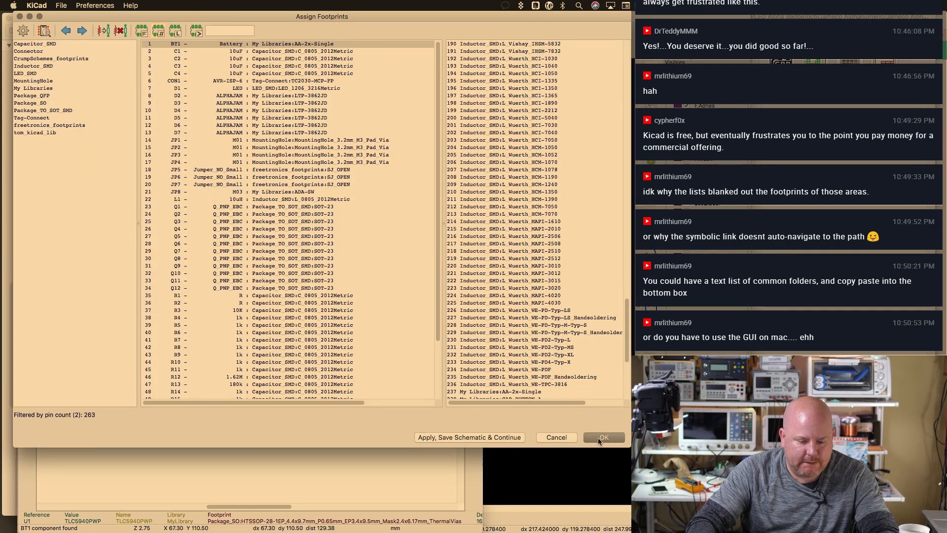
{"action": "left_click", "coordinate": [602, 437]}
Browse footprints for U1, comparing TSSOP-28-1EP exposed-pad with plain TSSOP-28
{"action": "scroll", "coordinate": [291, 259], "scroll_direction": "down", "scroll_amount": 5}
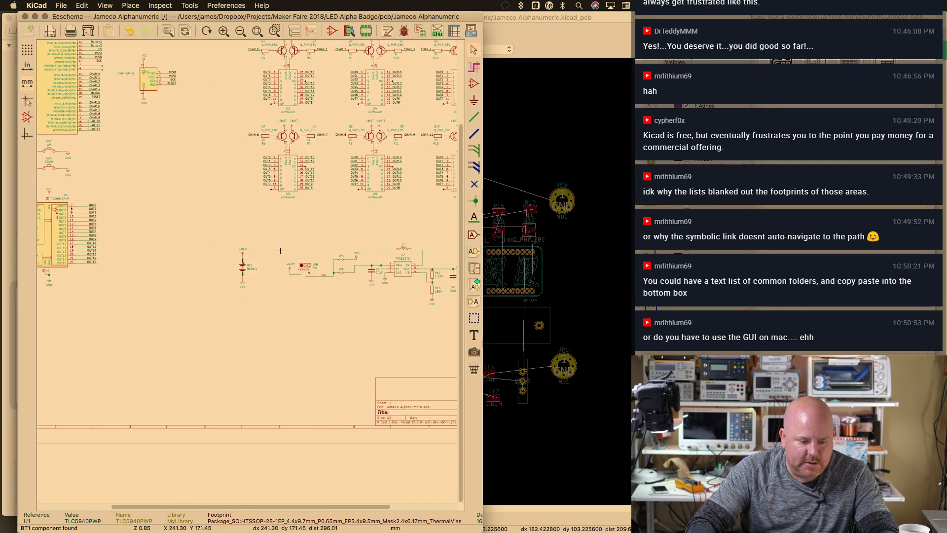
{"action": "scroll", "coordinate": [61, 229], "scroll_direction": "up", "scroll_amount": 4}
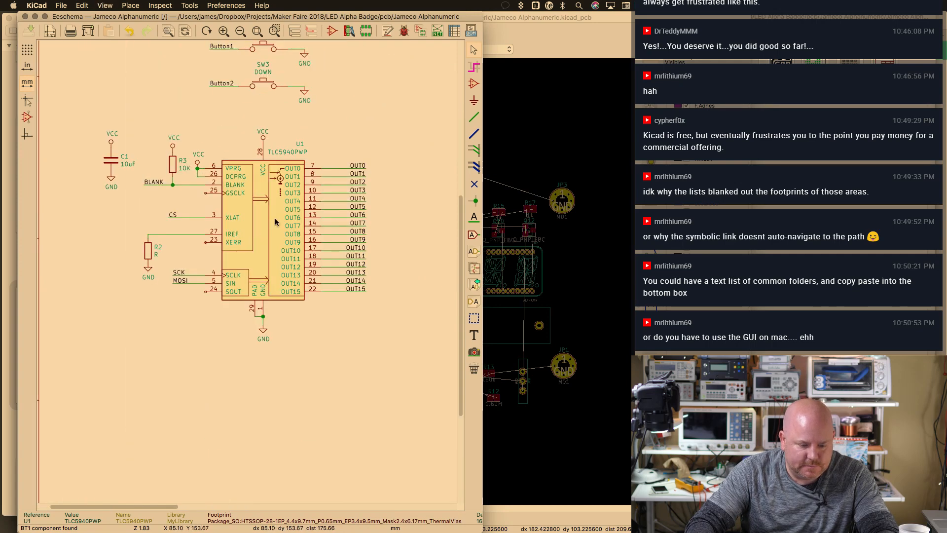
{"action": "double_click", "coordinate": [276, 222]}
{"action": "left_click", "coordinate": [505, 323]}
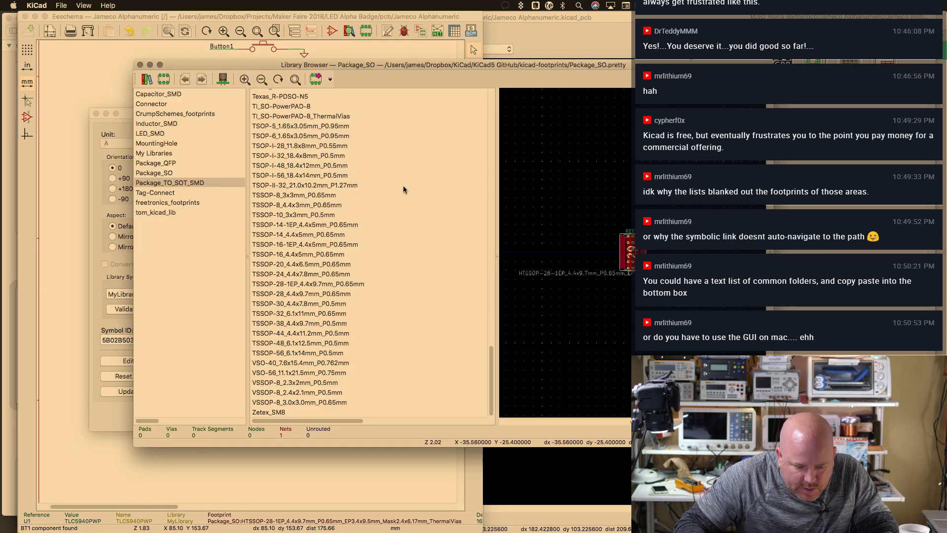
{"action": "left_click", "coordinate": [320, 284]}
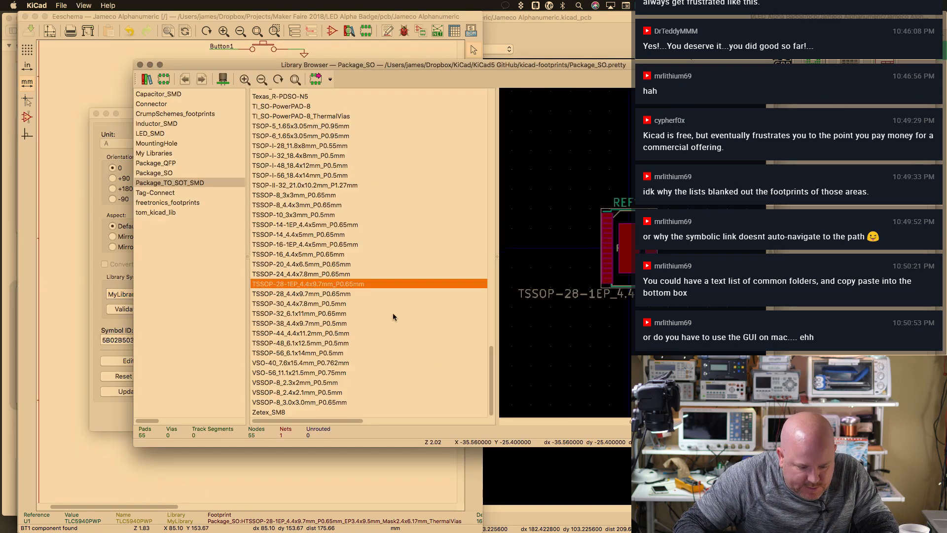
{"action": "left_click_drag", "start_coordinate": [357, 66], "coordinate": [409, 84]}
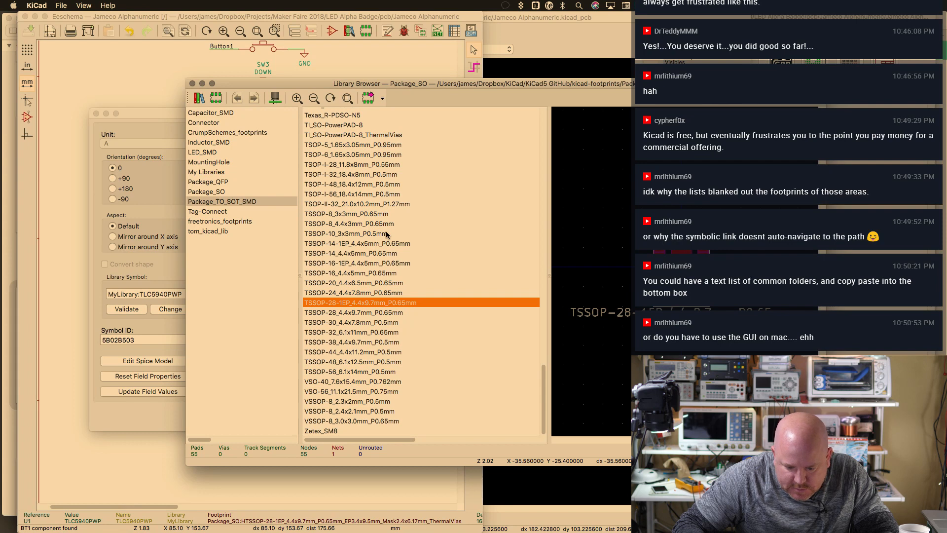
{"action": "left_click", "coordinate": [353, 311]}
{"action": "left_click", "coordinate": [356, 303]}
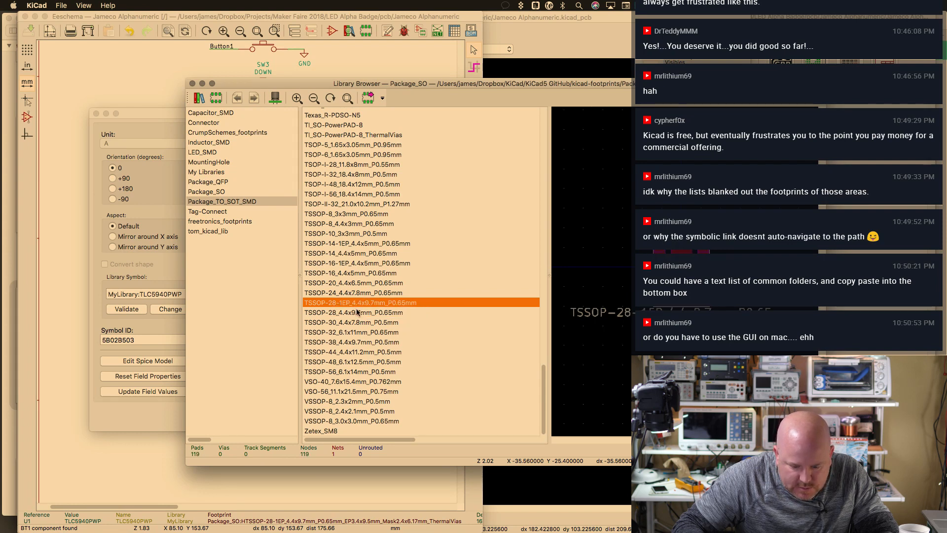
{"action": "left_click", "coordinate": [357, 311]}
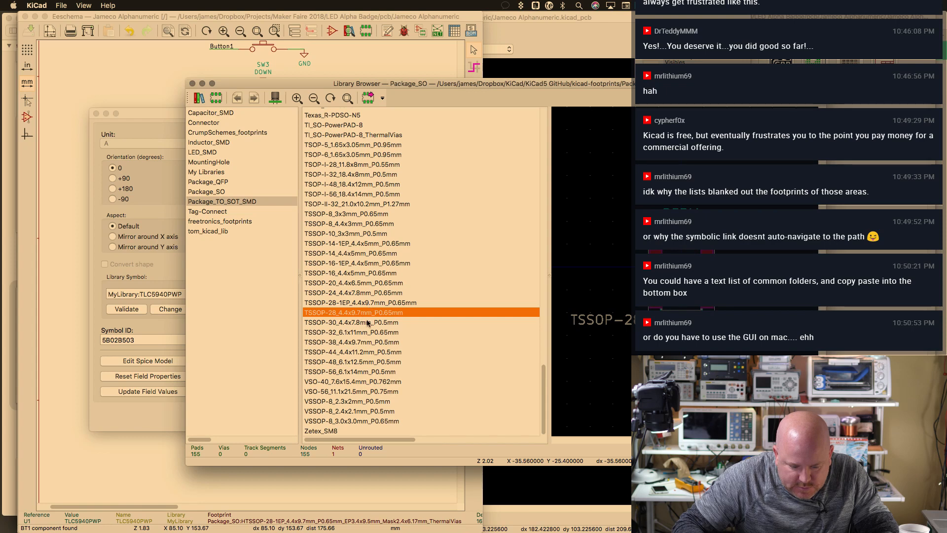
{"action": "left_click", "coordinate": [407, 304]}
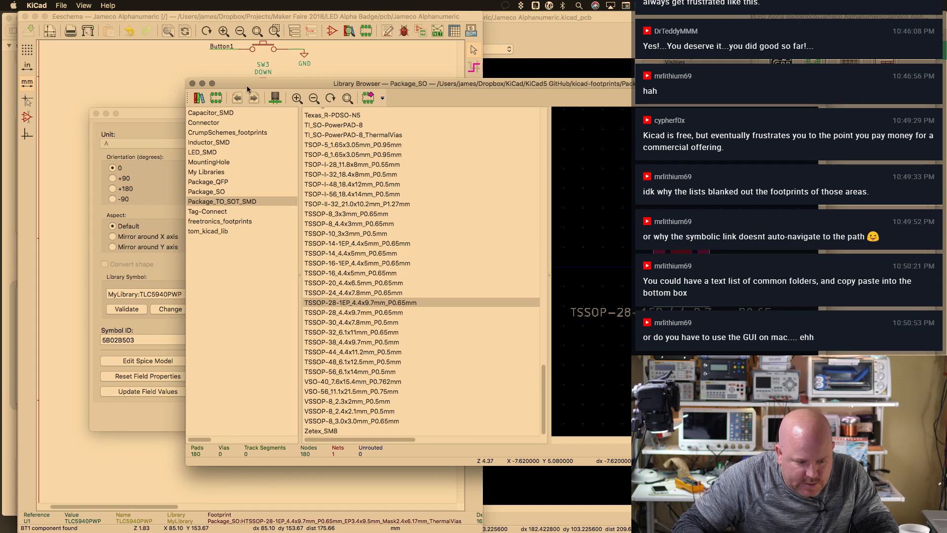
Assign TSSOP-28-1EP_4.4x9.7mm_P0.65mm to U1 and confirm the Symbol Properties
{"action": "left_click_drag", "start_coordinate": [247, 85], "coordinate": [487, 122]}
{"action": "left_click_drag", "start_coordinate": [267, 110], "coordinate": [246, 95]}
{"action": "left_click_drag", "start_coordinate": [361, 96], "coordinate": [354, 411]}
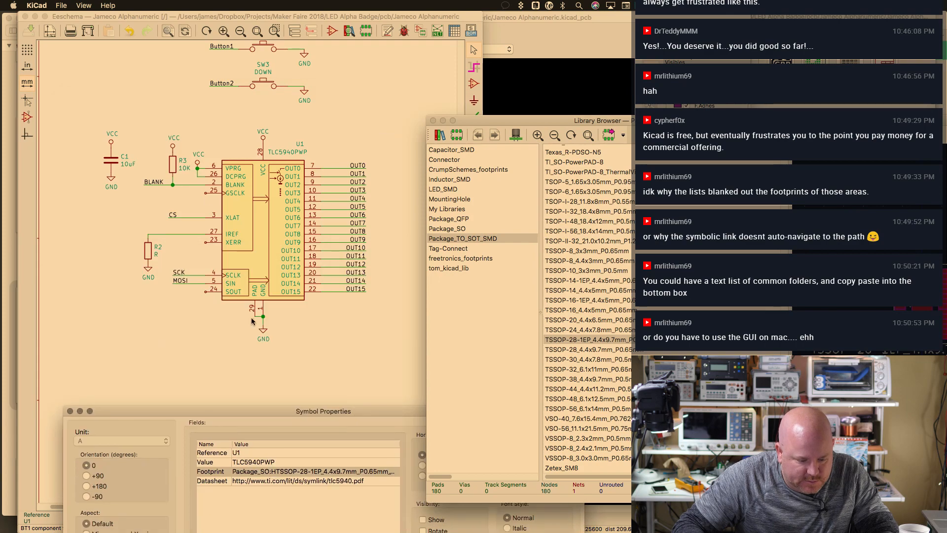
{"action": "left_click_drag", "start_coordinate": [658, 122], "coordinate": [314, 61]}
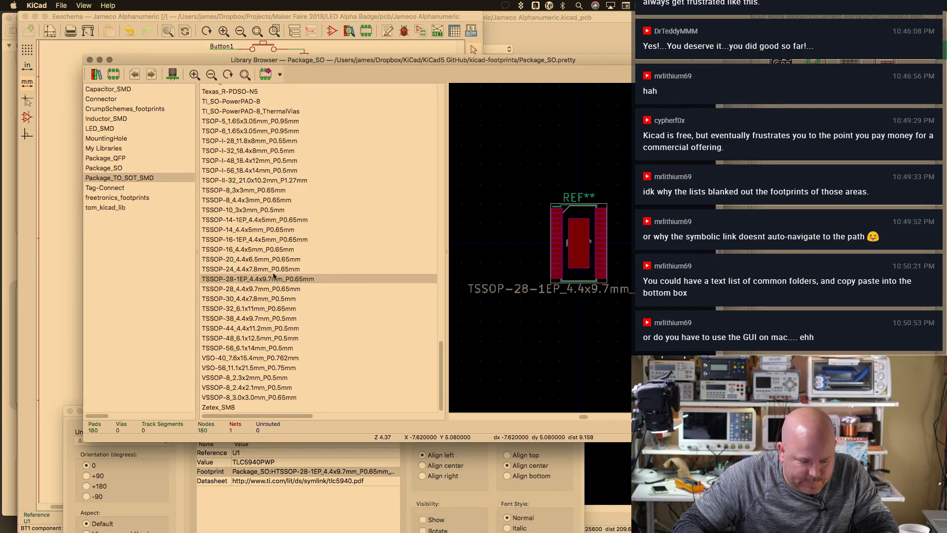
{"action": "double_click", "coordinate": [274, 279]}
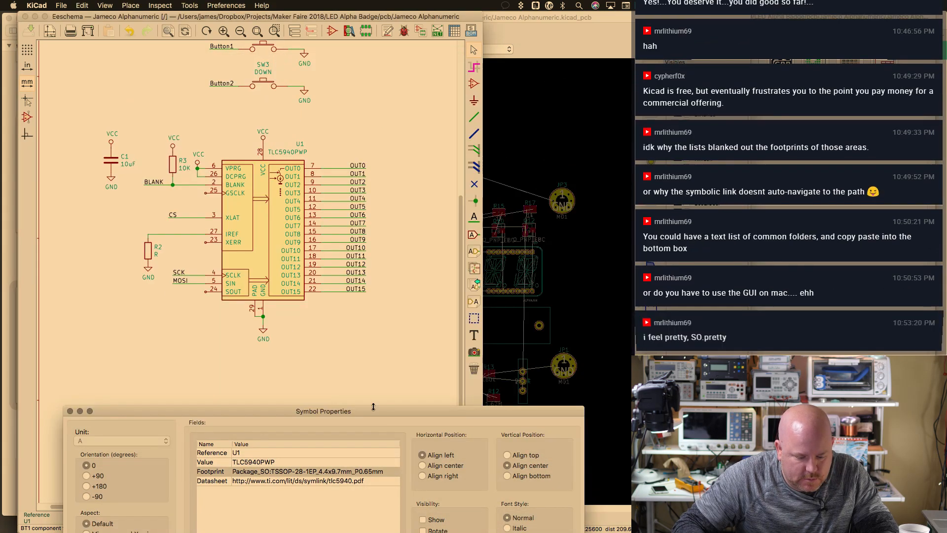
{"action": "left_click_drag", "start_coordinate": [374, 412], "coordinate": [389, 118]}
{"action": "left_click", "coordinate": [571, 419]}
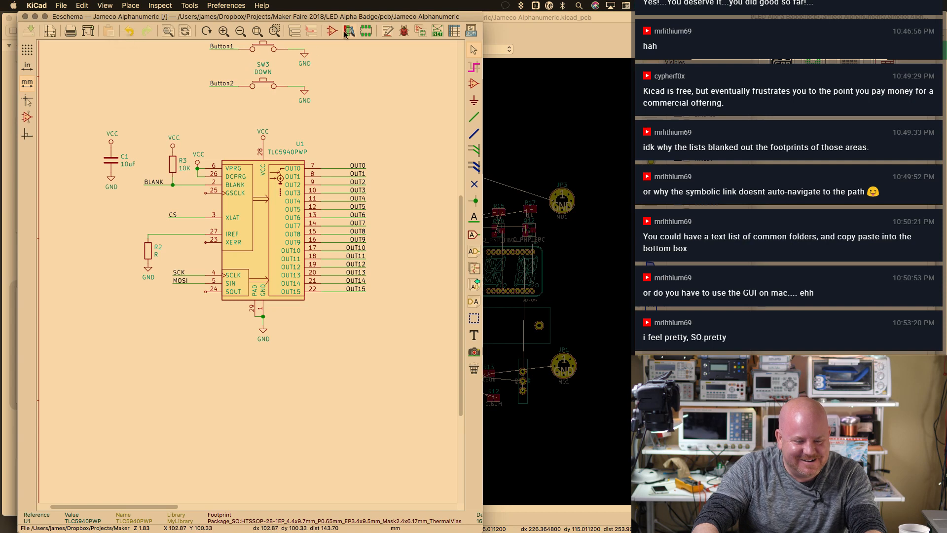
Generate the netlist, replacing the existing netlist file
{"action": "left_click", "coordinate": [438, 31]}
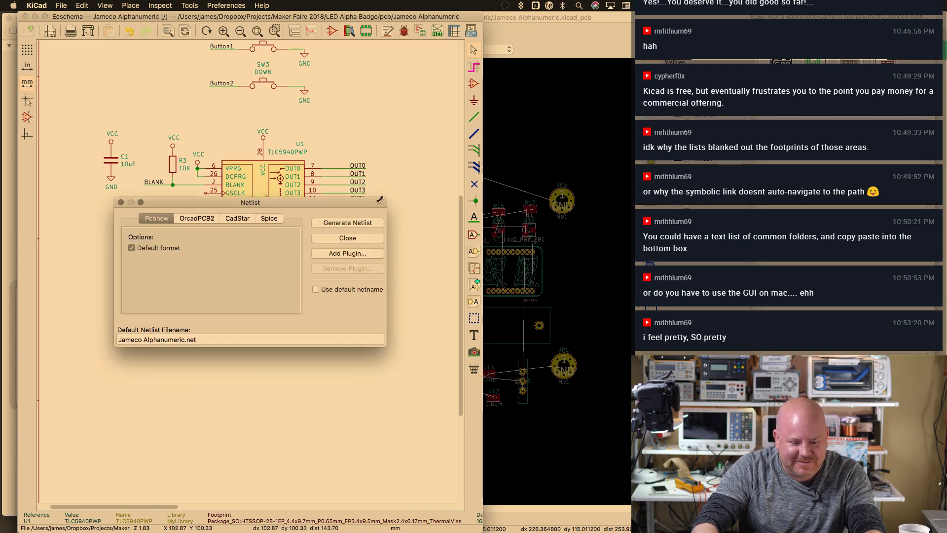
{"action": "left_click", "coordinate": [347, 223]}
{"action": "key", "text": "Return"}
{"action": "key", "text": "Return"}
{"action": "left_click", "coordinate": [554, 40]}
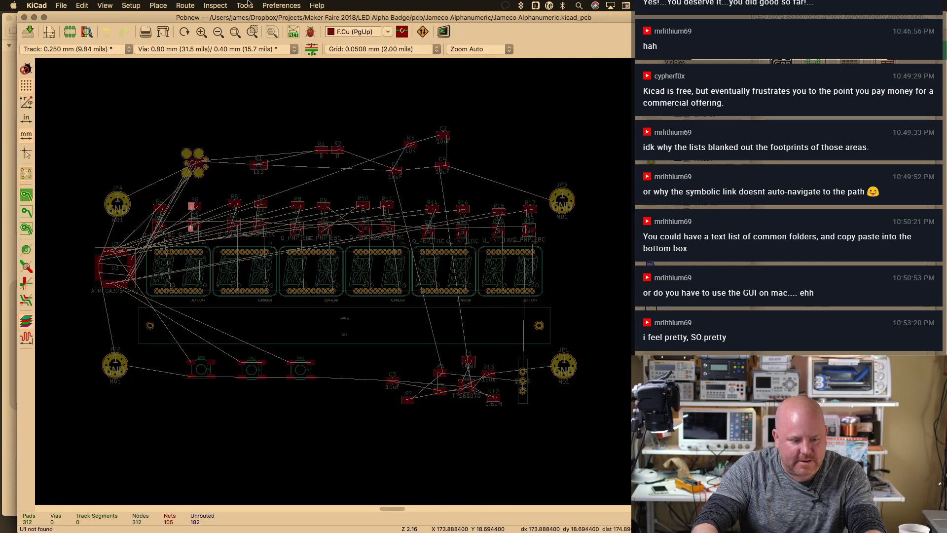
In Pcbnew, read the current netlist with Exchange Footprint set to Change
{"action": "left_click", "coordinate": [215, 5]}
{"action": "left_click", "coordinate": [310, 32]}
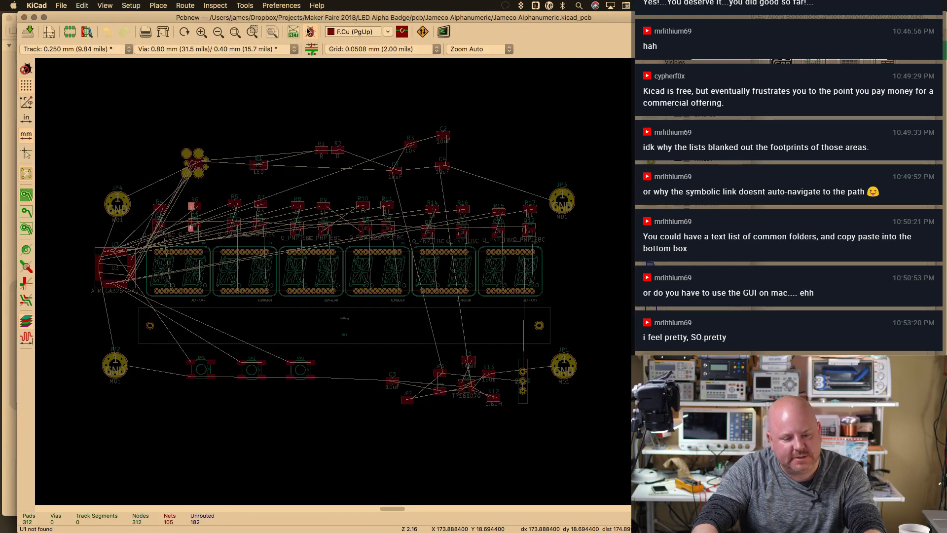
{"action": "left_click", "coordinate": [294, 32]}
{"action": "left_click", "coordinate": [205, 178]}
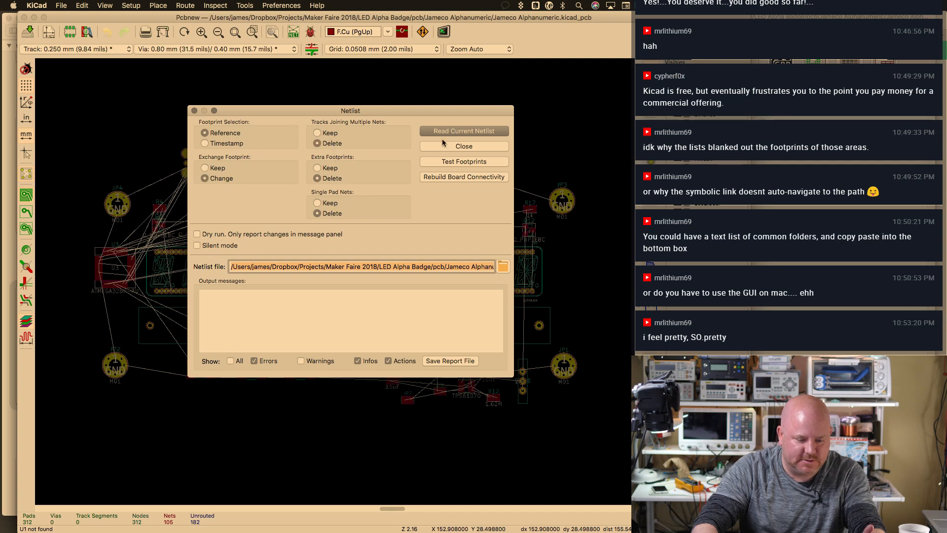
{"action": "left_click", "coordinate": [457, 132]}
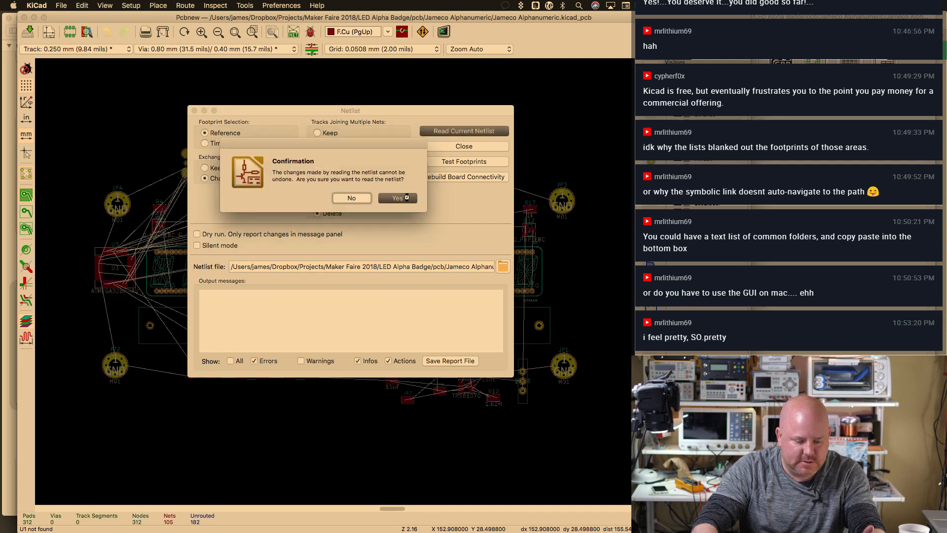
{"action": "left_click", "coordinate": [398, 198]}
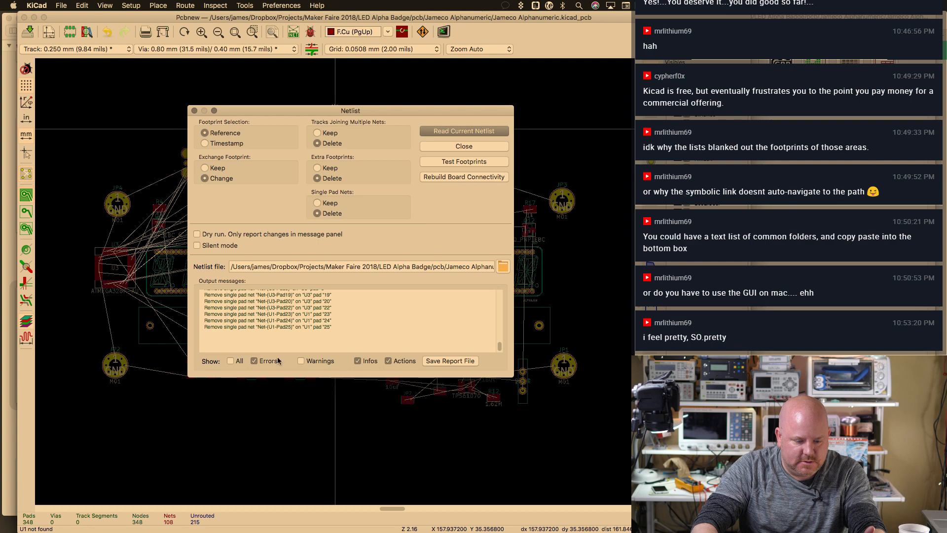
Place U1 near the bottom centre of the board and save it
{"action": "left_click", "coordinate": [464, 146]}
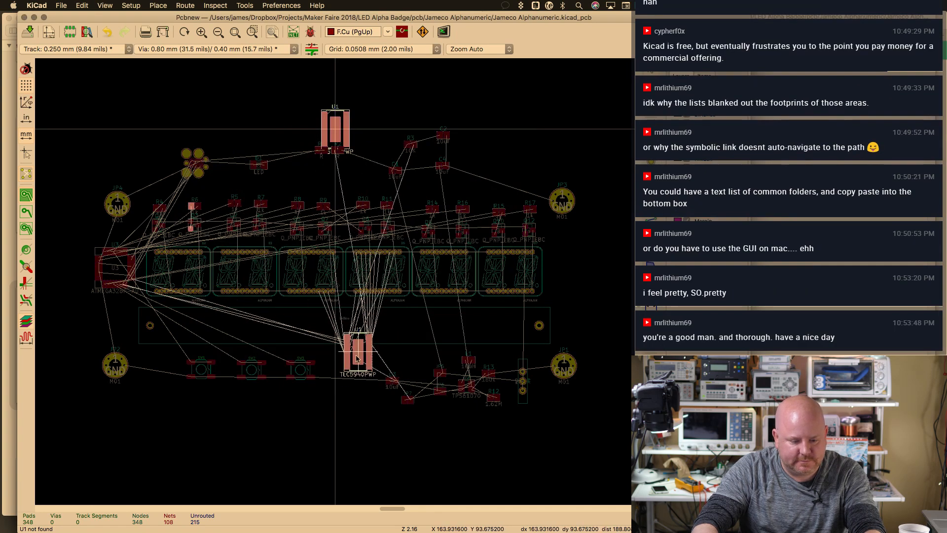
{"action": "left_click", "coordinate": [350, 399]}
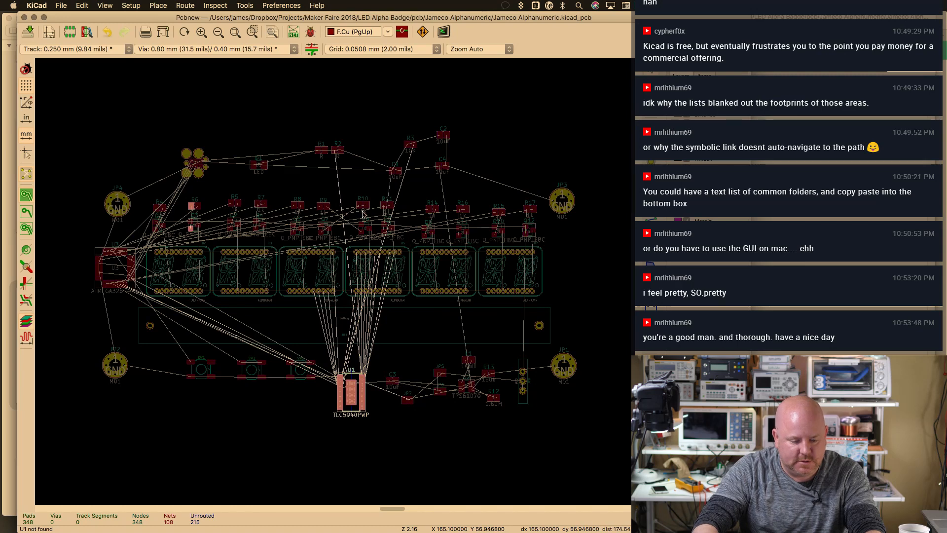
{"action": "key", "text": "super+s"}
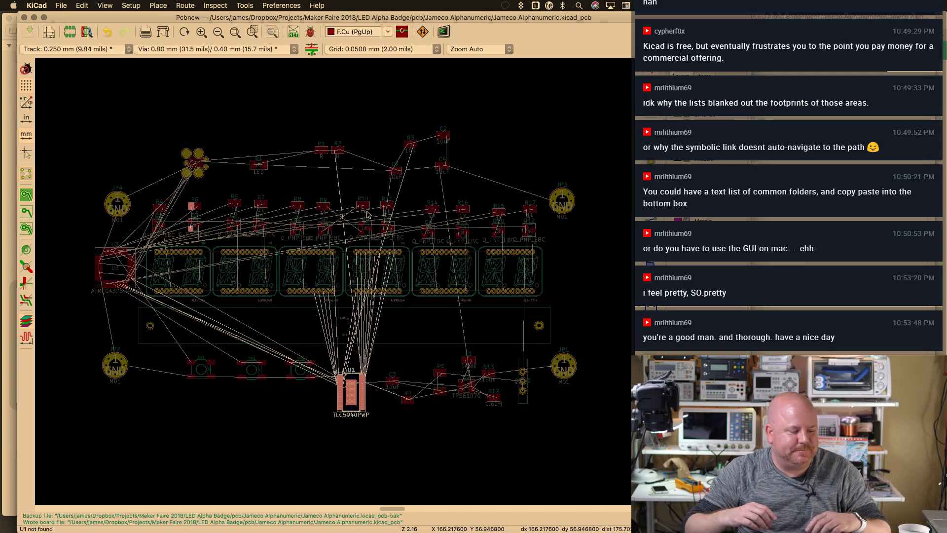